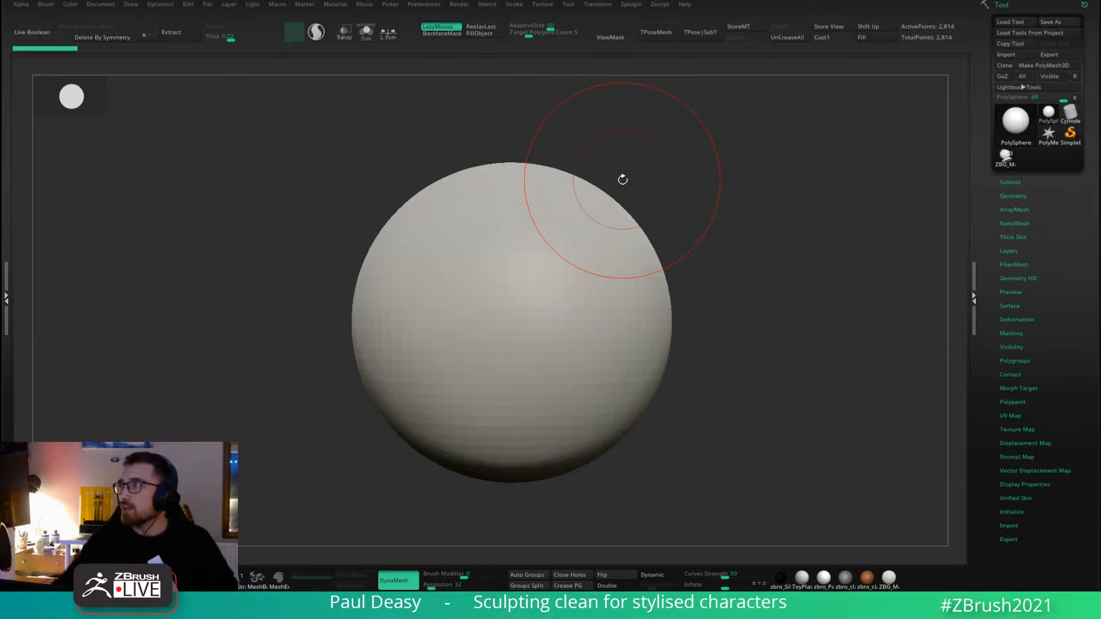
pyautogui.keyDown('alt'); pyautogui.moveTo(675, 202); pyautogui.dragTo(666, 187); pyautogui.keyUp('alt')
pyautogui.press('space')
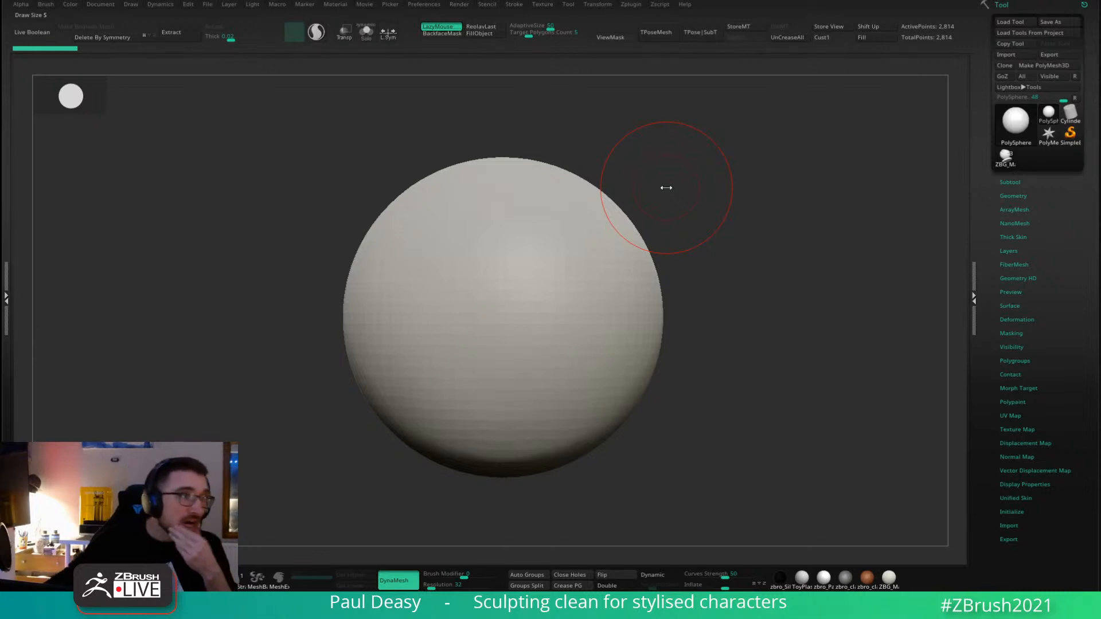
pyautogui.press('space')
pyautogui.moveTo(647, 212); pyautogui.dragTo(646, 208)
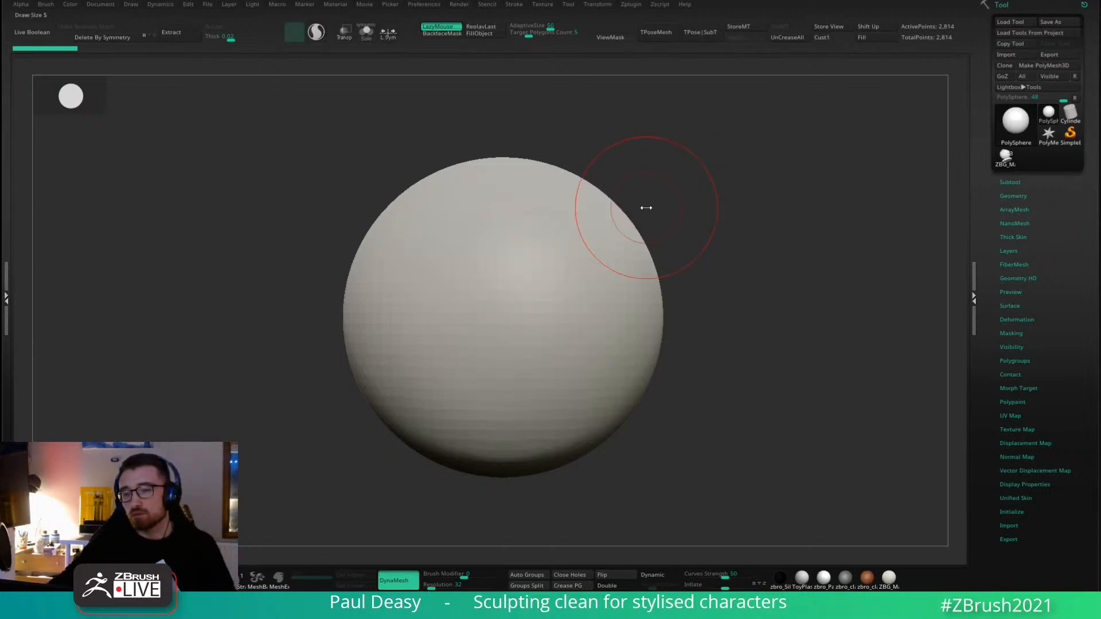
pyautogui.keyDown('alt'); pyautogui.moveTo(577, 225); pyautogui.dragTo(575, 207, button='right'); pyautogui.keyUp('alt')
pyautogui.press(']')
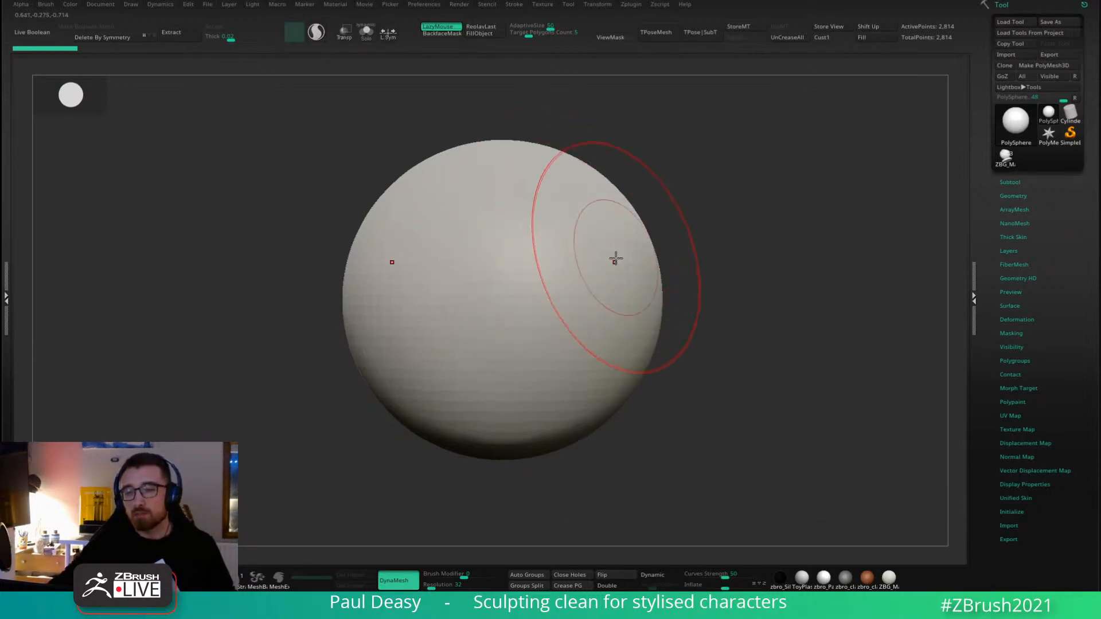
pyautogui.keyDown('alt'); pyautogui.moveTo(680, 248); pyautogui.dragTo(648, 250, button='right'); pyautogui.keyUp('alt')
pyautogui.press('space')
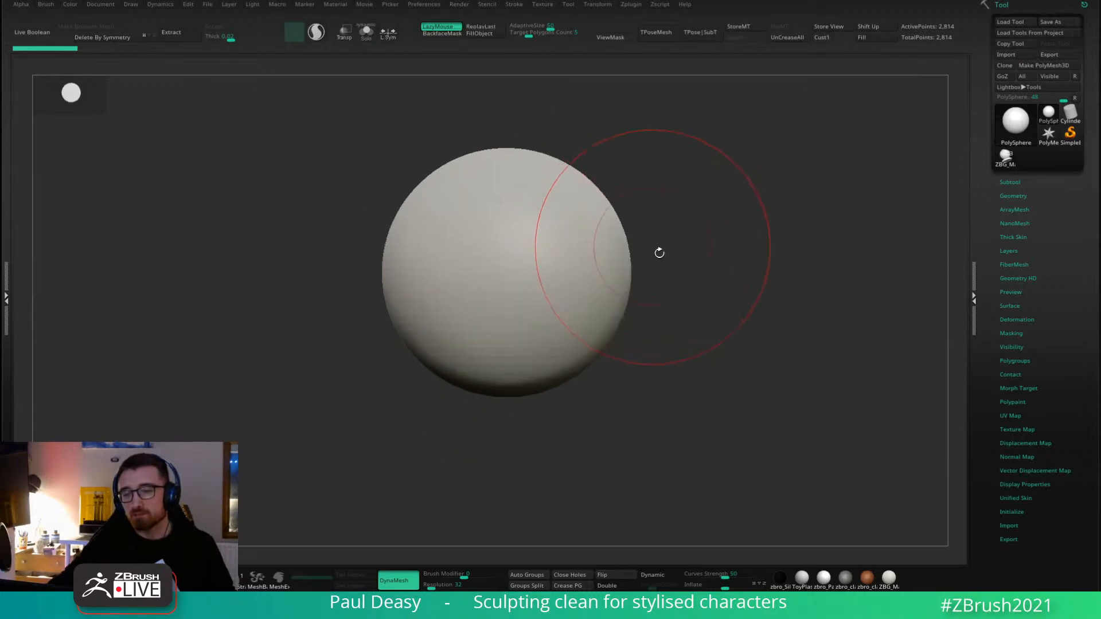
pyautogui.moveTo(659, 253); pyautogui.dragTo(666, 239)
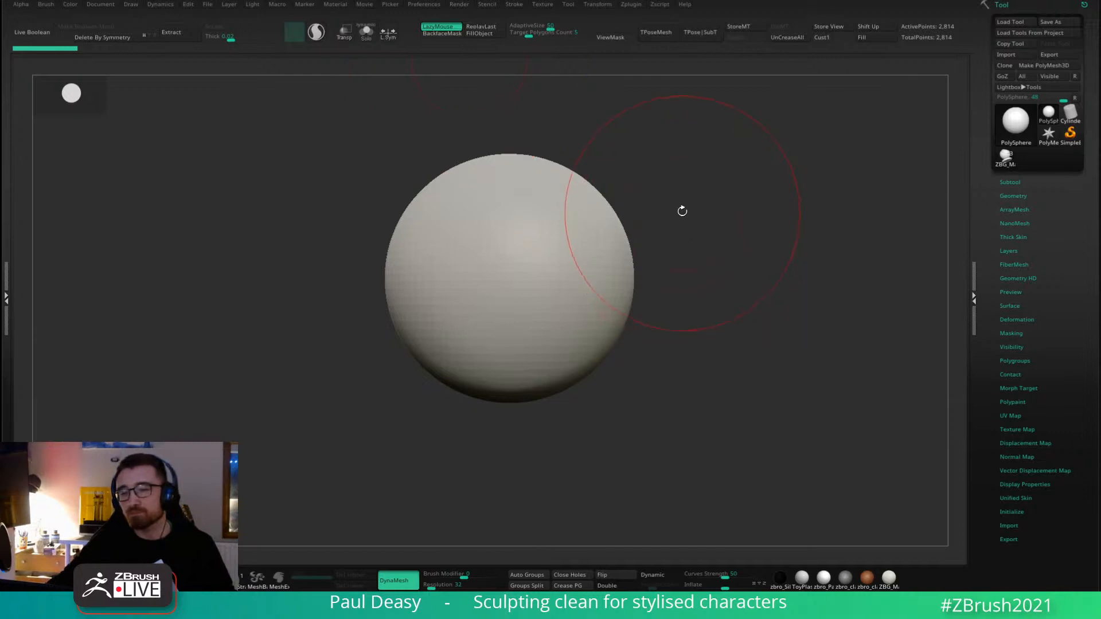
pyautogui.keyDown('alt'); pyautogui.moveTo(682, 211); pyautogui.dragTo(660, 223, button='right'); pyautogui.keyUp('alt')
pyautogui.press('space')
pyautogui.keyDown('alt'); pyautogui.moveTo(538, 229); pyautogui.dragTo(539, 226, button='right'); pyautogui.keyUp('alt')
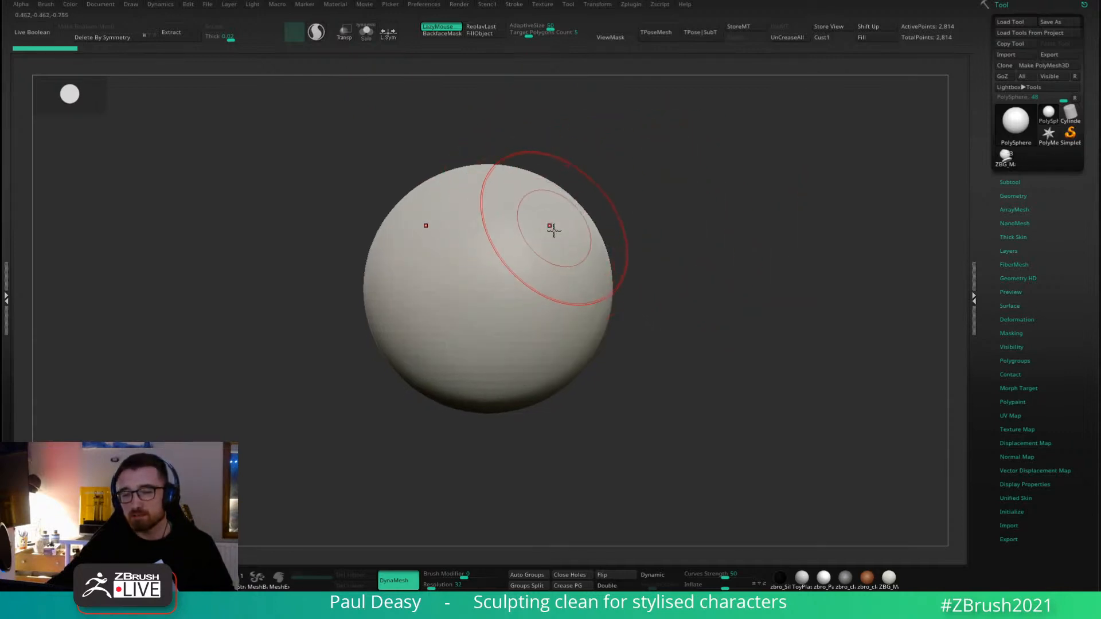
pyautogui.press('space')
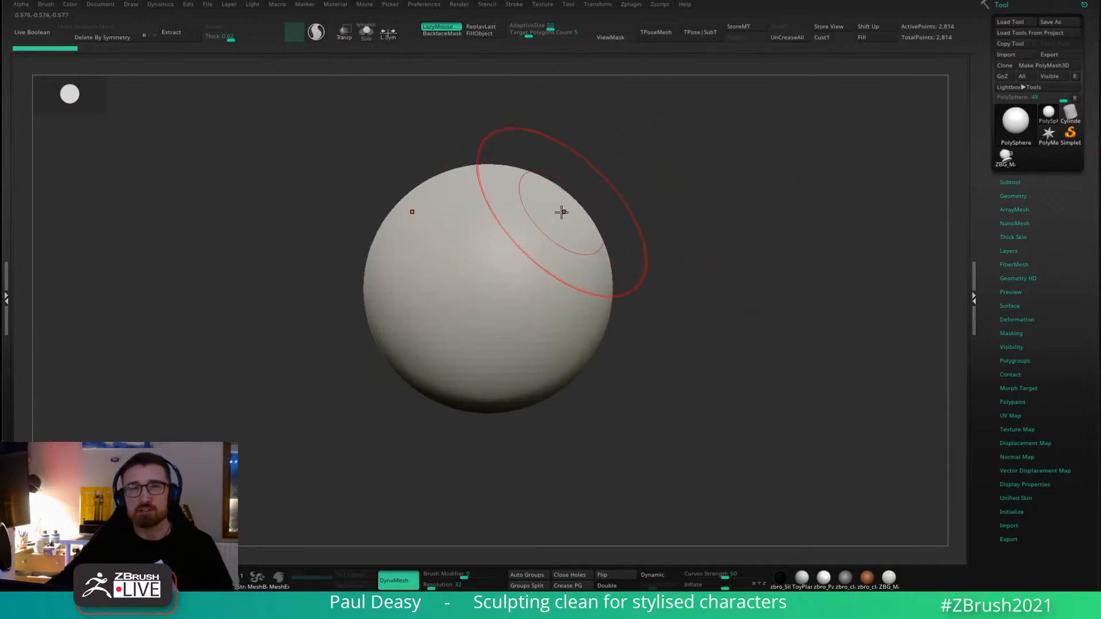
pyautogui.keyDown('alt'); pyautogui.moveTo(630, 270); pyautogui.dragTo(615, 251, button='right'); pyautogui.keyUp('alt')
pyautogui.press('space')
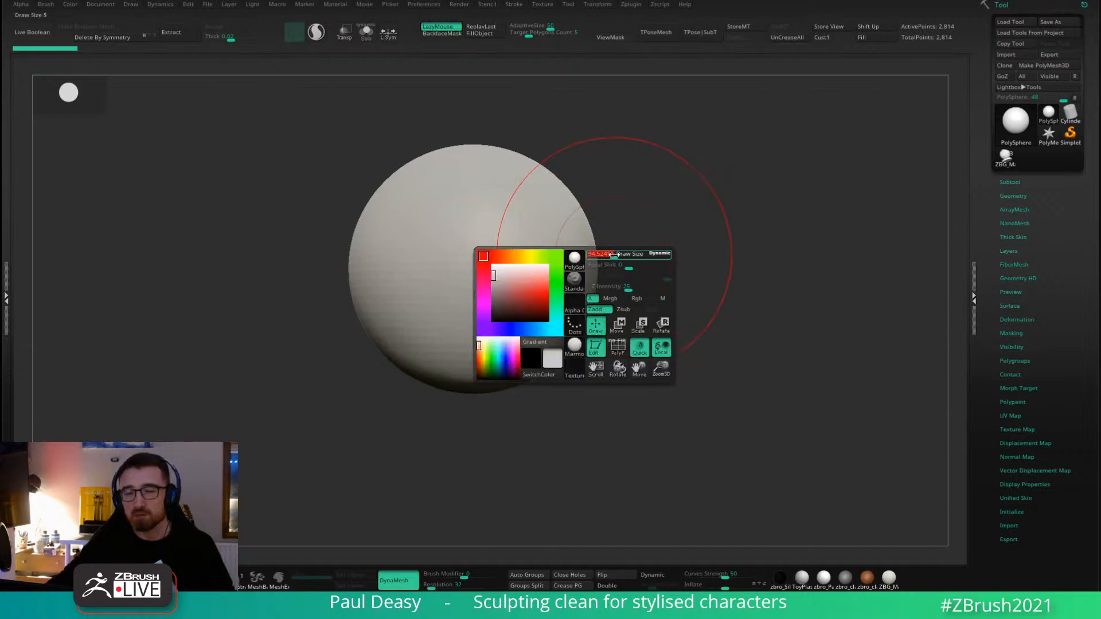
pyautogui.keyDown('alt'); pyautogui.moveTo(611, 255); pyautogui.dragTo(627, 267); pyautogui.keyUp('alt')
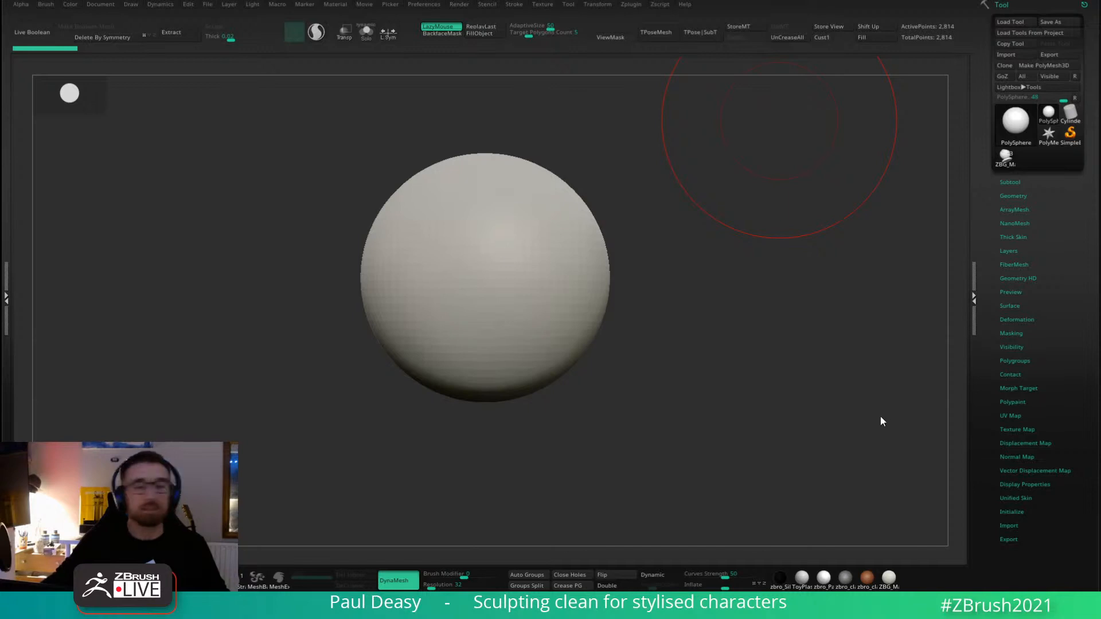
pyautogui.press('s')
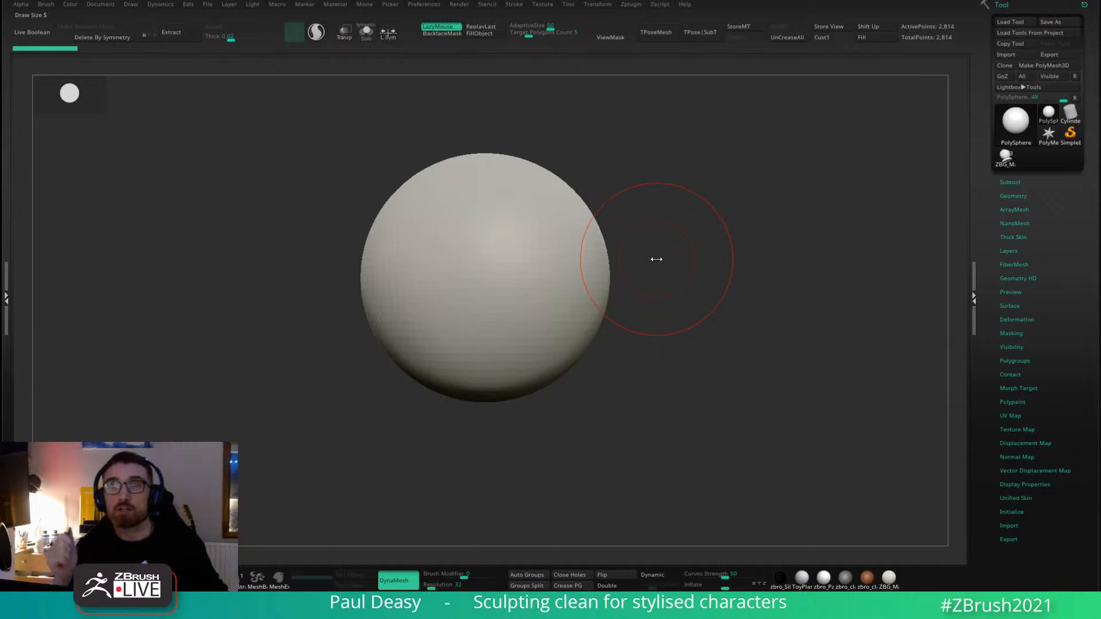
pyautogui.press('space')
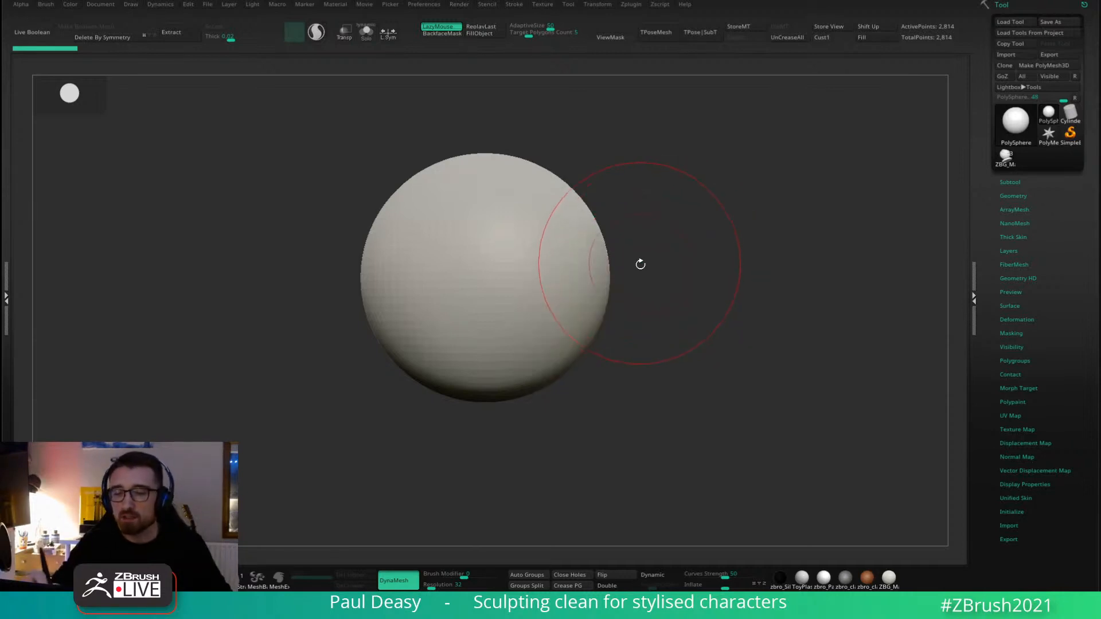
pyautogui.keyDown('alt'); pyautogui.moveTo(656, 258); pyautogui.dragTo(608, 275); pyautogui.keyUp('alt')
# With the Move brush, push both sides of the sphere inward symmetrically to make a narrower, flat-sided cranium.
pyautogui.press('space')
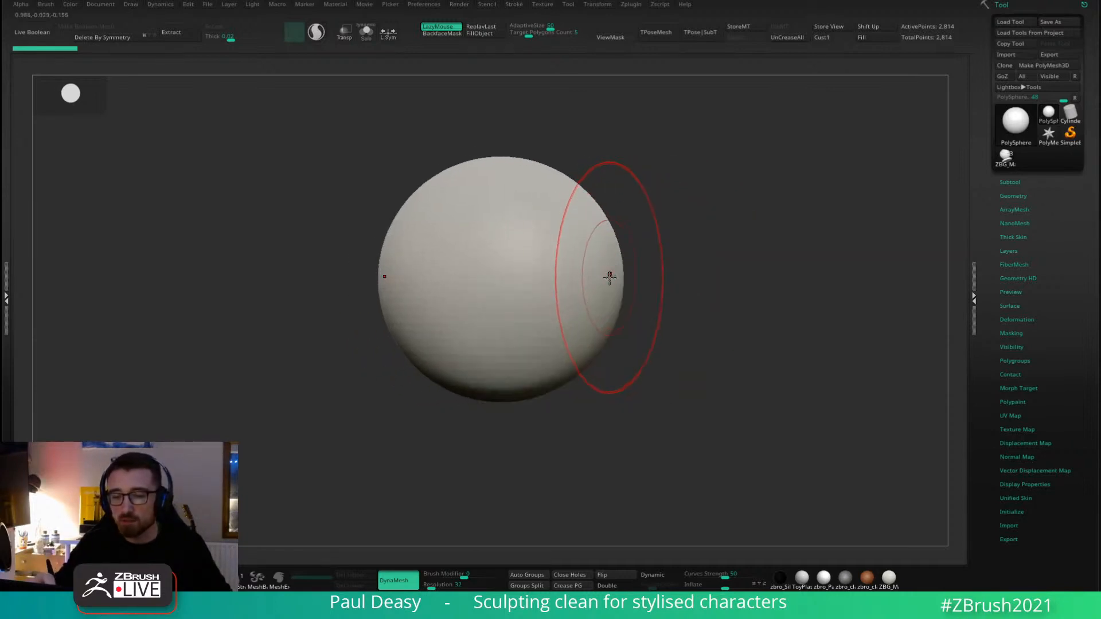
pyautogui.press('space')
pyautogui.press('b')
pyautogui.press('m')
pyautogui.press('v')
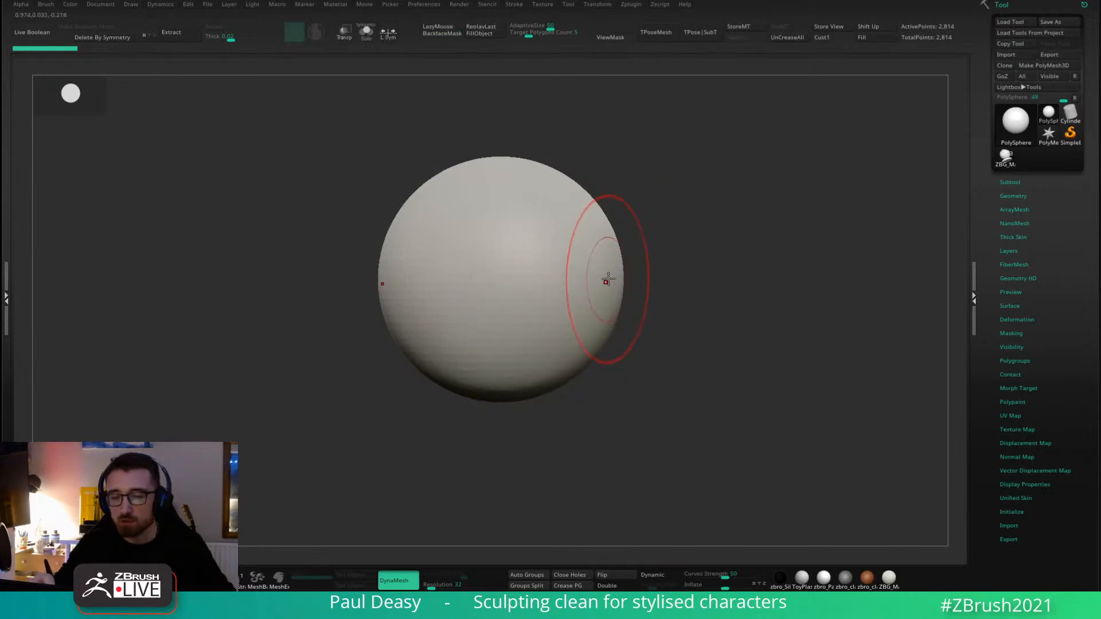
pyautogui.press('space')
pyautogui.moveTo(610, 278); pyautogui.dragTo(594, 291)
pyautogui.moveTo(609, 308); pyautogui.dragTo(598, 316)
pyautogui.keyDown('shift'); pyautogui.moveTo(597, 320); pyautogui.dragTo(593, 324); pyautogui.keyUp('shift')
pyautogui.keyDown('shift'); pyautogui.moveTo(646, 293); pyautogui.dragTo(663, 275); pyautogui.keyUp('shift')
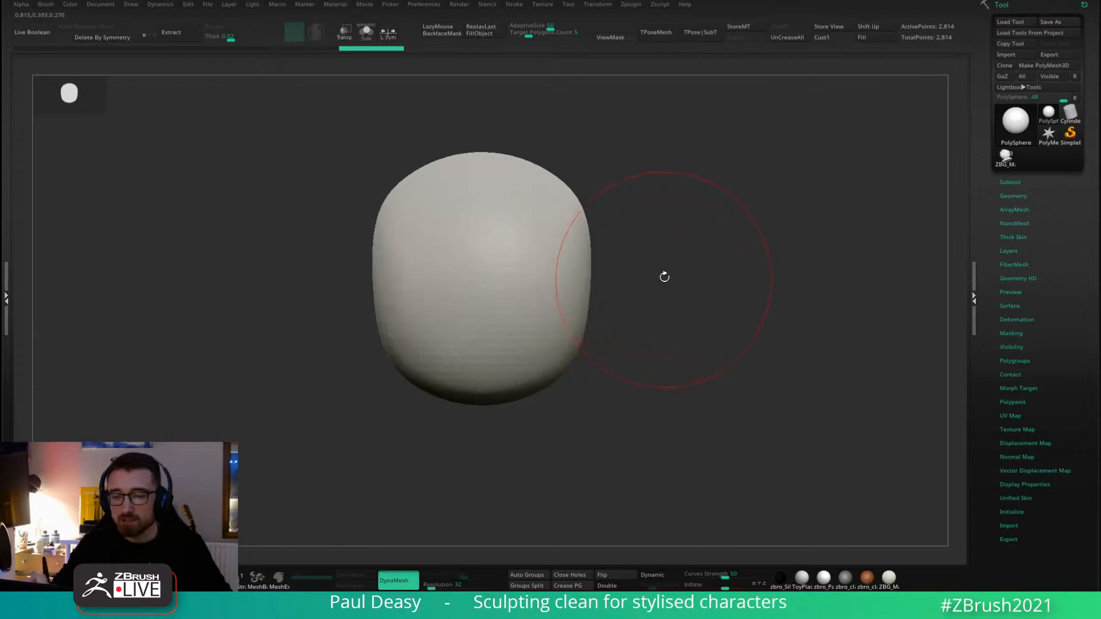
pyautogui.moveTo(590, 273); pyautogui.dragTo(587, 270)
# Adjust the brush size and reshape the cranium's lower front and lower back edges from the side view.
pyautogui.press('space')
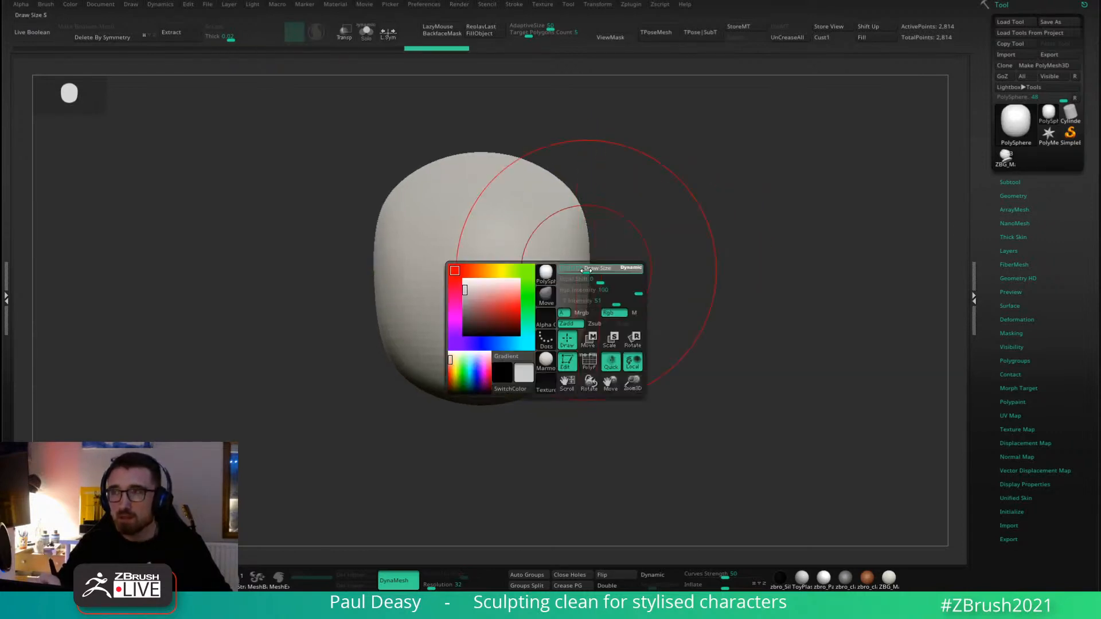
pyautogui.press('space')
pyautogui.click(616, 262)
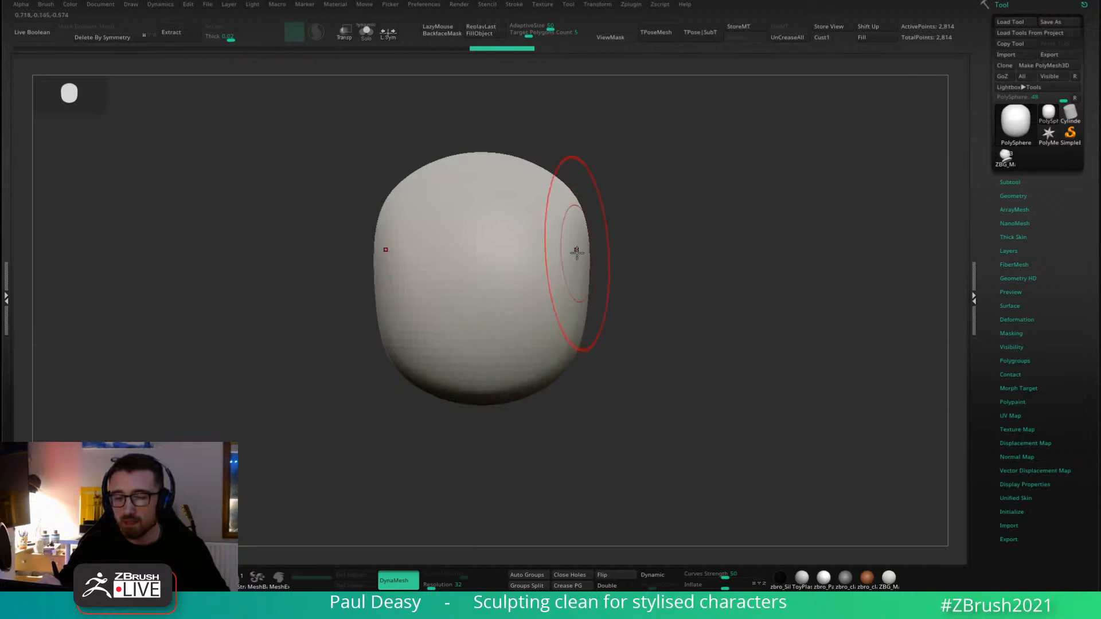
pyautogui.keyDown('ctrl'); pyautogui.moveTo(573, 330); pyautogui.dragTo(592, 299, button='right'); pyautogui.keyUp('ctrl')
pyautogui.press('w')
pyautogui.keyDown('ctrl'); pyautogui.moveTo(680, 306); pyautogui.dragTo(596, 275, button='right'); pyautogui.keyUp('ctrl')
pyautogui.press('q')
pyautogui.press('space')
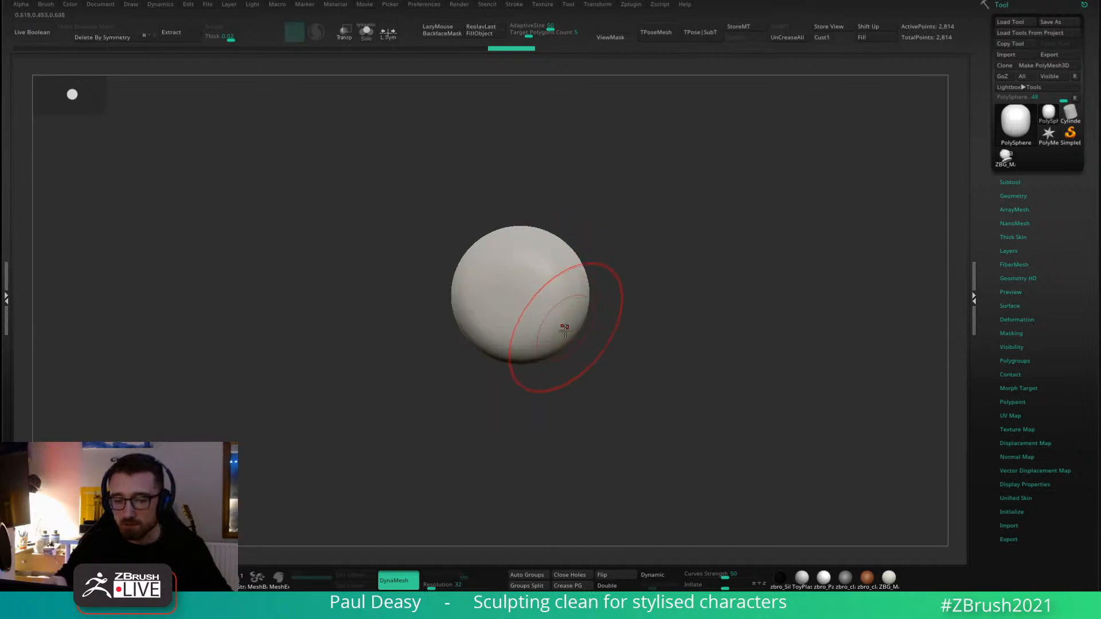
pyautogui.moveTo(558, 344); pyautogui.dragTo(557, 343)
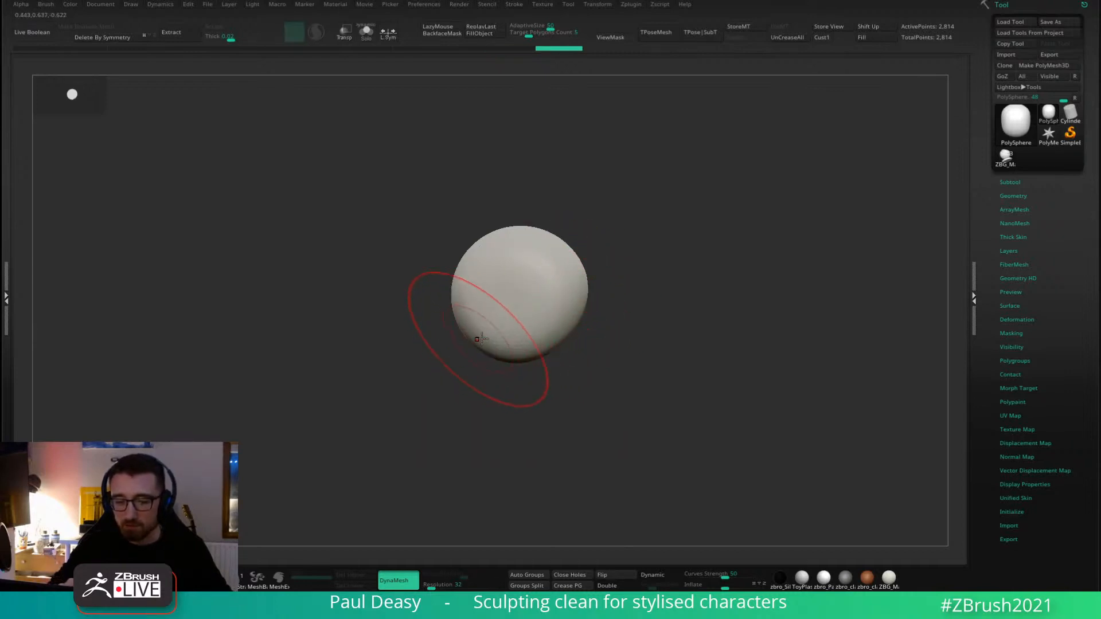
pyautogui.moveTo(482, 337); pyautogui.dragTo(477, 348)
# Duplicate the cranium as a separate subtool and place the copy below and forward of it as the jaw mass.
pyautogui.keyDown('shift'); pyautogui.moveTo(637, 309); pyautogui.dragTo(590, 264, button='right'); pyautogui.keyUp('shift')
pyautogui.press('w')
pyautogui.keyDown('ctrl'); pyautogui.moveTo(566, 246); pyautogui.dragTo(535, 317); pyautogui.keyUp('ctrl')
pyautogui.hotkey('ctrl', 'shift', 's')
pyautogui.press('q')
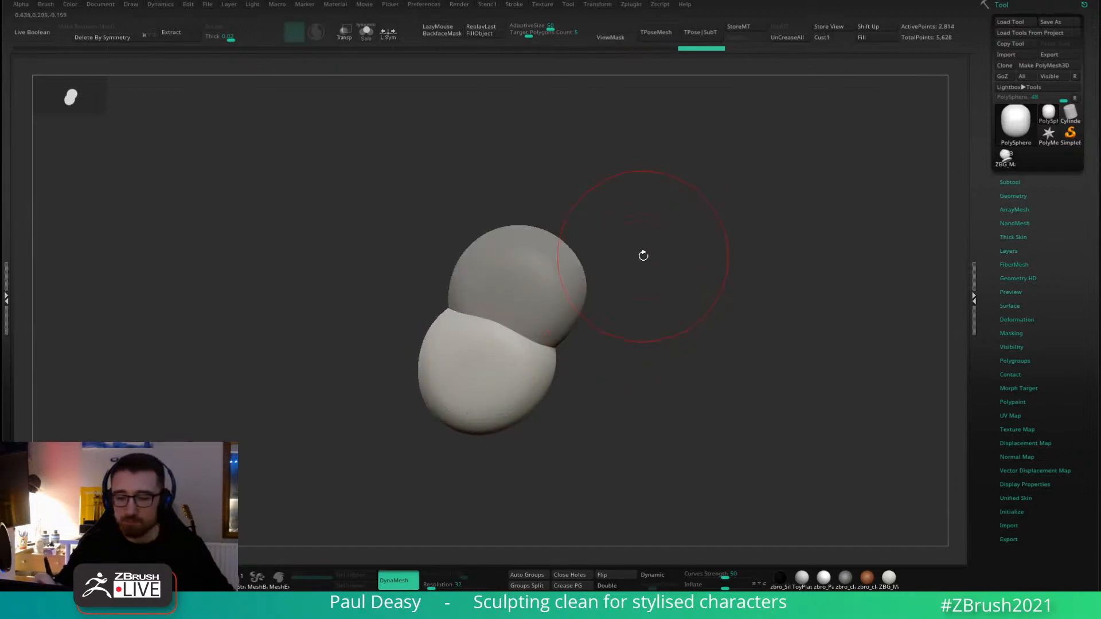
pyautogui.keyDown('alt'); pyautogui.moveTo(596, 359); pyautogui.dragTo(595, 351, button='right'); pyautogui.keyUp('alt')
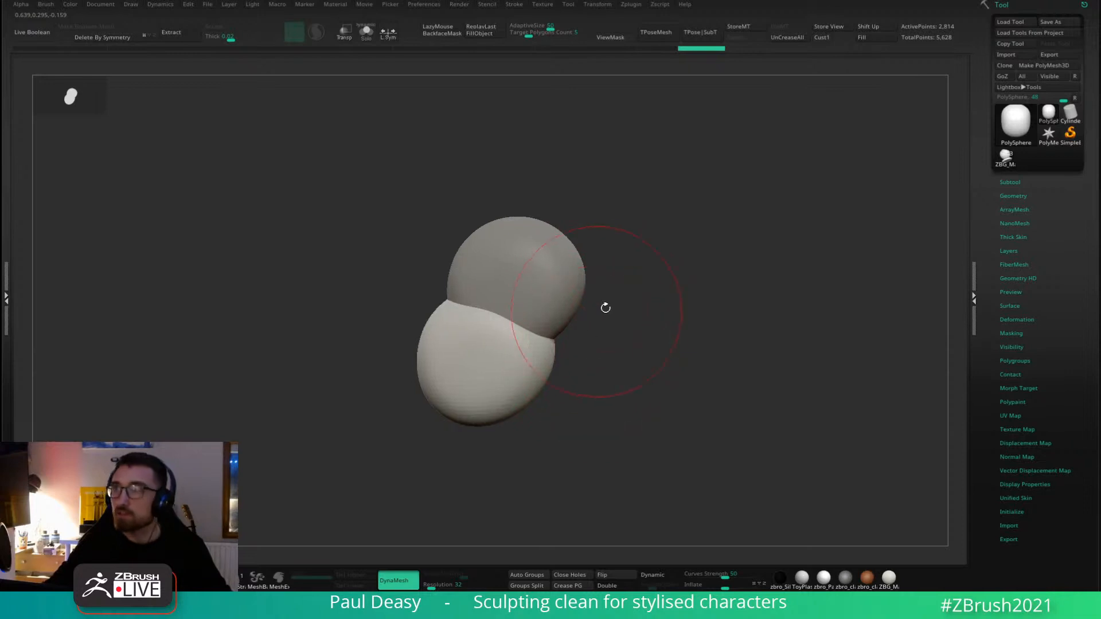
pyautogui.press('space')
pyautogui.click(609, 302)
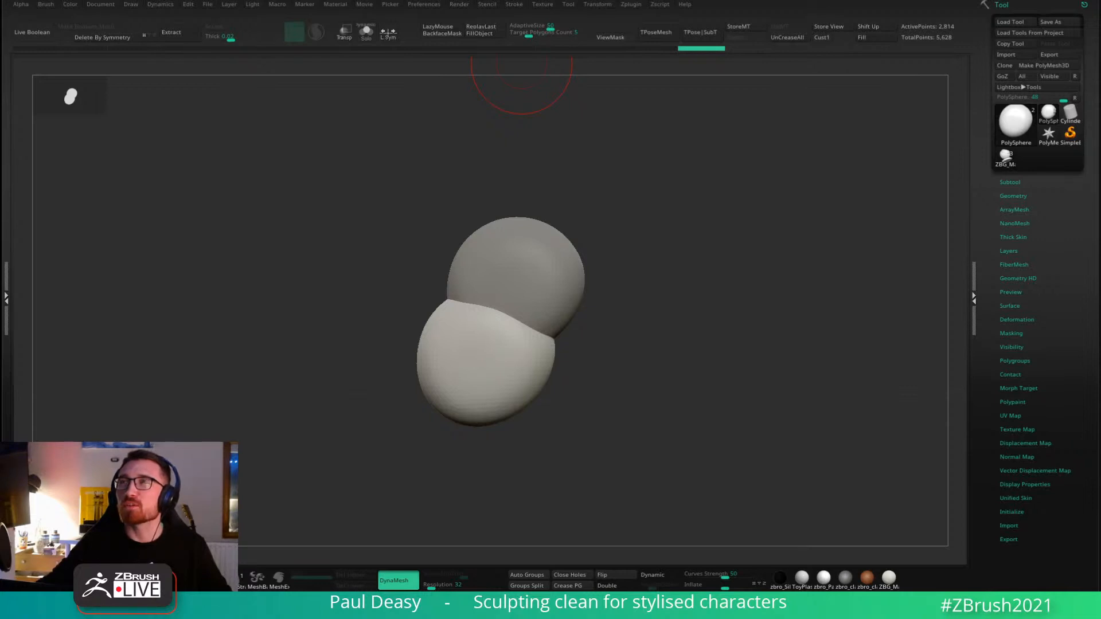
pyautogui.keyDown('alt'); pyautogui.moveTo(590, 327); pyautogui.dragTo(591, 302); pyautogui.keyUp('alt')
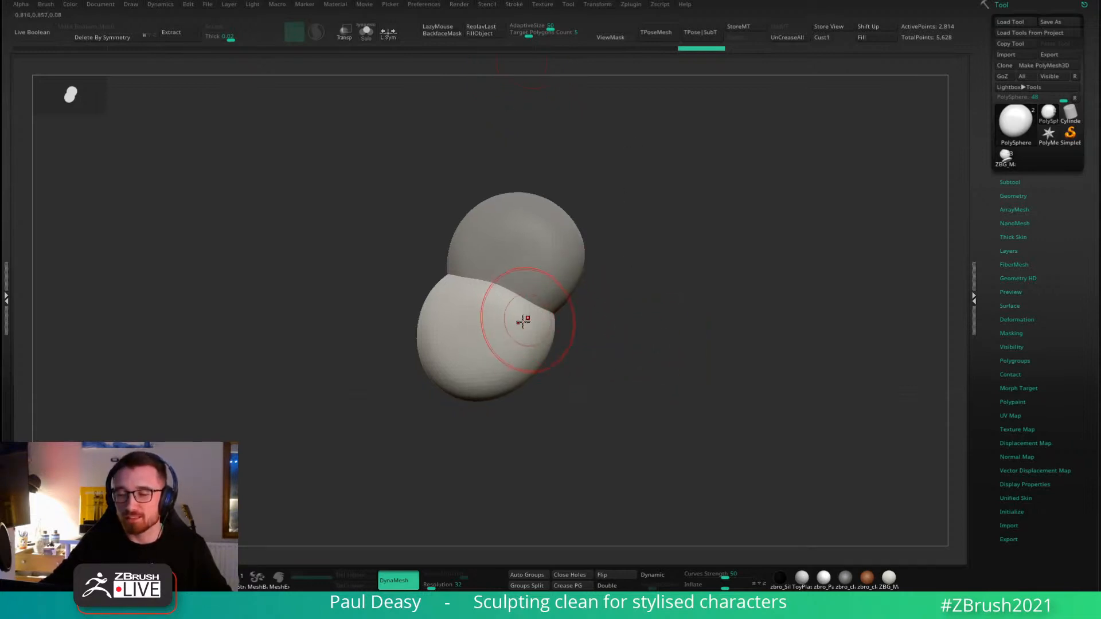
pyautogui.hotkey('ctrl', 'z')
pyautogui.hotkey('ctrl', 'shift', 'z')
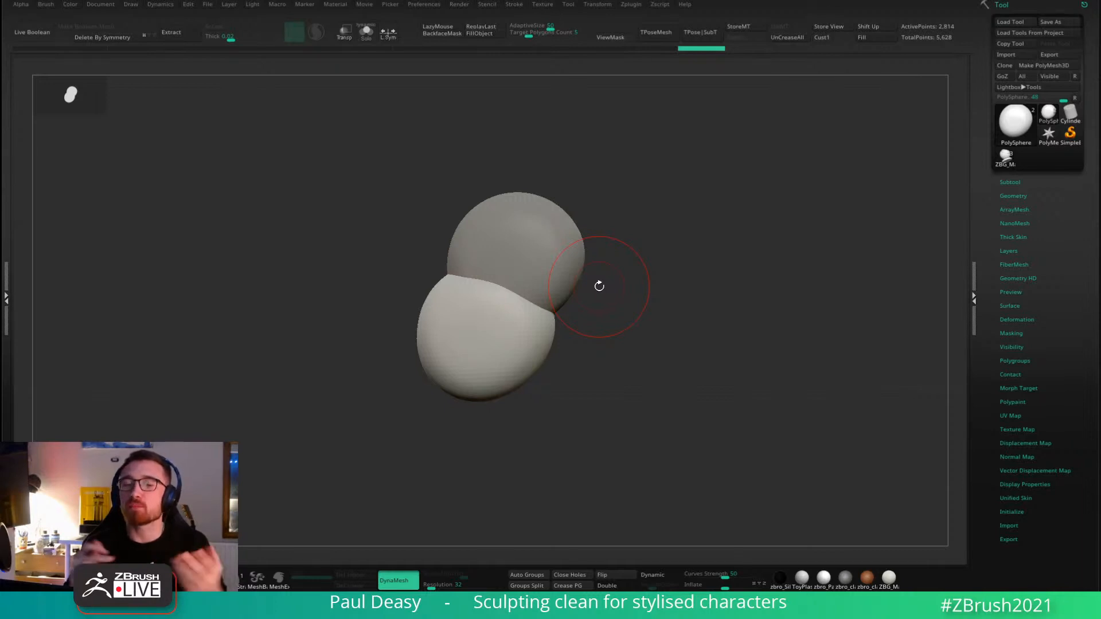
pyautogui.moveTo(617, 276); pyautogui.dragTo(617, 265)
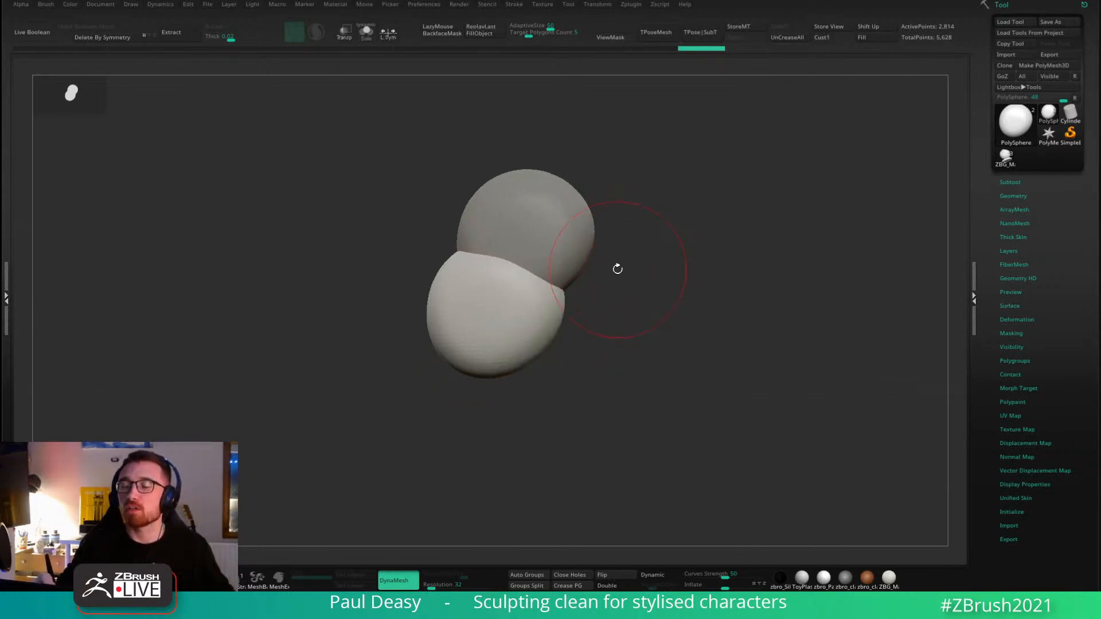
# Slim the jaw form from the side view by pushing its back and front edges inward with the Move brush.
pyautogui.moveTo(547, 303)
pyautogui.mouseDown()
pyautogui.moveTo(553, 311)
pyautogui.moveTo(534, 304)
pyautogui.mouseUp()
pyautogui.press('space')
pyautogui.moveTo(453, 273); pyautogui.dragTo(467, 268)
pyautogui.moveTo(450, 348); pyautogui.dragTo(469, 343)
pyautogui.moveTo(458, 280); pyautogui.dragTo(468, 275)
# Taper the lower half of the jaw form symmetrically into a rounded, shorter chin from the front view.
pyautogui.moveTo(630, 292); pyautogui.dragTo(708, 293)
pyautogui.press('space')
pyautogui.moveTo(493, 295); pyautogui.dragTo(505, 294)
pyautogui.moveTo(496, 318)
pyautogui.keyDown('alt'); pyautogui.mouseDown()
pyautogui.moveTo(577, 297)
pyautogui.moveTo(598, 305)
pyautogui.moveTo(571, 294)
pyautogui.mouseUp(); pyautogui.keyUp('alt')
pyautogui.press('space')
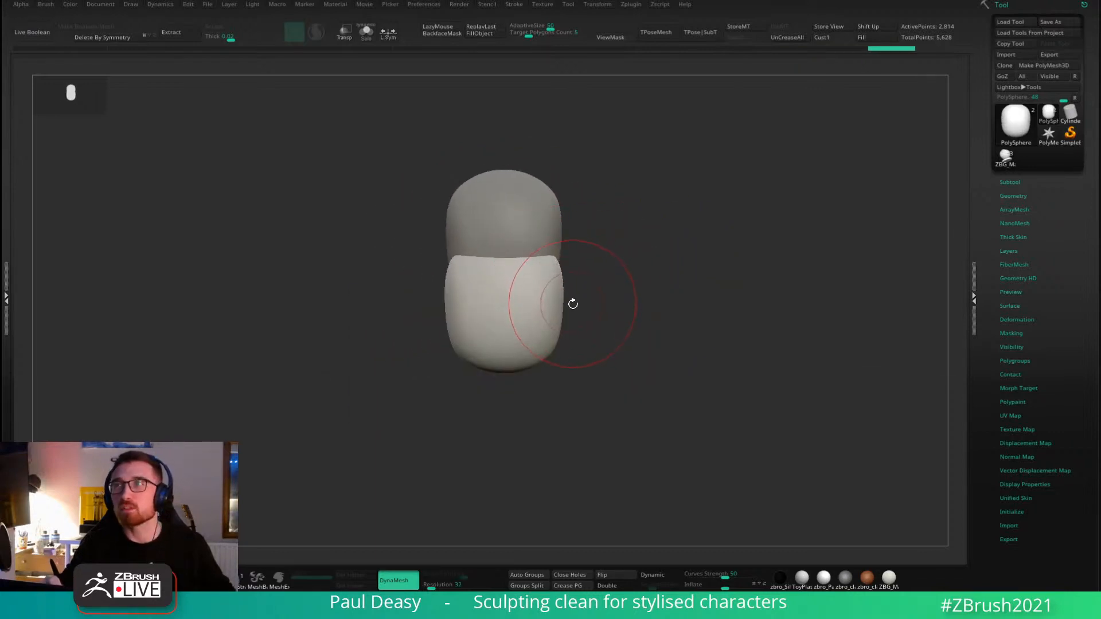
pyautogui.moveTo(550, 349); pyautogui.dragTo(541, 335)
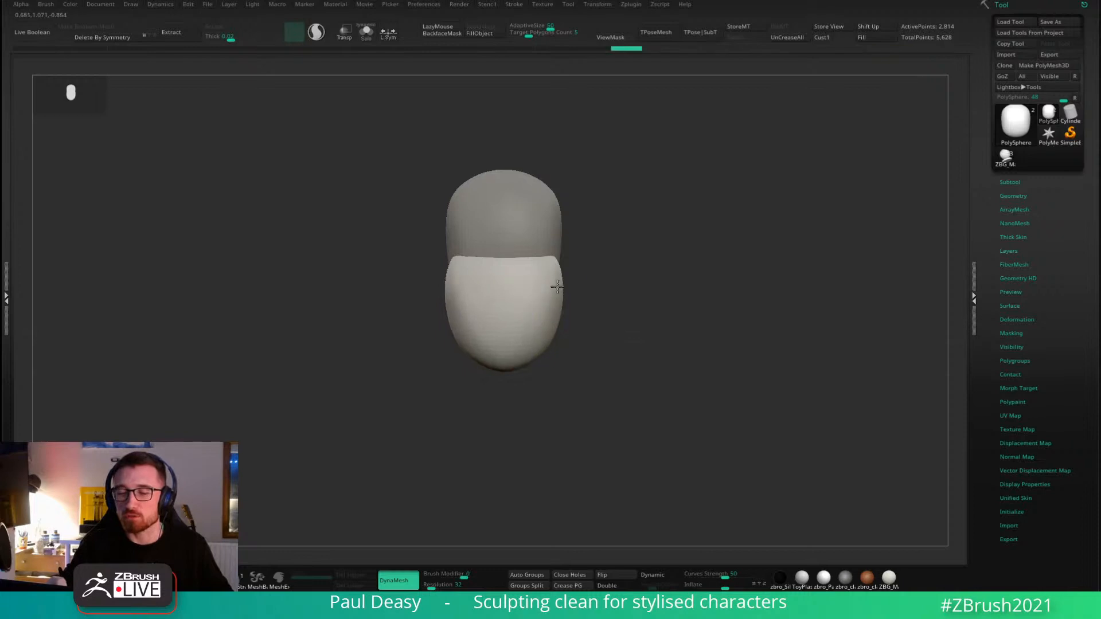
pyautogui.hotkey('ctrl', 'shift', 'z')
pyautogui.hotkey('ctrl', 'shift', 'z')
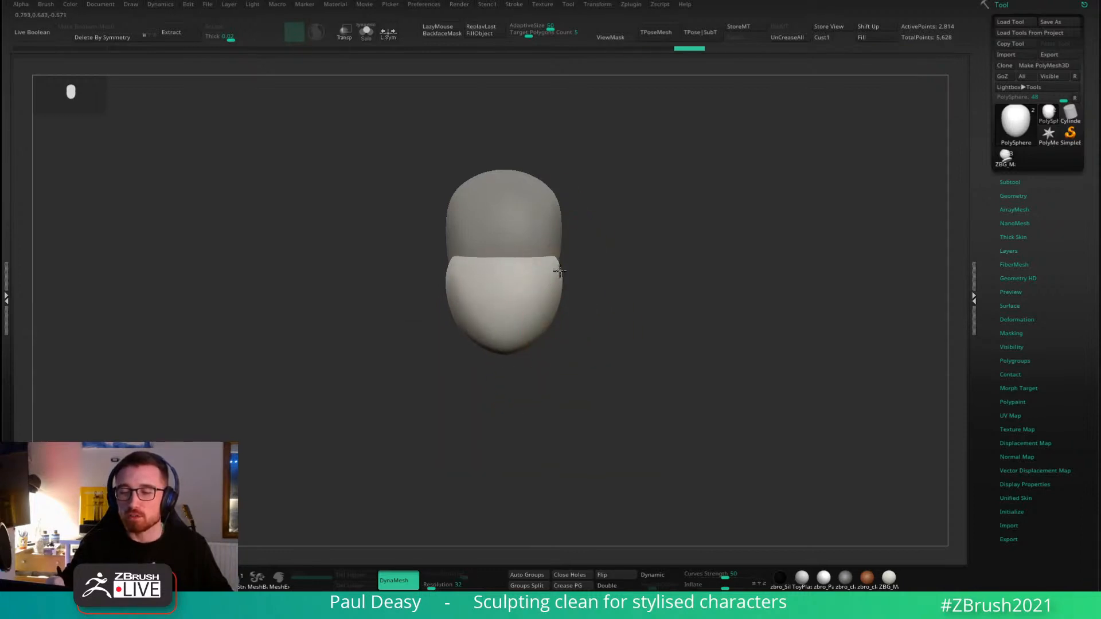
pyautogui.hotkey('ctrl', 'shift', 'z')
pyautogui.press('space')
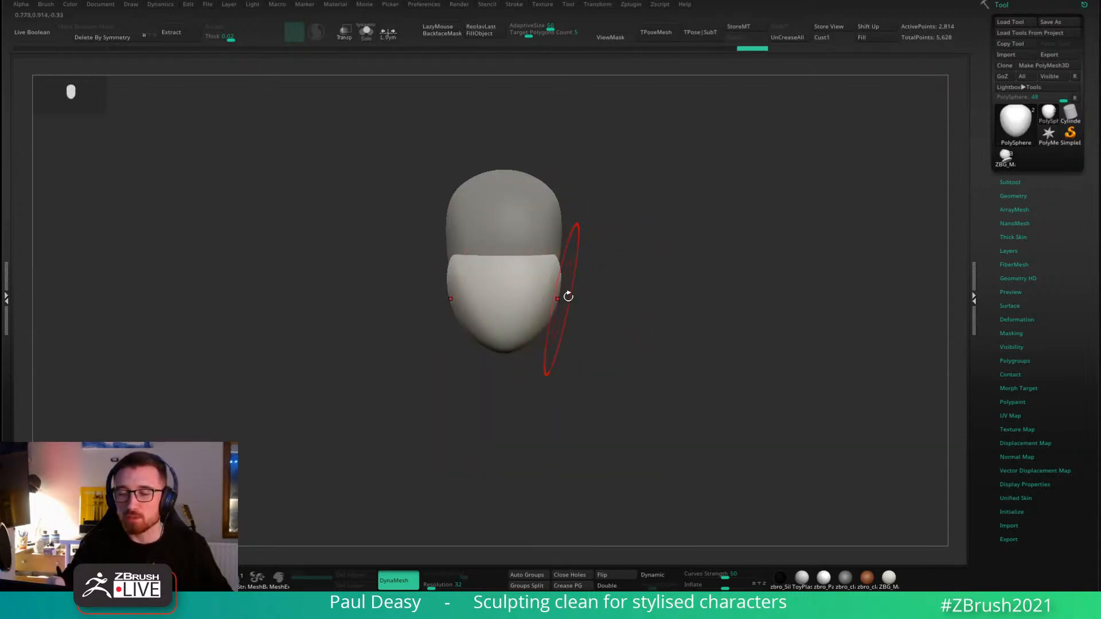
# Push in the front edge of the jaw form from the side view to refine the face profile.
pyautogui.moveTo(567, 296); pyautogui.dragTo(602, 316)
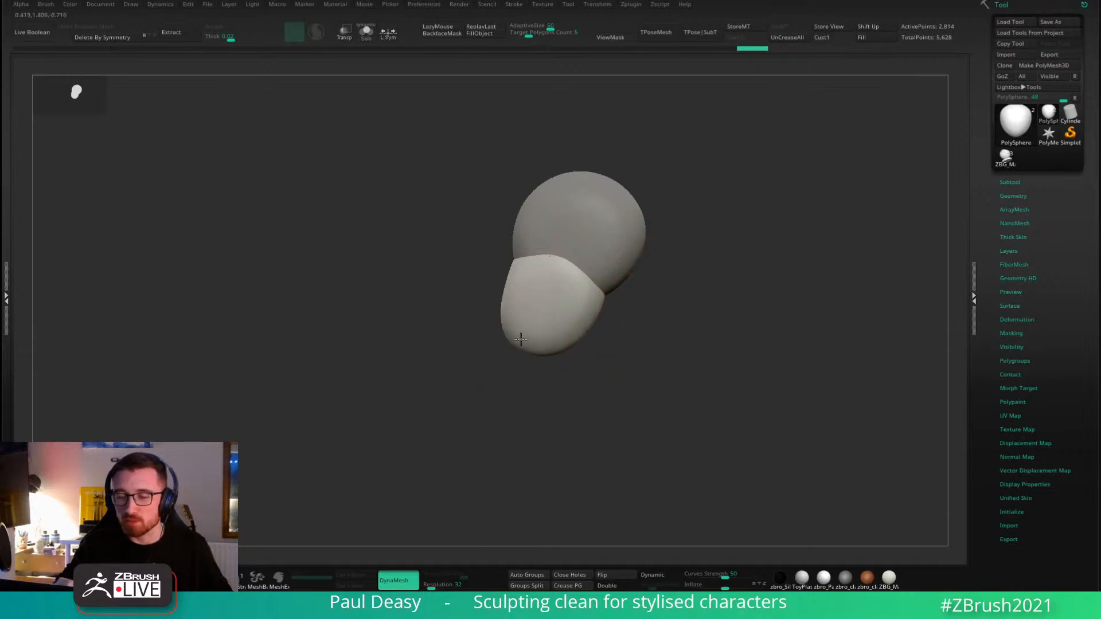
pyautogui.press('space')
pyautogui.moveTo(520, 339); pyautogui.dragTo(511, 278)
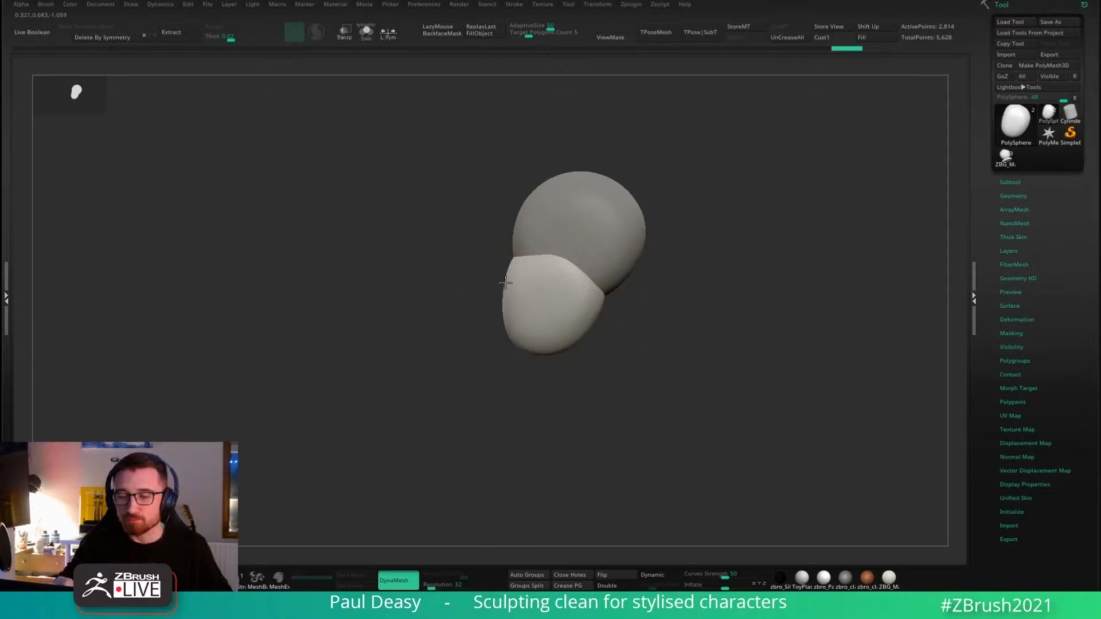
pyautogui.press('space')
pyautogui.hotkey('ctrl', 'shift', 'z')
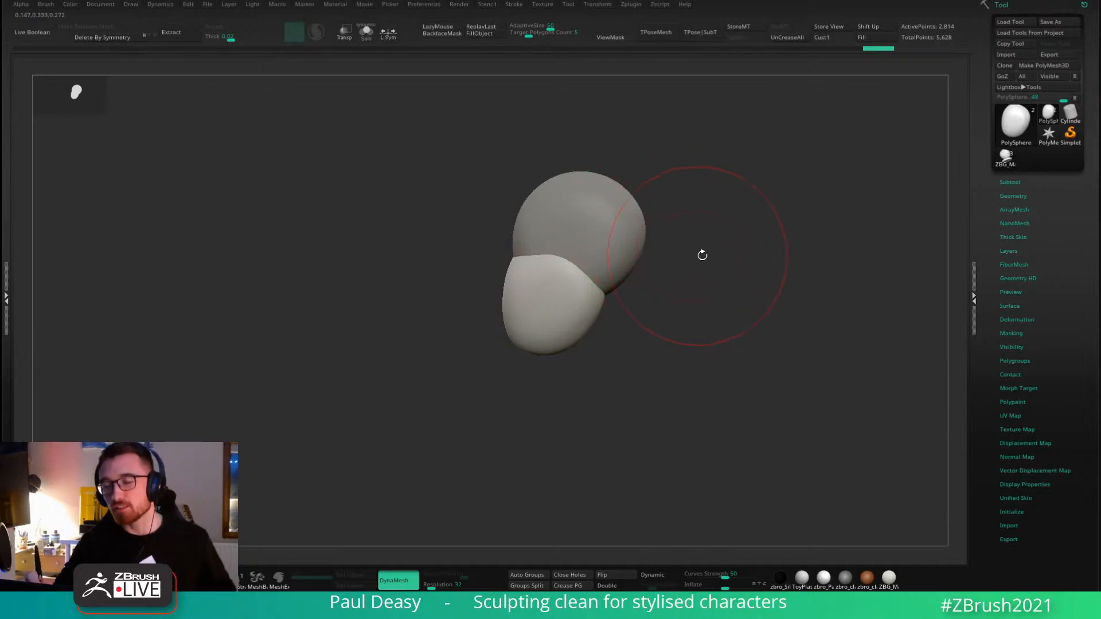
# Switch to the cranium subtool and adjust its side contours from the front view with the Move brush.
pyautogui.moveTo(702, 255); pyautogui.dragTo(612, 241)
pyautogui.keyDown('alt'); pyautogui.click(591, 246); pyautogui.keyUp('alt')
pyautogui.press('space')
pyautogui.moveTo(611, 243)
pyautogui.mouseDown(button='right')
pyautogui.moveTo(756, 248)
pyautogui.moveTo(723, 244)
pyautogui.mouseUp(button='right')
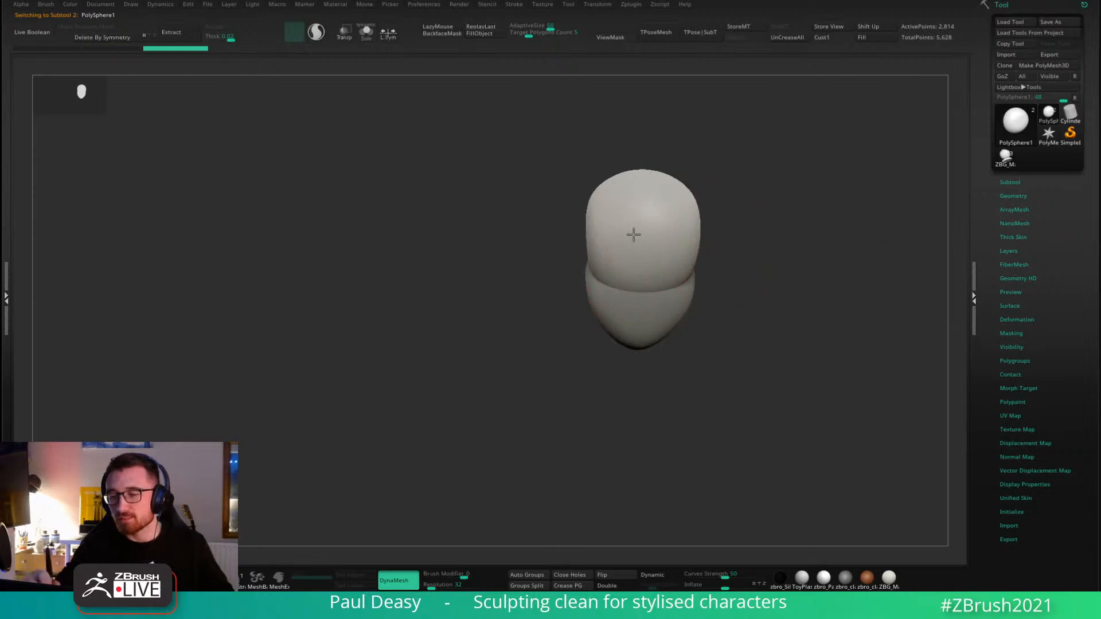
pyautogui.hotkey('ctrl', 'shift', 'z')
pyautogui.press('space')
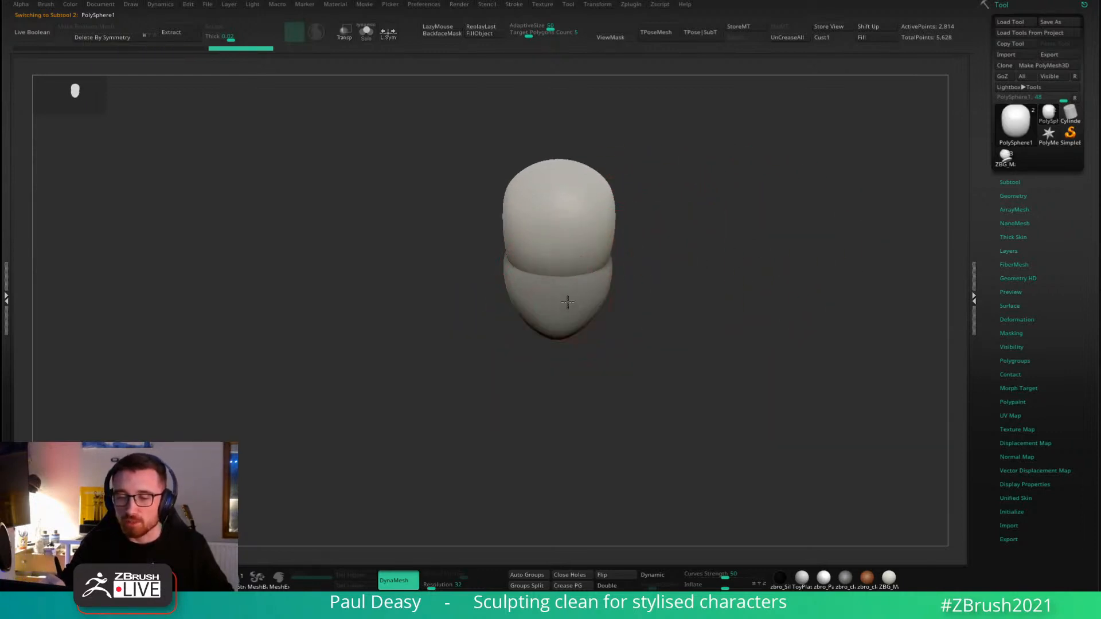
# Push the back of the cranium slightly inward from the side view with a resized Move brush.
pyautogui.hotkey('ctrl', 'shift', 'z')
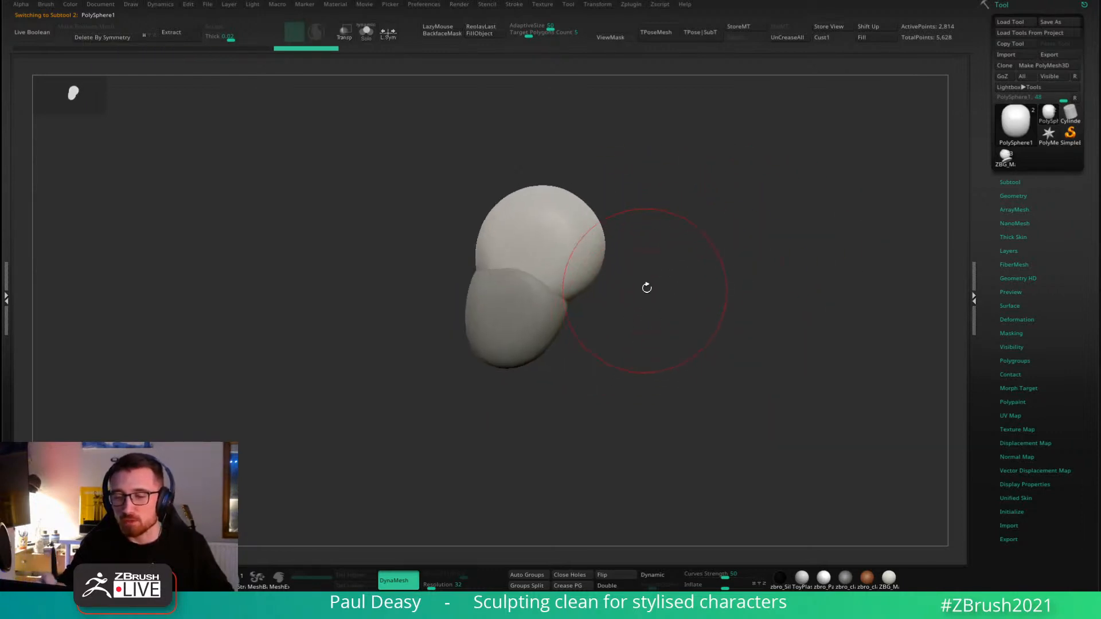
pyautogui.hotkey('ctrl', 'shift', 'z')
pyautogui.press('space')
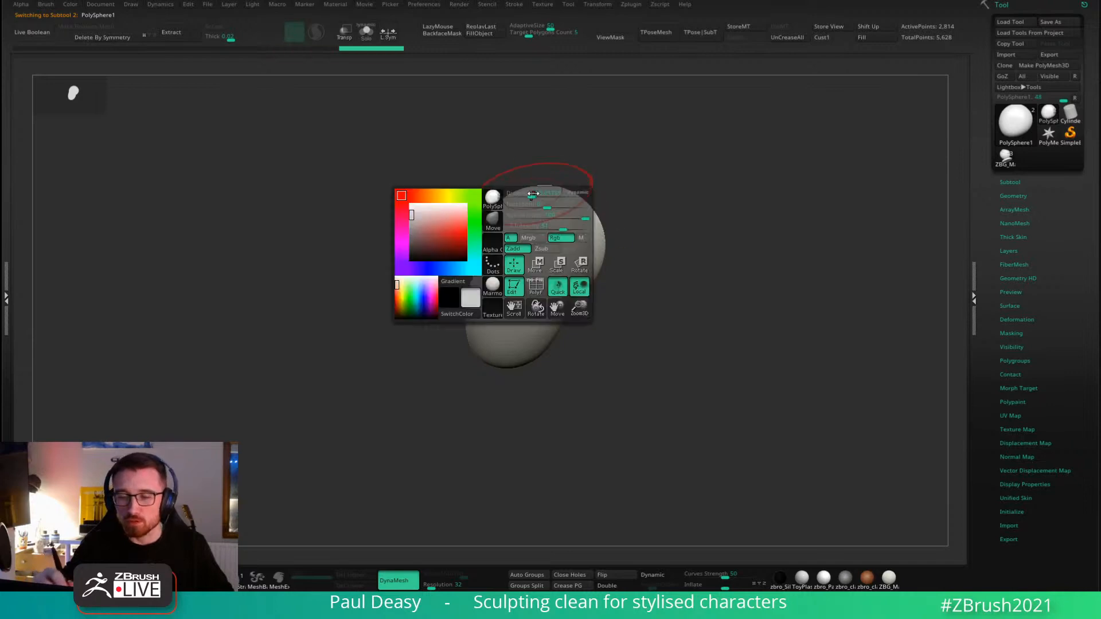
pyautogui.hotkey('ctrl', 'shift', 'z')
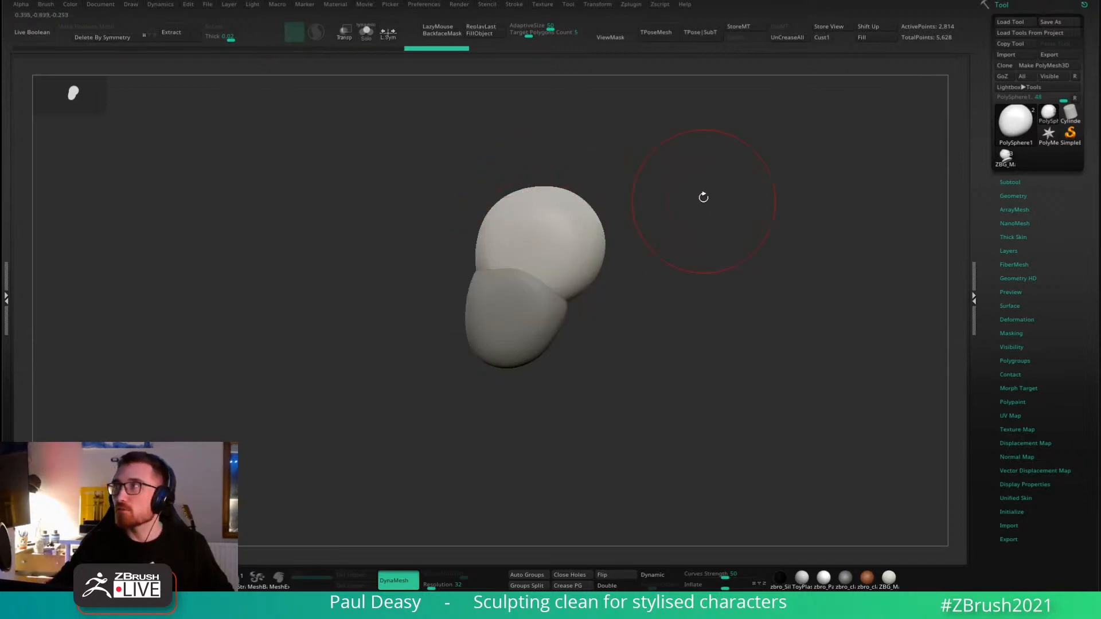
pyautogui.hotkey('alt', 'Tab')
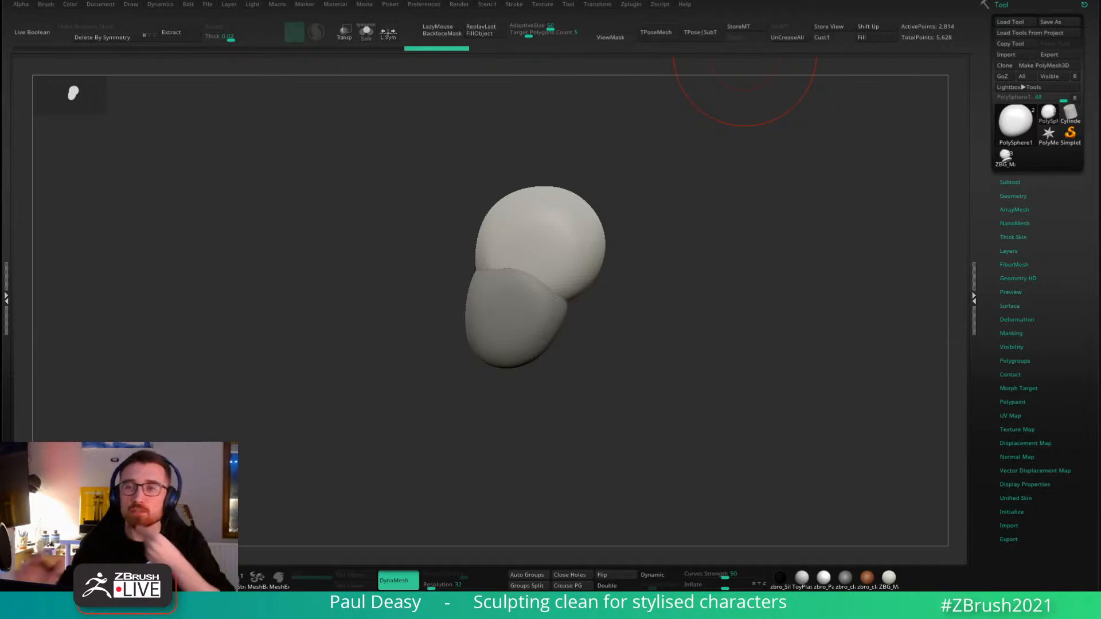
pyautogui.press(']')
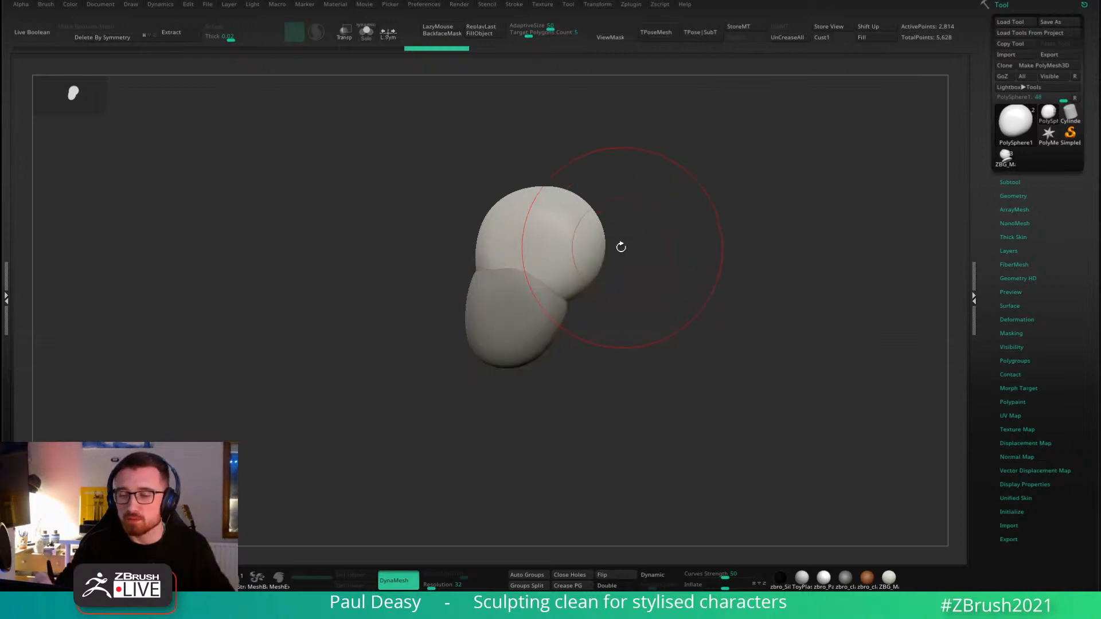
pyautogui.press('space')
pyautogui.moveTo(558, 193); pyautogui.dragTo(557, 194)
pyautogui.moveTo(596, 254); pyautogui.dragTo(594, 259)
# Switch to the jaw form and lift its lower back edge toward the jaw corner from the side view.
pyautogui.keyDown('alt'); pyautogui.click(561, 299); pyautogui.keyUp('alt')
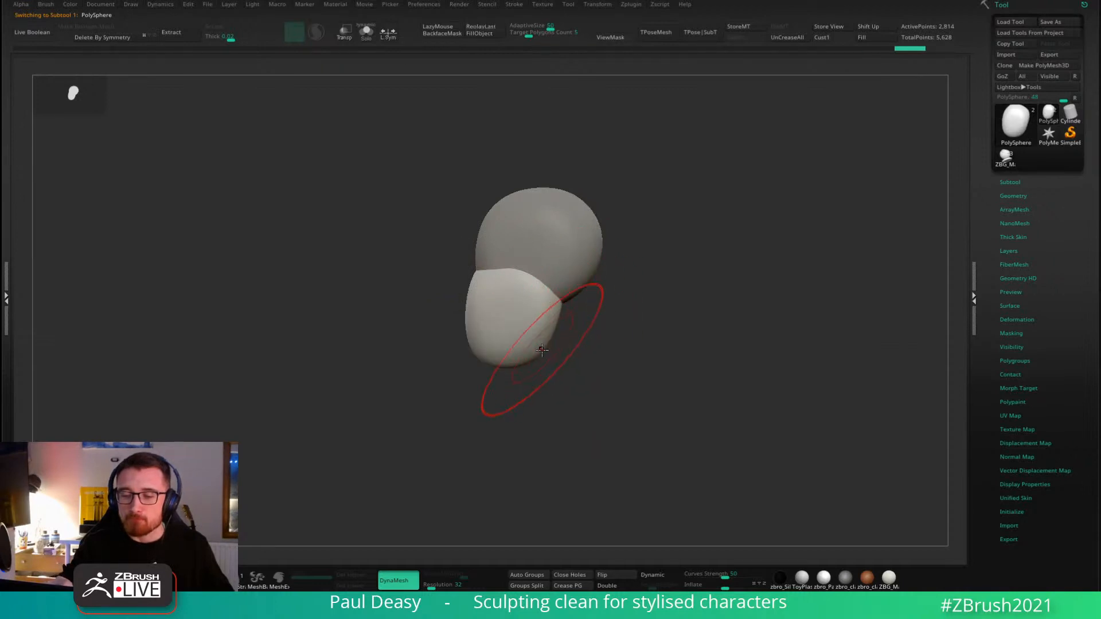
pyautogui.moveTo(542, 349); pyautogui.dragTo(554, 340)
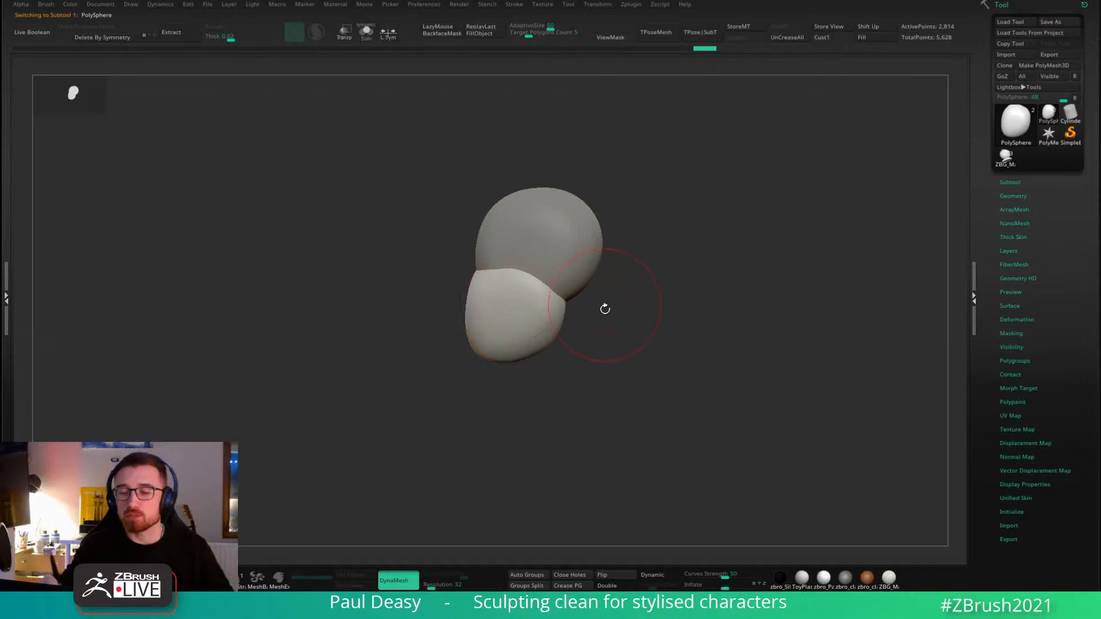
pyautogui.moveTo(604, 308); pyautogui.dragTo(621, 314)
pyautogui.press('space')
pyautogui.moveTo(554, 326); pyautogui.dragTo(525, 347, button='right')
pyautogui.press('space')
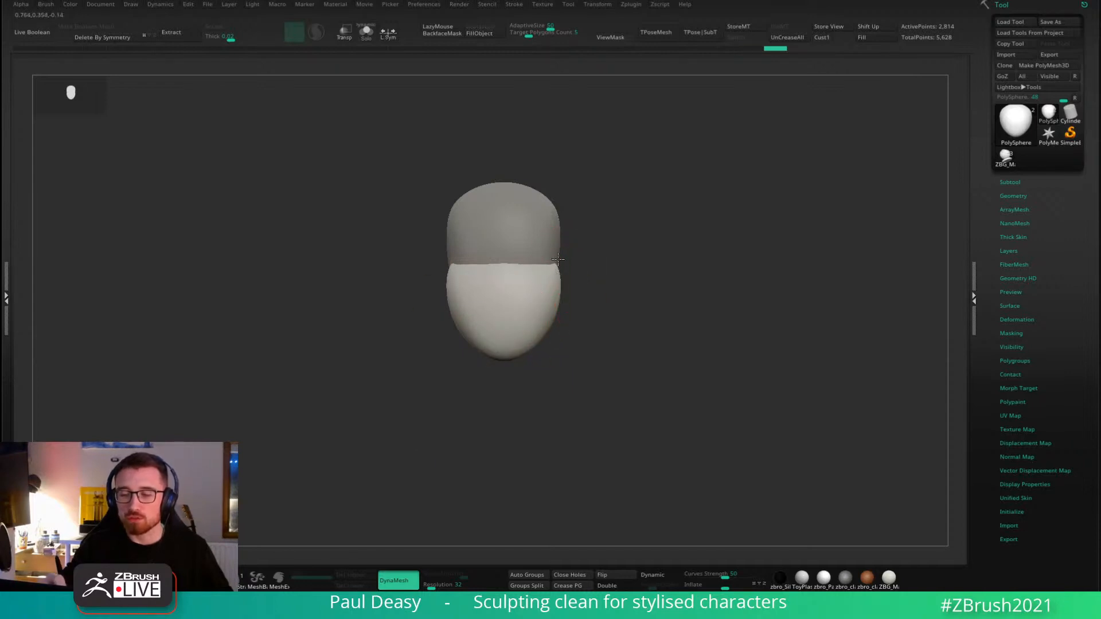
# Pull the upper side corners of the jaw form outward from the front view.
pyautogui.moveTo(557, 259)
pyautogui.mouseDown()
pyautogui.moveTo(566, 267)
pyautogui.moveTo(553, 286)
pyautogui.moveTo(570, 266)
pyautogui.mouseUp()
pyautogui.rightClick(561, 269)
pyautogui.moveTo(631, 289); pyautogui.dragTo(609, 287, button='right')
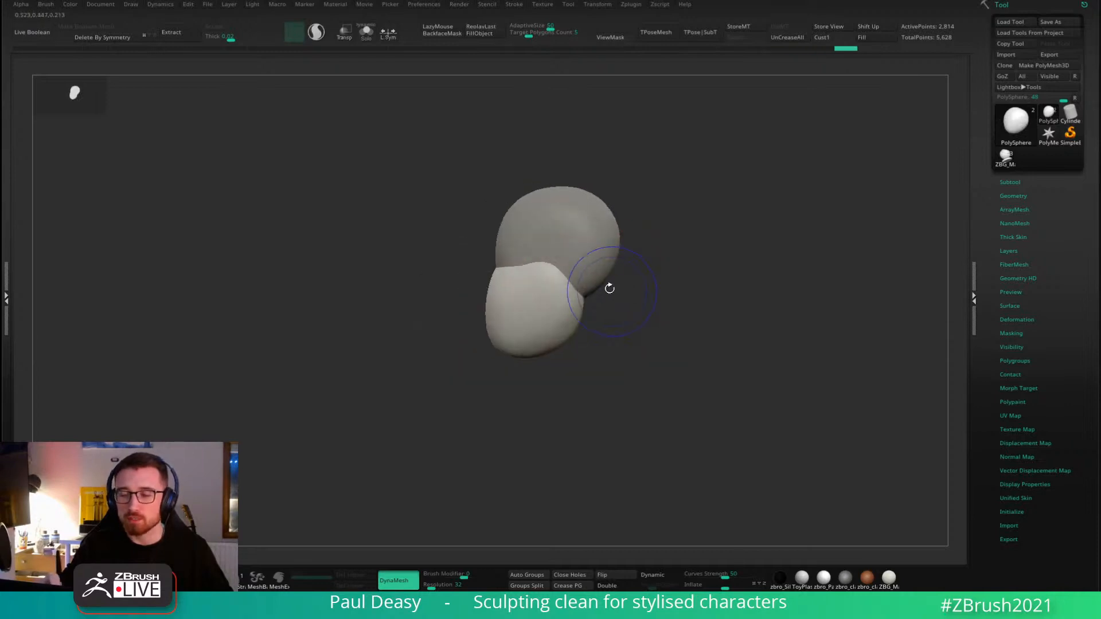
# Switch to the cranium and adjust its lower side contours symmetrically above the jaw with the Move brush.
pyautogui.keyDown('alt'); pyautogui.click(596, 246); pyautogui.keyUp('alt')
pyautogui.keyDown('shift'); pyautogui.moveTo(591, 246); pyautogui.dragTo(639, 253, button='right'); pyautogui.keyUp('shift')
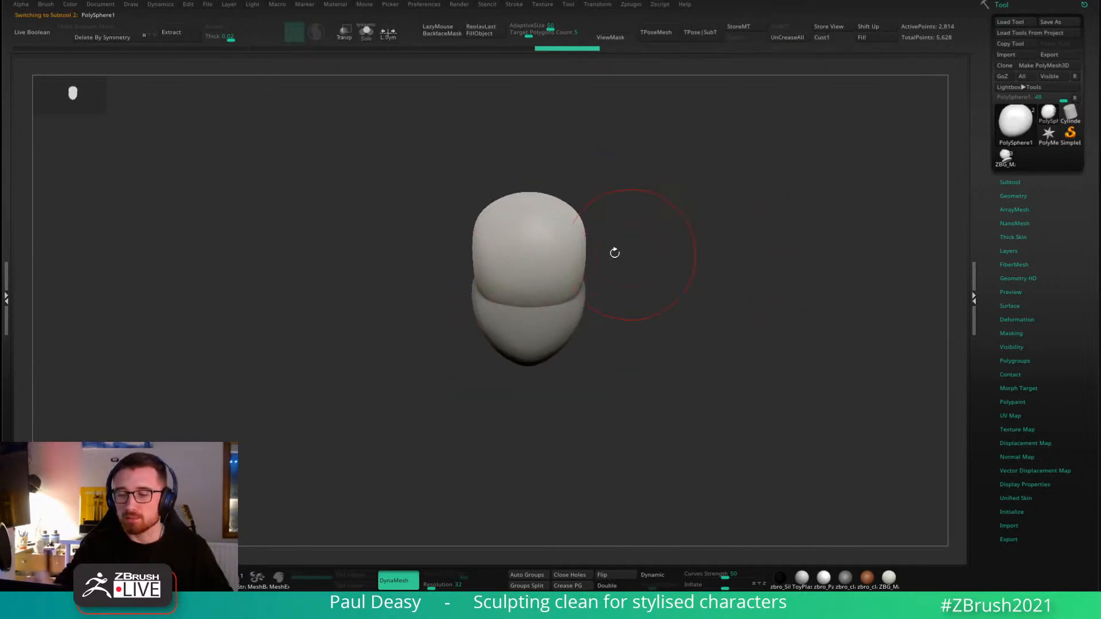
pyautogui.rightClick(576, 256)
pyautogui.moveTo(574, 255); pyautogui.dragTo(579, 224)
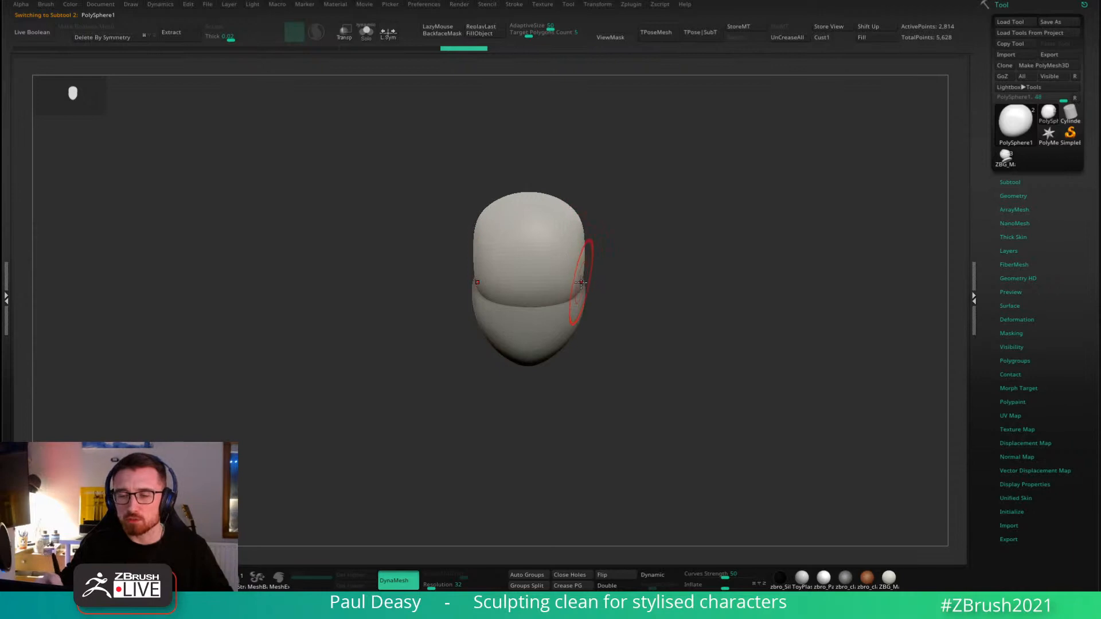
pyautogui.moveTo(581, 283)
pyautogui.mouseDown()
pyautogui.moveTo(577, 299)
pyautogui.moveTo(581, 268)
pyautogui.mouseUp()
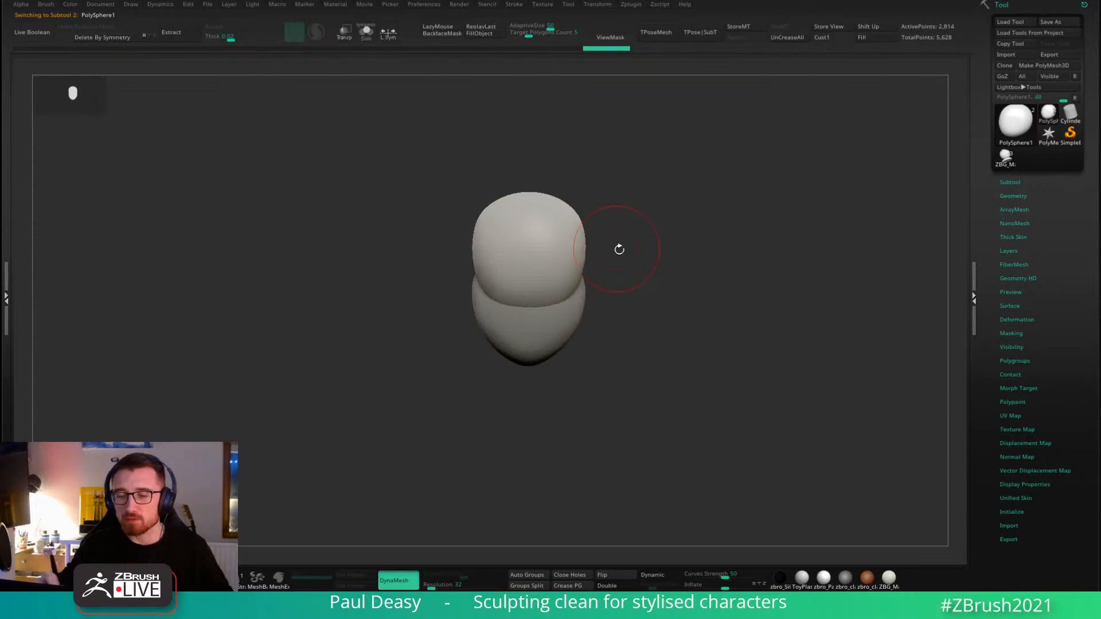
pyautogui.moveTo(619, 249); pyautogui.dragTo(602, 249, button='right')
pyautogui.moveTo(602, 250); pyautogui.dragTo(560, 250)
# Push in the back contour of the cranium from the opposite side view.
pyautogui.moveTo(560, 250); pyautogui.dragTo(630, 263, button='right')
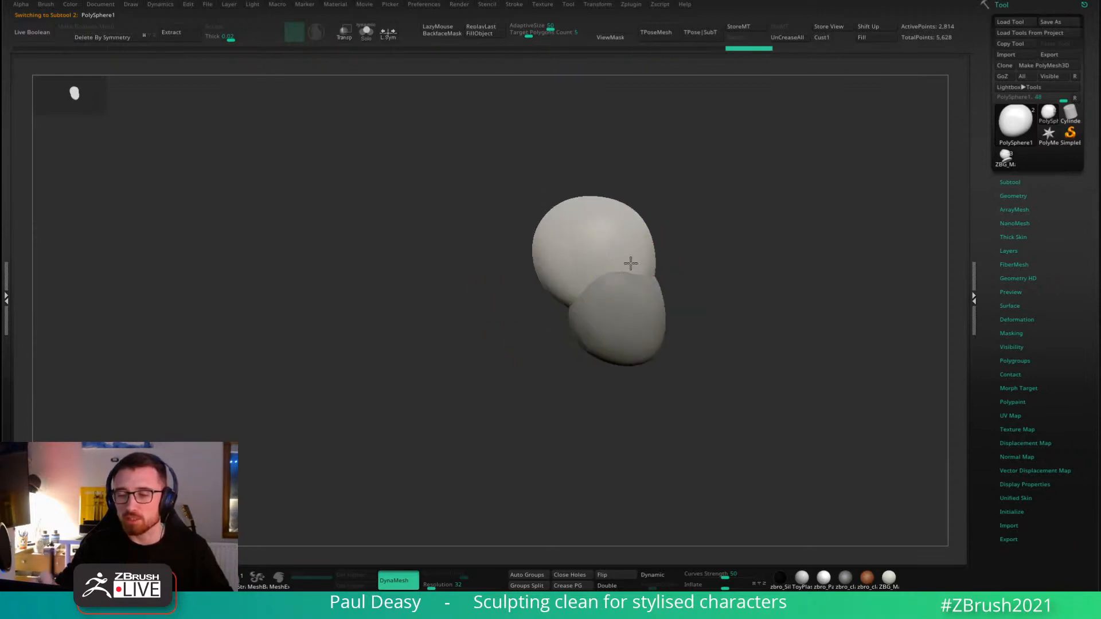
pyautogui.moveTo(539, 250); pyautogui.dragTo(547, 266)
pyautogui.press('space')
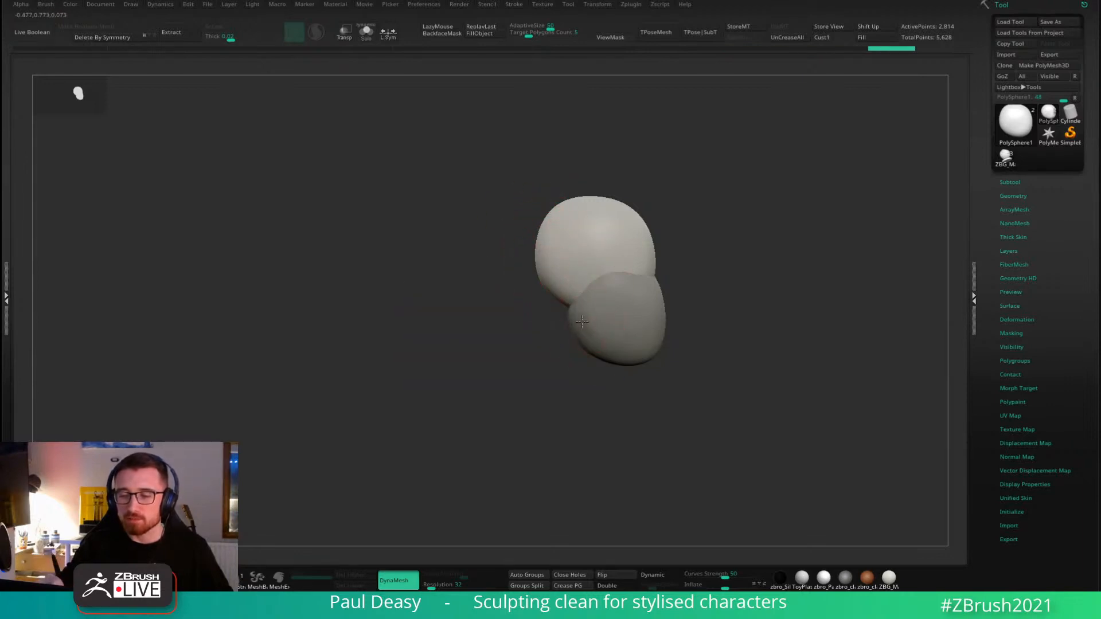
pyautogui.moveTo(725, 280); pyautogui.dragTo(602, 282)
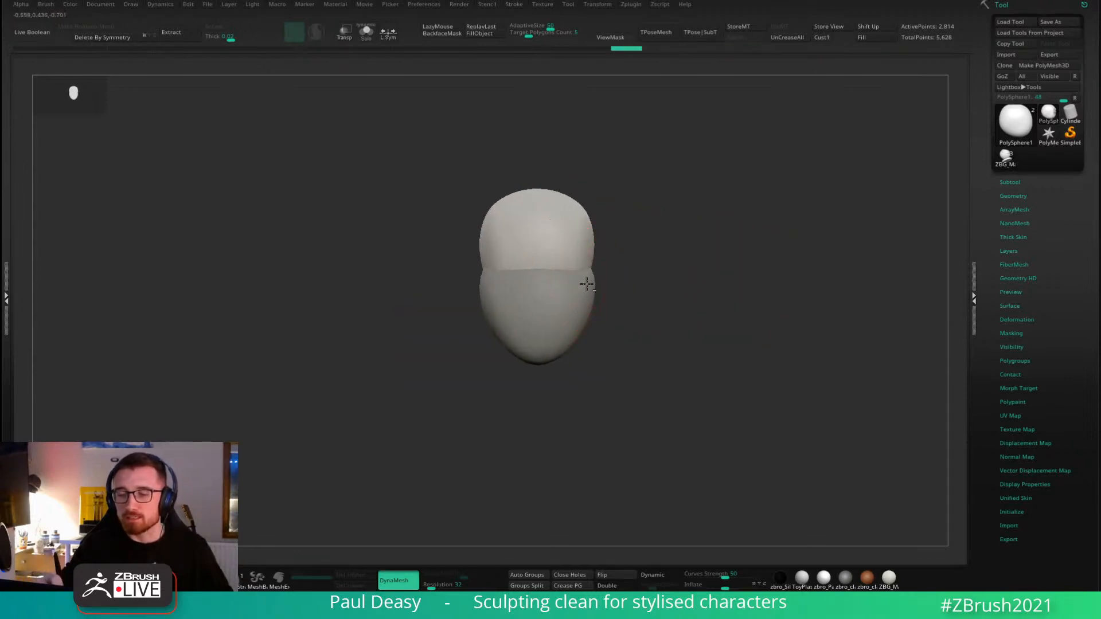
# Switch to the jaw form and slim its lower sides toward the chin from the front view.
pyautogui.keyDown('alt'); pyautogui.click(596, 282); pyautogui.keyUp('alt')
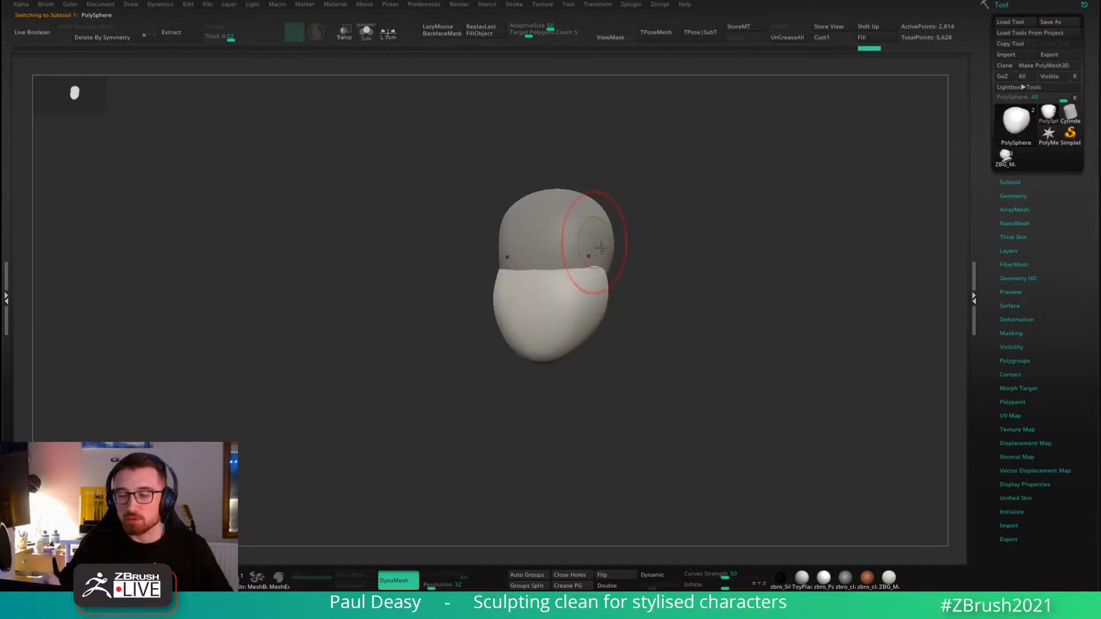
pyautogui.keyDown('shift'); pyautogui.moveTo(594, 251); pyautogui.dragTo(616, 270, button='right'); pyautogui.keyUp('shift')
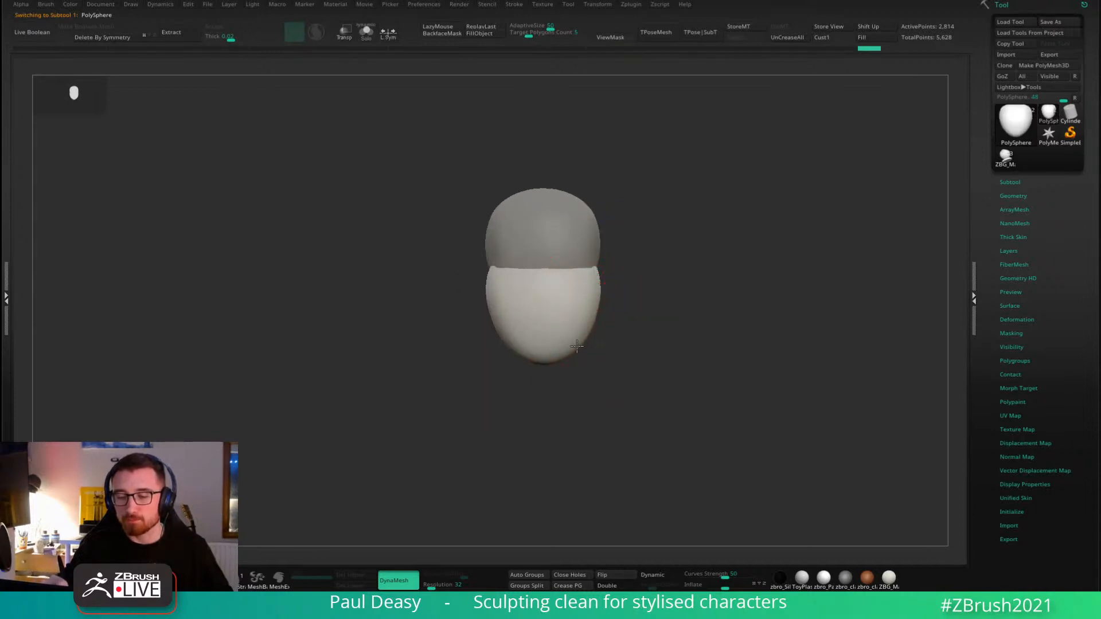
pyautogui.moveTo(589, 335); pyautogui.dragTo(582, 348)
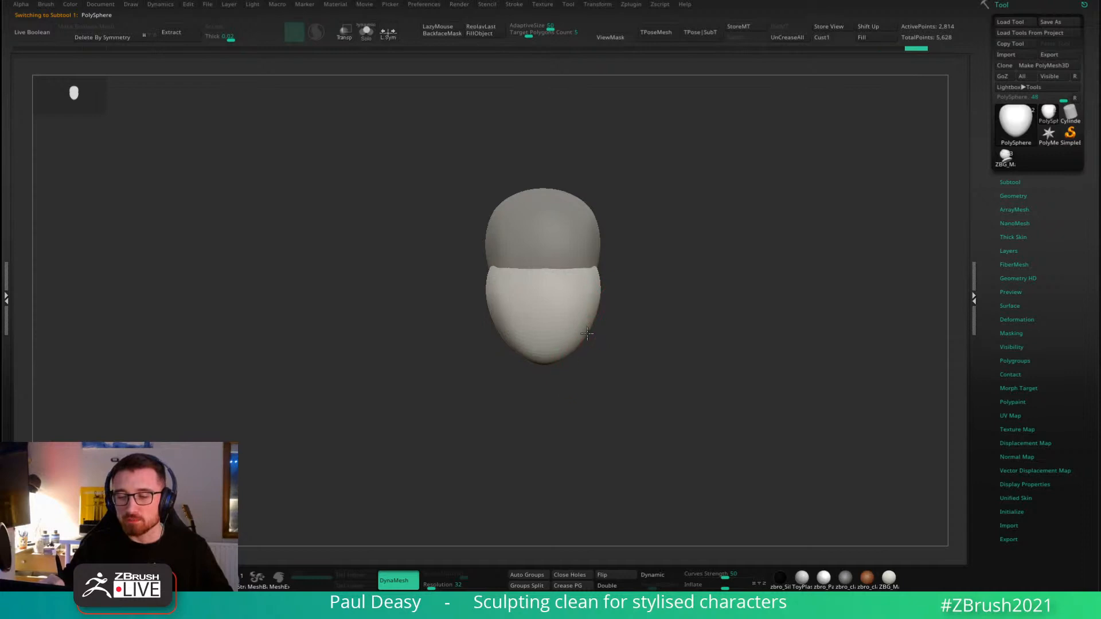
pyautogui.press('space')
pyautogui.moveTo(634, 312)
pyautogui.keyDown('alt'); pyautogui.mouseDown(button='right')
pyautogui.moveTo(562, 329)
pyautogui.moveTo(602, 324)
pyautogui.moveTo(628, 362)
pyautogui.mouseUp(button='right'); pyautogui.keyUp('alt')
pyautogui.moveTo(562, 290); pyautogui.dragTo(564, 271)
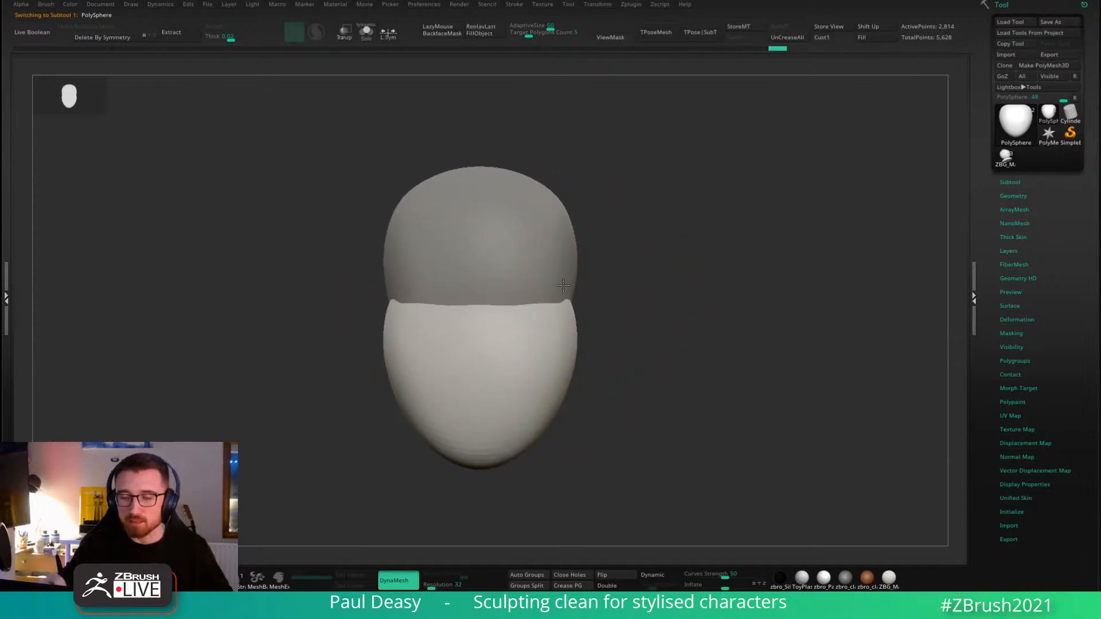
# Switch to the cranium and refine its lower sides where they meet the jaw from the front view.
pyautogui.keyDown('alt'); pyautogui.click(557, 281); pyautogui.keyUp('alt')
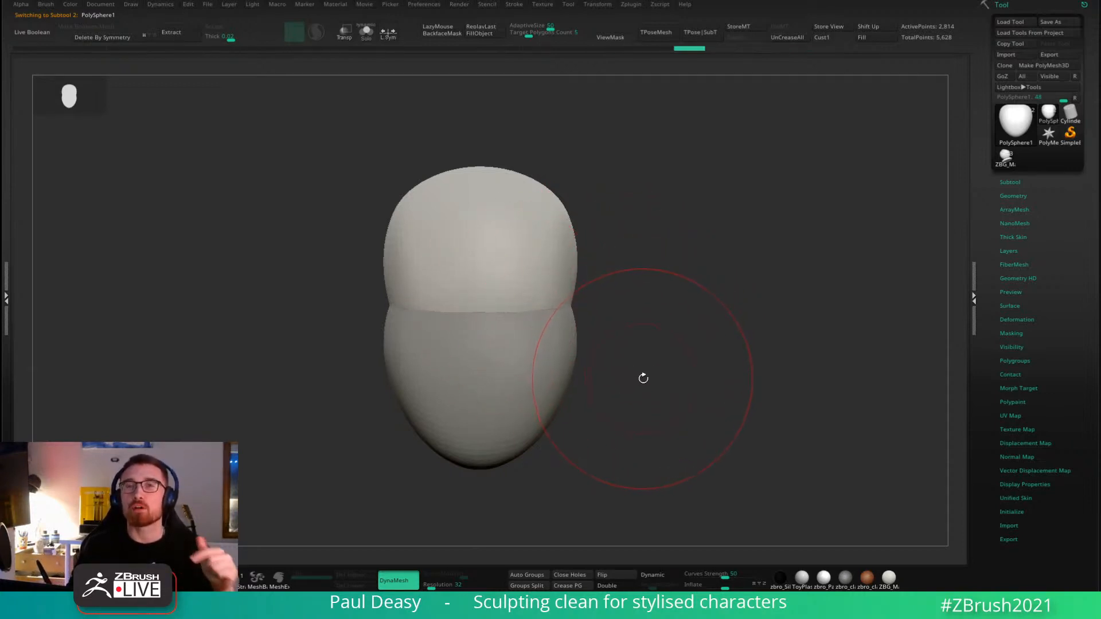
pyautogui.rightClick(541, 278)
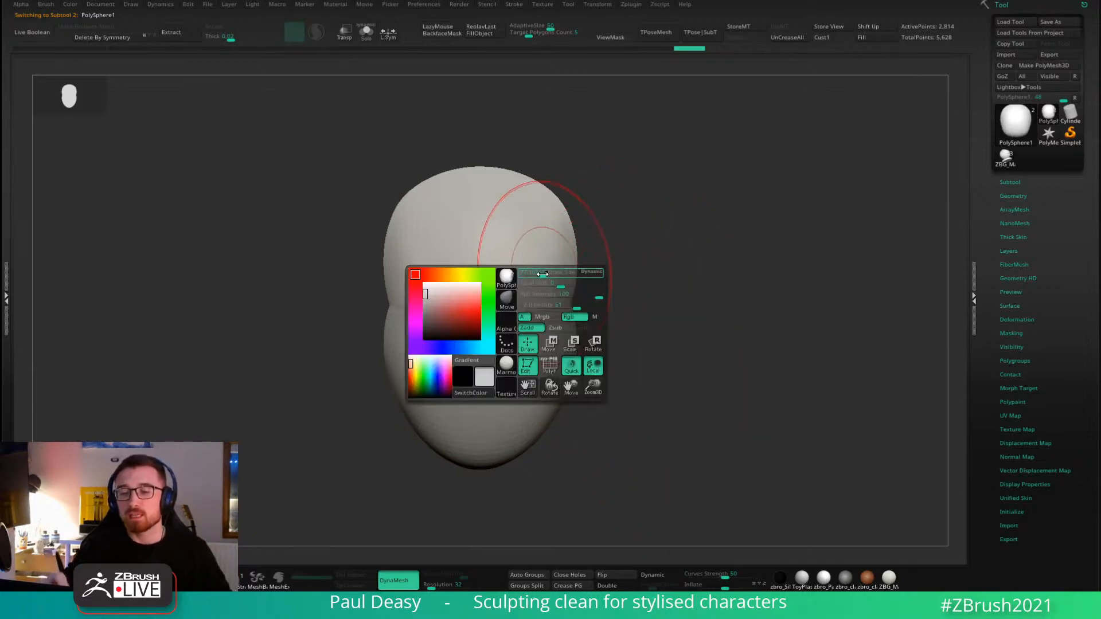
pyautogui.keyDown('alt'); pyautogui.moveTo(539, 281); pyautogui.dragTo(553, 272, button='right'); pyautogui.keyUp('alt')
pyautogui.rightClick(634, 273)
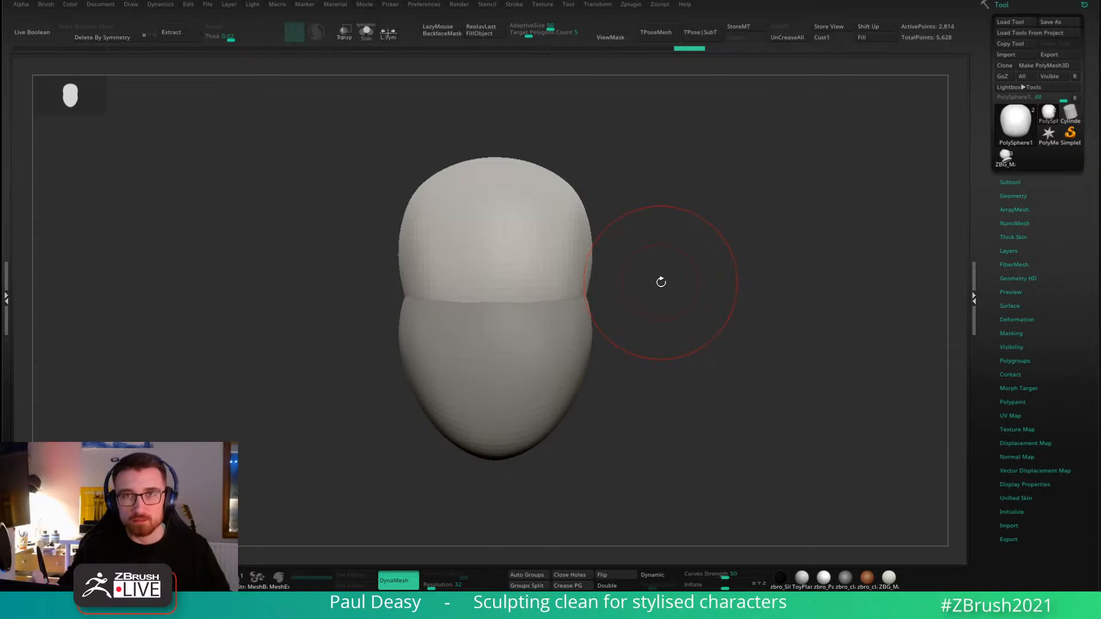
# Smooth and reshape the front of the cranium above the jaw from the side view.
pyautogui.moveTo(660, 282)
pyautogui.mouseDown(button='right')
pyautogui.moveTo(676, 285)
pyautogui.moveTo(651, 270)
pyautogui.moveTo(652, 298)
pyautogui.mouseUp(button='right')
pyautogui.press('space')
pyautogui.moveTo(538, 227); pyautogui.dragTo(541, 227)
pyautogui.press('space')
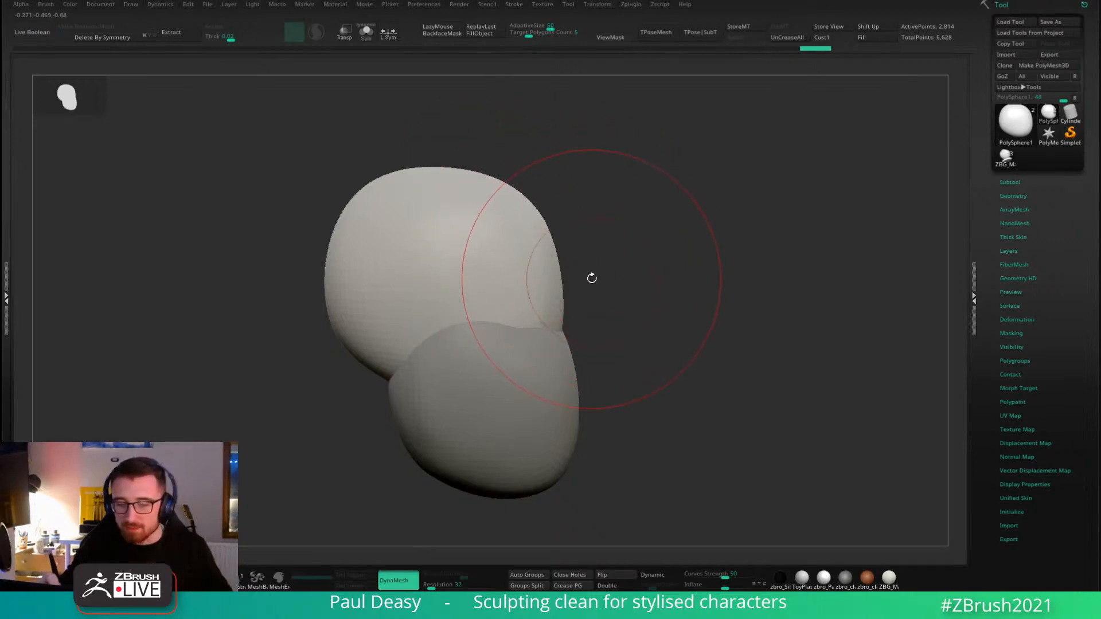
pyautogui.press('shift')
pyautogui.keyDown('shift'); pyautogui.moveTo(535, 277); pyautogui.dragTo(555, 311); pyautogui.keyUp('shift')
pyautogui.moveTo(519, 367); pyautogui.dragTo(525, 327)
pyautogui.moveTo(524, 327); pyautogui.dragTo(756, 279, button='right')
pyautogui.keyDown('alt'); pyautogui.moveTo(755, 279); pyautogui.dragTo(605, 277); pyautogui.keyUp('alt')
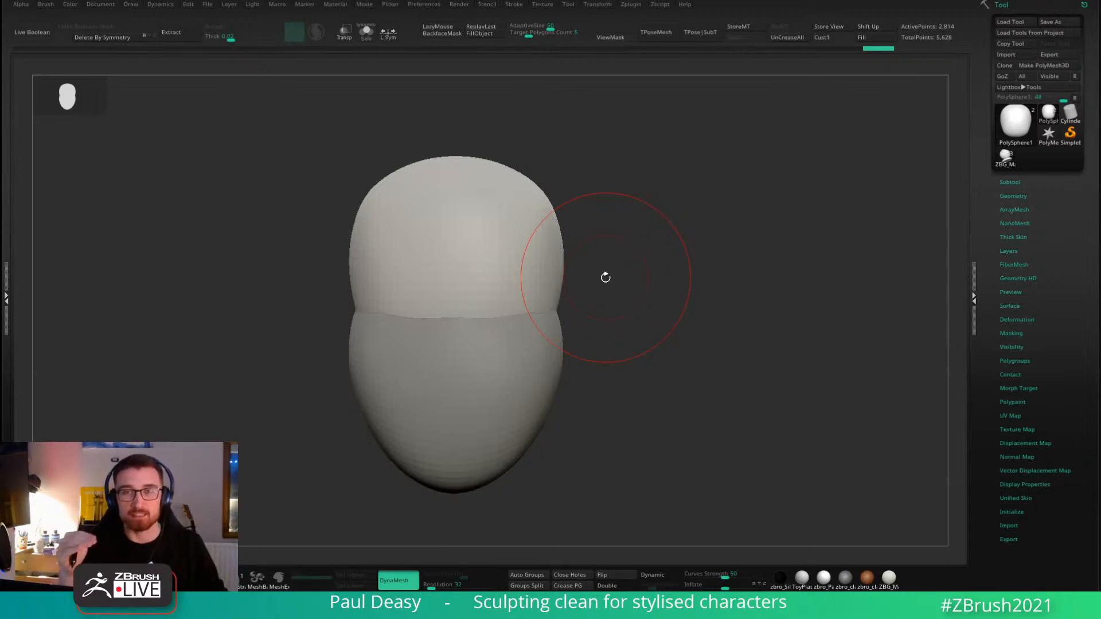
# Refine the cranium's front profile by pulling the upper forehead outward and pushing in the area just above the jaw.
pyautogui.press('space')
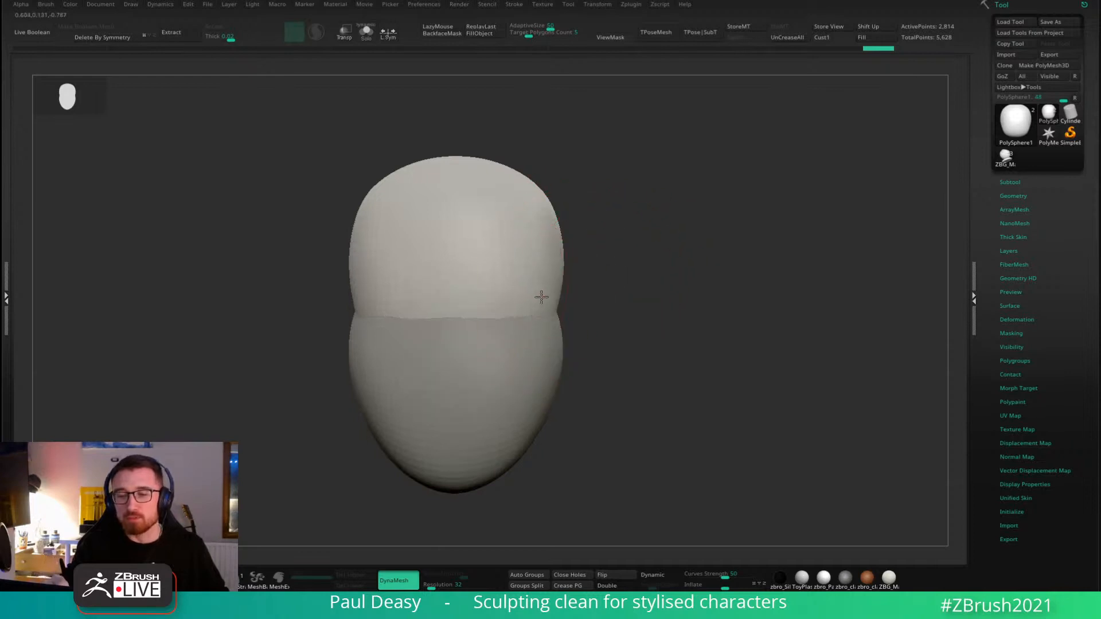
pyautogui.press('space')
pyautogui.moveTo(607, 296); pyautogui.dragTo(555, 305)
pyautogui.press('space')
pyautogui.press('space')
pyautogui.moveTo(528, 205); pyautogui.dragTo(524, 200)
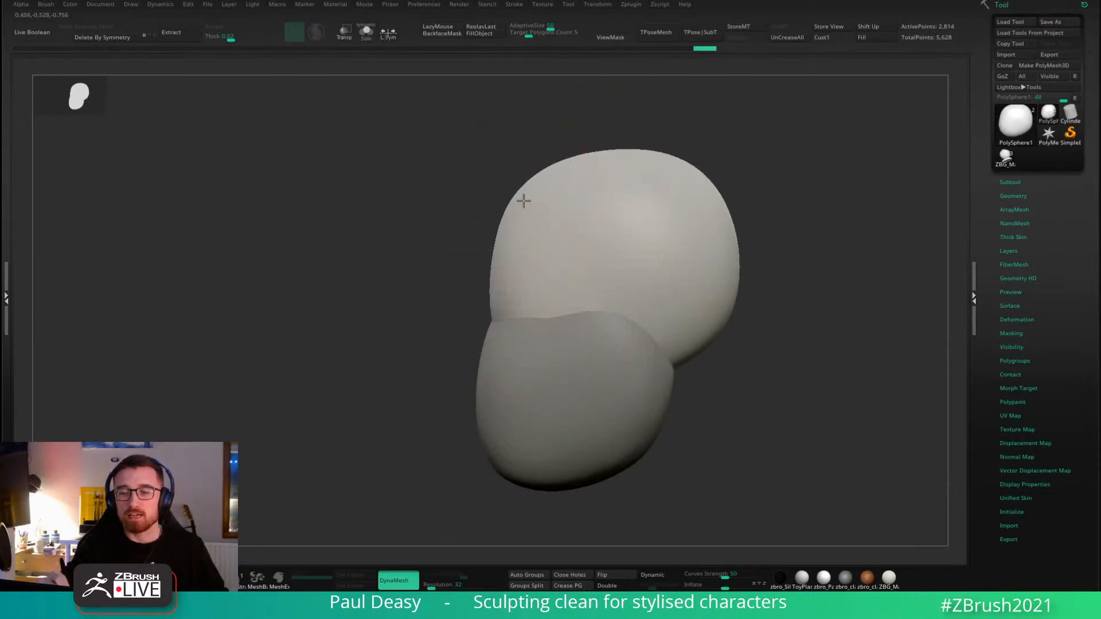
pyautogui.keyDown('alt'); pyautogui.moveTo(782, 263); pyautogui.dragTo(606, 258); pyautogui.keyUp('alt')
pyautogui.press('space')
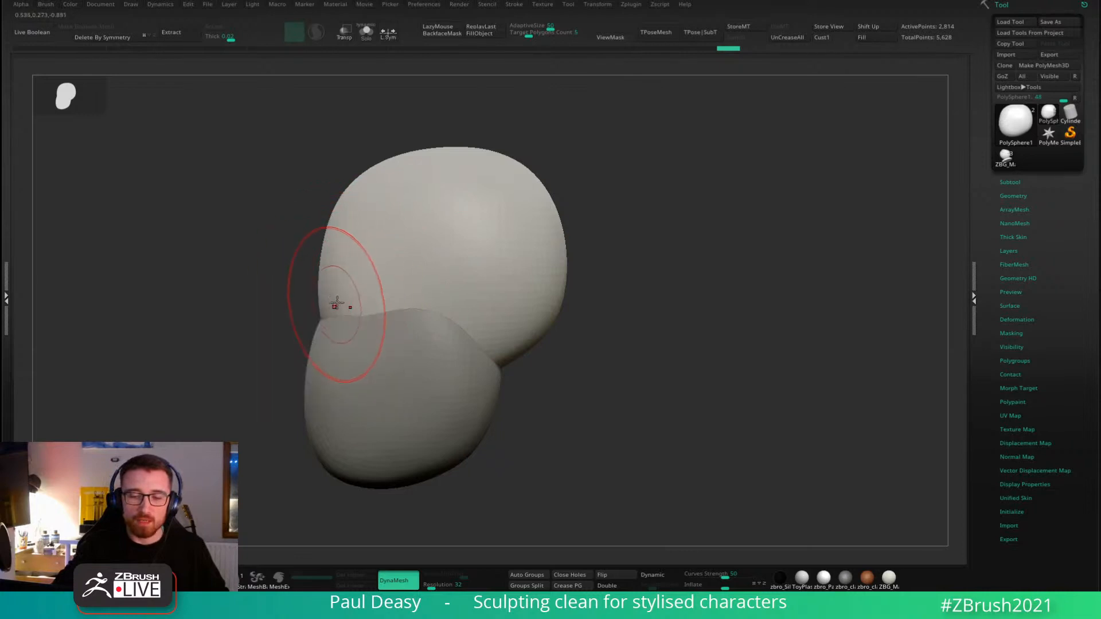
pyautogui.moveTo(343, 305); pyautogui.dragTo(353, 290)
# Reshape the crown of the cranium with a larger Move brush, checking the front and side views.
pyautogui.moveTo(354, 290)
pyautogui.mouseDown(button='right')
pyautogui.moveTo(374, 313)
pyautogui.moveTo(476, 251)
pyautogui.mouseUp(button='right')
pyautogui.keyDown('alt'); pyautogui.moveTo(476, 251); pyautogui.dragTo(656, 233); pyautogui.keyUp('alt')
pyautogui.press('space')
pyautogui.moveTo(544, 226); pyautogui.dragTo(567, 226)
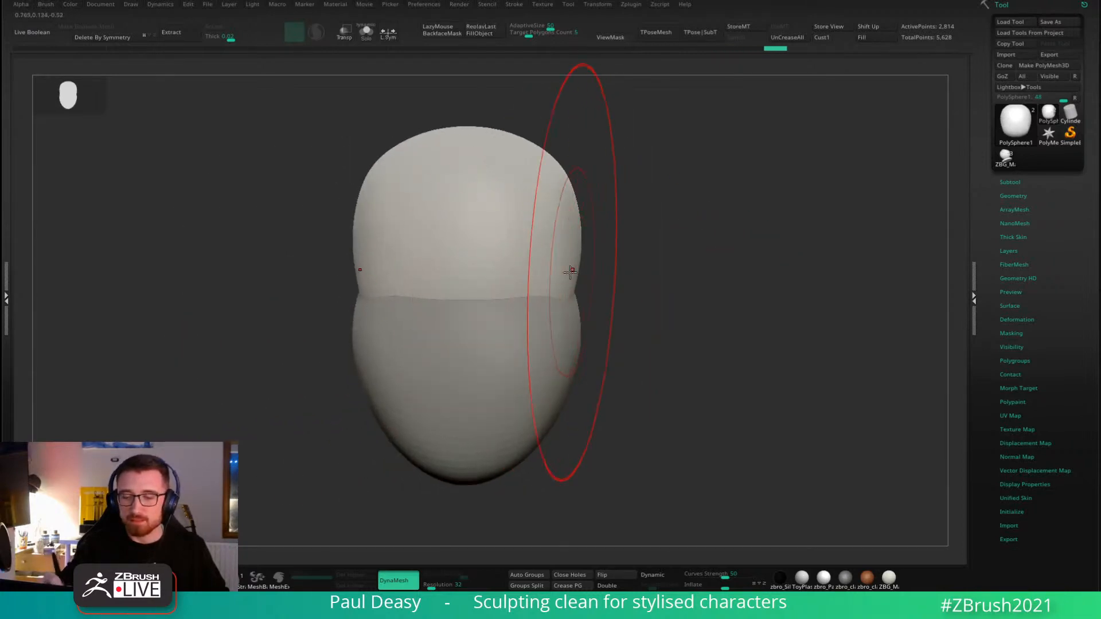
pyautogui.press('space')
pyautogui.click(567, 224)
pyautogui.press('space')
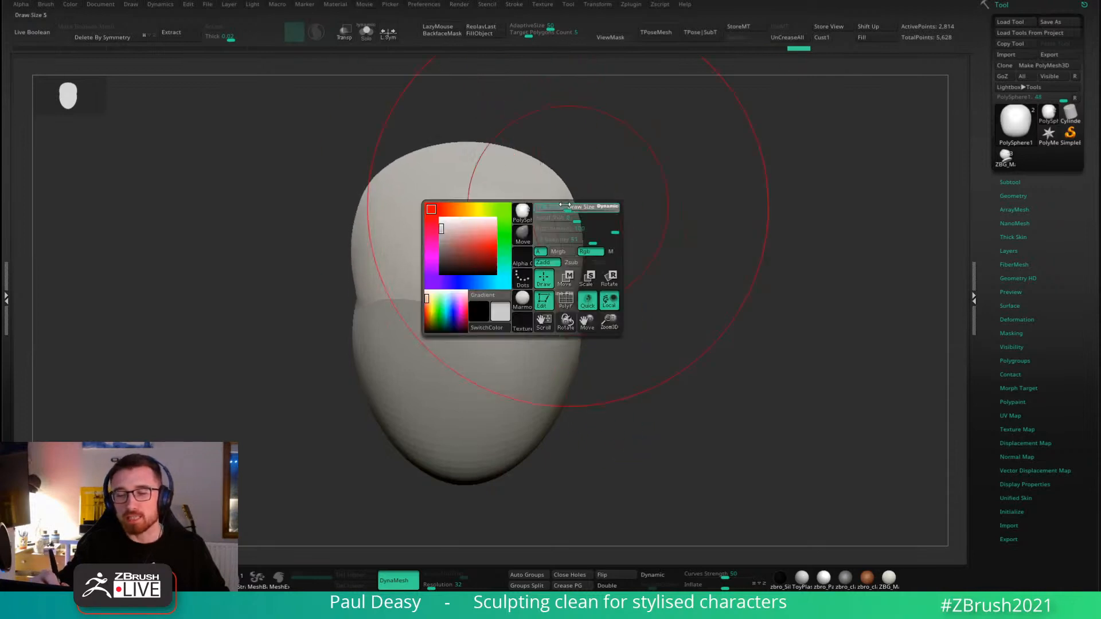
pyautogui.moveTo(496, 143)
pyautogui.mouseDown(button='right')
pyautogui.moveTo(572, 155)
pyautogui.moveTo(565, 142)
pyautogui.mouseUp(button='right')
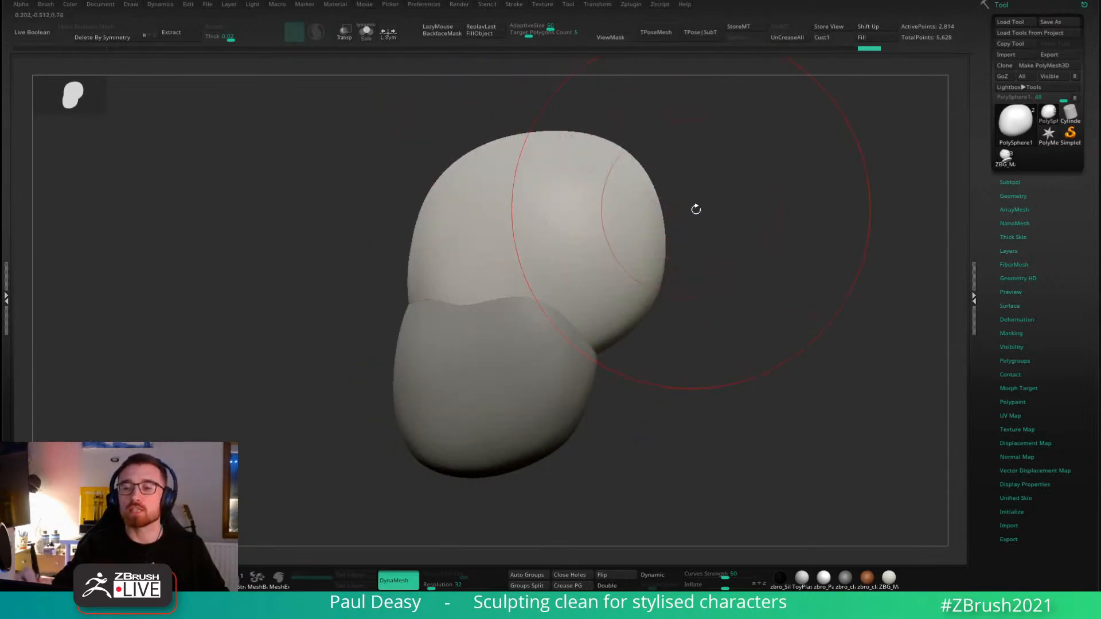
pyautogui.moveTo(695, 208); pyautogui.dragTo(635, 205, button='right')
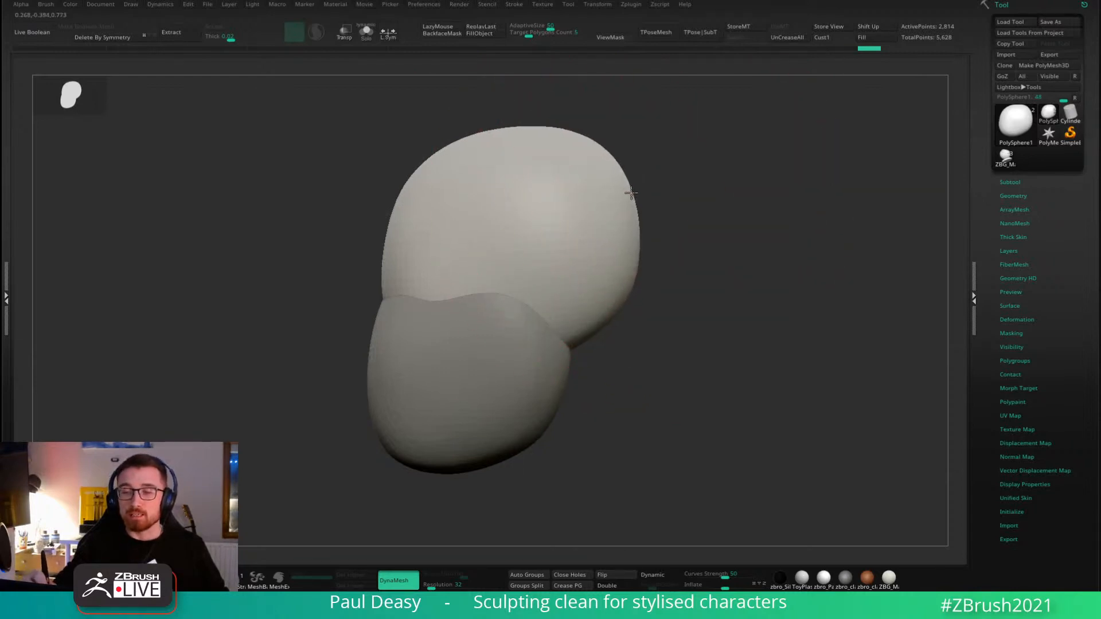
# Switch to the jaw form and flatten its side planes from cheek to chin with the hPolish brush.
pyautogui.moveTo(614, 350)
pyautogui.keyDown('alt'); pyautogui.mouseDown(button='right')
pyautogui.moveTo(615, 316)
pyautogui.moveTo(523, 298)
pyautogui.mouseUp(button='right'); pyautogui.keyUp('alt')
pyautogui.keyDown('alt'); pyautogui.click(562, 311); pyautogui.keyUp('alt')
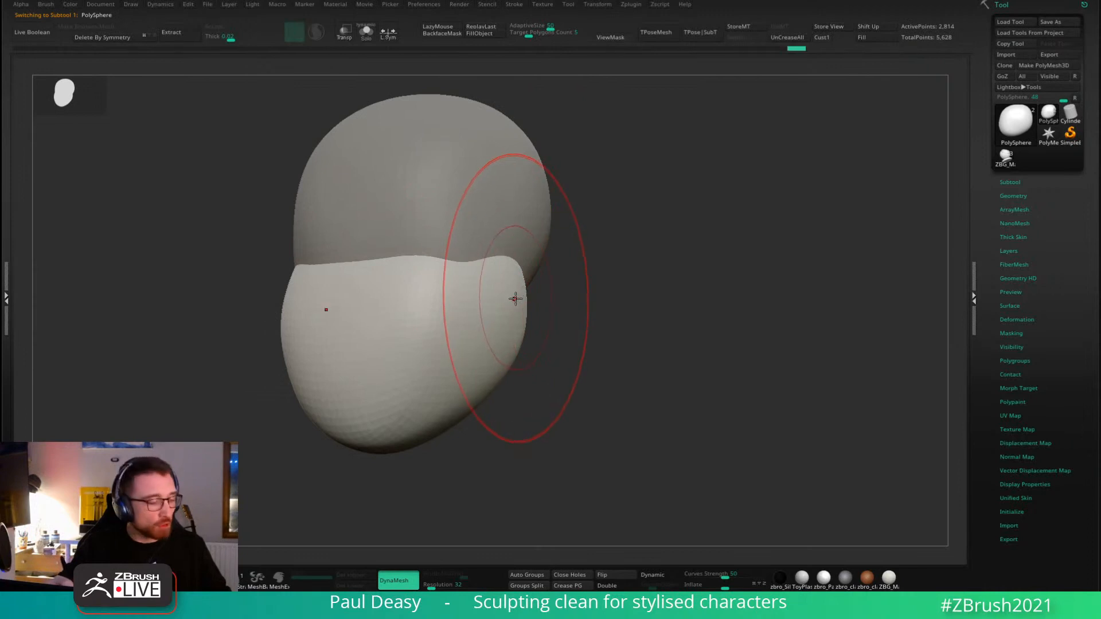
pyautogui.press('b')
pyautogui.press('h')
pyautogui.press('p')
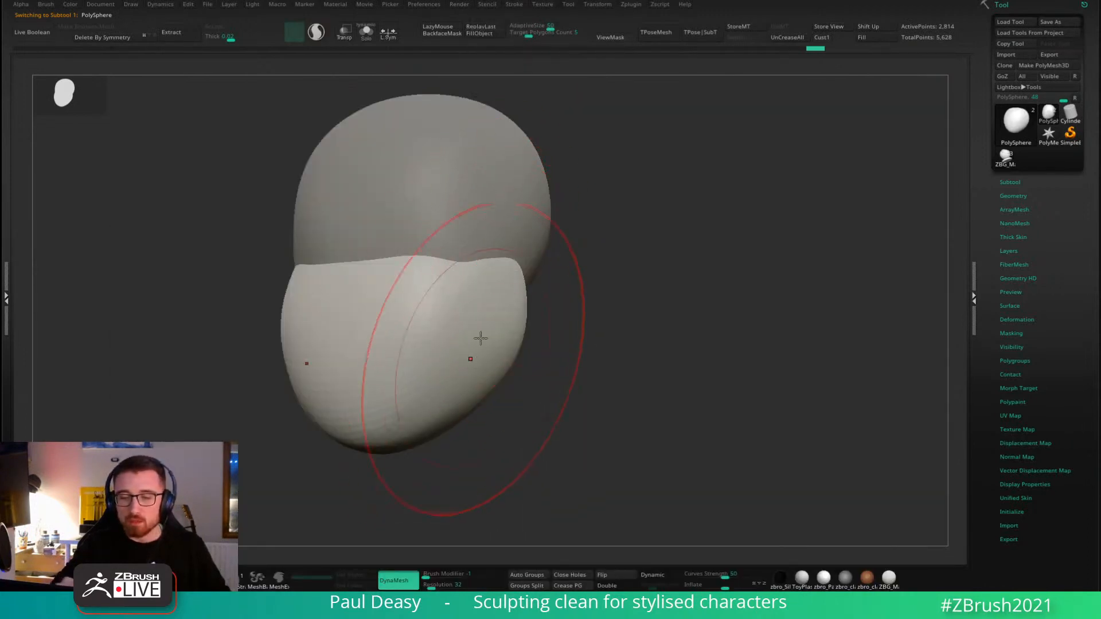
pyautogui.moveTo(449, 307)
pyautogui.mouseDown()
pyautogui.moveTo(405, 371)
pyautogui.moveTo(443, 325)
pyautogui.mouseUp()
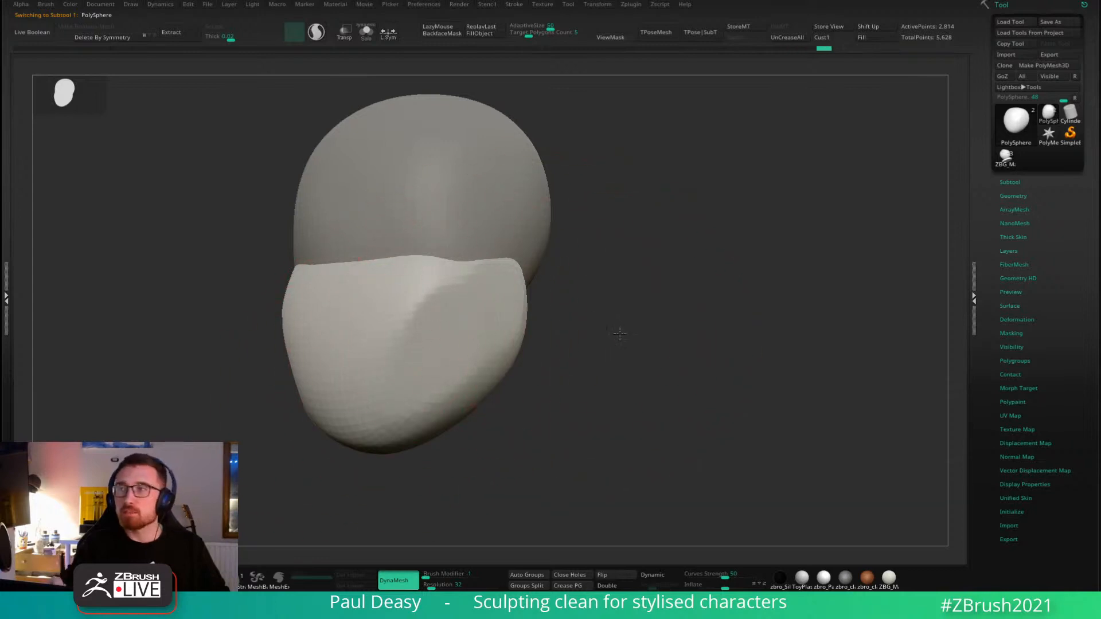
pyautogui.rightClick(631, 305)
pyautogui.moveTo(619, 332)
pyautogui.mouseDown(button='right')
pyautogui.moveTo(631, 304)
pyautogui.moveTo(517, 314)
pyautogui.moveTo(438, 290)
pyautogui.moveTo(480, 252)
pyautogui.moveTo(462, 283)
pyautogui.mouseUp(button='right')
pyautogui.moveTo(576, 325); pyautogui.dragTo(545, 327, button='right')
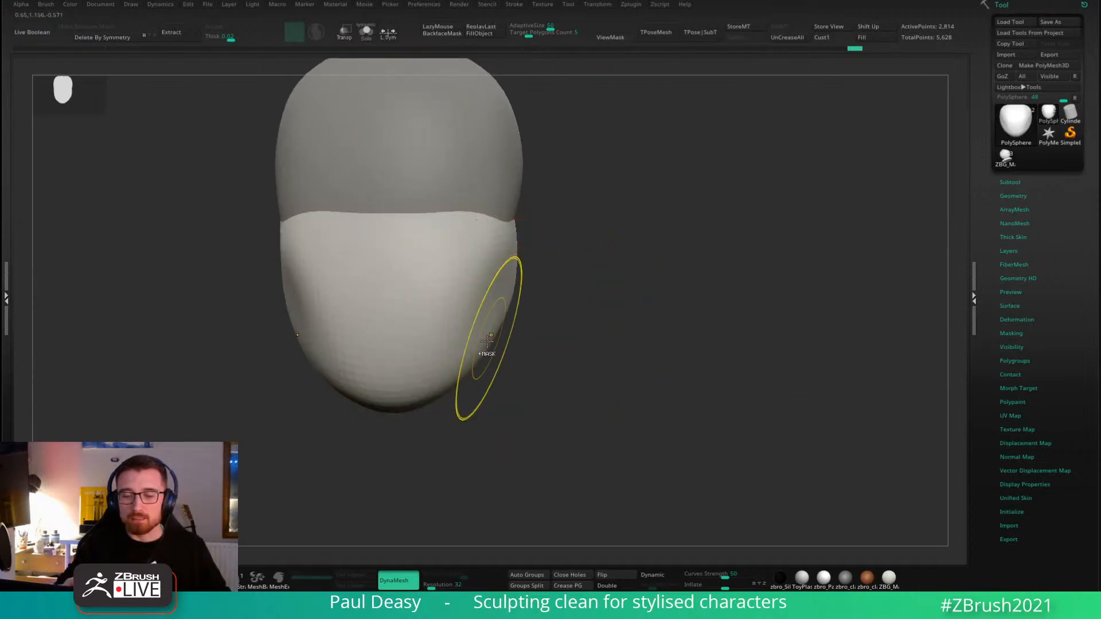
# Reshape the jaw's sides and upper edge with the Move brush, working from the front and side views.
pyautogui.press('space')
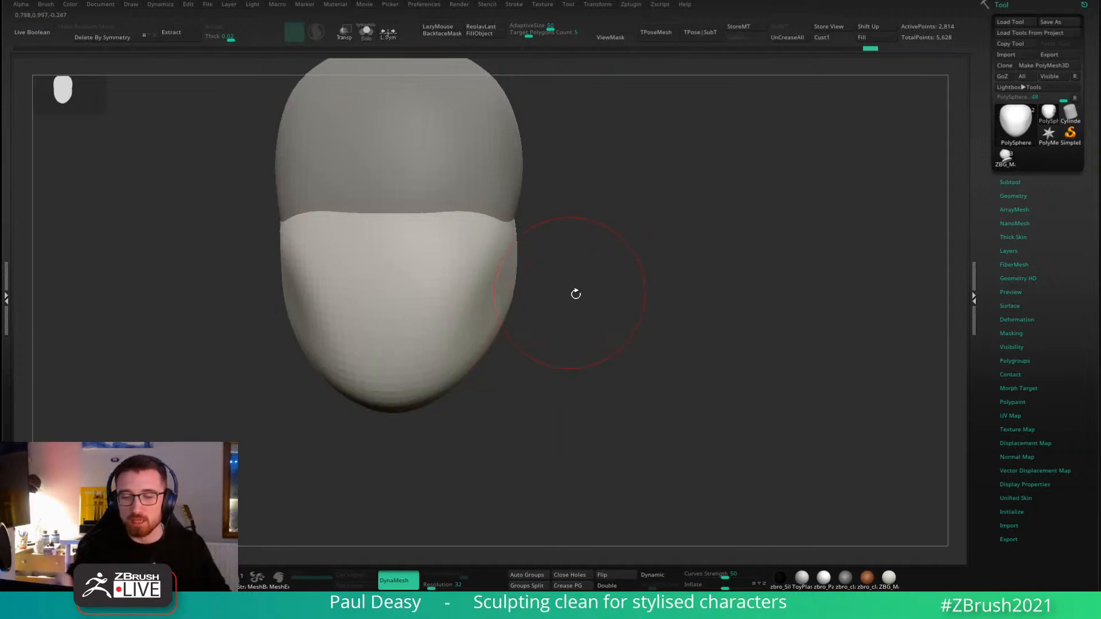
pyautogui.moveTo(572, 292)
pyautogui.mouseDown()
pyautogui.moveTo(491, 300)
pyautogui.moveTo(735, 279)
pyautogui.moveTo(577, 287)
pyautogui.moveTo(548, 275)
pyautogui.moveTo(553, 258)
pyautogui.moveTo(550, 270)
pyautogui.moveTo(608, 262)
pyautogui.mouseUp()
pyautogui.moveTo(597, 199)
pyautogui.mouseDown()
pyautogui.moveTo(575, 229)
pyautogui.moveTo(589, 187)
pyautogui.mouseUp()
pyautogui.moveTo(747, 219); pyautogui.dragTo(583, 229)
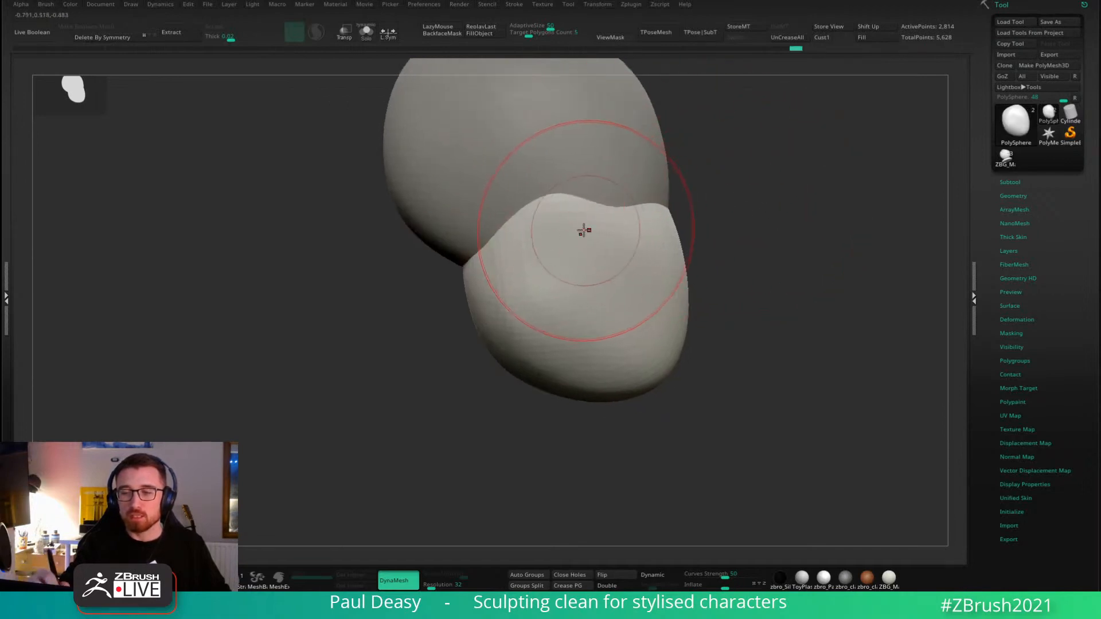
pyautogui.moveTo(688, 201)
pyautogui.mouseDown()
pyautogui.moveTo(676, 278)
pyautogui.moveTo(648, 277)
pyautogui.moveTo(697, 284)
pyautogui.moveTo(580, 229)
pyautogui.mouseUp()
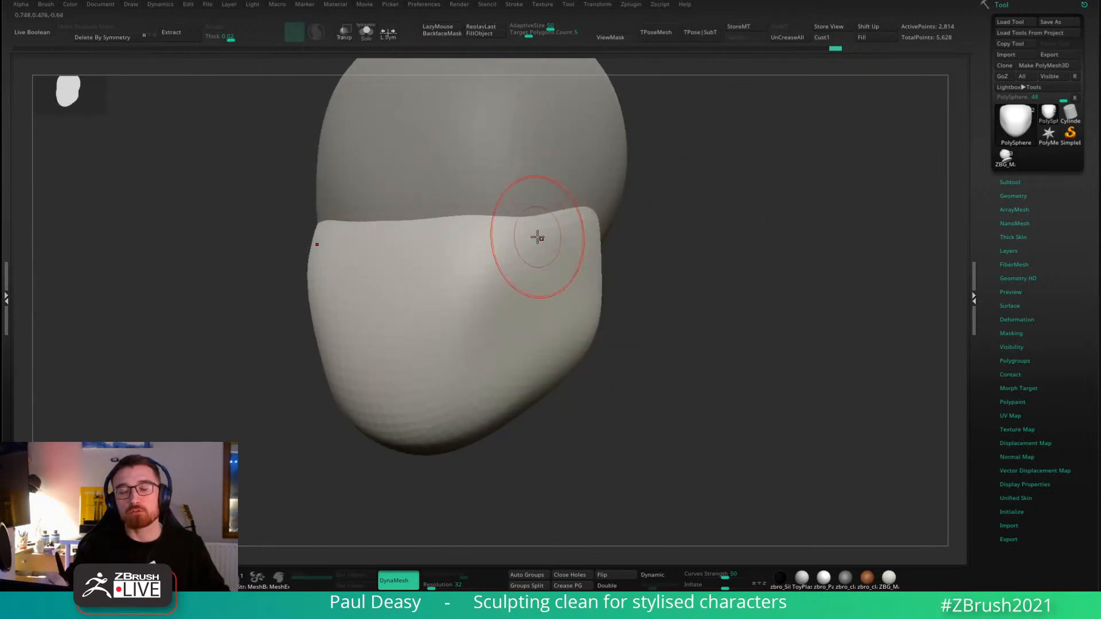
# Pull up the outer corners of the jaw's upper edge where it meets the cranium.
pyautogui.moveTo(682, 281); pyautogui.dragTo(713, 300)
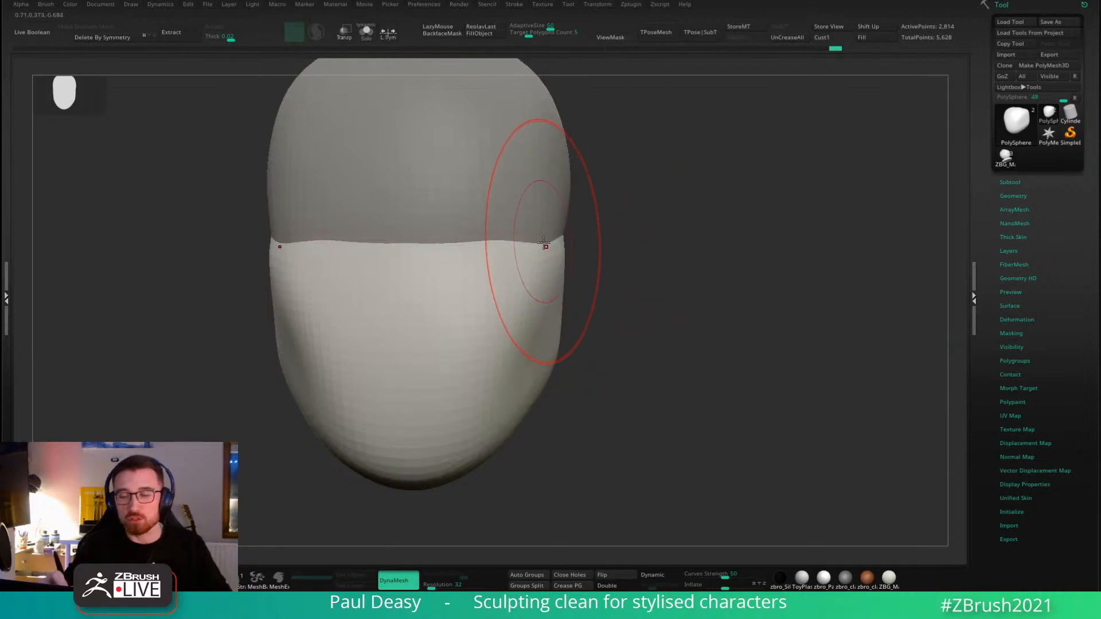
pyautogui.press('space')
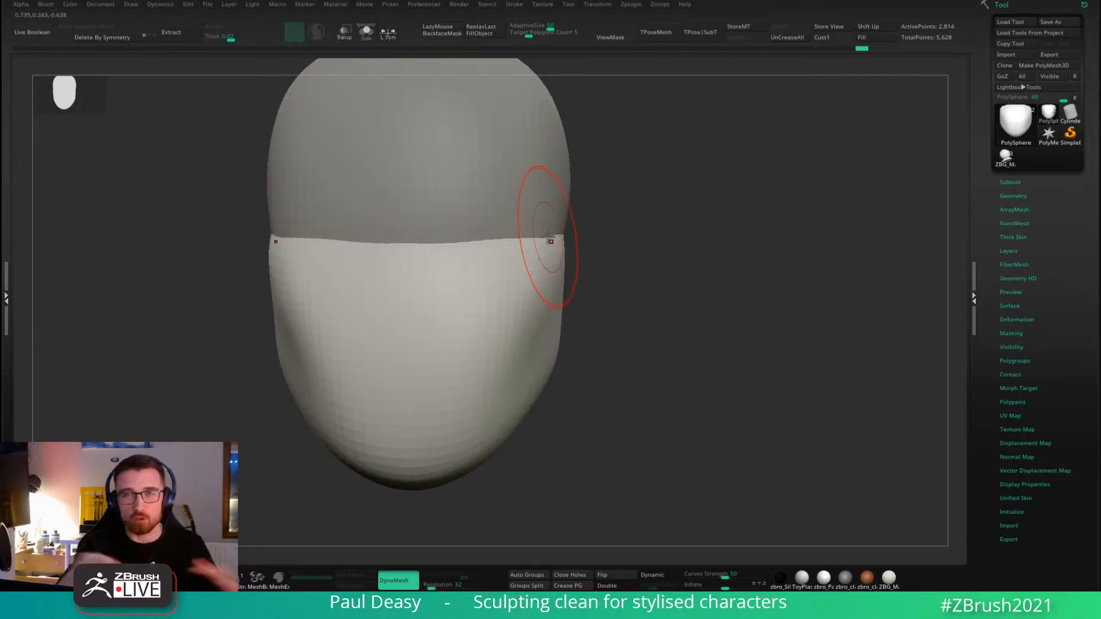
pyautogui.press('space')
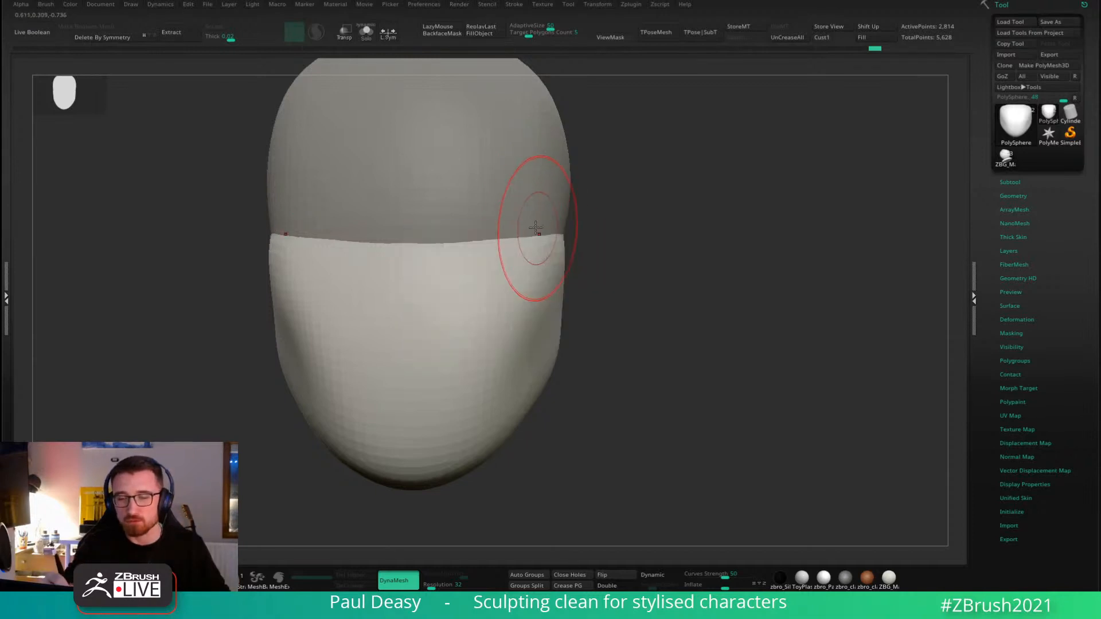
pyautogui.moveTo(529, 216); pyautogui.dragTo(528, 228)
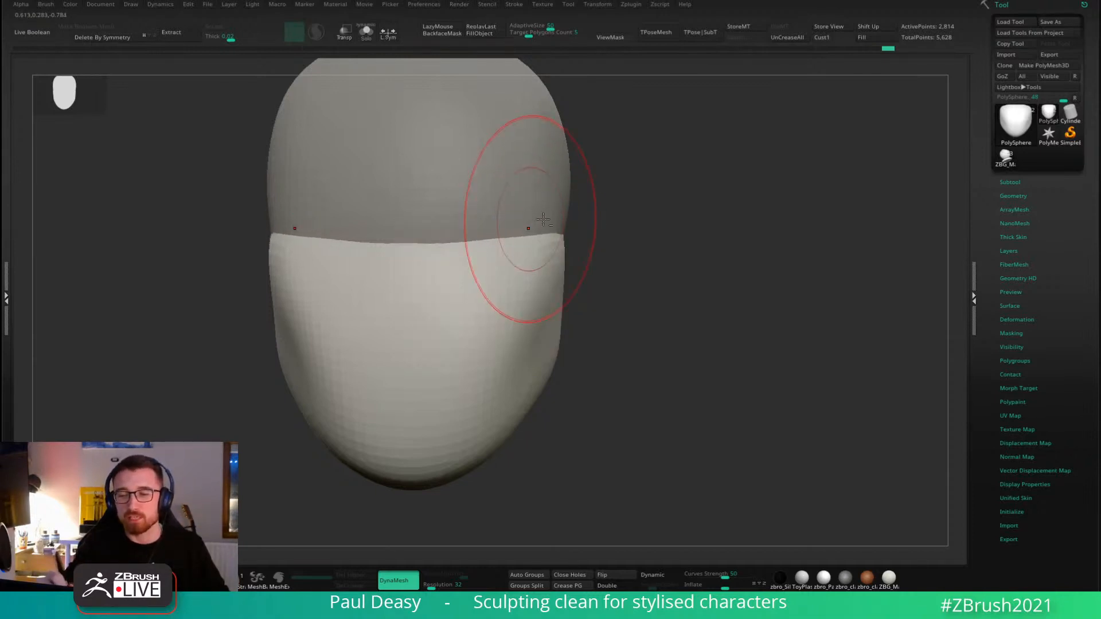
# Push the rear edge of the jaw inward below the cranium to straighten its side profile.
pyautogui.moveTo(677, 235); pyautogui.dragTo(582, 244)
pyautogui.moveTo(582, 245); pyautogui.dragTo(626, 209, button='right')
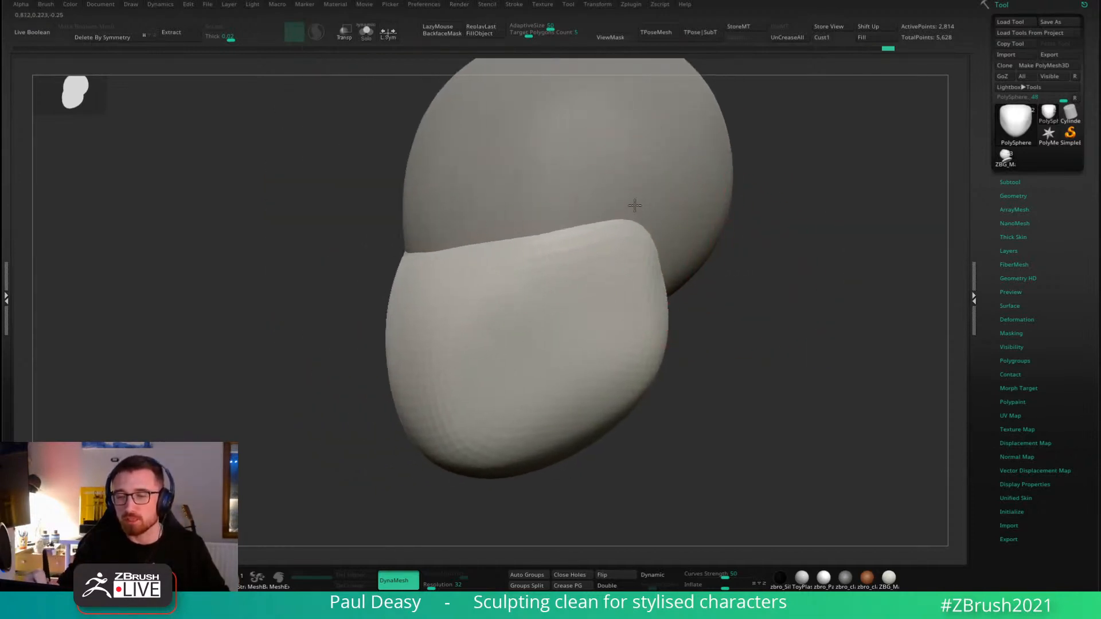
pyautogui.moveTo(719, 318); pyautogui.dragTo(685, 282, button='right')
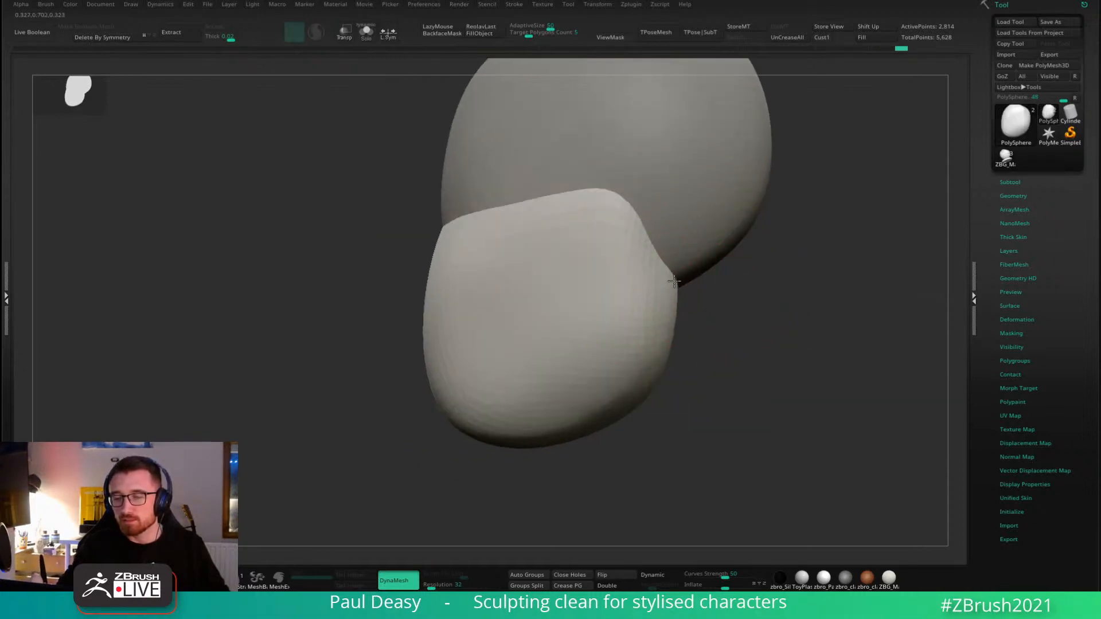
pyautogui.moveTo(695, 350); pyautogui.dragTo(681, 332, button='right')
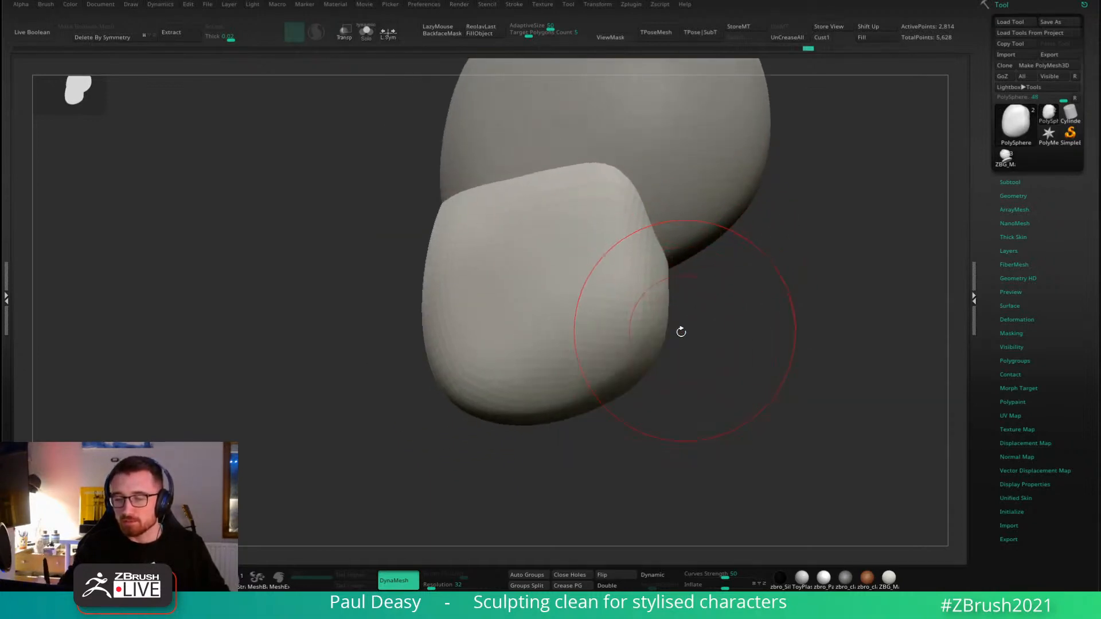
pyautogui.press('space')
pyautogui.moveTo(655, 336); pyautogui.dragTo(636, 344)
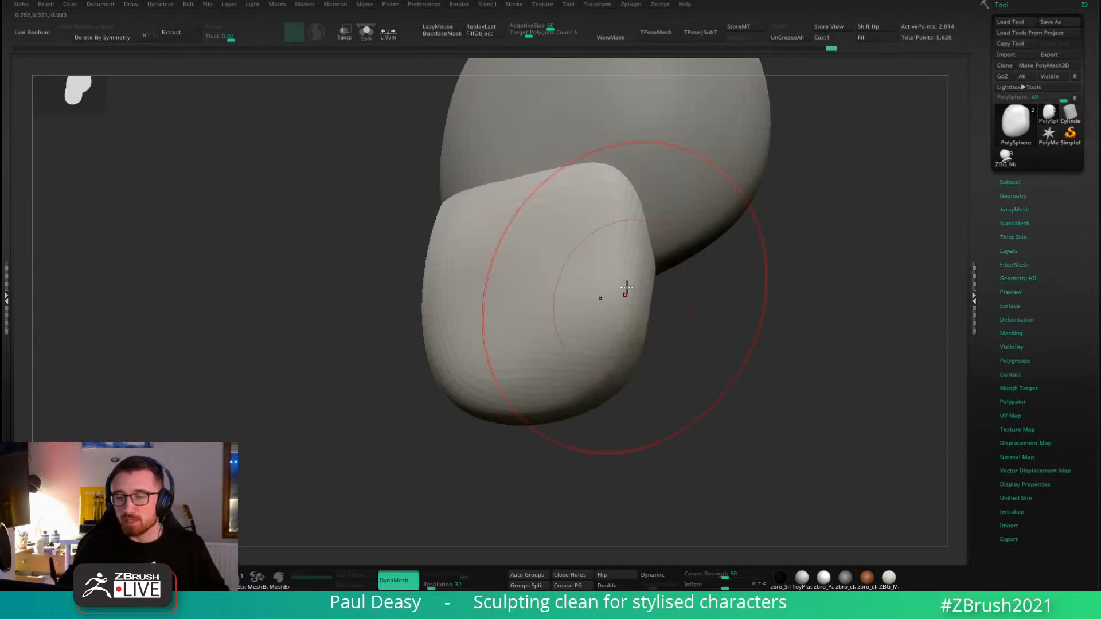
pyautogui.press('space')
# Shape the jaw's lower edge into a straighter line from the rear corner to the chin.
pyautogui.moveTo(633, 157)
pyautogui.mouseDown(button='right')
pyautogui.moveTo(730, 311)
pyautogui.moveTo(724, 344)
pyautogui.moveTo(713, 304)
pyautogui.moveTo(733, 327)
pyautogui.moveTo(725, 359)
pyautogui.mouseUp(button='right')
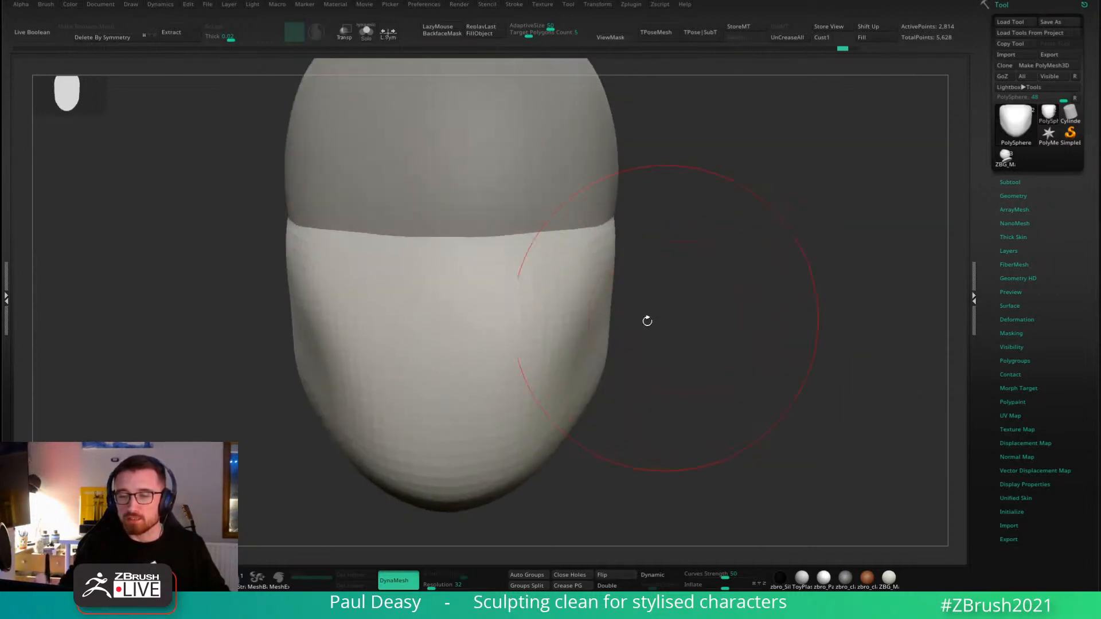
pyautogui.press('space')
pyautogui.moveTo(647, 376)
pyautogui.keyDown('alt'); pyautogui.mouseDown(button='right')
pyautogui.moveTo(669, 327)
pyautogui.moveTo(706, 300)
pyautogui.moveTo(565, 393)
pyautogui.moveTo(619, 373)
pyautogui.moveTo(611, 356)
pyautogui.moveTo(608, 373)
pyautogui.moveTo(622, 344)
pyautogui.moveTo(669, 308)
pyautogui.mouseUp(button='right'); pyautogui.keyUp('alt')
pyautogui.press('space')
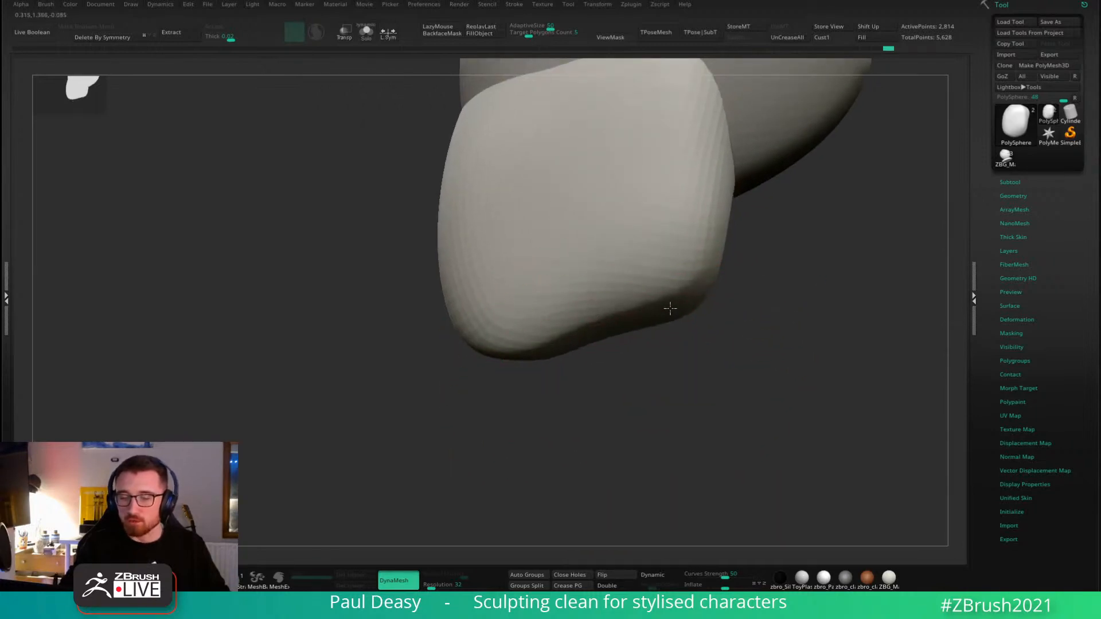
pyautogui.press('space')
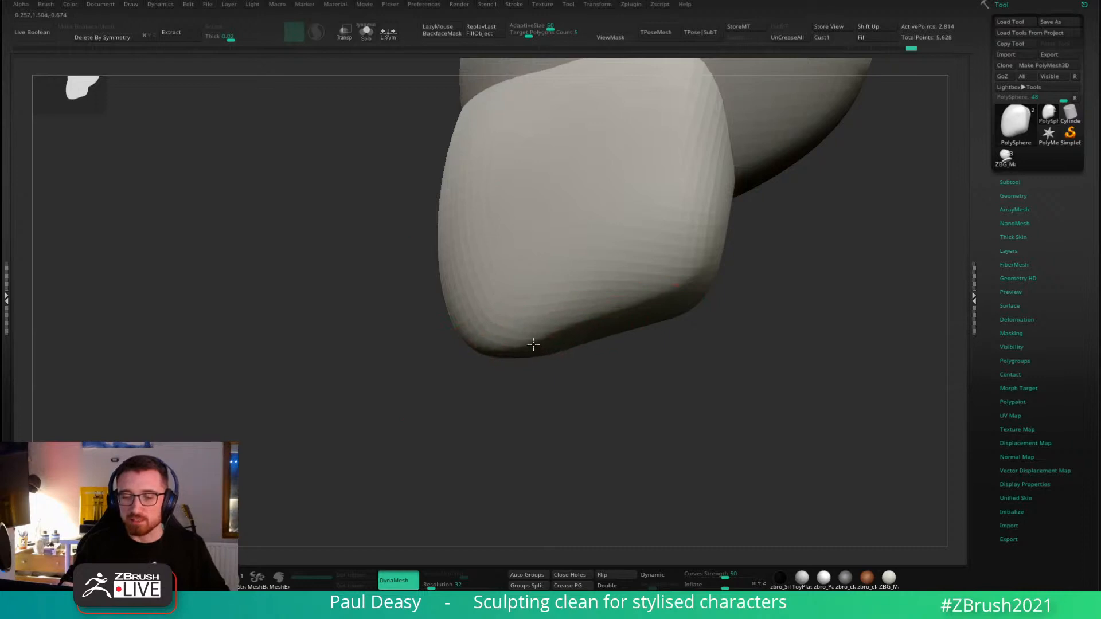
pyautogui.moveTo(534, 344); pyautogui.dragTo(642, 323)
# Refine the back and underside of the jaw from behind and below.
pyautogui.moveTo(739, 308); pyautogui.dragTo(711, 355)
pyautogui.rightClick(647, 381)
pyautogui.moveTo(668, 270)
pyautogui.mouseDown()
pyautogui.moveTo(658, 314)
pyautogui.moveTo(625, 229)
pyautogui.mouseUp()
pyautogui.moveTo(763, 339); pyautogui.dragTo(677, 346)
pyautogui.keyDown('shift'); pyautogui.moveTo(625, 435); pyautogui.dragTo(395, 430); pyautogui.keyUp('shift')
pyautogui.rightClick(514, 410)
pyautogui.moveTo(554, 350); pyautogui.dragTo(541, 350)
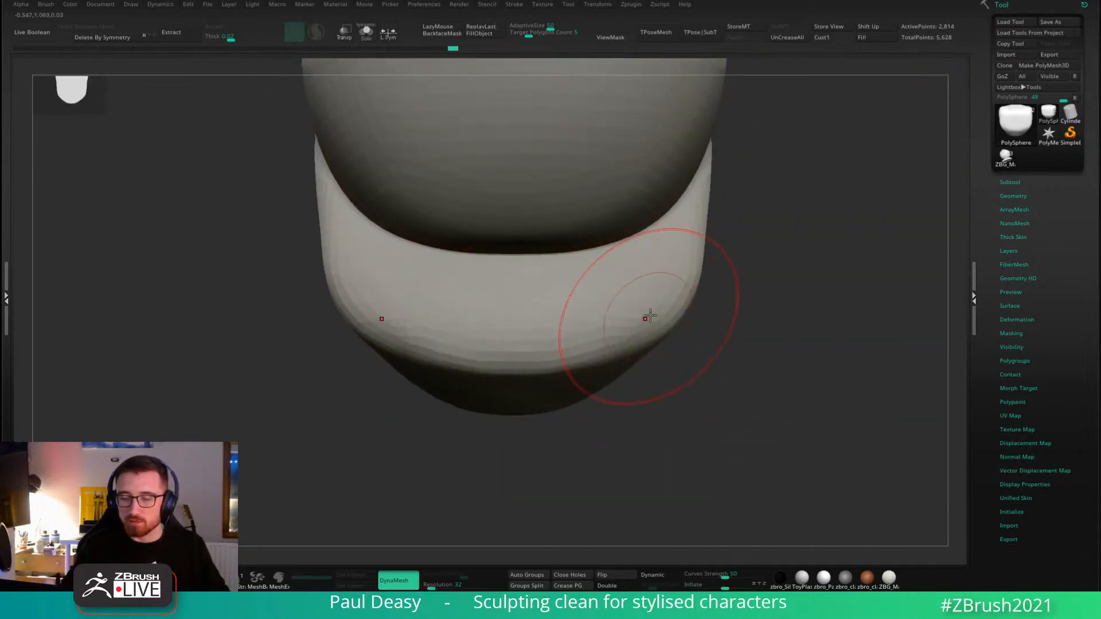
# Smooth the jaw's underside from the rear edge down to the chin.
pyautogui.moveTo(654, 316)
pyautogui.keyDown('shift'); pyautogui.mouseDown()
pyautogui.moveTo(658, 325)
pyautogui.moveTo(525, 366)
pyautogui.moveTo(528, 384)
pyautogui.mouseUp(); pyautogui.keyUp('shift')
pyautogui.moveTo(626, 387); pyautogui.dragTo(682, 319)
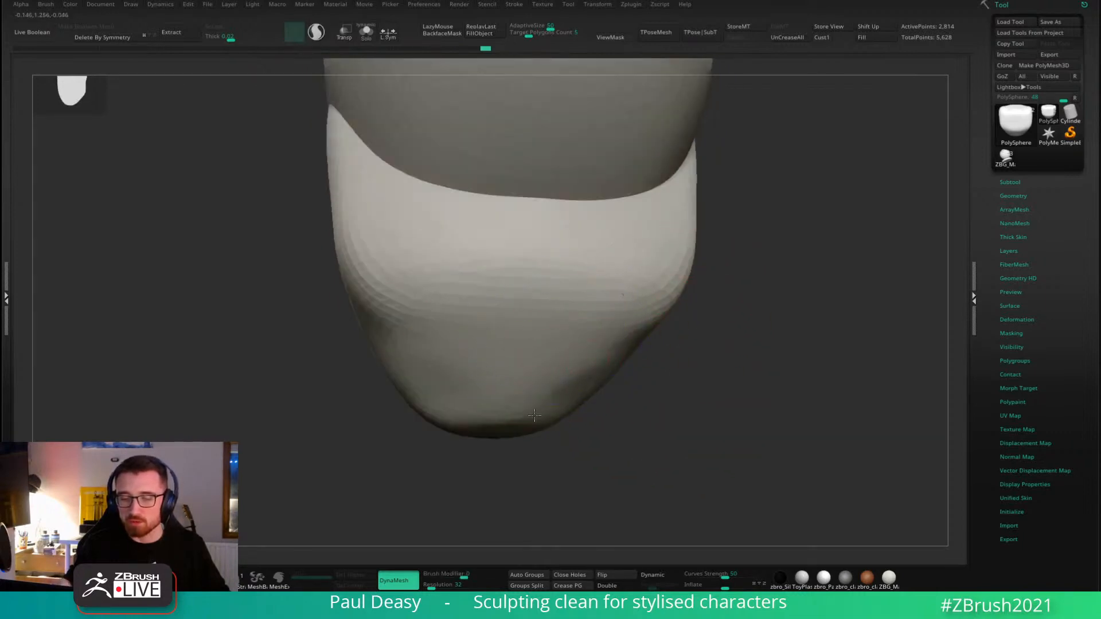
pyautogui.keyDown('shift'); pyautogui.moveTo(544, 349); pyautogui.dragTo(519, 402); pyautogui.keyUp('shift')
pyautogui.moveTo(654, 418); pyautogui.dragTo(667, 373)
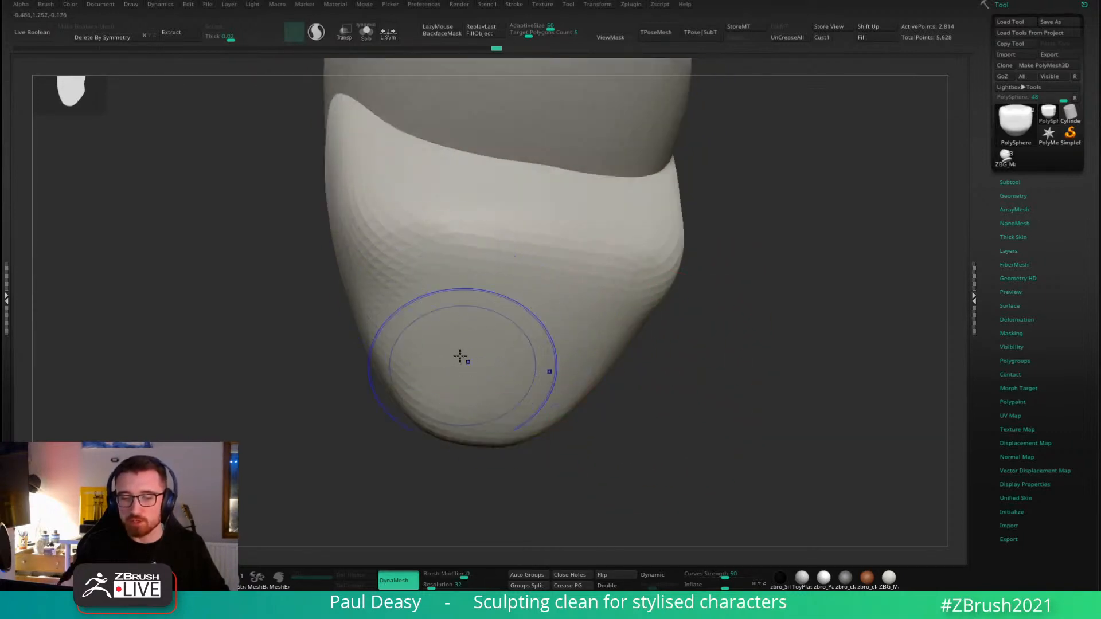
pyautogui.moveTo(682, 327)
pyautogui.mouseDown()
pyautogui.moveTo(749, 366)
pyautogui.moveTo(695, 325)
pyautogui.mouseUp()
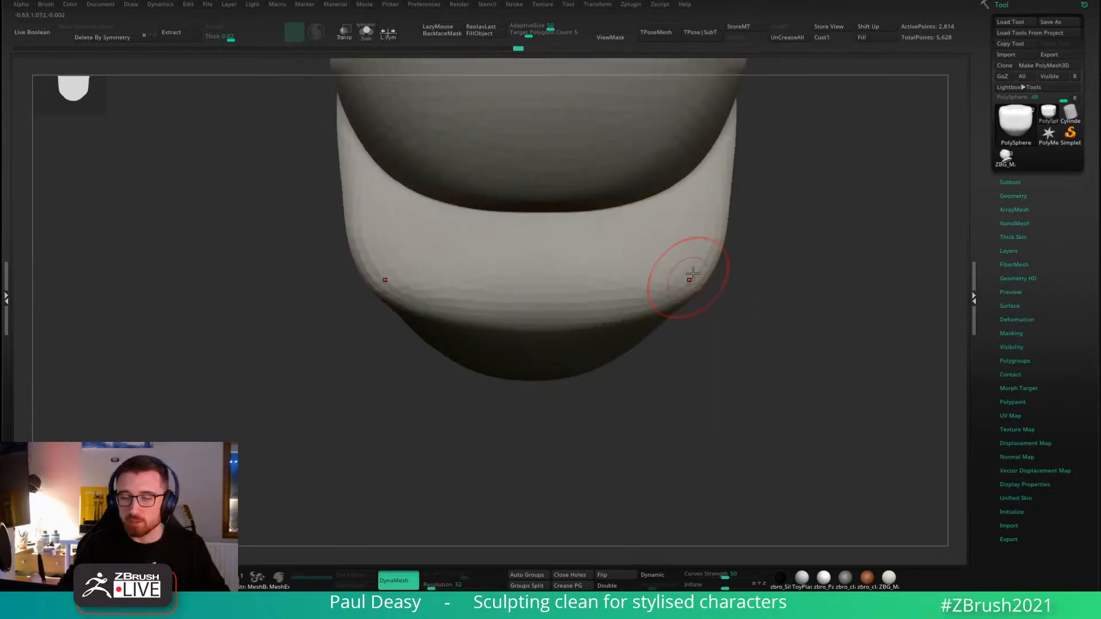
# Square off the rear lower corners of the jaw and adjust its upper back edge.
pyautogui.press('space')
pyautogui.moveTo(692, 273)
pyautogui.mouseDown()
pyautogui.moveTo(704, 271)
pyautogui.moveTo(655, 293)
pyautogui.mouseUp()
pyautogui.press('space')
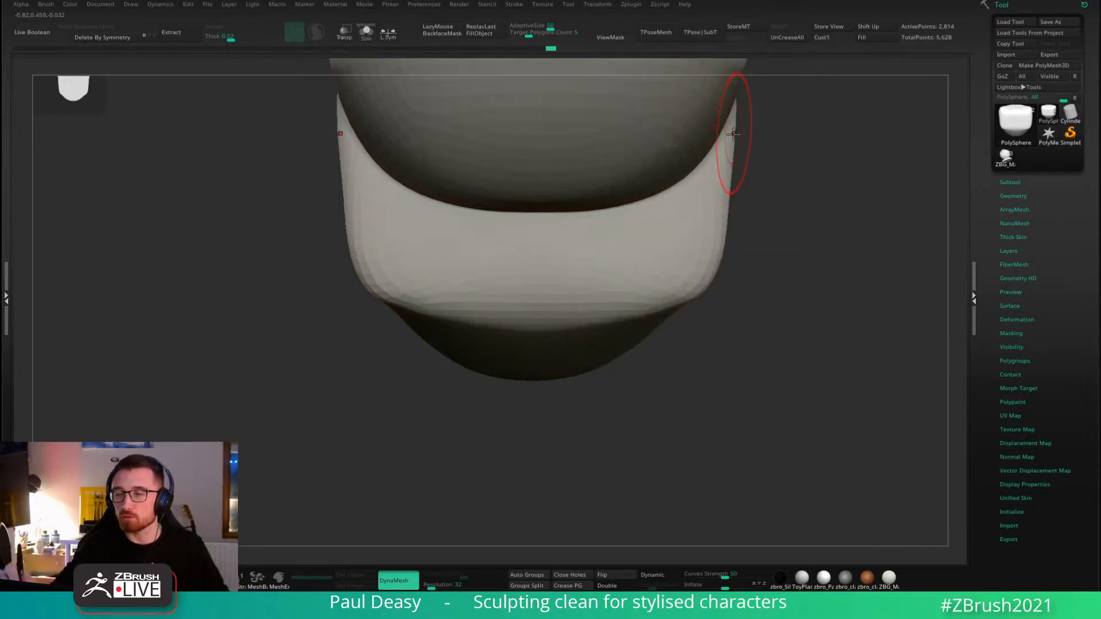
pyautogui.moveTo(782, 135)
pyautogui.mouseDown()
pyautogui.moveTo(690, 221)
pyautogui.moveTo(607, 209)
pyautogui.mouseUp()
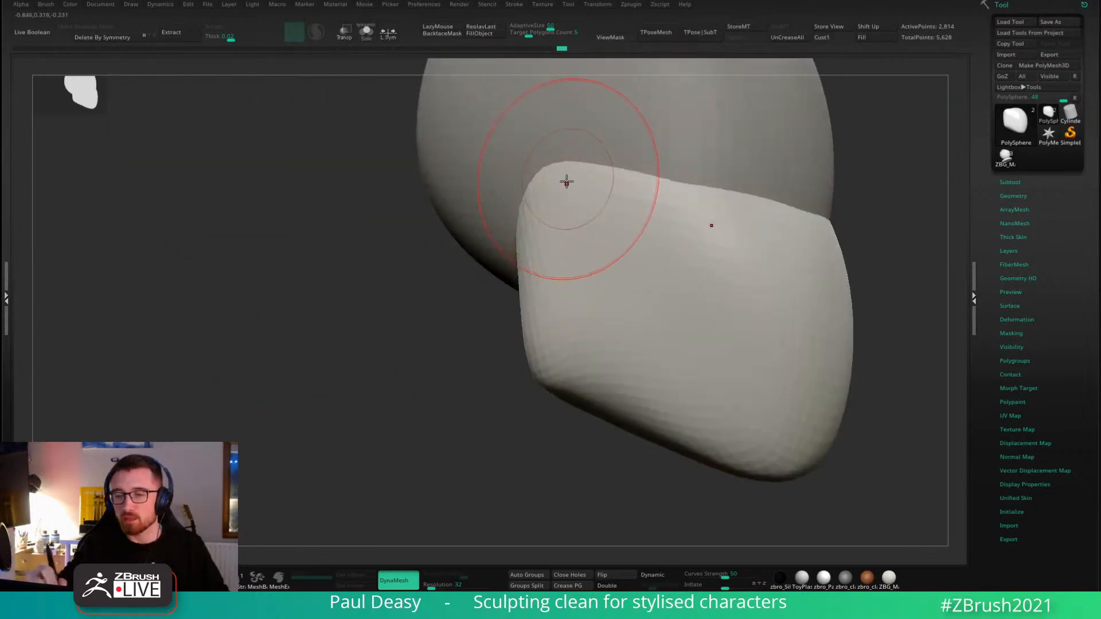
pyautogui.moveTo(817, 196)
pyautogui.mouseDown()
pyautogui.moveTo(825, 212)
pyautogui.moveTo(784, 219)
pyautogui.mouseUp()
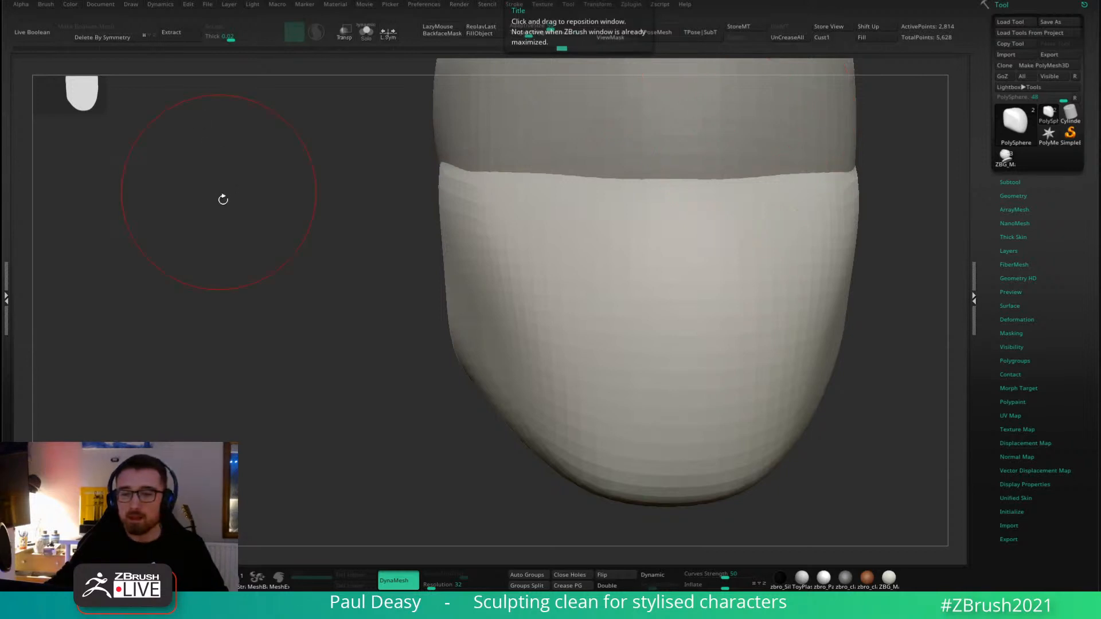
# Switch to the cranium and carve a recessed band above the jaw to start the brow ridge.
pyautogui.moveTo(930, 324); pyautogui.dragTo(665, 364)
pyautogui.press('f')
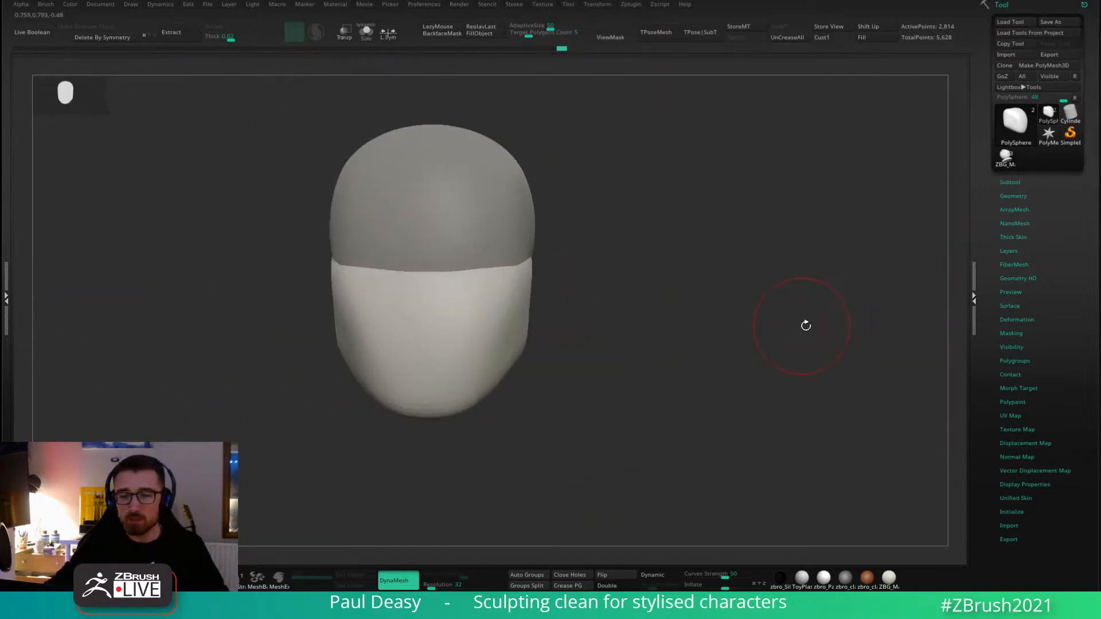
pyautogui.moveTo(808, 325); pyautogui.dragTo(649, 298)
pyautogui.keyDown('alt'); pyautogui.click(560, 271); pyautogui.keyUp('alt')
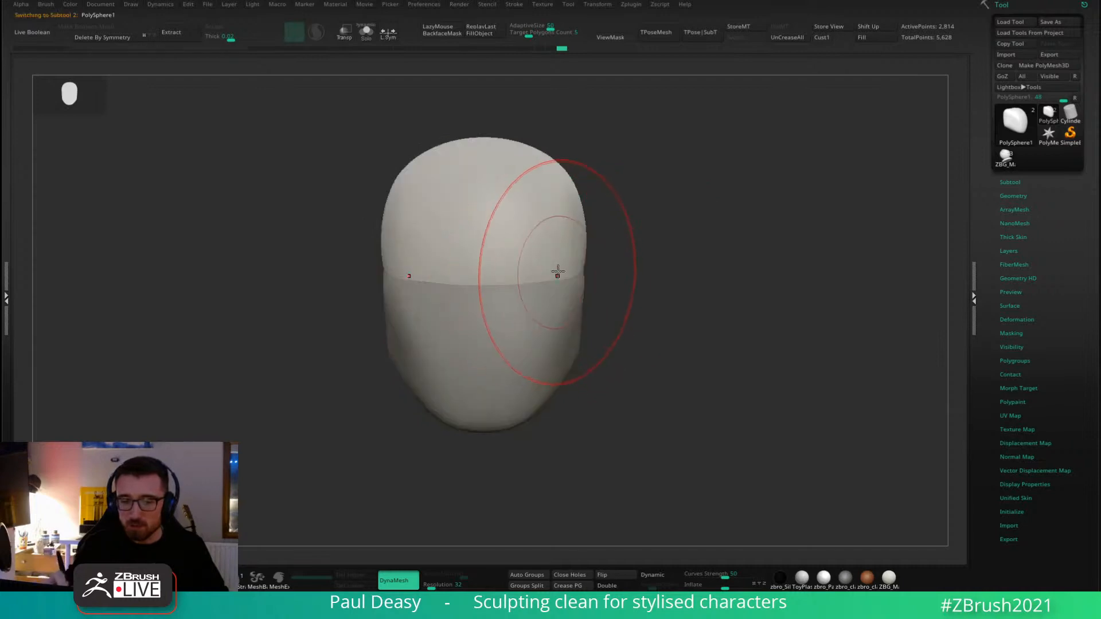
pyautogui.press('b')
pyautogui.press('d')
pyautogui.press('s')
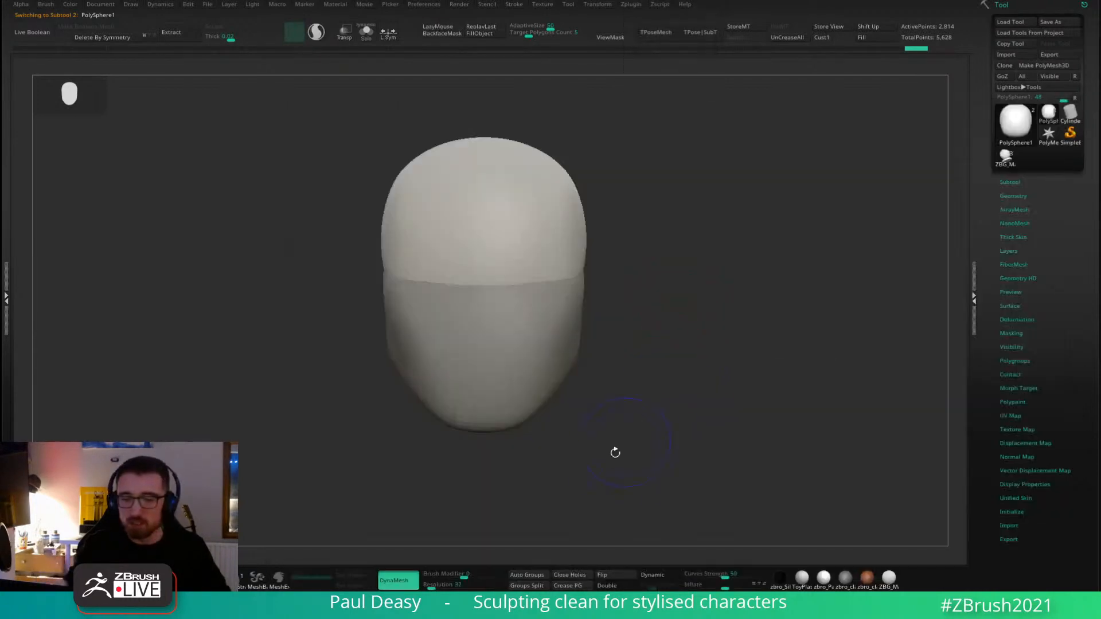
pyautogui.moveTo(614, 452); pyautogui.dragTo(772, 334)
pyautogui.press('space')
pyautogui.moveTo(523, 286); pyautogui.dragTo(508, 277)
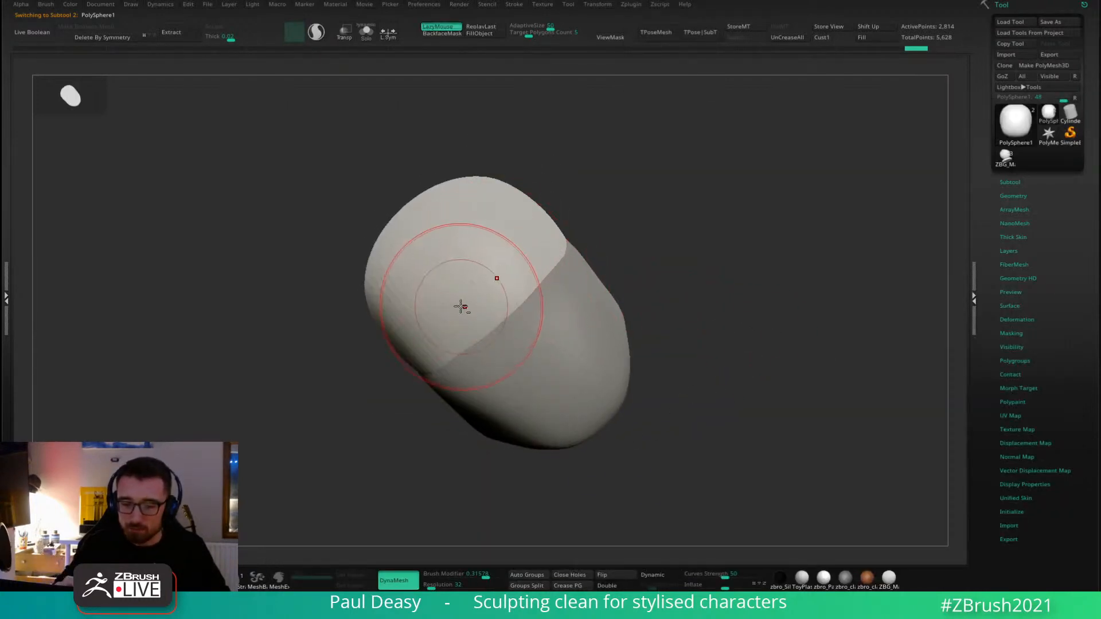
pyautogui.moveTo(462, 307)
pyautogui.mouseDown()
pyautogui.moveTo(560, 228)
pyautogui.moveTo(571, 198)
pyautogui.moveTo(607, 229)
pyautogui.mouseUp()
# Subdivide the cranium once and refine the brow ridge across its front.
pyautogui.press('space')
pyautogui.hotkey('ctrl', 'z')
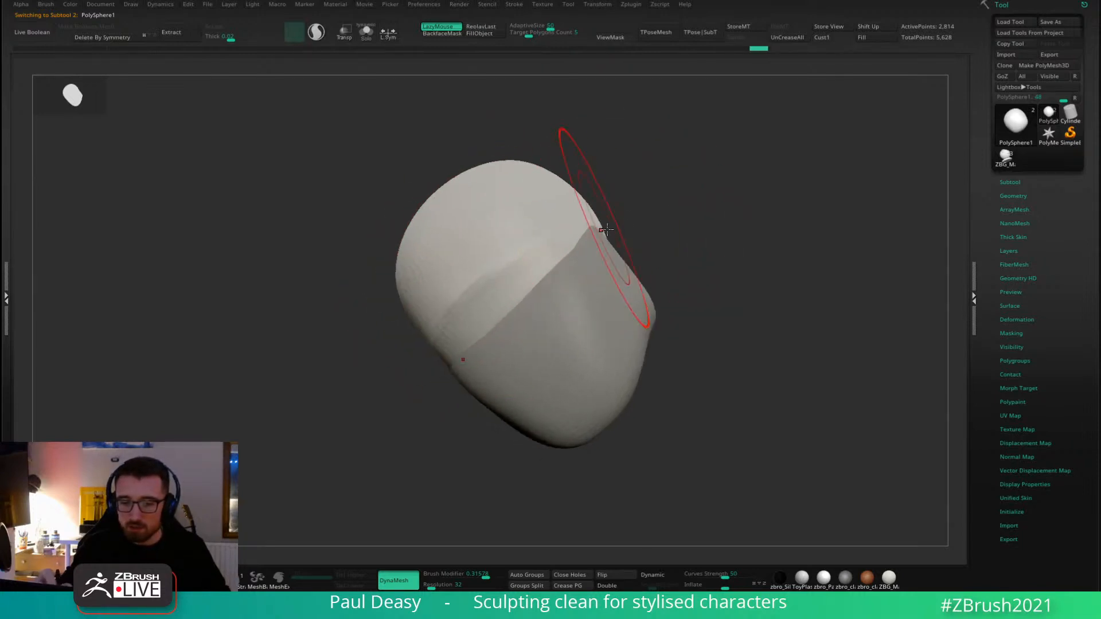
pyautogui.press('space')
pyautogui.hotkey('ctrl', 'd')
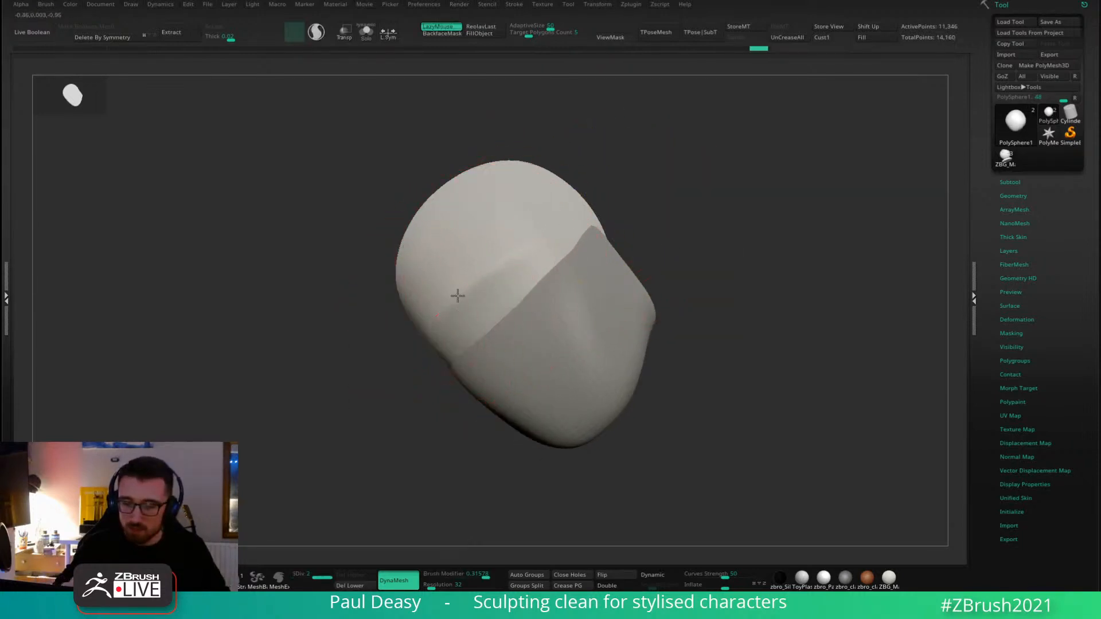
pyautogui.moveTo(674, 215); pyautogui.dragTo(664, 216)
pyautogui.hotkey('ctrl', 'z')
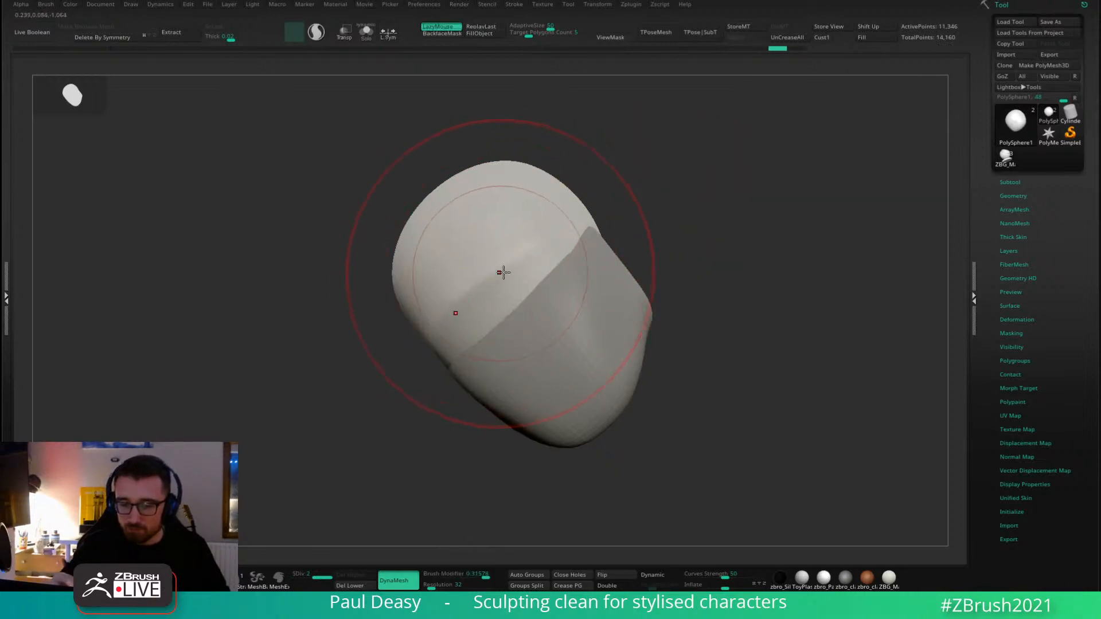
pyautogui.moveTo(503, 272); pyautogui.dragTo(535, 249)
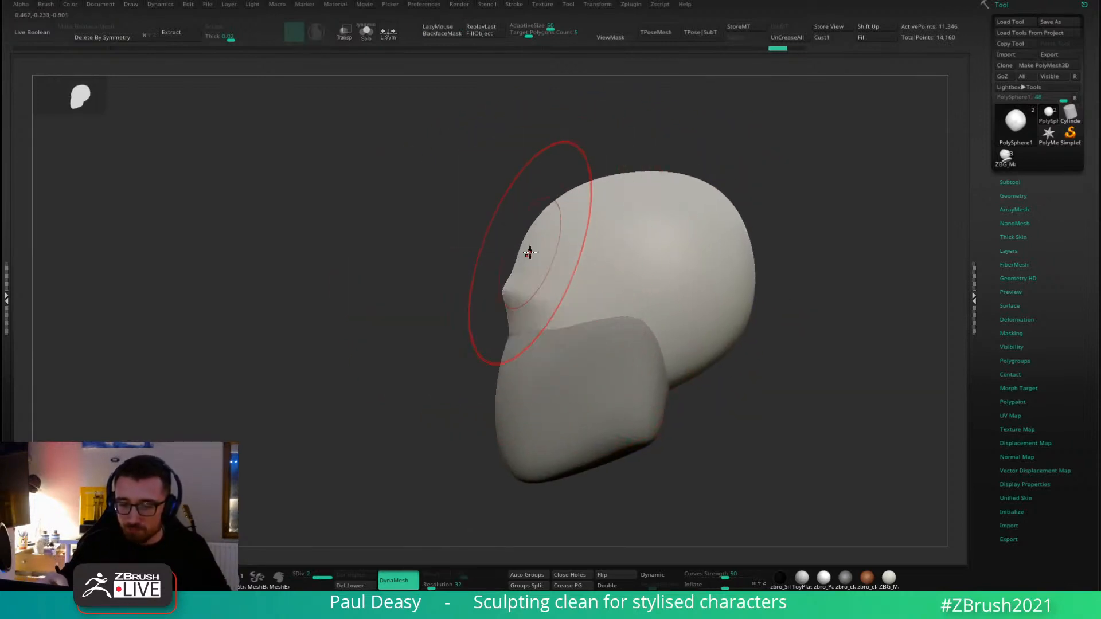
# Flatten the front plane of the forehead above the brow ridge with a planar brush.
pyautogui.moveTo(757, 384)
pyautogui.mouseDown()
pyautogui.moveTo(768, 393)
pyautogui.moveTo(808, 371)
pyautogui.moveTo(756, 368)
pyautogui.mouseUp()
pyautogui.press('b')
pyautogui.click(745, 363)
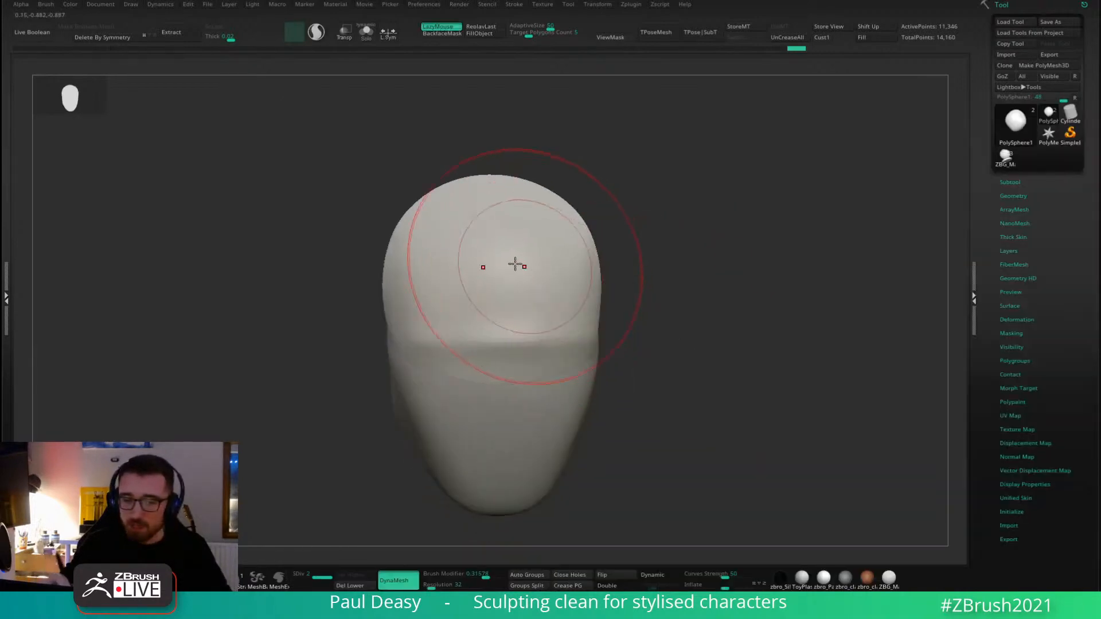
pyautogui.press('space')
pyautogui.moveTo(517, 263); pyautogui.dragTo(509, 259)
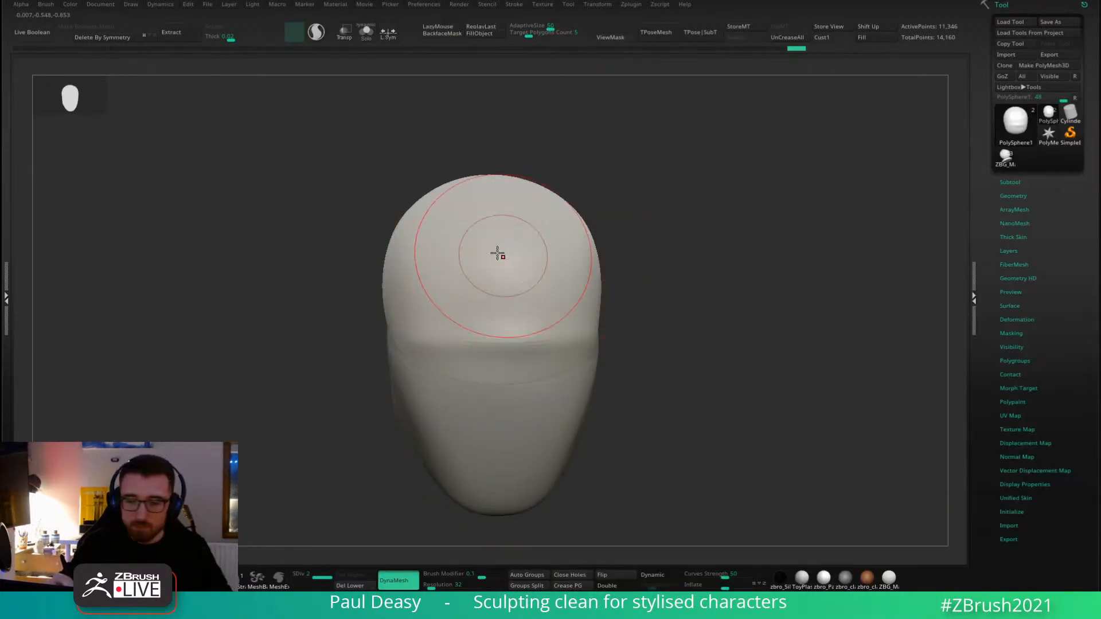
pyautogui.moveTo(519, 253); pyautogui.dragTo(629, 266)
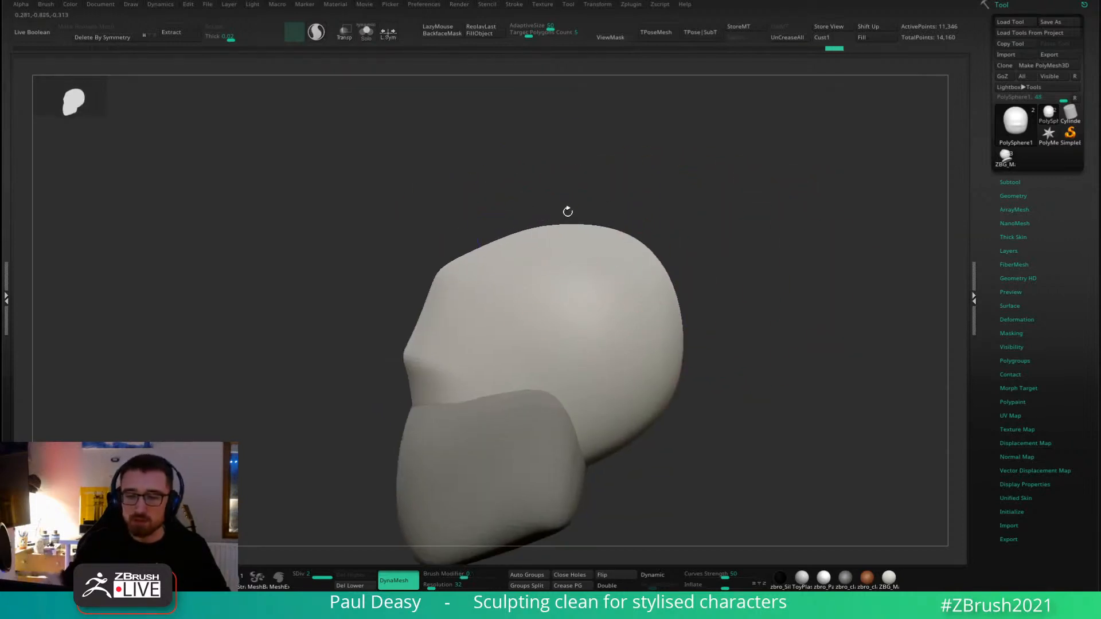
# Reshape the cranium's profile, softening the top of the forehead and drawing in the upper and lower back of the skull.
pyautogui.press('space')
pyautogui.moveTo(442, 262); pyautogui.dragTo(457, 268)
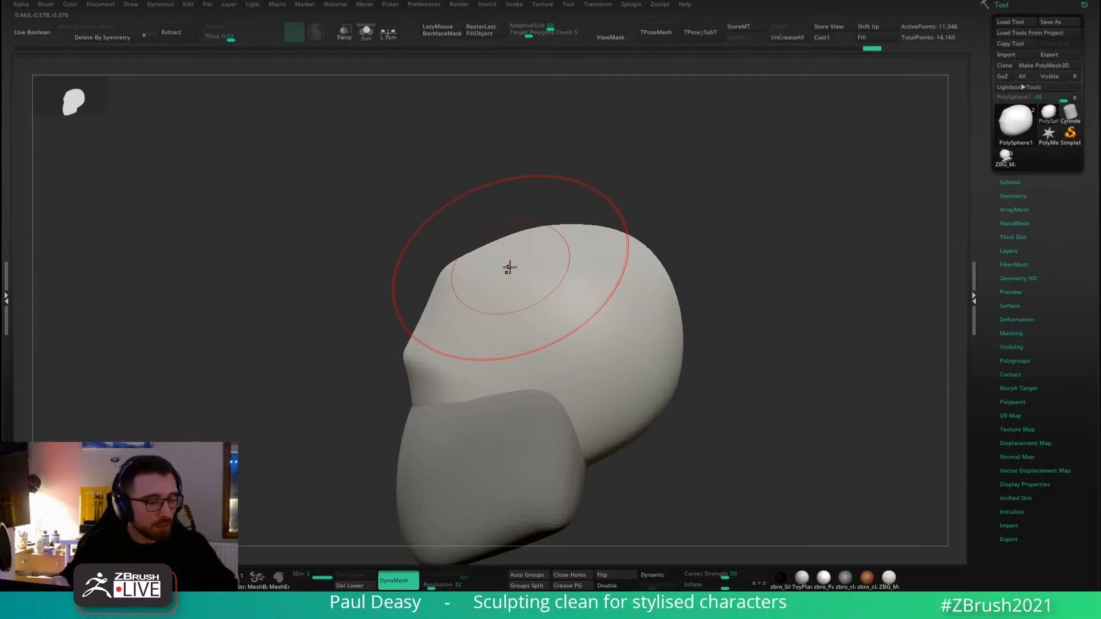
pyautogui.press('XF86AudioLowerVolume')
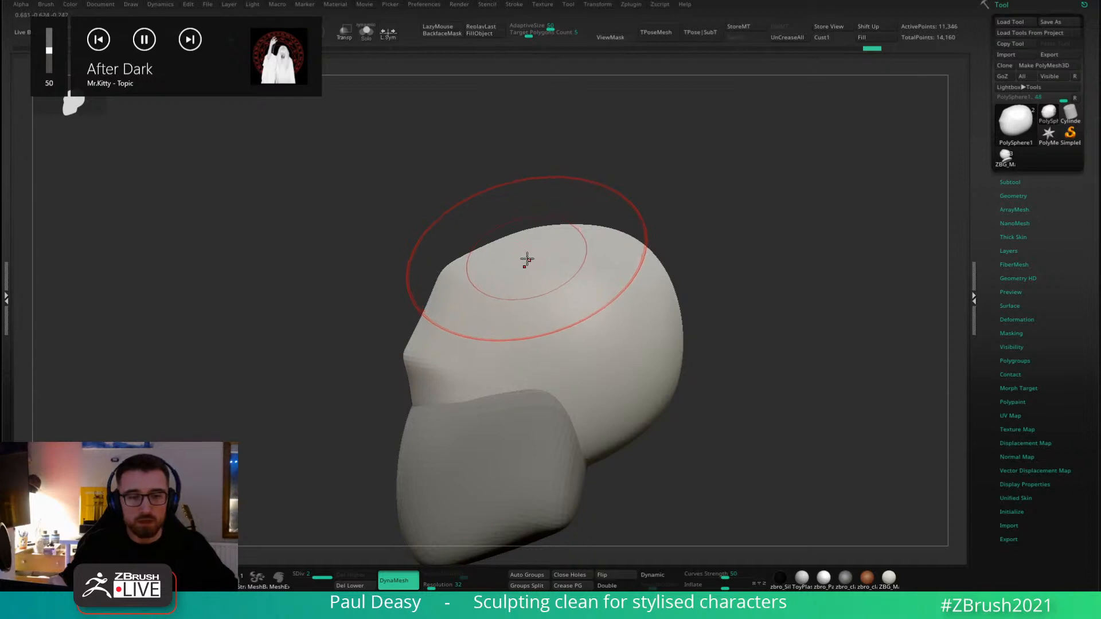
pyautogui.moveTo(629, 230)
pyautogui.mouseDown()
pyautogui.moveTo(604, 233)
pyautogui.moveTo(651, 246)
pyautogui.mouseUp()
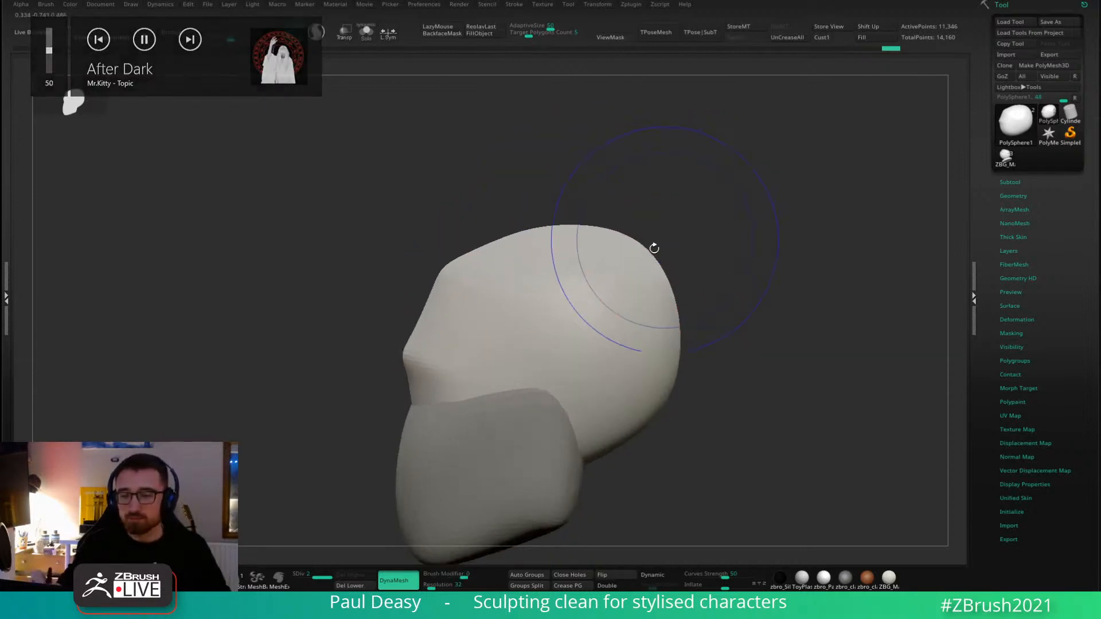
pyautogui.moveTo(613, 438); pyautogui.dragTo(601, 427)
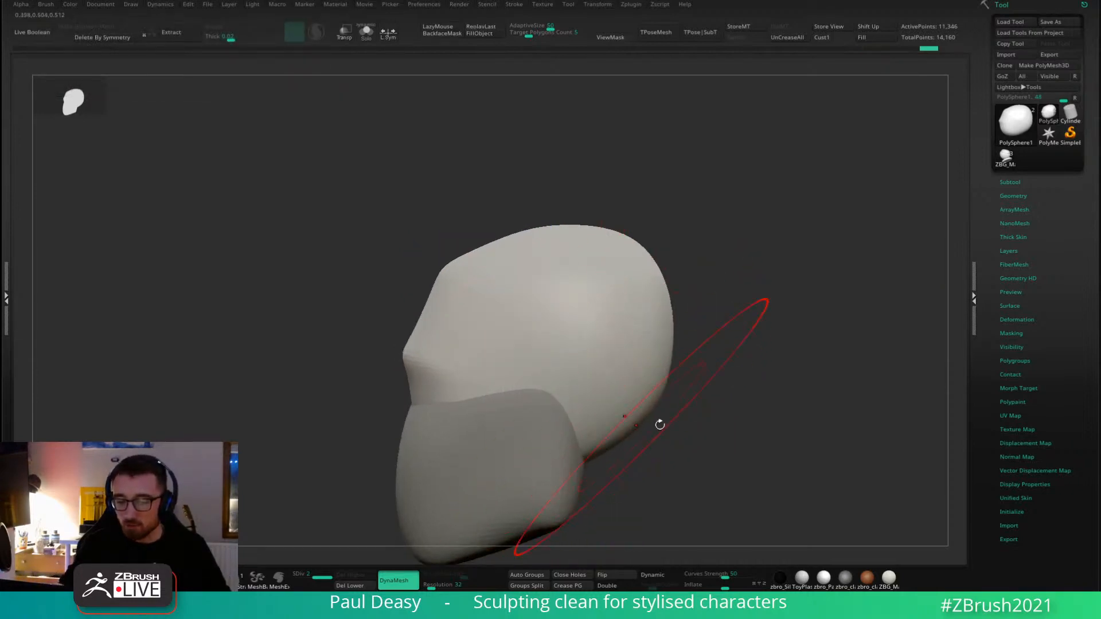
# Refine the crown and the lower rear curve of the cranium in side view with a resized brush.
pyautogui.moveTo(658, 423); pyautogui.dragTo(594, 381, button='right')
pyautogui.rightClick(569, 362)
pyautogui.moveTo(682, 384); pyautogui.dragTo(619, 401, button='right')
pyautogui.keyDown('shift'); pyautogui.moveTo(619, 402); pyautogui.dragTo(781, 400); pyautogui.keyUp('shift')
pyautogui.keyDown('alt'); pyautogui.moveTo(826, 386); pyautogui.dragTo(663, 351, button='right'); pyautogui.keyUp('alt')
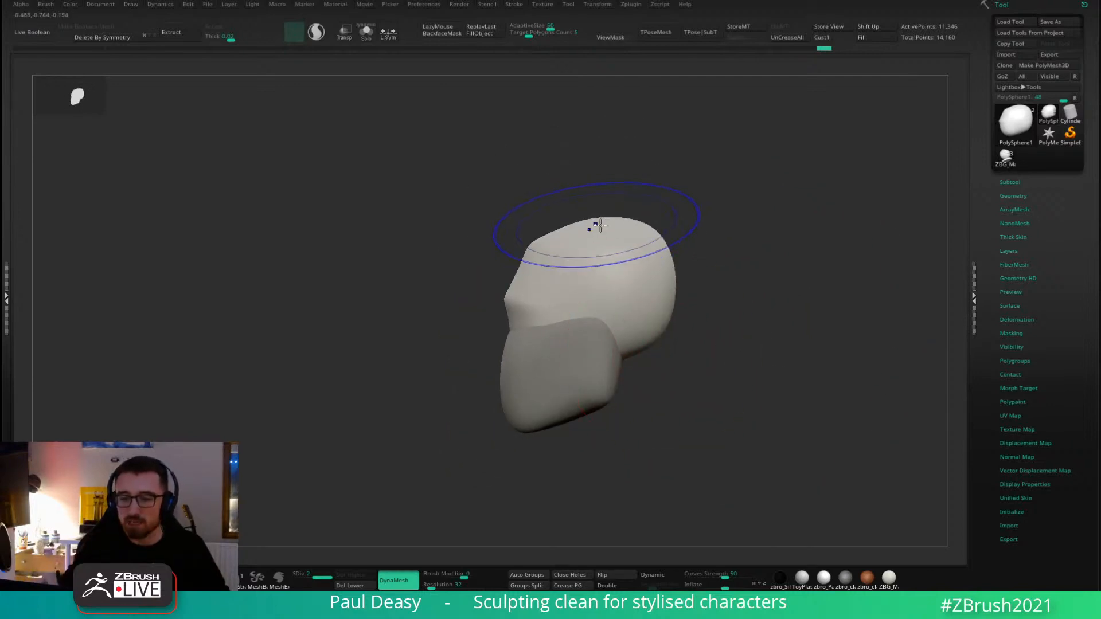
pyautogui.press('space')
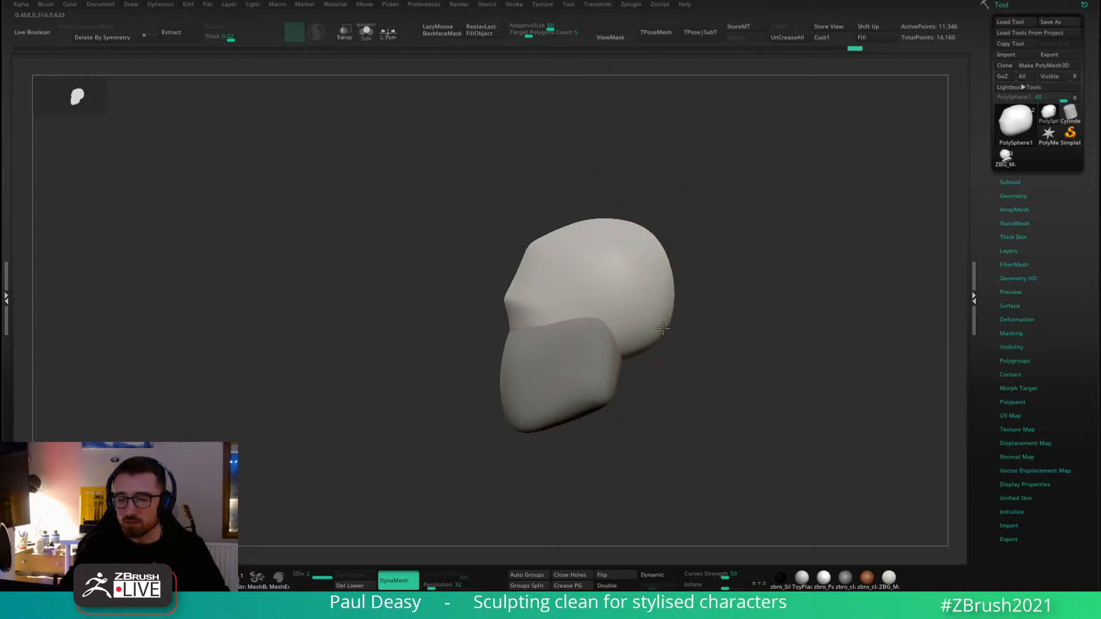
pyautogui.moveTo(663, 328); pyautogui.dragTo(657, 327)
pyautogui.press('space')
pyautogui.moveTo(664, 329)
pyautogui.mouseDown()
pyautogui.moveTo(748, 312)
pyautogui.moveTo(626, 295)
pyautogui.mouseUp()
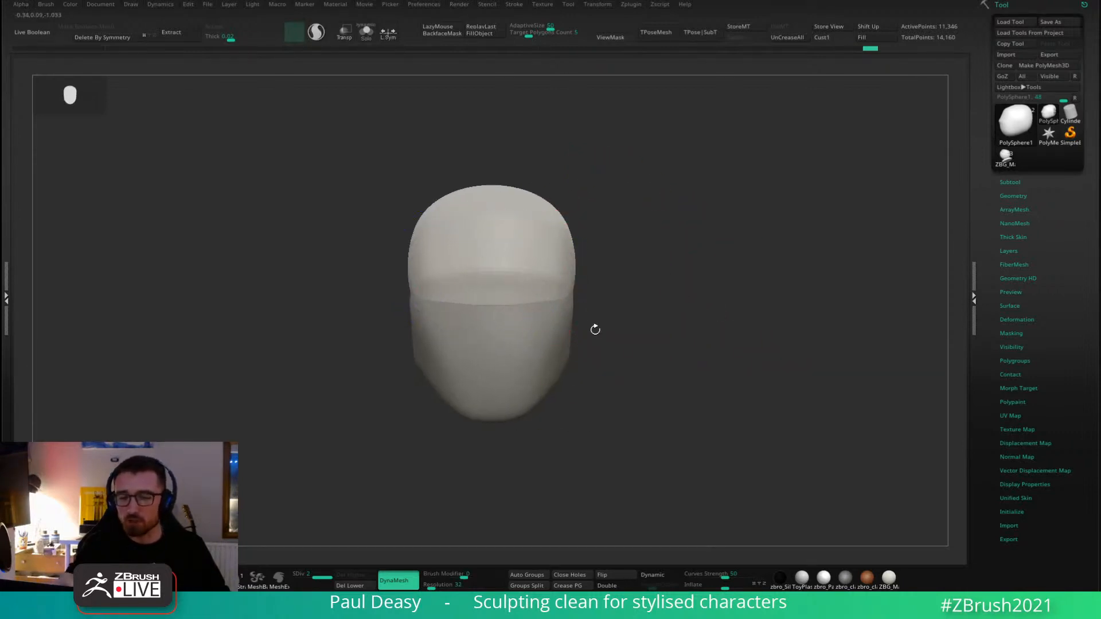
# Select the jaw and duplicate it, offsetting the copy down and behind the original as the neck piece.
pyautogui.keyDown('alt'); pyautogui.moveTo(595, 329); pyautogui.dragTo(588, 333); pyautogui.keyUp('alt')
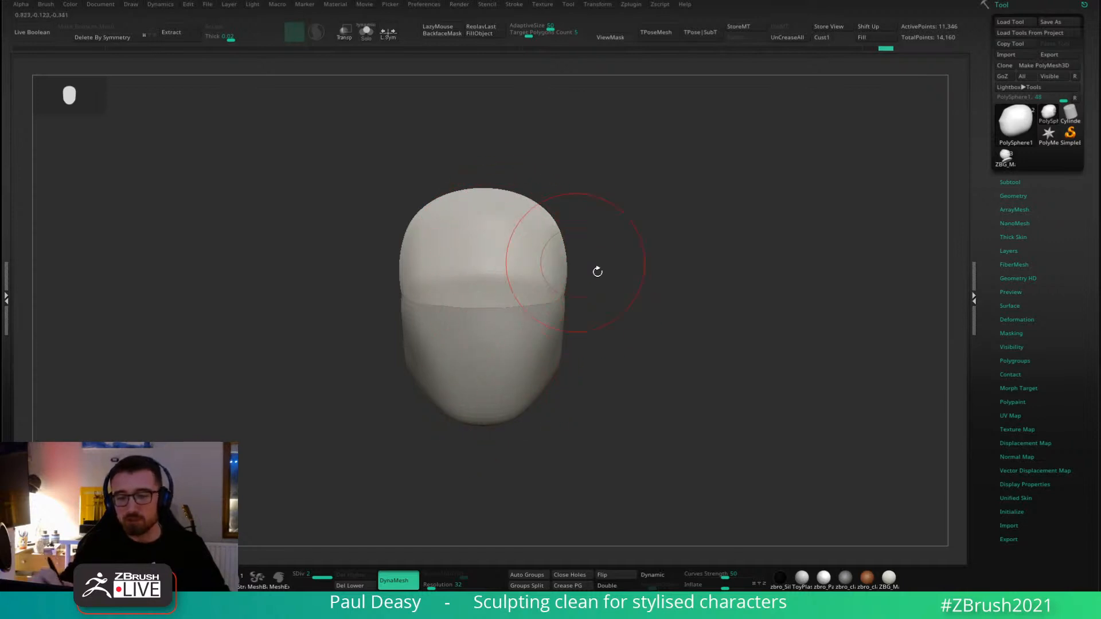
pyautogui.moveTo(597, 270); pyautogui.dragTo(677, 285)
pyautogui.keyDown('alt'); pyautogui.click(525, 352); pyautogui.keyUp('alt')
pyautogui.press('w')
pyautogui.keyDown('ctrl'); pyautogui.moveTo(556, 328); pyautogui.dragTo(603, 387); pyautogui.keyUp('ctrl')
pyautogui.hotkey('ctrl', 'shift', 's')
pyautogui.press('q')
# Position the neck piece behind the jaw and pull its upper end up to the base of the skull.
pyautogui.press('space')
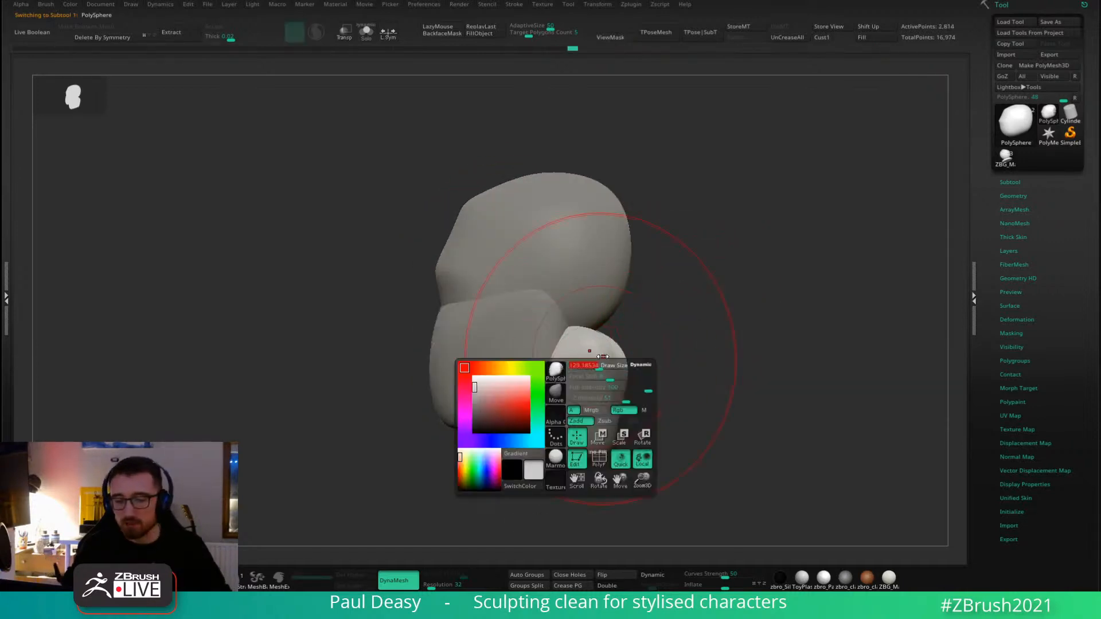
pyautogui.keyDown('alt'); pyautogui.moveTo(662, 359); pyautogui.dragTo(657, 333); pyautogui.keyUp('alt')
pyautogui.press('w')
pyautogui.moveTo(557, 401); pyautogui.dragTo(550, 407)
pyautogui.press('q')
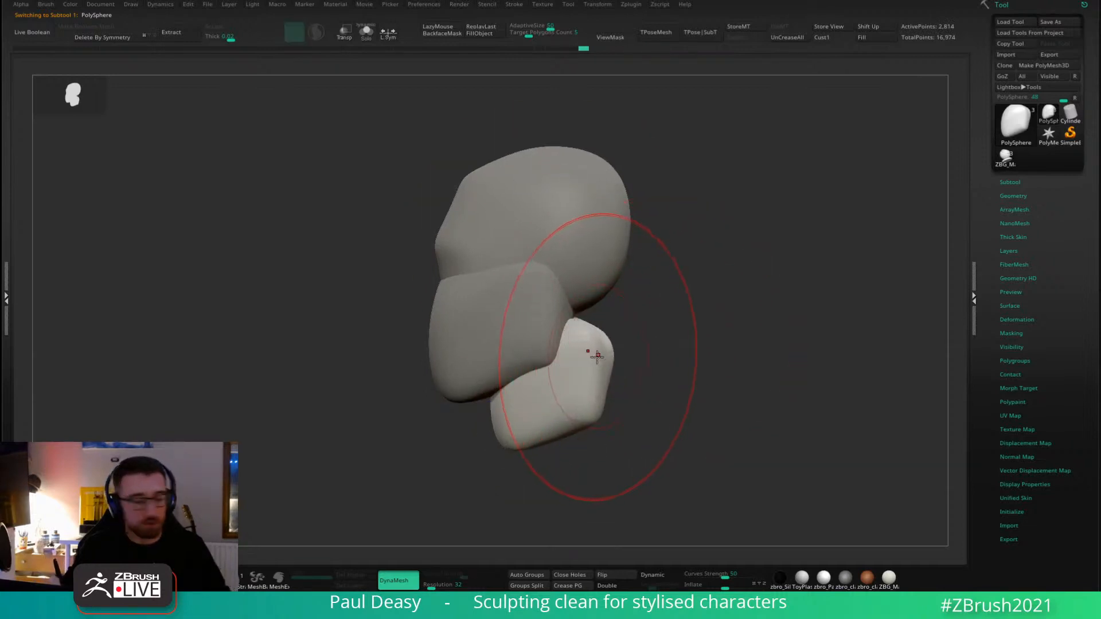
pyautogui.press('w')
pyautogui.moveTo(598, 357); pyautogui.dragTo(739, 312)
pyautogui.press('q')
pyautogui.press('space')
pyautogui.press('space')
pyautogui.moveTo(659, 293)
pyautogui.mouseDown()
pyautogui.moveTo(653, 256)
pyautogui.moveTo(688, 277)
pyautogui.moveTo(663, 259)
pyautogui.mouseUp()
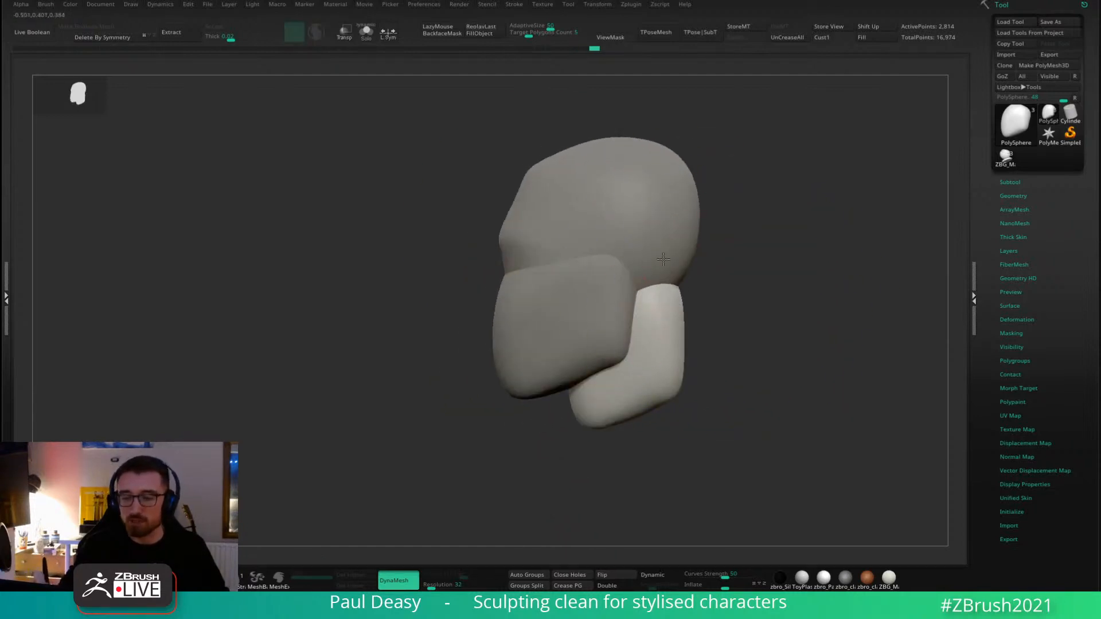
# Pull the lower end of the neck piece down to lengthen it into a neck.
pyautogui.moveTo(598, 415)
pyautogui.mouseDown()
pyautogui.moveTo(593, 432)
pyautogui.moveTo(671, 410)
pyautogui.moveTo(584, 437)
pyautogui.moveTo(582, 462)
pyautogui.moveTo(592, 467)
pyautogui.mouseUp()
pyautogui.moveTo(710, 391)
pyautogui.keyDown('alt'); pyautogui.mouseDown()
pyautogui.moveTo(667, 350)
pyautogui.moveTo(618, 393)
pyautogui.mouseUp(); pyautogui.keyUp('alt')
pyautogui.press('space')
pyautogui.click(659, 360)
pyautogui.press('space')
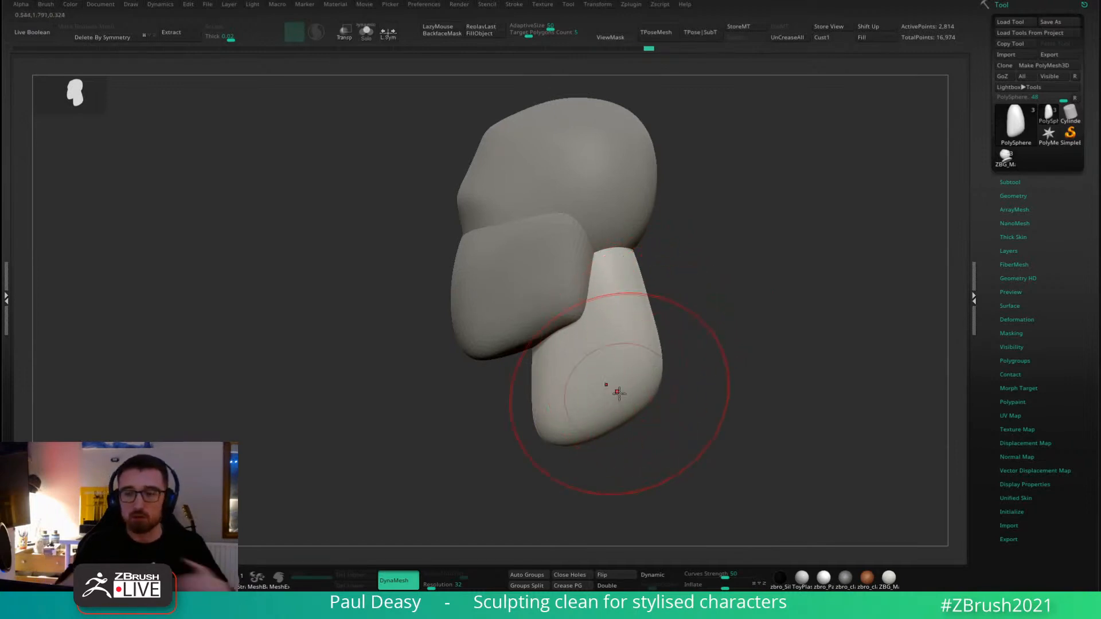
# Taper the upper side edges of the neck where it meets the skull, working from behind.
pyautogui.moveTo(712, 352)
pyautogui.mouseDown()
pyautogui.moveTo(740, 338)
pyautogui.moveTo(612, 373)
pyautogui.mouseUp()
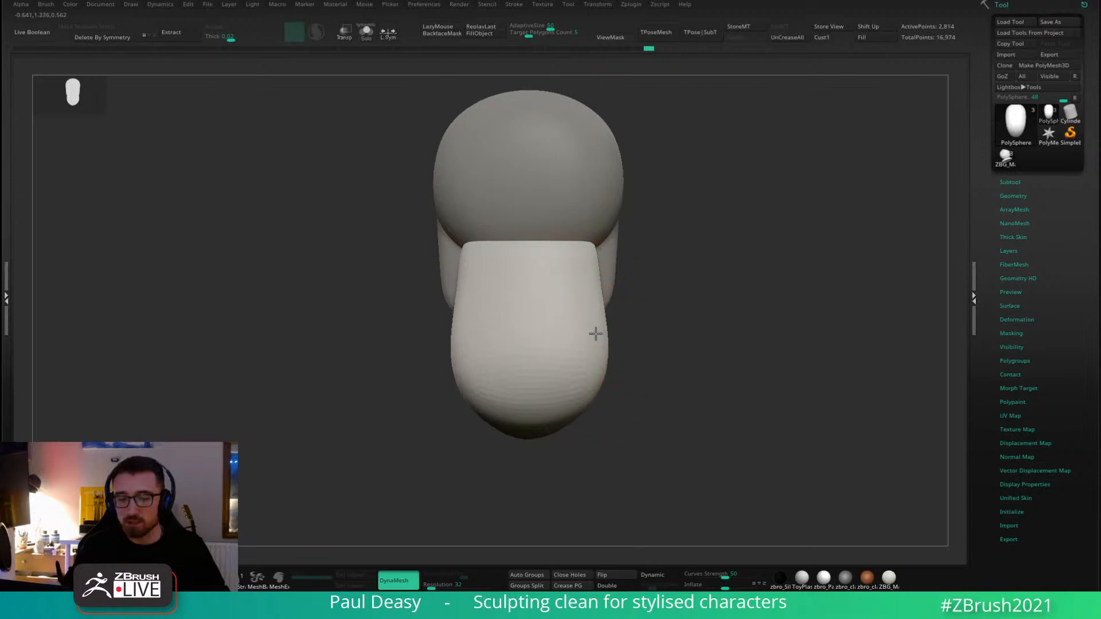
pyautogui.keyDown('shift'); pyautogui.moveTo(577, 260); pyautogui.dragTo(596, 261); pyautogui.keyUp('shift')
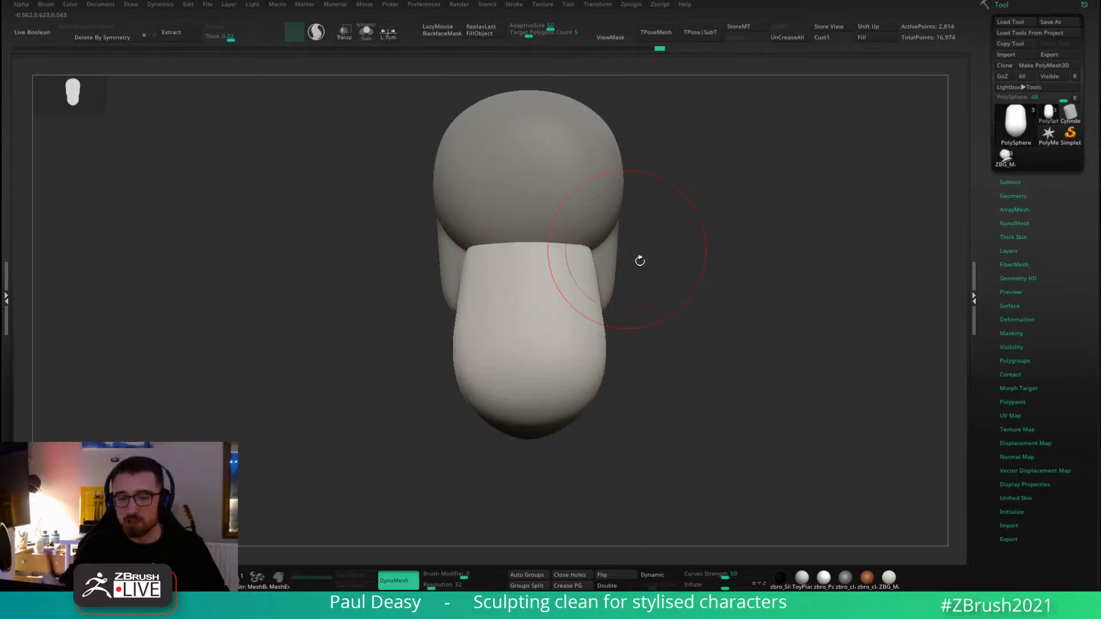
pyautogui.rightClick(588, 251)
pyautogui.moveTo(639, 261)
pyautogui.mouseDown(button='right')
pyautogui.moveTo(587, 250)
pyautogui.moveTo(612, 246)
pyautogui.mouseUp(button='right')
pyautogui.moveTo(612, 245); pyautogui.dragTo(625, 236)
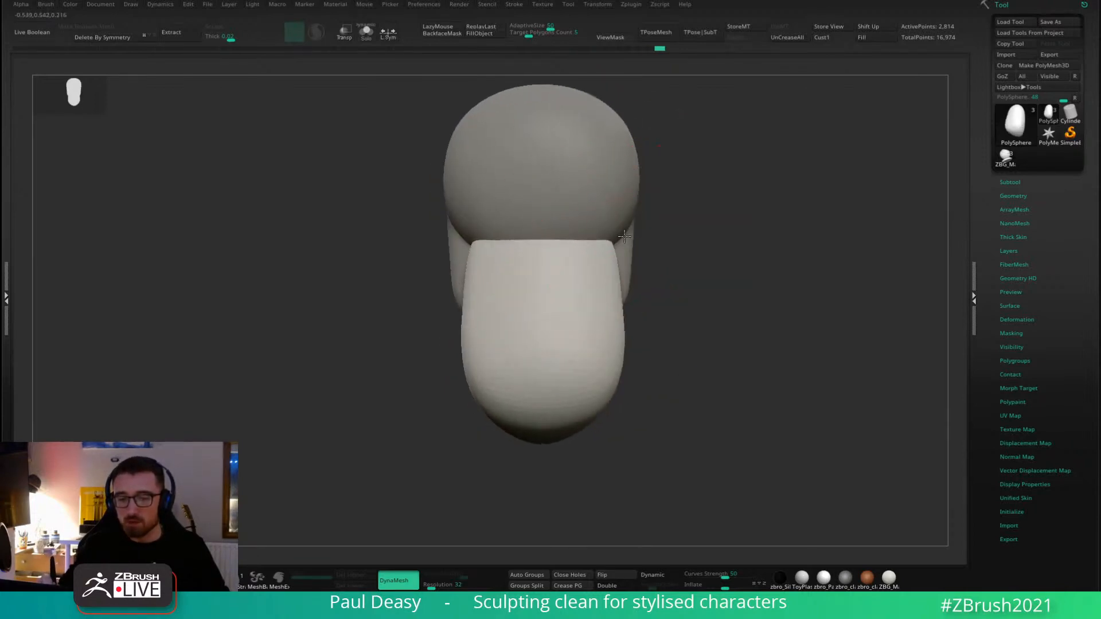
pyautogui.moveTo(597, 246); pyautogui.dragTo(582, 248, button='right')
pyautogui.moveTo(558, 241); pyautogui.dragTo(631, 273)
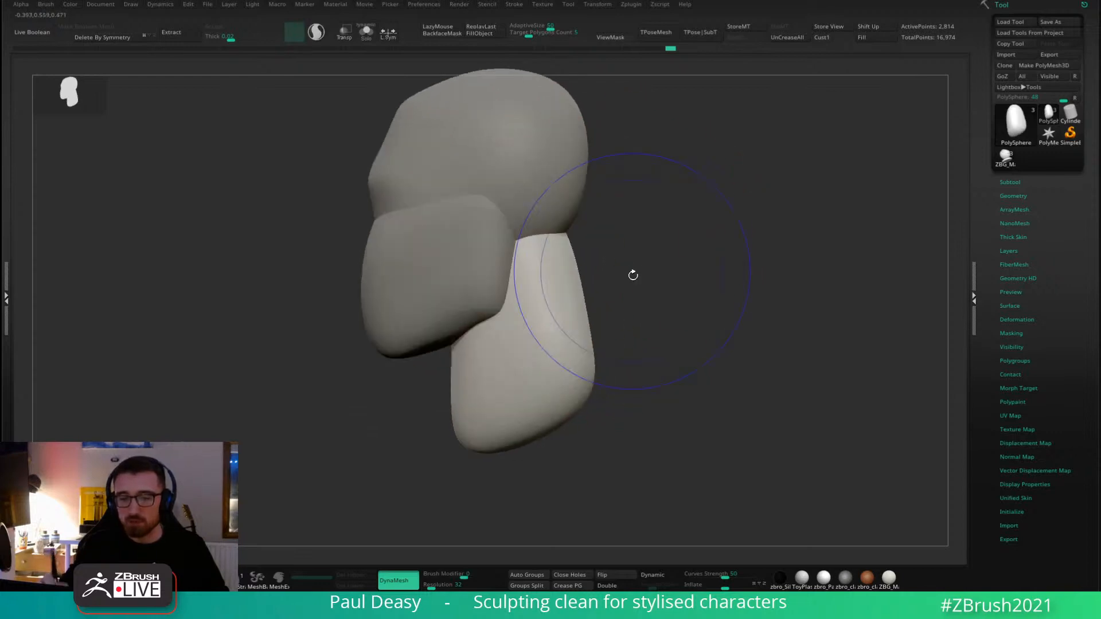
# Narrow the sides of the neck below the jaw and smooth them from the front.
pyautogui.rightClick(549, 328)
pyautogui.keyDown('alt'); pyautogui.moveTo(578, 339); pyautogui.dragTo(596, 285, button='right'); pyautogui.keyUp('alt')
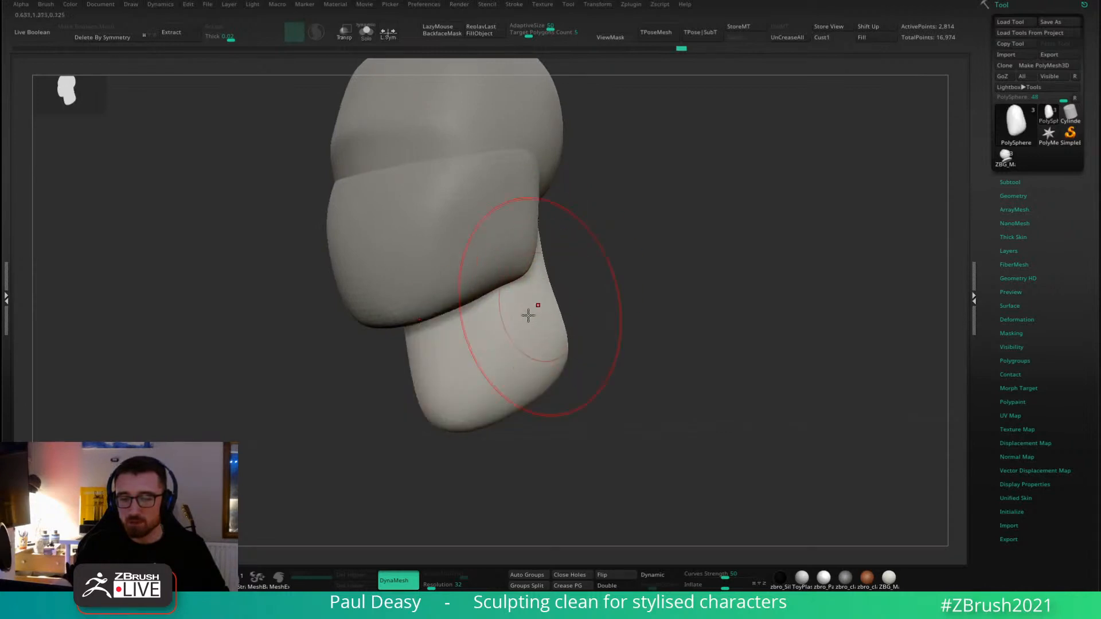
pyautogui.keyDown('shift'); pyautogui.moveTo(527, 315); pyautogui.dragTo(538, 321, button='right'); pyautogui.keyUp('shift')
pyautogui.moveTo(538, 322)
pyautogui.mouseDown()
pyautogui.moveTo(521, 329)
pyautogui.moveTo(544, 330)
pyautogui.mouseUp()
pyautogui.press('space')
pyautogui.moveTo(548, 326)
pyautogui.mouseDown()
pyautogui.moveTo(534, 339)
pyautogui.moveTo(537, 317)
pyautogui.moveTo(552, 320)
pyautogui.moveTo(523, 336)
pyautogui.mouseUp()
pyautogui.press('space')
pyautogui.moveTo(608, 372); pyautogui.dragTo(539, 324)
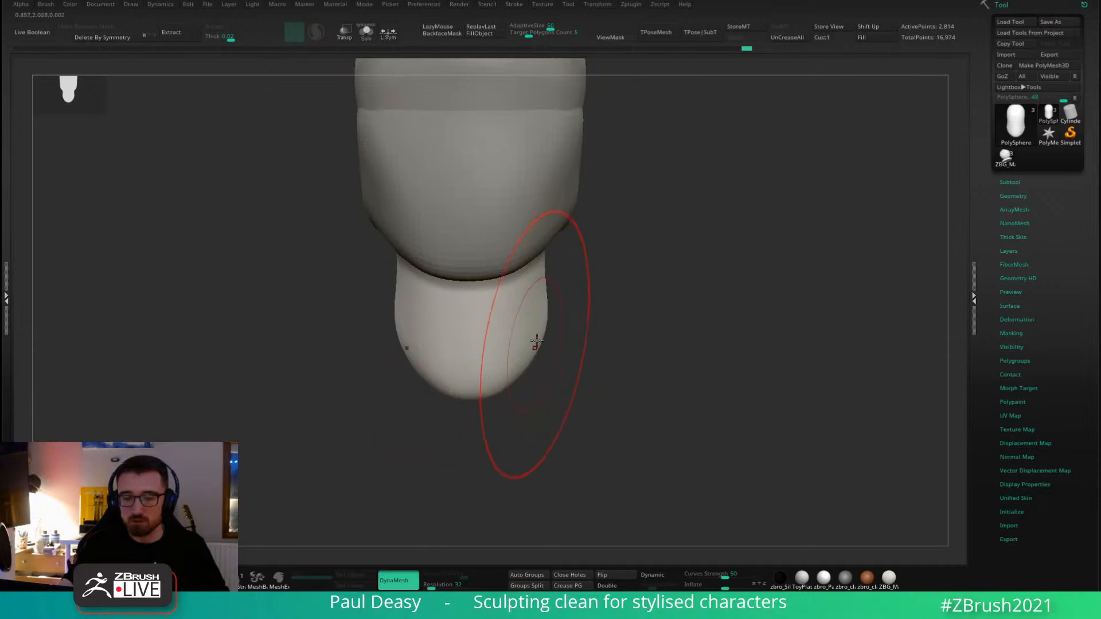
pyautogui.moveTo(541, 289)
pyautogui.keyDown('shift'); pyautogui.mouseDown()
pyautogui.moveTo(545, 303)
pyautogui.moveTo(575, 315)
pyautogui.moveTo(544, 315)
pyautogui.moveTo(547, 334)
pyautogui.moveTo(467, 361)
pyautogui.mouseUp(); pyautogui.keyUp('shift')
# Pull the front upper edge of the neck forward beneath the jaw to form the throat.
pyautogui.press('space')
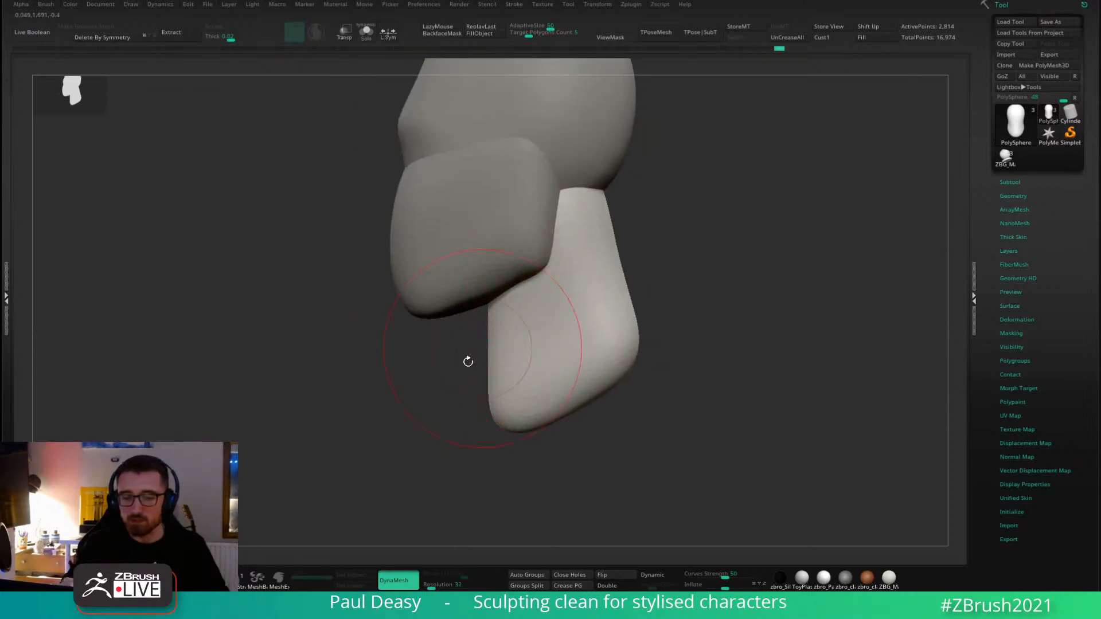
pyautogui.moveTo(468, 361); pyautogui.dragTo(459, 268, button='right')
pyautogui.moveTo(469, 349); pyautogui.dragTo(453, 347)
pyautogui.moveTo(479, 353); pyautogui.dragTo(489, 442, button='right')
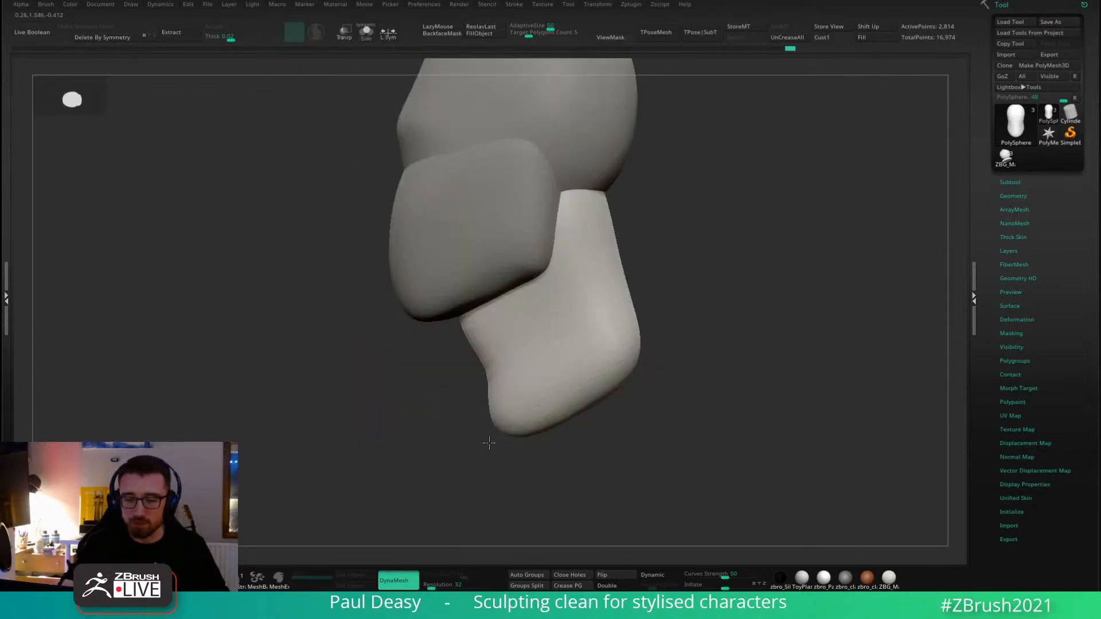
pyautogui.moveTo(469, 339)
pyautogui.mouseDown()
pyautogui.moveTo(490, 327)
pyautogui.moveTo(509, 363)
pyautogui.moveTo(565, 349)
pyautogui.mouseUp()
pyautogui.press('space')
# Straighten the throat line and round the lower front of the neck with a smaller brush.
pyautogui.moveTo(659, 296); pyautogui.dragTo(678, 296)
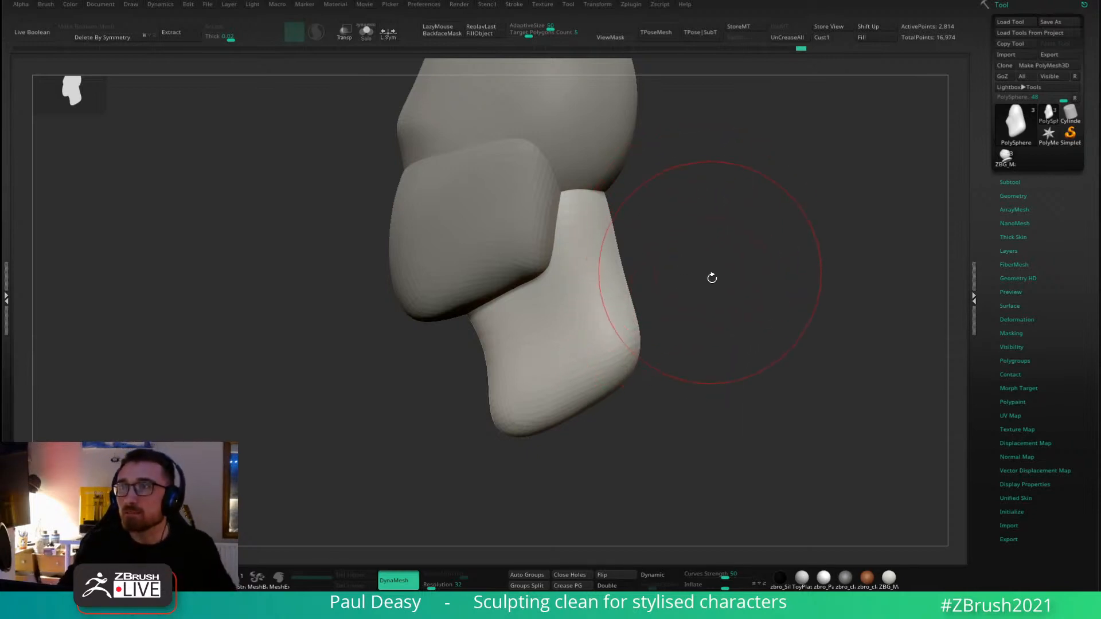
pyautogui.moveTo(711, 277)
pyautogui.mouseDown()
pyautogui.moveTo(707, 297)
pyautogui.moveTo(708, 285)
pyautogui.mouseUp()
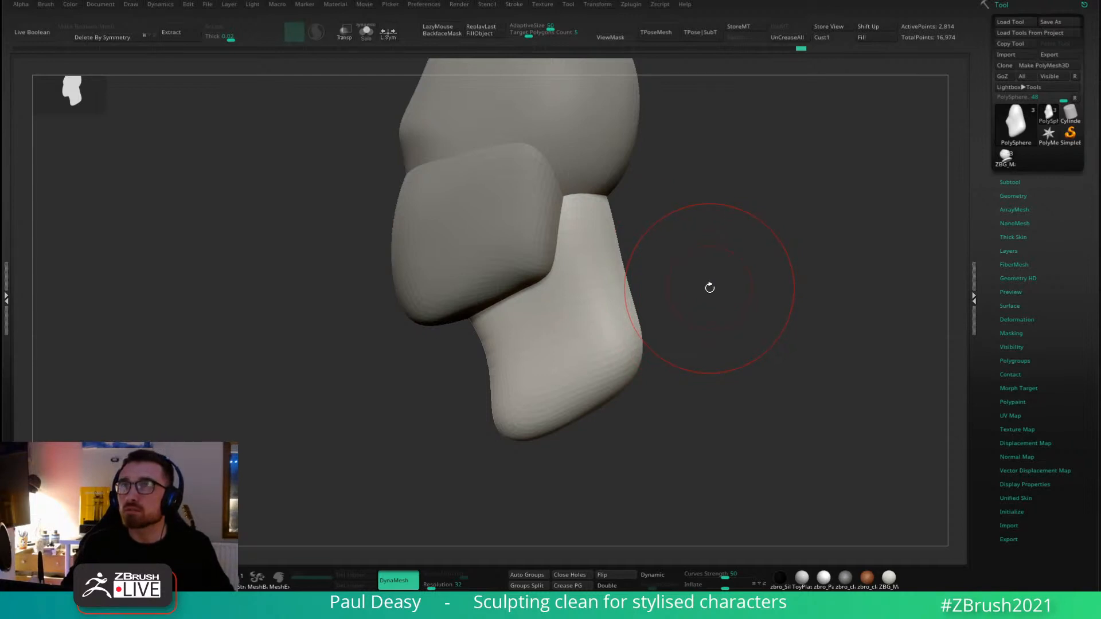
pyautogui.moveTo(710, 288); pyautogui.dragTo(697, 295)
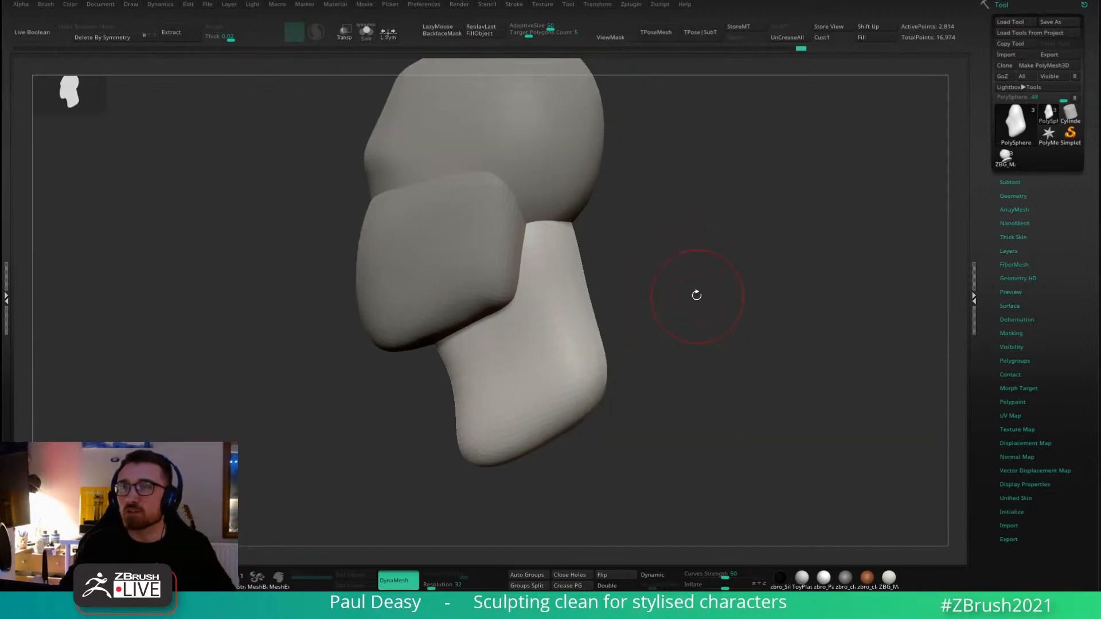
pyautogui.moveTo(451, 374); pyautogui.dragTo(462, 383)
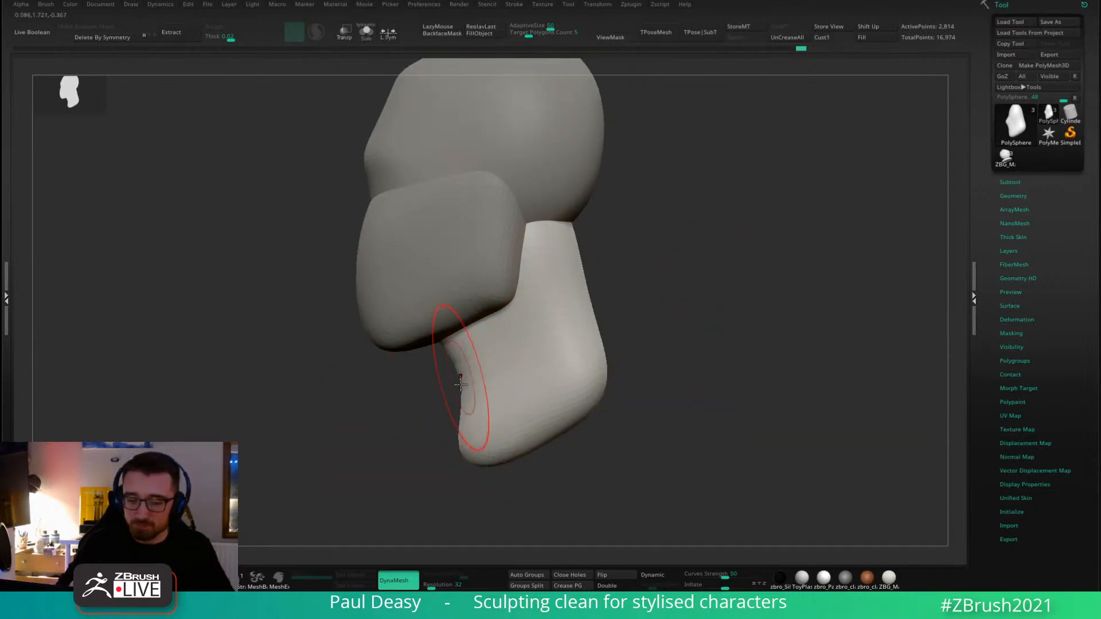
pyautogui.moveTo(461, 436); pyautogui.dragTo(481, 447)
pyautogui.moveTo(630, 416); pyautogui.dragTo(745, 414)
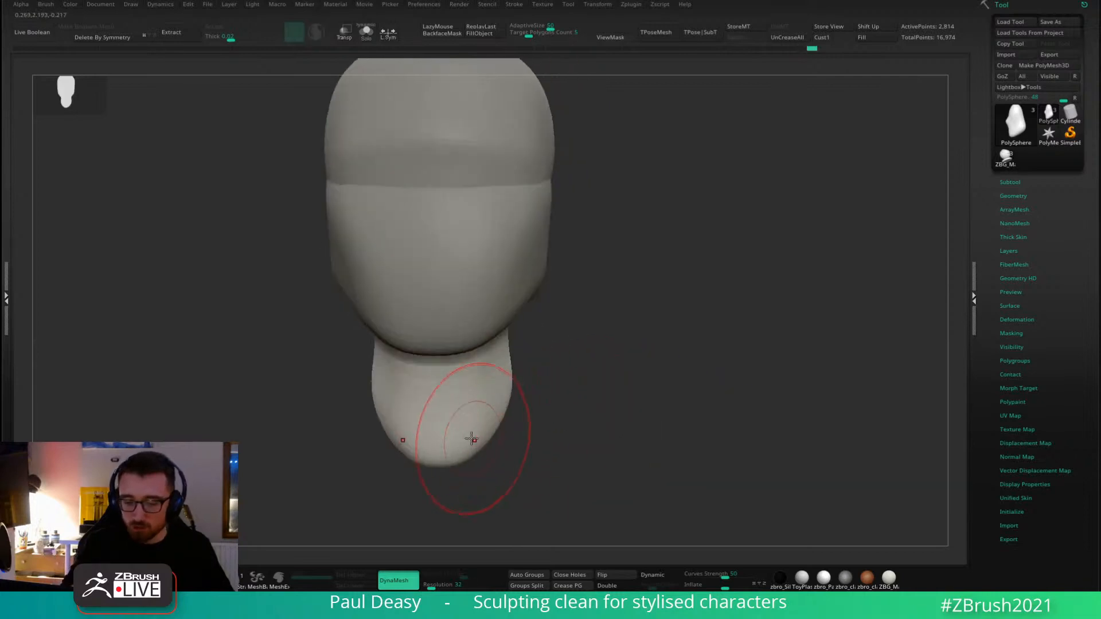
pyautogui.moveTo(471, 440); pyautogui.dragTo(470, 444)
pyautogui.keyDown('alt'); pyautogui.moveTo(597, 390); pyautogui.dragTo(635, 445); pyautogui.keyUp('alt')
pyautogui.moveTo(722, 375)
pyautogui.mouseDown()
pyautogui.moveTo(685, 369)
pyautogui.moveTo(716, 367)
pyautogui.mouseUp()
# Switch to the cranium and work its side plane above the jaw with the Clay Buildup brush.
pyautogui.keyDown('alt'); pyautogui.click(580, 216); pyautogui.keyUp('alt')
pyautogui.moveTo(682, 226); pyautogui.dragTo(661, 291)
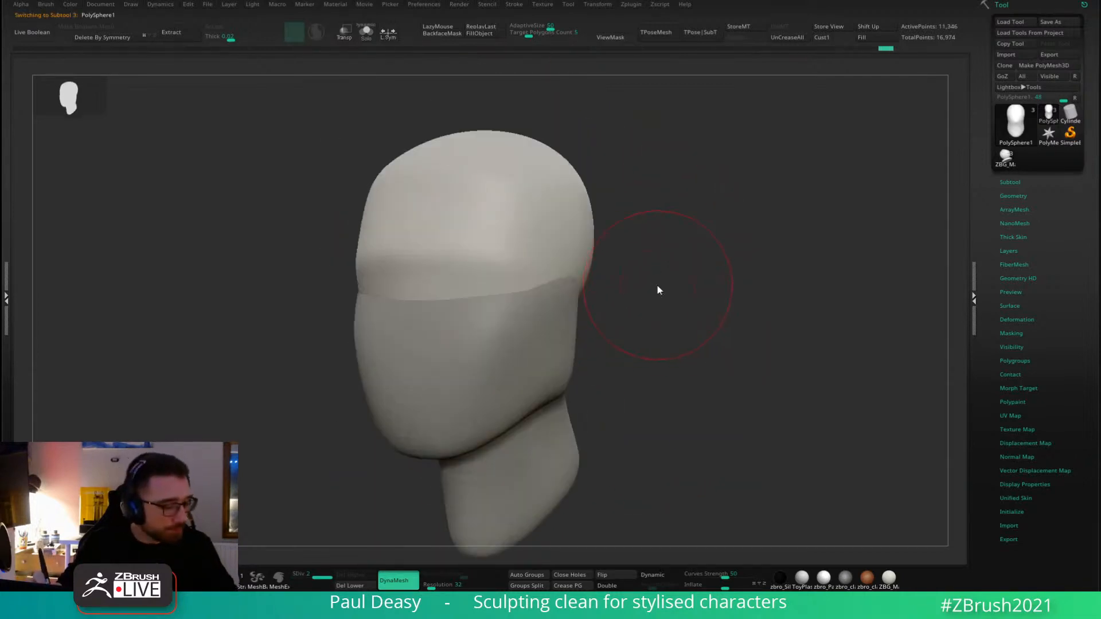
pyautogui.press('b')
pyautogui.press('c')
pyautogui.press('b')
pyautogui.press('space')
pyautogui.press('space')
pyautogui.click(548, 188)
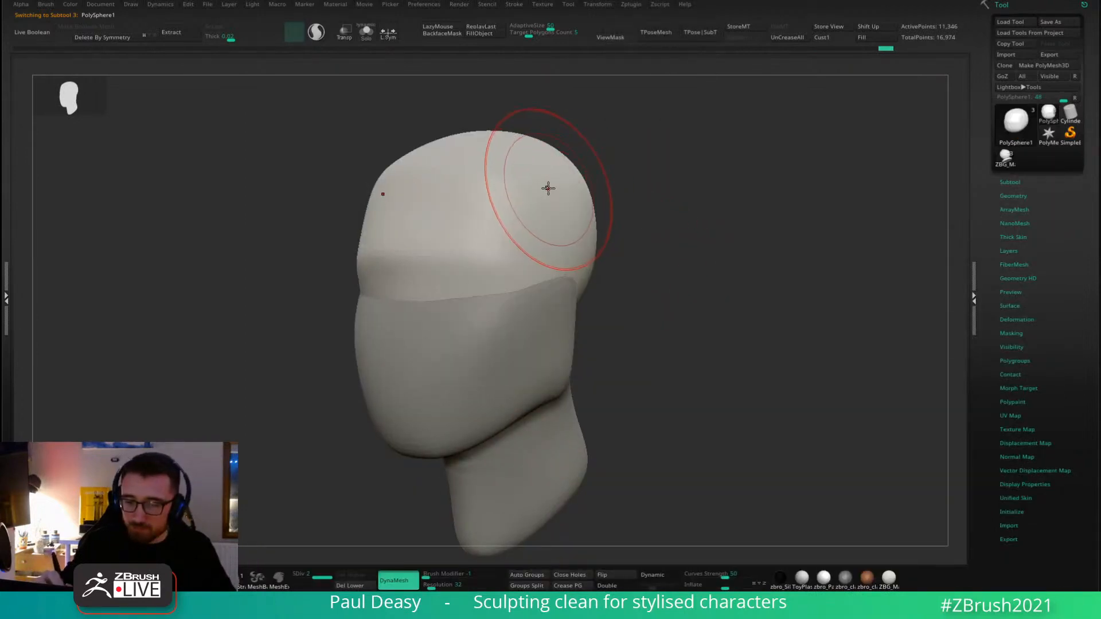
pyautogui.hotkey('ctrl', 'z')
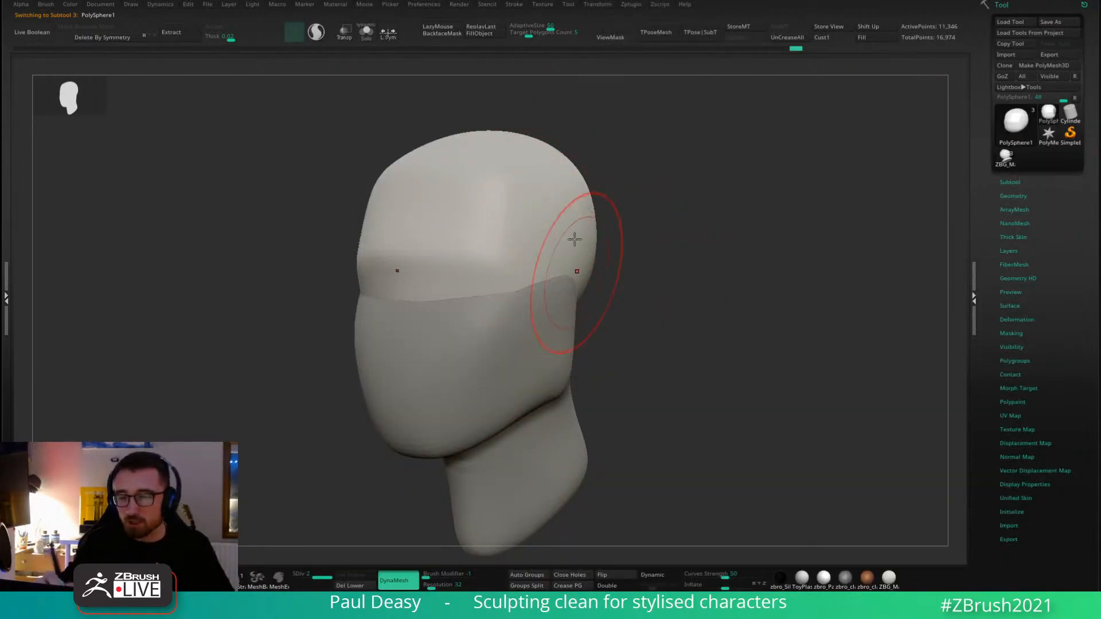
pyautogui.moveTo(594, 225); pyautogui.dragTo(518, 204, button='right')
pyautogui.hotkey('ctrl', 'shift', 'z')
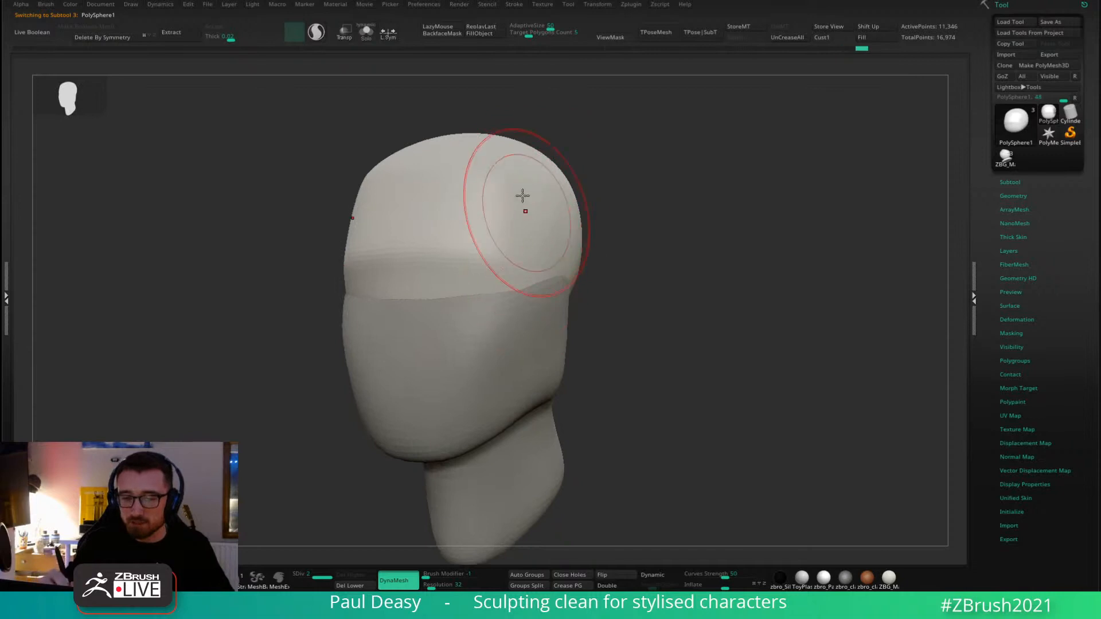
pyautogui.moveTo(642, 241); pyautogui.dragTo(667, 270)
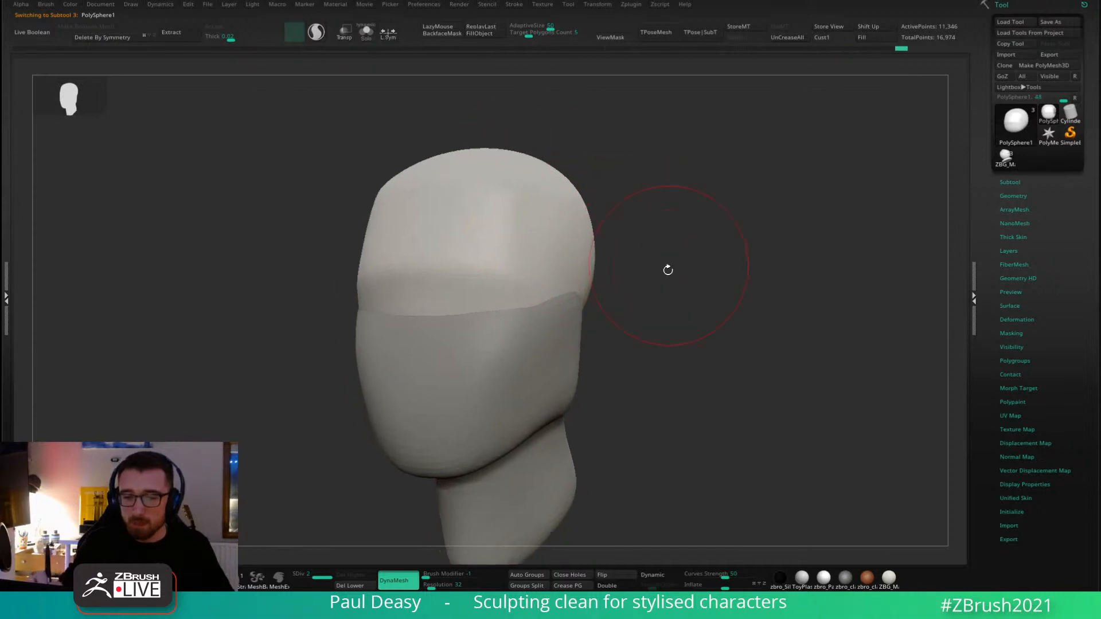
# Change the head to a darker, glossier material and smooth the upper side corner of the forehead.
pyautogui.click(843, 583)
pyautogui.press('space')
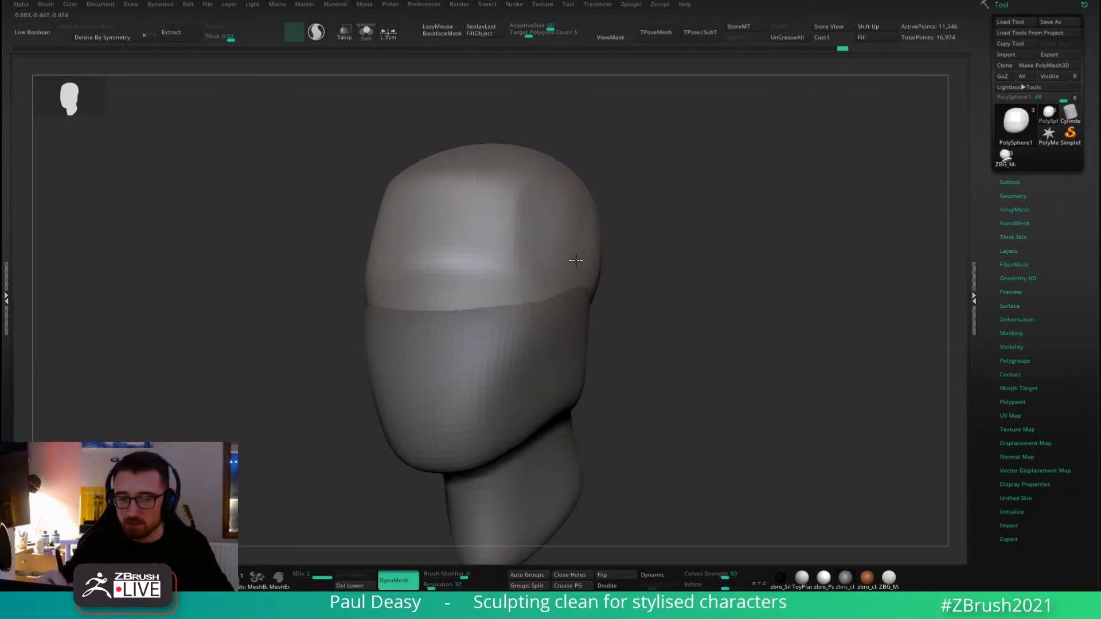
pyautogui.keyDown('shift'); pyautogui.moveTo(649, 244); pyautogui.dragTo(596, 235); pyautogui.keyUp('shift')
pyautogui.moveTo(512, 187); pyautogui.dragTo(515, 201, button='right')
pyautogui.keyDown('shift'); pyautogui.moveTo(495, 183); pyautogui.dragTo(482, 218); pyautogui.keyUp('shift')
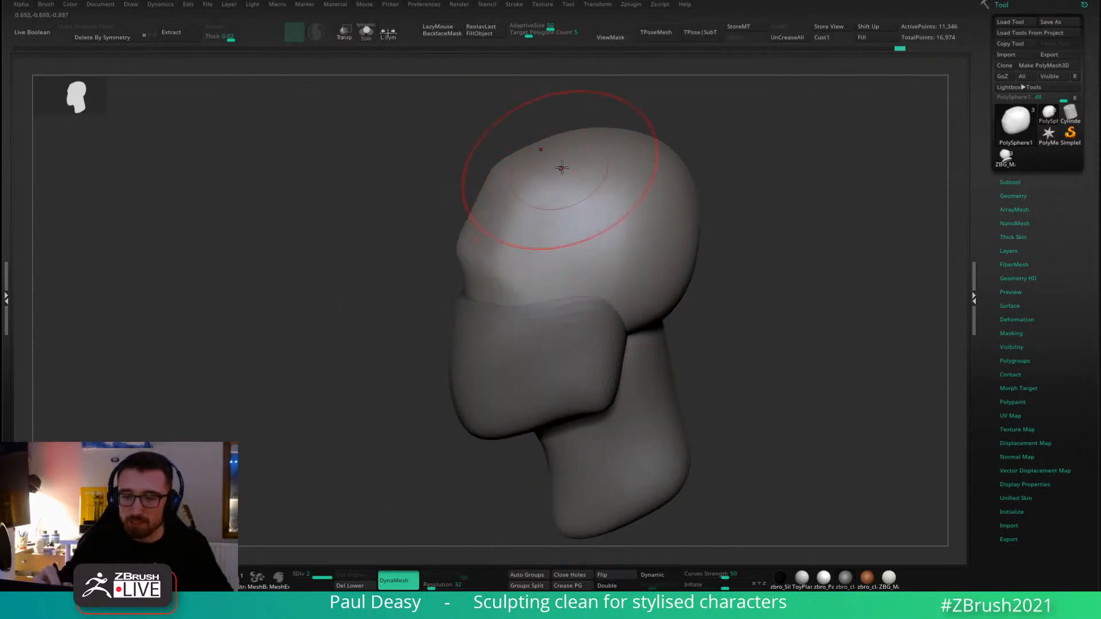
# Reshape the top and upper back of the cranium in side view with adjusted brush sizes.
pyautogui.keyDown('alt'); pyautogui.moveTo(551, 147); pyautogui.dragTo(545, 171, button='right'); pyautogui.keyUp('alt')
pyautogui.press('space')
pyautogui.moveTo(539, 187)
pyautogui.mouseDown()
pyautogui.moveTo(590, 167)
pyautogui.moveTo(655, 169)
pyautogui.moveTo(612, 177)
pyautogui.moveTo(631, 168)
pyautogui.mouseUp()
pyautogui.press('space')
pyautogui.moveTo(686, 192); pyautogui.dragTo(690, 167, button='right')
pyautogui.press('space')
pyautogui.moveTo(680, 190); pyautogui.dragTo(684, 200)
pyautogui.press('space')
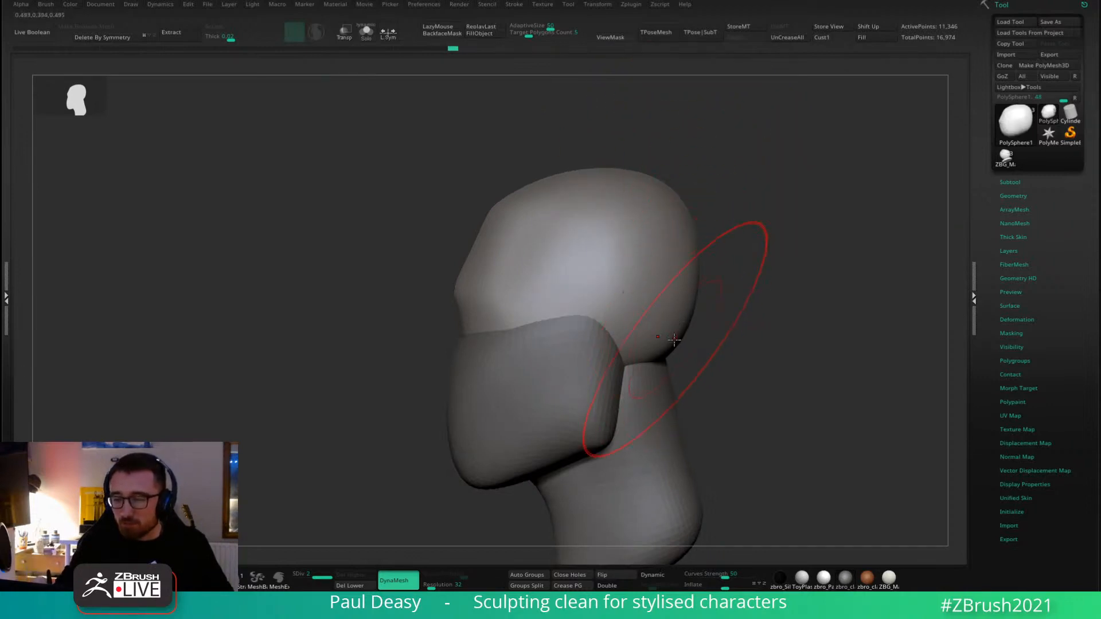
# Push the lower back of the skull inward above the nape of the neck.
pyautogui.moveTo(673, 340)
pyautogui.mouseDown()
pyautogui.moveTo(661, 339)
pyautogui.moveTo(663, 314)
pyautogui.mouseUp()
pyautogui.press('space')
pyautogui.press('space')
pyautogui.press('space')
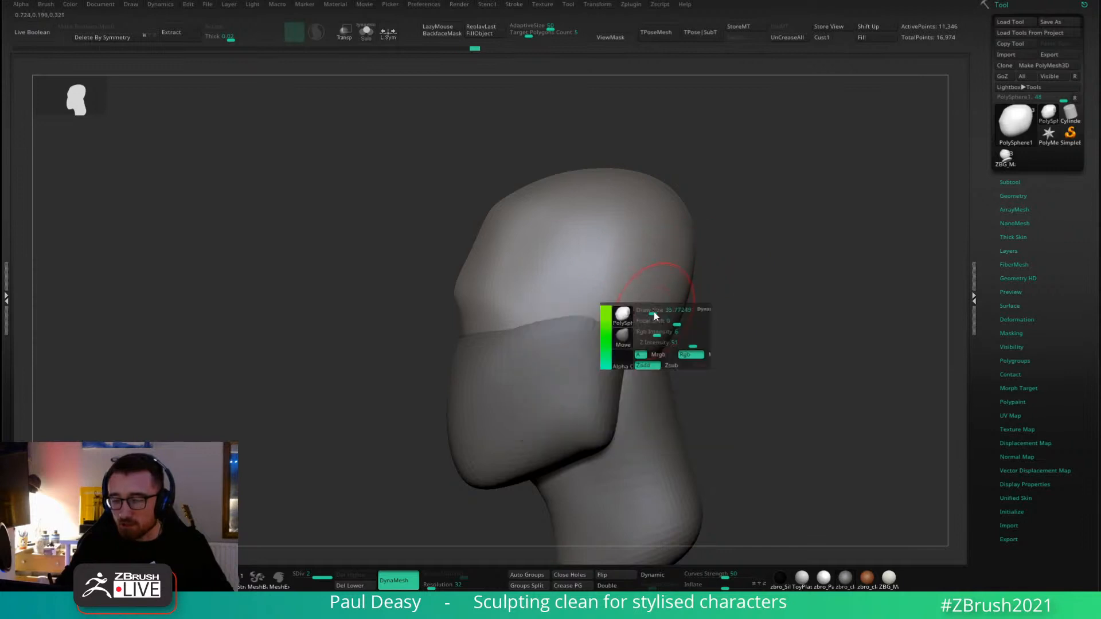
# Try to carve a temple groove down the side of the forehead with the Dam Standard brush.
pyautogui.moveTo(730, 261); pyautogui.dragTo(658, 262)
pyautogui.press('space')
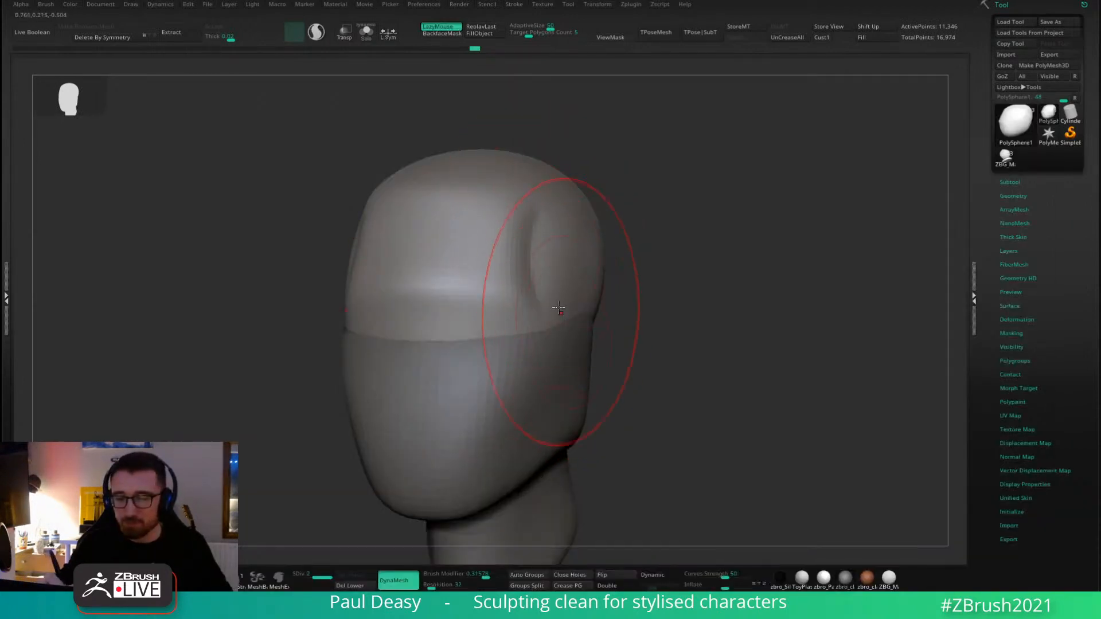
pyautogui.press('space')
pyautogui.moveTo(566, 287); pyautogui.dragTo(550, 286)
pyautogui.press('space')
pyautogui.press('space')
pyautogui.moveTo(543, 242); pyautogui.dragTo(533, 242)
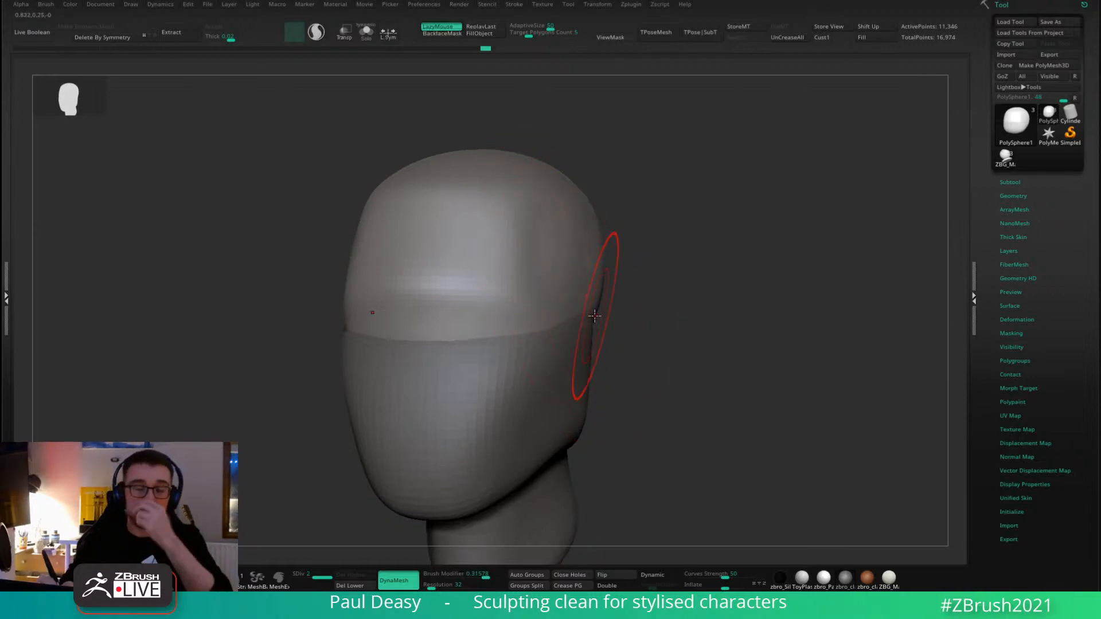
# Define a soft temple line along the side of the forehead with the Dam Standard brush.
pyautogui.moveTo(633, 266); pyautogui.dragTo(596, 264)
pyautogui.press('space')
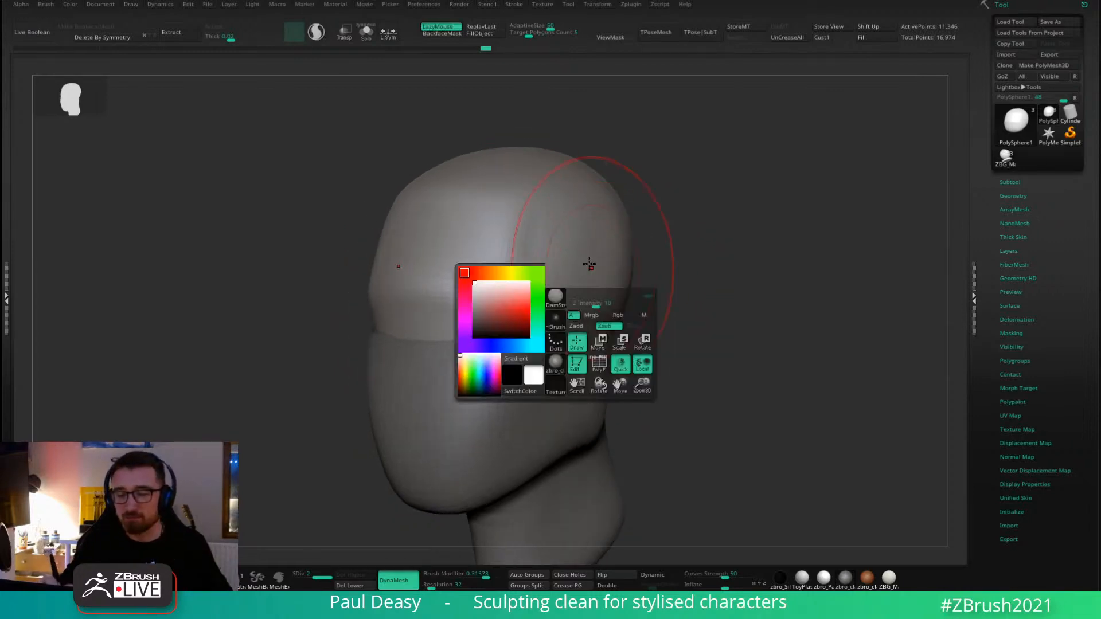
pyautogui.moveTo(547, 235)
pyautogui.mouseDown()
pyautogui.moveTo(545, 208)
pyautogui.moveTo(563, 279)
pyautogui.mouseUp()
pyautogui.press('space')
pyautogui.moveTo(682, 287); pyautogui.dragTo(778, 298)
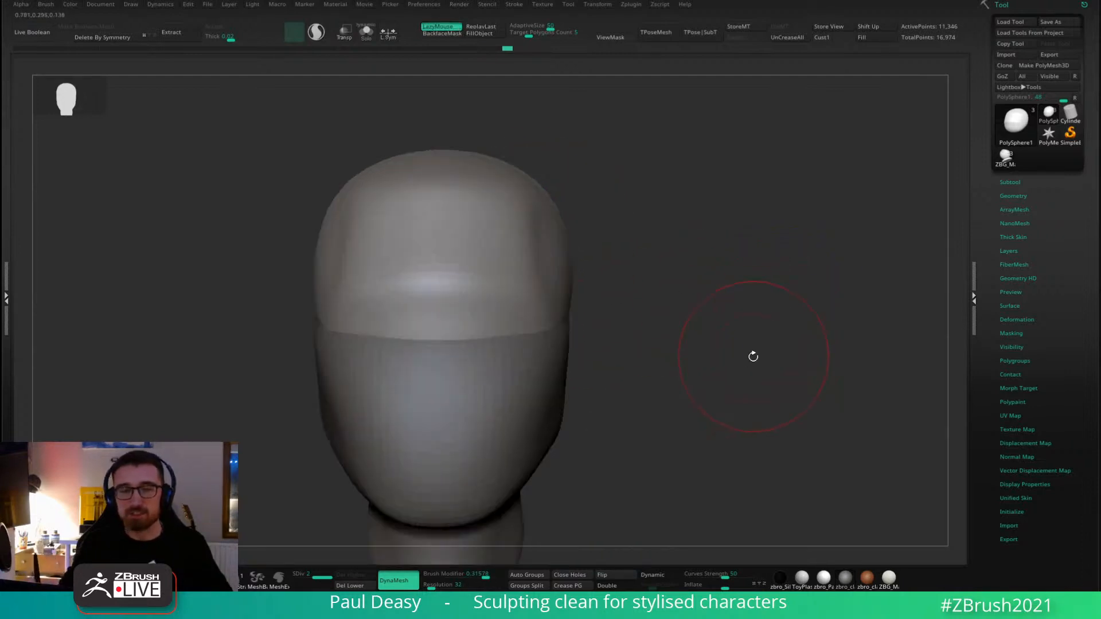
pyautogui.moveTo(622, 256); pyautogui.dragTo(599, 255)
pyautogui.press('space')
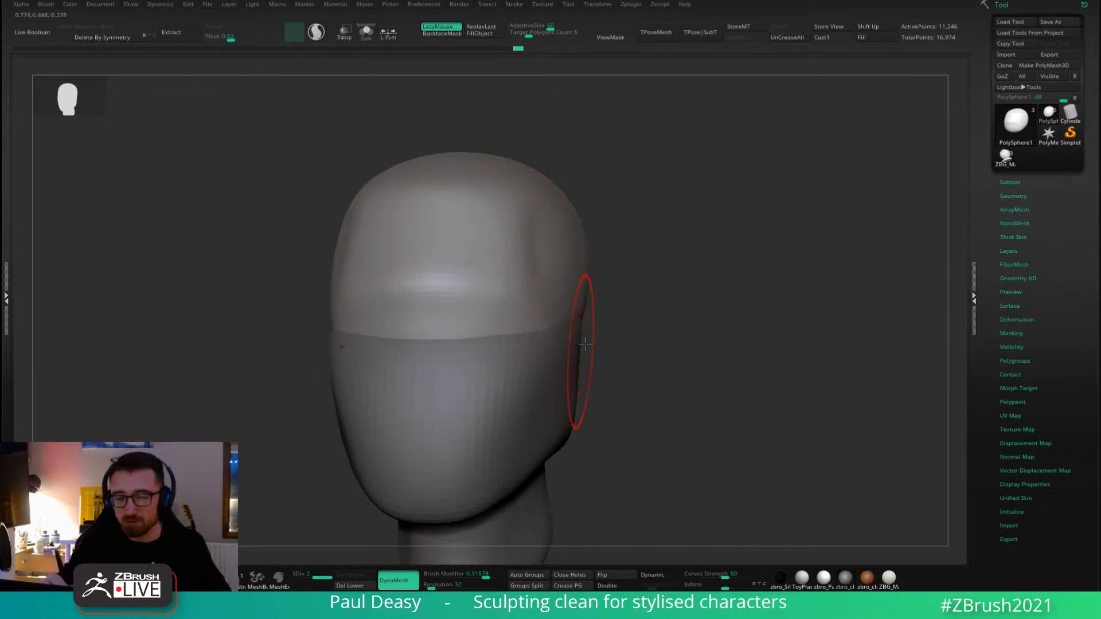
pyautogui.moveTo(614, 253); pyautogui.dragTo(614, 252)
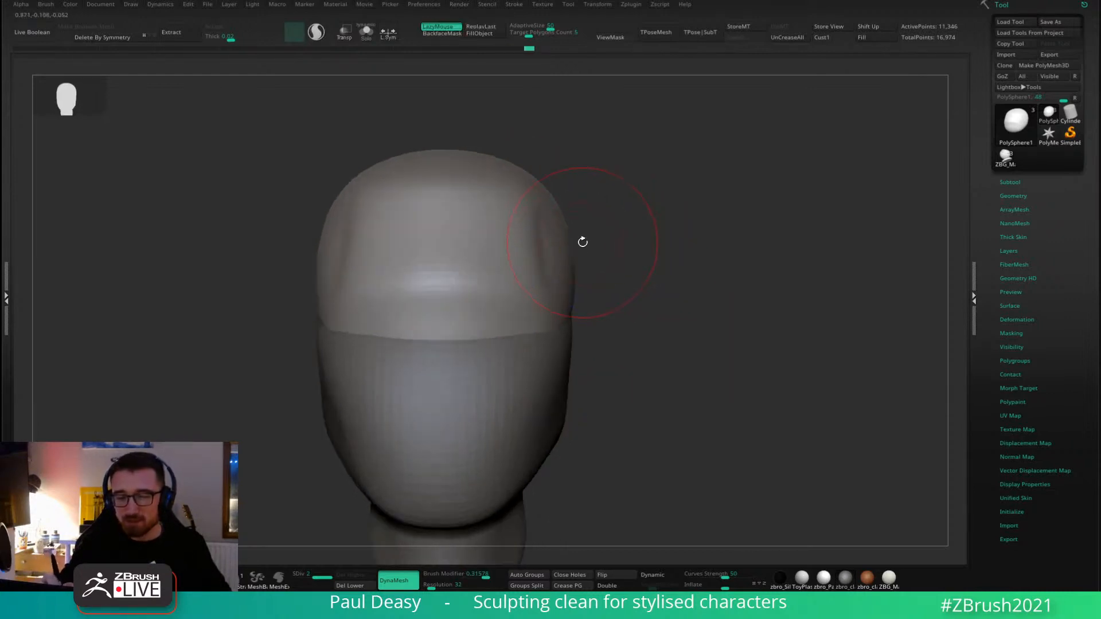
# Switch to the Move brush and adjust the side silhouette of the cranium at the temples.
pyautogui.press('b')
pyautogui.press('m')
pyautogui.press('v')
pyautogui.press('space')
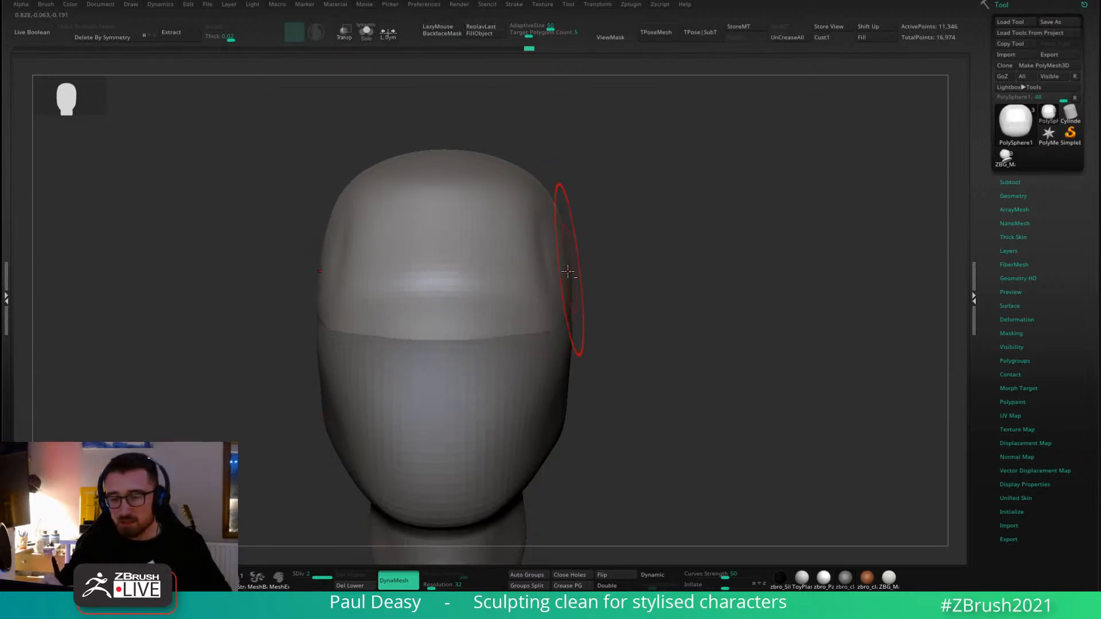
pyautogui.moveTo(589, 263)
pyautogui.mouseDown()
pyautogui.moveTo(581, 258)
pyautogui.moveTo(585, 270)
pyautogui.mouseUp()
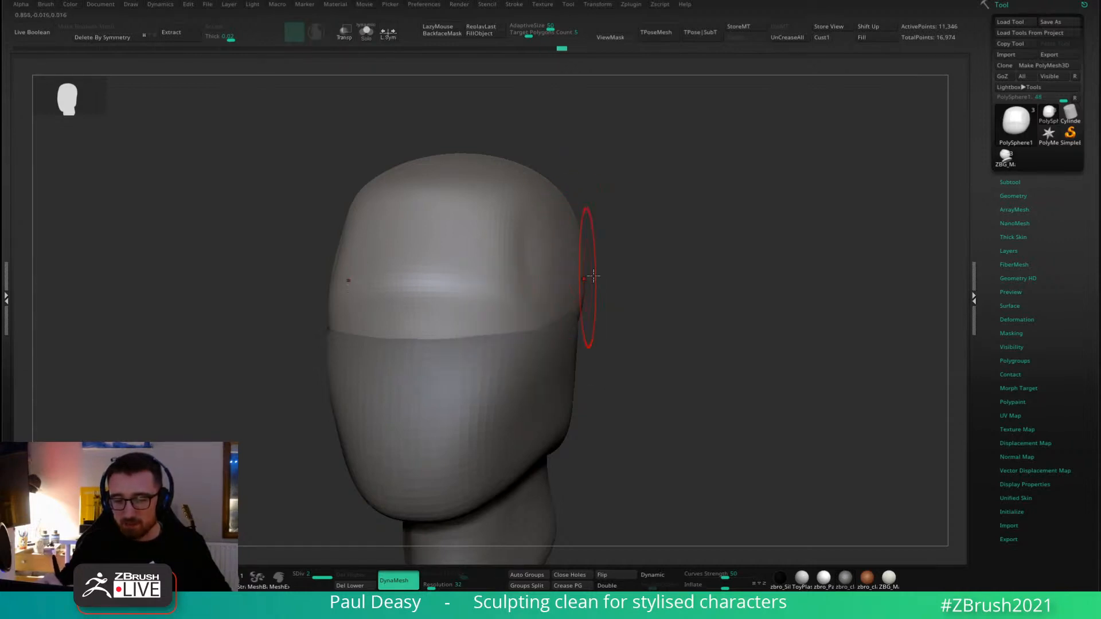
# Switch to the jaw piece and push in its upper front beneath the brow to start the eye sockets.
pyautogui.moveTo(592, 278)
pyautogui.mouseDown()
pyautogui.moveTo(604, 315)
pyautogui.moveTo(597, 270)
pyautogui.moveTo(544, 266)
pyautogui.moveTo(504, 307)
pyautogui.moveTo(481, 303)
pyautogui.moveTo(525, 301)
pyautogui.mouseUp()
pyautogui.rightClick(596, 280)
pyautogui.keyDown('alt'); pyautogui.click(549, 310); pyautogui.keyUp('alt')
pyautogui.rightClick(555, 300)
pyautogui.rightClick(514, 295)
pyautogui.rightClick(505, 295)
pyautogui.hotkey('ctrl', 'z')
pyautogui.moveTo(525, 300)
pyautogui.mouseDown(button='right')
pyautogui.moveTo(553, 299)
pyautogui.moveTo(528, 290)
pyautogui.mouseUp(button='right')
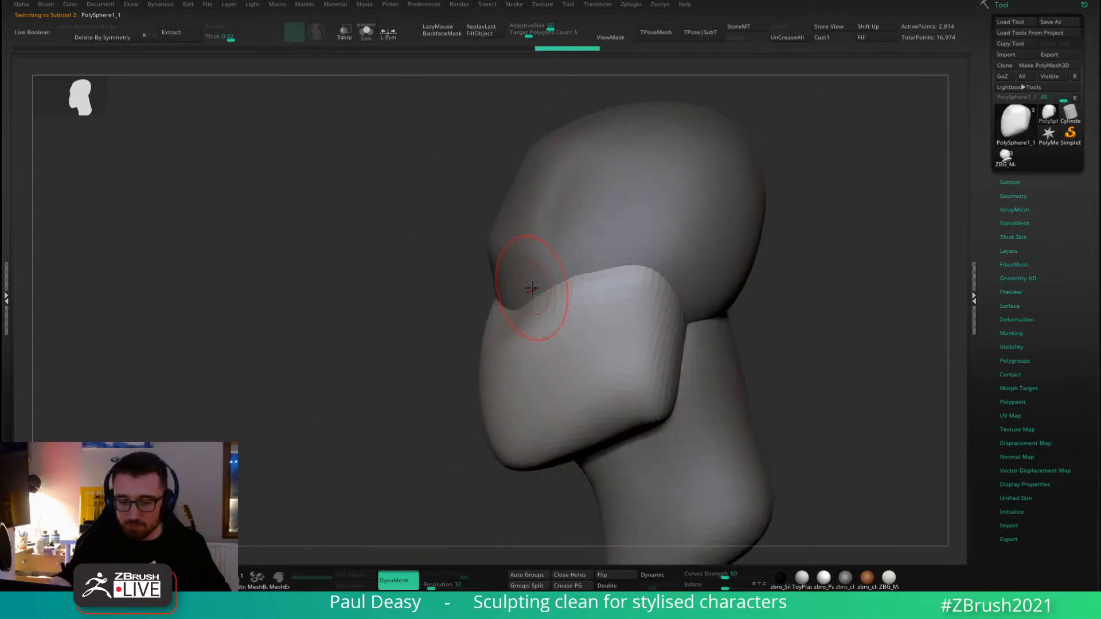
# Switch to the cranium and shape the area beneath the brow with the Move brush.
pyautogui.keyDown('alt'); pyautogui.click(516, 302); pyautogui.keyUp('alt')
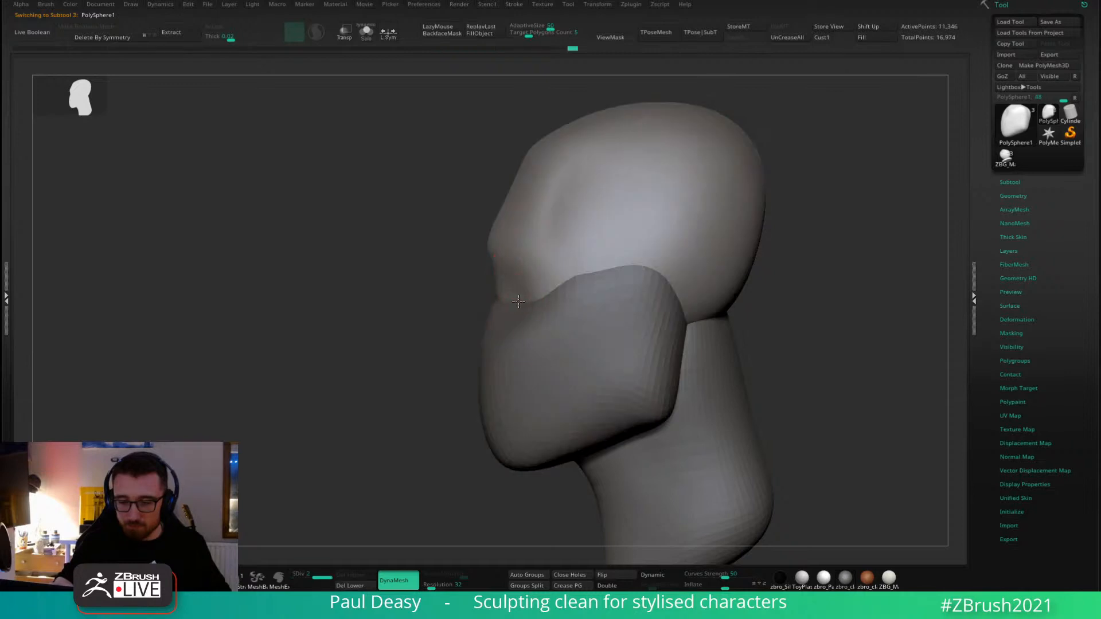
pyautogui.moveTo(802, 327)
pyautogui.keyDown('ctrl'); pyautogui.mouseDown(button='right')
pyautogui.moveTo(796, 307)
pyautogui.moveTo(724, 281)
pyautogui.mouseUp(button='right'); pyautogui.keyUp('ctrl')
pyautogui.press('space')
pyautogui.moveTo(723, 266); pyautogui.dragTo(732, 264)
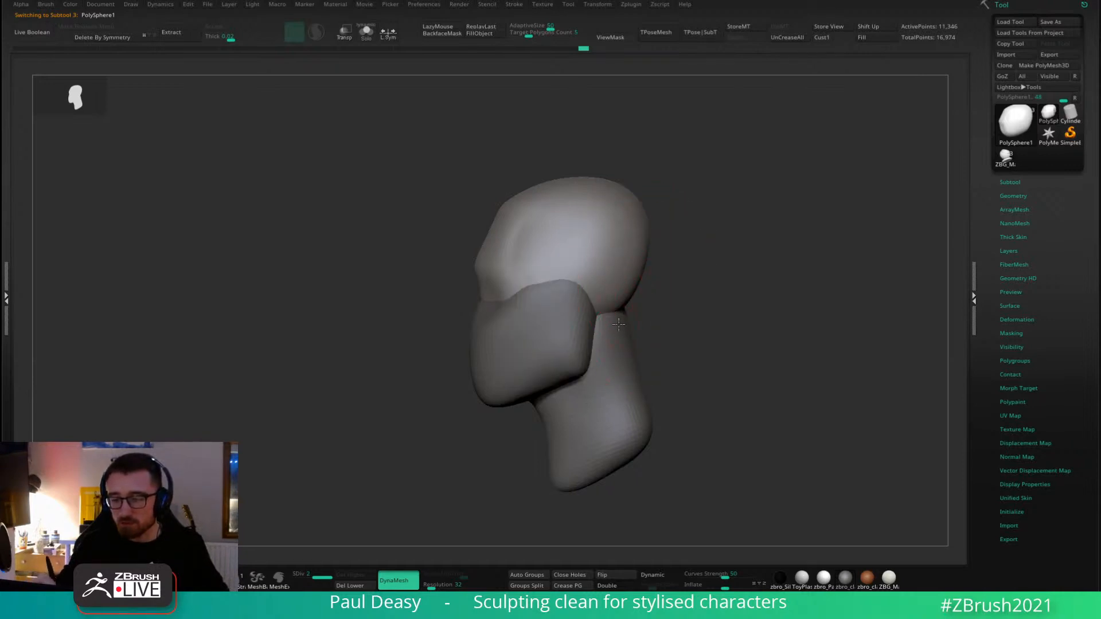
# Switch to the neck and adjust its upper part where it meets the back of the skull.
pyautogui.keyDown('alt'); pyautogui.click(623, 307); pyautogui.keyUp('alt')
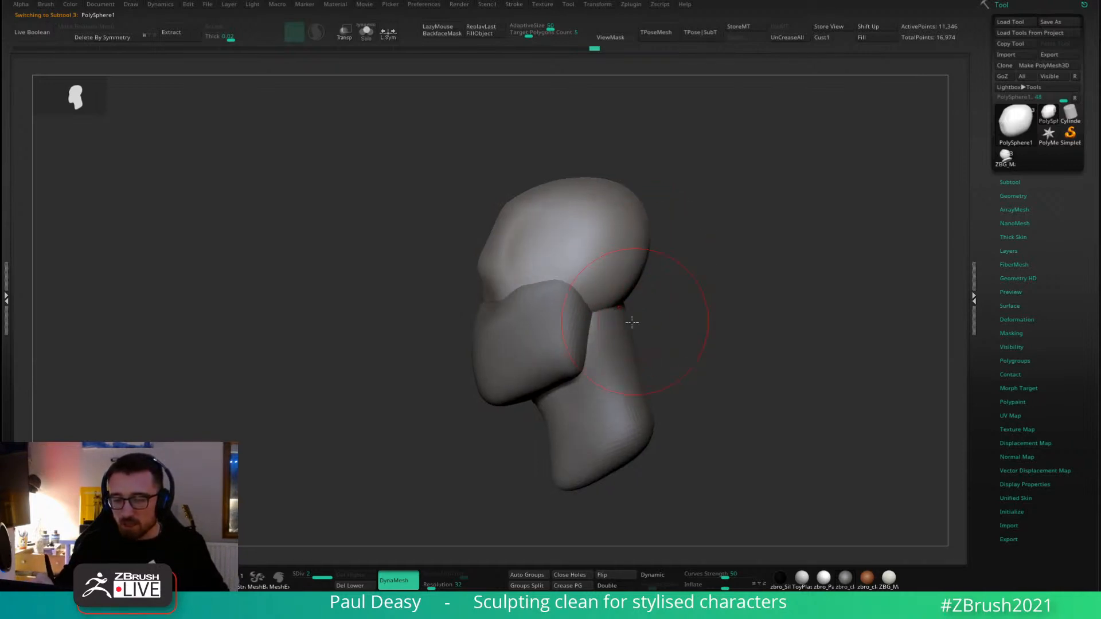
pyautogui.moveTo(611, 322); pyautogui.dragTo(663, 326, button='right')
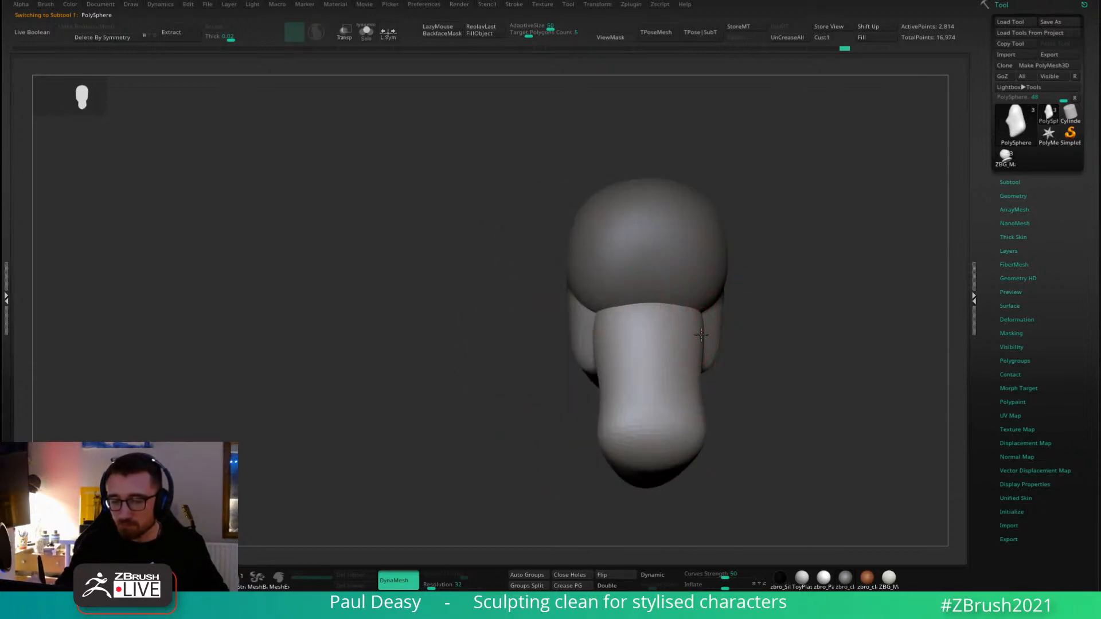
pyautogui.keyDown('alt'); pyautogui.moveTo(700, 332); pyautogui.dragTo(737, 356, button='right'); pyautogui.keyUp('alt')
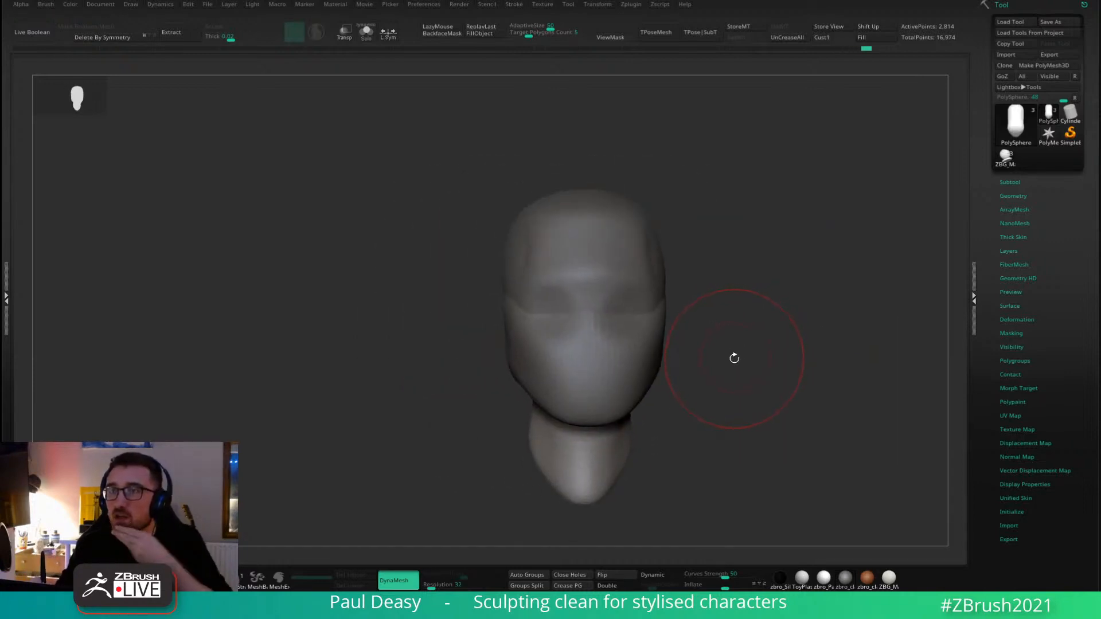
pyautogui.press('space')
pyautogui.click(736, 321)
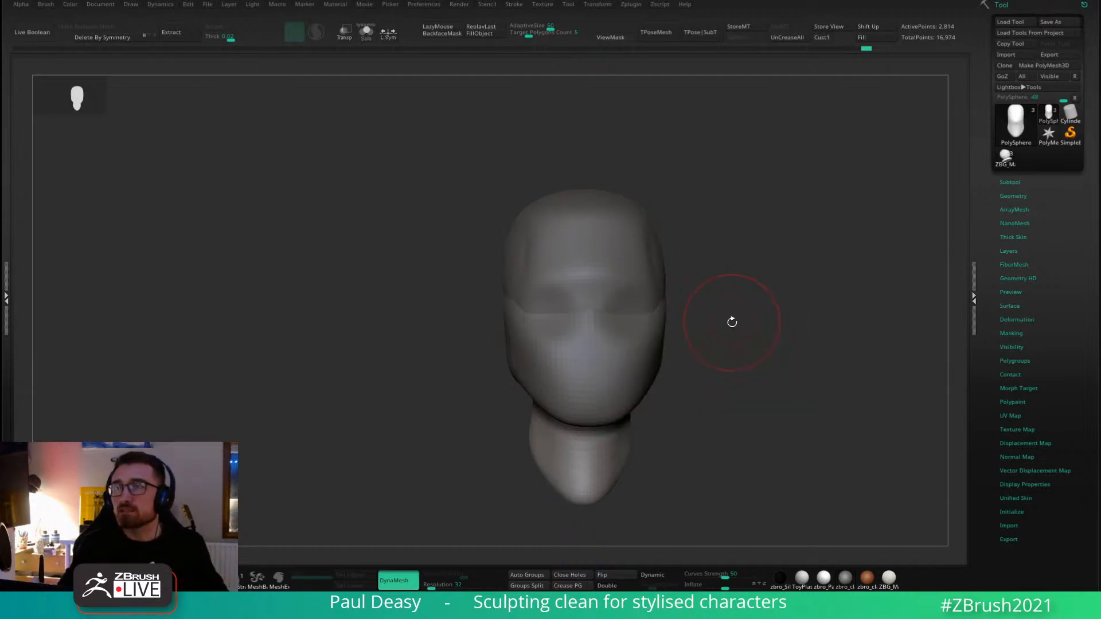
pyautogui.moveTo(734, 331); pyautogui.dragTo(733, 327, button='right')
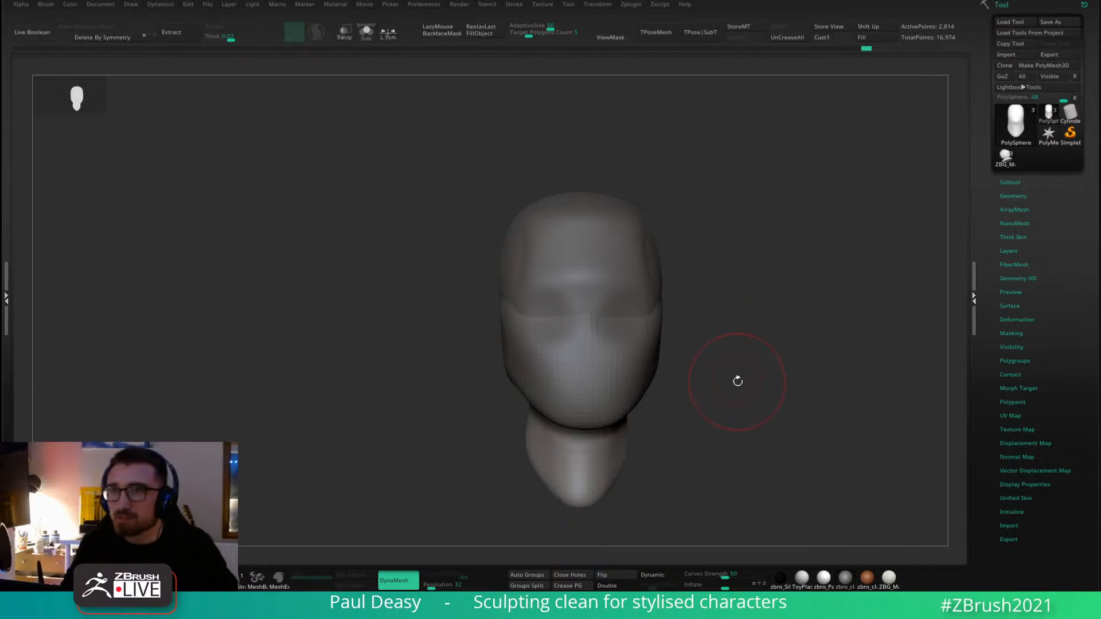
pyautogui.moveTo(749, 372)
pyautogui.mouseDown()
pyautogui.moveTo(733, 365)
pyautogui.moveTo(744, 348)
pyautogui.mouseUp()
pyautogui.press('space')
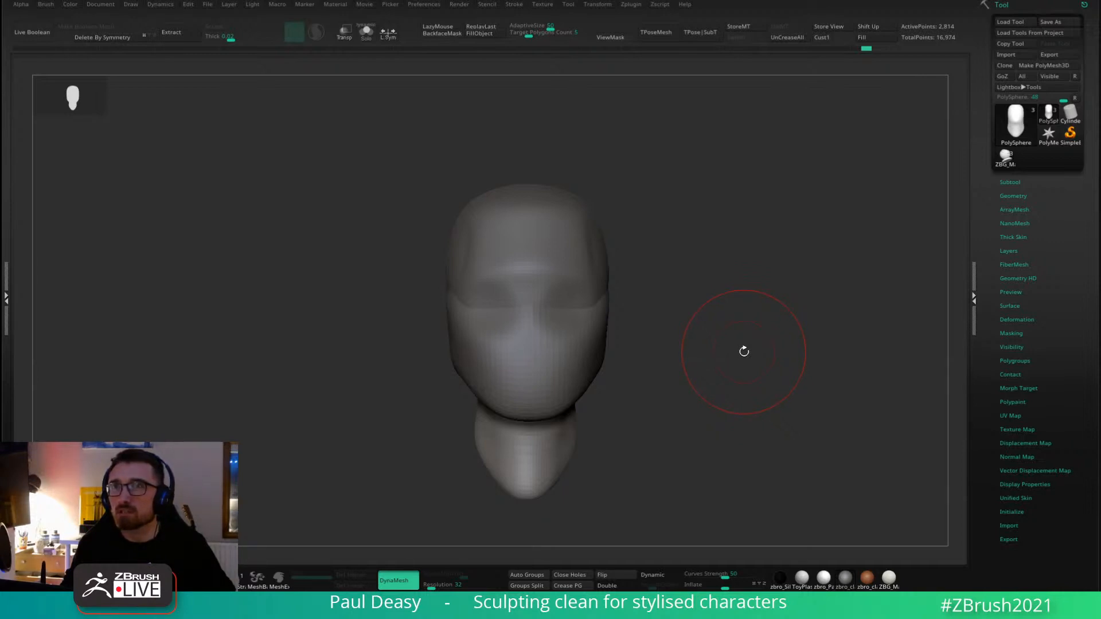
pyautogui.moveTo(746, 359); pyautogui.dragTo(738, 354)
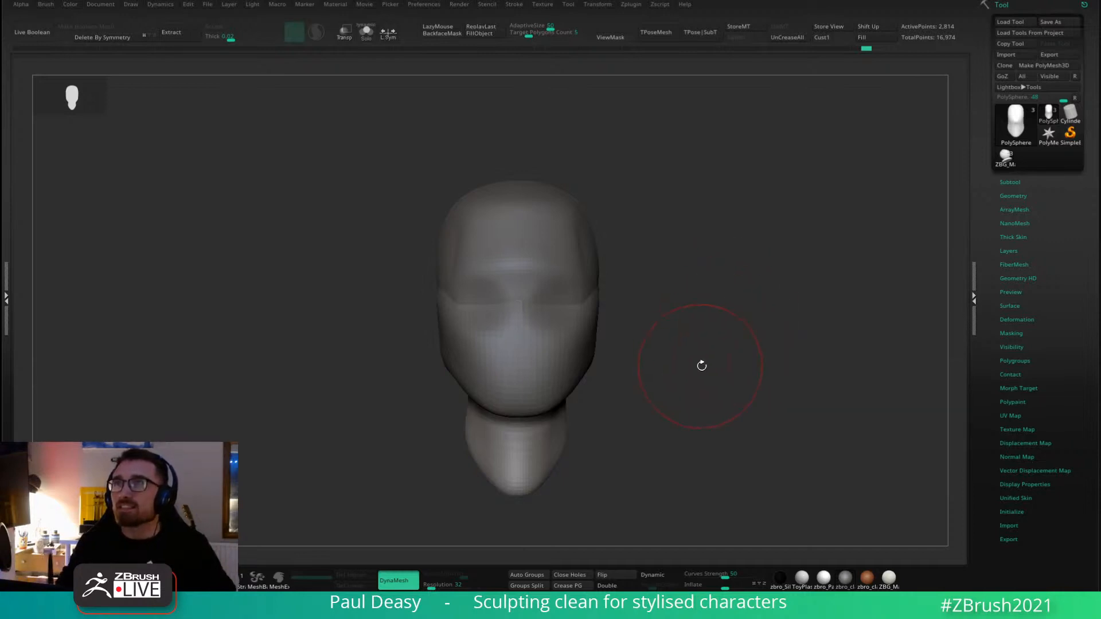
pyautogui.moveTo(700, 364); pyautogui.dragTo(692, 358)
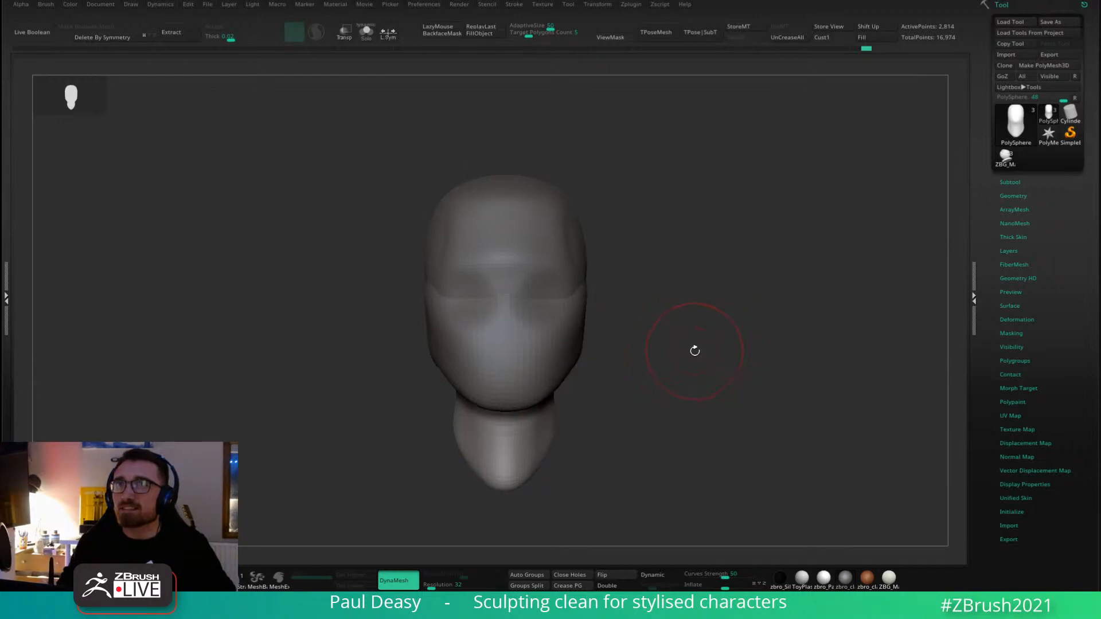
pyautogui.moveTo(694, 351); pyautogui.dragTo(702, 339)
pyautogui.press('space')
pyautogui.press('space')
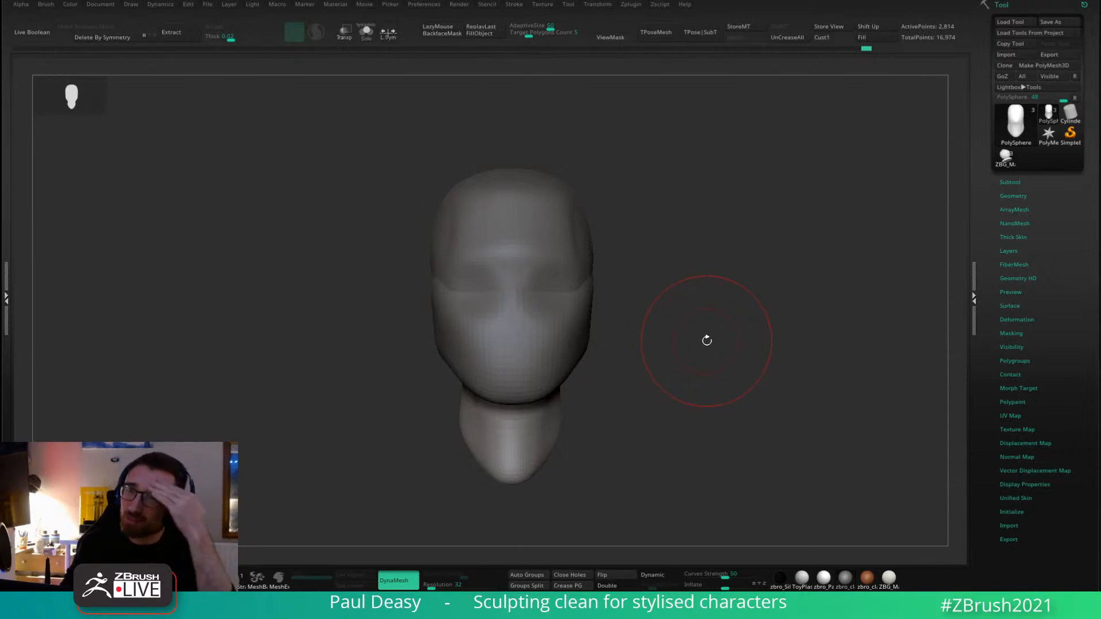
pyautogui.press('space')
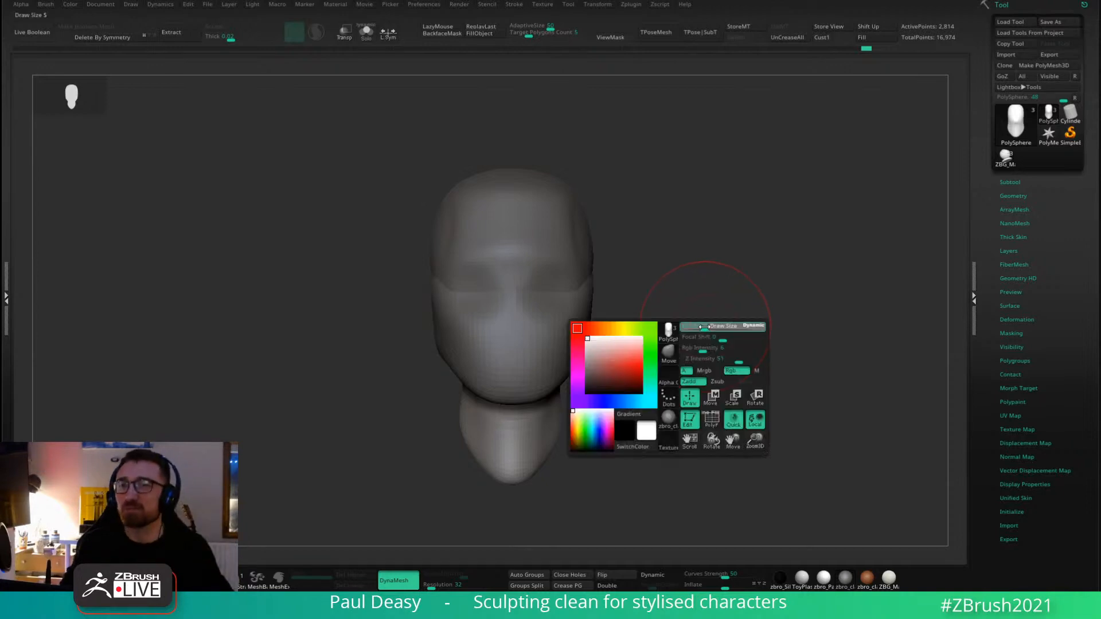
pyautogui.moveTo(705, 339); pyautogui.dragTo(709, 337)
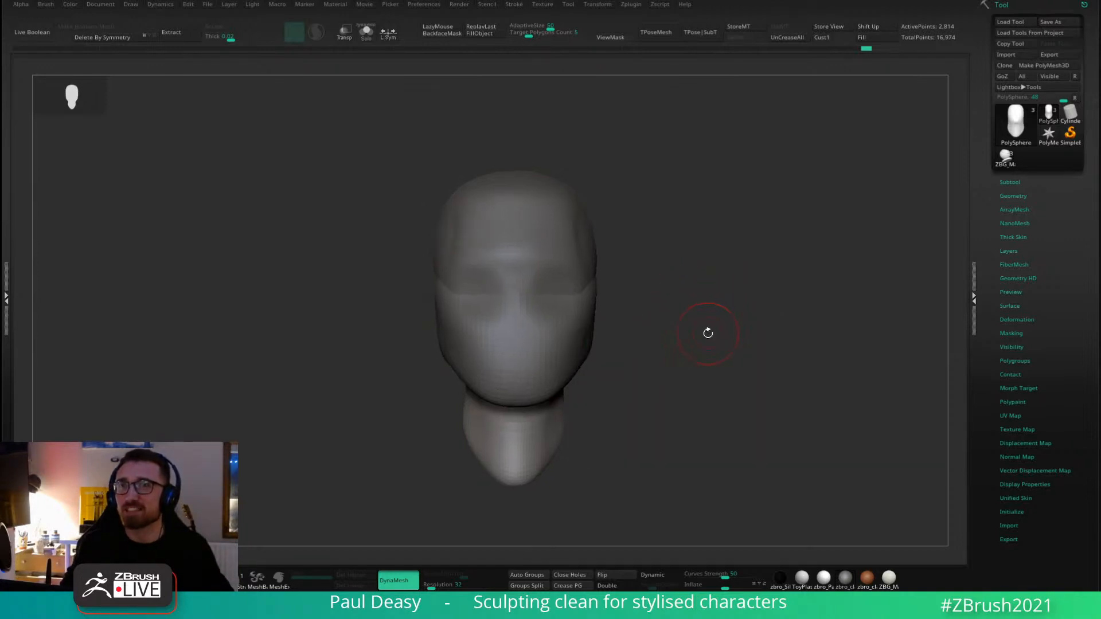
# Adjust the sides of the cranium and narrow the cheeks of the jaw in front view with the Move brush.
pyautogui.keyDown('alt'); pyautogui.click(588, 249); pyautogui.keyUp('alt')
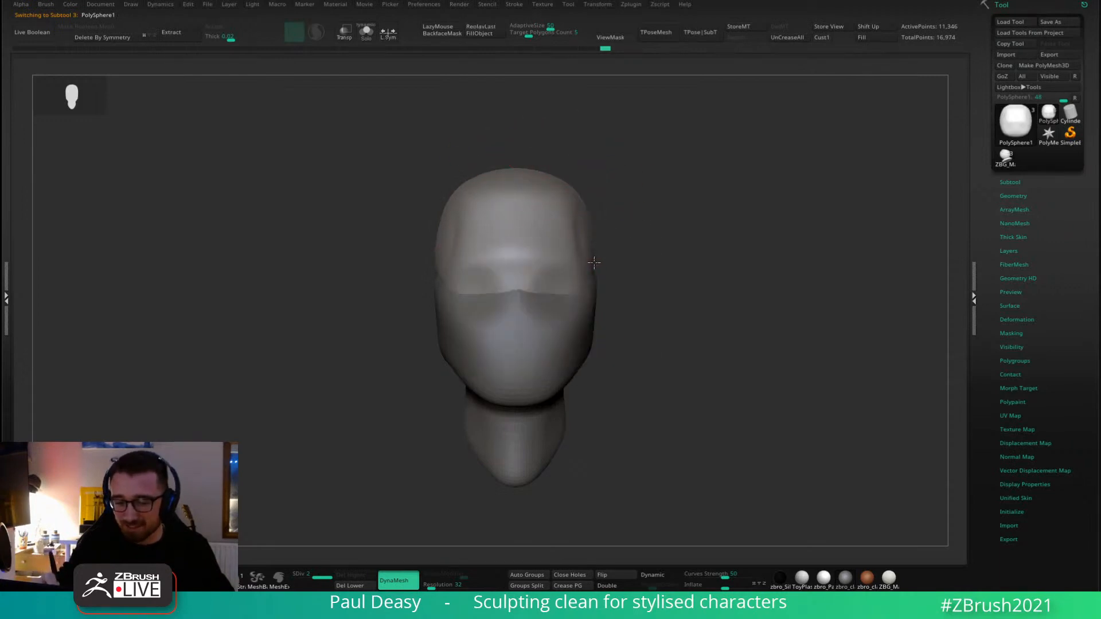
pyautogui.keyDown('alt'); pyautogui.click(590, 309); pyautogui.keyUp('alt')
pyautogui.press('space')
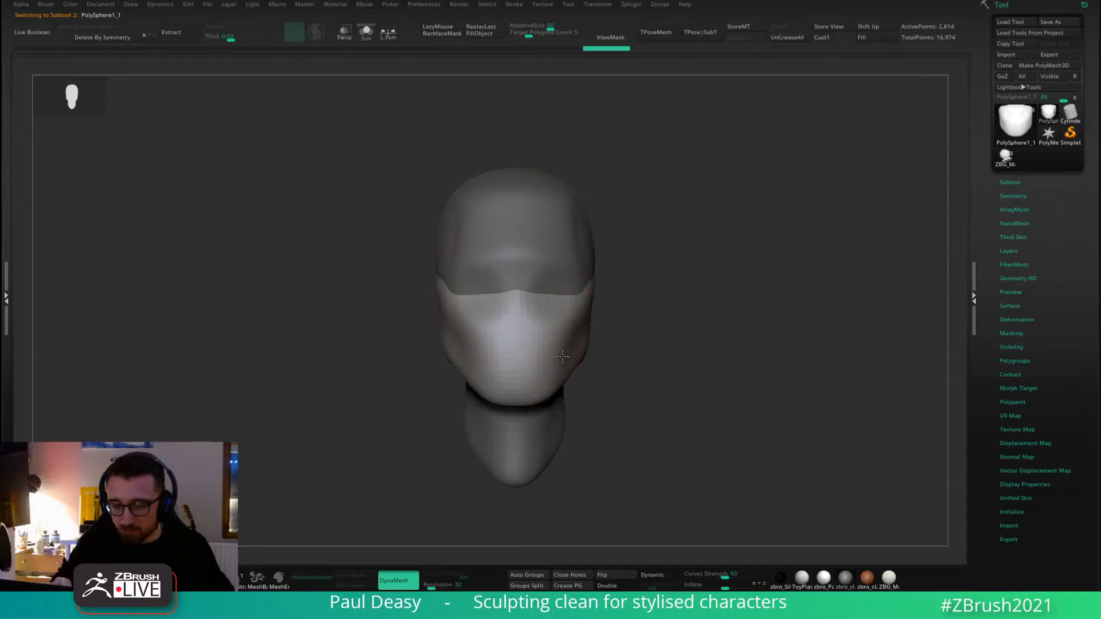
pyautogui.moveTo(562, 356); pyautogui.dragTo(556, 362)
pyautogui.moveTo(688, 352); pyautogui.dragTo(592, 347)
pyautogui.hotkey('ctrl', 'shift', 'z')
pyautogui.press('space')
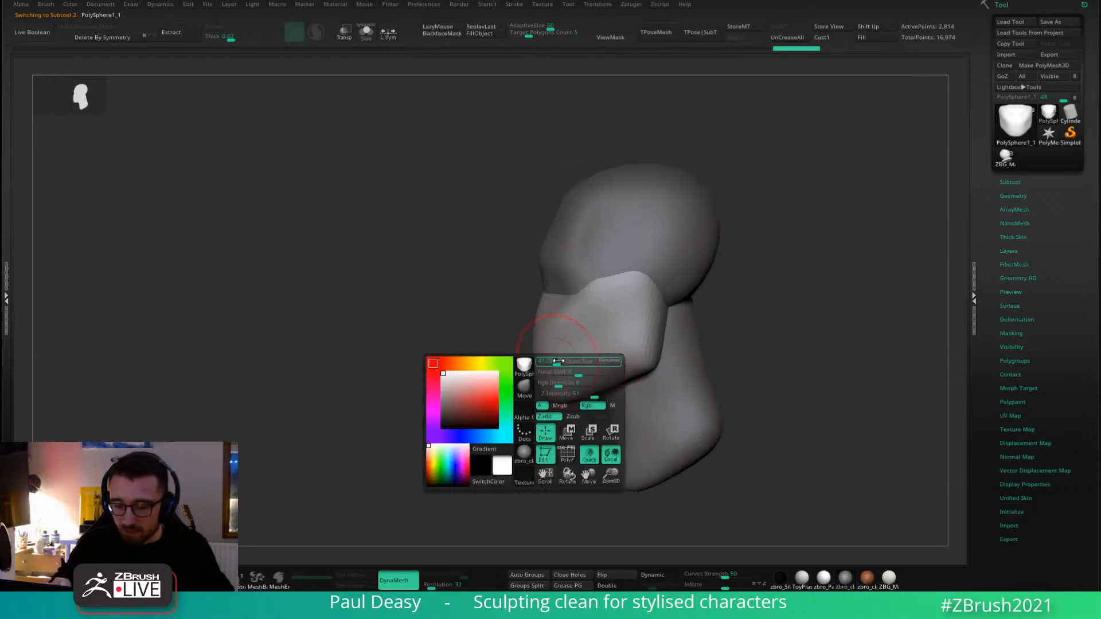
pyautogui.hotkey('ctrl', 'z')
# Reshape the chin and lower side of the jaw in side view with adjusted brush sizes.
pyautogui.press('space')
pyautogui.moveTo(547, 386); pyautogui.dragTo(541, 353)
pyautogui.press('space')
pyautogui.press('space')
pyautogui.moveTo(731, 328)
pyautogui.mouseDown()
pyautogui.moveTo(636, 313)
pyautogui.moveTo(593, 380)
pyautogui.moveTo(599, 373)
pyautogui.mouseUp()
pyautogui.press('space')
pyautogui.moveTo(582, 329); pyautogui.dragTo(560, 322)
pyautogui.press('space')
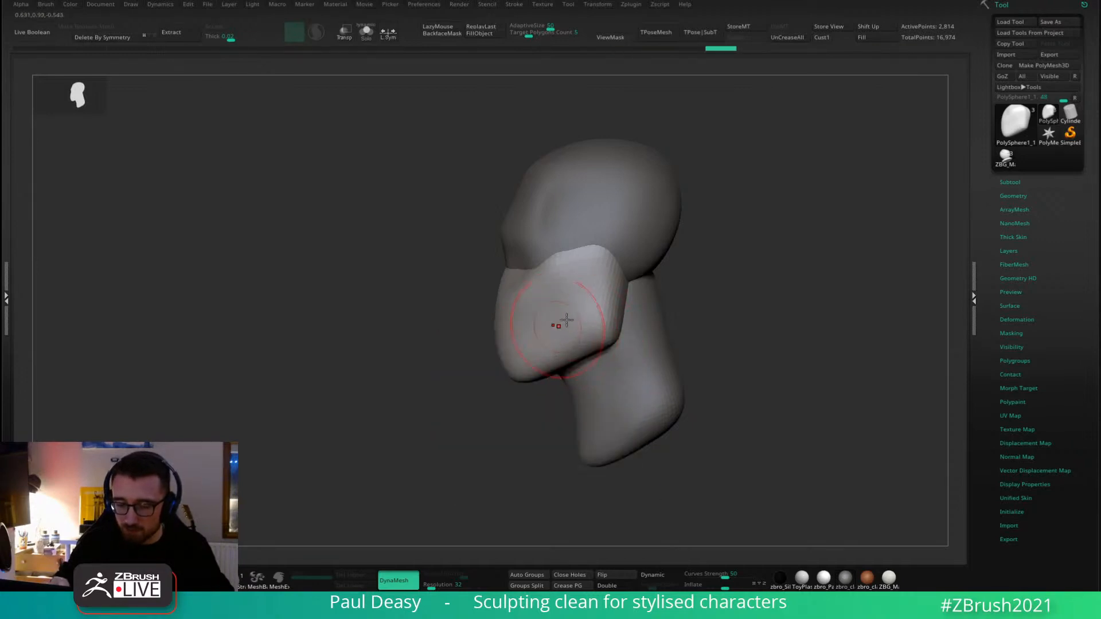
# Reshape the upper back edge of the jaw toward the ear area with the Move brush.
pyautogui.keyDown('alt'); pyautogui.moveTo(687, 300); pyautogui.dragTo(631, 276); pyautogui.keyUp('alt')
pyautogui.press('space')
pyautogui.press('space')
pyautogui.moveTo(570, 246)
pyautogui.mouseDown()
pyautogui.moveTo(555, 246)
pyautogui.moveTo(586, 236)
pyautogui.moveTo(564, 244)
pyautogui.moveTo(540, 233)
pyautogui.moveTo(560, 235)
pyautogui.mouseUp()
pyautogui.press('space')
pyautogui.press('space')
pyautogui.moveTo(615, 265); pyautogui.dragTo(629, 275)
# Refine the rear corner and side of the jaw in three-quarter view with adjusted brush sizes.
pyautogui.moveTo(630, 315)
pyautogui.mouseDown()
pyautogui.moveTo(631, 347)
pyautogui.moveTo(611, 328)
pyautogui.mouseUp()
pyautogui.press('space')
pyautogui.moveTo(720, 344); pyautogui.dragTo(744, 337)
pyautogui.press('space')
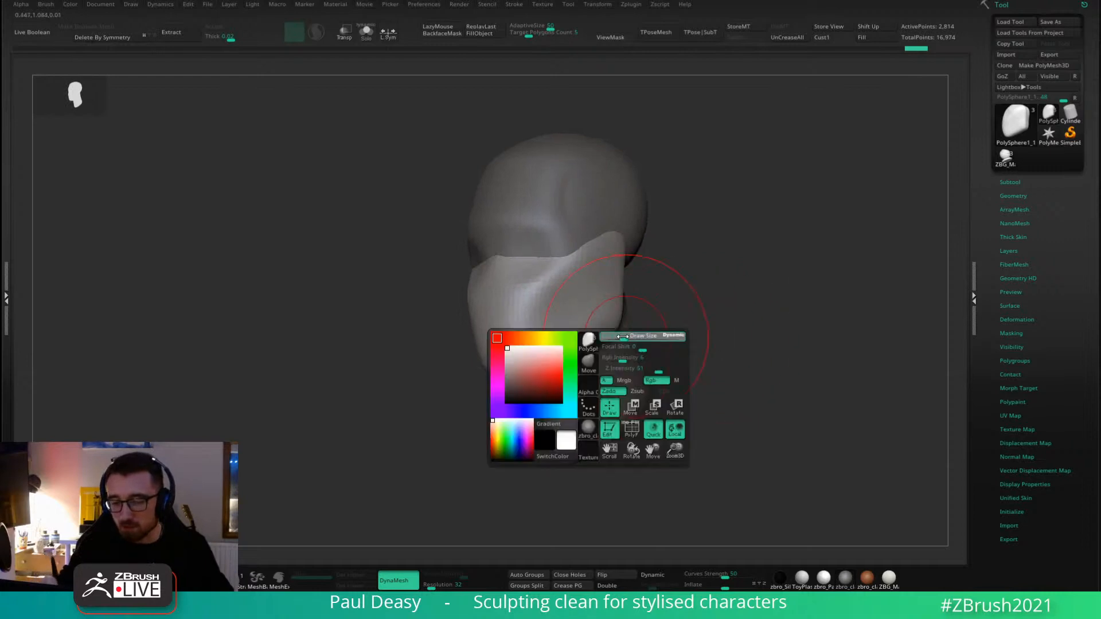
pyautogui.moveTo(623, 337); pyautogui.dragTo(616, 364)
pyautogui.press('space')
pyautogui.press('space')
pyautogui.press('space')
pyautogui.keyDown('alt'); pyautogui.moveTo(577, 298); pyautogui.dragTo(574, 305, button='right'); pyautogui.keyUp('alt')
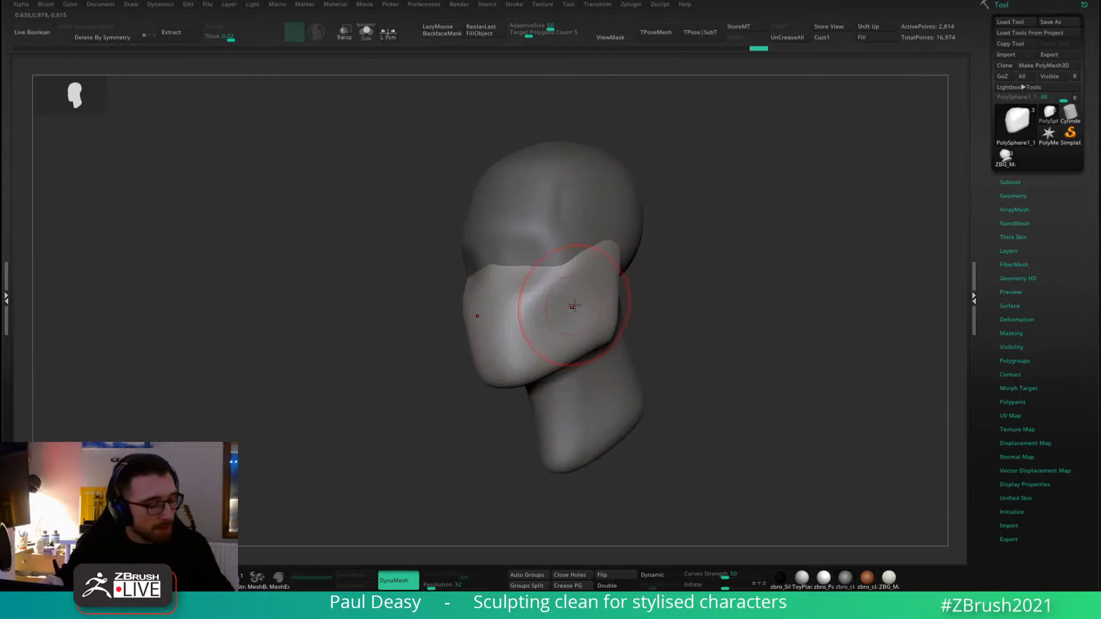
# Work the side plane of the jaw below the cheekbone with the Clay Buildup brush.
pyautogui.press('b')
pyautogui.press('c')
pyautogui.press('b')
pyautogui.press('space')
pyautogui.press('space')
pyautogui.press('space')
pyautogui.moveTo(594, 263)
pyautogui.mouseDown()
pyautogui.moveTo(591, 283)
pyautogui.moveTo(572, 294)
pyautogui.moveTo(562, 278)
pyautogui.moveTo(541, 285)
pyautogui.moveTo(516, 261)
pyautogui.moveTo(671, 278)
pyautogui.moveTo(596, 284)
pyautogui.mouseUp()
pyautogui.click(591, 263)
pyautogui.press('space')
pyautogui.press('space')
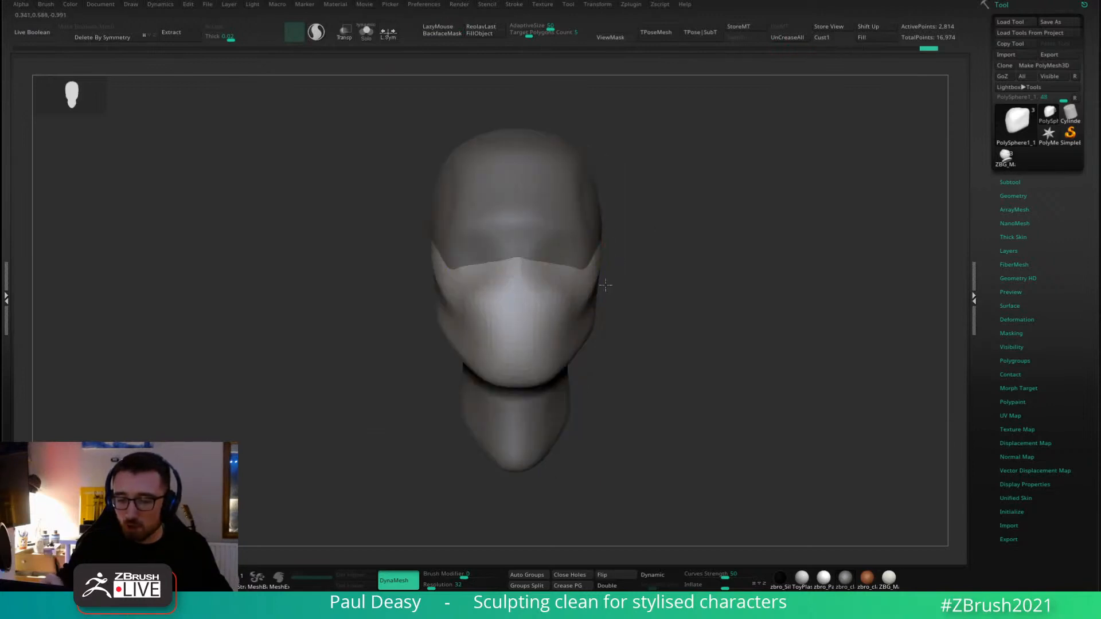
pyautogui.moveTo(661, 291)
pyautogui.mouseDown()
pyautogui.moveTo(602, 293)
pyautogui.moveTo(612, 288)
pyautogui.mouseUp()
# Try to carve the front cheek plane beneath the eye socket with the Clay Buildup brush.
pyautogui.press('b')
pyautogui.press('d')
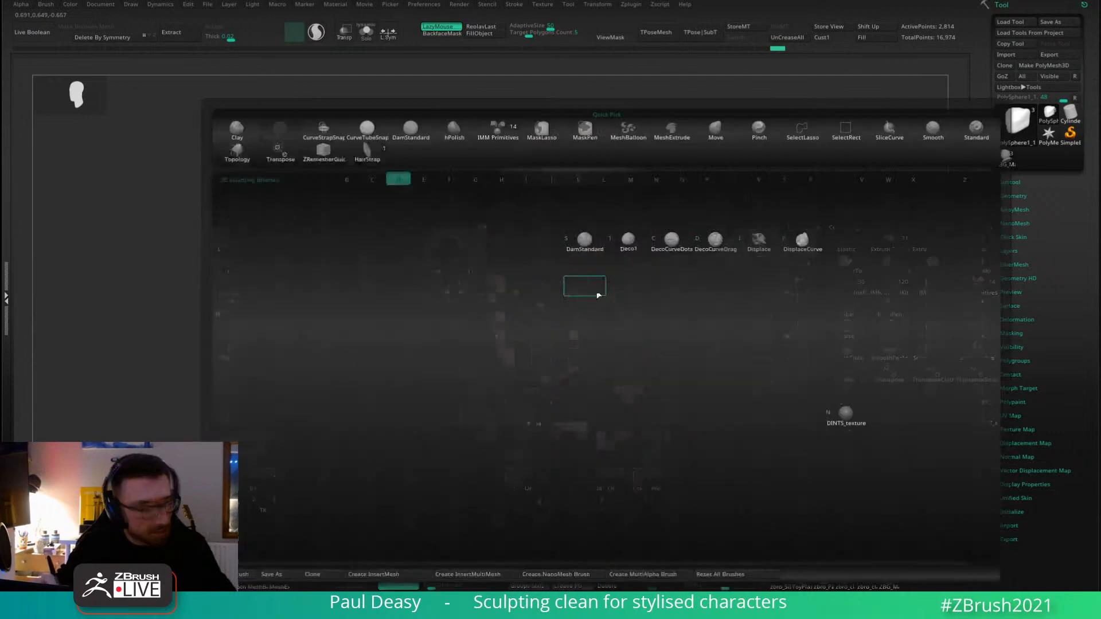
pyautogui.press('s')
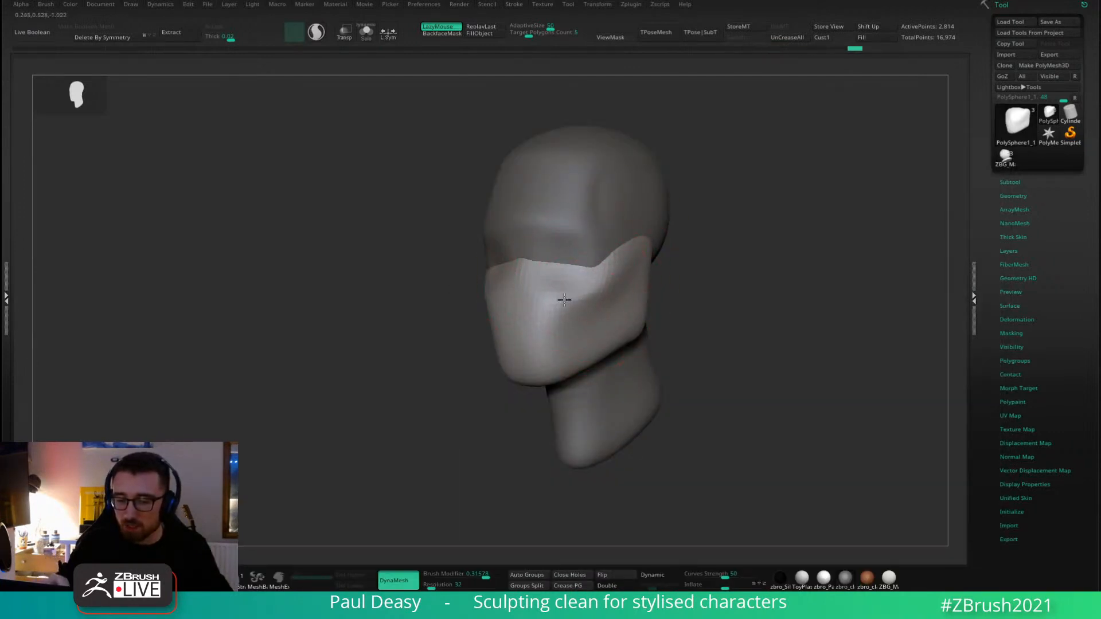
pyautogui.press('b')
pyautogui.press('c')
pyautogui.press('b')
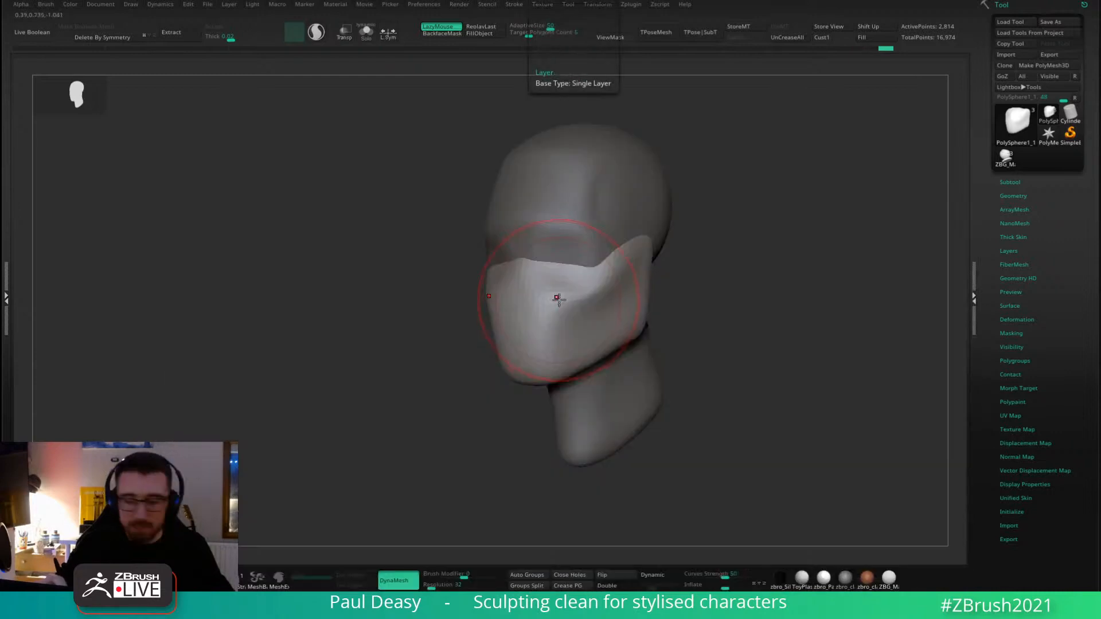
pyautogui.moveTo(539, 285)
pyautogui.keyDown('alt'); pyautogui.mouseDown()
pyautogui.moveTo(565, 319)
pyautogui.moveTo(580, 319)
pyautogui.mouseUp(); pyautogui.keyUp('alt')
pyautogui.hotkey('ctrl', 'z')
pyautogui.hotkey('ctrl', 'z')
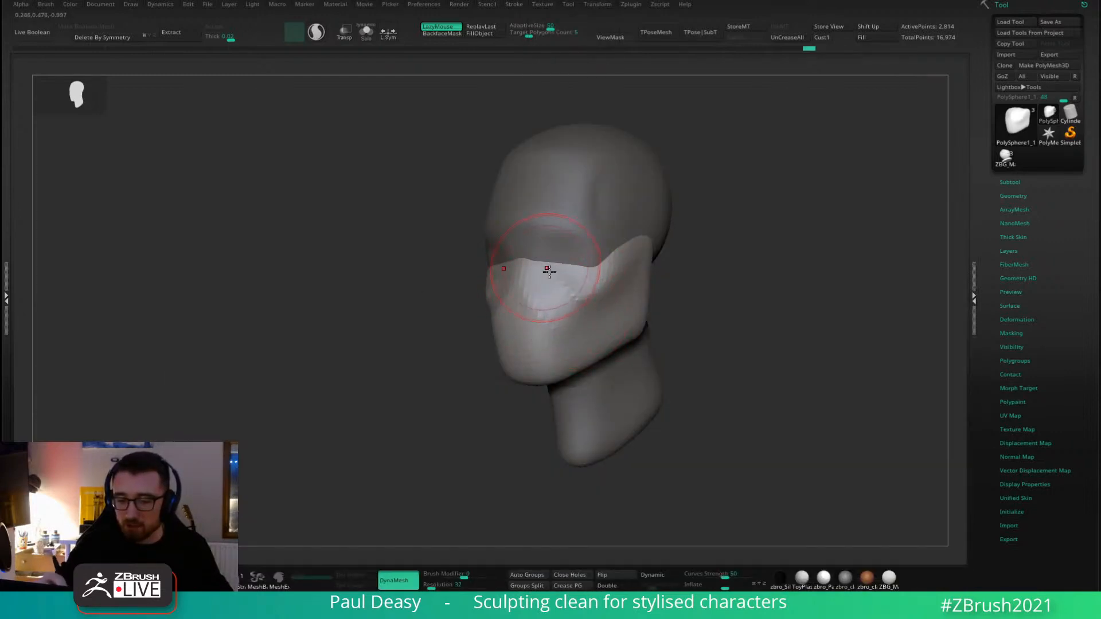
pyautogui.keyDown('alt'); pyautogui.moveTo(546, 264); pyautogui.dragTo(548, 321); pyautogui.keyUp('alt')
pyautogui.keyDown('alt'); pyautogui.moveTo(534, 281); pyautogui.dragTo(553, 342); pyautogui.keyUp('alt')
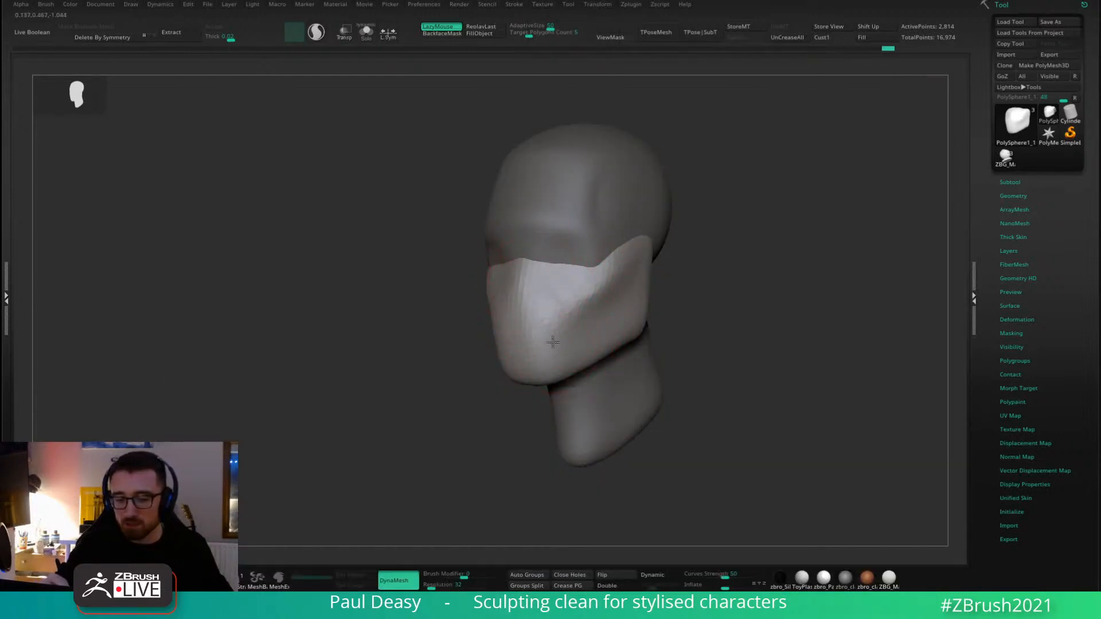
pyautogui.hotkey('ctrl', 'z')
pyautogui.hotkey('ctrl', 'z')
# Build up, smooth and flatten the front cheek plane between the eye socket and the chin.
pyautogui.moveTo(532, 277); pyautogui.dragTo(580, 344)
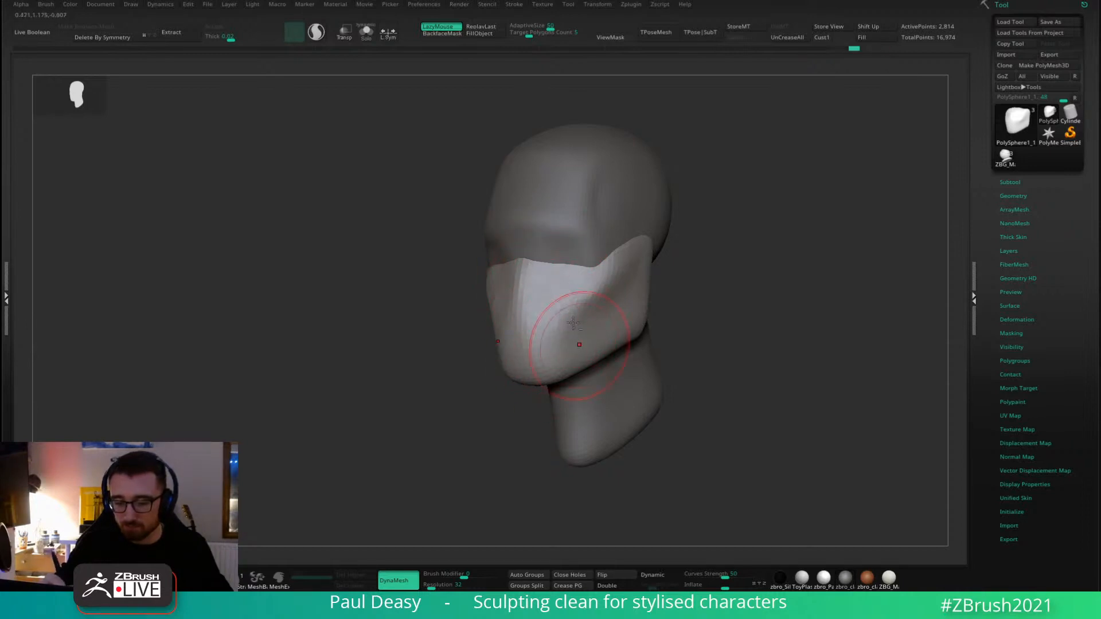
pyautogui.moveTo(572, 286)
pyautogui.keyDown('alt'); pyautogui.mouseDown()
pyautogui.moveTo(555, 310)
pyautogui.moveTo(551, 281)
pyautogui.moveTo(555, 312)
pyautogui.mouseUp(); pyautogui.keyUp('alt')
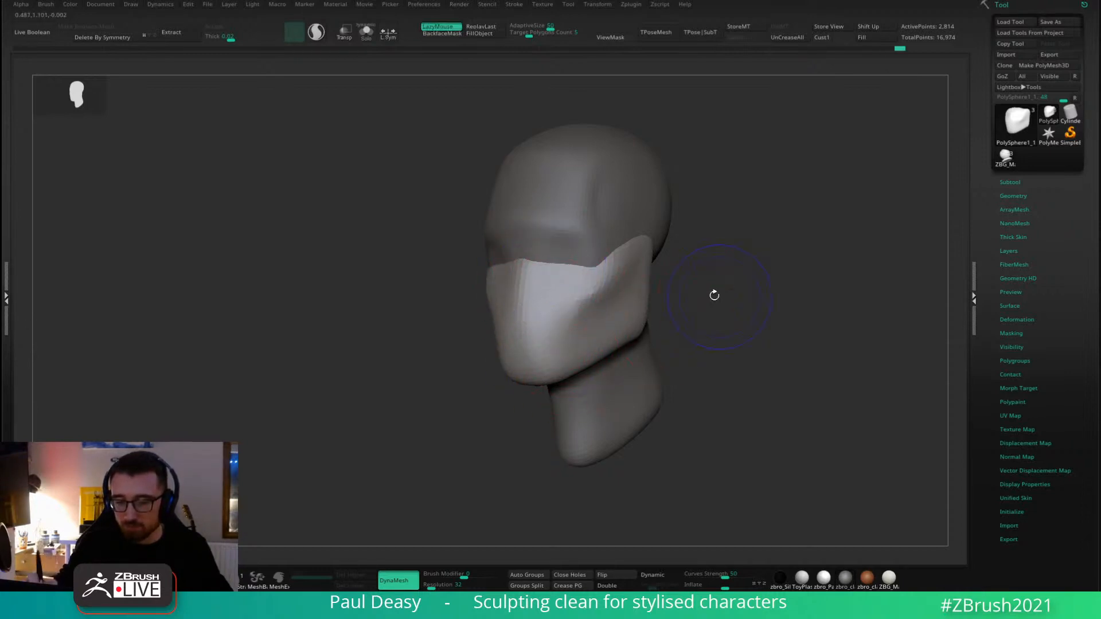
pyautogui.keyDown('shift'); pyautogui.moveTo(715, 295); pyautogui.dragTo(759, 297); pyautogui.keyUp('shift')
pyautogui.moveTo(558, 295); pyautogui.dragTo(554, 341)
pyautogui.moveTo(633, 317)
pyautogui.mouseDown()
pyautogui.moveTo(582, 319)
pyautogui.moveTo(538, 352)
pyautogui.mouseUp()
pyautogui.moveTo(547, 300); pyautogui.dragTo(542, 286)
pyautogui.press('space')
pyautogui.moveTo(550, 337)
pyautogui.mouseDown()
pyautogui.moveTo(581, 416)
pyautogui.moveTo(780, 349)
pyautogui.moveTo(779, 398)
pyautogui.moveTo(798, 399)
pyautogui.moveTo(708, 351)
pyautogui.mouseUp()
pyautogui.moveTo(622, 356)
pyautogui.keyDown('alt'); pyautogui.mouseDown(button='right')
pyautogui.moveTo(597, 336)
pyautogui.moveTo(597, 354)
pyautogui.mouseUp(button='right'); pyautogui.keyUp('alt')
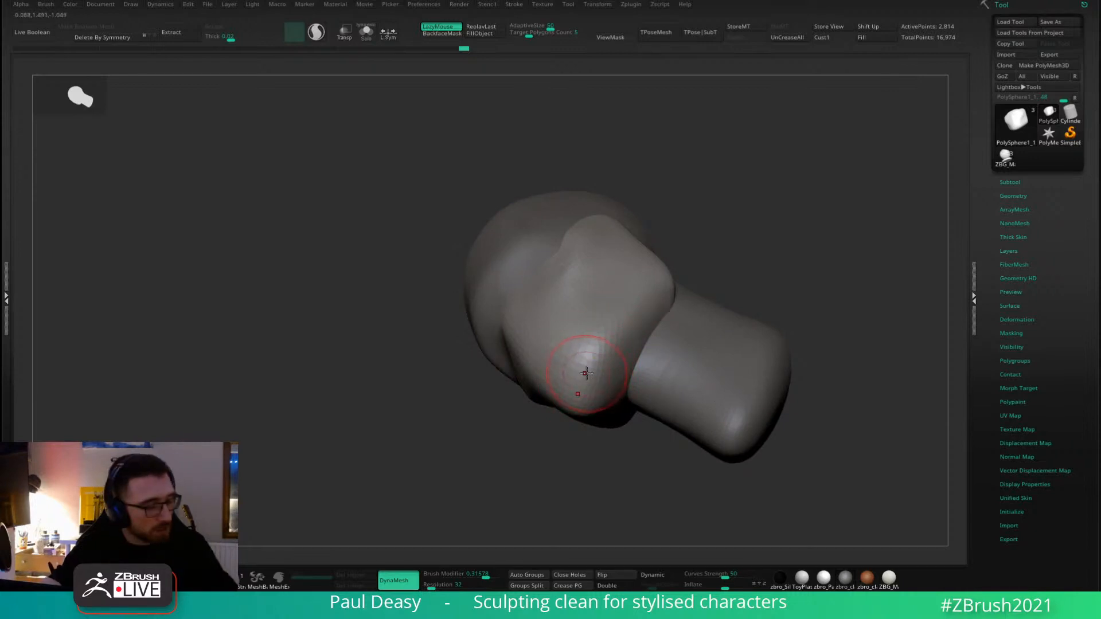
# Reshape the chin and lower front jaw into a tighter, more angular form with the Move brush, working from below.
pyautogui.press('b')
pyautogui.press('m')
pyautogui.press('v')
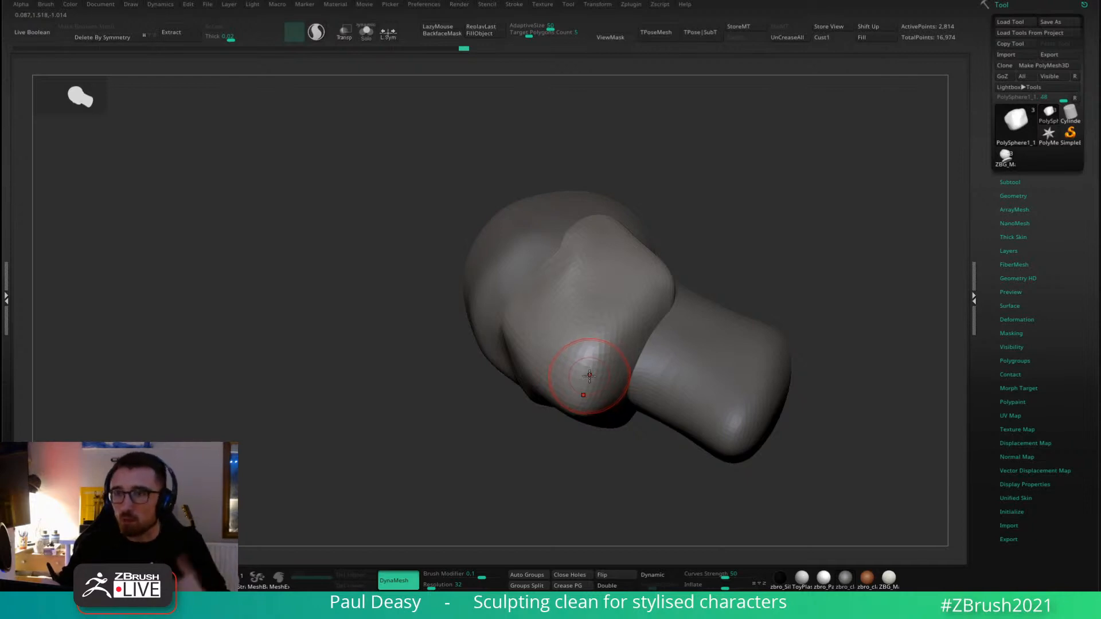
pyautogui.moveTo(589, 368)
pyautogui.mouseDown(button='right')
pyautogui.moveTo(580, 360)
pyautogui.moveTo(578, 370)
pyautogui.mouseUp(button='right')
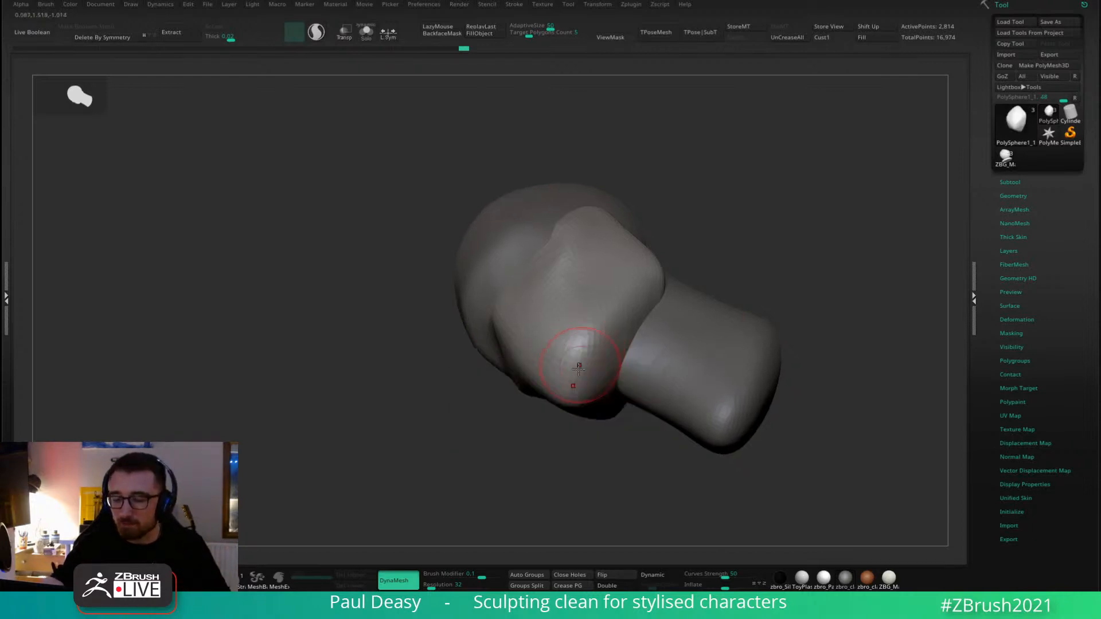
pyautogui.moveTo(577, 359); pyautogui.dragTo(571, 368)
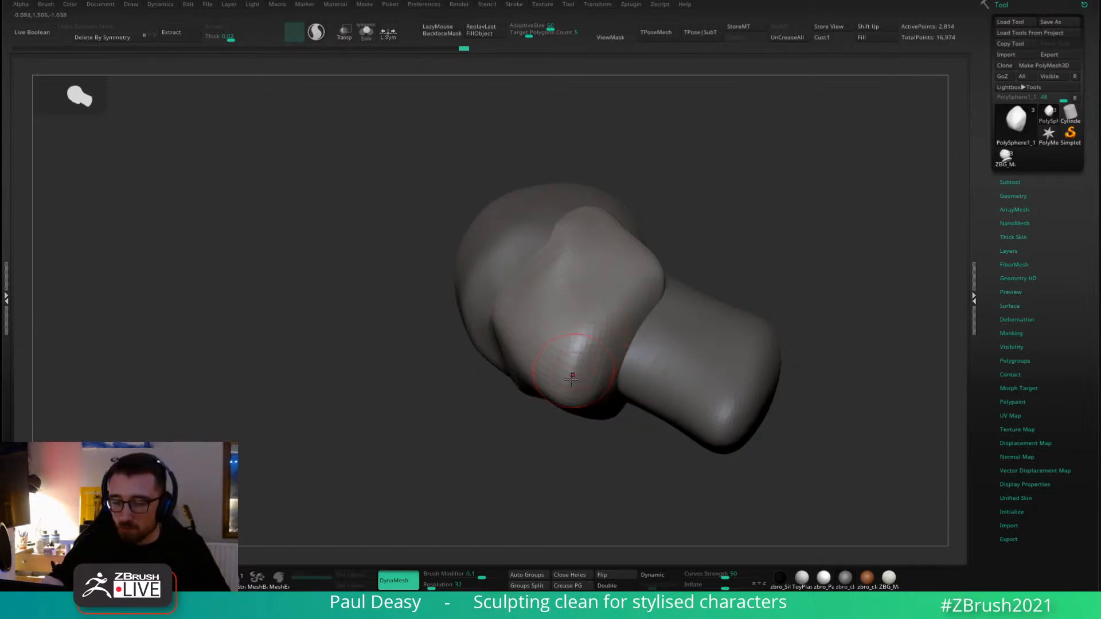
pyautogui.moveTo(588, 323); pyautogui.dragTo(590, 333, button='right')
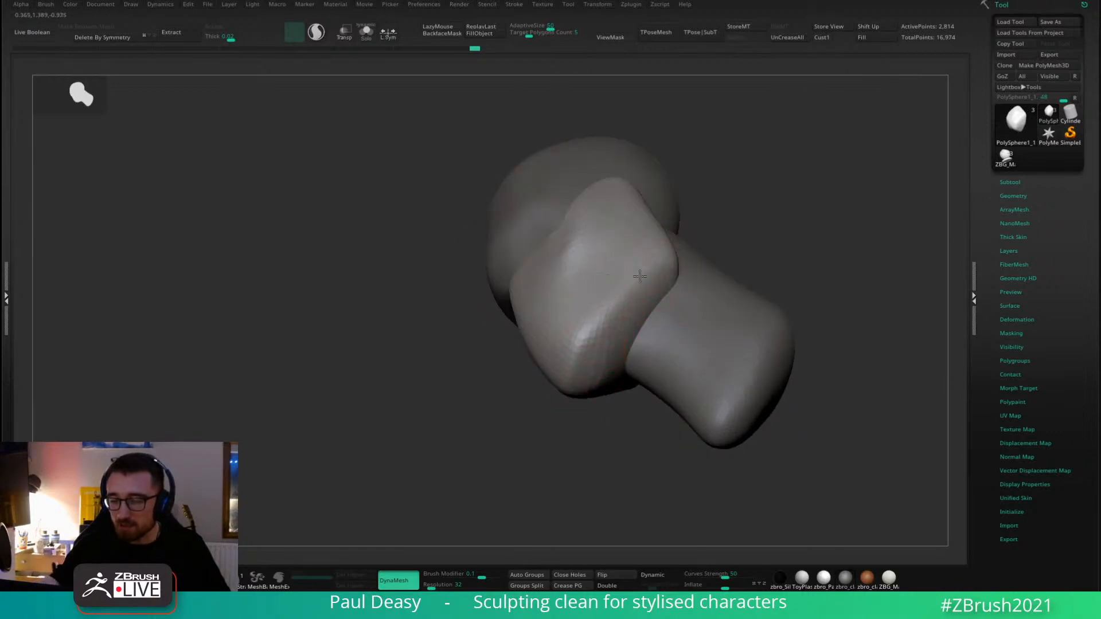
pyautogui.moveTo(679, 254); pyautogui.dragTo(670, 260, button='right')
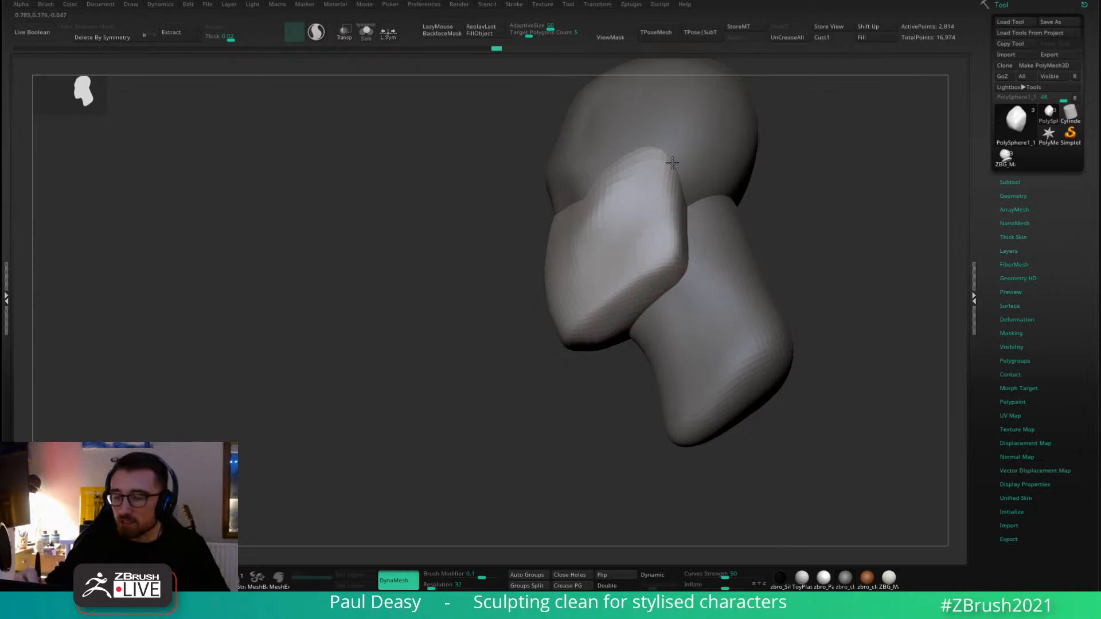
# Adjust the rear jaw corner and the lower jaw edge with the Move brush.
pyautogui.moveTo(658, 221); pyautogui.dragTo(828, 298, button='right')
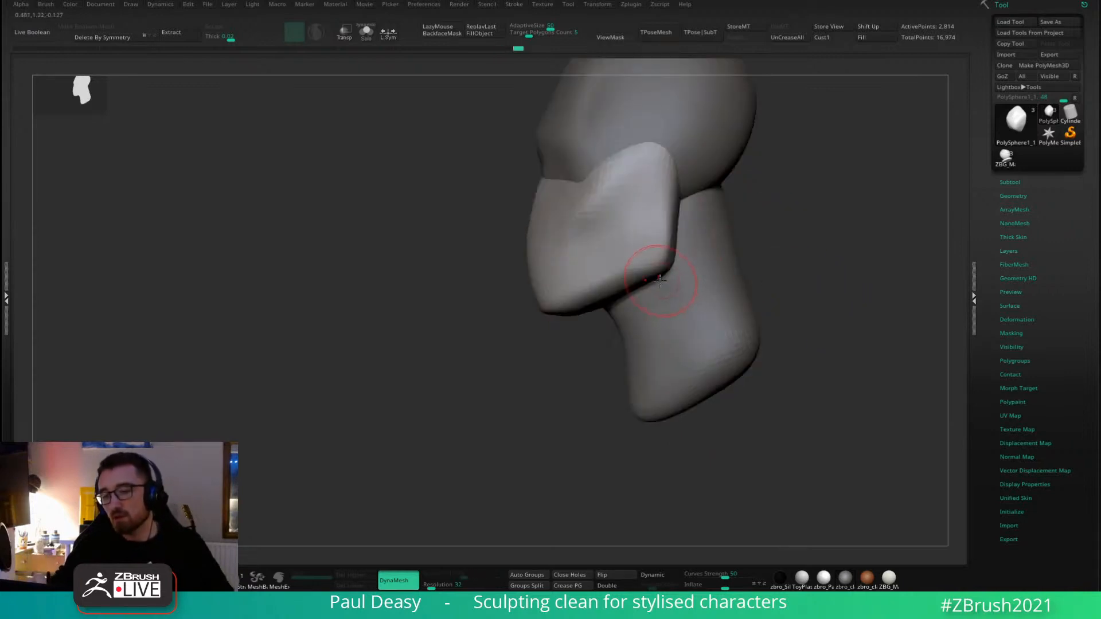
pyautogui.moveTo(666, 267); pyautogui.dragTo(616, 281)
pyautogui.moveTo(580, 317); pyautogui.dragTo(587, 315, button='right')
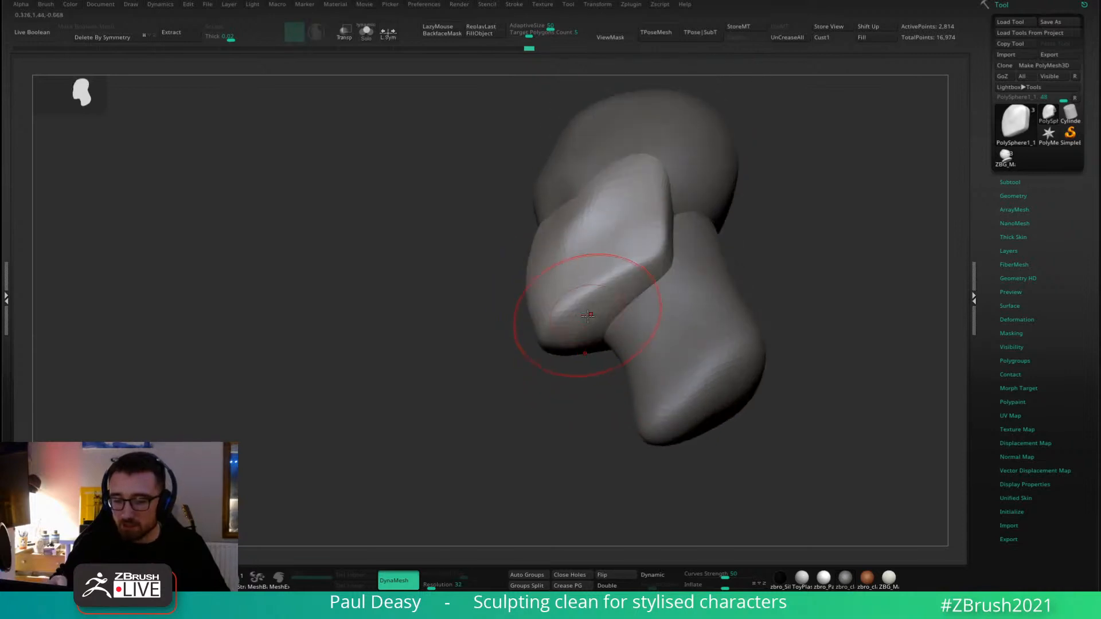
pyautogui.press('space')
pyautogui.click(583, 329)
# Smooth the underside of the jaw and reshape the lower edge from the chin backward in side view.
pyautogui.press('b')
pyautogui.press('t')
pyautogui.press('d')
pyautogui.moveTo(591, 335)
pyautogui.keyDown('shift'); pyautogui.mouseDown()
pyautogui.moveTo(579, 329)
pyautogui.moveTo(590, 327)
pyautogui.mouseUp(); pyautogui.keyUp('shift')
pyautogui.moveTo(600, 324); pyautogui.dragTo(590, 344, button='right')
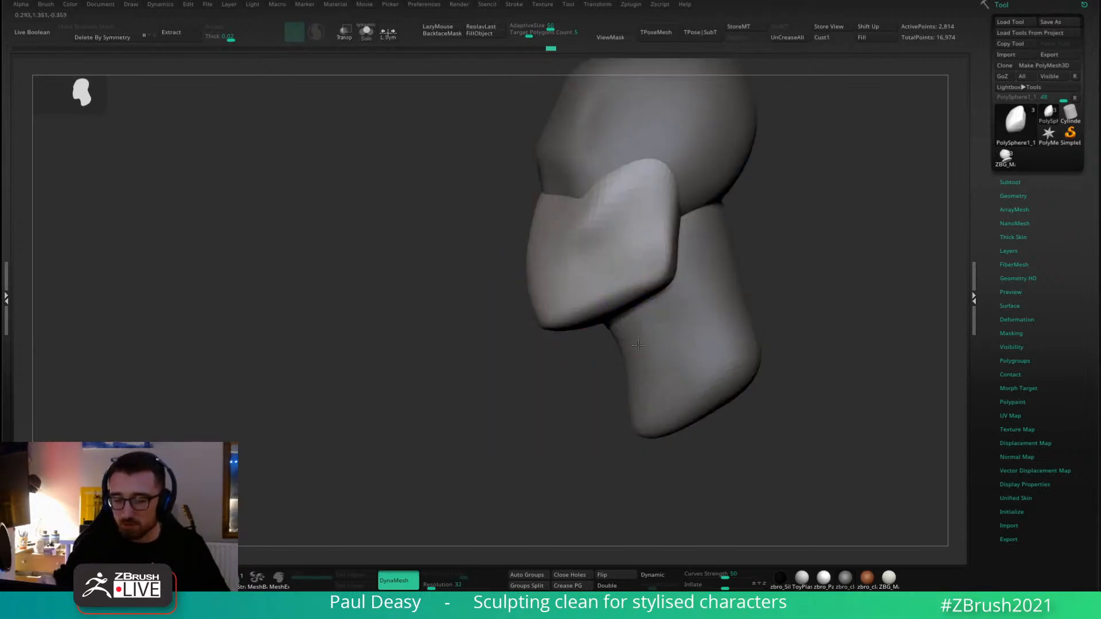
pyautogui.moveTo(542, 320)
pyautogui.mouseDown()
pyautogui.moveTo(544, 331)
pyautogui.moveTo(613, 299)
pyautogui.mouseUp()
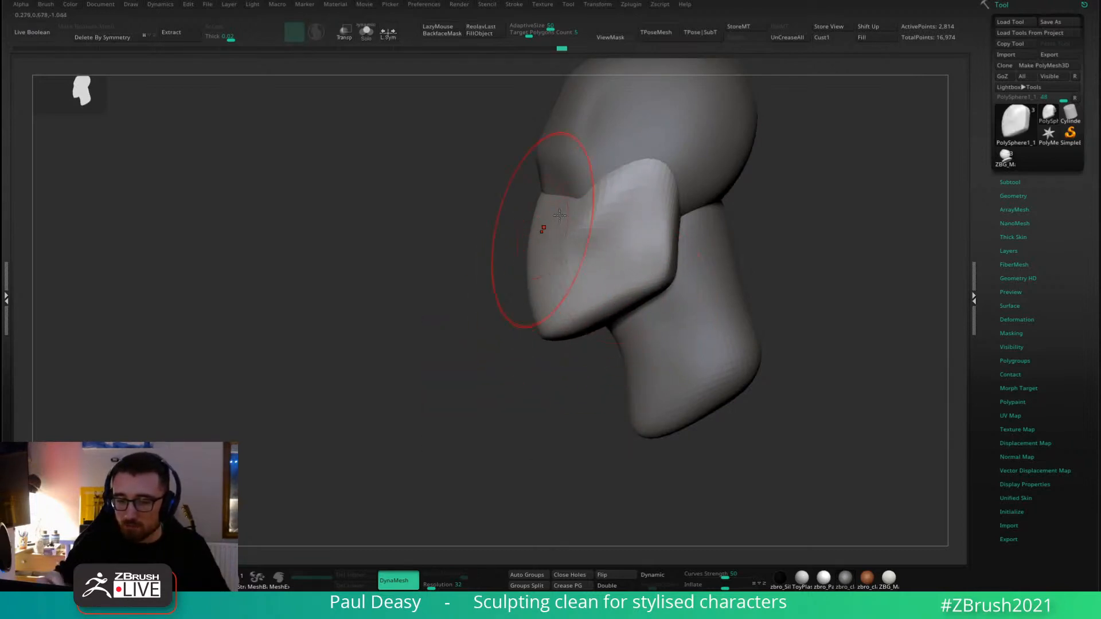
pyautogui.keyDown('alt'); pyautogui.moveTo(542, 230); pyautogui.dragTo(537, 257, button='right'); pyautogui.keyUp('alt')
pyautogui.moveTo(665, 322); pyautogui.dragTo(680, 319)
# Reshape the rear edge and outer side of the jaw with adjusted Move brush sizes, checking the front silhouette.
pyautogui.press('space')
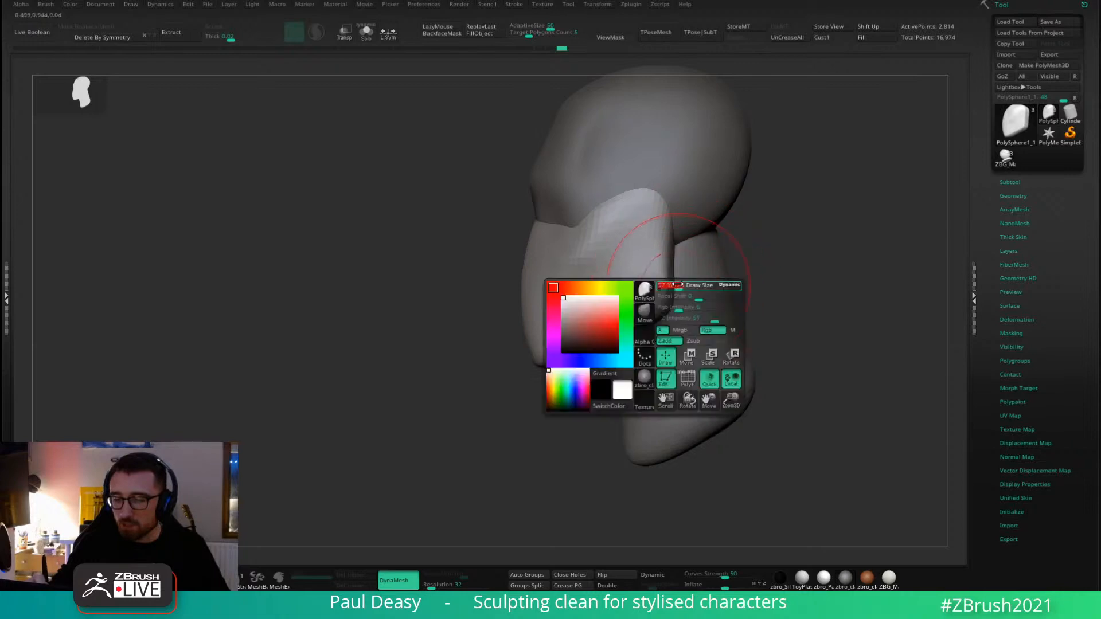
pyautogui.moveTo(672, 266); pyautogui.dragTo(668, 262)
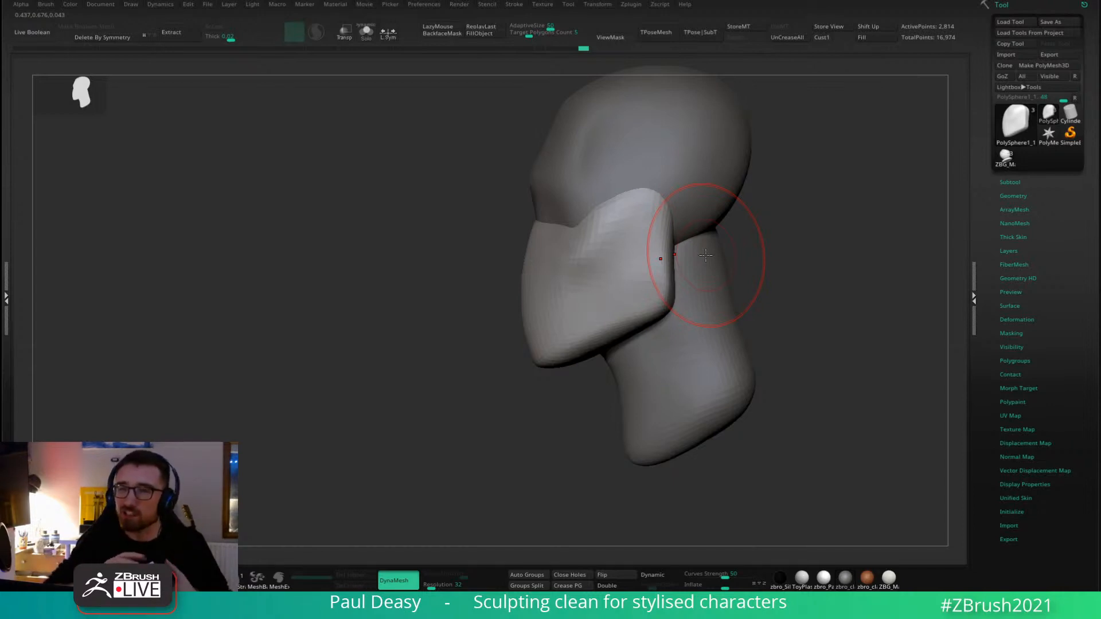
pyautogui.moveTo(738, 261); pyautogui.dragTo(801, 264)
pyautogui.press('space')
pyautogui.moveTo(630, 252)
pyautogui.mouseDown()
pyautogui.moveTo(679, 286)
pyautogui.moveTo(671, 269)
pyautogui.mouseUp()
pyautogui.moveTo(644, 299); pyautogui.dragTo(691, 287, button='right')
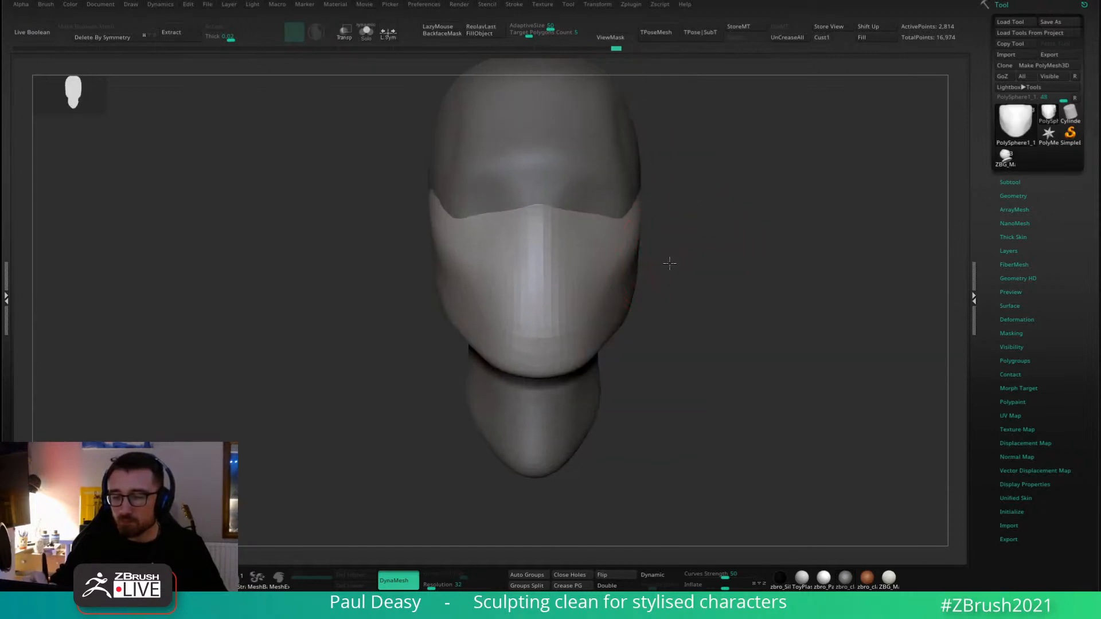
pyautogui.moveTo(669, 262)
pyautogui.mouseDown()
pyautogui.moveTo(641, 259)
pyautogui.moveTo(643, 246)
pyautogui.moveTo(634, 261)
pyautogui.mouseUp()
# Flatten the side jaw and front cheek planes with the hPolish brush.
pyautogui.press('b')
pyautogui.press('h')
pyautogui.press('p')
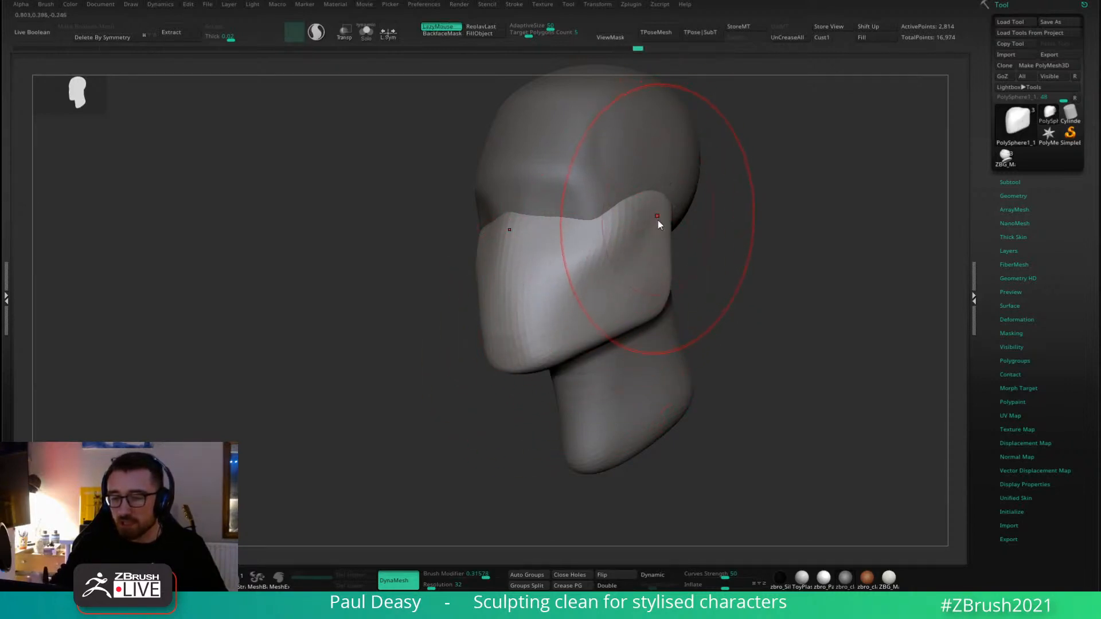
pyautogui.moveTo(659, 223); pyautogui.dragTo(589, 306)
pyautogui.moveTo(573, 351)
pyautogui.mouseDown()
pyautogui.moveTo(648, 206)
pyautogui.moveTo(575, 293)
pyautogui.mouseUp()
pyautogui.moveTo(627, 220); pyautogui.dragTo(567, 246)
pyautogui.moveTo(567, 252); pyautogui.dragTo(593, 252, button='right')
pyautogui.moveTo(596, 246)
pyautogui.mouseDown()
pyautogui.moveTo(631, 212)
pyautogui.moveTo(567, 240)
pyautogui.mouseUp()
pyautogui.moveTo(550, 241)
pyautogui.mouseDown(button='right')
pyautogui.moveTo(604, 236)
pyautogui.moveTo(573, 240)
pyautogui.mouseUp(button='right')
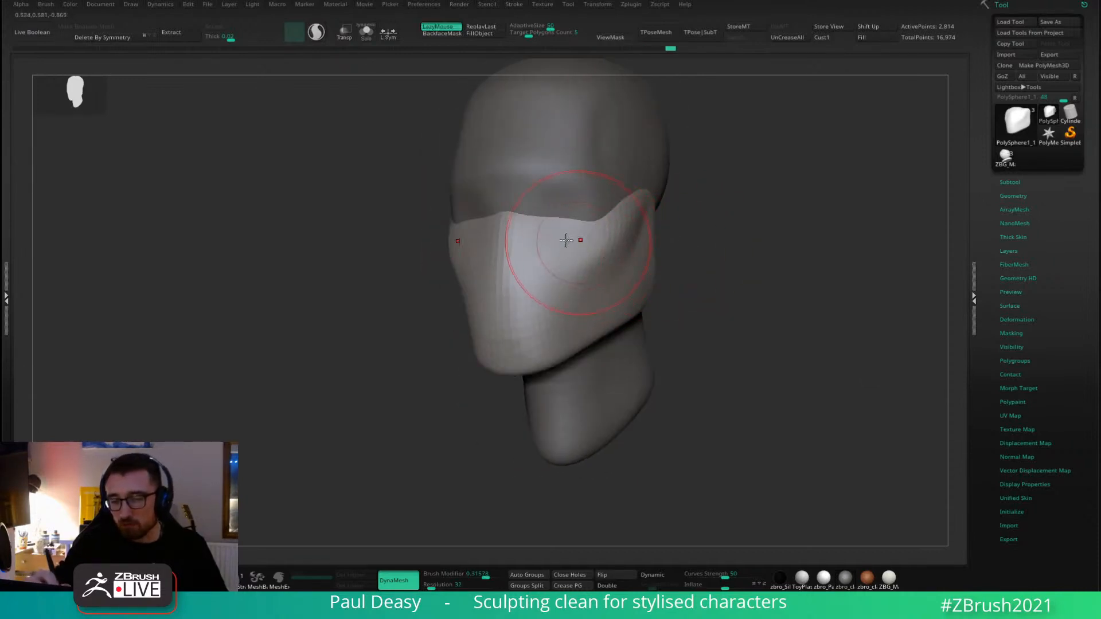
# Lower the upper edge of the face form beneath the eye socket with a resized Move brush.
pyautogui.press('b')
pyautogui.press('m')
pyautogui.press('v')
pyautogui.press('space')
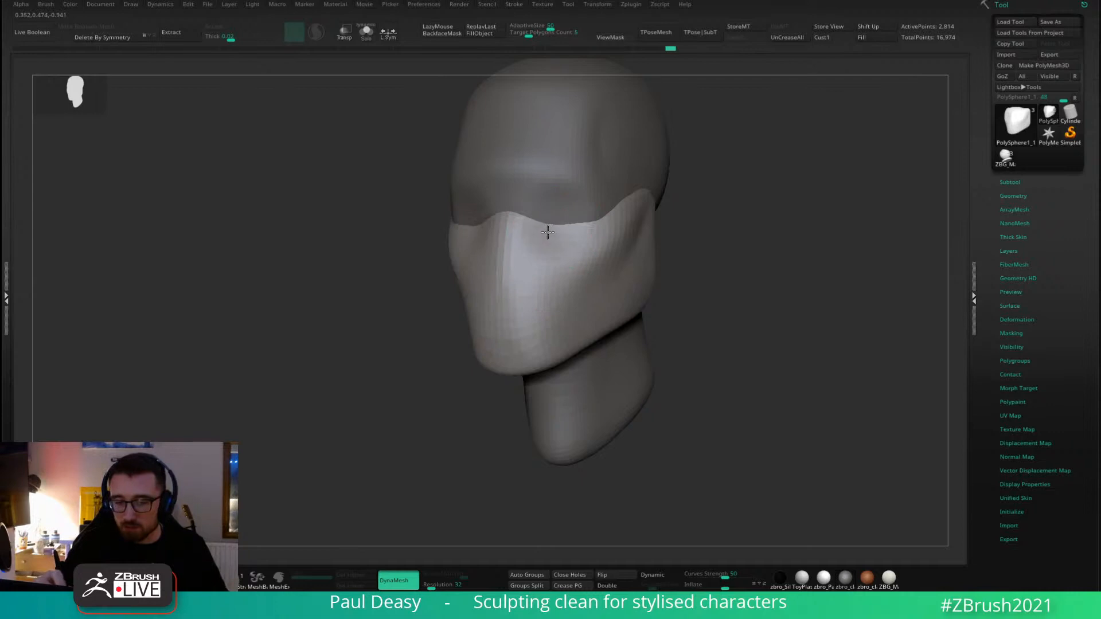
pyautogui.moveTo(711, 247); pyautogui.dragTo(723, 285, button='right')
pyautogui.press('space')
pyautogui.moveTo(525, 252); pyautogui.dragTo(537, 251)
pyautogui.moveTo(711, 245); pyautogui.dragTo(622, 243, button='right')
pyautogui.moveTo(594, 226); pyautogui.dragTo(587, 224)
# Push the eye socket deeper into the cranium subtool and fit the face subtool's upper edge around it.
pyautogui.keyDown('alt'); pyautogui.click(595, 219); pyautogui.keyUp('alt')
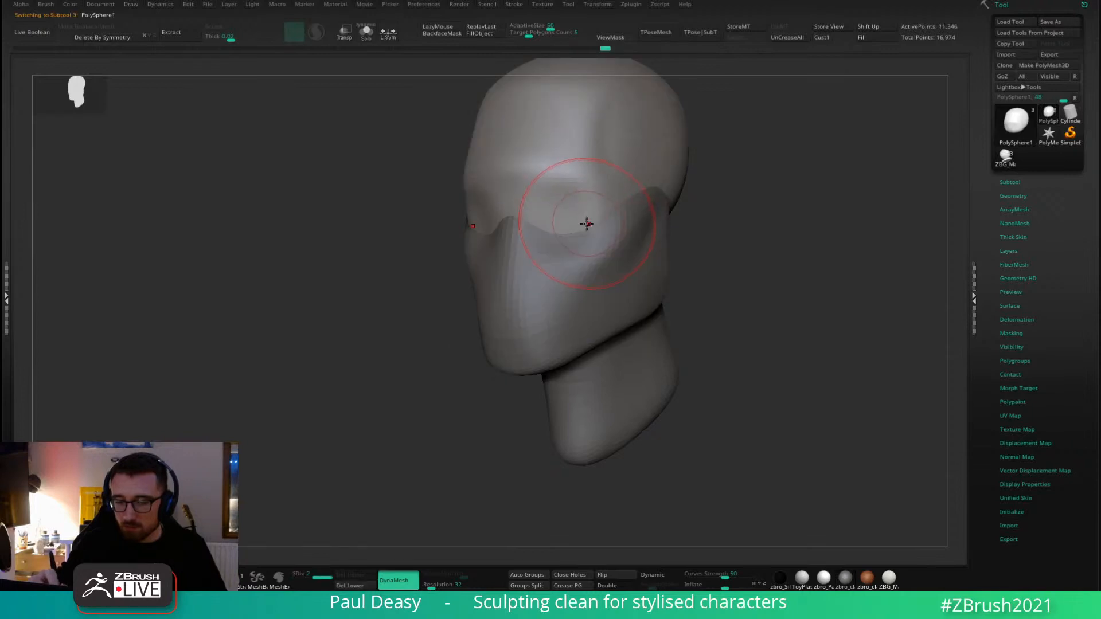
pyautogui.keyDown('shift'); pyautogui.moveTo(579, 228); pyautogui.dragTo(562, 228, button='right'); pyautogui.keyUp('shift')
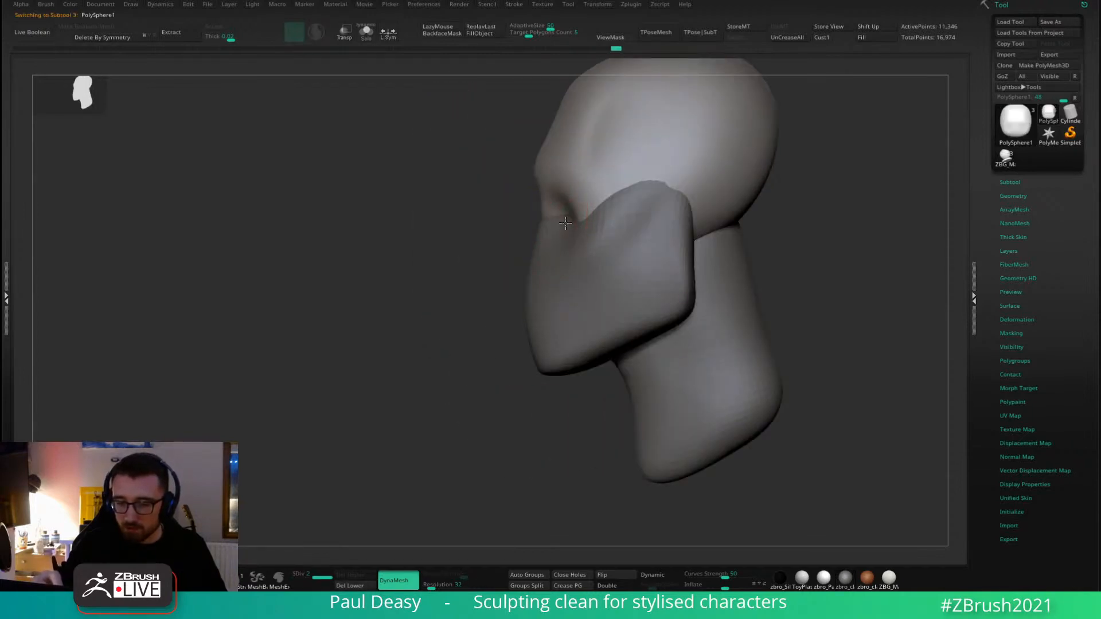
pyautogui.keyDown('alt'); pyautogui.click(559, 228); pyautogui.keyUp('alt')
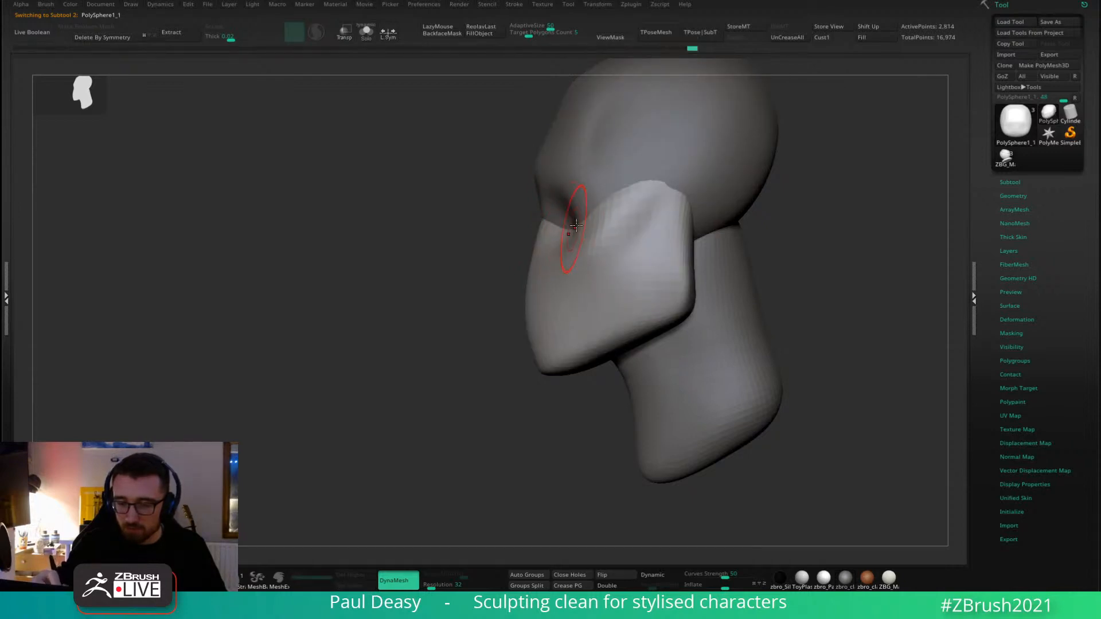
pyautogui.moveTo(571, 225)
pyautogui.mouseDown(button='right')
pyautogui.moveTo(606, 232)
pyautogui.moveTo(693, 209)
pyautogui.moveTo(596, 248)
pyautogui.mouseUp(button='right')
pyautogui.keyDown('alt'); pyautogui.click(564, 226); pyautogui.keyUp('alt')
pyautogui.keyDown('alt'); pyautogui.click(511, 254); pyautogui.keyUp('alt')
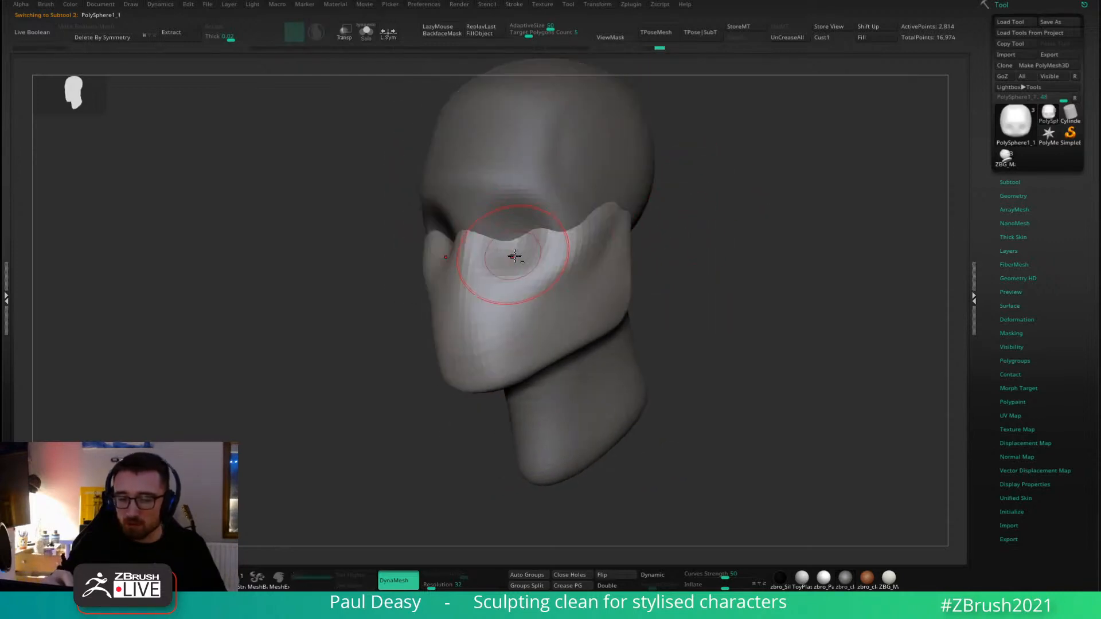
# Smooth the face form's upper edge into an even curve beneath the eye sockets in front view.
pyautogui.moveTo(500, 244); pyautogui.dragTo(565, 229, button='right')
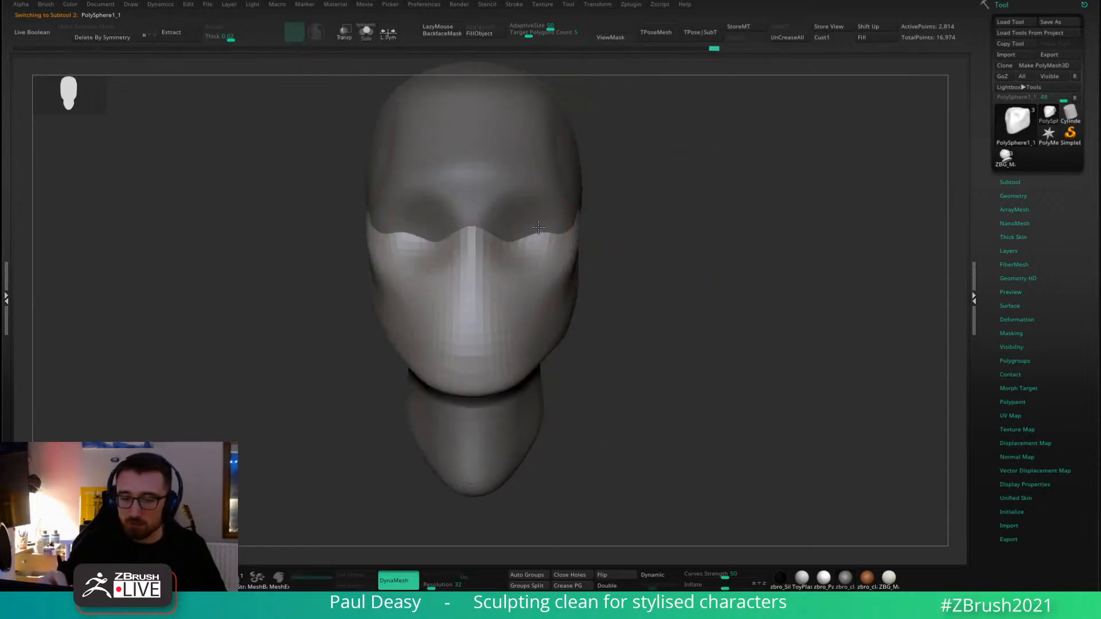
pyautogui.rightClick(544, 242)
pyautogui.keyDown('shift'); pyautogui.moveTo(540, 242); pyautogui.dragTo(538, 237); pyautogui.keyUp('shift')
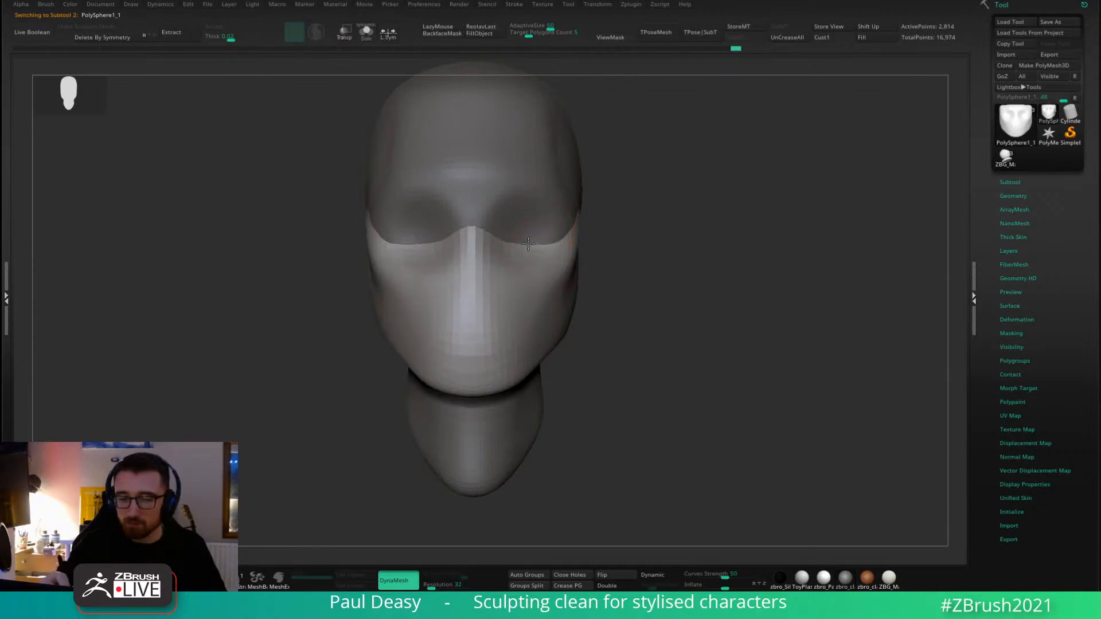
pyautogui.moveTo(536, 245); pyautogui.dragTo(494, 250, button='right')
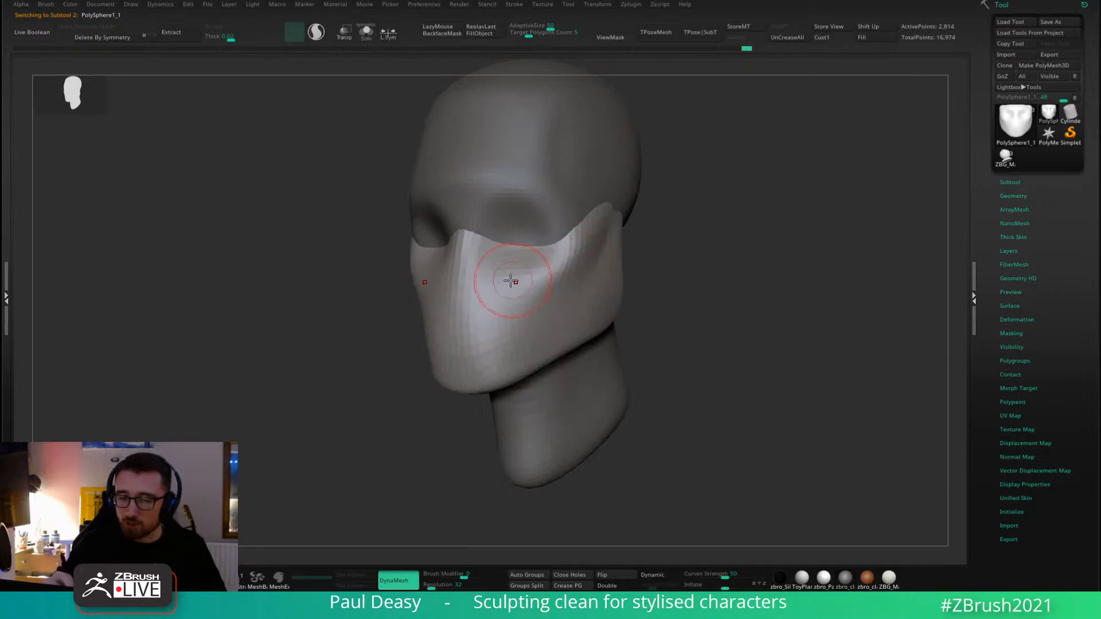
# Refine the cheekbone and the upper rear edge of the face form near the ear with a resized Move brush.
pyautogui.moveTo(568, 285); pyautogui.dragTo(552, 287, button='right')
pyautogui.press('space')
pyautogui.moveTo(552, 287); pyautogui.dragTo(563, 285)
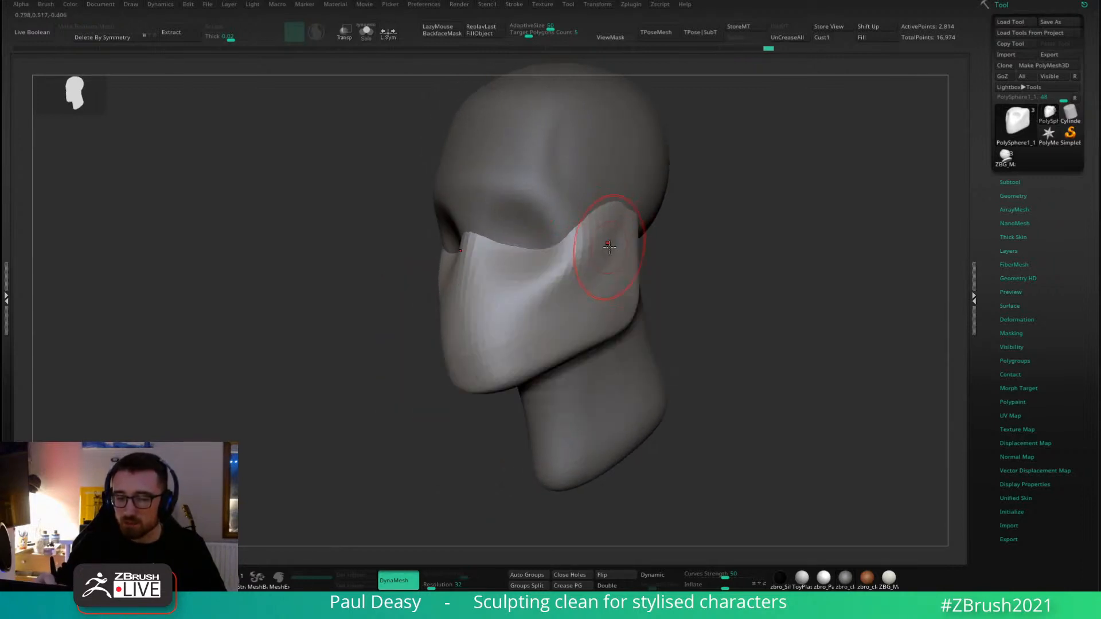
pyautogui.moveTo(663, 230); pyautogui.dragTo(656, 214, button='right')
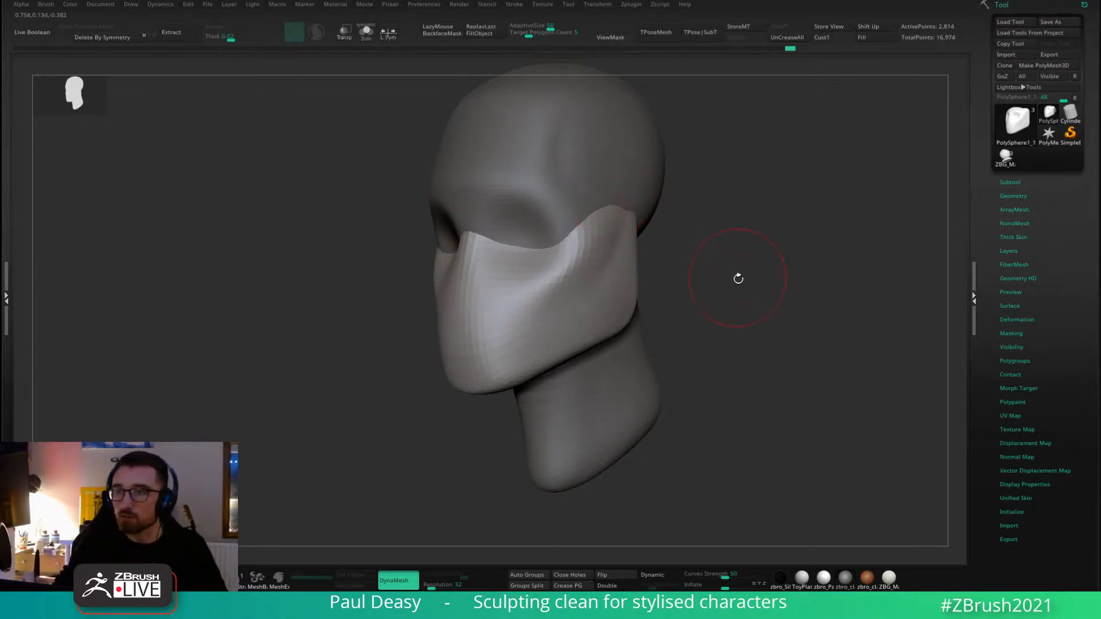
pyautogui.moveTo(738, 279)
pyautogui.mouseDown(button='right')
pyautogui.moveTo(712, 309)
pyautogui.moveTo(676, 299)
pyautogui.mouseUp(button='right')
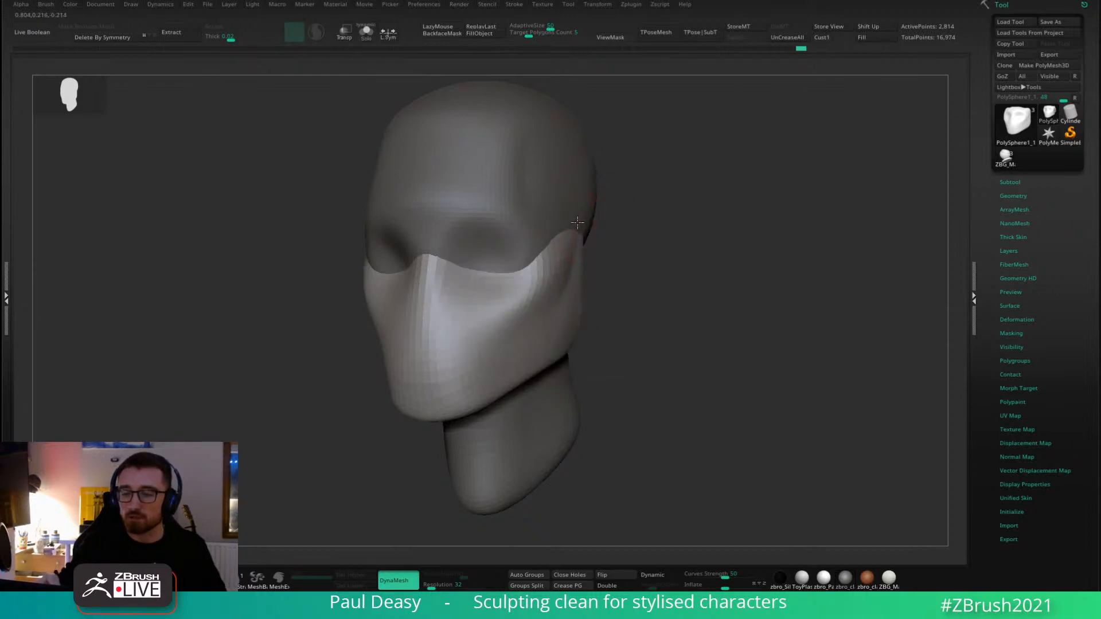
pyautogui.rightClick(595, 237)
pyautogui.moveTo(603, 229)
pyautogui.mouseDown(button='right')
pyautogui.moveTo(595, 235)
pyautogui.moveTo(634, 246)
pyautogui.mouseUp(button='right')
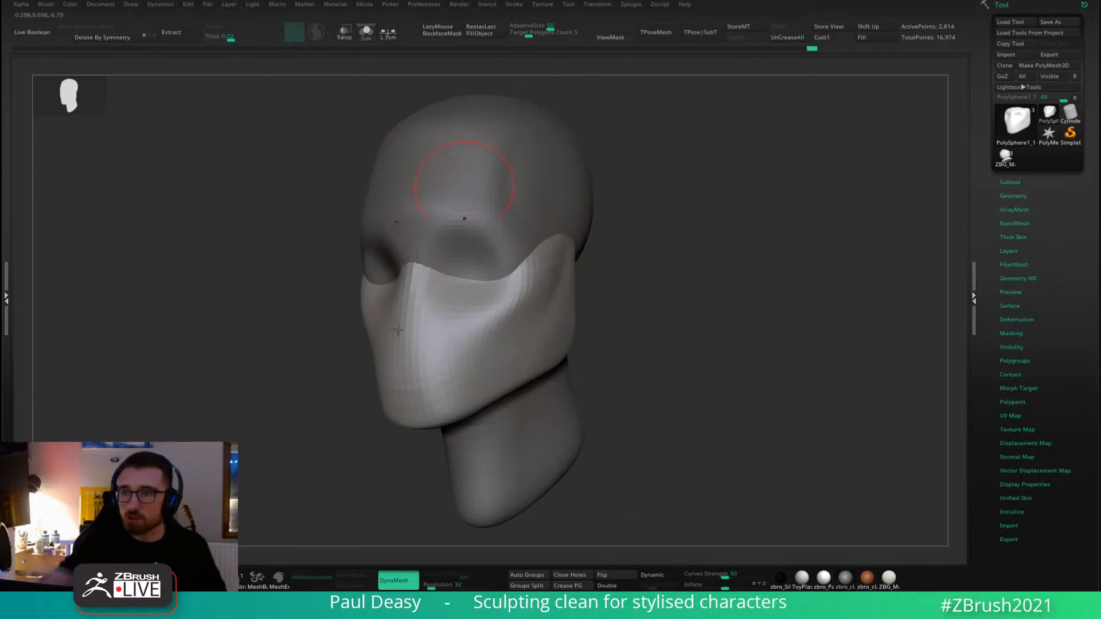
pyautogui.moveTo(720, 260)
pyautogui.mouseDown(button='right')
pyautogui.moveTo(627, 287)
pyautogui.moveTo(652, 281)
pyautogui.moveTo(643, 288)
pyautogui.mouseUp(button='right')
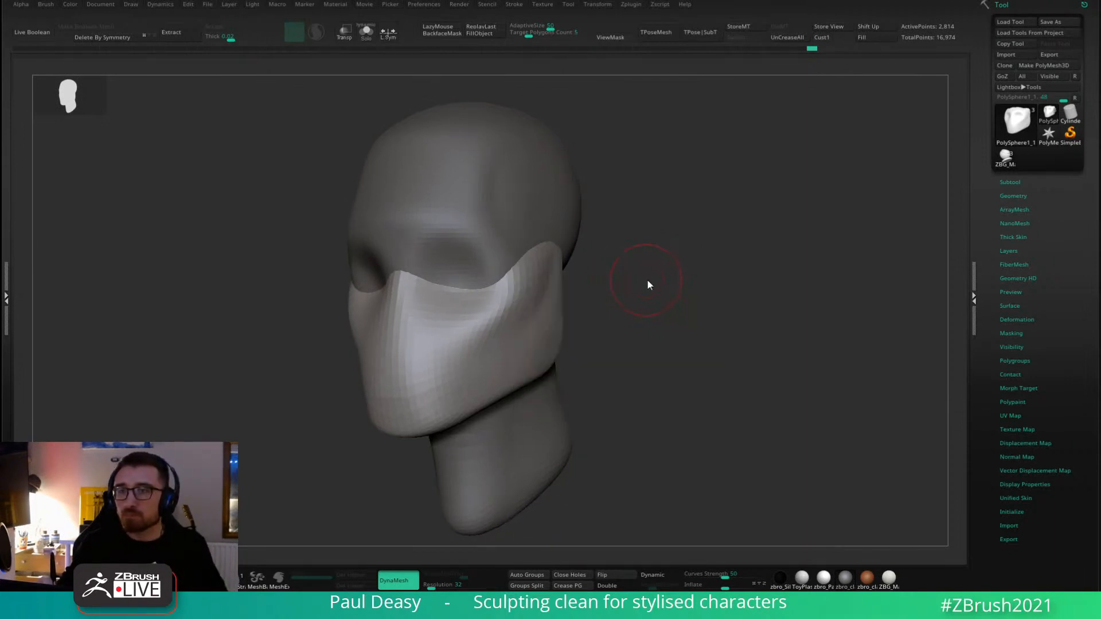
pyautogui.rightClick(647, 280)
pyautogui.moveTo(646, 283); pyautogui.dragTo(649, 278, button='right')
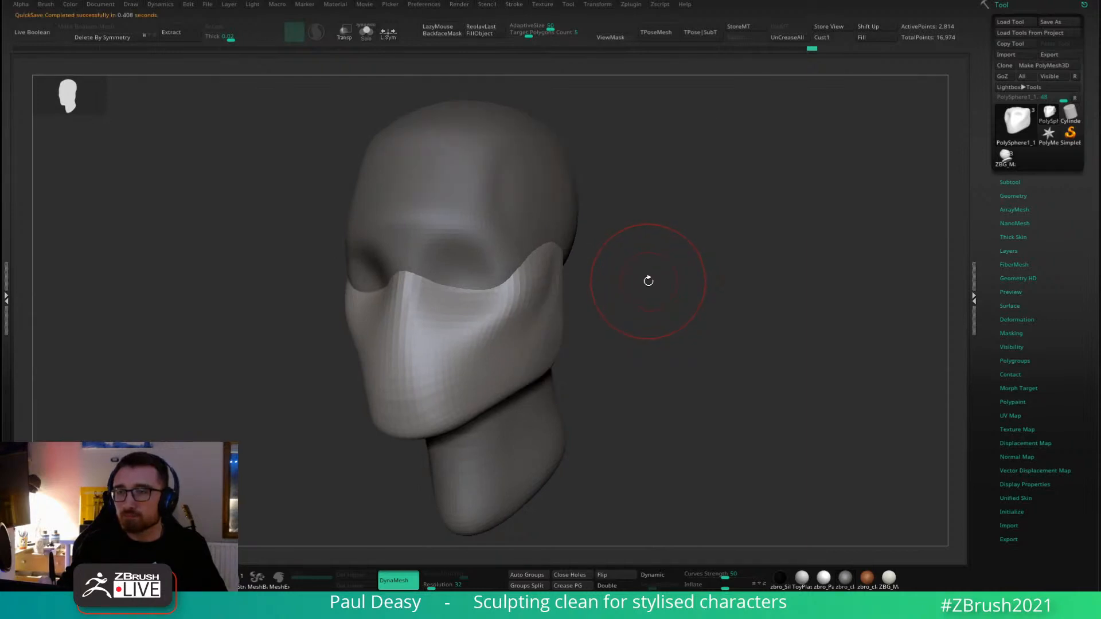
pyautogui.moveTo(650, 285); pyautogui.dragTo(653, 289, button='right')
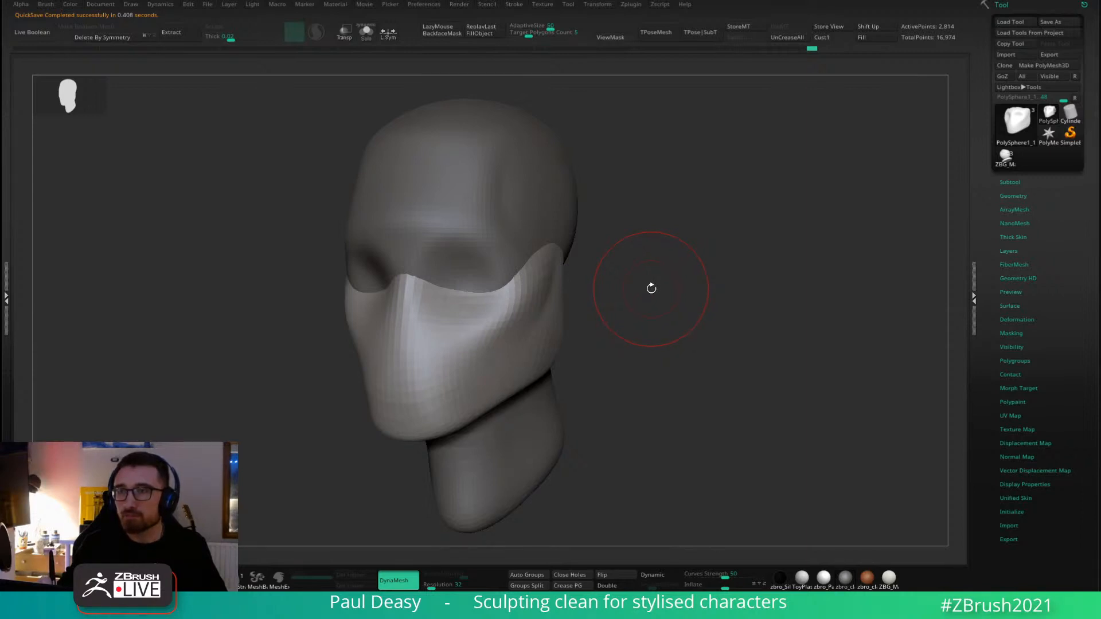
pyautogui.moveTo(650, 289)
pyautogui.mouseDown(button='right')
pyautogui.moveTo(645, 299)
pyautogui.moveTo(656, 284)
pyautogui.mouseUp(button='right')
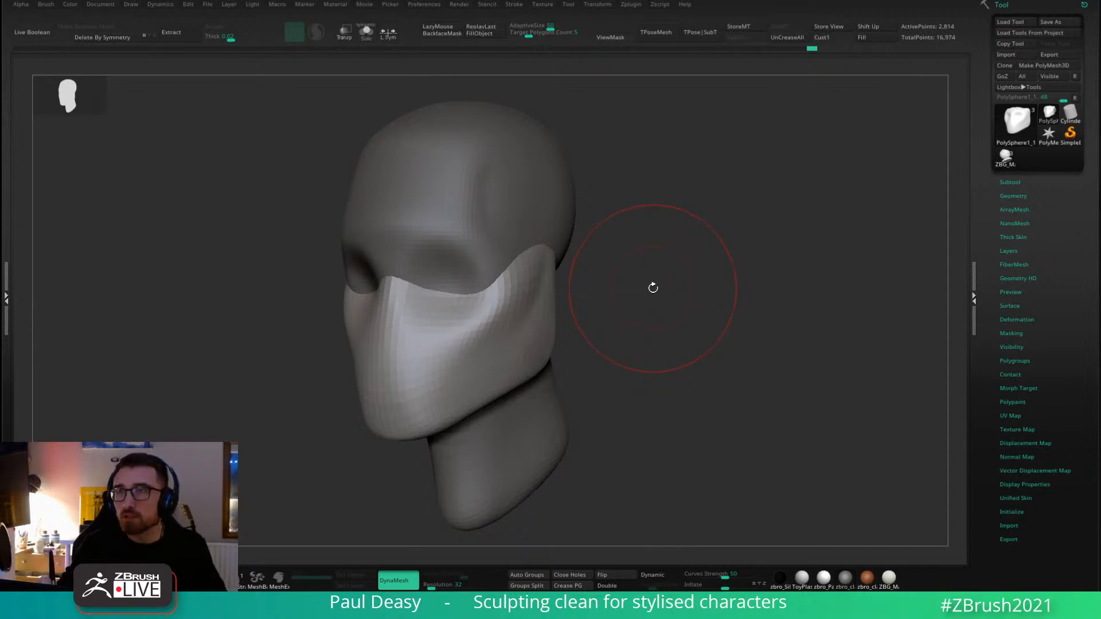
pyautogui.moveTo(656, 295); pyautogui.dragTo(657, 287, button='right')
pyautogui.press('s')
pyautogui.moveTo(657, 287); pyautogui.dragTo(655, 289)
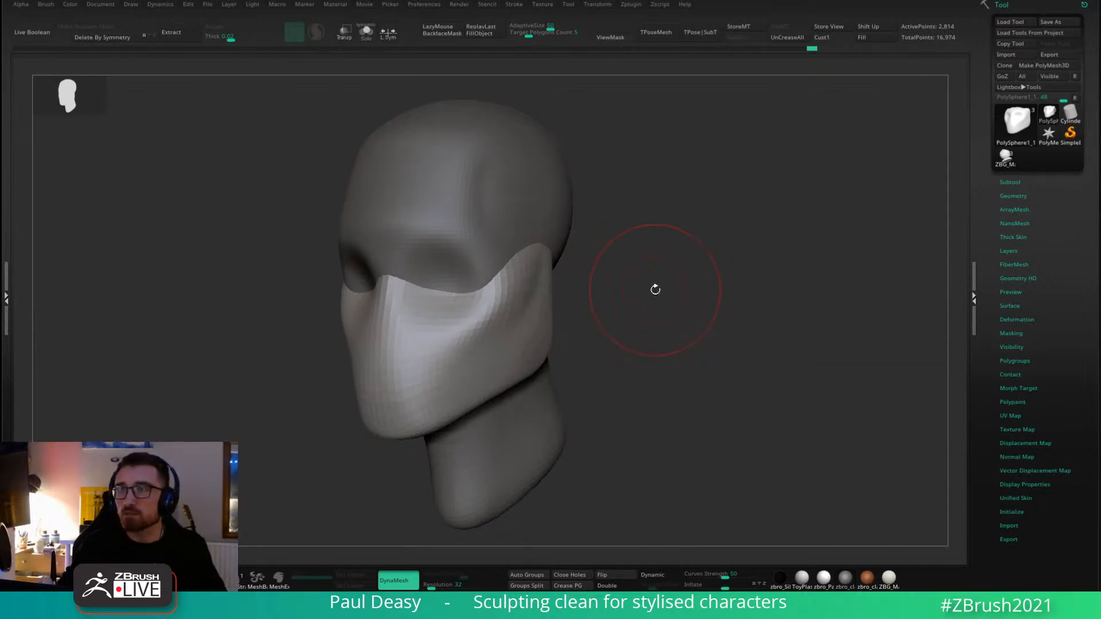
pyautogui.moveTo(654, 289); pyautogui.dragTo(658, 293, button='right')
pyautogui.rightClick(661, 292)
pyautogui.rightClick(656, 289)
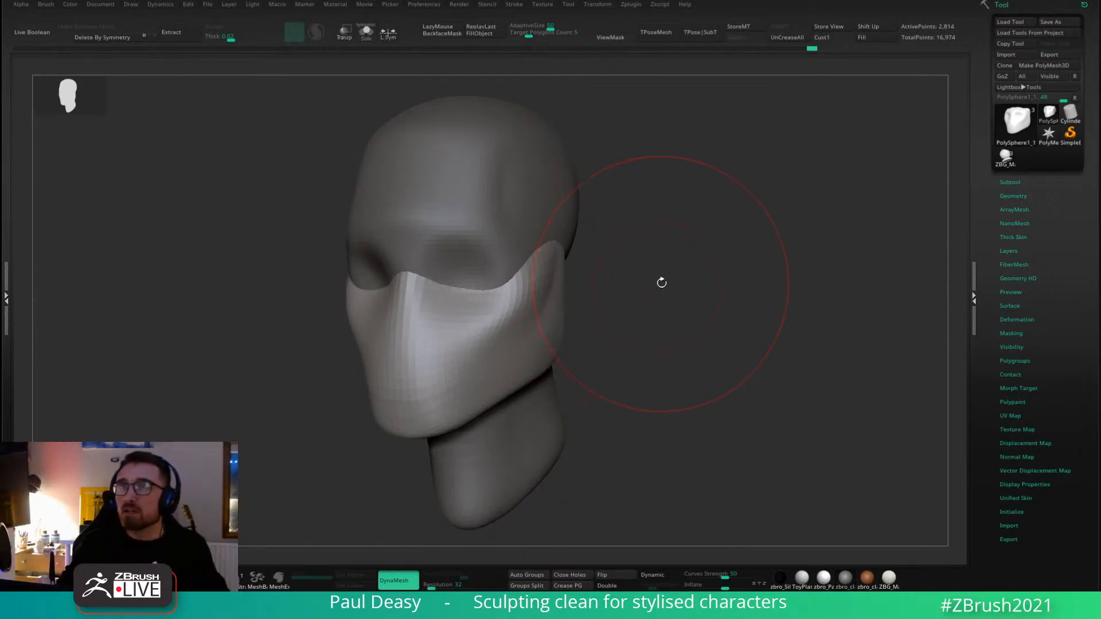
# Examine the head's overall proportions in front, three-quarter and side view, checking the cranium subtool against the face form.
pyautogui.rightClick(661, 284)
pyautogui.click(659, 284)
pyautogui.moveTo(658, 284)
pyautogui.mouseDown()
pyautogui.moveTo(681, 289)
pyautogui.moveTo(653, 288)
pyautogui.mouseUp()
pyautogui.press('space')
pyautogui.moveTo(653, 285); pyautogui.dragTo(658, 285)
pyautogui.press('space')
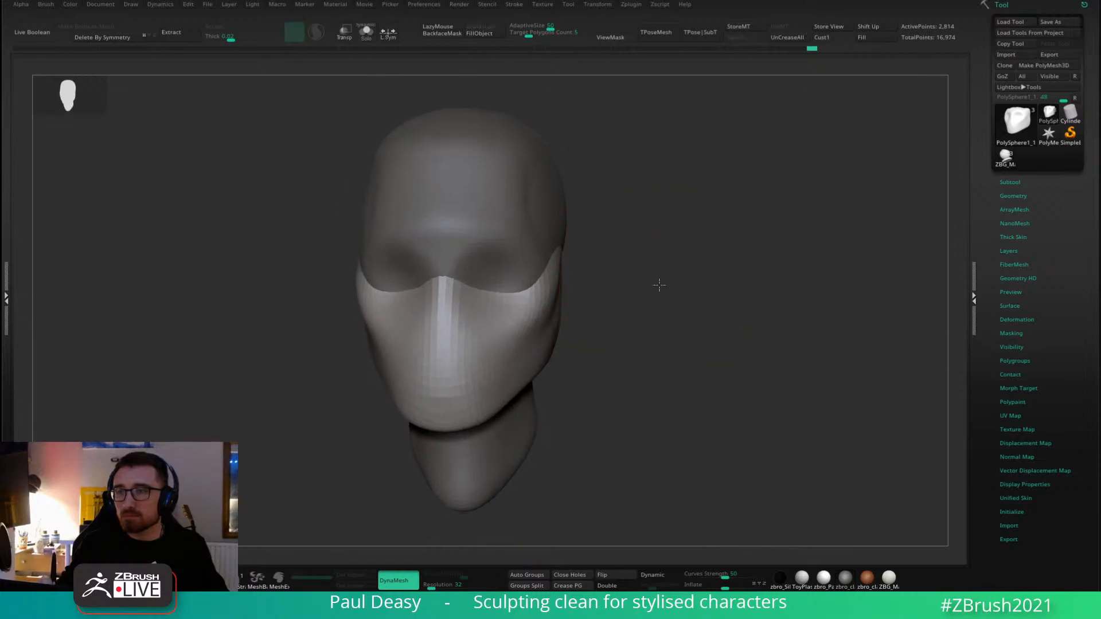
pyautogui.press('space')
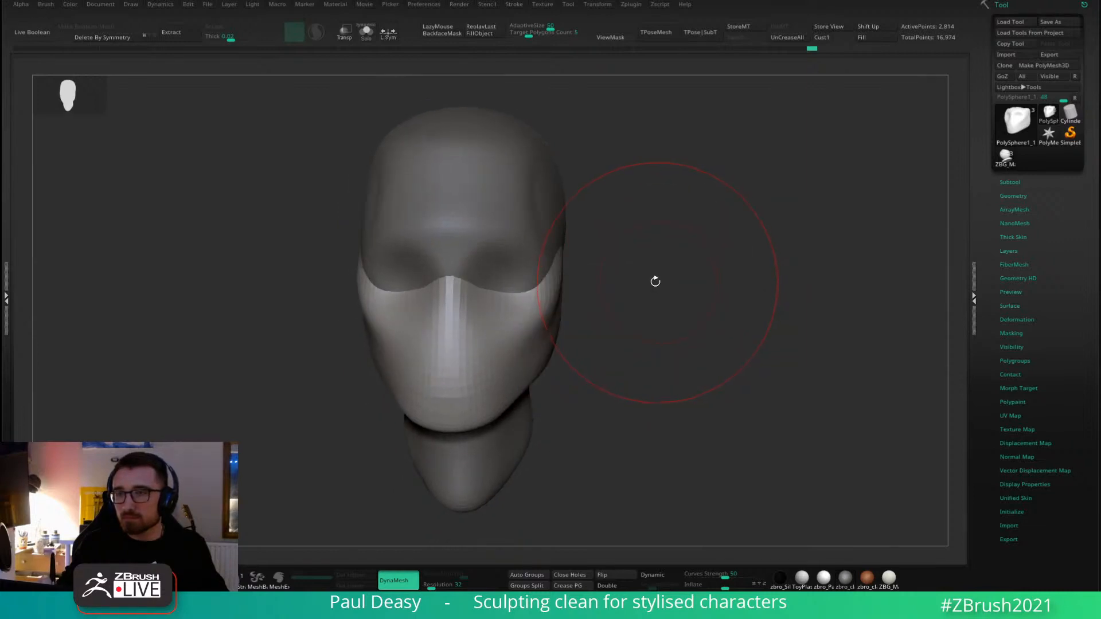
pyautogui.keyDown('alt'); pyautogui.click(542, 227); pyautogui.keyUp('alt')
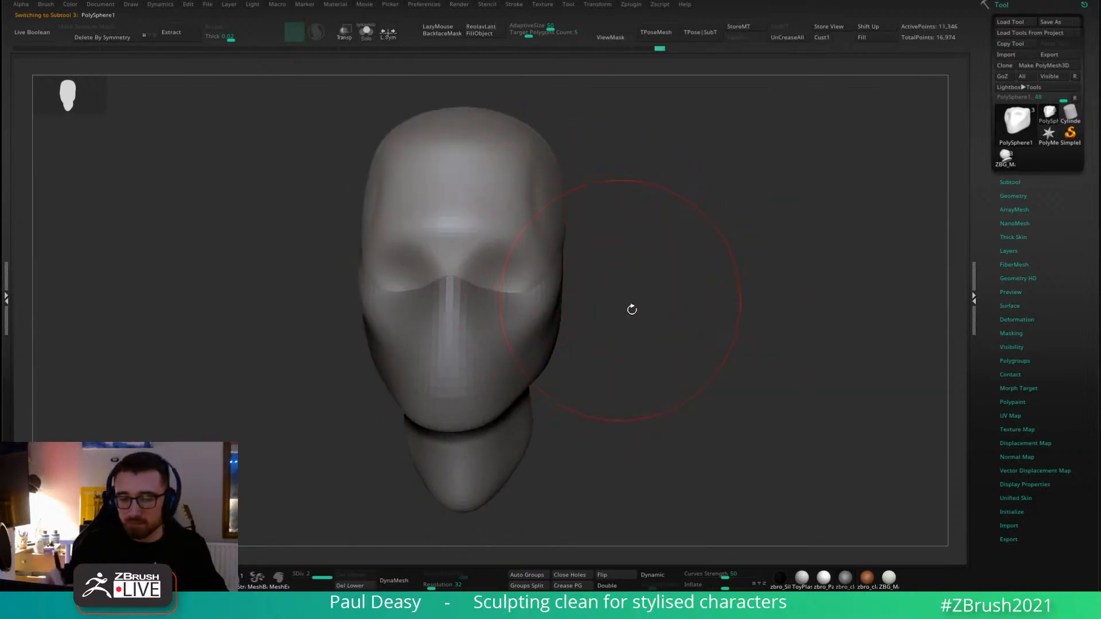
pyautogui.moveTo(632, 309)
pyautogui.keyDown('shift'); pyautogui.mouseDown()
pyautogui.moveTo(538, 288)
pyautogui.moveTo(454, 288)
pyautogui.mouseUp(); pyautogui.keyUp('shift')
pyautogui.press('space')
pyautogui.press('space')
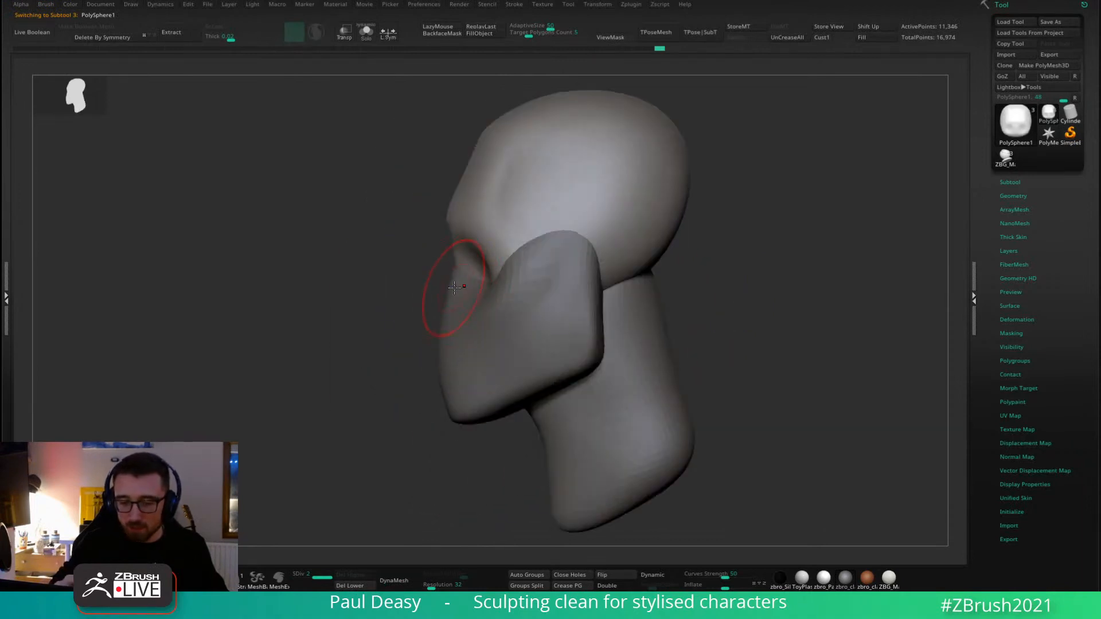
pyautogui.press('space')
# Select the face subtool and reshape the front of its mouth and chin area with a resized Move brush.
pyautogui.keyDown('alt'); pyautogui.click(448, 315); pyautogui.keyUp('alt')
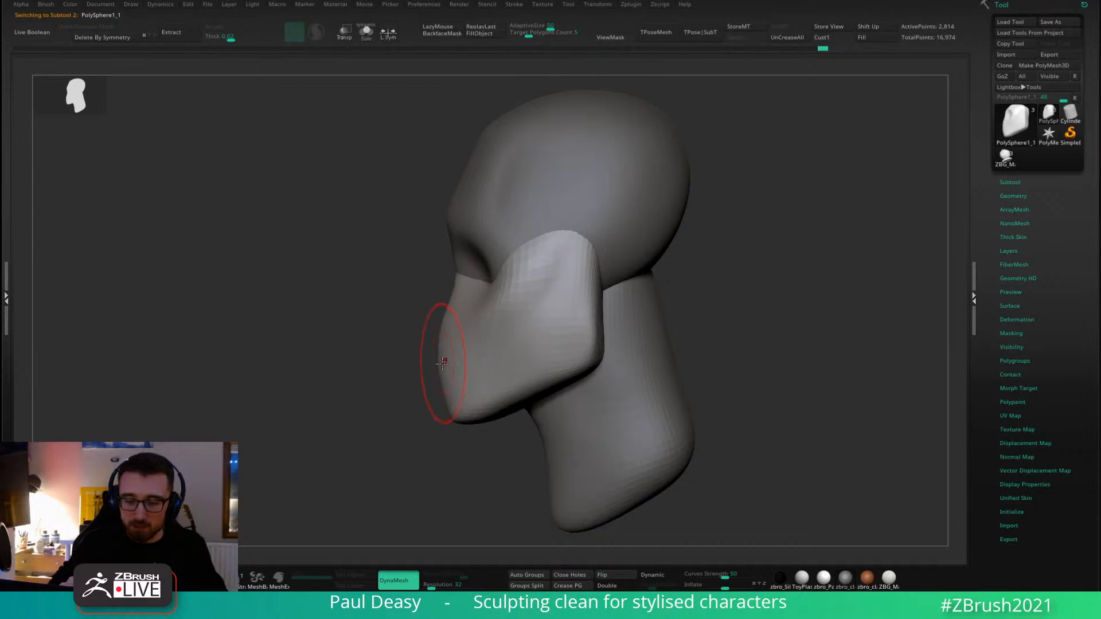
pyautogui.press('space')
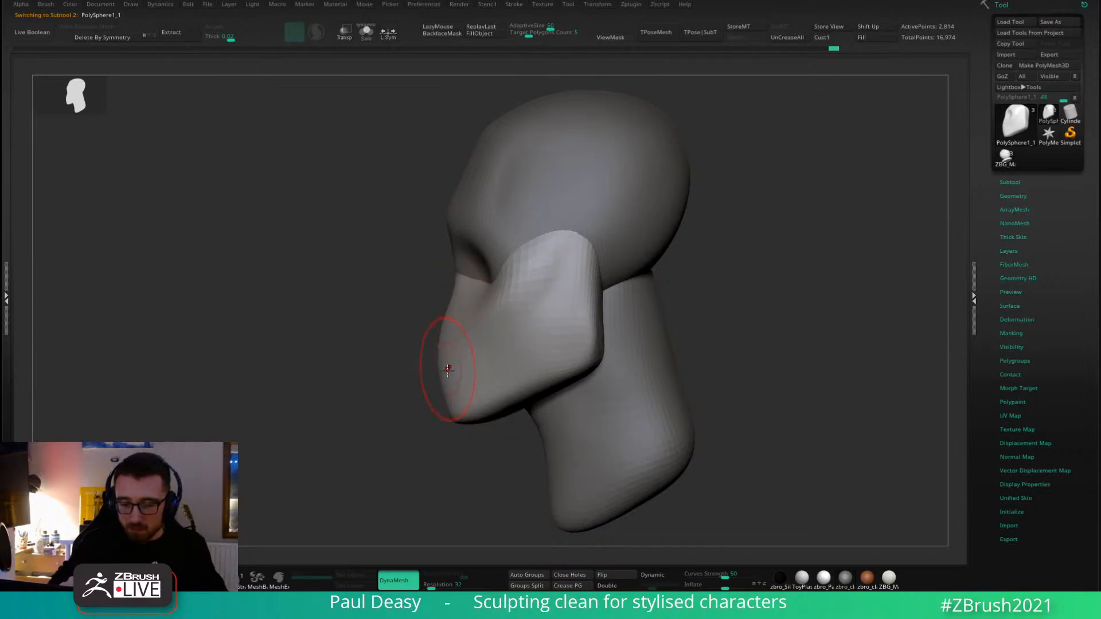
pyautogui.keyDown('ctrl'); pyautogui.click(448, 379); pyautogui.keyUp('ctrl')
pyautogui.moveTo(447, 379)
pyautogui.mouseDown(button='right')
pyautogui.moveTo(439, 365)
pyautogui.moveTo(489, 345)
pyautogui.mouseUp(button='right')
pyautogui.click(439, 369)
pyautogui.moveTo(421, 418); pyautogui.dragTo(425, 413)
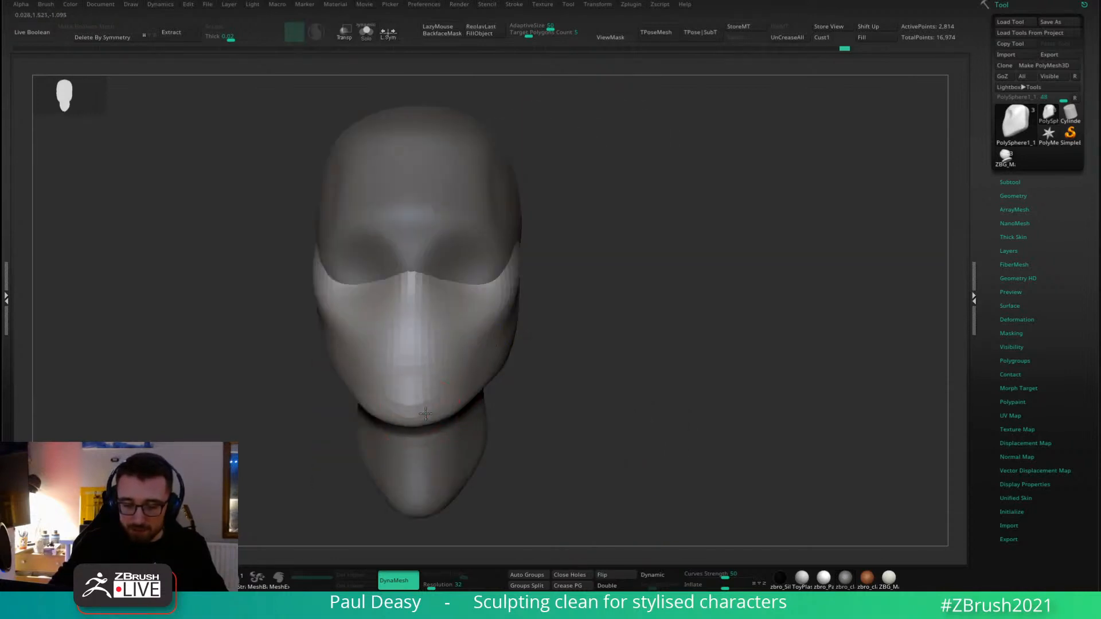
# Refine the chin's tip and lower front edge in profile with the Move brush.
pyautogui.moveTo(596, 404); pyautogui.dragTo(493, 410)
pyautogui.moveTo(428, 422); pyautogui.dragTo(420, 424)
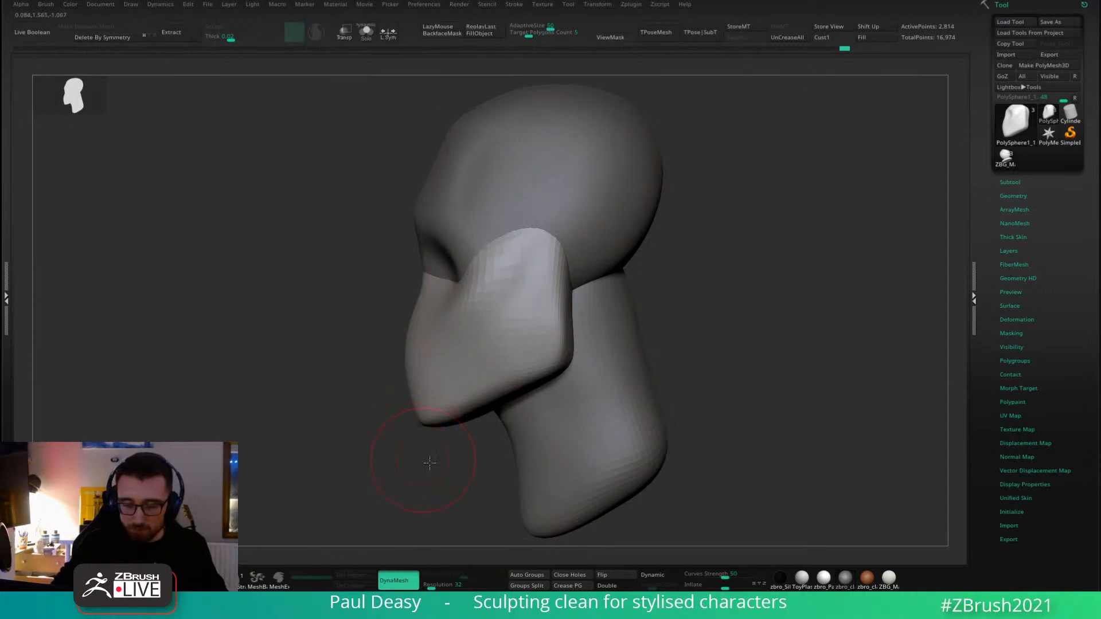
pyautogui.moveTo(430, 462); pyautogui.dragTo(525, 419)
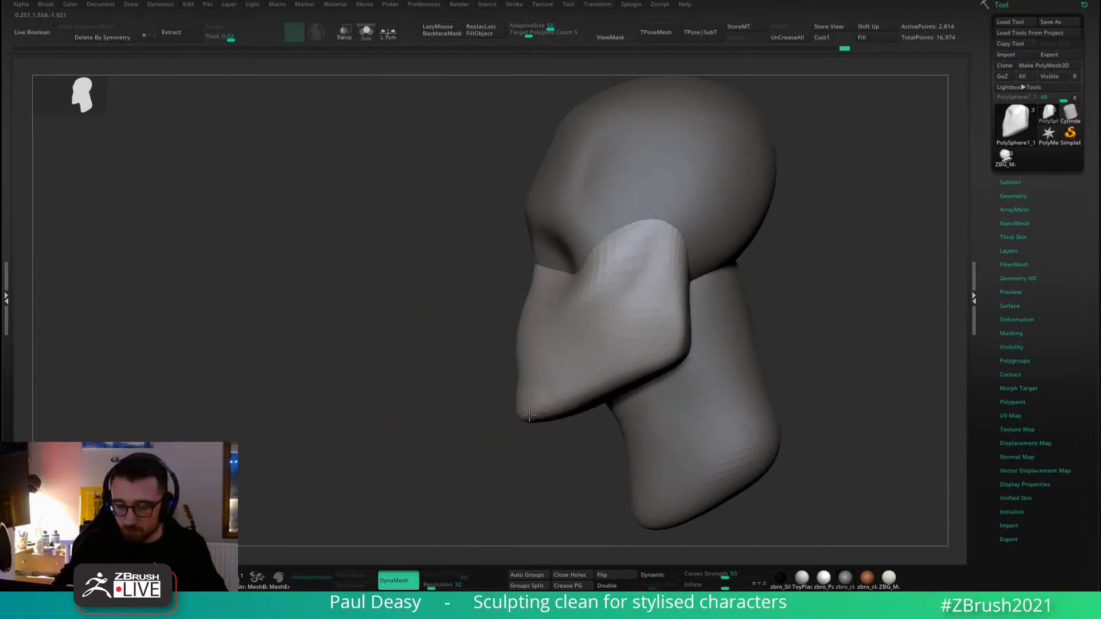
pyautogui.moveTo(539, 427); pyautogui.dragTo(631, 436)
# Adjust the jawline contour between cheek and chin in front view with a resized Move brush.
pyautogui.press('space')
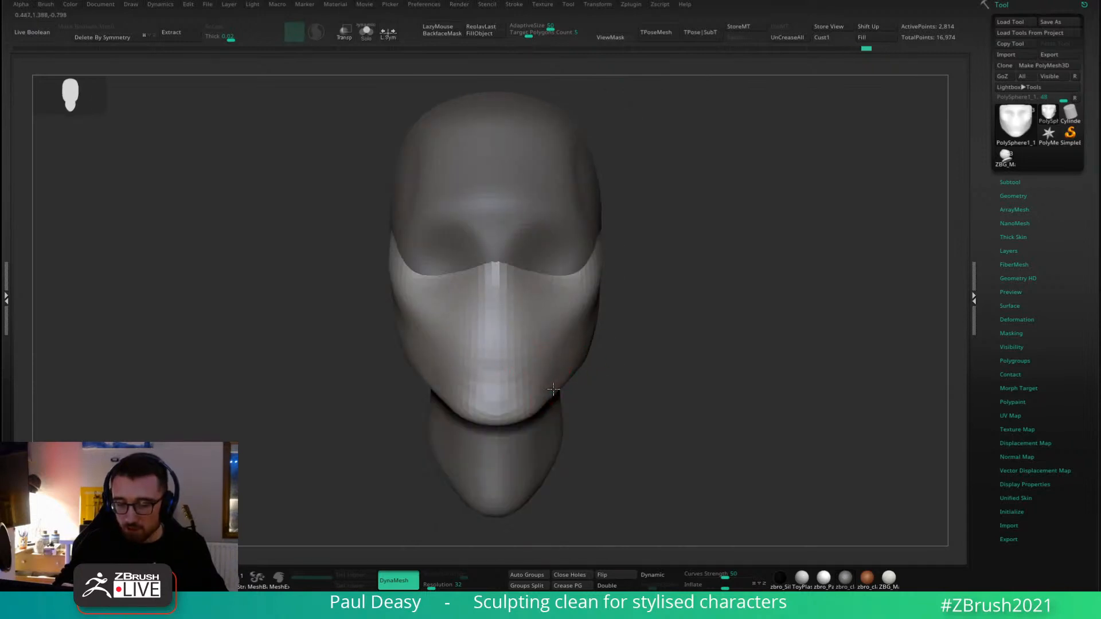
pyautogui.press('space')
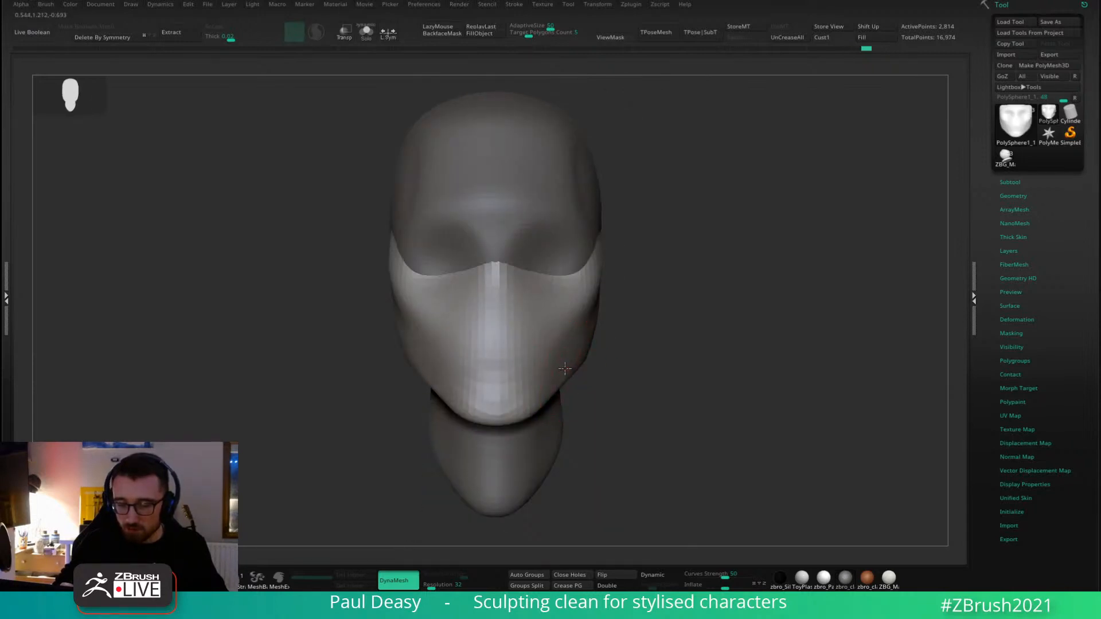
pyautogui.press('space')
pyautogui.moveTo(629, 354)
pyautogui.mouseDown()
pyautogui.moveTo(553, 355)
pyautogui.moveTo(593, 358)
pyautogui.mouseUp()
pyautogui.moveTo(499, 455)
pyautogui.mouseDown()
pyautogui.moveTo(494, 432)
pyautogui.moveTo(509, 397)
pyautogui.moveTo(527, 402)
pyautogui.mouseUp()
# Subdivide the face subtool and rebuild its topology with ZRemesher.
pyautogui.press('space')
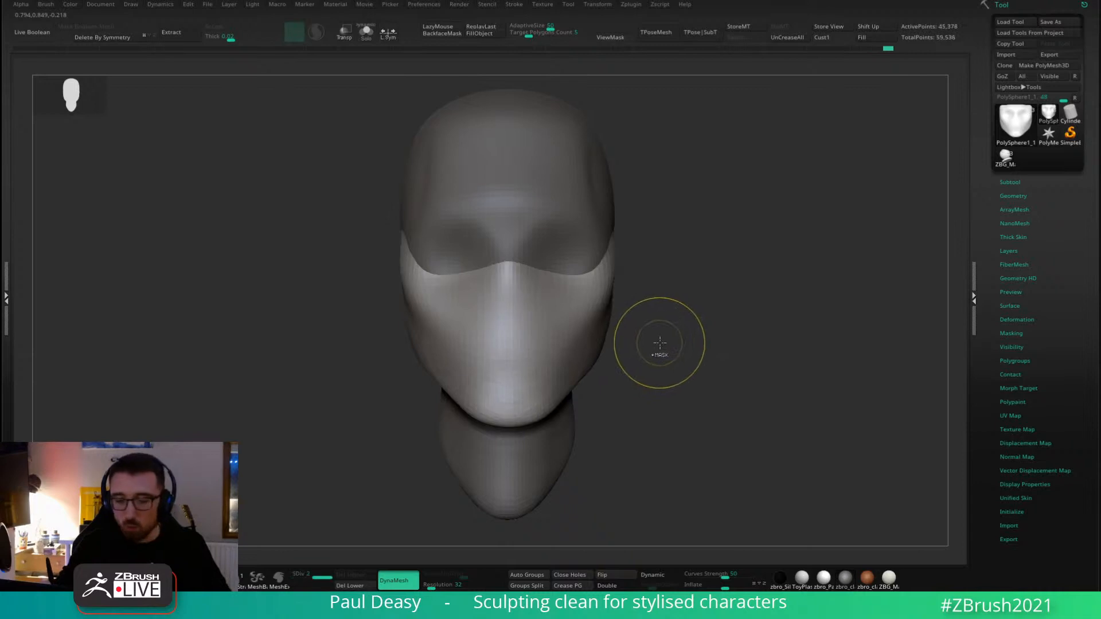
pyautogui.hotkey('ctrl', 'd')
pyautogui.hotkey('ctrl', 'd')
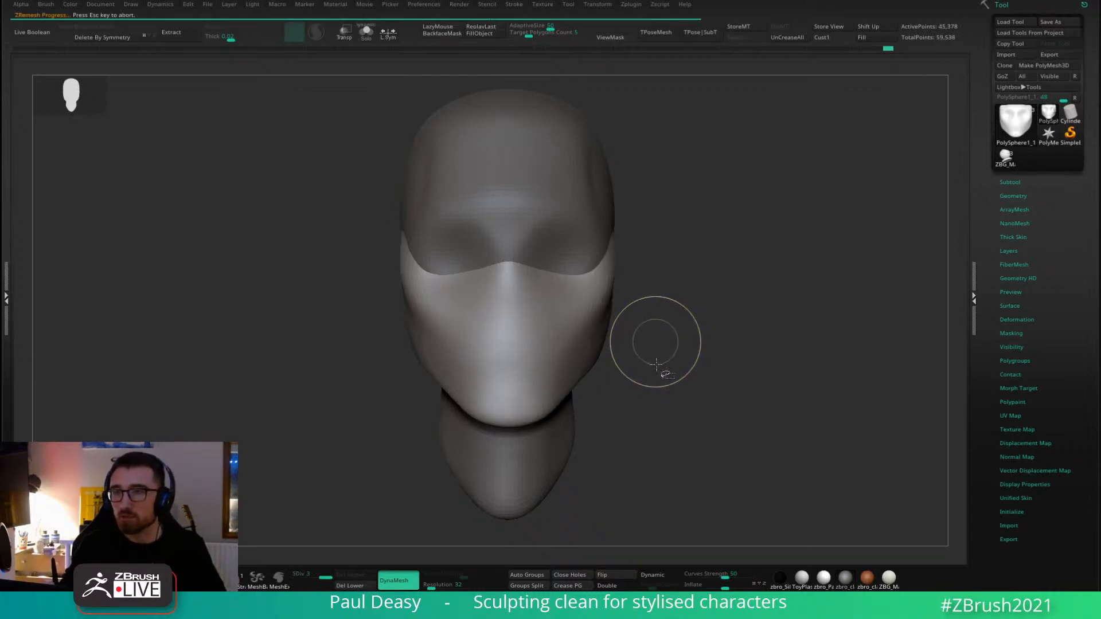
pyautogui.moveTo(655, 364); pyautogui.dragTo(803, 381)
pyautogui.keyDown('alt'); pyautogui.moveTo(644, 386); pyautogui.dragTo(676, 374); pyautogui.keyUp('alt')
# Shape the chin's projection in profile on the remeshed face form and smooth its front.
pyautogui.press('space')
pyautogui.moveTo(674, 362)
pyautogui.mouseDown()
pyautogui.moveTo(664, 363)
pyautogui.moveTo(691, 364)
pyautogui.moveTo(620, 347)
pyautogui.moveTo(589, 374)
pyautogui.mouseUp()
pyautogui.press('space')
pyautogui.press('space')
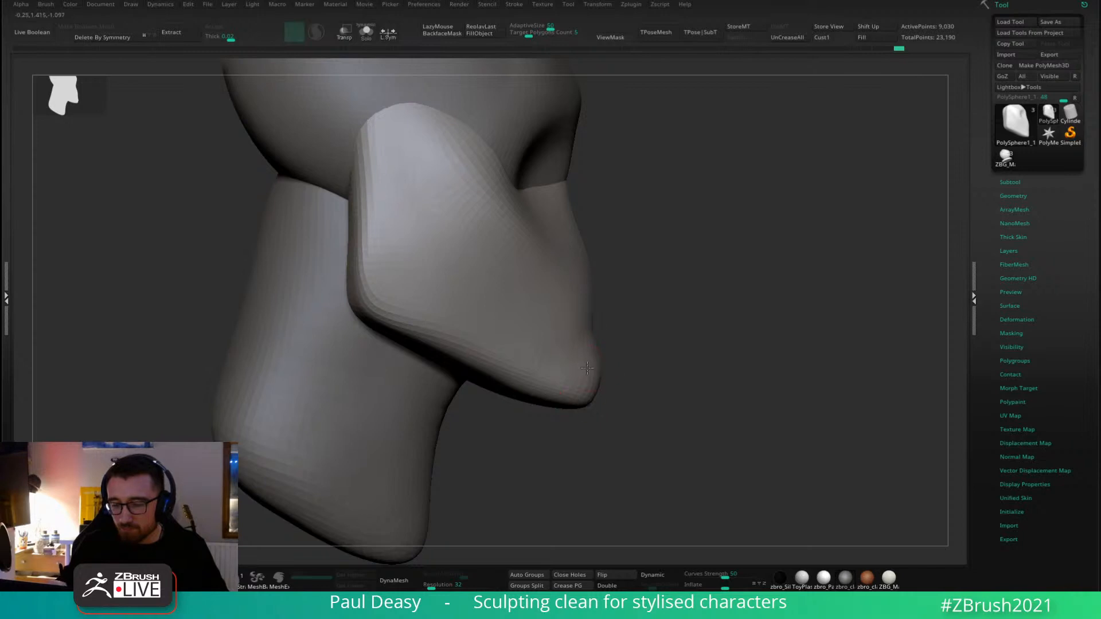
pyautogui.moveTo(599, 370)
pyautogui.mouseDown()
pyautogui.moveTo(681, 371)
pyautogui.moveTo(642, 370)
pyautogui.mouseUp()
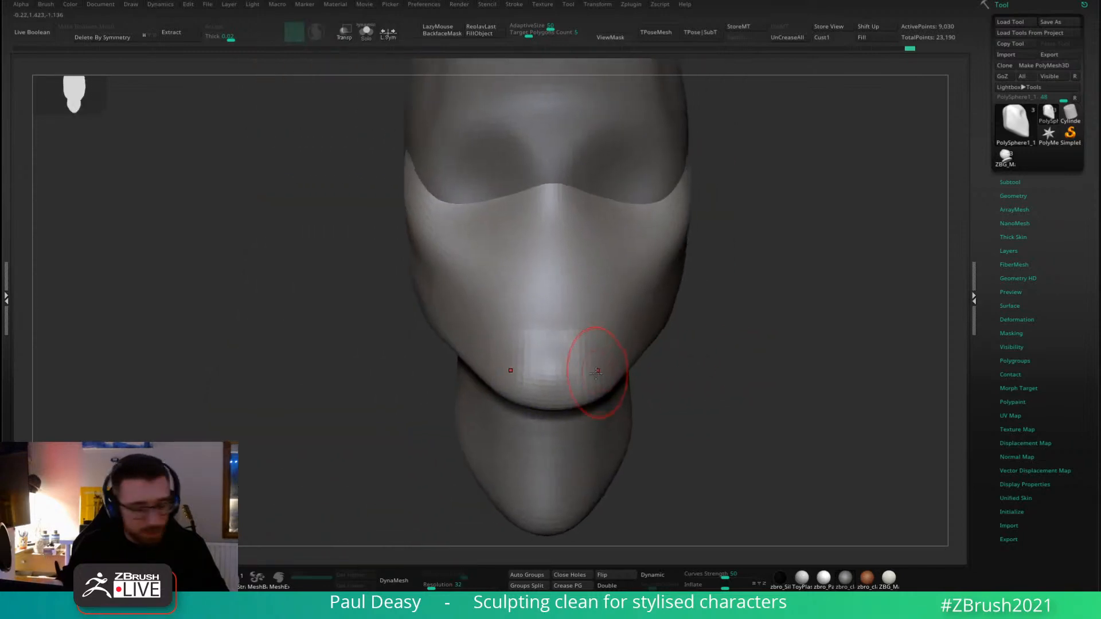
pyautogui.keyDown('shift'); pyautogui.moveTo(553, 389); pyautogui.dragTo(592, 374); pyautogui.keyUp('shift')
# Flatten the front and lower planes of the chin with a polishing brush in front view.
pyautogui.press('2')
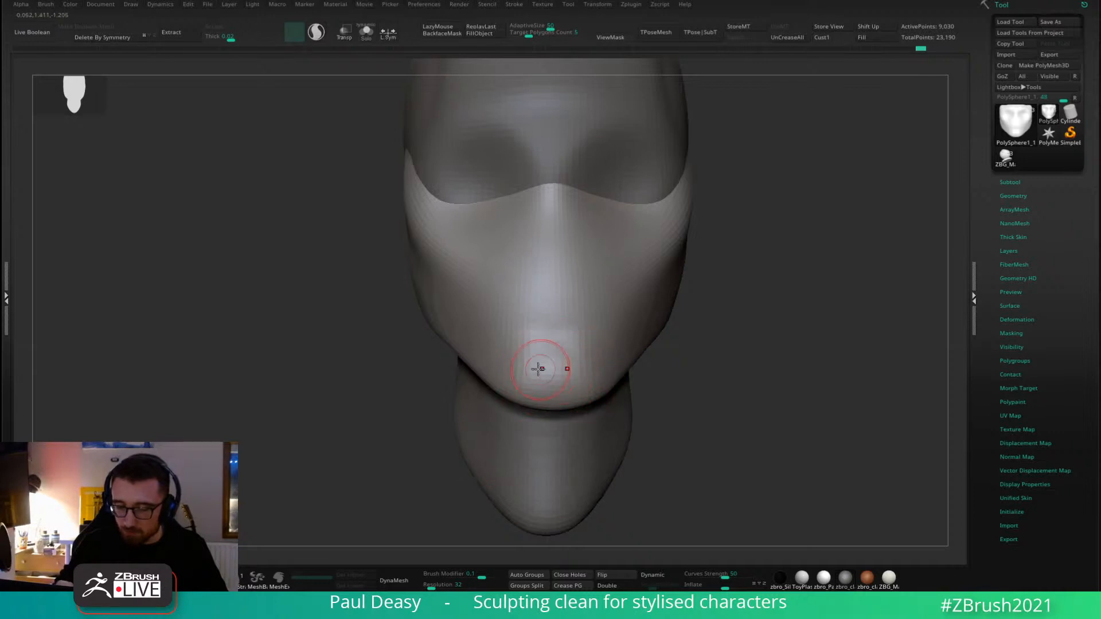
pyautogui.moveTo(539, 368); pyautogui.dragTo(595, 368)
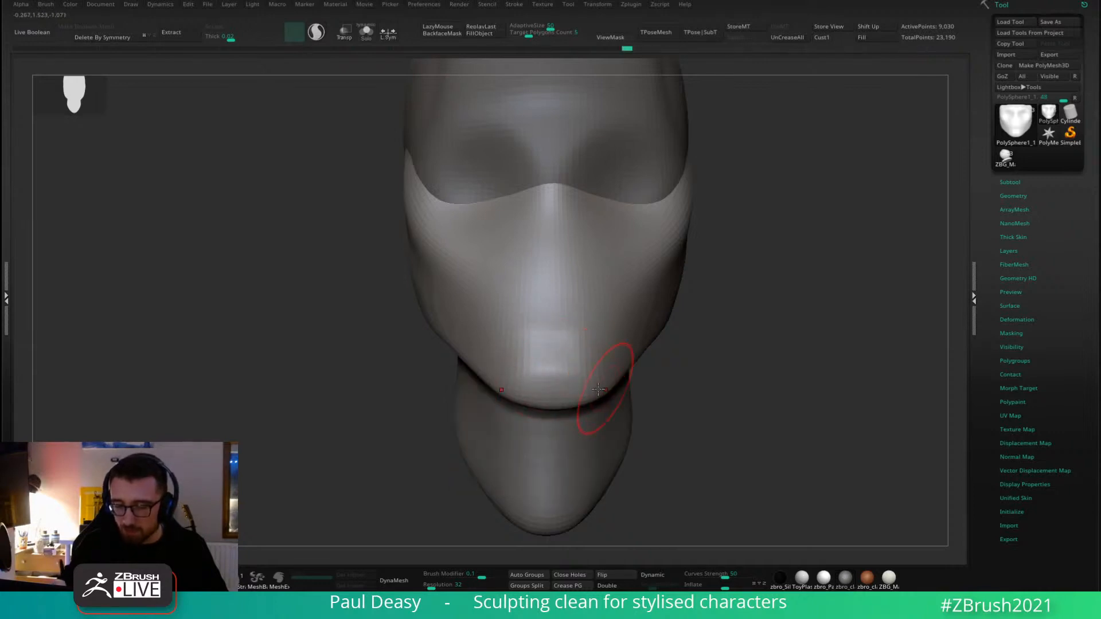
pyautogui.moveTo(694, 383); pyautogui.dragTo(648, 386)
pyautogui.moveTo(531, 409); pyautogui.dragTo(565, 407)
pyautogui.moveTo(696, 396); pyautogui.dragTo(734, 395)
# Square off the chin's lower corners with the Move brush and smooth the area above the chin.
pyautogui.press('1')
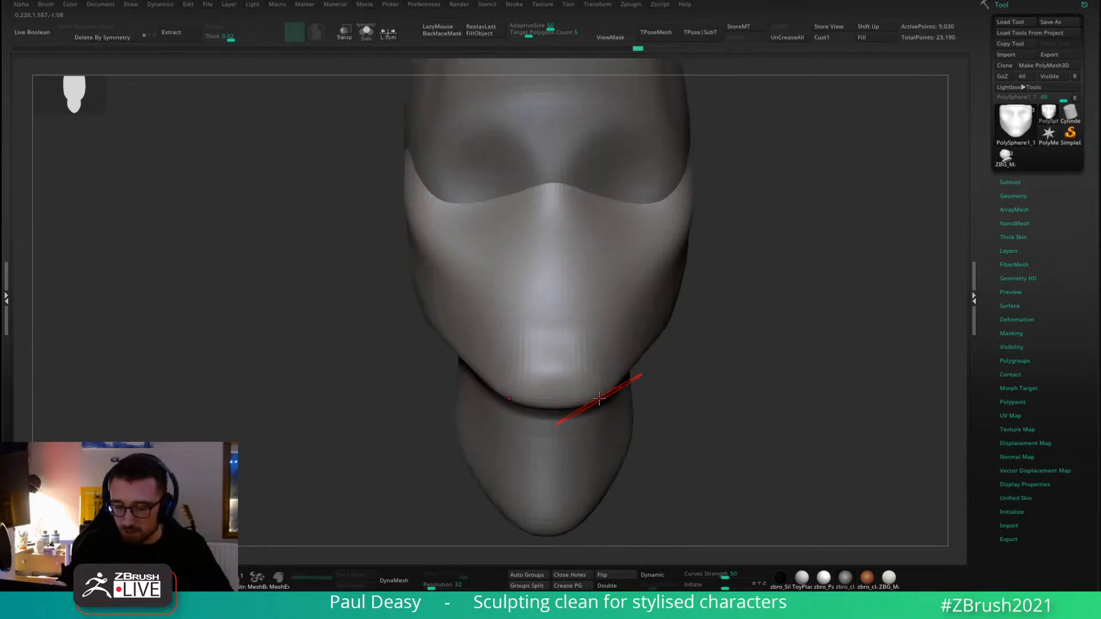
pyautogui.moveTo(599, 393); pyautogui.dragTo(572, 402)
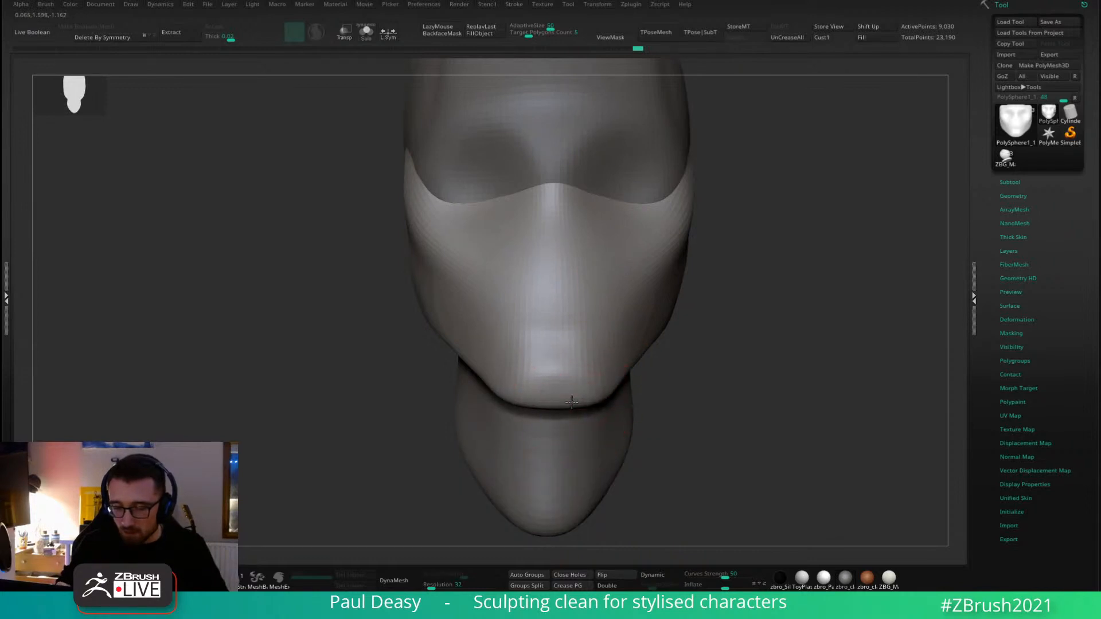
pyautogui.moveTo(619, 360); pyautogui.dragTo(620, 378, button='right')
pyautogui.keyDown('shift'); pyautogui.moveTo(555, 329); pyautogui.dragTo(585, 346); pyautogui.keyUp('shift')
pyautogui.moveTo(585, 346)
pyautogui.mouseDown(button='right')
pyautogui.moveTo(749, 355)
pyautogui.moveTo(613, 370)
pyautogui.mouseUp(button='right')
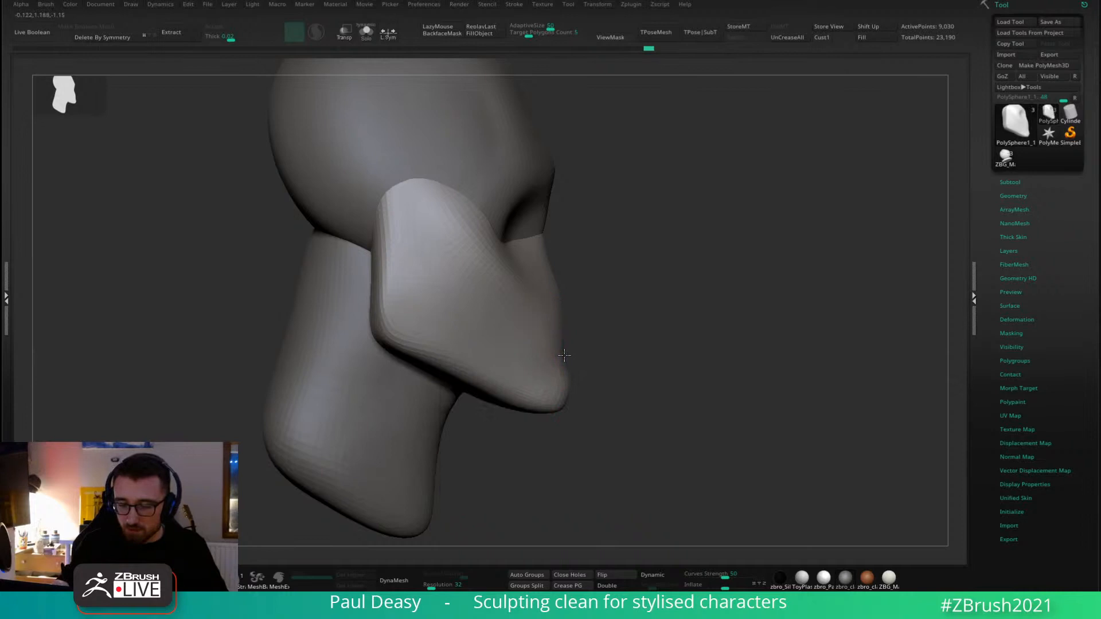
# Refine the hollow above the chin and the jaw's lower edge in profile with the Move brush.
pyautogui.moveTo(564, 355); pyautogui.dragTo(569, 355)
pyautogui.moveTo(601, 355)
pyautogui.keyDown('alt'); pyautogui.mouseDown()
pyautogui.moveTo(605, 374)
pyautogui.moveTo(594, 356)
pyautogui.moveTo(583, 389)
pyautogui.moveTo(549, 412)
pyautogui.mouseUp(); pyautogui.keyUp('alt')
pyautogui.press('space')
pyautogui.moveTo(481, 388); pyautogui.dragTo(481, 396)
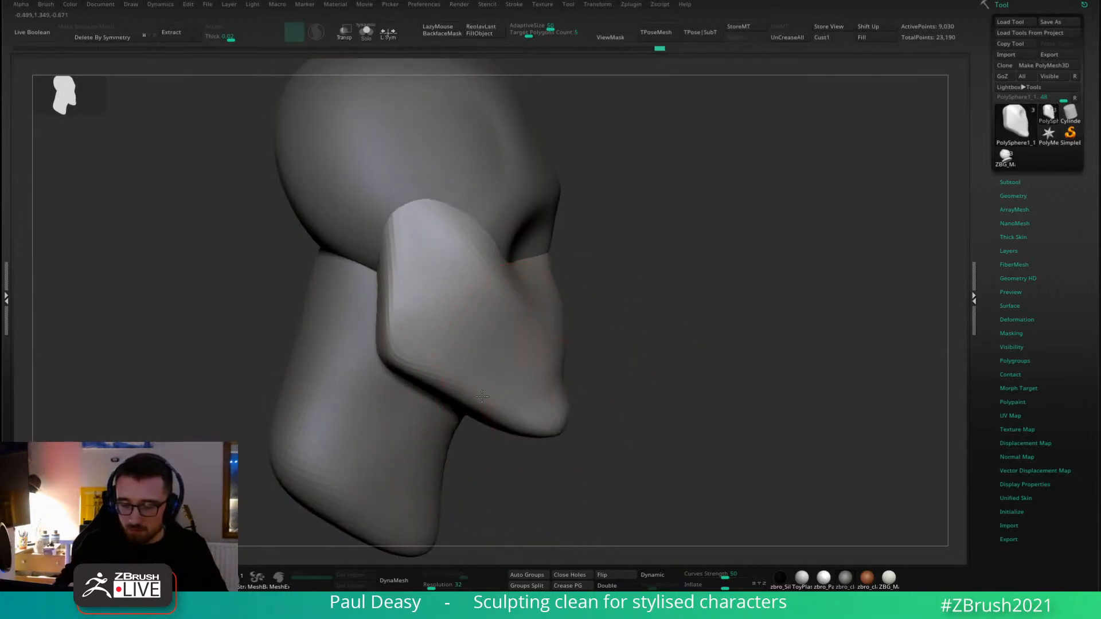
# Choose the sphere insert brush and delete the cranium subtool's lower subdivision levels.
pyautogui.moveTo(642, 359); pyautogui.dragTo(609, 337)
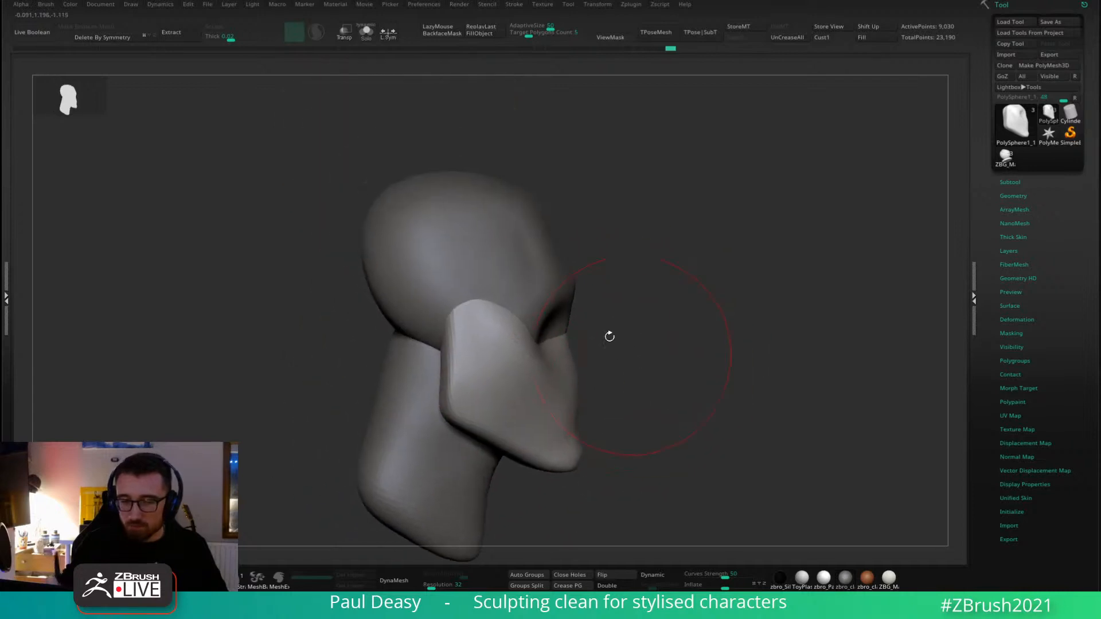
pyautogui.keyDown('alt'); pyautogui.click(393, 206); pyautogui.keyUp('alt')
pyautogui.moveTo(651, 270); pyautogui.dragTo(680, 300)
pyautogui.keyDown('alt'); pyautogui.click(475, 330); pyautogui.keyUp('alt')
pyautogui.keyDown('alt'); pyautogui.moveTo(618, 318); pyautogui.dragTo(676, 339); pyautogui.keyUp('alt')
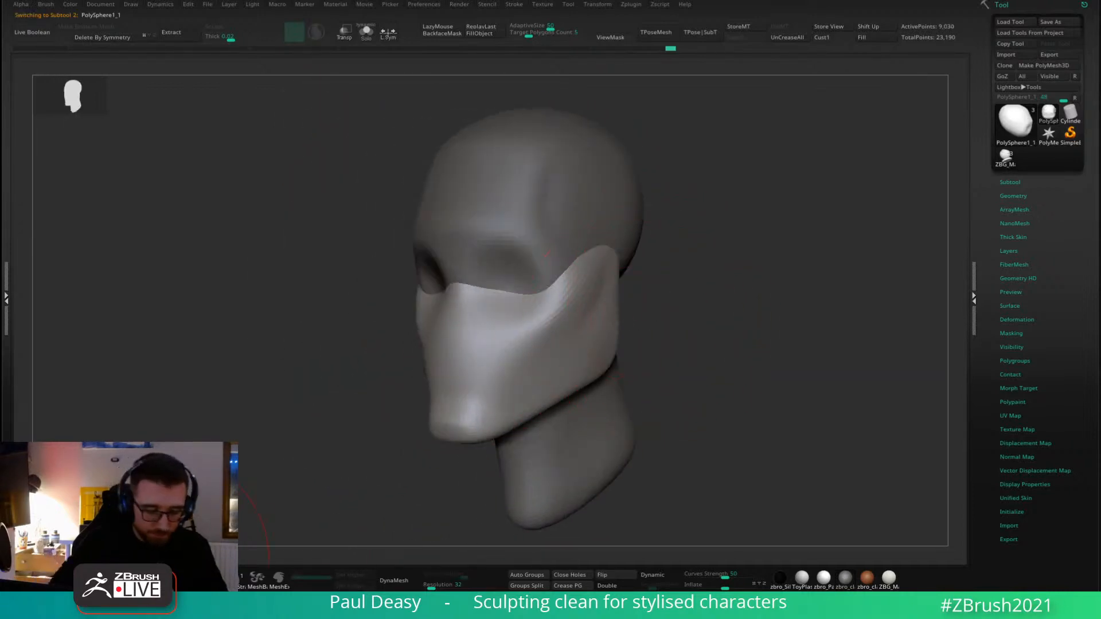
pyautogui.click(207, 579)
pyautogui.keyDown('shift'); pyautogui.moveTo(358, 511); pyautogui.dragTo(414, 487); pyautogui.keyUp('shift')
pyautogui.keyDown('alt'); pyautogui.click(521, 261); pyautogui.keyUp('alt')
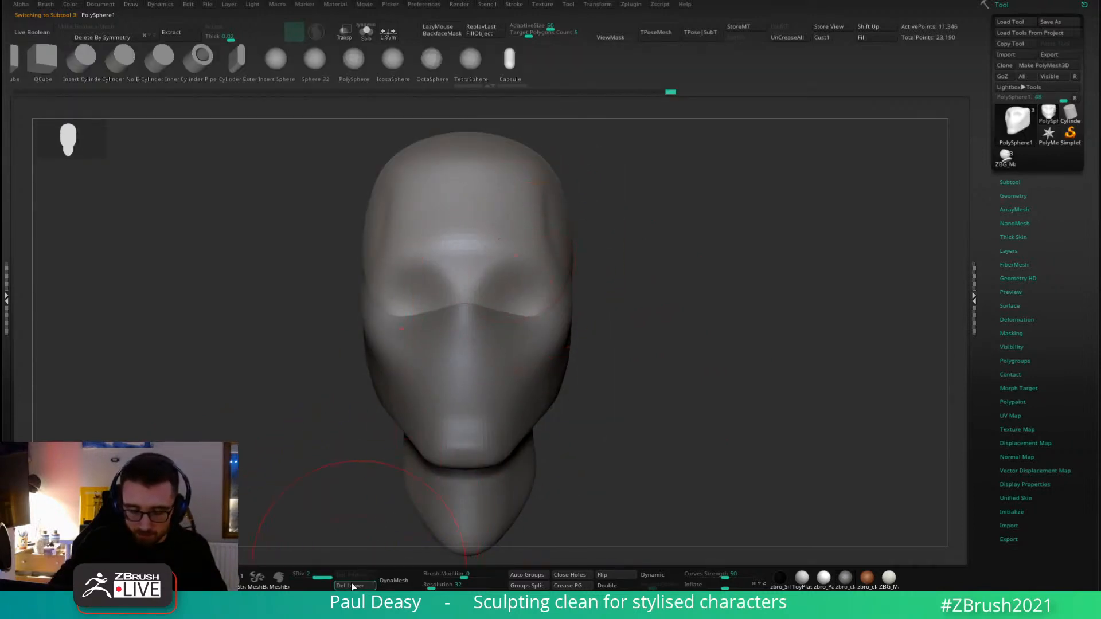
pyautogui.click(352, 585)
# Insert a small sphere on the centreline between the eye sockets as the base for the nose.
pyautogui.moveTo(466, 316); pyautogui.dragTo(467, 329)
pyautogui.hotkey('ctrl', 'z')
pyautogui.keyDown('shift'); pyautogui.moveTo(622, 327); pyautogui.dragTo(516, 322); pyautogui.keyUp('shift')
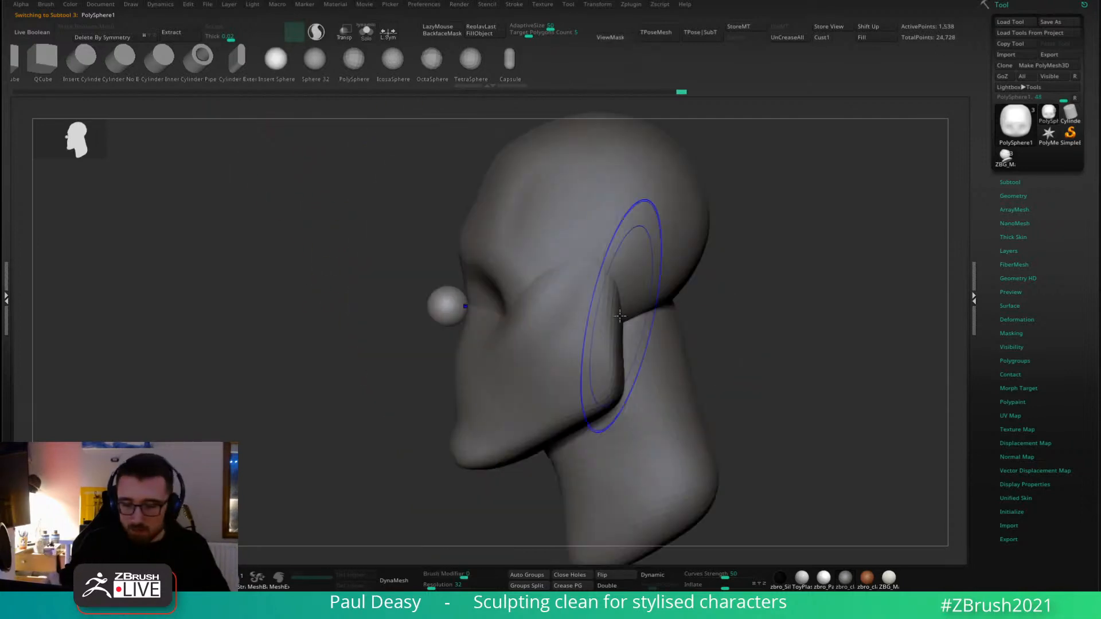
# Stretch the inserted sphere with the Move brush into a long nose form running down from the brow.
pyautogui.press('b')
pyautogui.press('m')
pyautogui.press('v')
pyautogui.press('space')
pyautogui.moveTo(455, 267)
pyautogui.mouseDown()
pyautogui.moveTo(470, 215)
pyautogui.moveTo(449, 320)
pyautogui.mouseUp()
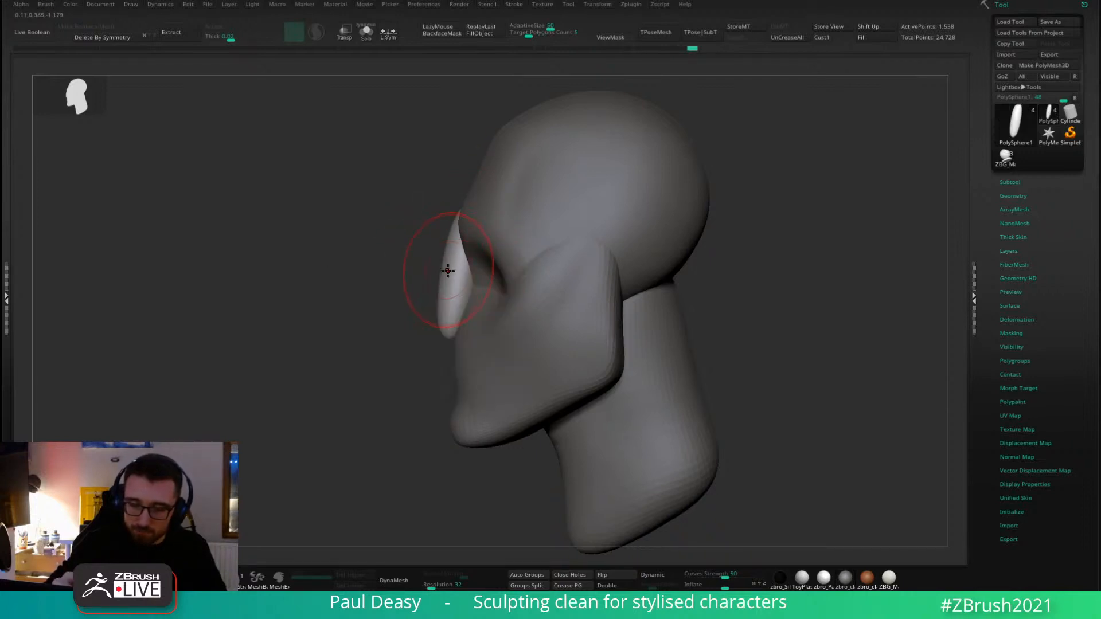
# Adjust the nose form's width from the front and tilt its lower end outward in profile.
pyautogui.moveTo(448, 270); pyautogui.dragTo(479, 268, button='right')
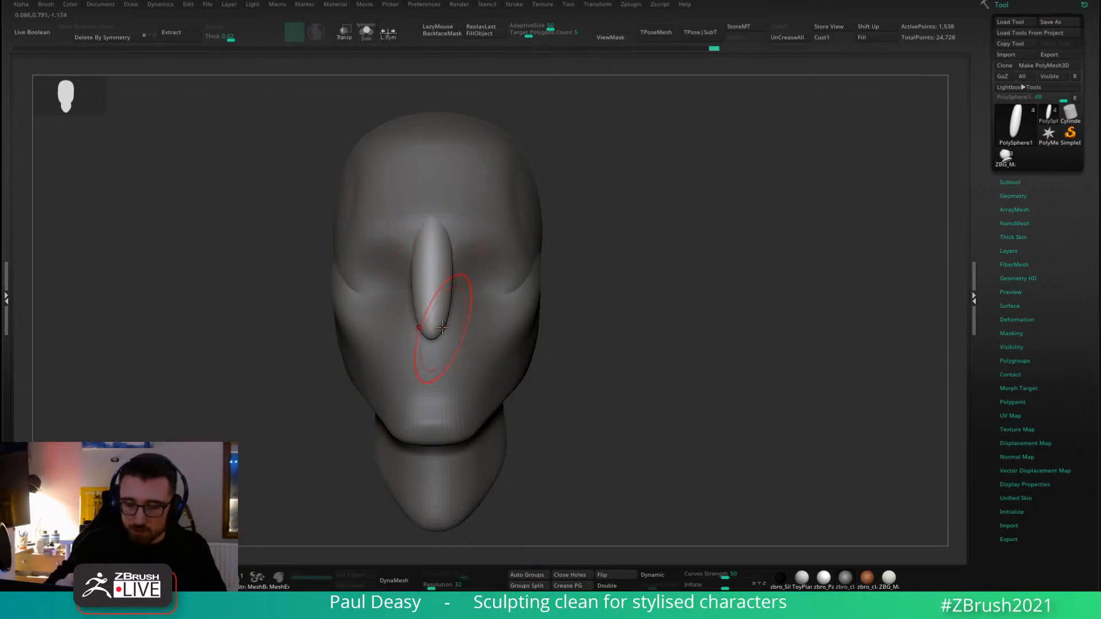
pyautogui.moveTo(611, 273); pyautogui.dragTo(439, 321)
pyautogui.moveTo(444, 226); pyautogui.dragTo(446, 237)
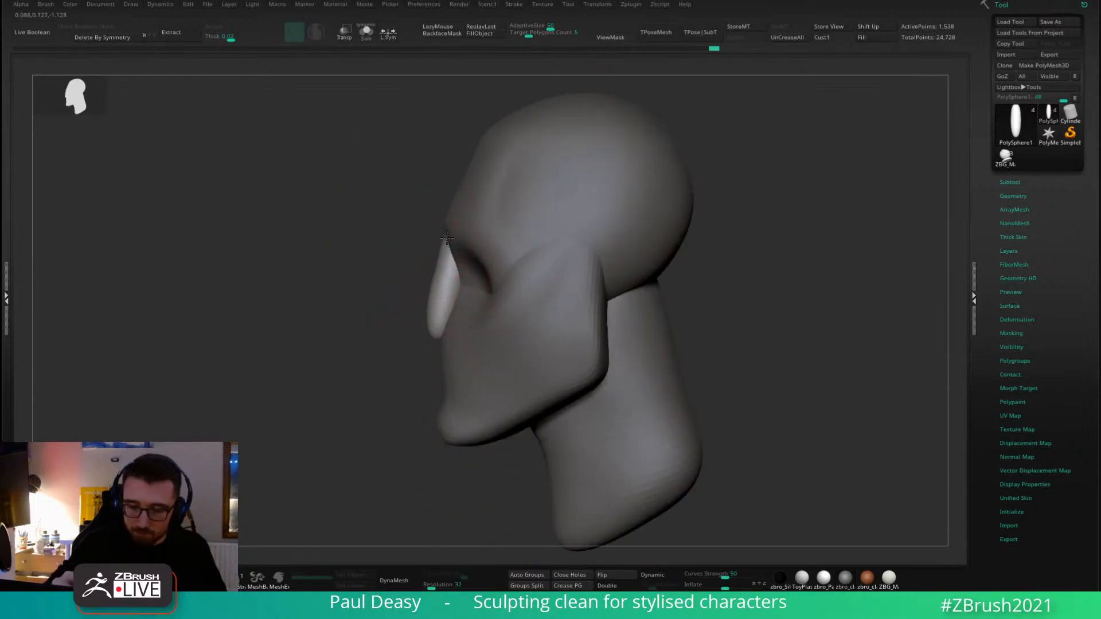
pyautogui.press('space')
pyautogui.moveTo(441, 287); pyautogui.dragTo(436, 288)
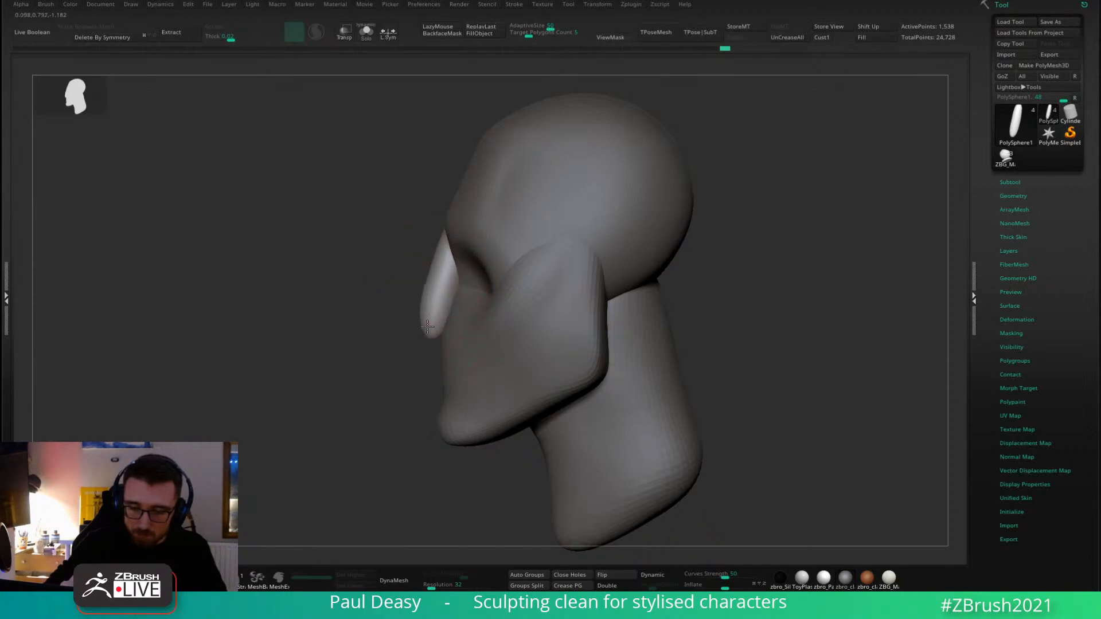
# Curve the nose bridge in profile and pull the cranium's brow forward to meet it.
pyautogui.moveTo(432, 308); pyautogui.dragTo(450, 228)
pyautogui.keyDown('alt'); pyautogui.moveTo(451, 228); pyautogui.dragTo(462, 260, button='right'); pyautogui.keyUp('alt')
pyautogui.moveTo(454, 292); pyautogui.dragTo(449, 293)
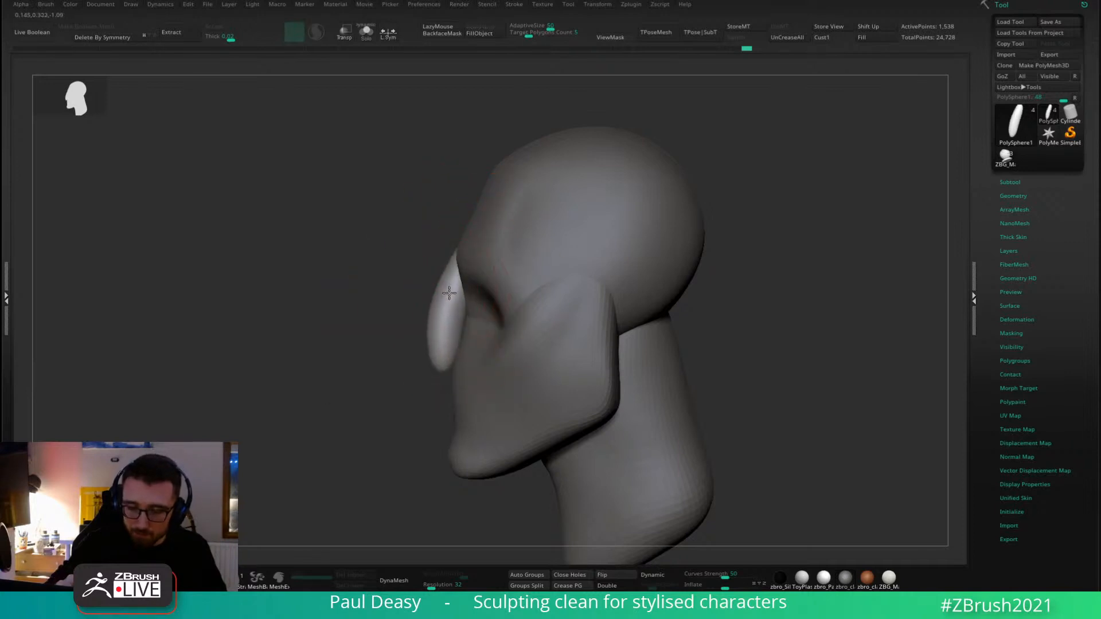
pyautogui.keyDown('alt'); pyautogui.click(461, 253); pyautogui.keyUp('alt')
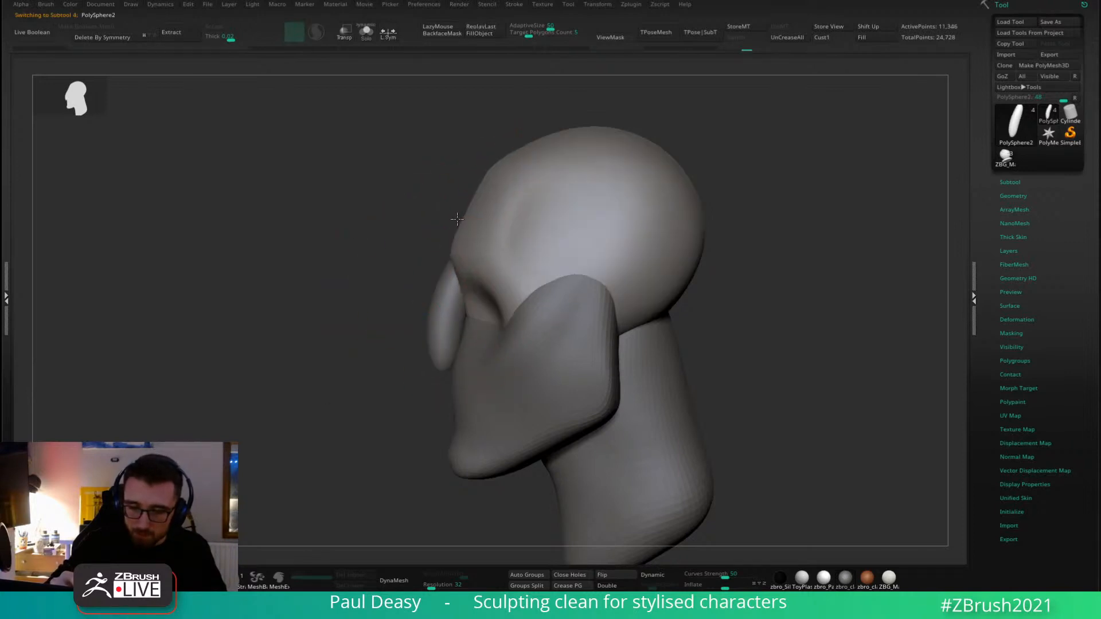
pyautogui.keyDown('alt'); pyautogui.click(446, 274); pyautogui.keyUp('alt')
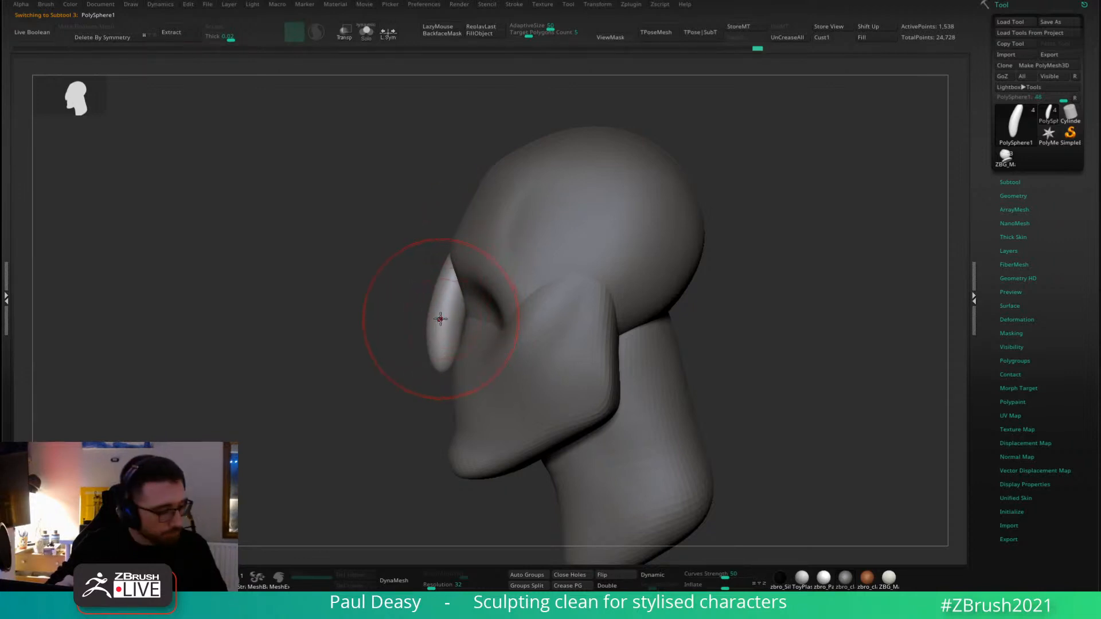
# Flatten the side planes of the nose form's upper bridge with a small polishing brush.
pyautogui.moveTo(440, 319); pyautogui.dragTo(487, 310, button='right')
pyautogui.press('1')
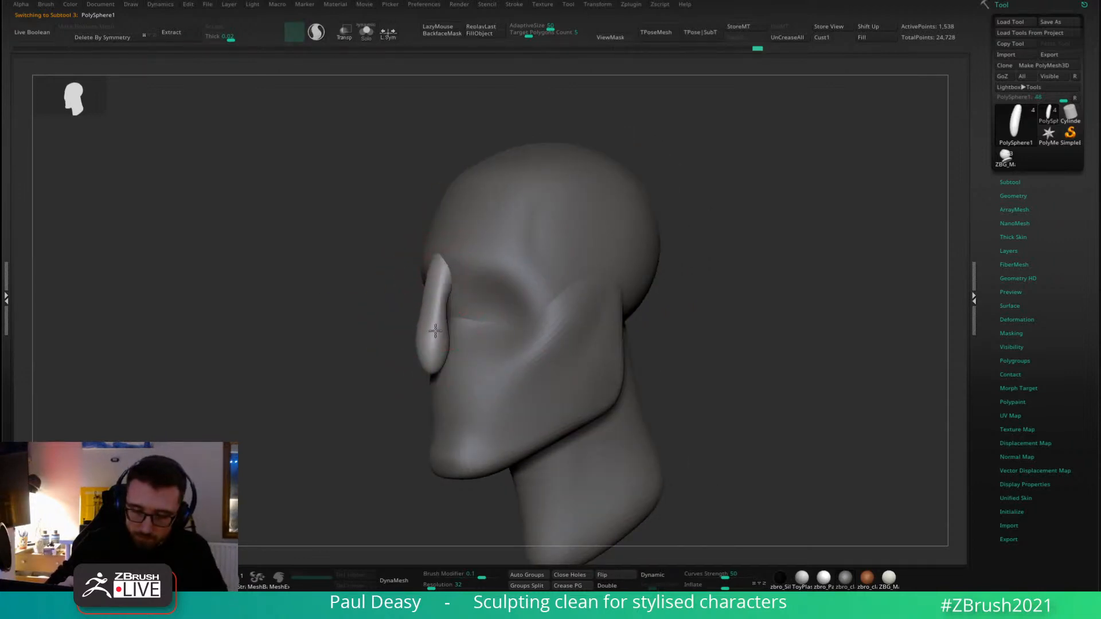
pyautogui.hotkey('ctrl', 'z')
pyautogui.rightClick(434, 291)
pyautogui.rightClick(439, 272)
pyautogui.rightClick(442, 266)
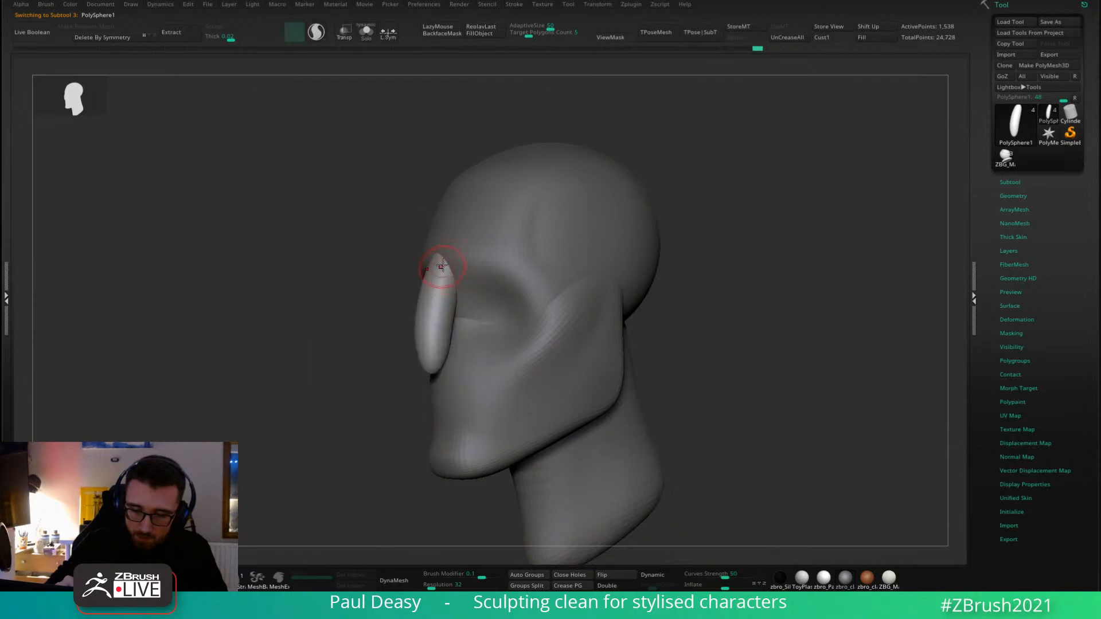
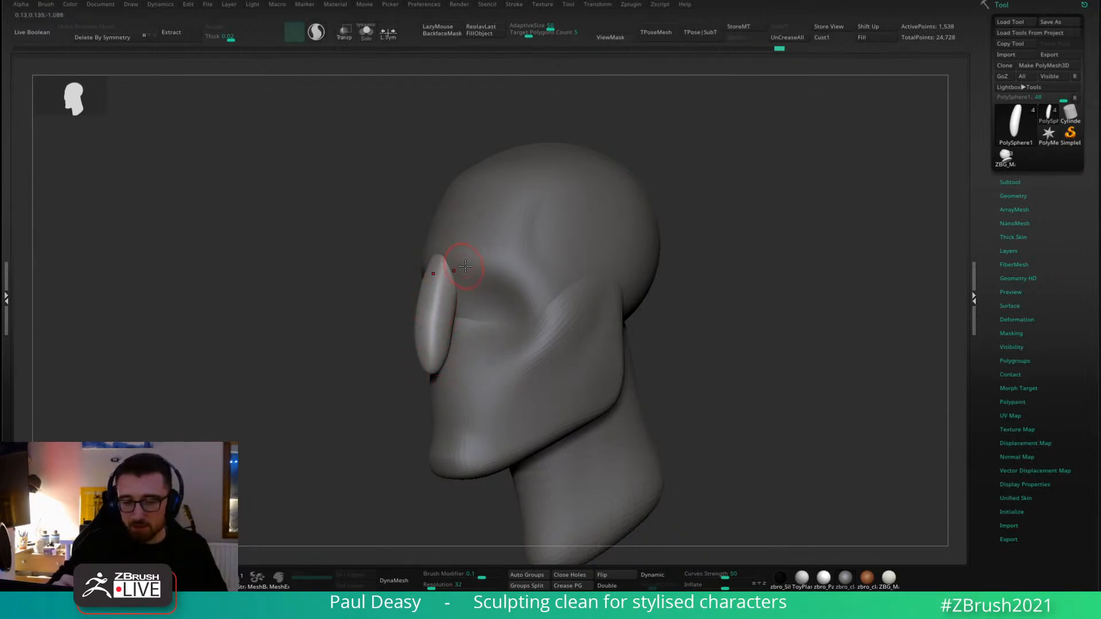
# Touch up the nose form's upper bridge and polish the cranium's brow plane above the eye sockets.
pyautogui.keyDown('shift'); pyautogui.moveTo(465, 266); pyautogui.dragTo(483, 269, button='right'); pyautogui.keyUp('shift')
pyautogui.rightClick(441, 273)
pyautogui.rightClick(441, 283)
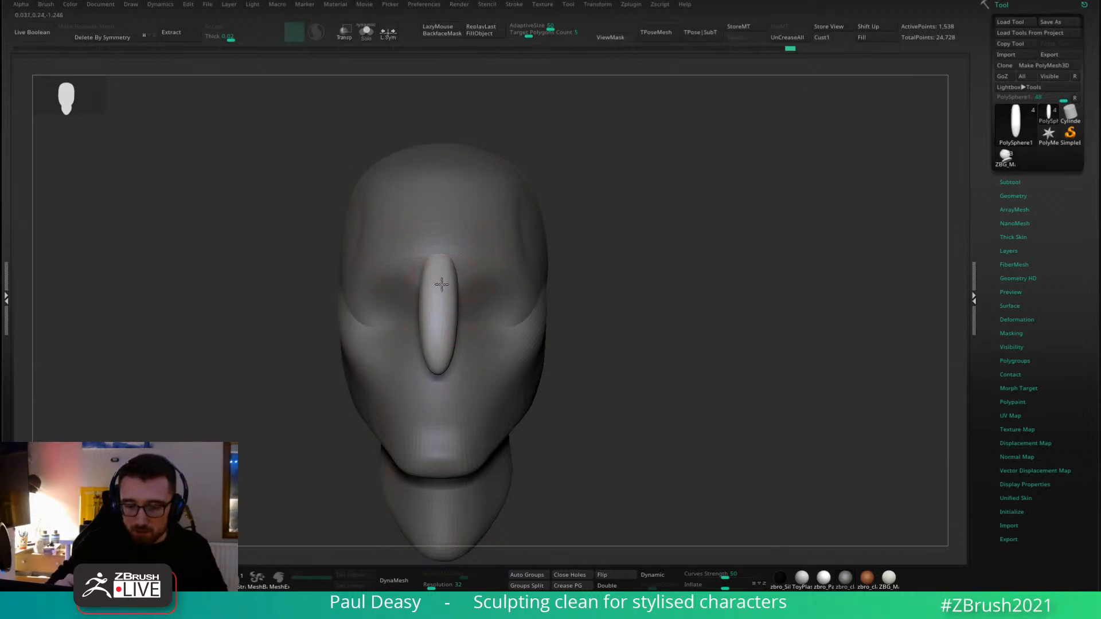
pyautogui.keyDown('alt'); pyautogui.click(529, 233); pyautogui.keyUp('alt')
pyautogui.moveTo(528, 233)
pyautogui.mouseDown(button='right')
pyautogui.moveTo(687, 308)
pyautogui.moveTo(644, 320)
pyautogui.moveTo(655, 296)
pyautogui.moveTo(610, 282)
pyautogui.moveTo(627, 297)
pyautogui.moveTo(660, 295)
pyautogui.moveTo(659, 231)
pyautogui.moveTo(550, 296)
pyautogui.mouseUp(button='right')
pyautogui.press('1')
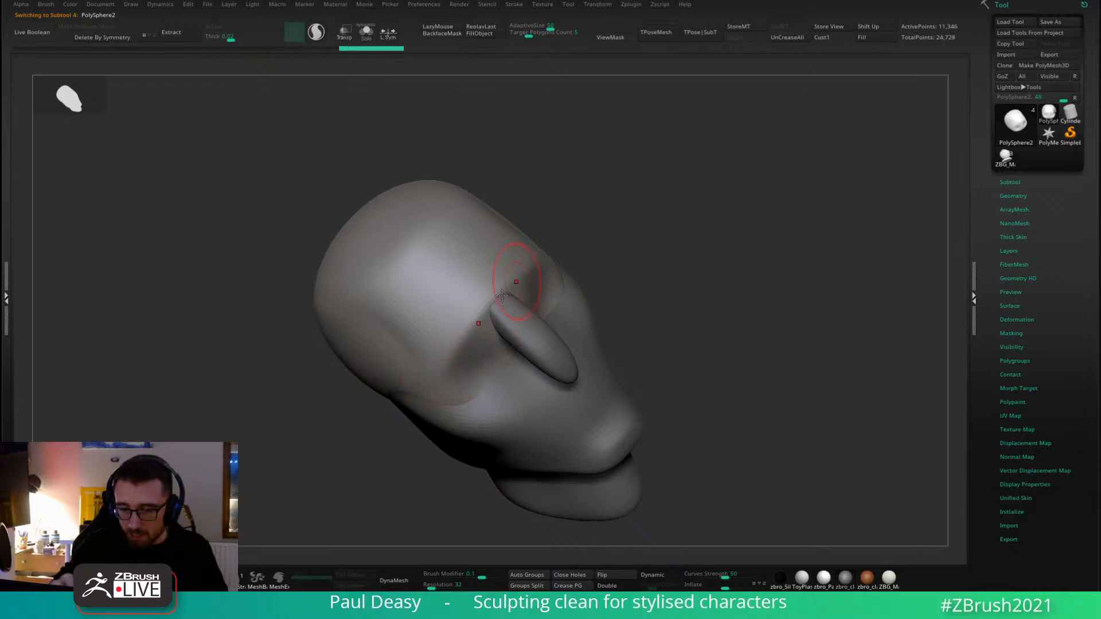
pyautogui.keyDown('shift'); pyautogui.moveTo(601, 268); pyautogui.dragTo(623, 273, button='right'); pyautogui.keyUp('shift')
pyautogui.rightClick(492, 380)
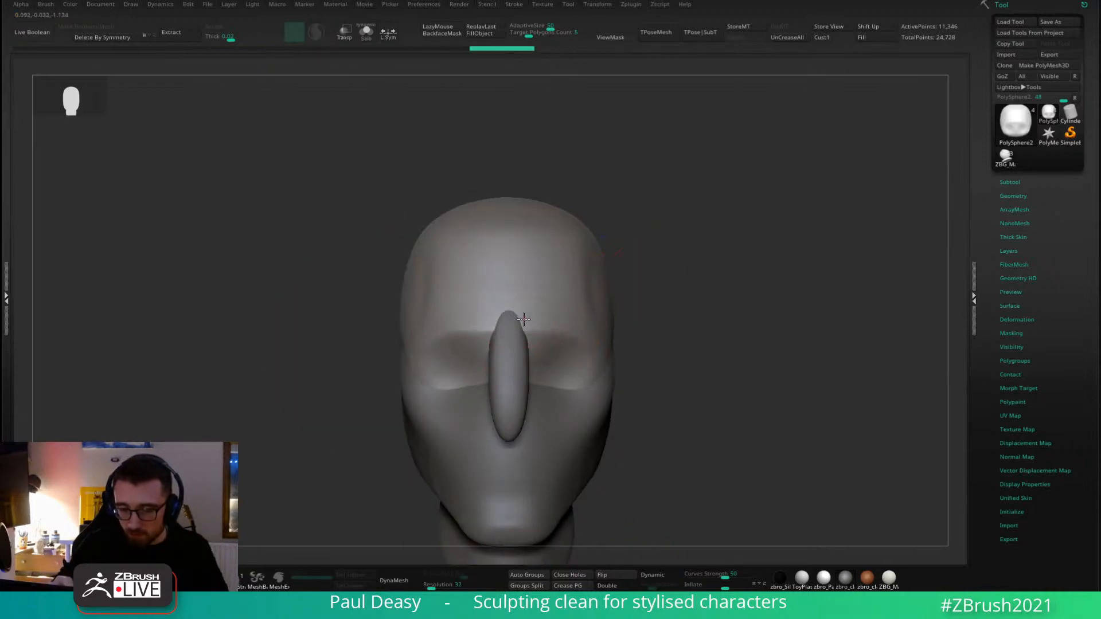
# Adjust the cranium's outer brow corners and temples with the Move brush for a cleaner front silhouette.
pyautogui.moveTo(599, 333); pyautogui.dragTo(573, 343, button='right')
pyautogui.rightClick(592, 348)
pyautogui.rightClick(579, 346)
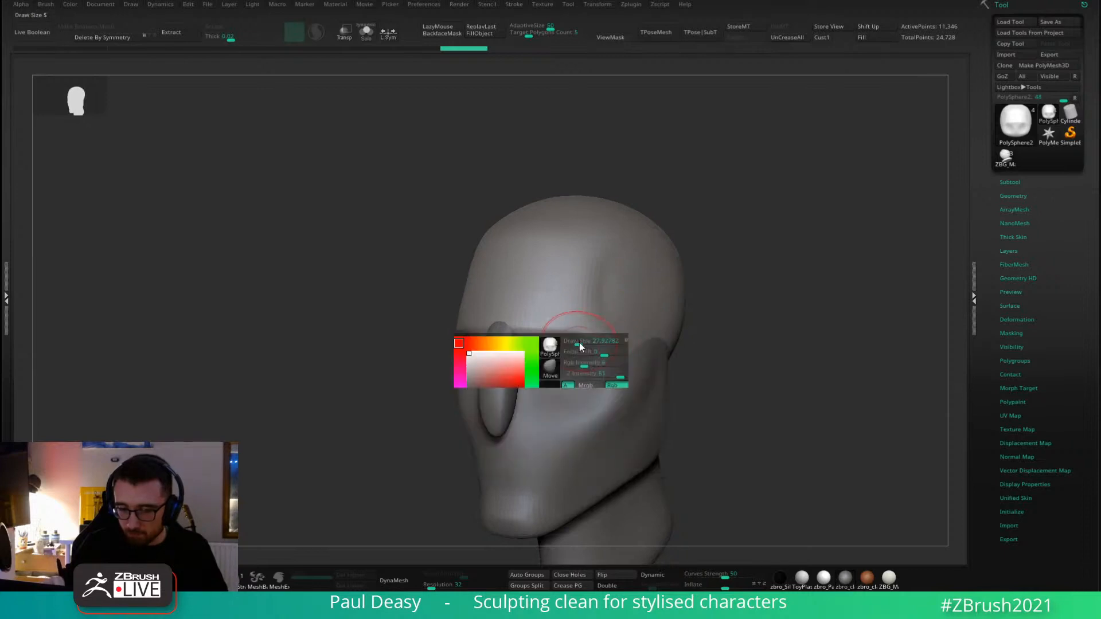
pyautogui.moveTo(565, 340)
pyautogui.mouseDown(button='right')
pyautogui.moveTo(660, 331)
pyautogui.moveTo(658, 315)
pyautogui.mouseUp(button='right')
pyautogui.rightClick(574, 320)
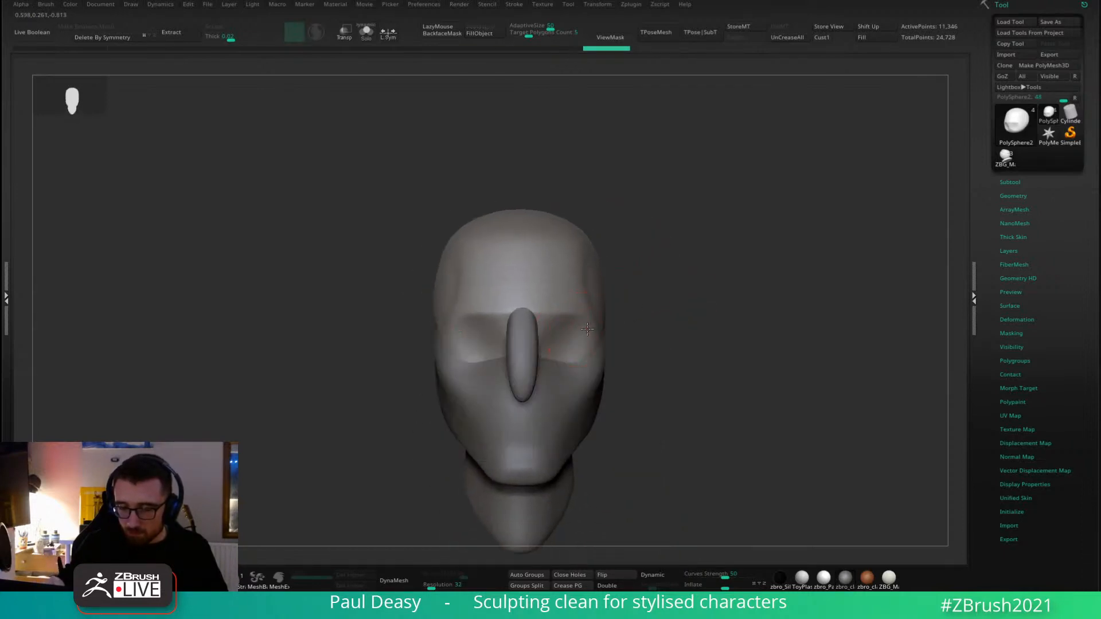
pyautogui.click(591, 329)
pyautogui.rightClick(605, 314)
pyautogui.rightClick(602, 314)
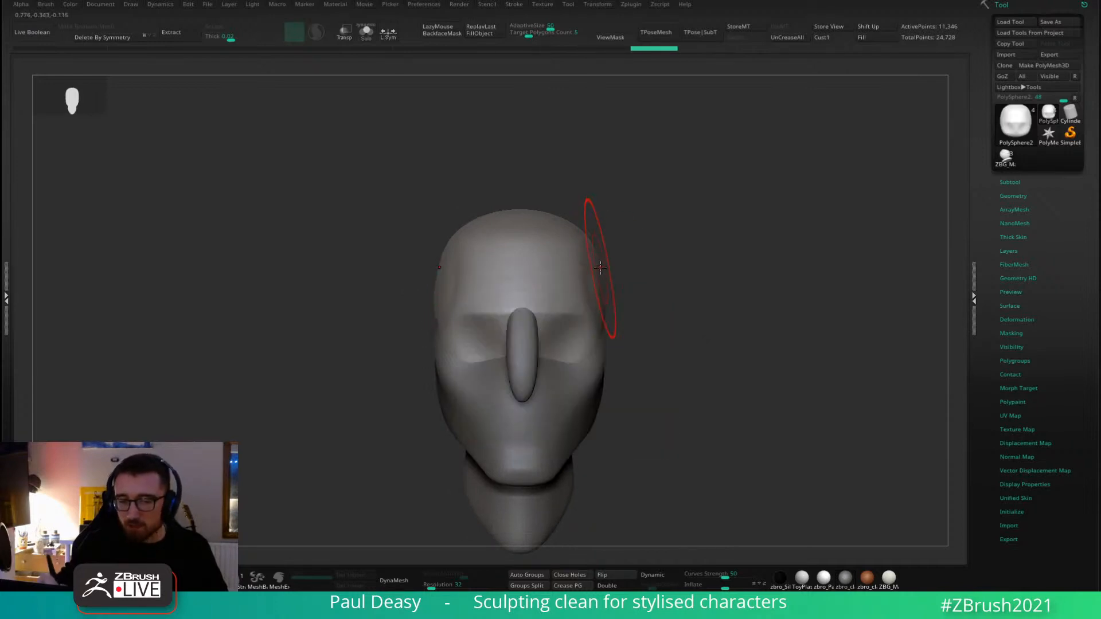
# Reshape the upper back and sides of the cranium with a resized Move brush in three-quarter view.
pyautogui.moveTo(600, 275)
pyautogui.mouseDown(button='right')
pyautogui.moveTo(621, 273)
pyautogui.moveTo(590, 295)
pyautogui.moveTo(616, 320)
pyautogui.moveTo(660, 312)
pyautogui.mouseUp(button='right')
pyautogui.press('space')
pyautogui.press('space')
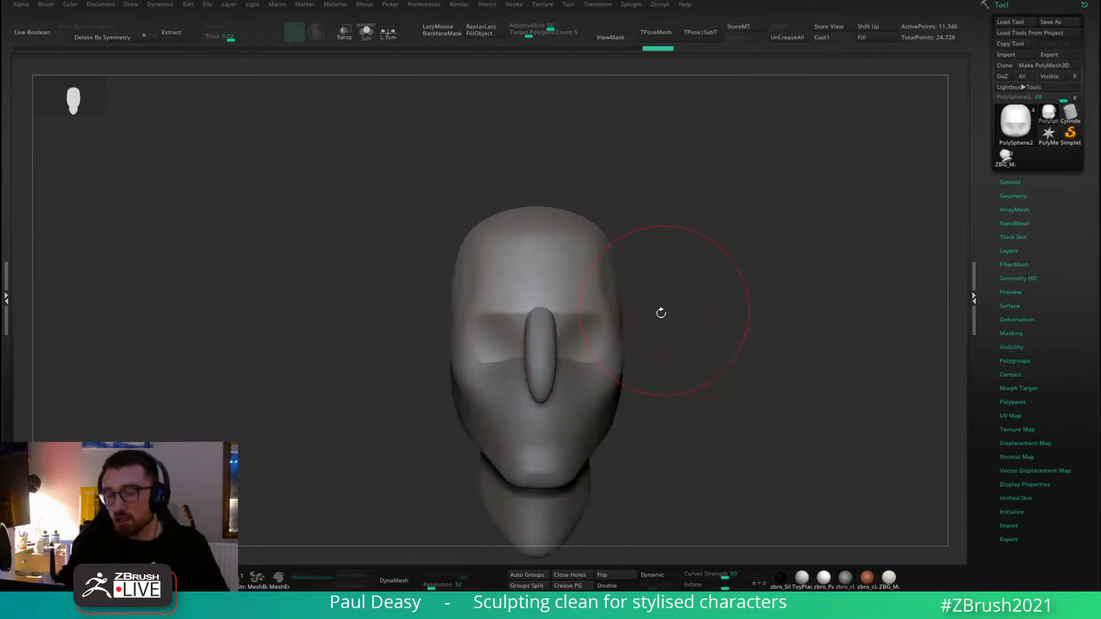
pyautogui.press('space')
pyautogui.click(672, 291)
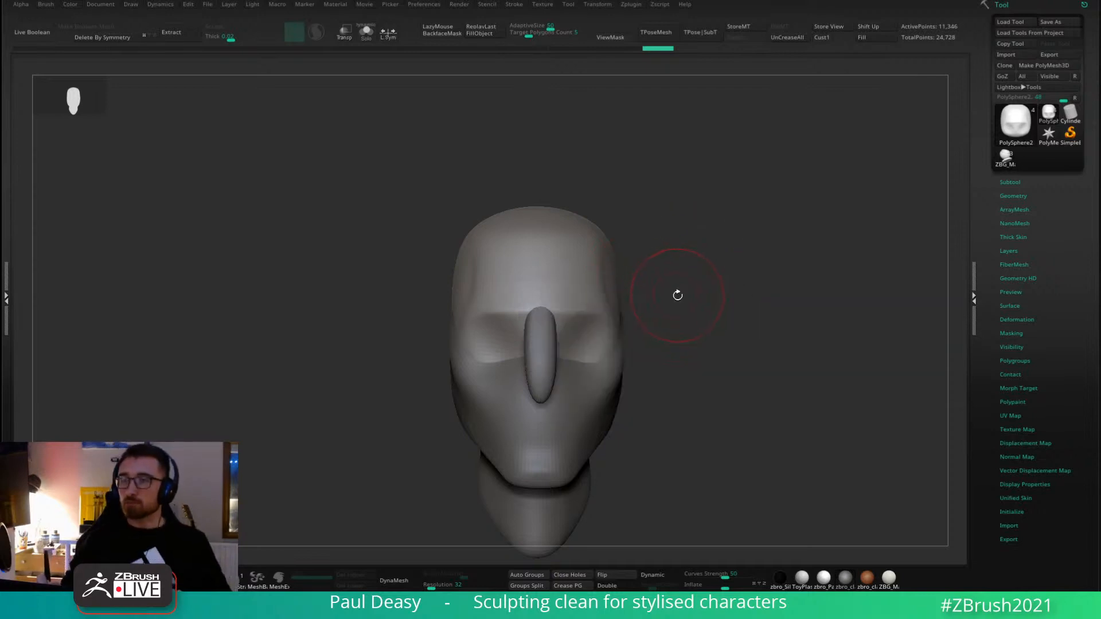
pyautogui.press('space')
pyautogui.moveTo(672, 302); pyautogui.dragTo(665, 300)
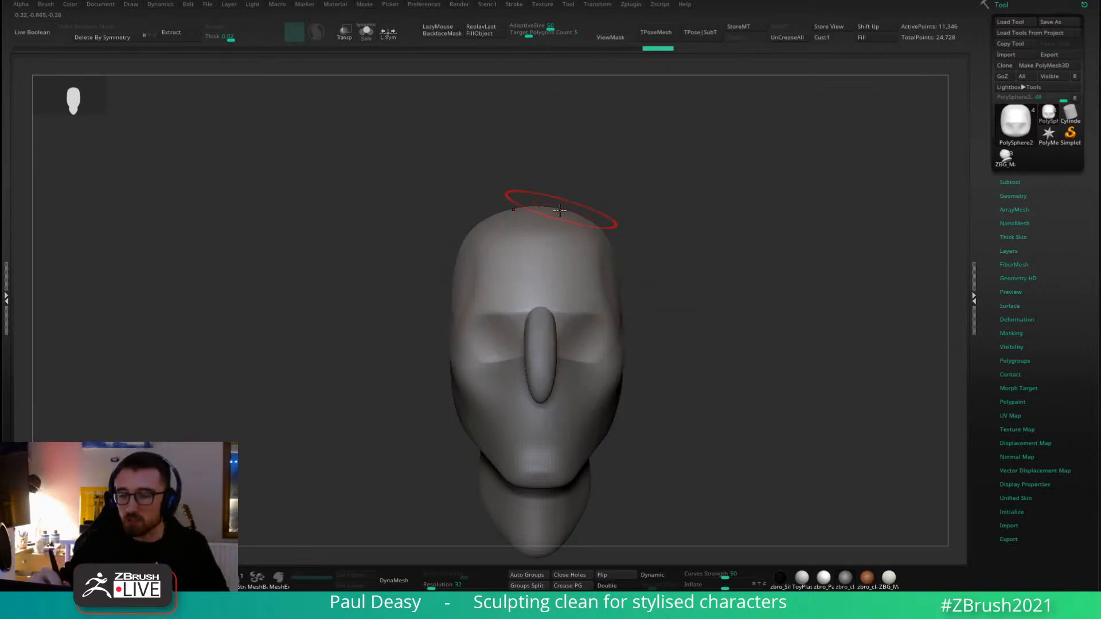
pyautogui.moveTo(659, 231)
pyautogui.mouseDown(button='right')
pyautogui.moveTo(638, 241)
pyautogui.moveTo(649, 228)
pyautogui.mouseUp(button='right')
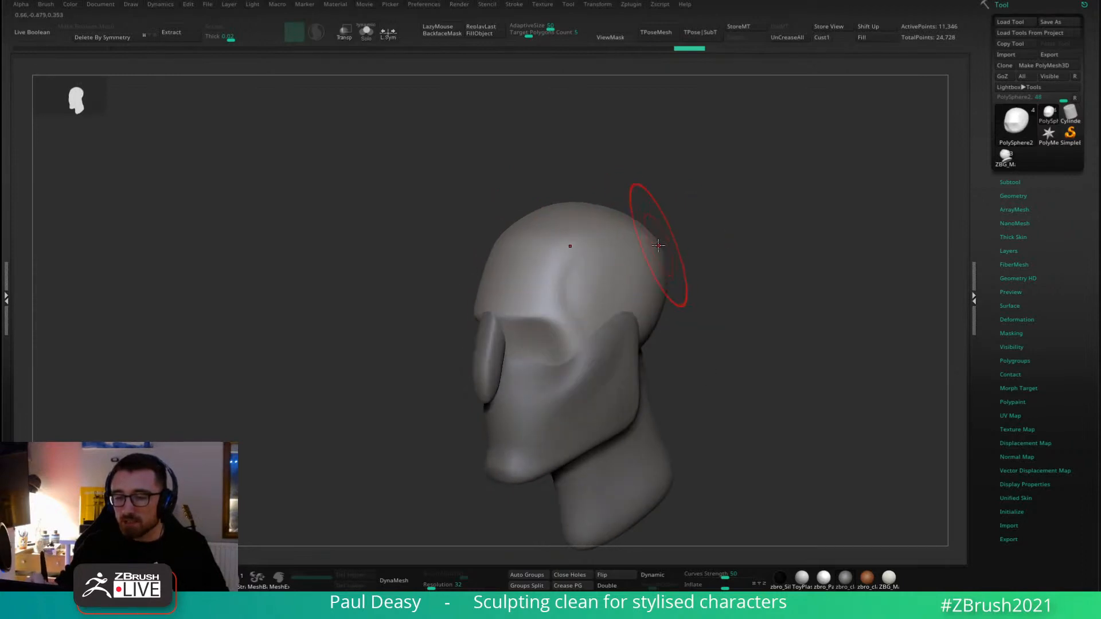
pyautogui.moveTo(658, 246); pyautogui.dragTo(658, 259)
pyautogui.moveTo(656, 256); pyautogui.dragTo(662, 263, button='right')
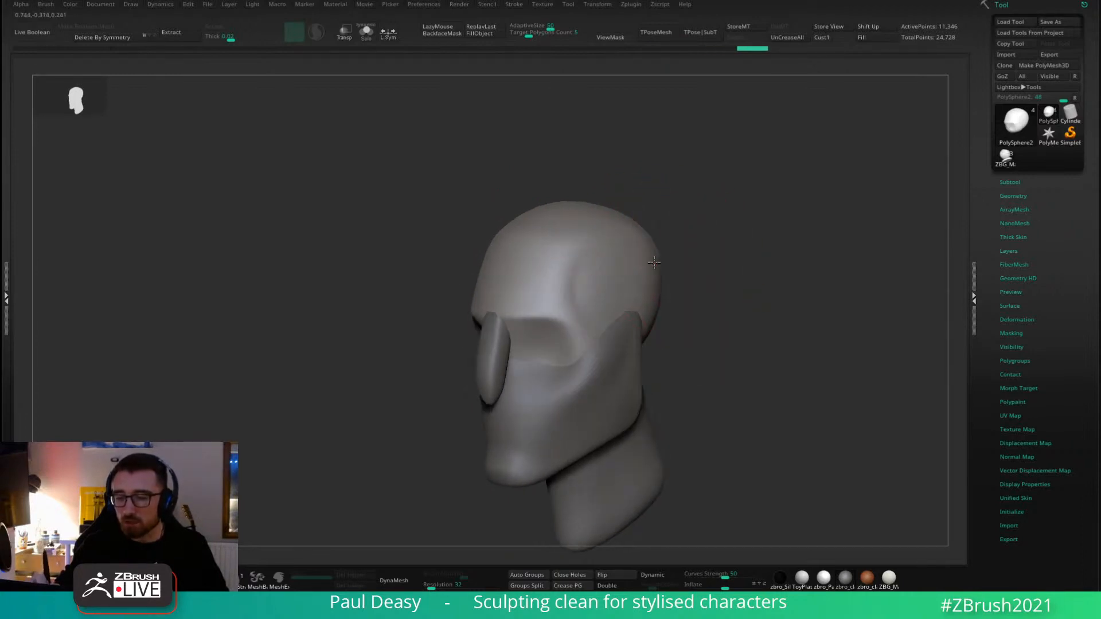
pyautogui.moveTo(653, 262); pyautogui.dragTo(654, 265)
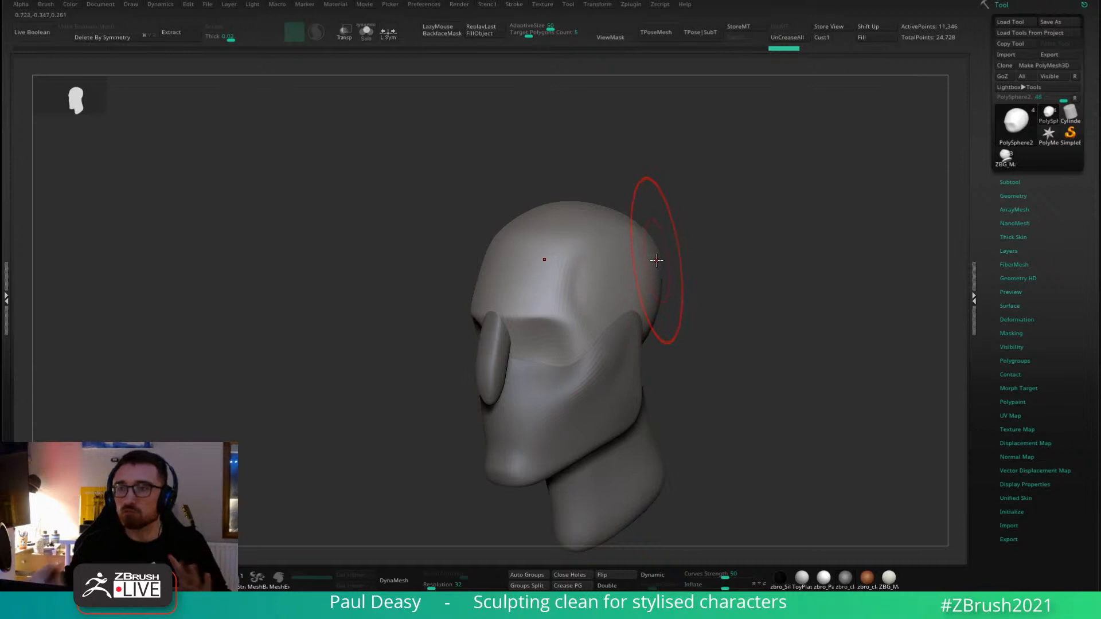
pyautogui.moveTo(639, 268); pyautogui.dragTo(650, 282)
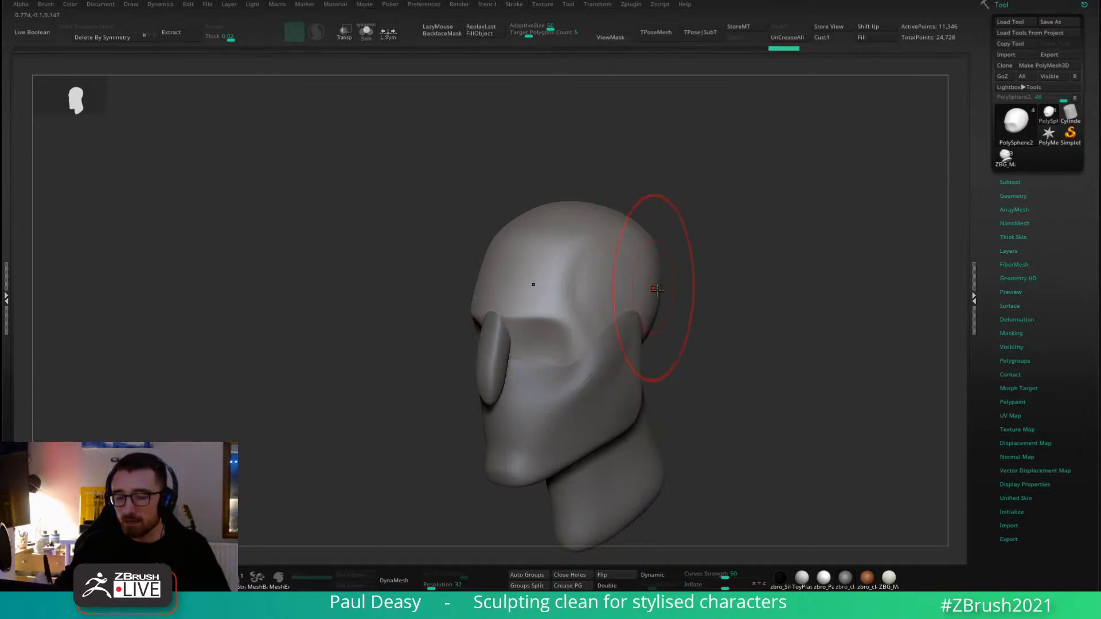
pyautogui.moveTo(656, 290)
pyautogui.mouseDown(button='right')
pyautogui.moveTo(613, 349)
pyautogui.moveTo(520, 286)
pyautogui.mouseUp(button='right')
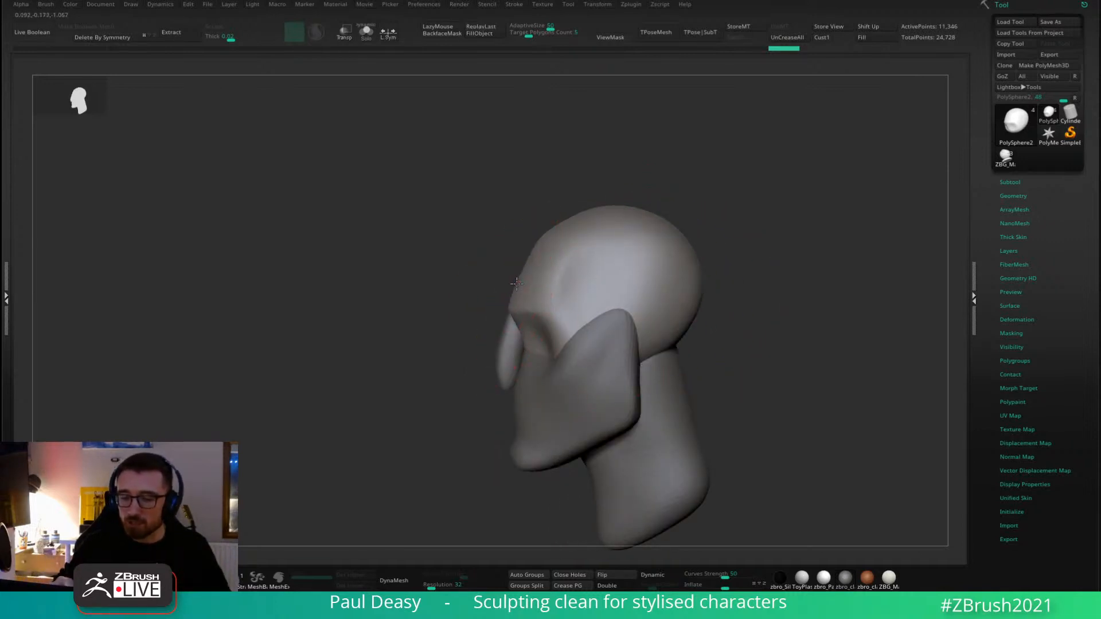
# Select the nose form and pull its lower tip slightly forward in profile with the Move brush.
pyautogui.keyDown('alt'); pyautogui.click(508, 366); pyautogui.keyUp('alt')
pyautogui.press('space')
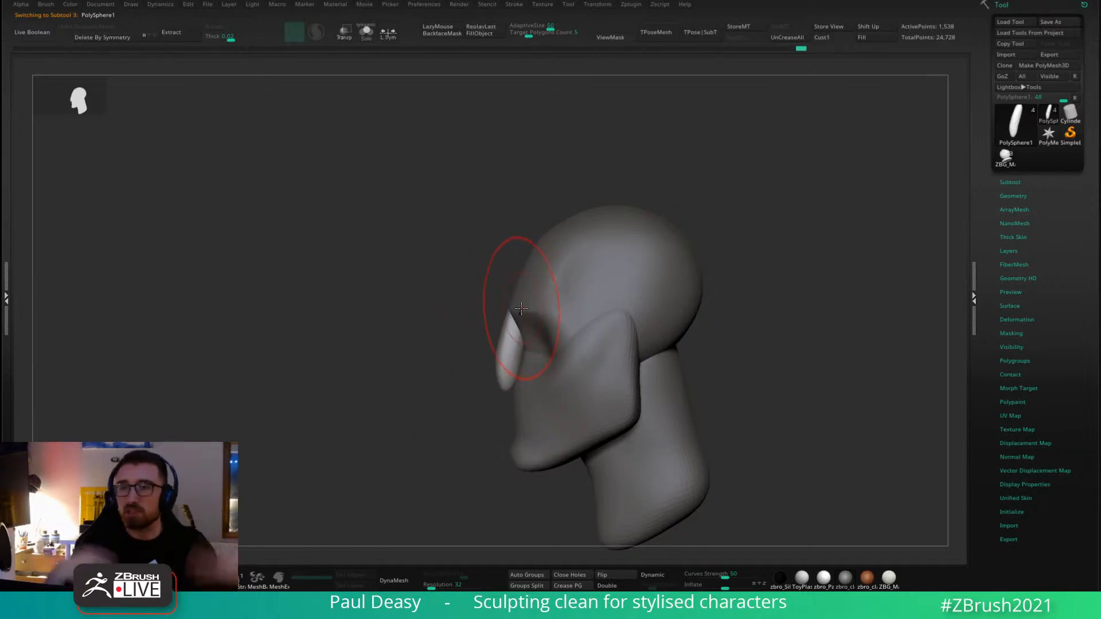
pyautogui.press('space')
pyautogui.keyDown('alt'); pyautogui.moveTo(506, 363); pyautogui.dragTo(516, 330, button='right'); pyautogui.keyUp('alt')
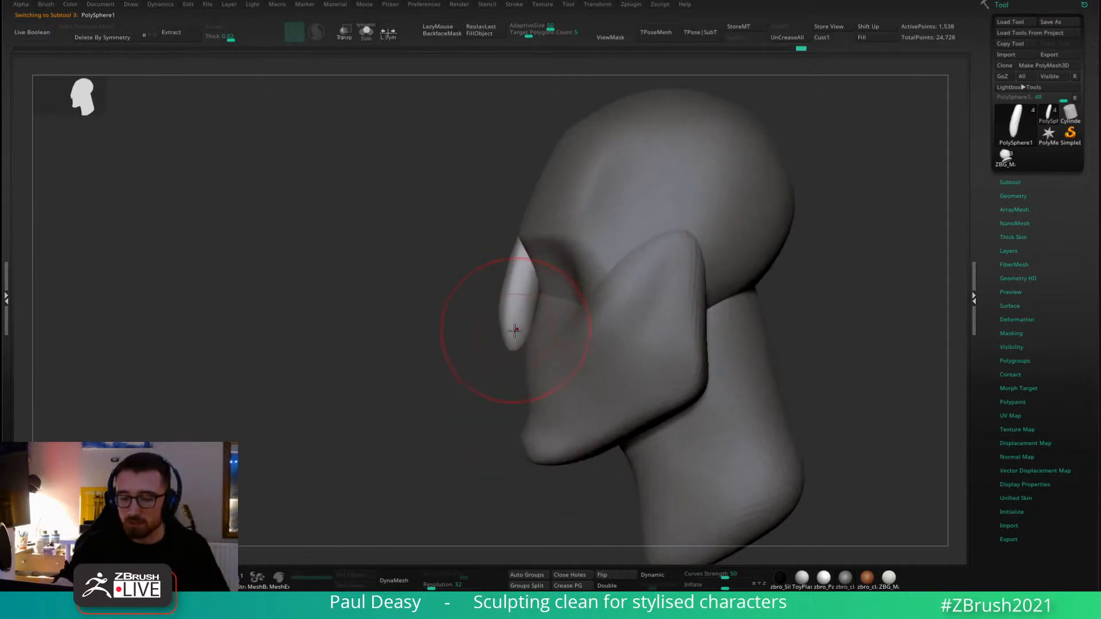
pyautogui.press('space')
pyautogui.click(510, 331)
pyautogui.moveTo(509, 332); pyautogui.dragTo(503, 339)
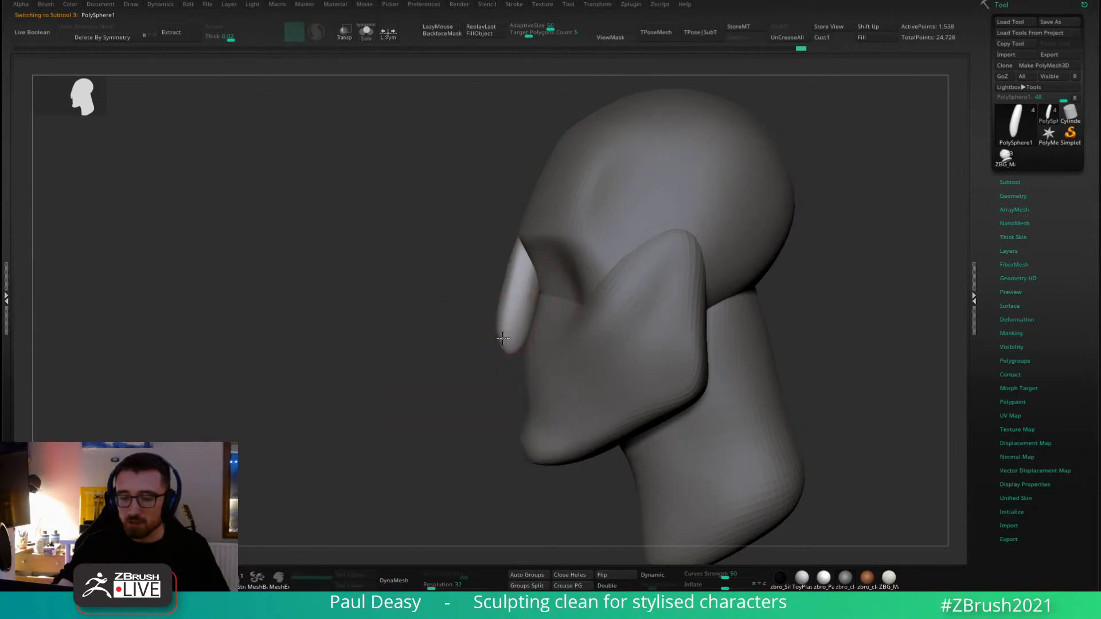
# Refine the nose bridge's profile curve and lengthen the tip slightly downward.
pyautogui.press('space')
pyautogui.click(518, 321)
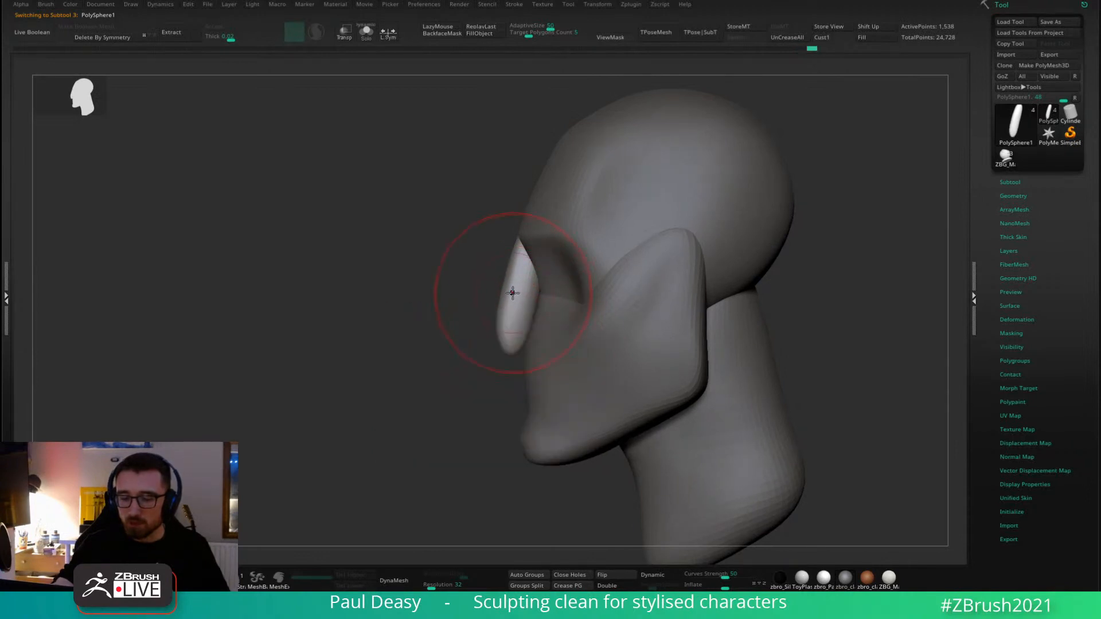
pyautogui.moveTo(511, 292); pyautogui.dragTo(508, 292)
pyautogui.press('space')
pyautogui.click(512, 338)
pyautogui.moveTo(512, 338); pyautogui.dragTo(512, 341)
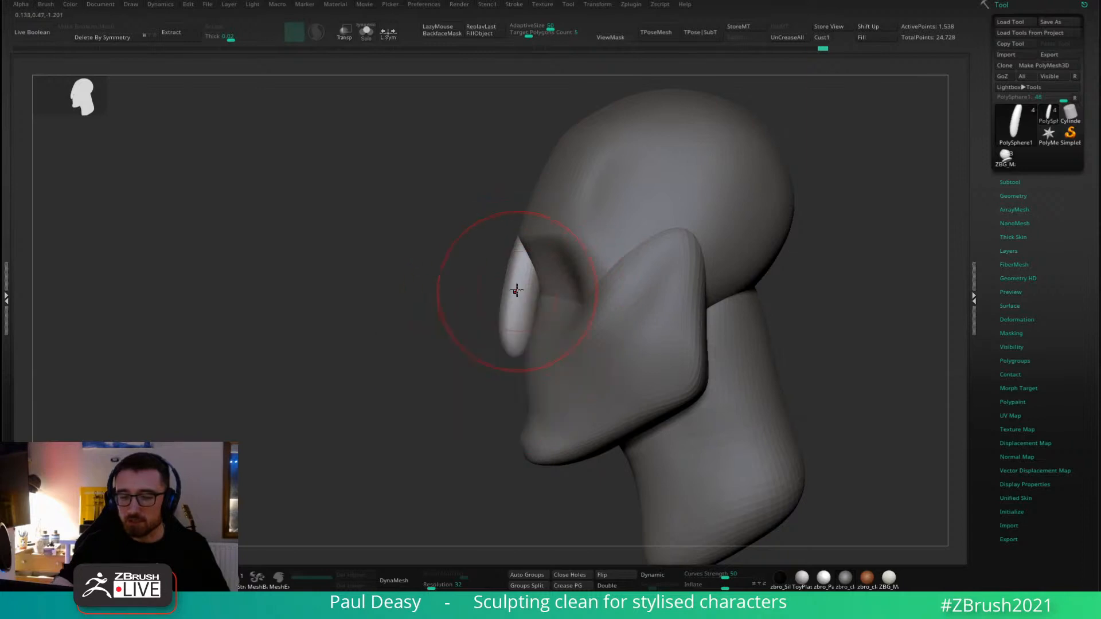
pyautogui.moveTo(509, 285)
pyautogui.mouseDown()
pyautogui.moveTo(695, 265)
pyautogui.moveTo(735, 278)
pyautogui.mouseUp()
# Select the cranium and refine its brow edge where it meets the top of the nose.
pyautogui.keyDown('alt'); pyautogui.click(530, 222); pyautogui.keyUp('alt')
pyautogui.rightClick(498, 285)
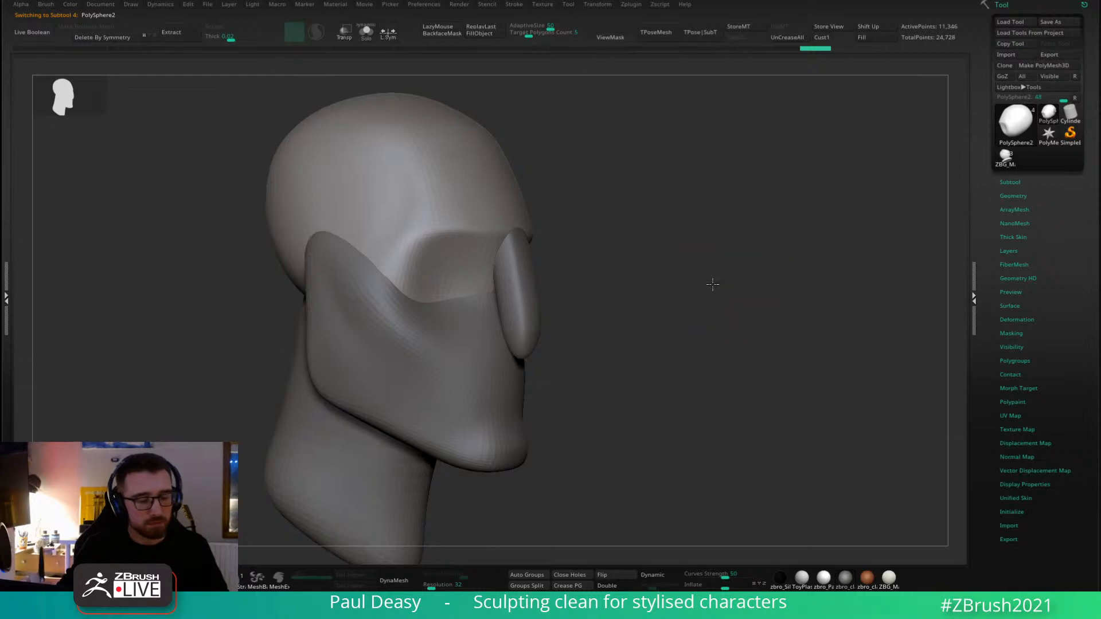
pyautogui.moveTo(713, 284); pyautogui.dragTo(650, 263)
pyautogui.rightClick(491, 297)
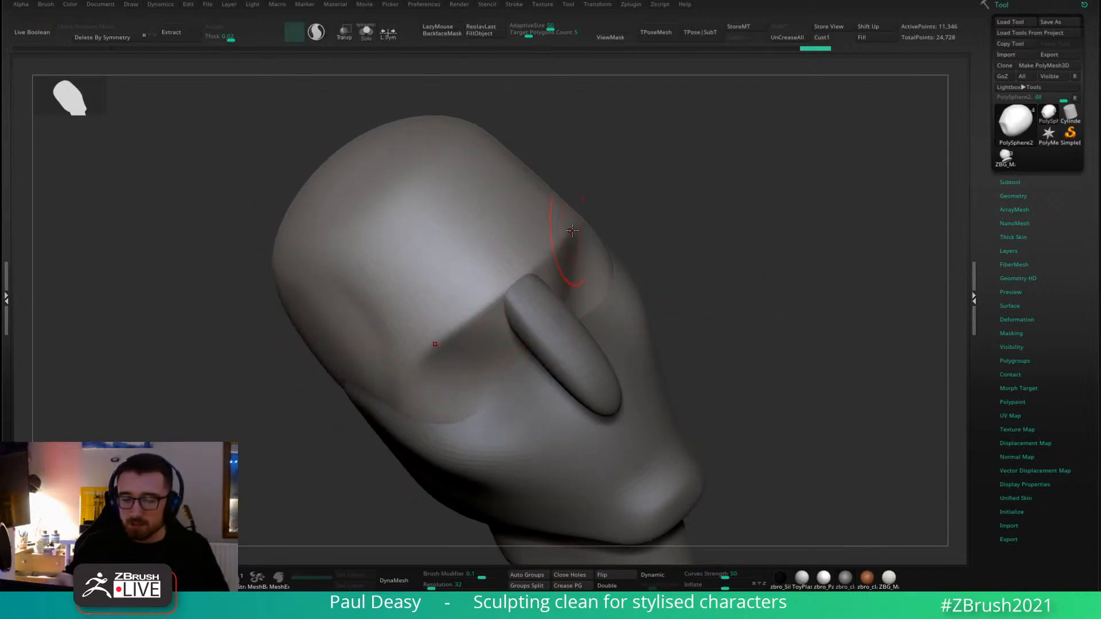
pyautogui.moveTo(702, 227)
pyautogui.mouseDown()
pyautogui.moveTo(695, 214)
pyautogui.moveTo(542, 321)
pyautogui.moveTo(570, 268)
pyautogui.moveTo(536, 236)
pyautogui.moveTo(581, 267)
pyautogui.mouseUp()
# Select the nose form and pull its lower sides outward with a small Move brush to start the nostril wings.
pyautogui.keyDown('alt'); pyautogui.click(515, 274); pyautogui.keyUp('alt')
pyautogui.press('s')
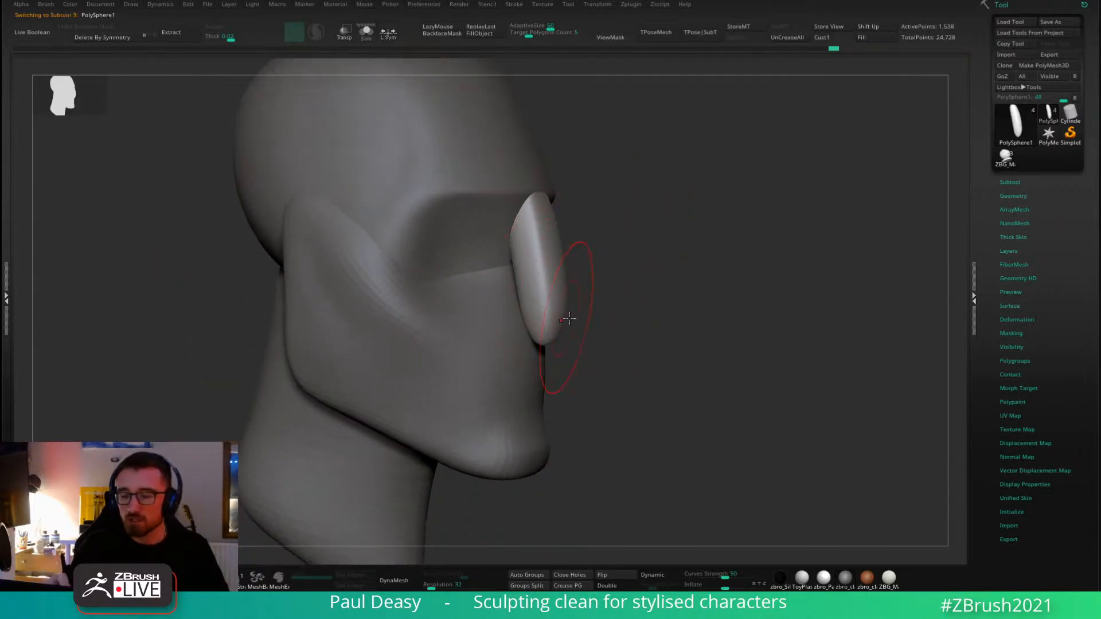
pyautogui.moveTo(568, 319); pyautogui.dragTo(604, 307)
pyautogui.press('space')
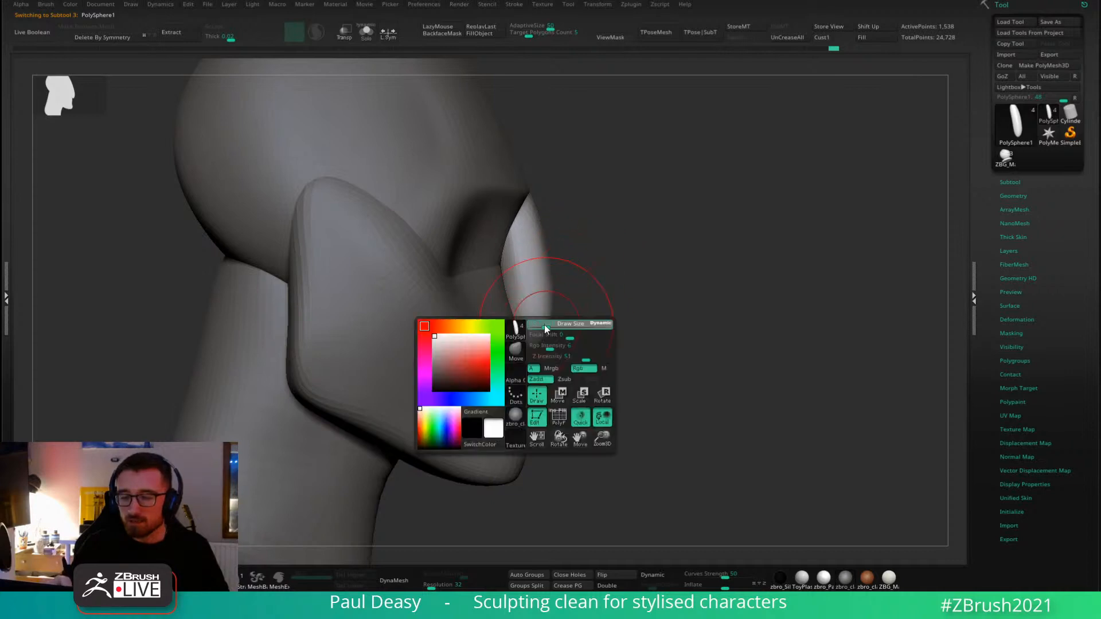
pyautogui.click(545, 328)
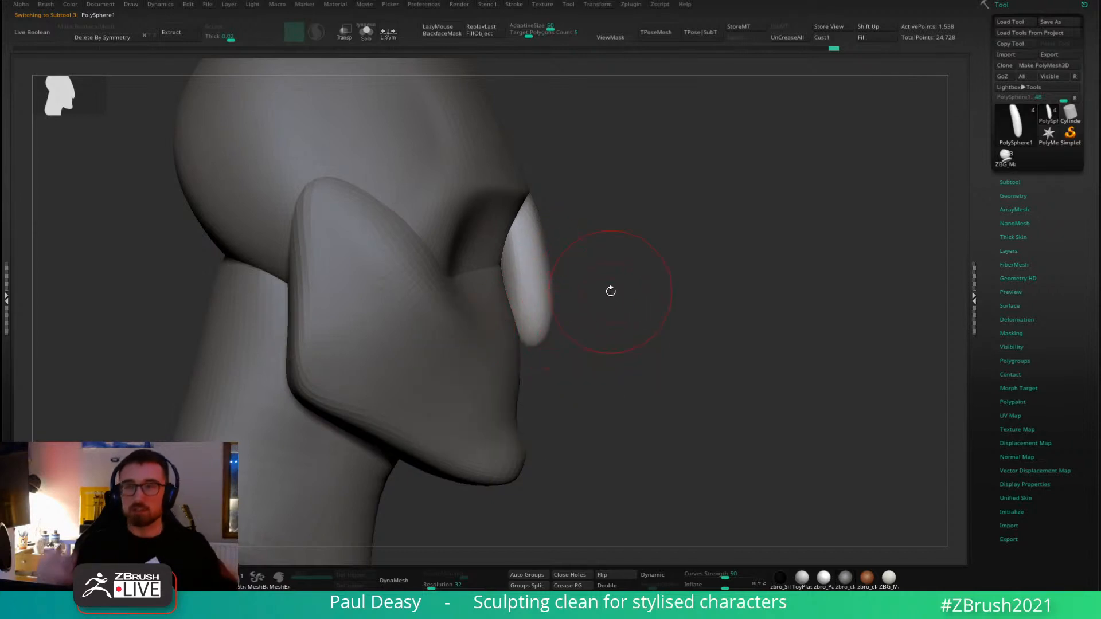
pyautogui.moveTo(609, 290)
pyautogui.mouseDown()
pyautogui.moveTo(590, 308)
pyautogui.moveTo(635, 295)
pyautogui.mouseUp()
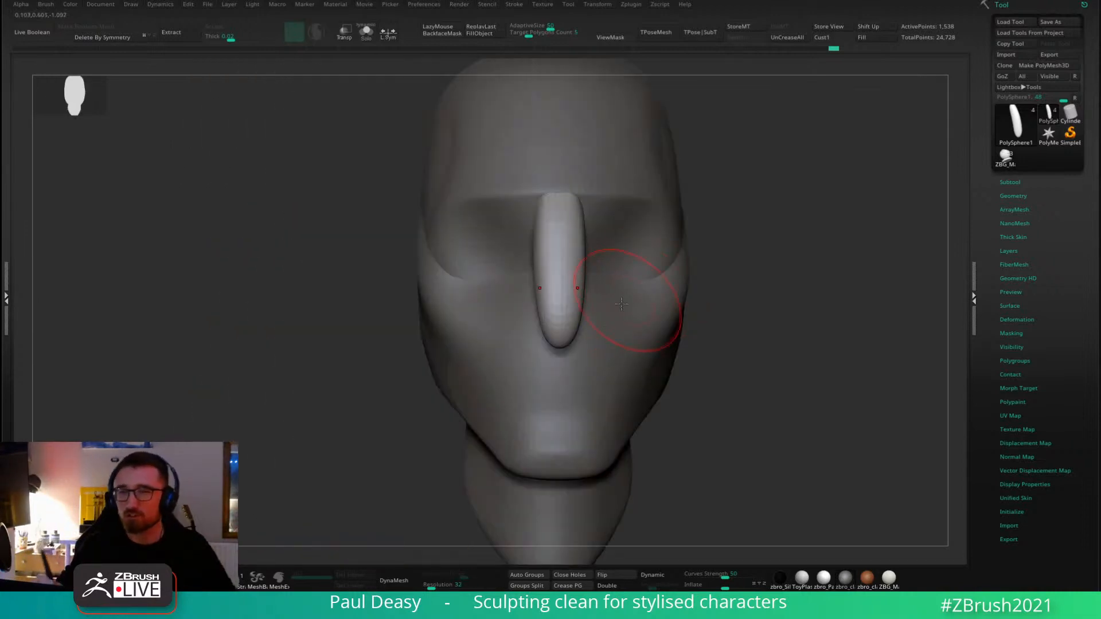
pyautogui.press('space')
pyautogui.click(601, 314)
pyautogui.press('space')
pyautogui.moveTo(600, 314); pyautogui.dragTo(580, 321, button='right')
pyautogui.press('space')
pyautogui.moveTo(580, 322); pyautogui.dragTo(576, 321)
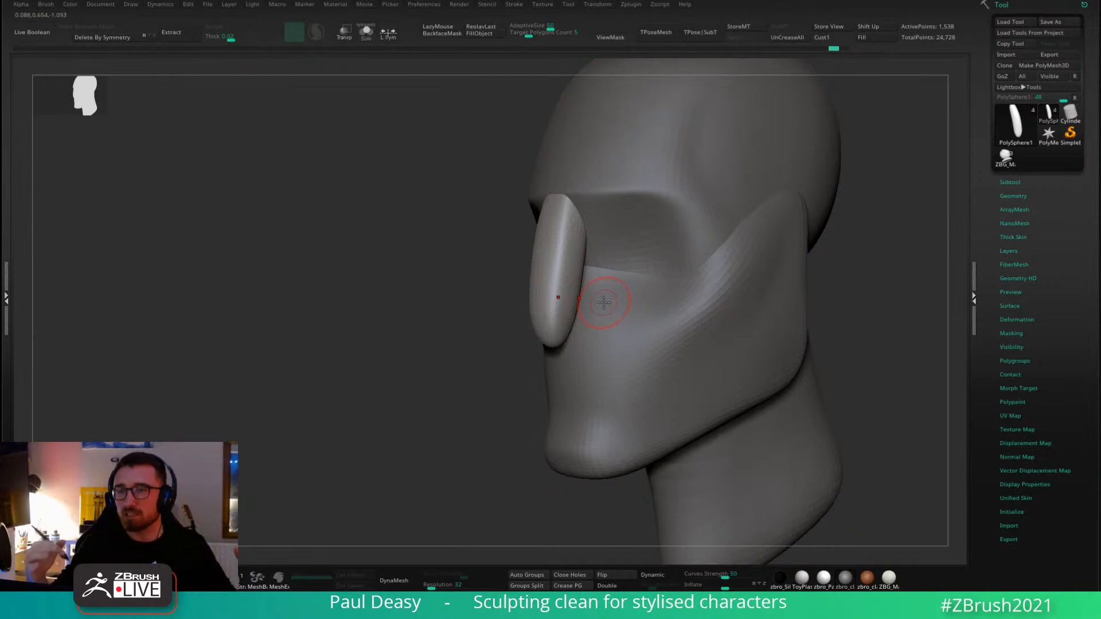
pyautogui.hotkey('ctrl', 'z')
pyautogui.press('space')
pyautogui.moveTo(577, 323); pyautogui.dragTo(585, 323)
pyautogui.moveTo(586, 323); pyautogui.dragTo(579, 325, button='right')
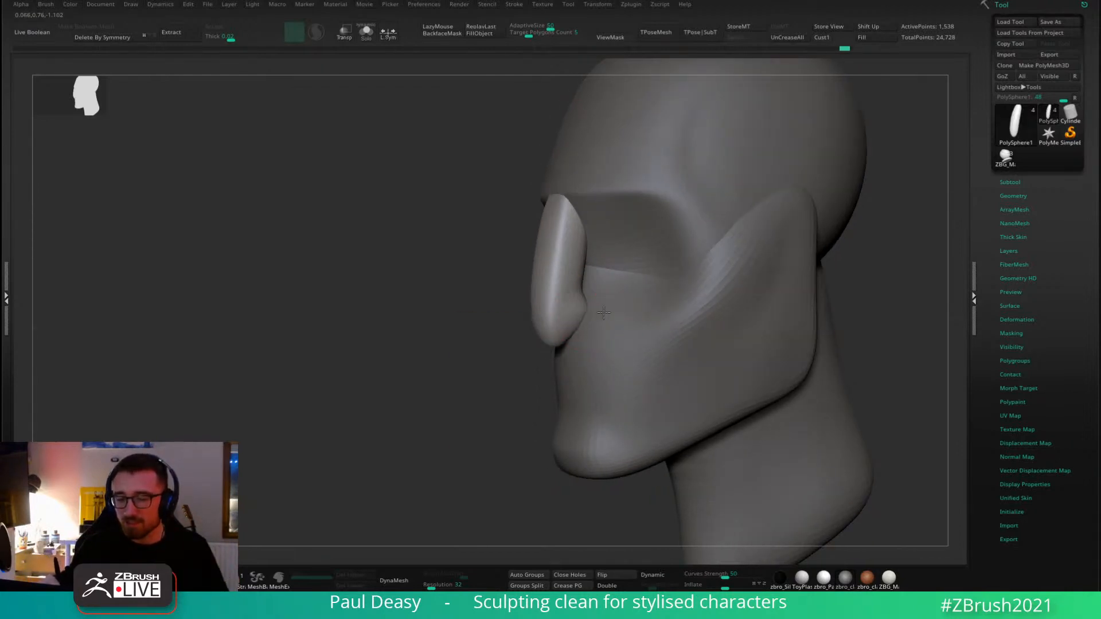
# Widen the nostril wings symmetrically into a broad nose base and shape them in front and side views.
pyautogui.moveTo(589, 318)
pyautogui.mouseDown(button='right')
pyautogui.moveTo(608, 325)
pyautogui.moveTo(580, 364)
pyautogui.mouseUp(button='right')
pyautogui.press('space')
pyautogui.press('space')
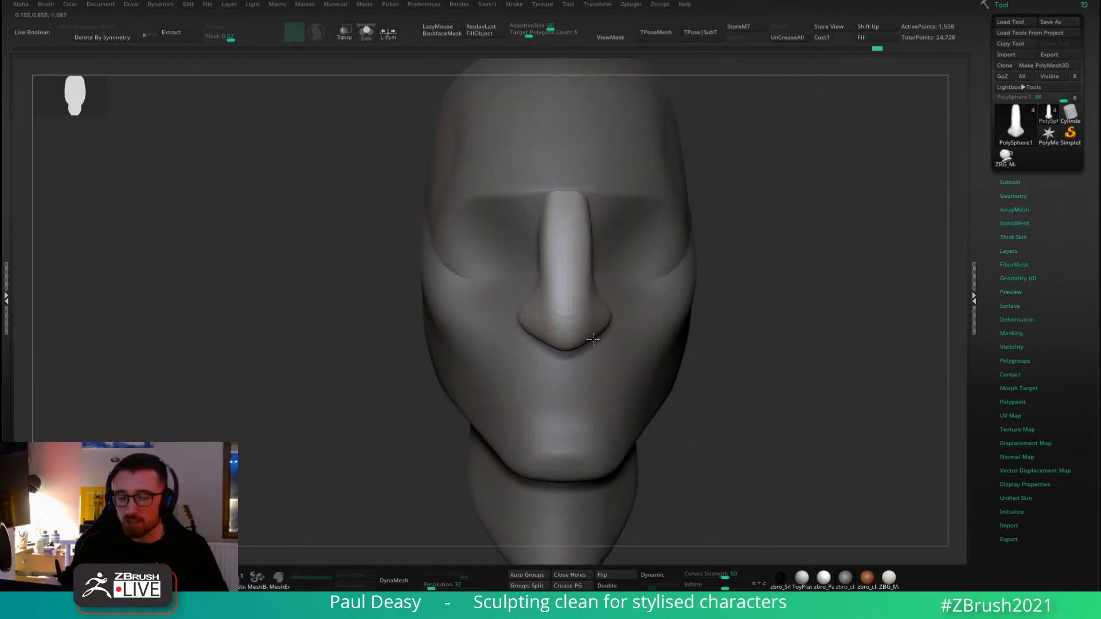
pyautogui.moveTo(577, 283)
pyautogui.mouseDown(button='right')
pyautogui.moveTo(569, 277)
pyautogui.moveTo(585, 279)
pyautogui.moveTo(567, 269)
pyautogui.mouseUp(button='right')
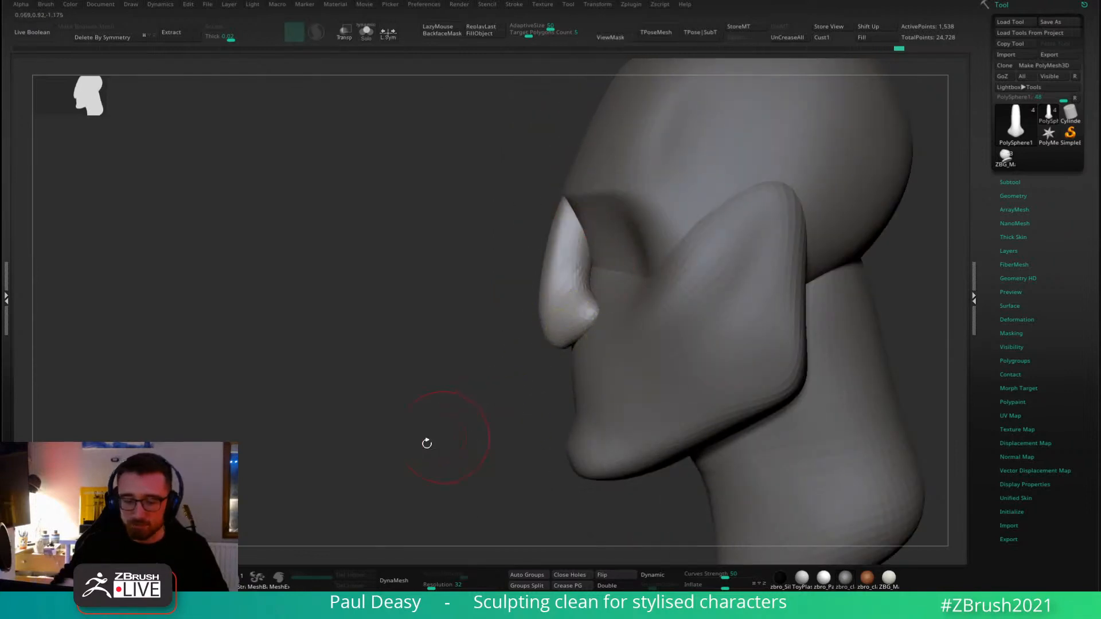
pyautogui.hotkey('ctrl', 'z')
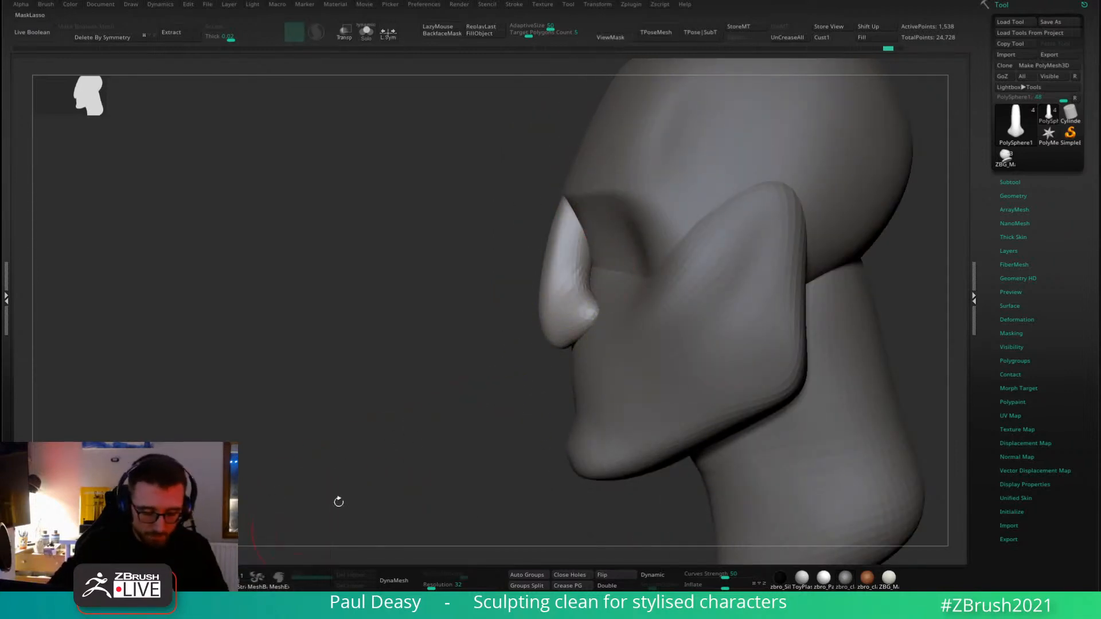
# Mask the front ridge of the nose with MaskLasso, leaving the back edges of its sides free.
pyautogui.moveTo(339, 501); pyautogui.dragTo(467, 347, button='right')
pyautogui.moveTo(503, 201)
pyautogui.keyDown('ctrl'); pyautogui.mouseDown()
pyautogui.moveTo(482, 313)
pyautogui.moveTo(491, 378)
pyautogui.moveTo(395, 229)
pyautogui.mouseUp(); pyautogui.keyUp('ctrl')
pyautogui.keyDown('ctrl'); pyautogui.click(460, 400); pyautogui.keyUp('ctrl')
pyautogui.rightClick(478, 411)
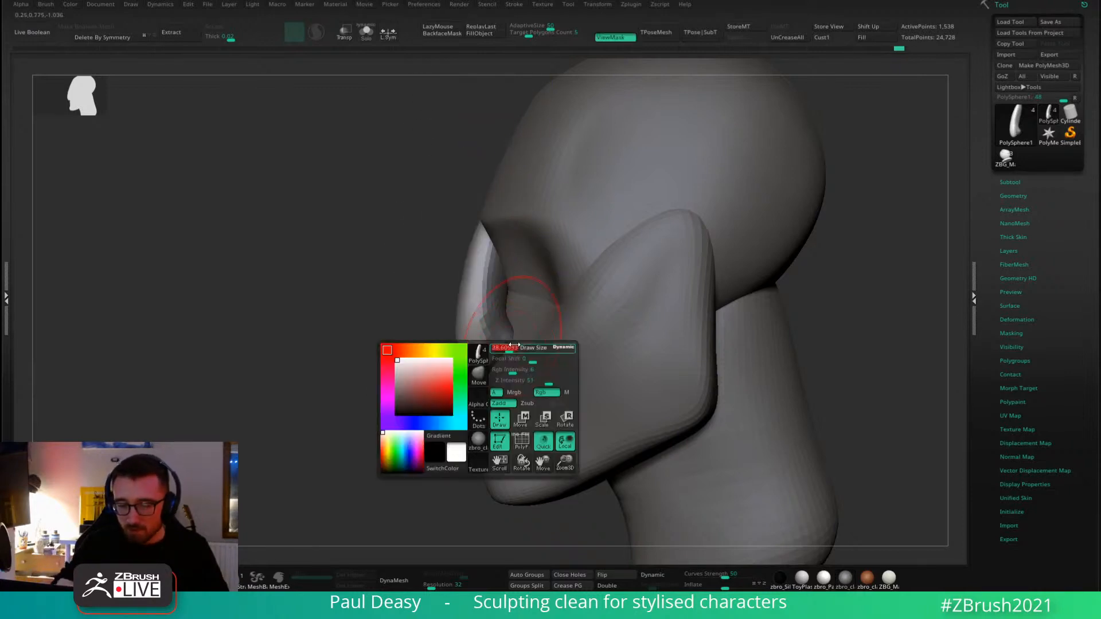
pyautogui.keyDown('ctrl'); pyautogui.click(432, 402); pyautogui.keyUp('ctrl')
pyautogui.rightClick(475, 372)
# Pull the unmasked back edges of the nose toward the face with the Move brush and turn off the mask display.
pyautogui.moveTo(508, 291)
pyautogui.mouseDown()
pyautogui.moveTo(529, 288)
pyautogui.moveTo(502, 266)
pyautogui.mouseUp()
pyautogui.moveTo(520, 285); pyautogui.dragTo(525, 270, button='right')
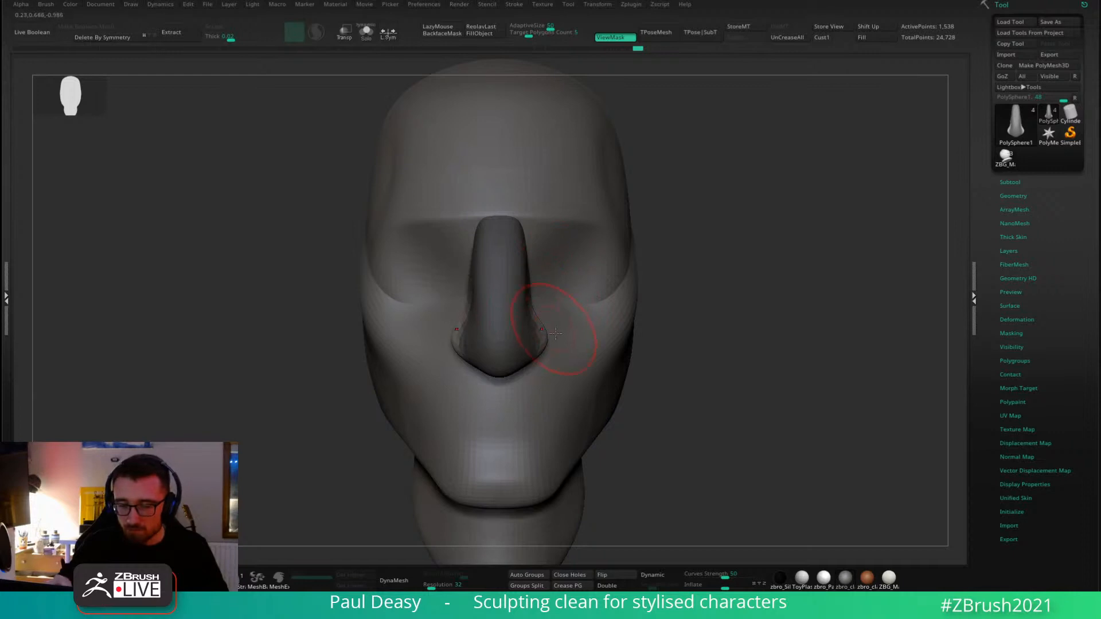
pyautogui.moveTo(556, 333); pyautogui.dragTo(561, 272, button='right')
pyautogui.hotkey('ctrl', 'h')
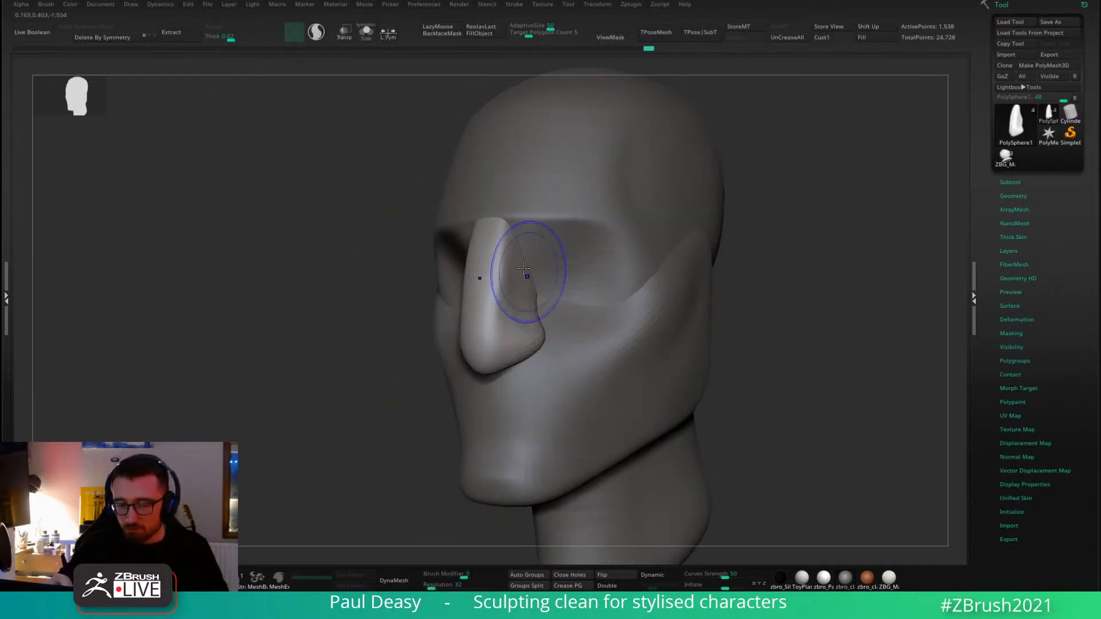
# Subdivide the nose to level 2 and work symmetrically on the creases around the nostril wings with the DamStandard brush.
pyautogui.hotkey('ctrl', 'd')
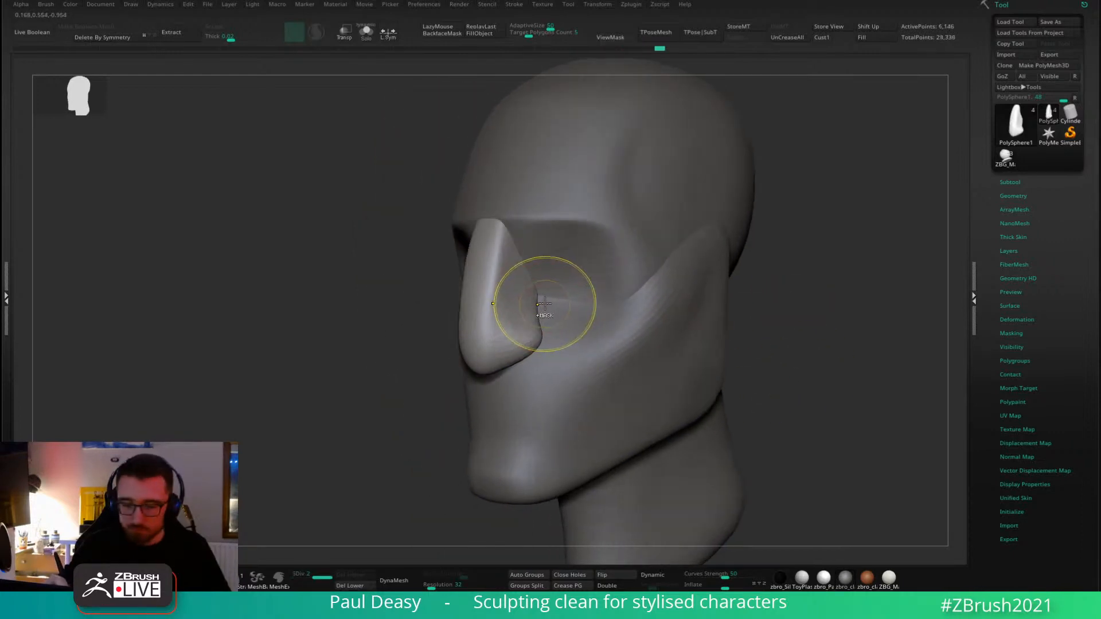
pyautogui.press('b')
pyautogui.press('d')
pyautogui.press('s')
pyautogui.press('space')
pyautogui.keyDown('shift'); pyautogui.moveTo(535, 328); pyautogui.dragTo(531, 333, button='right'); pyautogui.keyUp('shift')
pyautogui.press('space')
pyautogui.press('space')
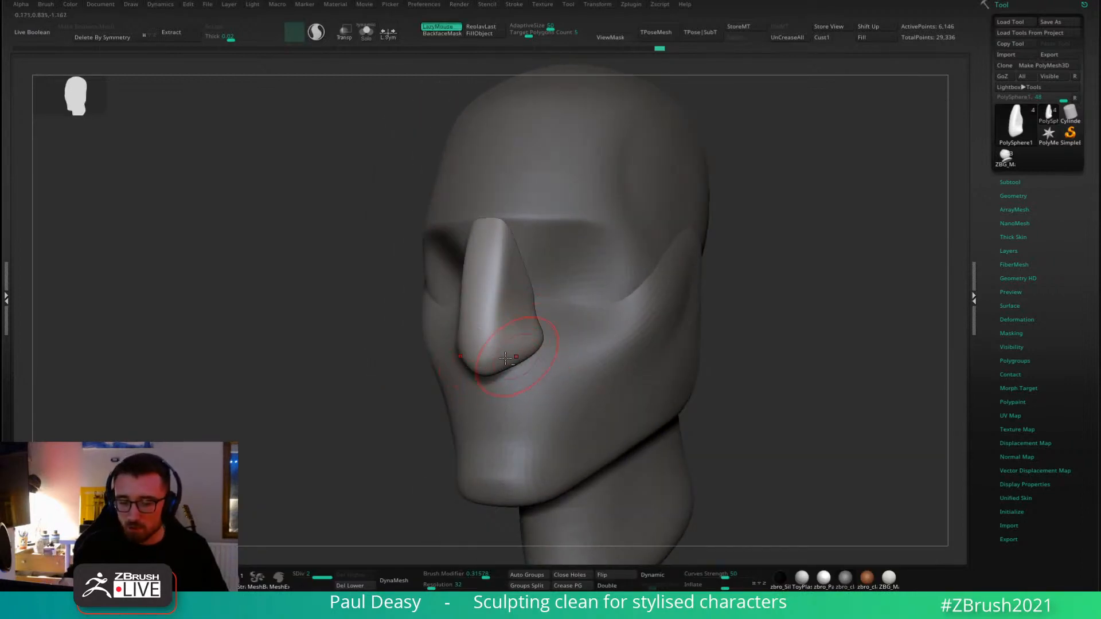
pyautogui.press('space')
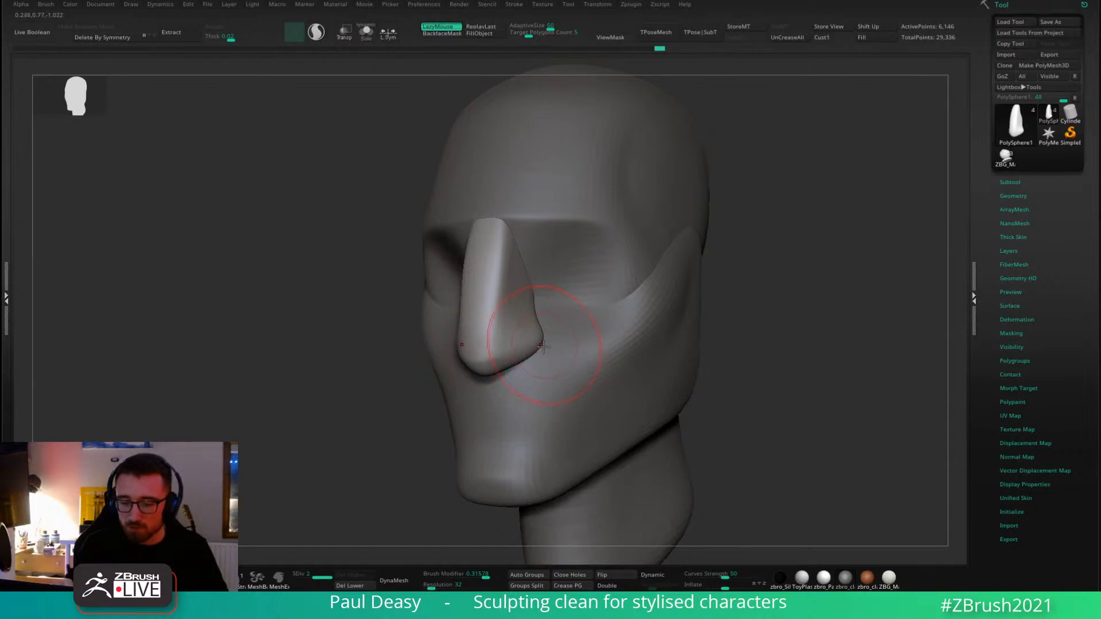
pyautogui.moveTo(543, 346); pyautogui.dragTo(475, 364, button='right')
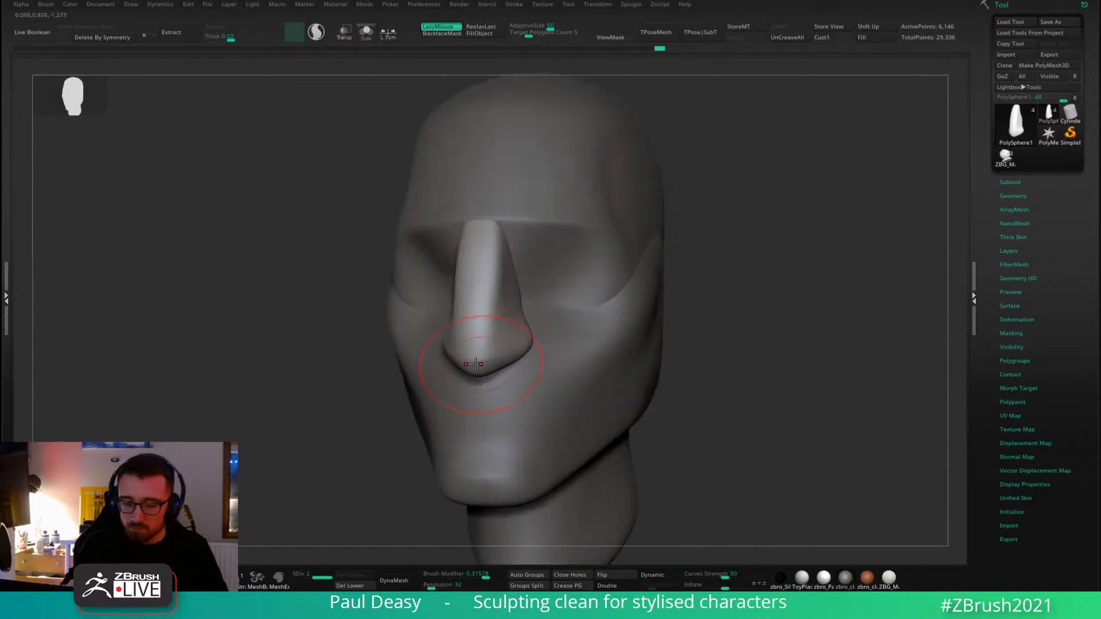
pyautogui.moveTo(547, 344)
pyautogui.mouseDown(button='right')
pyautogui.moveTo(469, 361)
pyautogui.moveTo(533, 351)
pyautogui.mouseUp(button='right')
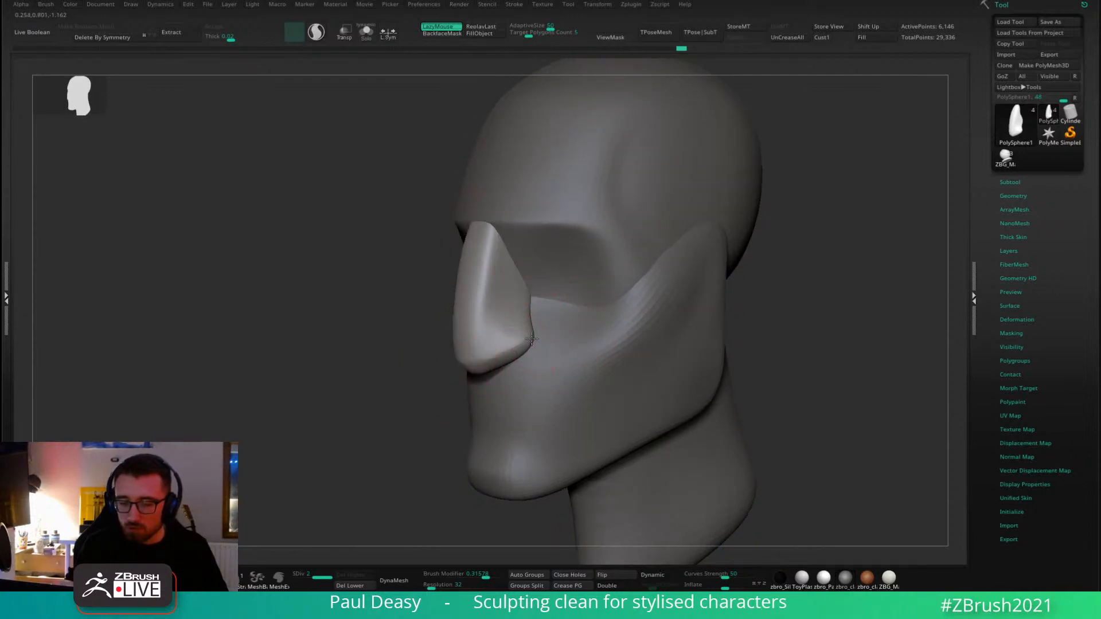
# Subdivide the nose to level 3, carve the crease separating the nostril wing from the side plane, and undo the last stroke.
pyautogui.press('b')
pyautogui.press('m')
pyautogui.press('v')
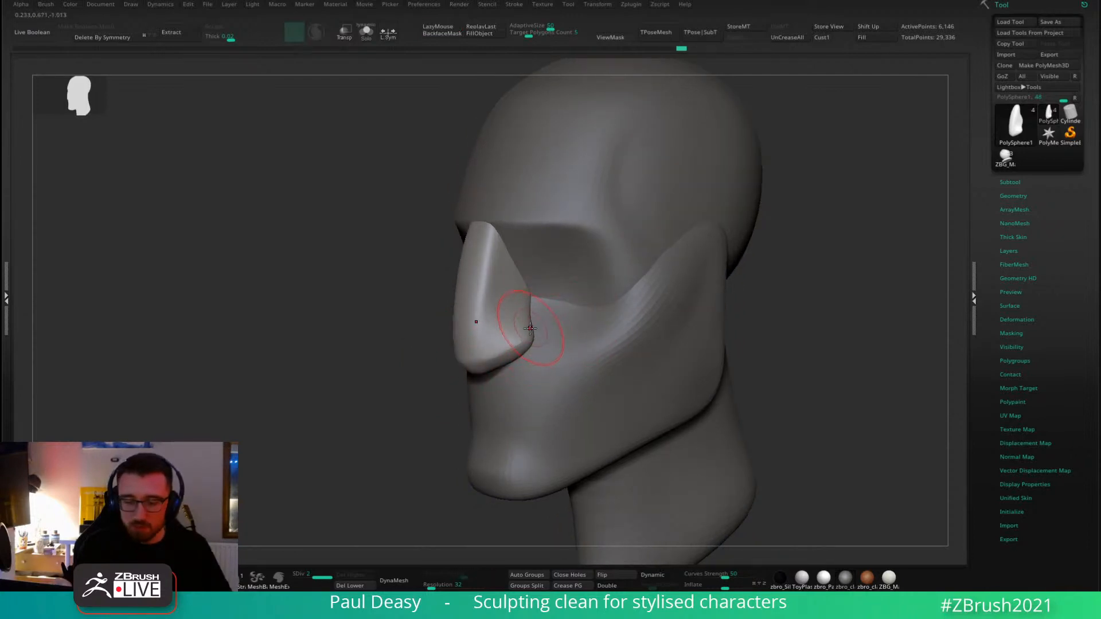
pyautogui.press('b')
pyautogui.press('c')
pyautogui.press('b')
pyautogui.moveTo(520, 299); pyautogui.dragTo(514, 326, button='right')
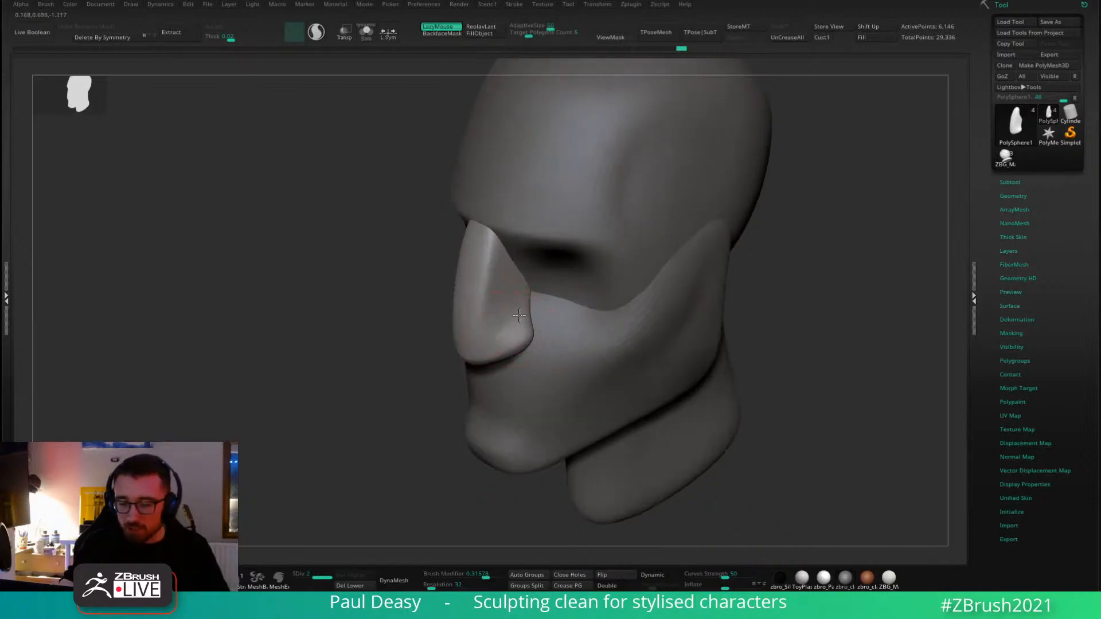
pyautogui.hotkey('ctrl', 'd')
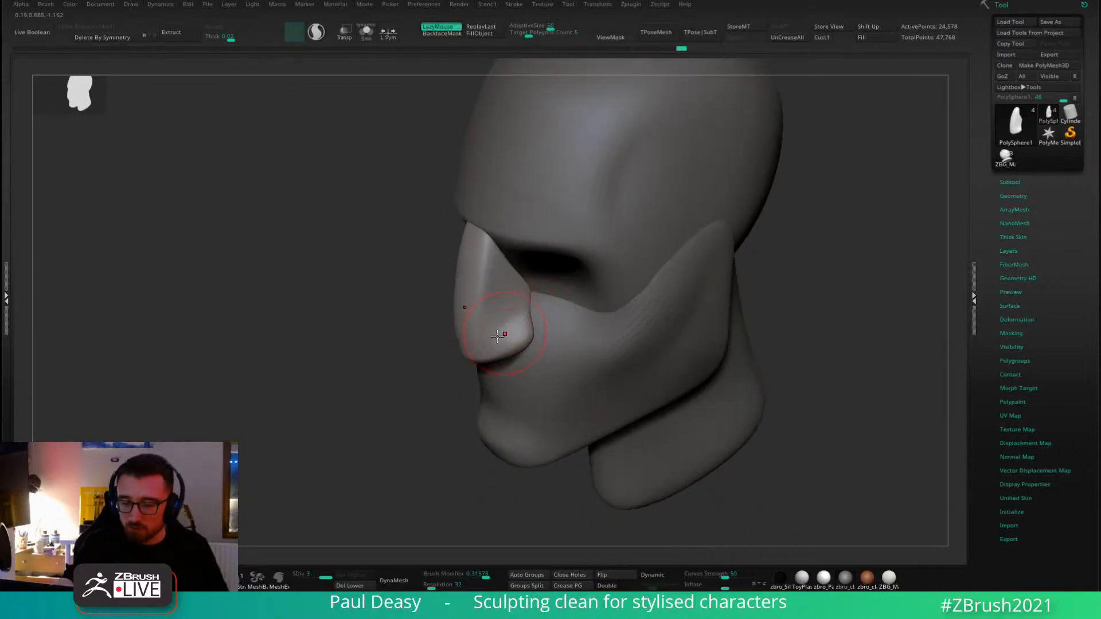
pyautogui.hotkey('ctrl', 'z')
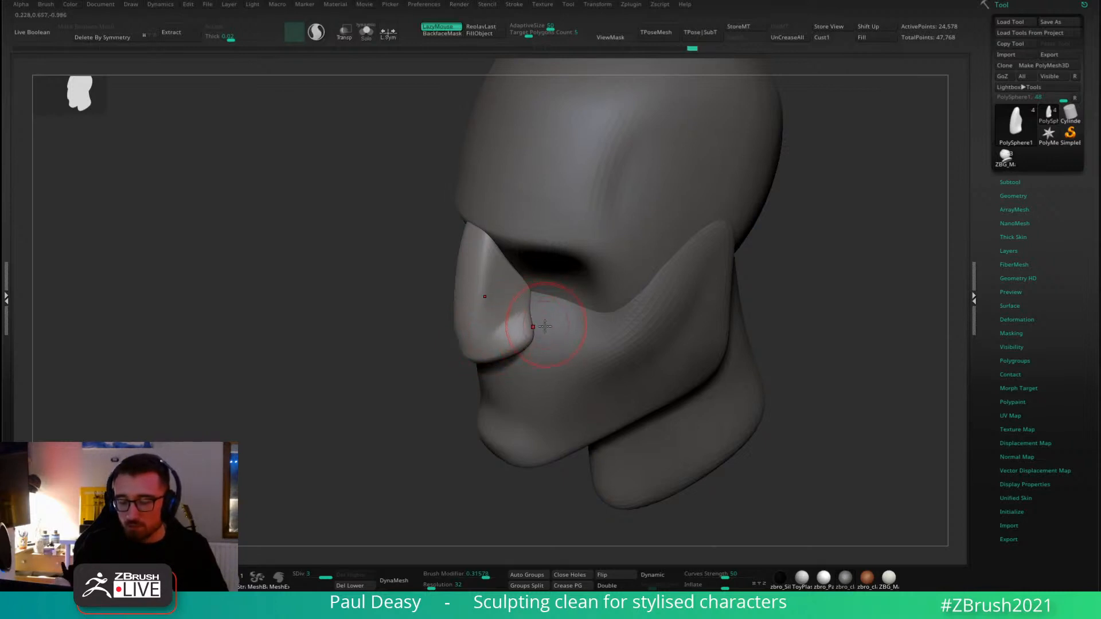
# Isolate the nose to refine the crease behind the nostril wings, and show the whole head again in front view.
pyautogui.moveTo(544, 326); pyautogui.dragTo(515, 313, button='right')
pyautogui.hotkey('shift', 's')
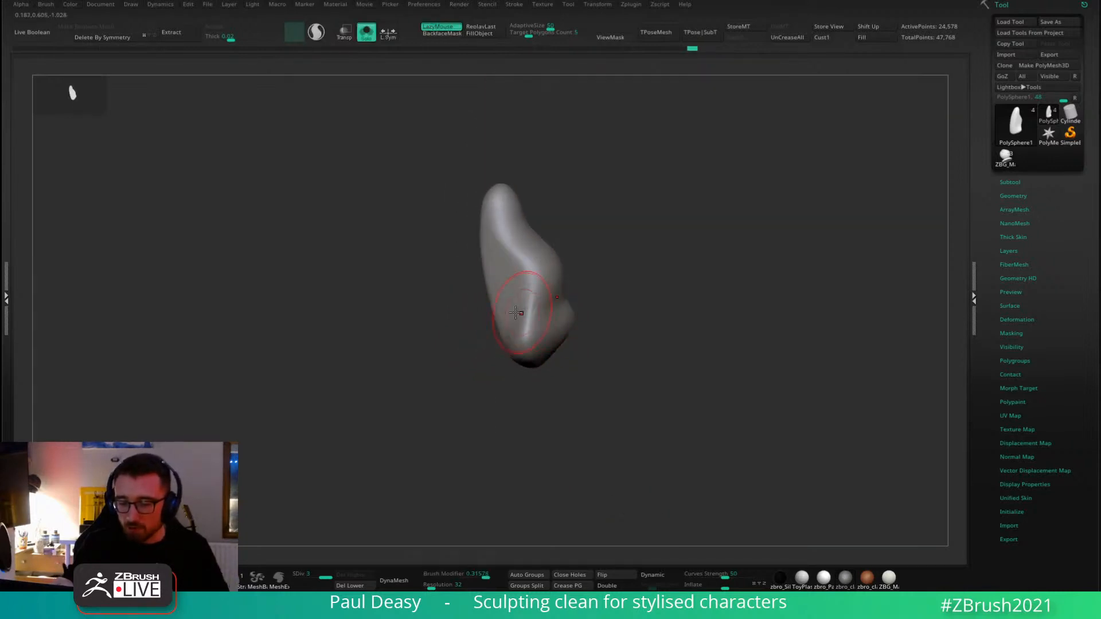
pyautogui.moveTo(615, 326); pyautogui.dragTo(634, 322, button='right')
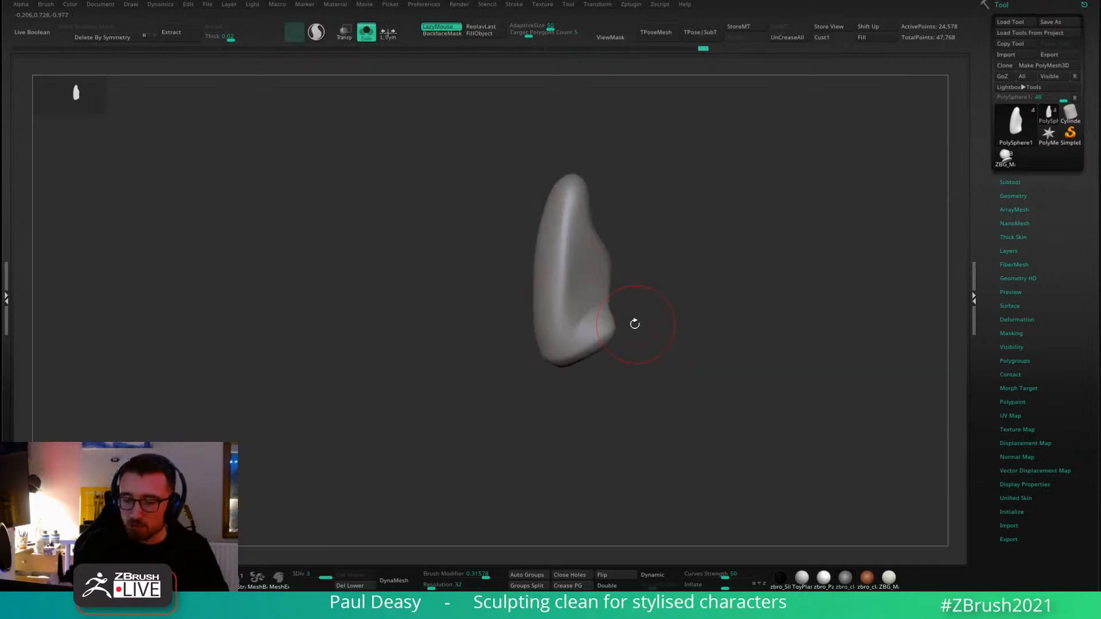
pyautogui.moveTo(590, 318); pyautogui.dragTo(576, 322)
pyautogui.keyDown('shift'); pyautogui.moveTo(630, 325); pyautogui.dragTo(766, 290, button='right'); pyautogui.keyUp('shift')
pyautogui.hotkey('shift', 's')
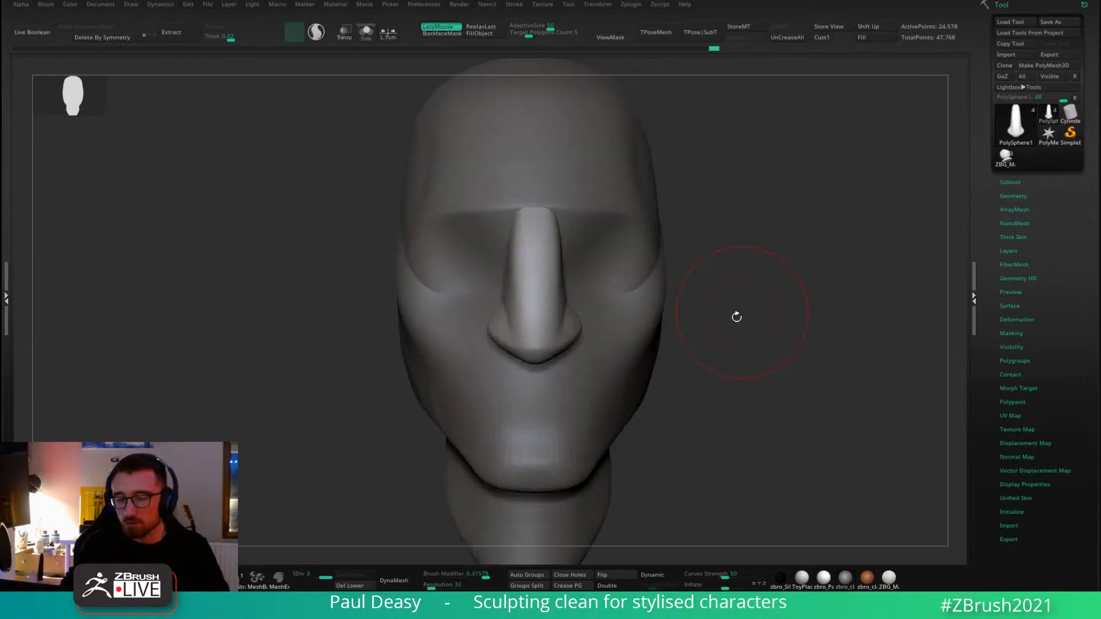
# Reshape the nostril wings and the underside of the nose tip in front view with the Move brush.
pyautogui.moveTo(570, 302); pyautogui.dragTo(571, 301)
pyautogui.press('s')
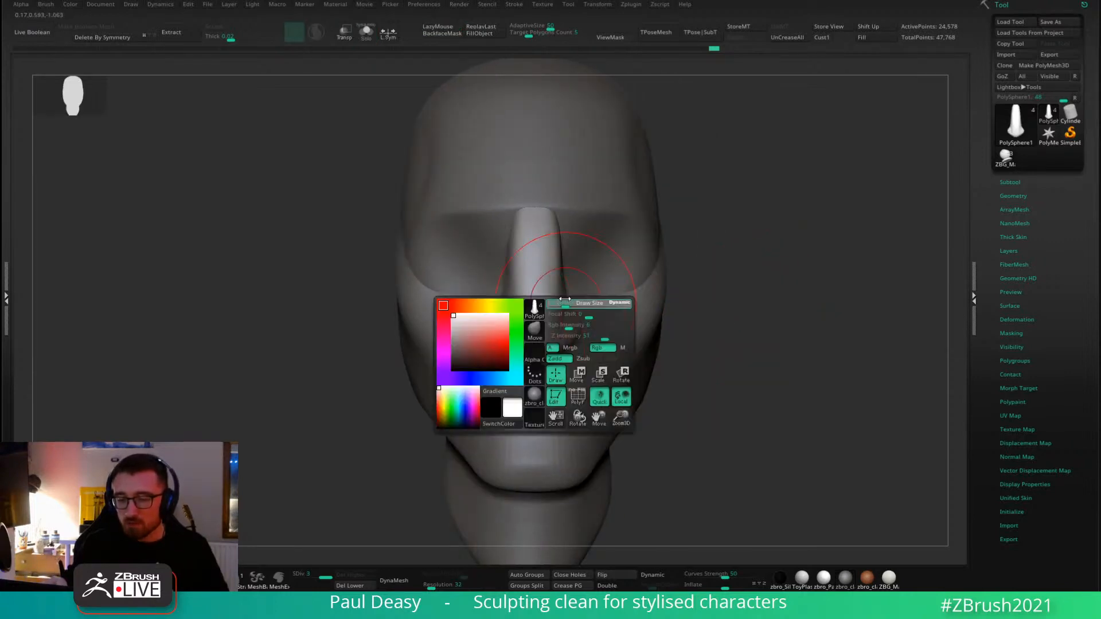
pyautogui.press('s')
pyautogui.moveTo(560, 247); pyautogui.dragTo(565, 302)
pyautogui.press('space')
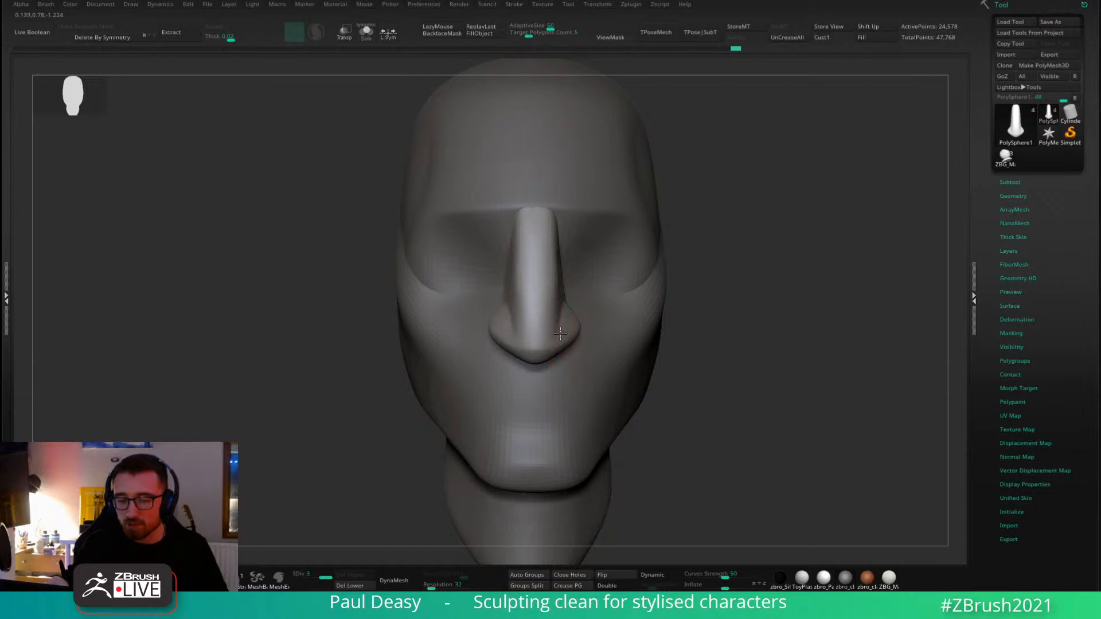
pyautogui.moveTo(579, 357)
pyautogui.mouseDown(button='right')
pyautogui.moveTo(597, 357)
pyautogui.moveTo(567, 361)
pyautogui.moveTo(578, 348)
pyautogui.moveTo(556, 378)
pyautogui.mouseUp(button='right')
pyautogui.rightClick(575, 359)
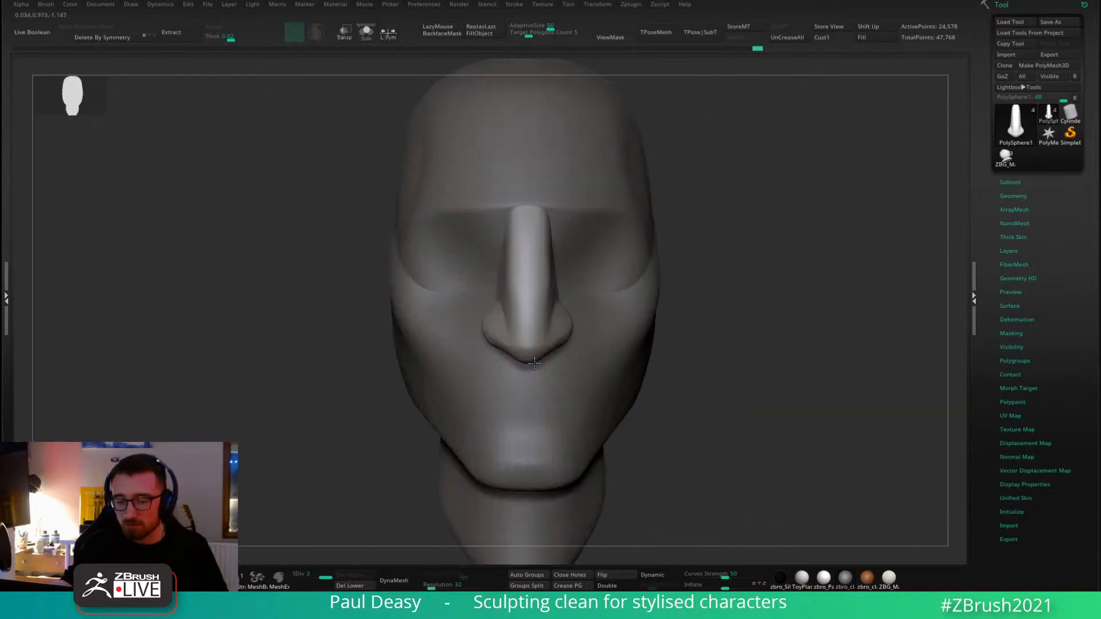
# Adjust the sides of the nose bridge symmetrically with a resized Move brush.
pyautogui.press('space')
pyautogui.moveTo(557, 373); pyautogui.dragTo(569, 373)
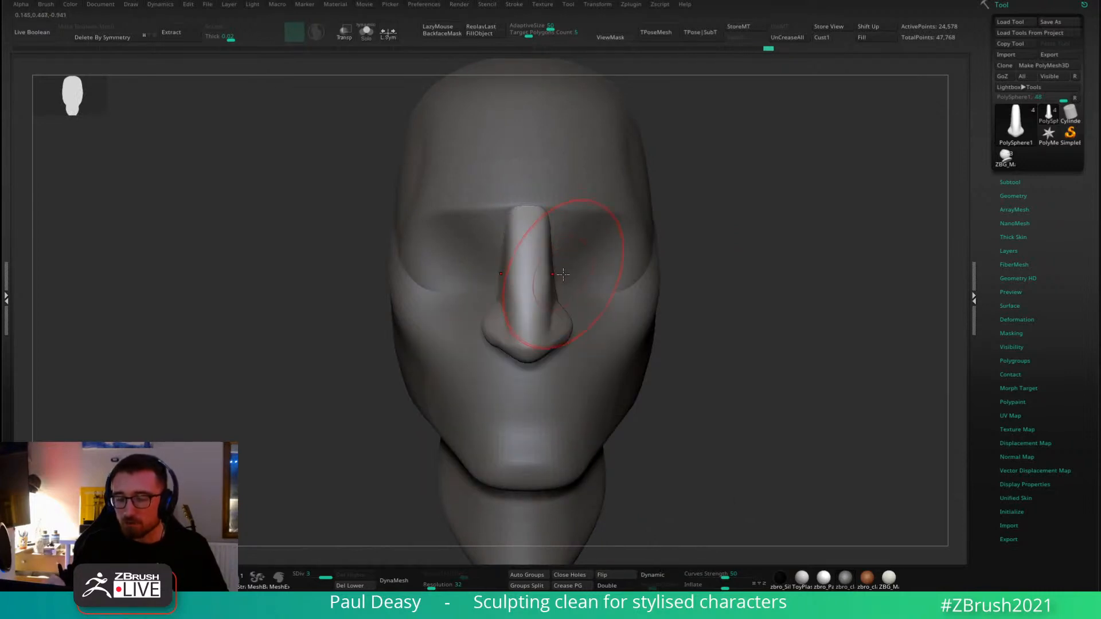
pyautogui.press('space')
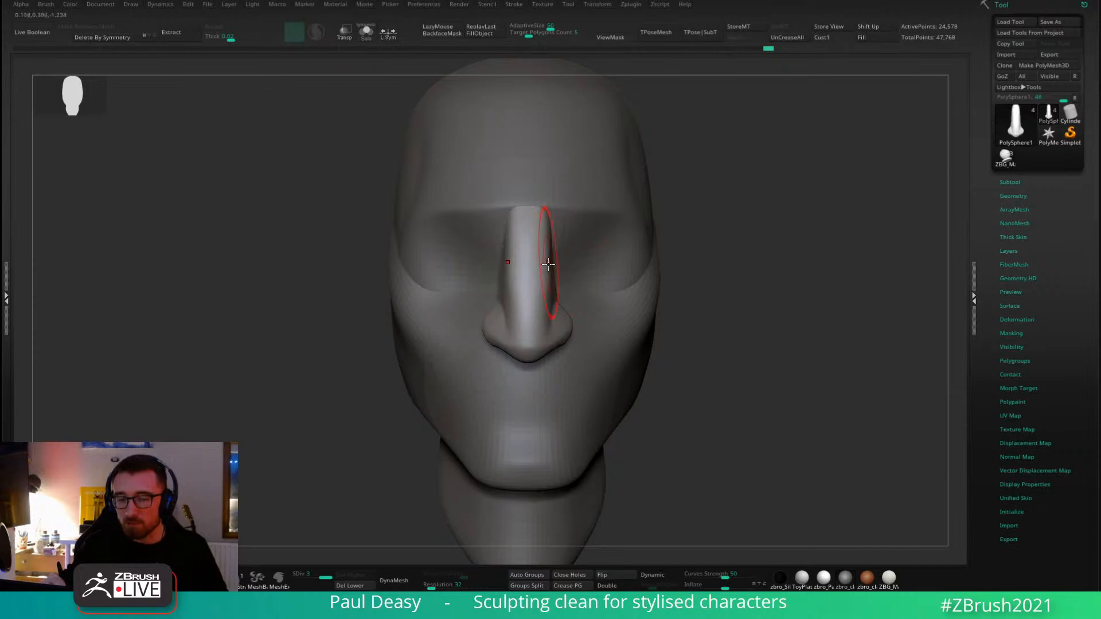
pyautogui.moveTo(548, 264); pyautogui.dragTo(548, 259)
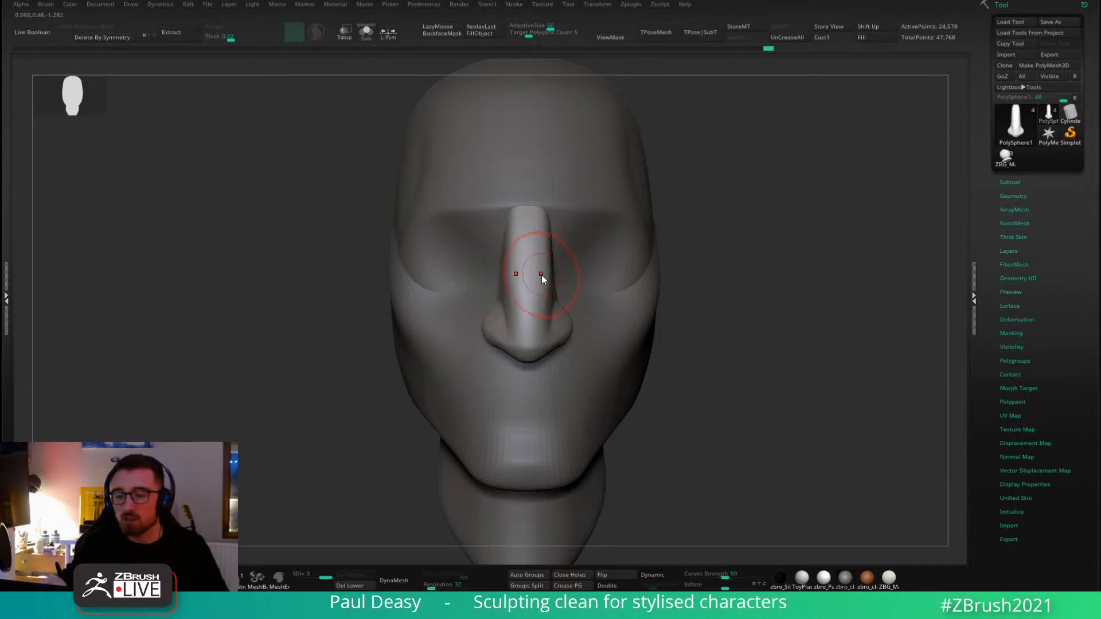
# Refine the nose bridge's profile line in side view with the Move brush, adjusting the brush size.
pyautogui.moveTo(695, 260); pyautogui.dragTo(567, 256)
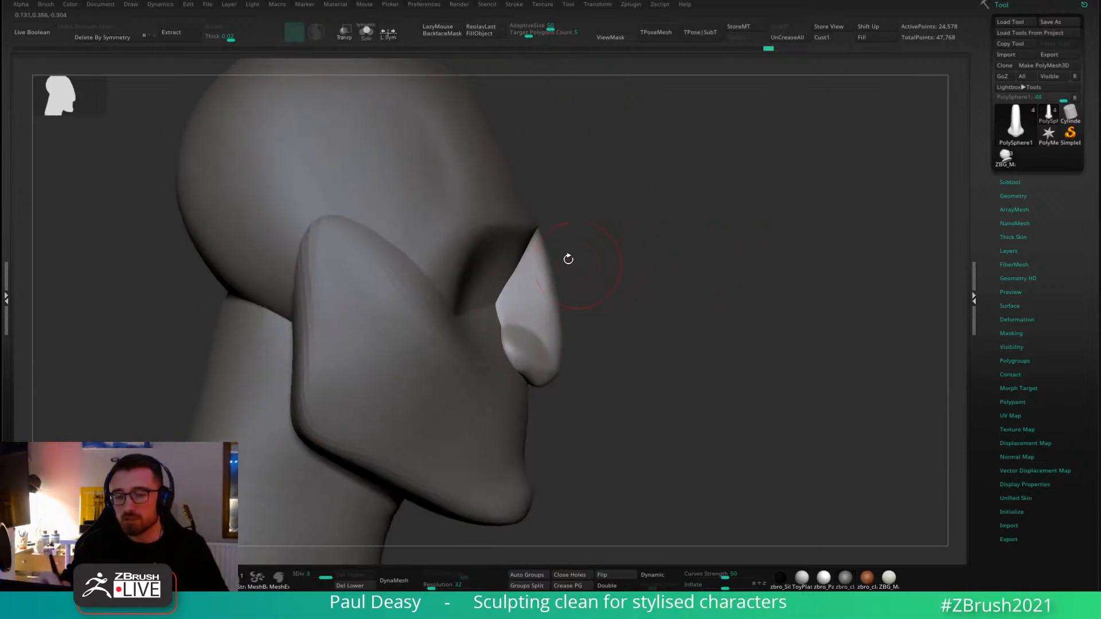
pyautogui.press('space')
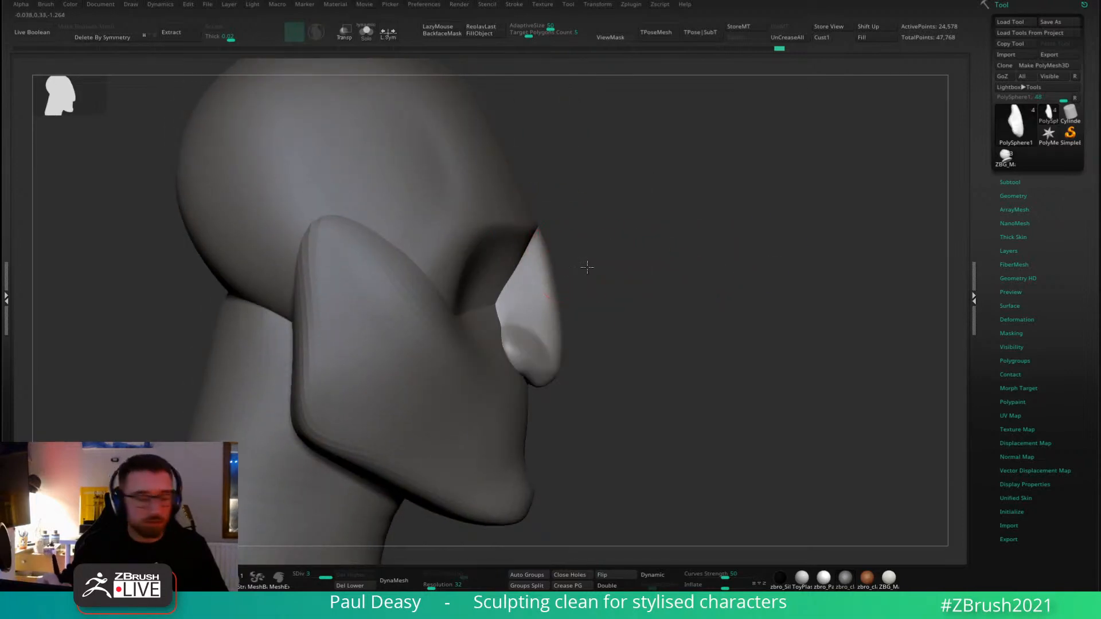
pyautogui.press('s')
pyautogui.moveTo(588, 265); pyautogui.dragTo(555, 276)
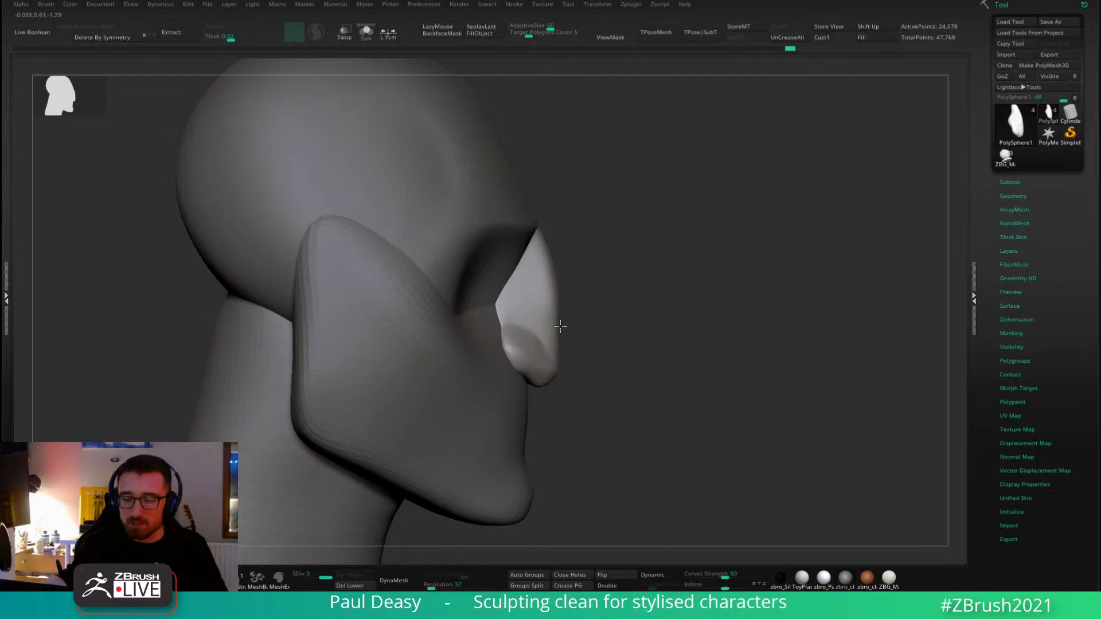
pyautogui.moveTo(555, 260); pyautogui.dragTo(587, 260)
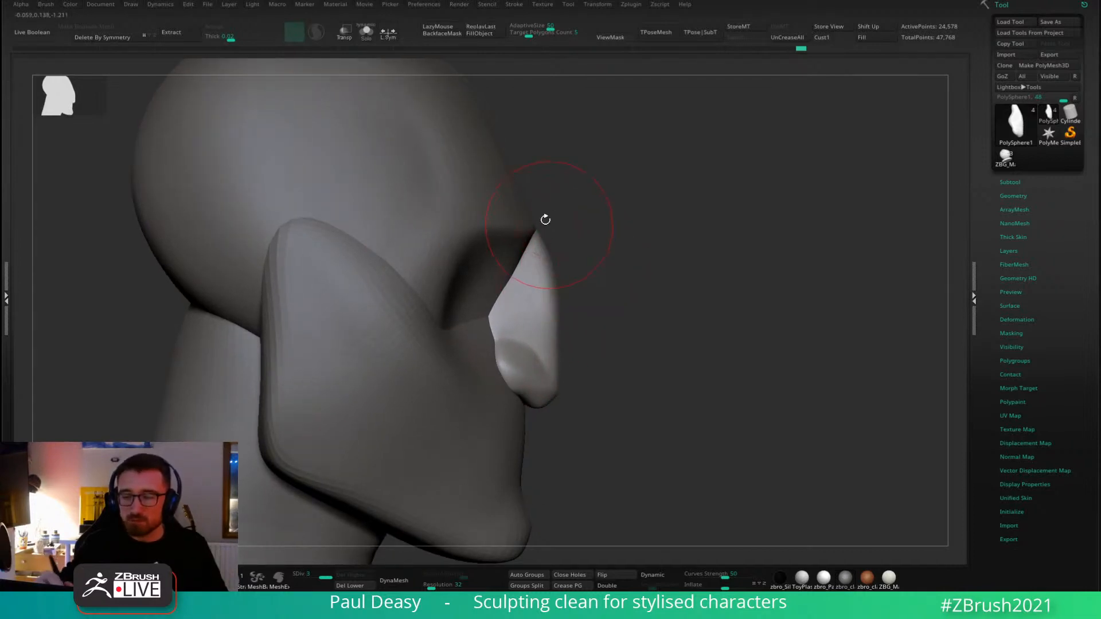
pyautogui.press('space')
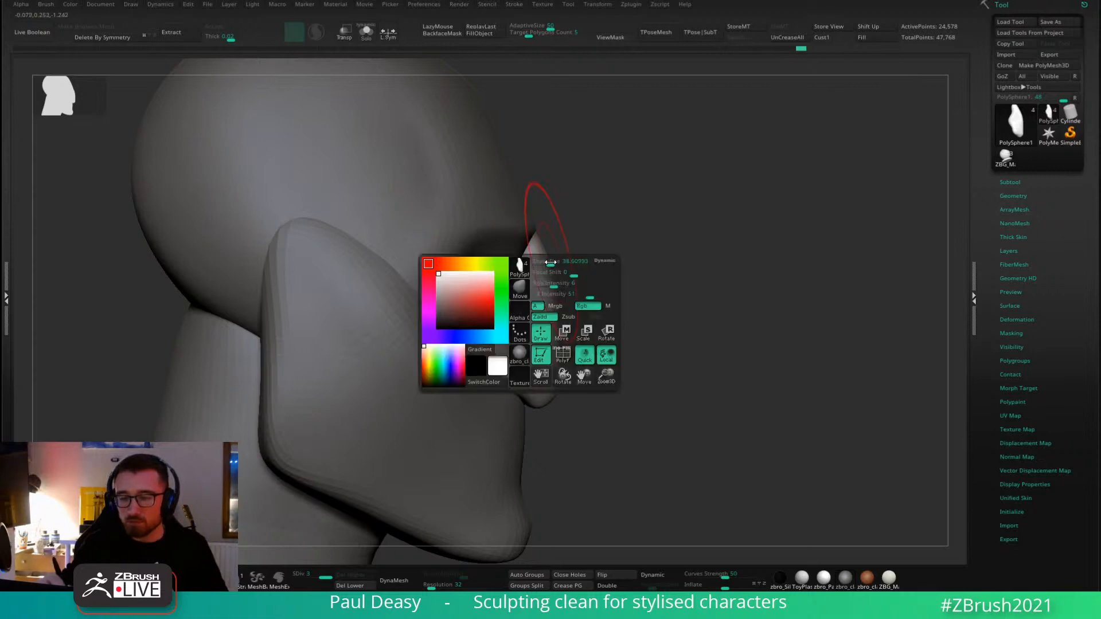
pyautogui.press('space')
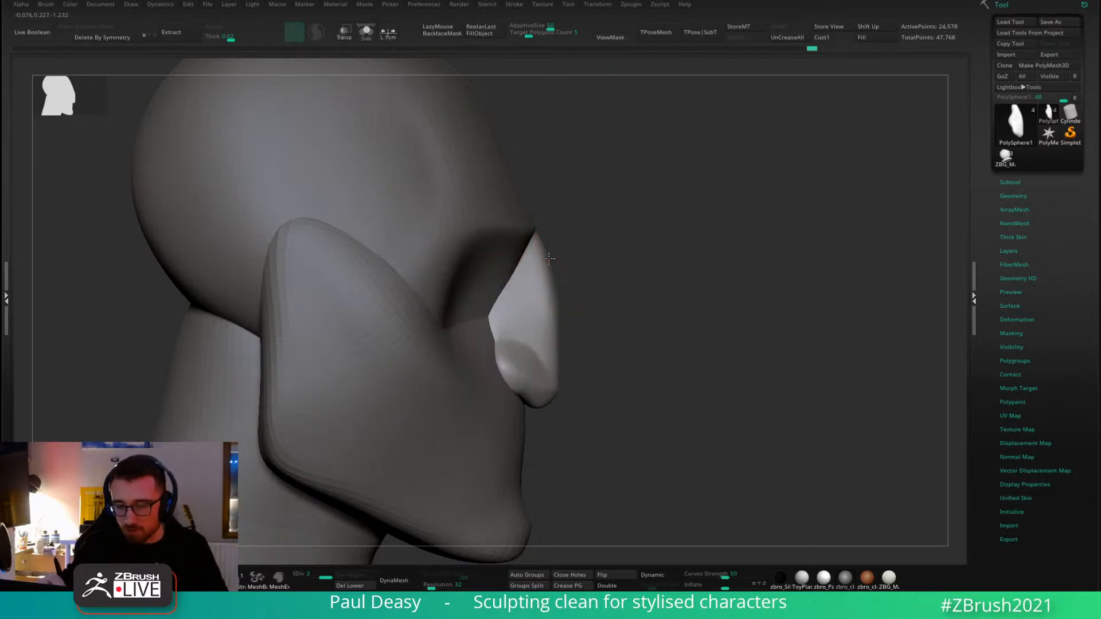
# Select the lower face form and carve a plane change beneath the cheekbones with a large DamStandard brush.
pyautogui.keyDown('alt'); pyautogui.moveTo(591, 349); pyautogui.dragTo(565, 349); pyautogui.keyUp('alt')
pyautogui.keyDown('alt'); pyautogui.click(528, 373); pyautogui.keyUp('alt')
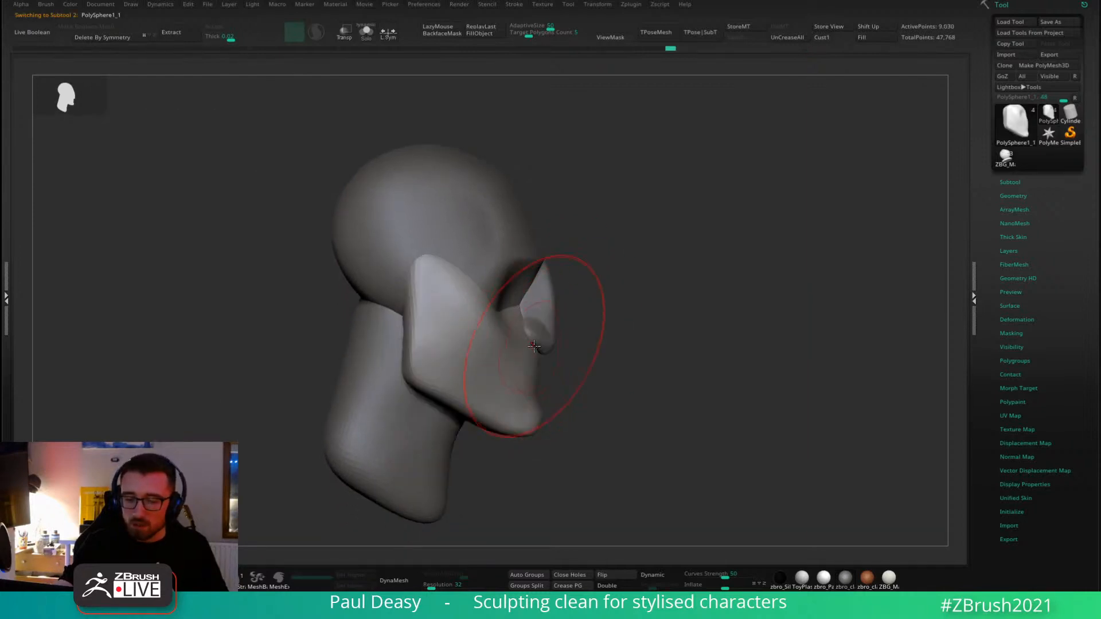
pyautogui.press('space')
pyautogui.moveTo(588, 334)
pyautogui.mouseDown()
pyautogui.moveTo(665, 322)
pyautogui.moveTo(700, 340)
pyautogui.moveTo(663, 315)
pyautogui.moveTo(534, 319)
pyautogui.moveTo(516, 306)
pyautogui.mouseUp()
pyautogui.press('b')
pyautogui.press('d')
pyautogui.press('s')
pyautogui.press('space')
pyautogui.press('space')
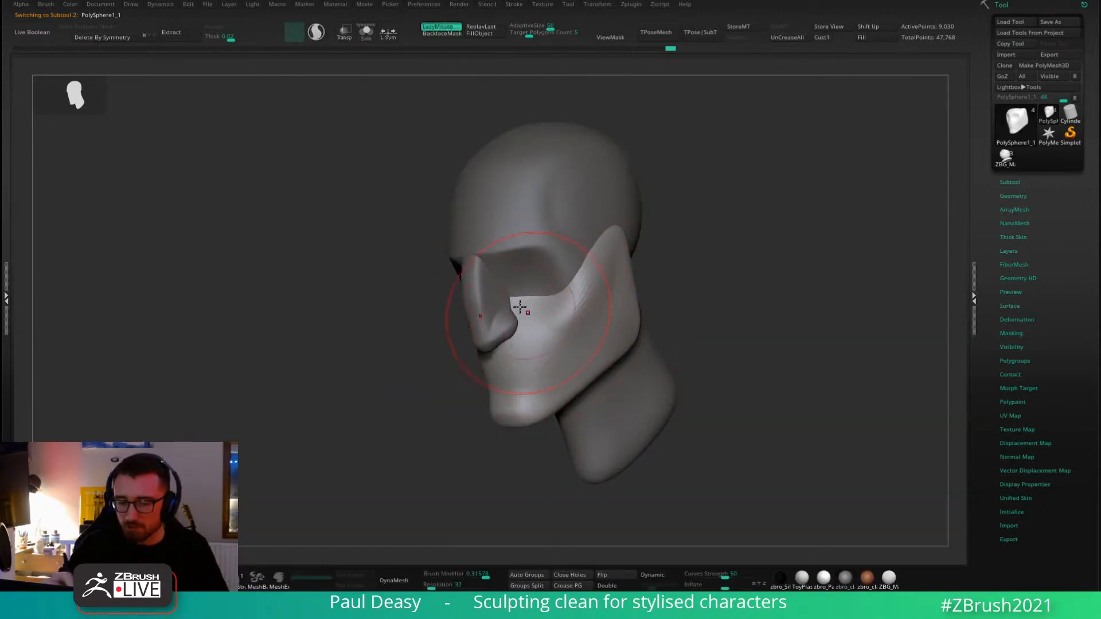
pyautogui.moveTo(566, 337); pyautogui.dragTo(520, 314)
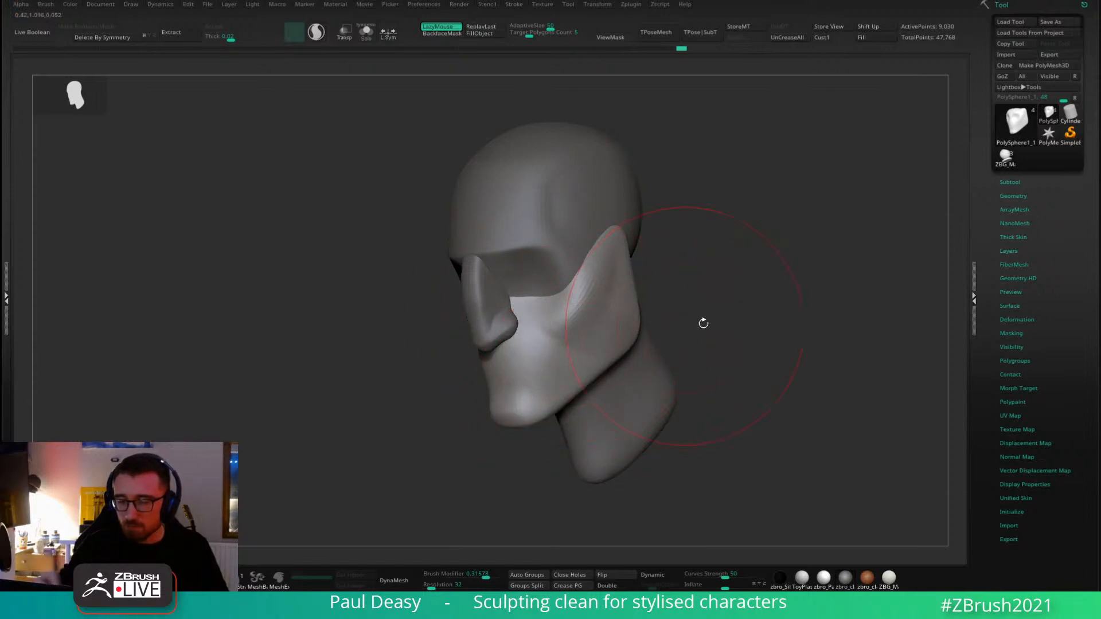
# Undo the last cheek stroke and rework the area beneath the cheekbones with a smaller brush.
pyautogui.keyDown('shift'); pyautogui.moveTo(703, 323); pyautogui.dragTo(543, 329); pyautogui.keyUp('shift')
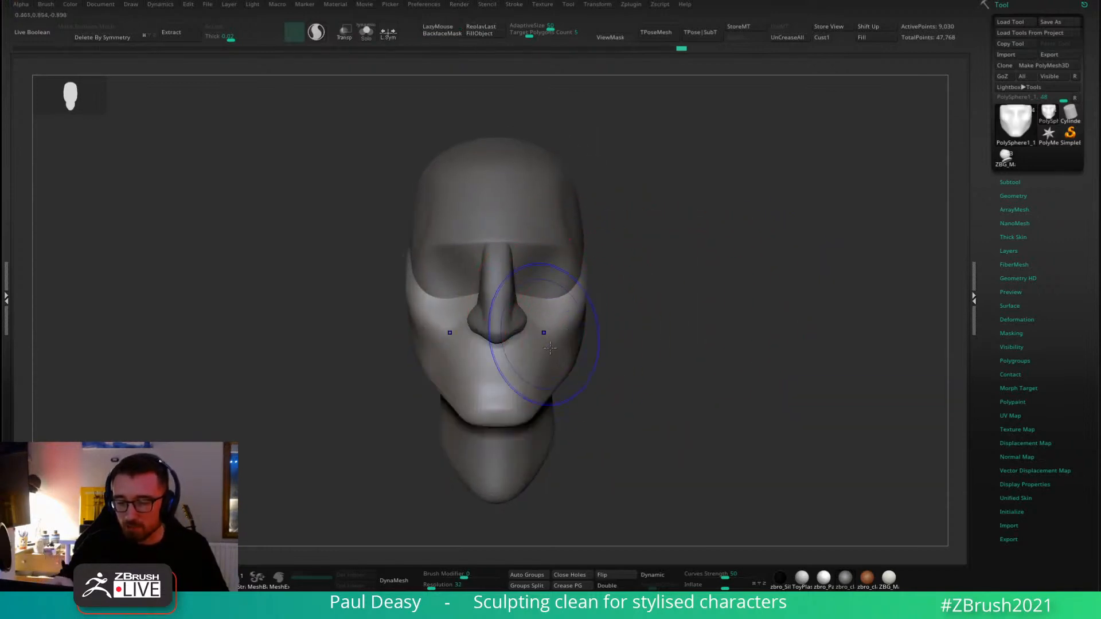
pyautogui.moveTo(696, 347)
pyautogui.mouseDown()
pyautogui.moveTo(590, 353)
pyautogui.moveTo(548, 299)
pyautogui.moveTo(530, 316)
pyautogui.moveTo(570, 327)
pyautogui.mouseUp()
pyautogui.hotkey('ctrl', 'z')
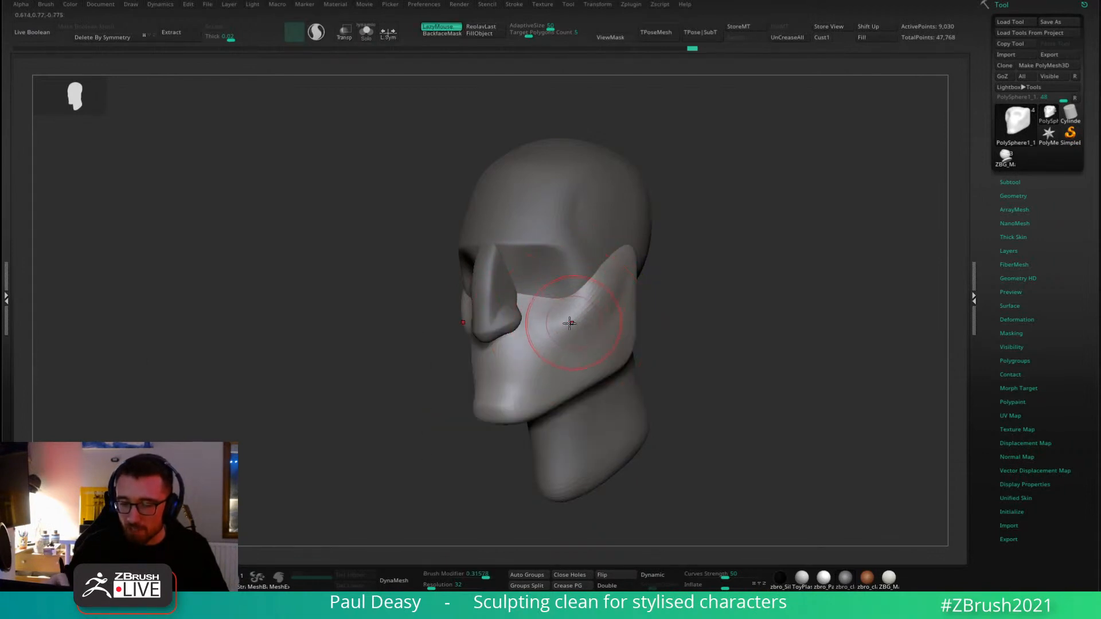
pyautogui.press('space')
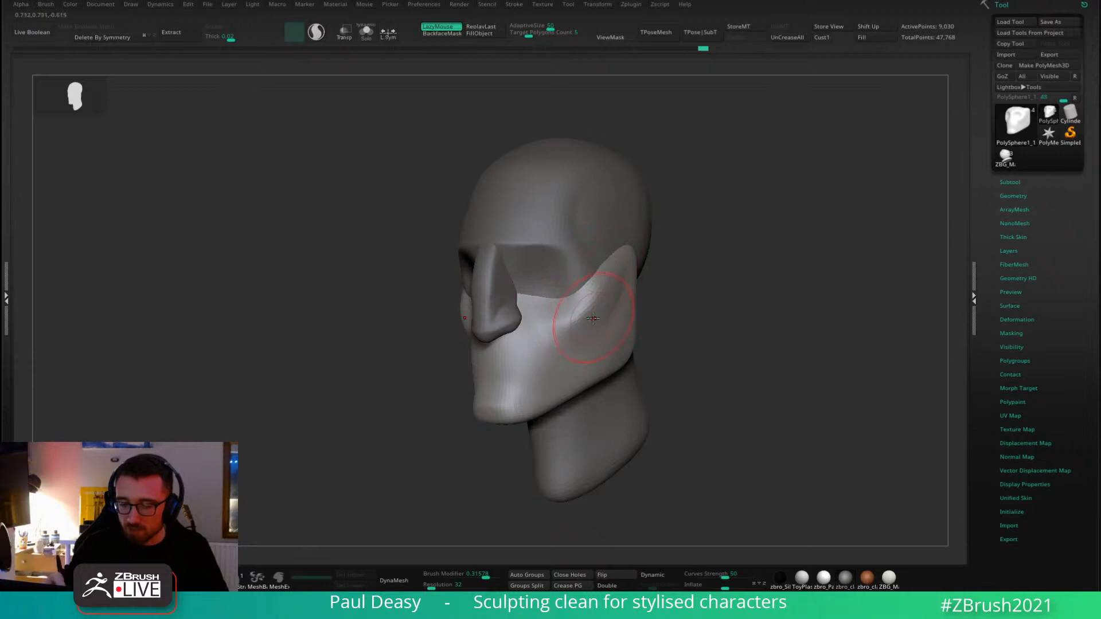
pyautogui.keyDown('shift'); pyautogui.moveTo(591, 315); pyautogui.dragTo(599, 316, button='right'); pyautogui.keyUp('shift')
# Adjust the cheekbone and the rear edge of the jaw with the Move brush from several angles.
pyautogui.press('space')
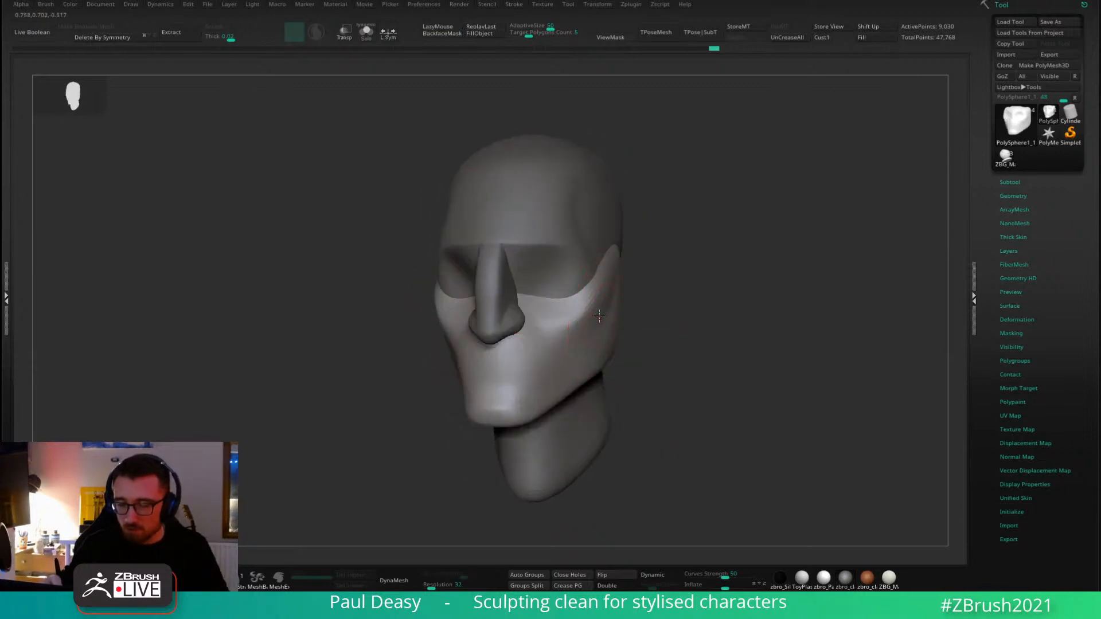
pyautogui.moveTo(656, 282)
pyautogui.mouseDown(button='right')
pyautogui.moveTo(634, 233)
pyautogui.moveTo(604, 247)
pyautogui.mouseUp(button='right')
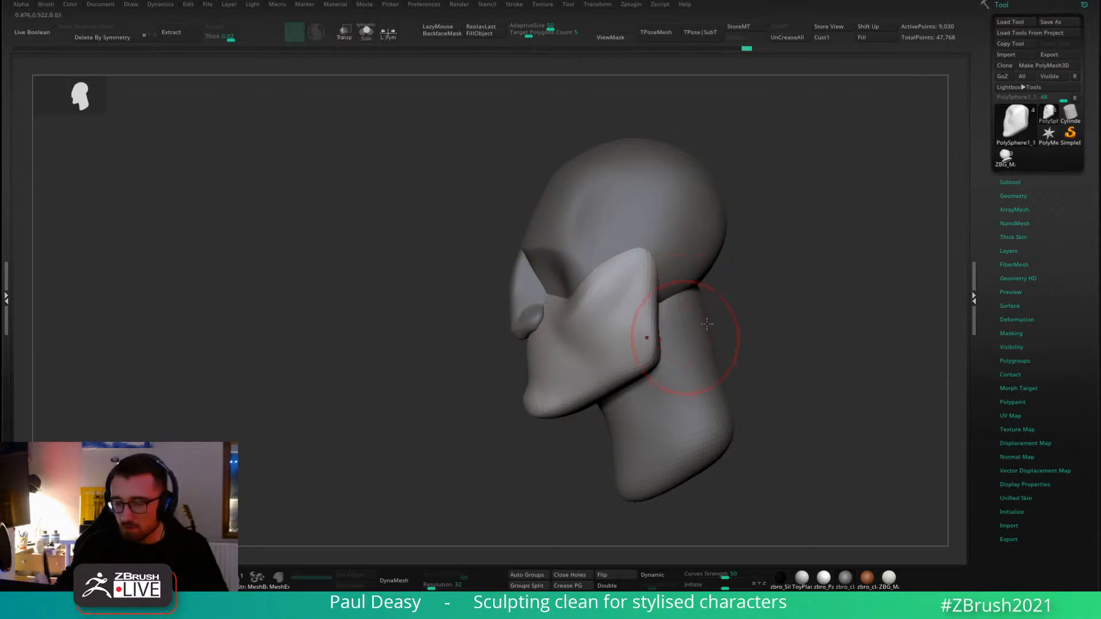
pyautogui.moveTo(706, 323); pyautogui.dragTo(623, 367, button='right')
# Insert a mirrored pair of spheres as eyeballs over the eye sockets and split them into their own subtool.
pyautogui.click(214, 578)
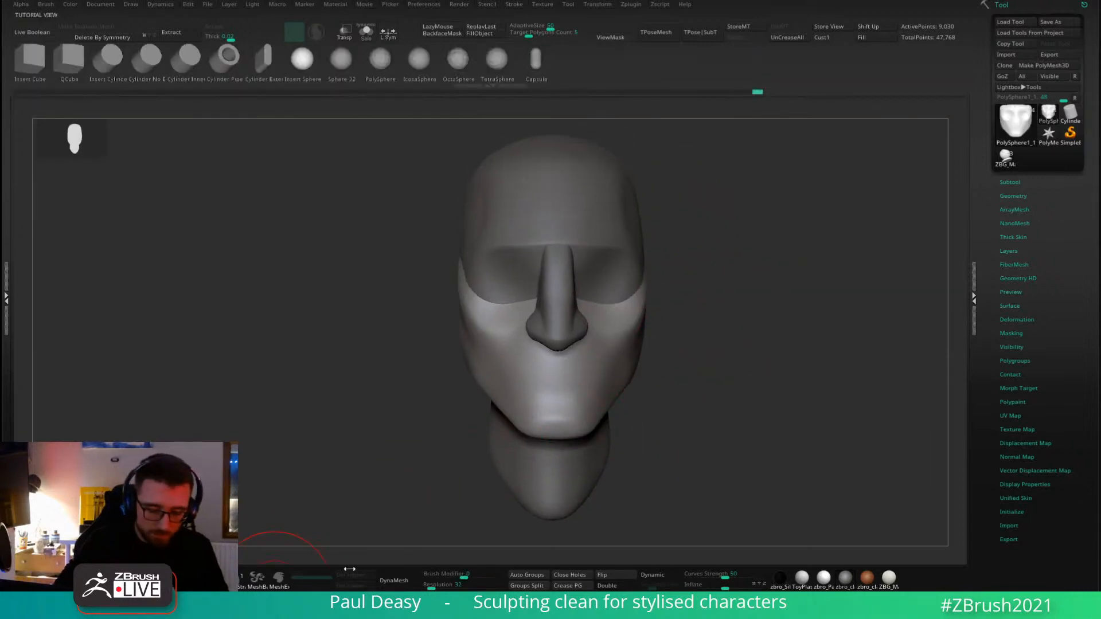
pyautogui.moveTo(602, 302); pyautogui.dragTo(617, 314)
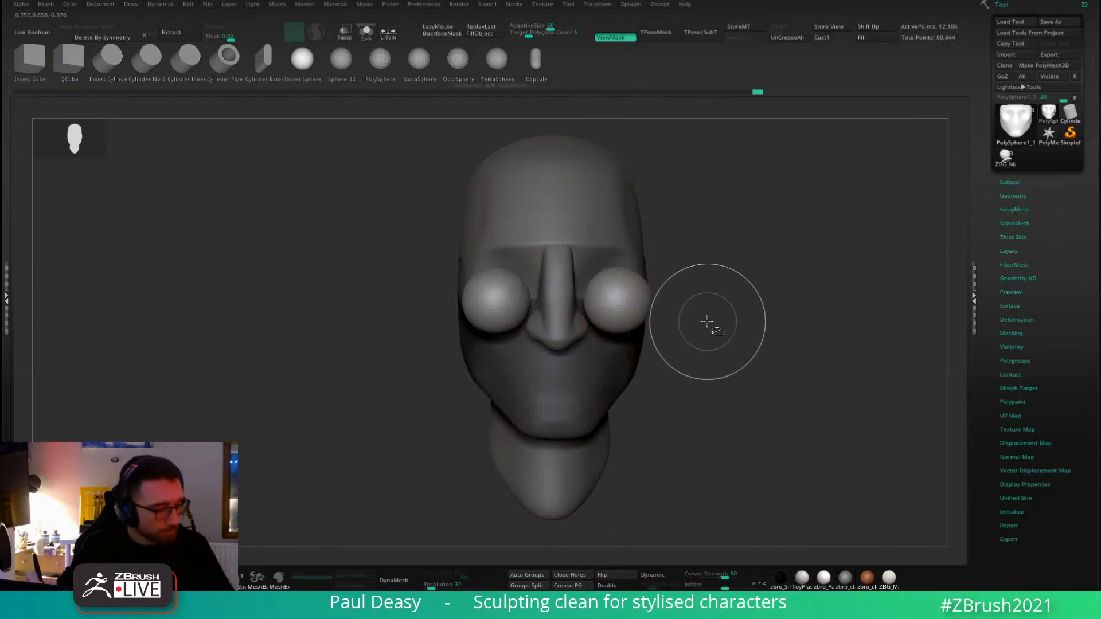
pyautogui.moveTo(707, 314); pyautogui.dragTo(681, 313, button='right')
# Place the eyeballs back and inward in the eye sockets with the gizmo, checking from side and front.
pyautogui.press('w')
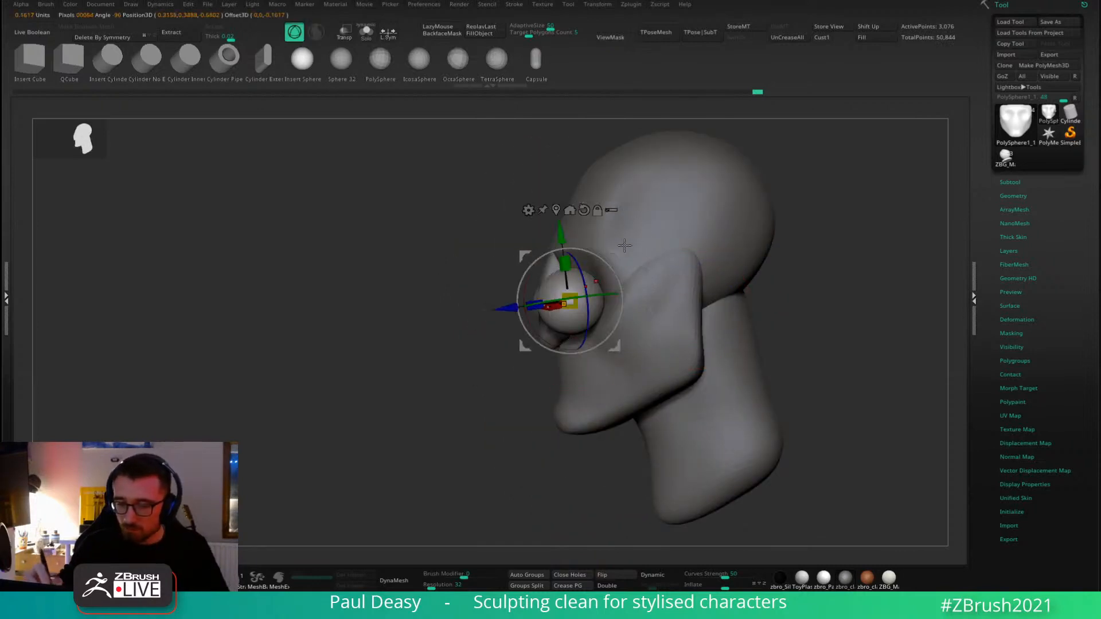
pyautogui.moveTo(620, 252); pyautogui.dragTo(660, 235)
pyautogui.keyDown('shift'); pyautogui.moveTo(674, 233); pyautogui.dragTo(832, 231, button='right'); pyautogui.keyUp('shift')
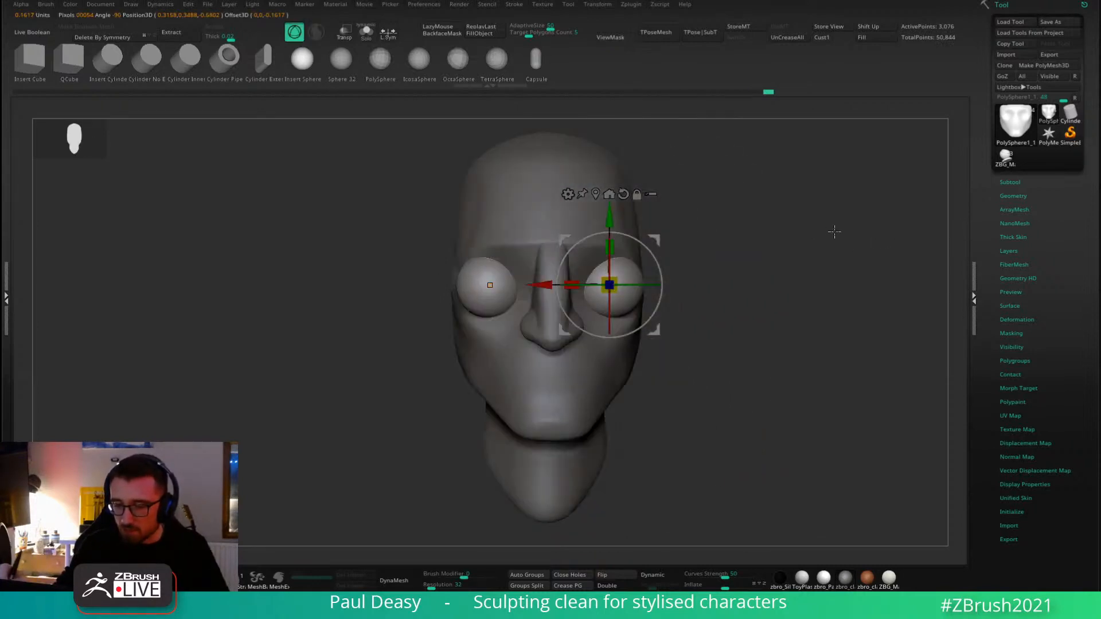
pyautogui.moveTo(658, 239); pyautogui.dragTo(640, 236, button='right')
pyautogui.moveTo(640, 235); pyautogui.dragTo(641, 238)
pyautogui.press('q')
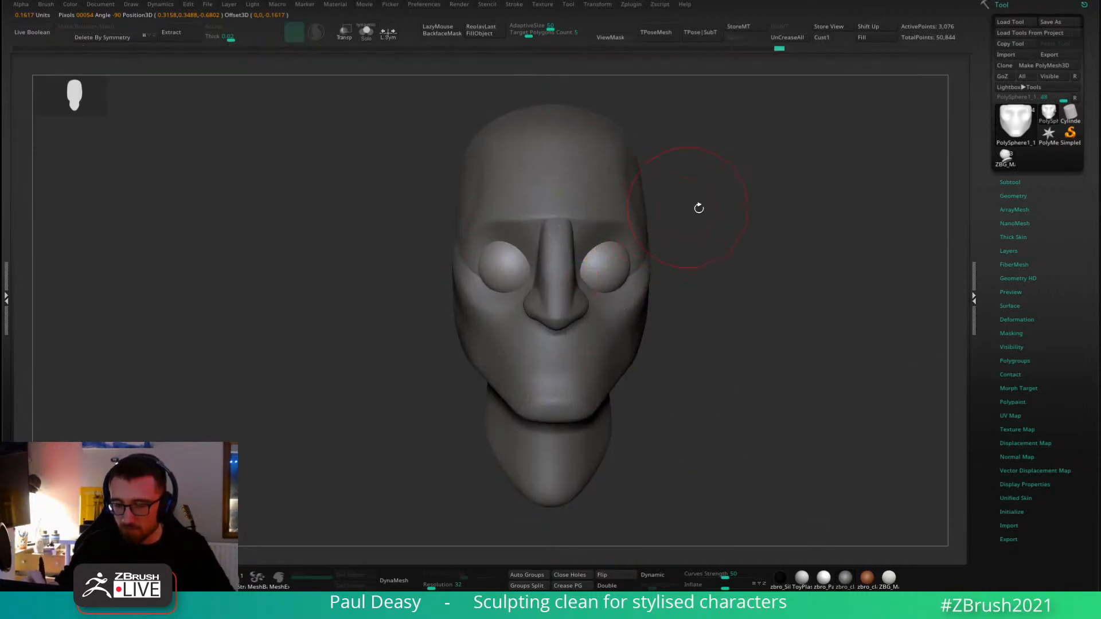
# Create a TPoseMesh from all the head's subtools and mask everything except the eyeballs.
pyautogui.keyDown('alt'); pyautogui.moveTo(723, 237); pyautogui.dragTo(649, 247, button='right'); pyautogui.keyUp('alt')
pyautogui.click(656, 32)
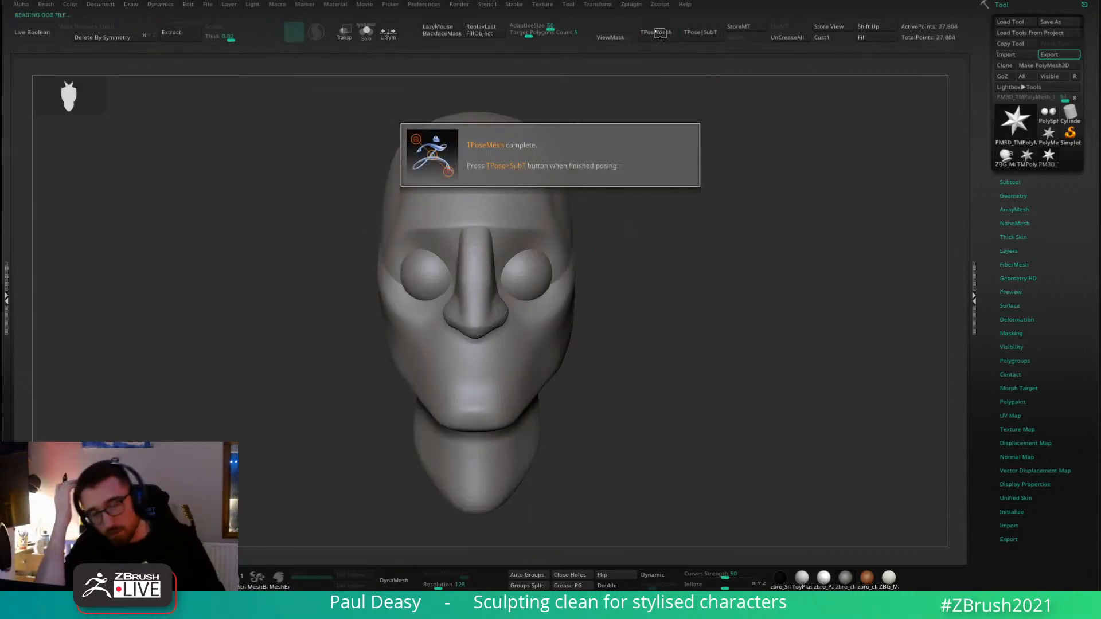
pyautogui.keyDown('ctrl'); pyautogui.keyDown('shift'); pyautogui.click(537, 277); pyautogui.keyUp('shift'); pyautogui.keyUp('ctrl')
pyautogui.keyDown('ctrl'); pyautogui.click(696, 283); pyautogui.keyUp('ctrl')
pyautogui.keyDown('ctrl'); pyautogui.keyDown('shift'); pyautogui.click(738, 294); pyautogui.keyUp('shift'); pyautogui.keyUp('ctrl')
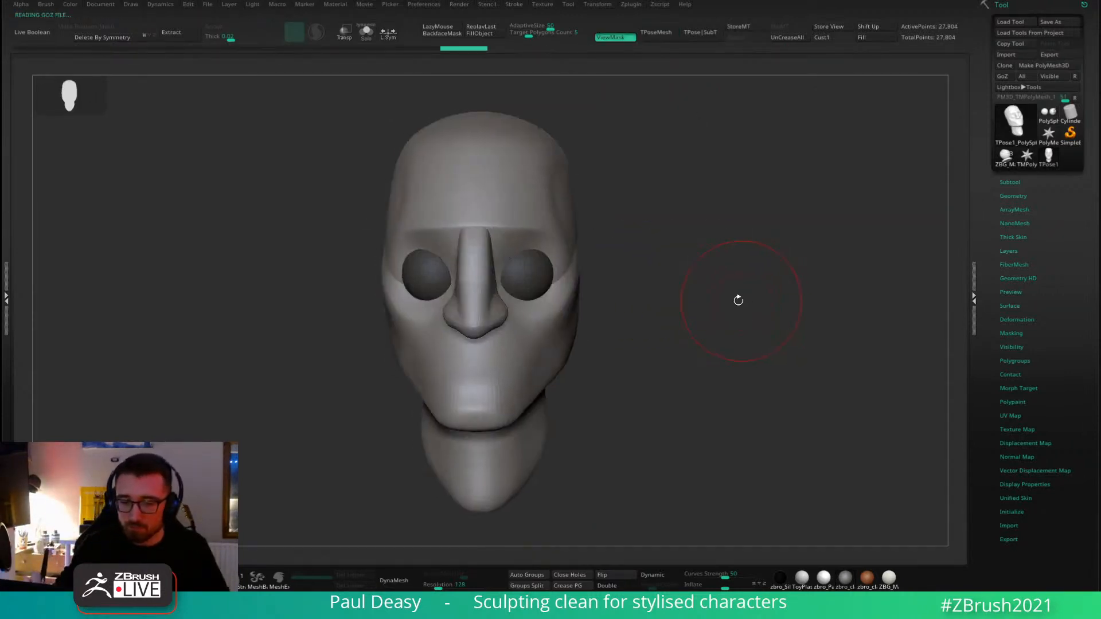
pyautogui.keyDown('ctrl'); pyautogui.click(747, 299); pyautogui.keyUp('ctrl')
pyautogui.moveTo(749, 300); pyautogui.dragTo(627, 313)
pyautogui.keyDown('alt'); pyautogui.moveTo(802, 286); pyautogui.dragTo(803, 338); pyautogui.keyUp('alt')
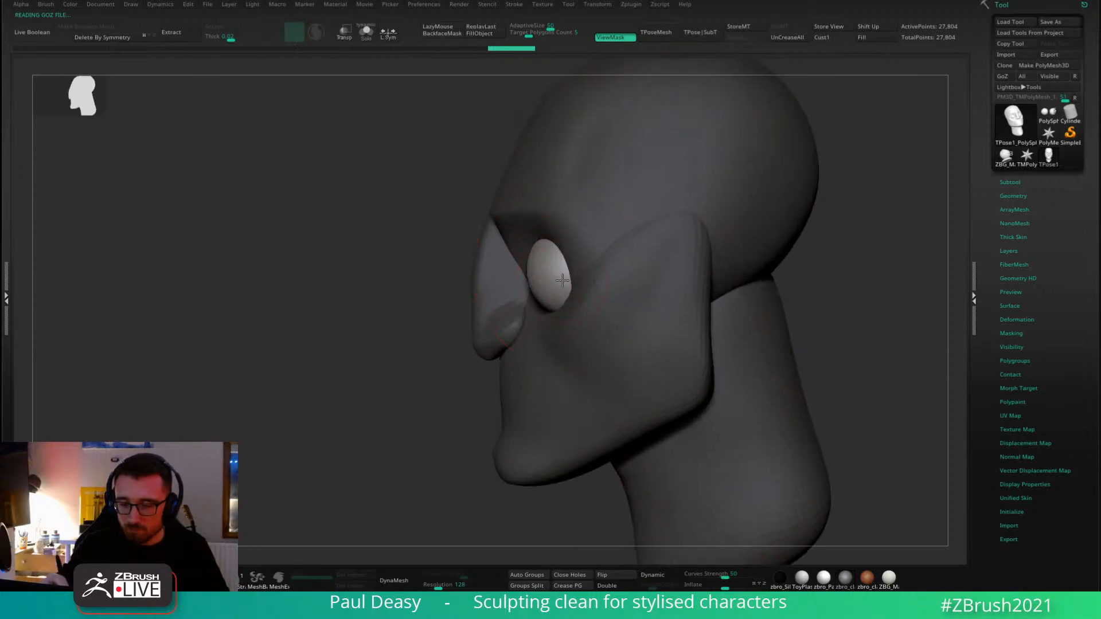
# Centre the transform gizmo on the unmasked eyeballs.
pyautogui.press('w')
pyautogui.moveTo(741, 159); pyautogui.dragTo(741, 155)
pyautogui.click(680, 109)
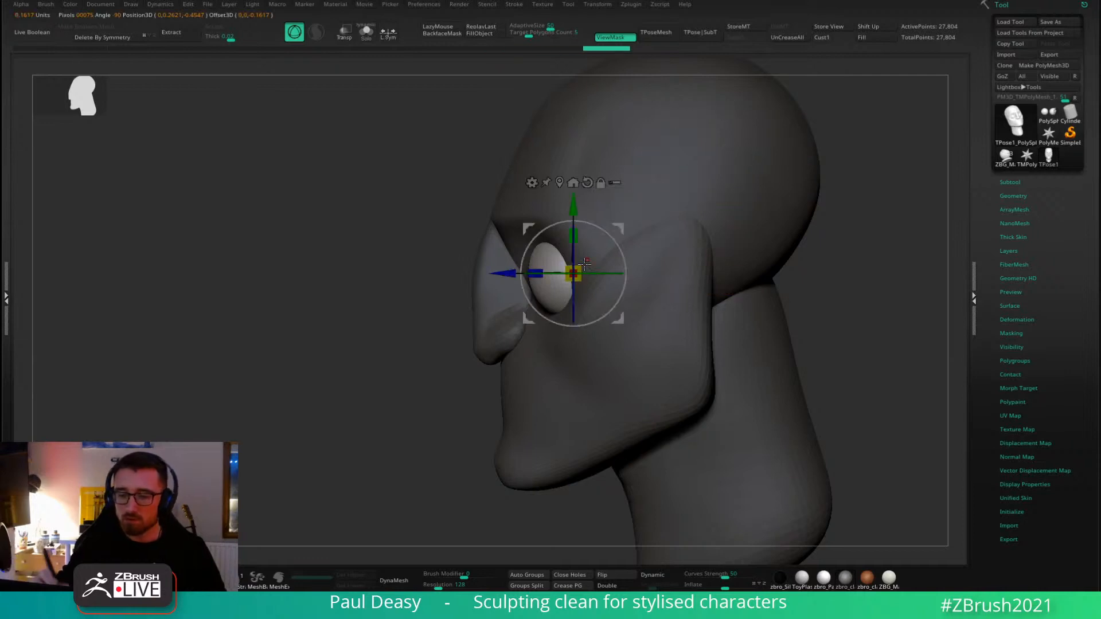
pyautogui.moveTo(564, 272); pyautogui.dragTo(535, 268, button='right')
pyautogui.press('q')
pyautogui.press('space')
pyautogui.press('space')
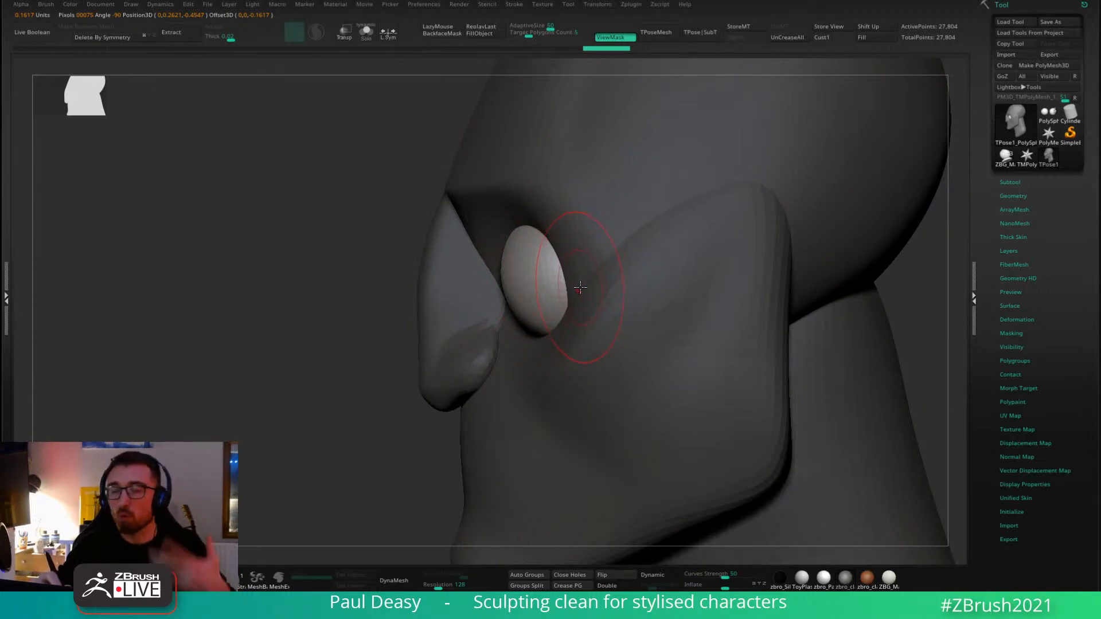
pyautogui.press('space')
pyautogui.press('space')
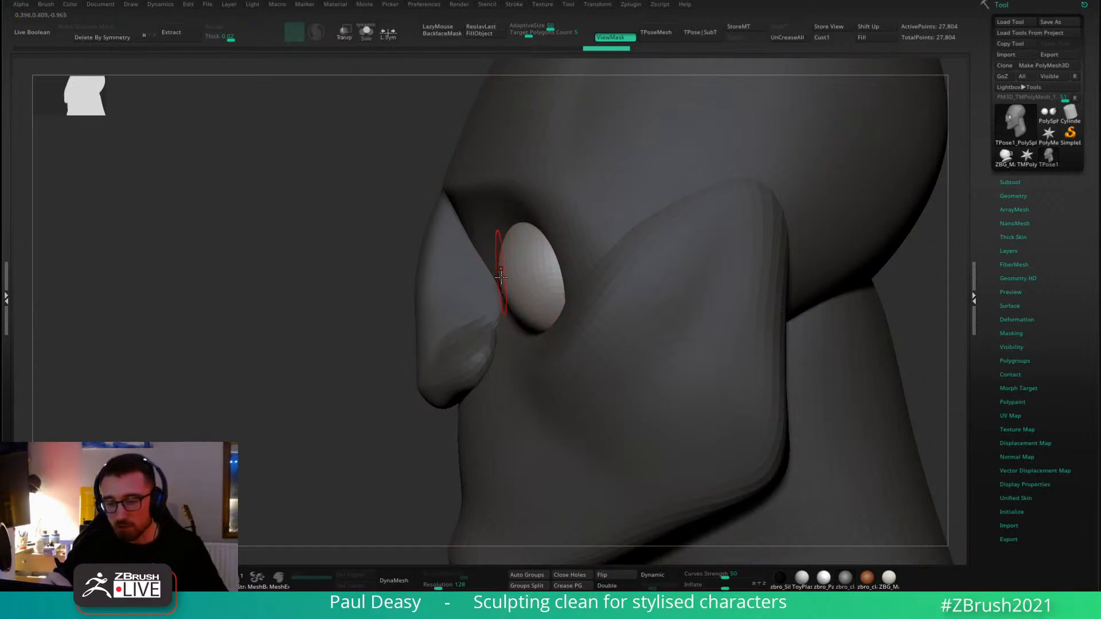
# Move the unmasked eyeballs deeper into the sockets with the gizmo, working from front and side views.
pyautogui.press('w')
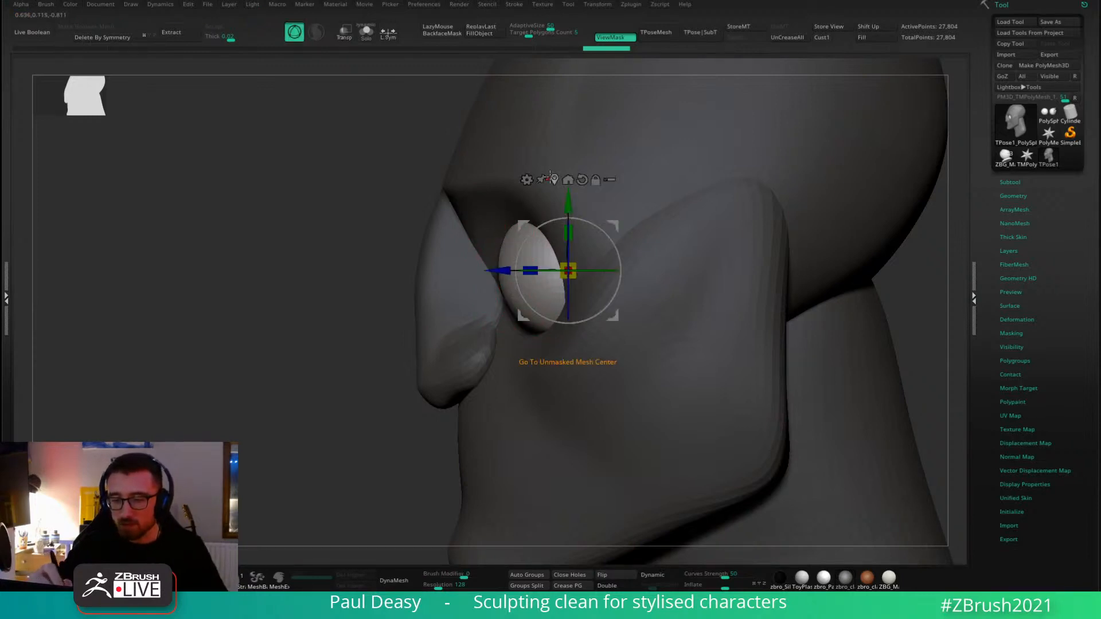
pyautogui.moveTo(573, 267); pyautogui.dragTo(612, 252)
pyautogui.keyDown('shift'); pyautogui.moveTo(657, 209); pyautogui.dragTo(580, 208, button='right'); pyautogui.keyUp('shift')
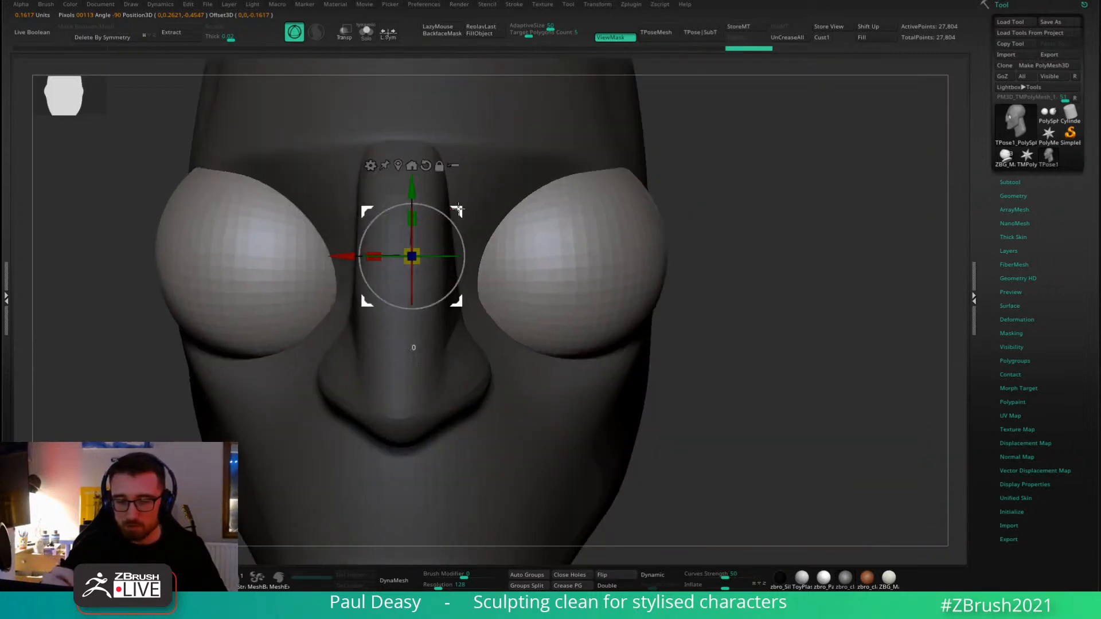
pyautogui.moveTo(458, 208); pyautogui.dragTo(411, 208)
pyautogui.keyDown('shift'); pyautogui.moveTo(466, 187); pyautogui.dragTo(699, 188, button='right'); pyautogui.keyUp('shift')
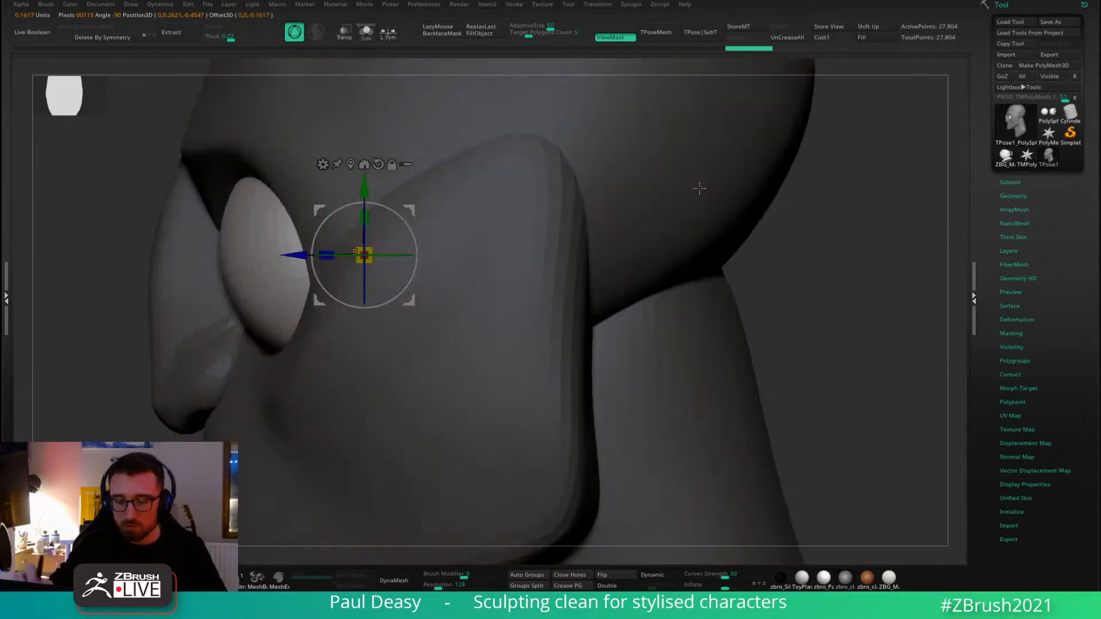
pyautogui.moveTo(424, 213); pyautogui.dragTo(432, 205)
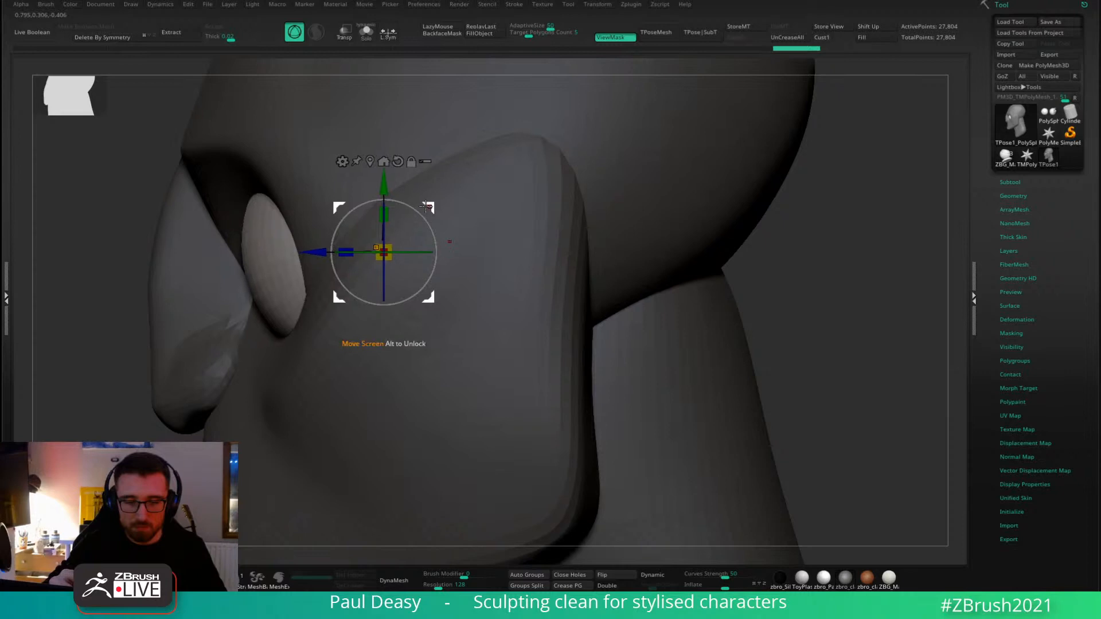
pyautogui.moveTo(426, 206); pyautogui.dragTo(352, 222, button='right')
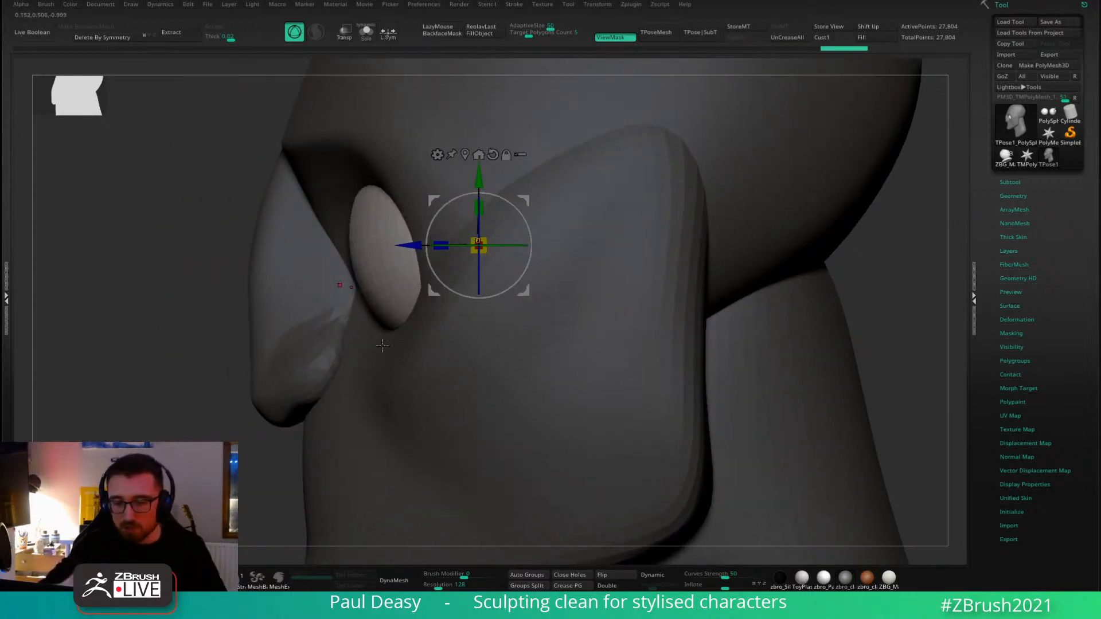
pyautogui.moveTo(355, 258); pyautogui.dragTo(369, 231, button='right')
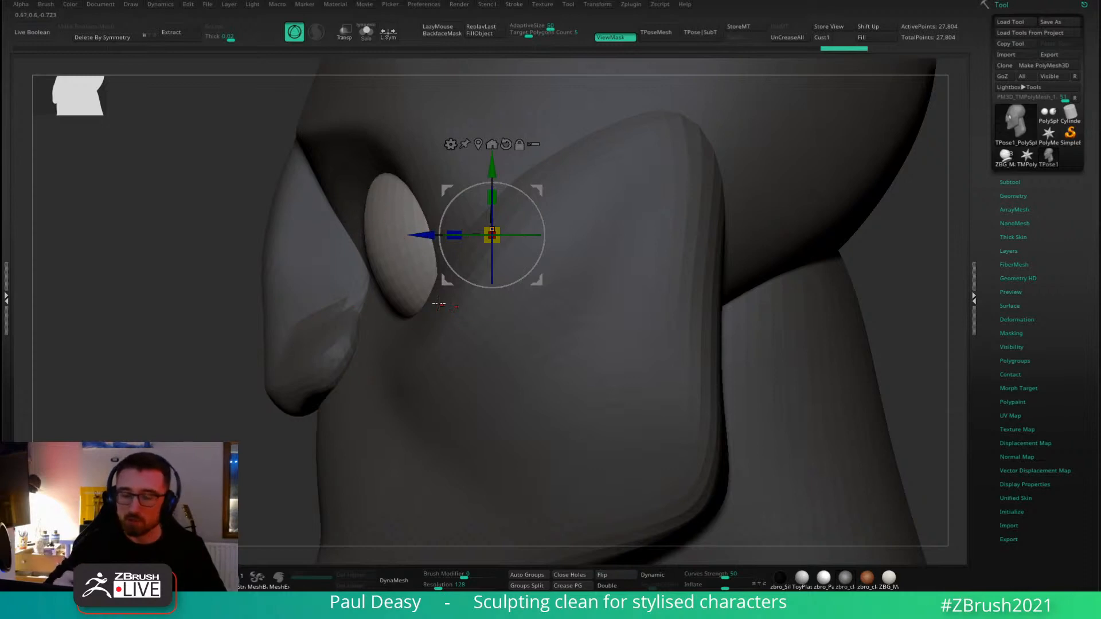
# Fine-tune the eyeballs' placement in the sockets with the gizmo, comparing front and side views.
pyautogui.press('q')
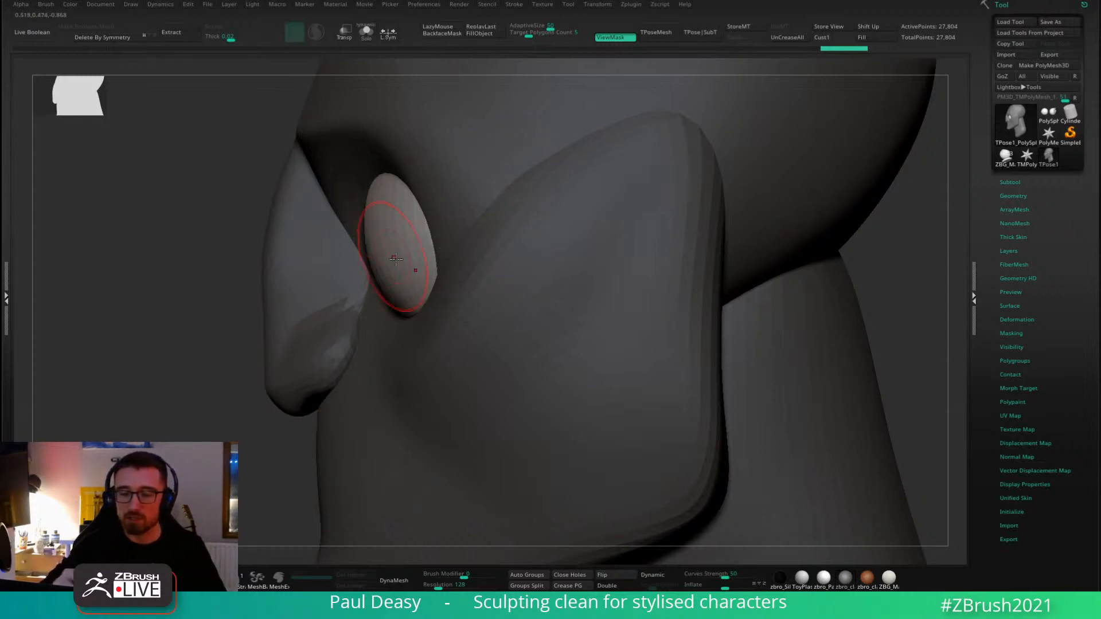
pyautogui.moveTo(390, 229); pyautogui.dragTo(467, 181, button='right')
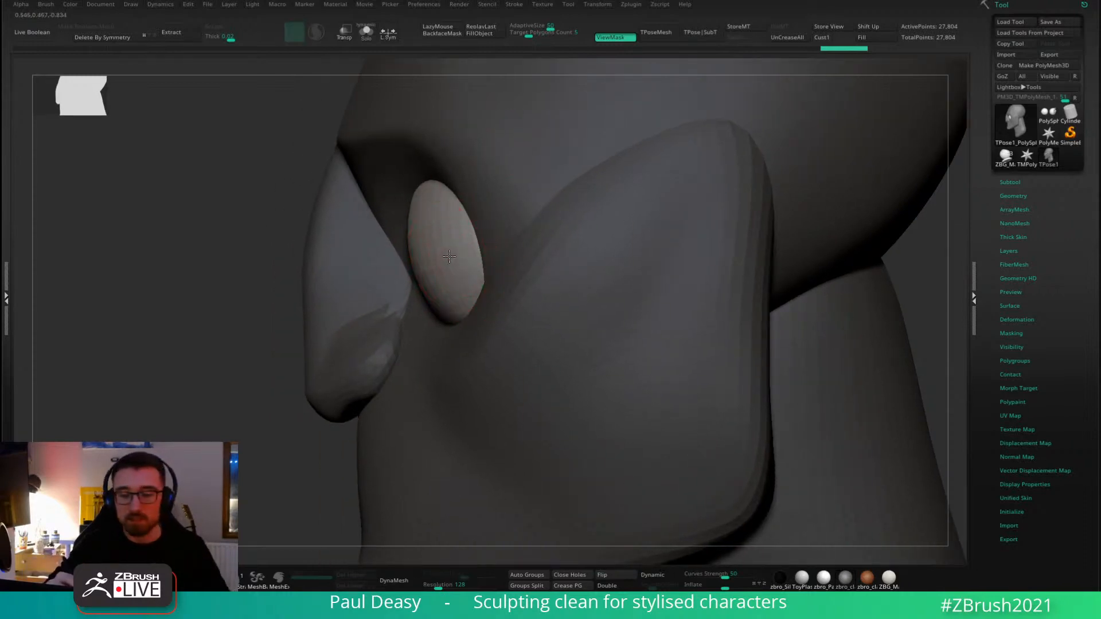
pyautogui.moveTo(466, 245); pyautogui.dragTo(516, 224, button='right')
pyautogui.press('w')
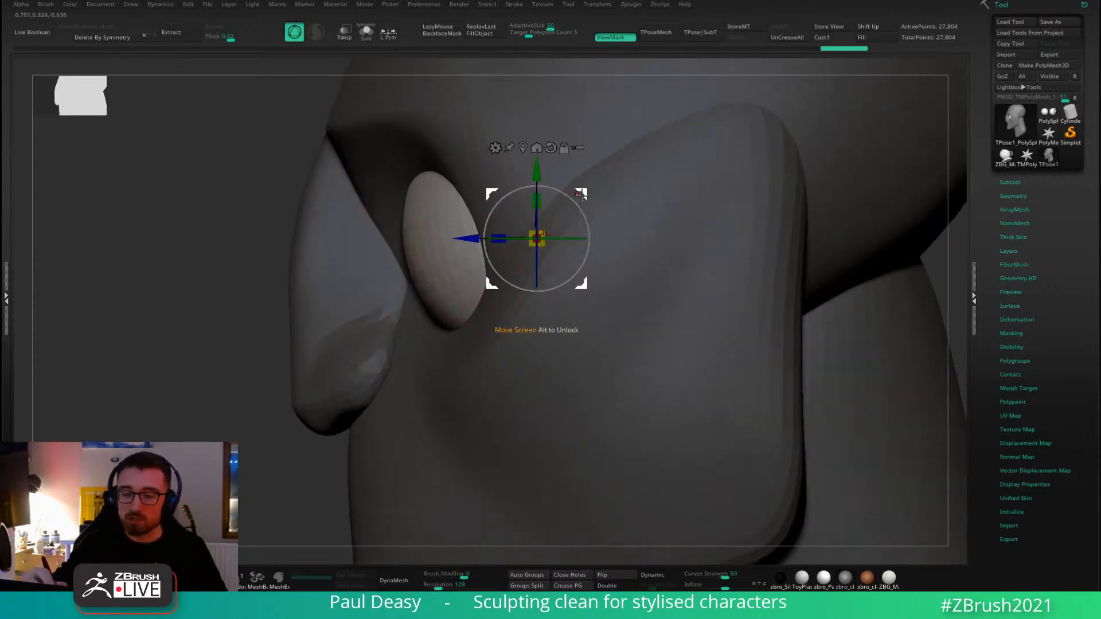
pyautogui.moveTo(582, 195); pyautogui.dragTo(579, 196)
pyautogui.moveTo(580, 196); pyautogui.dragTo(723, 218, button='right')
pyautogui.keyDown('shift'); pyautogui.moveTo(550, 200); pyautogui.dragTo(648, 199, button='right'); pyautogui.keyUp('shift')
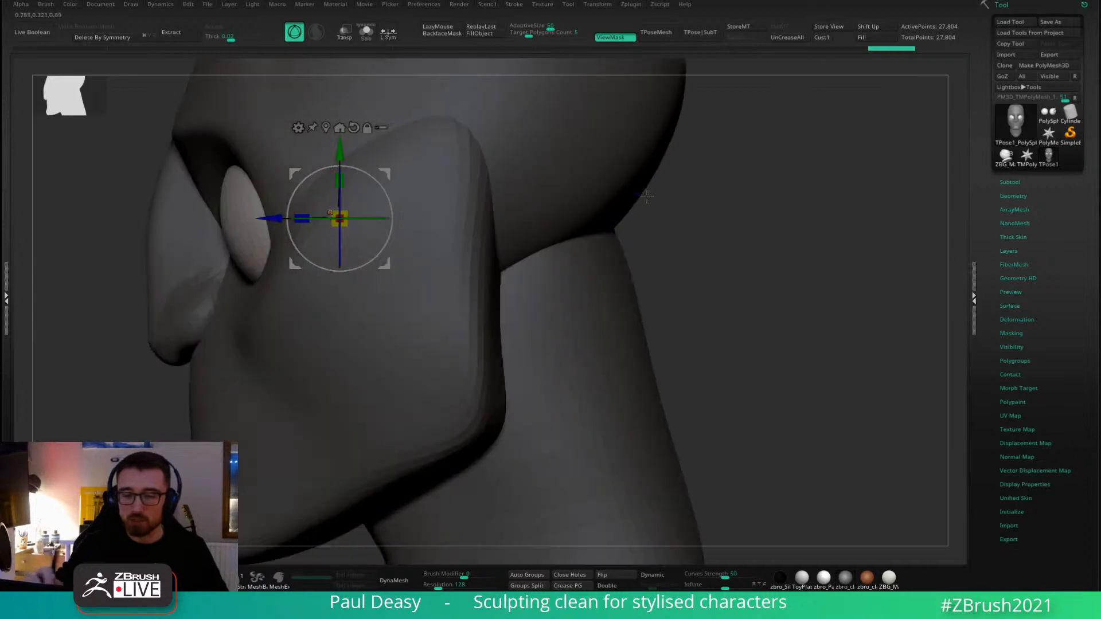
# Switch from the masked eyes back to the head and reshape the inner brow beside the nose bridge with the Move brush.
pyautogui.keyDown('alt'); pyautogui.click(635, 201); pyautogui.keyUp('alt')
pyautogui.press('q')
pyautogui.keyDown('alt'); pyautogui.moveTo(516, 241); pyautogui.dragTo(557, 277, button='right'); pyautogui.keyUp('alt')
pyautogui.press('space')
pyautogui.moveTo(438, 228)
pyautogui.mouseDown()
pyautogui.moveTo(410, 227)
pyautogui.moveTo(418, 206)
pyautogui.mouseUp()
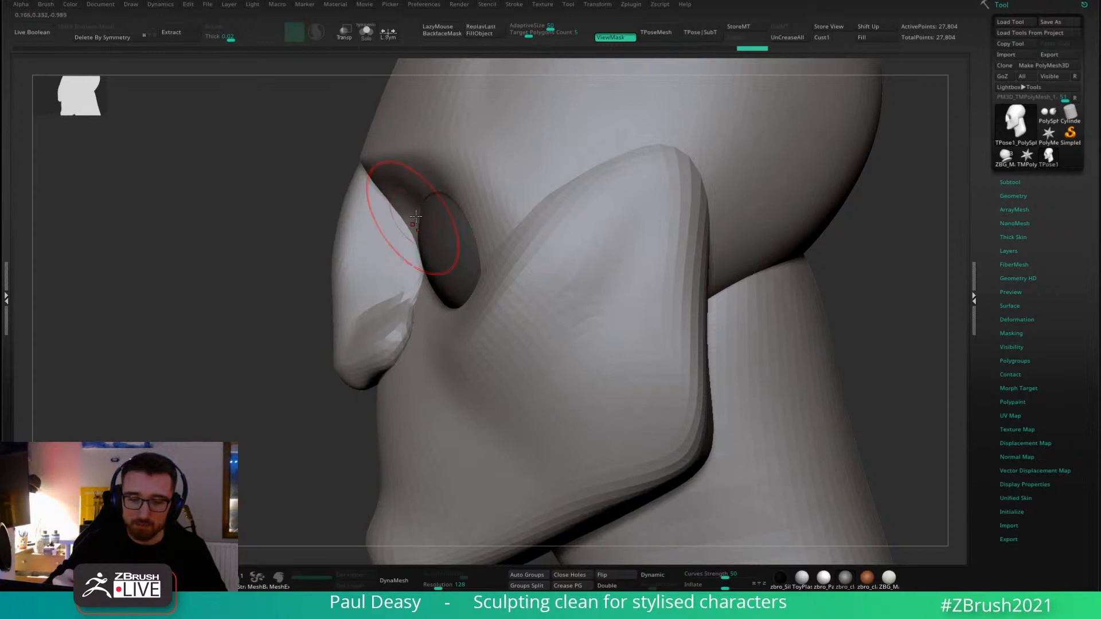
# Refine the brow and eye socket area with the Move brush from several angles, varying the brush size.
pyautogui.moveTo(408, 226); pyautogui.dragTo(483, 204, button='right')
pyautogui.press('space')
pyautogui.press('space')
pyautogui.moveTo(483, 204); pyautogui.dragTo(507, 189)
pyautogui.moveTo(607, 208)
pyautogui.keyDown('ctrl'); pyautogui.mouseDown(button='right')
pyautogui.moveTo(560, 198)
pyautogui.moveTo(606, 187)
pyautogui.moveTo(610, 241)
pyautogui.mouseUp(button='right'); pyautogui.keyUp('ctrl')
pyautogui.press('space')
pyautogui.moveTo(577, 241); pyautogui.dragTo(573, 230)
pyautogui.keyDown('ctrl'); pyautogui.moveTo(639, 228); pyautogui.dragTo(622, 238, button='right'); pyautogui.keyUp('ctrl')
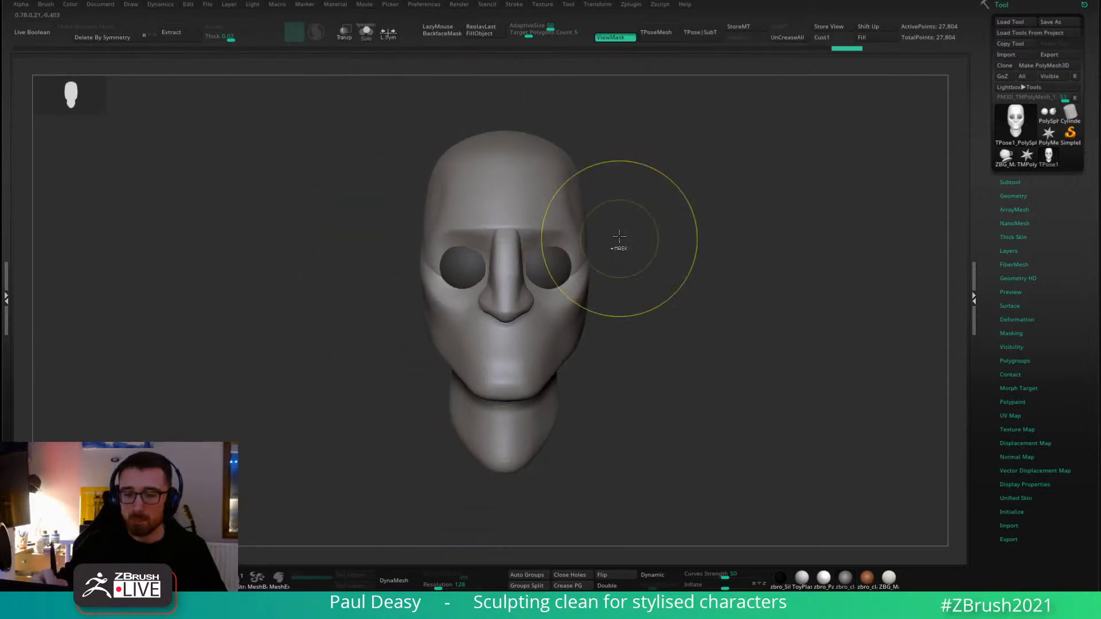
# Adjust the outline of the skull, cheeks and jaw from the front with the Move brush at different draw sizes.
pyautogui.press('space')
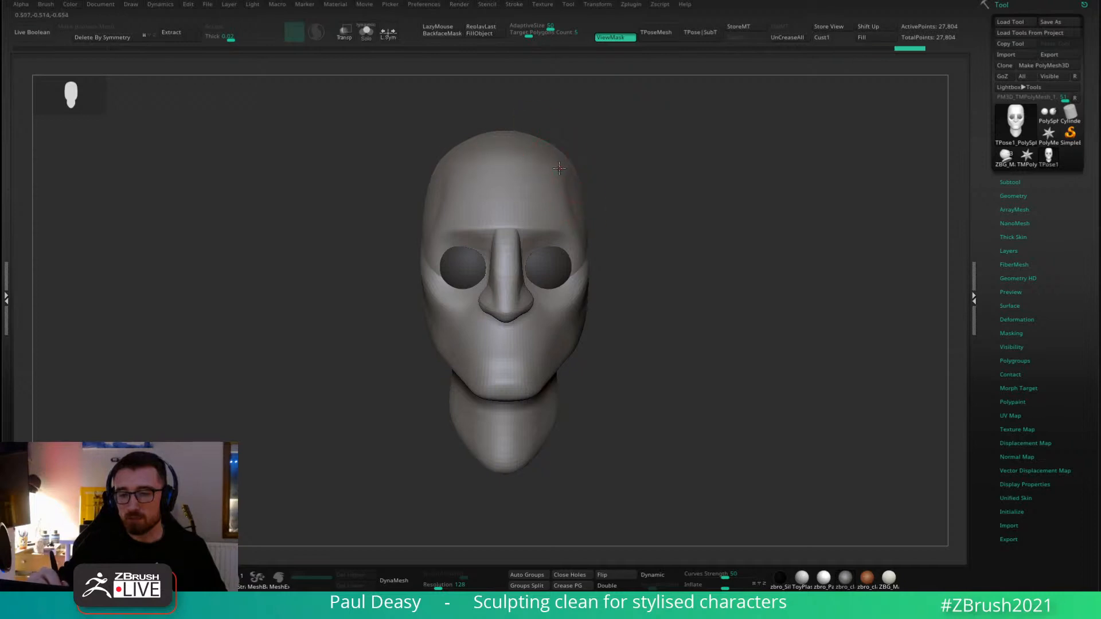
pyautogui.keyDown('alt'); pyautogui.moveTo(620, 275); pyautogui.dragTo(618, 225, button='right'); pyautogui.keyUp('alt')
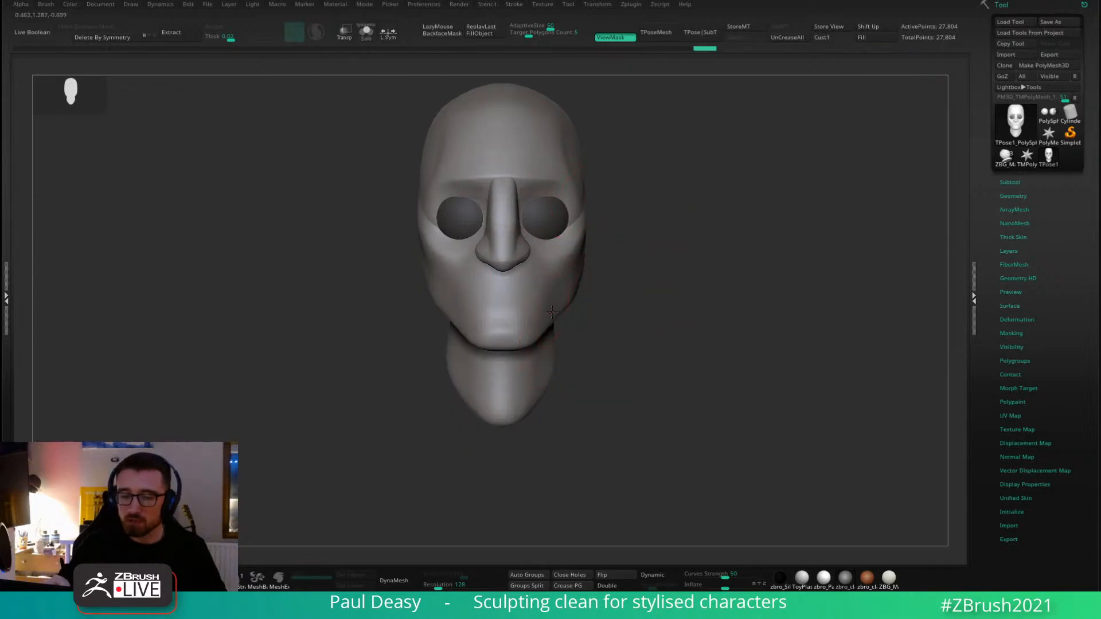
pyautogui.hotkey('ctrl', 'shift', 'z')
pyautogui.press('space')
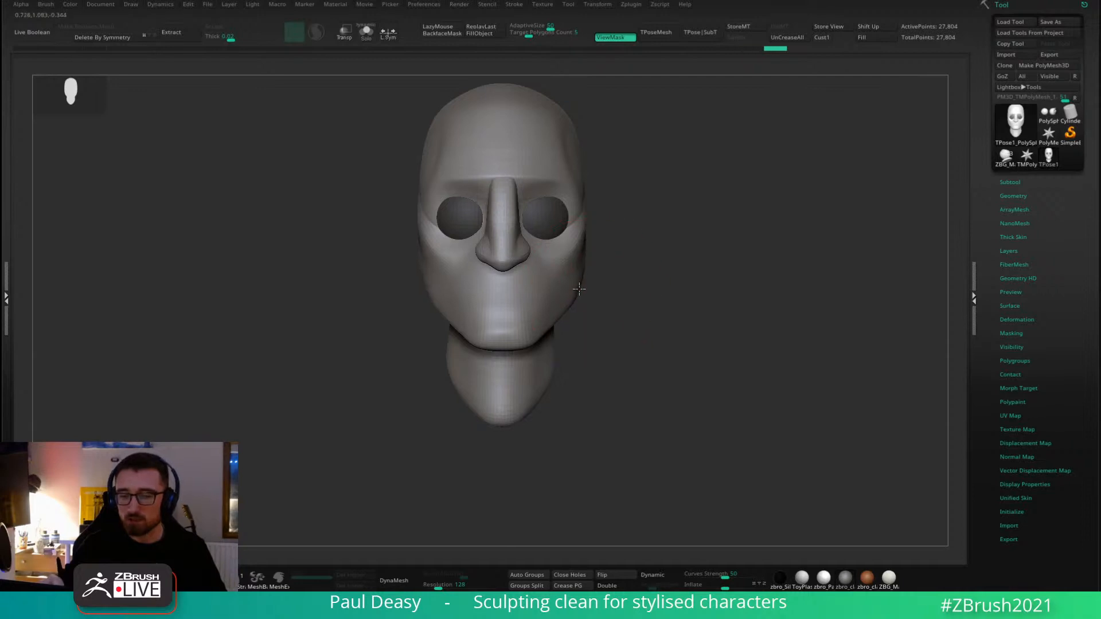
pyautogui.press('space')
pyautogui.press('space')
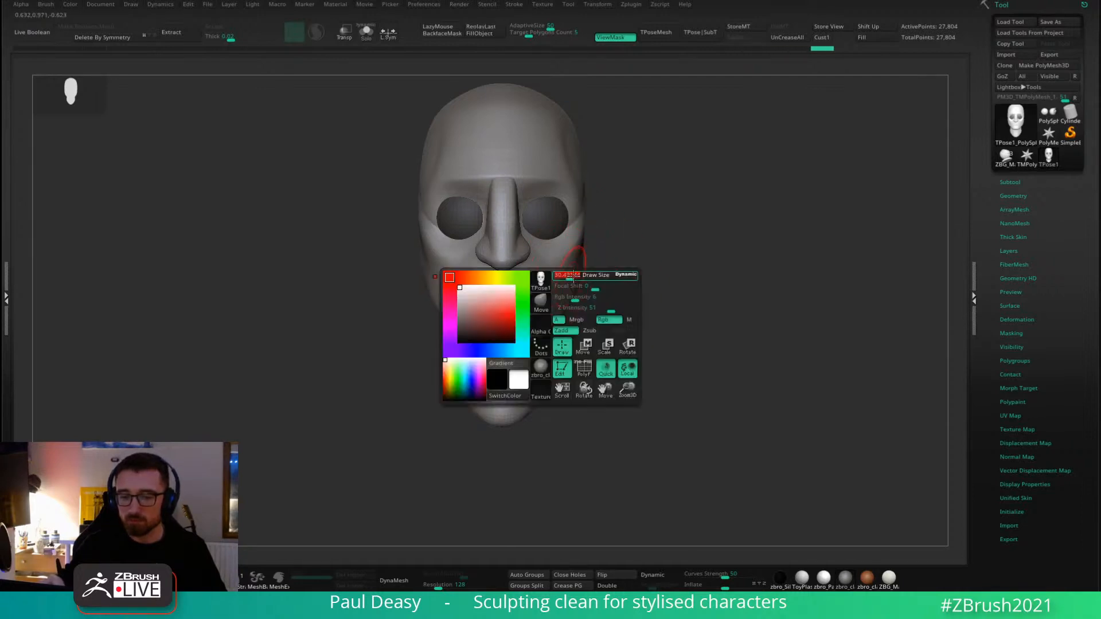
pyautogui.press('space')
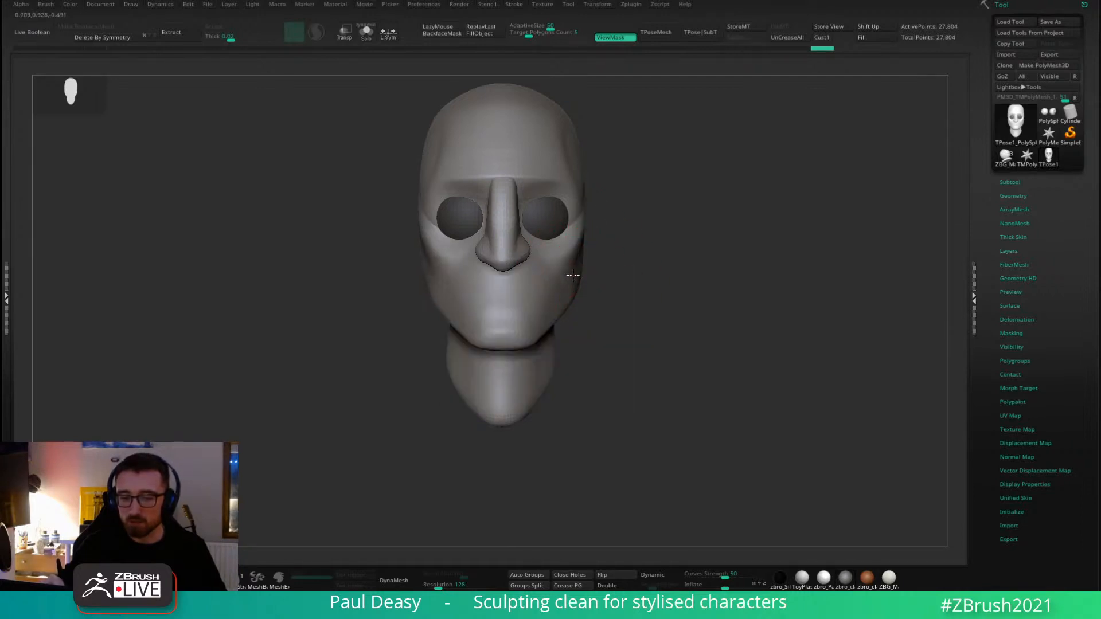
# Try to widen the sides of the head around eye level with a large Move brush, and undo the change.
pyautogui.keyDown('alt'); pyautogui.moveTo(616, 260); pyautogui.dragTo(666, 367); pyautogui.keyUp('alt')
pyautogui.keyDown('alt'); pyautogui.moveTo(618, 208); pyautogui.dragTo(675, 252); pyautogui.keyUp('alt')
pyautogui.press('space')
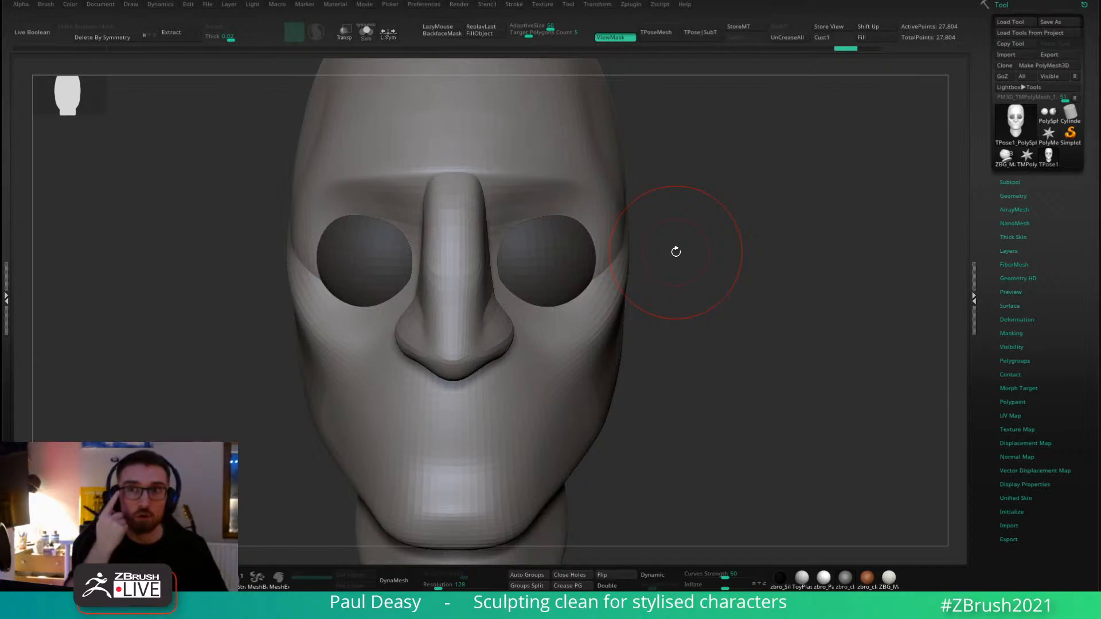
pyautogui.moveTo(674, 262); pyautogui.dragTo(591, 252, button='right')
pyautogui.rightClick(603, 238)
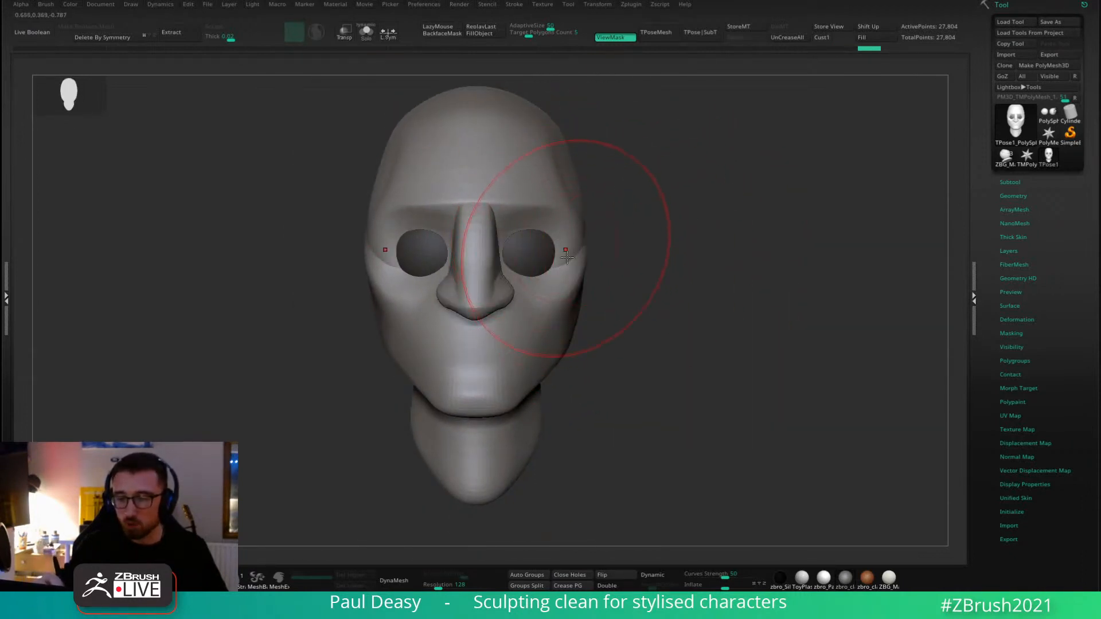
pyautogui.press('ctrl')
pyautogui.hotkey('ctrl', 'z')
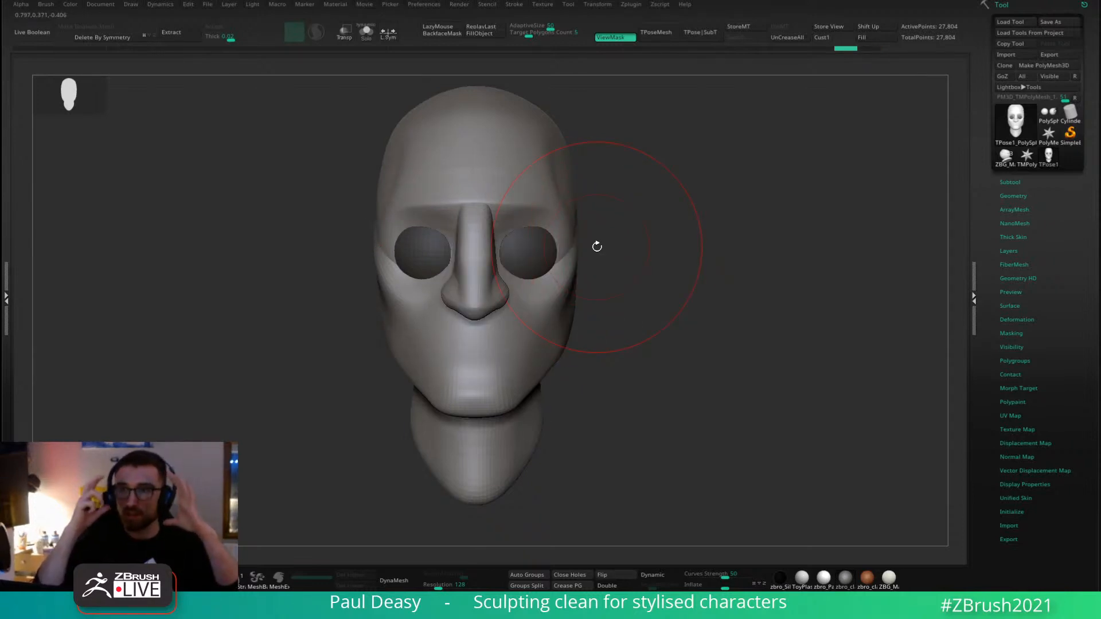
# Shape the temples and the sides of the head with the Move brush, working from front and three-quarter views.
pyautogui.press('space')
pyautogui.moveTo(573, 252); pyautogui.dragTo(585, 252)
pyautogui.moveTo(599, 209); pyautogui.dragTo(559, 213)
pyautogui.press('space')
pyautogui.press('space')
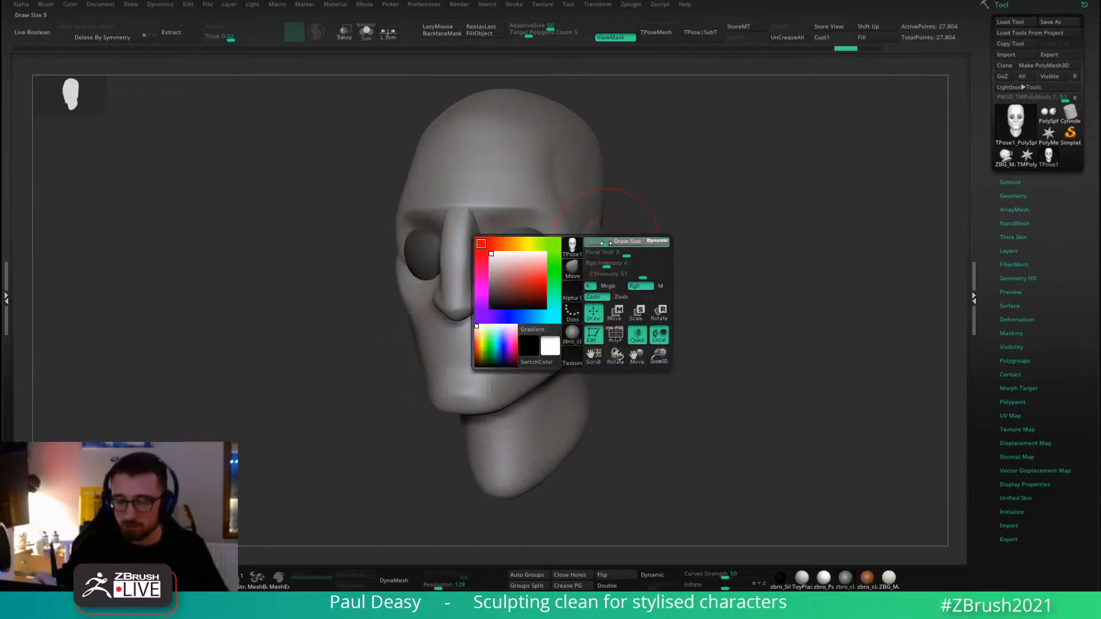
pyautogui.press(']')
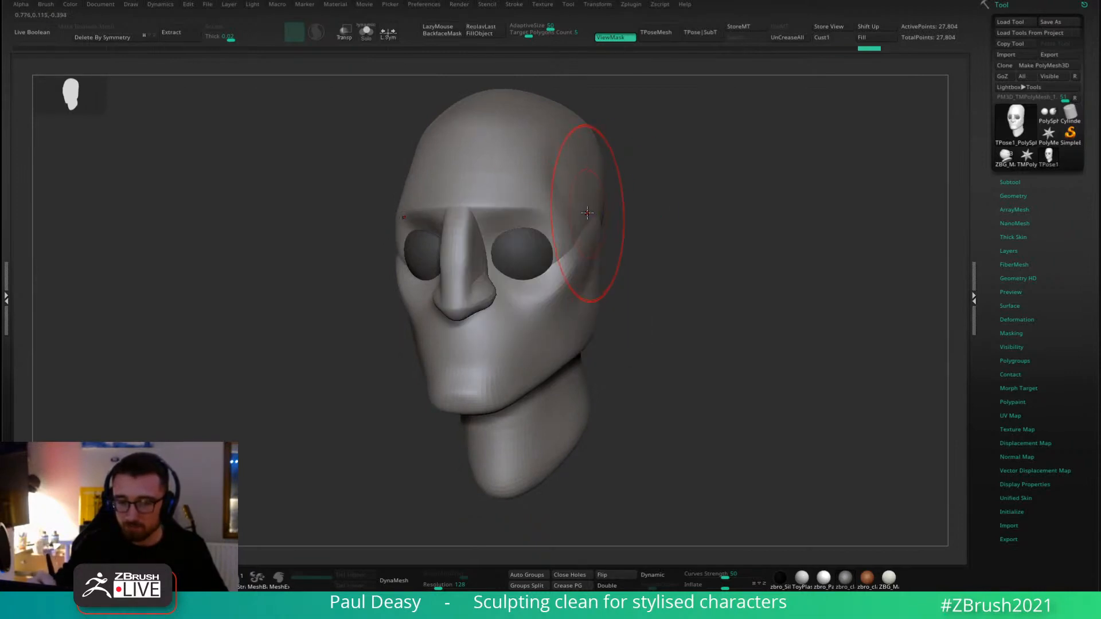
pyautogui.rightClick(578, 214)
pyautogui.keyDown('alt'); pyautogui.moveTo(626, 184); pyautogui.dragTo(586, 220, button='right'); pyautogui.keyUp('alt')
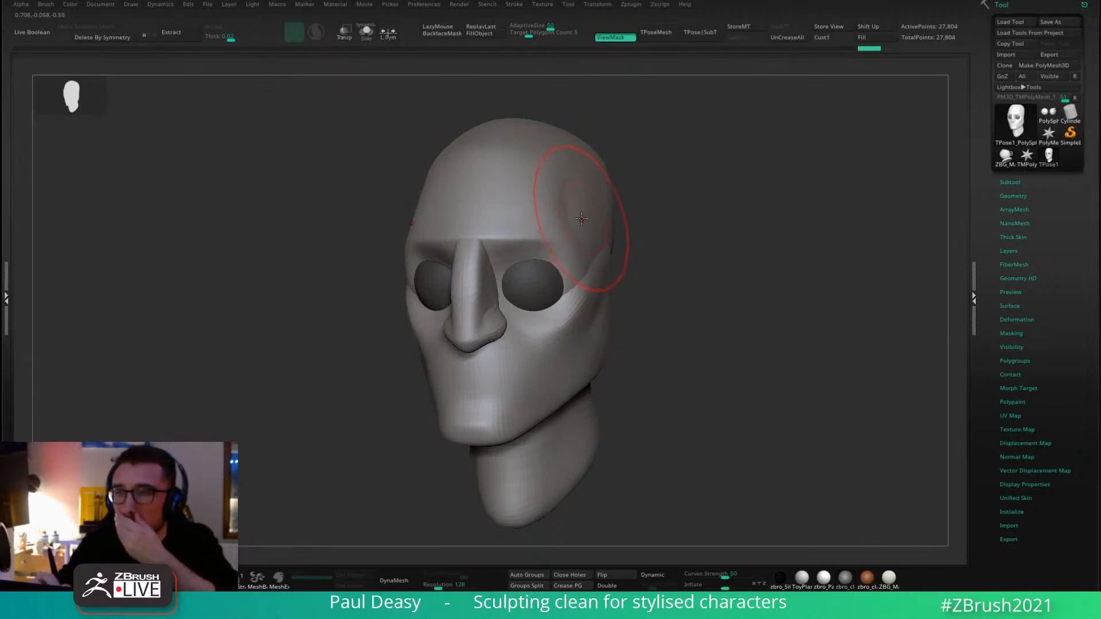
pyautogui.press('space')
pyautogui.press('space')
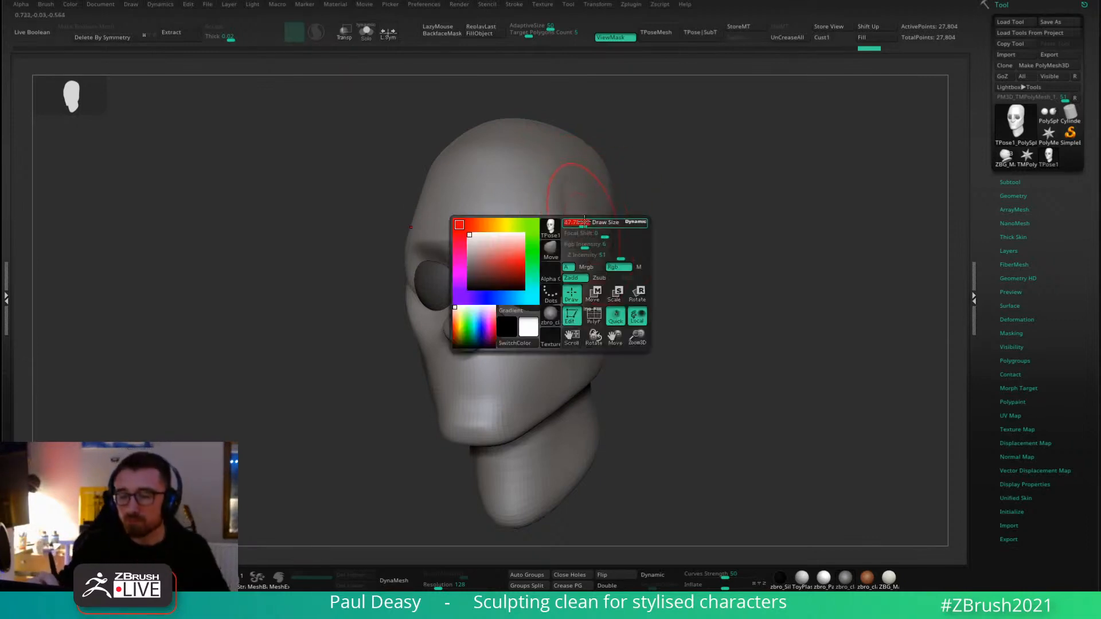
pyautogui.hotkey('ctrl', 'shift', 'z')
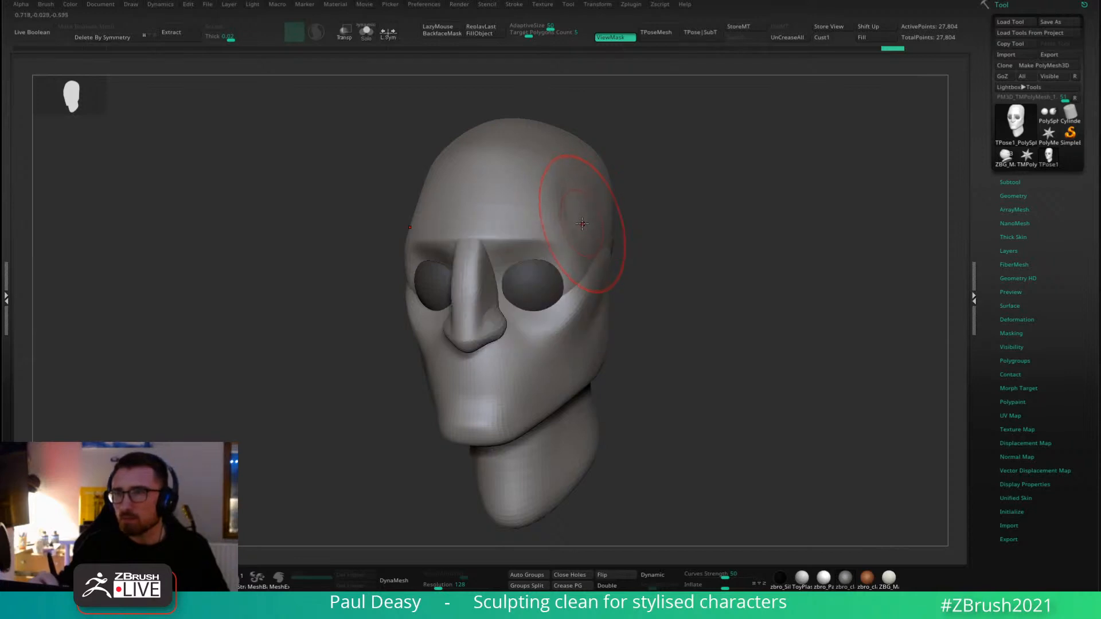
# Select the Pinch brush and turn off the mask display, with the head facing front.
pyautogui.moveTo(633, 226); pyautogui.dragTo(682, 263)
pyautogui.press('b')
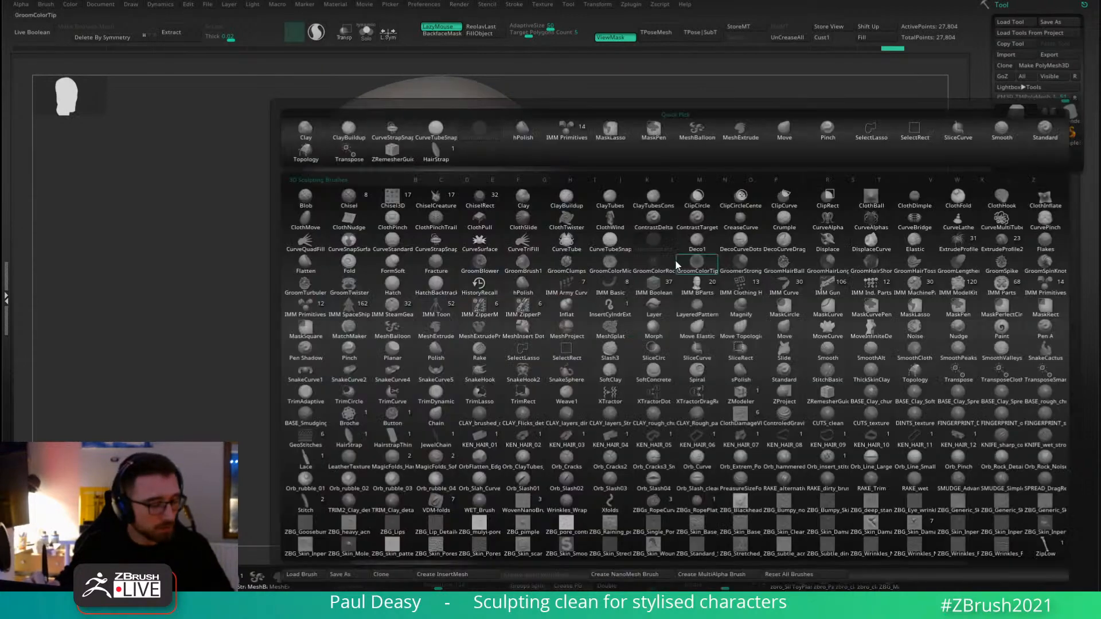
pyautogui.press('p')
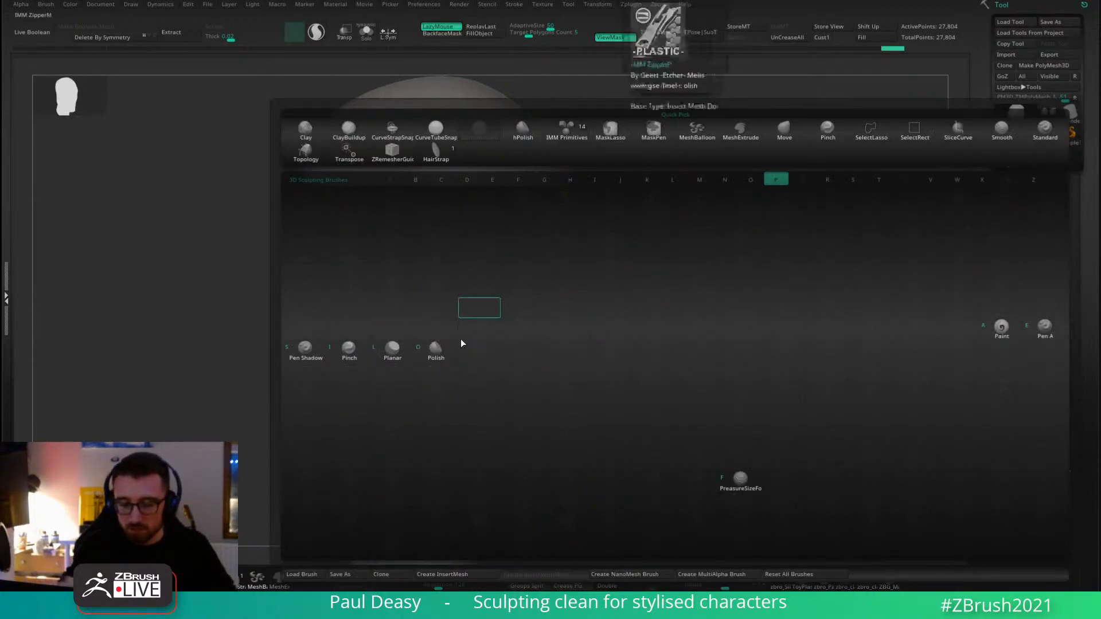
pyautogui.click(349, 351)
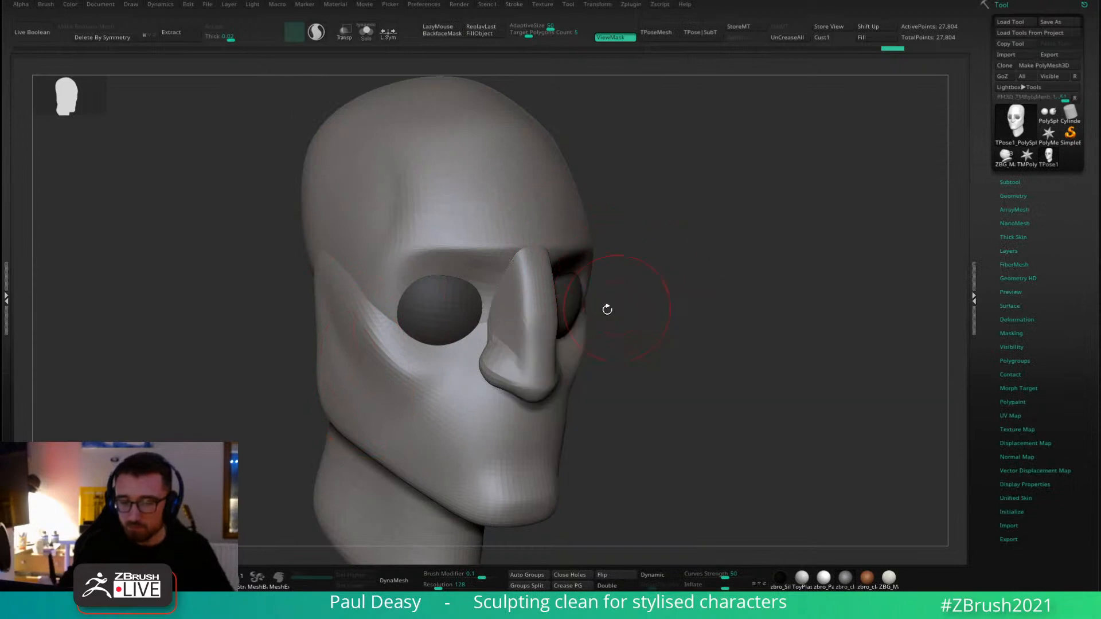
pyautogui.keyDown('shift'); pyautogui.moveTo(607, 310); pyautogui.dragTo(701, 286); pyautogui.keyUp('shift')
pyautogui.hotkey('ctrl', 'h')
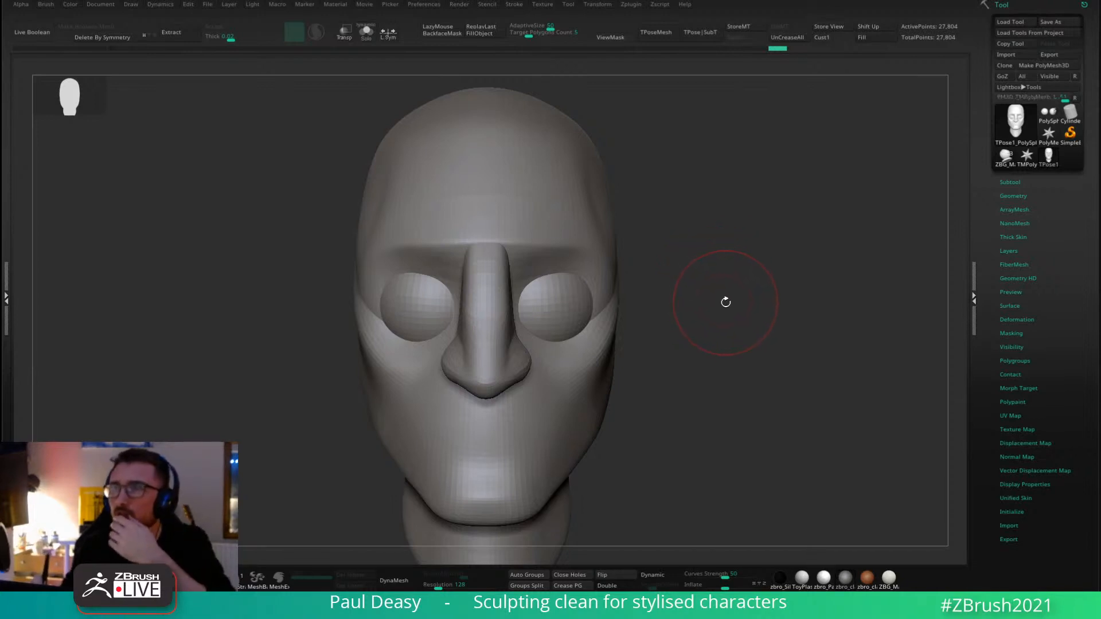
# Switch to the Dam Standard brush and adjust its draw size.
pyautogui.moveTo(724, 305); pyautogui.dragTo(590, 234)
pyautogui.moveTo(514, 240); pyautogui.dragTo(638, 241)
pyautogui.press('b')
pyautogui.press('d')
pyautogui.press('s')
pyautogui.press('space')
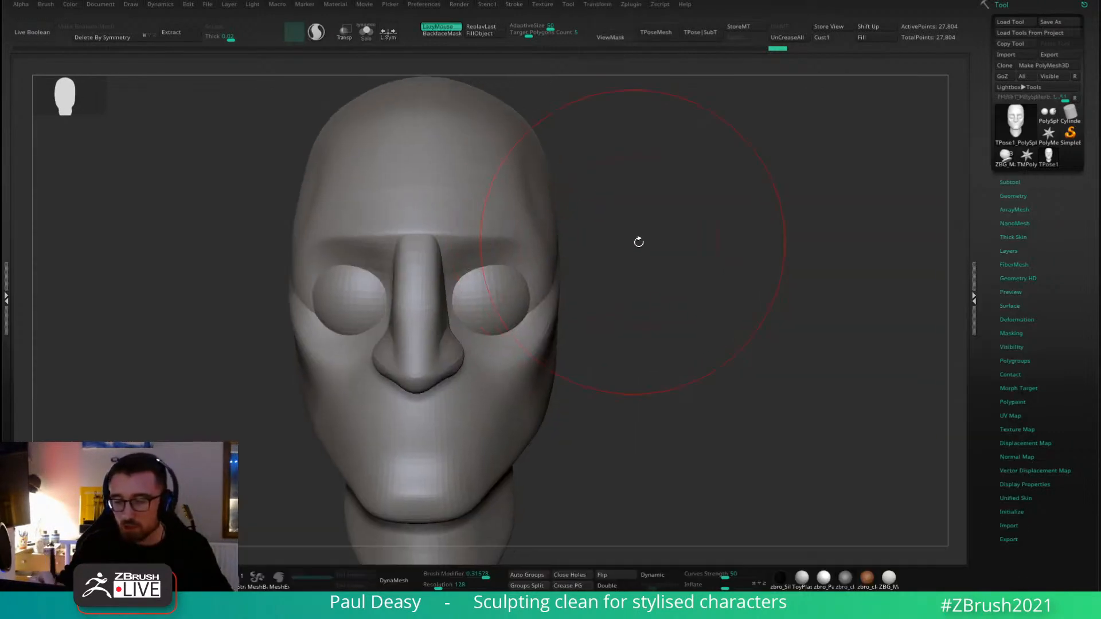
pyautogui.press('space')
pyautogui.press('space')
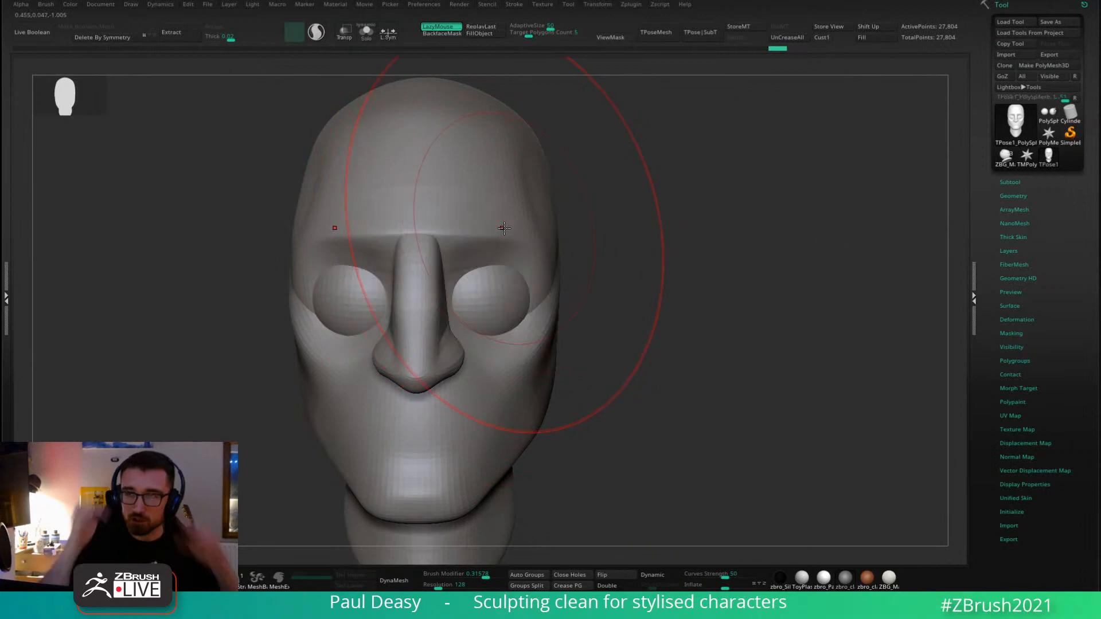
pyautogui.press('space')
pyautogui.click(605, 237)
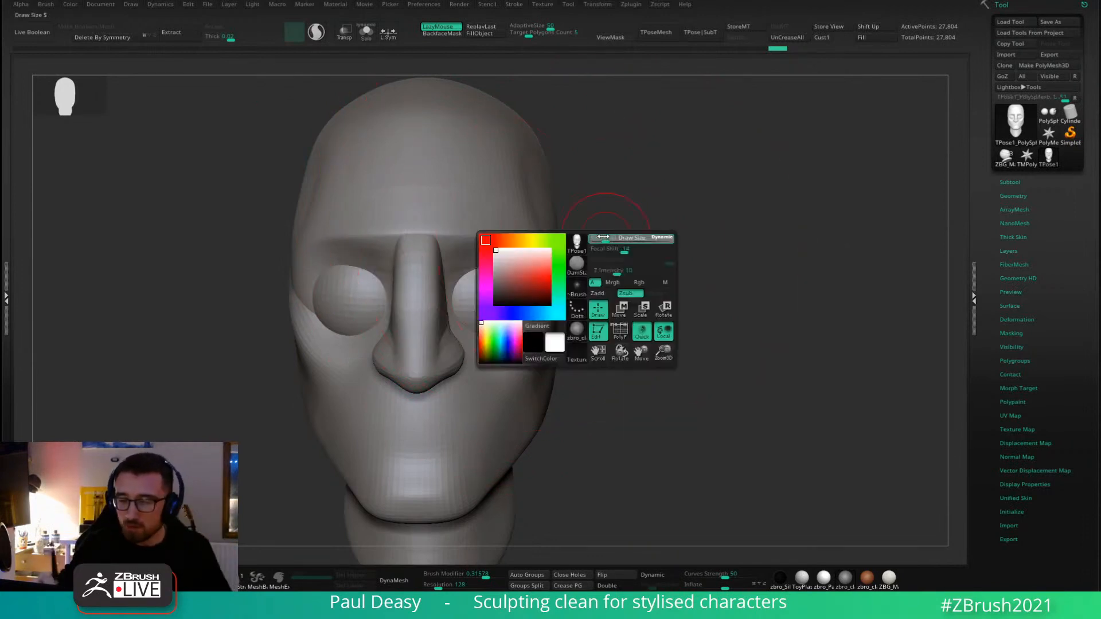
# Switch to the Move brush and set a suitable draw size for the side of the head.
pyautogui.press('b')
pyautogui.press('m')
pyautogui.press('v')
pyautogui.press('space')
pyautogui.click(570, 226)
pyautogui.press('space')
pyautogui.click(573, 216)
pyautogui.press('space')
pyautogui.click(575, 218)
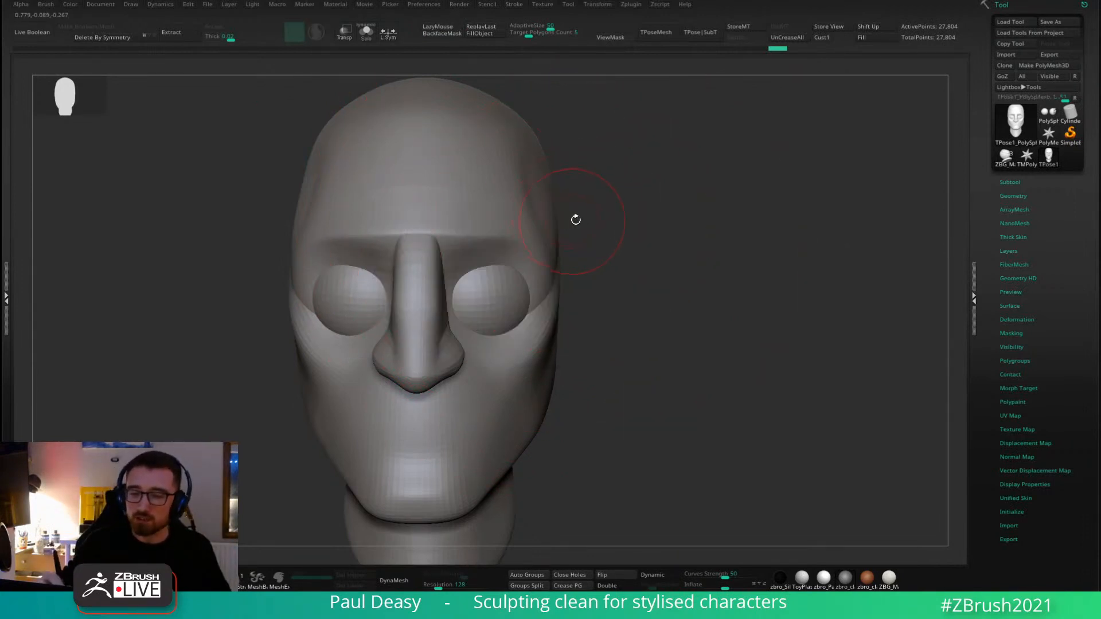
# Try a stroke on the mouth area below the nose, and undo it.
pyautogui.keyDown('alt'); pyautogui.moveTo(630, 290); pyautogui.dragTo(618, 229); pyautogui.keyUp('alt')
pyautogui.moveTo(548, 303); pyautogui.dragTo(474, 351)
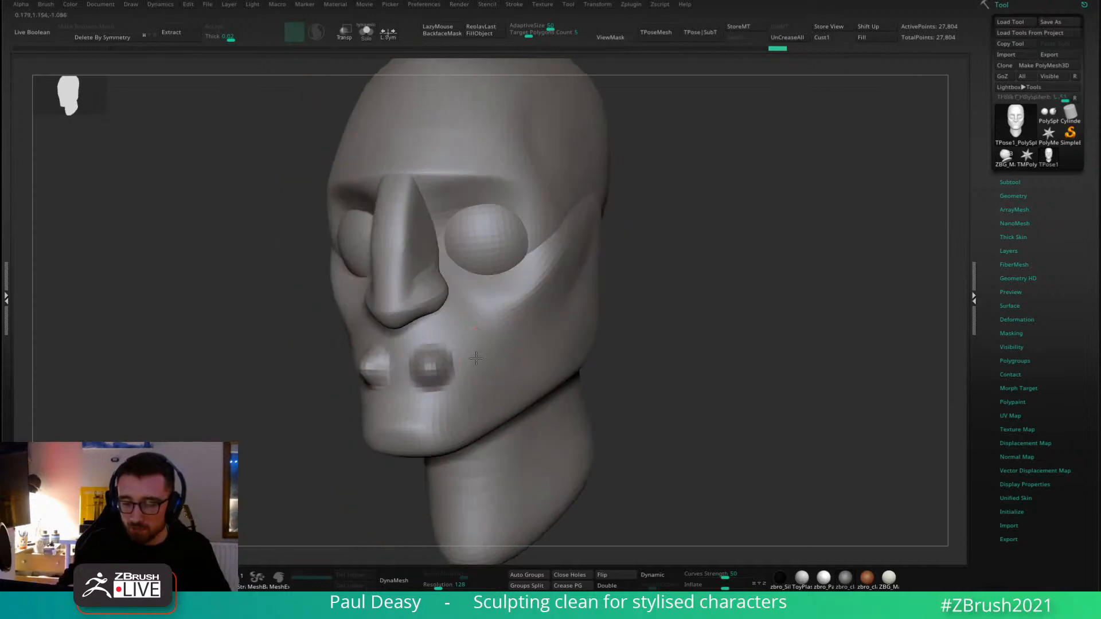
pyautogui.press('l')
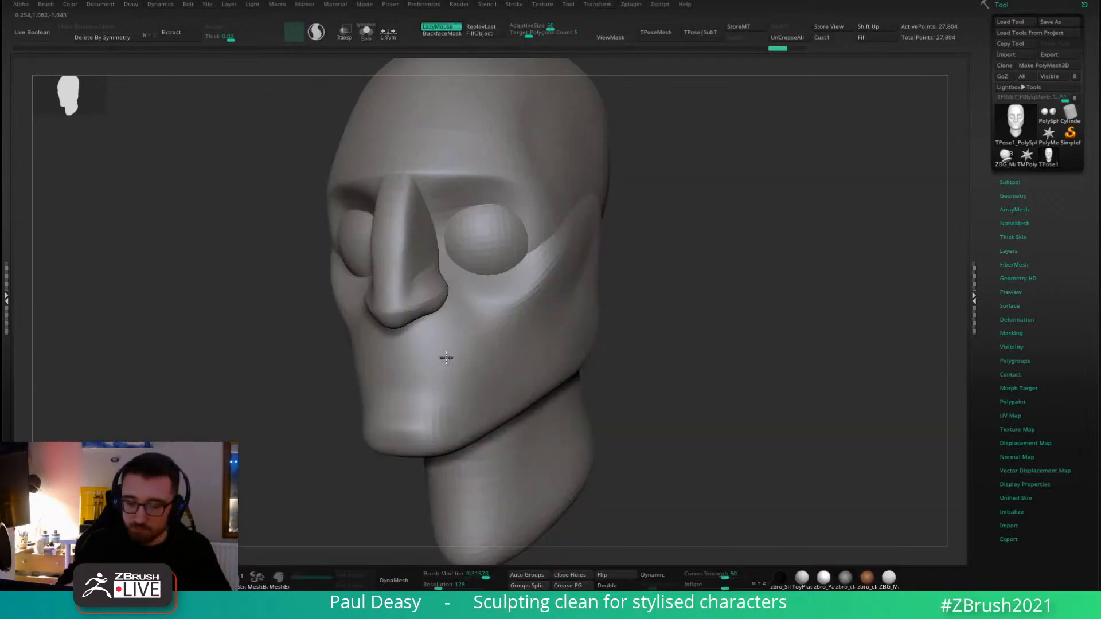
pyautogui.hotkey('ctrl', 'z')
# Try to carve a crease along the cheekbone below the eye with the Dam Standard brush, and undo it.
pyautogui.press('space')
pyautogui.click(532, 317)
pyautogui.press('space')
pyautogui.click(532, 298)
pyautogui.keyDown('alt'); pyautogui.moveTo(549, 271); pyautogui.dragTo(471, 285, button='right'); pyautogui.keyUp('alt')
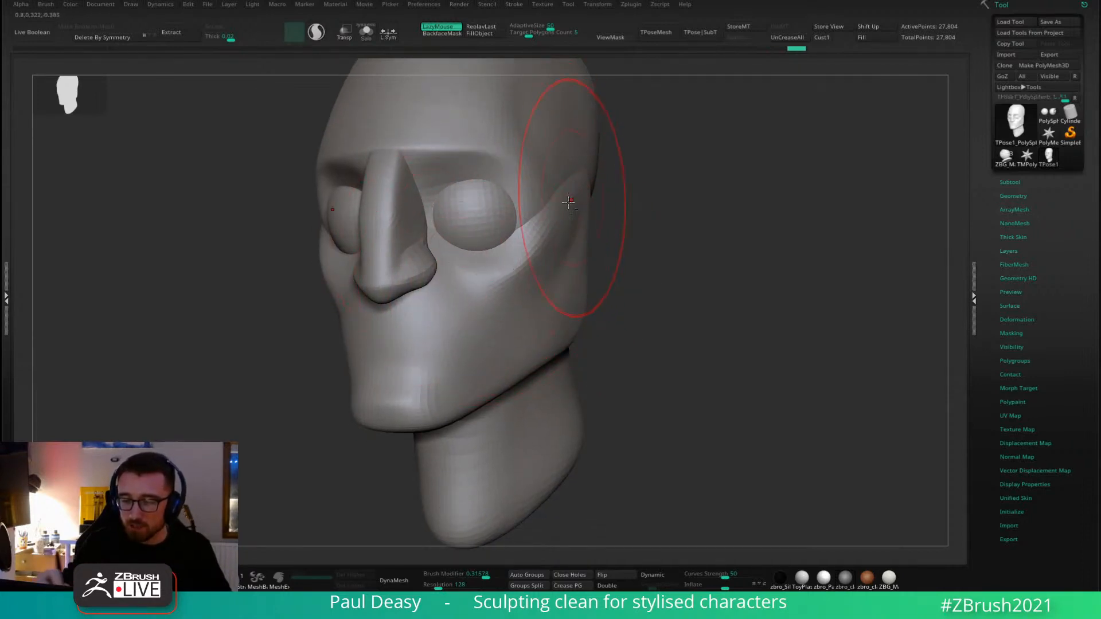
pyautogui.press('space')
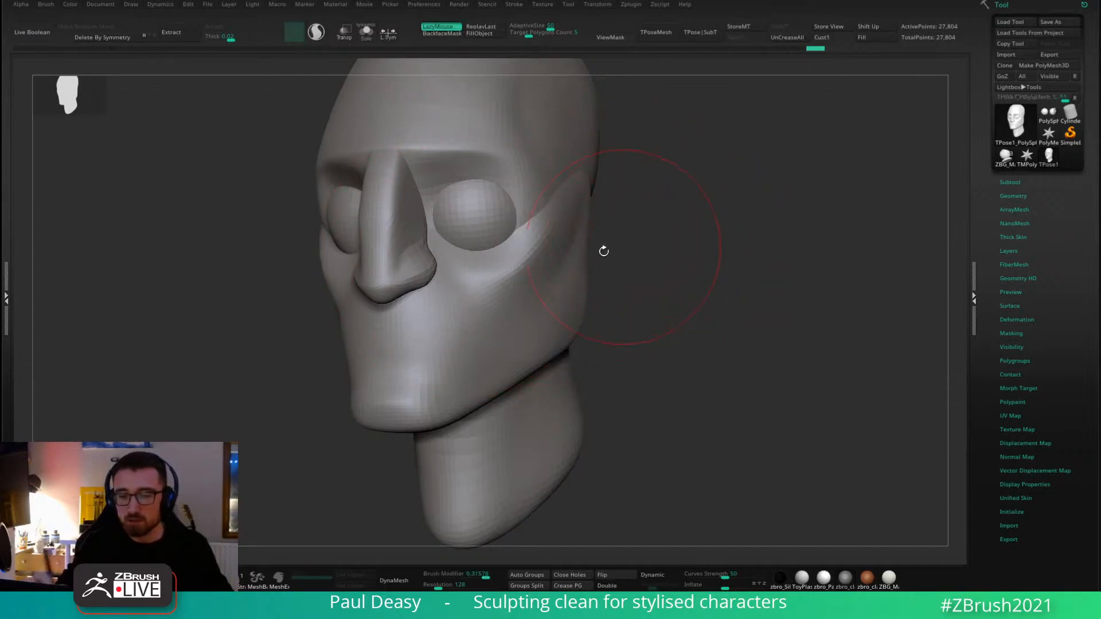
pyautogui.press('space')
pyautogui.moveTo(509, 272); pyautogui.dragTo(505, 272)
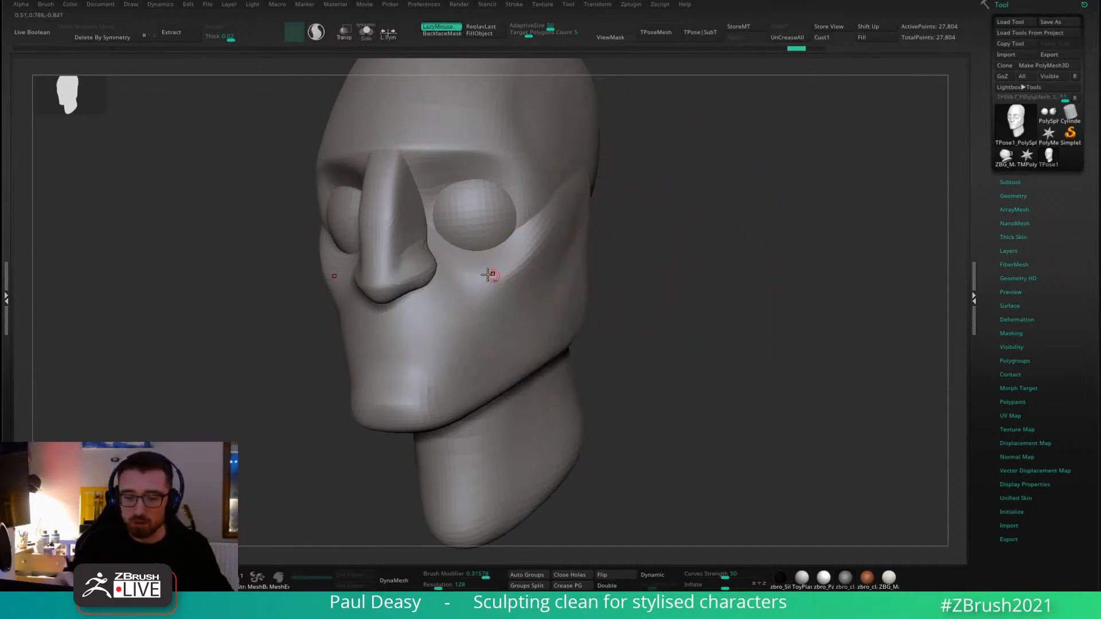
pyautogui.press('space')
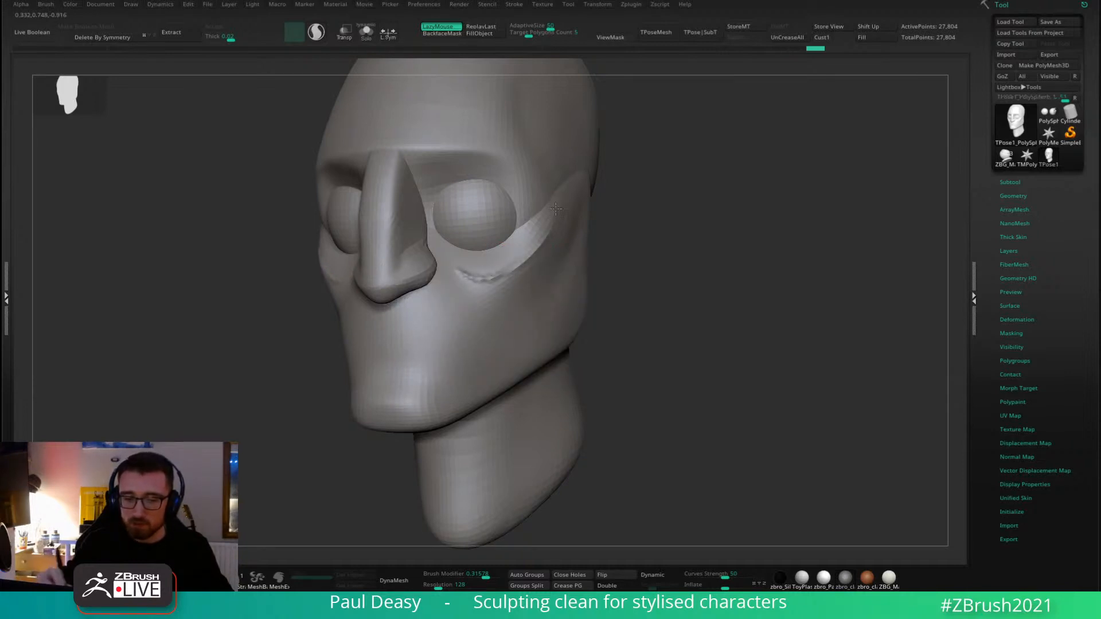
pyautogui.moveTo(555, 209); pyautogui.dragTo(547, 219)
pyautogui.press('space')
pyautogui.moveTo(634, 241); pyautogui.dragTo(643, 240)
pyautogui.hotkey('ctrl', 'z')
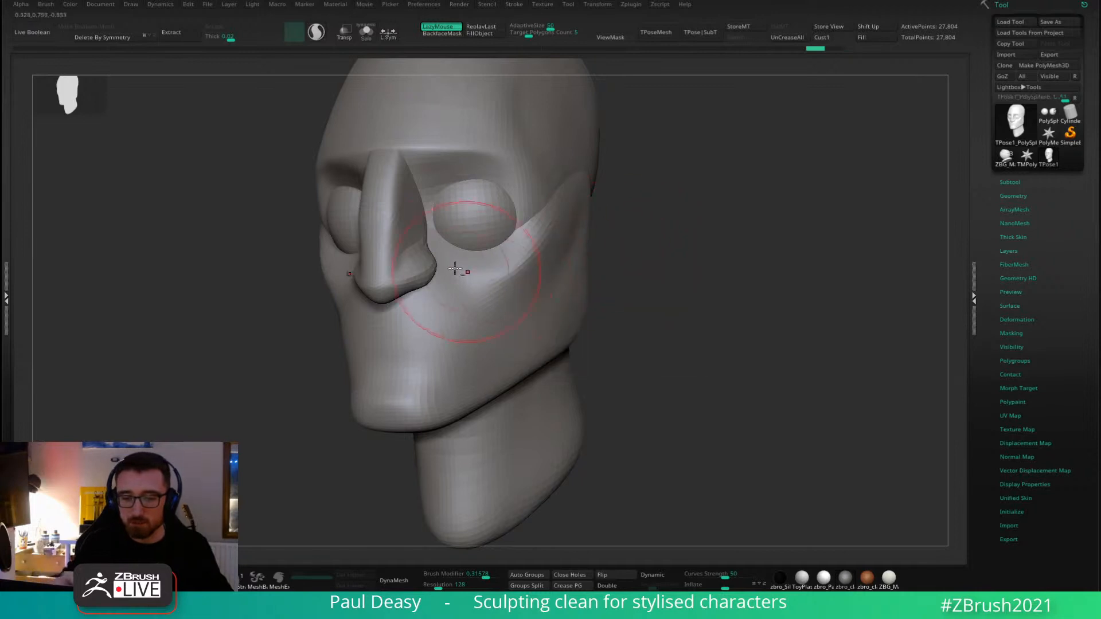
# Rework the cheekbone ridge below and beside the eye with a resized brush.
pyautogui.press('space')
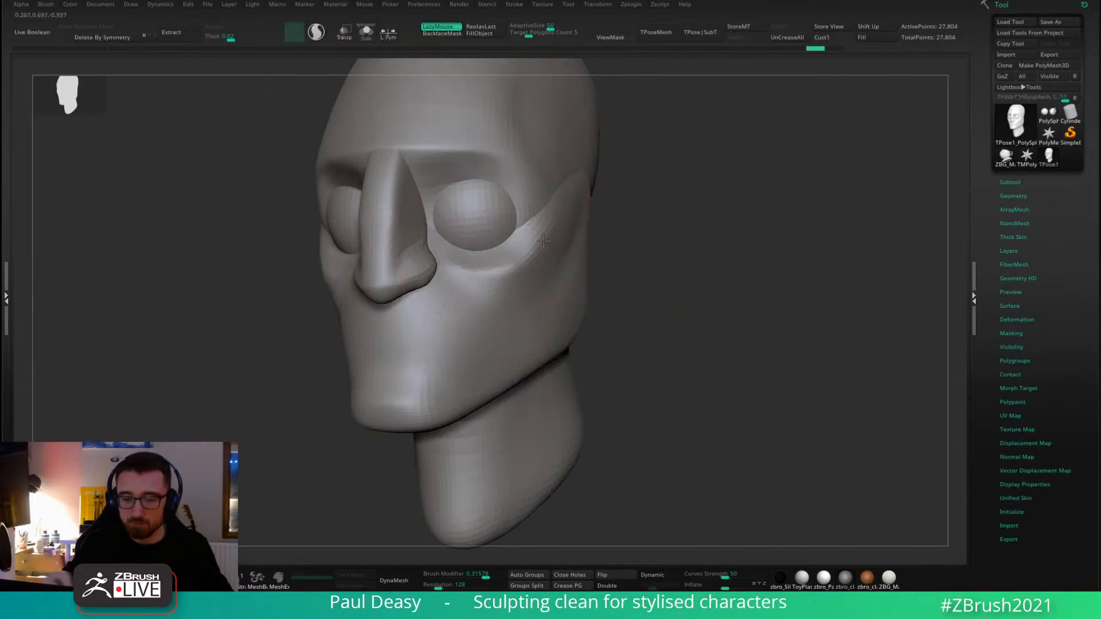
pyautogui.moveTo(544, 241); pyautogui.dragTo(552, 234)
pyautogui.moveTo(505, 274)
pyautogui.mouseDown()
pyautogui.moveTo(544, 243)
pyautogui.moveTo(516, 268)
pyautogui.moveTo(547, 243)
pyautogui.moveTo(567, 258)
pyautogui.mouseUp()
pyautogui.press('space')
# Set the mask to protect the eyes and leave the head editable in draw mode, seen in profile.
pyautogui.moveTo(654, 256)
pyautogui.mouseDown()
pyautogui.moveTo(644, 256)
pyautogui.moveTo(659, 284)
pyautogui.moveTo(634, 260)
pyautogui.moveTo(599, 261)
pyautogui.mouseUp()
pyautogui.press('w')
pyautogui.keyDown('ctrl'); pyautogui.click(517, 254); pyautogui.keyUp('ctrl')
pyautogui.press('q')
pyautogui.moveTo(411, 295); pyautogui.dragTo(415, 322)
pyautogui.keyDown('ctrl'); pyautogui.click(384, 331); pyautogui.keyUp('ctrl')
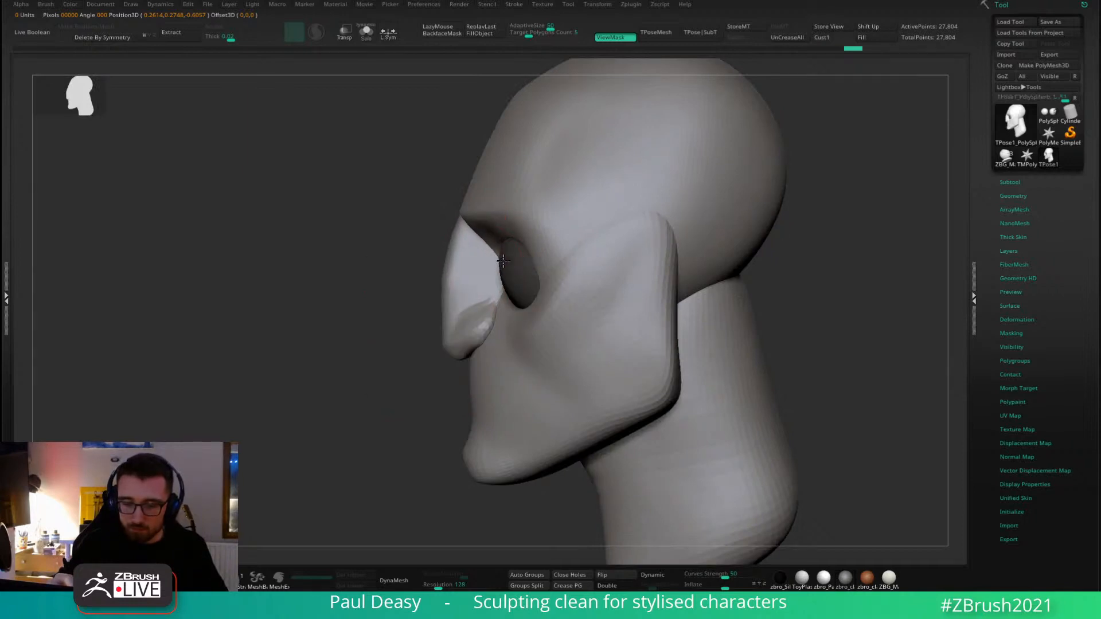
# Invert the mask to free the eyeballs, place the gizmo on one eye and nudge both eyes into position.
pyautogui.moveTo(503, 260)
pyautogui.mouseDown(button='right')
pyautogui.moveTo(518, 265)
pyautogui.moveTo(469, 269)
pyautogui.moveTo(538, 202)
pyautogui.mouseUp(button='right')
pyautogui.moveTo(640, 245)
pyautogui.keyDown('alt'); pyautogui.mouseDown(button='right')
pyautogui.moveTo(648, 236)
pyautogui.moveTo(653, 245)
pyautogui.mouseUp(button='right'); pyautogui.keyUp('alt')
pyautogui.keyDown('ctrl'); pyautogui.click(656, 240); pyautogui.keyUp('ctrl')
pyautogui.press('w')
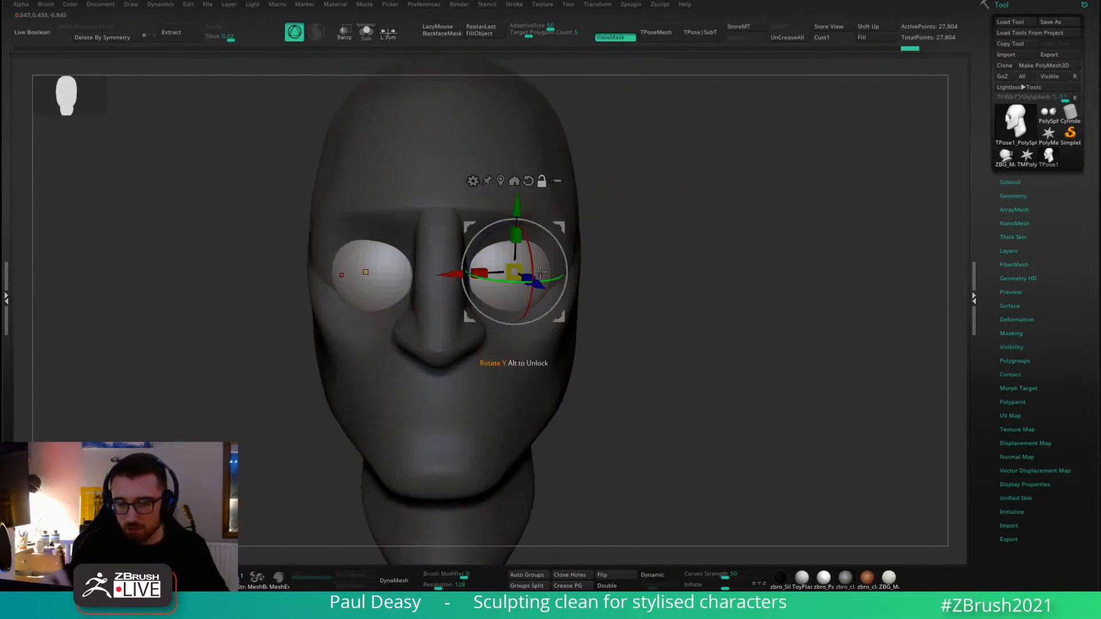
pyautogui.moveTo(515, 272)
pyautogui.keyDown('alt'); pyautogui.mouseDown()
pyautogui.moveTo(472, 422)
pyautogui.moveTo(523, 270)
pyautogui.mouseUp(); pyautogui.keyUp('alt')
pyautogui.keyDown('alt'); pyautogui.click(537, 183); pyautogui.keyUp('alt')
pyautogui.keyDown('alt'); pyautogui.moveTo(630, 243); pyautogui.dragTo(640, 265, button='right'); pyautogui.keyUp('alt')
pyautogui.moveTo(529, 264); pyautogui.dragTo(528, 264)
pyautogui.moveTo(571, 222)
pyautogui.mouseDown()
pyautogui.moveTo(671, 240)
pyautogui.moveTo(619, 231)
pyautogui.moveTo(637, 271)
pyautogui.mouseUp()
# Return to draw mode and transfer the edited T-pose mesh back to the separate subtools.
pyautogui.press('q')
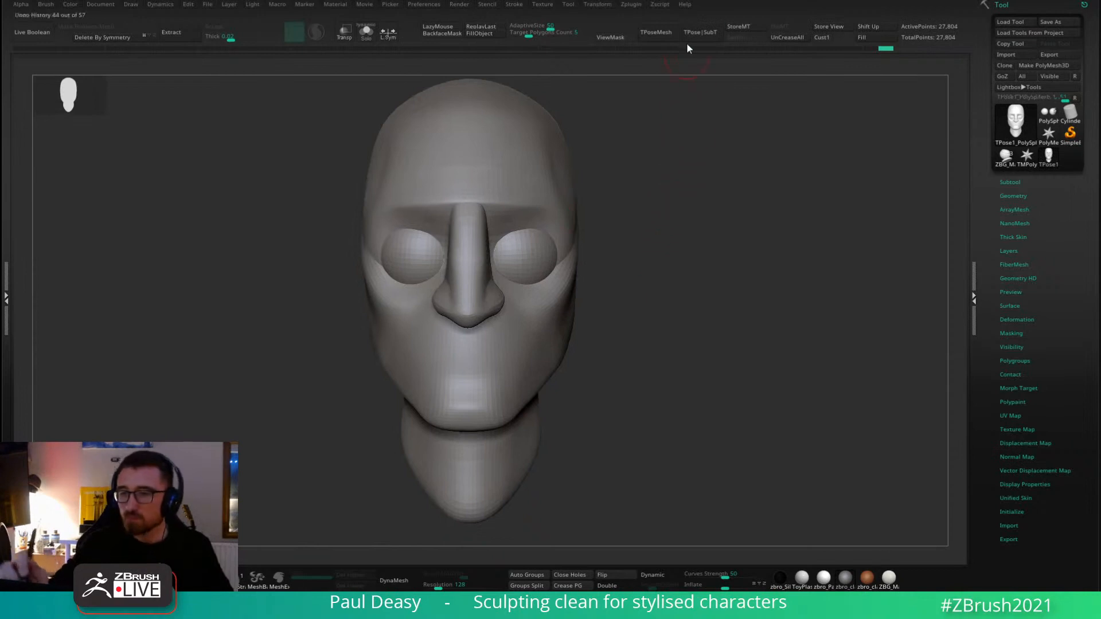
pyautogui.click(701, 32)
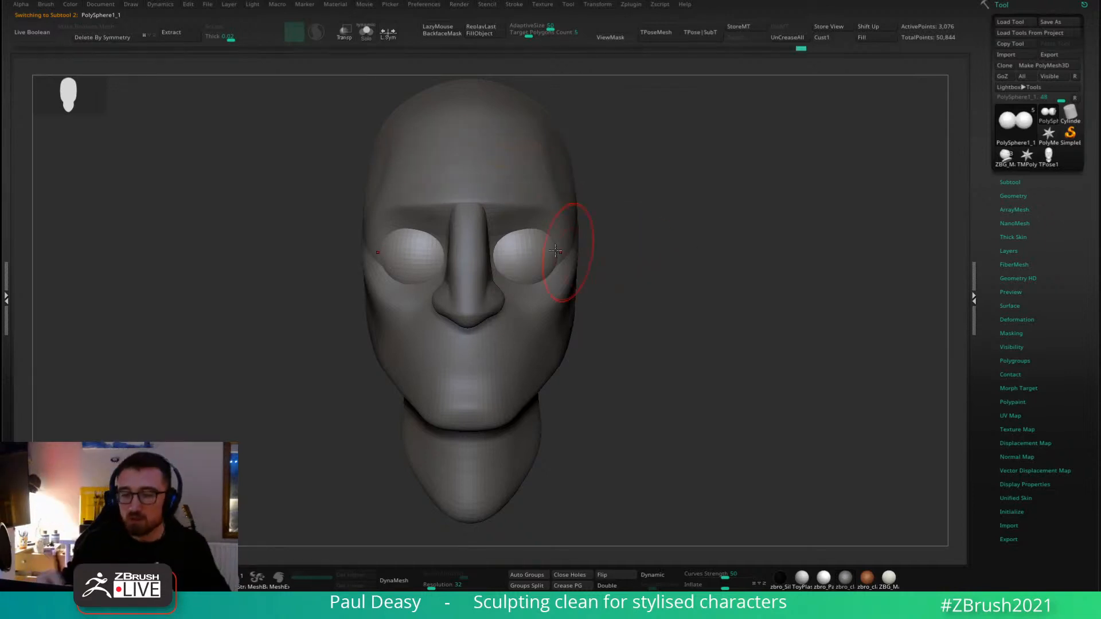
# Readjust both eyeballs with the gizmo from the front and side views and return to draw mode.
pyautogui.press('space')
pyautogui.press('w')
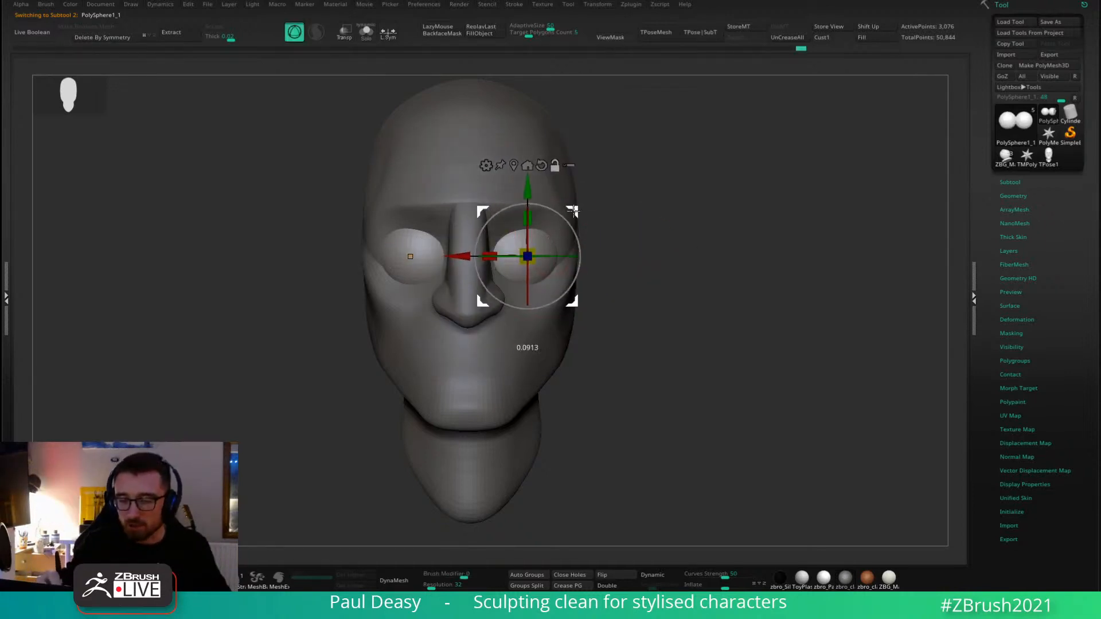
pyautogui.moveTo(535, 247); pyautogui.dragTo(533, 251)
pyautogui.moveTo(645, 228); pyautogui.dragTo(609, 214)
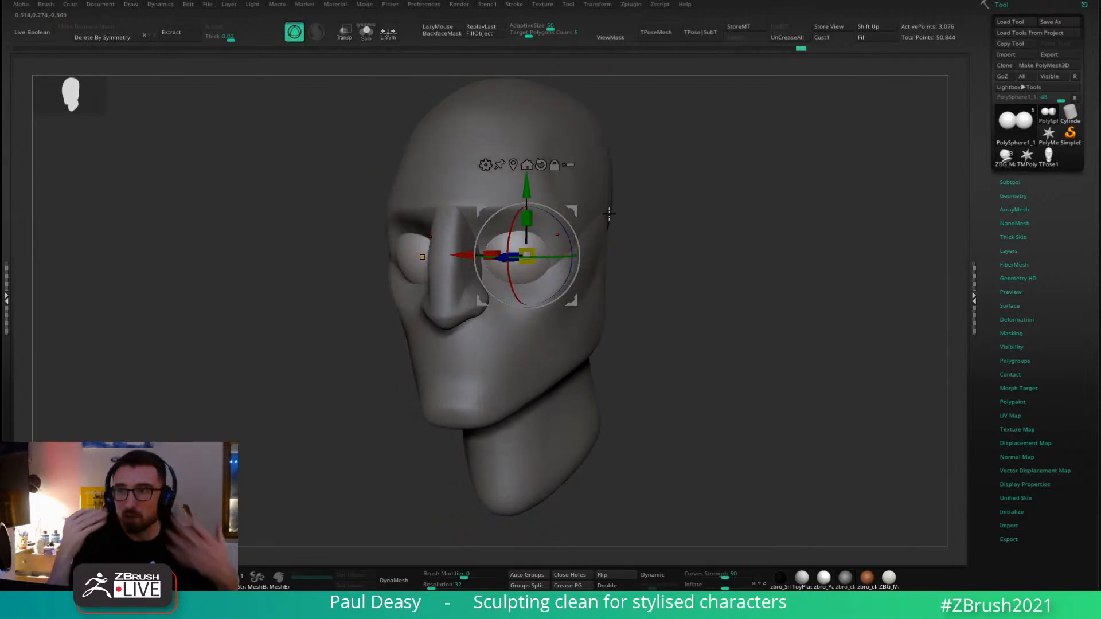
pyautogui.keyDown('shift'); pyautogui.moveTo(641, 237); pyautogui.dragTo(564, 240, button='right'); pyautogui.keyUp('shift')
pyautogui.press('q')
pyautogui.press('w')
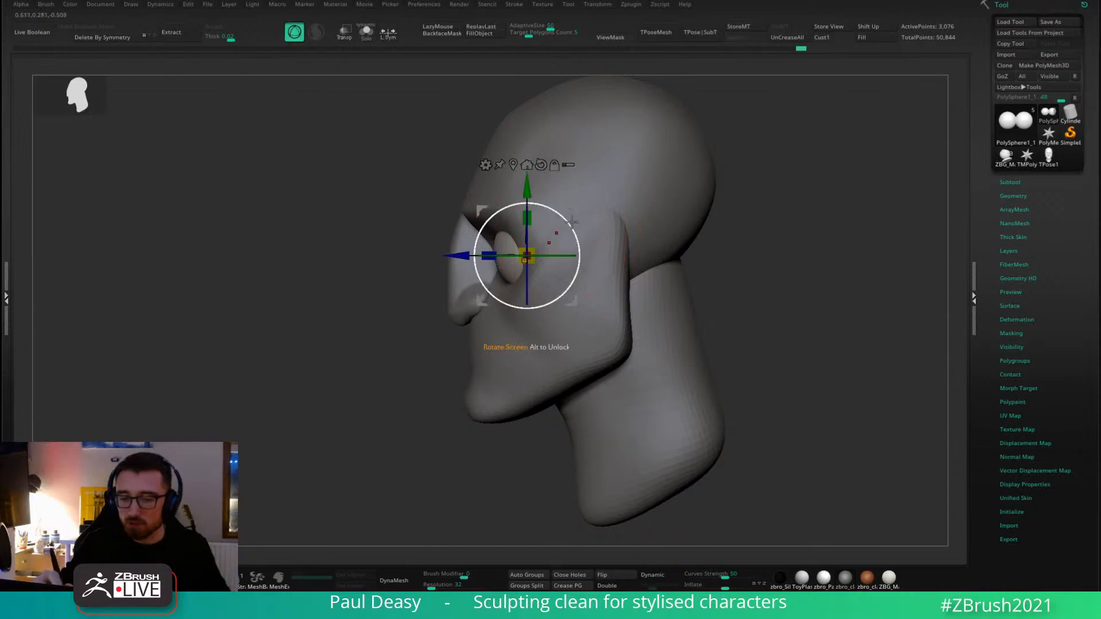
pyautogui.moveTo(575, 209); pyautogui.dragTo(575, 212)
pyautogui.press('q')
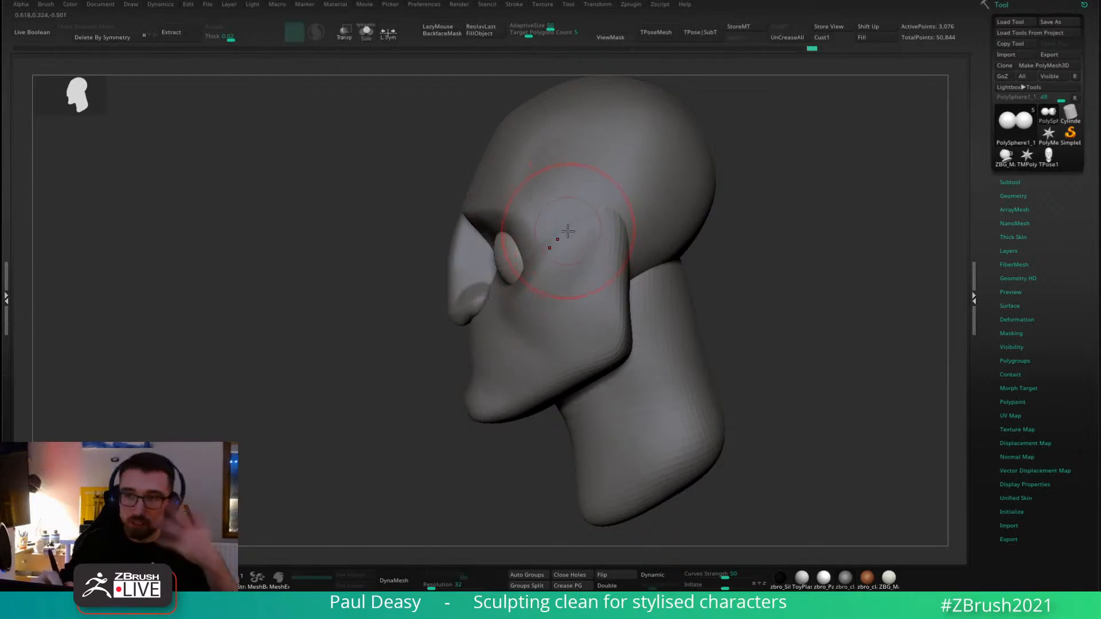
# Make the jaw piece the active subtool and set a larger brush size for reshaping it.
pyautogui.press('space')
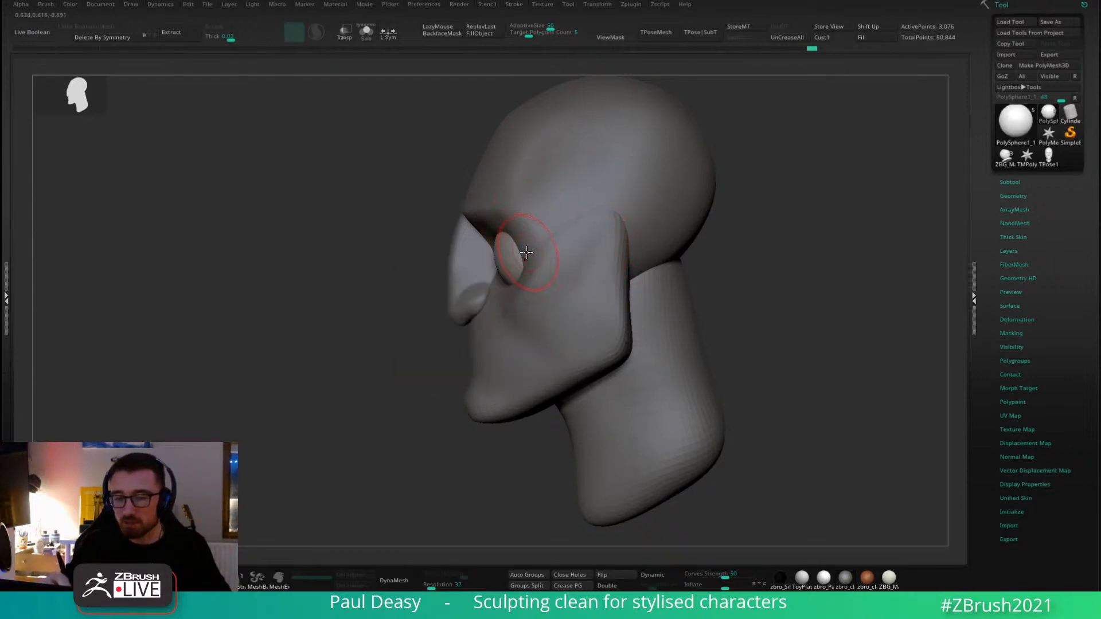
pyautogui.keyDown('alt'); pyautogui.click(524, 253); pyautogui.keyUp('alt')
pyautogui.press('space')
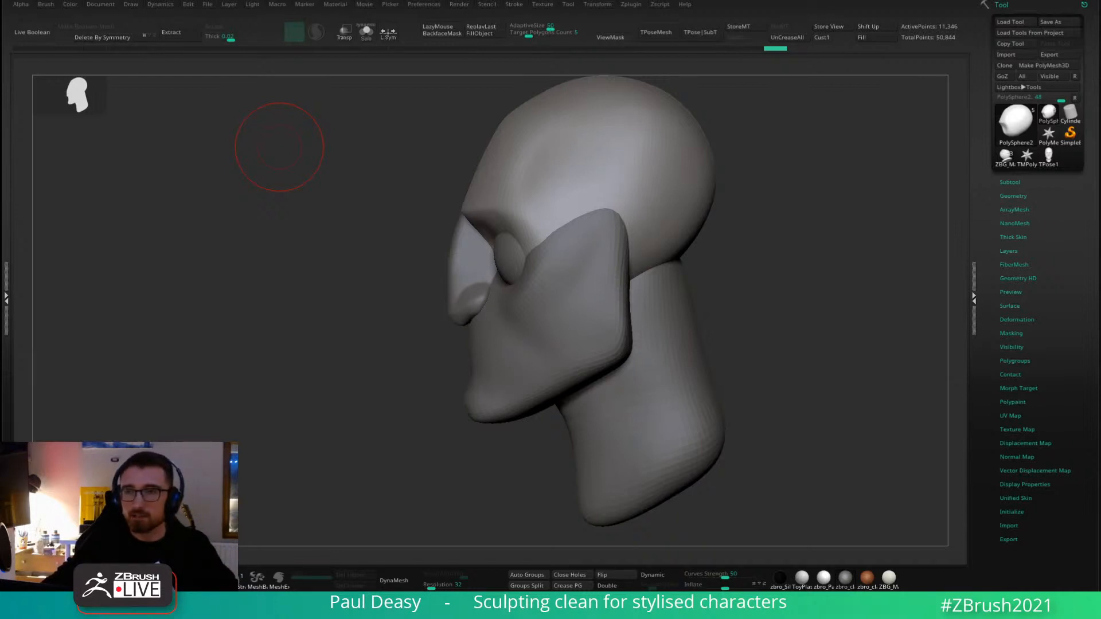
pyautogui.keyDown('alt'); pyautogui.moveTo(750, 261); pyautogui.dragTo(723, 263); pyautogui.keyUp('alt')
pyautogui.rightClick(724, 249)
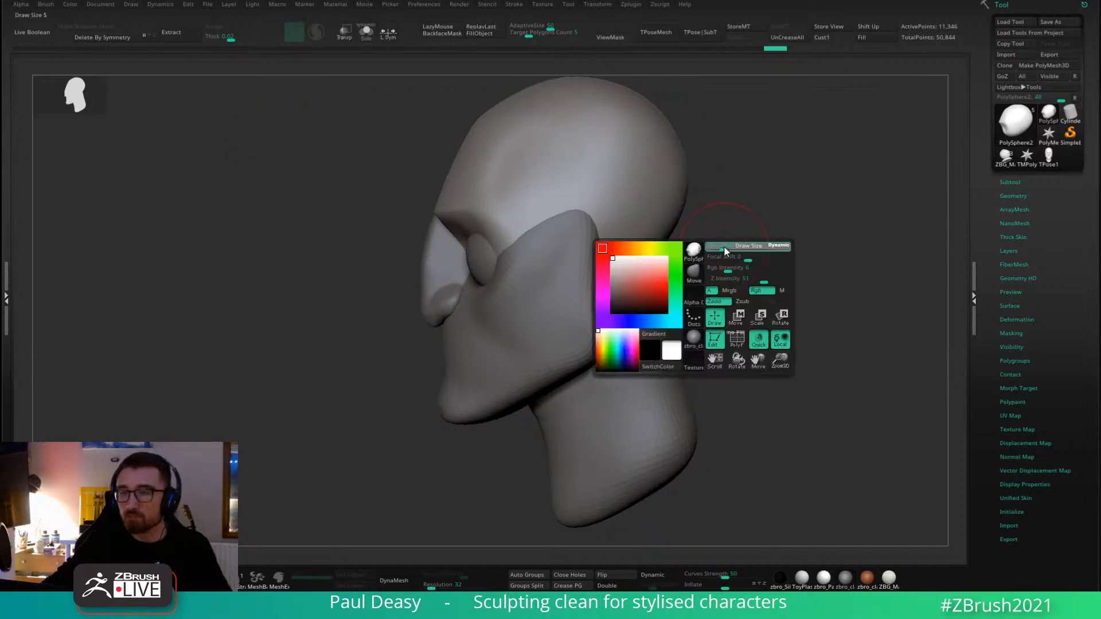
pyautogui.keyDown('alt'); pyautogui.click(539, 231); pyautogui.keyUp('alt')
pyautogui.rightClick(543, 229)
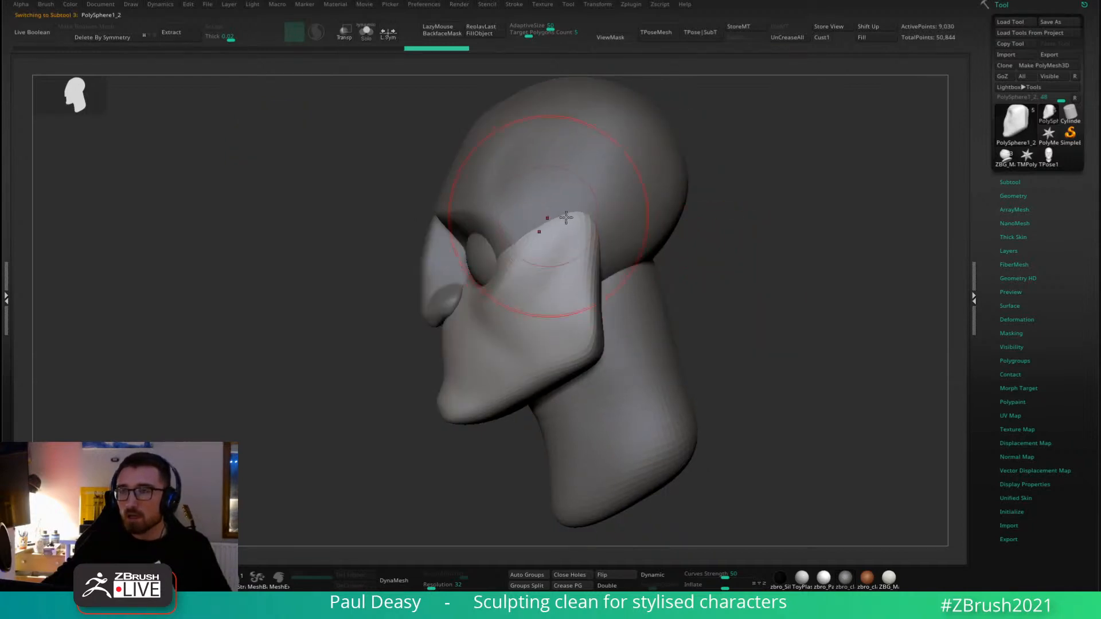
# Adjust the jaw piece's cheek area beside the eye and check its form from the front and three-quarter views.
pyautogui.moveTo(283, 253); pyautogui.dragTo(487, 240)
pyautogui.hotkey('ctrl', 'z')
pyautogui.moveTo(576, 245)
pyautogui.mouseDown()
pyautogui.moveTo(590, 239)
pyautogui.moveTo(562, 235)
pyautogui.moveTo(725, 253)
pyautogui.mouseUp()
pyautogui.hotkey('ctrl', 'shift', 'z')
pyautogui.rightClick(673, 246)
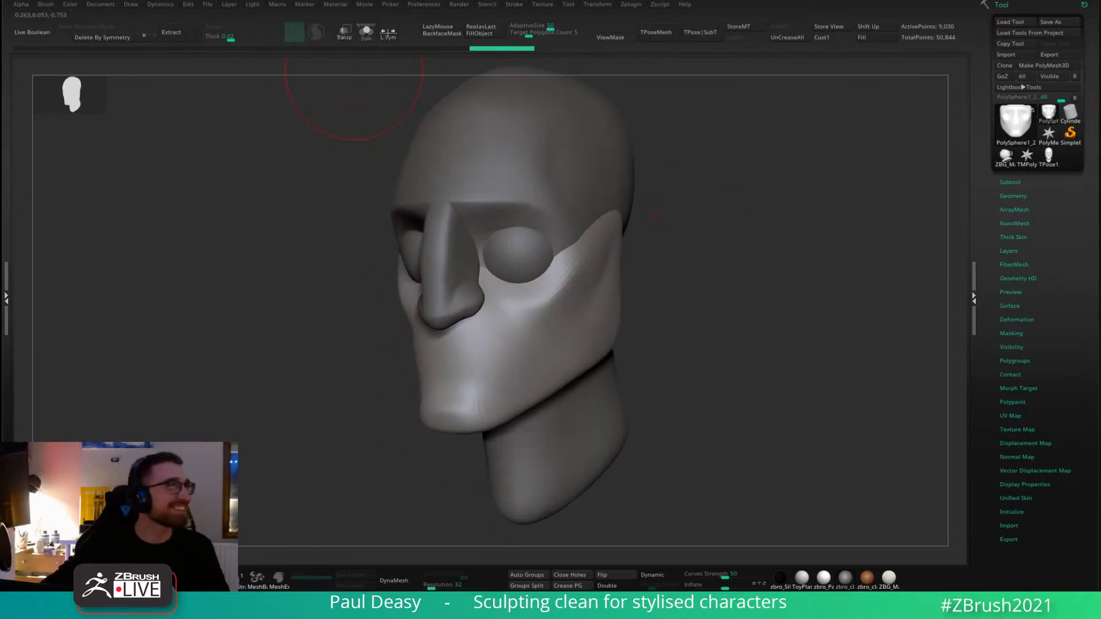
pyautogui.moveTo(656, 298); pyautogui.dragTo(657, 298)
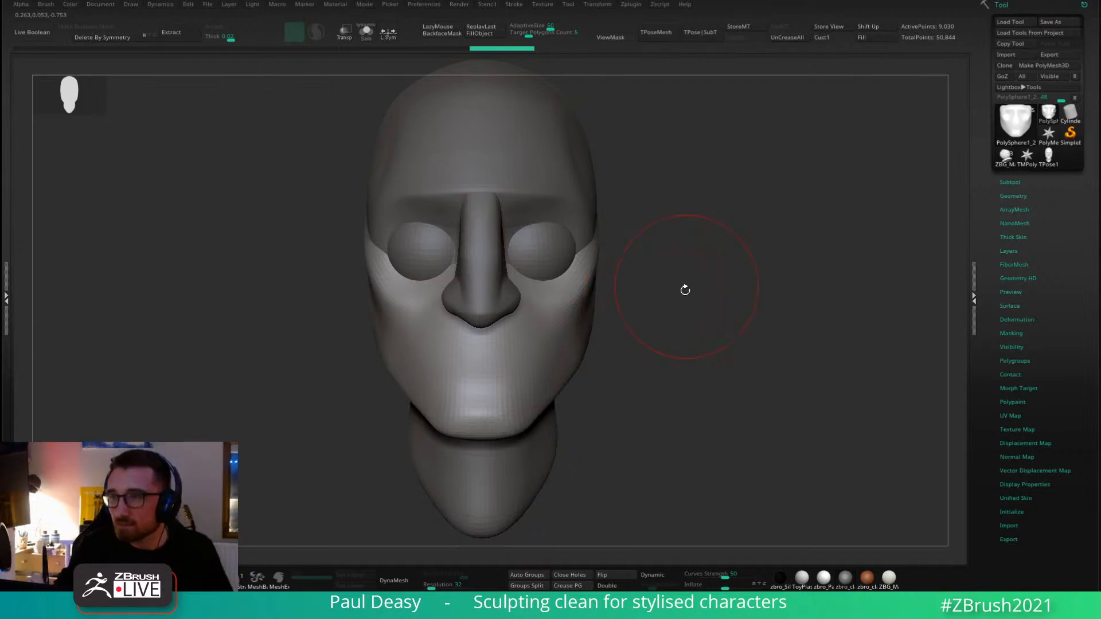
pyautogui.keyDown('alt'); pyautogui.moveTo(697, 268); pyautogui.dragTo(690, 272); pyautogui.keyUp('alt')
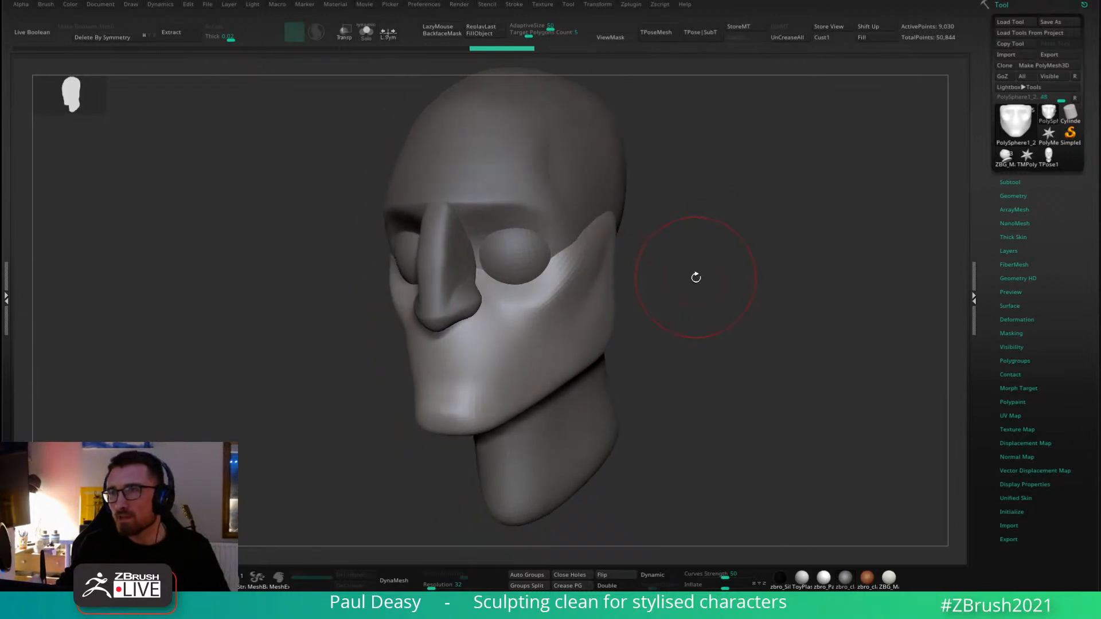
pyautogui.moveTo(702, 279)
pyautogui.mouseDown()
pyautogui.moveTo(702, 290)
pyautogui.moveTo(699, 275)
pyautogui.mouseUp()
pyautogui.rightClick(704, 274)
pyautogui.rightClick(699, 275)
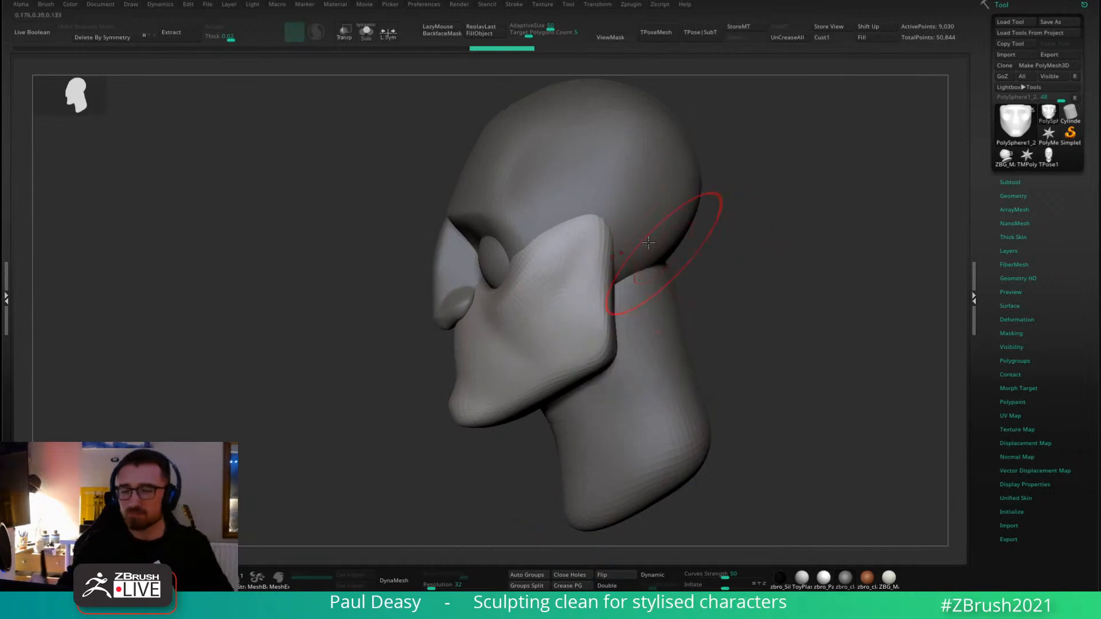
# Lower the jaw piece's upper rear corner and refine its back edge down to the jaw angle.
pyautogui.moveTo(585, 188); pyautogui.dragTo(601, 193)
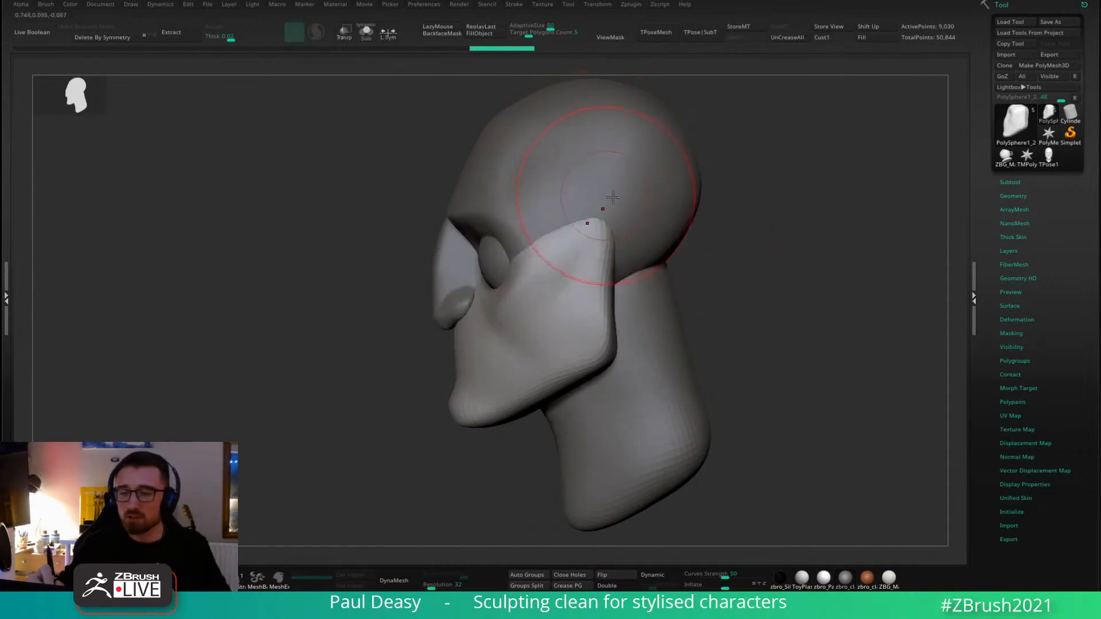
pyautogui.moveTo(636, 270)
pyautogui.mouseDown()
pyautogui.moveTo(647, 253)
pyautogui.moveTo(644, 290)
pyautogui.mouseUp()
pyautogui.moveTo(633, 247)
pyautogui.mouseDown()
pyautogui.moveTo(619, 196)
pyautogui.moveTo(660, 278)
pyautogui.moveTo(652, 360)
pyautogui.mouseUp()
pyautogui.rightClick(623, 222)
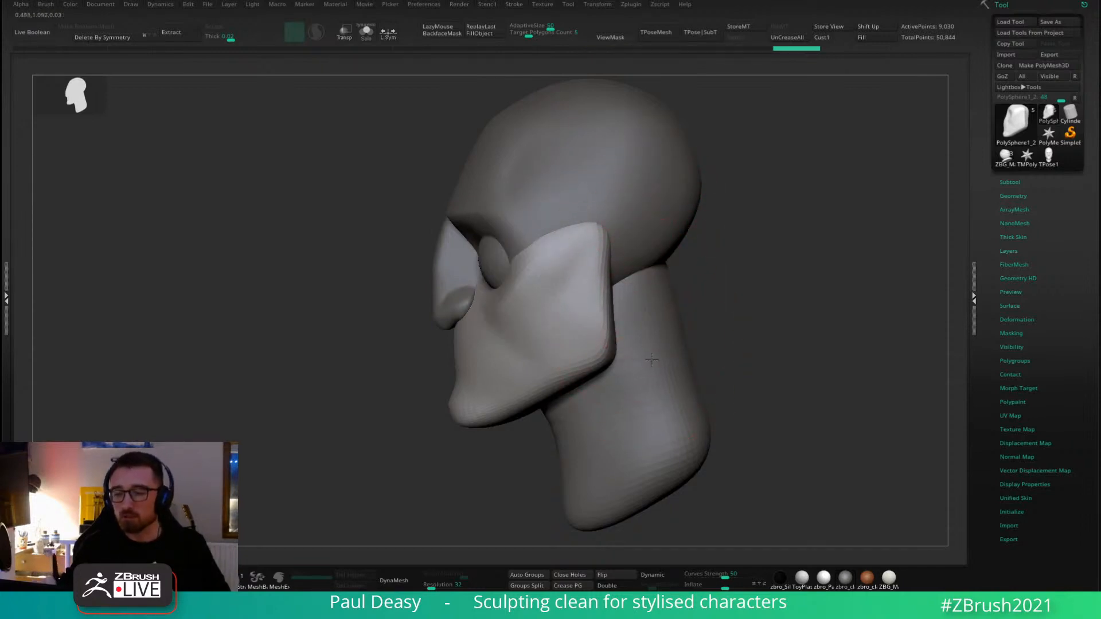
pyautogui.rightClick(640, 378)
pyautogui.moveTo(646, 397); pyautogui.dragTo(637, 401)
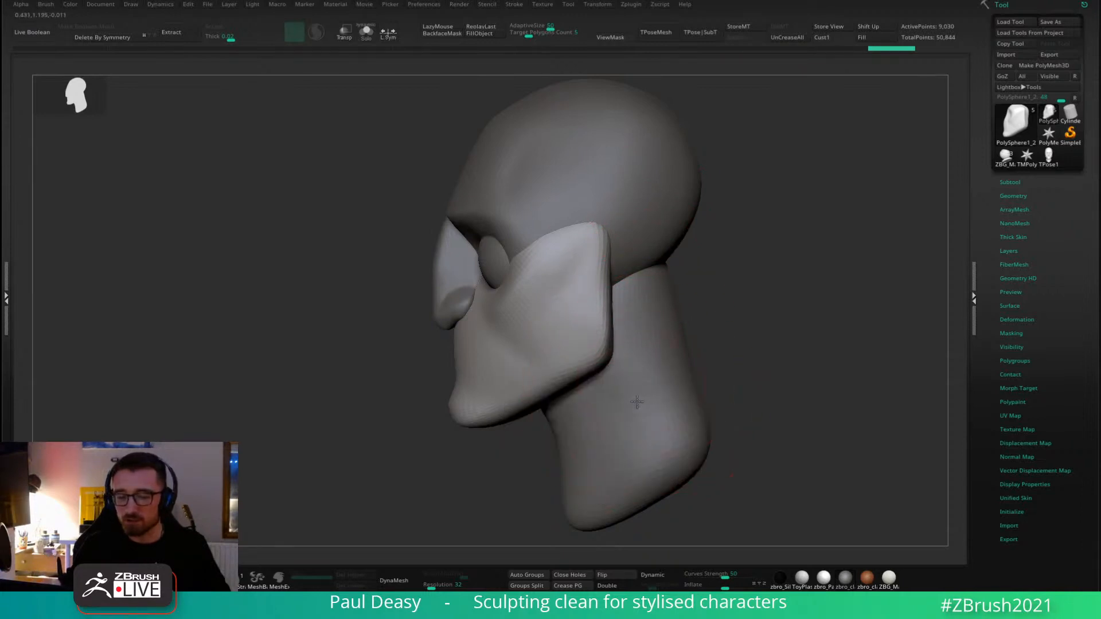
pyautogui.keyDown('alt'); pyautogui.moveTo(627, 394); pyautogui.dragTo(633, 361, button='right'); pyautogui.keyUp('alt')
pyautogui.rightClick(587, 379)
pyautogui.moveTo(596, 379)
pyautogui.mouseDown()
pyautogui.moveTo(570, 395)
pyautogui.moveTo(540, 386)
pyautogui.mouseUp()
pyautogui.rightClick(578, 396)
pyautogui.hotkey('ctrl', 'z')
pyautogui.rightClick(542, 385)
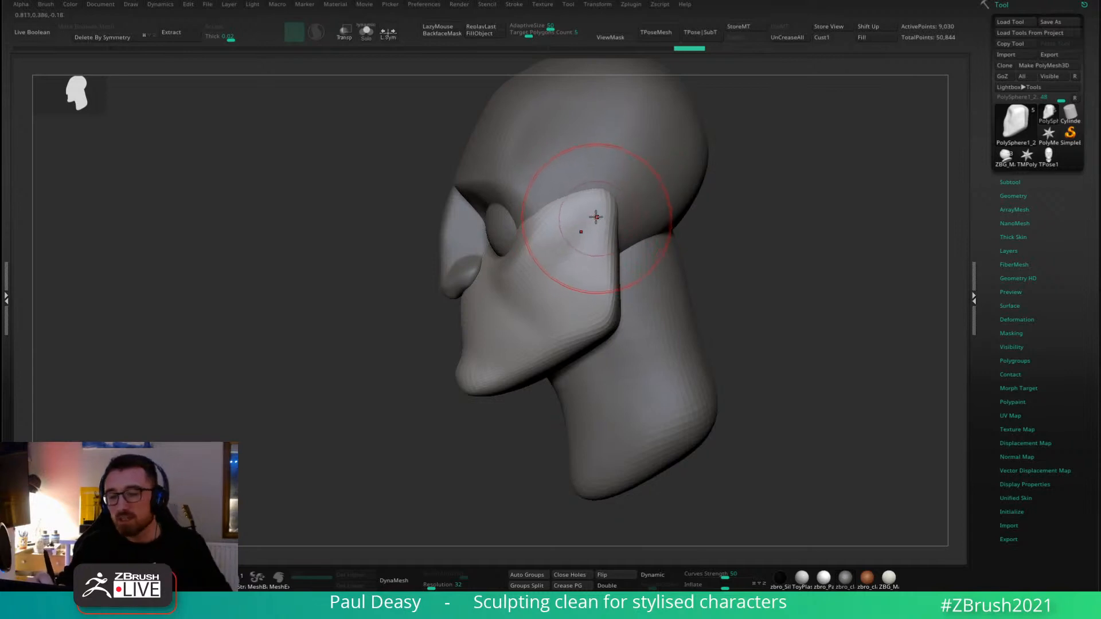
# Refine the jaw piece's upper rear corner near the temple in side view.
pyautogui.moveTo(596, 216); pyautogui.dragTo(609, 192)
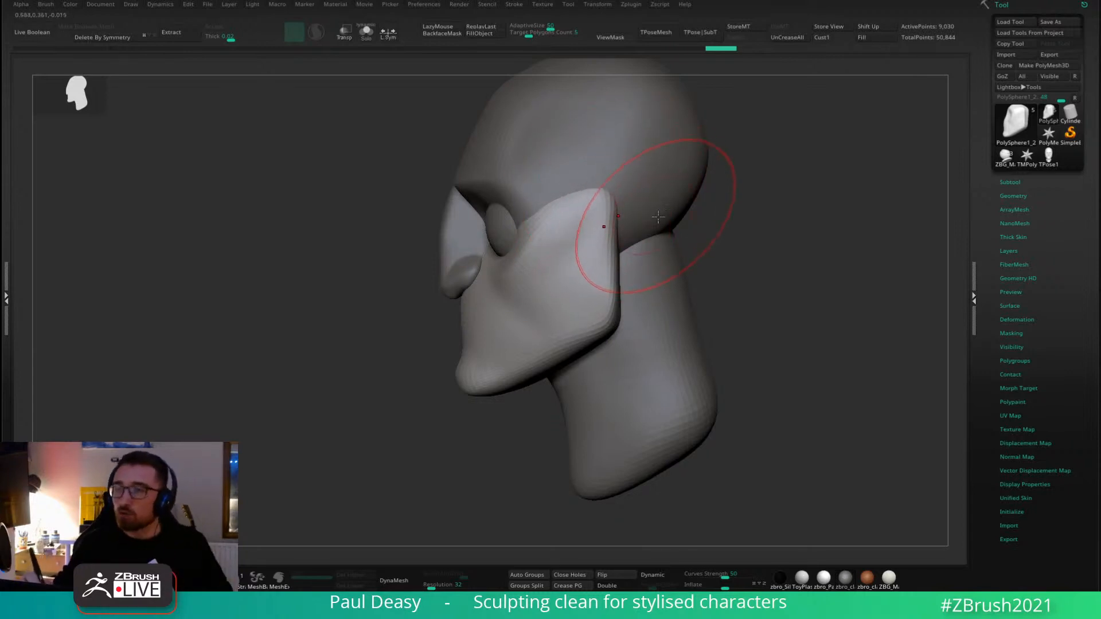
pyautogui.moveTo(697, 233); pyautogui.dragTo(797, 235)
pyautogui.moveTo(698, 228)
pyautogui.mouseDown()
pyautogui.moveTo(663, 298)
pyautogui.moveTo(584, 305)
pyautogui.mouseUp()
# Try inserting a mirrored pair of spheres as ears and splitting them into their own subtool.
pyautogui.click(230, 578)
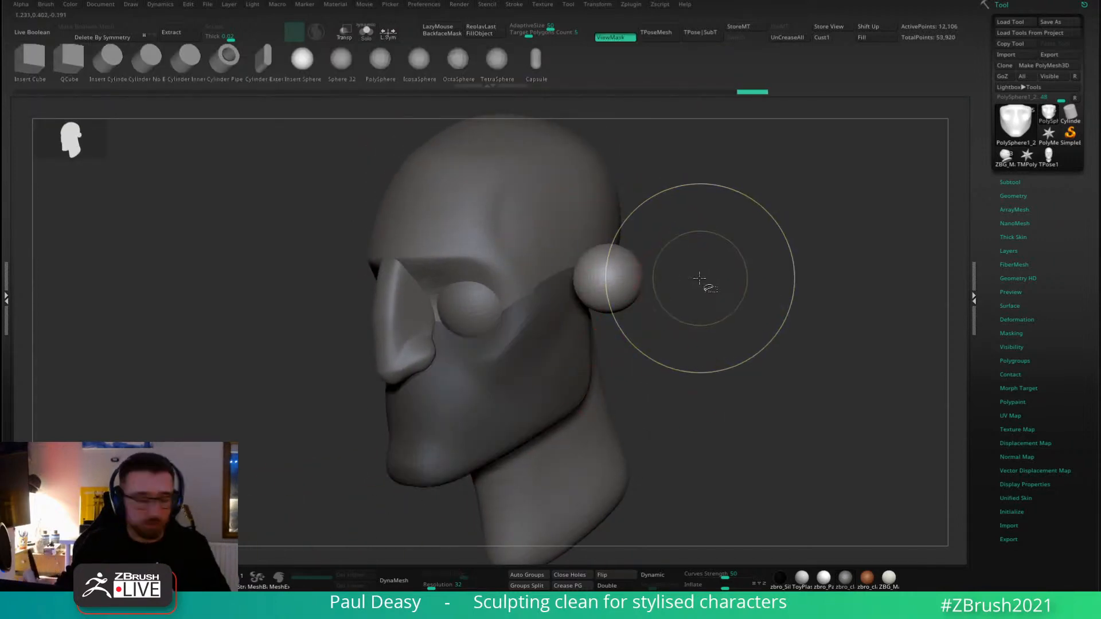
pyautogui.moveTo(691, 285)
pyautogui.mouseDown()
pyautogui.moveTo(719, 271)
pyautogui.moveTo(690, 246)
pyautogui.moveTo(638, 269)
pyautogui.moveTo(661, 285)
pyautogui.mouseUp()
pyautogui.press('space')
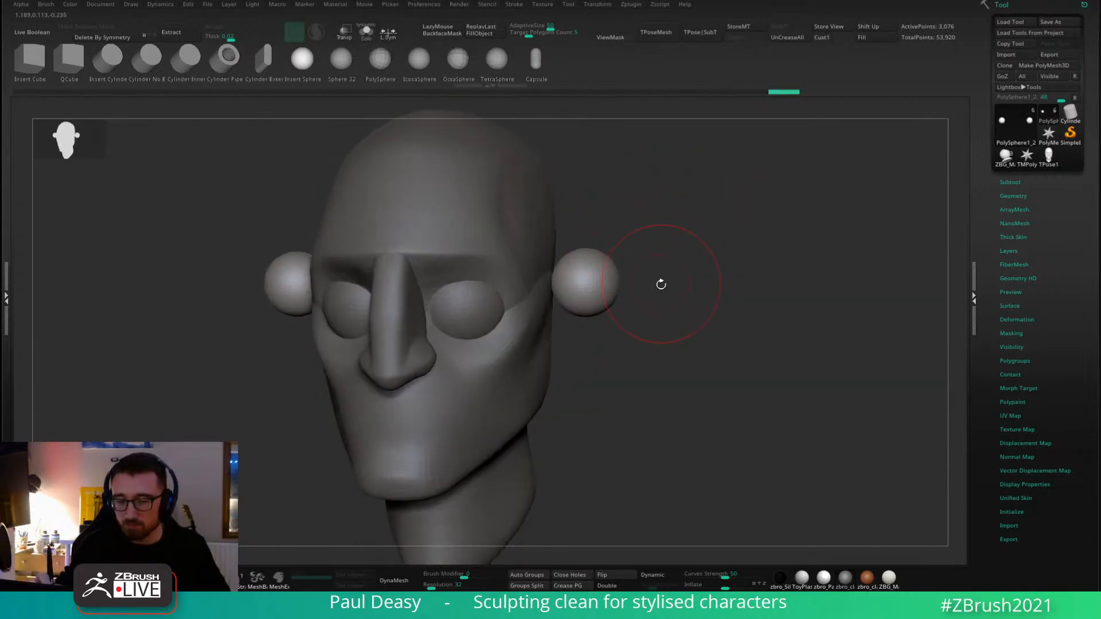
# Delete the subtool holding the two ear spheres.
pyautogui.click(1011, 182)
pyautogui.scroll(-3, 1018, 457)
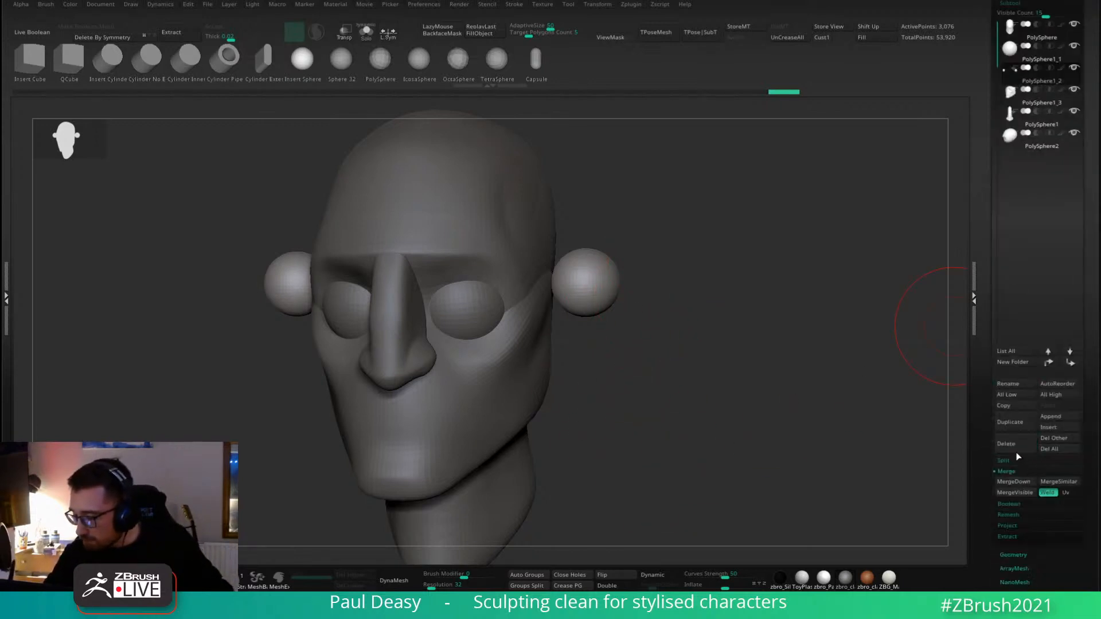
pyautogui.click(1015, 450)
pyautogui.click(906, 467)
# Make the eyeballs the active subtool and frame the head from the front.
pyautogui.keyDown('shift'); pyautogui.moveTo(775, 373); pyautogui.dragTo(752, 386); pyautogui.keyUp('shift')
pyautogui.keyDown('alt'); pyautogui.click(498, 299); pyautogui.keyUp('alt')
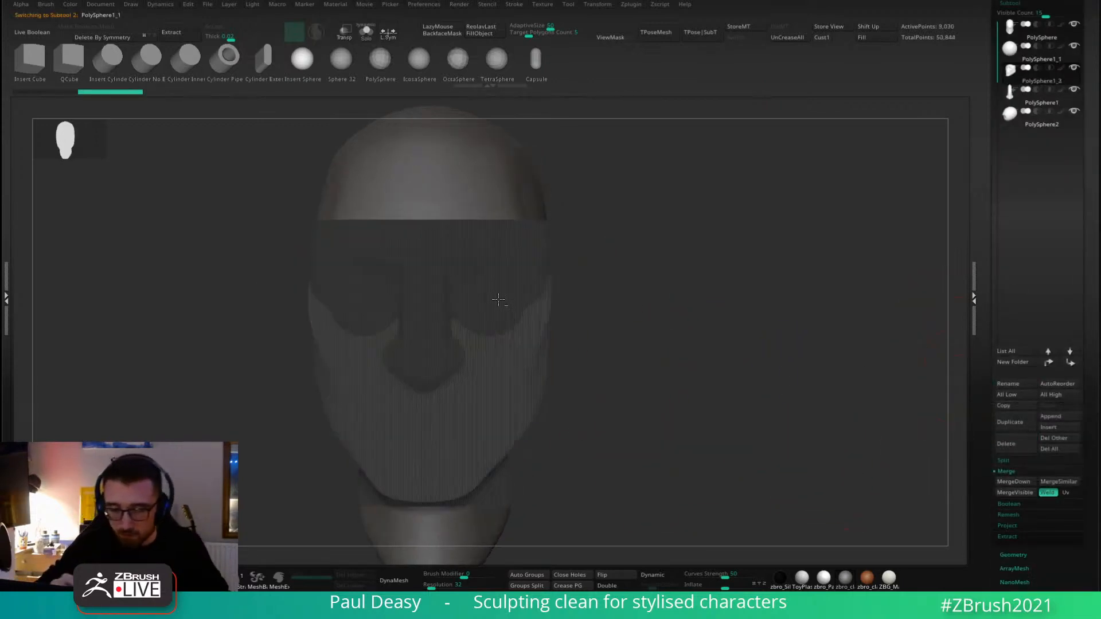
pyautogui.keyDown('alt'); pyautogui.moveTo(637, 295); pyautogui.dragTo(646, 296, button='right'); pyautogui.keyUp('alt')
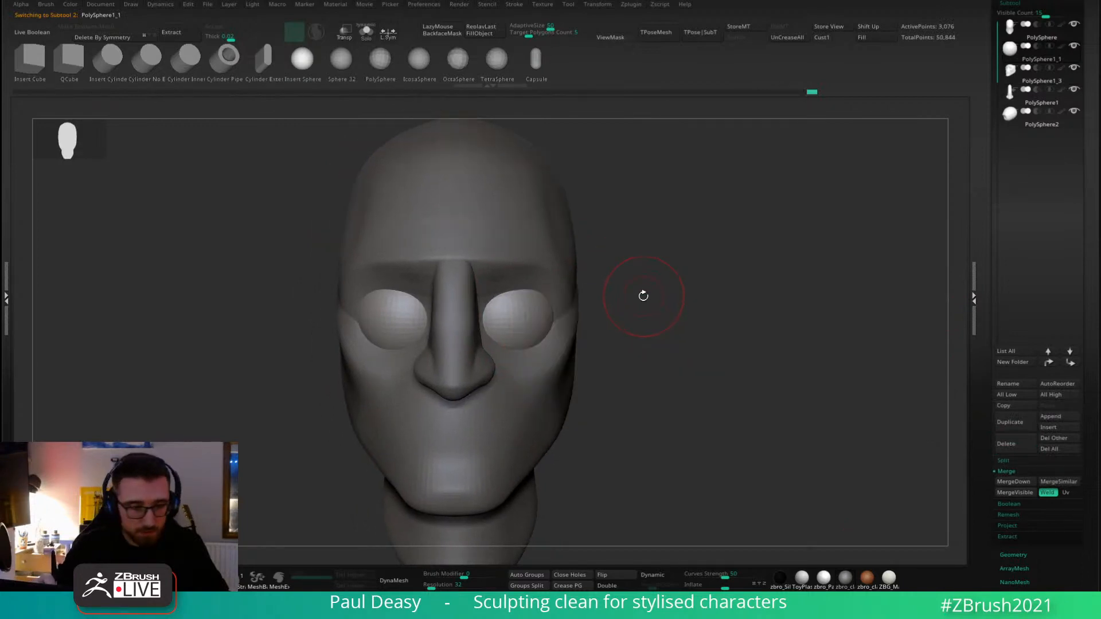
pyautogui.press('b')
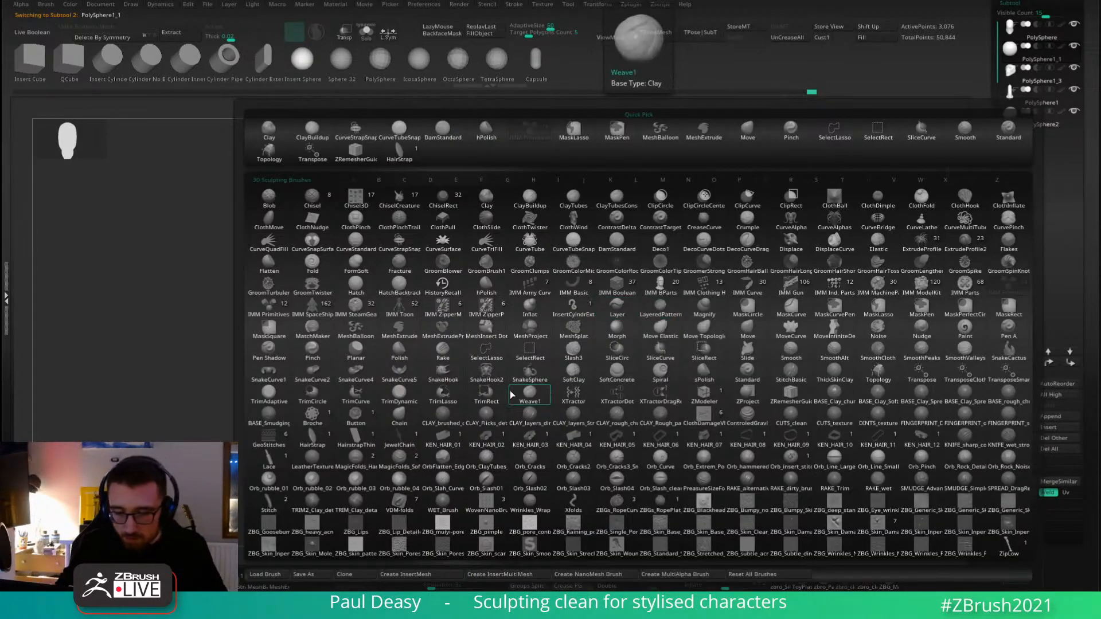
pyautogui.click(401, 335)
pyautogui.press('space')
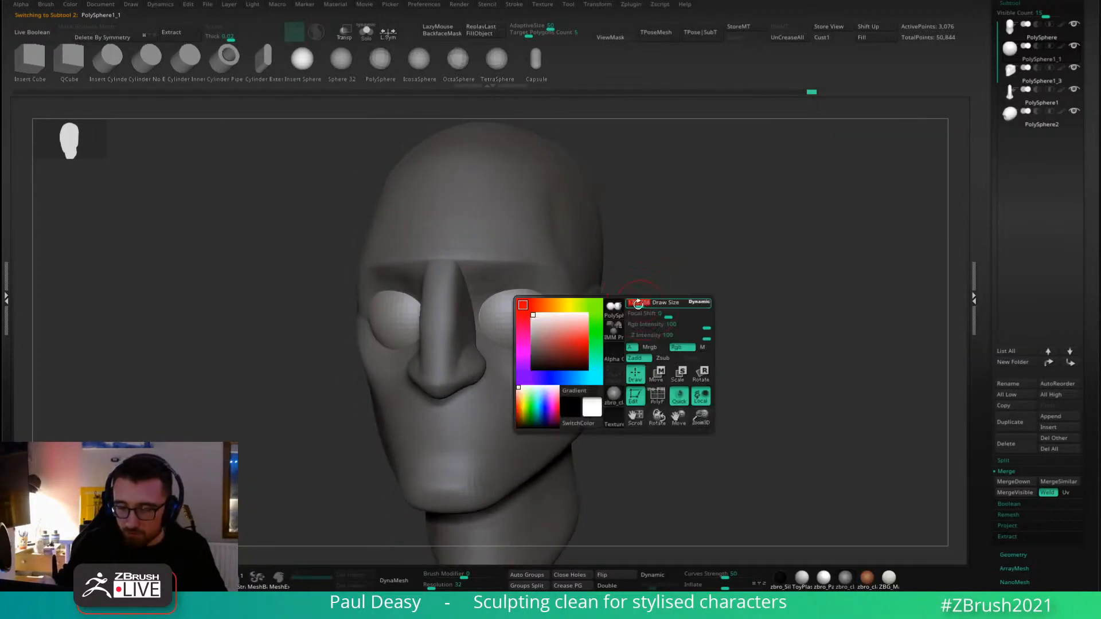
pyautogui.moveTo(546, 310); pyautogui.dragTo(630, 271)
pyautogui.hotkey('ctrl', 'z')
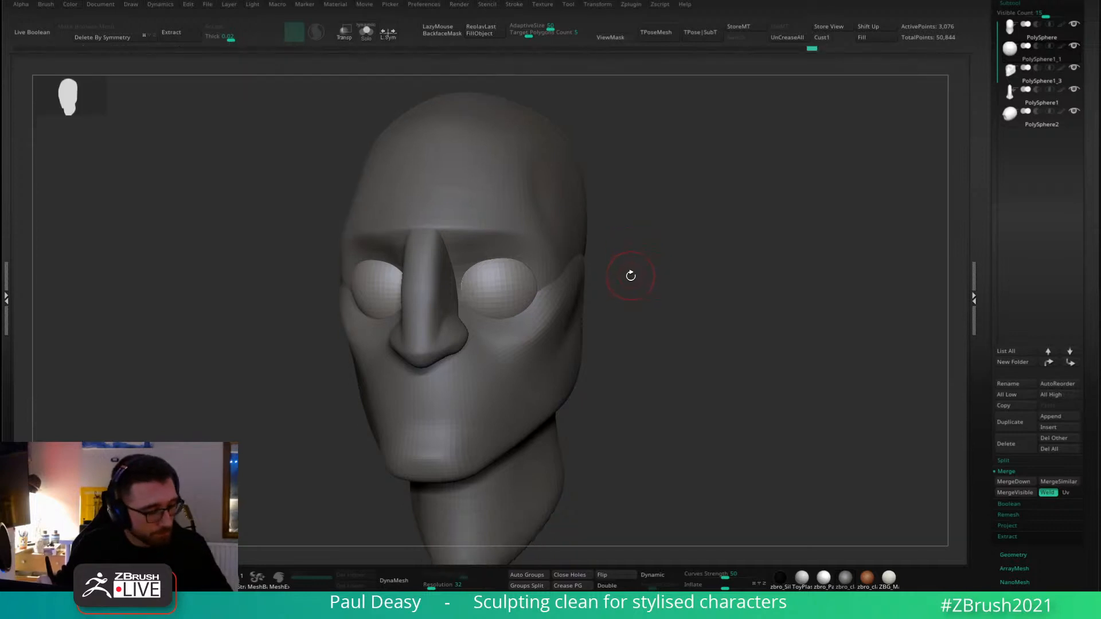
# Draw a mirrored pair of ear slabs beside the head with the MeshExtrude brush.
pyautogui.press('b')
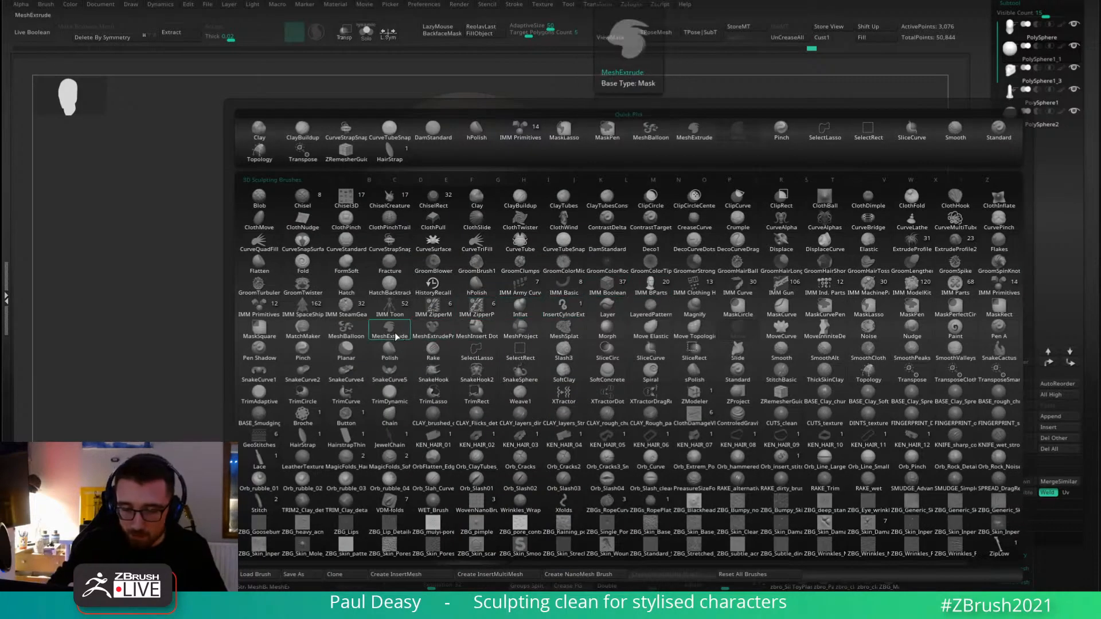
pyautogui.click(451, 337)
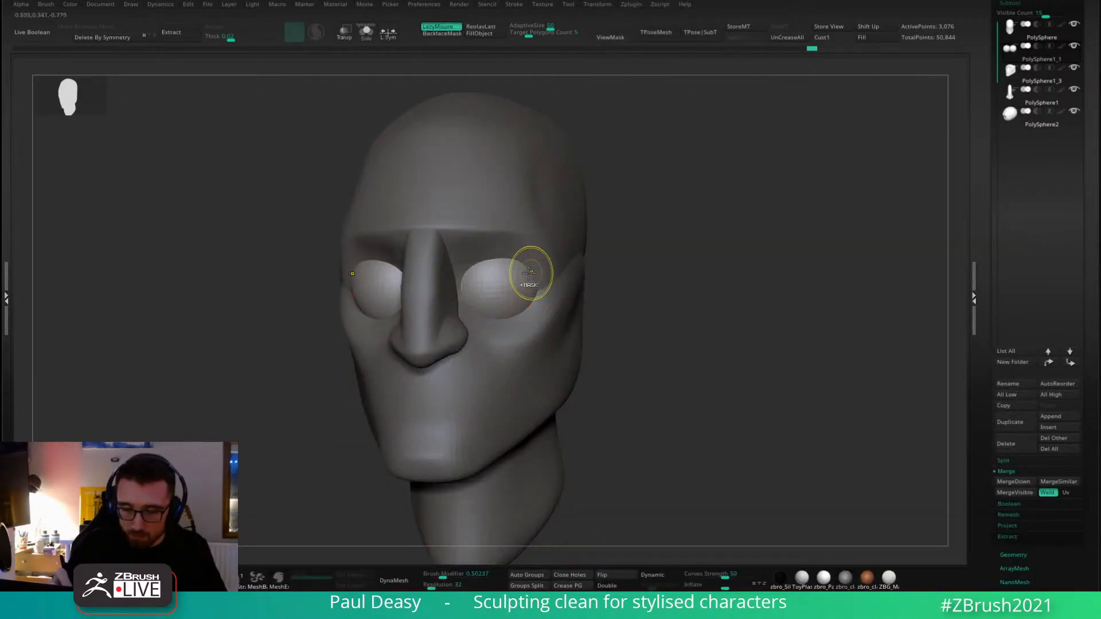
pyautogui.moveTo(532, 271)
pyautogui.keyDown('ctrl'); pyautogui.mouseDown()
pyautogui.moveTo(535, 246)
pyautogui.moveTo(649, 230)
pyautogui.moveTo(649, 326)
pyautogui.moveTo(597, 351)
pyautogui.mouseUp(); pyautogui.keyUp('ctrl')
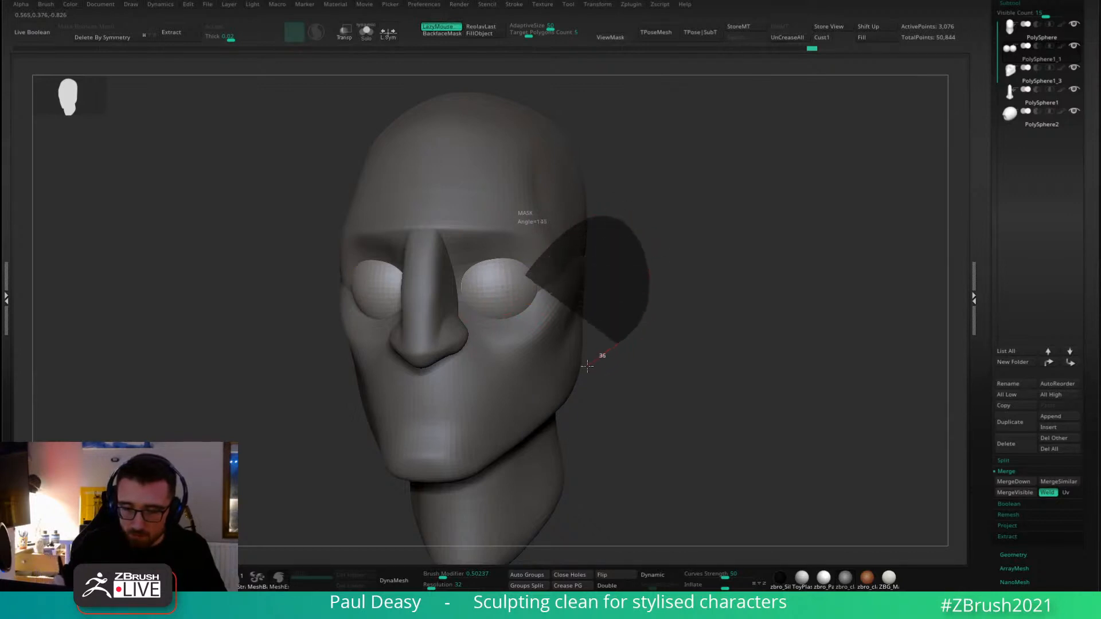
pyautogui.moveTo(527, 263)
pyautogui.keyDown('ctrl'); pyautogui.mouseDown()
pyautogui.moveTo(575, 196)
pyautogui.moveTo(626, 226)
pyautogui.moveTo(610, 299)
pyautogui.moveTo(546, 361)
pyautogui.moveTo(507, 309)
pyautogui.moveTo(505, 287)
pyautogui.moveTo(516, 280)
pyautogui.mouseUp(); pyautogui.keyUp('ctrl')
pyautogui.moveTo(642, 298); pyautogui.dragTo(665, 312)
pyautogui.press('b')
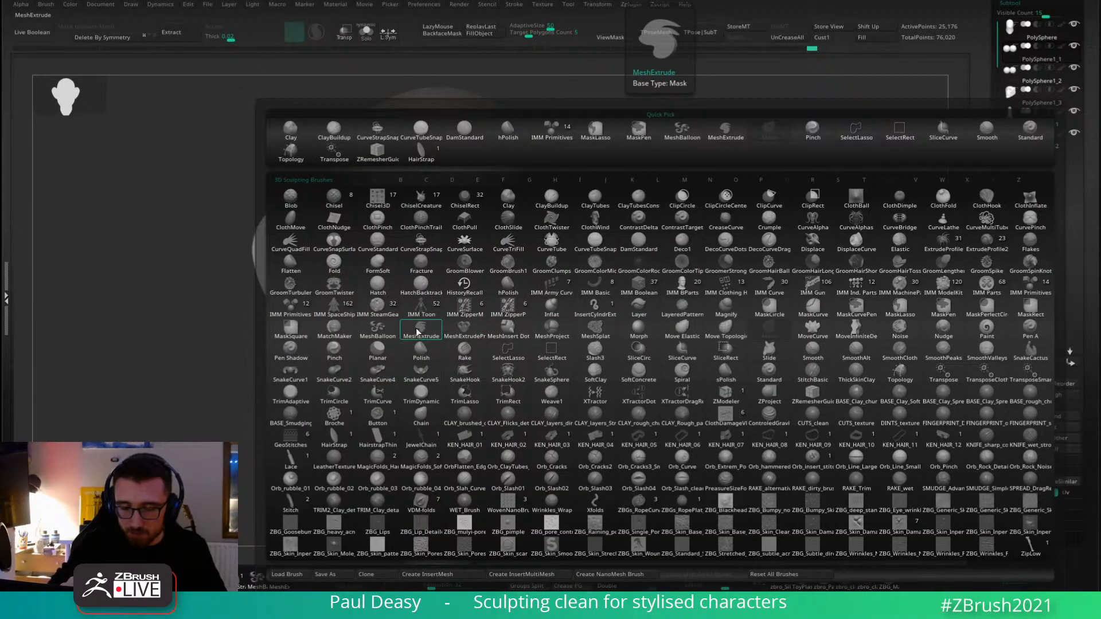
pyautogui.click(417, 332)
pyautogui.moveTo(642, 309)
pyautogui.mouseDown()
pyautogui.moveTo(595, 217)
pyautogui.moveTo(579, 214)
pyautogui.moveTo(762, 295)
pyautogui.moveTo(774, 327)
pyautogui.moveTo(797, 334)
pyautogui.moveTo(791, 394)
pyautogui.moveTo(817, 429)
pyautogui.mouseUp()
pyautogui.hotkey('ctrl', 'z')
pyautogui.moveTo(798, 393); pyautogui.dragTo(764, 361)
# Lower the ears and angle them closer to the sides of the head with the gizmo.
pyautogui.press('w')
pyautogui.moveTo(791, 246); pyautogui.dragTo(778, 214)
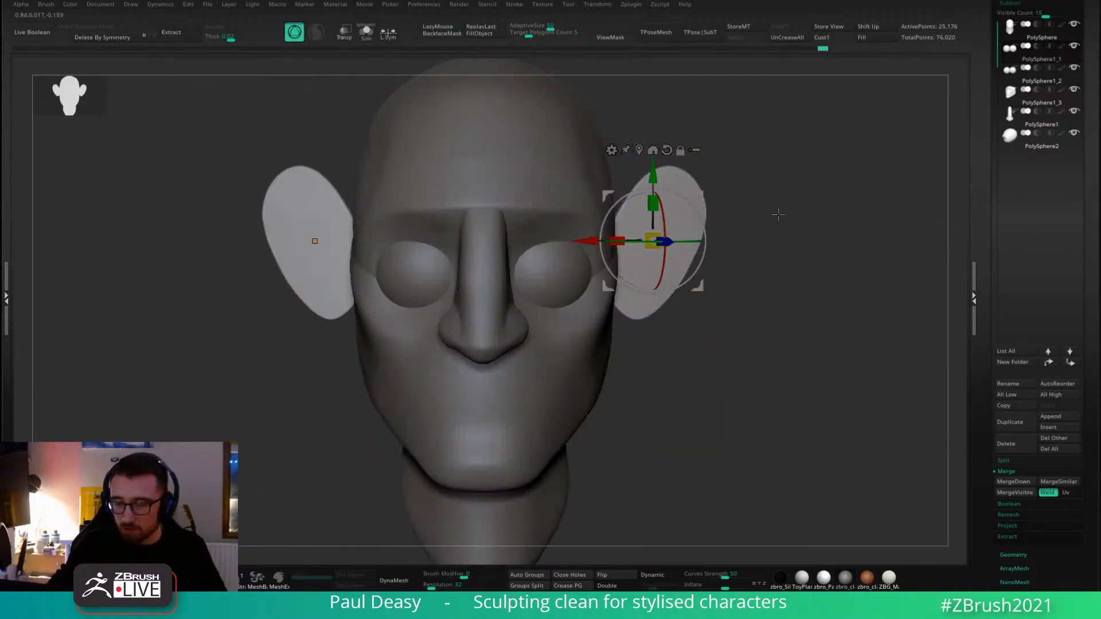
pyautogui.moveTo(688, 242); pyautogui.dragTo(717, 238)
pyautogui.moveTo(699, 196); pyautogui.dragTo(683, 222)
pyautogui.press('q')
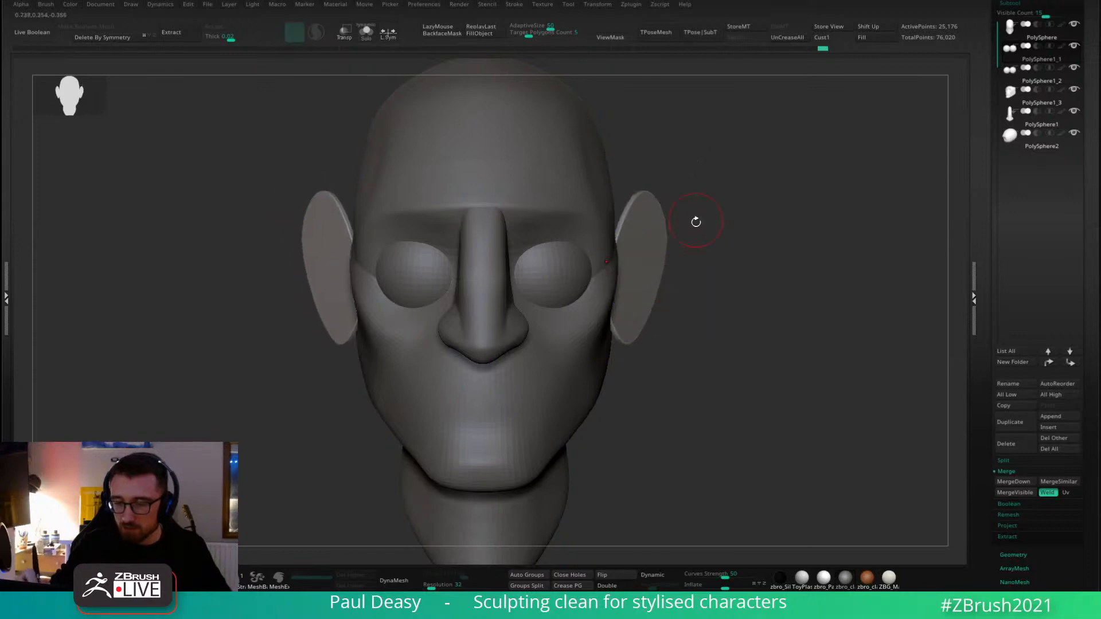
# Isolate the ears in Solo mode with their polyframe and polygroups displayed.
pyautogui.press('space')
pyautogui.moveTo(722, 287)
pyautogui.mouseDown()
pyautogui.moveTo(758, 288)
pyautogui.moveTo(731, 261)
pyautogui.moveTo(754, 297)
pyautogui.moveTo(734, 308)
pyautogui.moveTo(710, 287)
pyautogui.mouseUp()
pyautogui.hotkey('shift', 'f')
pyautogui.hotkey('shift', 's')
pyautogui.press('space')
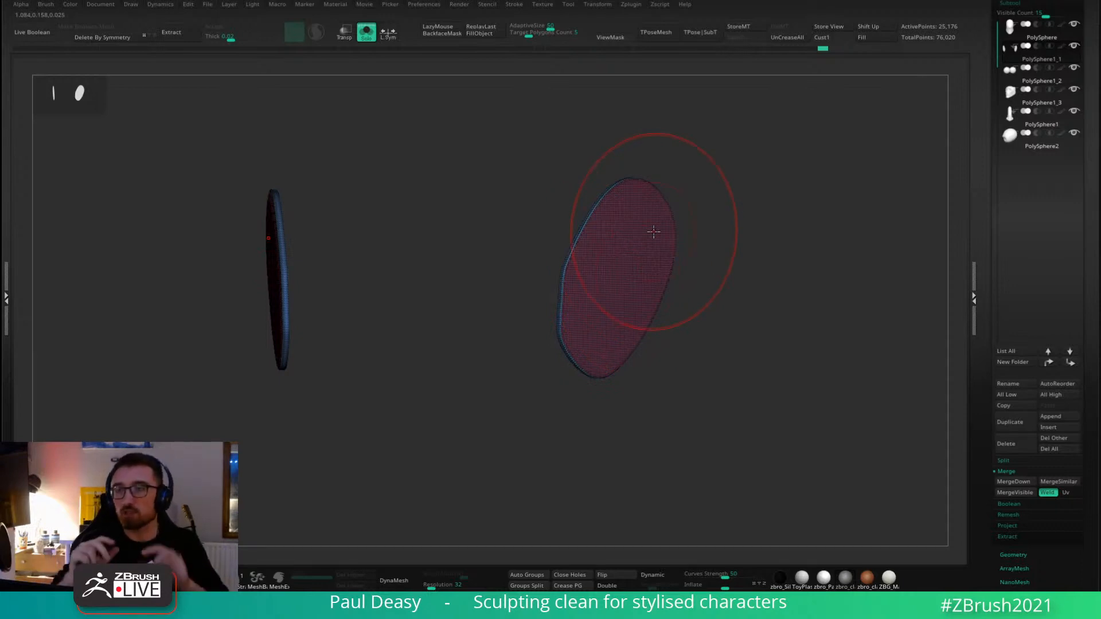
# Isolate the ears' flat face polygroup and delete the hidden remaining geometry.
pyautogui.press('space')
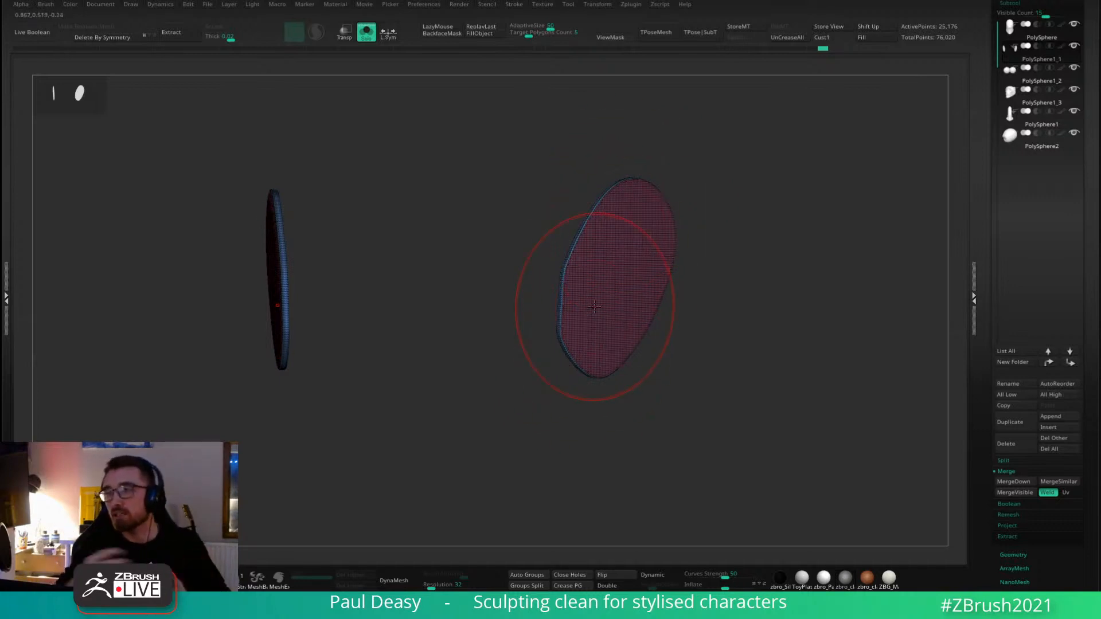
pyautogui.keyDown('ctrl'); pyautogui.keyDown('shift'); pyautogui.click(640, 266); pyautogui.keyUp('shift'); pyautogui.keyUp('ctrl')
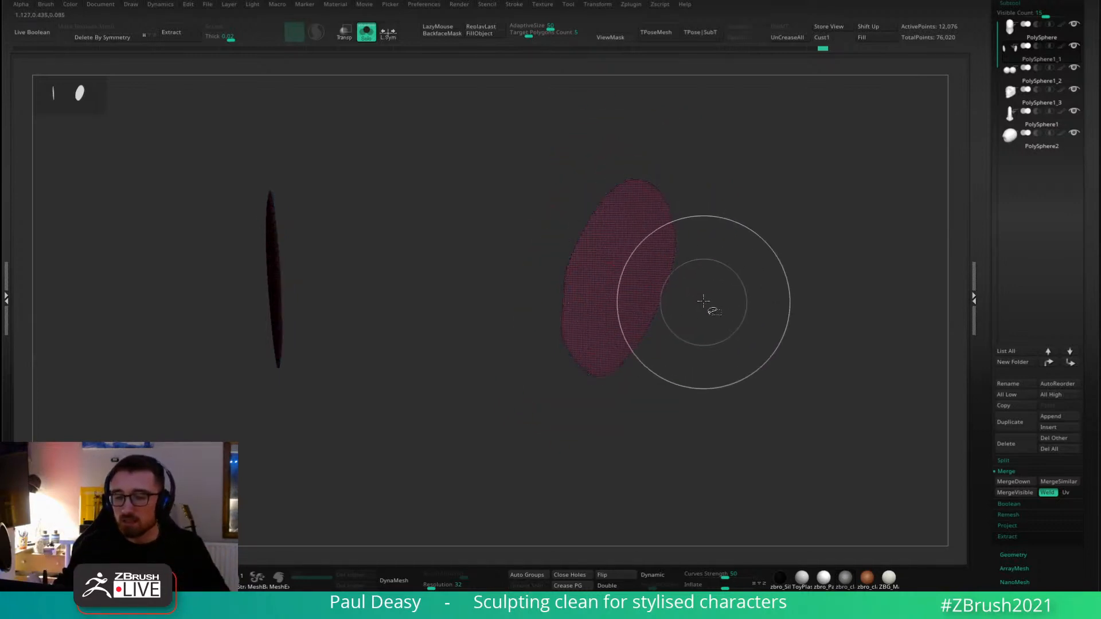
pyautogui.press('Delete')
pyautogui.moveTo(716, 297); pyautogui.dragTo(731, 301)
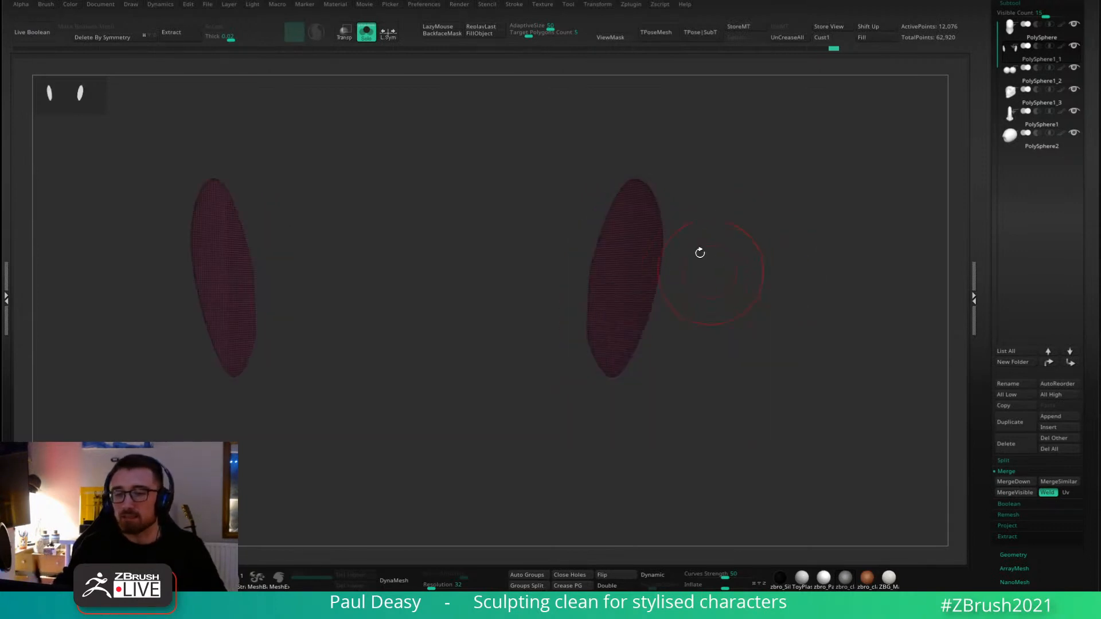
# Remesh the flat ear pieces with a target polygon count of 0.3726.
pyautogui.click(521, 35)
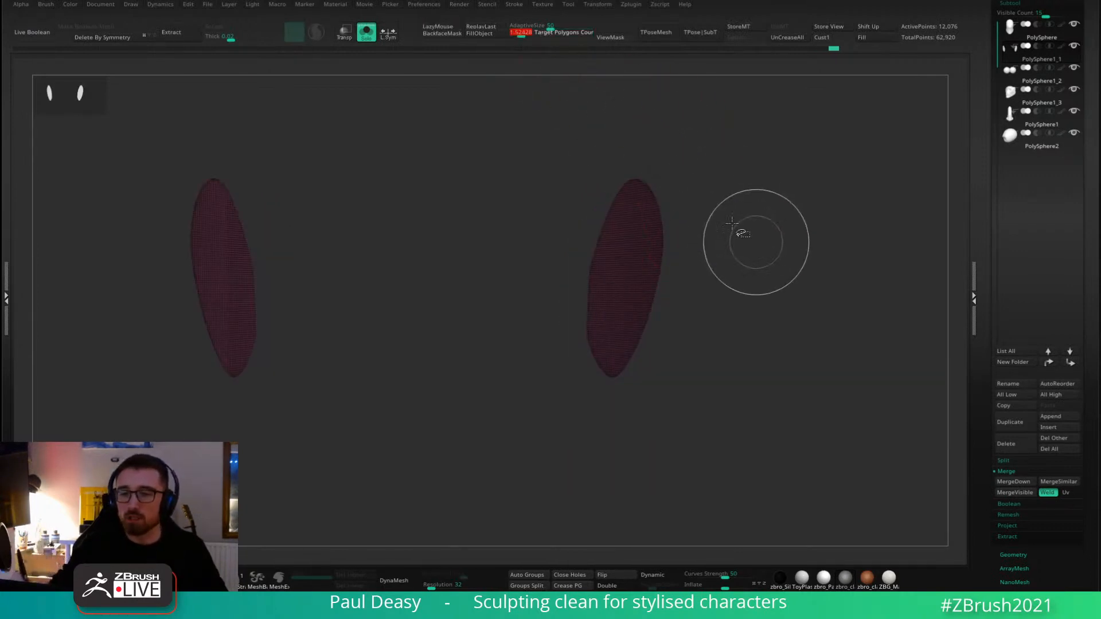
pyautogui.click(516, 34)
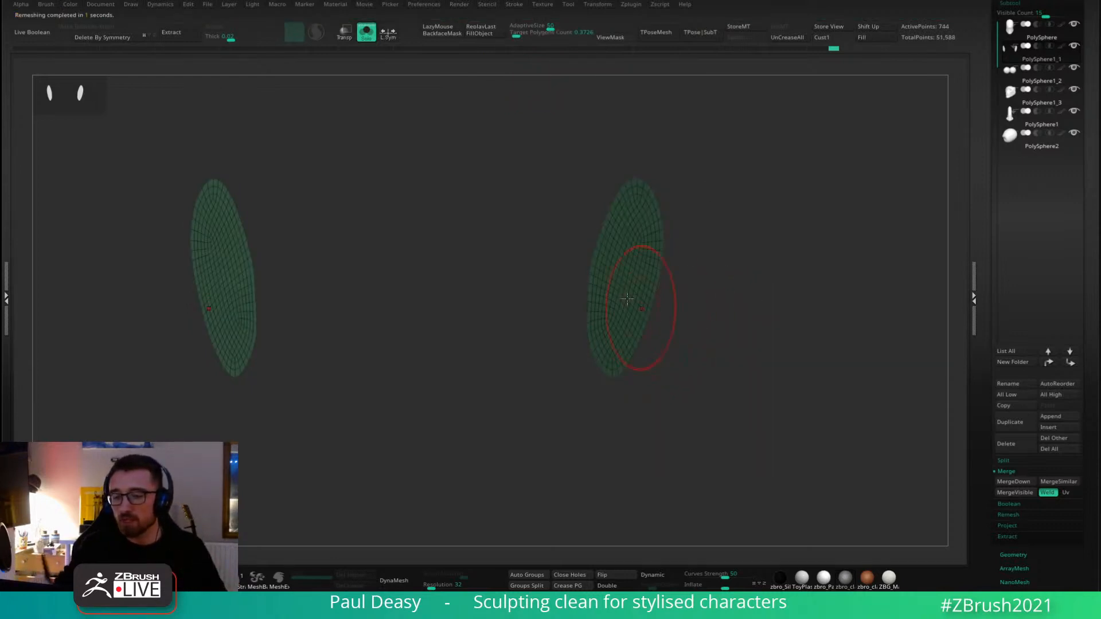
pyautogui.moveTo(619, 310); pyautogui.dragTo(592, 304, button='right')
pyautogui.press('space')
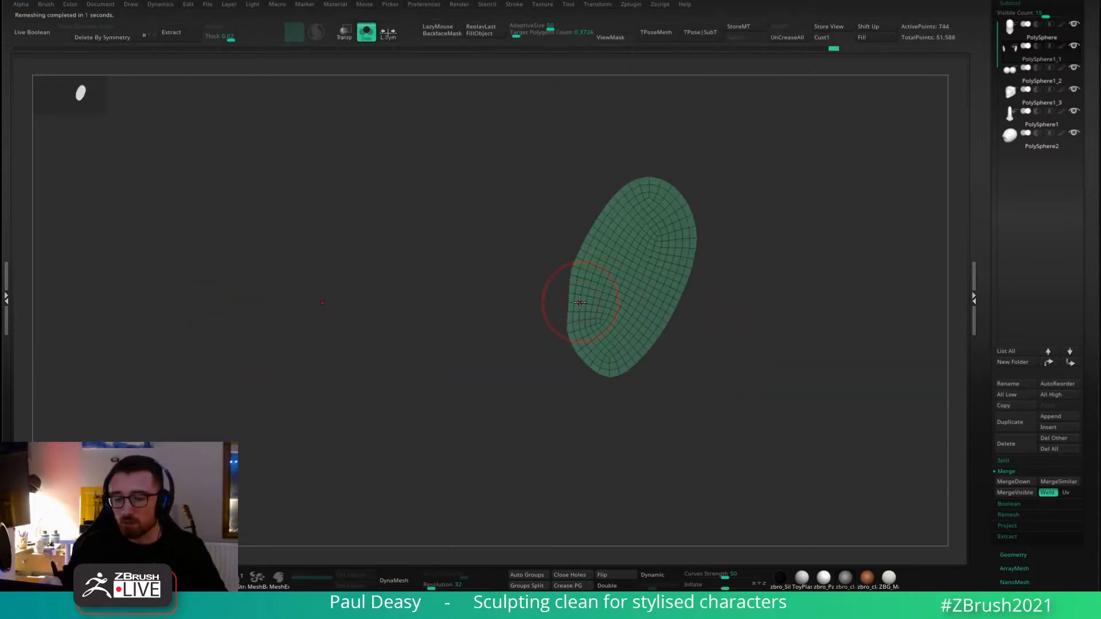
pyautogui.moveTo(580, 302); pyautogui.dragTo(586, 302)
pyautogui.moveTo(586, 302); pyautogui.dragTo(579, 303, button='right')
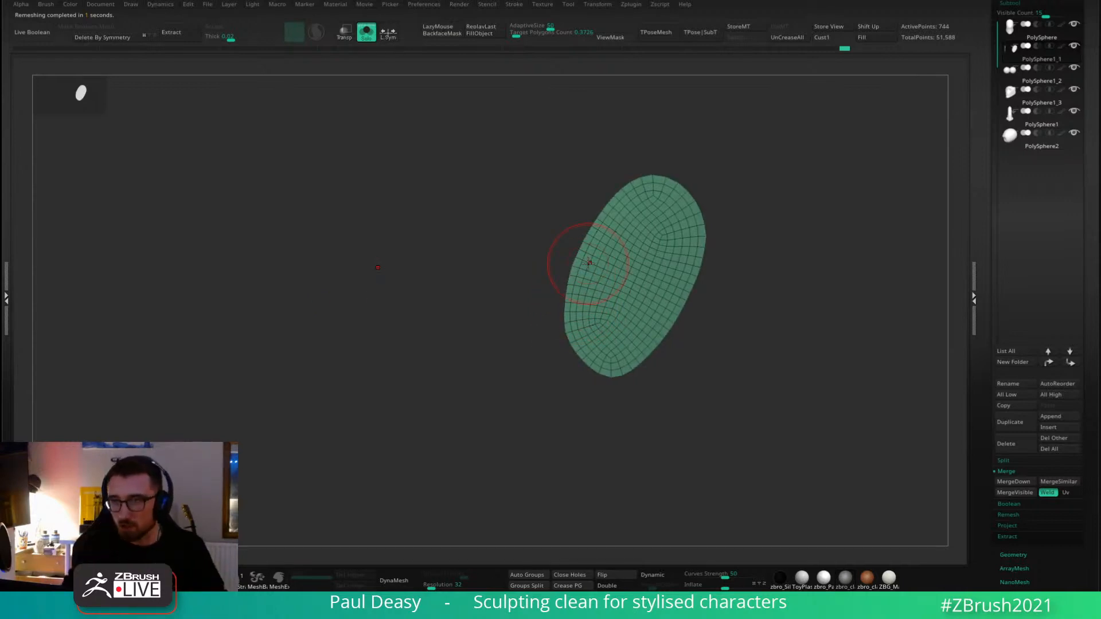
# Shape the ear pieces with the Move brush and bring the whole head back into view.
pyautogui.moveTo(710, 286); pyautogui.dragTo(820, 303)
pyautogui.moveTo(627, 266)
pyautogui.mouseDown()
pyautogui.moveTo(612, 293)
pyautogui.moveTo(611, 278)
pyautogui.mouseUp()
pyautogui.press('space')
pyautogui.press('space')
pyautogui.press('space')
pyautogui.press('space')
pyautogui.hotkey('ctrl', 'z')
pyautogui.moveTo(603, 321); pyautogui.dragTo(608, 311)
pyautogui.press('space')
pyautogui.hotkey('ctrl', 'shift', 's')
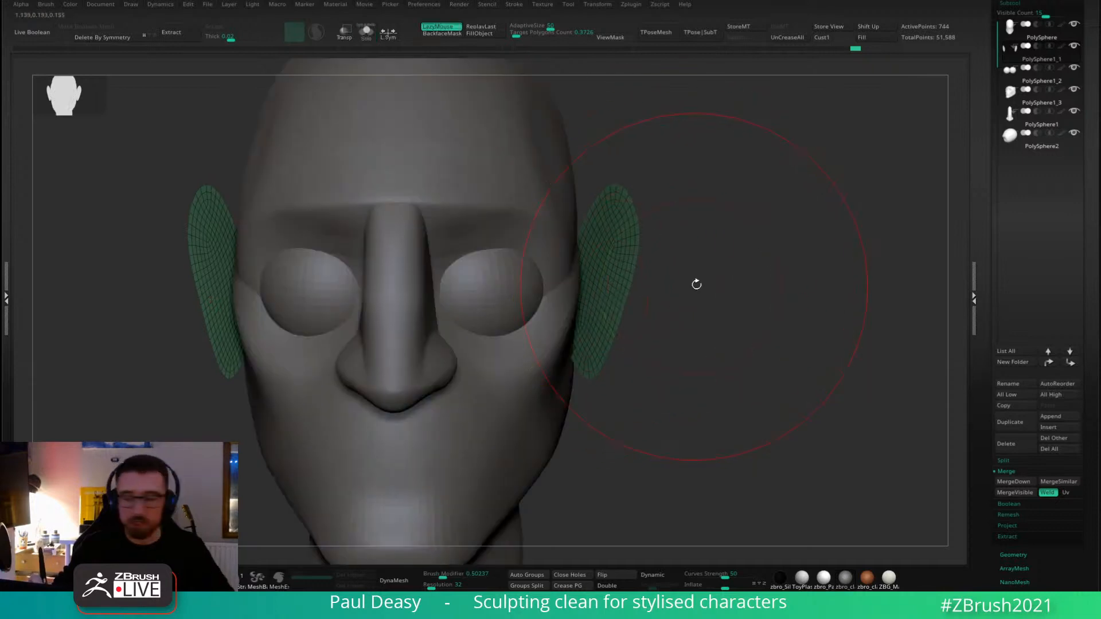
# Isolate the ears and place the gizmo pivot on the ear's inner edge.
pyautogui.moveTo(695, 283)
pyautogui.mouseDown()
pyautogui.moveTo(671, 283)
pyautogui.moveTo(693, 282)
pyautogui.mouseUp()
pyautogui.press('w')
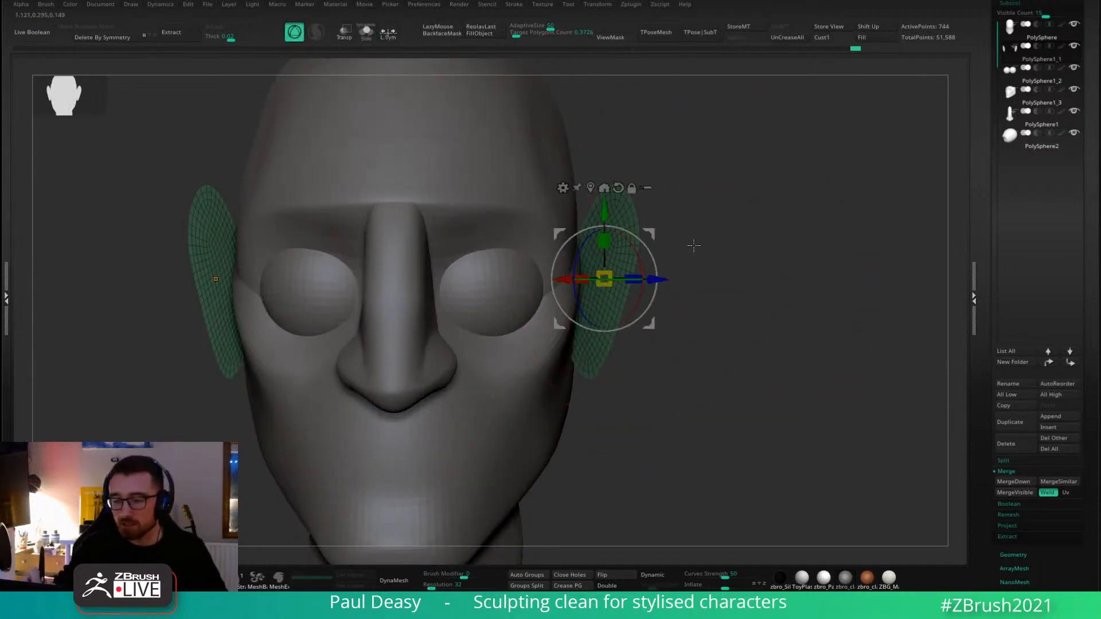
pyautogui.hotkey('shift', 's')
pyautogui.moveTo(694, 243); pyautogui.dragTo(669, 258)
pyautogui.keyDown('alt'); pyautogui.moveTo(606, 213); pyautogui.dragTo(610, 435); pyautogui.keyUp('alt')
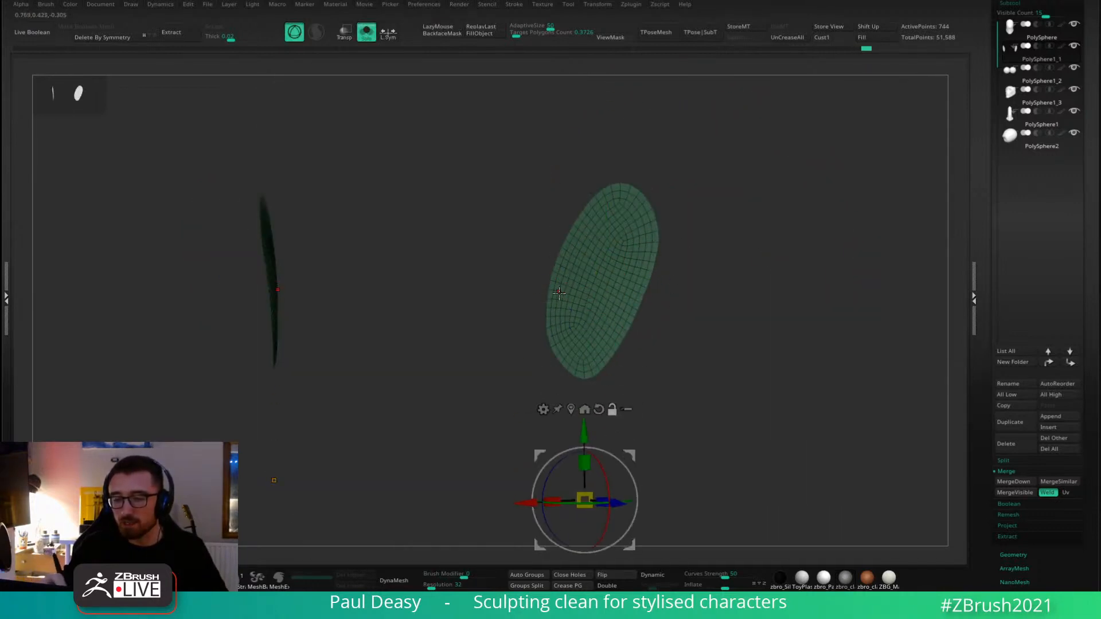
pyautogui.keyDown('alt'); pyautogui.click(559, 293); pyautogui.keyUp('alt')
pyautogui.moveTo(677, 290); pyautogui.dragTo(712, 283)
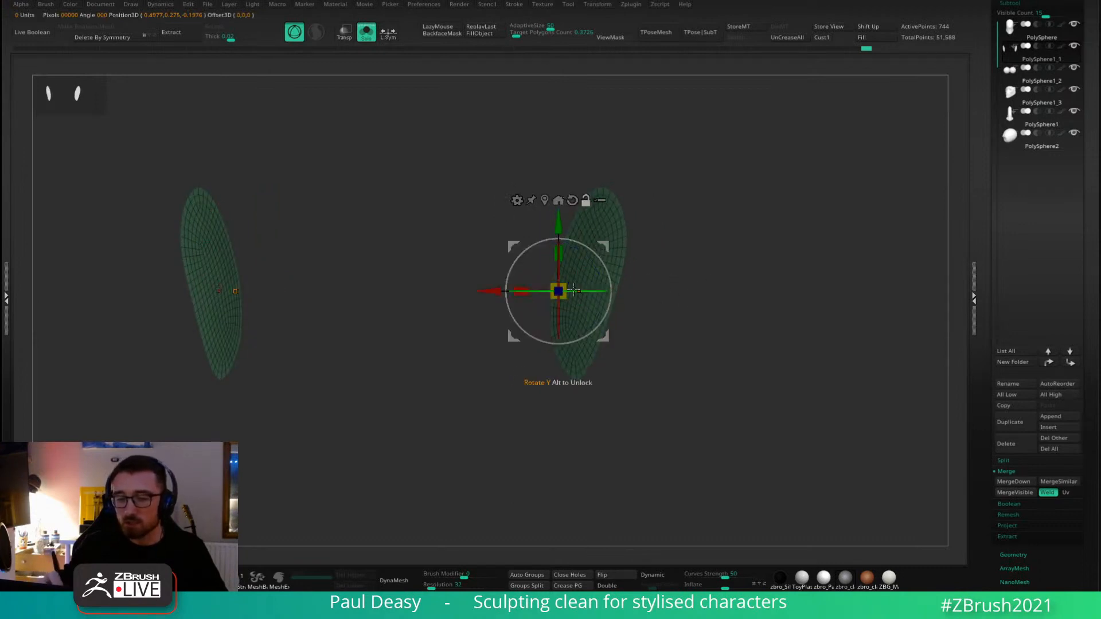
# Turn on local symmetry, show the full head again and scale both ears down about the gizmo pivot.
pyautogui.moveTo(559, 291); pyautogui.dragTo(531, 314)
pyautogui.hotkey('ctrl', 'z')
pyautogui.click(388, 34)
pyautogui.hotkey('shift', 's')
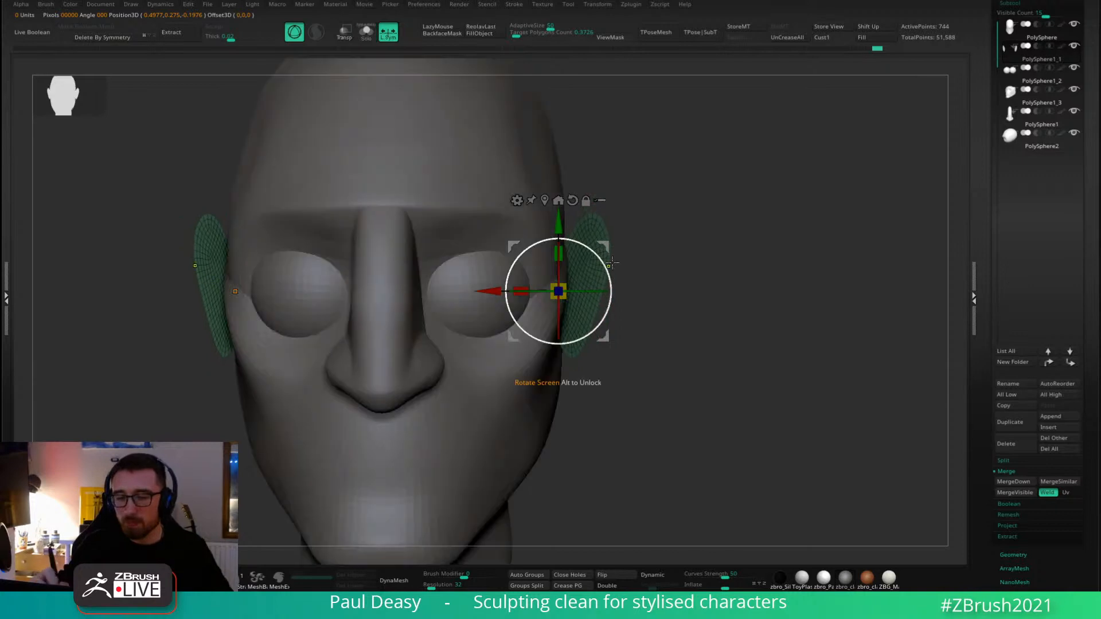
pyautogui.moveTo(651, 253); pyautogui.dragTo(634, 236)
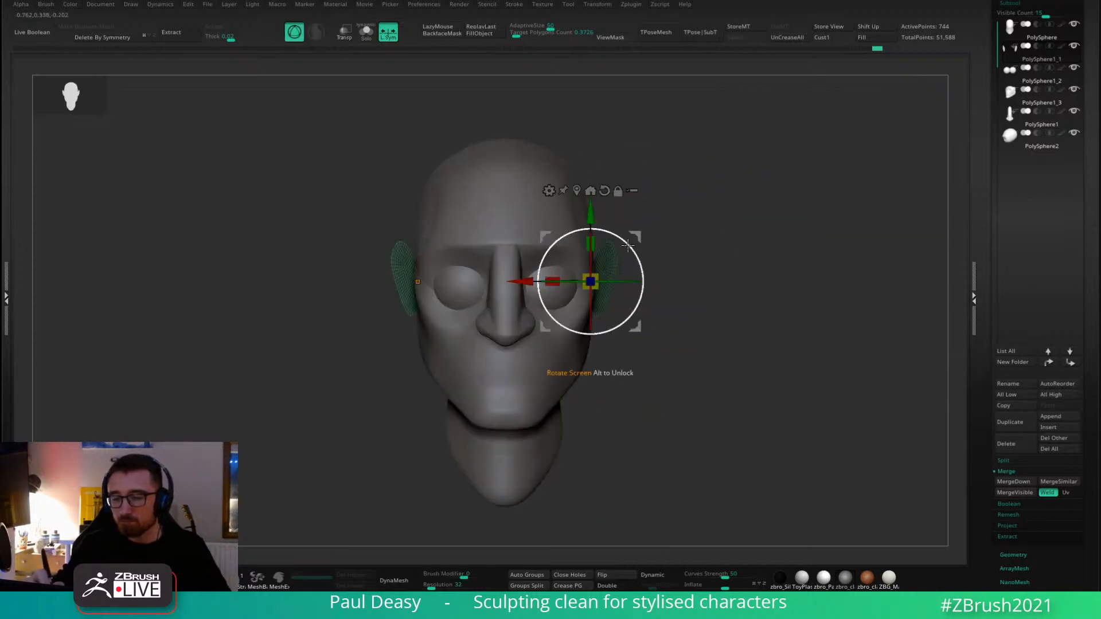
# Adjust the ears' shape against the sides of the head with a resized Move brush.
pyautogui.press('q')
pyautogui.press('space')
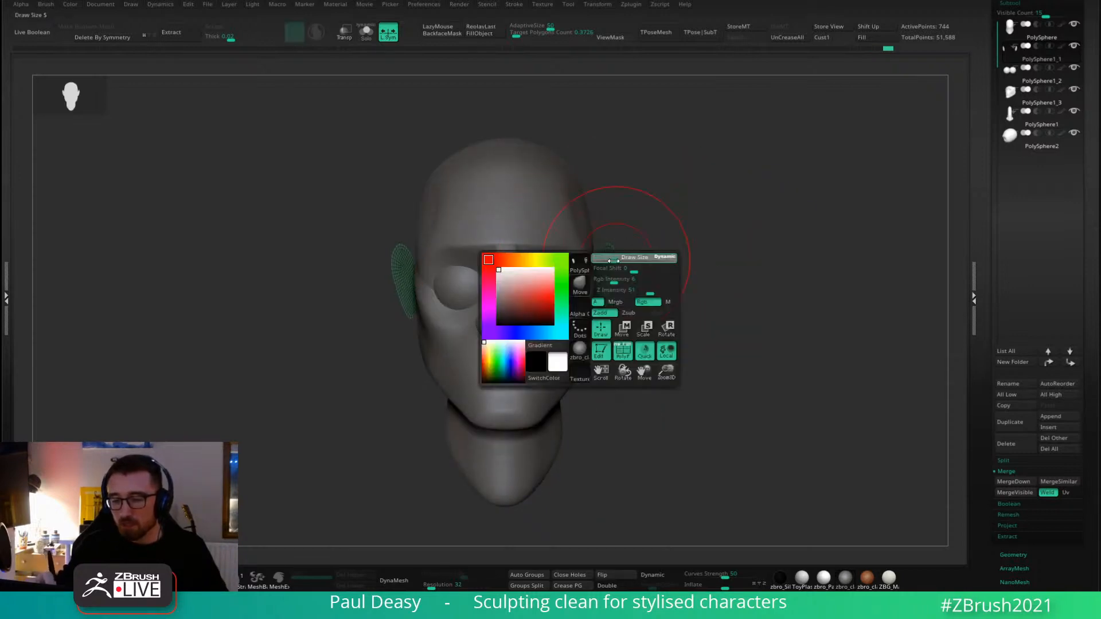
pyautogui.press('s')
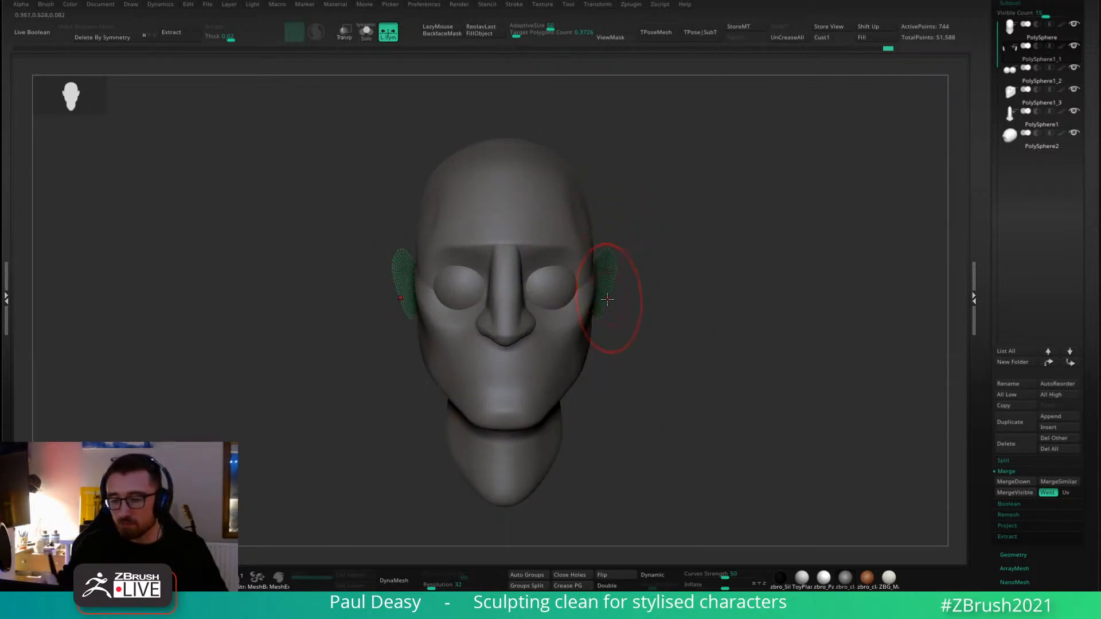
pyautogui.press('space')
pyautogui.moveTo(607, 299)
pyautogui.mouseDown()
pyautogui.moveTo(597, 299)
pyautogui.moveTo(639, 285)
pyautogui.mouseUp()
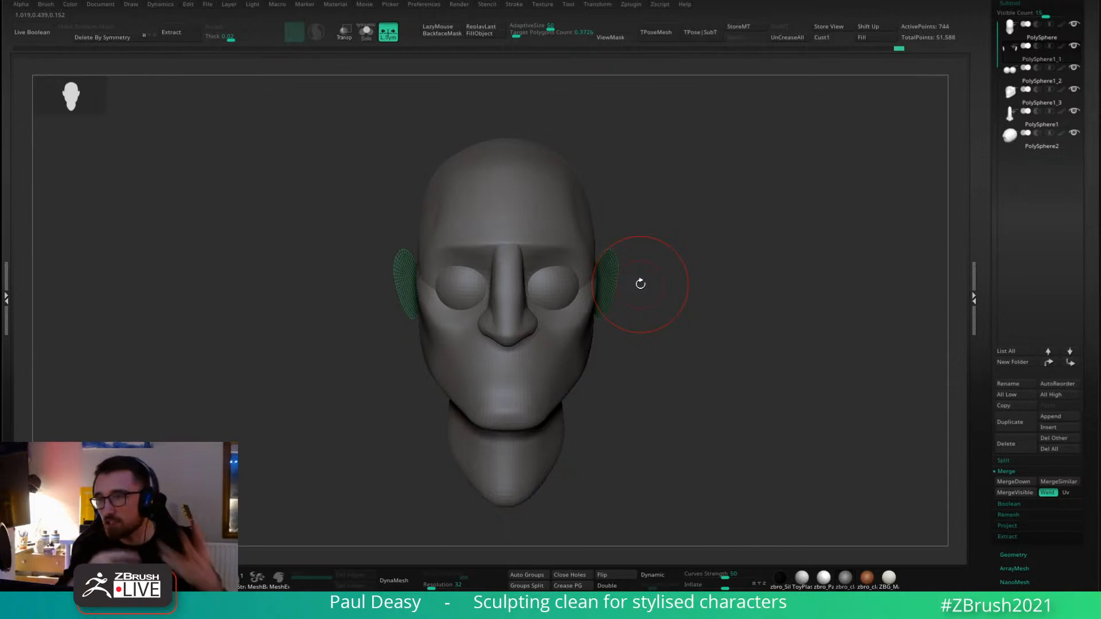
pyautogui.keyDown('ctrl'); pyautogui.moveTo(633, 258); pyautogui.dragTo(631, 321, button='right'); pyautogui.keyUp('ctrl')
pyautogui.rightClick(621, 302)
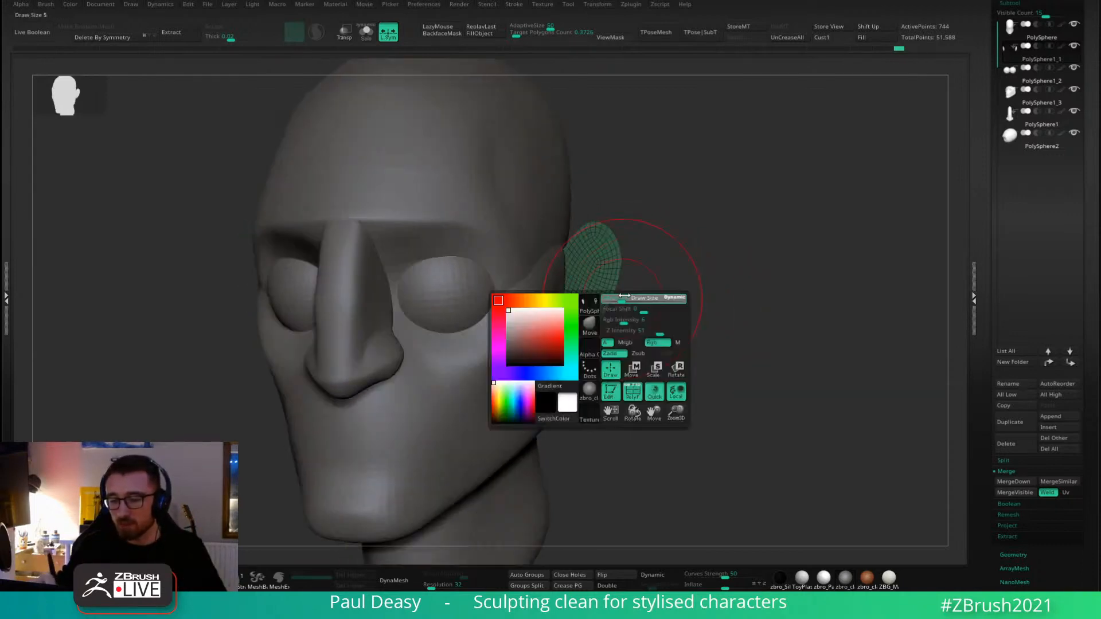
pyautogui.rightClick(587, 287)
pyautogui.moveTo(661, 281); pyautogui.dragTo(651, 246)
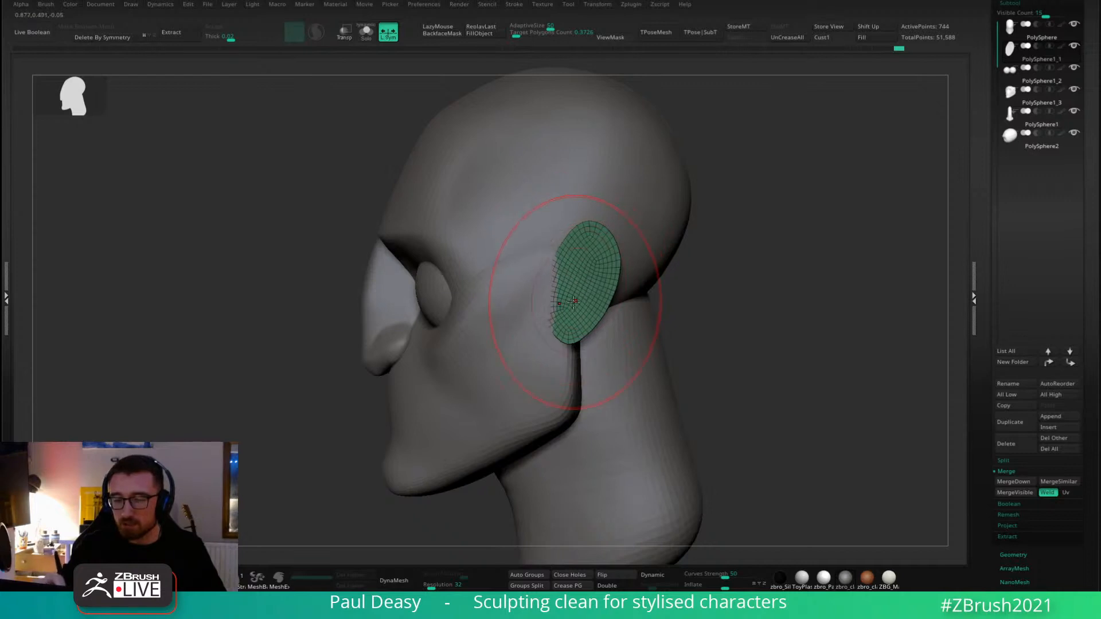
# Shift the ears slightly back along the head and adjust their angle with the gizmo.
pyautogui.press('w')
pyautogui.moveTo(594, 246); pyautogui.dragTo(586, 240)
pyautogui.moveTo(600, 239)
pyautogui.mouseDown()
pyautogui.moveTo(605, 232)
pyautogui.moveTo(604, 253)
pyautogui.moveTo(610, 243)
pyautogui.mouseUp()
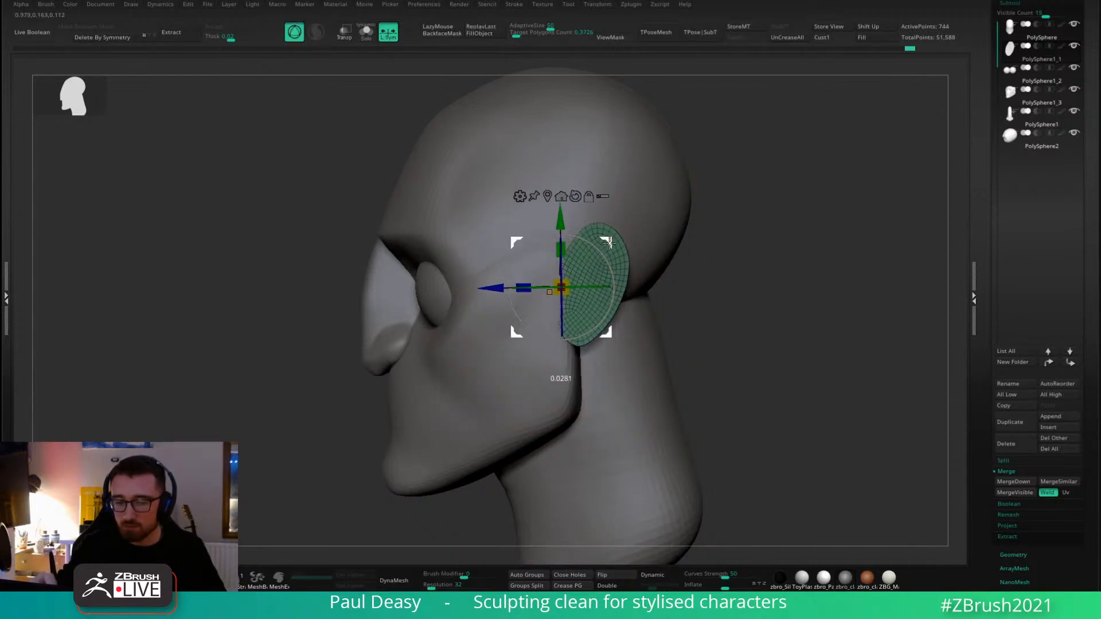
pyautogui.press('q')
# Select the jaw piece and push its rear edge forward below the ear with the Move brush.
pyautogui.keyDown('alt'); pyautogui.click(554, 366); pyautogui.keyUp('alt')
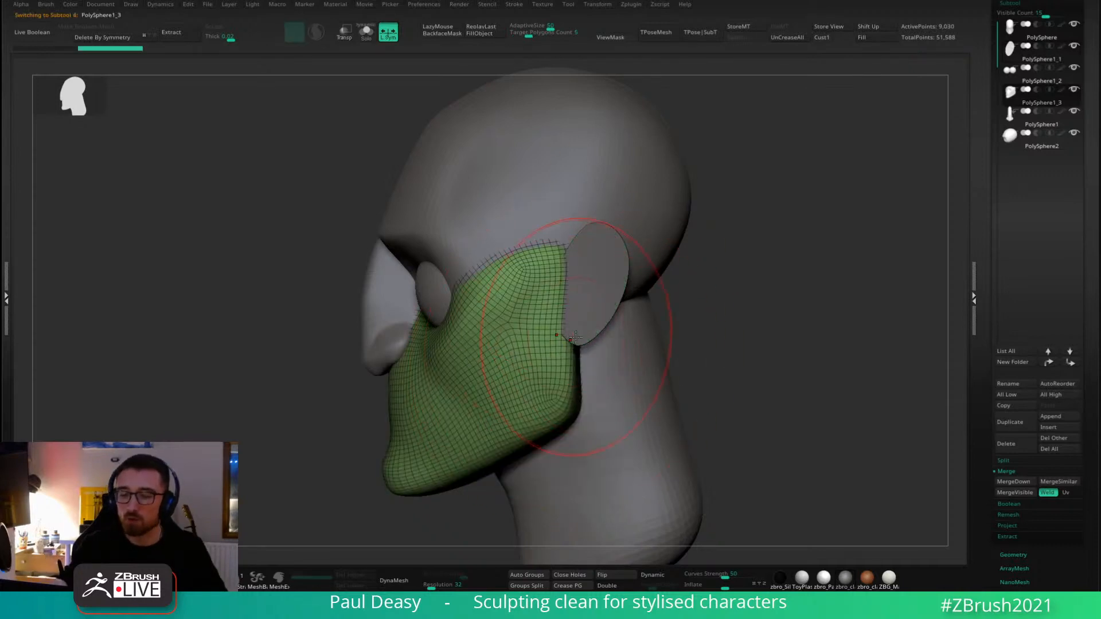
pyautogui.keyDown('shift'); pyautogui.moveTo(575, 337); pyautogui.dragTo(571, 360); pyautogui.keyUp('shift')
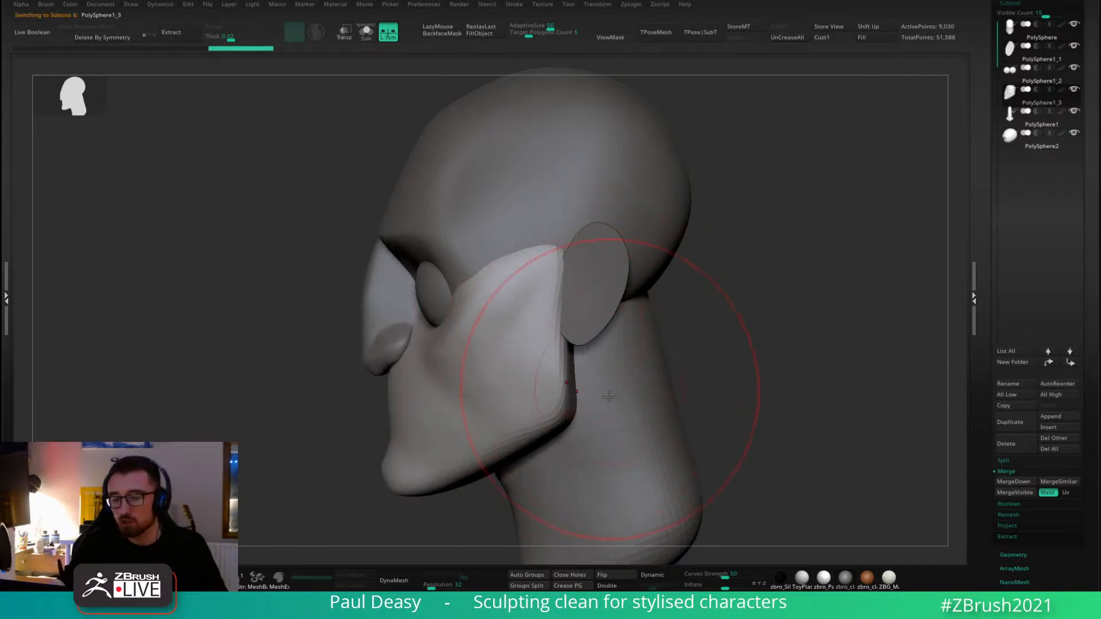
pyautogui.moveTo(609, 397); pyautogui.dragTo(599, 384)
# Reselect the ears, nudge them with the gizmo and pull their lower tips down slightly.
pyautogui.keyDown('alt'); pyautogui.click(601, 304); pyautogui.keyUp('alt')
pyautogui.moveTo(806, 328)
pyautogui.mouseDown()
pyautogui.moveTo(775, 329)
pyautogui.moveTo(814, 329)
pyautogui.mouseUp()
pyautogui.press('w')
pyautogui.moveTo(602, 287); pyautogui.dragTo(605, 285)
pyautogui.press('q')
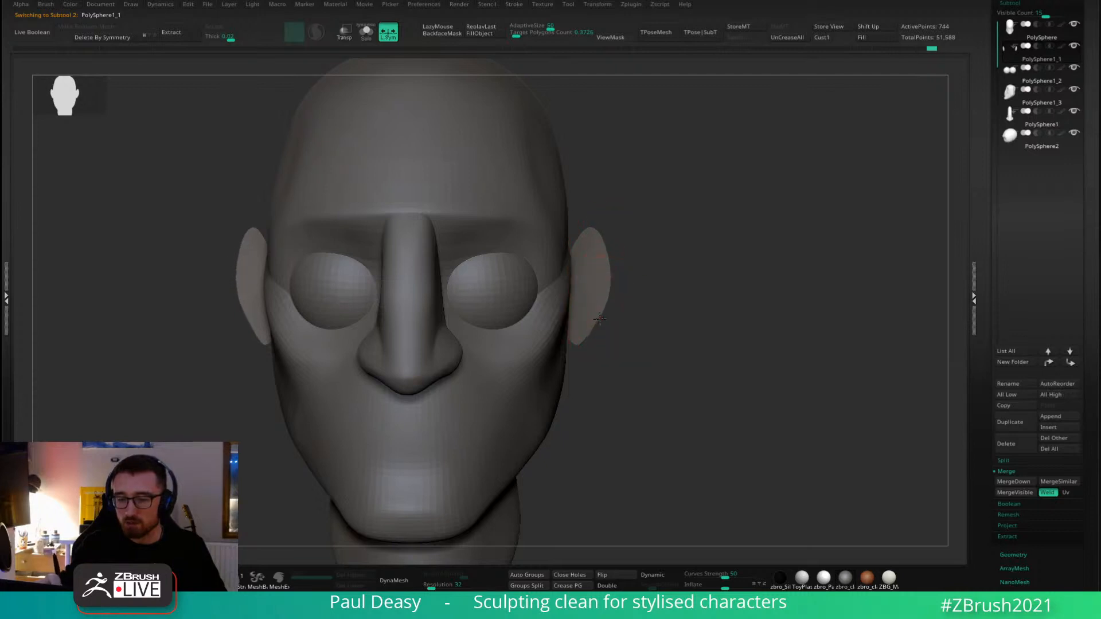
pyautogui.moveTo(582, 330); pyautogui.dragTo(582, 339)
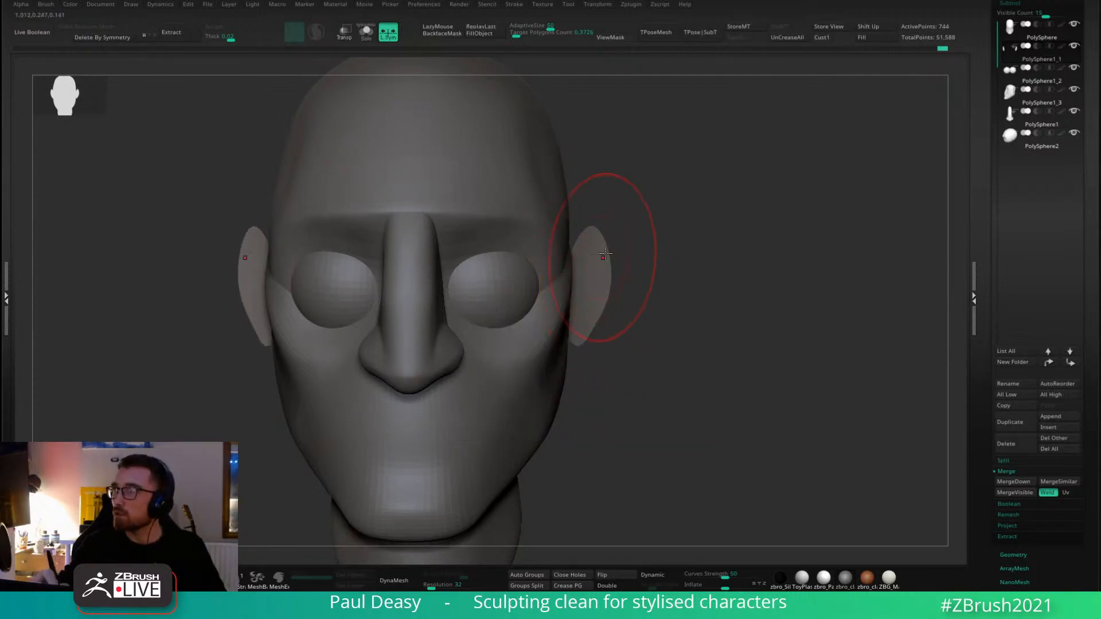
# Refine the ears' outer contour in side view with a smaller Move brush.
pyautogui.moveTo(613, 264); pyautogui.dragTo(516, 266, button='right')
pyautogui.moveTo(609, 272); pyautogui.dragTo(597, 265, button='right')
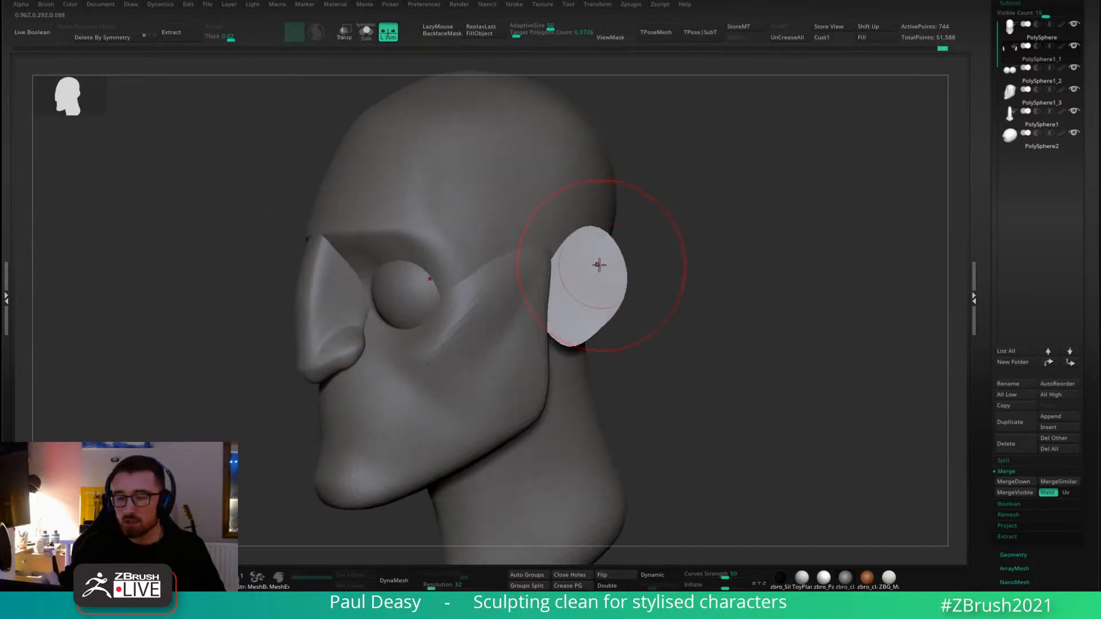
pyautogui.press('[')
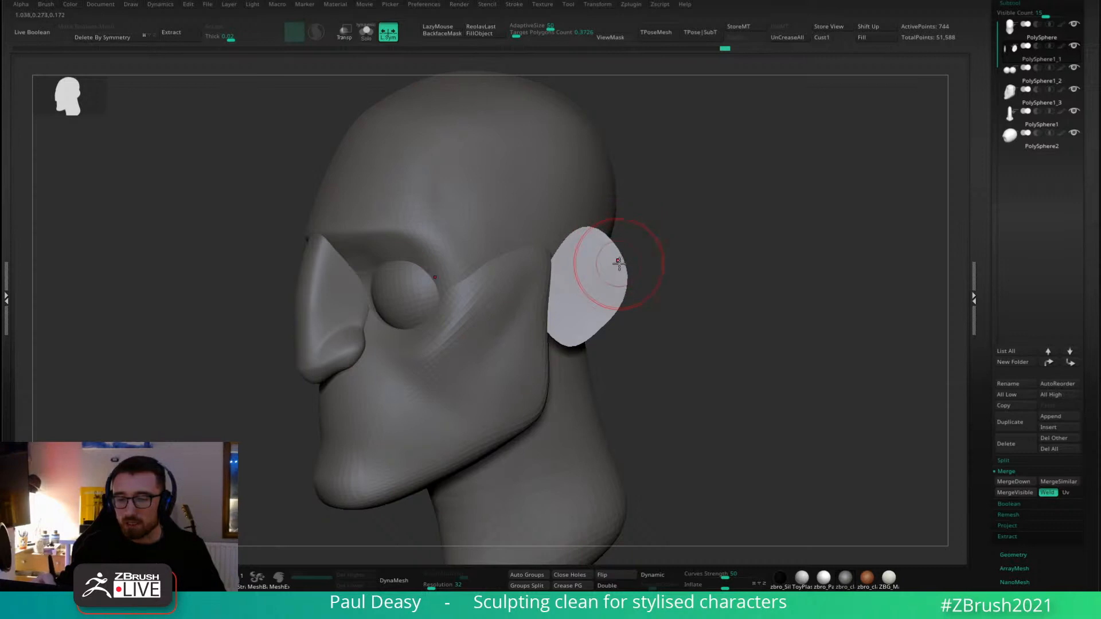
pyautogui.moveTo(678, 260)
pyautogui.mouseDown()
pyautogui.moveTo(694, 237)
pyautogui.moveTo(680, 243)
pyautogui.mouseUp()
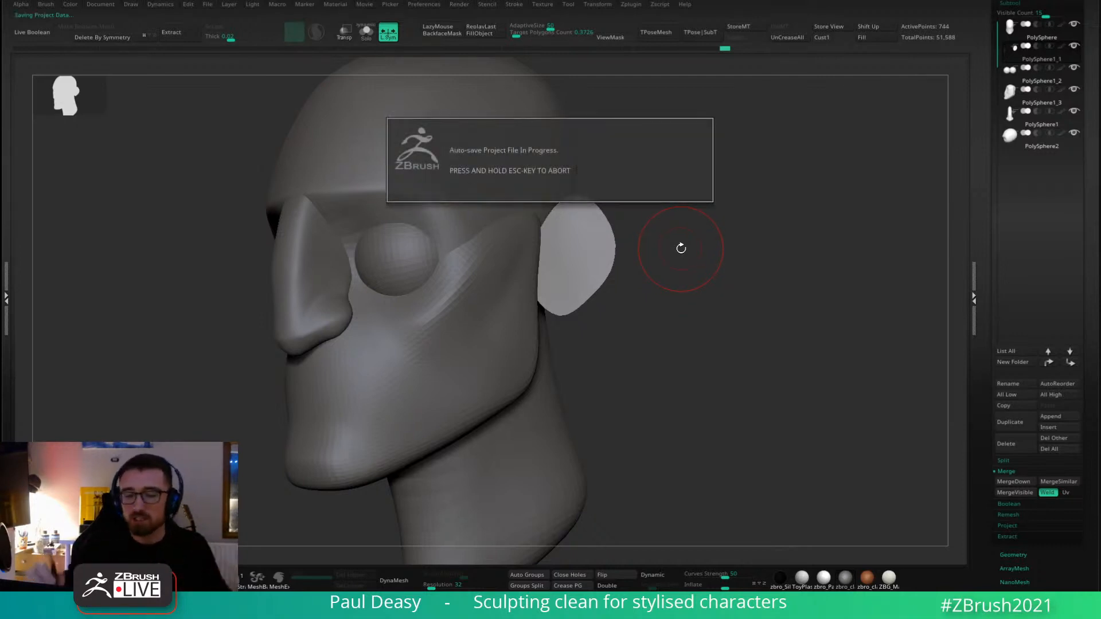
pyautogui.moveTo(646, 249); pyautogui.dragTo(675, 245)
# Enlarge the Move brush and pull the ear lobes lower from the front view.
pyautogui.press('space')
pyautogui.press('space')
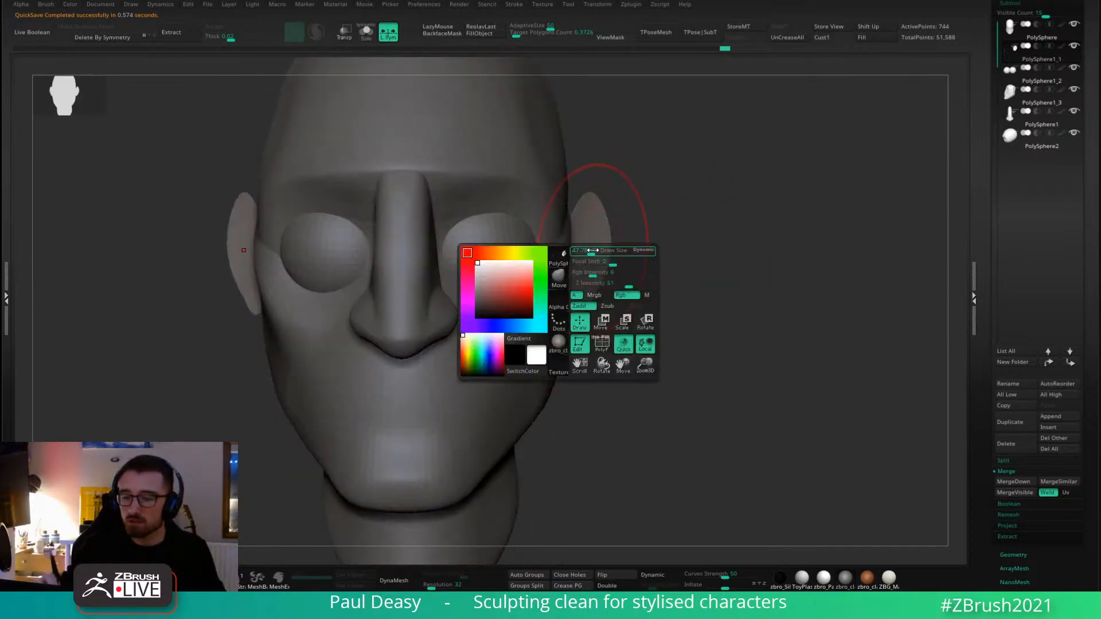
pyautogui.press('space')
pyautogui.press('space')
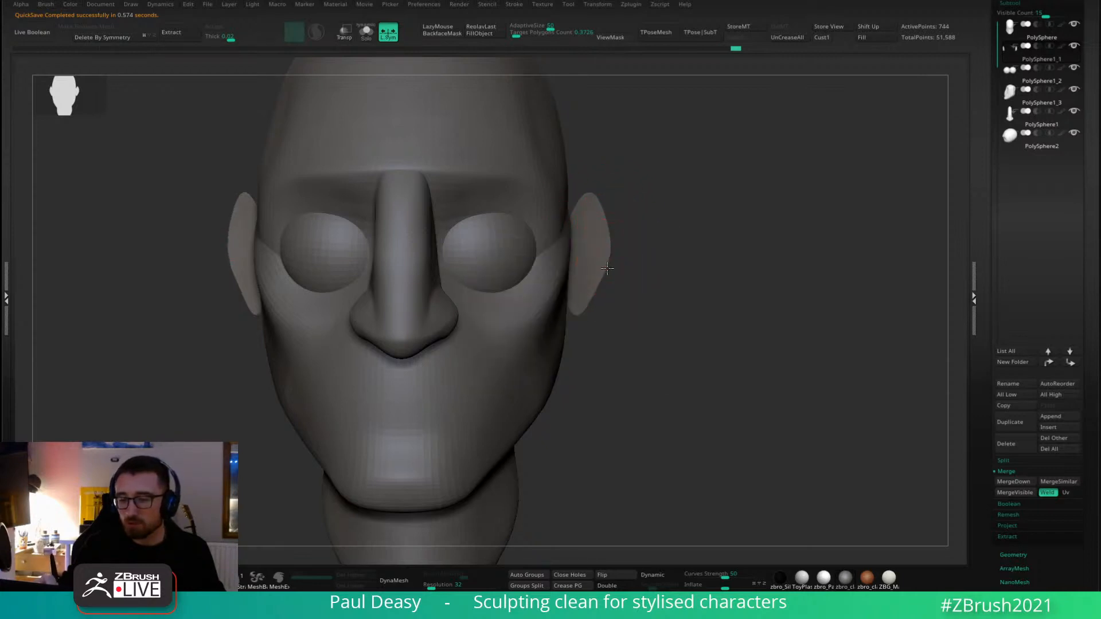
pyautogui.moveTo(593, 303); pyautogui.dragTo(593, 311)
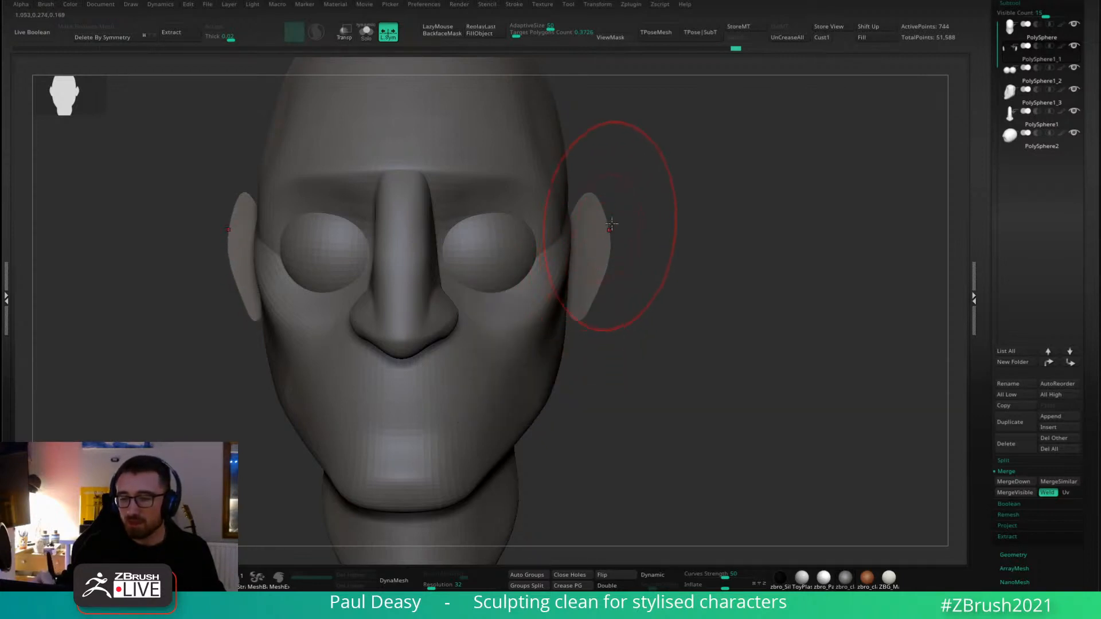
# Fine-tune the ears' profile and their position against the head in side and front views.
pyautogui.moveTo(664, 225); pyautogui.dragTo(599, 225)
pyautogui.moveTo(666, 238); pyautogui.dragTo(609, 231)
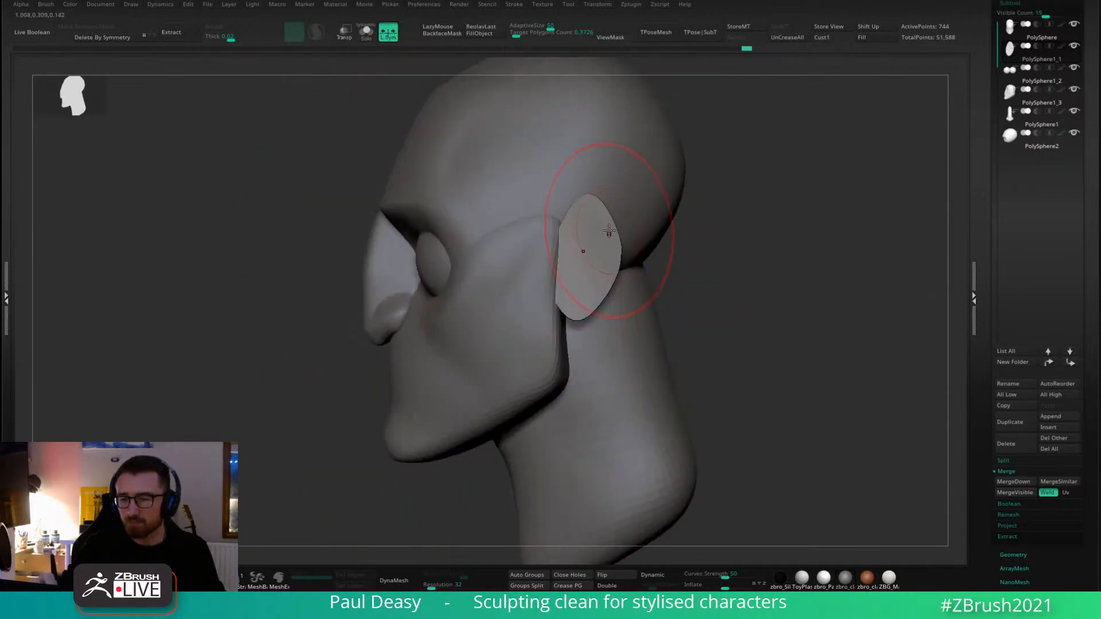
pyautogui.moveTo(659, 269); pyautogui.dragTo(716, 276)
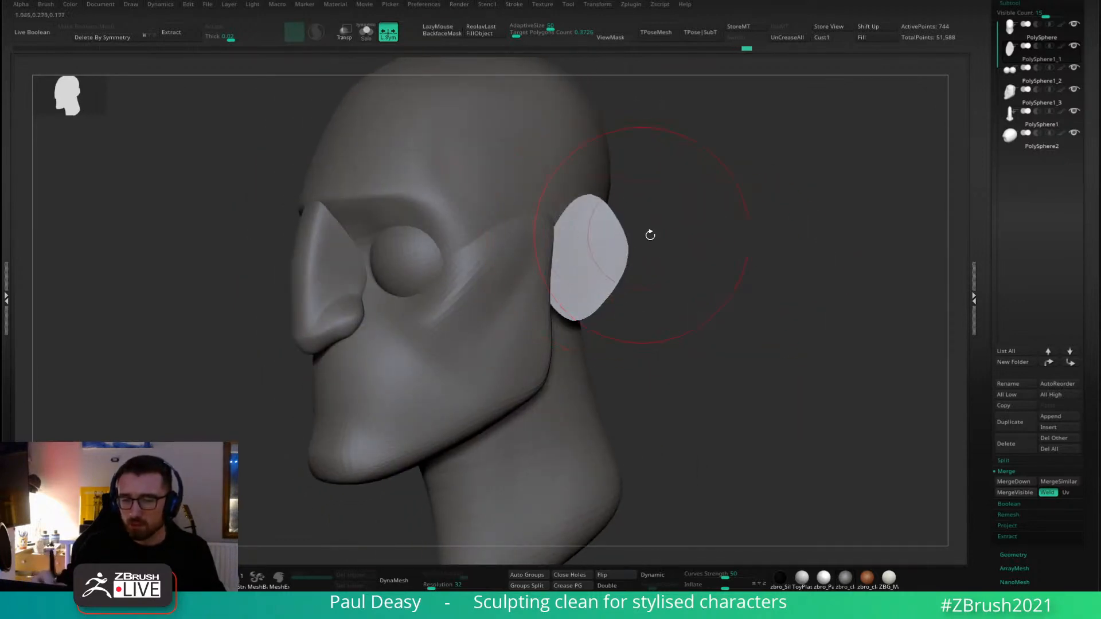
pyautogui.keyDown('shift'); pyautogui.moveTo(650, 235); pyautogui.dragTo(636, 235); pyautogui.keyUp('shift')
pyautogui.press('w')
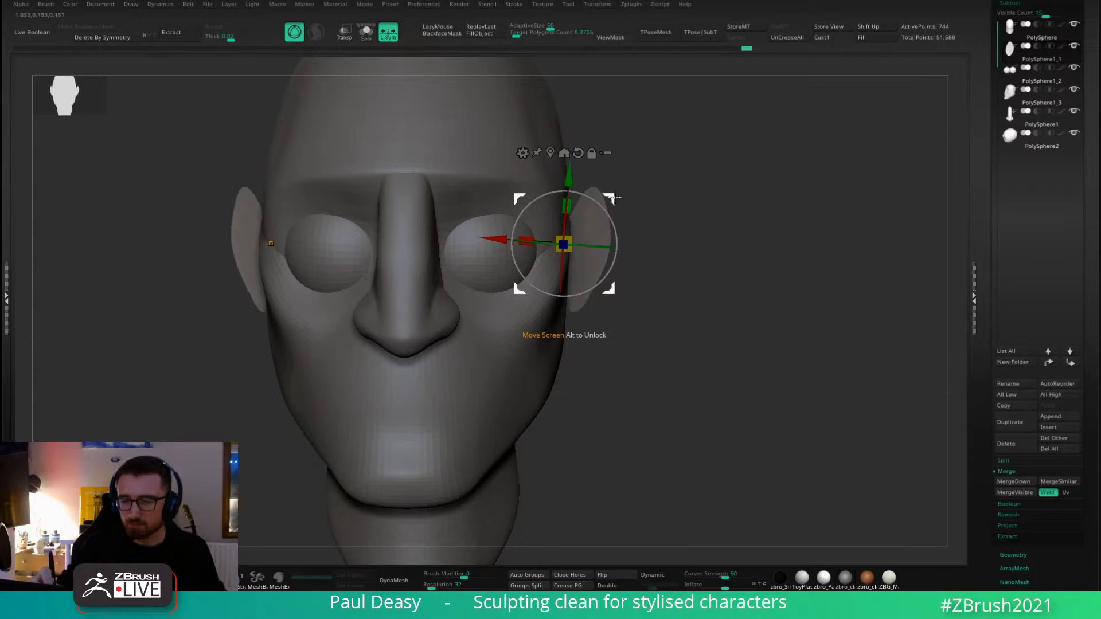
pyautogui.press('q')
# Select the eyes and fine-tune their placement in the sockets from front and side views.
pyautogui.moveTo(669, 246)
pyautogui.mouseDown()
pyautogui.moveTo(631, 255)
pyautogui.moveTo(729, 270)
pyautogui.moveTo(692, 285)
pyautogui.moveTo(680, 269)
pyautogui.mouseUp()
pyautogui.keyDown('alt'); pyautogui.click(535, 236); pyautogui.keyUp('alt')
pyautogui.keyDown('alt'); pyautogui.moveTo(534, 235); pyautogui.dragTo(545, 211); pyautogui.keyUp('alt')
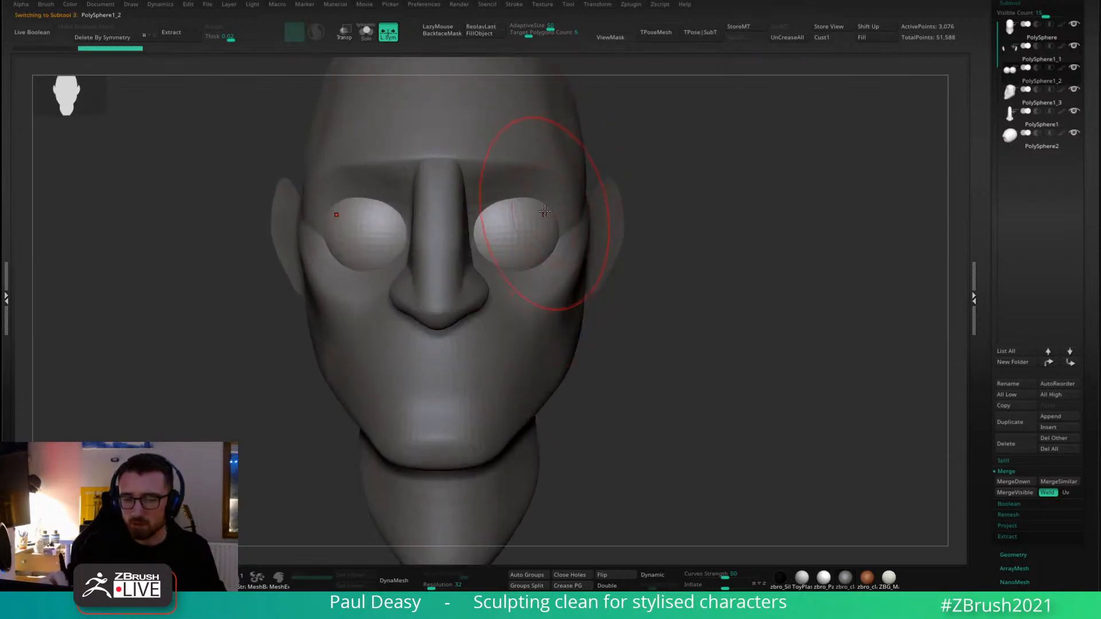
pyautogui.press('w')
pyautogui.moveTo(723, 213)
pyautogui.mouseDown()
pyautogui.moveTo(634, 202)
pyautogui.moveTo(579, 213)
pyautogui.mouseUp()
pyautogui.press('q')
# Select the cranium and reshape the brow and outer edge of the eye socket with the Move brush.
pyautogui.keyDown('alt'); pyautogui.click(588, 209); pyautogui.keyUp('alt')
pyautogui.press('space')
pyautogui.press('space')
pyautogui.moveTo(581, 212); pyautogui.dragTo(591, 220, button='right')
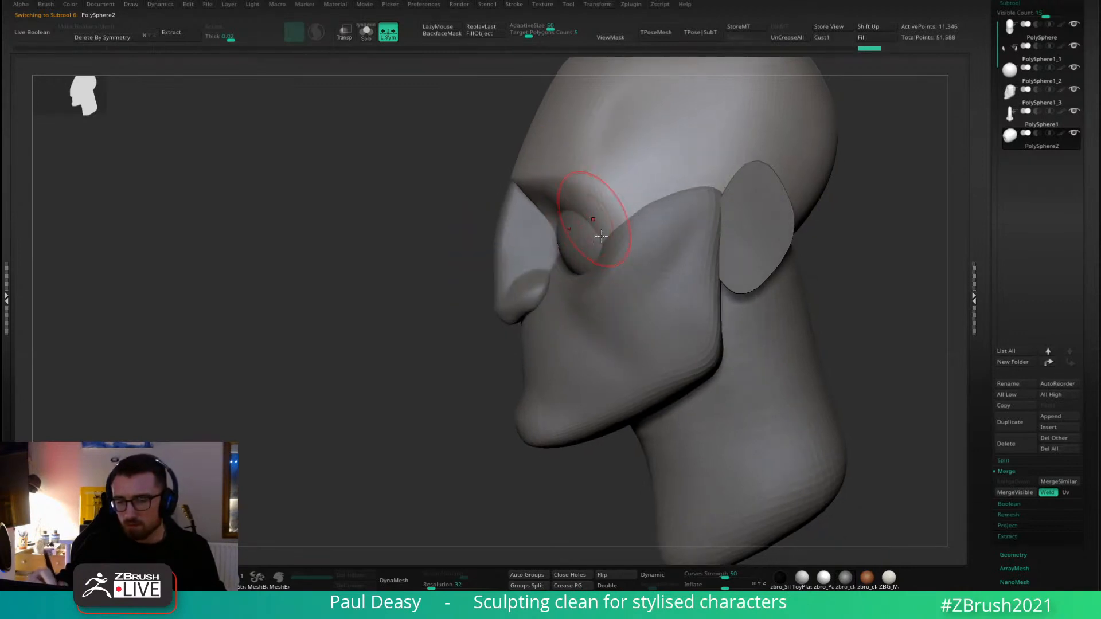
pyautogui.moveTo(593, 220)
pyautogui.mouseDown()
pyautogui.moveTo(609, 255)
pyautogui.moveTo(599, 232)
pyautogui.moveTo(574, 222)
pyautogui.mouseUp()
pyautogui.press('space')
pyautogui.moveTo(574, 213); pyautogui.dragTo(567, 203)
pyautogui.press('space')
pyautogui.click(569, 202)
pyautogui.moveTo(617, 206); pyautogui.dragTo(644, 189, button='right')
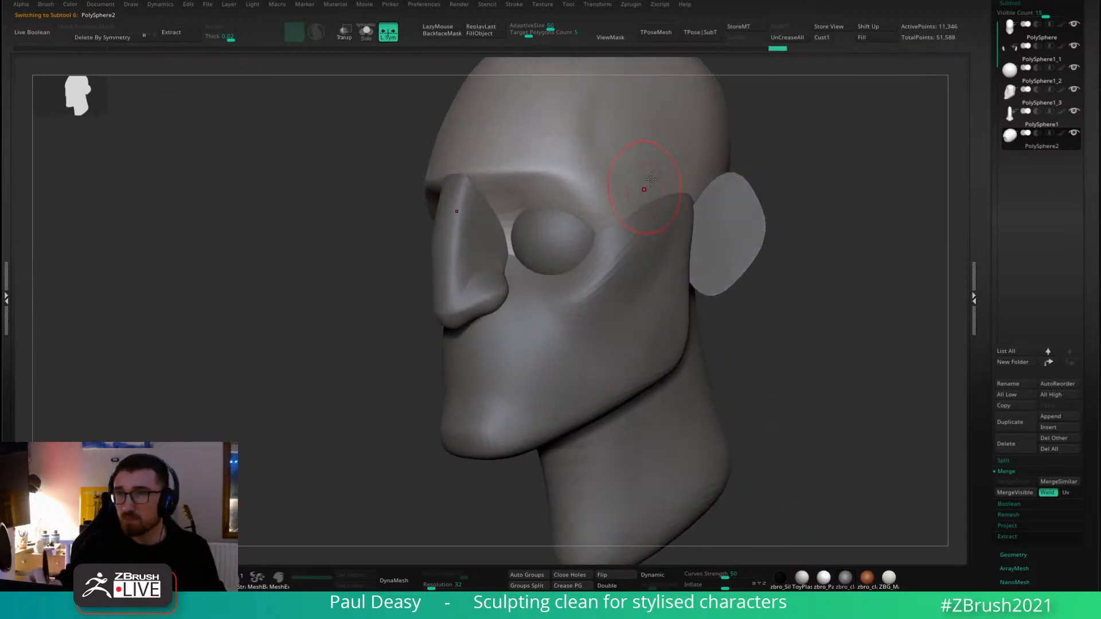
# Resize the Move brush and refine the brow above the nose bridge from front and side views.
pyautogui.moveTo(816, 218); pyautogui.dragTo(781, 236)
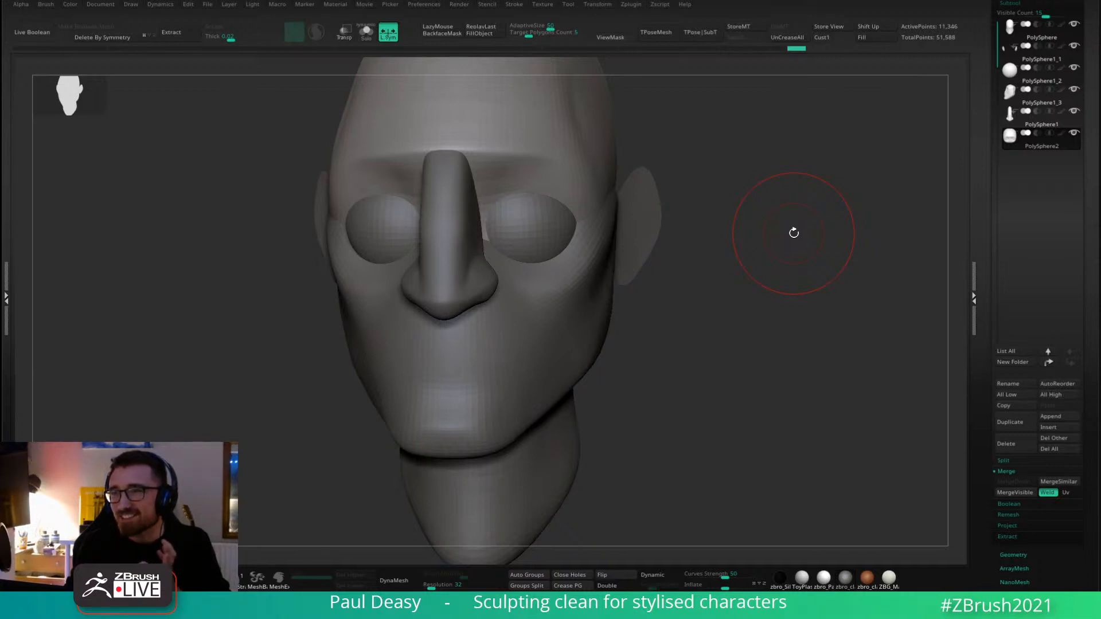
pyautogui.moveTo(794, 233); pyautogui.dragTo(541, 184)
pyautogui.press('space')
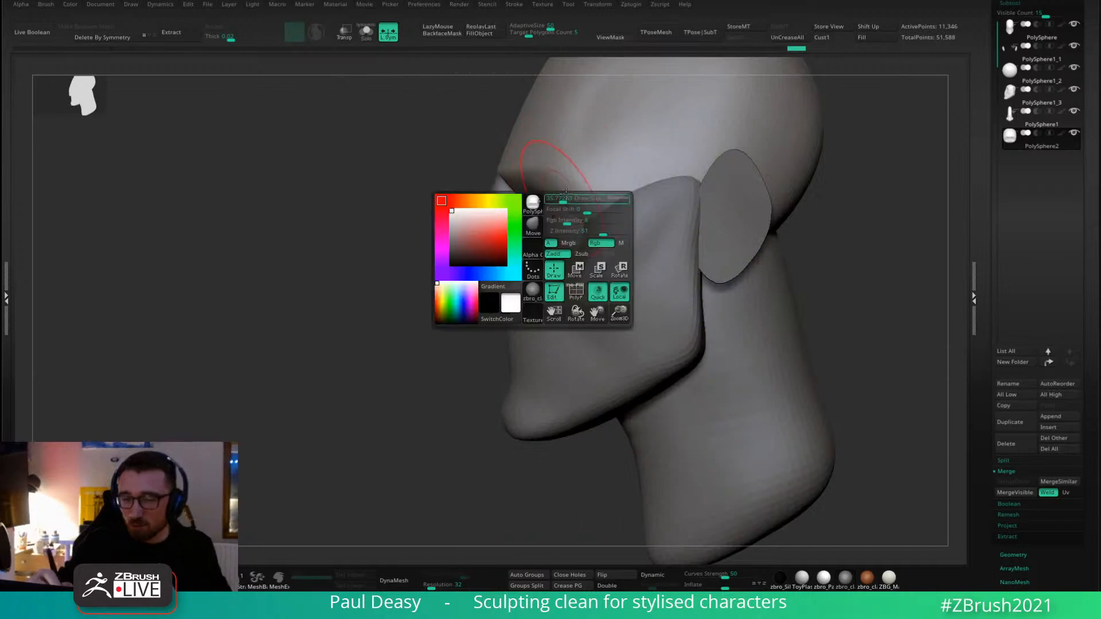
pyautogui.moveTo(321, 192); pyautogui.dragTo(535, 198)
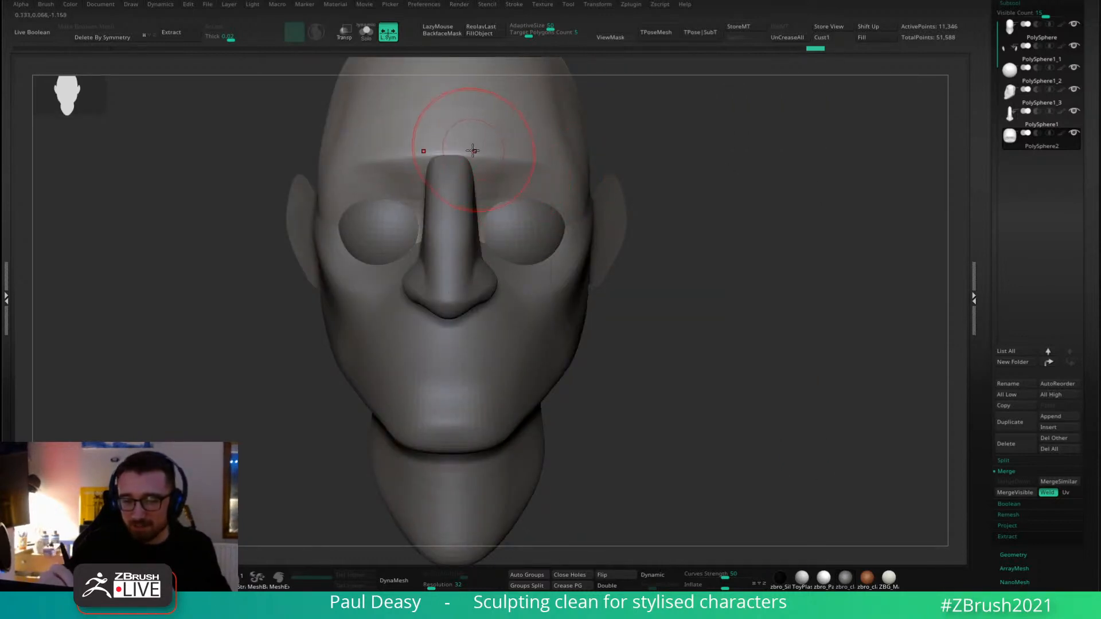
pyautogui.moveTo(445, 132); pyautogui.dragTo(530, 217, button='right')
pyautogui.press('space')
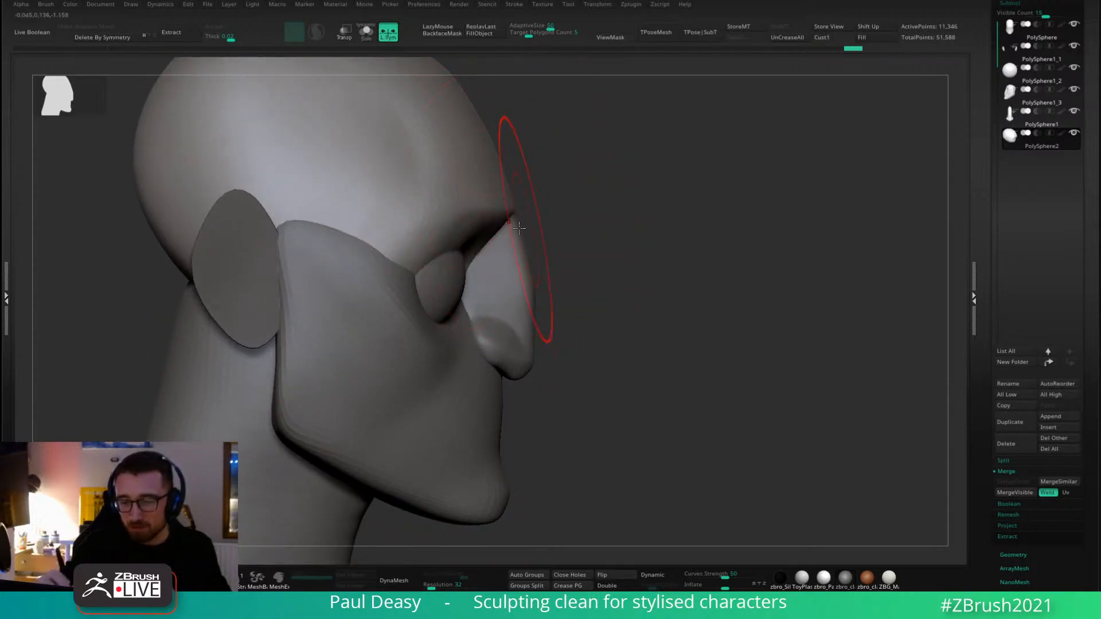
pyautogui.moveTo(519, 229); pyautogui.dragTo(505, 246)
pyautogui.press('space')
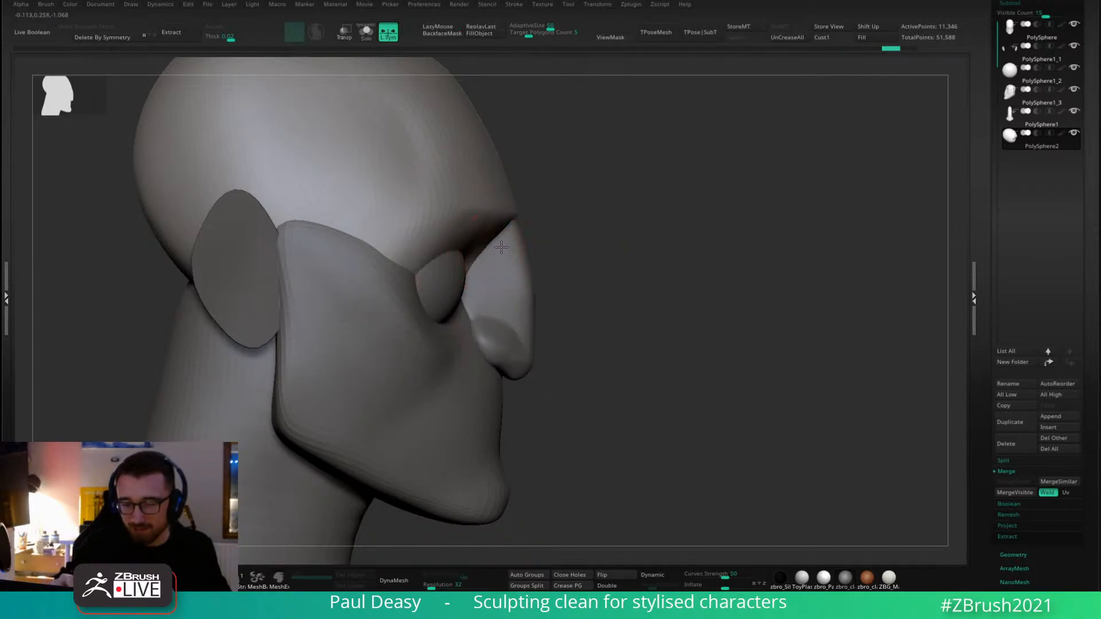
# Reshape the cranium's temple area between the outer eye socket and the ear with the Move brush.
pyautogui.keyDown('alt'); pyautogui.moveTo(469, 255); pyautogui.dragTo(338, 247, button='right'); pyautogui.keyUp('alt')
pyautogui.rightClick(470, 252)
pyautogui.rightClick(645, 233)
pyautogui.keyDown('alt'); pyautogui.moveTo(835, 246); pyautogui.dragTo(588, 273, button='right'); pyautogui.keyUp('alt')
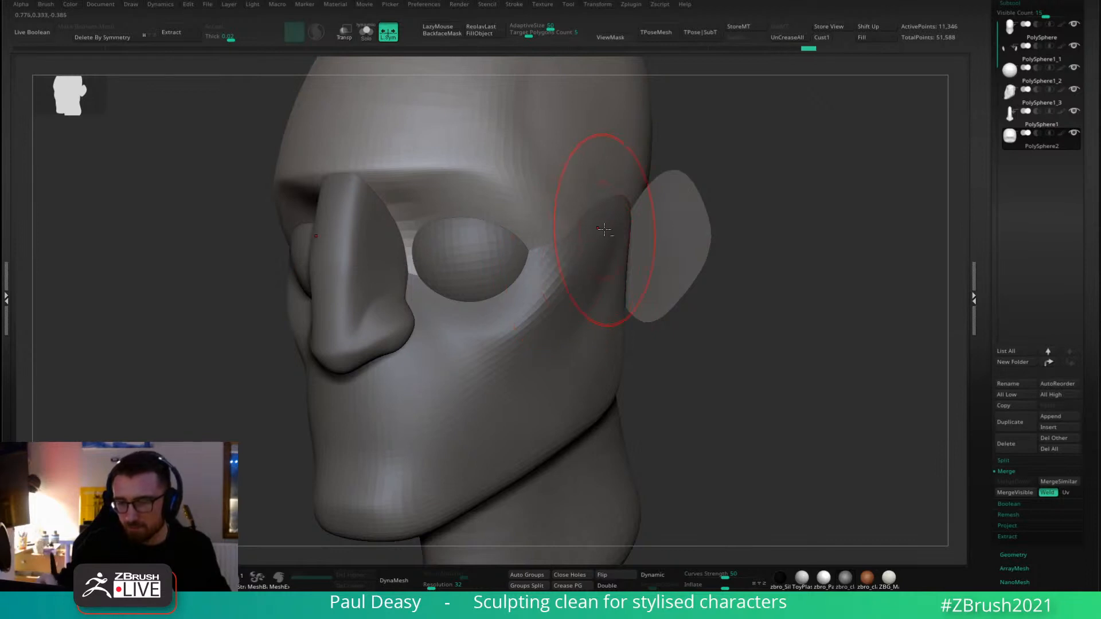
pyautogui.keyDown('shift'); pyautogui.moveTo(625, 229); pyautogui.dragTo(647, 223, button='right'); pyautogui.keyUp('shift')
pyautogui.moveTo(597, 169)
pyautogui.mouseDown(button='right')
pyautogui.moveTo(656, 238)
pyautogui.moveTo(671, 280)
pyautogui.moveTo(703, 219)
pyautogui.moveTo(697, 229)
pyautogui.mouseUp(button='right')
# Switch to the ClayBuildup brush and build up the temple with strokes running down towards the cheekbone, redoing the first stroke.
pyautogui.press('b')
pyautogui.press('c')
pyautogui.press('b')
pyautogui.rightClick(701, 229)
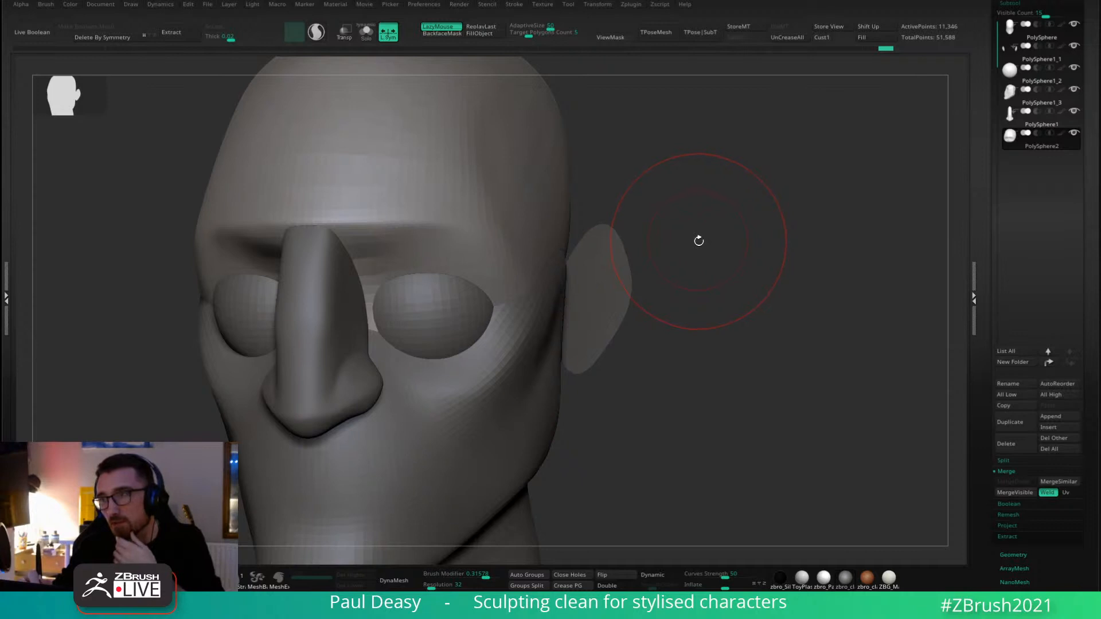
pyautogui.moveTo(700, 238); pyautogui.dragTo(702, 231, button='right')
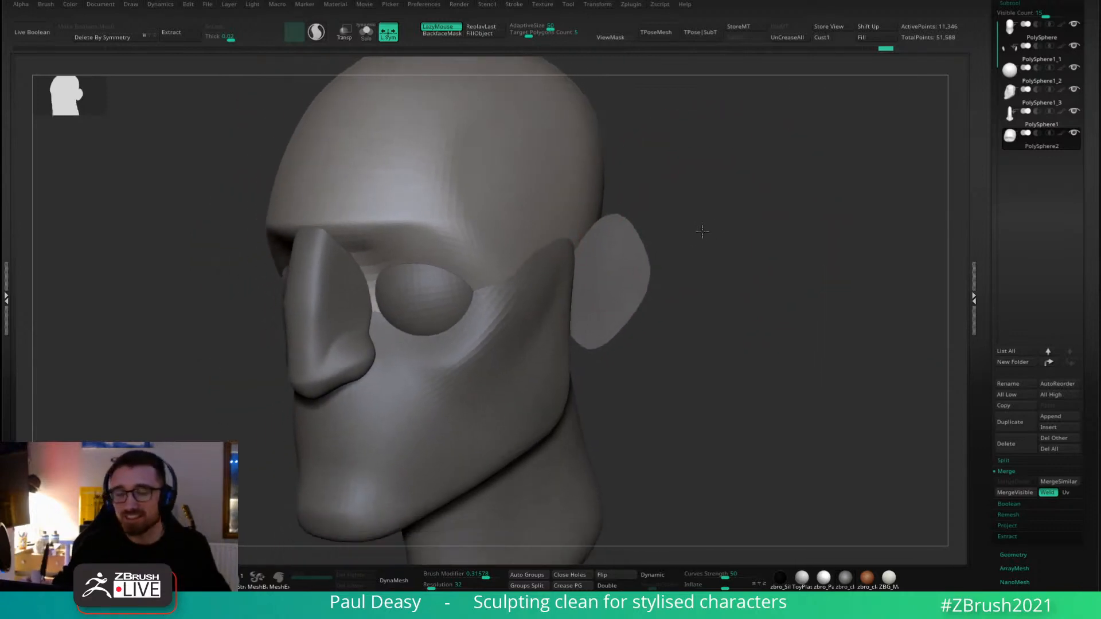
pyautogui.rightClick(503, 210)
pyautogui.moveTo(474, 152)
pyautogui.mouseDown()
pyautogui.moveTo(522, 252)
pyautogui.moveTo(545, 258)
pyautogui.mouseUp()
pyautogui.hotkey('ctrl', 'z')
pyautogui.rightClick(515, 223)
pyautogui.moveTo(492, 178); pyautogui.dragTo(544, 267)
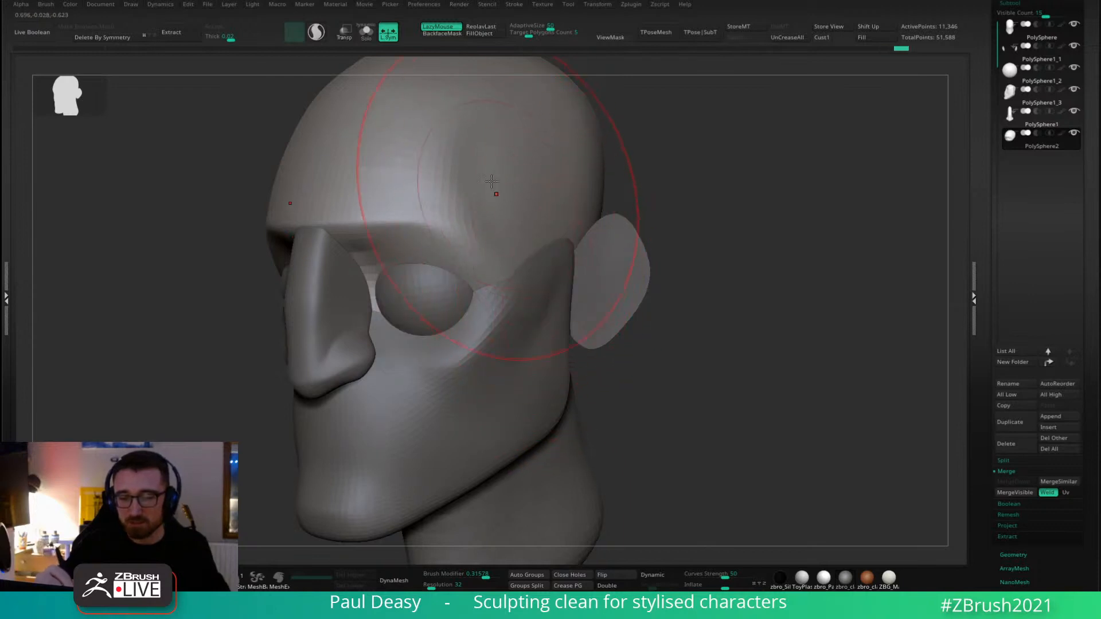
pyautogui.moveTo(491, 181)
pyautogui.mouseDown()
pyautogui.moveTo(540, 269)
pyautogui.moveTo(530, 231)
pyautogui.moveTo(541, 268)
pyautogui.mouseUp()
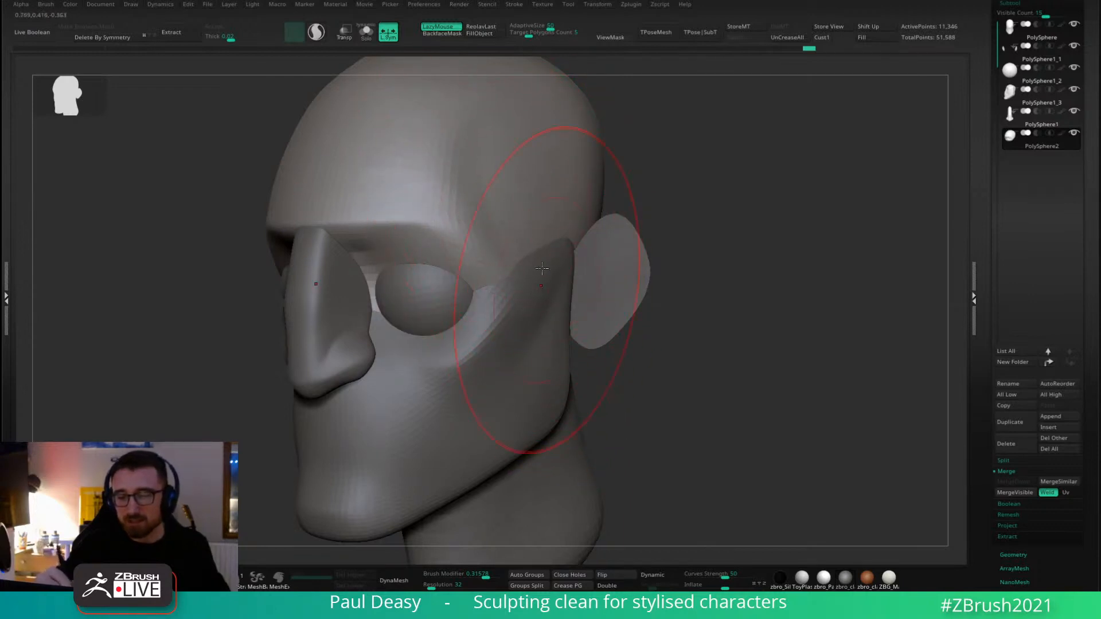
# Adjust the silhouette of the temples above the ears with the Move brush from the front view.
pyautogui.keyDown('shift'); pyautogui.moveTo(667, 211); pyautogui.dragTo(627, 222); pyautogui.keyUp('shift')
pyautogui.rightClick(516, 201)
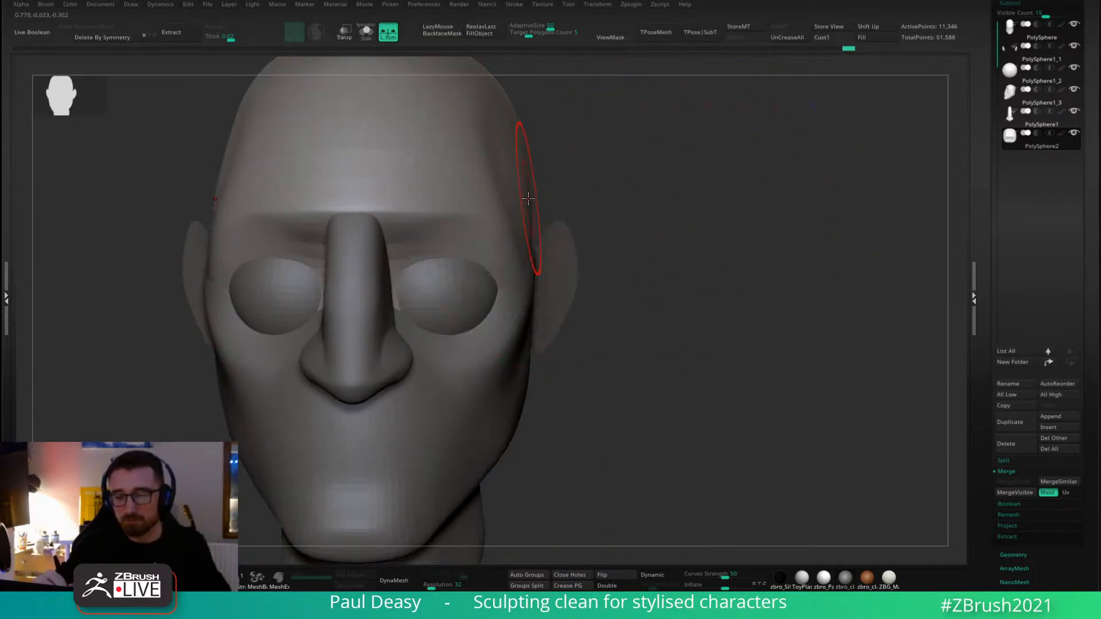
pyautogui.press('space')
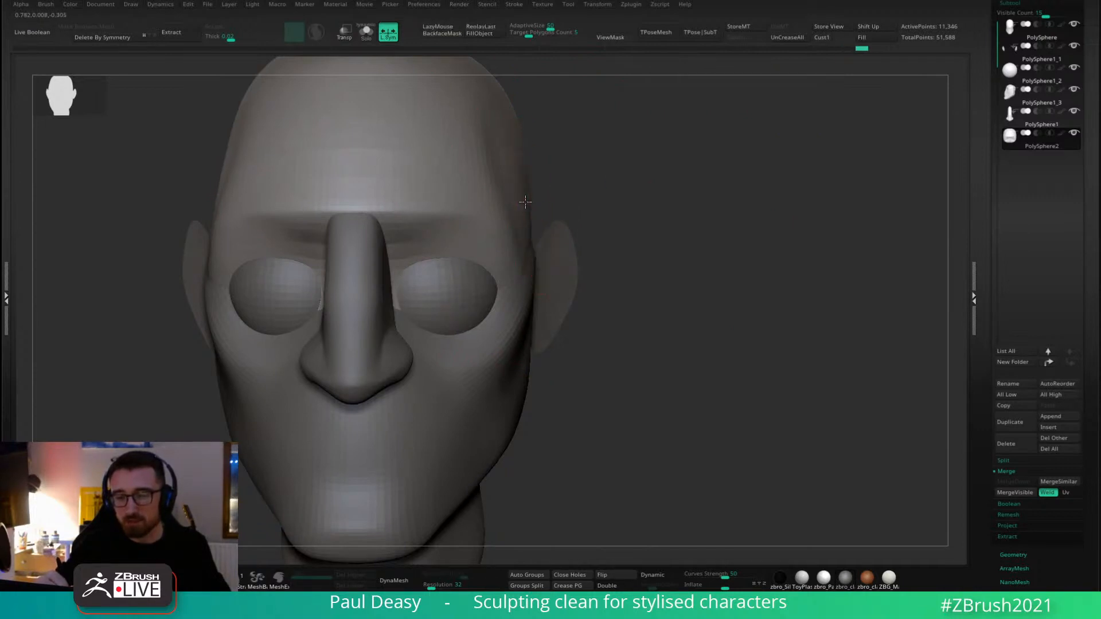
pyautogui.keyDown('alt'); pyautogui.moveTo(562, 160); pyautogui.dragTo(575, 218); pyautogui.keyUp('alt')
pyautogui.moveTo(532, 189); pyautogui.dragTo(602, 188)
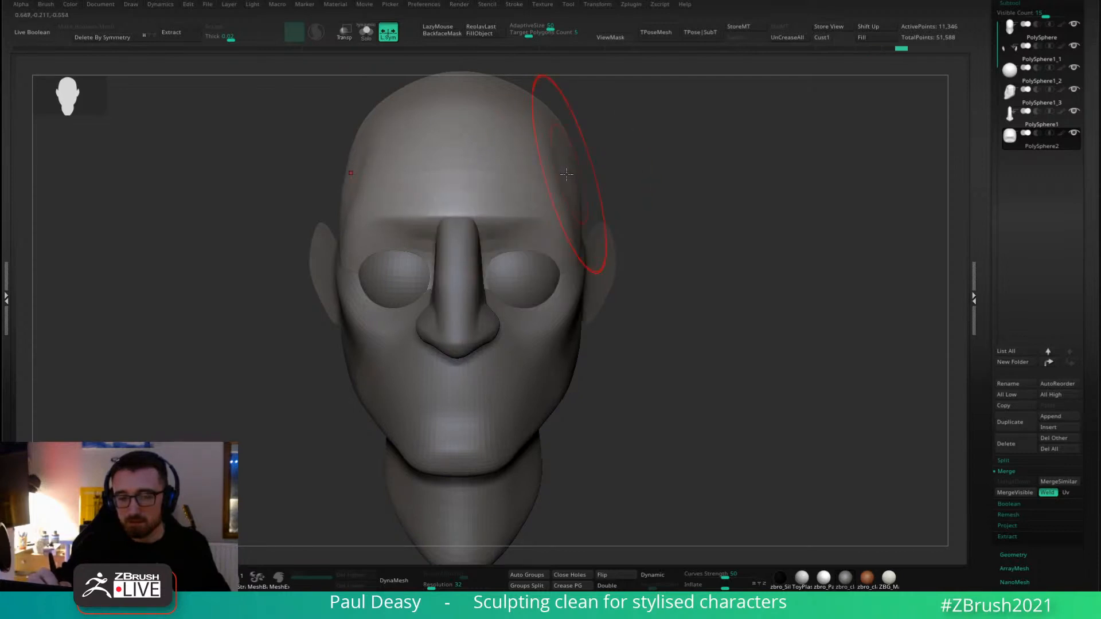
# Refine the upper sides and rear contour of the cranium from front and three-quarter views.
pyautogui.rightClick(566, 174)
pyautogui.moveTo(559, 164); pyautogui.dragTo(614, 183, button='right')
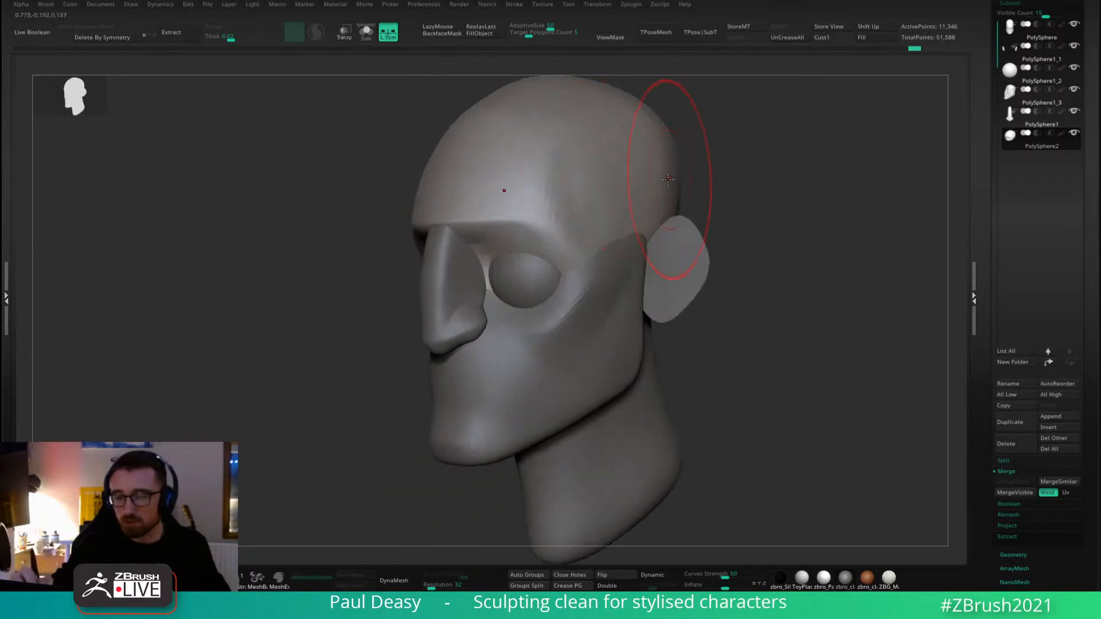
pyautogui.moveTo(664, 158); pyautogui.dragTo(696, 227, button='right')
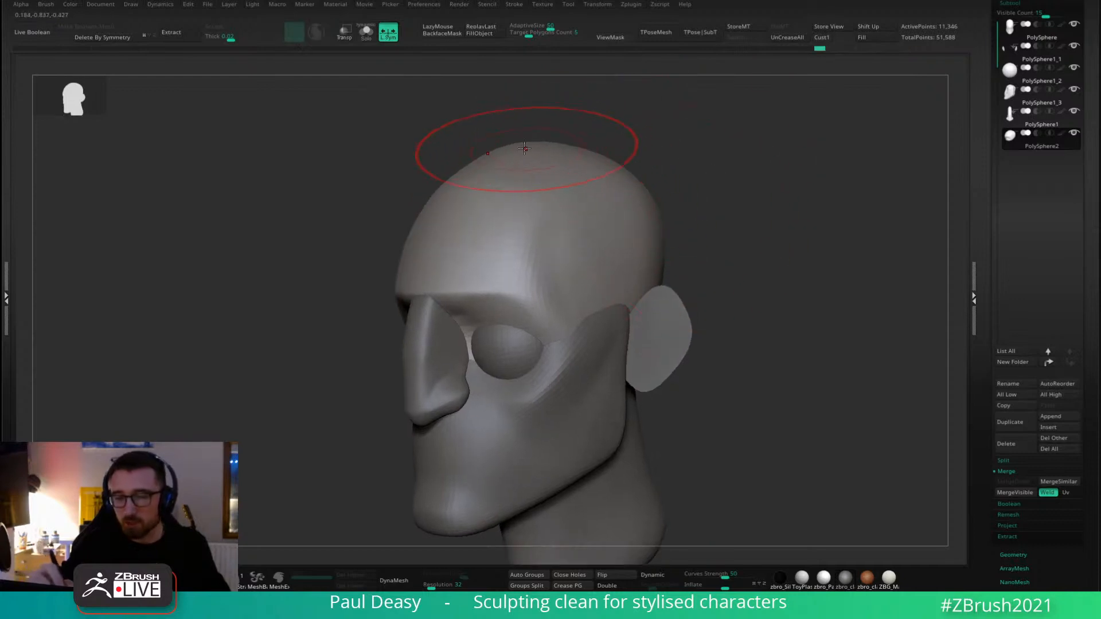
# Shape the crown and back of the cranium in near-profile views, adjusting the Move brush size.
pyautogui.moveTo(526, 150); pyautogui.dragTo(583, 143, button='right')
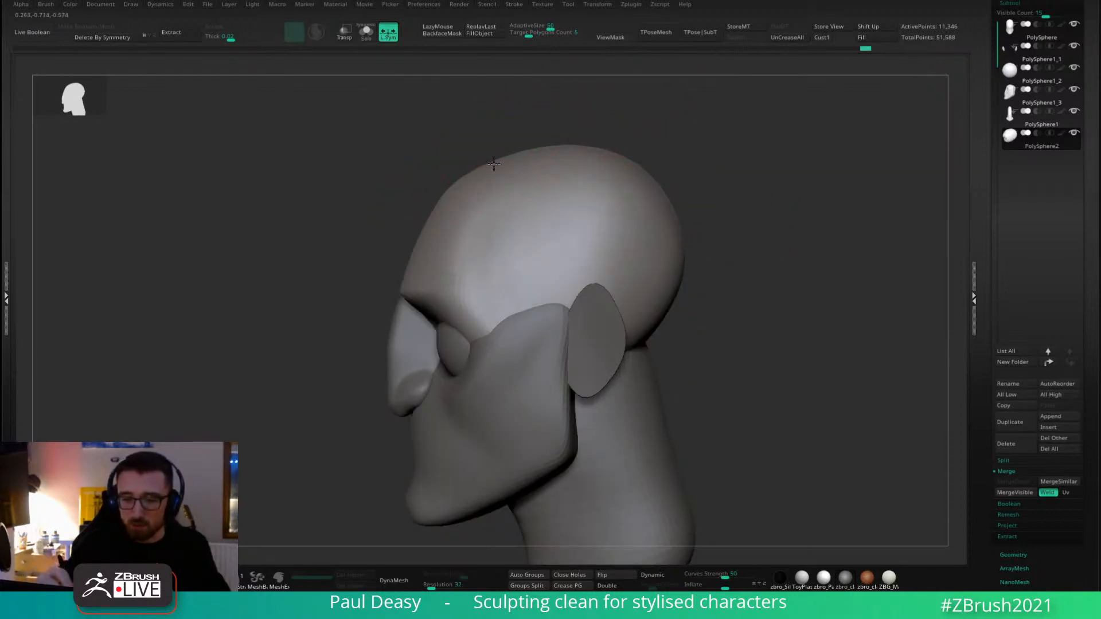
pyautogui.moveTo(677, 162); pyautogui.dragTo(624, 167, button='right')
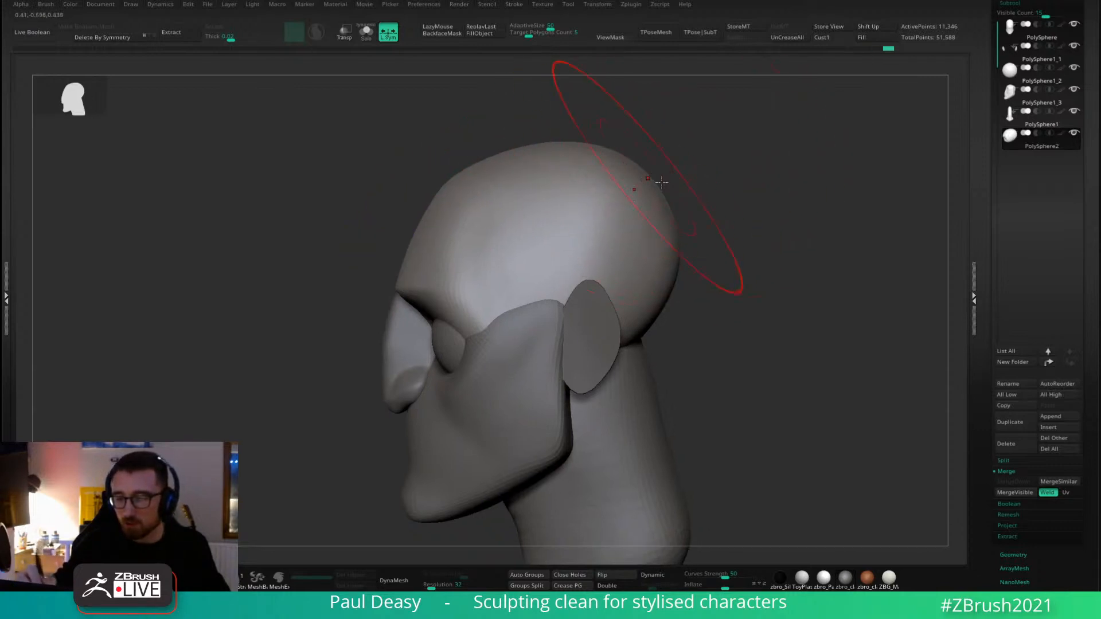
pyautogui.press('space')
pyautogui.press('space')
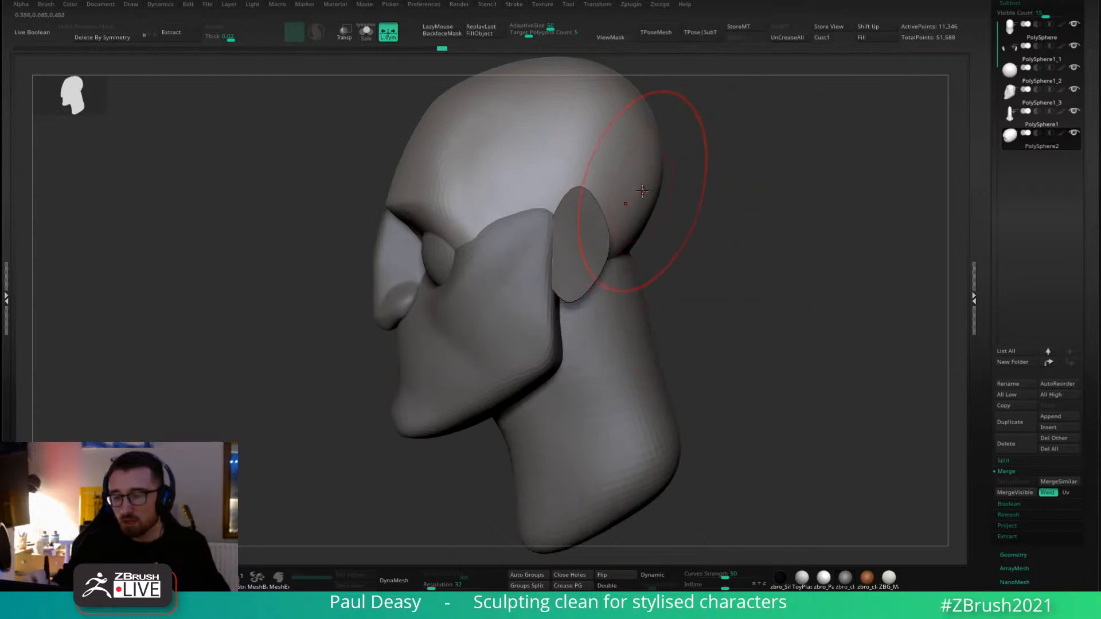
pyautogui.press('space')
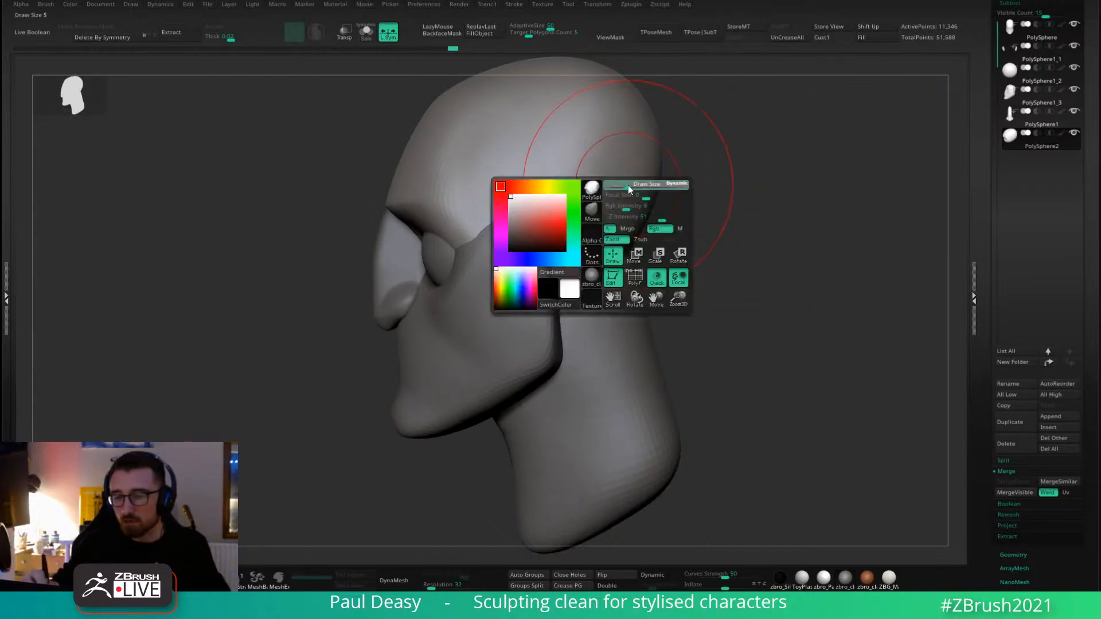
pyautogui.press('space')
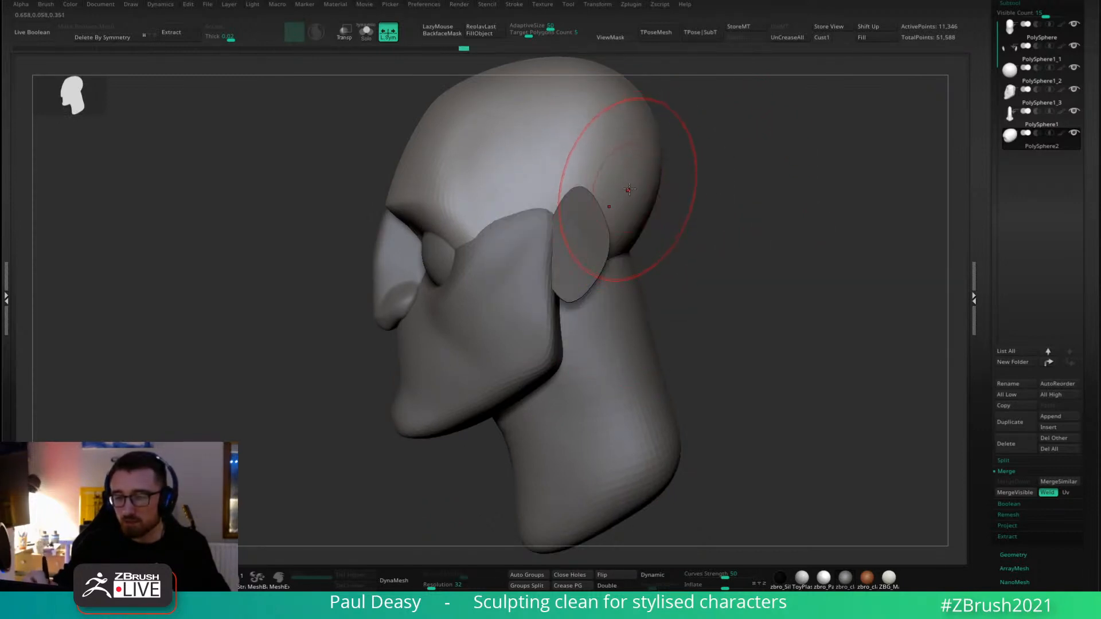
# Readjust the brush size and refine the upper rear side of the cranium from a three-quarter view.
pyautogui.moveTo(676, 208)
pyautogui.keyDown('alt'); pyautogui.mouseDown()
pyautogui.moveTo(682, 220)
pyautogui.moveTo(693, 198)
pyautogui.moveTo(675, 215)
pyautogui.moveTo(678, 206)
pyautogui.mouseUp(); pyautogui.keyUp('alt')
pyautogui.press('s')
pyautogui.press('space')
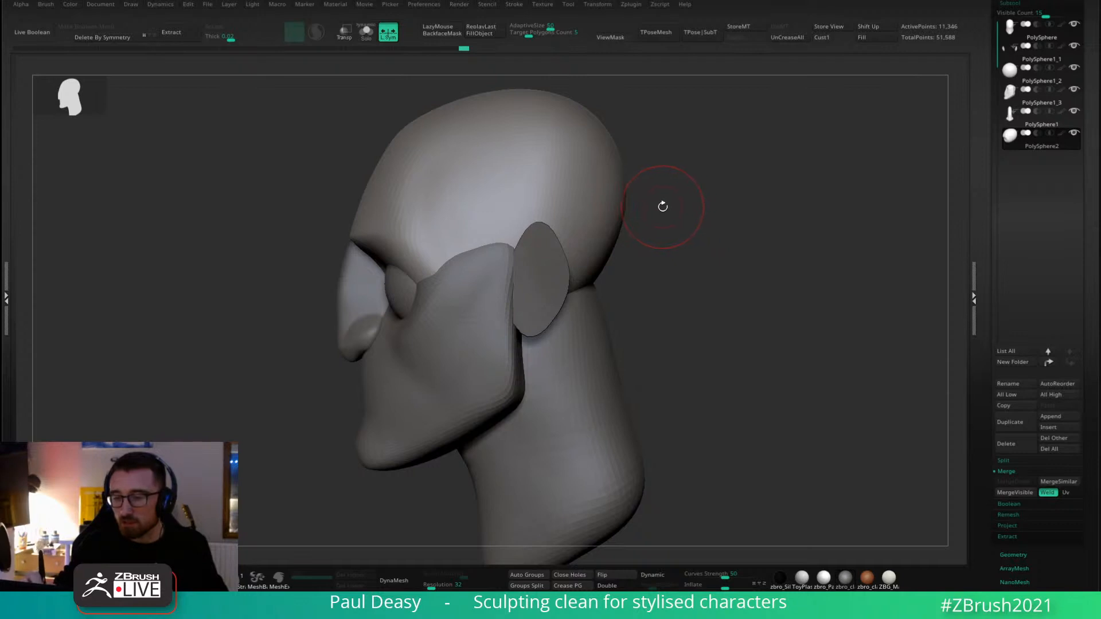
pyautogui.press('space')
pyautogui.moveTo(665, 209)
pyautogui.mouseDown()
pyautogui.moveTo(695, 210)
pyautogui.moveTo(669, 216)
pyautogui.mouseUp()
pyautogui.press('space')
pyautogui.press('space')
pyautogui.press('space')
pyautogui.press('space')
pyautogui.press('space')
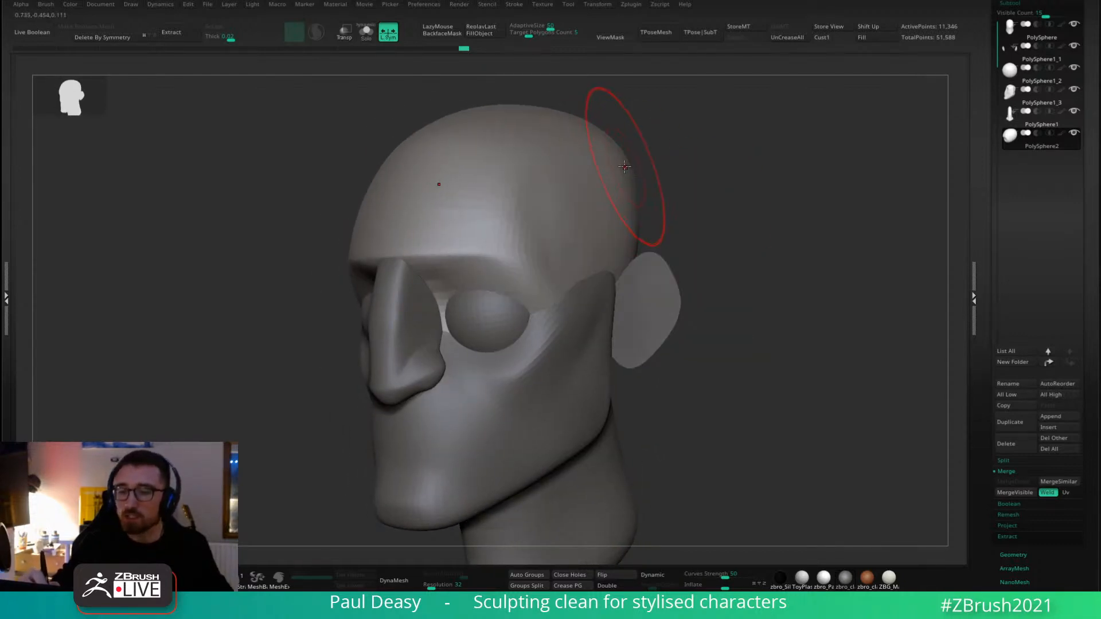
pyautogui.press('shift')
pyautogui.press('shift')
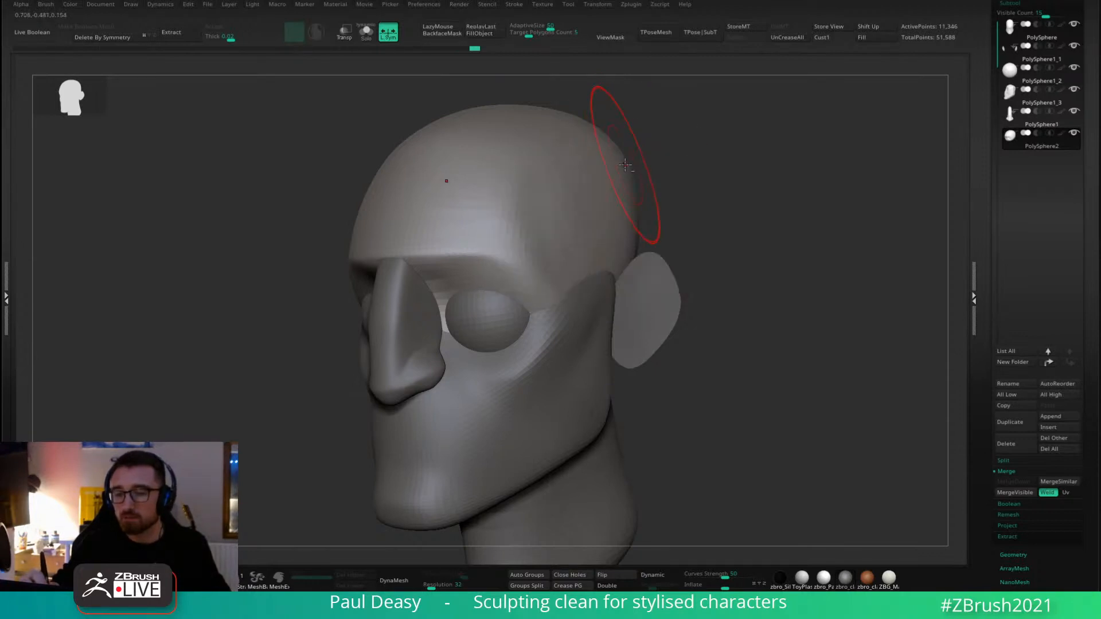
# Fine-tune the cranium's width at the temples with a resized Move brush, comparing front and three-quarter views.
pyautogui.moveTo(660, 180); pyautogui.dragTo(700, 224)
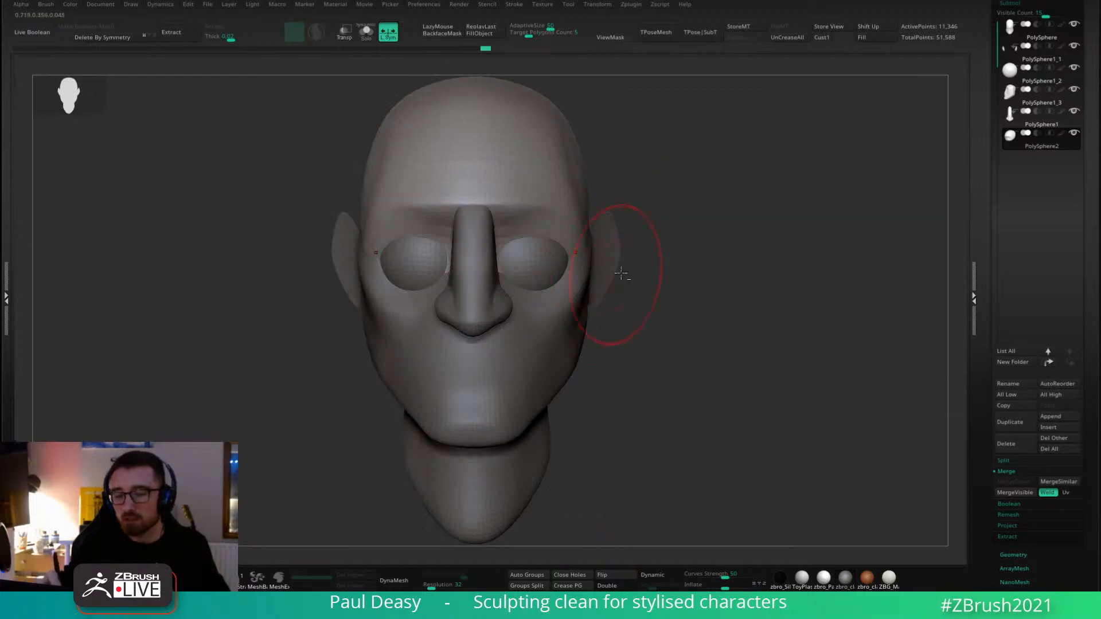
pyautogui.keyDown('alt'); pyautogui.moveTo(620, 272); pyautogui.dragTo(611, 257); pyautogui.keyUp('alt')
pyautogui.press('space')
pyautogui.moveTo(599, 243); pyautogui.dragTo(580, 242)
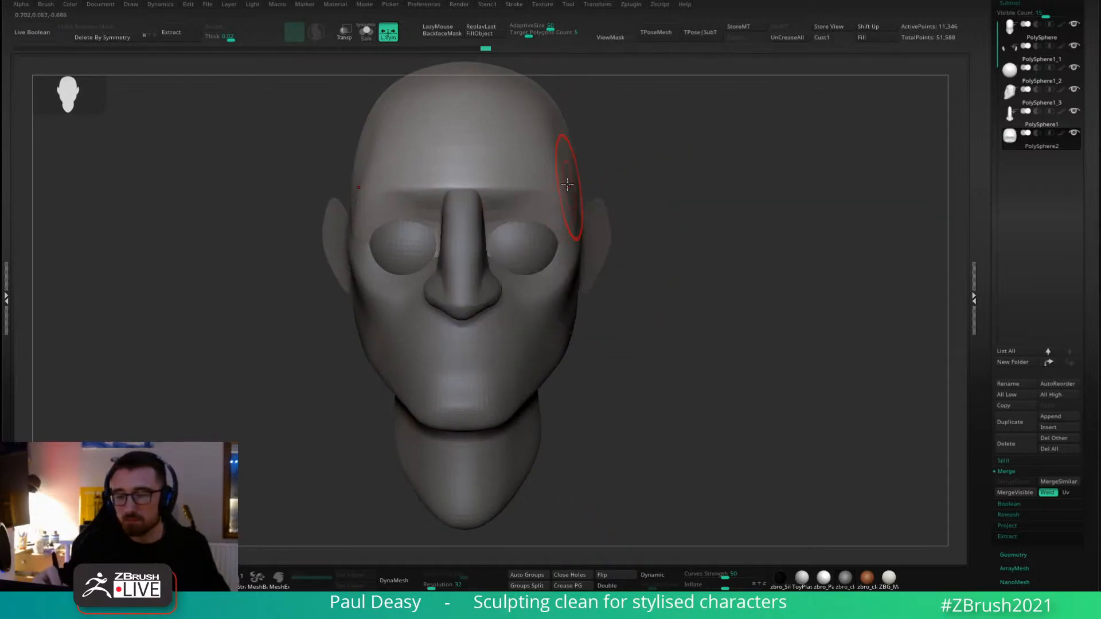
pyautogui.press('space')
pyautogui.press('space')
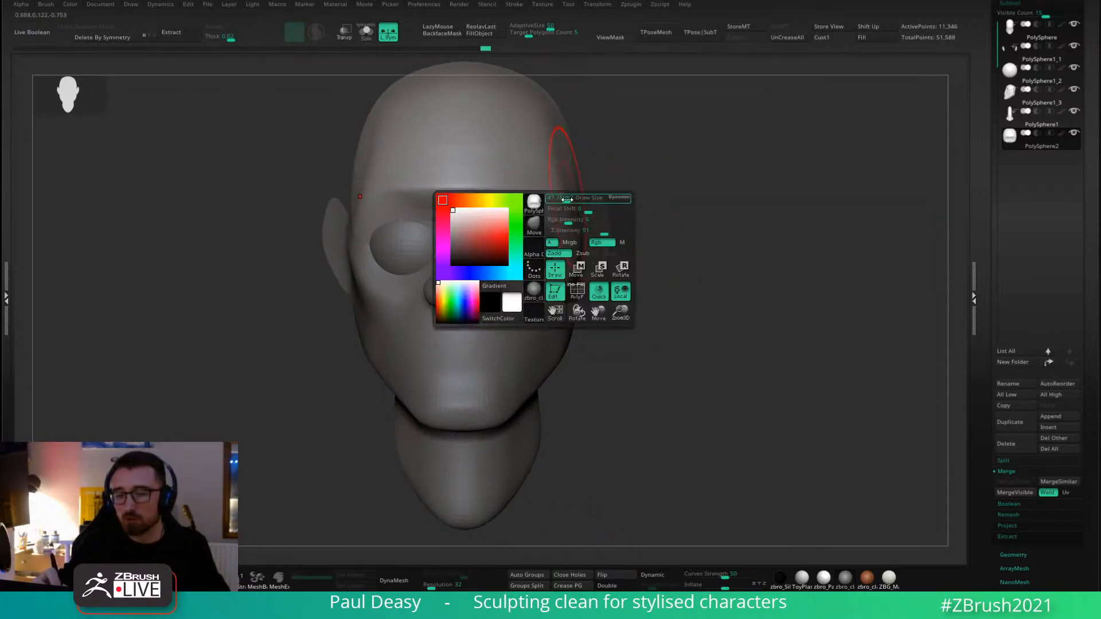
pyautogui.moveTo(669, 253); pyautogui.dragTo(549, 269)
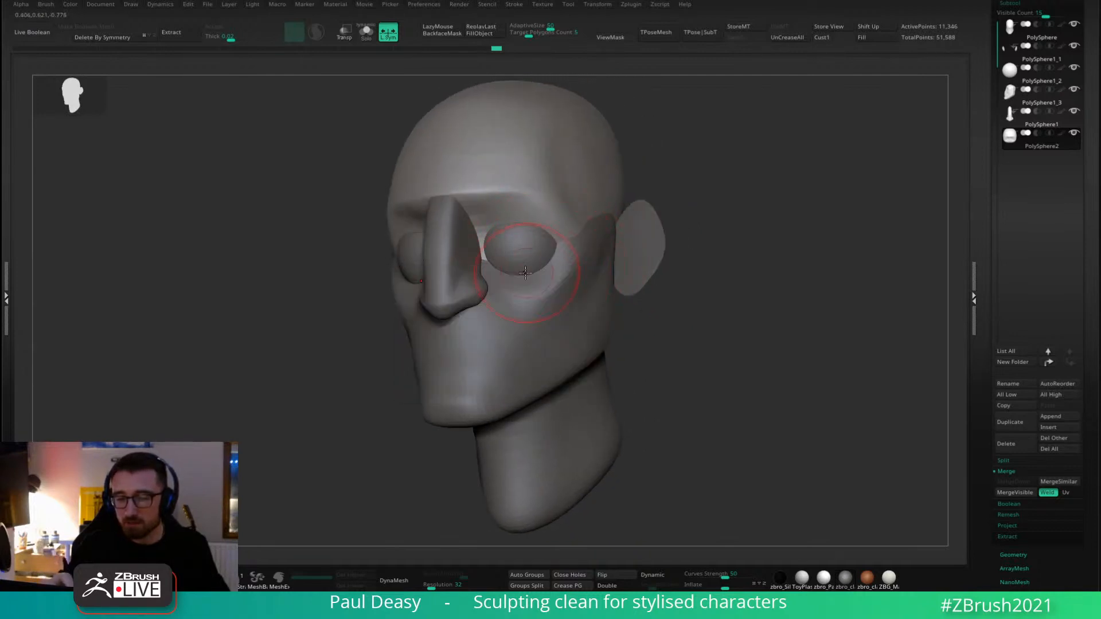
pyautogui.moveTo(517, 268)
pyautogui.mouseDown(button='right')
pyautogui.moveTo(556, 262)
pyautogui.moveTo(492, 260)
pyautogui.moveTo(624, 231)
pyautogui.moveTo(593, 237)
pyautogui.moveTo(636, 238)
pyautogui.mouseUp(button='right')
pyautogui.press('space')
# Select the eyes, reselect the cranium and adjust the brow's edge above the eyes with a smaller Move brush.
pyautogui.keyDown('alt'); pyautogui.click(530, 247); pyautogui.keyUp('alt')
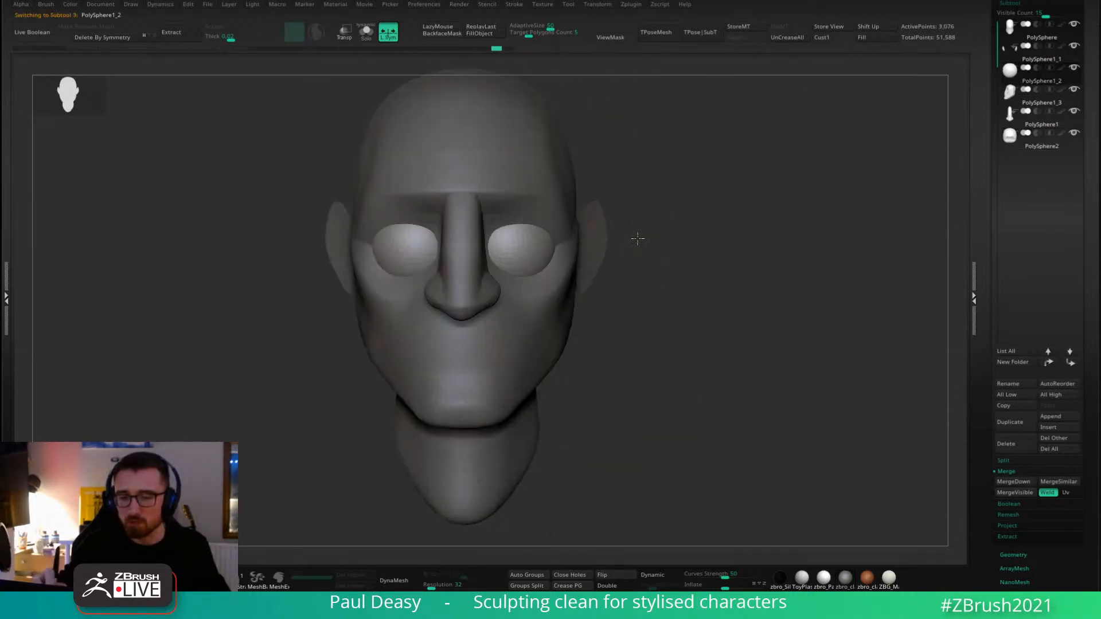
pyautogui.keyDown('alt'); pyautogui.click(524, 247); pyautogui.keyUp('alt')
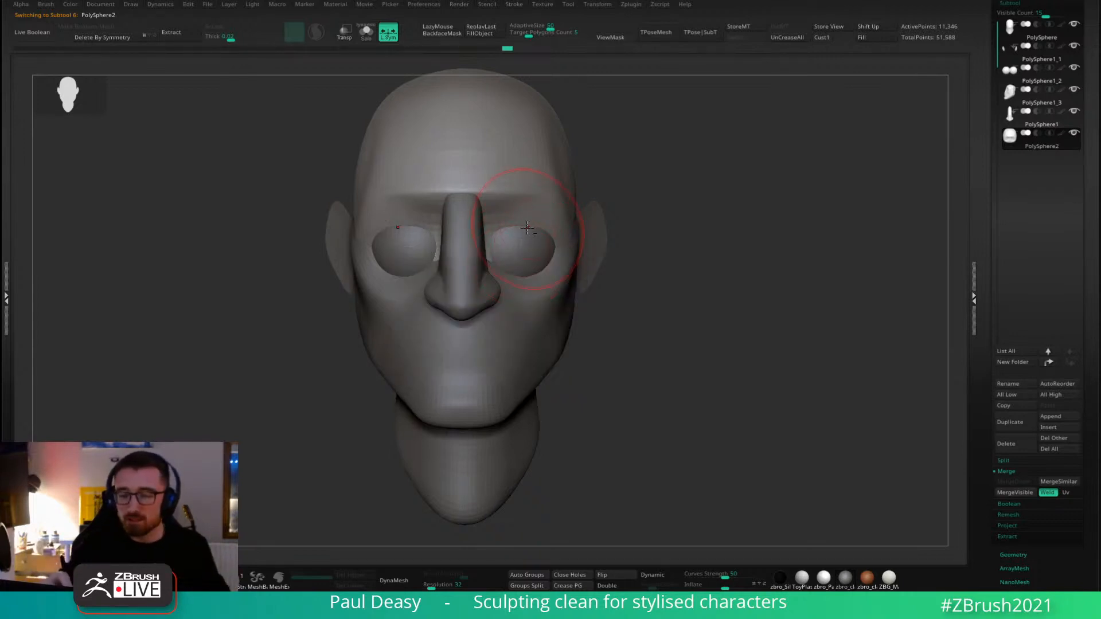
pyautogui.press('space')
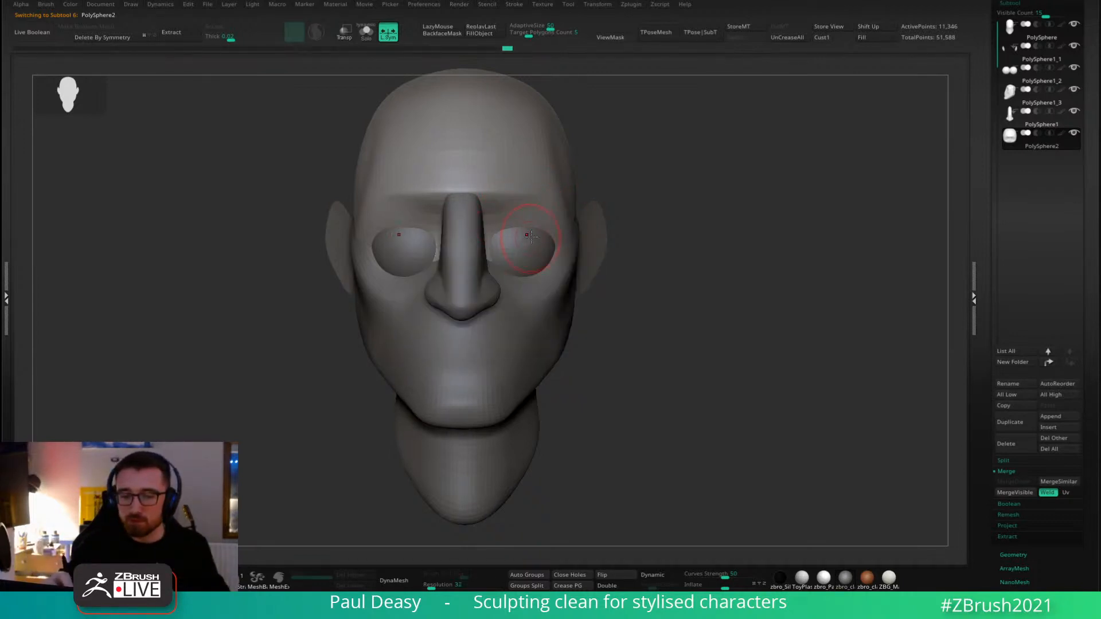
pyautogui.moveTo(562, 226); pyautogui.dragTo(510, 228, button='right')
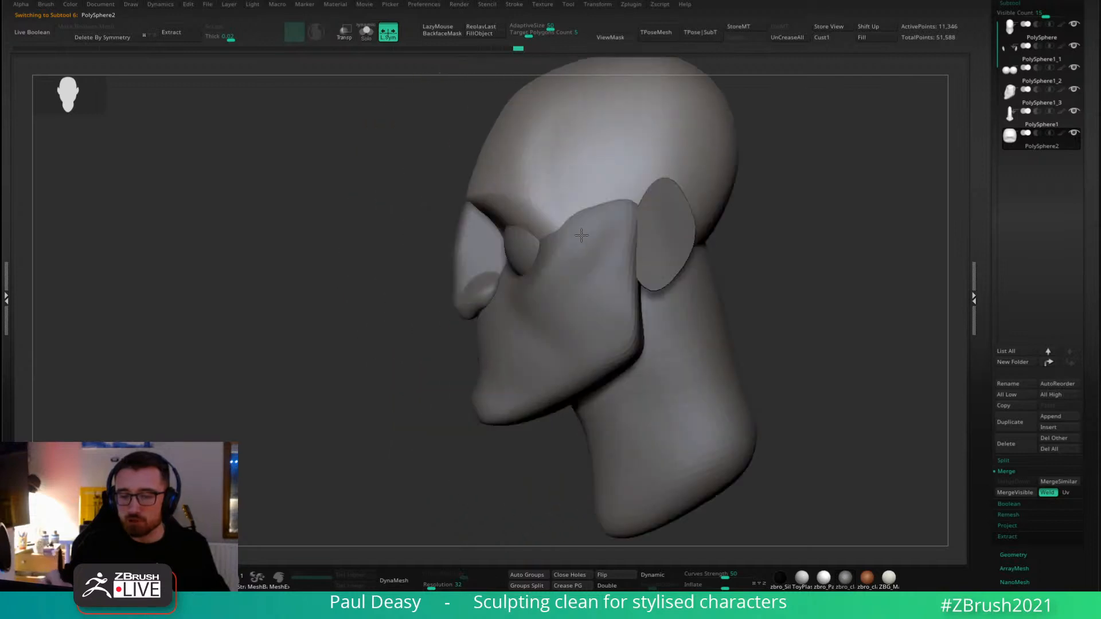
pyautogui.press('s')
pyautogui.click(528, 228)
pyautogui.press('s')
pyautogui.moveTo(518, 226); pyautogui.dragTo(524, 226)
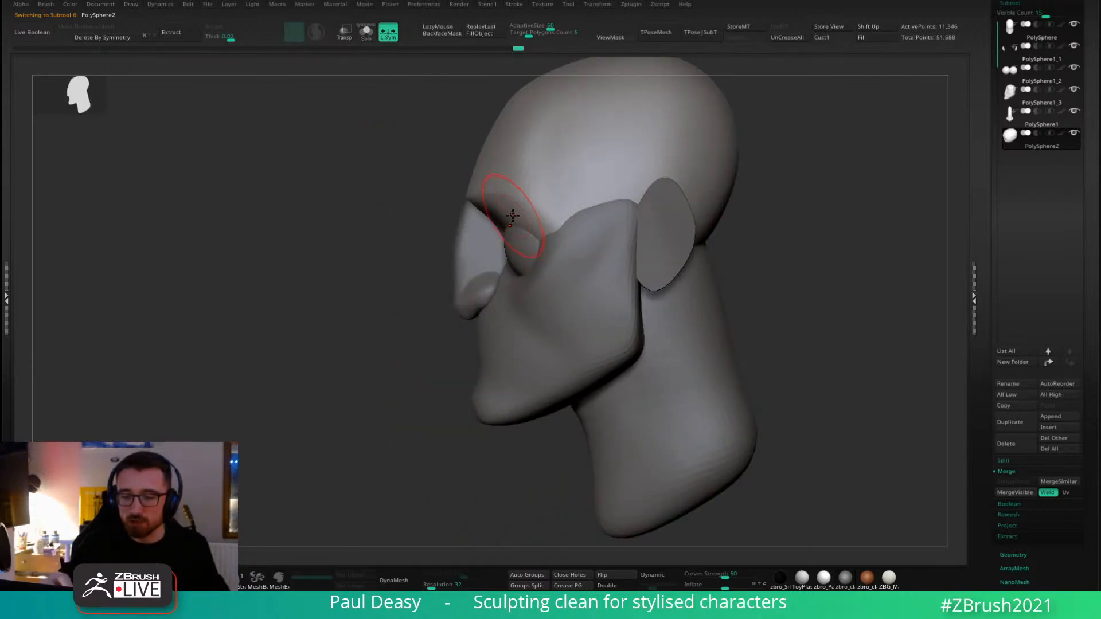
# Refine the inner eye sockets beside the nose bridge from the front view.
pyautogui.keyDown('shift'); pyautogui.moveTo(508, 212); pyautogui.dragTo(518, 251, button='right'); pyautogui.keyUp('shift')
pyautogui.press('space')
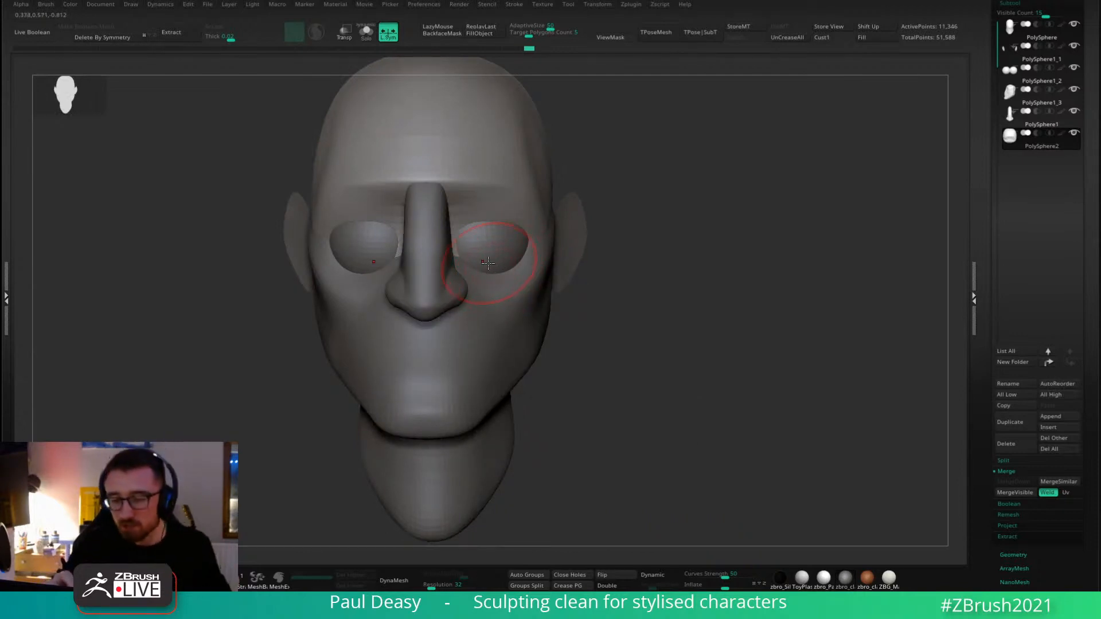
pyautogui.press('space')
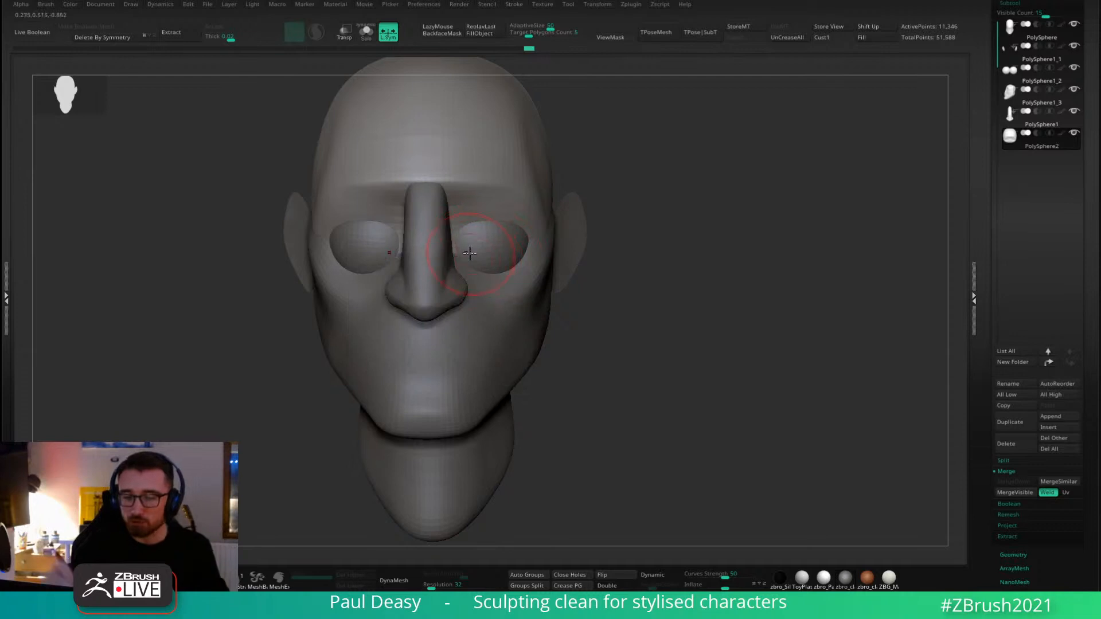
pyautogui.moveTo(617, 226); pyautogui.dragTo(599, 223)
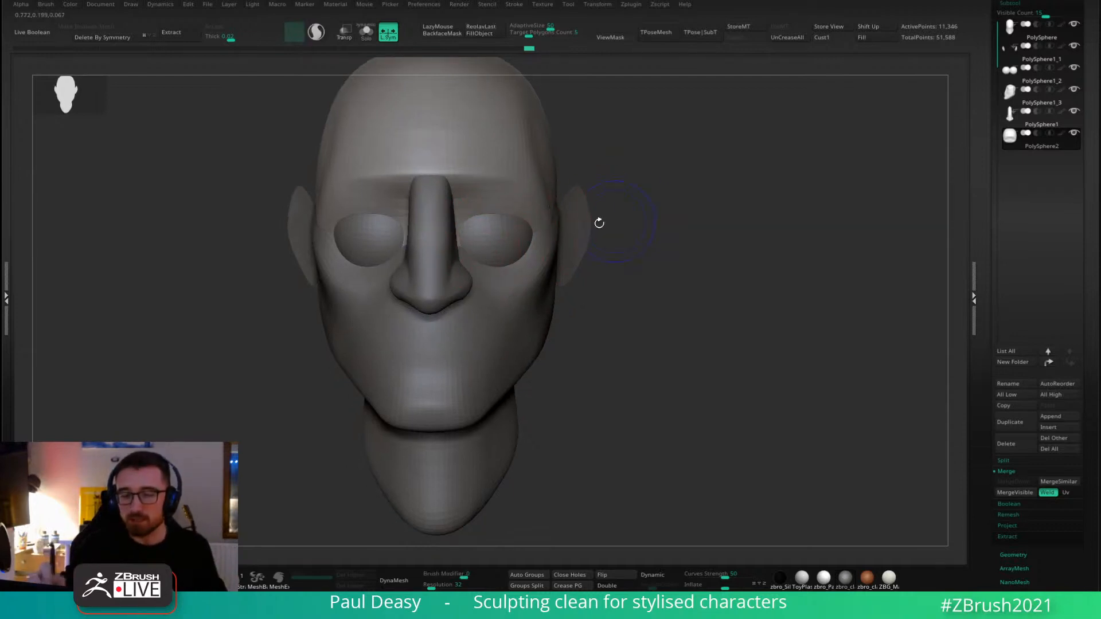
# Adjust the brow above the nose bridge, and select the nose to refine its bridge in profile.
pyautogui.press('space')
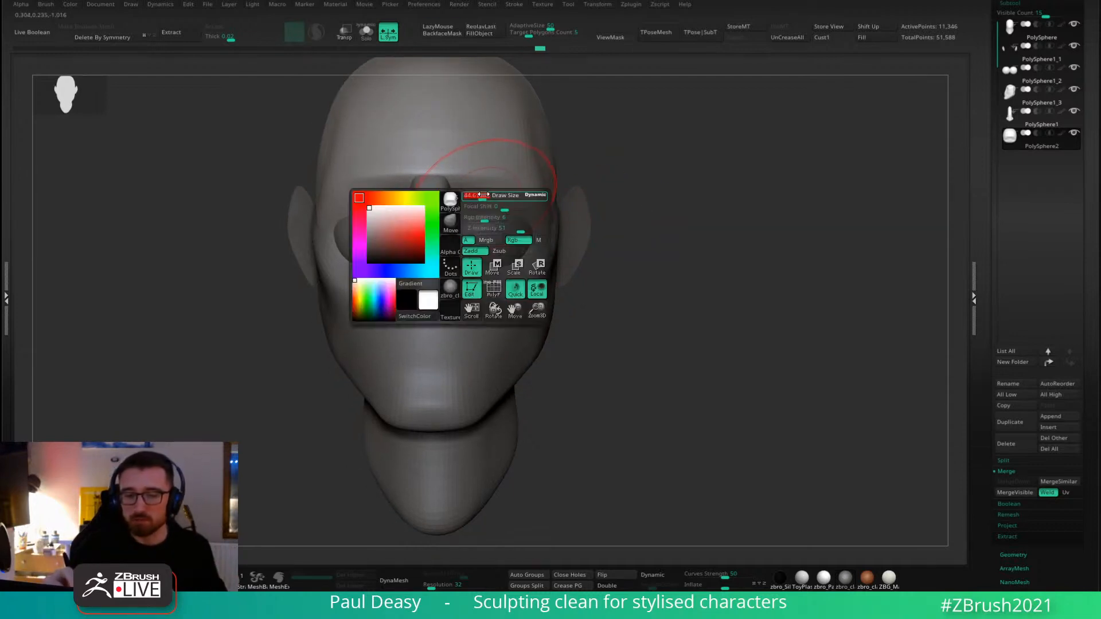
pyautogui.moveTo(442, 171); pyautogui.dragTo(454, 170)
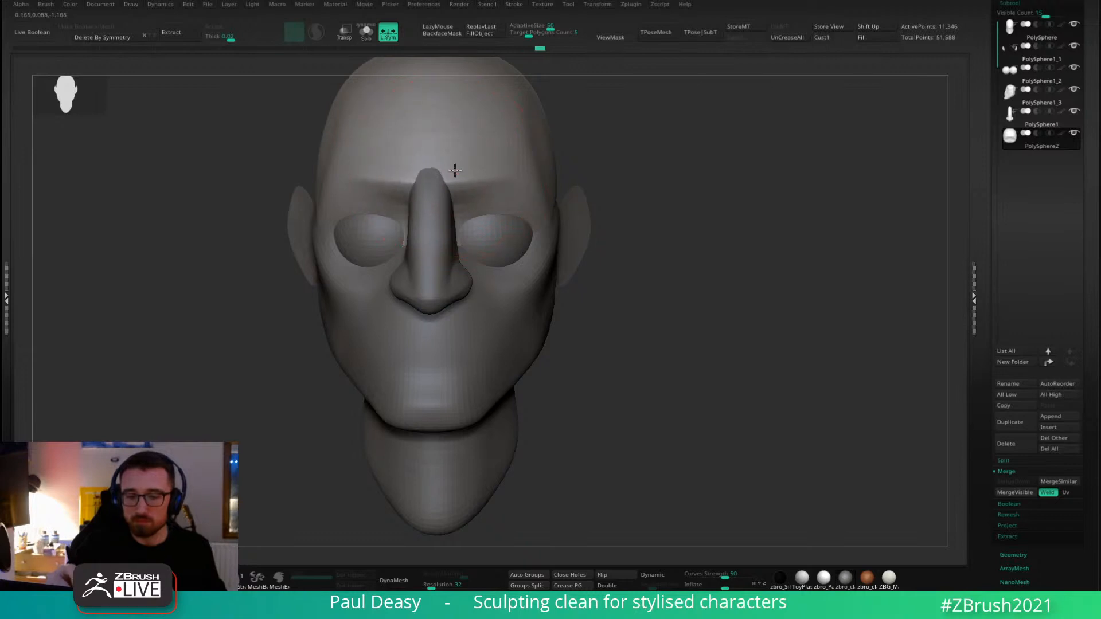
pyautogui.keyDown('alt'); pyautogui.click(439, 158); pyautogui.keyUp('alt')
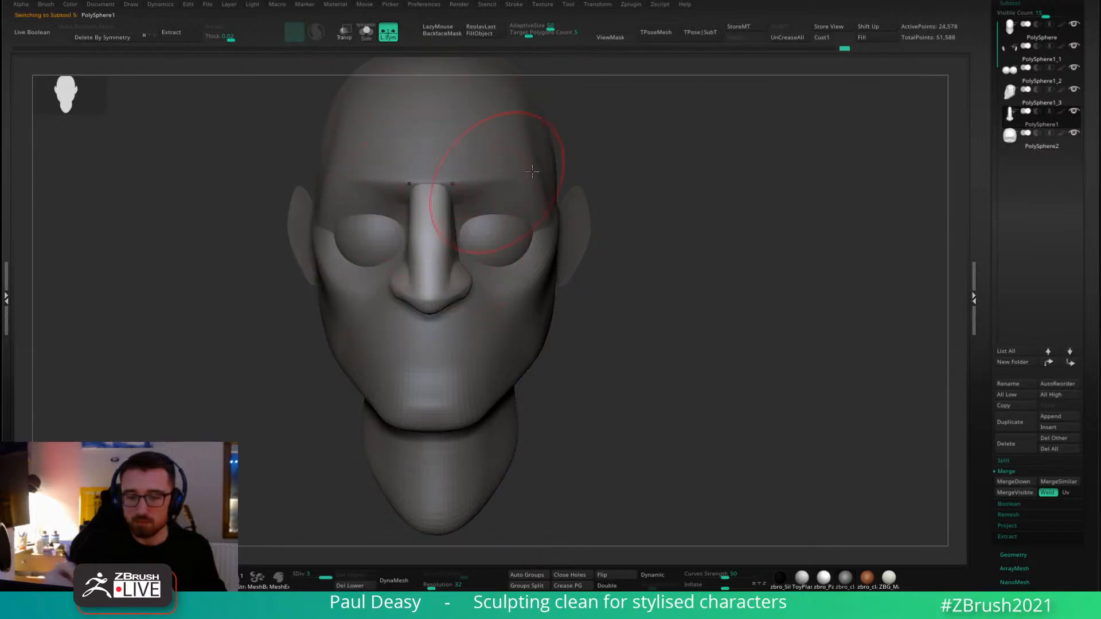
pyautogui.moveTo(532, 170); pyautogui.dragTo(584, 184, button='right')
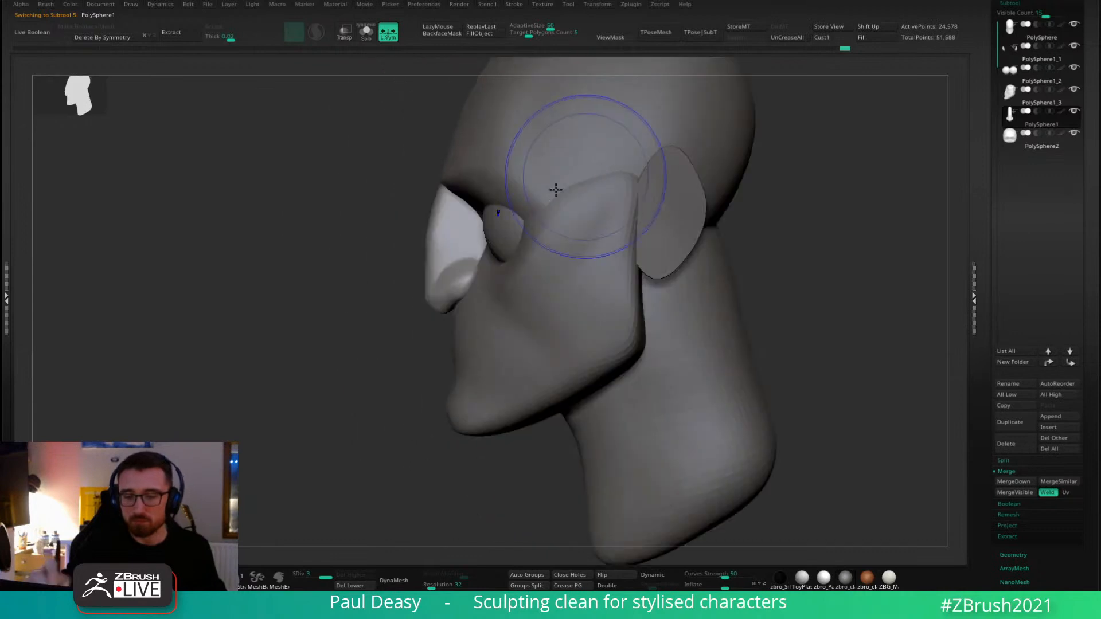
pyautogui.click(434, 228)
pyautogui.press('space')
pyautogui.moveTo(417, 267); pyautogui.dragTo(756, 273, button='right')
# Reselect the cranium and reshape its side at the temple from the front with a resized Move brush.
pyautogui.keyDown('alt'); pyautogui.click(513, 211); pyautogui.keyUp('alt')
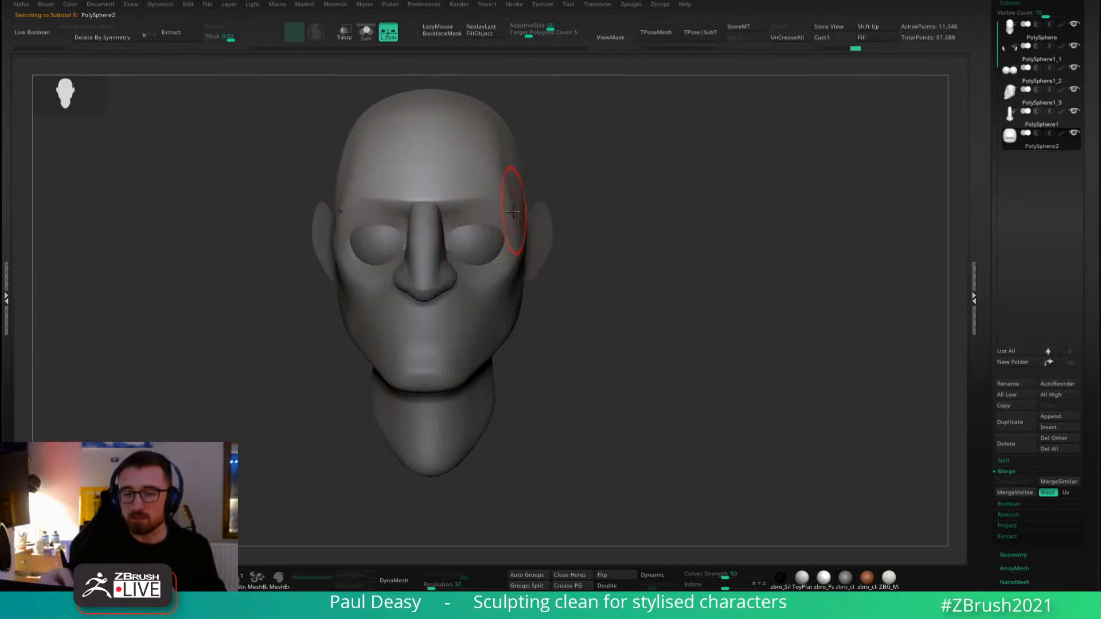
pyautogui.keyDown('alt'); pyautogui.moveTo(564, 193); pyautogui.dragTo(679, 236, button='right'); pyautogui.keyUp('alt')
pyautogui.press('space')
pyautogui.moveTo(582, 197); pyautogui.dragTo(588, 195)
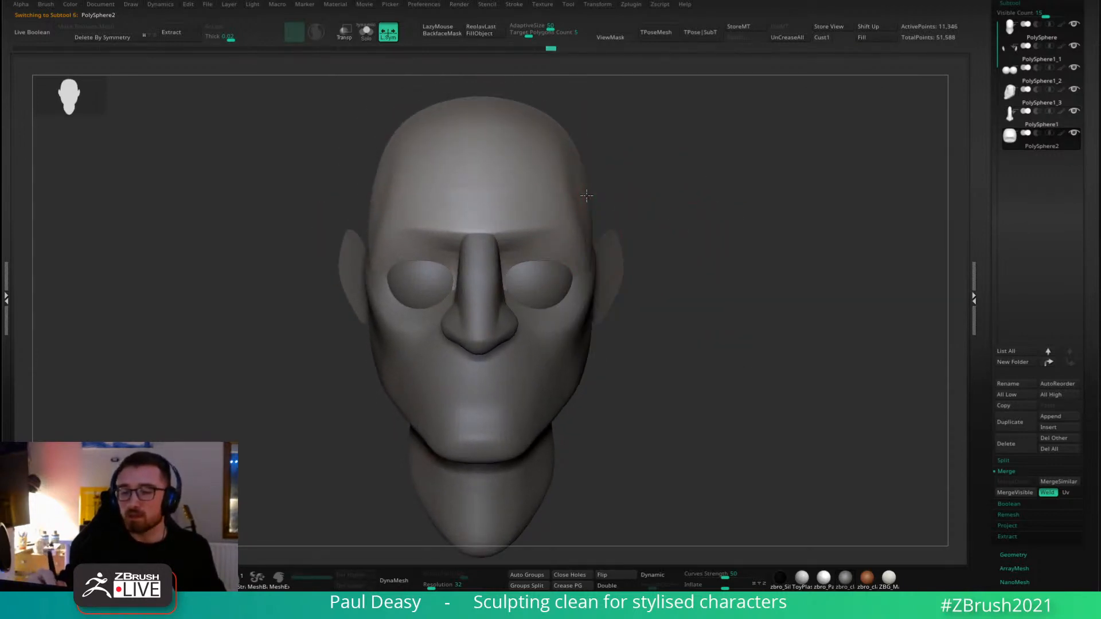
# Refine the upper contour of the cranium with a resized Move brush, checking front and three-quarter views.
pyautogui.keyDown('alt'); pyautogui.moveTo(623, 176); pyautogui.dragTo(629, 224, button='right'); pyautogui.keyUp('alt')
pyautogui.press('space')
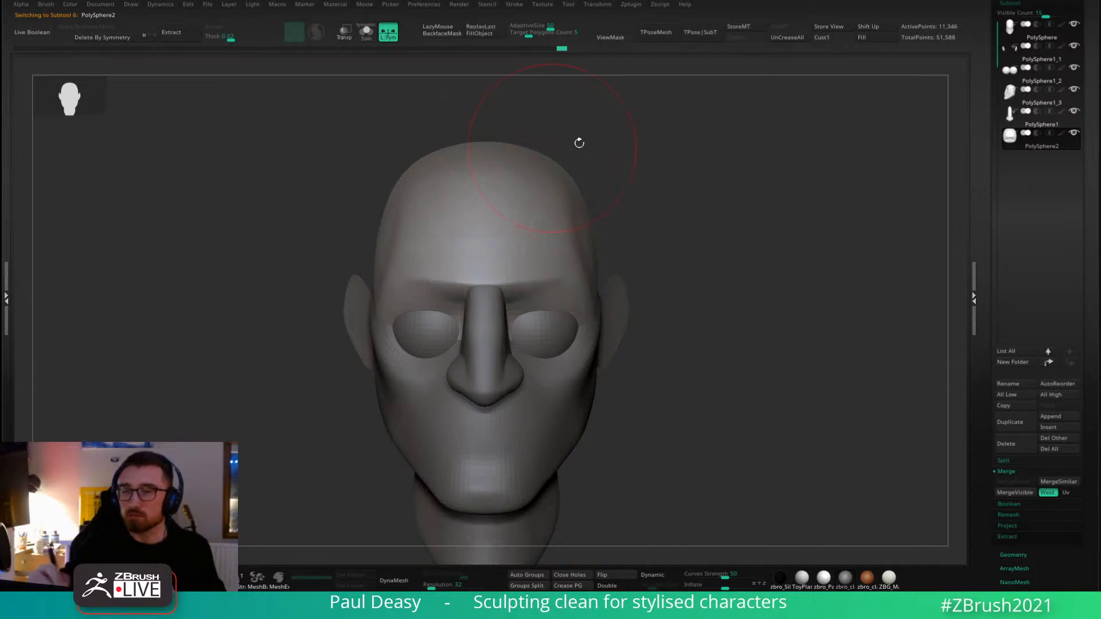
pyautogui.moveTo(579, 143); pyautogui.dragTo(567, 141, button='right')
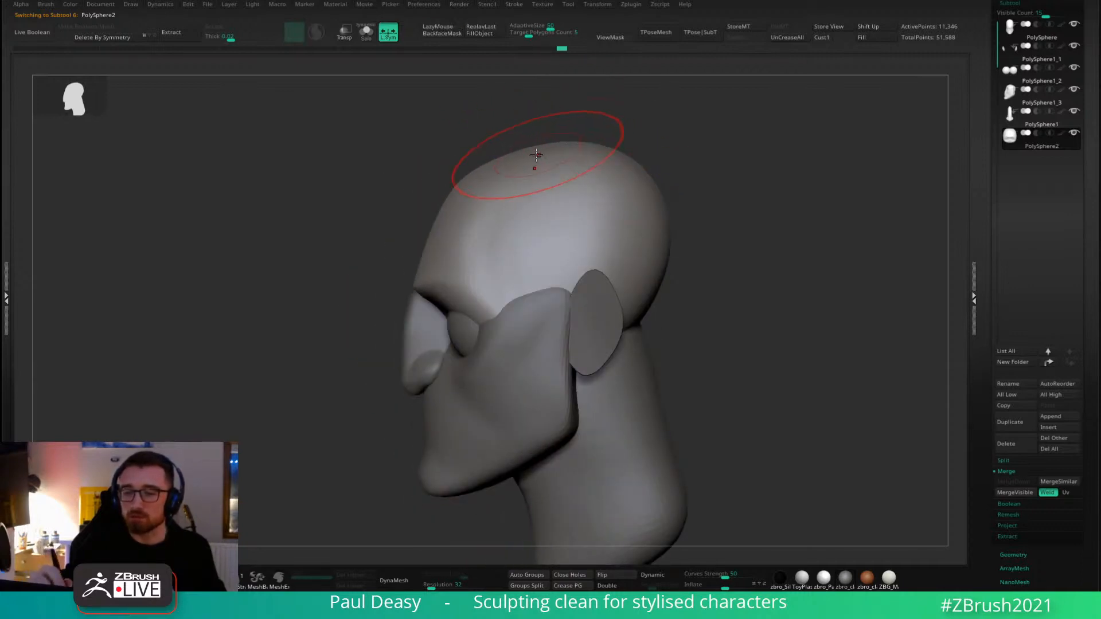
pyautogui.moveTo(638, 134); pyautogui.dragTo(646, 191, button='right')
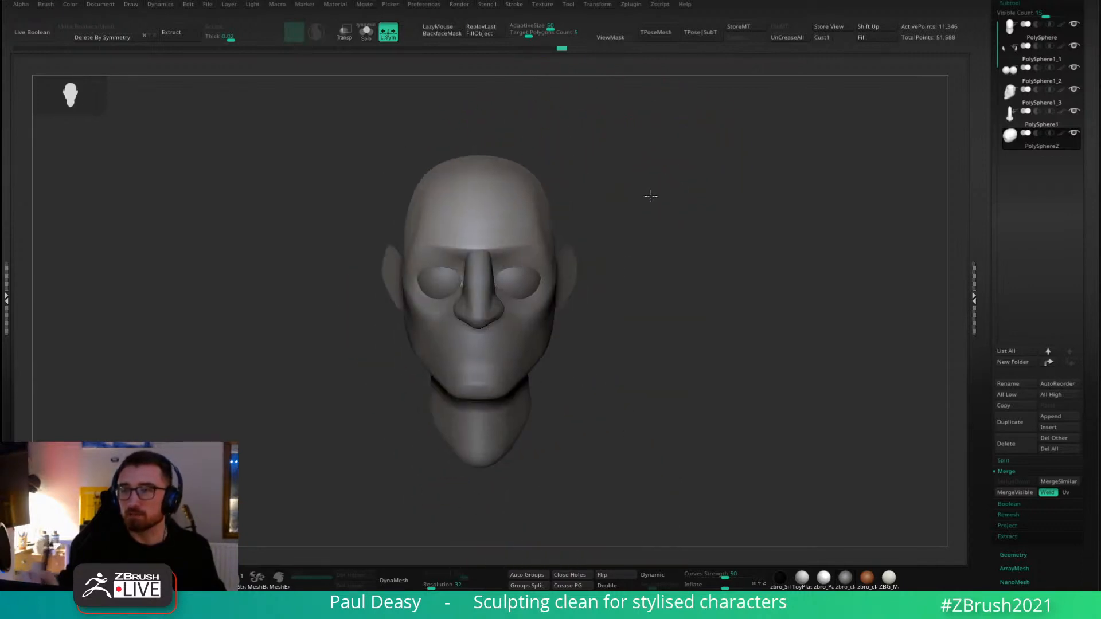
pyautogui.press('space')
pyautogui.moveTo(626, 190); pyautogui.dragTo(621, 191)
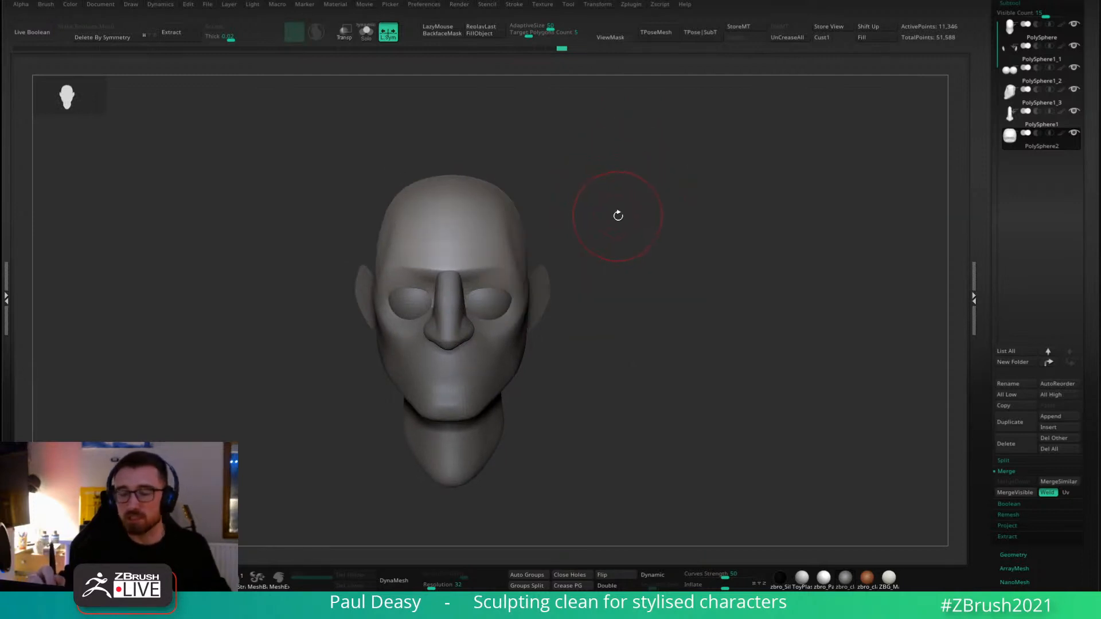
# Fine-tune the sides of the cranium just above the ears from the front view.
pyautogui.press('space')
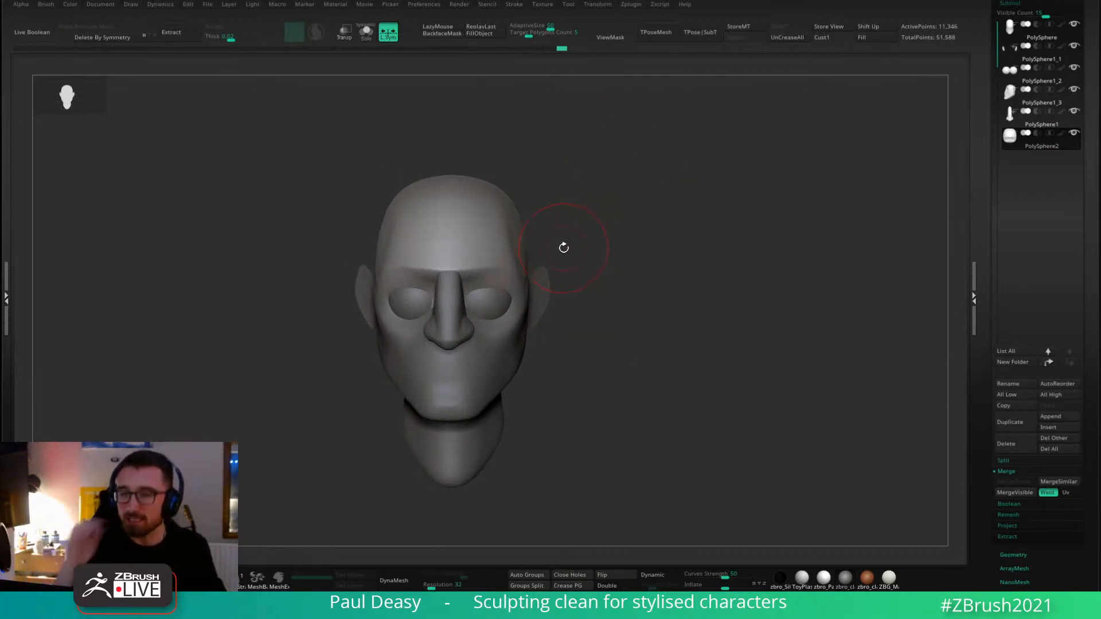
pyautogui.press('space')
pyautogui.keyDown('alt'); pyautogui.moveTo(593, 260); pyautogui.dragTo(631, 286, button='right'); pyautogui.keyUp('alt')
pyautogui.press('space')
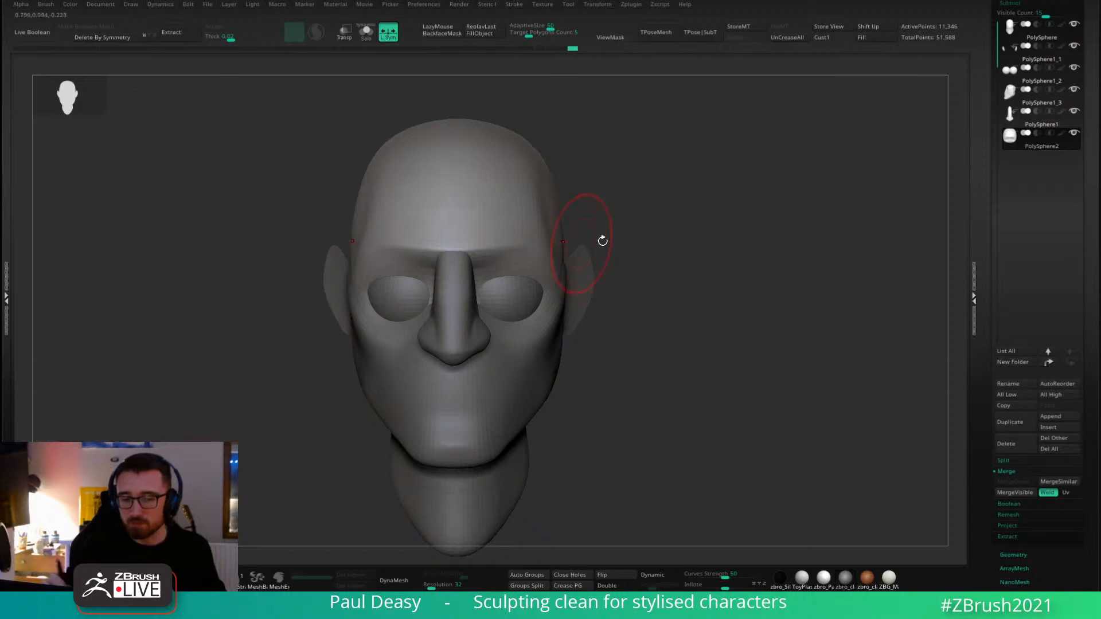
pyautogui.moveTo(602, 241); pyautogui.dragTo(589, 231, button='right')
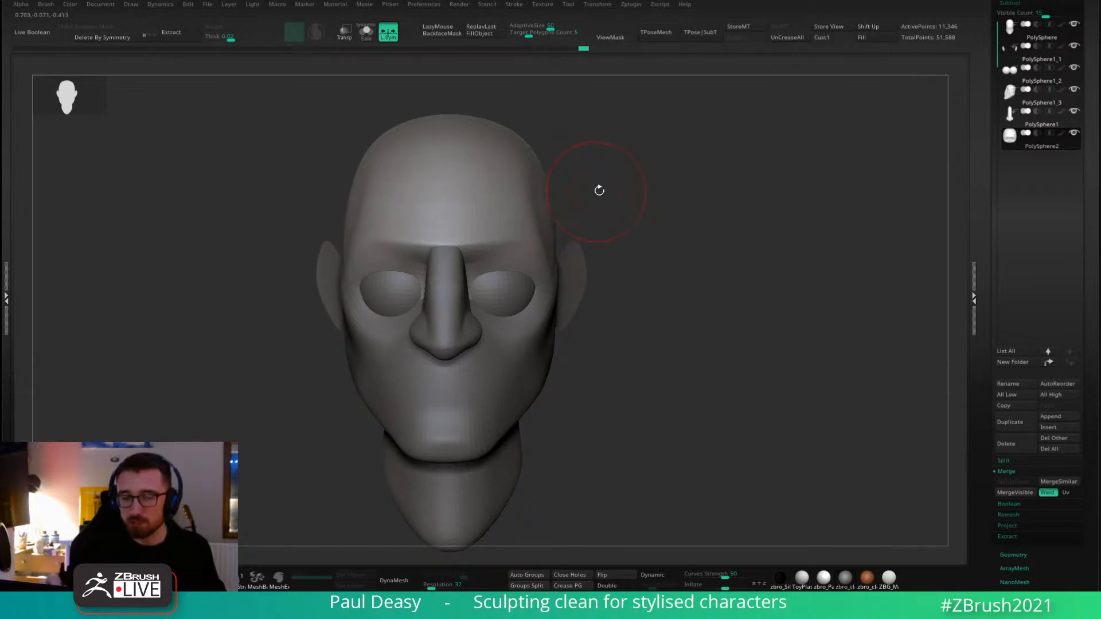
pyautogui.moveTo(599, 190); pyautogui.dragTo(584, 203, button='right')
pyautogui.rightClick(584, 204)
# Select the face and jaw piece and adjust its cheek and jaw outline with a resized Move brush.
pyautogui.keyDown('alt'); pyautogui.moveTo(646, 282); pyautogui.dragTo(653, 210, button='right'); pyautogui.keyUp('alt')
pyautogui.keyDown('alt'); pyautogui.click(538, 275); pyautogui.keyUp('alt')
pyautogui.rightClick(536, 276)
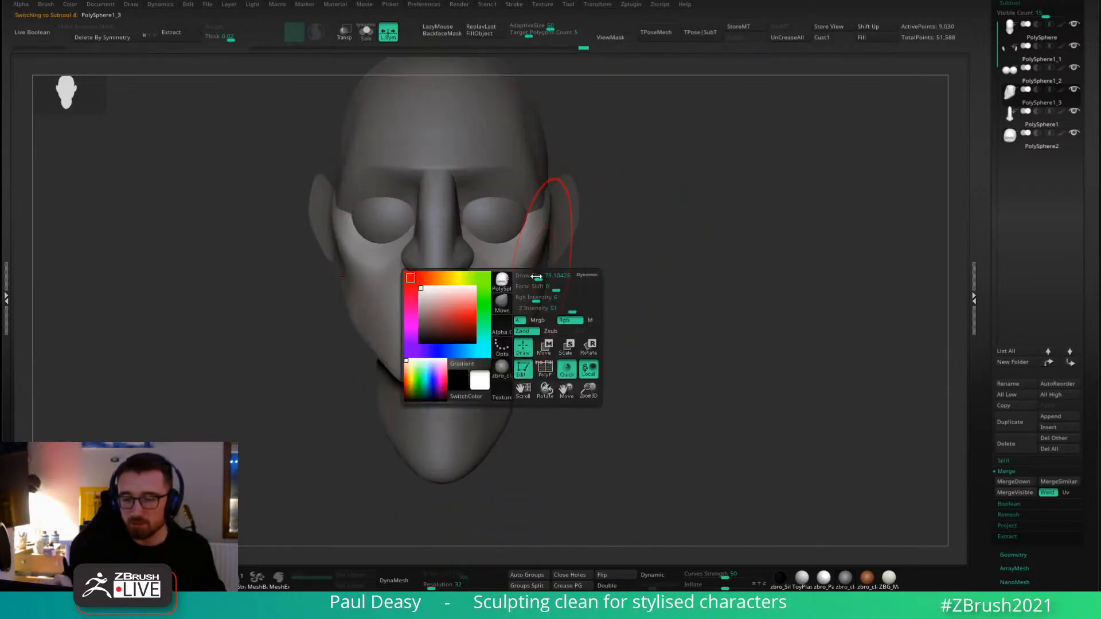
pyautogui.moveTo(534, 283); pyautogui.dragTo(539, 276)
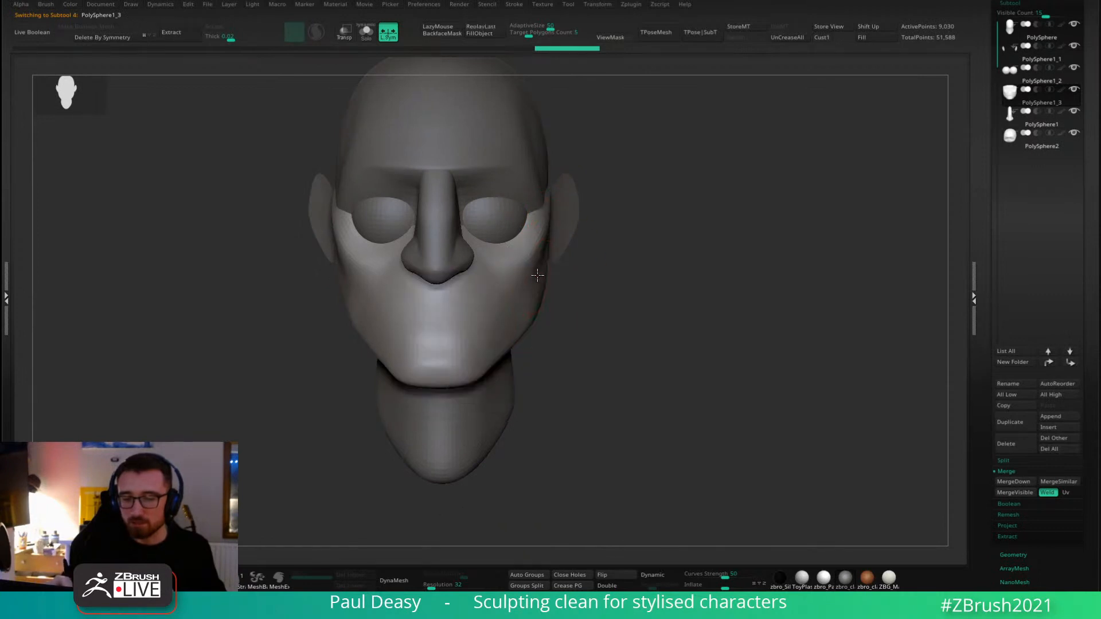
pyautogui.moveTo(560, 275); pyautogui.dragTo(604, 273, button='right')
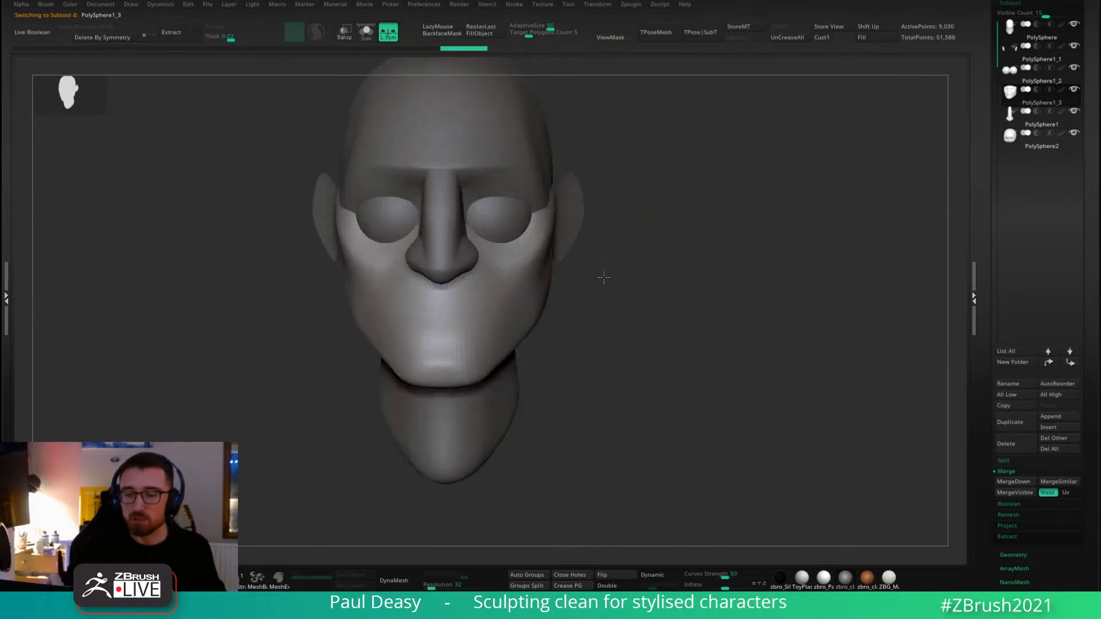
pyautogui.press('space')
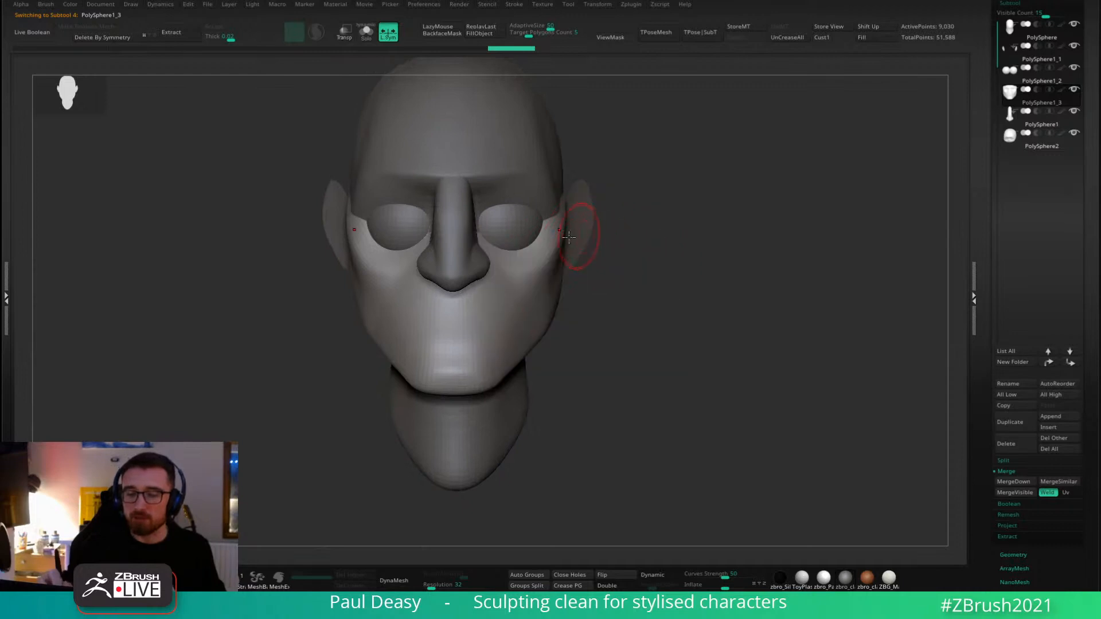
# Subdivide the face and jaw piece twice and mask everything above the mouth line from the side view.
pyautogui.moveTo(503, 314)
pyautogui.mouseDown(button='right')
pyautogui.moveTo(697, 350)
pyautogui.moveTo(634, 359)
pyautogui.mouseUp(button='right')
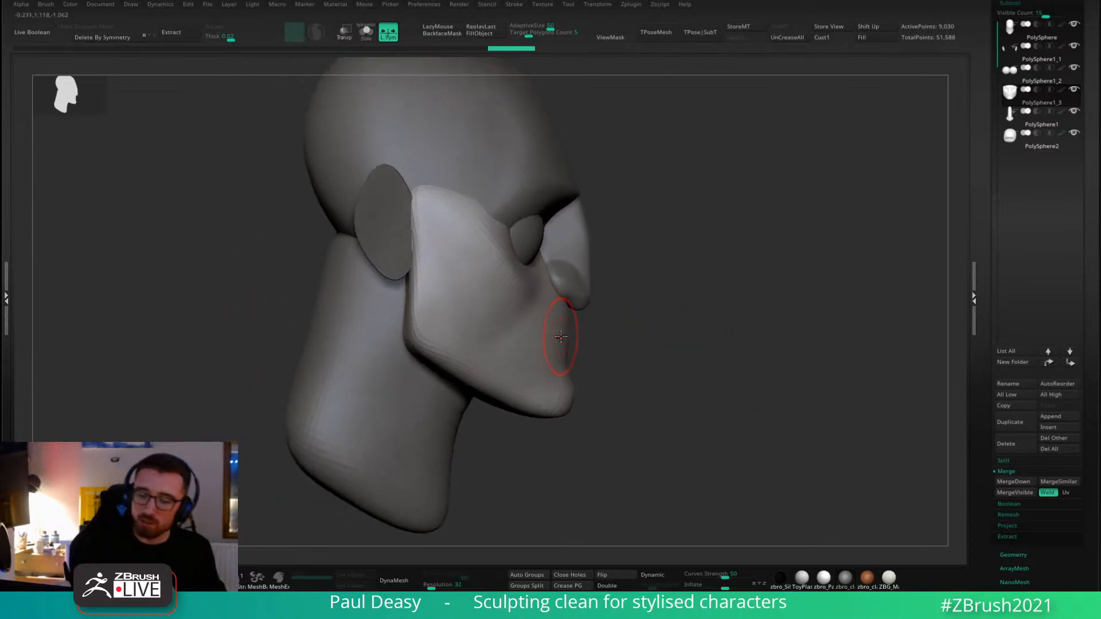
pyautogui.hotkey('ctrl', 'd')
pyautogui.hotkey('ctrl', 'd')
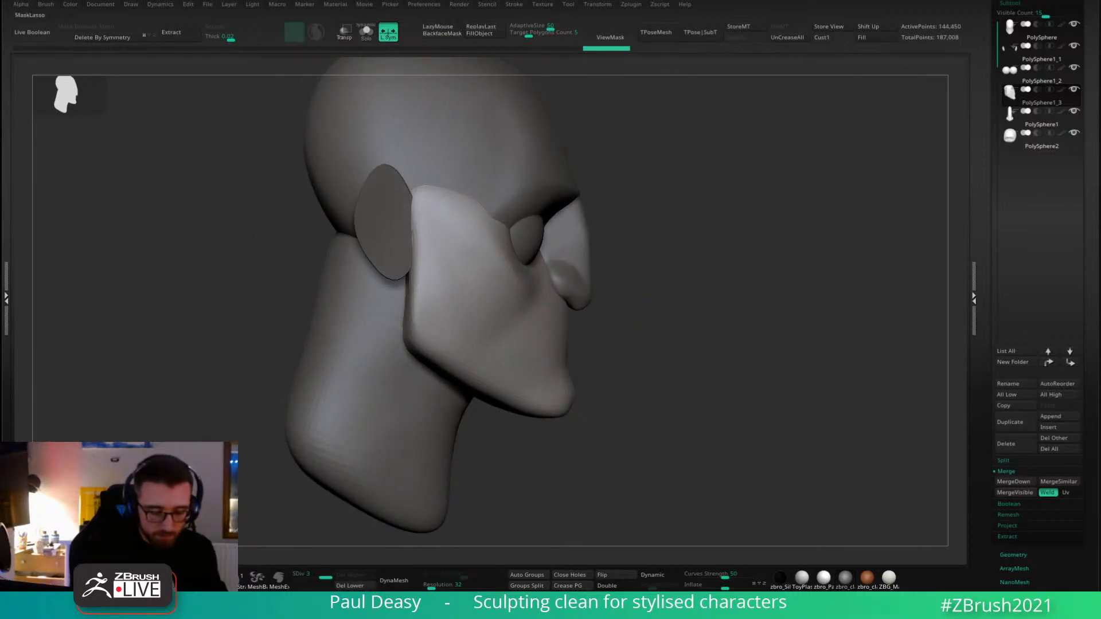
pyautogui.moveTo(241, 458)
pyautogui.keyDown('ctrl'); pyautogui.mouseDown()
pyautogui.moveTo(443, 344)
pyautogui.moveTo(576, 373)
pyautogui.moveTo(493, 480)
pyautogui.moveTo(333, 511)
pyautogui.mouseUp(); pyautogui.keyUp('ctrl')
pyautogui.keyDown('ctrl'); pyautogui.click(666, 379); pyautogui.keyUp('ctrl')
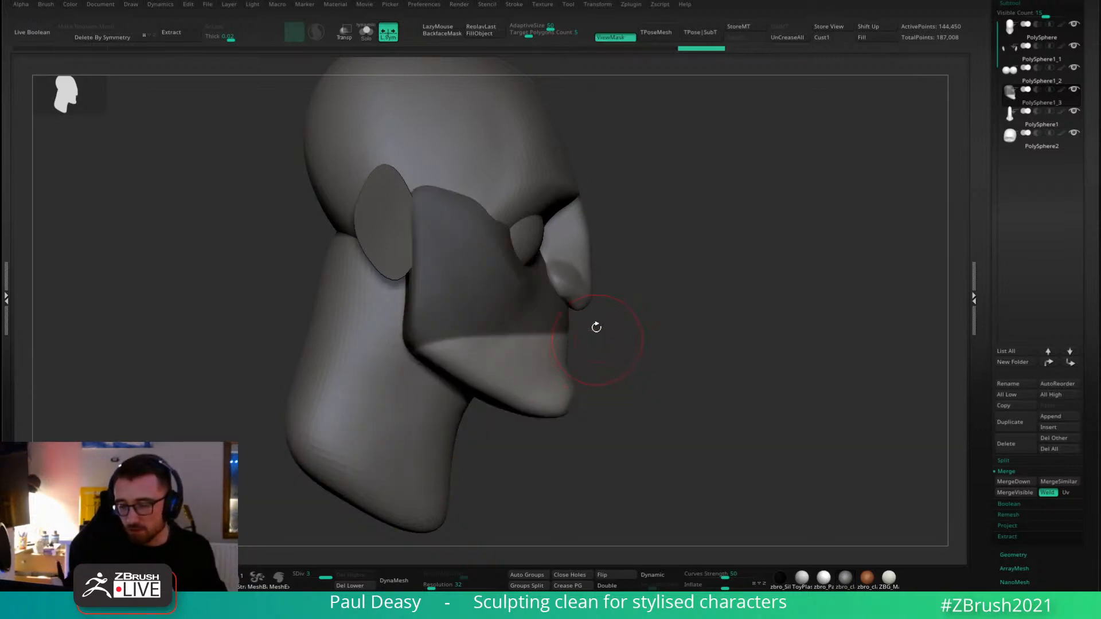
# Shape a mouth line along the mask edge with a resized Move brush and hide the mask display.
pyautogui.press('space')
pyautogui.press('space')
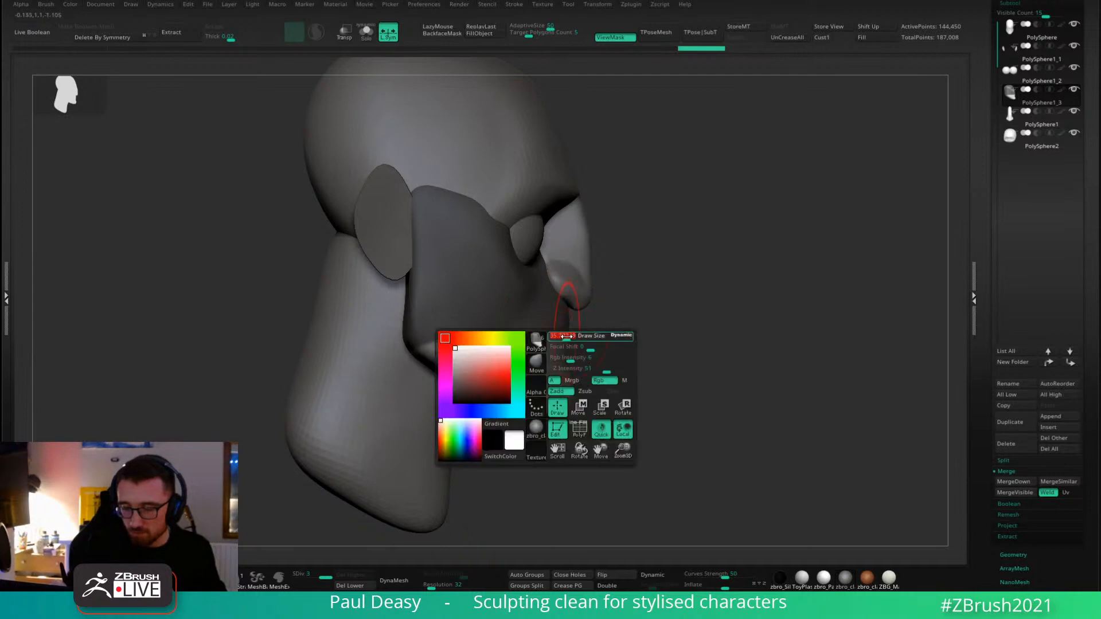
pyautogui.moveTo(572, 335)
pyautogui.keyDown('shift'); pyautogui.mouseDown()
pyautogui.moveTo(622, 351)
pyautogui.moveTo(614, 345)
pyautogui.moveTo(625, 340)
pyautogui.mouseUp(); pyautogui.keyUp('shift')
pyautogui.hotkey('ctrl', 'h')
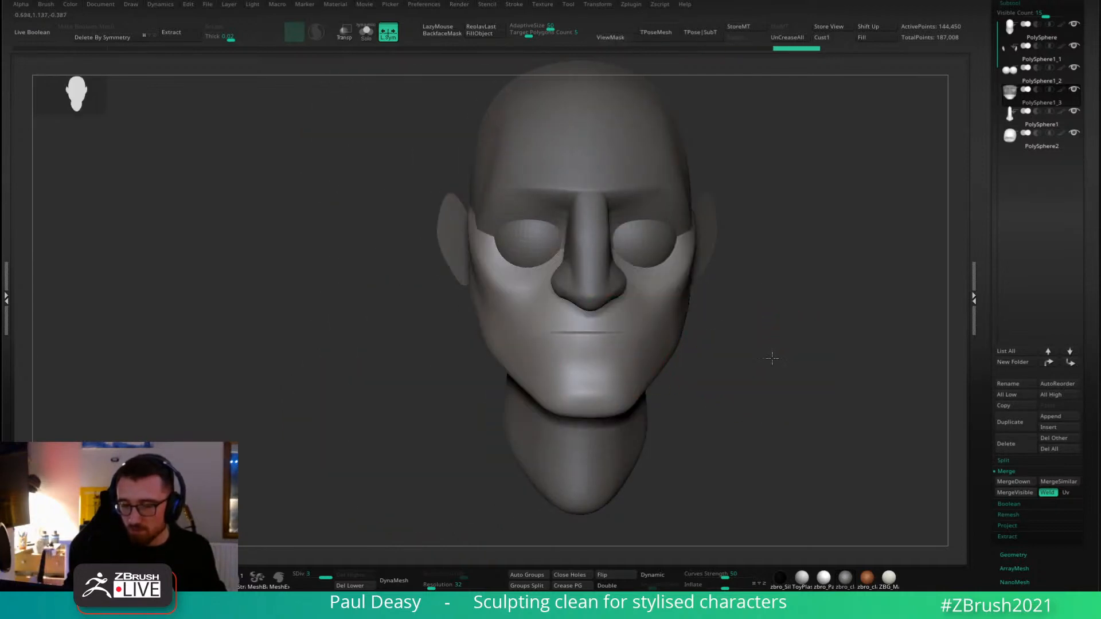
# Select the neck and duplicate it downward as a base for the torso, returning to sculpting mode.
pyautogui.moveTo(771, 356)
pyautogui.keyDown('alt'); pyautogui.mouseDown()
pyautogui.moveTo(660, 360)
pyautogui.moveTo(754, 345)
pyautogui.moveTo(684, 358)
pyautogui.moveTo(715, 363)
pyautogui.moveTo(685, 359)
pyautogui.moveTo(644, 300)
pyautogui.moveTo(715, 260)
pyautogui.moveTo(619, 296)
pyautogui.moveTo(712, 310)
pyautogui.moveTo(669, 309)
pyautogui.mouseUp(); pyautogui.keyUp('alt')
pyautogui.keyDown('alt'); pyautogui.click(620, 296); pyautogui.keyUp('alt')
pyautogui.press('w')
pyautogui.keyDown('ctrl'); pyautogui.moveTo(583, 246); pyautogui.dragTo(594, 327); pyautogui.keyUp('ctrl')
pyautogui.press('q')
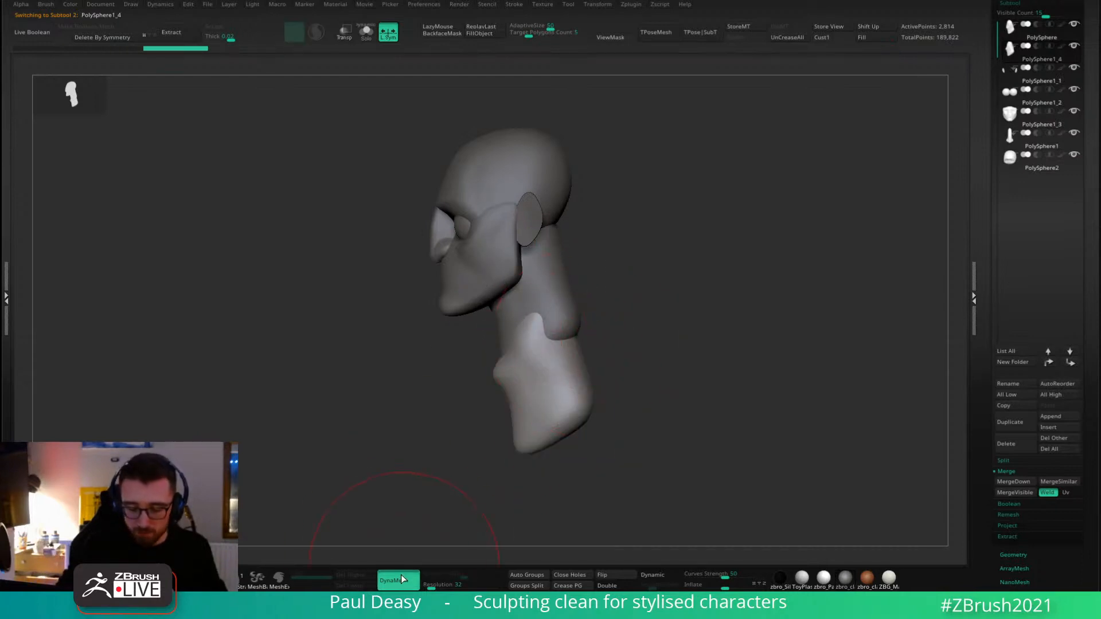
# Sculpt the duplicated neck into a rough chest and shoulder form and remesh it with ZRemesher.
pyautogui.moveTo(610, 358)
pyautogui.keyDown('shift'); pyautogui.mouseDown()
pyautogui.moveTo(614, 369)
pyautogui.moveTo(686, 341)
pyautogui.moveTo(642, 354)
pyautogui.mouseUp(); pyautogui.keyUp('shift')
pyautogui.moveTo(713, 350)
pyautogui.mouseDown()
pyautogui.moveTo(800, 344)
pyautogui.moveTo(774, 344)
pyautogui.mouseUp()
pyautogui.press('space')
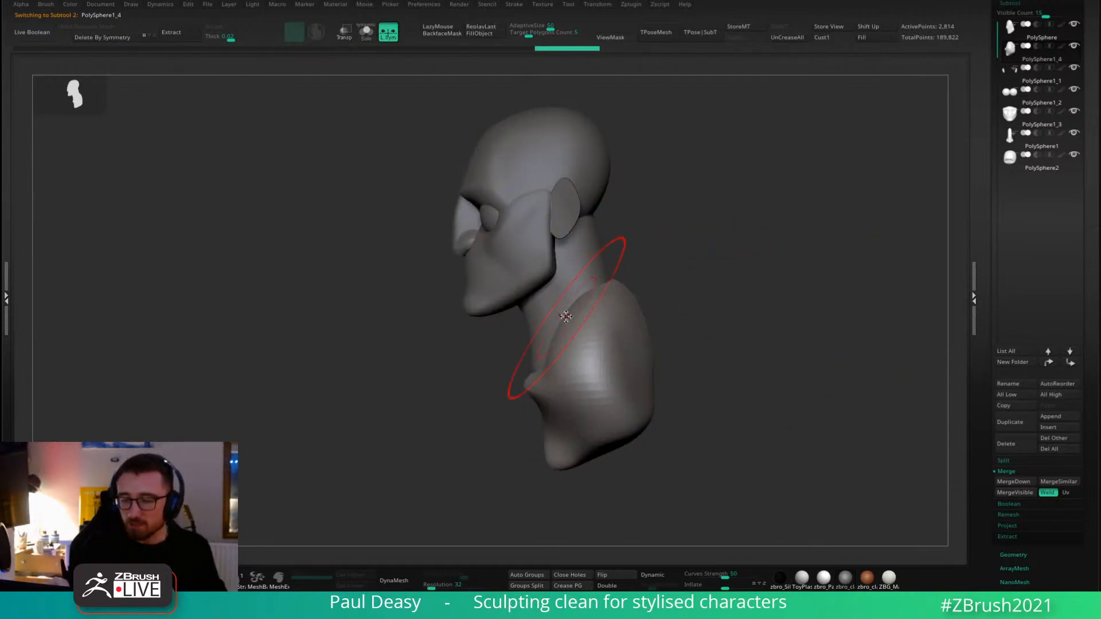
pyautogui.moveTo(562, 321)
pyautogui.mouseDown()
pyautogui.moveTo(580, 333)
pyautogui.moveTo(571, 346)
pyautogui.mouseUp()
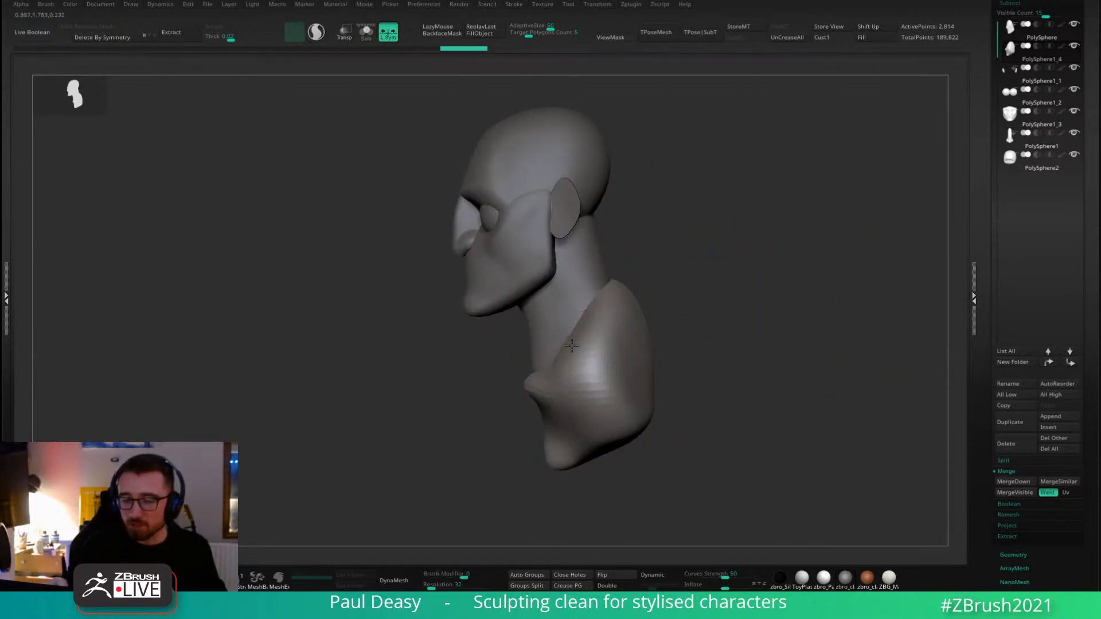
pyautogui.hotkey('ctrl', 'shift', 'r')
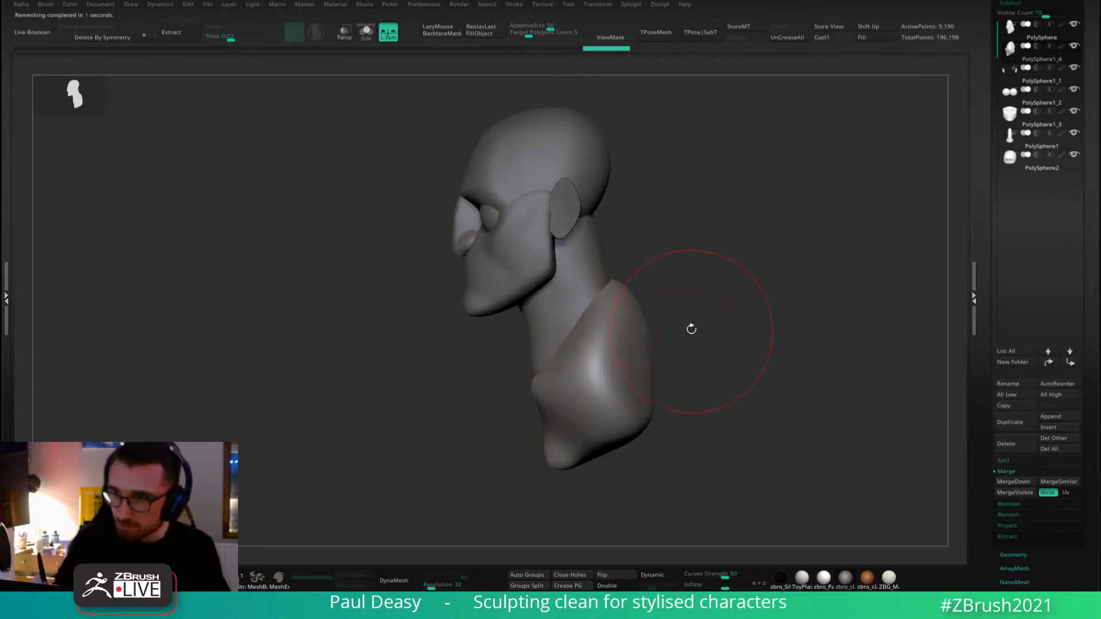
# Broaden the shoulders and lower chest from the front view and smooth the torso's surface.
pyautogui.moveTo(682, 327)
pyautogui.mouseDown()
pyautogui.moveTo(730, 291)
pyautogui.moveTo(664, 356)
pyautogui.mouseUp()
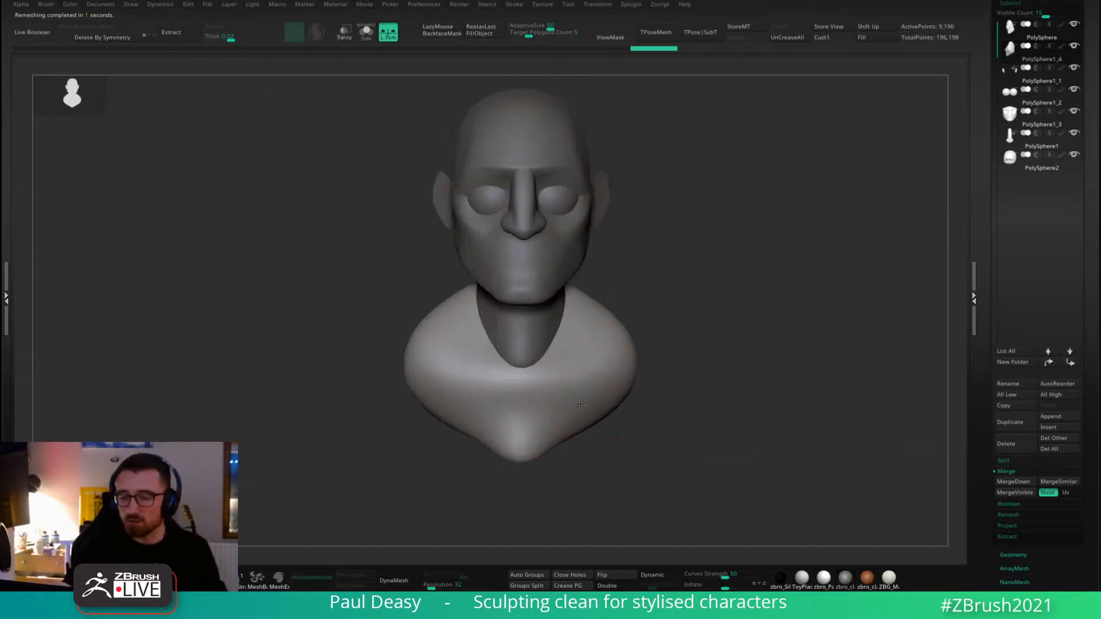
pyautogui.moveTo(576, 421)
pyautogui.mouseDown()
pyautogui.moveTo(593, 438)
pyautogui.moveTo(633, 396)
pyautogui.mouseUp()
pyautogui.keyDown('shift'); pyautogui.moveTo(562, 389); pyautogui.dragTo(534, 413); pyautogui.keyUp('shift')
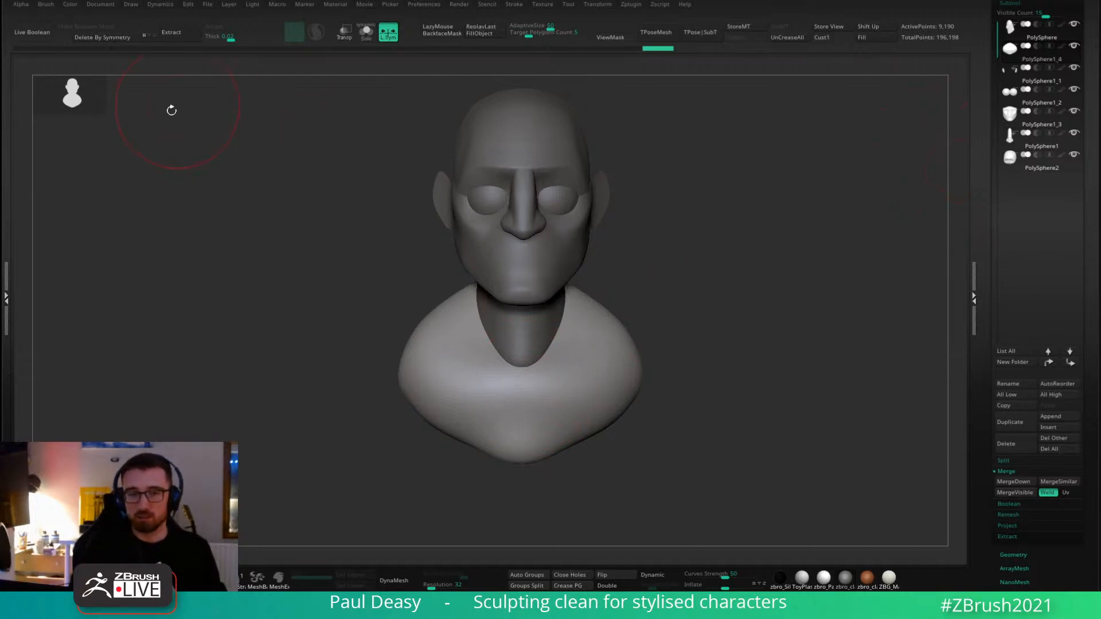
pyautogui.click(1018, 56)
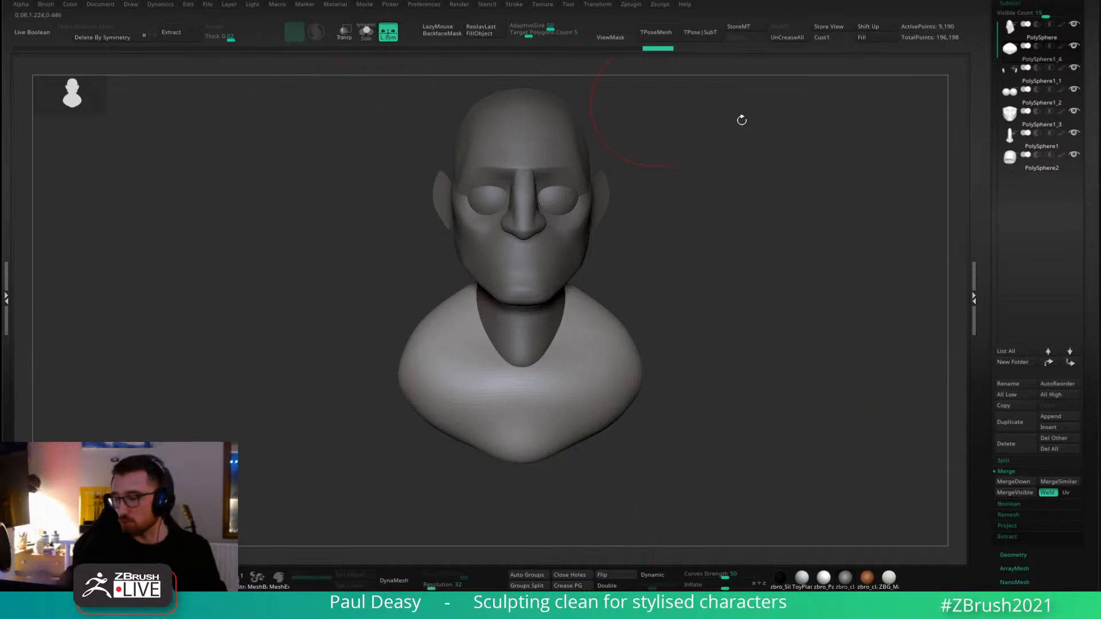
pyautogui.press('space')
pyautogui.keyDown('alt'); pyautogui.moveTo(828, 357); pyautogui.dragTo(654, 252); pyautogui.keyUp('alt')
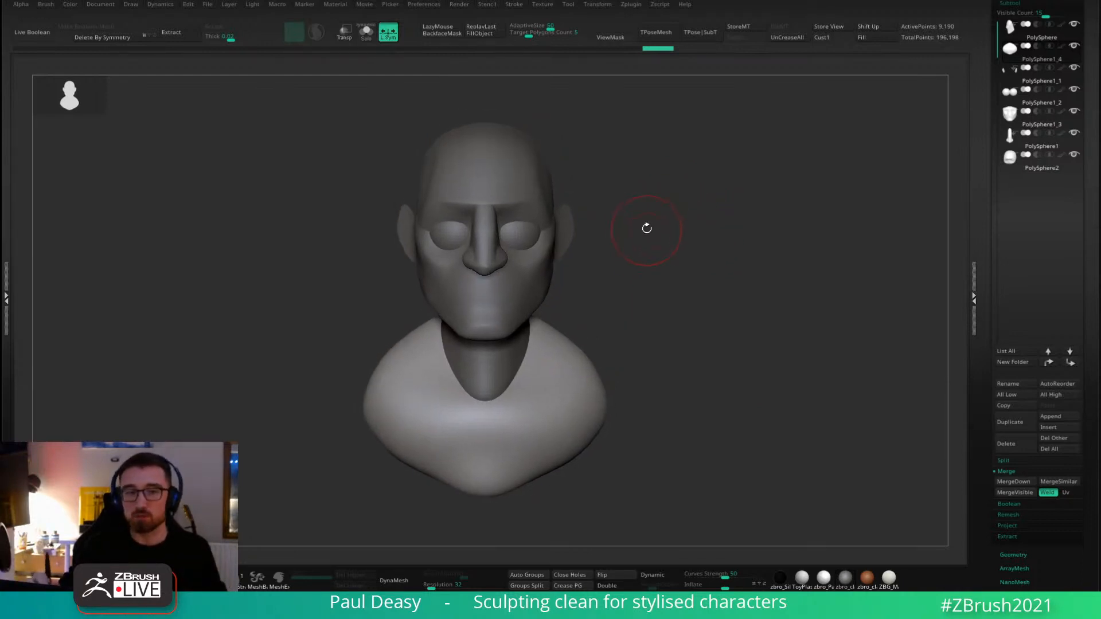
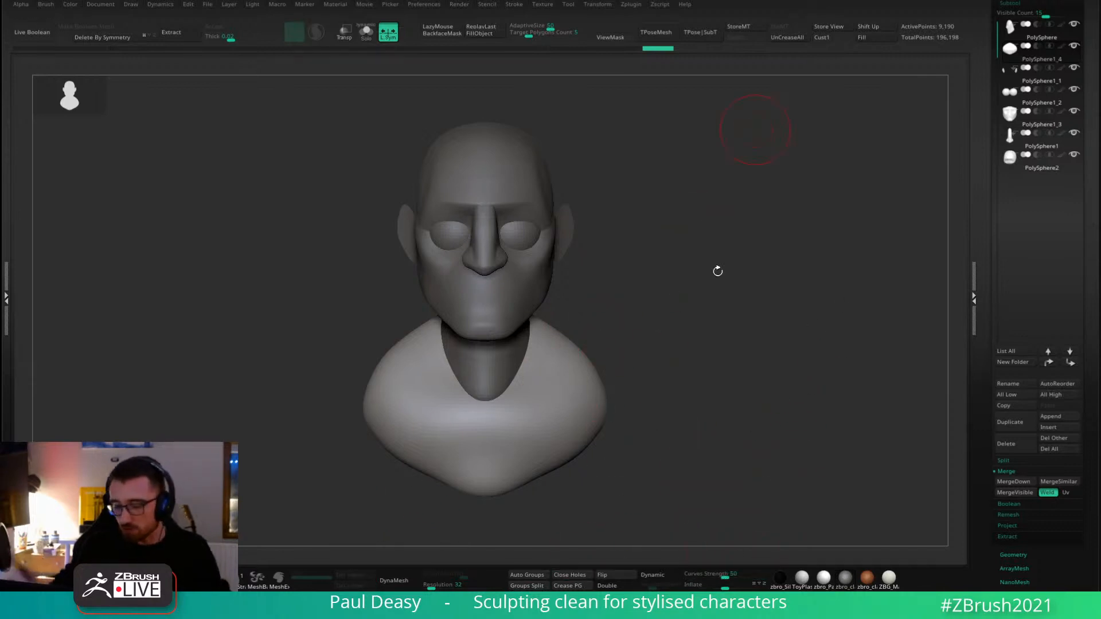
# Enlarge the brush, ZRemesh the torso with a target polygon count of about 0.55, and smooth the chest.
pyautogui.press('space')
pyautogui.moveTo(725, 250); pyautogui.dragTo(688, 256)
pyautogui.keyDown('alt'); pyautogui.moveTo(635, 317); pyautogui.dragTo(644, 302); pyautogui.keyUp('alt')
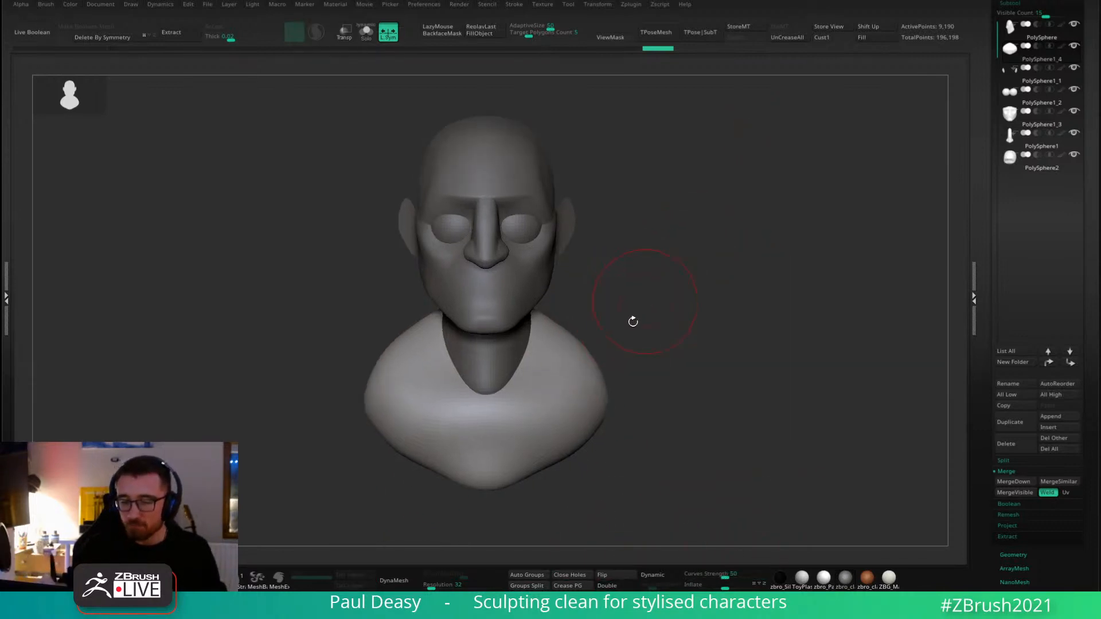
pyautogui.press('space')
pyautogui.moveTo(558, 390); pyautogui.dragTo(566, 391)
pyautogui.press('space')
pyautogui.moveTo(667, 347); pyautogui.dragTo(660, 347)
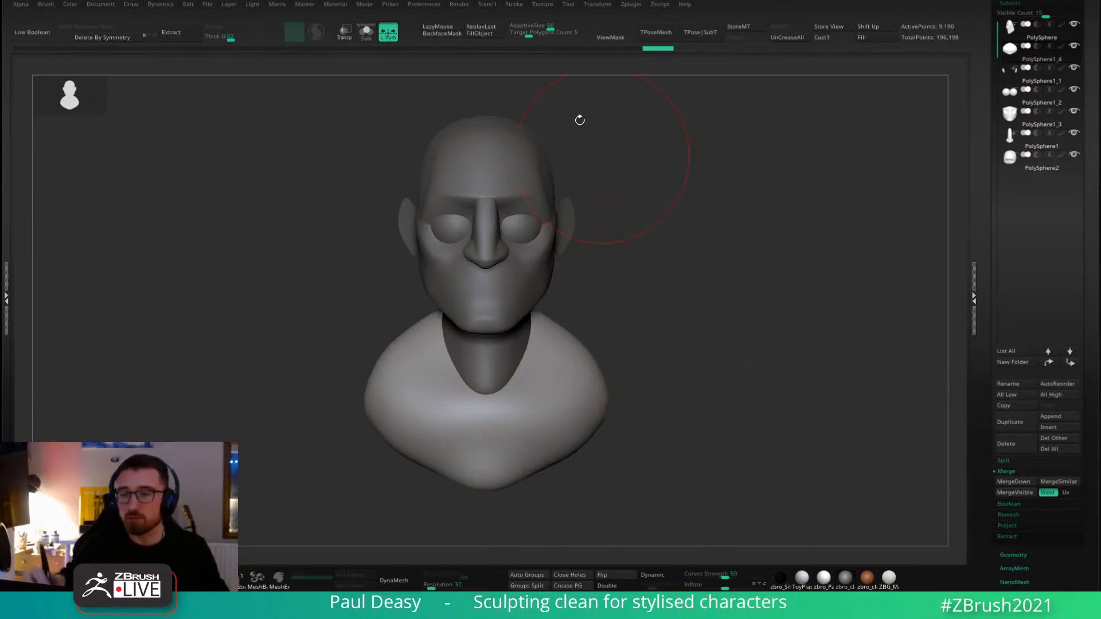
pyautogui.click(517, 33)
pyautogui.hotkey('ctrl', 'shift', 'r')
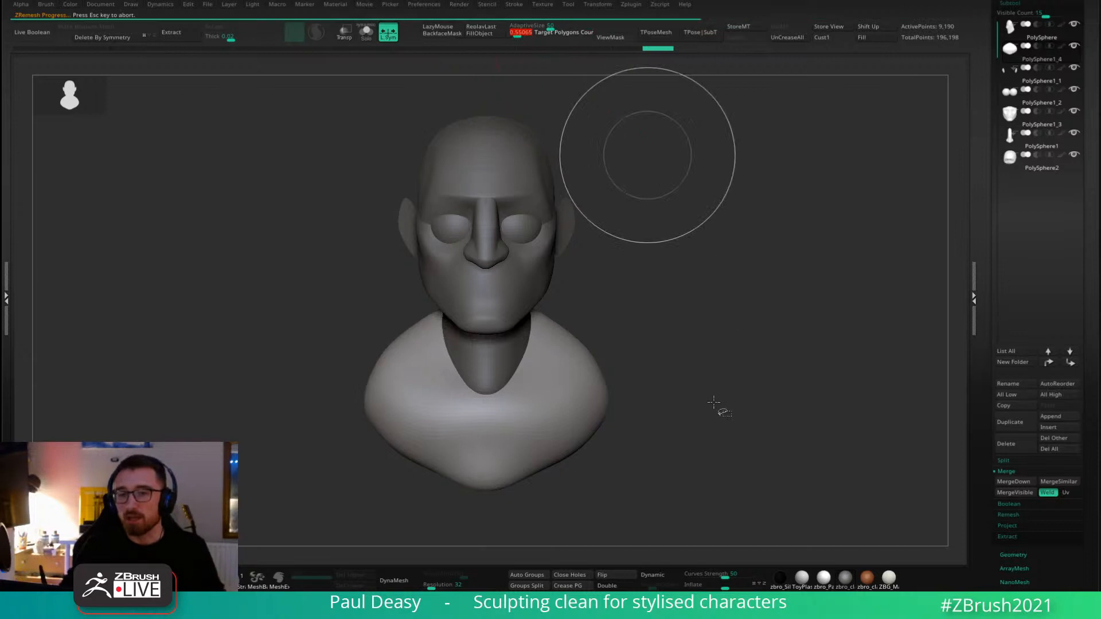
pyautogui.keyDown('shift'); pyautogui.moveTo(505, 447); pyautogui.dragTo(547, 435); pyautogui.keyUp('shift')
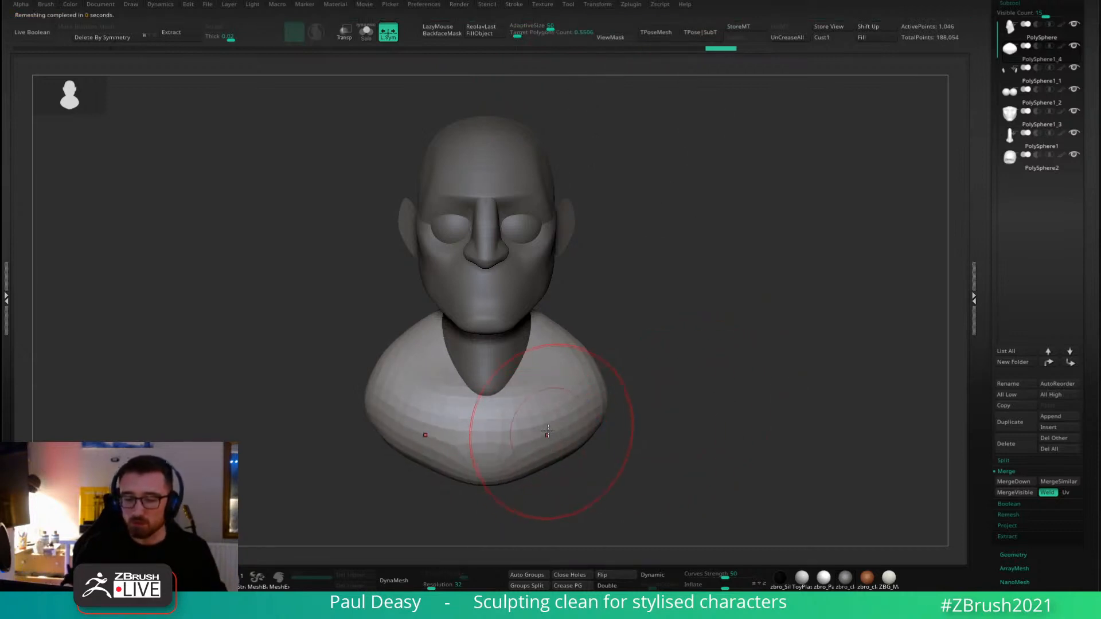
# Broaden the shoulders and slope their tops down from the neck, undoing the unwanted strokes.
pyautogui.press('space')
pyautogui.moveTo(570, 347)
pyautogui.mouseDown()
pyautogui.moveTo(550, 345)
pyautogui.moveTo(556, 356)
pyautogui.mouseUp()
pyautogui.press('space')
pyautogui.press('space')
pyautogui.moveTo(553, 341); pyautogui.dragTo(555, 353)
pyautogui.moveTo(573, 390); pyautogui.dragTo(585, 388)
pyautogui.hotkey('ctrl', 'z')
pyautogui.hotkey('ctrl', 'z')
pyautogui.hotkey('ctrl', 'z')
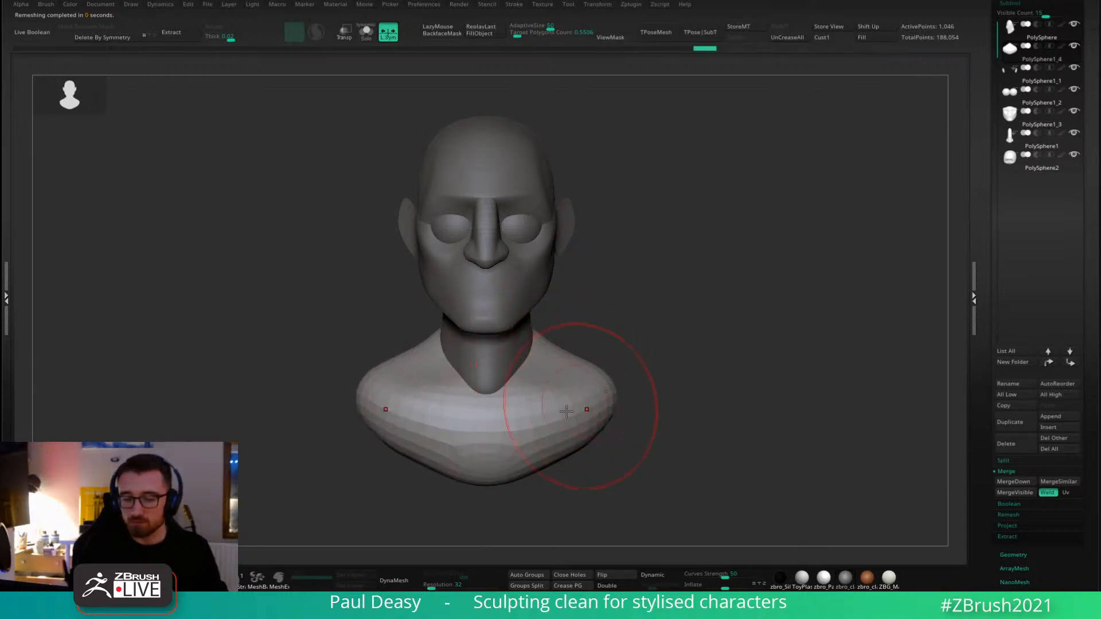
# Smooth the torso, select the neck and refine its lower edge where it meets the shoulders.
pyautogui.press('space')
pyautogui.moveTo(628, 358)
pyautogui.keyDown('shift'); pyautogui.mouseDown()
pyautogui.moveTo(513, 349)
pyautogui.moveTo(523, 355)
pyautogui.moveTo(561, 315)
pyautogui.moveTo(578, 293)
pyautogui.moveTo(568, 285)
pyautogui.mouseUp(); pyautogui.keyUp('shift')
pyautogui.keyDown('alt'); pyautogui.click(523, 349); pyautogui.keyUp('alt')
pyautogui.press('space')
pyautogui.press('space')
pyautogui.moveTo(636, 344)
pyautogui.keyDown('alt'); pyautogui.mouseDown()
pyautogui.moveTo(616, 312)
pyautogui.moveTo(660, 316)
pyautogui.mouseUp(); pyautogui.keyUp('alt')
pyautogui.press('space')
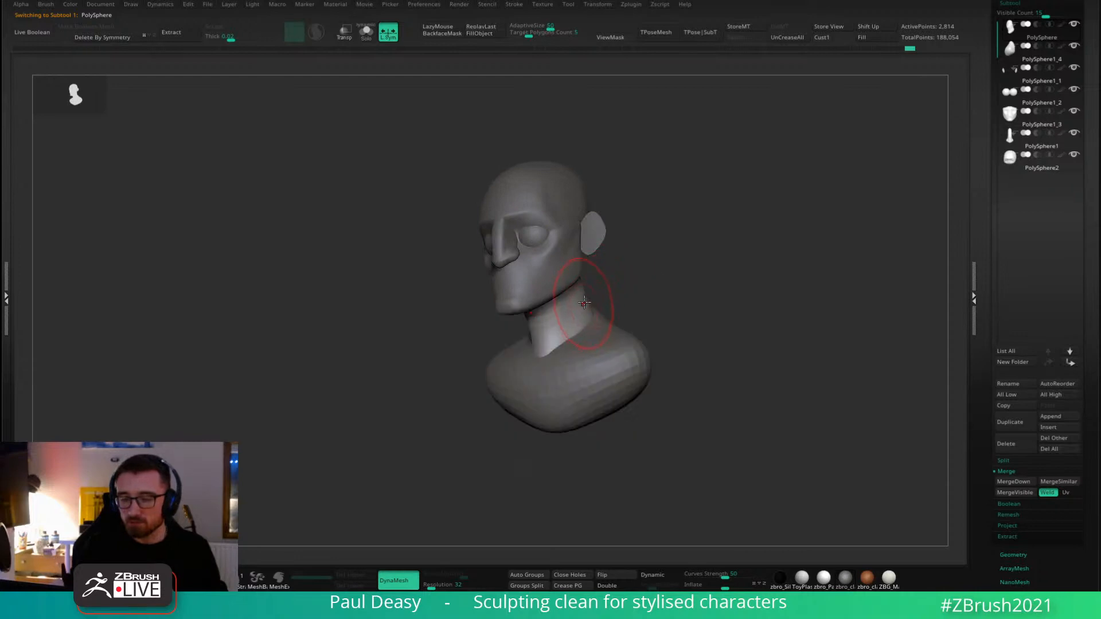
pyautogui.moveTo(591, 298); pyautogui.dragTo(645, 291, button='right')
pyautogui.rightClick(646, 293)
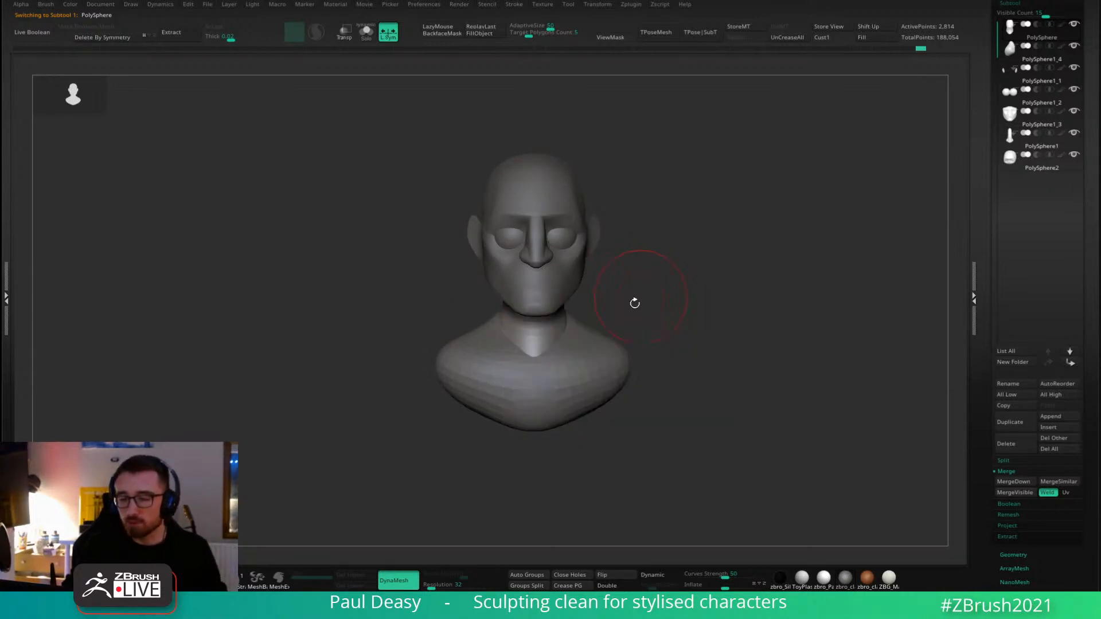
# Select the torso and, in side view, reshape the upper back into a slope rising to the nape.
pyautogui.keyDown('alt'); pyautogui.click(613, 365); pyautogui.keyUp('alt')
pyautogui.keyDown('alt'); pyautogui.click(604, 369); pyautogui.keyUp('alt')
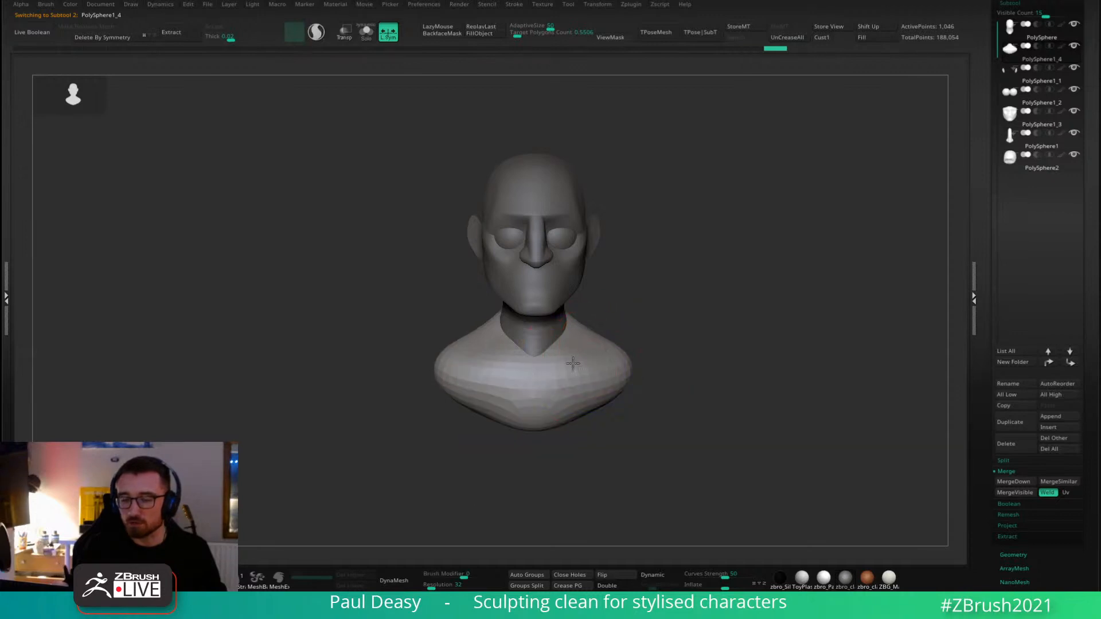
pyautogui.moveTo(558, 364); pyautogui.dragTo(570, 351, button='right')
pyautogui.keyDown('alt'); pyautogui.click(519, 357); pyautogui.keyUp('alt')
pyautogui.rightClick(486, 332)
pyautogui.moveTo(483, 315); pyautogui.dragTo(501, 303)
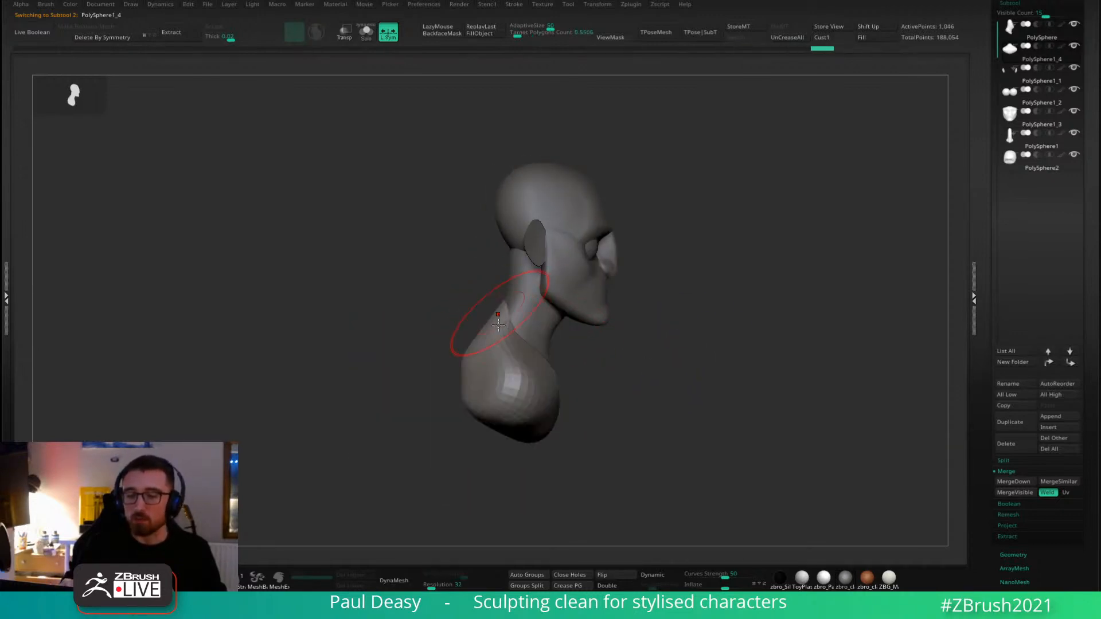
pyautogui.rightClick(487, 365)
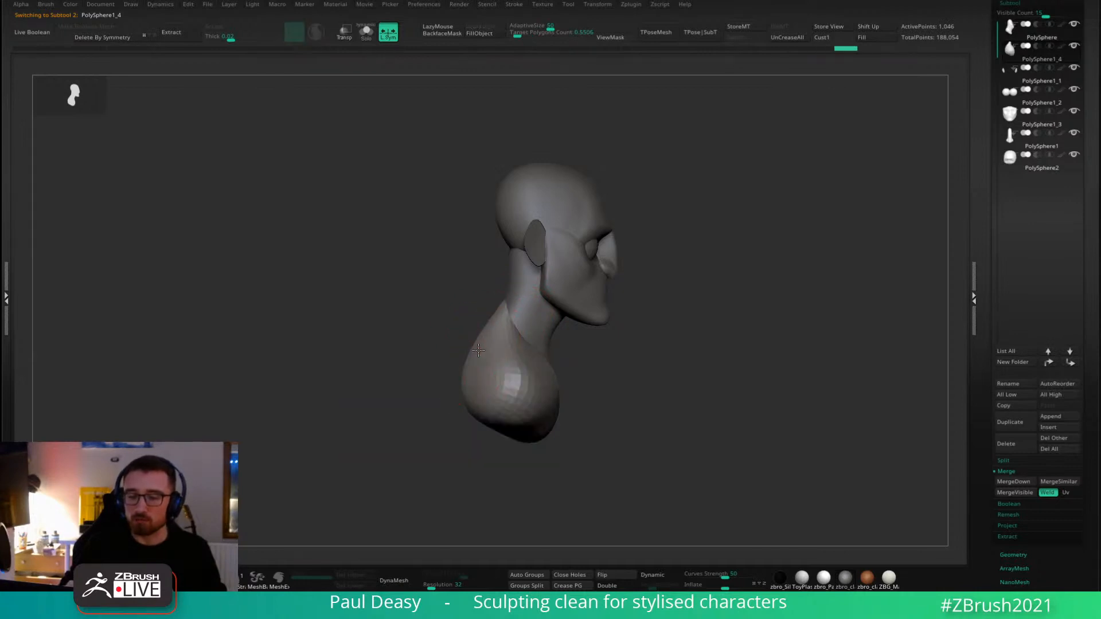
pyautogui.rightClick(487, 365)
pyautogui.rightClick(487, 371)
pyautogui.rightClick(483, 367)
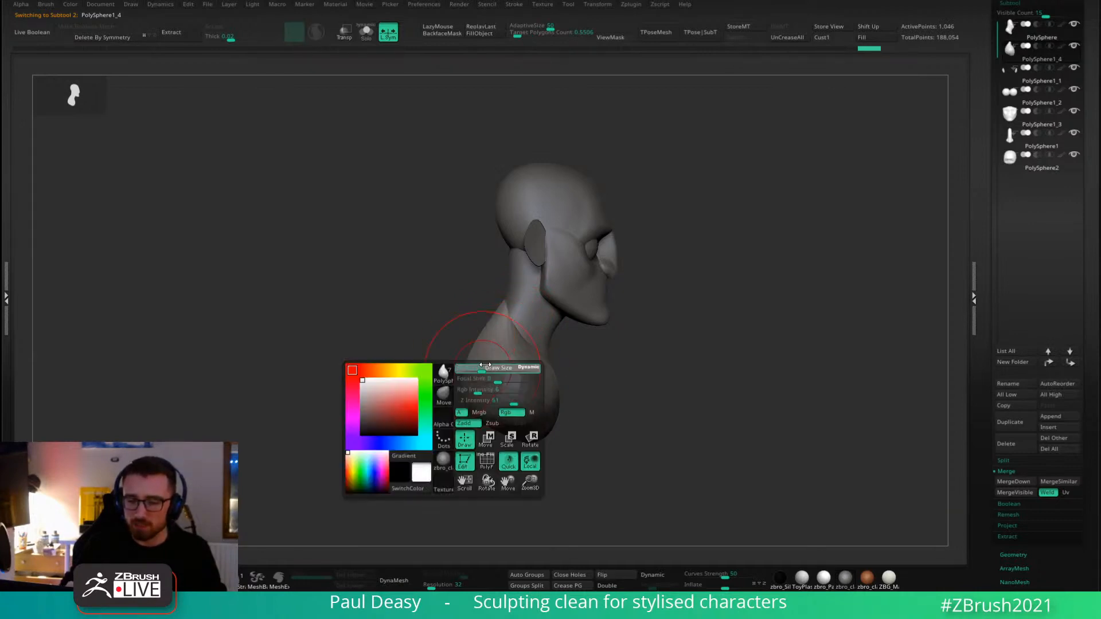
pyautogui.rightClick(477, 352)
pyautogui.rightClick(486, 359)
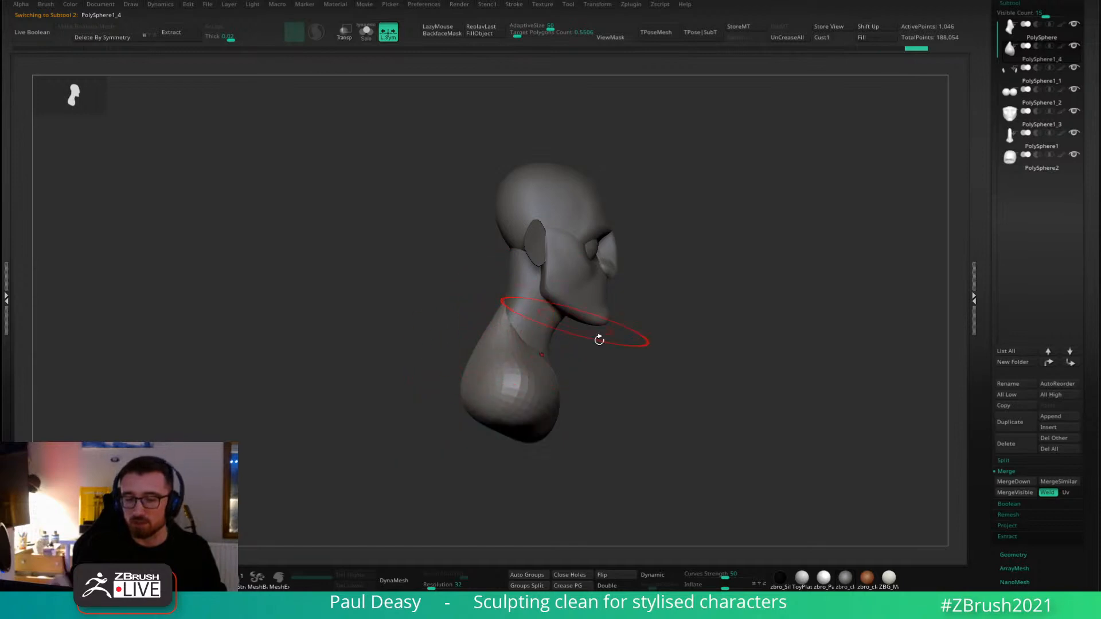
# Fill out the torso's lower sides from the back view, then smooth the chest and shoulder form.
pyautogui.keyDown('shift'); pyautogui.moveTo(597, 339); pyautogui.dragTo(676, 342, button='right'); pyautogui.keyUp('shift')
pyautogui.rightClick(487, 358)
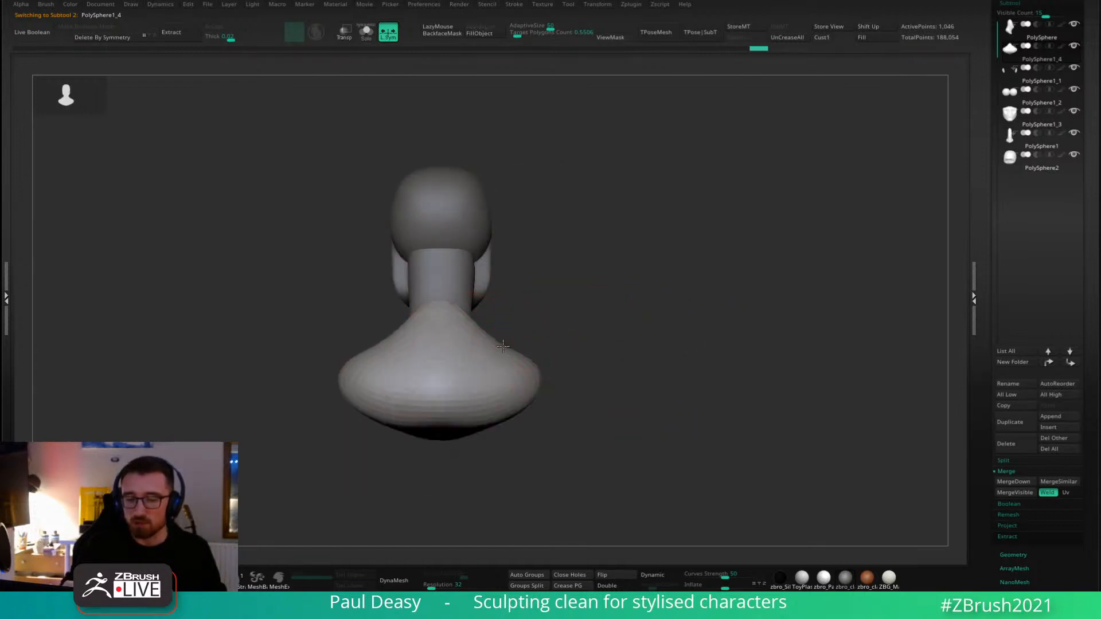
pyautogui.moveTo(531, 373); pyautogui.dragTo(541, 428)
pyautogui.moveTo(488, 416); pyautogui.dragTo(478, 431)
pyautogui.moveTo(592, 396)
pyautogui.mouseDown(button='right')
pyautogui.moveTo(602, 418)
pyautogui.moveTo(524, 404)
pyautogui.moveTo(569, 413)
pyautogui.mouseUp(button='right')
pyautogui.keyDown('shift'); pyautogui.moveTo(602, 403); pyautogui.dragTo(590, 346); pyautogui.keyUp('shift')
pyautogui.moveTo(682, 366); pyautogui.dragTo(665, 367, button='right')
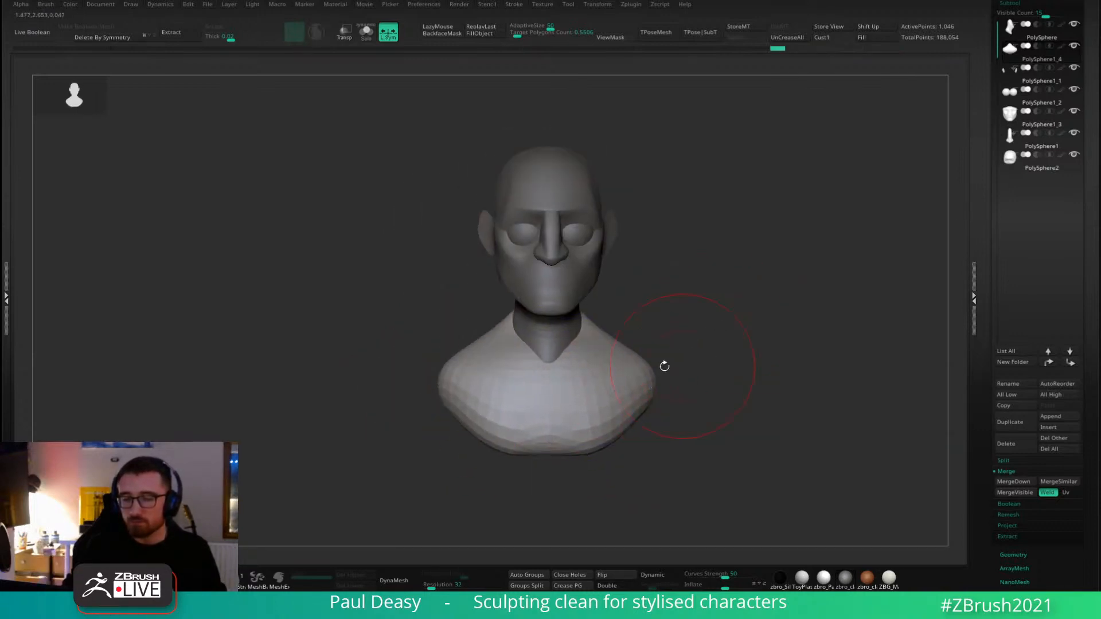
pyautogui.keyDown('alt'); pyautogui.moveTo(625, 313); pyautogui.dragTo(634, 338, button='right'); pyautogui.keyUp('alt')
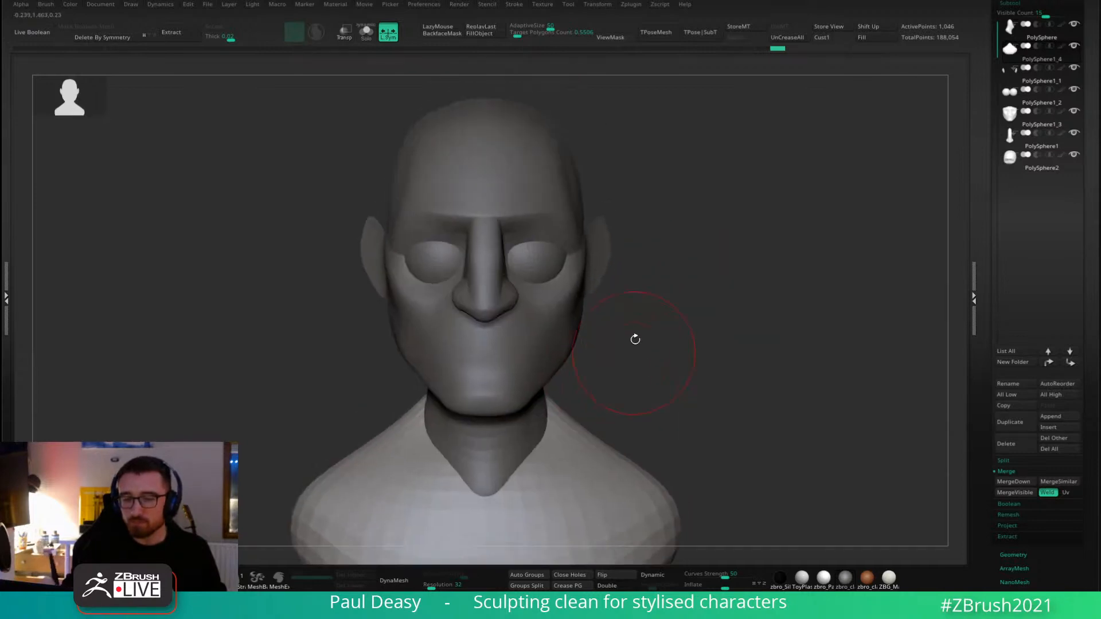
# Select the eyeballs, frame them closely and set up a small Topology brush for drawing eyelid curves.
pyautogui.keyDown('alt'); pyautogui.click(537, 263); pyautogui.keyUp('alt')
pyautogui.keyDown('alt'); pyautogui.moveTo(699, 327); pyautogui.dragTo(690, 363, button='right'); pyautogui.keyUp('alt')
pyautogui.keyDown('ctrl'); pyautogui.moveTo(691, 363); pyautogui.dragTo(749, 447, button='right'); pyautogui.keyUp('ctrl')
pyautogui.keyDown('alt'); pyautogui.moveTo(752, 364); pyautogui.dragTo(739, 430, button='right'); pyautogui.keyUp('alt')
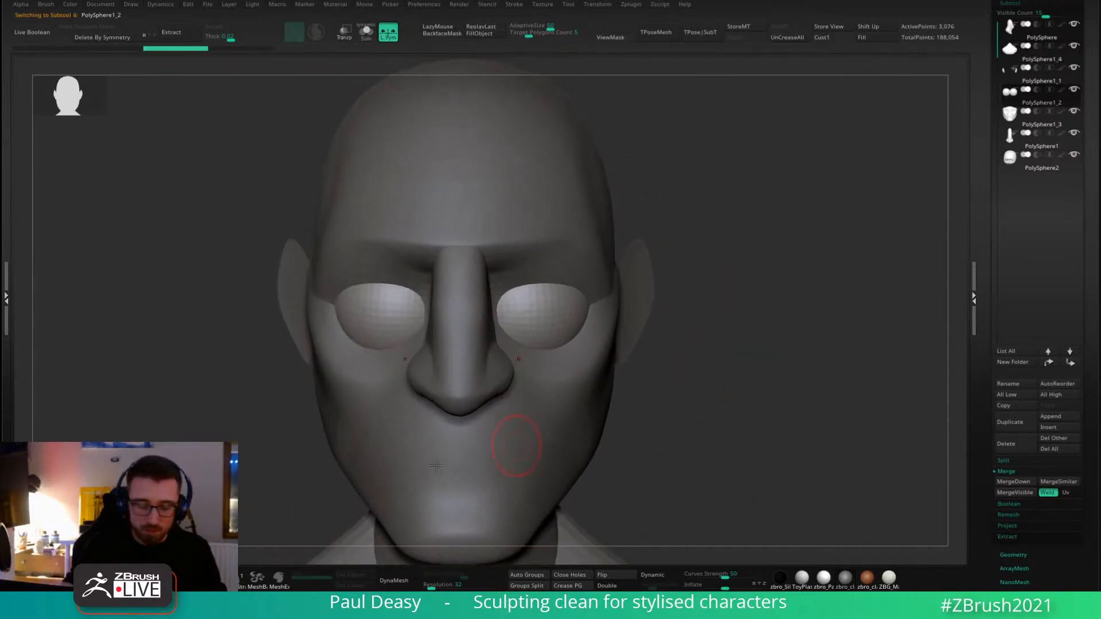
pyautogui.moveTo(776, 312); pyautogui.dragTo(627, 277, button='right')
pyautogui.press('space')
pyautogui.moveTo(510, 323); pyautogui.dragTo(507, 323)
pyautogui.keyDown('ctrl'); pyautogui.moveTo(518, 321); pyautogui.dragTo(476, 337, button='right'); pyautogui.keyUp('ctrl')
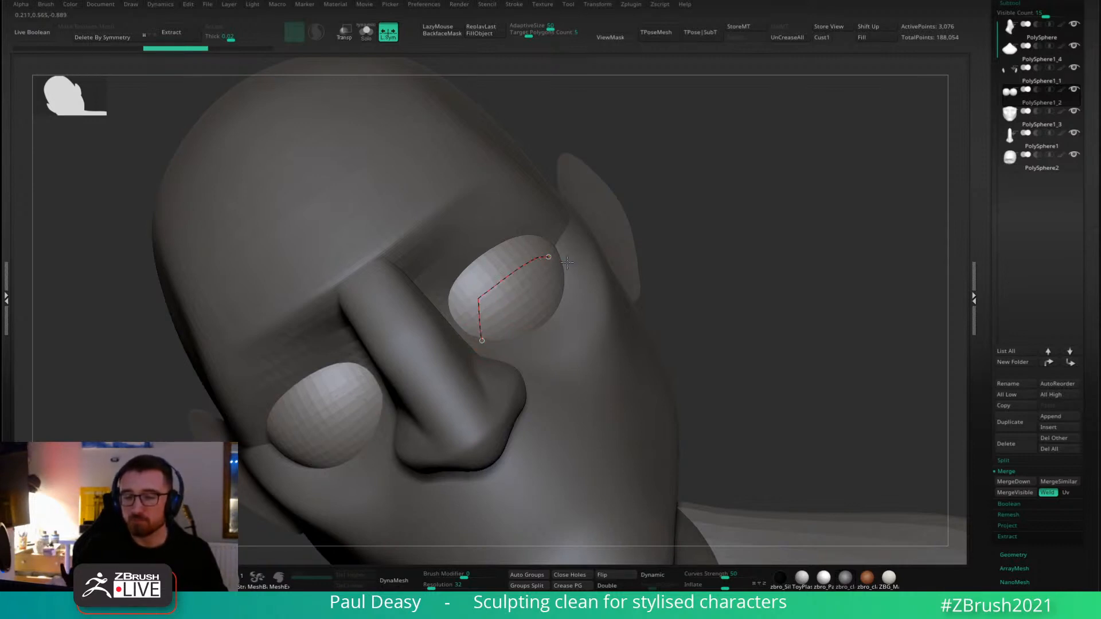
# Try tracing the upper and lower eyelid edges as curves across the eyeball, undoing the attempts.
pyautogui.moveTo(567, 263); pyautogui.dragTo(570, 264)
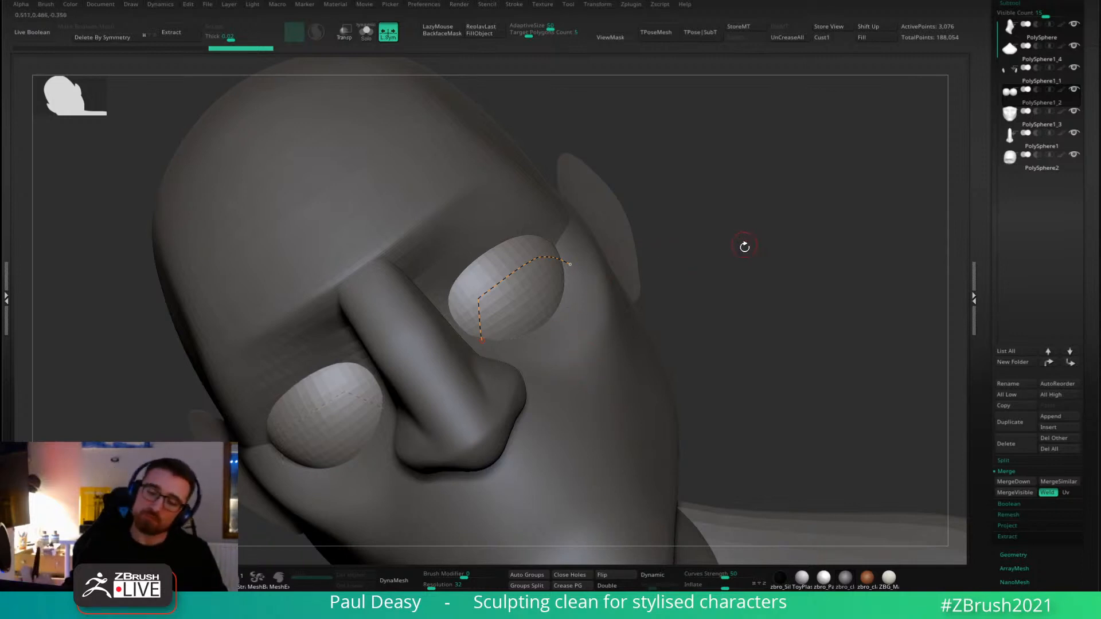
pyautogui.moveTo(742, 246); pyautogui.dragTo(717, 212)
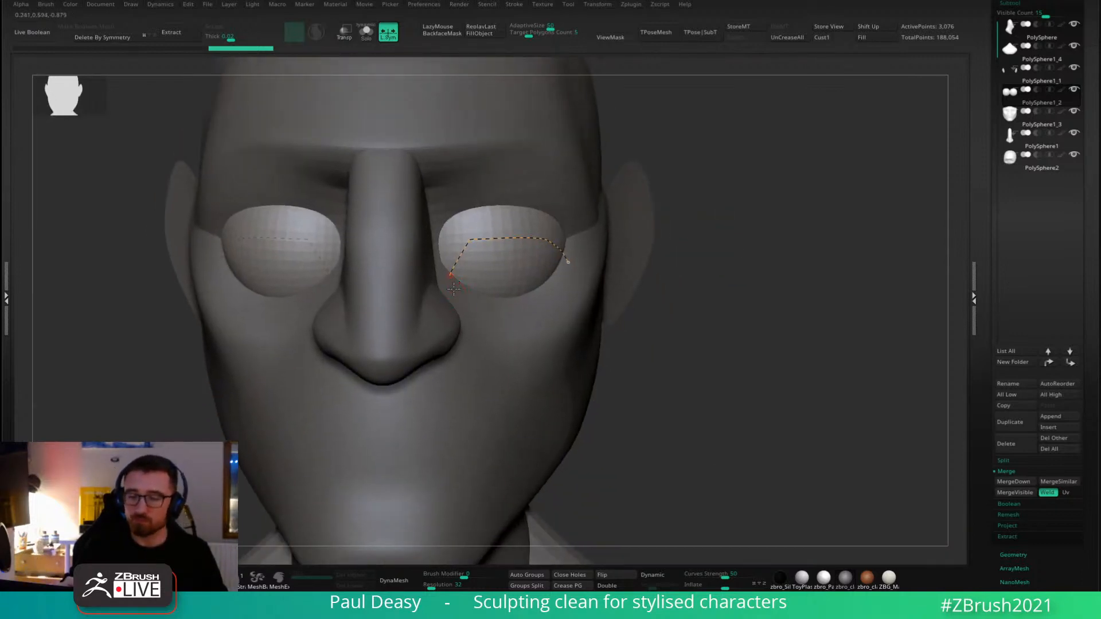
pyautogui.moveTo(494, 287); pyautogui.dragTo(561, 271)
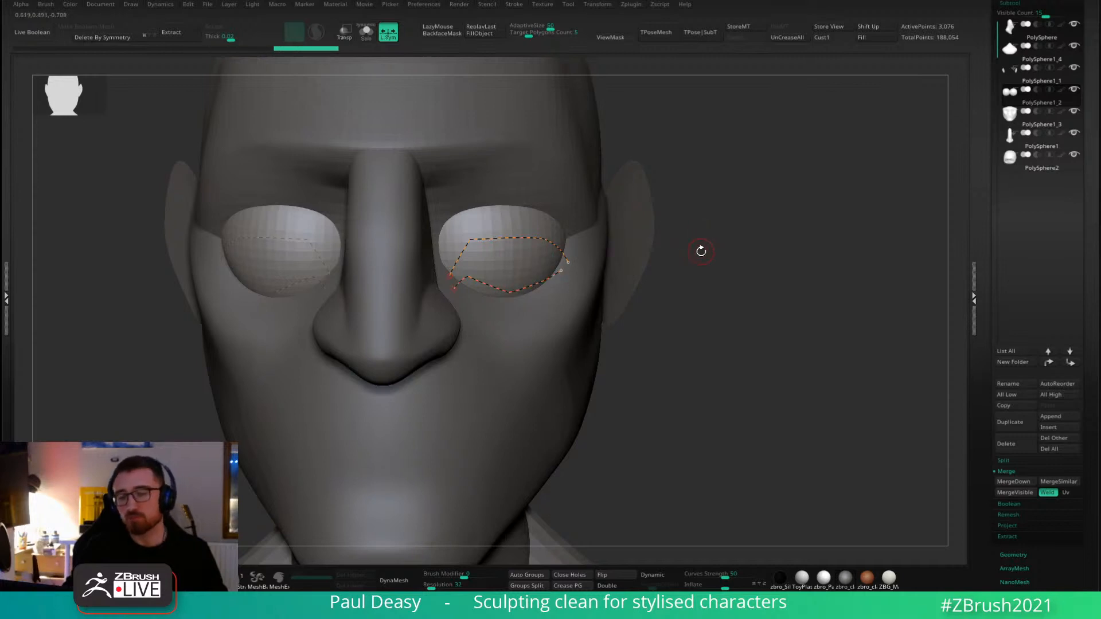
pyautogui.keyDown('alt'); pyautogui.moveTo(701, 252); pyautogui.dragTo(622, 195); pyautogui.keyUp('alt')
pyautogui.keyDown('alt'); pyautogui.moveTo(640, 241); pyautogui.dragTo(733, 288); pyautogui.keyUp('alt')
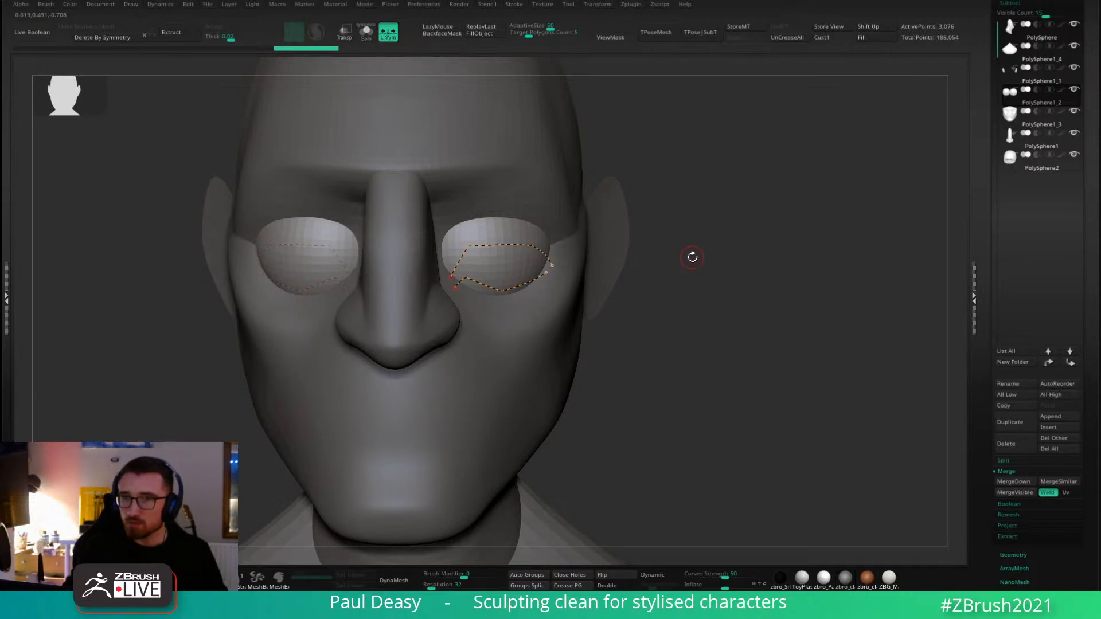
pyautogui.moveTo(678, 319); pyautogui.dragTo(705, 285)
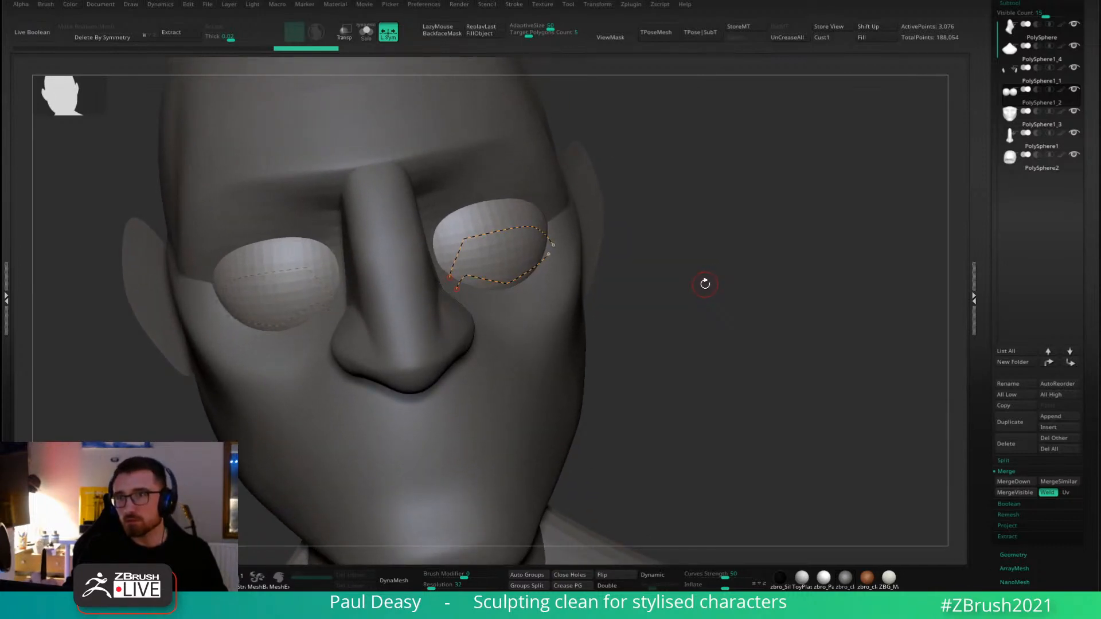
pyautogui.moveTo(691, 286); pyautogui.dragTo(701, 283)
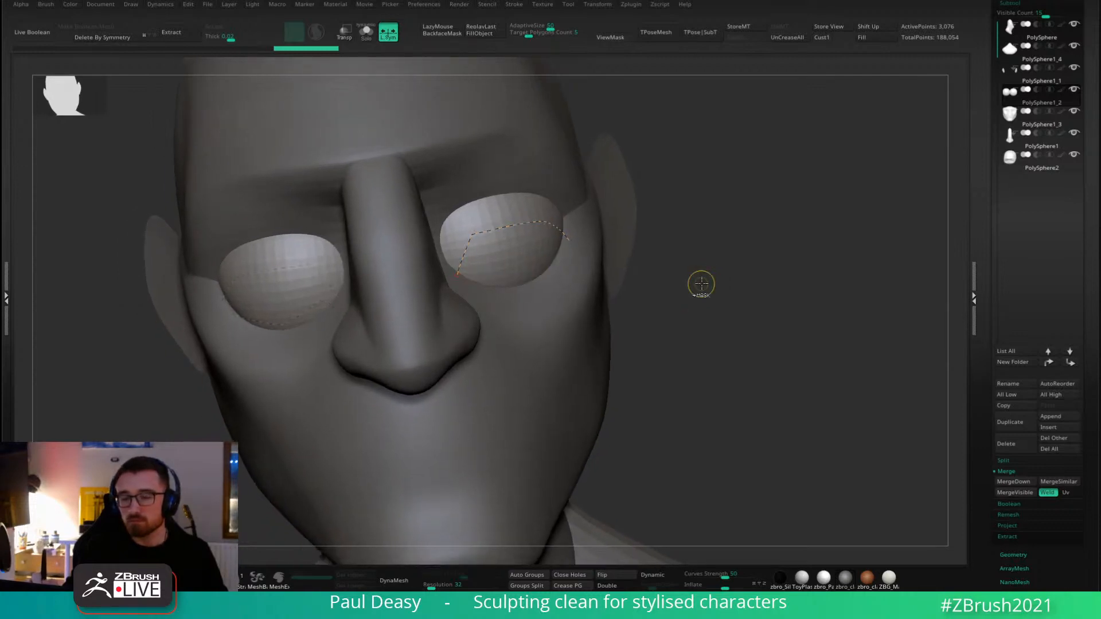
pyautogui.click(701, 283)
pyautogui.moveTo(472, 235); pyautogui.dragTo(566, 217)
pyautogui.hotkey('ctrl', 'z')
pyautogui.moveTo(454, 287); pyautogui.dragTo(469, 240)
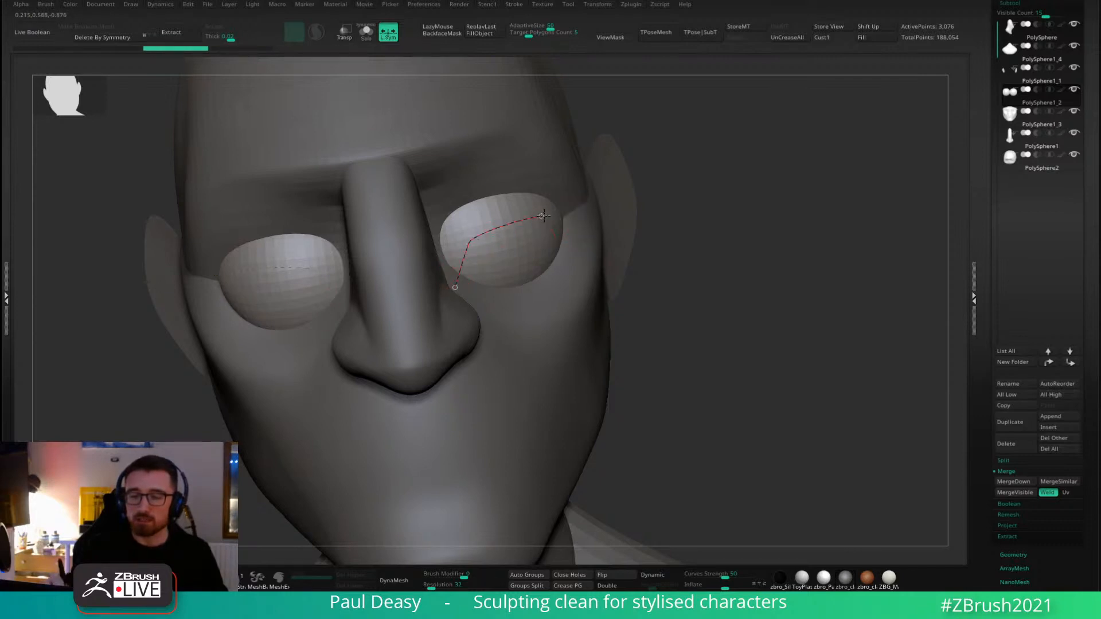
pyautogui.keyDown('ctrl'); pyautogui.keyDown('shift'); pyautogui.moveTo(543, 215); pyautogui.dragTo(544, 221); pyautogui.keyUp('shift'); pyautogui.keyUp('ctrl')
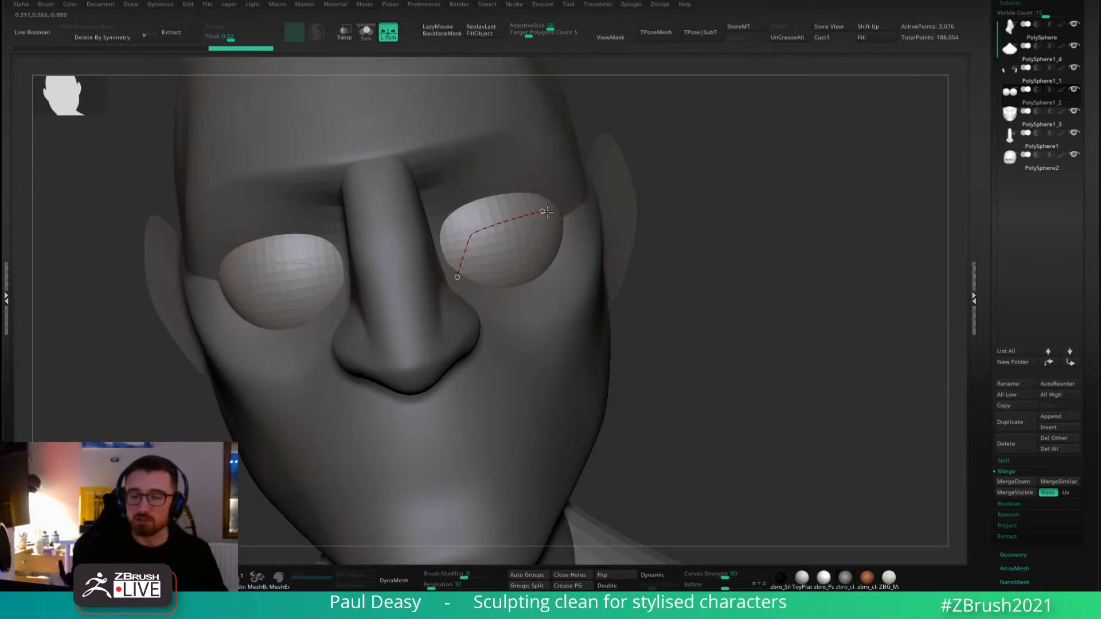
pyautogui.hotkey('ctrl', 'z')
# Try outlining the eyelid opening with a straighter lower edge and an outer lid curve, then undo these curves.
pyautogui.moveTo(456, 283); pyautogui.dragTo(465, 257)
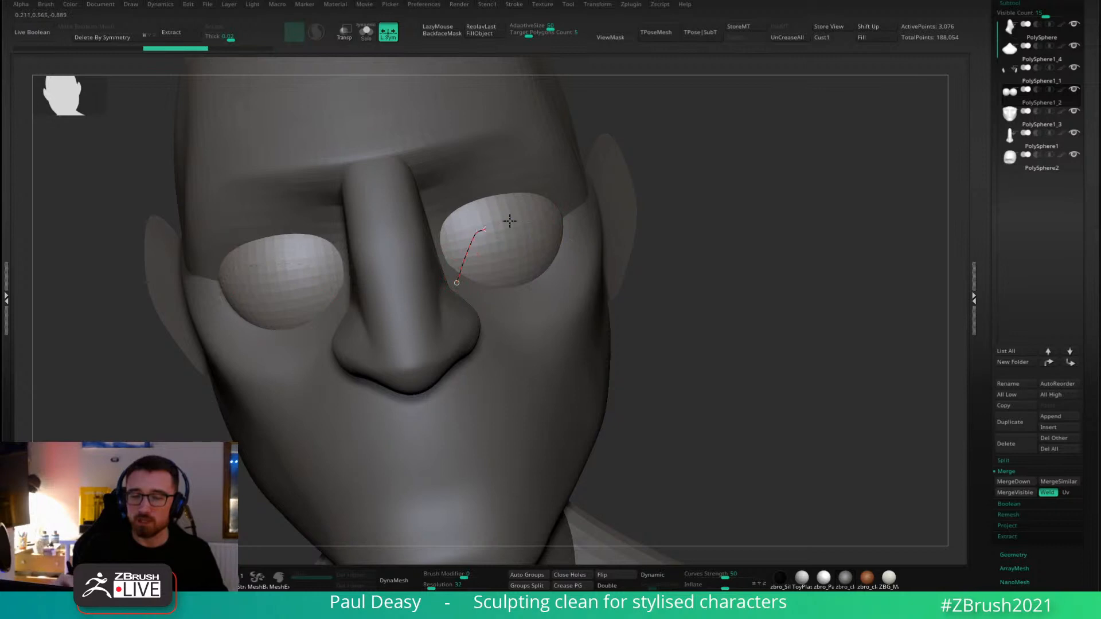
pyautogui.moveTo(550, 213); pyautogui.dragTo(572, 228)
pyautogui.moveTo(676, 239); pyautogui.dragTo(659, 241)
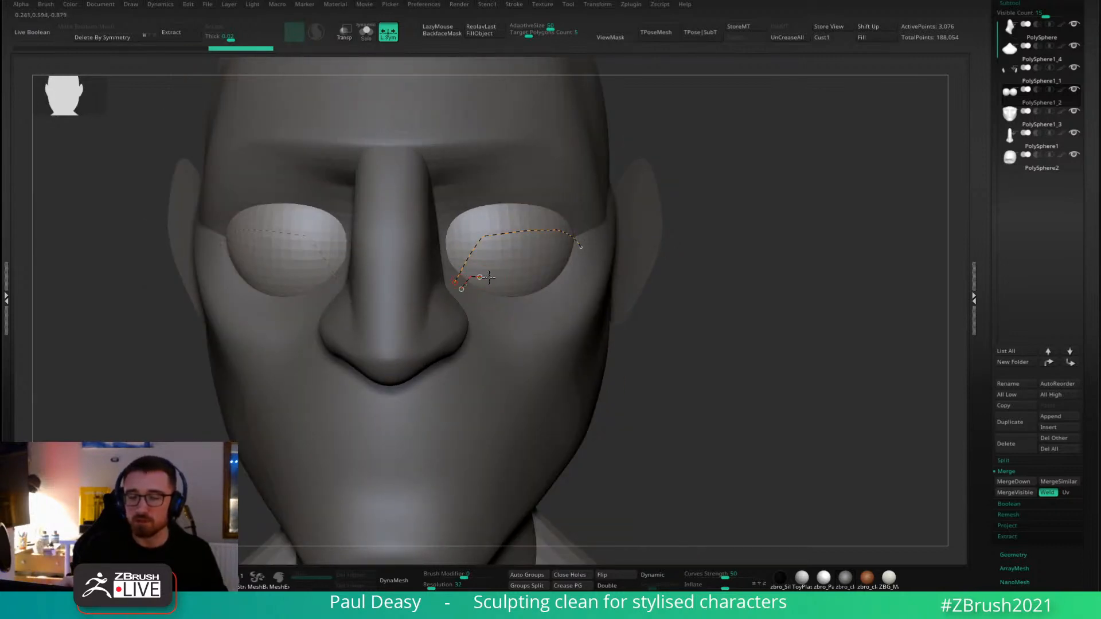
pyautogui.moveTo(572, 258); pyautogui.dragTo(575, 255)
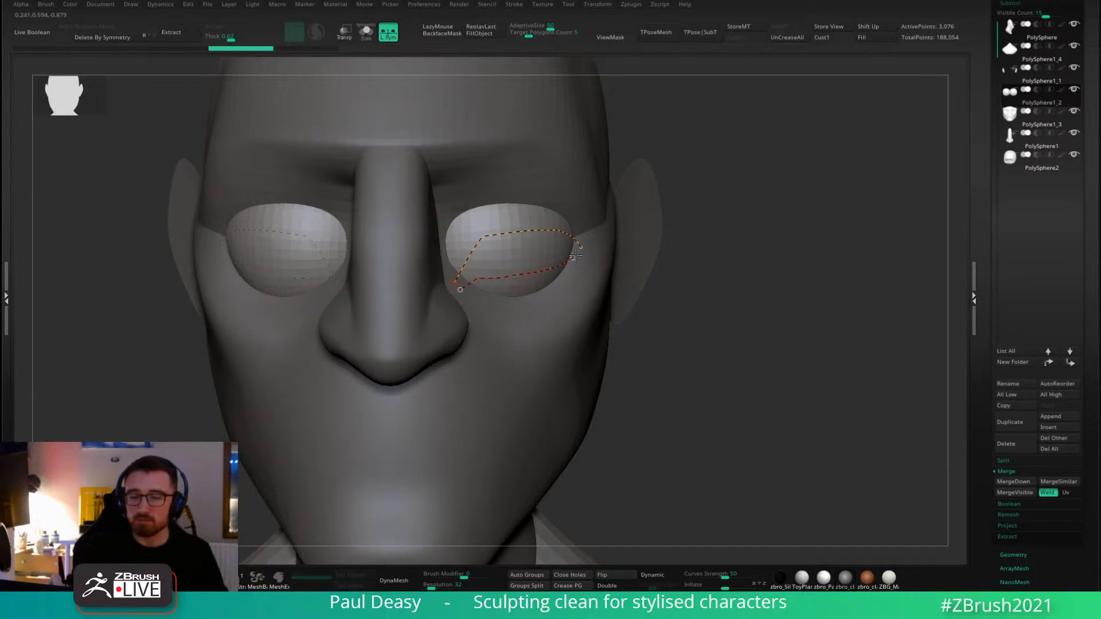
pyautogui.moveTo(722, 226); pyautogui.dragTo(538, 222)
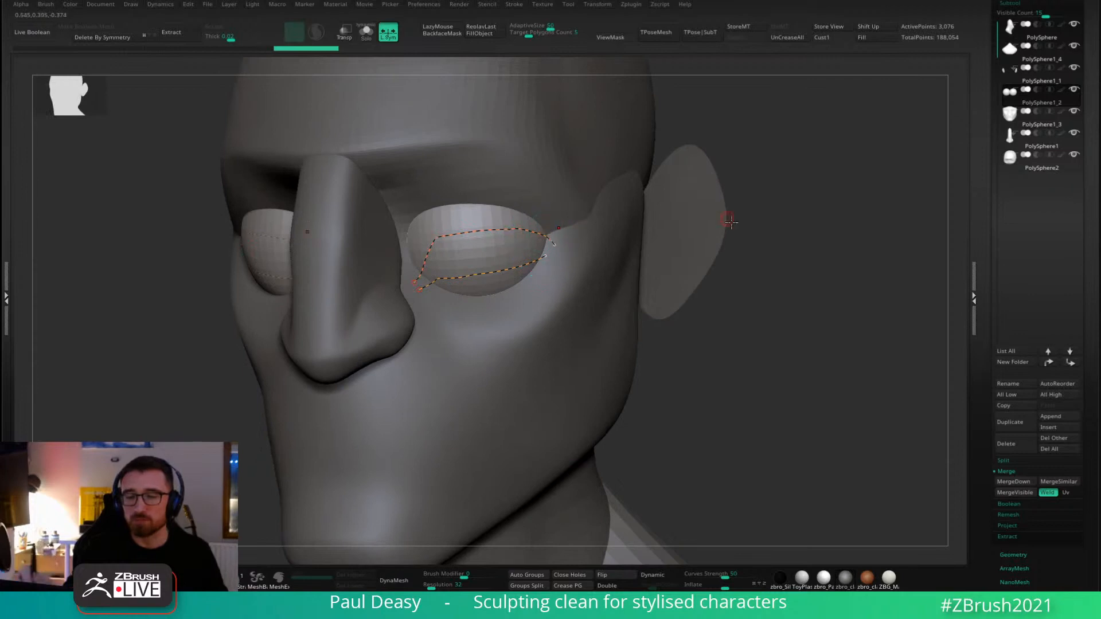
pyautogui.moveTo(729, 214); pyautogui.dragTo(770, 258)
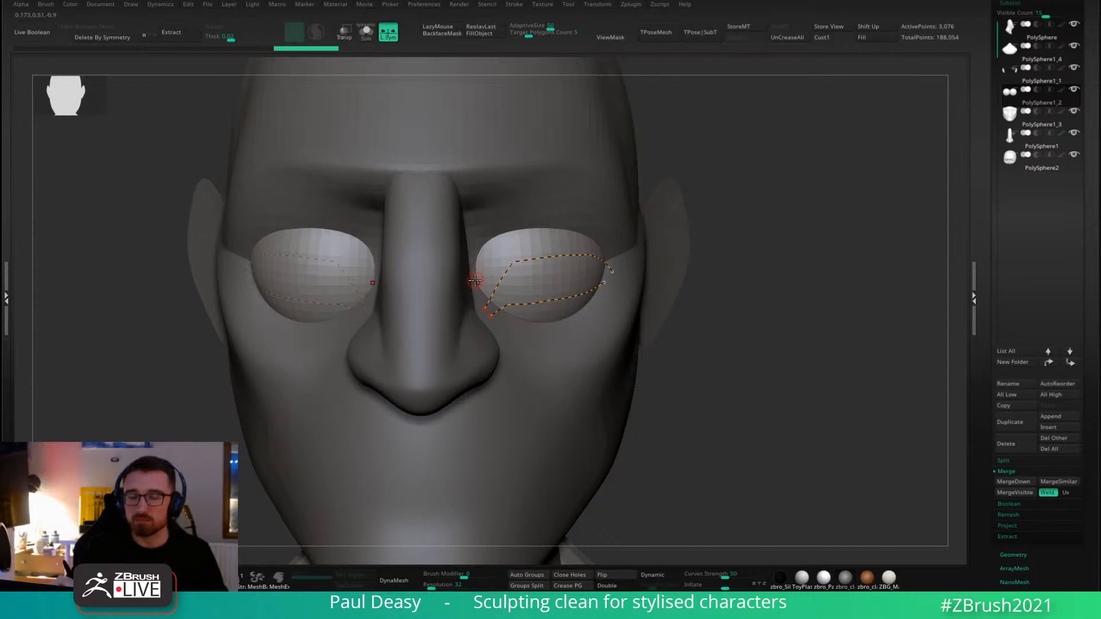
pyautogui.moveTo(594, 231); pyautogui.dragTo(623, 263)
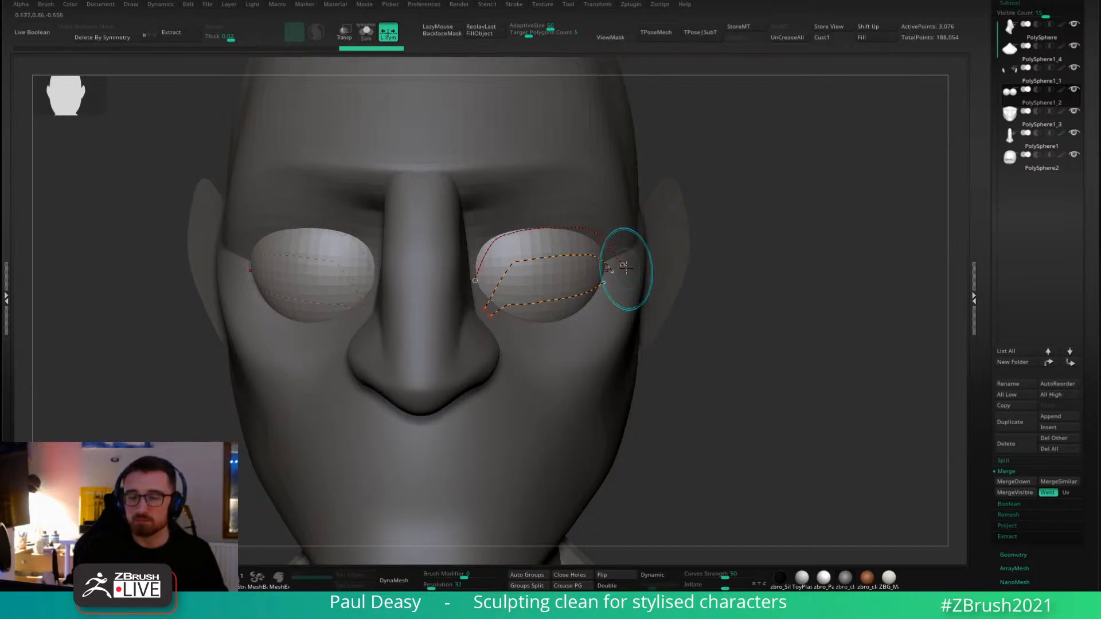
pyautogui.hotkey('ctrl', 'z')
pyautogui.hotkey('ctrl', 'z')
pyautogui.hotkey('ctrl', 'z')
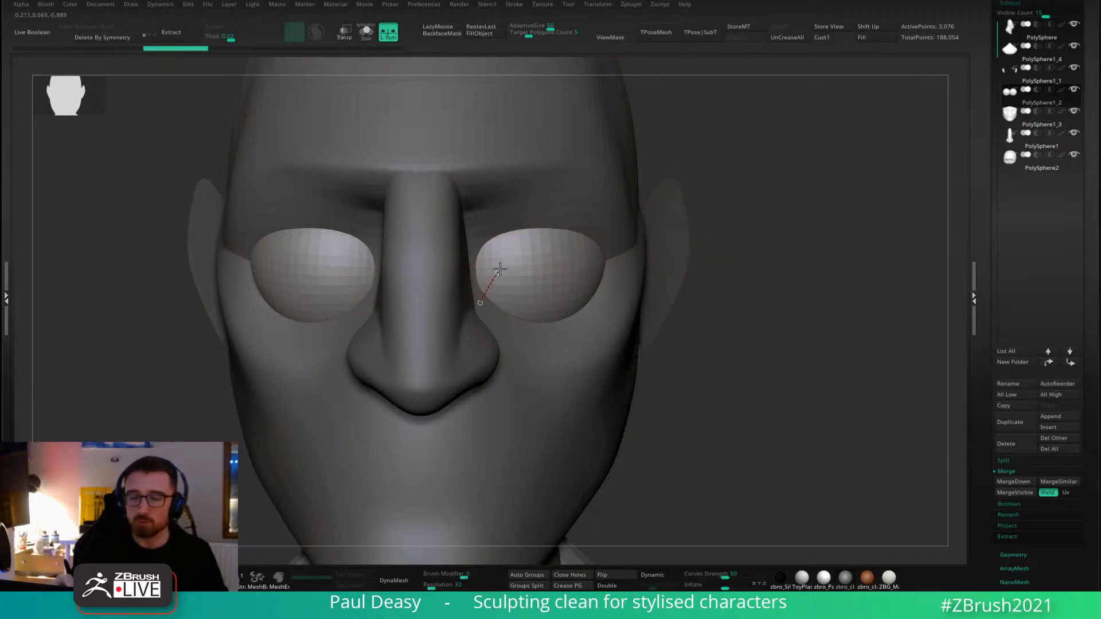
# Draw the upper eyelid's lower edge across the eyeball and its outer boundary along the top of the eye.
pyautogui.moveTo(500, 269); pyautogui.dragTo(497, 278)
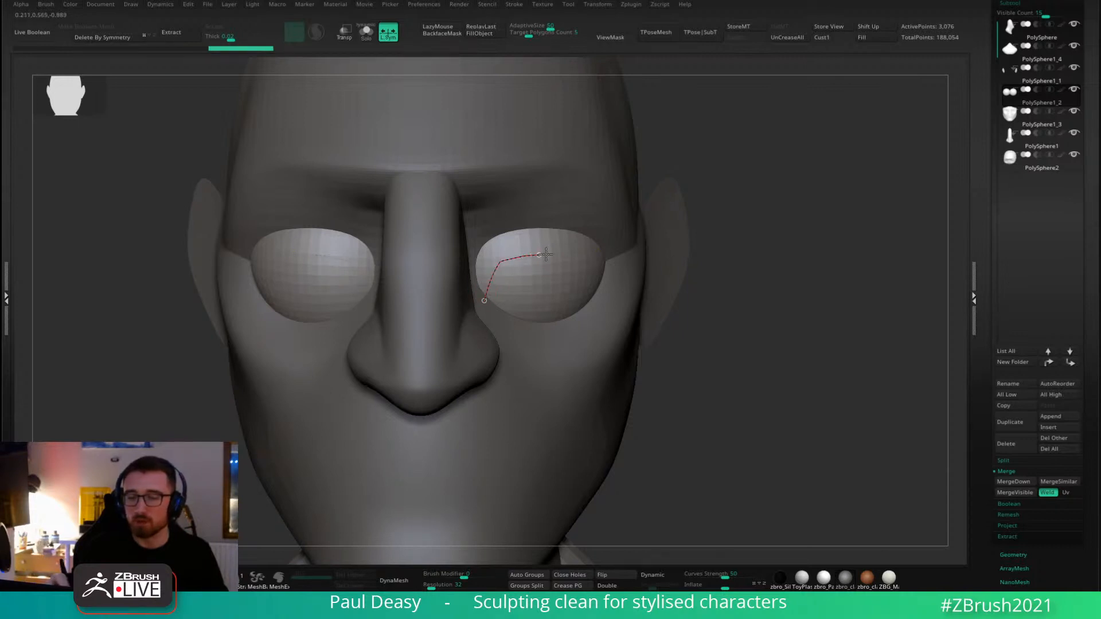
pyautogui.moveTo(594, 256)
pyautogui.mouseDown()
pyautogui.moveTo(611, 269)
pyautogui.moveTo(616, 256)
pyautogui.mouseUp()
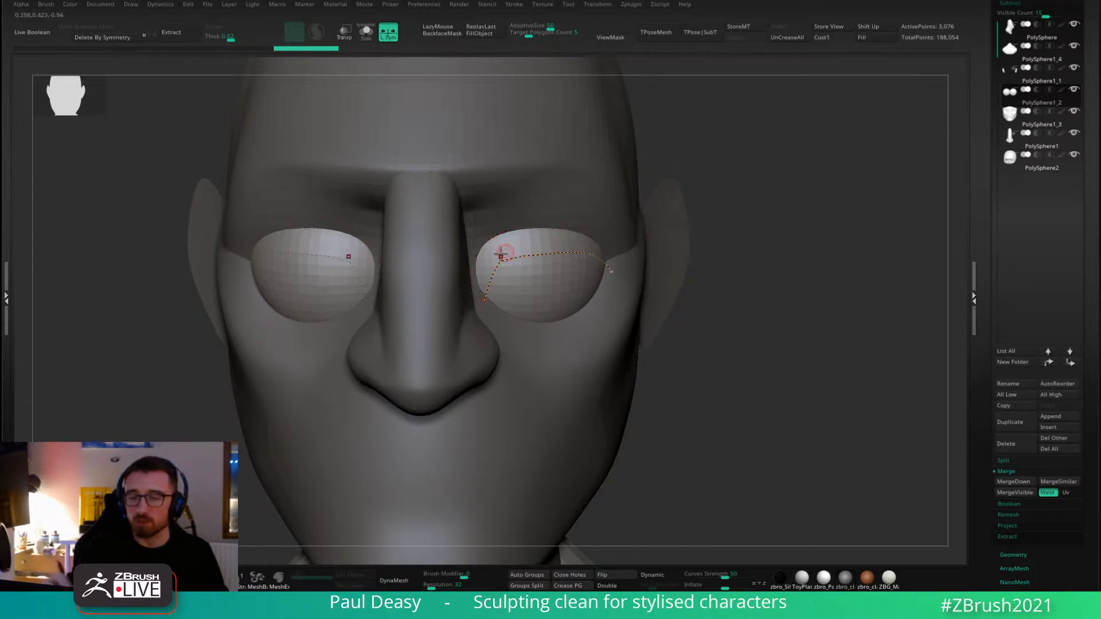
pyautogui.moveTo(474, 272); pyautogui.dragTo(479, 258)
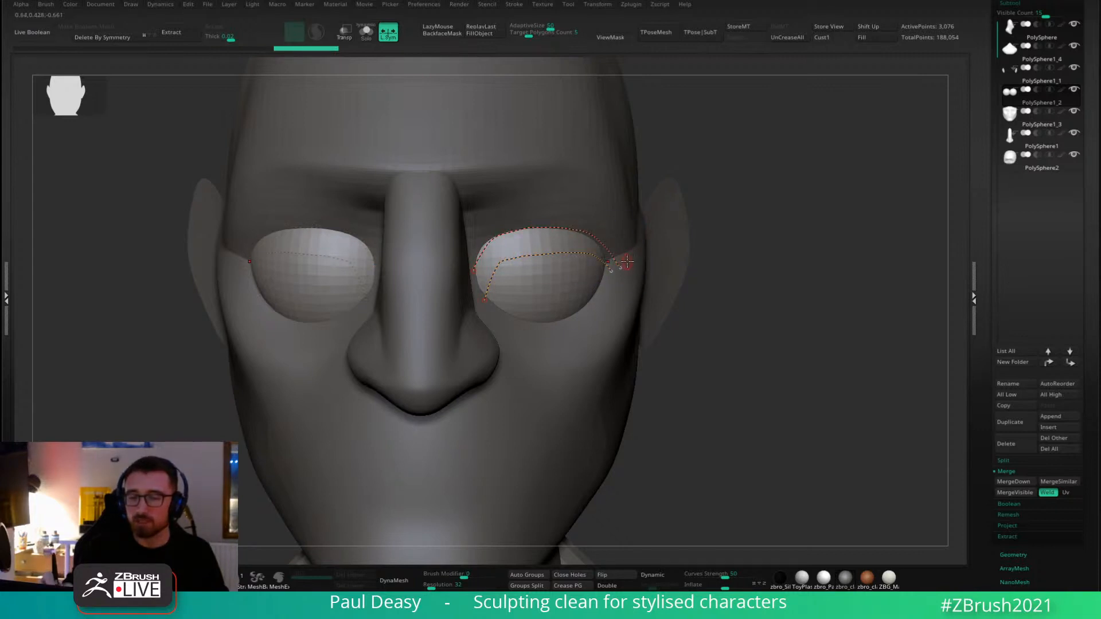
pyautogui.click(628, 262)
pyautogui.click(475, 260)
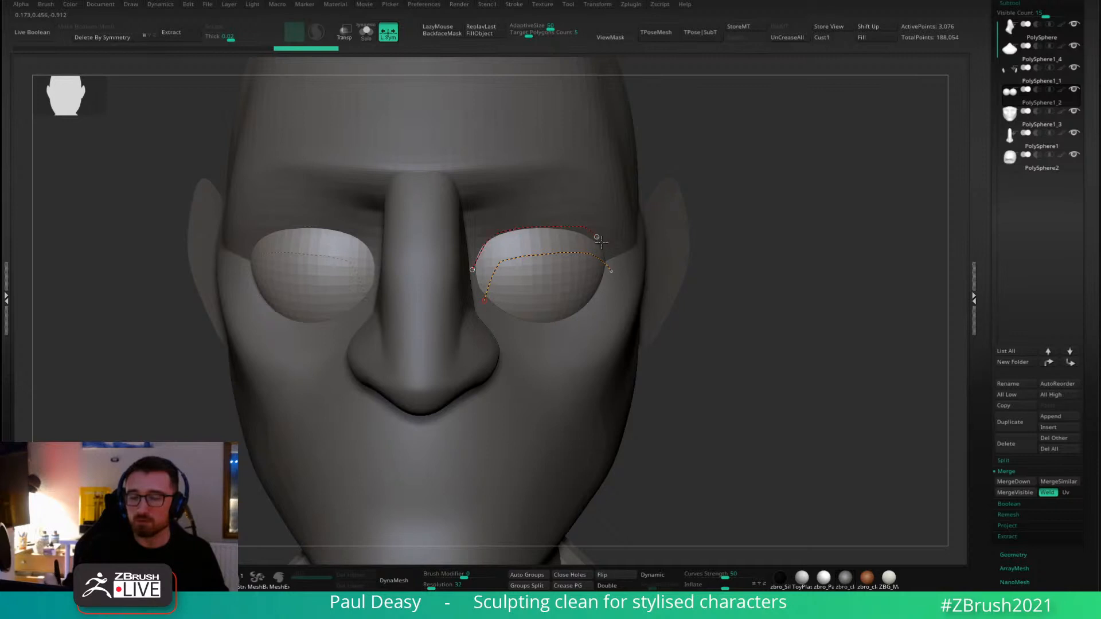
pyautogui.moveTo(690, 237); pyautogui.dragTo(763, 260)
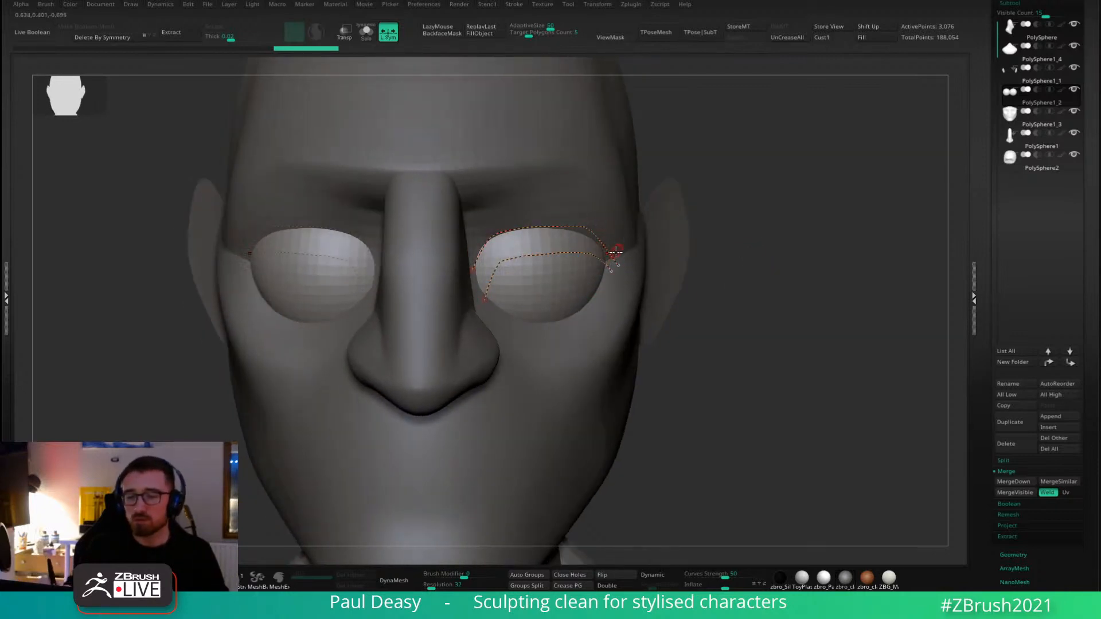
# Draw cross curves between the two upper-eyelid lines, from the outer to the inner corner, to divide the lid into quads.
pyautogui.moveTo(618, 251); pyautogui.dragTo(599, 279)
pyautogui.moveTo(596, 220); pyautogui.dragTo(585, 275)
pyautogui.moveTo(562, 226); pyautogui.dragTo(471, 245)
pyautogui.moveTo(502, 306); pyautogui.dragTo(514, 323)
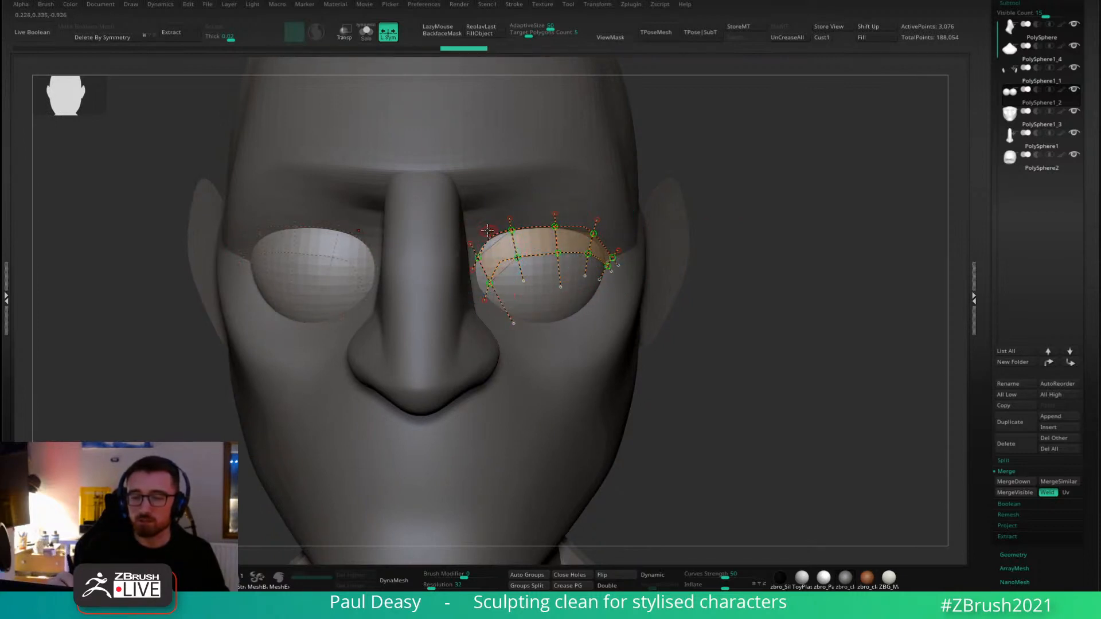
pyautogui.moveTo(482, 222); pyautogui.dragTo(520, 301)
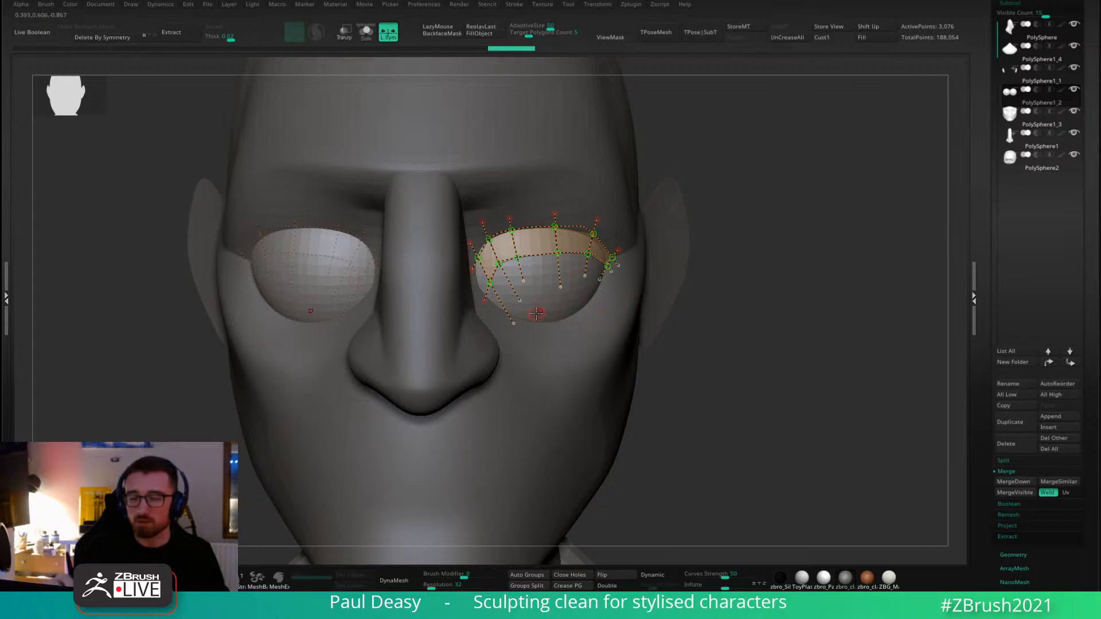
# Close the curve grid at the inner eye corner and generate the upper-eyelid mesh as a separate subtool.
pyautogui.keyDown('alt'); pyautogui.moveTo(483, 283); pyautogui.dragTo(430, 236, button='right'); pyautogui.keyUp('alt')
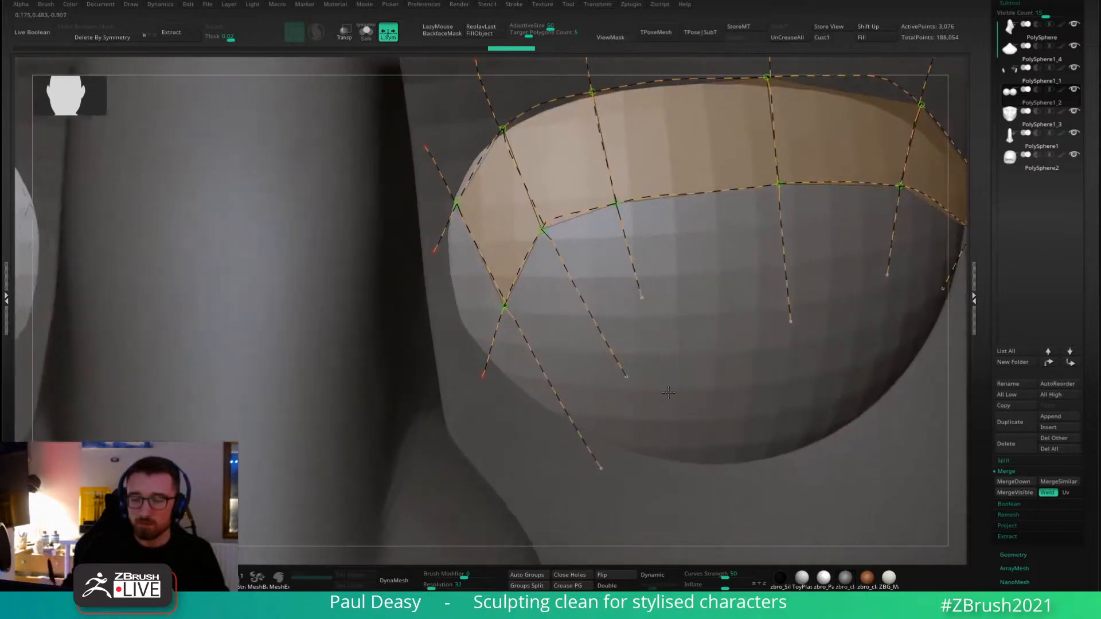
pyautogui.moveTo(504, 406); pyautogui.dragTo(505, 408)
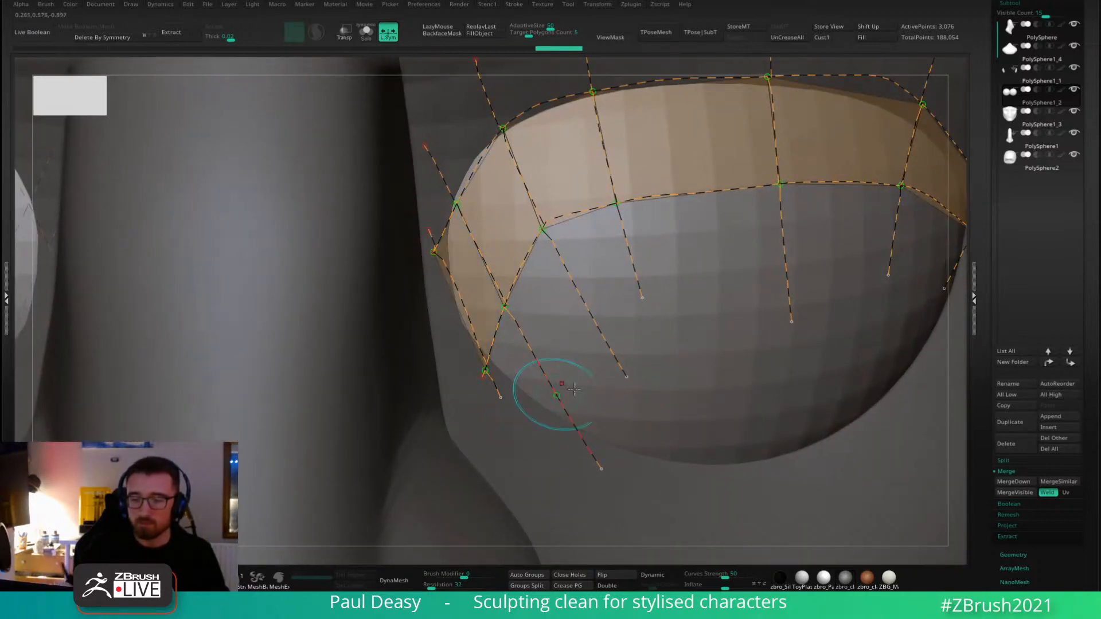
pyautogui.keyDown('alt'); pyautogui.moveTo(552, 394); pyautogui.dragTo(705, 211, button='right'); pyautogui.keyUp('alt')
pyautogui.press('space')
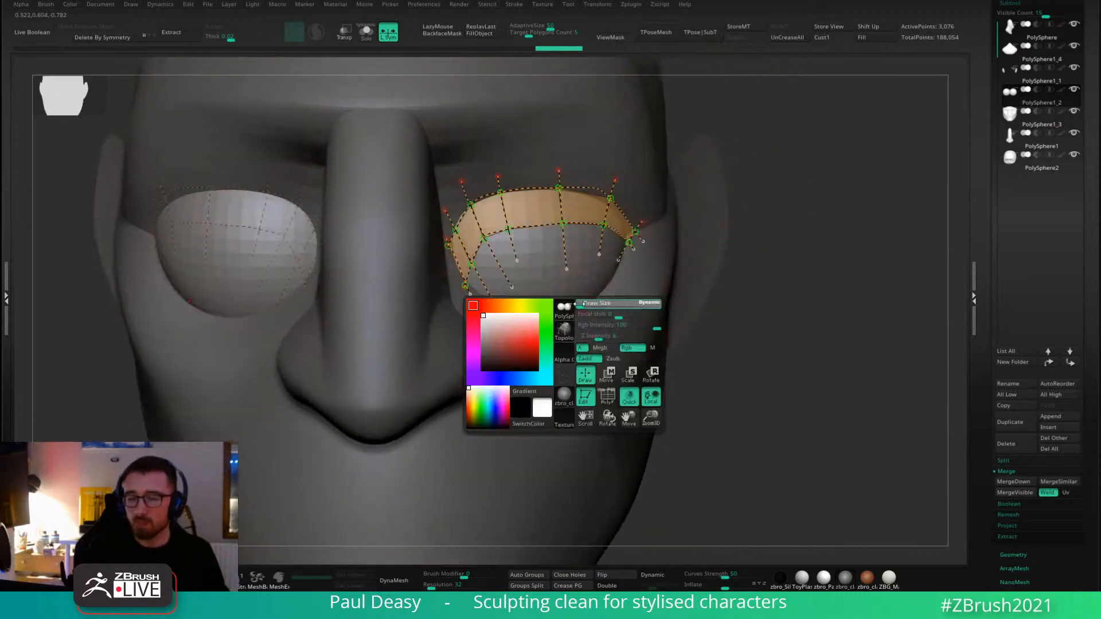
pyautogui.click(581, 292)
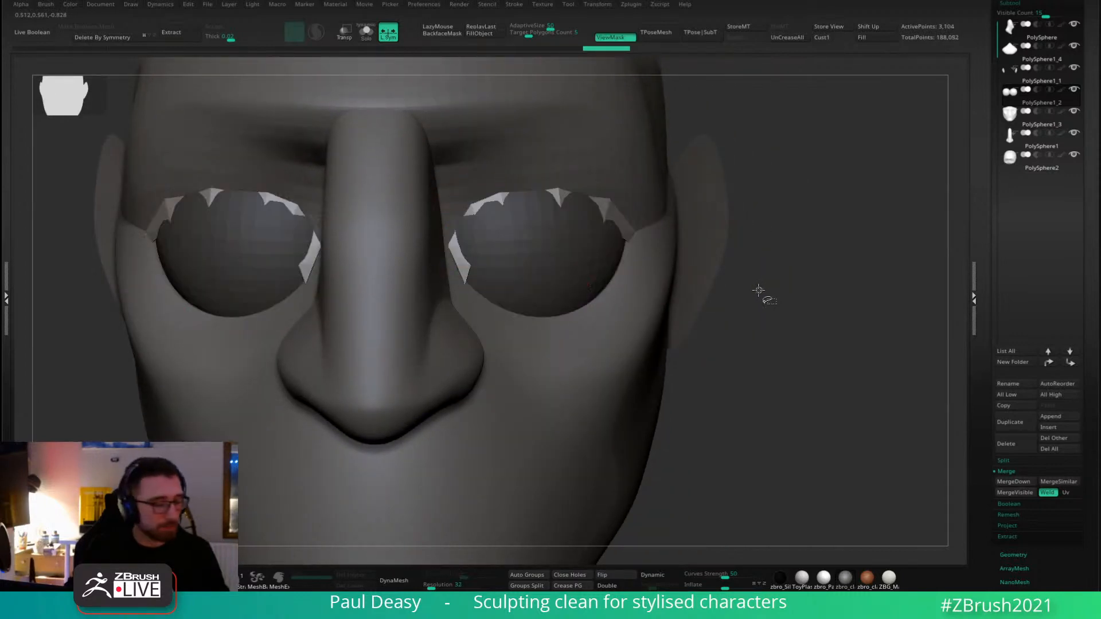
# Fit the inner half of the new upper eyelids over the eyeballs with a resized Move brush.
pyautogui.press('space')
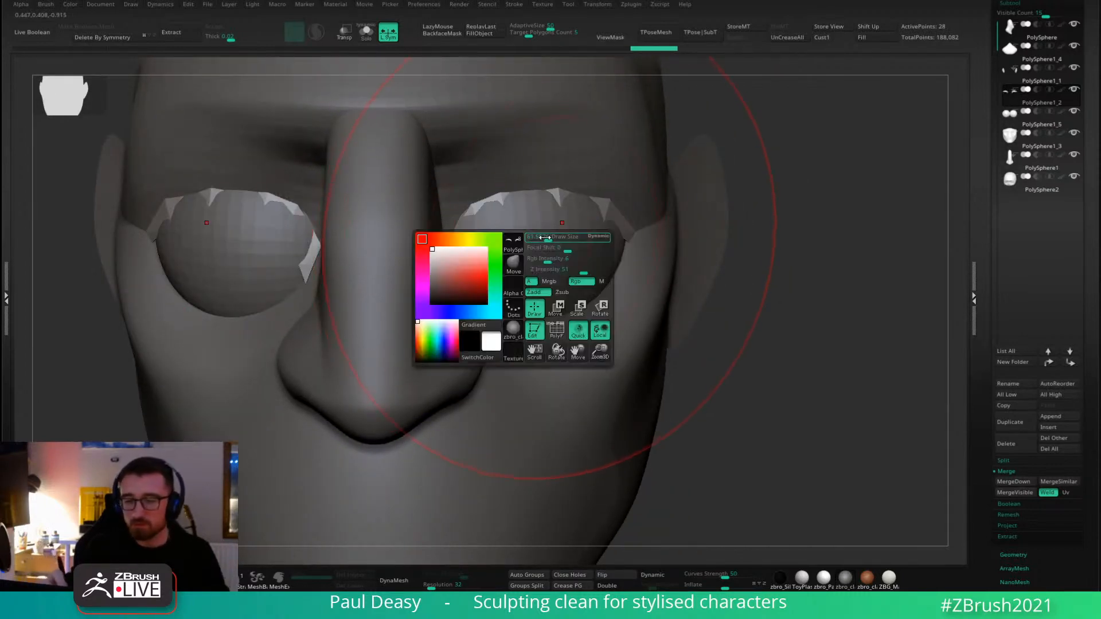
pyautogui.moveTo(561, 237); pyautogui.dragTo(545, 238)
pyautogui.moveTo(542, 231)
pyautogui.mouseDown()
pyautogui.moveTo(547, 242)
pyautogui.moveTo(535, 241)
pyautogui.mouseUp()
pyautogui.moveTo(482, 268); pyautogui.dragTo(481, 272)
pyautogui.moveTo(467, 261); pyautogui.dragTo(472, 259, button='right')
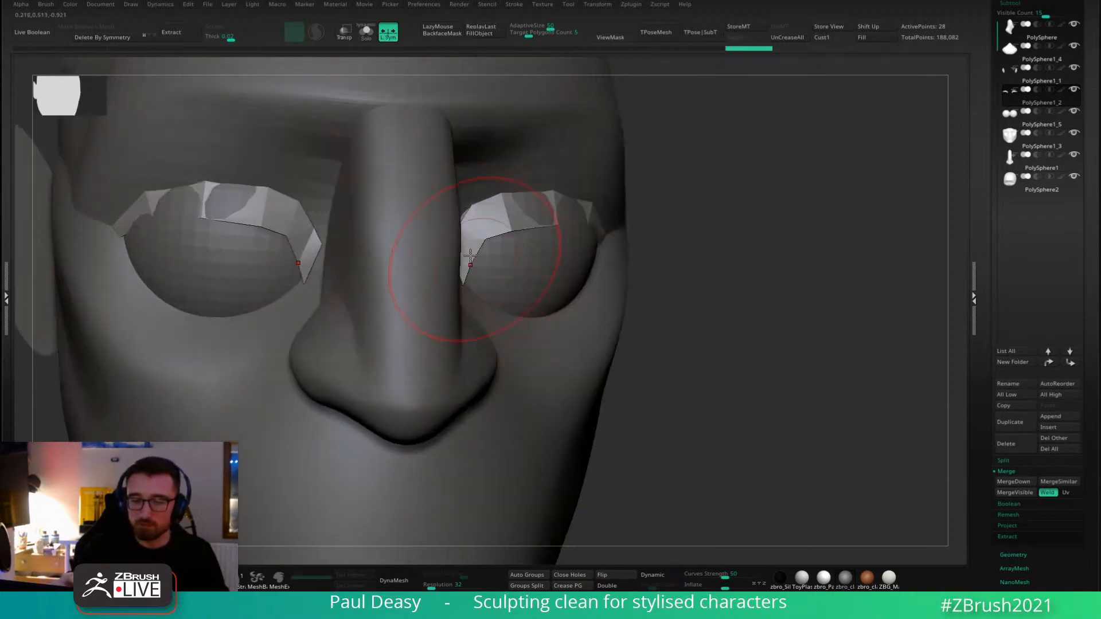
pyautogui.press('space')
pyautogui.moveTo(472, 259); pyautogui.dragTo(468, 250)
pyautogui.moveTo(472, 249); pyautogui.dragTo(462, 253, button='right')
pyautogui.moveTo(462, 252)
pyautogui.mouseDown()
pyautogui.moveTo(440, 196)
pyautogui.moveTo(547, 186)
pyautogui.moveTo(551, 198)
pyautogui.moveTo(612, 199)
pyautogui.mouseUp()
# Pull the outer half and outer corner of the upper eyelids around the eyeballs with the Move brush.
pyautogui.moveTo(606, 252); pyautogui.dragTo(604, 245)
pyautogui.moveTo(611, 236); pyautogui.dragTo(571, 237, button='right')
pyautogui.moveTo(578, 235); pyautogui.dragTo(651, 255)
pyautogui.moveTo(659, 258); pyautogui.dragTo(641, 272, button='right')
pyautogui.moveTo(640, 258); pyautogui.dragTo(646, 247)
pyautogui.moveTo(647, 248); pyautogui.dragTo(675, 219)
pyautogui.moveTo(622, 230); pyautogui.dragTo(669, 234, button='right')
pyautogui.press('space')
pyautogui.moveTo(670, 234); pyautogui.dragTo(675, 233)
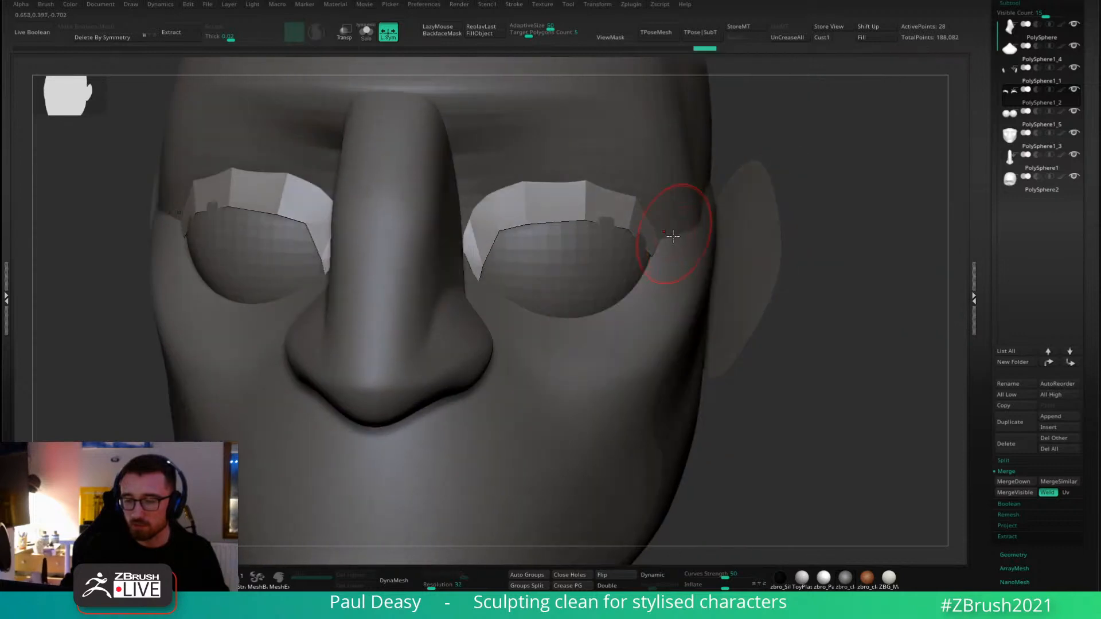
pyautogui.moveTo(676, 234); pyautogui.dragTo(702, 239, button='right')
pyautogui.moveTo(645, 270); pyautogui.dragTo(641, 231)
# Activate Dynamic Subdiv on the upper eyelids with Always YES and compare the lids with smoothing off and on.
pyautogui.press('d')
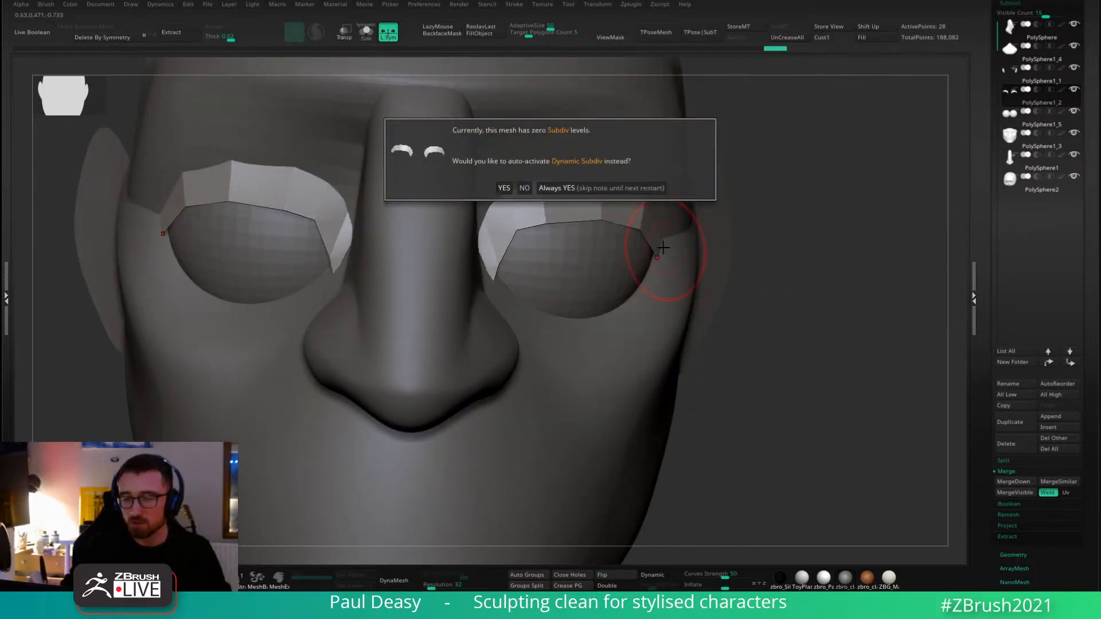
pyautogui.click(601, 187)
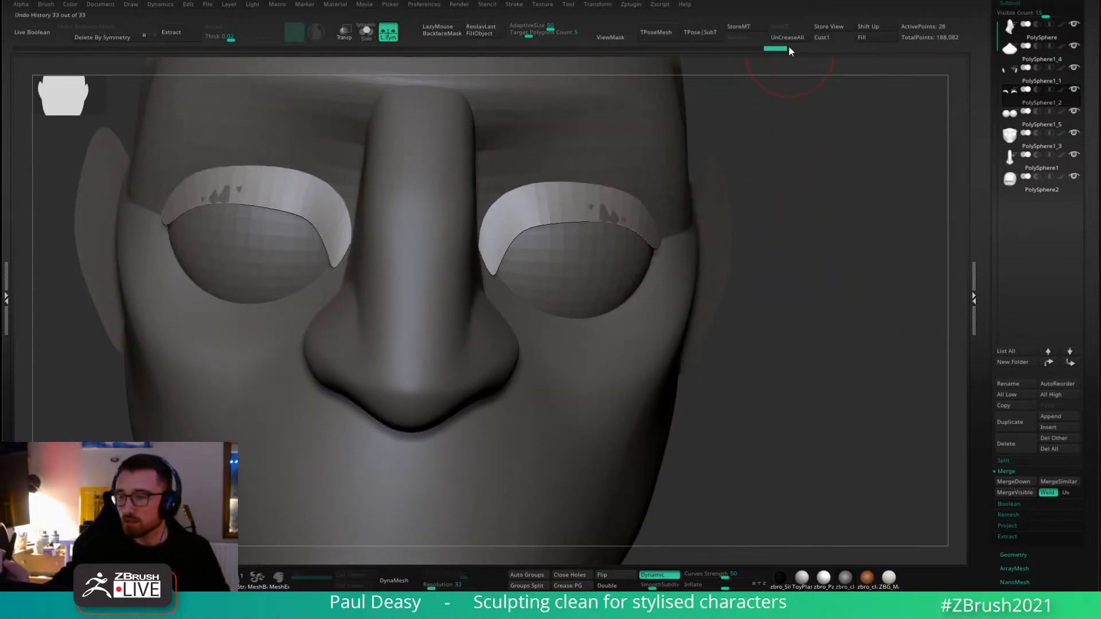
pyautogui.hotkey('shift', 'd')
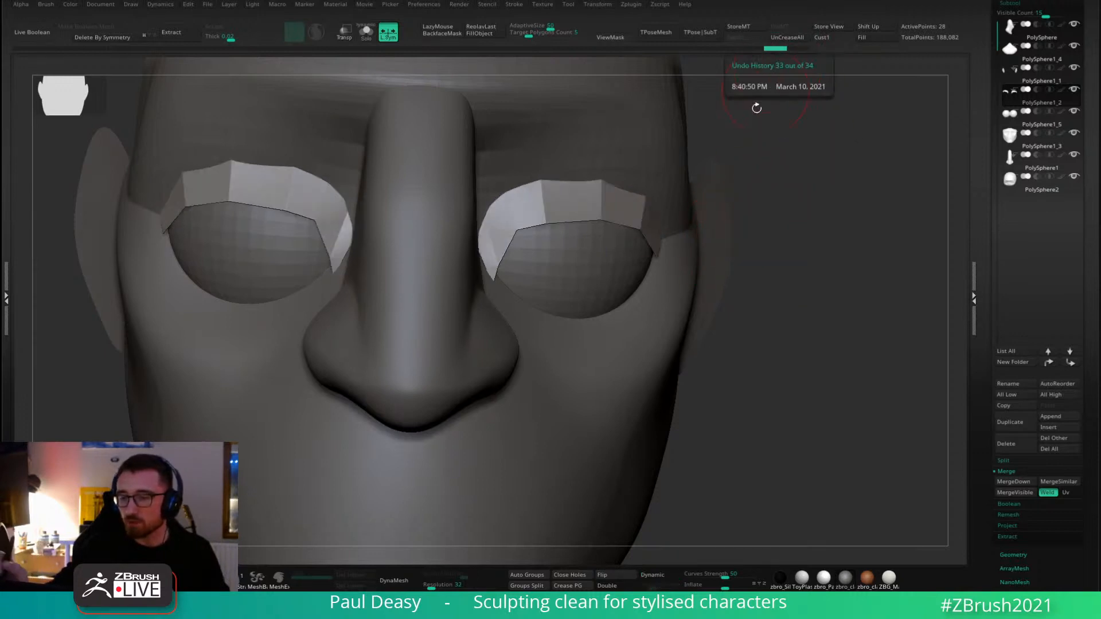
pyautogui.press('d')
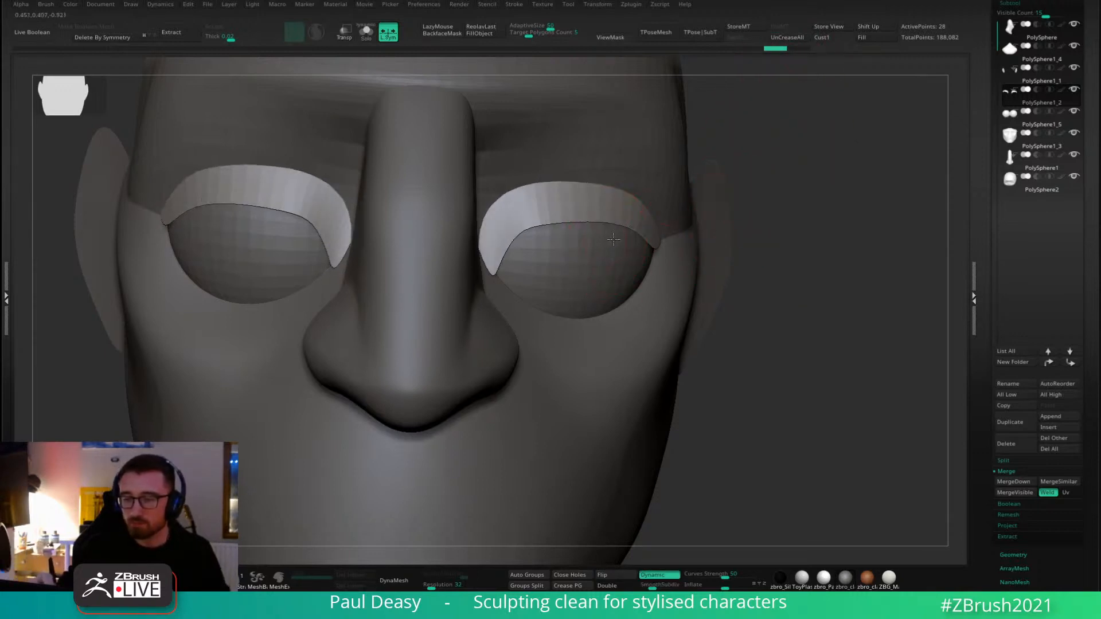
# Reshape the lower edge and inner corner of the smoothed upper eyelids with the Move brush.
pyautogui.press('space')
pyautogui.moveTo(506, 274); pyautogui.dragTo(570, 226, button='right')
pyautogui.rightClick(509, 242)
pyautogui.rightClick(570, 229)
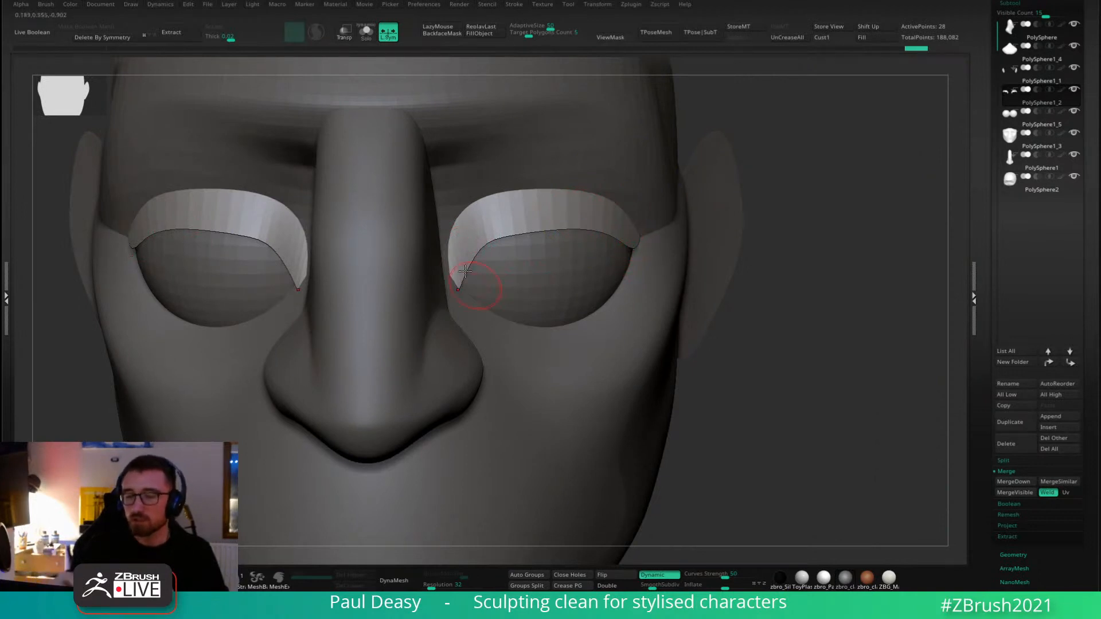
pyautogui.press('space')
pyautogui.press('space')
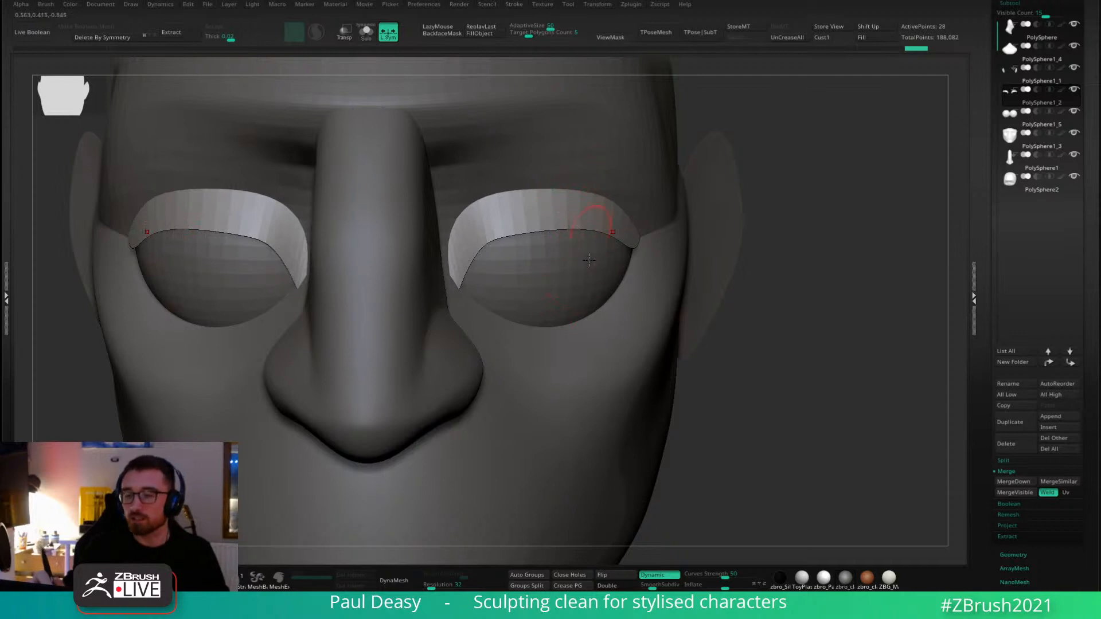
pyautogui.keyDown('alt'); pyautogui.moveTo(769, 246); pyautogui.dragTo(774, 258); pyautogui.keyUp('alt')
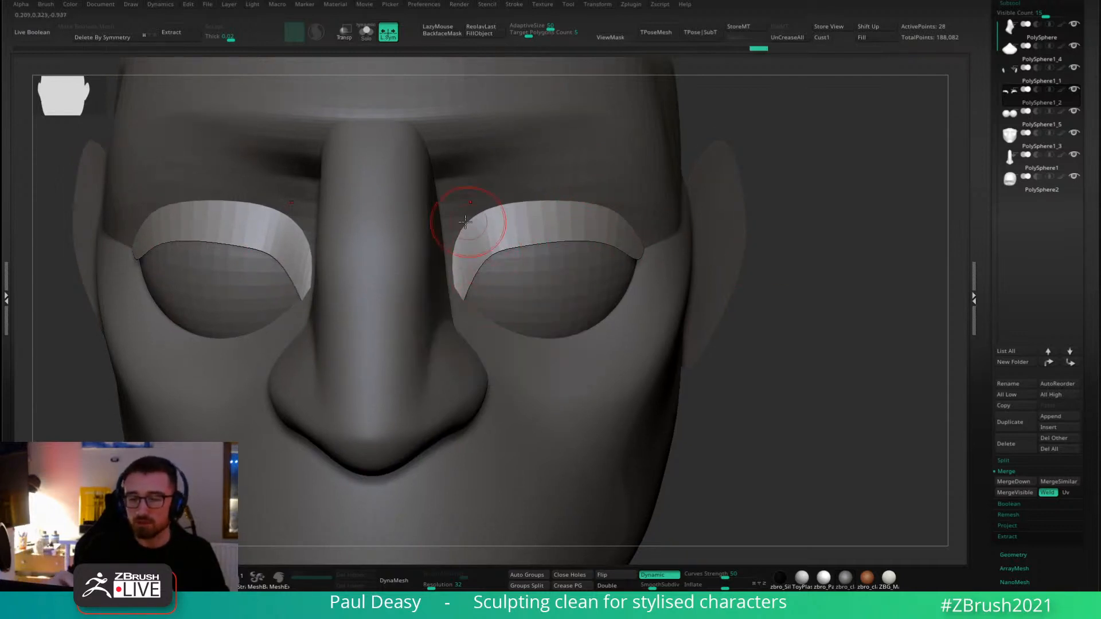
pyautogui.moveTo(464, 221); pyautogui.dragTo(447, 226)
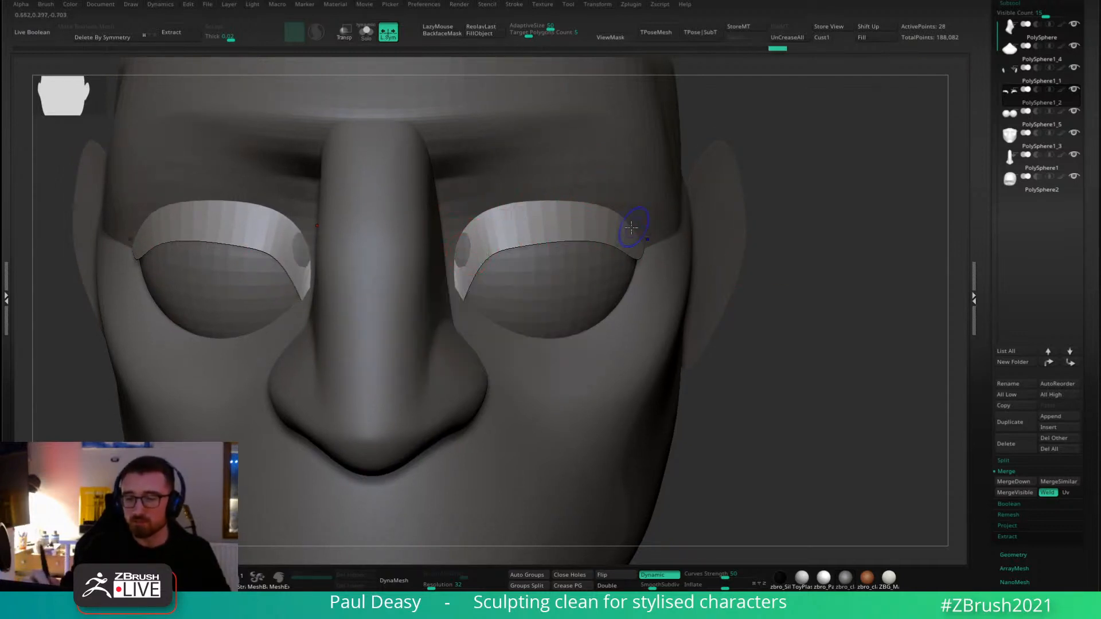
# Show the polyframe and insert an edge loop lengthwise along the middle of the upper eyelids with ZModeler.
pyautogui.hotkey('shift', 'f')
pyautogui.press('b')
pyautogui.press('z')
pyautogui.press('m')
pyautogui.click(577, 252)
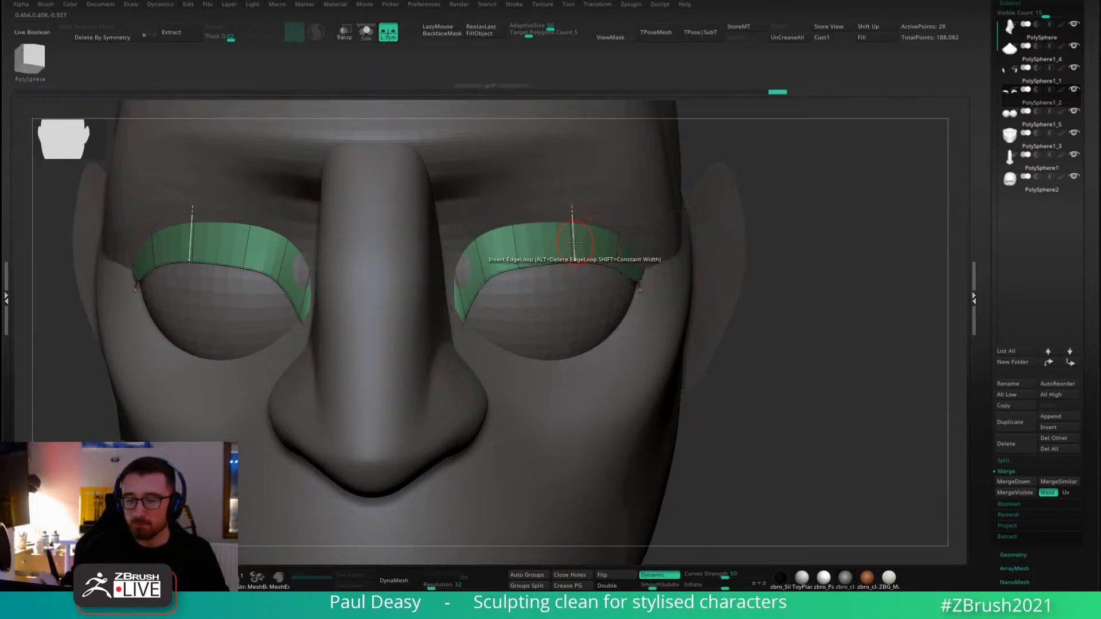
pyautogui.click(573, 243)
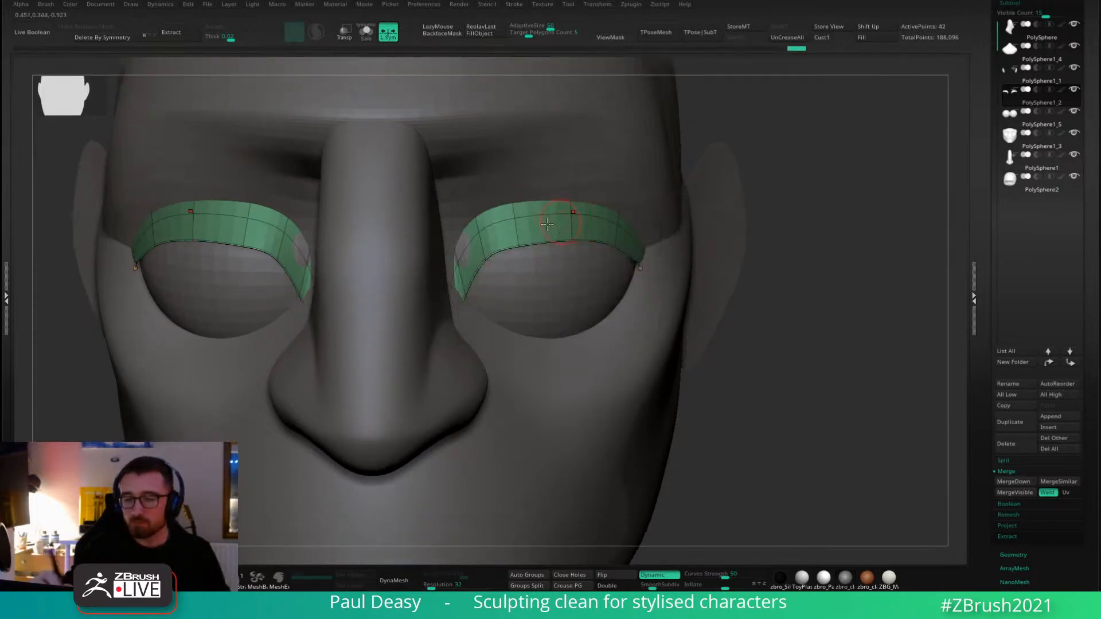
# Push the lids' new middle loop and inner and outer ends over the eyeballs, working from the front and side.
pyautogui.moveTo(456, 262); pyautogui.dragTo(488, 232)
pyautogui.click(528, 218)
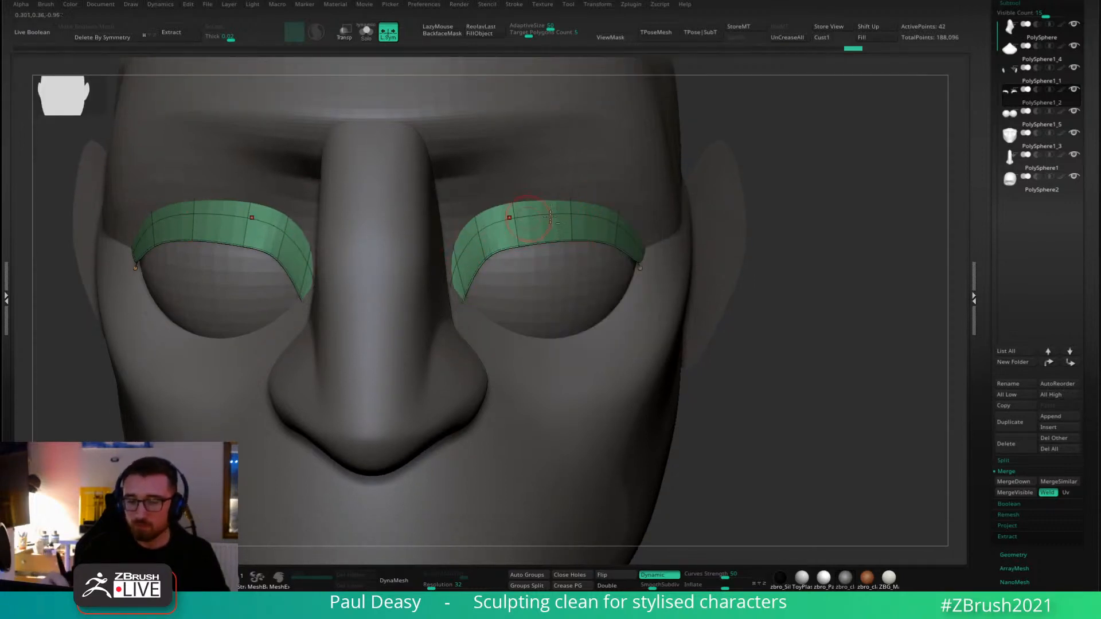
pyautogui.moveTo(688, 238); pyautogui.dragTo(602, 229, button='right')
pyautogui.moveTo(596, 243)
pyautogui.mouseDown()
pyautogui.moveTo(586, 250)
pyautogui.moveTo(654, 268)
pyautogui.mouseUp()
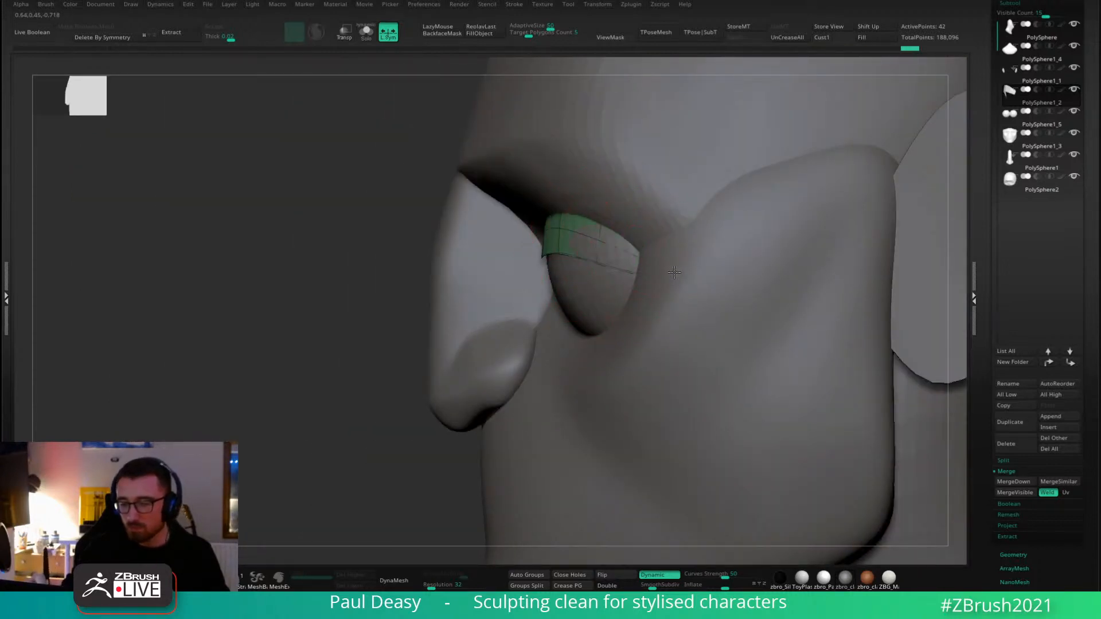
pyautogui.moveTo(674, 271); pyautogui.dragTo(657, 242, button='right')
pyautogui.moveTo(615, 237)
pyautogui.keyDown('shift'); pyautogui.mouseDown()
pyautogui.moveTo(620, 246)
pyautogui.moveTo(615, 230)
pyautogui.mouseUp(); pyautogui.keyUp('shift')
pyautogui.rightClick(556, 270)
pyautogui.moveTo(533, 217)
pyautogui.mouseDown()
pyautogui.moveTo(530, 200)
pyautogui.moveTo(534, 244)
pyautogui.moveTo(598, 247)
pyautogui.moveTo(497, 245)
pyautogui.mouseUp()
# Adjust the outer ends of the upper eyelids where they wrap around the eyeballs, varying the Move brush size.
pyautogui.press('space')
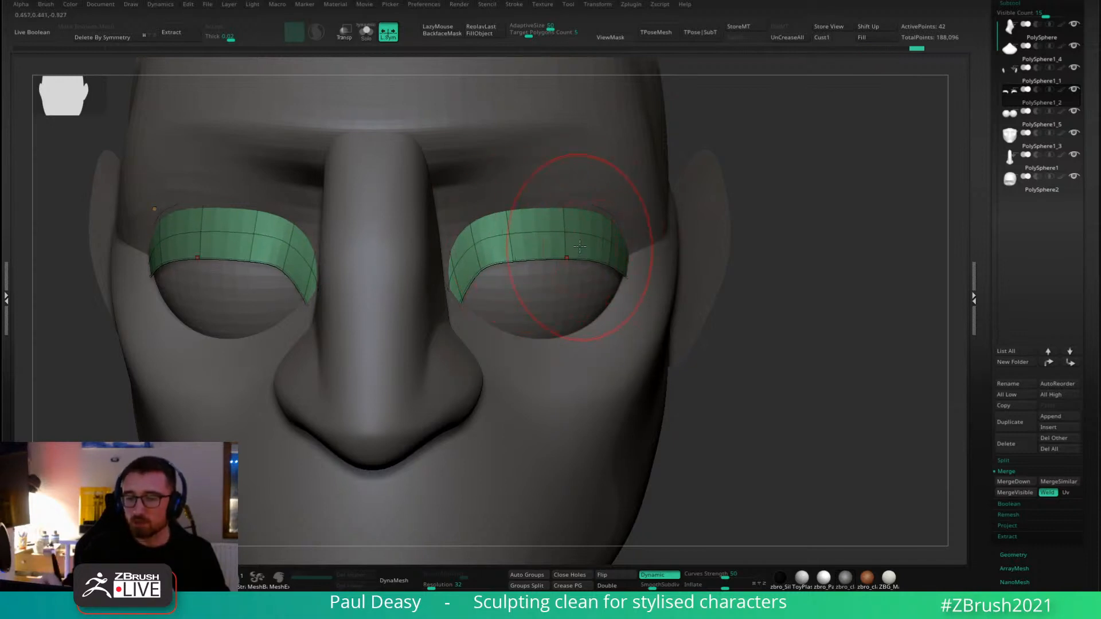
pyautogui.moveTo(580, 247); pyautogui.dragTo(605, 253)
pyautogui.rightClick(621, 256)
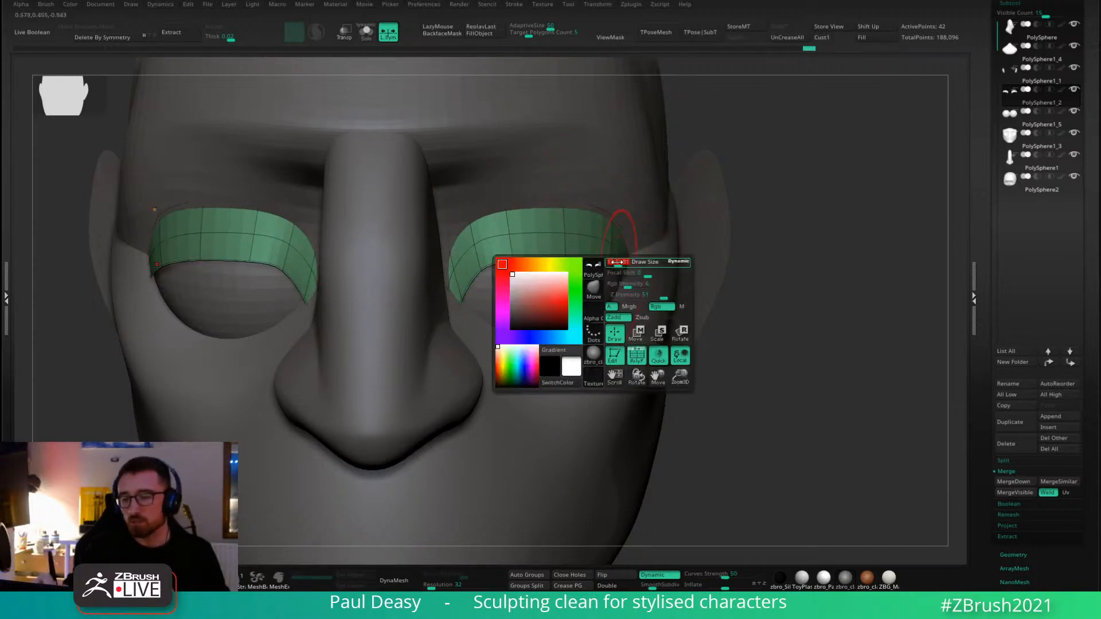
pyautogui.moveTo(634, 296); pyautogui.dragTo(624, 291)
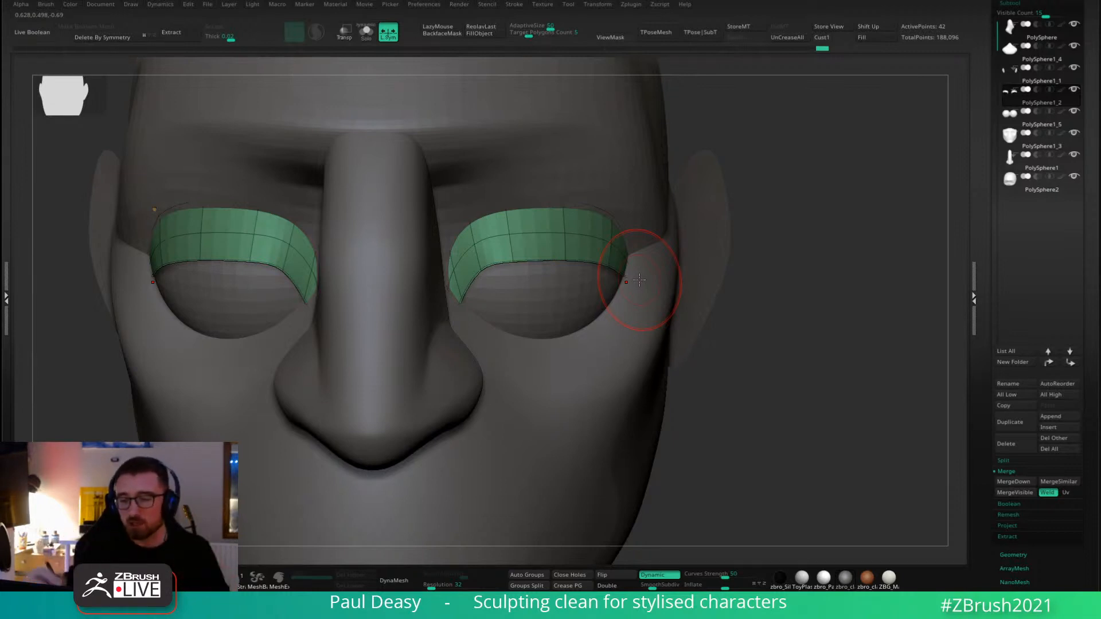
pyautogui.press('space')
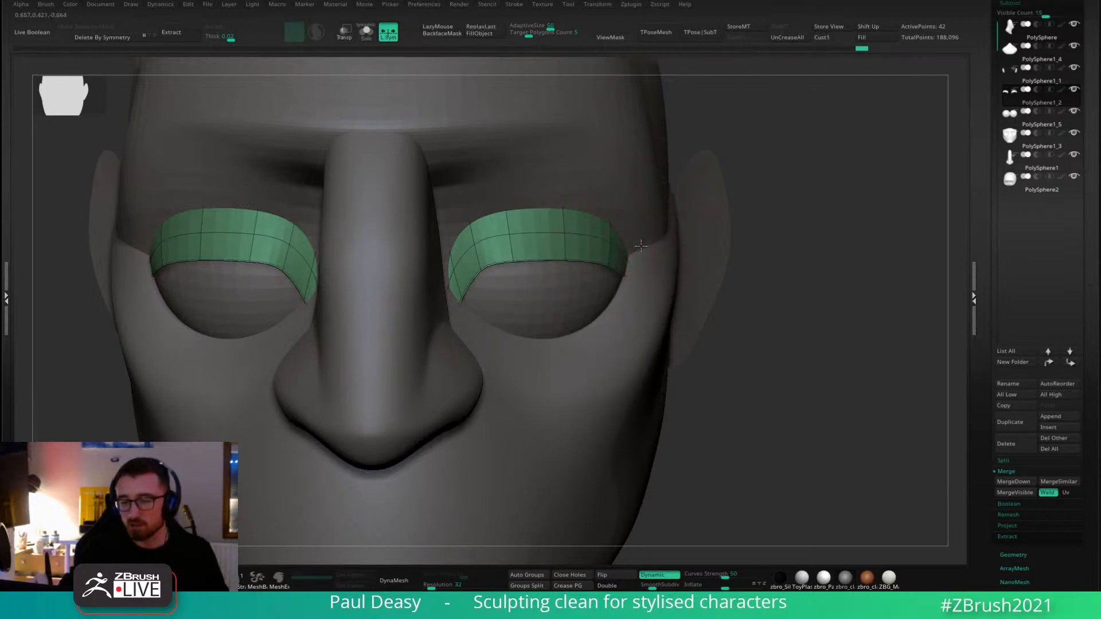
pyautogui.moveTo(786, 268)
pyautogui.mouseDown()
pyautogui.moveTo(639, 287)
pyautogui.moveTo(624, 257)
pyautogui.mouseUp()
# Undo the last outer-corner adjustment and raise the upper eyelids' lower edge slightly with a resized Move brush.
pyautogui.press('space')
pyautogui.press('space')
pyautogui.hotkey('ctrl', 'z')
pyautogui.press('space')
pyautogui.click(580, 247)
pyautogui.moveTo(544, 282); pyautogui.dragTo(544, 279)
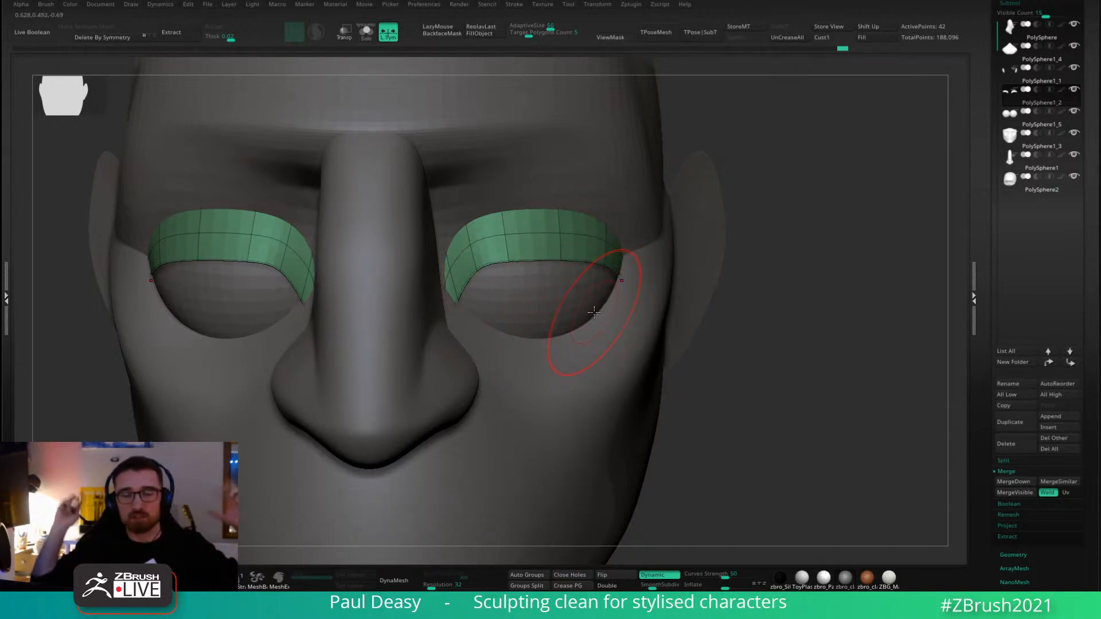
pyautogui.press('space')
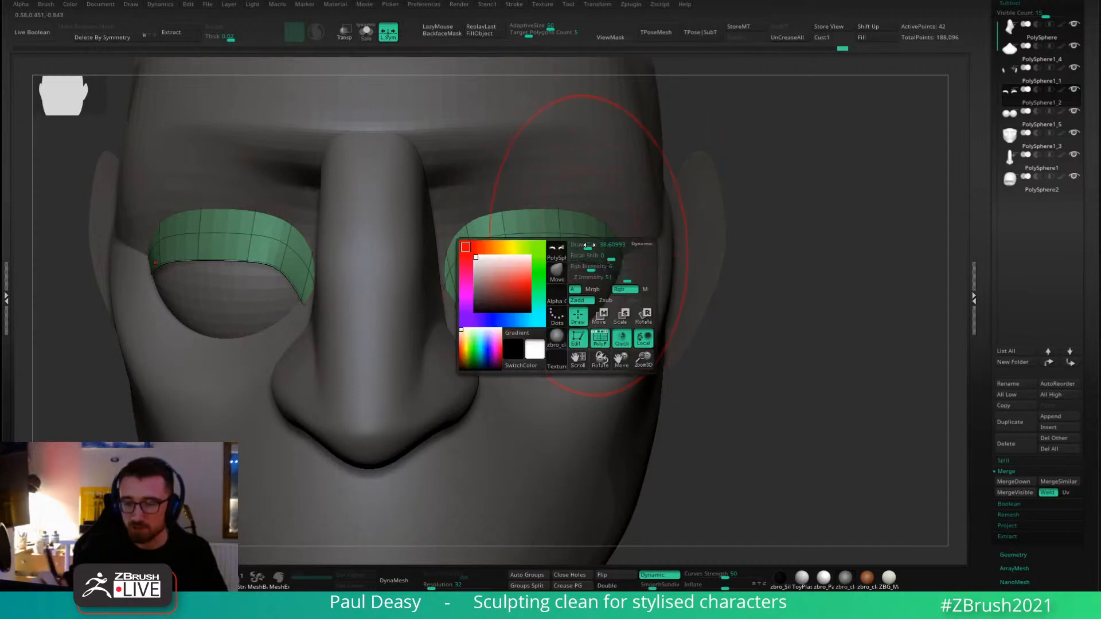
pyautogui.moveTo(591, 243); pyautogui.dragTo(585, 243)
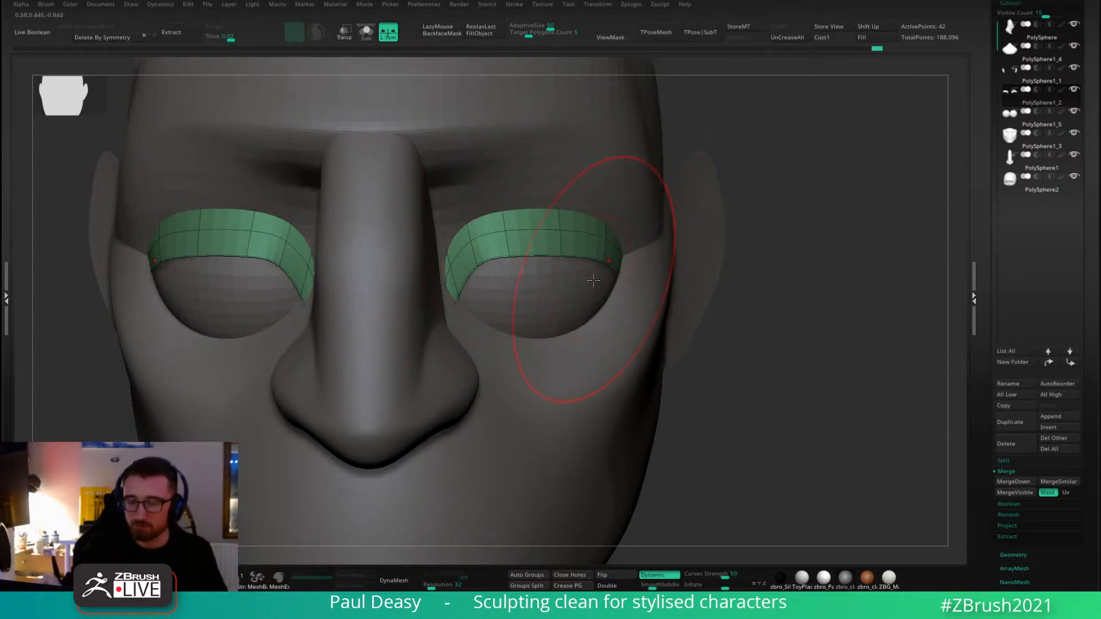
# Refine the upper eyelids' shape against the lower face and forehead while viewing the whole face.
pyautogui.keyDown('alt'); pyautogui.click(461, 314); pyautogui.keyUp('alt')
pyautogui.keyDown('alt'); pyautogui.moveTo(810, 260); pyautogui.dragTo(771, 232); pyautogui.keyUp('alt')
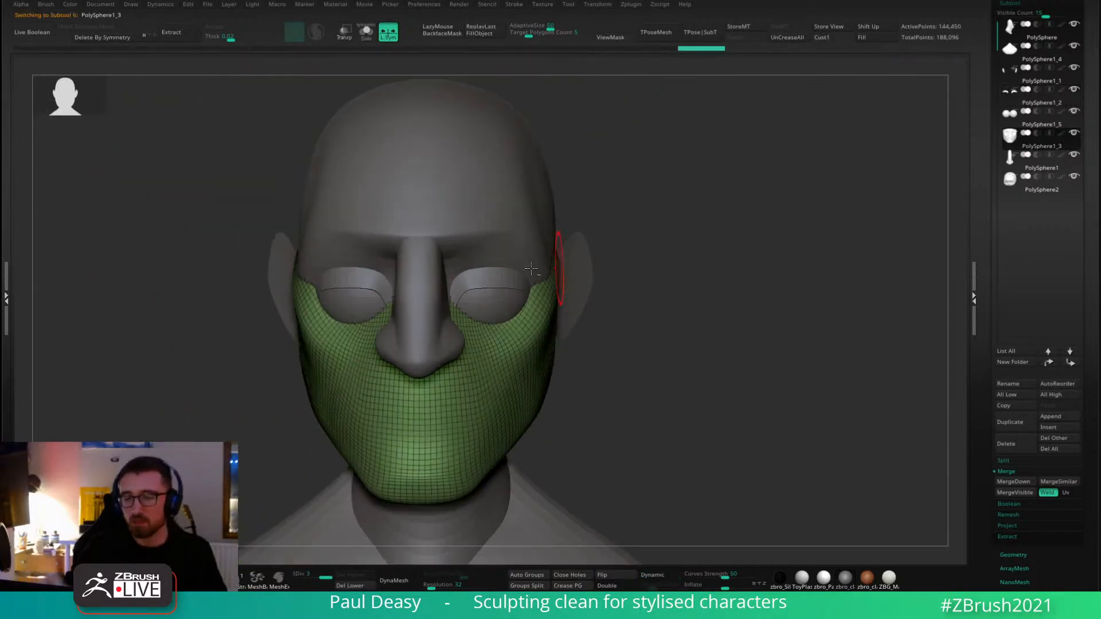
pyautogui.keyDown('alt'); pyautogui.click(488, 274); pyautogui.keyUp('alt')
pyautogui.keyDown('alt'); pyautogui.moveTo(651, 292); pyautogui.dragTo(679, 263); pyautogui.keyUp('alt')
pyautogui.press('space')
pyautogui.moveTo(542, 270); pyautogui.dragTo(557, 263)
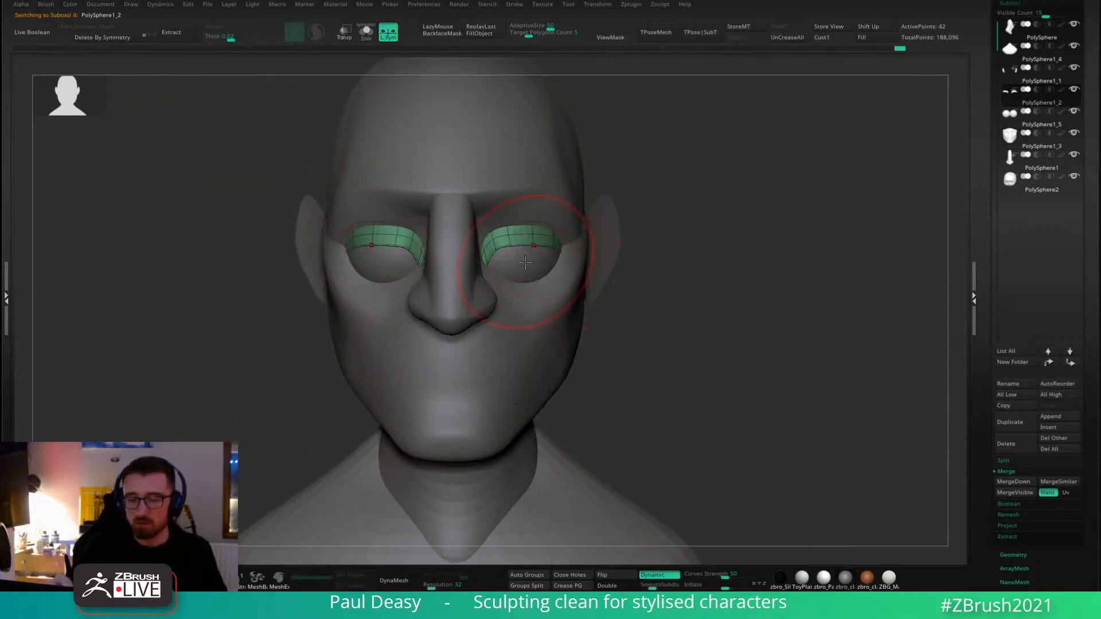
pyautogui.moveTo(631, 270); pyautogui.dragTo(585, 345)
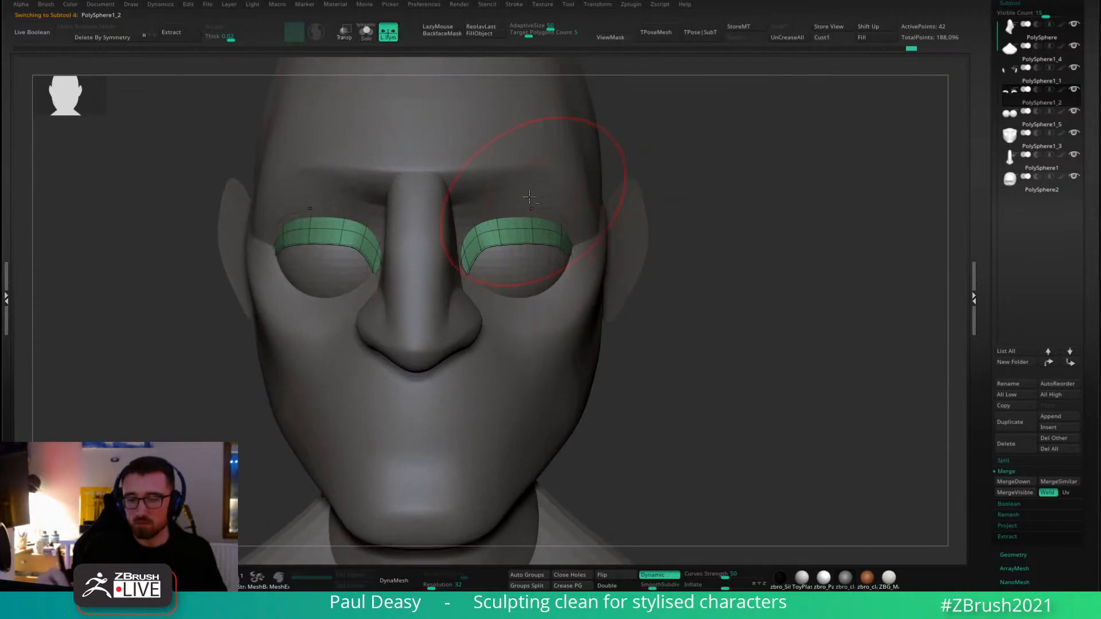
pyautogui.keyDown('alt'); pyautogui.click(530, 197); pyautogui.keyUp('alt')
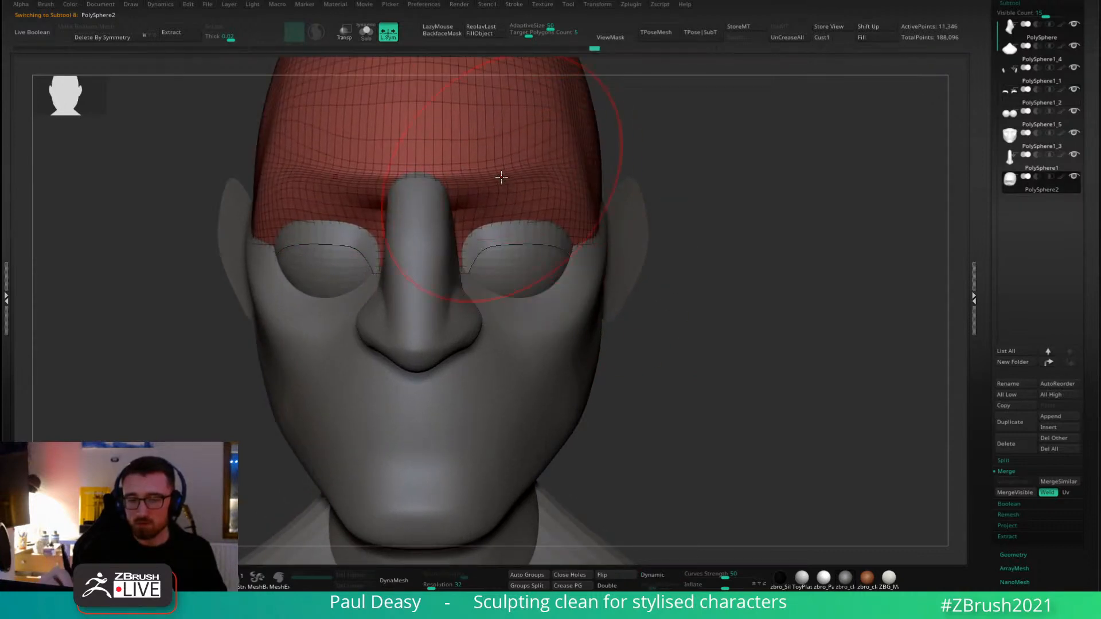
pyautogui.keyDown('alt'); pyautogui.click(537, 239); pyautogui.keyUp('alt')
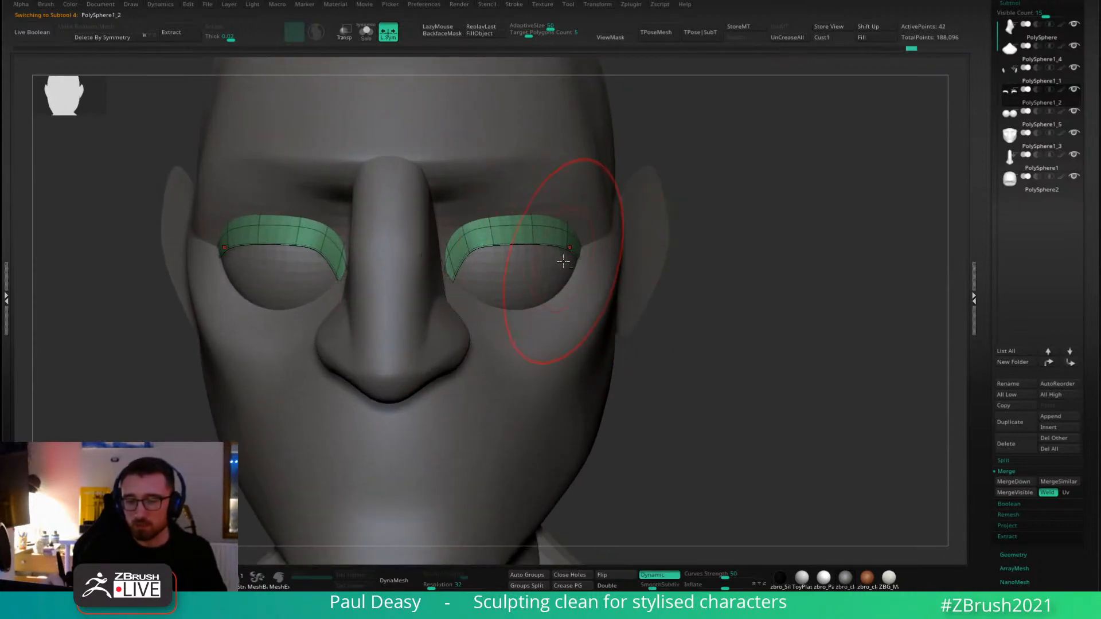
pyautogui.keyDown('alt'); pyautogui.moveTo(551, 261); pyautogui.dragTo(575, 248, button='right'); pyautogui.keyUp('alt')
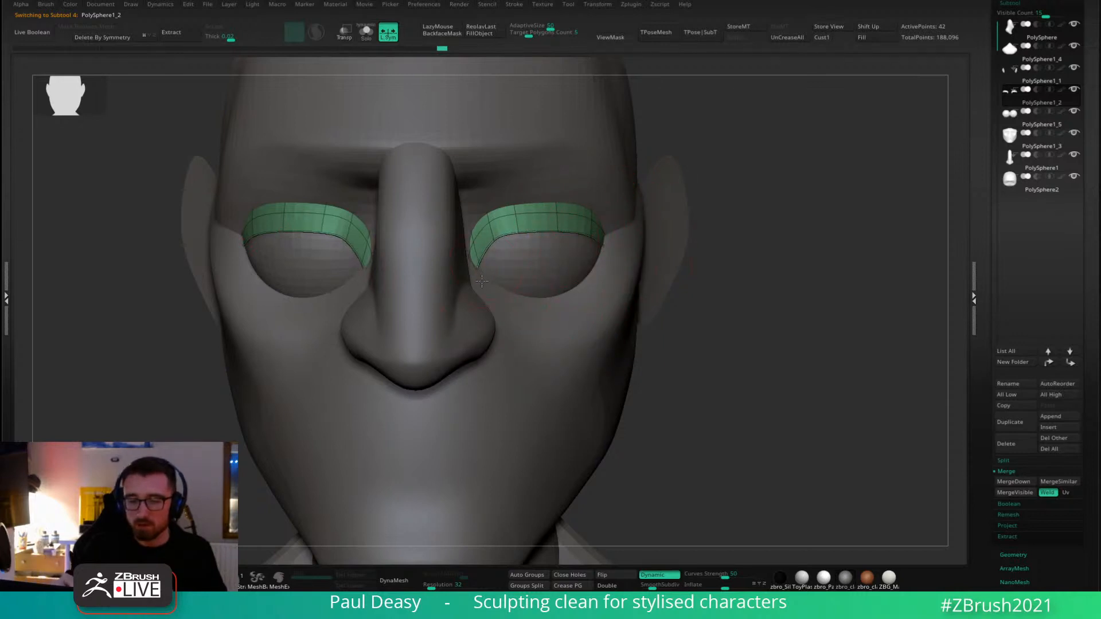
# Reduce the Move brush's draw size for the upper eyelids.
pyautogui.press('space')
pyautogui.moveTo(541, 247); pyautogui.dragTo(530, 248)
pyautogui.keyDown('ctrl'); pyautogui.moveTo(532, 244); pyautogui.dragTo(554, 260, button='right'); pyautogui.keyUp('ctrl')
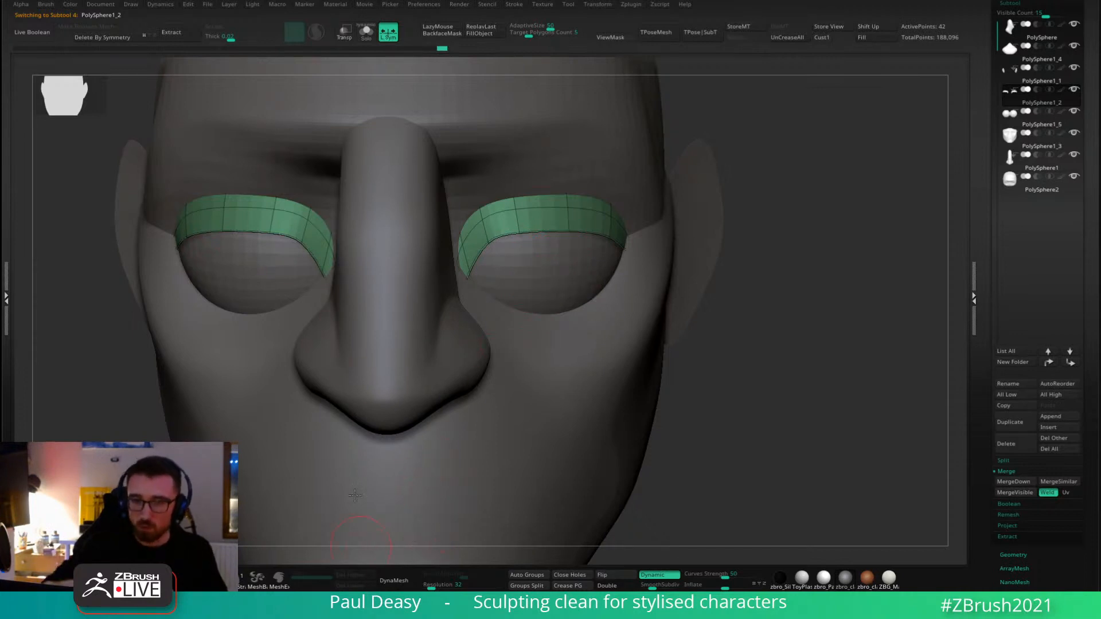
pyautogui.moveTo(732, 380); pyautogui.dragTo(754, 352, button='right')
pyautogui.press('space')
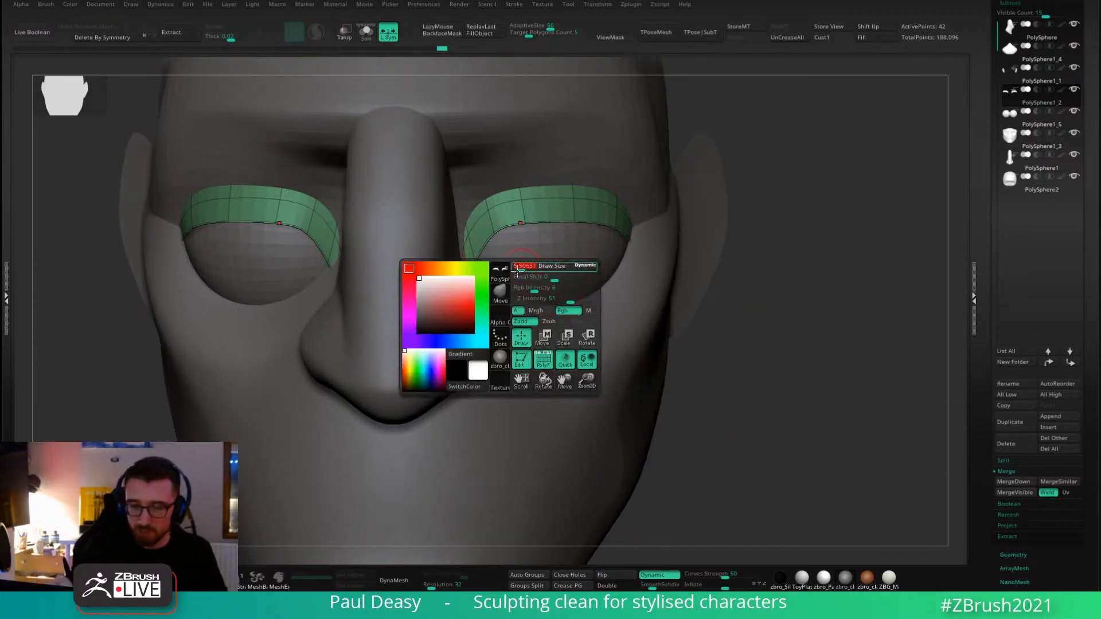
pyautogui.moveTo(538, 312); pyautogui.dragTo(522, 312)
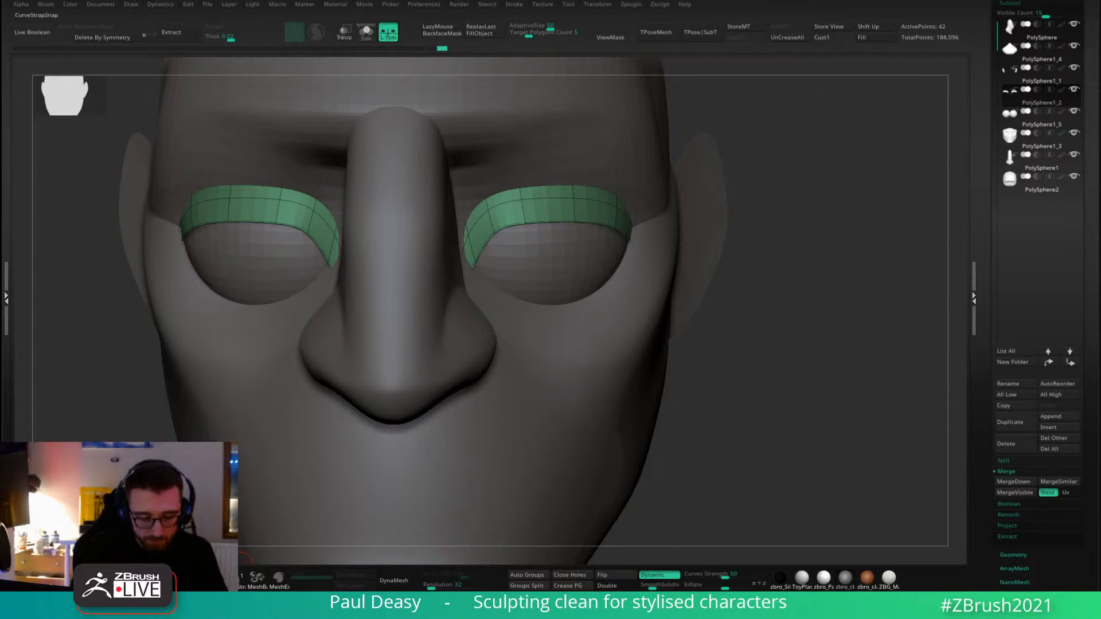
# Draw two mirrored topology curves across the lower eyeball for the lower eyelid's upper and lower edges, redrawing the upper one for a cleaner arc.
pyautogui.keyDown('ctrl'); pyautogui.moveTo(521, 286); pyautogui.dragTo(489, 279, button='right'); pyautogui.keyUp('ctrl')
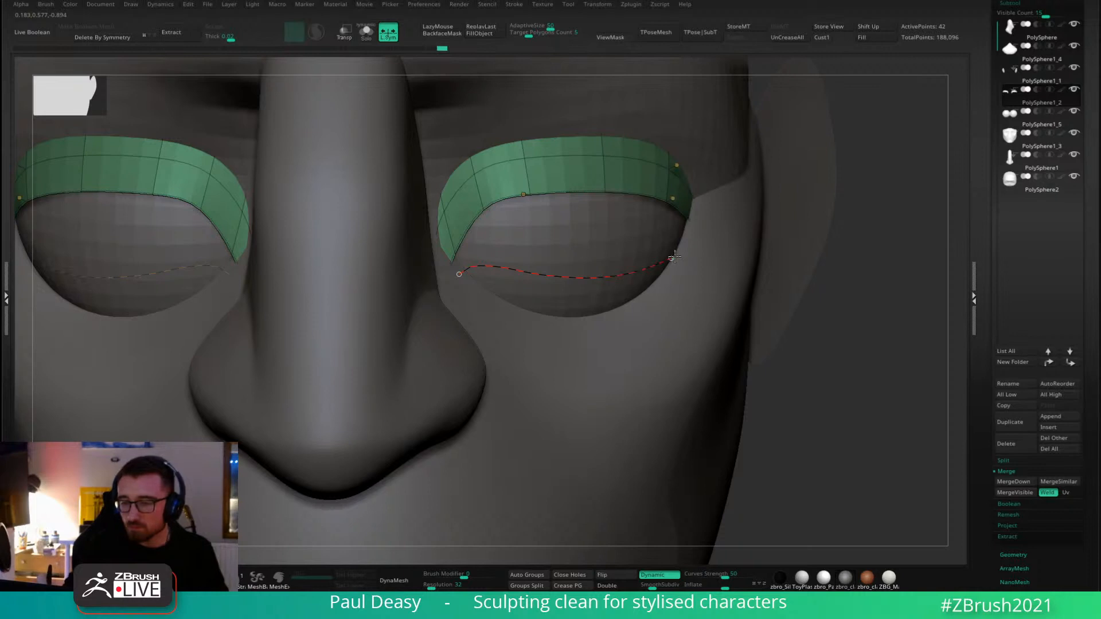
pyautogui.hotkey('ctrl', 'z')
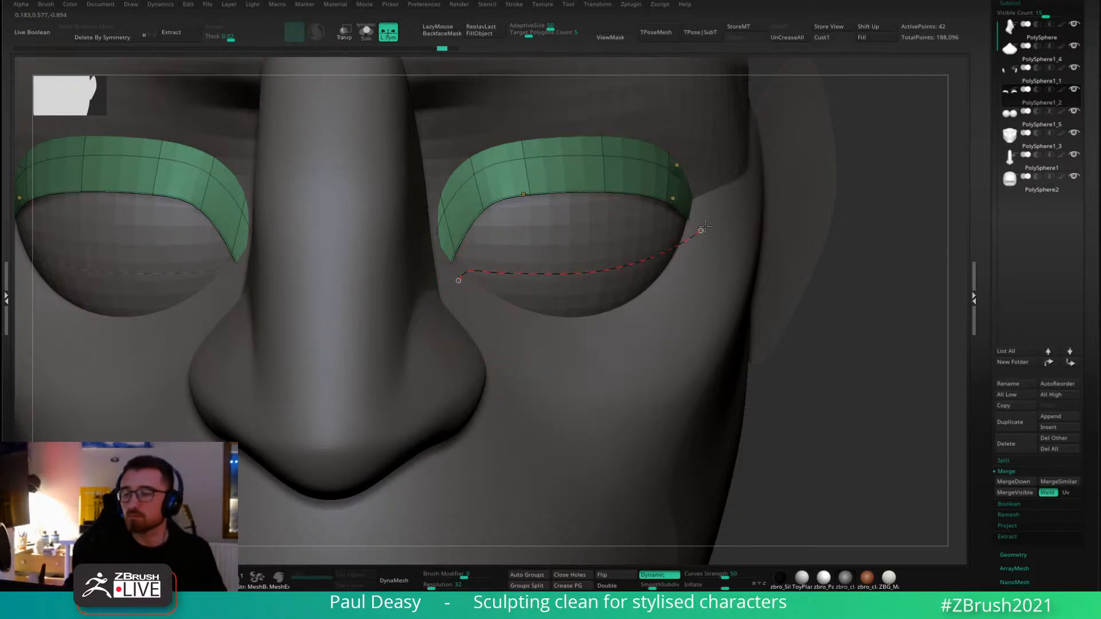
pyautogui.moveTo(704, 226); pyautogui.dragTo(700, 218)
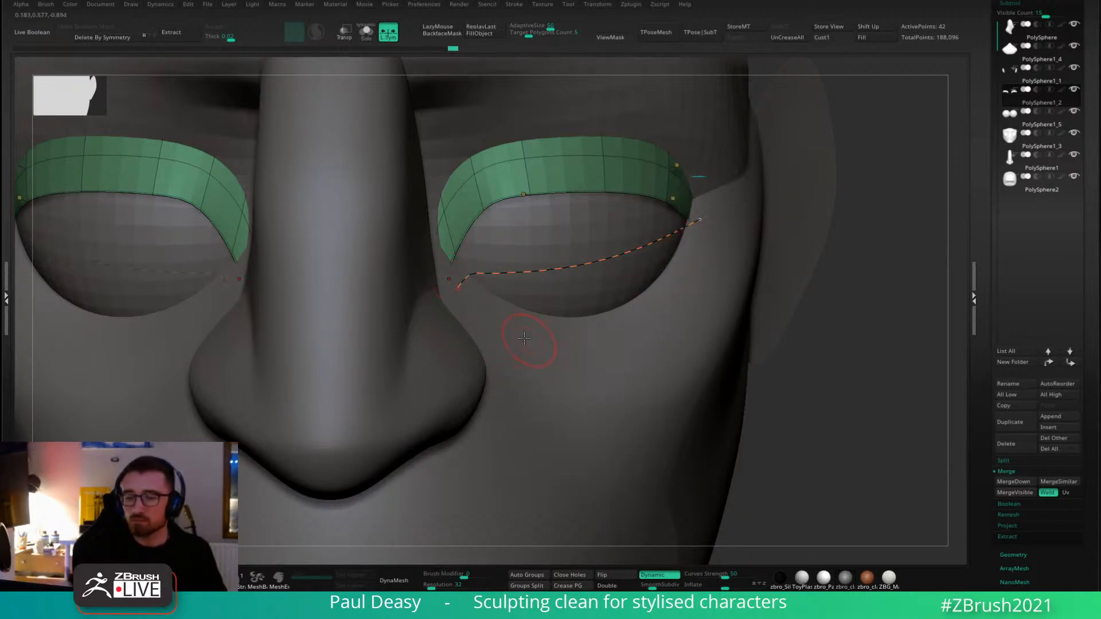
pyautogui.hotkey('ctrl', 'z')
pyautogui.moveTo(456, 284); pyautogui.dragTo(468, 273)
pyautogui.moveTo(681, 234); pyautogui.dragTo(689, 230)
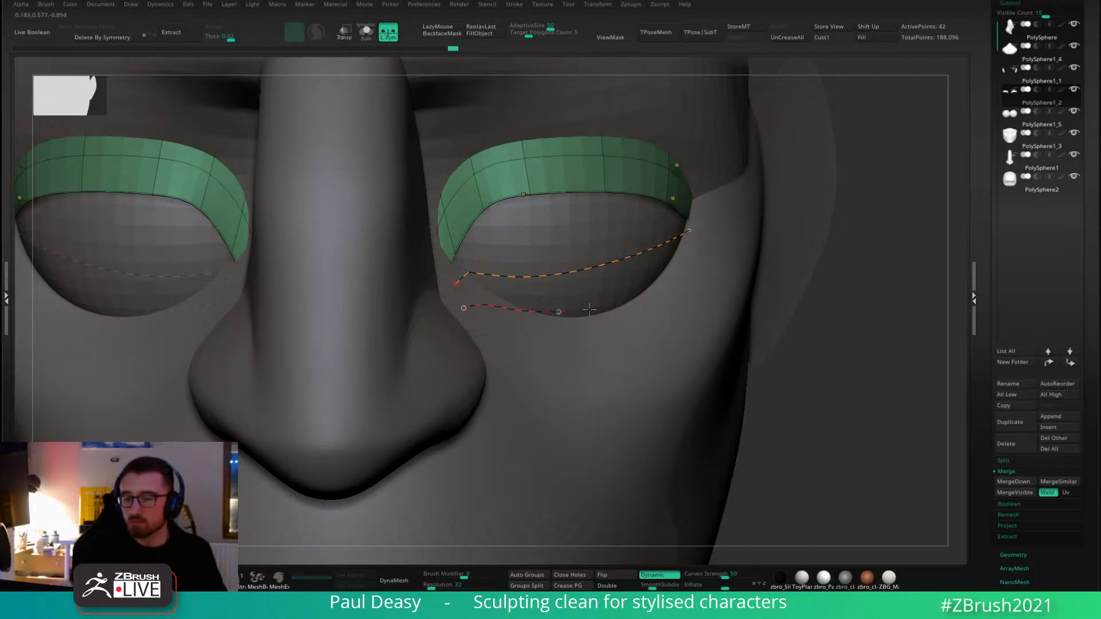
pyautogui.moveTo(589, 310)
pyautogui.mouseDown()
pyautogui.moveTo(696, 251)
pyautogui.moveTo(696, 298)
pyautogui.mouseUp()
# Draw vertical topology curves crossing both lower-eyelid edges from the outer end to the middle of the eye.
pyautogui.moveTo(663, 232)
pyautogui.mouseDown()
pyautogui.moveTo(677, 326)
pyautogui.moveTo(650, 344)
pyautogui.mouseUp()
pyautogui.hotkey('ctrl', 'z')
pyautogui.hotkey('ctrl', 'z')
pyautogui.moveTo(652, 225)
pyautogui.mouseDown()
pyautogui.moveTo(666, 308)
pyautogui.moveTo(634, 338)
pyautogui.mouseUp()
pyautogui.moveTo(589, 246); pyautogui.dragTo(590, 341)
pyautogui.moveTo(536, 251); pyautogui.dragTo(536, 311)
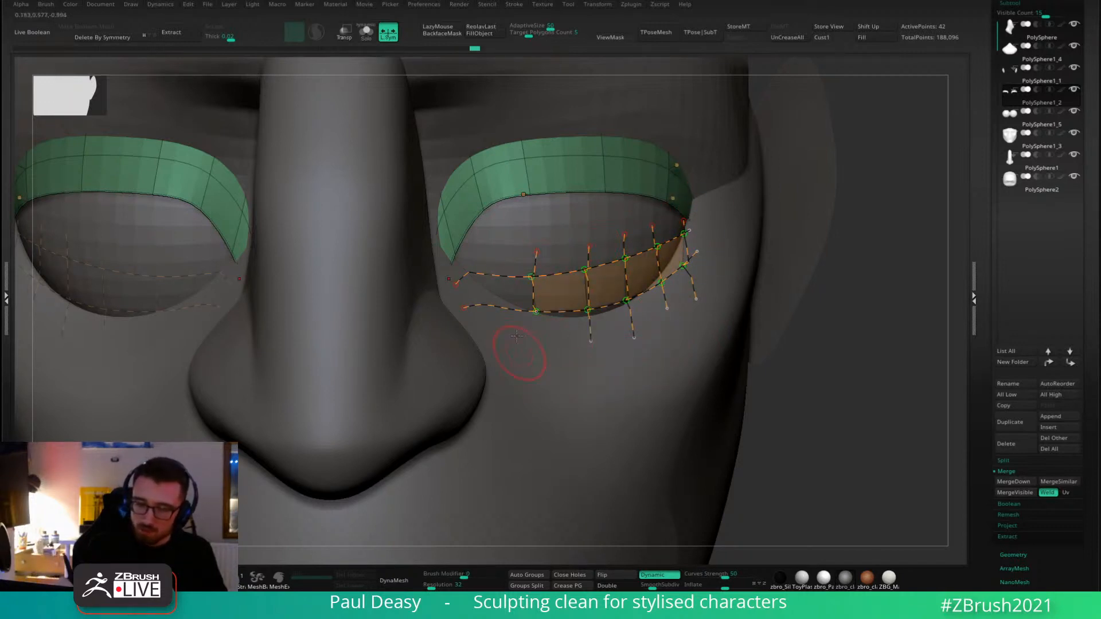
# Redraw the middle cross curve longer and add further cross curves towards the inner end of the lower eyelid.
pyautogui.moveTo(498, 248); pyautogui.dragTo(502, 347)
pyautogui.hotkey('ctrl', 'z')
pyautogui.hotkey('ctrl', 'z')
pyautogui.moveTo(539, 251); pyautogui.dragTo(541, 365)
pyautogui.moveTo(496, 247); pyautogui.dragTo(502, 339)
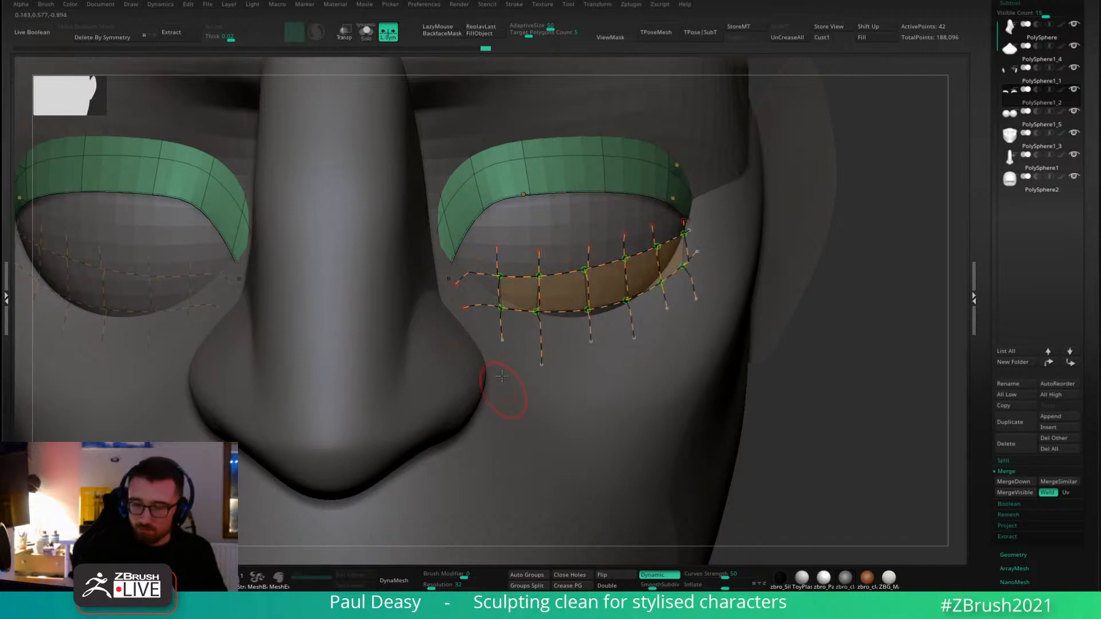
pyautogui.moveTo(461, 259); pyautogui.dragTo(483, 341)
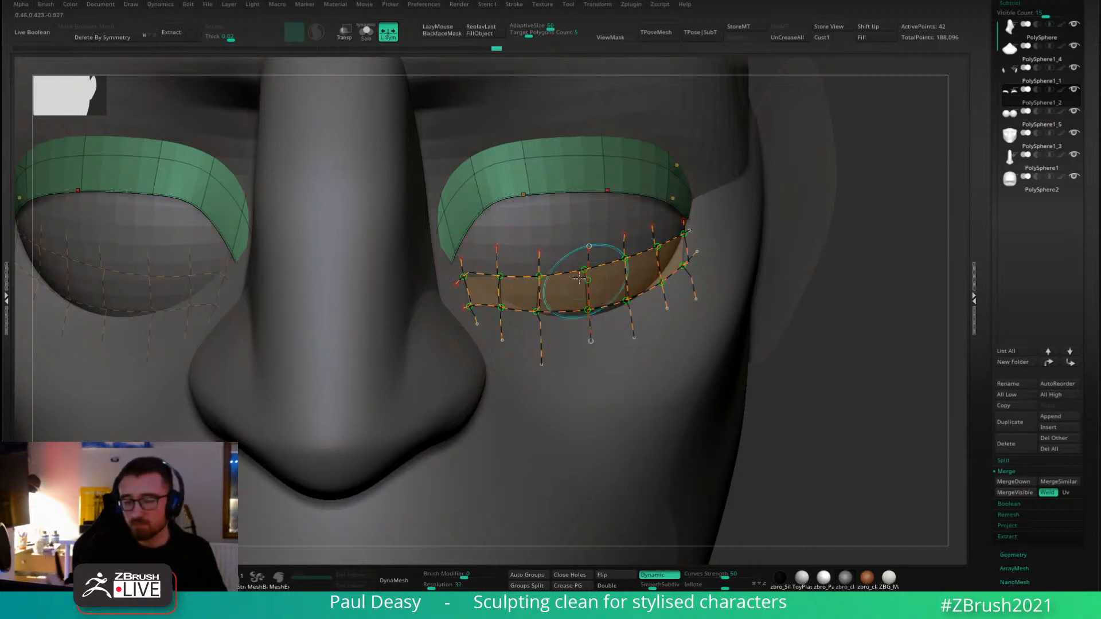
# Replace the innermost cross curve with two curves that close the lower eyelid's grid at the inner eye corner.
pyautogui.hotkey('ctrl', 'z')
pyautogui.moveTo(468, 257); pyautogui.dragTo(488, 350)
pyautogui.keyDown('alt'); pyautogui.moveTo(458, 265); pyautogui.dragTo(494, 290, button='right'); pyautogui.keyUp('alt')
pyautogui.hotkey('ctrl', 'z')
pyautogui.moveTo(480, 263); pyautogui.dragTo(515, 375)
pyautogui.moveTo(452, 283); pyautogui.dragTo(489, 380)
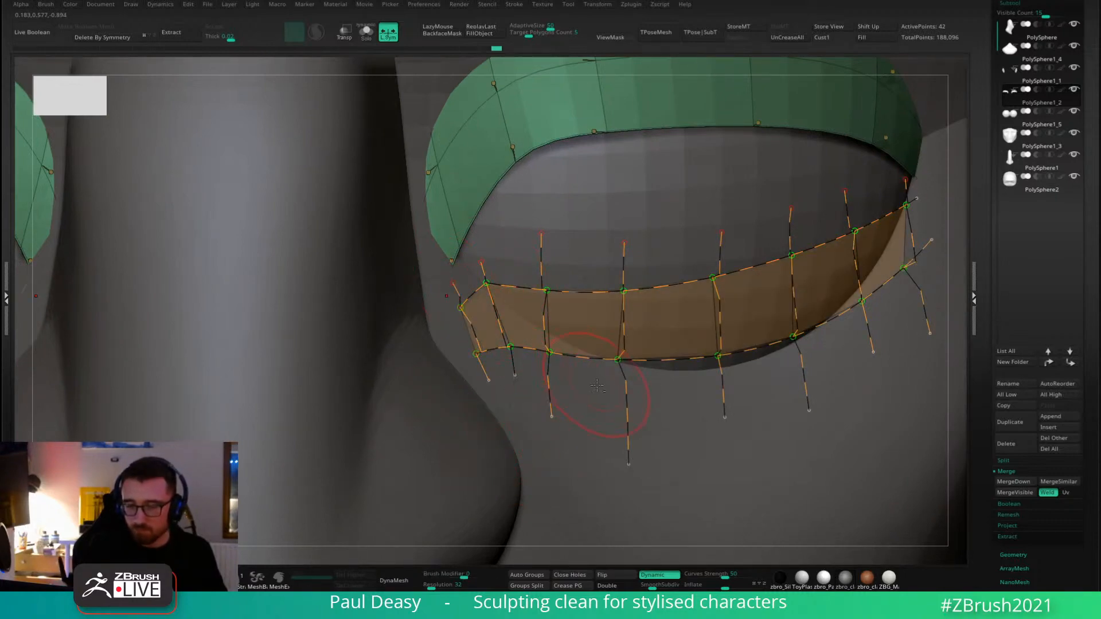
pyautogui.keyDown('ctrl'); pyautogui.moveTo(597, 385); pyautogui.dragTo(597, 323, button='right'); pyautogui.keyUp('ctrl')
pyautogui.click(634, 383)
pyautogui.hotkey('ctrl', 'z')
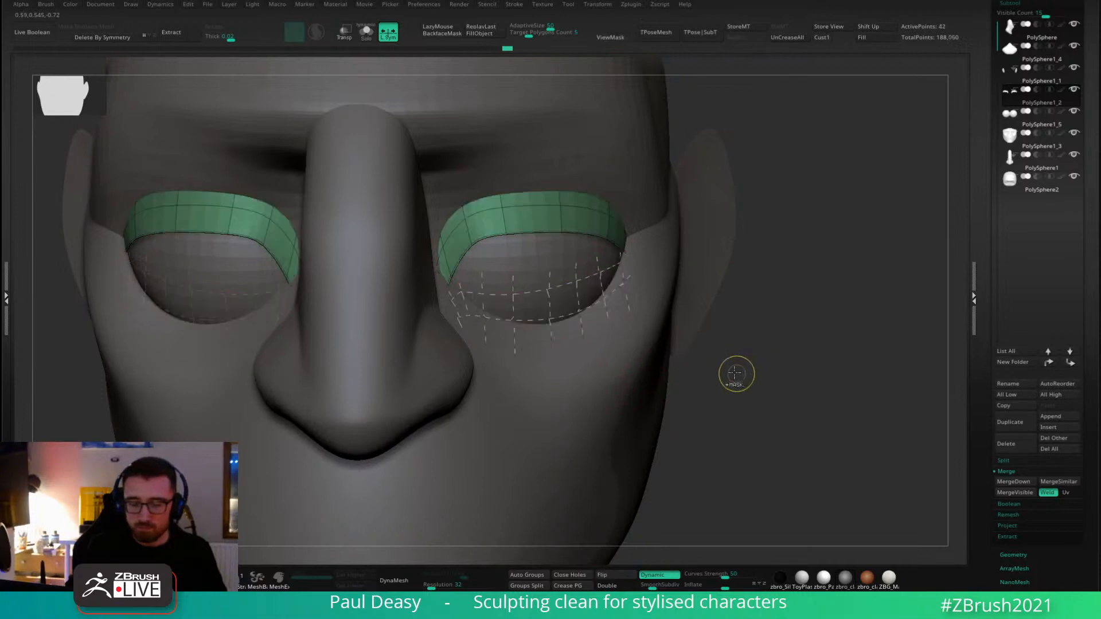
pyautogui.rightClick(722, 310)
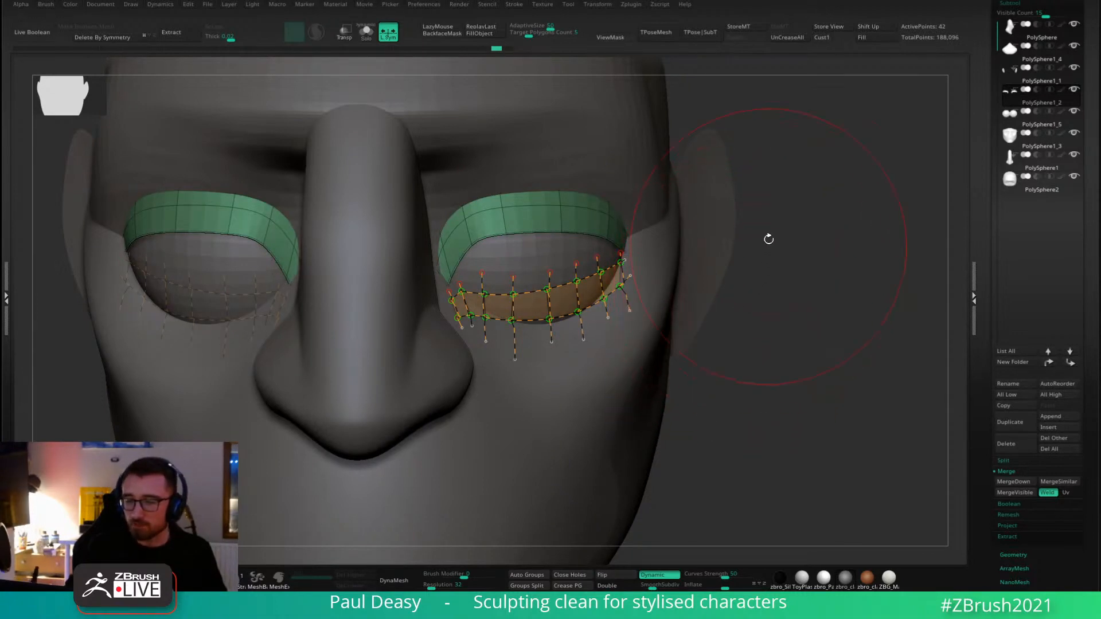
pyautogui.click(633, 363)
pyautogui.moveTo(783, 370)
pyautogui.mouseDown()
pyautogui.moveTo(771, 328)
pyautogui.moveTo(733, 338)
pyautogui.moveTo(752, 341)
pyautogui.moveTo(750, 333)
pyautogui.mouseUp()
pyautogui.hotkey('ctrl', 'z')
# Generate the lower eyelid mesh from the topology curves with a changed draw size and split it from the upper eyelids.
pyautogui.press('space')
pyautogui.click(605, 350)
pyautogui.hotkey('ctrl', 'shift', 's')
# Pull the middle of the lower eyelids forward over the eyeballs with the Move brush.
pyautogui.press('space')
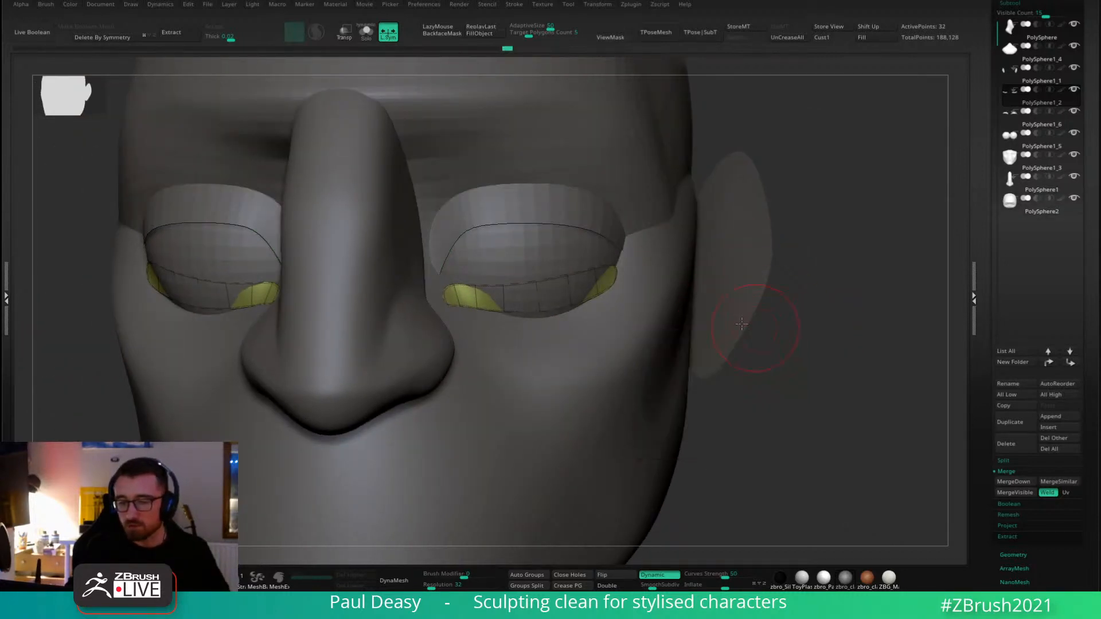
pyautogui.click(541, 269)
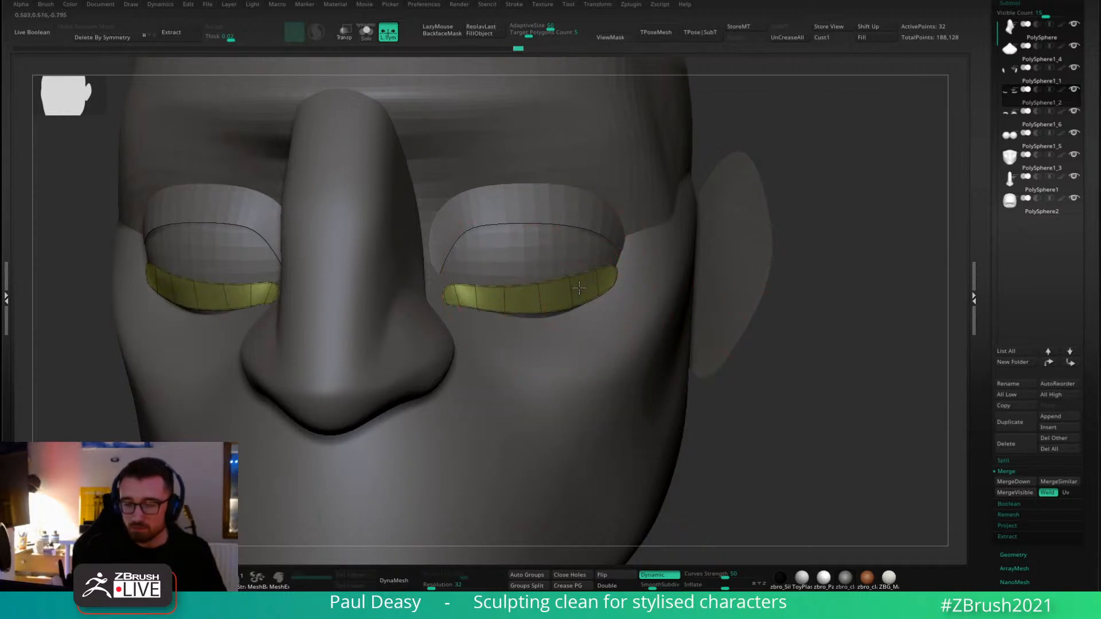
pyautogui.moveTo(657, 298); pyautogui.dragTo(539, 291, button='right')
pyautogui.moveTo(626, 273); pyautogui.dragTo(602, 243, button='right')
# Turn off dynamic subdivision for the lower eyelids and wrap their outer ends around the eyeballs with a resized Move brush.
pyautogui.hotkey('shift', 'd')
pyautogui.press('space')
pyautogui.moveTo(636, 281); pyautogui.dragTo(651, 281)
pyautogui.moveTo(611, 232)
pyautogui.mouseDown(button='right')
pyautogui.moveTo(645, 242)
pyautogui.moveTo(661, 262)
pyautogui.moveTo(631, 268)
pyautogui.mouseUp(button='right')
pyautogui.moveTo(631, 268); pyautogui.dragTo(631, 264)
pyautogui.moveTo(631, 264); pyautogui.dragTo(672, 175, button='right')
# Shift the inner corners of the lower eyelids towards the ends of the upper eyelids.
pyautogui.rightClick(570, 326)
pyautogui.rightClick(459, 350)
pyautogui.moveTo(459, 350); pyautogui.dragTo(457, 264, button='right')
pyautogui.keyDown('shift'); pyautogui.moveTo(528, 285); pyautogui.dragTo(509, 256, button='right'); pyautogui.keyUp('shift')
pyautogui.moveTo(476, 292); pyautogui.dragTo(466, 286)
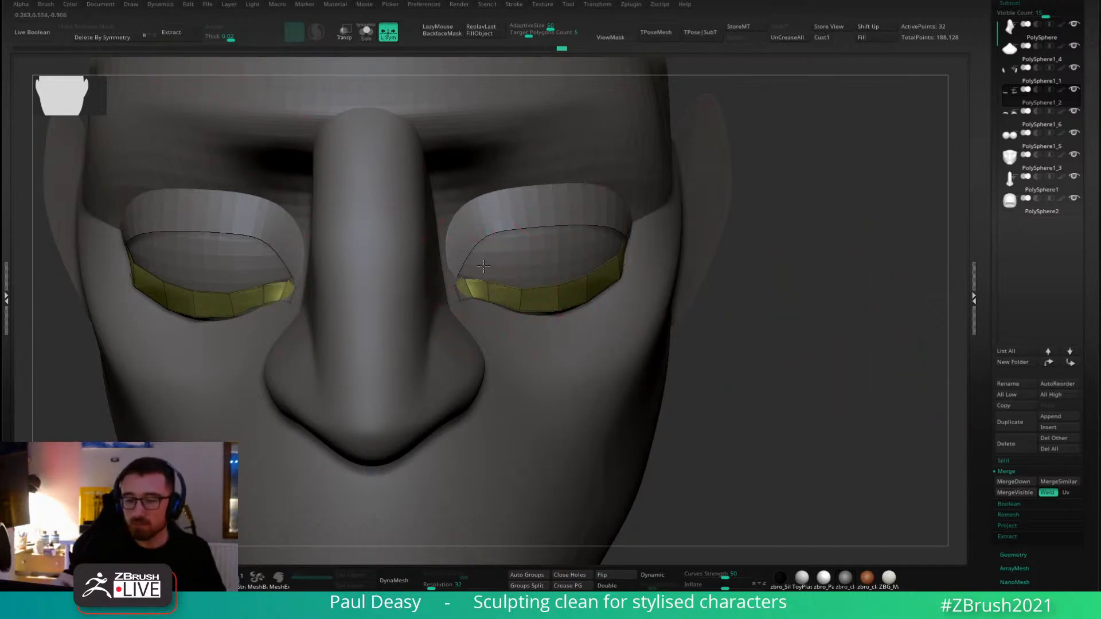
# Reshape the lower eyelids' bottom edge and pull its middle out over the eyeballs, varying the Move brush size.
pyautogui.press('space')
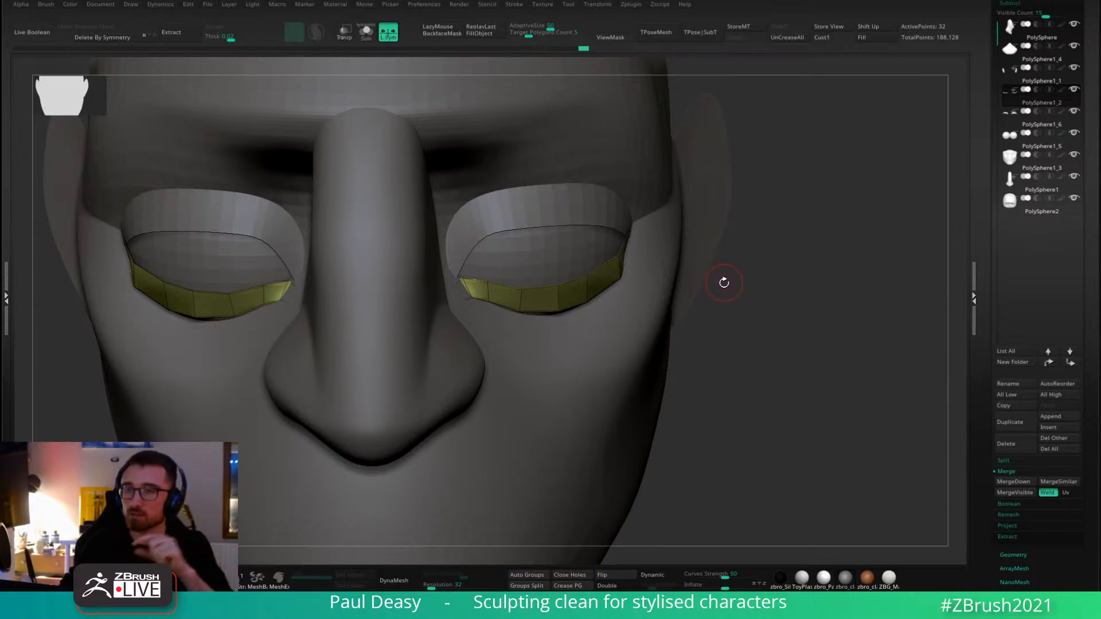
pyautogui.moveTo(717, 285); pyautogui.dragTo(582, 302)
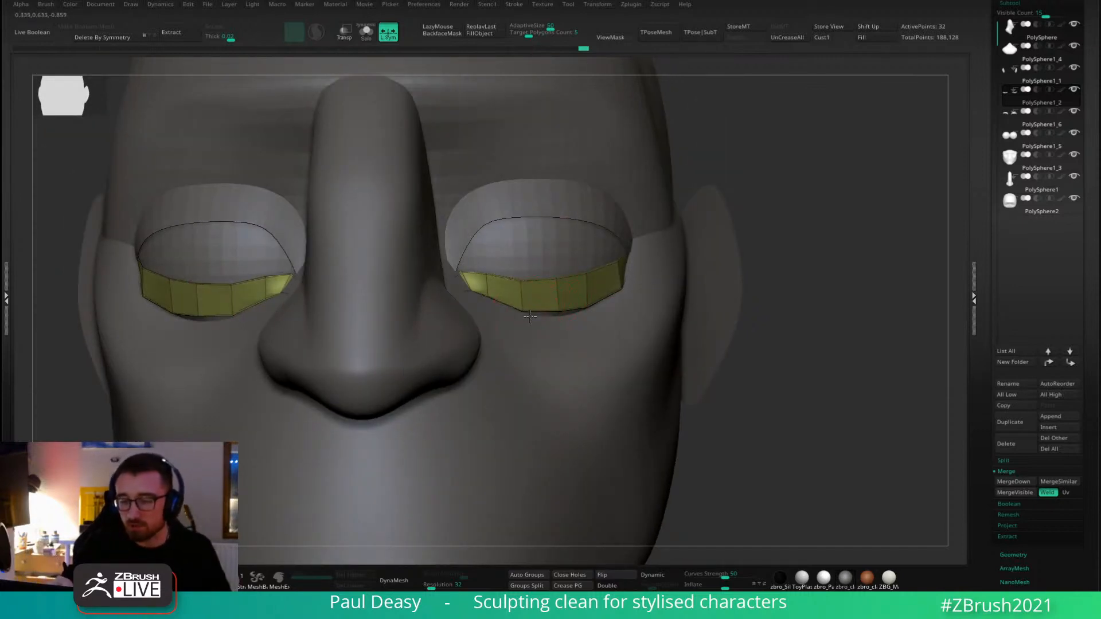
pyautogui.moveTo(572, 322); pyautogui.dragTo(546, 337, button='right')
pyautogui.press('space')
pyautogui.moveTo(542, 336)
pyautogui.mouseDown()
pyautogui.moveTo(532, 325)
pyautogui.moveTo(552, 325)
pyautogui.moveTo(546, 343)
pyautogui.mouseUp()
pyautogui.press('space')
pyautogui.press('space')
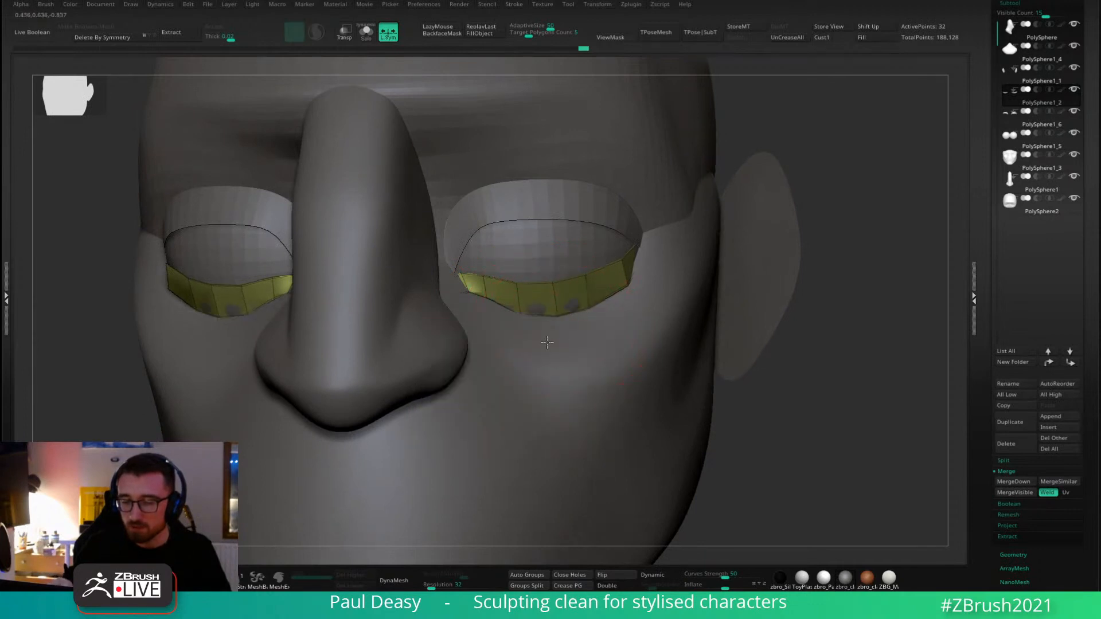
pyautogui.moveTo(553, 296); pyautogui.dragTo(558, 296)
# Nudge the lower eyelids' inner corners up to meet the upper eyelids.
pyautogui.moveTo(557, 297); pyautogui.dragTo(488, 287, button='right')
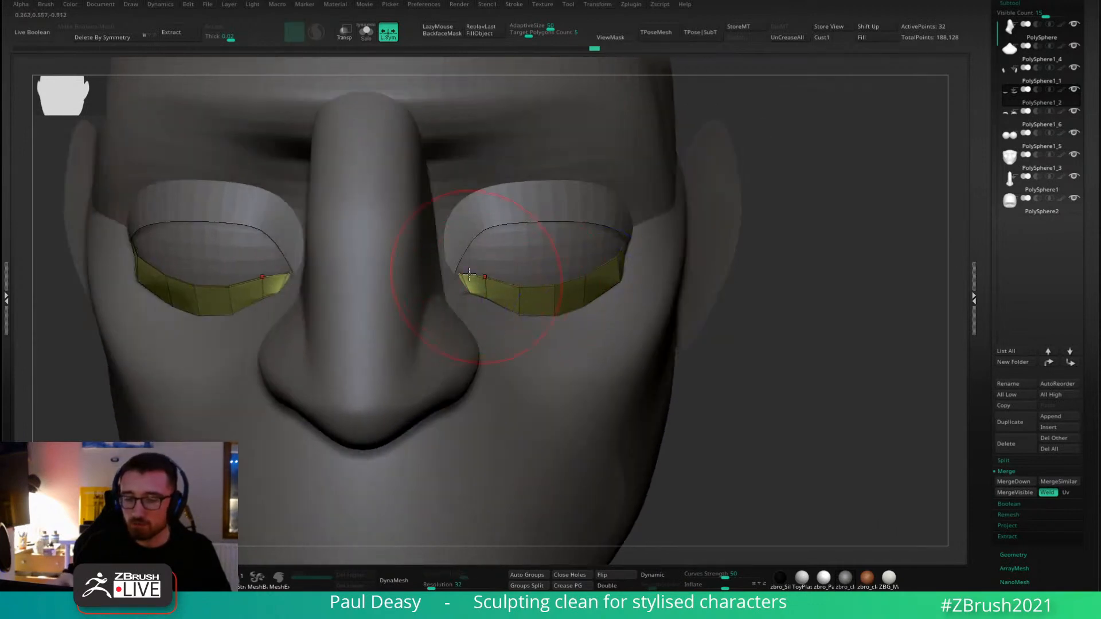
pyautogui.moveTo(466, 274); pyautogui.dragTo(468, 270)
pyautogui.press('space')
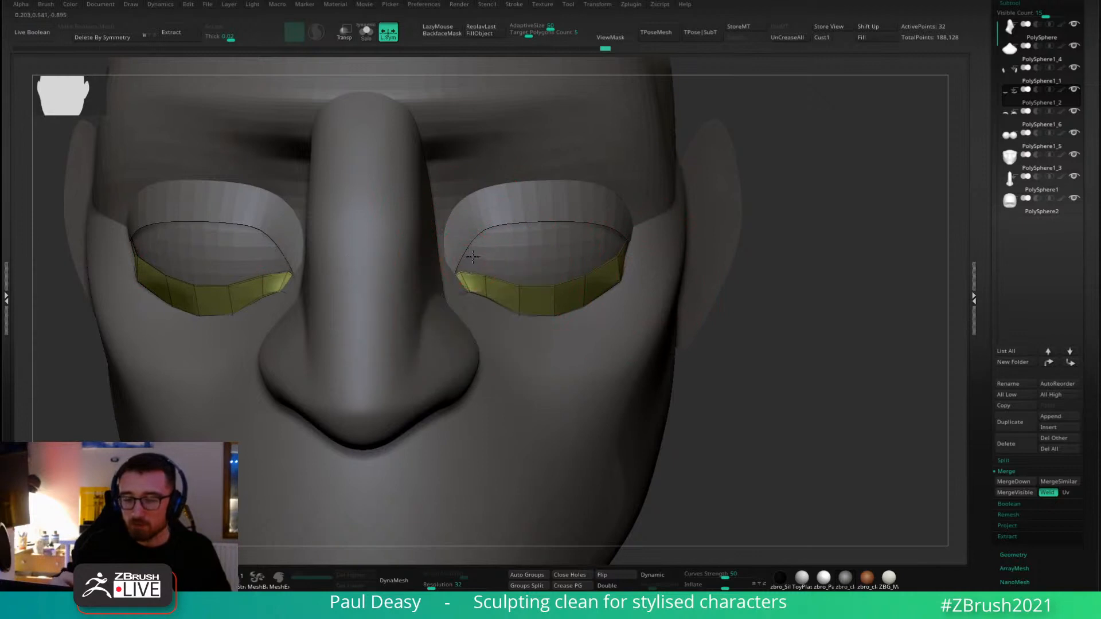
# Adjust the outer ends of the lower and upper eyelids where they meet, switching between the two subtools.
pyautogui.moveTo(581, 253); pyautogui.dragTo(519, 258, button='right')
pyautogui.press('space')
pyautogui.moveTo(616, 278); pyautogui.dragTo(637, 277)
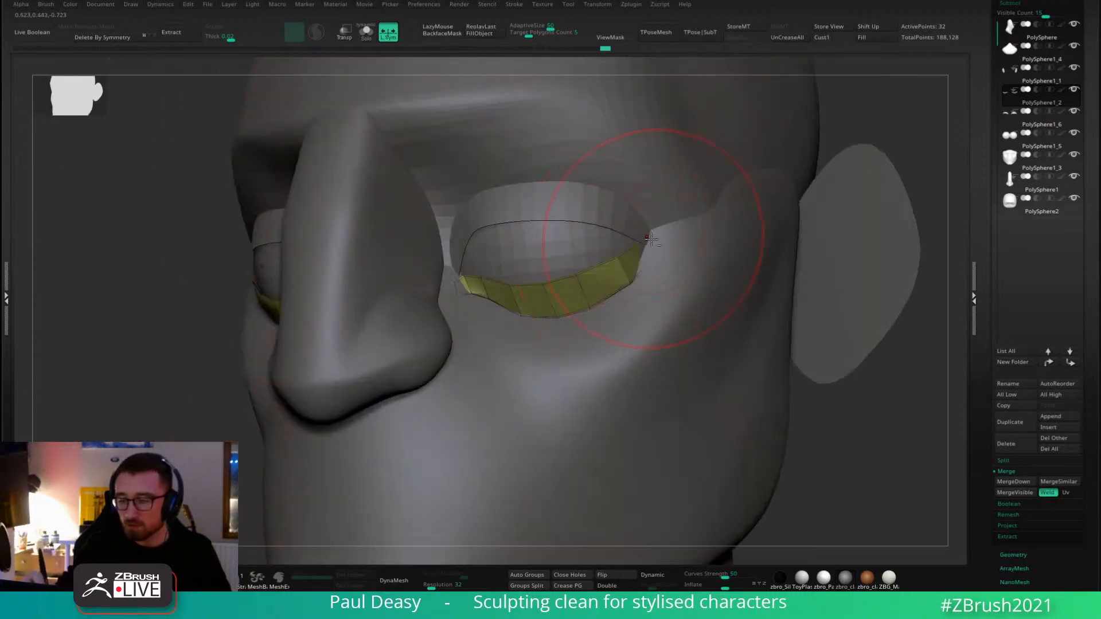
pyautogui.keyDown('alt'); pyautogui.click(653, 238); pyautogui.keyUp('alt')
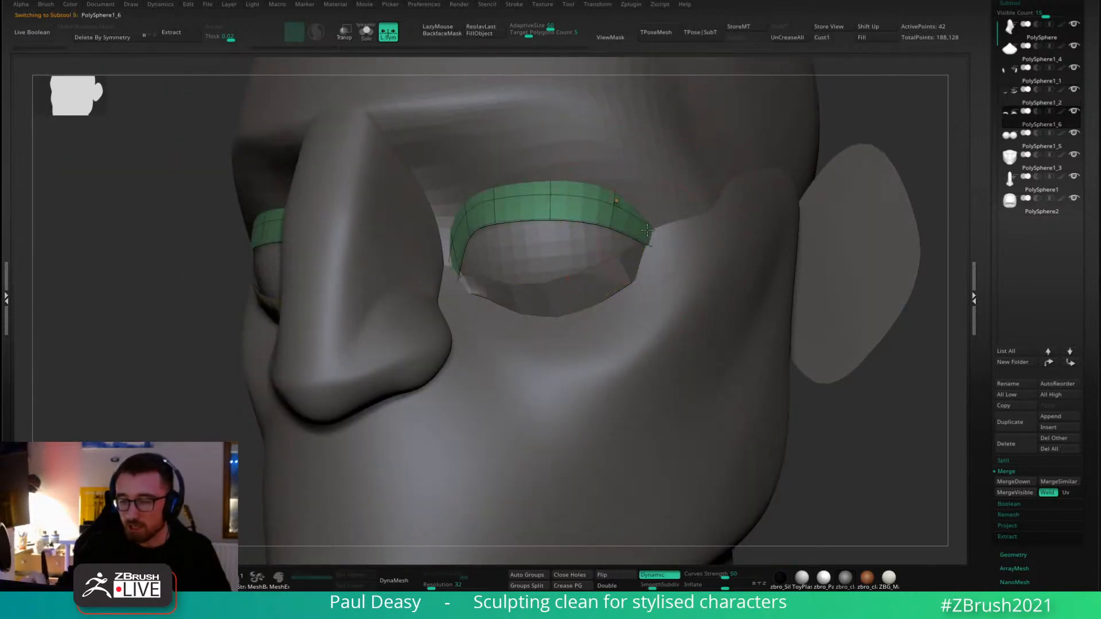
pyautogui.moveTo(646, 230); pyautogui.dragTo(643, 265, button='right')
pyautogui.keyDown('alt'); pyautogui.click(643, 265); pyautogui.keyUp('alt')
pyautogui.press('space')
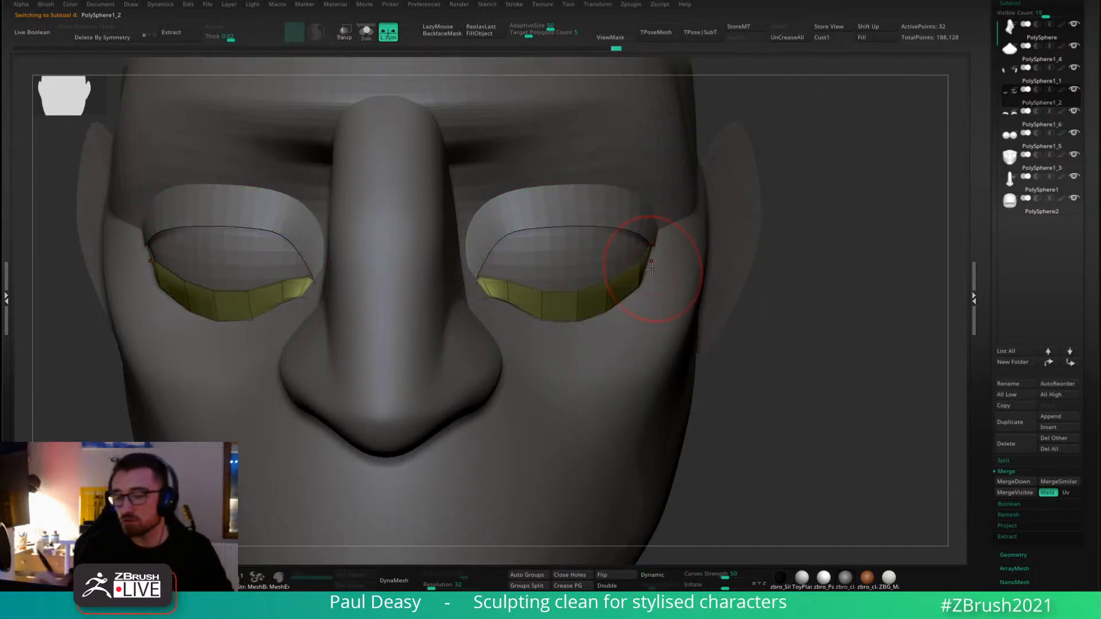
# Refine the curve of the lower eyelids' upper edge from the front with a resized Move brush.
pyautogui.moveTo(650, 268)
pyautogui.mouseDown(button='right')
pyautogui.moveTo(590, 265)
pyautogui.moveTo(608, 268)
pyautogui.mouseUp(button='right')
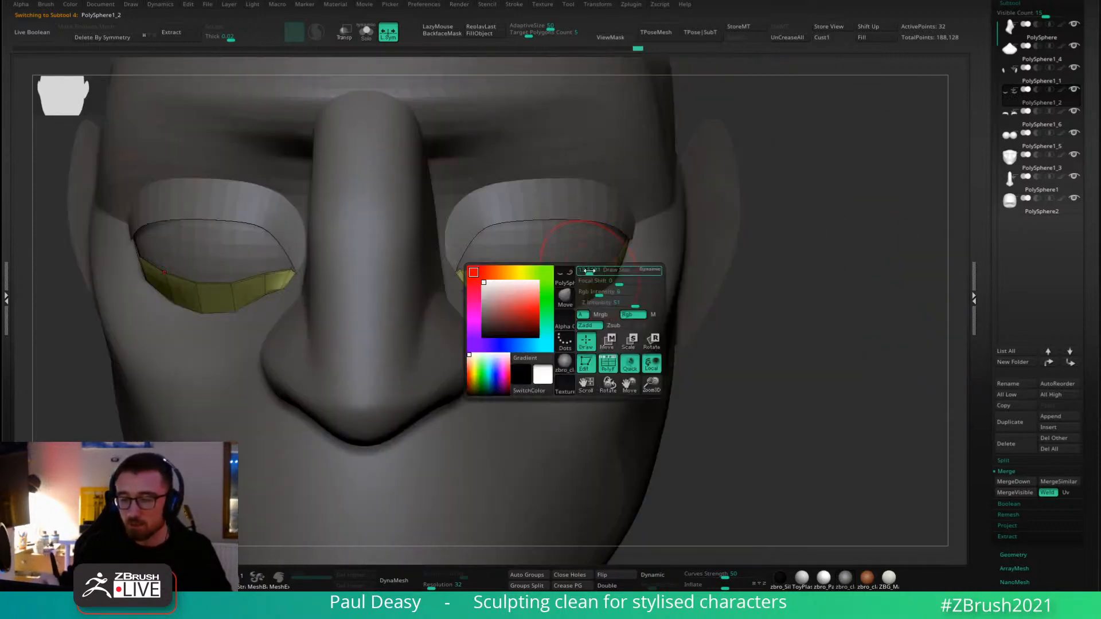
pyautogui.moveTo(584, 261); pyautogui.dragTo(586, 264)
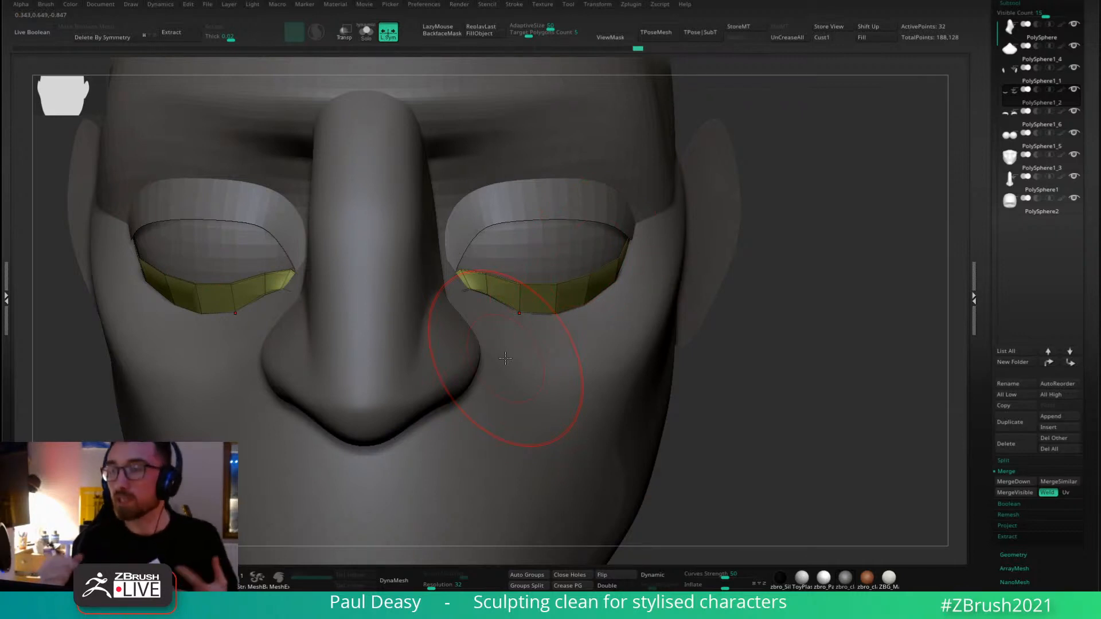
pyautogui.press('space')
pyautogui.moveTo(504, 258); pyautogui.dragTo(502, 260)
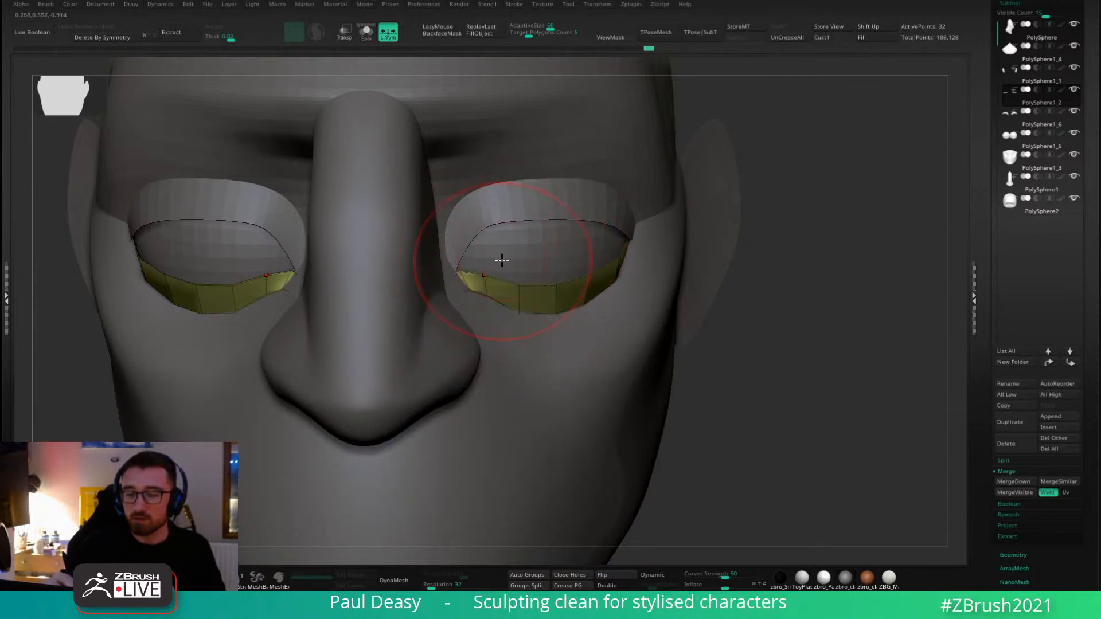
pyautogui.press('space')
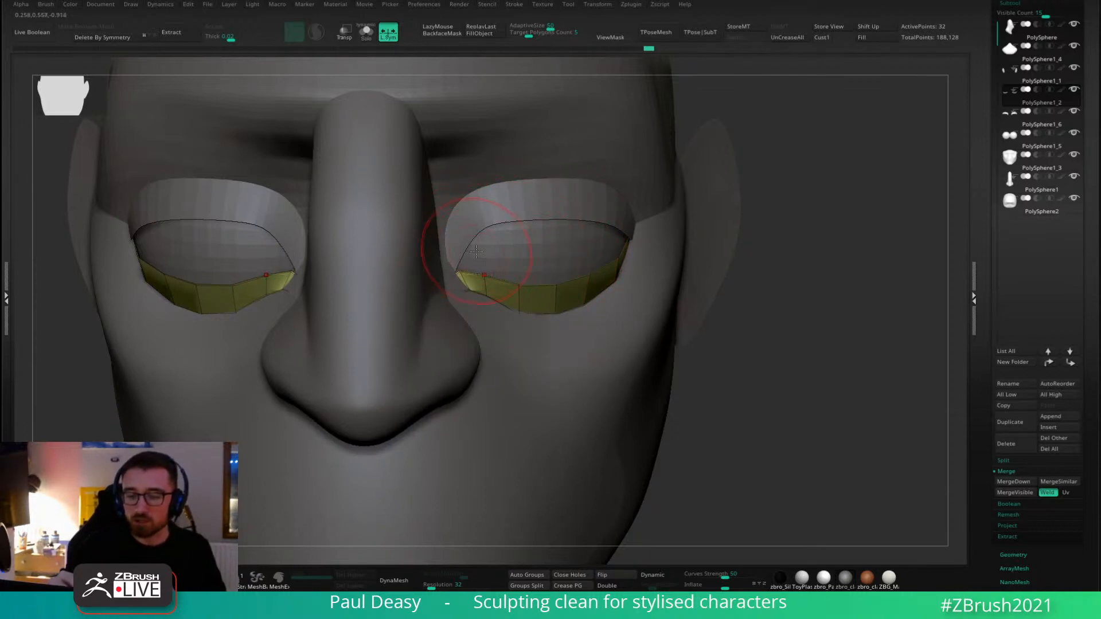
# Touch up the upper eyelids' inner curve and the lower eyelids' outer ends, checking the fit from the side.
pyautogui.keyDown('alt'); pyautogui.click(481, 255); pyautogui.keyUp('alt')
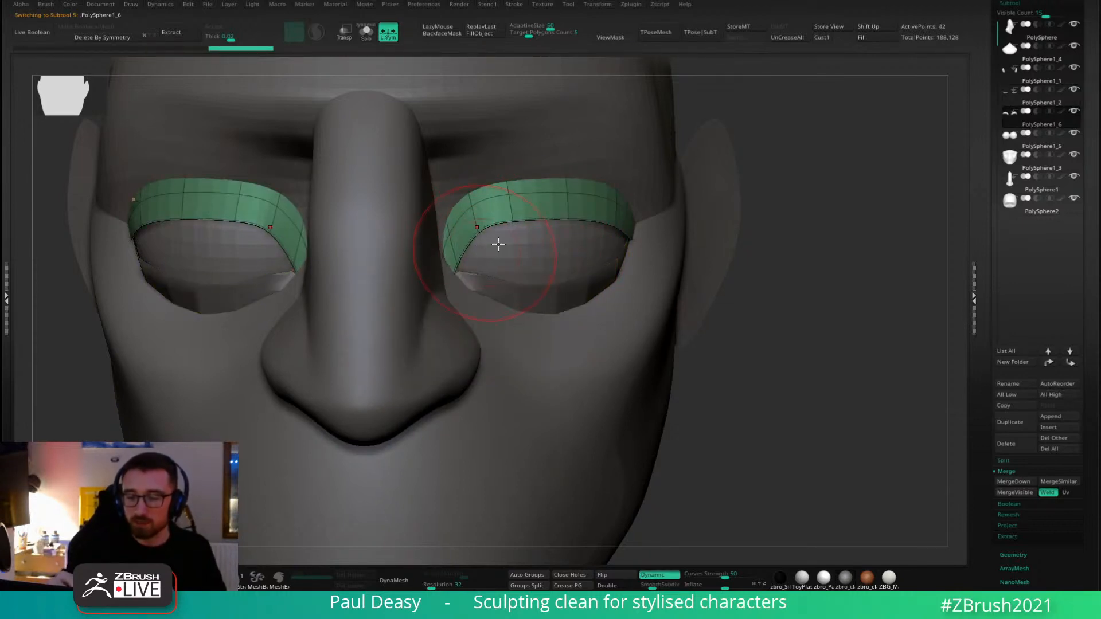
pyautogui.keyDown('alt'); pyautogui.click(590, 283); pyautogui.keyUp('alt')
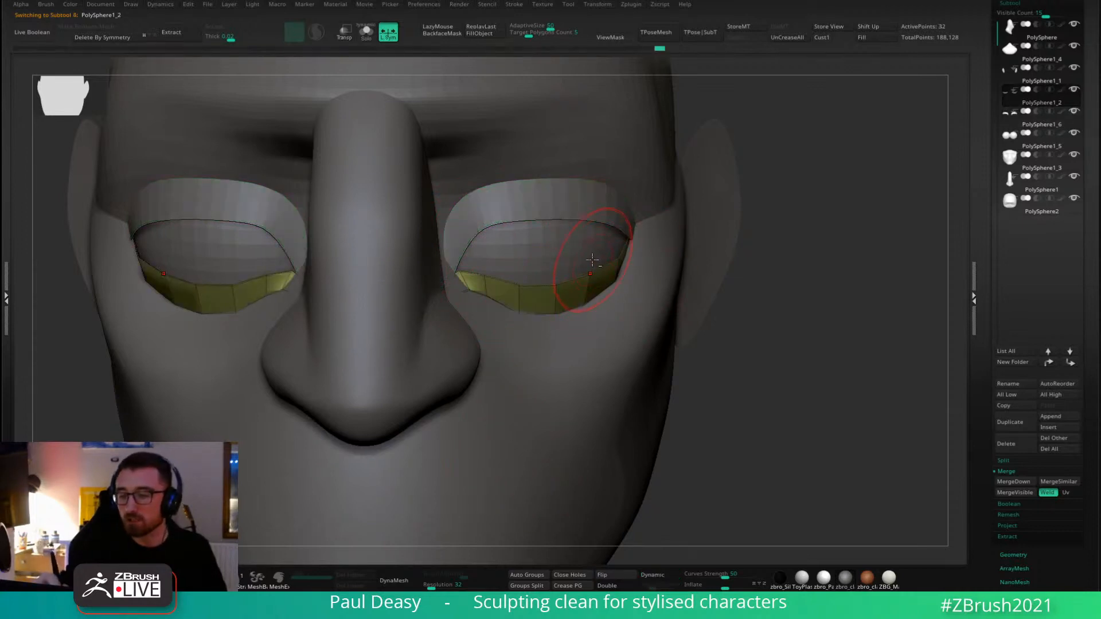
pyautogui.moveTo(604, 287); pyautogui.dragTo(562, 275, button='right')
pyautogui.moveTo(633, 250); pyautogui.dragTo(622, 247, button='right')
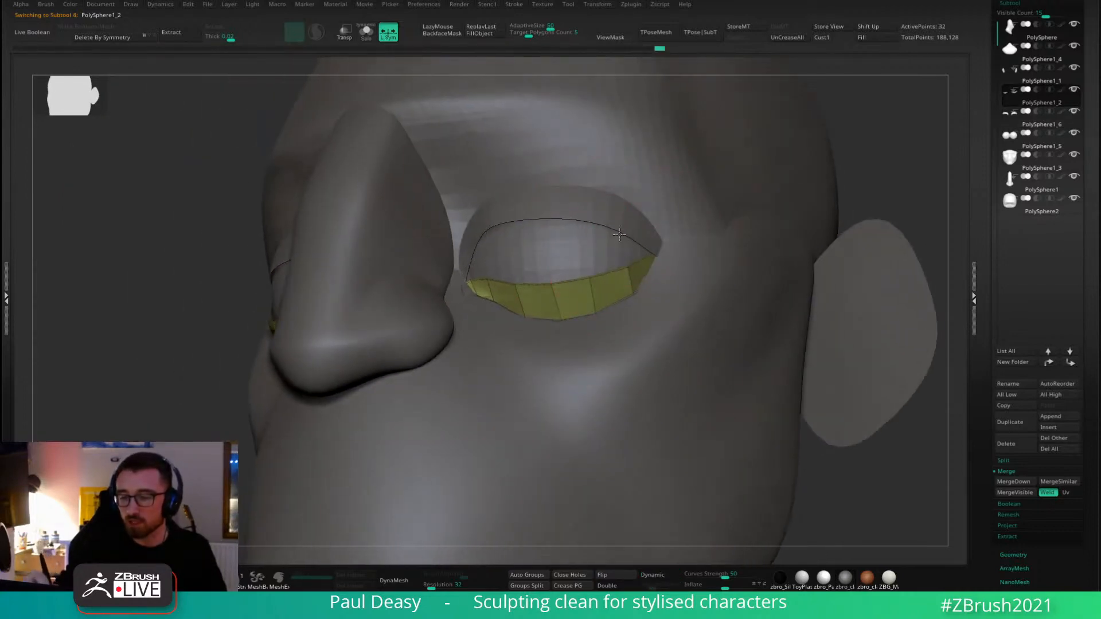
pyautogui.moveTo(532, 255); pyautogui.dragTo(548, 262, button='right')
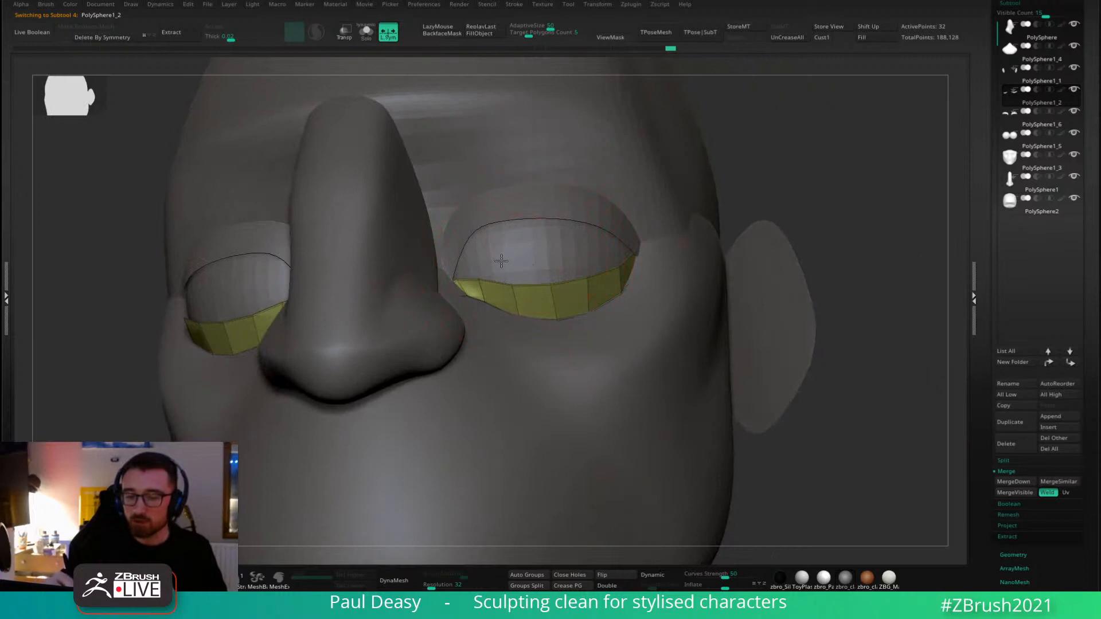
# Fine-tune the lower eyelids' inner and outer corners with a resized Move brush.
pyautogui.press('space')
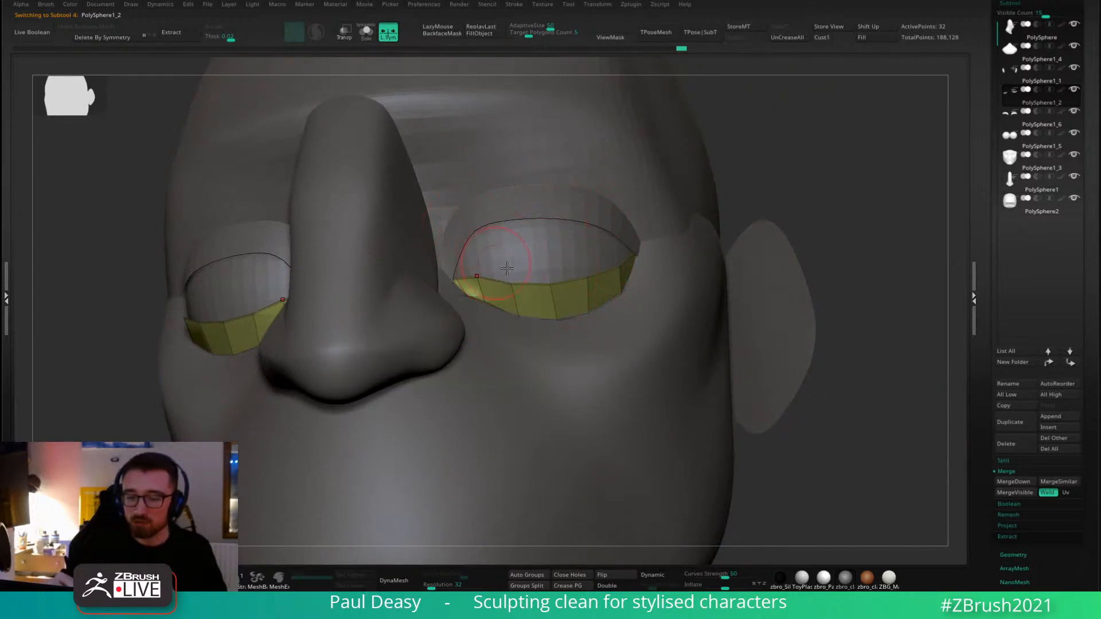
pyautogui.moveTo(513, 268); pyautogui.dragTo(568, 254, button='right')
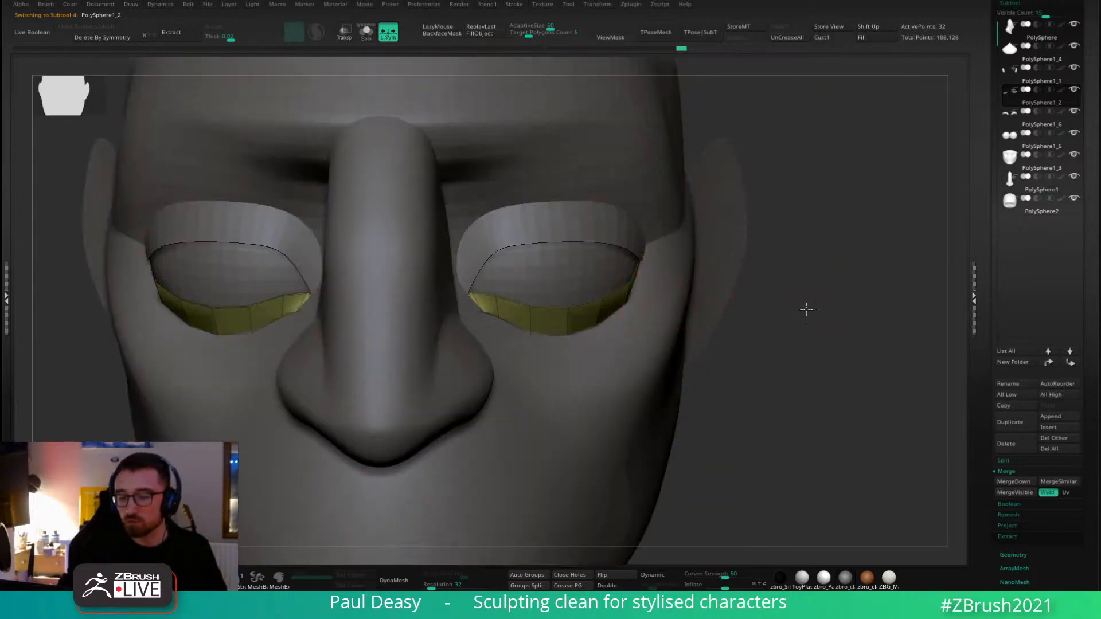
pyautogui.moveTo(803, 309)
pyautogui.mouseDown(button='right')
pyautogui.moveTo(583, 263)
pyautogui.moveTo(682, 255)
pyautogui.moveTo(604, 246)
pyautogui.moveTo(637, 264)
pyautogui.moveTo(579, 269)
pyautogui.moveTo(592, 279)
pyautogui.moveTo(575, 263)
pyautogui.mouseUp(button='right')
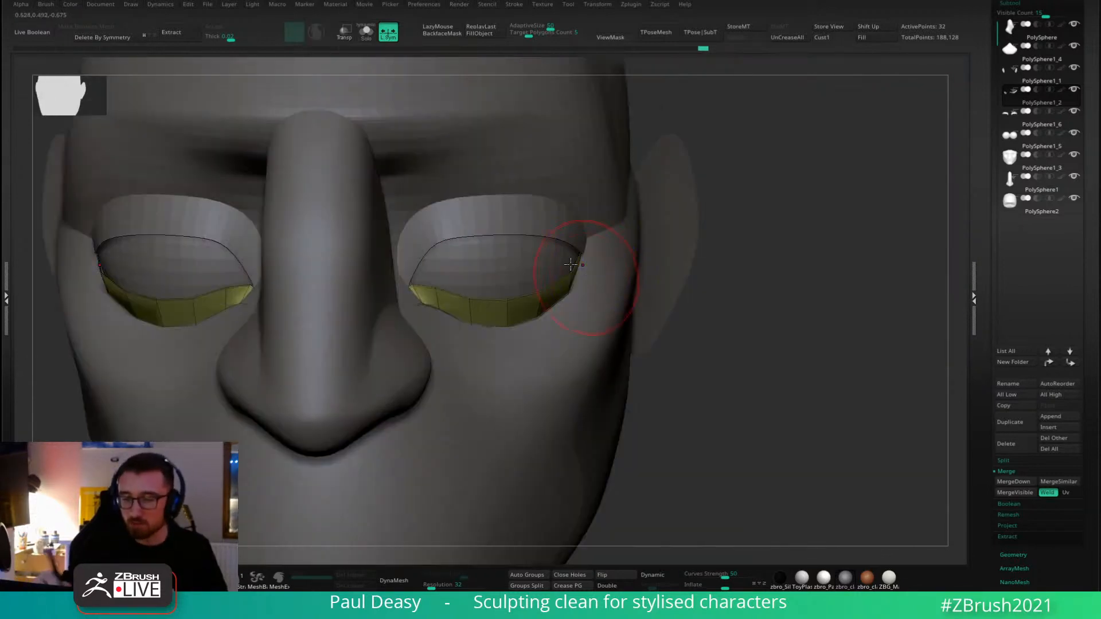
pyautogui.keyDown('alt'); pyautogui.moveTo(762, 297); pyautogui.dragTo(799, 307, button='right'); pyautogui.keyUp('alt')
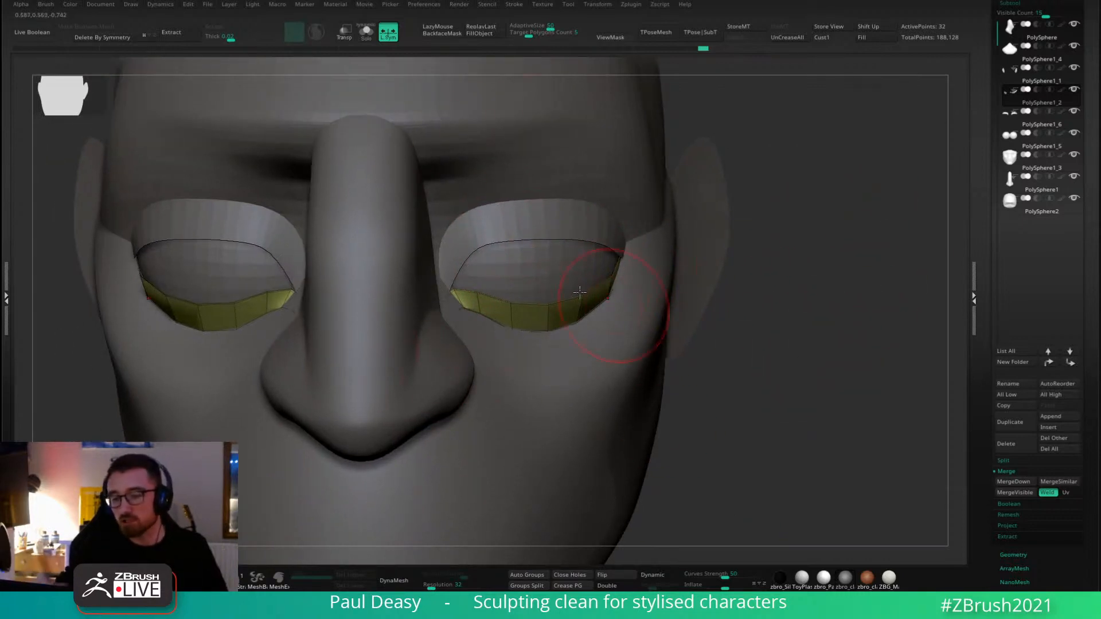
# Touch up the outer ends of the upper eyelids with a resized Move brush, checking them from the side.
pyautogui.keyDown('alt'); pyautogui.click(470, 230); pyautogui.keyUp('alt')
pyautogui.moveTo(446, 202); pyautogui.dragTo(454, 197, button='right')
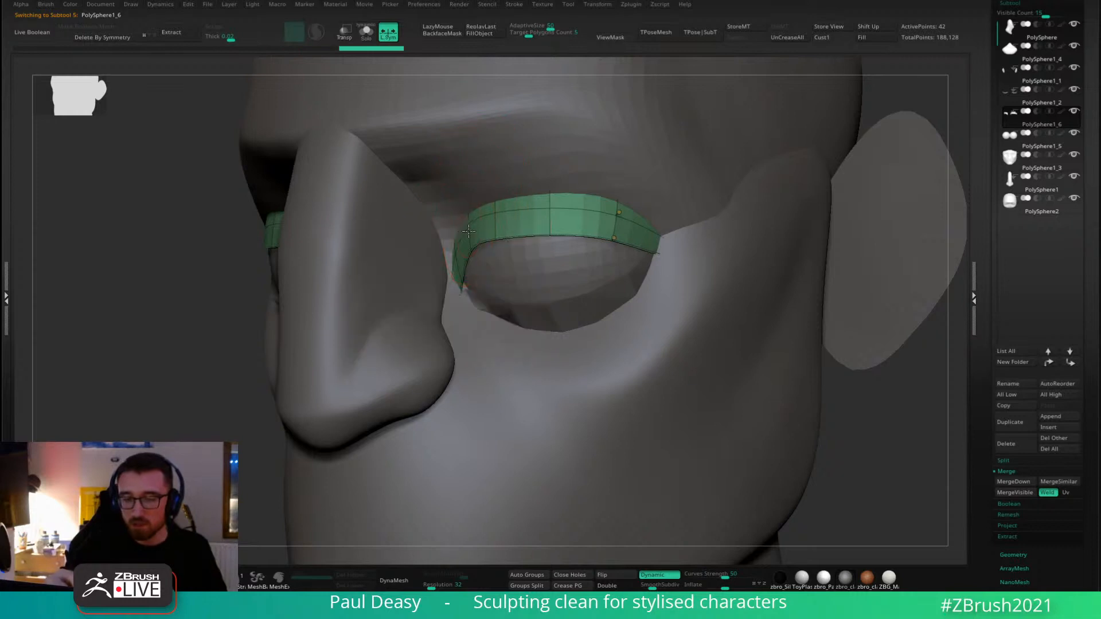
pyautogui.press('space')
pyautogui.moveTo(473, 230)
pyautogui.mouseDown(button='right')
pyautogui.moveTo(540, 189)
pyautogui.moveTo(553, 208)
pyautogui.moveTo(623, 233)
pyautogui.moveTo(606, 201)
pyautogui.mouseUp(button='right')
pyautogui.hotkey('ctrl', 'z')
pyautogui.hotkey('ctrl', 'shift', 'z')
pyautogui.press('space')
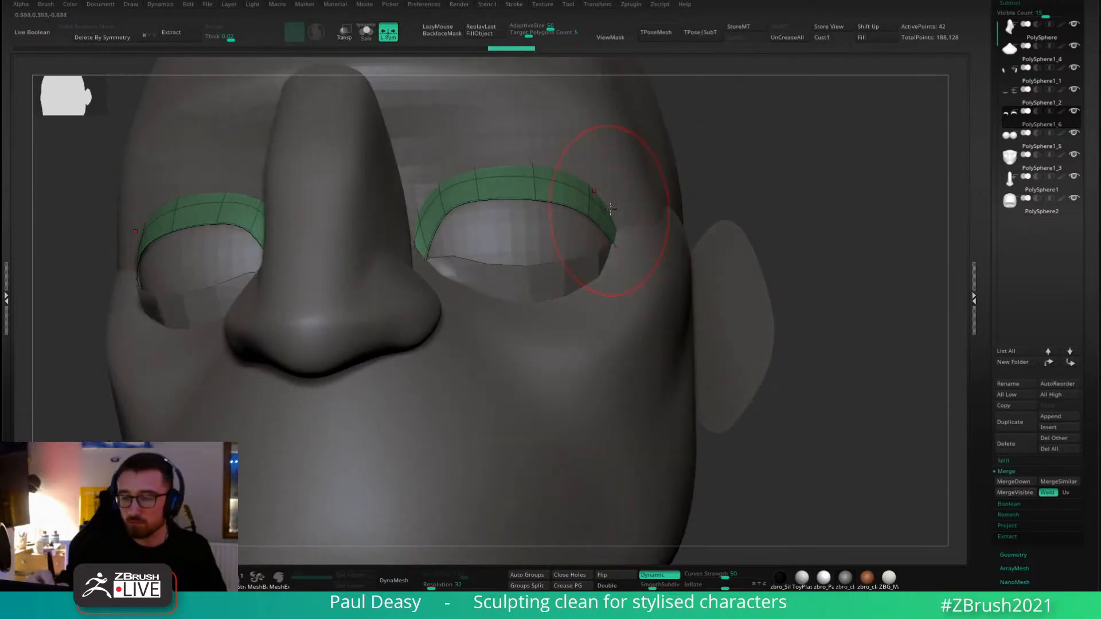
# Switch to the lower eyelids and adjust their inner corners with a smaller Move brush from the front.
pyautogui.keyDown('alt'); pyautogui.click(519, 279); pyautogui.keyUp('alt')
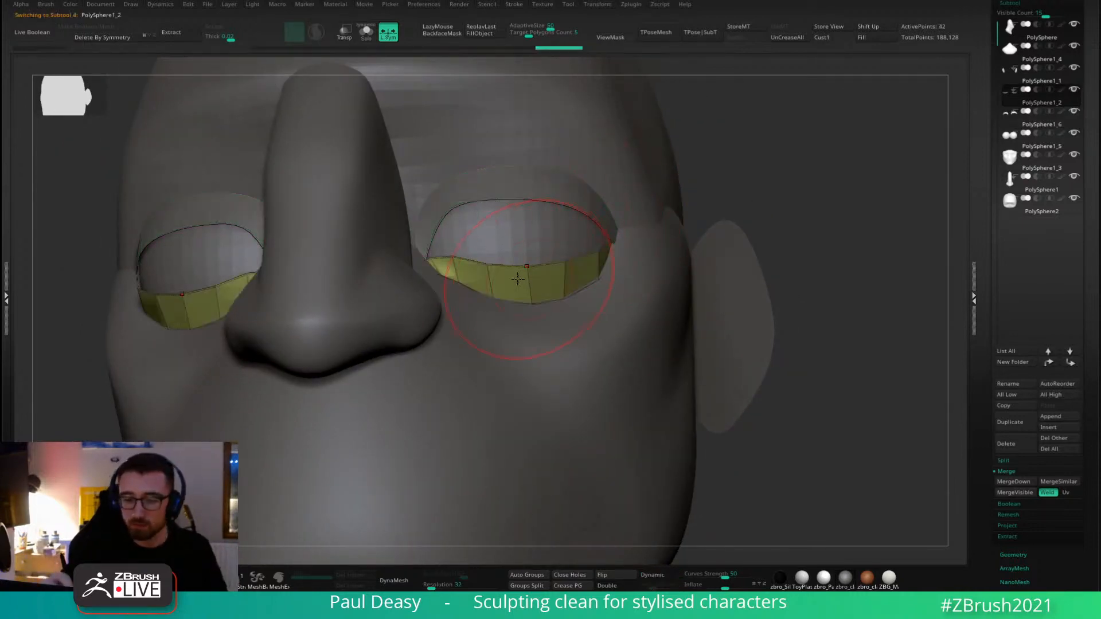
pyautogui.keyDown('shift'); pyautogui.moveTo(482, 280); pyautogui.dragTo(468, 268, button='right'); pyautogui.keyUp('shift')
pyautogui.press('space')
pyautogui.moveTo(468, 265); pyautogui.dragTo(448, 285)
pyautogui.press('space')
pyautogui.press('space')
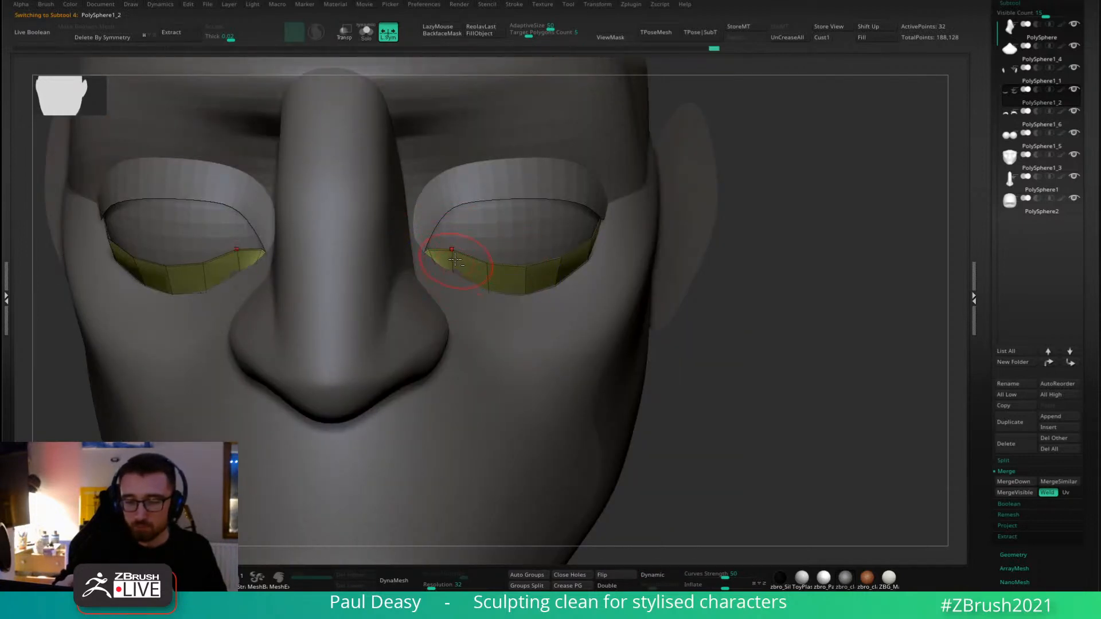
# Insert an edge loop along the length of the lower eyelids with the ZModeler brush.
pyautogui.keyDown('ctrl'); pyautogui.moveTo(531, 276); pyautogui.dragTo(562, 290, button='right'); pyautogui.keyUp('ctrl')
pyautogui.press('b')
pyautogui.press('z')
pyautogui.press('m')
pyautogui.click(525, 310)
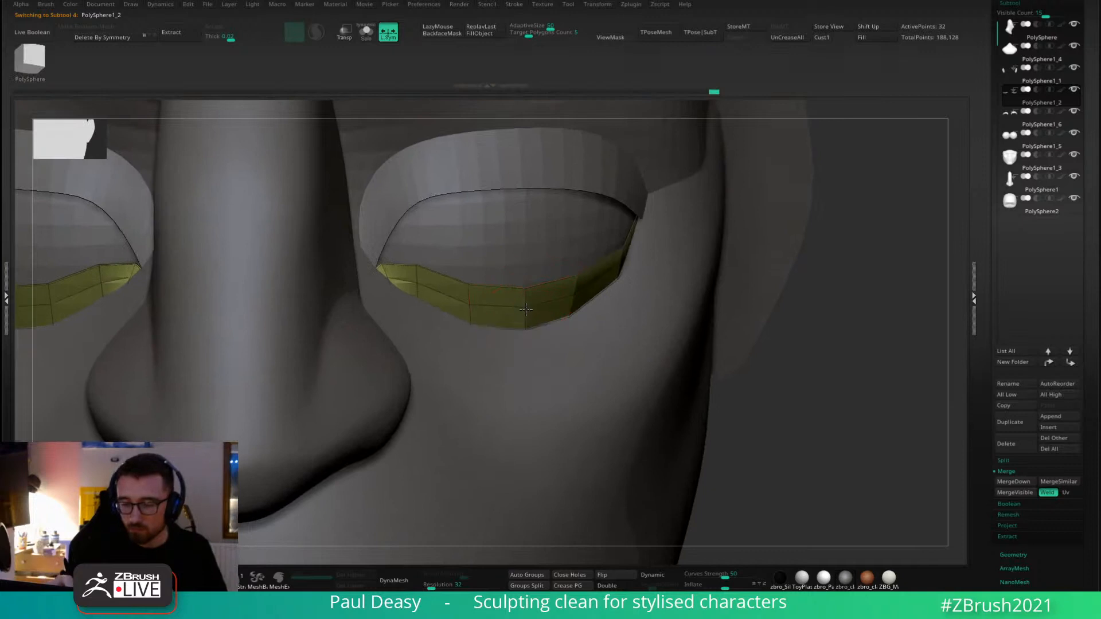
# Return to the Move brush and shape the lower eyelids around the new edge loop towards the outer corners.
pyautogui.press('b')
pyautogui.press('m')
pyautogui.press('v')
pyautogui.press('space')
pyautogui.moveTo(535, 314); pyautogui.dragTo(526, 314)
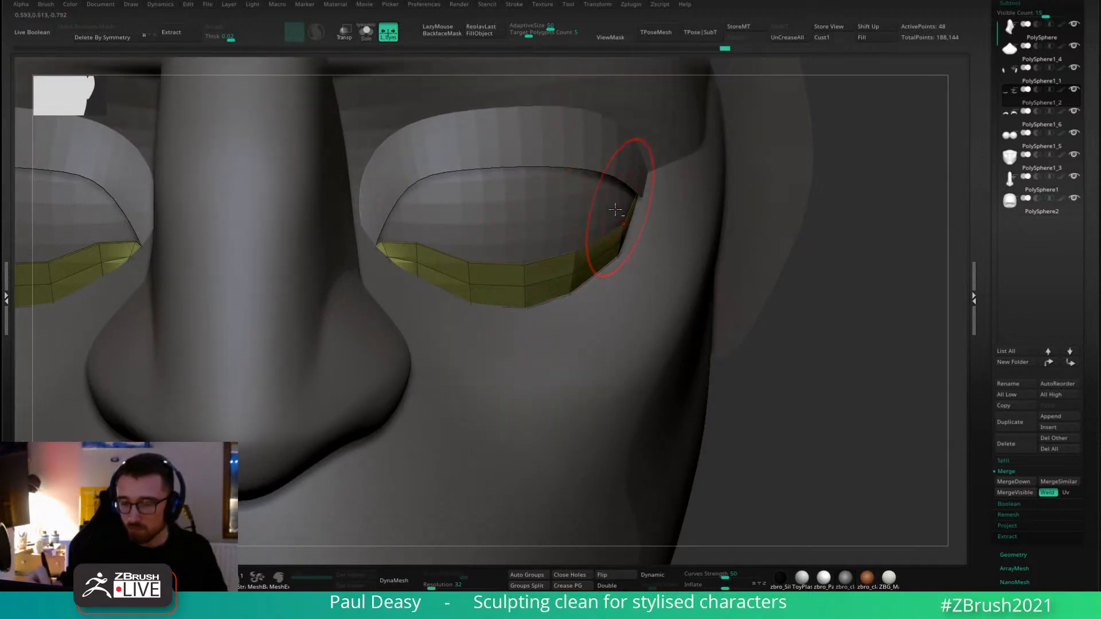
pyautogui.moveTo(640, 232); pyautogui.dragTo(634, 200, button='right')
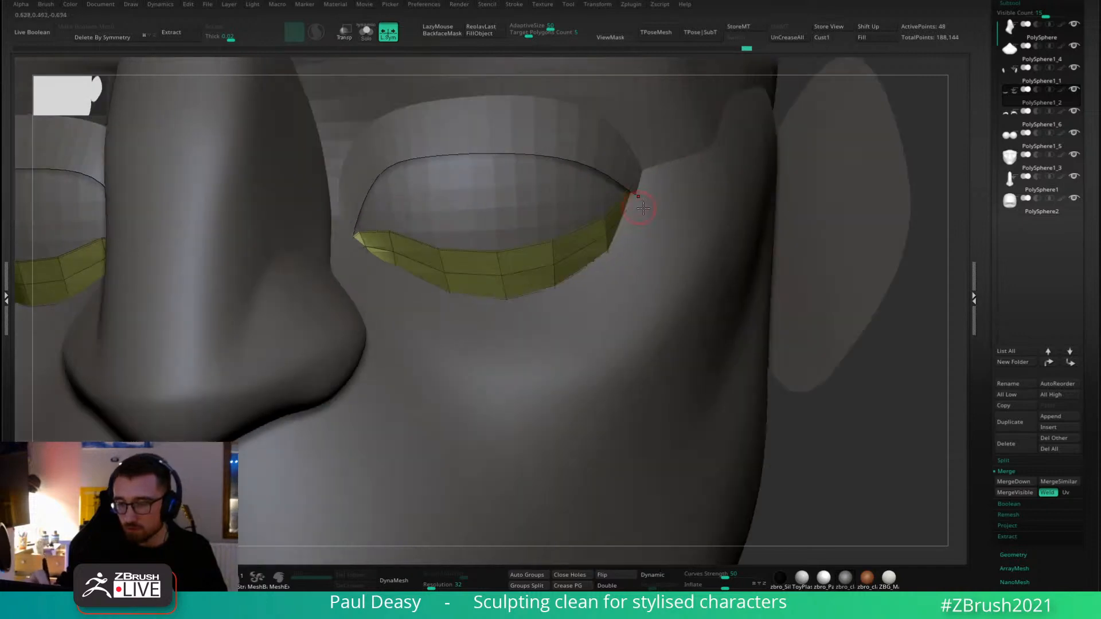
pyautogui.press('s')
pyautogui.moveTo(603, 234); pyautogui.dragTo(606, 234)
pyautogui.rightClick(583, 306)
pyautogui.moveTo(606, 241)
pyautogui.mouseDown(button='right')
pyautogui.moveTo(583, 306)
pyautogui.moveTo(597, 253)
pyautogui.mouseUp(button='right')
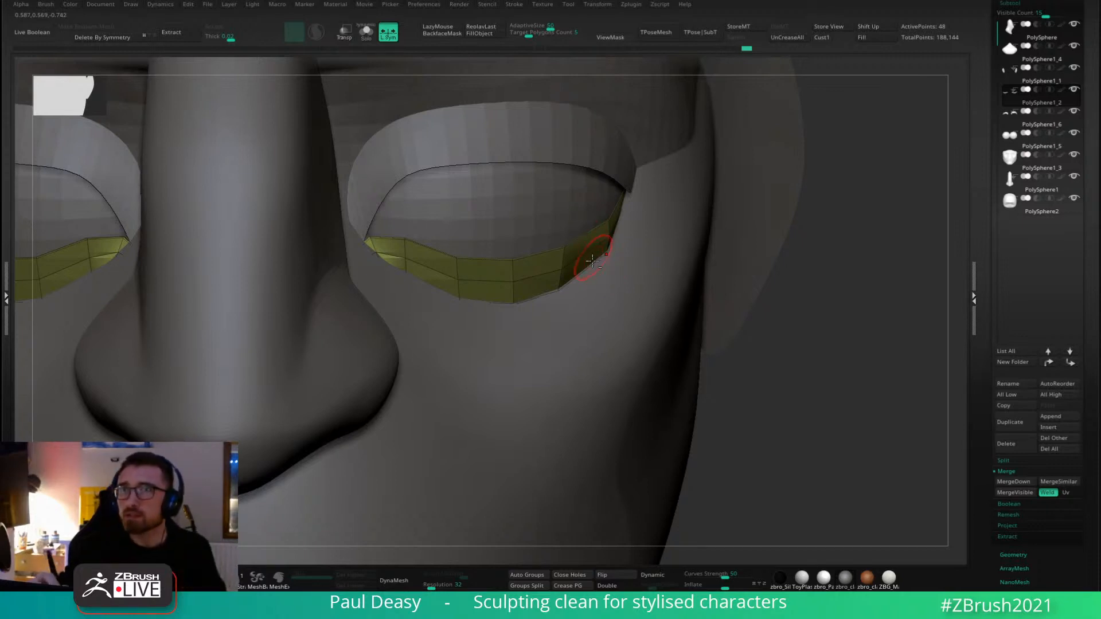
# Smooth out the outer section of the lower eyelids' upper edge with a resized Move brush.
pyautogui.moveTo(596, 263); pyautogui.dragTo(604, 240, button='right')
pyautogui.press('space')
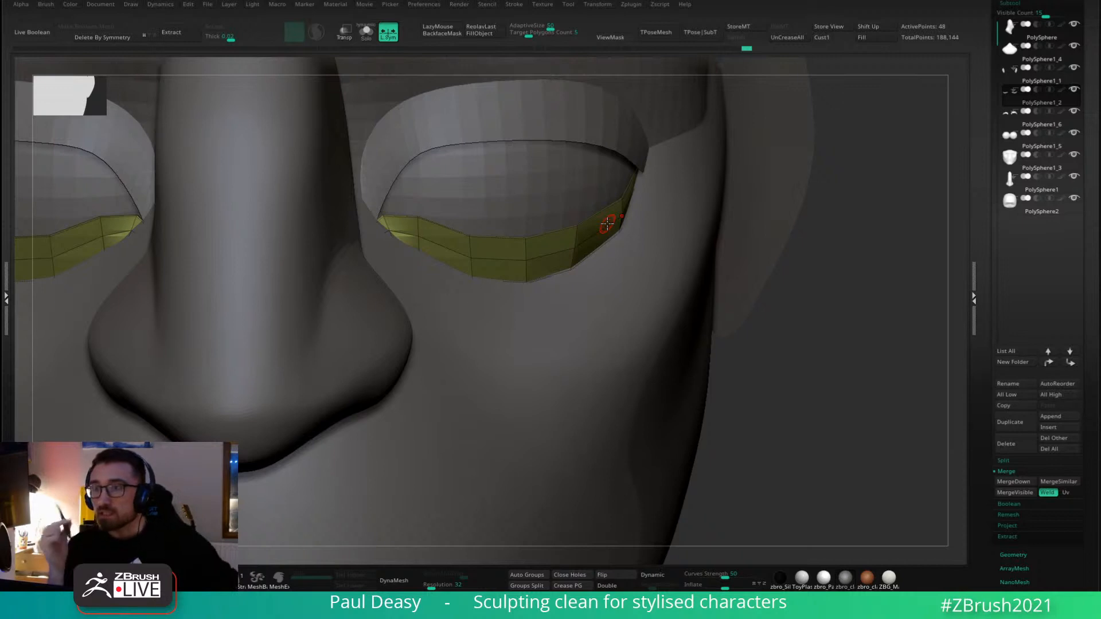
pyautogui.press('space')
pyautogui.moveTo(562, 246)
pyautogui.mouseDown()
pyautogui.moveTo(579, 238)
pyautogui.moveTo(576, 210)
pyautogui.mouseUp()
pyautogui.moveTo(584, 224)
pyautogui.mouseDown(button='right')
pyautogui.moveTo(580, 245)
pyautogui.moveTo(580, 216)
pyautogui.mouseUp(button='right')
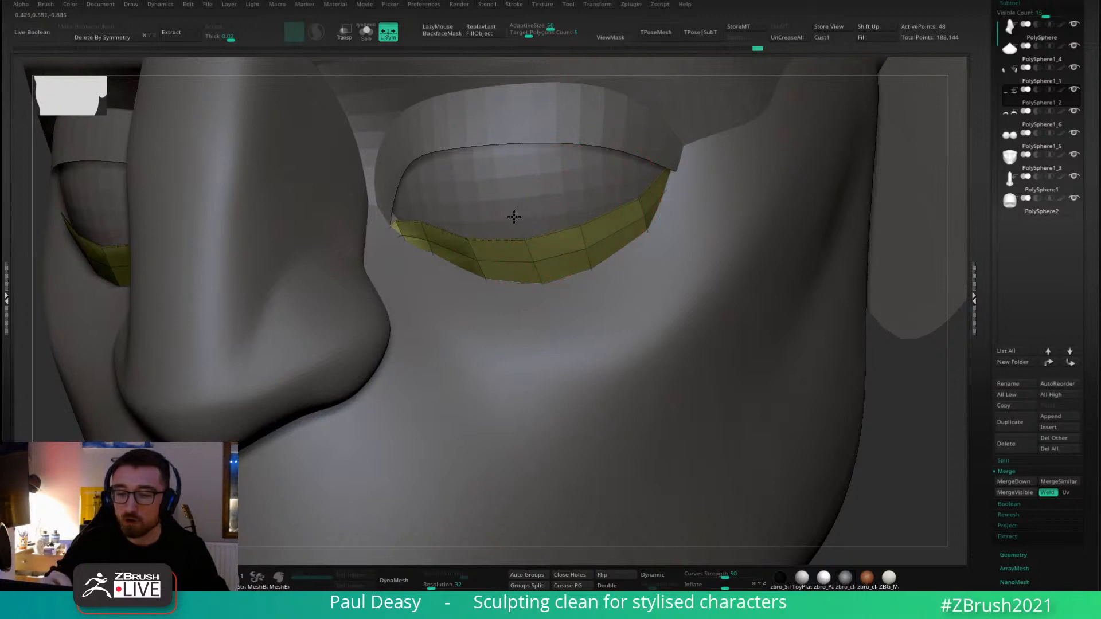
pyautogui.moveTo(491, 215); pyautogui.dragTo(453, 185, button='right')
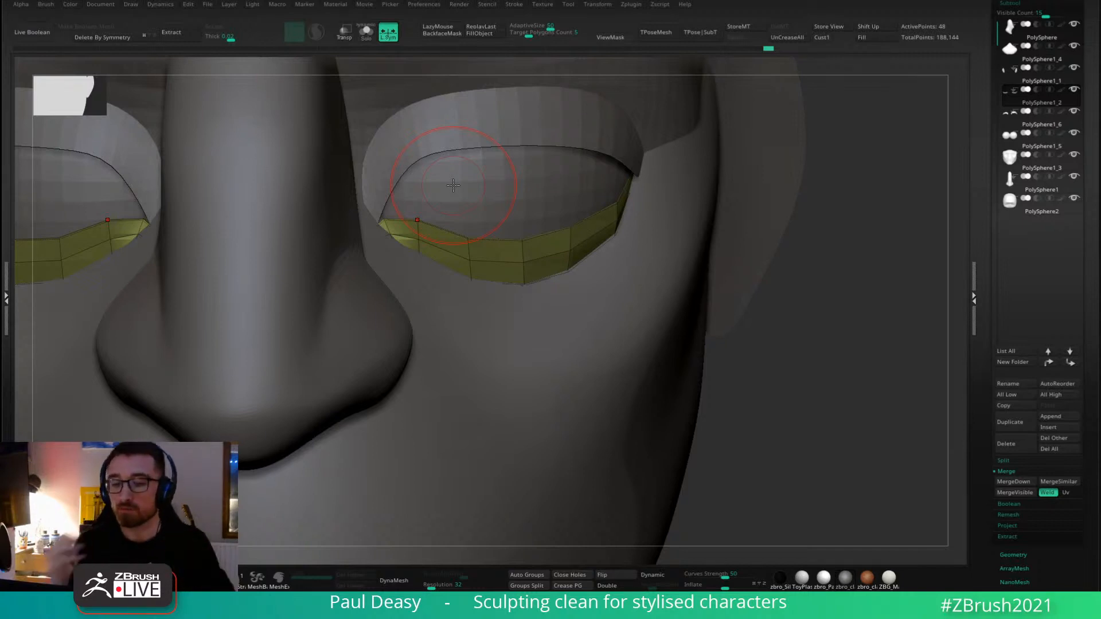
# Refine the lower eyelids' outer corners where they meet the upper eyelids, using a larger Move brush.
pyautogui.press('space')
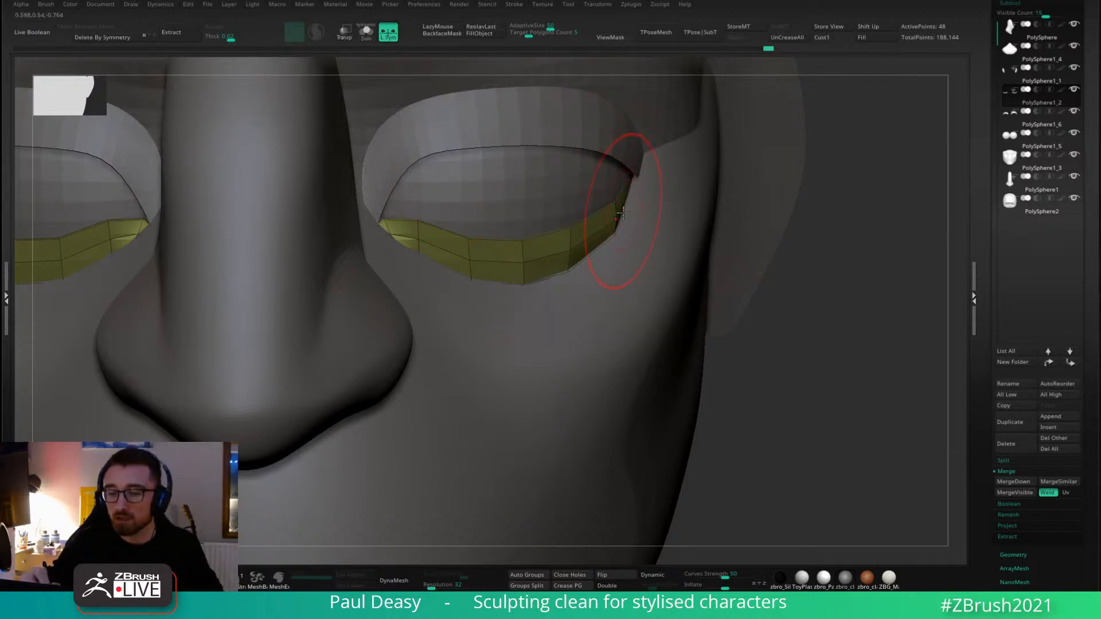
pyautogui.press(']')
pyautogui.moveTo(631, 245)
pyautogui.mouseDown(button='right')
pyautogui.moveTo(612, 211)
pyautogui.moveTo(633, 168)
pyautogui.mouseUp(button='right')
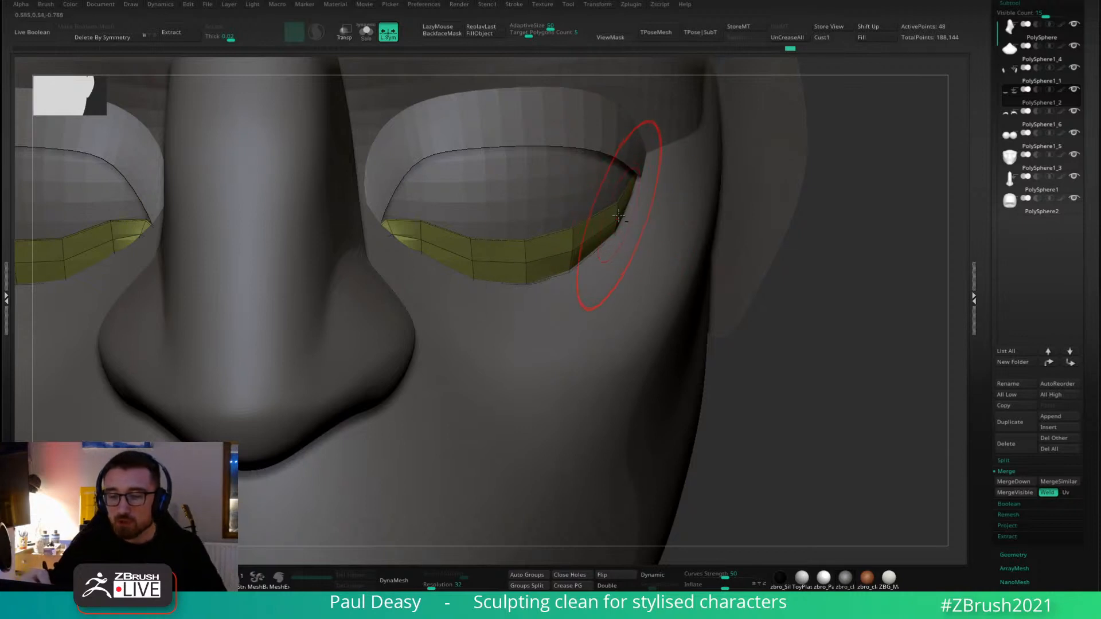
pyautogui.press('space')
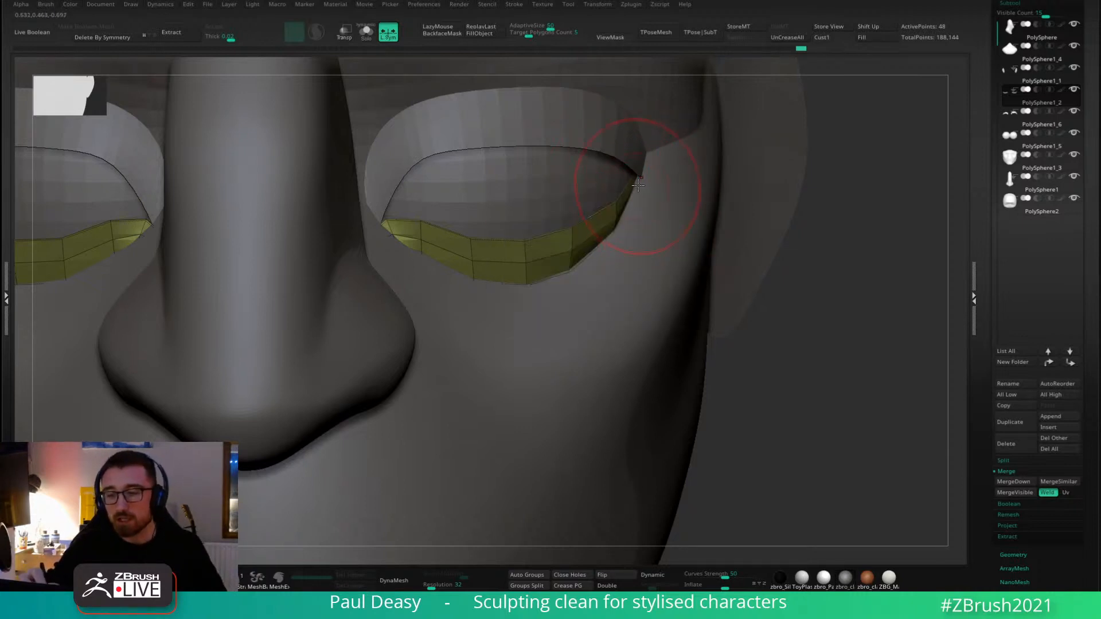
pyautogui.moveTo(638, 185); pyautogui.dragTo(637, 172, button='right')
pyautogui.press('space')
pyautogui.click(635, 181)
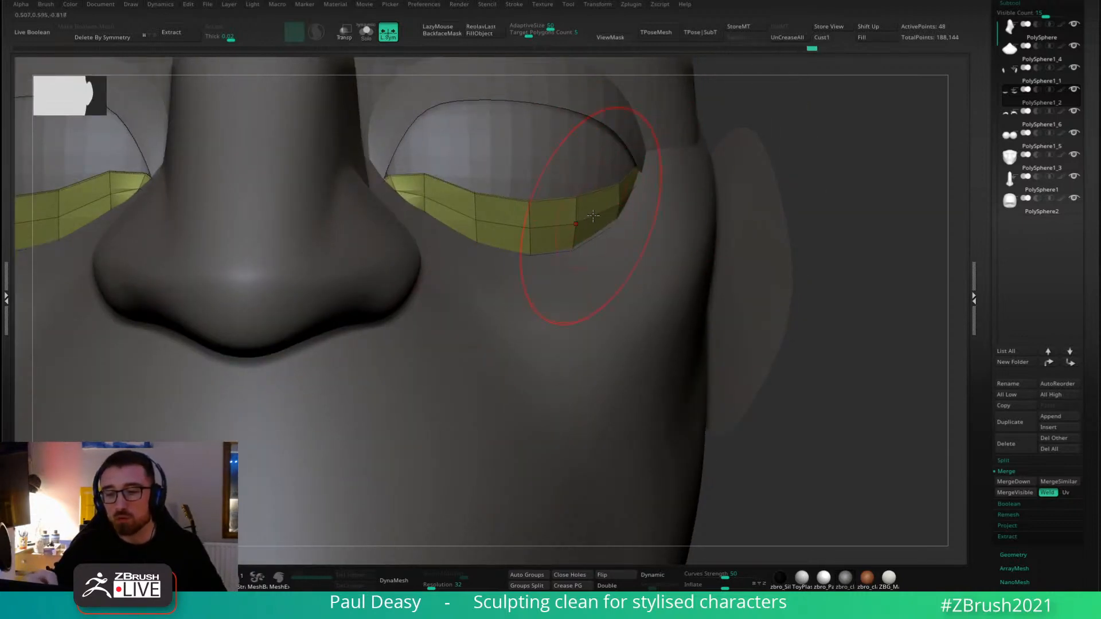
# Even out the points along the lower eyelids' middle row and bottom edge, working from below and the side.
pyautogui.moveTo(592, 215); pyautogui.dragTo(552, 289, button='right')
pyautogui.moveTo(565, 228); pyautogui.dragTo(573, 235)
pyautogui.moveTo(591, 243); pyautogui.dragTo(576, 252, button='right')
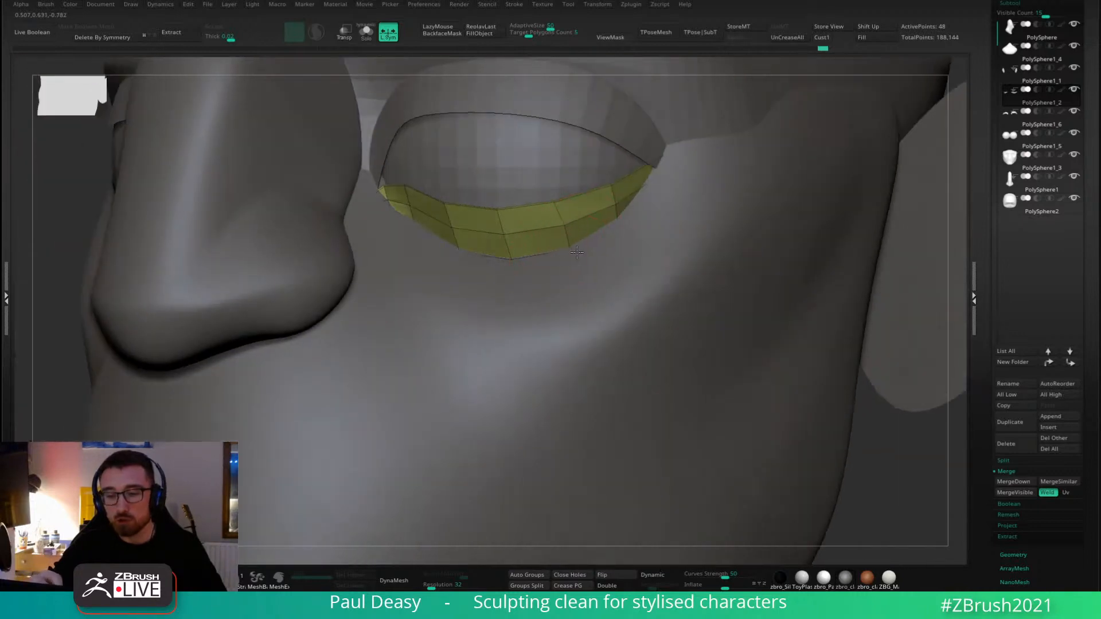
pyautogui.press('space')
pyautogui.moveTo(569, 220); pyautogui.dragTo(564, 225)
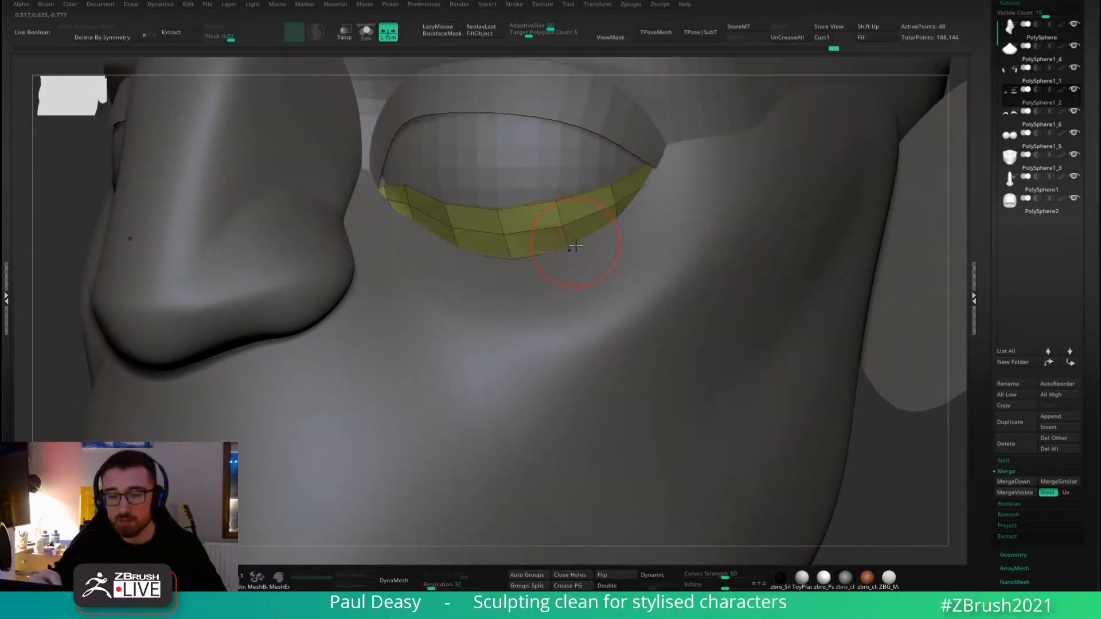
pyautogui.moveTo(569, 246)
pyautogui.mouseDown(button='right')
pyautogui.moveTo(521, 253)
pyautogui.moveTo(511, 219)
pyautogui.mouseUp(button='right')
pyautogui.press('space')
pyautogui.click(511, 240)
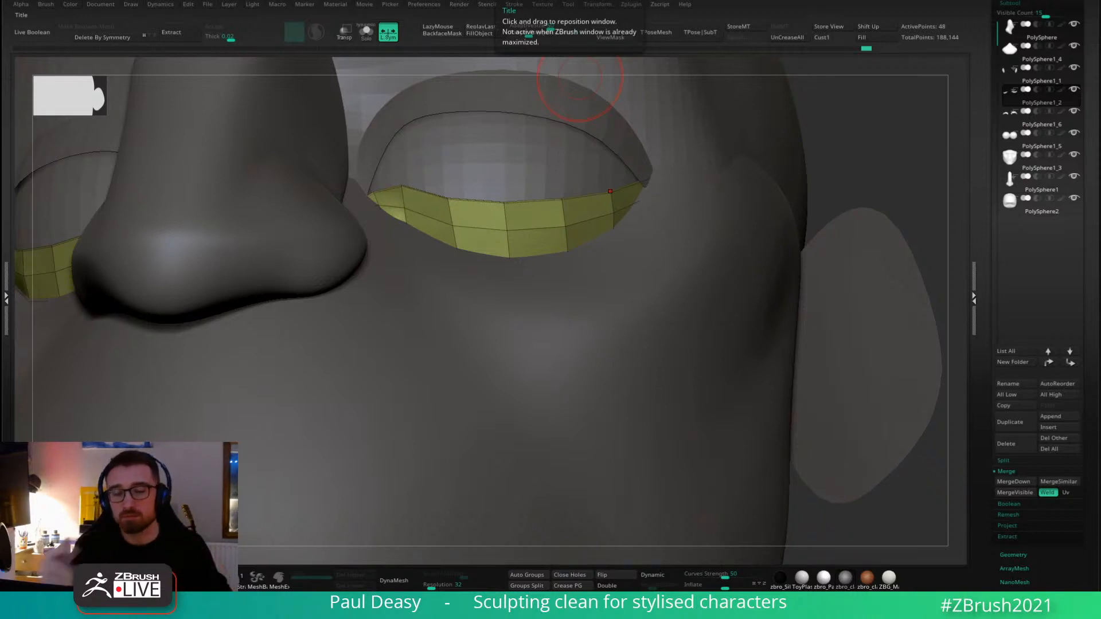
# Nudge the central points of the lower eyelids from the front to improve their curve.
pyautogui.rightClick(621, 197)
pyautogui.rightClick(651, 181)
pyautogui.moveTo(650, 181)
pyautogui.mouseDown(button='right')
pyautogui.moveTo(676, 191)
pyautogui.moveTo(649, 252)
pyautogui.moveTo(576, 255)
pyautogui.moveTo(561, 275)
pyautogui.moveTo(596, 272)
pyautogui.moveTo(614, 289)
pyautogui.mouseUp(button='right')
pyautogui.rightClick(648, 253)
pyautogui.rightClick(584, 264)
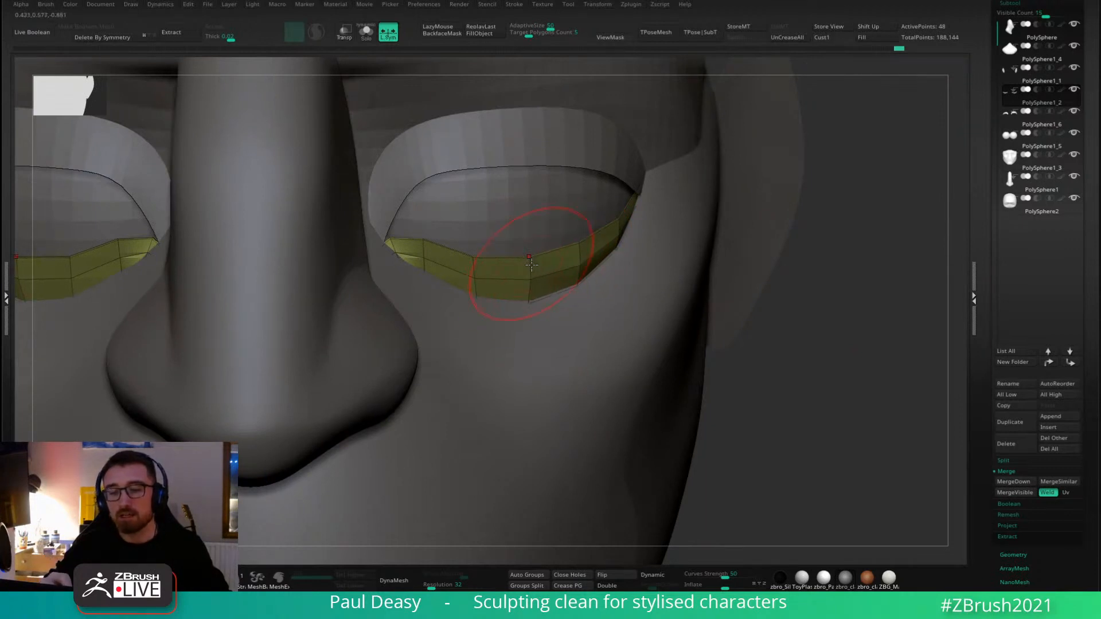
pyautogui.click(526, 290)
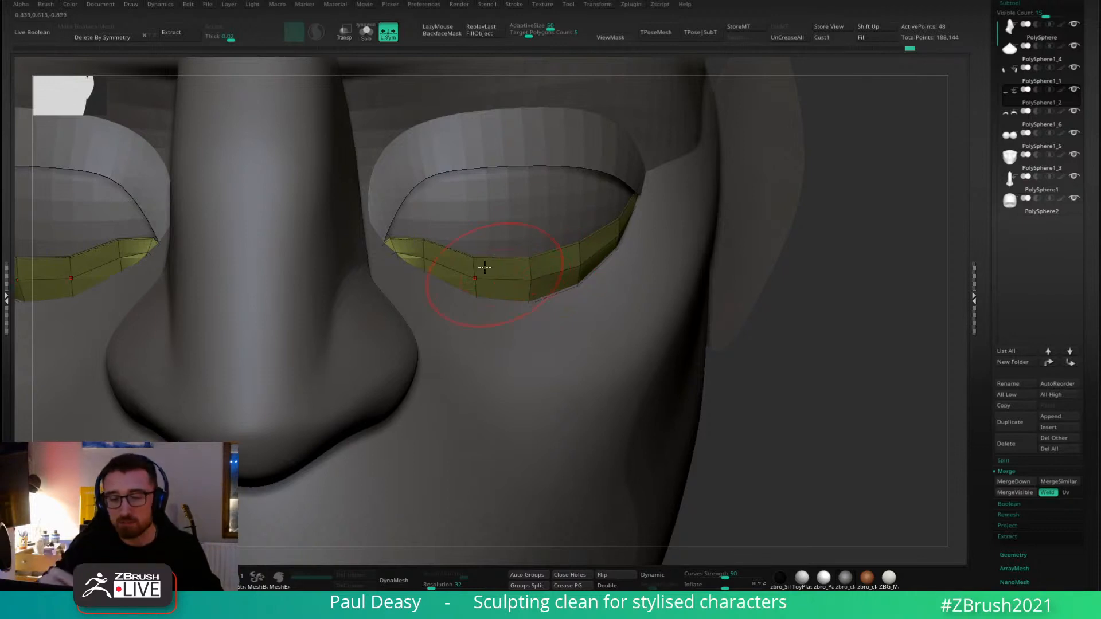
pyautogui.moveTo(429, 228); pyautogui.dragTo(428, 226, button='right')
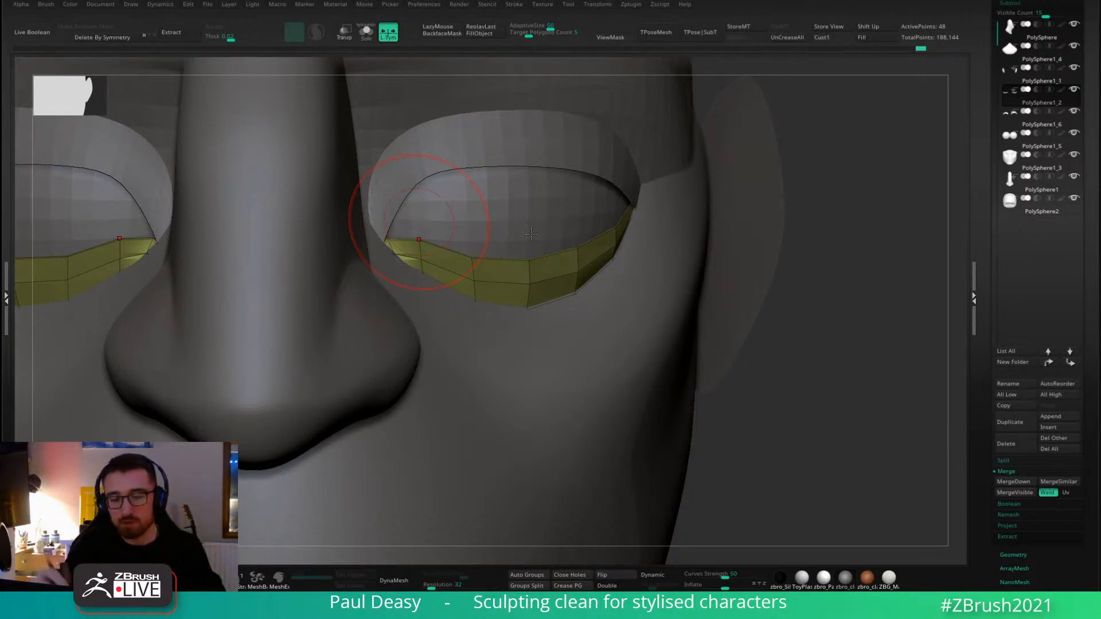
# Adjust the lower eyelids' upper edge near the inner corners, checking it from an angle.
pyautogui.moveTo(457, 239); pyautogui.dragTo(441, 232, button='right')
pyautogui.press('space')
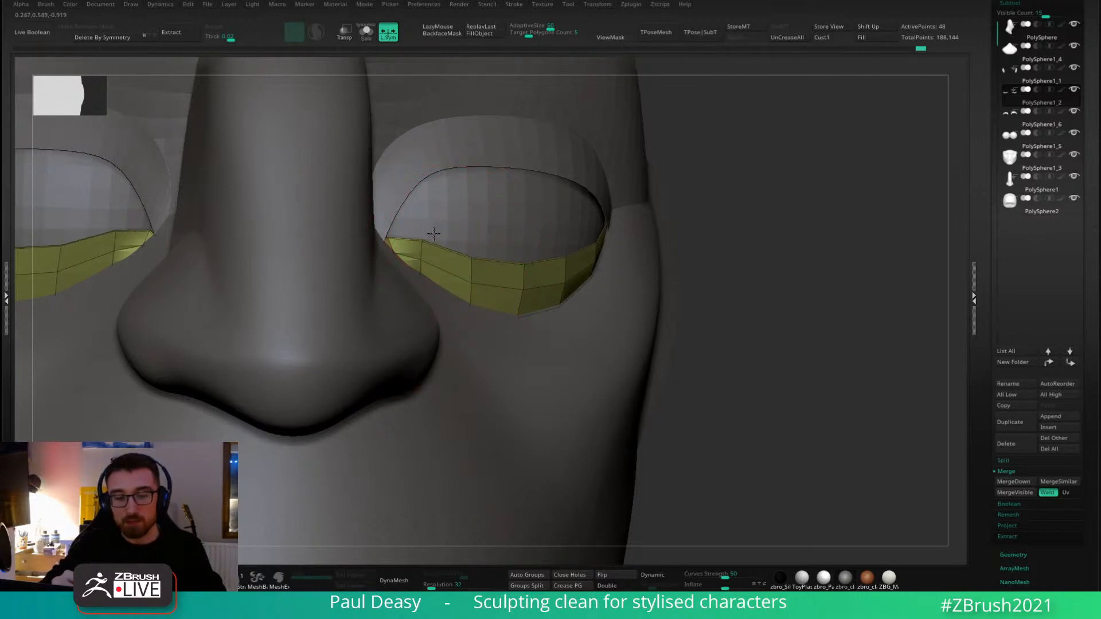
pyautogui.rightClick(435, 234)
pyautogui.rightClick(413, 227)
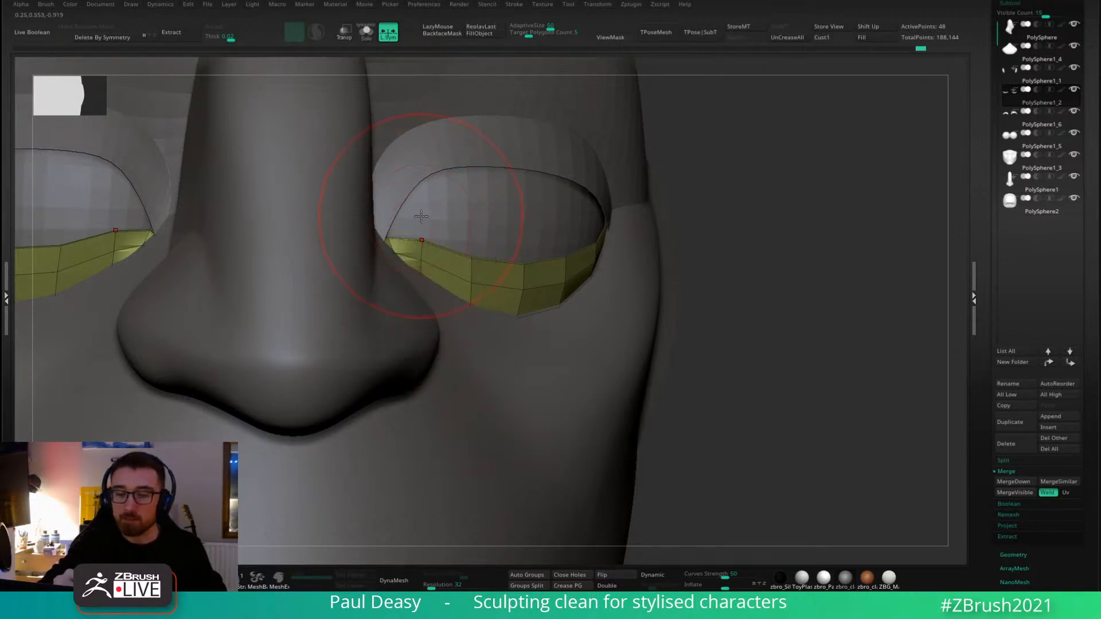
pyautogui.keyDown('shift'); pyautogui.moveTo(417, 214); pyautogui.dragTo(432, 212, button='right'); pyautogui.keyUp('shift')
pyautogui.rightClick(460, 269)
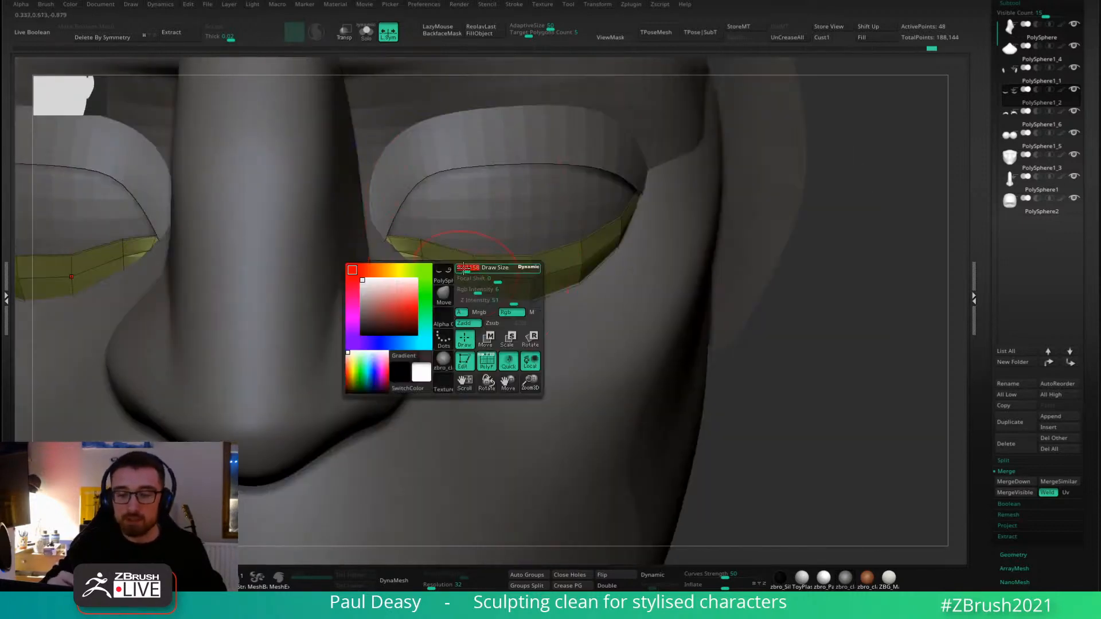
# Undo the last nudge and reposition the column of points between the lower eyelids' centre and inner corner.
pyautogui.rightClick(426, 258)
pyautogui.hotkey('ctrl', 'z')
pyautogui.rightClick(447, 258)
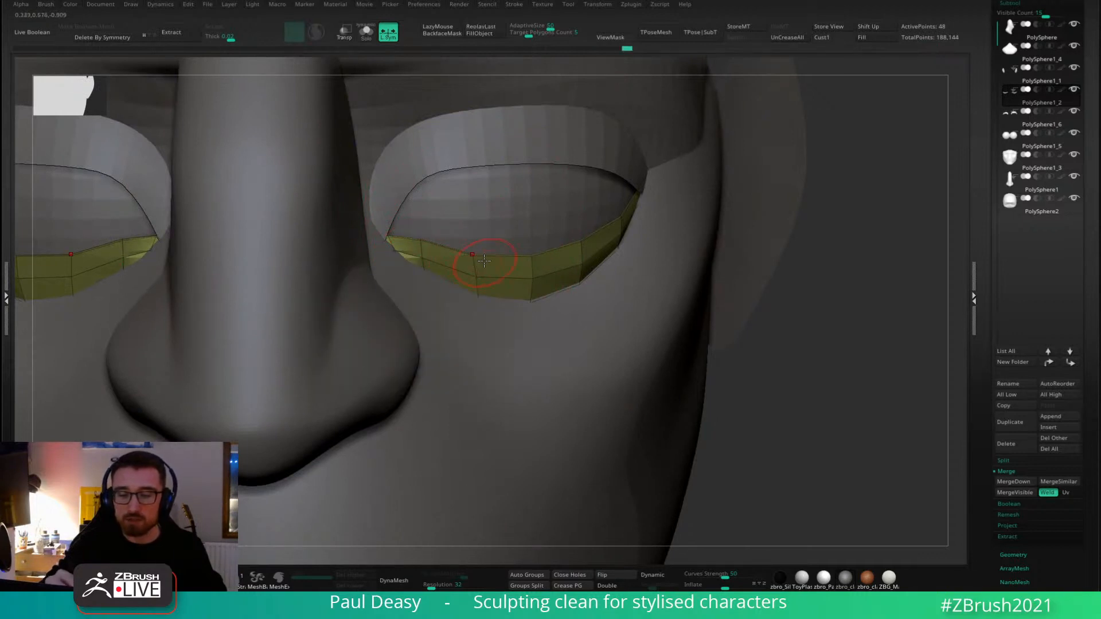
pyautogui.moveTo(474, 250); pyautogui.dragTo(482, 247)
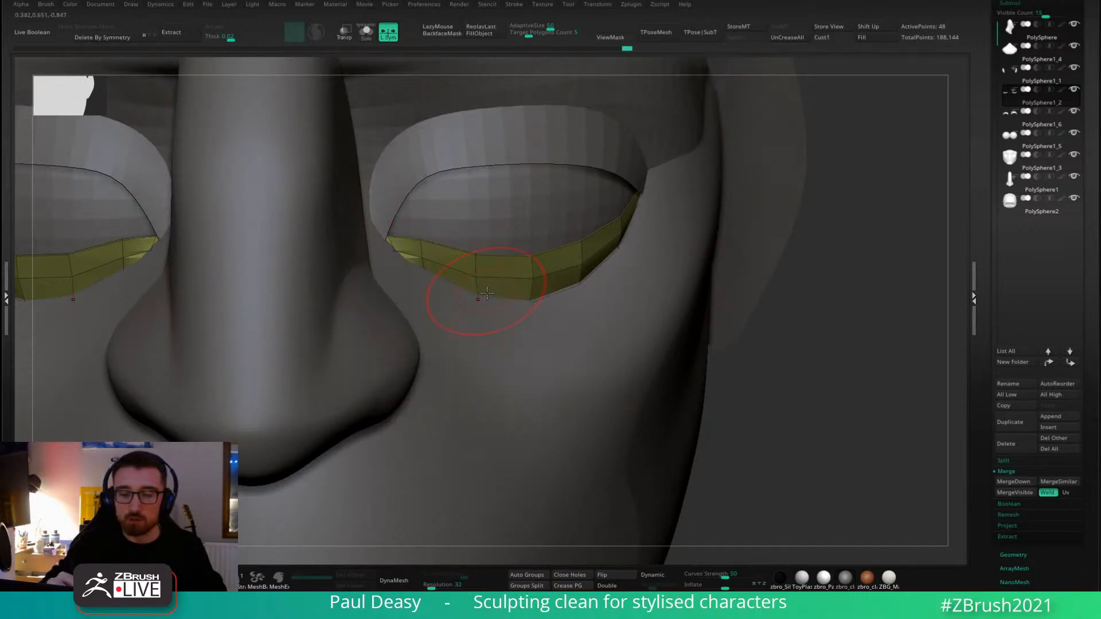
pyautogui.rightClick(459, 272)
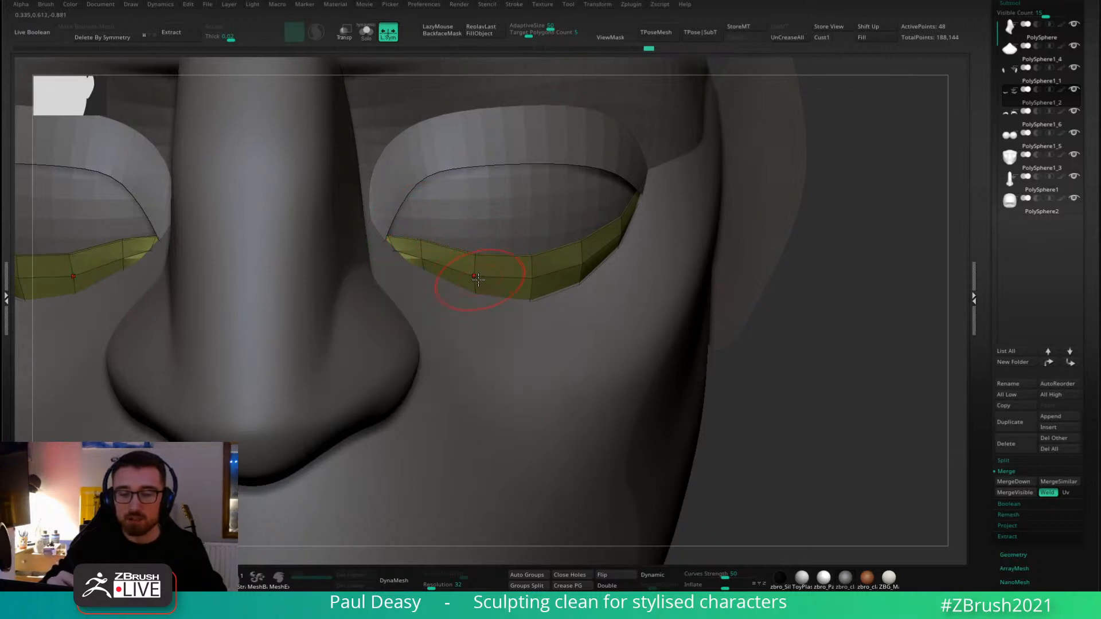
pyautogui.click(477, 246)
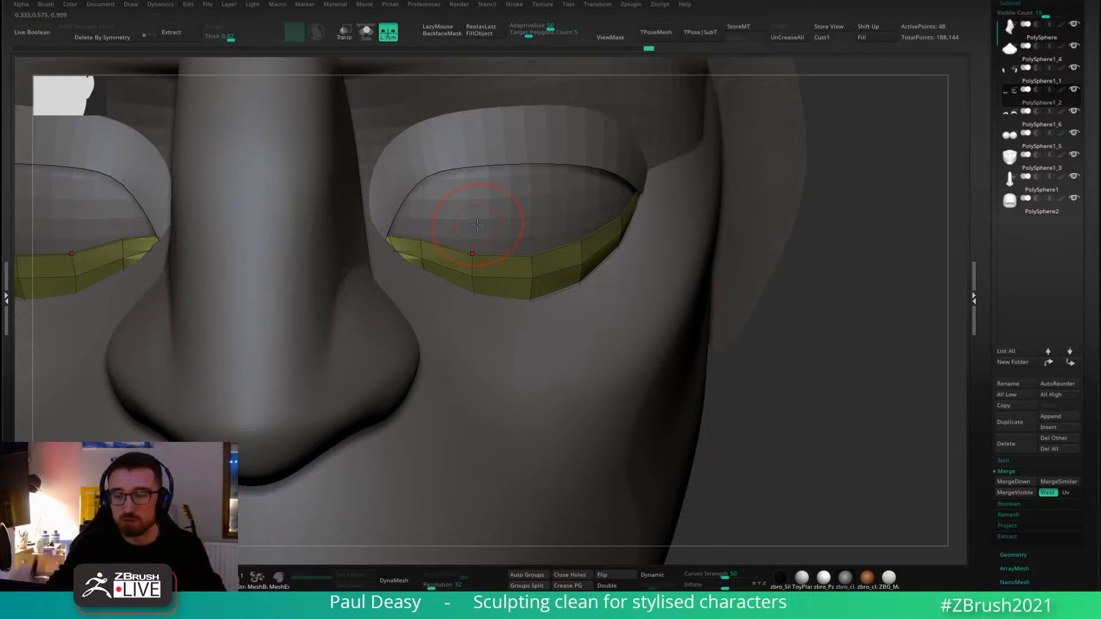
# Select the forehead subtool and draw a Topology brush curve along the brow ridge, from above the nose to the temple.
pyautogui.keyDown('alt'); pyautogui.moveTo(851, 314); pyautogui.dragTo(753, 287); pyautogui.keyUp('alt')
pyautogui.keyDown('alt'); pyautogui.click(563, 250); pyautogui.keyUp('alt')
pyautogui.keyDown('alt'); pyautogui.moveTo(709, 248); pyautogui.dragTo(751, 271); pyautogui.keyUp('alt')
pyautogui.press('space')
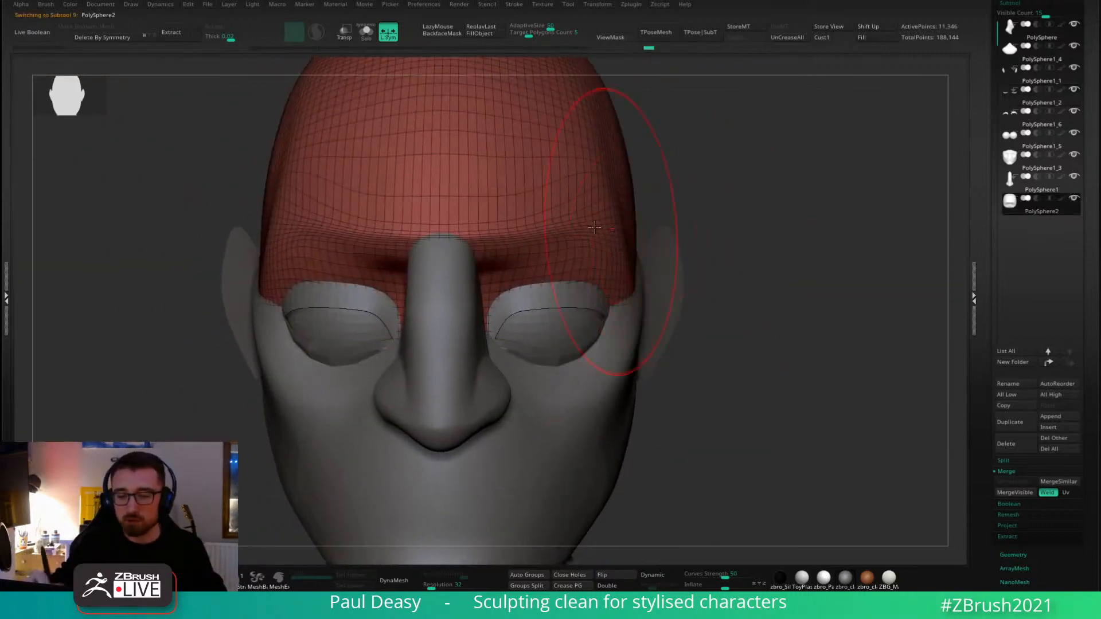
pyautogui.press('space')
pyautogui.press('space')
pyautogui.moveTo(551, 231); pyautogui.dragTo(497, 229)
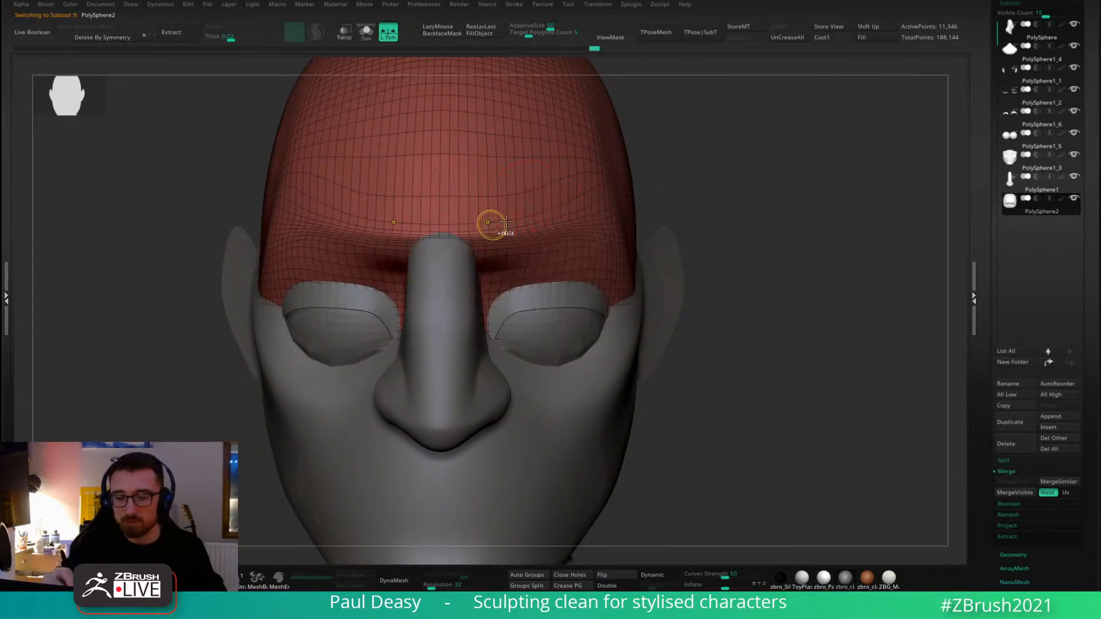
pyautogui.keyDown('alt'); pyautogui.moveTo(684, 211); pyautogui.dragTo(699, 215); pyautogui.keyUp('alt')
pyautogui.moveTo(681, 498); pyautogui.dragTo(635, 416)
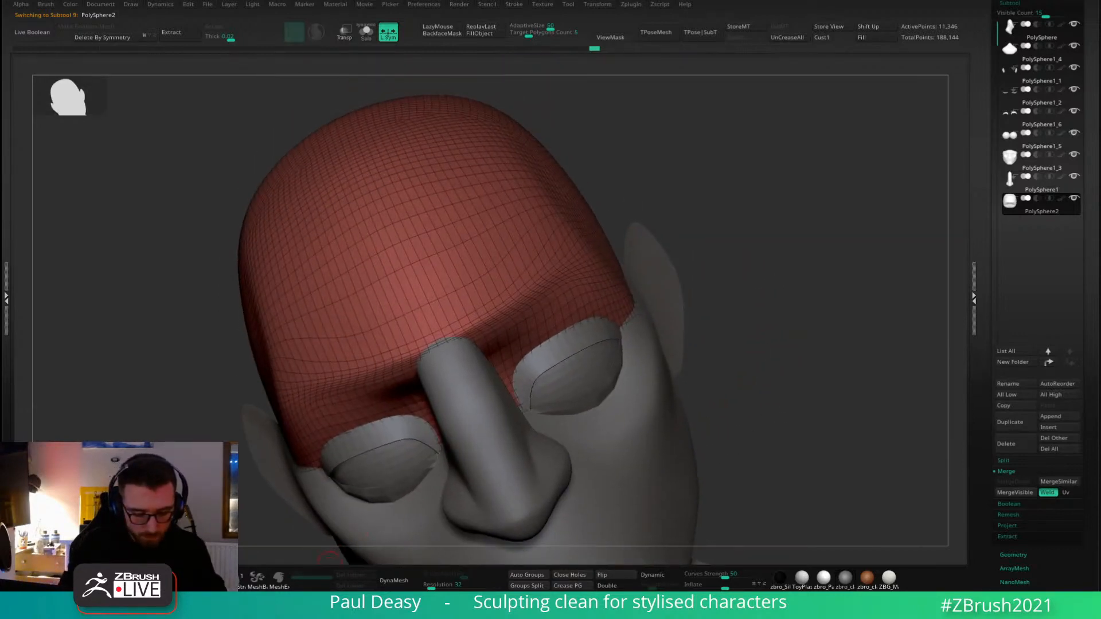
pyautogui.moveTo(461, 331)
pyautogui.keyDown('shift'); pyautogui.mouseDown()
pyautogui.moveTo(567, 248)
pyautogui.moveTo(613, 260)
pyautogui.mouseUp(); pyautogui.keyUp('shift')
pyautogui.moveTo(442, 314); pyautogui.dragTo(530, 251)
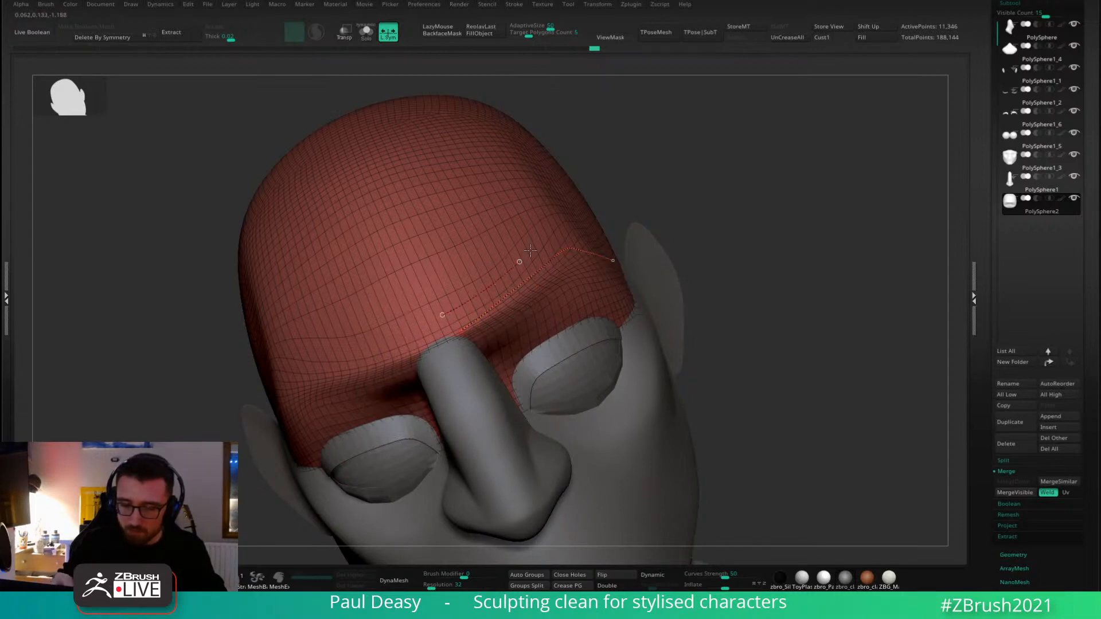
pyautogui.moveTo(497, 291); pyautogui.dragTo(492, 298, button='right')
pyautogui.hotkey('ctrl', 'z')
pyautogui.moveTo(473, 323)
pyautogui.mouseDown()
pyautogui.moveTo(560, 256)
pyautogui.moveTo(619, 255)
pyautogui.mouseUp()
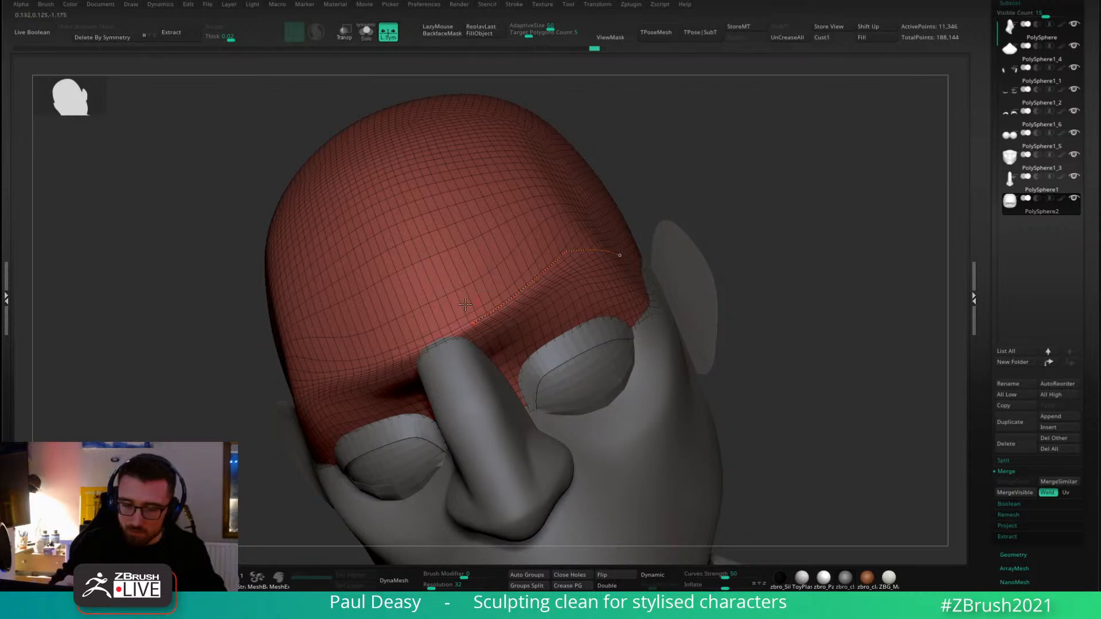
# Draw a second topology curve above the first to mark the eyebrow's upper edge, undoing an unwanted stroke.
pyautogui.moveTo(458, 309); pyautogui.dragTo(553, 234)
pyautogui.moveTo(465, 309); pyautogui.dragTo(554, 229)
pyautogui.hotkey('ctrl', 'z')
pyautogui.moveTo(455, 314)
pyautogui.mouseDown()
pyautogui.moveTo(562, 216)
pyautogui.moveTo(621, 245)
pyautogui.moveTo(551, 241)
pyautogui.mouseUp()
pyautogui.moveTo(551, 242); pyautogui.dragTo(568, 240, button='right')
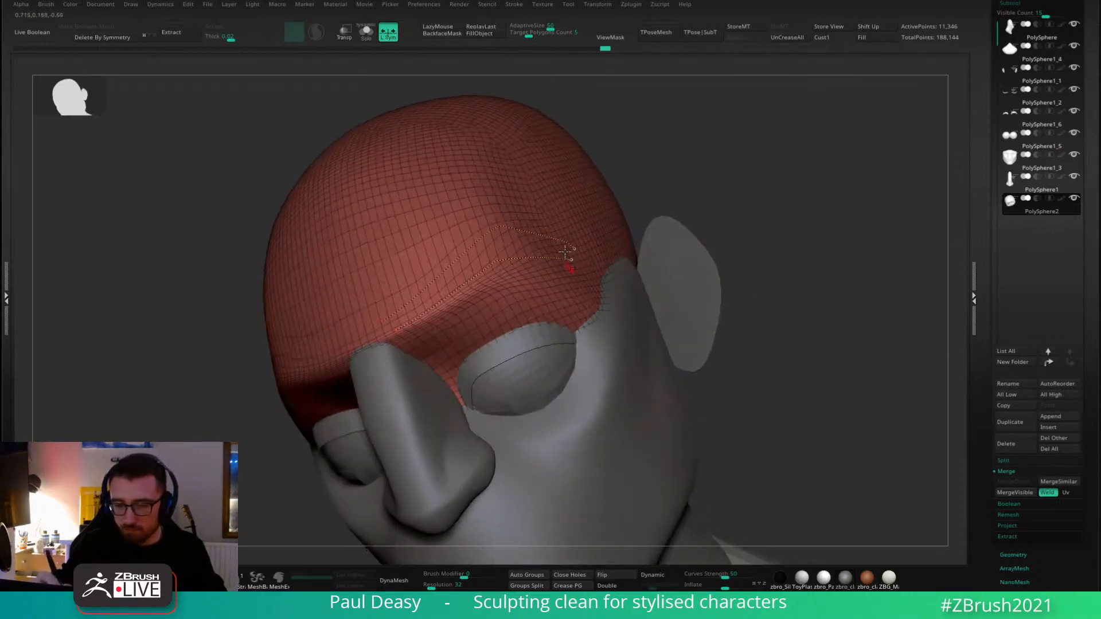
# Draw short topology curves across the two brow curves from the temple to the nose, dividing the eyebrow strip into faces.
pyautogui.moveTo(564, 232); pyautogui.dragTo(562, 280)
pyautogui.moveTo(534, 246); pyautogui.dragTo(559, 247, button='right')
pyautogui.moveTo(535, 216); pyautogui.dragTo(536, 289)
pyautogui.moveTo(501, 210); pyautogui.dragTo(509, 293)
pyautogui.moveTo(472, 232)
pyautogui.mouseDown()
pyautogui.moveTo(493, 304)
pyautogui.moveTo(453, 287)
pyautogui.moveTo(424, 300)
pyautogui.moveTo(409, 328)
pyautogui.mouseUp()
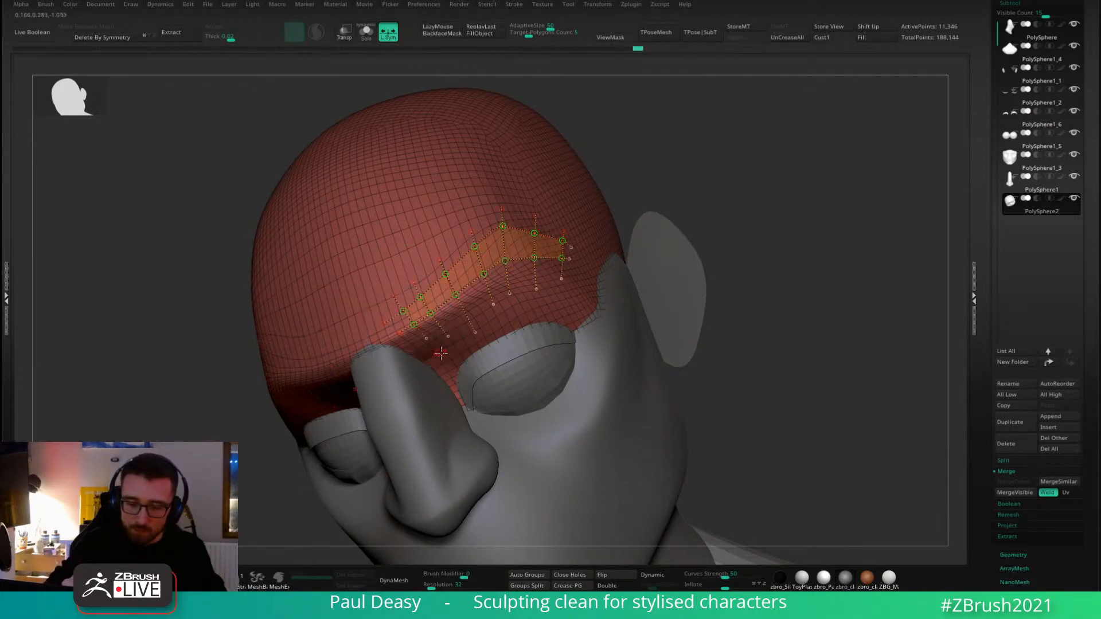
# Generate the eyebrow geometry from the topology curves and split it from the forehead into its own subtool.
pyautogui.keyDown('shift'); pyautogui.moveTo(409, 324); pyautogui.dragTo(446, 317, button='right'); pyautogui.keyUp('shift')
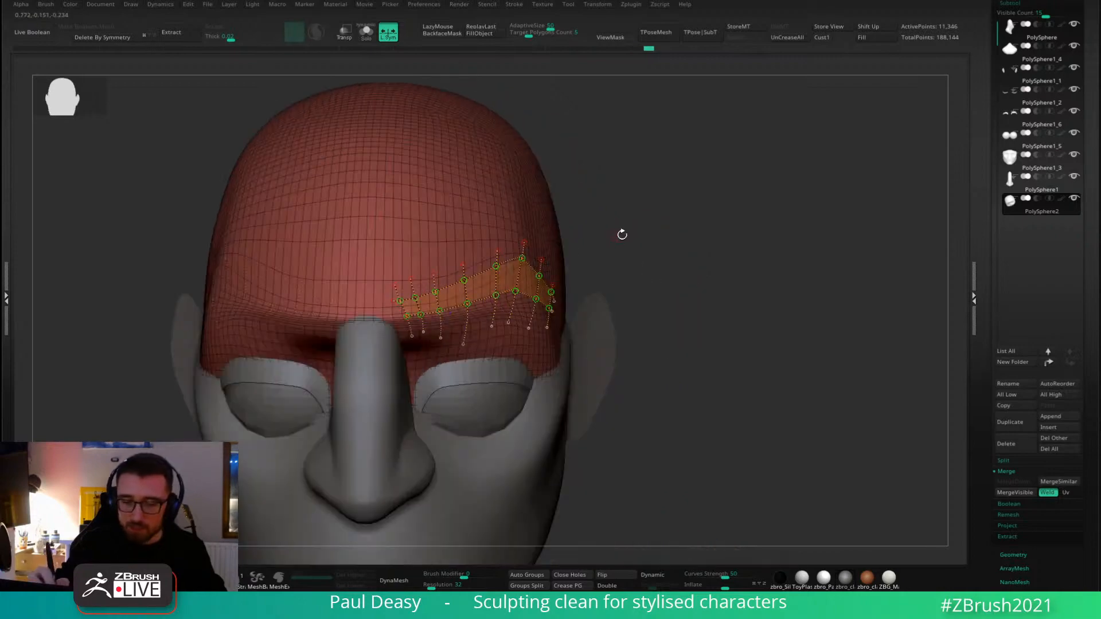
pyautogui.moveTo(622, 235); pyautogui.dragTo(574, 202, button='right')
pyautogui.click(570, 204)
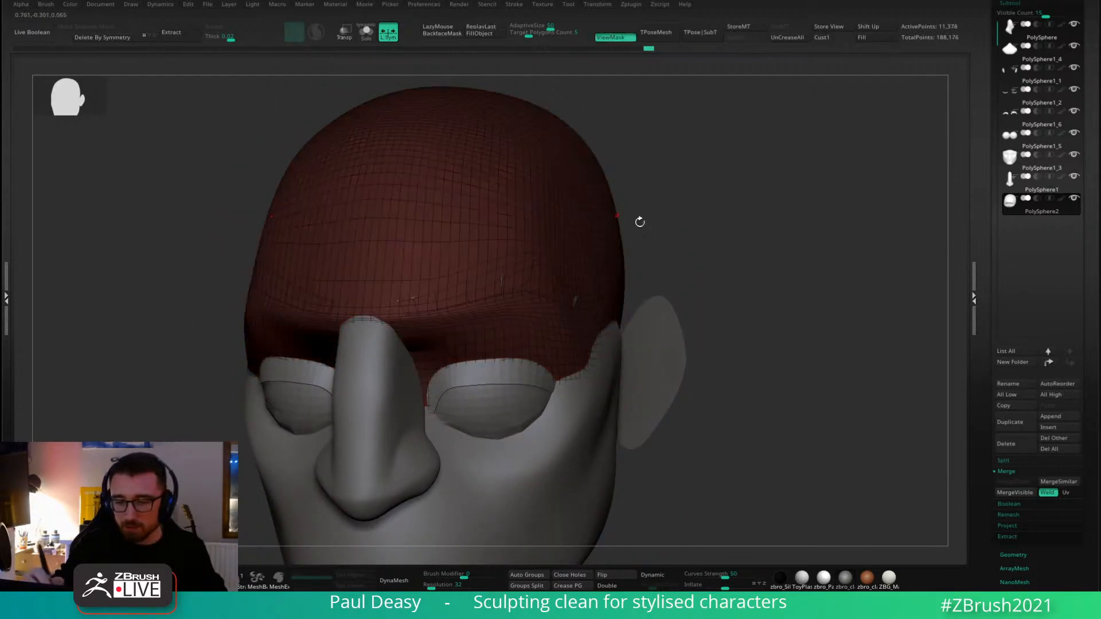
pyautogui.hotkey('ctrl', 'shift', 's')
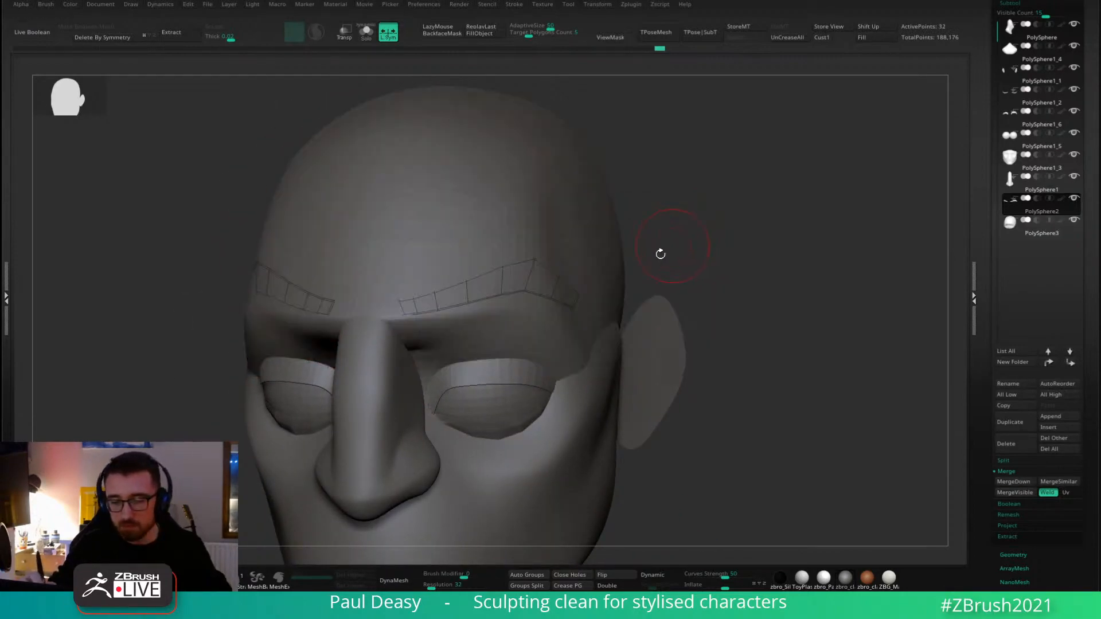
# Pull the eyebrow strip out of the forehead surface with the Move brush, from the temple end to the nose.
pyautogui.moveTo(544, 295); pyautogui.dragTo(549, 293)
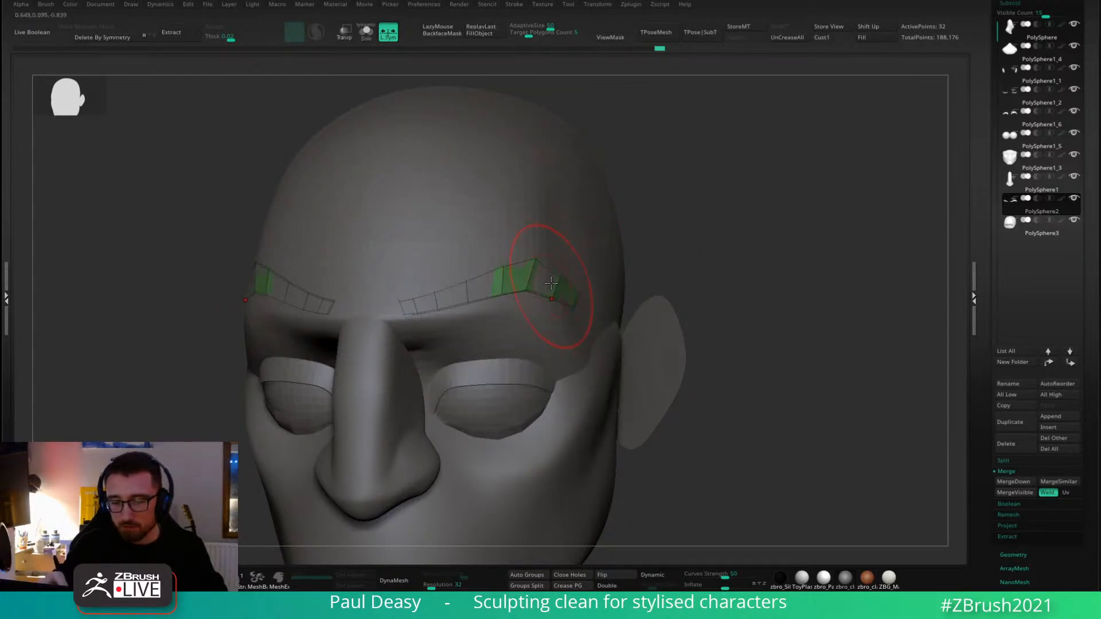
pyautogui.moveTo(552, 276); pyautogui.dragTo(585, 293, button='right')
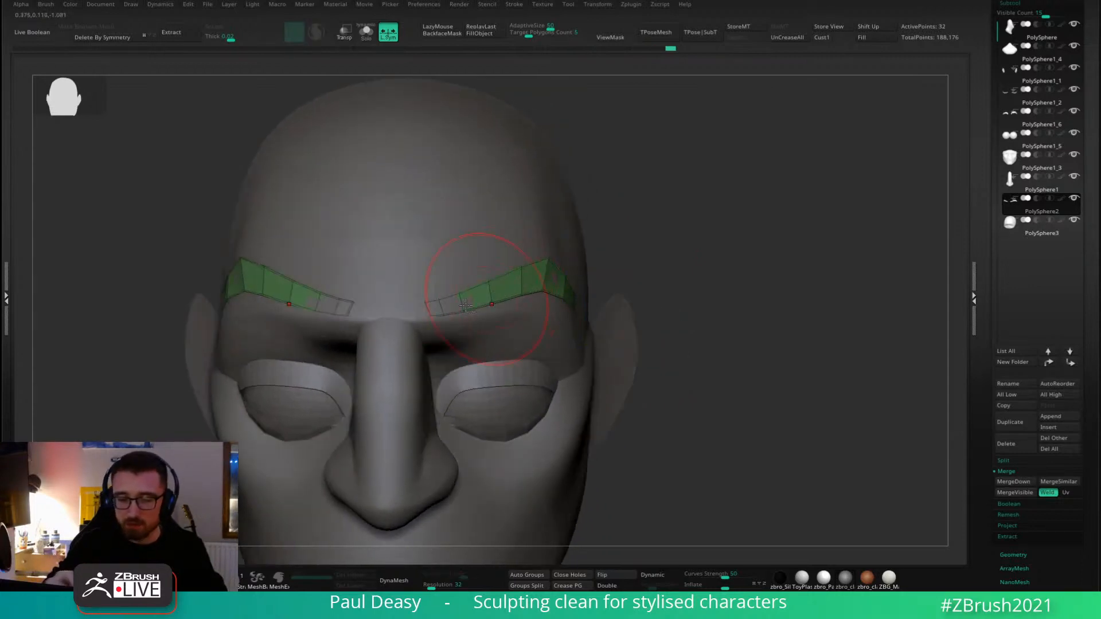
pyautogui.rightClick(558, 282)
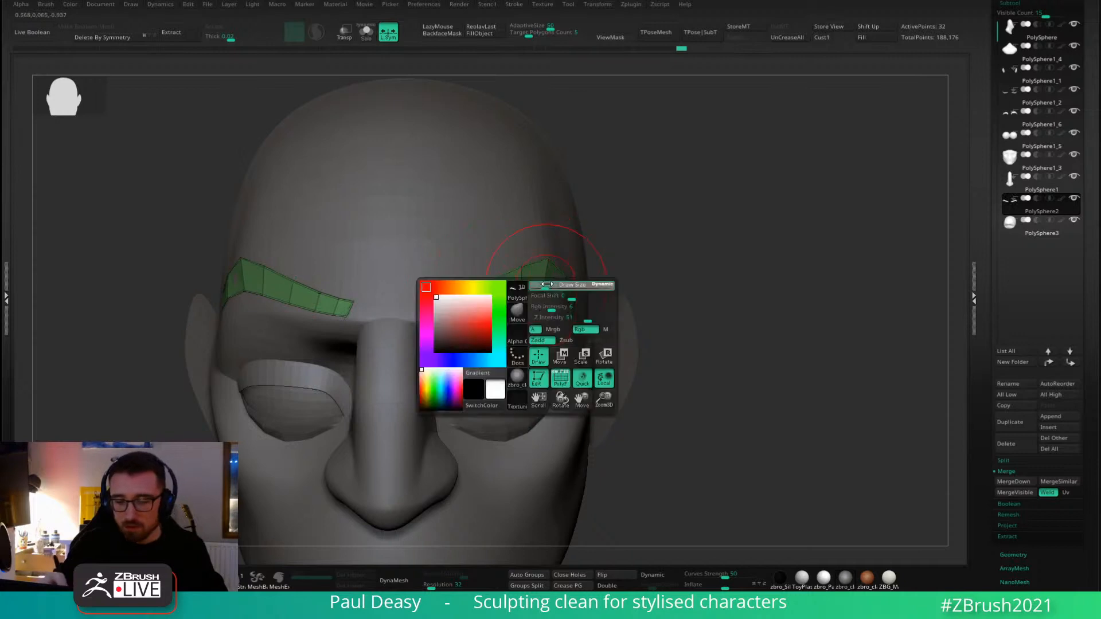
pyautogui.rightClick(567, 272)
pyautogui.moveTo(574, 275); pyautogui.dragTo(549, 282, button='right')
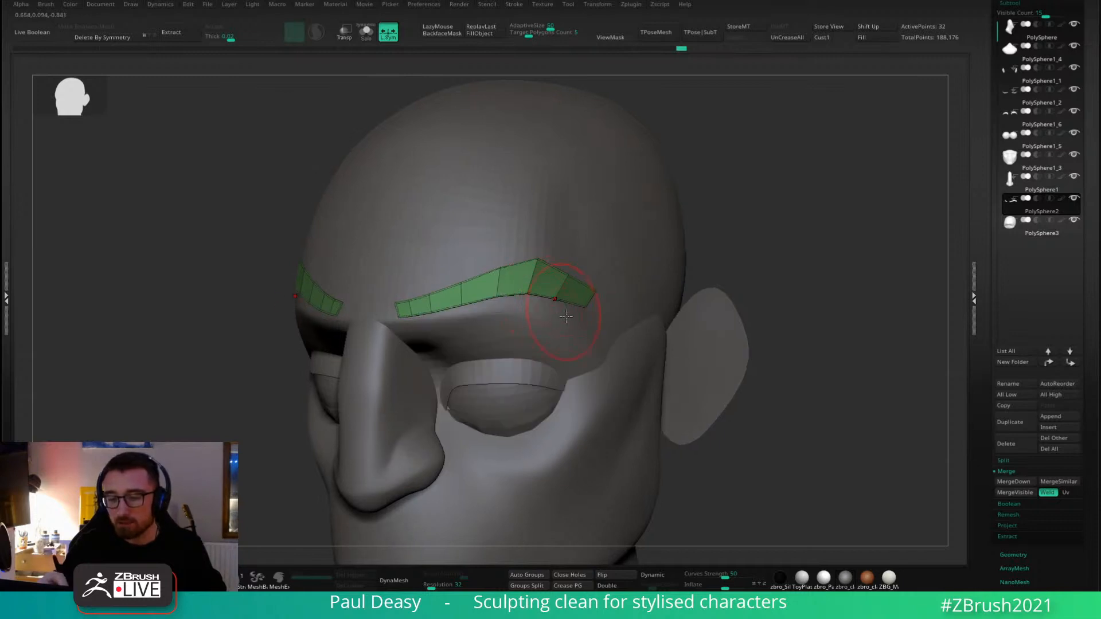
# Lower the eyebrow's outer arch with the Move brush and even out the points along its upper and lower edges.
pyautogui.moveTo(549, 307); pyautogui.dragTo(587, 317, button='right')
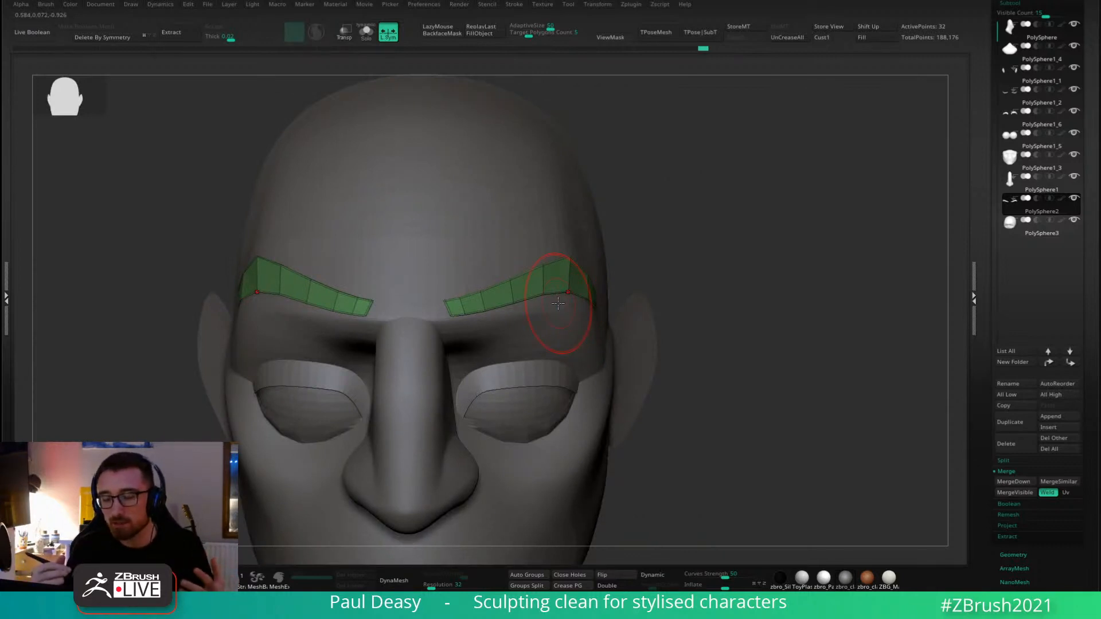
pyautogui.press('space')
pyautogui.moveTo(565, 308)
pyautogui.mouseDown()
pyautogui.moveTo(578, 310)
pyautogui.moveTo(573, 320)
pyautogui.moveTo(566, 307)
pyautogui.mouseUp()
pyautogui.press('space')
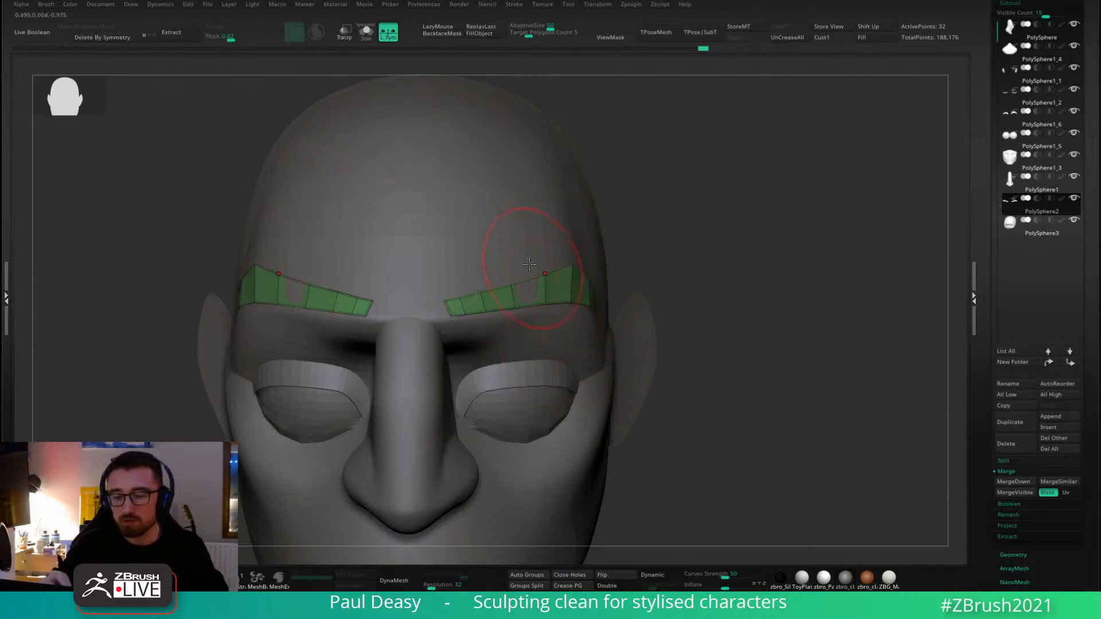
pyautogui.press('space')
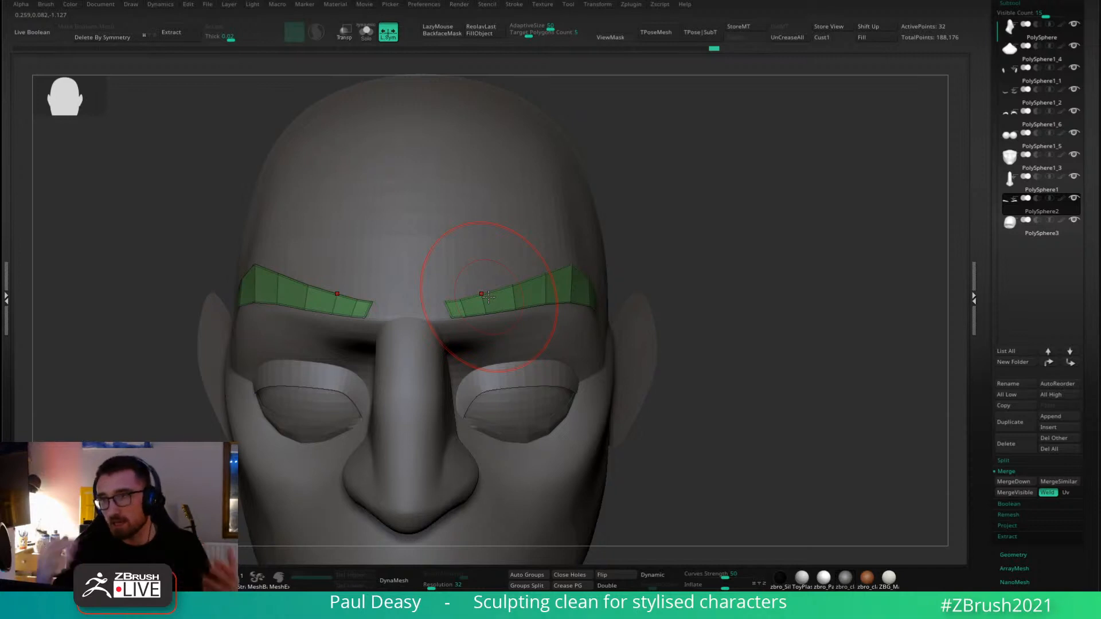
pyautogui.press('space')
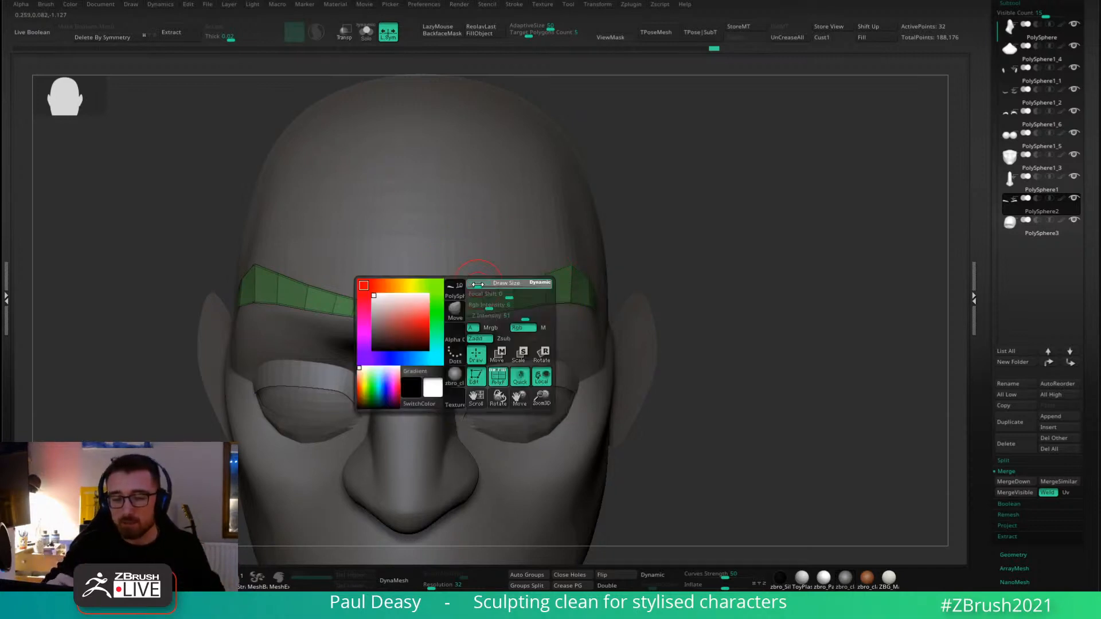
# Adjust the points around the eyebrow's outer peak with the Move brush to refine the arch.
pyautogui.moveTo(552, 256); pyautogui.dragTo(568, 265, button='right')
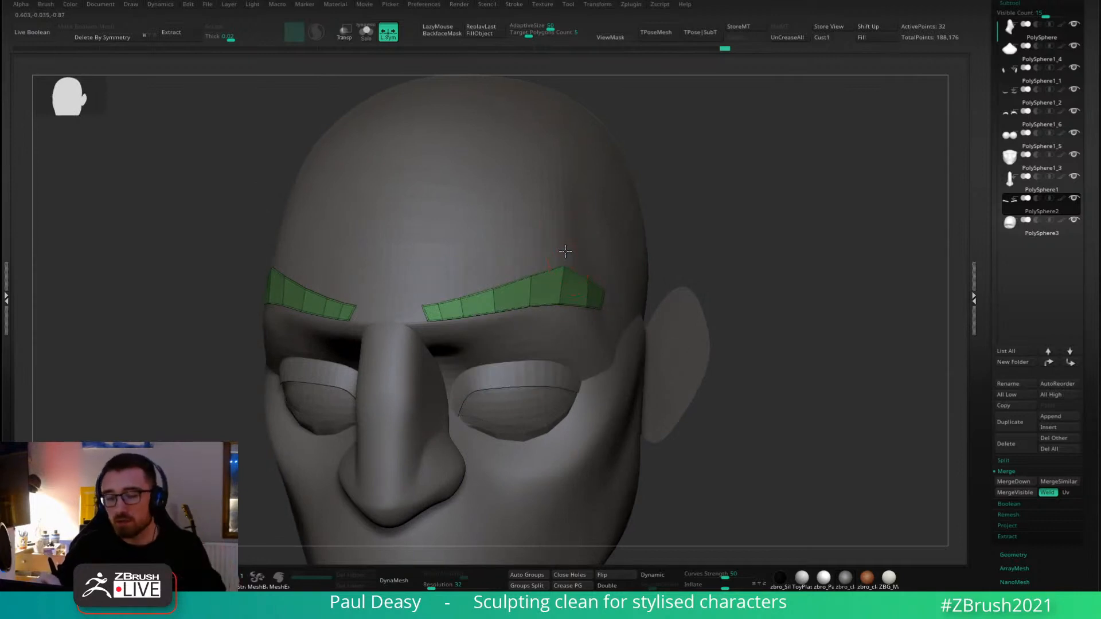
pyautogui.press('ctrl')
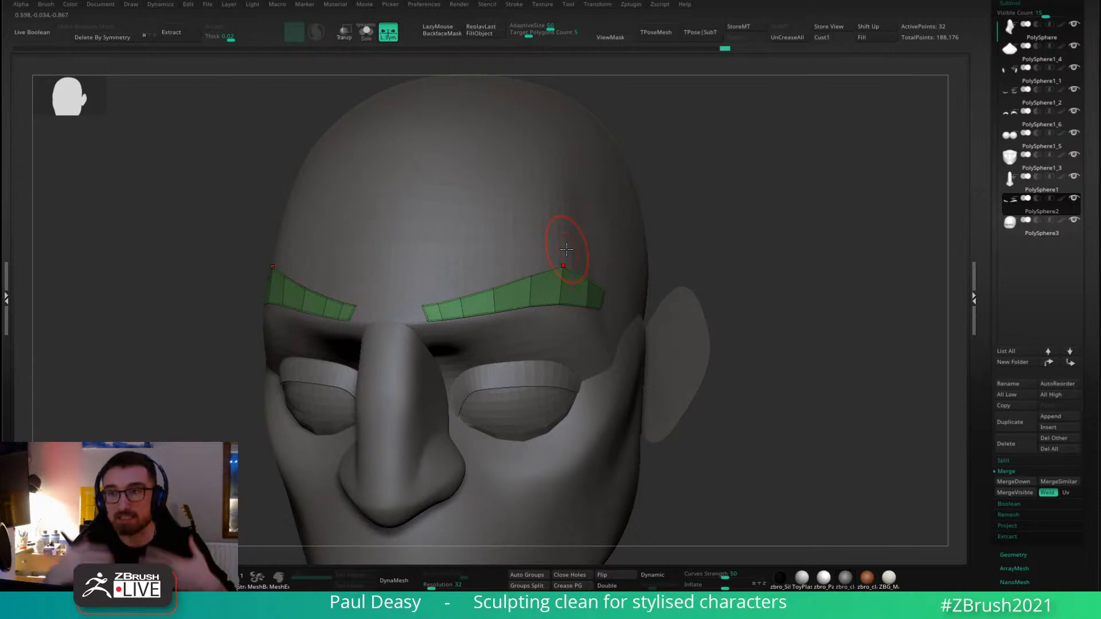
pyautogui.moveTo(578, 288); pyautogui.dragTo(565, 253)
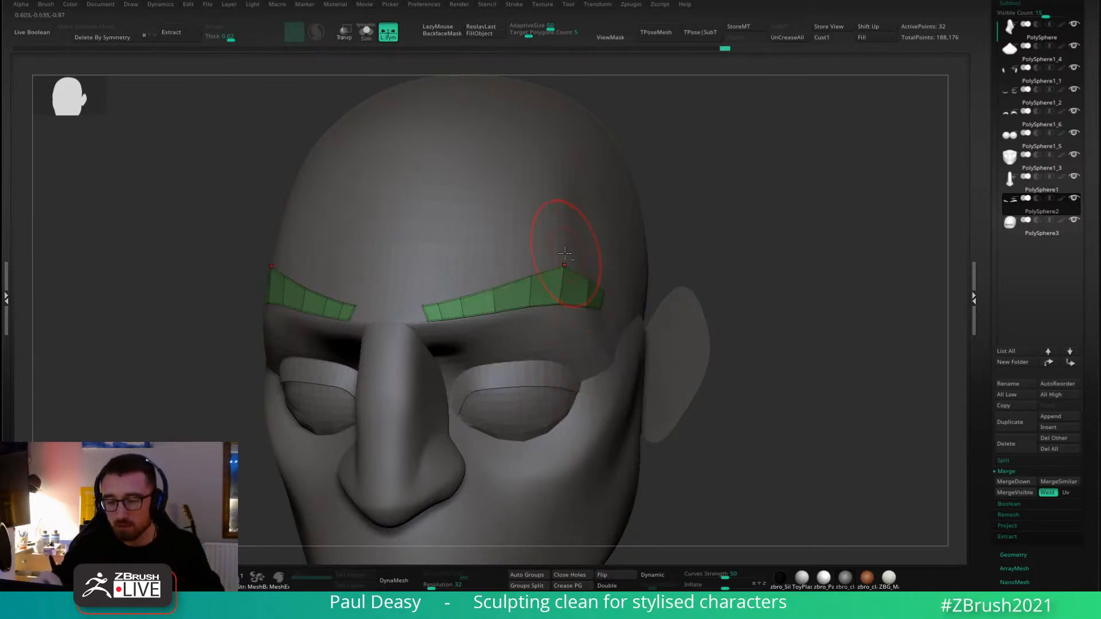
# Insert a lengthwise edge loop through the middle of the eyebrow strips with the ZModeler brush.
pyautogui.moveTo(519, 261); pyautogui.dragTo(559, 263, button='right')
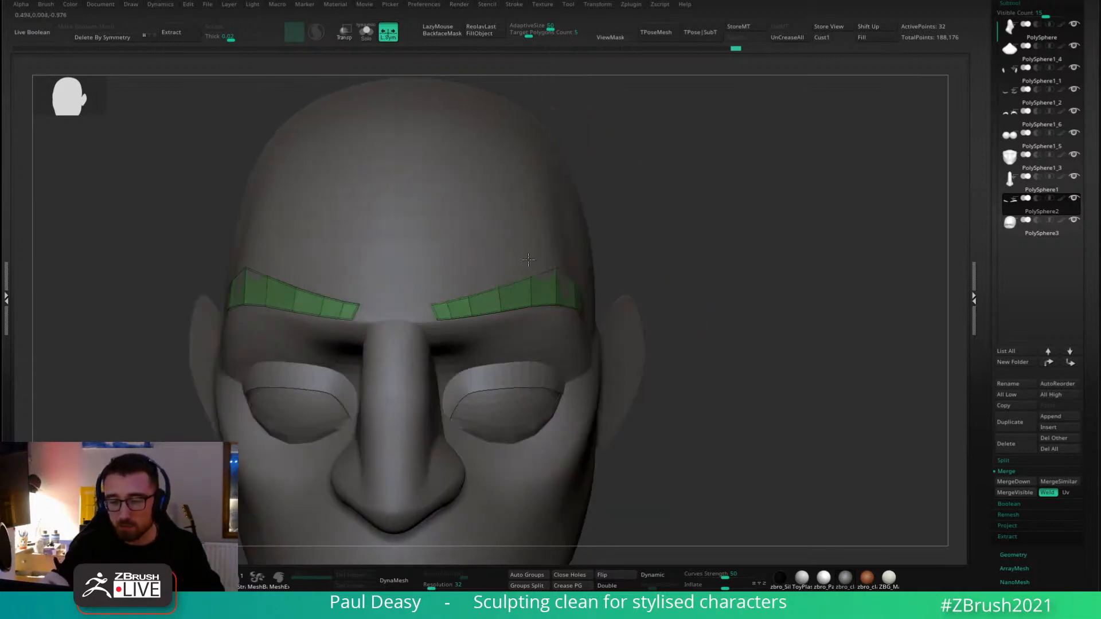
pyautogui.rightClick(498, 275)
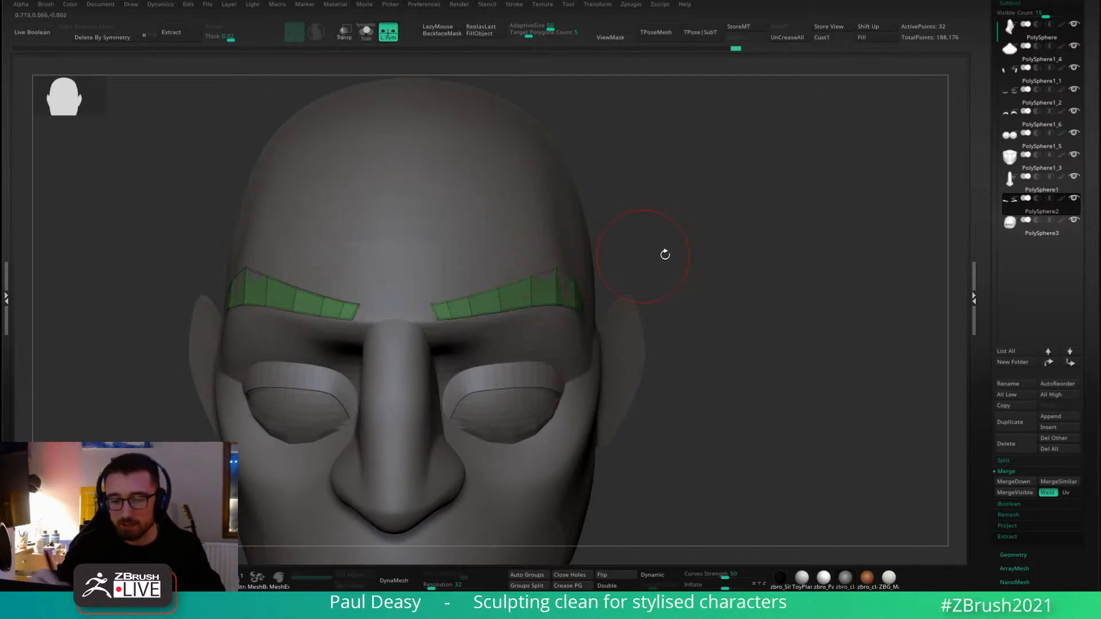
pyautogui.keyDown('ctrl'); pyautogui.moveTo(663, 254); pyautogui.dragTo(661, 268, button='right'); pyautogui.keyUp('ctrl')
pyautogui.press('b')
pyautogui.press('z')
pyautogui.press('m')
pyautogui.click(563, 308)
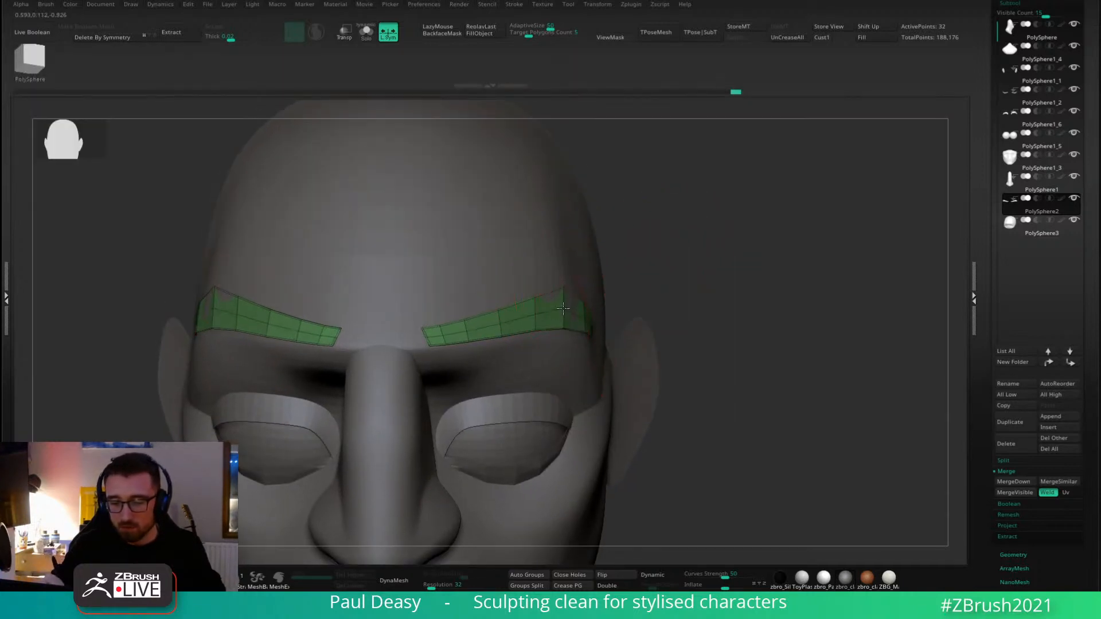
# Switch to the Move brush, adjust its size and reshape the outer upper corners of the eyebrows.
pyautogui.press('b')
pyautogui.press('m')
pyautogui.press('v')
pyautogui.press('space')
pyautogui.moveTo(581, 291); pyautogui.dragTo(570, 290)
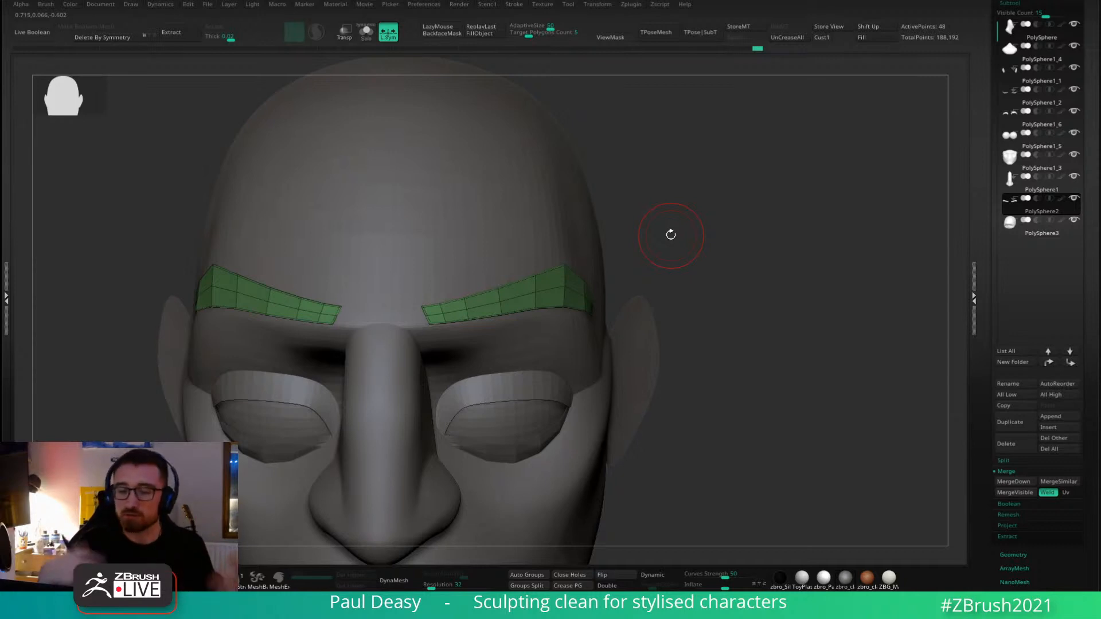
# Pull the outer part of the eyebrows down toward the brow ridge with a larger Move brush.
pyautogui.keyDown('alt'); pyautogui.moveTo(671, 280); pyautogui.dragTo(690, 264); pyautogui.keyUp('alt')
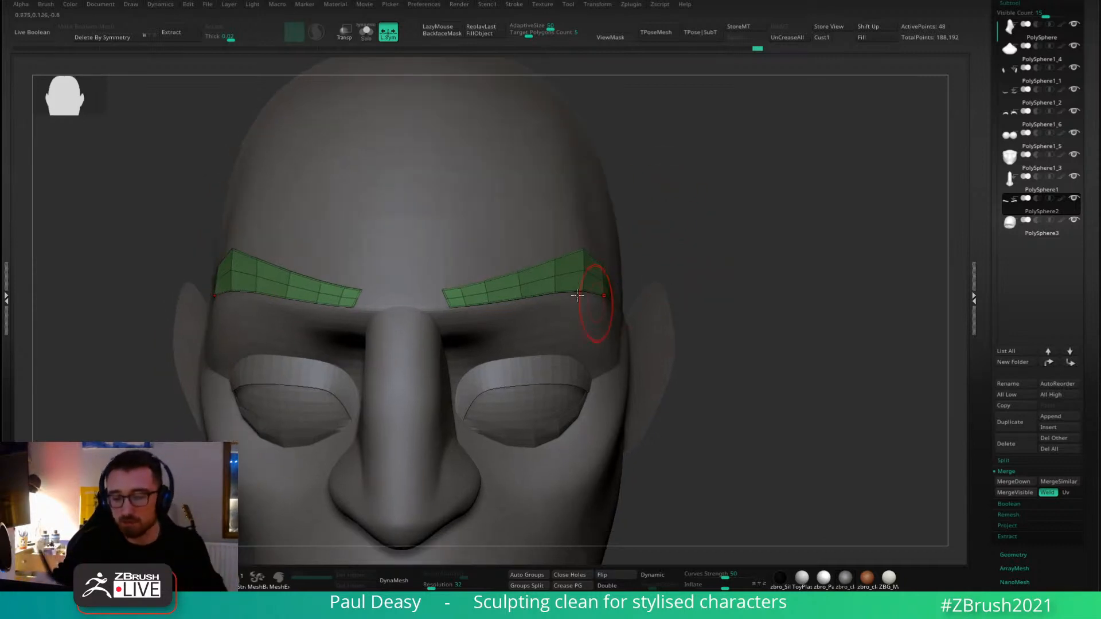
pyautogui.rightClick(663, 282)
pyautogui.moveTo(659, 324)
pyautogui.keyDown('alt'); pyautogui.mouseDown()
pyautogui.moveTo(663, 282)
pyautogui.moveTo(695, 246)
pyautogui.moveTo(692, 279)
pyautogui.mouseUp(); pyautogui.keyUp('alt')
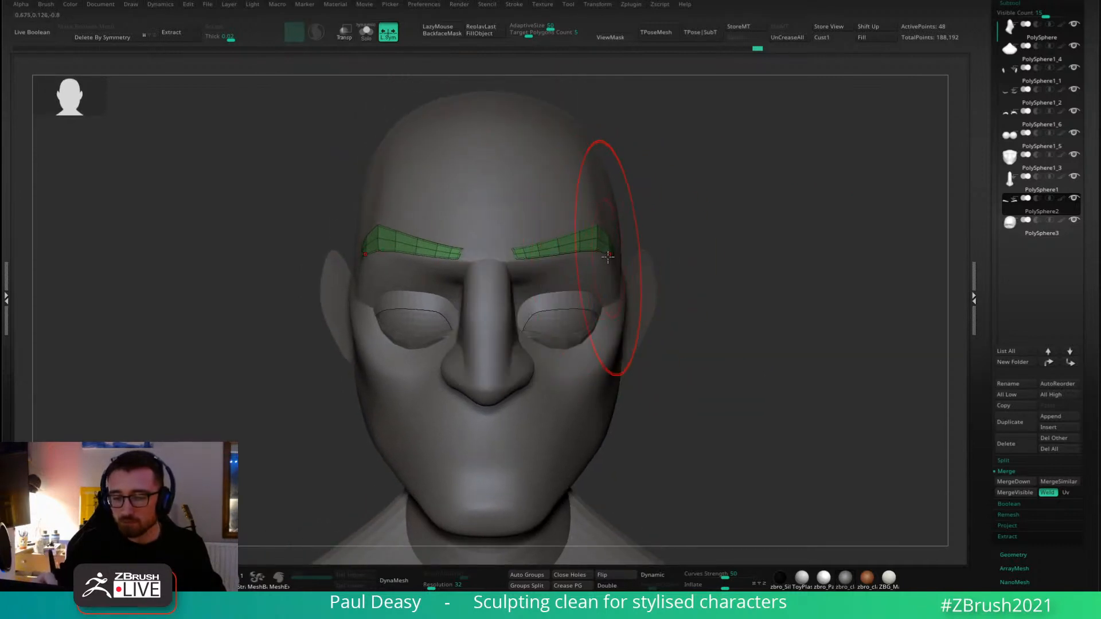
pyautogui.moveTo(609, 256); pyautogui.dragTo(610, 272)
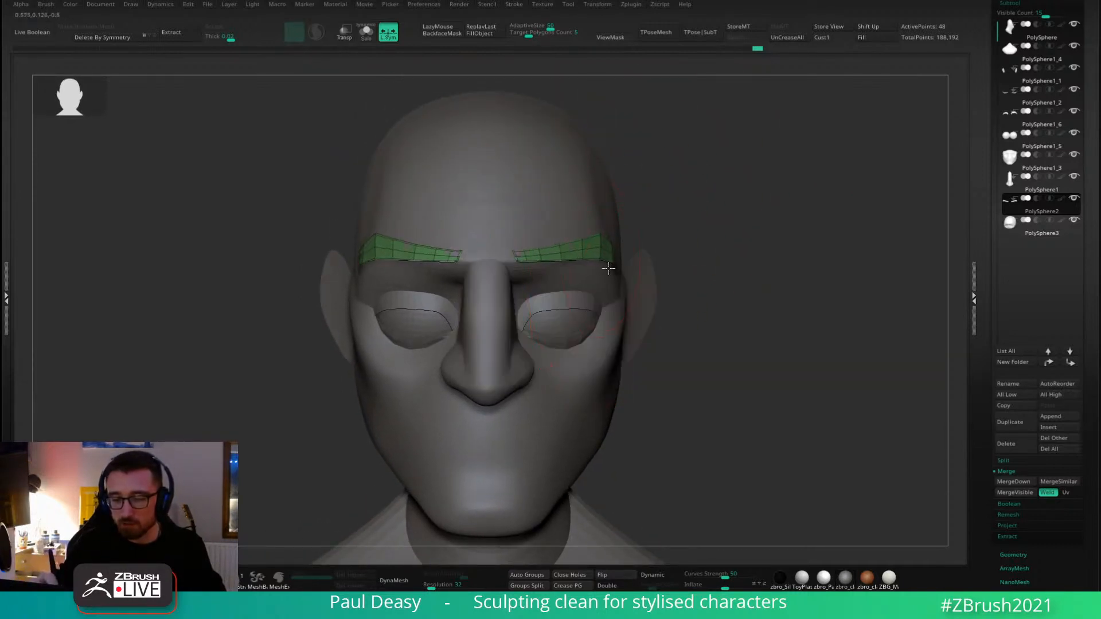
pyautogui.rightClick(608, 267)
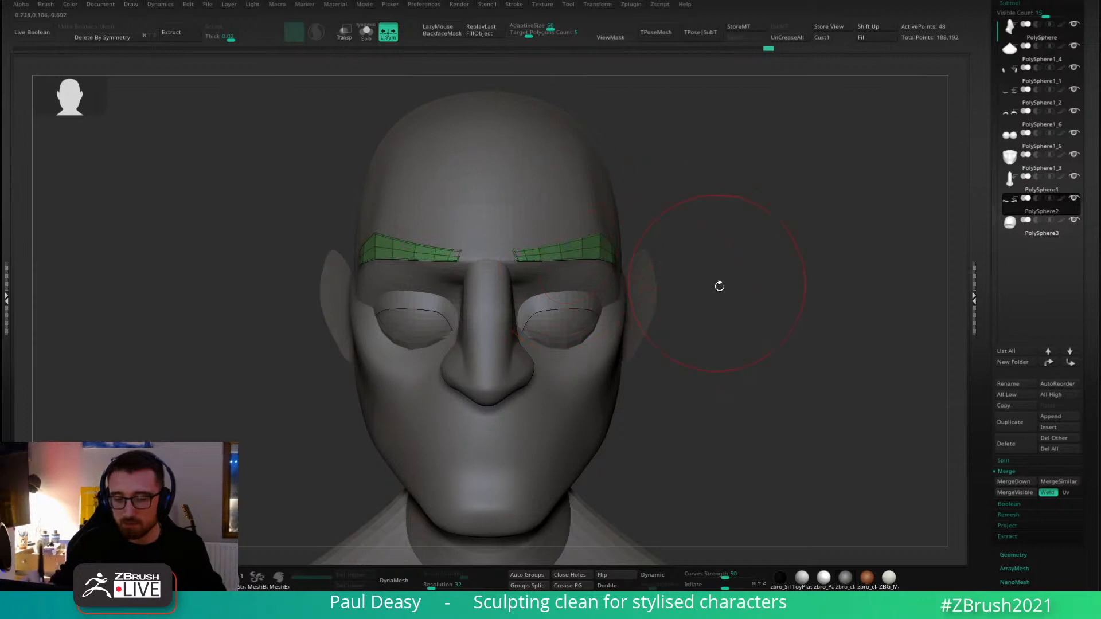
pyautogui.moveTo(717, 285); pyautogui.dragTo(655, 271)
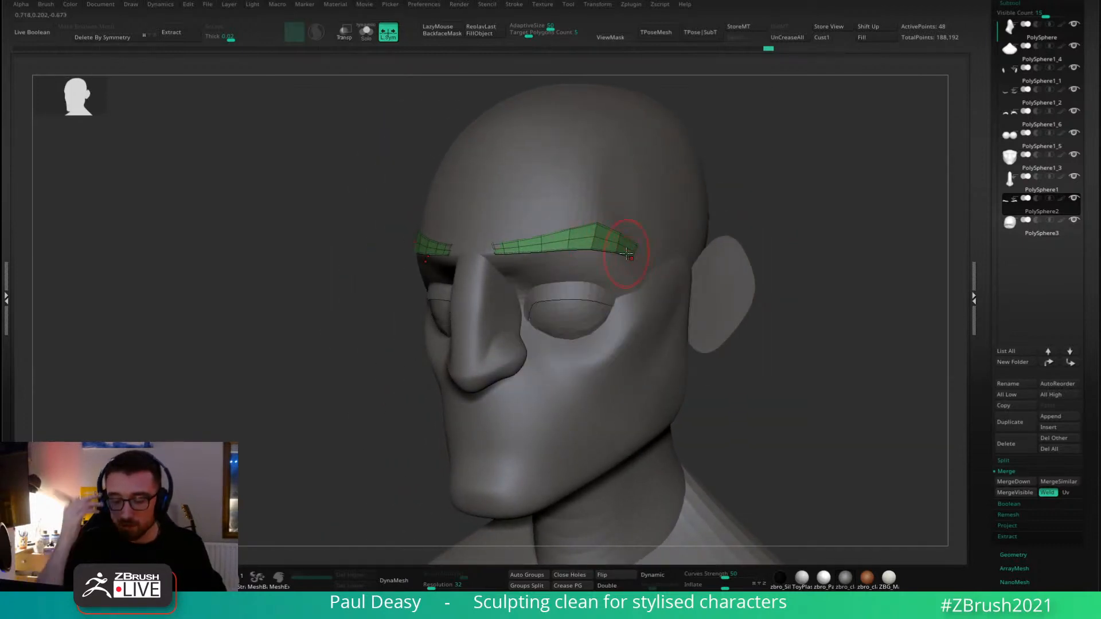
pyautogui.keyDown('shift'); pyautogui.moveTo(739, 240); pyautogui.dragTo(784, 237); pyautogui.keyUp('shift')
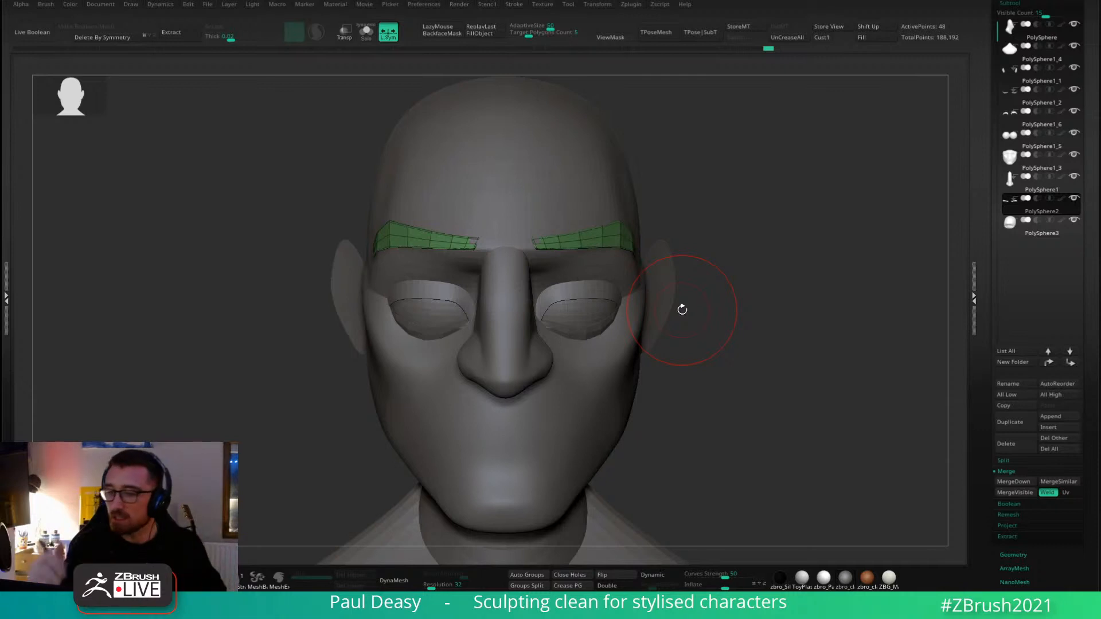
# Resize the Move brush and nudge the inner ends of the eyebrows slightly toward the nose.
pyautogui.press('space')
pyautogui.moveTo(546, 233); pyautogui.dragTo(541, 234)
pyautogui.press(']')
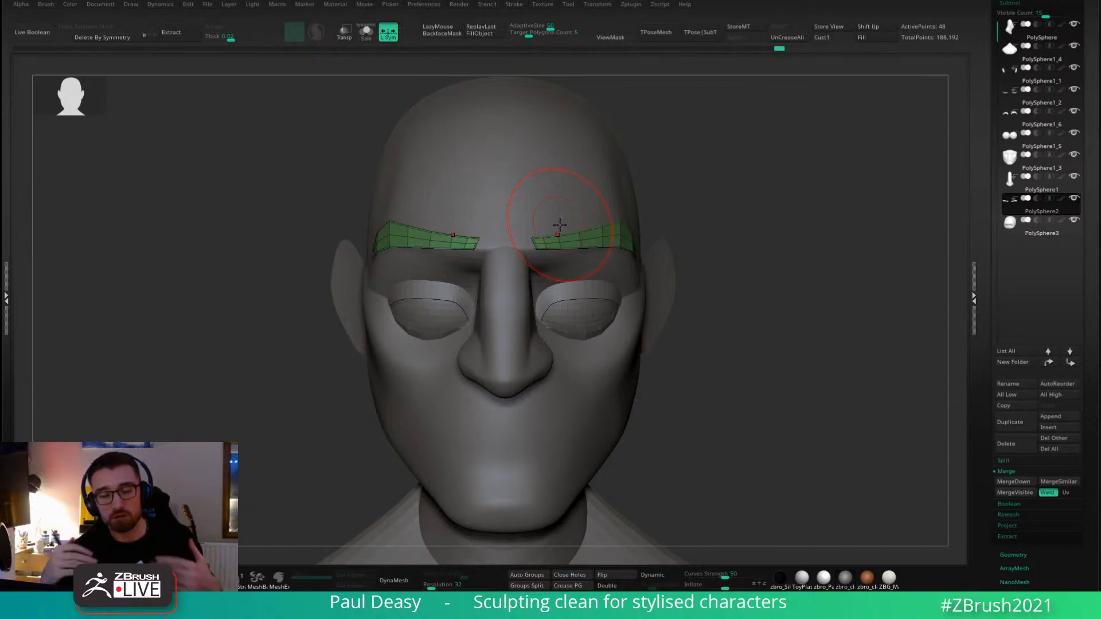
# Select the lower eyelids and refine the curve of their lower and outer edges with the Move brush.
pyautogui.keyDown('alt'); pyautogui.click(582, 328); pyautogui.keyUp('alt')
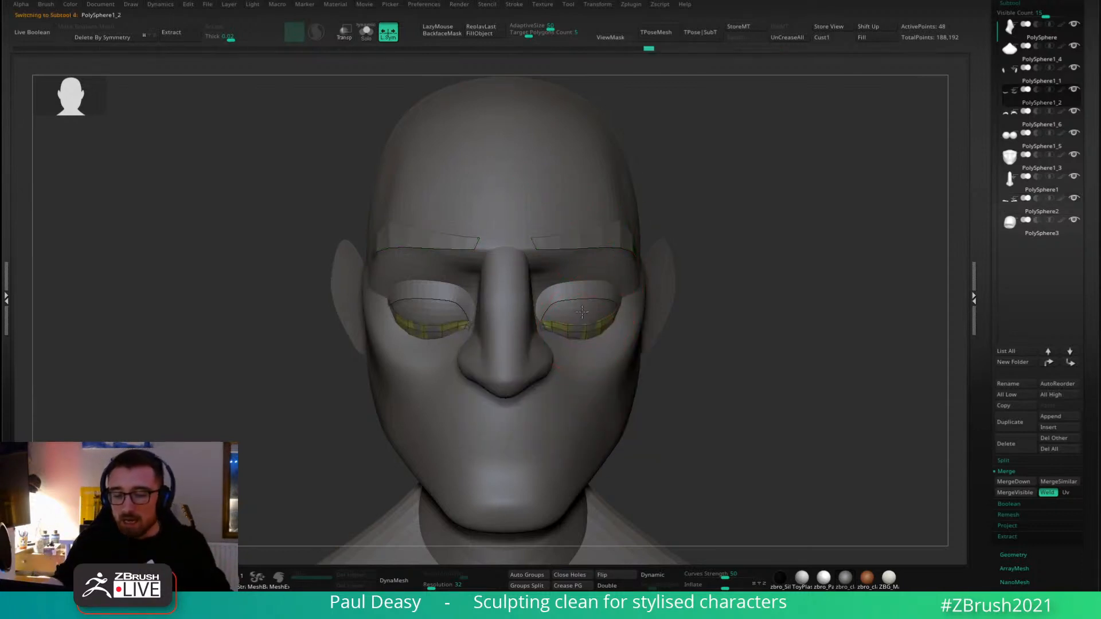
pyautogui.moveTo(583, 319); pyautogui.dragTo(585, 315, button='right')
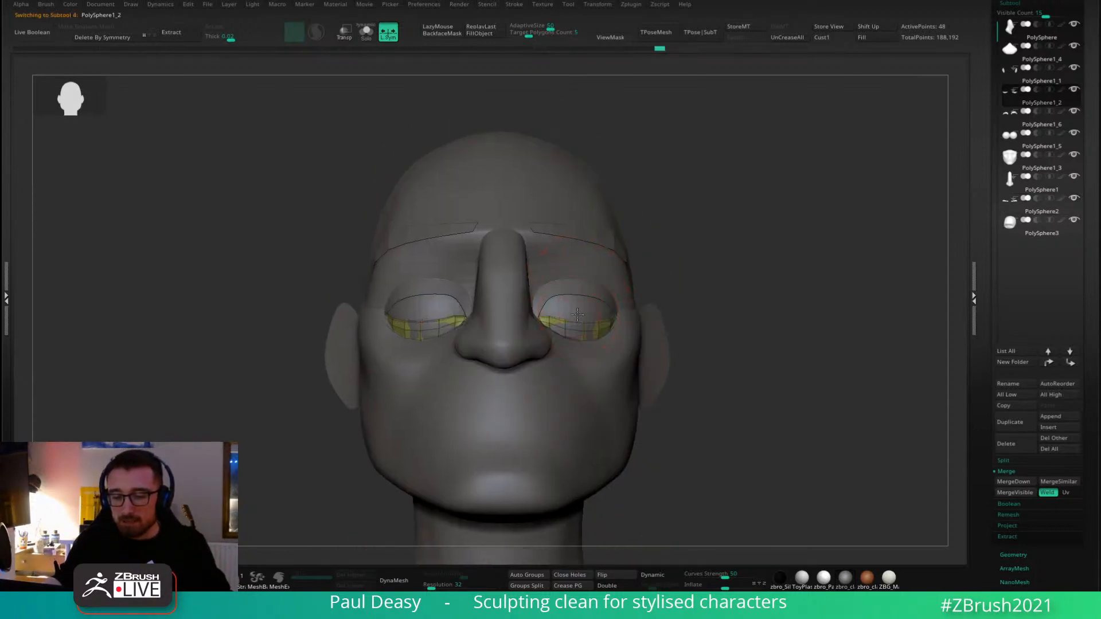
pyautogui.moveTo(592, 331); pyautogui.dragTo(570, 349, button='right')
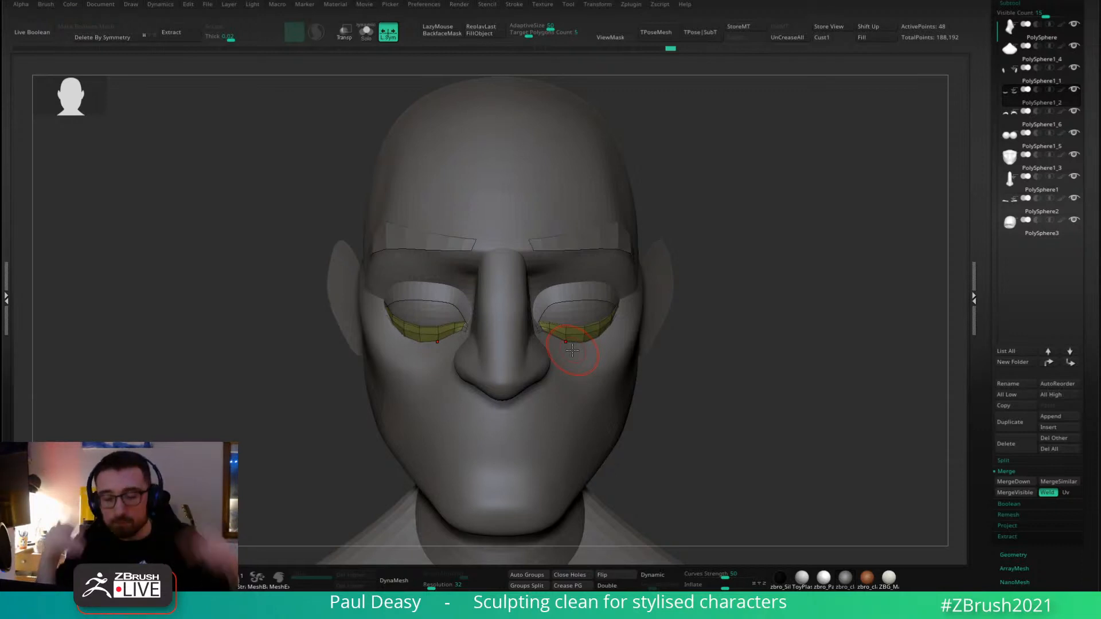
pyautogui.moveTo(668, 246); pyautogui.dragTo(611, 321, button='right')
pyautogui.rightClick(611, 321)
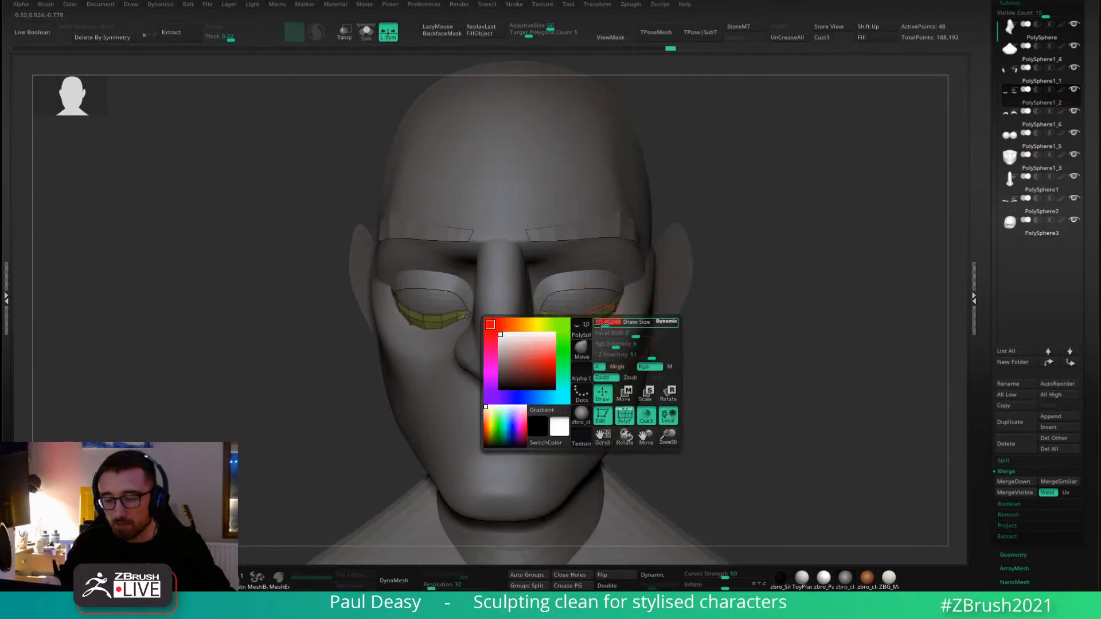
pyautogui.rightClick(606, 318)
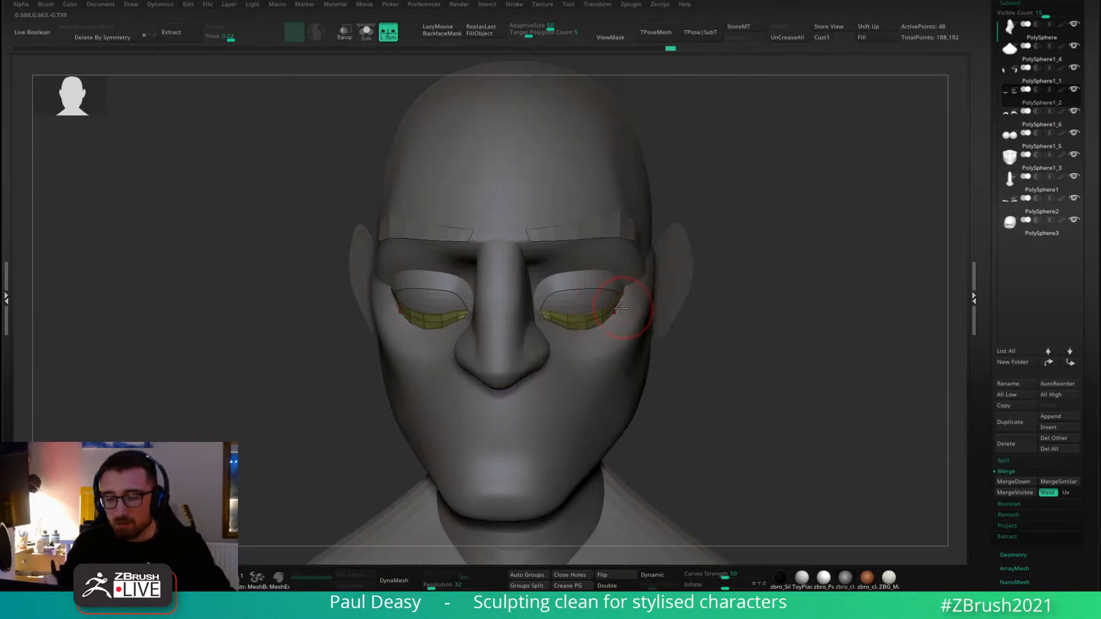
pyautogui.keyDown('shift'); pyautogui.moveTo(636, 298); pyautogui.dragTo(595, 325); pyautogui.keyUp('shift')
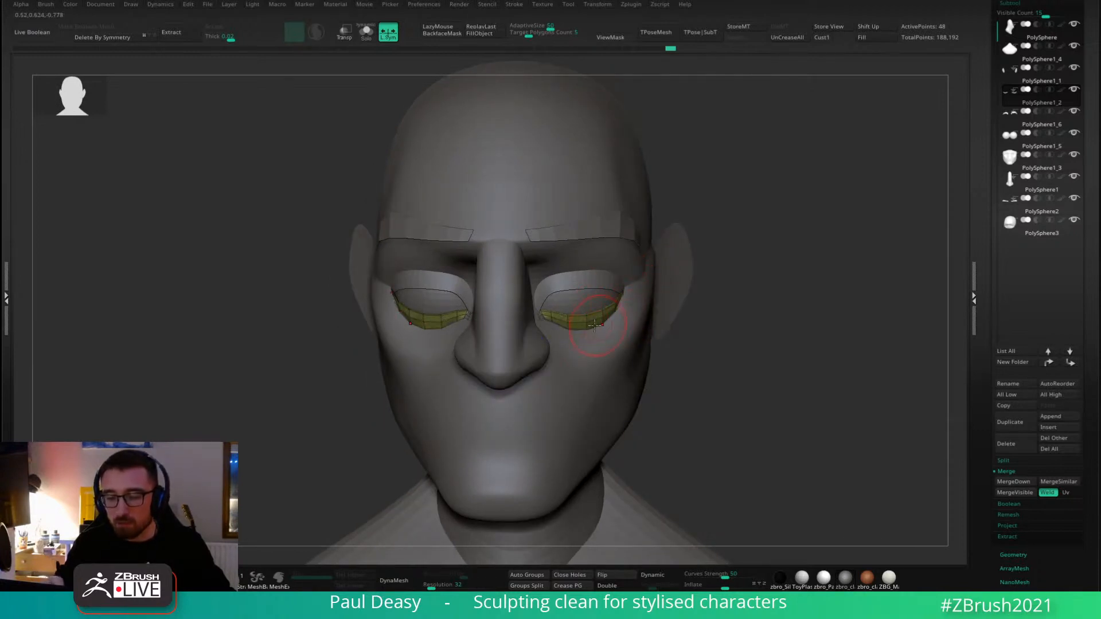
pyautogui.moveTo(717, 279); pyautogui.dragTo(676, 238)
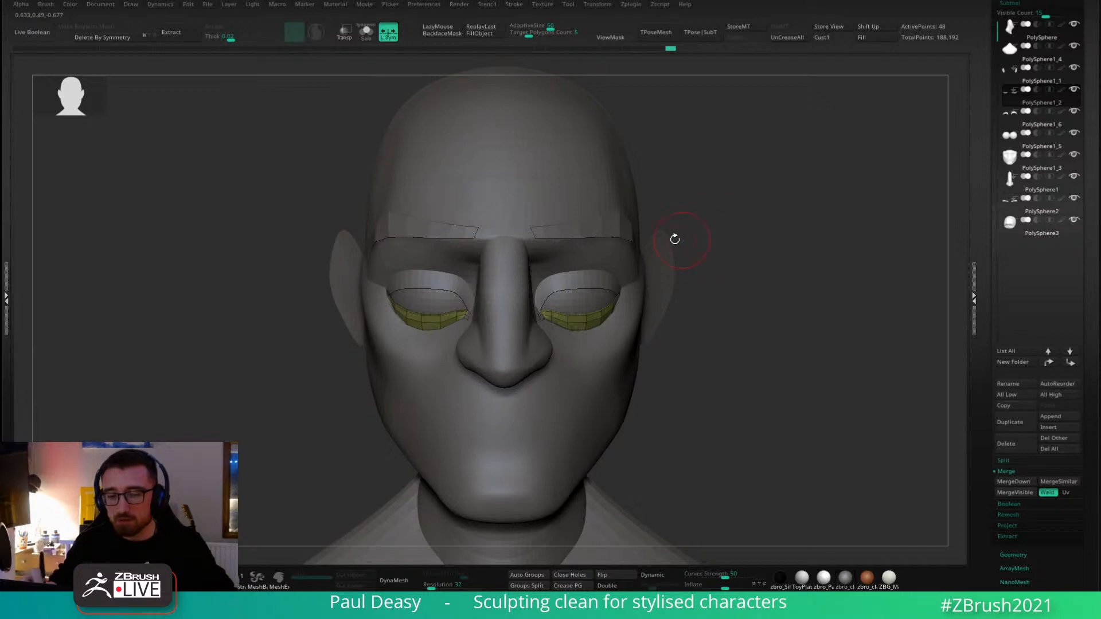
# Nudge the outer ends of the eyebrows and pull the forehead's brow ridge down beside the nose.
pyautogui.keyDown('alt'); pyautogui.click(584, 234); pyautogui.keyUp('alt')
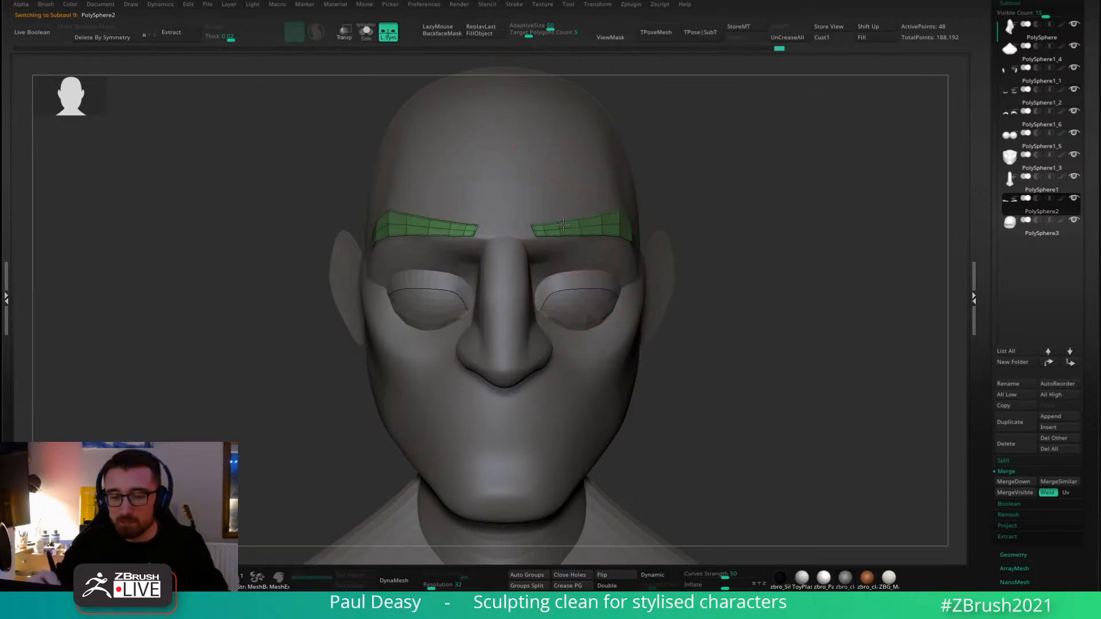
pyautogui.moveTo(618, 237); pyautogui.dragTo(621, 227)
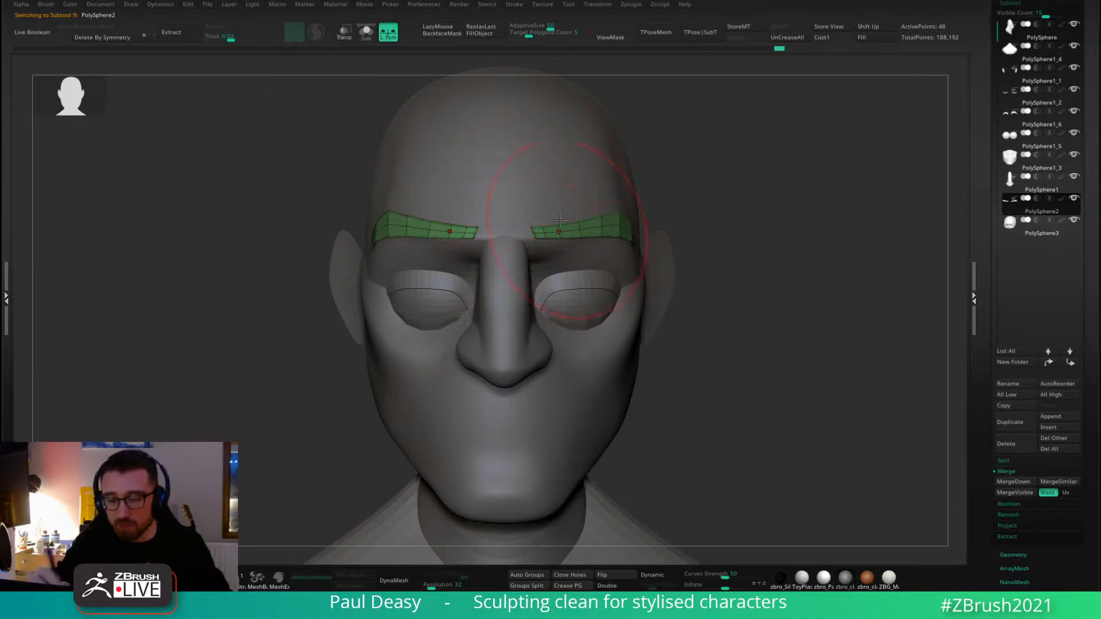
pyautogui.keyDown('alt'); pyautogui.click(578, 237); pyautogui.keyUp('alt')
pyautogui.press('space')
pyautogui.moveTo(566, 229)
pyautogui.mouseDown()
pyautogui.moveTo(570, 247)
pyautogui.moveTo(558, 243)
pyautogui.mouseUp()
pyautogui.press('space')
pyautogui.keyDown('shift'); pyautogui.moveTo(672, 237); pyautogui.dragTo(630, 240); pyautogui.keyUp('shift')
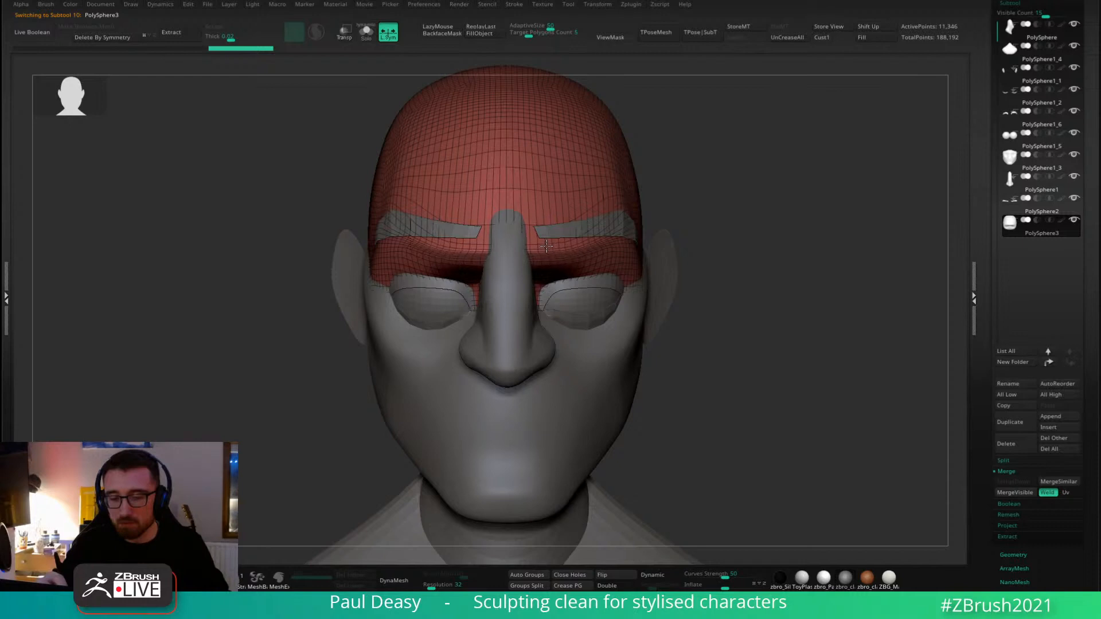
# Select the eyebrows and lower their inner ends to follow the brow ridge.
pyautogui.keyDown('alt'); pyautogui.click(564, 236); pyautogui.keyUp('alt')
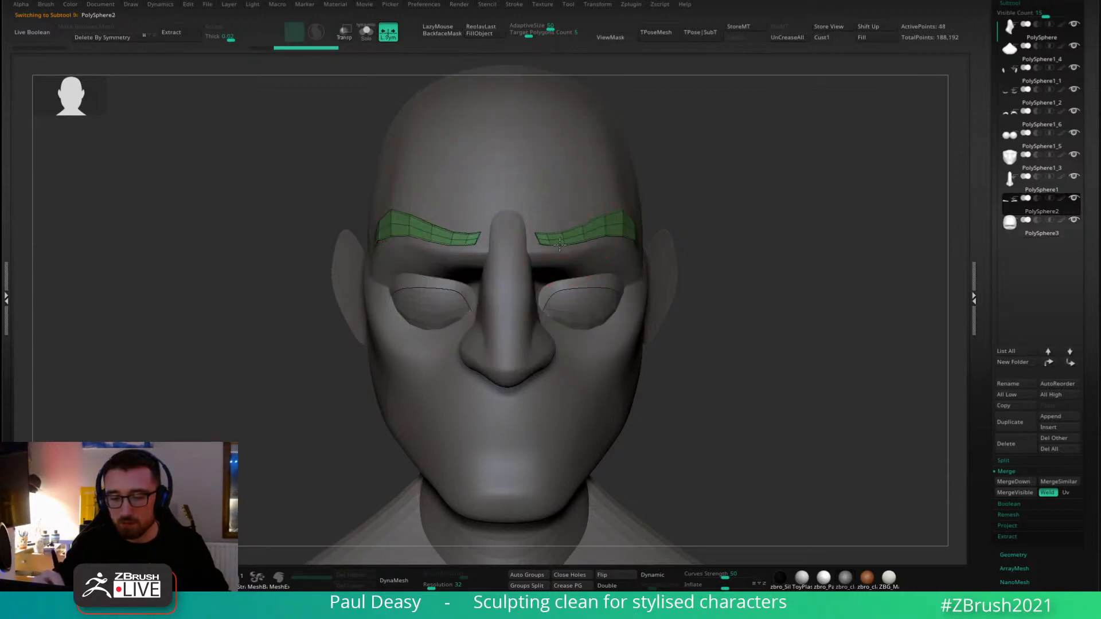
pyautogui.press('space')
pyautogui.moveTo(563, 241)
pyautogui.mouseDown()
pyautogui.moveTo(571, 248)
pyautogui.moveTo(533, 241)
pyautogui.mouseUp()
pyautogui.press('space')
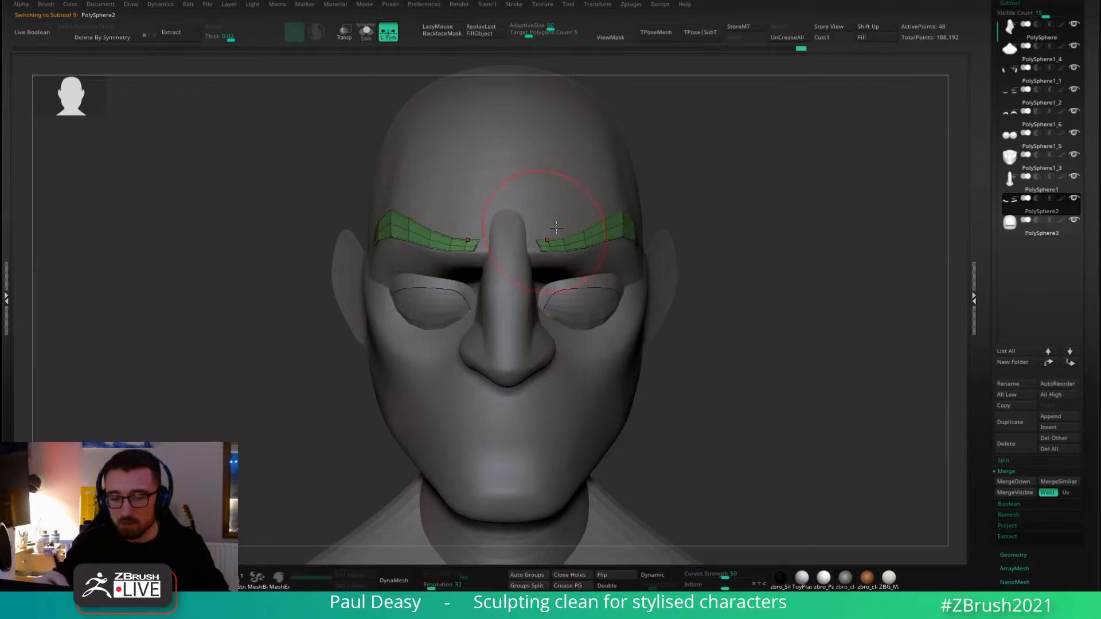
# Select the forehead piece, turn off its wireframe display and switch to the Standard brush.
pyautogui.keyDown('alt'); pyautogui.moveTo(684, 232); pyautogui.dragTo(685, 206); pyautogui.keyUp('alt')
pyautogui.keyDown('alt'); pyautogui.click(609, 265); pyautogui.keyUp('alt')
pyautogui.keyDown('alt'); pyautogui.click(590, 252); pyautogui.keyUp('alt')
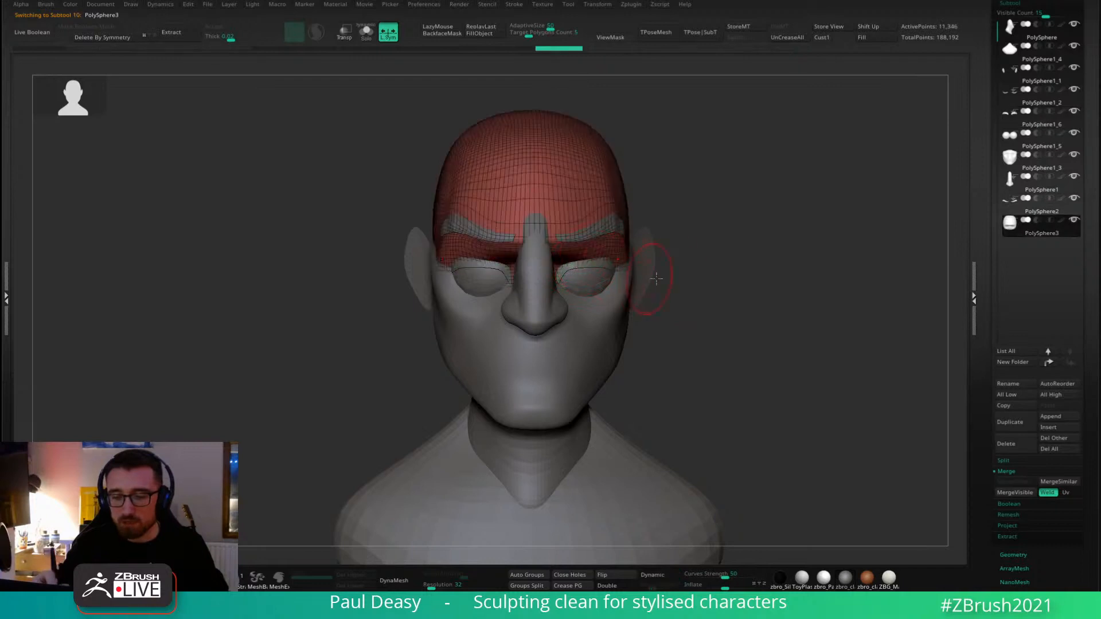
pyautogui.moveTo(659, 277); pyautogui.dragTo(673, 245)
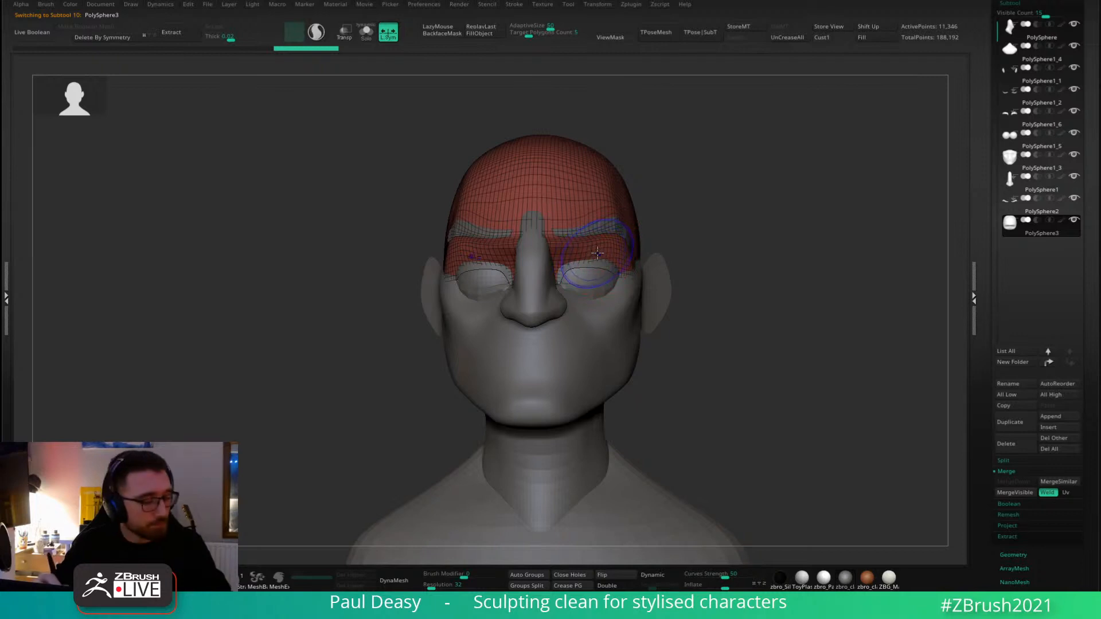
pyautogui.hotkey('shift', 'f')
pyautogui.keyDown('ctrl'); pyautogui.moveTo(594, 253); pyautogui.dragTo(606, 274, button='right'); pyautogui.keyUp('ctrl')
pyautogui.press('b')
pyautogui.press('s')
pyautogui.press('t')
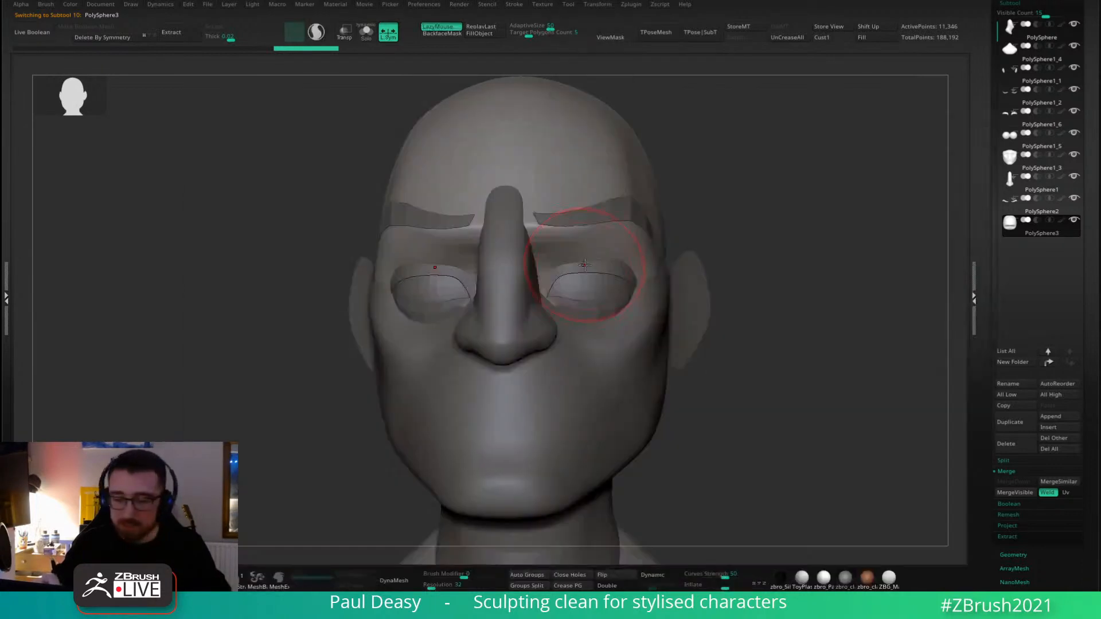
# Smooth the underside of the brow ridge above the inner eyes and beside the nose.
pyautogui.moveTo(568, 260)
pyautogui.keyDown('shift'); pyautogui.mouseDown()
pyautogui.moveTo(596, 259)
pyautogui.moveTo(545, 251)
pyautogui.moveTo(590, 240)
pyautogui.mouseUp(); pyautogui.keyUp('shift')
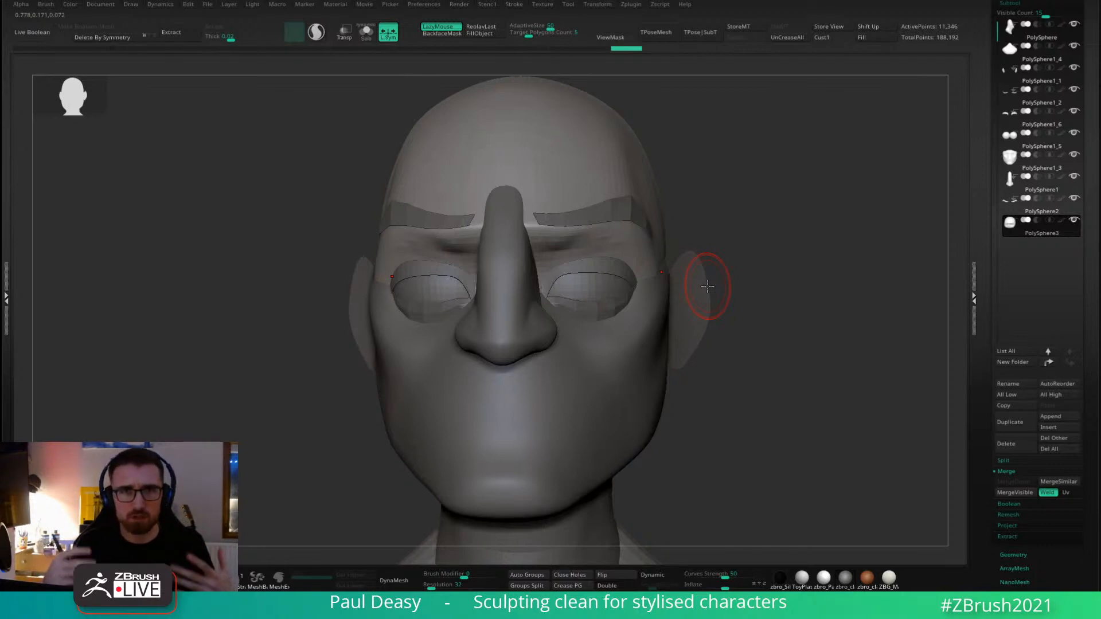
pyautogui.moveTo(561, 244)
pyautogui.keyDown('shift'); pyautogui.mouseDown()
pyautogui.moveTo(598, 245)
pyautogui.moveTo(557, 264)
pyautogui.mouseUp(); pyautogui.keyUp('shift')
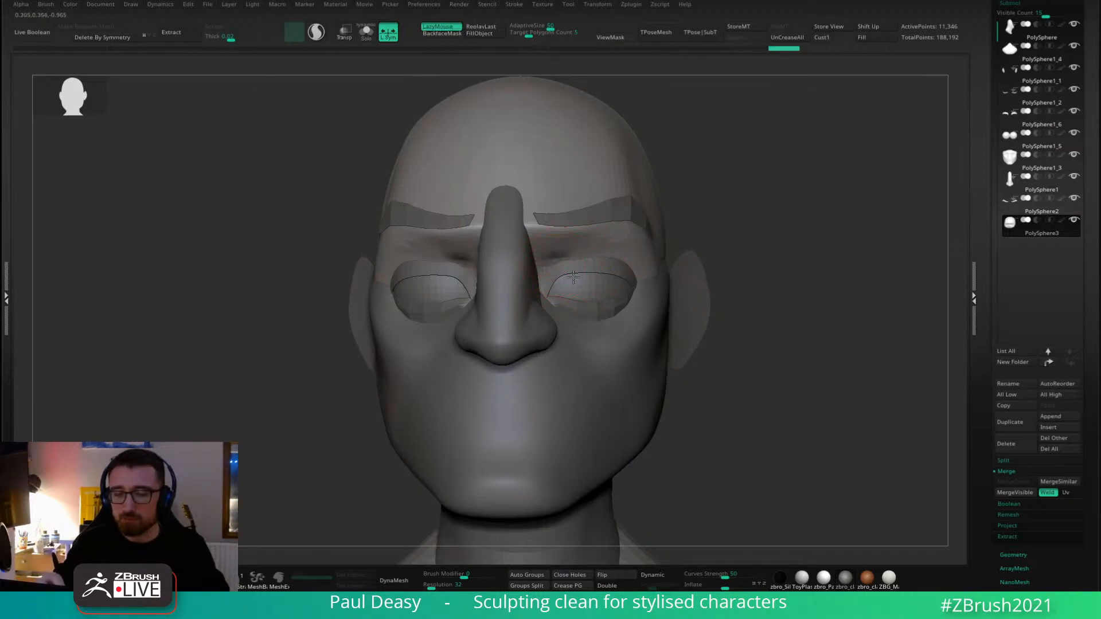
pyautogui.keyDown('shift'); pyautogui.moveTo(565, 253); pyautogui.dragTo(551, 259); pyautogui.keyUp('shift')
pyautogui.keyDown('shift'); pyautogui.moveTo(740, 256); pyautogui.dragTo(703, 270); pyautogui.keyUp('shift')
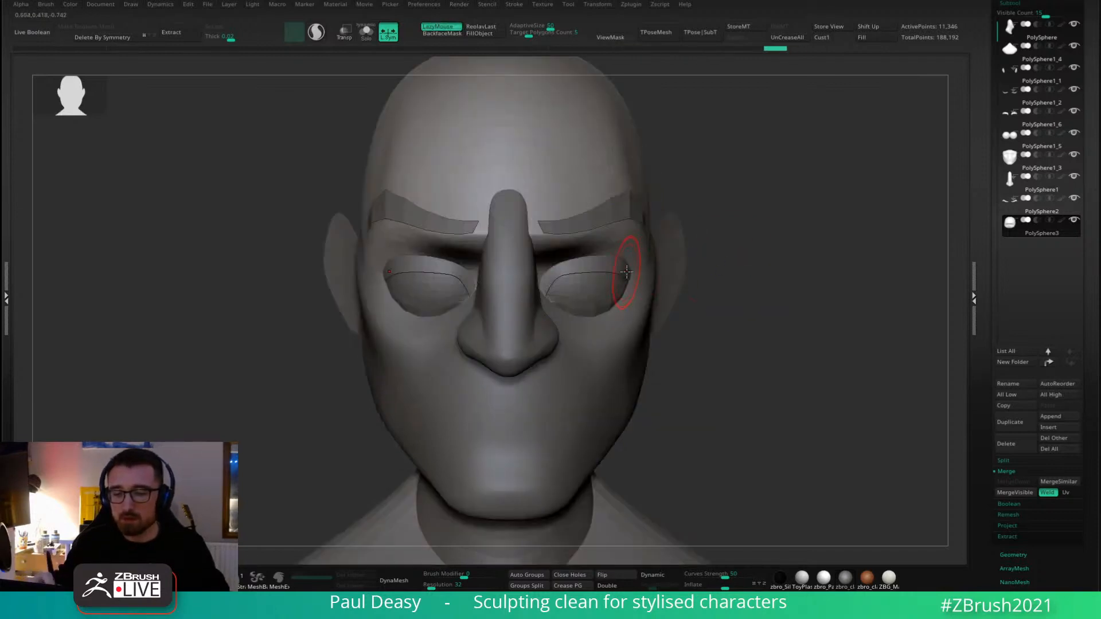
# Select the eyebrows and reshape their outer corners with a resized Move brush.
pyautogui.press('space')
pyautogui.moveTo(566, 233); pyautogui.dragTo(589, 233)
pyautogui.keyDown('alt'); pyautogui.click(567, 226); pyautogui.keyUp('alt')
pyautogui.press('b')
pyautogui.press('m')
pyautogui.press('v')
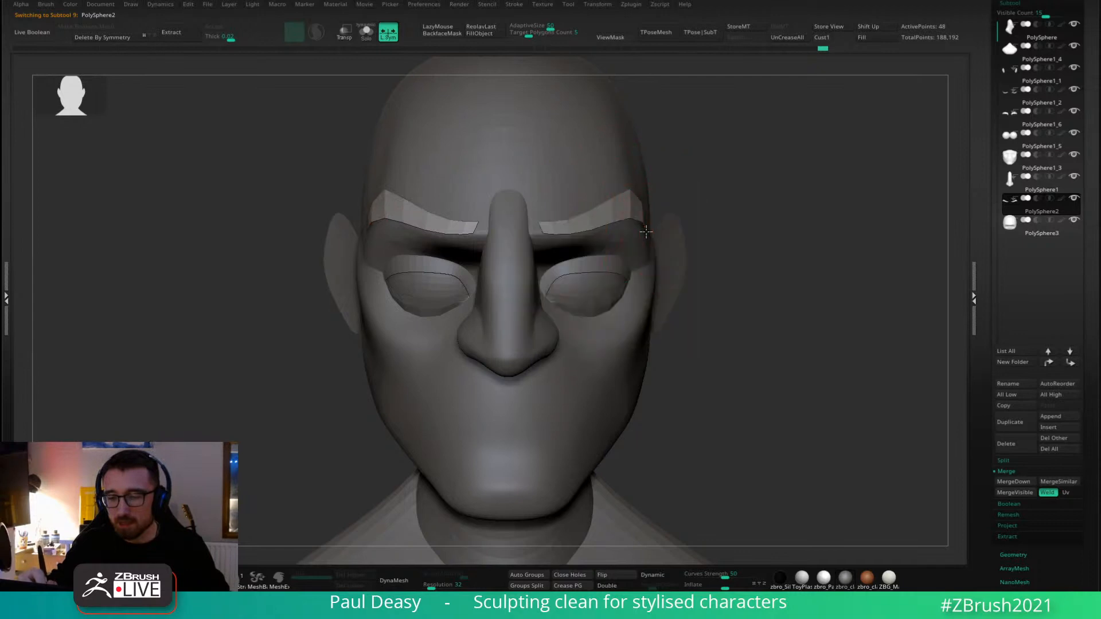
pyautogui.moveTo(645, 222)
pyautogui.mouseDown()
pyautogui.moveTo(670, 206)
pyautogui.moveTo(624, 214)
pyautogui.mouseUp()
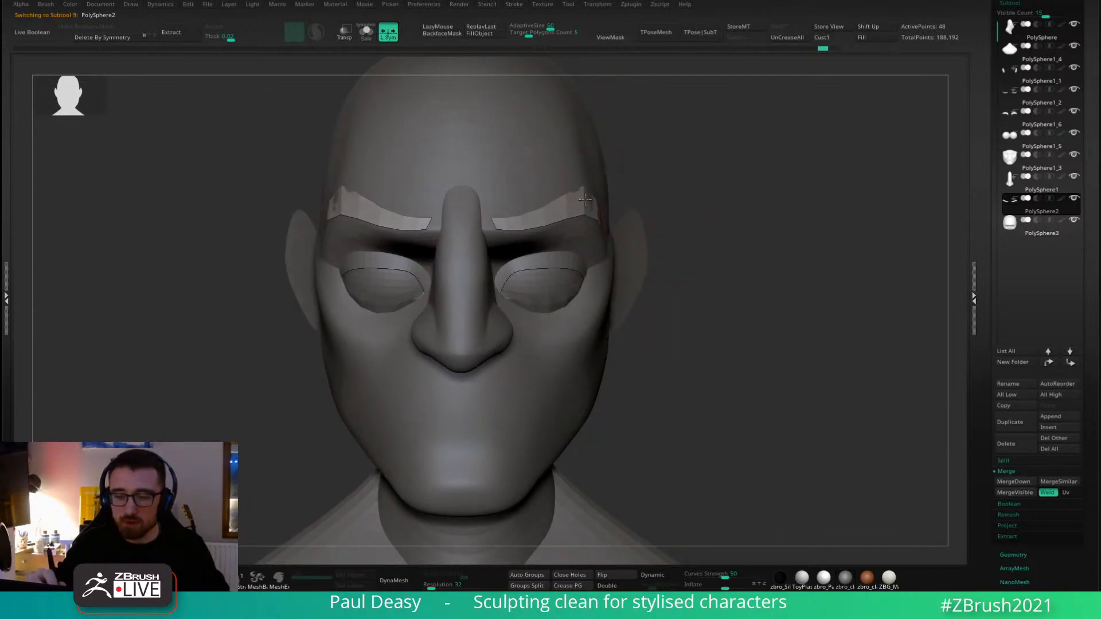
# Refine the outer tips of the eyebrows against the temples from three-quarter and side views with the Move brush.
pyautogui.moveTo(678, 214); pyautogui.dragTo(604, 246)
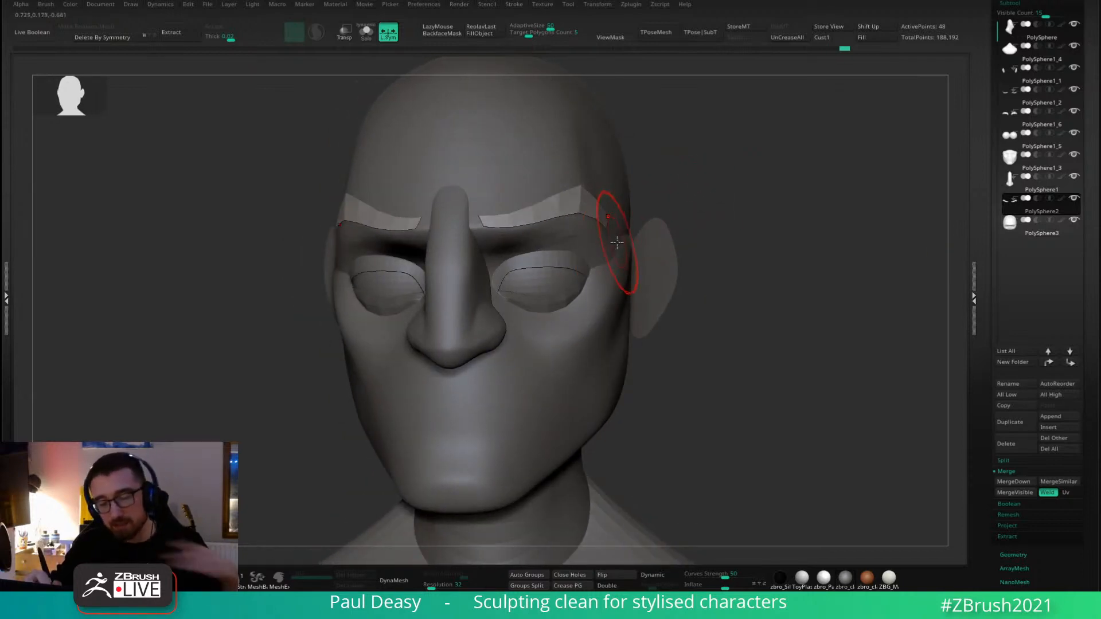
pyautogui.press('space')
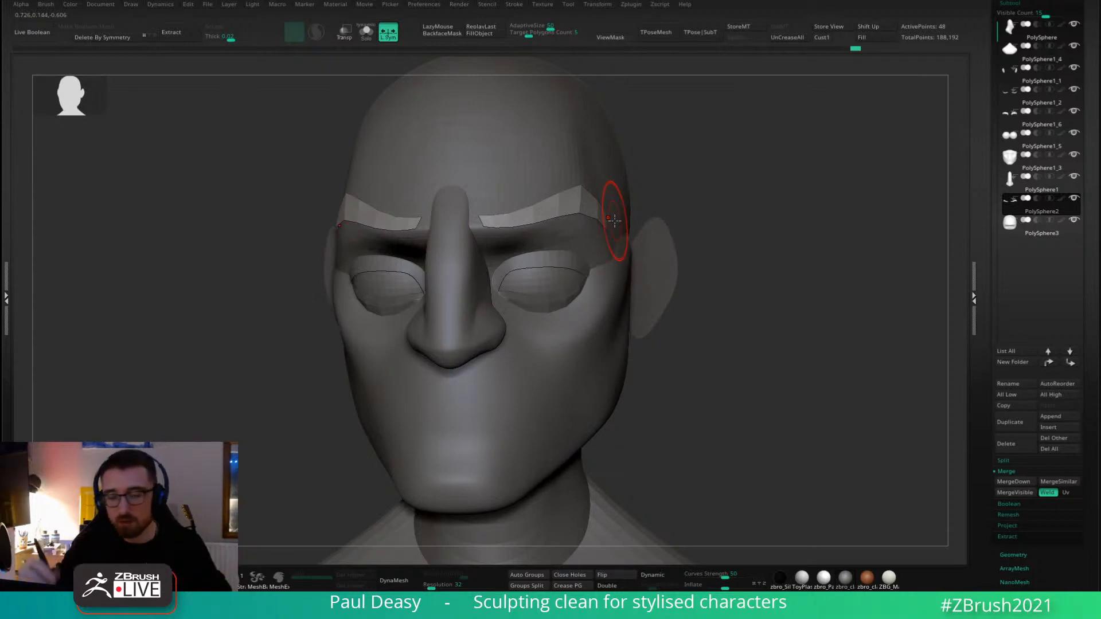
pyautogui.moveTo(614, 219)
pyautogui.mouseDown(button='right')
pyautogui.moveTo(663, 216)
pyautogui.moveTo(617, 215)
pyautogui.moveTo(601, 232)
pyautogui.mouseUp(button='right')
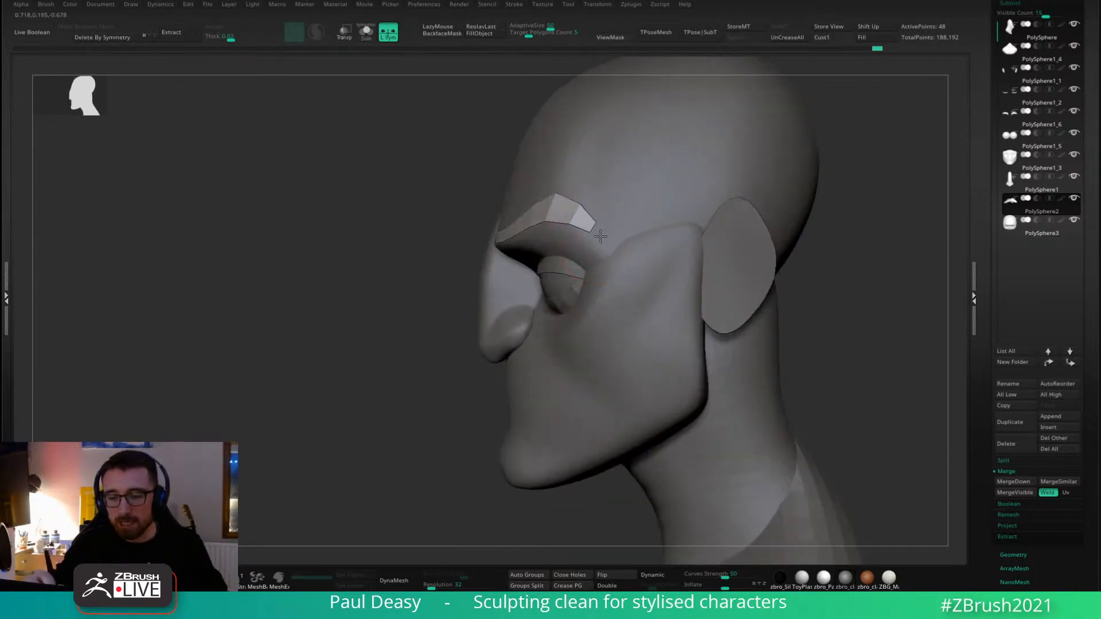
pyautogui.moveTo(600, 234); pyautogui.dragTo(607, 234)
pyautogui.moveTo(814, 244); pyautogui.dragTo(940, 252, button='right')
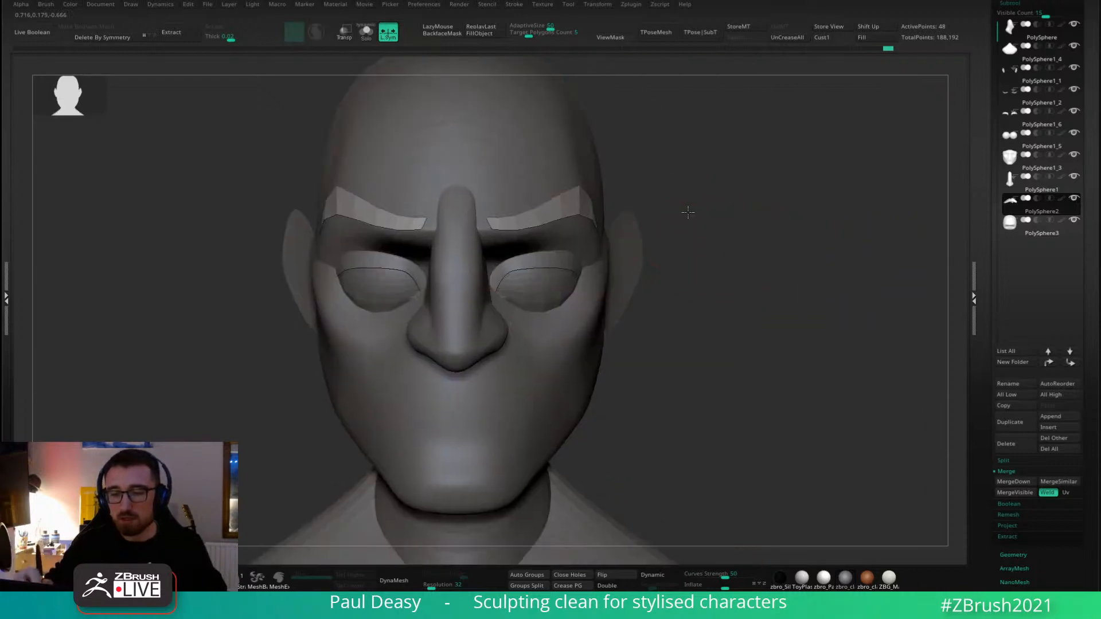
# Resize the Move brush and nudge the eyebrows' outer tips against the temples from the front.
pyautogui.keyDown('shift'); pyautogui.moveTo(688, 211); pyautogui.dragTo(680, 210, button='right'); pyautogui.keyUp('shift')
pyautogui.press('space')
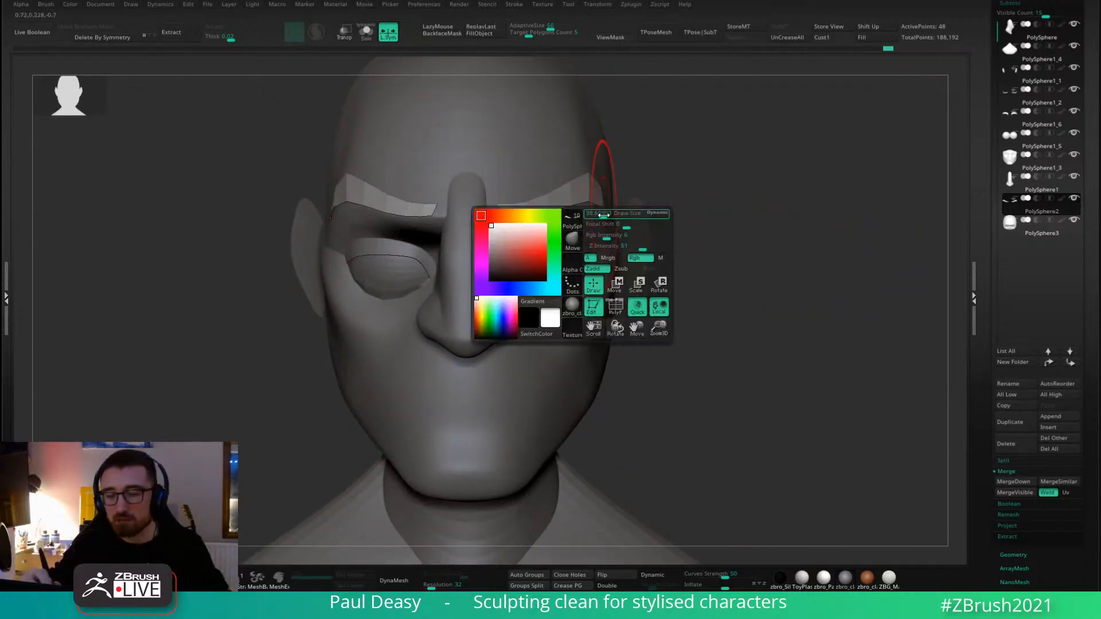
pyautogui.moveTo(598, 194); pyautogui.dragTo(598, 197)
pyautogui.press('space')
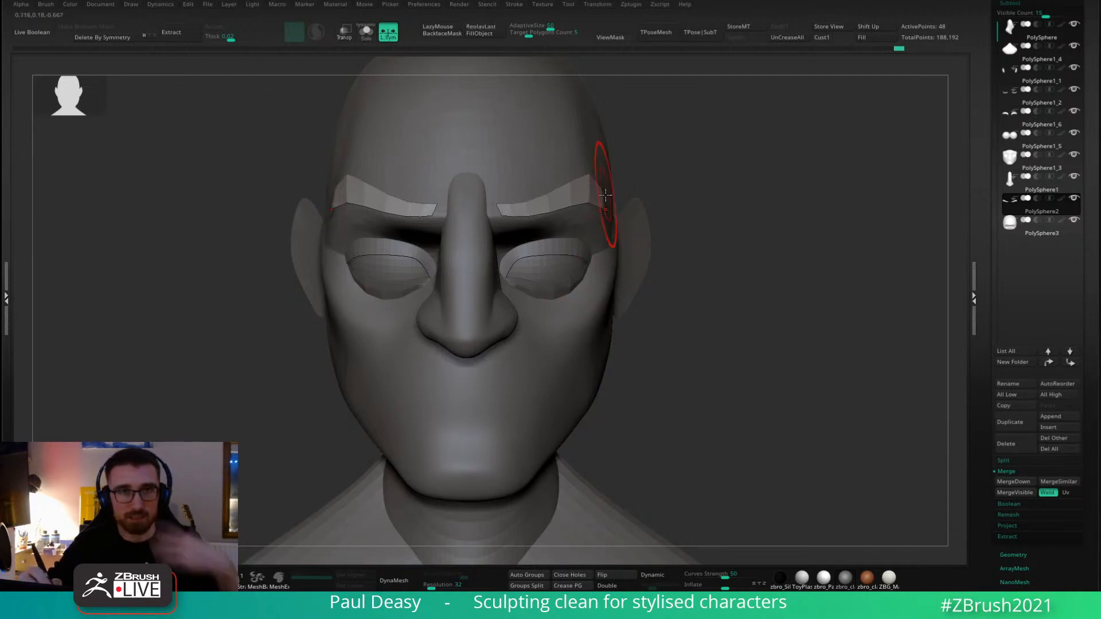
pyautogui.press('space')
pyautogui.moveTo(606, 196); pyautogui.dragTo(597, 194)
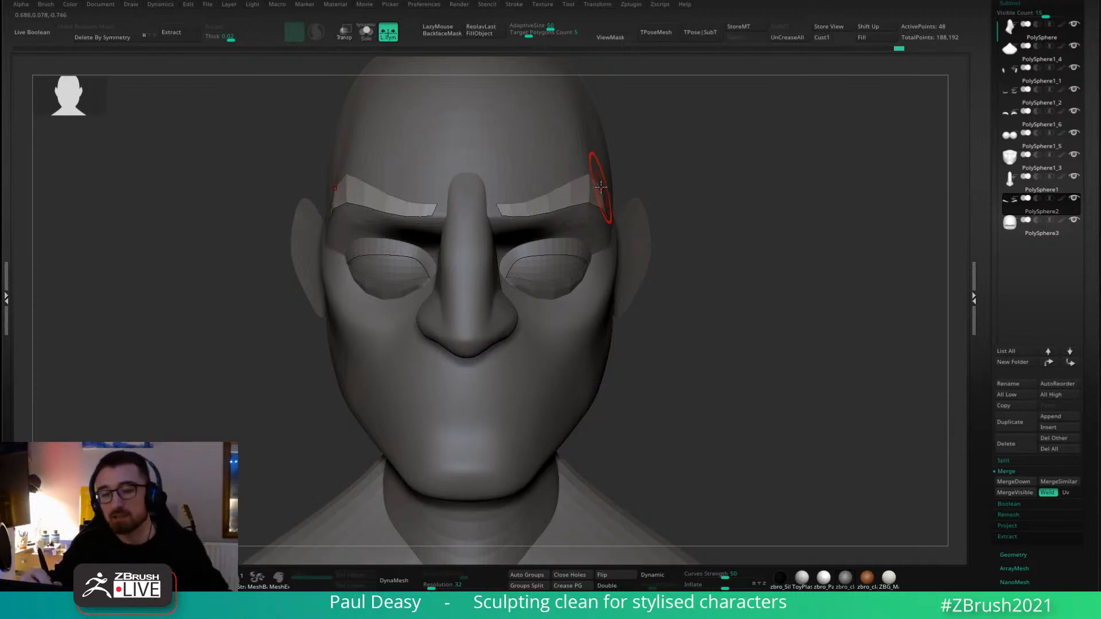
# Rework the eyebrows' outer corners with a resized Move brush from three-quarter and front views, undoing unwanted strokes.
pyautogui.press('space')
pyautogui.moveTo(666, 177); pyautogui.dragTo(598, 176)
pyautogui.press('space')
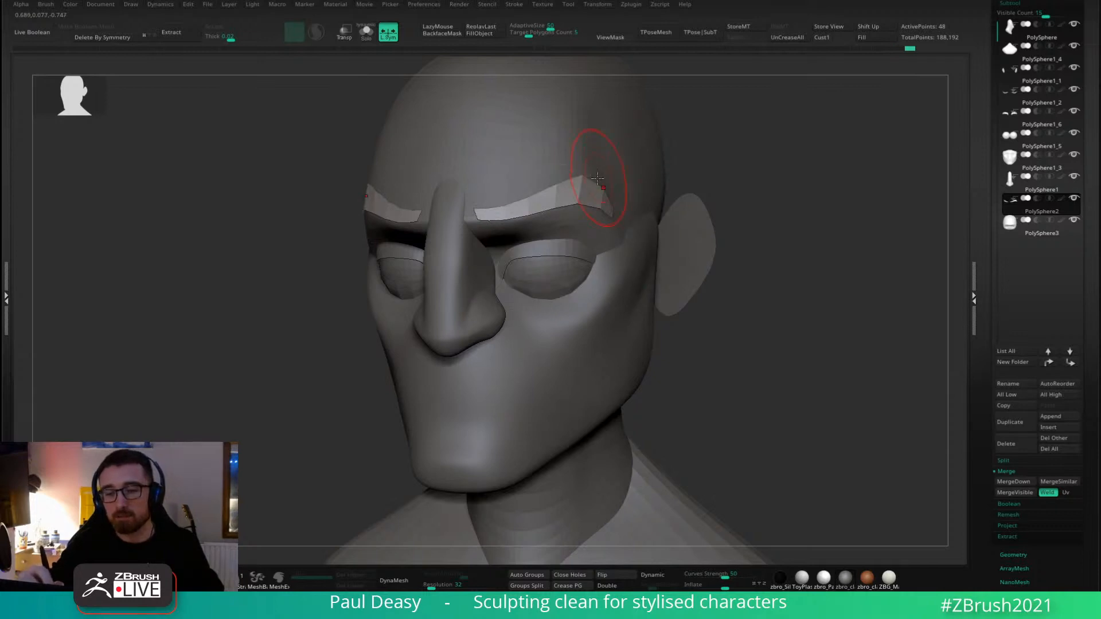
pyautogui.hotkey('ctrl', 'z')
pyautogui.press('space')
pyautogui.moveTo(597, 175); pyautogui.dragTo(591, 167)
pyautogui.moveTo(639, 168)
pyautogui.mouseDown(button='right')
pyautogui.moveTo(586, 173)
pyautogui.moveTo(611, 183)
pyautogui.mouseUp(button='right')
pyautogui.hotkey('ctrl', 'z')
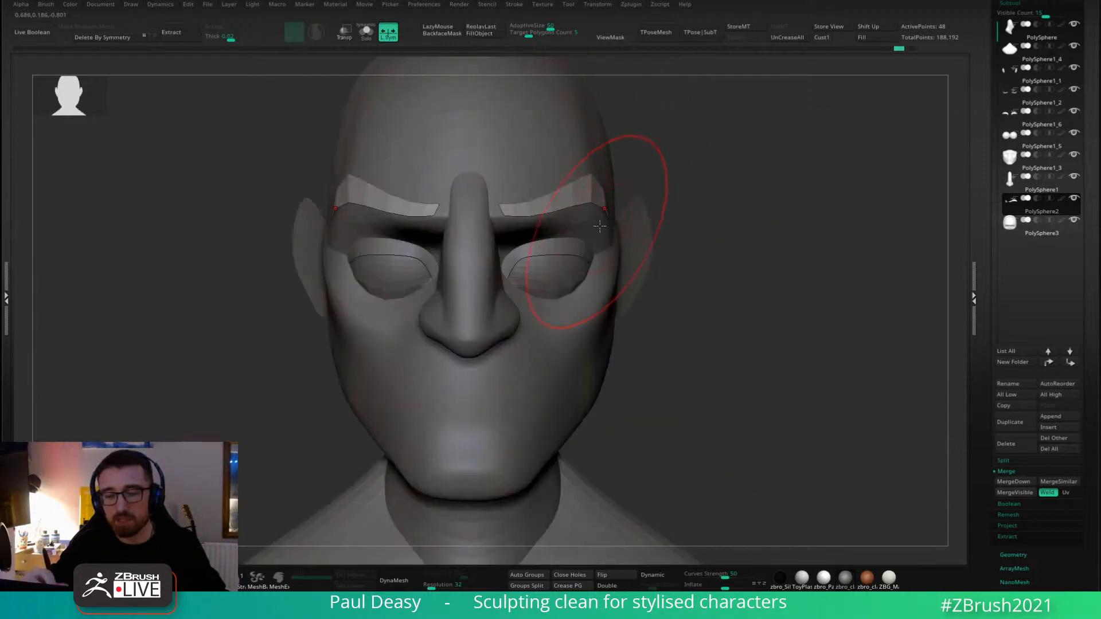
pyautogui.moveTo(601, 226); pyautogui.dragTo(604, 226)
# Select the forehead piece and smooth the underside of the brow ridge above the eyes.
pyautogui.keyDown('alt'); pyautogui.click(585, 222); pyautogui.keyUp('alt')
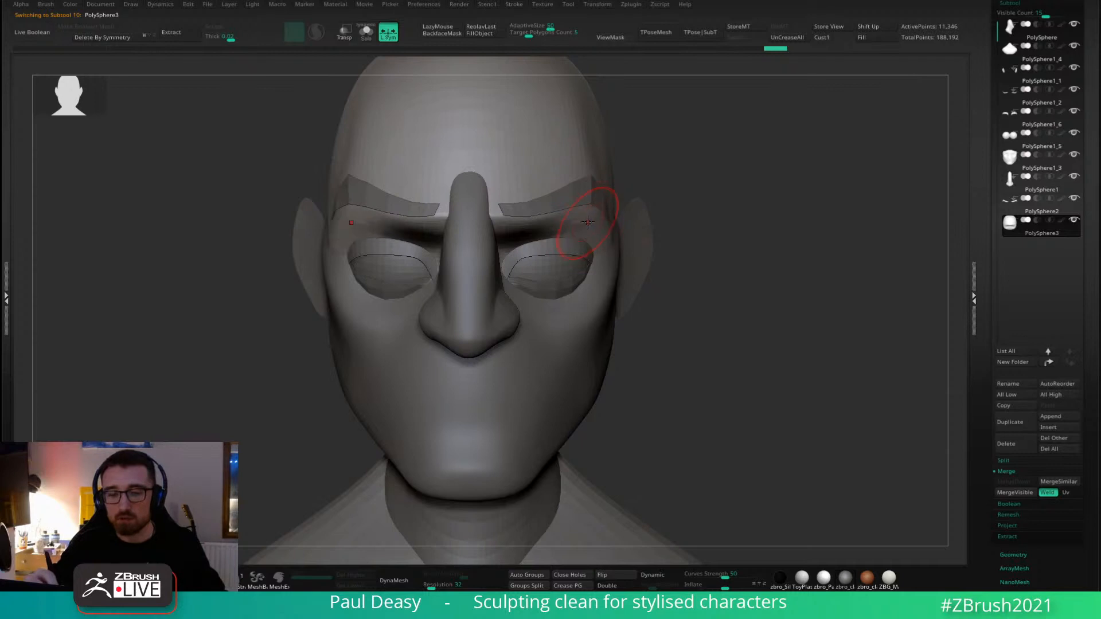
pyautogui.moveTo(665, 213); pyautogui.dragTo(651, 207, button='right')
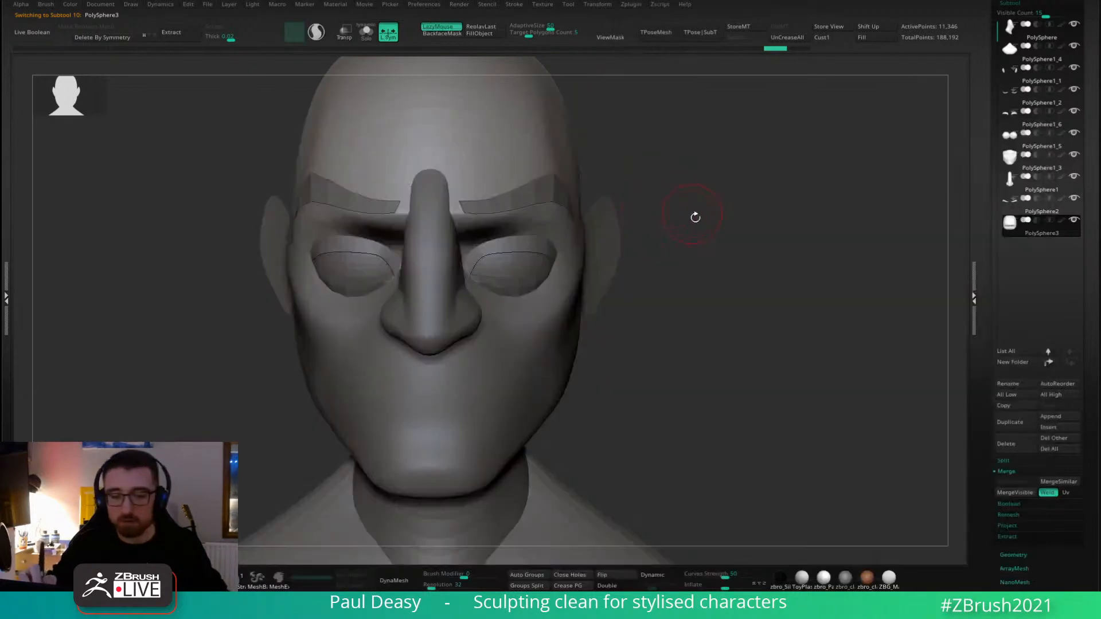
pyautogui.moveTo(642, 337); pyautogui.dragTo(697, 215)
pyautogui.press('space')
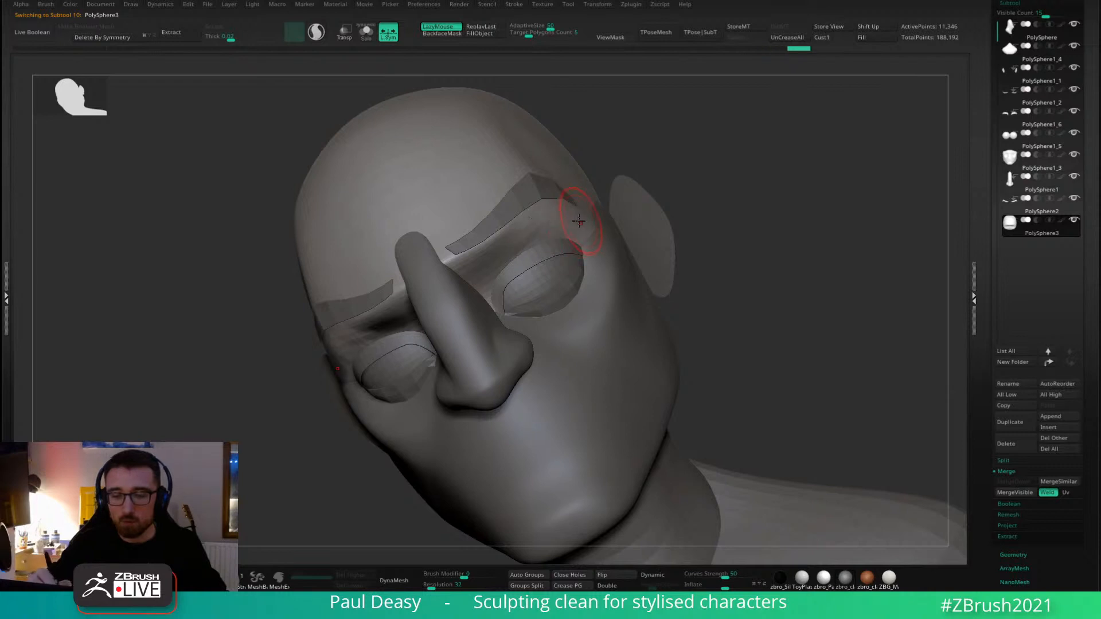
pyautogui.moveTo(519, 236)
pyautogui.mouseDown()
pyautogui.moveTo(533, 233)
pyautogui.moveTo(506, 247)
pyautogui.moveTo(513, 255)
pyautogui.moveTo(526, 232)
pyautogui.moveTo(485, 259)
pyautogui.mouseUp()
pyautogui.moveTo(756, 218)
pyautogui.mouseDown()
pyautogui.moveTo(766, 256)
pyautogui.moveTo(673, 295)
pyautogui.moveTo(704, 254)
pyautogui.moveTo(693, 229)
pyautogui.moveTo(673, 224)
pyautogui.mouseUp()
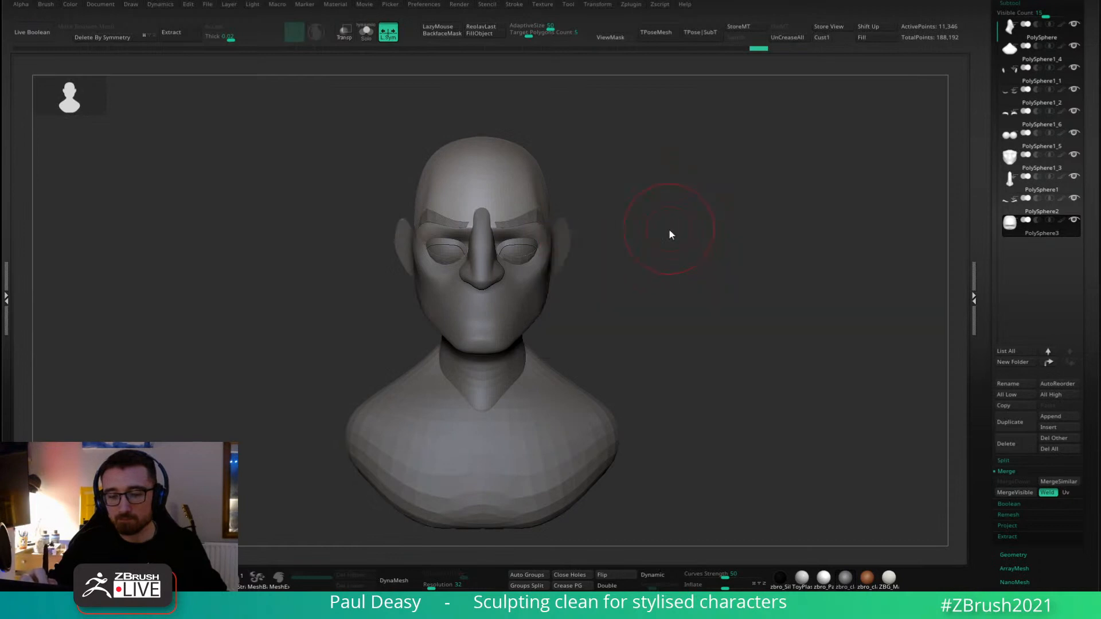
pyautogui.hotkey('ctrl', 'shift', 'z')
# Reselect the forehead piece in side view and reshape the front of the brow ridge above the nose with the Move brush.
pyautogui.keyDown('alt'); pyautogui.click(561, 232); pyautogui.keyUp('alt')
pyautogui.press('space')
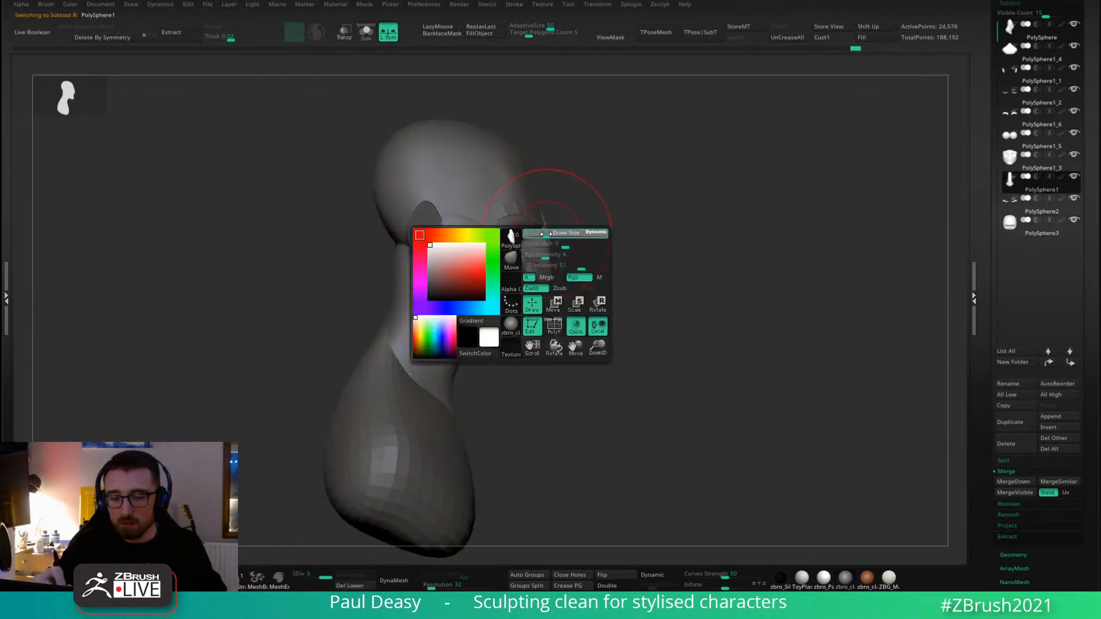
pyautogui.keyDown('alt'); pyautogui.click(543, 211); pyautogui.keyUp('alt')
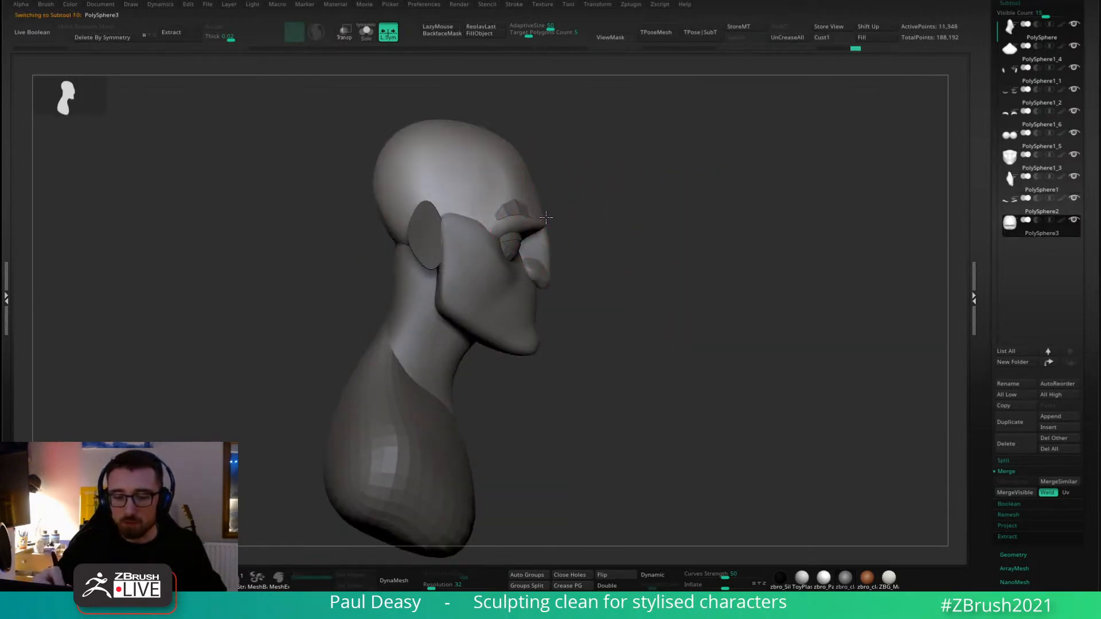
pyautogui.moveTo(546, 217)
pyautogui.mouseDown()
pyautogui.moveTo(539, 202)
pyautogui.moveTo(631, 305)
pyautogui.mouseUp()
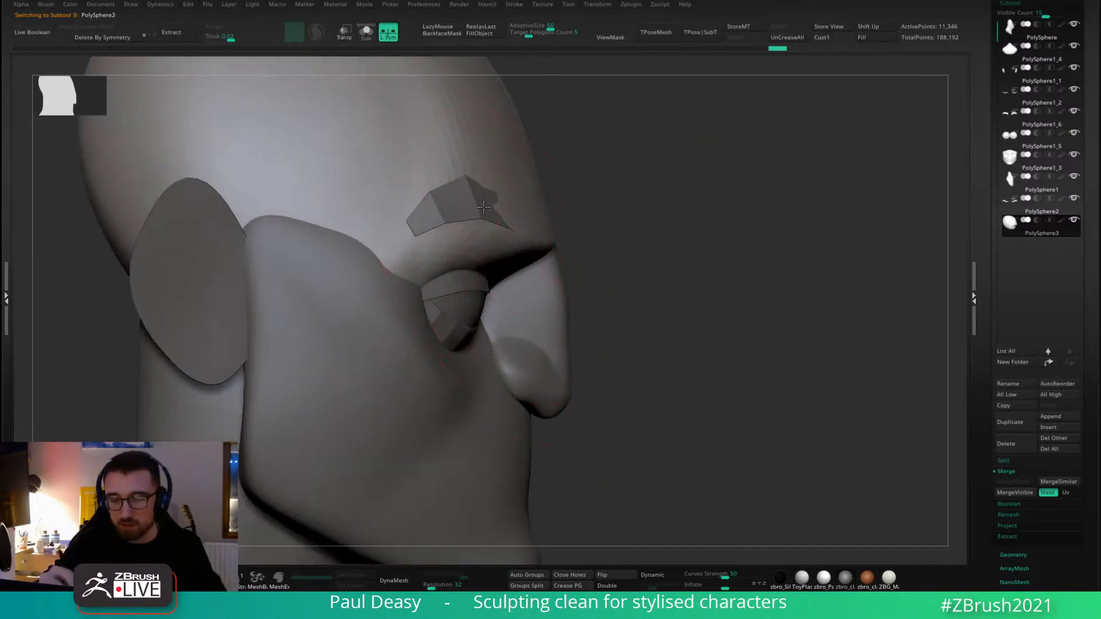
# Select the eyebrows and fit their inner ends to the brow ridge from the side with the Move brush.
pyautogui.keyDown('alt'); pyautogui.click(532, 218); pyautogui.keyUp('alt')
pyautogui.moveTo(541, 215); pyautogui.dragTo(511, 218, button='right')
pyautogui.moveTo(576, 233); pyautogui.dragTo(565, 231)
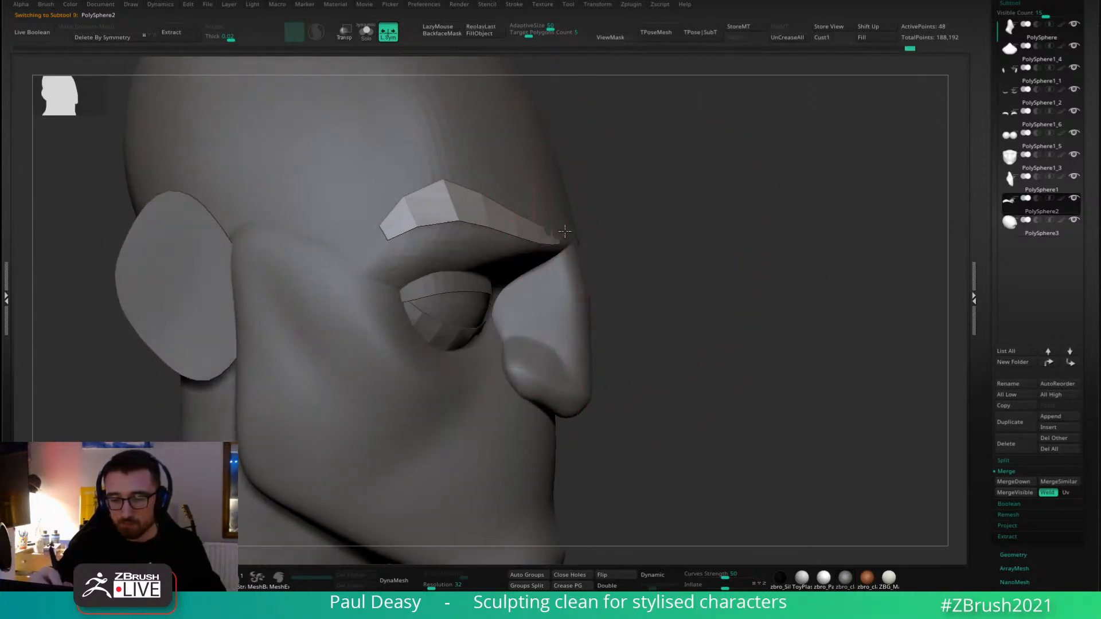
pyautogui.moveTo(566, 229); pyautogui.dragTo(570, 224, button='right')
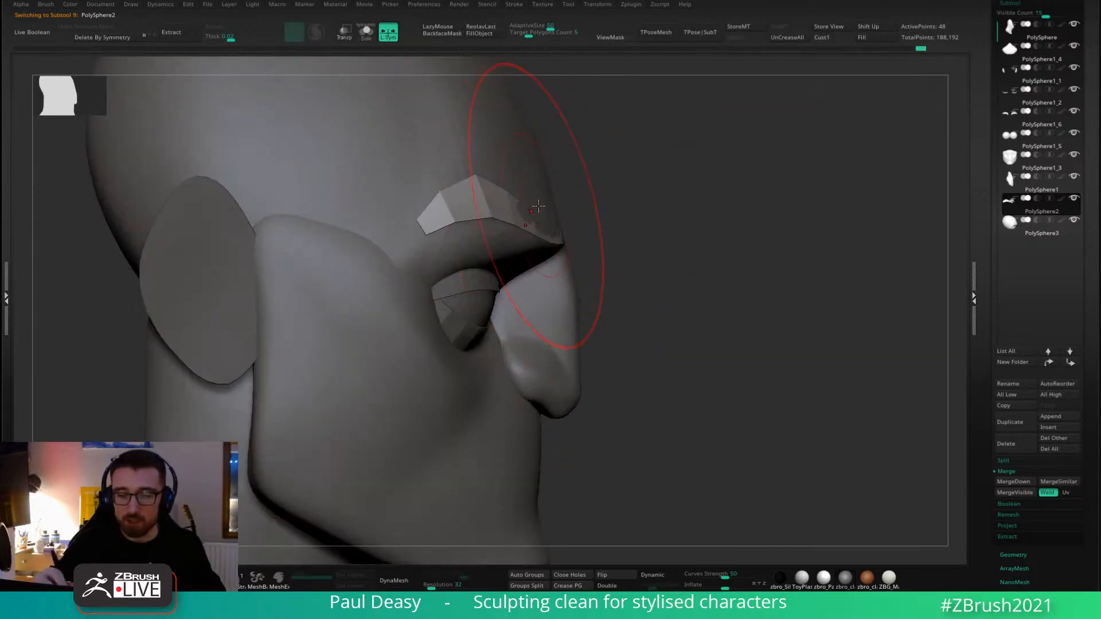
# Nudge the middle of the eyebrows with a resized Move brush and check the expression from front and low views.
pyautogui.press('space')
pyautogui.moveTo(622, 208)
pyautogui.keyDown('shift'); pyautogui.mouseDown(button='right')
pyautogui.moveTo(810, 189)
pyautogui.moveTo(659, 209)
pyautogui.mouseUp(button='right'); pyautogui.keyUp('shift')
pyautogui.press('space')
pyautogui.moveTo(620, 225); pyautogui.dragTo(616, 224)
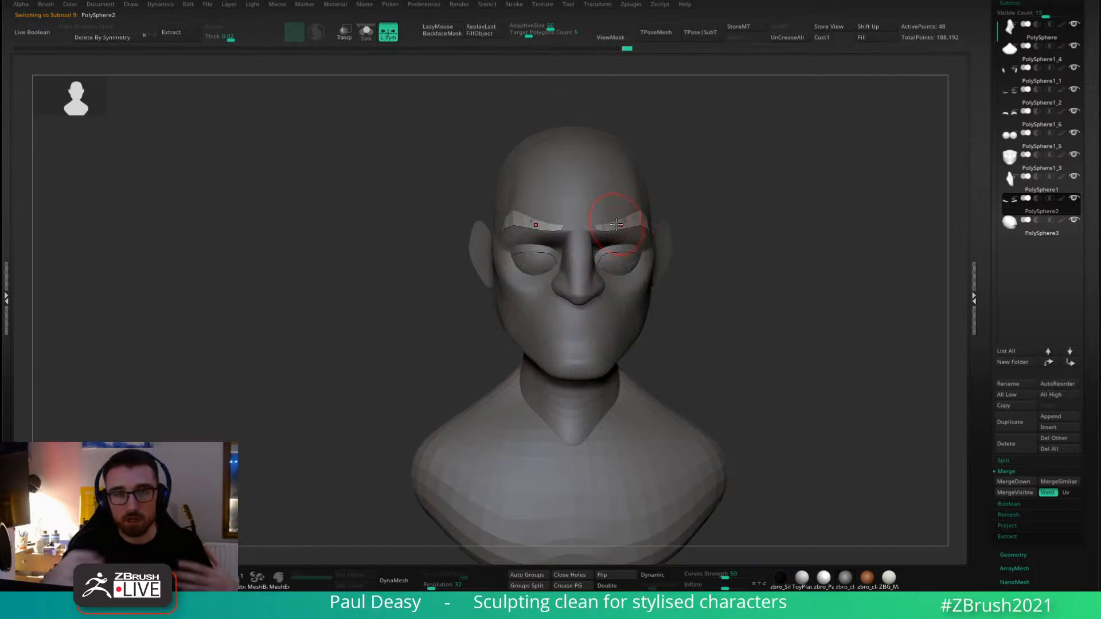
pyautogui.press('space')
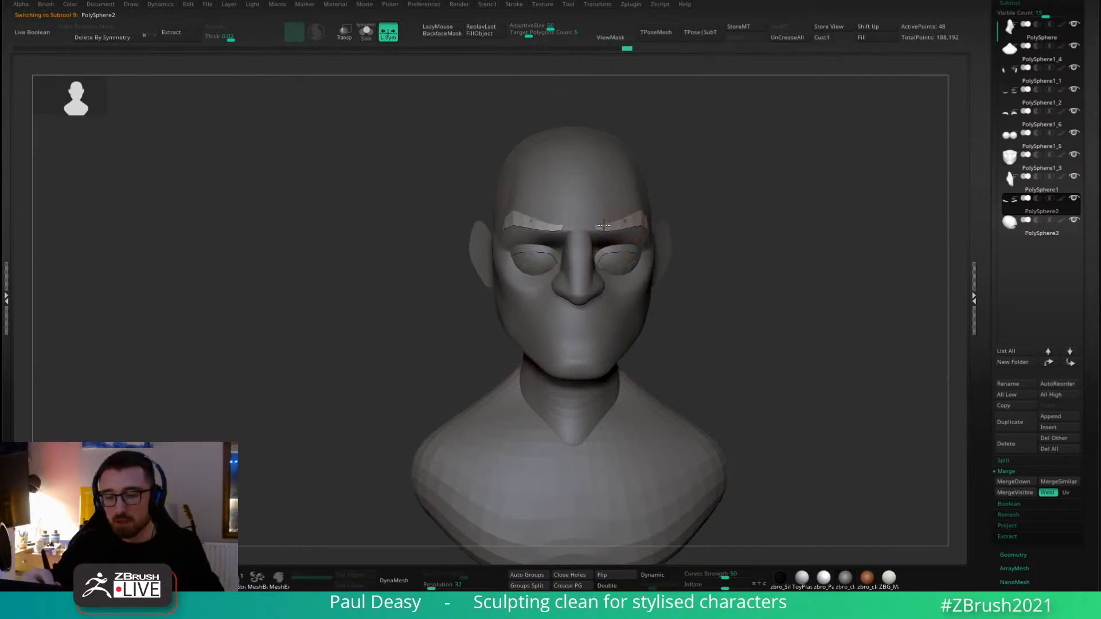
pyautogui.moveTo(604, 225); pyautogui.dragTo(658, 190, button='right')
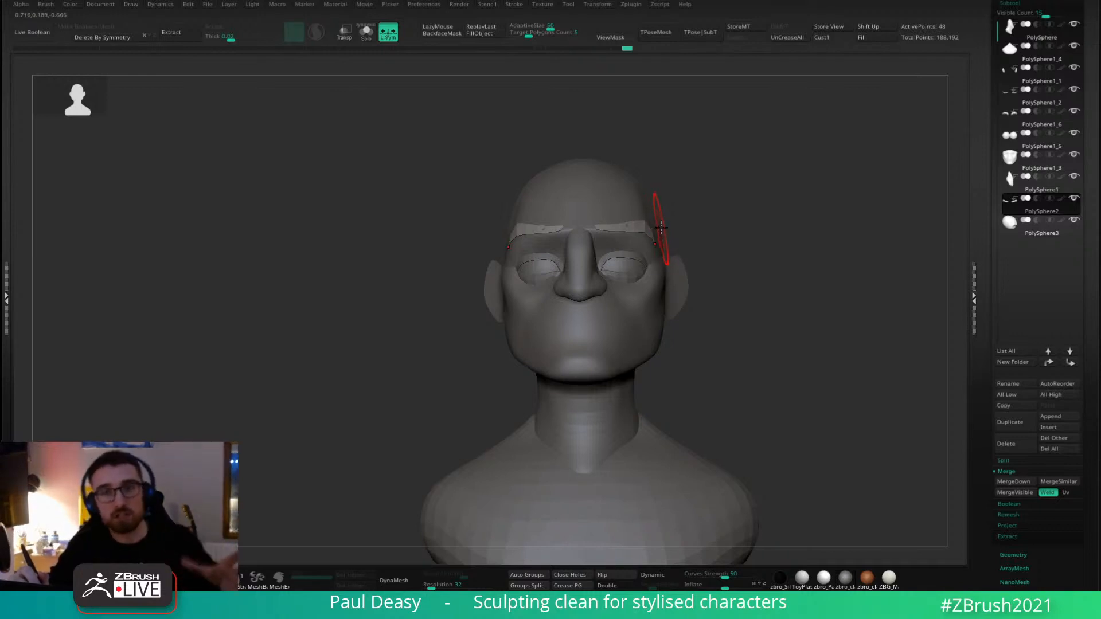
pyautogui.moveTo(690, 229); pyautogui.dragTo(690, 232)
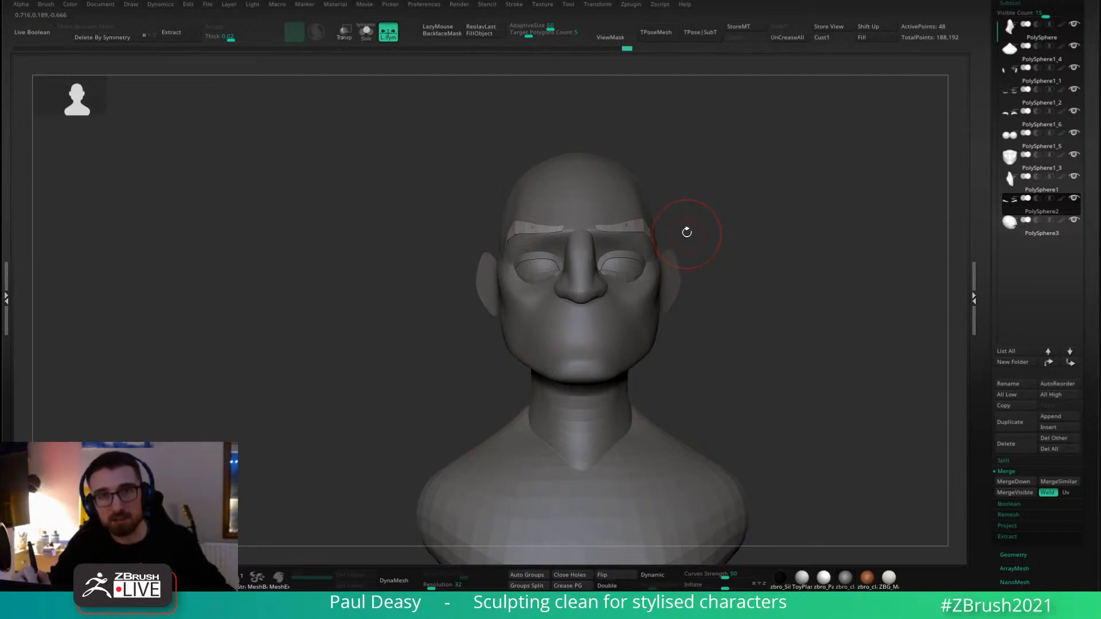
pyautogui.moveTo(686, 232); pyautogui.dragTo(634, 244)
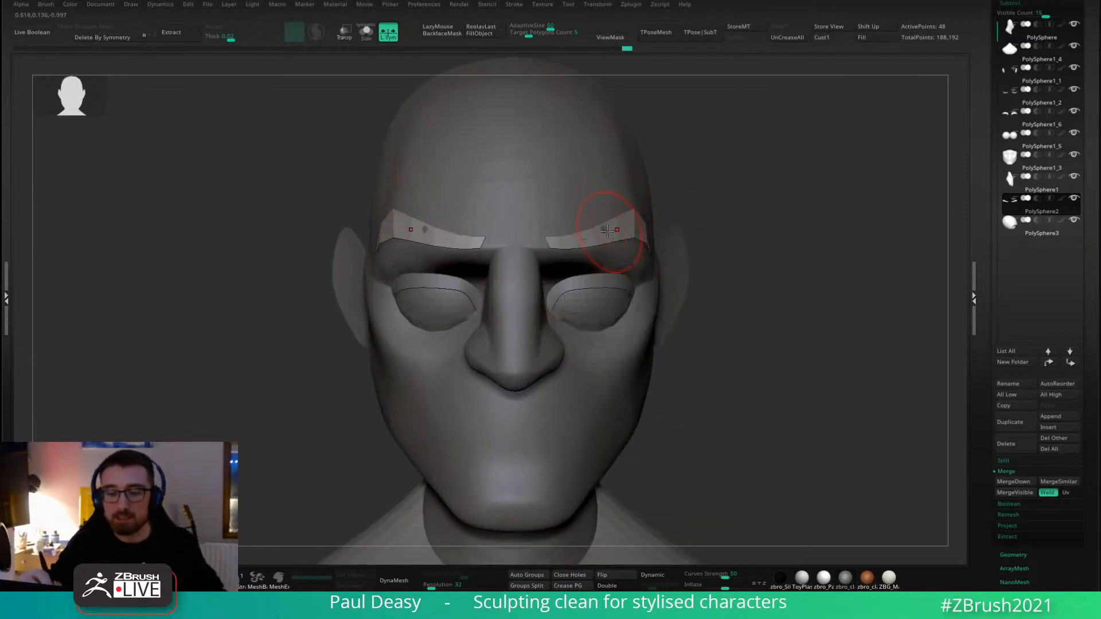
# Adjust the arch and outer ends of the eyebrows with a resized Move brush in front and three-quarter views.
pyautogui.rightClick(618, 229)
pyautogui.rightClick(636, 201)
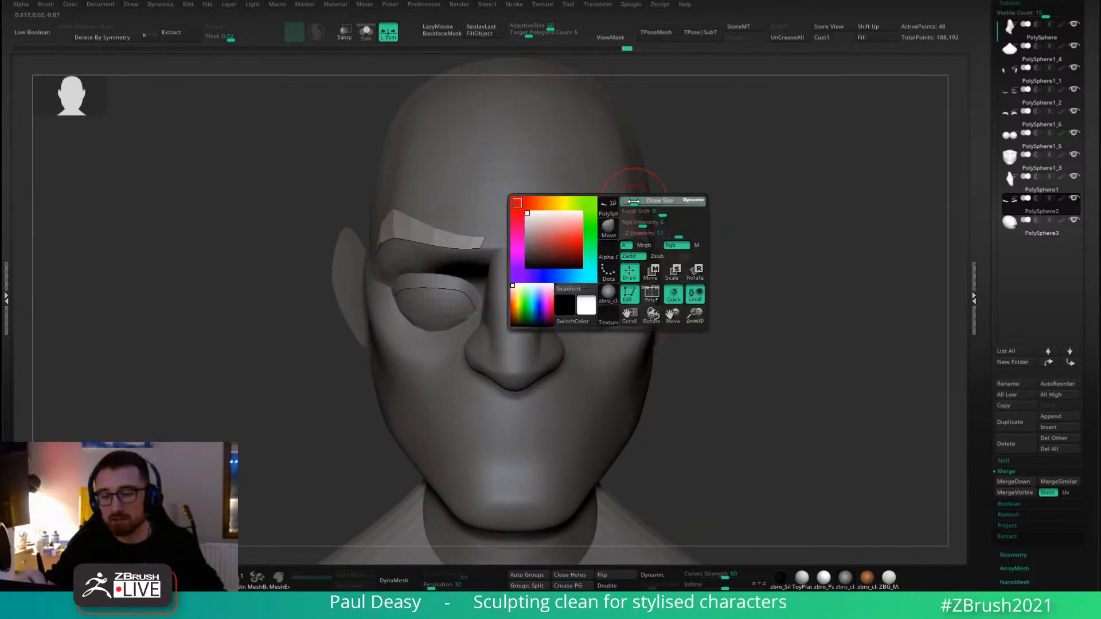
pyautogui.moveTo(701, 198); pyautogui.dragTo(668, 188)
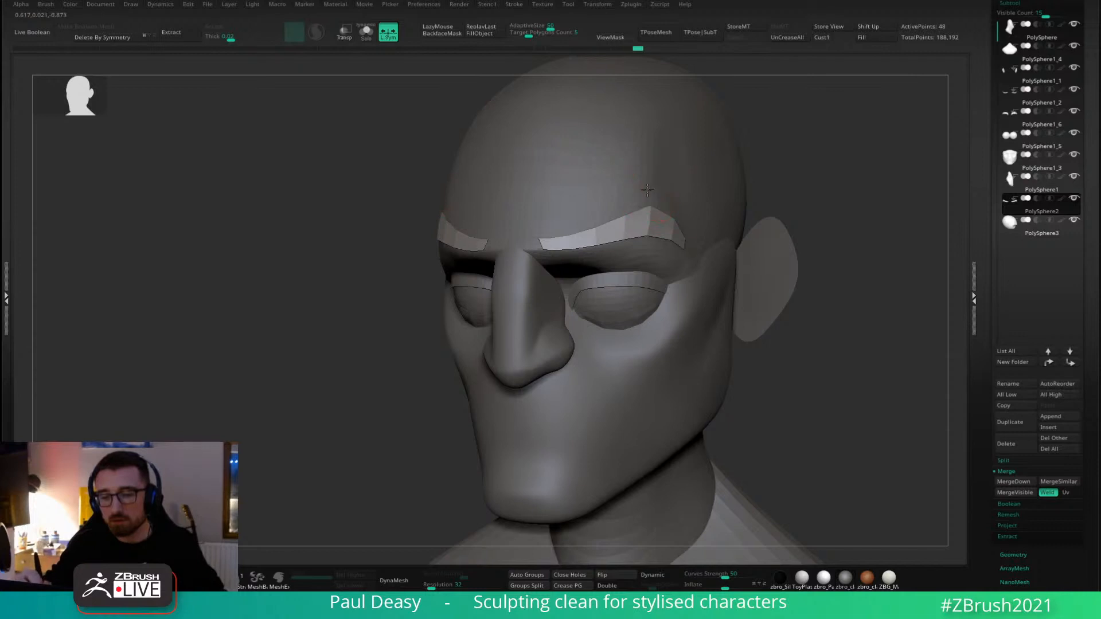
pyautogui.moveTo(637, 191); pyautogui.dragTo(684, 192, button='right')
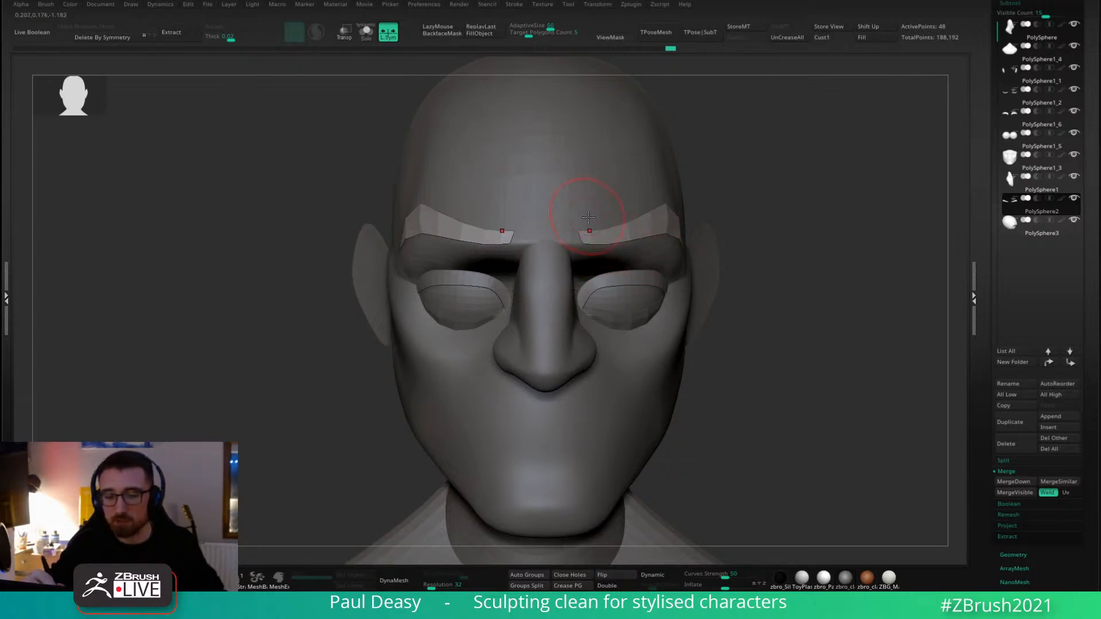
pyautogui.press('space')
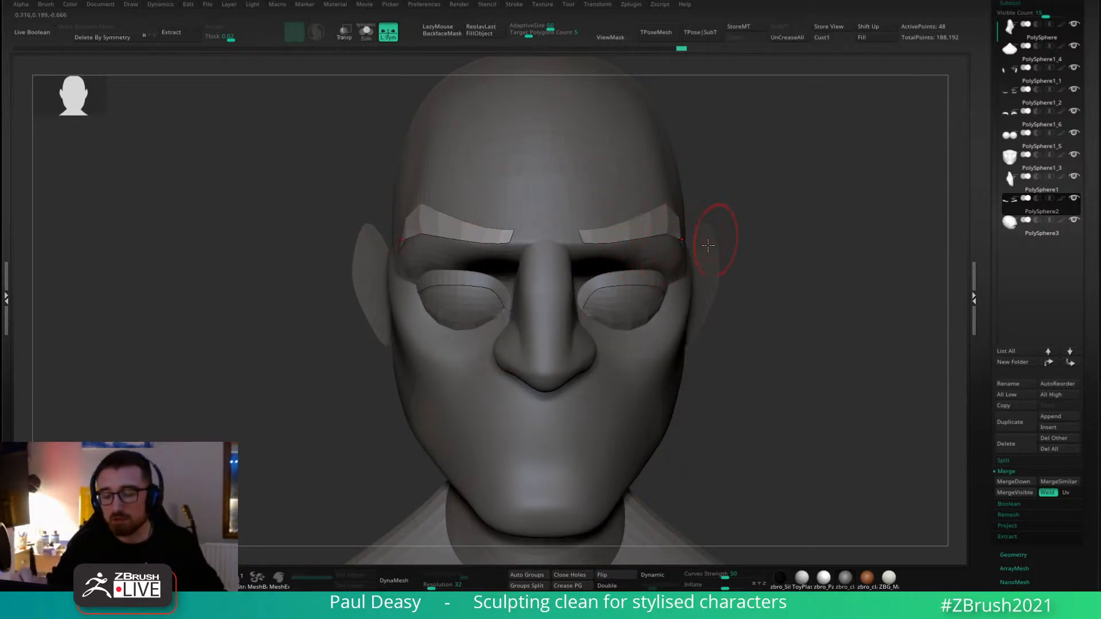
# Select the forehead piece, switch to the hPolish brush, isolate the piece and resize the brush.
pyautogui.keyDown('alt'); pyautogui.click(668, 244); pyautogui.keyUp('alt')
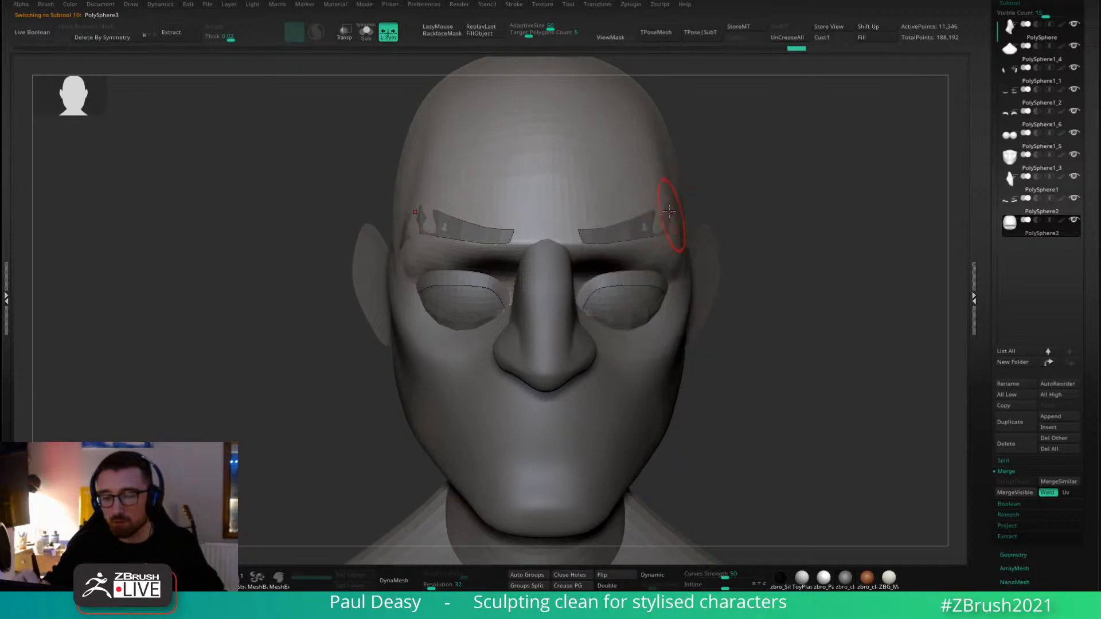
pyautogui.moveTo(679, 203); pyautogui.dragTo(658, 236, button='right')
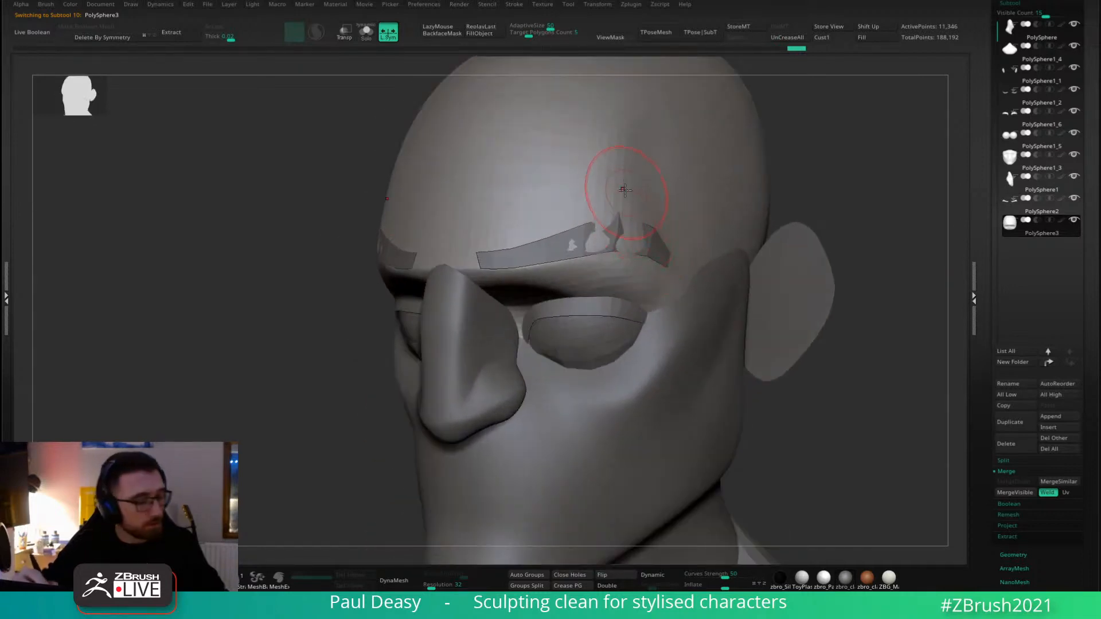
pyautogui.press('b')
pyautogui.press('h')
pyautogui.press('p')
pyautogui.press('space')
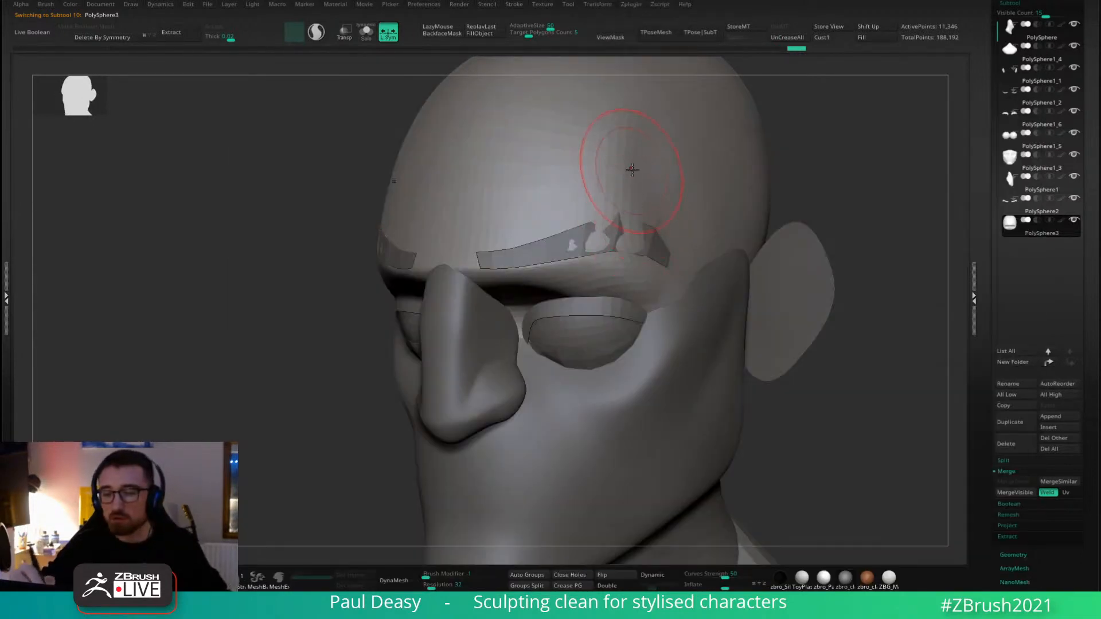
pyautogui.hotkey('alt', 's')
pyautogui.press('space')
pyautogui.press('space')
# Polish the forehead's temple edge above the outer brow, undo unwanted strokes and show all pieces again.
pyautogui.moveTo(642, 237)
pyautogui.mouseDown()
pyautogui.moveTo(666, 263)
pyautogui.moveTo(650, 218)
pyautogui.mouseUp()
pyautogui.moveTo(622, 150); pyautogui.dragTo(606, 163)
pyautogui.hotkey('ctrl', 'z')
pyautogui.hotkey('ctrl', 'z')
pyautogui.hotkey('ctrl', 'z')
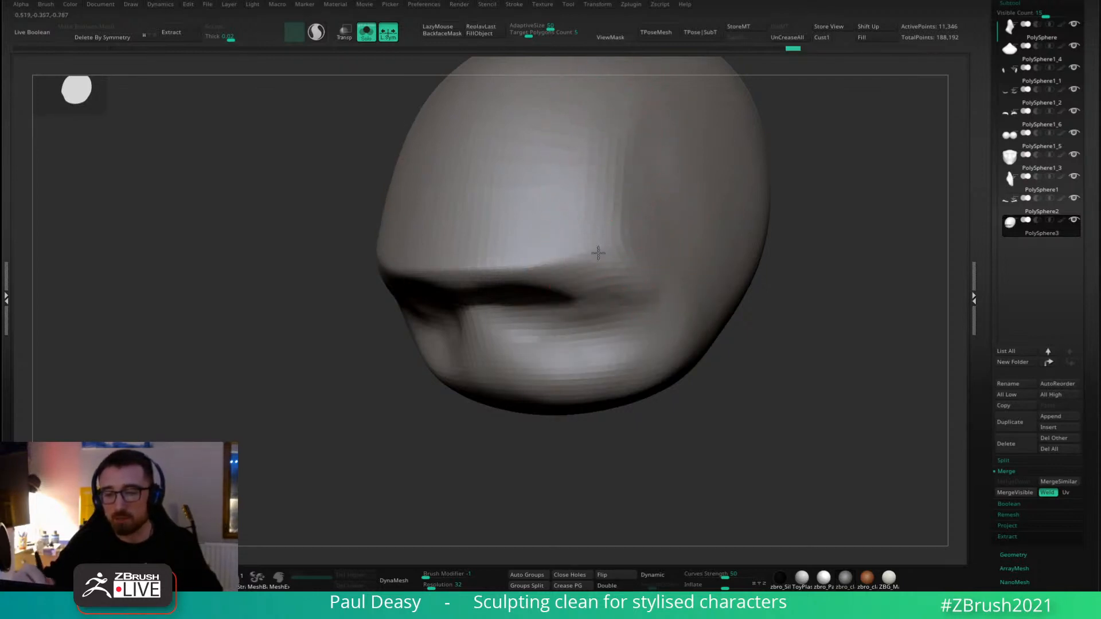
pyautogui.hotkey('alt', 's')
pyautogui.moveTo(836, 250); pyautogui.dragTo(644, 226)
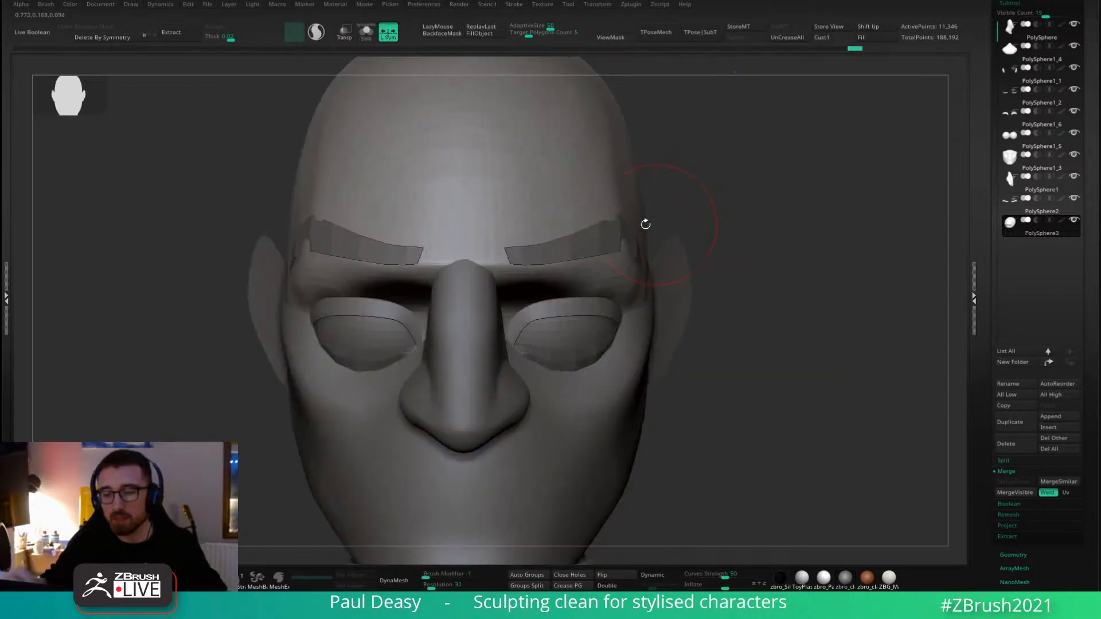
# Reshape the temples, outer brow and front curve of the brow ridge with the Move brush from front and low views.
pyautogui.moveTo(597, 150); pyautogui.dragTo(593, 144)
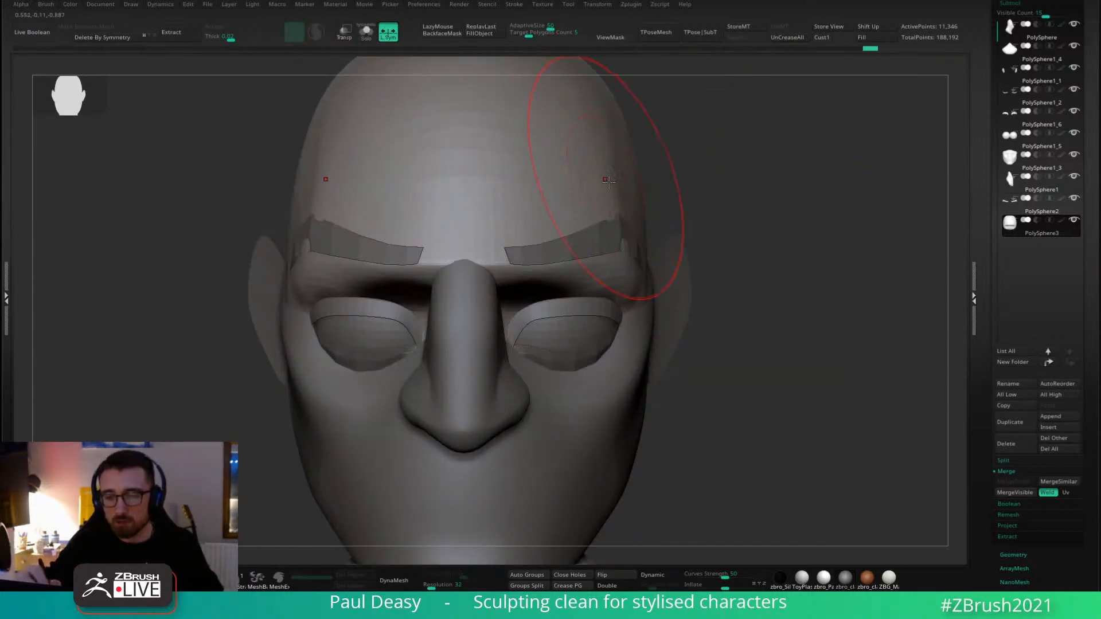
pyautogui.moveTo(632, 235); pyautogui.dragTo(623, 239)
pyautogui.rightClick(643, 235)
pyautogui.moveTo(688, 286); pyautogui.dragTo(641, 213, button='right')
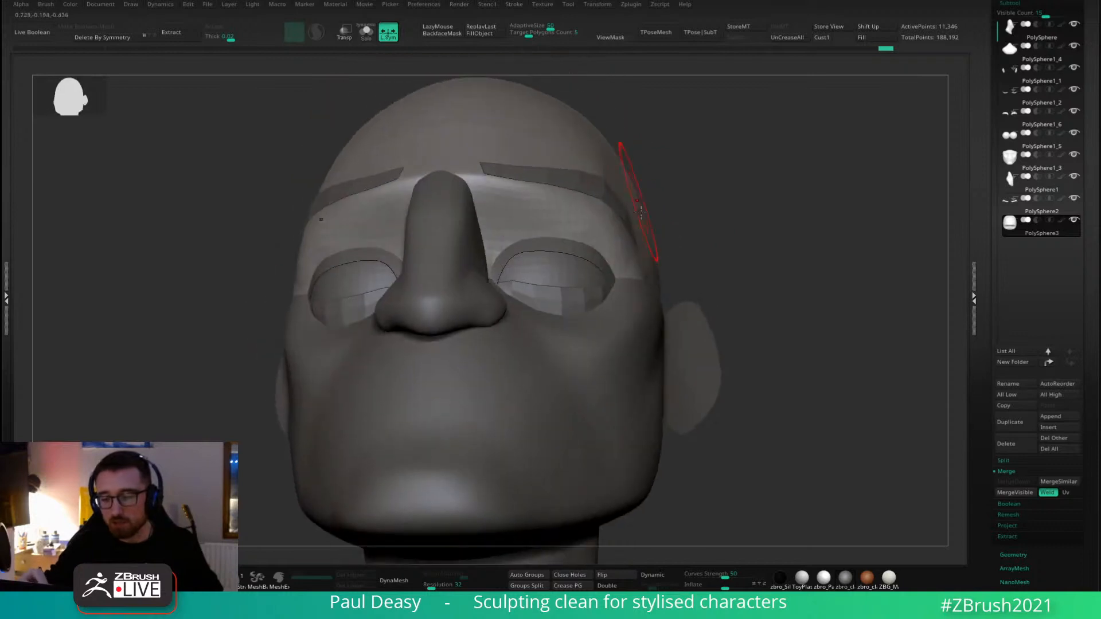
pyautogui.moveTo(626, 216); pyautogui.dragTo(628, 214)
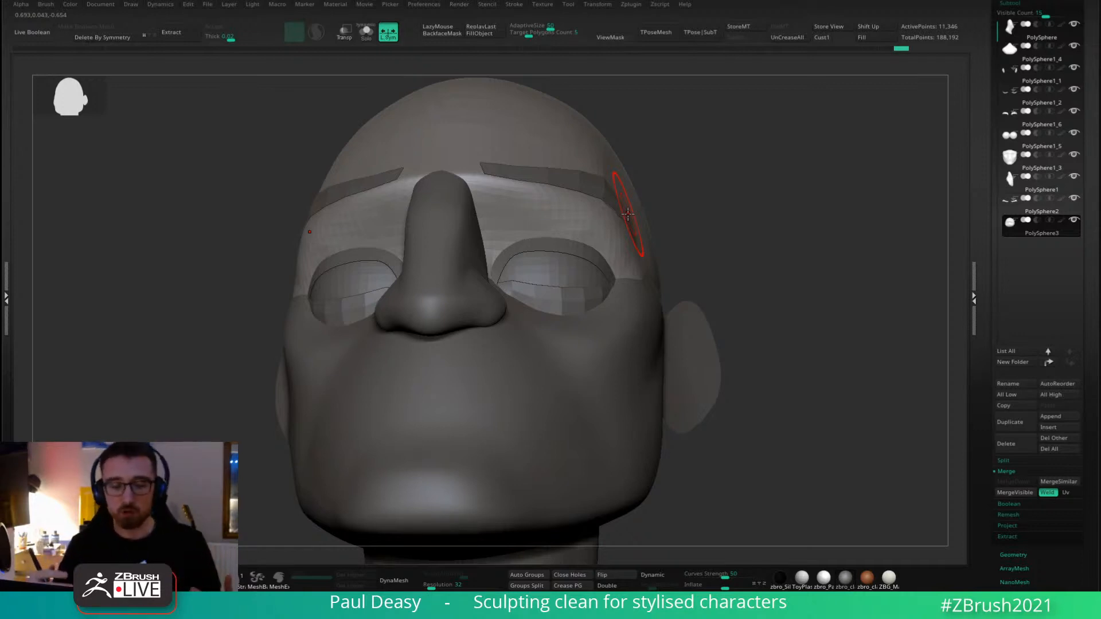
pyautogui.moveTo(688, 212); pyautogui.dragTo(677, 176)
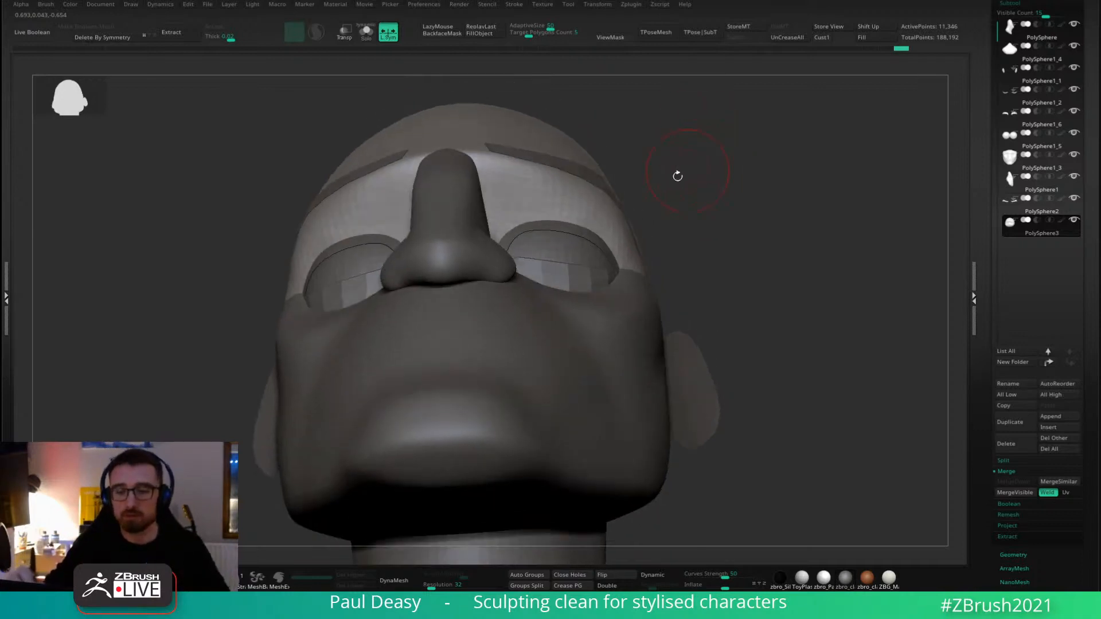
pyautogui.moveTo(567, 172); pyautogui.dragTo(536, 159, button='right')
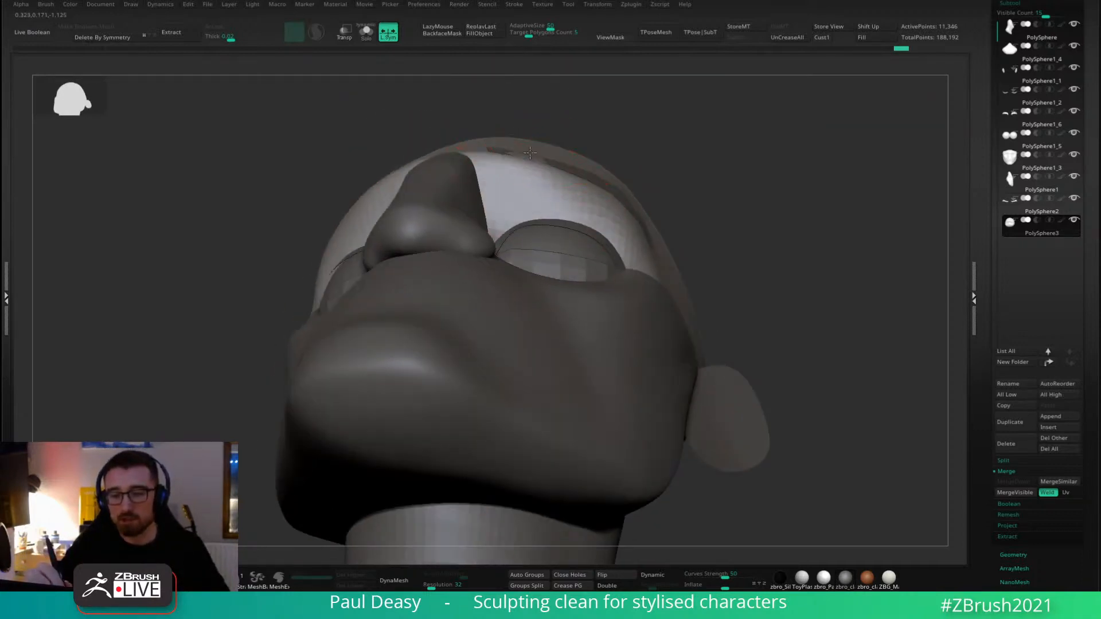
pyautogui.moveTo(530, 153); pyautogui.dragTo(580, 165)
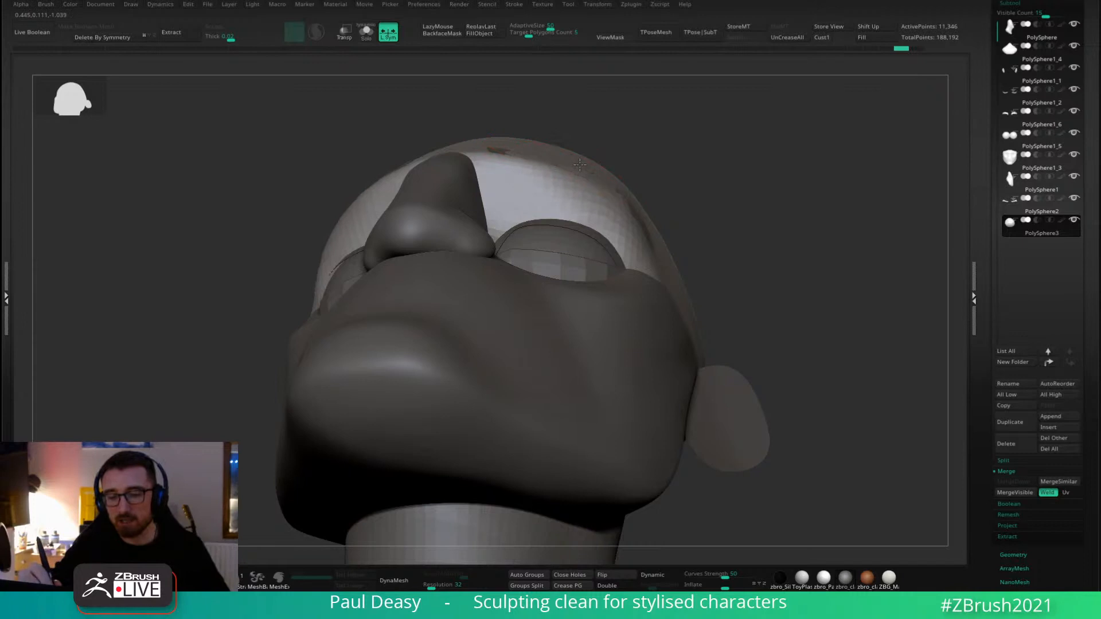
# Select the eyebrows and reshape their outer ends around the temples in low and side views, undoing an unwanted stroke.
pyautogui.keyDown('alt'); pyautogui.click(637, 213); pyautogui.keyUp('alt')
pyautogui.moveTo(676, 186); pyautogui.dragTo(613, 178)
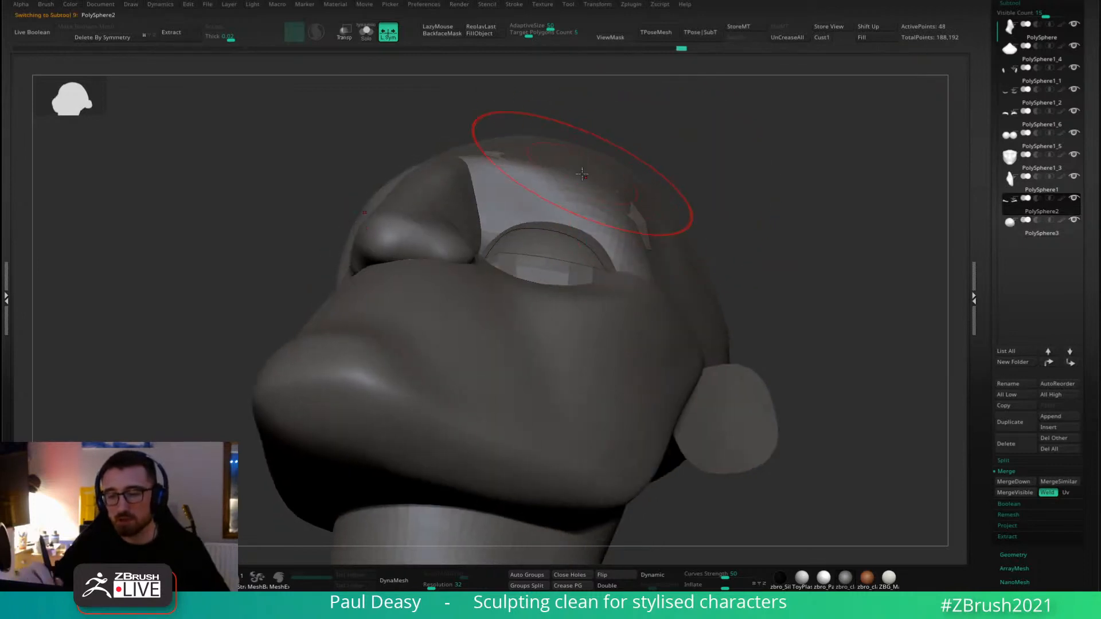
pyautogui.moveTo(585, 174); pyautogui.dragTo(588, 179, button='right')
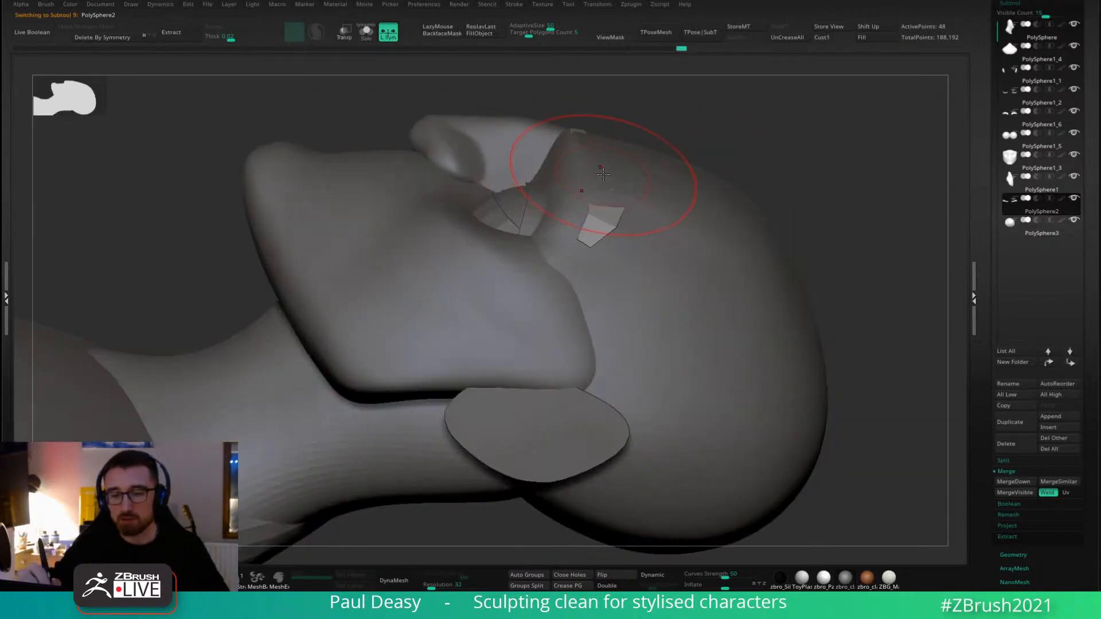
pyautogui.moveTo(601, 172)
pyautogui.mouseDown()
pyautogui.moveTo(593, 146)
pyautogui.moveTo(616, 177)
pyautogui.mouseUp()
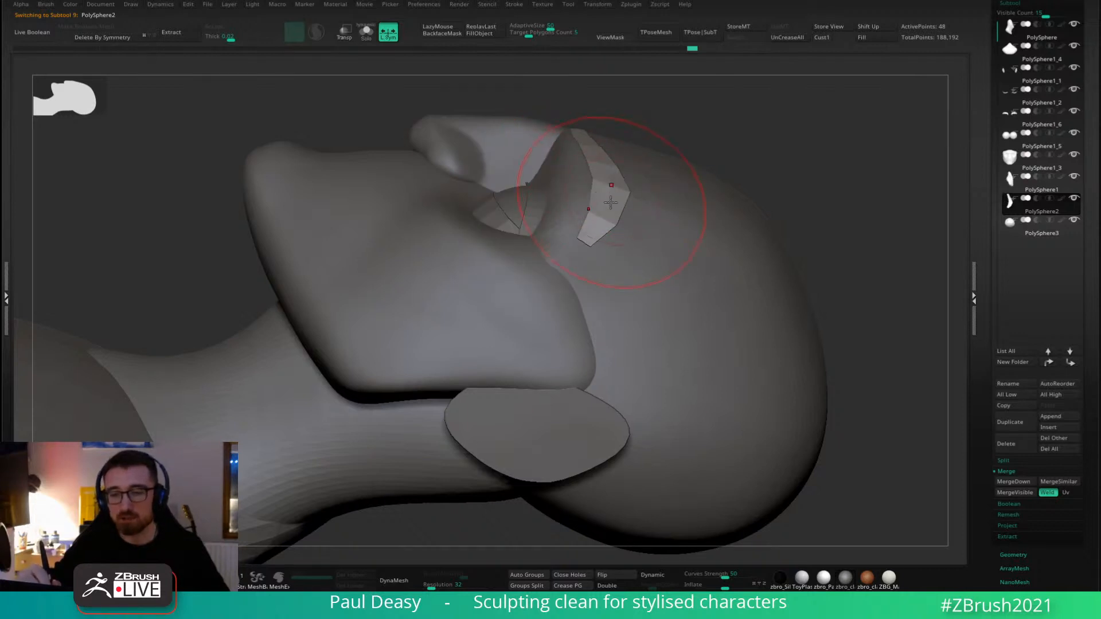
pyautogui.hotkey('ctrl', 'z')
# Resize the brush and fine-tune the outer ends of the eyebrows in the front view.
pyautogui.moveTo(602, 207); pyautogui.dragTo(752, 287, button='right')
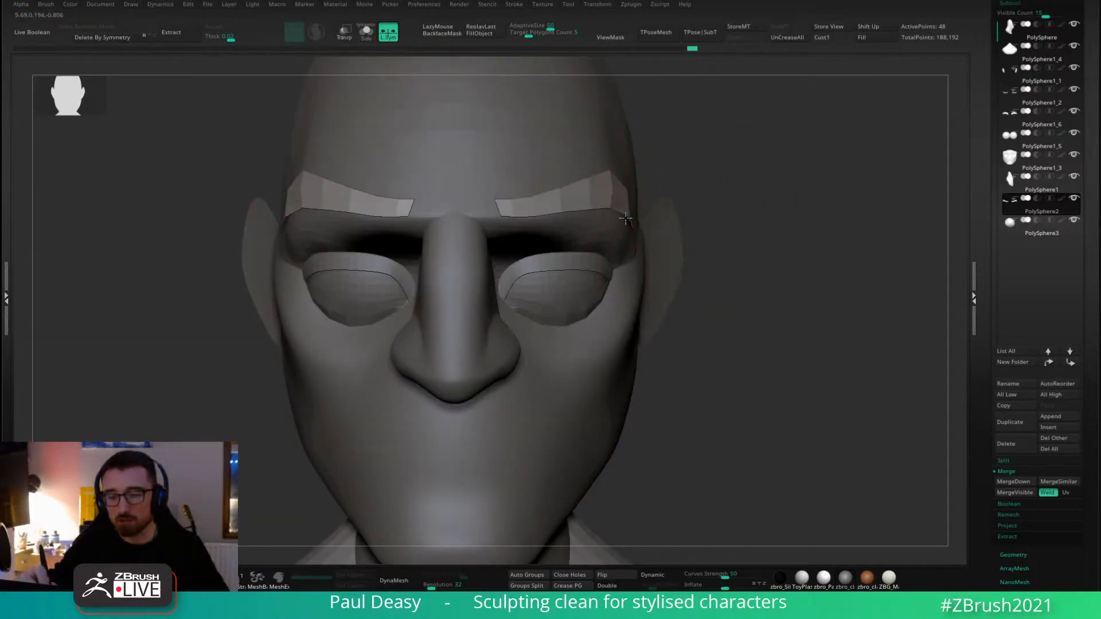
pyautogui.press('space')
pyautogui.press('space')
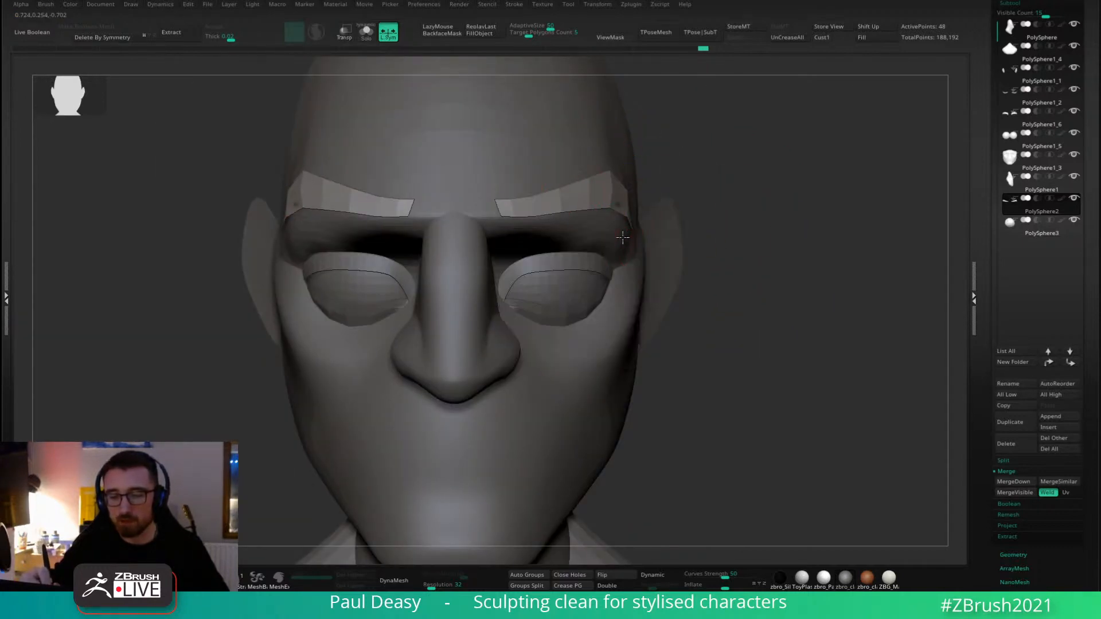
pyautogui.moveTo(642, 197); pyautogui.dragTo(622, 218, button='right')
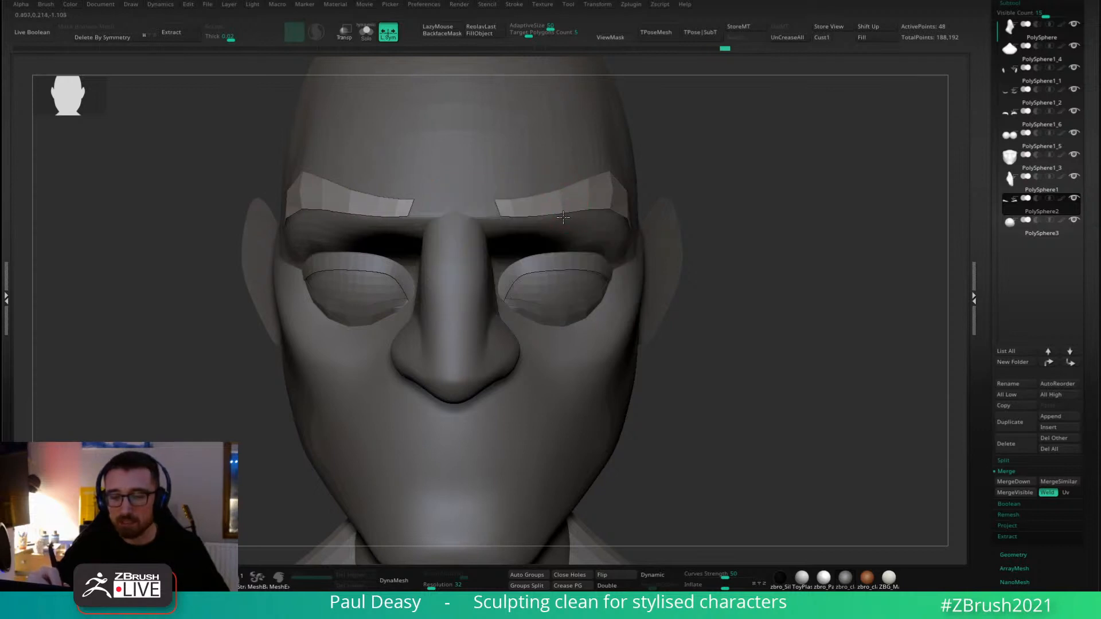
pyautogui.keyDown('ctrl'); pyautogui.moveTo(722, 202); pyautogui.dragTo(722, 167, button='right'); pyautogui.keyUp('ctrl')
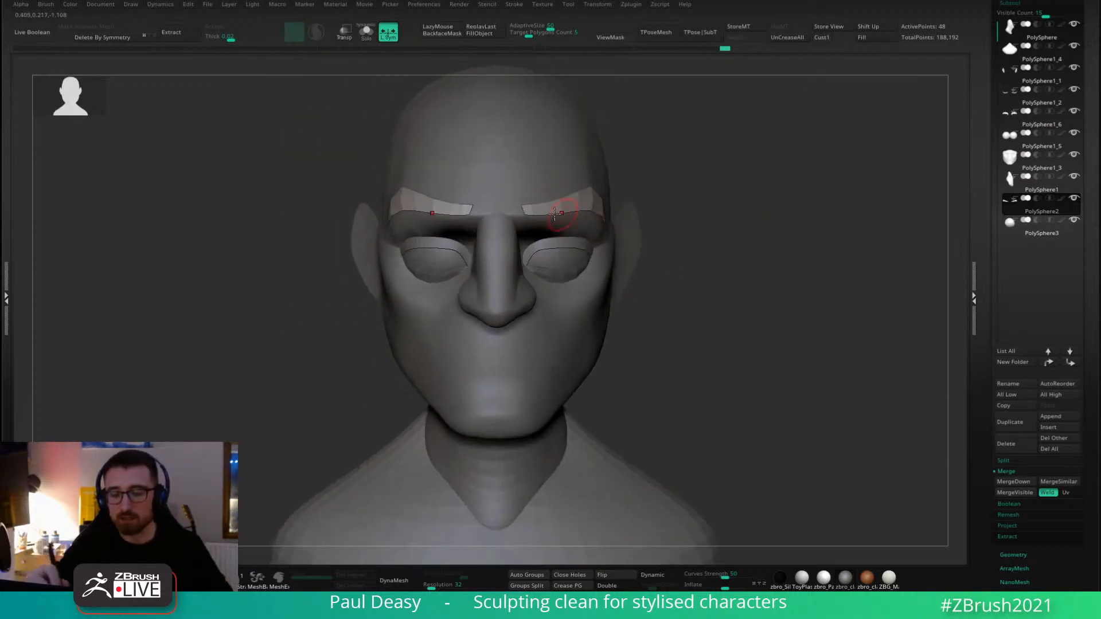
# Select the forehead piece and adjust the brow ridge above the eyes.
pyautogui.keyDown('alt'); pyautogui.click(584, 225); pyautogui.keyUp('alt')
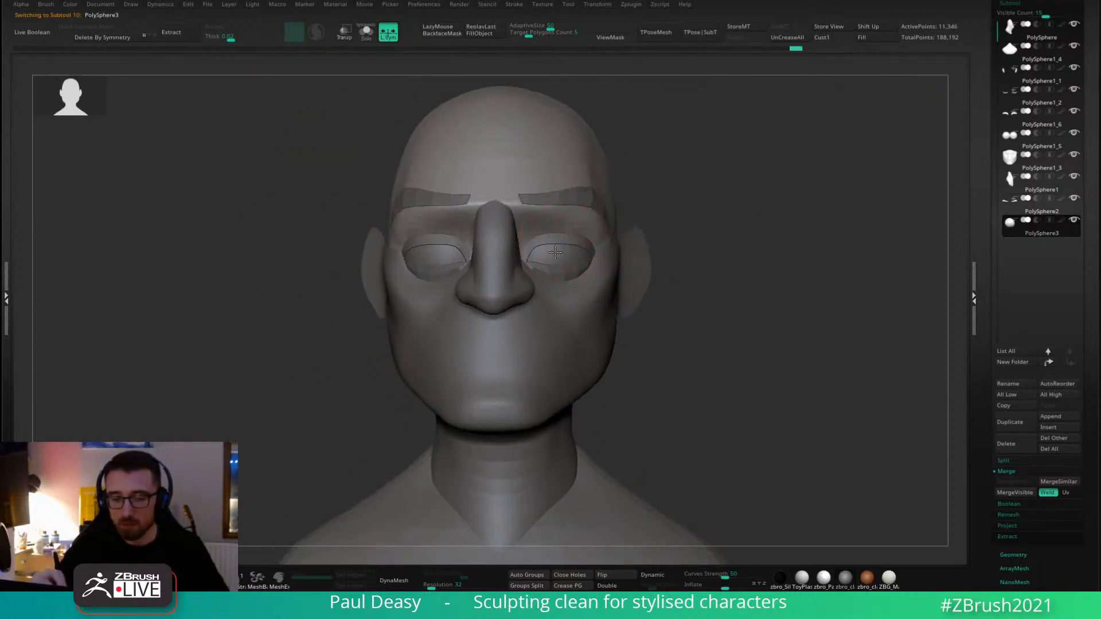
pyautogui.moveTo(802, 221); pyautogui.dragTo(591, 198)
# Select the upper eyelids, isolate them, mask their outer ends, invert the mask and show all pieces again.
pyautogui.keyDown('alt'); pyautogui.click(582, 228); pyautogui.keyUp('alt')
pyautogui.keyDown('shift'); pyautogui.moveTo(590, 215); pyautogui.dragTo(601, 195, button='right'); pyautogui.keyUp('shift')
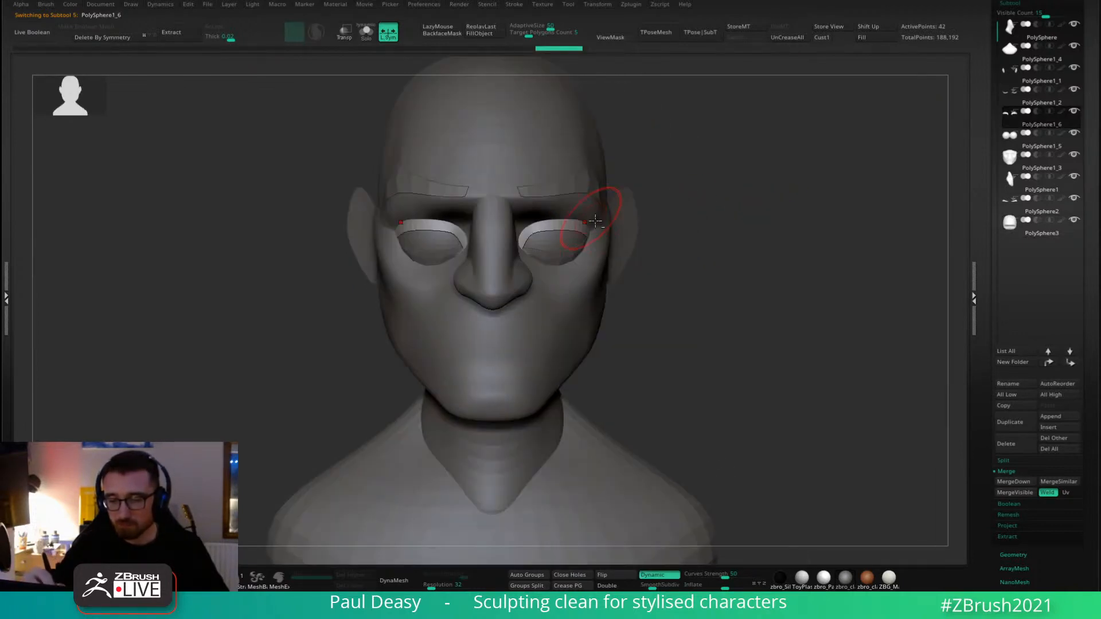
pyautogui.press('f')
pyautogui.hotkey('alt', 's')
pyautogui.moveTo(533, 222)
pyautogui.keyDown('ctrl'); pyautogui.mouseDown()
pyautogui.moveTo(642, 228)
pyautogui.moveTo(533, 142)
pyautogui.mouseUp(); pyautogui.keyUp('ctrl')
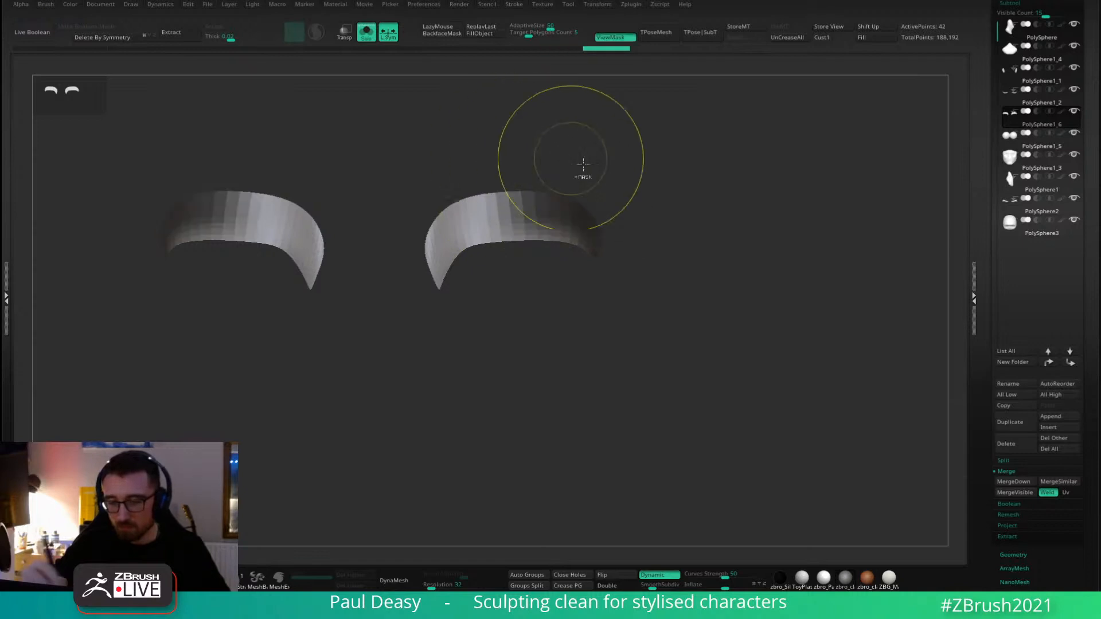
pyautogui.keyDown('ctrl'); pyautogui.click(630, 210); pyautogui.keyUp('ctrl')
pyautogui.rightClick(577, 213)
pyautogui.hotkey('alt', 's')
# Reshape and smooth the outer ends of the upper eyelids against the eyes and brow, and clear the mask.
pyautogui.moveTo(594, 216); pyautogui.dragTo(589, 172, button='right')
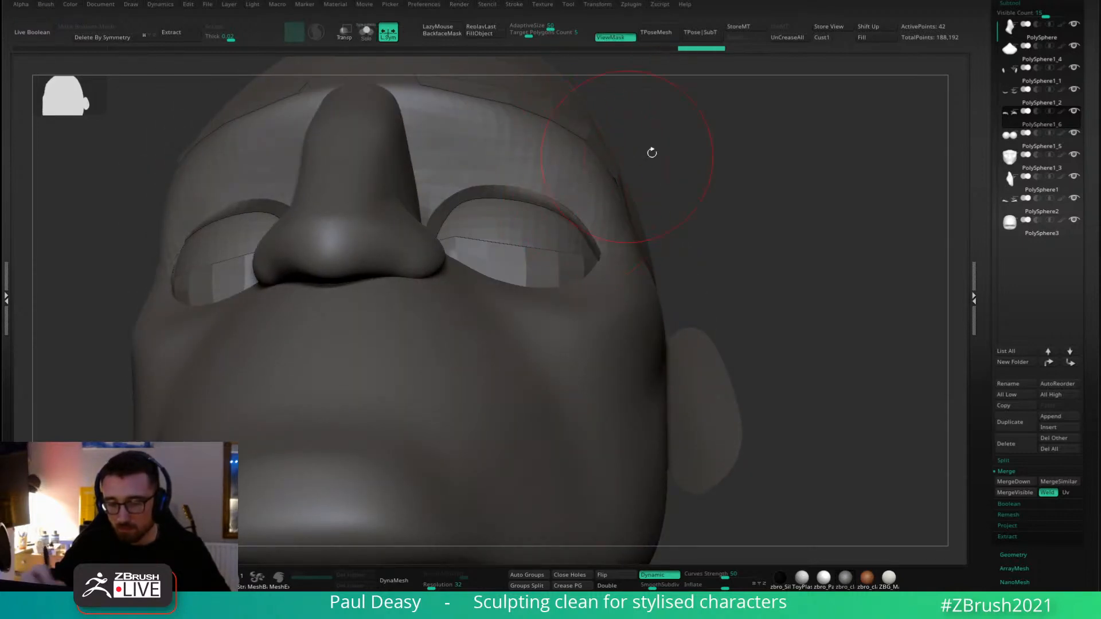
pyautogui.moveTo(651, 152); pyautogui.dragTo(626, 190, button='right')
pyautogui.keyDown('shift'); pyautogui.moveTo(557, 210); pyautogui.dragTo(564, 214, button='right'); pyautogui.keyUp('shift')
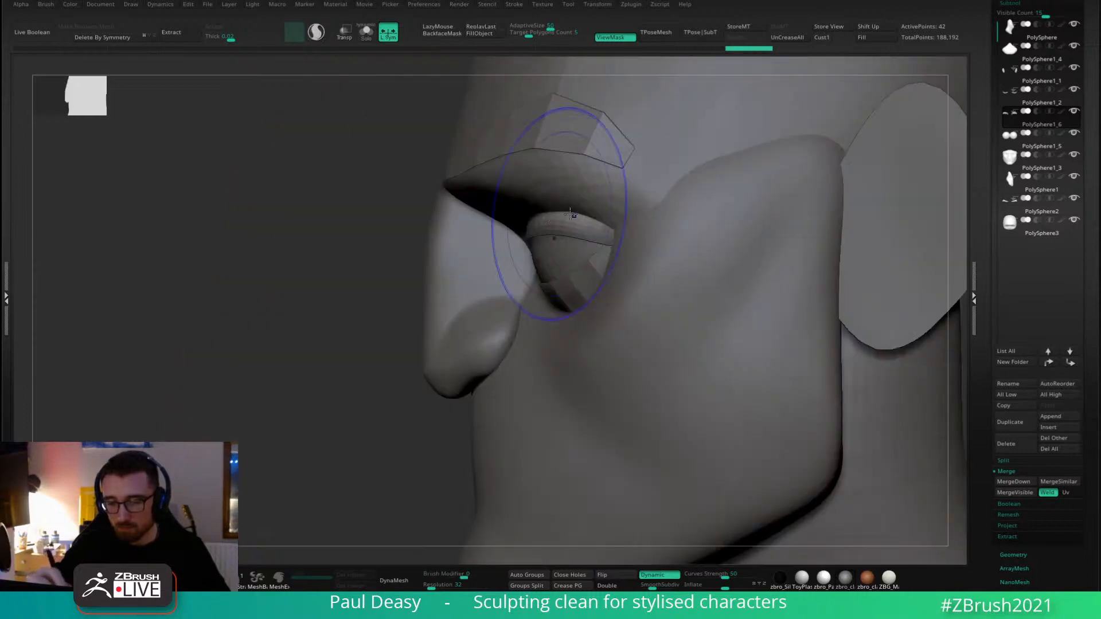
pyautogui.keyDown('ctrl'); pyautogui.moveTo(310, 537); pyautogui.dragTo(324, 503); pyautogui.keyUp('ctrl')
pyautogui.moveTo(579, 250); pyautogui.dragTo(644, 224, button='right')
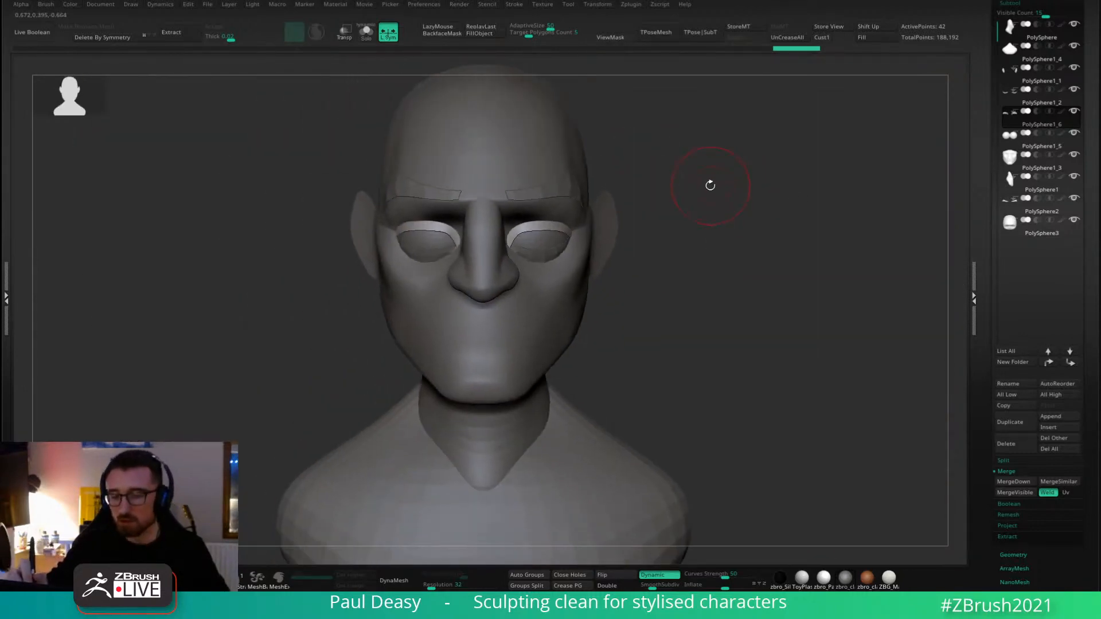
# Combine all pieces into one Transpose Master T-pose mesh and adjust the sides of the face with a resized Move brush.
pyautogui.click(657, 33)
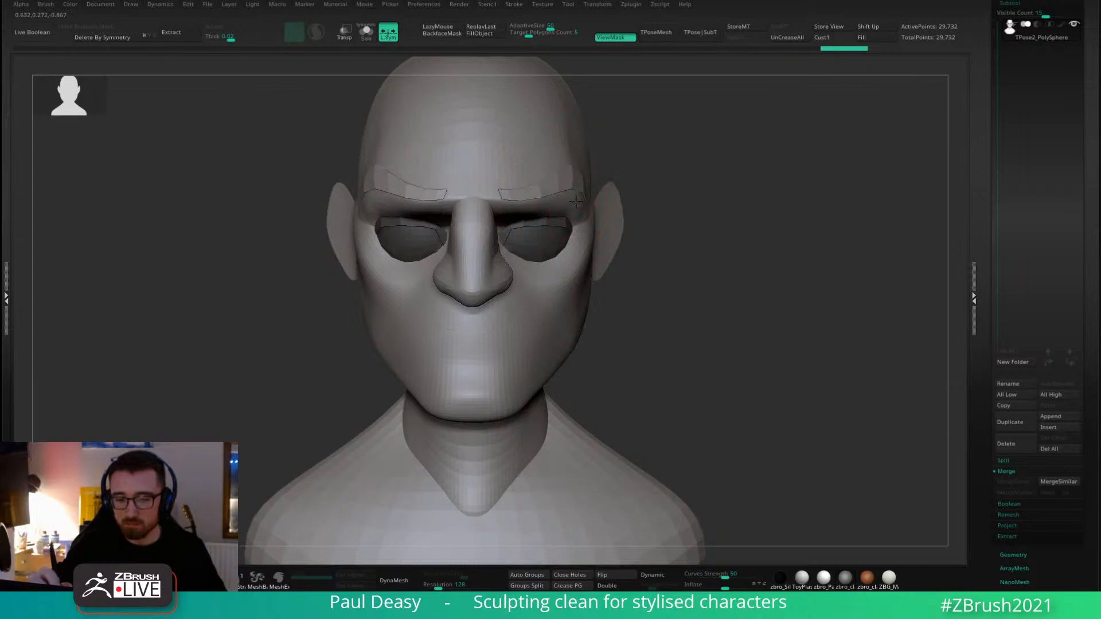
pyautogui.keyDown('alt'); pyautogui.moveTo(701, 218); pyautogui.dragTo(590, 224); pyautogui.keyUp('alt')
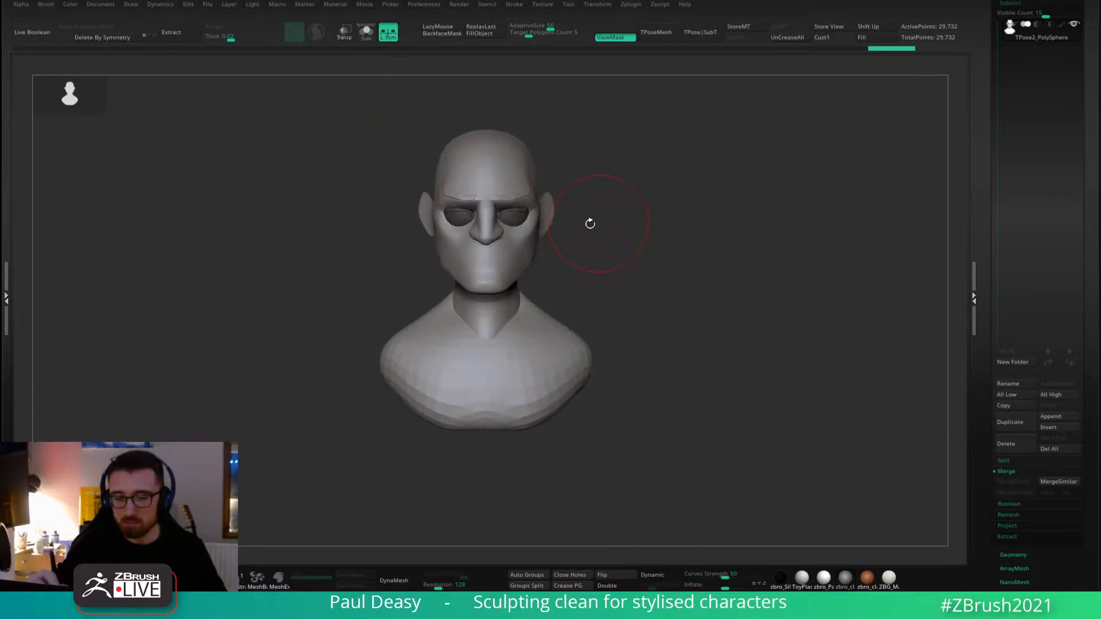
pyautogui.press('space')
pyautogui.moveTo(531, 256); pyautogui.dragTo(526, 266)
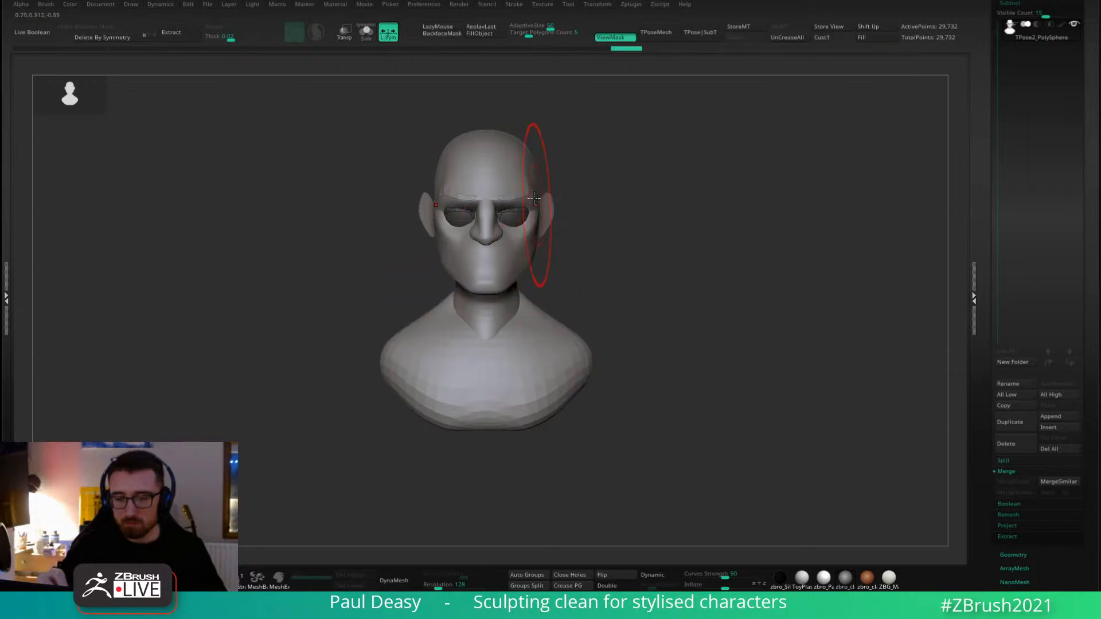
pyautogui.moveTo(534, 199); pyautogui.dragTo(546, 212)
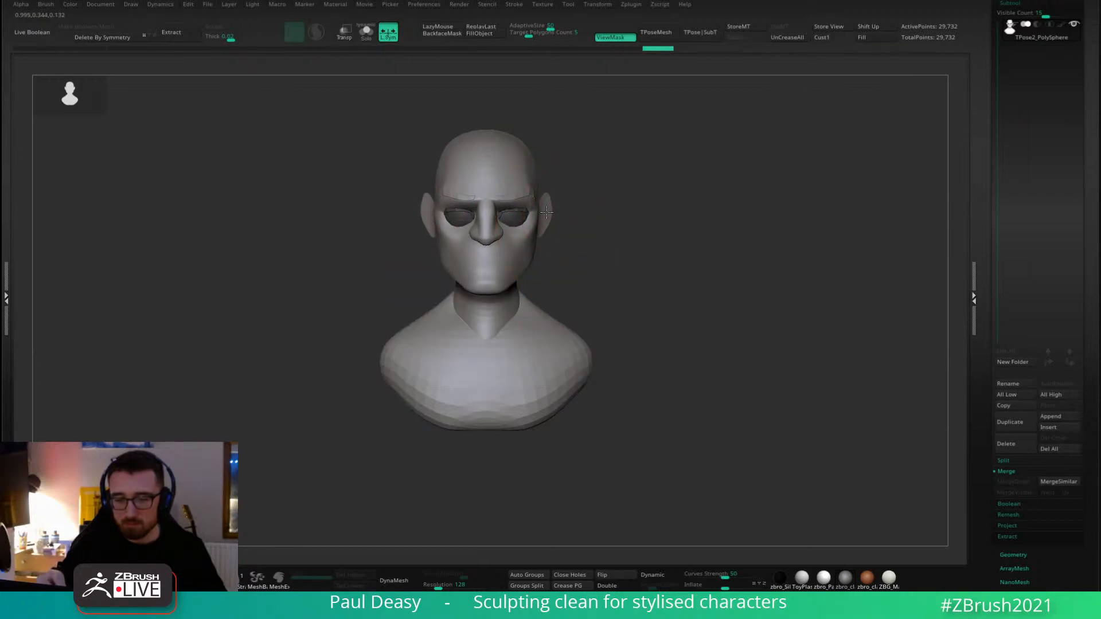
pyautogui.moveTo(549, 251); pyautogui.dragTo(527, 259)
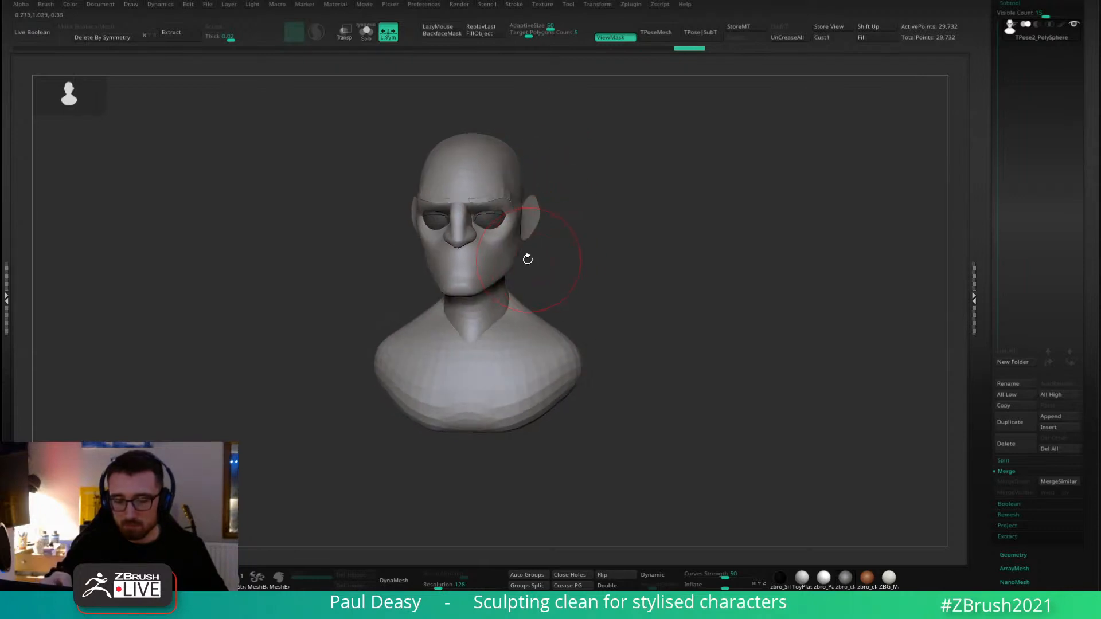
# Touch up the cheek and jaw side with the DamStandard brush, and return to the Move brush.
pyautogui.press('b')
pyautogui.click(517, 260)
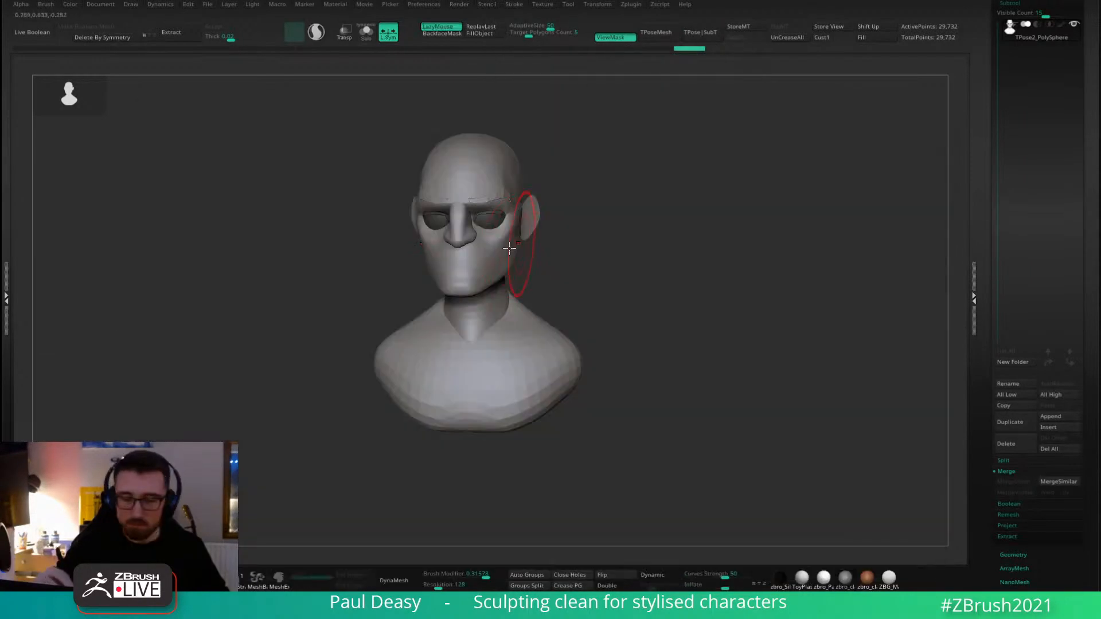
pyautogui.moveTo(532, 284)
pyautogui.keyDown('shift'); pyautogui.mouseDown()
pyautogui.moveTo(528, 265)
pyautogui.moveTo(565, 268)
pyautogui.mouseUp(); pyautogui.keyUp('shift')
pyautogui.press('b')
pyautogui.press('m')
pyautogui.press('v')
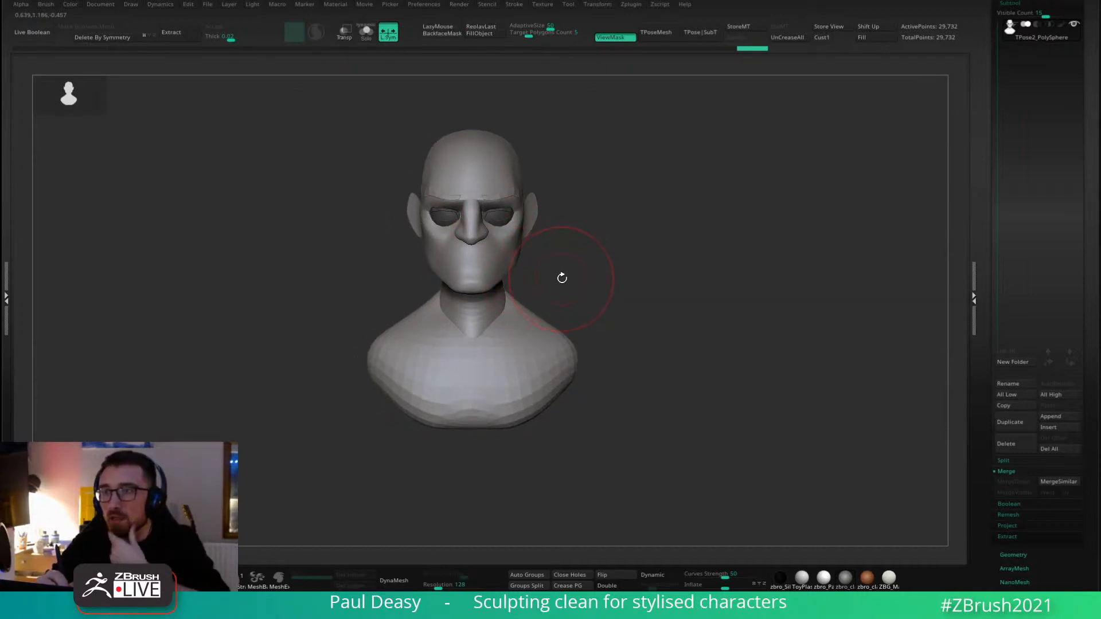
# Resize the brush, switch to DamStandard and refine the face in three-quarter view.
pyautogui.moveTo(570, 262); pyautogui.dragTo(567, 272)
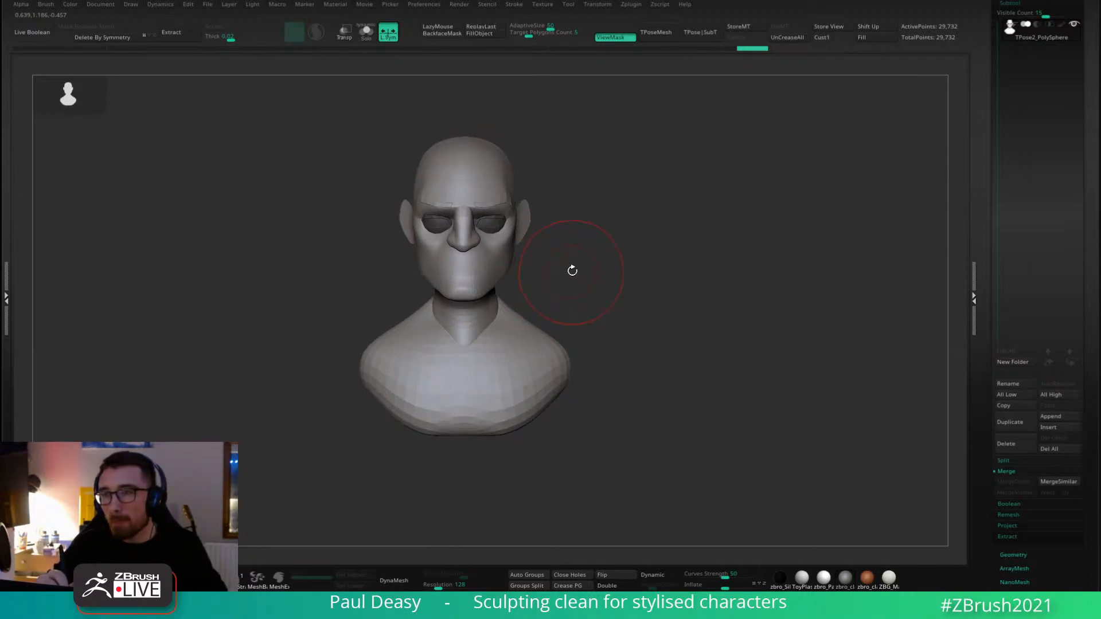
pyautogui.moveTo(572, 270); pyautogui.dragTo(554, 274)
pyautogui.press('space')
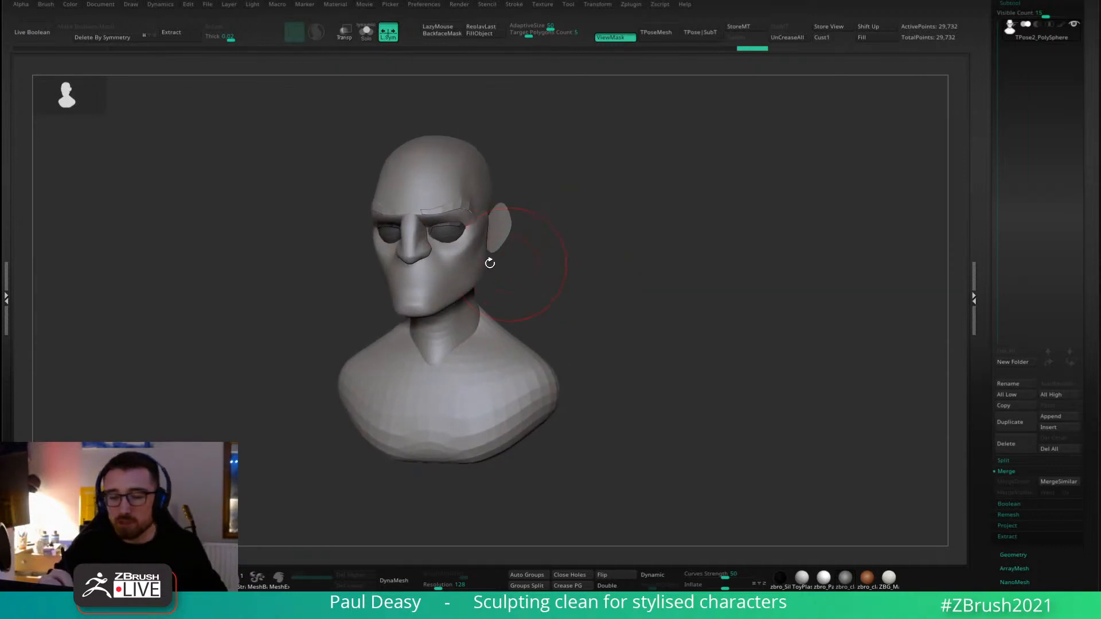
pyautogui.press('b')
pyautogui.press('d')
pyautogui.press('s')
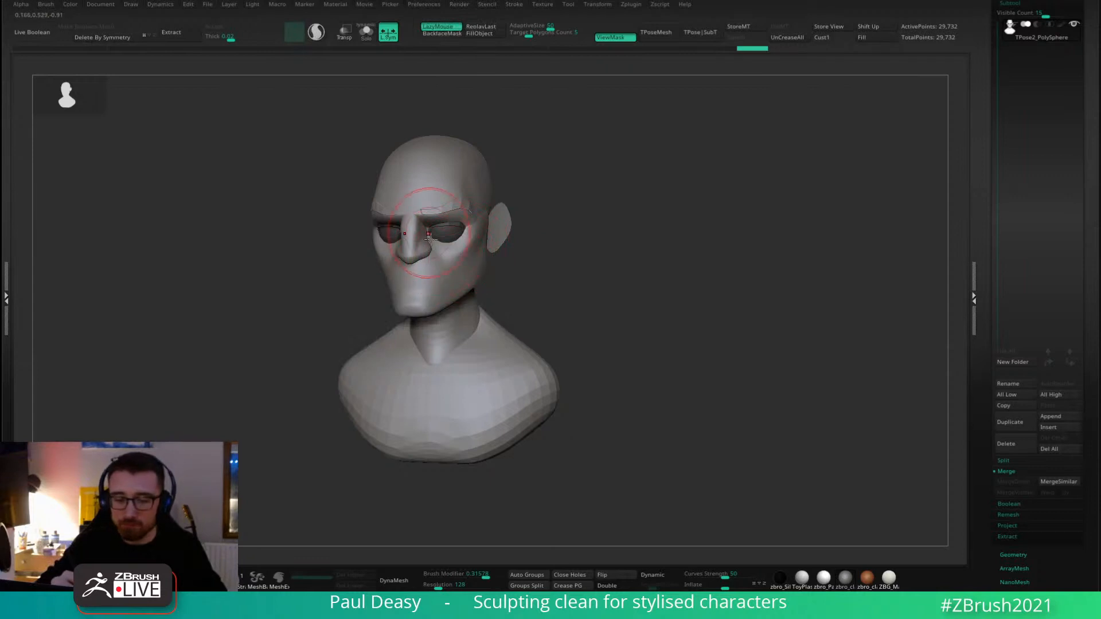
pyautogui.moveTo(531, 275); pyautogui.dragTo(570, 256)
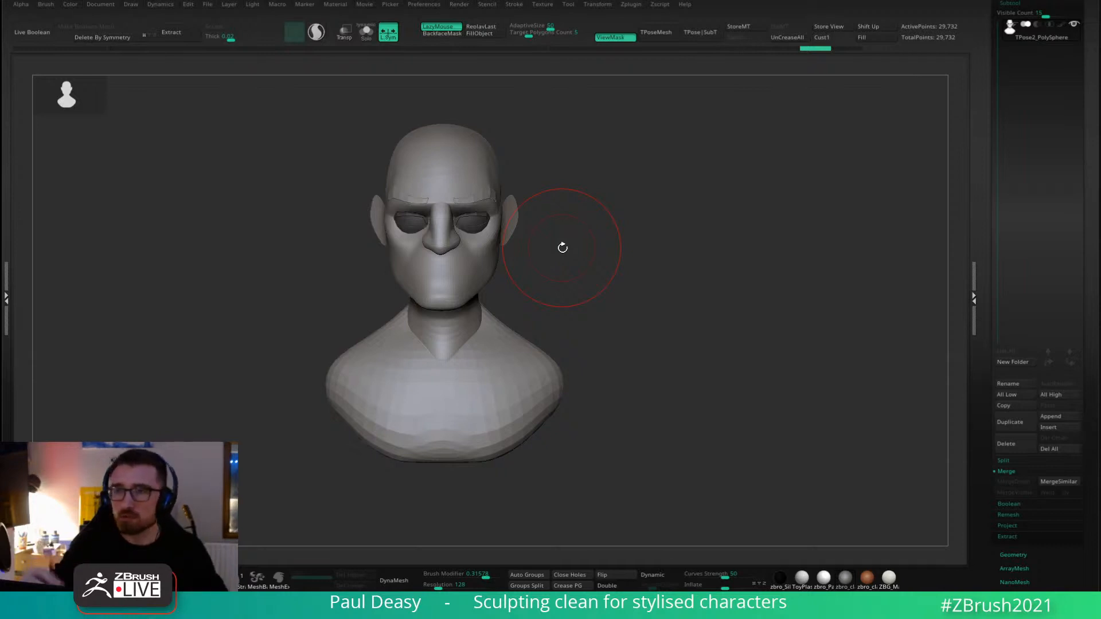
# Switch back to the Move brush, resize it and adjust the outer contour of the cheeks from the front.
pyautogui.moveTo(562, 247)
pyautogui.mouseDown()
pyautogui.moveTo(587, 248)
pyautogui.moveTo(504, 233)
pyautogui.moveTo(527, 244)
pyautogui.moveTo(466, 261)
pyautogui.mouseUp()
pyautogui.press('b')
pyautogui.press('z')
pyautogui.press('m')
pyautogui.press('space')
pyautogui.press('space')
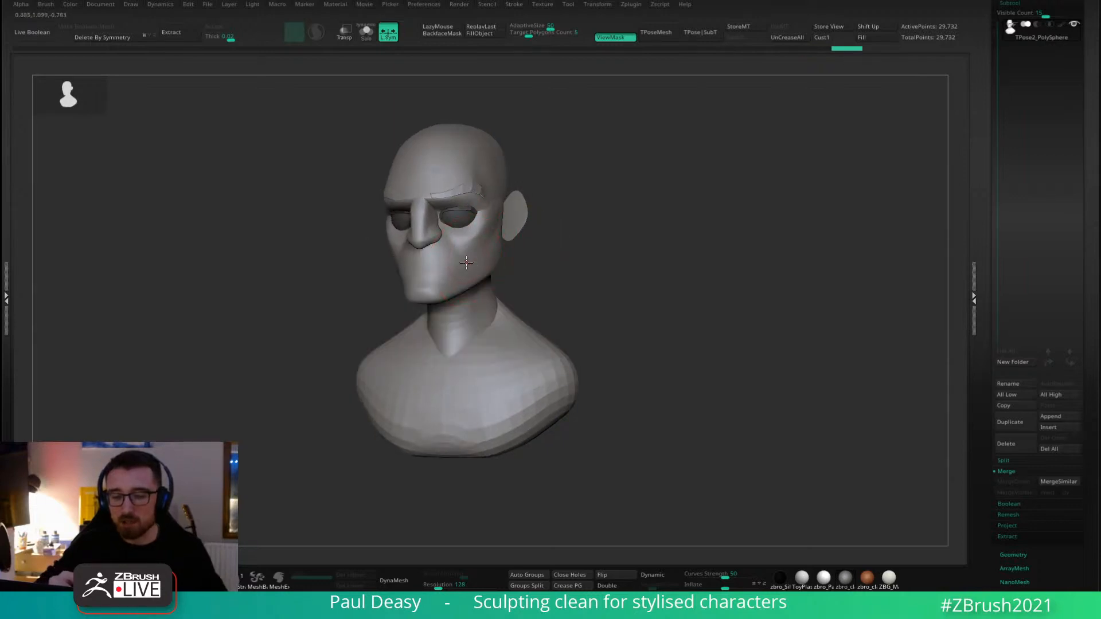
pyautogui.moveTo(466, 261)
pyautogui.mouseDown(button='right')
pyautogui.moveTo(533, 253)
pyautogui.moveTo(585, 321)
pyautogui.mouseUp(button='right')
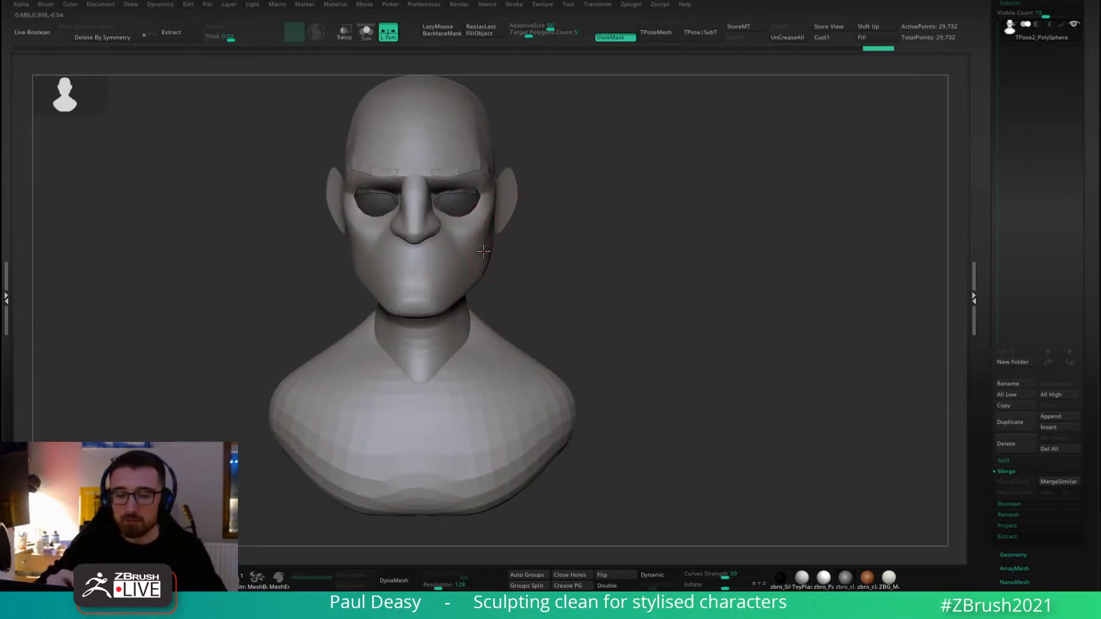
pyautogui.moveTo(484, 249); pyautogui.dragTo(486, 252)
pyautogui.moveTo(576, 250)
pyautogui.keyDown('alt'); pyautogui.mouseDown(button='right')
pyautogui.moveTo(619, 246)
pyautogui.moveTo(636, 261)
pyautogui.mouseUp(button='right'); pyautogui.keyUp('alt')
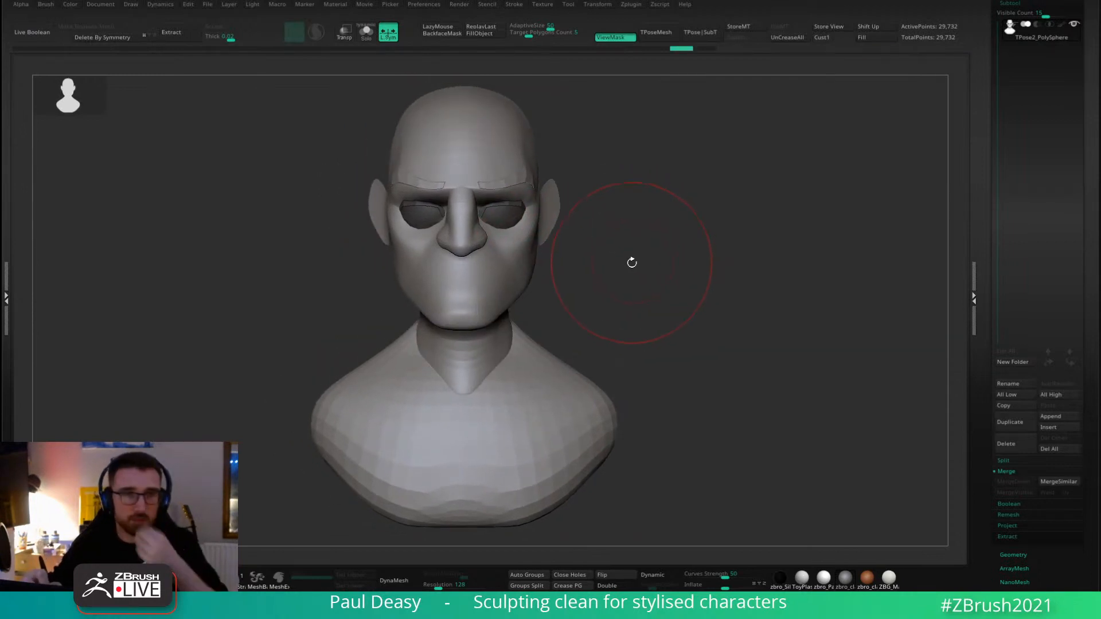
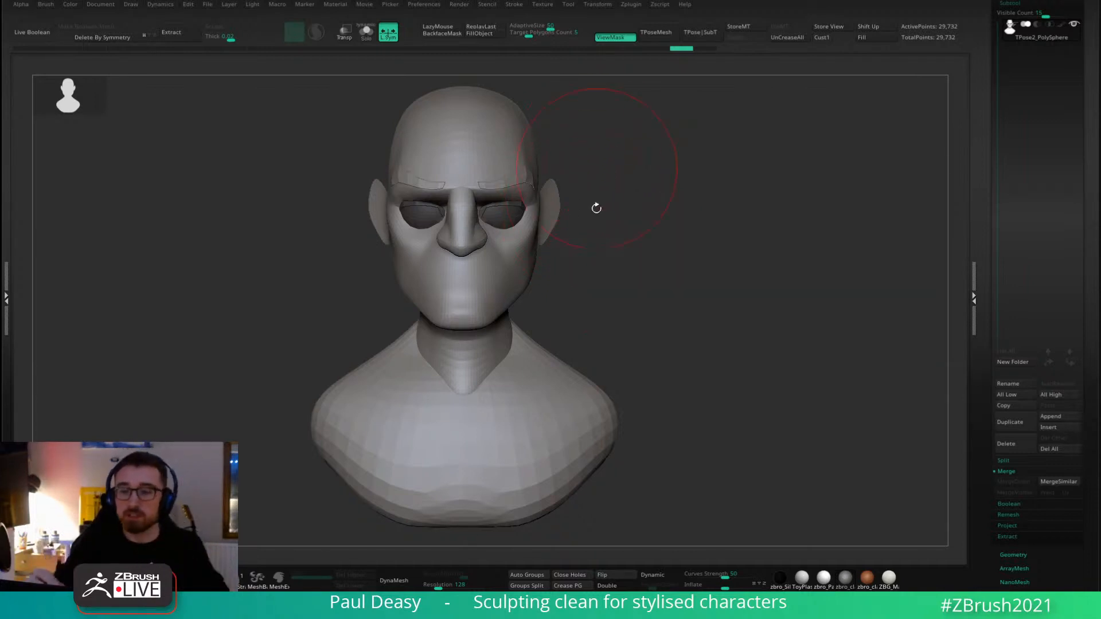
# Refine the jawline and lower cheeks with a resized Move brush in the front view.
pyautogui.moveTo(596, 208)
pyautogui.keyDown('shift'); pyautogui.mouseDown()
pyautogui.moveTo(575, 253)
pyautogui.moveTo(525, 251)
pyautogui.moveTo(522, 281)
pyautogui.moveTo(496, 307)
pyautogui.moveTo(524, 260)
pyautogui.mouseUp(); pyautogui.keyUp('shift')
pyautogui.press('space')
pyautogui.press('space')
pyautogui.moveTo(497, 299)
pyautogui.mouseDown()
pyautogui.moveTo(487, 312)
pyautogui.moveTo(511, 308)
pyautogui.mouseUp()
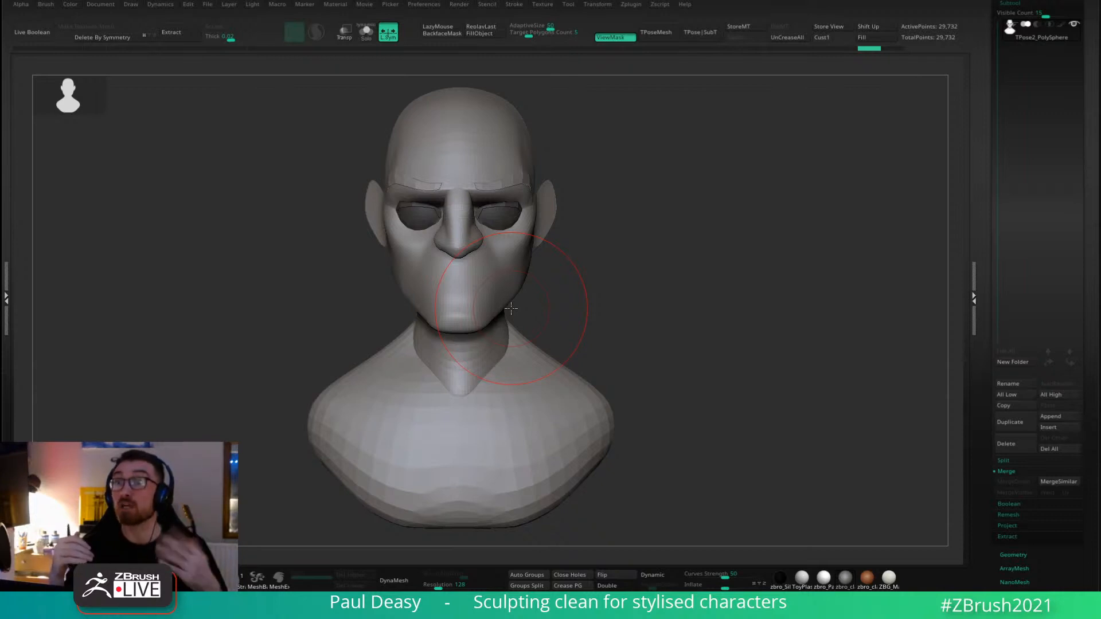
pyautogui.press('space')
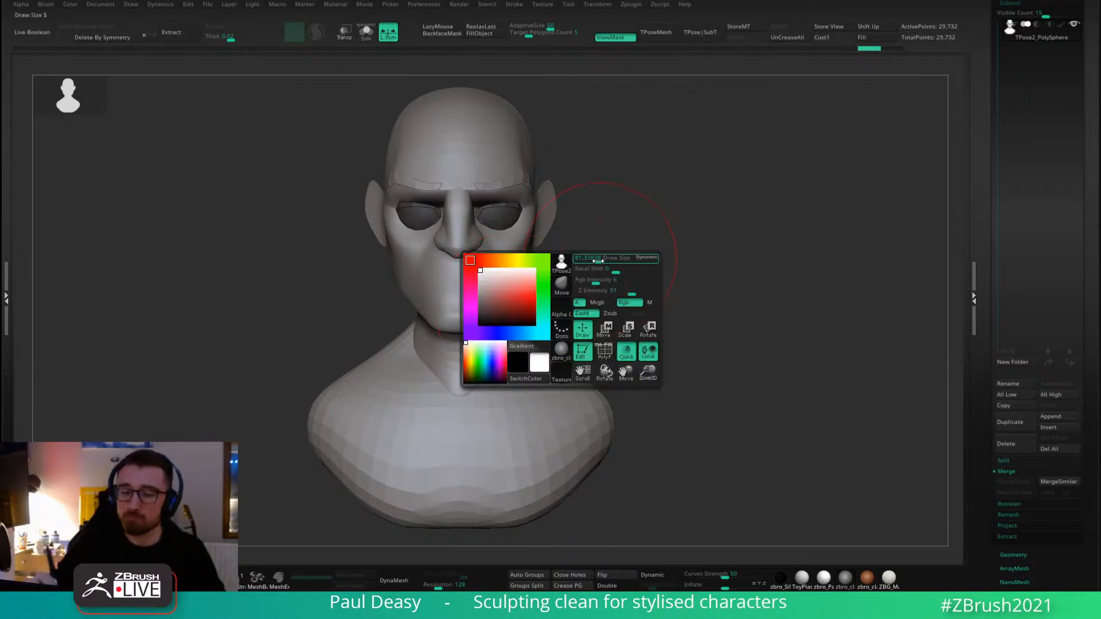
pyautogui.moveTo(610, 258); pyautogui.dragTo(591, 262)
pyautogui.press('space')
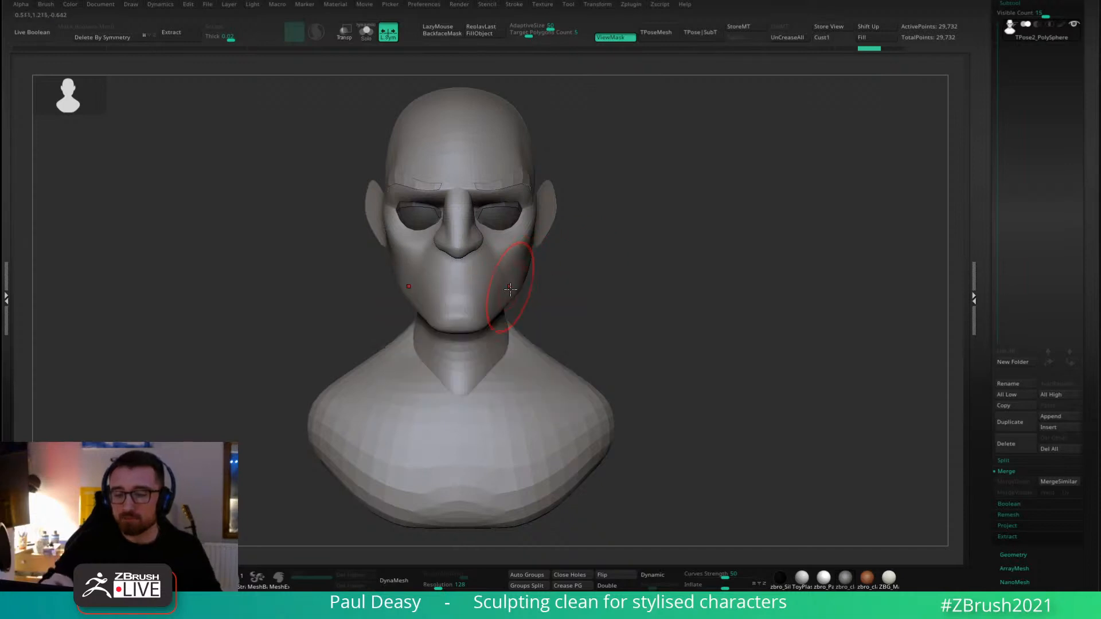
pyautogui.press('space')
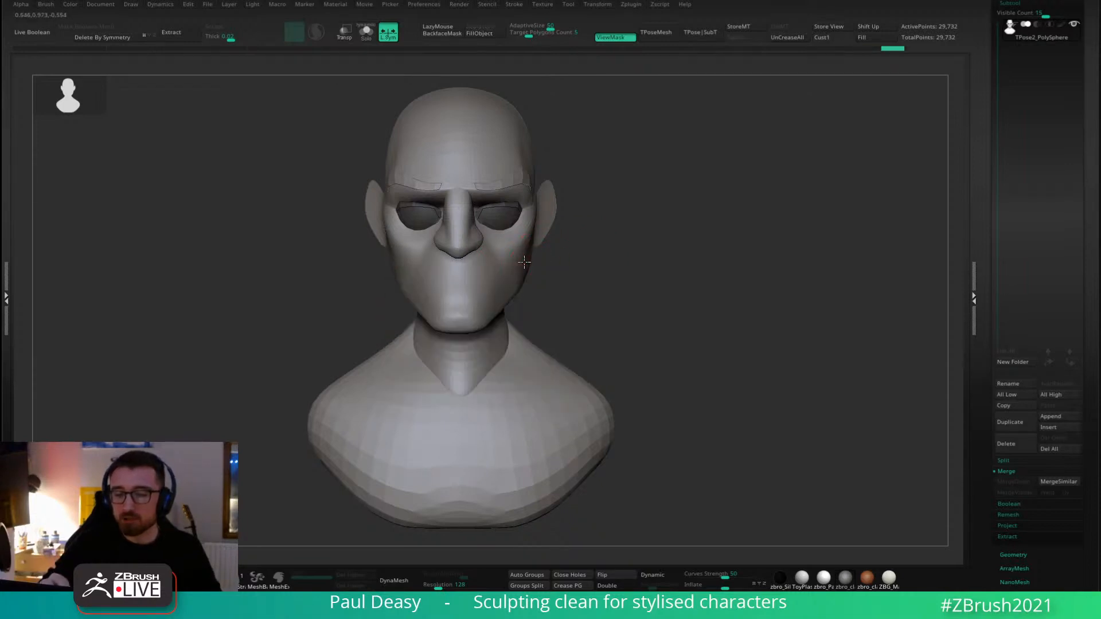
pyautogui.moveTo(523, 261)
pyautogui.mouseDown()
pyautogui.moveTo(527, 249)
pyautogui.moveTo(543, 256)
pyautogui.moveTo(533, 240)
pyautogui.mouseUp()
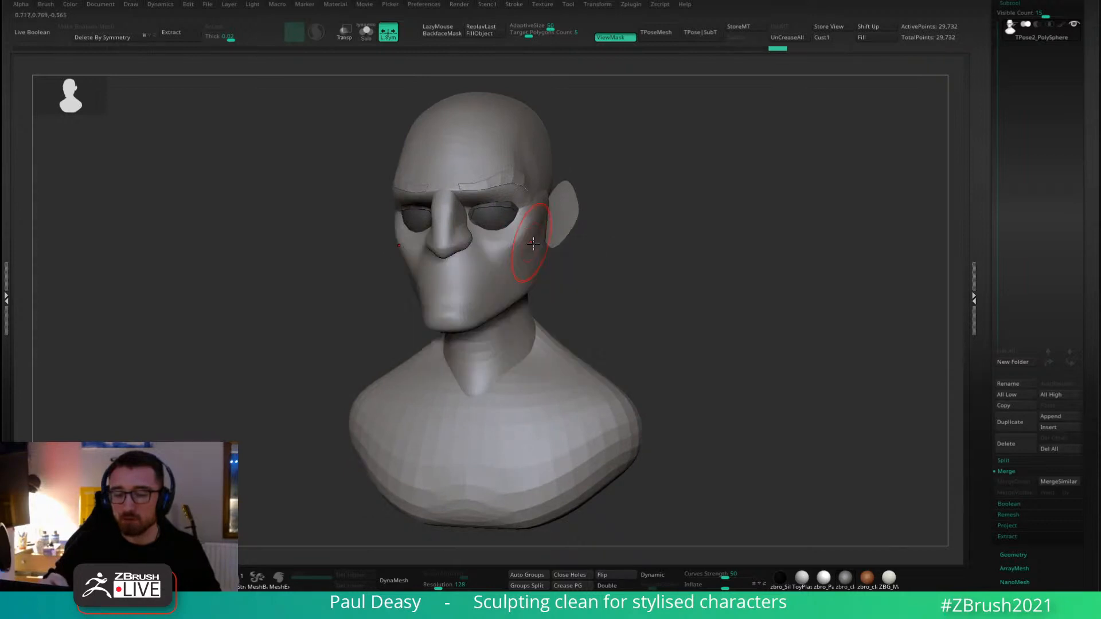
# Resize the Move brush and reshape the side of the cheek in front of the ear in three-quarter view.
pyautogui.moveTo(533, 241); pyautogui.dragTo(549, 250, button='right')
pyautogui.press('space')
pyautogui.moveTo(538, 239)
pyautogui.mouseDown()
pyautogui.moveTo(524, 250)
pyautogui.moveTo(593, 257)
pyautogui.mouseUp()
pyautogui.press('space')
pyautogui.moveTo(564, 260)
pyautogui.keyDown('shift'); pyautogui.mouseDown(button='right')
pyautogui.moveTo(585, 278)
pyautogui.moveTo(569, 286)
pyautogui.mouseUp(button='right'); pyautogui.keyUp('shift')
# Refine the cheekbone area in front of the ear with a resized DamStandard brush, and return to the Move brush.
pyautogui.press('space')
pyautogui.press('b')
pyautogui.press('d')
pyautogui.press('s')
pyautogui.press('space')
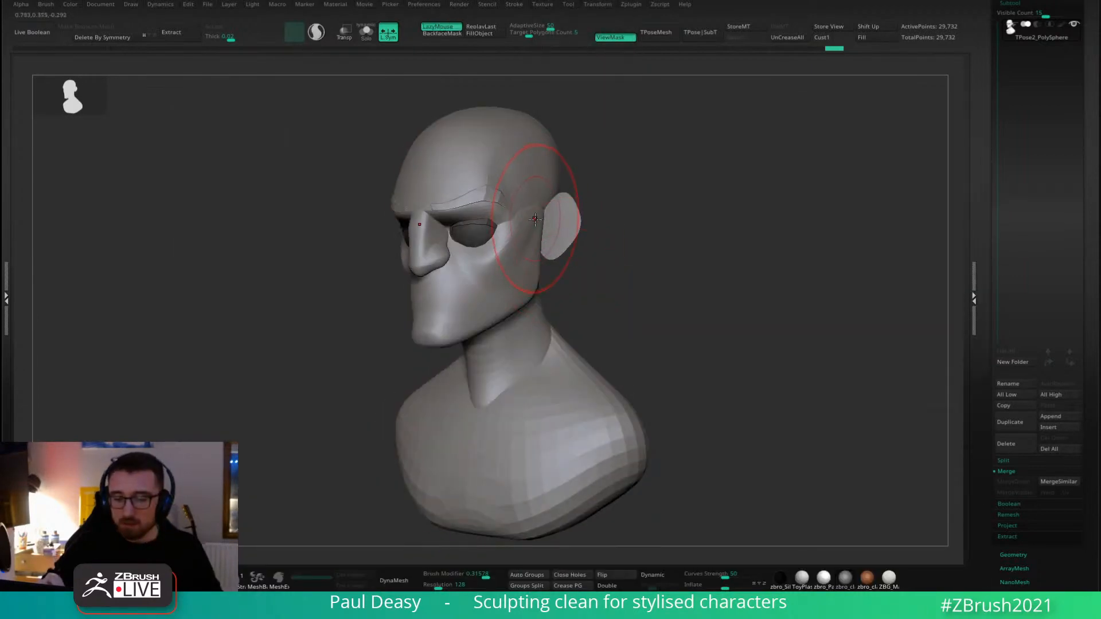
pyautogui.press('space')
pyautogui.moveTo(541, 245)
pyautogui.mouseDown()
pyautogui.moveTo(531, 242)
pyautogui.moveTo(508, 275)
pyautogui.moveTo(525, 243)
pyautogui.mouseUp()
pyautogui.moveTo(568, 267); pyautogui.dragTo(571, 272, button='right')
pyautogui.press('l')
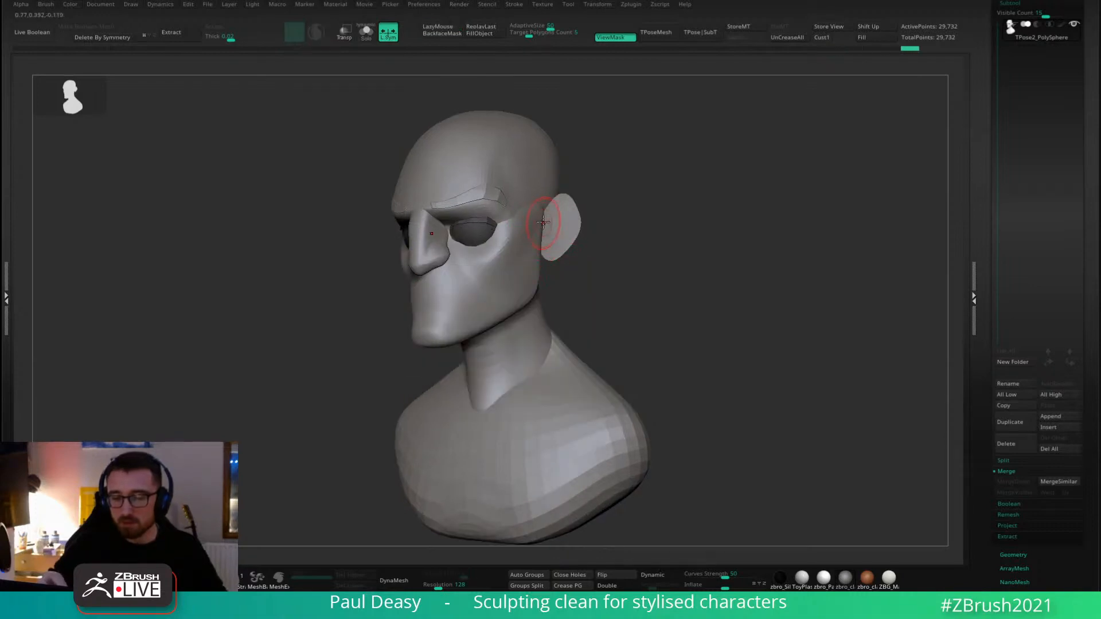
# Check the head from the front and three-quarter views, and undo the recent cheek strokes with the DamStandard brush selected.
pyautogui.keyDown('shift'); pyautogui.moveTo(580, 232); pyautogui.dragTo(593, 258, button='right'); pyautogui.keyUp('shift')
pyautogui.press(']')
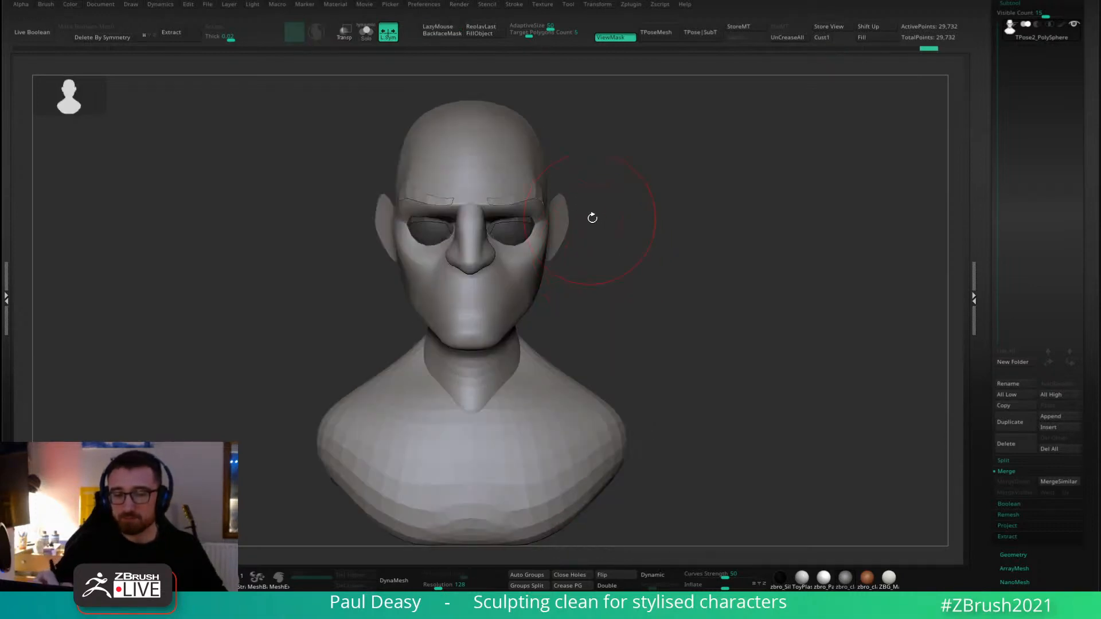
pyautogui.moveTo(592, 216); pyautogui.dragTo(567, 250, button='right')
pyautogui.press('b')
pyautogui.press('space')
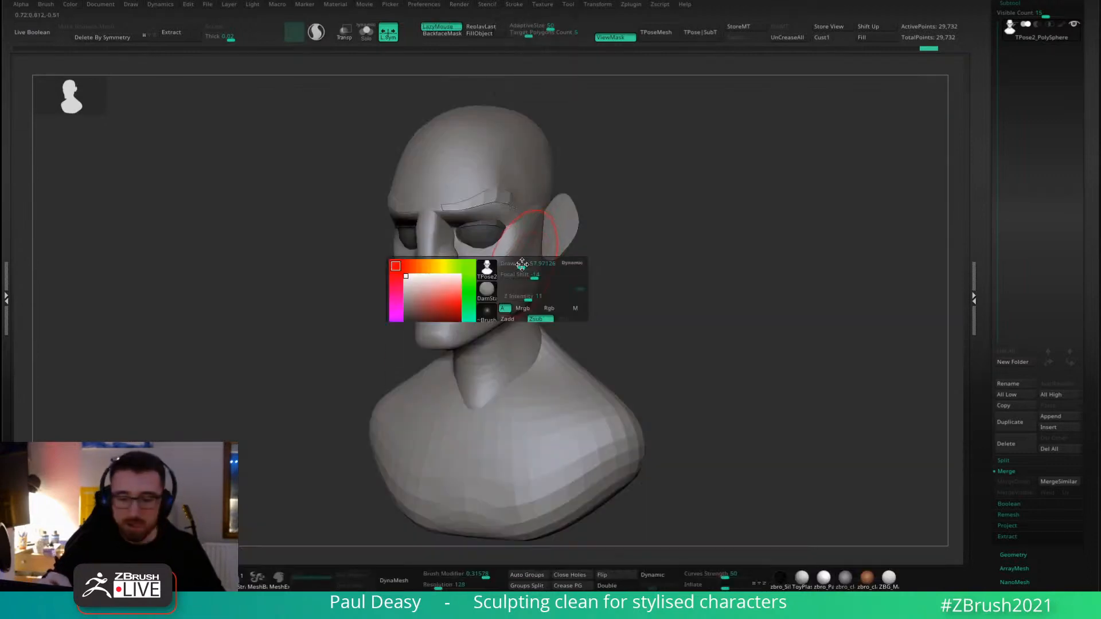
pyautogui.hotkey('ctrl', 'z')
pyautogui.moveTo(516, 302); pyautogui.dragTo(550, 268, button='right')
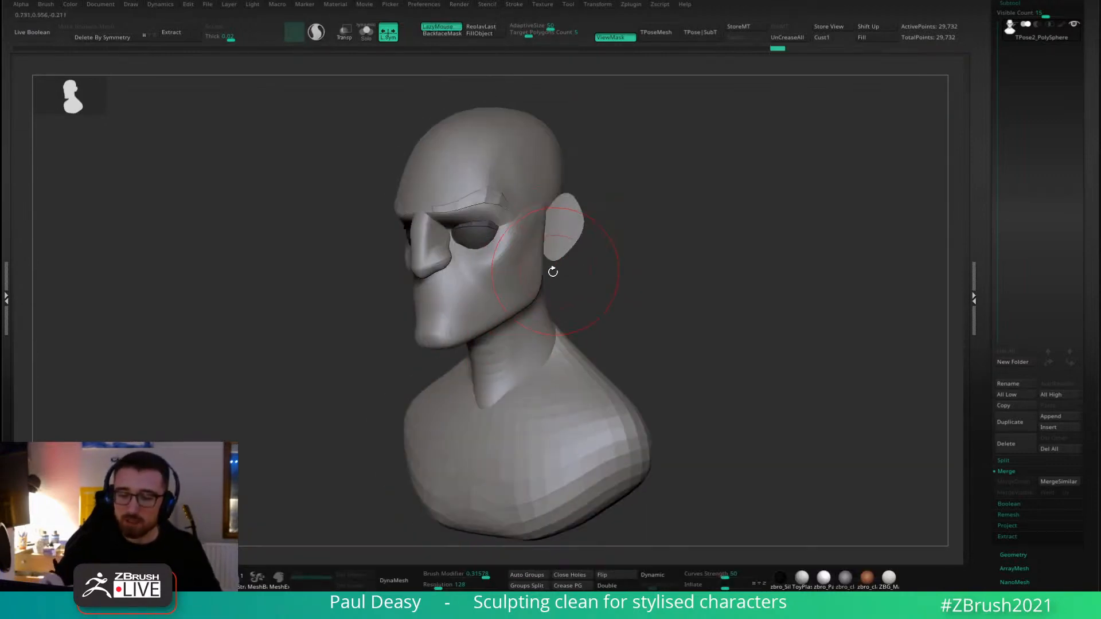
# Rework the side of the cheek in front of the ear, alternating between the resized Move and DamStandard brushes.
pyautogui.press('space')
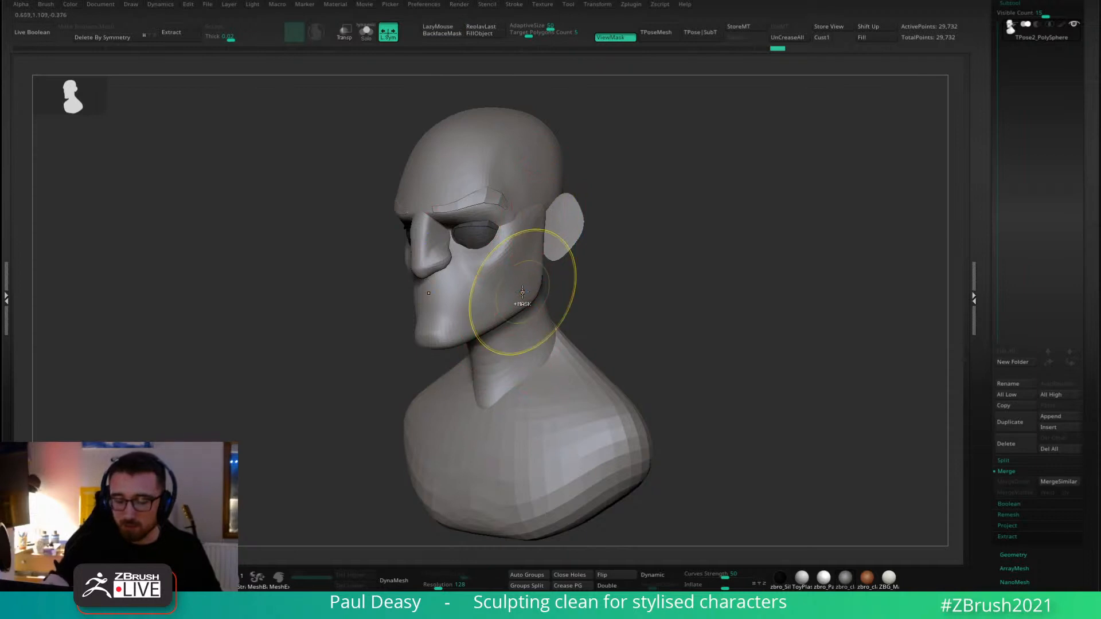
pyautogui.hotkey('ctrl', 'z')
pyautogui.hotkey('ctrl', 'shift', 'z')
pyautogui.hotkey('ctrl', 'shift', 'z')
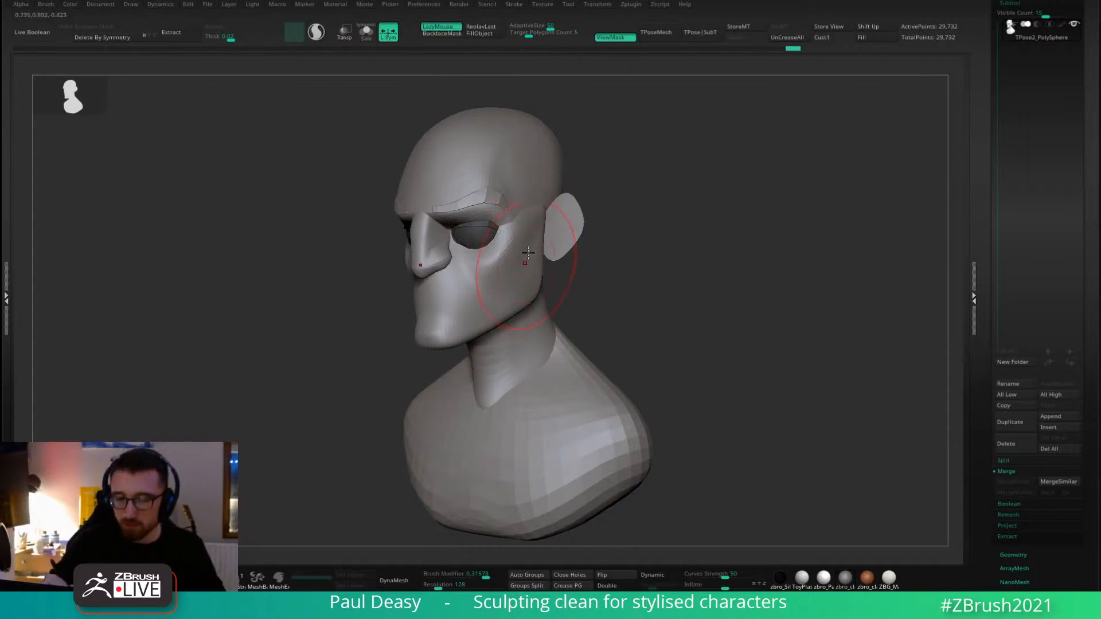
pyautogui.press('l')
pyautogui.moveTo(523, 229); pyautogui.dragTo(544, 273, button='right')
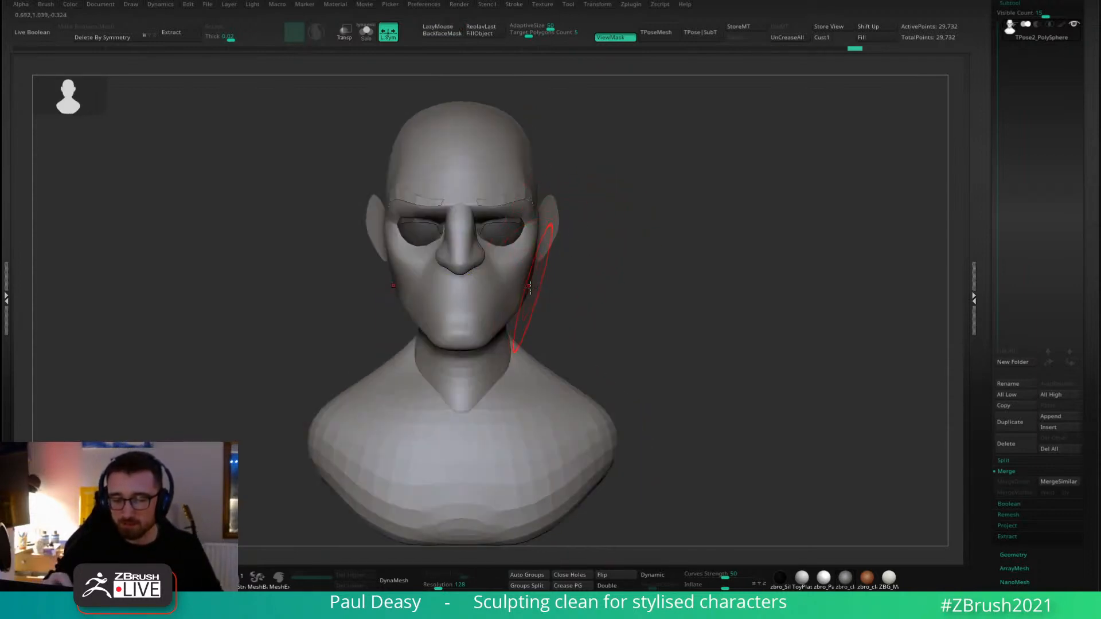
pyautogui.press('space')
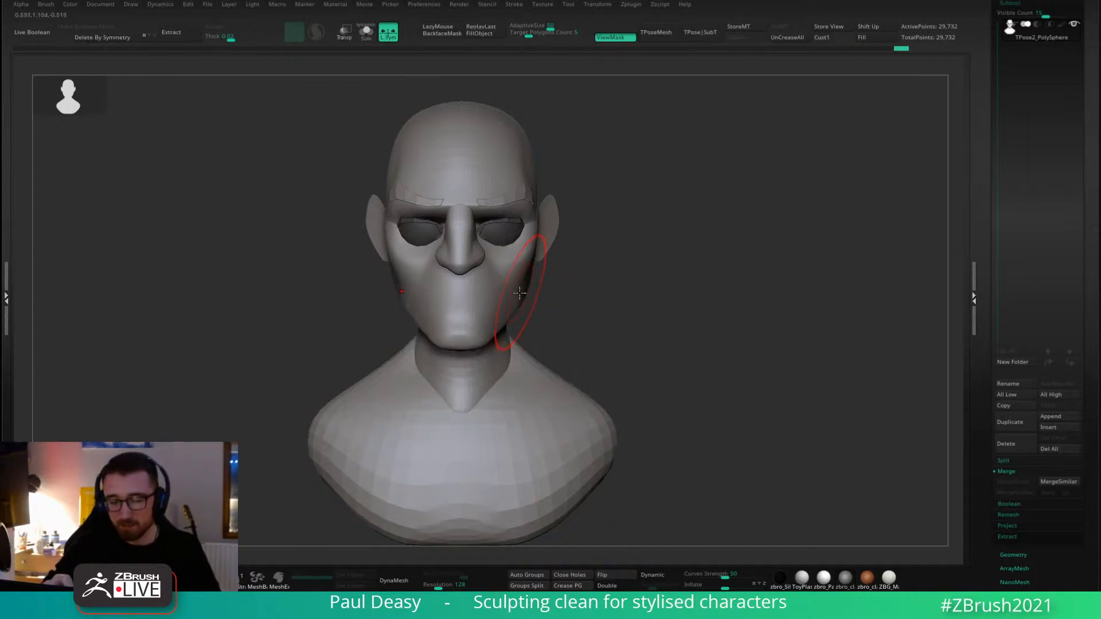
# Smooth the lower cheek and refine the chin area in the side view.
pyautogui.keyDown('shift'); pyautogui.moveTo(491, 320); pyautogui.dragTo(405, 312, button='right'); pyautogui.keyUp('shift')
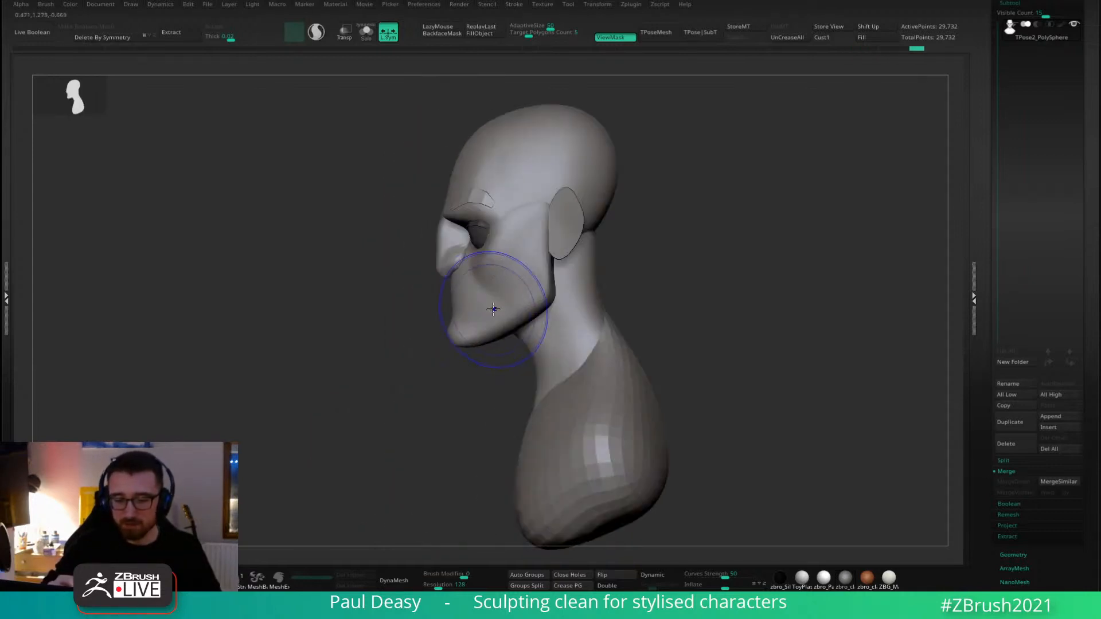
pyautogui.press('space')
pyautogui.moveTo(465, 322); pyautogui.dragTo(469, 328)
pyautogui.keyDown('alt'); pyautogui.moveTo(640, 243); pyautogui.dragTo(673, 265, button='right'); pyautogui.keyUp('alt')
# Reshape the brow, forehead and top of the skull in profile with a resized Move brush.
pyautogui.press('space')
pyautogui.moveTo(477, 226); pyautogui.dragTo(471, 221)
pyautogui.press('space')
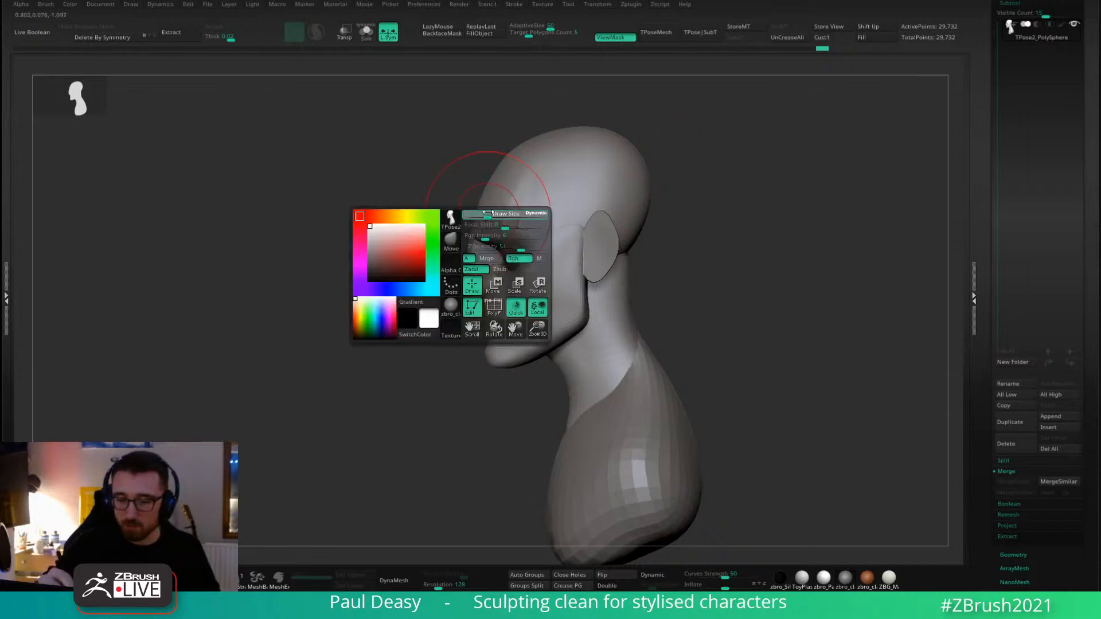
pyautogui.keyDown('alt'); pyautogui.moveTo(590, 184); pyautogui.dragTo(570, 181, button='right'); pyautogui.keyUp('alt')
pyautogui.press('space')
pyautogui.press('space')
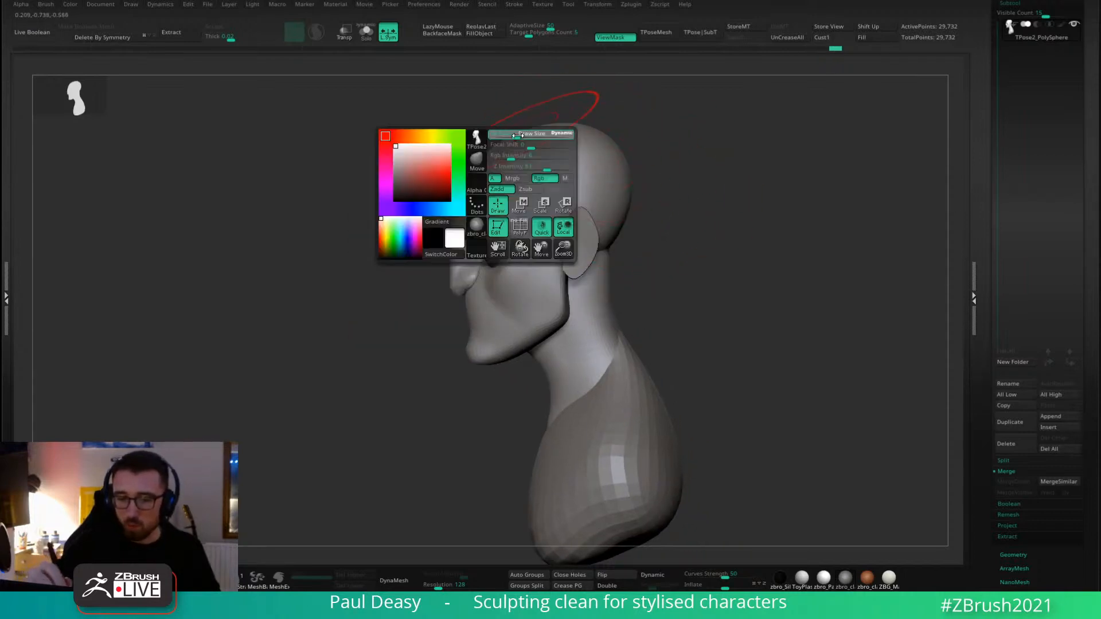
pyautogui.press('space')
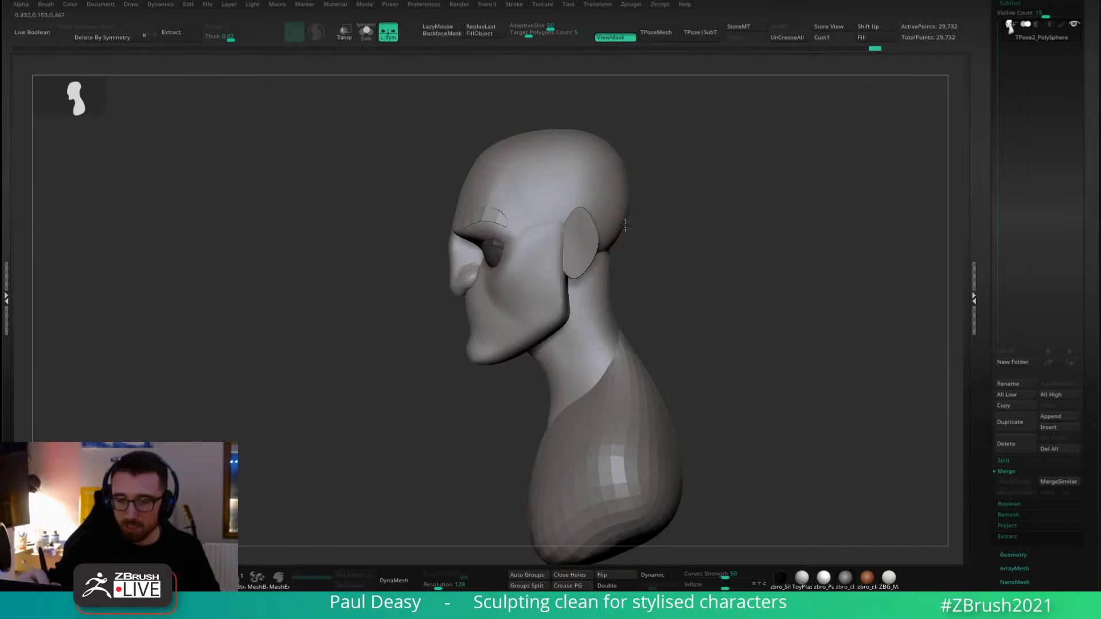
# Check the profile silhouette from a distance and adjust the nose bridge with a resized Move brush.
pyautogui.keyDown('alt'); pyautogui.moveTo(658, 235); pyautogui.dragTo(608, 246); pyautogui.keyUp('alt')
pyautogui.press('space')
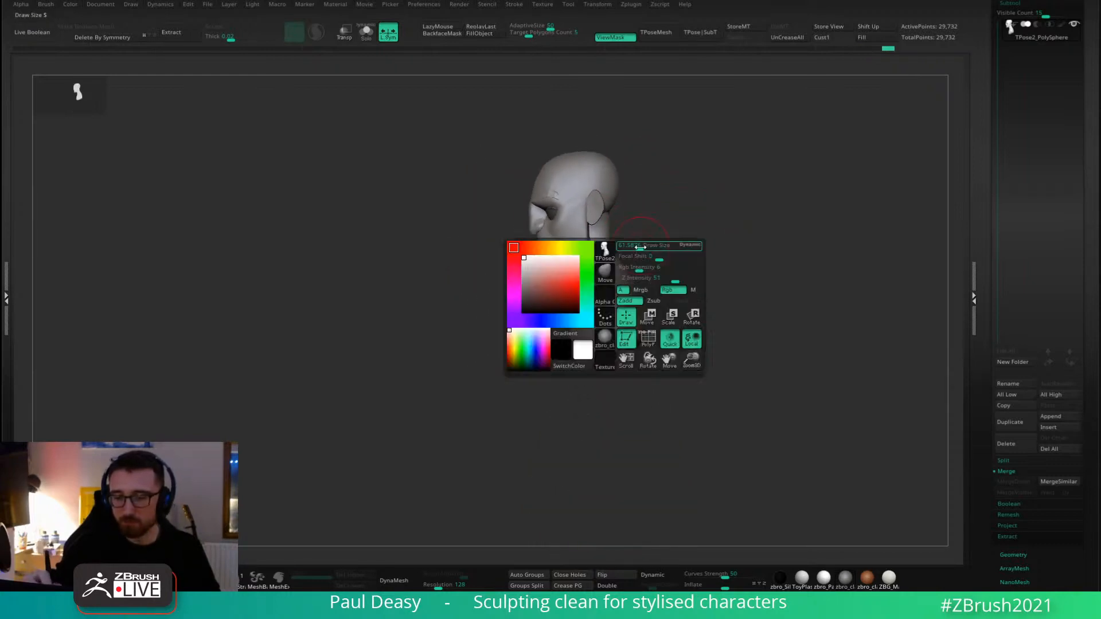
pyautogui.keyDown('alt'); pyautogui.moveTo(648, 205); pyautogui.dragTo(614, 213); pyautogui.keyUp('alt')
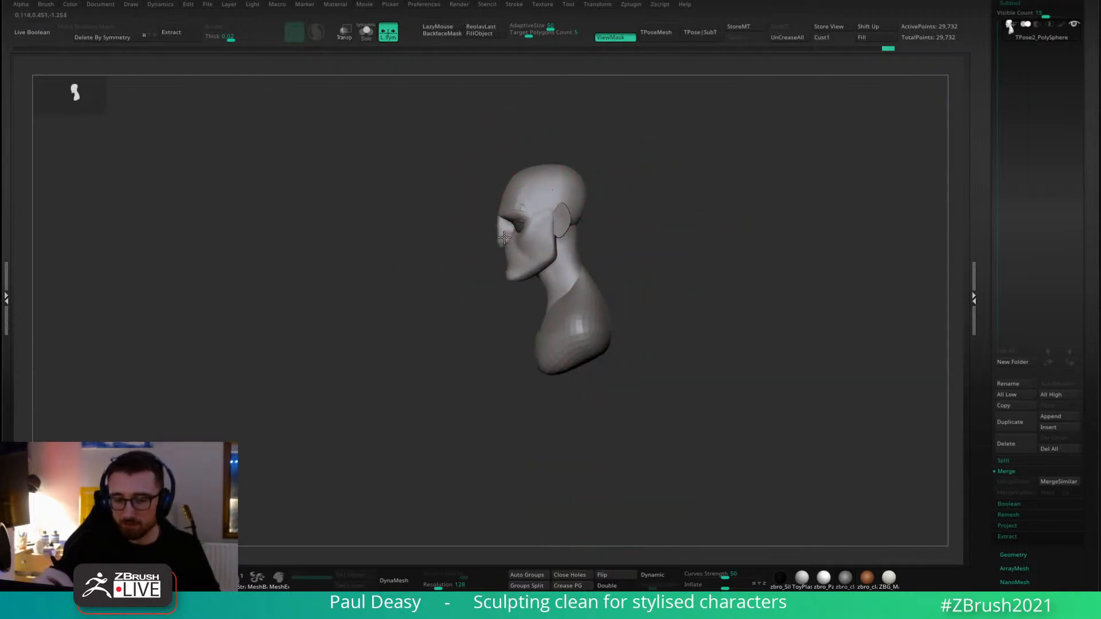
pyautogui.keyDown('ctrl'); pyautogui.moveTo(496, 191); pyautogui.dragTo(508, 247, button='right'); pyautogui.keyUp('ctrl')
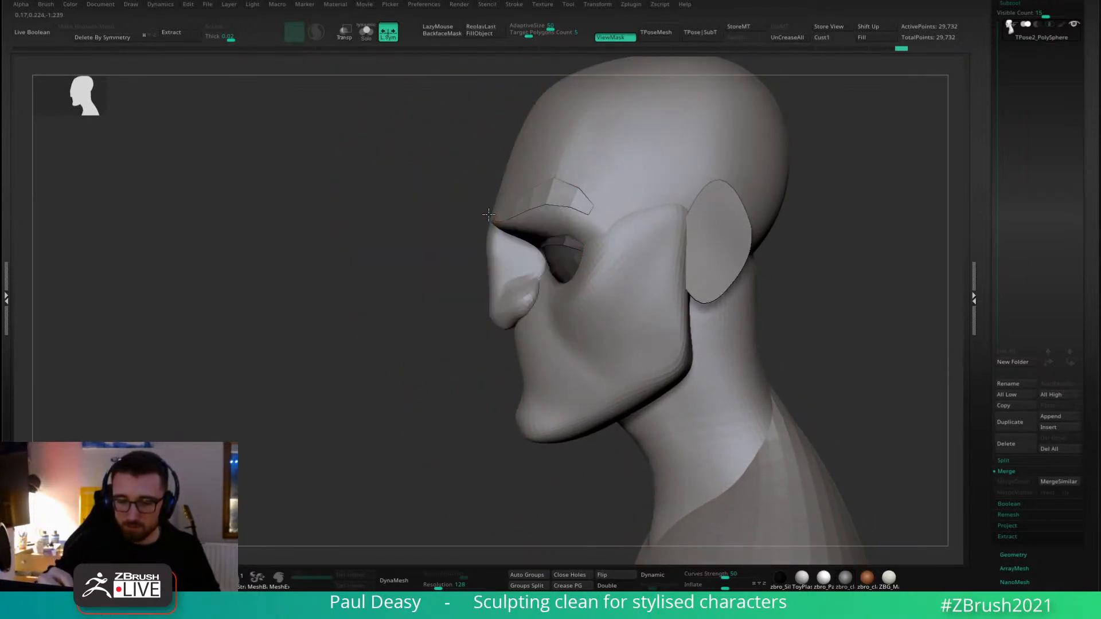
pyautogui.press('space')
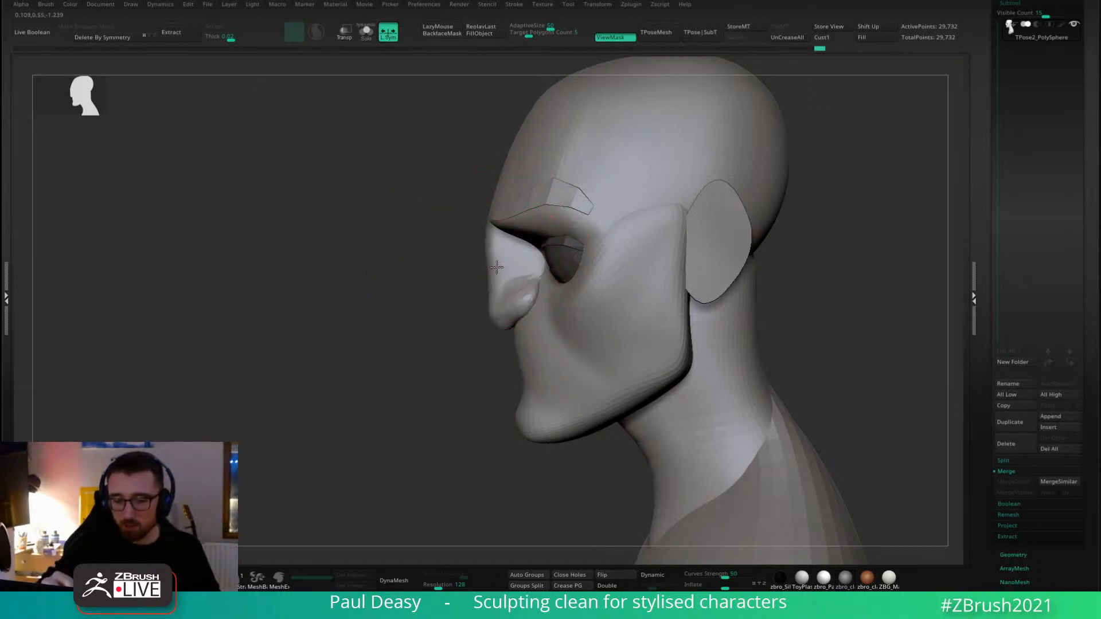
# Reshape the upper forehead and crown in the side view with a resized Move brush.
pyautogui.moveTo(801, 193)
pyautogui.keyDown('alt'); pyautogui.mouseDown()
pyautogui.moveTo(756, 226)
pyautogui.moveTo(728, 225)
pyautogui.mouseUp(); pyautogui.keyUp('alt')
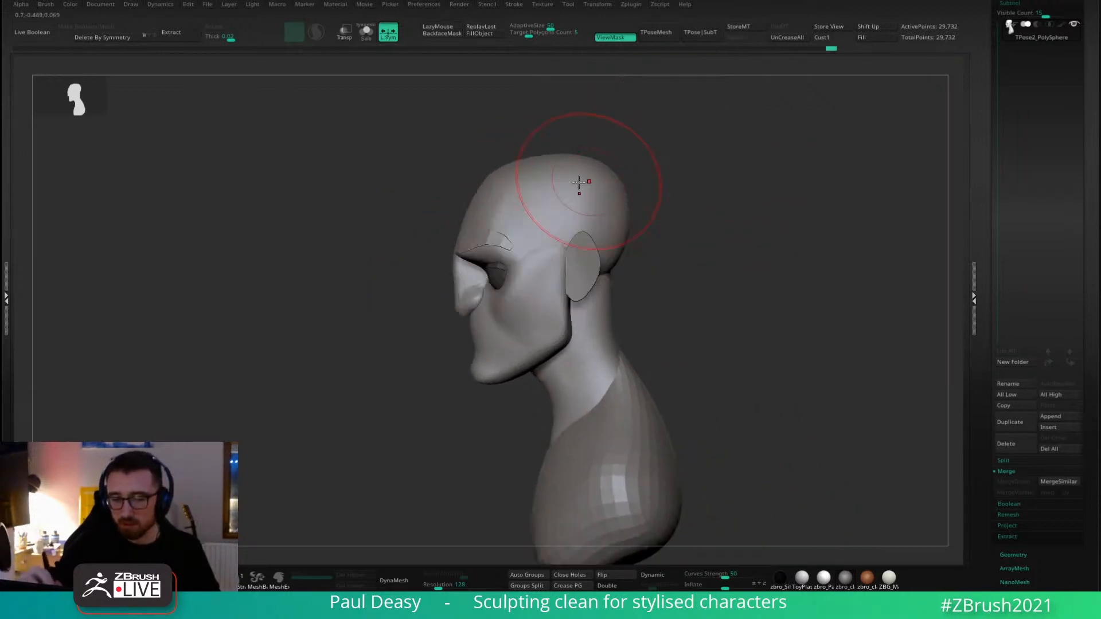
pyautogui.press('space')
pyautogui.click(500, 178)
pyautogui.moveTo(498, 177); pyautogui.dragTo(494, 172)
pyautogui.press('space')
pyautogui.click(568, 173)
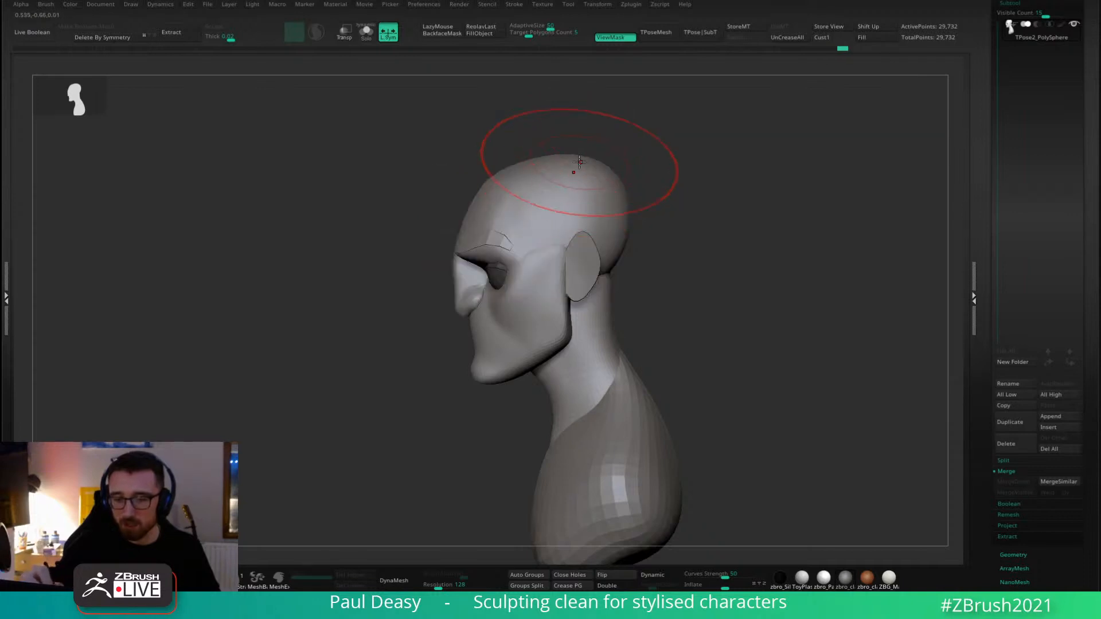
pyautogui.moveTo(579, 163); pyautogui.dragTo(597, 171)
pyautogui.moveTo(500, 171); pyautogui.dragTo(499, 174)
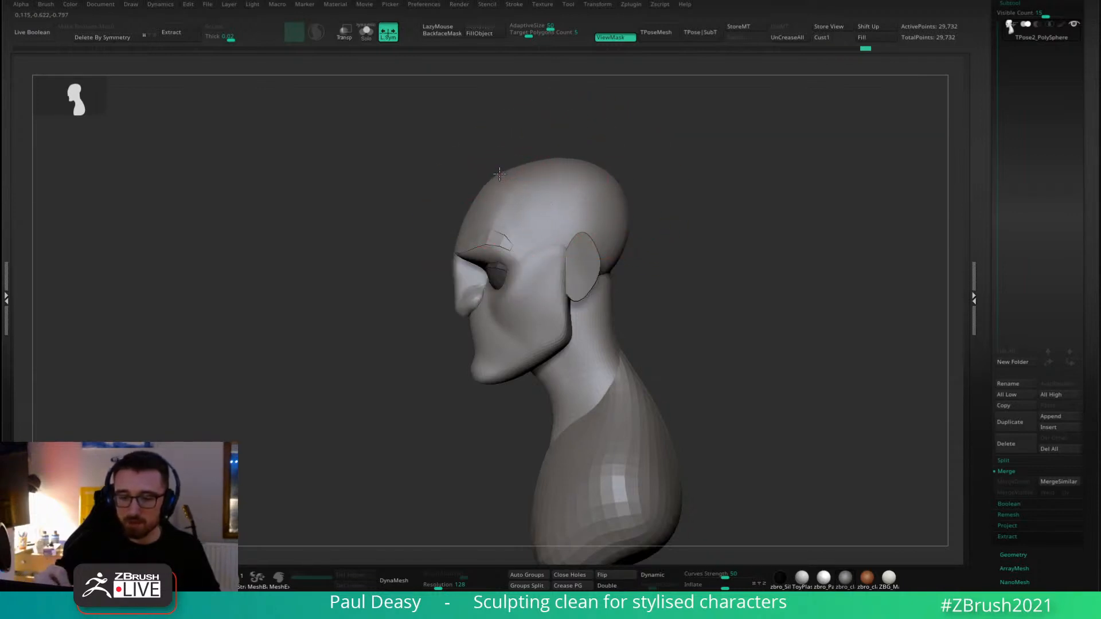
pyautogui.moveTo(590, 174)
pyautogui.mouseDown()
pyautogui.moveTo(671, 173)
pyautogui.moveTo(590, 187)
pyautogui.moveTo(597, 167)
pyautogui.mouseUp()
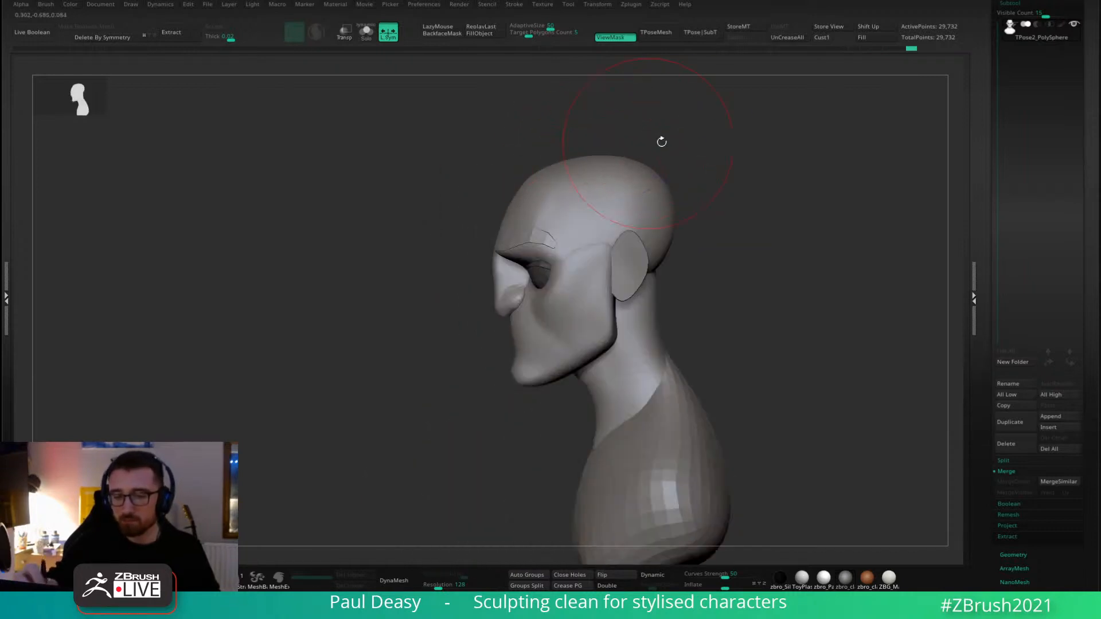
# Round out the crown and the back of the skull in profile with the Move brush.
pyautogui.moveTo(688, 184); pyautogui.dragTo(646, 174)
pyautogui.press('space')
pyautogui.moveTo(529, 167); pyautogui.dragTo(527, 161)
pyautogui.moveTo(607, 169); pyautogui.dragTo(608, 165)
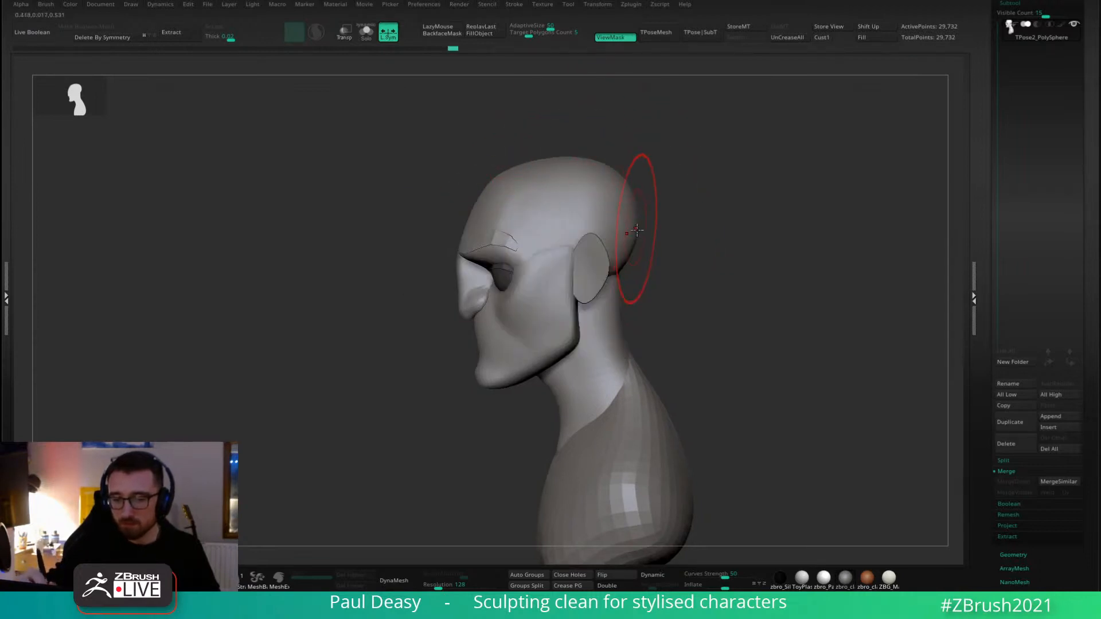
pyautogui.press('space')
# Reshape the front of the neck beneath the jaw in the side view with a smaller Move brush.
pyautogui.moveTo(659, 224)
pyautogui.mouseDown()
pyautogui.moveTo(710, 214)
pyautogui.moveTo(602, 226)
pyautogui.moveTo(573, 246)
pyautogui.moveTo(470, 264)
pyautogui.moveTo(461, 296)
pyautogui.mouseUp()
pyautogui.press('space')
pyautogui.press('space')
pyautogui.press('space')
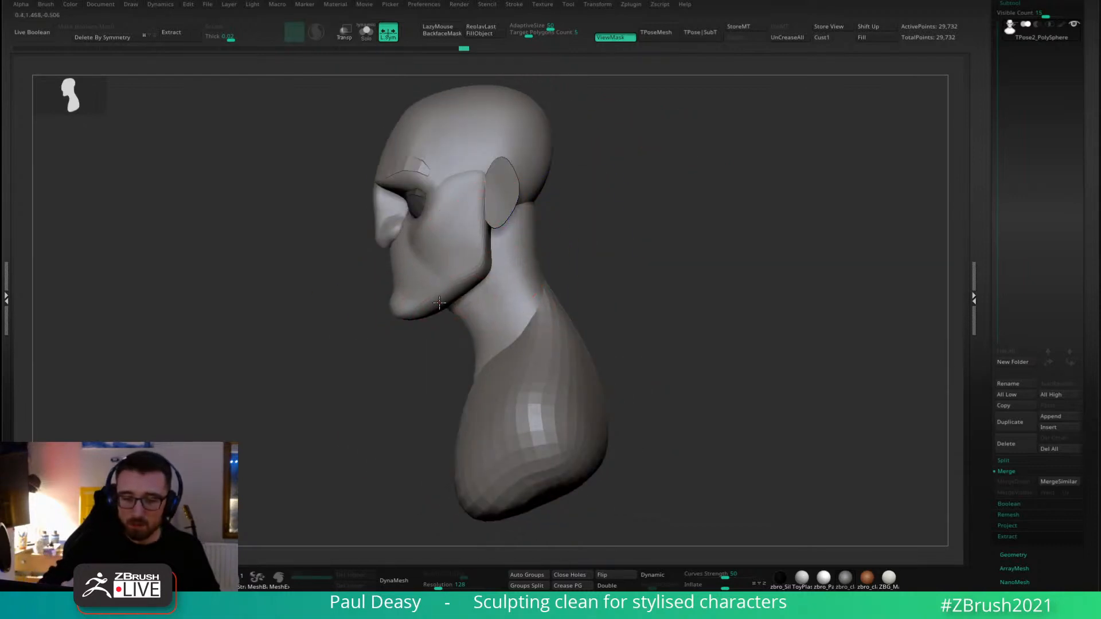
pyautogui.keyDown('alt'); pyautogui.moveTo(617, 271); pyautogui.dragTo(647, 239); pyautogui.keyUp('alt')
pyautogui.press('space')
pyautogui.press('space')
pyautogui.moveTo(514, 287); pyautogui.dragTo(495, 286)
pyautogui.press('space')
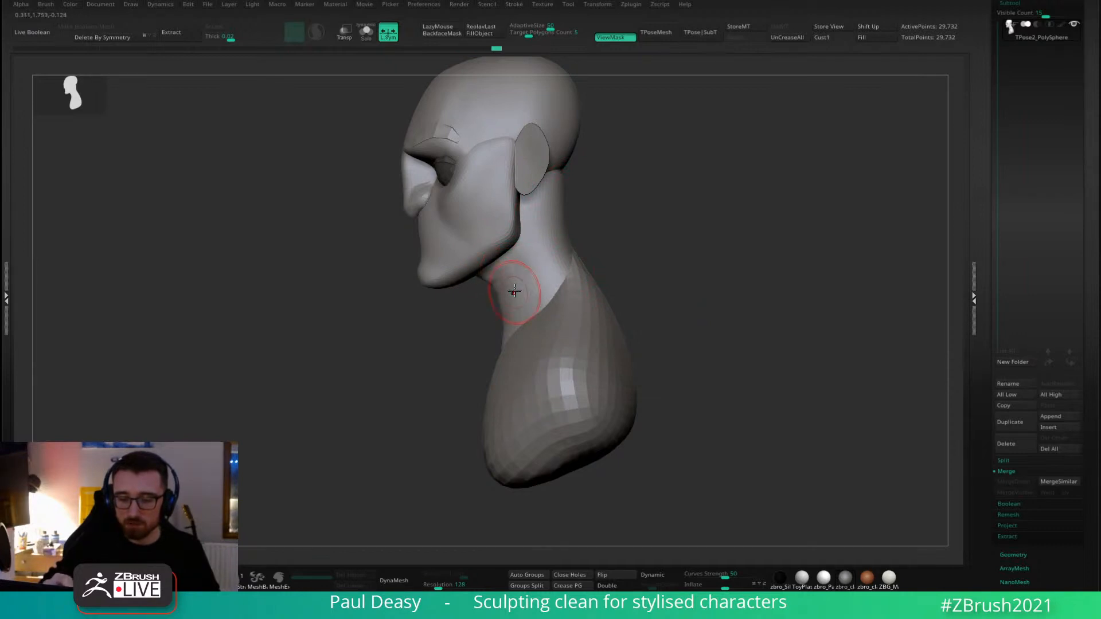
# Refine the throat and upper neck from below and from the side with a resized Move brush.
pyautogui.moveTo(521, 265)
pyautogui.mouseDown(button='right')
pyautogui.moveTo(545, 235)
pyautogui.moveTo(590, 229)
pyautogui.moveTo(607, 271)
pyautogui.moveTo(548, 298)
pyautogui.moveTo(495, 287)
pyautogui.moveTo(516, 204)
pyautogui.mouseUp(button='right')
pyautogui.press('space')
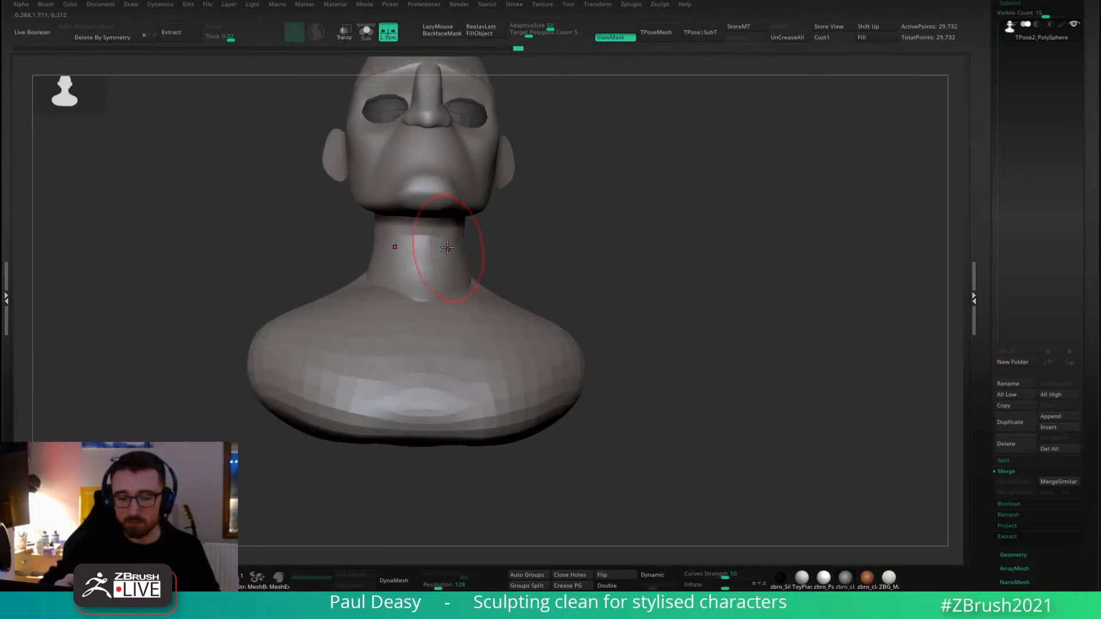
pyautogui.moveTo(459, 244); pyautogui.dragTo(498, 246, button='right')
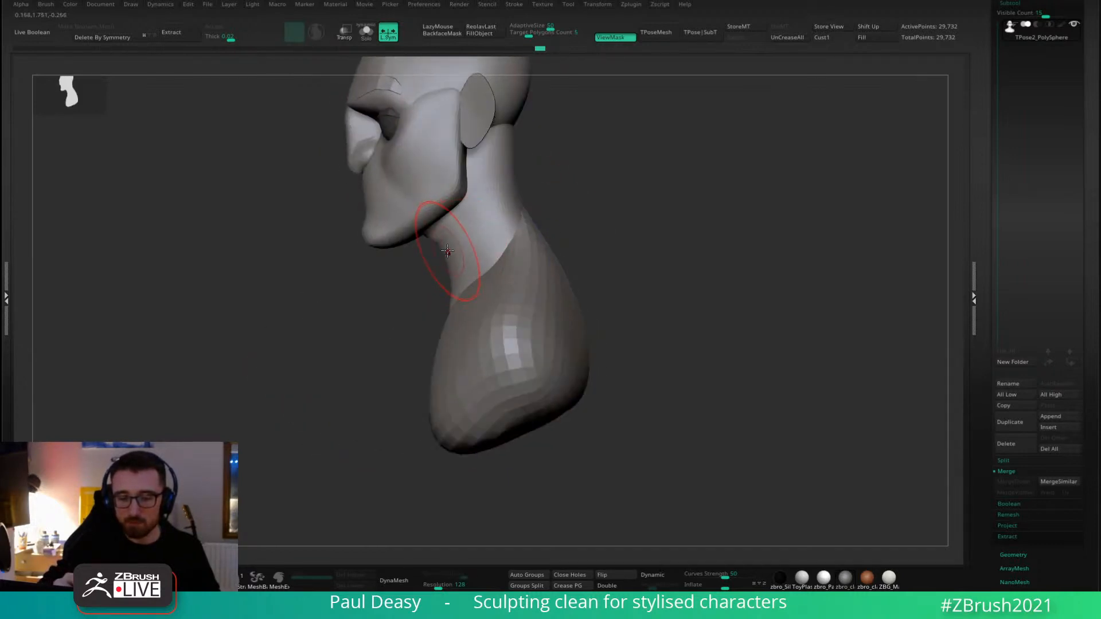
pyautogui.press('space')
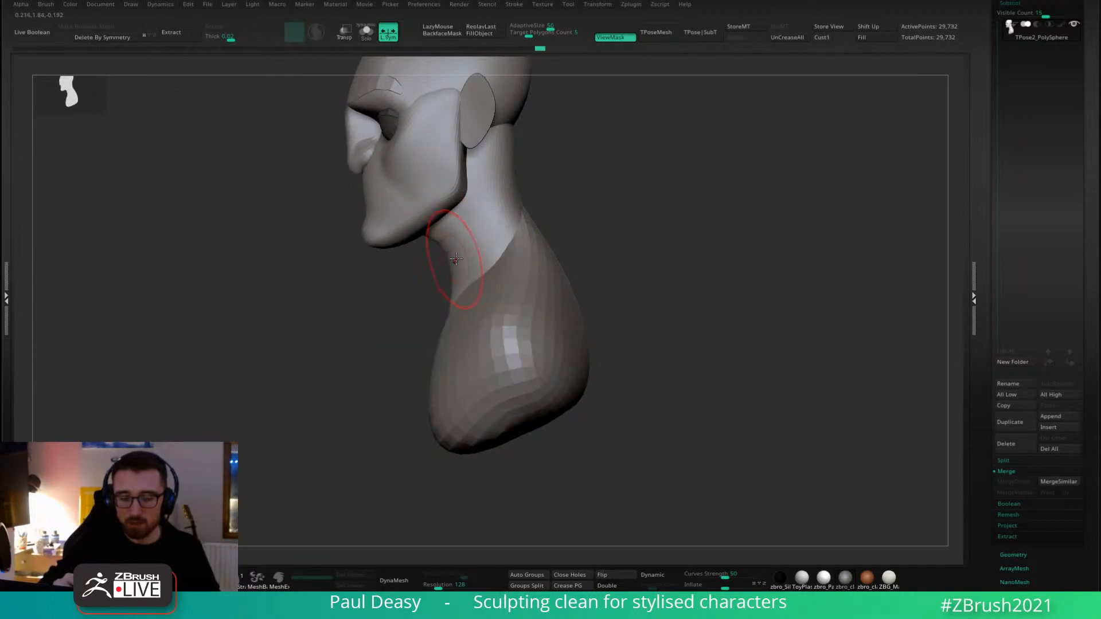
# Adjust the sides of the head around the ears in the front view with a larger Move brush, undoing the last stroke.
pyautogui.moveTo(455, 259)
pyautogui.mouseDown(button='right')
pyautogui.moveTo(619, 228)
pyautogui.moveTo(700, 233)
pyautogui.moveTo(665, 264)
pyautogui.mouseUp(button='right')
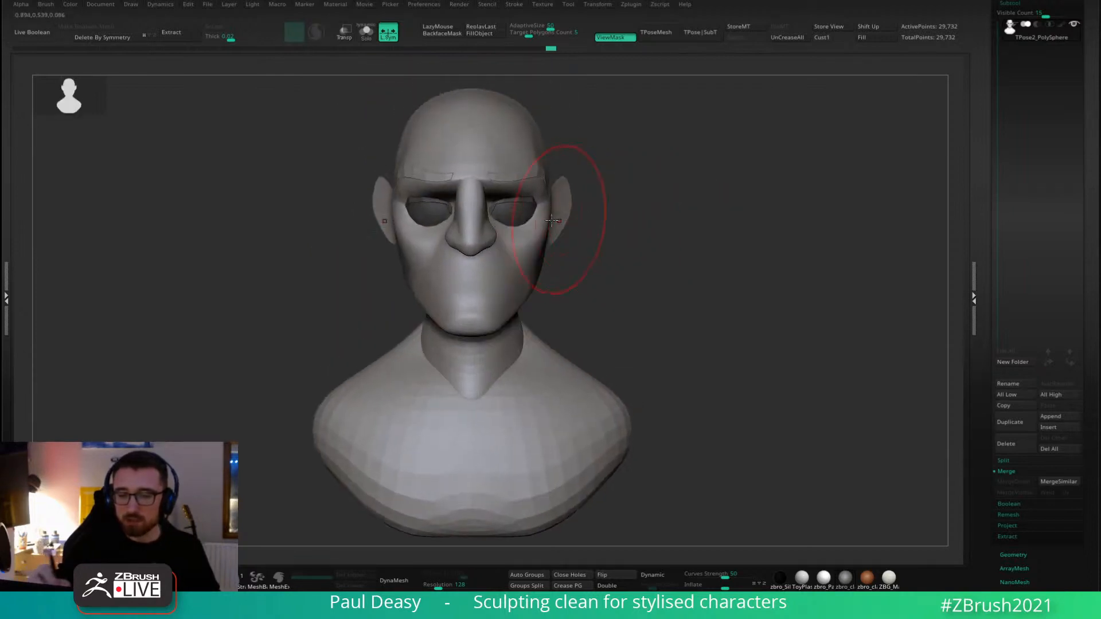
pyautogui.press('space')
pyautogui.moveTo(545, 207); pyautogui.dragTo(548, 210)
pyautogui.hotkey('ctrl', 'z')
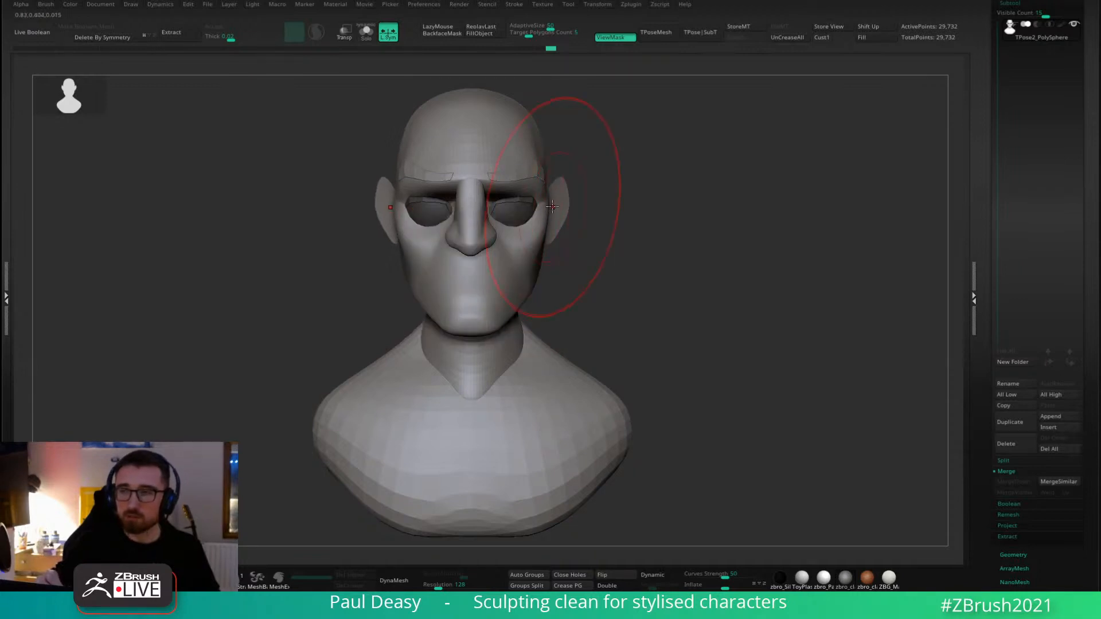
# Refine the curve of the crown and upper back of the skull in profile with a large Move brush.
pyautogui.keyDown('alt'); pyautogui.moveTo(552, 206); pyautogui.dragTo(537, 242, button='right'); pyautogui.keyUp('alt')
pyautogui.press('space')
pyautogui.click(599, 208)
pyautogui.moveTo(599, 199); pyautogui.dragTo(545, 213, button='right')
pyautogui.press('space')
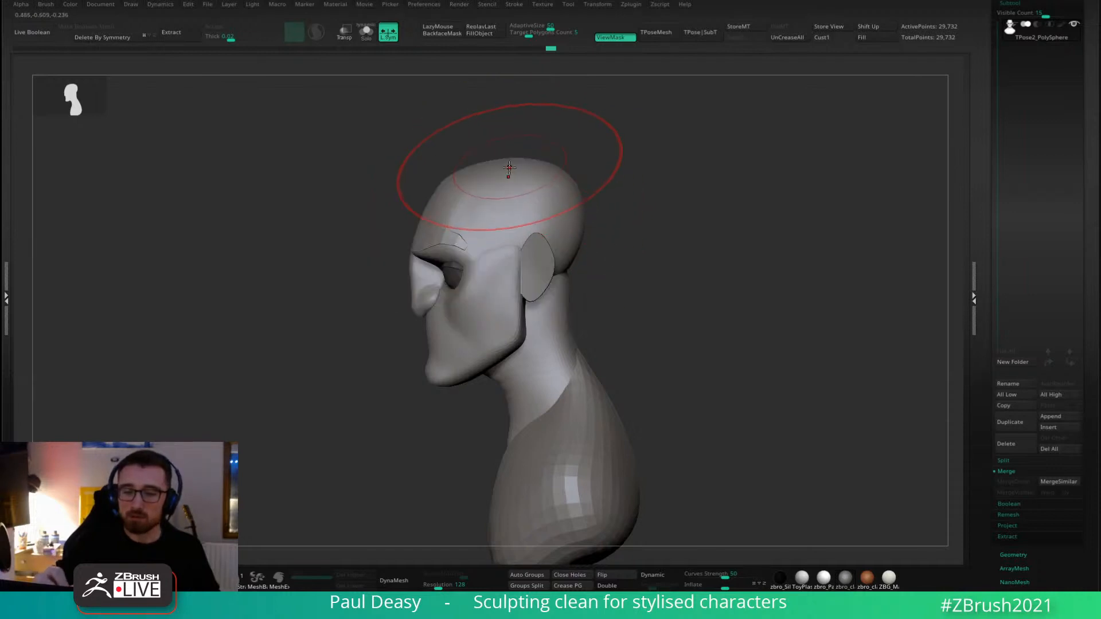
pyautogui.moveTo(509, 172); pyautogui.dragTo(495, 171)
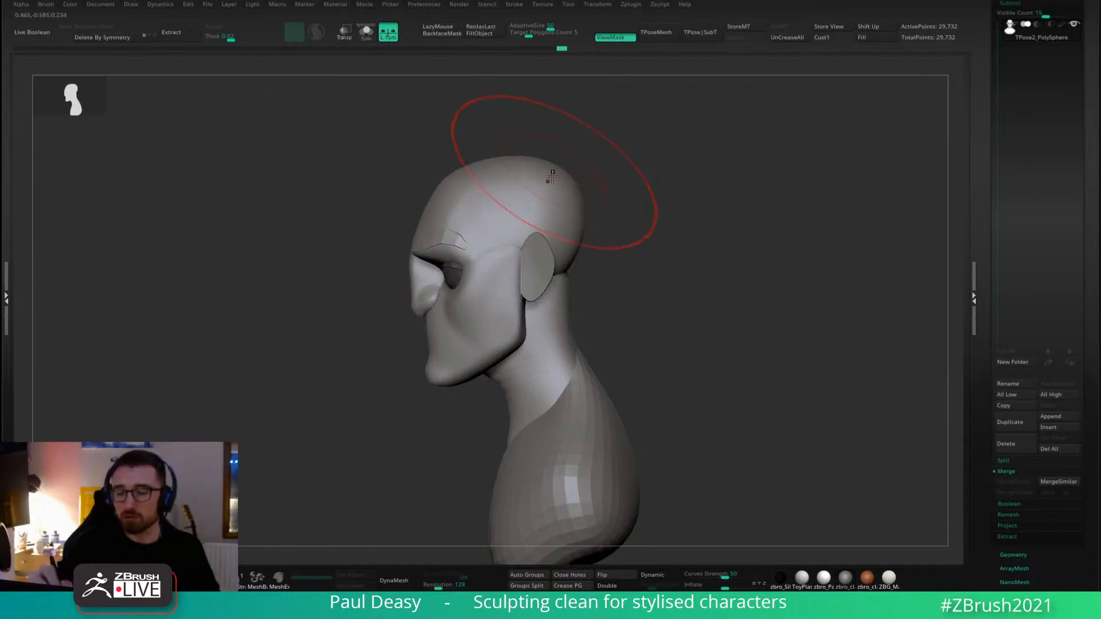
pyautogui.moveTo(579, 193); pyautogui.dragTo(573, 192)
# Reduce the Move brush size and adjust the nose profile in a closer side view.
pyautogui.press('space')
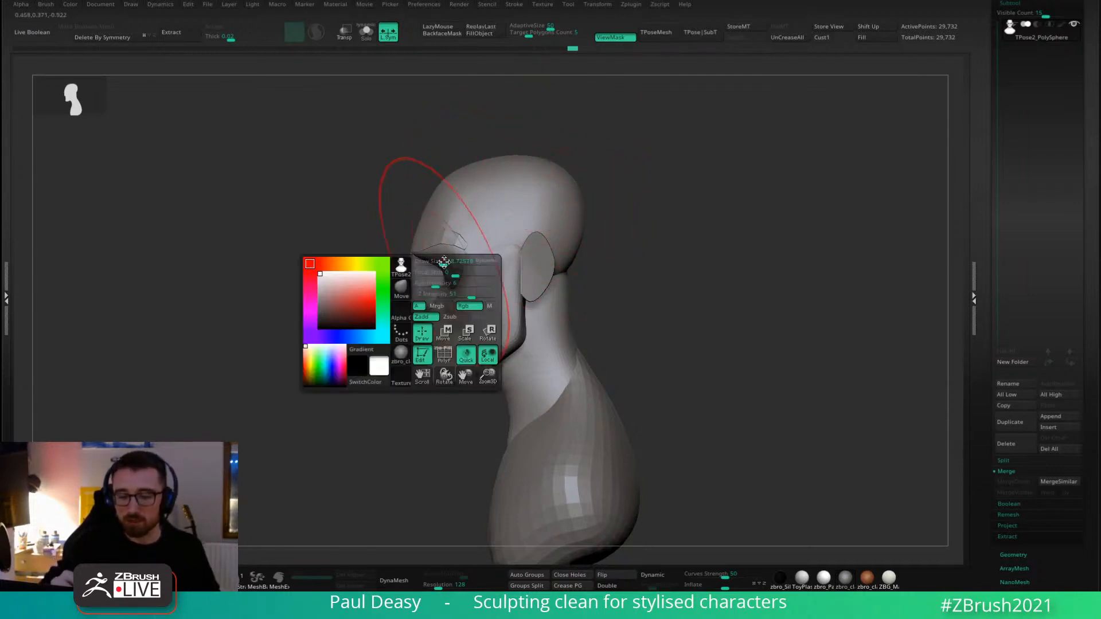
pyautogui.moveTo(442, 260); pyautogui.dragTo(427, 262)
pyautogui.press('space')
pyautogui.keyDown('alt'); pyautogui.moveTo(424, 283); pyautogui.dragTo(429, 273, button='right'); pyautogui.keyUp('alt')
pyautogui.scroll(3, 429, 273)
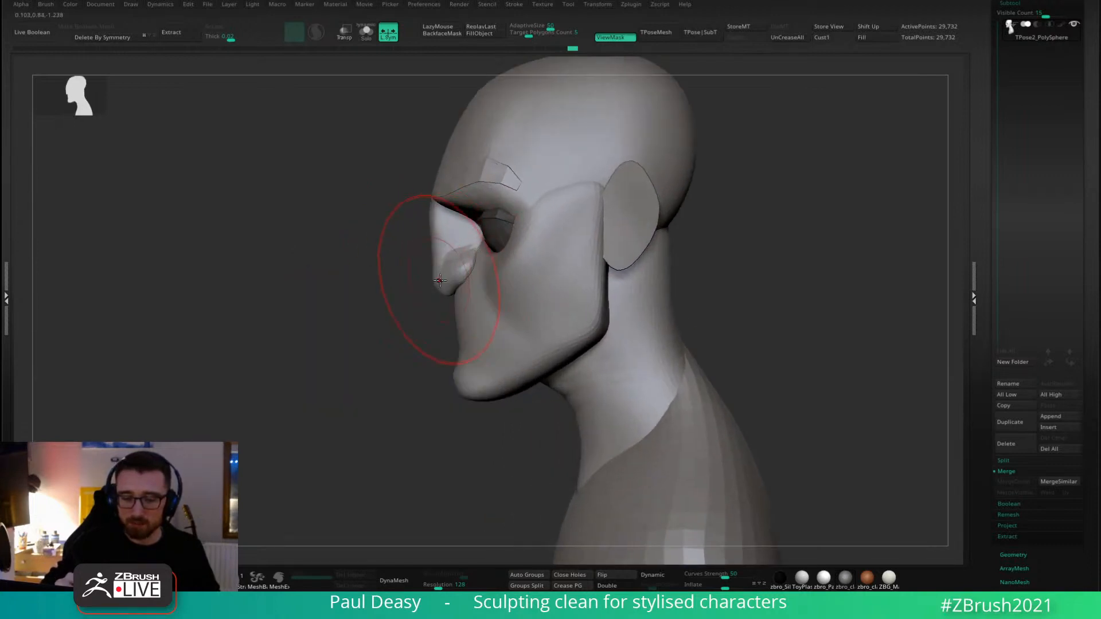
# Build out the mouth area below the nose with a resized Move brush from side, three-quarter and front views.
pyautogui.press('space')
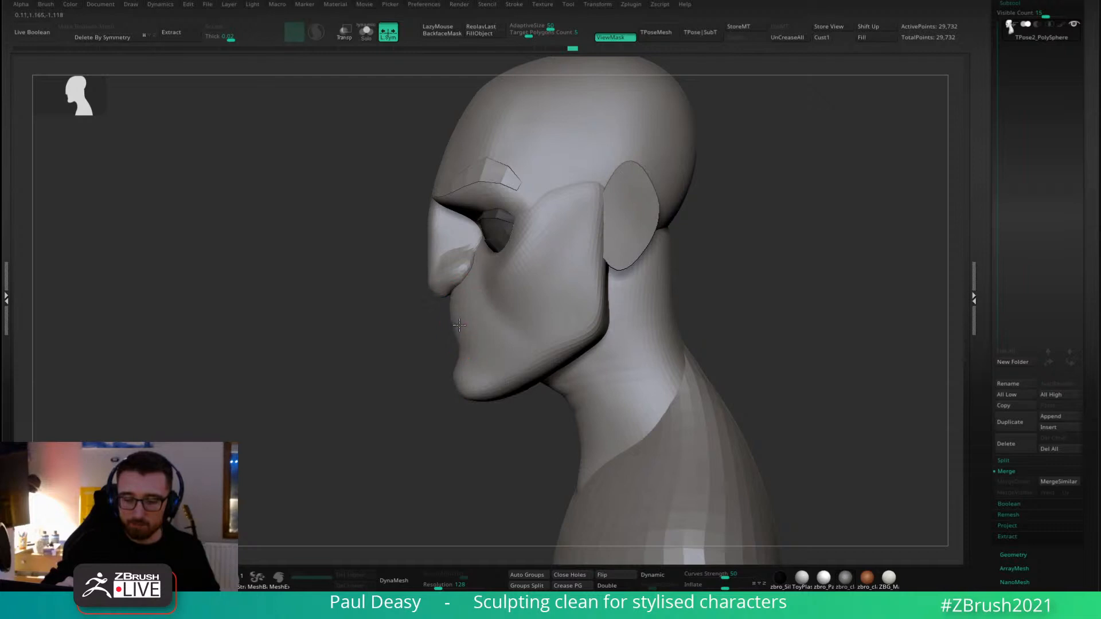
pyautogui.moveTo(459, 325); pyautogui.dragTo(484, 317, button='right')
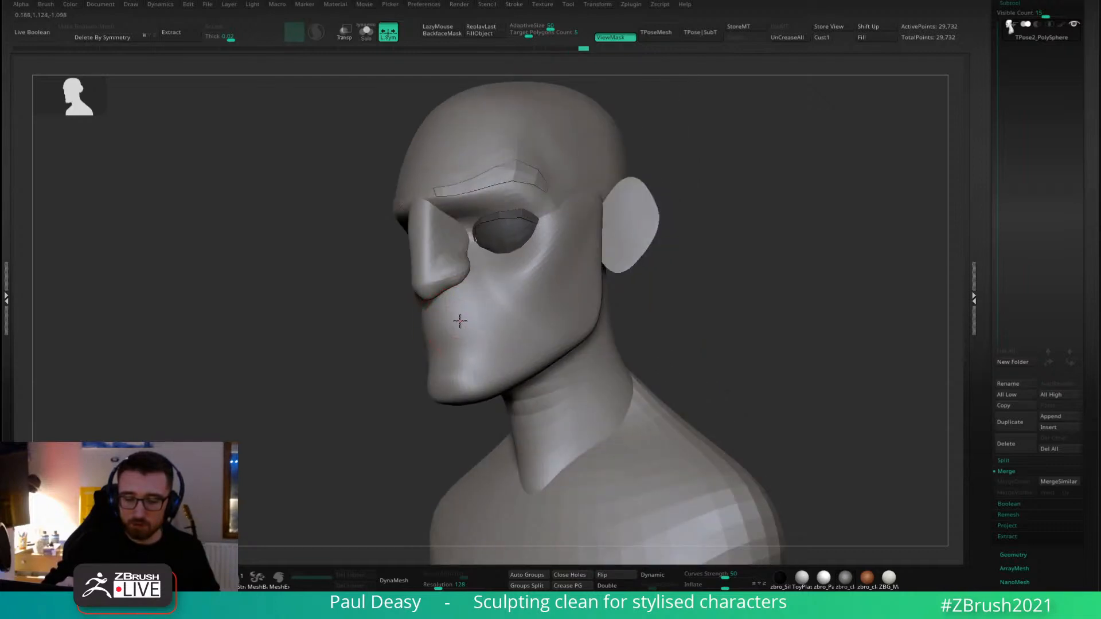
pyautogui.moveTo(460, 321)
pyautogui.mouseDown(button='right')
pyautogui.moveTo(449, 332)
pyautogui.moveTo(498, 319)
pyautogui.moveTo(468, 323)
pyautogui.mouseUp(button='right')
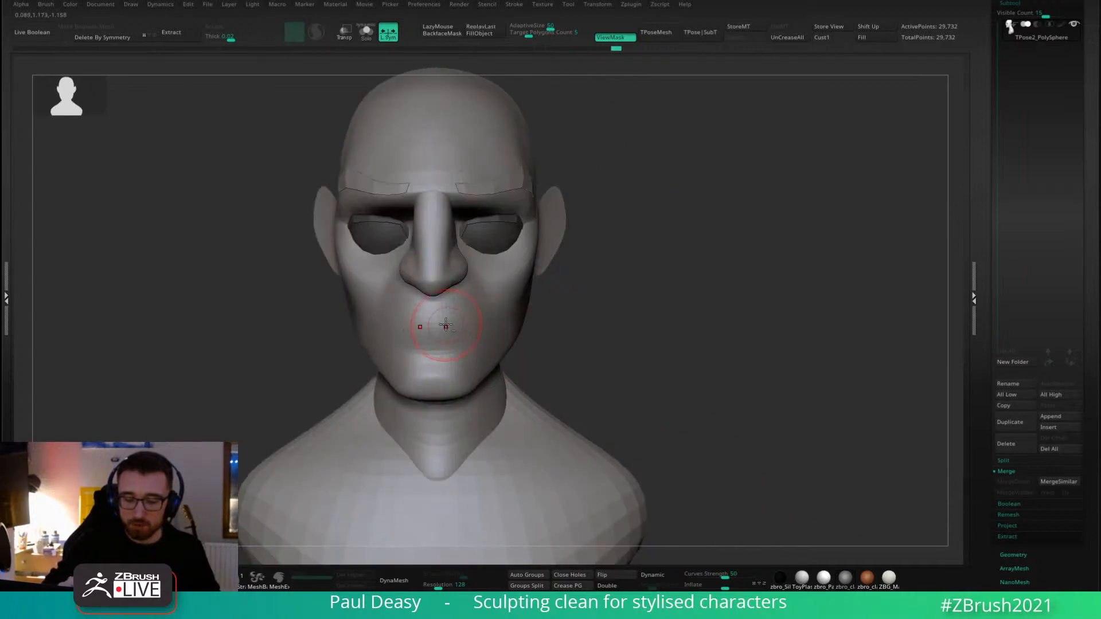
# Resize the Move brush and adjust the lower cheeks beside the mouth in the front view.
pyautogui.keyDown('alt'); pyautogui.moveTo(570, 297); pyautogui.dragTo(612, 257, button='right'); pyautogui.keyUp('alt')
pyautogui.press('space')
pyautogui.moveTo(576, 272); pyautogui.dragTo(585, 273)
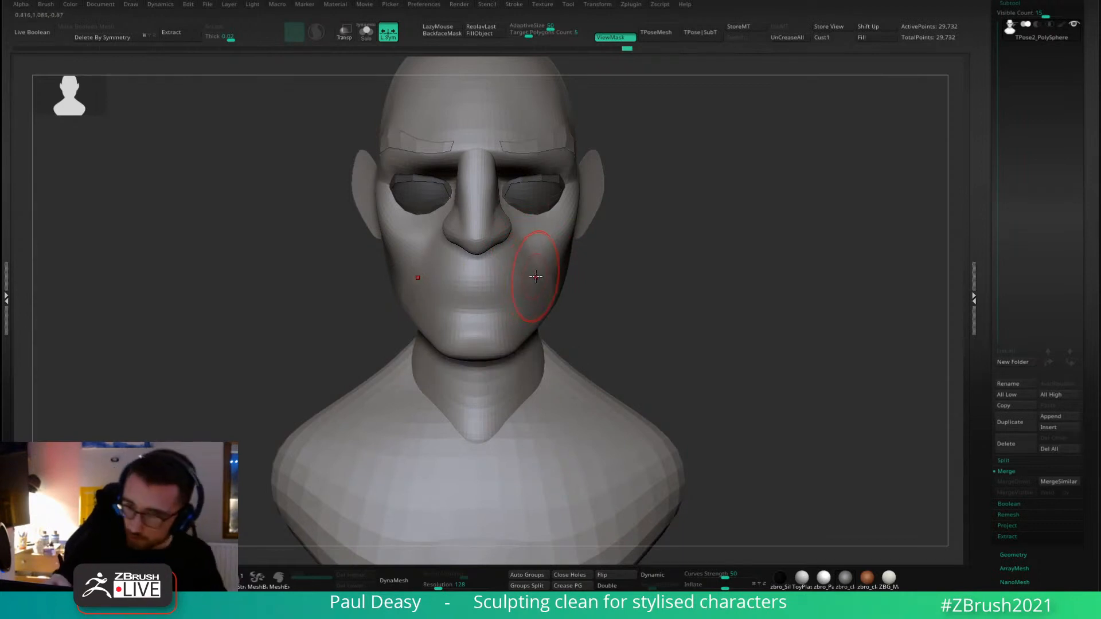
# Resize the Move brush and nudge the cheeks beside the nose in the front view.
pyautogui.press('space')
pyautogui.press('space')
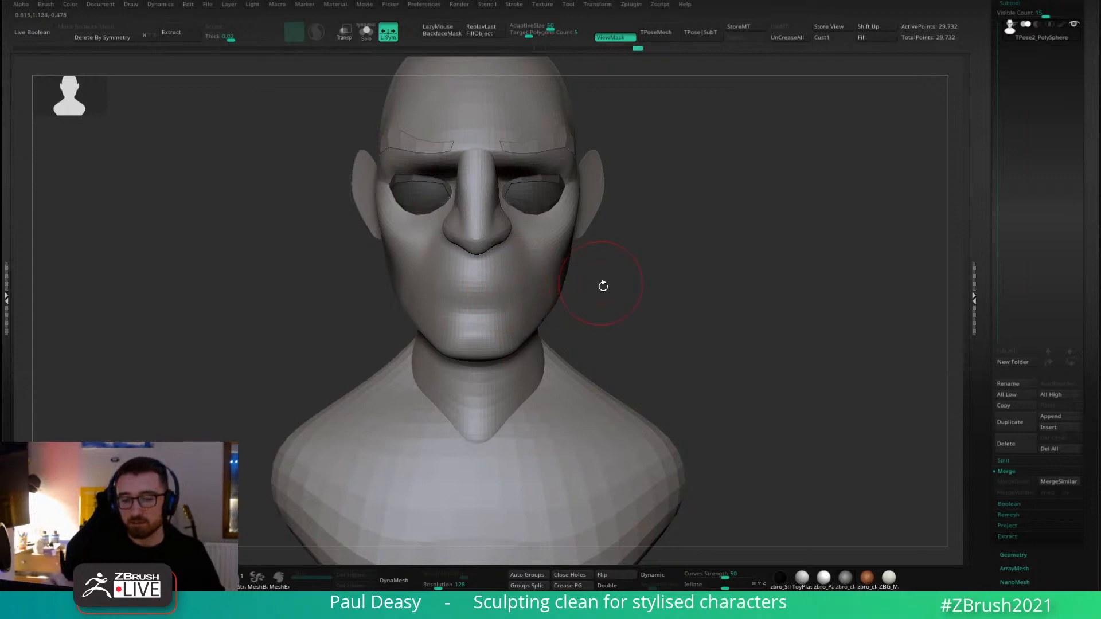
pyautogui.moveTo(602, 285); pyautogui.dragTo(503, 282, button='right')
pyautogui.keyDown('shift'); pyautogui.moveTo(424, 355); pyautogui.dragTo(508, 274, button='right'); pyautogui.keyUp('shift')
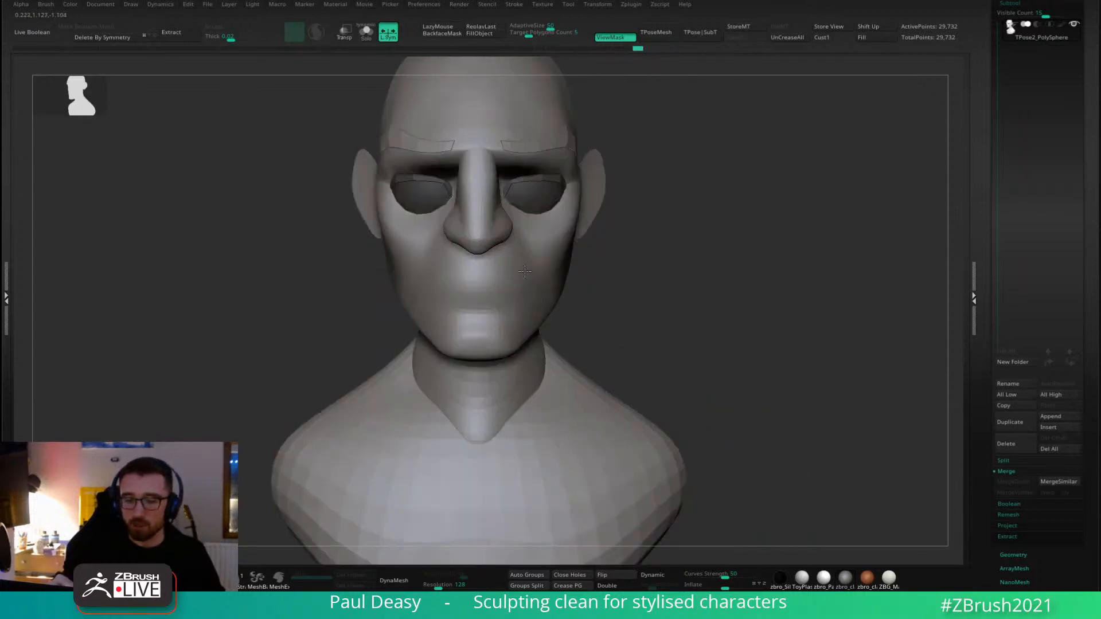
pyautogui.moveTo(522, 255); pyautogui.dragTo(519, 254)
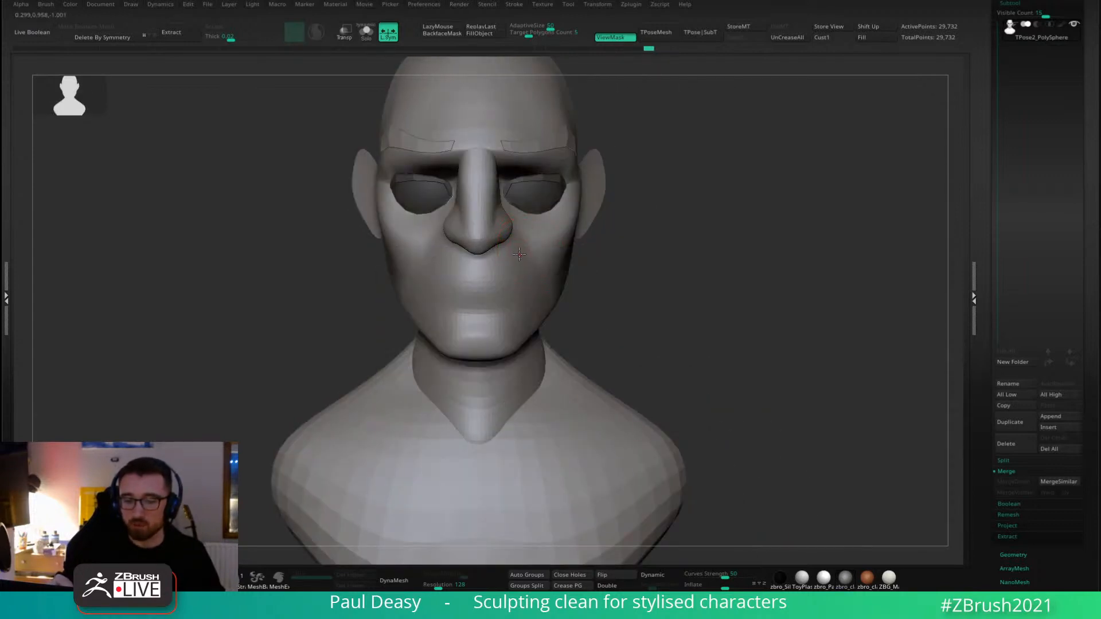
pyautogui.press('space')
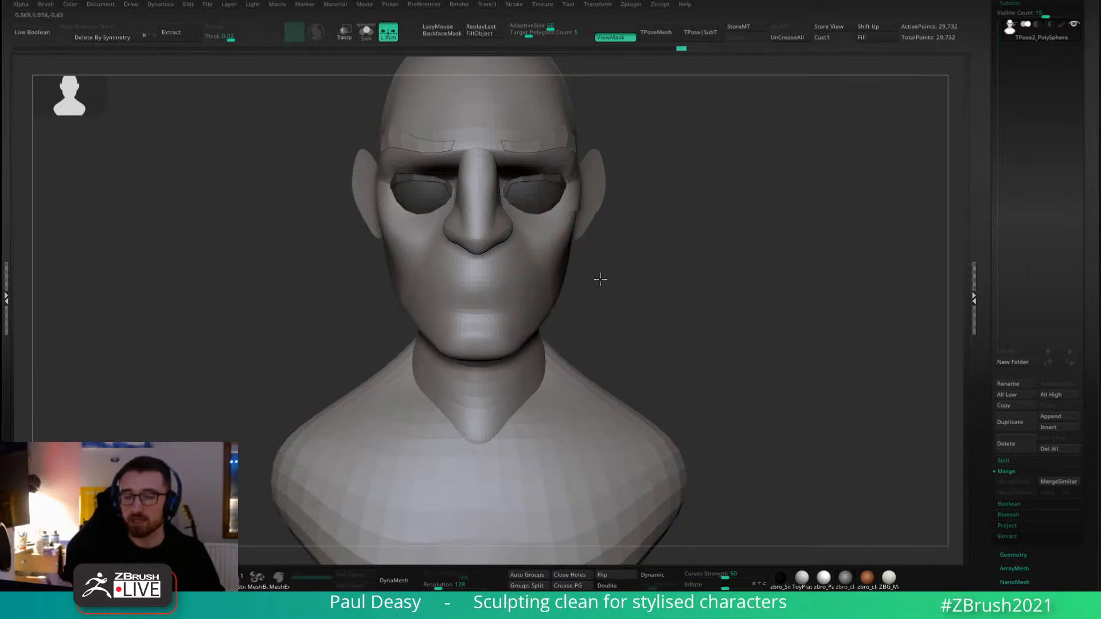
pyautogui.moveTo(597, 275)
pyautogui.mouseDown()
pyautogui.moveTo(624, 263)
pyautogui.moveTo(609, 263)
pyautogui.mouseUp()
# Switch to a different sculpting brush and hollow the cheek below the cheekbone down to the jawline from three-quarter and side views.
pyautogui.press('b')
pyautogui.click(537, 271)
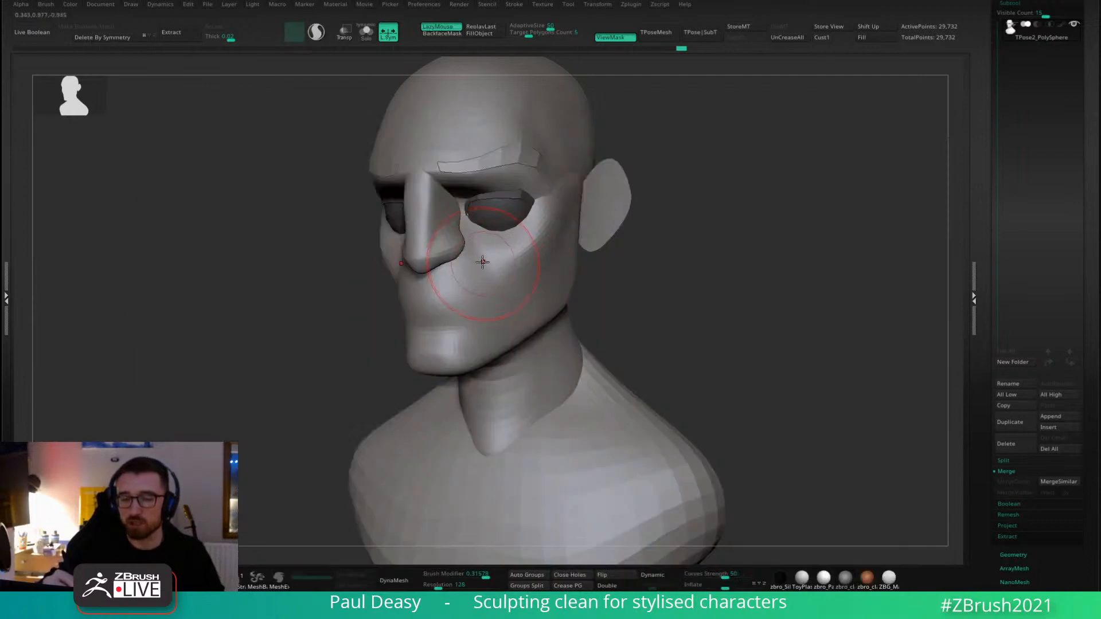
pyautogui.moveTo(532, 299); pyautogui.dragTo(506, 273)
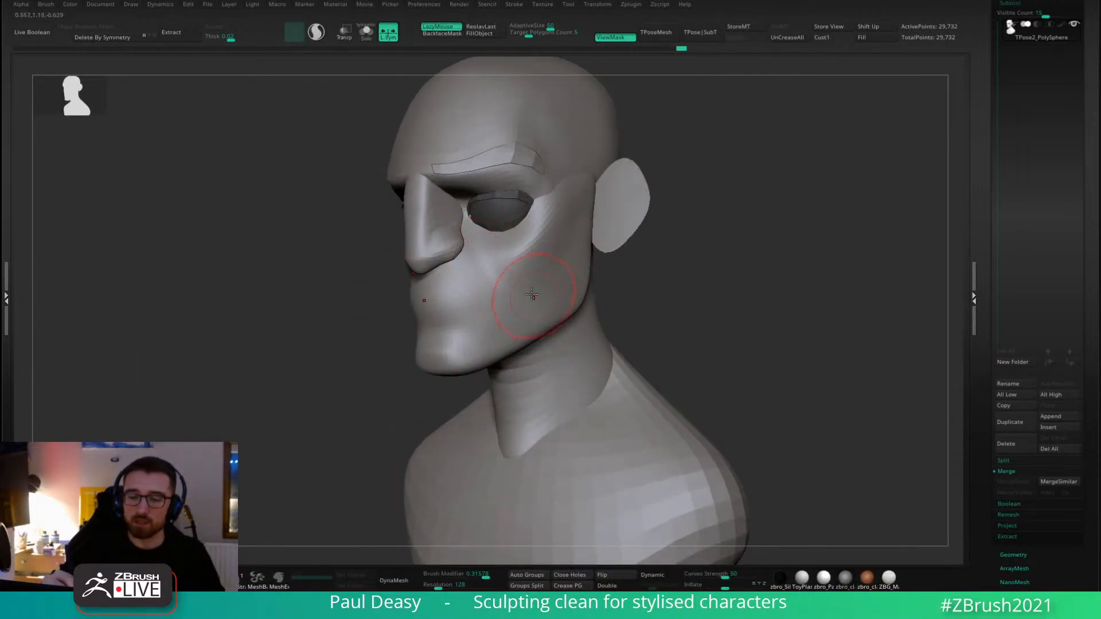
pyautogui.moveTo(536, 294); pyautogui.dragTo(511, 279)
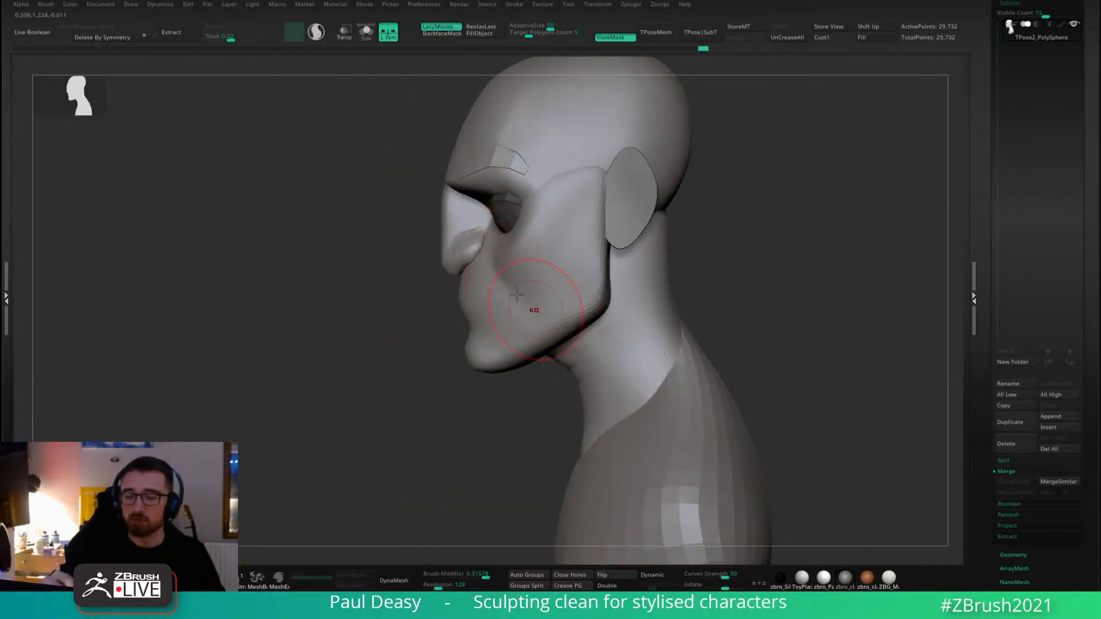
pyautogui.moveTo(516, 294)
pyautogui.mouseDown()
pyautogui.moveTo(522, 247)
pyautogui.moveTo(747, 266)
pyautogui.moveTo(715, 275)
pyautogui.mouseUp()
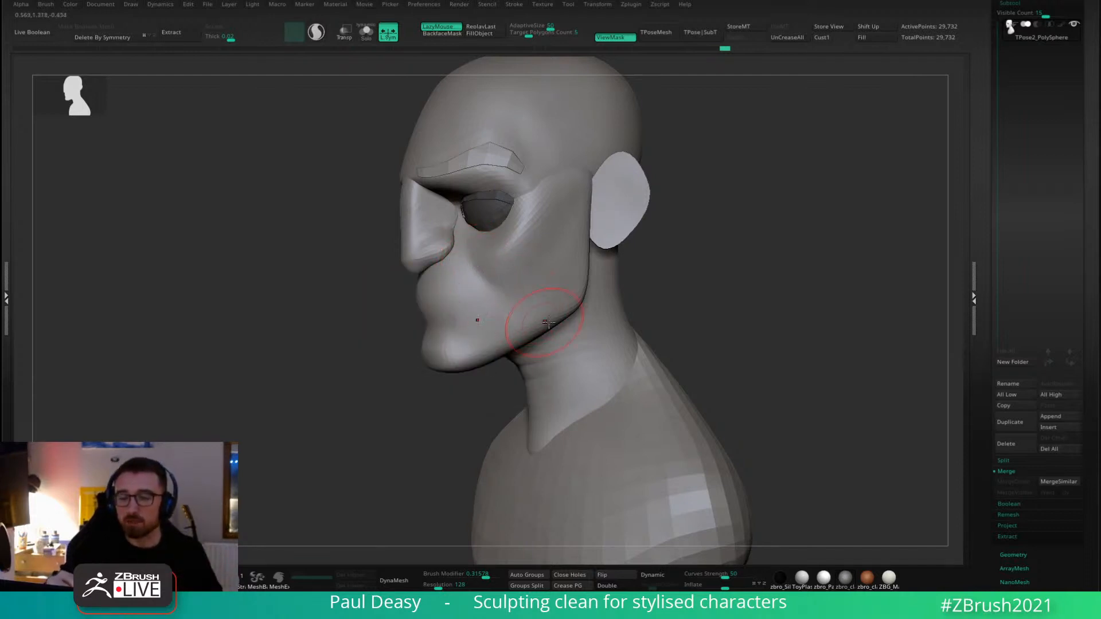
pyautogui.moveTo(548, 322); pyautogui.dragTo(567, 312)
# Reshape the hollowed cheek with a resized Move brush, working between the side and front views.
pyautogui.keyDown('shift'); pyautogui.moveTo(497, 292); pyautogui.dragTo(494, 295, button='right'); pyautogui.keyUp('shift')
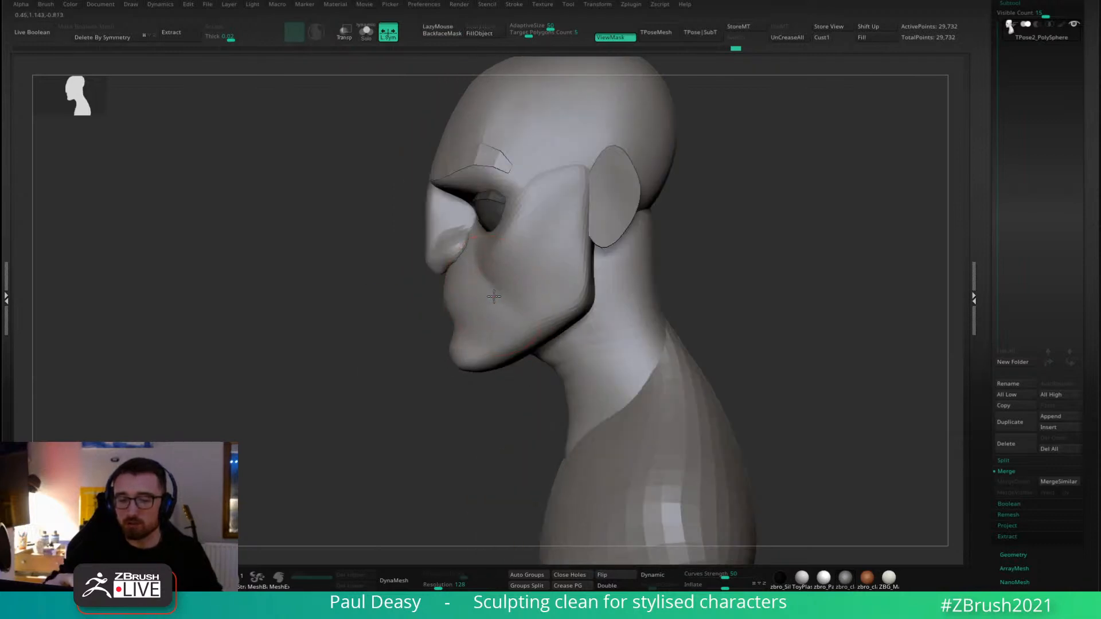
pyautogui.moveTo(497, 295); pyautogui.dragTo(505, 291)
pyautogui.moveTo(505, 291)
pyautogui.keyDown('shift'); pyautogui.mouseDown(button='right')
pyautogui.moveTo(536, 288)
pyautogui.moveTo(516, 293)
pyautogui.mouseUp(button='right'); pyautogui.keyUp('shift')
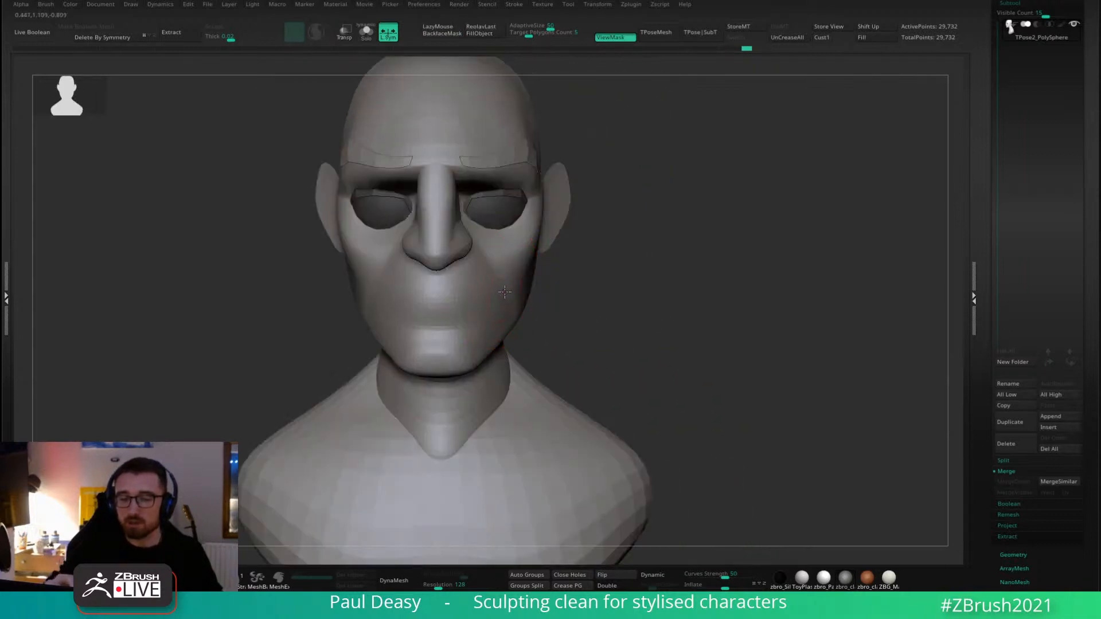
pyautogui.press('space')
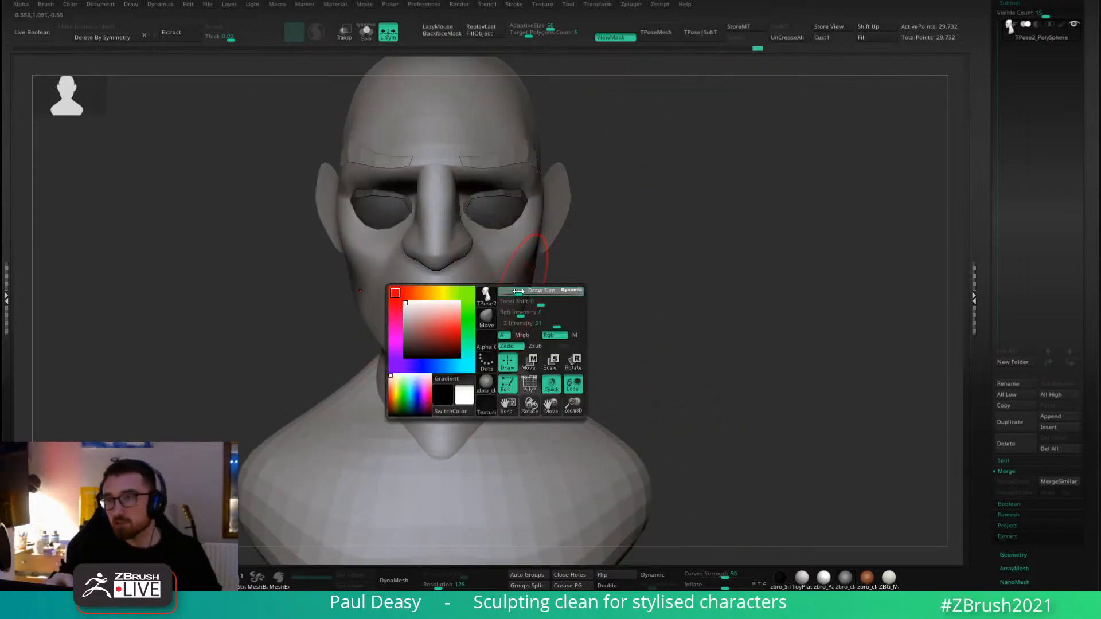
pyautogui.moveTo(565, 287); pyautogui.dragTo(516, 277, button='right')
pyautogui.press('space')
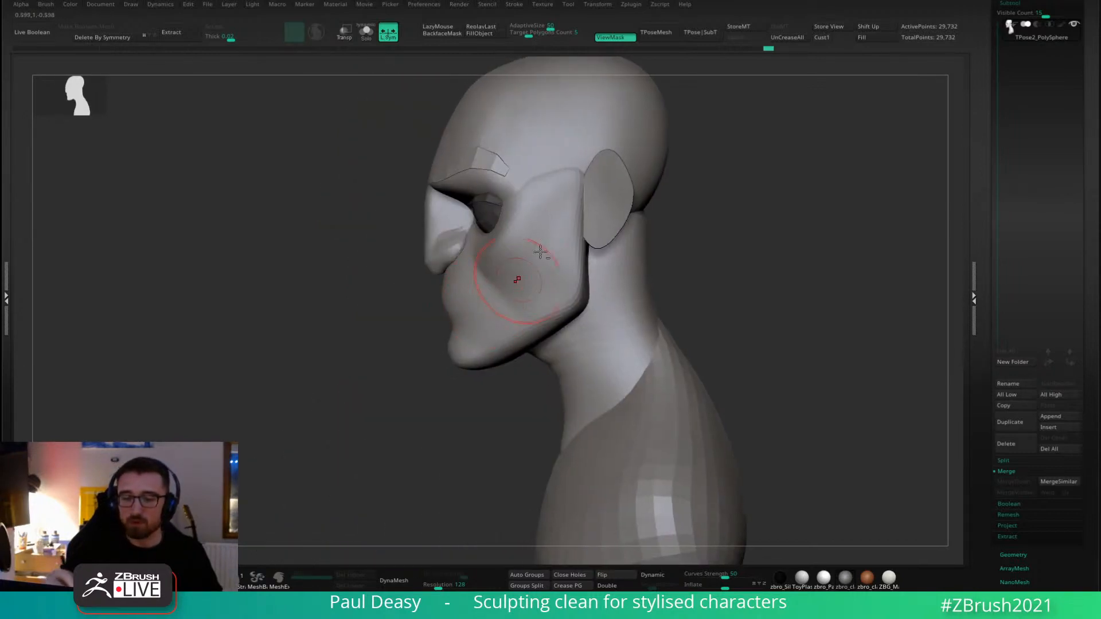
# Resize the Move brush and refine the mouth profile below the nose in a closer side view.
pyautogui.keyDown('ctrl'); pyautogui.moveTo(712, 236); pyautogui.dragTo(678, 243, button='right'); pyautogui.keyUp('ctrl')
pyautogui.moveTo(462, 293); pyautogui.dragTo(486, 310, button='right')
pyautogui.press('space')
pyautogui.moveTo(486, 310); pyautogui.dragTo(481, 310)
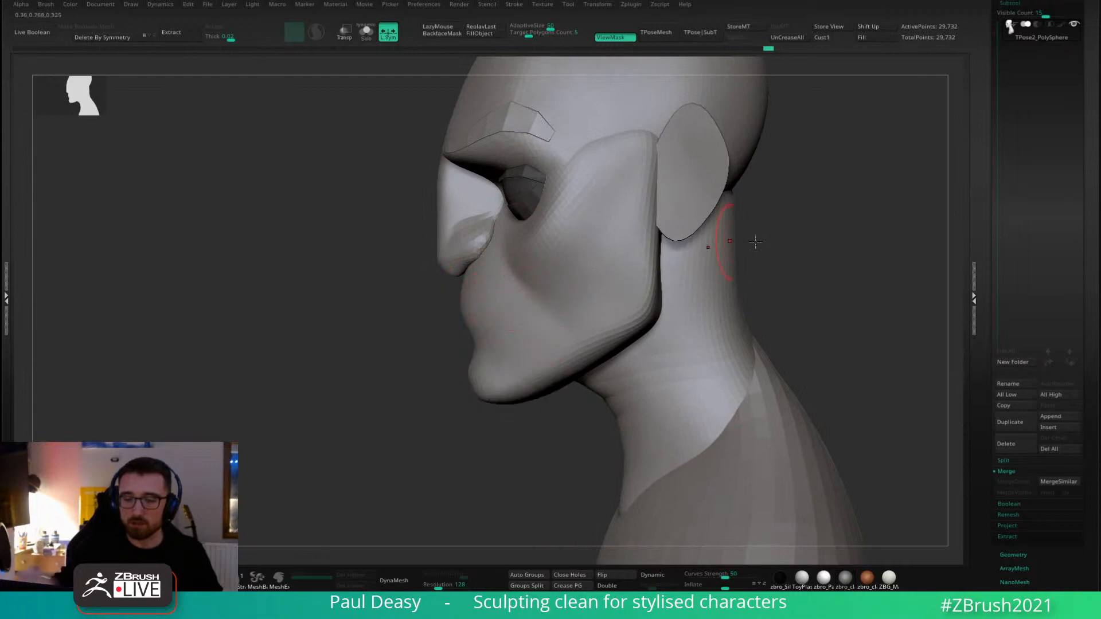
# Mask everything except the eyes and position the transform gizmo at the centre of one eye.
pyautogui.moveTo(848, 315)
pyautogui.keyDown('ctrl'); pyautogui.mouseDown(button='right')
pyautogui.moveTo(836, 277)
pyautogui.moveTo(720, 322)
pyautogui.moveTo(752, 303)
pyautogui.moveTo(707, 312)
pyautogui.moveTo(716, 307)
pyautogui.moveTo(726, 359)
pyautogui.moveTo(743, 371)
pyautogui.mouseUp(button='right'); pyautogui.keyUp('ctrl')
pyautogui.keyDown('ctrl'); pyautogui.click(737, 339); pyautogui.keyUp('ctrl')
pyautogui.press('w')
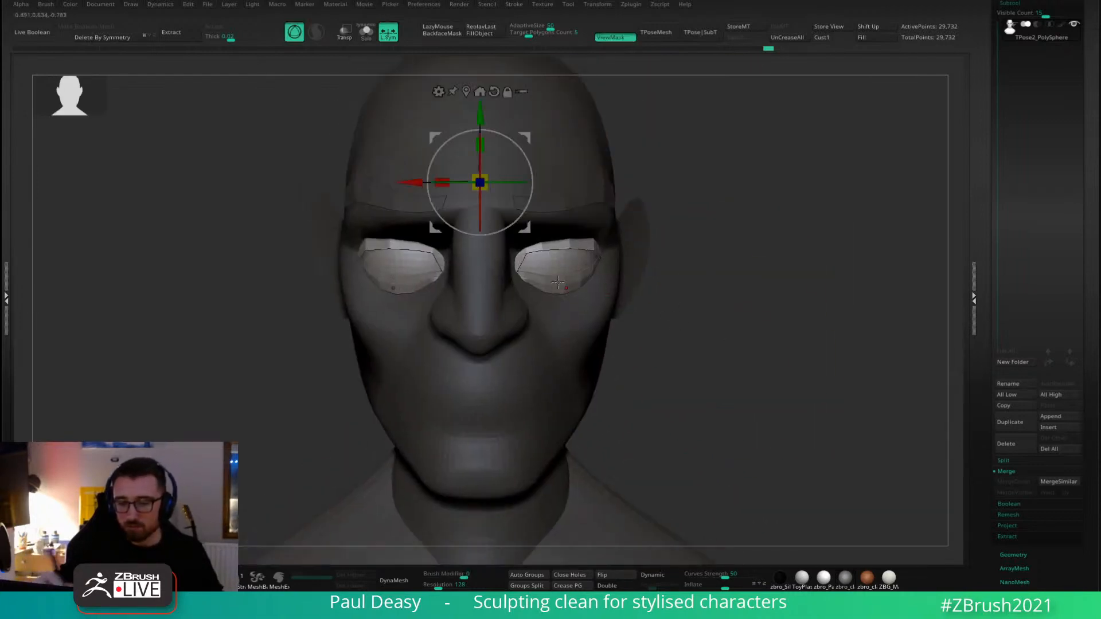
pyautogui.keyDown('alt'); pyautogui.click(538, 261); pyautogui.keyUp('alt')
pyautogui.keyDown('alt'); pyautogui.click(551, 170); pyautogui.keyUp('alt')
pyautogui.keyDown('alt'); pyautogui.moveTo(580, 219); pyautogui.dragTo(587, 214); pyautogui.keyUp('alt')
pyautogui.hotkey('ctrl', 'z')
# Scale both eyes down slightly with the gizmo, return to Draw mode and clear the mask.
pyautogui.moveTo(551, 251); pyautogui.dragTo(547, 252)
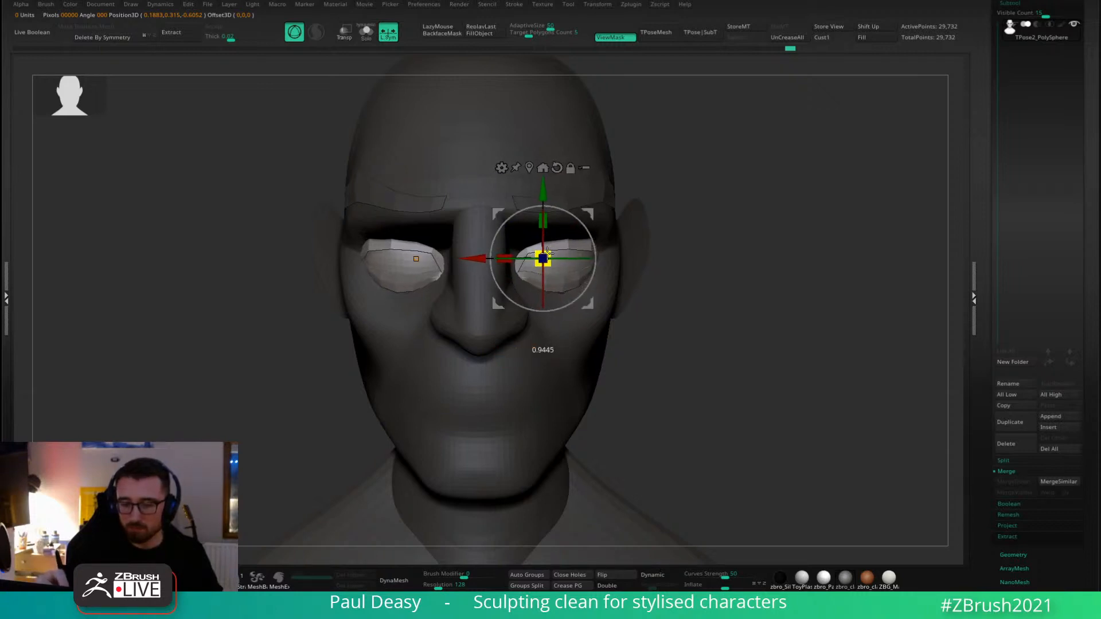
pyautogui.moveTo(588, 212); pyautogui.dragTo(584, 208)
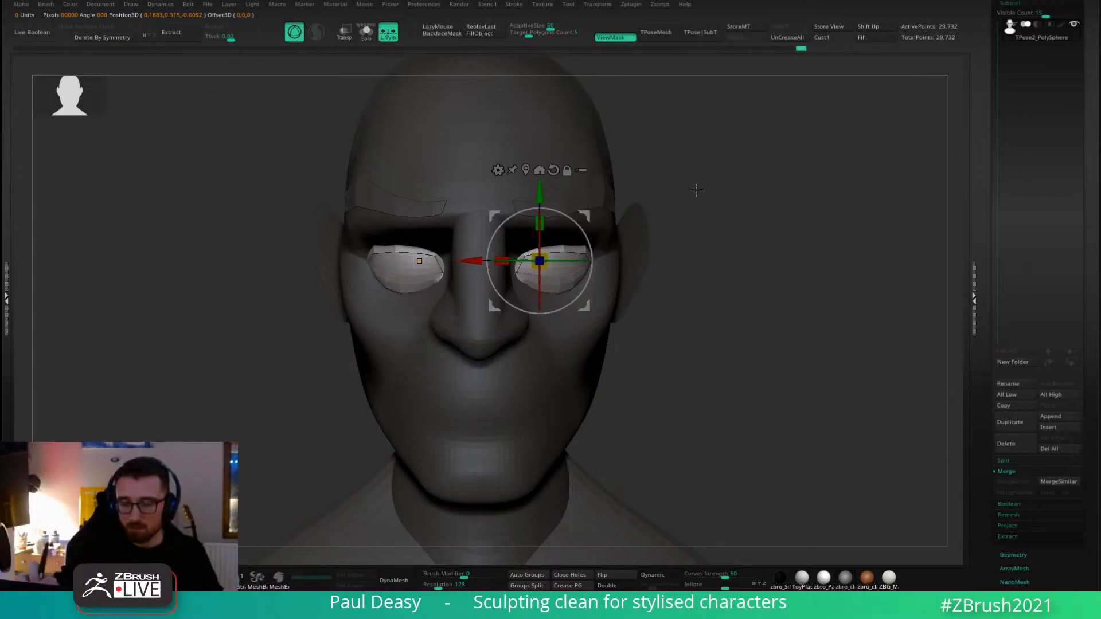
pyautogui.press('q')
pyautogui.keyDown('alt'); pyautogui.moveTo(695, 189); pyautogui.dragTo(617, 235); pyautogui.keyUp('alt')
pyautogui.keyDown('alt'); pyautogui.click(542, 255); pyautogui.keyUp('alt')
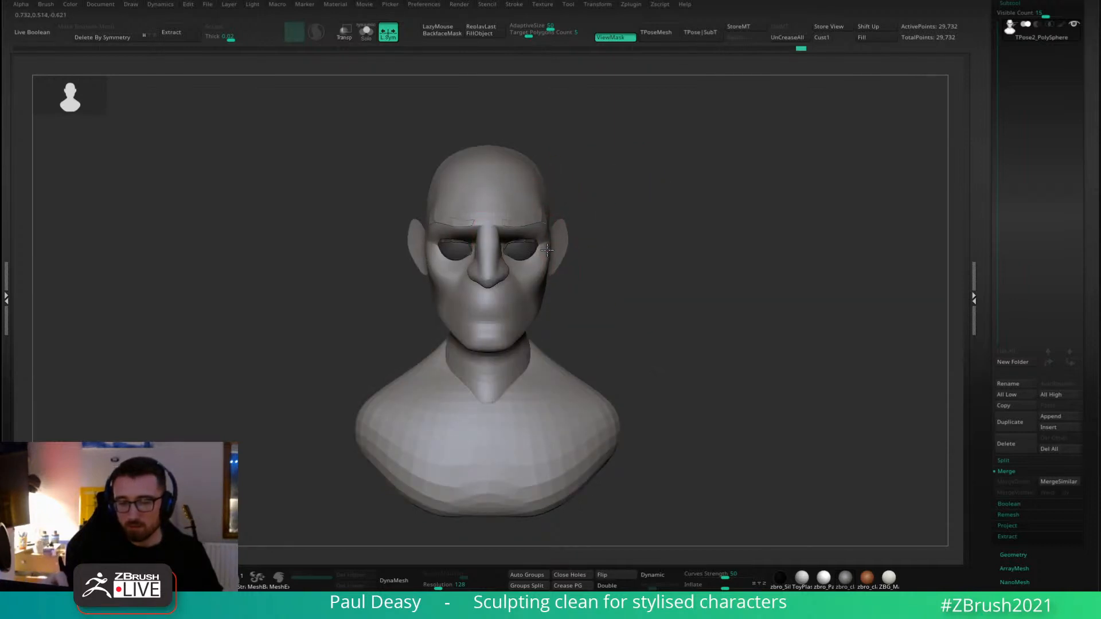
# Resize the Move brush and adjust the sides of the skull in a wider front view.
pyautogui.press('space')
pyautogui.moveTo(586, 230); pyautogui.dragTo(602, 246)
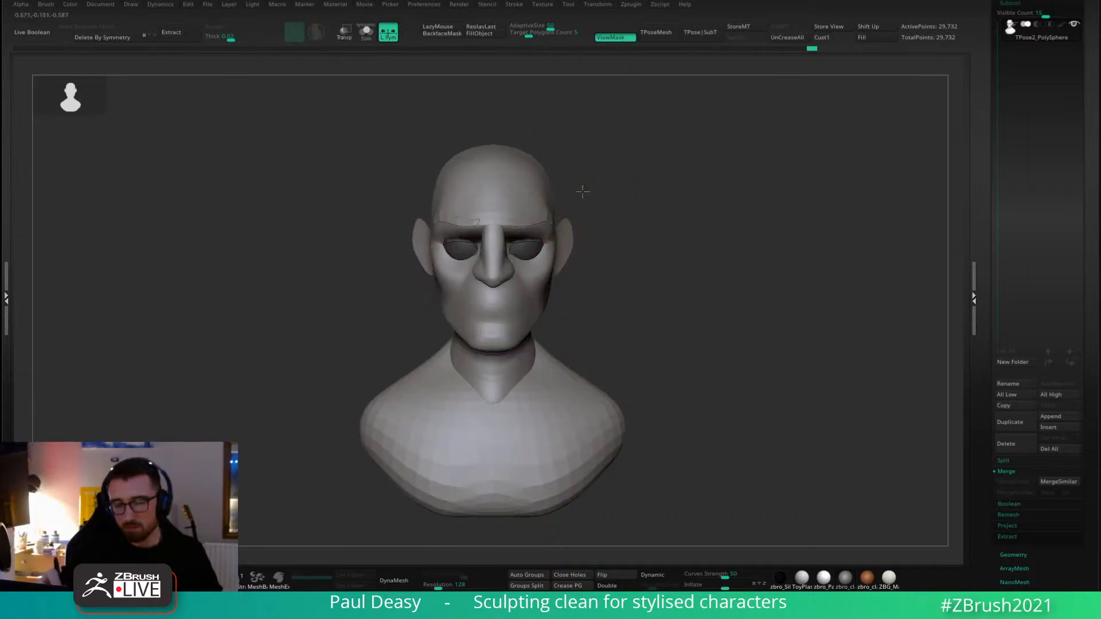
pyautogui.moveTo(582, 191); pyautogui.dragTo(559, 194)
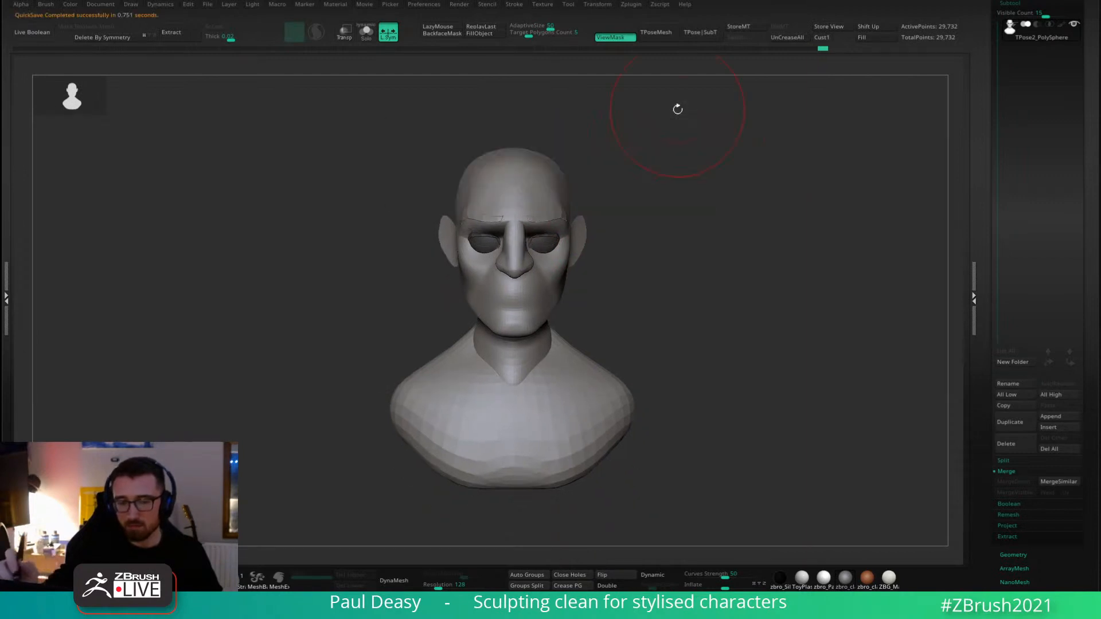
pyautogui.moveTo(675, 109); pyautogui.dragTo(537, 213)
pyautogui.moveTo(562, 178); pyautogui.dragTo(591, 198)
pyautogui.press('space')
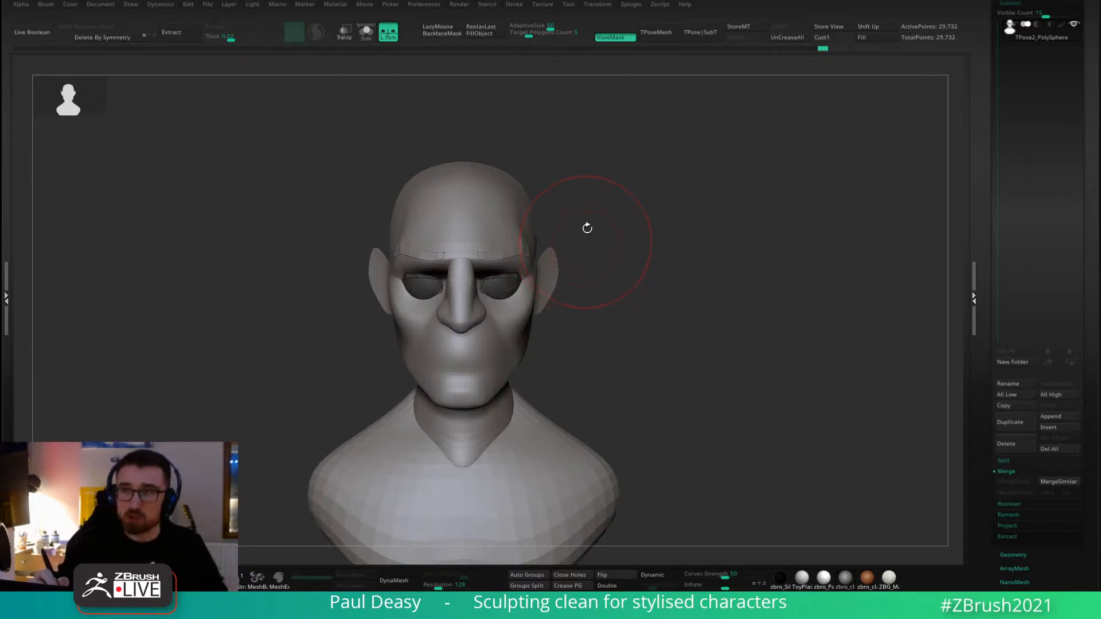
pyautogui.moveTo(607, 216); pyautogui.dragTo(605, 223)
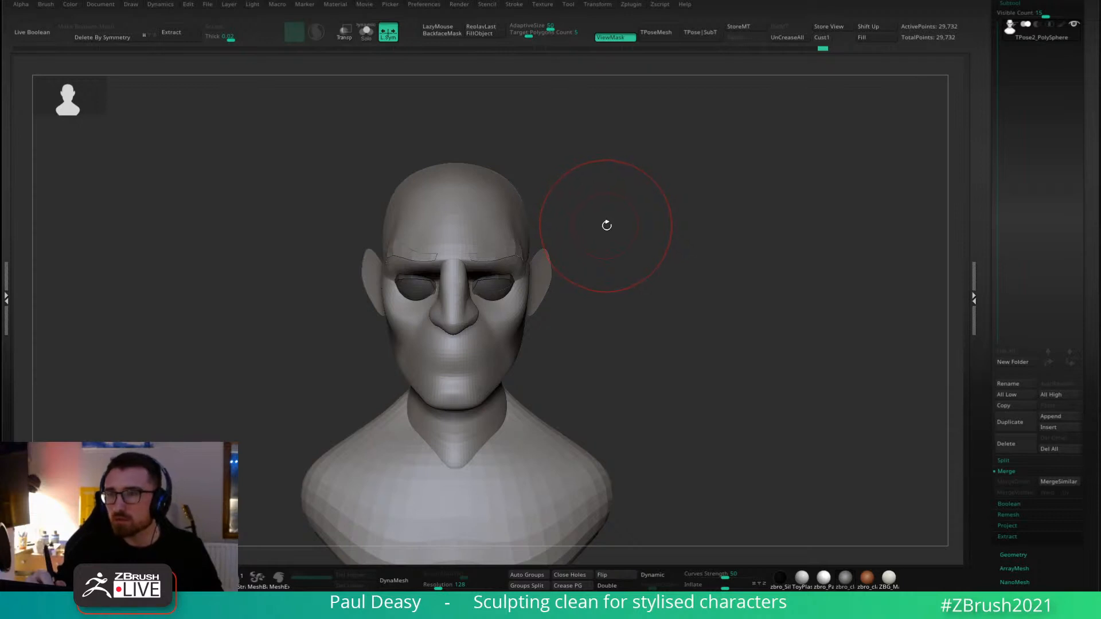
pyautogui.moveTo(610, 236); pyautogui.dragTo(606, 229)
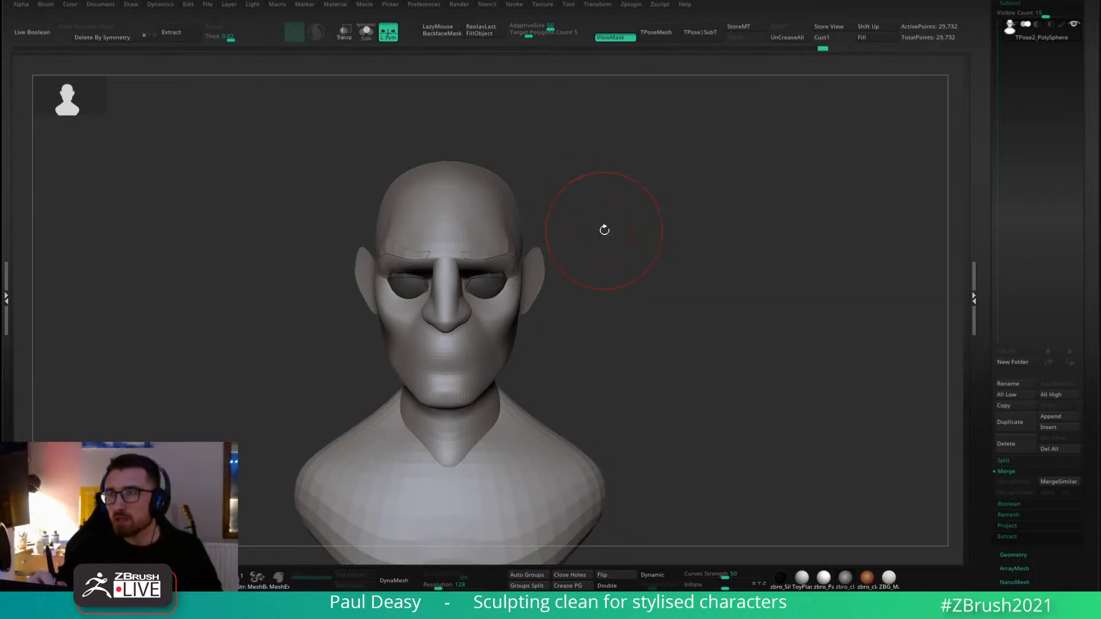
pyautogui.moveTo(606, 219); pyautogui.dragTo(603, 221)
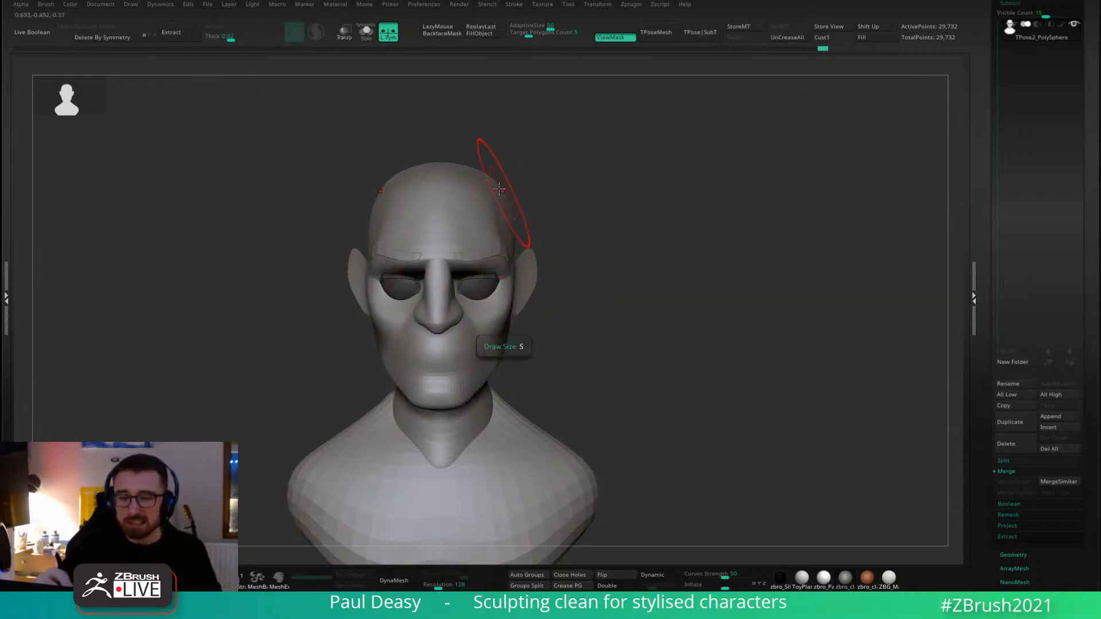
# Reshape the crown of the skull in front and side views with a resized Move brush.
pyautogui.moveTo(467, 163); pyautogui.dragTo(504, 172)
pyautogui.press('space')
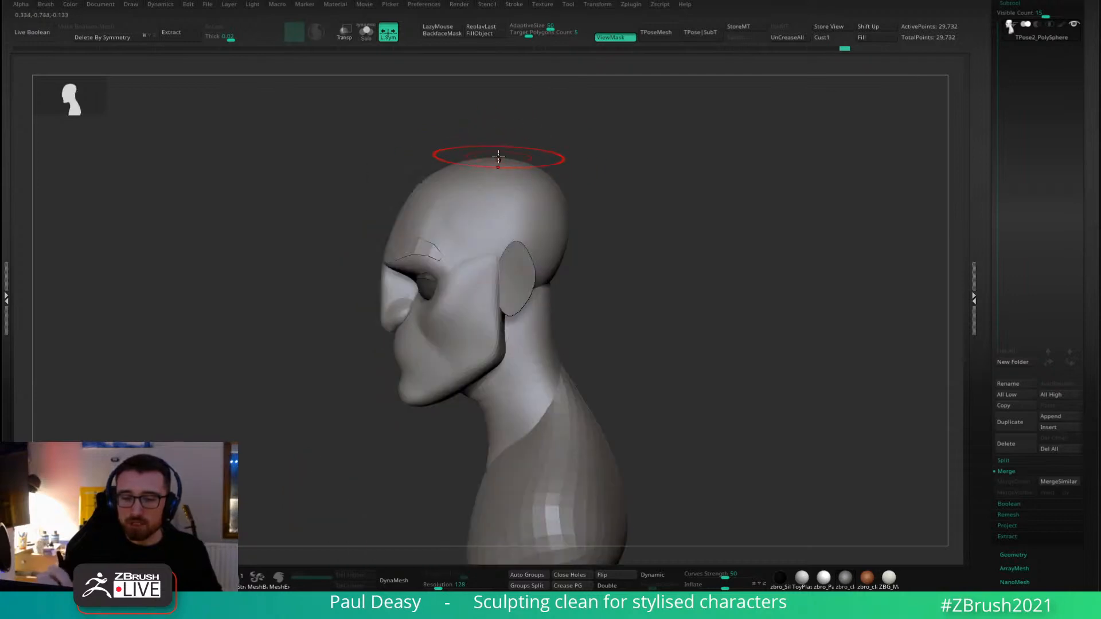
pyautogui.press('space')
pyautogui.moveTo(580, 214)
pyautogui.mouseDown()
pyautogui.moveTo(594, 212)
pyautogui.moveTo(587, 187)
pyautogui.moveTo(595, 217)
pyautogui.moveTo(656, 223)
pyautogui.mouseUp()
# Adjust the ears and temples in the front view, changing the Move brush size between strokes.
pyautogui.press('space')
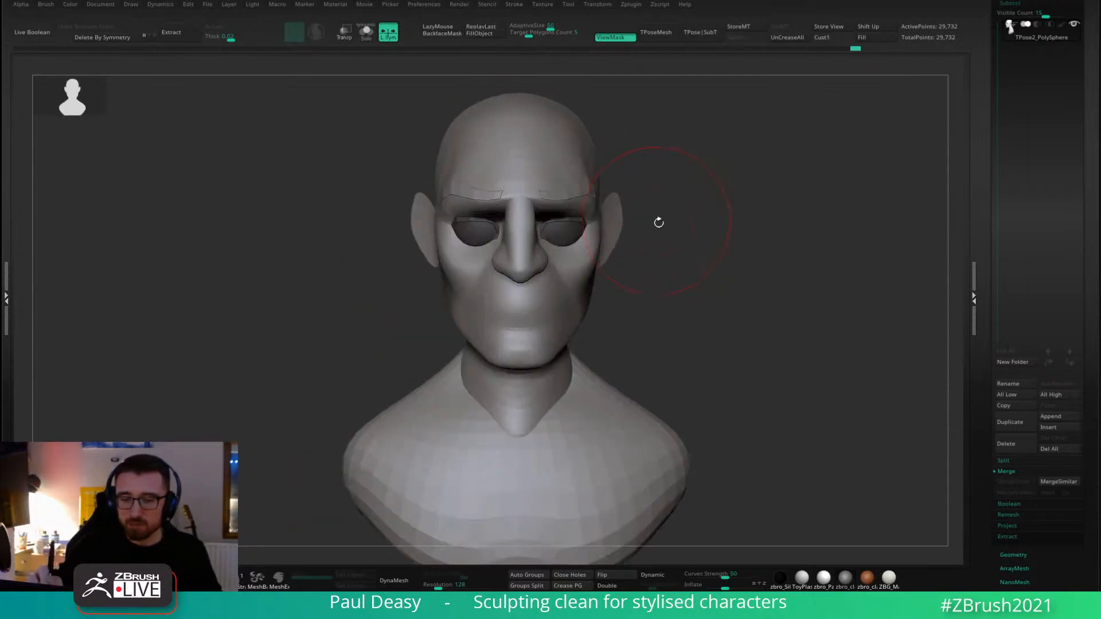
pyautogui.press('space')
pyautogui.press('space')
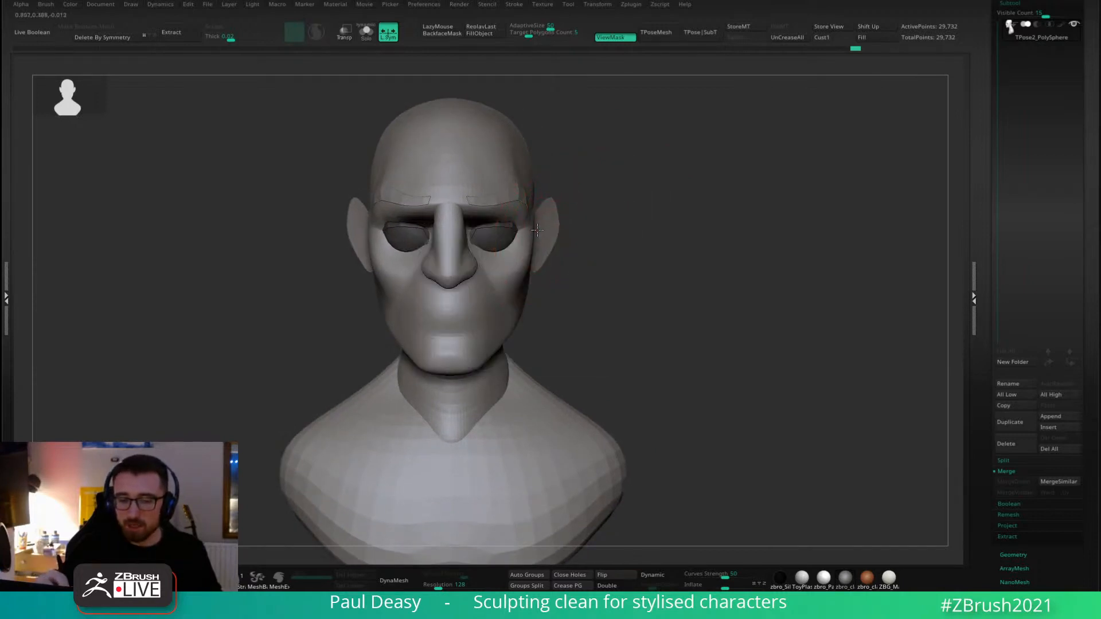
pyautogui.moveTo(539, 228); pyautogui.dragTo(542, 223)
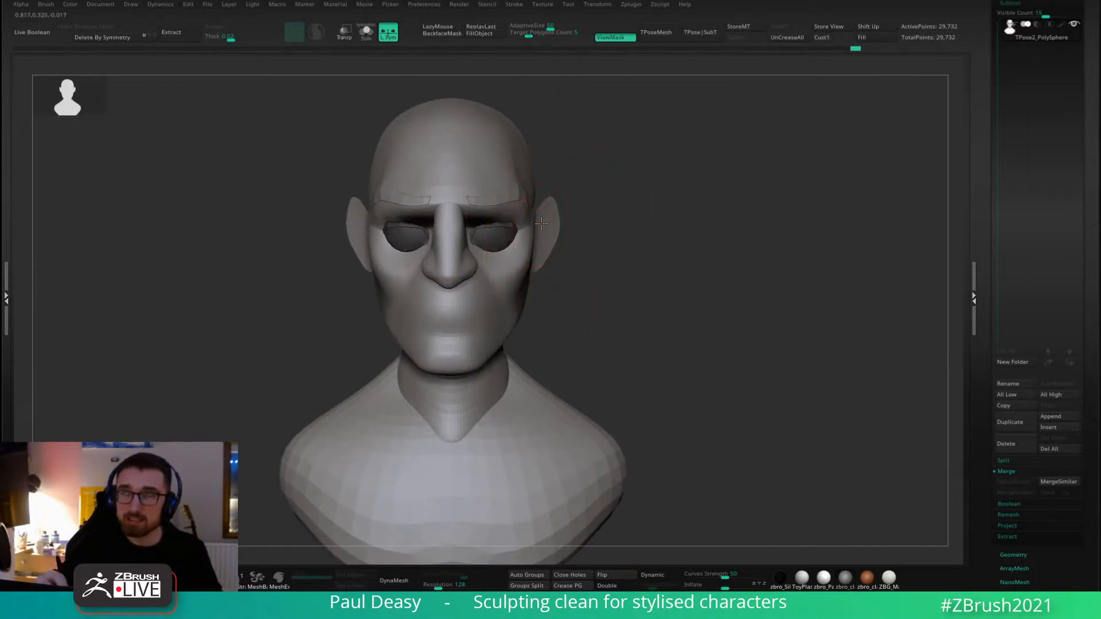
pyautogui.press('space')
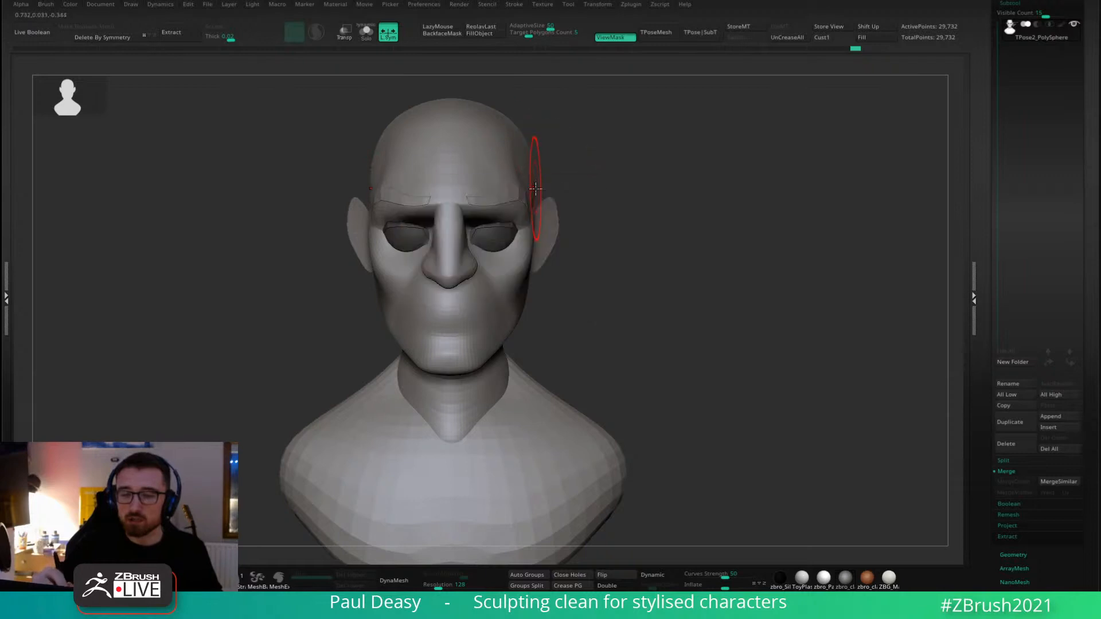
pyautogui.press('space')
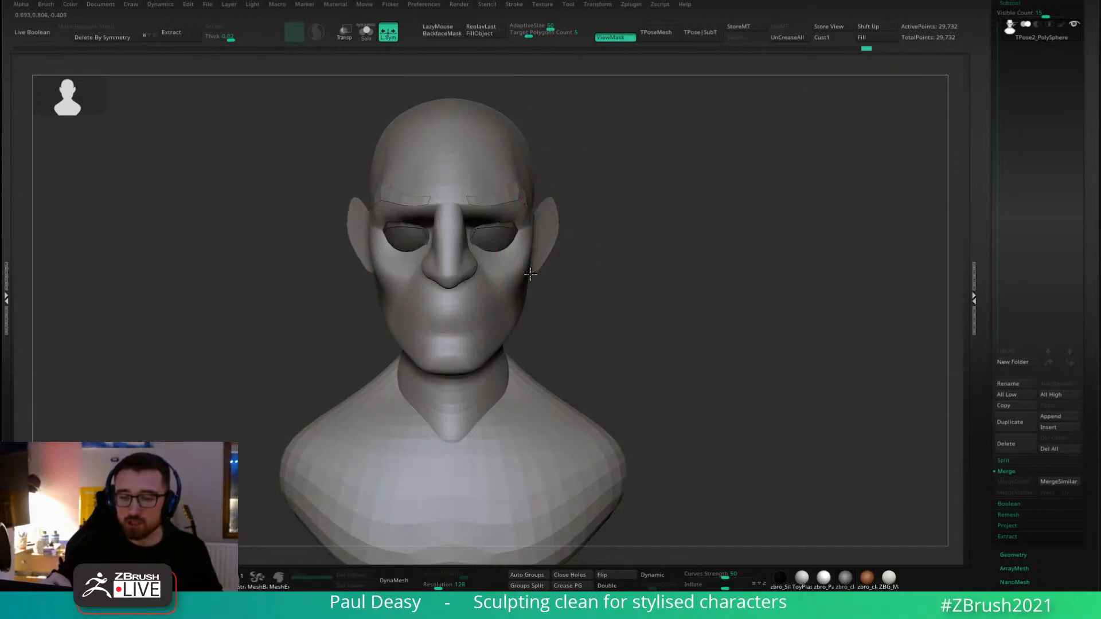
# Refine the outer cheek contour below the eyes in the front view with a resized Move brush.
pyautogui.press('space')
pyautogui.press('space')
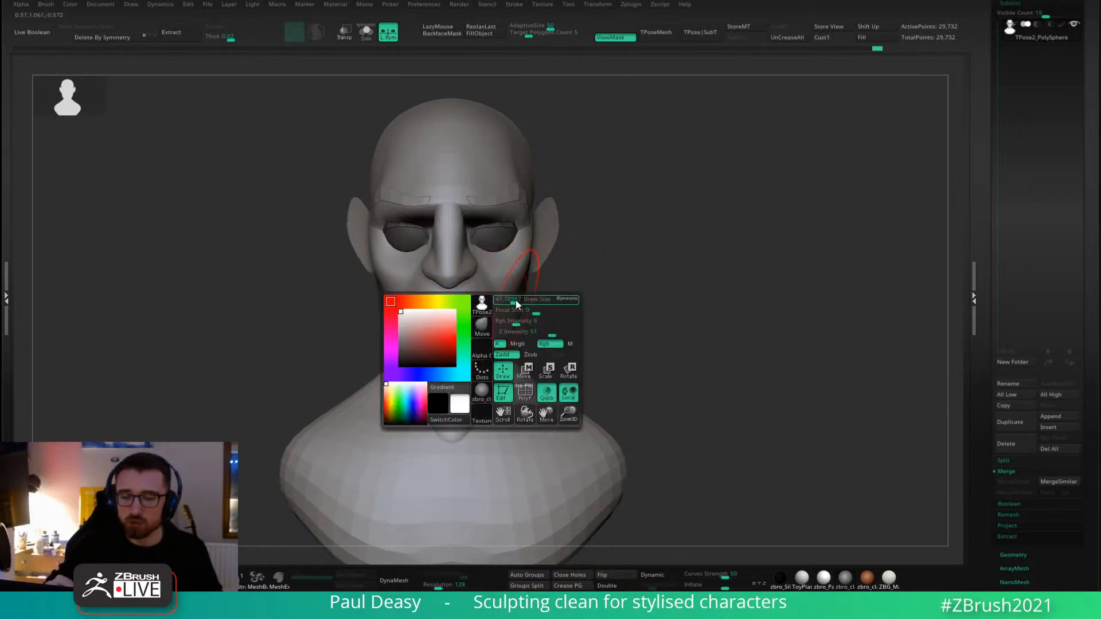
pyautogui.press('space')
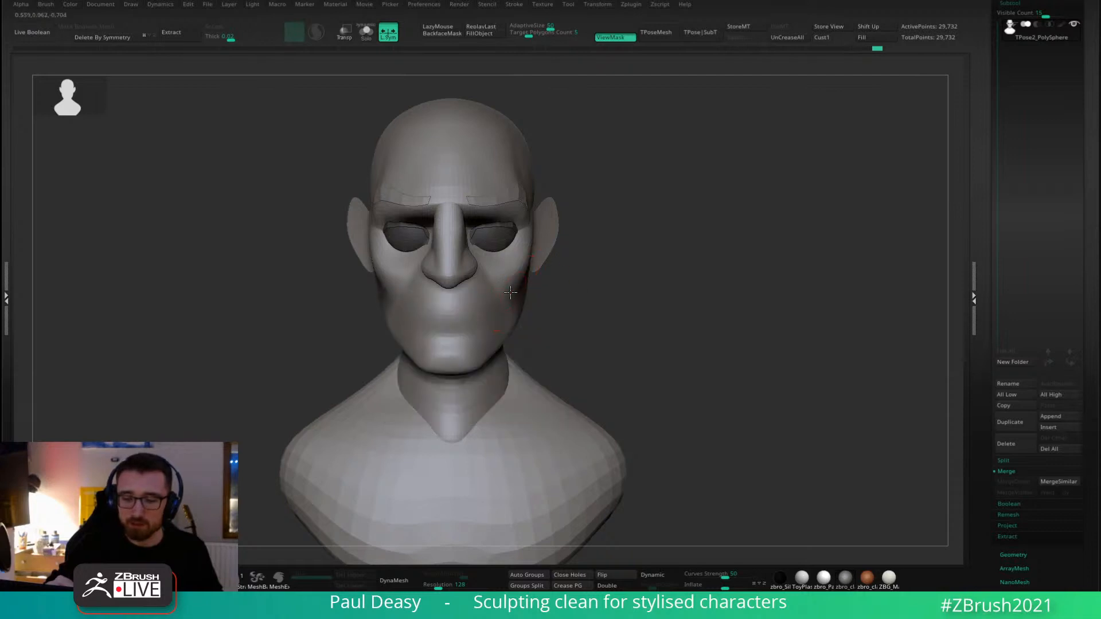
pyautogui.moveTo(553, 278); pyautogui.dragTo(586, 285)
pyautogui.press('space')
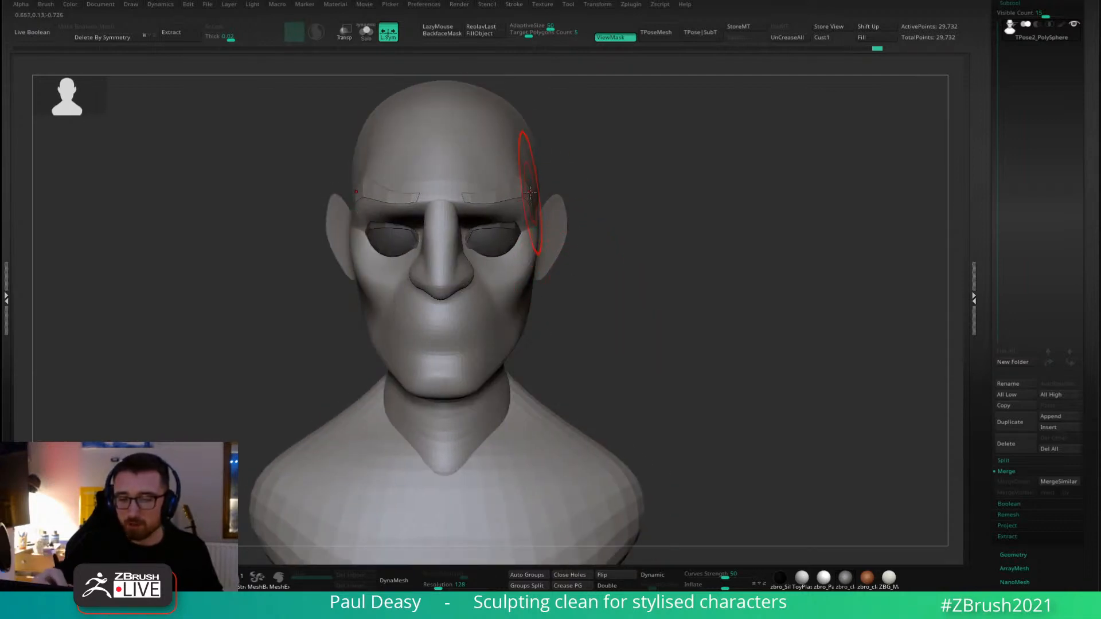
# Undo the last temple stroke and adjust the upper side of the skull from a three-quarter view.
pyautogui.moveTo(535, 186); pyautogui.dragTo(525, 186, button='right')
pyautogui.hotkey('ctrl', 'z')
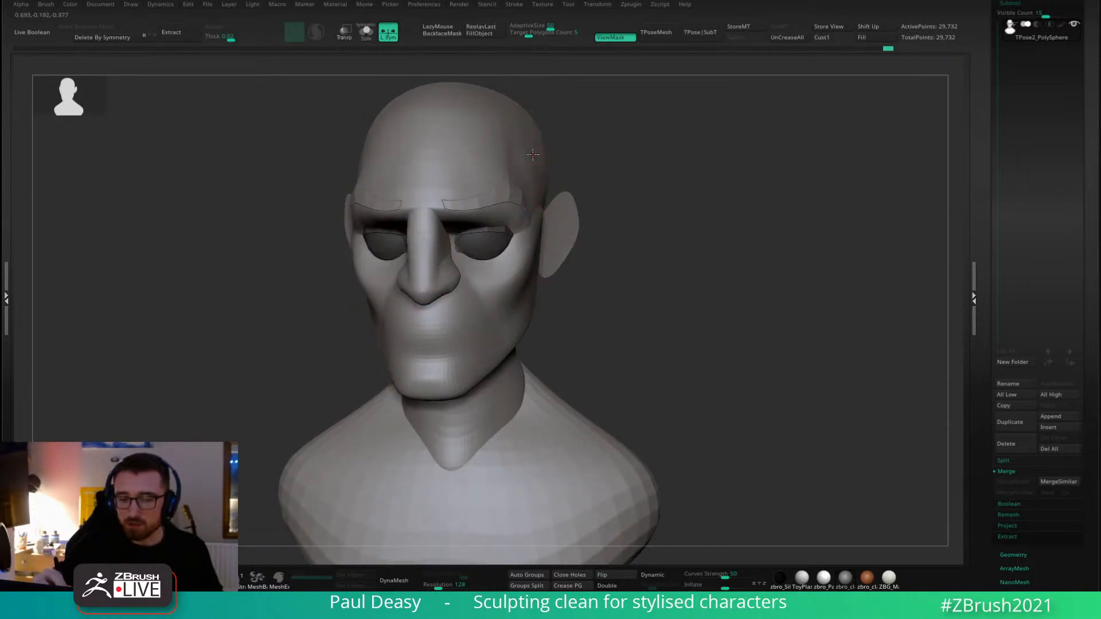
pyautogui.moveTo(532, 154); pyautogui.dragTo(556, 139)
pyautogui.keyDown('alt'); pyautogui.moveTo(560, 135); pyautogui.dragTo(575, 186, button='right'); pyautogui.keyUp('alt')
pyautogui.rightClick(513, 223)
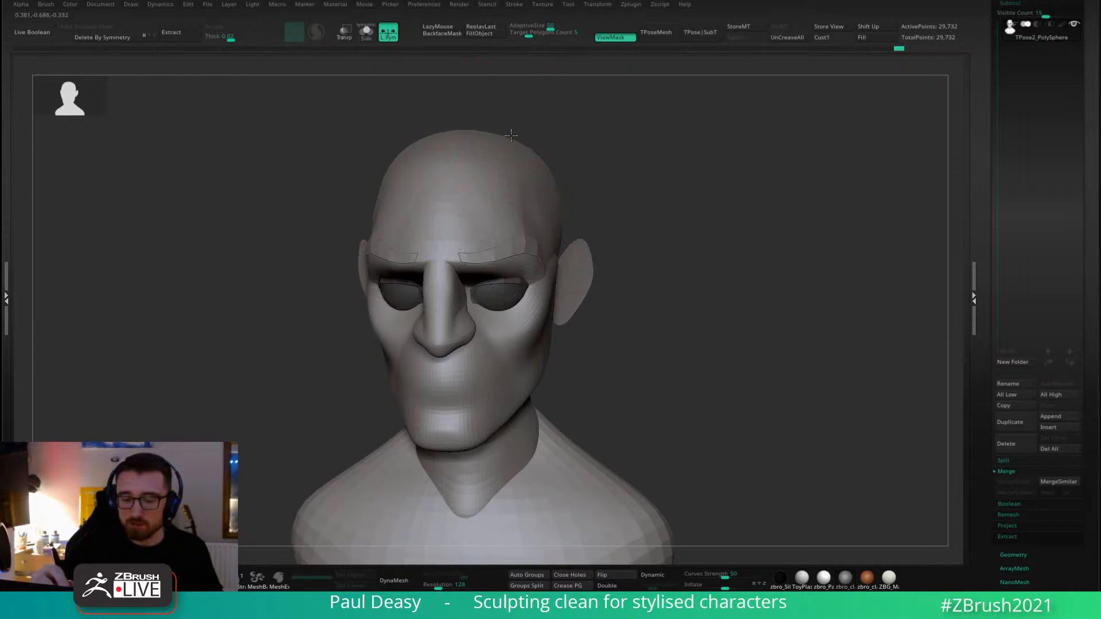
pyautogui.moveTo(510, 135); pyautogui.dragTo(597, 141, button='right')
pyautogui.moveTo(597, 143); pyautogui.dragTo(575, 217, button='right')
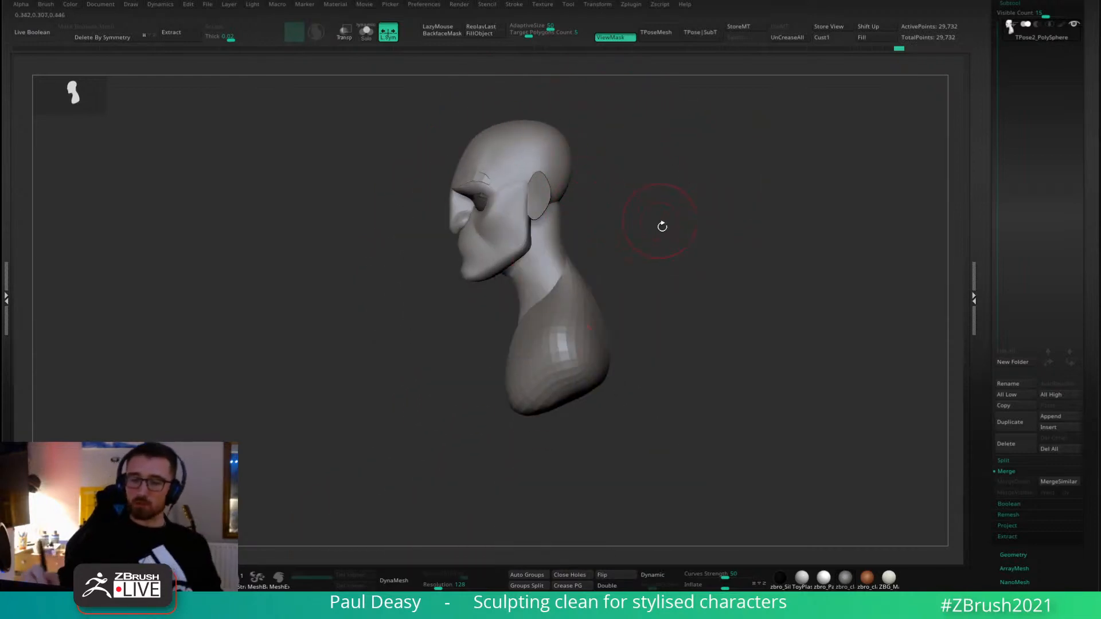
# Adjust the side contour of the face beside the ears in the front view with a resized Move brush.
pyautogui.moveTo(661, 226)
pyautogui.mouseDown(button='right')
pyautogui.moveTo(708, 232)
pyautogui.moveTo(675, 230)
pyautogui.moveTo(691, 238)
pyautogui.moveTo(696, 227)
pyautogui.mouseUp(button='right')
pyautogui.press('space')
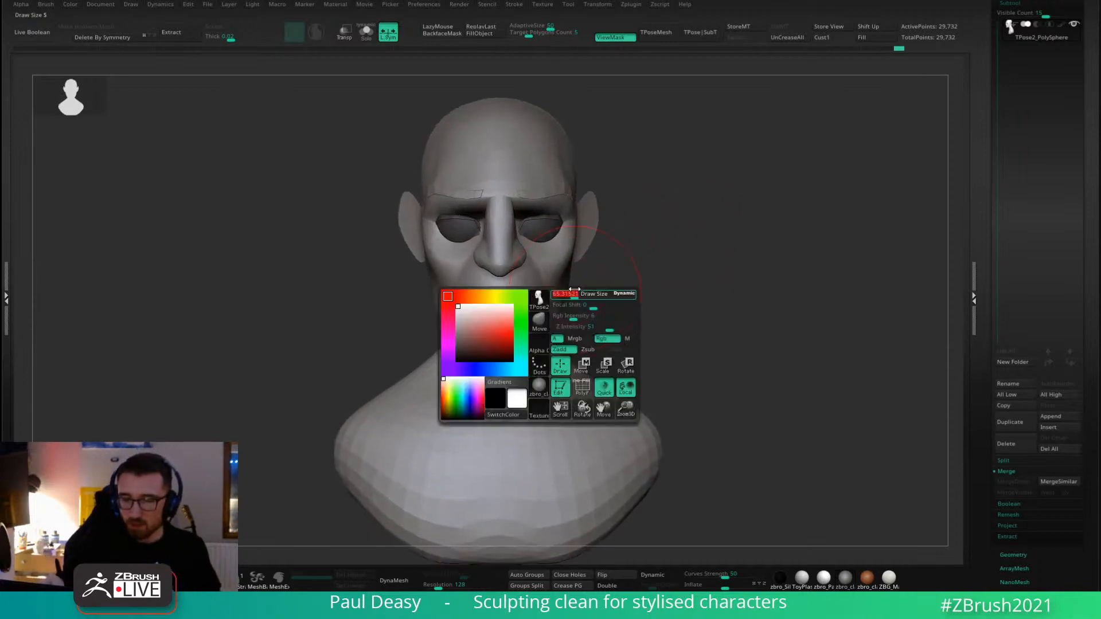
pyautogui.moveTo(562, 305); pyautogui.dragTo(544, 319)
pyautogui.press('space')
pyautogui.press('space')
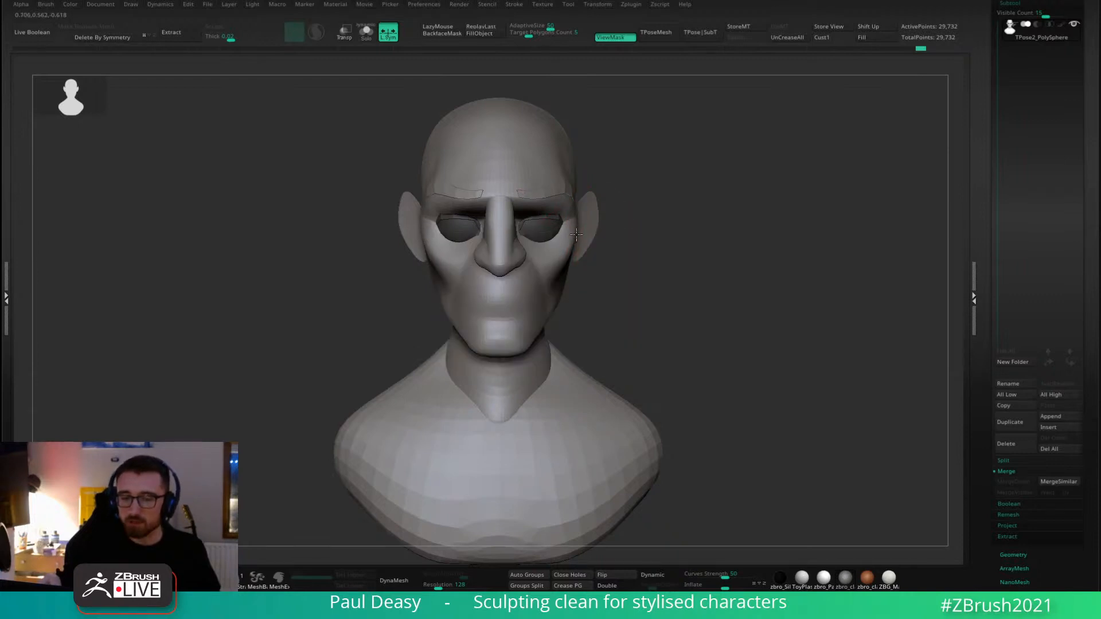
pyautogui.keyDown('alt'); pyautogui.moveTo(607, 244); pyautogui.dragTo(585, 239, button='right'); pyautogui.keyUp('alt')
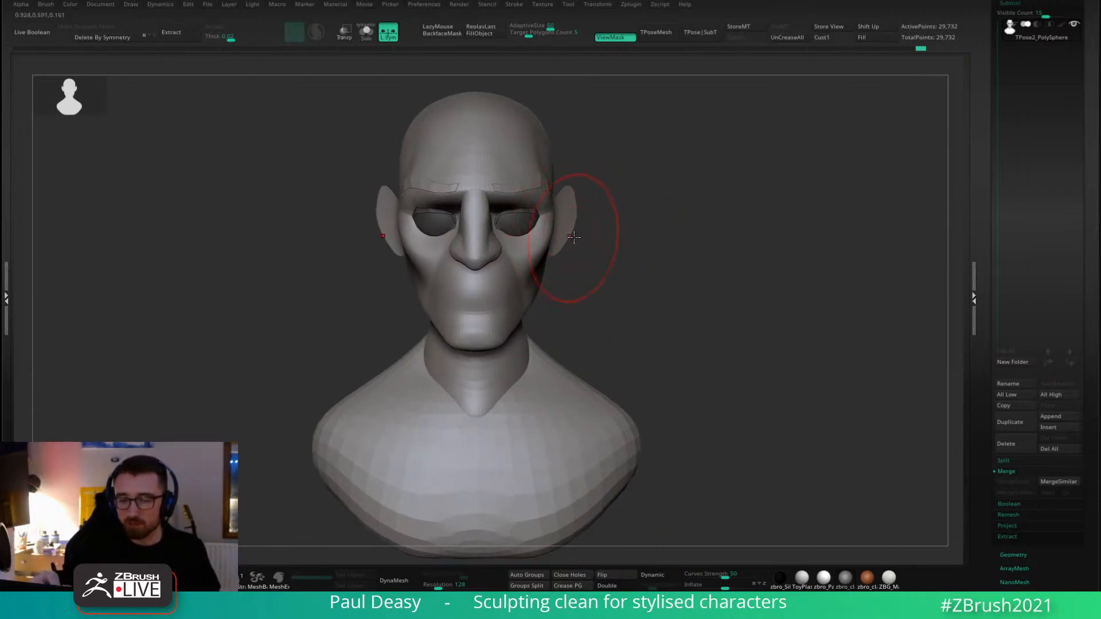
pyautogui.press('space')
pyautogui.moveTo(535, 291)
pyautogui.mouseDown()
pyautogui.moveTo(517, 313)
pyautogui.moveTo(563, 290)
pyautogui.mouseUp()
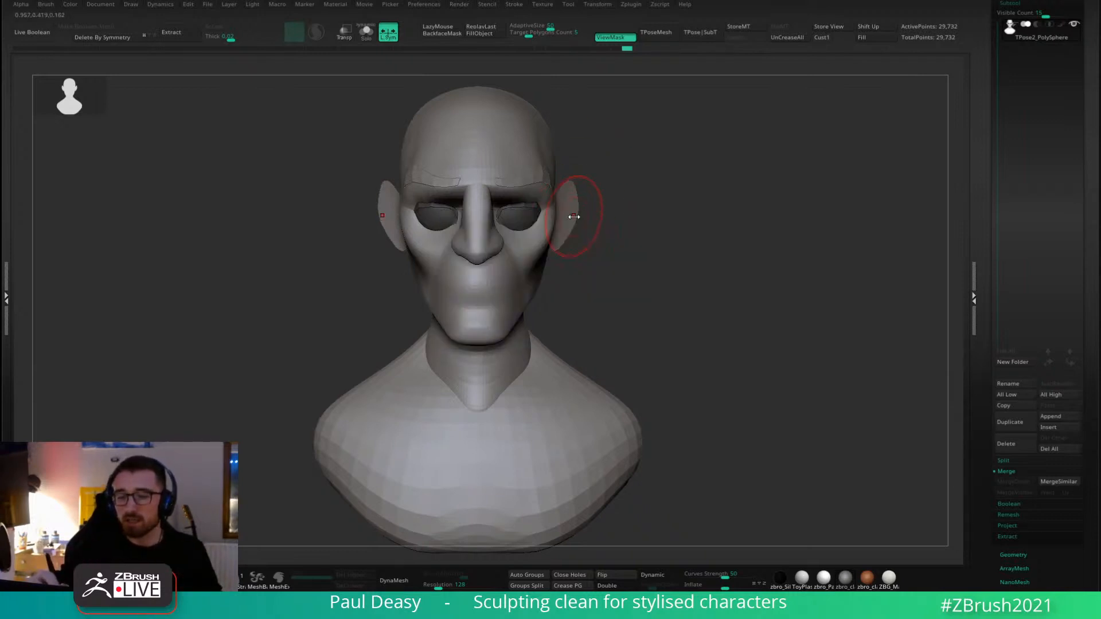
# Refine the outlines of the jaw and upper ears in the front view, changing the Move brush size between strokes.
pyautogui.press('space')
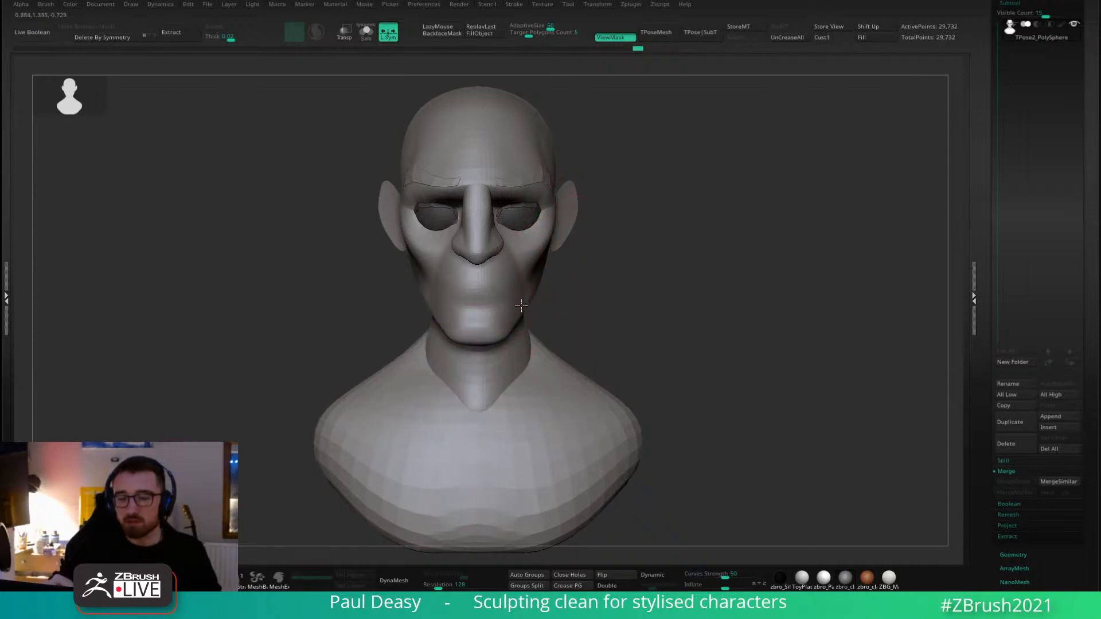
pyautogui.press('space')
pyautogui.moveTo(554, 290); pyautogui.dragTo(577, 278)
pyautogui.press('space')
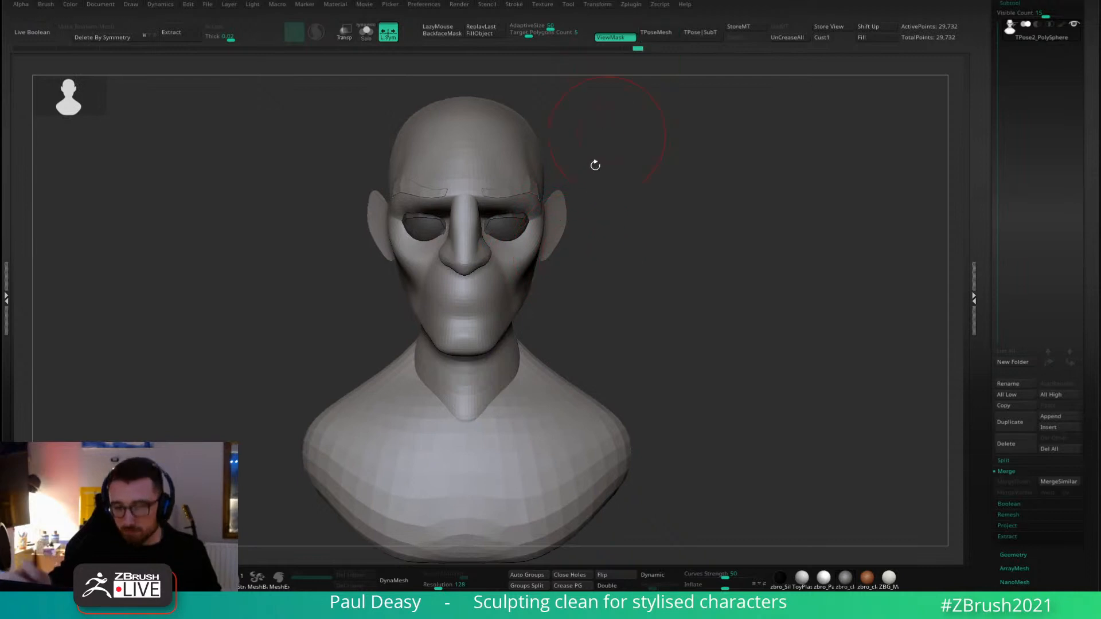
pyautogui.press('space')
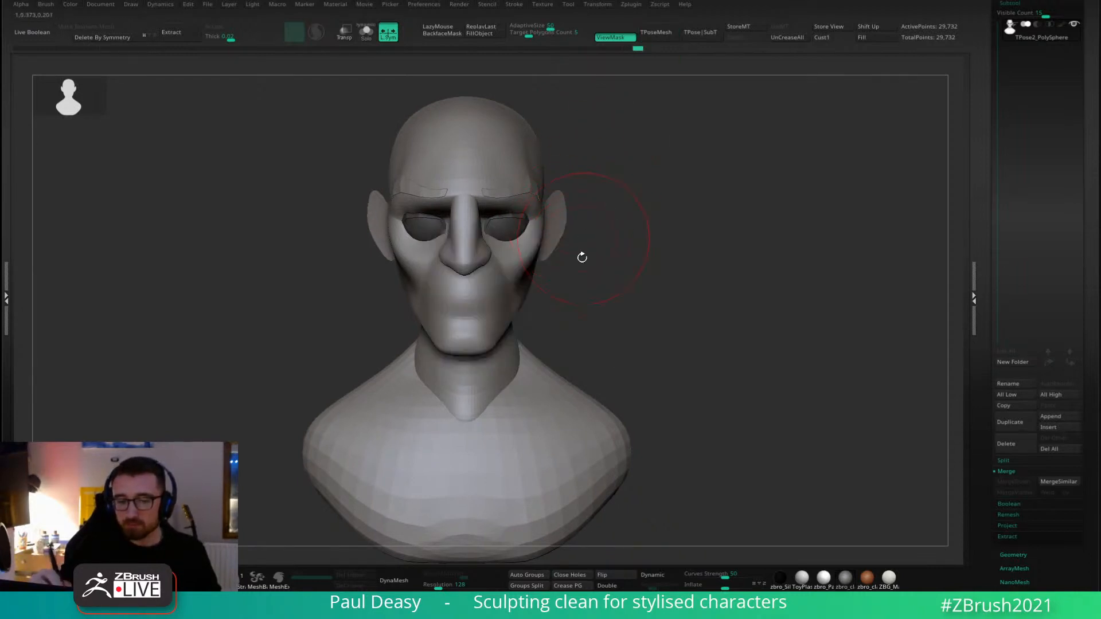
pyautogui.press('space')
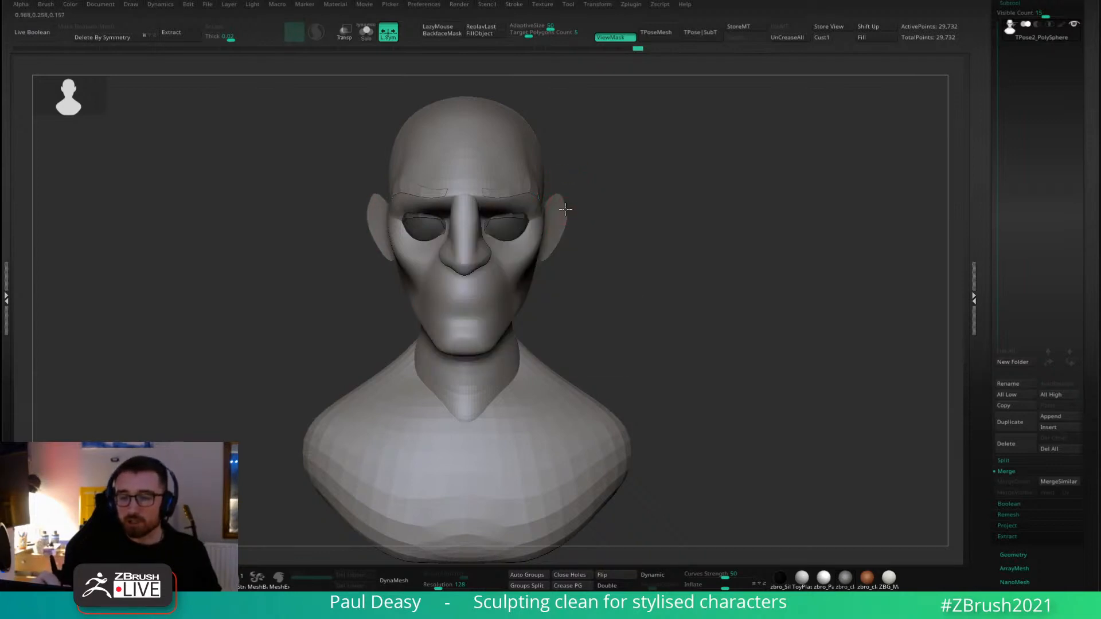
pyautogui.moveTo(573, 192); pyautogui.dragTo(619, 246)
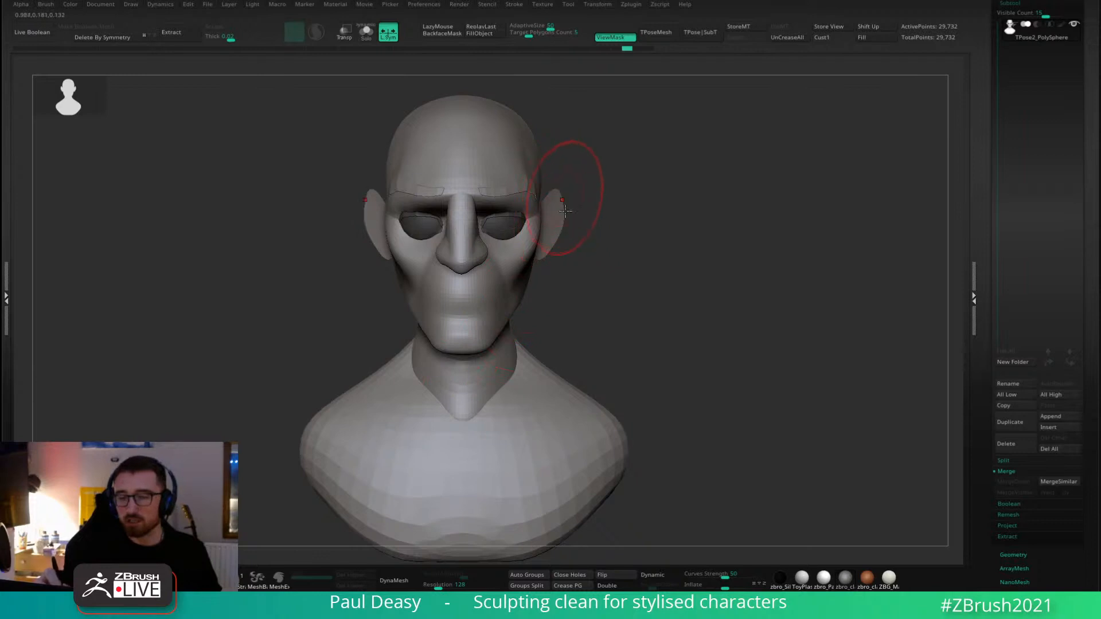
pyautogui.press('space')
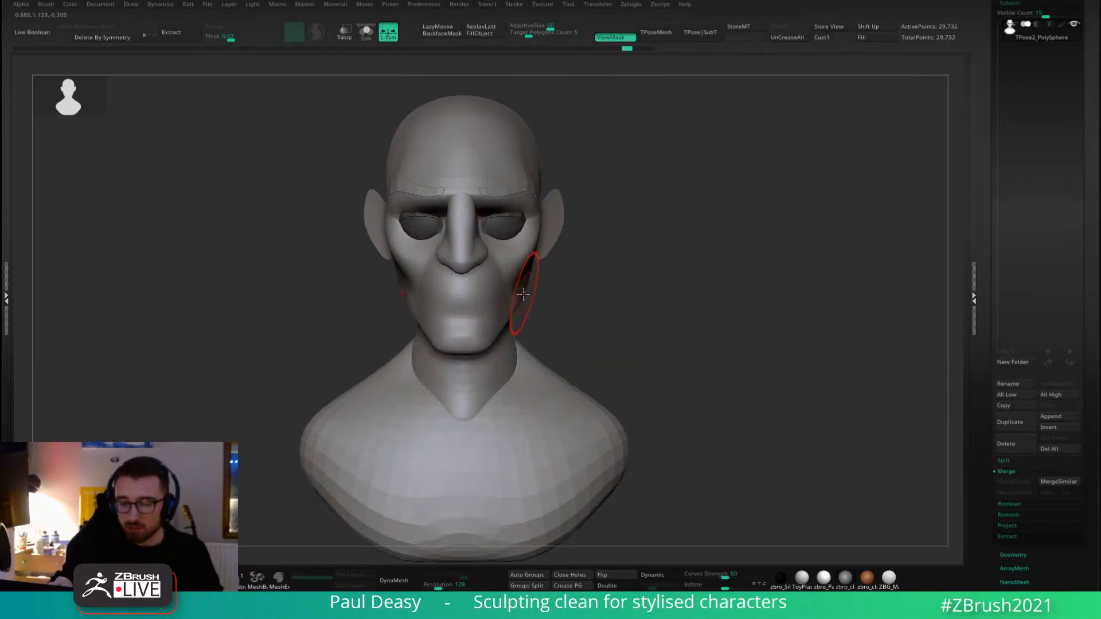
# Refine the lower cheek and jaw contour in the front view with a resized Move brush.
pyautogui.press('space')
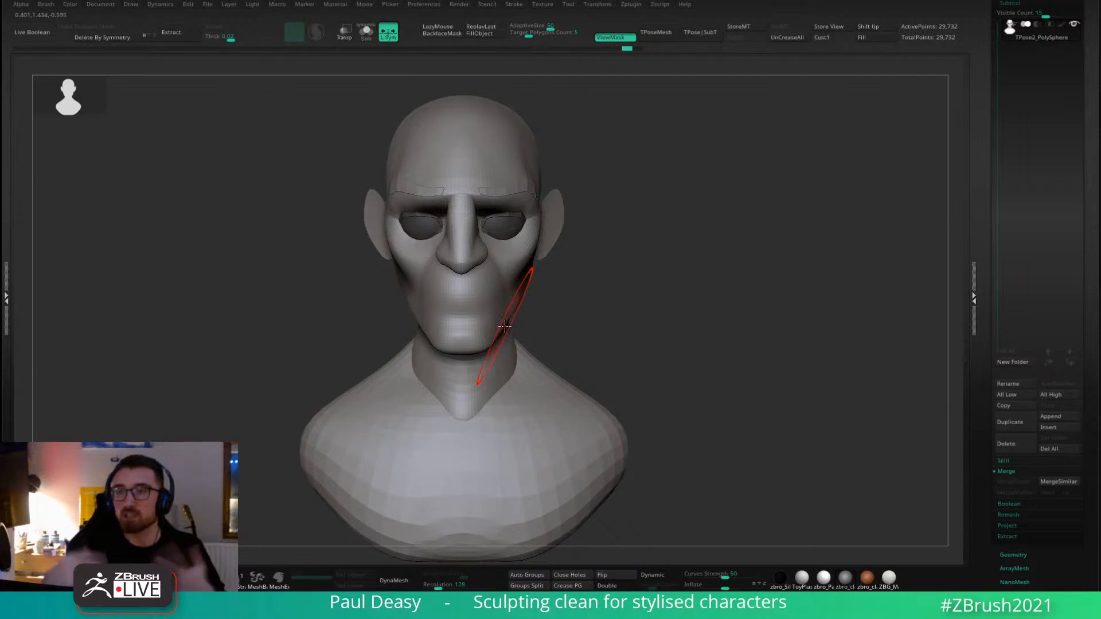
pyautogui.press('space')
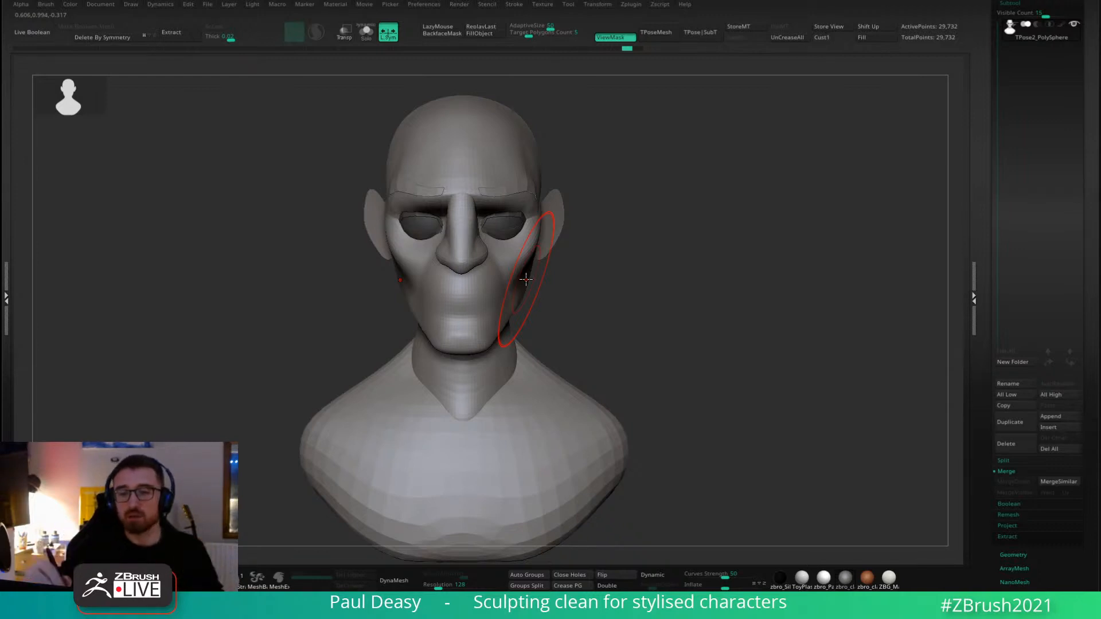
pyautogui.keyDown('alt'); pyautogui.moveTo(594, 157); pyautogui.dragTo(588, 196); pyautogui.keyUp('alt')
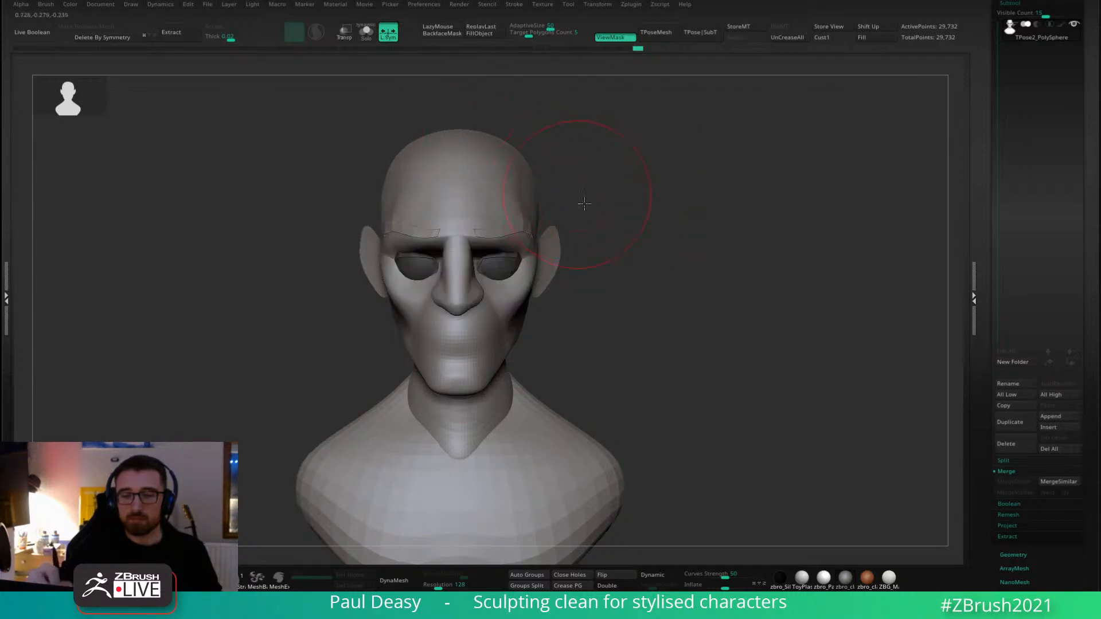
pyautogui.moveTo(584, 203); pyautogui.dragTo(602, 203)
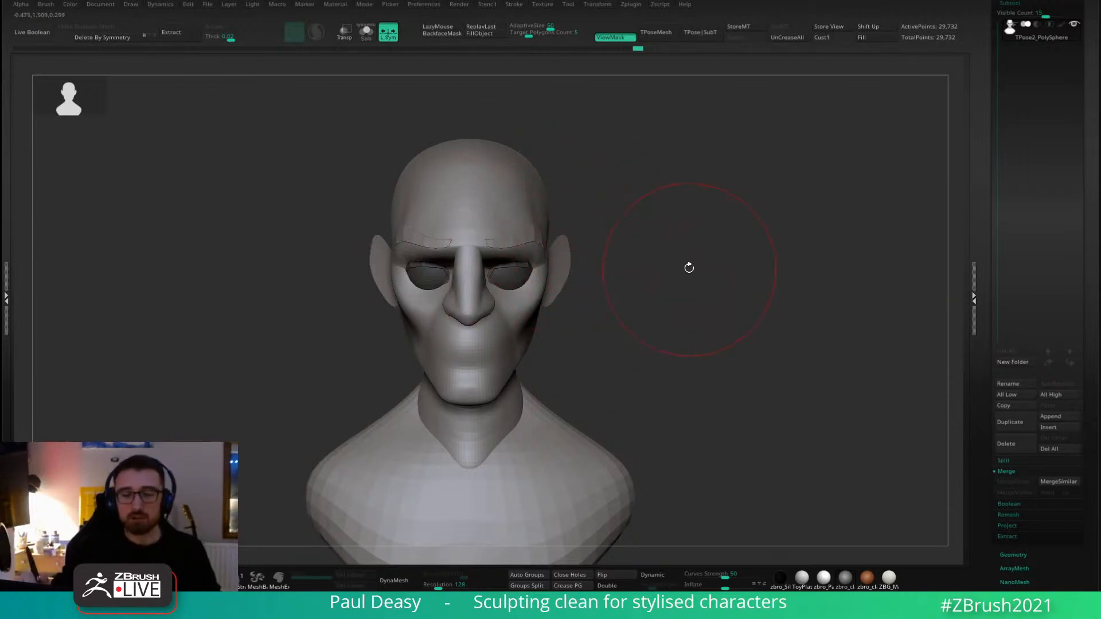
pyautogui.moveTo(675, 277)
pyautogui.mouseDown()
pyautogui.moveTo(632, 238)
pyautogui.moveTo(622, 246)
pyautogui.mouseUp()
pyautogui.press('space')
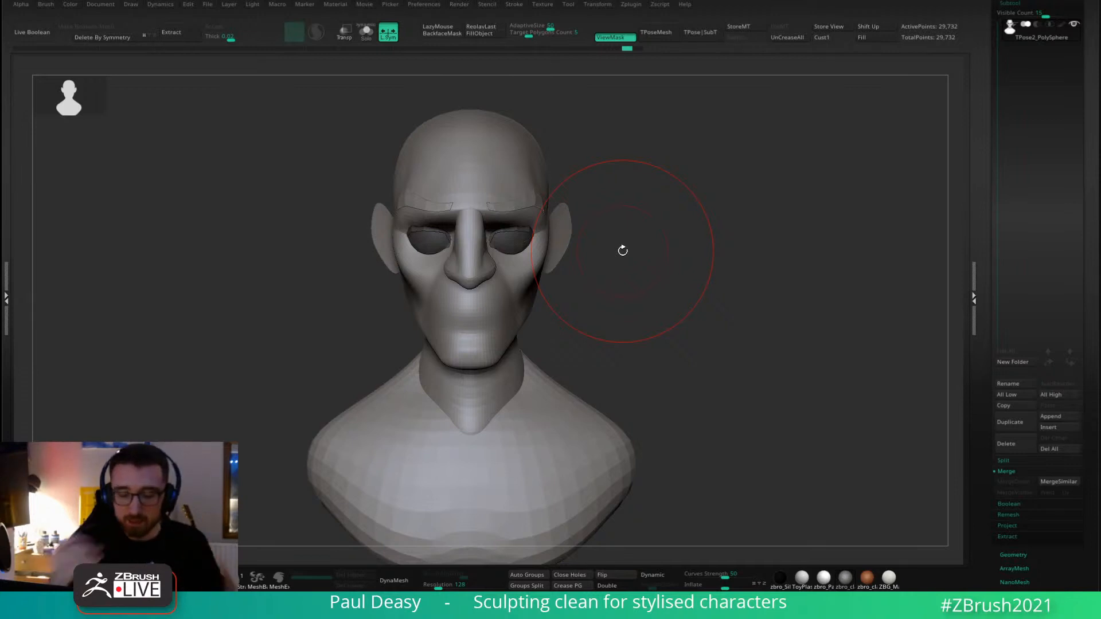
# Turn to the side view and mask everything except the neck.
pyautogui.moveTo(587, 307)
pyautogui.mouseDown()
pyautogui.moveTo(517, 303)
pyautogui.moveTo(619, 284)
pyautogui.moveTo(601, 263)
pyautogui.moveTo(614, 297)
pyautogui.moveTo(527, 319)
pyautogui.moveTo(544, 270)
pyautogui.moveTo(604, 259)
pyautogui.moveTo(720, 294)
pyautogui.moveTo(608, 306)
pyautogui.moveTo(447, 355)
pyautogui.mouseUp()
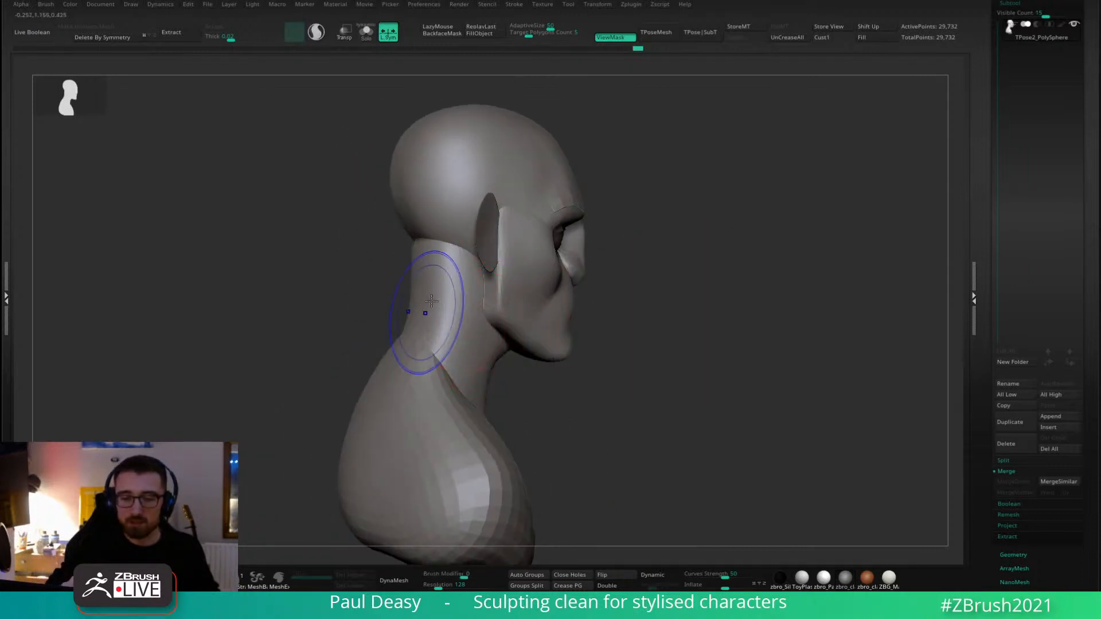
pyautogui.press('space')
pyautogui.moveTo(435, 280); pyautogui.dragTo(430, 280)
pyautogui.moveTo(440, 270)
pyautogui.mouseDown(button='right')
pyautogui.moveTo(579, 253)
pyautogui.moveTo(582, 269)
pyautogui.mouseUp(button='right')
pyautogui.press('w')
pyautogui.keyDown('ctrl'); pyautogui.click(478, 347); pyautogui.keyUp('ctrl')
pyautogui.press('q')
pyautogui.press('space')
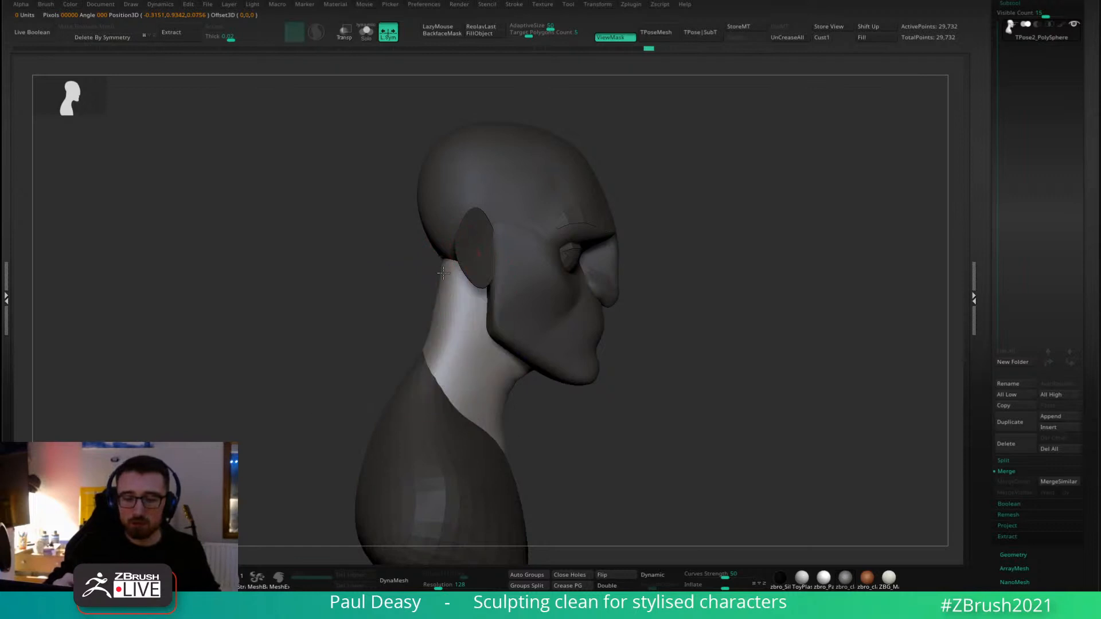
# Adjust the unmasked neck below the skull from the side and back with a resized Move brush.
pyautogui.moveTo(447, 250); pyautogui.dragTo(405, 221, button='right')
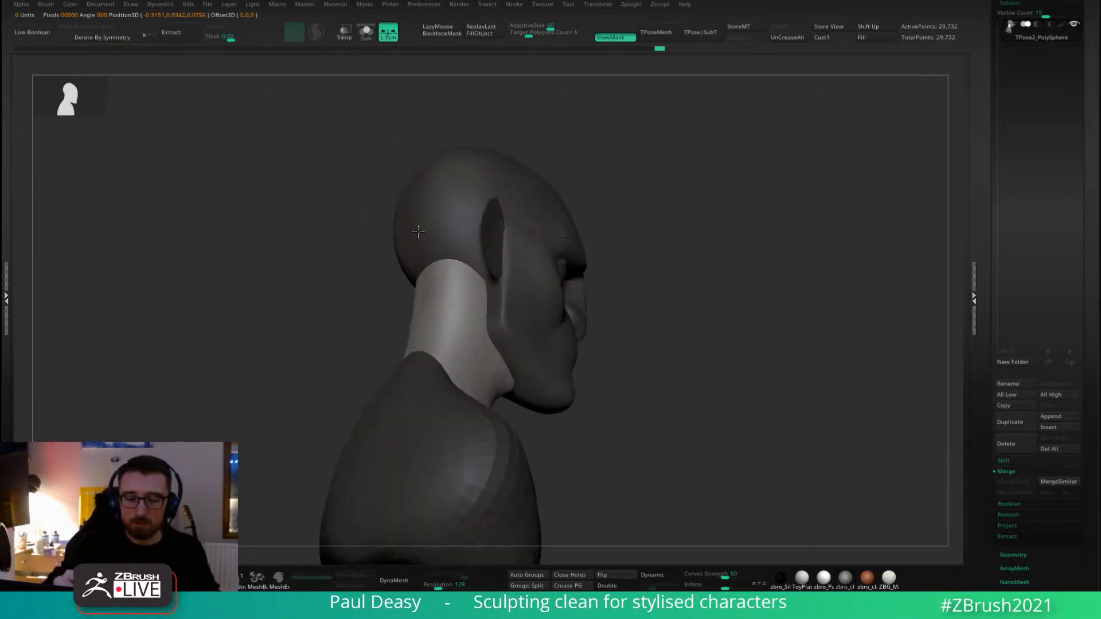
pyautogui.moveTo(599, 243); pyautogui.dragTo(516, 258, button='right')
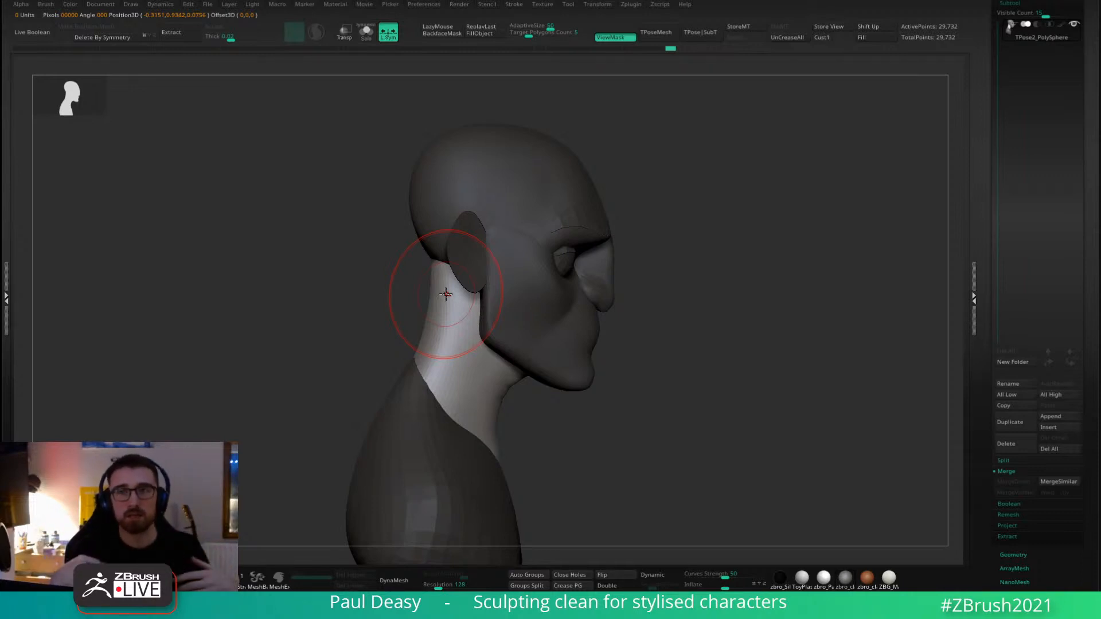
pyautogui.moveTo(676, 300); pyautogui.dragTo(702, 302, button='right')
pyautogui.press('space')
pyautogui.press('space')
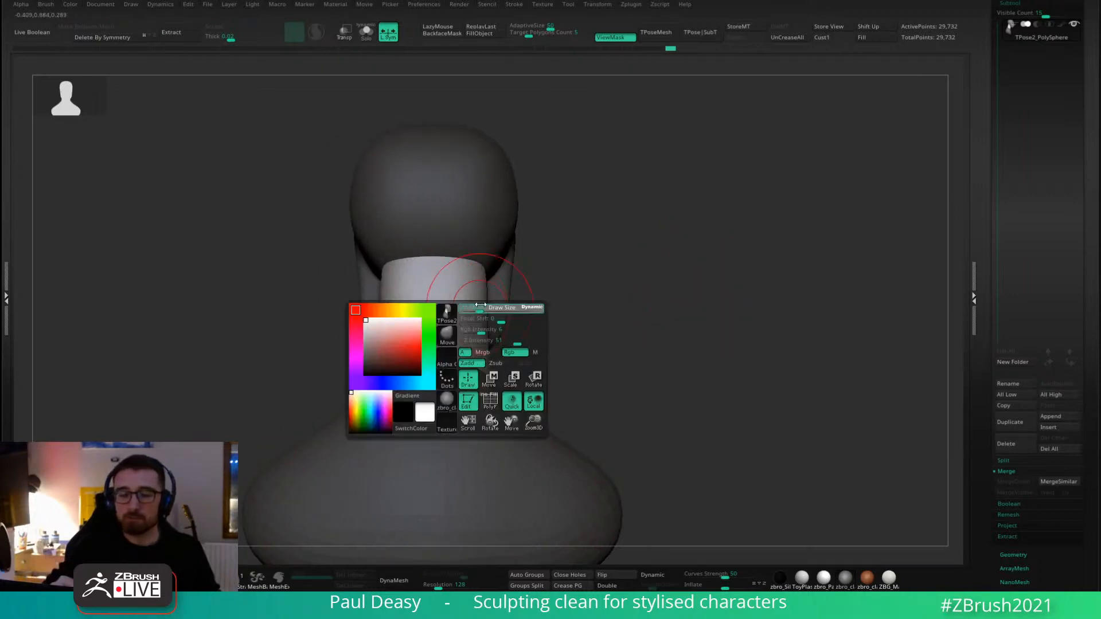
pyautogui.moveTo(483, 284); pyautogui.dragTo(497, 247)
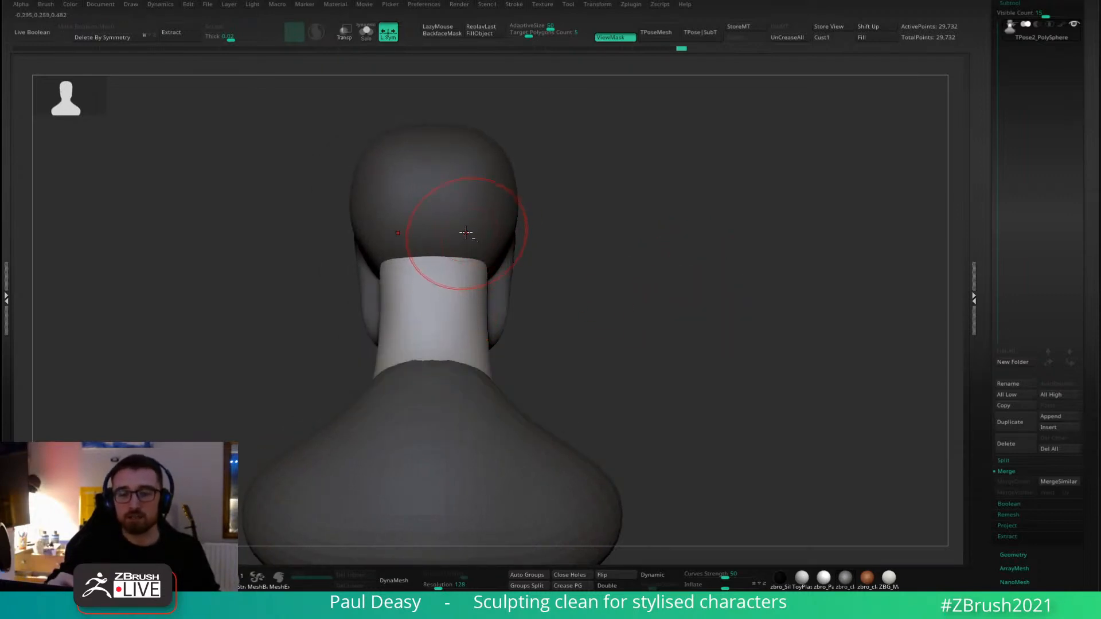
# Reshape the nape and neck sides under the back of the skull with Move brush strokes.
pyautogui.moveTo(467, 226); pyautogui.dragTo(515, 200, button='right')
pyautogui.moveTo(439, 246)
pyautogui.mouseDown()
pyautogui.moveTo(462, 230)
pyautogui.moveTo(452, 230)
pyautogui.mouseUp()
pyautogui.keyDown('shift'); pyautogui.moveTo(539, 252); pyautogui.dragTo(553, 290, button='right'); pyautogui.keyUp('shift')
pyautogui.press('space')
pyautogui.moveTo(464, 315)
pyautogui.mouseDown()
pyautogui.moveTo(481, 338)
pyautogui.moveTo(482, 302)
pyautogui.mouseUp()
pyautogui.moveTo(573, 290); pyautogui.dragTo(579, 267)
pyautogui.keyDown('alt'); pyautogui.moveTo(748, 260); pyautogui.dragTo(553, 272); pyautogui.keyUp('alt')
pyautogui.press('space')
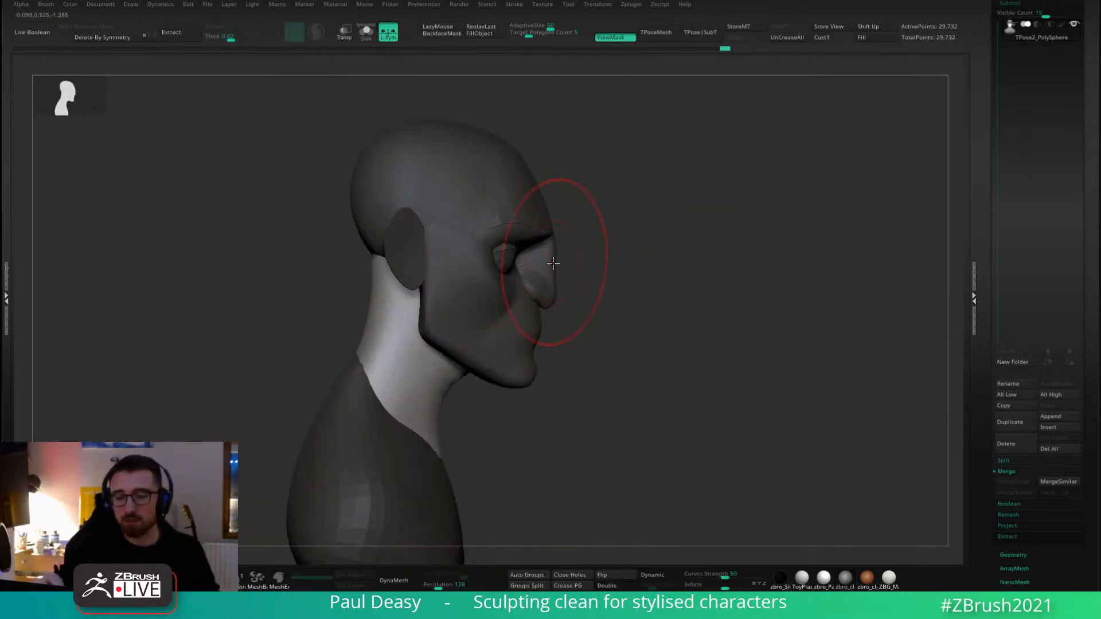
# Invert the mask, isolate the eye and mask it, then invert again and show the whole head.
pyautogui.keyDown('ctrl'); pyautogui.click(565, 257); pyautogui.keyUp('ctrl')
pyautogui.press('space')
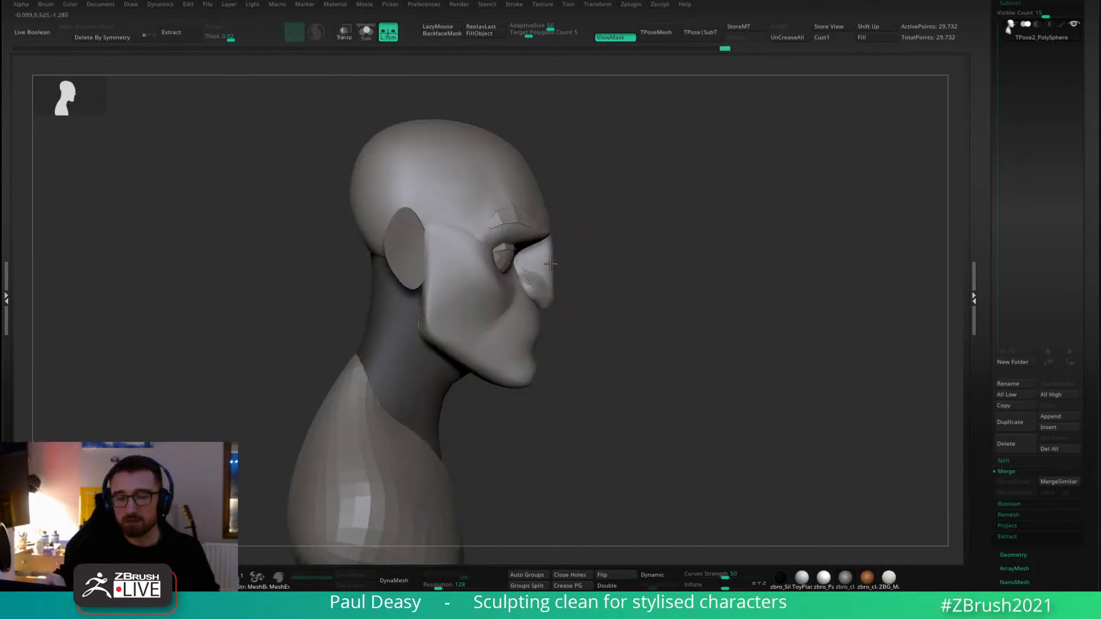
pyautogui.moveTo(561, 256)
pyautogui.keyDown('ctrl'); pyautogui.mouseDown(button='right')
pyautogui.moveTo(668, 344)
pyautogui.moveTo(662, 273)
pyautogui.mouseUp(button='right'); pyautogui.keyUp('ctrl')
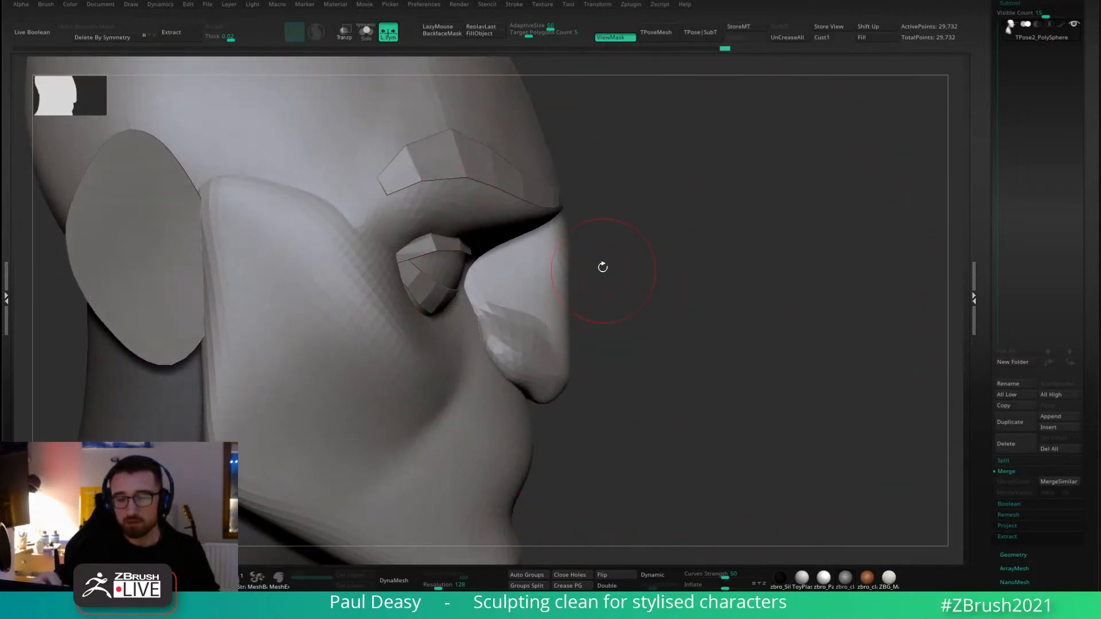
pyautogui.keyDown('ctrl'); pyautogui.keyDown('shift'); pyautogui.click(442, 252); pyautogui.keyUp('shift'); pyautogui.keyUp('ctrl')
pyautogui.moveTo(436, 255)
pyautogui.keyDown('ctrl'); pyautogui.mouseDown()
pyautogui.moveTo(449, 277)
pyautogui.moveTo(430, 293)
pyautogui.mouseUp(); pyautogui.keyUp('ctrl')
pyautogui.keyDown('ctrl'); pyautogui.click(617, 249); pyautogui.keyUp('ctrl')
pyautogui.keyDown('ctrl'); pyautogui.keyDown('shift'); pyautogui.click(630, 255); pyautogui.keyUp('shift'); pyautogui.keyUp('ctrl')
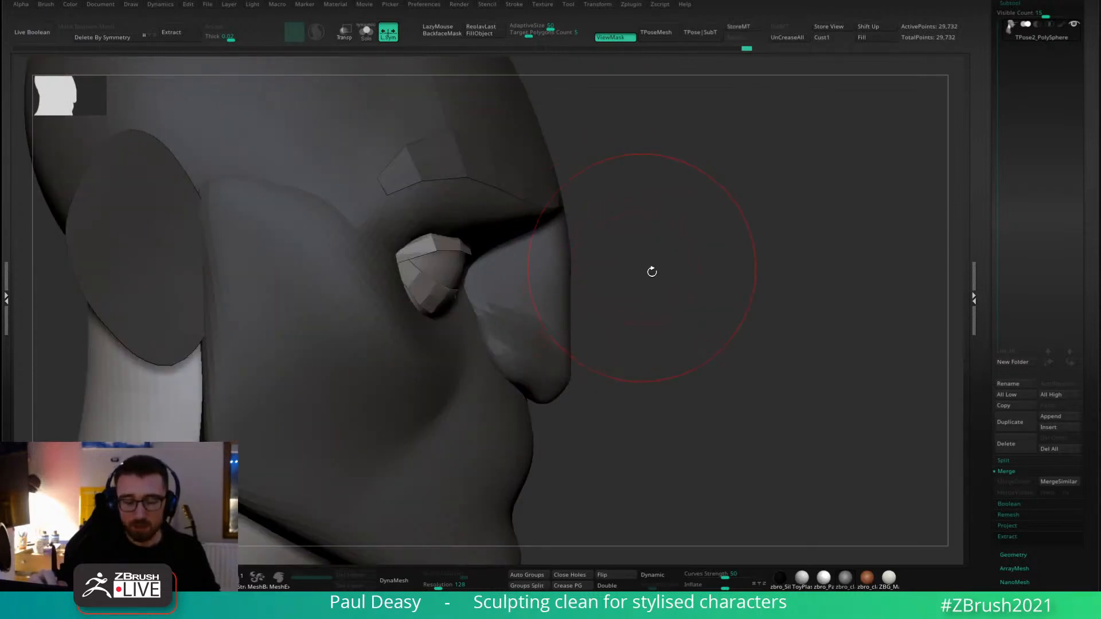
# Isolate the neck and add it to the mask, then show the whole model with only the eyes unmasked.
pyautogui.keyDown('alt'); pyautogui.moveTo(652, 271); pyautogui.dragTo(625, 189); pyautogui.keyUp('alt')
pyautogui.keyDown('ctrl'); pyautogui.keyDown('shift'); pyautogui.click(310, 412); pyautogui.keyUp('shift'); pyautogui.keyUp('ctrl')
pyautogui.keyDown('alt'); pyautogui.moveTo(597, 329); pyautogui.dragTo(499, 250); pyautogui.keyUp('alt')
pyautogui.moveTo(380, 164)
pyautogui.keyDown('ctrl'); pyautogui.mouseDown()
pyautogui.moveTo(139, 321)
pyautogui.moveTo(550, 401)
pyautogui.moveTo(258, 130)
pyautogui.moveTo(236, 137)
pyautogui.mouseUp(); pyautogui.keyUp('ctrl')
pyautogui.moveTo(331, 150)
pyautogui.keyDown('ctrl'); pyautogui.mouseDown()
pyautogui.moveTo(209, 201)
pyautogui.moveTo(218, 197)
pyautogui.mouseUp(); pyautogui.keyUp('ctrl')
pyautogui.keyDown('ctrl'); pyautogui.keyDown('shift'); pyautogui.click(560, 278); pyautogui.keyUp('shift'); pyautogui.keyUp('ctrl')
pyautogui.keyDown('alt'); pyautogui.moveTo(641, 274); pyautogui.dragTo(658, 290); pyautogui.keyUp('alt')
# Reset the transform gizmo's orientation on the unmasked eye and move the eye forward about 0.067 in the side view.
pyautogui.press('w')
pyautogui.keyDown('alt'); pyautogui.moveTo(633, 242); pyautogui.dragTo(613, 272); pyautogui.keyUp('alt')
pyautogui.keyDown('alt'); pyautogui.click(506, 204); pyautogui.keyUp('alt')
pyautogui.keyDown('alt'); pyautogui.moveTo(619, 195); pyautogui.dragTo(614, 246); pyautogui.keyUp('alt')
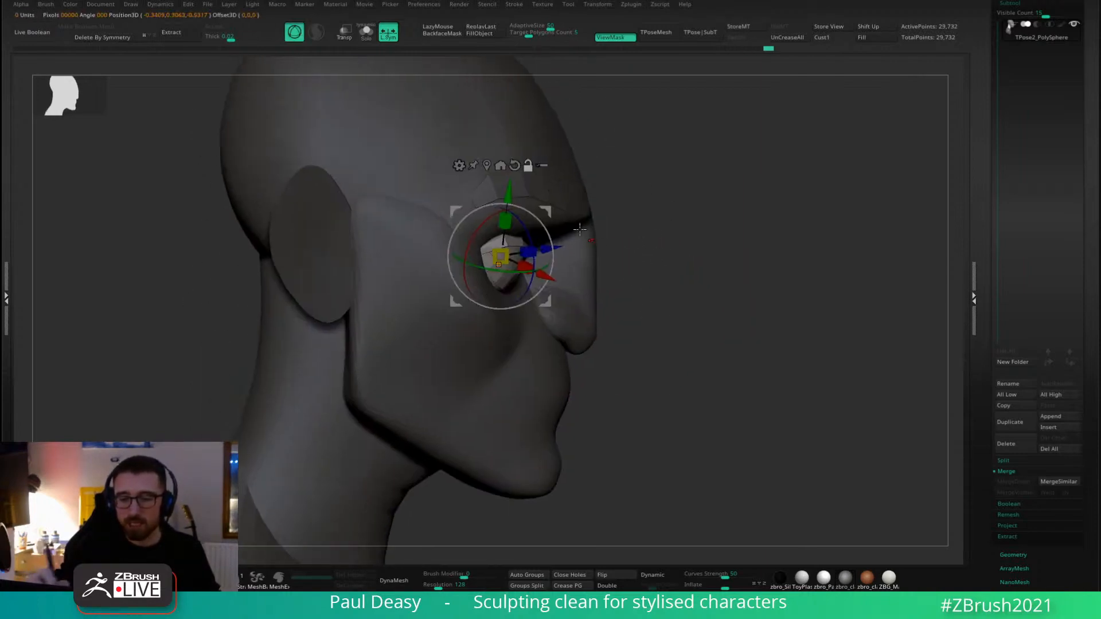
pyautogui.keyDown('alt'); pyautogui.click(516, 166); pyautogui.keyUp('alt')
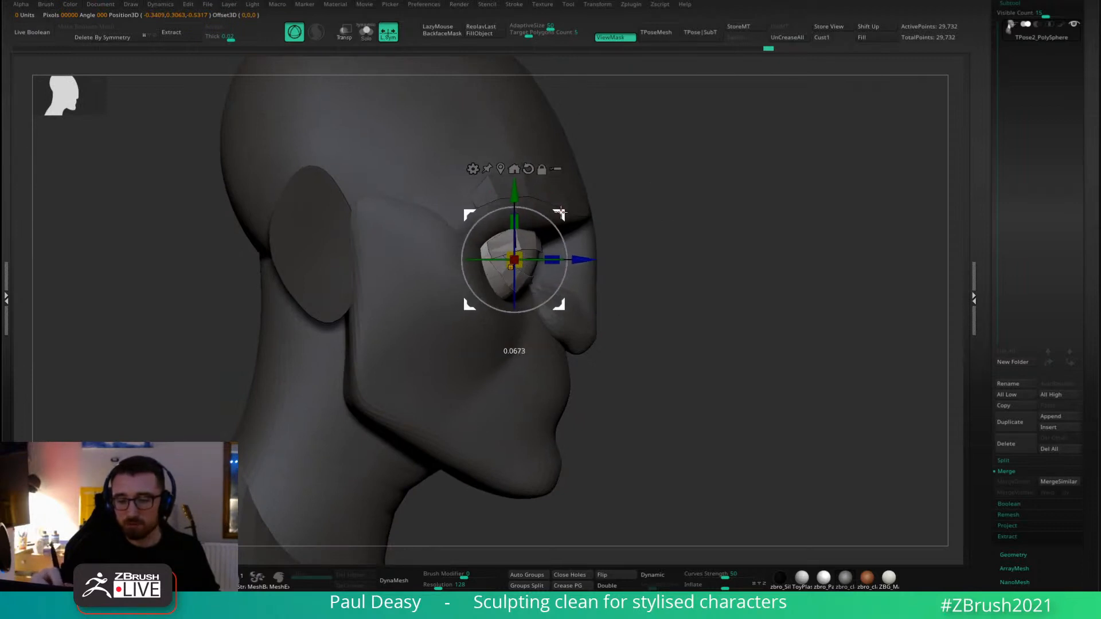
# Clear the mask and pull the outer edge of the eye socket forward with a resized Move brush.
pyautogui.press('q')
pyautogui.keyDown('ctrl'); pyautogui.click(634, 243); pyautogui.keyUp('ctrl')
pyautogui.press('s')
pyautogui.moveTo(634, 242); pyautogui.dragTo(646, 243)
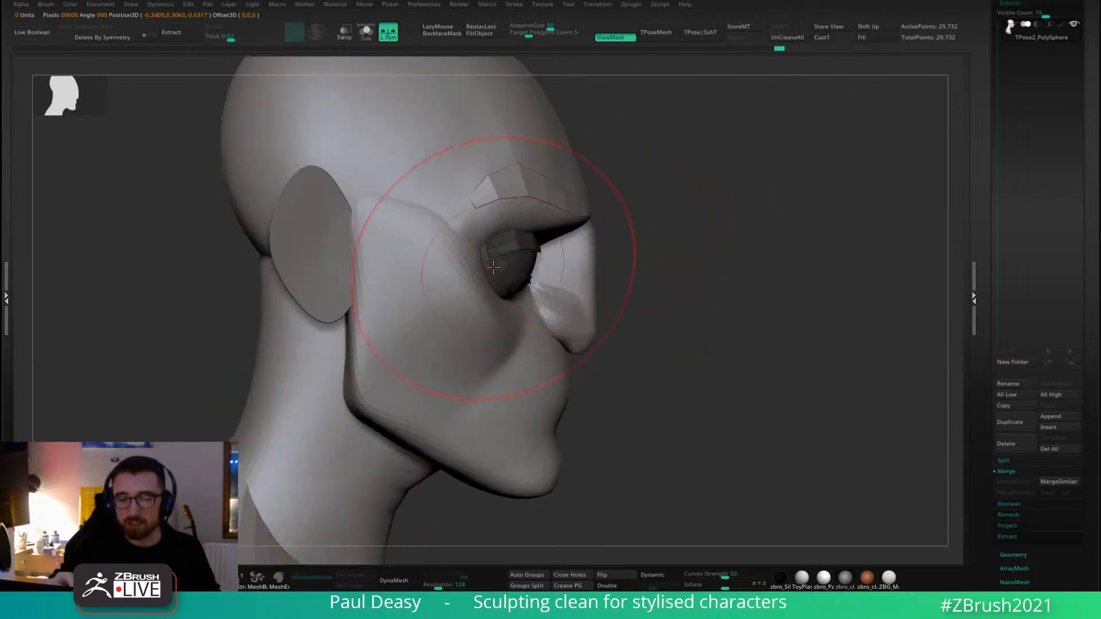
pyautogui.moveTo(498, 267); pyautogui.dragTo(522, 259)
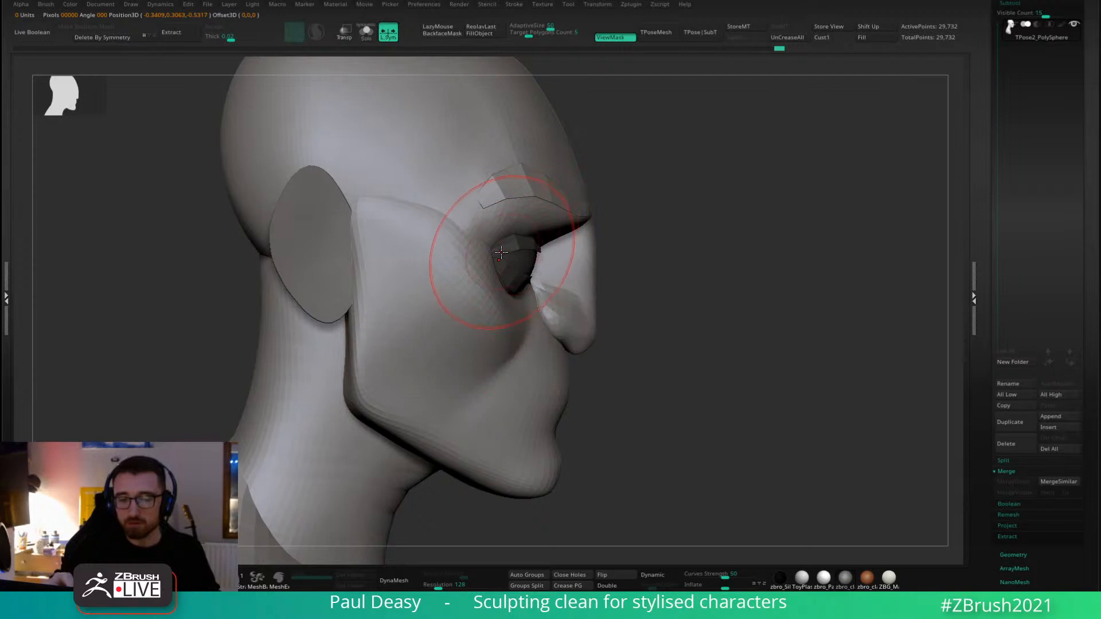
# Refine the outer eye corner and surrounding socket from front, three-quarter and side views.
pyautogui.keyDown('shift'); pyautogui.moveTo(690, 234); pyautogui.dragTo(604, 223); pyautogui.keyUp('shift')
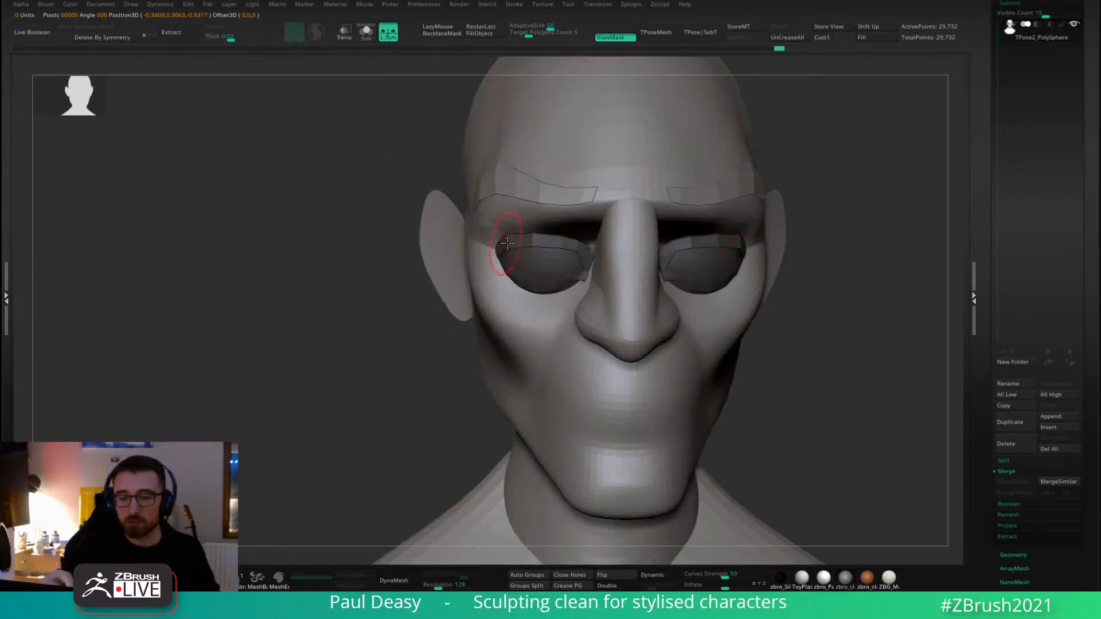
pyautogui.moveTo(401, 245); pyautogui.dragTo(506, 233)
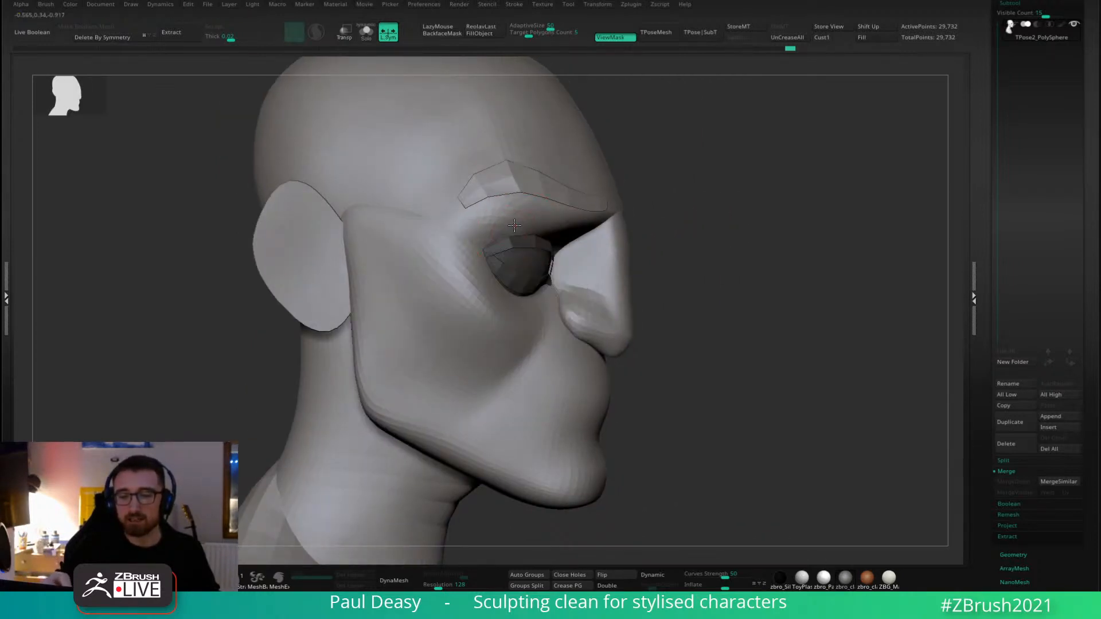
pyautogui.moveTo(655, 206); pyautogui.dragTo(567, 200)
pyautogui.moveTo(584, 233); pyautogui.dragTo(659, 241, button='right')
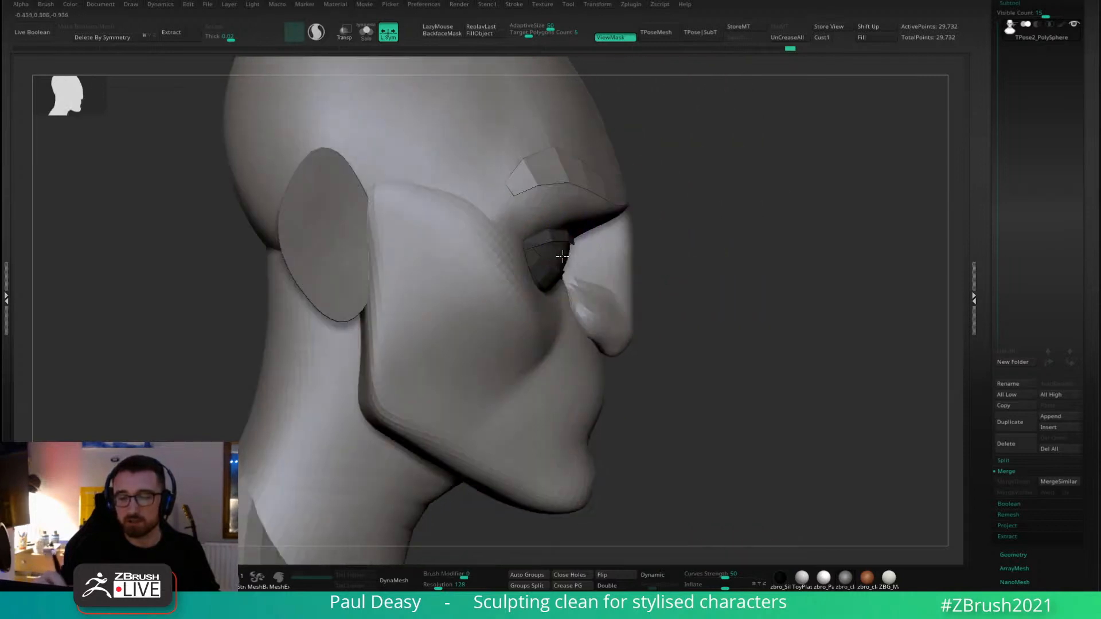
pyautogui.moveTo(562, 255); pyautogui.dragTo(545, 264)
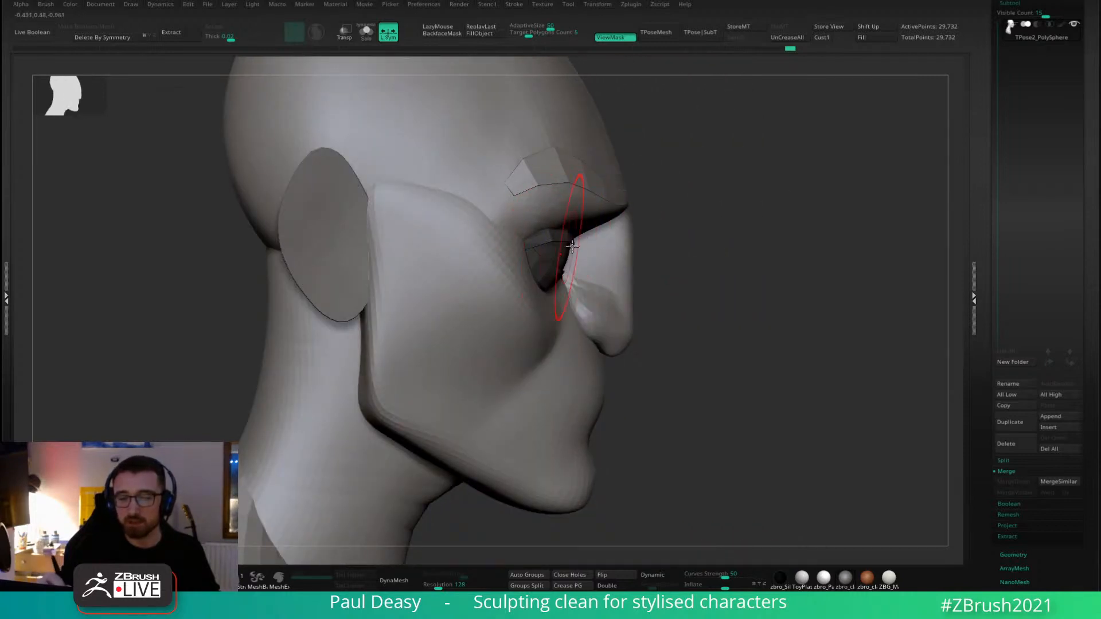
# Resize the Move brush, nudge the eye slightly with the transform gizmo in the side view and clear the mask.
pyautogui.moveTo(589, 239); pyautogui.dragTo(579, 239, button='right')
pyautogui.press('space')
pyautogui.moveTo(585, 233); pyautogui.dragTo(578, 234)
pyautogui.moveTo(604, 233)
pyautogui.mouseDown(button='right')
pyautogui.moveTo(723, 239)
pyautogui.moveTo(630, 248)
pyautogui.mouseUp(button='right')
pyautogui.press('space')
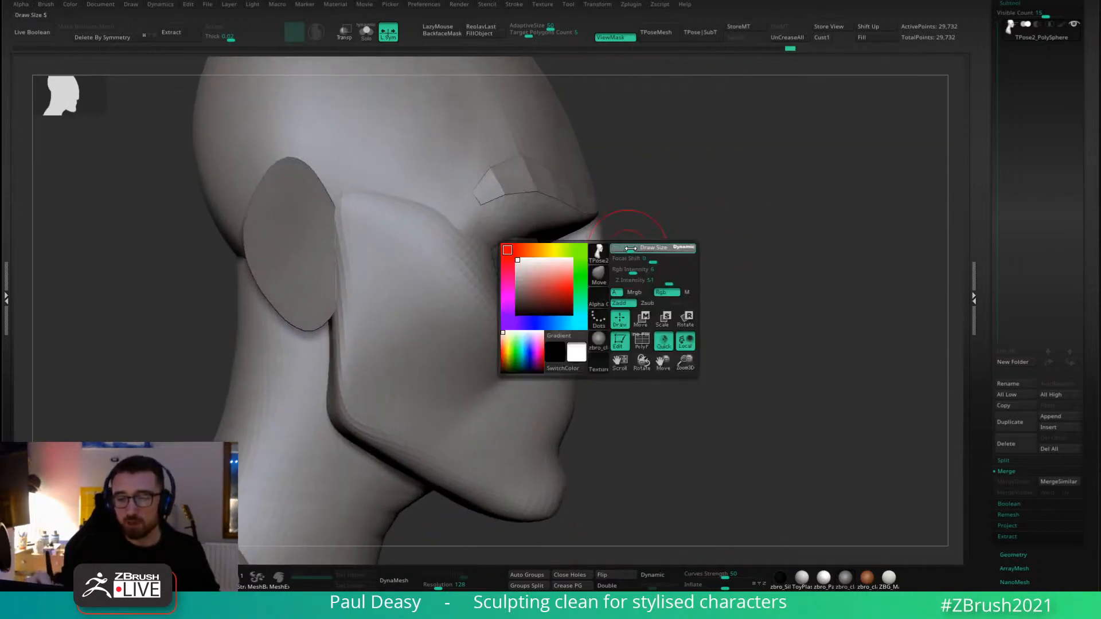
pyautogui.press('w')
pyautogui.moveTo(557, 216); pyautogui.dragTo(561, 218)
pyautogui.press('q')
pyautogui.keyDown('ctrl'); pyautogui.click(667, 242); pyautogui.keyUp('ctrl')
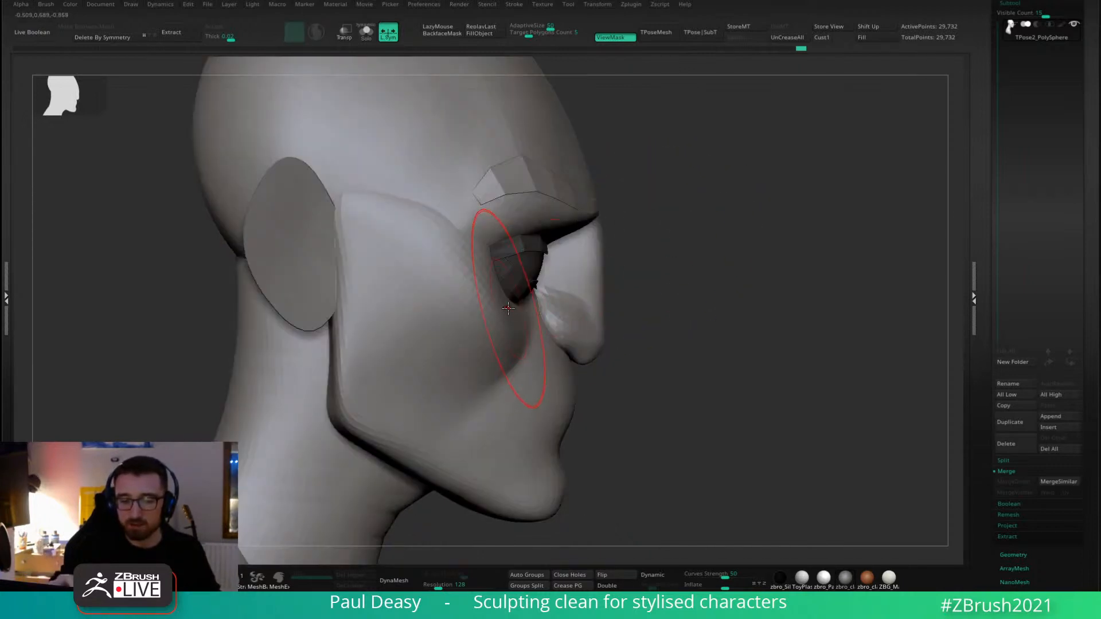
# Refine the outer eye socket beneath the brow with the Move brush from side, three-quarter and front views.
pyautogui.moveTo(521, 305); pyautogui.dragTo(515, 306)
pyautogui.hotkey('ctrl', 'z')
pyautogui.moveTo(671, 260); pyautogui.dragTo(567, 235)
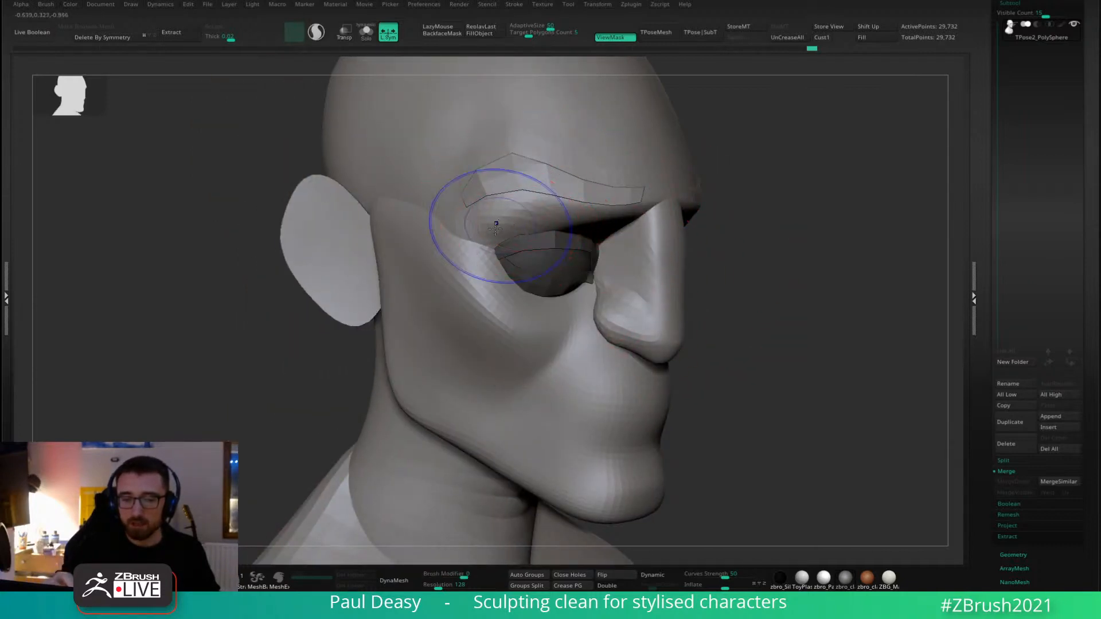
pyautogui.moveTo(559, 228); pyautogui.dragTo(458, 229, button='right')
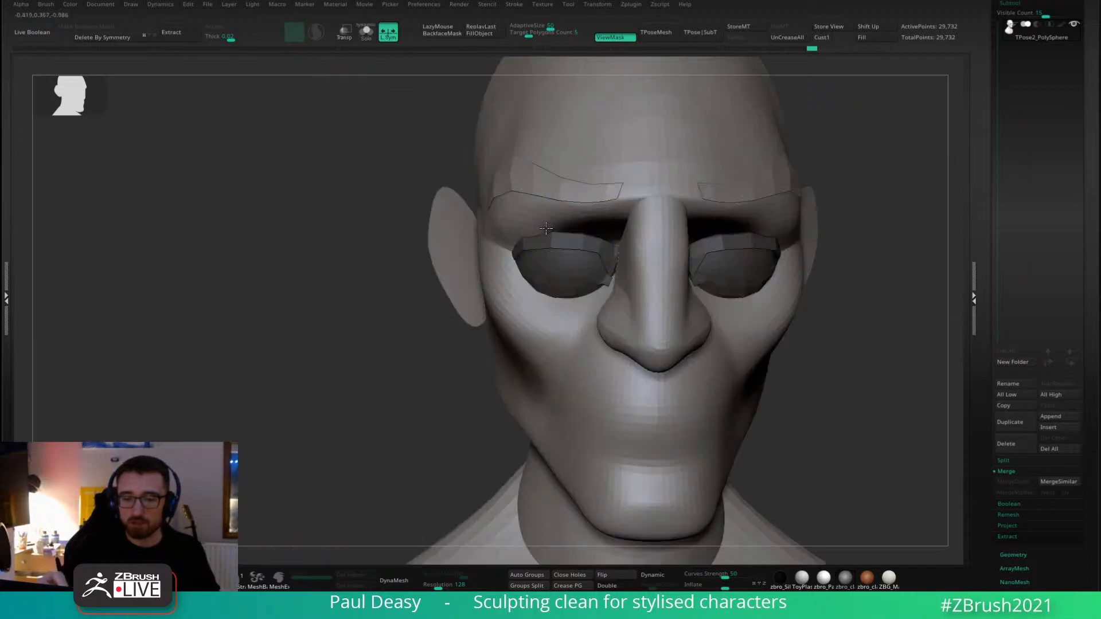
pyautogui.moveTo(863, 211)
pyautogui.keyDown('alt'); pyautogui.mouseDown()
pyautogui.moveTo(602, 220)
pyautogui.moveTo(616, 209)
pyautogui.mouseUp(); pyautogui.keyUp('alt')
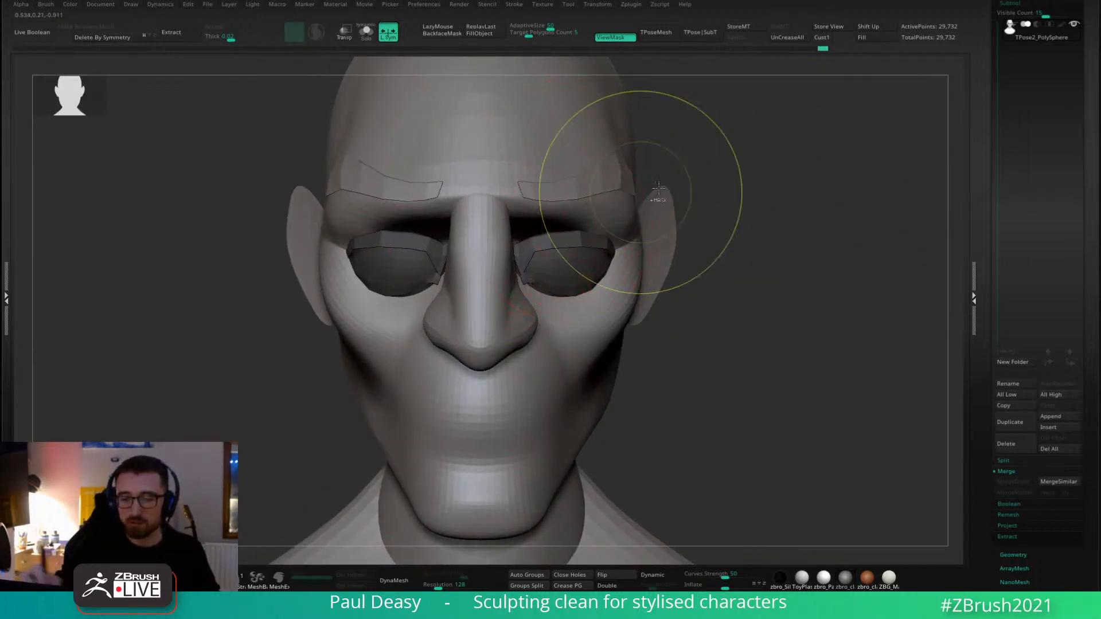
pyautogui.moveTo(802, 197); pyautogui.dragTo(659, 207, button='right')
# Resize the Move brush and adjust the brow and upper face profile in the side view.
pyautogui.press('space')
pyautogui.moveTo(564, 203)
pyautogui.mouseDown()
pyautogui.moveTo(572, 195)
pyautogui.moveTo(542, 190)
pyautogui.mouseUp()
pyautogui.keyDown('ctrl'); pyautogui.moveTo(515, 240); pyautogui.dragTo(519, 220, button='right'); pyautogui.keyUp('ctrl')
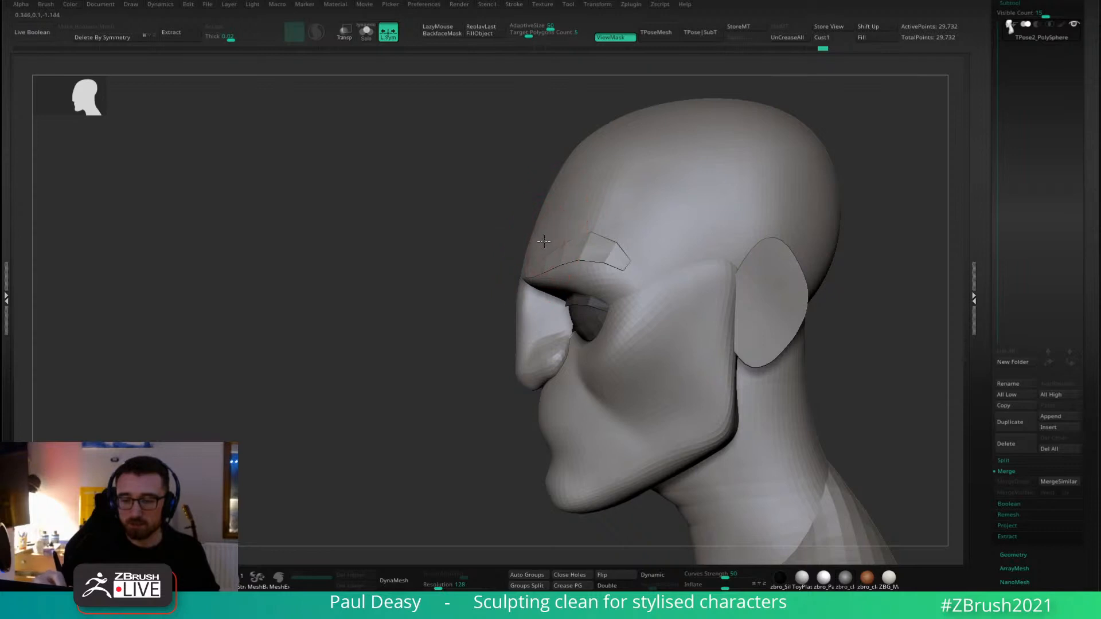
pyautogui.rightClick(544, 241)
pyautogui.moveTo(522, 260); pyautogui.dragTo(523, 312)
pyautogui.rightClick(522, 281)
pyautogui.keyDown('alt'); pyautogui.moveTo(490, 358); pyautogui.dragTo(383, 405); pyautogui.keyUp('alt')
pyautogui.moveTo(760, 244)
pyautogui.mouseDown()
pyautogui.moveTo(725, 229)
pyautogui.moveTo(747, 261)
pyautogui.moveTo(714, 262)
pyautogui.mouseUp()
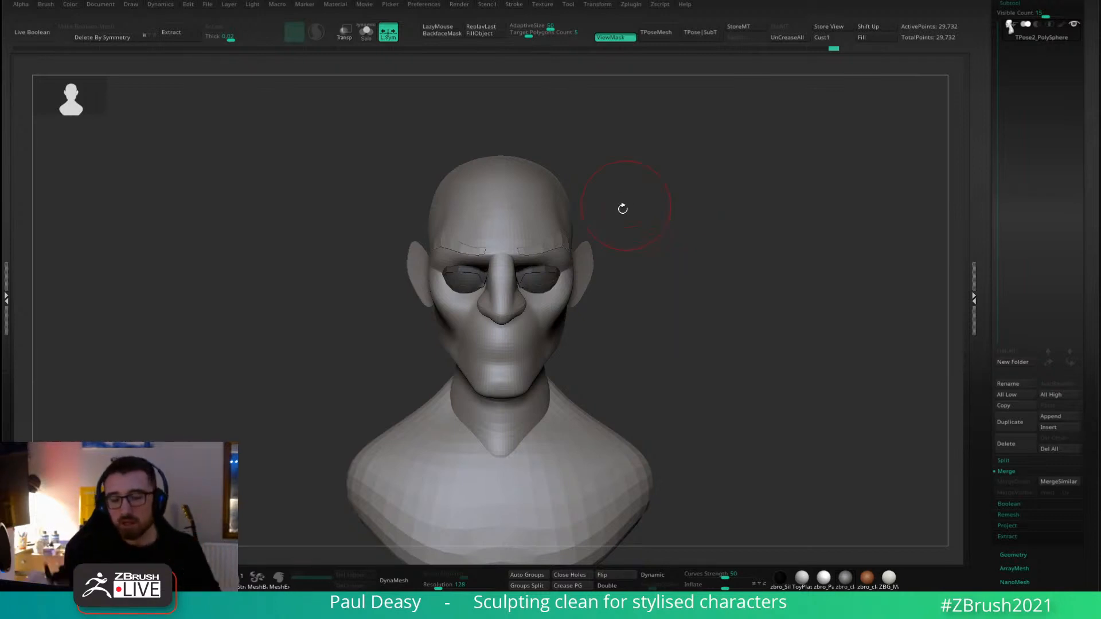
# Resize the Move brush and adjust the cheek contour below the eyes in front and three-quarter views.
pyautogui.moveTo(563, 337); pyautogui.dragTo(564, 335)
pyautogui.press('space')
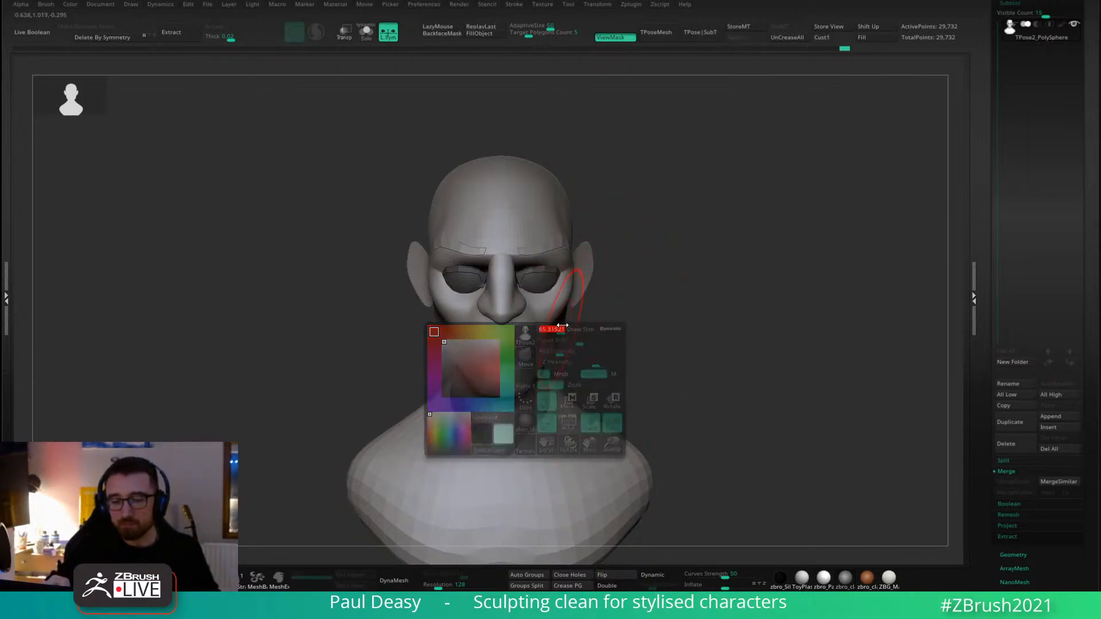
pyautogui.moveTo(602, 338); pyautogui.dragTo(565, 314, button='right')
pyautogui.press('space')
pyautogui.press('space')
pyautogui.press('space')
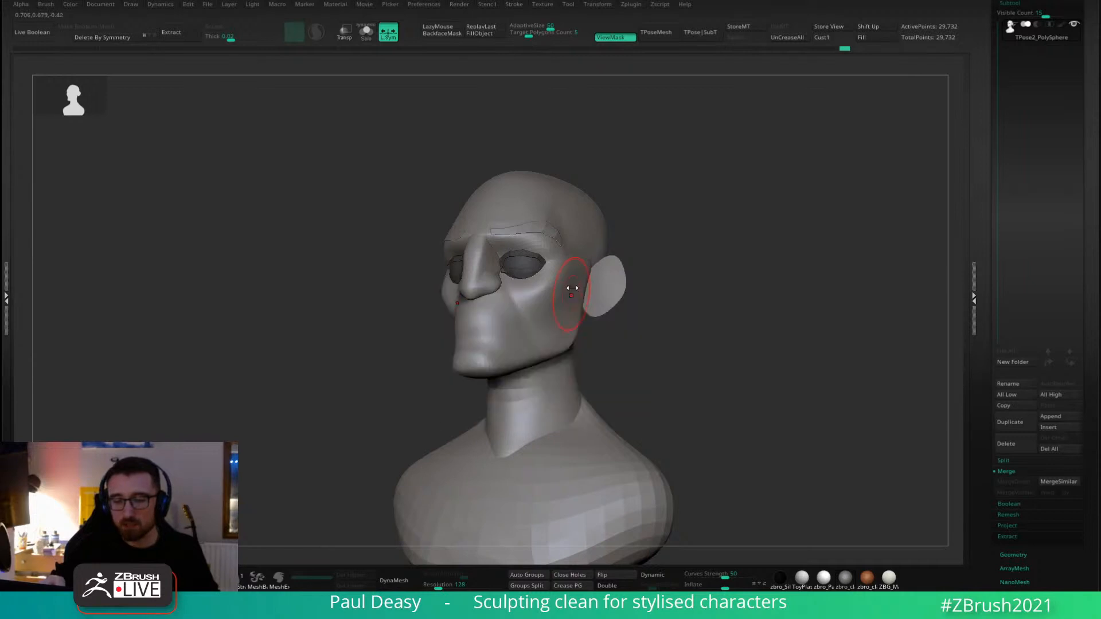
pyautogui.moveTo(573, 290)
pyautogui.mouseDown(button='right')
pyautogui.moveTo(613, 347)
pyautogui.moveTo(587, 326)
pyautogui.mouseUp(button='right')
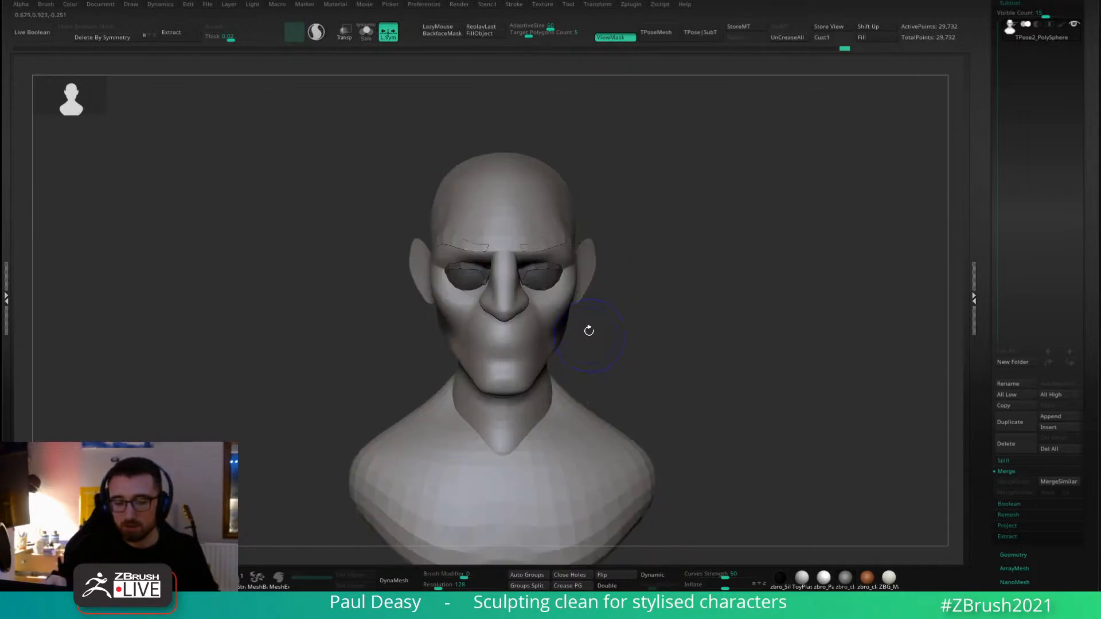
# Resize the Move brush, adjust the face edge beside the outer eye corner and turn off the mask display.
pyautogui.press('space')
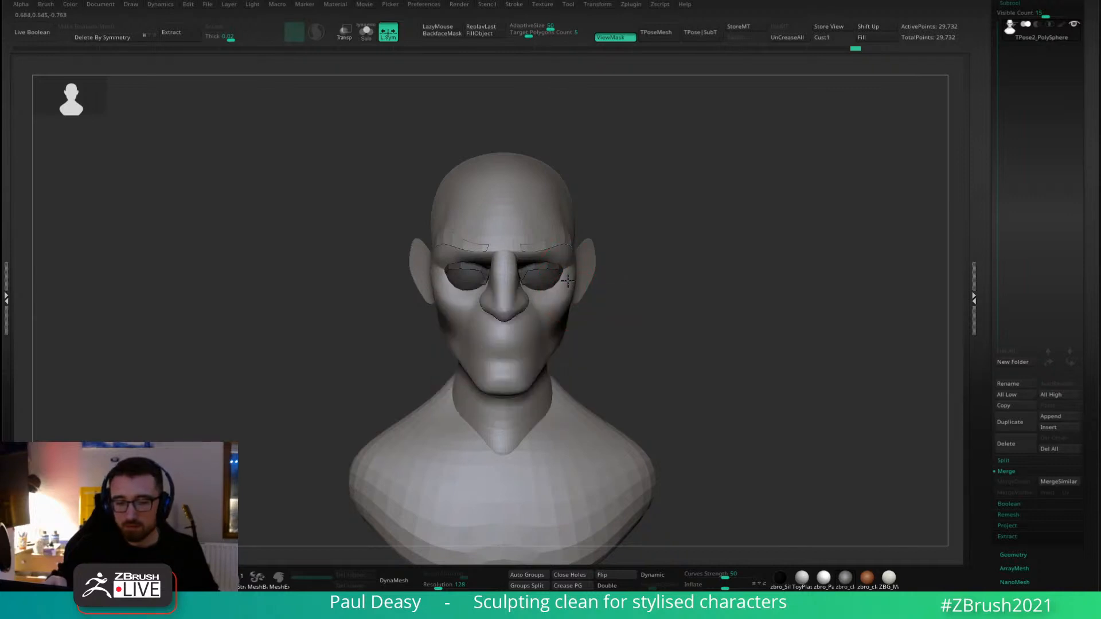
pyautogui.press('space')
pyautogui.moveTo(567, 276)
pyautogui.mouseDown(button='right')
pyautogui.moveTo(604, 278)
pyautogui.moveTo(595, 248)
pyautogui.moveTo(577, 263)
pyautogui.moveTo(643, 259)
pyautogui.moveTo(560, 283)
pyautogui.mouseUp(button='right')
pyautogui.hotkey('ctrl', 'h')
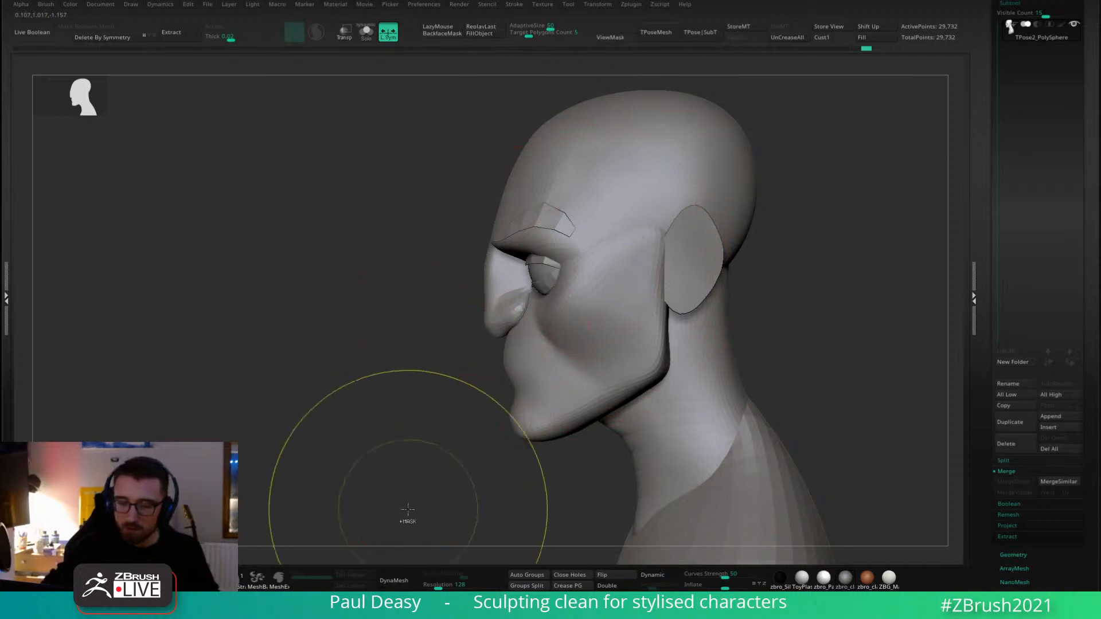
# Examine the eye sockets, outer eye corners and brow from side, three-quarter and front views.
pyautogui.keyDown('ctrl'); pyautogui.moveTo(408, 521); pyautogui.dragTo(458, 390, button='right'); pyautogui.keyUp('ctrl')
pyautogui.moveTo(592, 280)
pyautogui.mouseDown(button='right')
pyautogui.moveTo(576, 270)
pyautogui.moveTo(585, 259)
pyautogui.mouseUp(button='right')
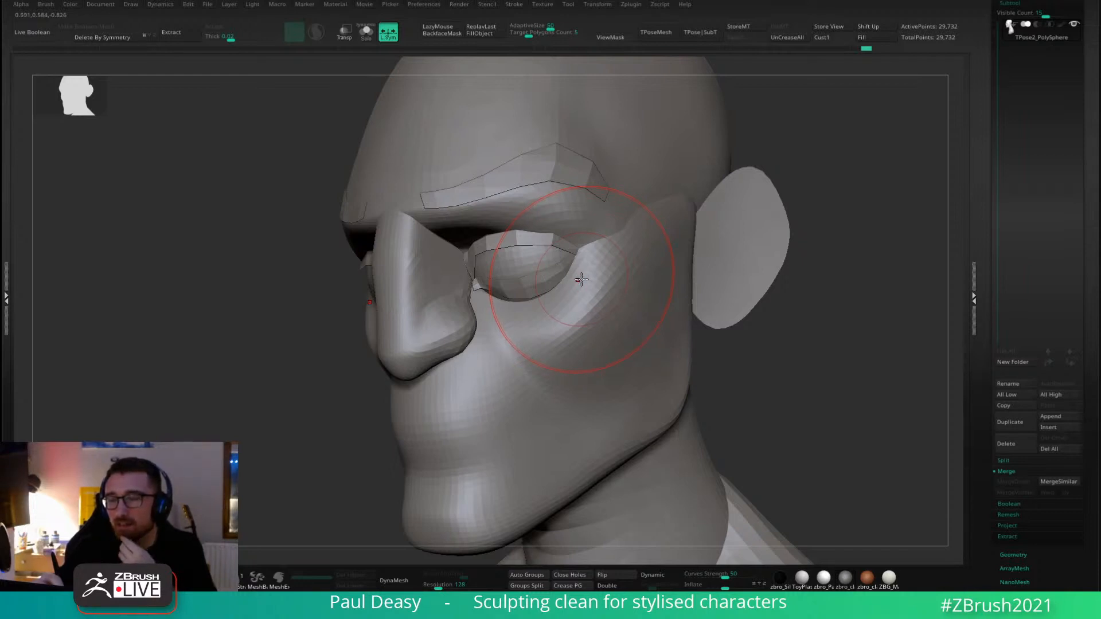
pyautogui.moveTo(574, 277); pyautogui.dragTo(592, 267, button='right')
pyautogui.keyDown('shift'); pyautogui.moveTo(744, 305); pyautogui.dragTo(772, 292); pyautogui.keyUp('shift')
pyautogui.press('space')
pyautogui.moveTo(769, 294); pyautogui.dragTo(780, 293, button='right')
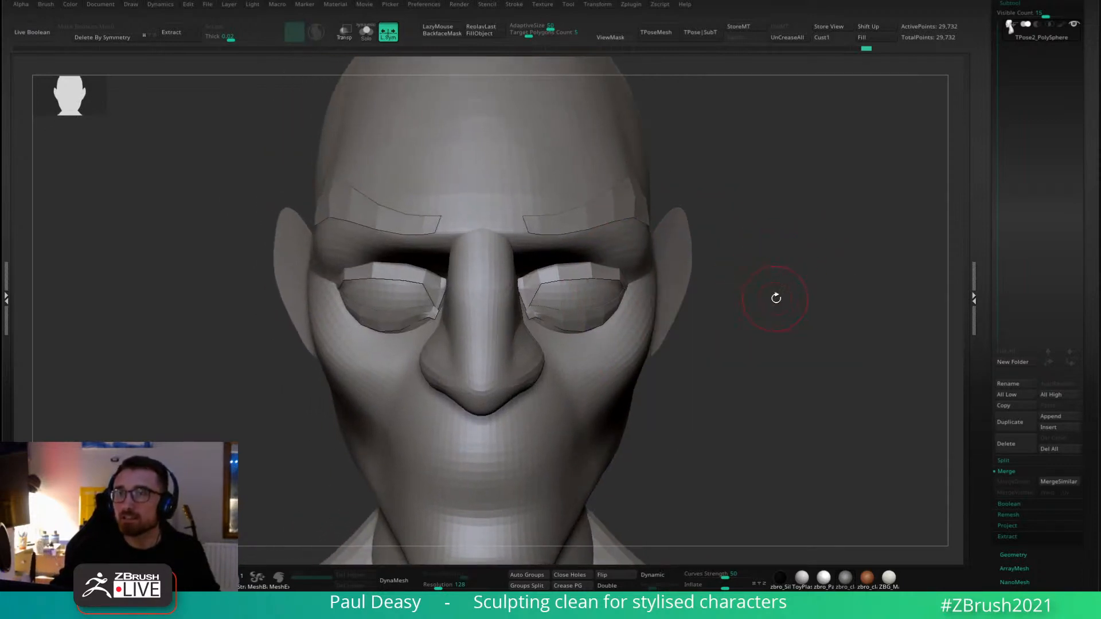
pyautogui.press('space')
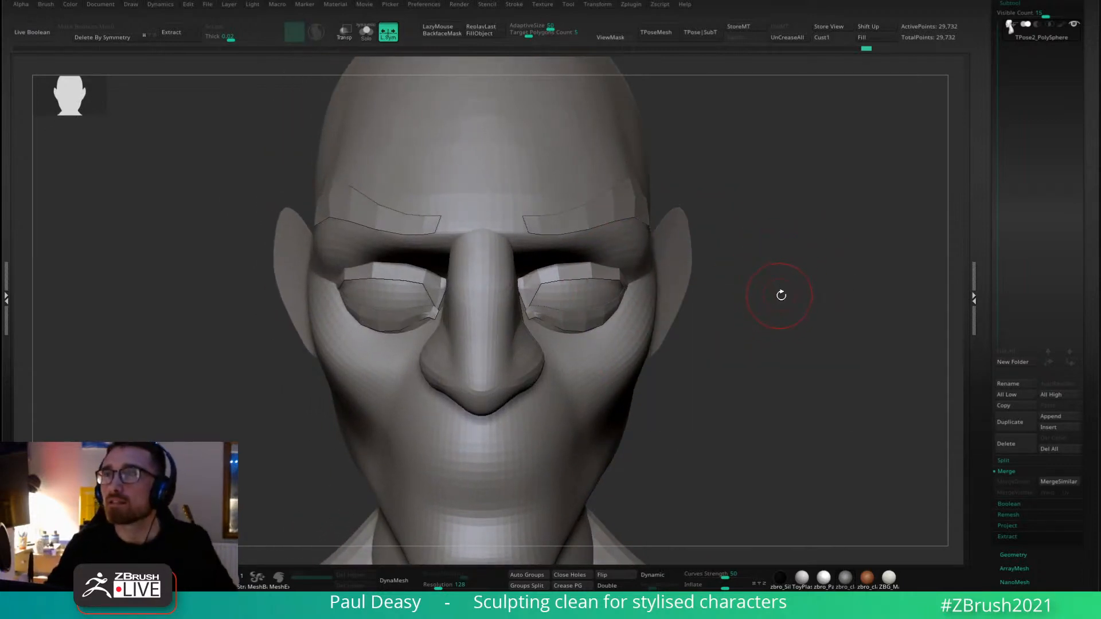
pyautogui.press('space')
pyautogui.moveTo(779, 285); pyautogui.dragTo(789, 284)
pyautogui.moveTo(793, 284); pyautogui.dragTo(791, 282, button='right')
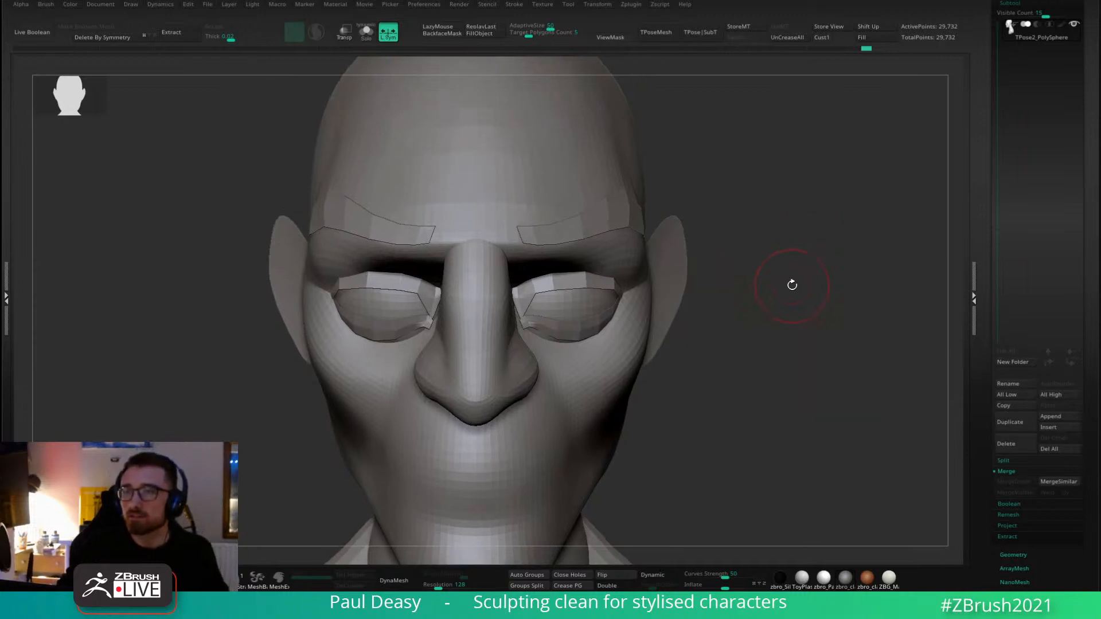
pyautogui.press('space')
pyautogui.moveTo(792, 285); pyautogui.dragTo(797, 283)
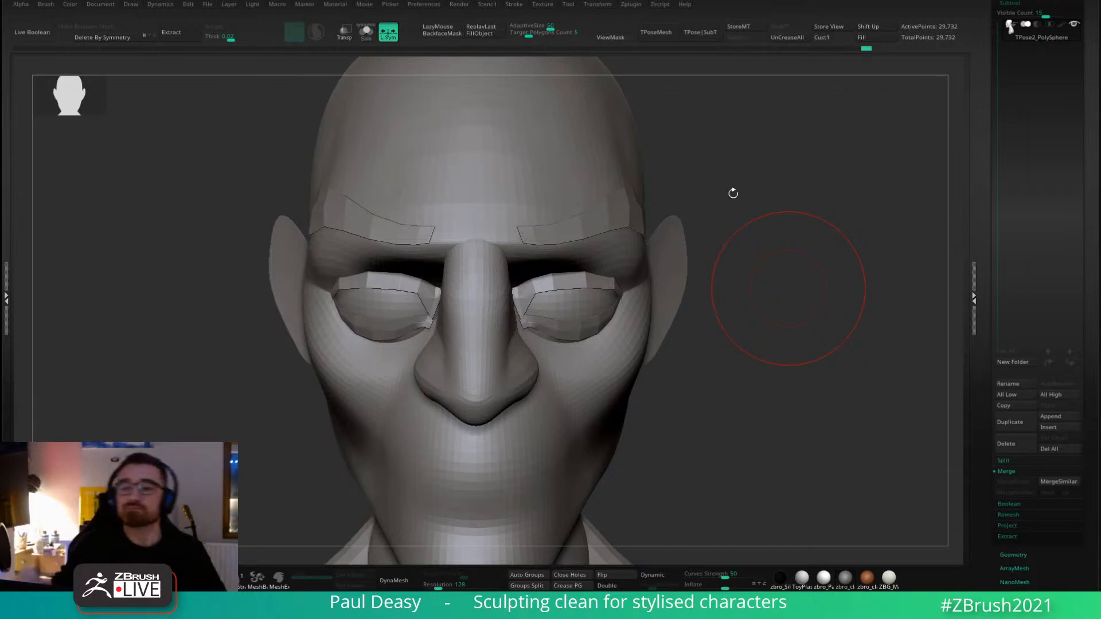
# Isolate the upper and lower eyelids and mask everything else on the head.
pyautogui.moveTo(733, 254); pyautogui.dragTo(629, 264)
pyautogui.keyDown('ctrl'); pyautogui.keyDown('shift'); pyautogui.click(536, 303); pyautogui.keyUp('shift'); pyautogui.keyUp('ctrl')
pyautogui.keyDown('ctrl'); pyautogui.keyDown('shift'); pyautogui.click(700, 277); pyautogui.keyUp('shift'); pyautogui.keyUp('ctrl')
pyautogui.keyDown('ctrl'); pyautogui.keyDown('shift'); pyautogui.click(514, 284); pyautogui.keyUp('shift'); pyautogui.keyUp('ctrl')
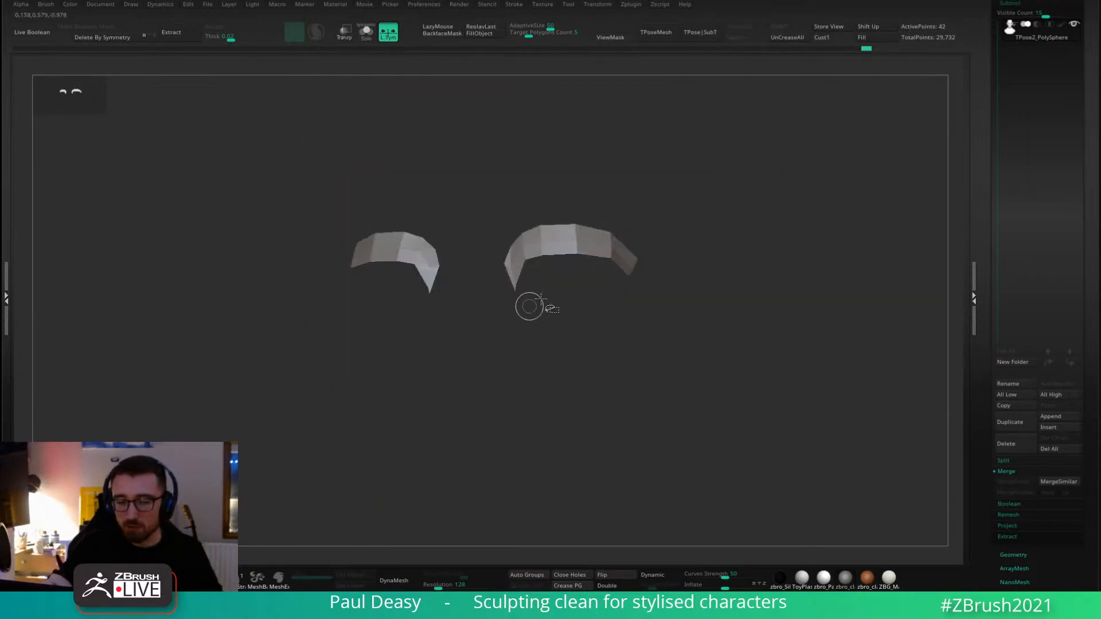
pyautogui.keyDown('ctrl'); pyautogui.keyDown('shift'); pyautogui.click(529, 307); pyautogui.keyUp('shift'); pyautogui.keyUp('ctrl')
pyautogui.hotkey('ctrl', 'h')
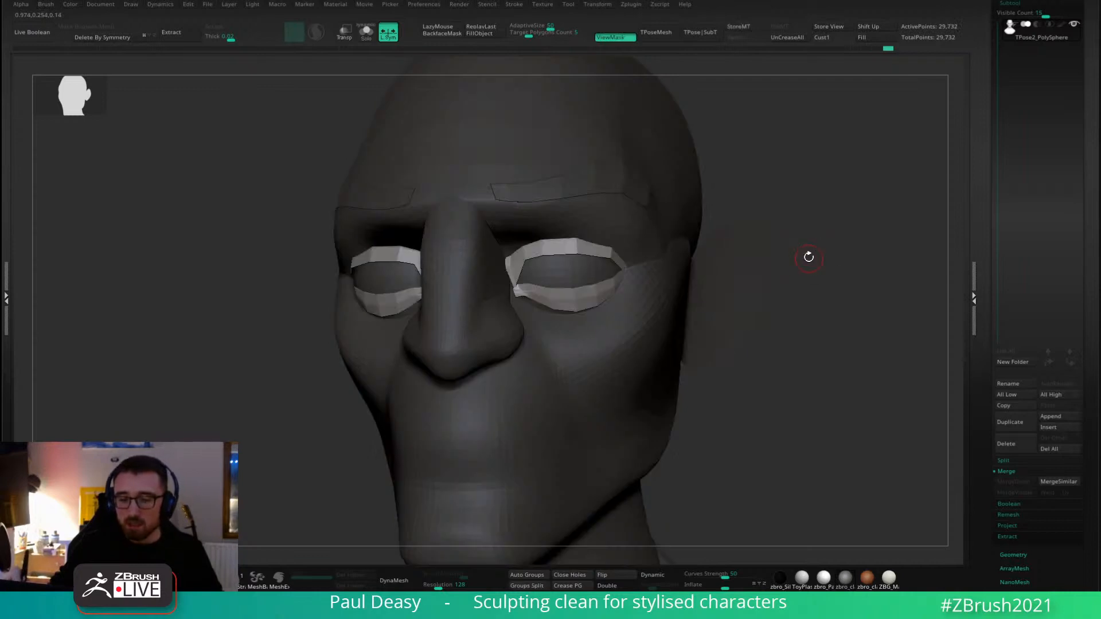
pyautogui.hotkey('ctrl', 'h')
# Isolate the eyeballs, mask them, restore the full head and invert the mask so only the eyeballs stay editable.
pyautogui.moveTo(813, 253); pyautogui.dragTo(770, 271)
pyautogui.keyDown('ctrl'); pyautogui.keyDown('shift'); pyautogui.click(535, 281); pyautogui.keyUp('shift'); pyautogui.keyUp('ctrl')
pyautogui.keyDown('ctrl'); pyautogui.click(721, 252); pyautogui.keyUp('ctrl')
pyautogui.keyDown('ctrl'); pyautogui.keyDown('shift'); pyautogui.click(722, 254); pyautogui.keyUp('shift'); pyautogui.keyUp('ctrl')
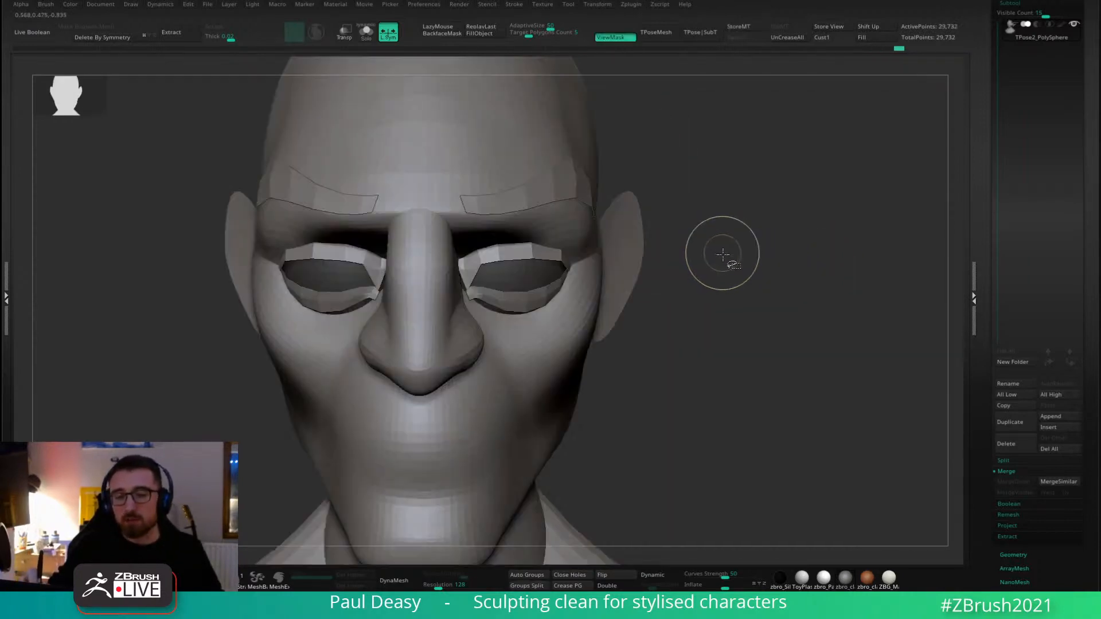
pyautogui.press('w')
pyautogui.keyDown('ctrl'); pyautogui.click(703, 216); pyautogui.keyUp('ctrl')
# Enlarge the eyeballs slightly with the transform gizmo and clear the mask.
pyautogui.moveTo(555, 273)
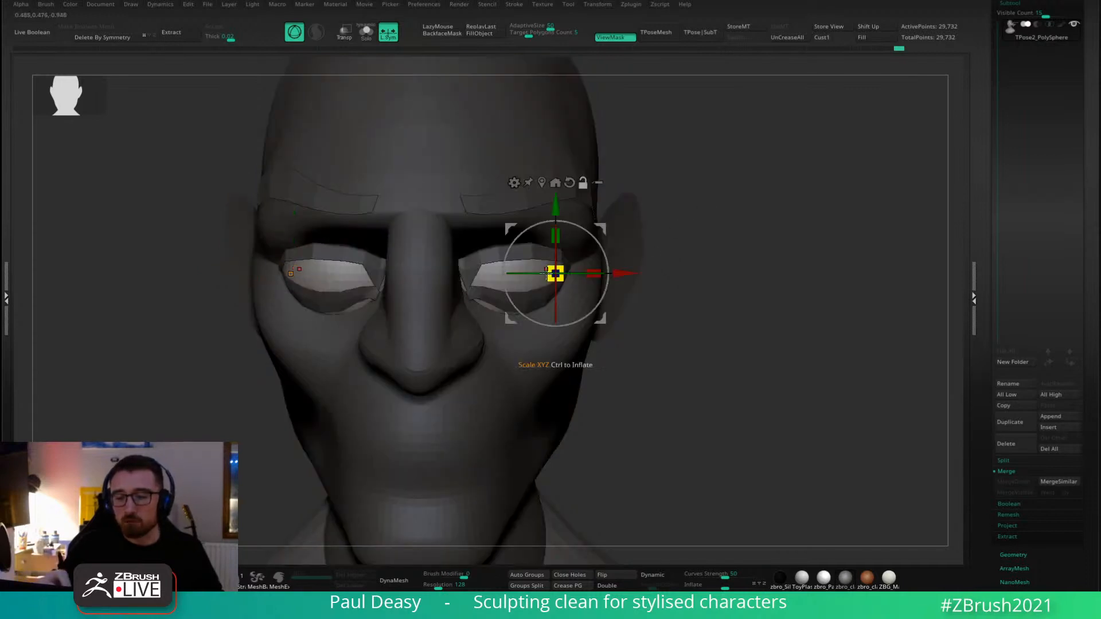
pyautogui.moveTo(603, 225); pyautogui.dragTo(612, 225)
pyautogui.press('q')
pyautogui.keyDown('shift'); pyautogui.moveTo(581, 264); pyautogui.dragTo(720, 239, button='right'); pyautogui.keyUp('shift')
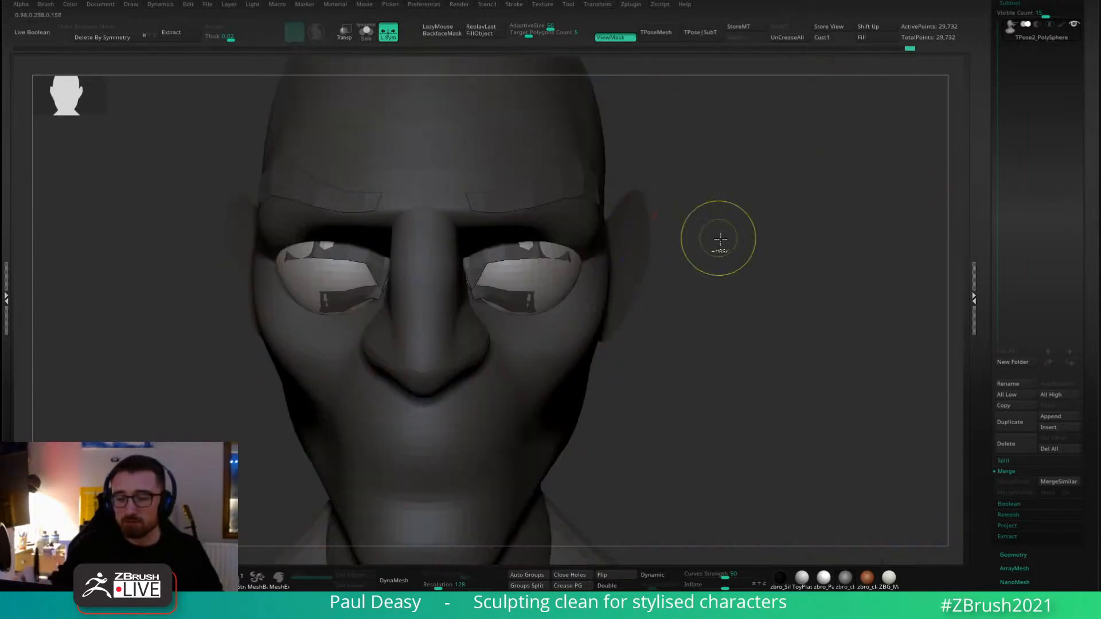
pyautogui.keyDown('ctrl'); pyautogui.click(719, 238); pyautogui.keyUp('ctrl')
pyautogui.press('space')
pyautogui.press('space')
pyautogui.keyDown('ctrl'); pyautogui.moveTo(696, 269); pyautogui.dragTo(717, 300); pyautogui.keyUp('ctrl')
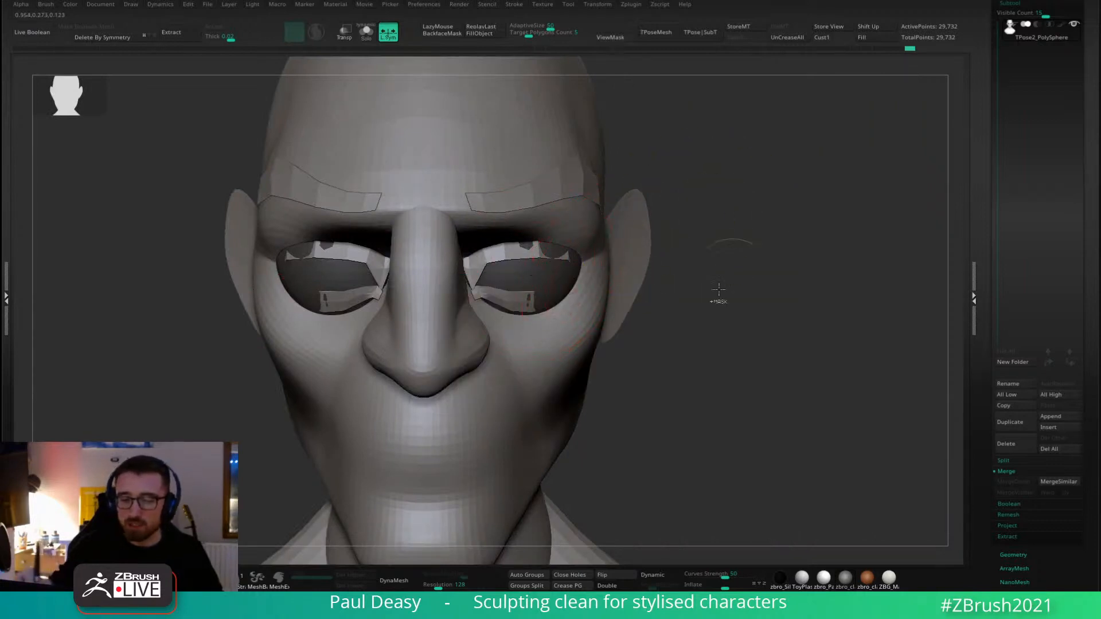
# Isolate the upper and lower eyelids by hiding their polygroups, mask the rest of the head and restore full visibility.
pyautogui.keyDown('ctrl'); pyautogui.keyDown('shift'); pyautogui.click(493, 270); pyautogui.keyUp('shift'); pyautogui.keyUp('ctrl')
pyautogui.keyDown('ctrl'); pyautogui.keyDown('shift'); pyautogui.moveTo(628, 244); pyautogui.dragTo(582, 328); pyautogui.keyUp('shift'); pyautogui.keyUp('ctrl')
pyautogui.keyDown('ctrl'); pyautogui.keyDown('shift'); pyautogui.click(614, 345); pyautogui.keyUp('shift'); pyautogui.keyUp('ctrl')
pyautogui.keyDown('ctrl'); pyautogui.keyDown('shift'); pyautogui.click(491, 258); pyautogui.keyUp('shift'); pyautogui.keyUp('ctrl')
pyautogui.keyDown('ctrl'); pyautogui.keyDown('shift'); pyautogui.click(489, 291); pyautogui.keyUp('shift'); pyautogui.keyUp('ctrl')
pyautogui.hotkey('ctrl', 'z')
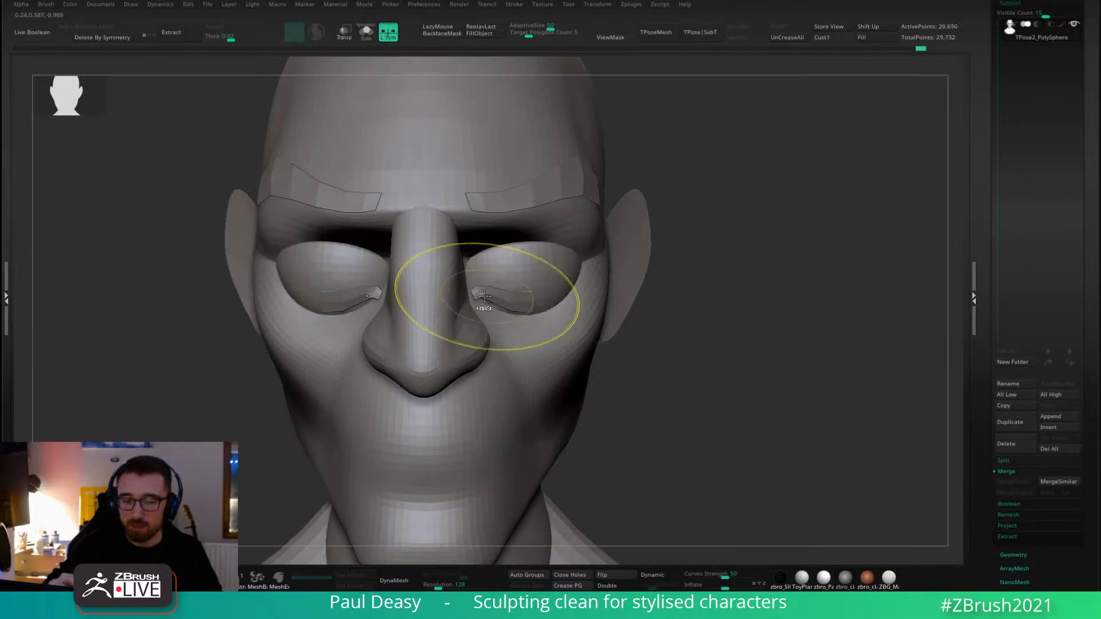
pyautogui.keyDown('ctrl'); pyautogui.keyDown('shift'); pyautogui.click(488, 295); pyautogui.keyUp('shift'); pyautogui.keyUp('ctrl')
pyautogui.keyDown('ctrl'); pyautogui.click(717, 258); pyautogui.keyUp('ctrl')
pyautogui.keyDown('ctrl'); pyautogui.keyDown('shift'); pyautogui.click(706, 262); pyautogui.keyUp('shift'); pyautogui.keyUp('ctrl')
# Resize the Move brush and pull the eyelids out over the enlarged eyeballs towards their outer corners.
pyautogui.press('space')
pyautogui.moveTo(672, 265); pyautogui.dragTo(679, 266)
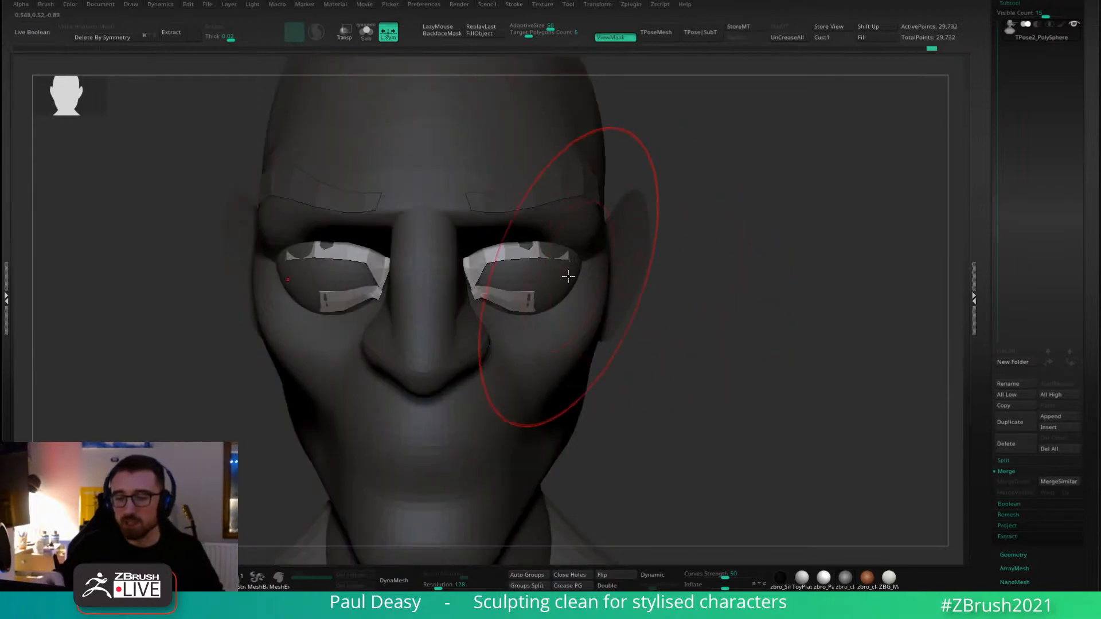
pyautogui.moveTo(567, 275)
pyautogui.mouseDown()
pyautogui.moveTo(563, 247)
pyautogui.moveTo(559, 264)
pyautogui.mouseUp()
pyautogui.press('space')
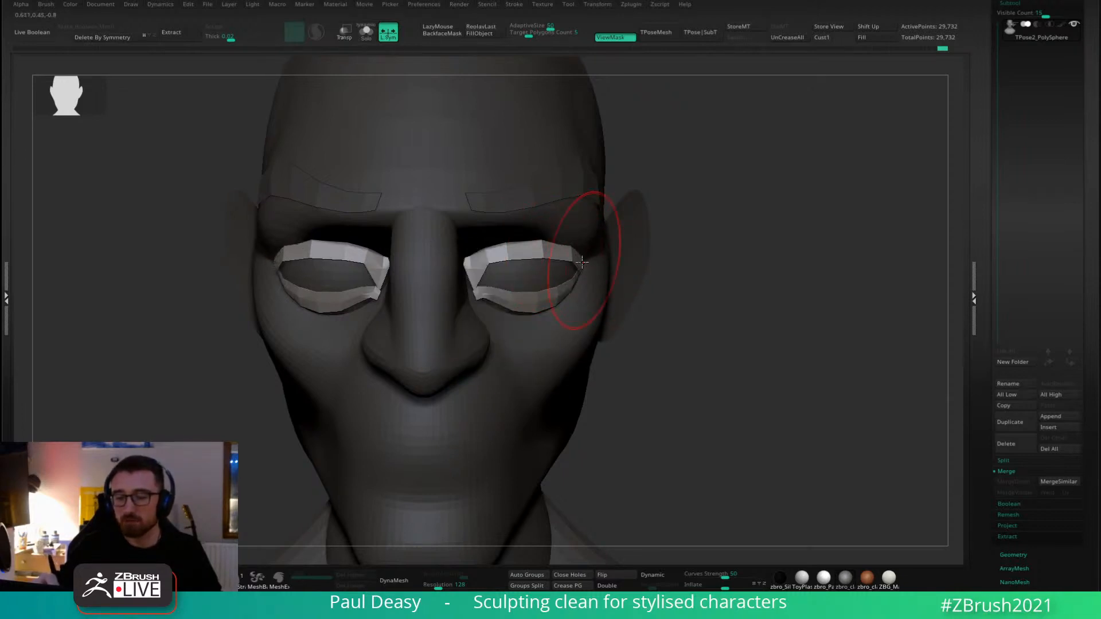
# Shape the lower eyelid and its inner corner around the eyeball from low three-quarter views.
pyautogui.moveTo(483, 292); pyautogui.dragTo(424, 212, button='right')
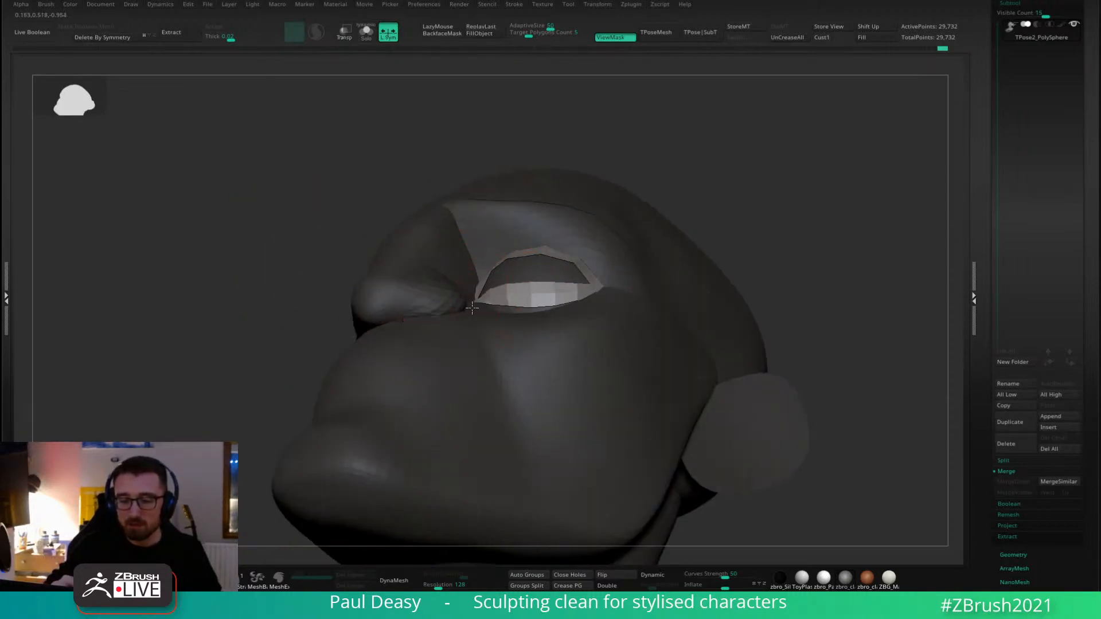
pyautogui.moveTo(471, 308)
pyautogui.mouseDown(button='right')
pyautogui.moveTo(494, 317)
pyautogui.moveTo(484, 301)
pyautogui.mouseUp(button='right')
pyautogui.press('space')
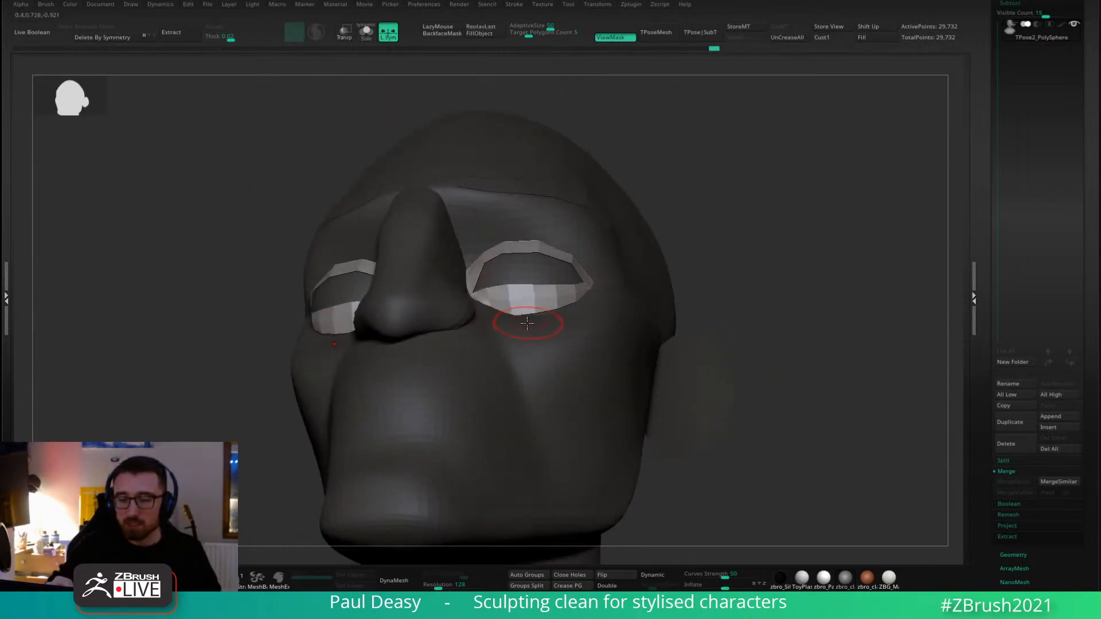
pyautogui.moveTo(571, 309); pyautogui.dragTo(559, 286, button='right')
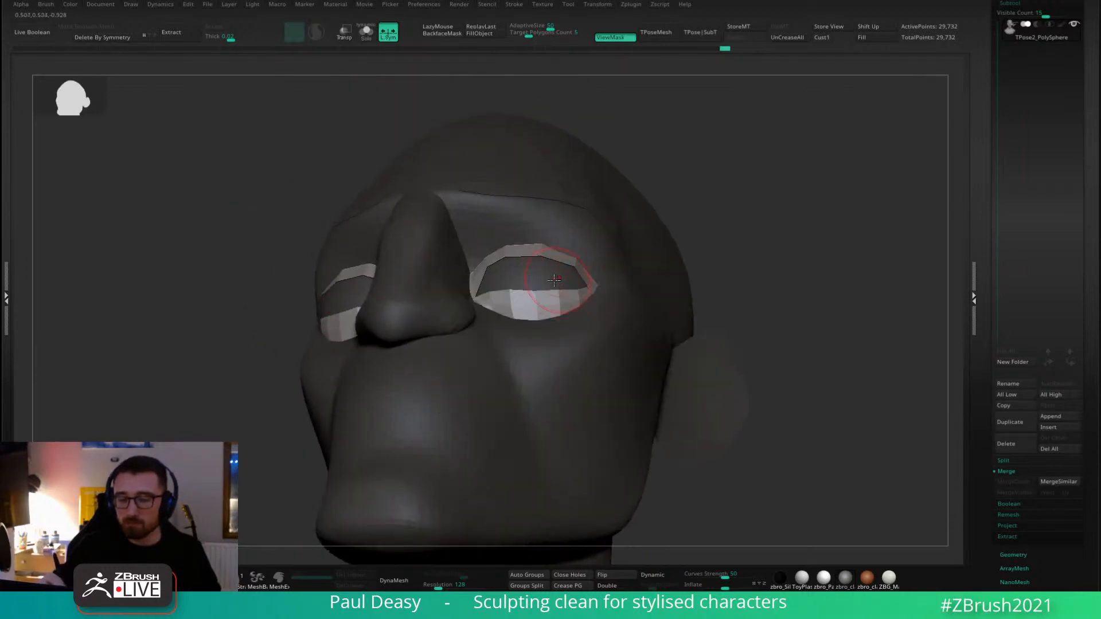
pyautogui.moveTo(536, 283); pyautogui.dragTo(505, 272)
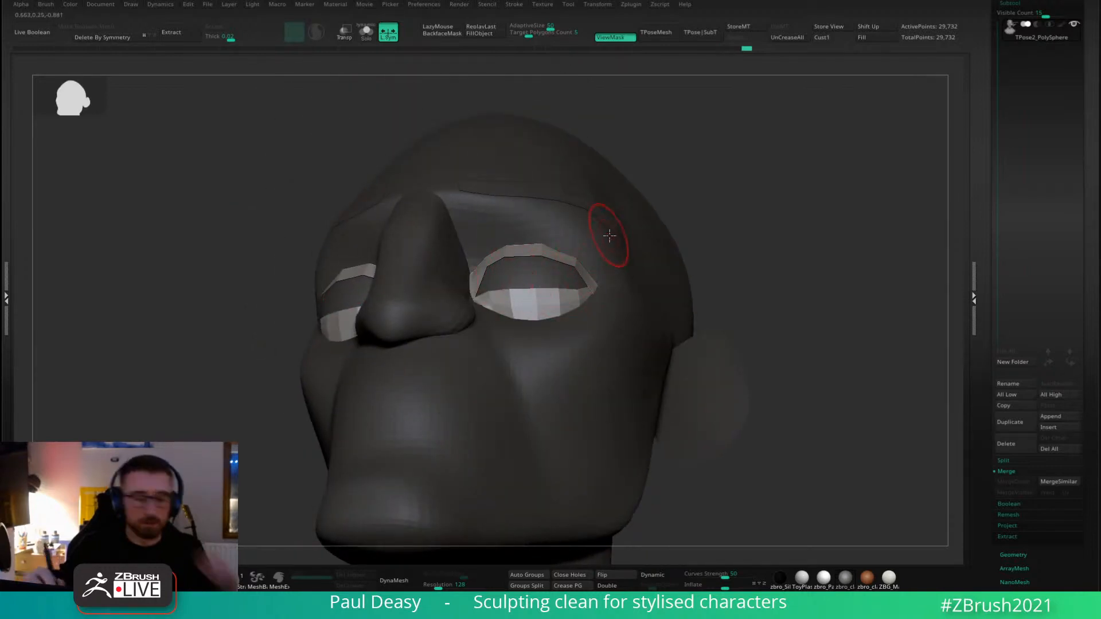
# Examine the fit of the eyelids around the eyeballs from the front and slightly angled views.
pyautogui.keyDown('shift'); pyautogui.moveTo(720, 245); pyautogui.dragTo(715, 256); pyautogui.keyUp('shift')
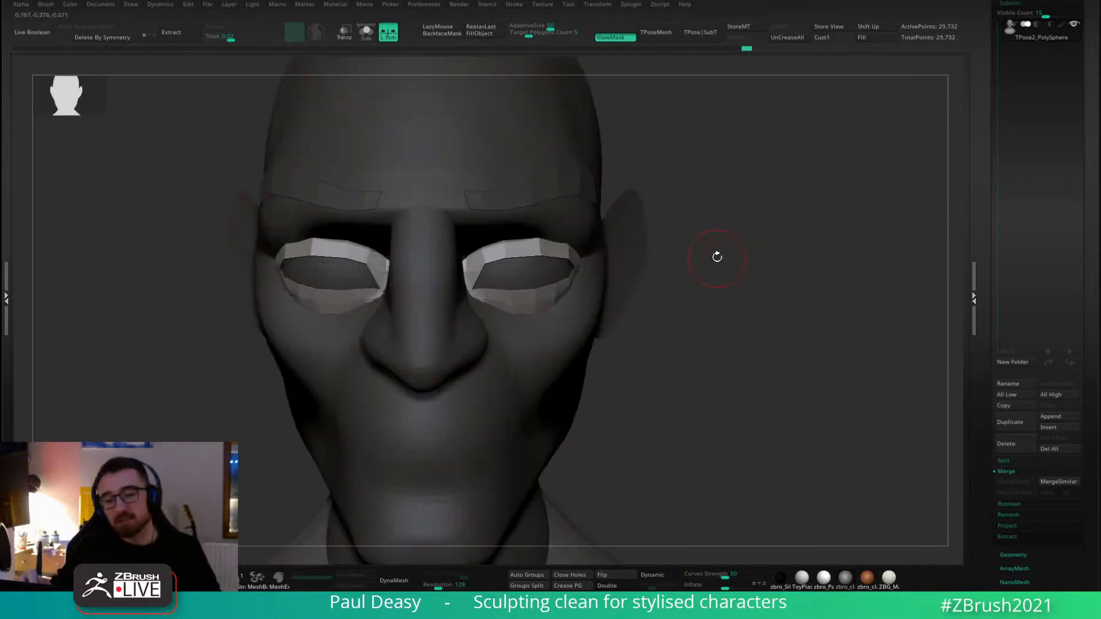
pyautogui.moveTo(535, 289); pyautogui.dragTo(707, 208, button='right')
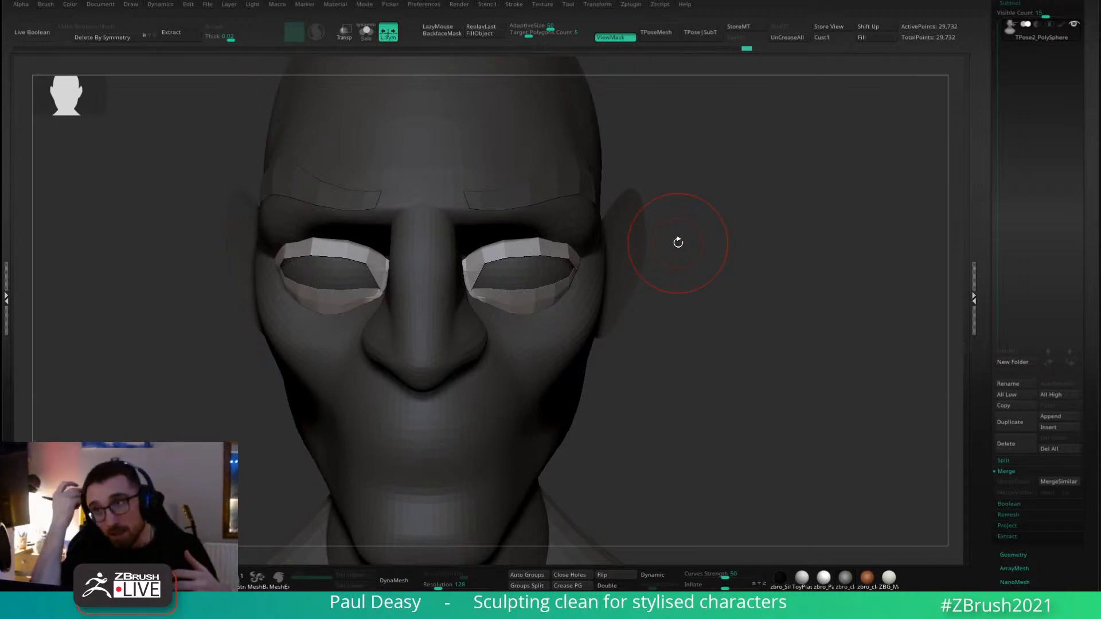
pyautogui.moveTo(687, 265); pyautogui.dragTo(664, 281, button='right')
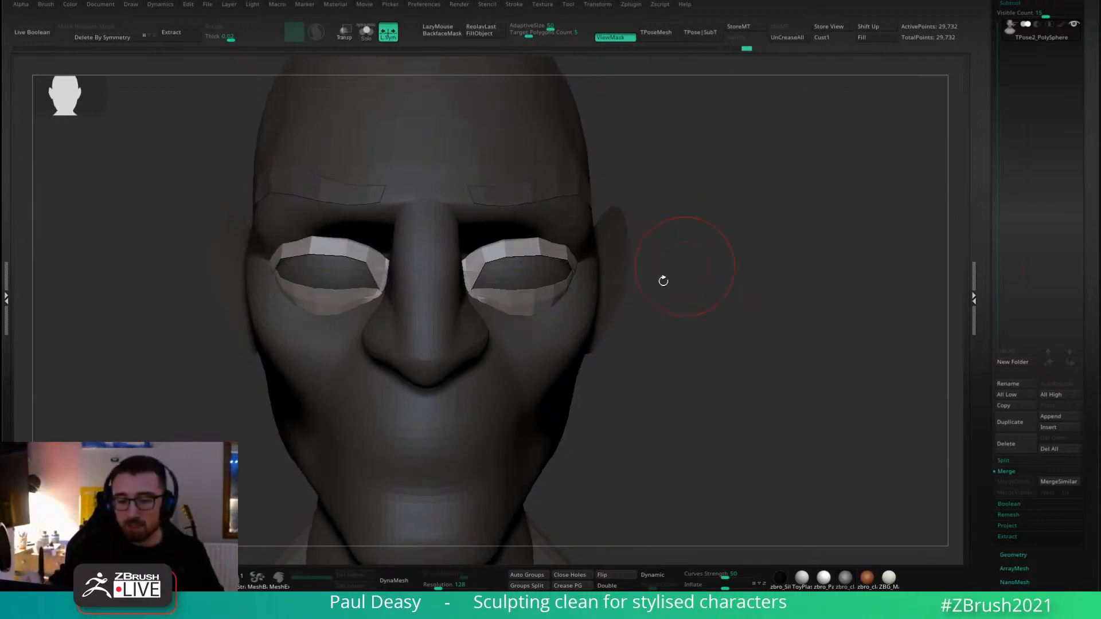
pyautogui.rightClick(462, 356)
pyautogui.moveTo(559, 295); pyautogui.dragTo(508, 290, button='right')
pyautogui.rightClick(508, 290)
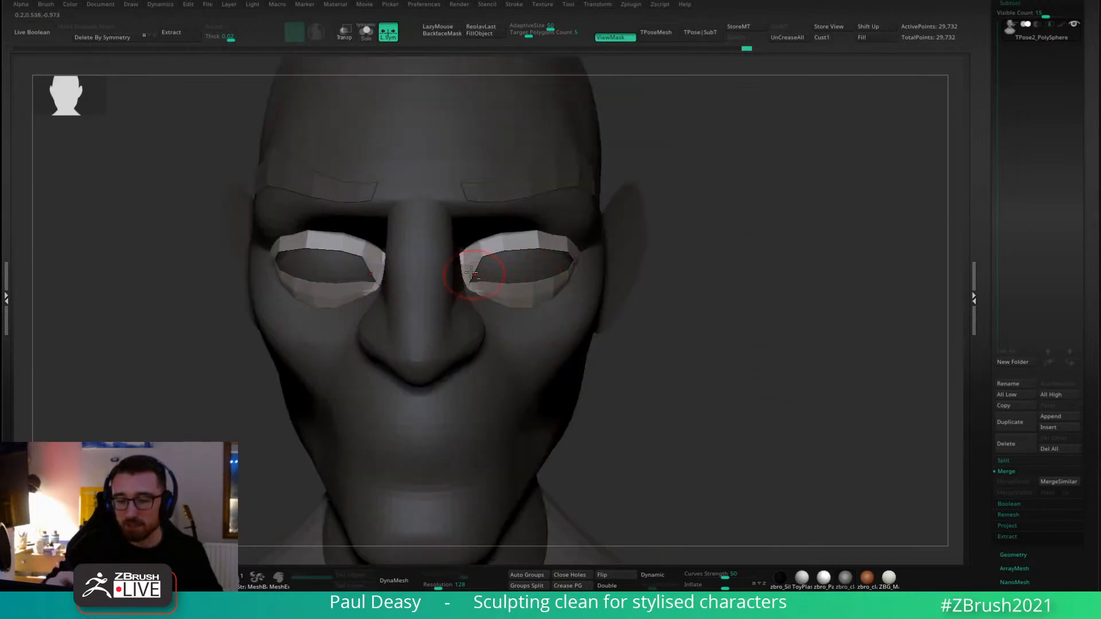
pyautogui.rightClick(475, 278)
pyautogui.keyDown('ctrl'); pyautogui.moveTo(679, 287); pyautogui.dragTo(656, 290); pyautogui.keyUp('ctrl')
pyautogui.hotkey('ctrl', 'h')
pyautogui.press('space')
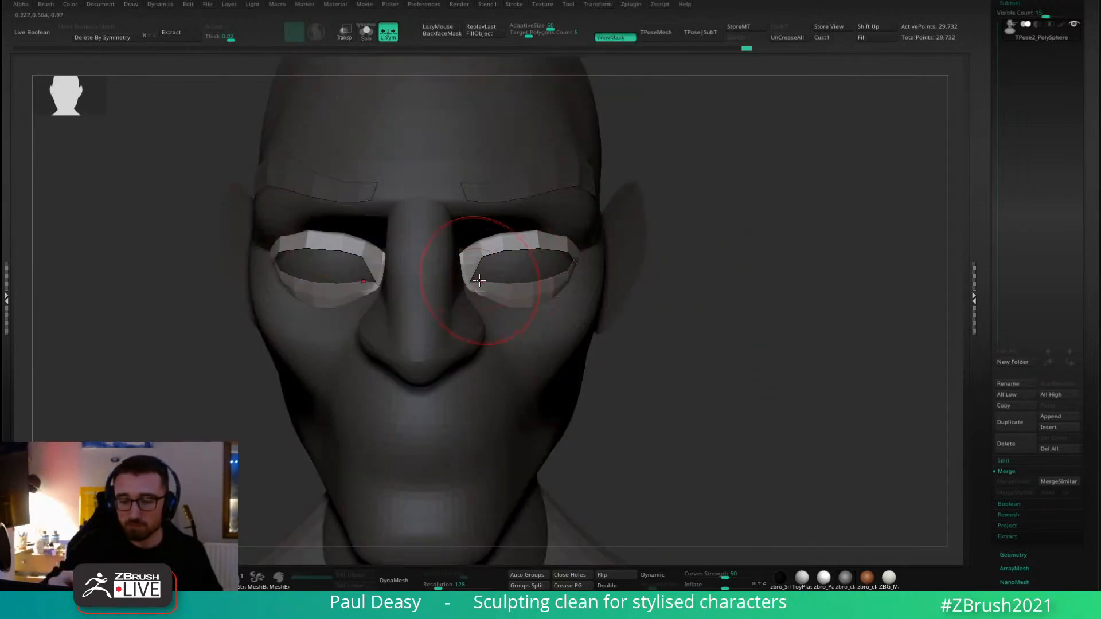
# Reshape the inner and outer corners of the eyelids with the Move brush from front and low views.
pyautogui.moveTo(481, 281)
pyautogui.mouseDown()
pyautogui.moveTo(494, 264)
pyautogui.moveTo(487, 240)
pyautogui.mouseUp()
pyautogui.press('space')
pyautogui.press('space')
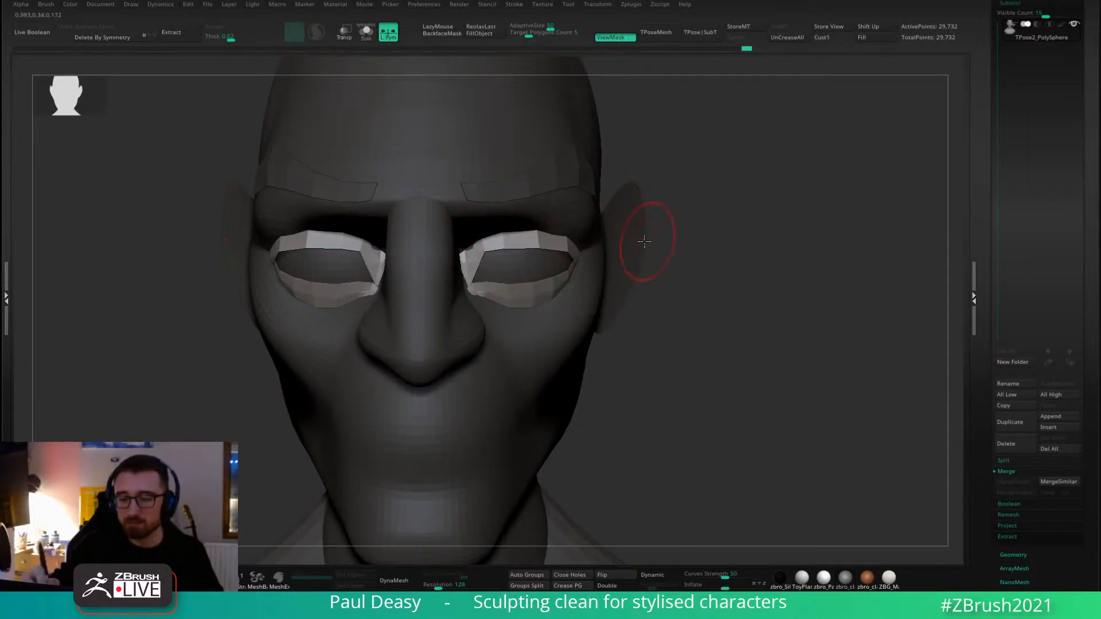
pyautogui.moveTo(568, 245); pyautogui.dragTo(567, 249, button='right')
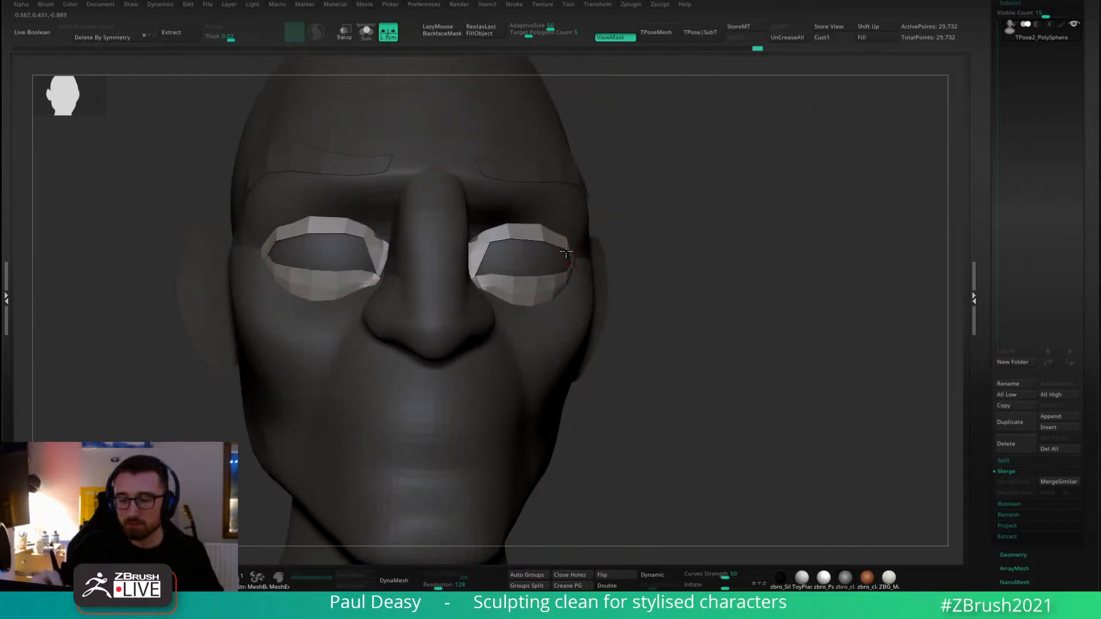
pyautogui.moveTo(566, 251); pyautogui.dragTo(562, 253)
pyautogui.moveTo(563, 229); pyautogui.dragTo(576, 190, button='right')
pyautogui.moveTo(565, 232); pyautogui.dragTo(575, 222)
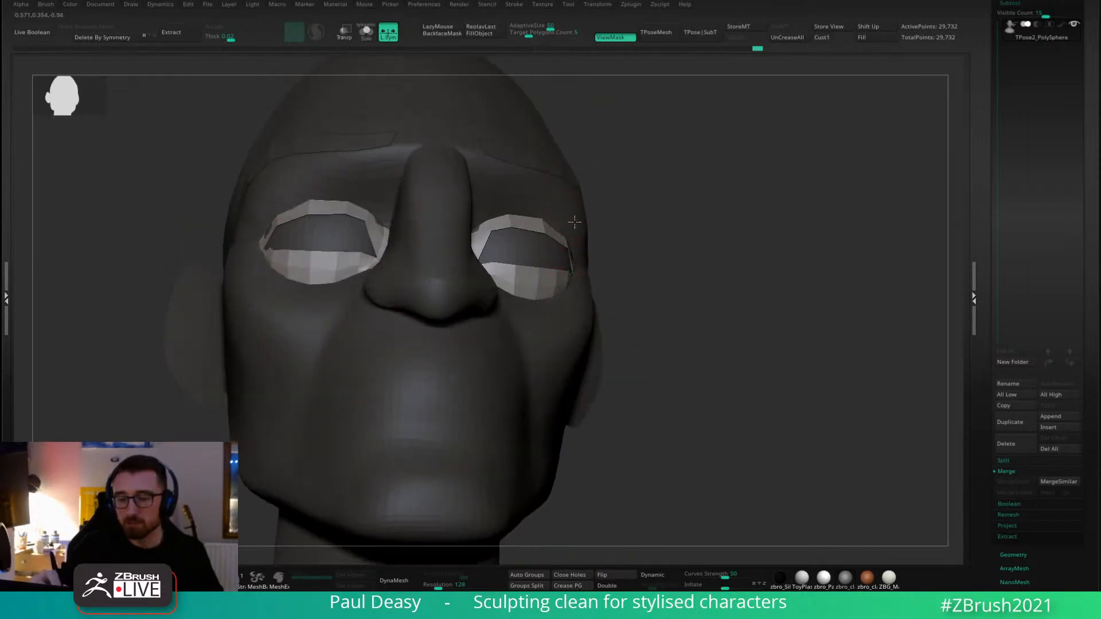
pyautogui.moveTo(582, 245); pyautogui.dragTo(601, 236, button='right')
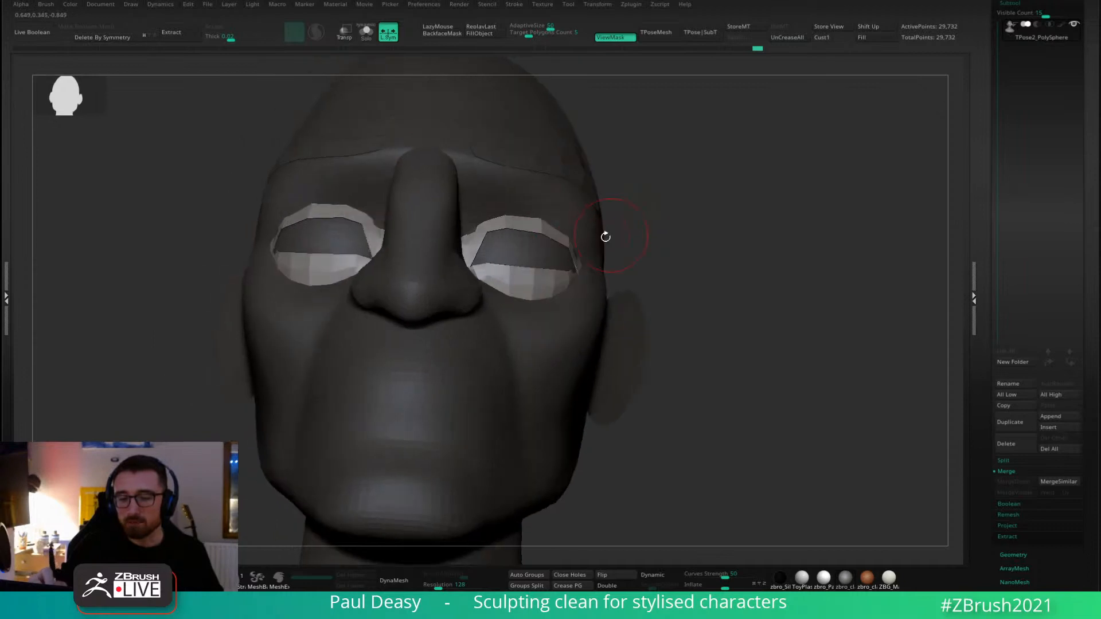
pyautogui.press('space')
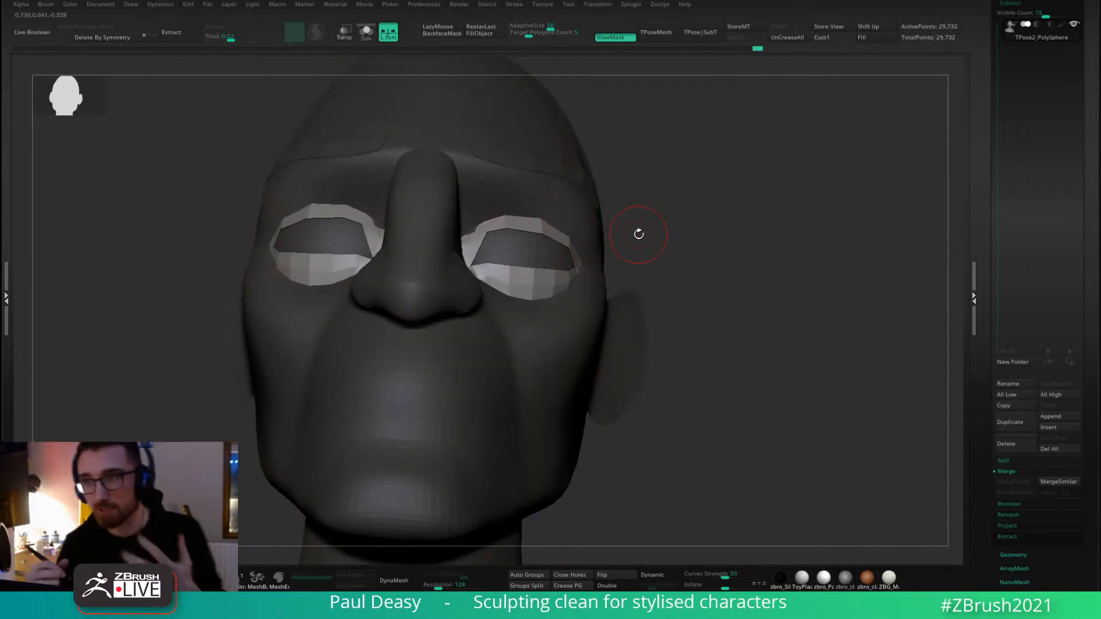
# Resize the Move brush and refine the upper part of the eyelids' inner corners beside the nose bridge.
pyautogui.moveTo(476, 225); pyautogui.dragTo(468, 218, button='right')
pyautogui.moveTo(702, 192); pyautogui.dragTo(718, 224, button='right')
pyautogui.rightClick(732, 219)
pyautogui.moveTo(501, 255); pyautogui.dragTo(486, 255, button='right')
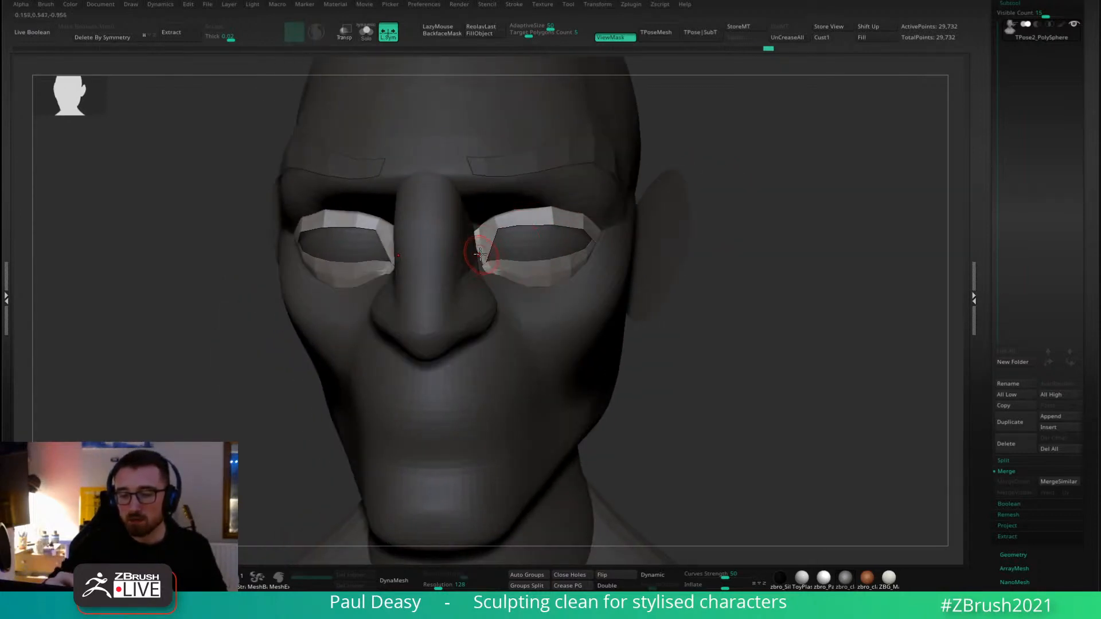
pyautogui.rightClick(500, 247)
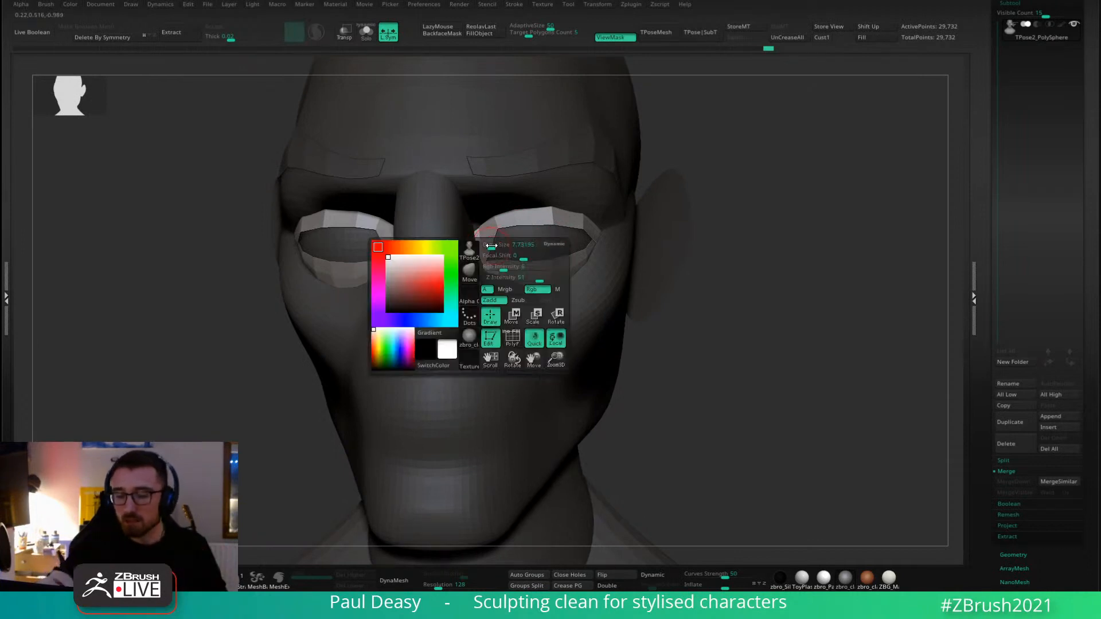
pyautogui.moveTo(697, 215); pyautogui.dragTo(684, 173, button='right')
pyautogui.rightClick(723, 211)
pyautogui.rightClick(580, 222)
pyautogui.rightClick(503, 222)
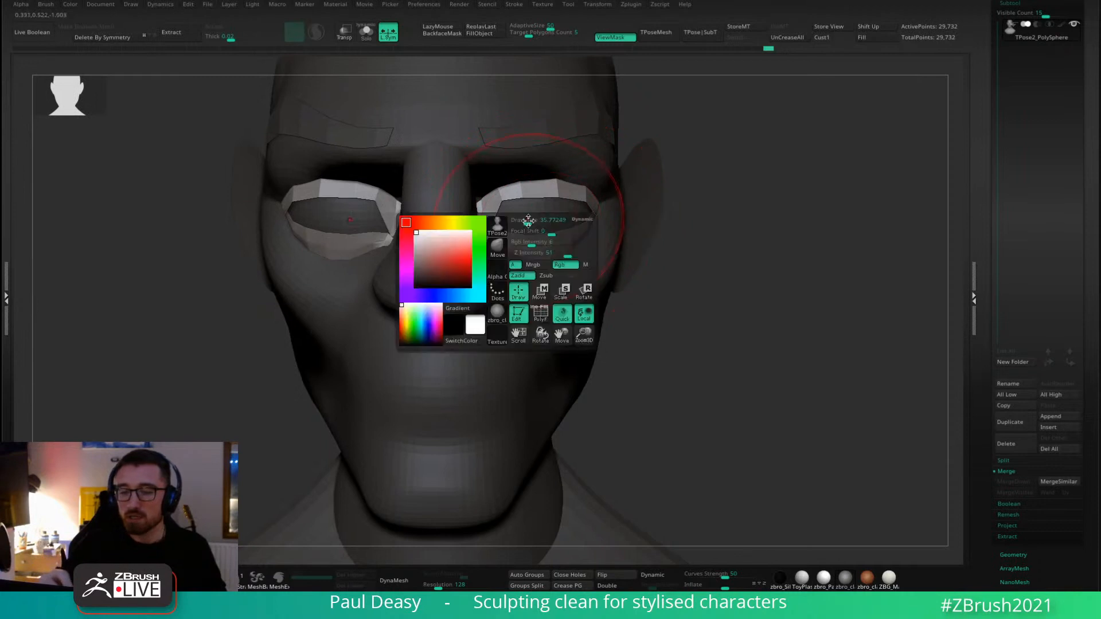
pyautogui.moveTo(525, 221); pyautogui.dragTo(500, 208)
pyautogui.rightClick(501, 221)
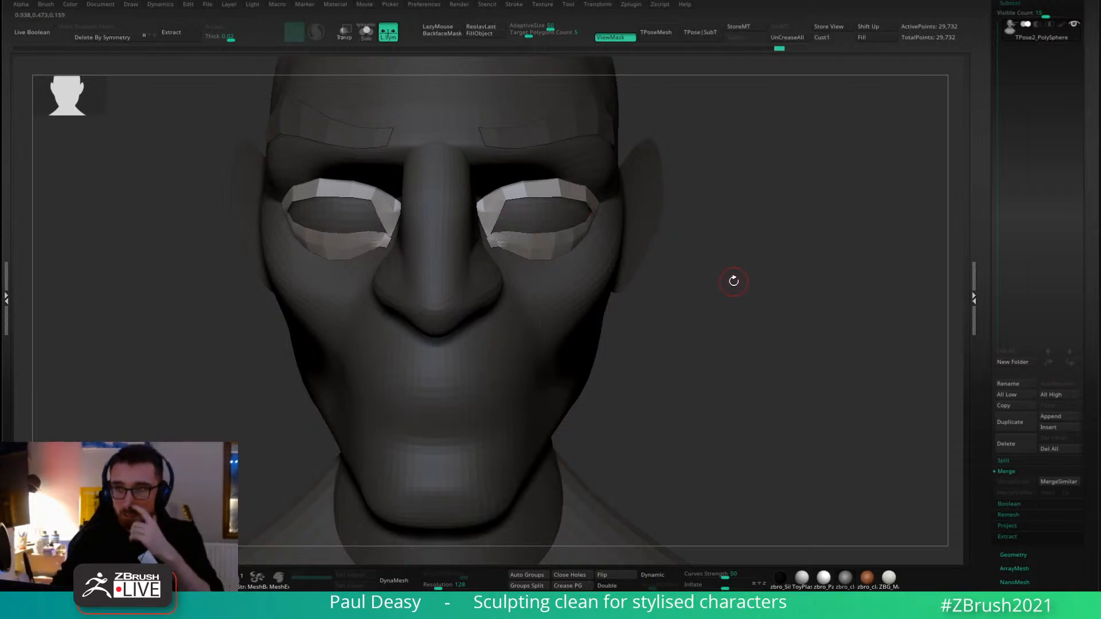
# Adjust the lower inner corners of the eyelids around the eyeballs from three-quarter views with a small Move brush.
pyautogui.rightClick(732, 275)
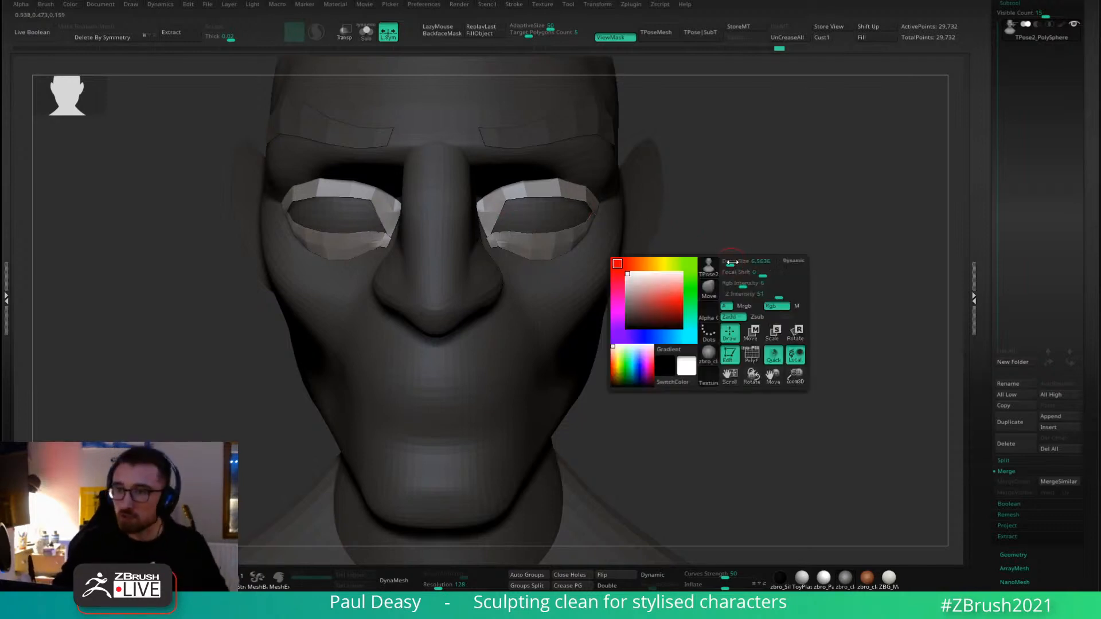
pyautogui.moveTo(510, 236); pyautogui.dragTo(498, 234, button='right')
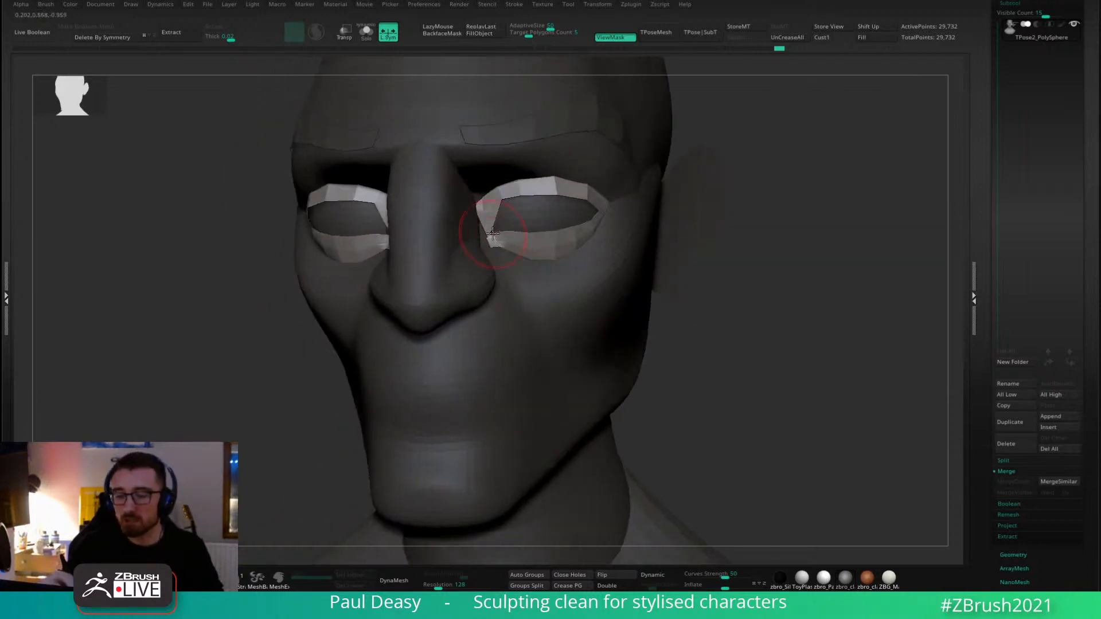
pyautogui.rightClick(499, 234)
pyautogui.moveTo(500, 234); pyautogui.dragTo(492, 234)
pyautogui.moveTo(503, 236); pyautogui.dragTo(516, 247, button='right')
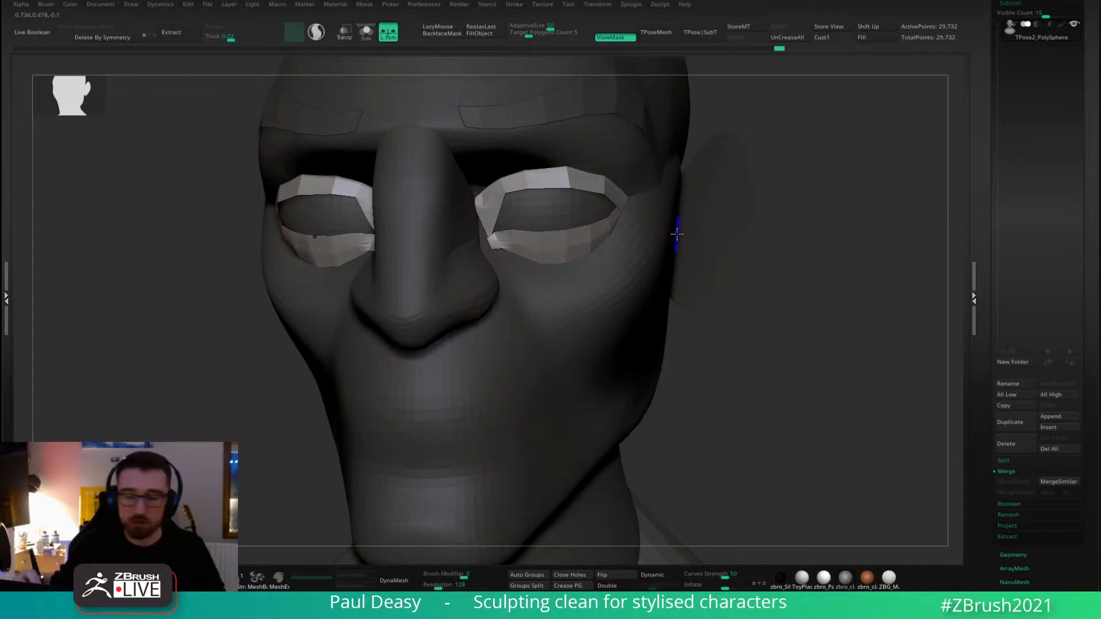
pyautogui.hotkey('shift', 'f')
pyautogui.hotkey('shift', 'f')
pyautogui.moveTo(776, 226); pyautogui.dragTo(514, 213, button='right')
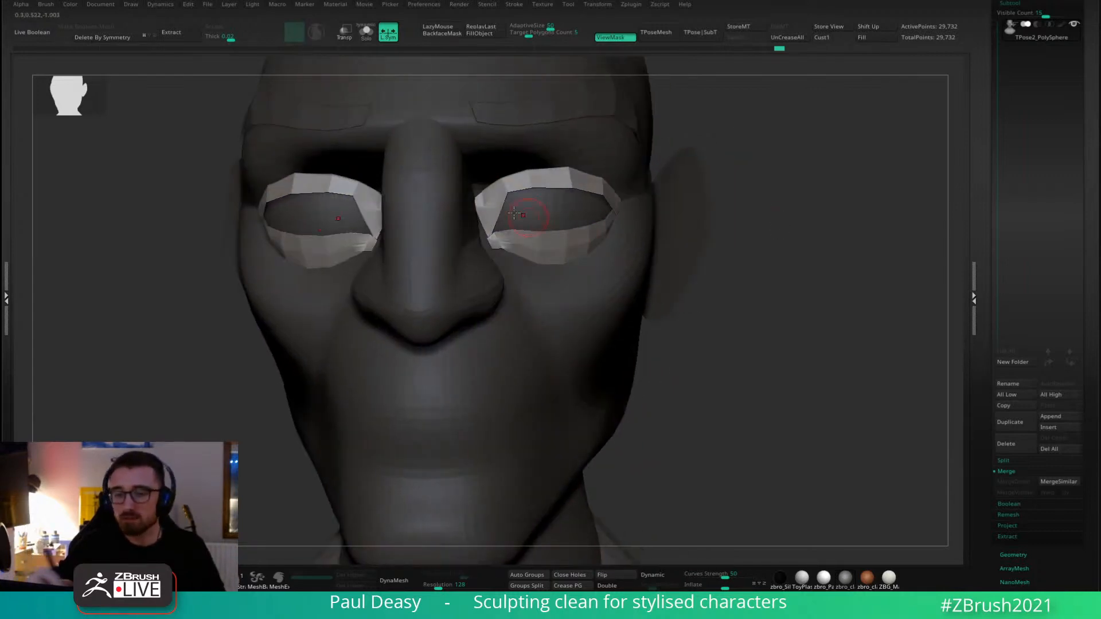
# Try masking the eyelids except for their inner corners, including with the mask inverted.
pyautogui.moveTo(502, 274)
pyautogui.keyDown('ctrl'); pyautogui.mouseDown()
pyautogui.moveTo(756, 204)
pyautogui.moveTo(533, 115)
pyautogui.moveTo(500, 202)
pyautogui.mouseUp(); pyautogui.keyUp('ctrl')
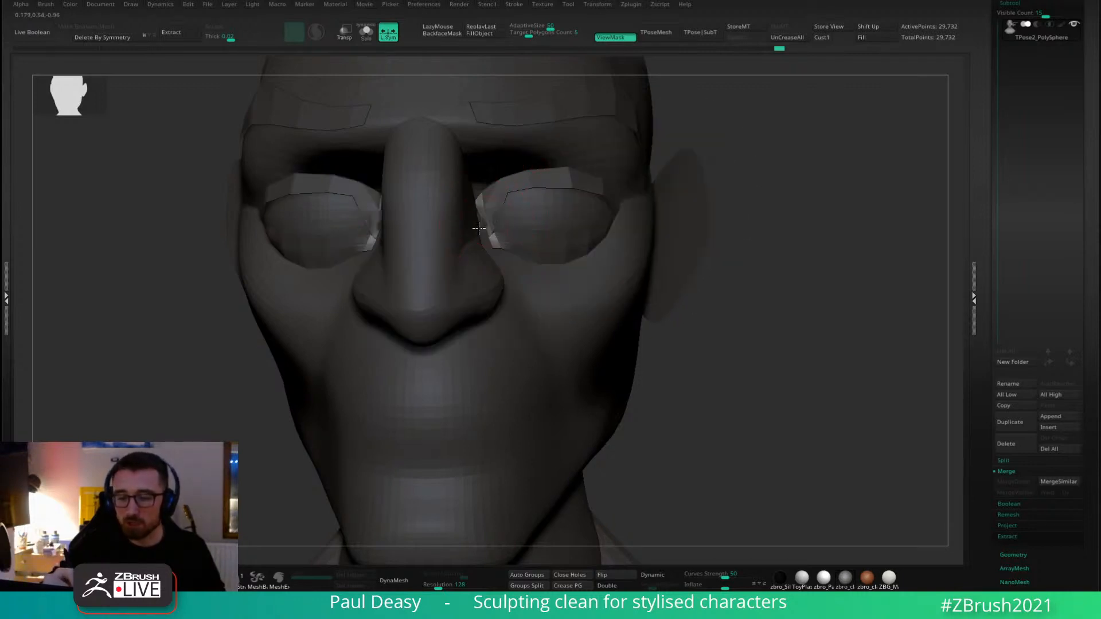
pyautogui.moveTo(488, 226); pyautogui.dragTo(490, 252, button='right')
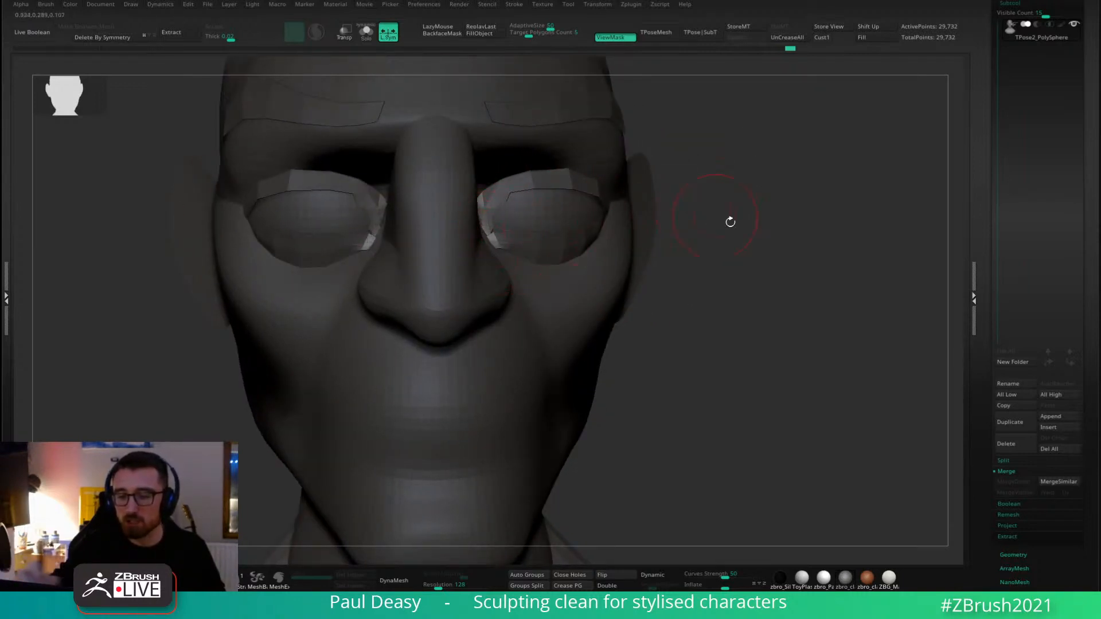
pyautogui.moveTo(730, 222); pyautogui.dragTo(730, 225, button='right')
pyautogui.keyDown('ctrl'); pyautogui.click(716, 184); pyautogui.keyUp('ctrl')
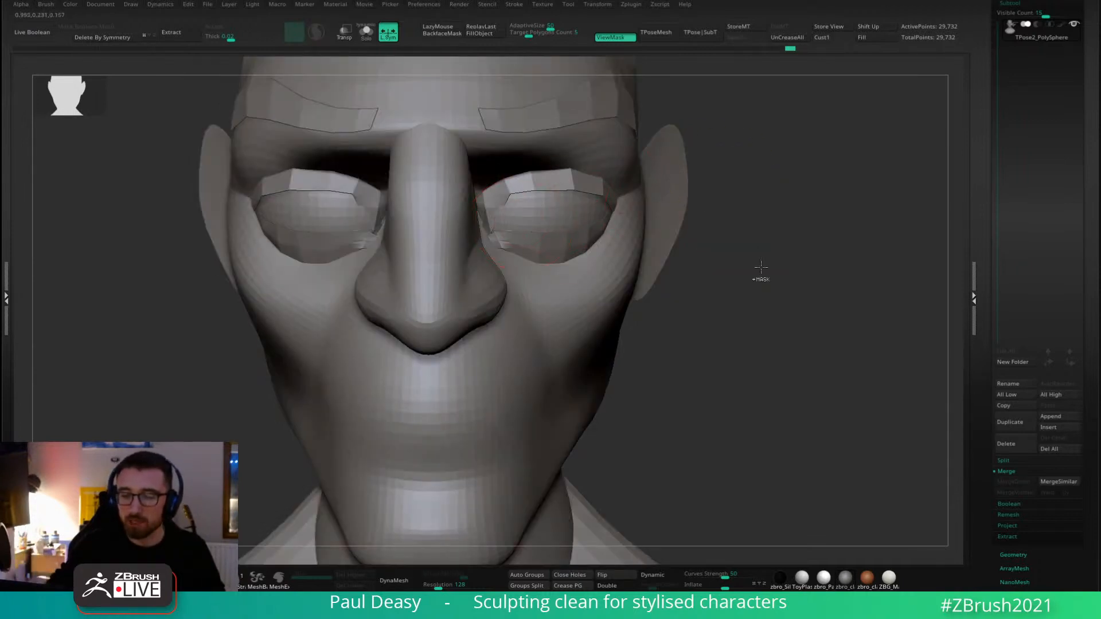
# Hide the upper and lower eyelid polygroups, mask the rest of the head and restore full visibility.
pyautogui.keyDown('ctrl'); pyautogui.keyDown('shift'); pyautogui.click(533, 189); pyautogui.keyUp('shift'); pyautogui.keyUp('ctrl')
pyautogui.keyDown('ctrl'); pyautogui.keyDown('shift'); pyautogui.click(730, 208); pyautogui.keyUp('shift'); pyautogui.keyUp('ctrl')
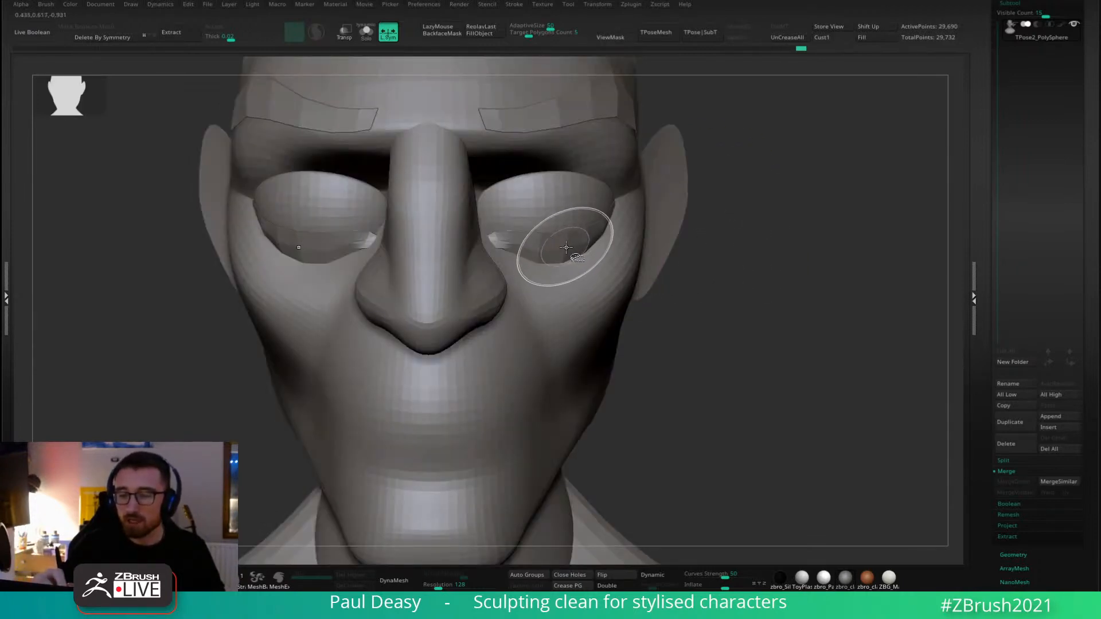
pyautogui.keyDown('ctrl'); pyautogui.keyDown('shift'); pyautogui.click(566, 247); pyautogui.keyUp('shift'); pyautogui.keyUp('ctrl')
pyautogui.keyDown('ctrl'); pyautogui.click(732, 217); pyautogui.keyUp('ctrl')
pyautogui.keyDown('ctrl'); pyautogui.keyDown('shift'); pyautogui.click(732, 217); pyautogui.keyUp('shift'); pyautogui.keyUp('ctrl')
# Pull the upper eyelid's inner corner into a cleaner curve beside the nose.
pyautogui.press('space')
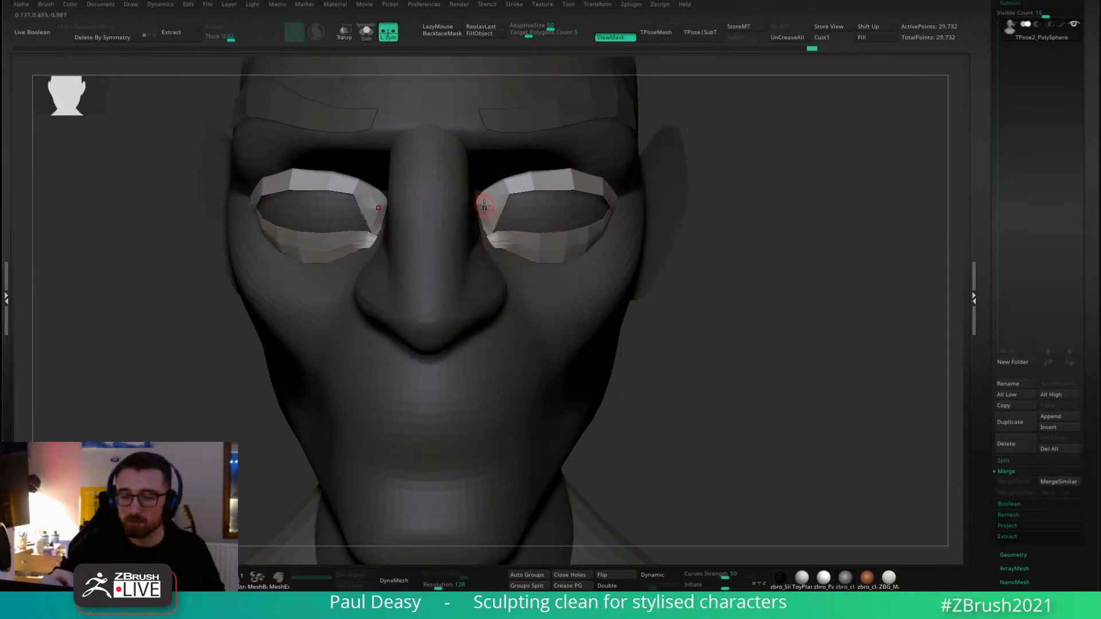
pyautogui.moveTo(484, 206); pyautogui.dragTo(495, 197, button='right')
pyautogui.moveTo(503, 182); pyautogui.dragTo(505, 194)
pyautogui.keyDown('shift'); pyautogui.moveTo(505, 193); pyautogui.dragTo(546, 147, button='right'); pyautogui.keyUp('shift')
# Compare the eyelids against the whole bust with the mask display switched off and on.
pyautogui.hotkey('ctrl', 'h')
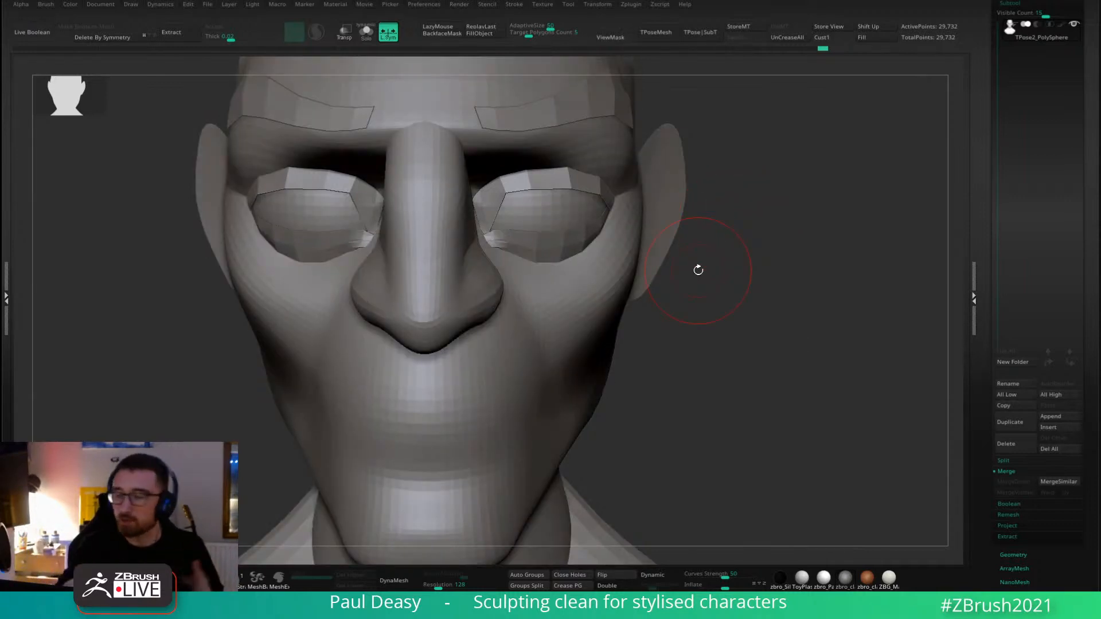
pyautogui.hotkey('ctrl', 'h')
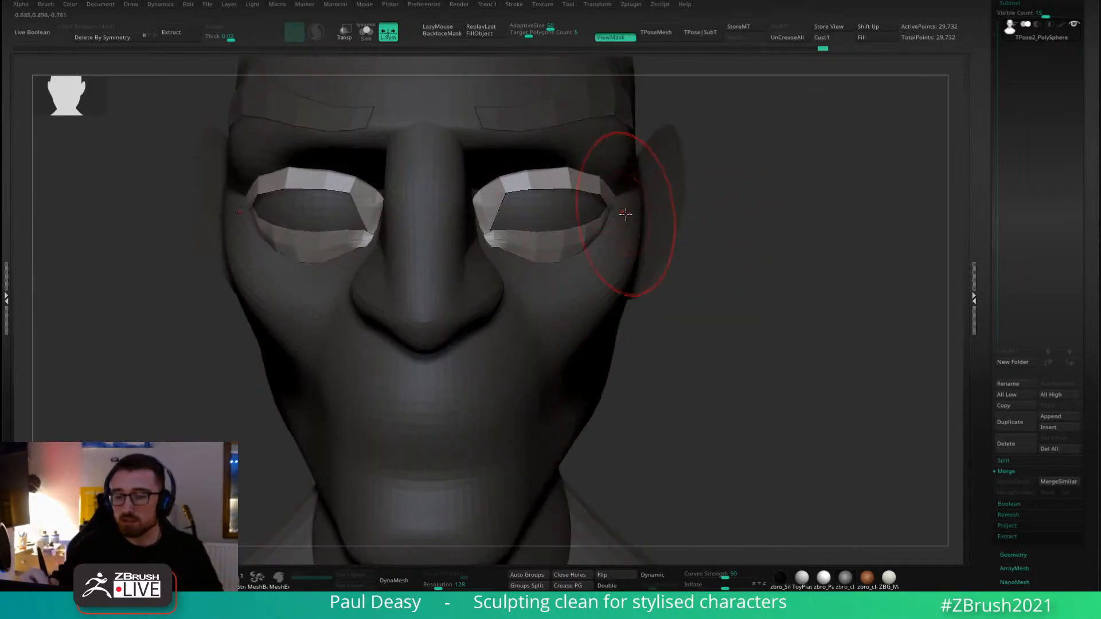
pyautogui.hotkey('ctrl', 'h')
pyautogui.keyDown('ctrl'); pyautogui.moveTo(644, 213); pyautogui.dragTo(648, 183, button='right'); pyautogui.keyUp('ctrl')
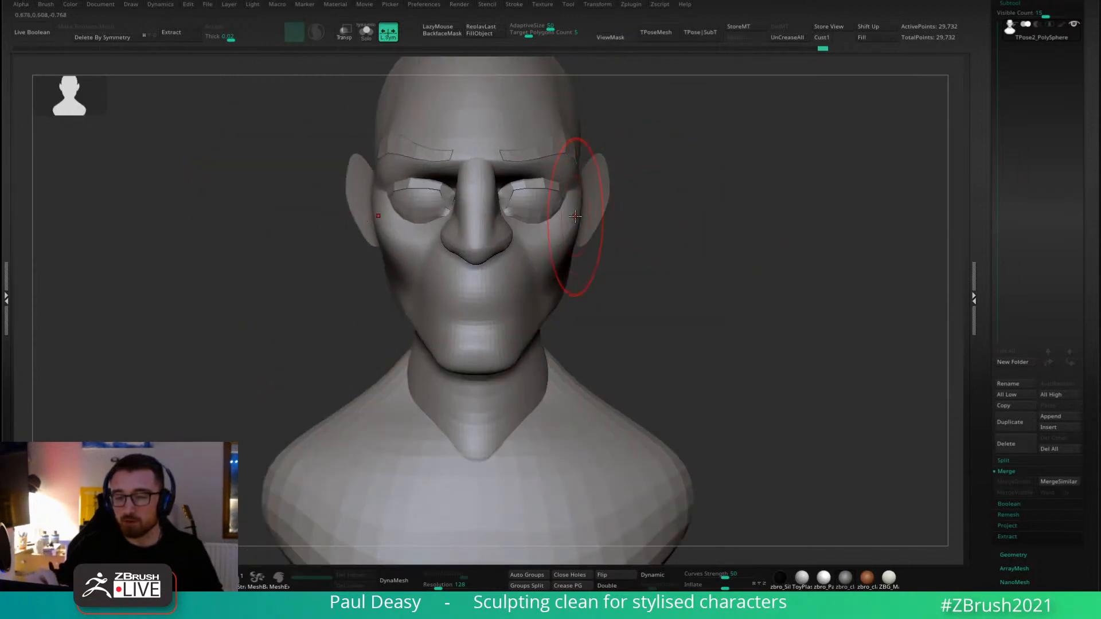
pyautogui.hotkey('ctrl', 'h')
pyautogui.hotkey('ctrl', 'h')
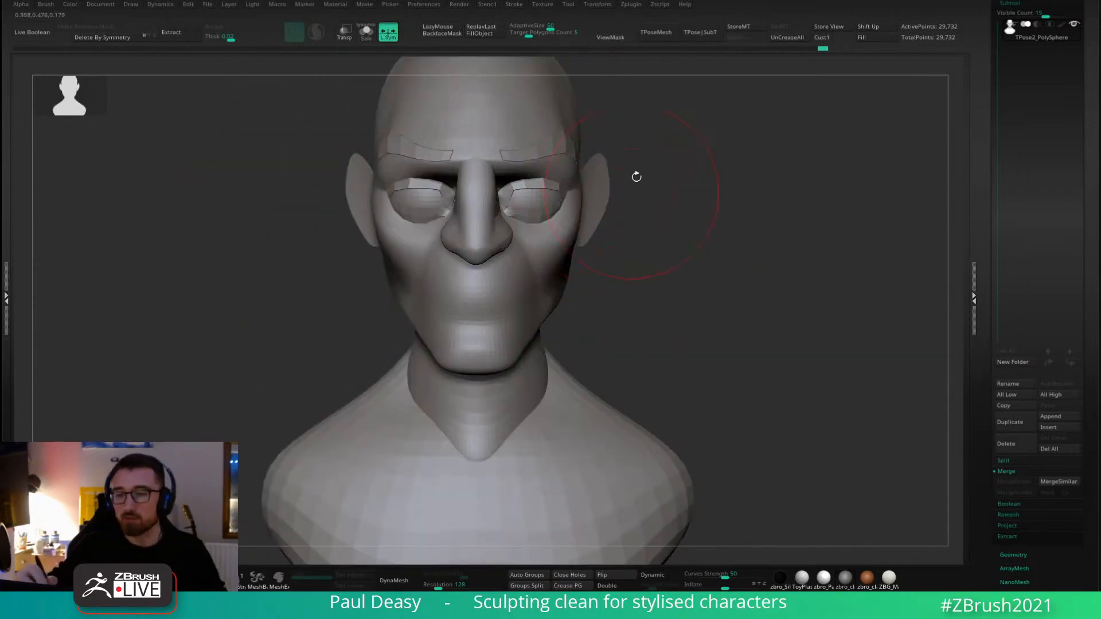
# Mask only the eyeballs, leaving the eyelids and the rest of the bust free to edit.
pyautogui.keyDown('ctrl'); pyautogui.keyDown('shift'); pyautogui.click(530, 198); pyautogui.keyUp('shift'); pyautogui.keyUp('ctrl')
pyautogui.keyDown('ctrl'); pyautogui.keyDown('shift'); pyautogui.click(681, 195); pyautogui.keyUp('shift'); pyautogui.keyUp('ctrl')
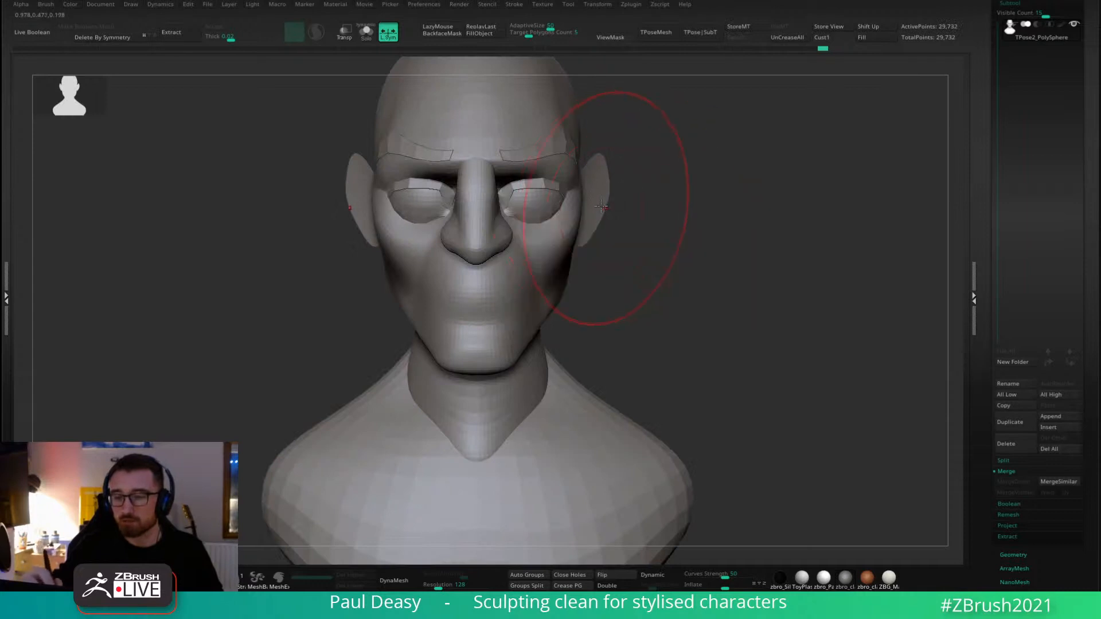
pyautogui.keyDown('ctrl'); pyautogui.keyDown('shift'); pyautogui.click(536, 200); pyautogui.keyUp('shift'); pyautogui.keyUp('ctrl')
pyautogui.keyDown('ctrl'); pyautogui.keyDown('shift'); pyautogui.moveTo(666, 191); pyautogui.dragTo(607, 221); pyautogui.keyUp('shift'); pyautogui.keyUp('ctrl')
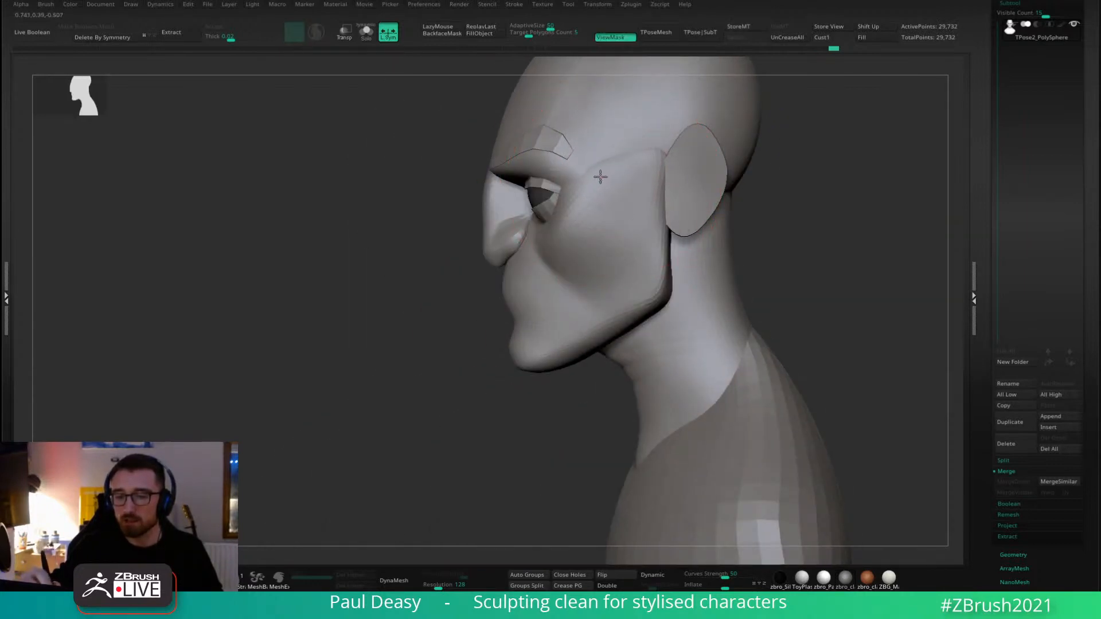
pyautogui.keyDown('shift'); pyautogui.moveTo(601, 176); pyautogui.dragTo(619, 175, button='right'); pyautogui.keyUp('shift')
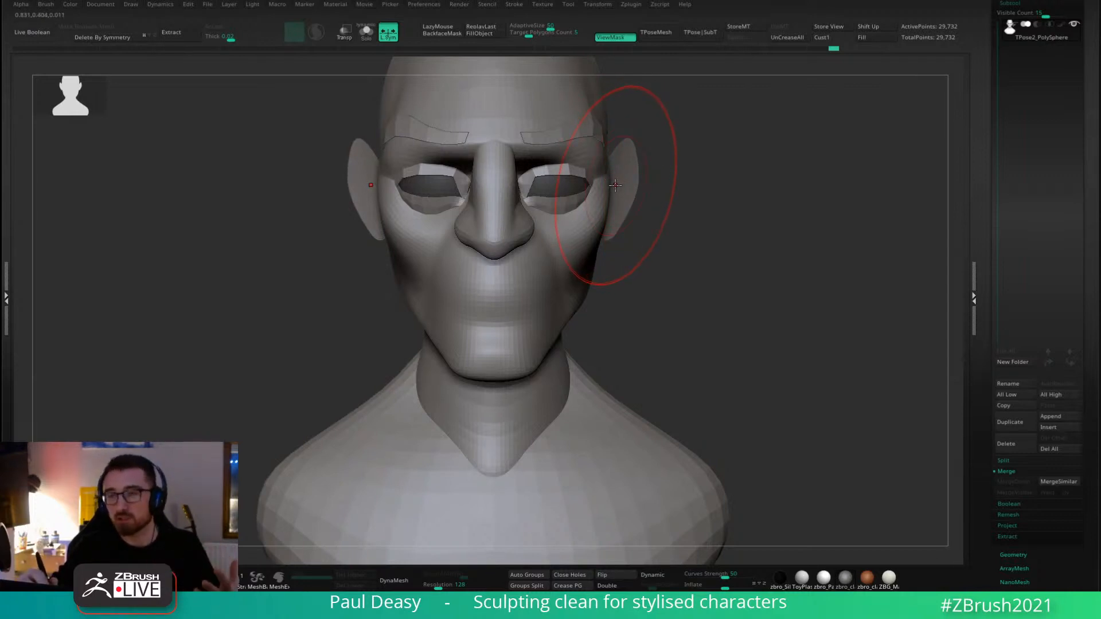
# Resize the Move brush and lower the upper edges of the ears from the front view.
pyautogui.press('space')
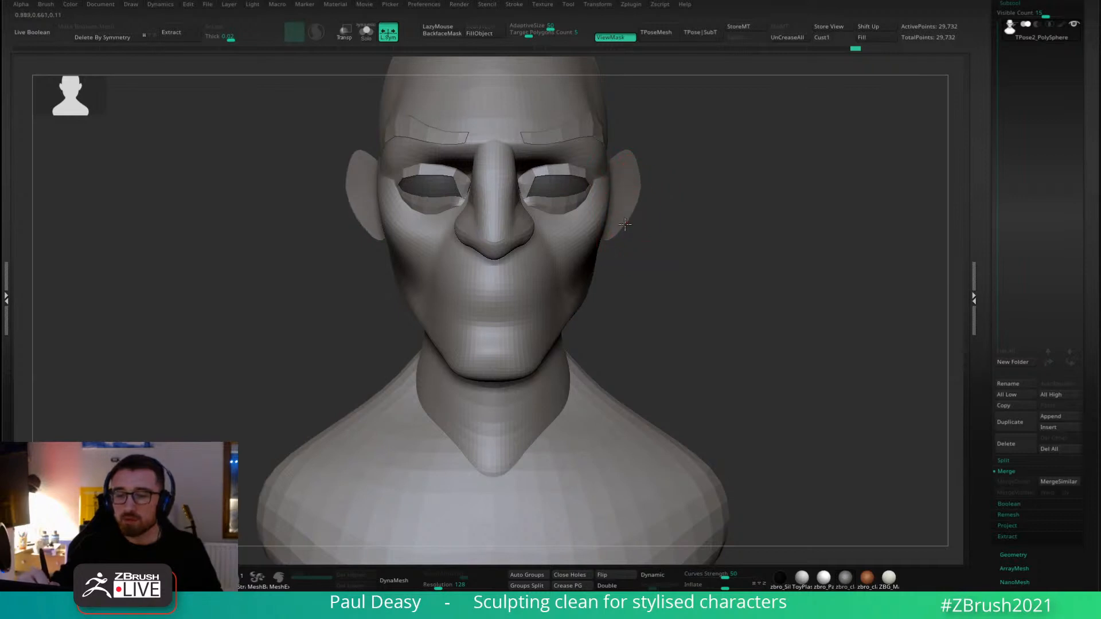
pyautogui.press('space')
pyautogui.press('space')
pyautogui.click(633, 172)
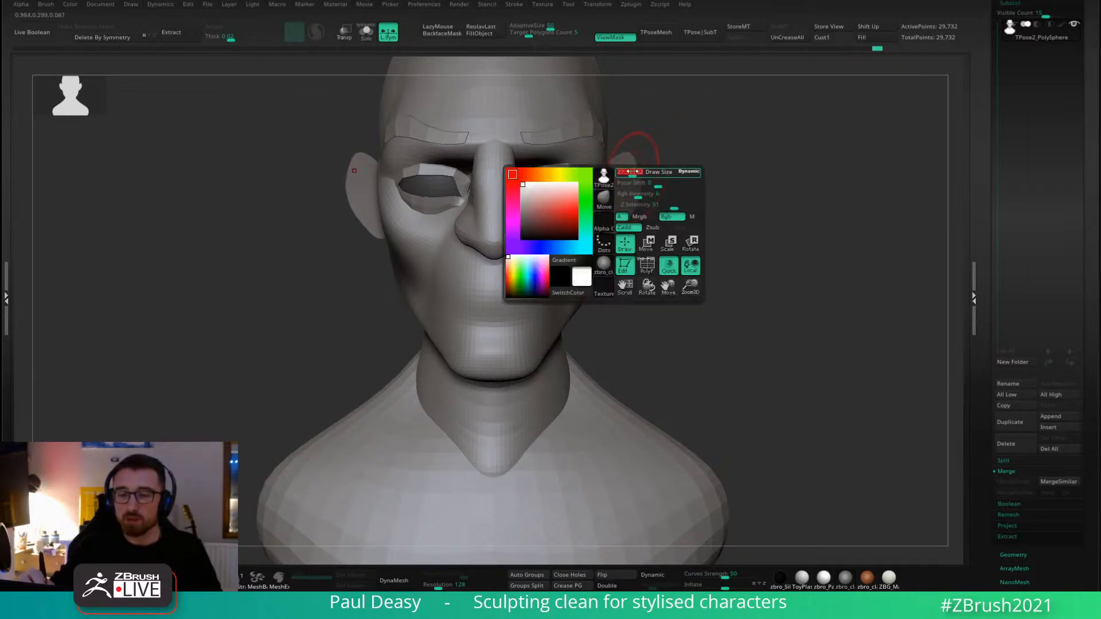
pyautogui.press('space')
pyautogui.press('space')
pyautogui.press('space')
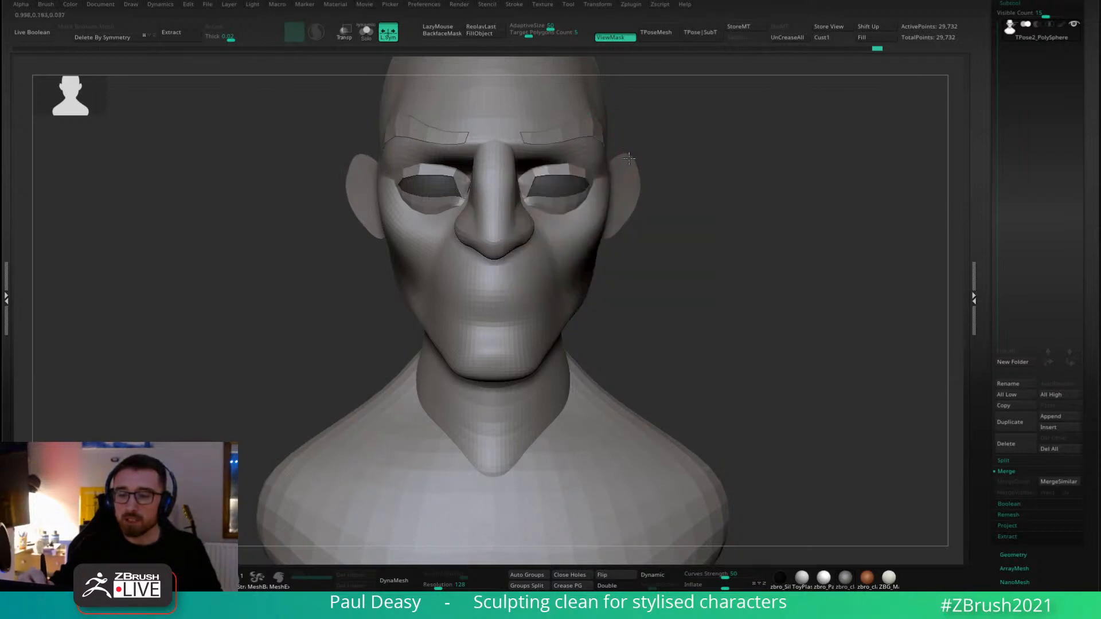
pyautogui.press('space')
pyautogui.press('space')
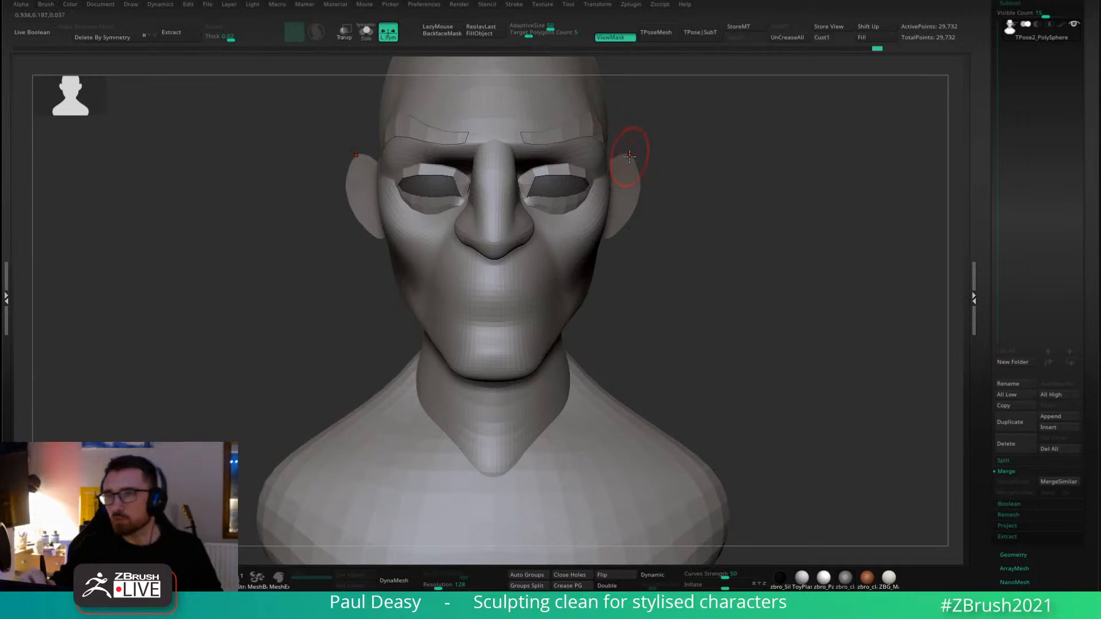
pyautogui.press('space')
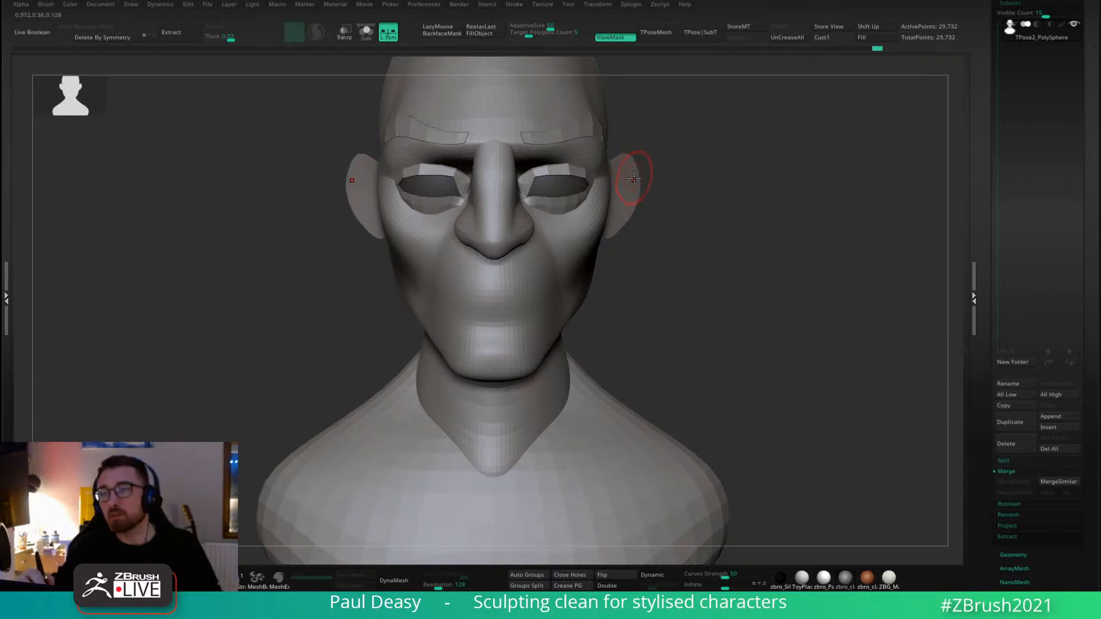
pyautogui.press('space')
pyautogui.click(649, 186)
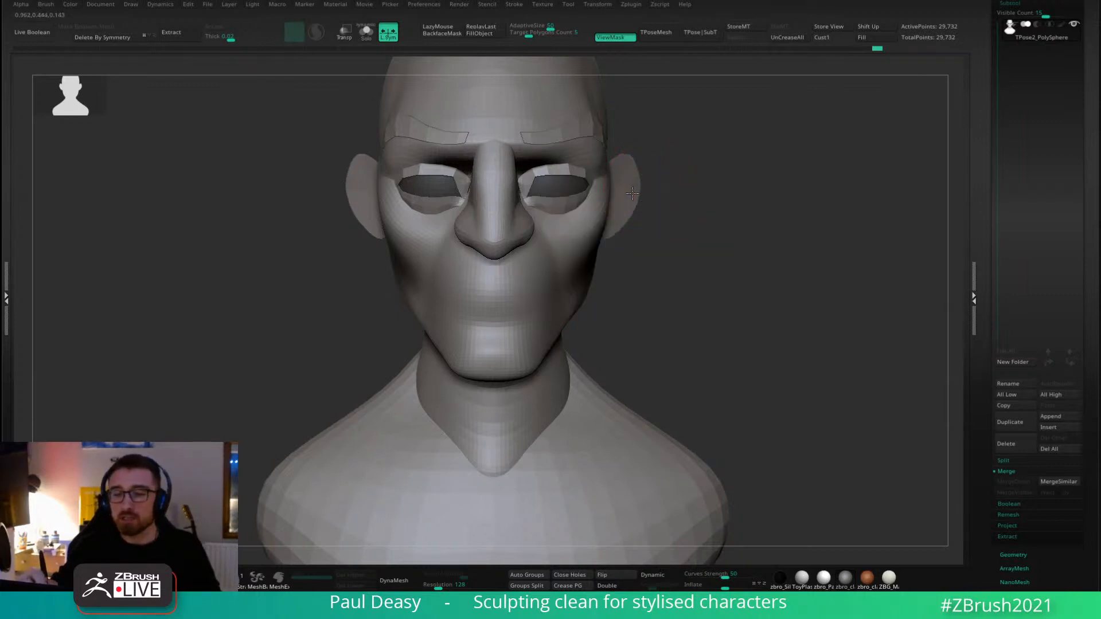
pyautogui.keyDown('ctrl'); pyautogui.keyDown('shift'); pyautogui.click(632, 193); pyautogui.keyUp('shift'); pyautogui.keyUp('ctrl')
pyautogui.keyDown('ctrl'); pyautogui.click(659, 189); pyautogui.keyUp('ctrl')
pyautogui.keyDown('ctrl'); pyautogui.keyDown('shift'); pyautogui.click(664, 187); pyautogui.keyUp('shift'); pyautogui.keyUp('ctrl')
pyautogui.press('w')
pyautogui.keyDown('ctrl'); pyautogui.click(686, 177); pyautogui.keyUp('ctrl')
pyautogui.hotkey('ctrl', 'h')
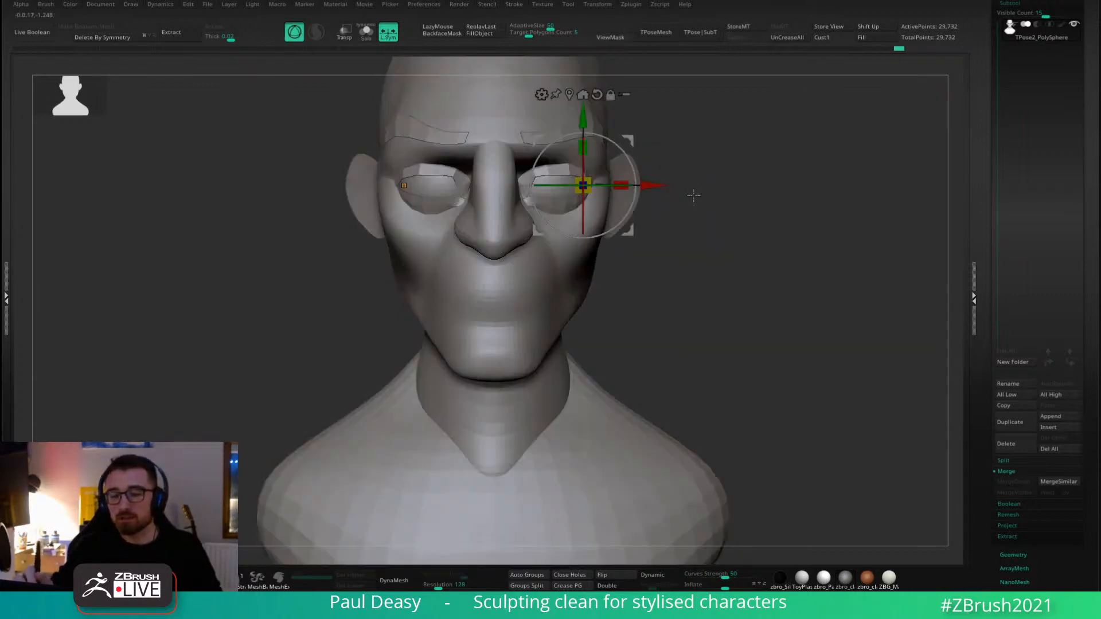
pyautogui.press('q')
# Isolate the ears, mask everything except them and place the transform gizmo beside the head.
pyautogui.keyDown('ctrl'); pyautogui.keyDown('shift'); pyautogui.click(635, 182); pyautogui.keyUp('shift'); pyautogui.keyUp('ctrl')
pyautogui.keyDown('ctrl'); pyautogui.click(682, 182); pyautogui.keyUp('ctrl')
pyautogui.keyDown('ctrl'); pyautogui.keyDown('shift'); pyautogui.click(673, 185); pyautogui.keyUp('shift'); pyautogui.keyUp('ctrl')
pyautogui.press('w')
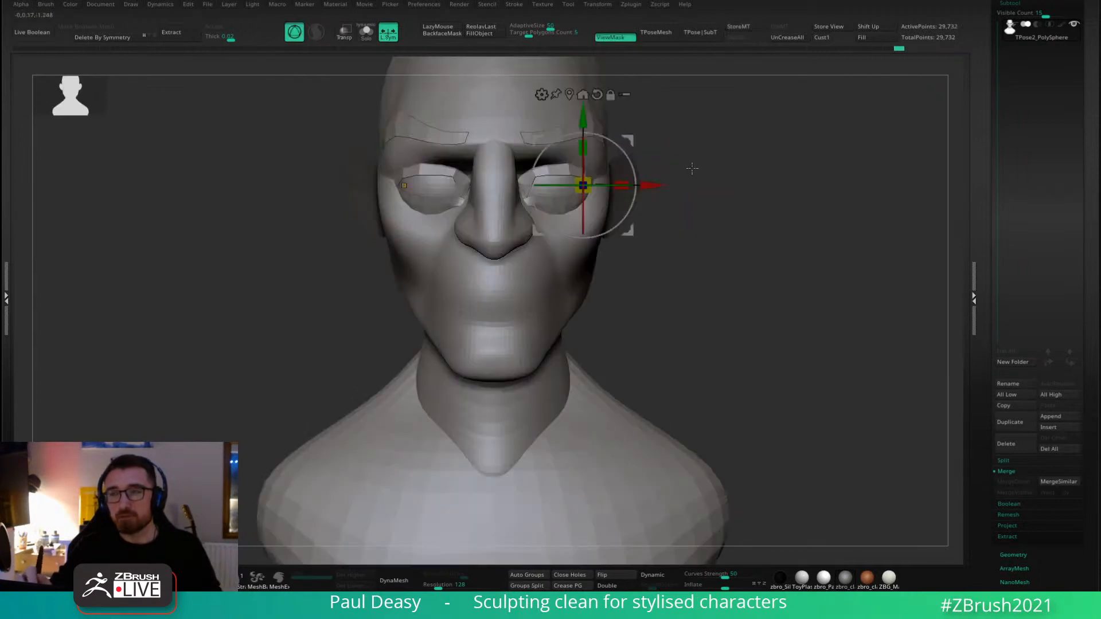
pyautogui.keyDown('ctrl'); pyautogui.click(691, 167); pyautogui.keyUp('ctrl')
pyautogui.moveTo(761, 171); pyautogui.dragTo(691, 179)
pyautogui.keyDown('alt'); pyautogui.click(672, 188); pyautogui.keyUp('alt')
# Reset the gizmo's orientation, adjust the placement of both ears with it and clear the mask.
pyautogui.moveTo(801, 155); pyautogui.dragTo(866, 161)
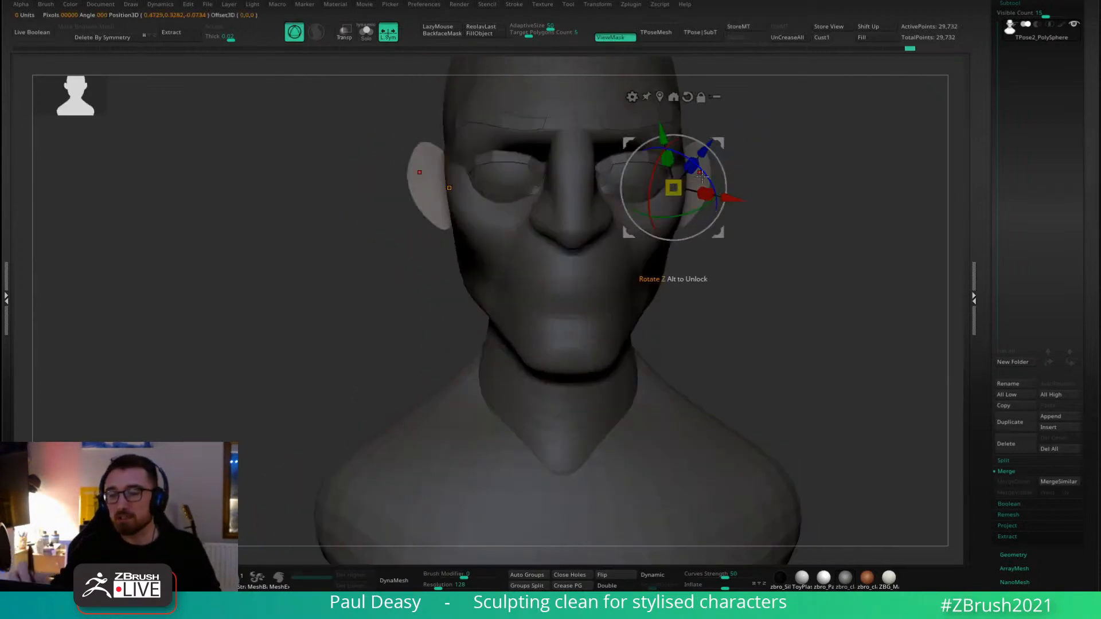
pyautogui.click(687, 96)
pyautogui.moveTo(711, 188)
pyautogui.mouseDown()
pyautogui.moveTo(641, 203)
pyautogui.moveTo(692, 222)
pyautogui.mouseUp()
pyautogui.press('q')
pyautogui.press('s')
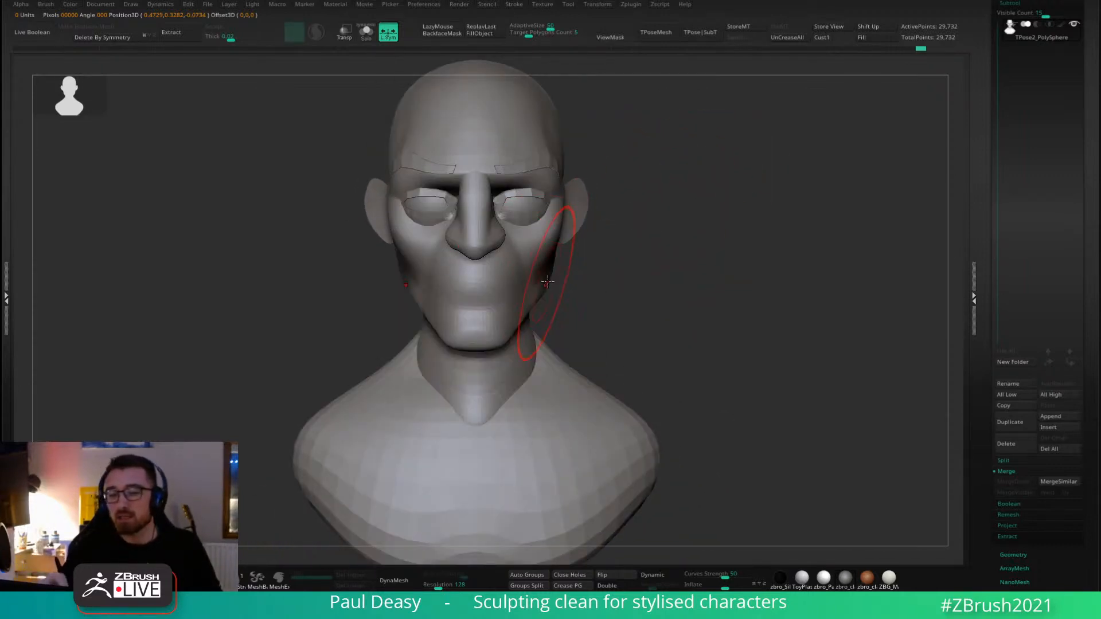
# Mask everything except the face piece so only the cheeks, mouth area and jaw can be edited.
pyautogui.moveTo(618, 268)
pyautogui.mouseDown()
pyautogui.moveTo(716, 258)
pyautogui.moveTo(690, 260)
pyautogui.moveTo(692, 275)
pyautogui.moveTo(621, 266)
pyautogui.mouseUp()
pyautogui.keyDown('ctrl'); pyautogui.keyDown('shift'); pyautogui.click(693, 274); pyautogui.keyUp('shift'); pyautogui.keyUp('ctrl')
pyautogui.keyDown('ctrl'); pyautogui.click(727, 266); pyautogui.keyUp('ctrl')
pyautogui.keyDown('ctrl'); pyautogui.keyDown('shift'); pyautogui.click(726, 266); pyautogui.keyUp('shift'); pyautogui.keyUp('ctrl')
pyautogui.keyDown('ctrl'); pyautogui.click(712, 268); pyautogui.keyUp('ctrl')
pyautogui.hotkey('ctrl', 'z')
pyautogui.press('space')
pyautogui.click(690, 261)
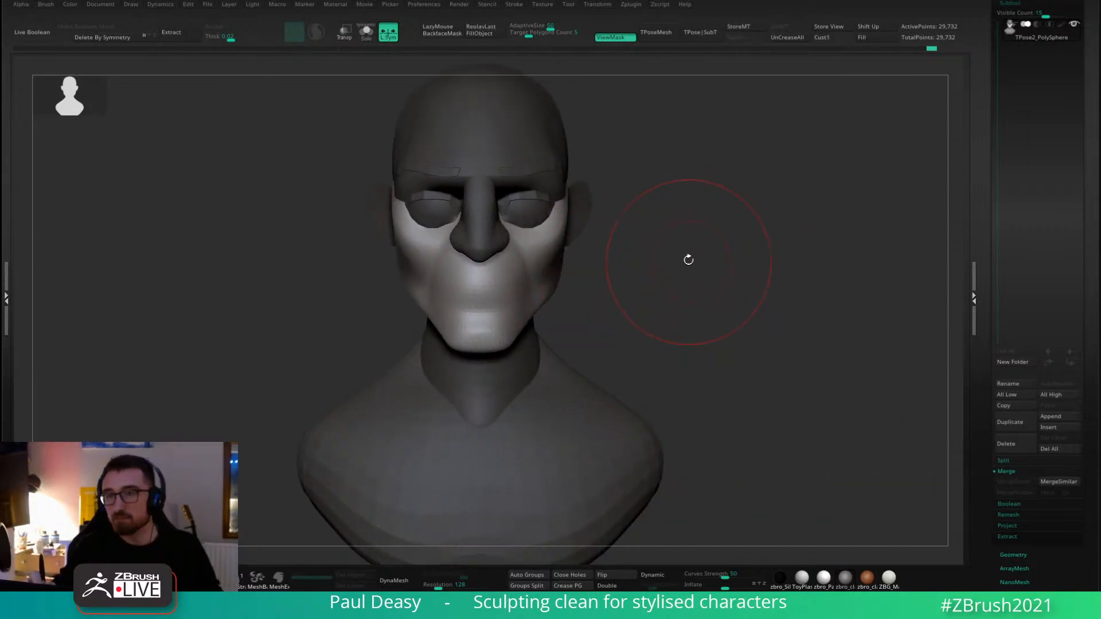
# Hide the mask display, resize the Move brush and reshape the contour of the cheeks and jaw from the front.
pyautogui.press('space')
pyautogui.moveTo(688, 261); pyautogui.dragTo(702, 278)
pyautogui.hotkey('ctrl', 'h')
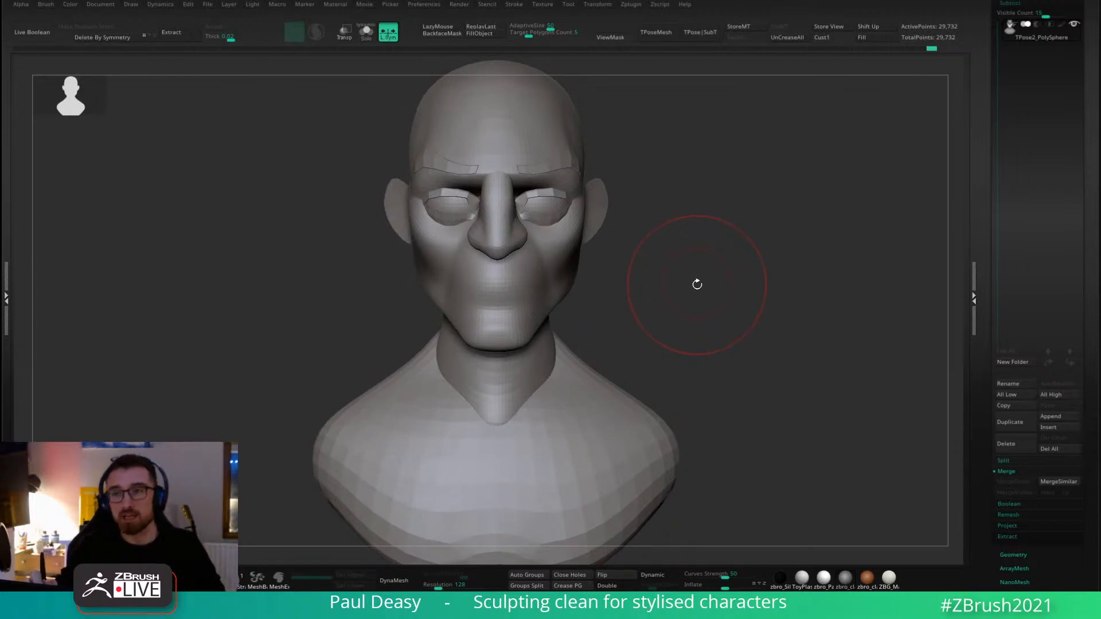
pyautogui.press('space')
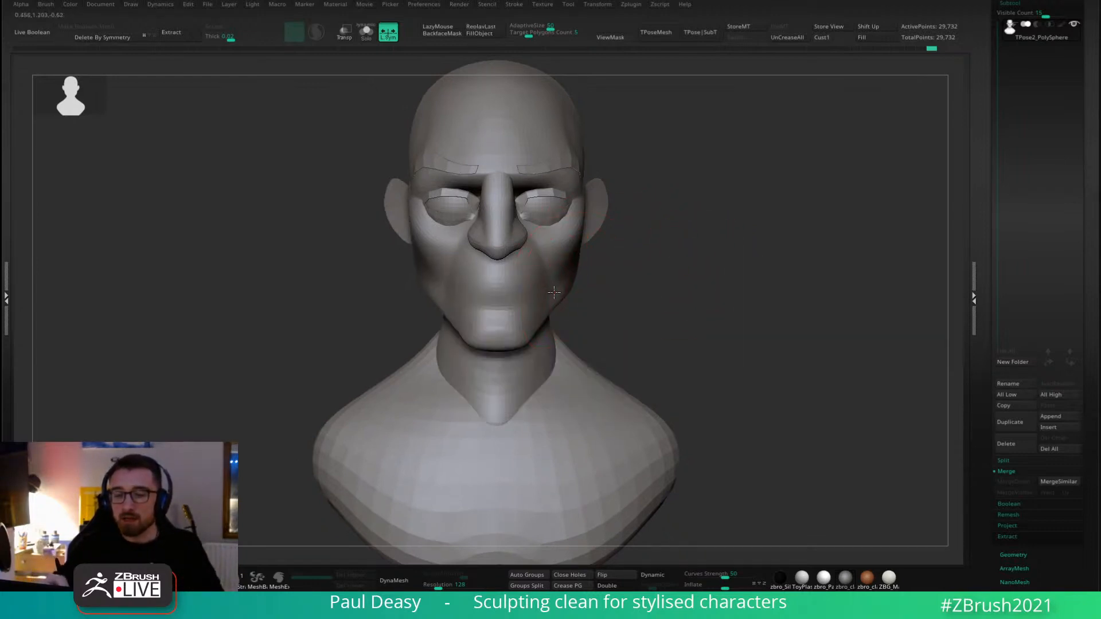
pyautogui.moveTo(554, 292); pyautogui.dragTo(552, 287)
pyautogui.moveTo(628, 275); pyautogui.dragTo(626, 273)
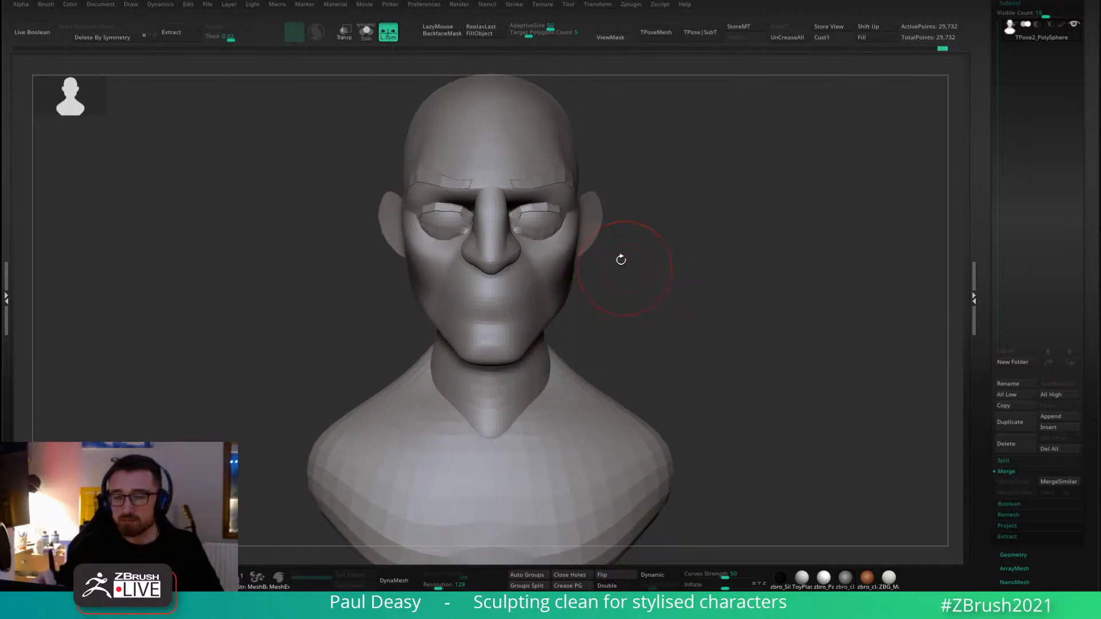
# Mask everything except the ears and reshape their outline with a resized Move brush.
pyautogui.moveTo(619, 246); pyautogui.dragTo(665, 235)
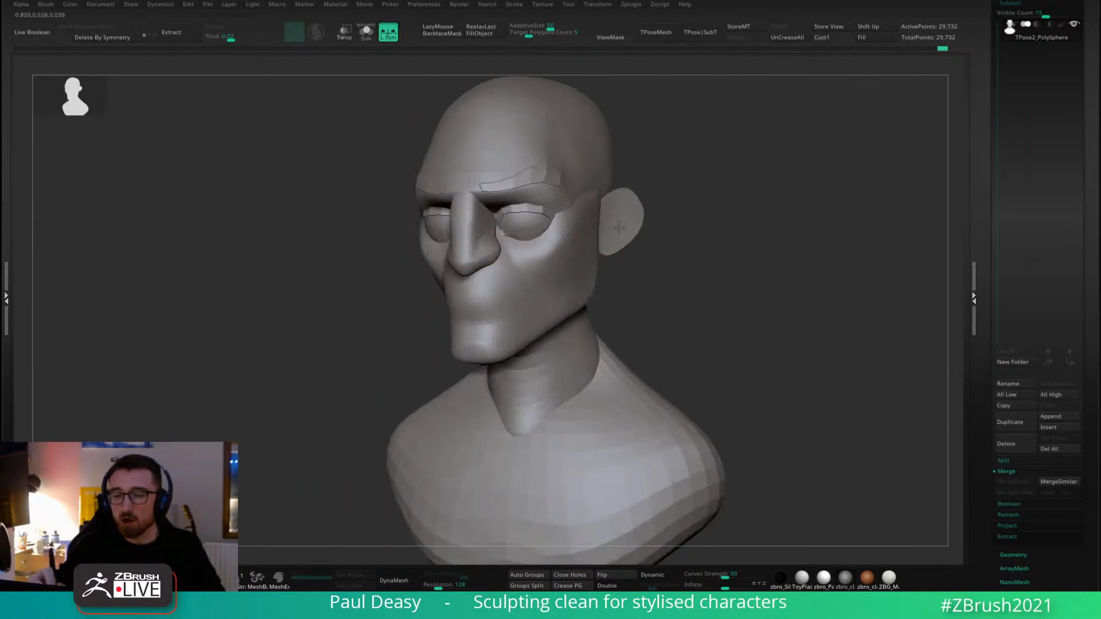
pyautogui.keyDown('ctrl'); pyautogui.click(652, 247); pyautogui.keyUp('ctrl')
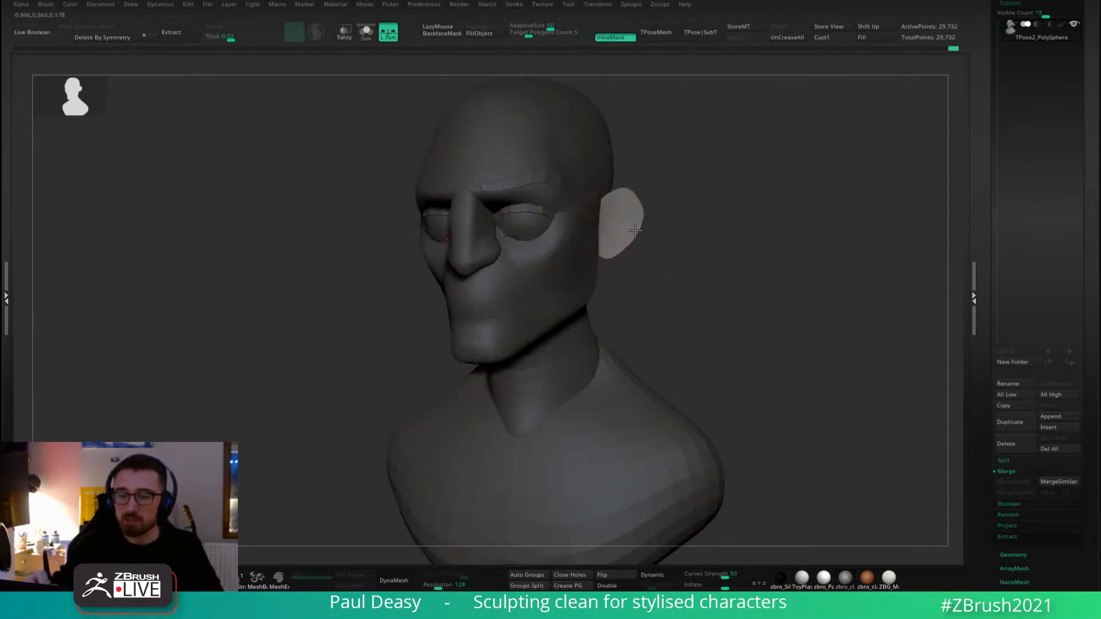
pyautogui.moveTo(629, 187); pyautogui.dragTo(639, 194)
pyautogui.moveTo(632, 209); pyautogui.dragTo(642, 195, button='right')
pyautogui.rightClick(642, 195)
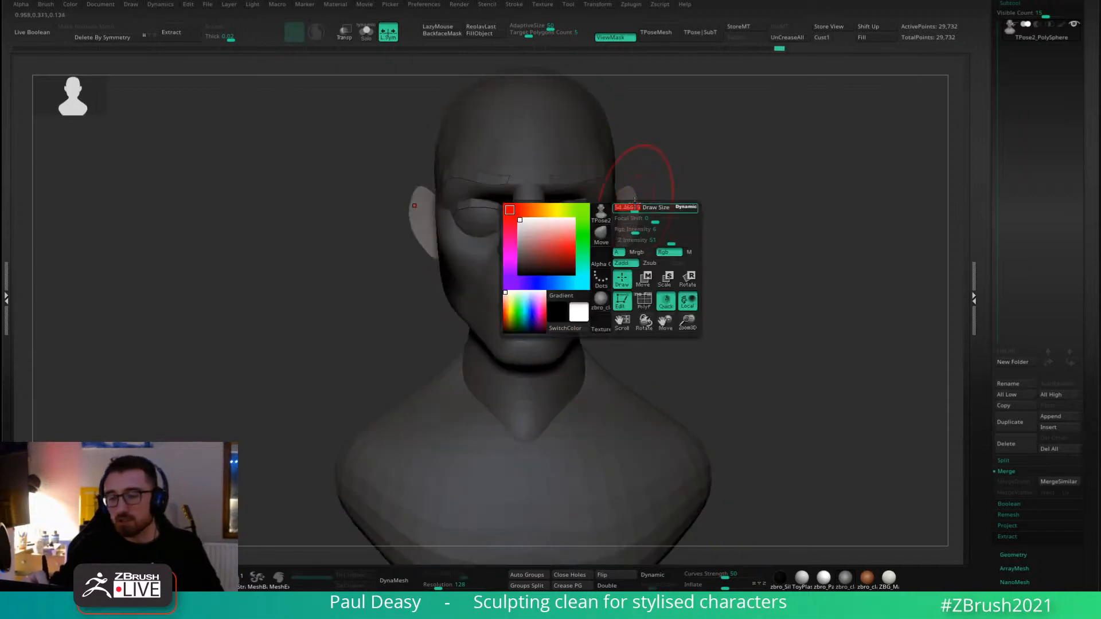
pyautogui.keyDown('alt'); pyautogui.moveTo(668, 198); pyautogui.dragTo(608, 211); pyautogui.keyUp('alt')
# Clear the mask and transfer the T-pose mesh changes back to the individual subtools.
pyautogui.keyDown('ctrl'); pyautogui.moveTo(609, 212); pyautogui.dragTo(674, 233); pyautogui.keyUp('ctrl')
pyautogui.click(706, 33)
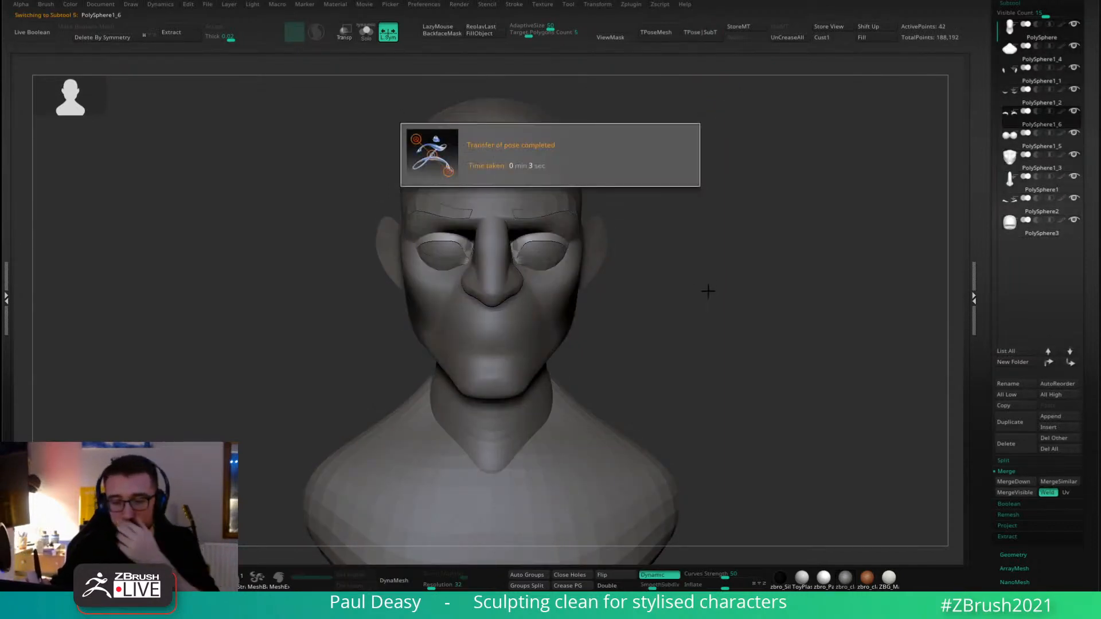
# Select the upper eyelids and adjust their inner corners beside the nose with a resized Move brush.
pyautogui.keyDown('alt'); pyautogui.click(523, 245); pyautogui.keyUp('alt')
pyautogui.keyDown('ctrl'); pyautogui.moveTo(523, 245); pyautogui.dragTo(528, 286, button='right'); pyautogui.keyUp('ctrl')
pyautogui.press('space')
pyautogui.moveTo(541, 243); pyautogui.dragTo(523, 243)
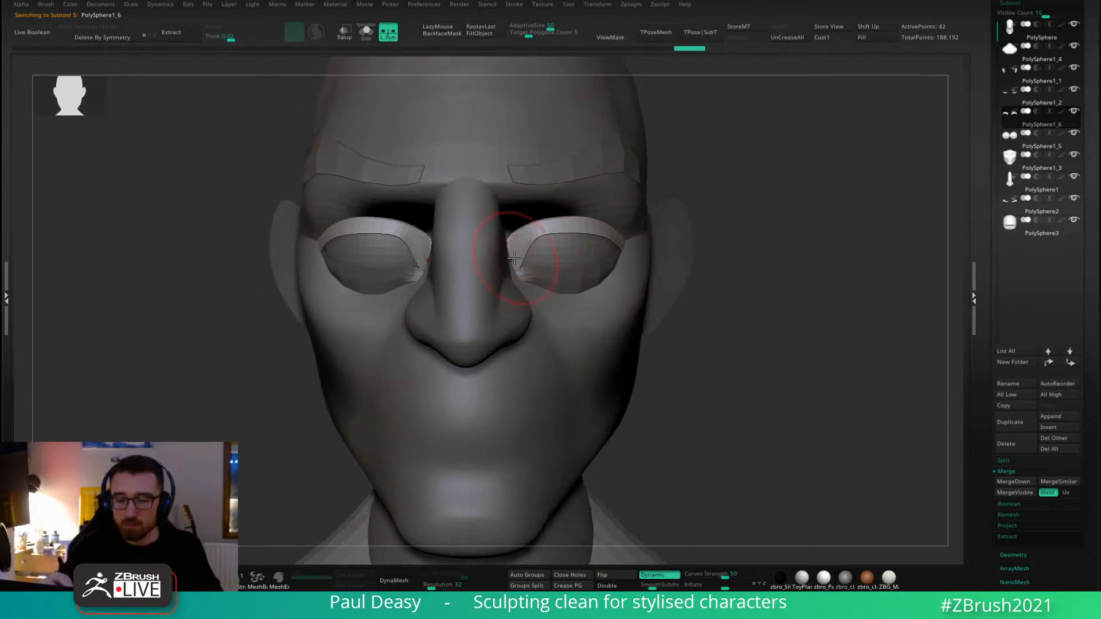
pyautogui.moveTo(516, 253)
pyautogui.mouseDown(button='right')
pyautogui.moveTo(476, 229)
pyautogui.moveTo(504, 265)
pyautogui.moveTo(491, 247)
pyautogui.moveTo(507, 252)
pyautogui.moveTo(519, 236)
pyautogui.mouseUp(button='right')
pyautogui.press('space')
pyautogui.press('space')
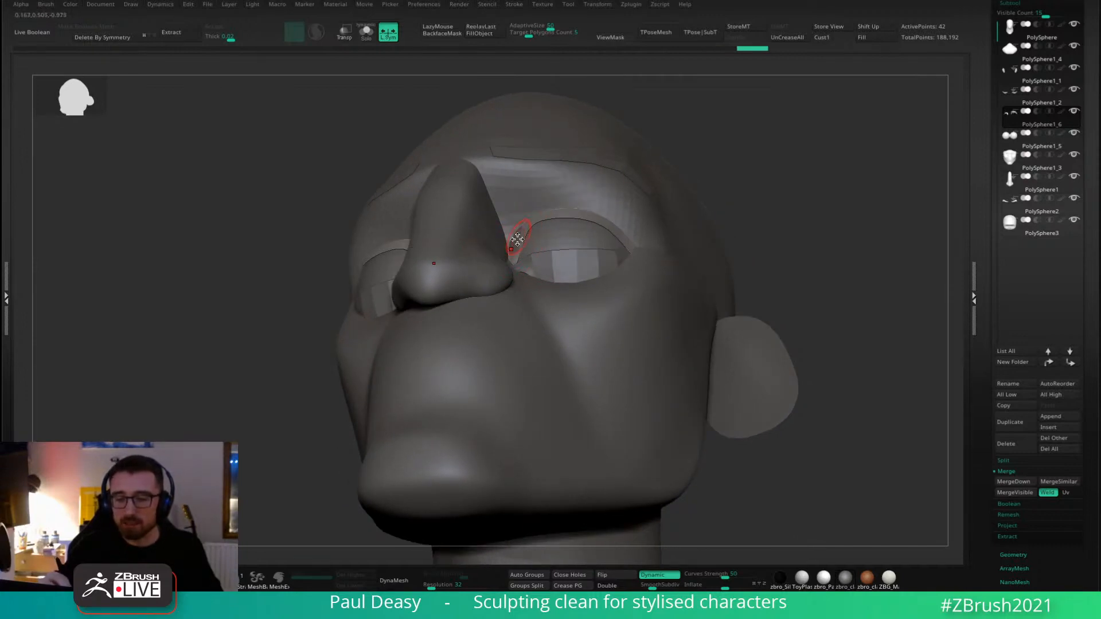
pyautogui.keyDown('shift'); pyautogui.moveTo(566, 221); pyautogui.dragTo(569, 253, button='right'); pyautogui.keyUp('shift')
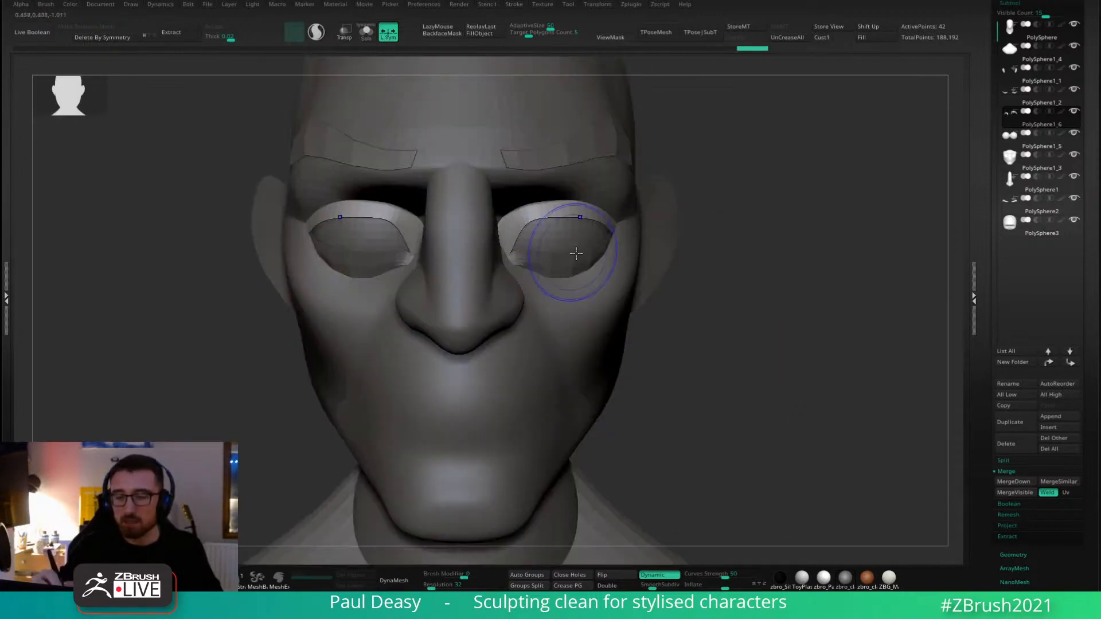
# Select the lower eyelids and adjust their edge and outer corners with the Move brush.
pyautogui.keyDown('alt'); pyautogui.click(531, 263); pyautogui.keyUp('alt')
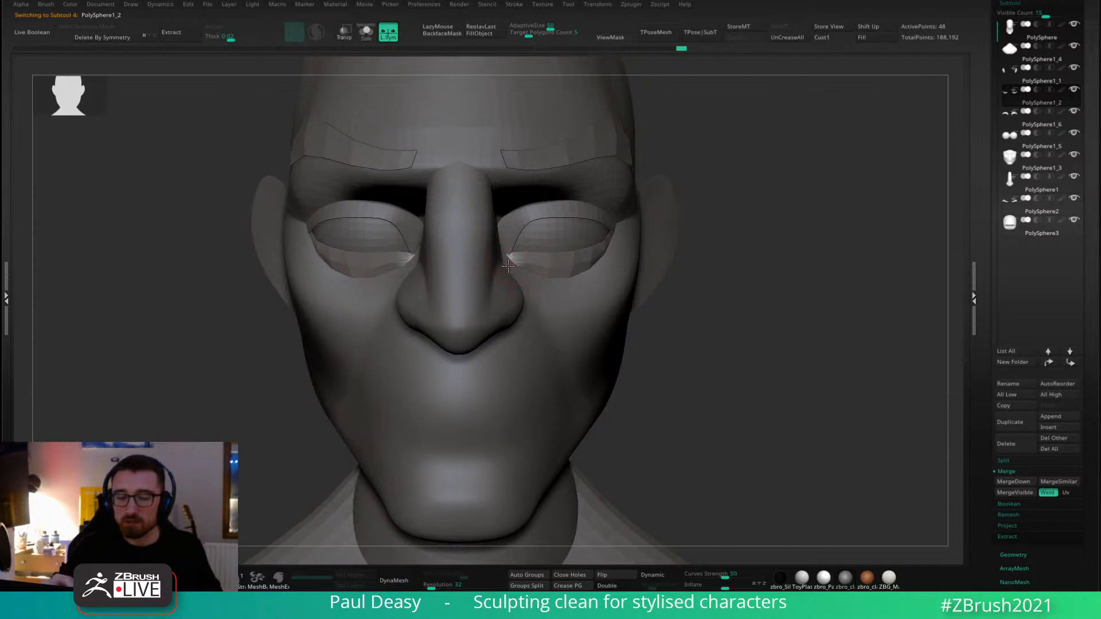
pyautogui.press('space')
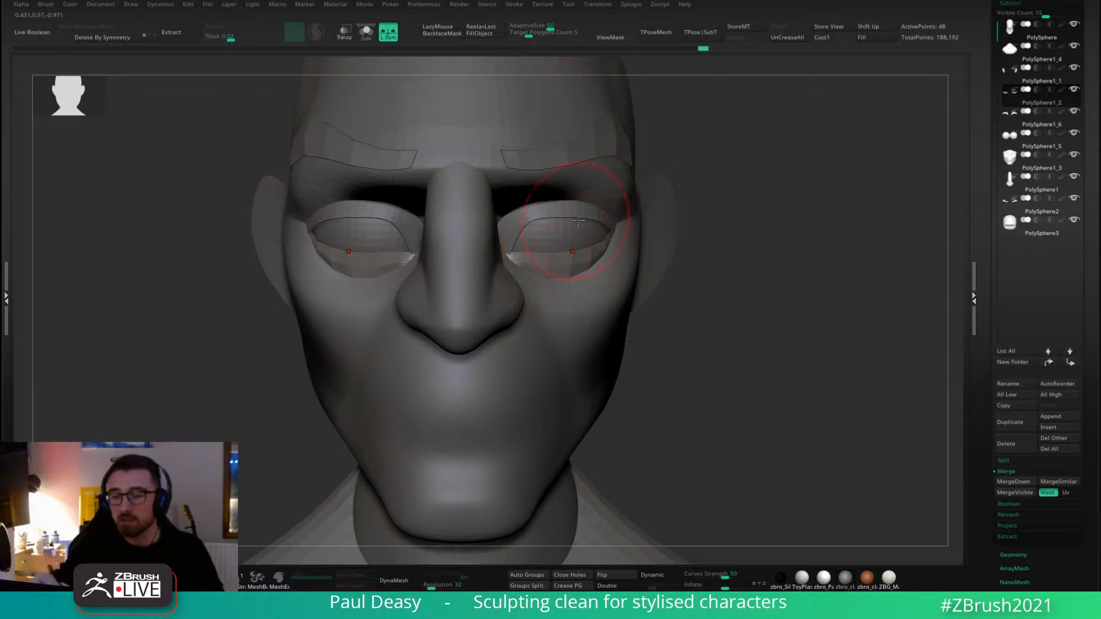
pyautogui.press('space')
pyautogui.moveTo(598, 268); pyautogui.dragTo(585, 268)
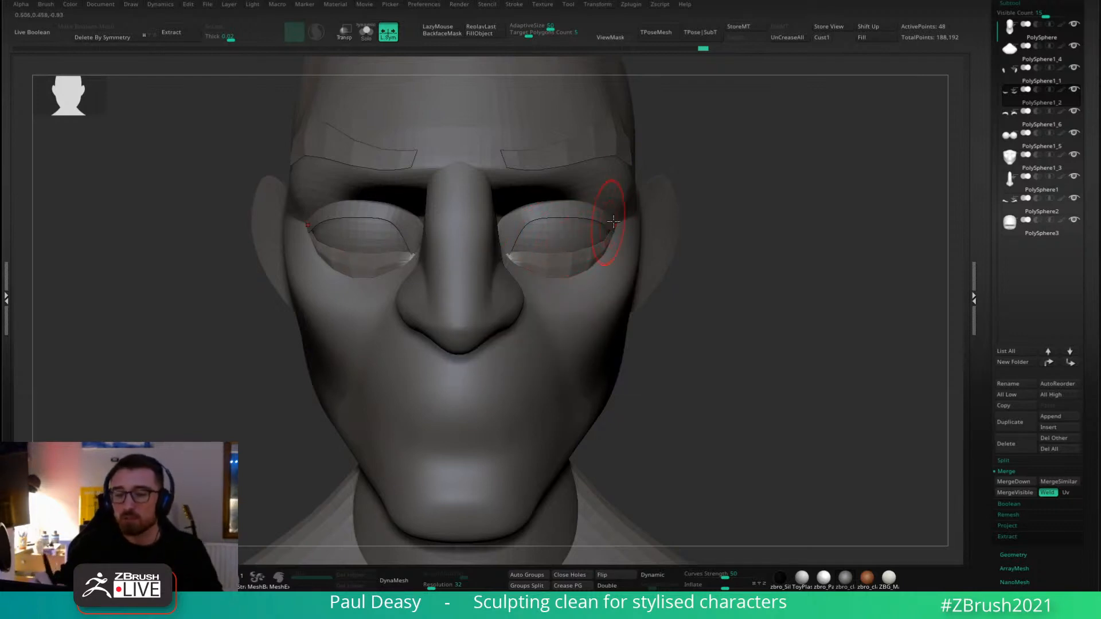
pyautogui.press('space')
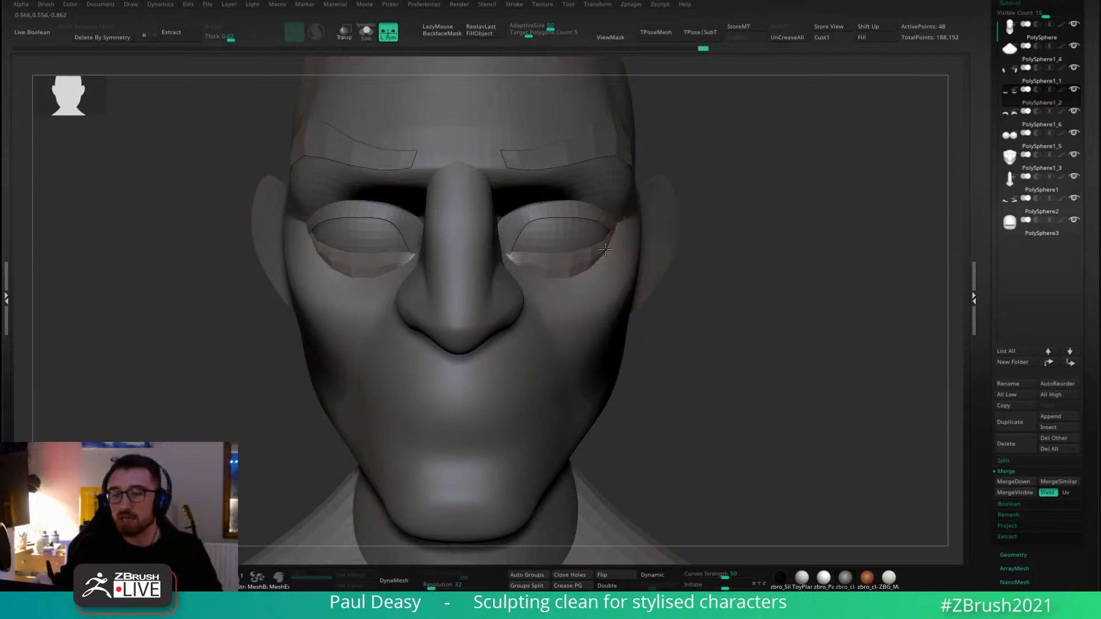
# Select the upper eyelids and refine the curve of their lower edge over the eyeballs with the Move brush.
pyautogui.keyDown('alt'); pyautogui.click(569, 229); pyautogui.keyUp('alt')
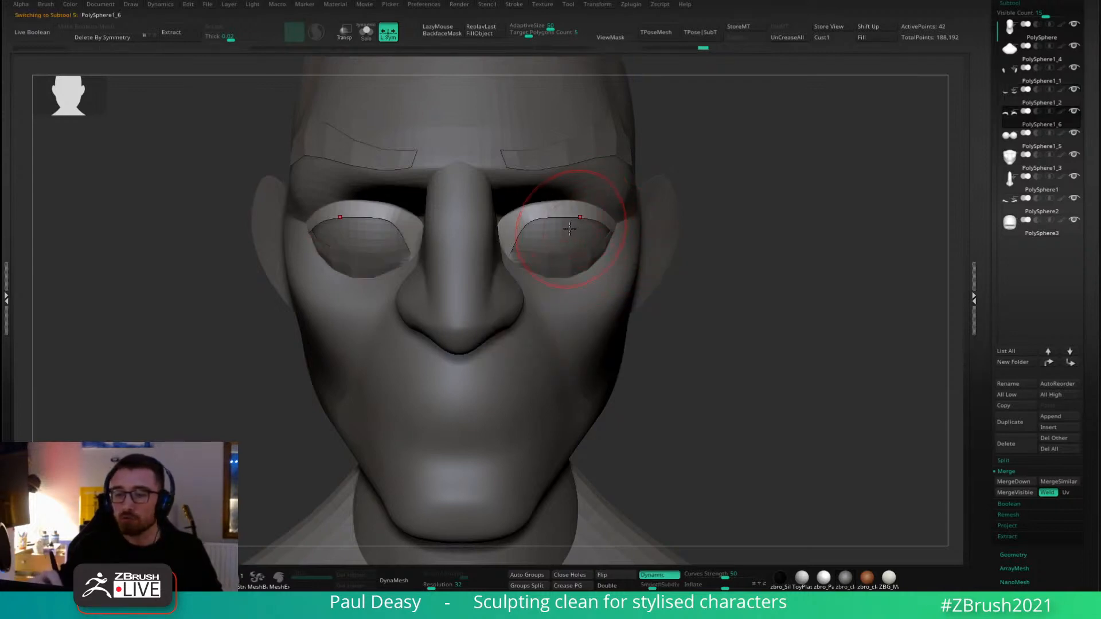
pyautogui.rightClick(534, 285)
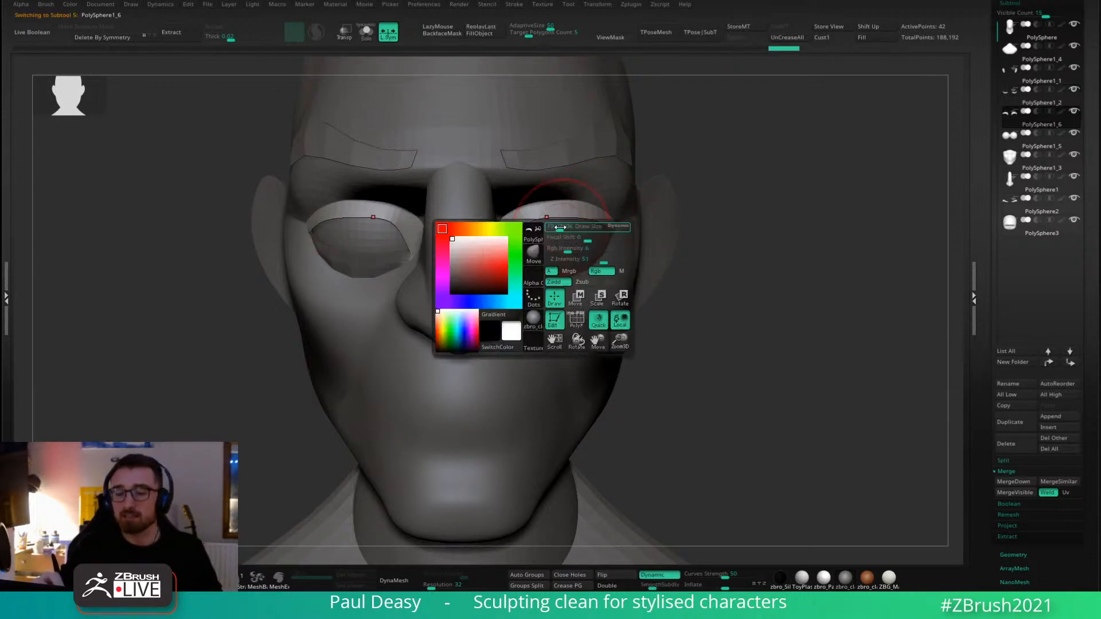
pyautogui.moveTo(530, 269); pyautogui.dragTo(563, 253, button='right')
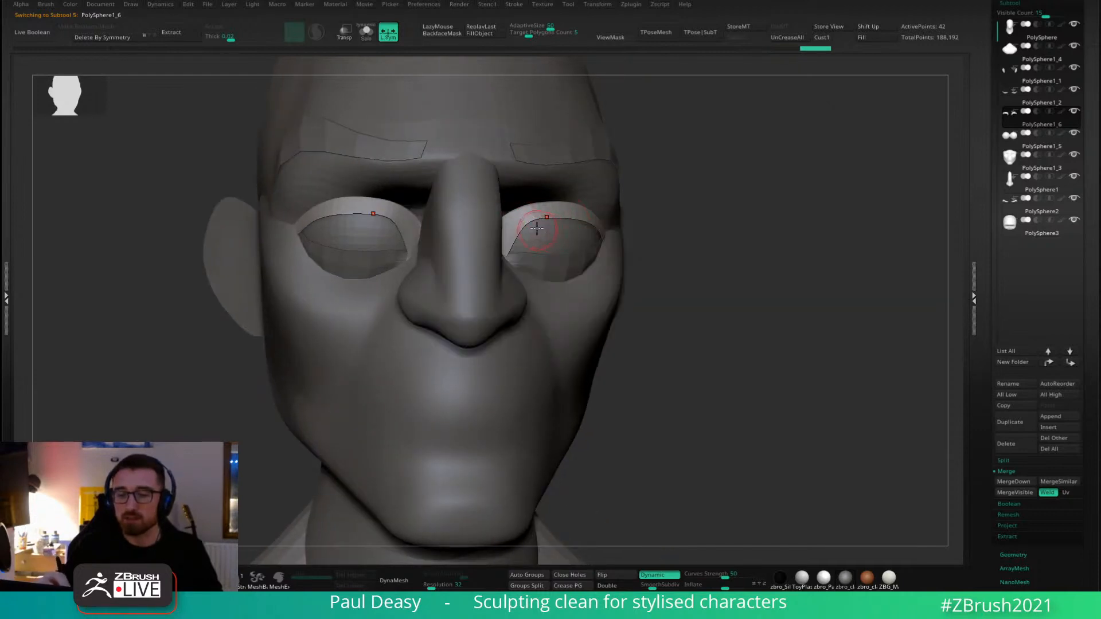
pyautogui.moveTo(566, 225); pyautogui.dragTo(573, 220)
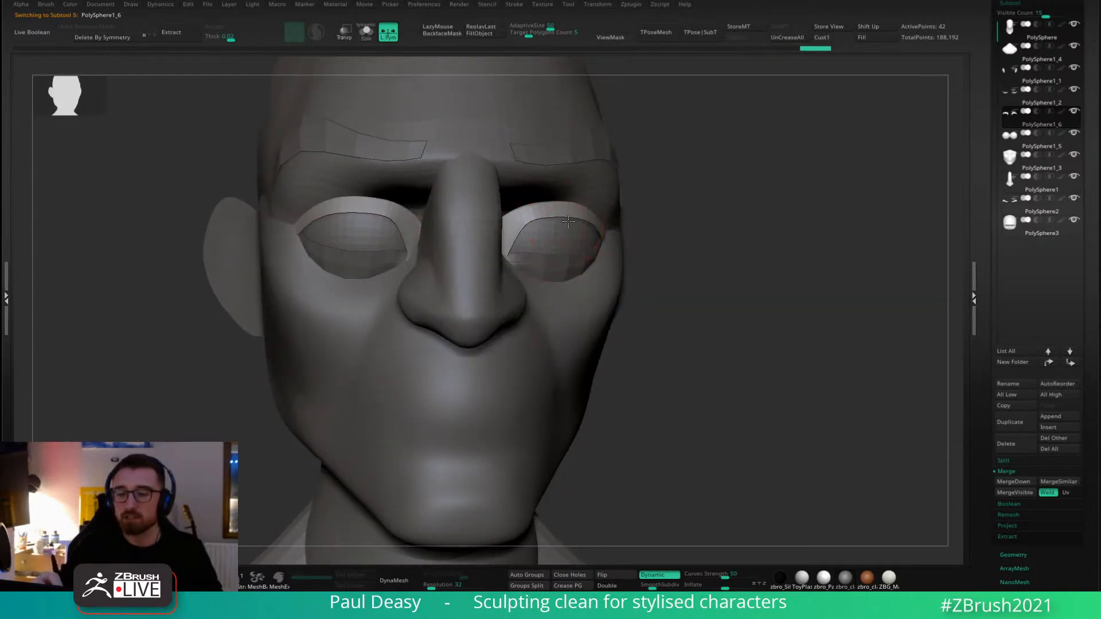
pyautogui.keyDown('shift'); pyautogui.moveTo(579, 221); pyautogui.dragTo(558, 241, button='right'); pyautogui.keyUp('shift')
pyautogui.moveTo(583, 214); pyautogui.dragTo(585, 219)
pyautogui.rightClick(636, 216)
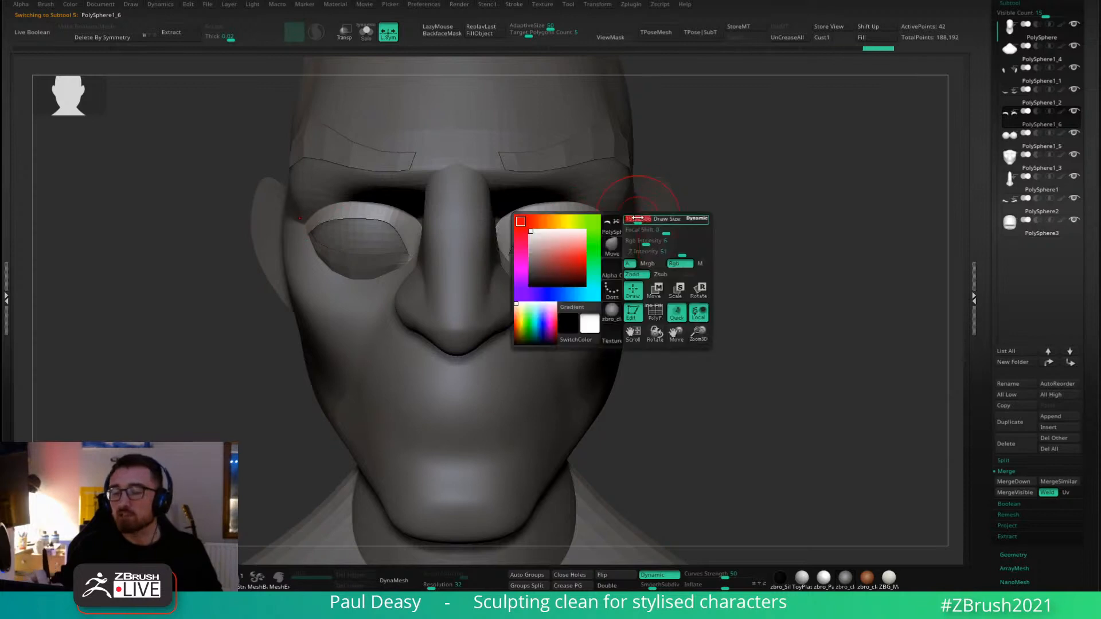
pyautogui.moveTo(701, 215); pyautogui.dragTo(658, 222)
# Adjust the outer corners of the upper eyelids, resizing the Move brush between strokes.
pyautogui.moveTo(572, 244); pyautogui.dragTo(568, 232, button='right')
pyautogui.press('[')
pyautogui.press('[')
pyautogui.rightClick(563, 241)
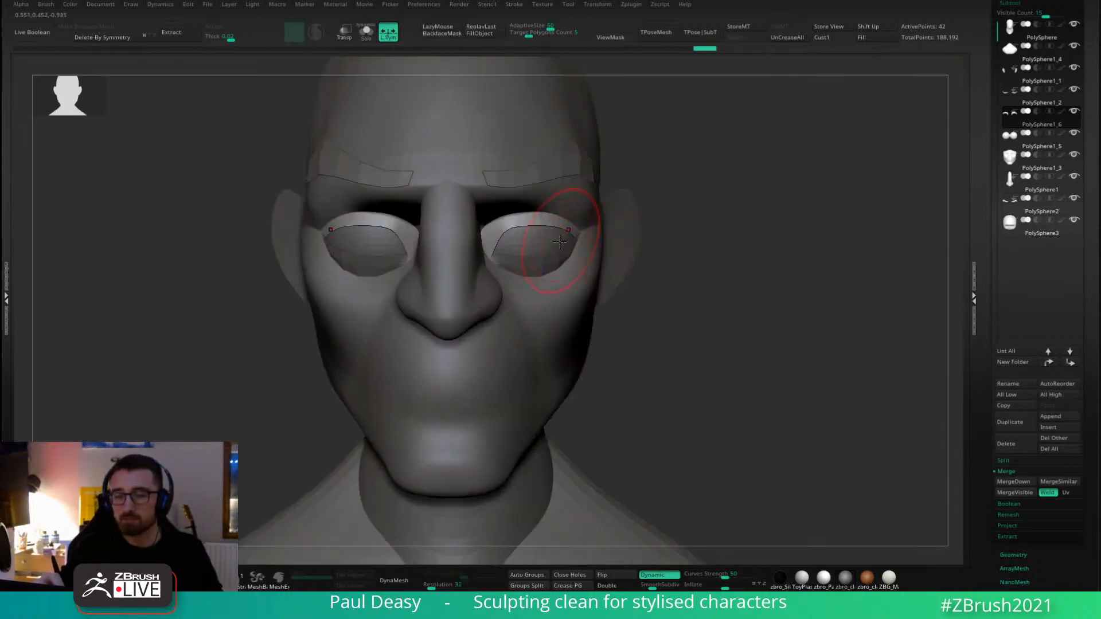
pyautogui.rightClick(572, 208)
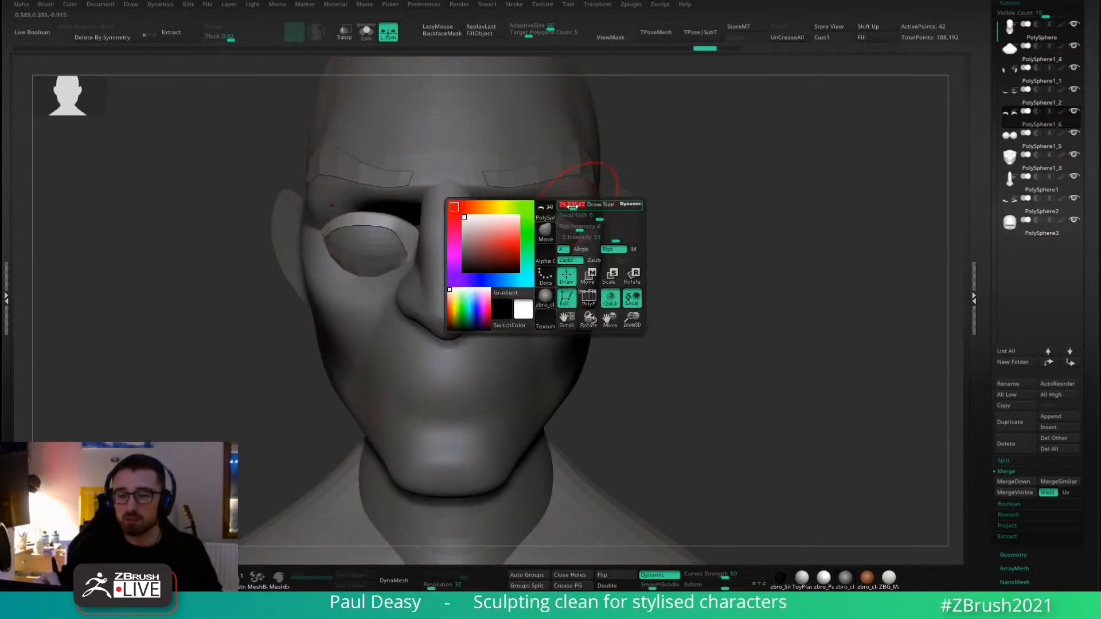
pyautogui.moveTo(660, 218)
pyautogui.mouseDown(button='right')
pyautogui.moveTo(663, 192)
pyautogui.moveTo(588, 241)
pyautogui.moveTo(596, 245)
pyautogui.moveTo(581, 262)
pyautogui.moveTo(582, 247)
pyautogui.moveTo(565, 255)
pyautogui.moveTo(622, 239)
pyautogui.moveTo(591, 230)
pyautogui.mouseUp(button='right')
pyautogui.rightClick(589, 232)
pyautogui.rightClick(575, 264)
pyautogui.rightClick(586, 246)
pyautogui.rightClick(585, 256)
pyautogui.rightClick(585, 240)
pyautogui.rightClick(591, 230)
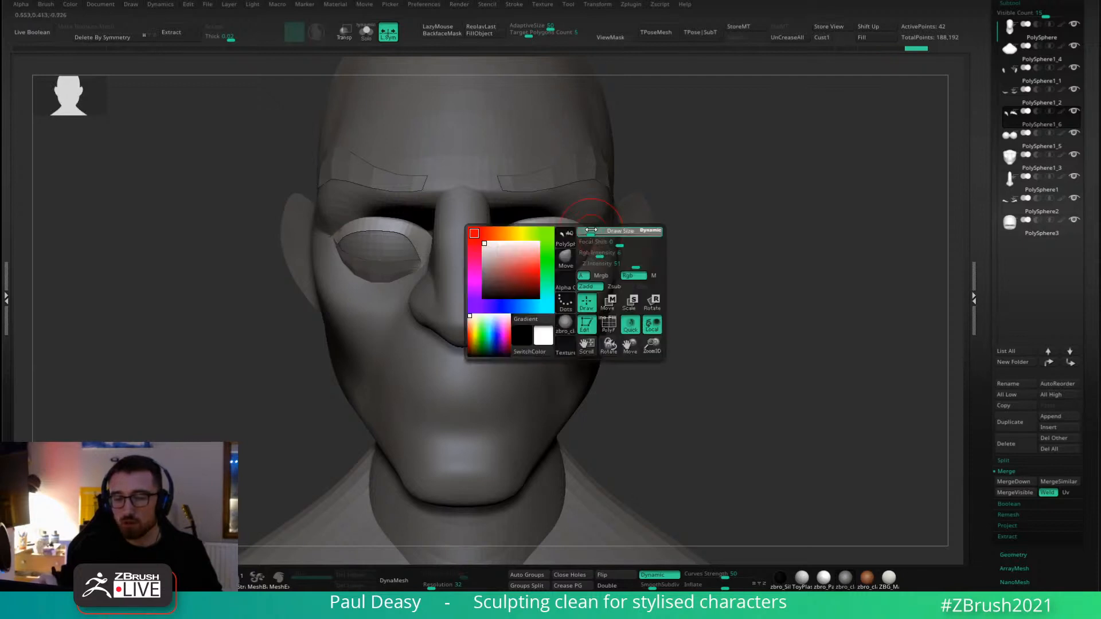
# Select the lower eyelids and turn on dynamic subdivision for them.
pyautogui.keyDown('alt'); pyautogui.click(606, 241); pyautogui.keyUp('alt')
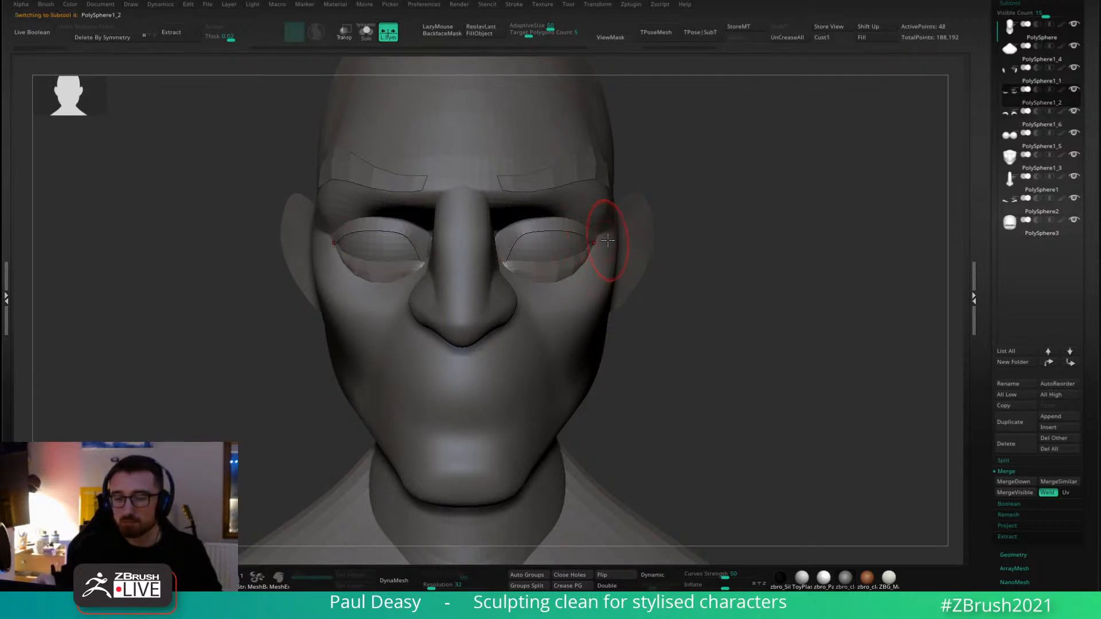
pyautogui.press('d')
pyautogui.moveTo(627, 192); pyautogui.dragTo(674, 231)
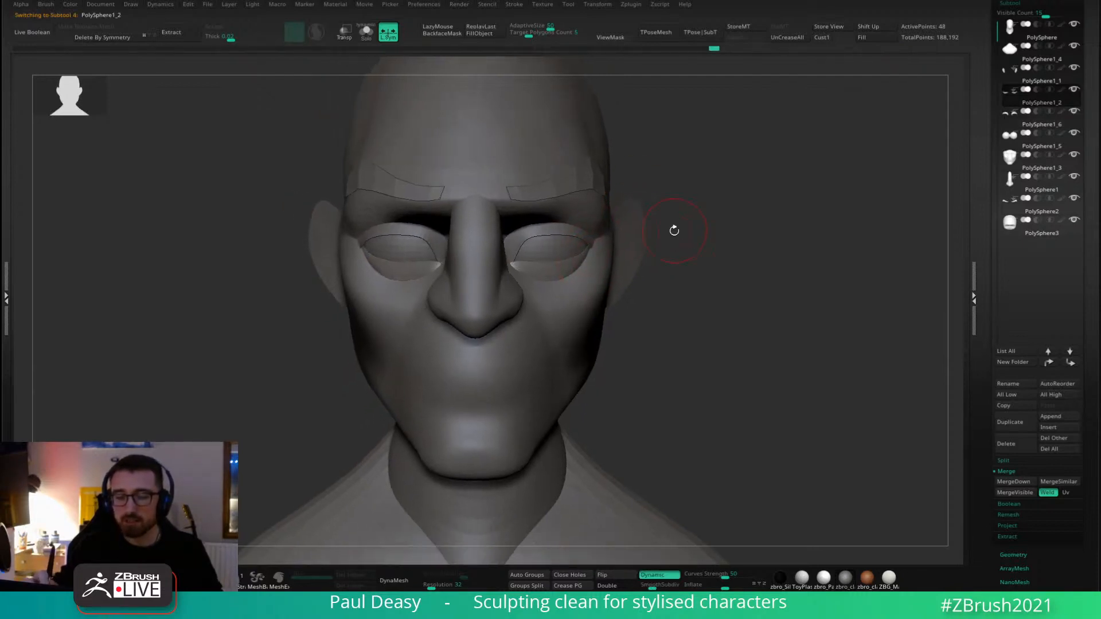
pyautogui.moveTo(537, 270); pyautogui.dragTo(602, 307, button='right')
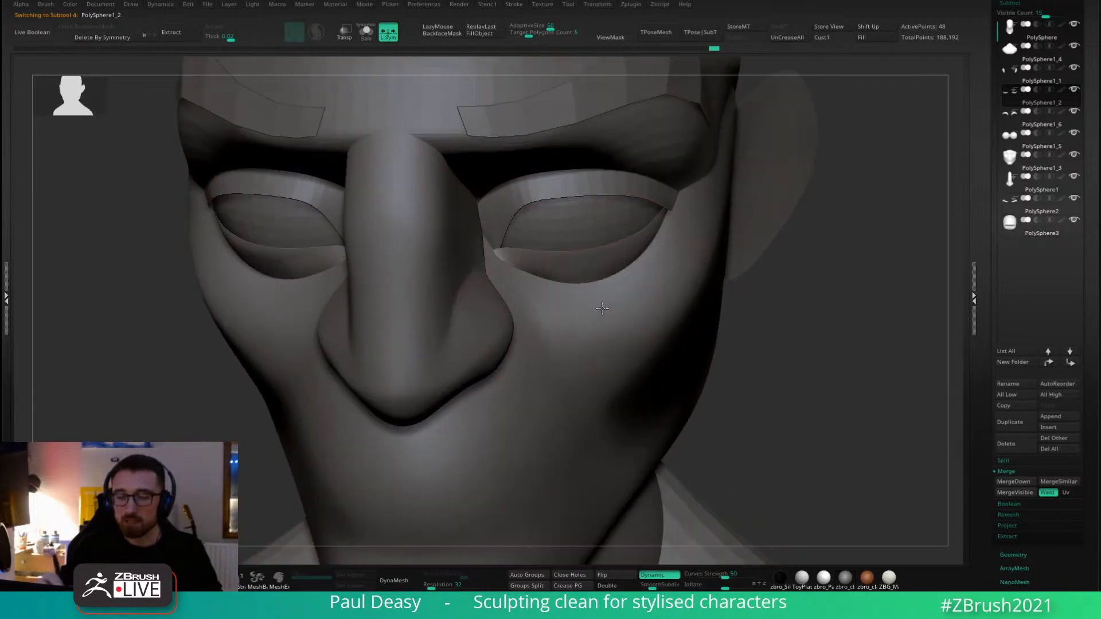
# Select the upper eyelids and refit their inner corners against the side of the nose with the Move brush.
pyautogui.keyDown('alt'); pyautogui.click(495, 228); pyautogui.keyUp('alt')
pyautogui.moveTo(500, 251); pyautogui.dragTo(491, 261, button='right')
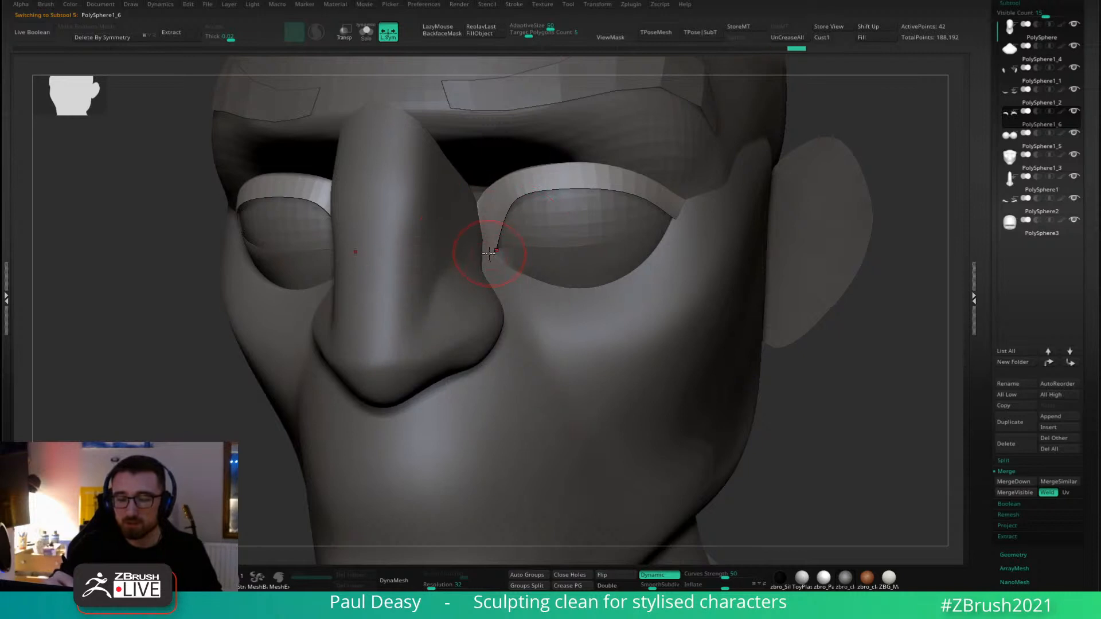
pyautogui.keyDown('shift'); pyautogui.moveTo(485, 263); pyautogui.dragTo(491, 213); pyautogui.keyUp('shift')
pyautogui.press('space')
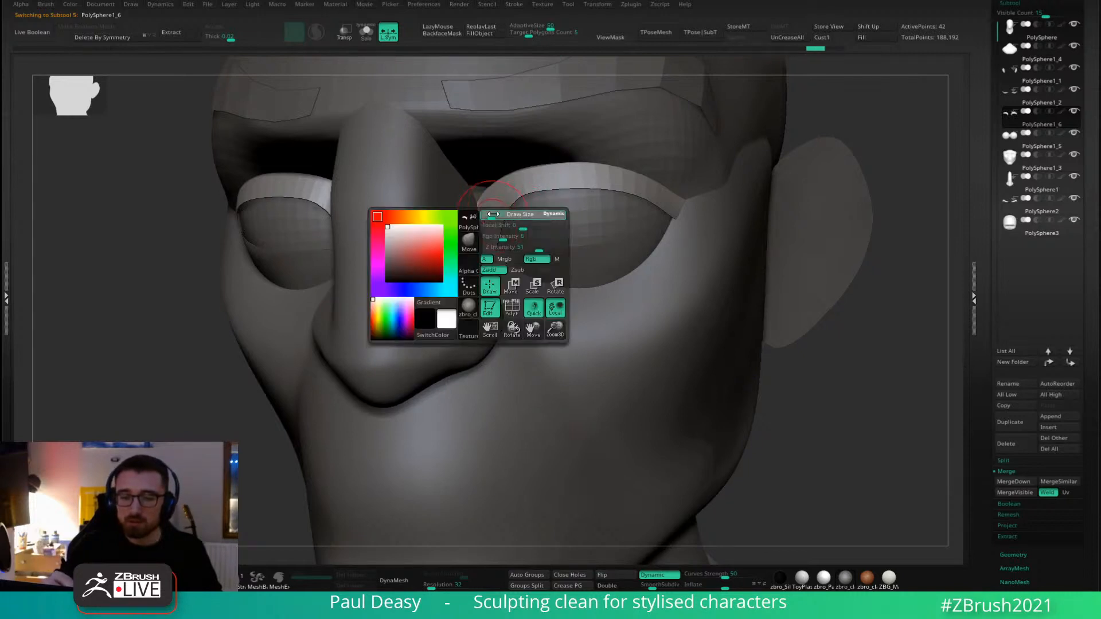
pyautogui.moveTo(494, 232)
pyautogui.mouseDown(button='right')
pyautogui.moveTo(508, 252)
pyautogui.moveTo(484, 274)
pyautogui.moveTo(503, 251)
pyautogui.mouseUp(button='right')
# Select the lower eyelids and tuck their inner corners under the upper eyelids beside the nose.
pyautogui.keyDown('alt'); pyautogui.click(507, 259); pyautogui.keyUp('alt')
pyautogui.rightClick(503, 256)
pyautogui.rightClick(501, 253)
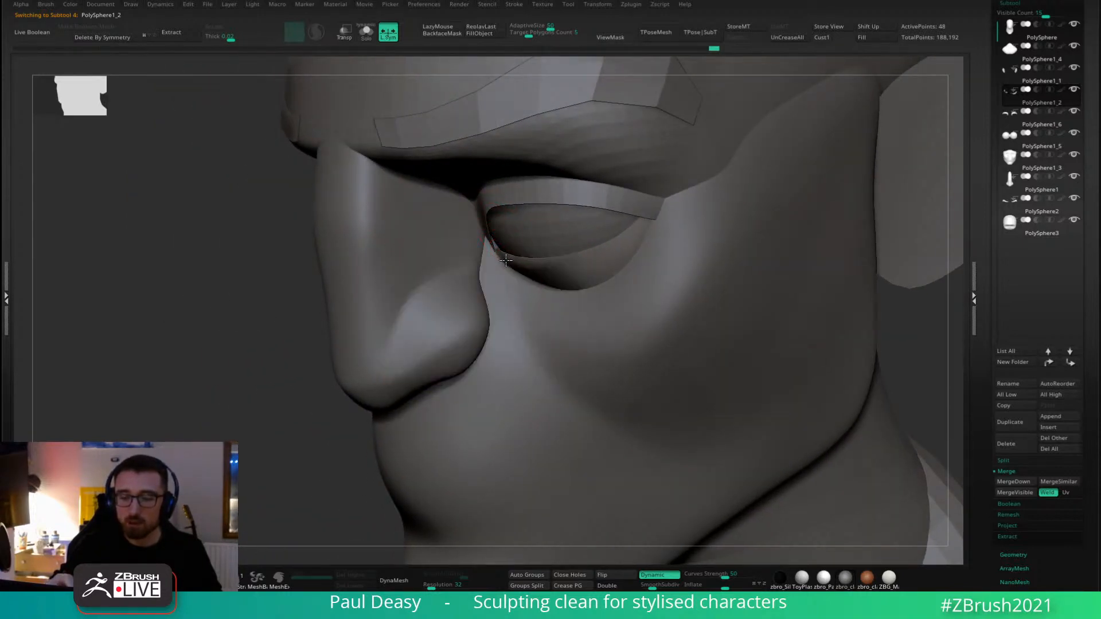
pyautogui.rightClick(481, 279)
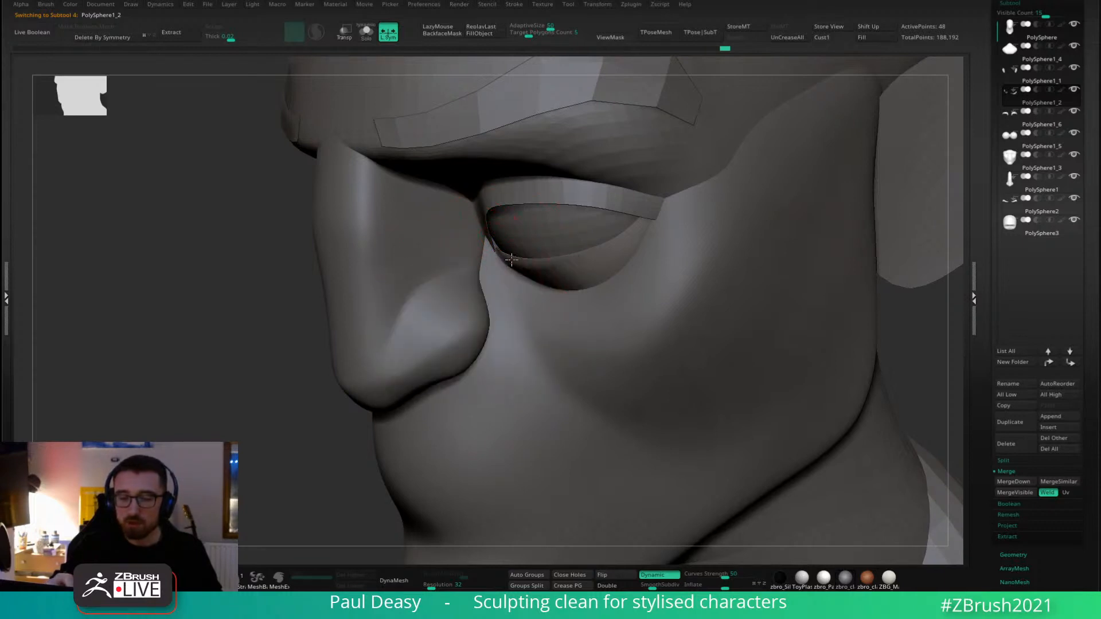
pyautogui.moveTo(545, 302)
pyautogui.mouseDown(button='right')
pyautogui.moveTo(569, 296)
pyautogui.moveTo(550, 272)
pyautogui.moveTo(602, 245)
pyautogui.moveTo(518, 265)
pyautogui.moveTo(604, 252)
pyautogui.mouseUp(button='right')
# Resize the Move brush and reshape the lower eyelids' upper edge and outer corners from the front view.
pyautogui.press('space')
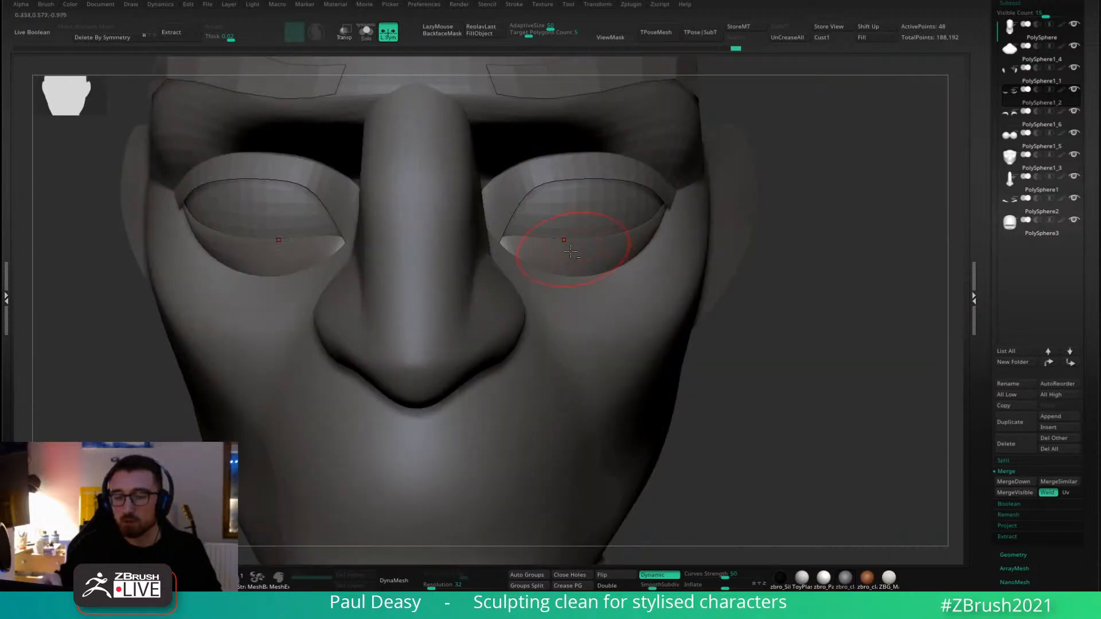
pyautogui.press('space')
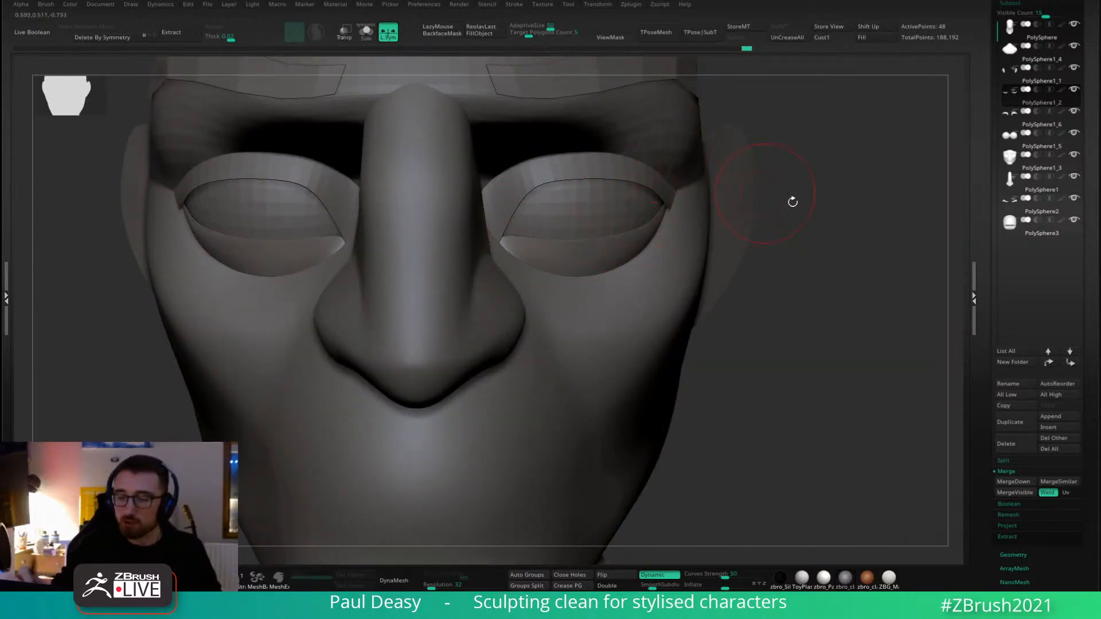
pyautogui.keyDown('ctrl'); pyautogui.moveTo(791, 201); pyautogui.dragTo(771, 172, button='right'); pyautogui.keyUp('ctrl')
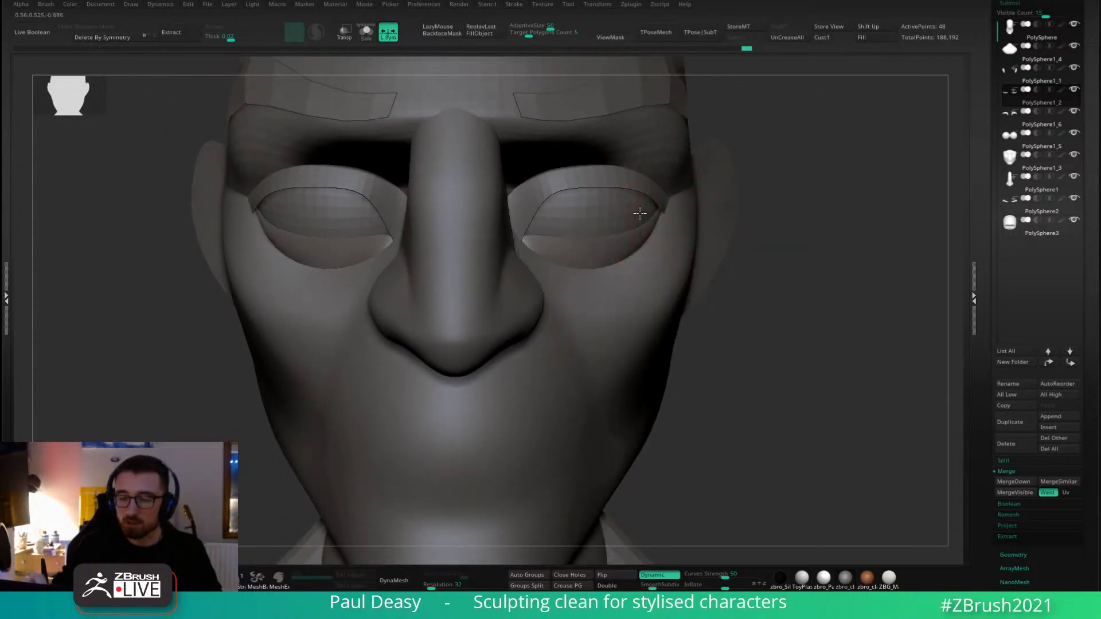
pyautogui.moveTo(639, 213); pyautogui.dragTo(657, 207)
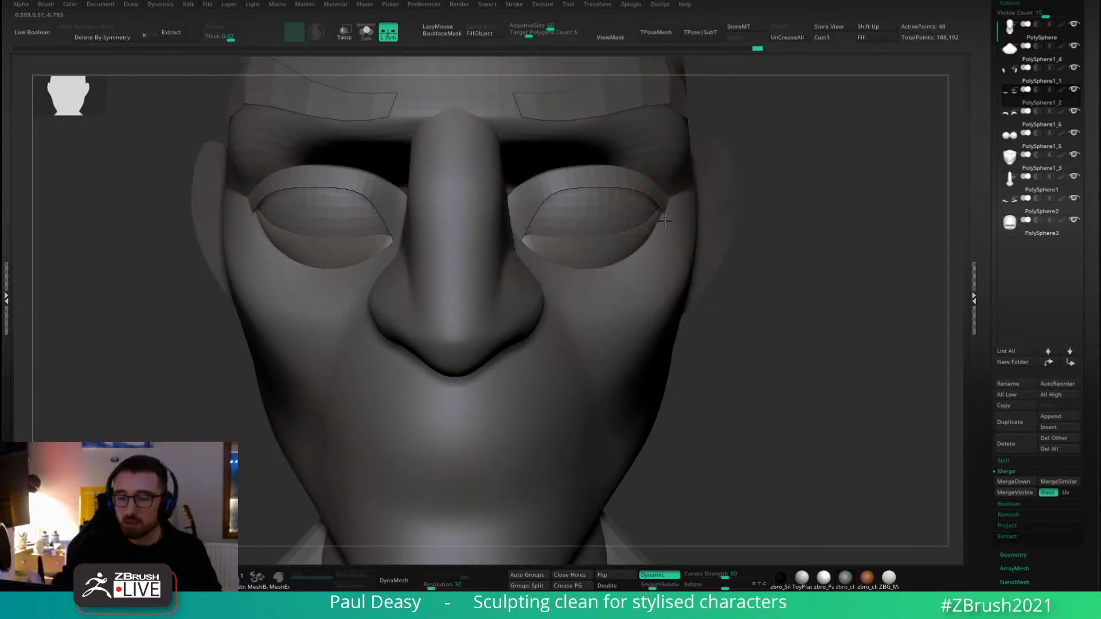
pyautogui.keyDown('ctrl'); pyautogui.moveTo(813, 234); pyautogui.dragTo(727, 238, button='right'); pyautogui.keyUp('ctrl')
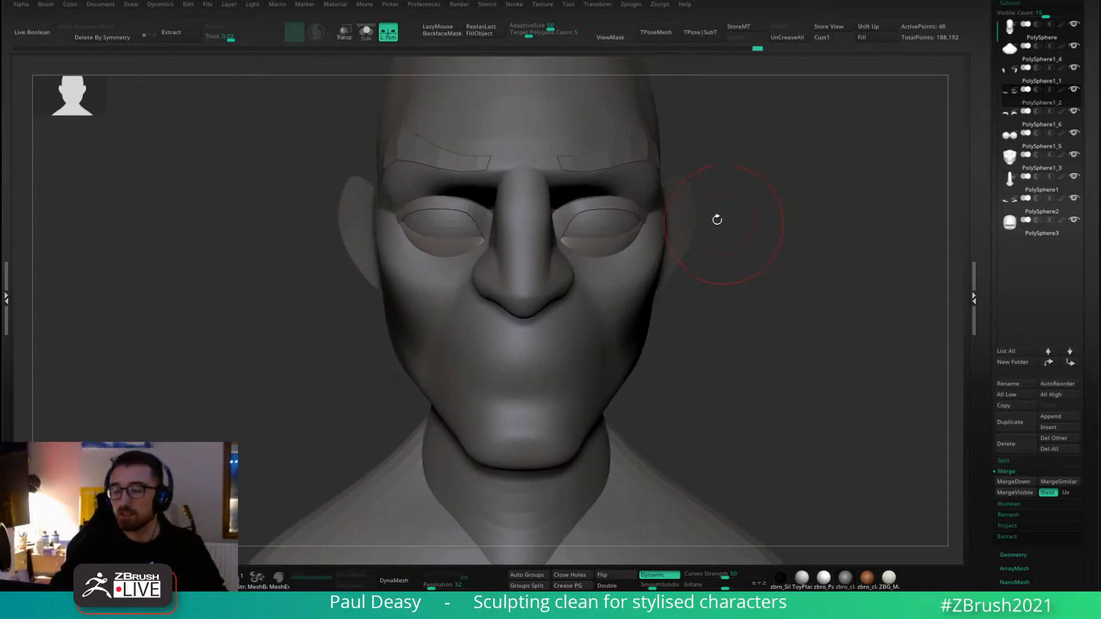
# Select the upper eyelids and adjust the Move brush's draw size for working on them from the front.
pyautogui.rightClick(640, 239)
pyautogui.keyDown('alt'); pyautogui.moveTo(639, 239); pyautogui.dragTo(624, 249, button='right'); pyautogui.keyUp('alt')
pyautogui.keyDown('alt'); pyautogui.click(625, 249); pyautogui.keyUp('alt')
pyautogui.rightClick(686, 221)
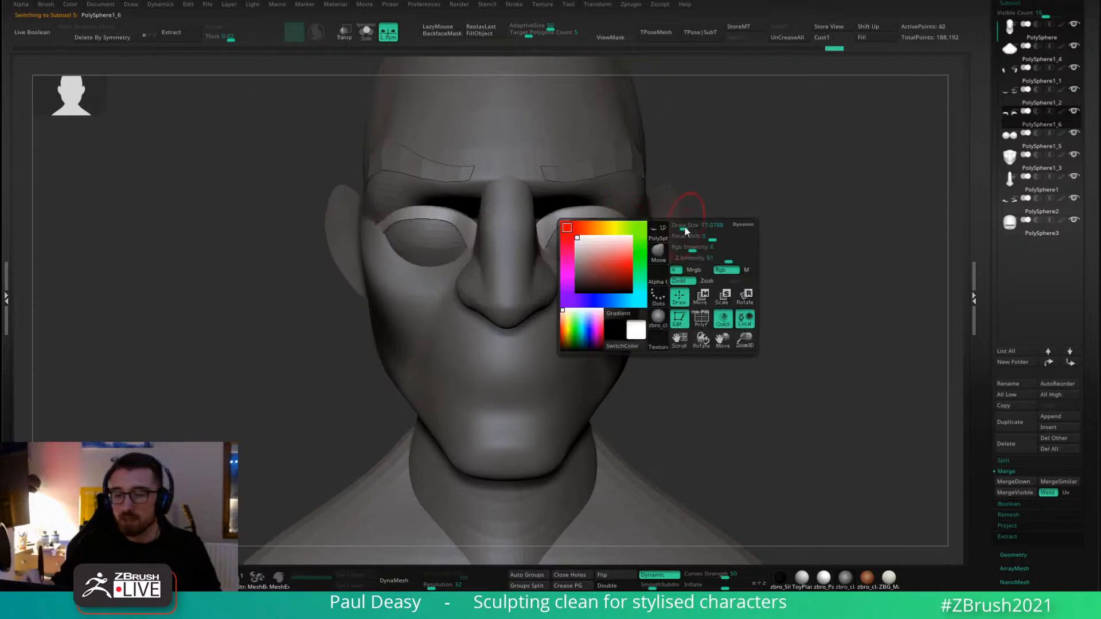
pyautogui.rightClick(686, 220)
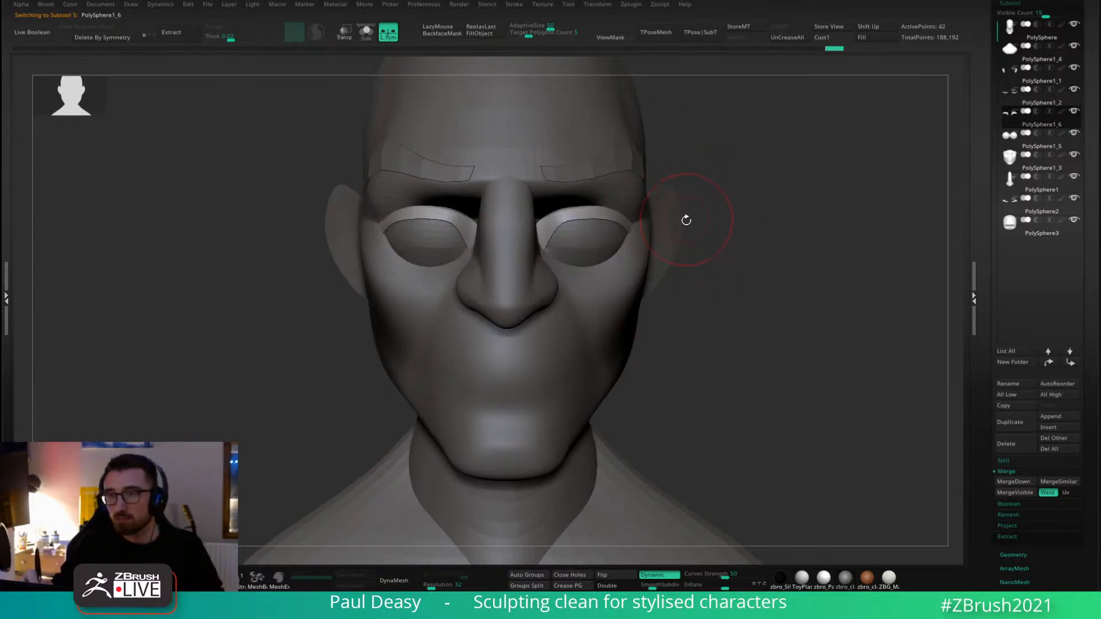
pyautogui.rightClick(689, 217)
pyautogui.keyDown('alt'); pyautogui.moveTo(692, 219); pyautogui.dragTo(635, 235, button='right'); pyautogui.keyUp('alt')
pyautogui.rightClick(689, 222)
# Select the head mesh, build up the inner eye sockets beside the nose with ClayBuildup, and smooth the added volume.
pyautogui.moveTo(510, 263)
pyautogui.mouseDown(button='right')
pyautogui.moveTo(499, 246)
pyautogui.moveTo(521, 221)
pyautogui.moveTo(504, 224)
pyautogui.mouseUp(button='right')
pyautogui.keyDown('alt'); pyautogui.click(522, 232); pyautogui.keyUp('alt')
pyautogui.press('b')
pyautogui.press('c')
pyautogui.press('b')
pyautogui.press('space')
pyautogui.moveTo(504, 224); pyautogui.dragTo(501, 275)
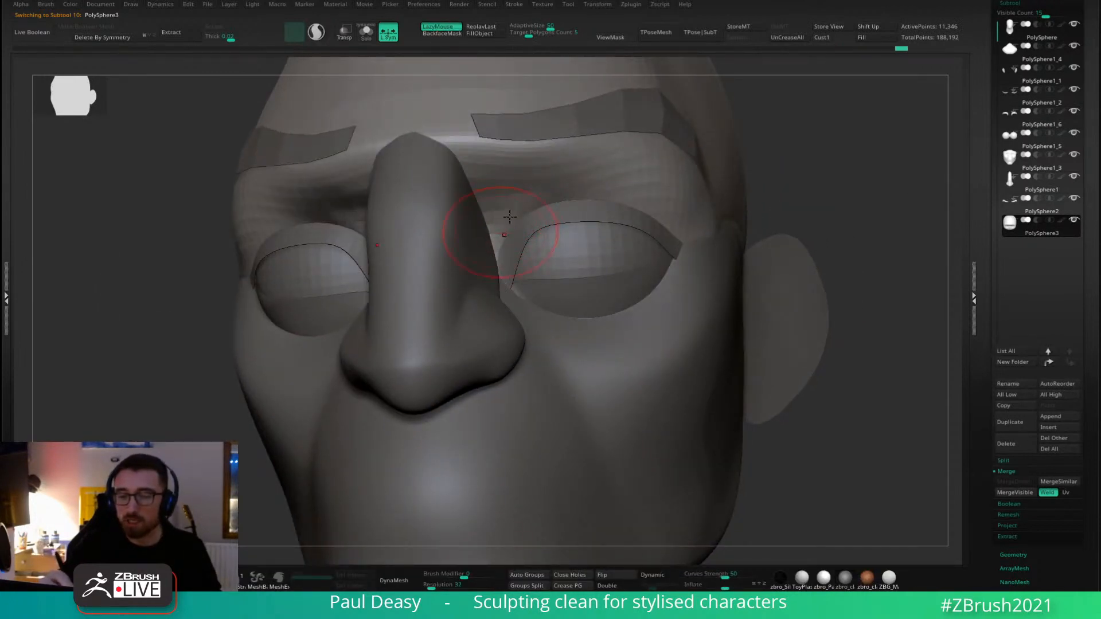
pyautogui.moveTo(509, 217)
pyautogui.keyDown('shift'); pyautogui.mouseDown()
pyautogui.moveTo(527, 210)
pyautogui.moveTo(482, 163)
pyautogui.mouseUp(); pyautogui.keyUp('shift')
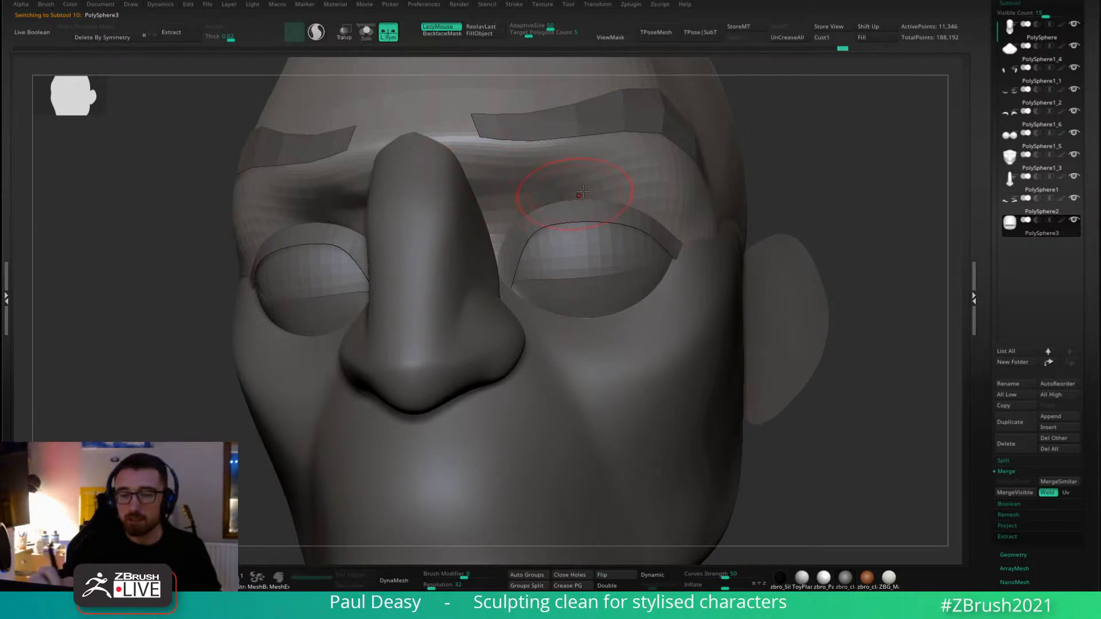
# Resize the Move brush and nudge the head mesh's temples slightly outward beside the brows from the front view.
pyautogui.keyDown('shift'); pyautogui.moveTo(582, 190); pyautogui.dragTo(632, 183, button='right'); pyautogui.keyUp('shift')
pyautogui.keyDown('ctrl'); pyautogui.moveTo(767, 179); pyautogui.dragTo(606, 262, button='right'); pyautogui.keyUp('ctrl')
pyautogui.press('space')
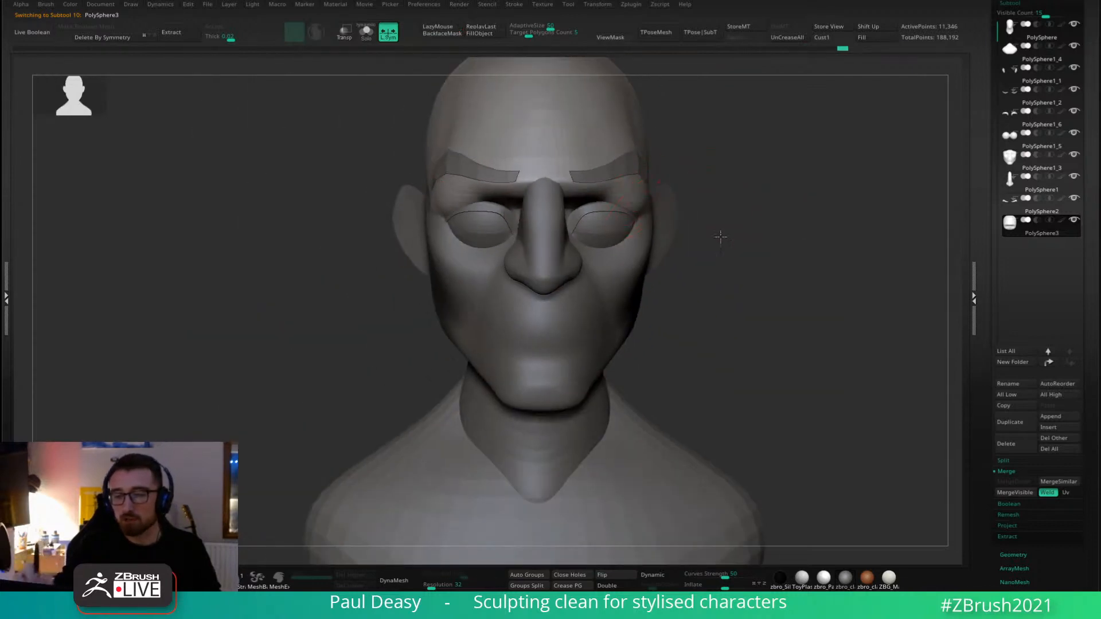
pyautogui.keyDown('alt'); pyautogui.moveTo(721, 237); pyautogui.dragTo(627, 241, button='right'); pyautogui.keyUp('alt')
pyautogui.moveTo(545, 238); pyautogui.dragTo(621, 251, button='right')
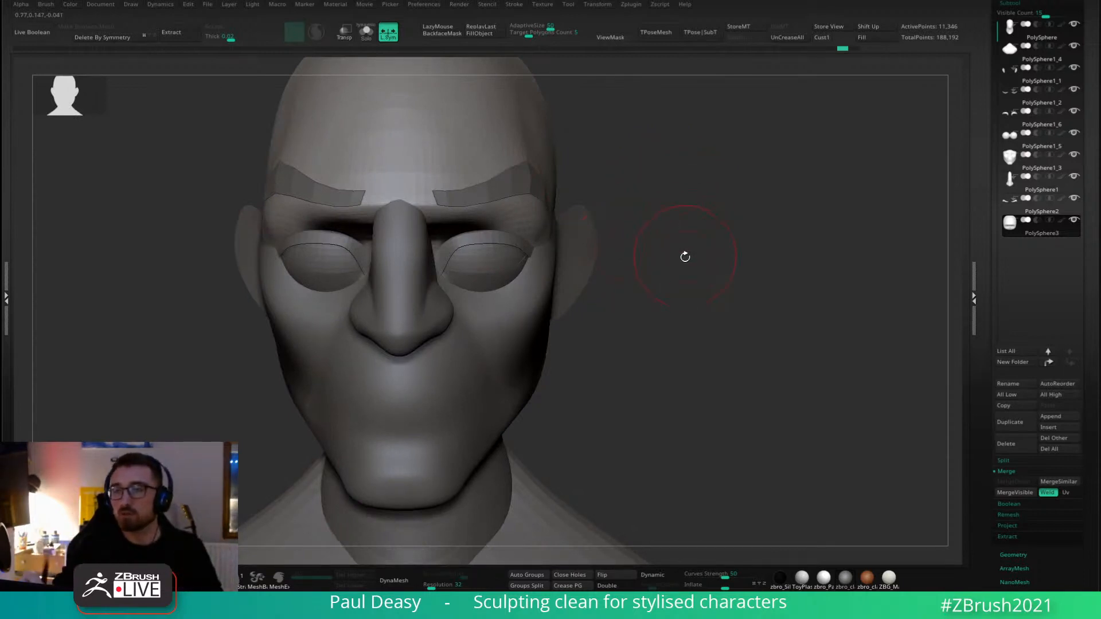
pyautogui.press('space')
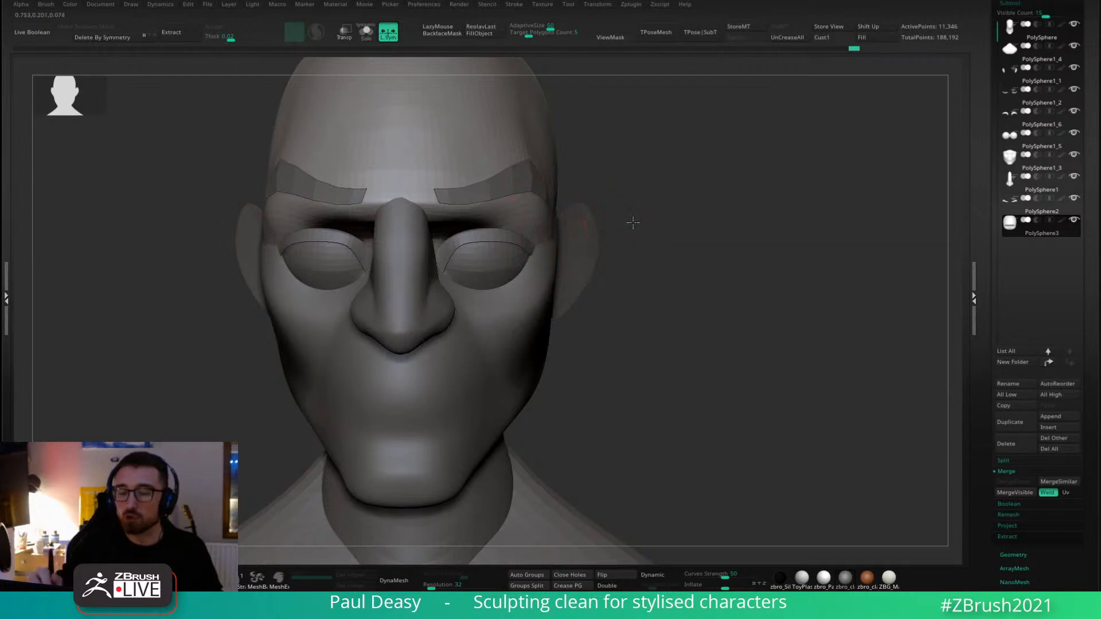
# Reshape the sides of the head mesh beside the outer eye corners and outer brows, undoing one Move stroke.
pyautogui.moveTo(633, 223); pyautogui.dragTo(553, 184, button='right')
pyautogui.moveTo(582, 258)
pyautogui.mouseDown(button='right')
pyautogui.moveTo(553, 234)
pyautogui.moveTo(564, 238)
pyautogui.mouseUp(button='right')
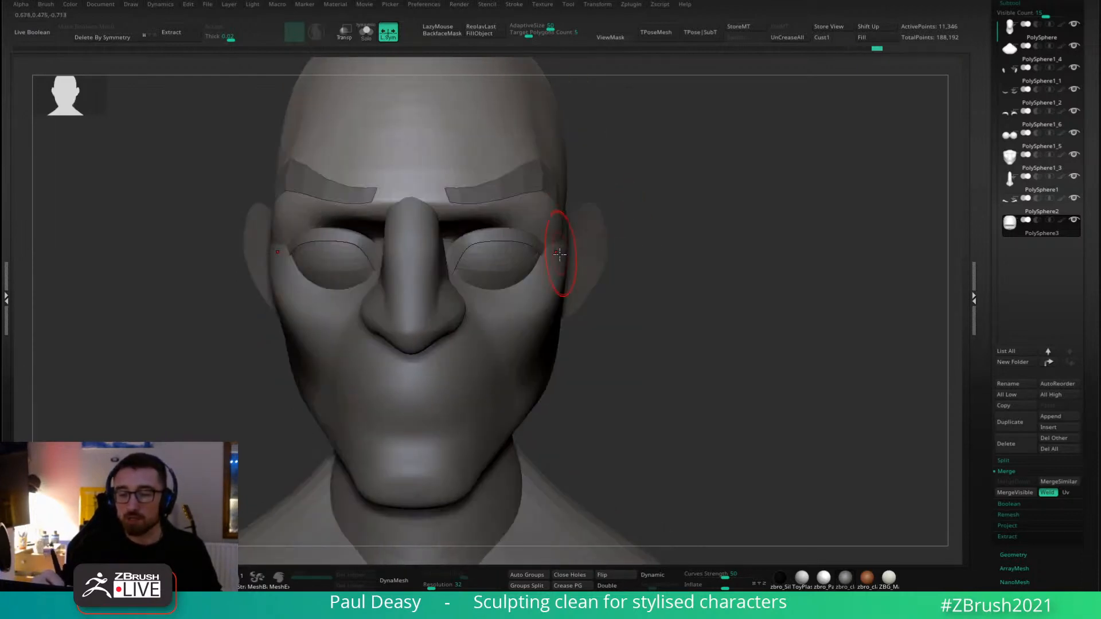
pyautogui.hotkey('ctrl', 'z')
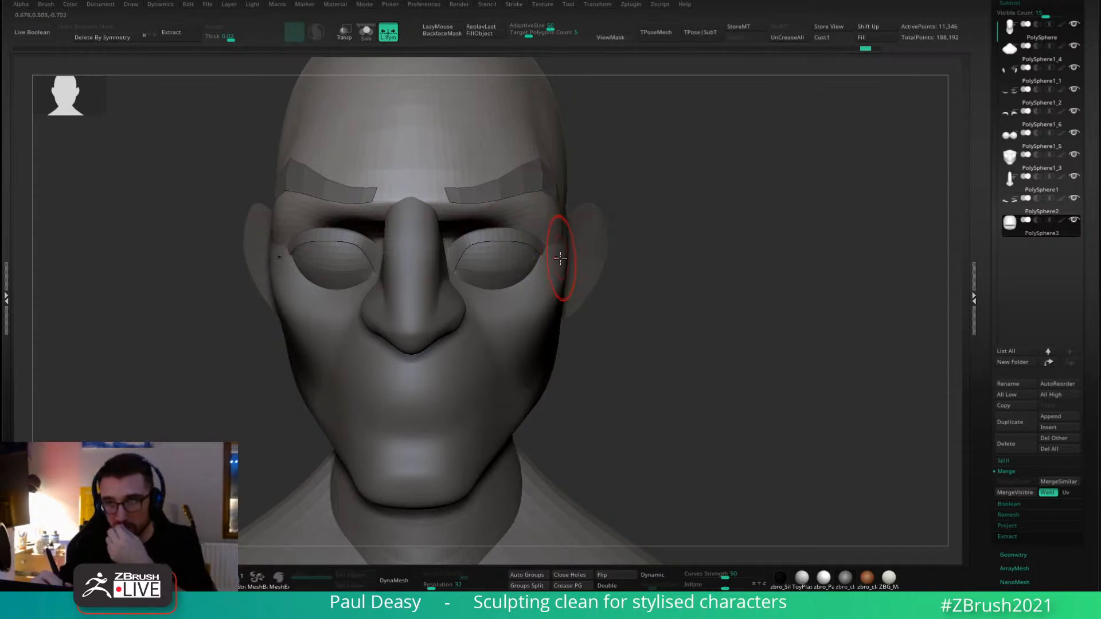
pyautogui.press('space')
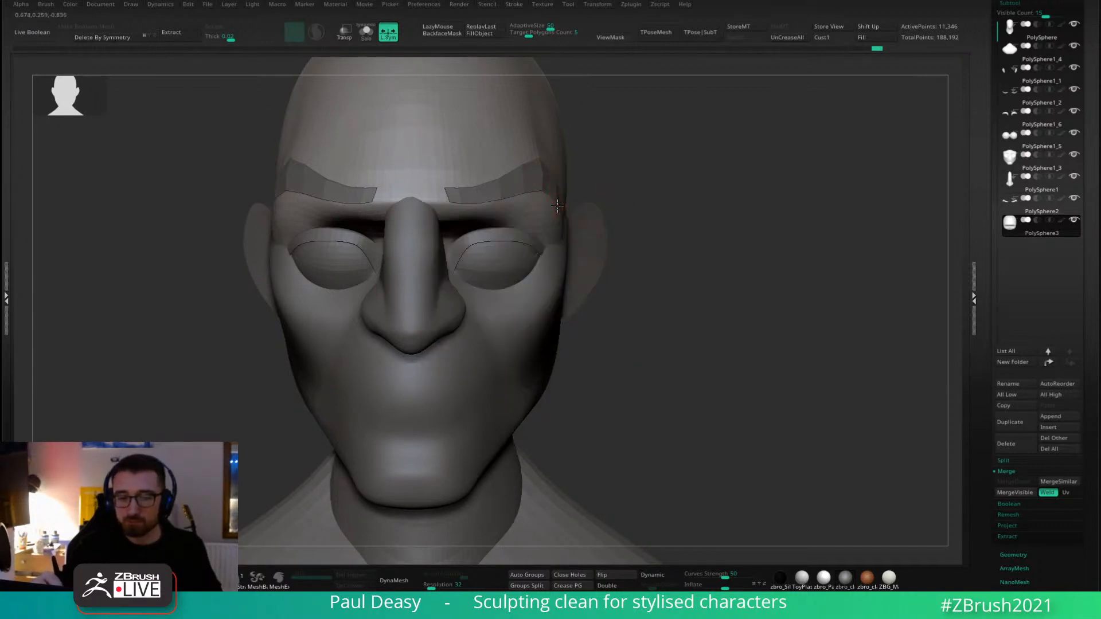
pyautogui.press('space')
pyautogui.keyDown('alt'); pyautogui.moveTo(626, 139); pyautogui.dragTo(655, 229); pyautogui.keyUp('alt')
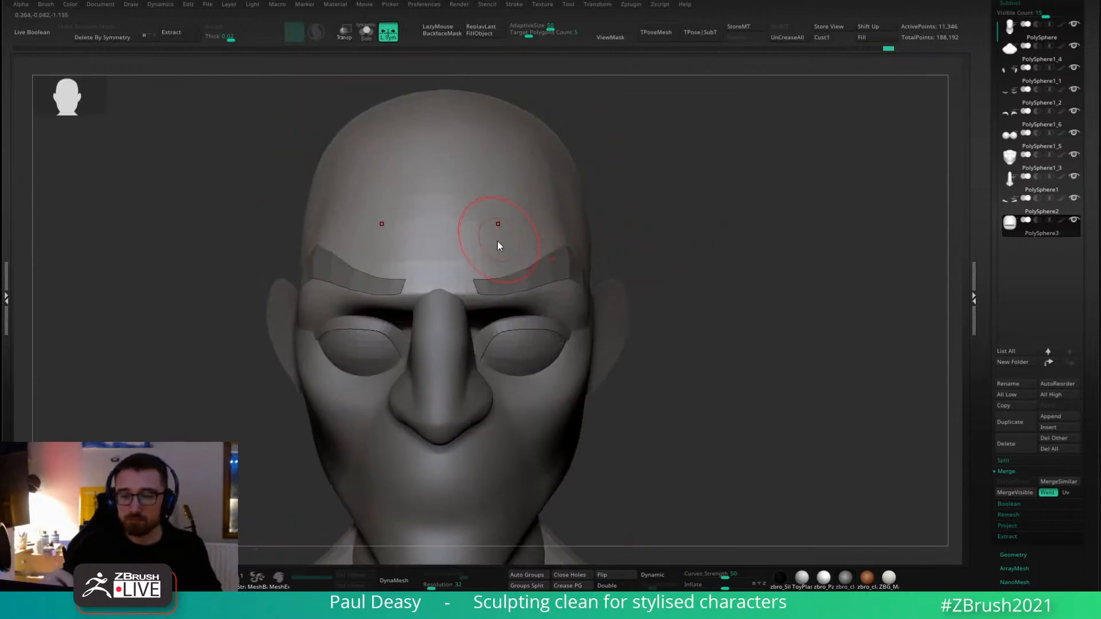
pyautogui.moveTo(507, 247); pyautogui.dragTo(508, 245)
pyautogui.press('space')
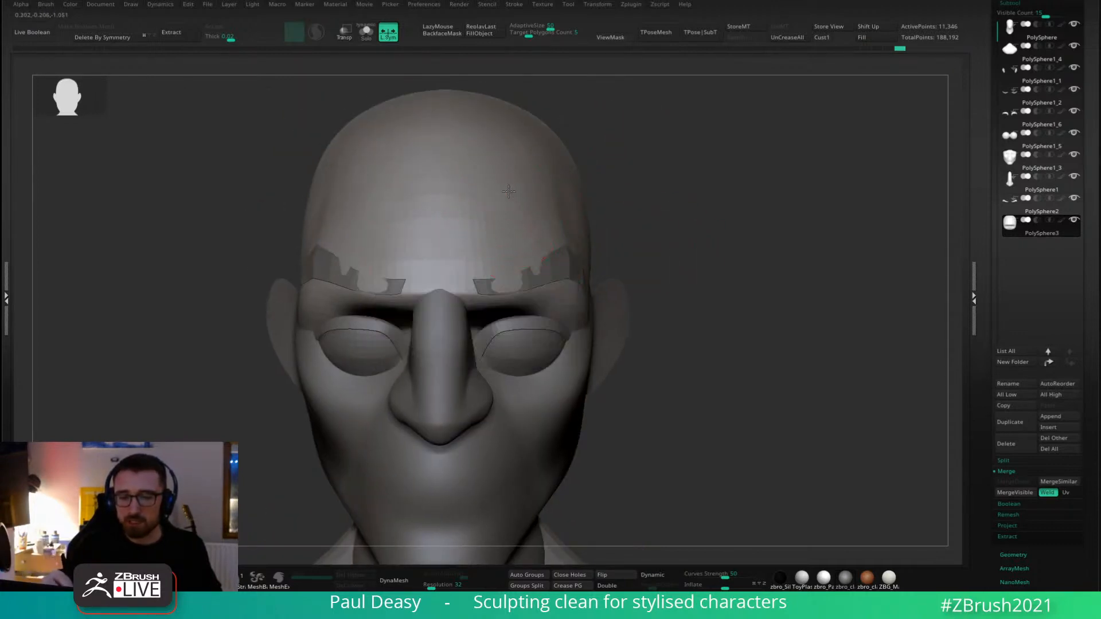
pyautogui.hotkey('ctrl', 'z')
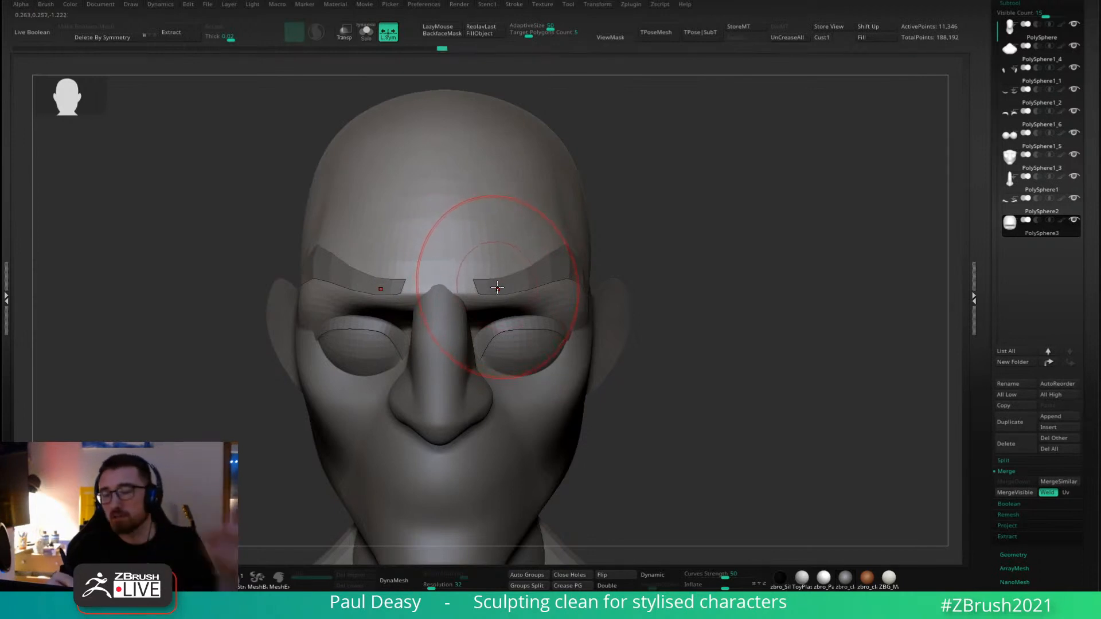
# Make the nose the active subtool and switch to the ClayBuildup brush.
pyautogui.press('space')
pyautogui.press('space')
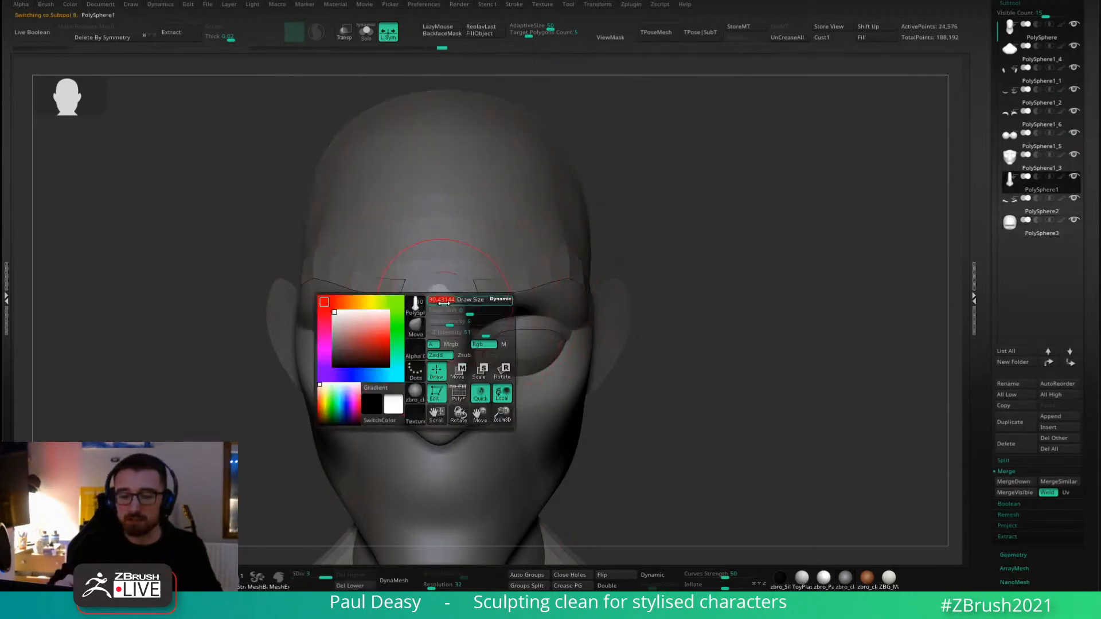
pyautogui.keyDown('alt'); pyautogui.click(452, 299); pyautogui.keyUp('alt')
pyautogui.press('b')
pyautogui.press('c')
pyautogui.press('b')
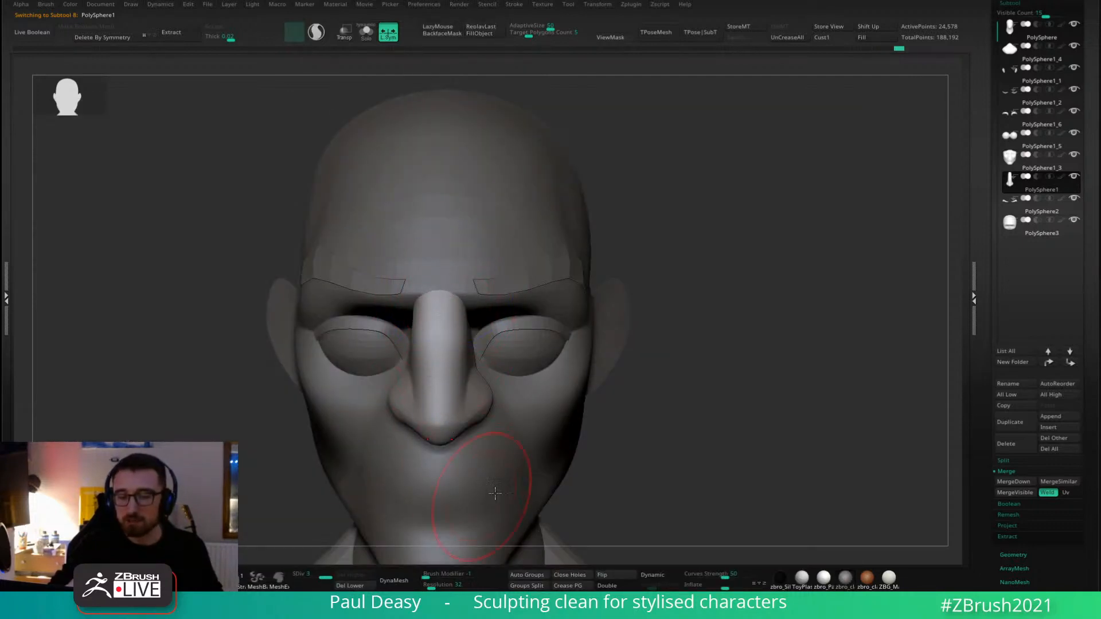
# Switch to the Move Topological brush and reshape the nose from the bridge down towards the tip.
pyautogui.keyDown('alt'); pyautogui.moveTo(737, 333); pyautogui.dragTo(747, 312); pyautogui.keyUp('alt')
pyautogui.press('space')
pyautogui.click(745, 313)
pyautogui.press('space')
pyautogui.click(742, 314)
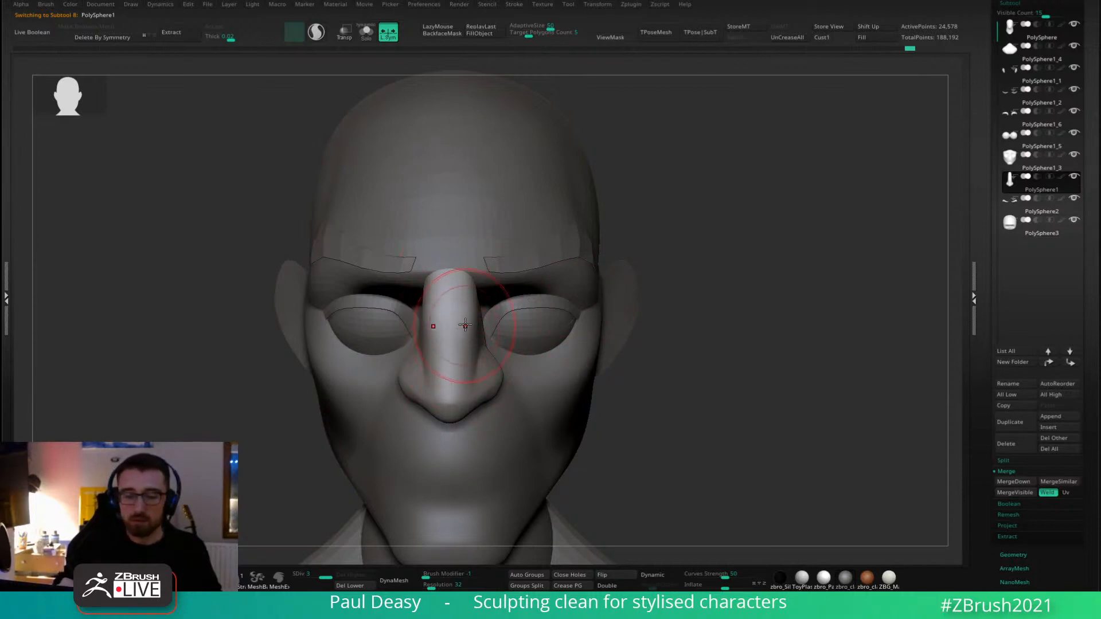
pyautogui.press('b')
pyautogui.press('m')
pyautogui.press('t')
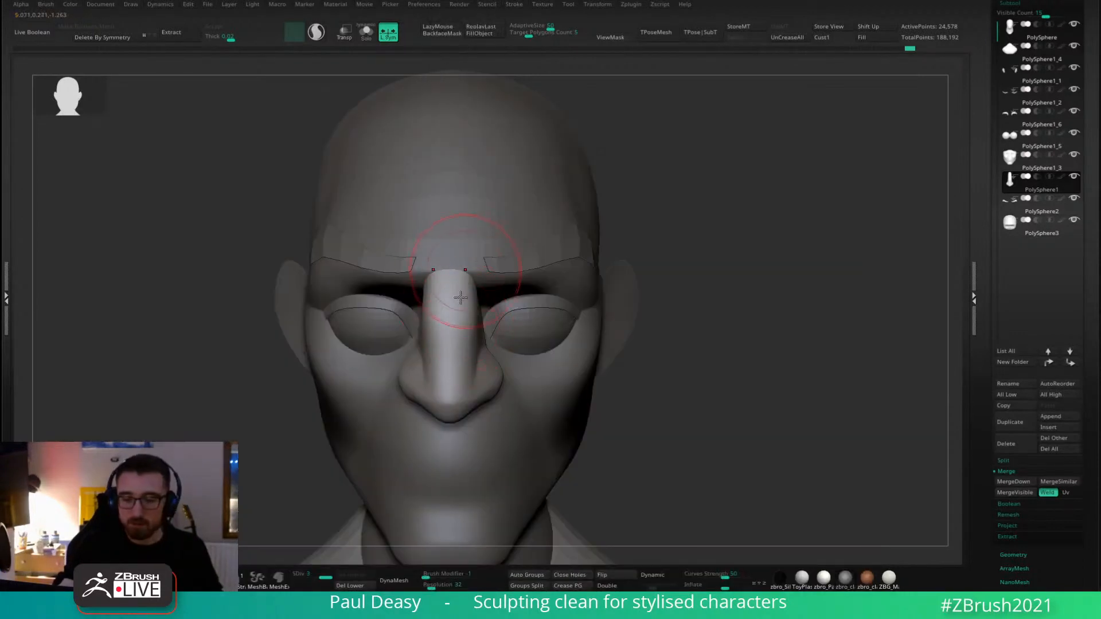
pyautogui.moveTo(460, 298)
pyautogui.mouseDown()
pyautogui.moveTo(458, 281)
pyautogui.moveTo(460, 369)
pyautogui.mouseUp()
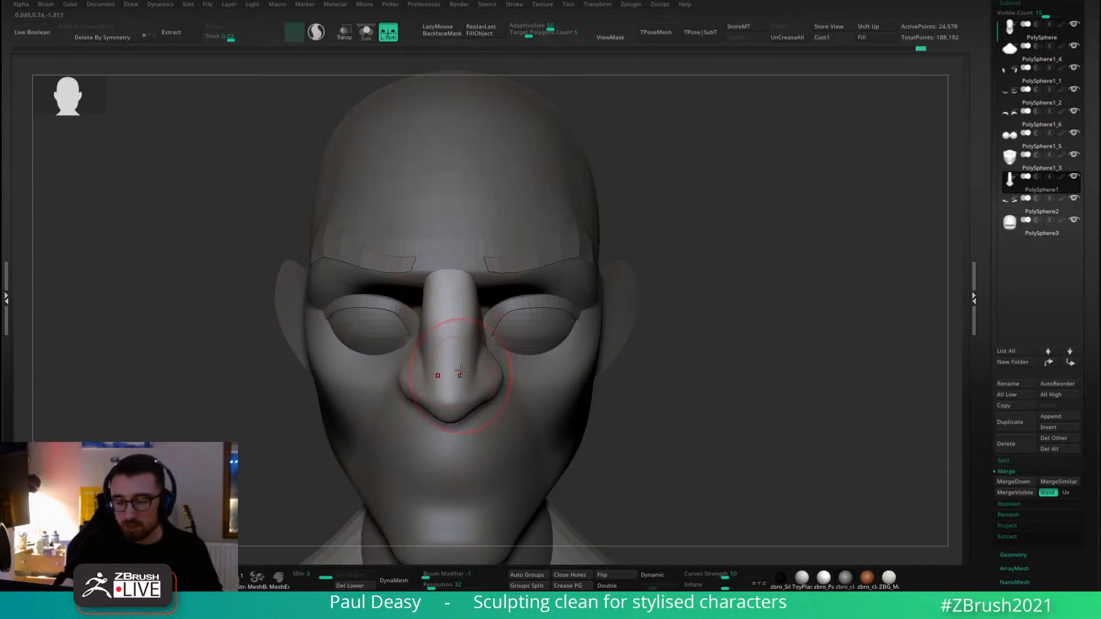
# Adjust the top of the nose bridge just below the brow in side view, resizing the brush as needed.
pyautogui.moveTo(713, 344); pyautogui.dragTo(437, 333)
pyautogui.keyDown('alt'); pyautogui.moveTo(351, 289); pyautogui.dragTo(459, 307); pyautogui.keyUp('alt')
pyautogui.press('space')
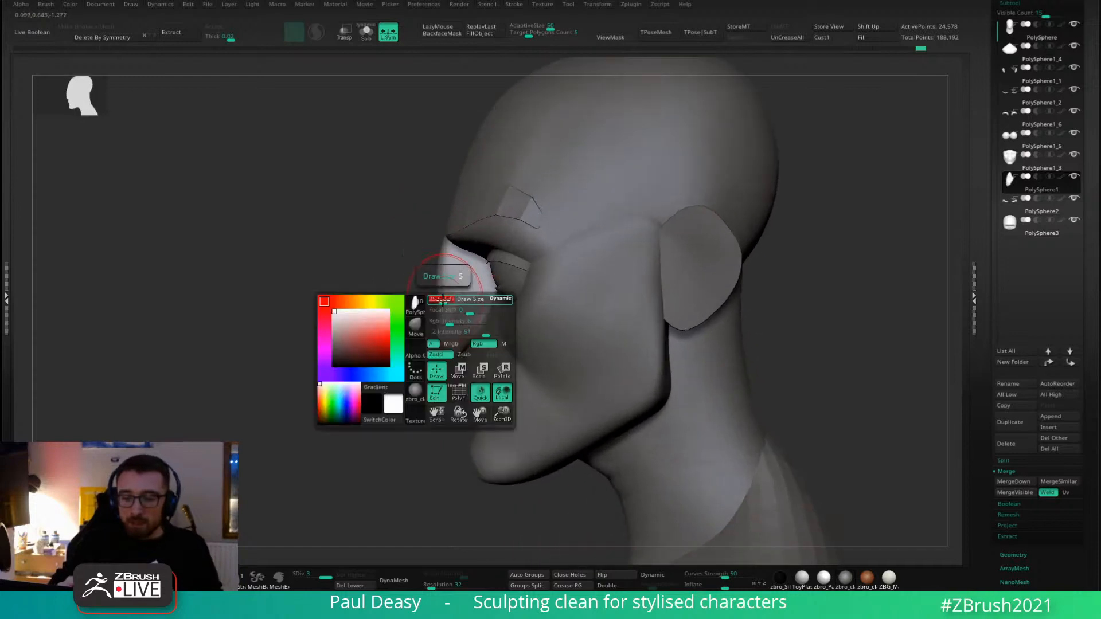
pyautogui.press('space')
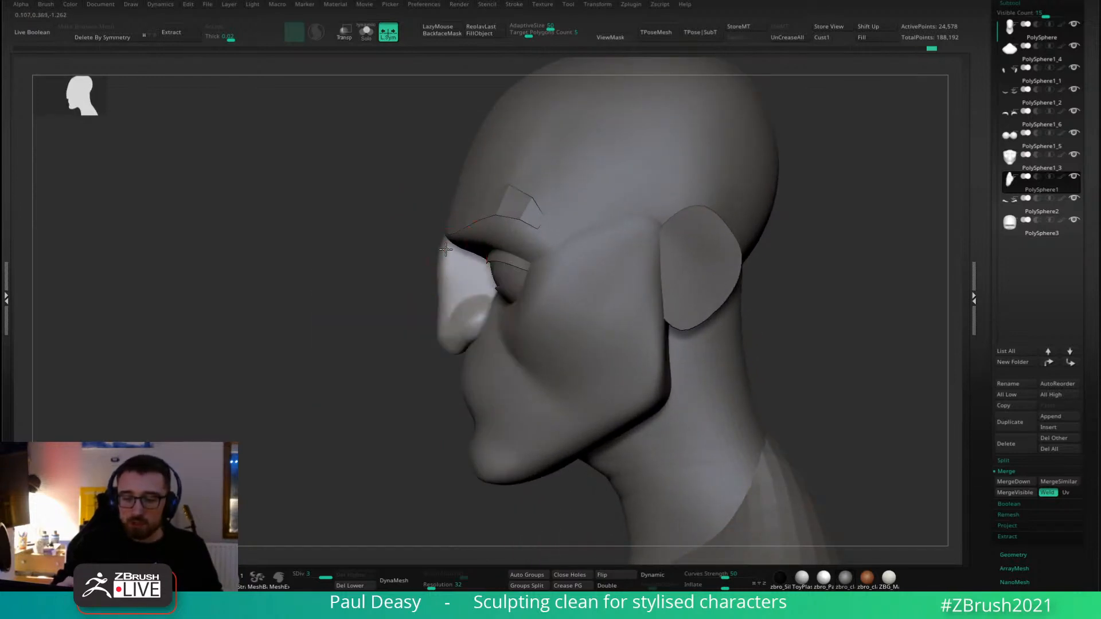
pyautogui.press('space')
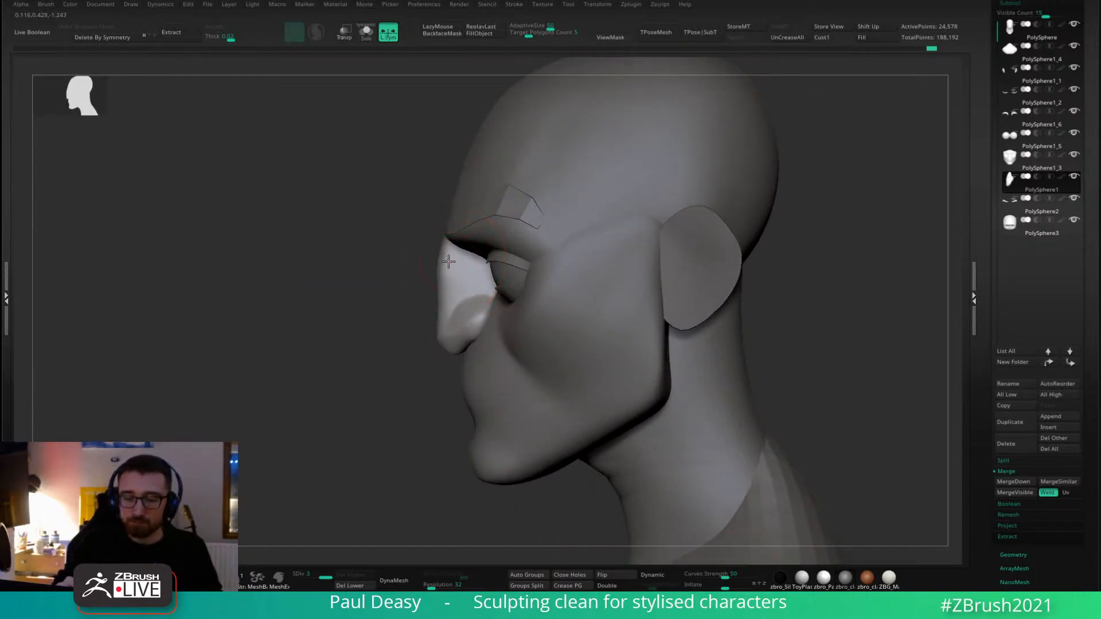
# Shape the side walls of the nose bridge symmetrically, checking their width from the front.
pyautogui.keyDown('shift'); pyautogui.moveTo(413, 318); pyautogui.dragTo(607, 231); pyautogui.keyUp('shift')
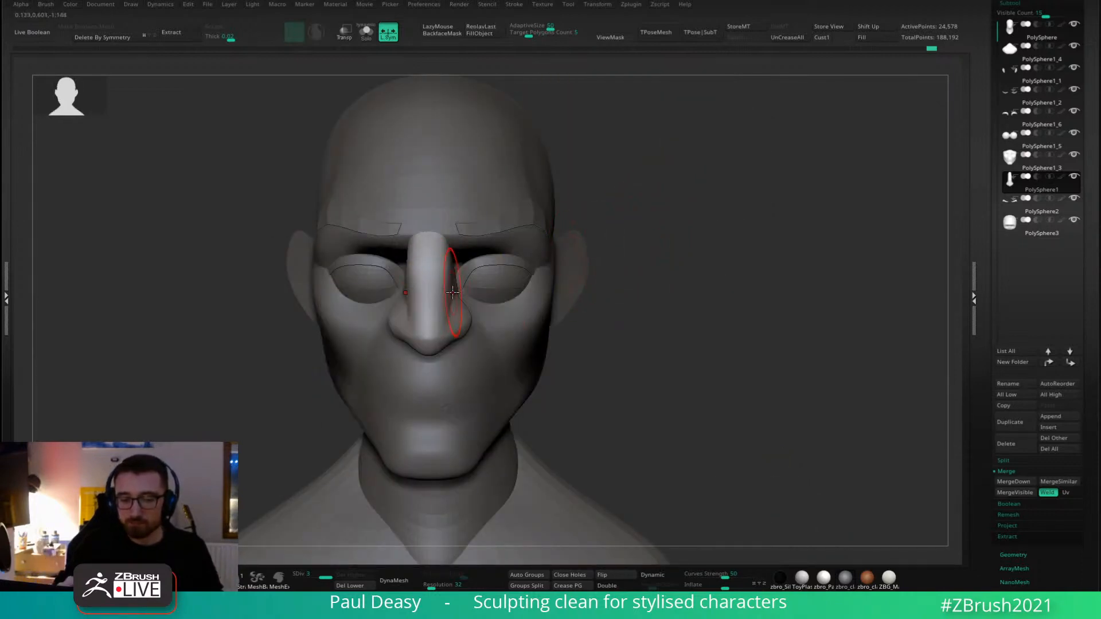
pyautogui.moveTo(487, 298); pyautogui.dragTo(495, 298)
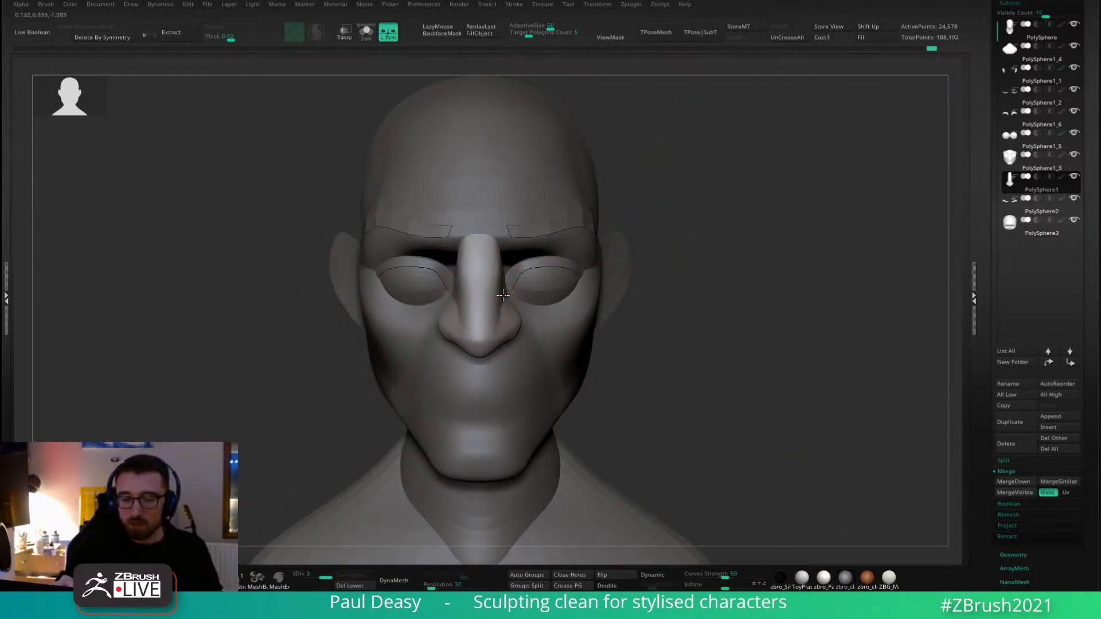
pyautogui.hotkey('ctrl', 'shift', 'z')
pyautogui.moveTo(510, 295); pyautogui.dragTo(484, 296, button='right')
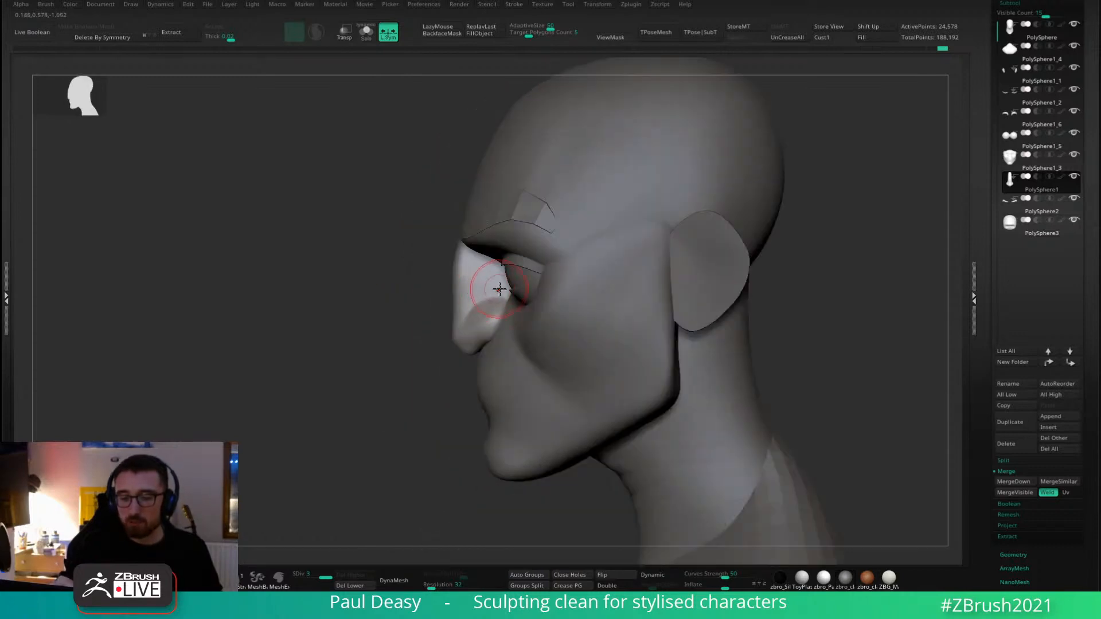
# Push the nose's side wall above the nostril into shape with small strokes in profile.
pyautogui.press('space')
pyautogui.moveTo(502, 302); pyautogui.dragTo(488, 291)
pyautogui.press('space')
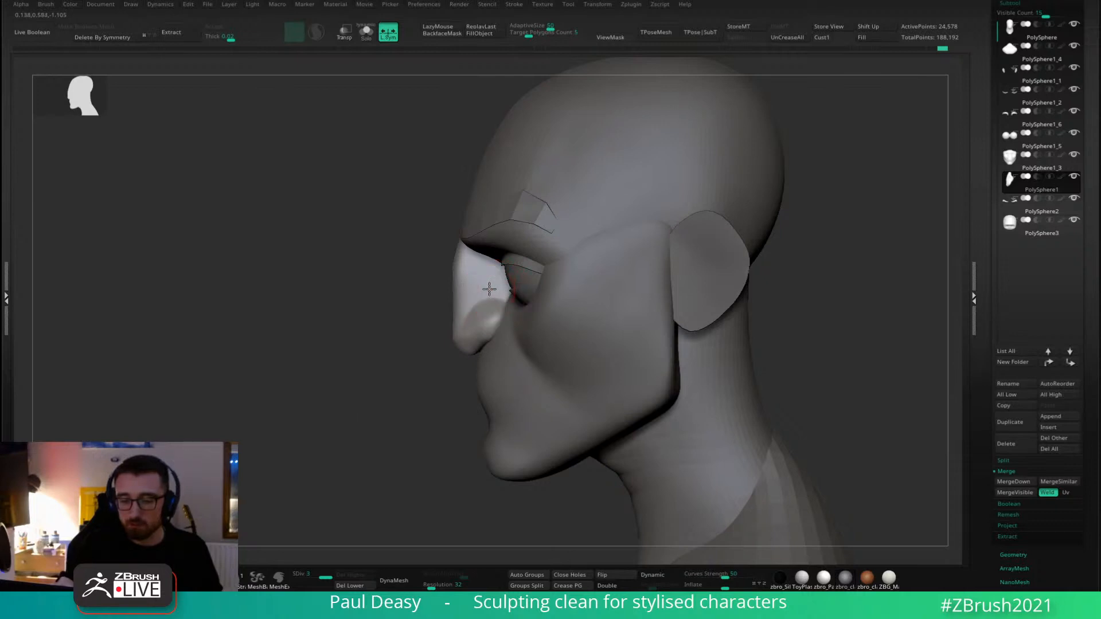
pyautogui.press('space')
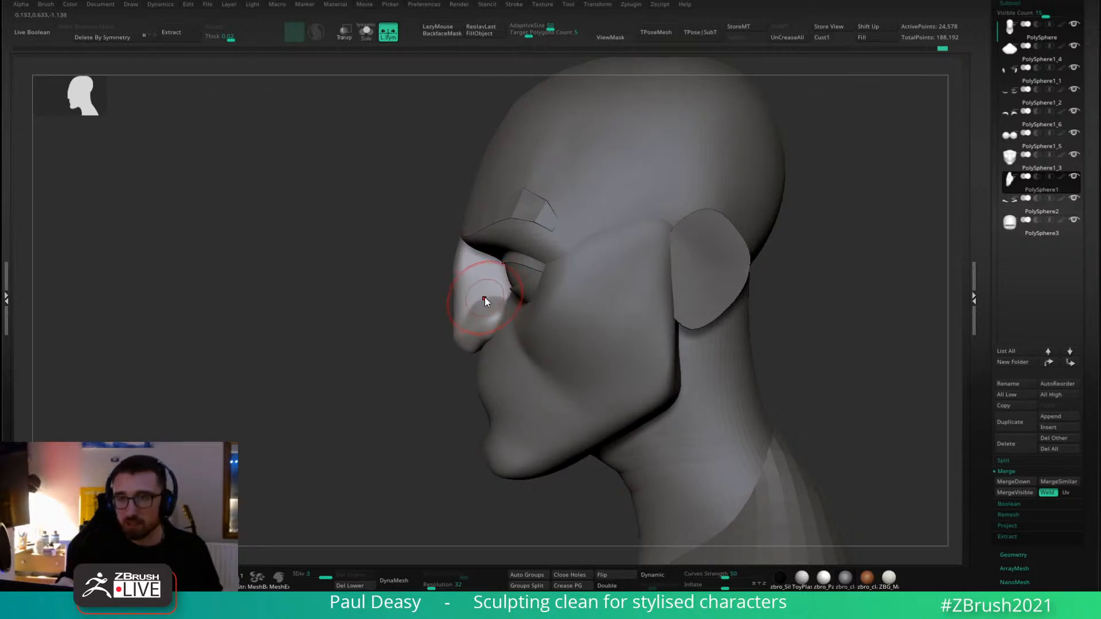
pyautogui.moveTo(483, 297)
pyautogui.mouseDown()
pyautogui.moveTo(474, 302)
pyautogui.moveTo(487, 294)
pyautogui.mouseUp()
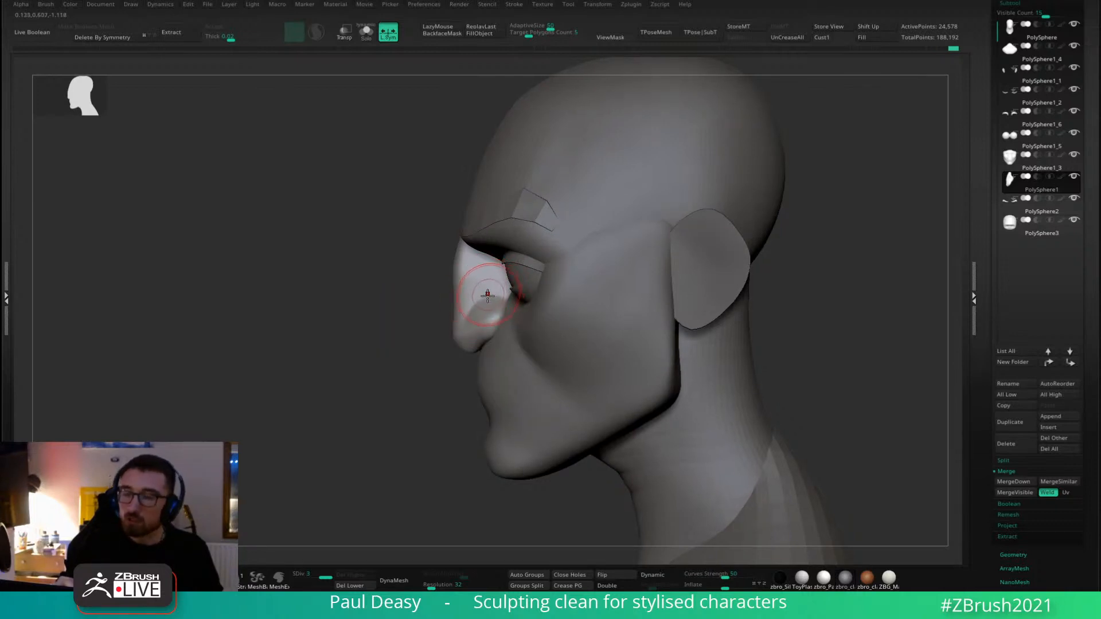
# Refine the nostril wing and its transition into the side of the nose from profile and front.
pyautogui.moveTo(487, 295); pyautogui.dragTo(469, 358, button='right')
pyautogui.press('space')
pyautogui.moveTo(525, 315); pyautogui.dragTo(491, 303)
pyautogui.keyDown('shift'); pyautogui.moveTo(492, 303); pyautogui.dragTo(519, 299, button='right'); pyautogui.keyUp('shift')
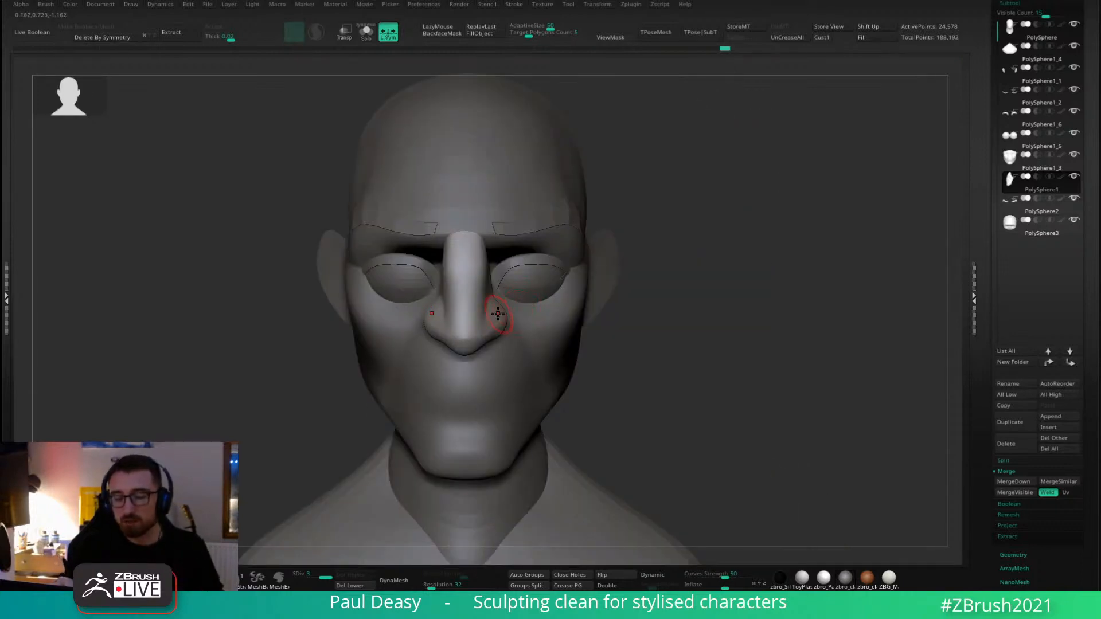
pyautogui.press('space')
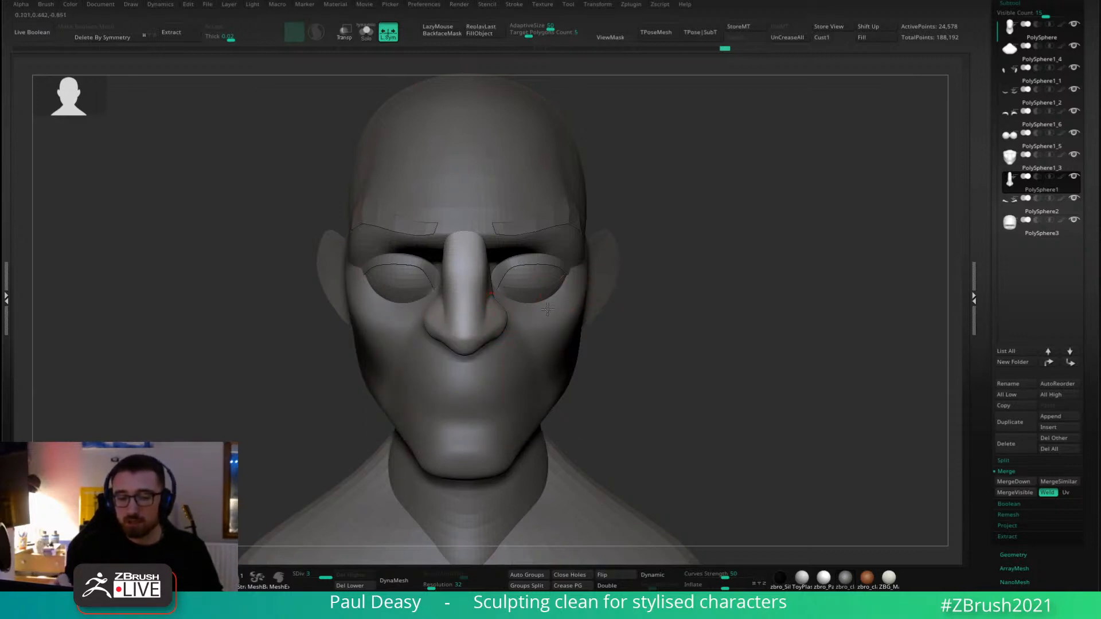
# Make the lower-face subtool active and reshape the upper lip area beneath the nose in side view.
pyautogui.moveTo(665, 284); pyautogui.dragTo(485, 303)
pyautogui.keyDown('alt'); pyautogui.moveTo(431, 307); pyautogui.dragTo(503, 326, button='right'); pyautogui.keyUp('alt')
pyautogui.press('s')
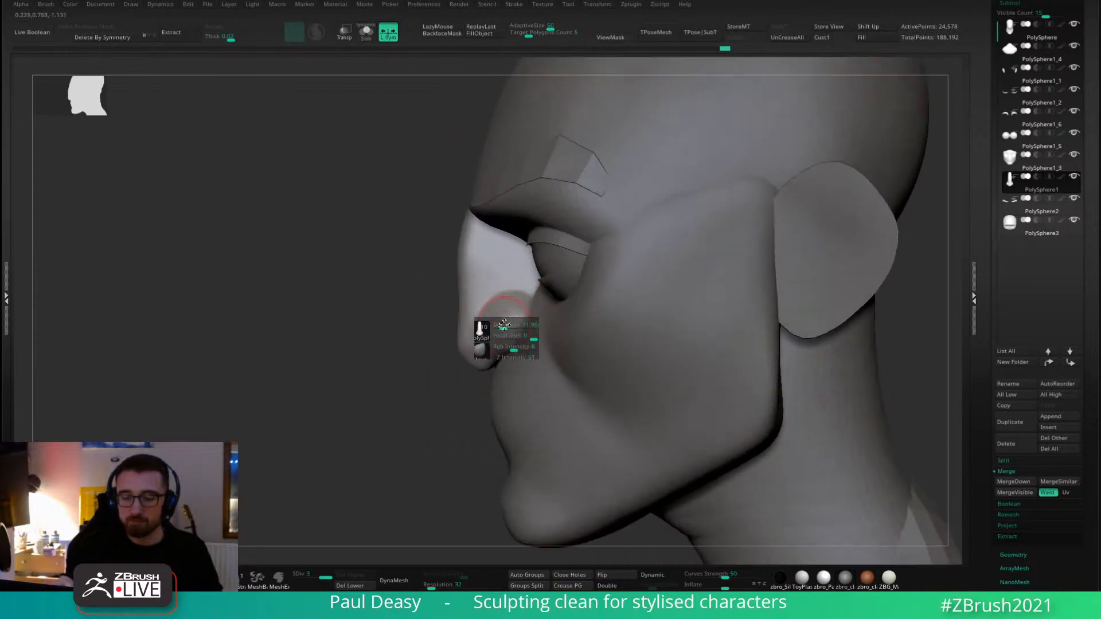
pyautogui.keyDown('alt'); pyautogui.click(503, 375); pyautogui.keyUp('alt')
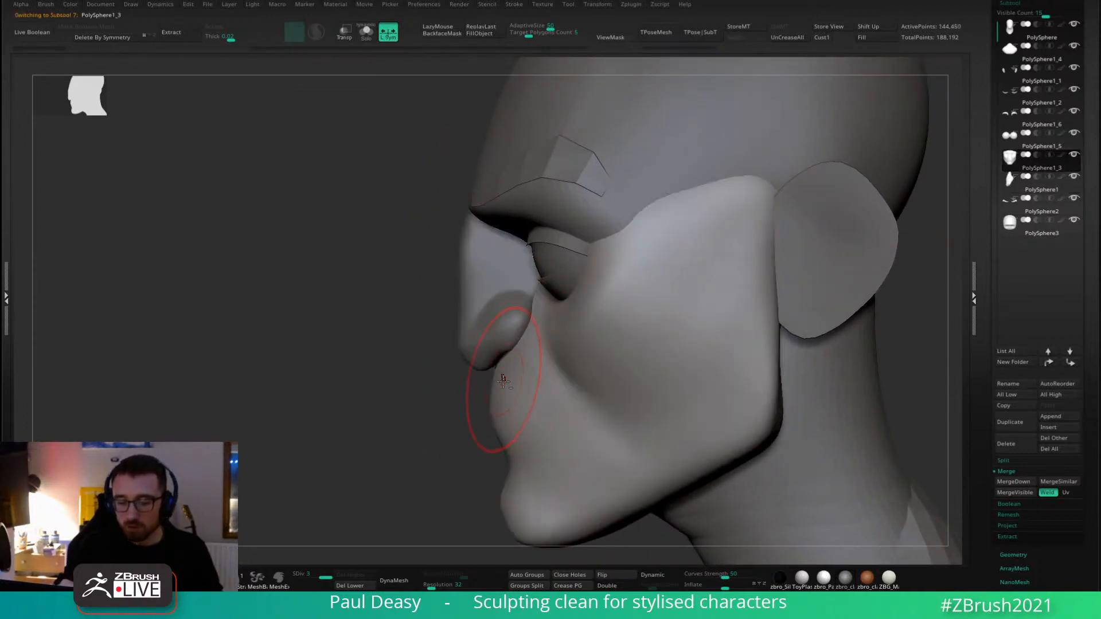
pyautogui.keyDown('alt'); pyautogui.moveTo(502, 375); pyautogui.dragTo(492, 340, button='right'); pyautogui.keyUp('alt')
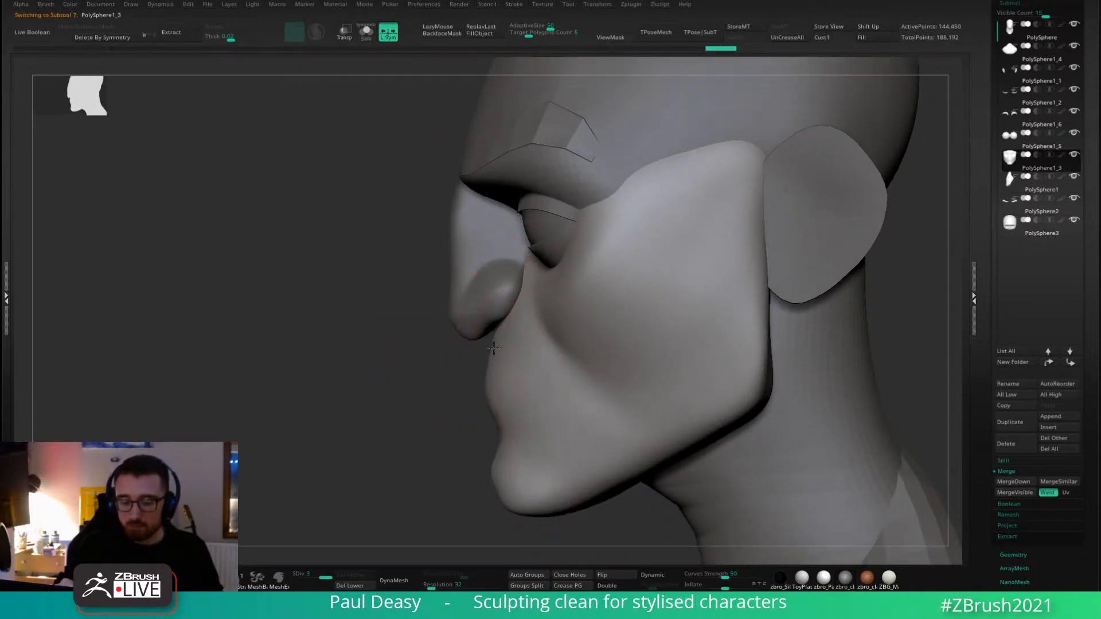
pyautogui.rightClick(493, 347)
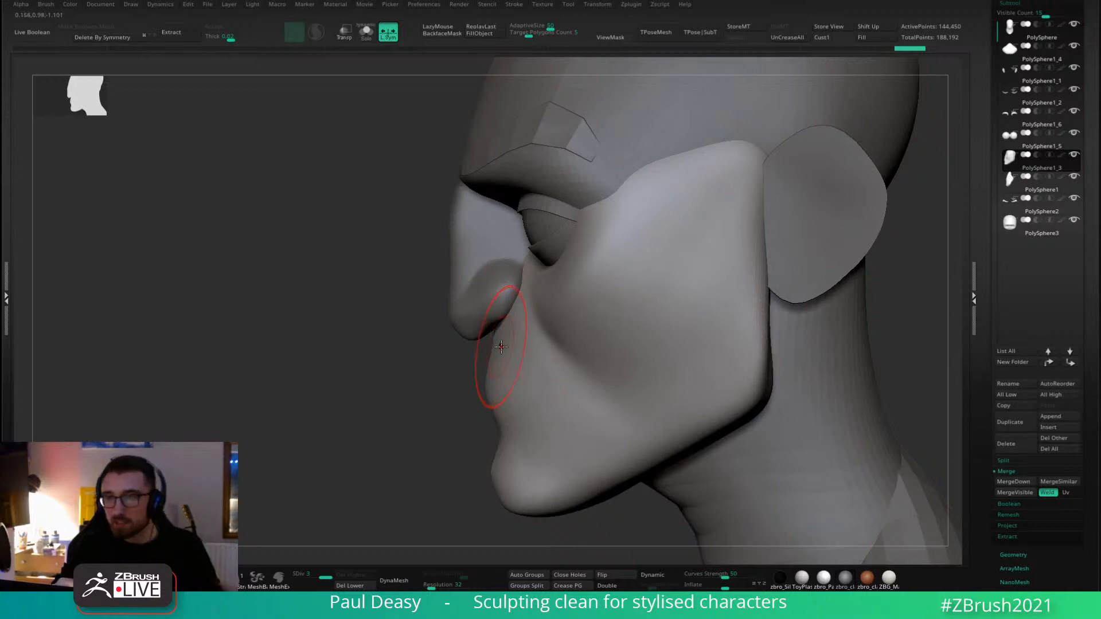
# Nudge the mouth profile forward at the upper lip and inward below it with small strokes.
pyautogui.press('space')
pyautogui.press('space')
pyautogui.moveTo(502, 379); pyautogui.dragTo(497, 379)
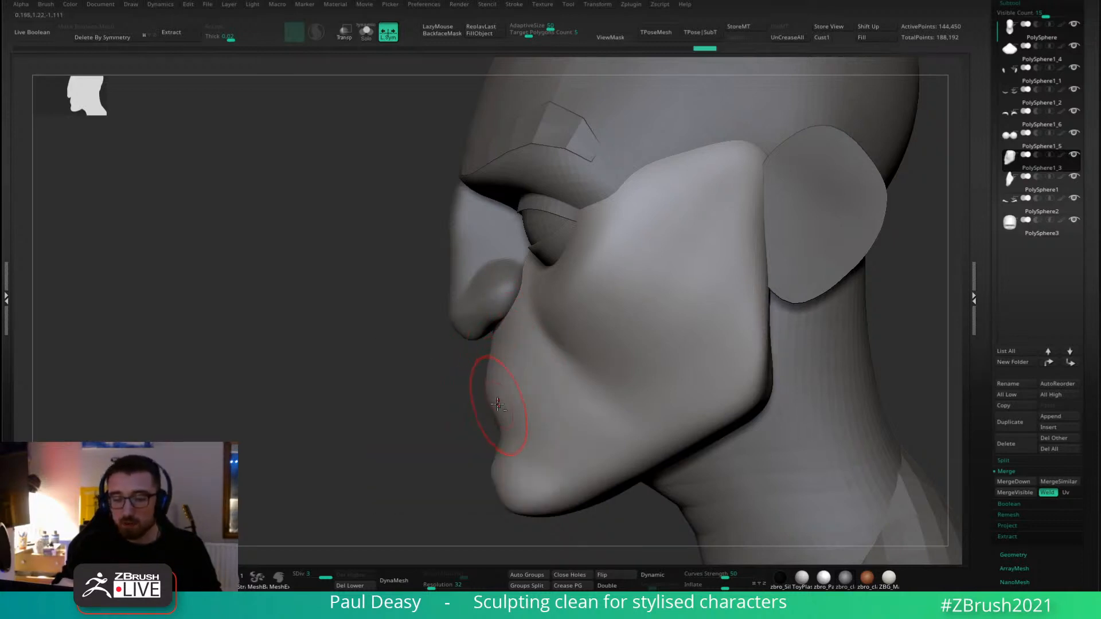
pyautogui.keyDown('alt'); pyautogui.moveTo(497, 406); pyautogui.dragTo(494, 388, button='right'); pyautogui.keyUp('alt')
pyautogui.press('space')
pyautogui.moveTo(494, 397); pyautogui.dragTo(499, 397)
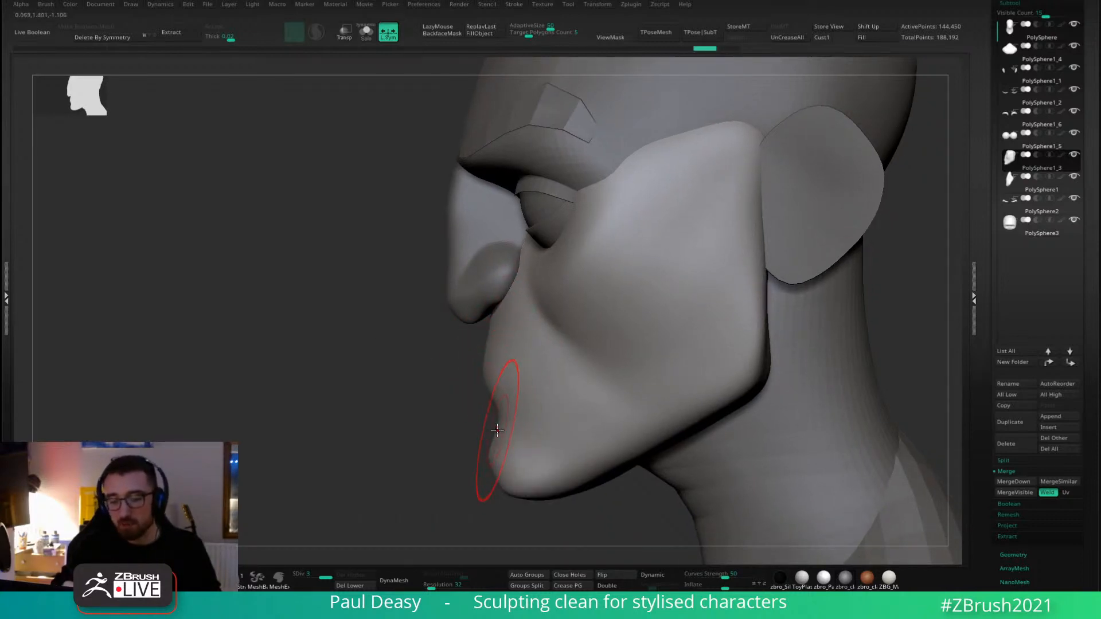
# Refine the curve between the mouth and the chin in profile, using a larger brush for broad adjustments.
pyautogui.keyDown('alt'); pyautogui.moveTo(474, 447); pyautogui.dragTo(452, 385, button='right'); pyautogui.keyUp('alt')
pyautogui.moveTo(498, 403); pyautogui.dragTo(502, 412)
pyautogui.press('space')
pyautogui.moveTo(492, 346); pyautogui.dragTo(488, 346)
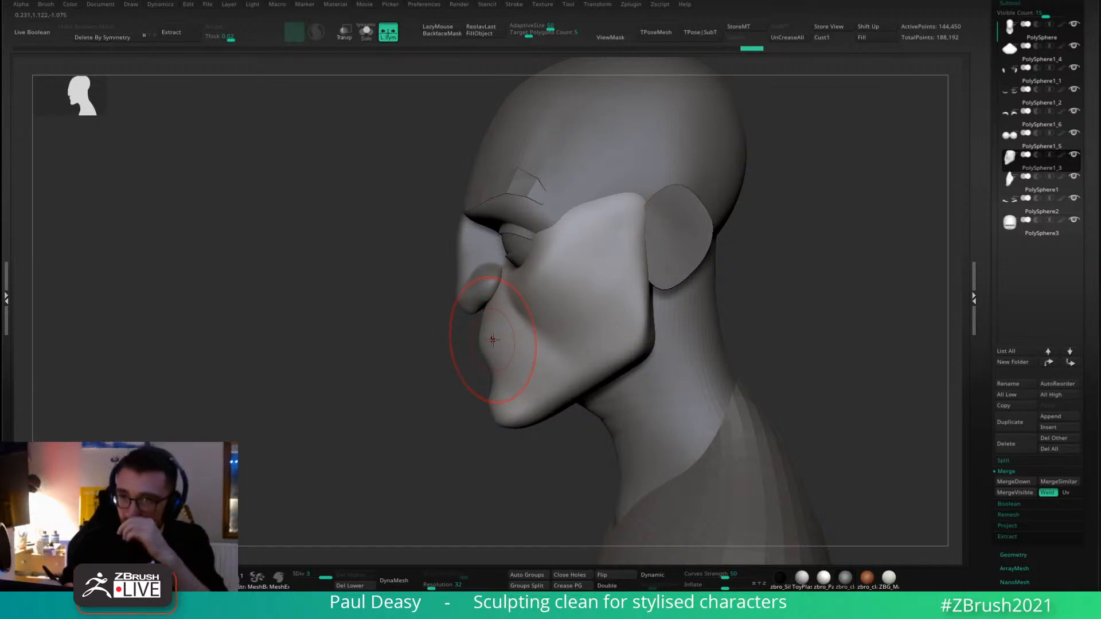
pyautogui.press('space')
pyautogui.moveTo(494, 366); pyautogui.dragTo(499, 367)
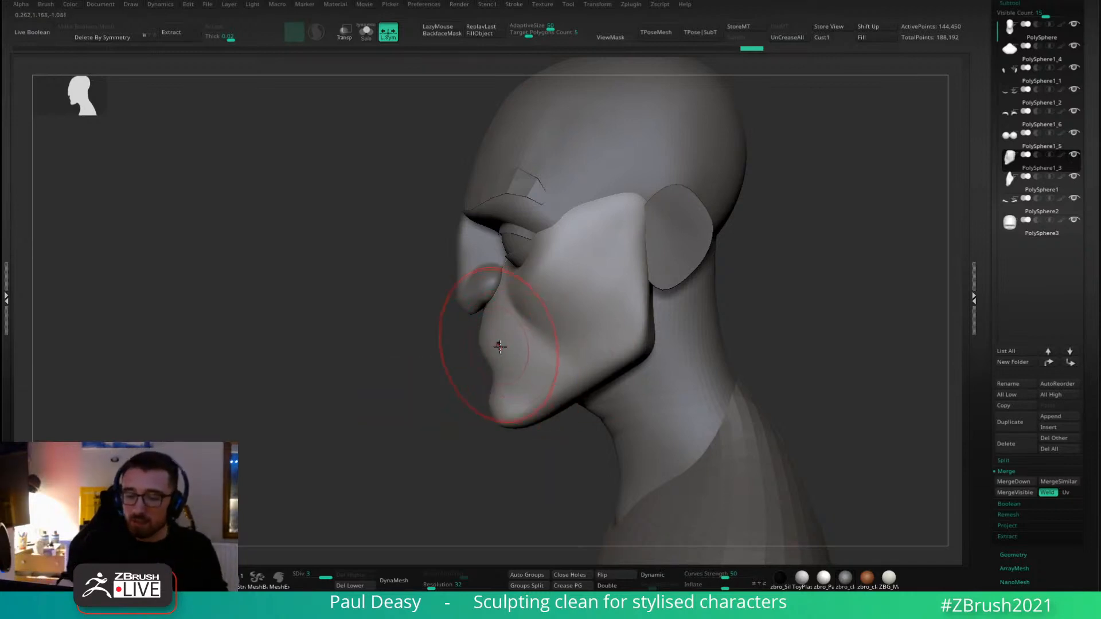
# Adjust the cheek beside the mouth symmetrically in front view.
pyautogui.keyDown('shift'); pyautogui.moveTo(505, 338); pyautogui.dragTo(535, 336, button='right'); pyautogui.keyUp('shift')
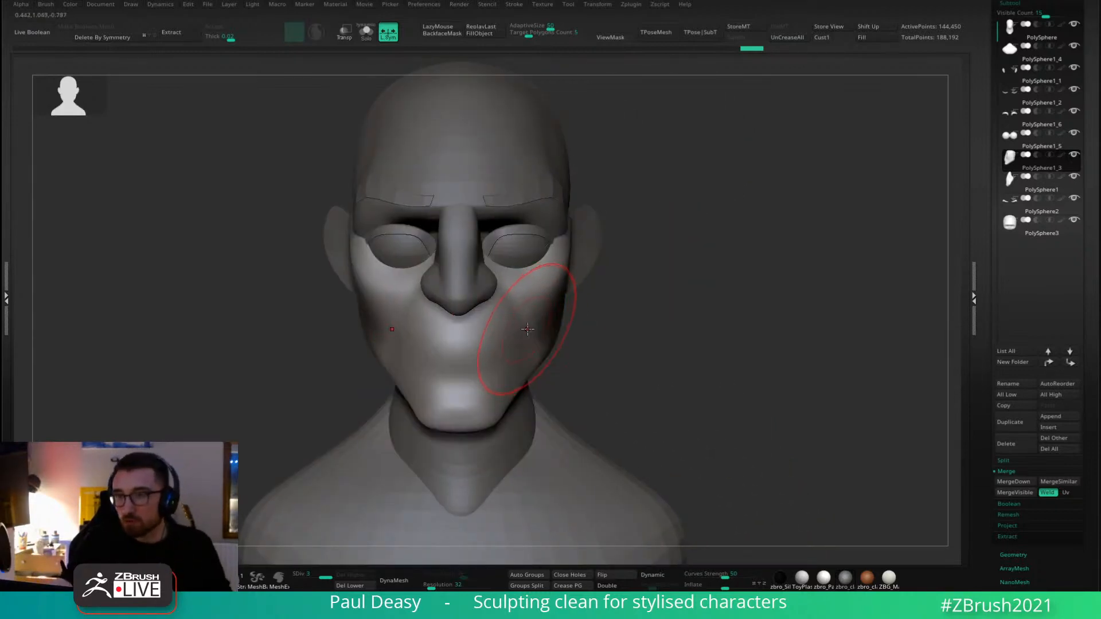
pyautogui.moveTo(525, 343); pyautogui.dragTo(529, 338)
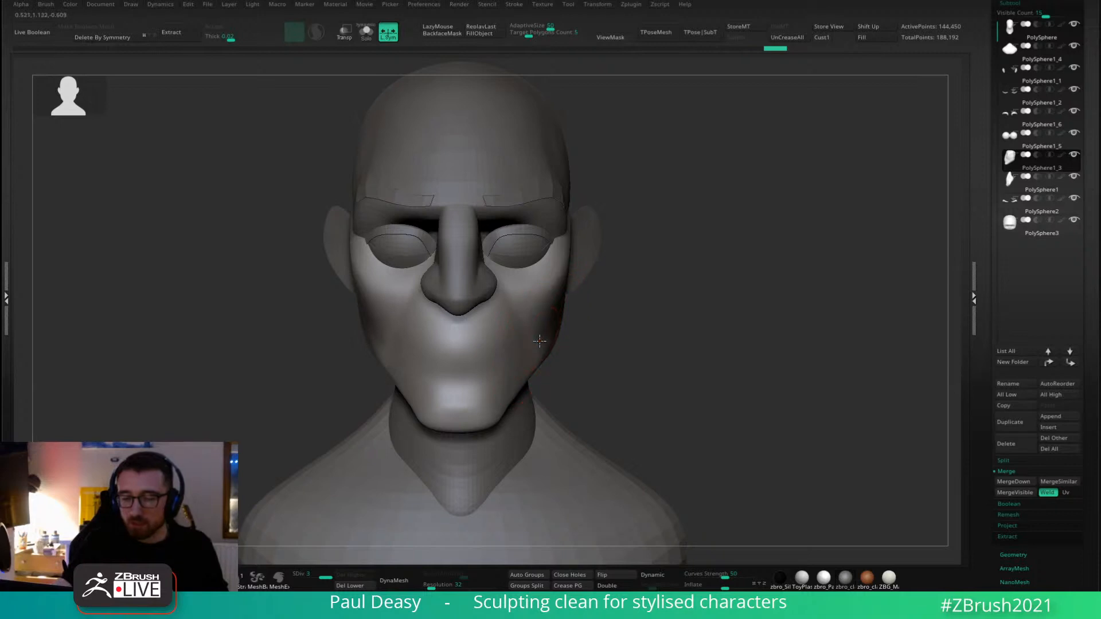
pyautogui.moveTo(608, 327); pyautogui.dragTo(659, 315)
pyautogui.press('space')
pyautogui.moveTo(637, 315)
pyautogui.keyDown('alt'); pyautogui.mouseDown()
pyautogui.moveTo(642, 329)
pyautogui.moveTo(573, 332)
pyautogui.mouseUp(); pyautogui.keyUp('alt')
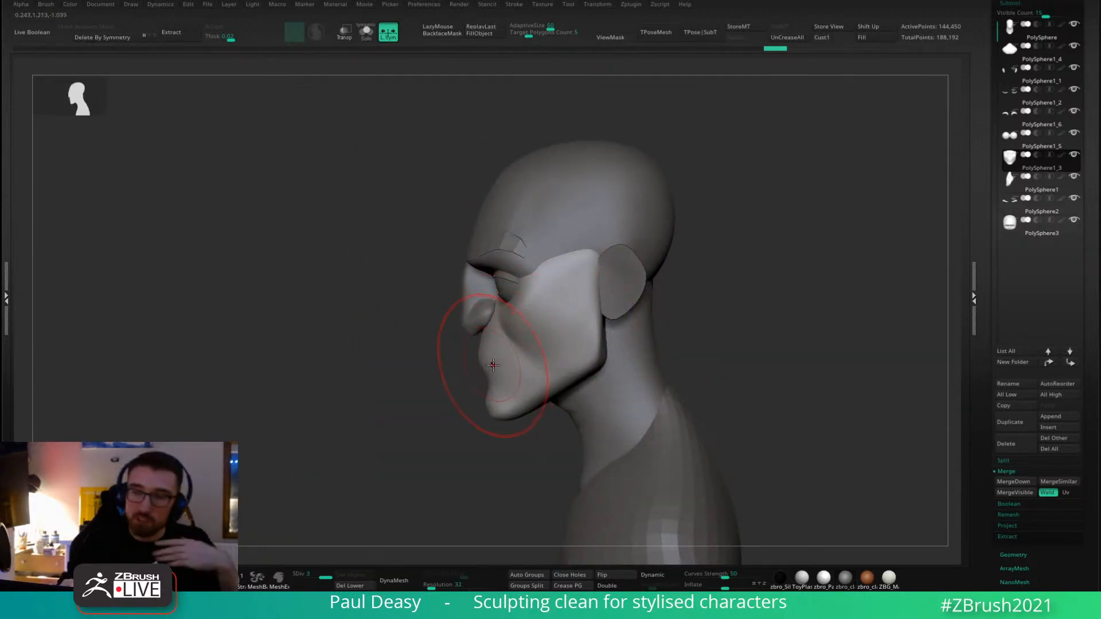
# Pull the upper lip area slightly forward and push the chin back in profile.
pyautogui.press('space')
pyautogui.moveTo(487, 330); pyautogui.dragTo(483, 329)
pyautogui.press('space')
pyautogui.moveTo(503, 410); pyautogui.dragTo(508, 404)
pyautogui.press('space')
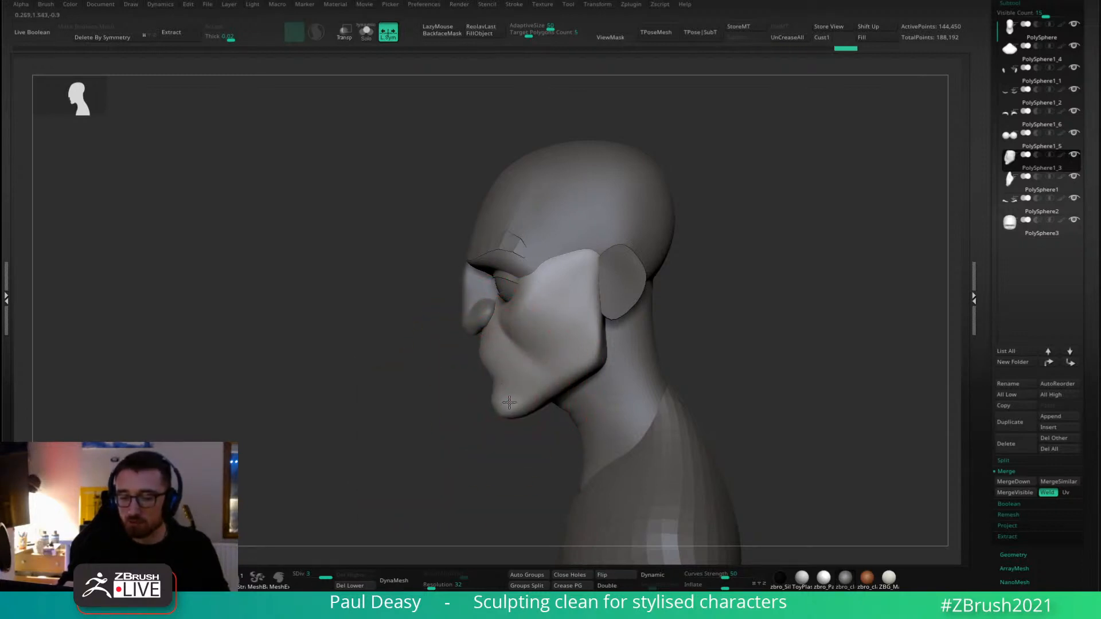
# Move the upper rear corner of the cheek piece slightly up and forward next to the ear.
pyautogui.moveTo(539, 333); pyautogui.dragTo(571, 321)
pyautogui.press('space')
pyautogui.moveTo(586, 310); pyautogui.dragTo(602, 304, button='right')
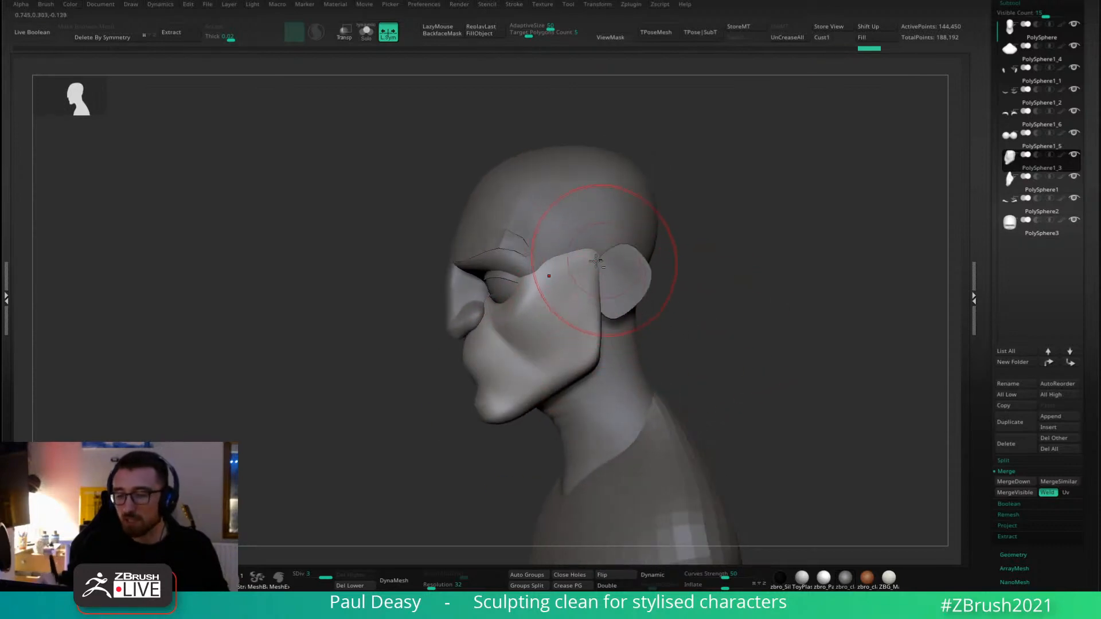
pyautogui.moveTo(602, 261); pyautogui.dragTo(596, 251)
pyautogui.press('space')
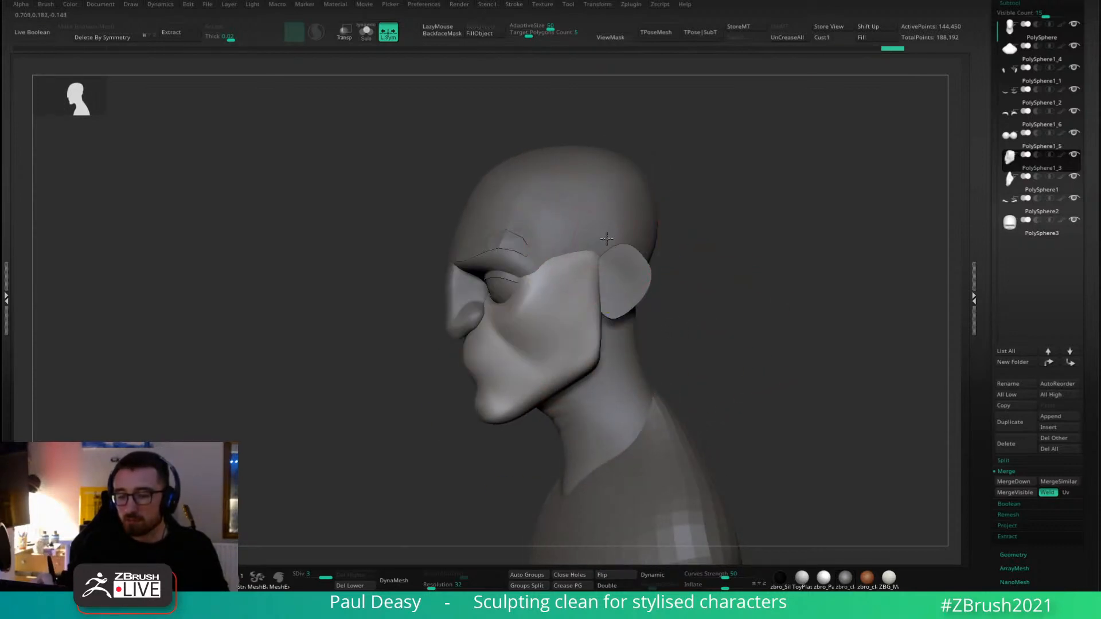
# Undo and redo the last cheek adjustment to compare the shape before and after.
pyautogui.press('space')
pyautogui.hotkey('ctrl', 'z')
pyautogui.hotkey('ctrl', 'shift', 'z')
pyautogui.moveTo(619, 275); pyautogui.dragTo(629, 268, button='right')
pyautogui.hotkey('ctrl', 'shift', 'z')
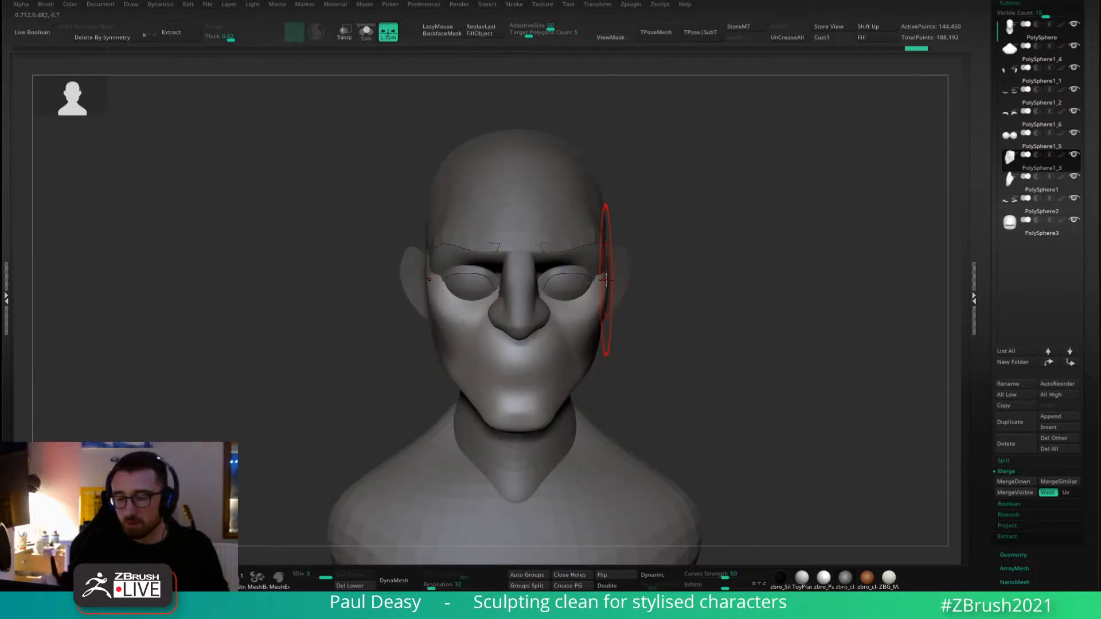
# Nudge the outer edge of the cheek beside the ear and check the face from the front.
pyautogui.moveTo(607, 279); pyautogui.dragTo(609, 280)
pyautogui.keyDown('alt'); pyautogui.moveTo(695, 291); pyautogui.dragTo(668, 296, button='right'); pyautogui.keyUp('alt')
pyautogui.moveTo(668, 295)
pyautogui.mouseDown()
pyautogui.moveTo(676, 263)
pyautogui.moveTo(659, 276)
pyautogui.mouseUp()
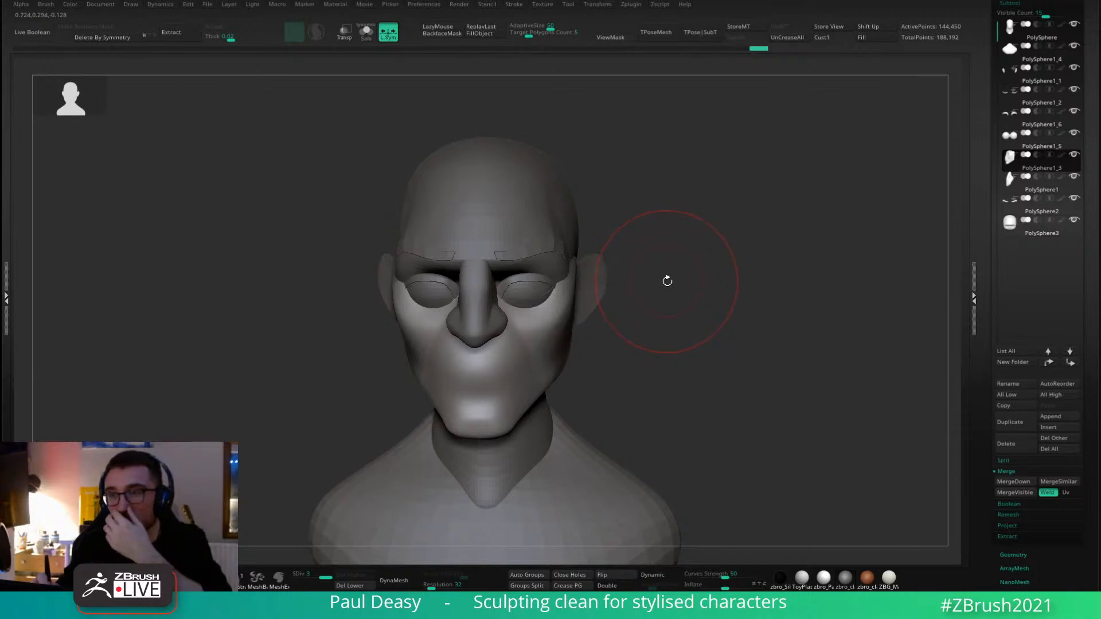
pyautogui.press('space')
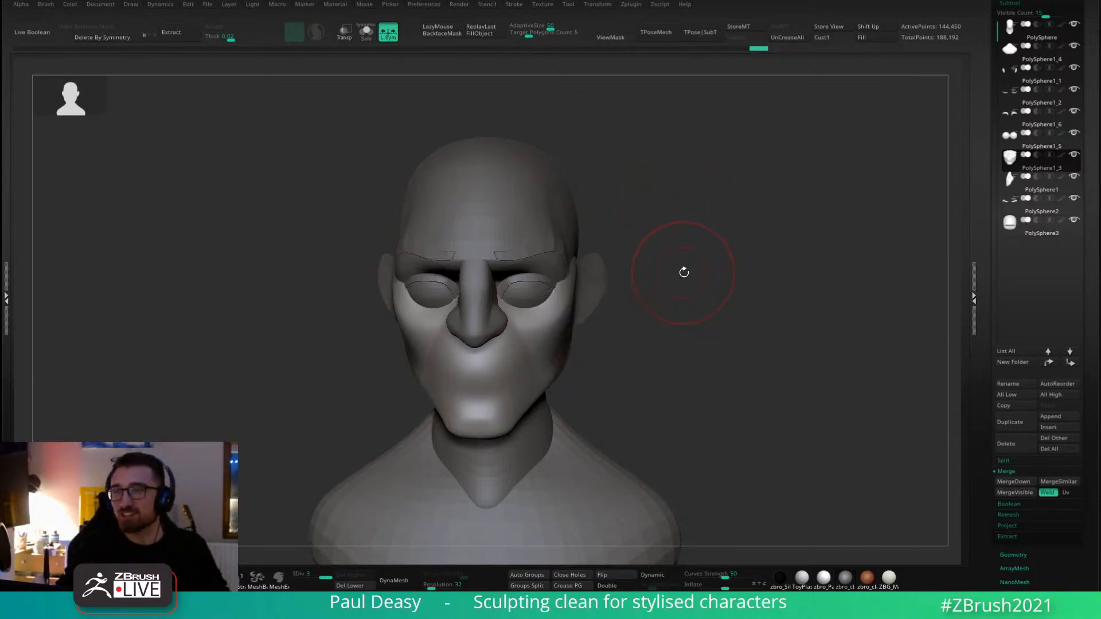
# Nudge the outer cheek slightly down and outward from the front, undo the last nudge, and compare the profile and front views.
pyautogui.moveTo(680, 272)
pyautogui.keyDown('shift'); pyautogui.mouseDown()
pyautogui.moveTo(665, 280)
pyautogui.moveTo(678, 282)
pyautogui.mouseUp(); pyautogui.keyUp('shift')
pyautogui.press('space')
pyautogui.press('space')
pyautogui.moveTo(548, 328)
pyautogui.mouseDown()
pyautogui.moveTo(534, 328)
pyautogui.moveTo(558, 344)
pyautogui.mouseUp()
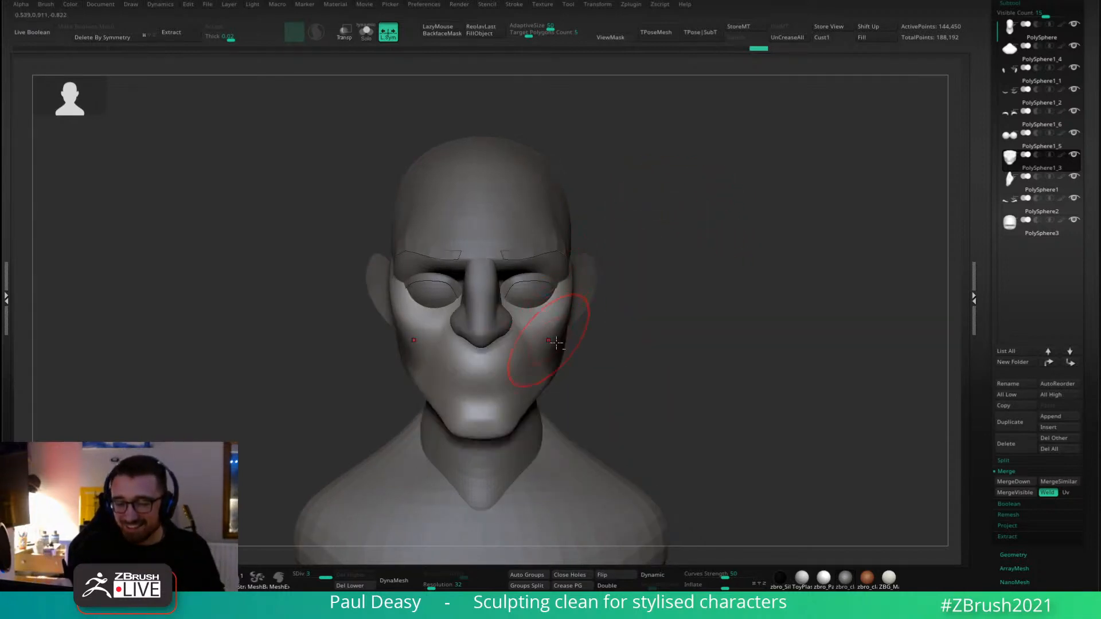
pyautogui.moveTo(558, 344); pyautogui.dragTo(402, 355, button='right')
pyautogui.hotkey('ctrl', 'z')
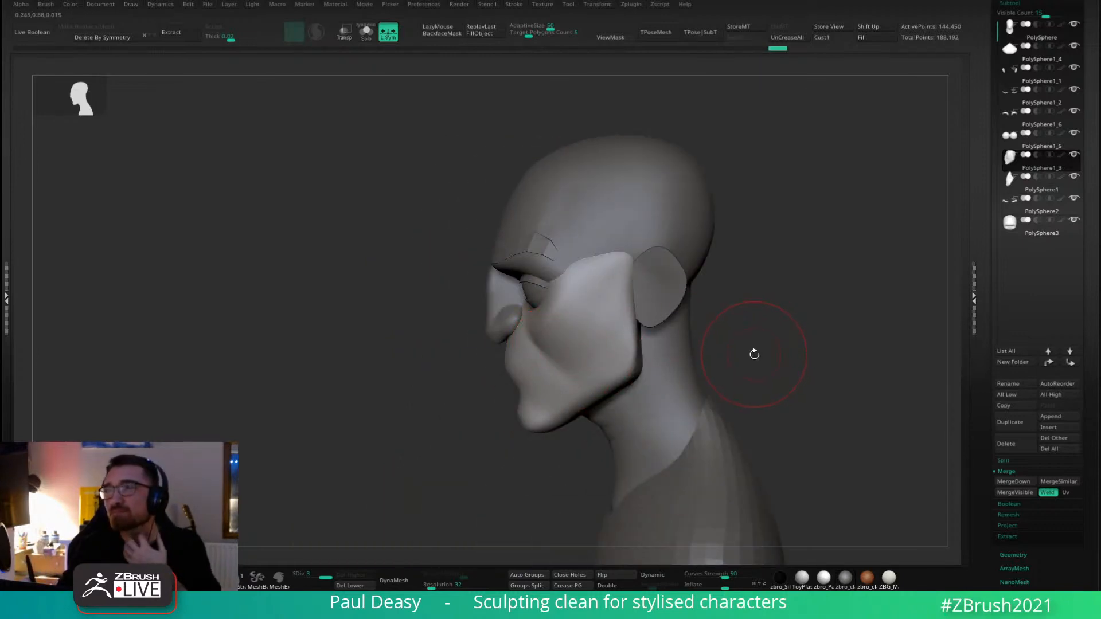
pyautogui.moveTo(753, 349); pyautogui.dragTo(753, 361)
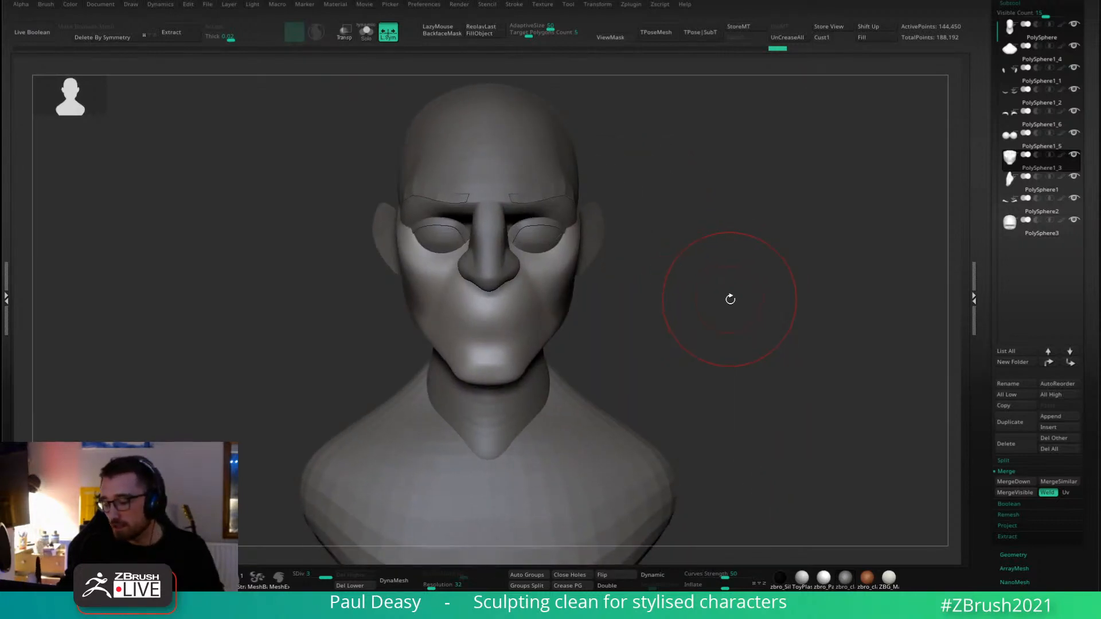
pyautogui.moveTo(729, 297)
pyautogui.mouseDown()
pyautogui.moveTo(742, 287)
pyautogui.moveTo(740, 309)
pyautogui.mouseUp()
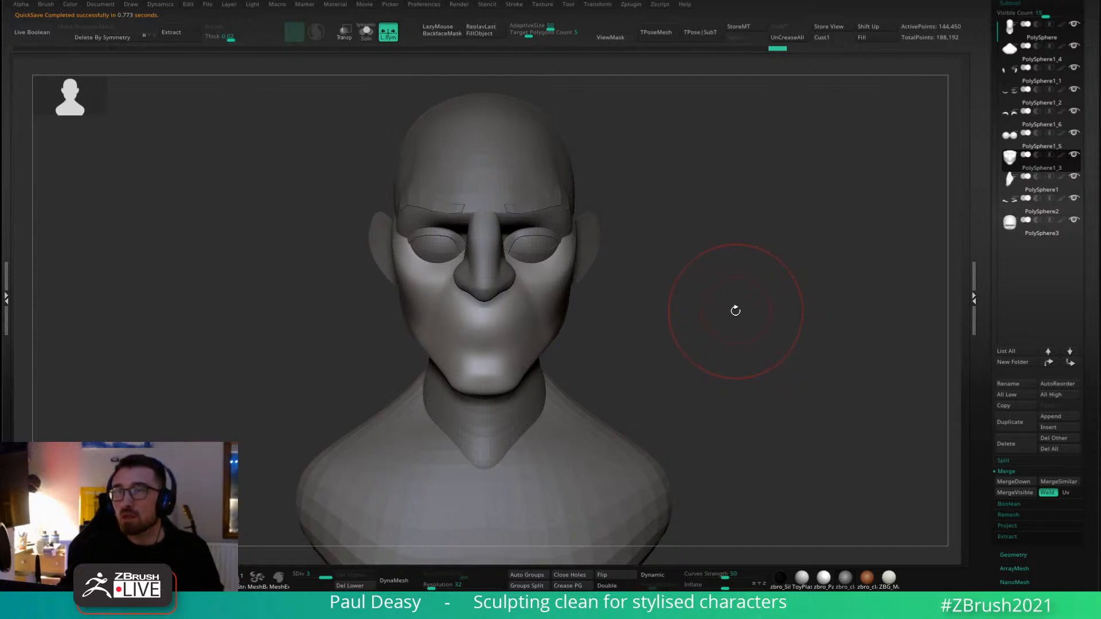
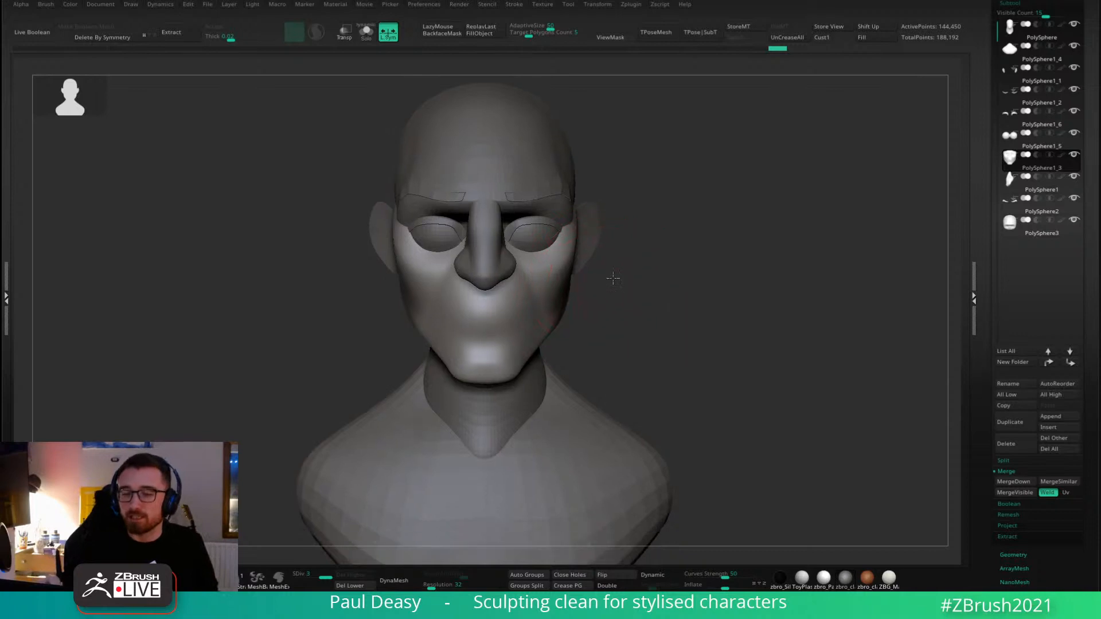
# Reshape the middle of the cheek and the fold behind the mouth with small Move strokes in side view.
pyautogui.moveTo(610, 296)
pyautogui.mouseDown()
pyautogui.moveTo(607, 278)
pyautogui.moveTo(554, 280)
pyautogui.mouseUp()
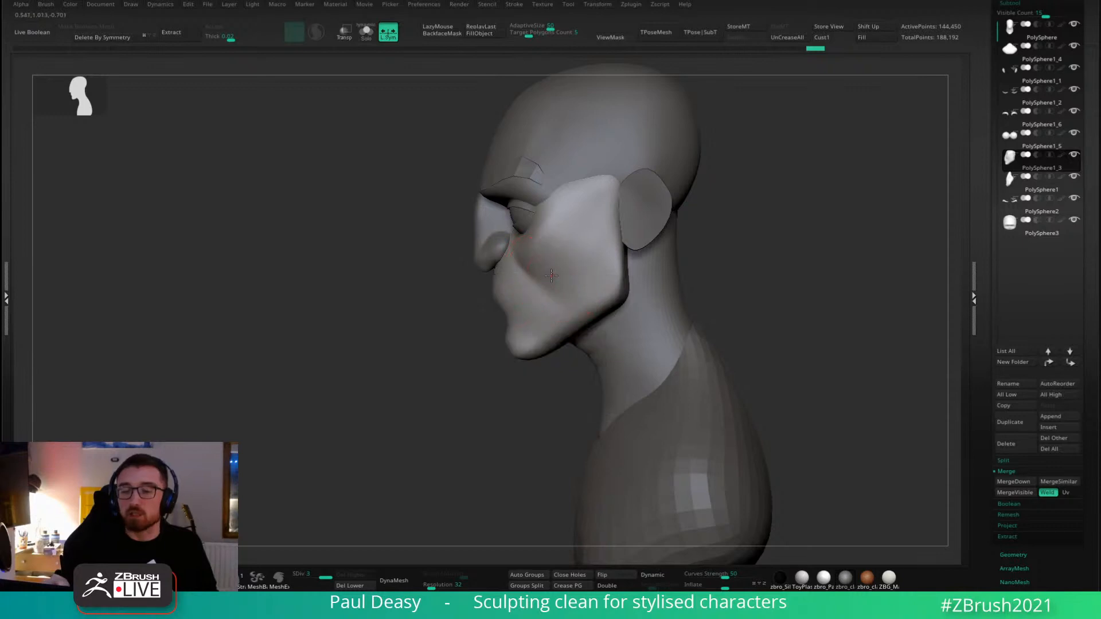
pyautogui.press('space')
pyautogui.rightClick(555, 279)
pyautogui.keyDown('alt'); pyautogui.moveTo(551, 281); pyautogui.dragTo(542, 284, button='right'); pyautogui.keyUp('alt')
pyautogui.rightClick(541, 285)
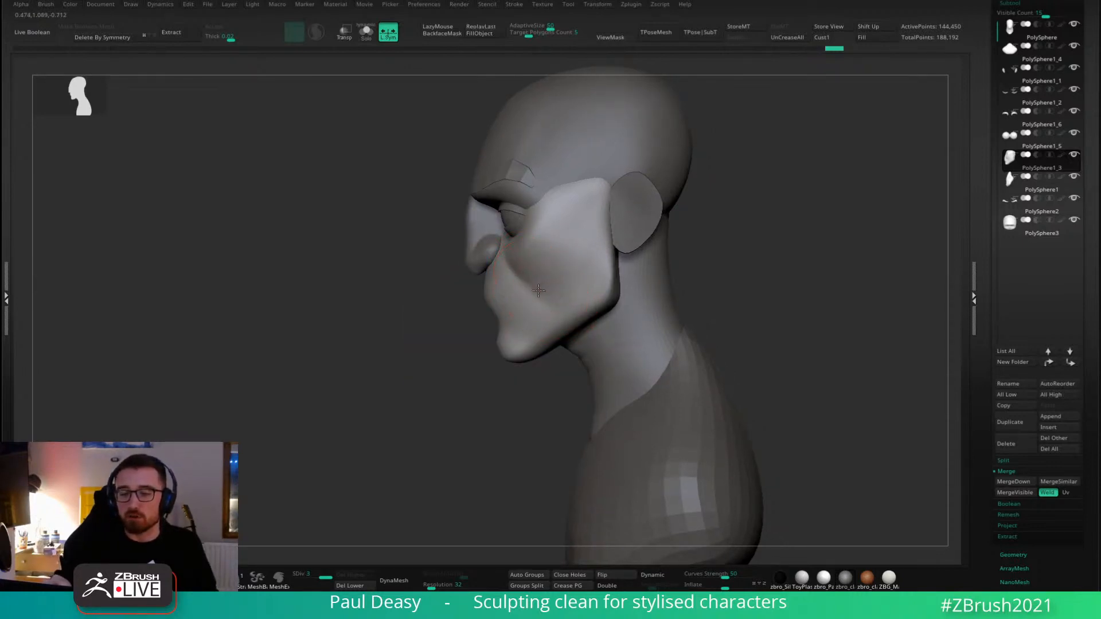
pyautogui.moveTo(541, 285); pyautogui.dragTo(543, 288)
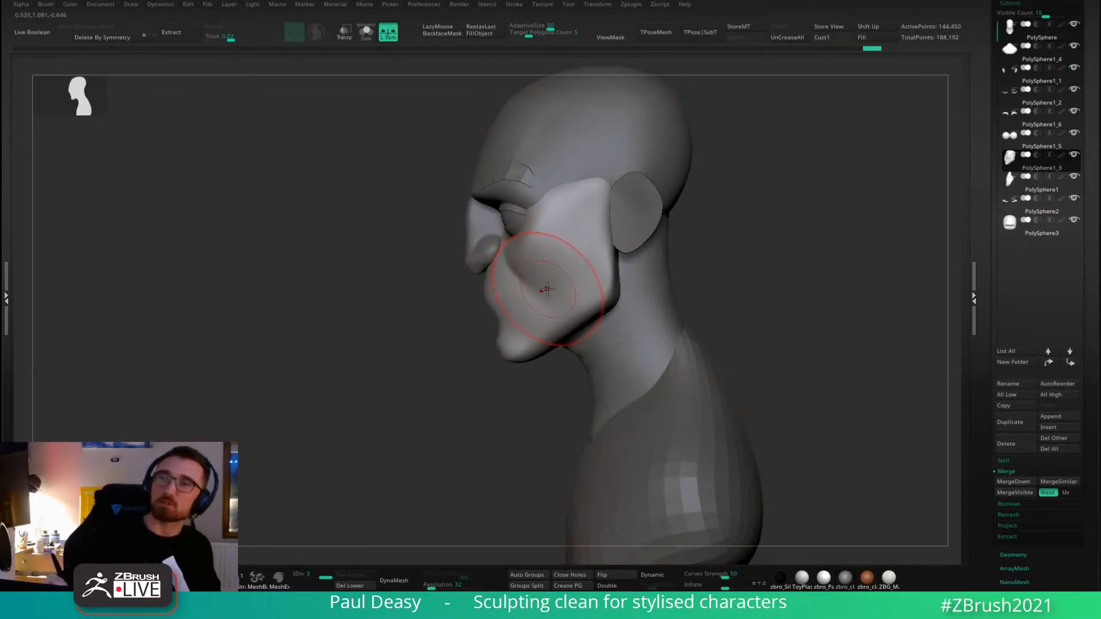
pyautogui.moveTo(552, 280); pyautogui.dragTo(536, 286)
pyautogui.moveTo(536, 287); pyautogui.dragTo(553, 279, button='right')
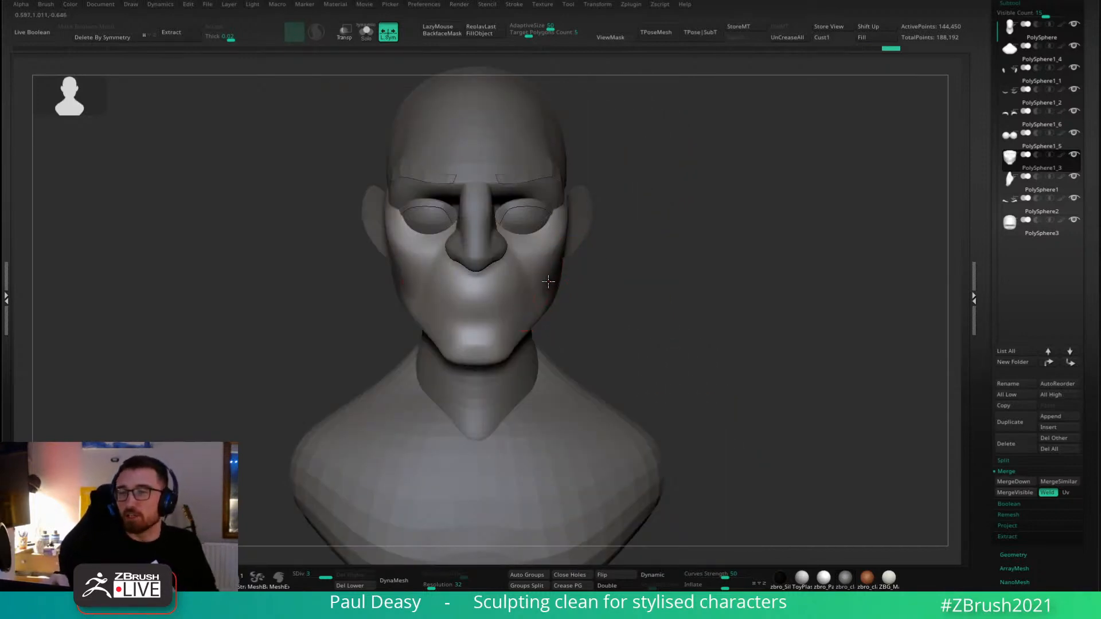
# Nudge the outer cheek contour above the jaw from the front and reduce the brush size.
pyautogui.moveTo(547, 281); pyautogui.dragTo(550, 286)
pyautogui.keyDown('alt'); pyautogui.moveTo(625, 271); pyautogui.dragTo(601, 278, button='right'); pyautogui.keyUp('alt')
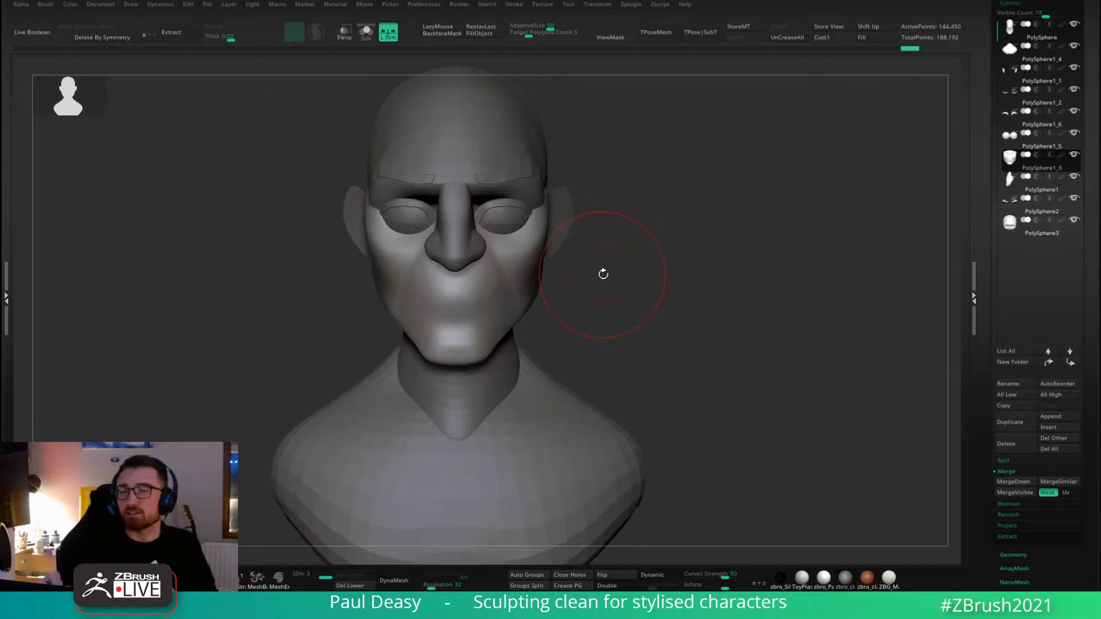
pyautogui.press('space')
pyautogui.moveTo(601, 268); pyautogui.dragTo(595, 268)
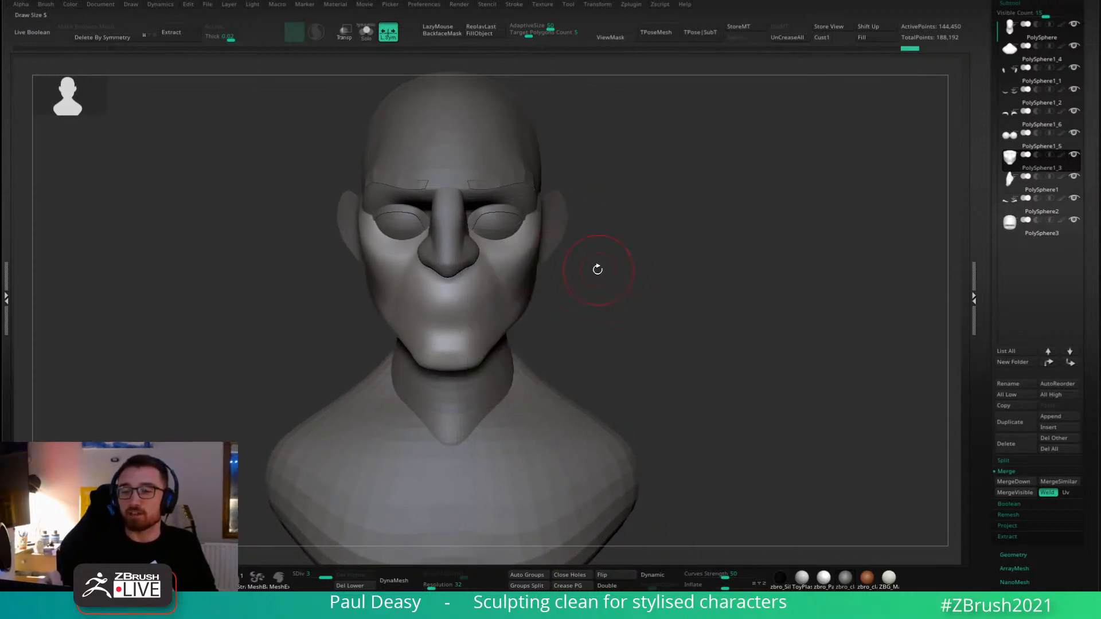
pyautogui.moveTo(604, 273)
pyautogui.keyDown('shift'); pyautogui.mouseDown(button='right')
pyautogui.moveTo(516, 270)
pyautogui.moveTo(611, 265)
pyautogui.mouseUp(button='right'); pyautogui.keyUp('shift')
# Make the ear the active piece and adjust its placement with the Move gizmo.
pyautogui.keyDown('alt'); pyautogui.click(601, 225); pyautogui.keyUp('alt')
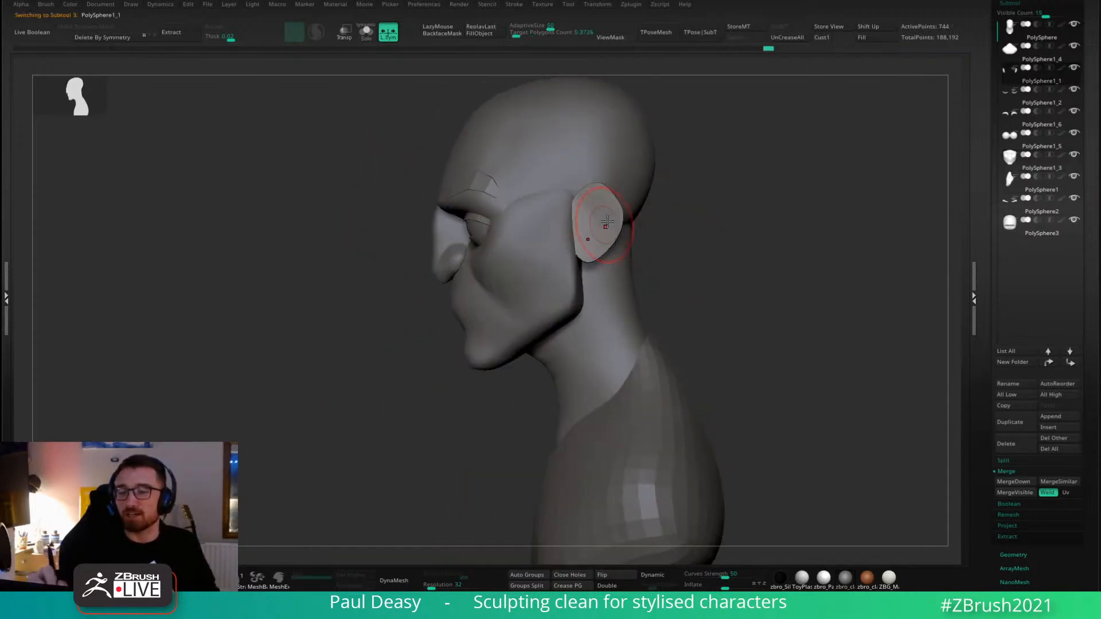
pyautogui.press('w')
pyautogui.moveTo(625, 160); pyautogui.dragTo(565, 168)
pyautogui.press('q')
# Return to the cheek piece and refine its upper rear corner where it meets the ear.
pyautogui.keyDown('alt'); pyautogui.click(562, 205); pyautogui.keyUp('alt')
pyautogui.press('[')
pyautogui.press('[')
pyautogui.moveTo(551, 179); pyautogui.dragTo(568, 180, button='right')
pyautogui.keyDown('shift'); pyautogui.moveTo(565, 180); pyautogui.dragTo(571, 180); pyautogui.keyUp('shift')
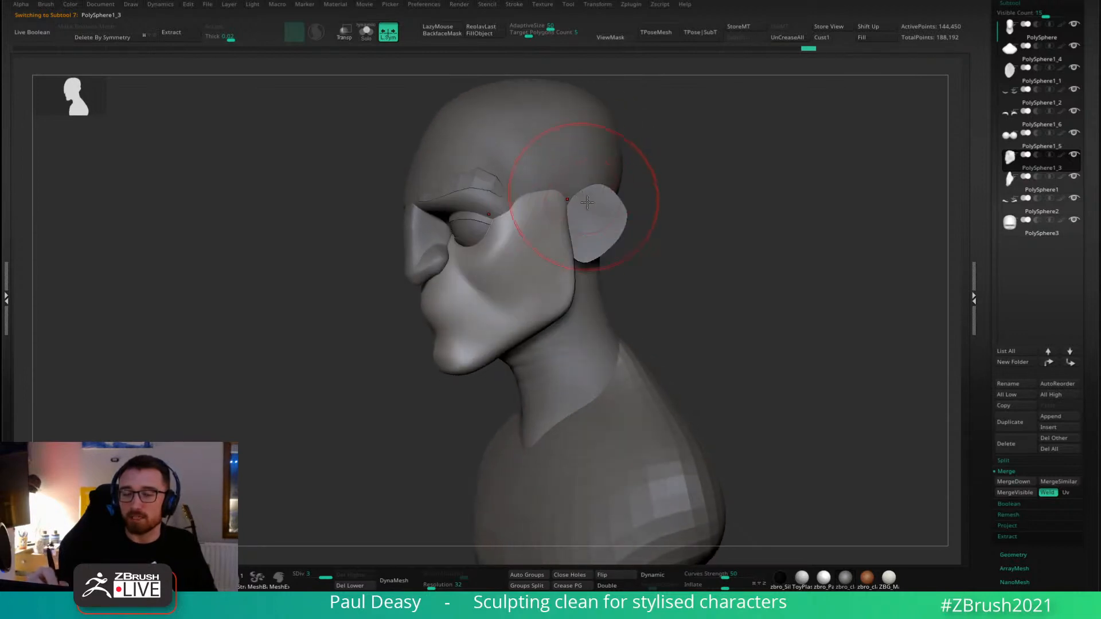
pyautogui.moveTo(594, 217); pyautogui.dragTo(624, 220, button='right')
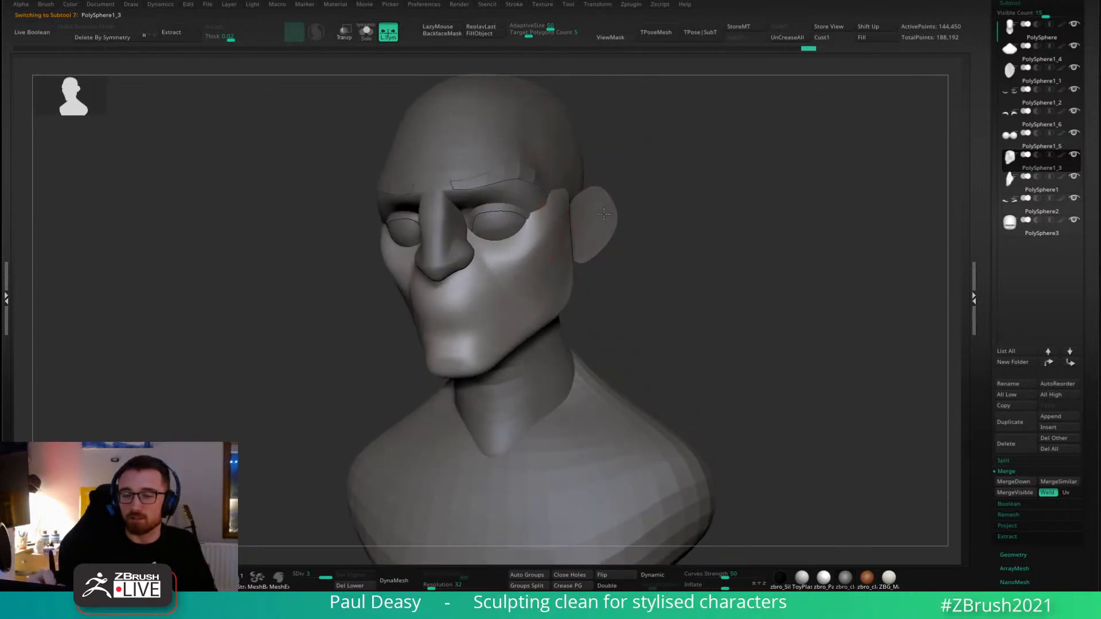
# Reshape the top edge of the cheek piece at the temple and check the contour from the front.
pyautogui.moveTo(557, 196); pyautogui.dragTo(540, 179)
pyautogui.moveTo(545, 181); pyautogui.dragTo(533, 183, button='right')
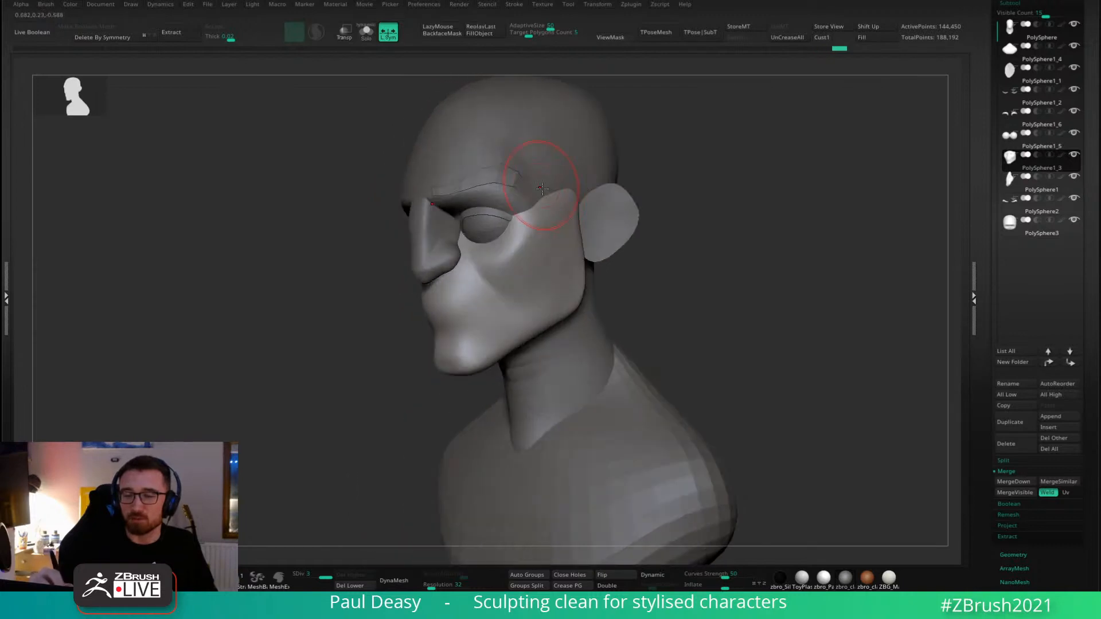
pyautogui.moveTo(560, 225); pyautogui.dragTo(539, 182)
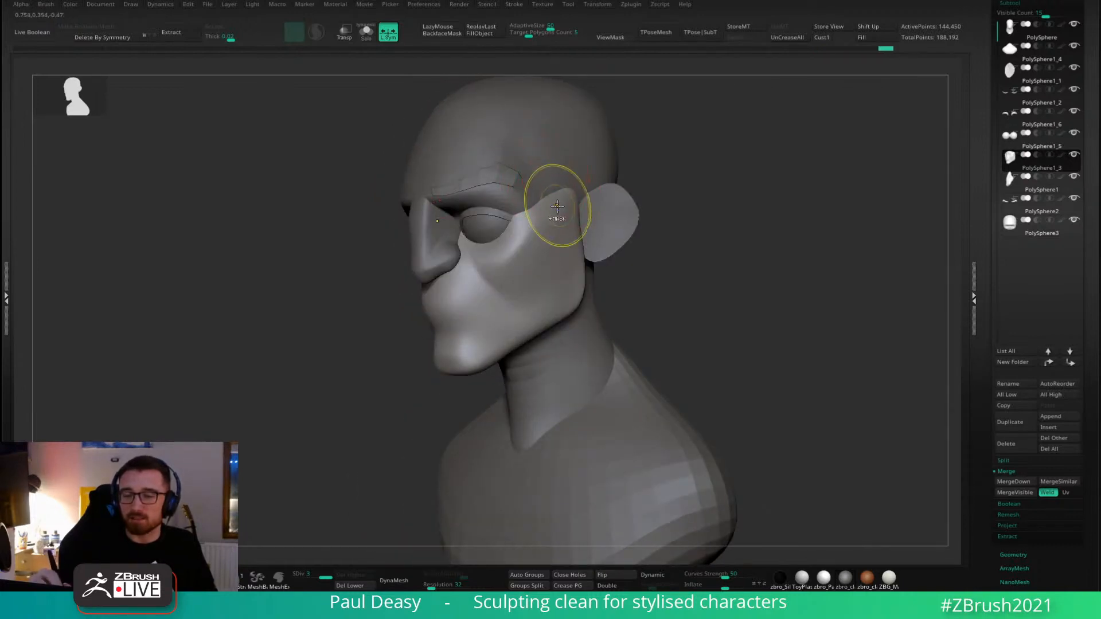
pyautogui.moveTo(560, 223); pyautogui.dragTo(558, 224)
pyautogui.rightClick(559, 225)
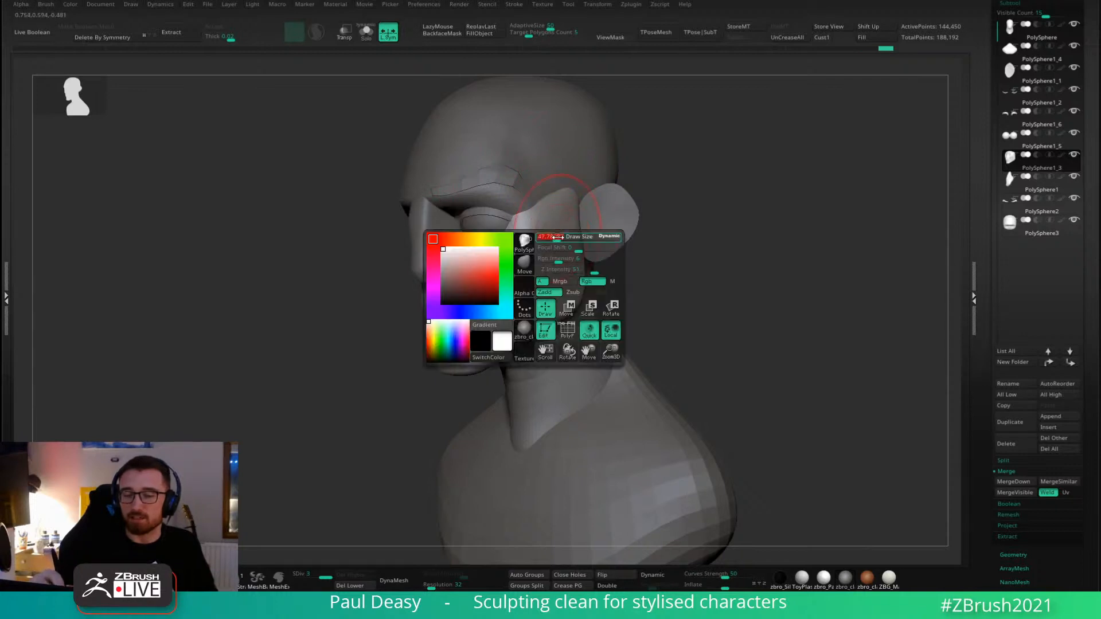
pyautogui.keyDown('shift'); pyautogui.moveTo(676, 237); pyautogui.dragTo(701, 240); pyautogui.keyUp('shift')
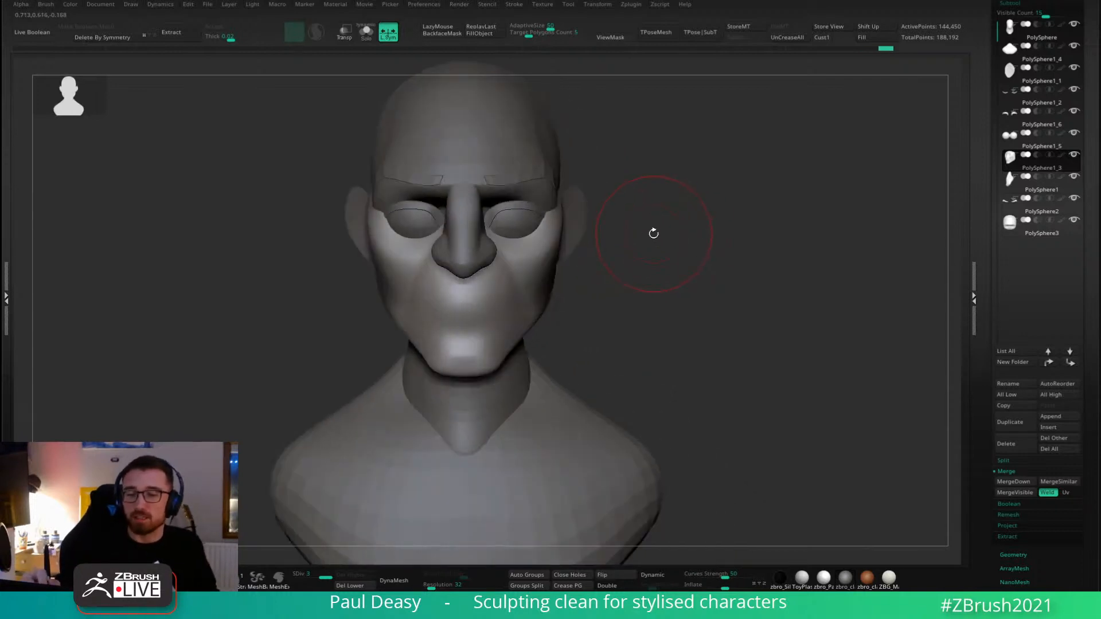
pyautogui.rightClick(652, 235)
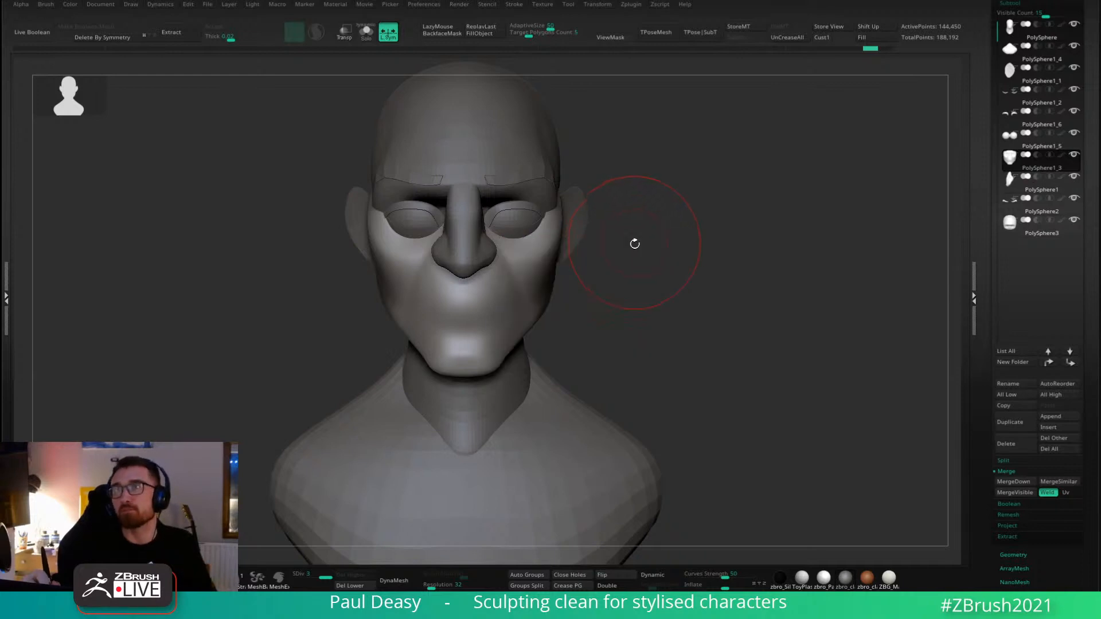
pyautogui.keyDown('alt'); pyautogui.moveTo(640, 238); pyautogui.dragTo(636, 241); pyautogui.keyUp('alt')
pyautogui.press('space')
pyautogui.click(637, 240)
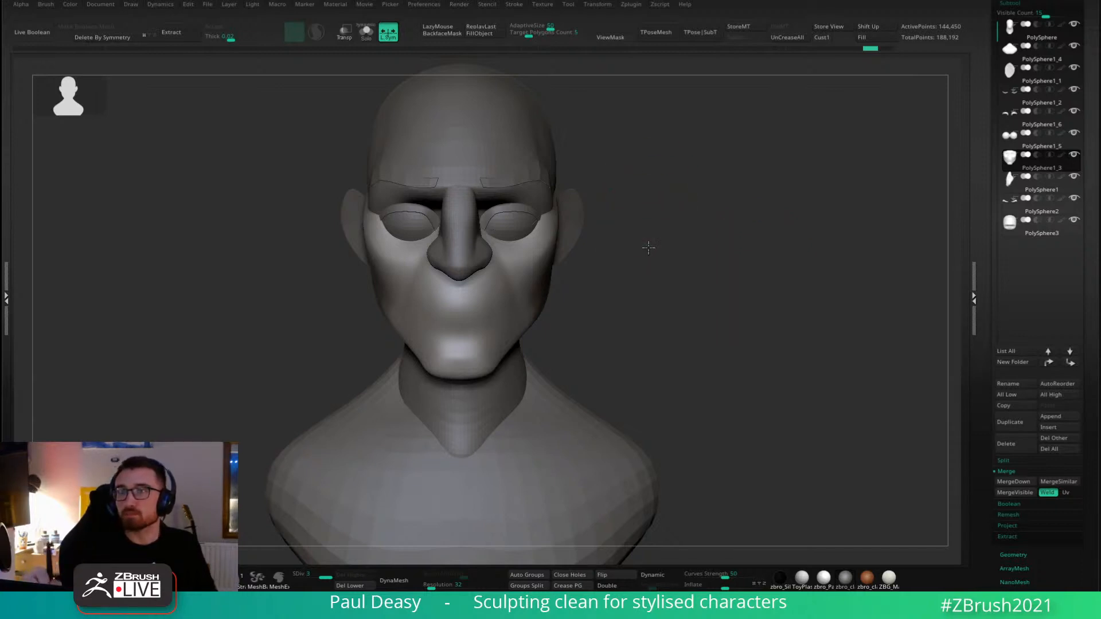
pyautogui.moveTo(646, 243)
pyautogui.mouseDown()
pyautogui.moveTo(644, 223)
pyautogui.moveTo(650, 236)
pyautogui.mouseUp()
pyautogui.press('space')
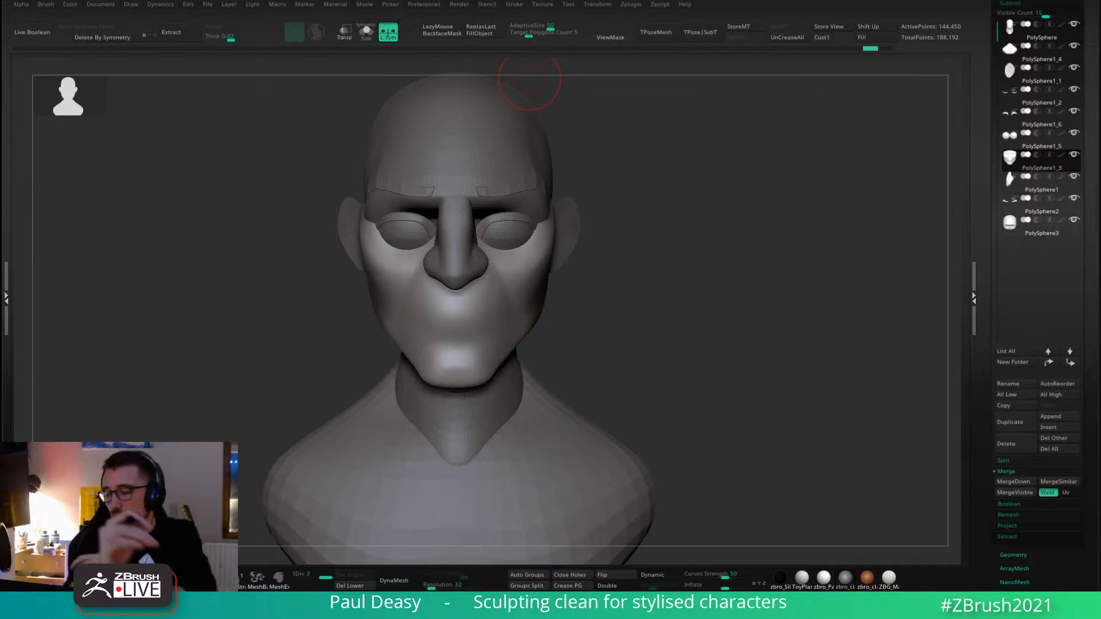
pyautogui.press('space')
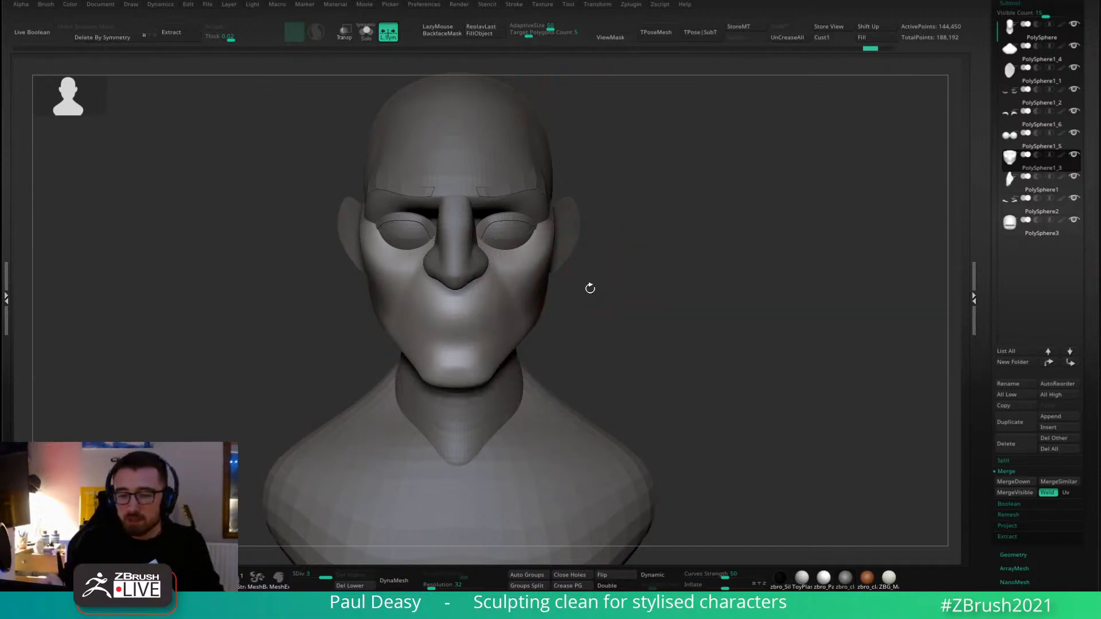
# Redo the last cheek edit, try nudging the side of the jaw from the front, and undo the recent strokes.
pyautogui.hotkey('ctrl', 'shift', 'z')
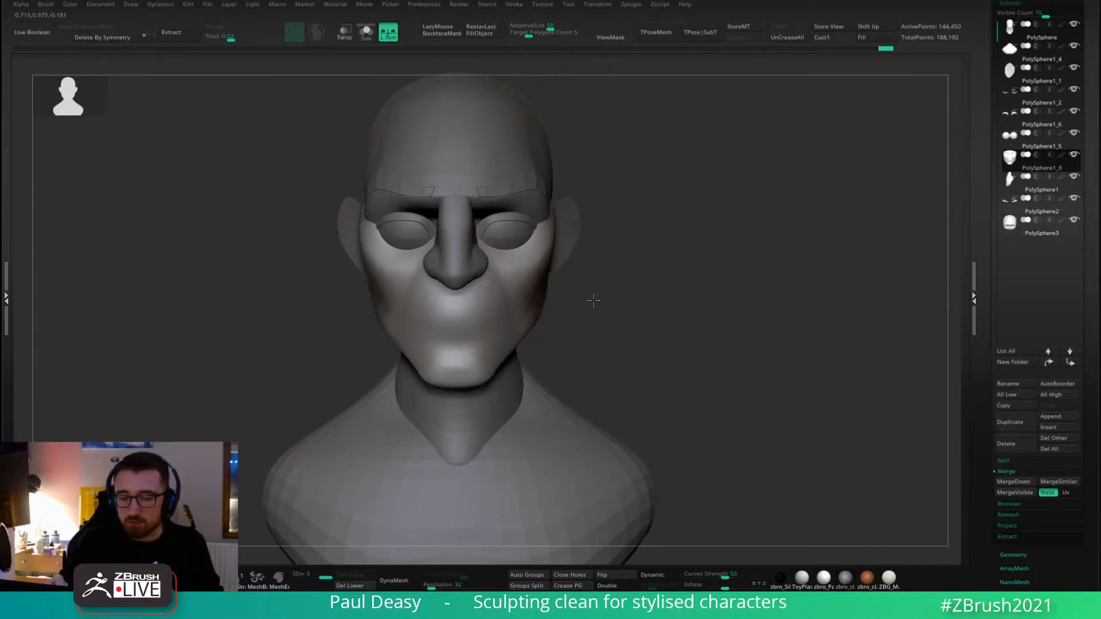
pyautogui.moveTo(592, 299)
pyautogui.mouseDown()
pyautogui.moveTo(536, 305)
pyautogui.moveTo(563, 292)
pyautogui.mouseUp()
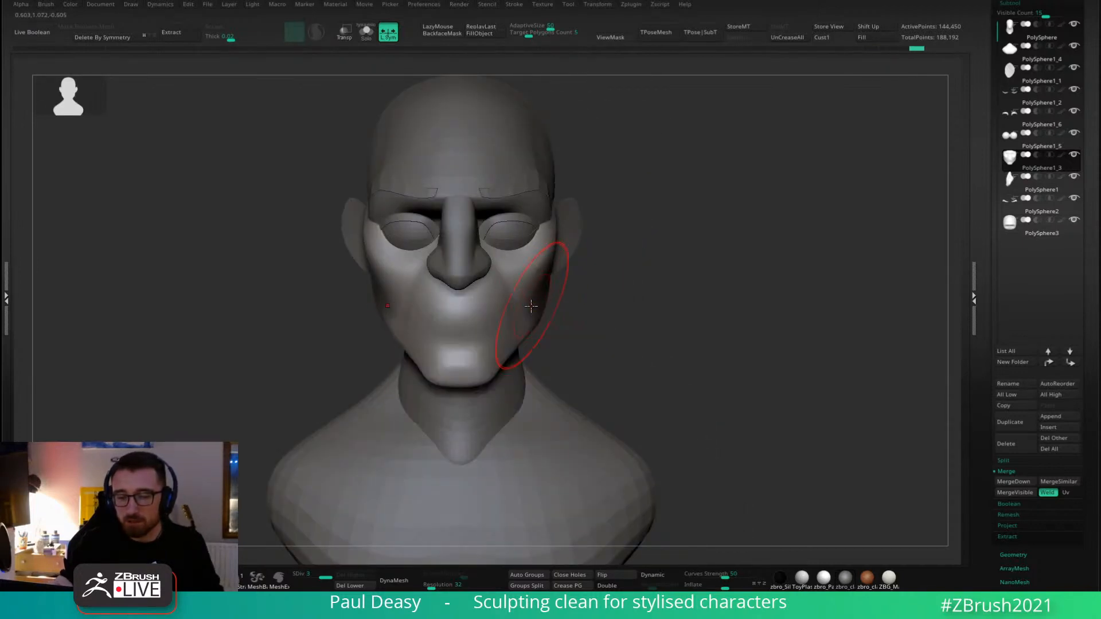
pyautogui.hotkey('ctrl', 'z')
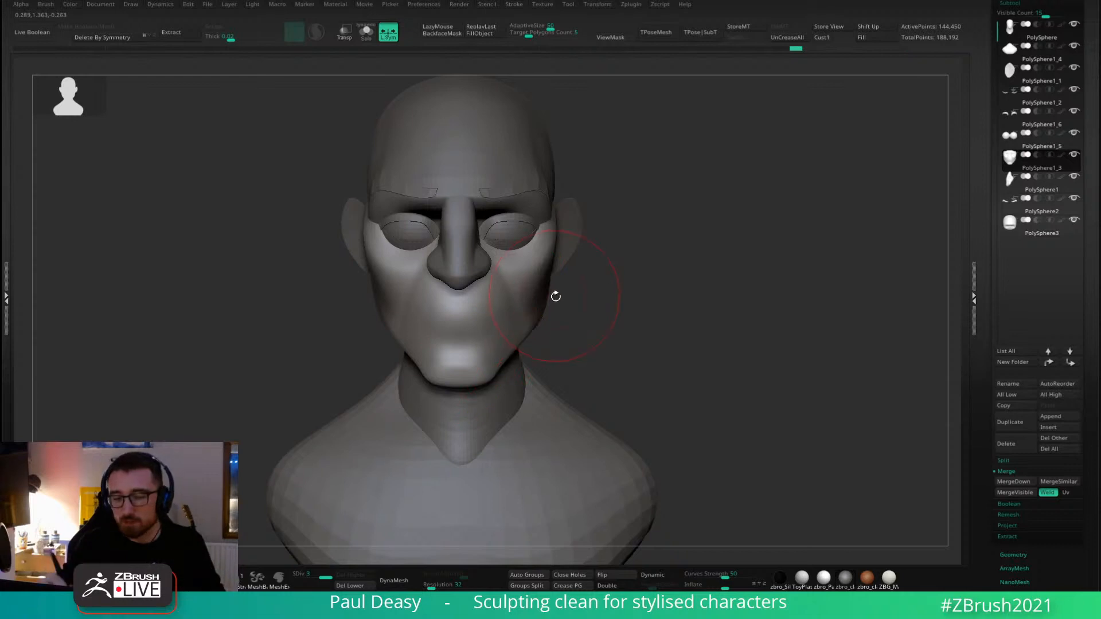
# Adjust the outer cheek contour beside the jaw from the front and step forward through the edits to compare.
pyautogui.press('space')
pyautogui.moveTo(570, 306)
pyautogui.mouseDown()
pyautogui.moveTo(551, 307)
pyautogui.moveTo(570, 290)
pyautogui.moveTo(554, 288)
pyautogui.mouseUp()
pyautogui.hotkey('ctrl', 'shift', 'z')
pyautogui.press('space')
pyautogui.hotkey('ctrl', 'shift', 'z')
# Undo and redo the cheek edits in three-quarter view to compare the upper rear corner beside the ear.
pyautogui.moveTo(536, 270); pyautogui.dragTo(585, 270, button='right')
pyautogui.press('space')
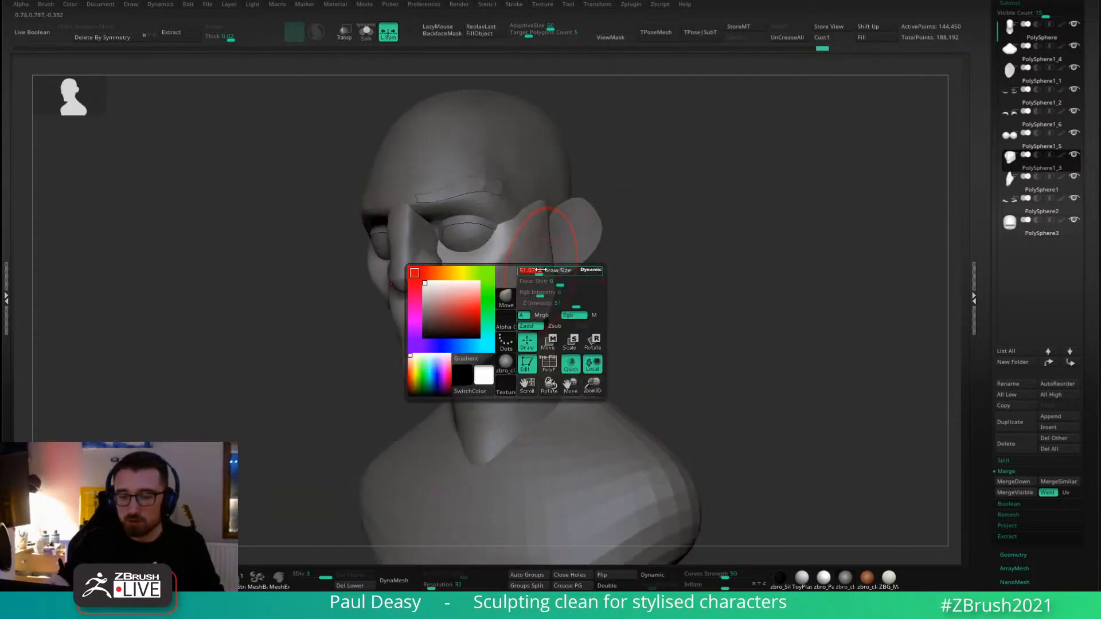
pyautogui.hotkey('ctrl', 'z')
pyautogui.hotkey('ctrl', 'shift', 'z')
pyautogui.hotkey('ctrl', 'shift', 'z')
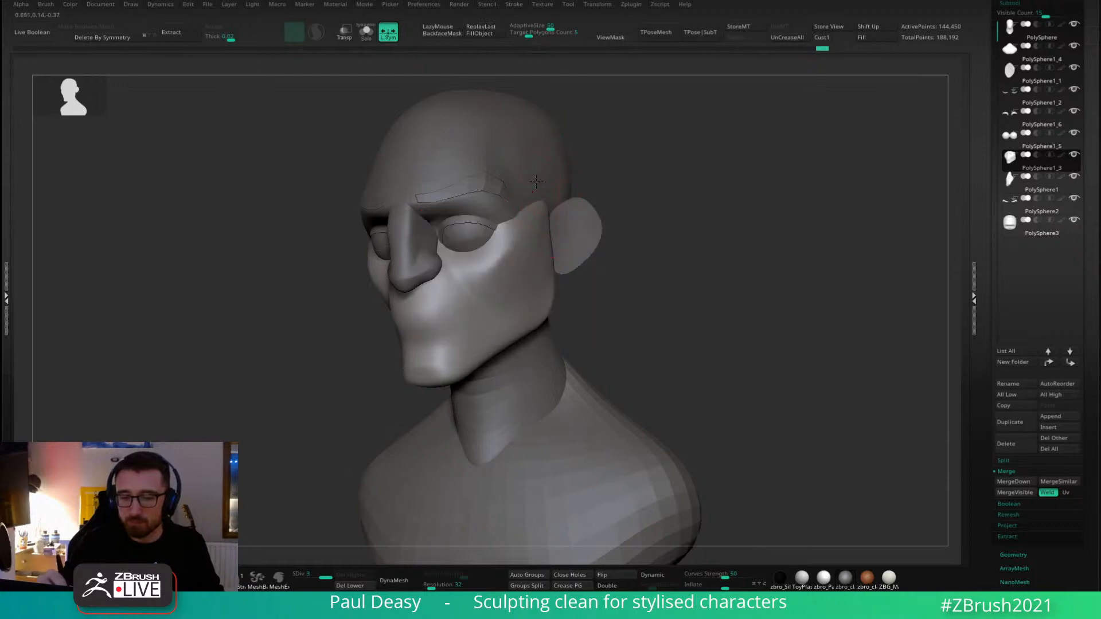
pyautogui.moveTo(564, 208); pyautogui.dragTo(576, 208, button='right')
pyautogui.hotkey('ctrl', 'shift', 'z')
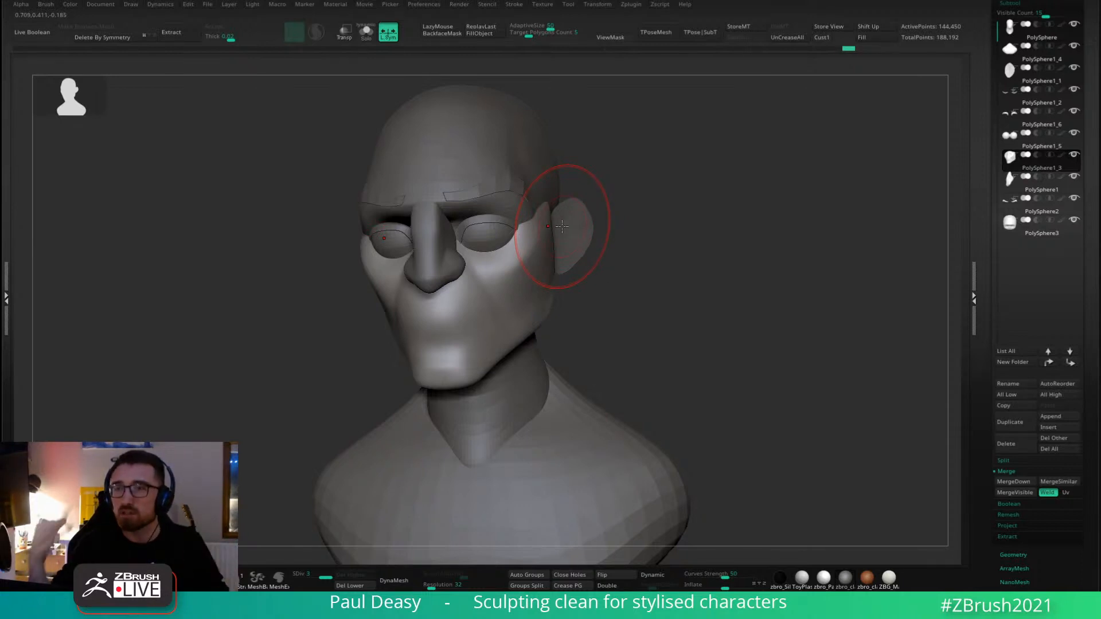
# Nudge the cheek's upper edge beside the ear slightly downward from a raised view and check it from the front.
pyautogui.moveTo(625, 240)
pyautogui.mouseDown()
pyautogui.moveTo(668, 266)
pyautogui.moveTo(609, 282)
pyautogui.mouseUp()
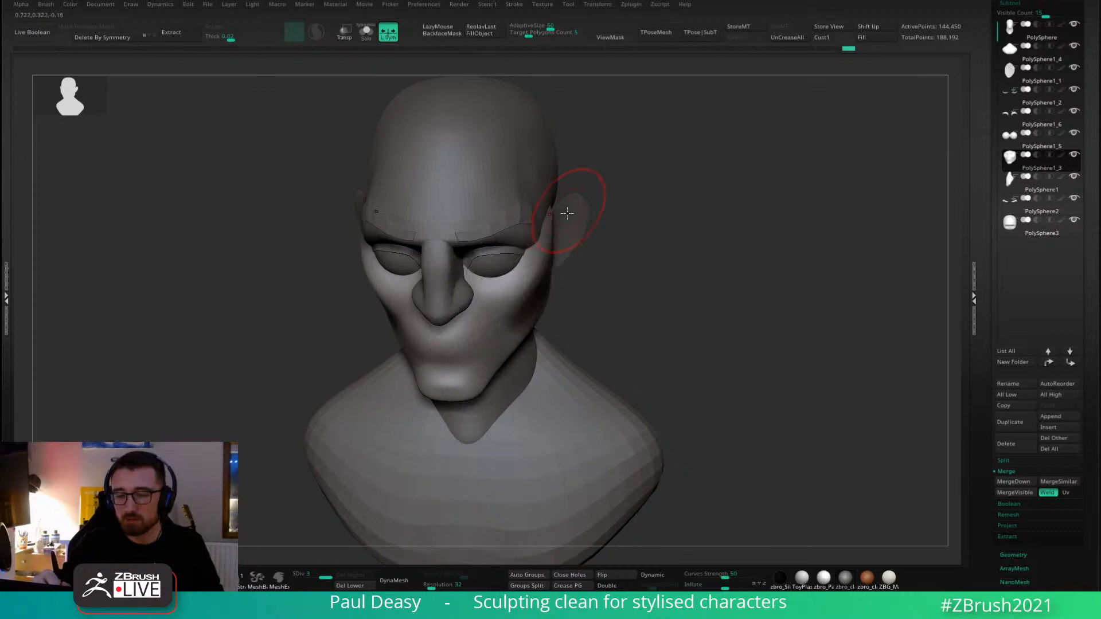
pyautogui.click(567, 213)
pyautogui.press('space')
pyautogui.moveTo(558, 225); pyautogui.dragTo(556, 233)
pyautogui.keyDown('shift'); pyautogui.moveTo(580, 269); pyautogui.dragTo(597, 238); pyautogui.keyUp('shift')
pyautogui.press('space')
# Switch the active piece from the cheeks to the forehead and on to the eyebrows.
pyautogui.keyDown('alt'); pyautogui.click(544, 204); pyautogui.keyUp('alt')
pyautogui.press('space')
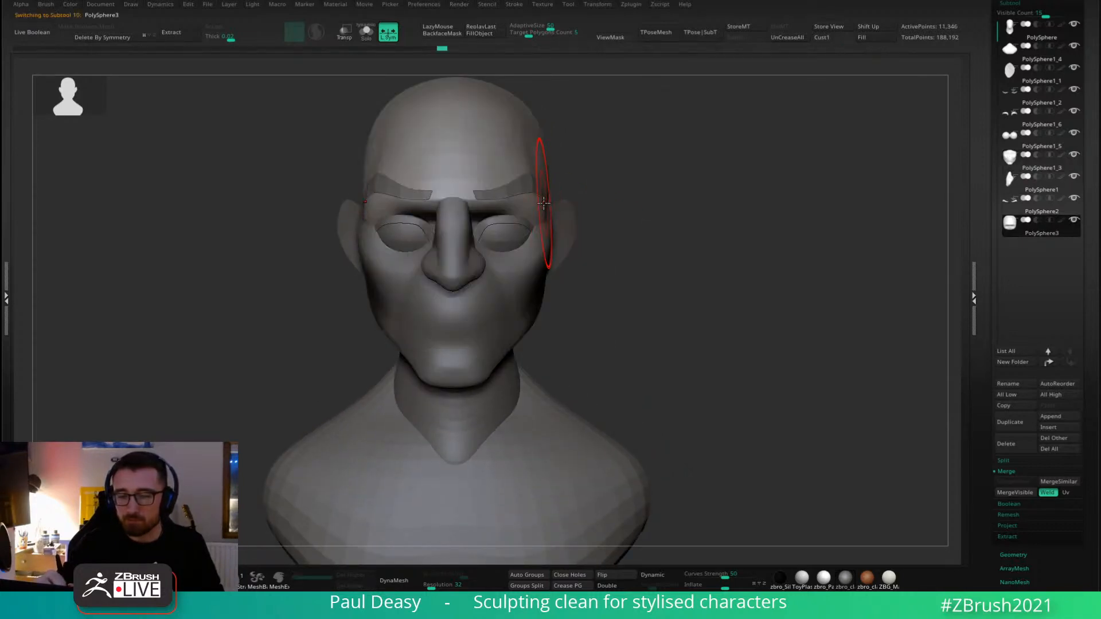
pyautogui.keyDown('alt'); pyautogui.moveTo(645, 211); pyautogui.dragTo(655, 233); pyautogui.keyUp('alt')
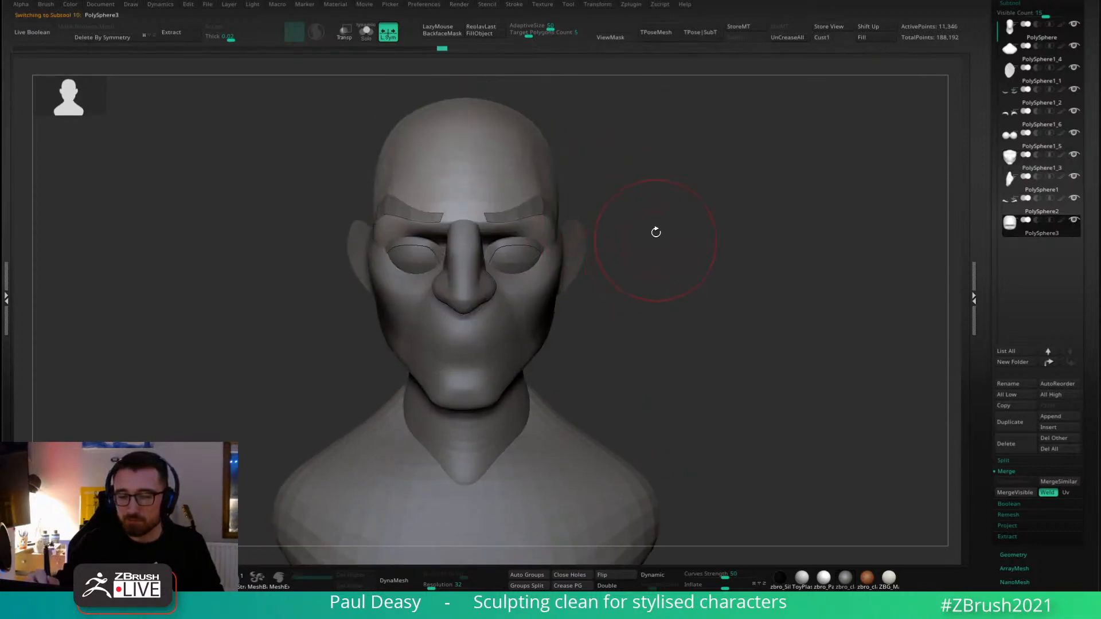
pyautogui.rightClick(551, 215)
pyautogui.keyDown('alt'); pyautogui.click(552, 215); pyautogui.keyUp('alt')
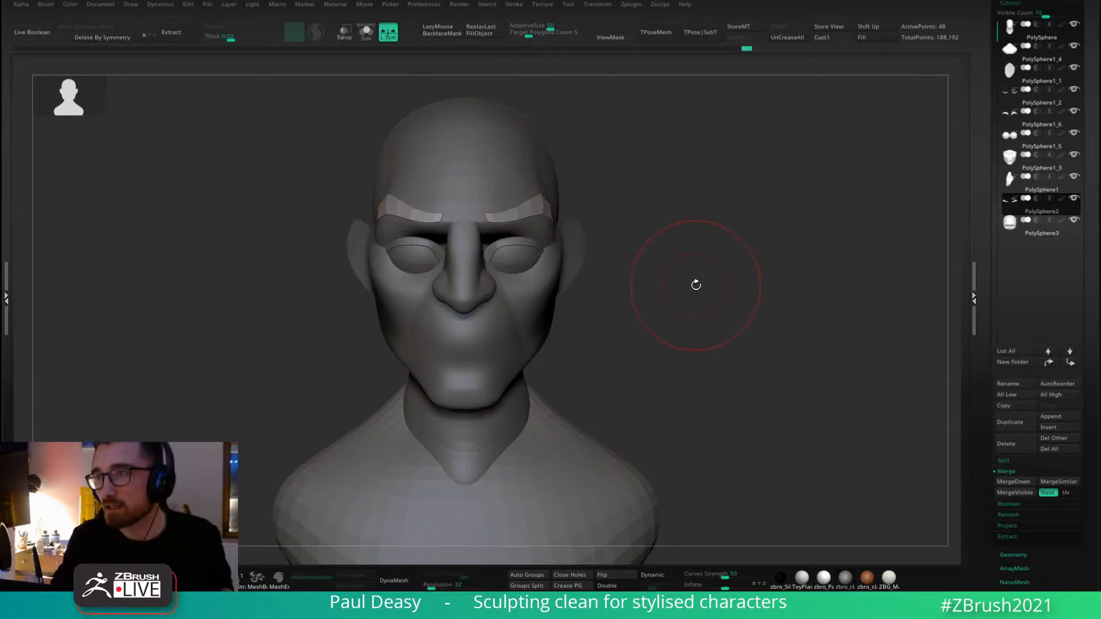
pyautogui.press('space')
pyautogui.keyDown('alt'); pyautogui.moveTo(695, 283); pyautogui.dragTo(692, 274); pyautogui.keyUp('alt')
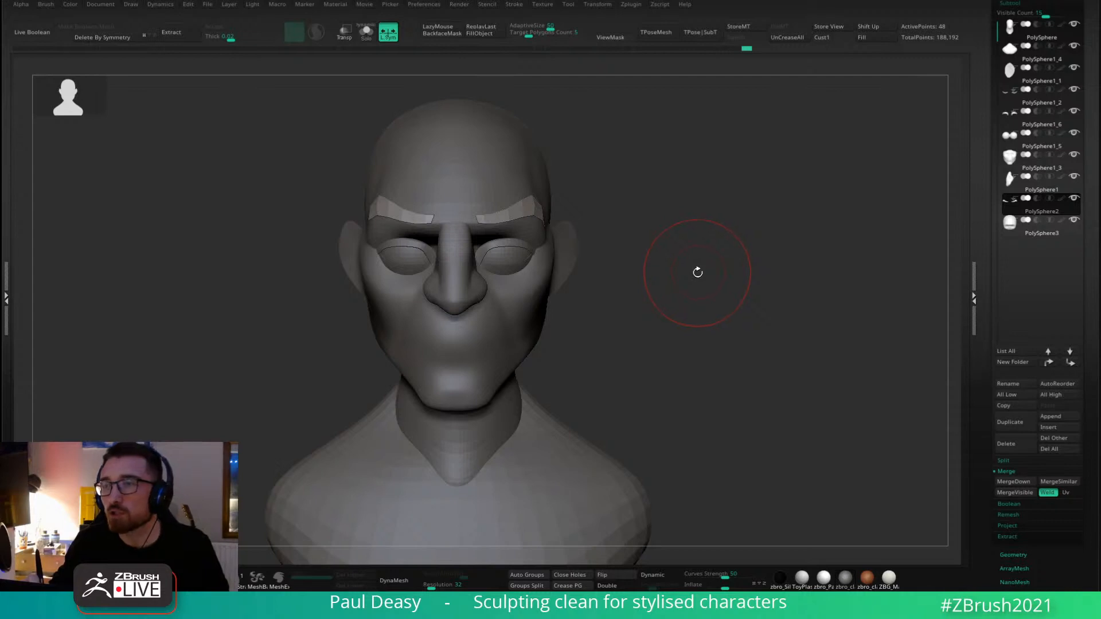
pyautogui.keyDown('alt'); pyautogui.moveTo(695, 287); pyautogui.dragTo(697, 279); pyautogui.keyUp('alt')
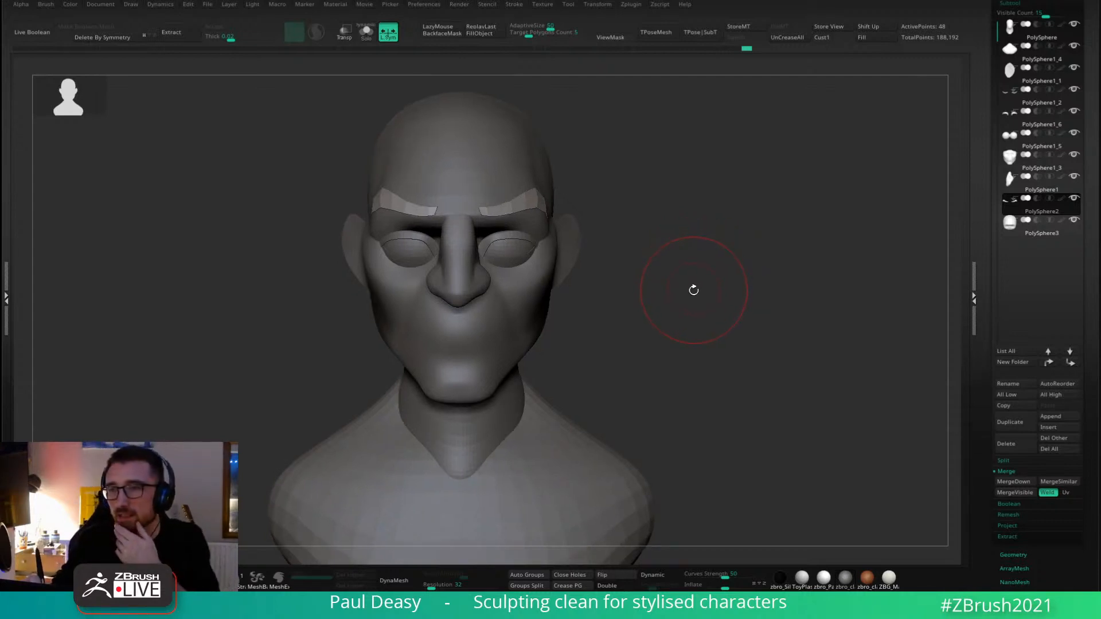
# Activate the skull piece and inspect the temple beside the eyebrow's outer end from three-quarter and front views.
pyautogui.keyDown('alt'); pyautogui.click(547, 200); pyautogui.keyUp('alt')
pyautogui.rightClick(582, 208)
pyautogui.moveTo(633, 209); pyautogui.dragTo(576, 210, button='right')
pyautogui.rightClick(576, 211)
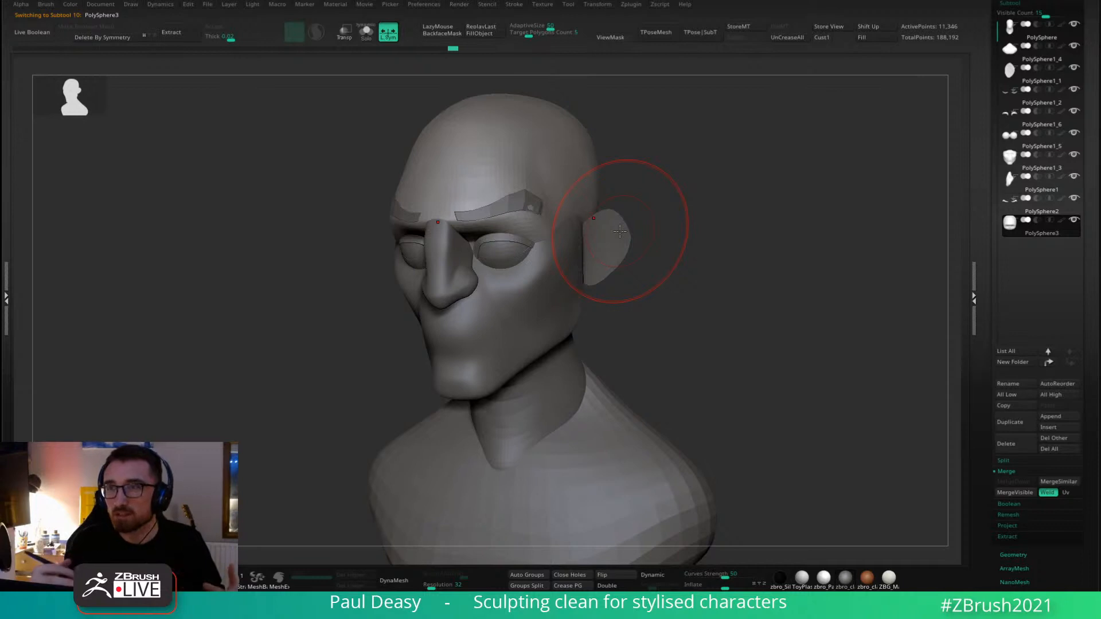
pyautogui.moveTo(620, 230); pyautogui.dragTo(717, 261, button='right')
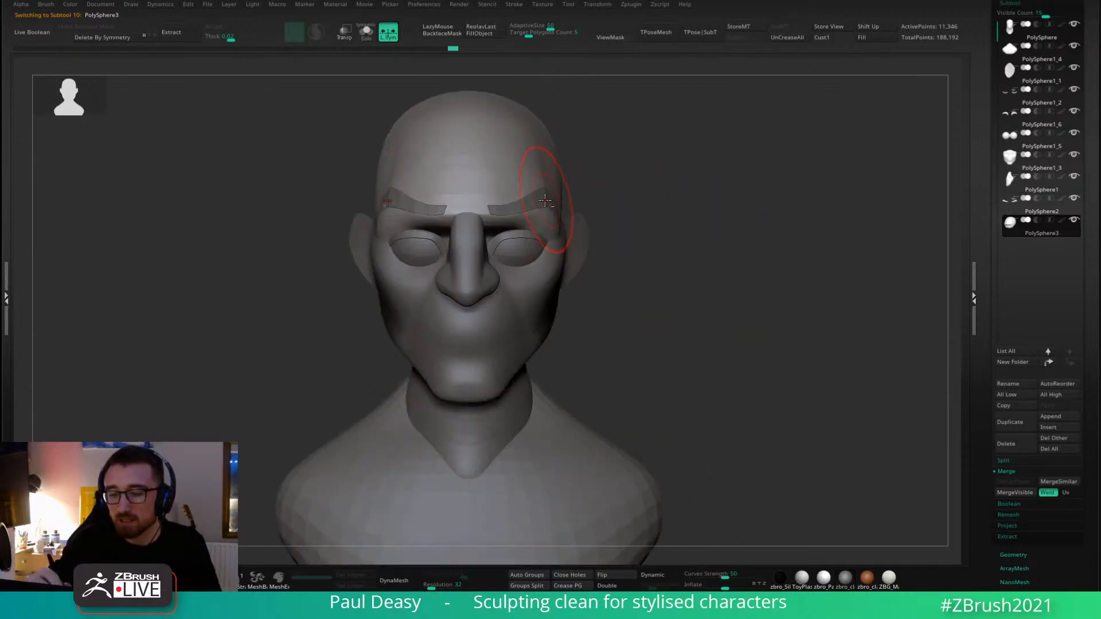
# Activate the eyebrows and nudge their outer ends with a smaller Move brush so they follow the temples.
pyautogui.keyDown('alt'); pyautogui.click(569, 213); pyautogui.keyUp('alt')
pyautogui.rightClick(567, 212)
pyautogui.rightClick(571, 215)
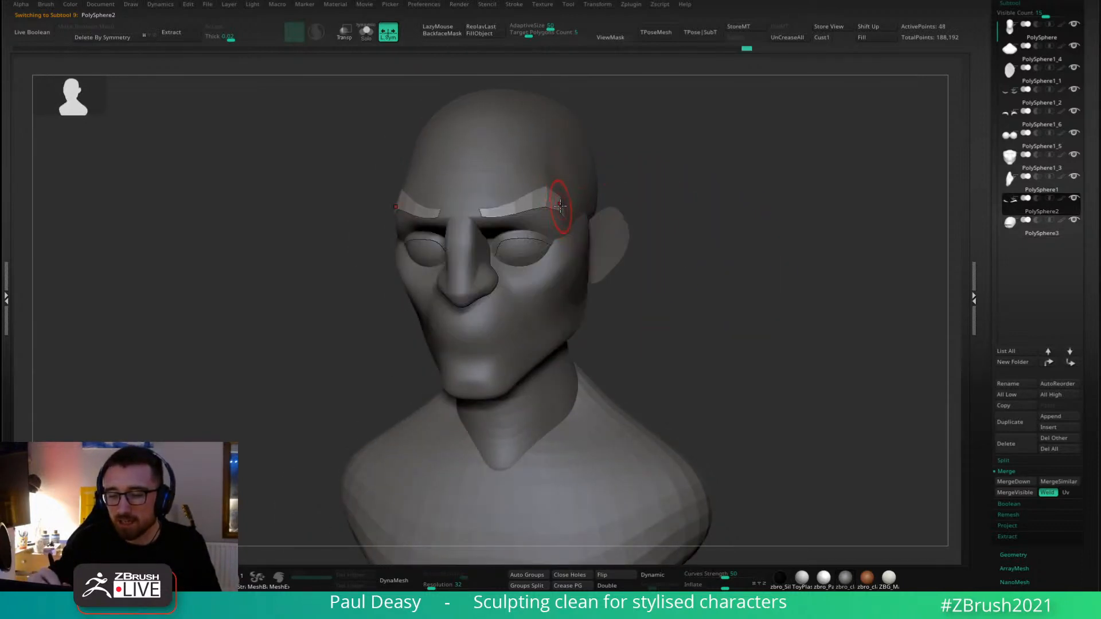
pyautogui.rightClick(573, 218)
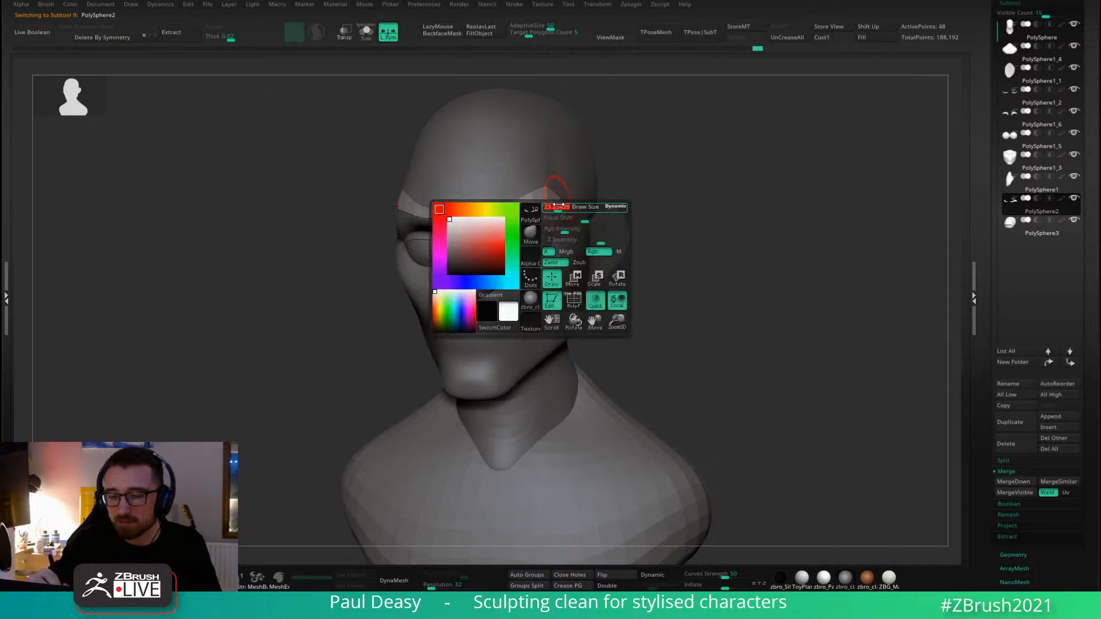
pyautogui.moveTo(552, 200); pyautogui.dragTo(590, 203, button='right')
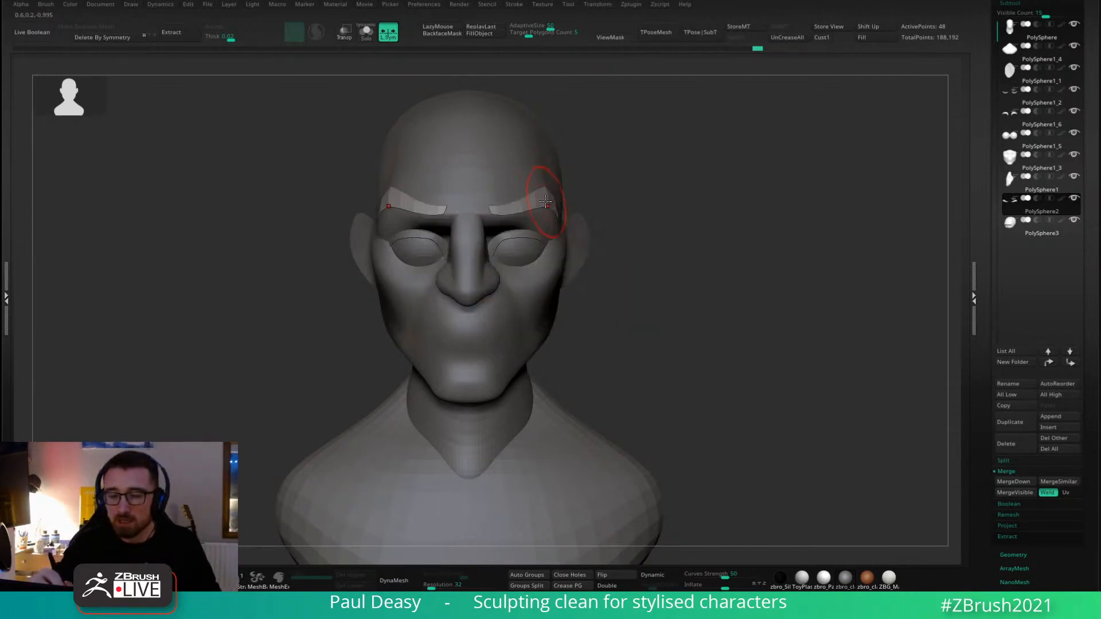
pyautogui.moveTo(545, 201); pyautogui.dragTo(545, 200)
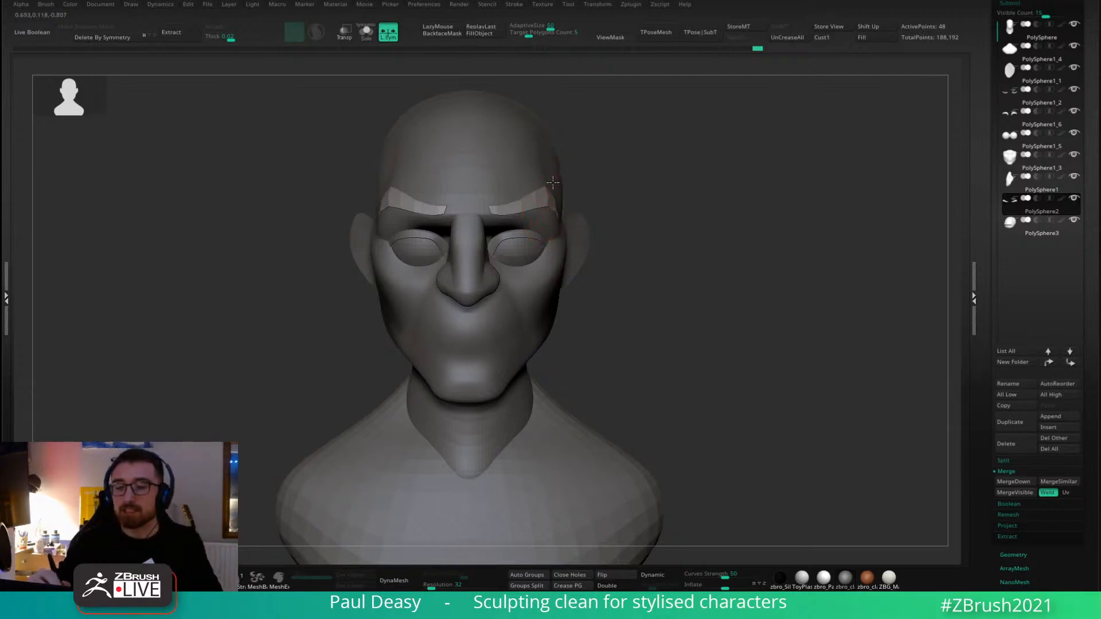
# Return to the skull piece and adjust the temple contour just above the eyebrow's outer end with the Move brush.
pyautogui.keyDown('alt'); pyautogui.click(552, 183); pyautogui.keyUp('alt')
pyautogui.press('space')
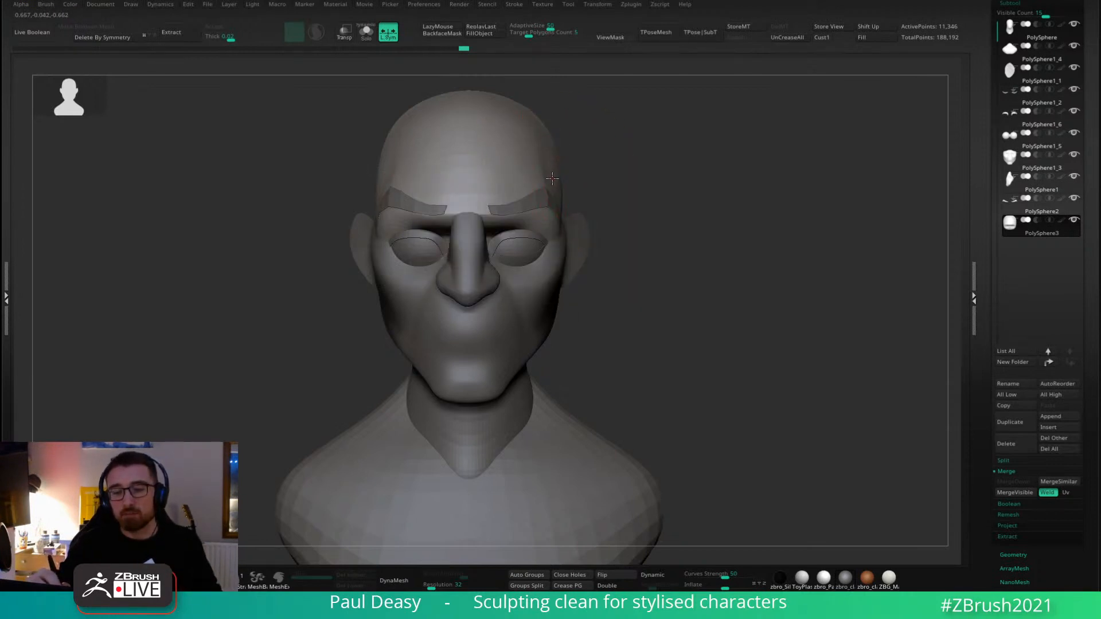
pyautogui.moveTo(665, 190); pyautogui.dragTo(556, 193)
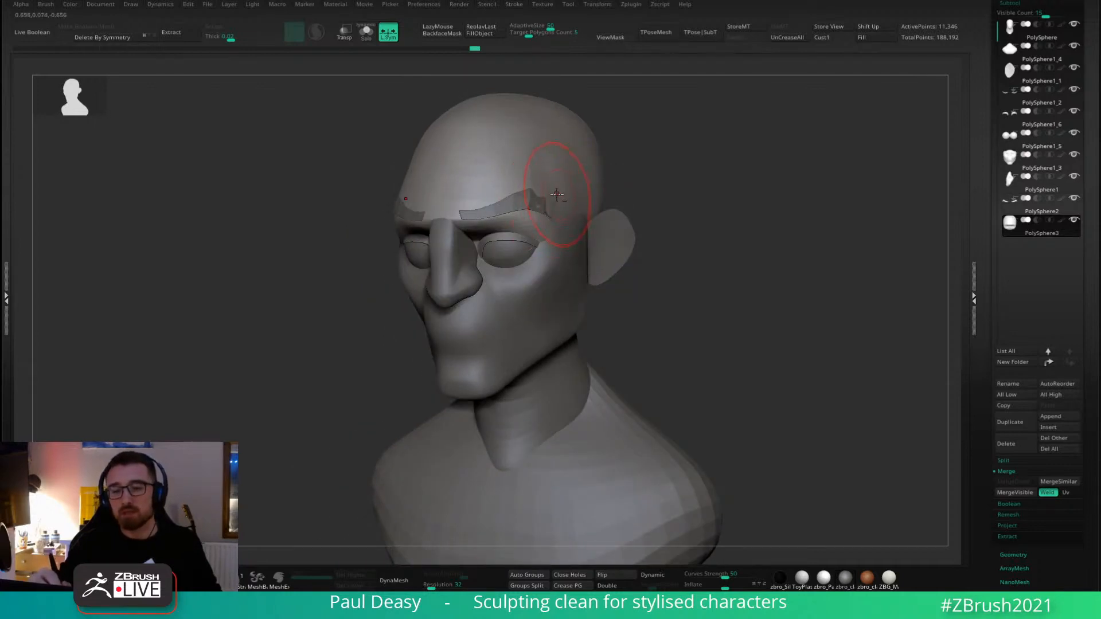
# Refine the outer corners of the eyebrows with the Move brush and turn on dynamic subdivision for them.
pyautogui.keyDown('alt'); pyautogui.click(542, 199); pyautogui.keyUp('alt')
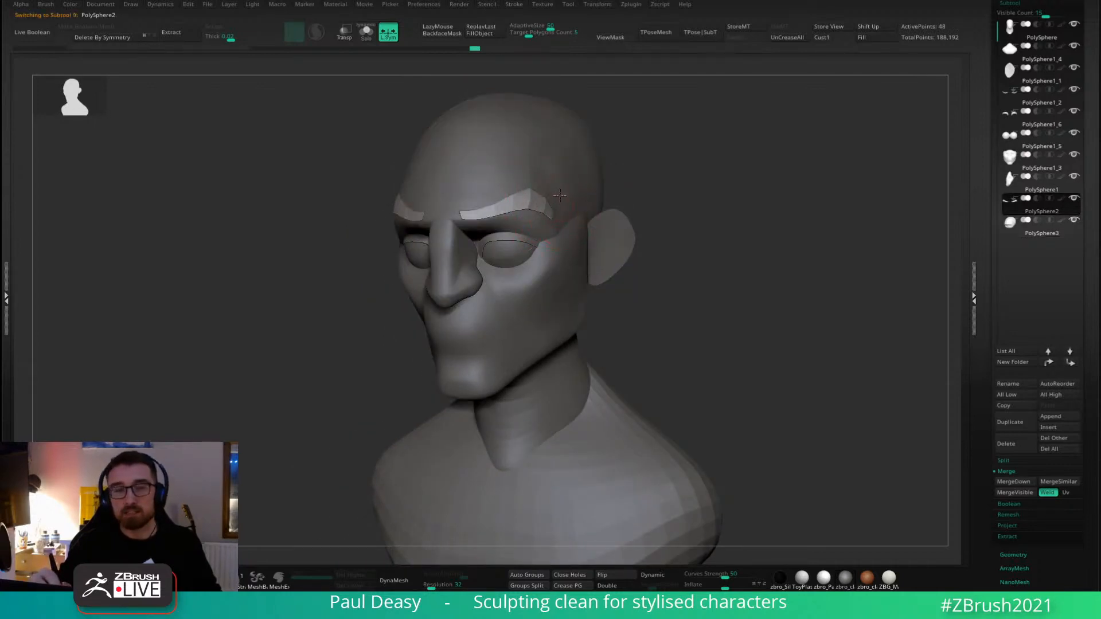
pyautogui.keyDown('shift'); pyautogui.moveTo(659, 172); pyautogui.dragTo(584, 203, button='right'); pyautogui.keyUp('shift')
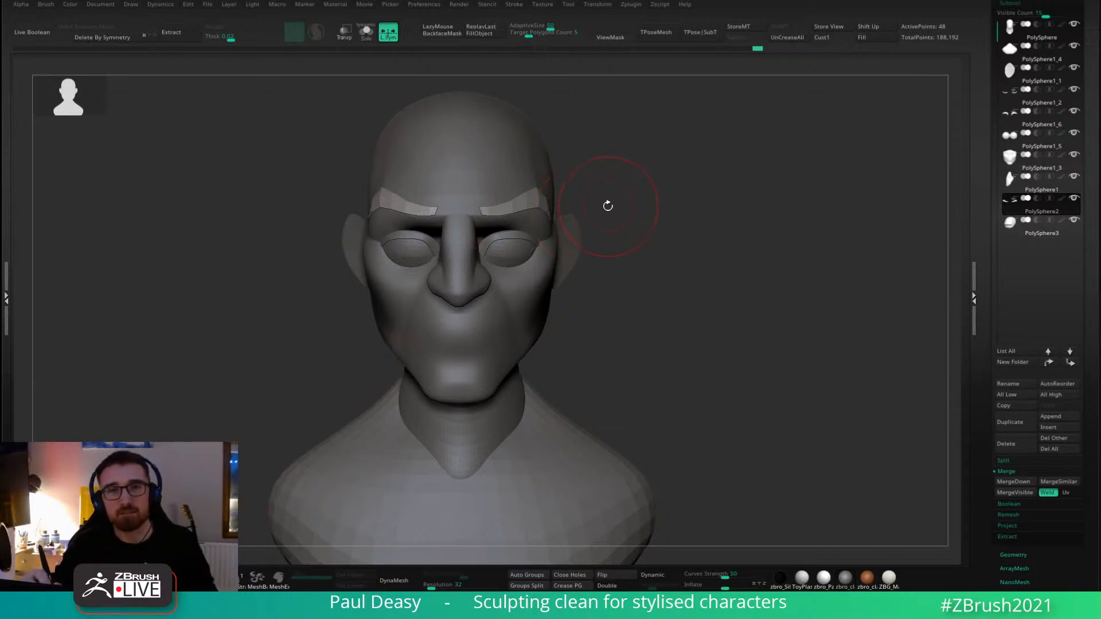
pyautogui.moveTo(608, 206); pyautogui.dragTo(613, 194)
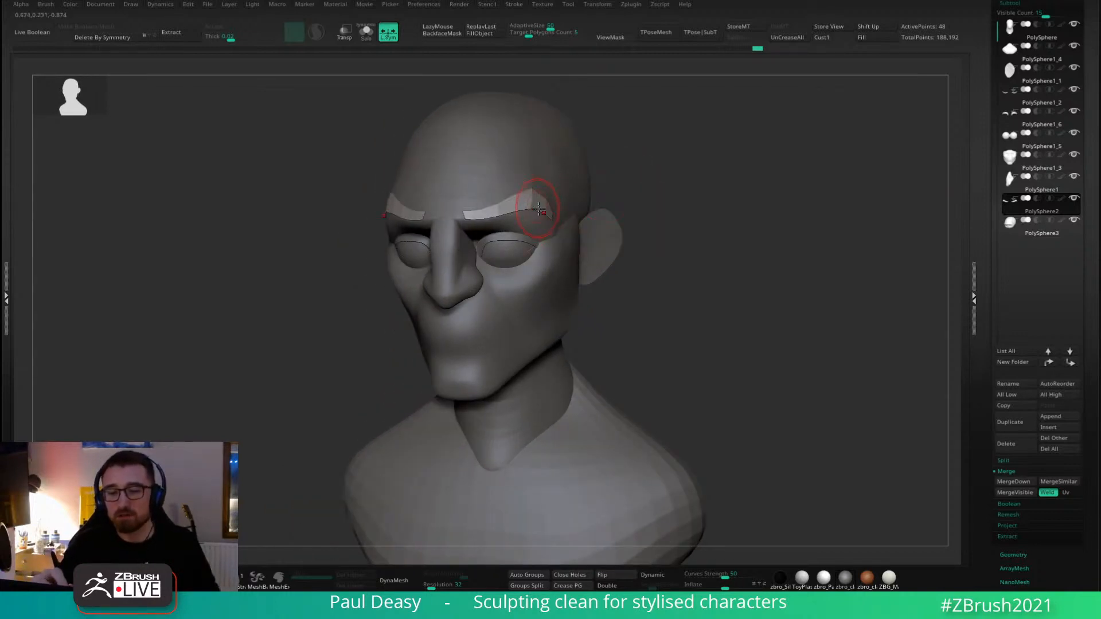
pyautogui.keyDown('shift'); pyautogui.moveTo(538, 209); pyautogui.dragTo(543, 209, button='right'); pyautogui.keyUp('shift')
pyautogui.press('space')
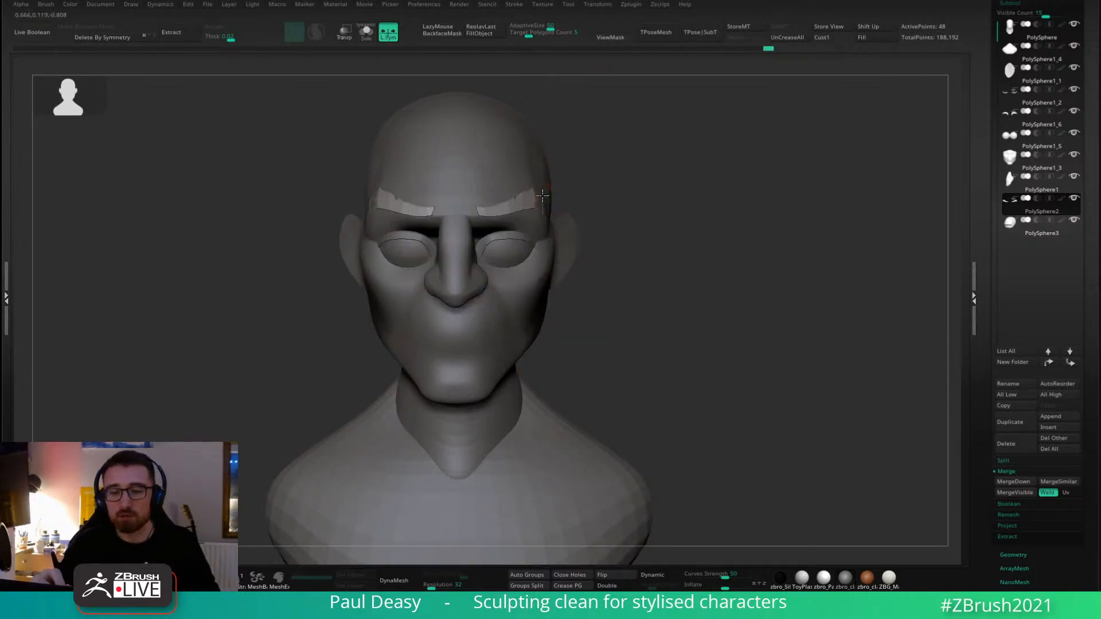
pyautogui.moveTo(541, 195); pyautogui.dragTo(528, 184, button='right')
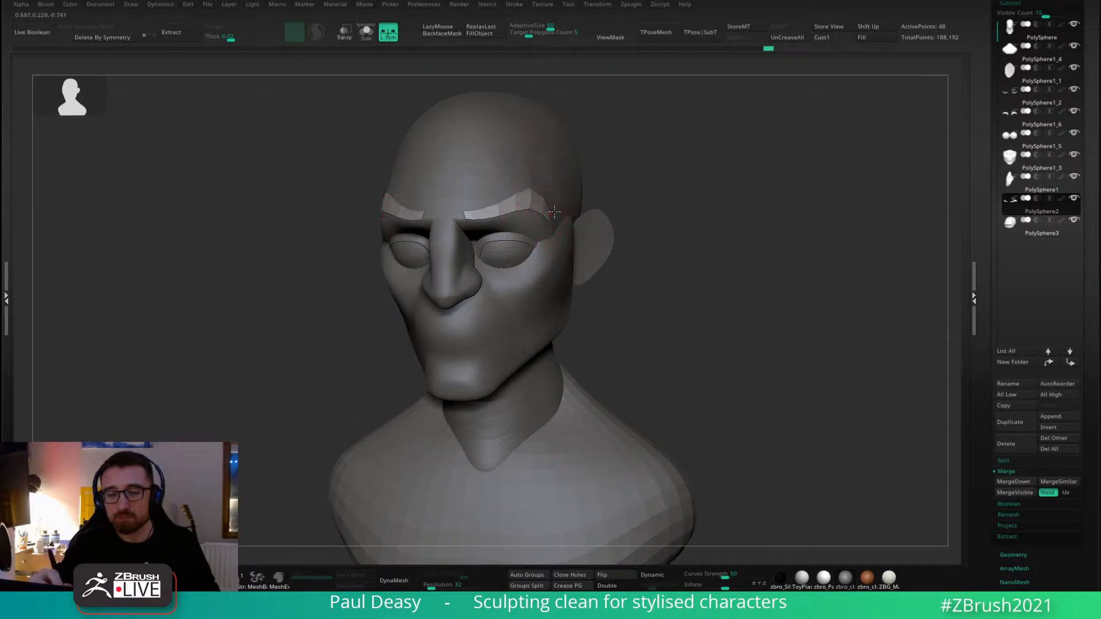
pyautogui.keyDown('shift'); pyautogui.moveTo(555, 211); pyautogui.dragTo(536, 198, button='right'); pyautogui.keyUp('shift')
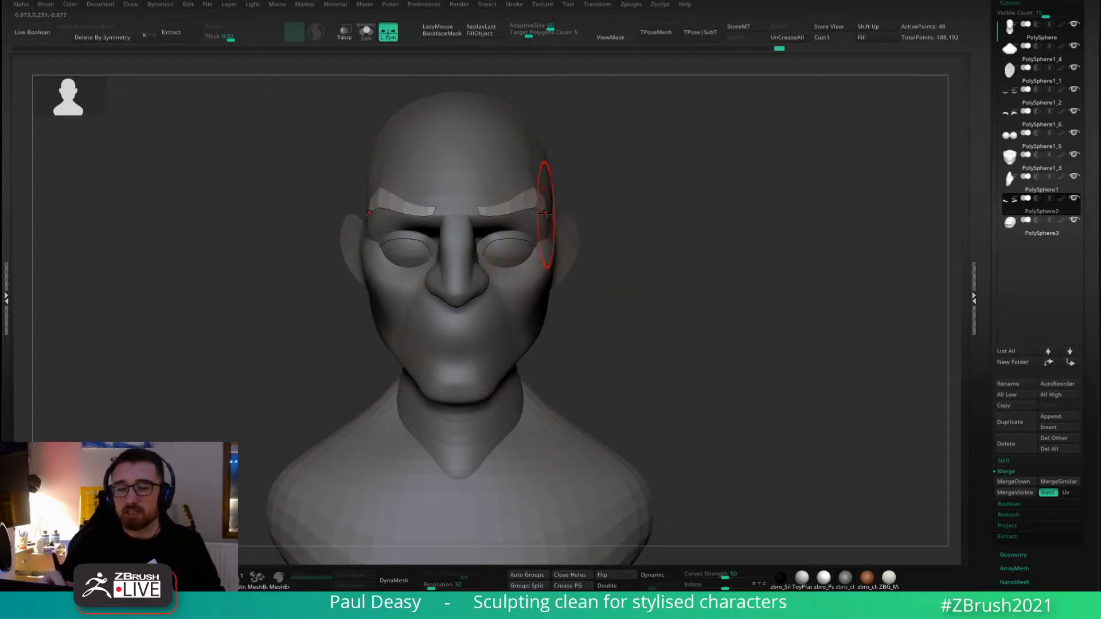
pyautogui.hotkey('shift', 'd')
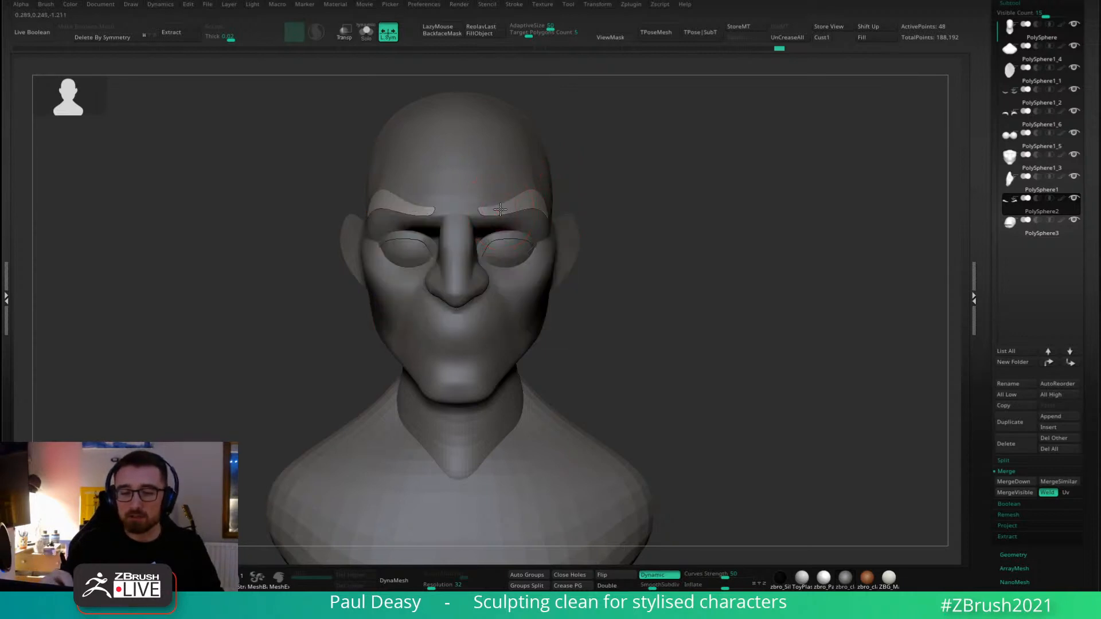
# Activate the skull piece and adjust the forehead surface above the eyebrows from the front with a resized Move brush.
pyautogui.keyDown('alt'); pyautogui.click(496, 183); pyautogui.keyUp('alt')
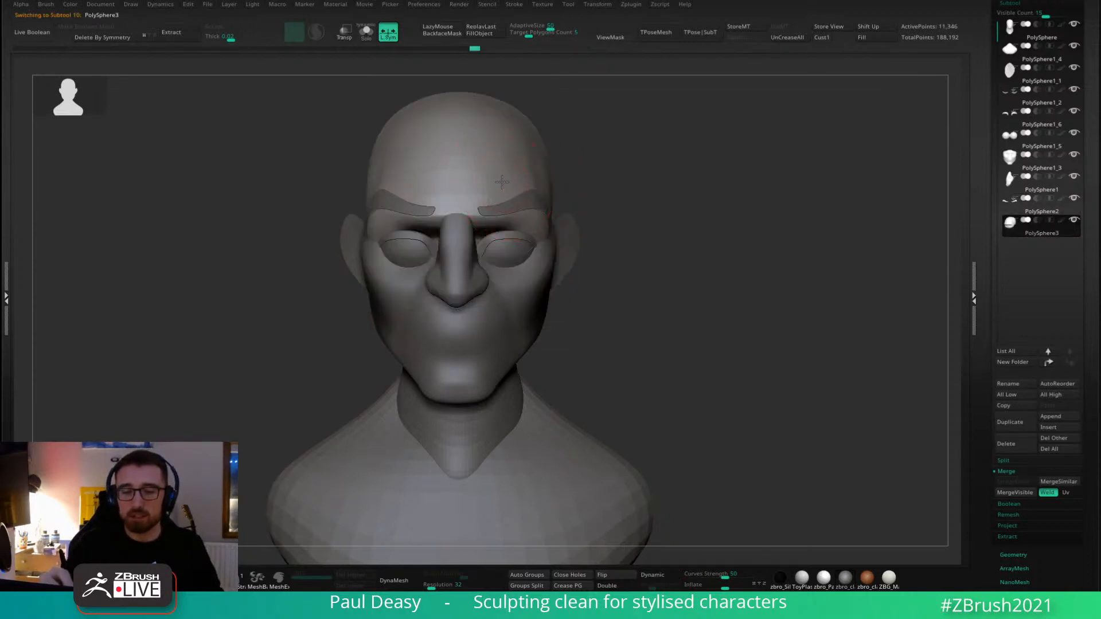
pyautogui.press('space')
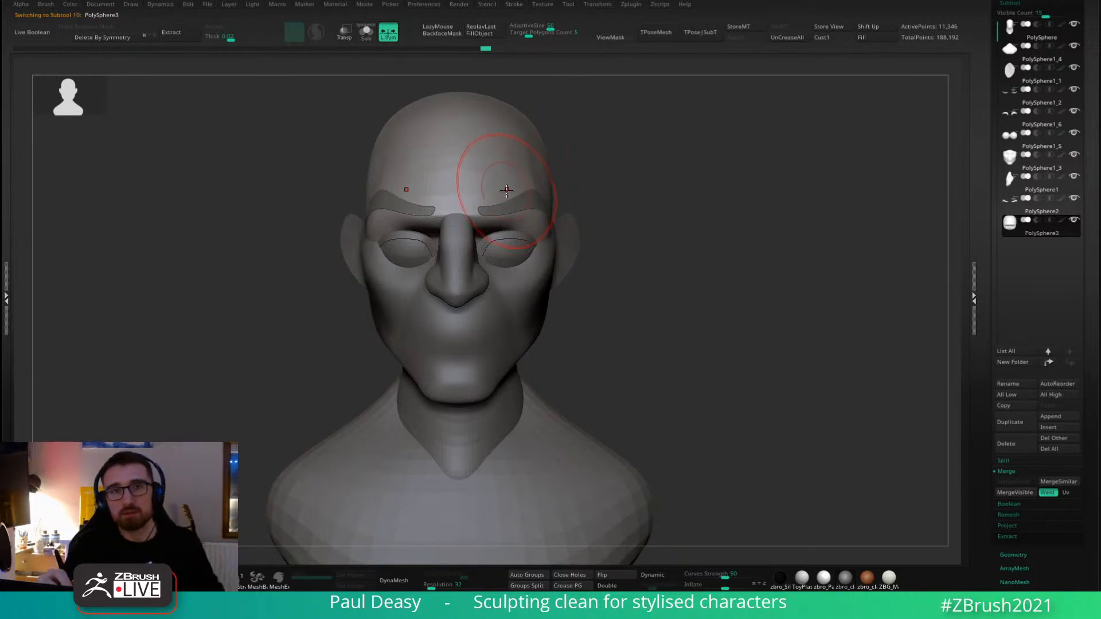
pyautogui.press('space')
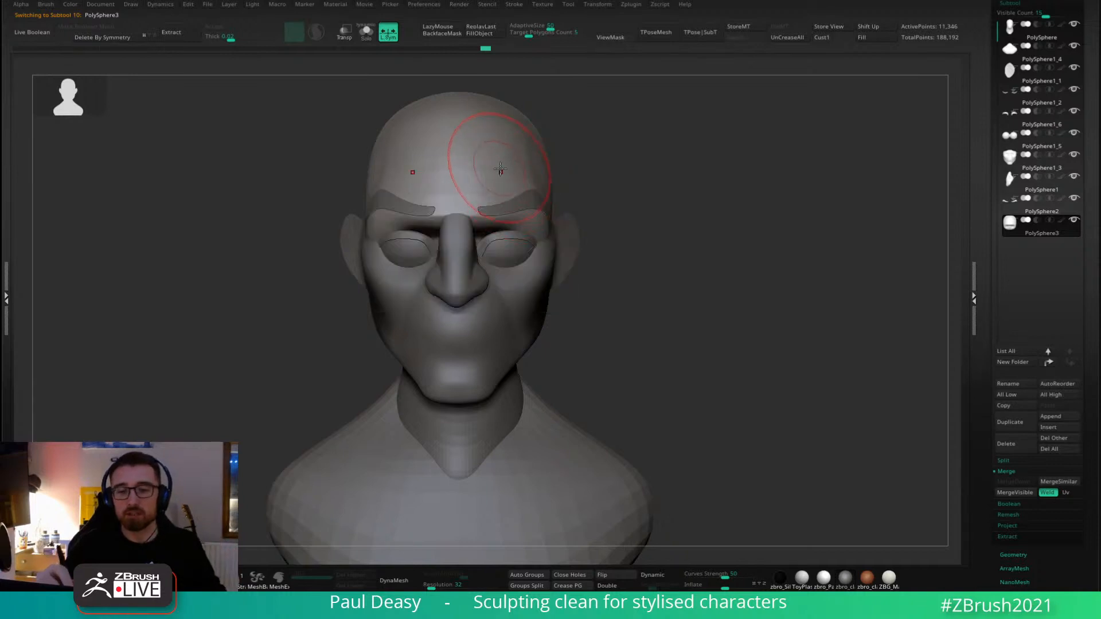
pyautogui.moveTo(508, 171)
pyautogui.mouseDown()
pyautogui.moveTo(510, 184)
pyautogui.moveTo(502, 174)
pyautogui.mouseUp()
pyautogui.press('space')
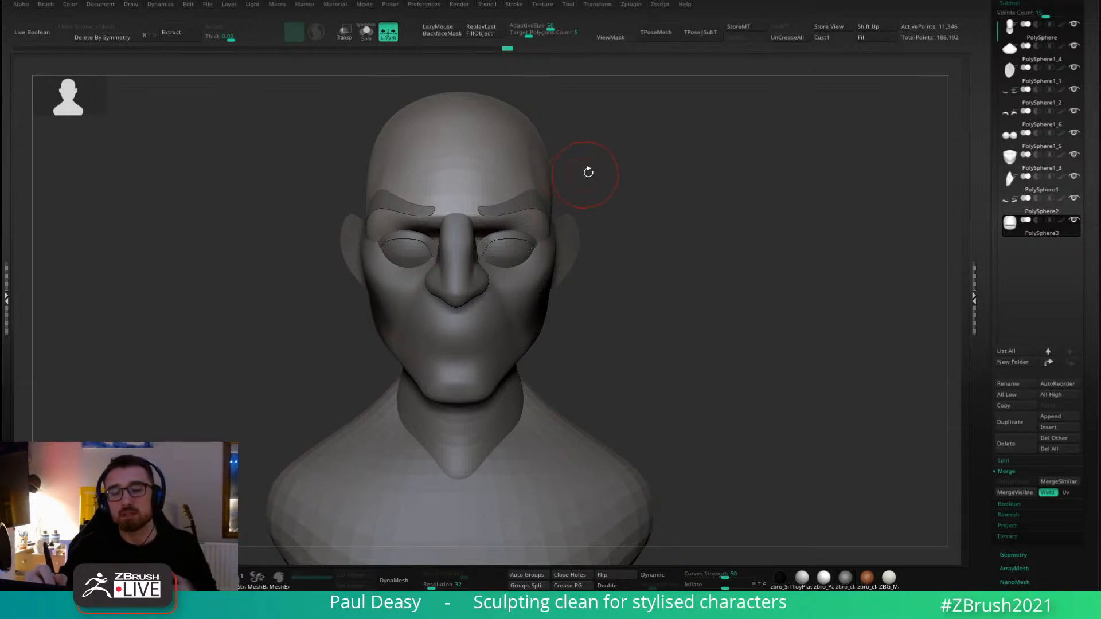
# Shape the side of the forehead and the temple behind the eyebrow in profile, smoothing the upper forehead.
pyautogui.moveTo(588, 172); pyautogui.dragTo(569, 167)
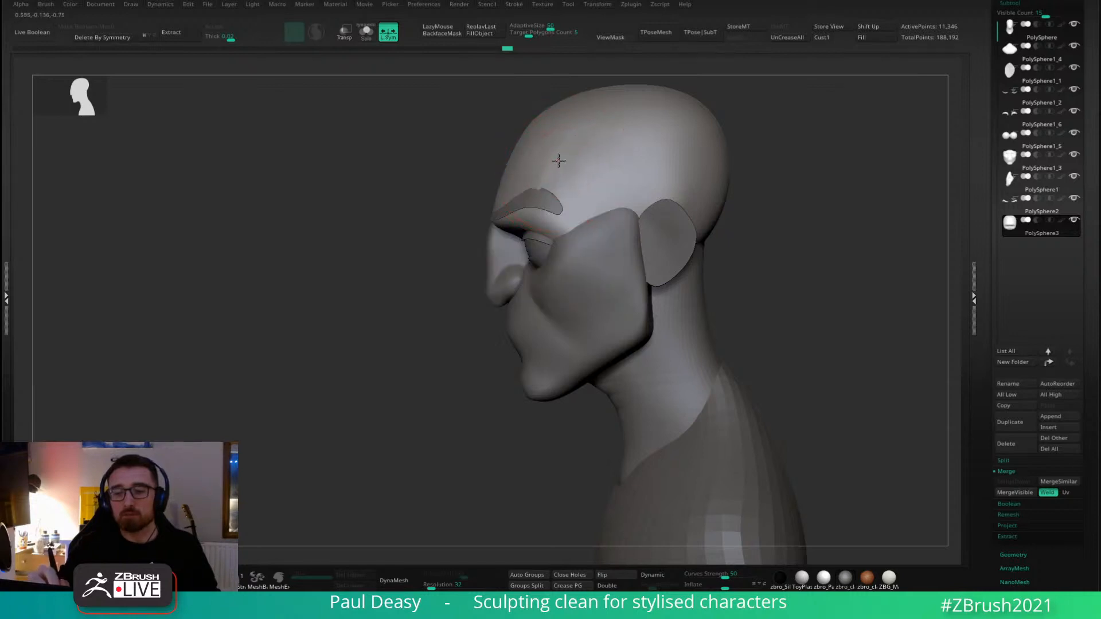
pyautogui.press('space')
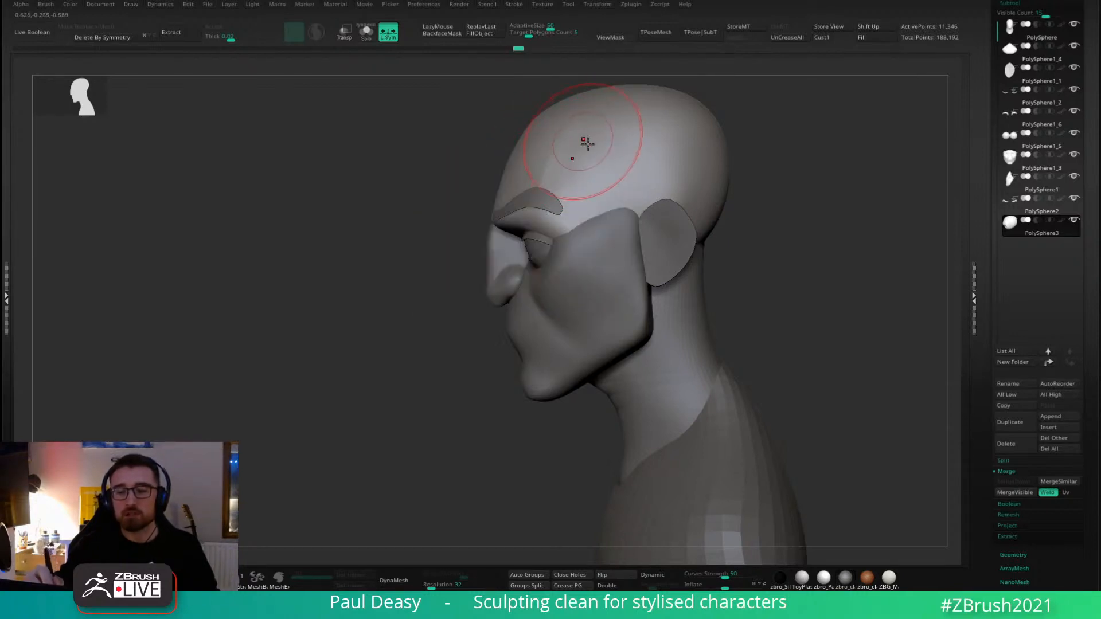
pyautogui.moveTo(590, 148)
pyautogui.mouseDown(button='right')
pyautogui.moveTo(585, 167)
pyautogui.moveTo(562, 177)
pyautogui.mouseUp(button='right')
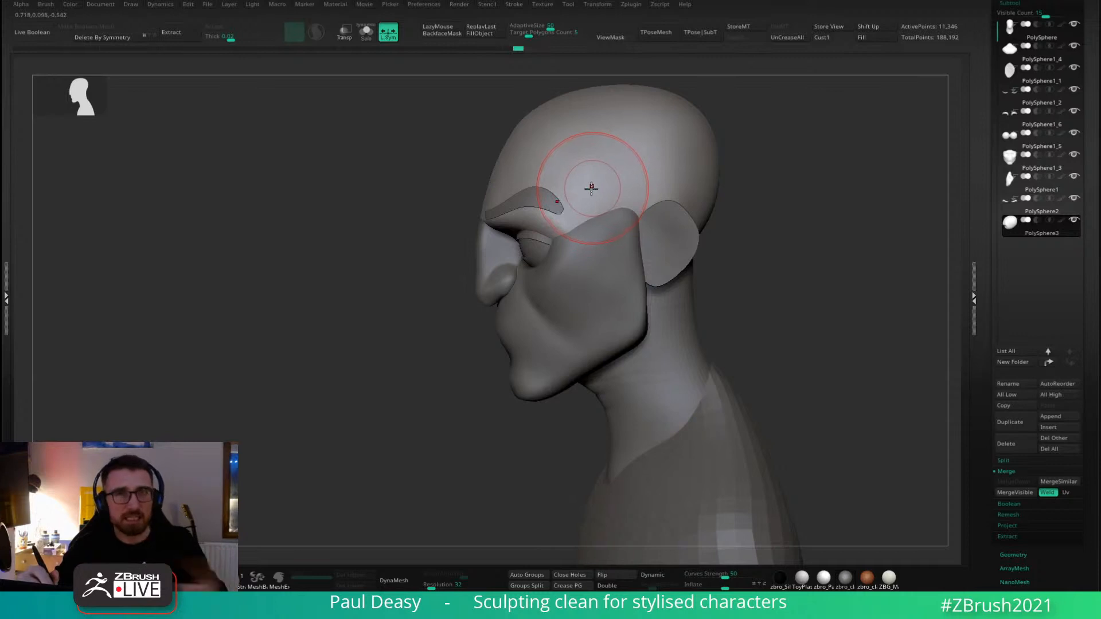
pyautogui.moveTo(604, 173)
pyautogui.keyDown('shift'); pyautogui.mouseDown(button='right')
pyautogui.moveTo(648, 164)
pyautogui.moveTo(605, 148)
pyautogui.mouseUp(button='right'); pyautogui.keyUp('shift')
pyautogui.keyDown('shift'); pyautogui.moveTo(553, 129); pyautogui.dragTo(510, 113); pyautogui.keyUp('shift')
pyautogui.moveTo(619, 119)
pyautogui.keyDown('shift'); pyautogui.mouseDown(button='right')
pyautogui.moveTo(577, 123)
pyautogui.moveTo(581, 145)
pyautogui.mouseUp(button='right'); pyautogui.keyUp('shift')
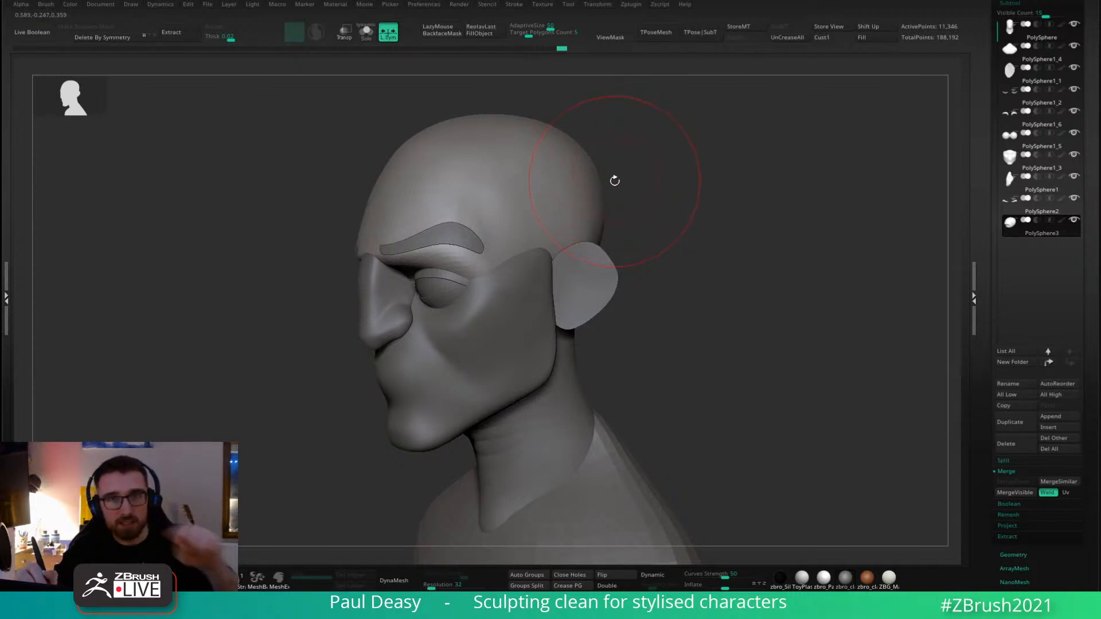
# Adjust the rounded contour at the back of the skull and check it from behind and in profile.
pyautogui.rightClick(587, 164)
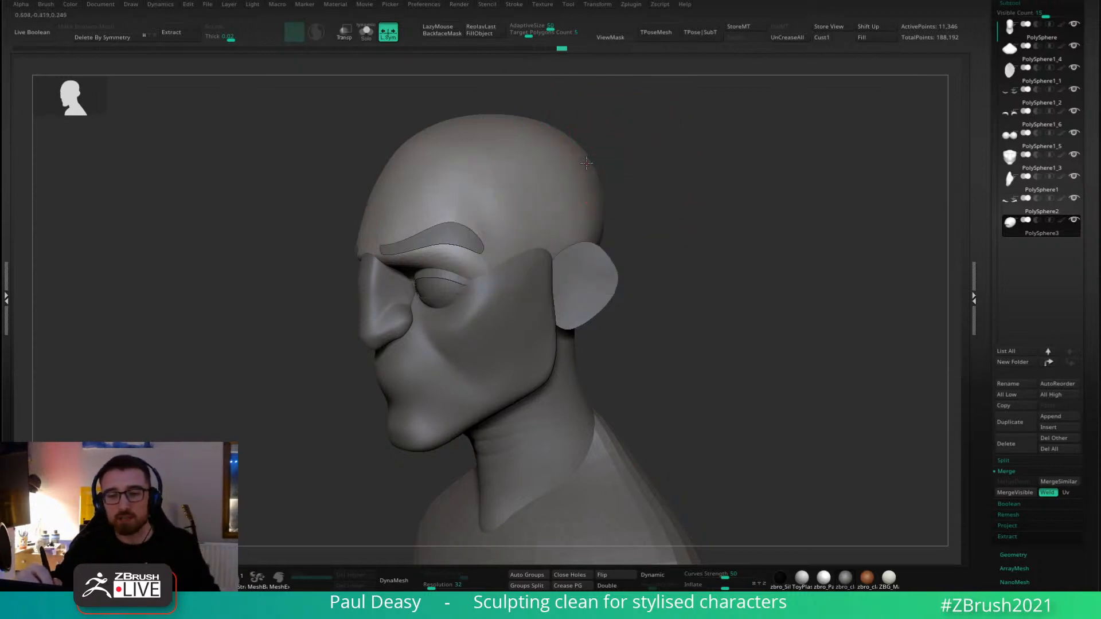
pyautogui.keyDown('shift'); pyautogui.moveTo(588, 167); pyautogui.dragTo(587, 158); pyautogui.keyUp('shift')
pyautogui.moveTo(637, 182)
pyautogui.mouseDown(button='right')
pyautogui.moveTo(652, 187)
pyautogui.moveTo(628, 178)
pyautogui.moveTo(625, 158)
pyautogui.moveTo(642, 135)
pyautogui.moveTo(631, 174)
pyautogui.mouseUp(button='right')
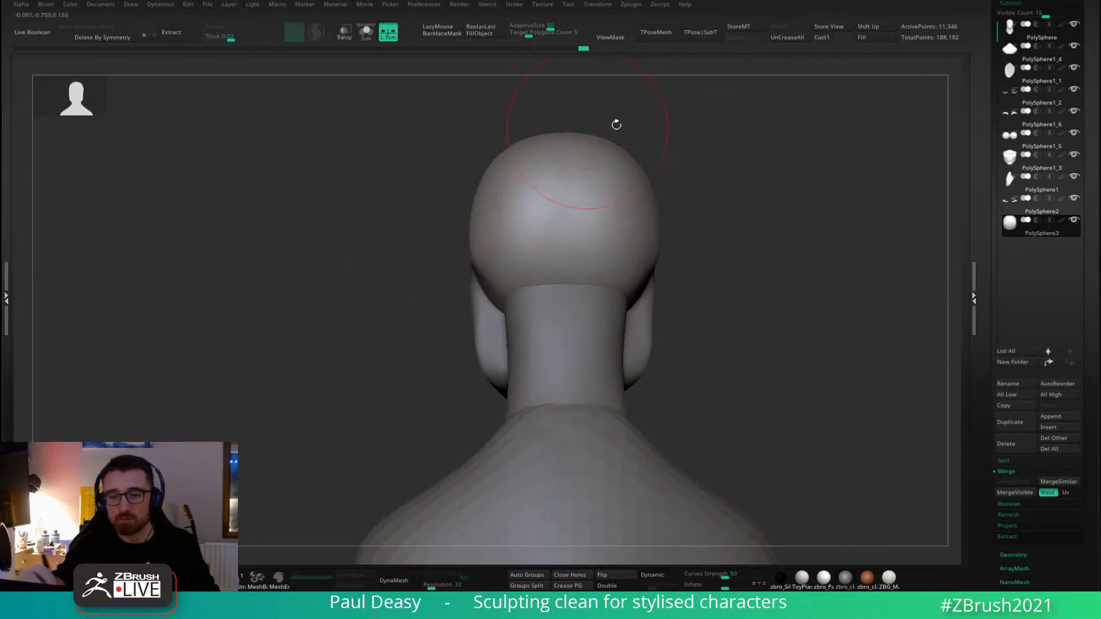
pyautogui.moveTo(616, 124); pyautogui.dragTo(729, 171, button='right')
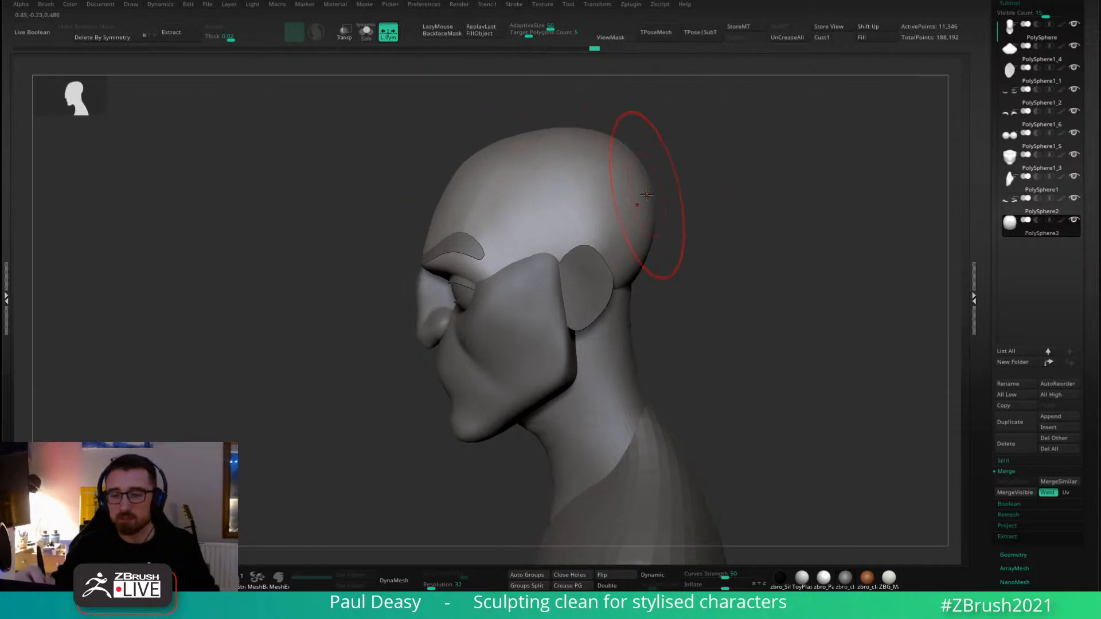
# Resize the Move brush and refine the skull's crown and forehead profile, comparing three-quarter and side views.
pyautogui.press('space')
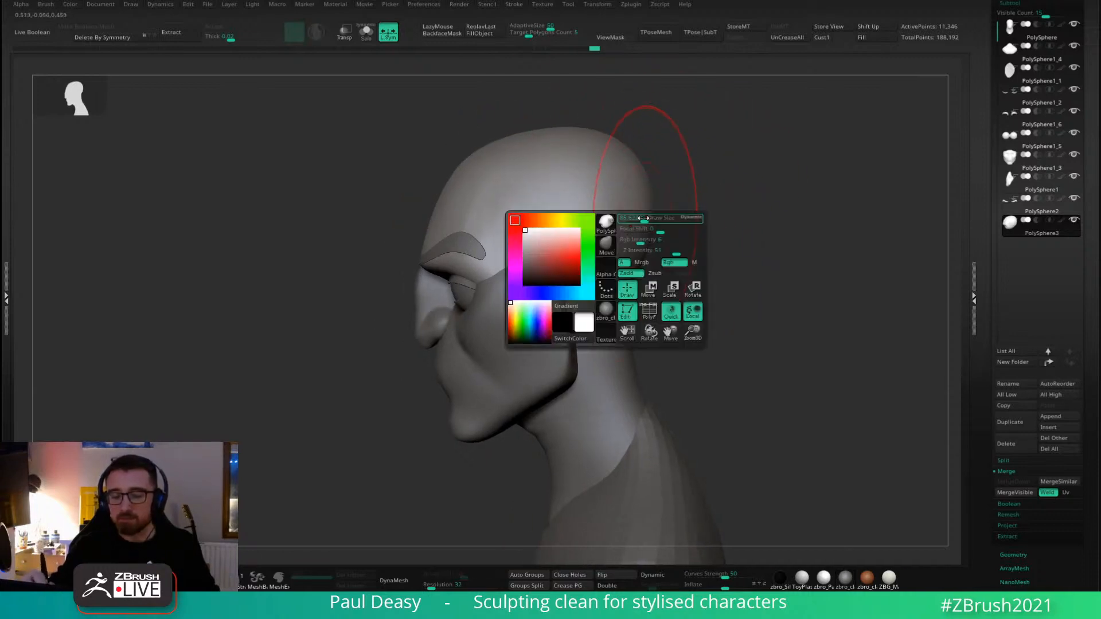
pyautogui.keyDown('shift'); pyautogui.moveTo(697, 201); pyautogui.dragTo(597, 231, button='right'); pyautogui.keyUp('shift')
pyautogui.moveTo(570, 179); pyautogui.dragTo(597, 184, button='right')
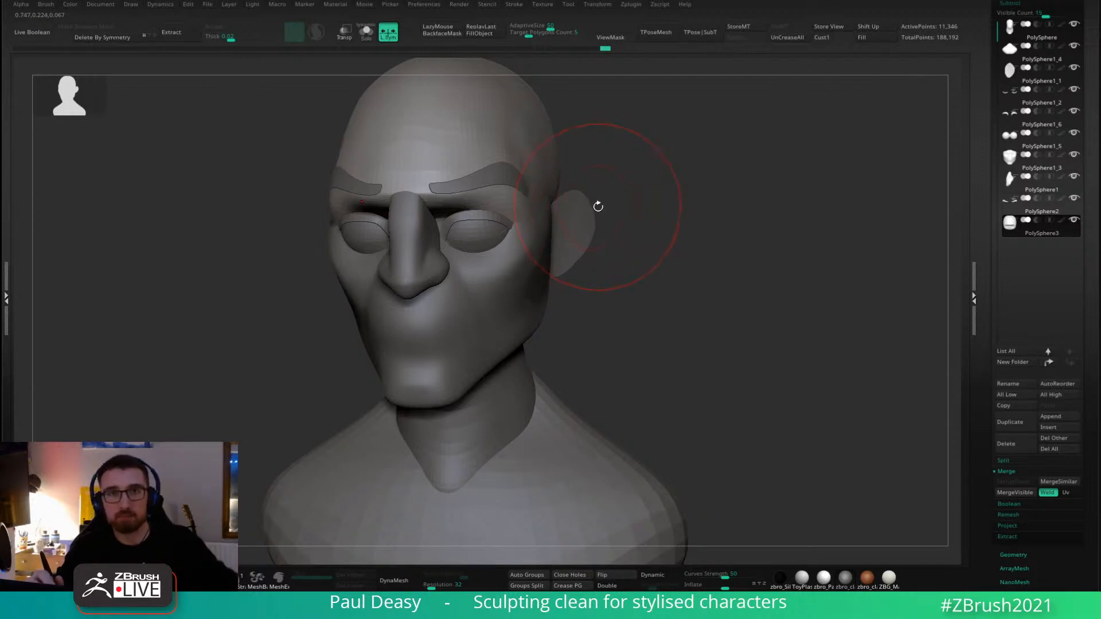
pyautogui.keyDown('shift'); pyautogui.moveTo(619, 199); pyautogui.dragTo(619, 214); pyautogui.keyUp('shift')
pyautogui.keyDown('alt'); pyautogui.moveTo(586, 161); pyautogui.dragTo(594, 182); pyautogui.keyUp('alt')
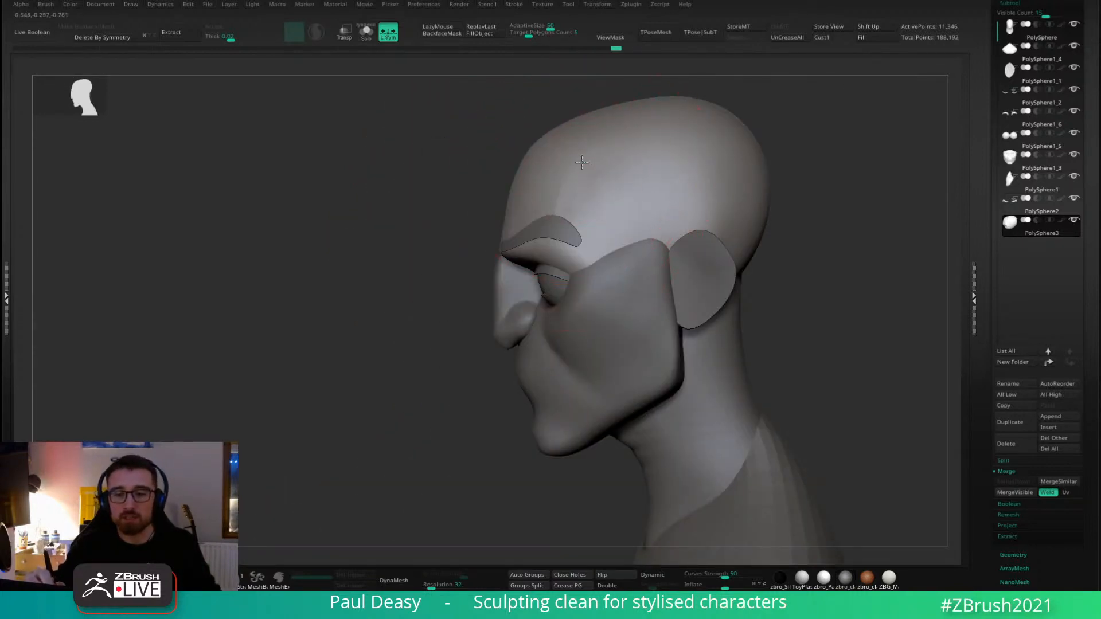
# Activate the eyebrows and reshape their arch and outer tail against the brow in side and three-quarter views.
pyautogui.keyDown('alt'); pyautogui.click(554, 209); pyautogui.keyUp('alt')
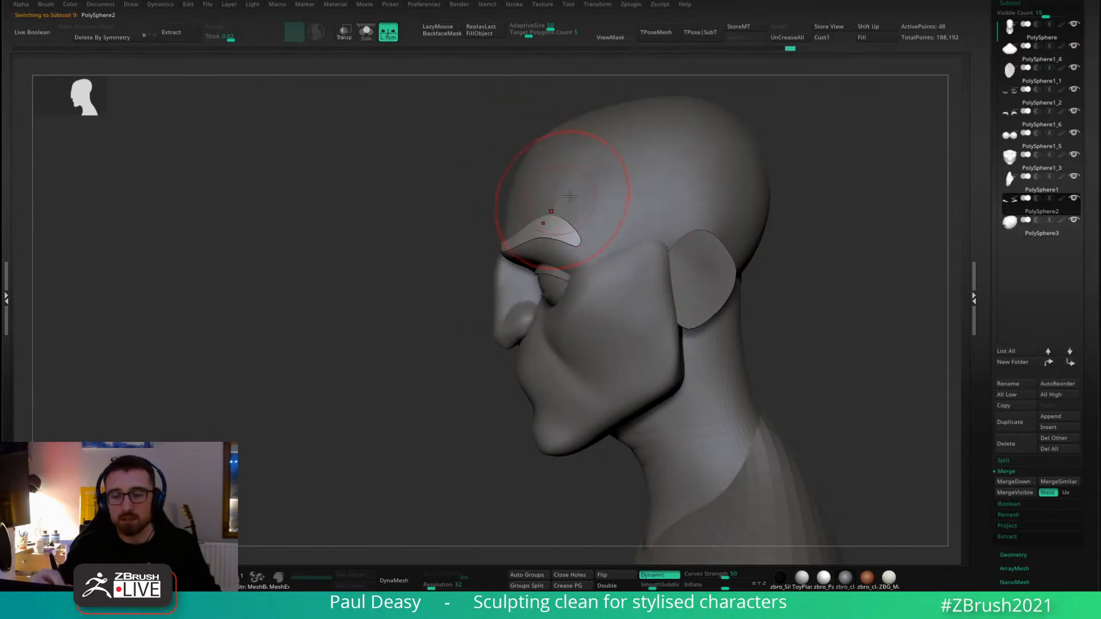
pyautogui.keyDown('shift'); pyautogui.moveTo(570, 196); pyautogui.dragTo(629, 226, button='right'); pyautogui.keyUp('shift')
pyautogui.moveTo(560, 207); pyautogui.dragTo(459, 209, button='right')
pyautogui.press('space')
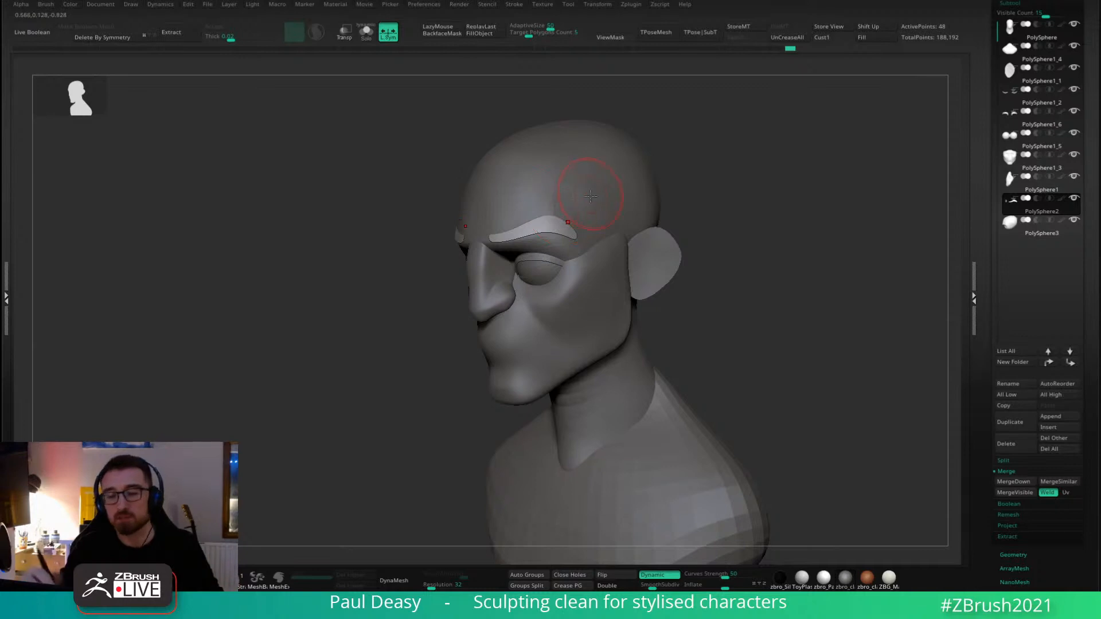
pyautogui.rightClick(564, 215)
pyautogui.moveTo(565, 215); pyautogui.dragTo(570, 217, button='right')
pyautogui.rightClick(569, 218)
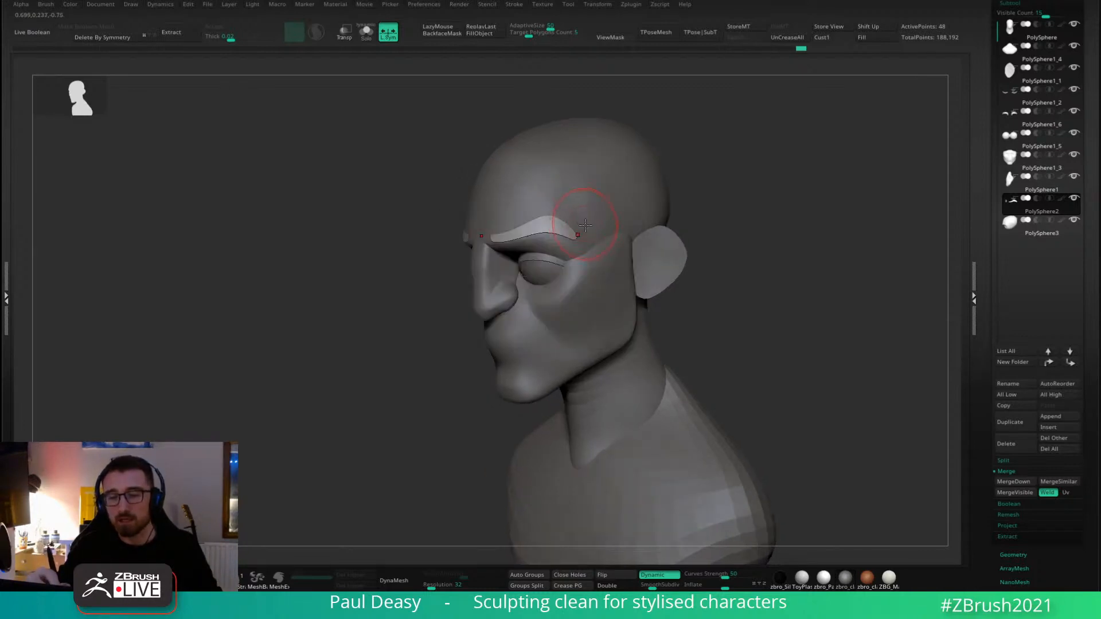
# Activate the skull piece, build up the temple behind the eyebrow with the ClayBuildup brush, and check it from the front.
pyautogui.keyDown('alt'); pyautogui.click(573, 219); pyautogui.keyUp('alt')
pyautogui.rightClick(571, 222)
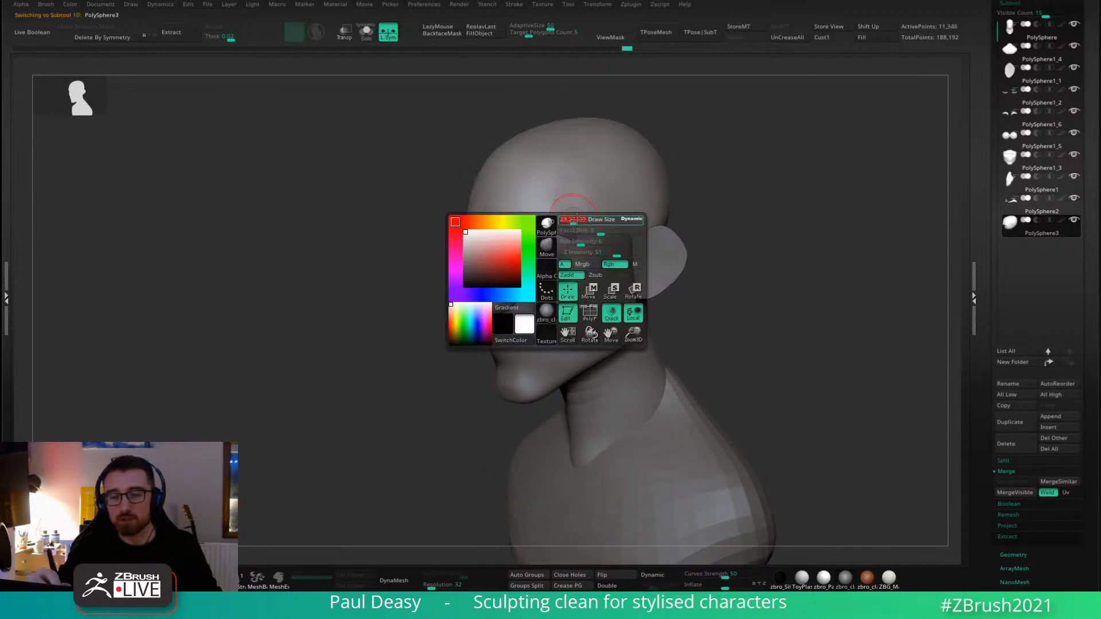
pyautogui.moveTo(574, 219); pyautogui.dragTo(558, 222, button='right')
pyautogui.press('b')
pyautogui.press('c')
pyautogui.press('b')
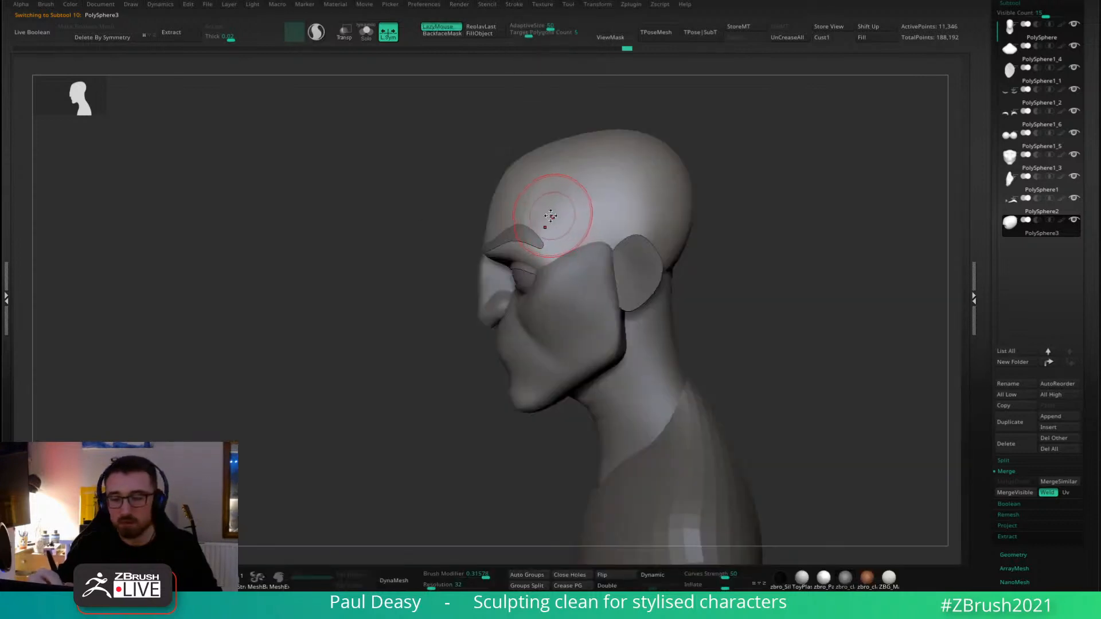
pyautogui.press('space')
pyautogui.moveTo(557, 243)
pyautogui.mouseDown()
pyautogui.moveTo(574, 275)
pyautogui.moveTo(547, 250)
pyautogui.moveTo(566, 242)
pyautogui.moveTo(575, 275)
pyautogui.moveTo(570, 230)
pyautogui.mouseUp()
pyautogui.keyDown('shift'); pyautogui.moveTo(745, 190); pyautogui.dragTo(584, 204); pyautogui.keyUp('shift')
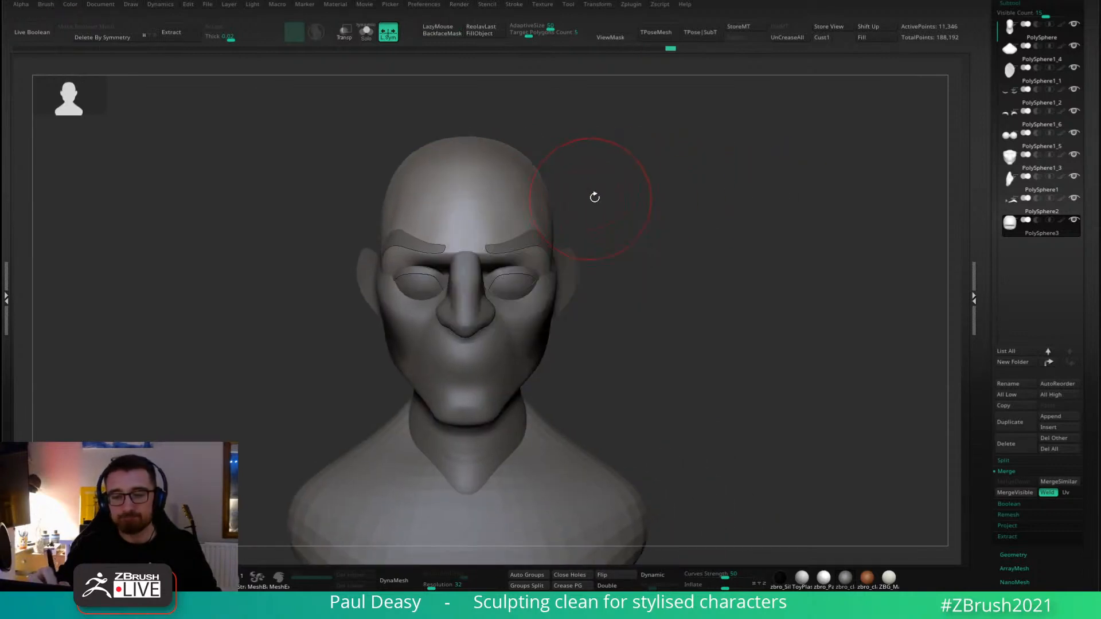
# Refine the skull's temple and crown contour with the Move brush in three-quarter, front and profile views.
pyautogui.moveTo(683, 197)
pyautogui.mouseDown()
pyautogui.moveTo(600, 194)
pyautogui.moveTo(600, 204)
pyautogui.moveTo(545, 168)
pyautogui.mouseUp()
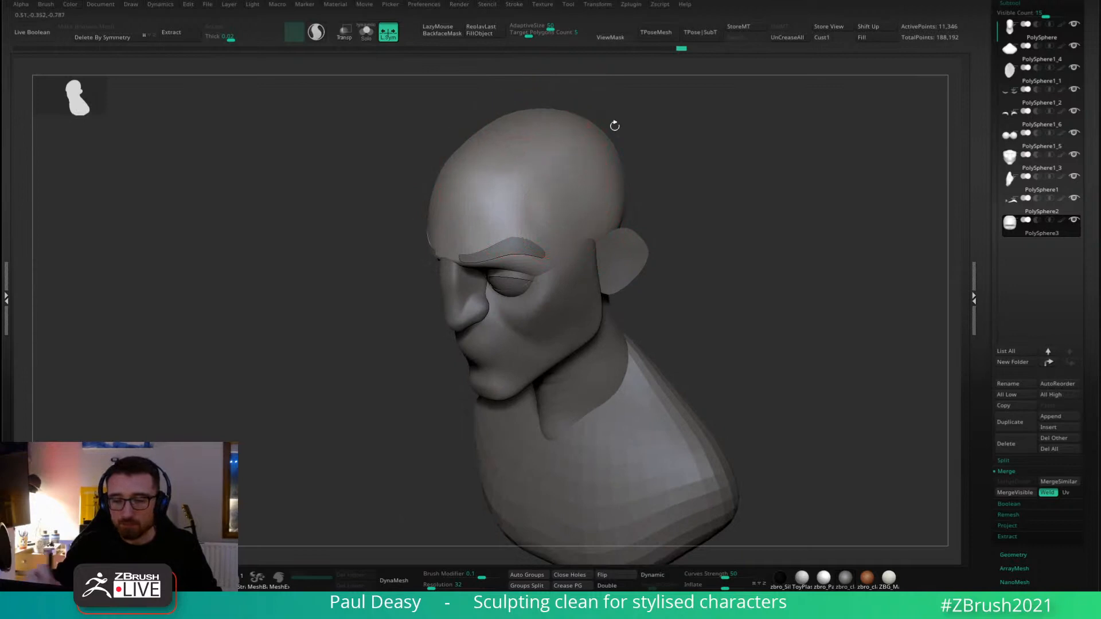
pyautogui.moveTo(614, 123)
pyautogui.mouseDown()
pyautogui.moveTo(597, 147)
pyautogui.moveTo(631, 205)
pyautogui.moveTo(617, 172)
pyautogui.mouseUp()
pyautogui.press('space')
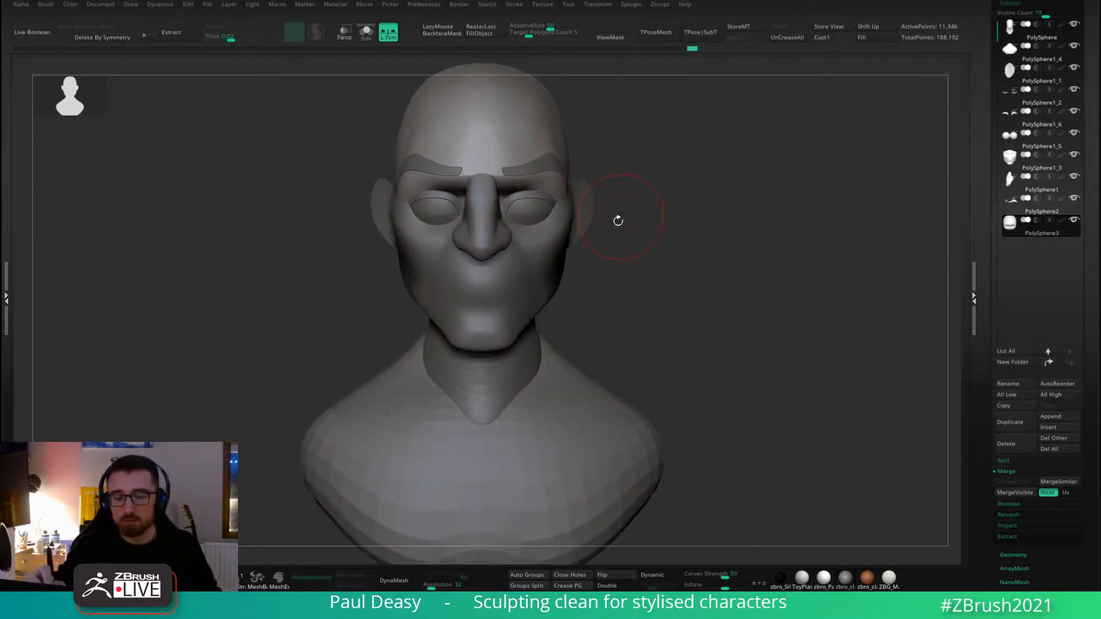
pyautogui.moveTo(612, 254)
pyautogui.mouseDown()
pyautogui.moveTo(678, 250)
pyautogui.moveTo(654, 255)
pyautogui.moveTo(649, 281)
pyautogui.mouseUp()
pyautogui.press('space')
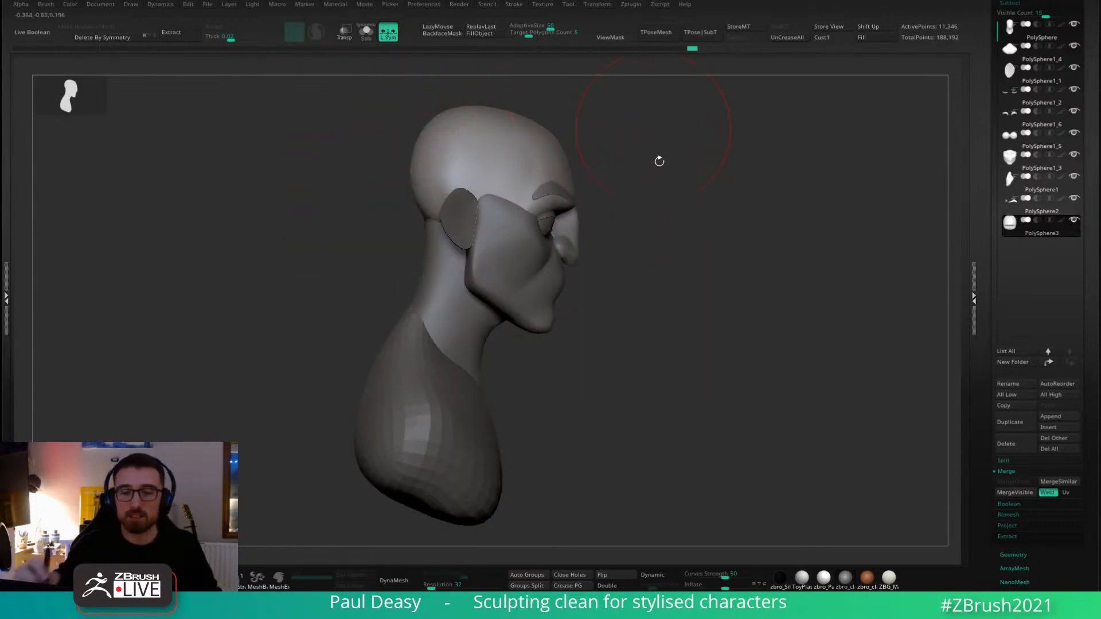
pyautogui.moveTo(659, 162); pyautogui.dragTo(621, 173)
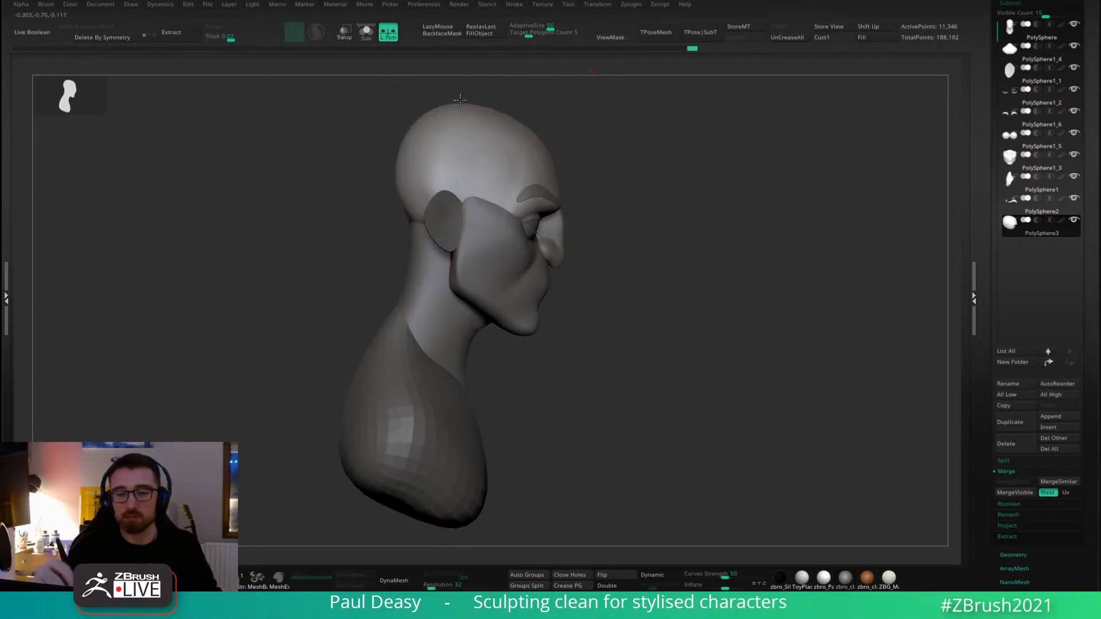
pyautogui.press('space')
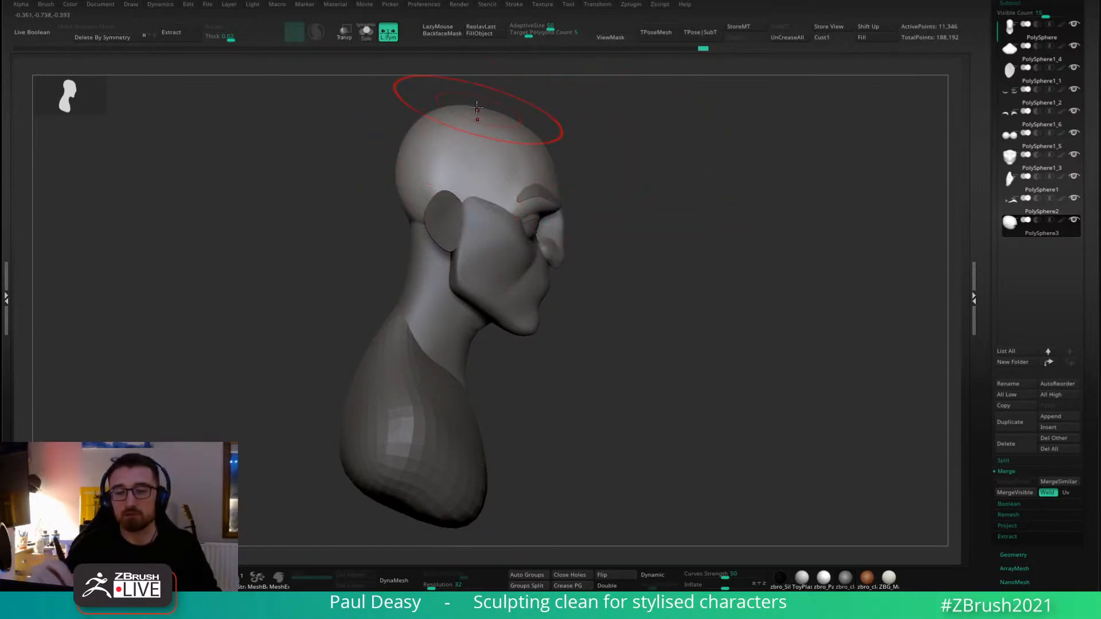
# Resize the brush and pull in the sides of the skull slightly from behind.
pyautogui.press('s')
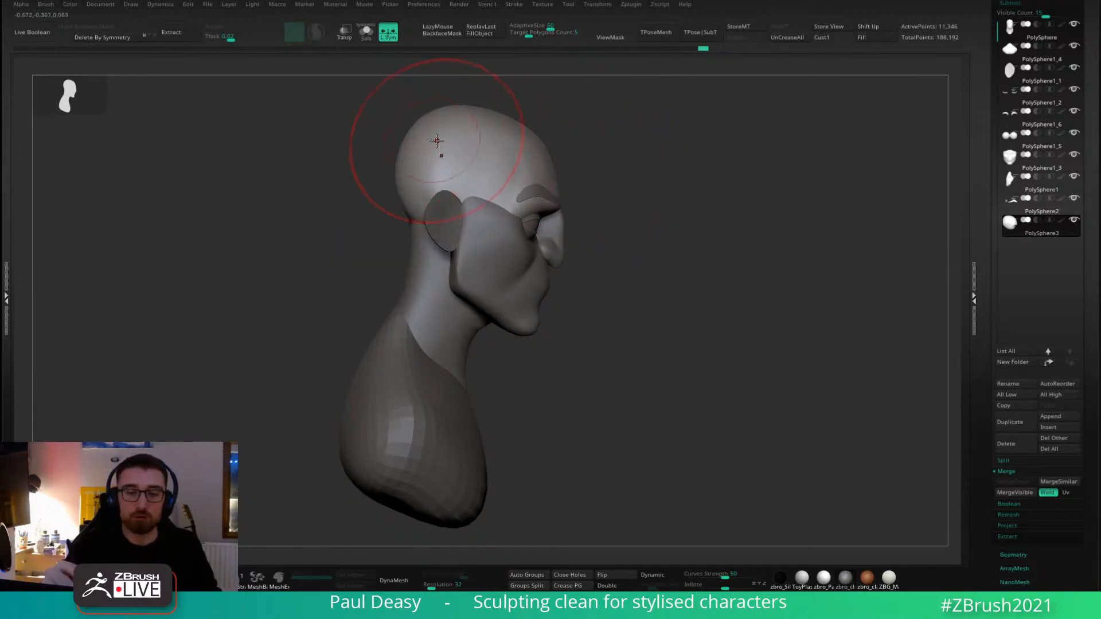
pyautogui.keyDown('shift'); pyautogui.moveTo(437, 140); pyautogui.dragTo(440, 145, button='right'); pyautogui.keyUp('shift')
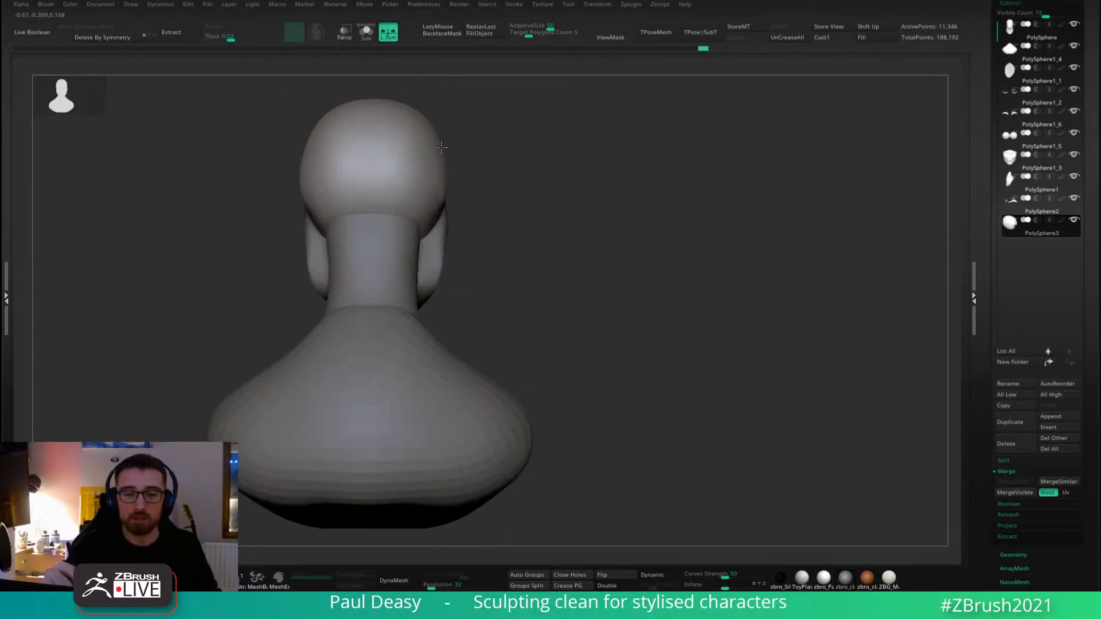
pyautogui.press('space')
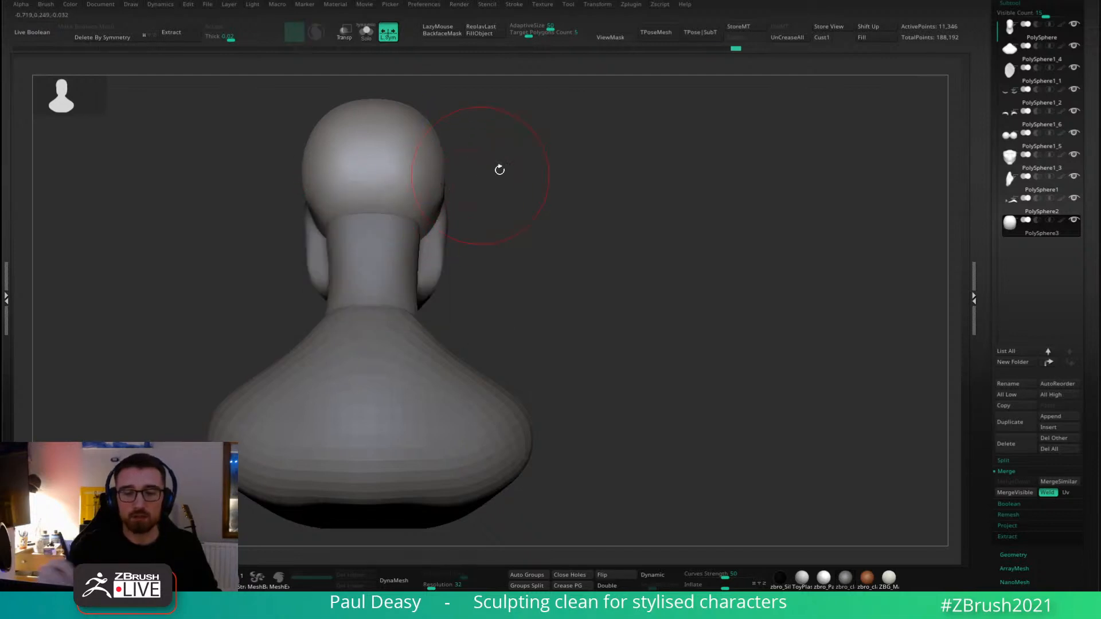
# Adjust the side of the skull above the ear and behind the eyebrow in three-quarter and front views.
pyautogui.moveTo(498, 167)
pyautogui.keyDown('shift'); pyautogui.mouseDown(button='right')
pyautogui.moveTo(569, 209)
pyautogui.moveTo(681, 179)
pyautogui.moveTo(609, 192)
pyautogui.moveTo(592, 182)
pyautogui.mouseUp(button='right'); pyautogui.keyUp('shift')
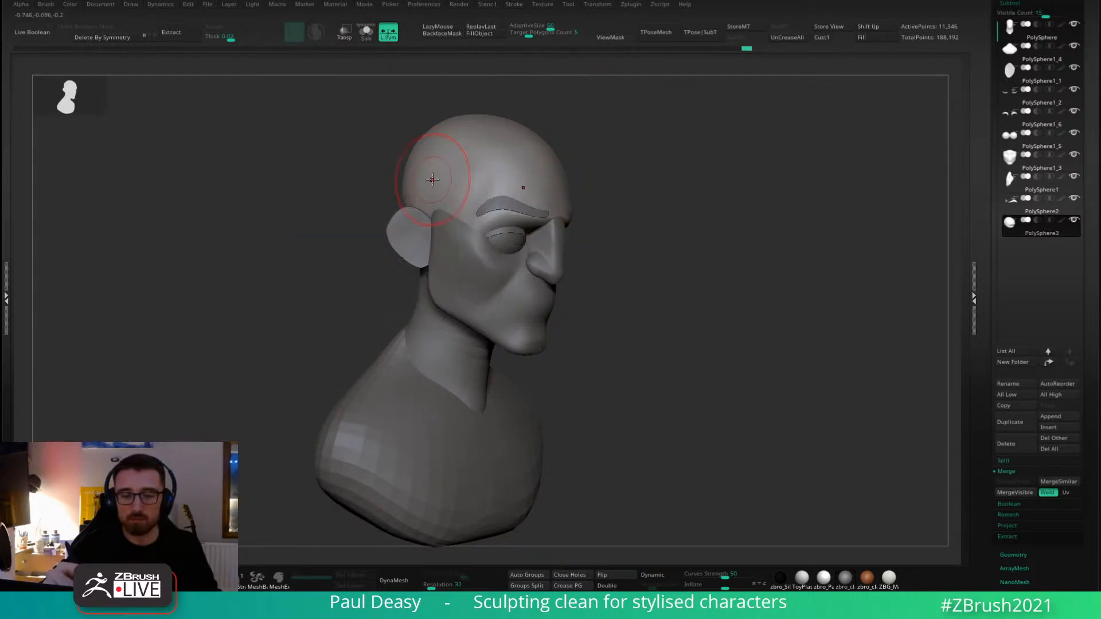
pyautogui.keyDown('shift'); pyautogui.moveTo(625, 167); pyautogui.dragTo(562, 178, button='right'); pyautogui.keyUp('shift')
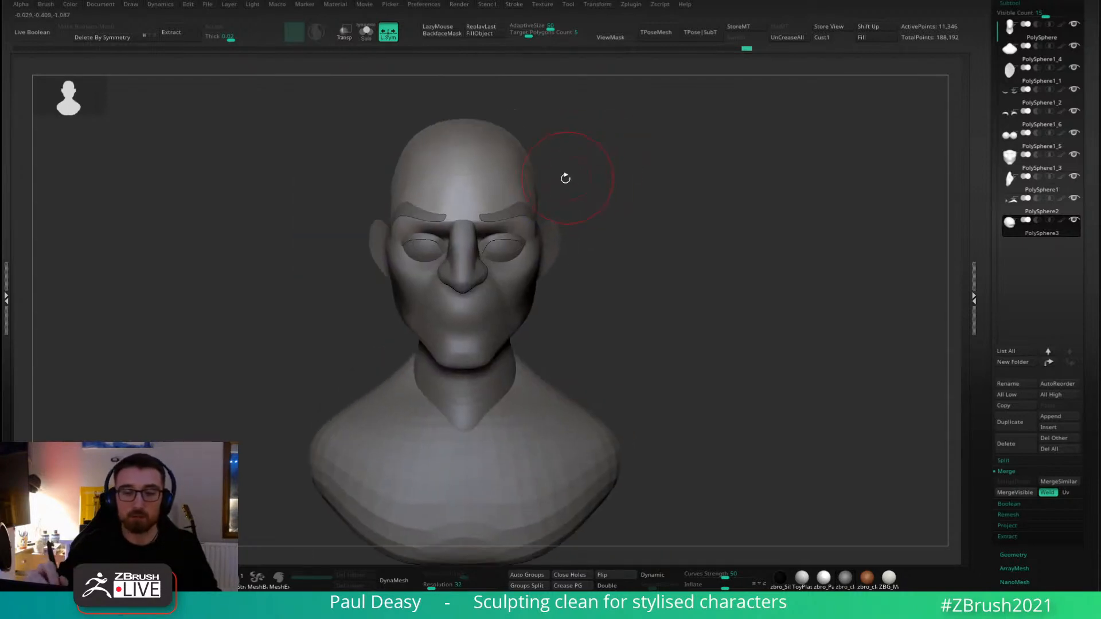
pyautogui.press('space')
pyautogui.moveTo(541, 174); pyautogui.dragTo(528, 174)
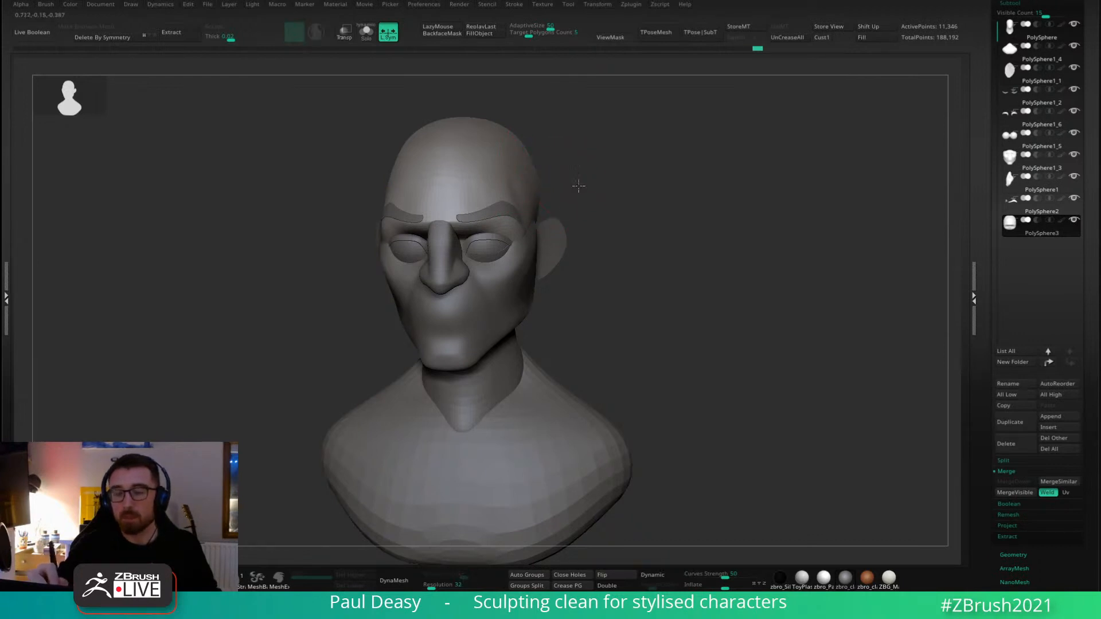
pyautogui.keyDown('shift'); pyautogui.moveTo(577, 184); pyautogui.dragTo(584, 208); pyautogui.keyUp('shift')
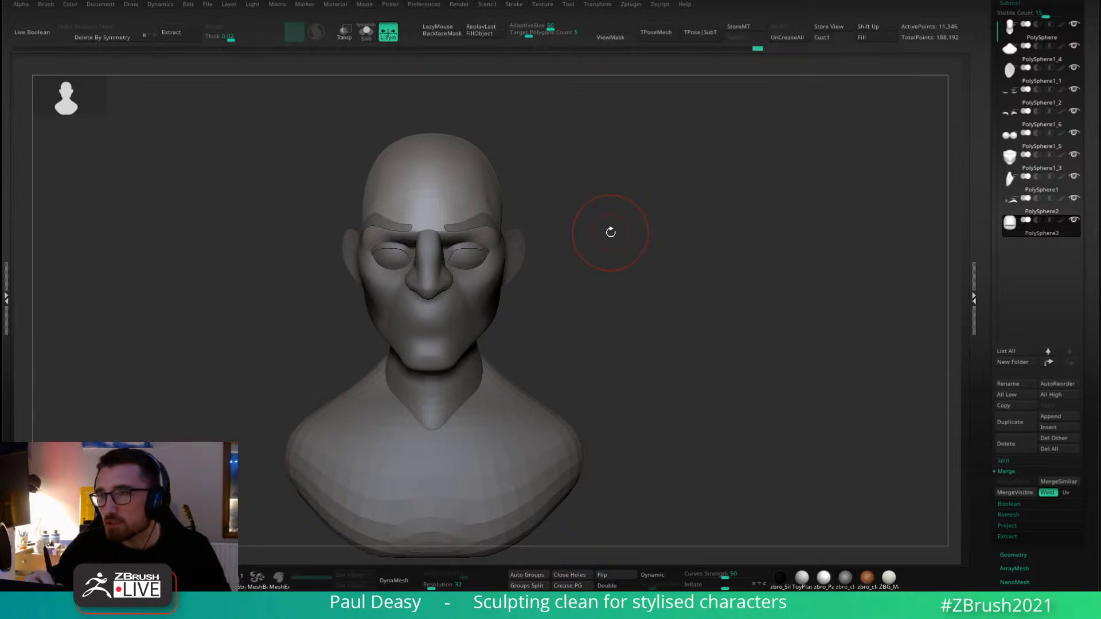
pyautogui.rightClick(615, 238)
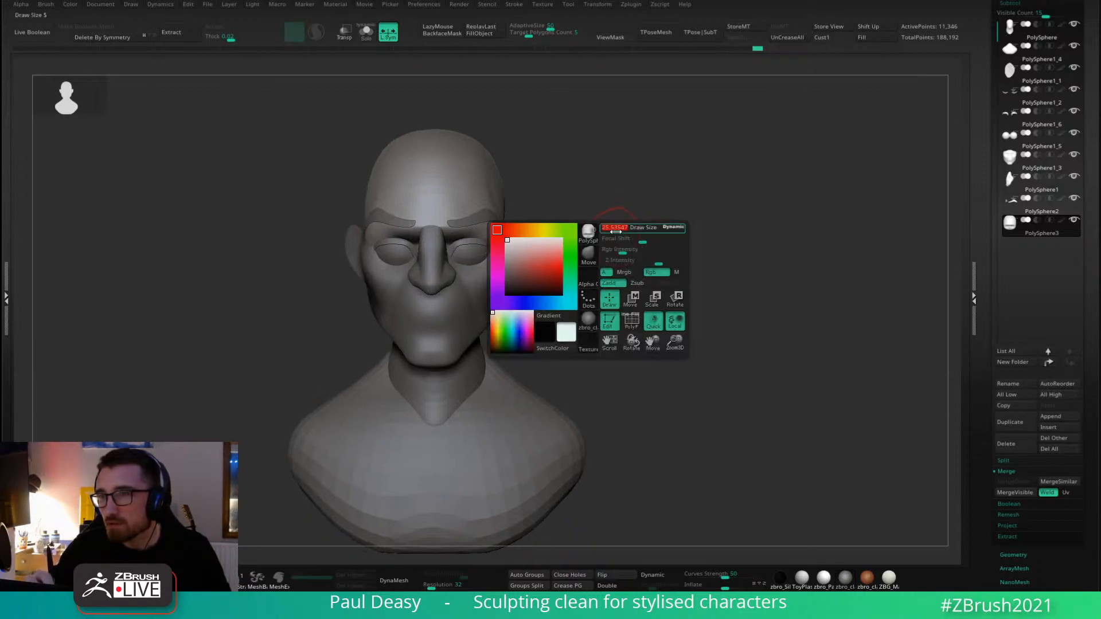
pyautogui.moveTo(616, 240)
pyautogui.mouseDown(button='right')
pyautogui.moveTo(629, 236)
pyautogui.moveTo(609, 235)
pyautogui.moveTo(629, 232)
pyautogui.mouseUp(button='right')
pyautogui.rightClick(608, 234)
pyautogui.rightClick(628, 231)
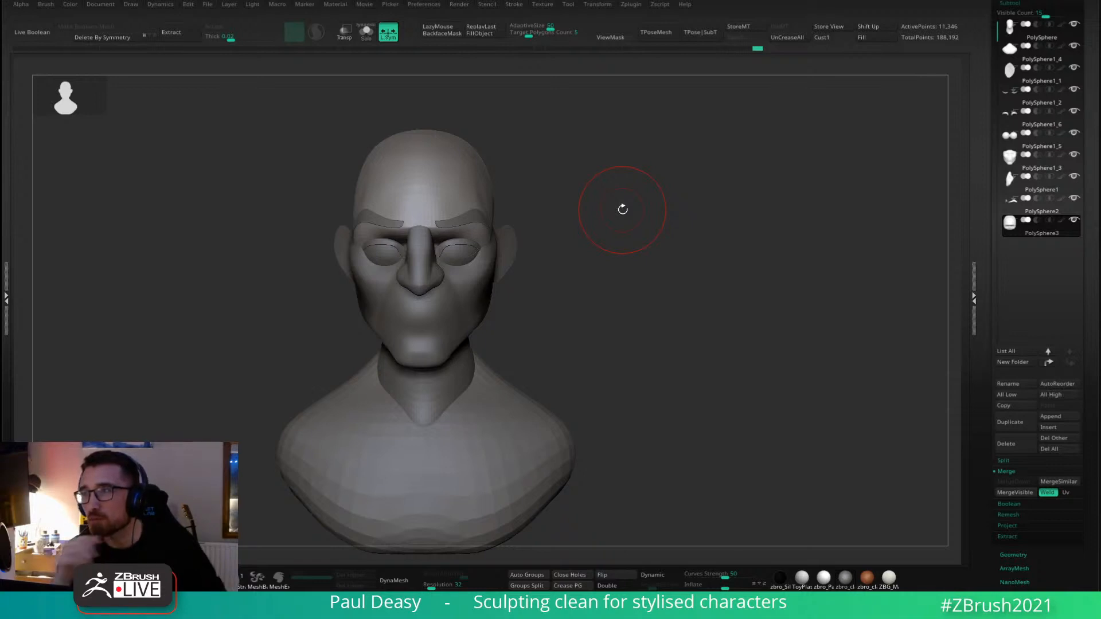
# Activate the shoulders piece and turn on its Dynamic Subdivision smoothing.
pyautogui.keyDown('alt'); pyautogui.moveTo(612, 269); pyautogui.dragTo(624, 227); pyautogui.keyUp('alt')
pyautogui.keyDown('alt'); pyautogui.click(506, 417); pyautogui.keyUp('alt')
pyautogui.keyDown('alt'); pyautogui.moveTo(654, 293); pyautogui.dragTo(660, 268); pyautogui.keyUp('alt')
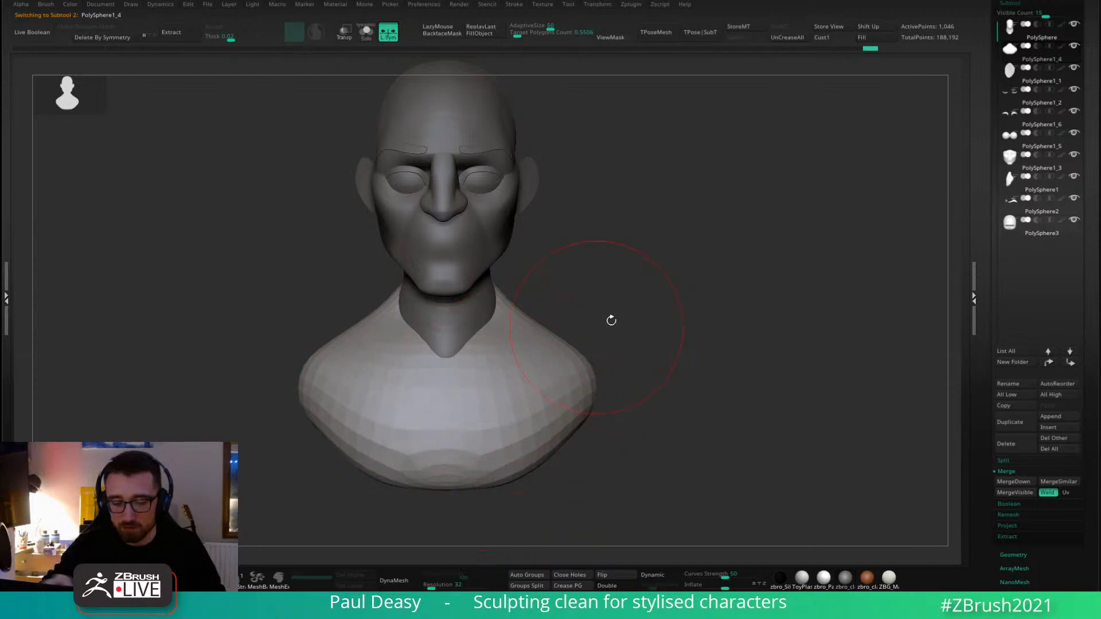
pyautogui.press('d')
pyautogui.keyDown('alt'); pyautogui.moveTo(666, 301); pyautogui.dragTo(673, 288); pyautogui.keyUp('alt')
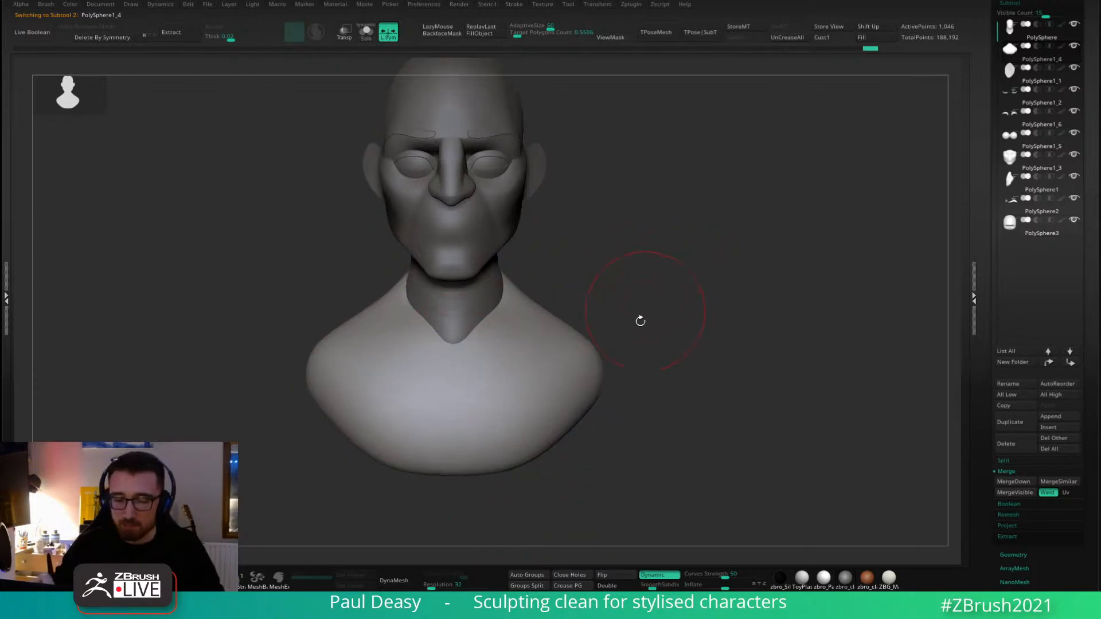
# Shape hollows in the shoulders beside the base of the neck with the Move brush, comparing before and after through undo and redo.
pyautogui.moveTo(487, 341); pyautogui.dragTo(523, 405)
pyautogui.moveTo(509, 299); pyautogui.dragTo(503, 319)
pyautogui.press('space')
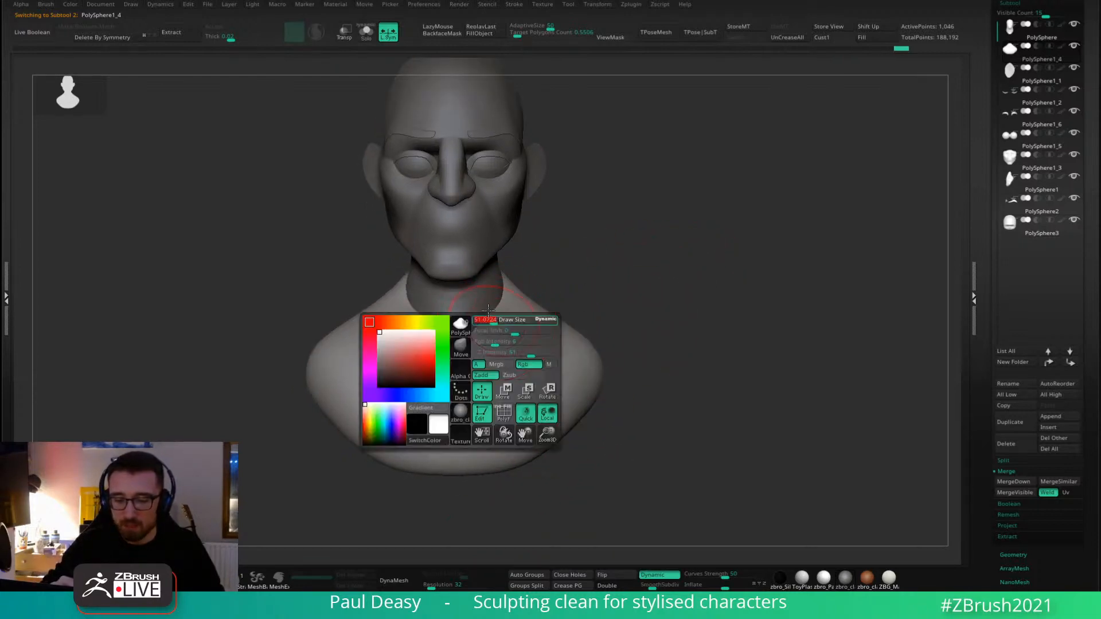
pyautogui.hotkey('ctrl', 'z')
pyautogui.hotkey('ctrl', 'z')
pyautogui.hotkey('ctrl', 'z')
pyautogui.hotkey('ctrl', 'z')
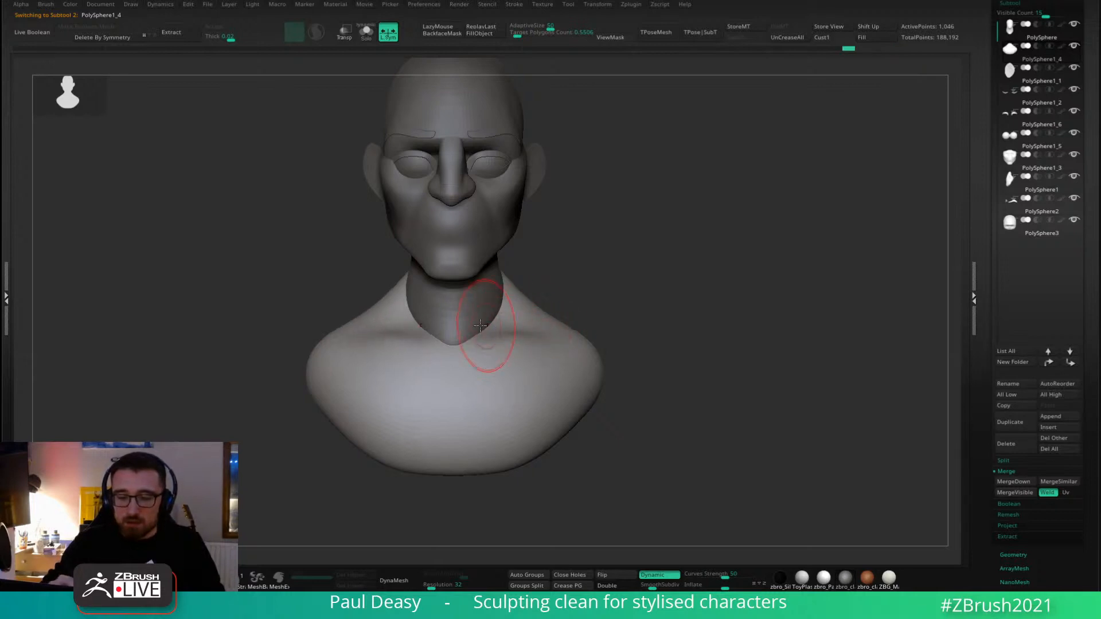
pyautogui.hotkey('ctrl', 'shift', 'z')
pyautogui.hotkey('ctrl', 'shift', 'z')
pyautogui.hotkey('ctrl', 'shift', 'z')
pyautogui.press('space')
# Activate the neck briefly and return to the skull piece, examining the whole bust from front and three-quarter views.
pyautogui.keyDown('alt'); pyautogui.click(484, 303); pyautogui.keyUp('alt')
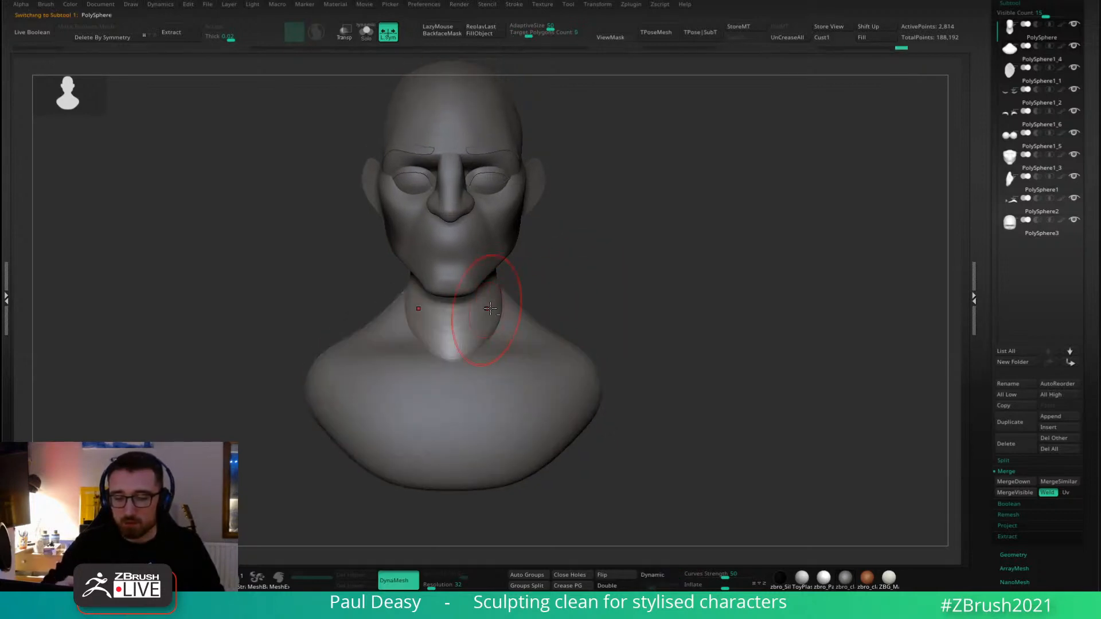
pyautogui.moveTo(584, 279); pyautogui.dragTo(643, 306)
pyautogui.keyDown('alt'); pyautogui.click(507, 188); pyautogui.keyUp('alt')
pyautogui.keyDown('shift'); pyautogui.moveTo(574, 196); pyautogui.dragTo(622, 223); pyautogui.keyUp('shift')
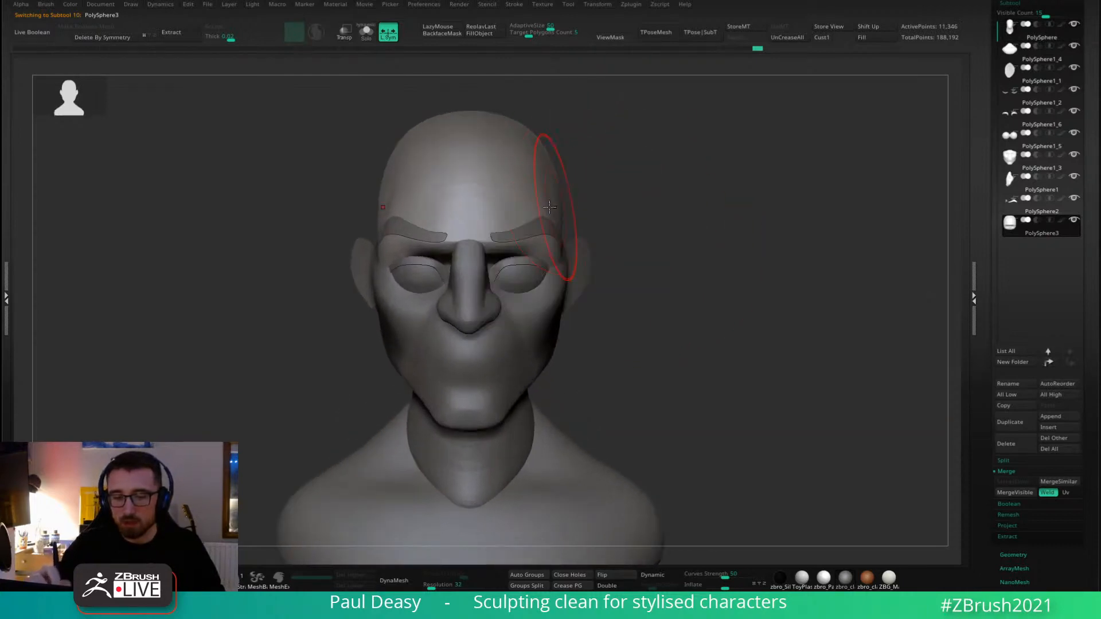
pyautogui.press('space')
pyautogui.press('space')
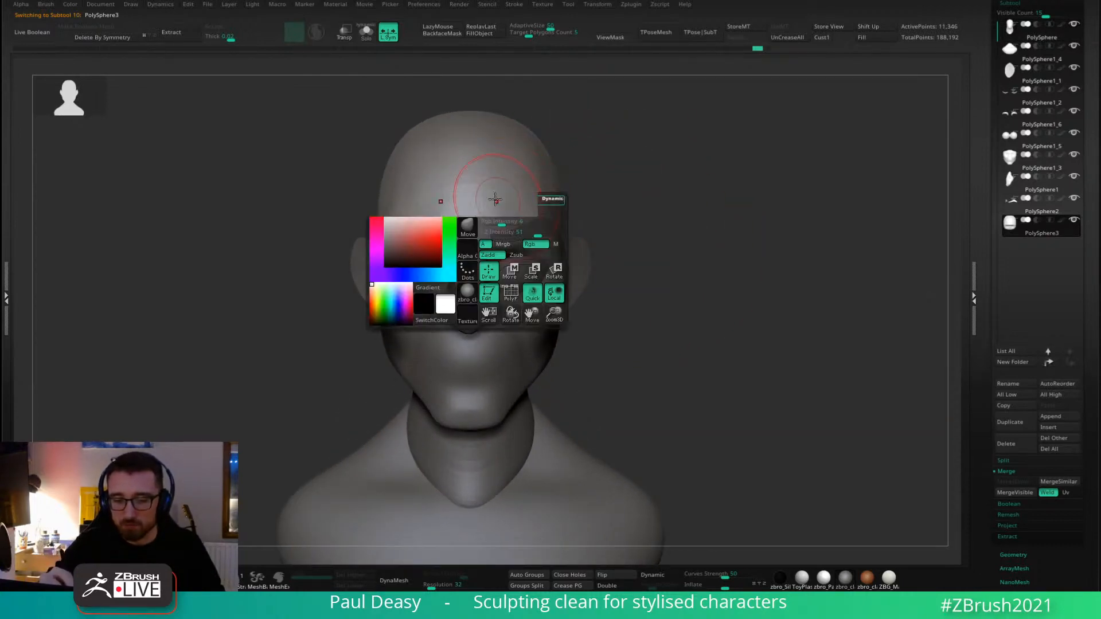
pyautogui.moveTo(596, 205); pyautogui.dragTo(612, 252)
pyautogui.keyDown('ctrl'); pyautogui.moveTo(612, 253); pyautogui.dragTo(596, 227, button='right'); pyautogui.keyUp('ctrl')
pyautogui.moveTo(677, 216); pyautogui.dragTo(661, 300, button='right')
pyautogui.rightClick(660, 300)
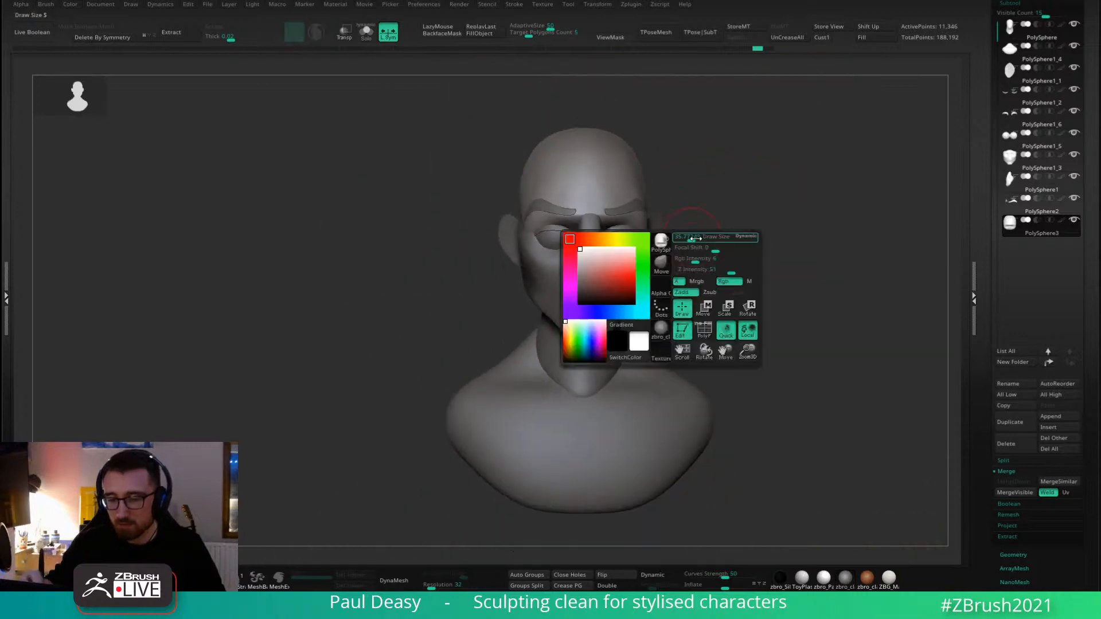
pyautogui.keyDown('alt'); pyautogui.moveTo(659, 258); pyautogui.dragTo(610, 284, button='right'); pyautogui.keyUp('alt')
pyautogui.moveTo(739, 229); pyautogui.dragTo(696, 270, button='right')
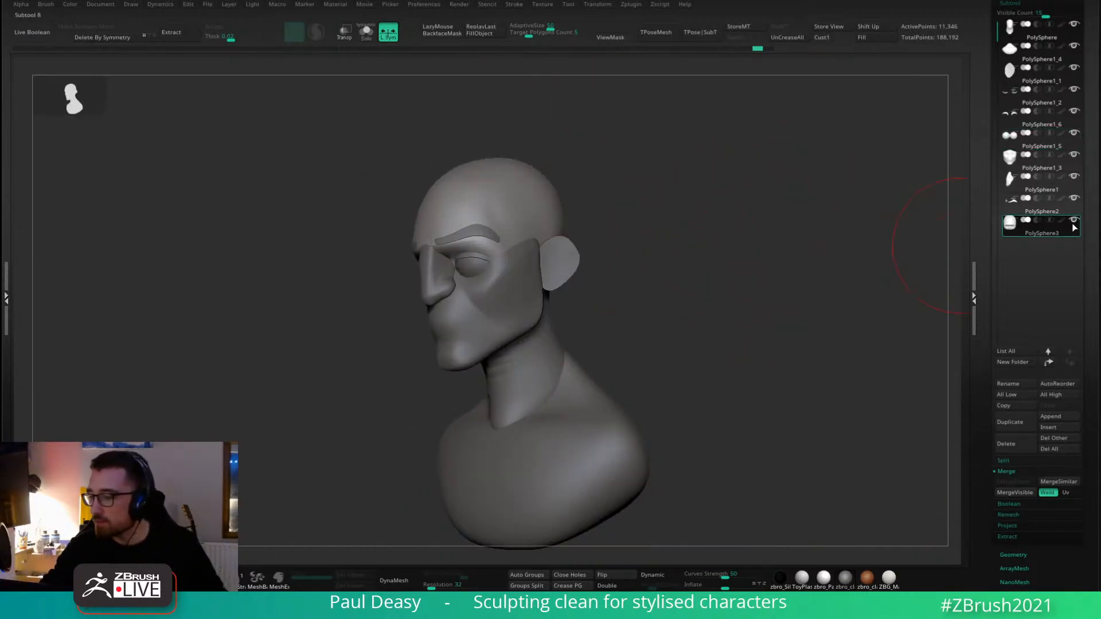
# Divide the skull up to subdivision level 3 and move it to the top of the subtool order.
pyautogui.moveTo(1073, 216)
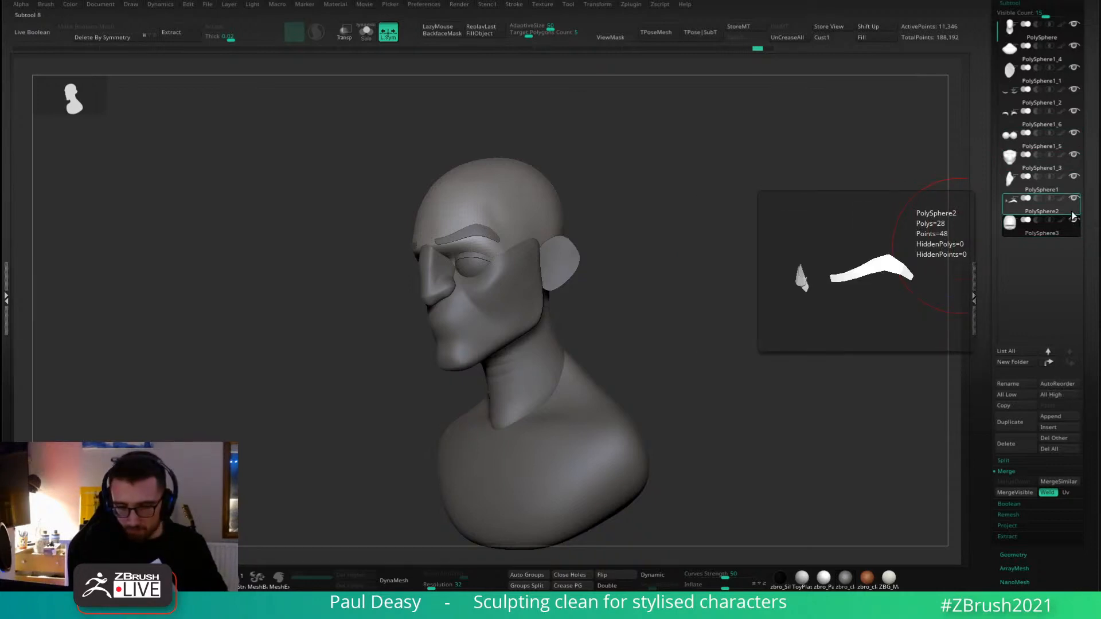
pyautogui.hotkey('ctrl', 'd')
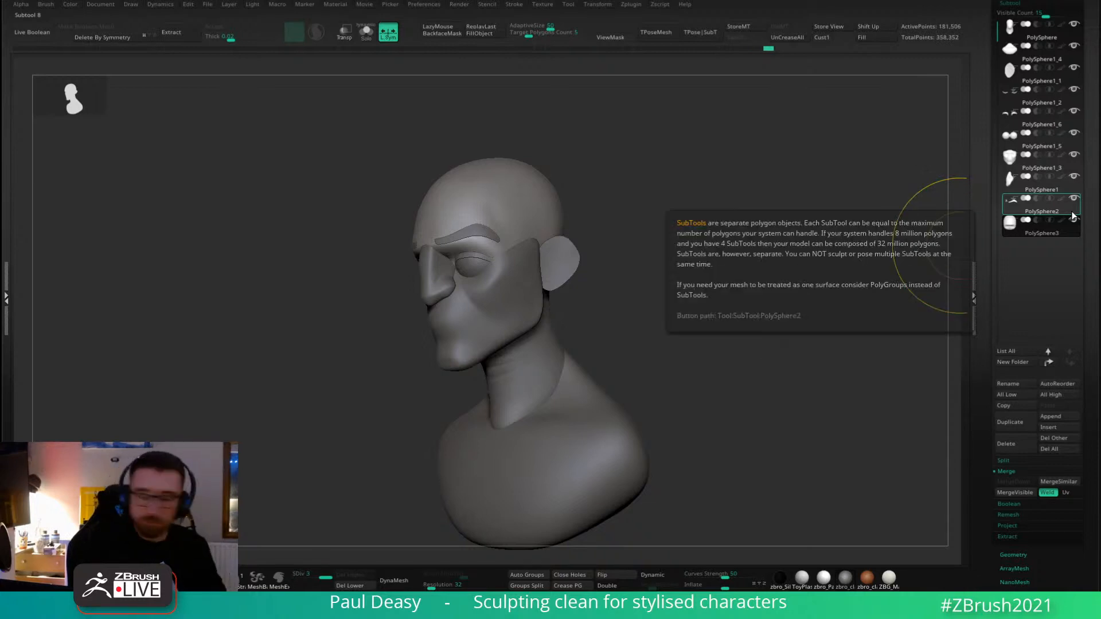
pyautogui.hotkey('ctrl', 'Up')
pyautogui.hotkey('ctrl', 'Up')
pyautogui.hotkey('ctrl', 'Up')
pyautogui.hotkey('ctrl', 'Up')
pyautogui.hotkey('ctrl', 'Up')
pyautogui.hotkey('ctrl', 'Up')
pyautogui.hotkey('ctrl', 'Up')
pyautogui.hotkey('ctrl', 'Up')
pyautogui.hotkey('ctrl', 'Up')
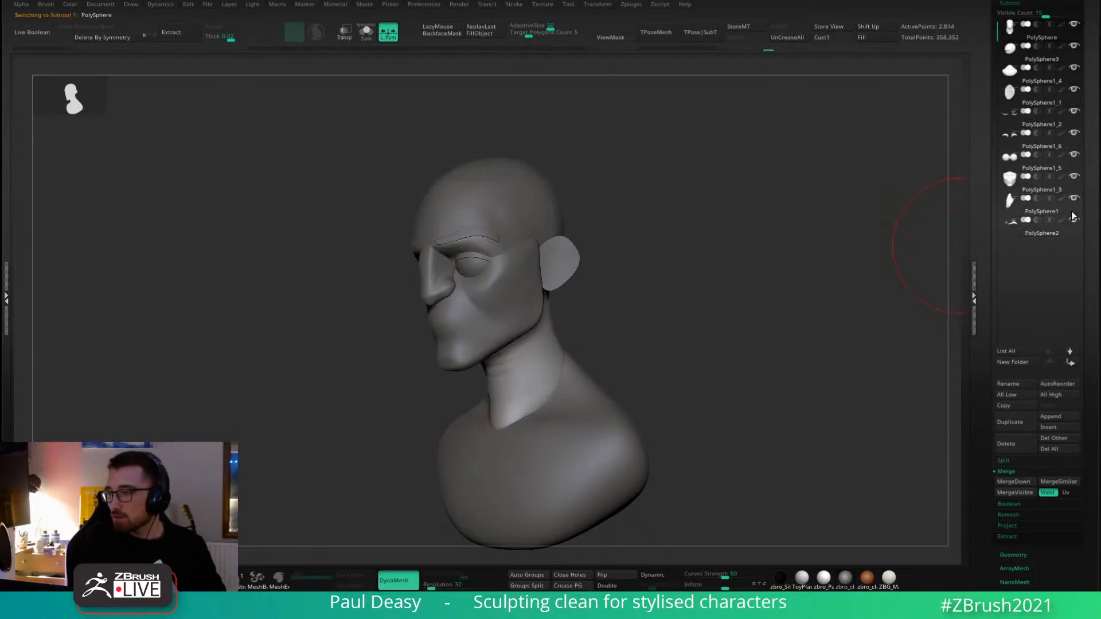
# Select the face and jaw piece PolySphere1_3 and move it up the subtool order to directly above the skull.
pyautogui.press('Down')
pyautogui.press('Down')
pyautogui.press('Down')
pyautogui.press('Down')
pyautogui.press('Down')
pyautogui.press('Down')
pyautogui.press('Down')
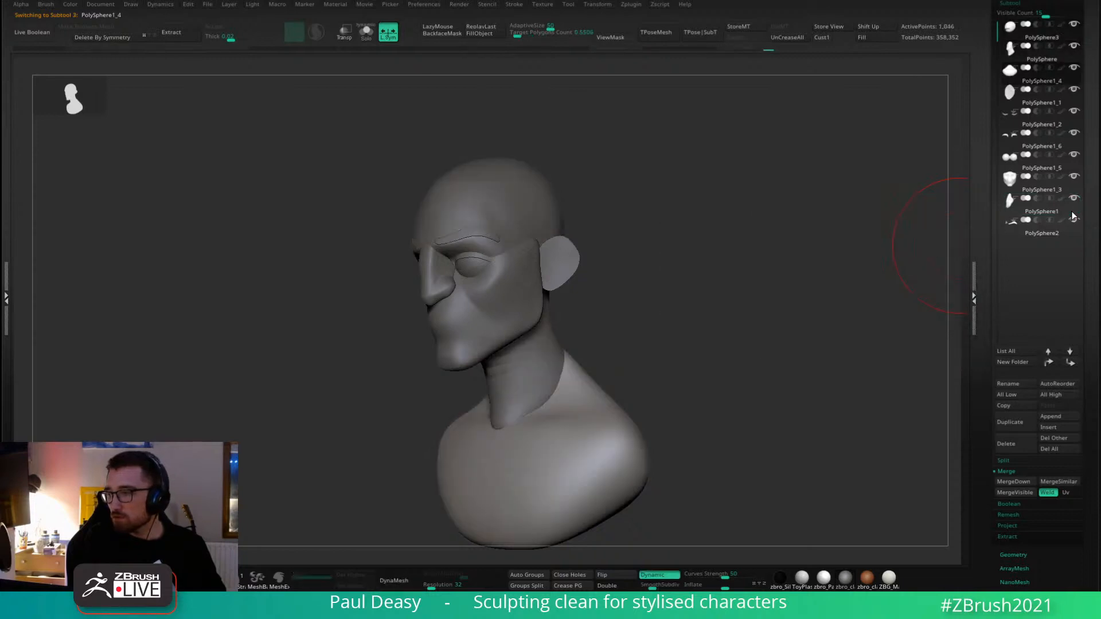
pyautogui.hotkey('ctrl', 'Up')
pyautogui.hotkey('ctrl', 'Up')
pyautogui.hotkey('ctrl', 'Up')
pyautogui.hotkey('ctrl', 'Up')
pyautogui.hotkey('ctrl', 'Up')
pyautogui.hotkey('ctrl', 'Up')
pyautogui.hotkey('ctrl', 'Up')
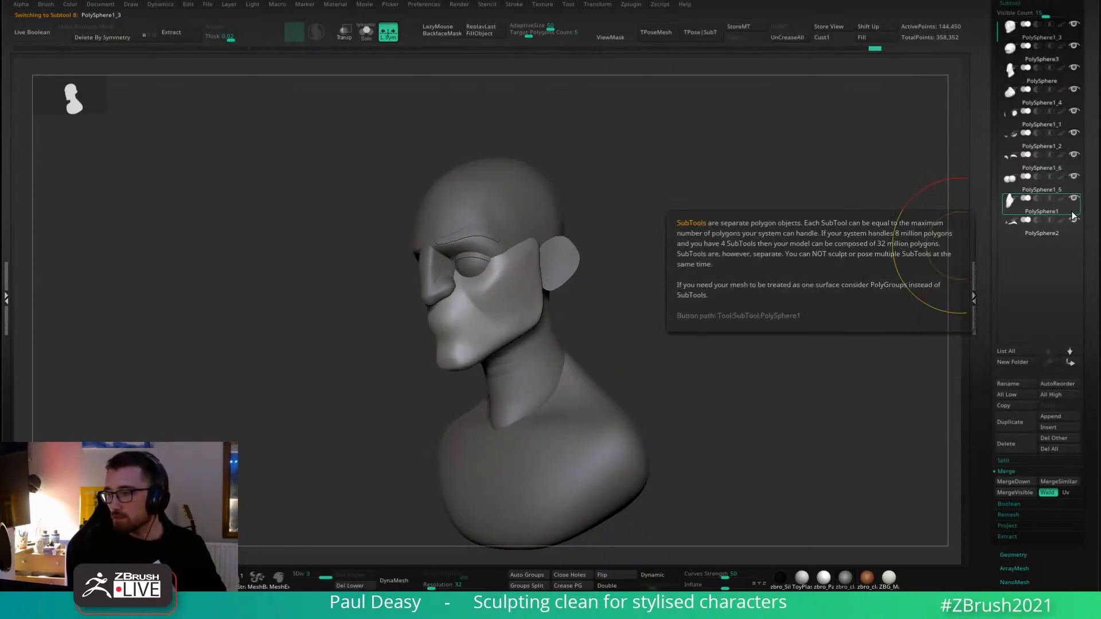
# Merge the face and jaw piece down into the skull, accepting the operation without further prompts until restart.
pyautogui.hotkey('ctrl', 'm')
pyautogui.click(940, 237)
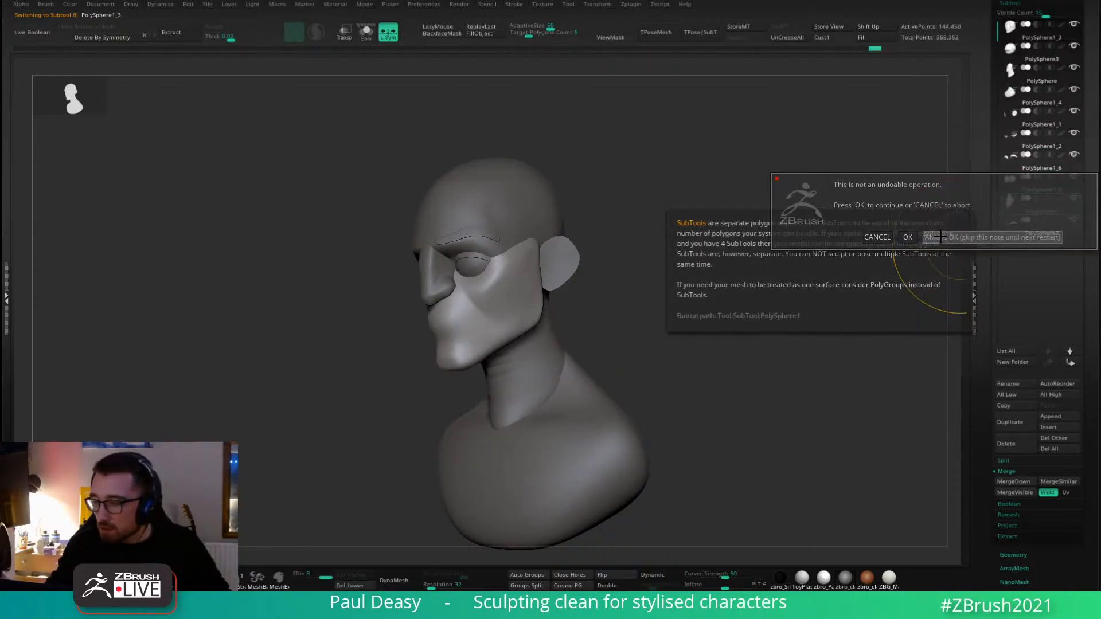
pyautogui.keyDown('shift'); pyautogui.moveTo(711, 290); pyautogui.dragTo(675, 277); pyautogui.keyUp('shift')
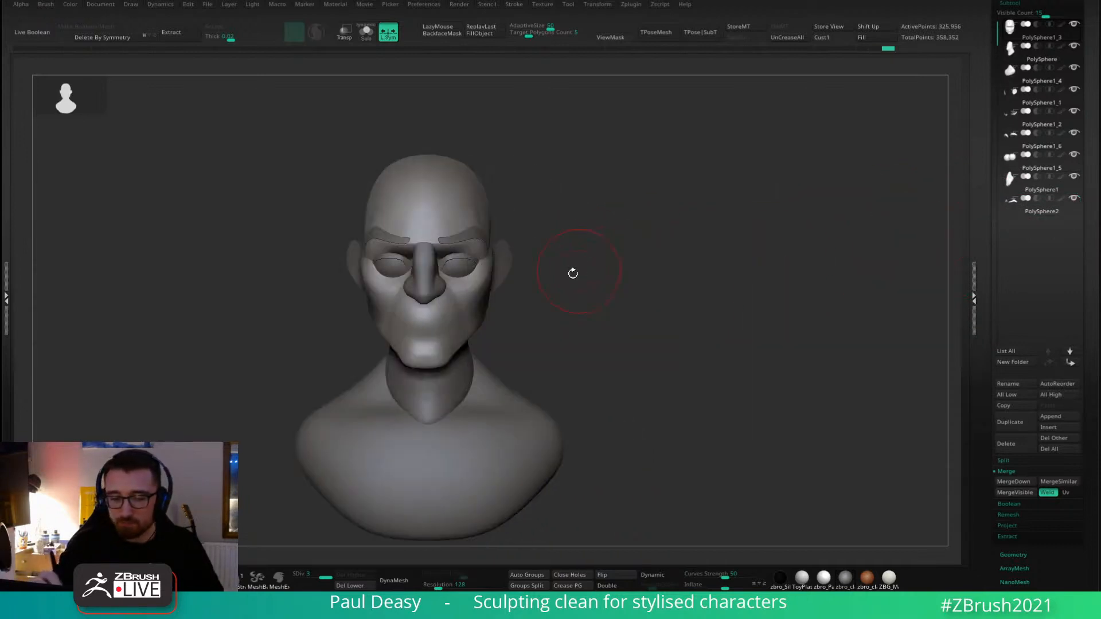
# DynaMesh the merged head at resolution 128 and switch DynaMesh mode off again.
pyautogui.moveTo(573, 273); pyautogui.dragTo(652, 277)
pyautogui.keyDown('alt'); pyautogui.moveTo(737, 273); pyautogui.dragTo(713, 249); pyautogui.keyUp('alt')
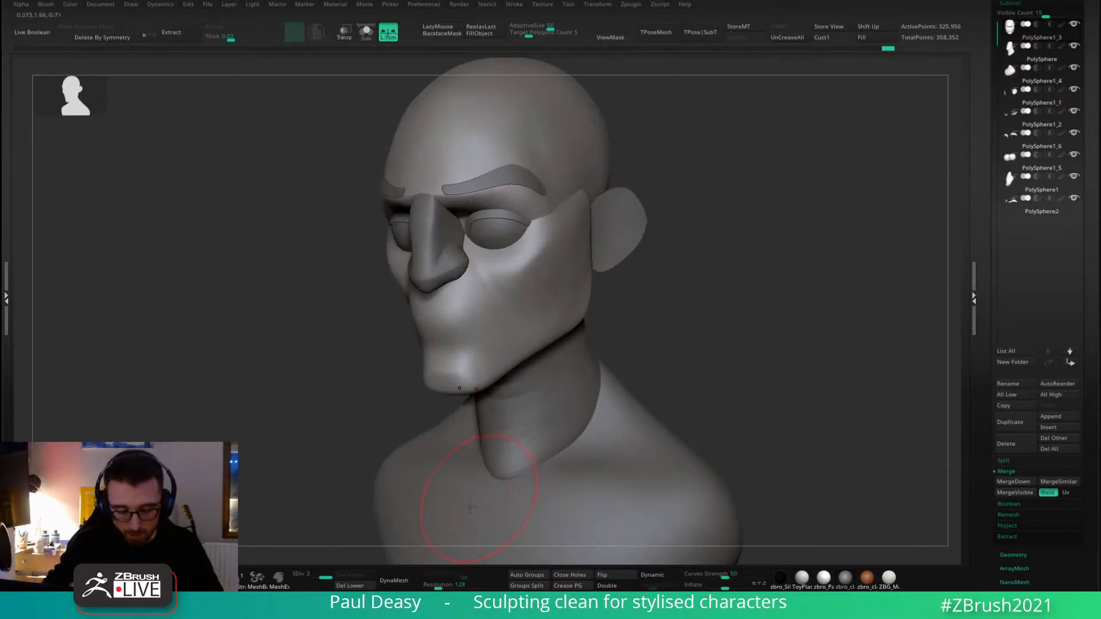
pyautogui.click(396, 580)
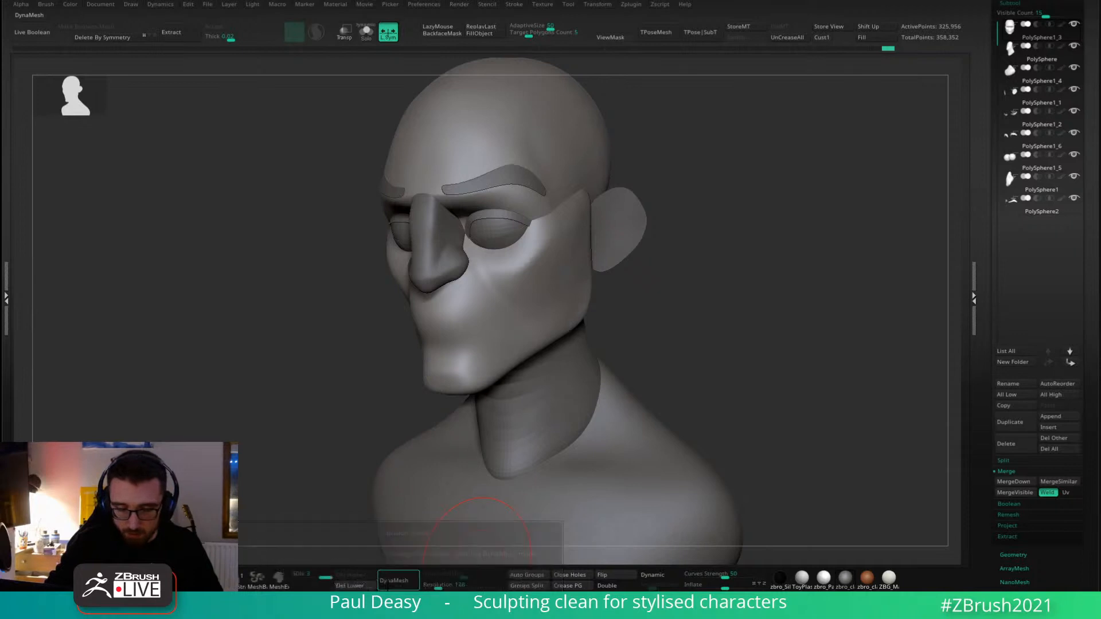
pyautogui.moveTo(714, 272); pyautogui.dragTo(717, 275)
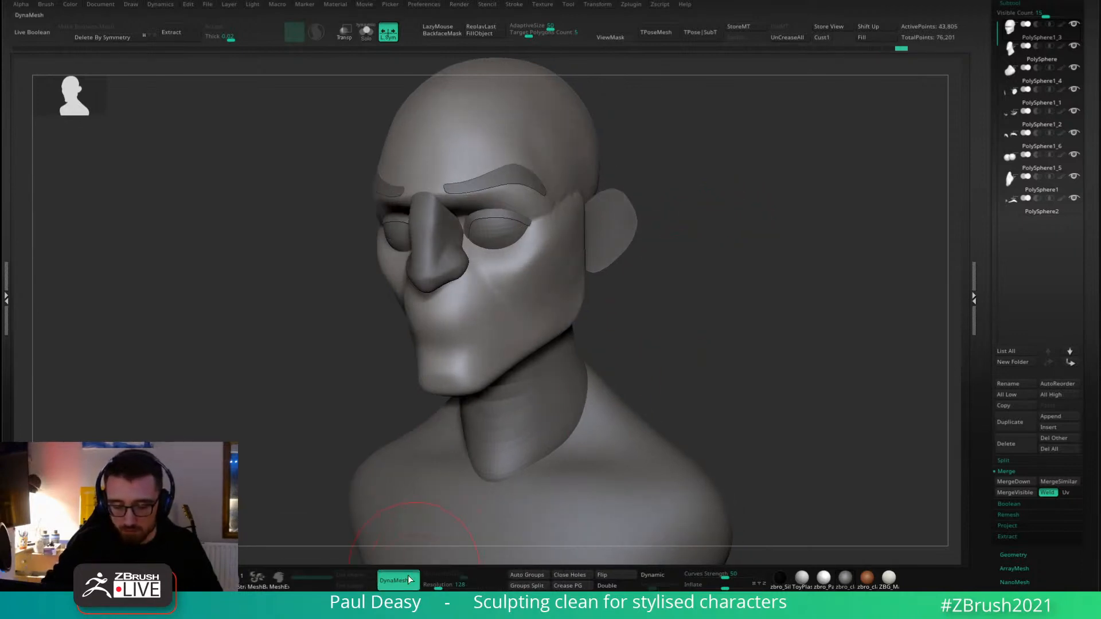
pyautogui.click(405, 580)
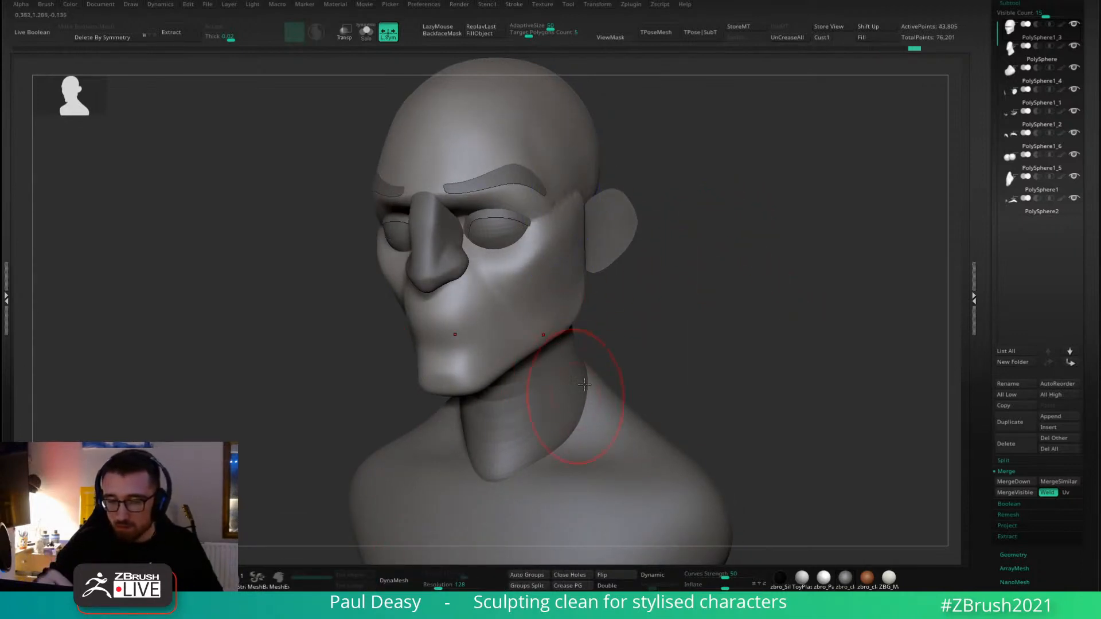
# Hide every subtool except the merged head and frame it in three-quarter view.
pyautogui.keyDown('alt'); pyautogui.moveTo(637, 224); pyautogui.dragTo(634, 265); pyautogui.keyUp('alt')
pyautogui.moveTo(713, 281)
pyautogui.mouseDown()
pyautogui.moveTo(769, 270)
pyautogui.moveTo(786, 290)
pyautogui.moveTo(762, 273)
pyautogui.mouseUp()
pyautogui.click(1074, 25)
pyautogui.press('space')
pyautogui.moveTo(765, 304)
pyautogui.keyDown('alt'); pyautogui.mouseDown()
pyautogui.moveTo(760, 319)
pyautogui.moveTo(533, 324)
pyautogui.mouseUp(); pyautogui.keyUp('alt')
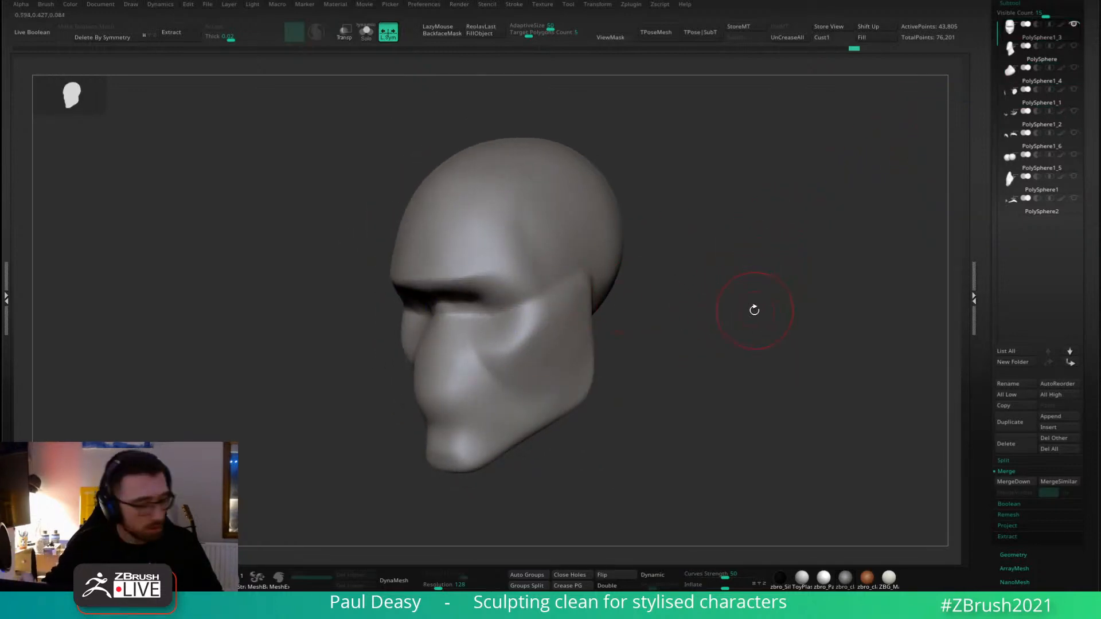
# Duplicate the merged head and ZRemesh one copy with a target polygon count of 1.0402.
pyautogui.hotkey('ctrl', 'shift', 'd')
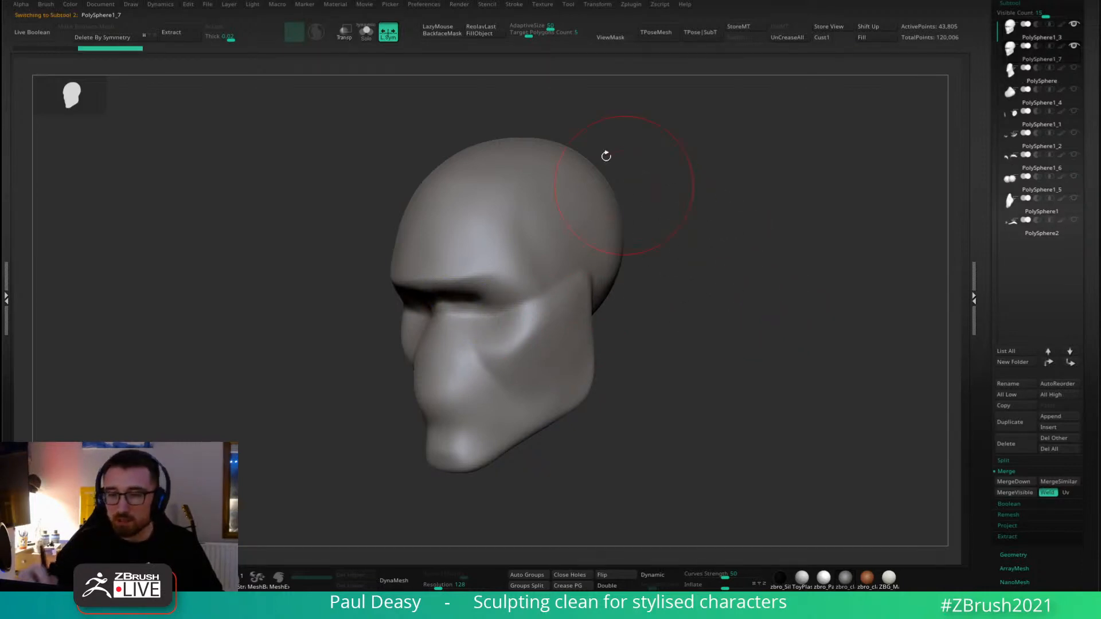
pyautogui.click(551, 32)
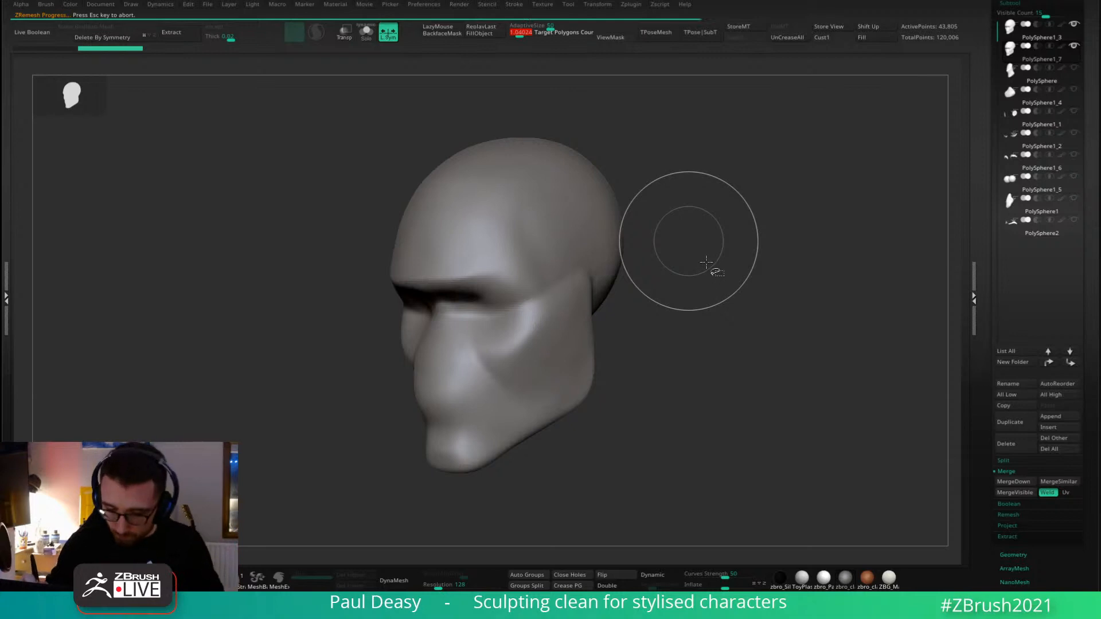
pyautogui.moveTo(706, 258); pyautogui.dragTo(694, 295)
# Subdivide the remeshed head to level 5 and project the surface of the unremeshed copy onto it.
pyautogui.hotkey('ctrl', 'd')
pyautogui.hotkey('ctrl', 'd')
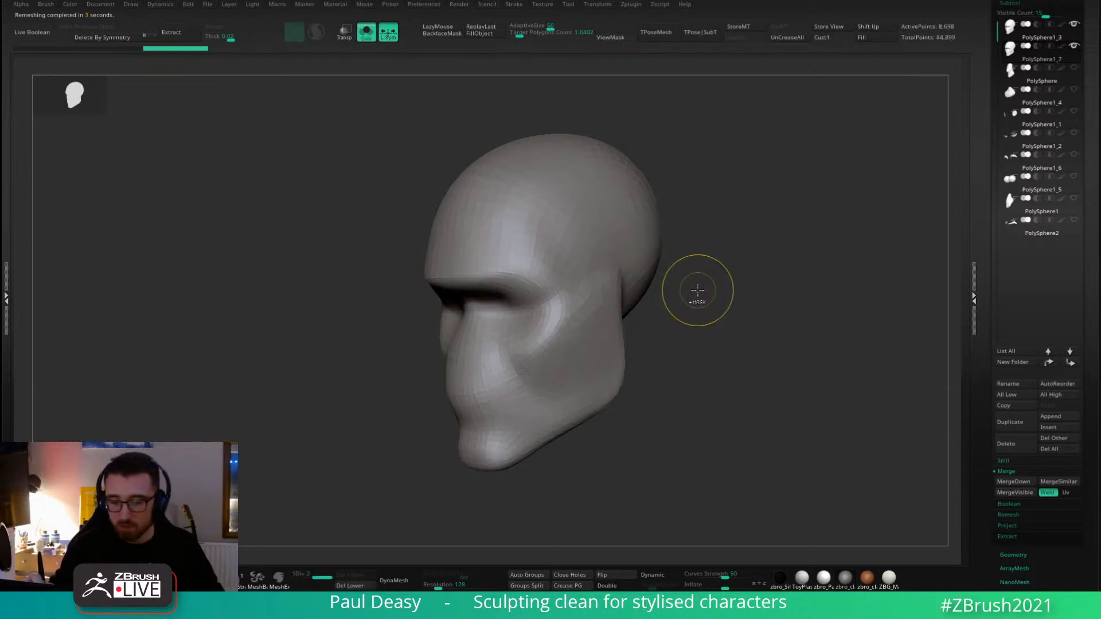
pyautogui.hotkey('ctrl', 'd')
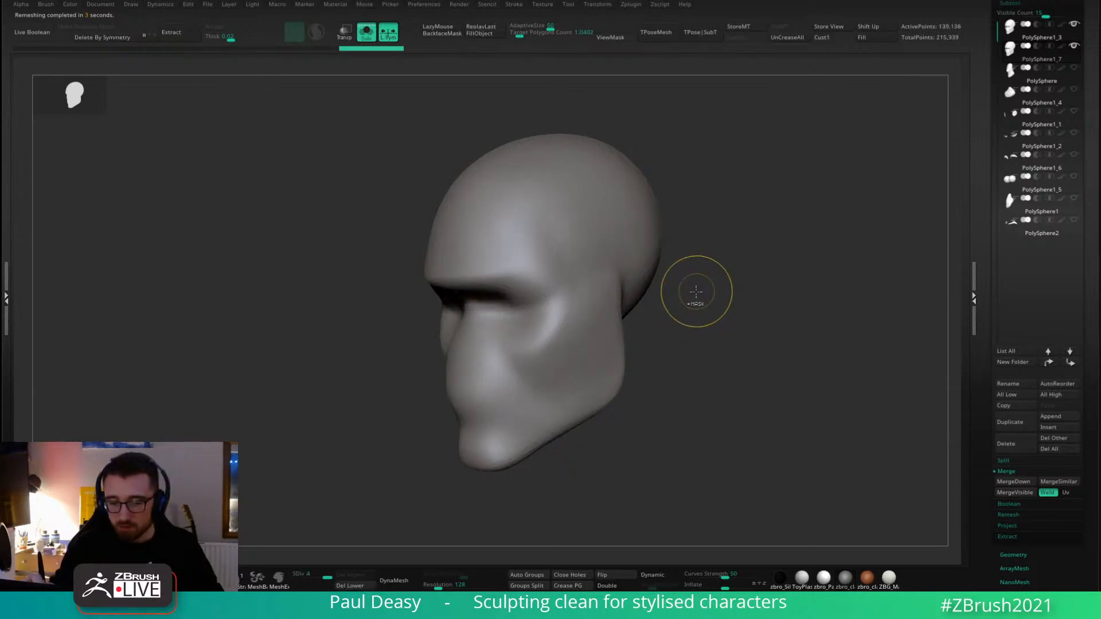
pyautogui.keyDown('alt'); pyautogui.moveTo(696, 292); pyautogui.dragTo(683, 339); pyautogui.keyUp('alt')
pyautogui.hotkey('ctrl', 'd')
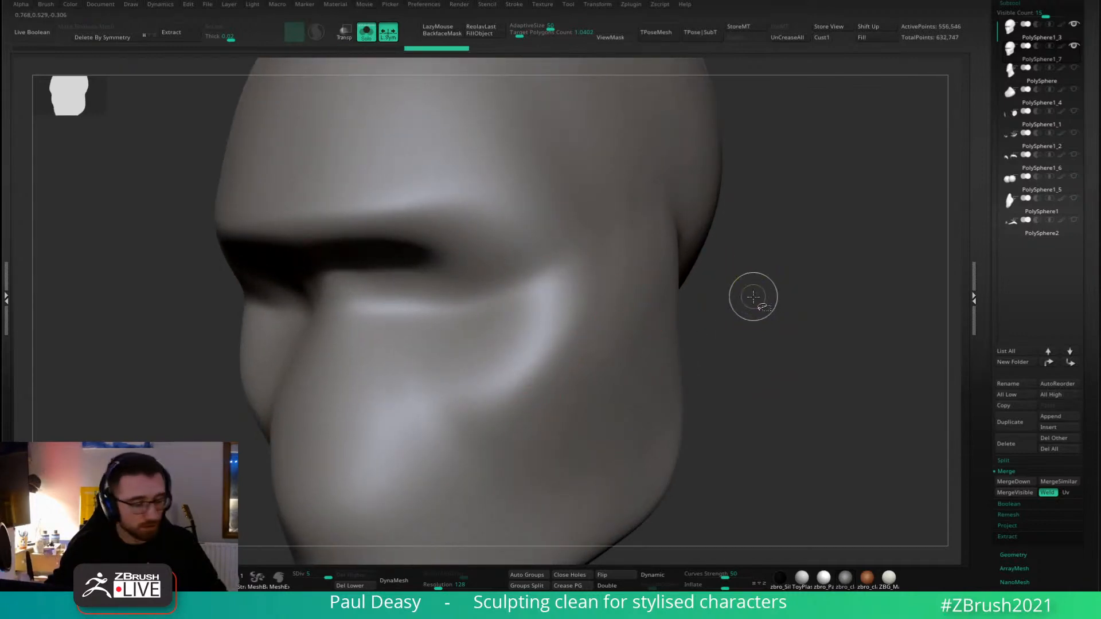
pyautogui.keyDown('alt'); pyautogui.moveTo(752, 297); pyautogui.dragTo(721, 268); pyautogui.keyUp('alt')
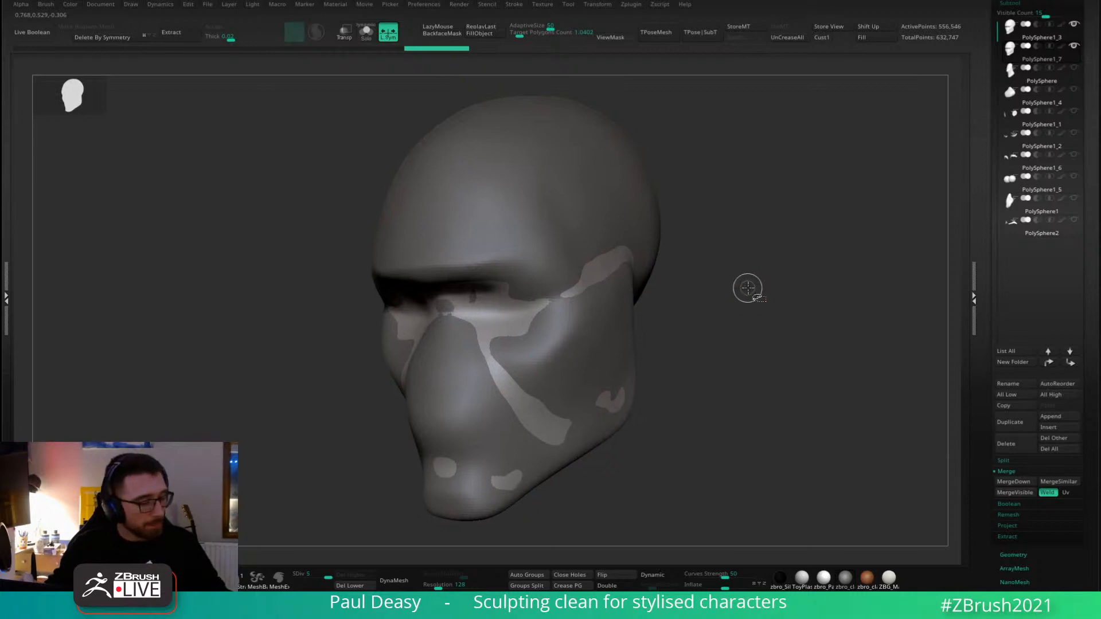
pyautogui.hotkey('ctrl', 'shift', 'z')
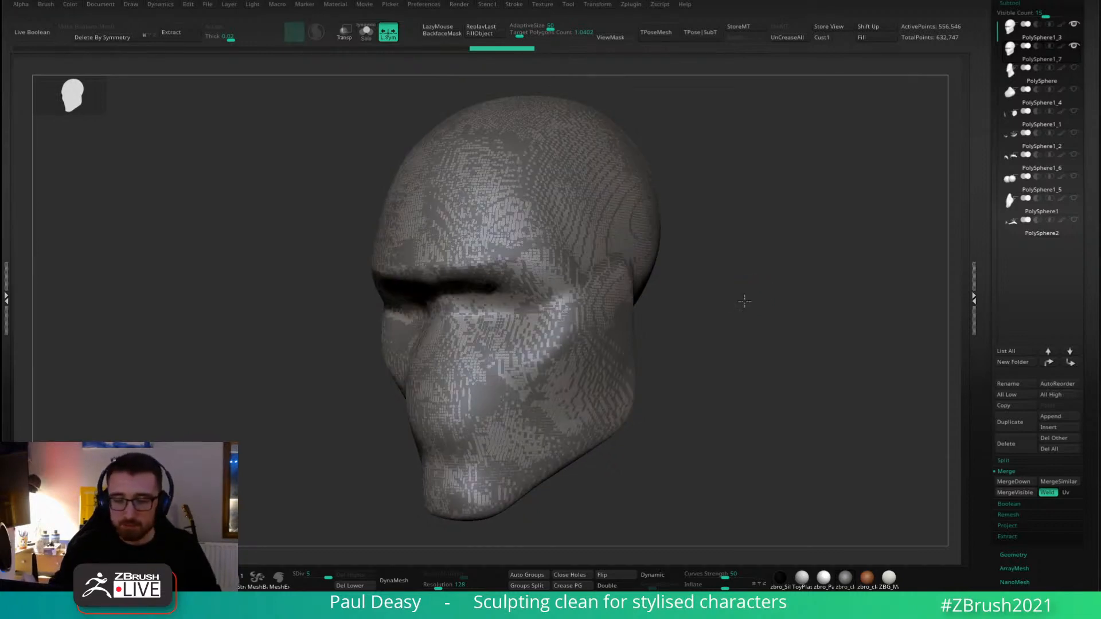
# Isolate the remeshed head and smooth the projected surface around the brow, nose bridge and cheeks.
pyautogui.moveTo(745, 300)
pyautogui.mouseDown()
pyautogui.moveTo(764, 298)
pyautogui.moveTo(688, 306)
pyautogui.mouseUp()
pyautogui.hotkey('shift', 's')
pyautogui.press('space')
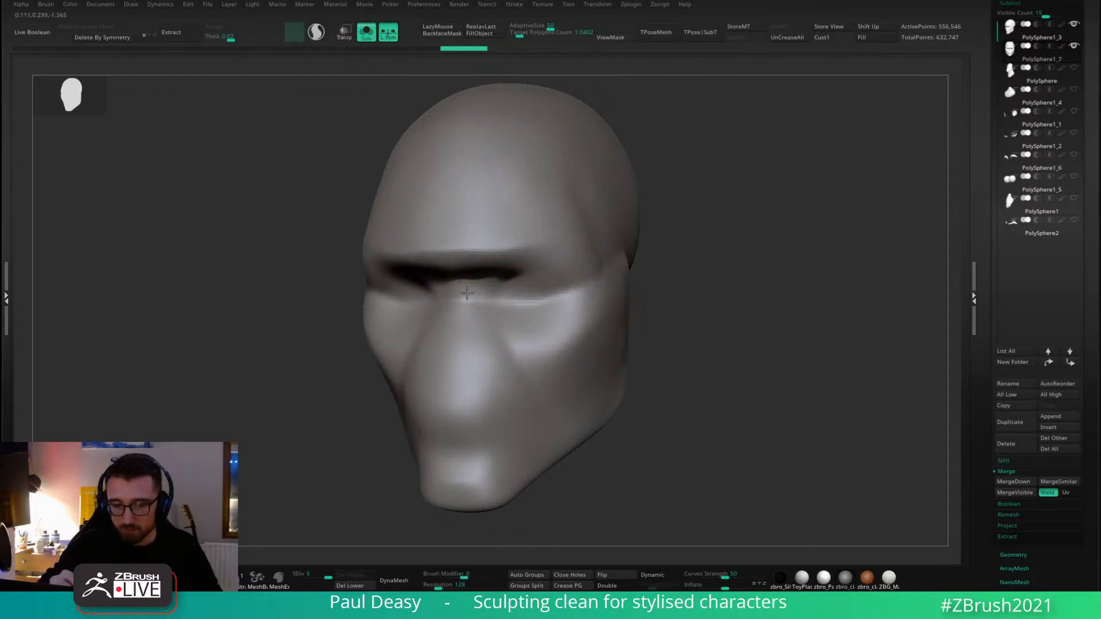
pyautogui.moveTo(701, 340); pyautogui.dragTo(676, 342)
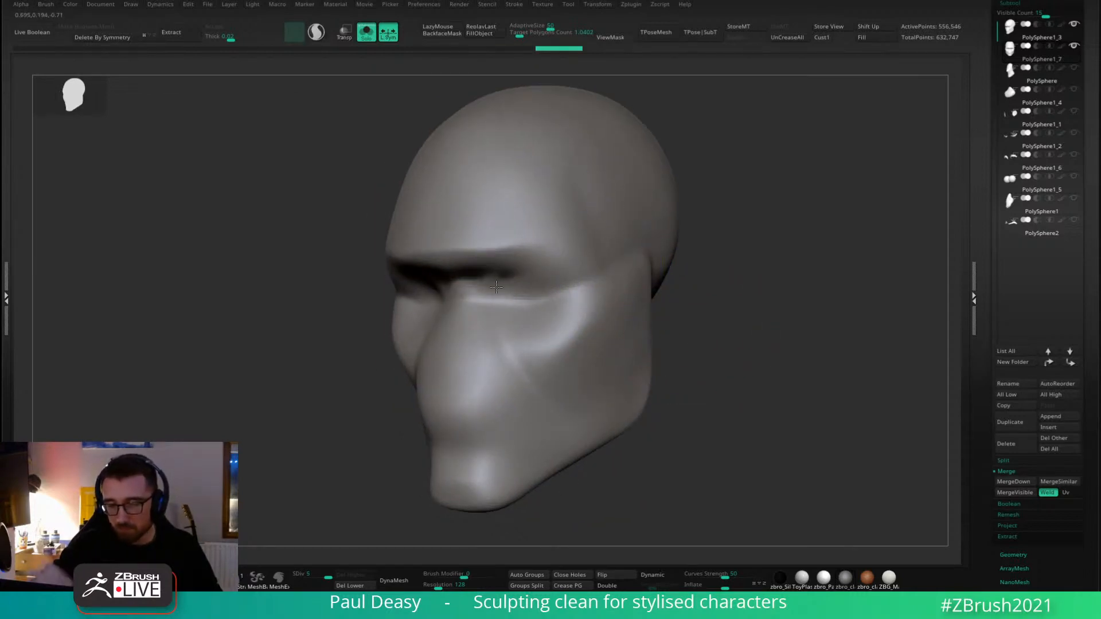
pyautogui.moveTo(771, 359); pyautogui.dragTo(740, 353)
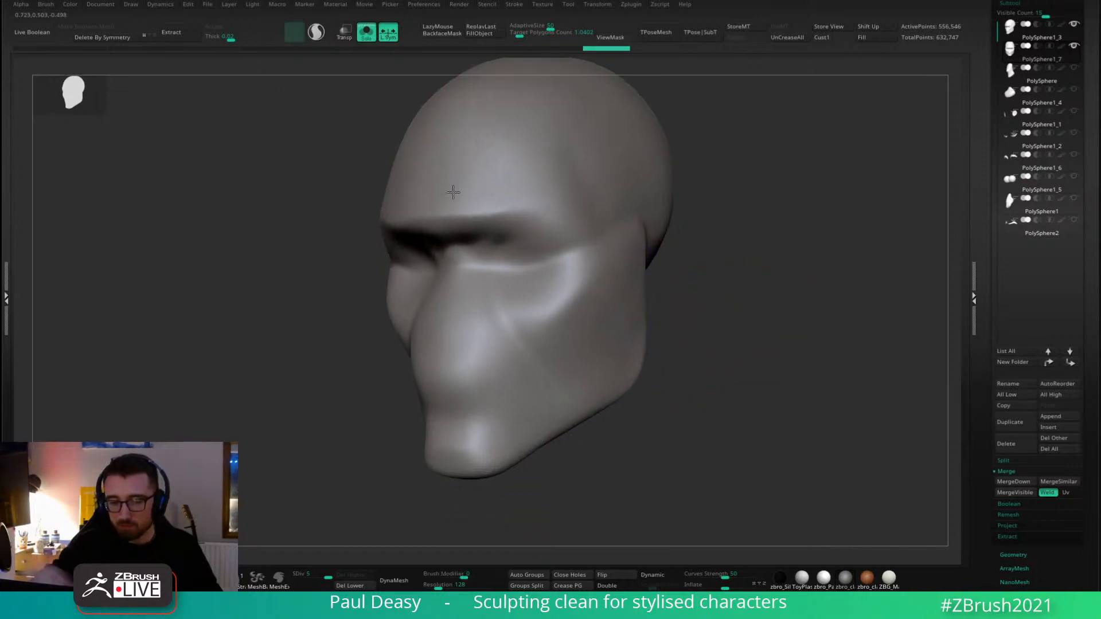
pyautogui.press('space')
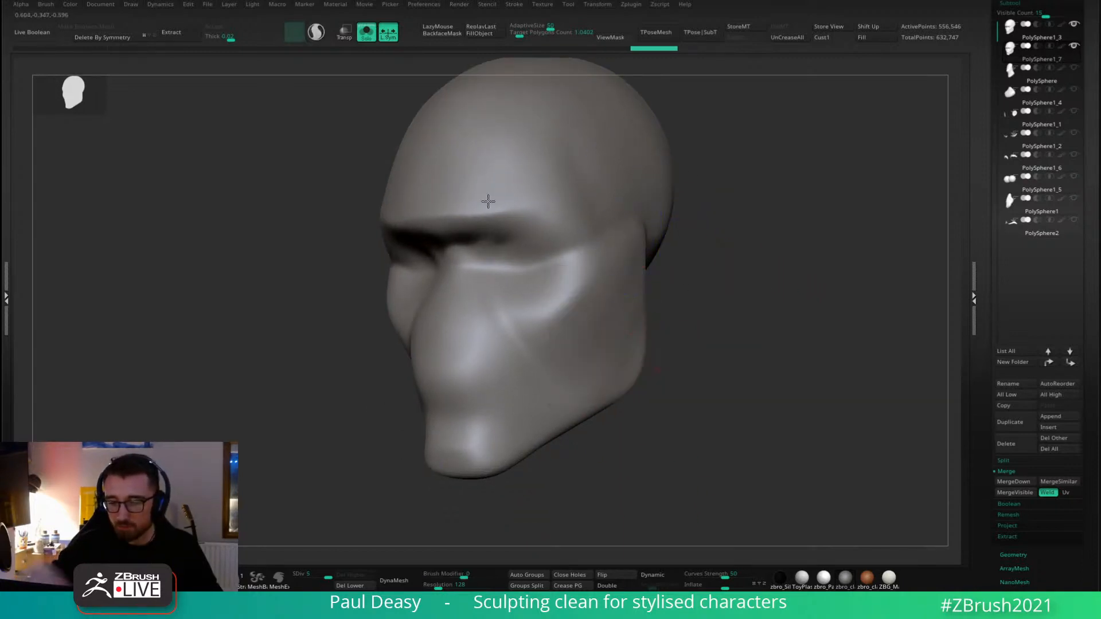
pyautogui.hotkey('ctrl', 'shift', 'z')
# Delete the unremeshed head copy PolySphere1_3 and show all the other subtools again.
pyautogui.moveTo(652, 448); pyautogui.dragTo(833, 265)
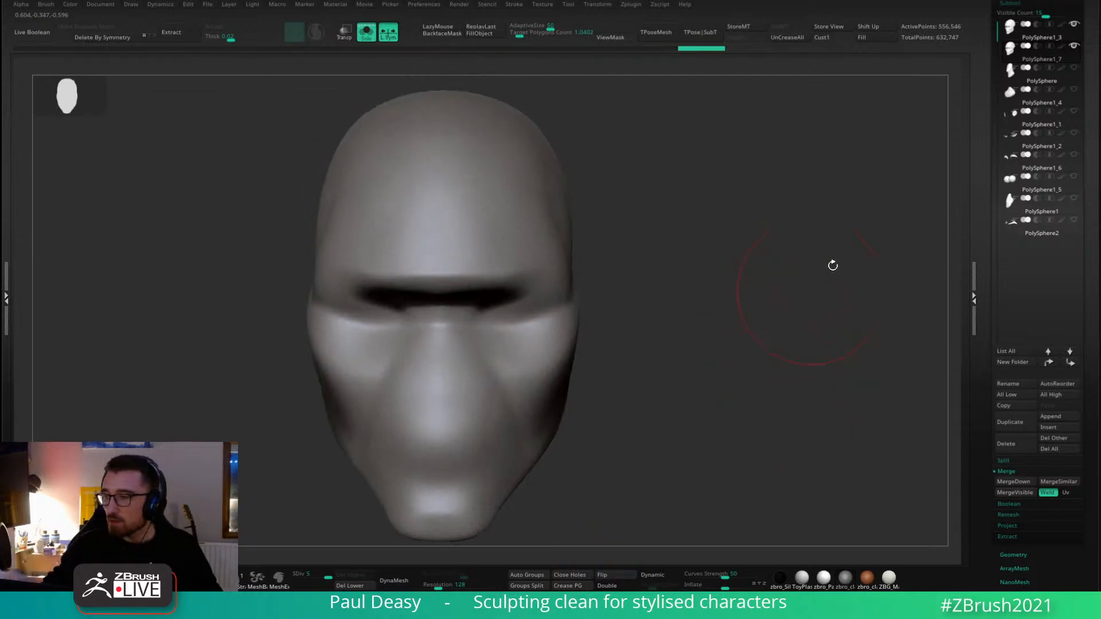
pyautogui.click(1006, 444)
pyautogui.click(904, 469)
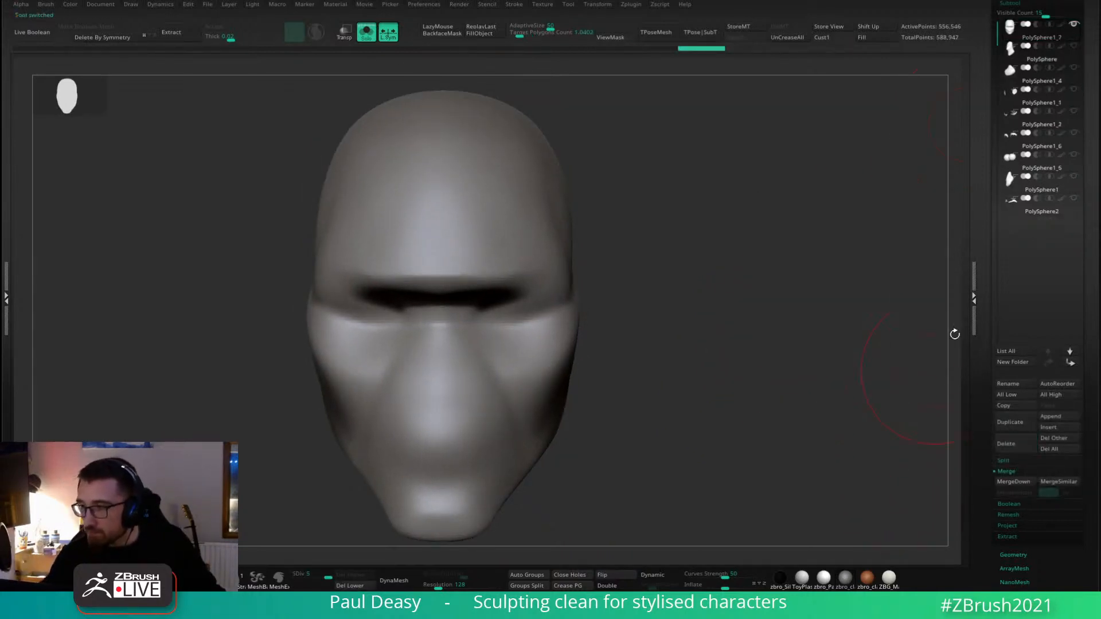
pyautogui.click(1073, 25)
pyautogui.moveTo(688, 287); pyautogui.dragTo(603, 291)
# Smooth the side of the head near the ear at low subdivision and return the mesh to level 5.
pyautogui.hotkey('shift', 'd')
pyautogui.hotkey('shift', 'd')
pyautogui.hotkey('shift', 'd')
pyautogui.hotkey('shift', 'd')
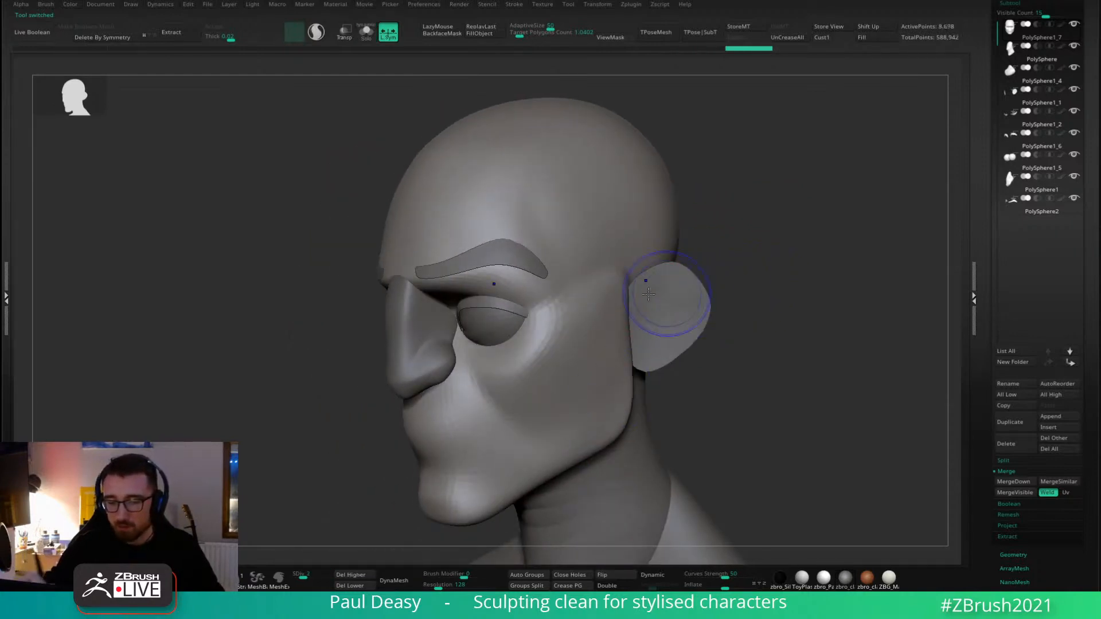
pyautogui.press('space')
pyautogui.press('d')
pyautogui.press('d')
pyautogui.press('d')
pyautogui.press('d')
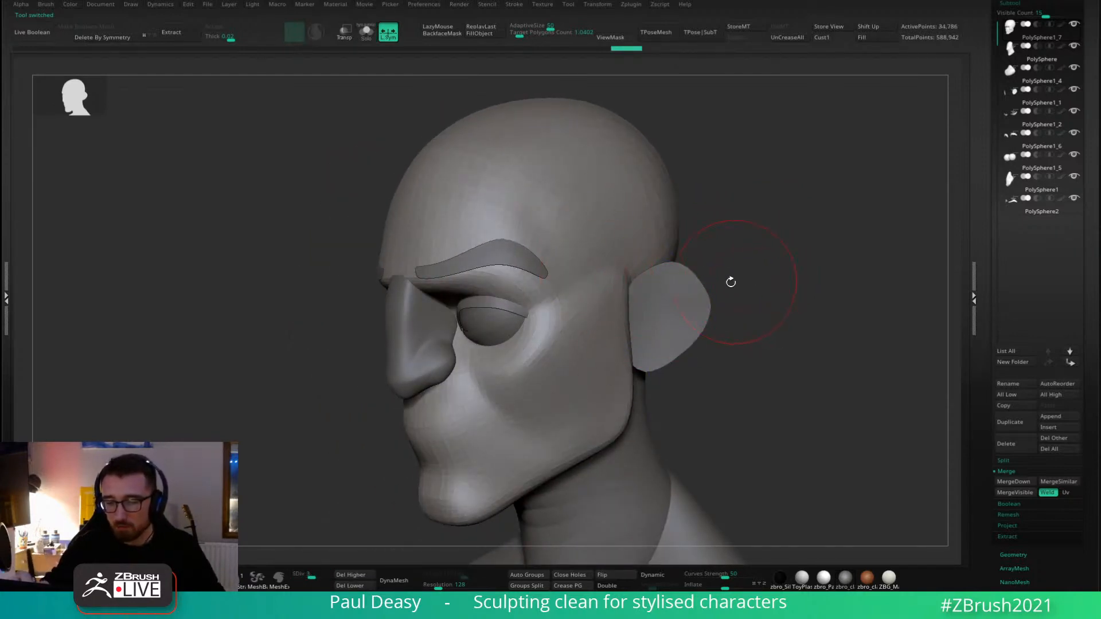
pyautogui.moveTo(754, 266); pyautogui.dragTo(693, 226)
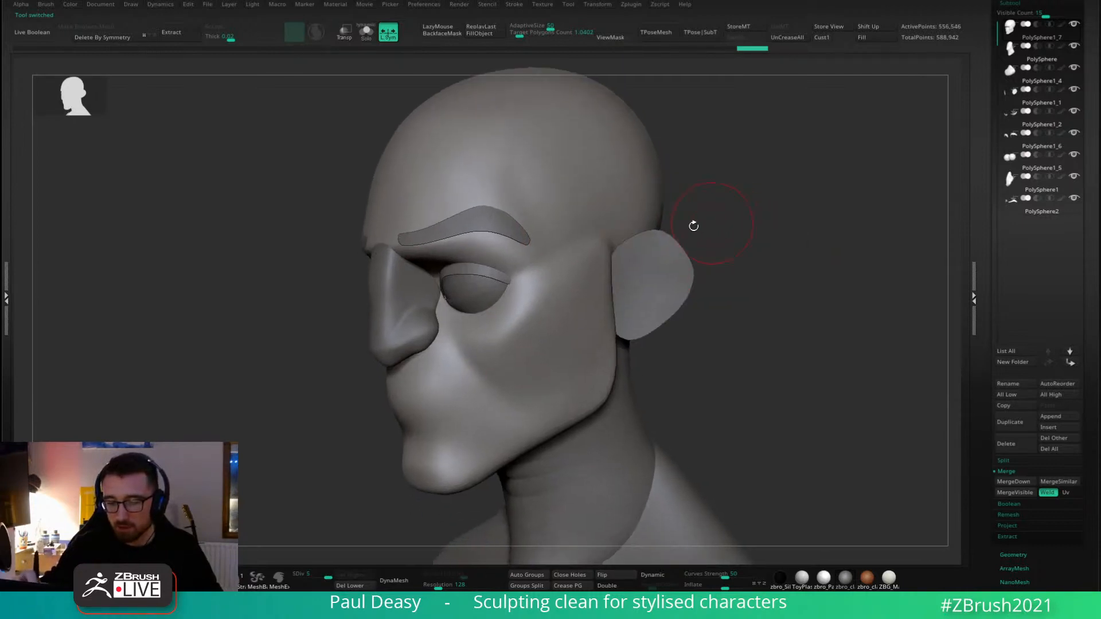
# Smooth the cheekbone and the transition into the temple in front of the ear.
pyautogui.moveTo(580, 246)
pyautogui.keyDown('ctrl'); pyautogui.mouseDown(button='right')
pyautogui.moveTo(612, 251)
pyautogui.moveTo(605, 234)
pyautogui.mouseUp(button='right'); pyautogui.keyUp('ctrl')
pyautogui.moveTo(606, 235); pyautogui.dragTo(592, 230)
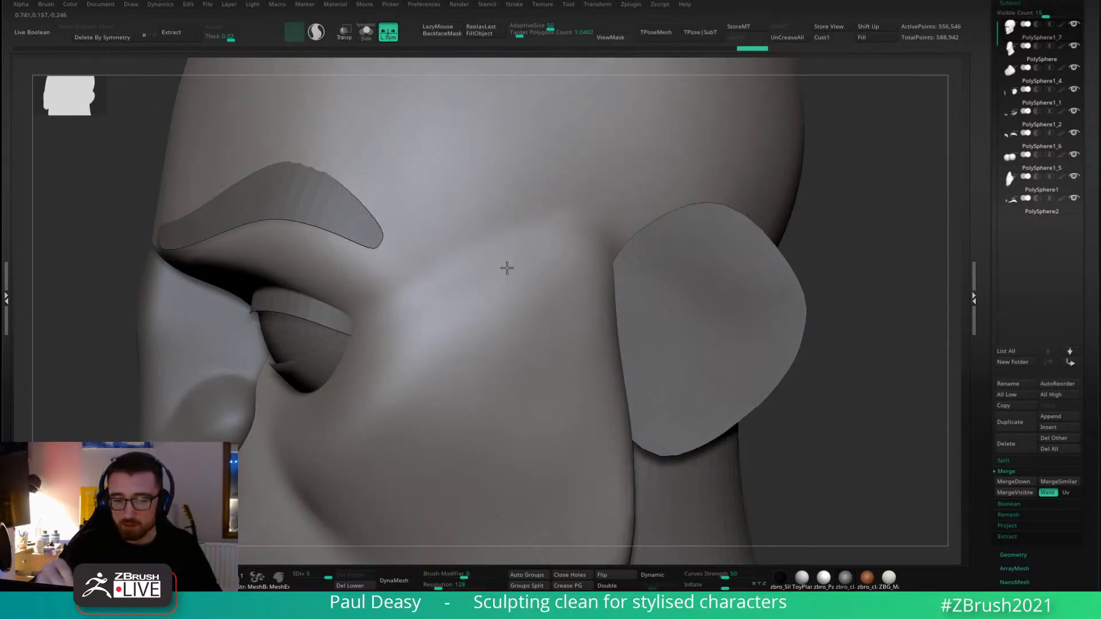
pyautogui.press('space')
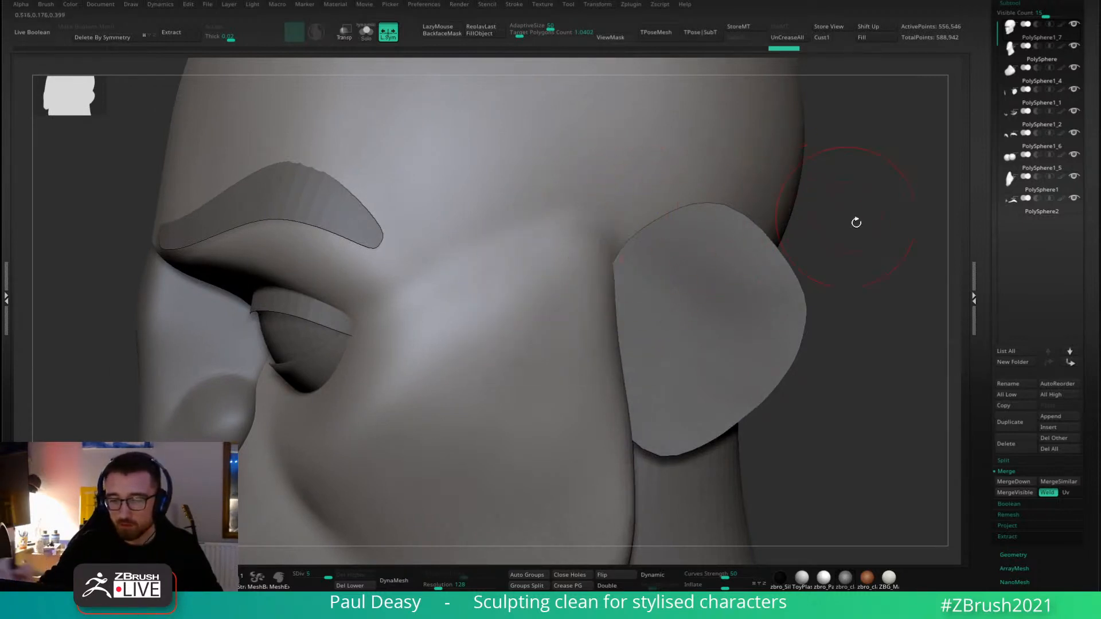
pyautogui.moveTo(856, 222); pyautogui.dragTo(589, 258)
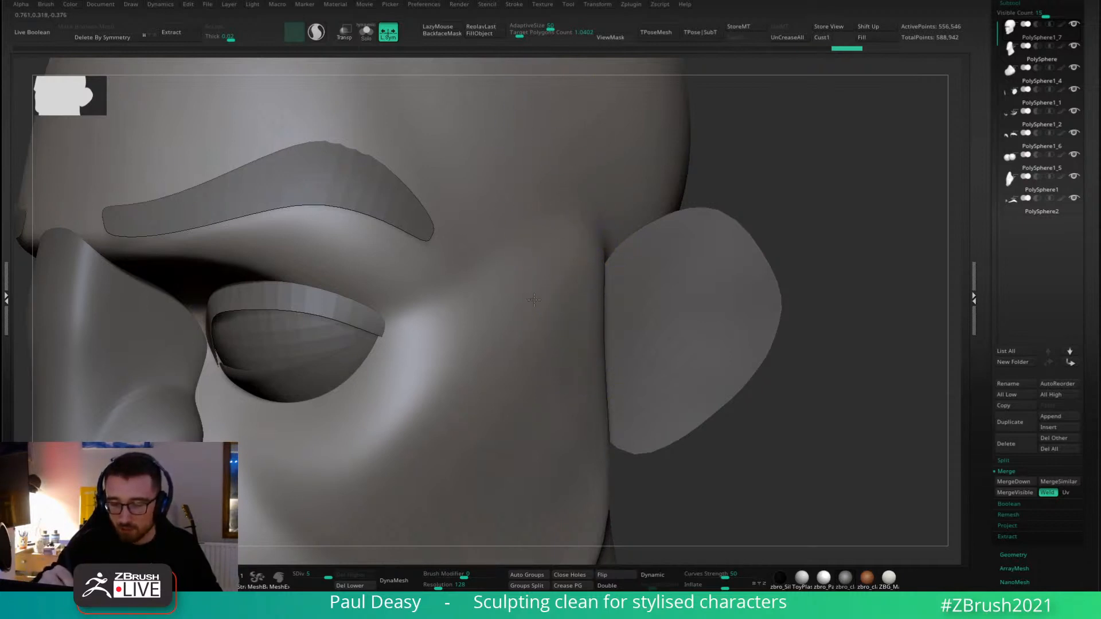
pyautogui.keyDown('alt'); pyautogui.moveTo(805, 281); pyautogui.dragTo(808, 269); pyautogui.keyUp('alt')
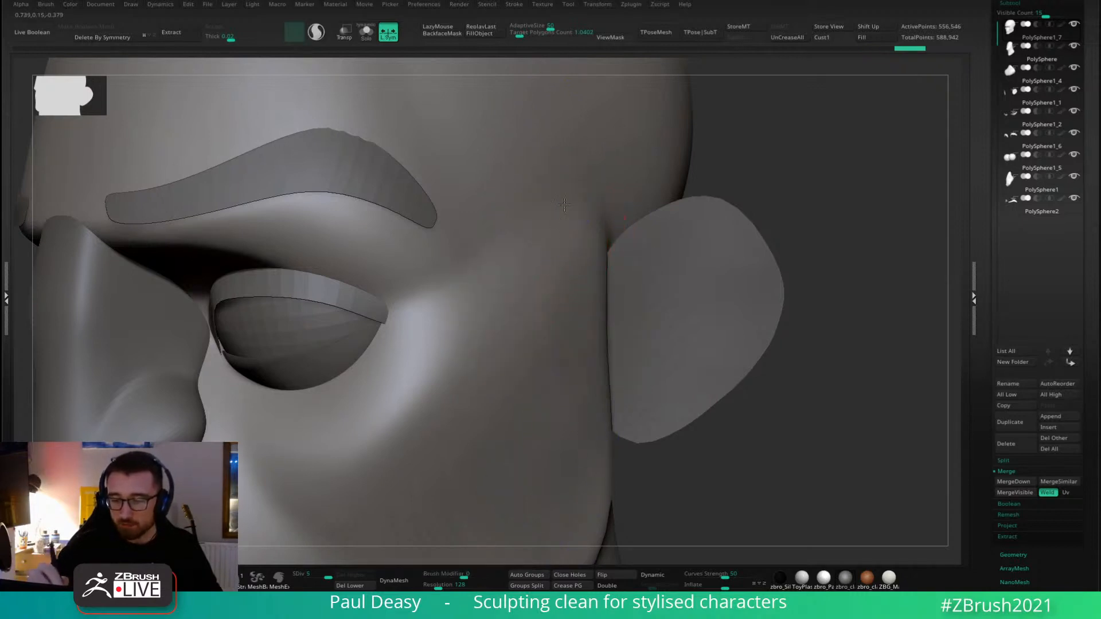
pyautogui.keyDown('shift'); pyautogui.moveTo(560, 252); pyautogui.dragTo(537, 347); pyautogui.keyUp('shift')
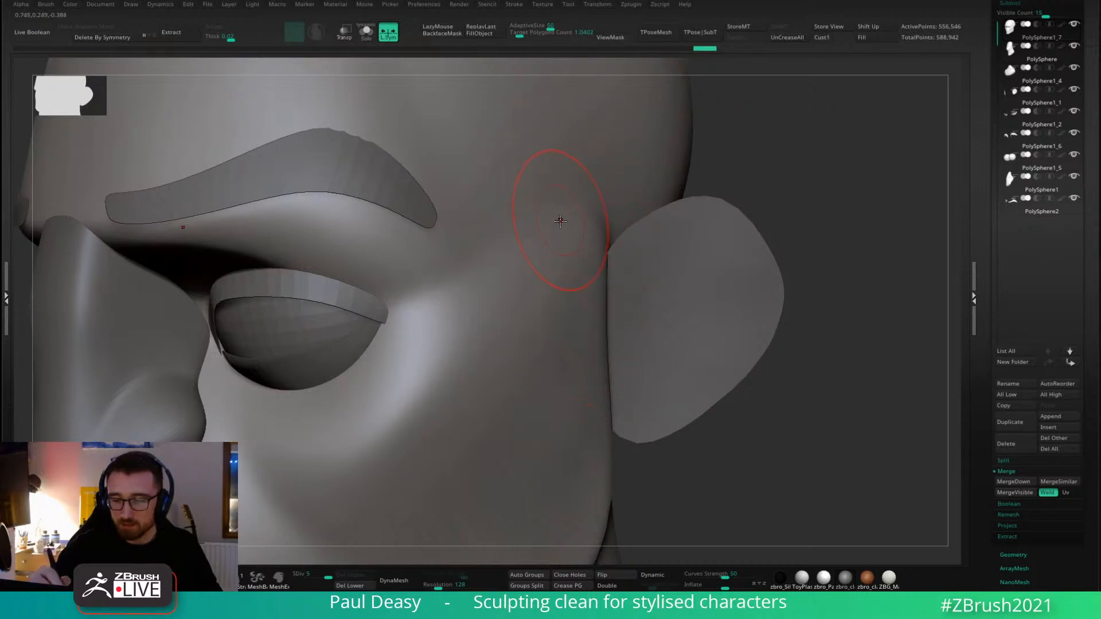
# Adjust the draw size and focal shift of the Move and Smooth brushes for work on the temple.
pyautogui.press('space')
pyautogui.moveTo(560, 231); pyautogui.dragTo(552, 232)
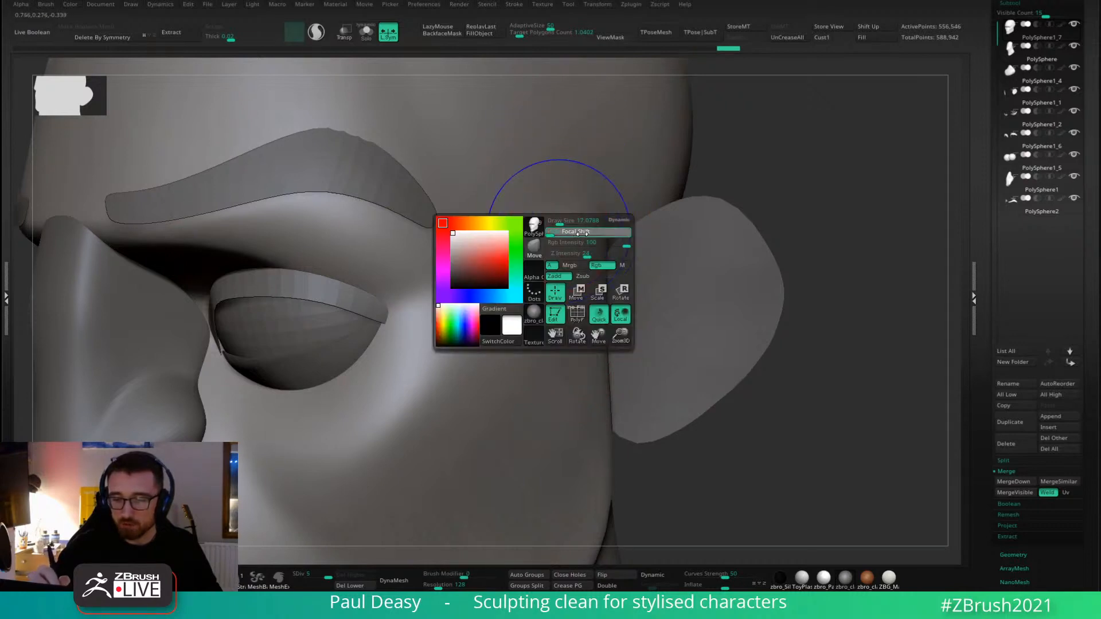
pyautogui.press('space')
pyautogui.moveTo(710, 174)
pyautogui.mouseDown()
pyautogui.moveTo(733, 189)
pyautogui.moveTo(750, 161)
pyautogui.mouseUp()
pyautogui.press('space')
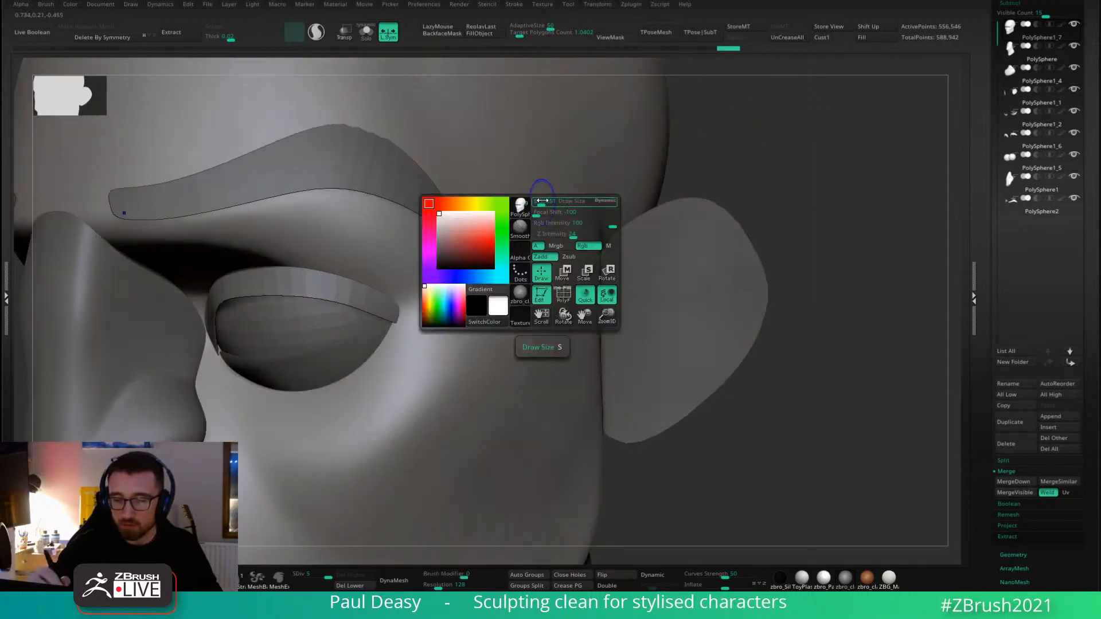
pyautogui.moveTo(551, 213); pyautogui.dragTo(541, 217)
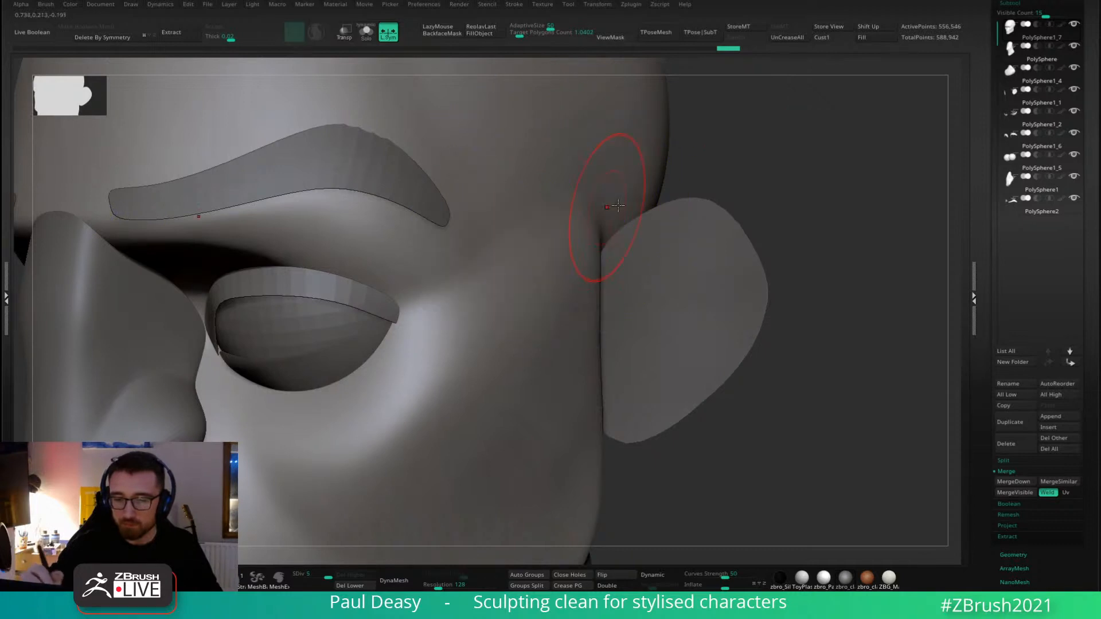
# Set the Move brush's focal shift to 0 and smooth the upper rear corner of the cheek beside the ear.
pyautogui.keyDown('alt'); pyautogui.moveTo(737, 186); pyautogui.dragTo(762, 175); pyautogui.keyUp('alt')
pyautogui.press('space')
pyautogui.click(790, 176)
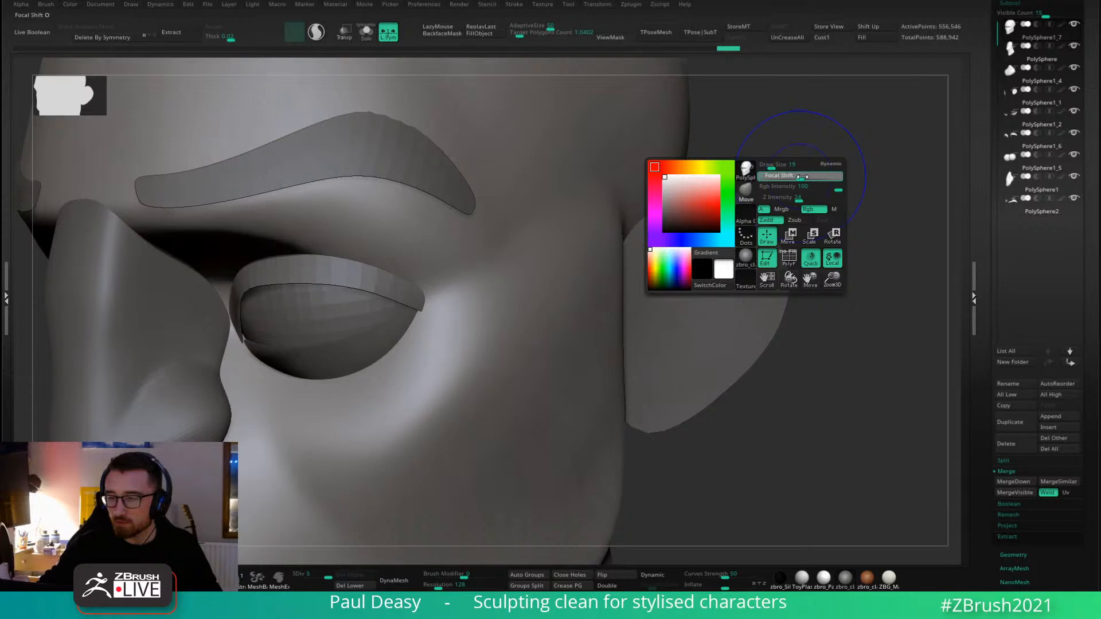
pyautogui.moveTo(826, 143); pyautogui.dragTo(800, 146)
pyautogui.keyDown('shift'); pyautogui.moveTo(621, 222); pyautogui.dragTo(596, 269); pyautogui.keyUp('shift')
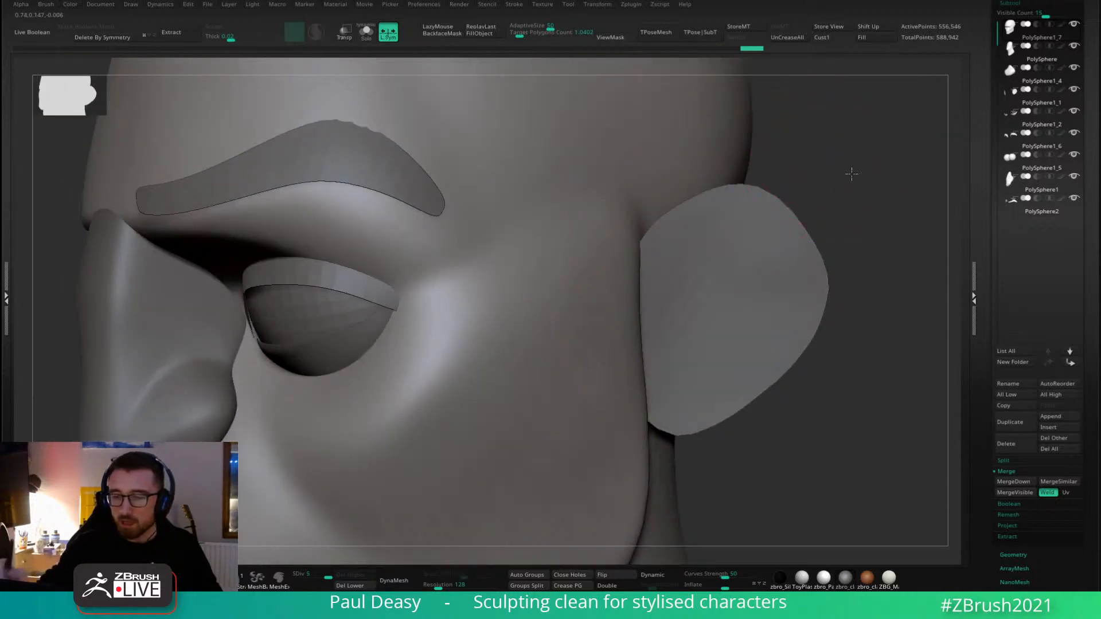
pyautogui.moveTo(851, 173); pyautogui.dragTo(757, 199)
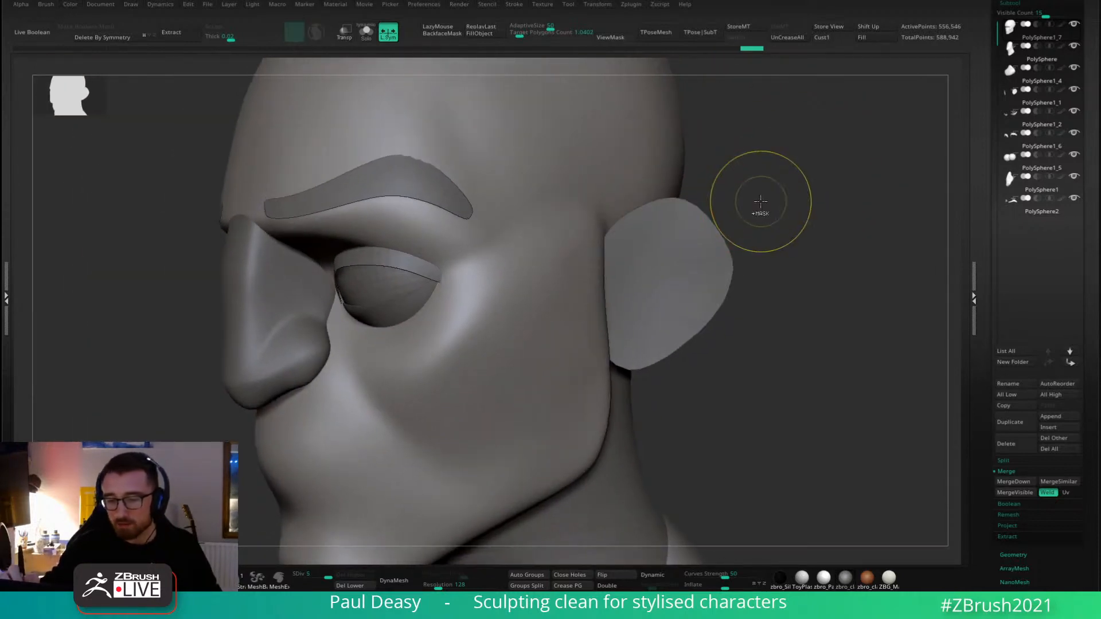
# Refine the temple and the rear edge of the jaw beside the ear at subdivision level 2, returning to level 5.
pyautogui.hotkey('shift', 'd')
pyautogui.press('d')
pyautogui.press('d')
pyautogui.press('d')
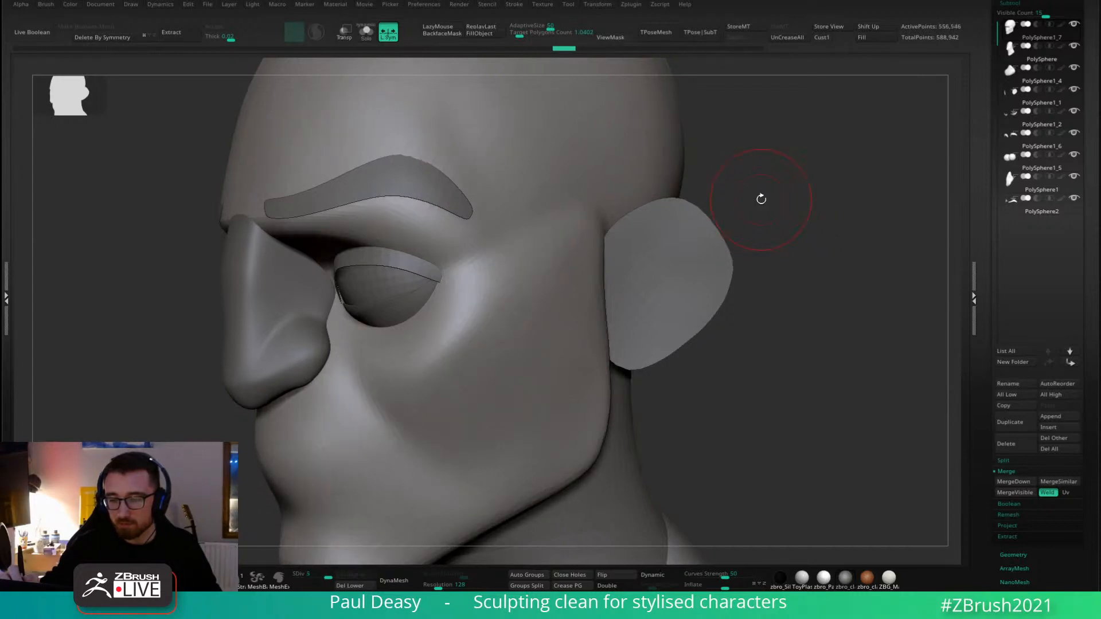
pyautogui.hotkey('shift', 'd')
pyautogui.hotkey('shift', 'd')
pyautogui.hotkey('shift', 'd')
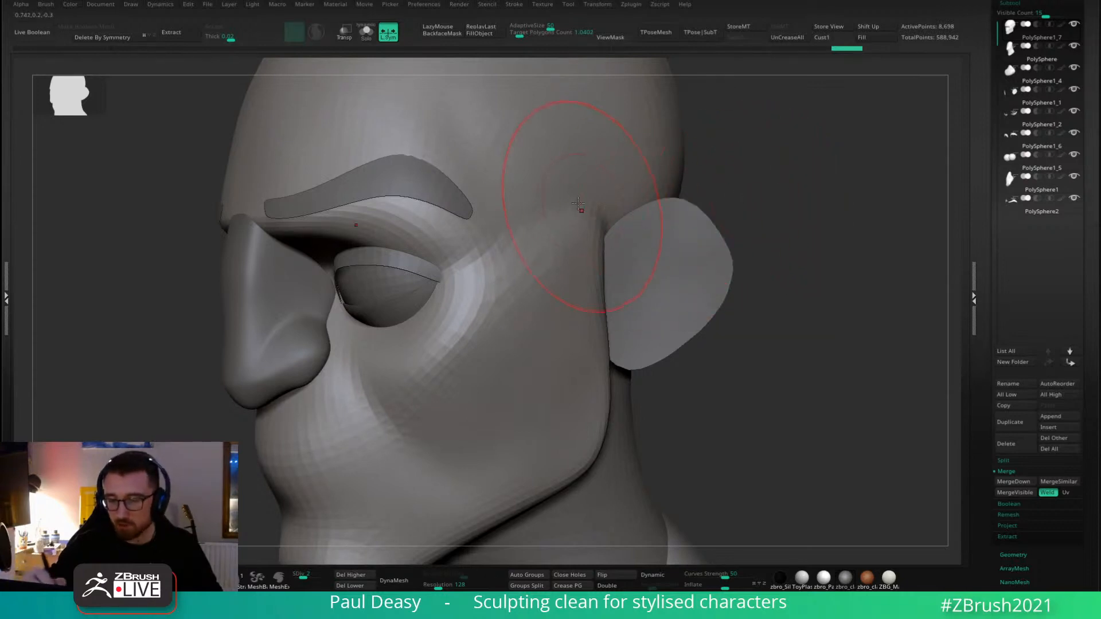
pyautogui.press('d')
pyautogui.press('d')
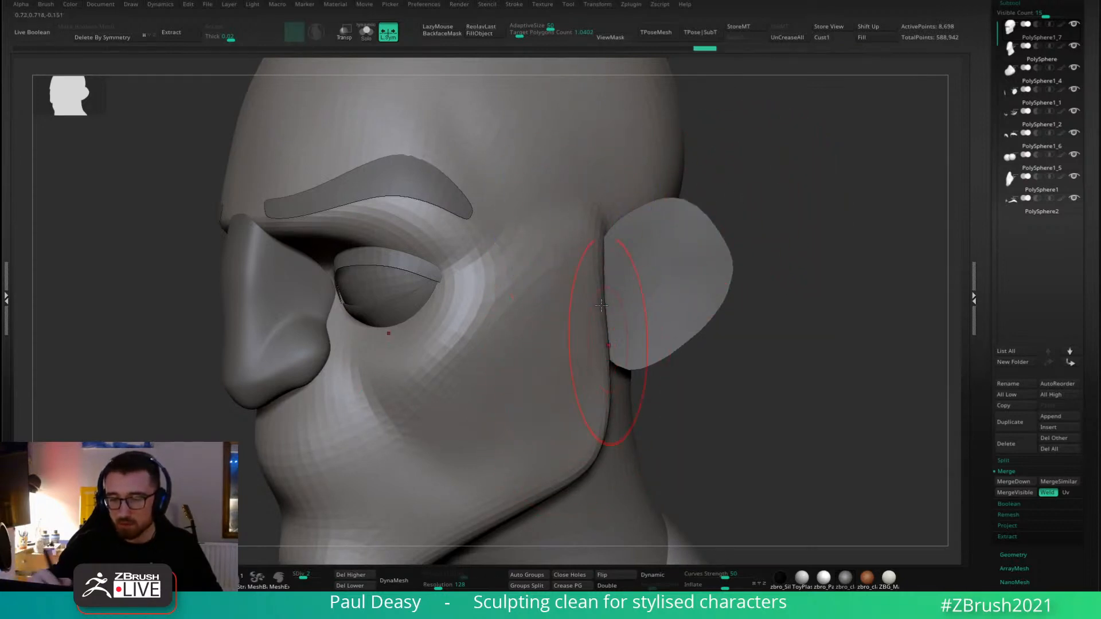
pyautogui.press('d')
# Isolate the head and smooth the jagged seam where the back of the jaw meets the skull.
pyautogui.moveTo(767, 218); pyautogui.dragTo(606, 246)
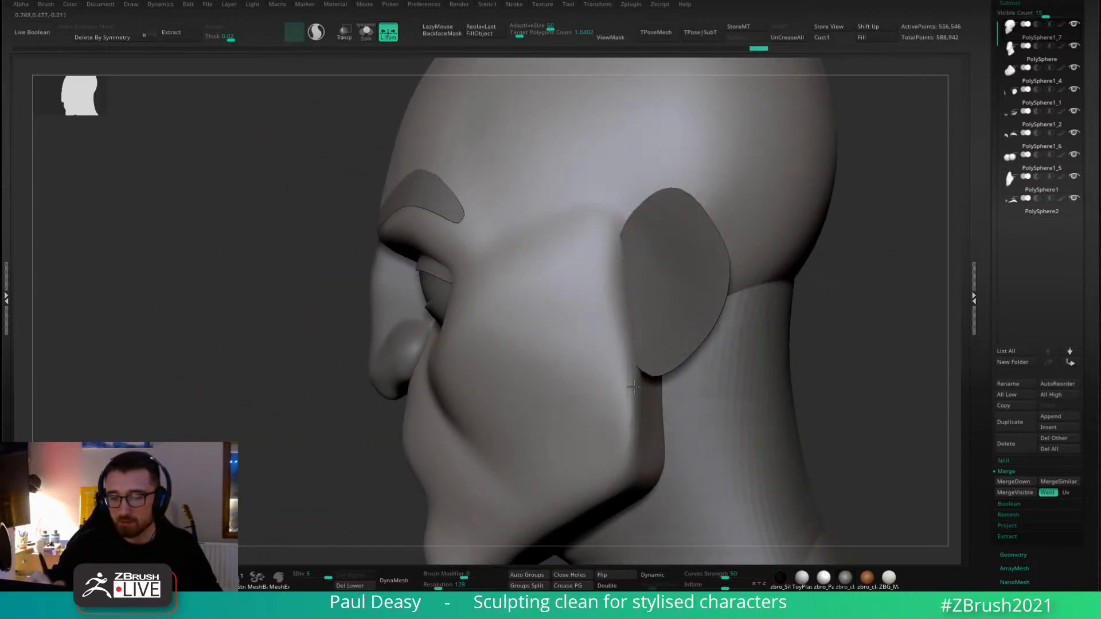
pyautogui.hotkey('ctrl', 'shift', 's')
pyautogui.moveTo(661, 373); pyautogui.dragTo(629, 344, button='right')
pyautogui.press('space')
pyautogui.moveTo(630, 352); pyautogui.dragTo(633, 351)
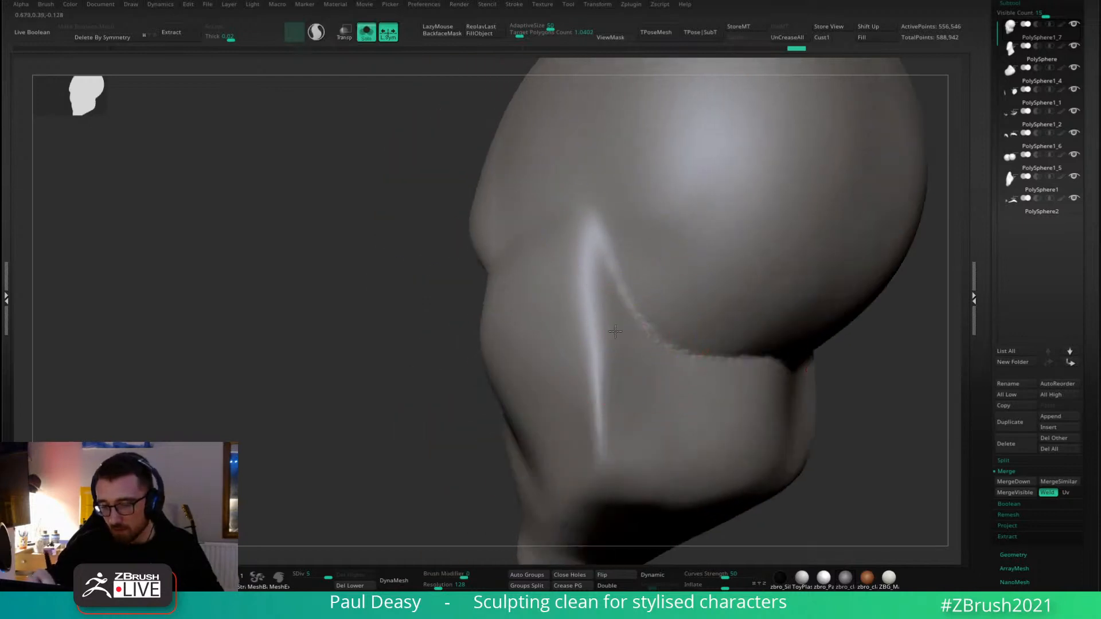
# Smooth the back of the skull and its join with the jaw at subdivision level 3, returning to level 5.
pyautogui.hotkey('shift', 'd')
pyautogui.hotkey('shift', 'd')
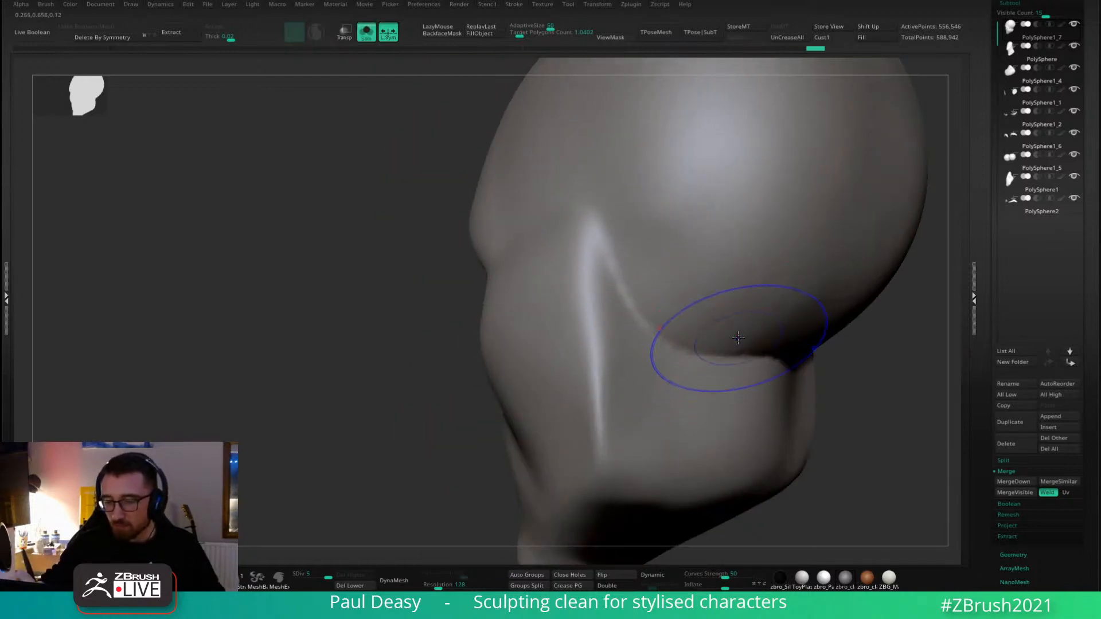
pyautogui.press('f')
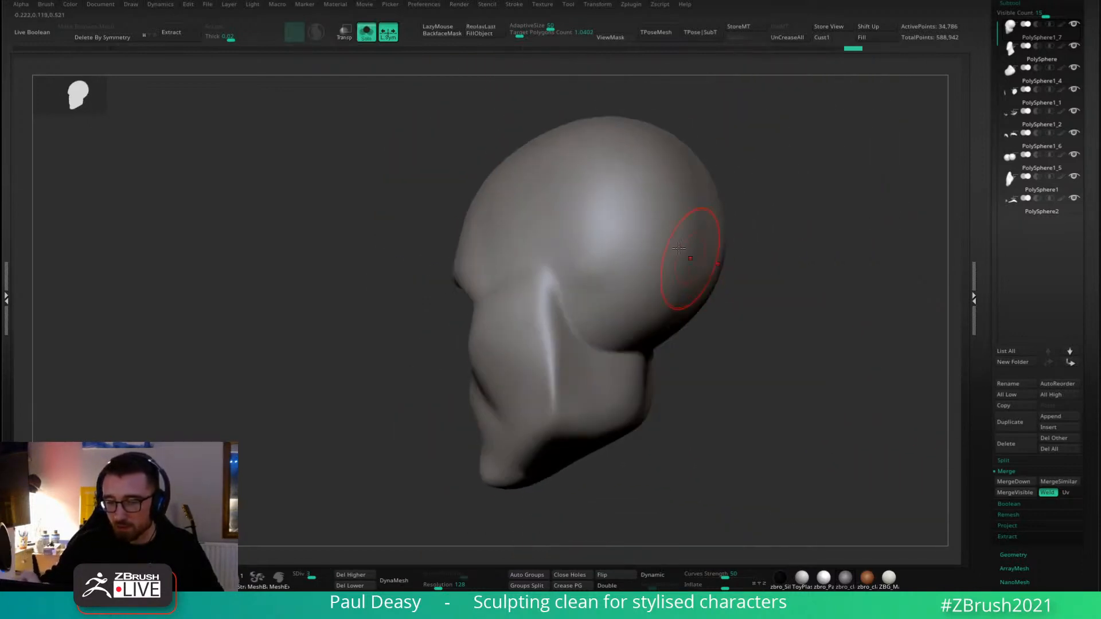
pyautogui.moveTo(688, 258); pyautogui.dragTo(627, 291, button='right')
pyautogui.press('space')
pyautogui.moveTo(650, 236); pyautogui.dragTo(642, 235)
pyautogui.moveTo(642, 236); pyautogui.dragTo(662, 234, button='right')
pyautogui.press('d')
pyautogui.press('d')
pyautogui.moveTo(728, 238); pyautogui.dragTo(802, 244, button='right')
pyautogui.press('space')
pyautogui.moveTo(641, 232)
pyautogui.keyDown('alt'); pyautogui.mouseDown(button='right')
pyautogui.moveTo(637, 270)
pyautogui.moveTo(788, 261)
pyautogui.moveTo(689, 254)
pyautogui.mouseUp(button='right'); pyautogui.keyUp('alt')
pyautogui.press('space')
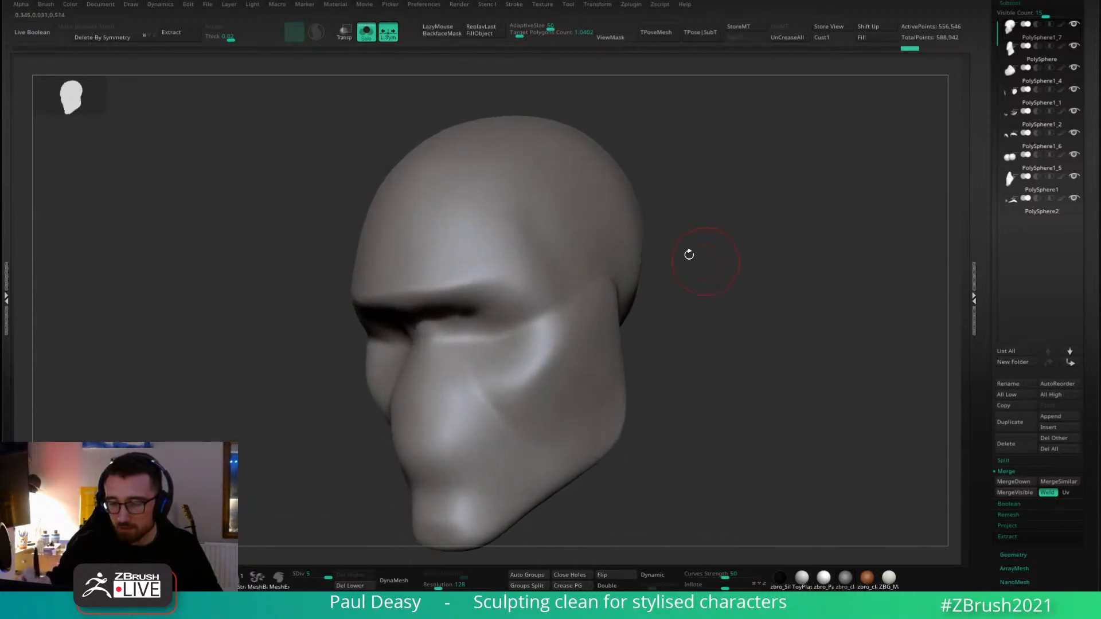
# Show the whole character and smooth the side of the skull behind the ear at subdivision level 5.
pyautogui.moveTo(688, 301)
pyautogui.mouseDown(button='right')
pyautogui.moveTo(721, 316)
pyautogui.moveTo(742, 301)
pyautogui.moveTo(631, 284)
pyautogui.mouseUp(button='right')
pyautogui.hotkey('ctrl', 's')
pyautogui.press('space')
pyautogui.press('space')
pyautogui.moveTo(625, 279)
pyautogui.mouseDown()
pyautogui.moveTo(624, 263)
pyautogui.moveTo(607, 272)
pyautogui.mouseUp()
pyautogui.press('space')
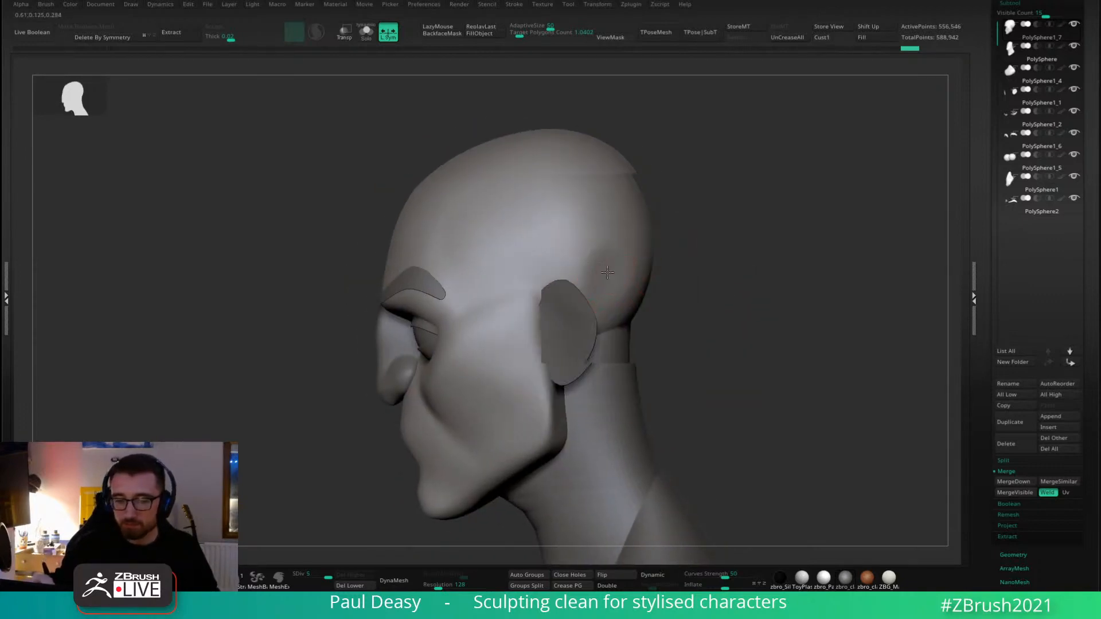
pyautogui.moveTo(607, 273)
pyautogui.keyDown('ctrl'); pyautogui.mouseDown(button='right')
pyautogui.moveTo(619, 275)
pyautogui.moveTo(608, 266)
pyautogui.mouseUp(button='right'); pyautogui.keyUp('ctrl')
pyautogui.keyDown('shift'); pyautogui.moveTo(606, 243); pyautogui.dragTo(599, 275); pyautogui.keyUp('shift')
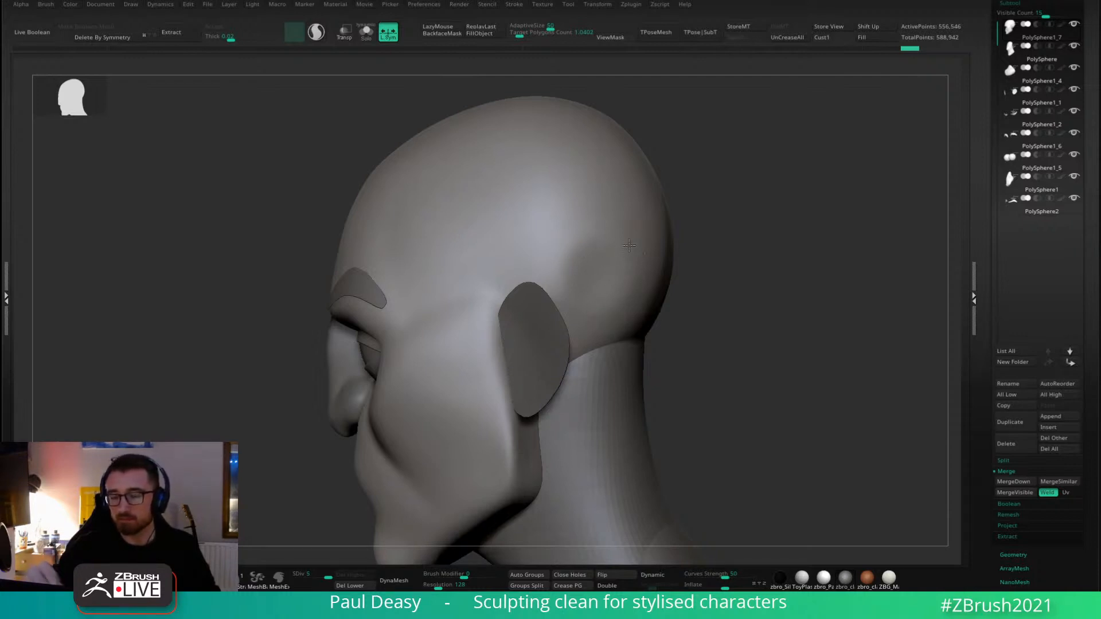
pyautogui.moveTo(782, 341); pyautogui.dragTo(835, 334)
# Isolate the head and smooth the faceted ridge on the skull behind the ear at subdivision level 1.
pyautogui.hotkey('ctrl', 'shift', 's')
pyautogui.hotkey('shift', 'd')
pyautogui.hotkey('shift', 'd')
pyautogui.hotkey('shift', 'd')
pyautogui.hotkey('shift', 'd')
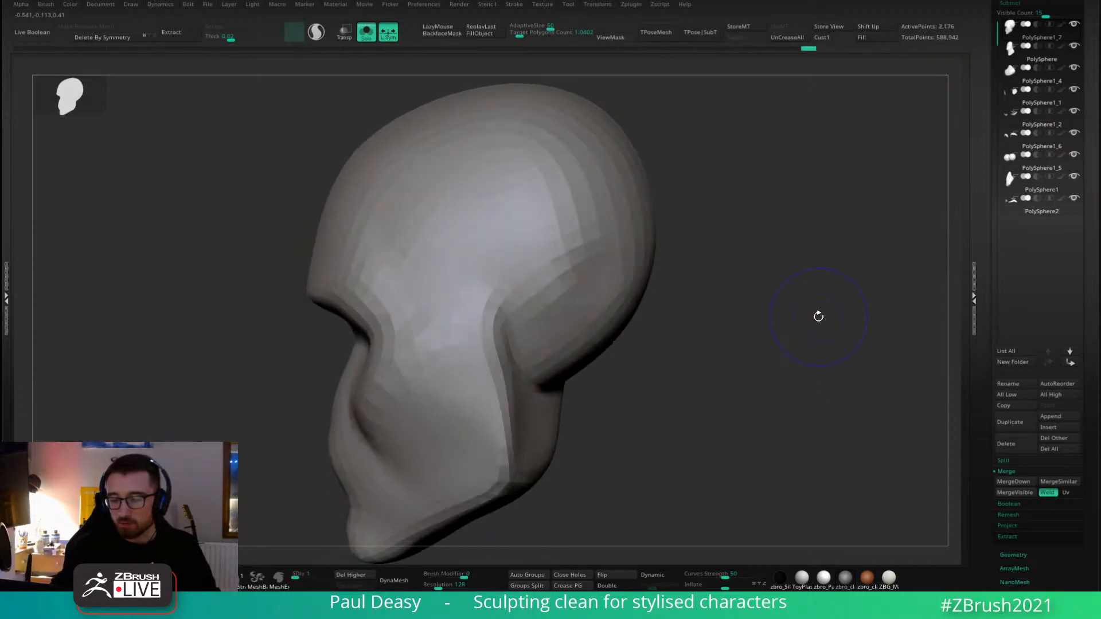
pyautogui.press('shift')
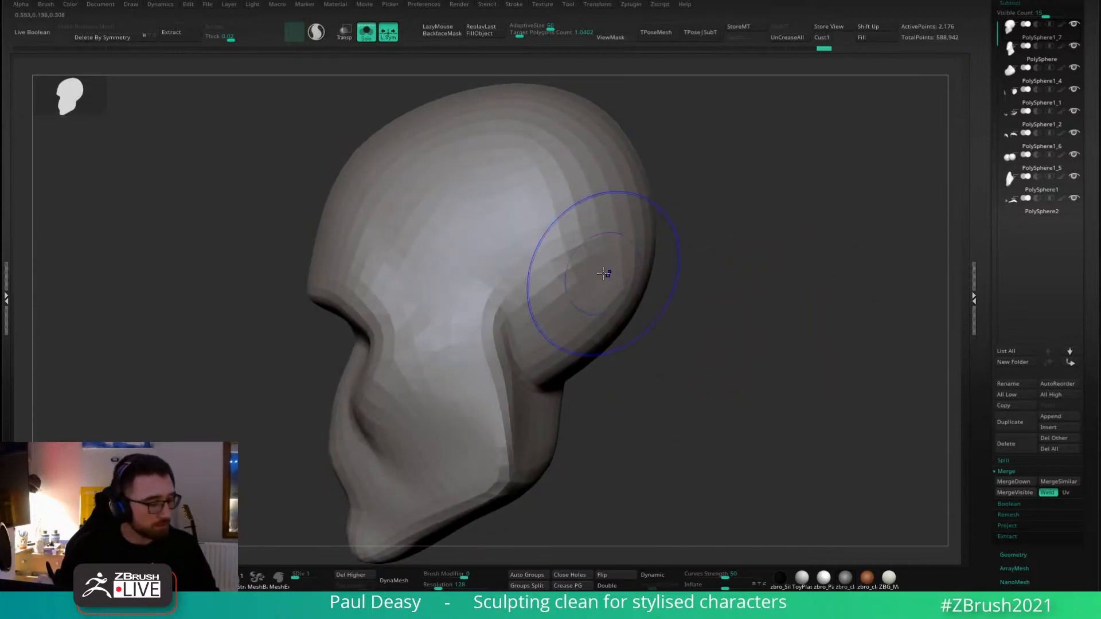
pyautogui.press('space')
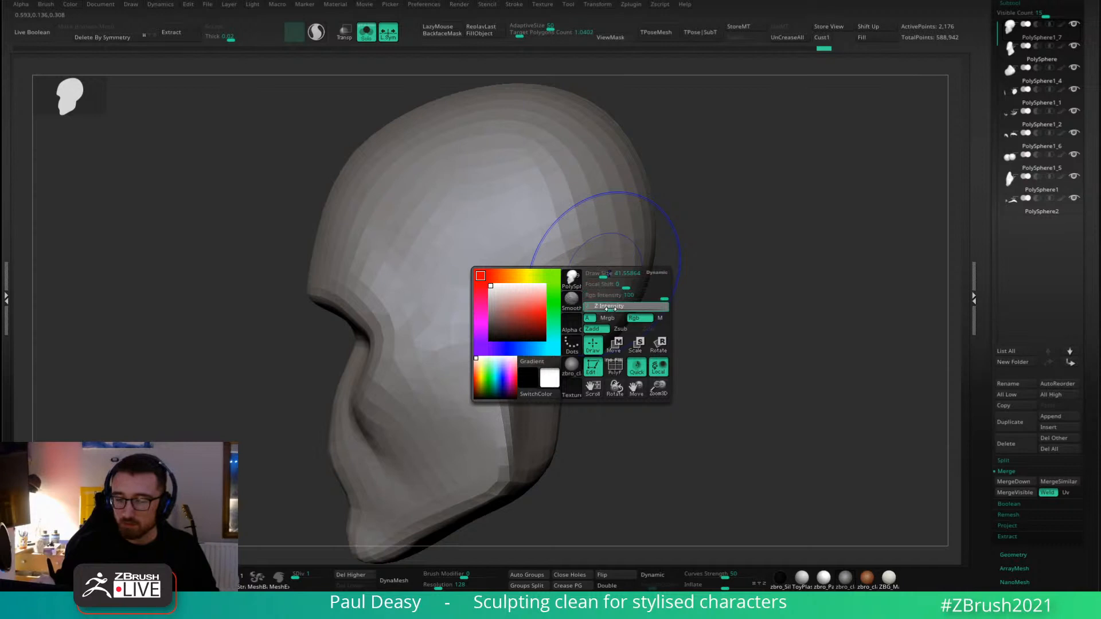
pyautogui.press('space')
pyautogui.press('space')
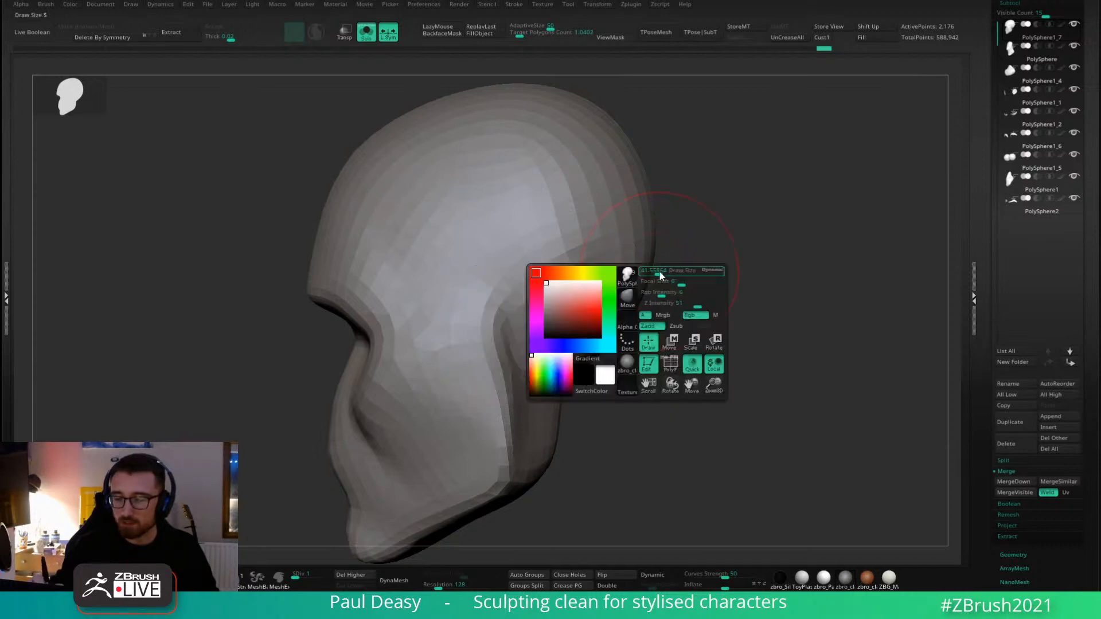
pyautogui.press('shift')
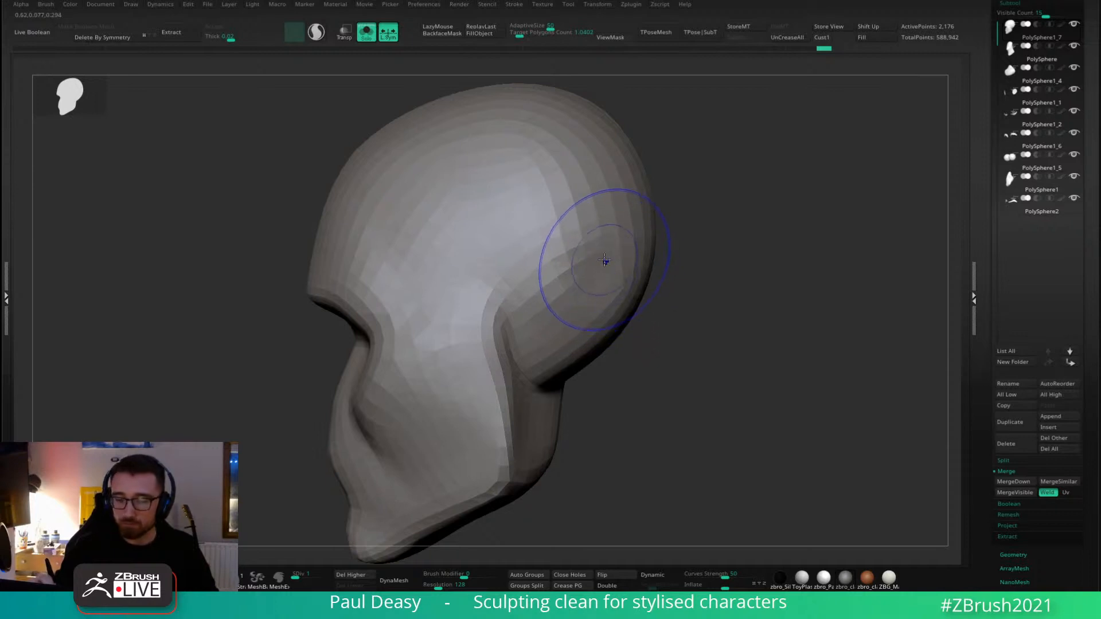
pyautogui.keyDown('shift'); pyautogui.moveTo(604, 263); pyautogui.dragTo(606, 263); pyautogui.keyUp('shift')
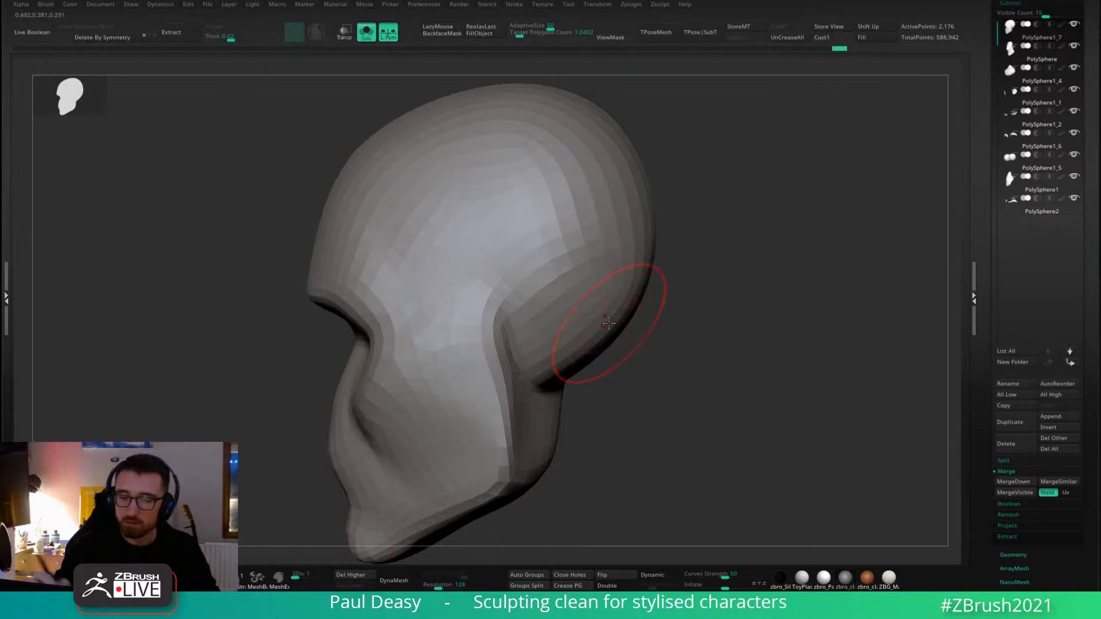
pyautogui.moveTo(607, 338); pyautogui.dragTo(760, 277)
# Smooth the rear side of the skull at subdivision level 2, stepping up to level 4, and undo the last stroke.
pyautogui.hotkey('ctrl', 'd')
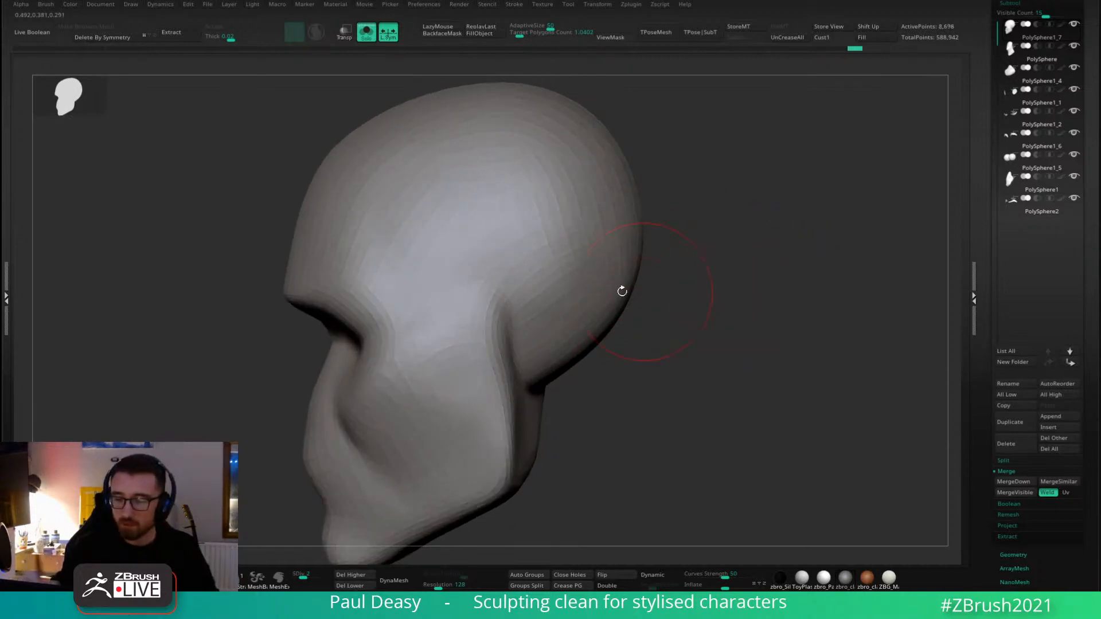
pyautogui.moveTo(663, 290); pyautogui.dragTo(584, 209)
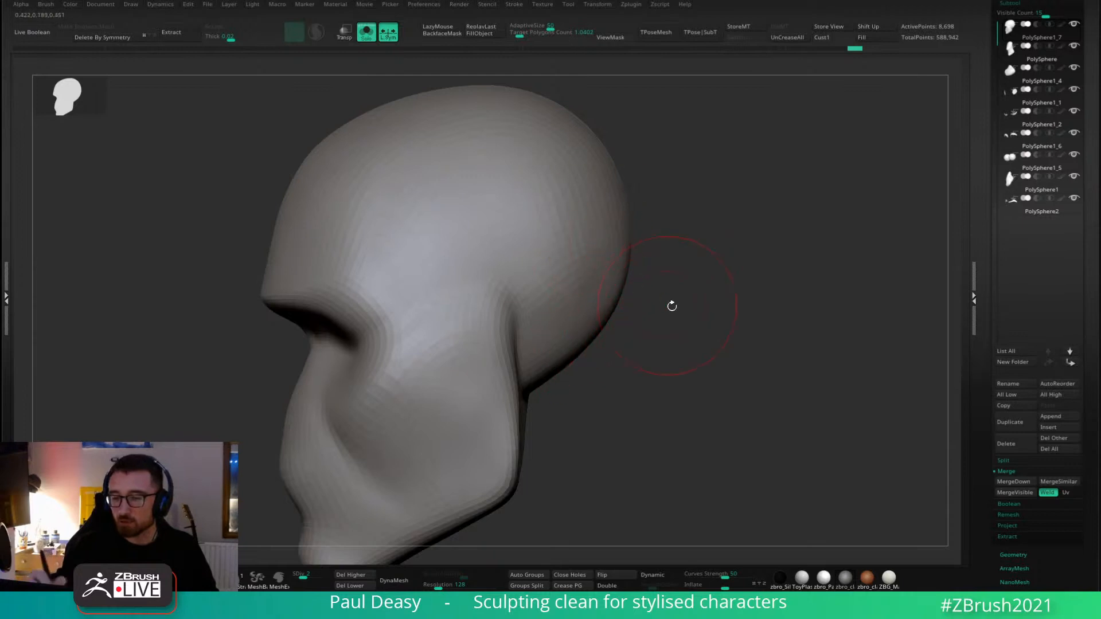
pyautogui.moveTo(672, 306); pyautogui.dragTo(598, 226)
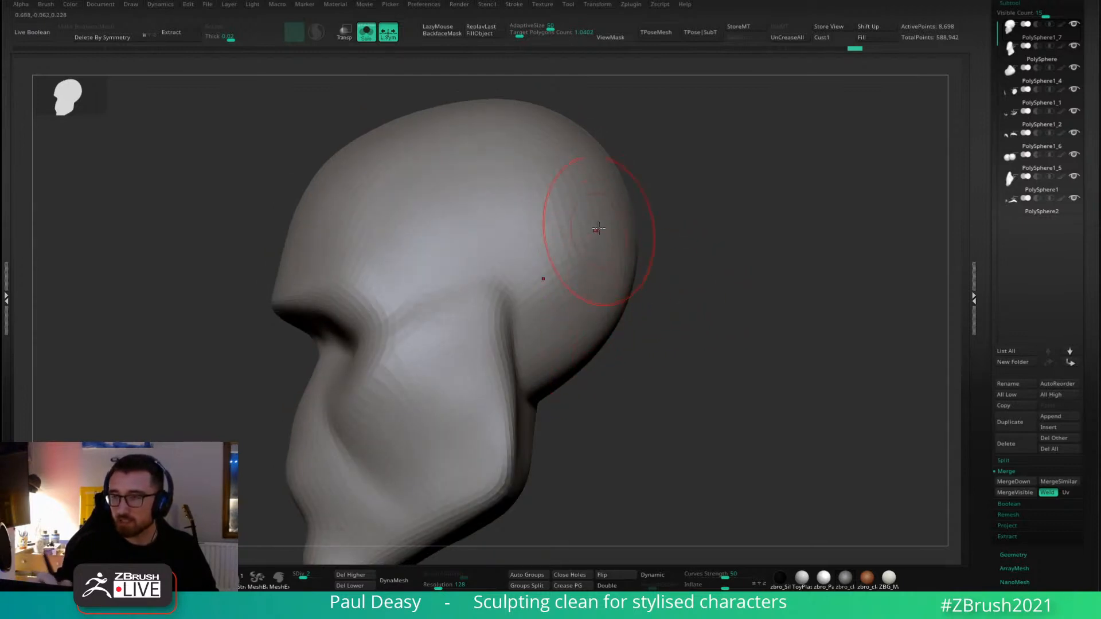
pyautogui.press('shift')
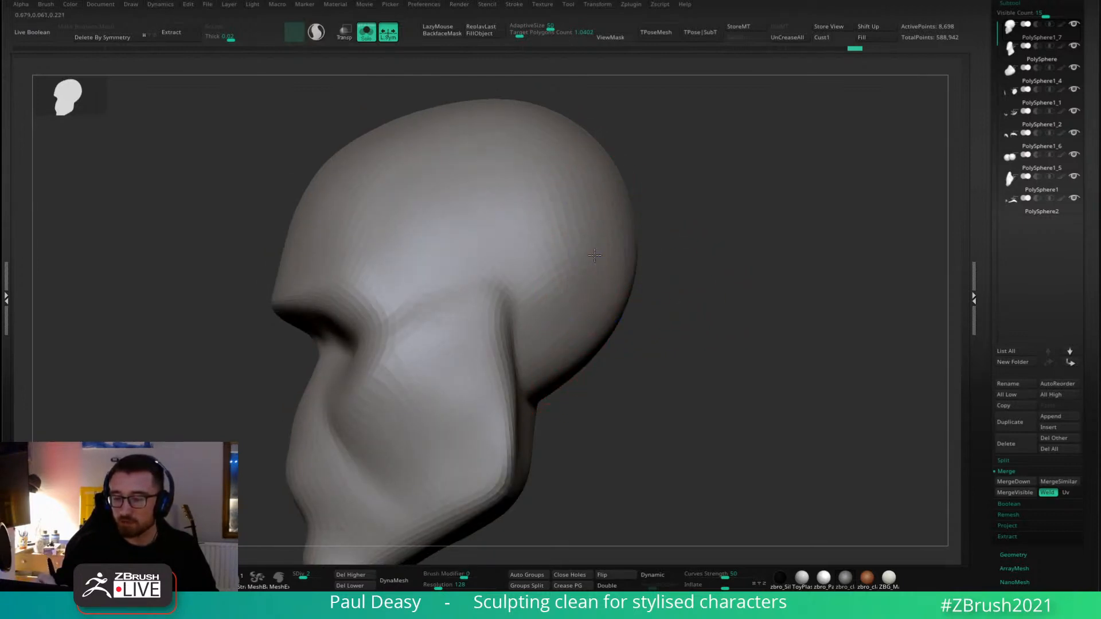
pyautogui.press('d')
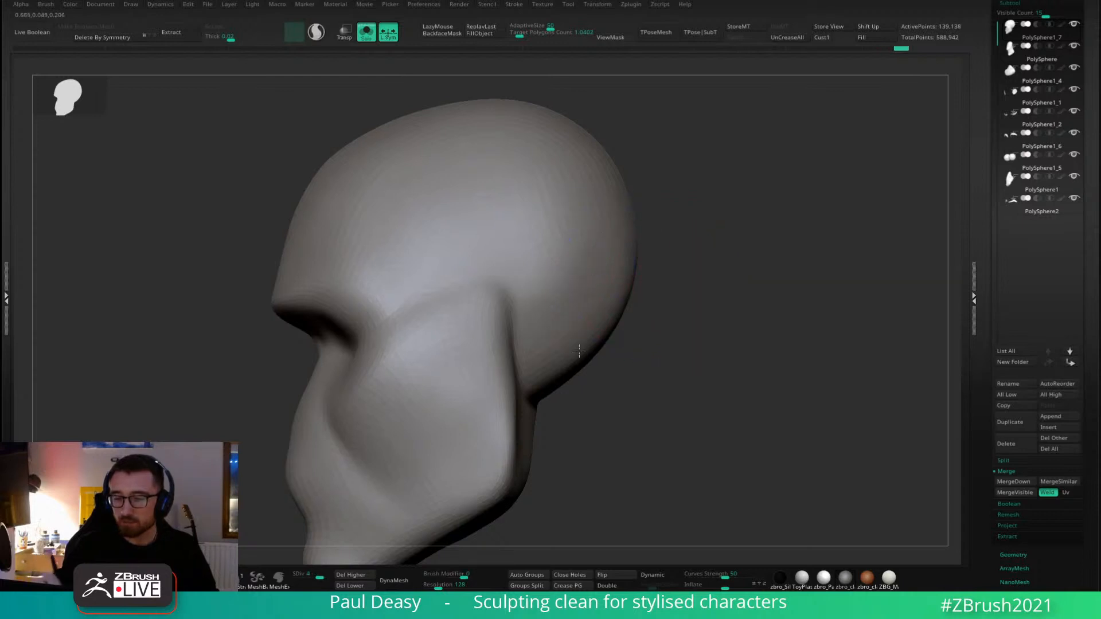
pyautogui.moveTo(660, 290)
pyautogui.mouseDown()
pyautogui.moveTo(695, 329)
pyautogui.moveTo(683, 329)
pyautogui.moveTo(705, 307)
pyautogui.moveTo(661, 275)
pyautogui.moveTo(683, 275)
pyautogui.moveTo(638, 310)
pyautogui.moveTo(698, 310)
pyautogui.moveTo(609, 279)
pyautogui.mouseUp()
pyautogui.hotkey('ctrl', 'z')
# Show the whole character, smooth the side of the face in front of the ear at subdivision level 1, and return to level 5.
pyautogui.hotkey('shift', 'alt', 's')
pyautogui.hotkey('shift', 'd')
pyautogui.hotkey('shift', 'd')
pyautogui.hotkey('shift', 'd')
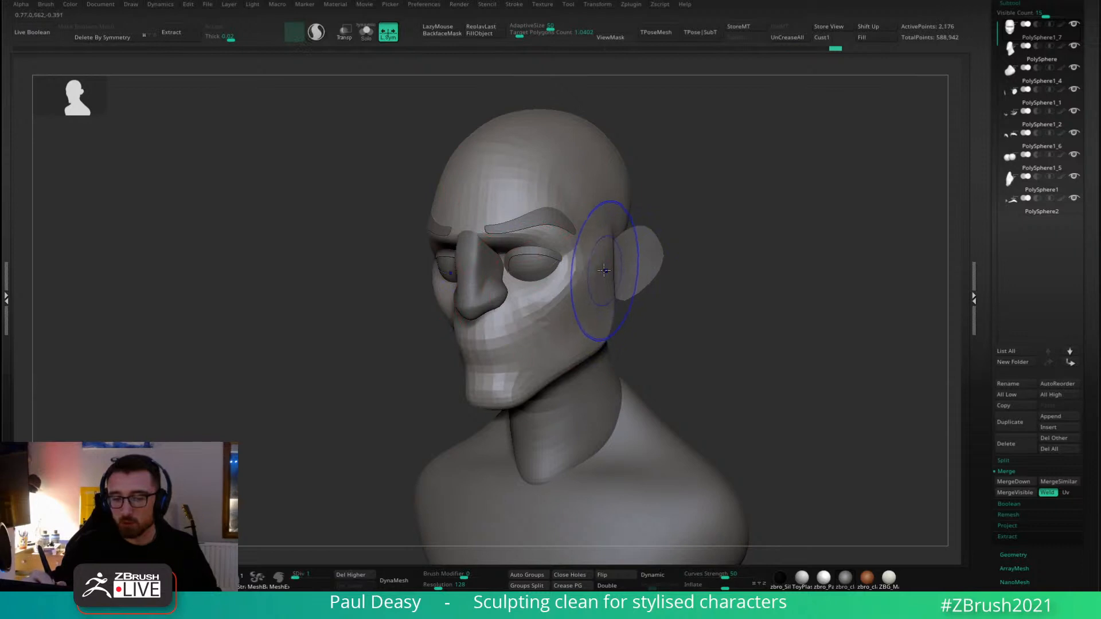
pyautogui.press('d')
pyautogui.press('d')
pyautogui.press('d')
pyautogui.press('d')
pyautogui.keyDown('shift'); pyautogui.moveTo(521, 217); pyautogui.dragTo(504, 218, button='right'); pyautogui.keyUp('shift')
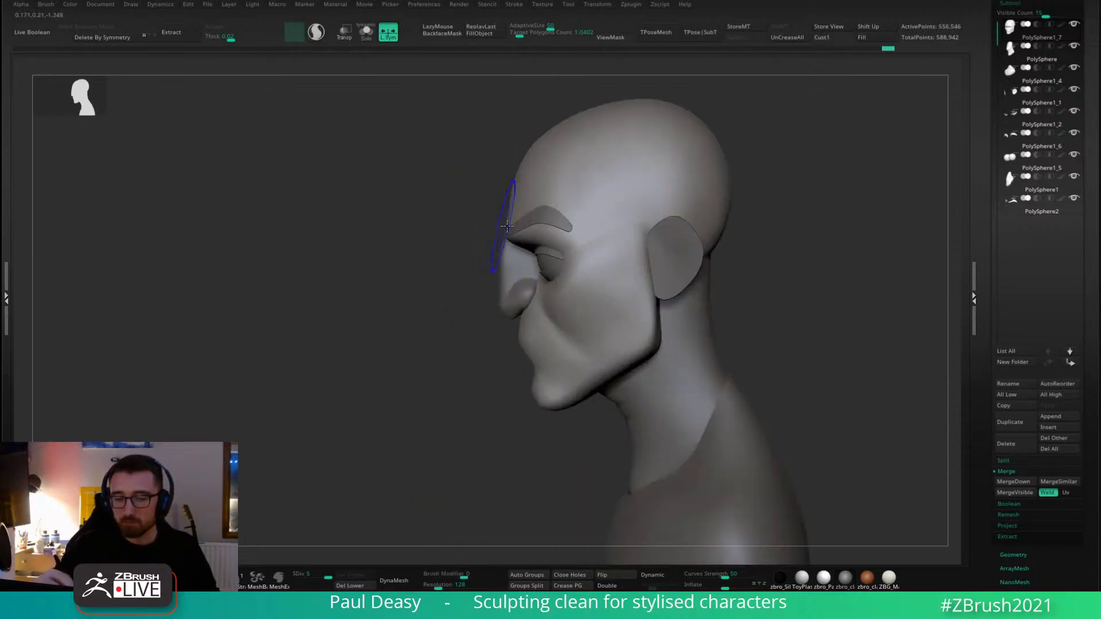
pyautogui.moveTo(528, 222); pyautogui.dragTo(513, 218)
# Try to deepen and sharpen the cheek fold beside the mouth at subdivision levels 3 and 5, undoing the strokes.
pyautogui.hotkey('shift', 'd')
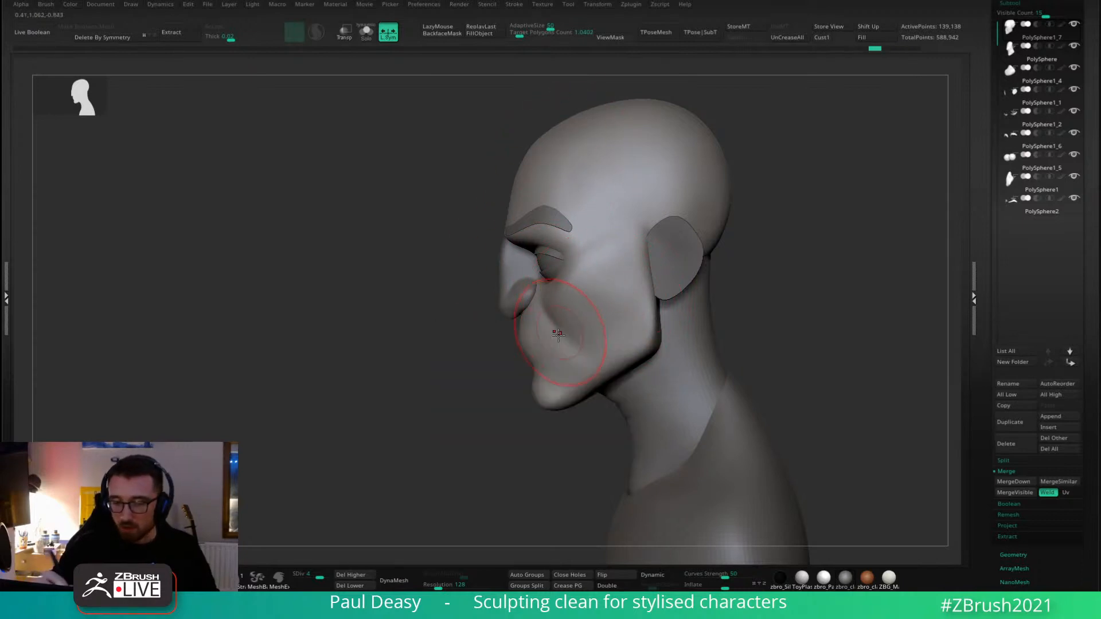
pyautogui.moveTo(566, 348)
pyautogui.keyDown('alt'); pyautogui.mouseDown(button='right')
pyautogui.moveTo(562, 324)
pyautogui.moveTo(584, 338)
pyautogui.mouseUp(button='right'); pyautogui.keyUp('alt')
pyautogui.hotkey('shift', 'd')
pyautogui.press('d')
pyautogui.press('d')
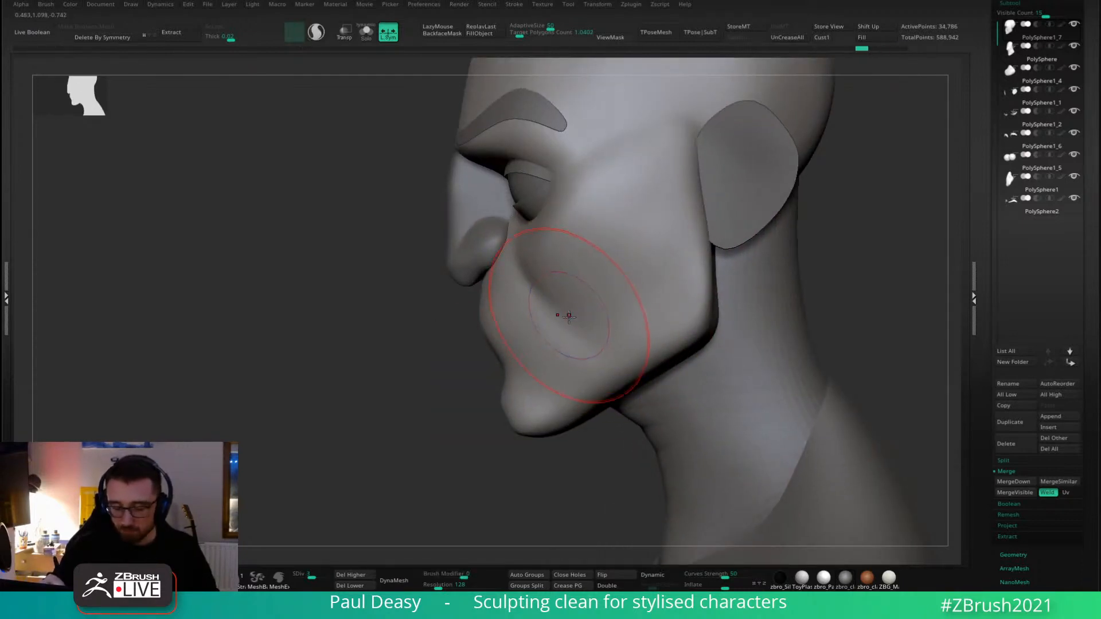
pyautogui.moveTo(572, 321)
pyautogui.mouseDown()
pyautogui.moveTo(550, 321)
pyautogui.moveTo(556, 304)
pyautogui.mouseUp()
pyautogui.press('space')
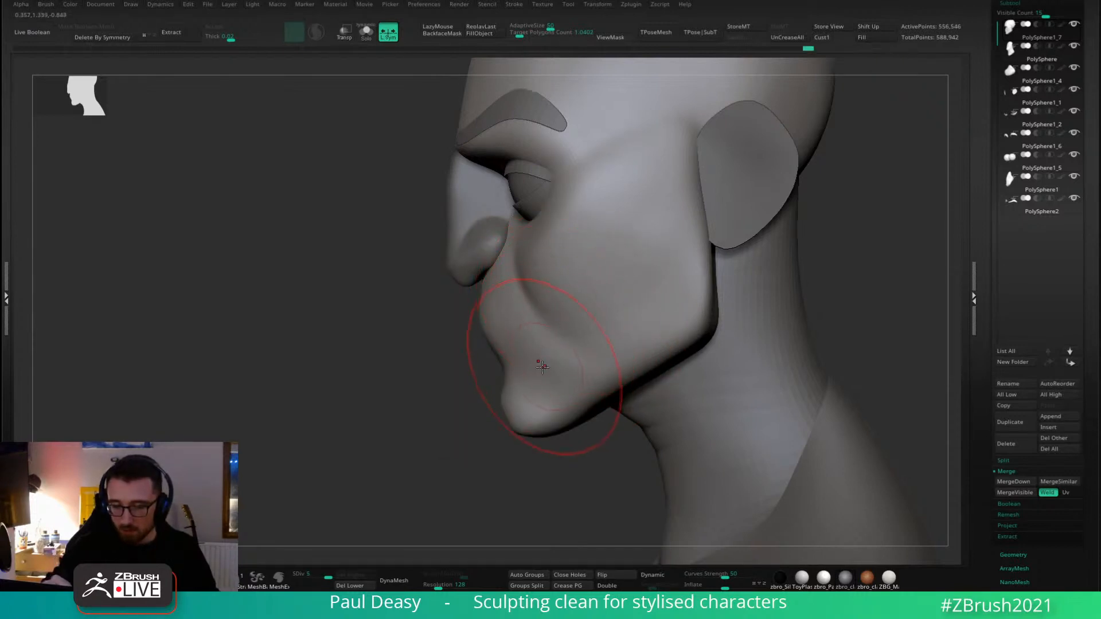
pyautogui.press('space')
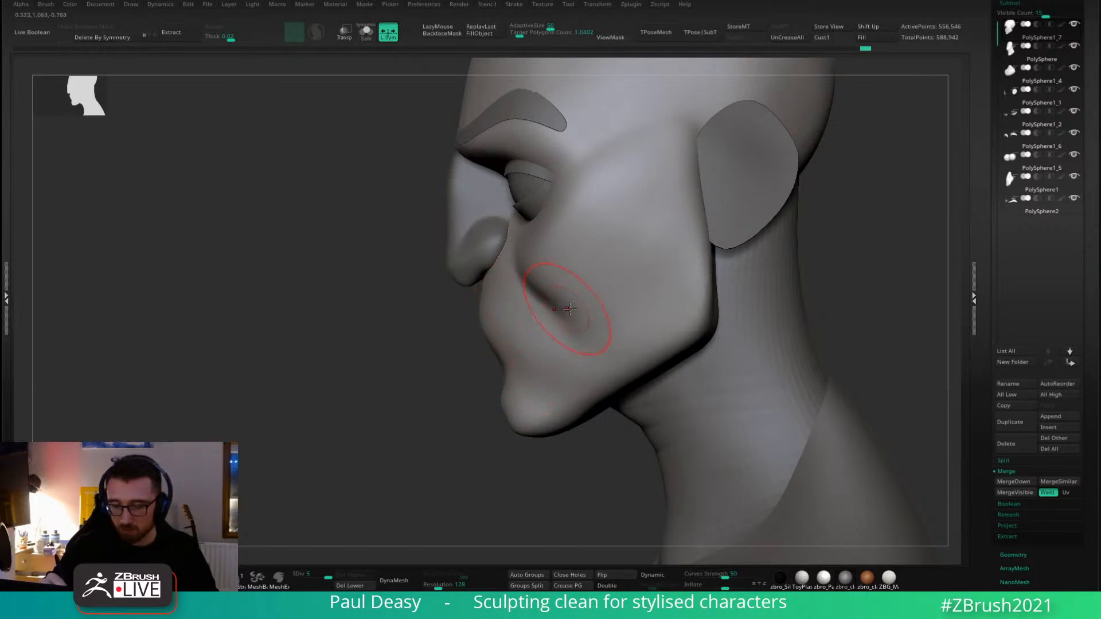
pyautogui.moveTo(590, 307)
pyautogui.mouseDown(button='right')
pyautogui.moveTo(642, 320)
pyautogui.moveTo(614, 356)
pyautogui.moveTo(606, 276)
pyautogui.moveTo(574, 294)
pyautogui.mouseUp(button='right')
pyautogui.hotkey('ctrl', 'z')
pyautogui.hotkey('ctrl', 'z')
pyautogui.hotkey('ctrl', 'z')
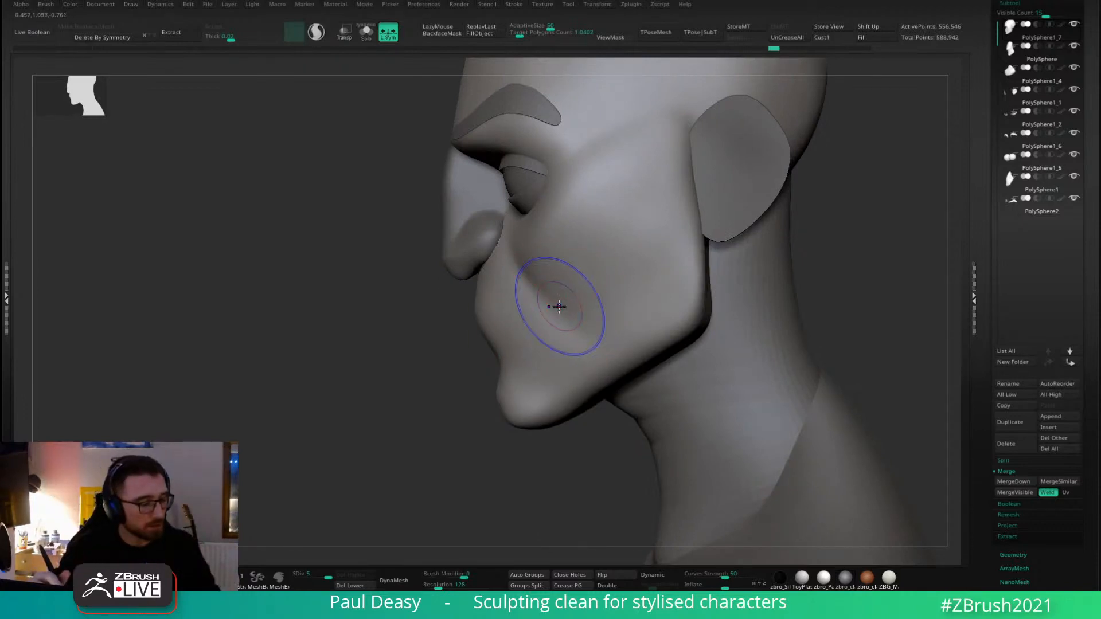
# Reshape the cheek fold beside the mouth at subdivision level 1, returning to level 5.
pyautogui.hotkey('shift', 'd')
pyautogui.hotkey('shift', 'd')
pyautogui.hotkey('shift', 'd')
pyautogui.hotkey('shift', 'd')
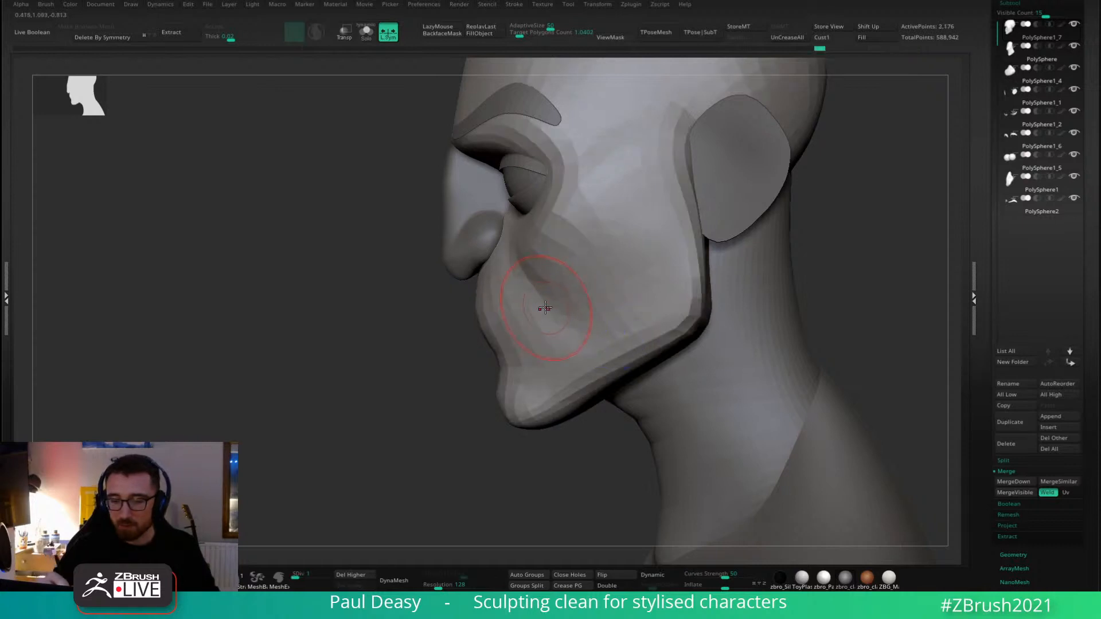
pyautogui.moveTo(546, 309); pyautogui.dragTo(551, 312)
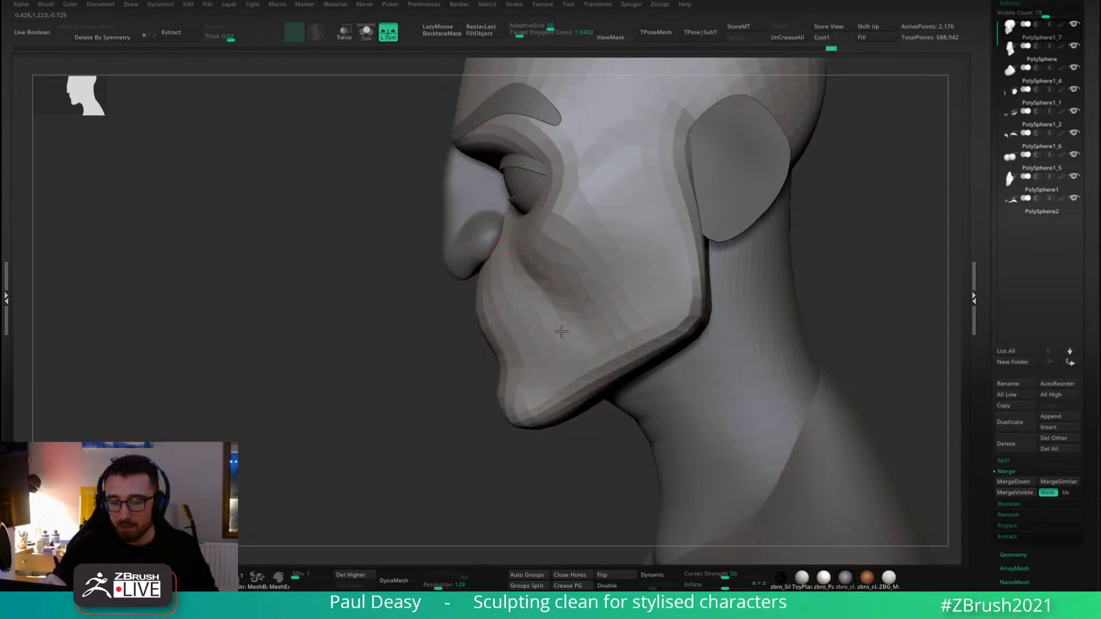
pyautogui.press('space')
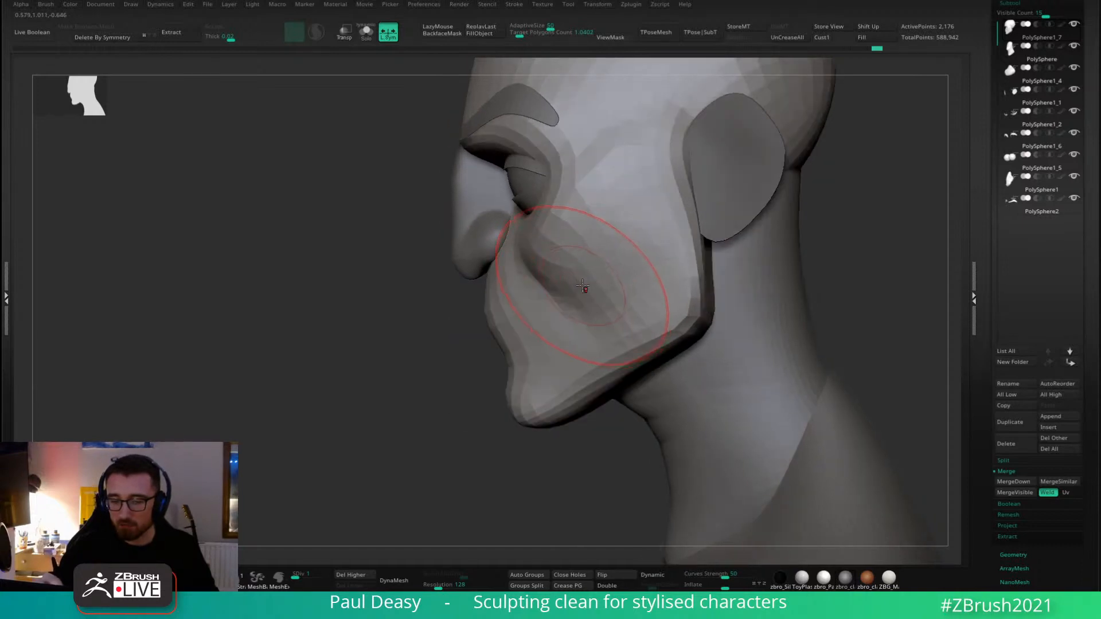
pyautogui.press('space')
pyautogui.moveTo(578, 291)
pyautogui.mouseDown()
pyautogui.moveTo(595, 282)
pyautogui.moveTo(590, 305)
pyautogui.moveTo(567, 286)
pyautogui.moveTo(573, 313)
pyautogui.moveTo(575, 295)
pyautogui.mouseUp()
pyautogui.press('d')
pyautogui.press('d')
pyautogui.press('d')
pyautogui.press('d')
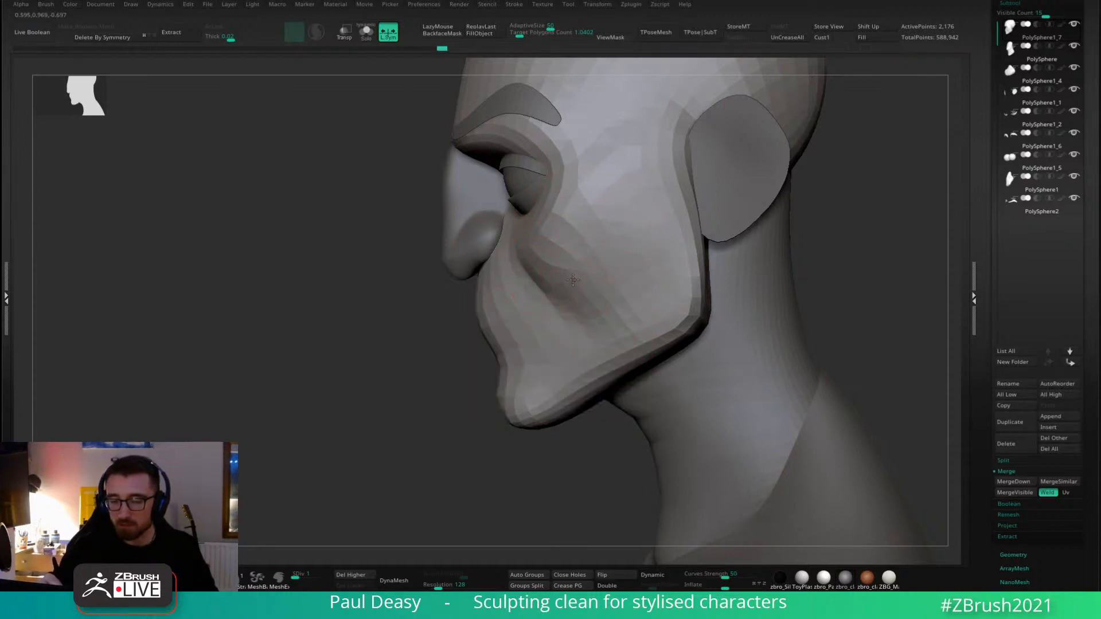
# Check the cheeks from the front and side and touch up the fold beside the mouth, undoing an unwanted stroke.
pyautogui.moveTo(571, 292); pyautogui.dragTo(745, 278, button='right')
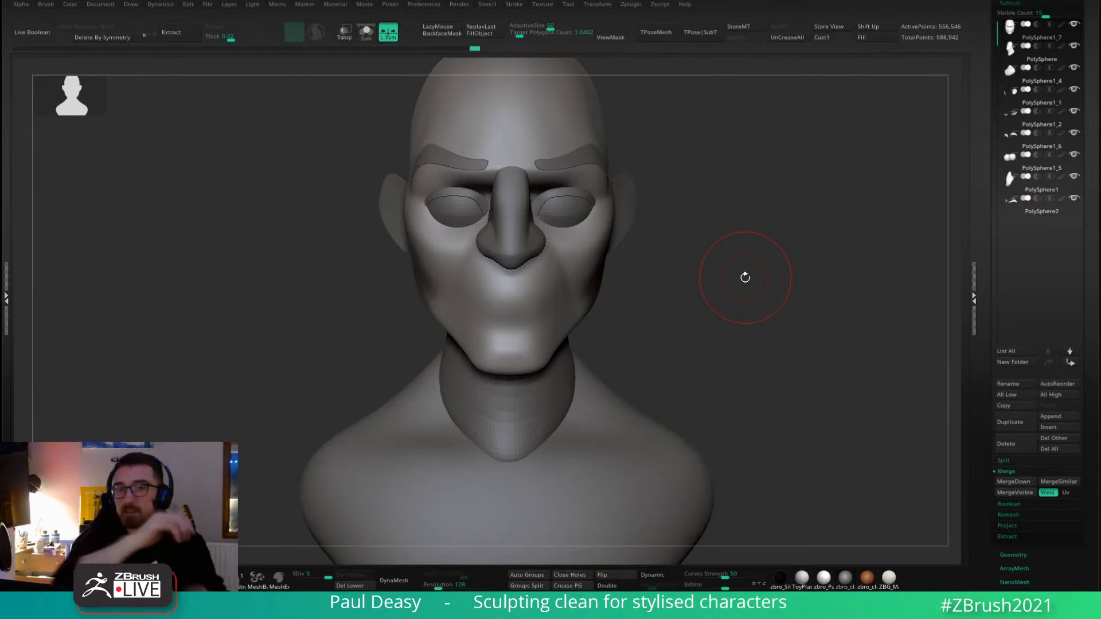
pyautogui.moveTo(646, 264); pyautogui.dragTo(658, 269)
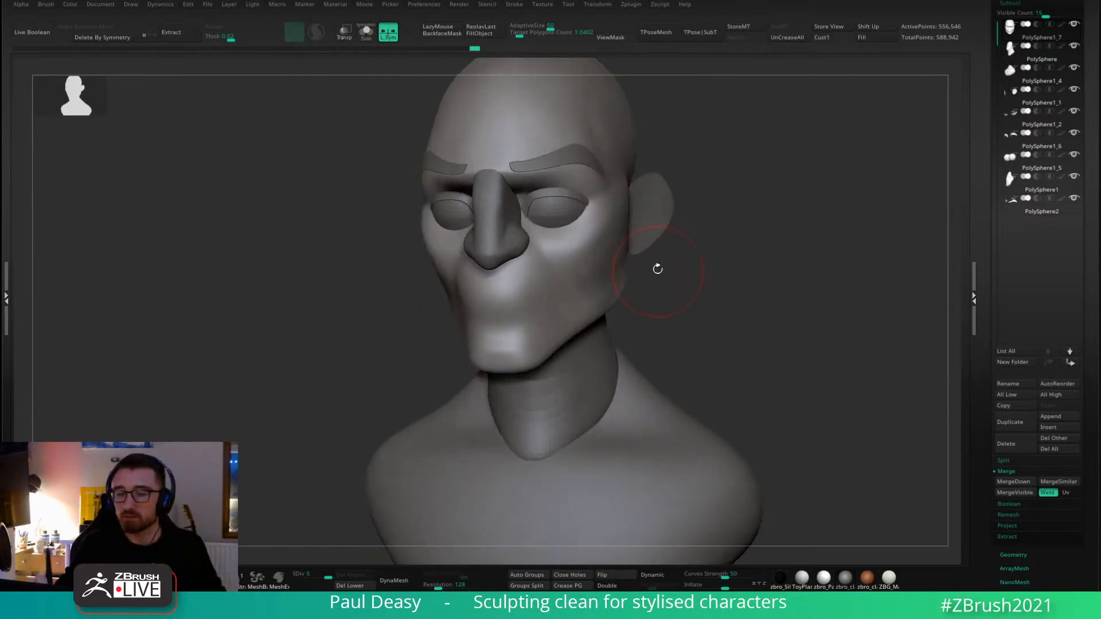
pyautogui.moveTo(573, 289)
pyautogui.keyDown('shift'); pyautogui.mouseDown(button='right')
pyautogui.moveTo(579, 301)
pyautogui.moveTo(567, 304)
pyautogui.mouseUp(button='right'); pyautogui.keyUp('shift')
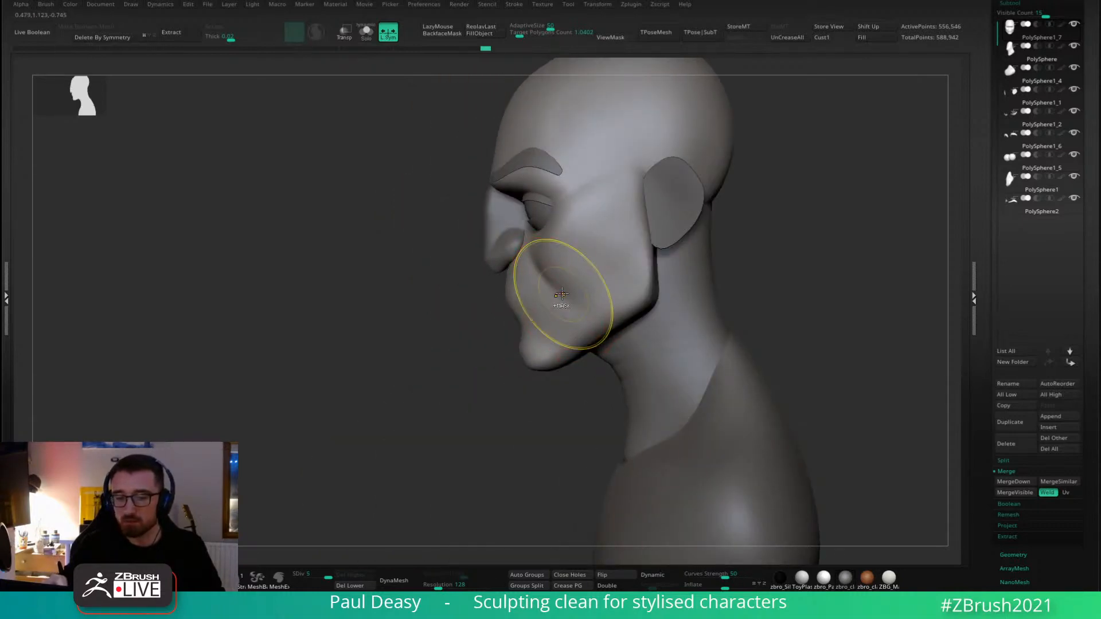
pyautogui.hotkey('ctrl', 'z')
pyautogui.moveTo(559, 308); pyautogui.dragTo(546, 310, button='right')
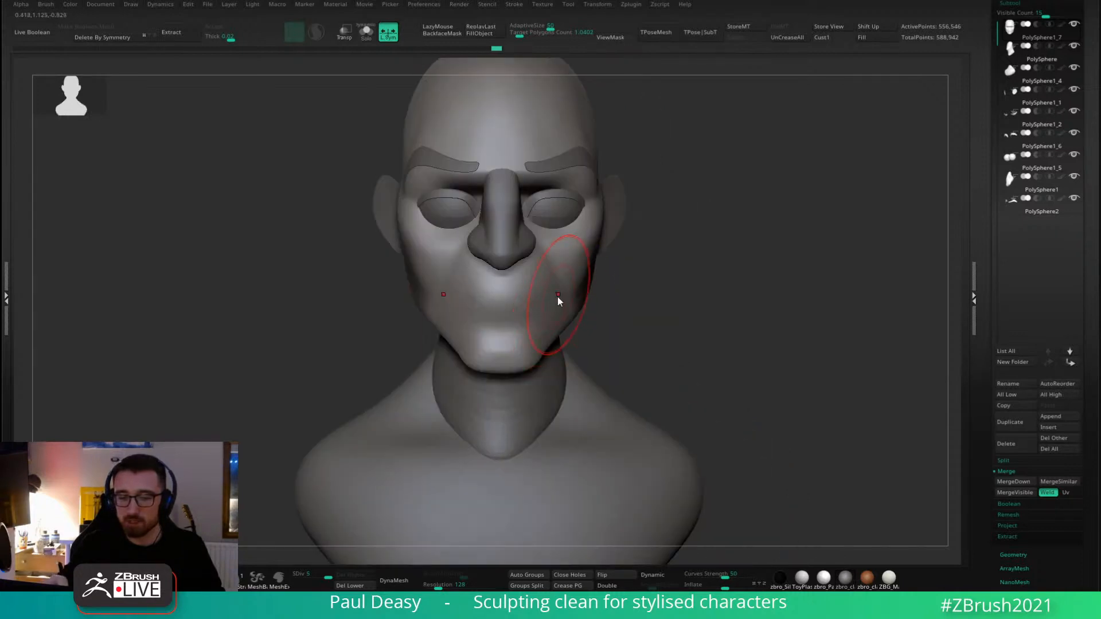
# Build up the area between the mouth and lower cheek with the ClayBuildup brush at subdivision level 2.
pyautogui.hotkey('shift', 'd')
pyautogui.moveTo(638, 296)
pyautogui.mouseDown(button='right')
pyautogui.moveTo(623, 287)
pyautogui.moveTo(584, 308)
pyautogui.mouseUp(button='right')
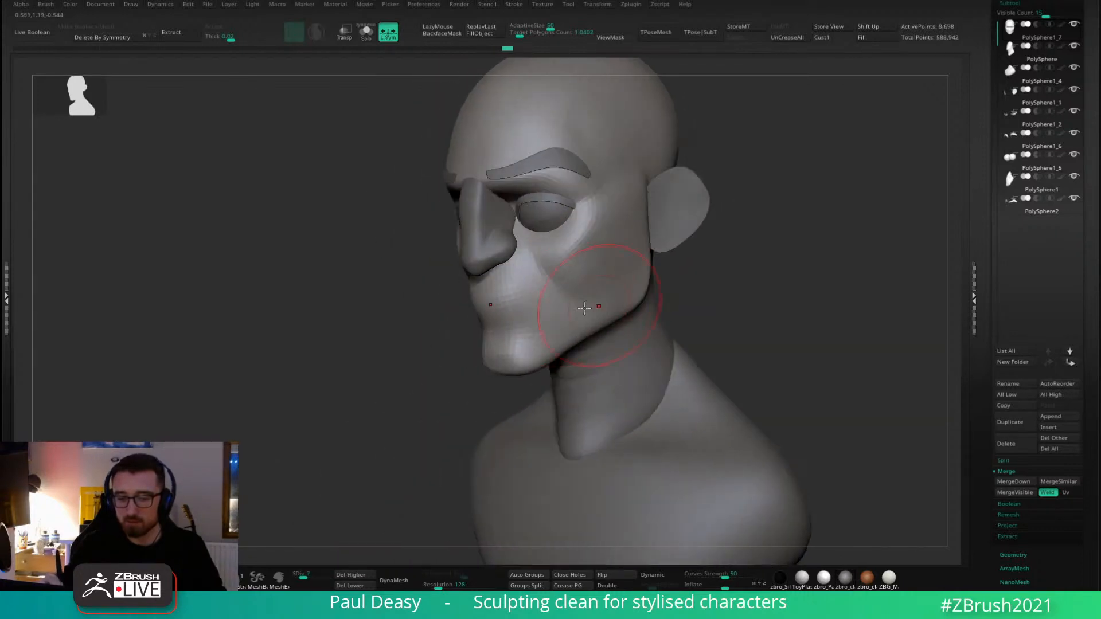
pyautogui.press('b')
pyautogui.press('c')
pyautogui.press('b')
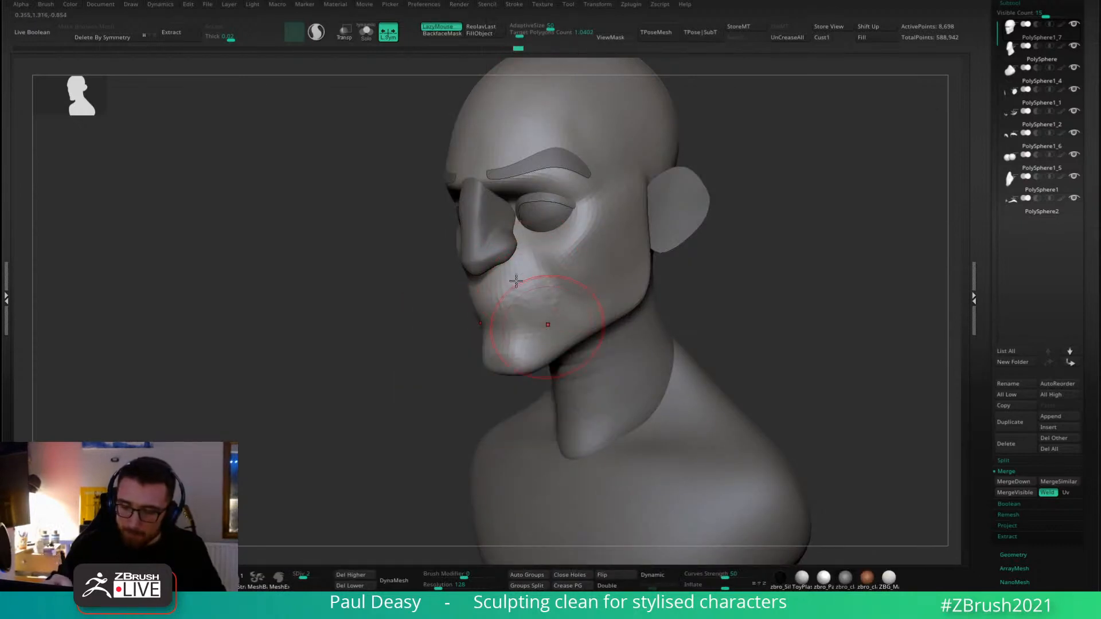
pyautogui.moveTo(549, 345)
pyautogui.mouseDown(button='right')
pyautogui.moveTo(560, 282)
pyautogui.moveTo(579, 295)
pyautogui.moveTo(538, 303)
pyautogui.moveTo(530, 324)
pyautogui.mouseUp(button='right')
pyautogui.moveTo(609, 248); pyautogui.dragTo(637, 237)
pyautogui.moveTo(803, 254); pyautogui.dragTo(763, 261, button='right')
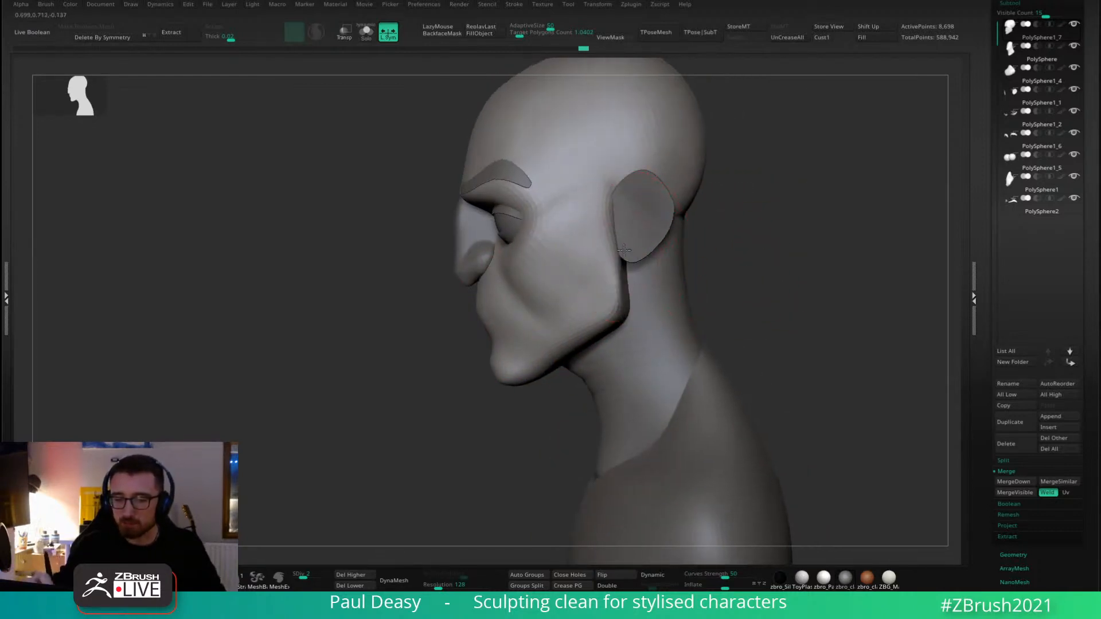
# Adjust the rear edge of the face beside the ear at subdivision level 2, returning to level 5.
pyautogui.press('space')
pyautogui.moveTo(635, 257); pyautogui.dragTo(649, 255)
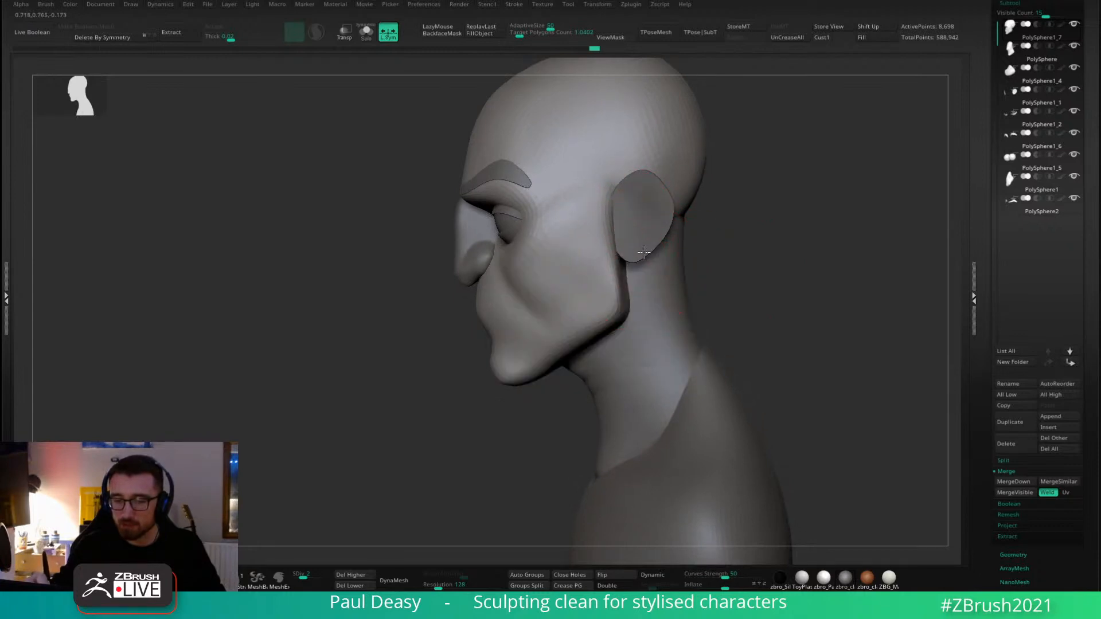
pyautogui.keyDown('alt'); pyautogui.moveTo(744, 228); pyautogui.dragTo(724, 264, button='right'); pyautogui.keyUp('alt')
pyautogui.press('space')
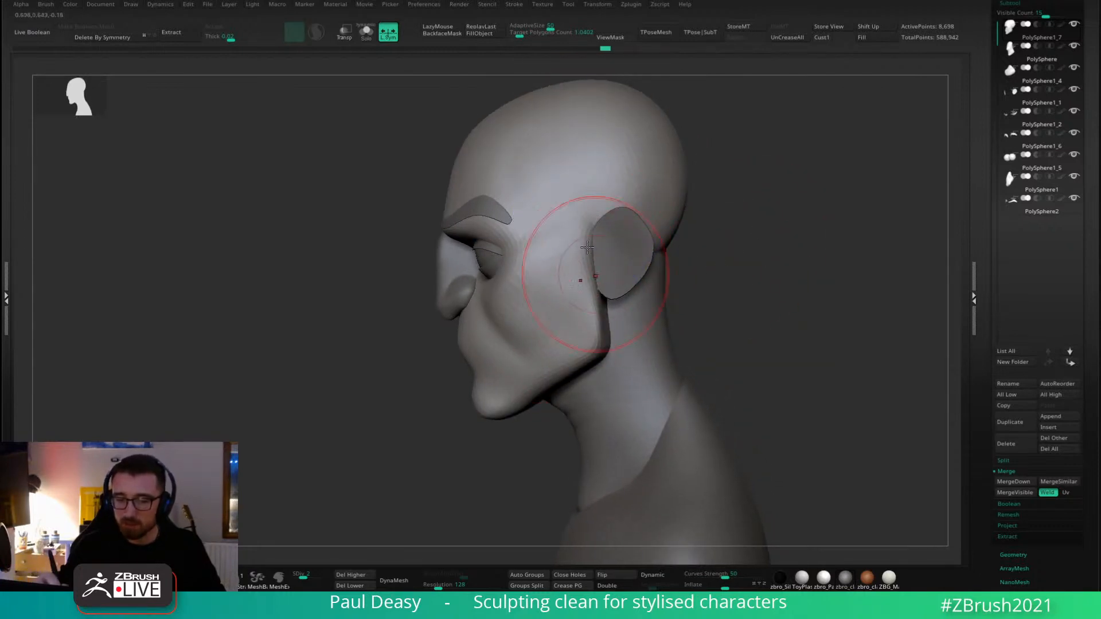
pyautogui.moveTo(570, 210); pyautogui.dragTo(815, 287, button='right')
pyautogui.press('d')
pyautogui.press('d')
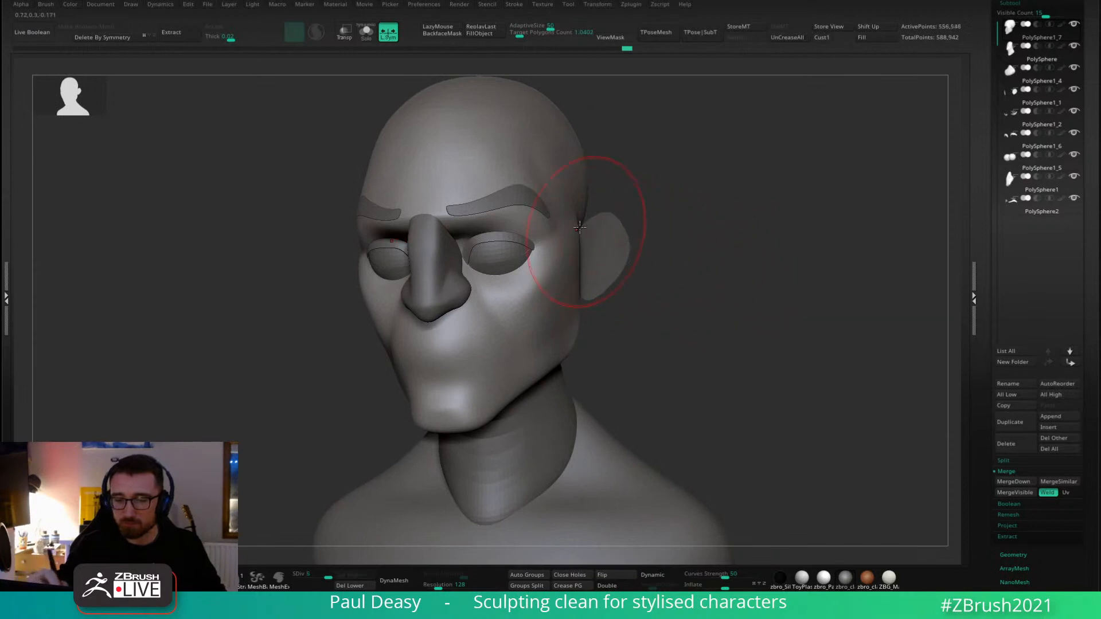
# Carve the transition from the cheekbone to the temple beside the ear with the DamStandard brush at subdivision level 2, undoing an unwanted stroke.
pyautogui.moveTo(583, 256)
pyautogui.mouseDown(button='right')
pyautogui.moveTo(638, 216)
pyautogui.moveTo(624, 226)
pyautogui.moveTo(718, 285)
pyautogui.moveTo(730, 362)
pyautogui.mouseUp(button='right')
pyautogui.hotkey('shift', 'd')
pyautogui.hotkey('shift', 'd')
pyautogui.press('b')
pyautogui.click(592, 243)
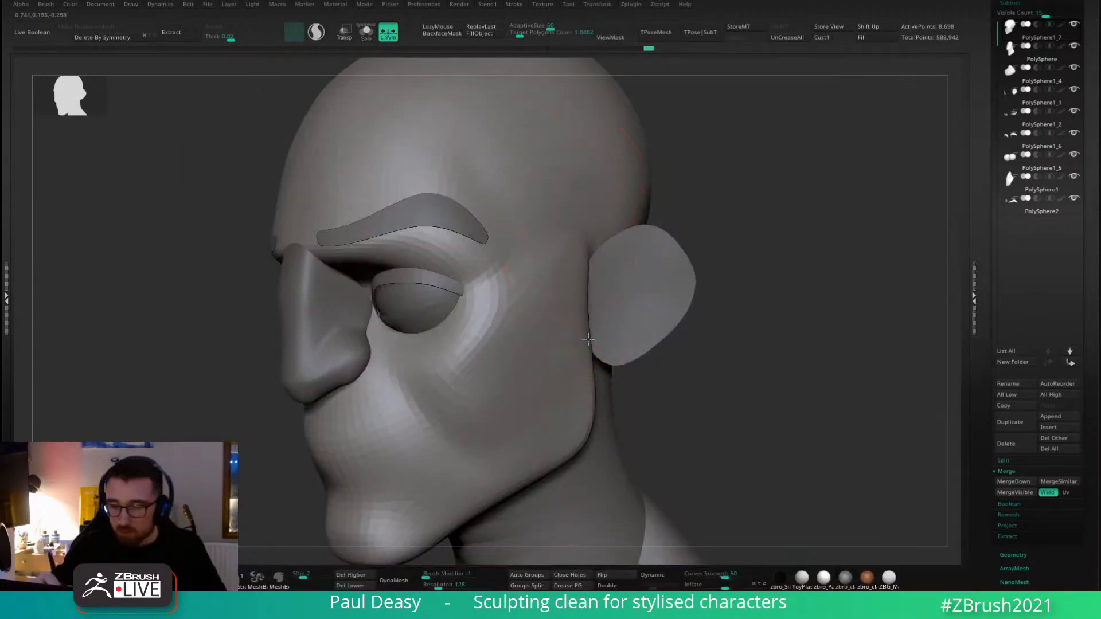
pyautogui.hotkey('ctrl', 'z')
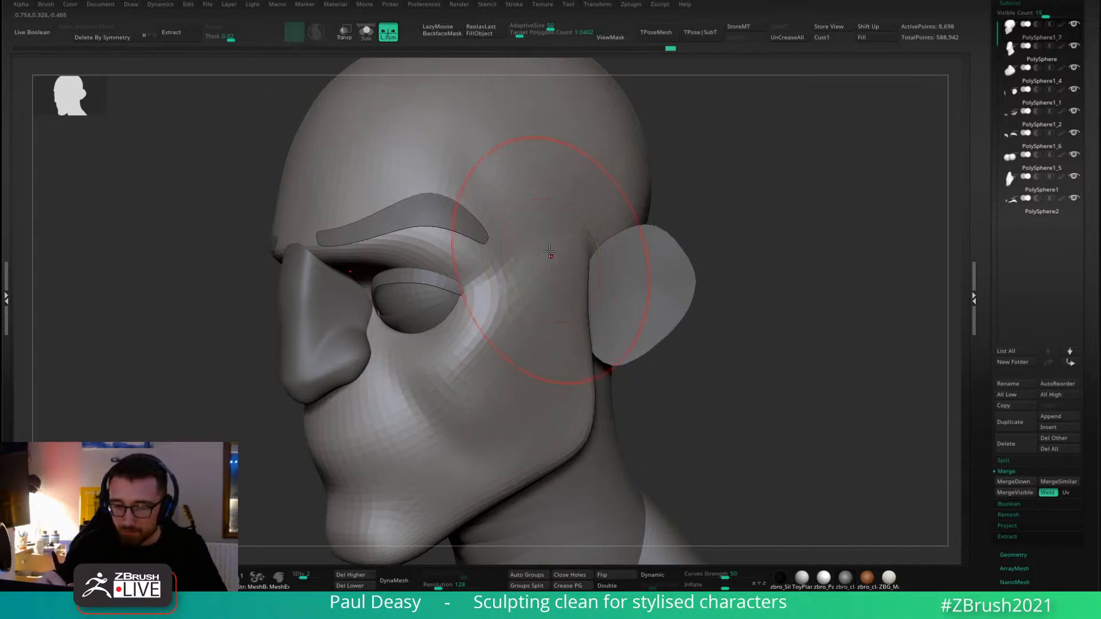
pyautogui.press('b')
pyautogui.press('d')
pyautogui.press('s')
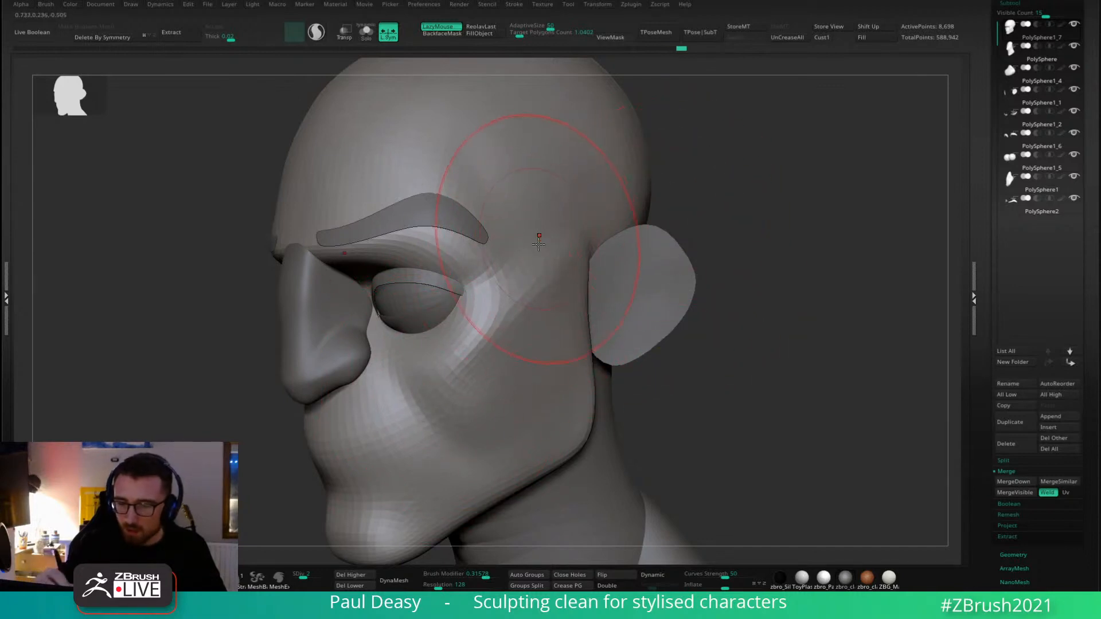
# Adjust the side of the face from the front with the Move brush, returning to subdivision level 5.
pyautogui.keyDown('shift'); pyautogui.moveTo(739, 278); pyautogui.dragTo(812, 297); pyautogui.keyUp('shift')
pyautogui.keyDown('alt'); pyautogui.moveTo(695, 322); pyautogui.dragTo(731, 303, button='right'); pyautogui.keyUp('alt')
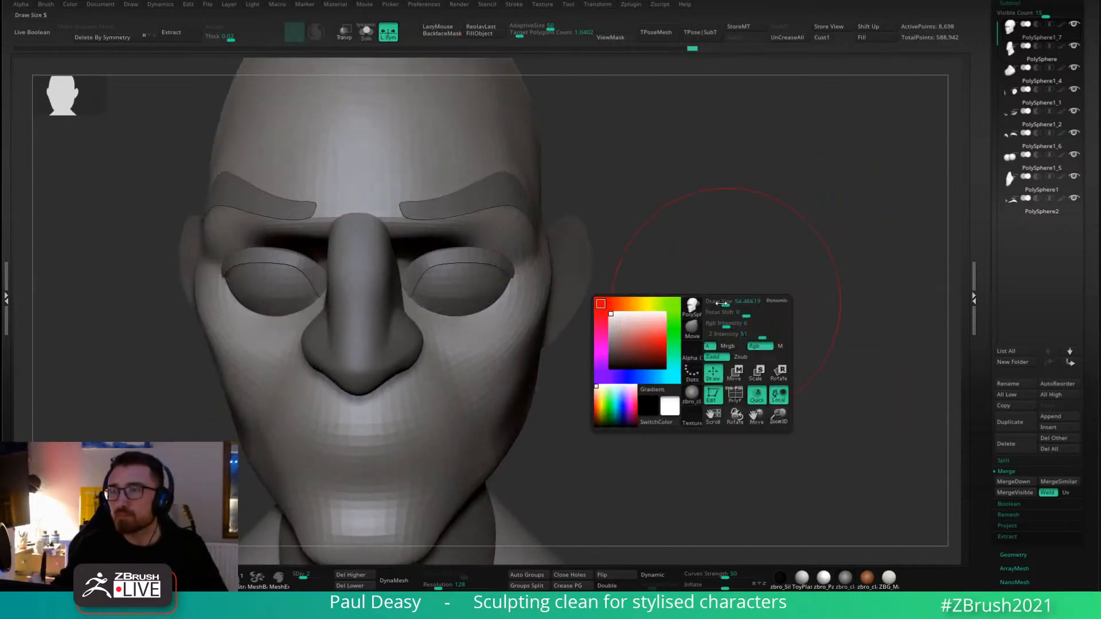
pyautogui.press('d')
pyautogui.moveTo(711, 307)
pyautogui.keyDown('alt'); pyautogui.mouseDown()
pyautogui.moveTo(706, 324)
pyautogui.moveTo(737, 295)
pyautogui.mouseUp(); pyautogui.keyUp('alt')
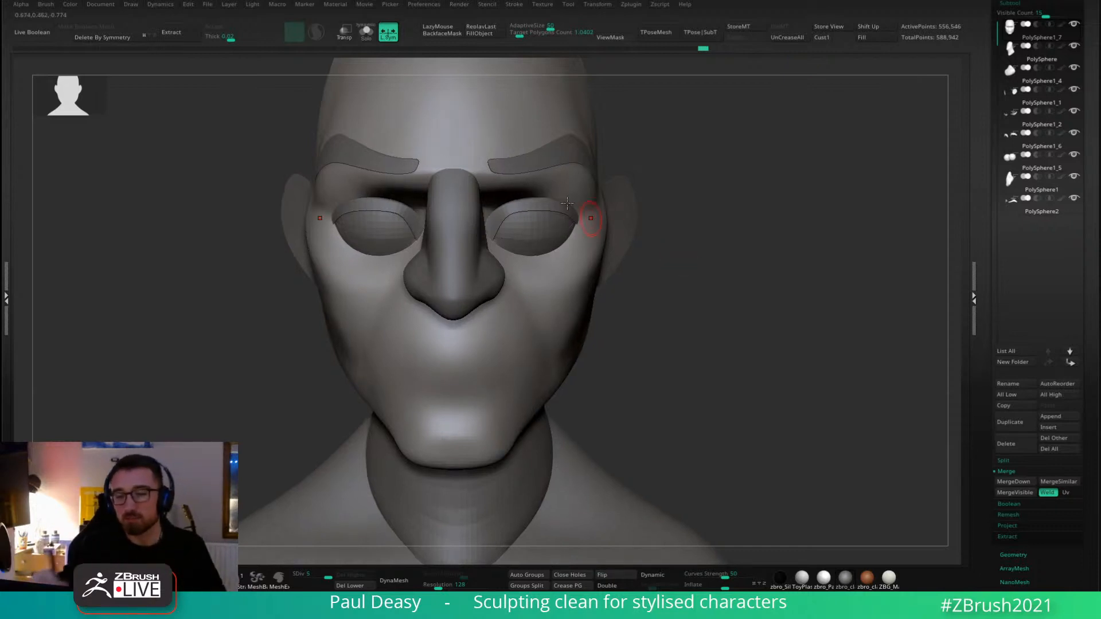
# Isolate the head mesh in Solo mode and lower it to subdivision level 2.
pyautogui.moveTo(705, 218); pyautogui.dragTo(611, 258)
pyautogui.hotkey('alt', 'v')
pyautogui.rightClick(549, 301)
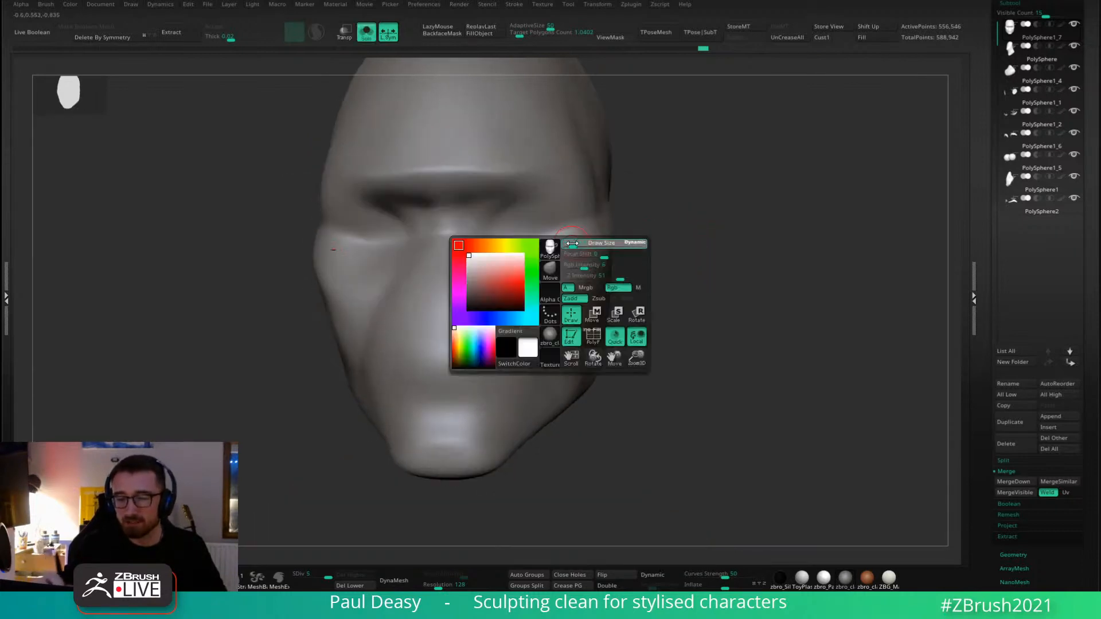
pyautogui.moveTo(582, 220); pyautogui.dragTo(587, 253, button='right')
pyautogui.hotkey('shift', 'd')
pyautogui.hotkey('shift', 'd')
pyautogui.hotkey('shift', 'd')
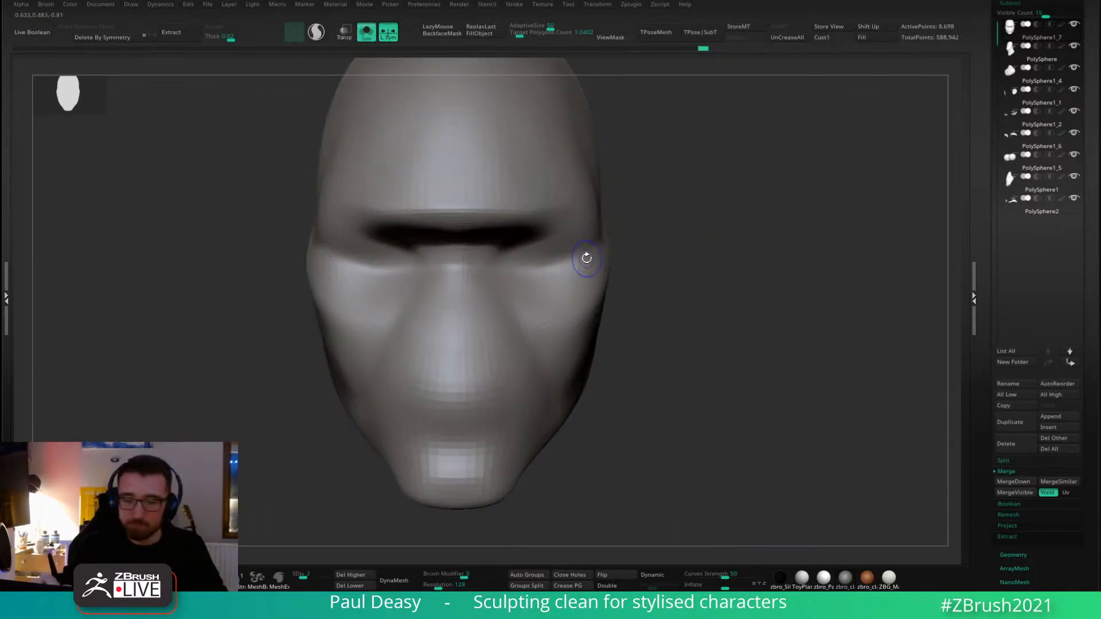
# Sharpen the upper edge of the cheekbones below the eye sockets with the DamStandard brush and adjust their outline from the front.
pyautogui.press('2')
pyautogui.rightClick(568, 258)
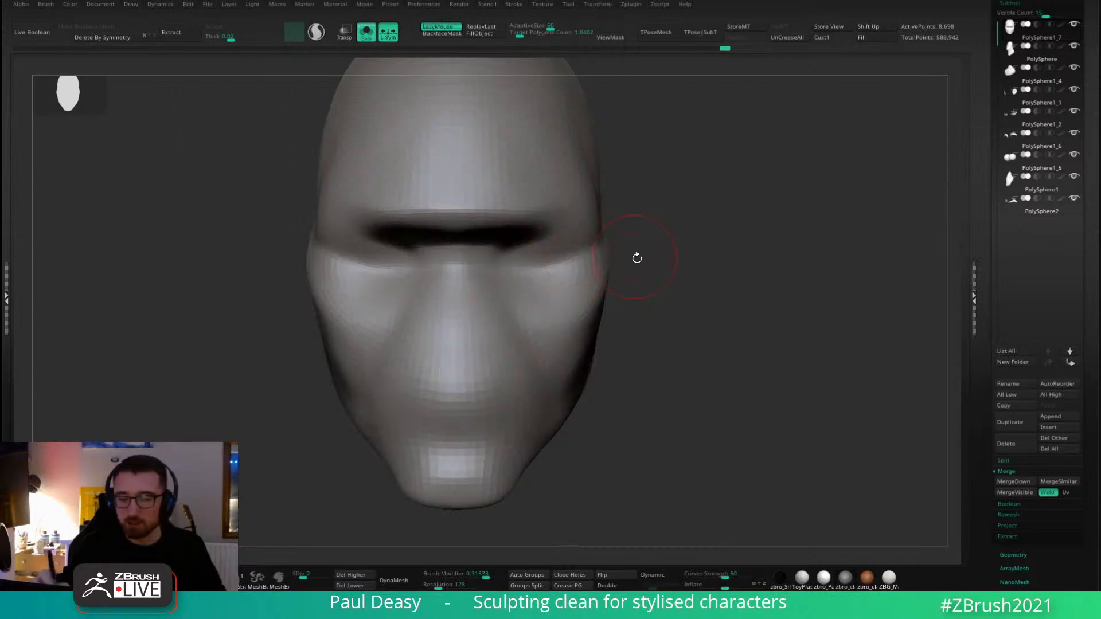
pyautogui.moveTo(636, 258); pyautogui.dragTo(553, 265, button='right')
pyautogui.rightClick(553, 265)
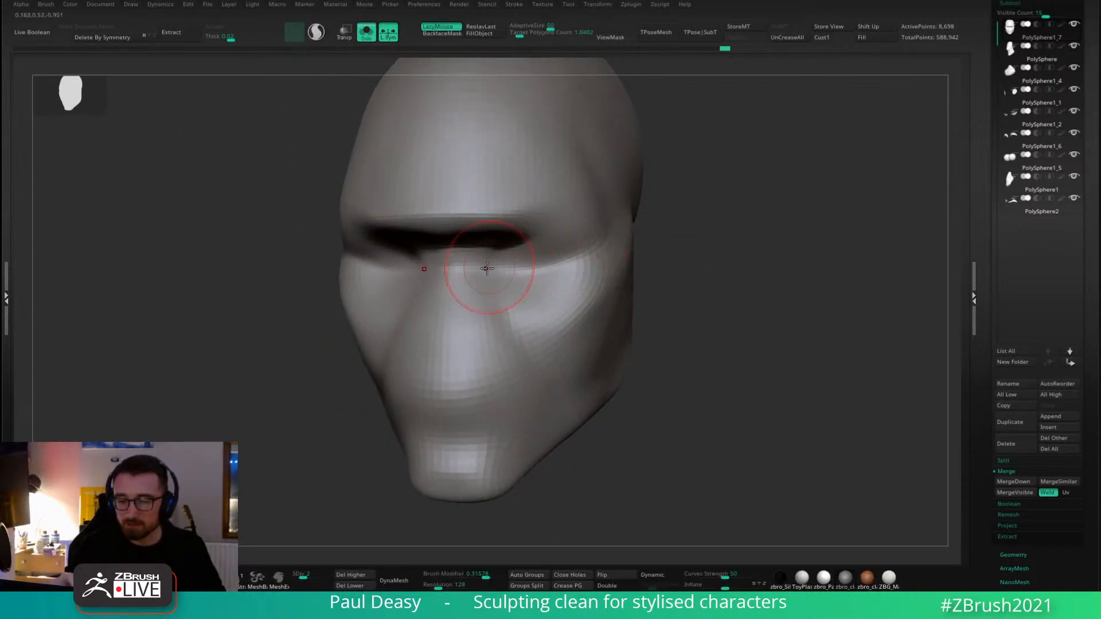
pyautogui.keyDown('shift'); pyautogui.moveTo(588, 258); pyautogui.dragTo(608, 259, button='right'); pyautogui.keyUp('shift')
pyautogui.rightClick(551, 323)
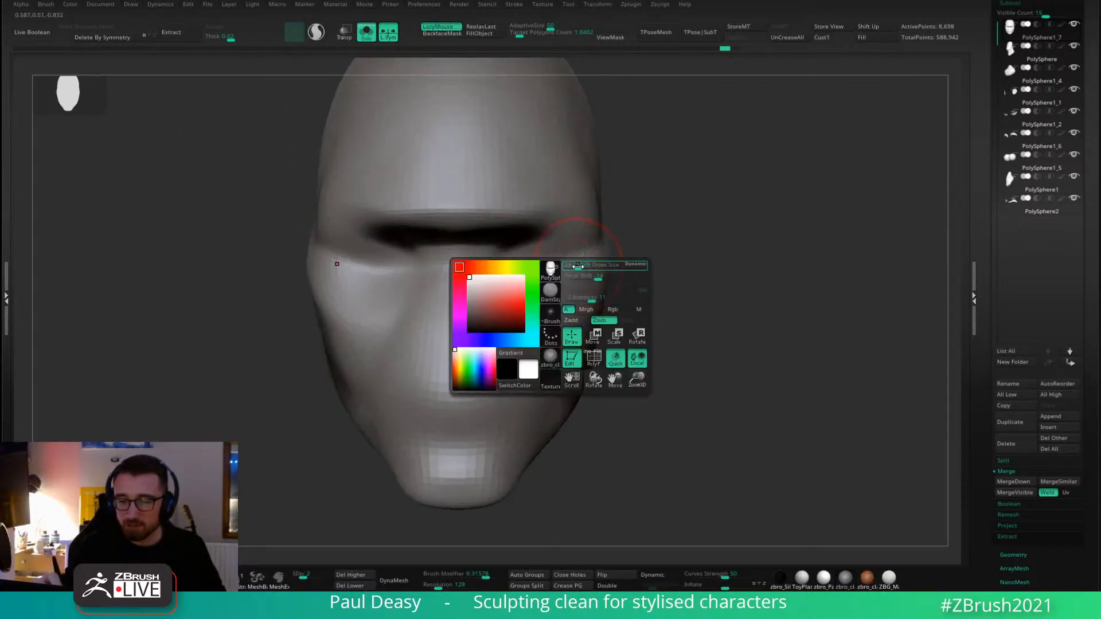
pyautogui.moveTo(593, 280); pyautogui.dragTo(602, 279)
pyautogui.moveTo(688, 246)
pyautogui.mouseDown(button='right')
pyautogui.moveTo(593, 263)
pyautogui.moveTo(652, 233)
pyautogui.moveTo(665, 240)
pyautogui.mouseUp(button='right')
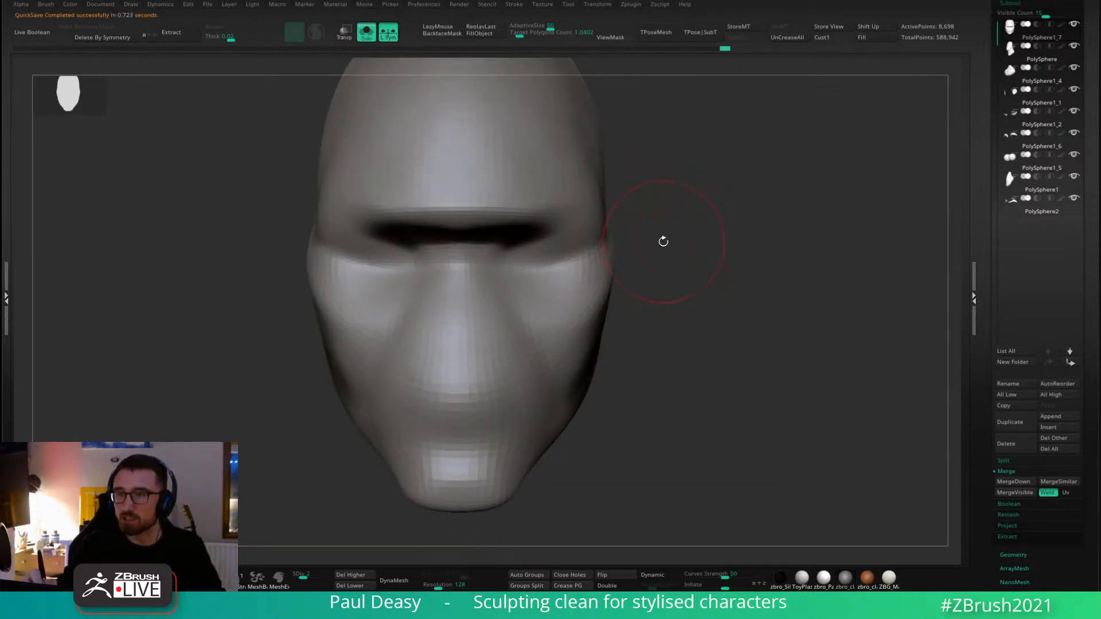
# Shape the outer corner of the cheekbone beside the eye socket with the Move brush, returning to subdivision level 5.
pyautogui.moveTo(681, 245)
pyautogui.mouseDown(button='right')
pyautogui.moveTo(699, 246)
pyautogui.moveTo(681, 251)
pyautogui.moveTo(773, 320)
pyautogui.mouseUp(button='right')
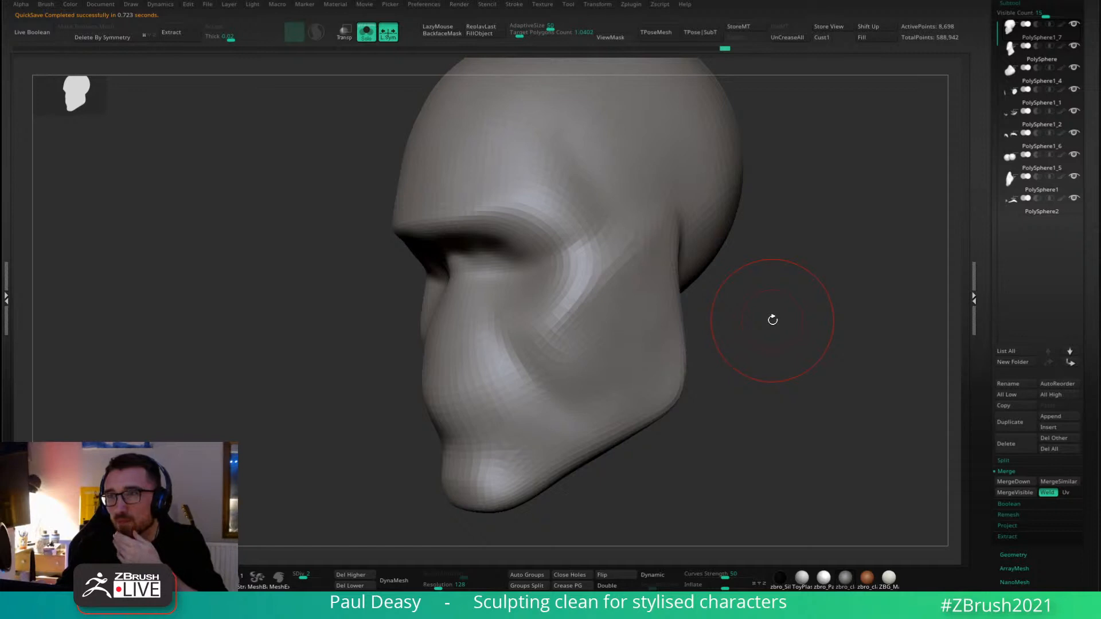
pyautogui.moveTo(772, 317); pyautogui.dragTo(773, 319, button='right')
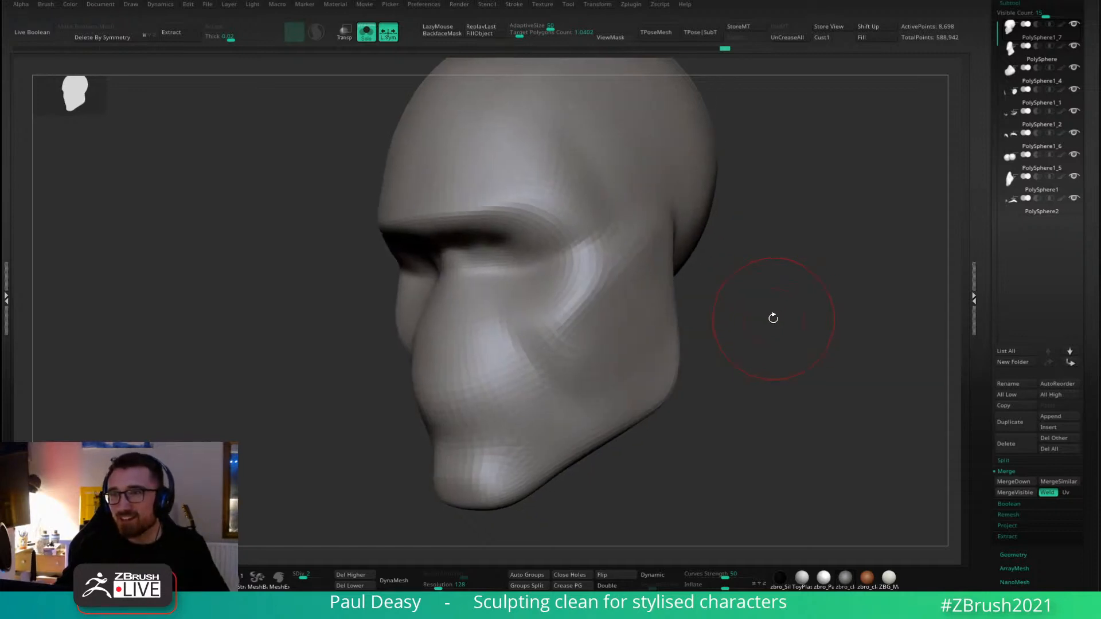
pyautogui.moveTo(547, 252); pyautogui.dragTo(597, 238, button='right')
pyautogui.moveTo(556, 282)
pyautogui.mouseDown(button='right')
pyautogui.moveTo(622, 260)
pyautogui.moveTo(619, 246)
pyautogui.moveTo(570, 273)
pyautogui.moveTo(582, 255)
pyautogui.mouseUp(button='right')
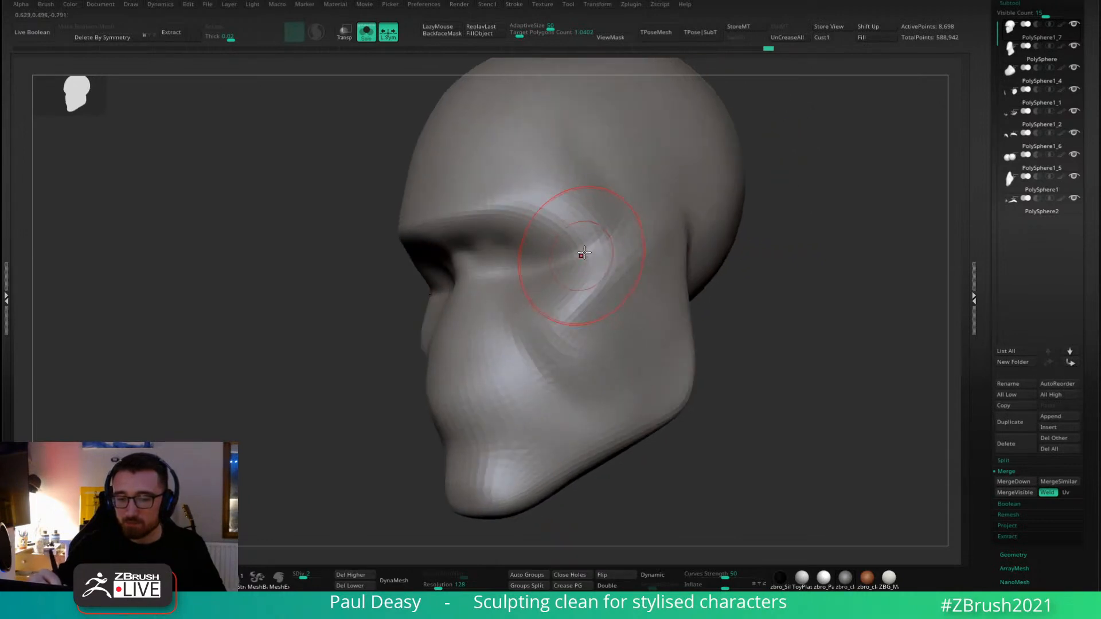
pyautogui.press('d')
pyautogui.press('d')
pyautogui.press('d')
pyautogui.moveTo(778, 299); pyautogui.dragTo(717, 295)
# Refine the temple and cheekbone on the isolated head with the Move brush at subdivision level 2, returning to level 5.
pyautogui.hotkey('shift', 'd')
pyautogui.moveTo(604, 233); pyautogui.dragTo(567, 286, button='right')
pyautogui.rightClick(567, 286)
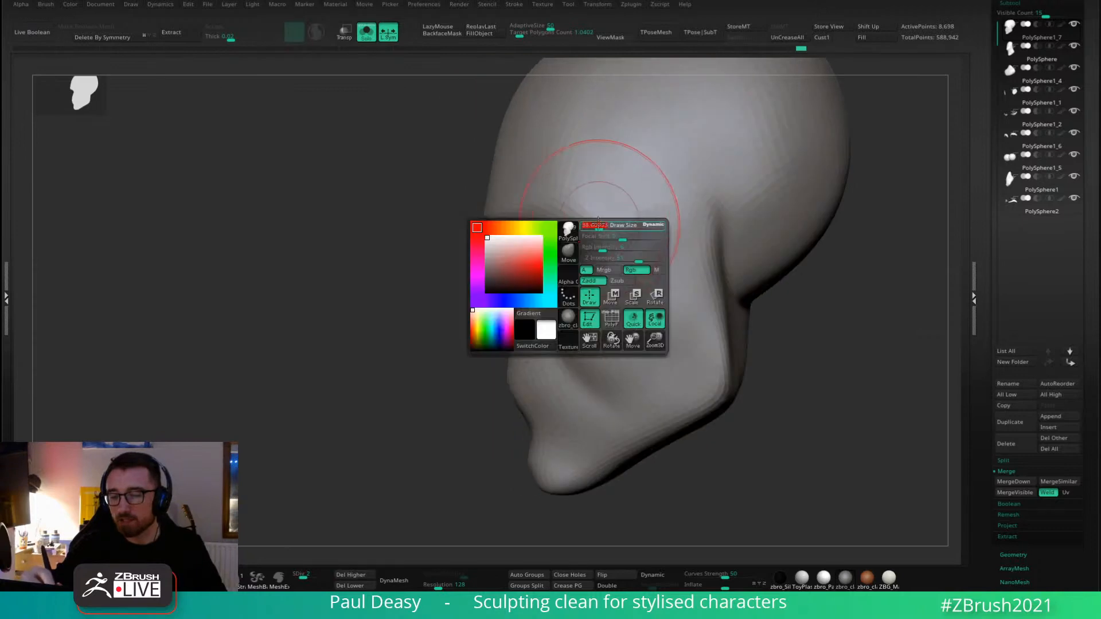
pyautogui.hotkey('shift', 'd')
pyautogui.hotkey('shift', 'd')
pyautogui.moveTo(616, 194)
pyautogui.mouseDown(button='right')
pyautogui.moveTo(633, 194)
pyautogui.moveTo(614, 211)
pyautogui.moveTo(637, 199)
pyautogui.mouseUp(button='right')
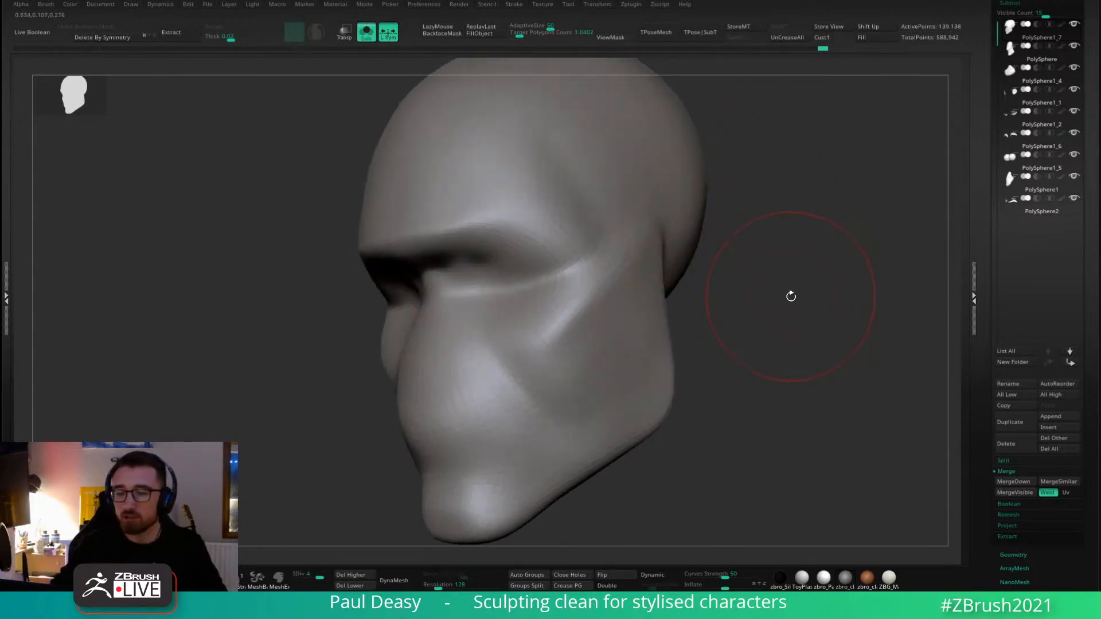
pyautogui.press('d')
pyautogui.press('d')
pyautogui.press('d')
pyautogui.moveTo(751, 312)
pyautogui.mouseDown(button='right')
pyautogui.moveTo(663, 287)
pyautogui.moveTo(727, 285)
pyautogui.moveTo(682, 283)
pyautogui.mouseUp(button='right')
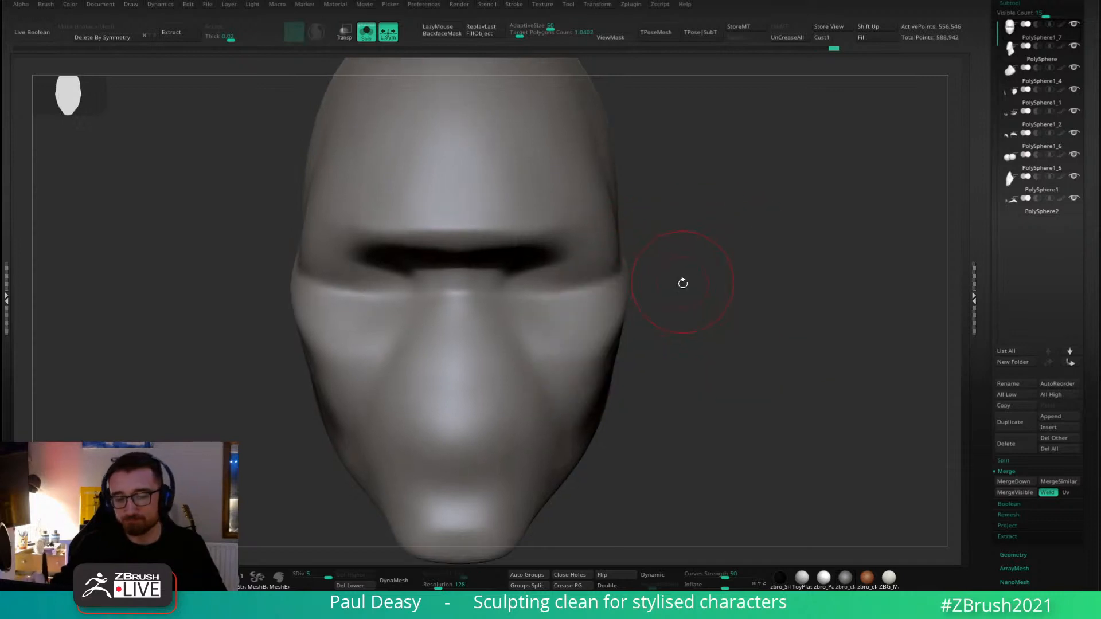
# Show all subtools again and reshape the eye area and the forehead behind the eyebrows with the Move brush.
pyautogui.moveTo(570, 298); pyautogui.dragTo(585, 292, button='right')
pyautogui.hotkey('ctrl', 'shift', 's')
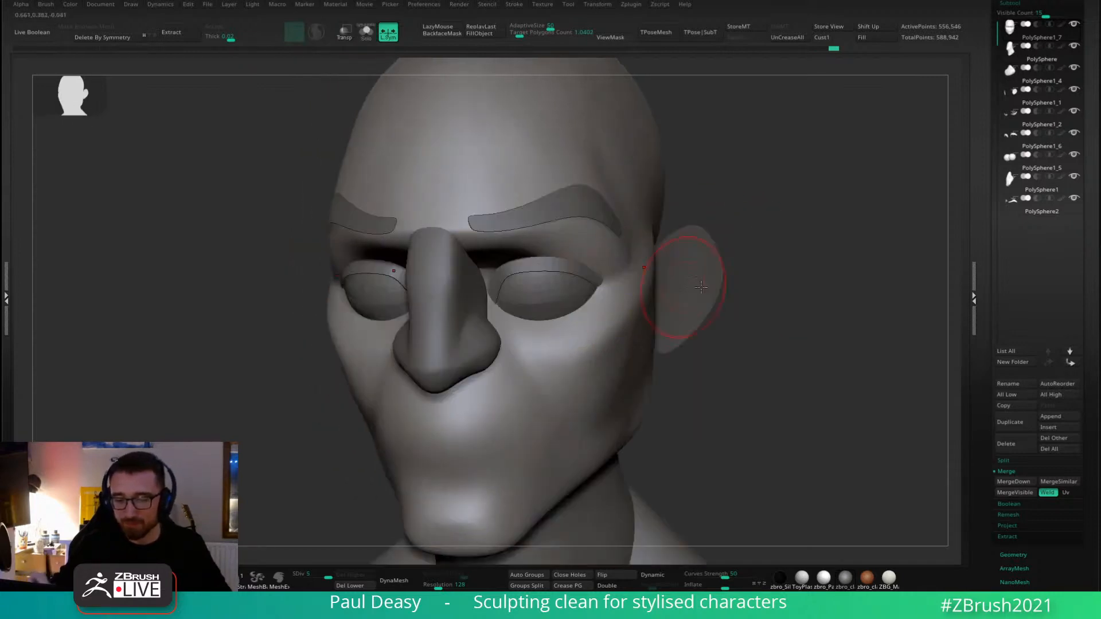
pyautogui.keyDown('shift'); pyautogui.moveTo(768, 292); pyautogui.dragTo(682, 295, button='right'); pyautogui.keyUp('shift')
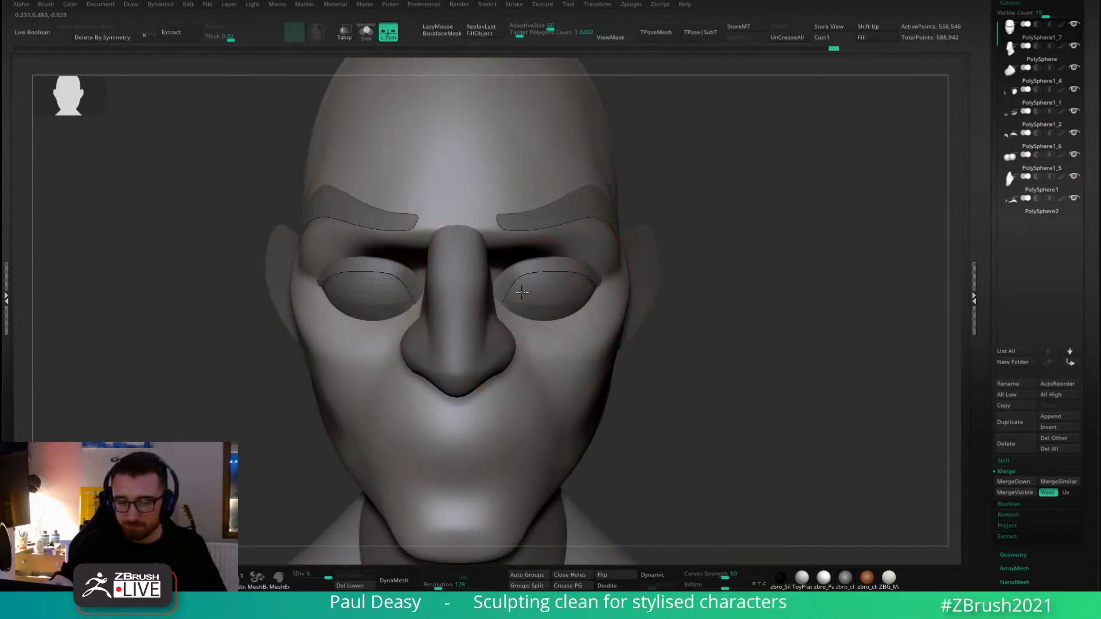
pyautogui.moveTo(522, 292); pyautogui.dragTo(532, 289)
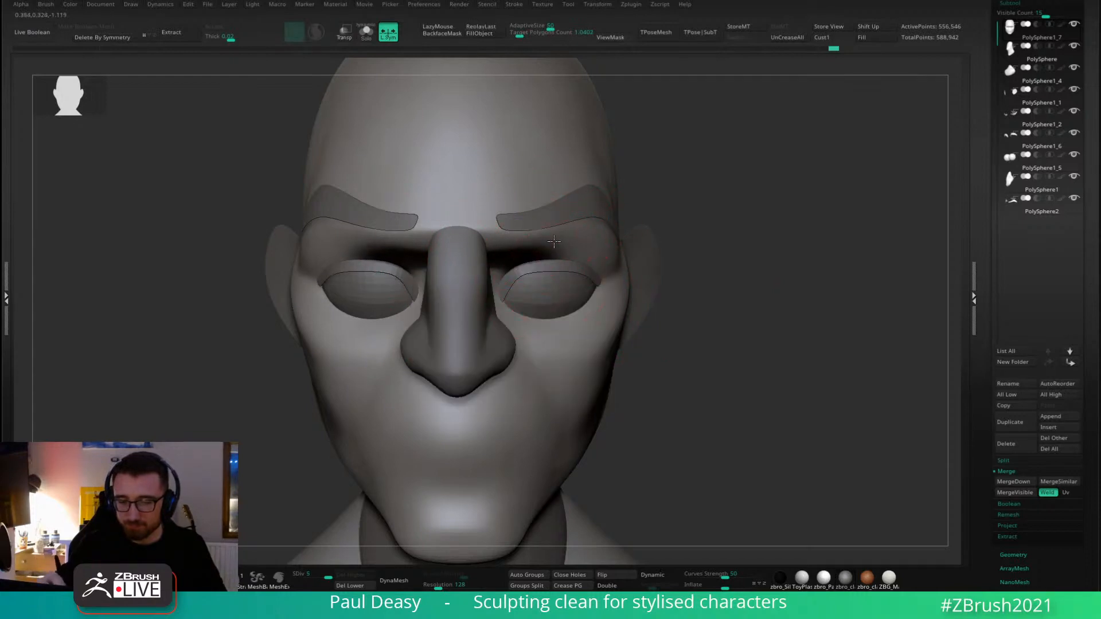
pyautogui.moveTo(553, 241); pyautogui.dragTo(584, 211)
pyautogui.hotkey('ctrl', 'z')
pyautogui.rightClick(549, 286)
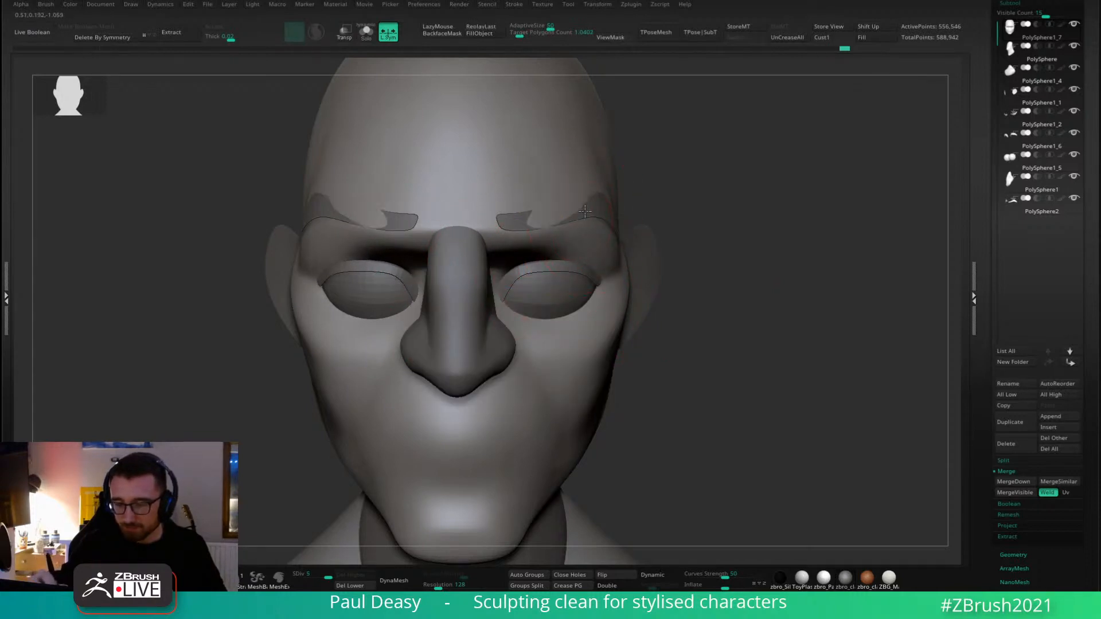
# Touch up the forehead around the eyebrows, comparing the front and three-quarter views.
pyautogui.keyDown('ctrl'); pyautogui.keyDown('shift'); pyautogui.click(669, 212); pyautogui.keyUp('shift'); pyautogui.keyUp('ctrl')
pyautogui.moveTo(669, 213); pyautogui.dragTo(553, 197)
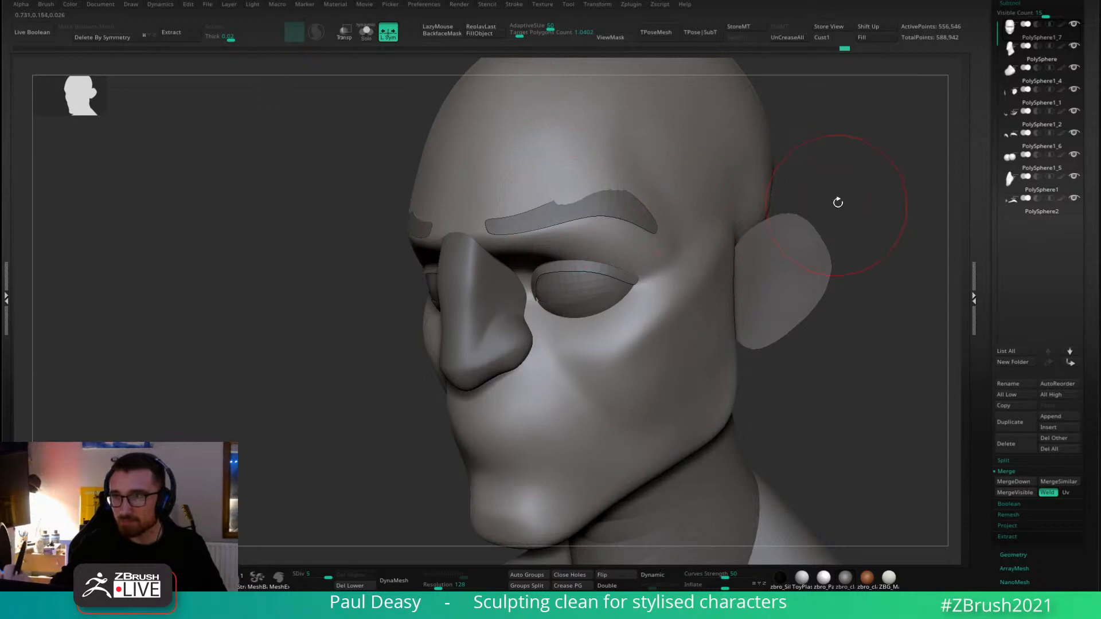
pyautogui.moveTo(837, 202)
pyautogui.mouseDown()
pyautogui.moveTo(755, 184)
pyautogui.moveTo(793, 216)
pyautogui.moveTo(752, 236)
pyautogui.moveTo(770, 237)
pyautogui.mouseUp()
pyautogui.press('space')
pyautogui.moveTo(767, 258)
pyautogui.keyDown('alt'); pyautogui.mouseDown()
pyautogui.moveTo(717, 267)
pyautogui.moveTo(710, 232)
pyautogui.moveTo(583, 356)
pyautogui.mouseUp(); pyautogui.keyUp('alt')
pyautogui.press('space')
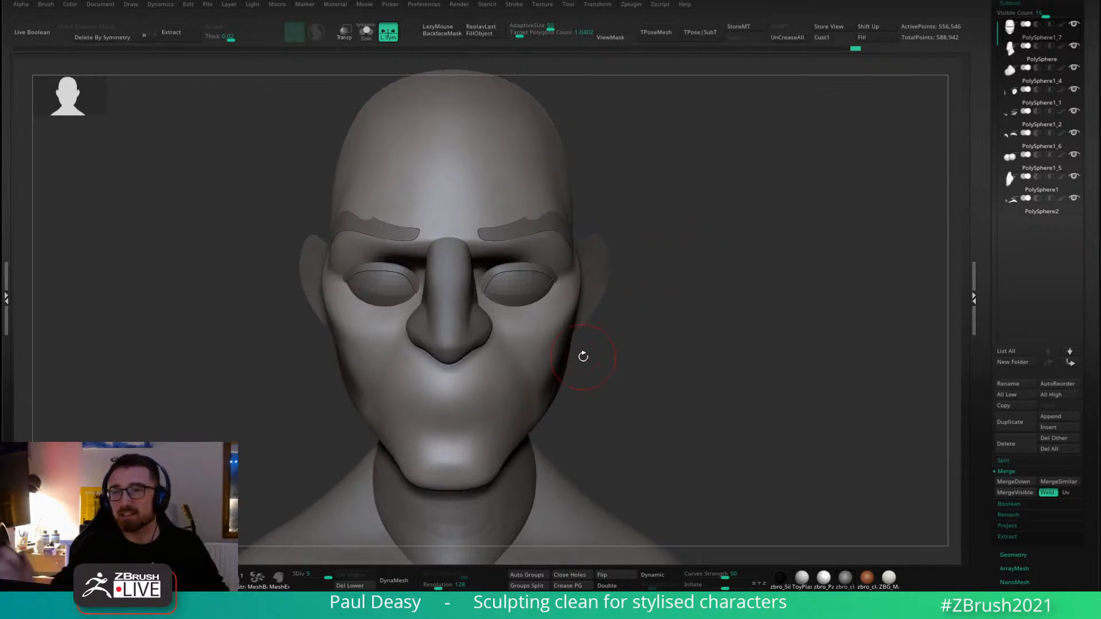
pyautogui.press('space')
pyautogui.moveTo(669, 213); pyautogui.dragTo(675, 213)
pyautogui.keyDown('alt'); pyautogui.moveTo(688, 214); pyautogui.dragTo(685, 230); pyautogui.keyUp('alt')
pyautogui.press('space')
pyautogui.press('space')
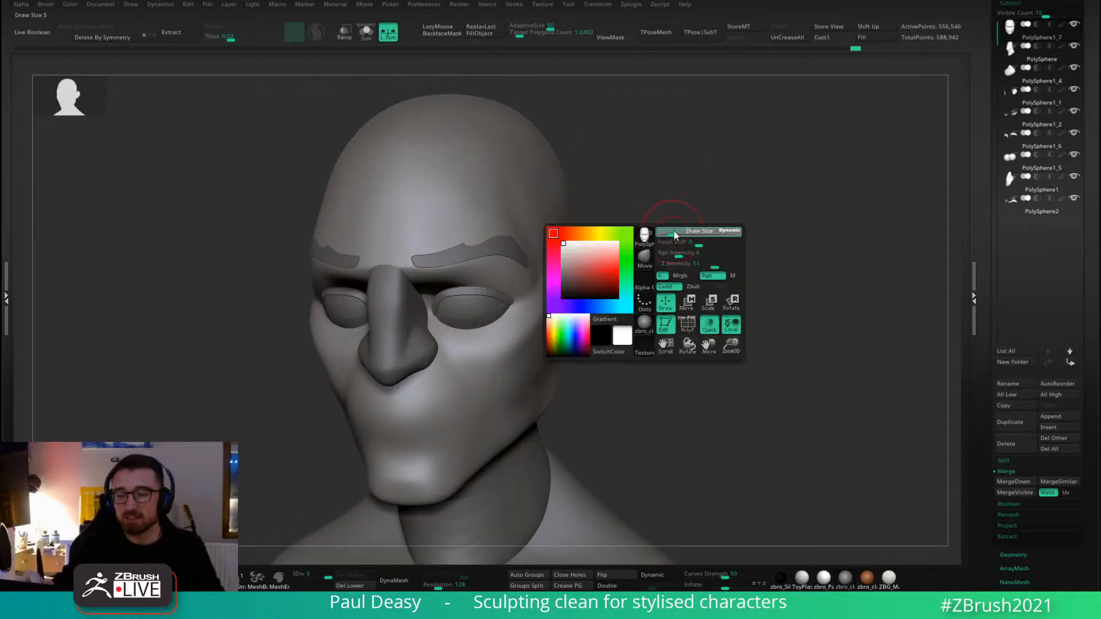
# Select the eyebrow subtool PolySphere2 and adjust the eyebrow arch against the forehead from the side with the Move brush.
pyautogui.moveTo(601, 209)
pyautogui.mouseDown()
pyautogui.moveTo(658, 215)
pyautogui.moveTo(609, 221)
pyautogui.mouseUp()
pyautogui.press('space')
pyautogui.keyDown('alt'); pyautogui.click(518, 256); pyautogui.keyUp('alt')
pyautogui.moveTo(567, 256); pyautogui.dragTo(519, 255, button='right')
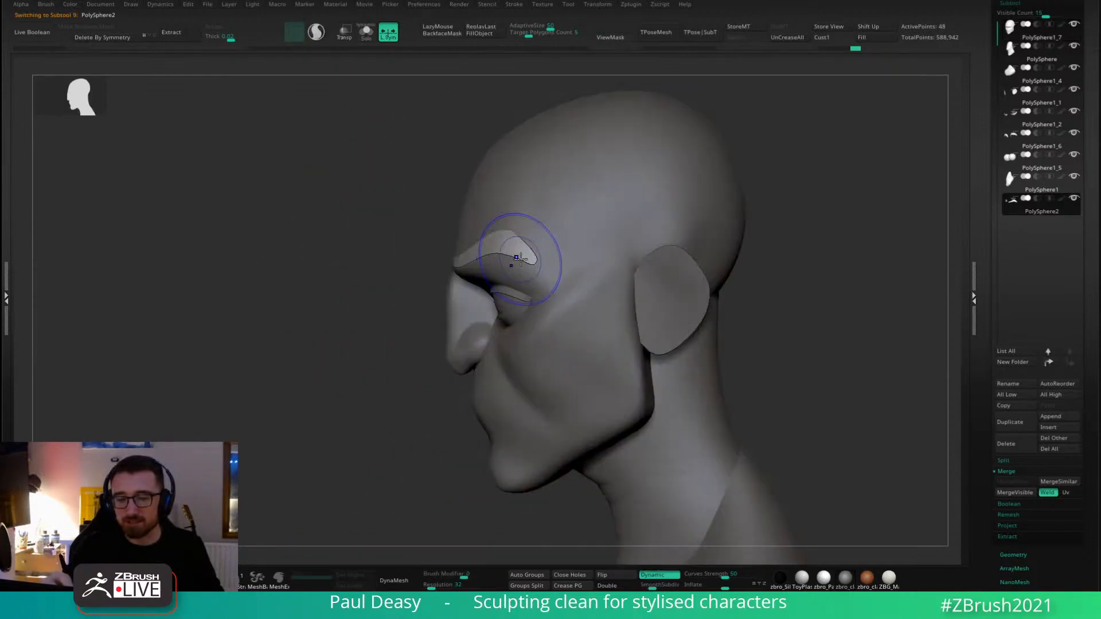
pyautogui.press('space')
pyautogui.keyDown('alt'); pyautogui.click(546, 263); pyautogui.keyUp('alt')
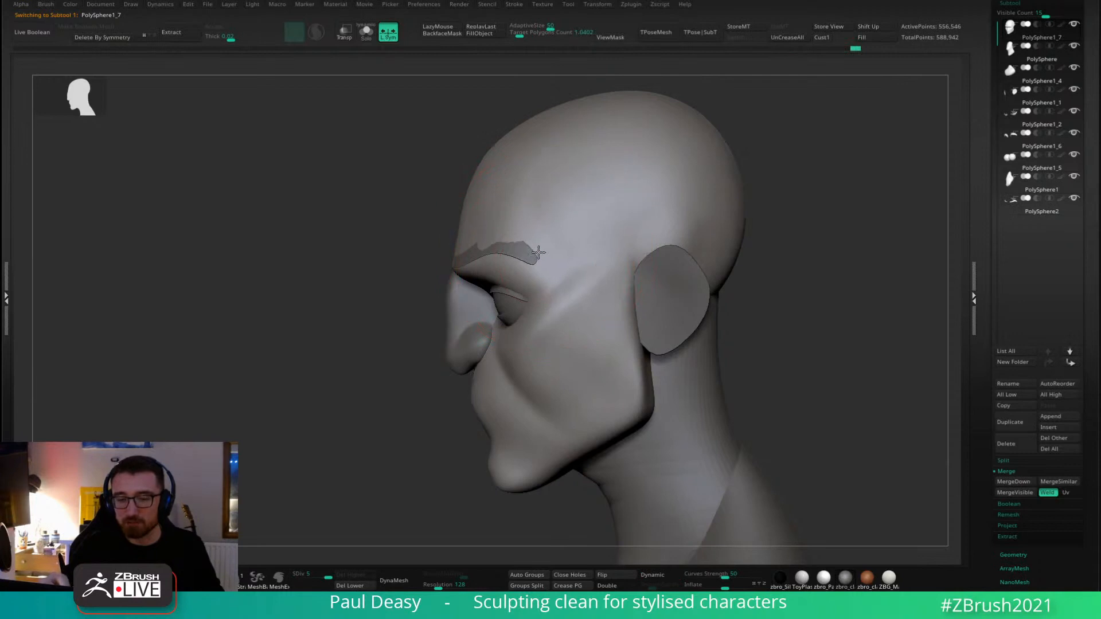
pyautogui.keyDown('alt'); pyautogui.click(518, 246); pyautogui.keyUp('alt')
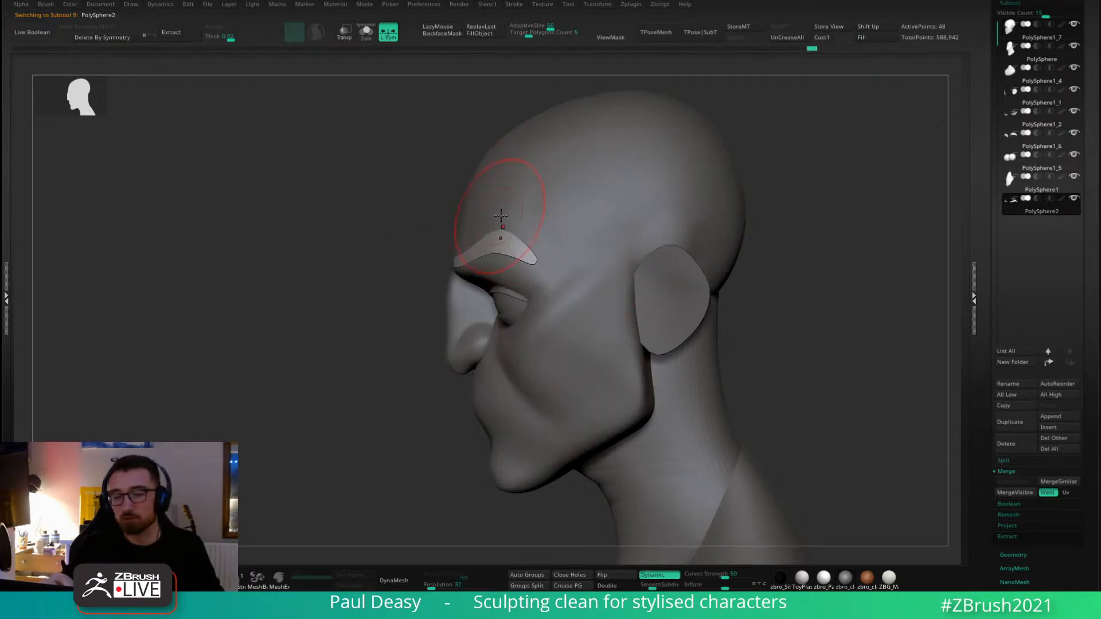
pyautogui.moveTo(516, 220)
pyautogui.mouseDown(button='right')
pyautogui.moveTo(532, 230)
pyautogui.moveTo(517, 225)
pyautogui.moveTo(548, 223)
pyautogui.moveTo(584, 266)
pyautogui.mouseUp(button='right')
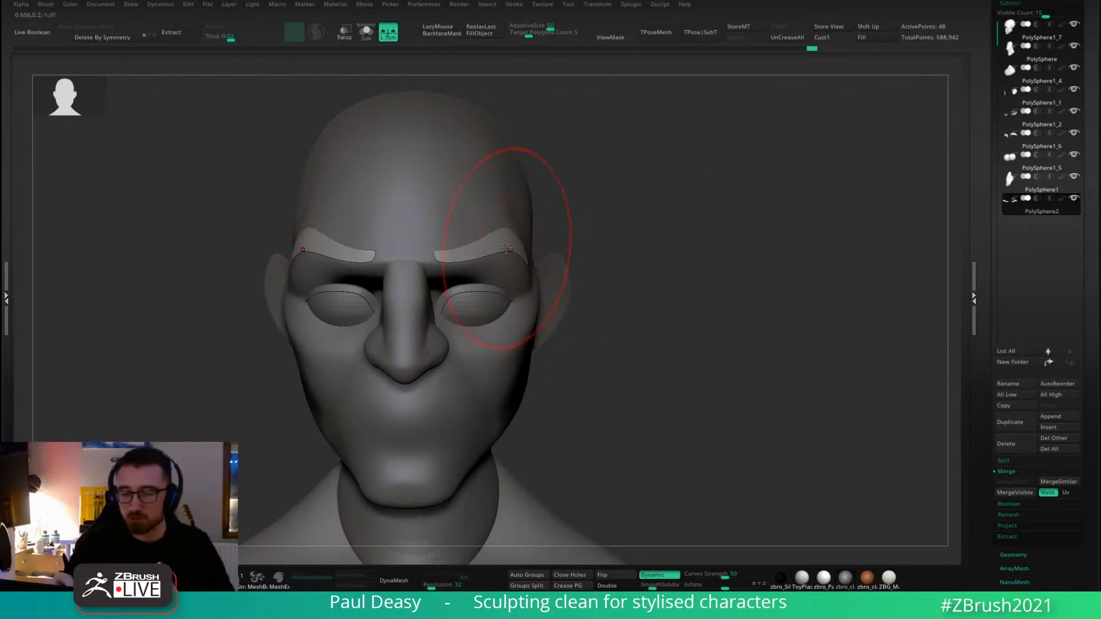
# Adjust the inner ends of the eyebrows from the front with the Move brush.
pyautogui.press('space')
pyautogui.moveTo(453, 262); pyautogui.dragTo(444, 261)
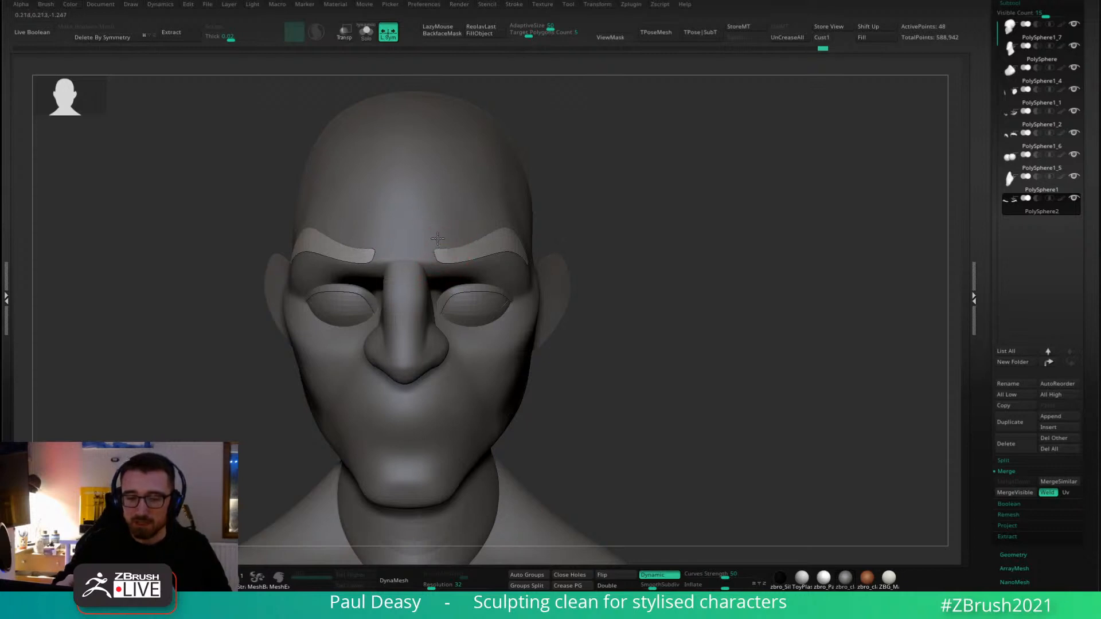
pyautogui.press('space')
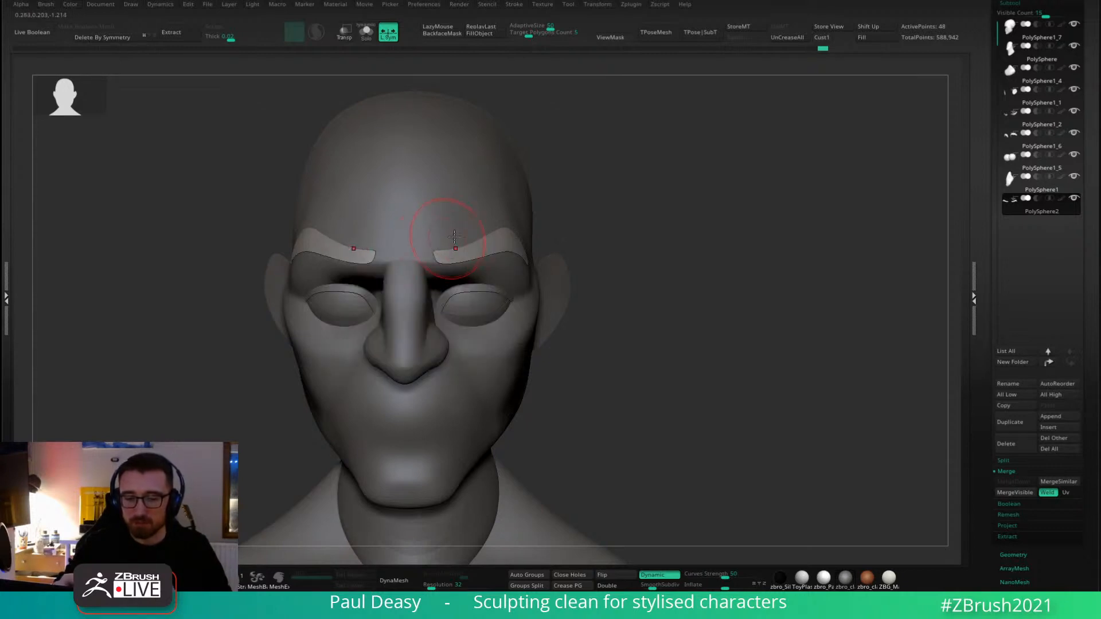
pyautogui.press('space')
# Refine the arches and outer ends of the eyebrows from the three-quarter and front views.
pyautogui.rightClick(533, 224)
pyautogui.moveTo(542, 209); pyautogui.dragTo(529, 221, button='right')
pyautogui.moveTo(537, 223); pyautogui.dragTo(534, 225)
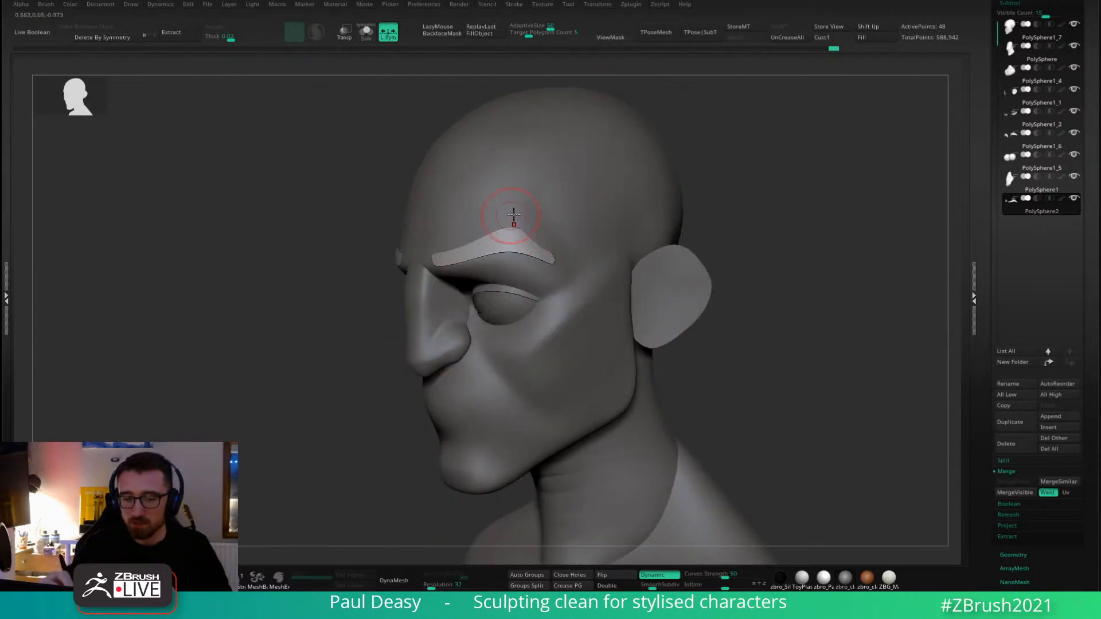
pyautogui.press('space')
pyautogui.moveTo(514, 214)
pyautogui.mouseDown(button='right')
pyautogui.moveTo(542, 226)
pyautogui.moveTo(492, 221)
pyautogui.moveTo(525, 251)
pyautogui.mouseUp(button='right')
pyautogui.press('space')
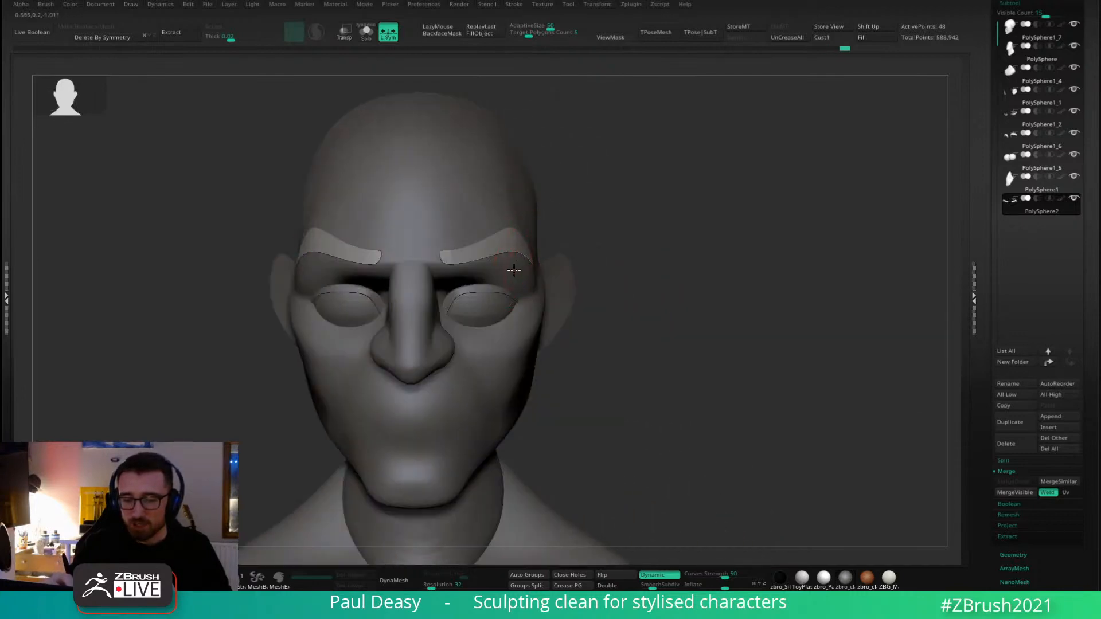
pyautogui.moveTo(596, 235); pyautogui.dragTo(585, 181, button='right')
pyautogui.moveTo(521, 258)
pyautogui.mouseDown(button='right')
pyautogui.moveTo(505, 229)
pyautogui.moveTo(595, 226)
pyautogui.moveTo(597, 287)
pyautogui.moveTo(610, 241)
pyautogui.mouseUp(button='right')
# Create a combined TPose mesh of all visible subtools and turn it to a side view for posing.
pyautogui.rightClick(596, 295)
pyautogui.moveTo(859, 241); pyautogui.dragTo(752, 203, button='right')
pyautogui.click(663, 32)
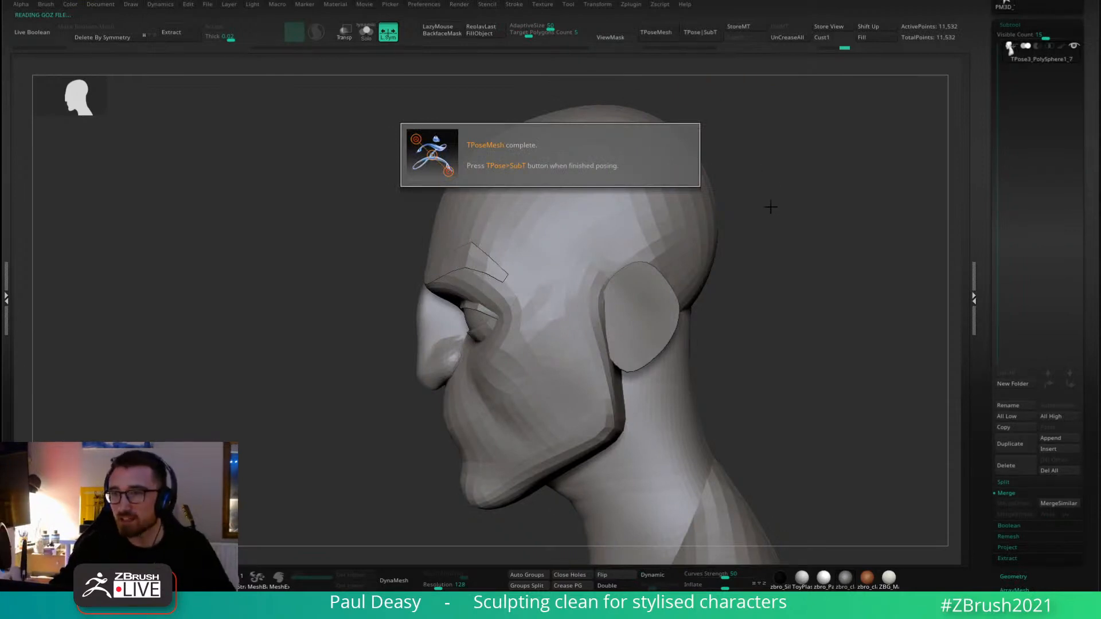
pyautogui.moveTo(776, 241); pyautogui.dragTo(746, 235, button='right')
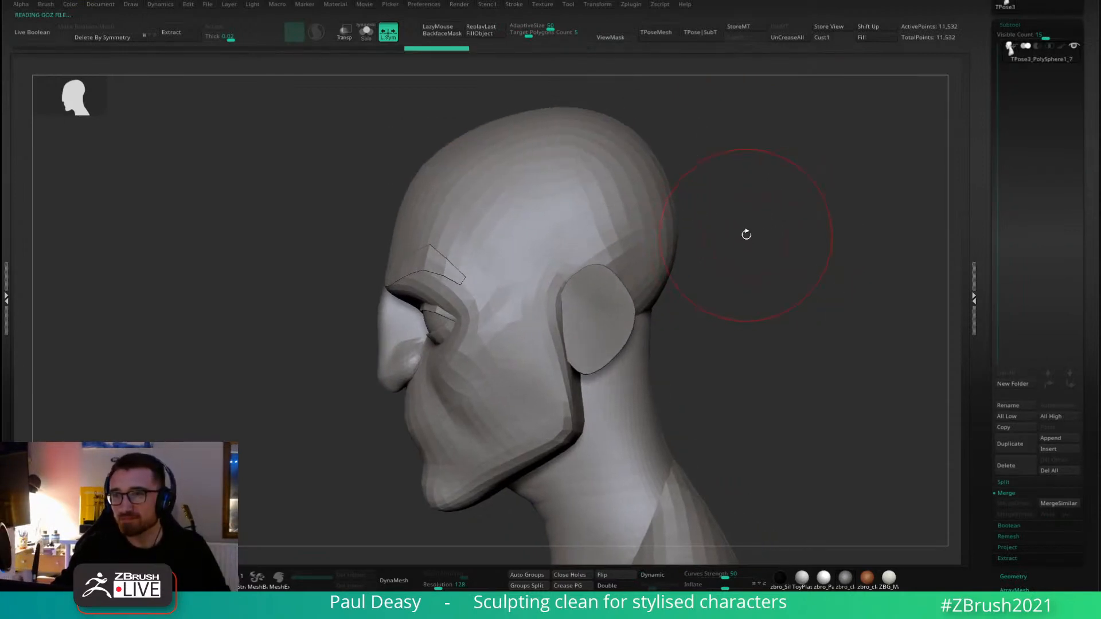
pyautogui.press('space')
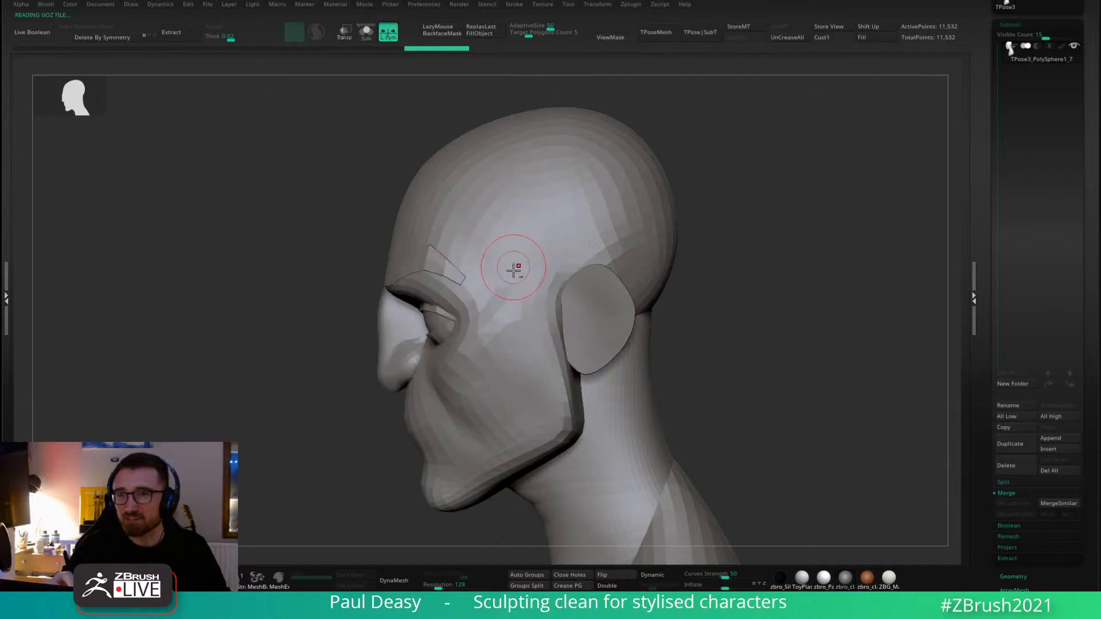
# Isolate the head polygroups on the TPose mesh and mask everything except the head and eyebrows.
pyautogui.keyDown('alt'); pyautogui.moveTo(513, 270); pyautogui.dragTo(509, 276, button='right'); pyautogui.keyUp('alt')
pyautogui.press('space')
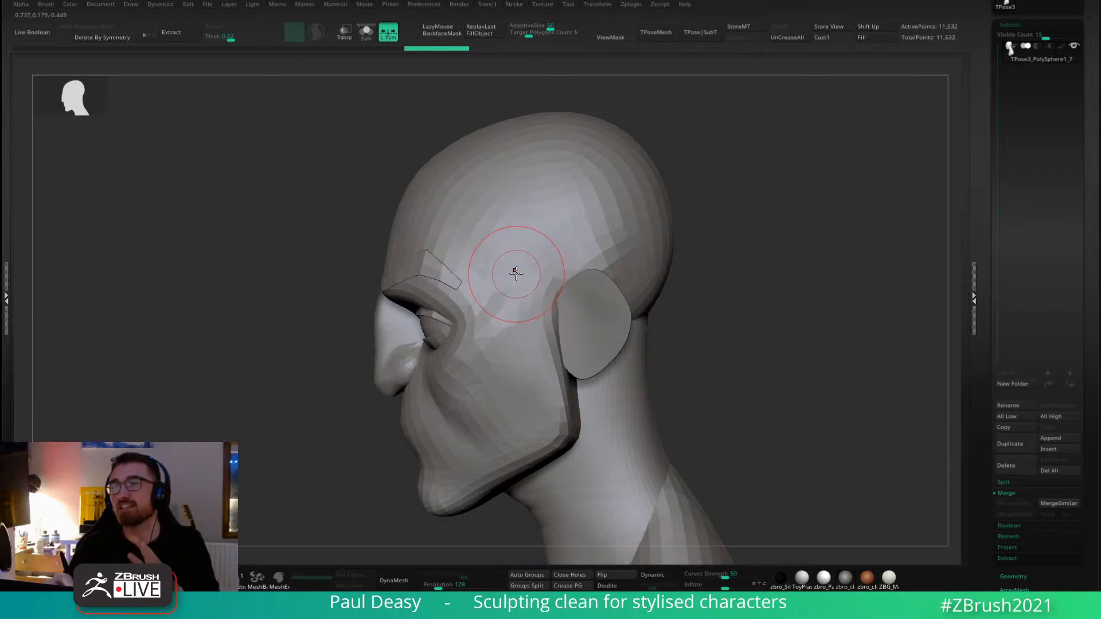
pyautogui.keyDown('ctrl'); pyautogui.keyDown('shift'); pyautogui.click(476, 241); pyautogui.keyUp('shift'); pyautogui.keyUp('ctrl')
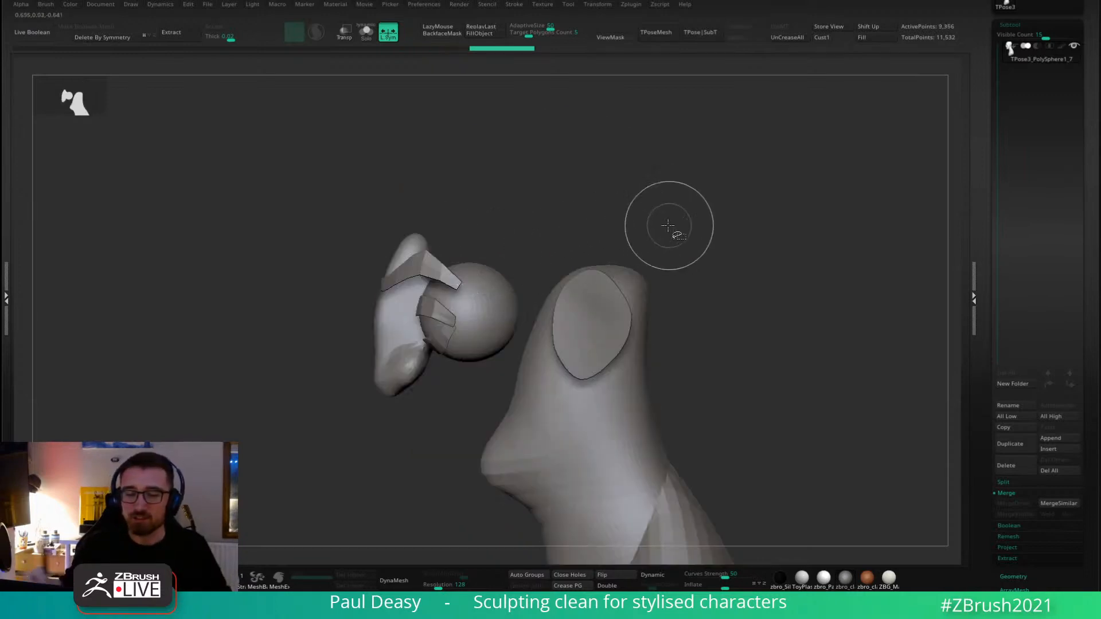
pyautogui.keyDown('ctrl'); pyautogui.keyDown('shift'); pyautogui.moveTo(669, 224); pyautogui.dragTo(679, 241); pyautogui.keyUp('shift'); pyautogui.keyUp('ctrl')
pyautogui.keyDown('ctrl'); pyautogui.keyDown('shift'); pyautogui.click(467, 245); pyautogui.keyUp('shift'); pyautogui.keyUp('ctrl')
pyautogui.keyDown('ctrl'); pyautogui.keyDown('shift'); pyautogui.click(431, 259); pyautogui.keyUp('shift'); pyautogui.keyUp('ctrl')
pyautogui.keyDown('ctrl'); pyautogui.keyDown('shift'); pyautogui.click(709, 193); pyautogui.keyUp('shift'); pyautogui.keyUp('ctrl')
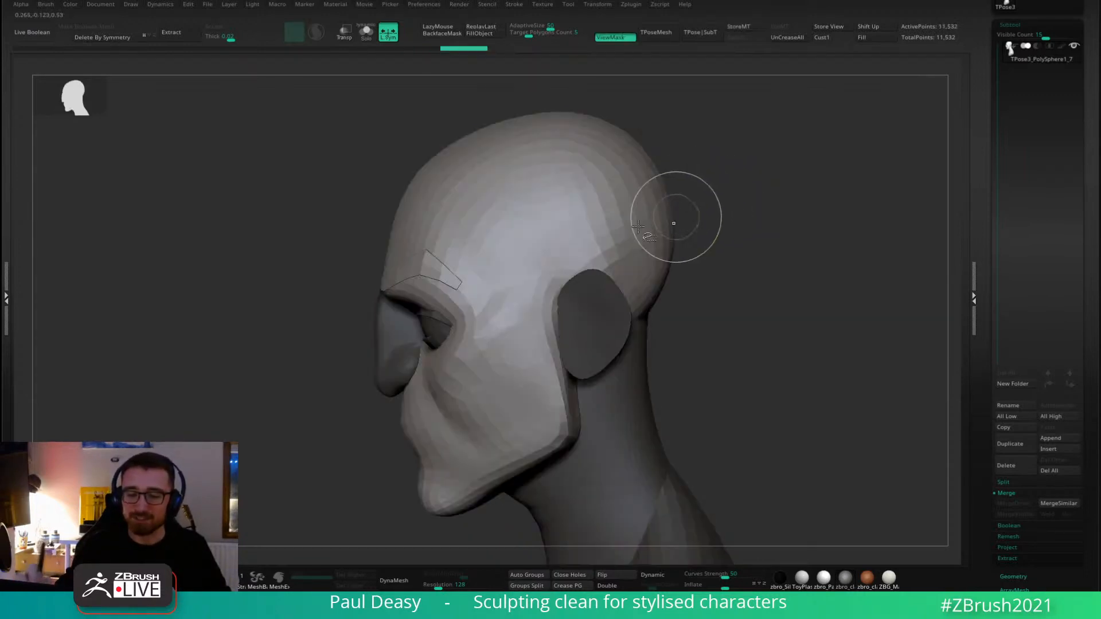
# Adjust the unmasked head and eyebrows with a large Move brush from the side and front views.
pyautogui.press('space')
pyautogui.press('space')
pyautogui.moveTo(432, 268); pyautogui.dragTo(421, 268, button='right')
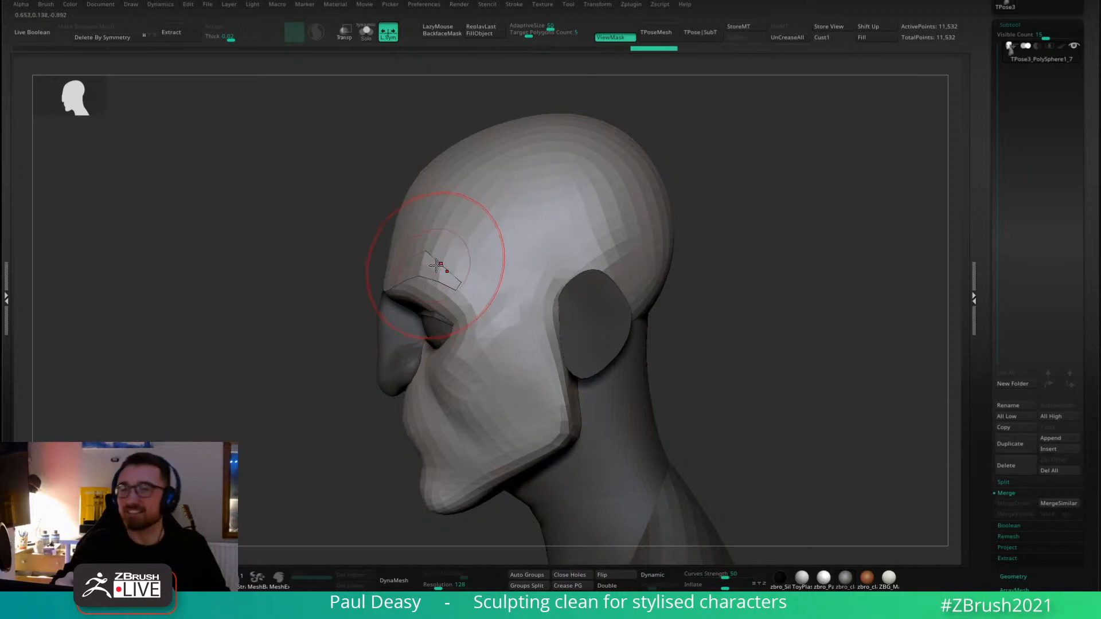
pyautogui.moveTo(769, 231)
pyautogui.keyDown('shift'); pyautogui.mouseDown()
pyautogui.moveTo(674, 281)
pyautogui.moveTo(642, 270)
pyautogui.mouseUp(); pyautogui.keyUp('shift')
pyautogui.rightClick(469, 311)
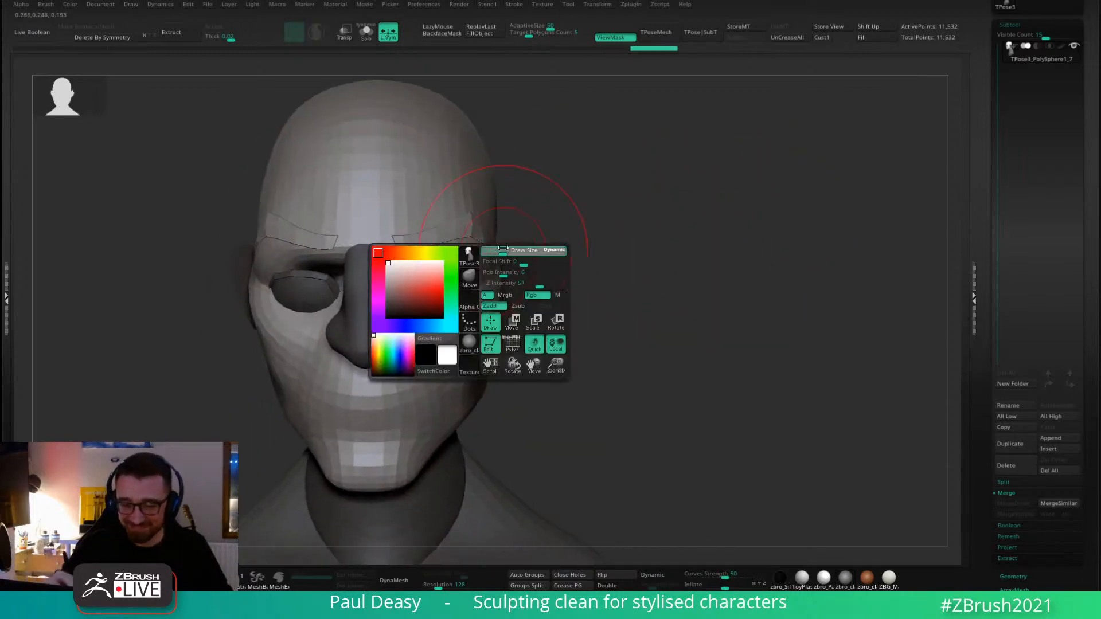
pyautogui.keyDown('shift'); pyautogui.moveTo(568, 241); pyautogui.dragTo(535, 229, button='right'); pyautogui.keyUp('shift')
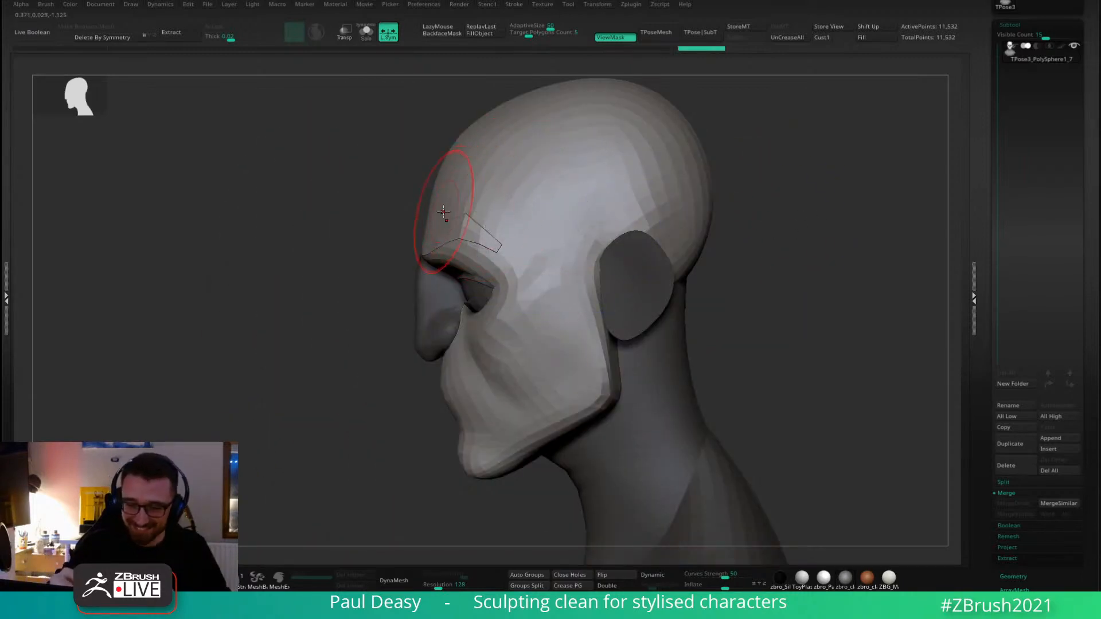
pyautogui.moveTo(786, 265); pyautogui.dragTo(730, 278, button='right')
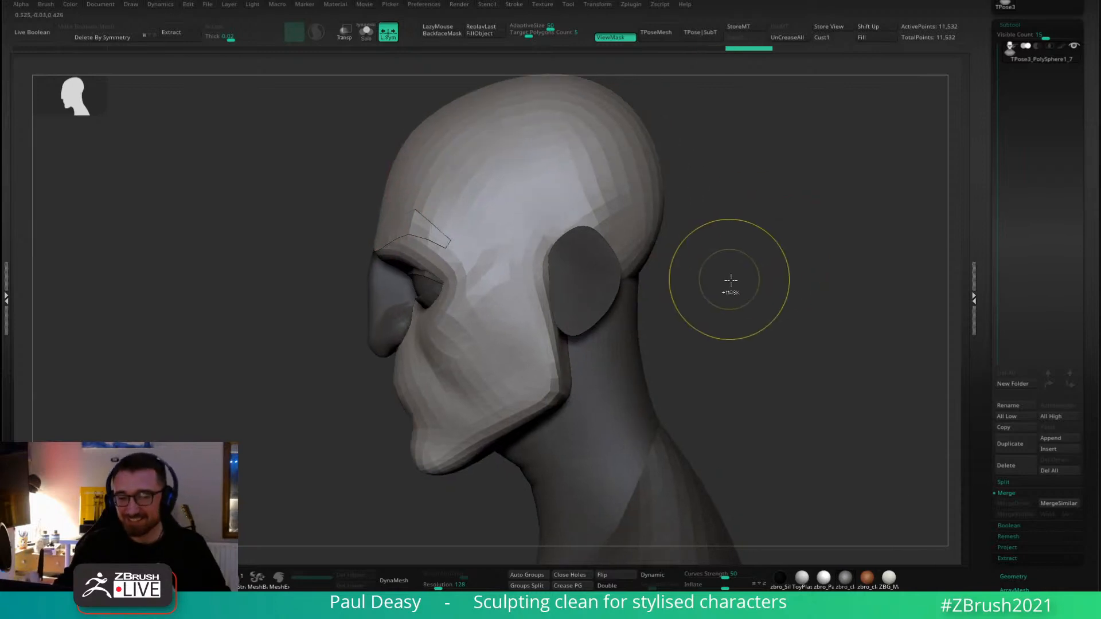
# Clear the mask and transfer the TPose mesh changes back to the original subtools.
pyautogui.keyDown('ctrl'); pyautogui.moveTo(732, 279); pyautogui.dragTo(678, 239); pyautogui.keyUp('ctrl')
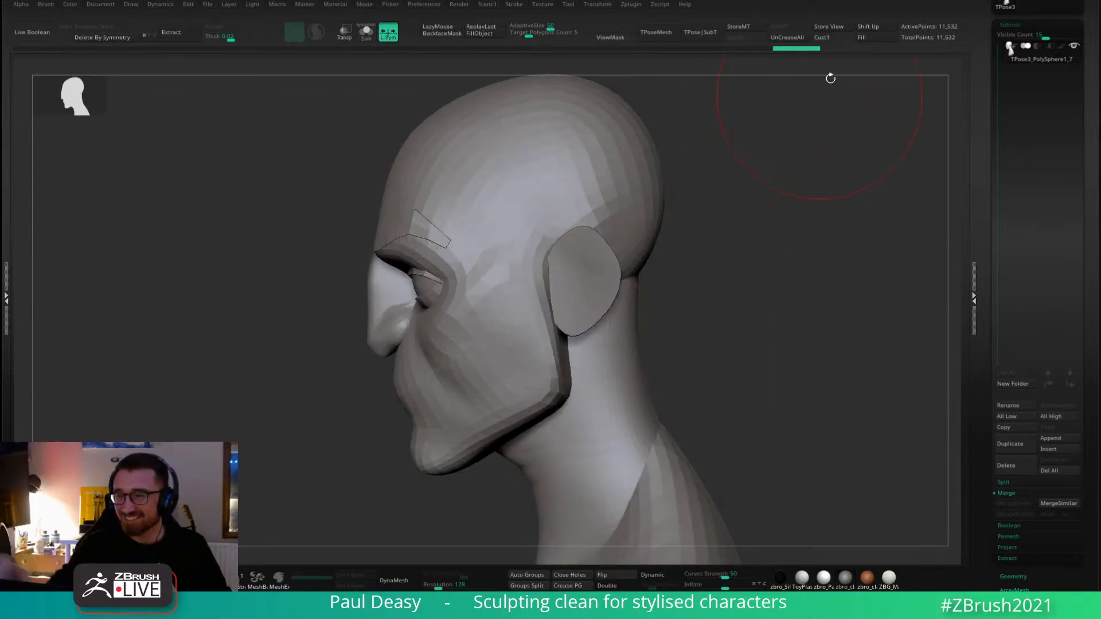
pyautogui.click(711, 33)
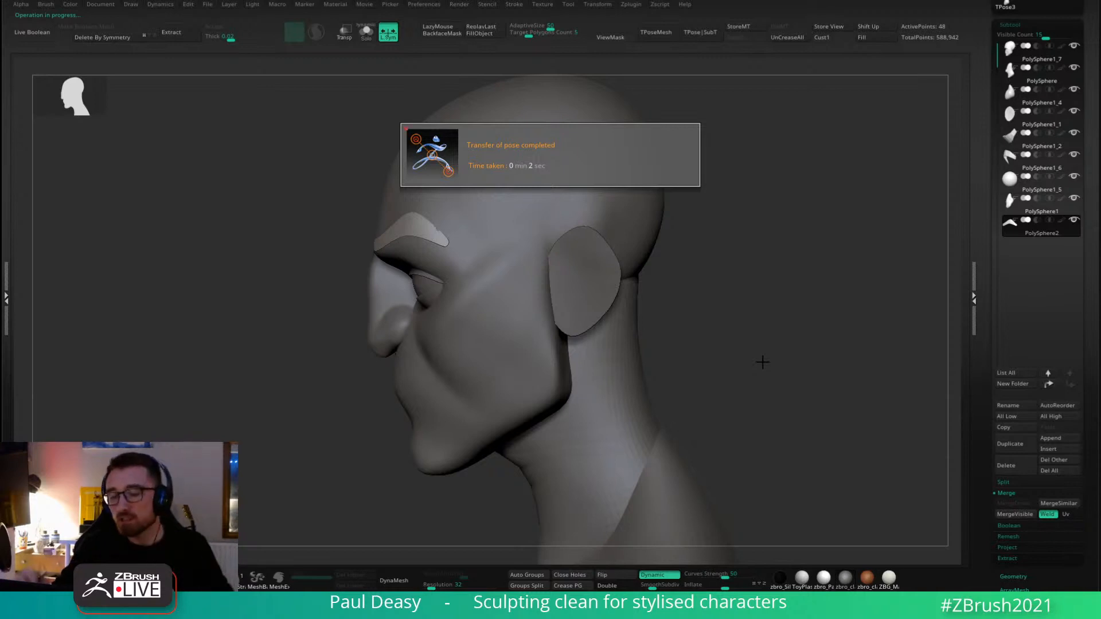
pyautogui.moveTo(715, 291)
pyautogui.mouseDown()
pyautogui.moveTo(737, 305)
pyautogui.moveTo(724, 265)
pyautogui.moveTo(741, 303)
pyautogui.mouseUp()
pyautogui.rightClick(736, 281)
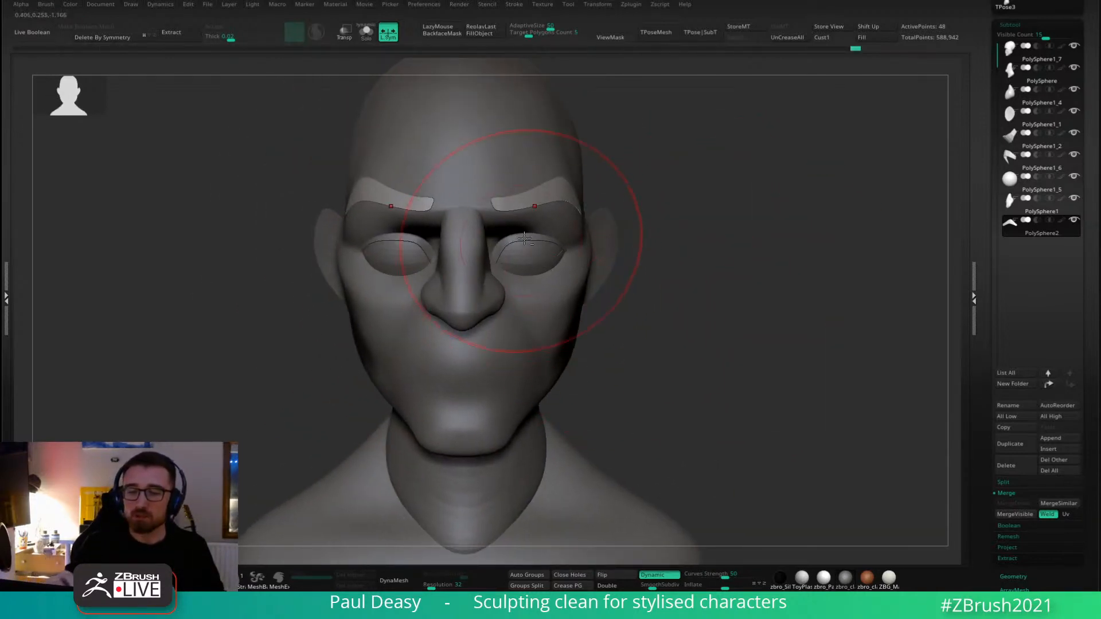
# Select the upper eyelids and the ears in turn and check their fit on the head from the front.
pyautogui.keyDown('alt'); pyautogui.click(524, 237); pyautogui.keyUp('alt')
pyautogui.rightClick(612, 302)
pyautogui.keyDown('alt'); pyautogui.moveTo(689, 276); pyautogui.dragTo(695, 279); pyautogui.keyUp('alt')
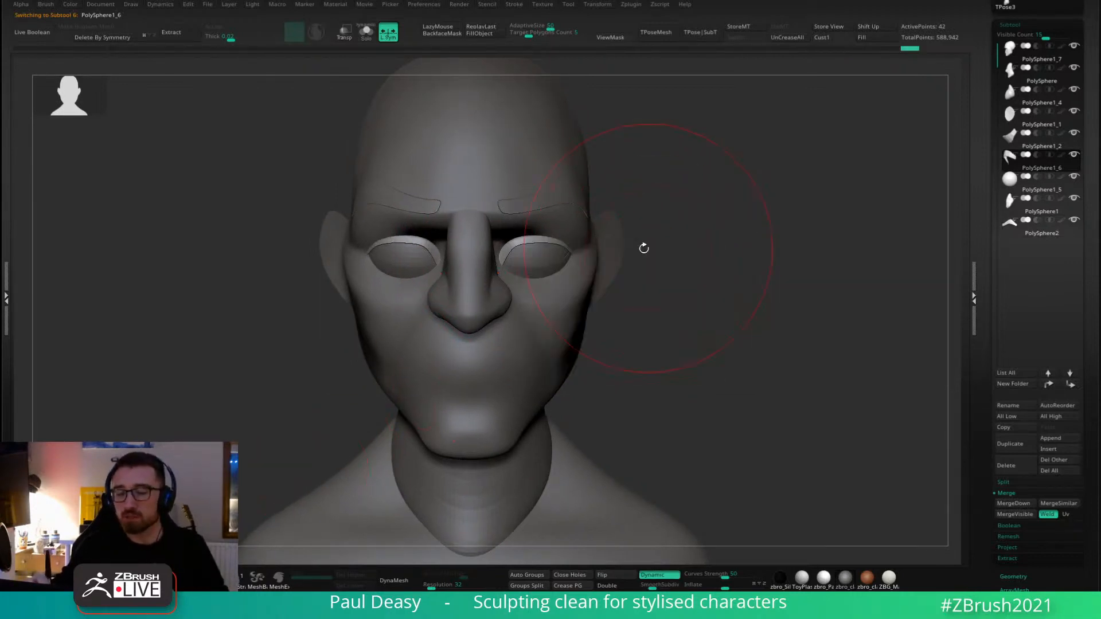
pyautogui.keyDown('alt'); pyautogui.click(610, 245); pyautogui.keyUp('alt')
pyautogui.moveTo(702, 266)
pyautogui.mouseDown()
pyautogui.moveTo(686, 249)
pyautogui.moveTo(664, 269)
pyautogui.moveTo(719, 199)
pyautogui.moveTo(688, 377)
pyautogui.moveTo(703, 307)
pyautogui.moveTo(685, 352)
pyautogui.mouseUp()
pyautogui.rightClick(619, 232)
# Select the bust subtool PolySphere1_4, turn off its dynamic subdivision and subdivide it to level 4.
pyautogui.keyDown('alt'); pyautogui.click(659, 413); pyautogui.keyUp('alt')
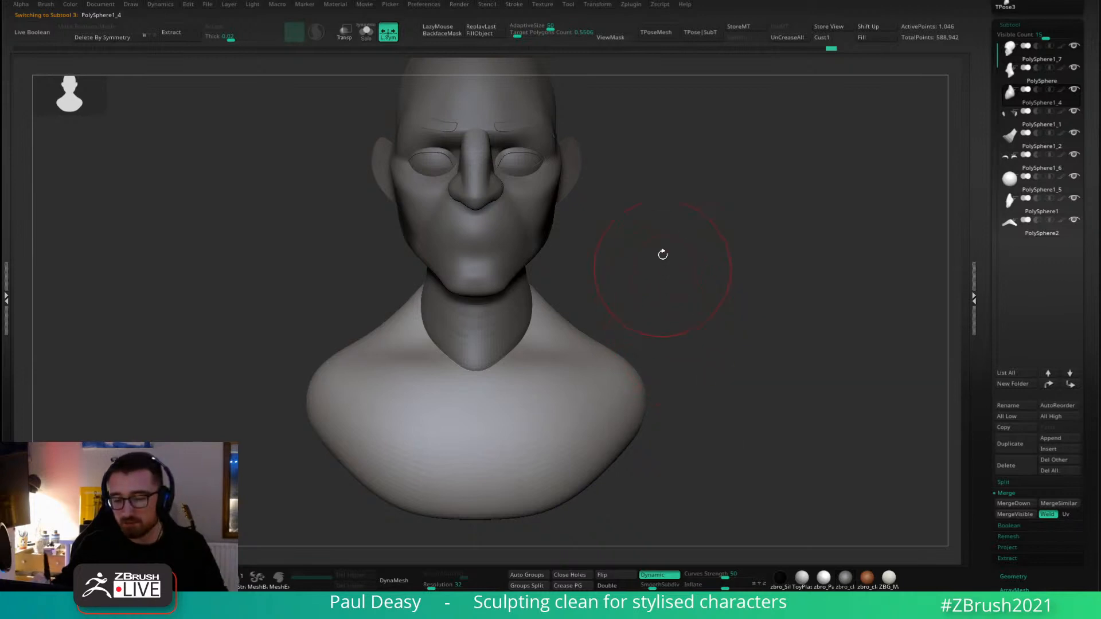
pyautogui.keyDown('alt'); pyautogui.moveTo(662, 255); pyautogui.dragTo(645, 303); pyautogui.keyUp('alt')
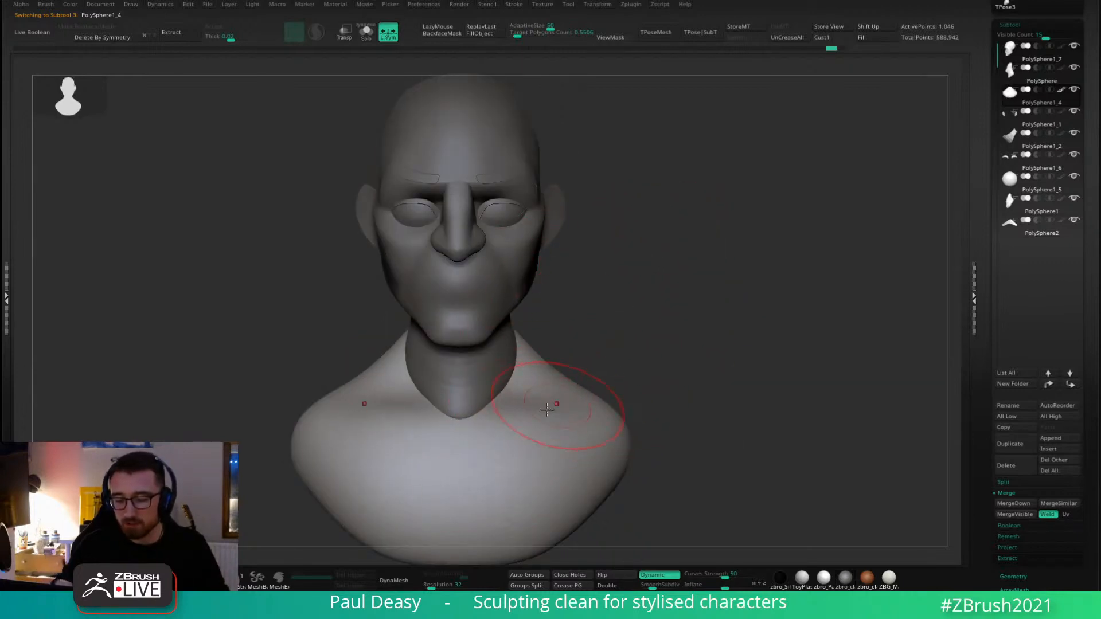
pyautogui.keyDown('alt'); pyautogui.moveTo(580, 374); pyautogui.dragTo(589, 330); pyautogui.keyUp('alt')
pyautogui.hotkey('shift', 'd')
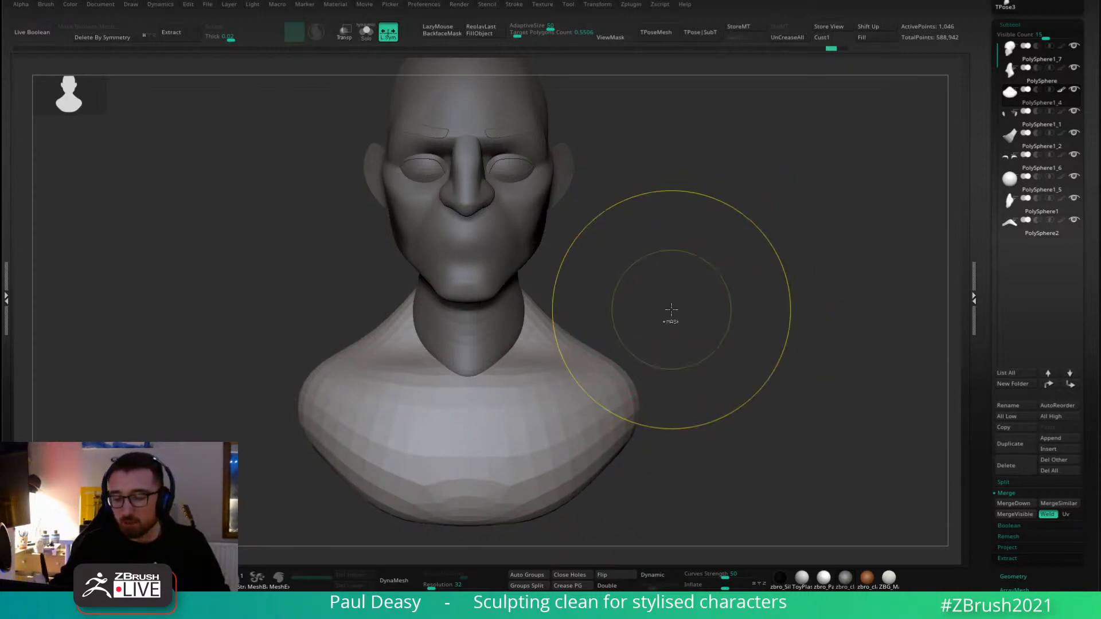
pyautogui.hotkey('ctrl', 'd')
pyautogui.hotkey('ctrl', 'd')
pyautogui.hotkey('ctrl', 'd')
pyautogui.press('space')
pyautogui.moveTo(685, 316); pyautogui.dragTo(670, 315)
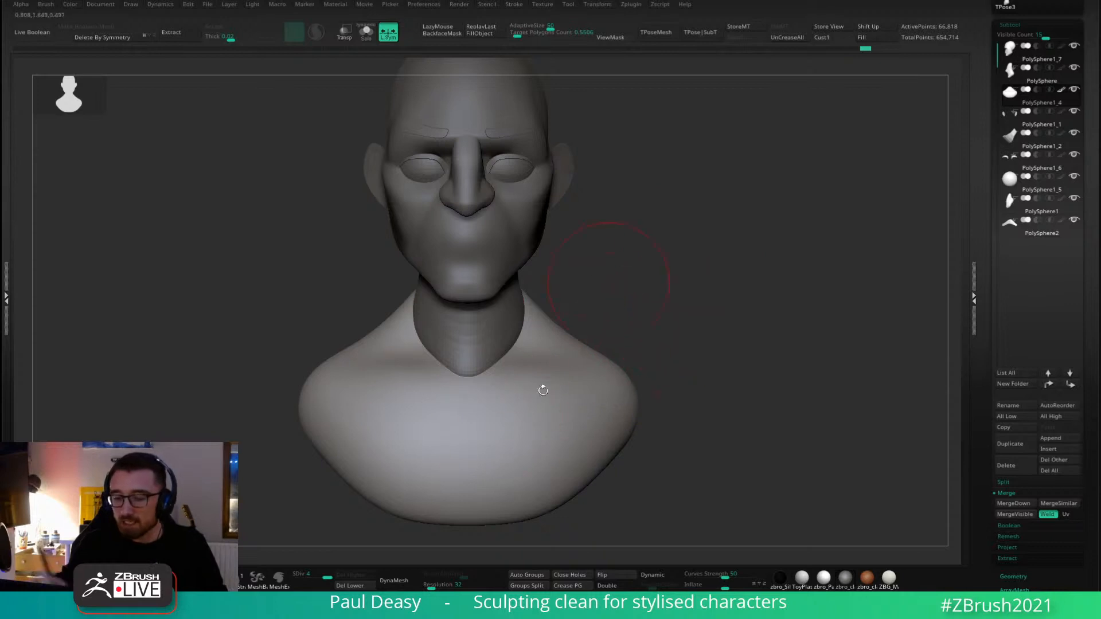
# Carve the vertical sternum line and the shoulder creases into the bust with the Dam Standard brush.
pyautogui.moveTo(643, 353); pyautogui.dragTo(674, 364)
pyautogui.press('l')
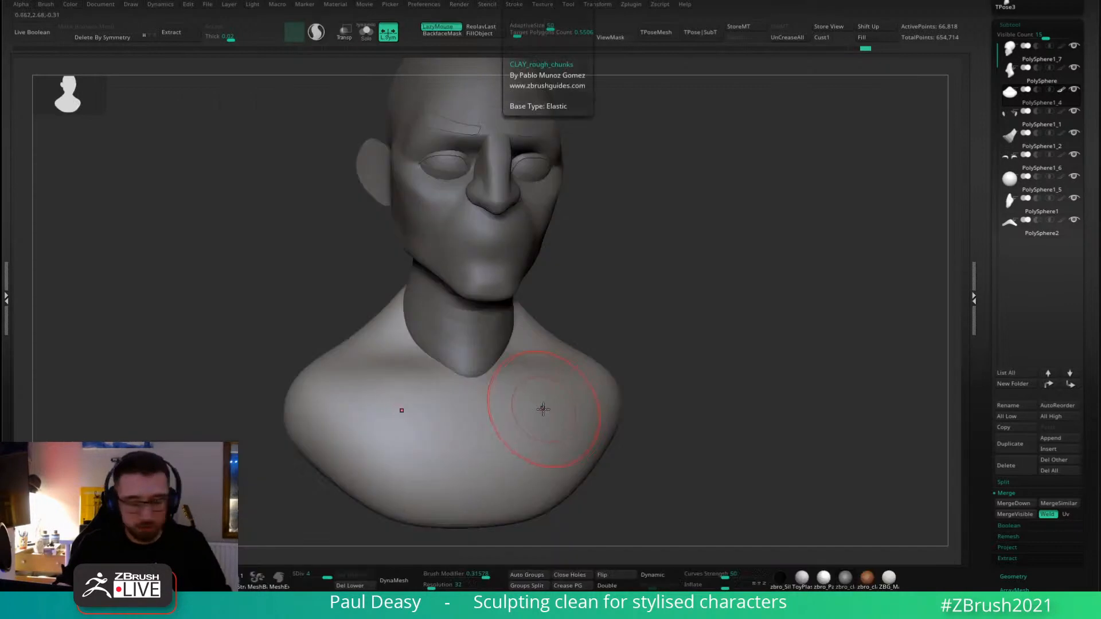
pyautogui.moveTo(654, 405)
pyautogui.mouseDown()
pyautogui.moveTo(621, 403)
pyautogui.moveTo(627, 432)
pyautogui.mouseUp()
pyautogui.moveTo(665, 438); pyautogui.dragTo(713, 437)
pyautogui.press('space')
pyautogui.moveTo(490, 428); pyautogui.dragTo(504, 429)
pyautogui.moveTo(487, 467); pyautogui.dragTo(468, 385)
pyautogui.keyDown('alt'); pyautogui.moveTo(690, 397); pyautogui.dragTo(700, 358); pyautogui.keyUp('alt')
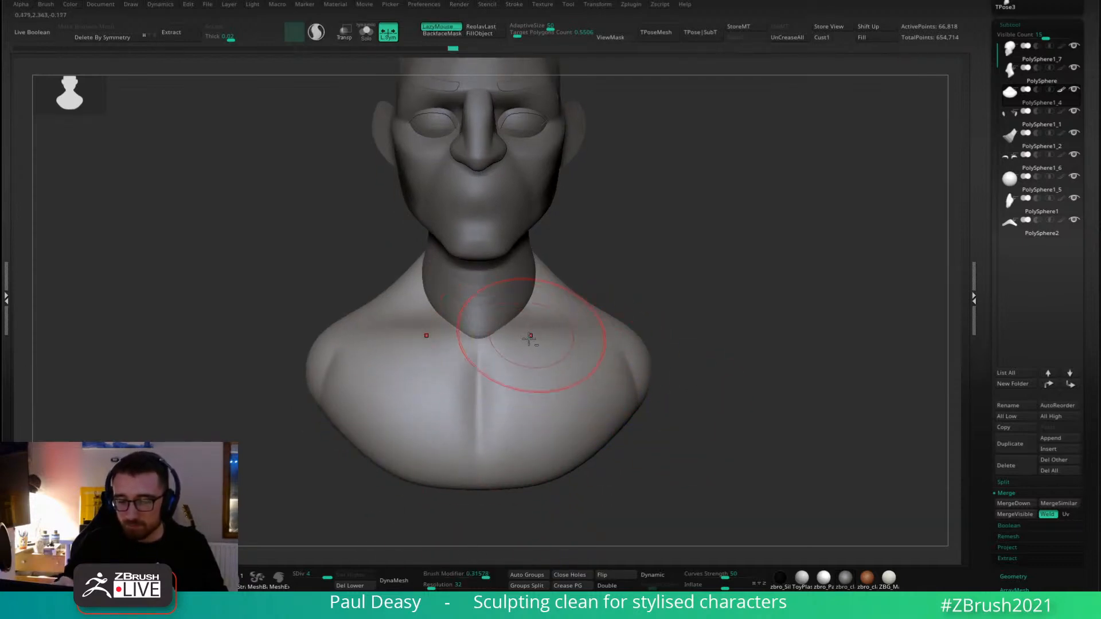
# Define the collarbone line on the bust beside the base of the neck with the Dam Standard brush.
pyautogui.moveTo(528, 339); pyautogui.dragTo(591, 332)
pyautogui.moveTo(682, 367); pyautogui.dragTo(706, 372)
pyautogui.moveTo(528, 328); pyautogui.dragTo(533, 325)
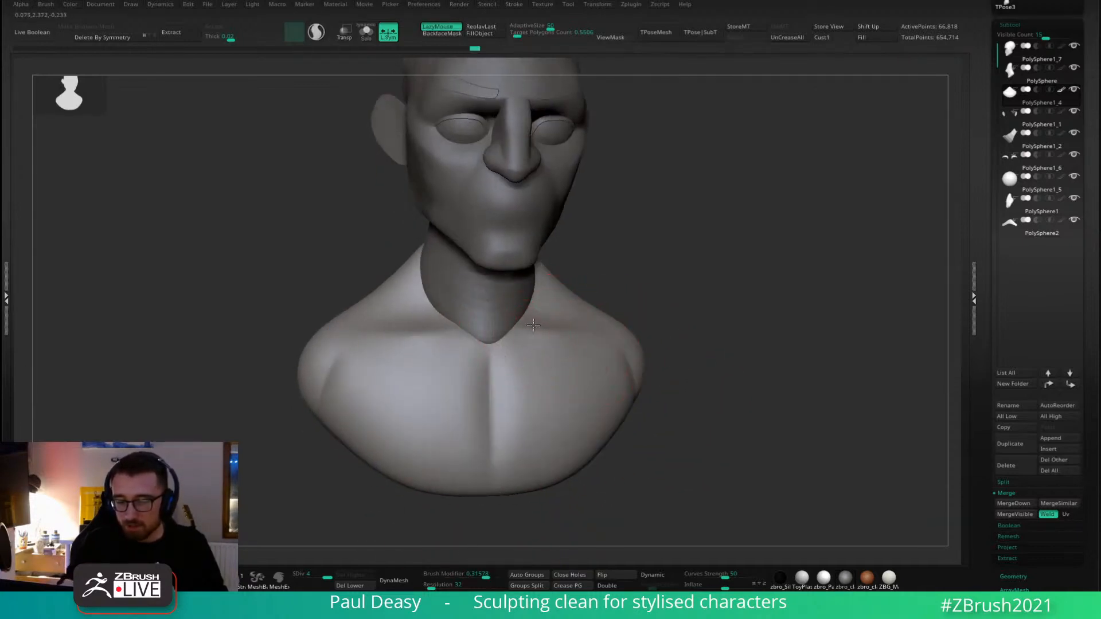
# Pull the upper chest forward at the base of the neck from the side with the Move brush.
pyautogui.moveTo(668, 310); pyautogui.dragTo(718, 310)
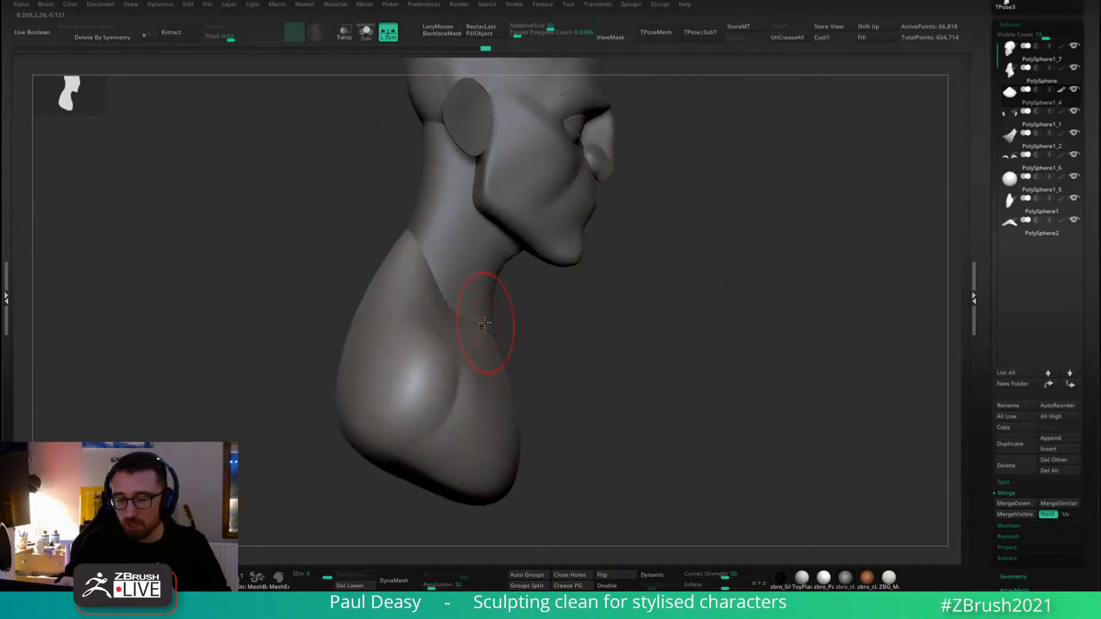
pyautogui.moveTo(490, 327)
pyautogui.mouseDown()
pyautogui.moveTo(524, 335)
pyautogui.moveTo(519, 317)
pyautogui.mouseUp()
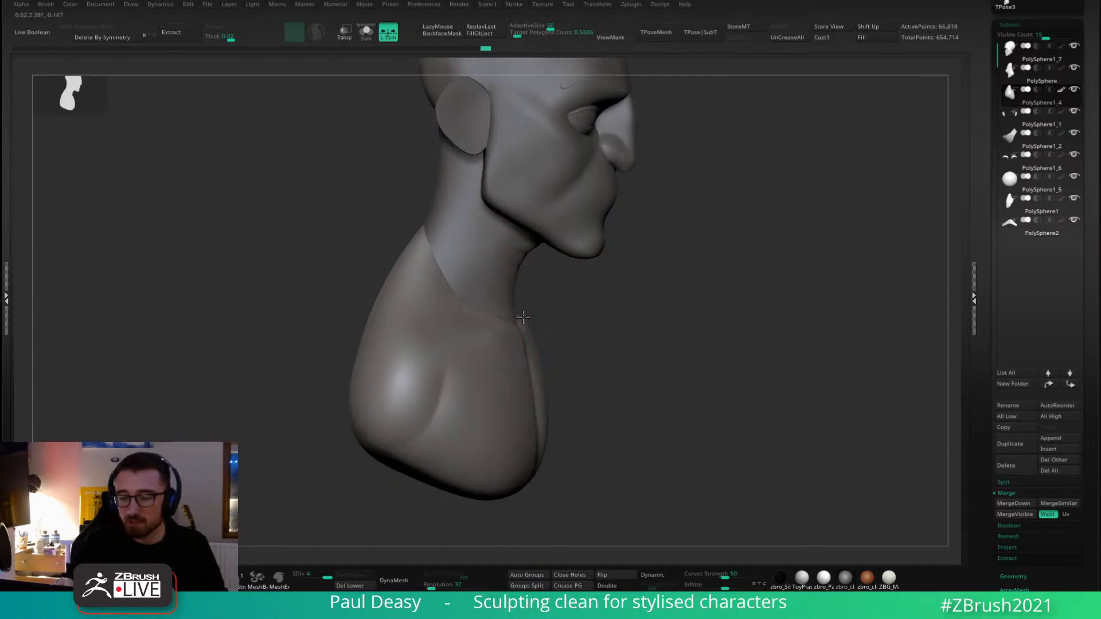
pyautogui.moveTo(630, 316)
pyautogui.keyDown('shift'); pyautogui.mouseDown()
pyautogui.moveTo(545, 314)
pyautogui.moveTo(544, 324)
pyautogui.mouseUp(); pyautogui.keyUp('shift')
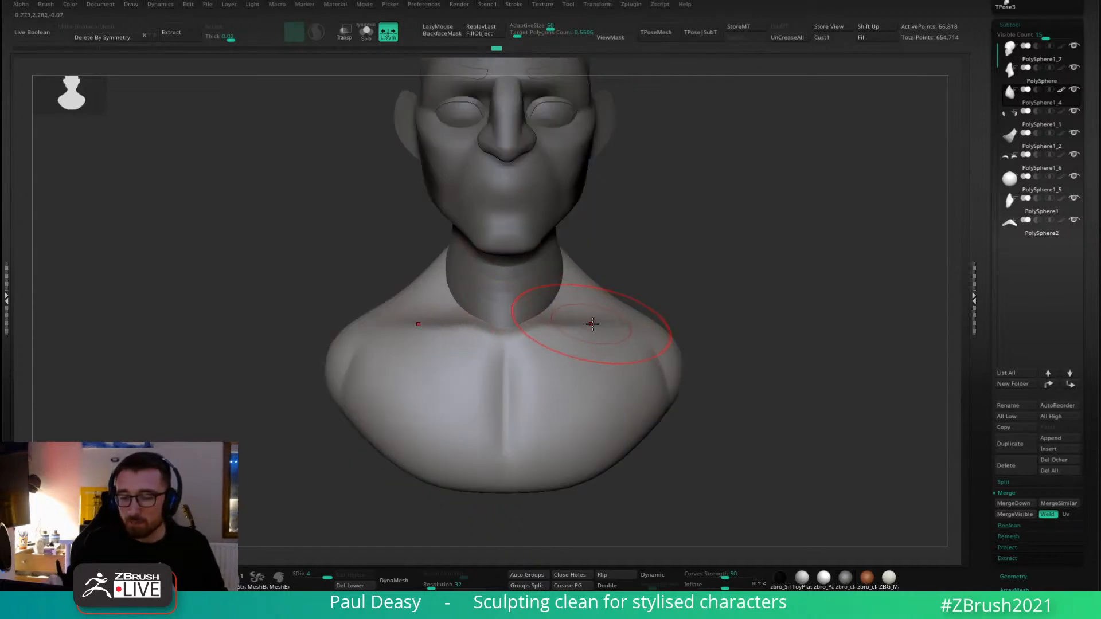
pyautogui.moveTo(599, 325); pyautogui.dragTo(635, 325, button='right')
pyautogui.hotkey('ctrl', 'd')
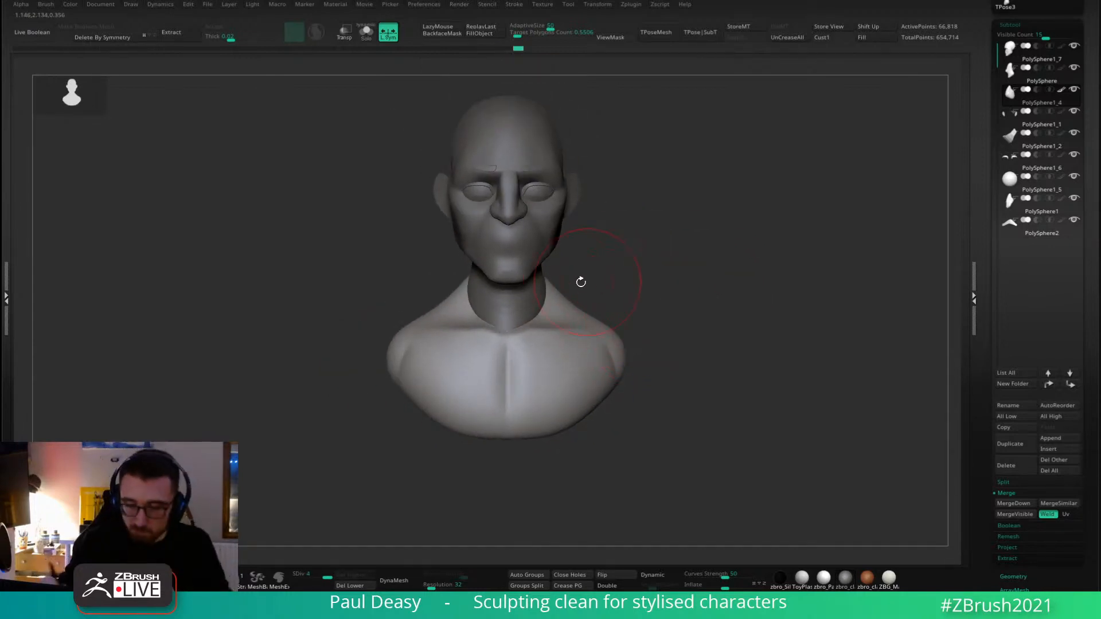
# Select the neck subtool PolySphere, inspect its wireframe and remesh it to a lighter, cleaner topology.
pyautogui.keyDown('alt'); pyautogui.click(528, 293); pyautogui.keyUp('alt')
pyautogui.press('space')
pyautogui.moveTo(547, 289); pyautogui.dragTo(612, 281)
pyautogui.moveTo(605, 232); pyautogui.dragTo(604, 290)
pyautogui.moveTo(524, 230)
pyautogui.mouseDown()
pyautogui.moveTo(660, 231)
pyautogui.moveTo(710, 246)
pyautogui.moveTo(646, 271)
pyautogui.mouseUp()
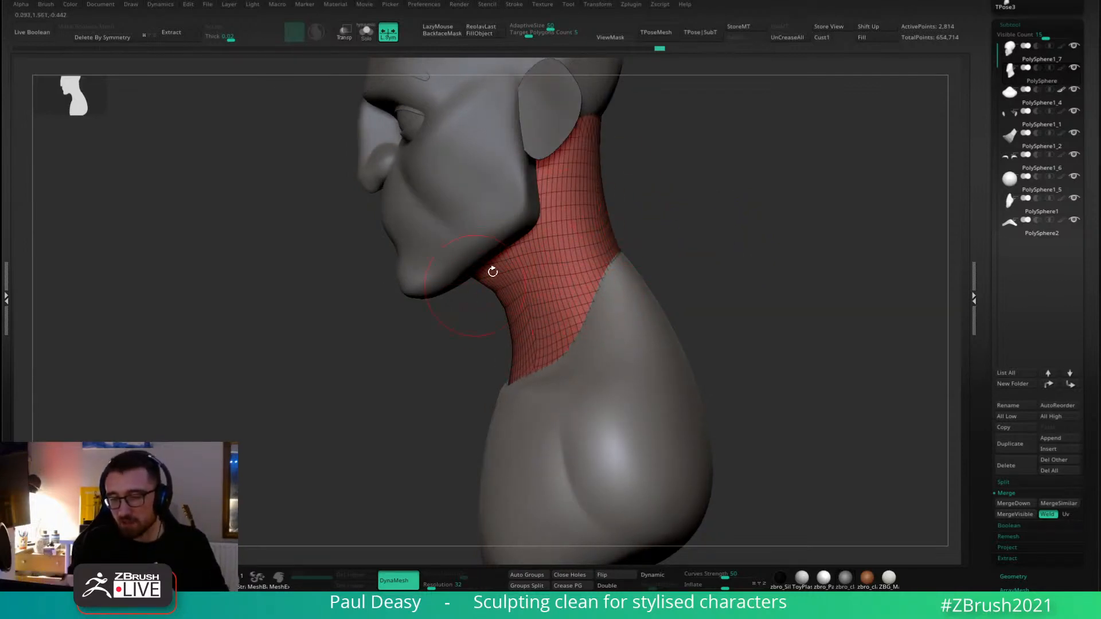
pyautogui.moveTo(670, 174); pyautogui.dragTo(610, 230)
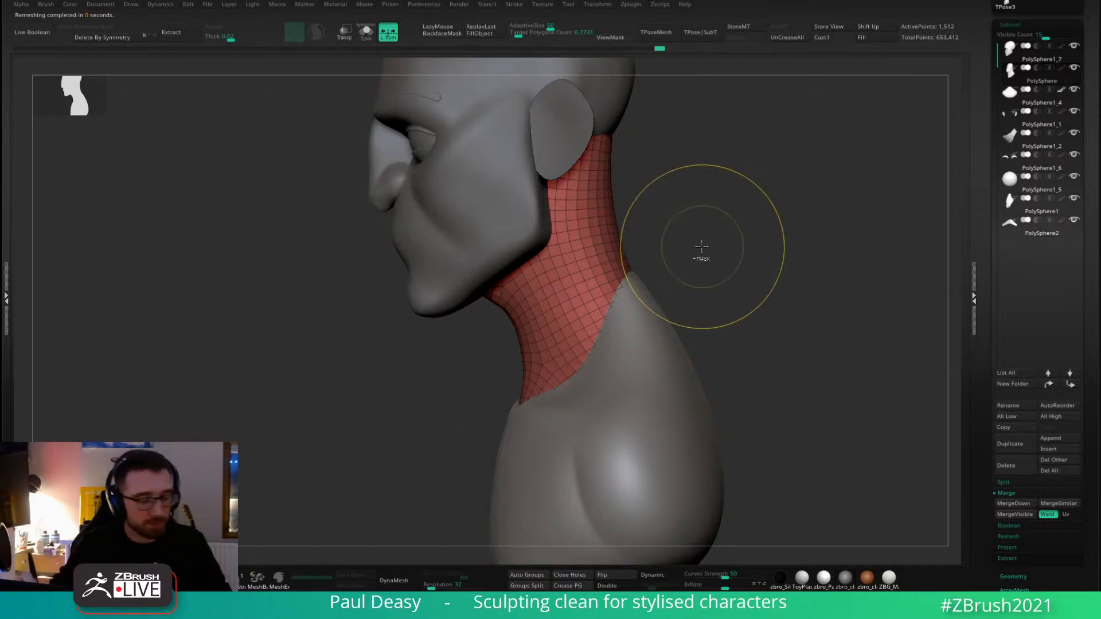
# Subdivide the remeshed neck to level 4 and hide its wireframe.
pyautogui.hotkey('ctrl', 'd')
pyautogui.hotkey('ctrl', 'd')
pyautogui.hotkey('ctrl', 'd')
pyautogui.hotkey('shift', 'f')
pyautogui.press('space')
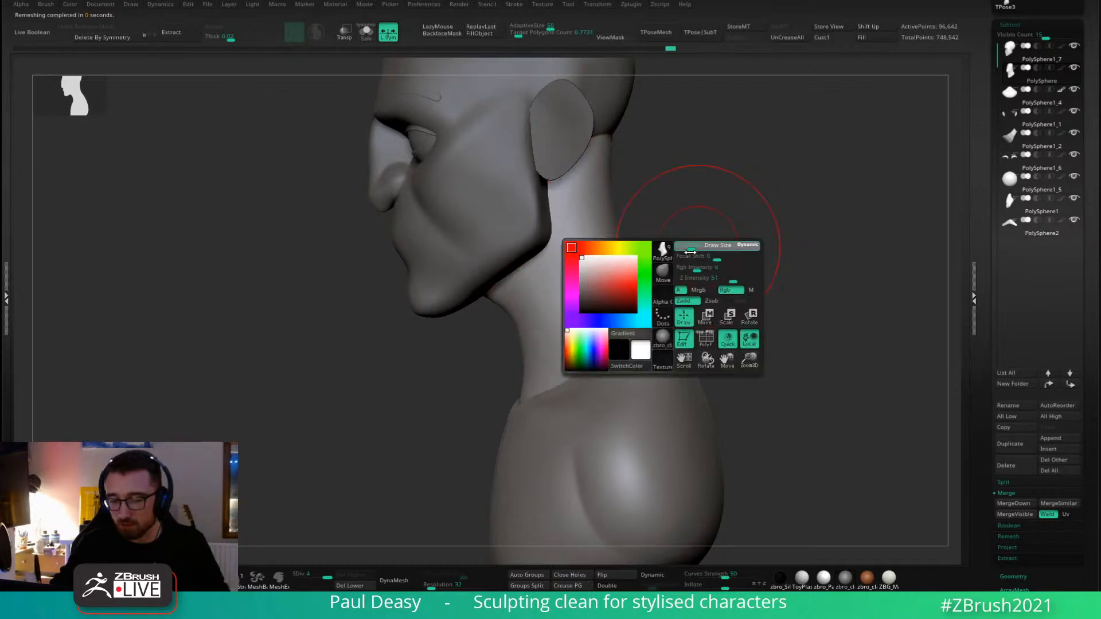
# Isolate the neck, carve the diagonal side muscle from behind the ear to the throat pit with Dam Standard, and show all subtools again.
pyautogui.moveTo(704, 248); pyautogui.dragTo(686, 249)
pyautogui.moveTo(688, 250); pyautogui.dragTo(723, 254)
pyautogui.press('b')
pyautogui.press('d')
pyautogui.press('s')
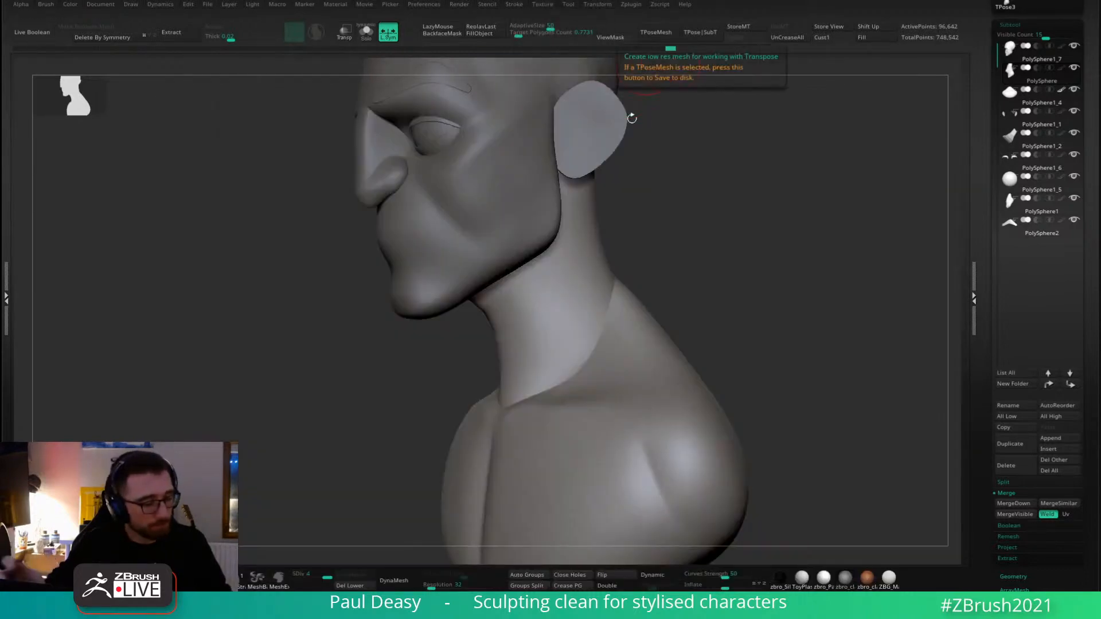
pyautogui.press('space')
pyautogui.moveTo(543, 292)
pyautogui.mouseDown()
pyautogui.moveTo(557, 293)
pyautogui.moveTo(536, 286)
pyautogui.mouseUp()
pyautogui.hotkey('alt', 's')
pyautogui.press('space')
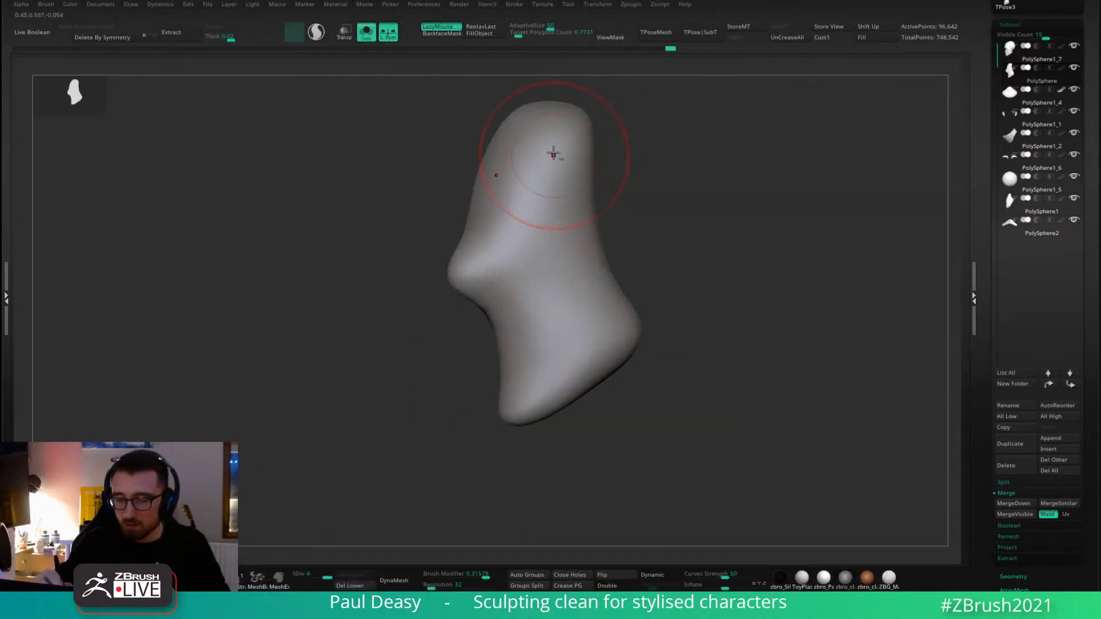
pyautogui.moveTo(549, 152); pyautogui.dragTo(484, 514)
pyautogui.moveTo(653, 287)
pyautogui.mouseDown()
pyautogui.moveTo(664, 301)
pyautogui.moveTo(570, 197)
pyautogui.mouseUp()
pyautogui.hotkey('ctrl', 'z')
pyautogui.hotkey('ctrl', 'shift', 'z')
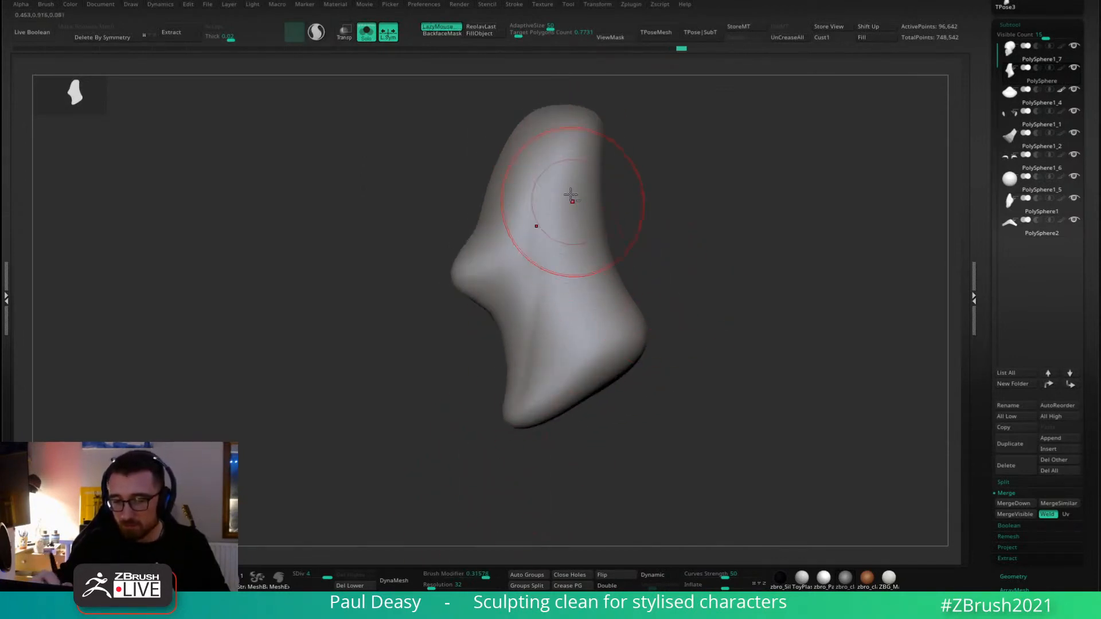
pyautogui.moveTo(634, 221)
pyautogui.mouseDown()
pyautogui.moveTo(675, 258)
pyautogui.moveTo(656, 253)
pyautogui.moveTo(740, 281)
pyautogui.mouseUp()
pyautogui.hotkey('alt', 'shift', 's')
# Try a Move brush adjustment at the neck's lower front, undo it and refine the throat muscles from the front.
pyautogui.press('b')
pyautogui.press('m')
pyautogui.press('v')
pyautogui.moveTo(507, 378); pyautogui.dragTo(484, 482)
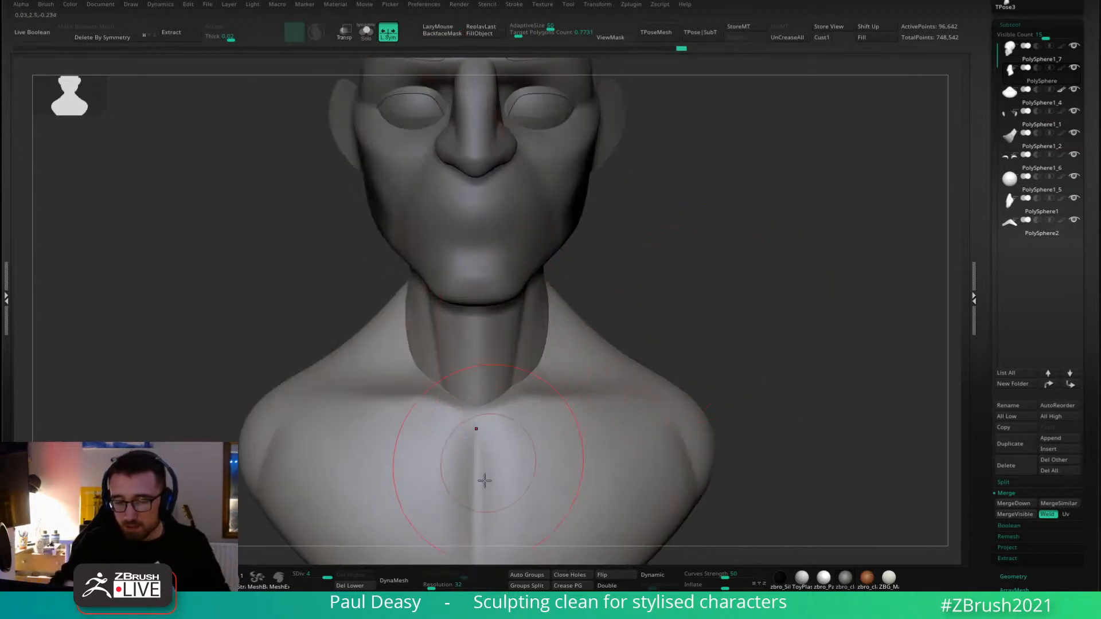
pyautogui.hotkey('ctrl', 'z')
pyautogui.keyDown('alt'); pyautogui.moveTo(567, 366); pyautogui.dragTo(590, 329, button='right'); pyautogui.keyUp('alt')
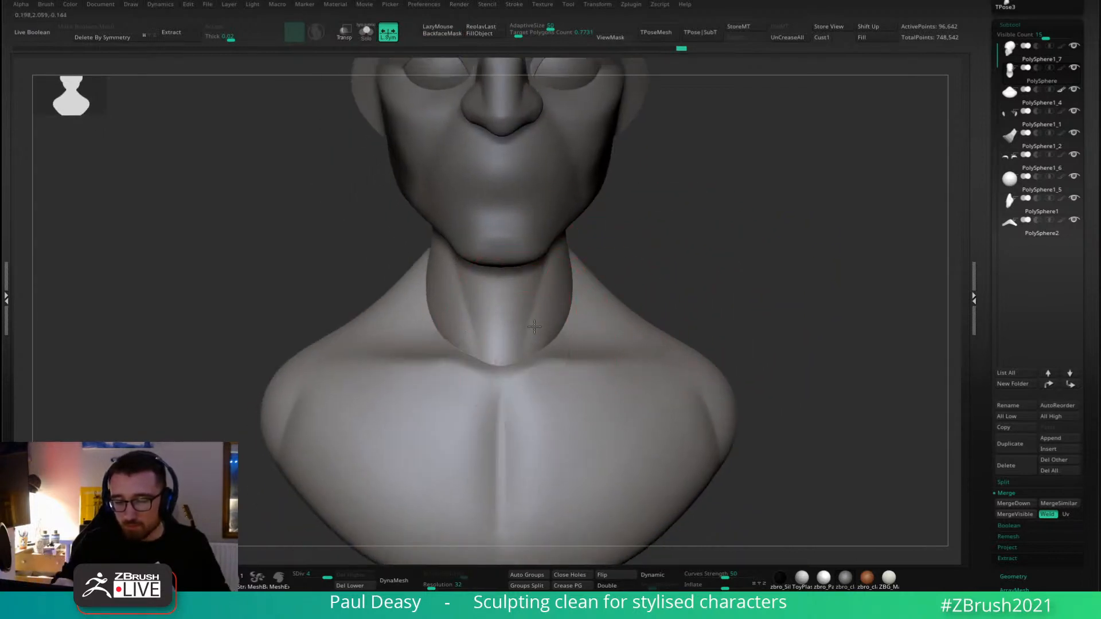
# Refine the neck's side contour between the ear and the shoulder from the side view.
pyautogui.moveTo(695, 288); pyautogui.dragTo(601, 290)
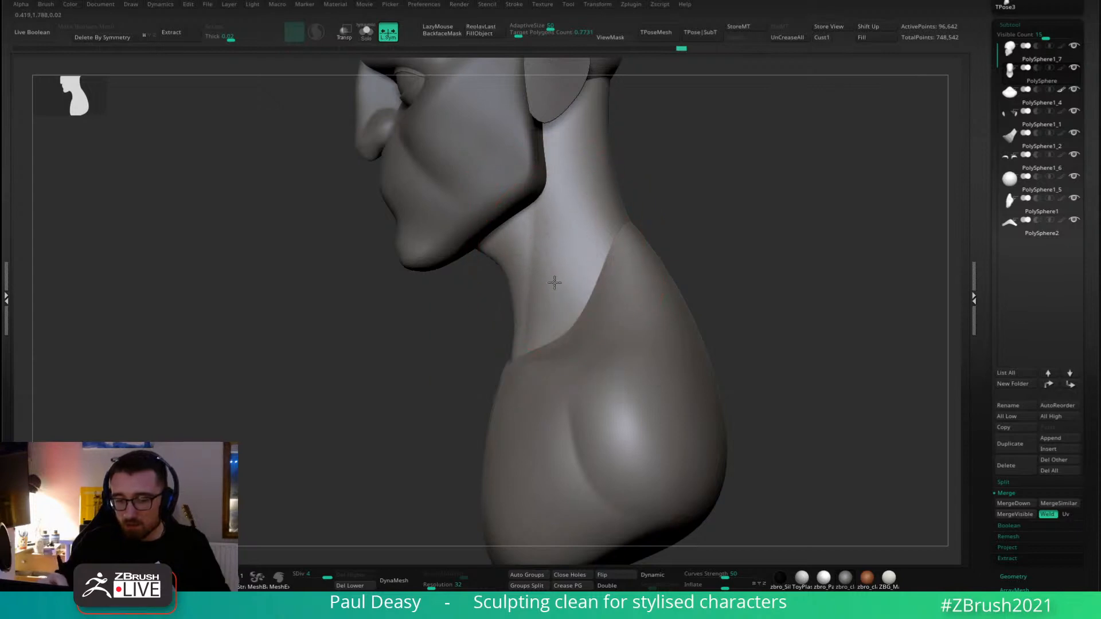
pyautogui.keyDown('ctrl'); pyautogui.moveTo(554, 282); pyautogui.dragTo(614, 244, button='right'); pyautogui.keyUp('ctrl')
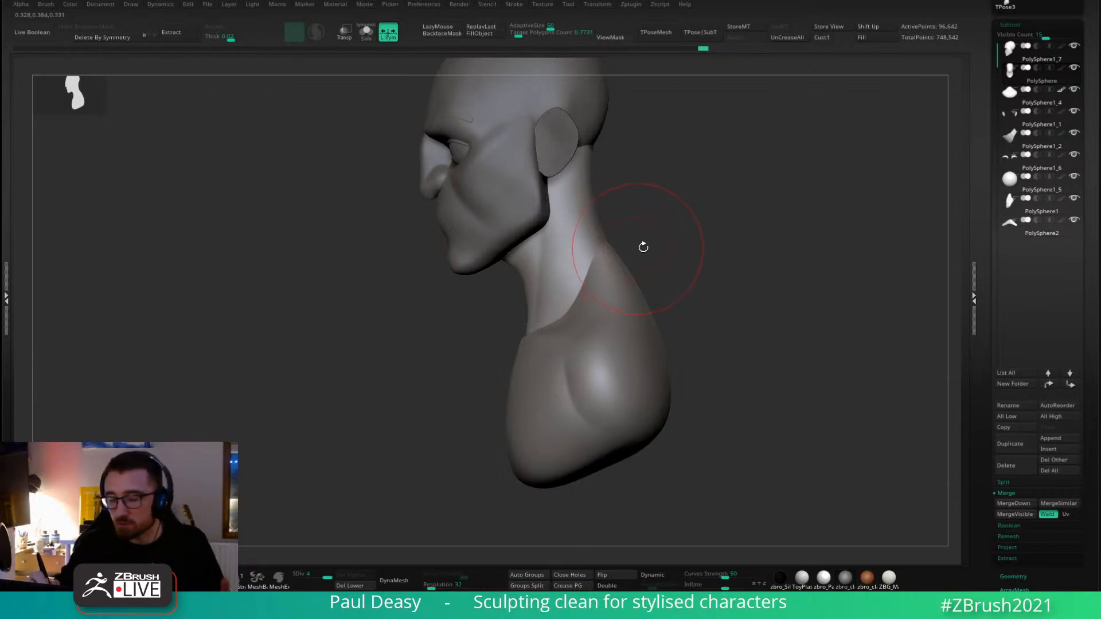
pyautogui.press('space')
pyautogui.moveTo(656, 248); pyautogui.dragTo(639, 247)
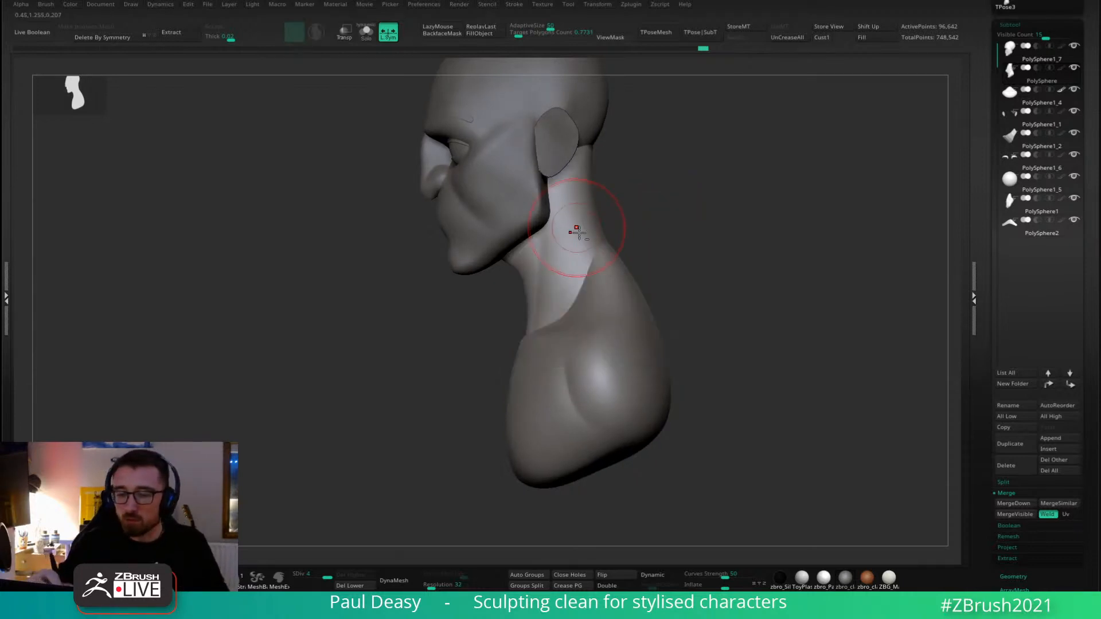
pyautogui.keyDown('alt'); pyautogui.moveTo(588, 232); pyautogui.dragTo(590, 238, button='right'); pyautogui.keyUp('alt')
pyautogui.press('space')
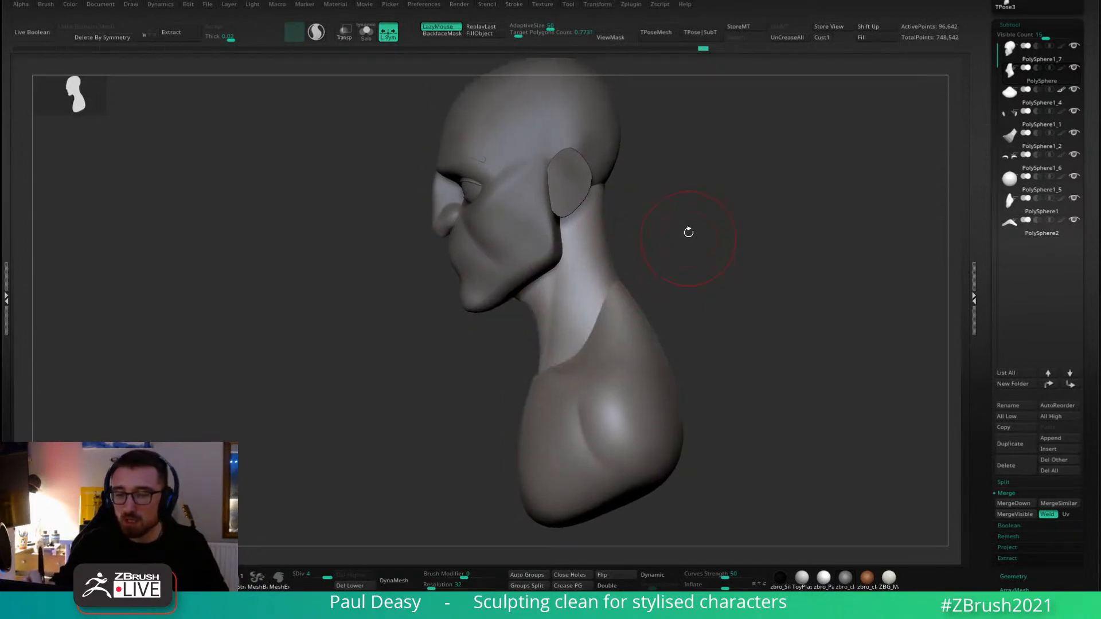
# Adjust the head's mid-face and brow ridge with the Move brush from the side and refit the eyebrow over the brow.
pyautogui.moveTo(690, 233); pyautogui.dragTo(826, 338)
pyautogui.keyDown('alt'); pyautogui.click(634, 177); pyautogui.keyUp('alt')
pyautogui.keyDown('alt'); pyautogui.moveTo(734, 277); pyautogui.dragTo(674, 315); pyautogui.keyUp('alt')
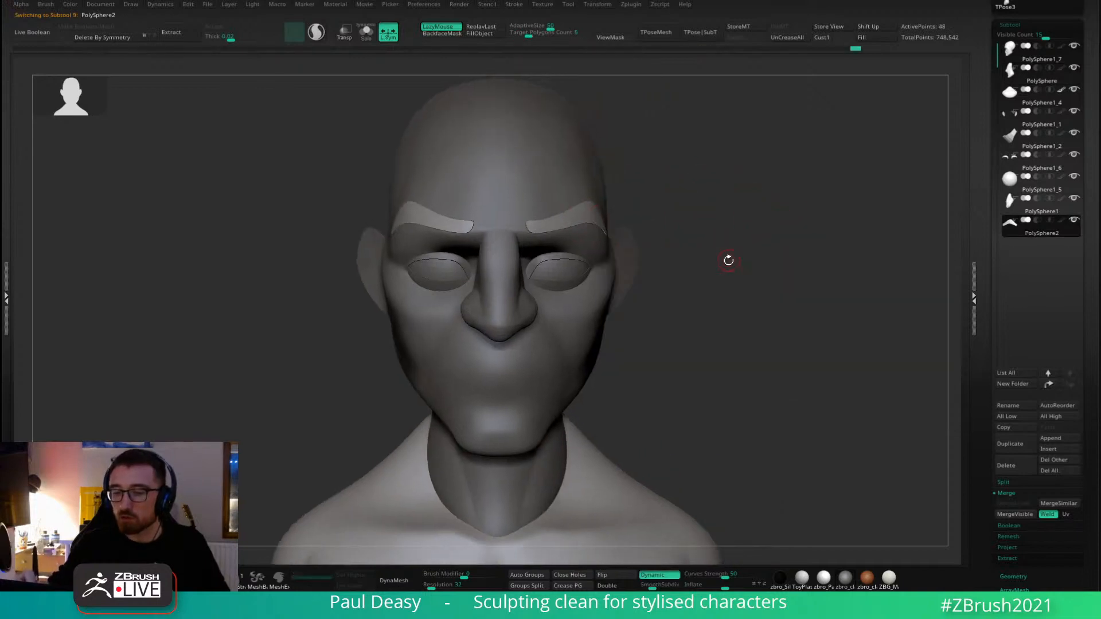
pyautogui.moveTo(721, 264); pyautogui.dragTo(636, 296)
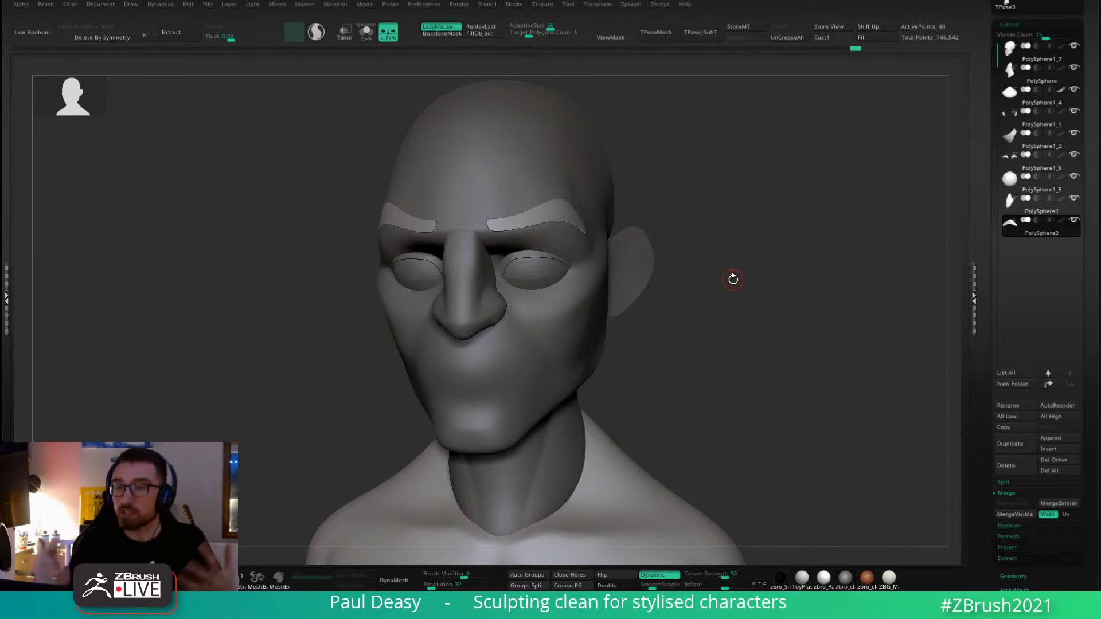
pyautogui.moveTo(733, 279); pyautogui.dragTo(596, 284)
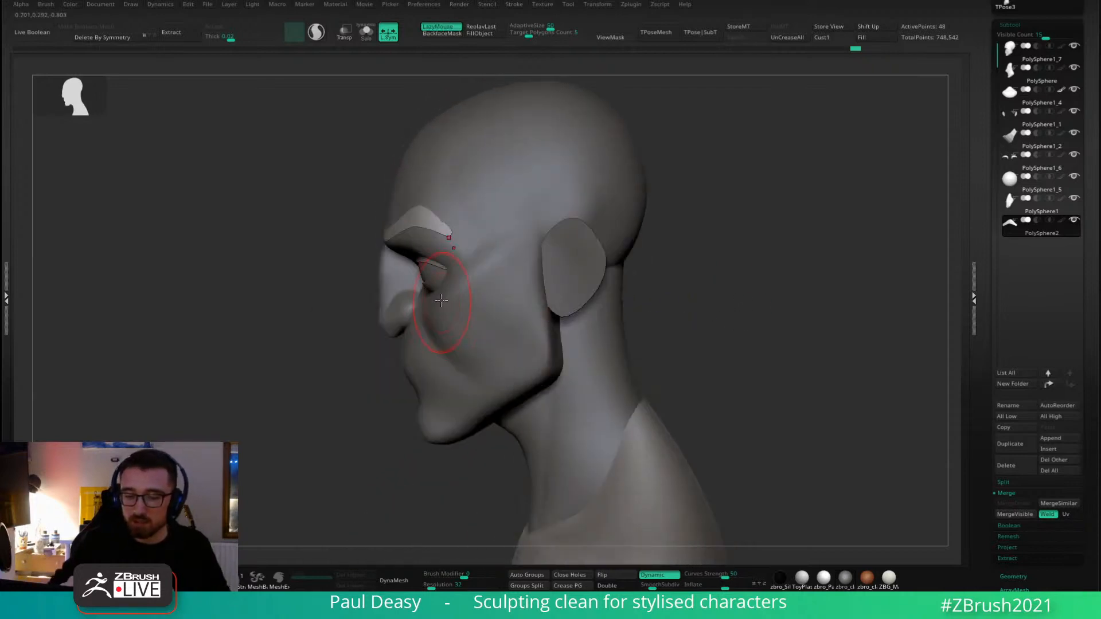
pyautogui.keyDown('alt'); pyautogui.click(421, 301); pyautogui.keyUp('alt')
pyautogui.press('b')
pyautogui.press('m')
pyautogui.press('v')
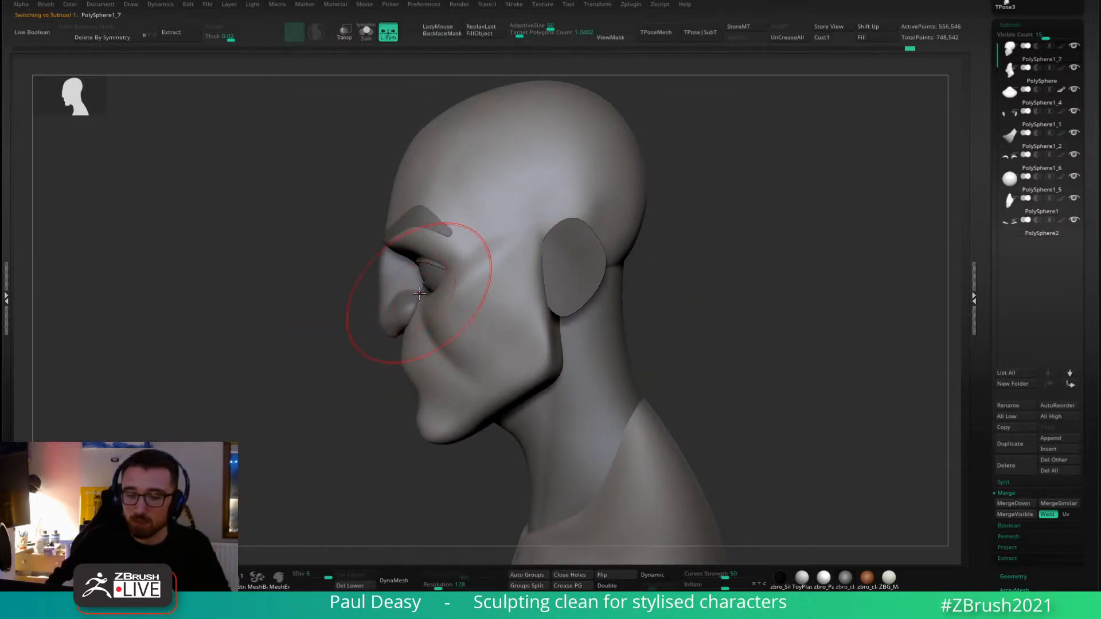
pyautogui.moveTo(420, 290); pyautogui.dragTo(414, 289)
pyautogui.moveTo(383, 245); pyautogui.dragTo(399, 217)
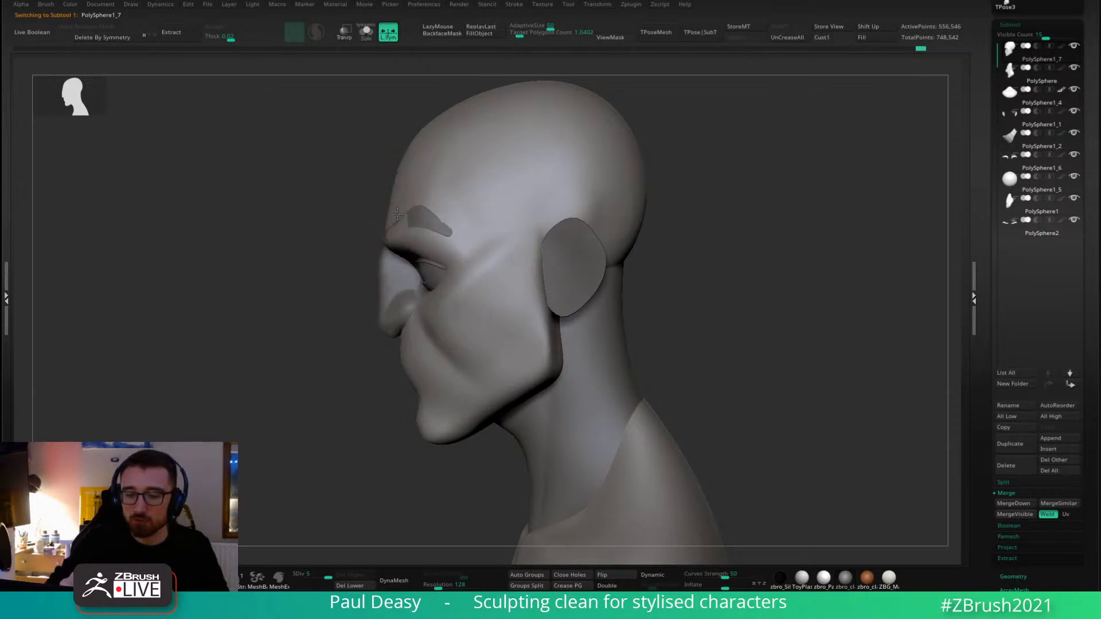
pyautogui.keyDown('alt'); pyautogui.click(401, 221); pyautogui.keyUp('alt')
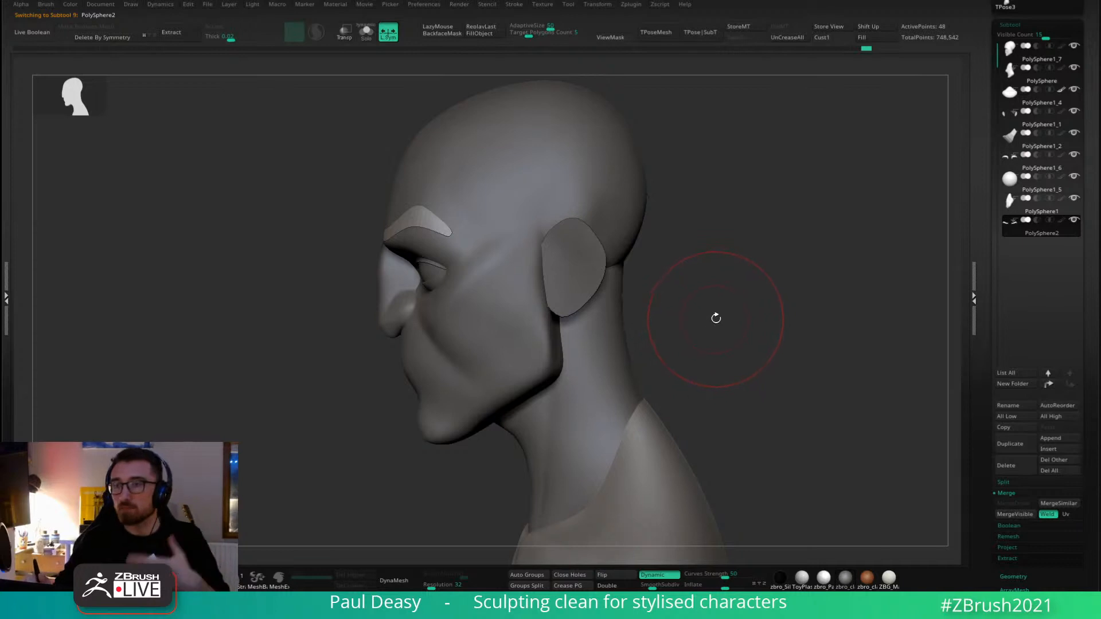
pyautogui.moveTo(718, 298); pyautogui.dragTo(793, 317)
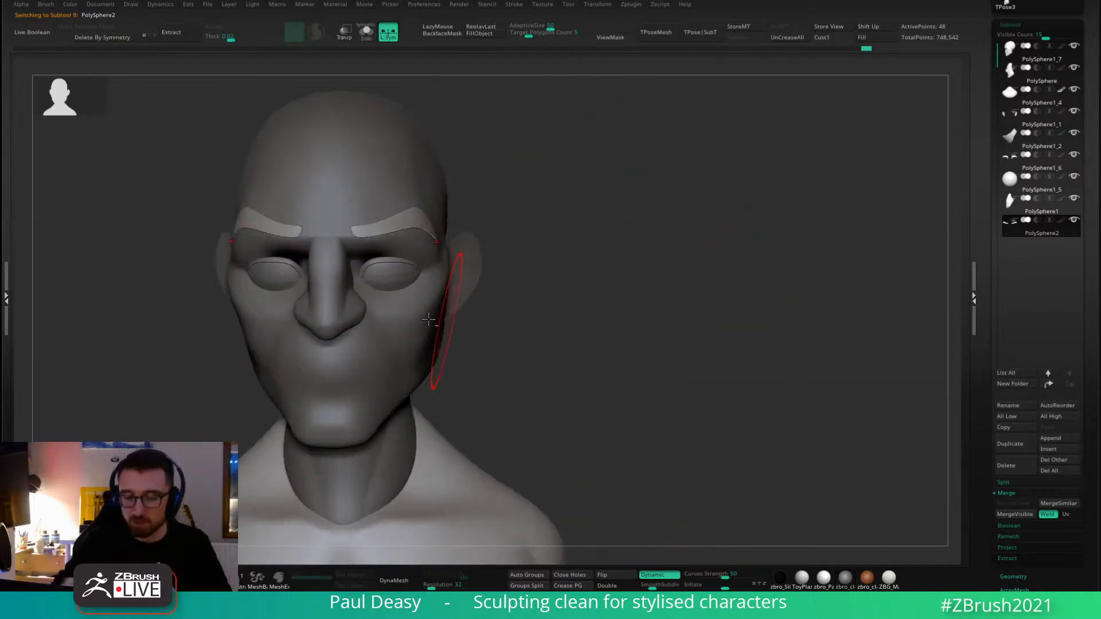
# Drop the head to subdivision level 2, adjust the outer cheek contour from the front, and return to level 5.
pyautogui.keyDown('alt'); pyautogui.click(437, 323); pyautogui.keyUp('alt')
pyautogui.keyDown('alt'); pyautogui.moveTo(614, 331); pyautogui.dragTo(728, 304); pyautogui.keyUp('alt')
pyautogui.rightClick(531, 383)
pyautogui.hotkey('shift', 'd')
pyautogui.hotkey('shift', 'd')
pyautogui.hotkey('shift', 'd')
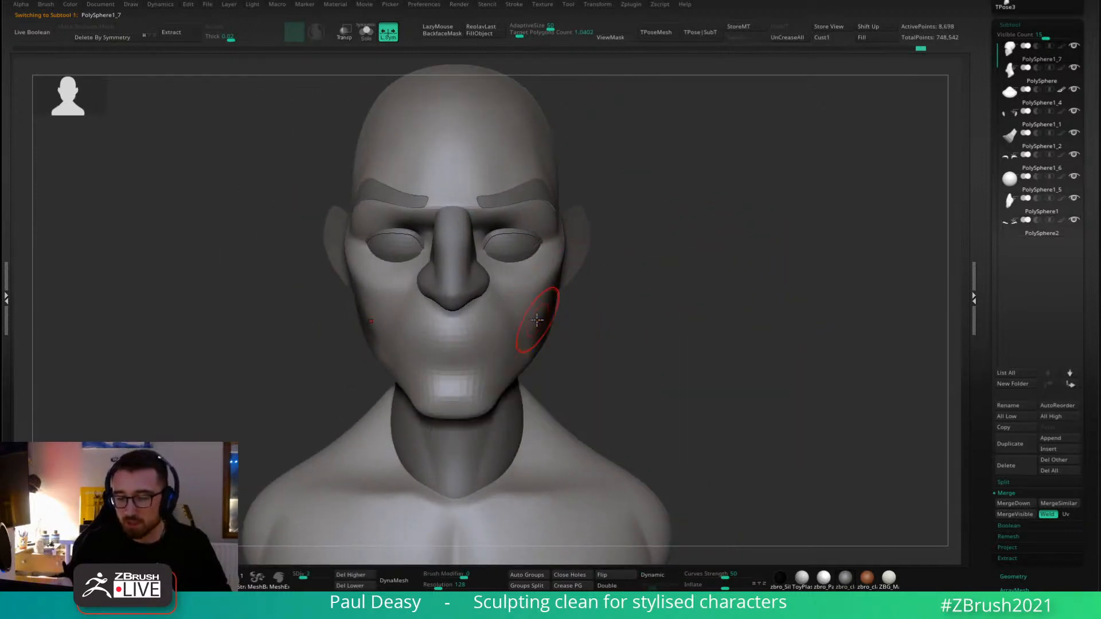
pyautogui.moveTo(535, 319); pyautogui.dragTo(539, 311)
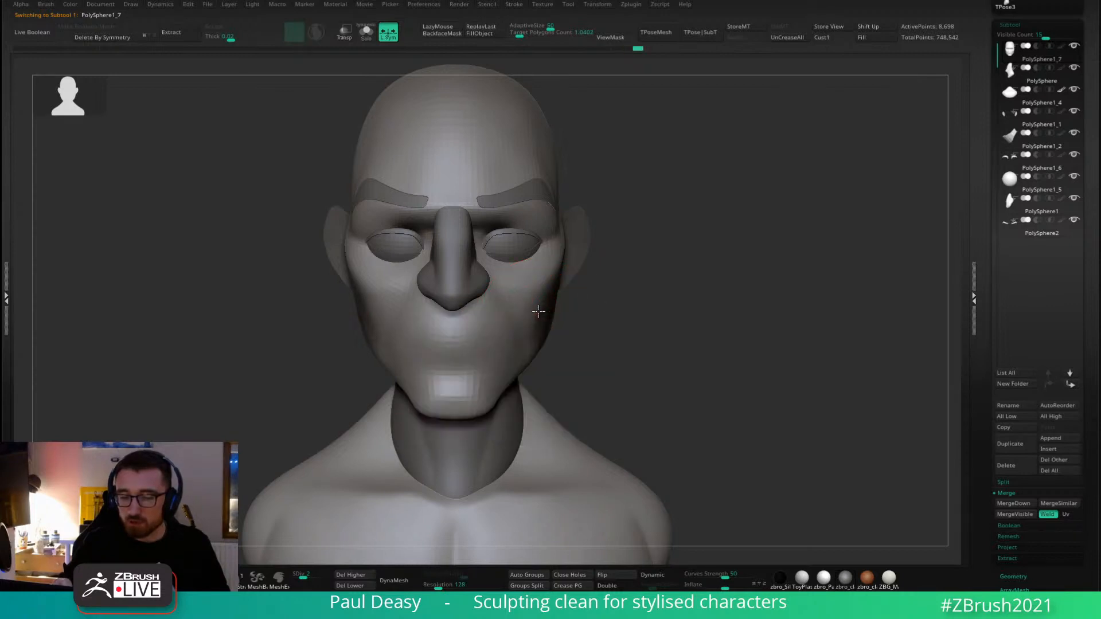
pyautogui.press('d')
pyautogui.press('d')
pyautogui.press('d')
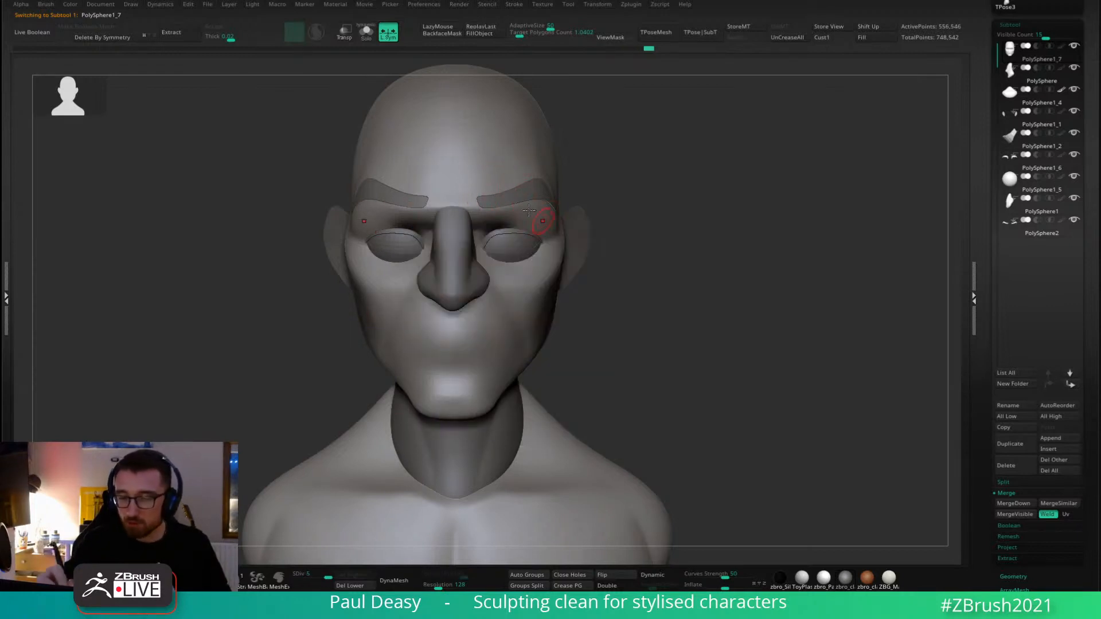
# Reshape the outer arch of the eyebrows with the Move brush and fit their inner ends against the brow.
pyautogui.keyDown('alt'); pyautogui.click(526, 192); pyautogui.keyUp('alt')
pyautogui.keyDown('alt'); pyautogui.moveTo(643, 216); pyautogui.dragTo(688, 251); pyautogui.keyUp('alt')
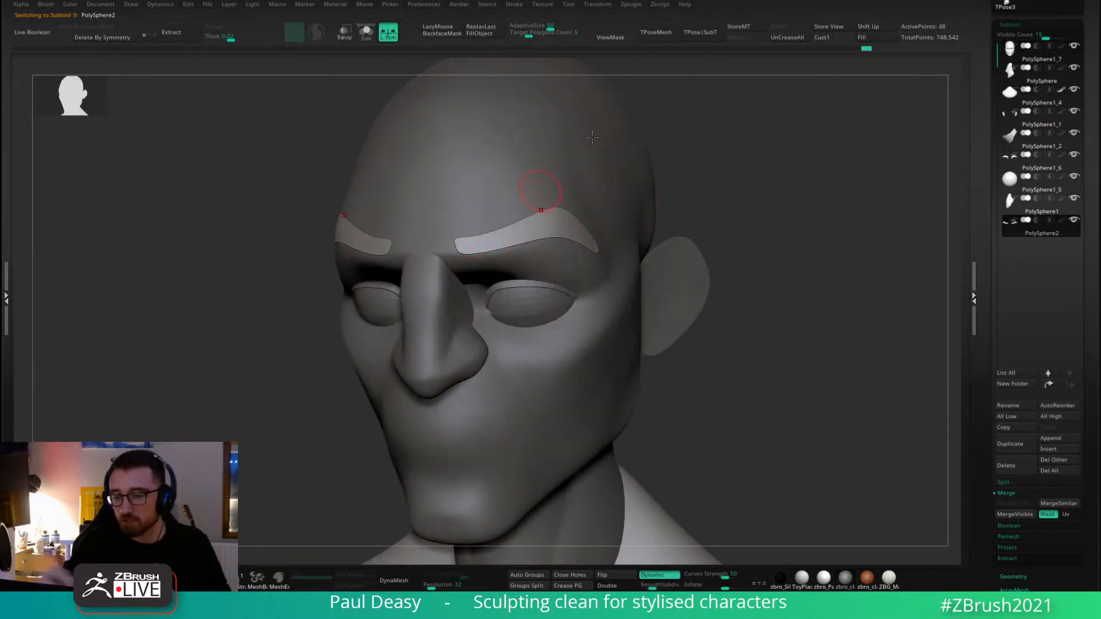
pyautogui.moveTo(560, 209); pyautogui.dragTo(583, 208, button='right')
pyautogui.keyDown('shift'); pyautogui.moveTo(765, 254); pyautogui.dragTo(729, 276); pyautogui.keyUp('shift')
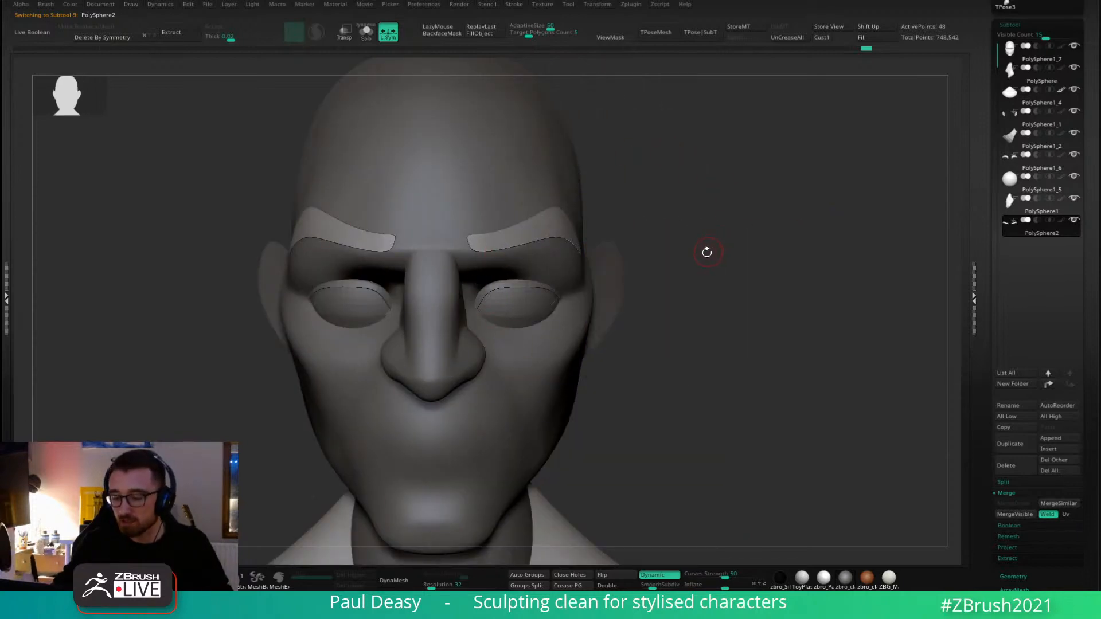
pyautogui.press('s')
pyautogui.moveTo(686, 266); pyautogui.dragTo(696, 262)
pyautogui.moveTo(695, 262)
pyautogui.keyDown('ctrl'); pyautogui.mouseDown(button='right')
pyautogui.moveTo(661, 274)
pyautogui.moveTo(664, 252)
pyautogui.mouseUp(button='right'); pyautogui.keyUp('ctrl')
pyautogui.keyDown('alt'); pyautogui.click(535, 222); pyautogui.keyUp('alt')
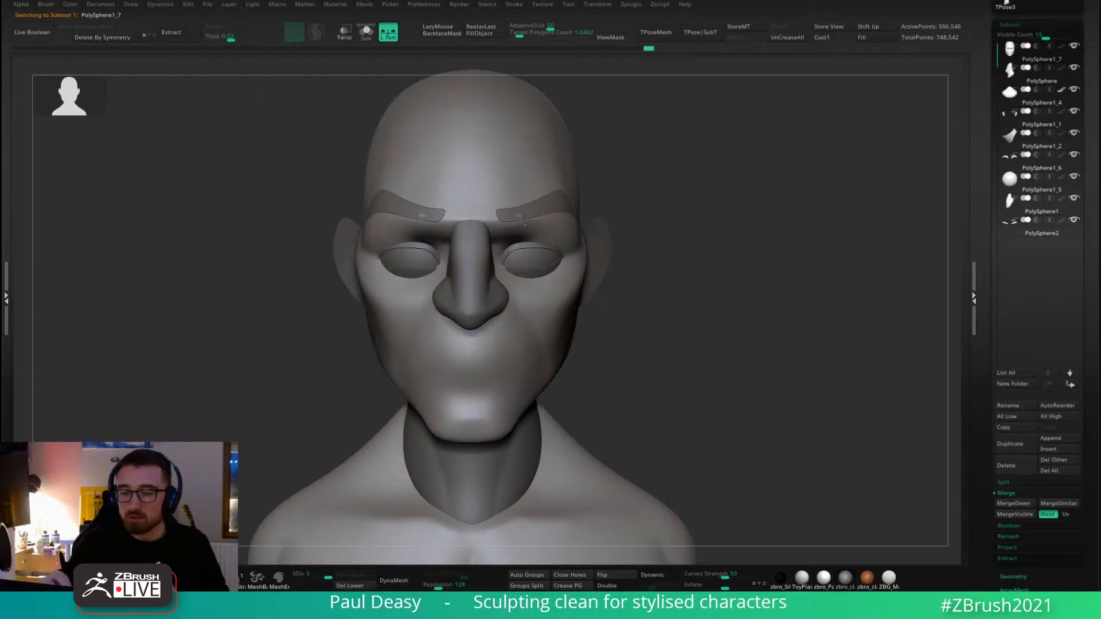
pyautogui.keyDown('alt'); pyautogui.click(518, 214); pyautogui.keyUp('alt')
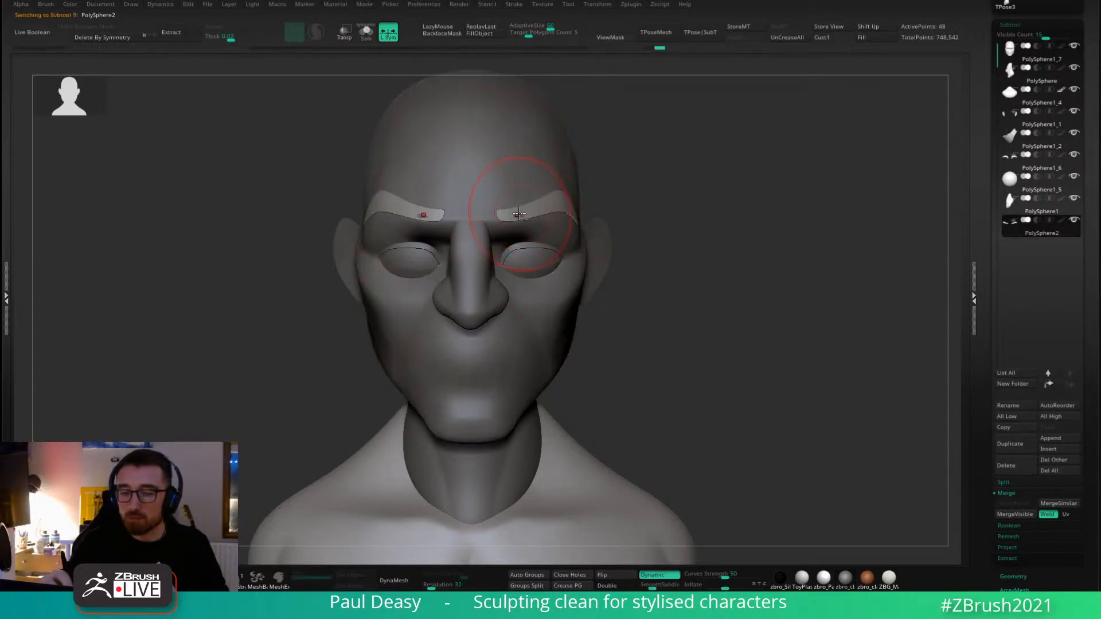
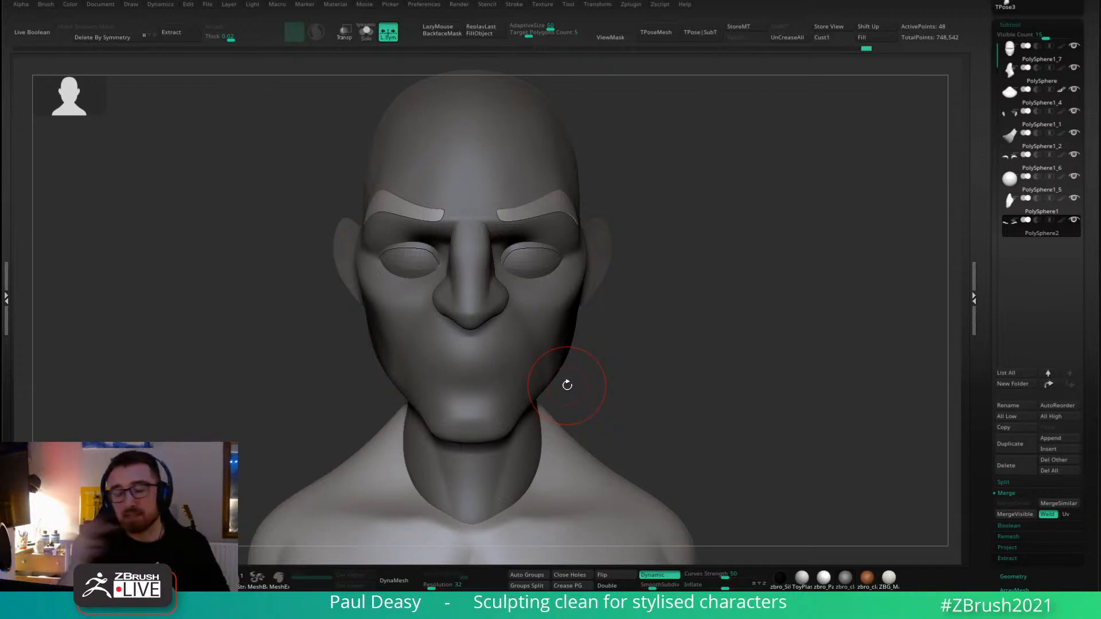
# Select the head and refine the cheek crease beside the mouth with the Move brush from the side.
pyautogui.rightClick(615, 314)
pyautogui.moveTo(646, 336)
pyautogui.mouseDown(button='right')
pyautogui.moveTo(617, 321)
pyautogui.moveTo(611, 334)
pyautogui.moveTo(573, 333)
pyautogui.mouseUp(button='right')
pyautogui.keyDown('alt'); pyautogui.click(560, 332); pyautogui.keyUp('alt')
pyautogui.rightClick(560, 332)
pyautogui.rightClick(574, 334)
pyautogui.rightClick(585, 337)
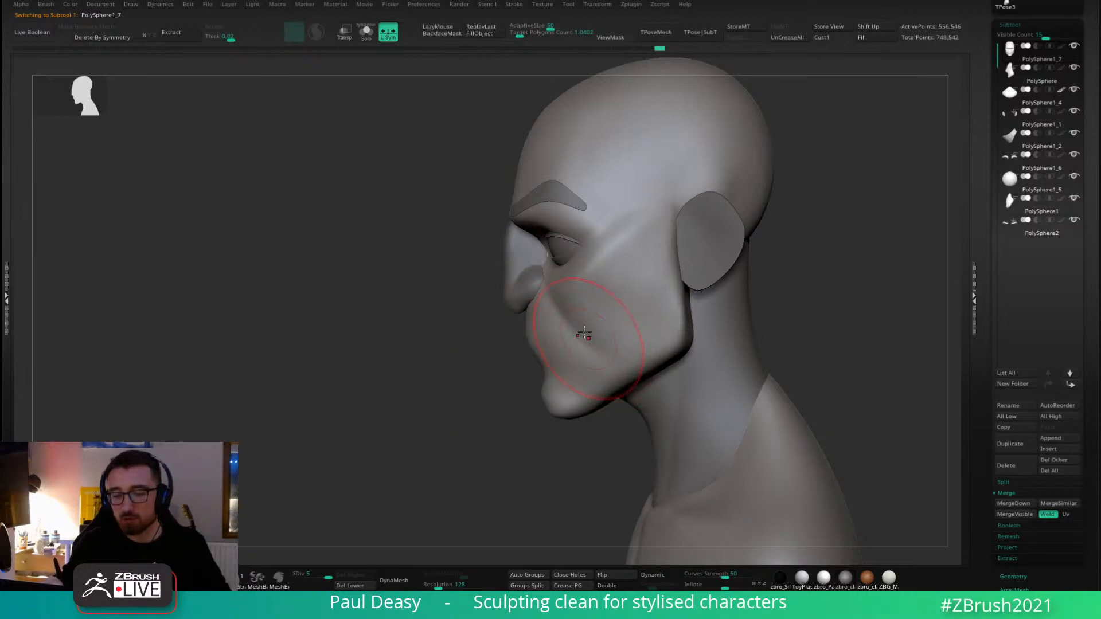
pyautogui.moveTo(584, 333); pyautogui.dragTo(574, 325)
pyautogui.rightClick(571, 320)
pyautogui.rightClick(580, 331)
pyautogui.moveTo(614, 300)
pyautogui.mouseDown(button='right')
pyautogui.moveTo(715, 287)
pyautogui.moveTo(665, 296)
pyautogui.mouseUp(button='right')
# Enlarge the Move brush and adjust the rear corner of the jaw below the ear.
pyautogui.rightClick(627, 300)
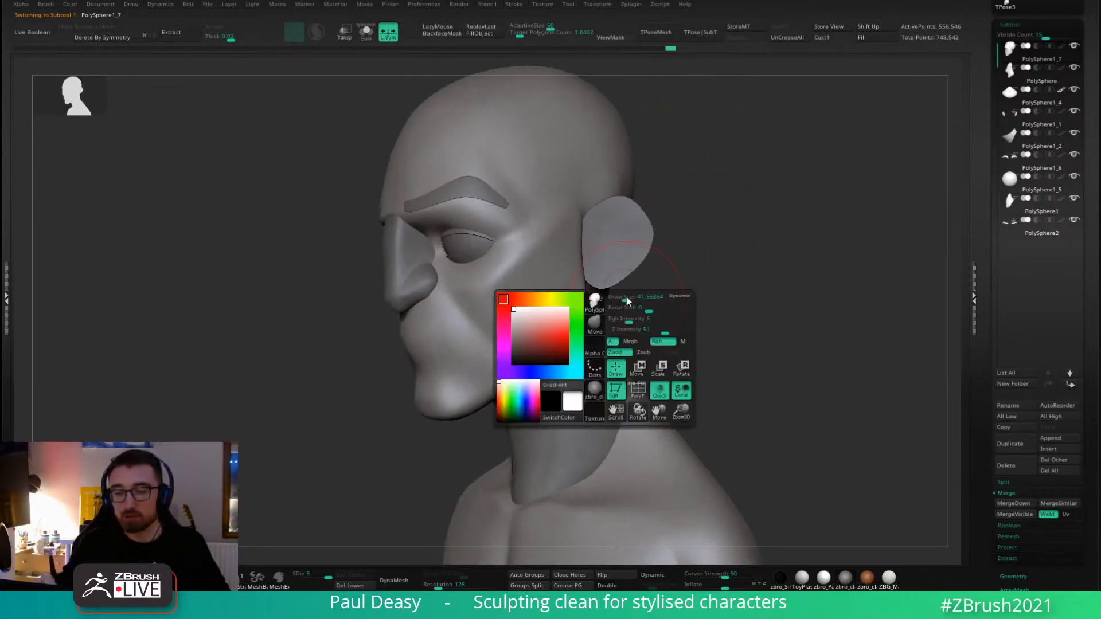
pyautogui.moveTo(627, 300); pyautogui.dragTo(635, 300)
pyautogui.moveTo(653, 304); pyautogui.dragTo(603, 313, button='right')
pyautogui.rightClick(603, 314)
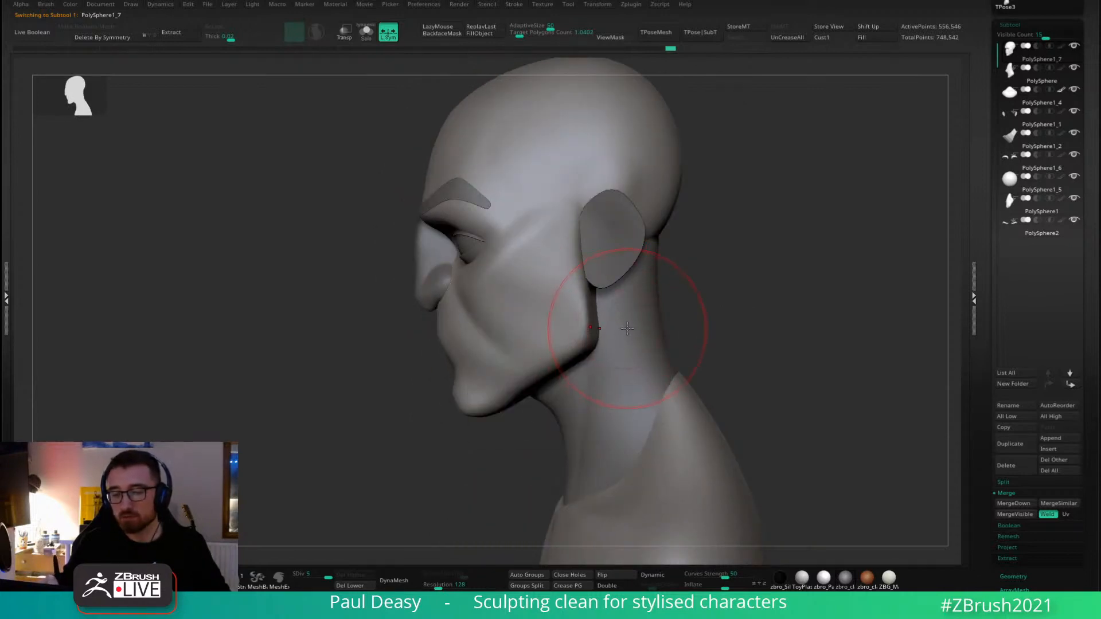
pyautogui.moveTo(634, 337); pyautogui.dragTo(631, 334)
pyautogui.moveTo(625, 364)
pyautogui.keyDown('alt'); pyautogui.mouseDown(button='right')
pyautogui.moveTo(651, 322)
pyautogui.moveTo(638, 350)
pyautogui.mouseUp(button='right'); pyautogui.keyUp('alt')
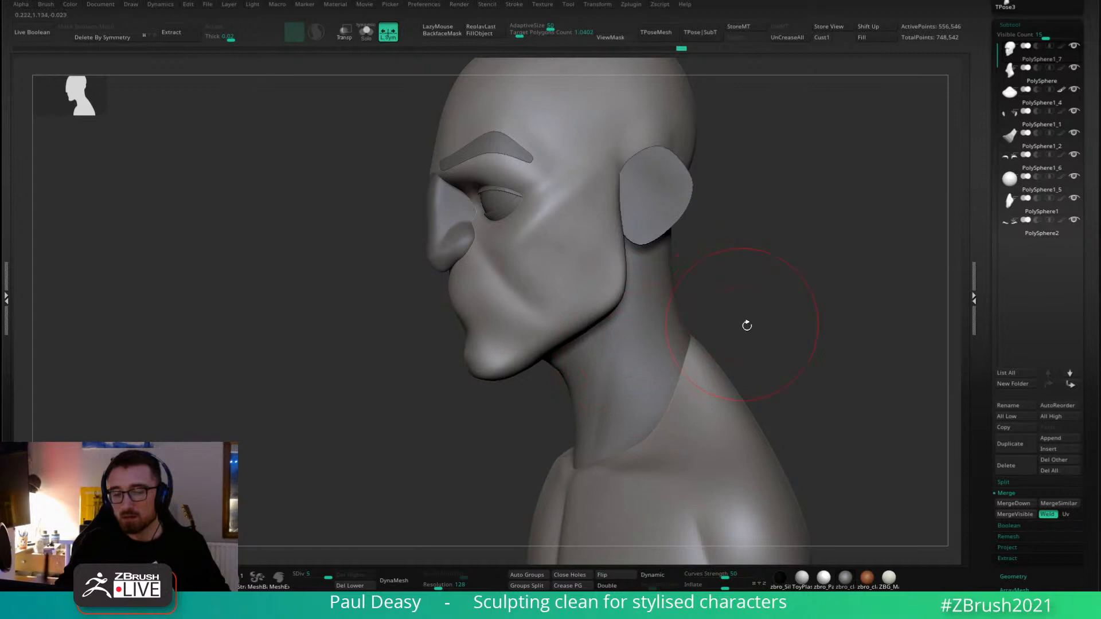
# Insert a sphere as a new subtool over the back of the skull and select it for the hair.
pyautogui.moveTo(746, 326); pyautogui.dragTo(763, 275, button='right')
pyautogui.keyDown('alt'); pyautogui.moveTo(630, 310); pyautogui.dragTo(614, 249, button='right'); pyautogui.keyUp('alt')
pyautogui.keyDown('ctrl'); pyautogui.moveTo(691, 231); pyautogui.dragTo(684, 262, button='right'); pyautogui.keyUp('ctrl')
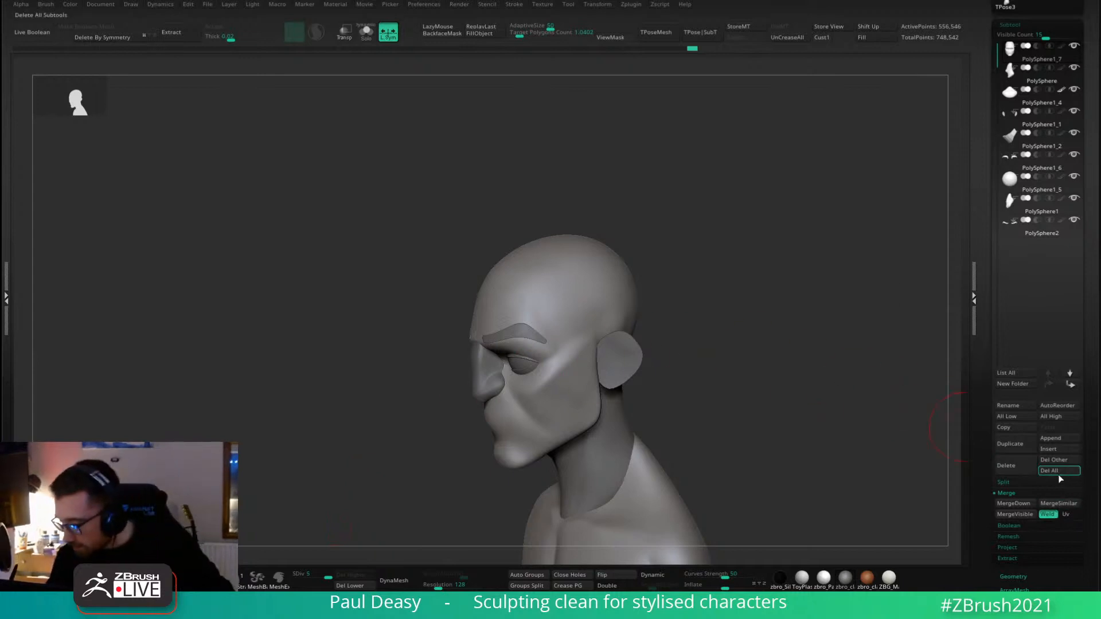
pyautogui.press('super')
pyautogui.press('super')
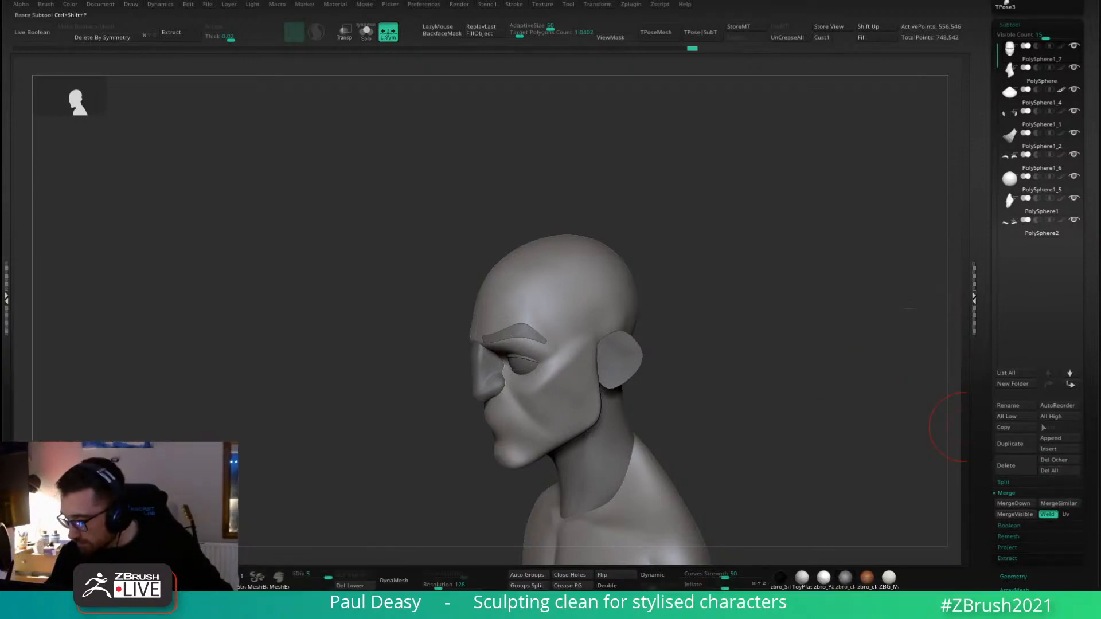
pyautogui.click(1056, 451)
pyautogui.click(733, 370)
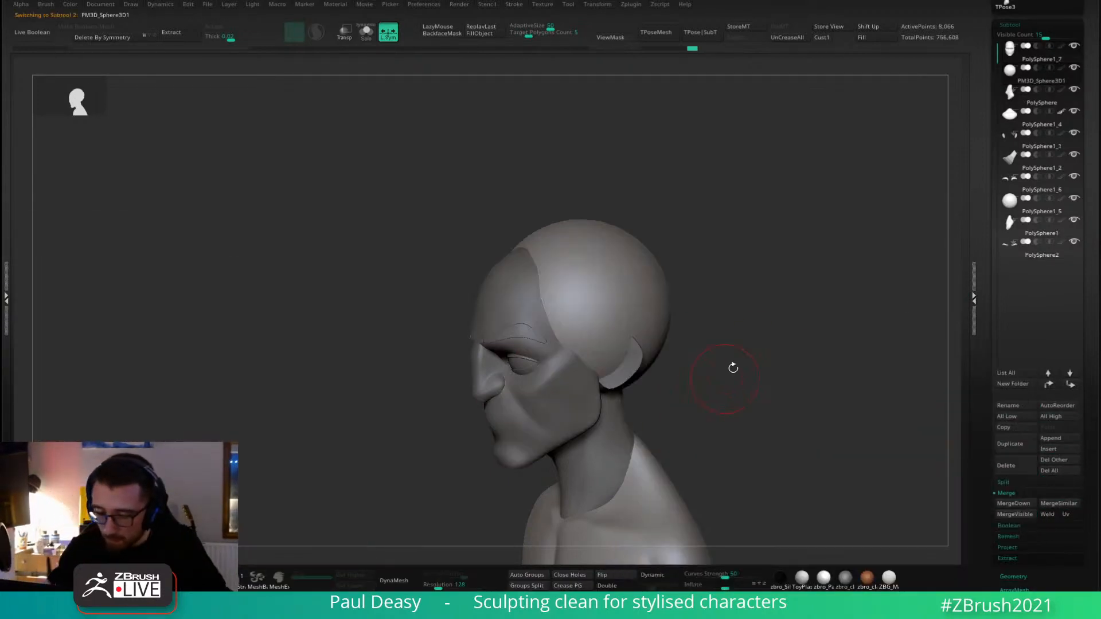
# Pull the sphere into a hair mass with a raised front quiff and flatter top using the Move brush in side view.
pyautogui.moveTo(733, 368)
pyautogui.mouseDown()
pyautogui.moveTo(720, 327)
pyautogui.moveTo(638, 327)
pyautogui.moveTo(648, 344)
pyautogui.moveTo(621, 343)
pyautogui.mouseUp()
pyautogui.moveTo(700, 331)
pyautogui.mouseDown()
pyautogui.moveTo(629, 350)
pyautogui.moveTo(634, 360)
pyautogui.moveTo(631, 342)
pyautogui.mouseUp()
pyautogui.hotkey('ctrl', 'z')
pyautogui.moveTo(585, 273); pyautogui.dragTo(531, 242)
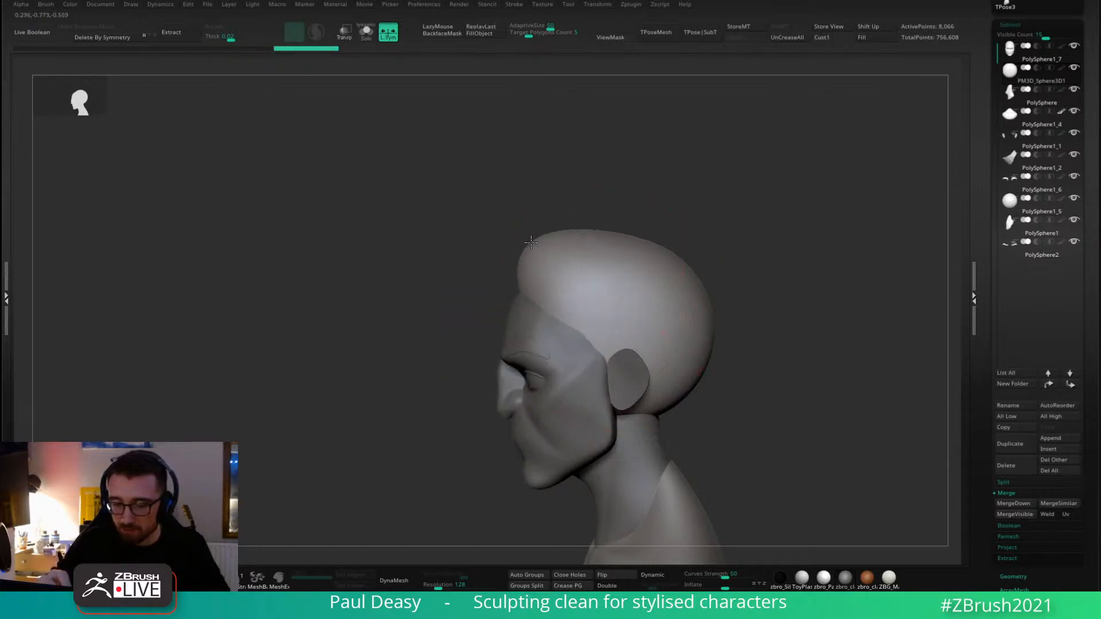
pyautogui.moveTo(678, 278); pyautogui.dragTo(681, 260)
pyautogui.moveTo(557, 247); pyautogui.dragTo(543, 232)
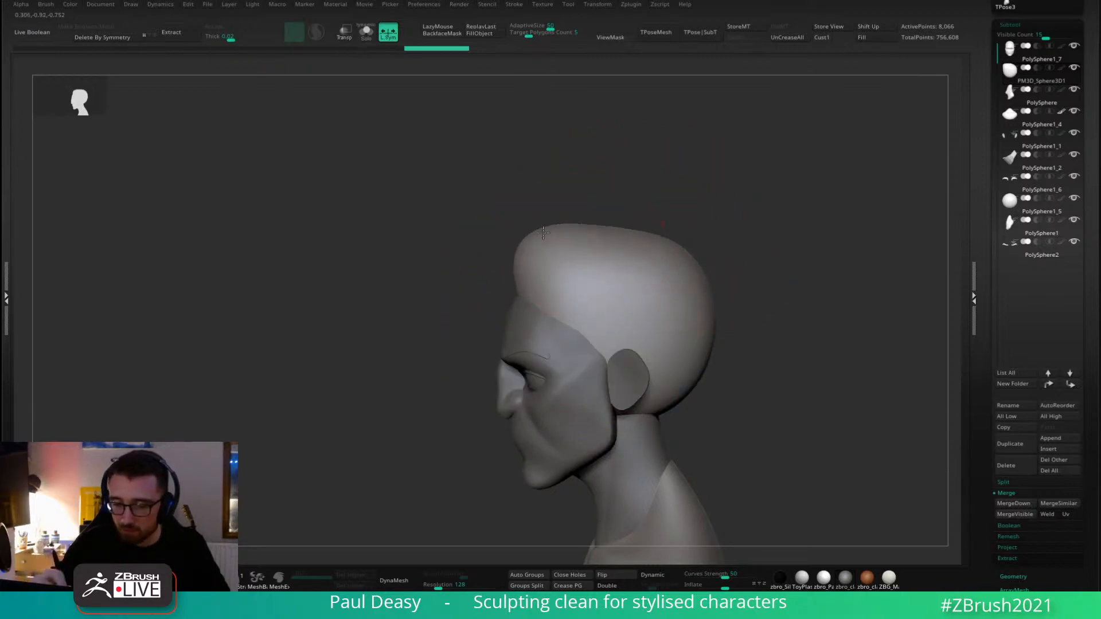
pyautogui.moveTo(678, 263); pyautogui.dragTo(683, 251)
# Widen the upper sides of the hair mass from the front to give it a squarer top.
pyautogui.moveTo(726, 350); pyautogui.dragTo(777, 355)
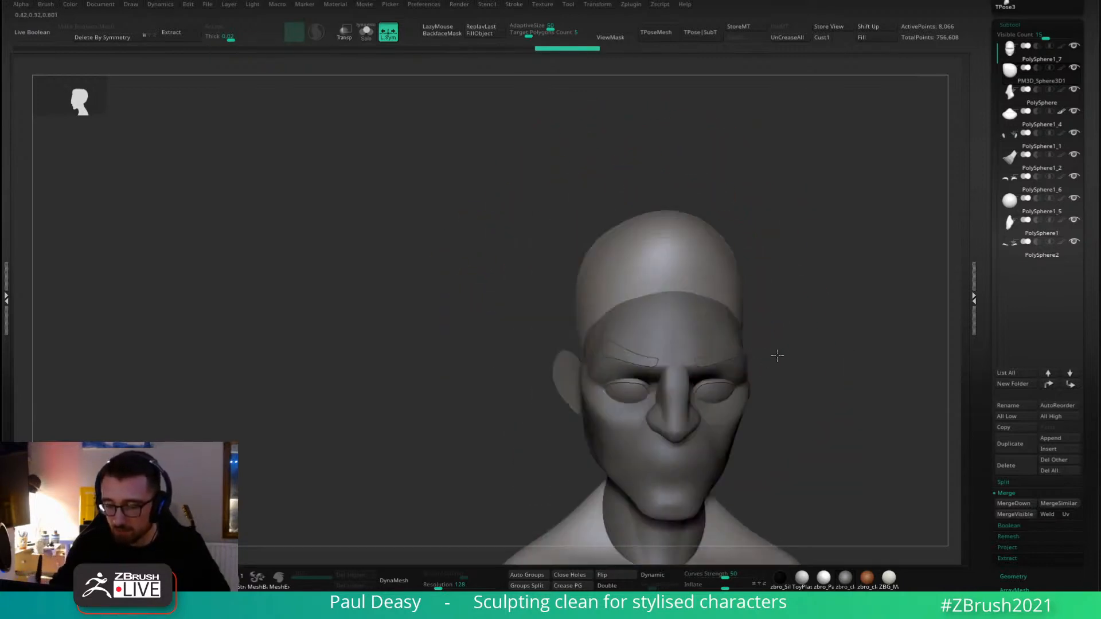
pyautogui.press('space')
pyautogui.keyDown('alt'); pyautogui.moveTo(774, 302); pyautogui.dragTo(659, 293); pyautogui.keyUp('alt')
pyautogui.press('space')
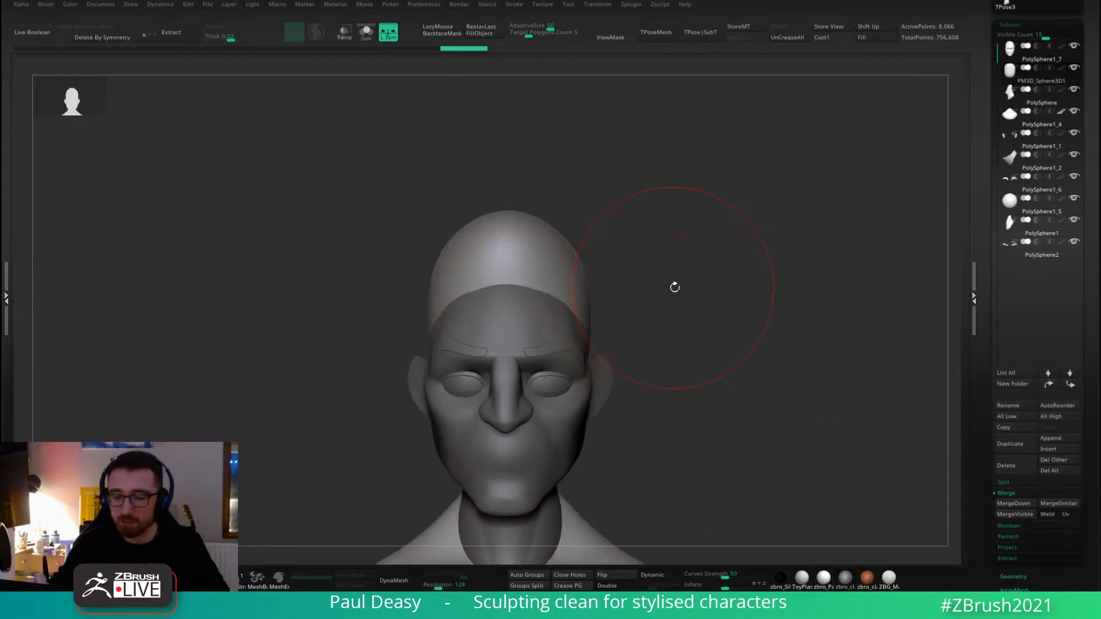
pyautogui.press('space')
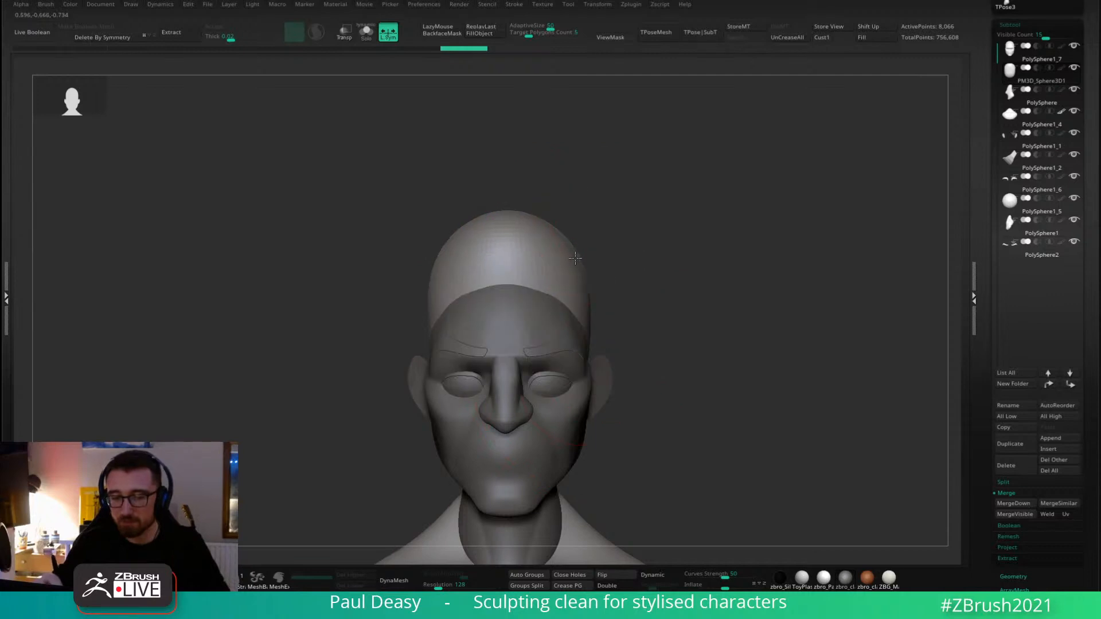
pyautogui.moveTo(575, 258); pyautogui.dragTo(587, 273)
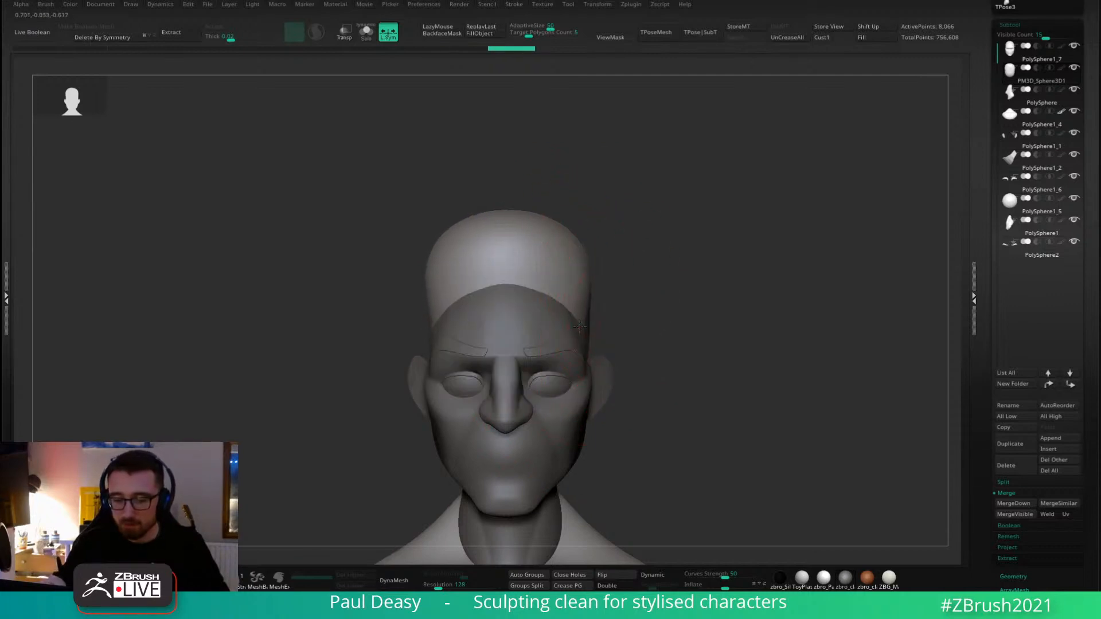
pyautogui.press('space')
pyautogui.moveTo(614, 291)
pyautogui.mouseDown()
pyautogui.moveTo(634, 319)
pyautogui.moveTo(629, 287)
pyautogui.moveTo(630, 326)
pyautogui.moveTo(677, 367)
pyautogui.moveTo(619, 287)
pyautogui.mouseUp()
pyautogui.press('space')
pyautogui.moveTo(624, 165); pyautogui.dragTo(638, 154)
# Push the front edge of the hair mass up above the forehead from a three-quarter view.
pyautogui.keyDown('shift'); pyautogui.moveTo(678, 189); pyautogui.dragTo(702, 160); pyautogui.keyUp('shift')
pyautogui.moveTo(692, 188)
pyautogui.keyDown('shift'); pyautogui.mouseDown(button='right')
pyautogui.moveTo(677, 220)
pyautogui.moveTo(627, 258)
pyautogui.mouseUp(button='right'); pyautogui.keyUp('shift')
pyautogui.moveTo(482, 302)
pyautogui.mouseDown(button='right')
pyautogui.moveTo(466, 326)
pyautogui.moveTo(477, 331)
pyautogui.mouseUp(button='right')
pyautogui.moveTo(452, 304); pyautogui.dragTo(447, 290)
# Resize the brush, isolate the hair mass, refine the hollow at its temple, and show all subtools again.
pyautogui.press('[')
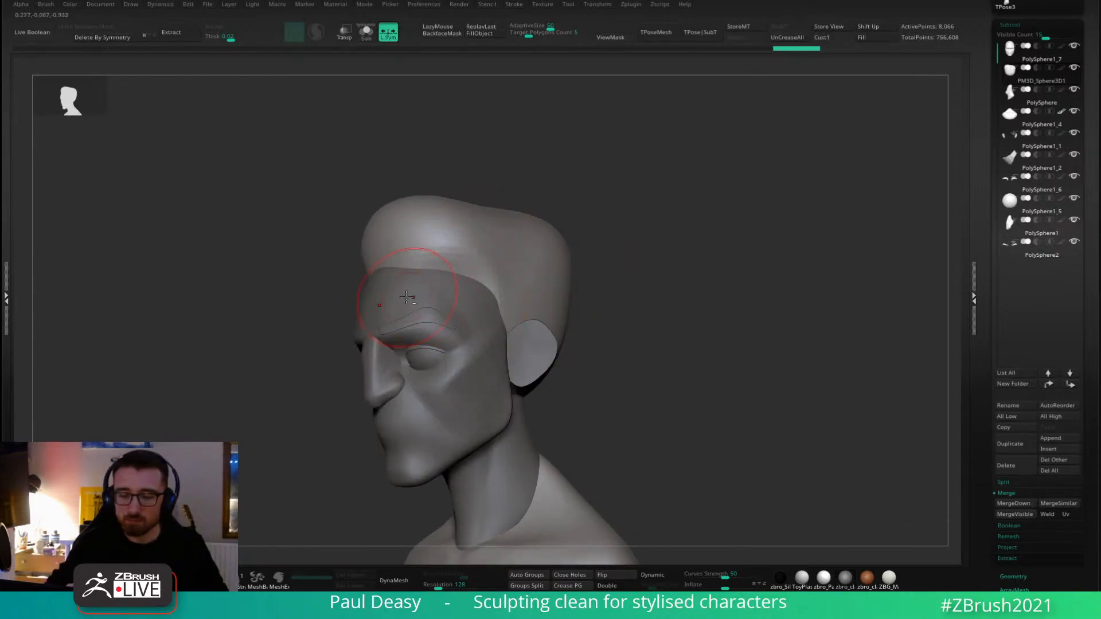
pyautogui.moveTo(730, 303); pyautogui.dragTo(648, 324, button='right')
pyautogui.press('space')
pyautogui.moveTo(601, 290); pyautogui.dragTo(621, 290)
pyautogui.press('space')
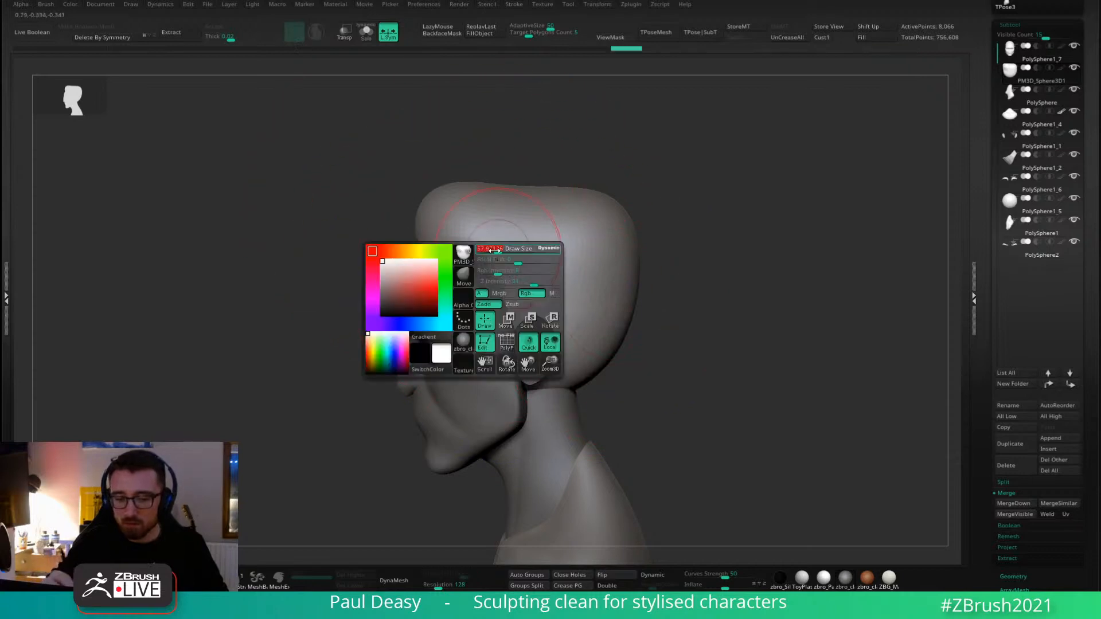
pyautogui.keyDown('alt'); pyautogui.moveTo(685, 233); pyautogui.dragTo(689, 216, button='right'); pyautogui.keyUp('alt')
pyautogui.hotkey('ctrl', 'shift', 's')
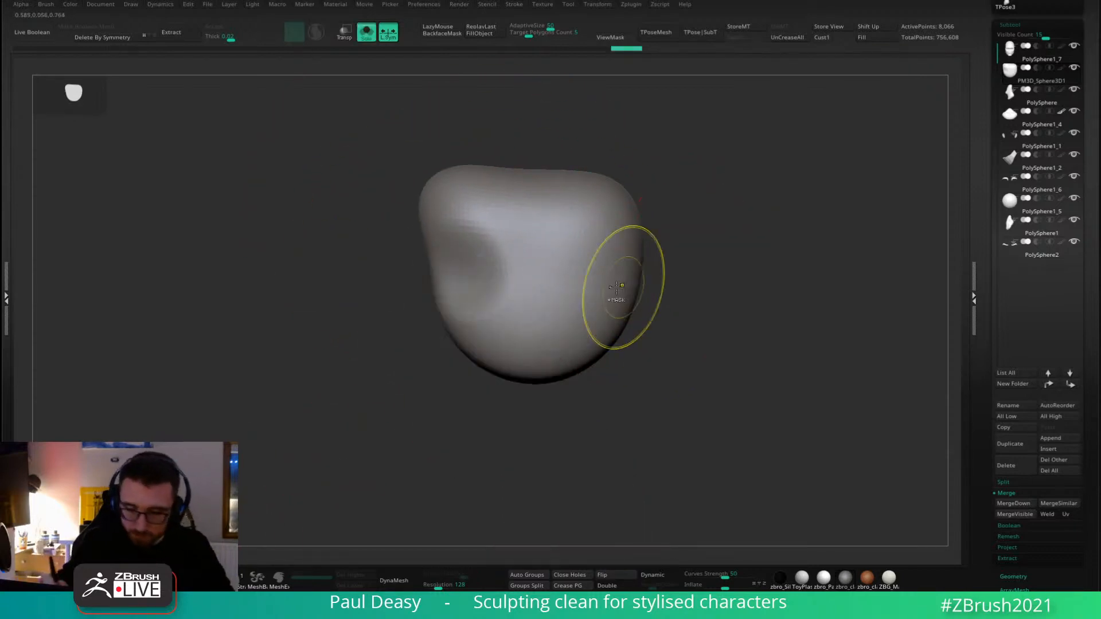
pyautogui.moveTo(462, 302)
pyautogui.mouseDown()
pyautogui.moveTo(486, 305)
pyautogui.moveTo(464, 323)
pyautogui.moveTo(494, 311)
pyautogui.mouseUp()
pyautogui.moveTo(648, 208)
pyautogui.mouseDown(button='right')
pyautogui.moveTo(685, 194)
pyautogui.moveTo(614, 113)
pyautogui.mouseUp(button='right')
pyautogui.moveTo(725, 247); pyautogui.dragTo(716, 263, button='right')
pyautogui.hotkey('ctrl', 'shift', 's')
# Reduce the brush size and adjust the hairline above the temple in side view.
pyautogui.press('space')
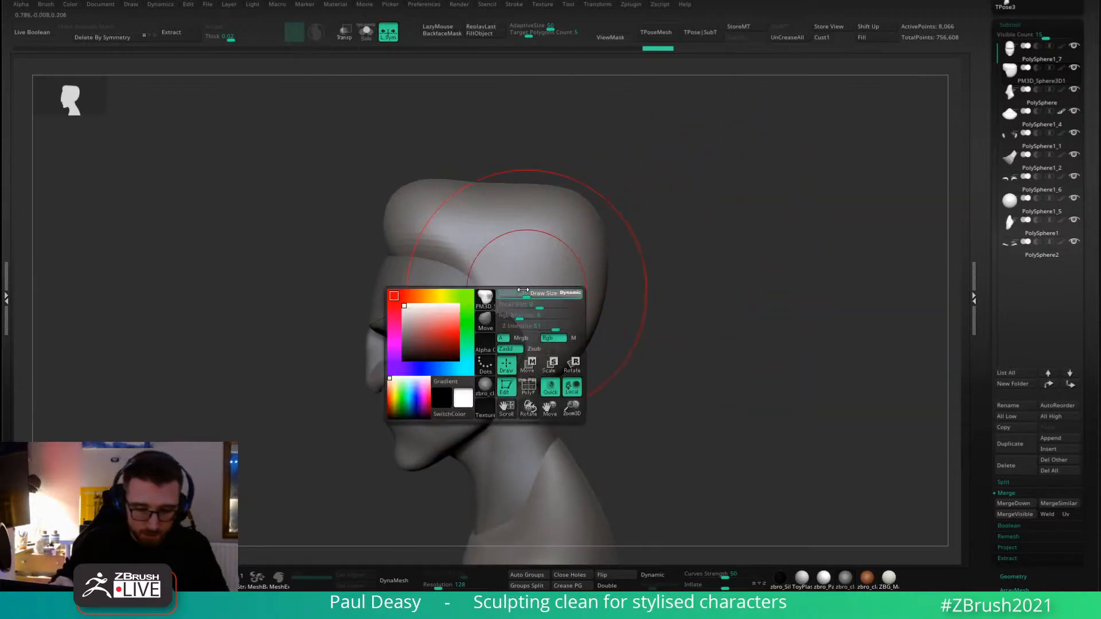
pyautogui.moveTo(530, 297); pyautogui.dragTo(513, 298)
pyautogui.moveTo(466, 255); pyautogui.dragTo(453, 242)
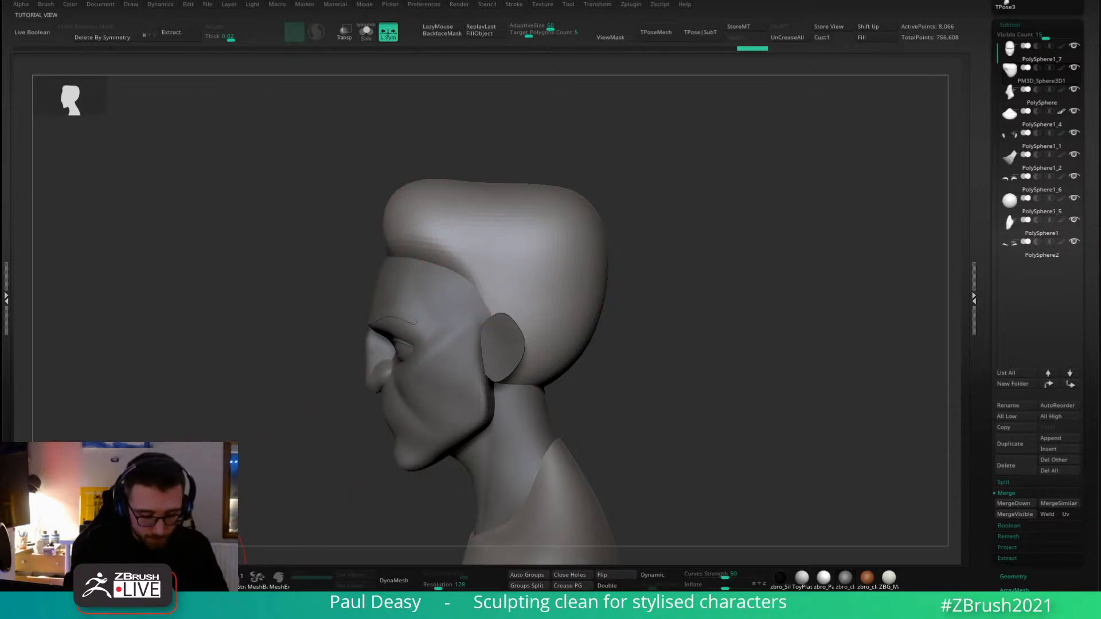
# Slice the hair mass horizontally above the ear and mask its upper part.
pyautogui.moveTo(298, 225)
pyautogui.keyDown('ctrl'); pyautogui.keyDown('shift'); pyautogui.mouseDown()
pyautogui.moveTo(390, 258)
pyautogui.moveTo(536, 257)
pyautogui.moveTo(706, 214)
pyautogui.moveTo(904, 189)
pyautogui.moveTo(860, 191)
pyautogui.moveTo(860, 232)
pyautogui.mouseUp(); pyautogui.keyUp('shift'); pyautogui.keyUp('ctrl')
pyautogui.press('space')
pyautogui.click(674, 267)
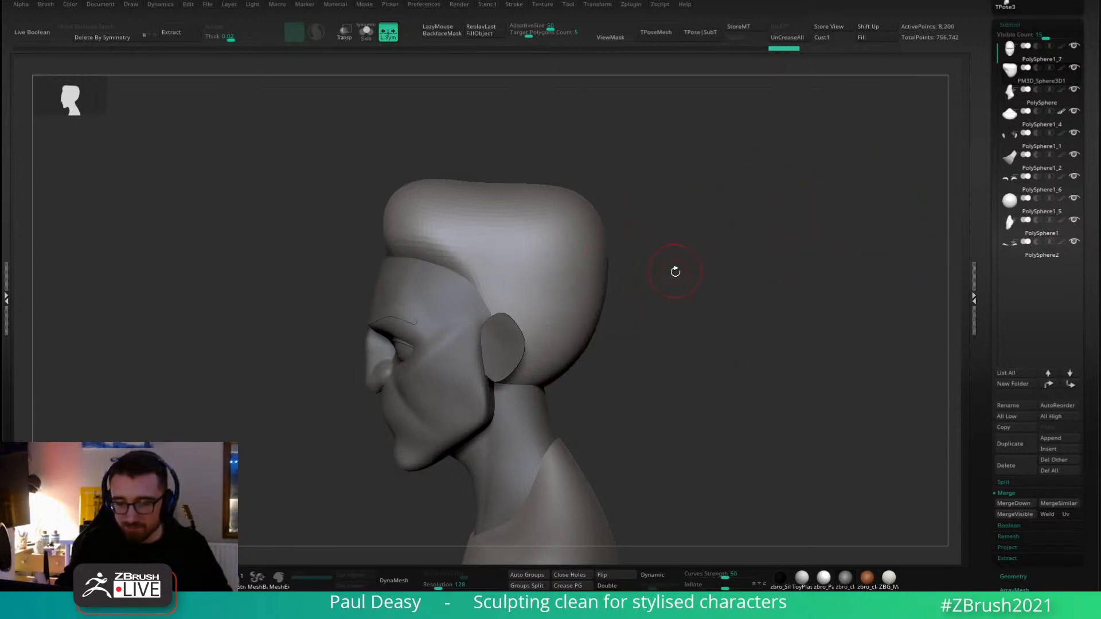
pyautogui.keyDown('ctrl'); pyautogui.keyDown('shift'); pyautogui.click(575, 239); pyautogui.keyUp('shift'); pyautogui.keyUp('ctrl')
pyautogui.keyDown('ctrl'); pyautogui.click(719, 261); pyautogui.keyUp('ctrl')
pyautogui.keyDown('ctrl'); pyautogui.keyDown('shift'); pyautogui.click(730, 260); pyautogui.keyUp('shift'); pyautogui.keyUp('ctrl')
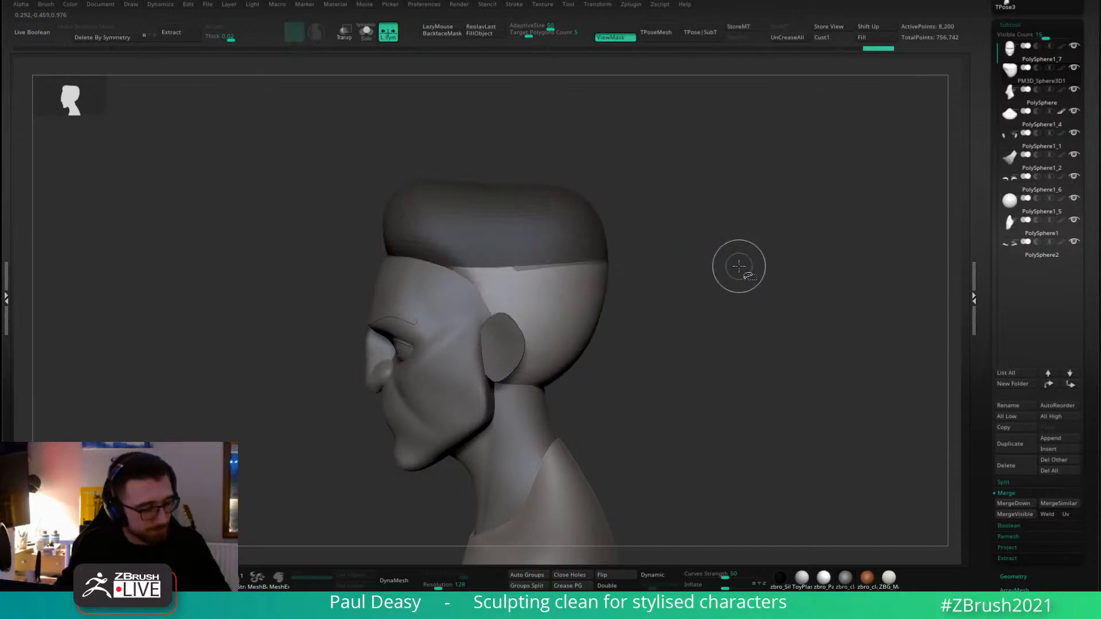
# Split the masked upper hair into its own subtool and close the open holes of the lower hair piece.
pyautogui.hotkey('ctrl', 'shift', 's')
pyautogui.press('space')
pyautogui.moveTo(732, 259); pyautogui.dragTo(752, 293)
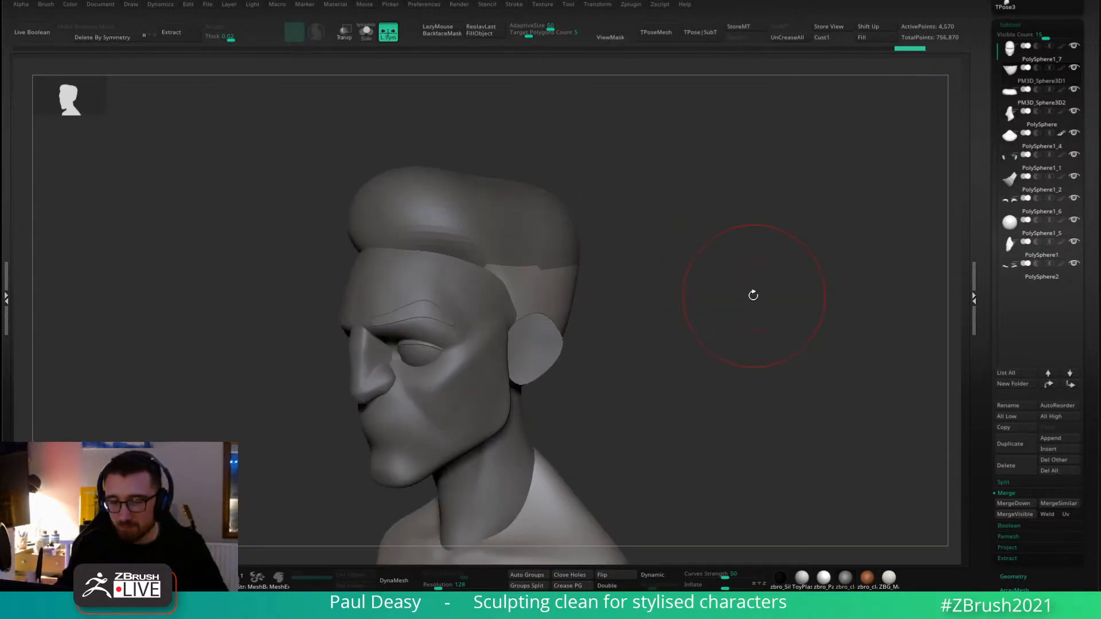
pyautogui.click(572, 580)
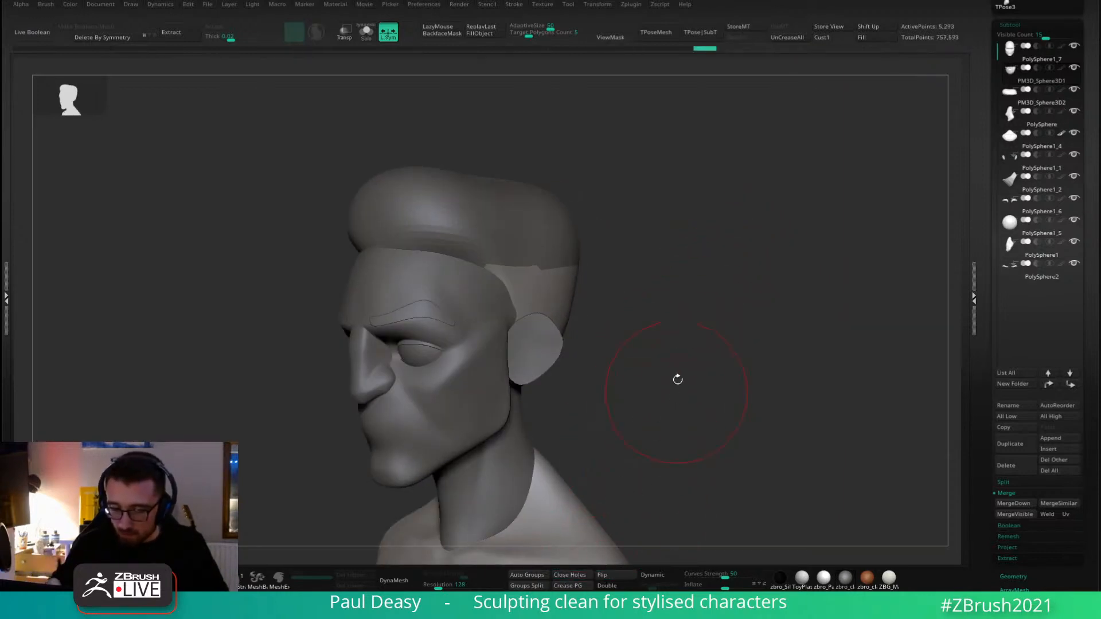
# Select the upper hair piece, close its holes and remesh it with a lower target polygon count.
pyautogui.moveTo(676, 376); pyautogui.dragTo(571, 255)
pyautogui.keyDown('alt'); pyautogui.click(571, 254); pyautogui.keyUp('alt')
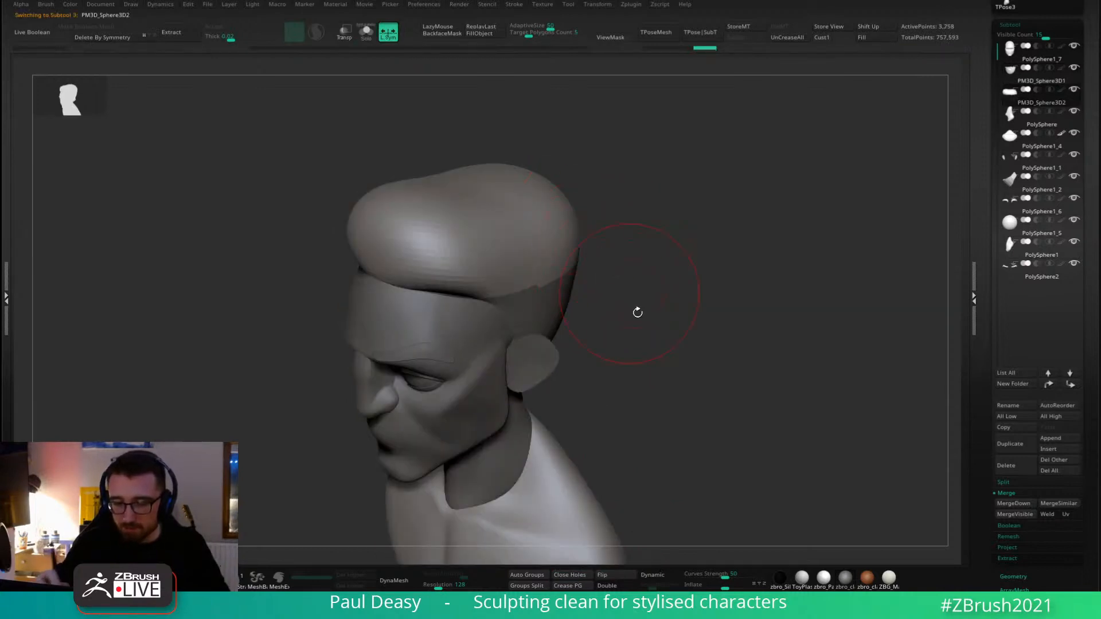
pyautogui.moveTo(697, 339); pyautogui.dragTo(578, 238)
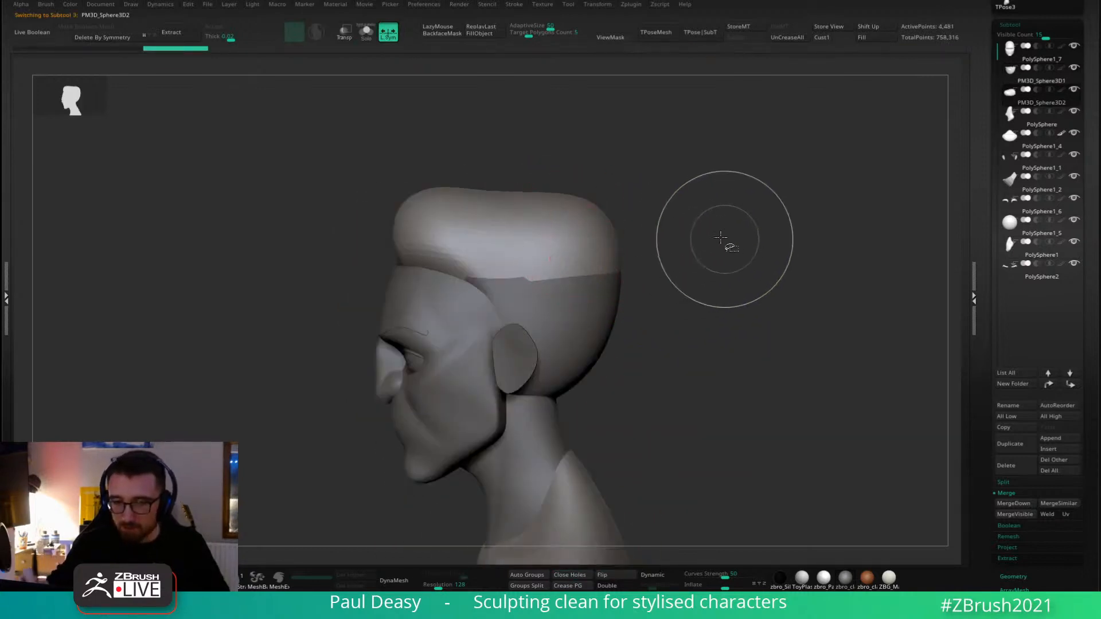
pyautogui.click(559, 34)
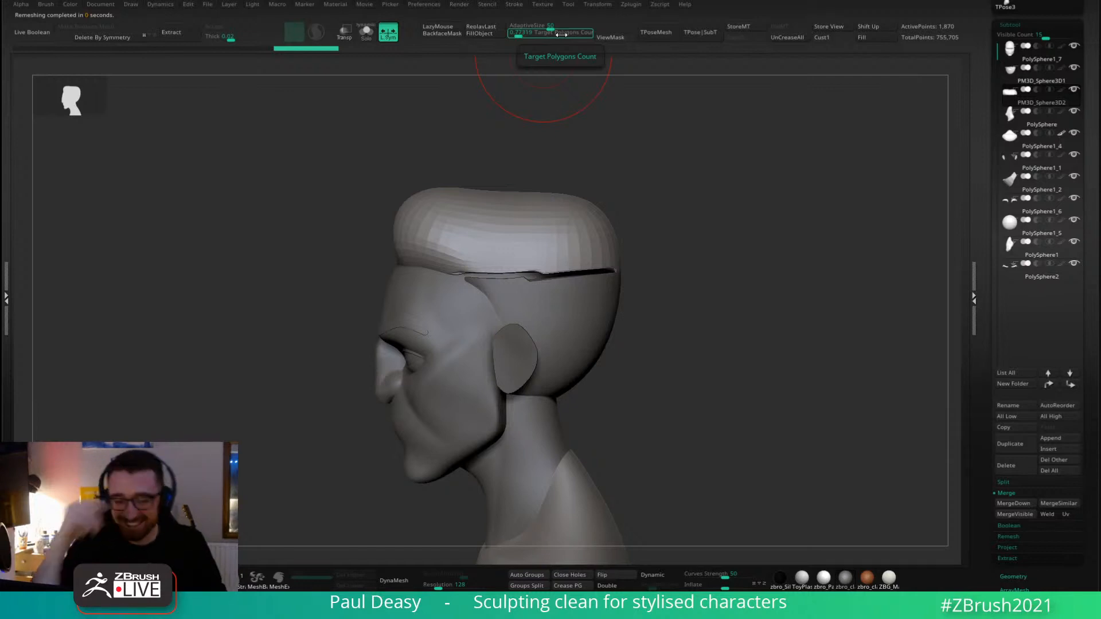
pyautogui.moveTo(515, 266)
pyautogui.keyDown('shift'); pyautogui.mouseDown()
pyautogui.moveTo(560, 271)
pyautogui.moveTo(488, 274)
pyautogui.moveTo(661, 252)
pyautogui.moveTo(586, 265)
pyautogui.mouseUp(); pyautogui.keyUp('shift')
# Select the lower hair piece and remesh it with adaptive size 34 and a target polygon count of 0.3002.
pyautogui.keyDown('alt'); pyautogui.click(603, 287); pyautogui.keyUp('alt')
pyautogui.keyDown('ctrl'); pyautogui.moveTo(647, 295); pyautogui.dragTo(565, 296); pyautogui.keyUp('ctrl')
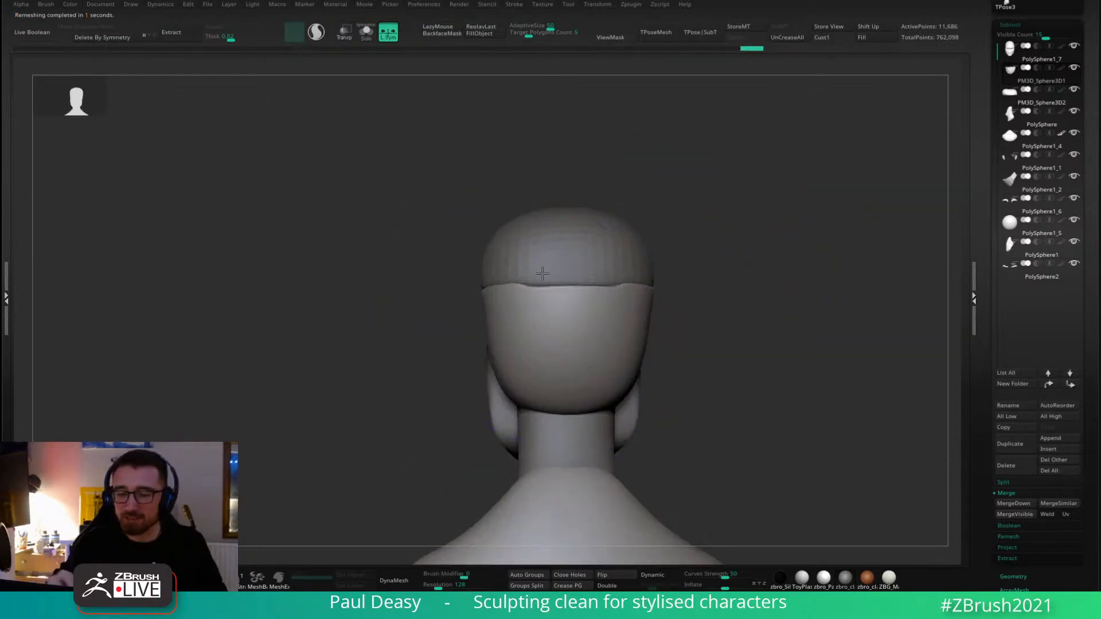
pyautogui.click(527, 33)
pyautogui.moveTo(528, 35)
pyautogui.mouseDown()
pyautogui.moveTo(515, 35)
pyautogui.moveTo(537, 27)
pyautogui.mouseUp()
pyautogui.hotkey('ctrl', 'r')
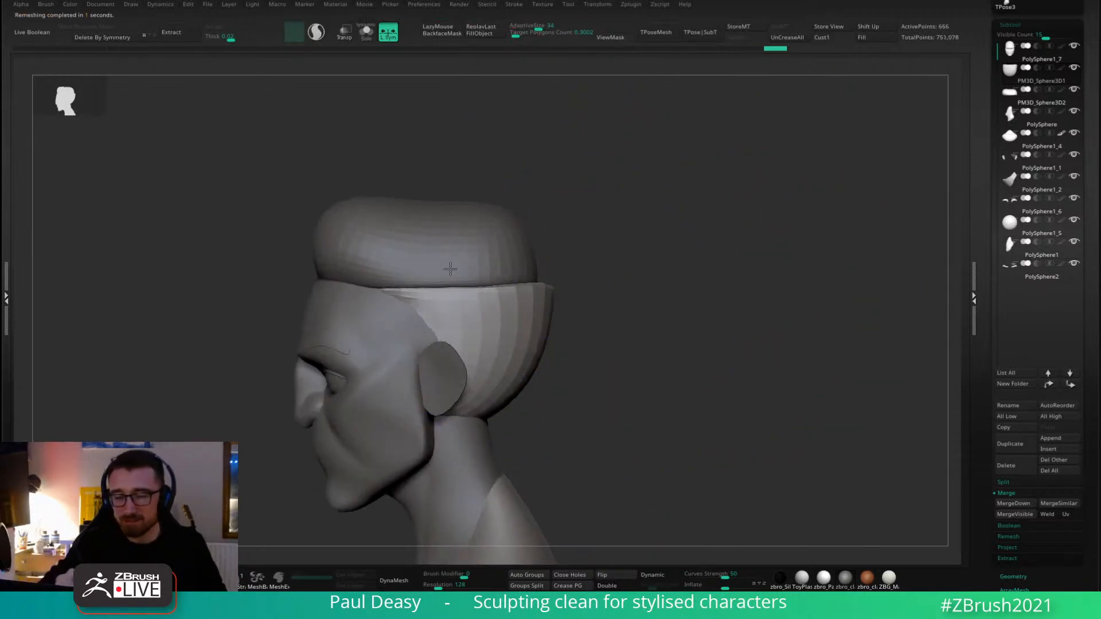
# Resize the brush, isolate the lower hair piece and push its pointed front corner back in side view.
pyautogui.moveTo(553, 309)
pyautogui.mouseDown()
pyautogui.moveTo(531, 306)
pyautogui.moveTo(592, 271)
pyautogui.moveTo(619, 269)
pyautogui.mouseUp()
pyautogui.press('space')
pyautogui.keyDown('alt'); pyautogui.moveTo(600, 311); pyautogui.dragTo(607, 283); pyautogui.keyUp('alt')
pyautogui.press('space')
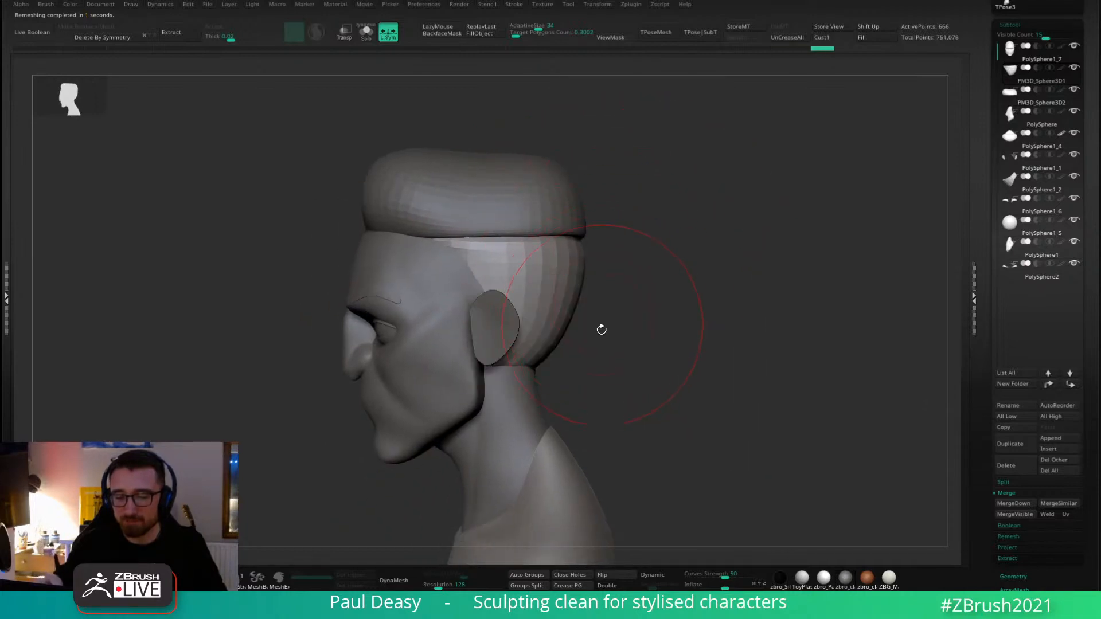
pyautogui.hotkey('alt', 's')
pyautogui.press('space')
pyautogui.moveTo(462, 361)
pyautogui.mouseDown()
pyautogui.moveTo(492, 338)
pyautogui.moveTo(446, 280)
pyautogui.mouseUp()
pyautogui.press('space')
pyautogui.moveTo(389, 251); pyautogui.dragTo(412, 255)
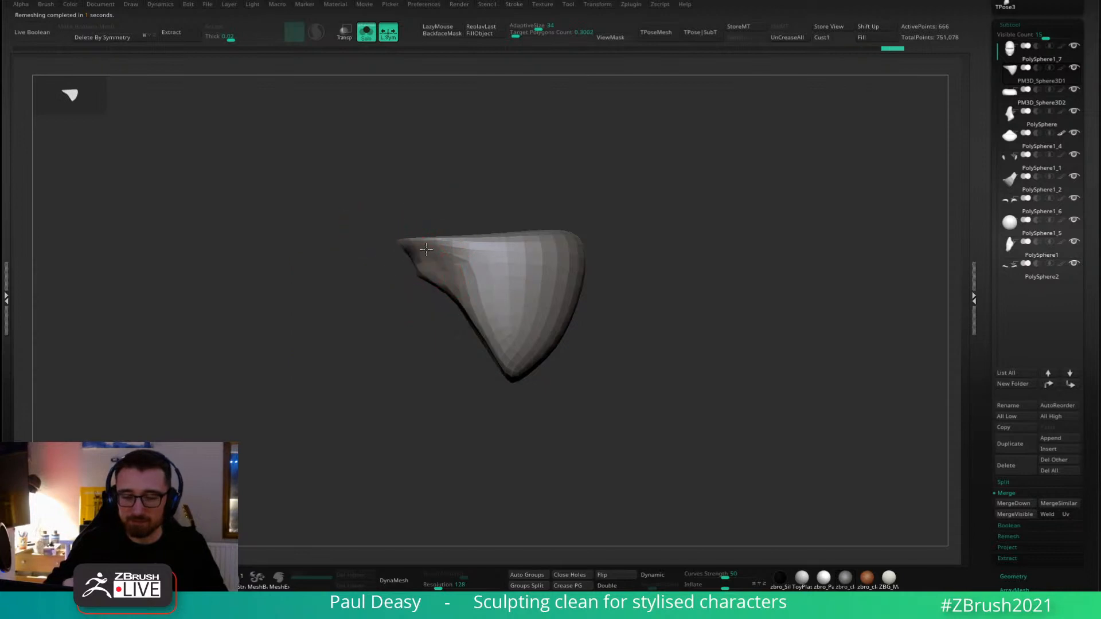
# Enlarge the Move brush and push the front of the isolated lower hair piece inward into a crescent.
pyautogui.moveTo(617, 241); pyautogui.dragTo(648, 309)
pyautogui.press('space')
pyautogui.press('space')
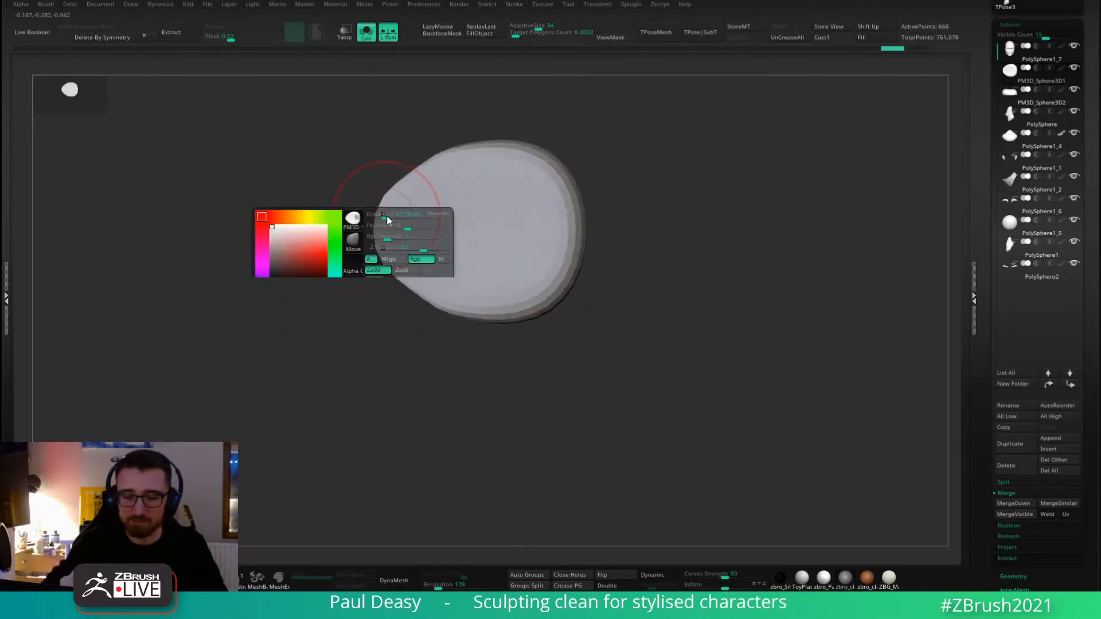
pyautogui.moveTo(383, 225); pyautogui.dragTo(483, 224)
pyautogui.moveTo(462, 224)
pyautogui.mouseDown()
pyautogui.moveTo(504, 227)
pyautogui.moveTo(489, 194)
pyautogui.moveTo(487, 212)
pyautogui.mouseUp()
pyautogui.press('space')
pyautogui.moveTo(492, 215)
pyautogui.mouseDown()
pyautogui.moveTo(487, 187)
pyautogui.moveTo(490, 216)
pyautogui.moveTo(509, 219)
pyautogui.mouseUp()
pyautogui.moveTo(636, 229); pyautogui.dragTo(638, 123)
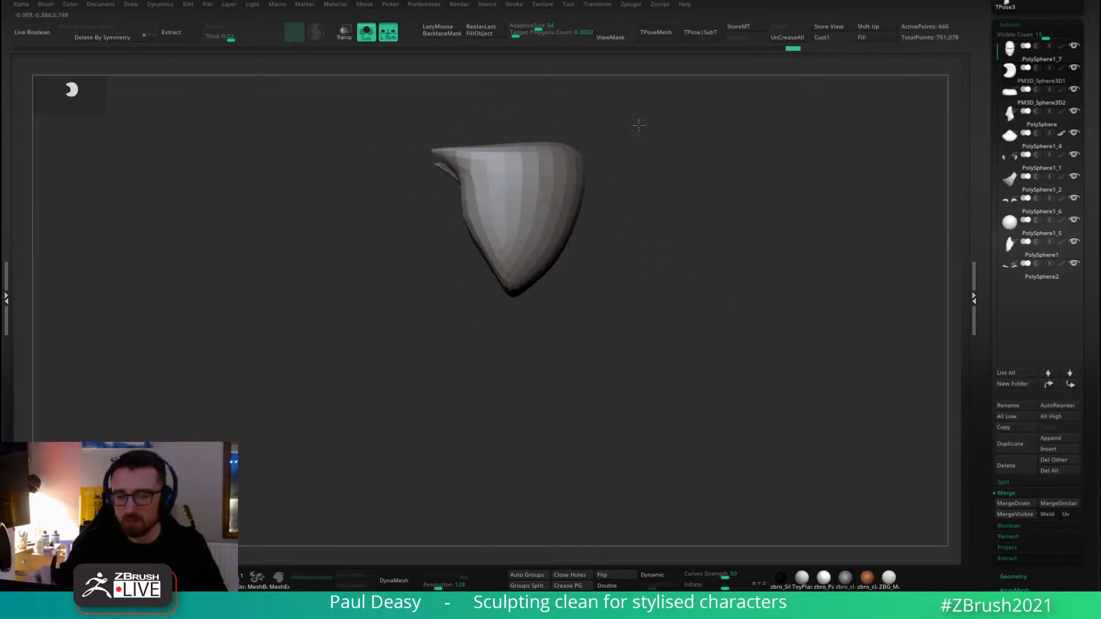
# Resize the brush and push the lower tip of the isolated hair piece back towards its rear.
pyautogui.moveTo(643, 264); pyautogui.dragTo(644, 160)
pyautogui.press('space')
pyautogui.moveTo(515, 212)
pyautogui.mouseDown()
pyautogui.moveTo(498, 191)
pyautogui.moveTo(511, 160)
pyautogui.moveTo(524, 177)
pyautogui.moveTo(539, 159)
pyautogui.mouseUp()
pyautogui.moveTo(622, 178); pyautogui.dragTo(621, 271)
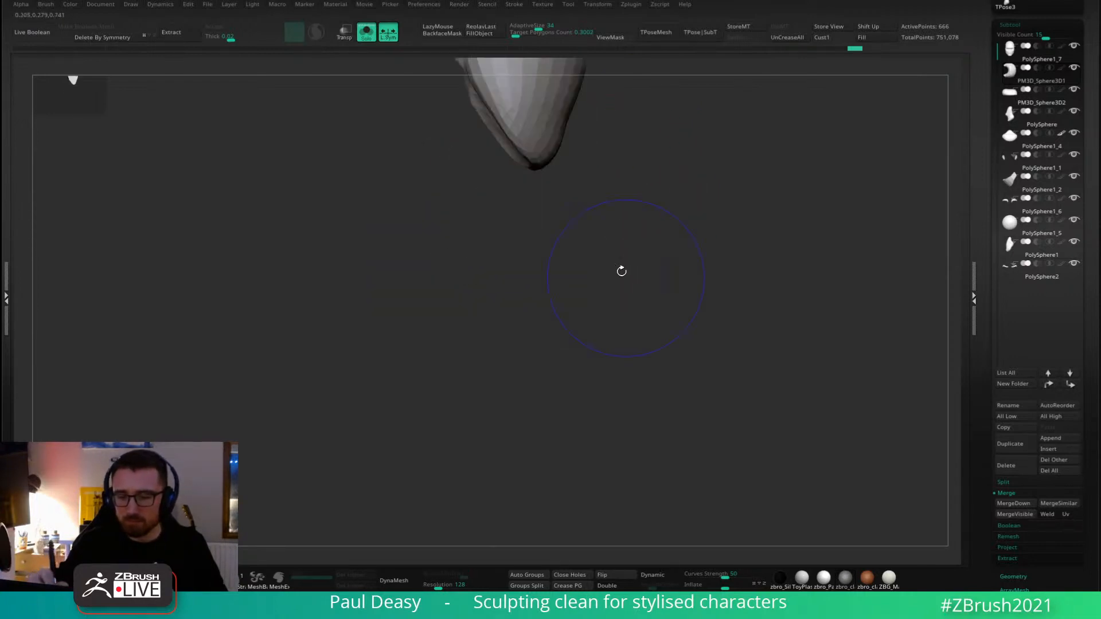
# Show all subtools again, extend the side hair's front edge toward the temple with the Move brush, and remesh it.
pyautogui.moveTo(569, 143); pyautogui.dragTo(592, 224)
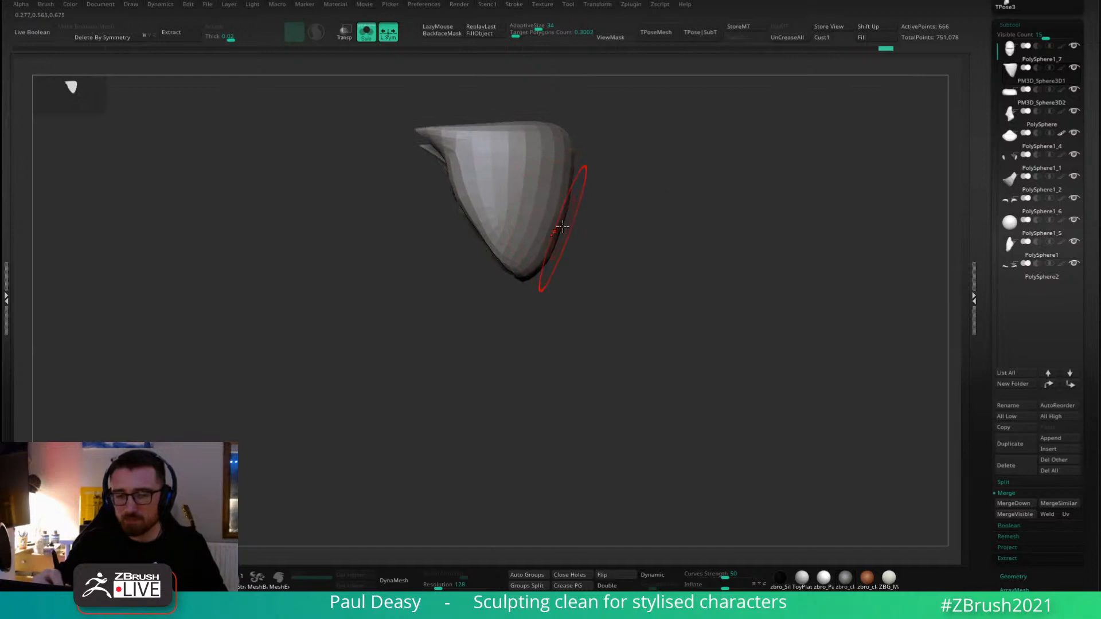
pyautogui.hotkey('ctrl', 'shift', 's')
pyautogui.press('space')
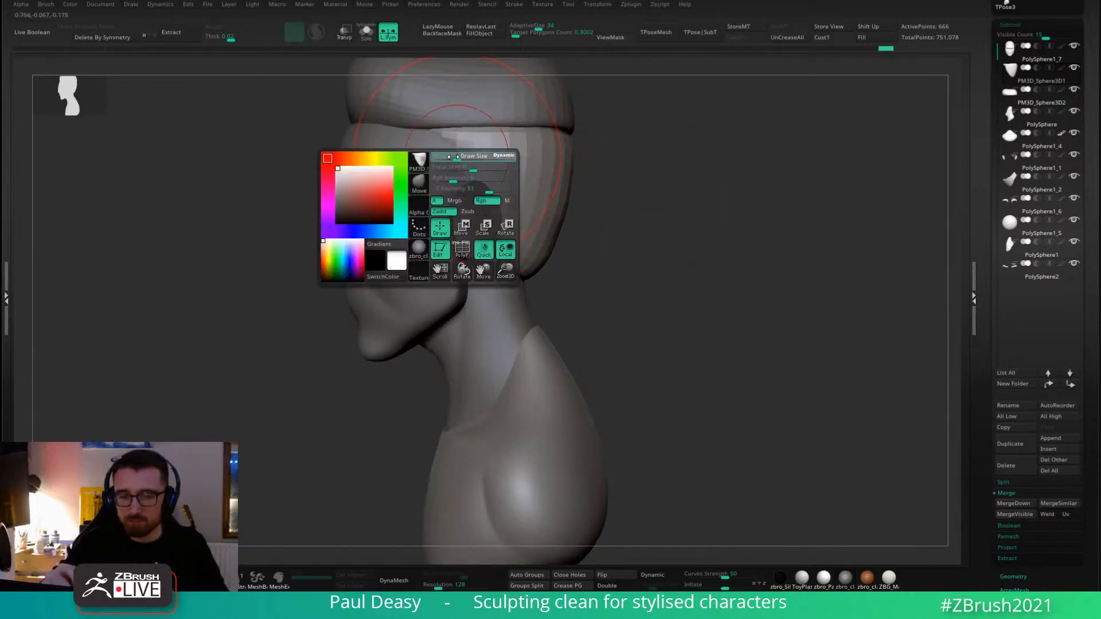
pyautogui.moveTo(453, 157); pyautogui.dragTo(454, 155)
pyautogui.keyDown('alt'); pyautogui.moveTo(468, 149); pyautogui.dragTo(481, 178, button='right'); pyautogui.keyUp('alt')
pyautogui.press('shift')
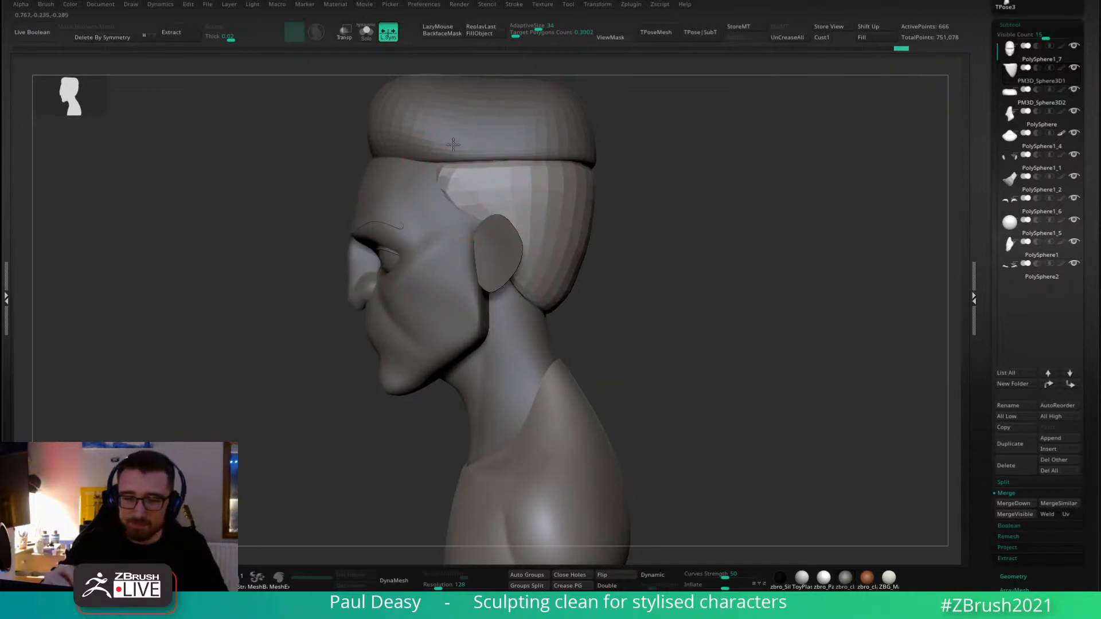
pyautogui.keyDown('ctrl'); pyautogui.click(627, 209); pyautogui.keyUp('ctrl')
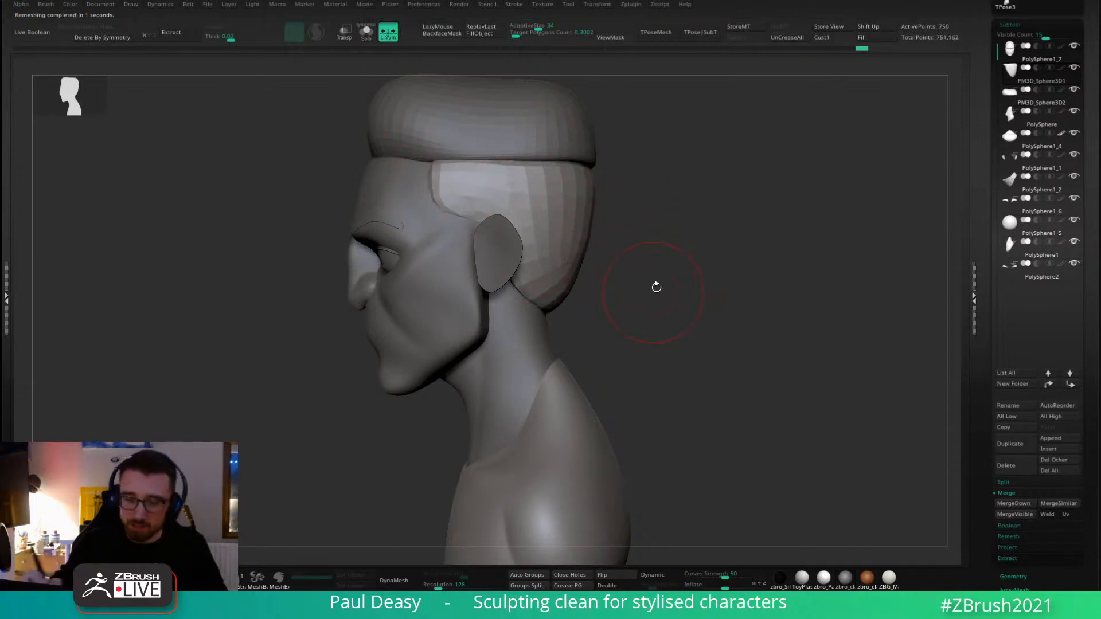
# Pull the side hair's front corner down in front of the ear into a pointed sideburn and remesh it.
pyautogui.moveTo(473, 225); pyautogui.dragTo(467, 231, button='right')
pyautogui.rightClick(467, 231)
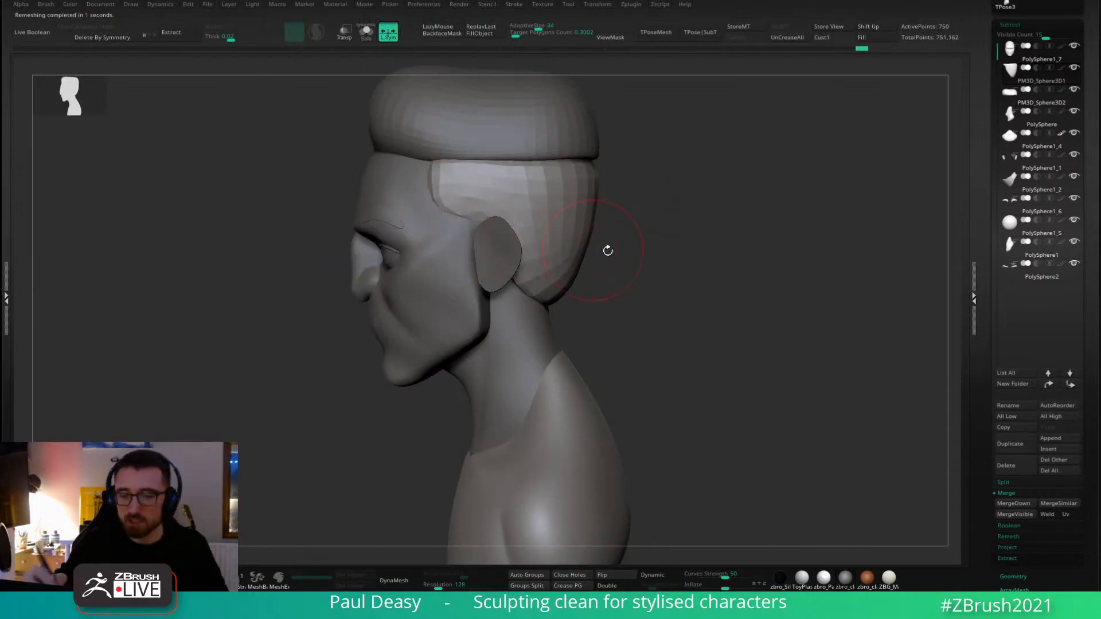
pyautogui.rightClick(476, 203)
pyautogui.moveTo(464, 201); pyautogui.dragTo(458, 215)
pyautogui.moveTo(458, 215); pyautogui.dragTo(458, 250, button='right')
pyautogui.rightClick(458, 249)
pyautogui.rightClick(448, 265)
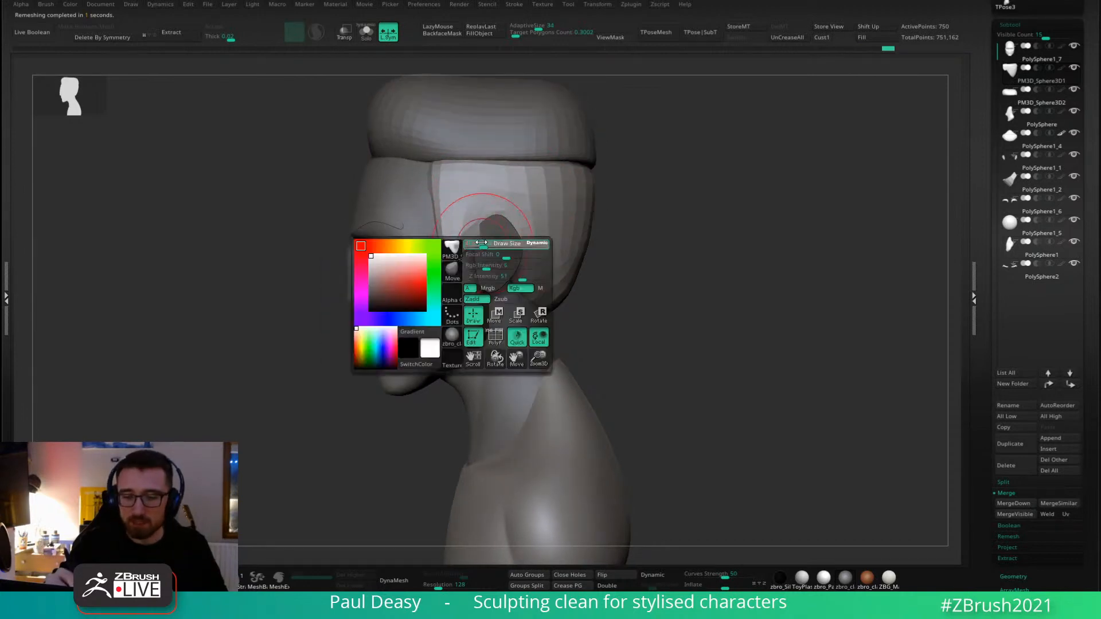
pyautogui.press('z')
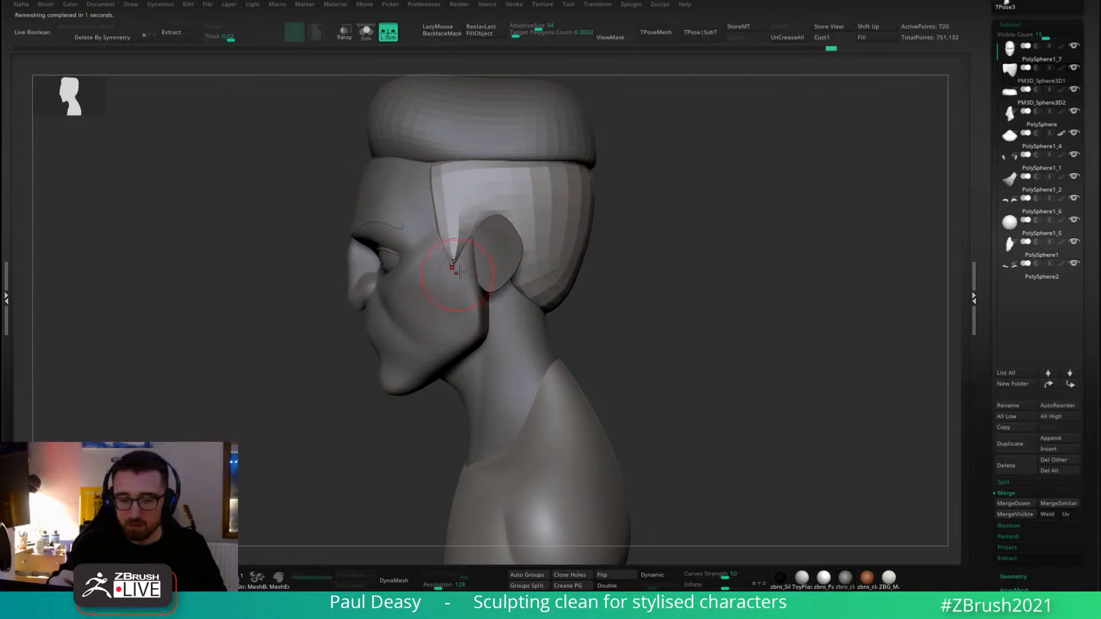
pyautogui.moveTo(459, 271); pyautogui.dragTo(491, 240, button='right')
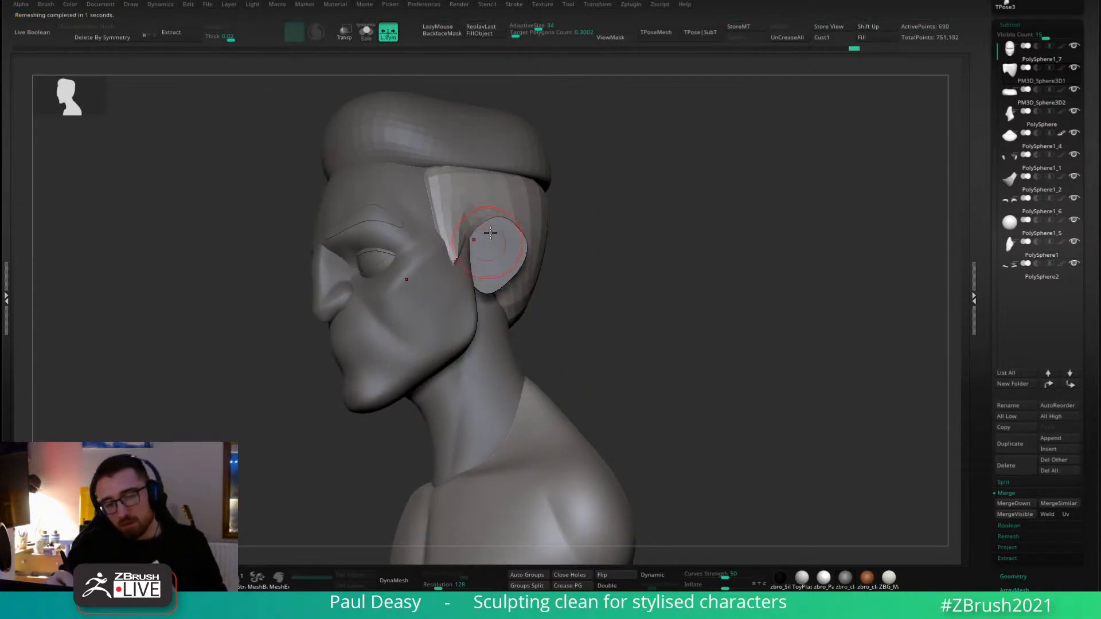
# Remesh the side hair in isolation to clean up the sideburn, and show the other subtools again.
pyautogui.keyDown('ctrl'); pyautogui.moveTo(550, 94); pyautogui.dragTo(569, 283, button='right'); pyautogui.keyUp('ctrl')
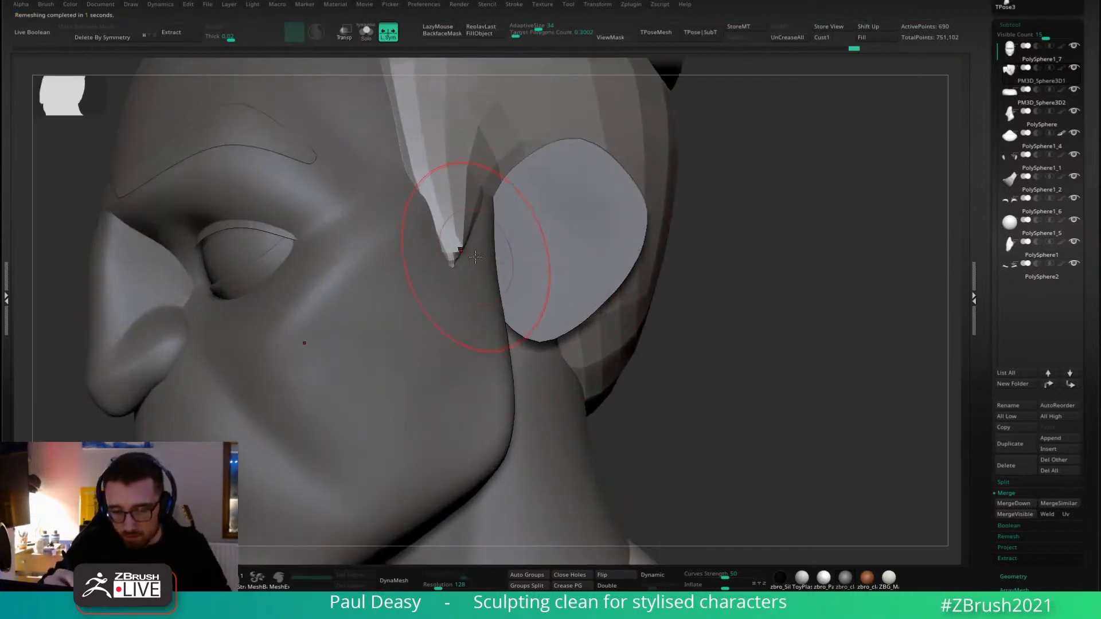
pyautogui.hotkey('alt', 's')
pyautogui.moveTo(471, 258); pyautogui.dragTo(606, 282, button='right')
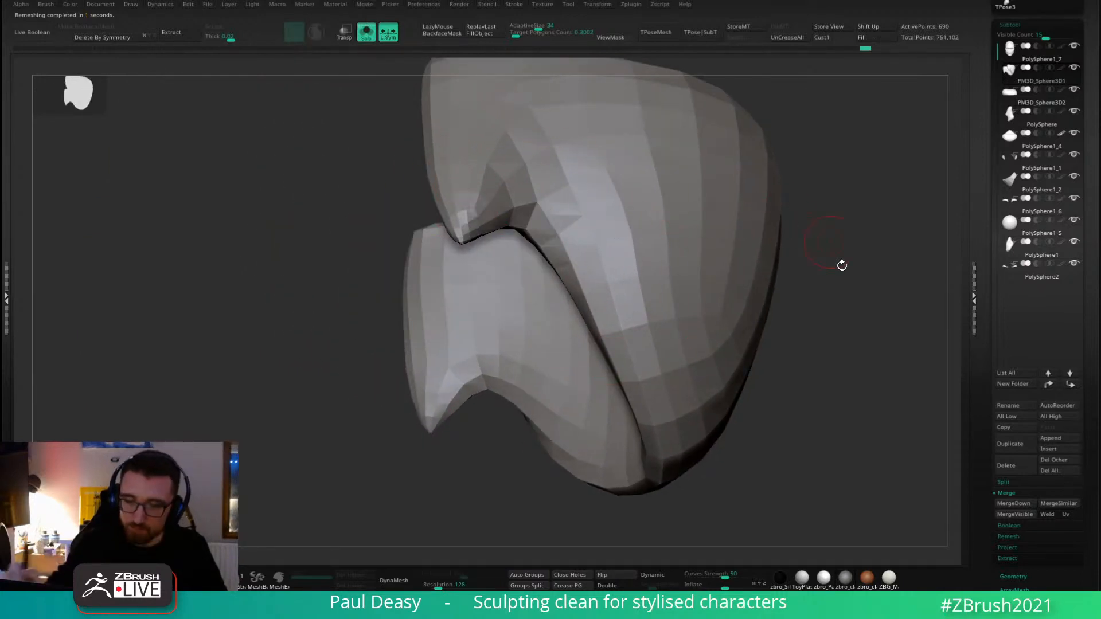
pyautogui.moveTo(840, 263); pyautogui.dragTo(832, 346, button='right')
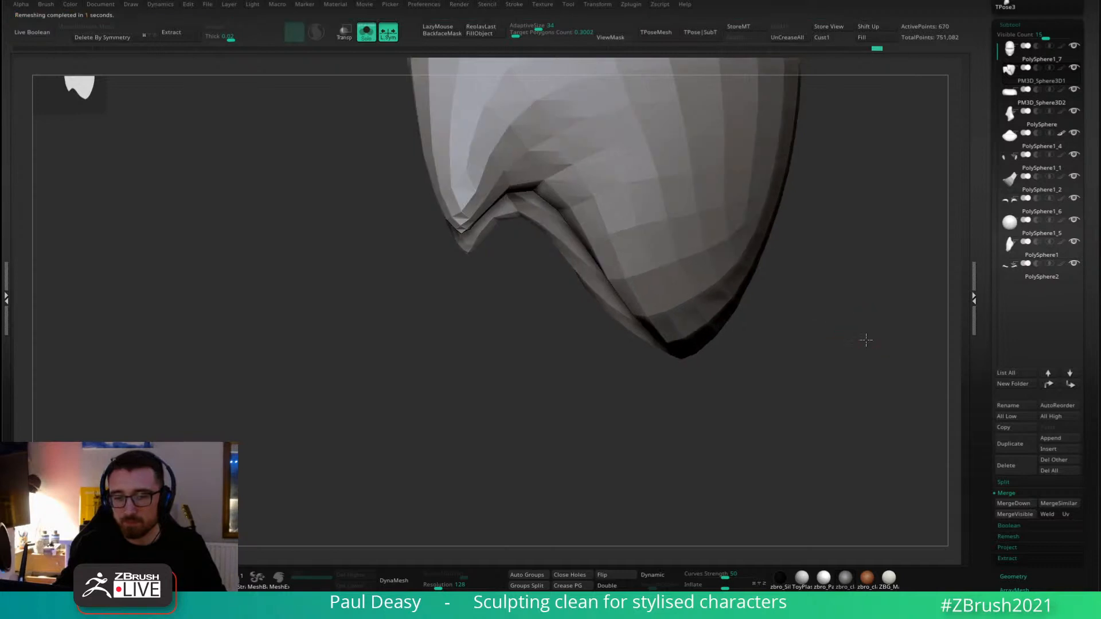
pyautogui.hotkey('alt', 's')
# Refine the sideburn's tip and the hairline at the temple with the Move brush.
pyautogui.moveTo(793, 307); pyautogui.dragTo(791, 322, button='right')
pyautogui.rightClick(791, 322)
pyautogui.moveTo(653, 289)
pyautogui.mouseDown(button='right')
pyautogui.moveTo(740, 303)
pyautogui.moveTo(693, 298)
pyautogui.mouseUp(button='right')
pyautogui.moveTo(458, 241); pyautogui.dragTo(467, 253, button='right')
pyautogui.moveTo(467, 253); pyautogui.dragTo(480, 257)
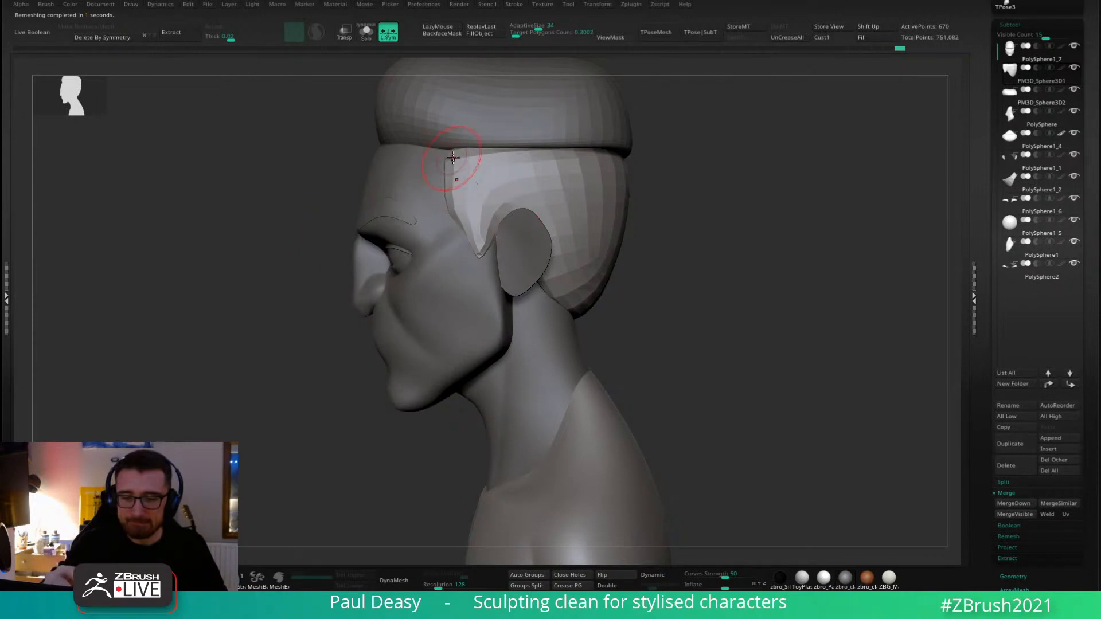
pyautogui.press('space')
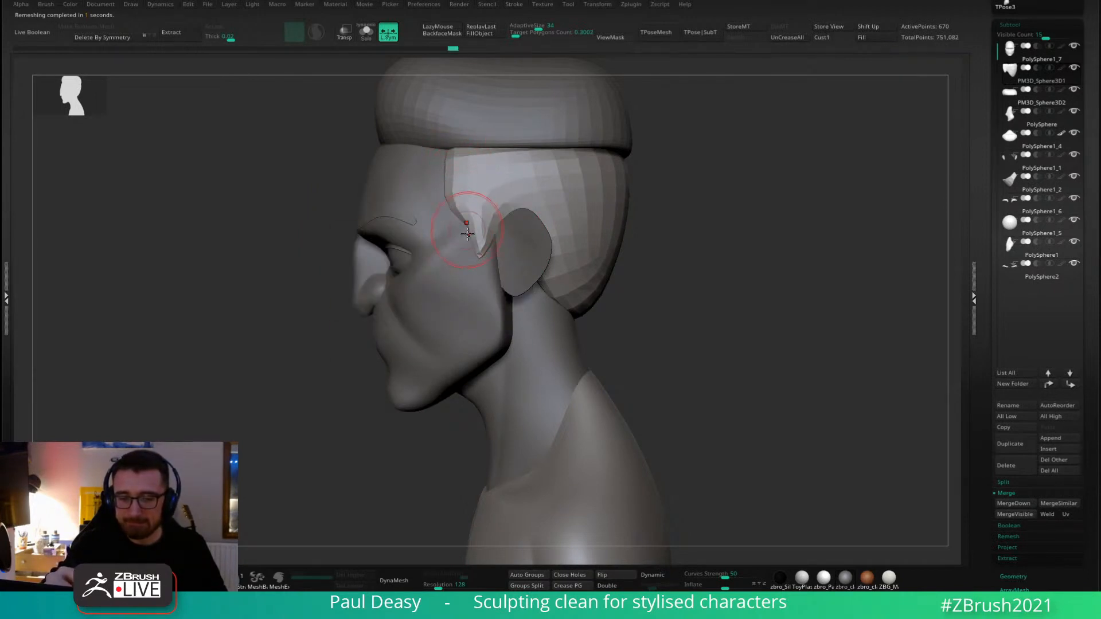
pyautogui.rightClick(467, 233)
# Select the head subtool and pull the chin and jaw slightly downward with the Move brush, changing its size as needed.
pyautogui.keyDown('alt'); pyautogui.moveTo(639, 292); pyautogui.dragTo(688, 270, button='right'); pyautogui.keyUp('alt')
pyautogui.keyDown('alt'); pyautogui.click(460, 355); pyautogui.keyUp('alt')
pyautogui.moveTo(448, 385); pyautogui.dragTo(438, 393)
pyautogui.keyDown('ctrl'); pyautogui.moveTo(730, 315); pyautogui.dragTo(713, 252, button='right'); pyautogui.keyUp('ctrl')
pyautogui.press('space')
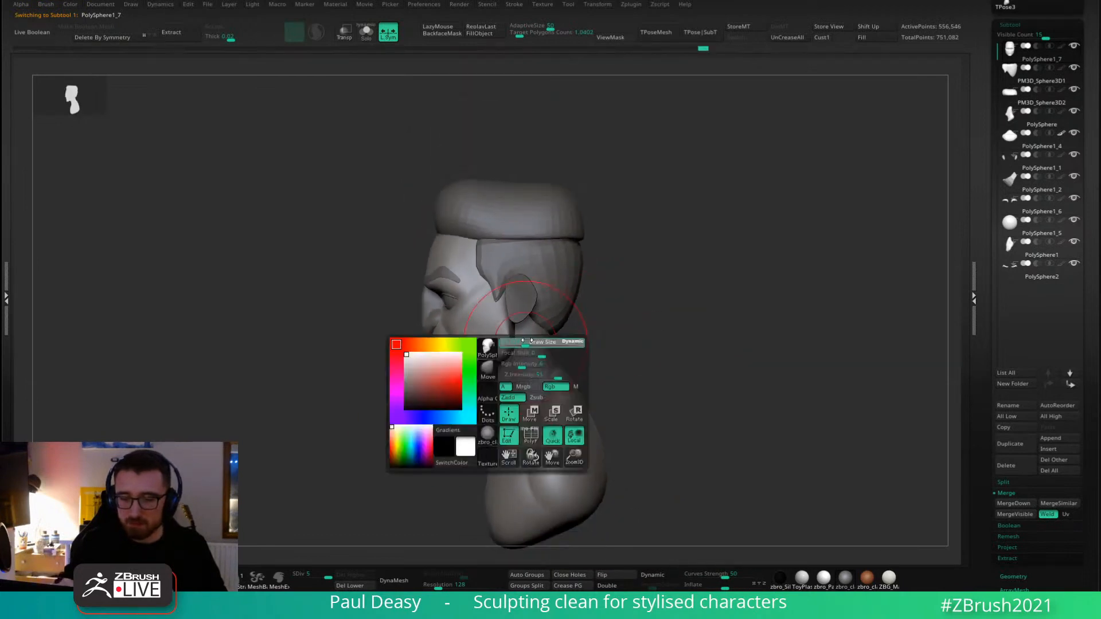
pyautogui.click(527, 341)
pyautogui.moveTo(508, 359); pyautogui.dragTo(509, 366)
pyautogui.press('space')
# Combine the subtools into a TPose mesh and reshape the rear of the top hair with the Move brush.
pyautogui.keyDown('alt'); pyautogui.moveTo(685, 267); pyautogui.dragTo(707, 231, button='right'); pyautogui.keyUp('alt')
pyautogui.click(656, 32)
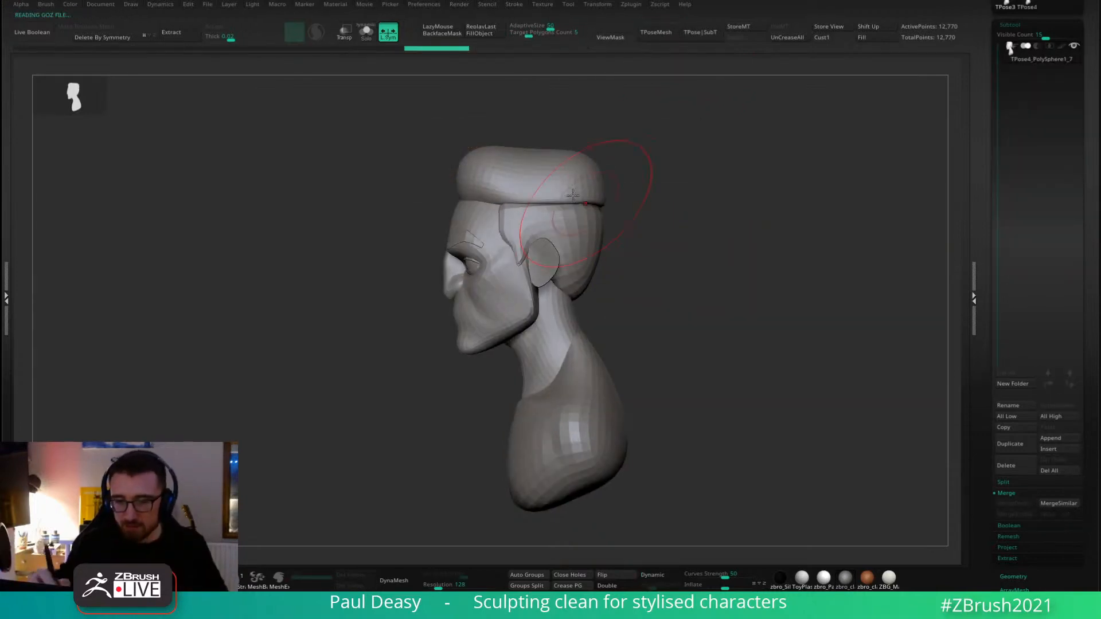
pyautogui.press('space')
pyautogui.keyDown('alt'); pyautogui.moveTo(598, 173); pyautogui.dragTo(598, 185, button='right'); pyautogui.keyUp('alt')
pyautogui.moveTo(583, 173)
pyautogui.mouseDown()
pyautogui.moveTo(598, 188)
pyautogui.moveTo(549, 163)
pyautogui.moveTo(566, 170)
pyautogui.moveTo(533, 172)
pyautogui.mouseUp()
pyautogui.moveTo(585, 155)
pyautogui.keyDown('shift'); pyautogui.mouseDown()
pyautogui.moveTo(622, 148)
pyautogui.moveTo(579, 194)
pyautogui.mouseUp(); pyautogui.keyUp('shift')
# Nudge the eye region of the face slightly back and mask the eyes.
pyautogui.press('space')
pyautogui.moveTo(470, 262); pyautogui.dragTo(479, 262)
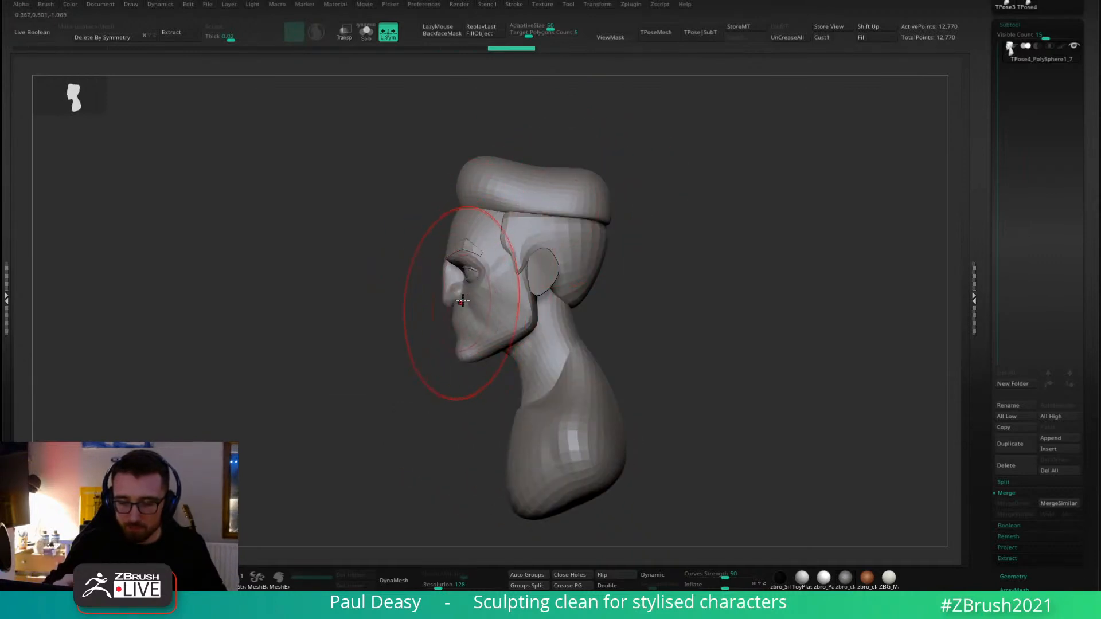
pyautogui.keyDown('ctrl'); pyautogui.keyDown('shift'); pyautogui.click(469, 273); pyautogui.keyUp('shift'); pyautogui.keyUp('ctrl')
pyautogui.keyDown('ctrl'); pyautogui.click(688, 251); pyautogui.keyUp('ctrl')
pyautogui.keyDown('ctrl'); pyautogui.keyDown('shift'); pyautogui.click(687, 251); pyautogui.keyUp('shift'); pyautogui.keyUp('ctrl')
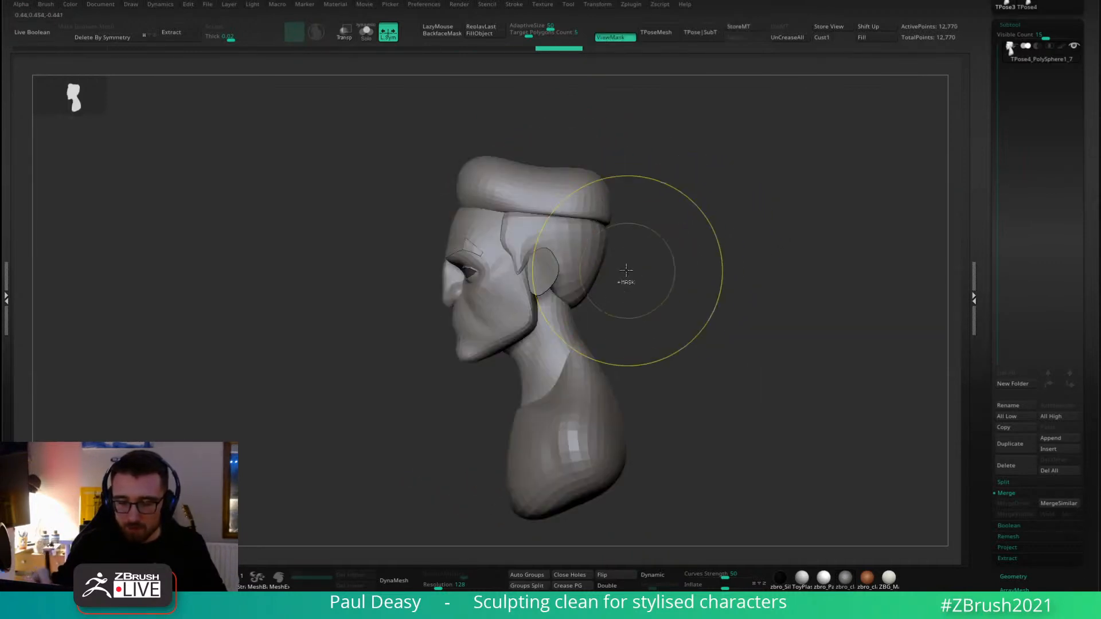
# Pull the middle of the face and the chin slightly forward with the Move brush, leaving the eyes masked.
pyautogui.press('space')
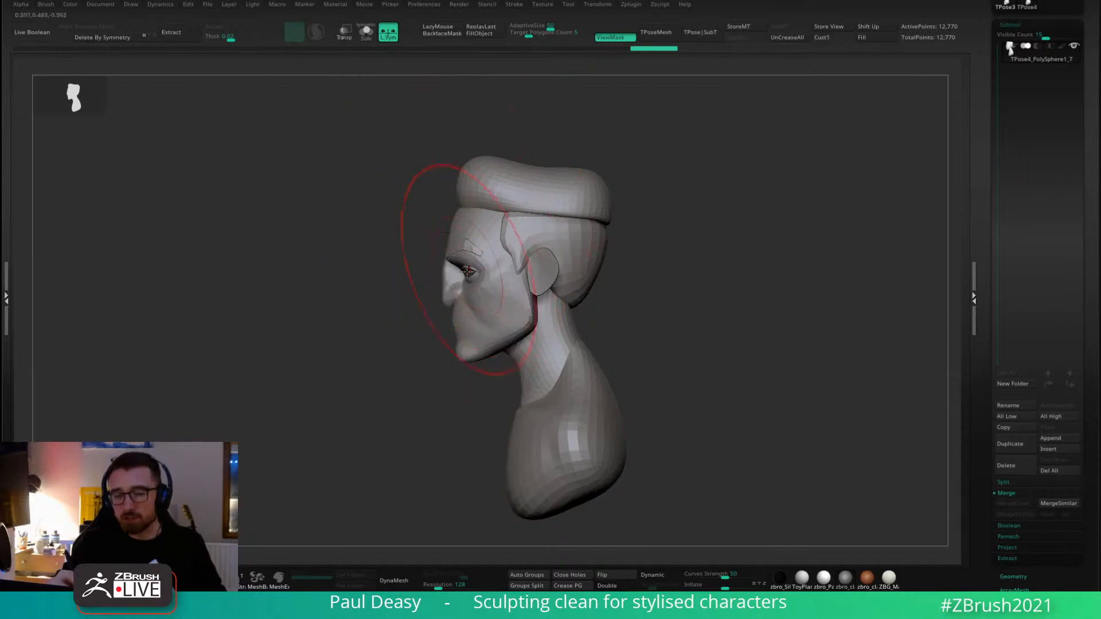
pyautogui.moveTo(461, 281); pyautogui.dragTo(451, 277)
pyautogui.hotkey('ctrl', 'z')
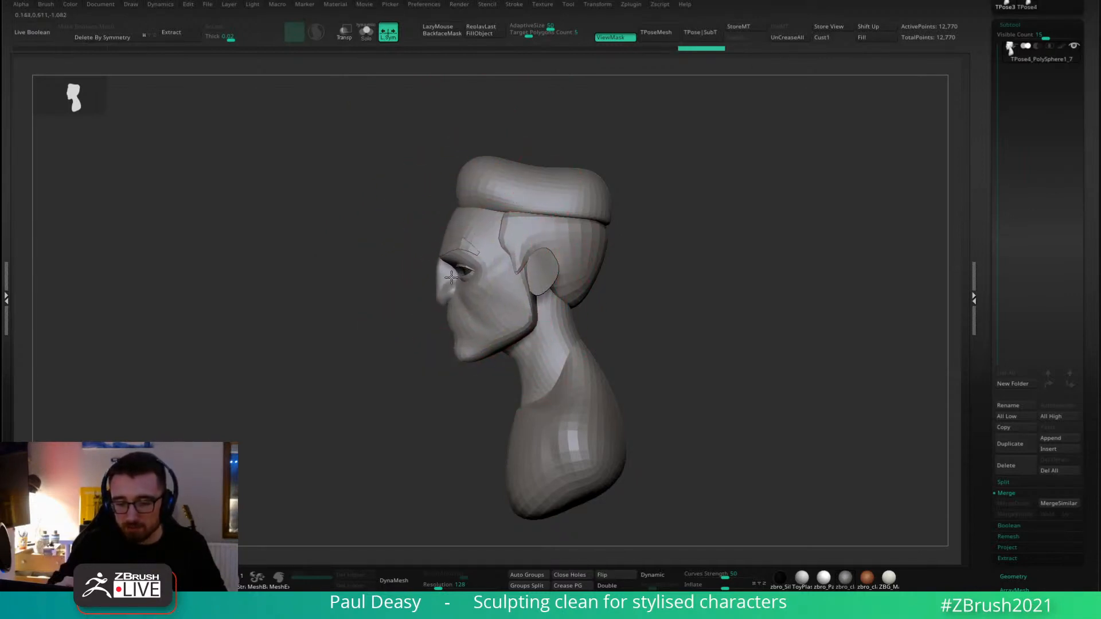
pyautogui.hotkey('ctrl', 'z')
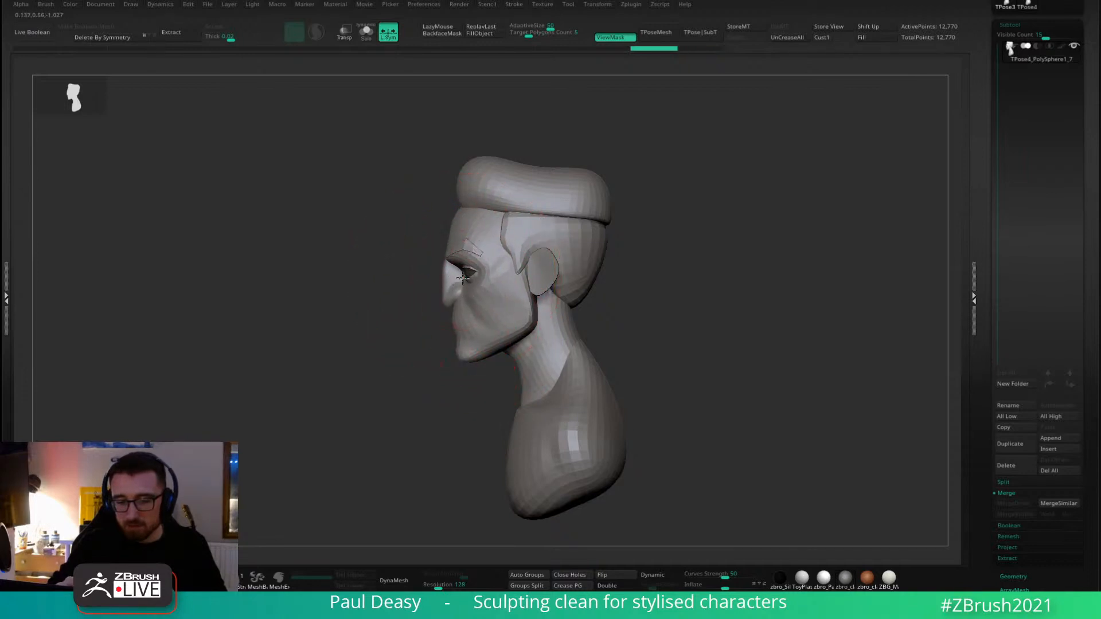
pyautogui.hotkey('ctrl', 'shift', 'z')
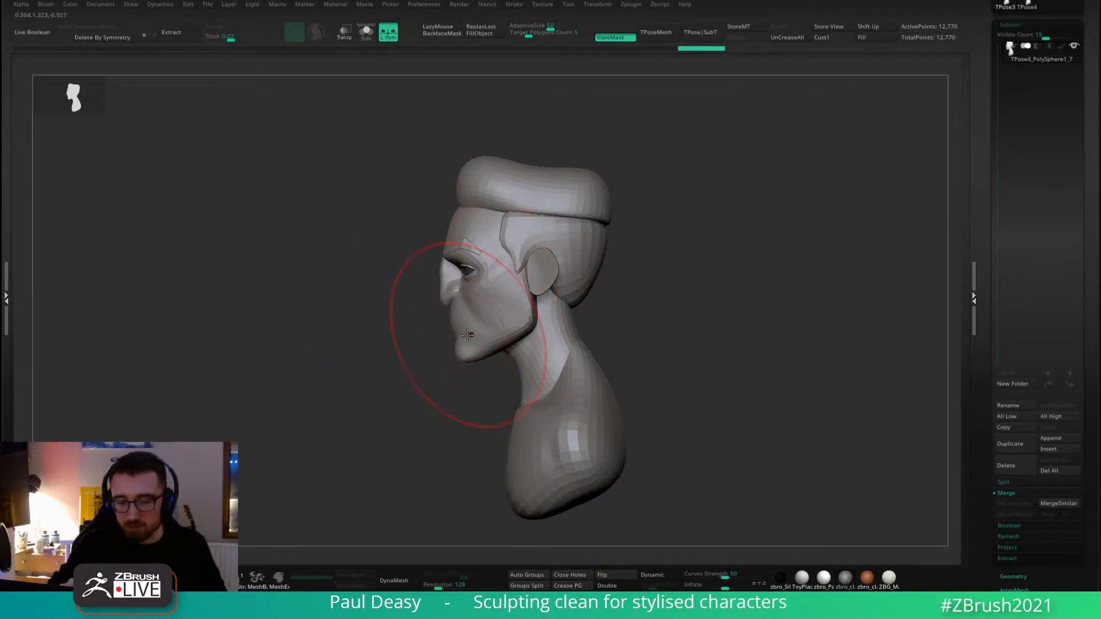
pyautogui.moveTo(471, 335); pyautogui.dragTo(467, 334)
# Adjust the cheek and raise the brow and nose bridge slightly in profile with the Move brush.
pyautogui.keyDown('shift'); pyautogui.moveTo(626, 253); pyautogui.dragTo(676, 261); pyautogui.keyUp('shift')
pyautogui.press('space')
pyautogui.moveTo(493, 292)
pyautogui.mouseDown()
pyautogui.moveTo(504, 279)
pyautogui.moveTo(572, 270)
pyautogui.moveTo(512, 279)
pyautogui.mouseUp()
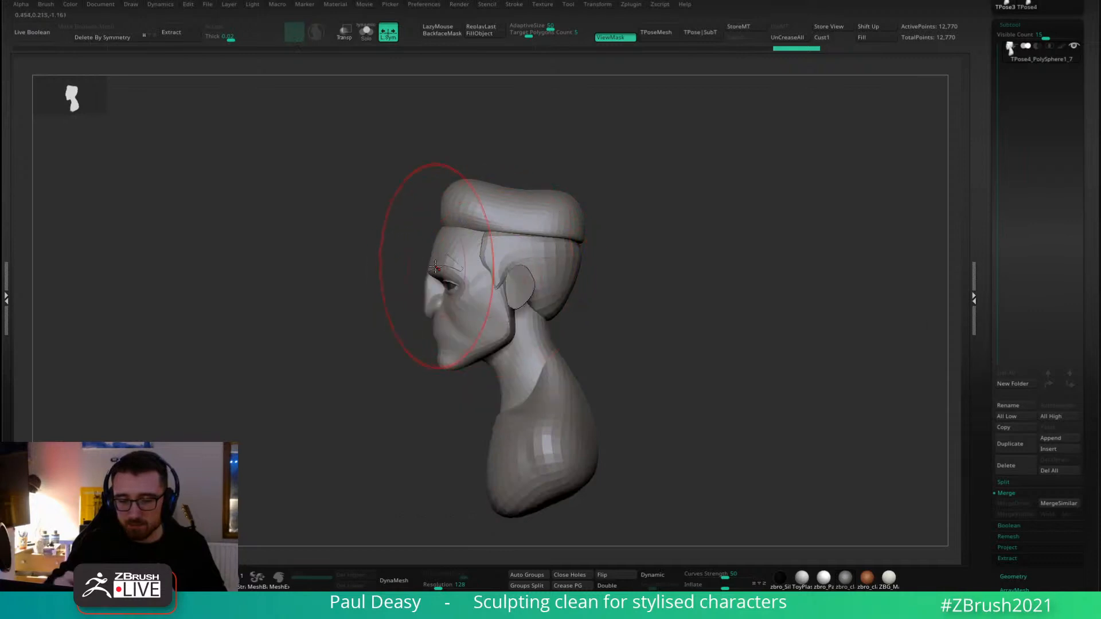
pyautogui.moveTo(429, 280); pyautogui.dragTo(428, 265)
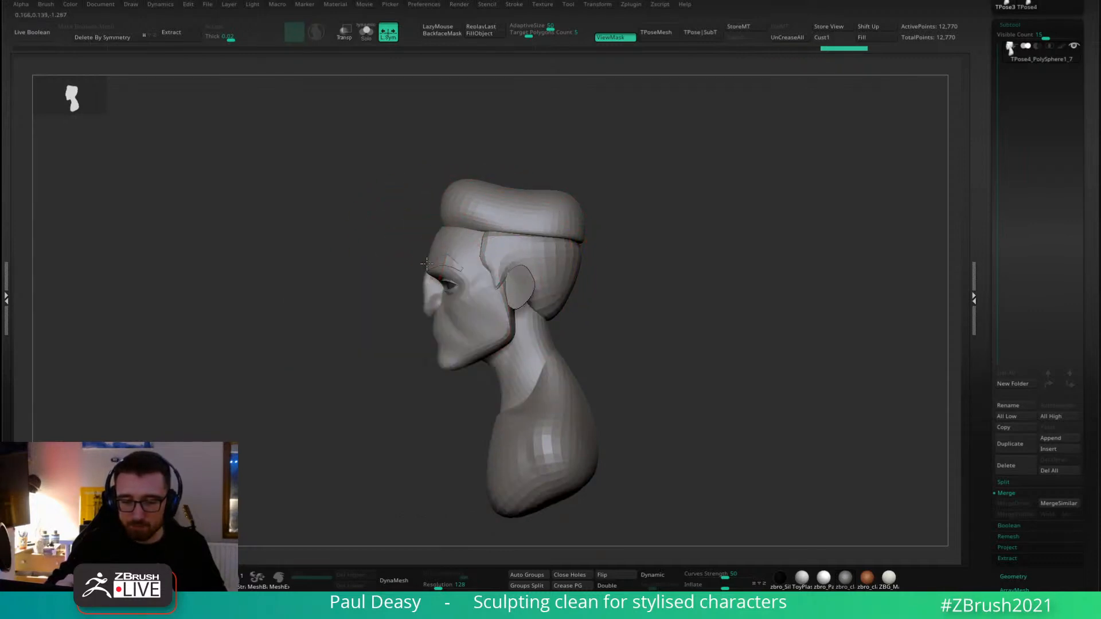
pyautogui.press('space')
pyautogui.press('space')
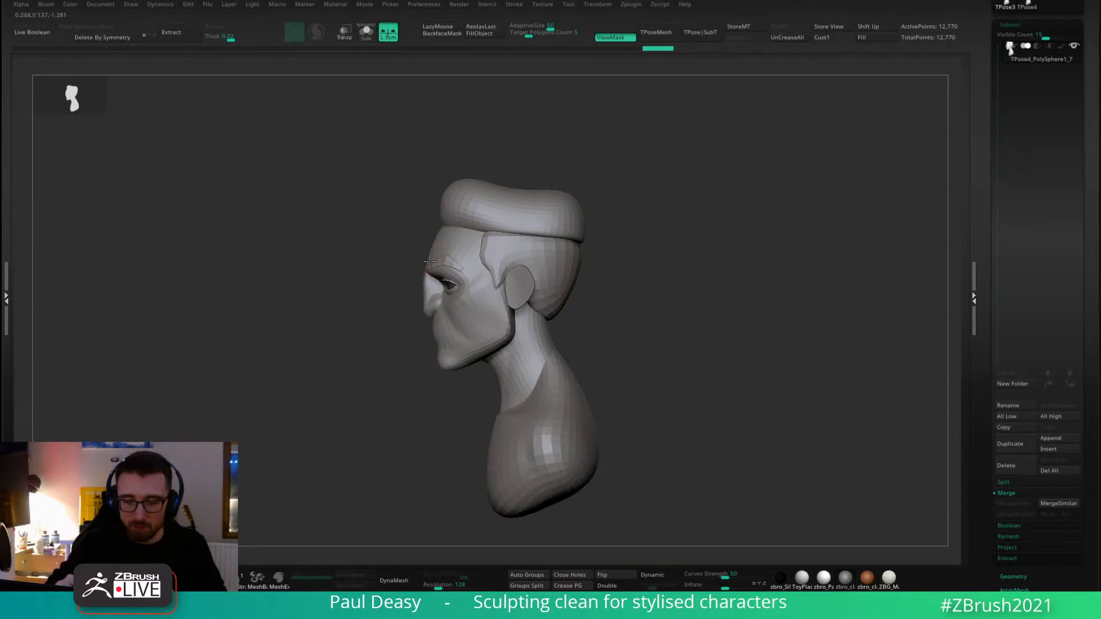
# Nudge the forehead and the front hairline slightly forward and up with the Move brush.
pyautogui.rightClick(642, 205)
pyautogui.moveTo(658, 235)
pyautogui.keyDown('alt'); pyautogui.mouseDown()
pyautogui.moveTo(642, 204)
pyautogui.moveTo(656, 221)
pyautogui.mouseUp(); pyautogui.keyUp('alt')
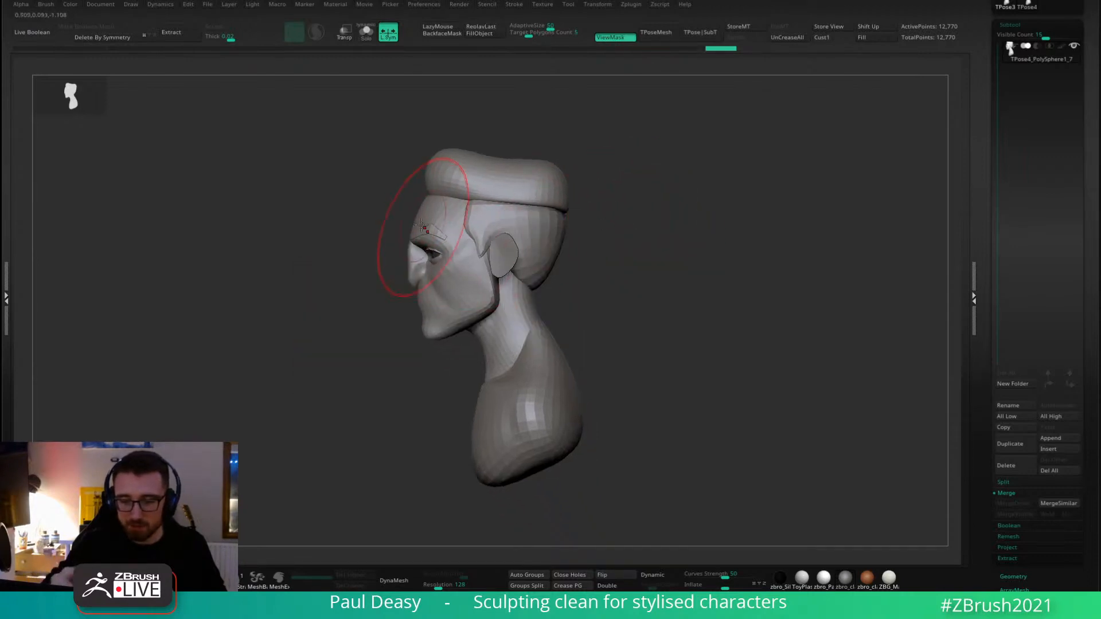
pyautogui.moveTo(431, 195); pyautogui.dragTo(429, 194)
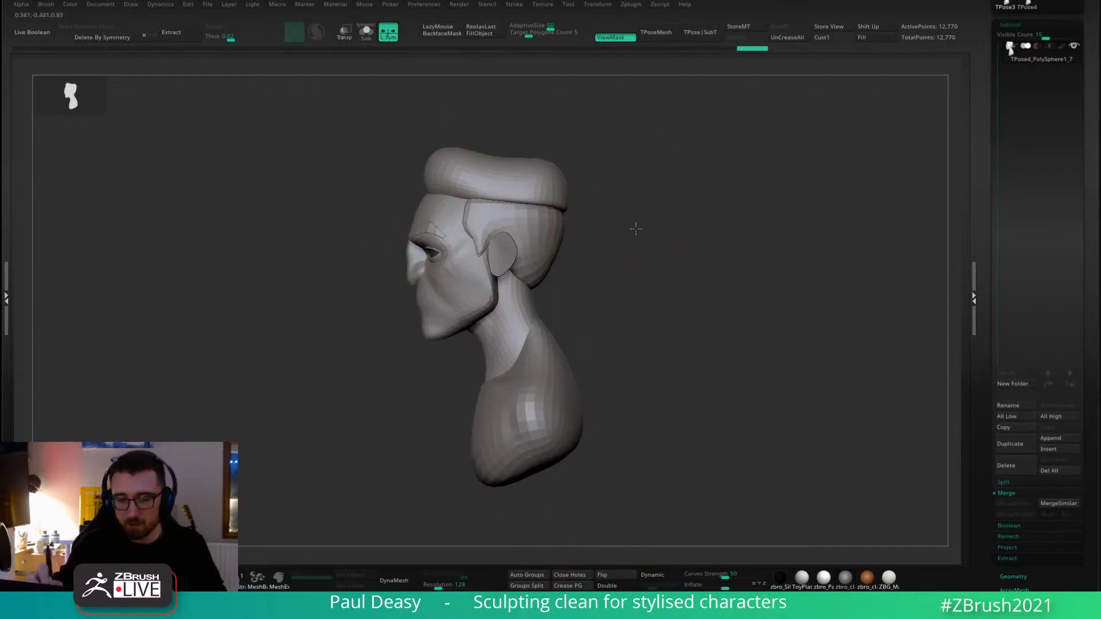
pyautogui.keyDown('alt'); pyautogui.moveTo(634, 229); pyautogui.dragTo(628, 217); pyautogui.keyUp('alt')
pyautogui.press('space')
pyautogui.moveTo(438, 212)
pyautogui.mouseDown()
pyautogui.moveTo(447, 212)
pyautogui.moveTo(427, 198)
pyautogui.mouseUp()
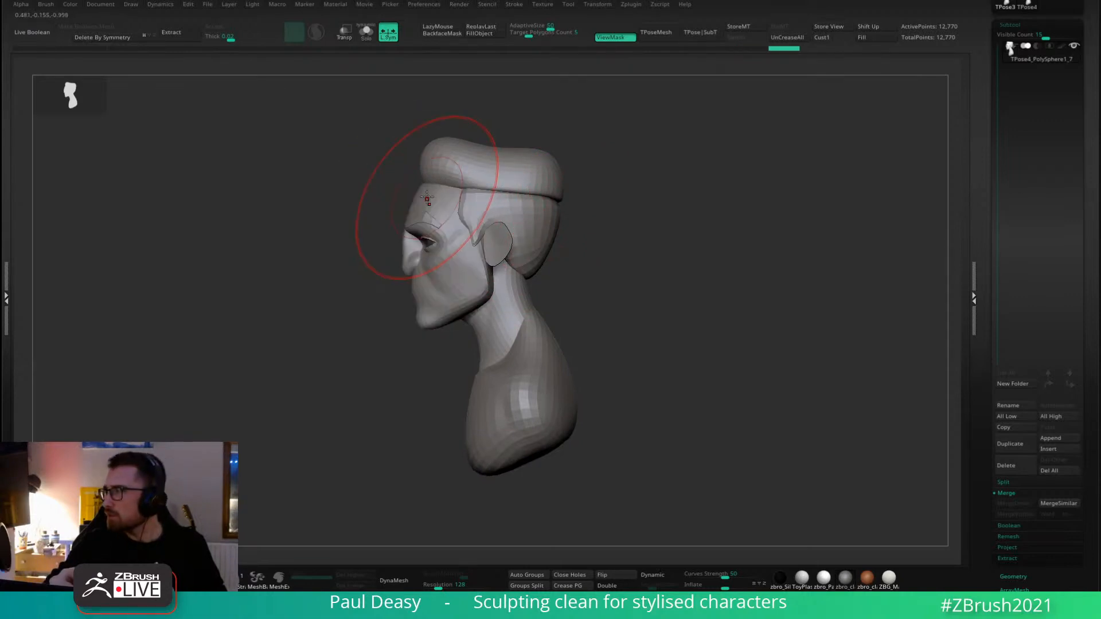
# Try to reshape the underside of the jaw with the Move brush and undo the strokes.
pyautogui.press('space')
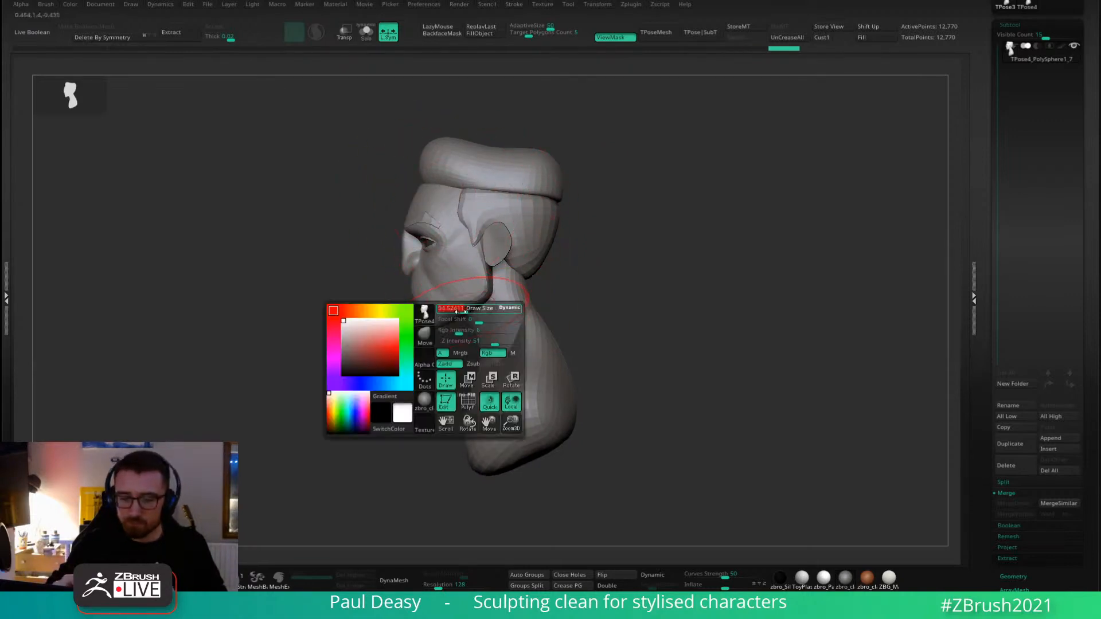
pyautogui.moveTo(457, 309); pyautogui.dragTo(458, 313)
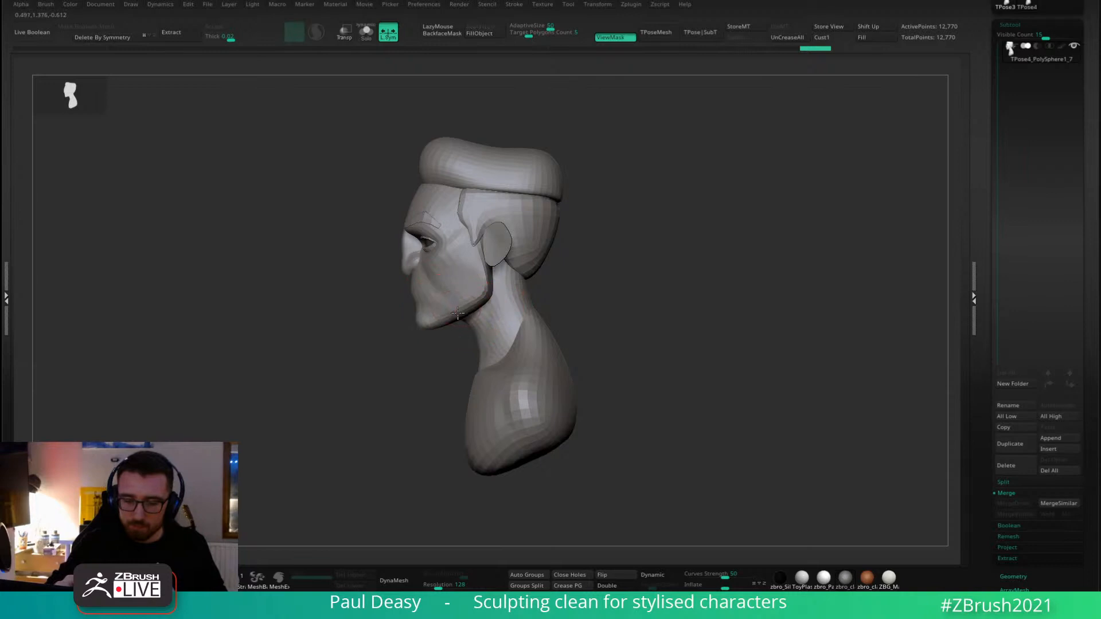
pyautogui.hotkey('ctrl', 'z')
pyautogui.moveTo(481, 329)
pyautogui.keyDown('alt'); pyautogui.mouseDown(button='right')
pyautogui.moveTo(480, 279)
pyautogui.moveTo(453, 272)
pyautogui.mouseUp(button='right'); pyautogui.keyUp('alt')
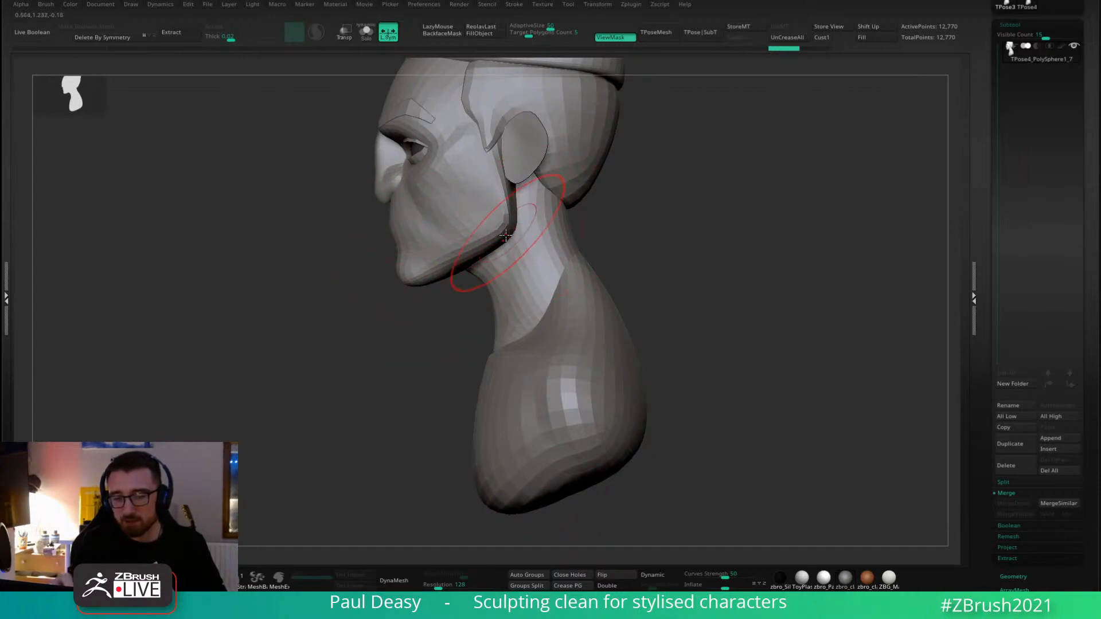
pyautogui.moveTo(462, 259); pyautogui.dragTo(472, 273)
pyautogui.hotkey('ctrl', 'z')
# Reshape the jawline from the chin to below the ear with a resized Move brush.
pyautogui.press('space')
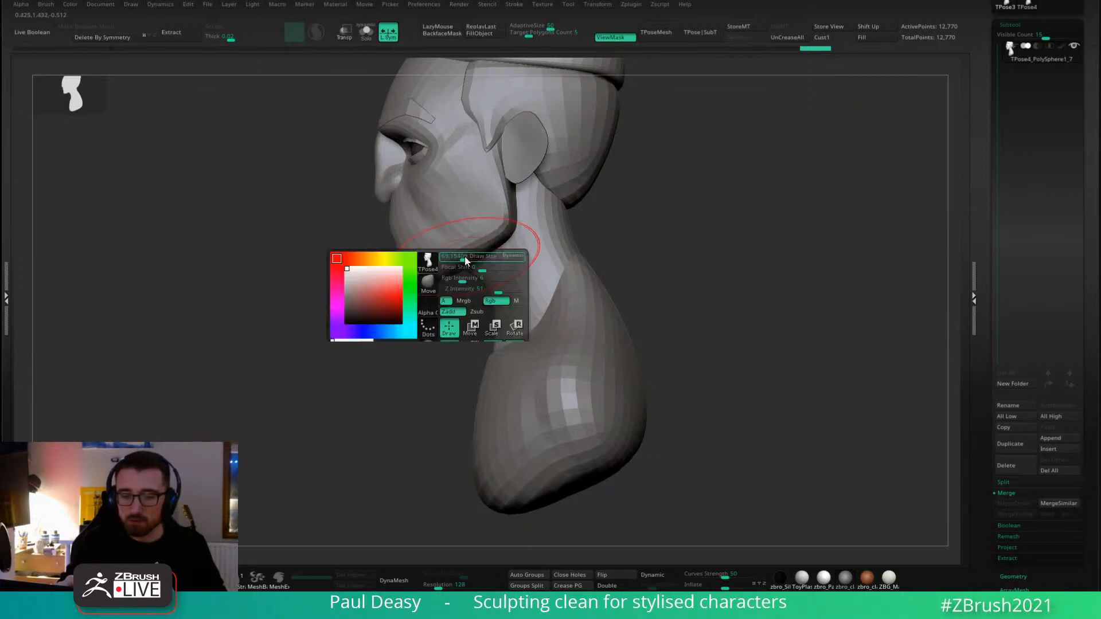
pyautogui.moveTo(464, 258); pyautogui.dragTo(461, 255)
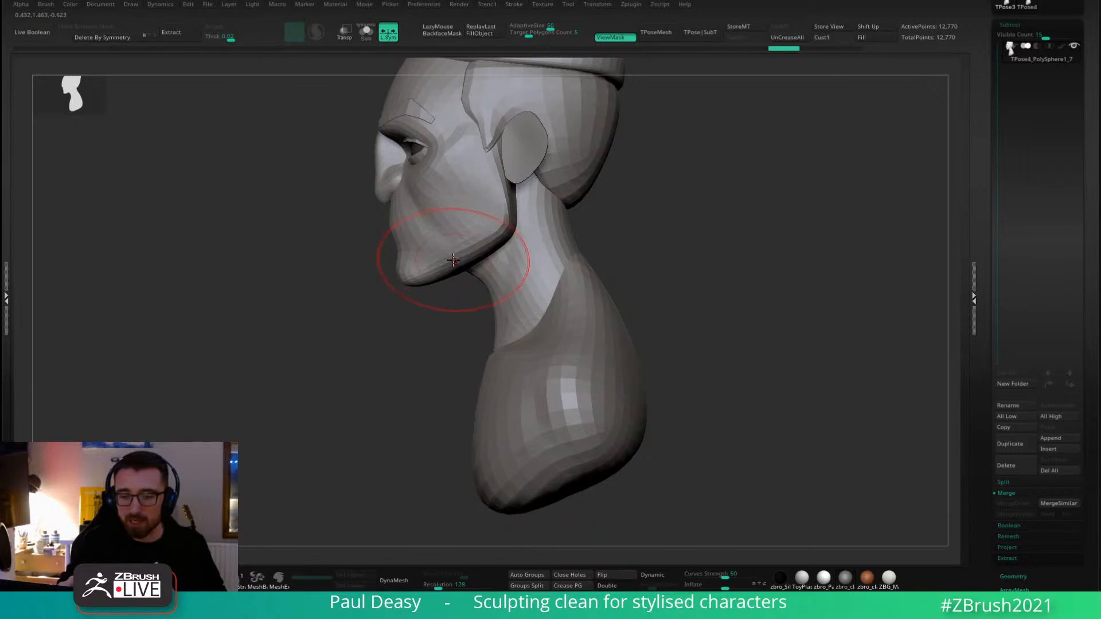
pyautogui.press('space')
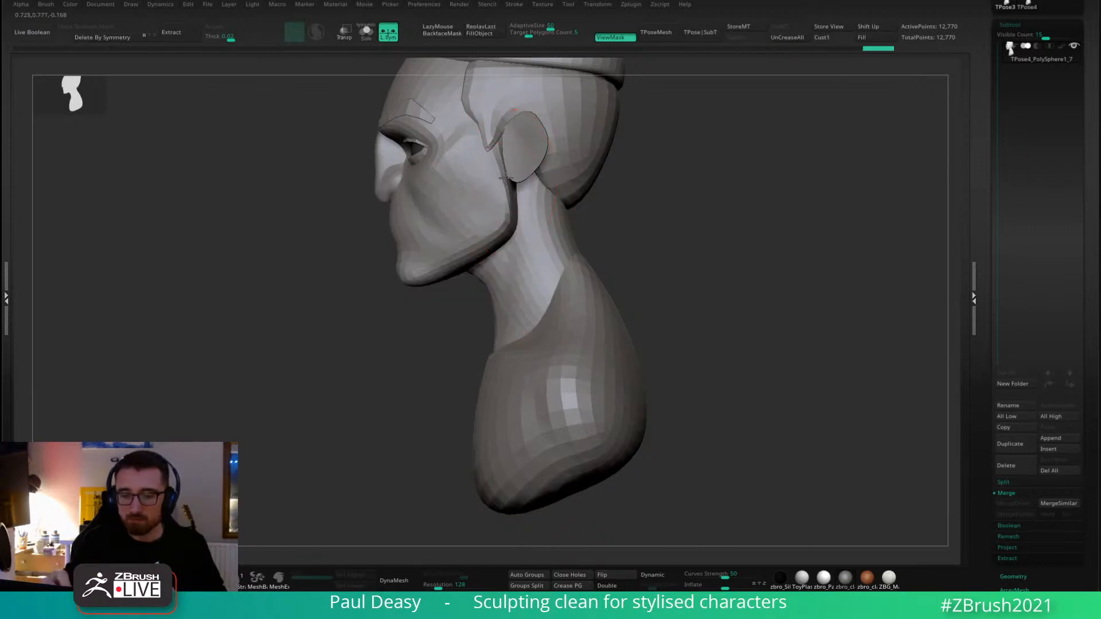
pyautogui.moveTo(506, 179)
pyautogui.mouseDown()
pyautogui.moveTo(457, 252)
pyautogui.moveTo(494, 212)
pyautogui.mouseUp()
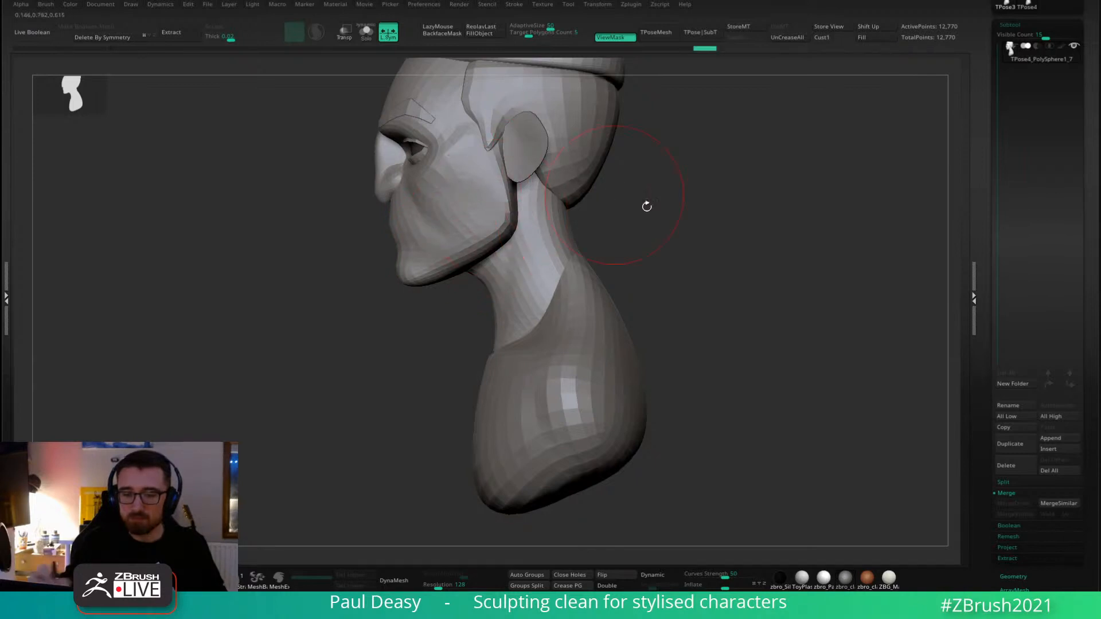
pyautogui.moveTo(646, 206); pyautogui.dragTo(690, 258)
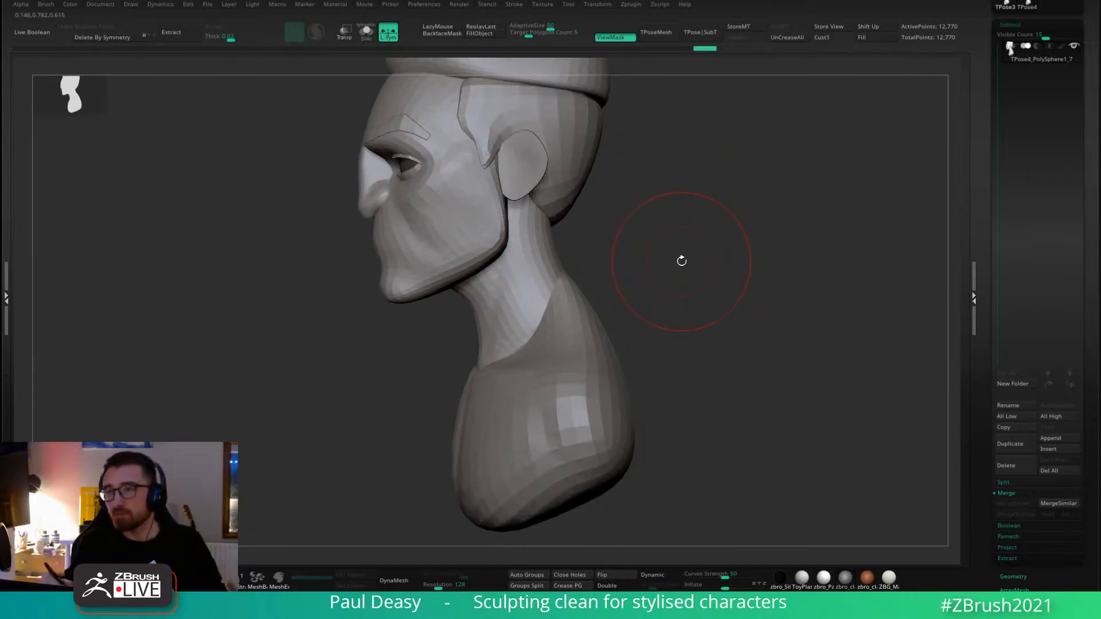
# Transfer the TPose mesh's proportion changes back to the bust's original subtools.
pyautogui.moveTo(677, 220); pyautogui.dragTo(668, 253)
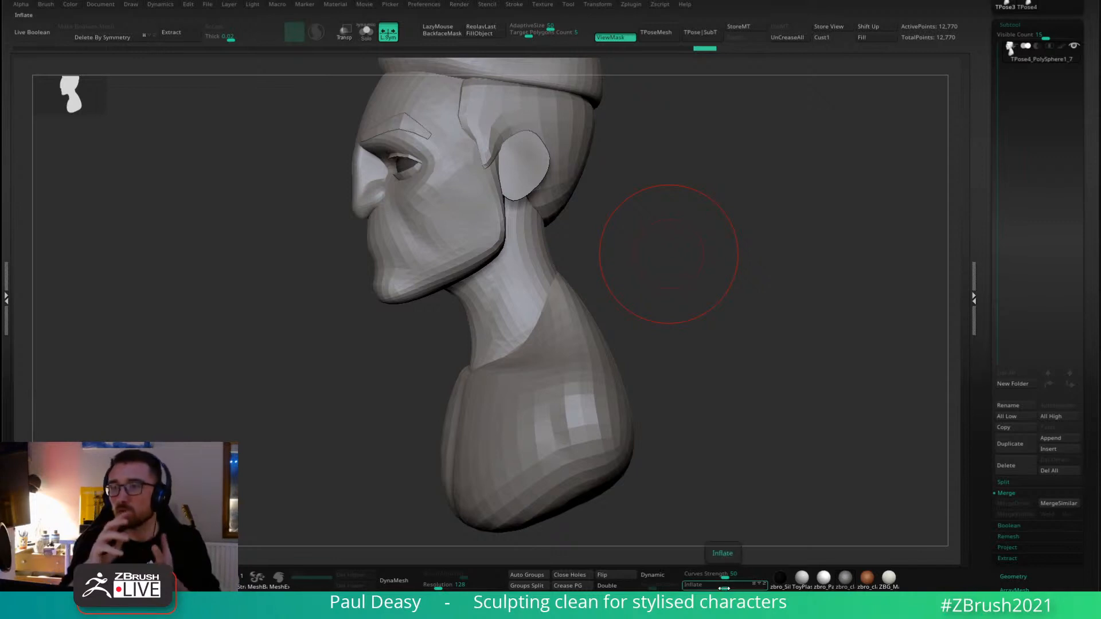
pyautogui.moveTo(636, 223); pyautogui.dragTo(665, 270)
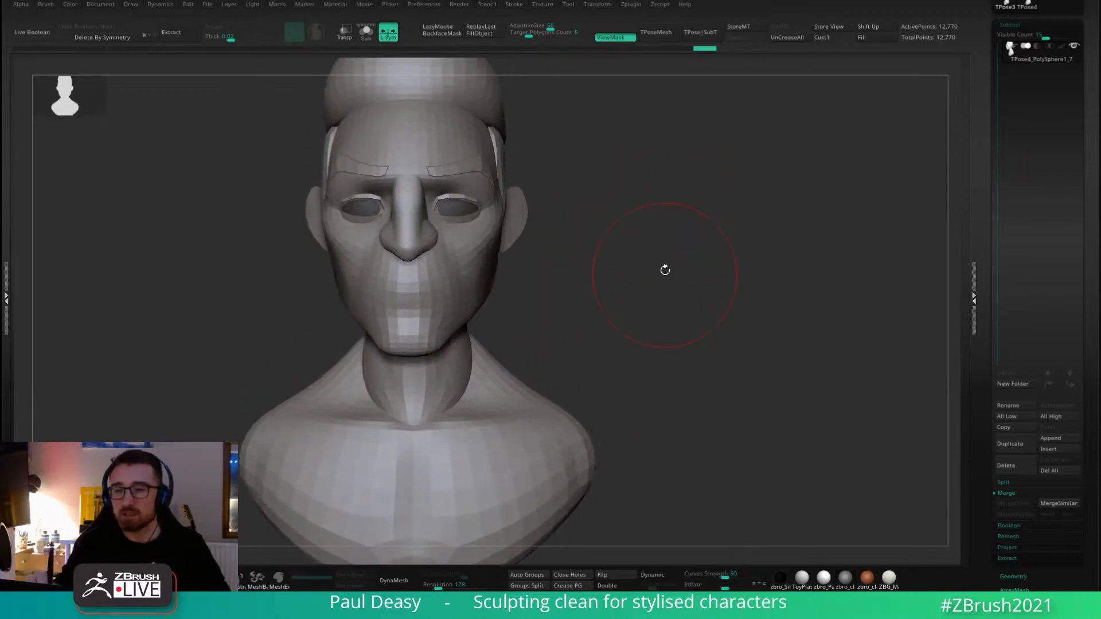
pyautogui.click(698, 38)
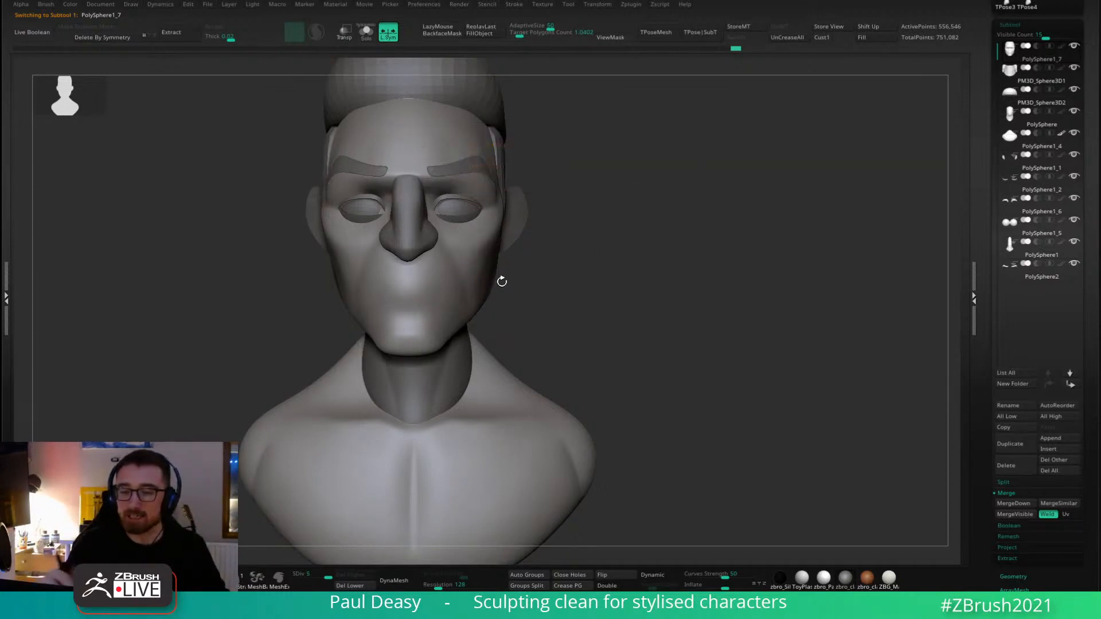
# Select the eyeballs and reposition them in their sockets with the Move gizmo.
pyautogui.keyDown('alt'); pyautogui.moveTo(477, 225); pyautogui.dragTo(509, 242, button='right'); pyautogui.keyUp('alt')
pyautogui.keyDown('ctrl'); pyautogui.moveTo(509, 242); pyautogui.dragTo(502, 225, button='right'); pyautogui.keyUp('ctrl')
pyautogui.keyDown('alt'); pyautogui.click(494, 211); pyautogui.keyUp('alt')
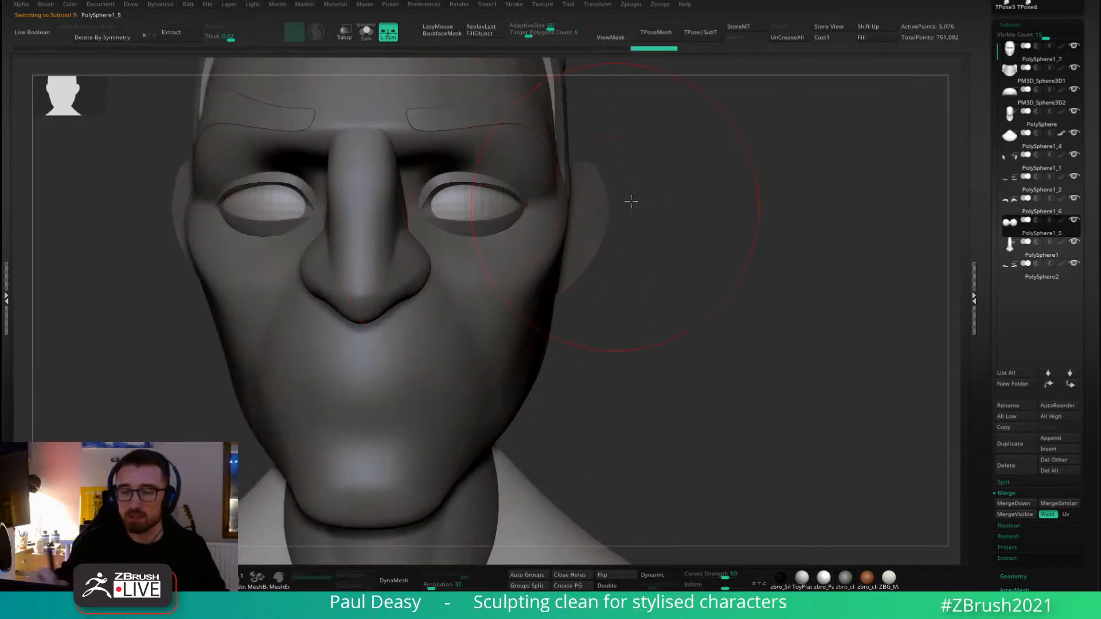
pyautogui.press('w')
pyautogui.keyDown('shift'); pyautogui.moveTo(628, 201); pyautogui.dragTo(558, 198, button='right'); pyautogui.keyUp('shift')
pyautogui.moveTo(545, 190); pyautogui.dragTo(537, 186)
pyautogui.moveTo(538, 183); pyautogui.dragTo(622, 169, button='right')
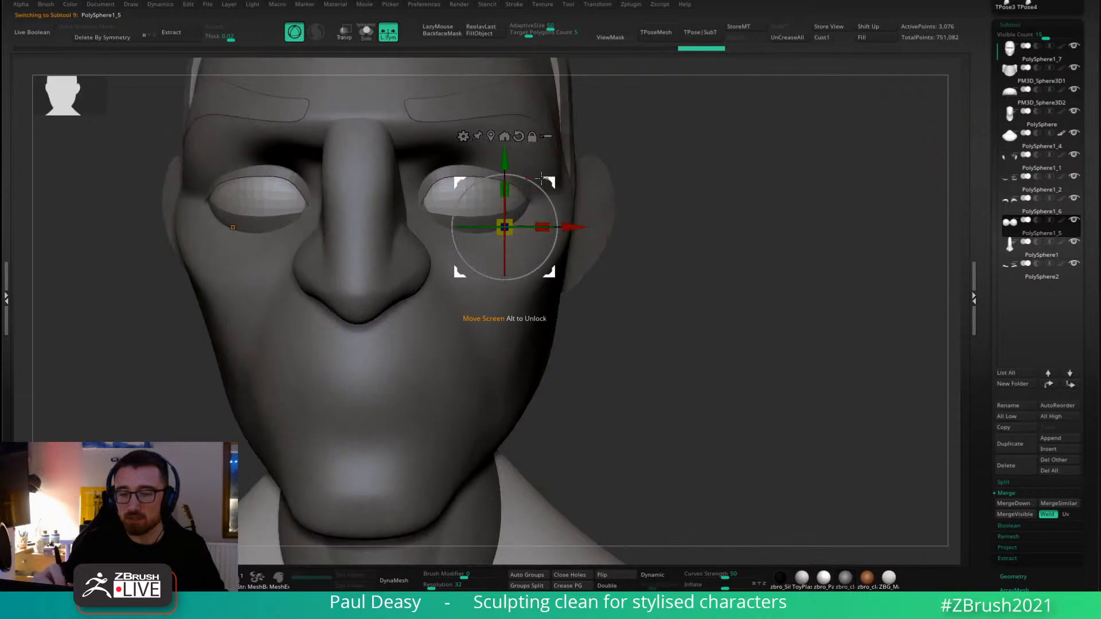
pyautogui.moveTo(540, 180); pyautogui.dragTo(472, 175)
pyautogui.press('q')
# Try to adjust the upper eyelid area with a resized Move brush and undo the stroke.
pyautogui.keyDown('alt'); pyautogui.click(481, 175); pyautogui.keyUp('alt')
pyautogui.press('space')
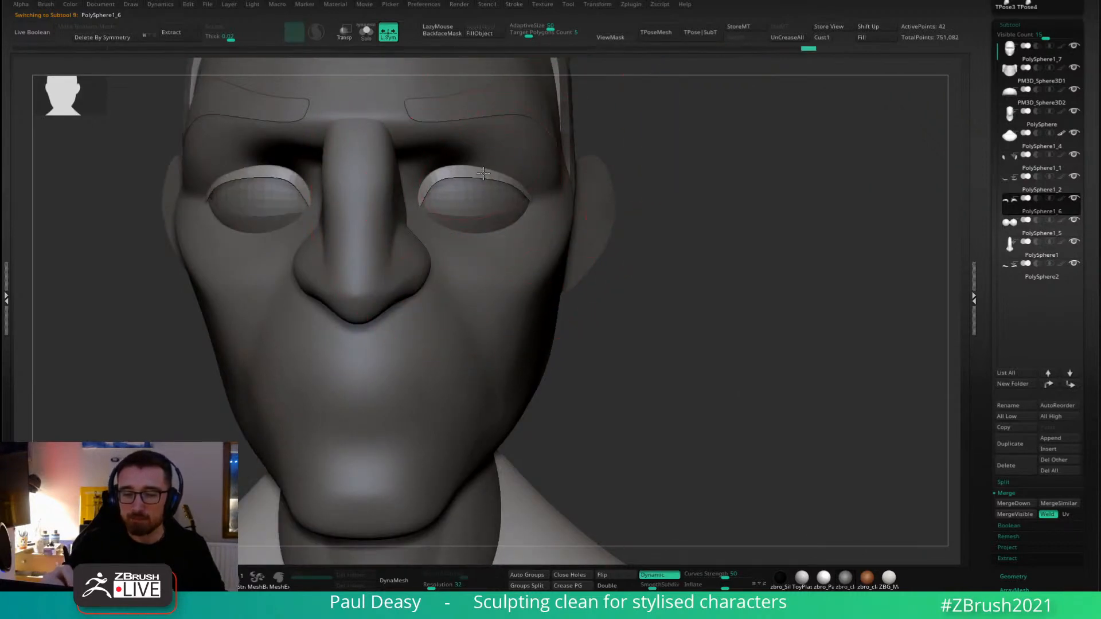
pyautogui.press('space')
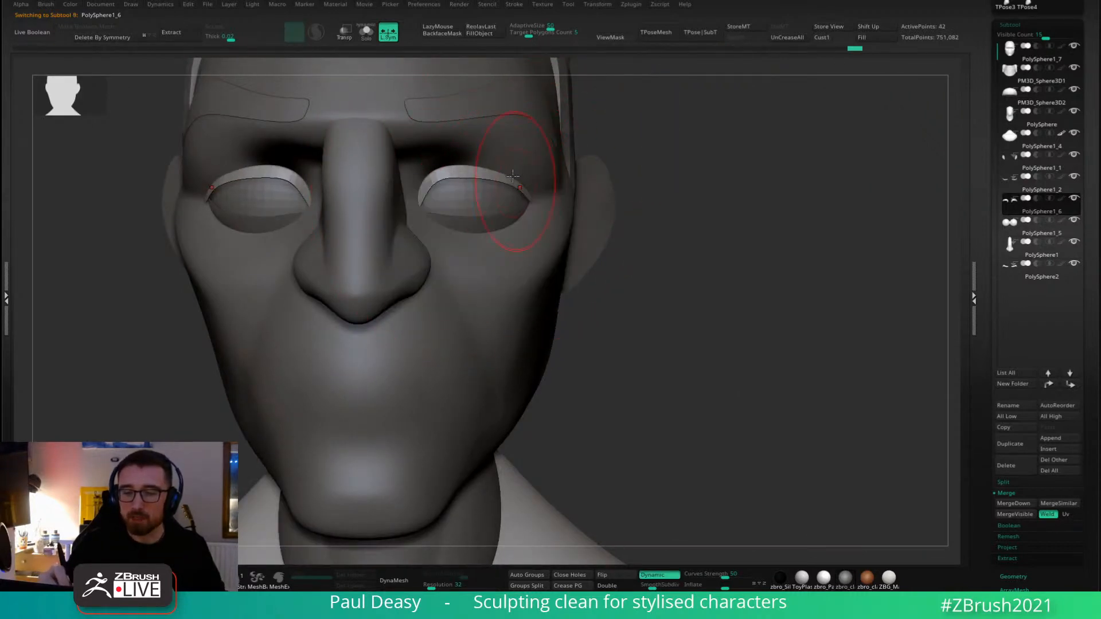
pyautogui.keyDown('alt'); pyautogui.click(509, 171); pyautogui.keyUp('alt')
pyautogui.press('space')
pyautogui.moveTo(484, 178); pyautogui.dragTo(477, 178)
pyautogui.hotkey('ctrl', 'z')
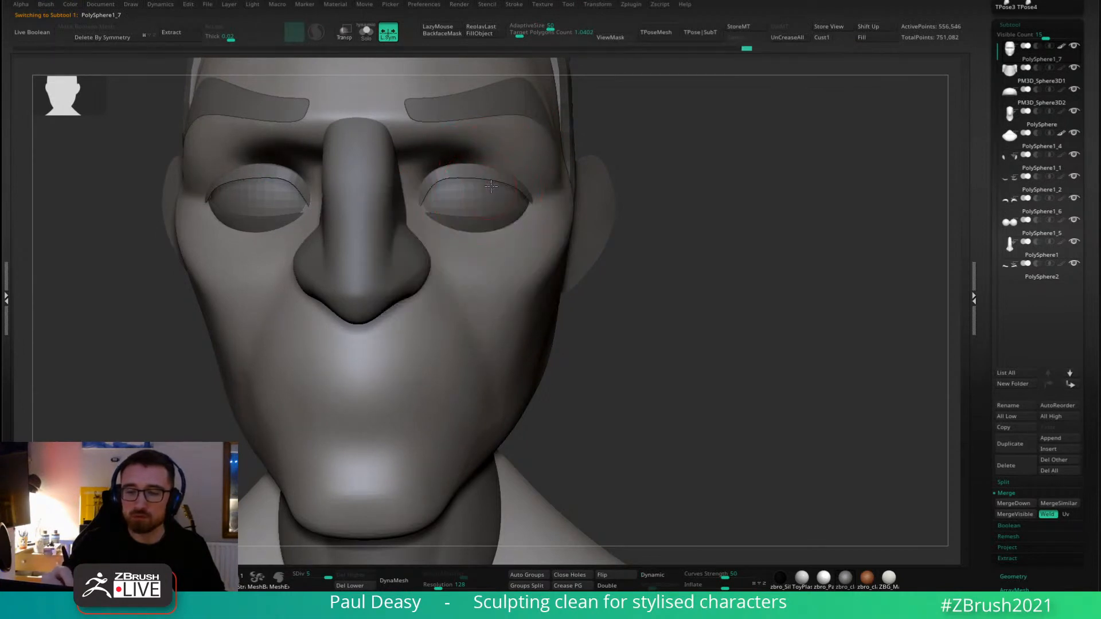
# Lower the head to subdivision level 2 and reshape the inner eye sockets below the brows with a resized Move brush.
pyautogui.moveTo(435, 188); pyautogui.dragTo(427, 180, button='right')
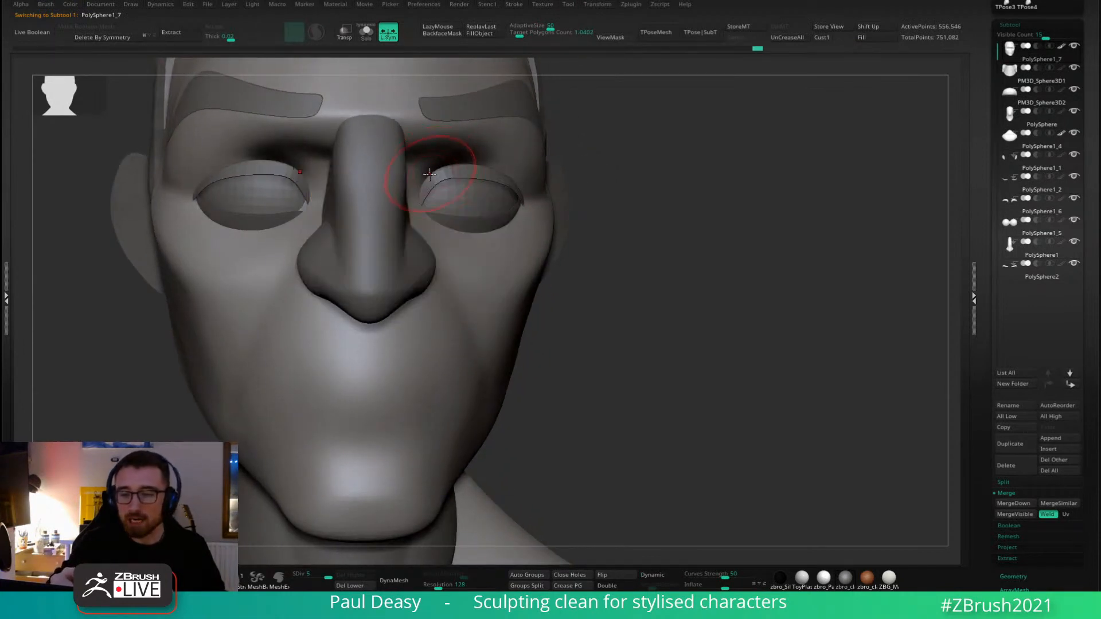
pyautogui.hotkey('shift', 'd')
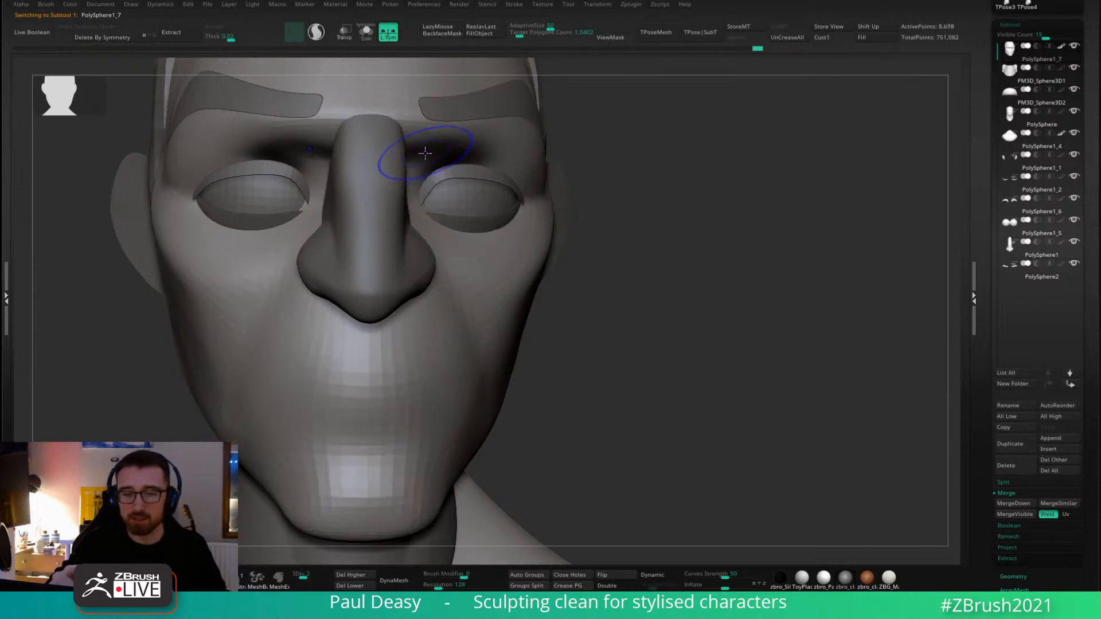
pyautogui.moveTo(436, 161); pyautogui.dragTo(427, 162, button='right')
pyautogui.press('space')
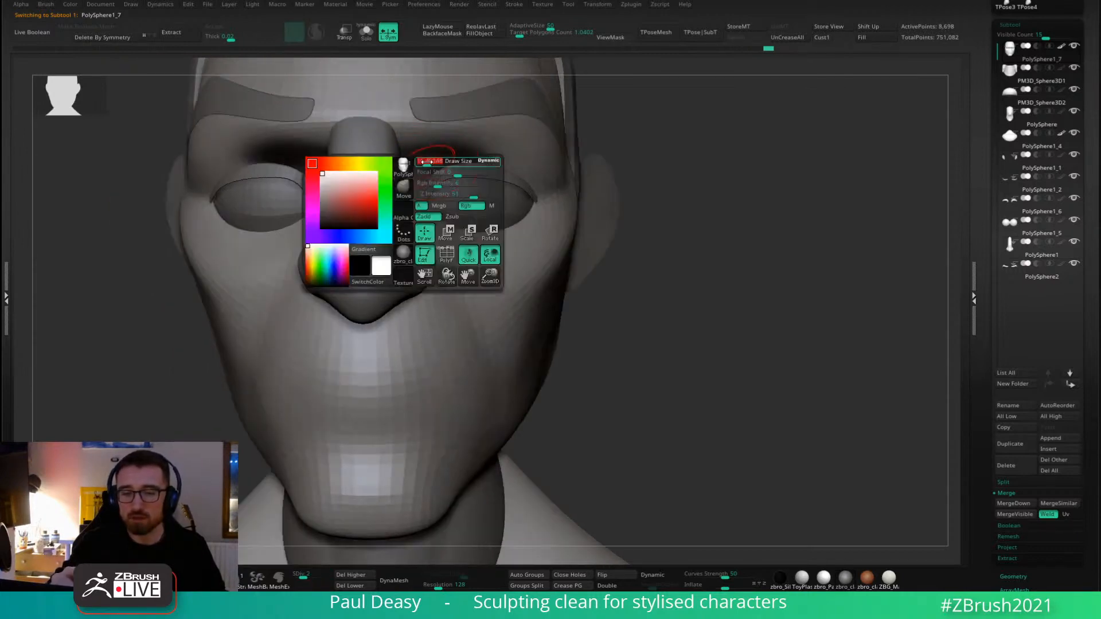
pyautogui.press('space')
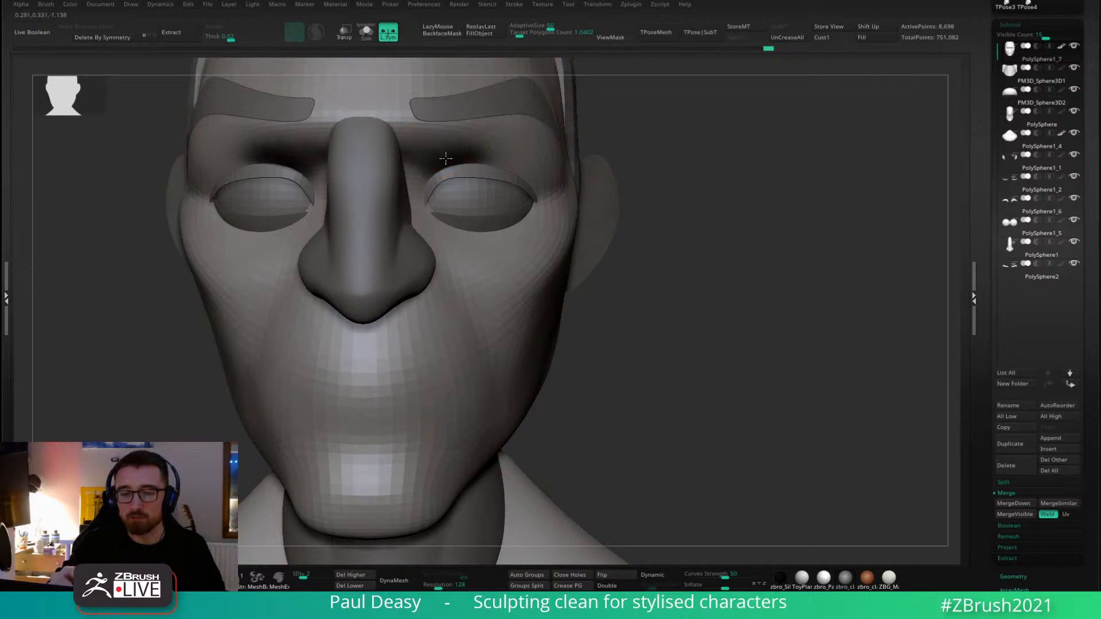
pyautogui.press('space')
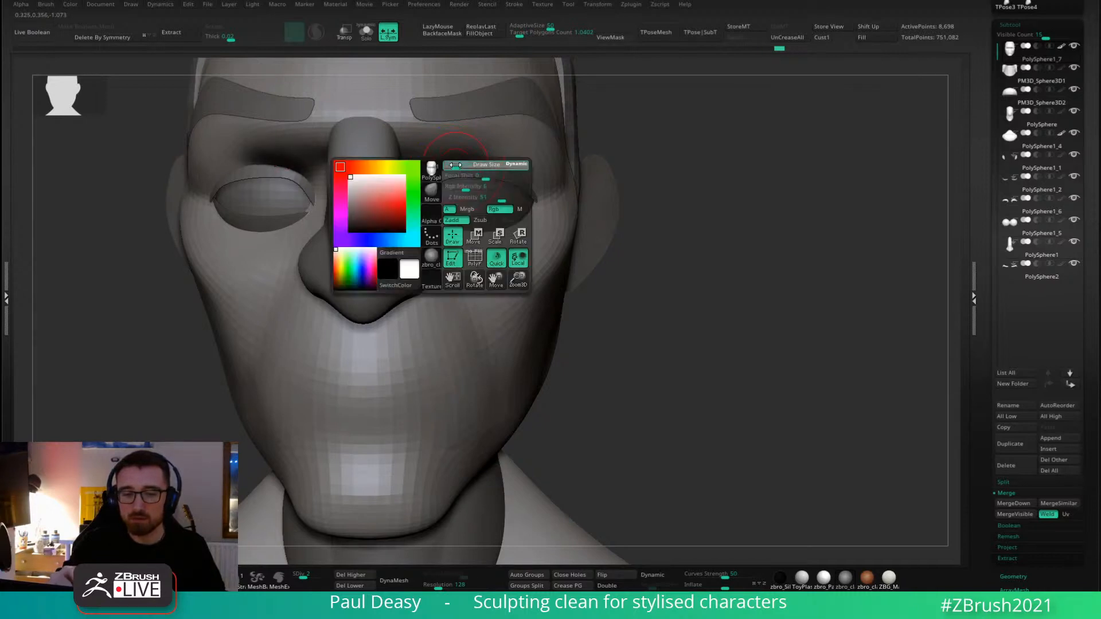
pyautogui.moveTo(451, 166)
pyautogui.keyDown('ctrl'); pyautogui.mouseDown(button='right')
pyautogui.moveTo(575, 161)
pyautogui.moveTo(470, 164)
pyautogui.moveTo(459, 180)
pyautogui.moveTo(450, 163)
pyautogui.mouseUp(button='right'); pyautogui.keyUp('ctrl')
pyautogui.rightClick(470, 164)
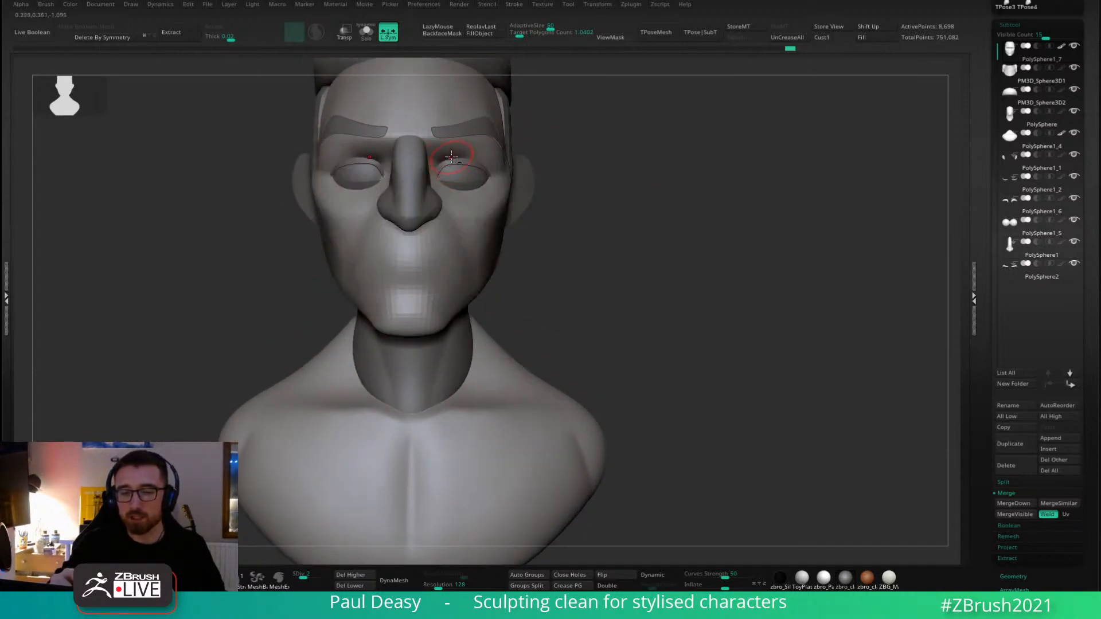
# Refine the upper eye socket in profile and return the head to subdivision level 5.
pyautogui.rightClick(450, 157)
pyautogui.moveTo(514, 149); pyautogui.dragTo(485, 166, button='right')
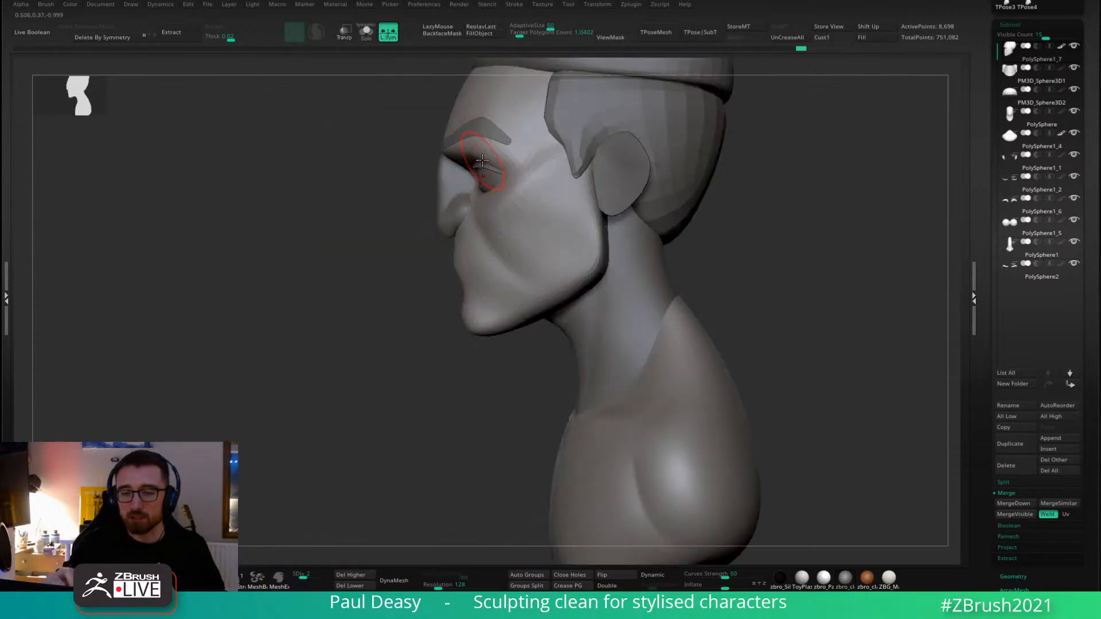
pyautogui.rightClick(482, 159)
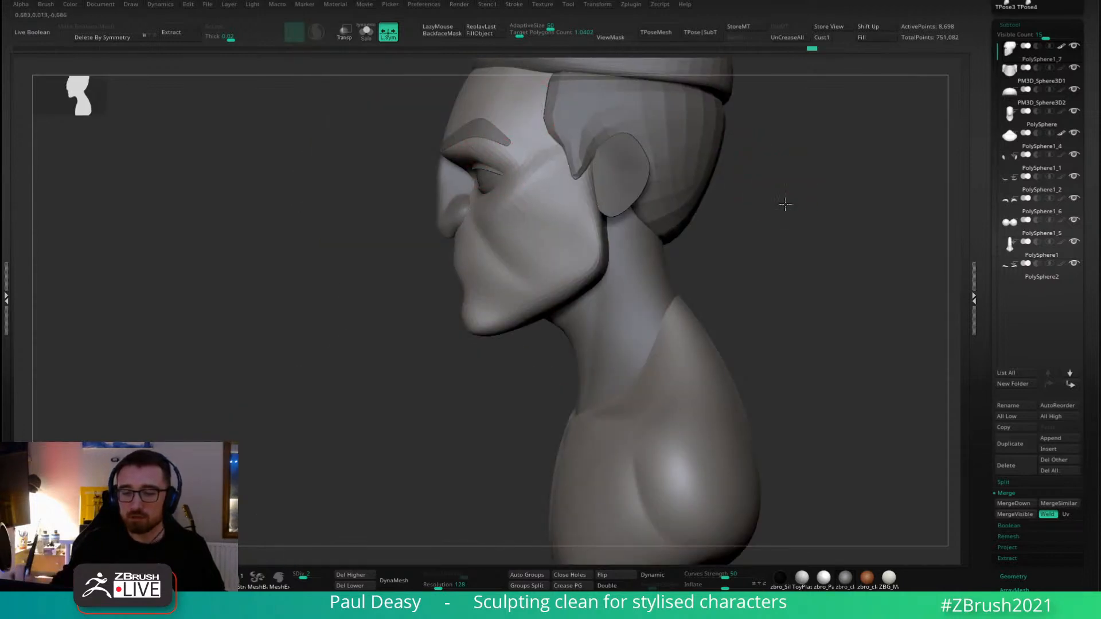
pyautogui.press('d')
pyautogui.press('d')
pyautogui.press('d')
# Adjust the back of the top hair and the side hair piece in profile with the Move brush.
pyautogui.keyDown('alt'); pyautogui.moveTo(784, 204); pyautogui.dragTo(737, 278); pyautogui.keyUp('alt')
pyautogui.keyDown('alt'); pyautogui.moveTo(700, 213); pyautogui.dragTo(705, 260); pyautogui.keyUp('alt')
pyautogui.rightClick(648, 204)
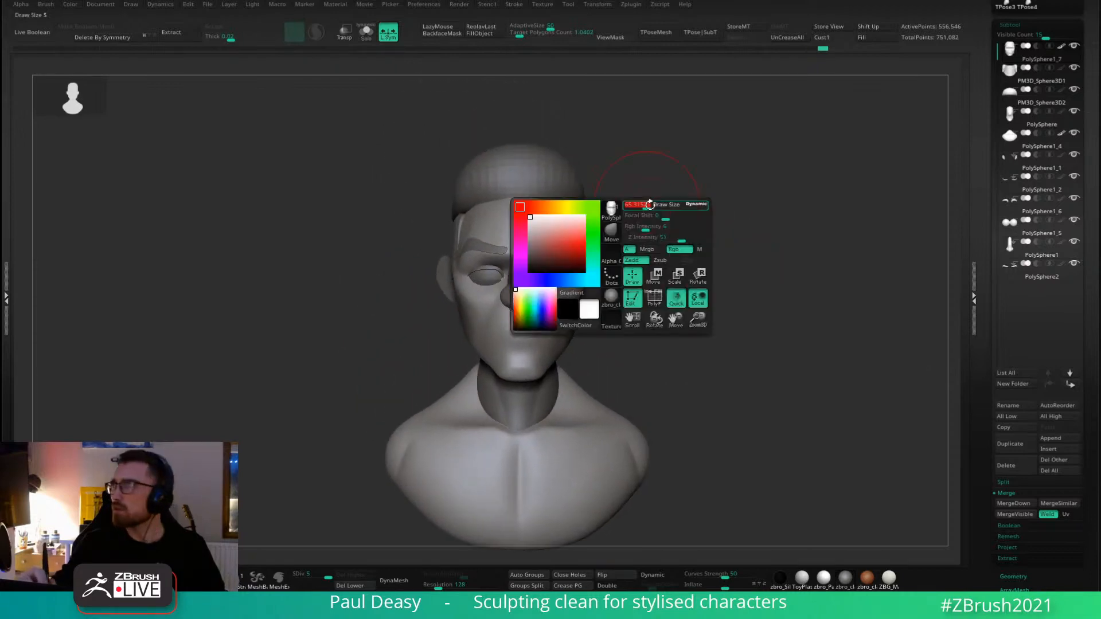
pyautogui.keyDown('alt'); pyautogui.moveTo(671, 223); pyautogui.dragTo(631, 216); pyautogui.keyUp('alt')
pyautogui.keyDown('alt'); pyautogui.click(625, 213); pyautogui.keyUp('alt')
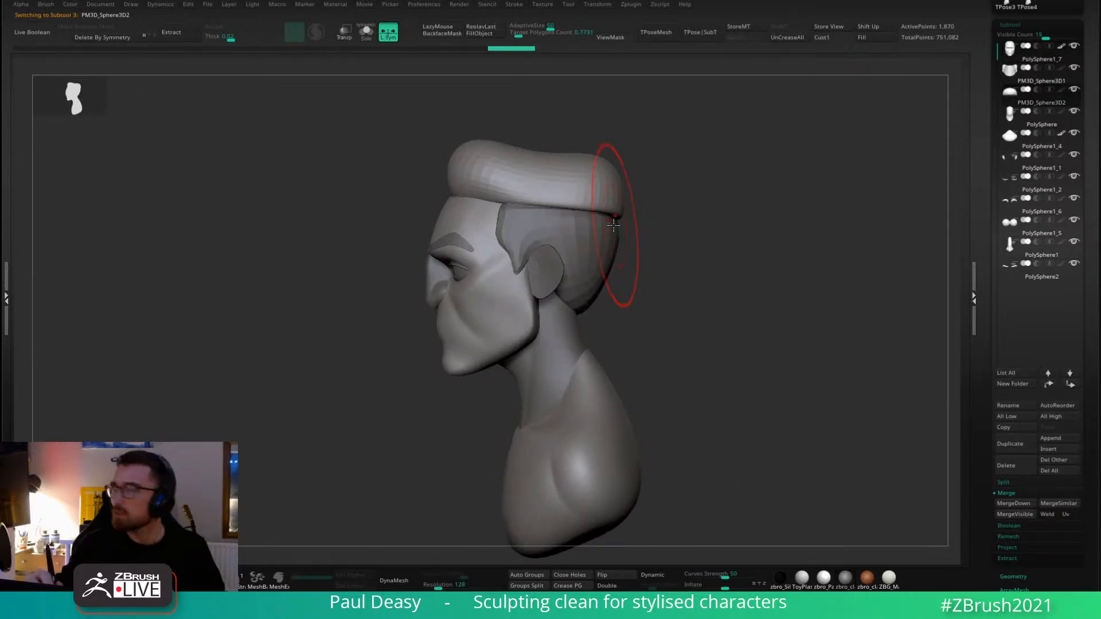
pyautogui.keyDown('alt'); pyautogui.click(600, 228); pyautogui.keyUp('alt')
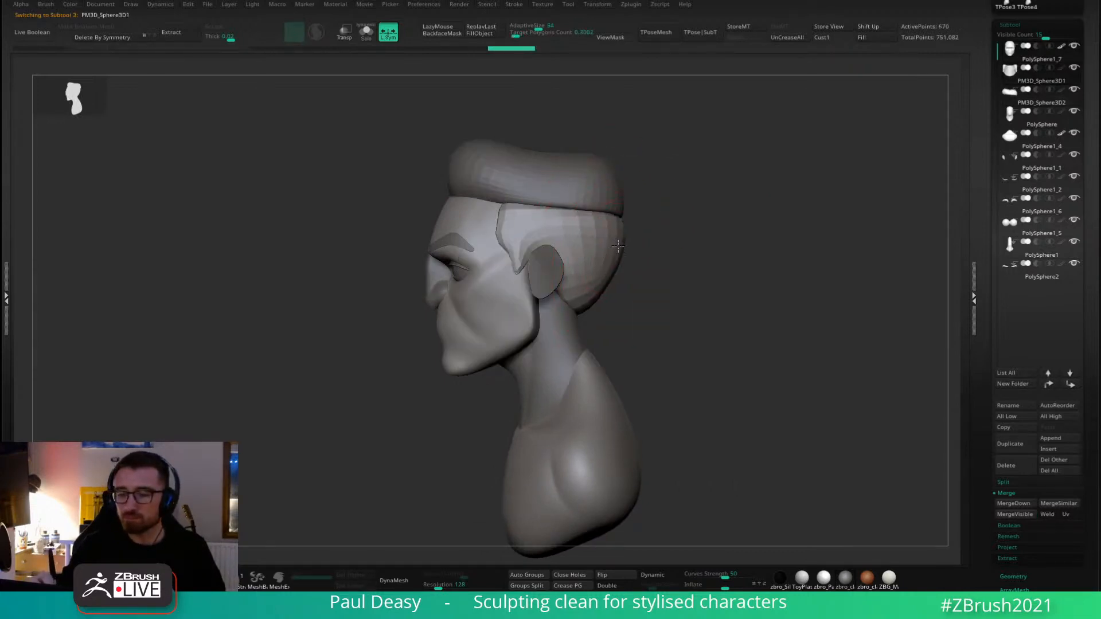
pyautogui.moveTo(613, 244)
pyautogui.mouseDown()
pyautogui.moveTo(618, 255)
pyautogui.moveTo(599, 275)
pyautogui.mouseUp()
pyautogui.press('space')
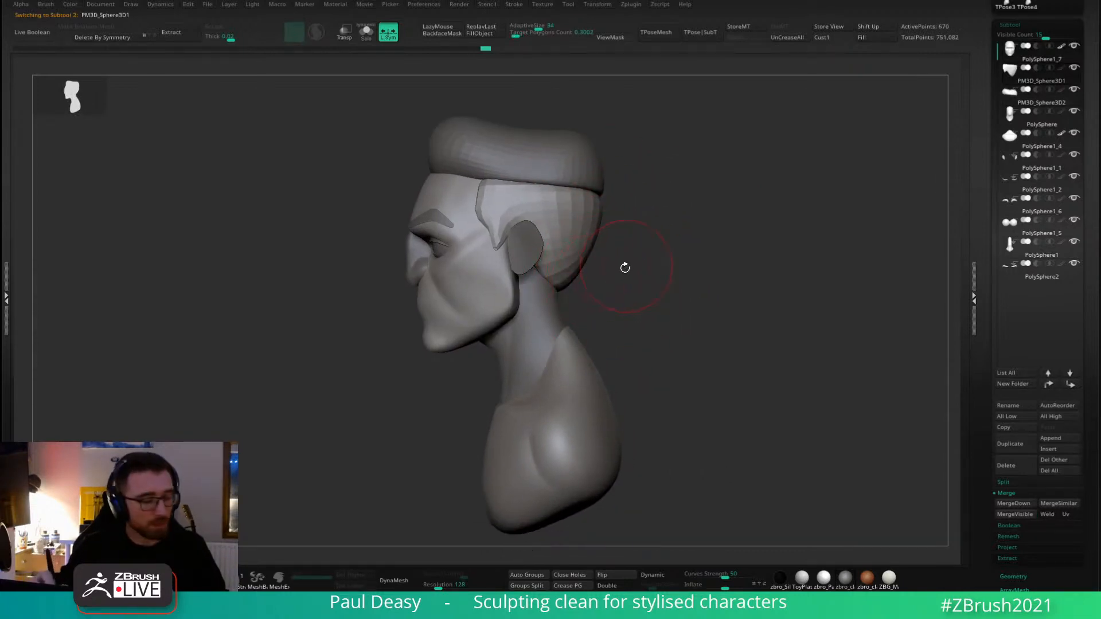
pyautogui.press('b')
pyautogui.press('Escape')
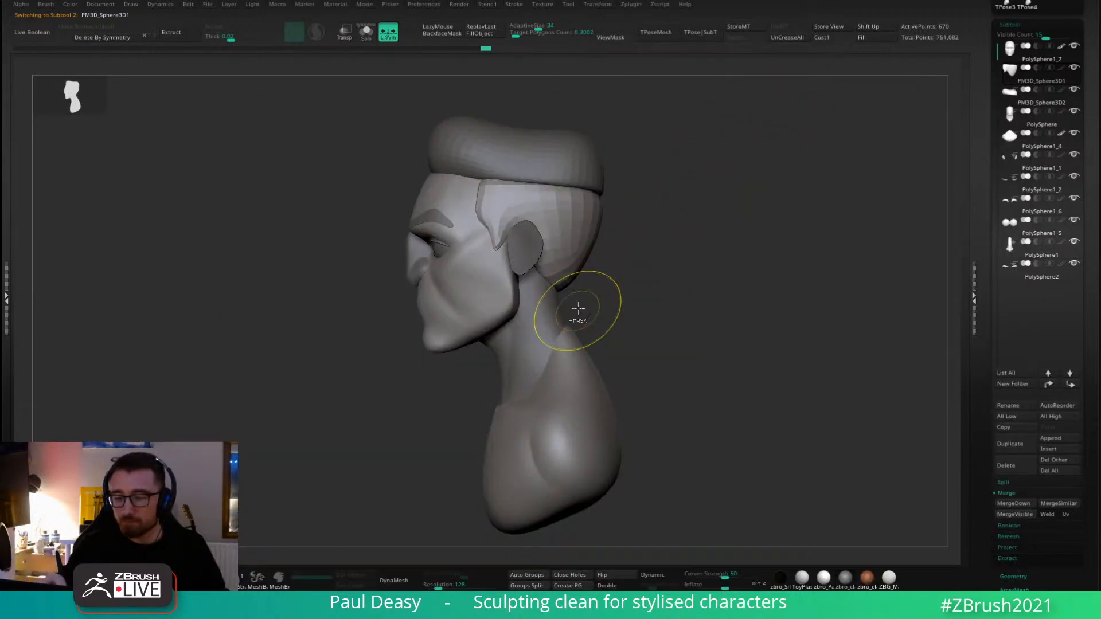
# Pull the back hair down behind the neck to shoulder length with the Move brush, and ZRemesh it.
pyautogui.moveTo(590, 269)
pyautogui.mouseDown()
pyautogui.moveTo(584, 319)
pyautogui.moveTo(602, 342)
pyautogui.mouseUp()
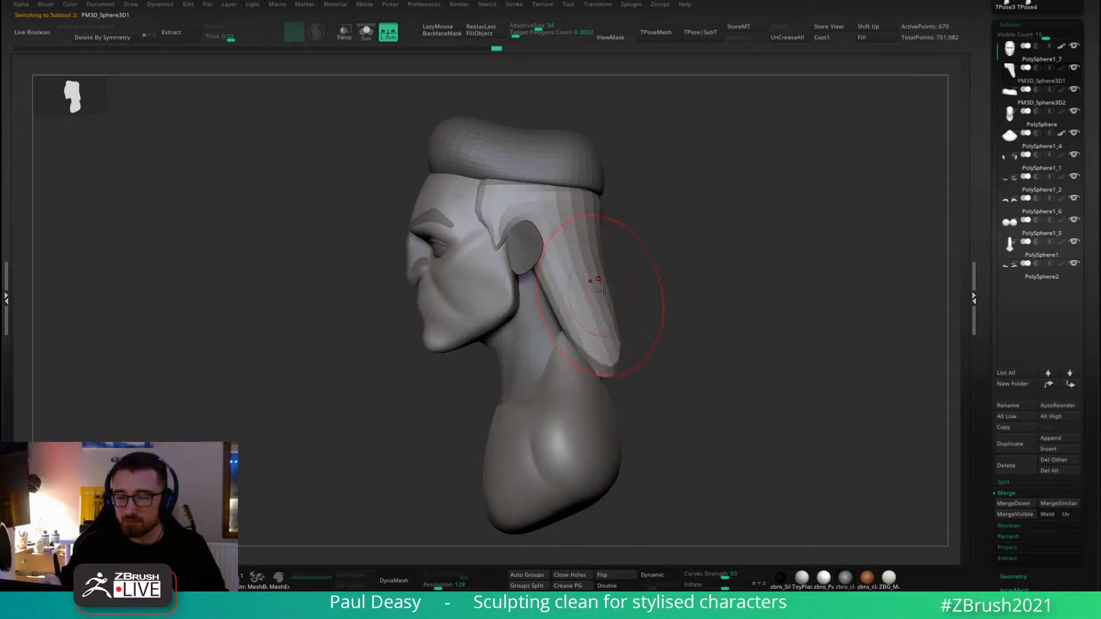
pyautogui.moveTo(602, 290); pyautogui.dragTo(582, 300)
pyautogui.moveTo(751, 321)
pyautogui.keyDown('shift'); pyautogui.mouseDown()
pyautogui.moveTo(653, 327)
pyautogui.moveTo(645, 364)
pyautogui.moveTo(709, 376)
pyautogui.mouseUp(); pyautogui.keyUp('shift')
pyautogui.moveTo(660, 365); pyautogui.dragTo(662, 388)
pyautogui.moveTo(687, 339); pyautogui.dragTo(700, 370)
pyautogui.moveTo(641, 396); pyautogui.dragTo(645, 301)
pyautogui.moveTo(760, 306)
pyautogui.mouseDown()
pyautogui.moveTo(810, 322)
pyautogui.moveTo(755, 347)
pyautogui.moveTo(766, 356)
pyautogui.mouseUp()
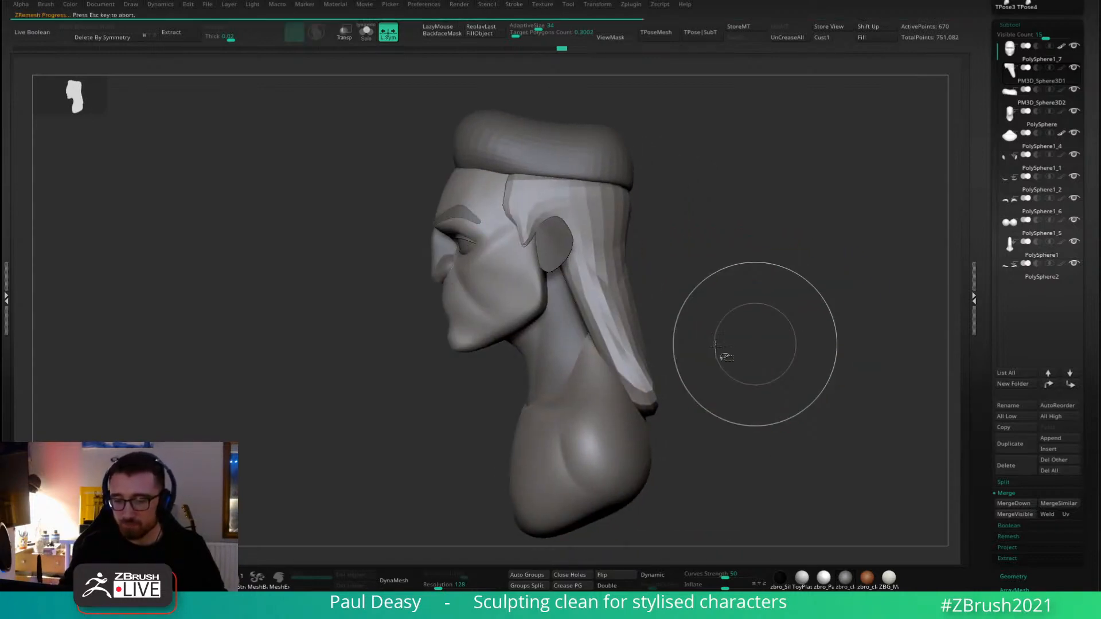
# Flare the lower end of the long back hair outward over the shoulders, and ZRemesh the piece again.
pyautogui.rightClick(602, 302)
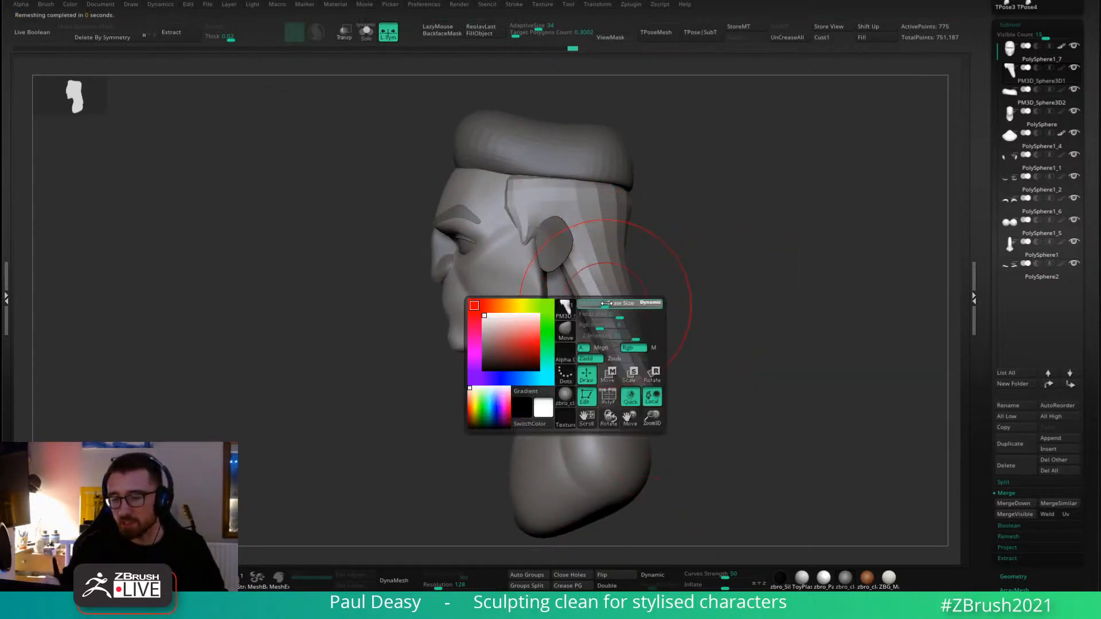
pyautogui.moveTo(601, 306)
pyautogui.mouseDown(button='right')
pyautogui.moveTo(757, 293)
pyautogui.moveTo(709, 291)
pyautogui.mouseUp(button='right')
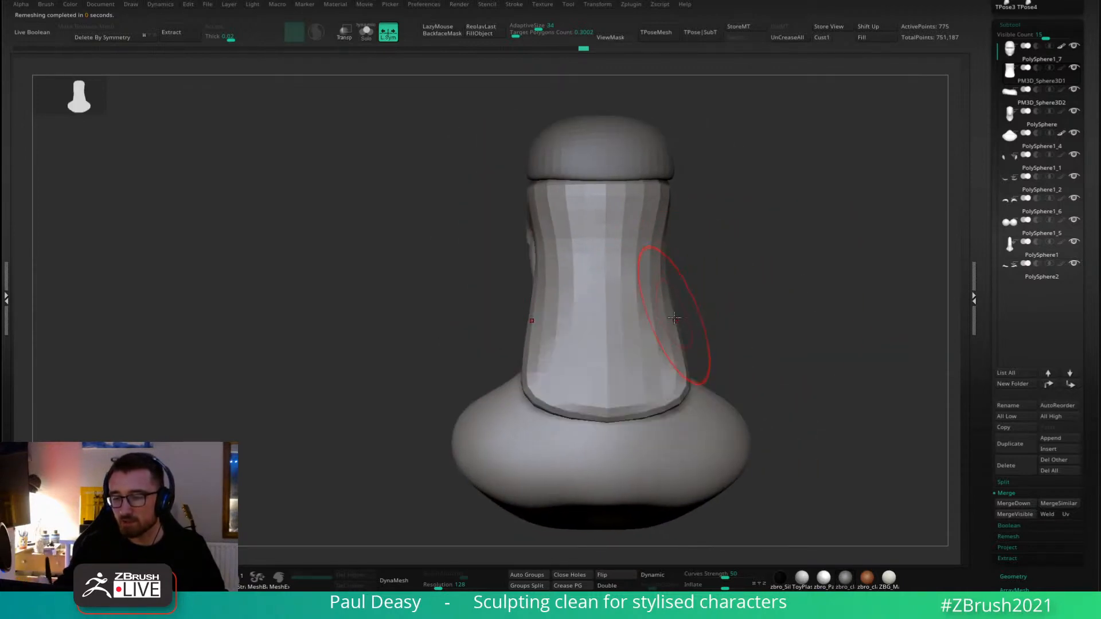
pyautogui.moveTo(675, 313); pyautogui.dragTo(671, 335)
pyautogui.moveTo(679, 388); pyautogui.dragTo(796, 346, button='right')
pyautogui.rightClick(706, 392)
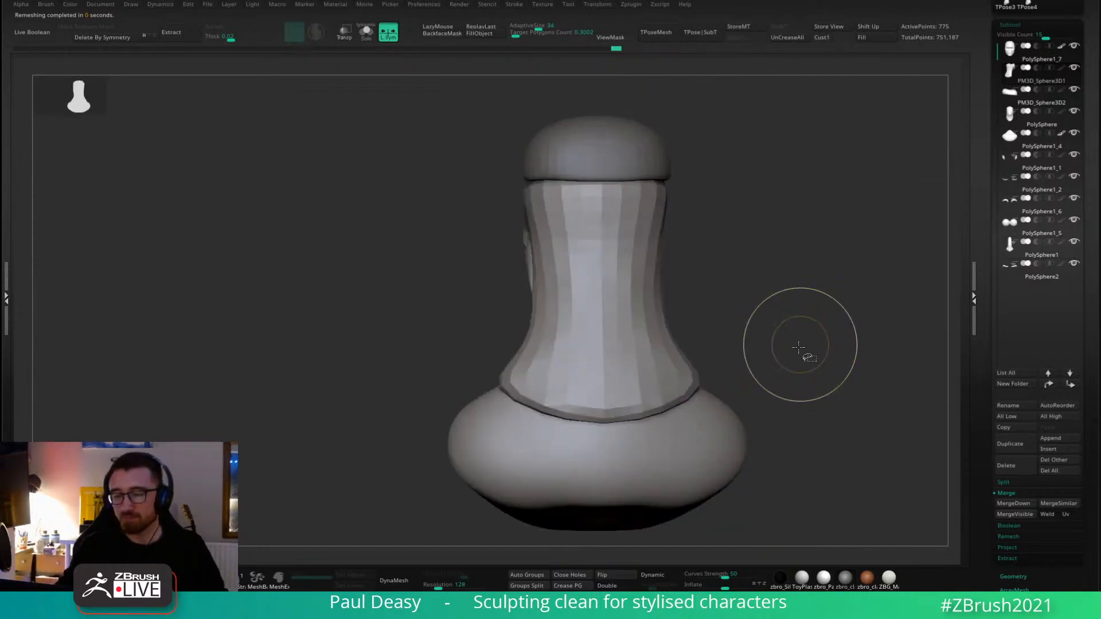
pyautogui.keyDown('ctrl'); pyautogui.moveTo(798, 374); pyautogui.dragTo(799, 381); pyautogui.keyUp('ctrl')
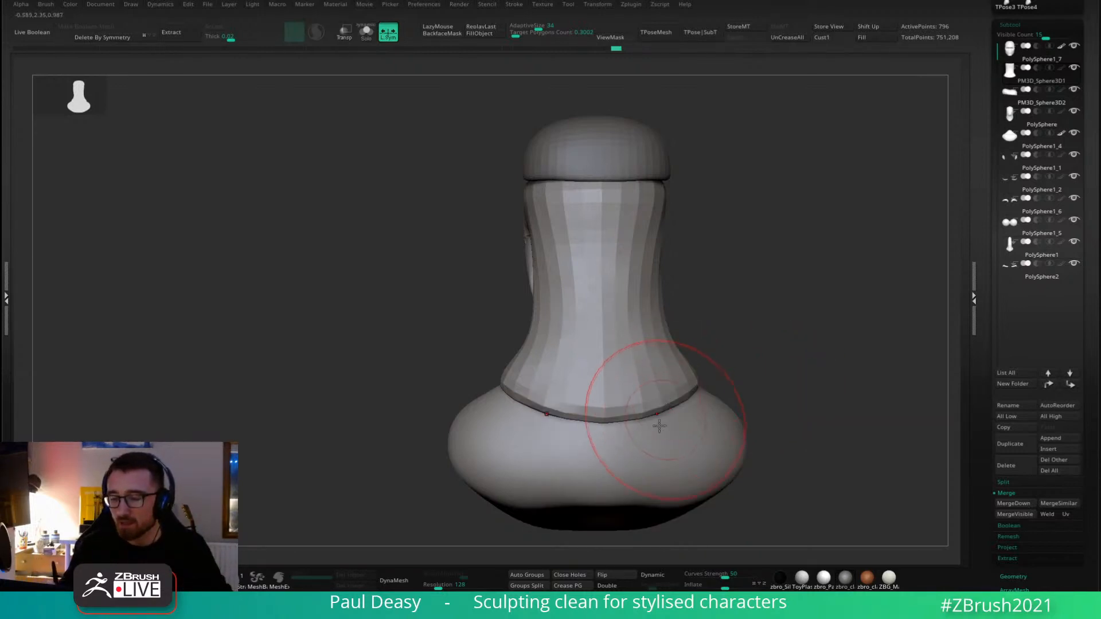
# Round and adjust the lower outer corners of the long hair from behind with a smaller Move brush.
pyautogui.moveTo(714, 413); pyautogui.dragTo(709, 343)
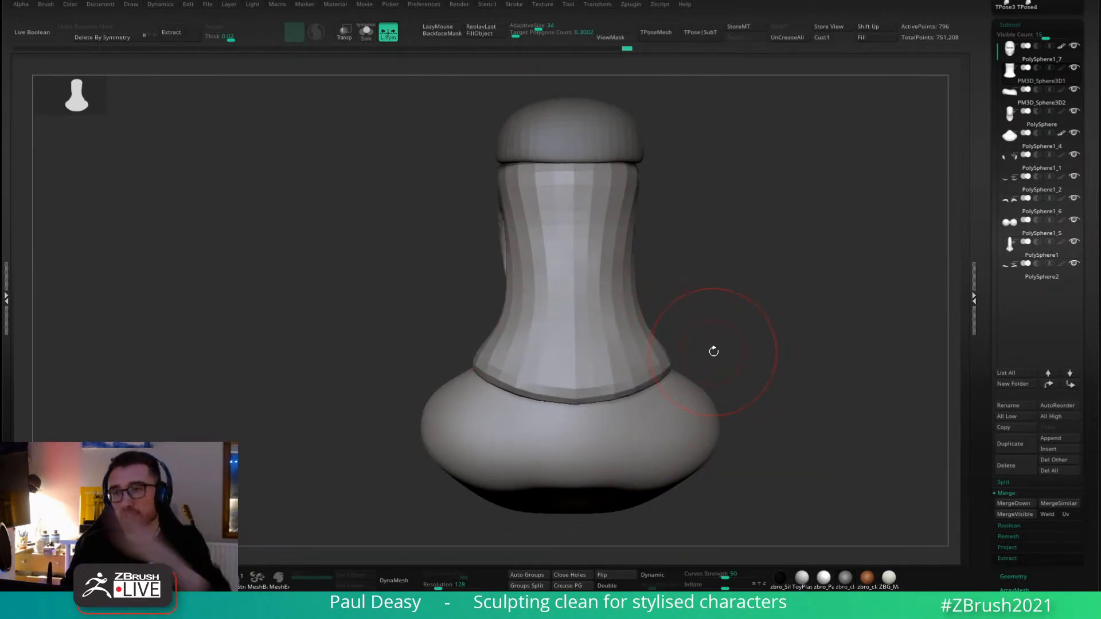
pyautogui.press('space')
pyautogui.press('space')
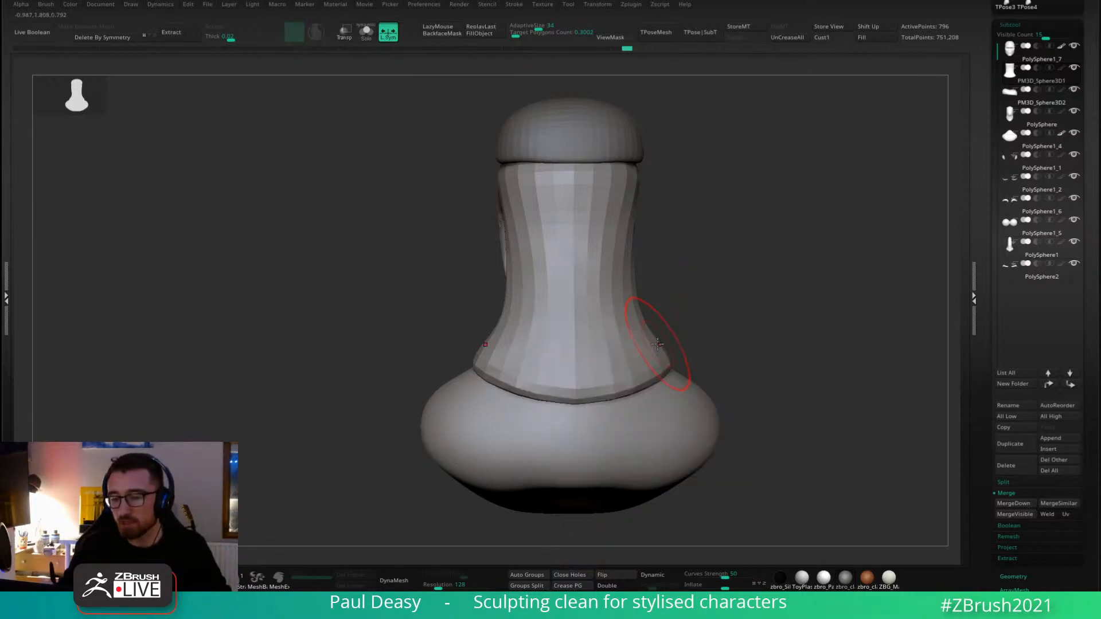
pyautogui.moveTo(661, 347); pyautogui.dragTo(665, 344)
pyautogui.press('space')
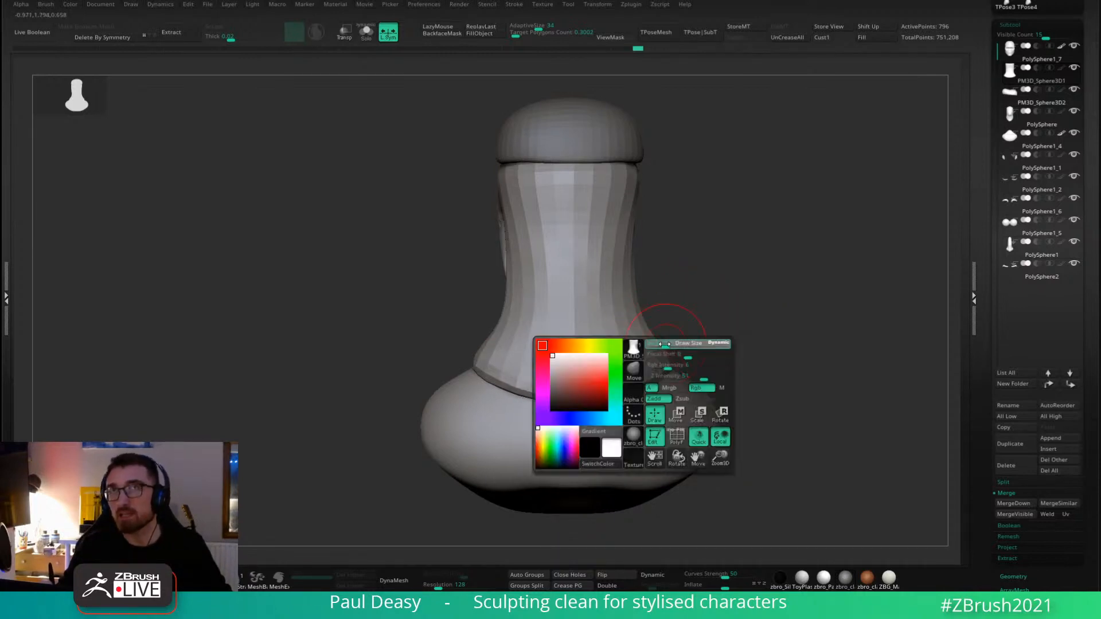
pyautogui.moveTo(704, 368)
pyautogui.mouseDown(button='right')
pyautogui.moveTo(683, 373)
pyautogui.moveTo(700, 357)
pyautogui.mouseUp(button='right')
pyautogui.rightClick(660, 425)
pyautogui.press('space')
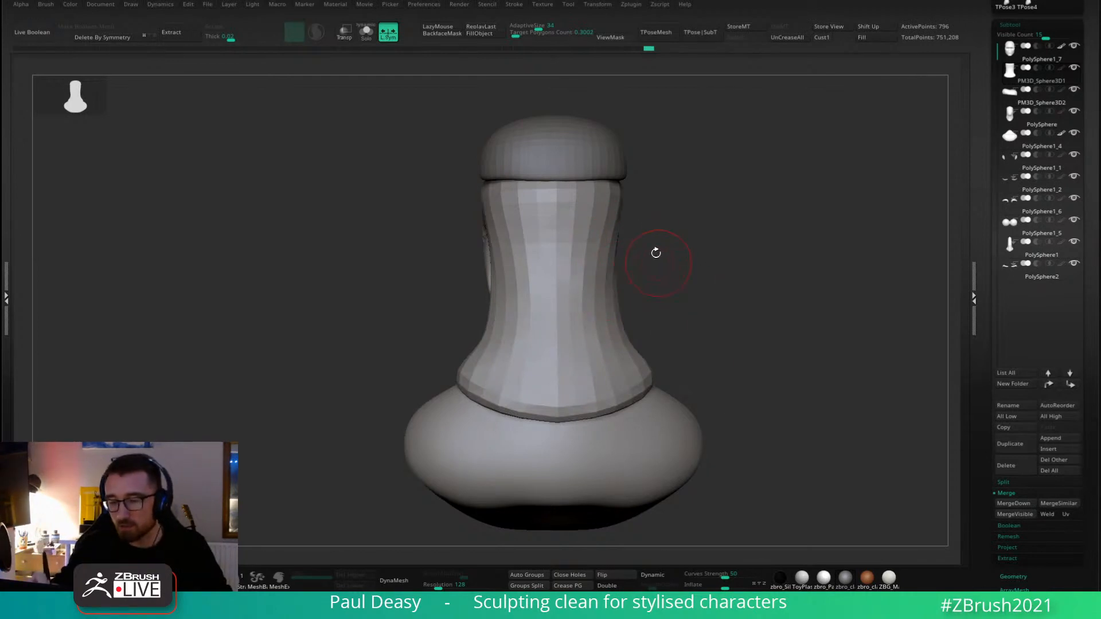
# Move the front edge of the side hair above the ear to reshape it at the temple.
pyautogui.moveTo(656, 252); pyautogui.dragTo(600, 262, button='right')
pyautogui.rightClick(599, 261)
pyautogui.moveTo(701, 197); pyautogui.dragTo(709, 184, button='right')
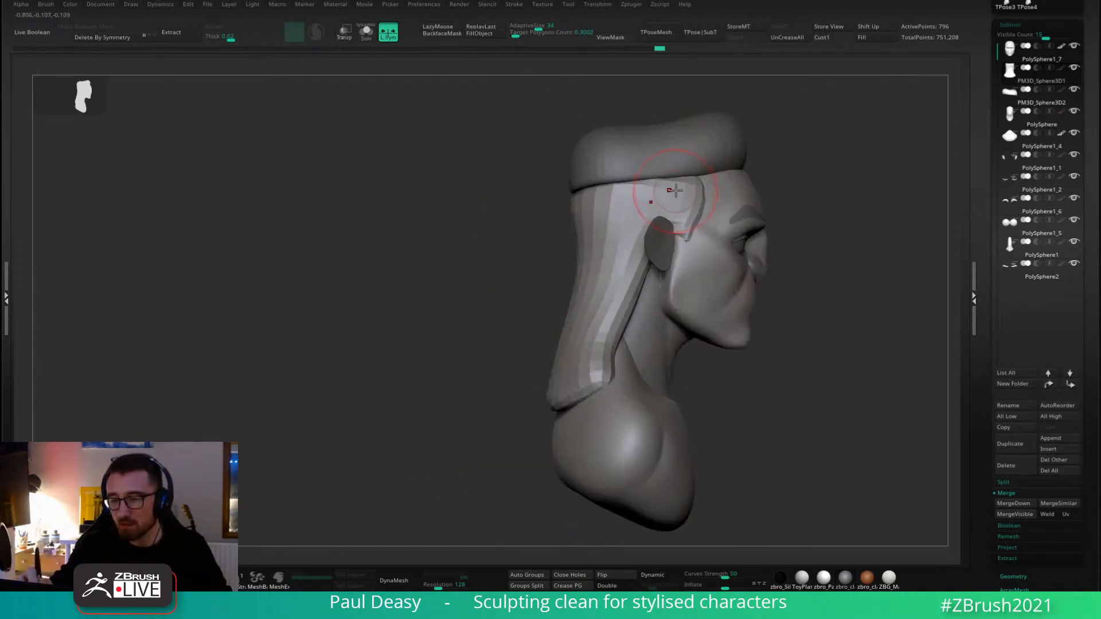
pyautogui.moveTo(710, 193); pyautogui.dragTo(714, 194)
pyautogui.press('space')
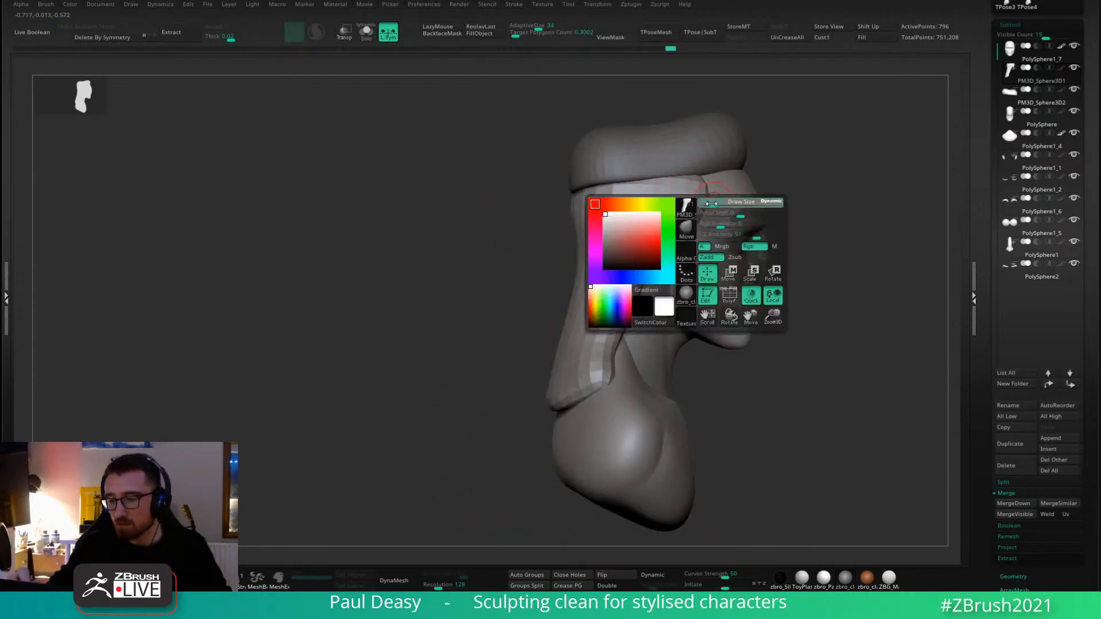
pyautogui.moveTo(740, 228); pyautogui.dragTo(705, 208)
# Pull the rear lower edge of the top hair piece down over the back hair with the Move brush.
pyautogui.moveTo(818, 203); pyautogui.dragTo(621, 217, button='right')
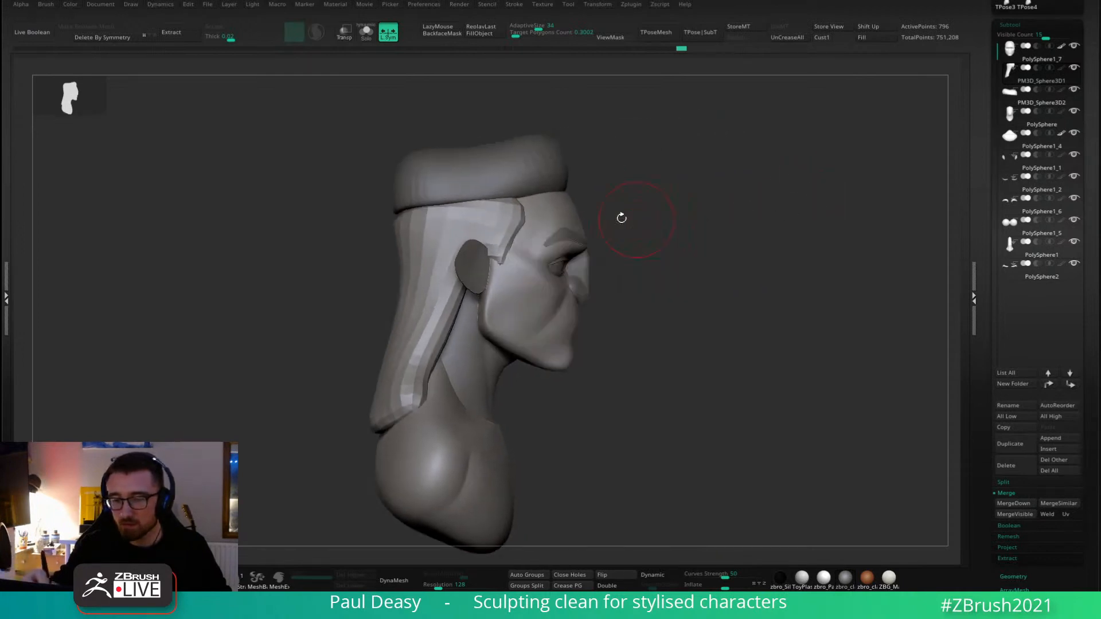
pyautogui.keyDown('alt'); pyautogui.click(422, 203); pyautogui.keyUp('alt')
pyautogui.press('space')
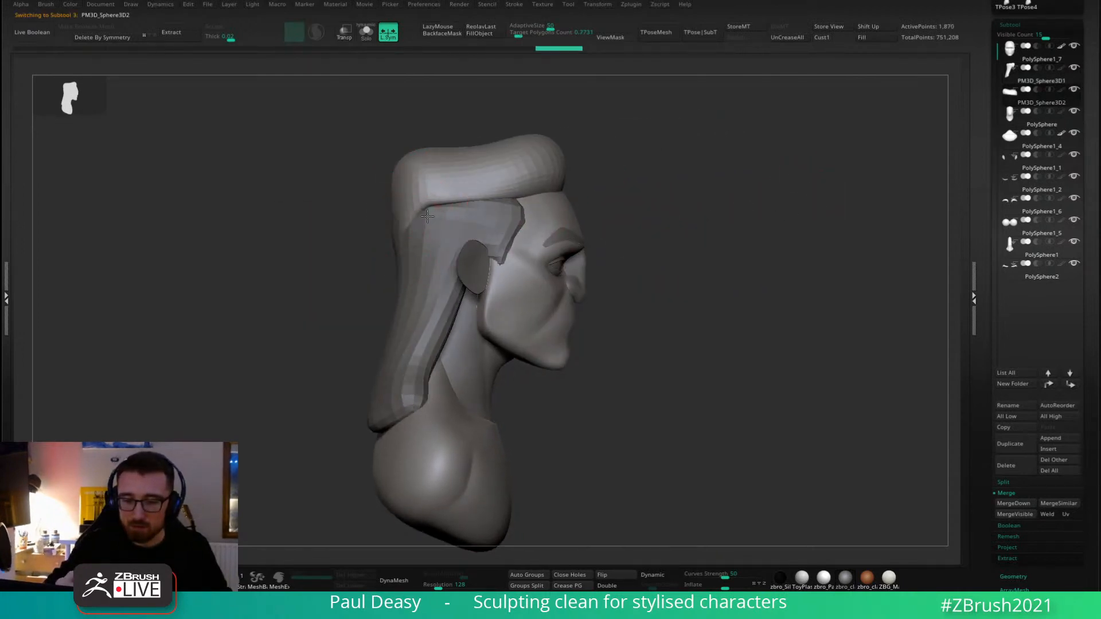
pyautogui.moveTo(396, 223); pyautogui.dragTo(440, 207, button='right')
pyautogui.moveTo(370, 209)
pyautogui.mouseDown()
pyautogui.moveTo(381, 229)
pyautogui.moveTo(420, 229)
pyautogui.moveTo(360, 227)
pyautogui.mouseUp()
pyautogui.rightClick(360, 230)
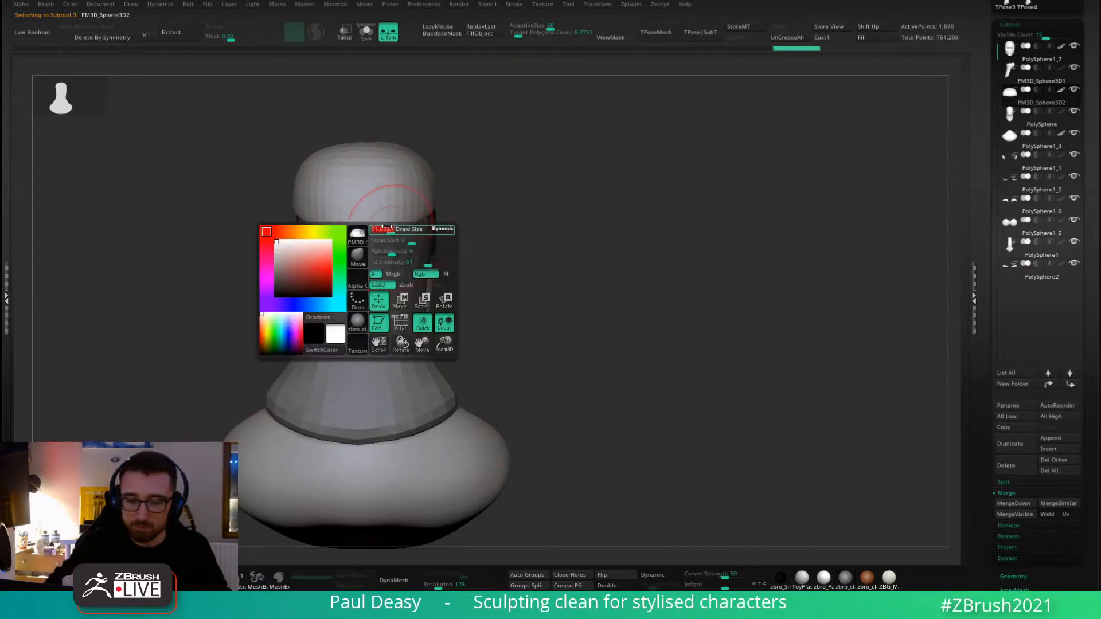
pyautogui.moveTo(489, 206); pyautogui.dragTo(442, 212, button='right')
pyautogui.moveTo(442, 206); pyautogui.dragTo(438, 217)
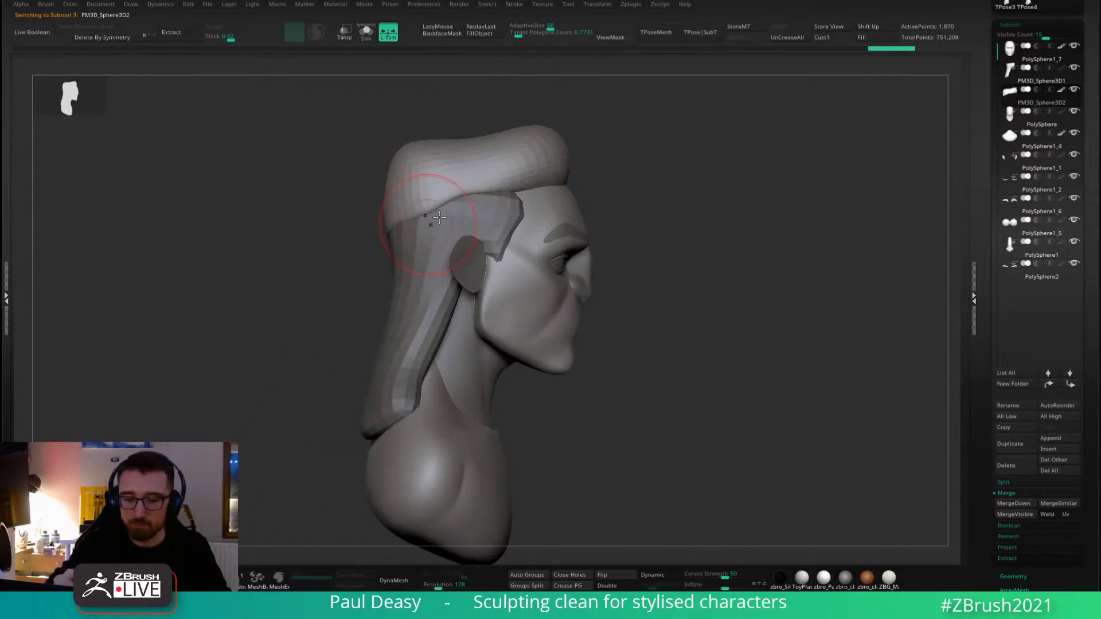
# Reshape the top hair's lower edge into a straighter line sloping down from the temple to the back of the head.
pyautogui.rightClick(437, 219)
pyautogui.moveTo(465, 205); pyautogui.dragTo(471, 204, button='right')
pyautogui.press('space')
pyautogui.press('space')
pyautogui.moveTo(477, 210); pyautogui.dragTo(439, 219)
pyautogui.moveTo(693, 214)
pyautogui.keyDown('alt'); pyautogui.mouseDown()
pyautogui.moveTo(751, 214)
pyautogui.moveTo(748, 201)
pyautogui.mouseUp(); pyautogui.keyUp('alt')
pyautogui.moveTo(488, 228); pyautogui.dragTo(501, 226, button='right')
pyautogui.press('space')
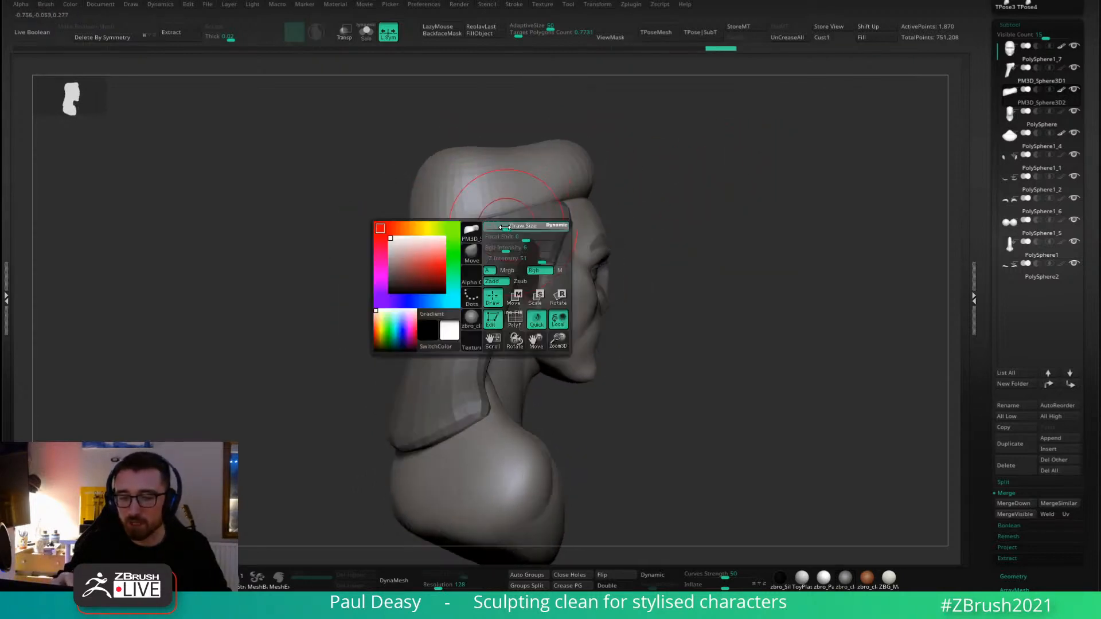
pyautogui.moveTo(501, 225); pyautogui.dragTo(494, 226)
pyautogui.moveTo(500, 231); pyautogui.dragTo(494, 228)
pyautogui.moveTo(497, 228); pyautogui.dragTo(459, 247, button='right')
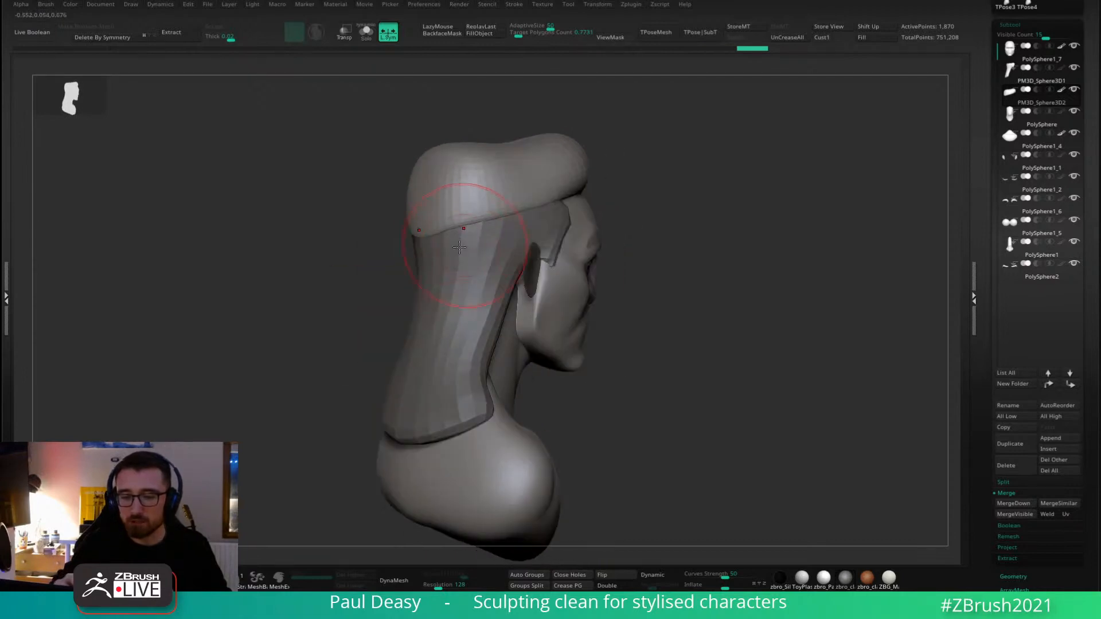
# Compare the last top hair change by undoing and redoing it, and round out the volume at the back of the head.
pyautogui.hotkey('ctrl', 'shift', 'z')
pyautogui.hotkey('ctrl', 'z')
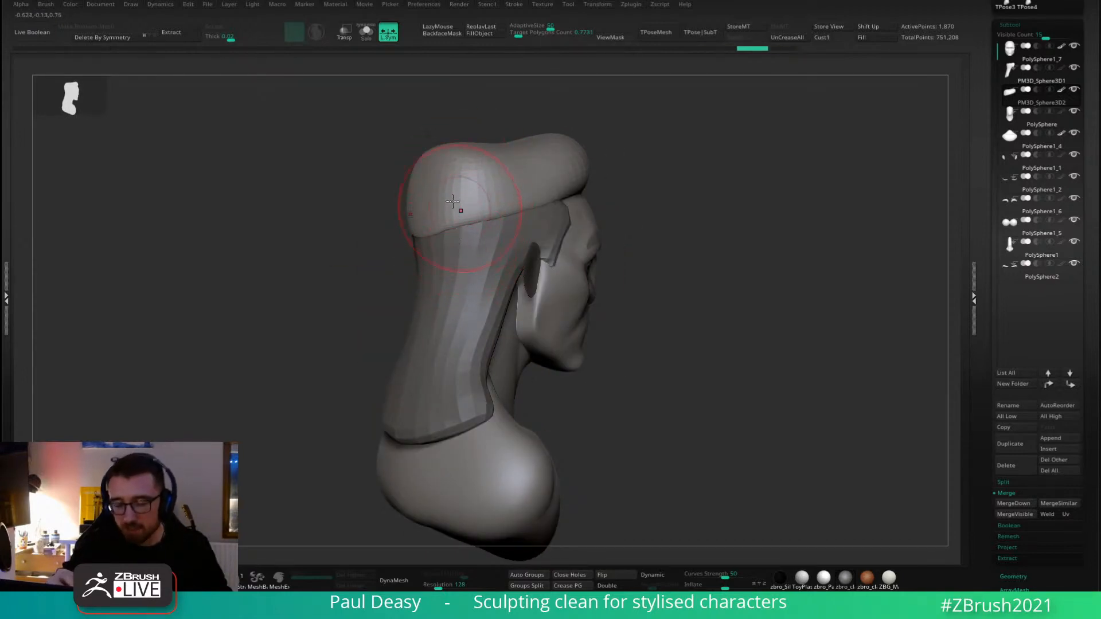
pyautogui.hotkey('ctrl', 'shift', 'z')
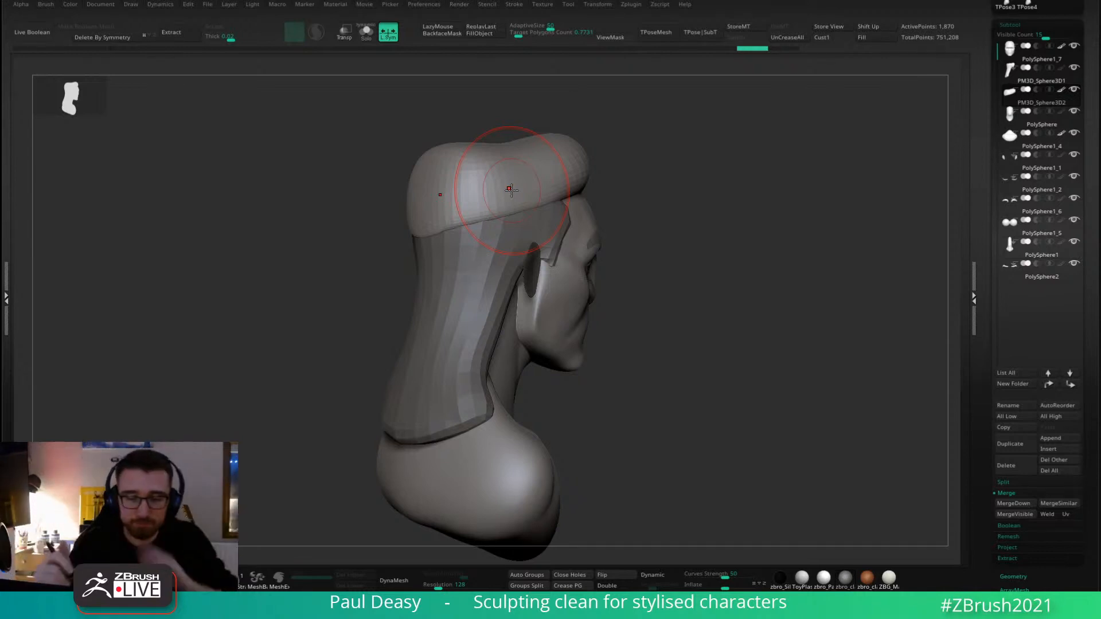
pyautogui.press('space')
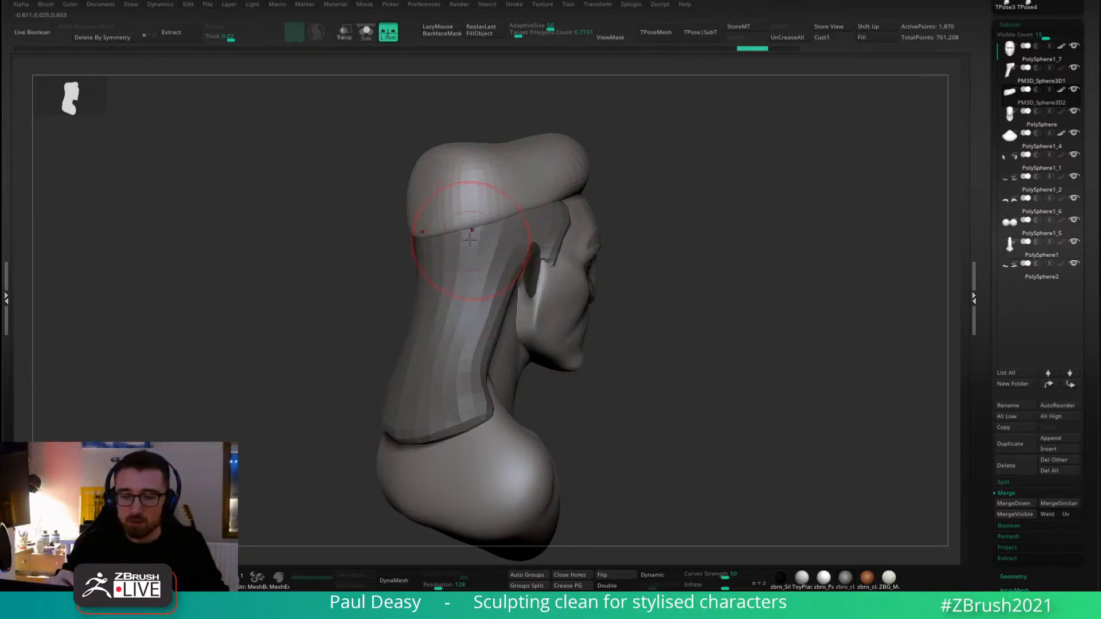
pyautogui.moveTo(470, 239)
pyautogui.mouseDown()
pyautogui.moveTo(503, 228)
pyautogui.moveTo(467, 255)
pyautogui.moveTo(476, 236)
pyautogui.mouseUp()
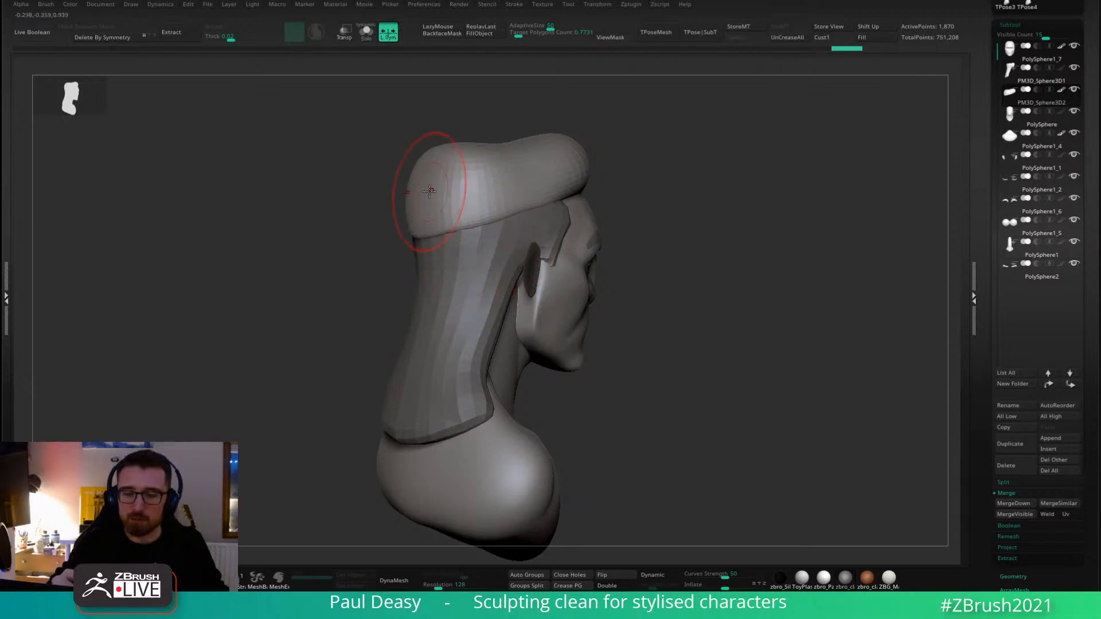
pyautogui.moveTo(429, 191); pyautogui.dragTo(424, 187)
pyautogui.moveTo(432, 185); pyautogui.dragTo(395, 187, button='right')
pyautogui.press('space')
pyautogui.moveTo(441, 191)
pyautogui.mouseDown()
pyautogui.moveTo(456, 191)
pyautogui.moveTo(447, 184)
pyautogui.moveTo(475, 224)
pyautogui.mouseUp()
pyautogui.press('space')
# Adjust and smooth the long back hair piece just beneath the rear edge of the top hair.
pyautogui.keyDown('alt'); pyautogui.click(480, 246); pyautogui.keyUp('alt')
pyautogui.moveTo(479, 245); pyautogui.dragTo(489, 240, button='right')
pyautogui.press('space')
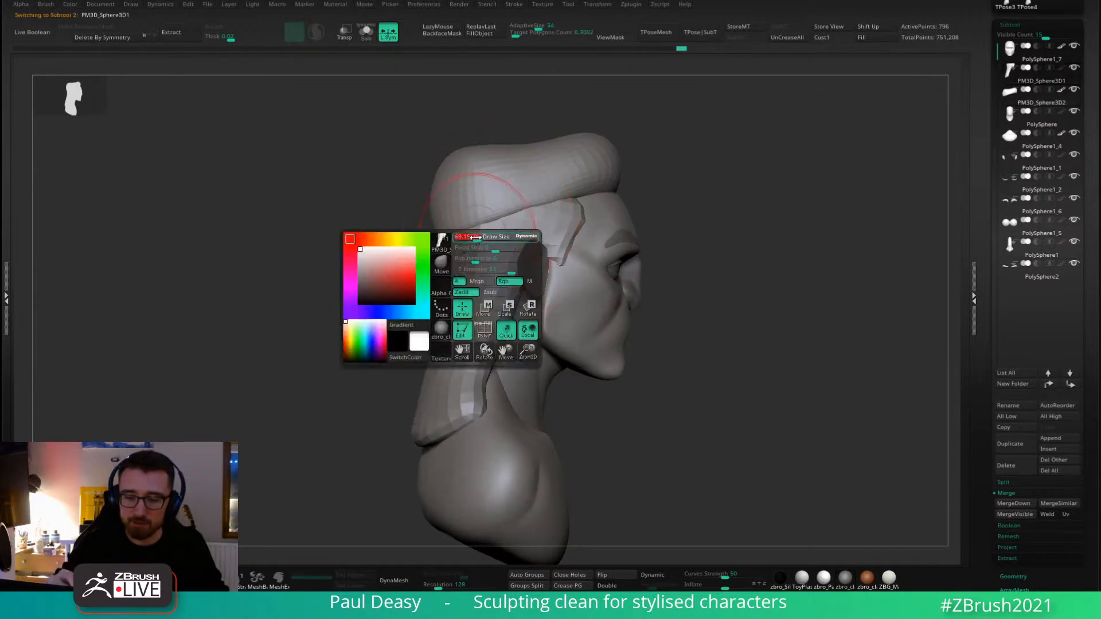
pyautogui.moveTo(476, 231); pyautogui.dragTo(477, 225)
pyautogui.keyDown('shift'); pyautogui.moveTo(477, 255); pyautogui.dragTo(476, 246, button='right'); pyautogui.keyUp('shift')
pyautogui.keyDown('shift'); pyautogui.moveTo(477, 246); pyautogui.dragTo(466, 223); pyautogui.keyUp('shift')
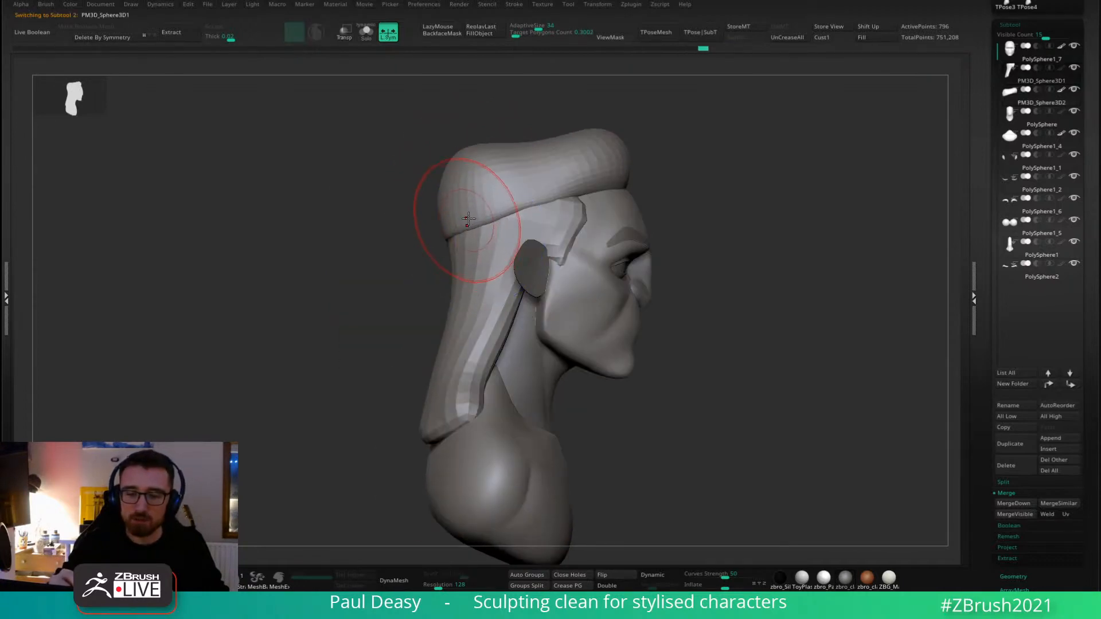
# Refine the top hair's lower edge above the ear and temple with a smaller Move brush.
pyautogui.keyDown('alt'); pyautogui.click(466, 221); pyautogui.keyUp('alt')
pyautogui.press('space')
pyautogui.press('space')
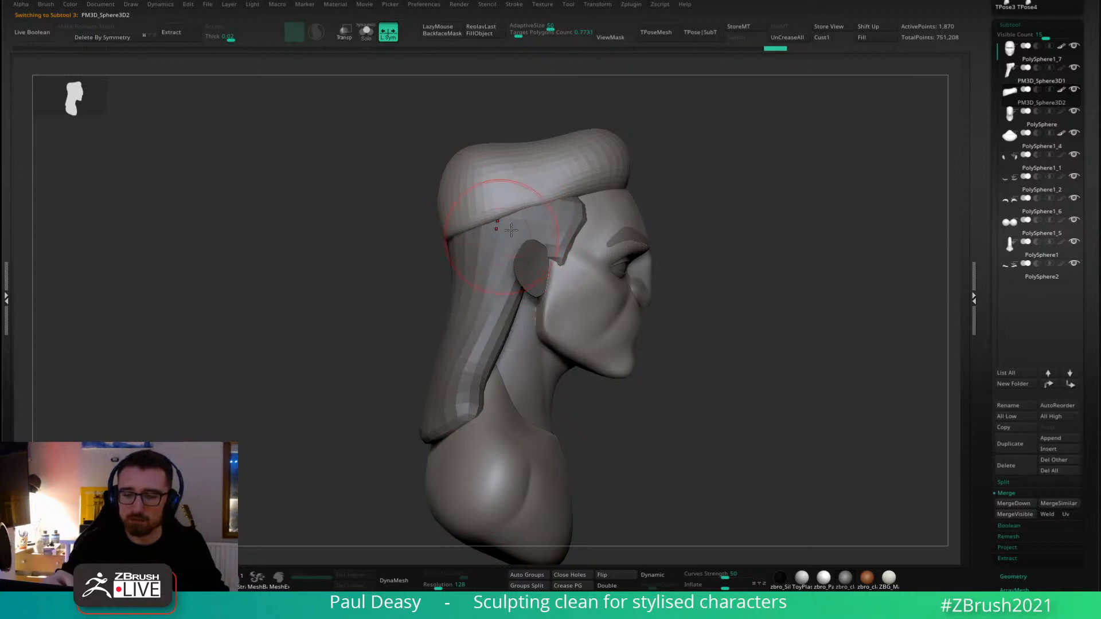
pyautogui.press('space')
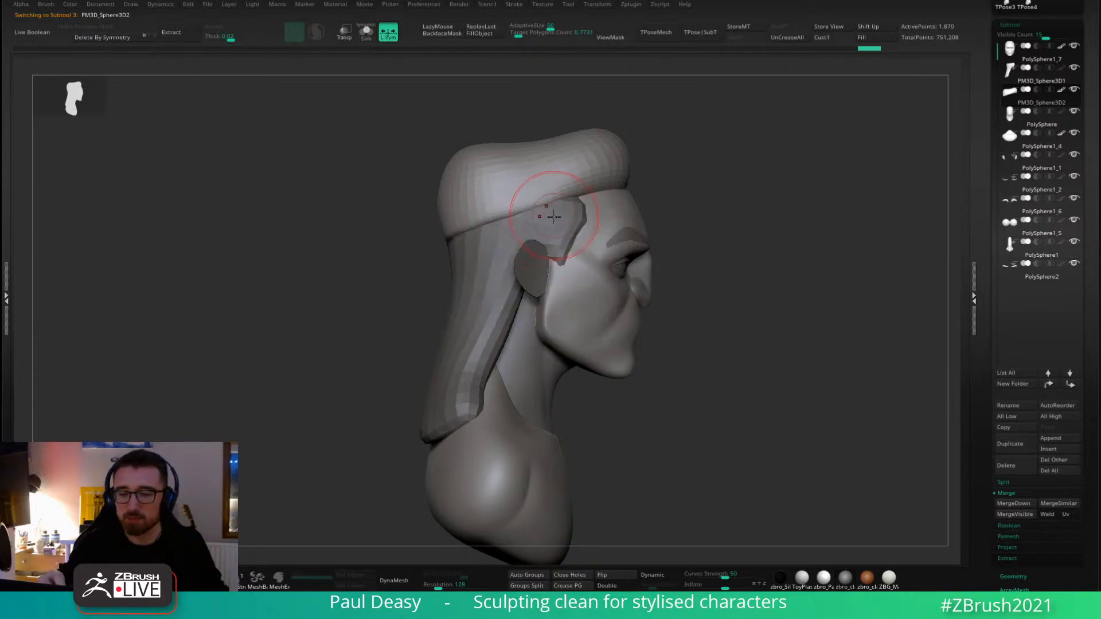
# Push the upper front corner of the side hair back under the top hair at the temple.
pyautogui.keyDown('alt'); pyautogui.moveTo(694, 197); pyautogui.dragTo(658, 203); pyautogui.keyUp('alt')
pyautogui.keyDown('alt'); pyautogui.click(542, 218); pyautogui.keyUp('alt')
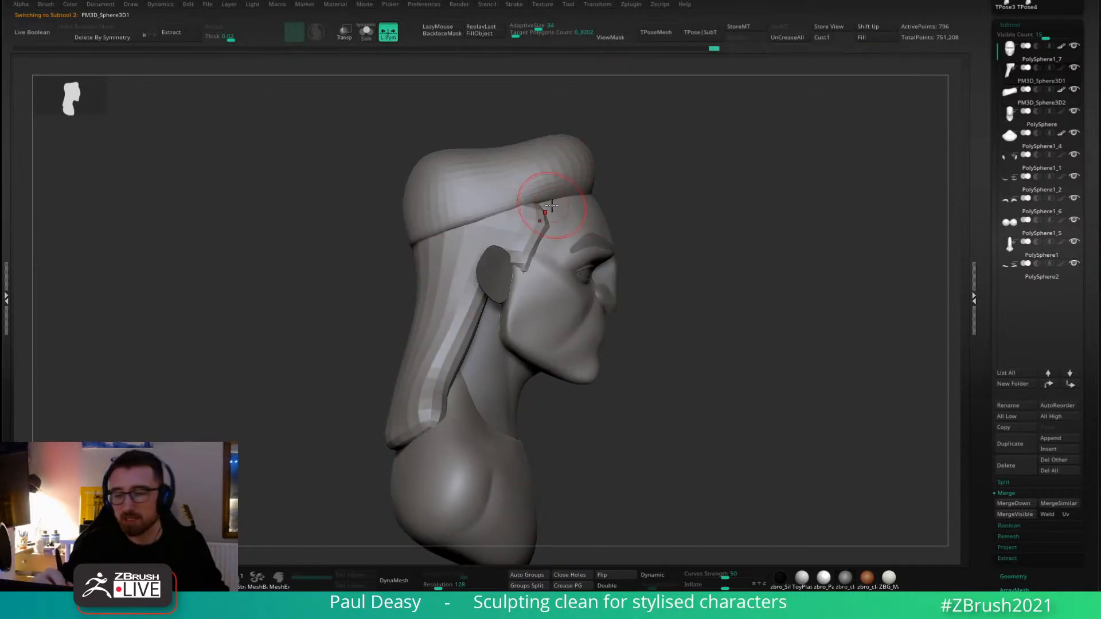
pyautogui.press('space')
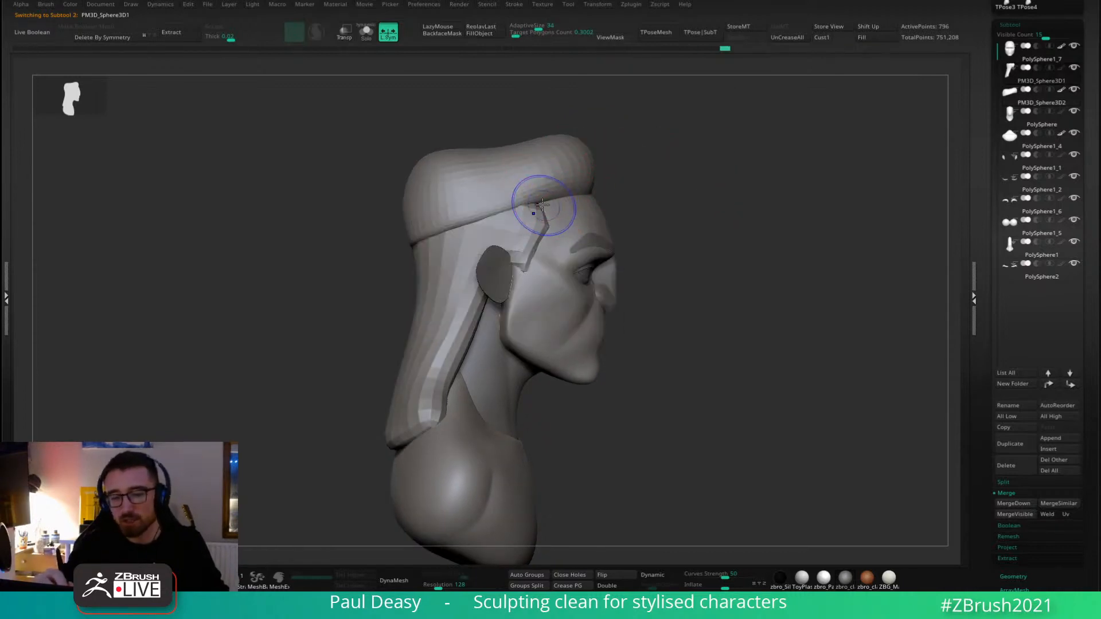
pyautogui.press('space')
pyautogui.press('space')
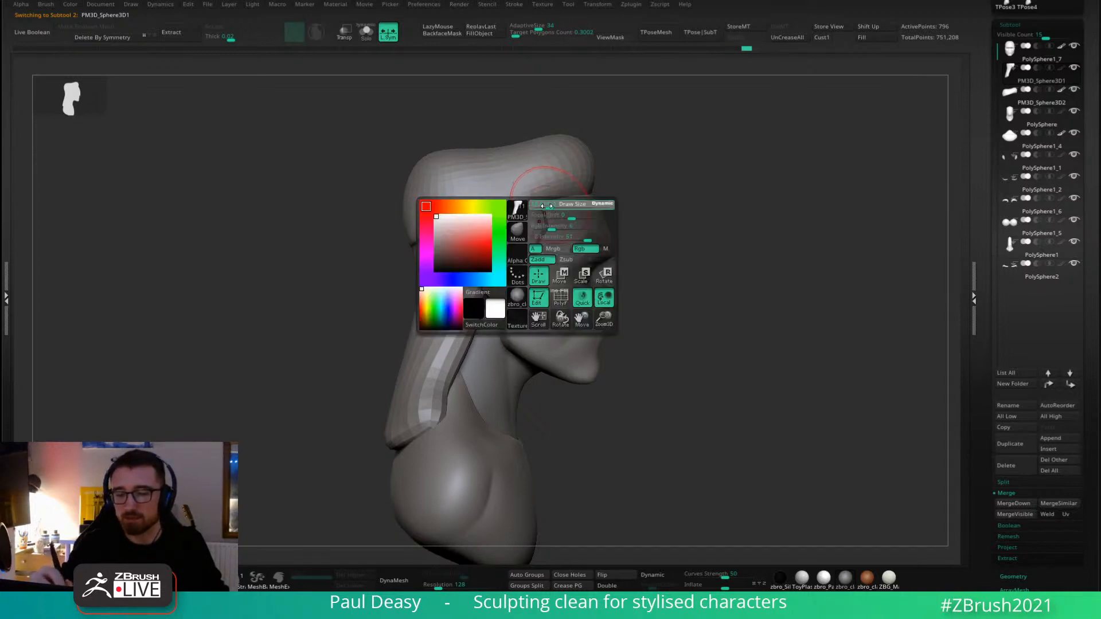
pyautogui.keyDown('alt'); pyautogui.moveTo(654, 213); pyautogui.dragTo(631, 210); pyautogui.keyUp('alt')
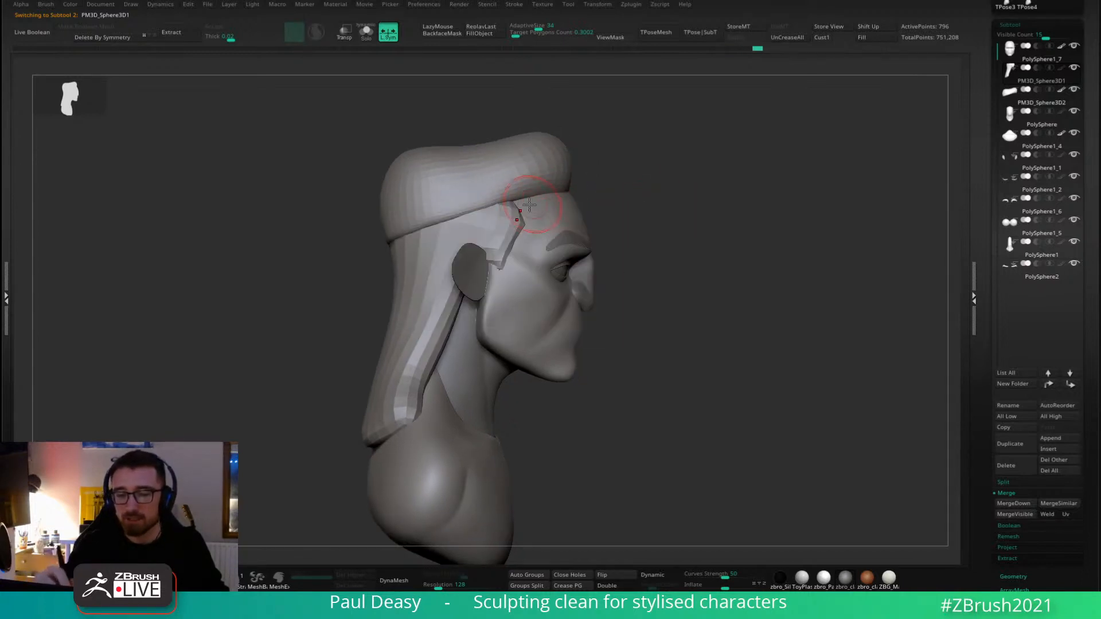
pyautogui.keyDown('alt'); pyautogui.click(499, 191); pyautogui.keyUp('alt')
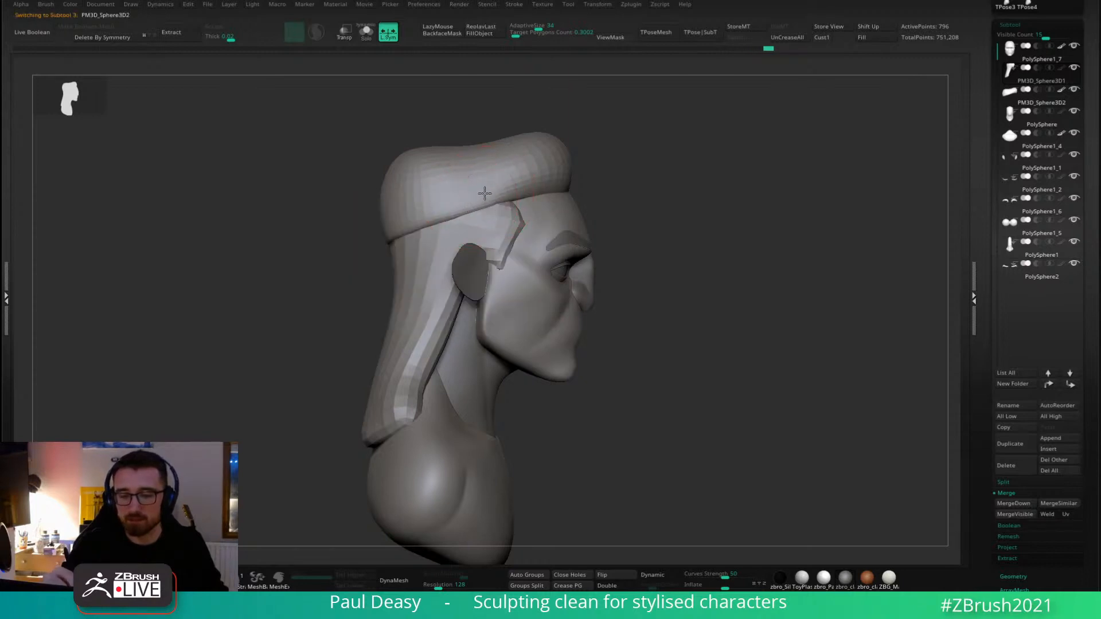
pyautogui.keyDown('alt'); pyautogui.click(503, 198); pyautogui.keyUp('alt')
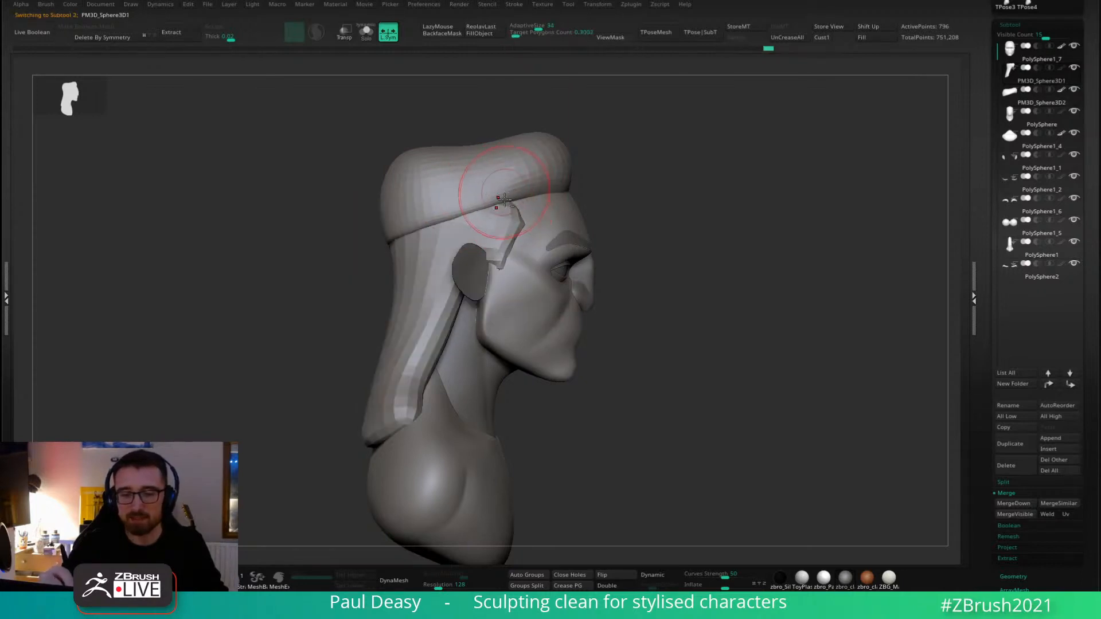
# Subdivide the side and back hair piece twice.
pyautogui.moveTo(739, 192)
pyautogui.mouseDown()
pyautogui.moveTo(575, 205)
pyautogui.moveTo(518, 194)
pyautogui.mouseUp()
pyautogui.press('space')
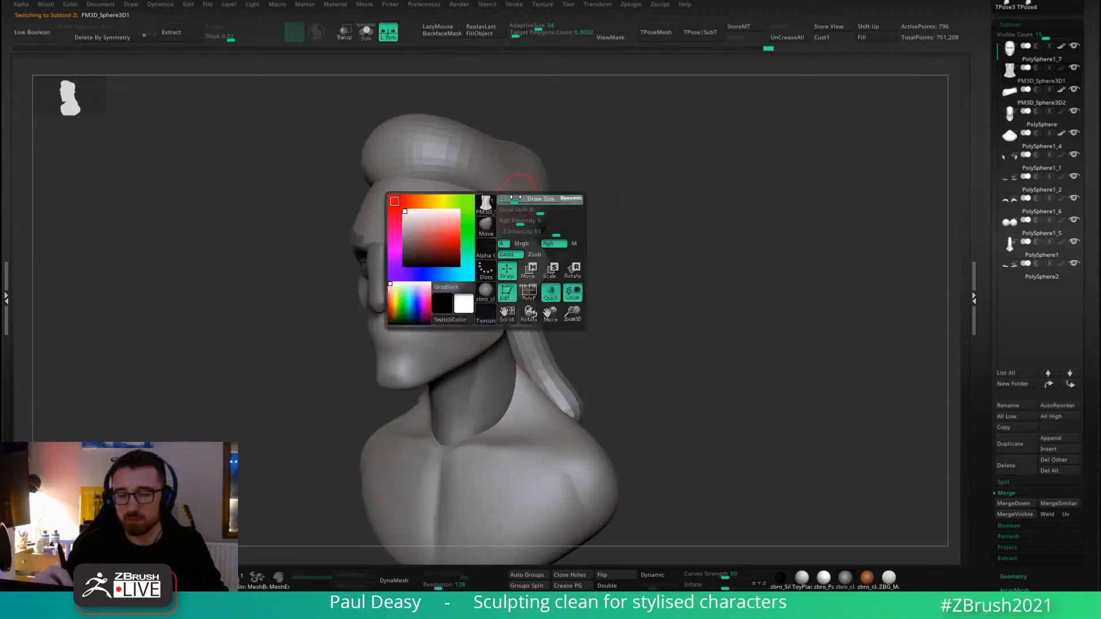
pyautogui.press('space')
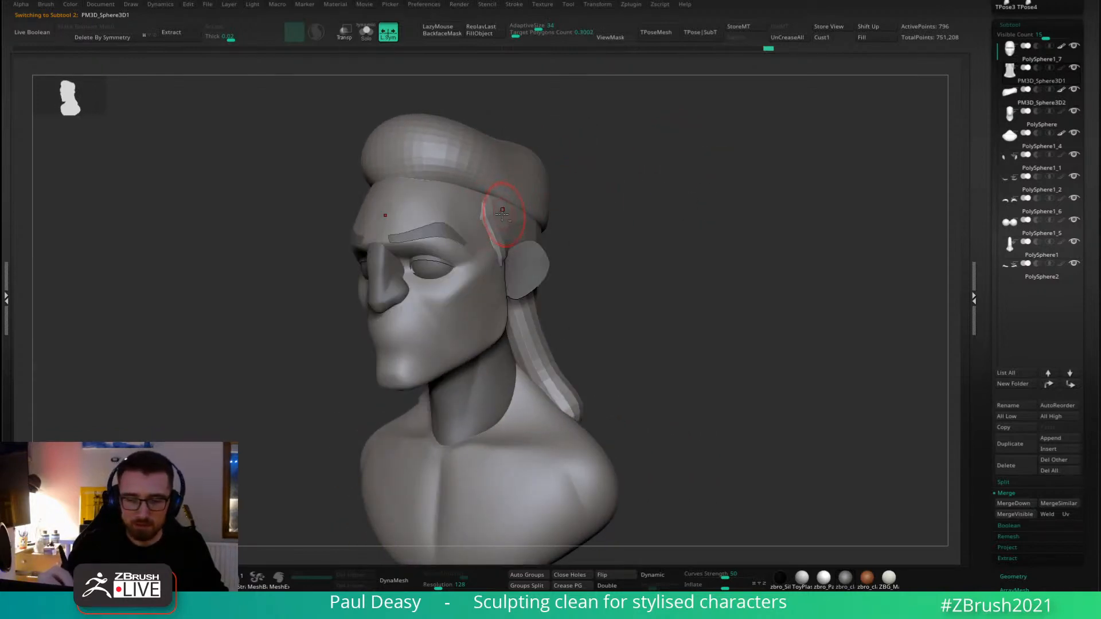
pyautogui.hotkey('ctrl', 'd')
pyautogui.hotkey('ctrl', 'd')
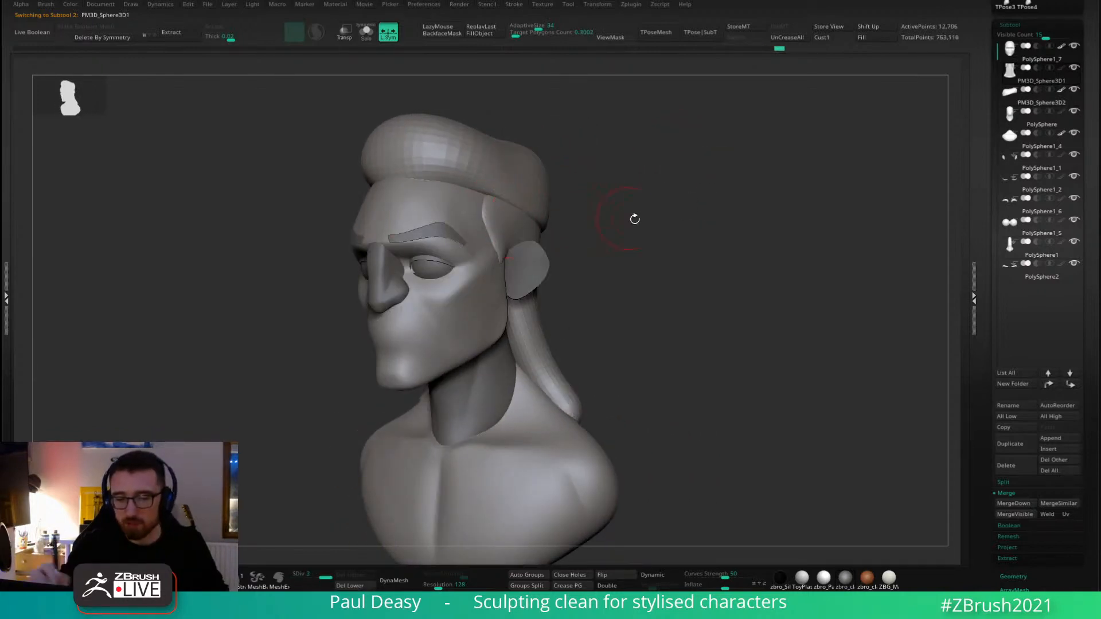
# Pull the side hair's lower front corner down beside the ear into a sideburn, working close up in profile.
pyautogui.keyDown('shift'); pyautogui.moveTo(634, 218); pyautogui.dragTo(579, 221); pyautogui.keyUp('shift')
pyautogui.press('space')
pyautogui.keyDown('alt'); pyautogui.click(482, 300); pyautogui.keyUp('alt')
pyautogui.press('f')
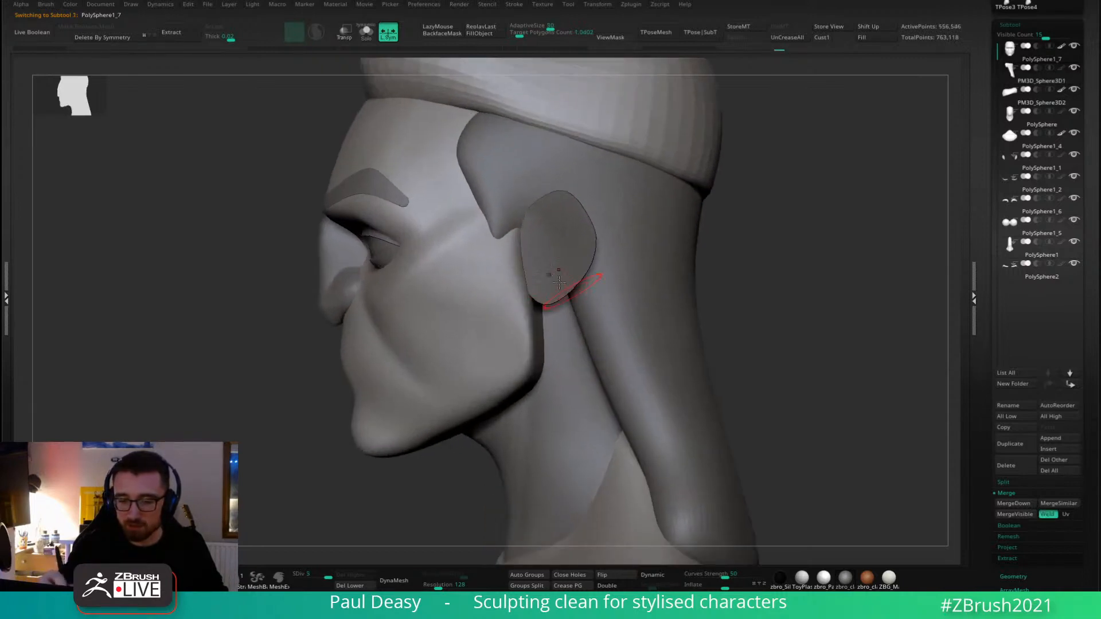
pyautogui.press('space')
pyautogui.keyDown('alt'); pyautogui.click(510, 241); pyautogui.keyUp('alt')
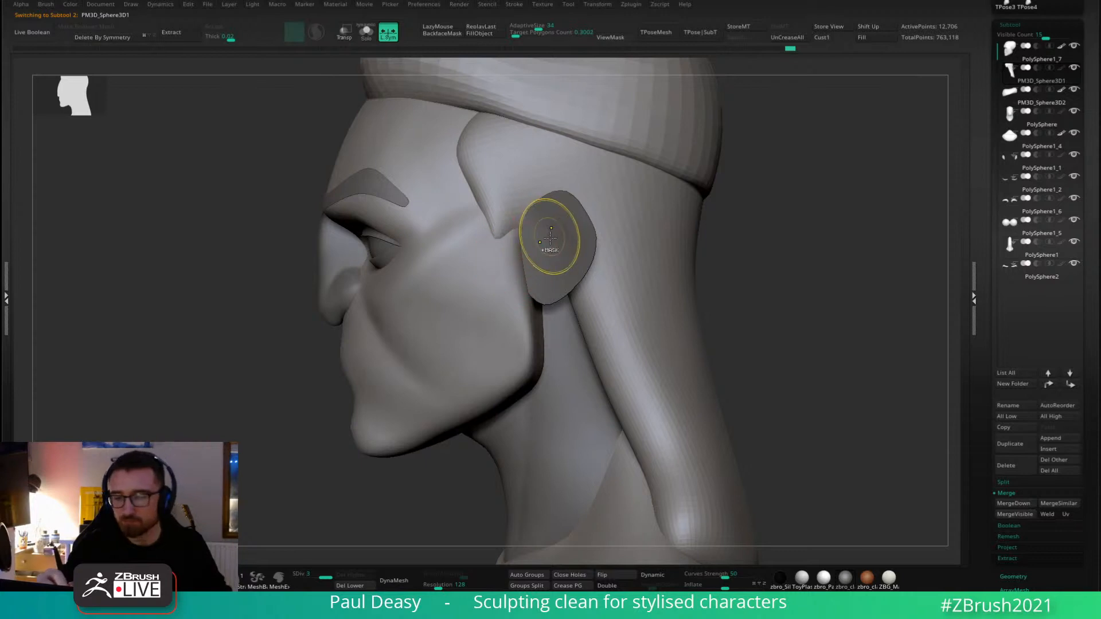
pyautogui.hotkey('shift', 's')
pyautogui.moveTo(537, 230); pyautogui.dragTo(547, 206)
pyautogui.hotkey('ctrl', 'shift', 'alt', 's')
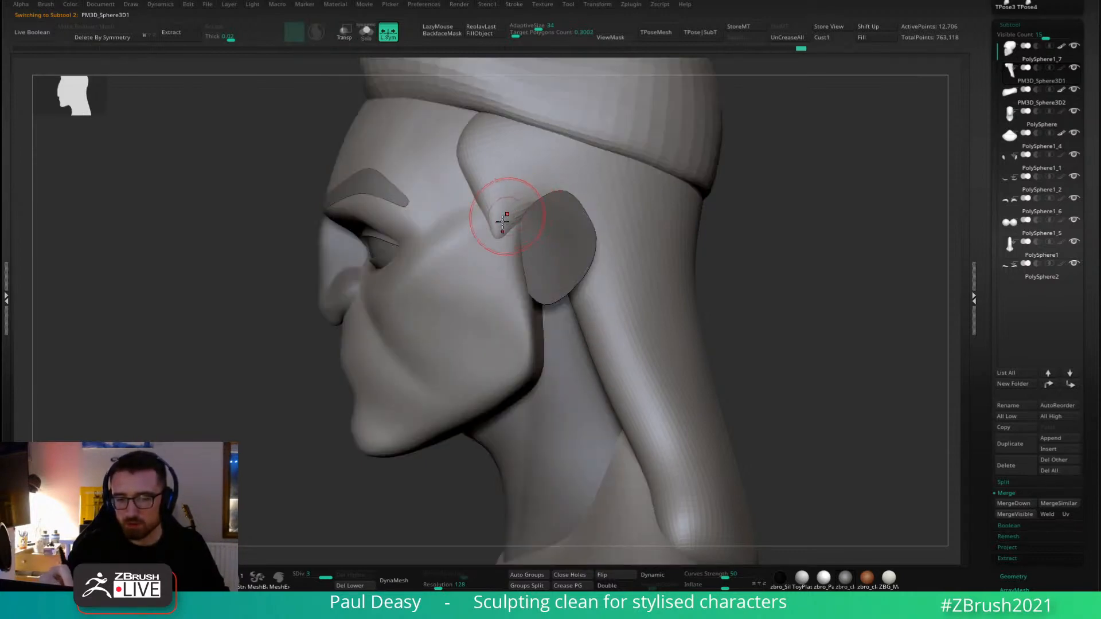
pyautogui.moveTo(502, 236)
pyautogui.mouseDown()
pyautogui.moveTo(525, 246)
pyautogui.moveTo(496, 257)
pyautogui.moveTo(504, 259)
pyautogui.mouseUp()
pyautogui.rightClick(511, 241)
# Refine the sideburn's rear edge along the ear and square off its lower tip with the Move brush.
pyautogui.press('space')
pyautogui.press('space')
pyautogui.moveTo(518, 220); pyautogui.dragTo(524, 207)
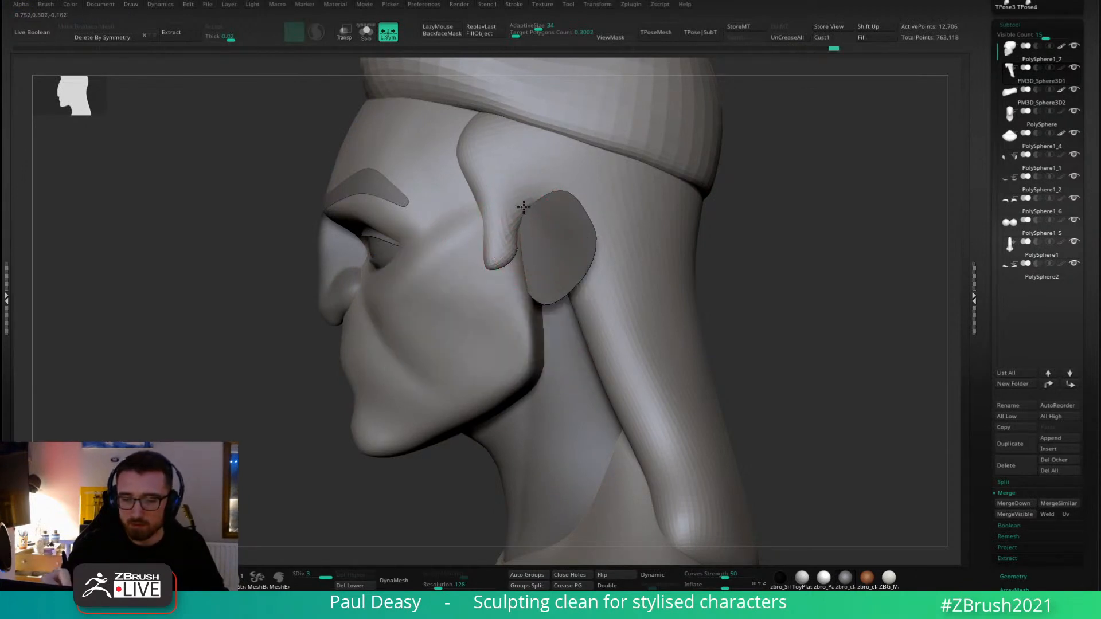
pyautogui.press('space')
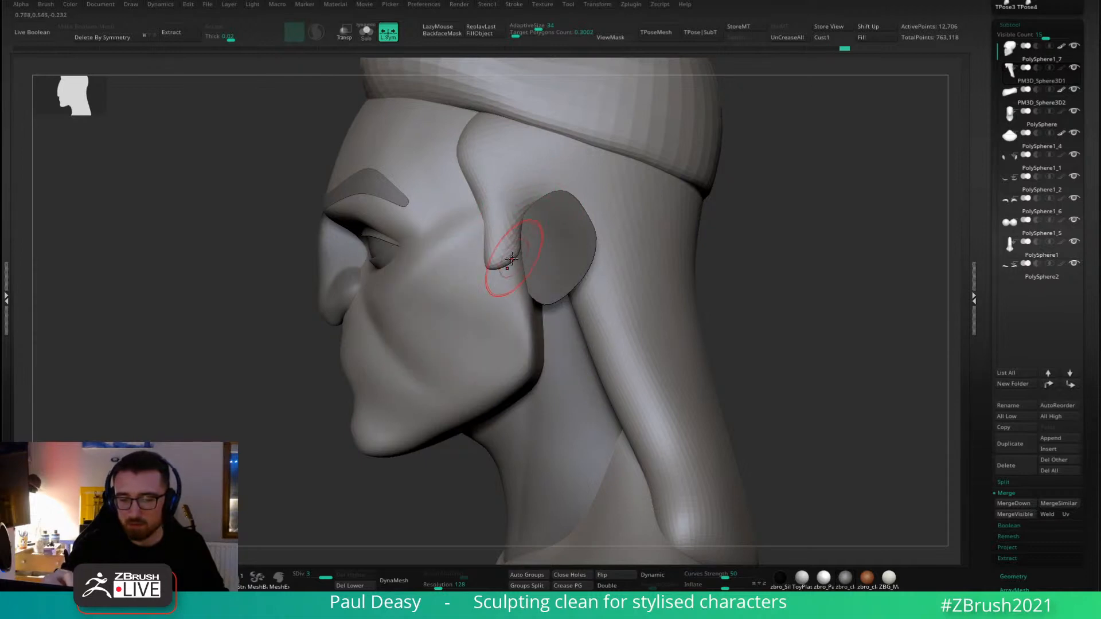
pyautogui.press('space')
pyautogui.moveTo(506, 276); pyautogui.dragTo(493, 265)
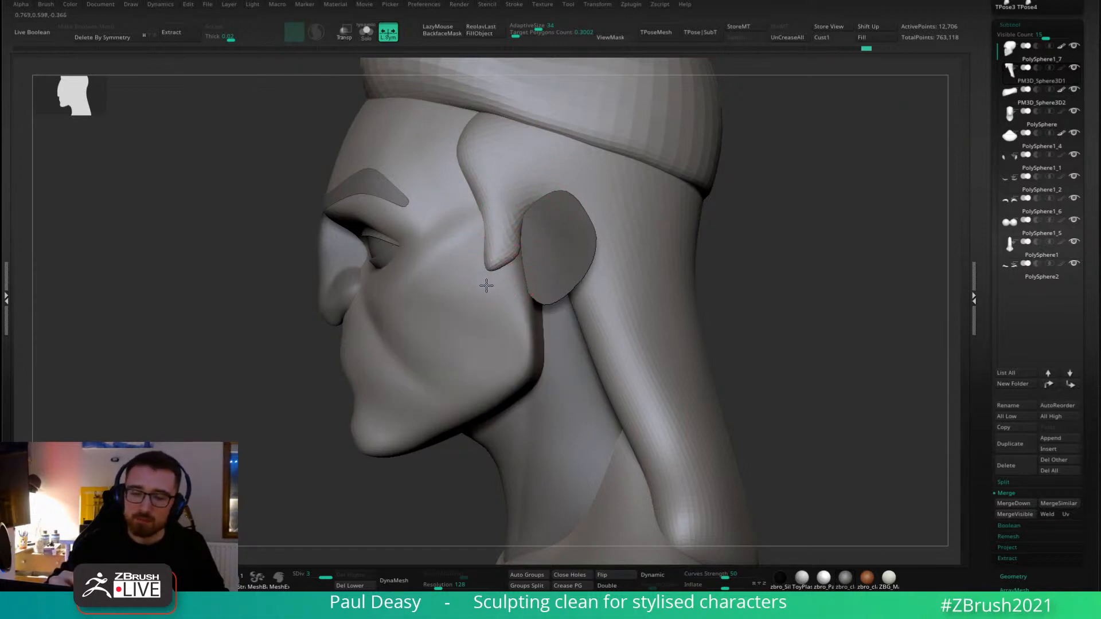
pyautogui.press('space')
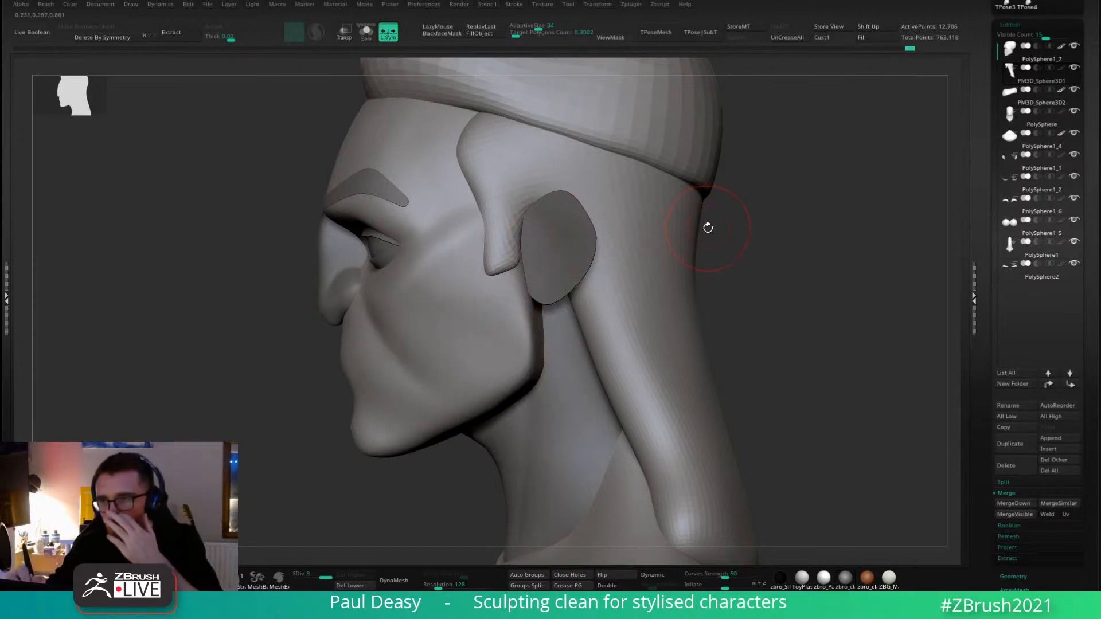
# Make the top hair piece active and examine the hair and face from the front.
pyautogui.moveTo(713, 218); pyautogui.dragTo(728, 248)
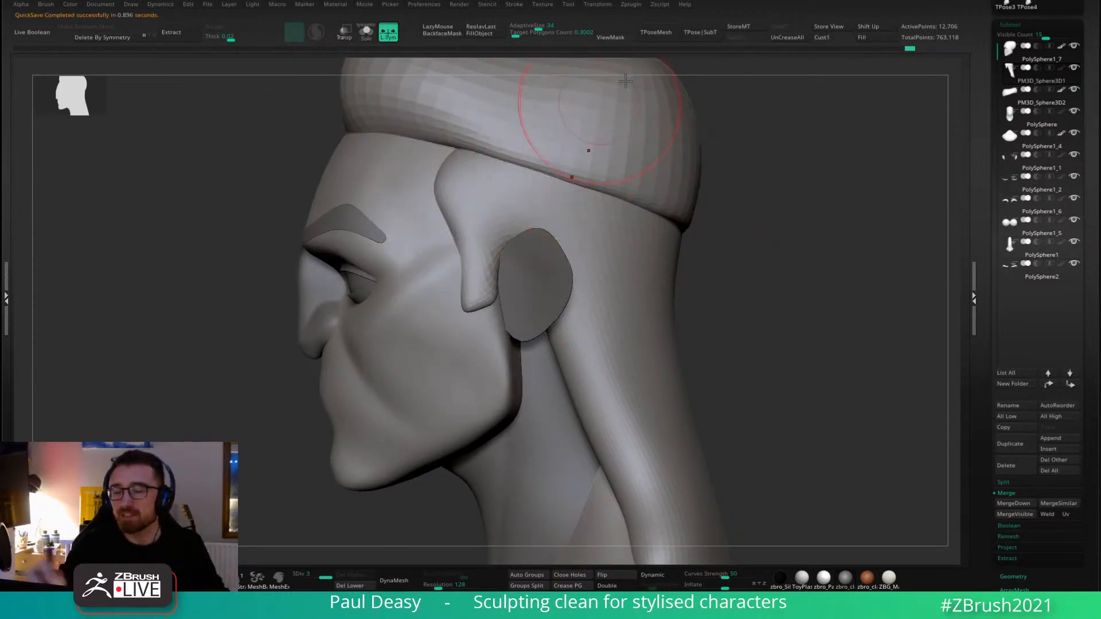
pyautogui.keyDown('alt'); pyautogui.click(465, 134); pyautogui.keyUp('alt')
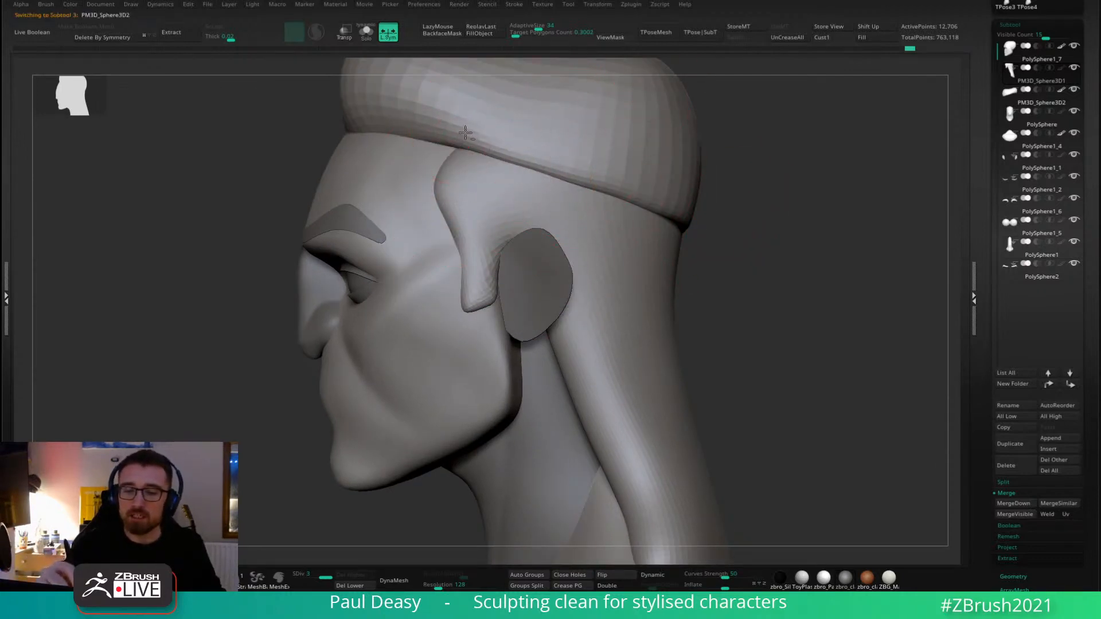
pyautogui.moveTo(466, 133); pyautogui.dragTo(630, 212, button='right')
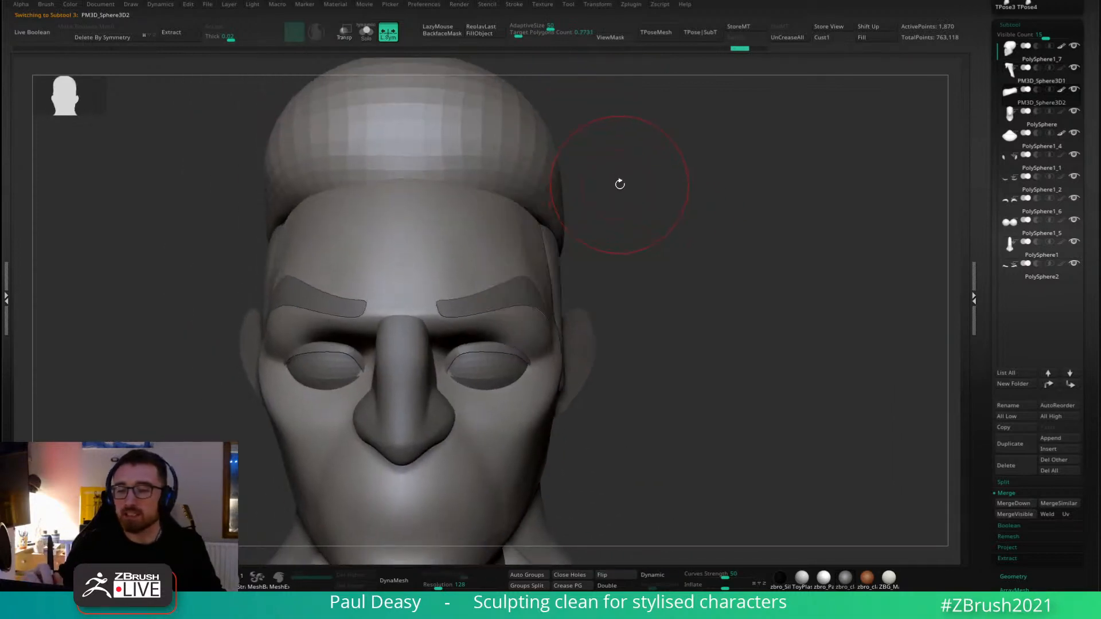
pyautogui.keyDown('alt'); pyautogui.moveTo(621, 160); pyautogui.dragTo(626, 189, button='right'); pyautogui.keyUp('alt')
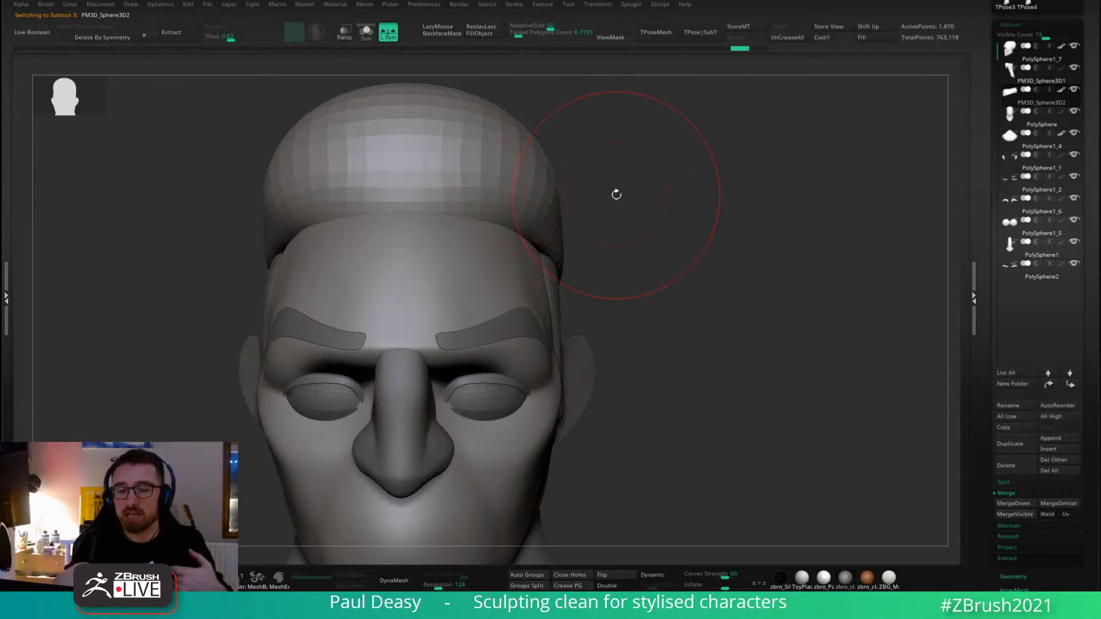
pyautogui.keyDown('alt'); pyautogui.moveTo(650, 340); pyautogui.dragTo(651, 229, button='right'); pyautogui.keyUp('alt')
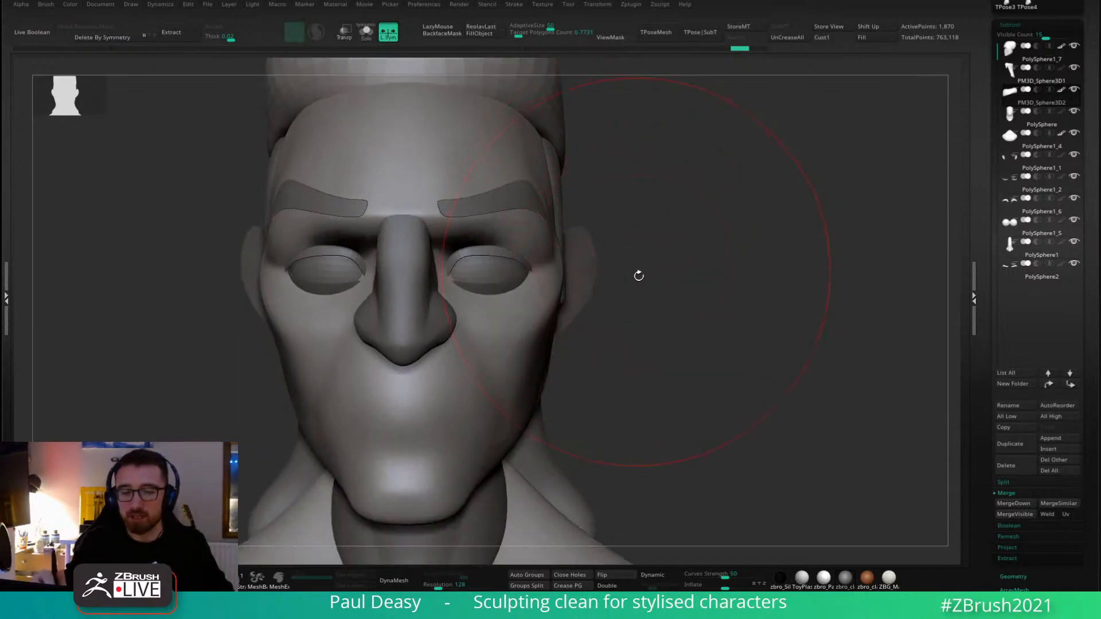
# Pull the top hair piece's lower rear edge down into a rounded curve at the back of the head.
pyautogui.keyDown('ctrl'); pyautogui.moveTo(639, 275); pyautogui.dragTo(632, 229, button='right'); pyautogui.keyUp('ctrl')
pyautogui.keyDown('alt'); pyautogui.moveTo(581, 288); pyautogui.dragTo(680, 294, button='right'); pyautogui.keyUp('alt')
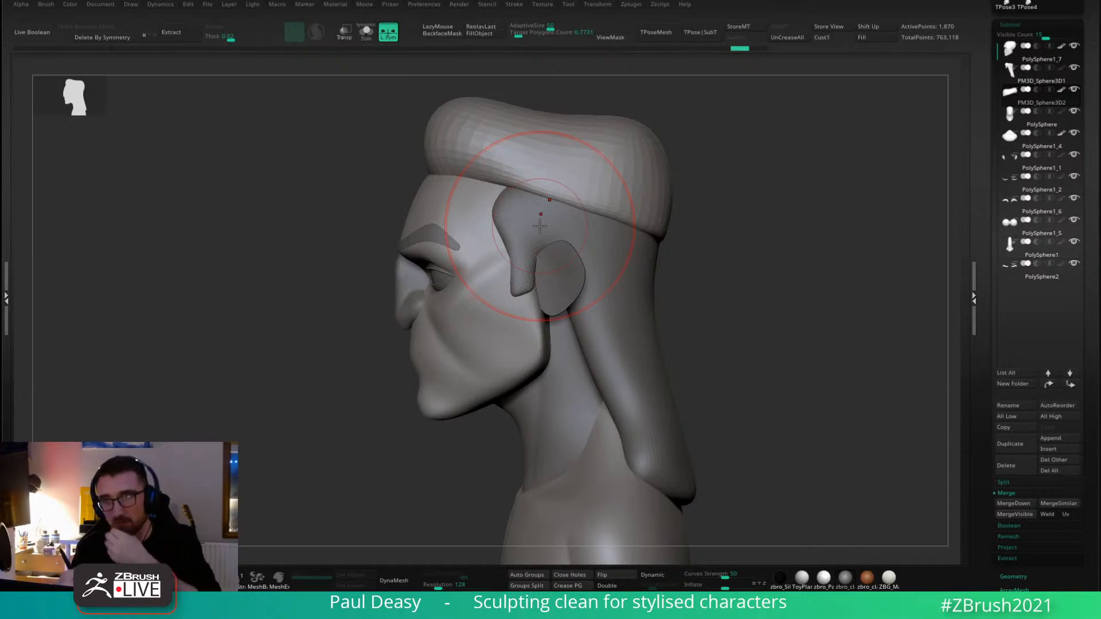
pyautogui.moveTo(673, 189); pyautogui.dragTo(778, 241)
pyautogui.rightClick(651, 299)
pyautogui.moveTo(672, 263); pyautogui.dragTo(685, 297)
pyautogui.rightClick(688, 304)
pyautogui.moveTo(786, 307); pyautogui.dragTo(700, 297)
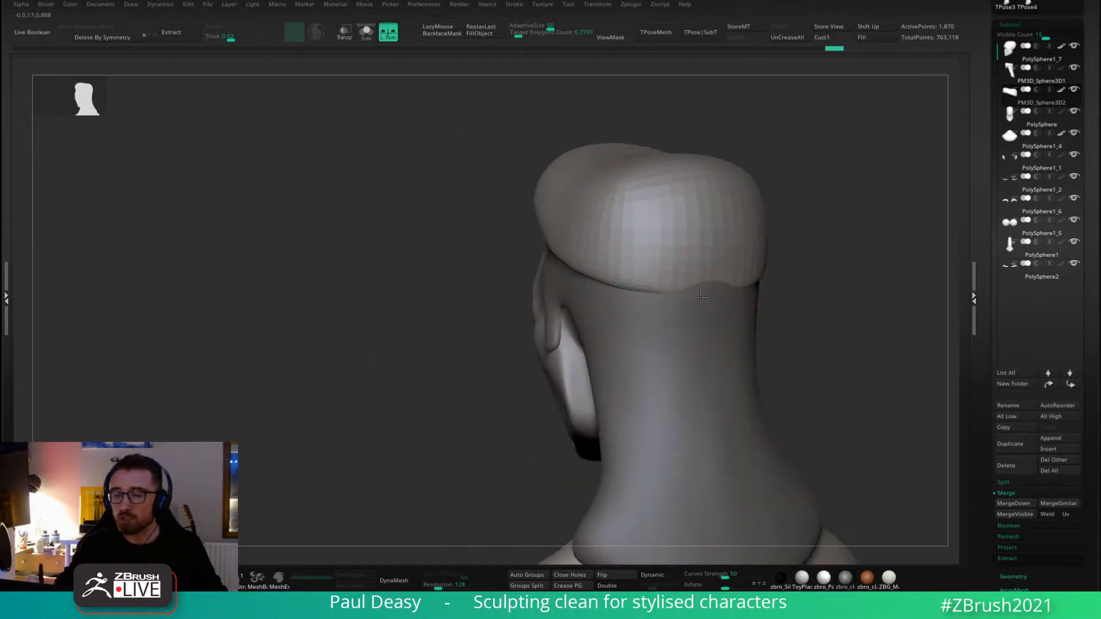
pyautogui.keyDown('alt'); pyautogui.moveTo(701, 297); pyautogui.dragTo(665, 288, button='right'); pyautogui.keyUp('alt')
pyautogui.moveTo(666, 276); pyautogui.dragTo(665, 300)
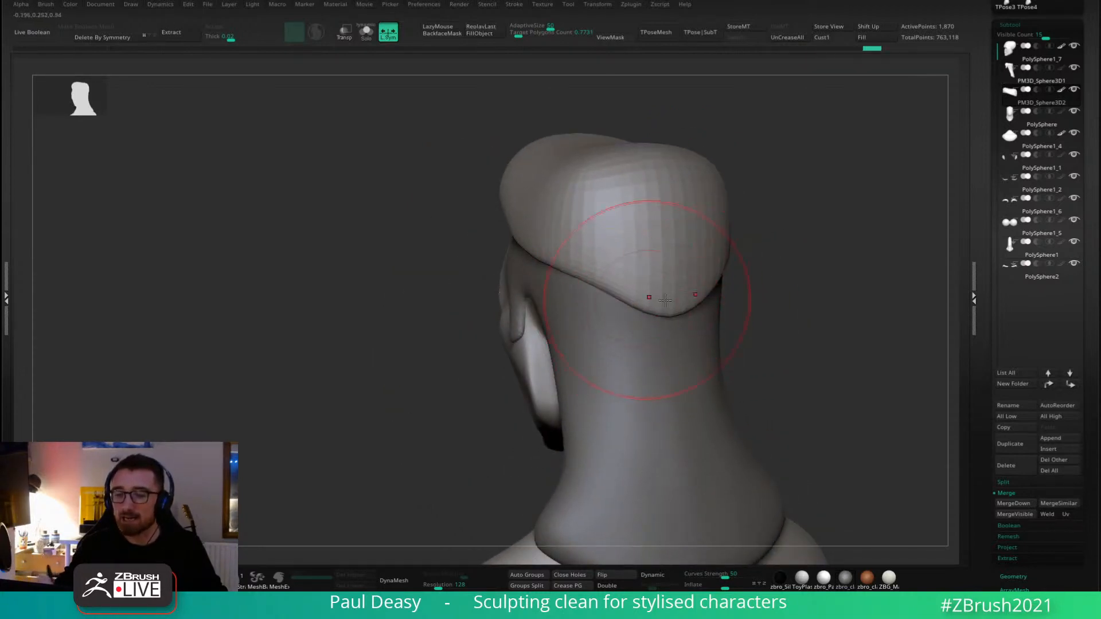
# Refine the top hair's lower edge around the back of the head and along the side above the ear.
pyautogui.moveTo(665, 300); pyautogui.dragTo(765, 319, button='right')
pyautogui.rightClick(691, 321)
pyautogui.moveTo(705, 308); pyautogui.dragTo(702, 317)
pyautogui.press('space')
pyautogui.moveTo(703, 314)
pyautogui.mouseDown(button='right')
pyautogui.moveTo(690, 311)
pyautogui.moveTo(791, 267)
pyautogui.mouseUp(button='right')
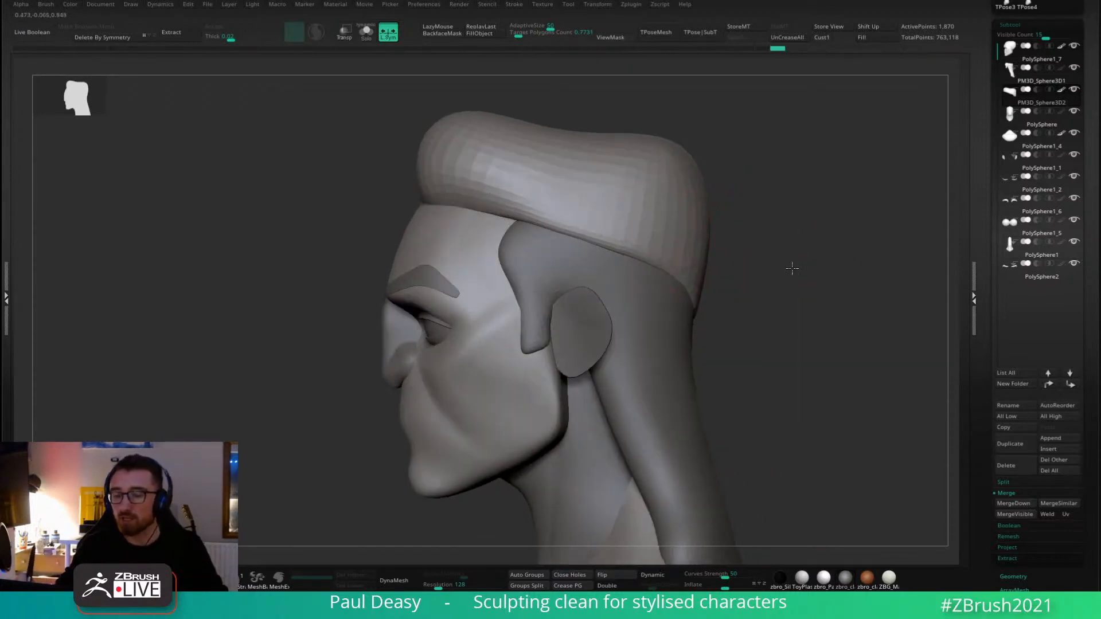
pyautogui.press('space')
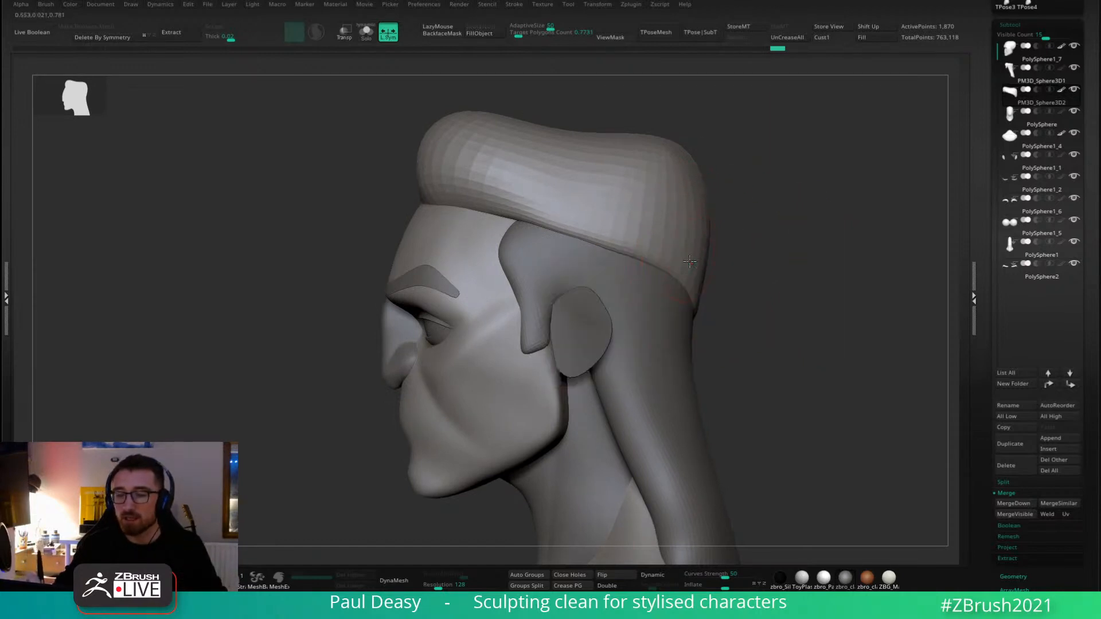
pyautogui.moveTo(614, 226); pyautogui.dragTo(601, 229)
pyautogui.press('space')
pyautogui.moveTo(582, 253); pyautogui.dragTo(588, 265, button='right')
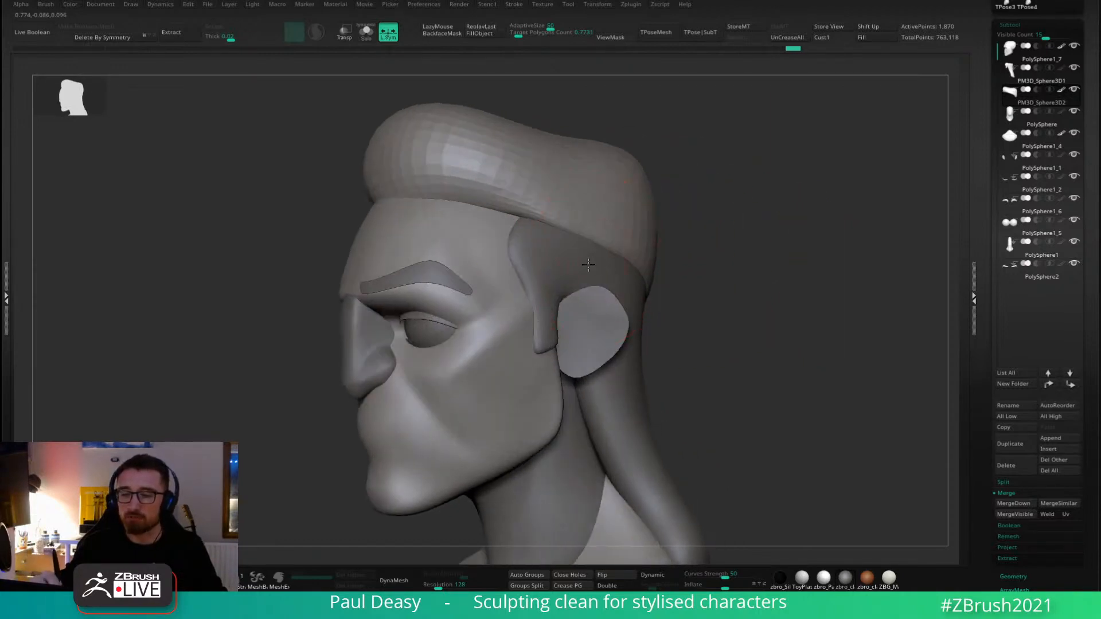
# Push in and smooth the top hair's rear crown.
pyautogui.moveTo(590, 262); pyautogui.dragTo(603, 219)
pyautogui.moveTo(622, 167); pyautogui.dragTo(614, 172)
pyautogui.press('space')
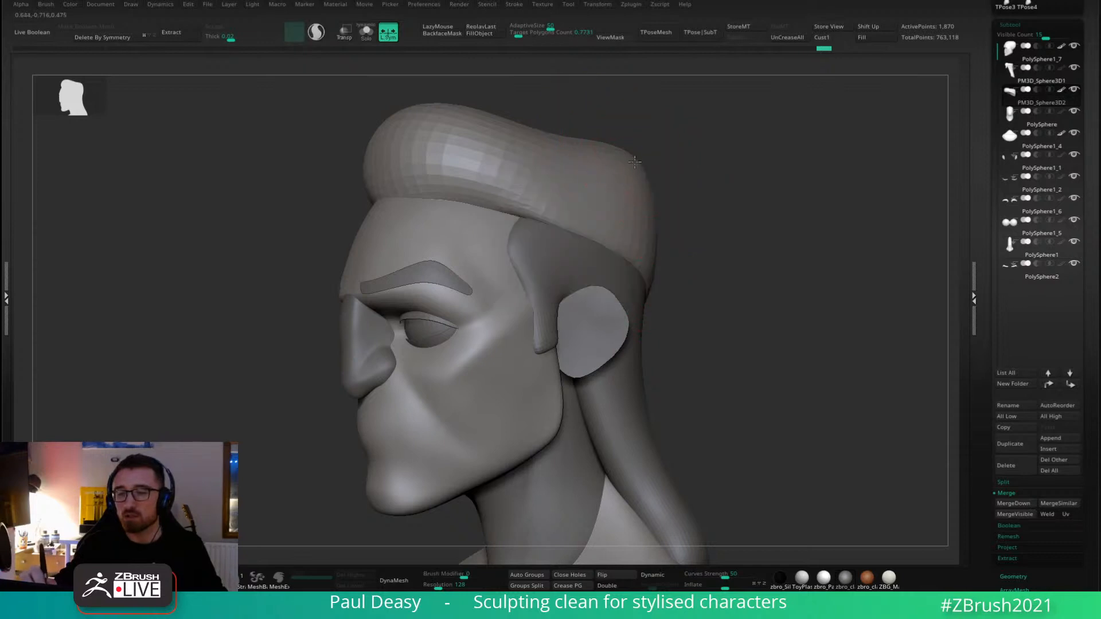
pyautogui.moveTo(682, 174); pyautogui.dragTo(656, 197)
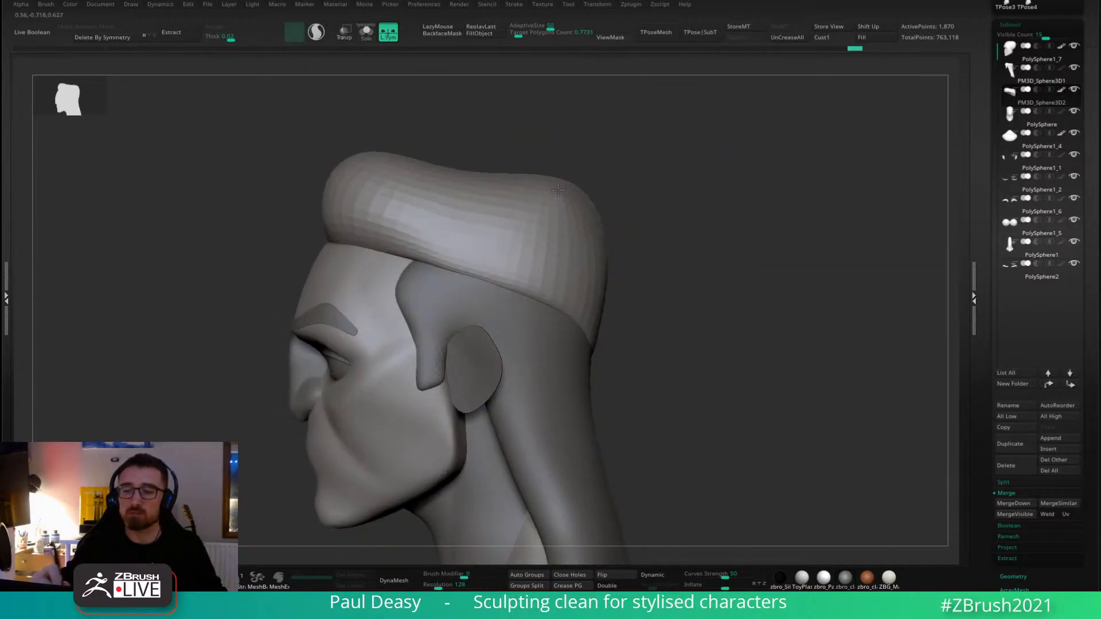
pyautogui.press('space')
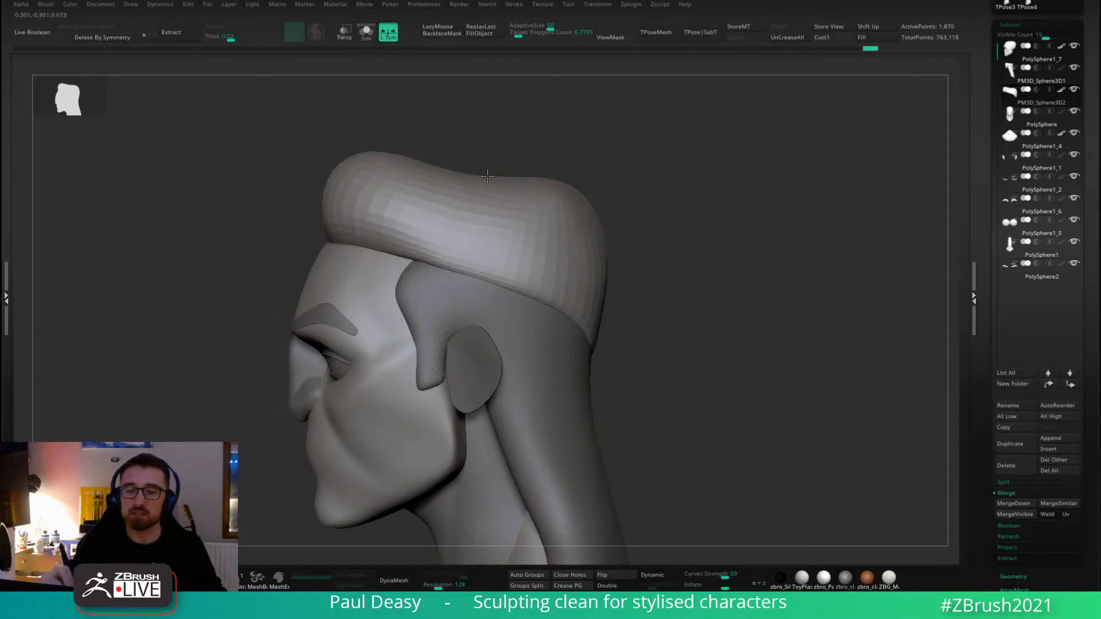
# Accentuate the top hair's profile by shaping a fuller front volume and a deeper dip behind it.
pyautogui.keyDown('alt'); pyautogui.moveTo(627, 192); pyautogui.dragTo(641, 209); pyautogui.keyUp('alt')
pyautogui.moveTo(435, 173); pyautogui.dragTo(432, 195)
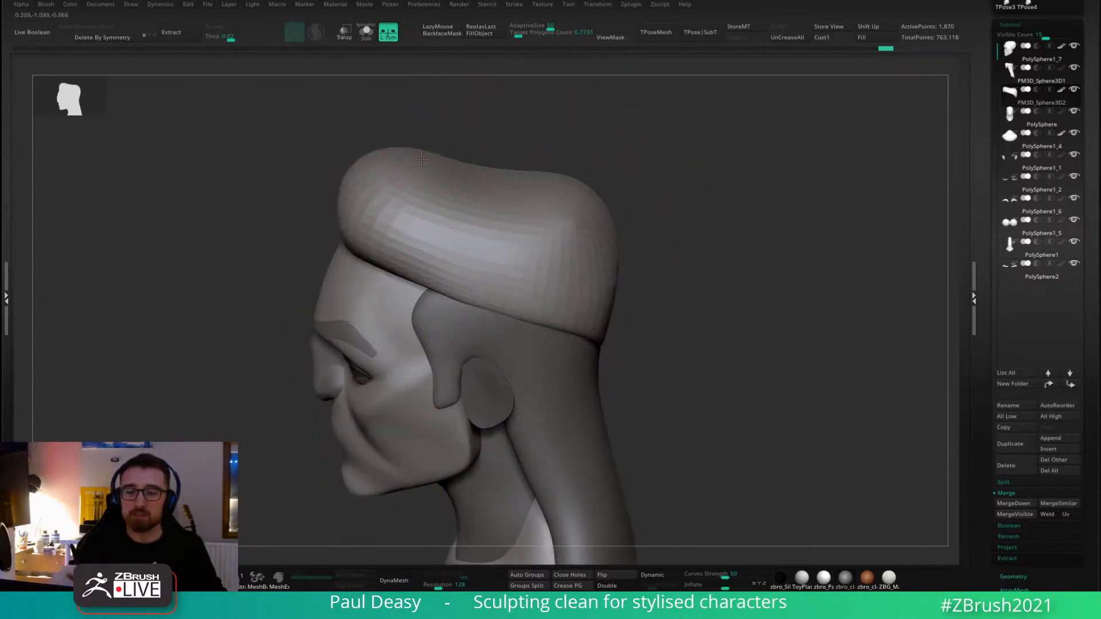
pyautogui.moveTo(426, 156)
pyautogui.mouseDown()
pyautogui.moveTo(414, 153)
pyautogui.moveTo(426, 158)
pyautogui.mouseUp()
pyautogui.moveTo(445, 161); pyautogui.dragTo(450, 141, button='right')
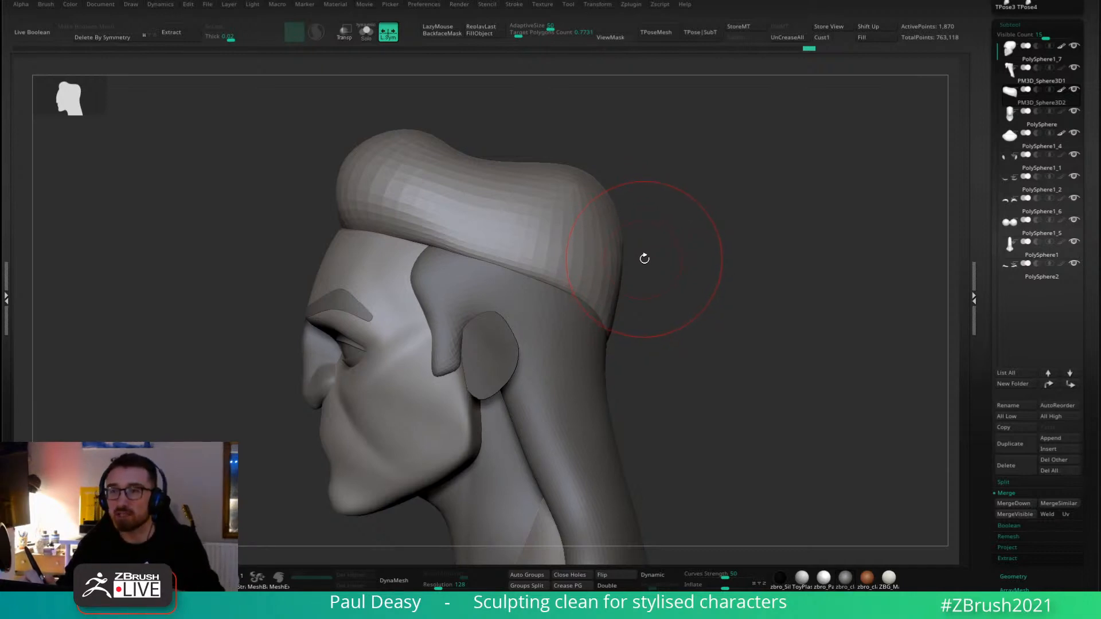
# Examine the top hair's silhouette and the head proportions from the front.
pyautogui.moveTo(516, 144); pyautogui.dragTo(688, 175)
pyautogui.press('space')
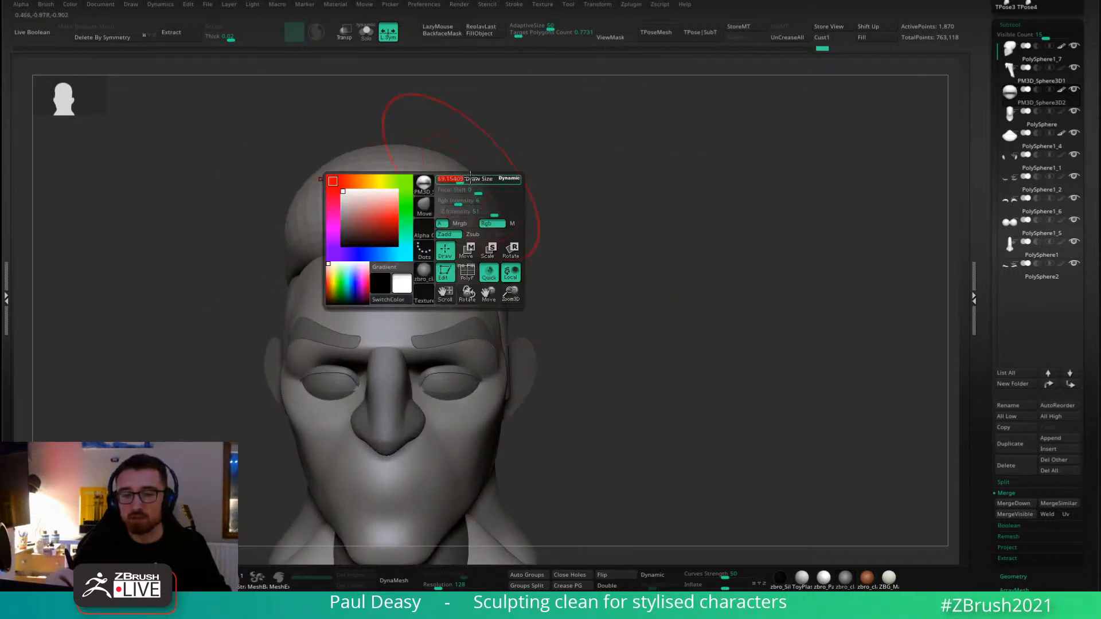
pyautogui.keyDown('alt'); pyautogui.moveTo(487, 161); pyautogui.dragTo(542, 155); pyautogui.keyUp('alt')
pyautogui.keyDown('alt'); pyautogui.moveTo(591, 201); pyautogui.dragTo(606, 176); pyautogui.keyUp('alt')
pyautogui.press('space')
pyautogui.moveTo(668, 228)
pyautogui.mouseDown()
pyautogui.moveTo(687, 210)
pyautogui.moveTo(700, 143)
pyautogui.mouseUp()
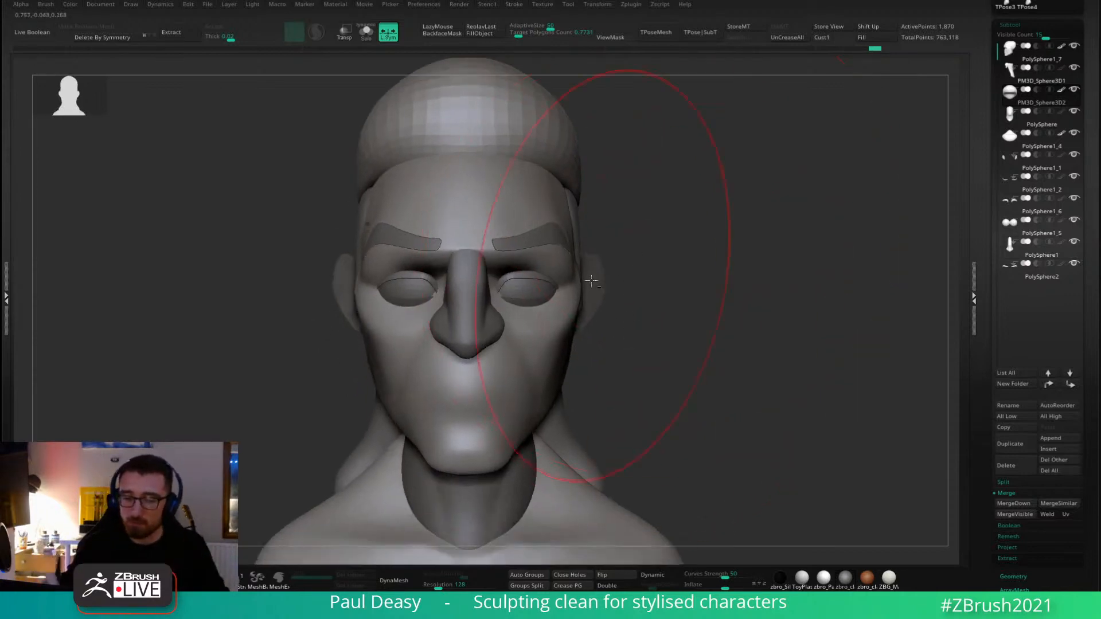
# Make the face piece active and pull the chin slightly forward and down, checking it from the side and front.
pyautogui.keyDown('alt'); pyautogui.click(514, 315); pyautogui.keyUp('alt')
pyautogui.press('space')
pyautogui.moveTo(522, 306); pyautogui.dragTo(496, 295)
pyautogui.press('s')
pyautogui.press(']')
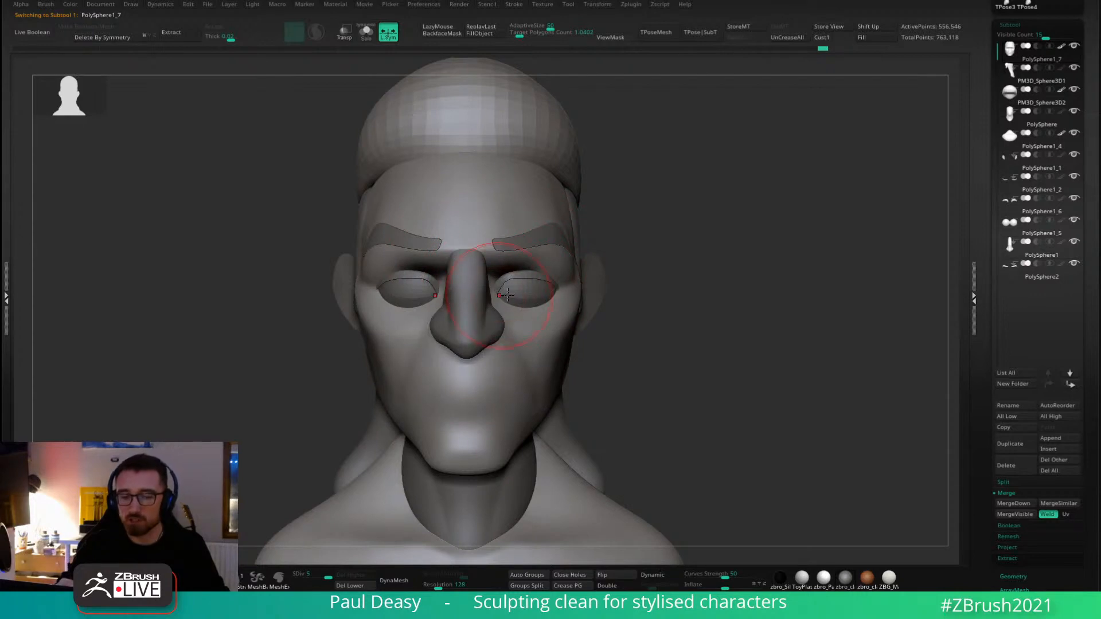
pyautogui.moveTo(671, 245)
pyautogui.mouseDown()
pyautogui.moveTo(796, 238)
pyautogui.moveTo(722, 294)
pyautogui.moveTo(739, 308)
pyautogui.moveTo(759, 265)
pyautogui.moveTo(704, 259)
pyautogui.mouseUp()
pyautogui.moveTo(520, 383)
pyautogui.keyDown('alt'); pyautogui.mouseDown(button='right')
pyautogui.moveTo(492, 286)
pyautogui.moveTo(500, 317)
pyautogui.mouseUp(button='right'); pyautogui.keyUp('alt')
pyautogui.press('space')
pyautogui.press('space')
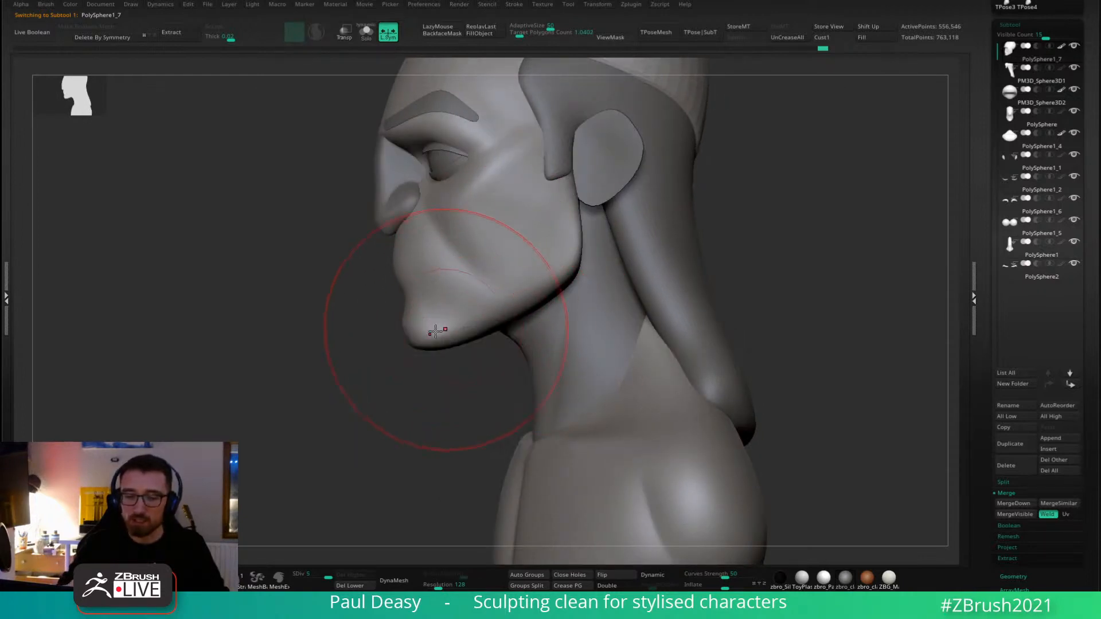
pyautogui.moveTo(427, 327); pyautogui.dragTo(422, 334)
pyautogui.moveTo(761, 290)
pyautogui.mouseDown(button='right')
pyautogui.moveTo(734, 275)
pyautogui.moveTo(540, 246)
pyautogui.mouseUp(button='right')
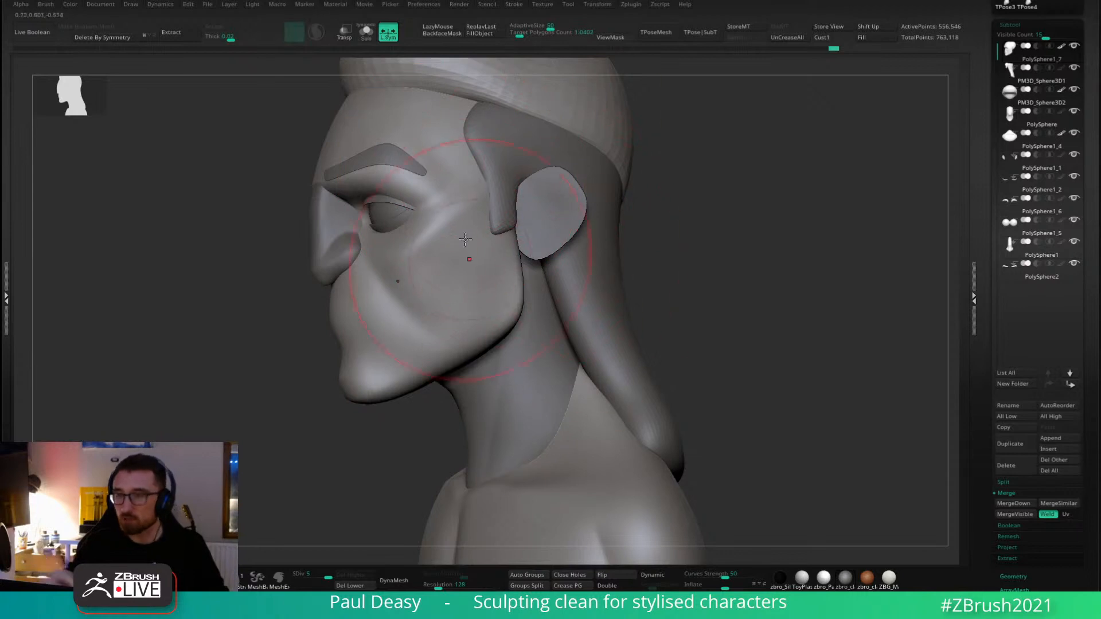
pyautogui.moveTo(737, 256); pyautogui.dragTo(649, 263, button='right')
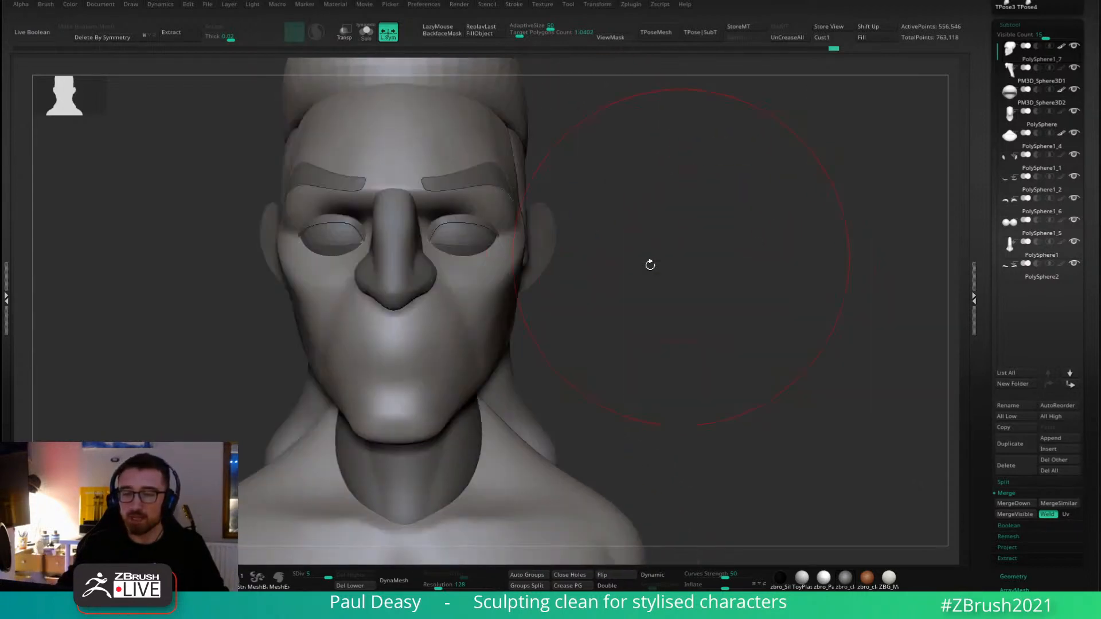
pyautogui.press('space')
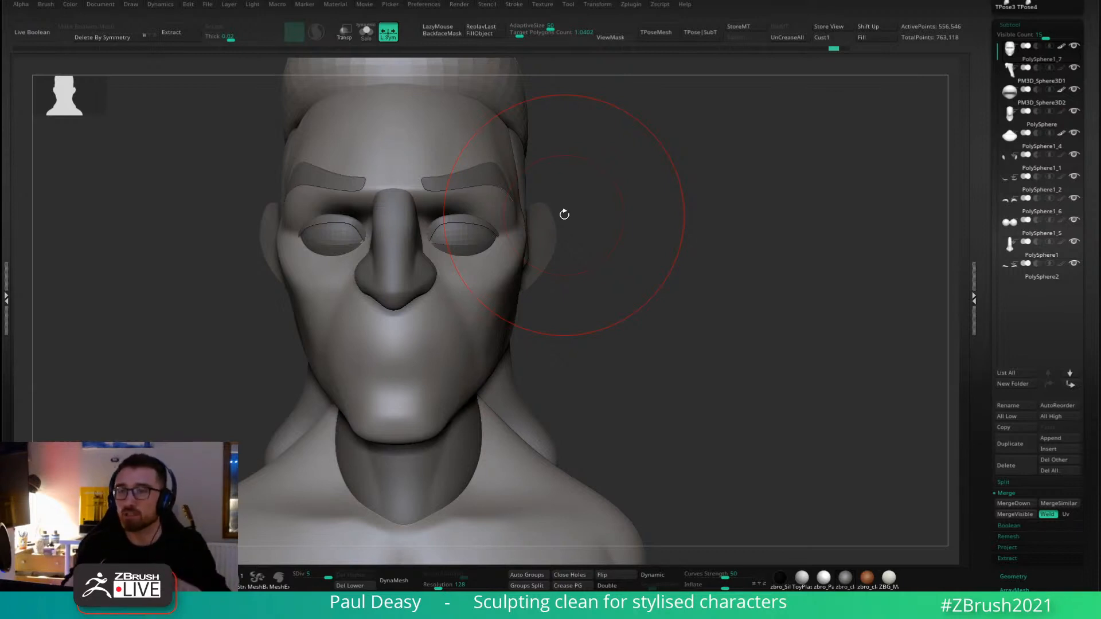
# Make the side hair piece active and adjust the sideburn's front edge against the temple in three-quarter view.
pyautogui.moveTo(652, 249); pyautogui.dragTo(567, 229)
pyautogui.press('space')
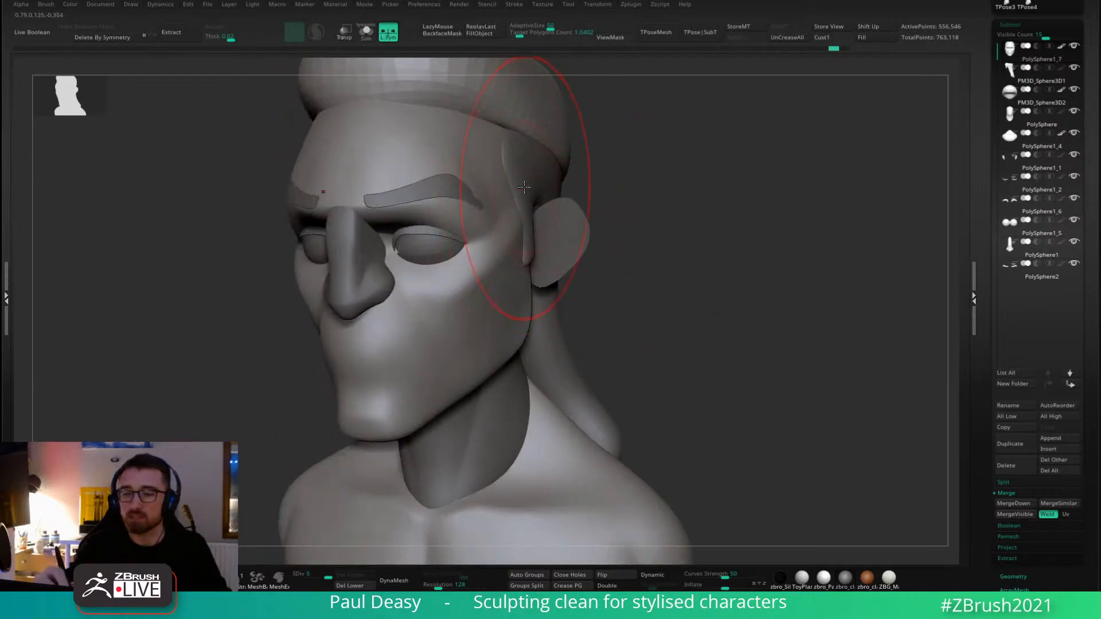
pyautogui.keyDown('alt'); pyautogui.click(528, 186); pyautogui.keyUp('alt')
pyautogui.press('space')
pyautogui.moveTo(536, 195); pyautogui.dragTo(523, 197)
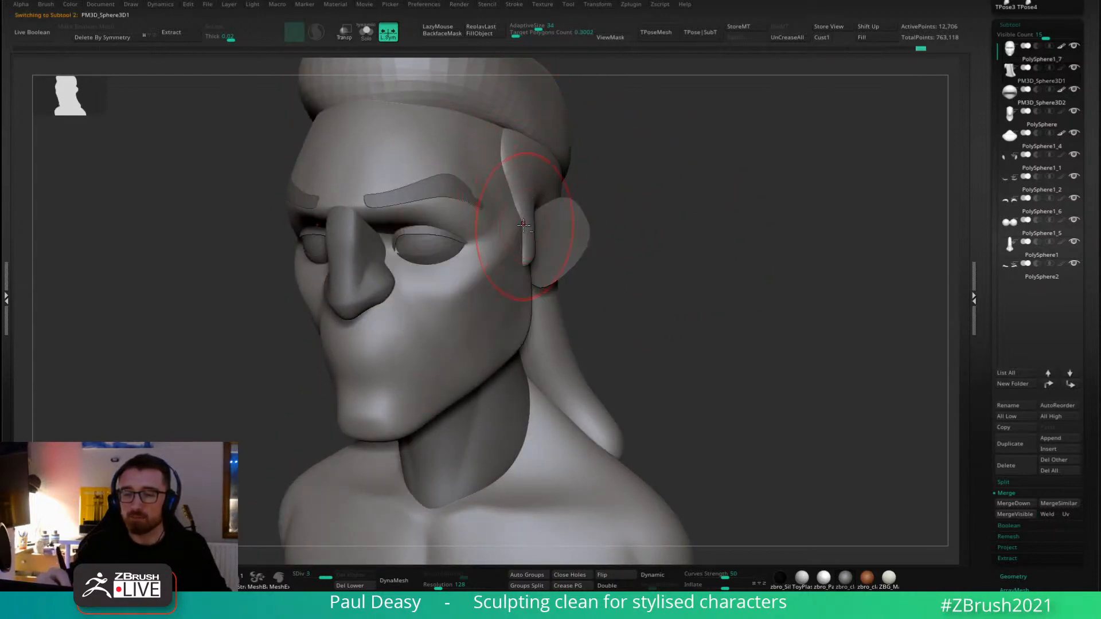
pyautogui.keyDown('shift'); pyautogui.moveTo(662, 245); pyautogui.dragTo(623, 245); pyautogui.keyUp('shift')
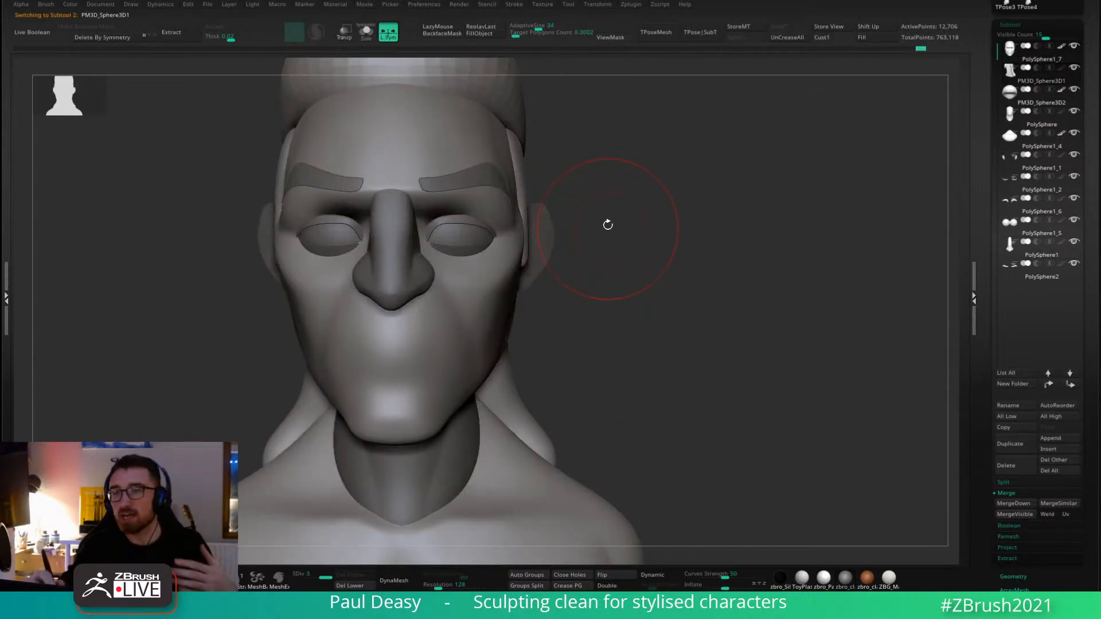
# Refine the side hair's contour along both temples from the front with the Move brush.
pyautogui.moveTo(527, 192)
pyautogui.mouseDown()
pyautogui.moveTo(543, 182)
pyautogui.moveTo(498, 164)
pyautogui.mouseUp()
pyautogui.press('space')
pyautogui.press('space')
pyautogui.moveTo(544, 172); pyautogui.dragTo(552, 178)
pyautogui.press('space')
pyautogui.moveTo(612, 195); pyautogui.dragTo(626, 217)
pyautogui.moveTo(626, 216)
pyautogui.mouseDown(button='right')
pyautogui.moveTo(587, 223)
pyautogui.moveTo(688, 253)
pyautogui.mouseUp(button='right')
pyautogui.press('space')
# Make the ear piece active and turn on its double-sided display.
pyautogui.moveTo(877, 236)
pyautogui.keyDown('alt'); pyautogui.mouseDown()
pyautogui.moveTo(577, 221)
pyautogui.moveTo(603, 229)
pyautogui.mouseUp(); pyautogui.keyUp('alt')
pyautogui.moveTo(635, 259)
pyautogui.keyDown('alt'); pyautogui.mouseDown()
pyautogui.moveTo(688, 262)
pyautogui.moveTo(690, 231)
pyautogui.moveTo(479, 258)
pyautogui.moveTo(597, 260)
pyautogui.mouseUp(); pyautogui.keyUp('alt')
pyautogui.keyDown('alt'); pyautogui.click(376, 240); pyautogui.keyUp('alt')
pyautogui.click(616, 584)
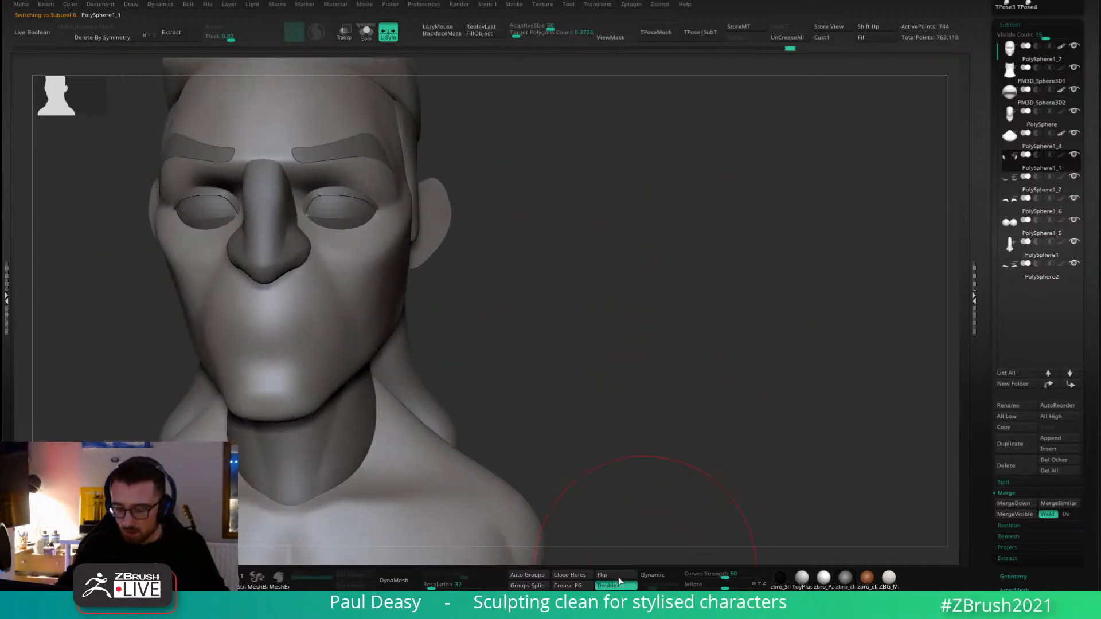
pyautogui.moveTo(668, 270); pyautogui.dragTo(610, 261)
pyautogui.keyDown('alt'); pyautogui.moveTo(610, 255); pyautogui.dragTo(711, 252); pyautogui.keyUp('alt')
pyautogui.moveTo(542, 210)
pyautogui.mouseDown()
pyautogui.moveTo(626, 216)
pyautogui.moveTo(536, 228)
pyautogui.mouseUp()
# Place the transform gizmo on the ear and reset its orientation, working from the front.
pyautogui.press('w')
pyautogui.keyDown('alt'); pyautogui.click(514, 134); pyautogui.keyUp('alt')
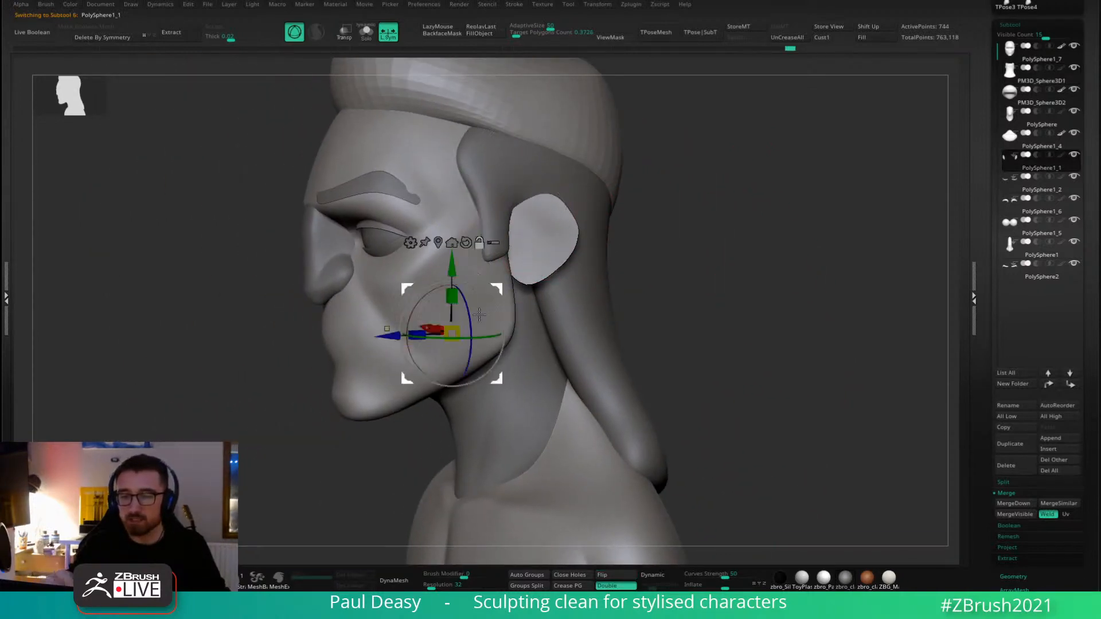
pyautogui.keyDown('alt'); pyautogui.click(511, 243); pyautogui.keyUp('alt')
pyautogui.keyDown('shift'); pyautogui.moveTo(525, 241); pyautogui.dragTo(574, 238, button='right'); pyautogui.keyUp('shift')
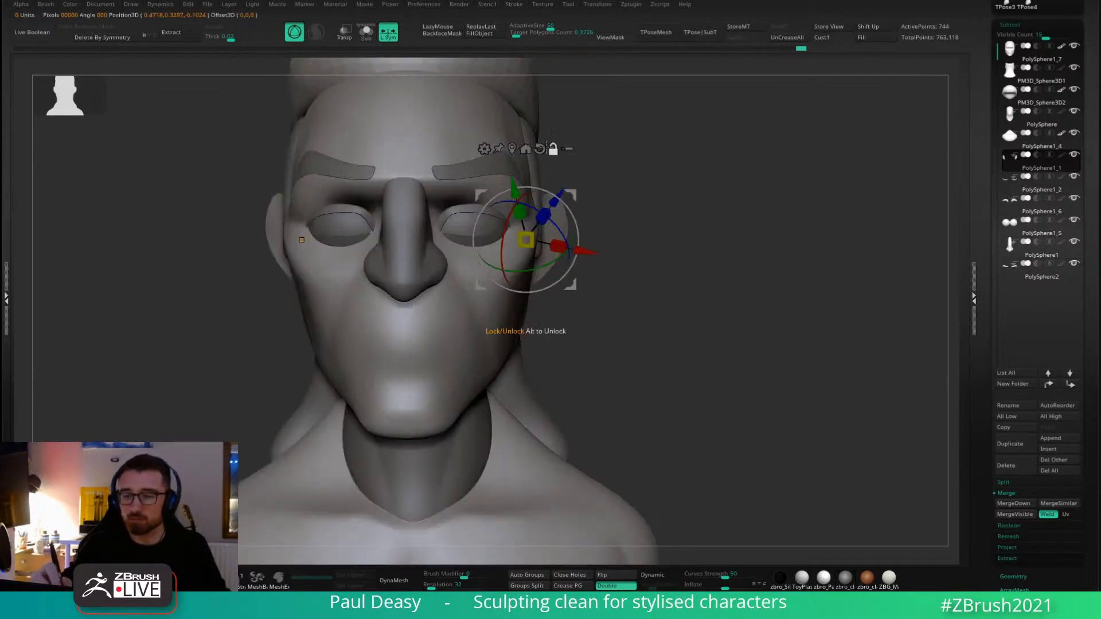
pyautogui.keyDown('alt'); pyautogui.click(539, 149); pyautogui.keyUp('alt')
pyautogui.moveTo(563, 241); pyautogui.dragTo(565, 240)
pyautogui.press('q')
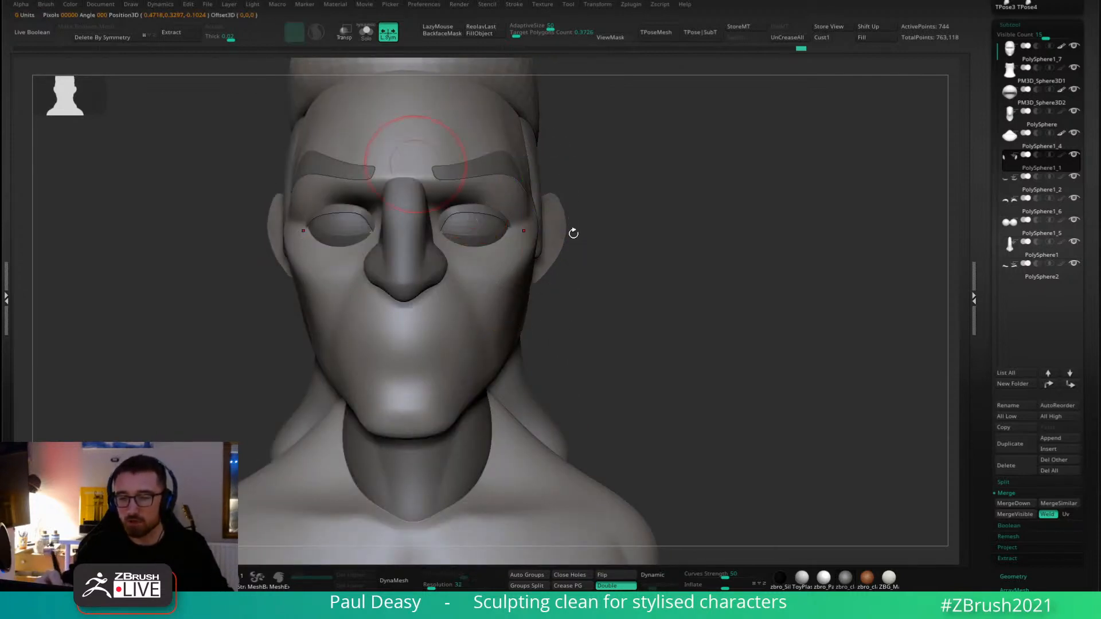
# Adjust the ears' outer contour from the front with the Move brush.
pyautogui.moveTo(546, 268); pyautogui.dragTo(551, 269)
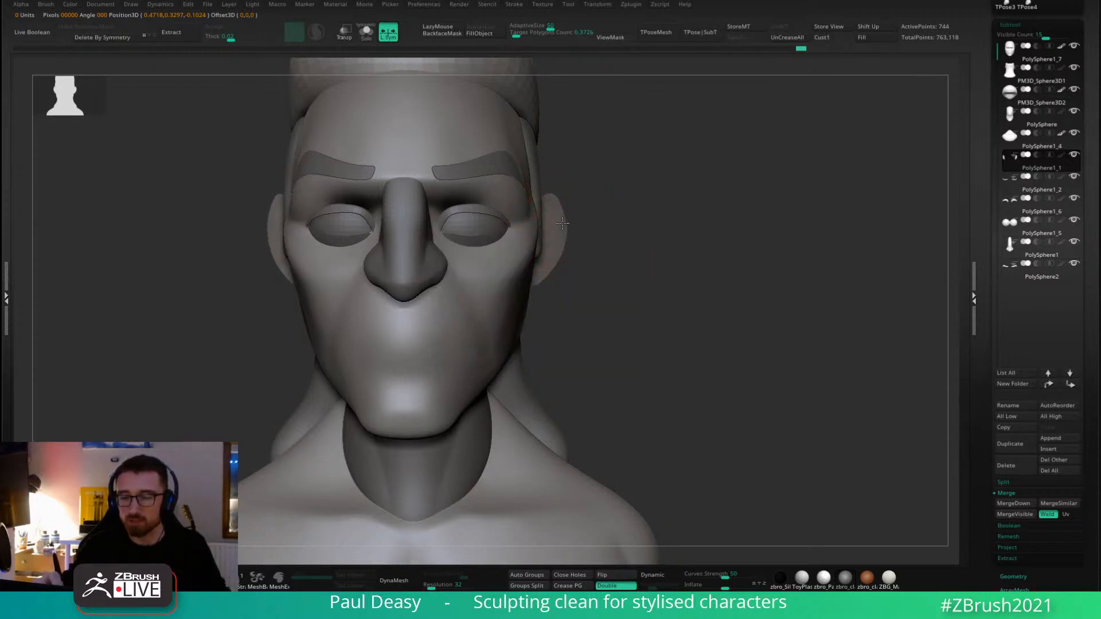
pyautogui.moveTo(562, 223); pyautogui.dragTo(559, 252)
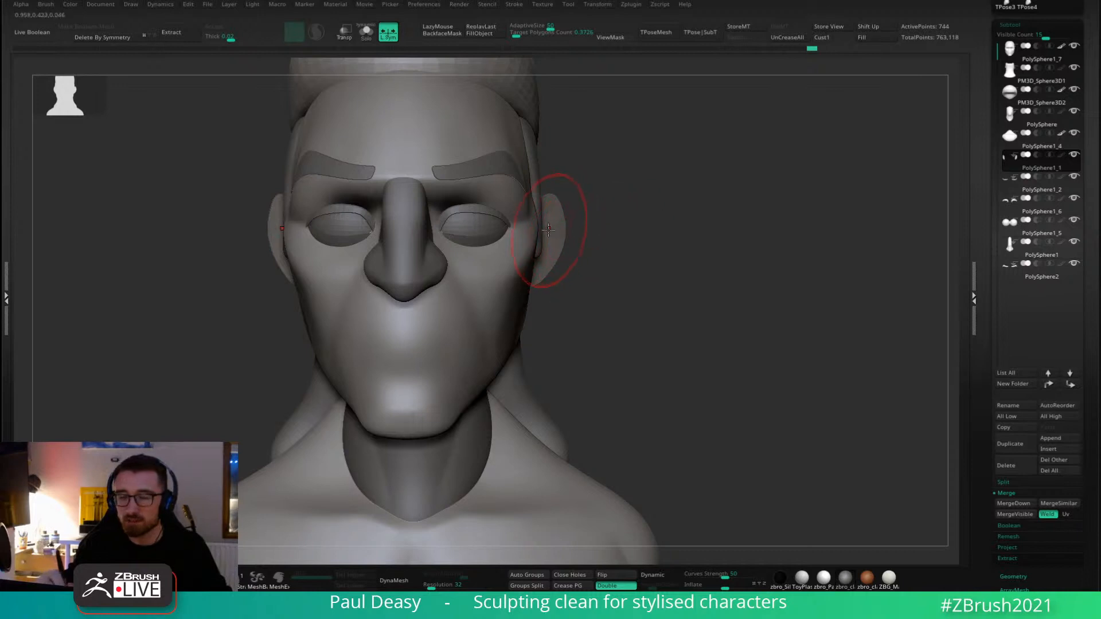
pyautogui.press('space')
pyautogui.moveTo(599, 241); pyautogui.dragTo(516, 247)
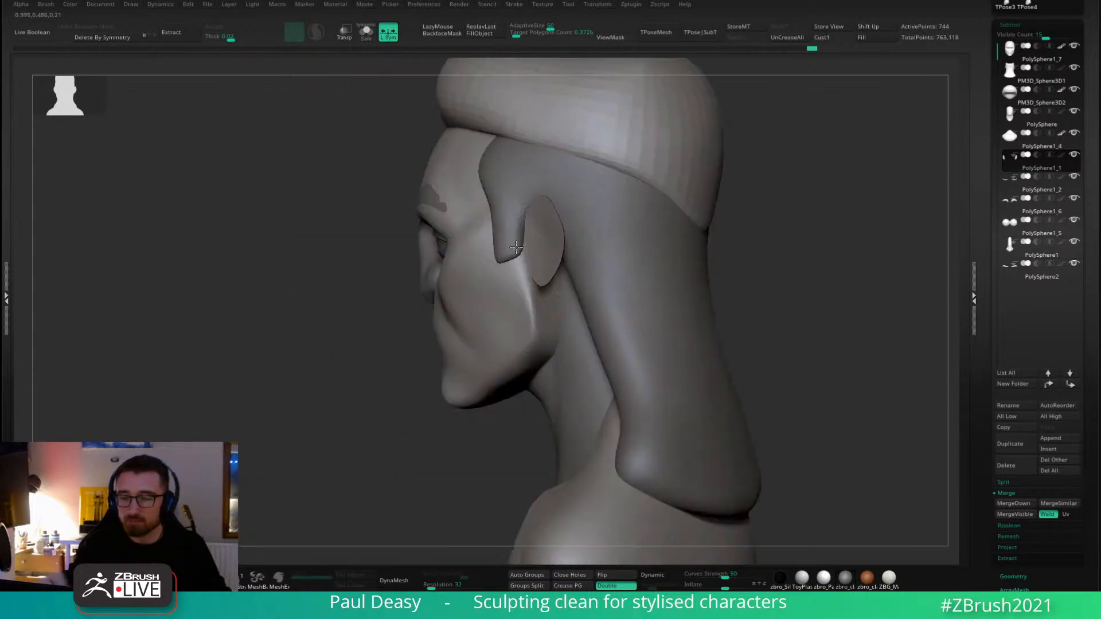
pyautogui.moveTo(516, 247); pyautogui.dragTo(615, 233, button='right')
# Reshape the ear's outline in near-profile, slightly widening its rear edge.
pyautogui.press('space')
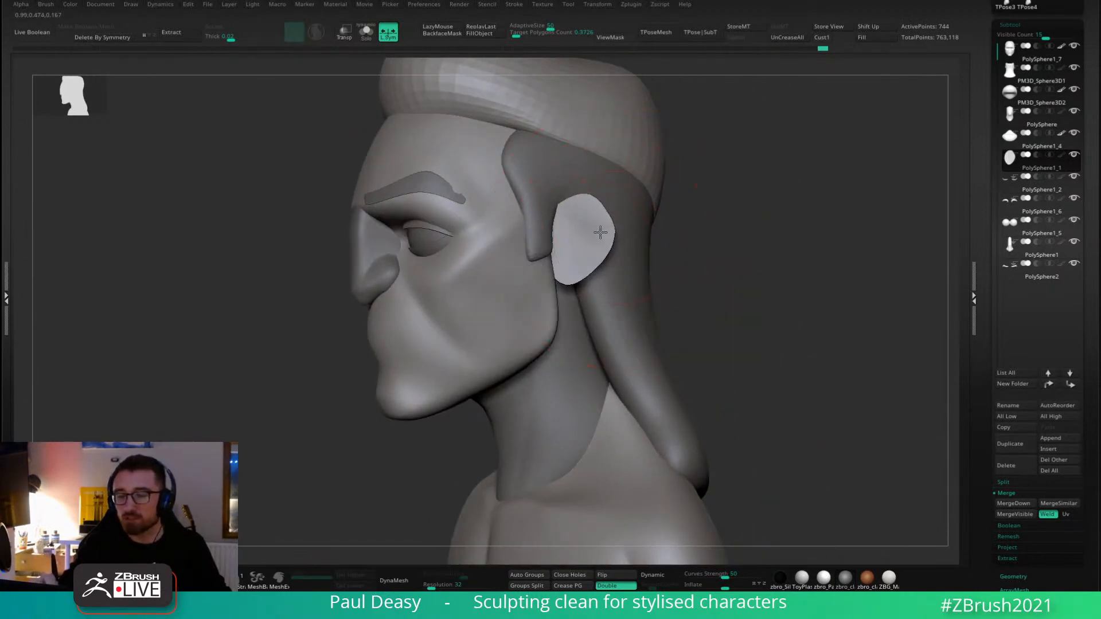
pyautogui.press('space')
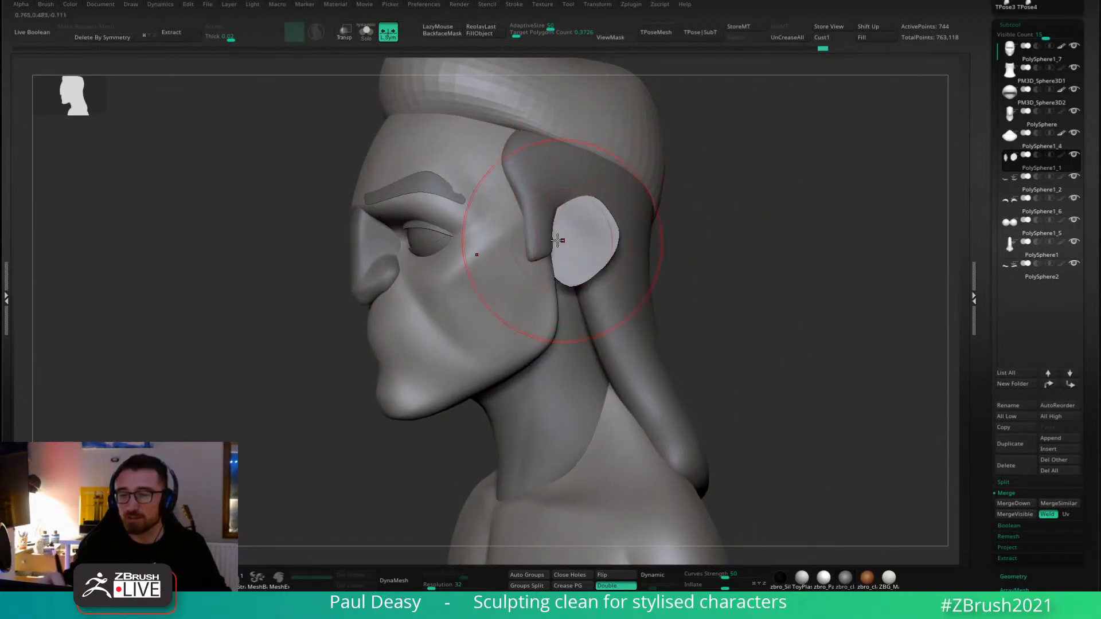
pyautogui.moveTo(598, 208); pyautogui.dragTo(566, 221)
pyautogui.moveTo(566, 221)
pyautogui.mouseDown(button='right')
pyautogui.moveTo(596, 228)
pyautogui.moveTo(598, 240)
pyautogui.mouseUp(button='right')
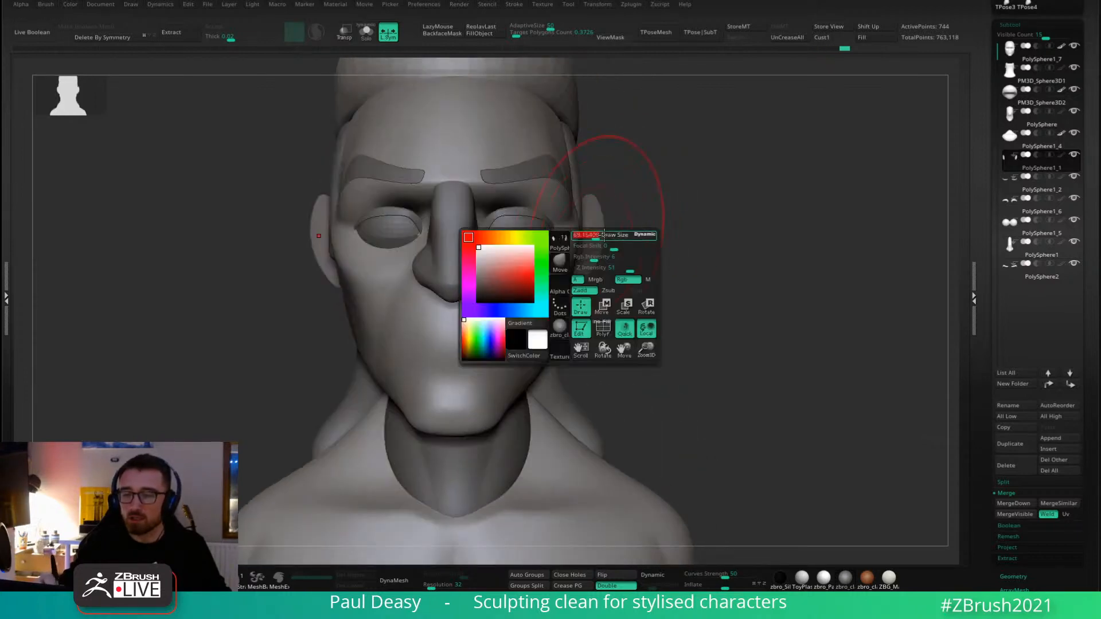
# Flare the ears' upper outer edges outward from the front and make the side hair piece active.
pyautogui.moveTo(590, 250); pyautogui.dragTo(597, 256)
pyautogui.press('space')
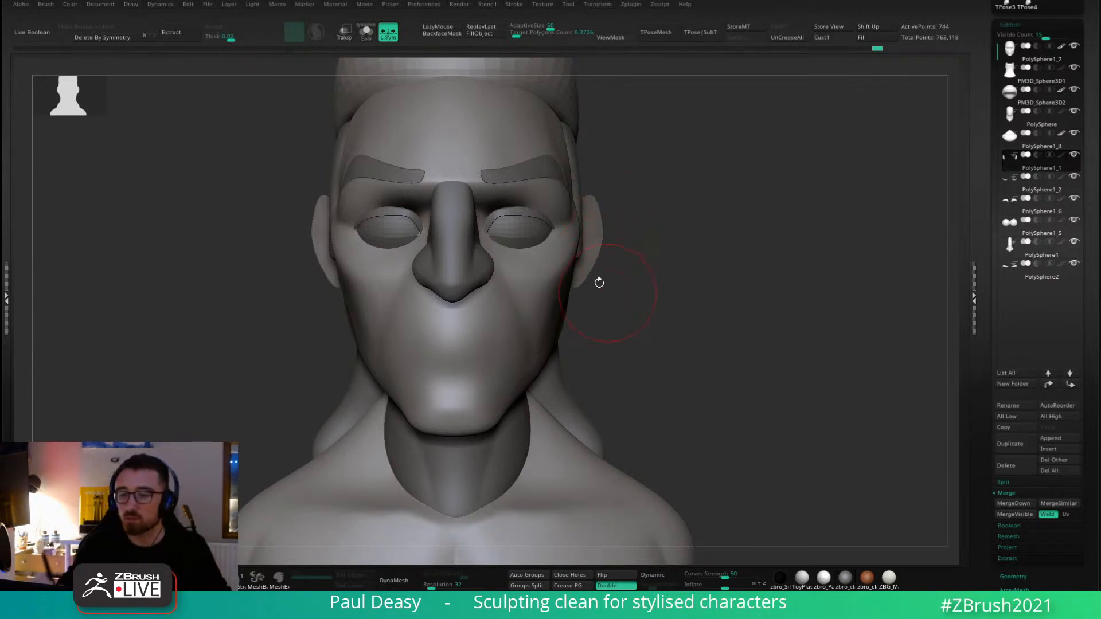
pyautogui.press('space')
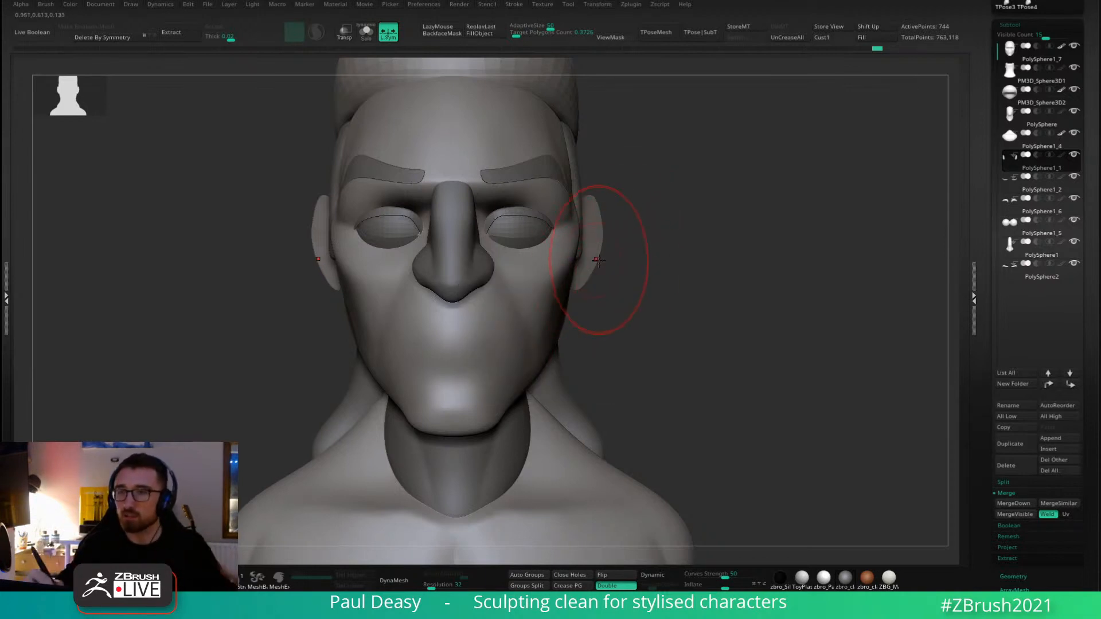
pyautogui.moveTo(598, 221); pyautogui.dragTo(608, 213)
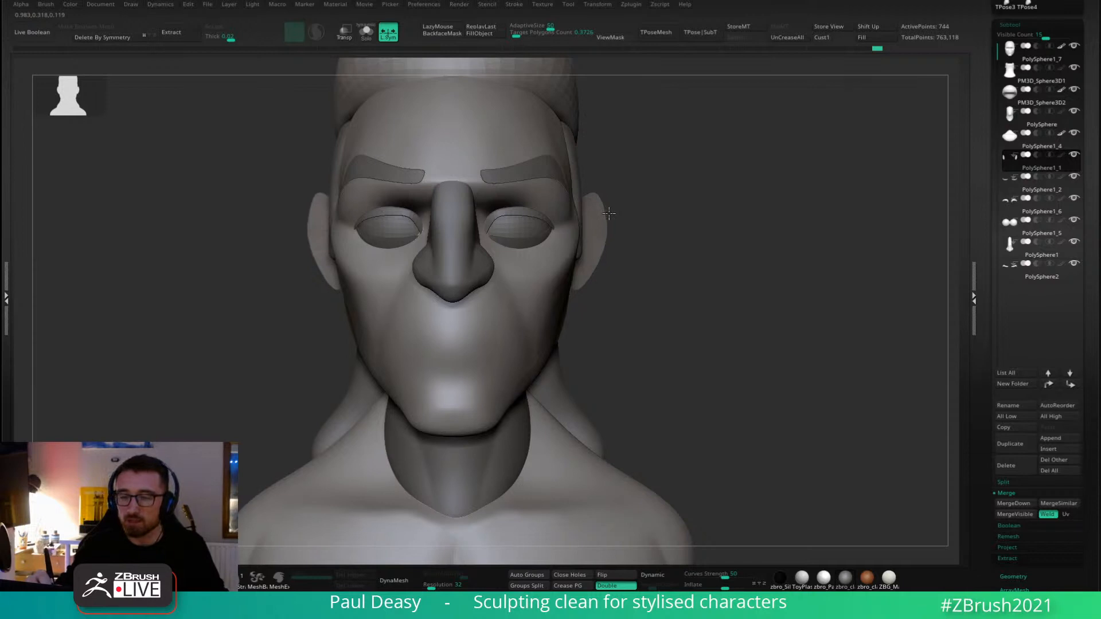
pyautogui.keyDown('alt'); pyautogui.click(587, 205); pyautogui.keyUp('alt')
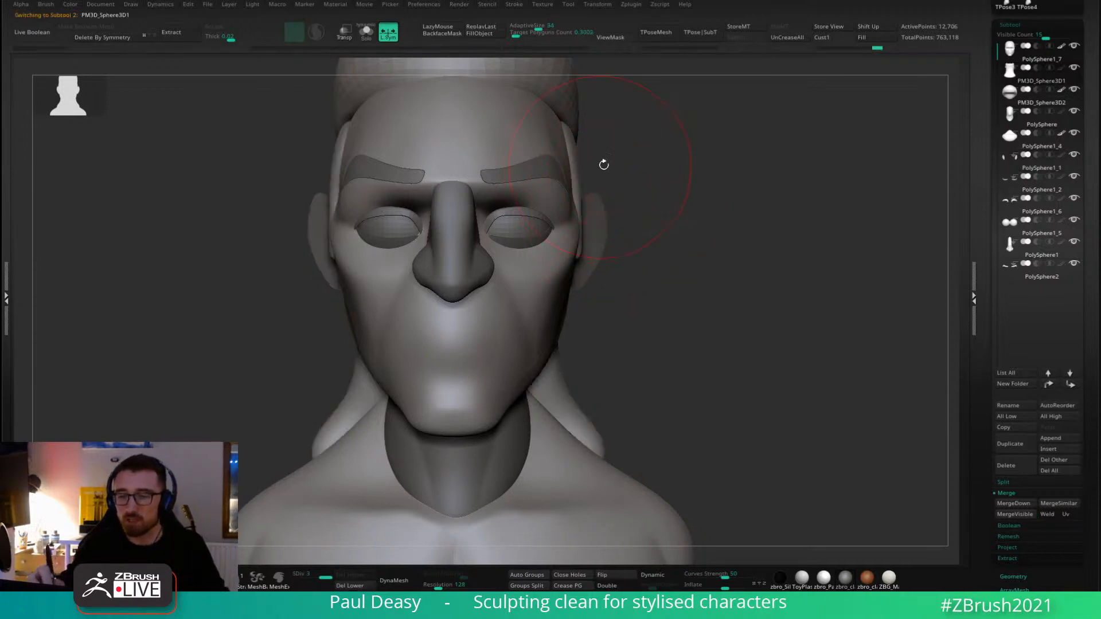
# Make the top hair piece active, then flatten and smooth the front side of its swept volume with the hPolish brush.
pyautogui.rightClick(590, 180)
pyautogui.moveTo(604, 165)
pyautogui.mouseDown(button='right')
pyautogui.moveTo(575, 172)
pyautogui.moveTo(593, 160)
pyautogui.moveTo(624, 209)
pyautogui.moveTo(580, 179)
pyautogui.mouseUp(button='right')
pyautogui.rightClick(578, 138)
pyautogui.keyDown('alt'); pyautogui.click(573, 173); pyautogui.keyUp('alt')
pyautogui.rightClick(572, 174)
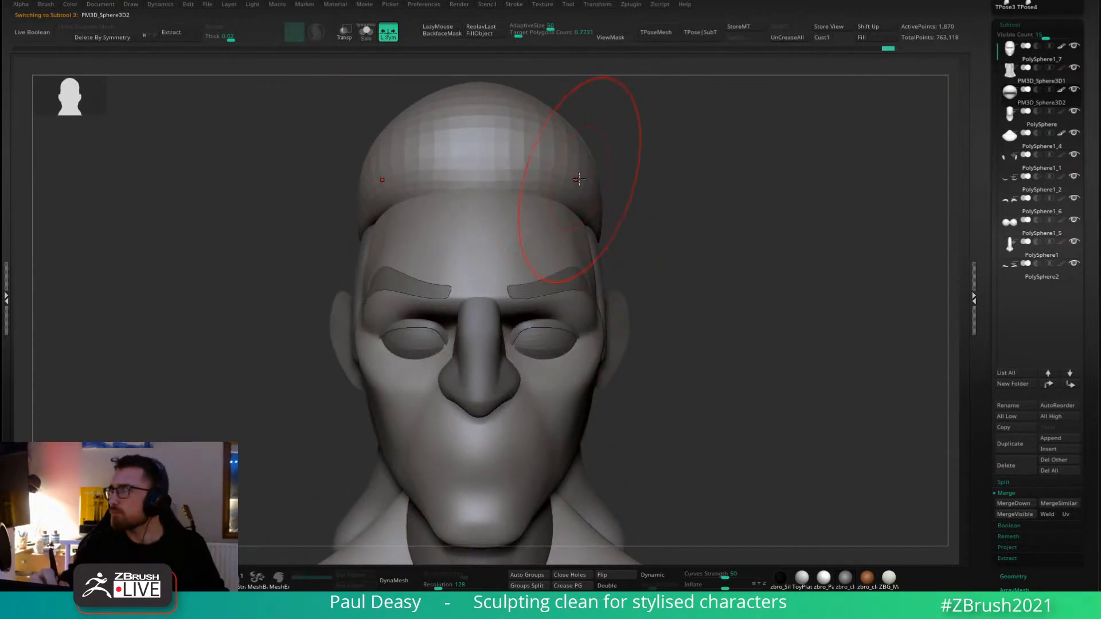
pyautogui.moveTo(611, 170)
pyautogui.mouseDown(button='right')
pyautogui.moveTo(601, 234)
pyautogui.moveTo(522, 217)
pyautogui.mouseUp(button='right')
pyautogui.press('b')
pyautogui.press('h')
pyautogui.press('p')
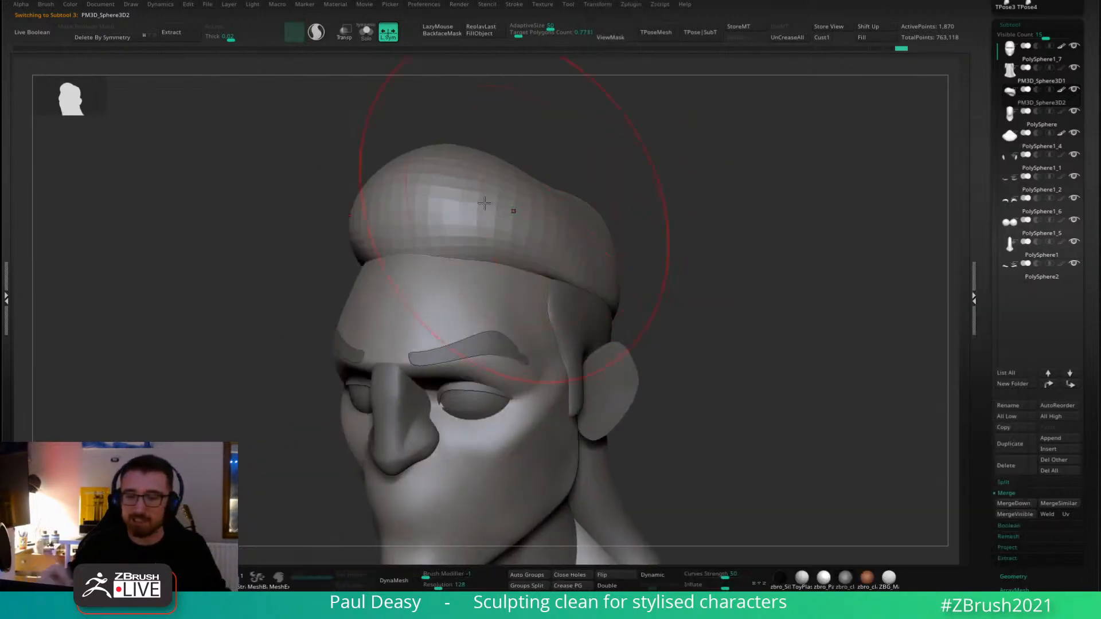
pyautogui.moveTo(459, 187)
pyautogui.mouseDown()
pyautogui.moveTo(467, 170)
pyautogui.moveTo(564, 219)
pyautogui.mouseUp()
pyautogui.keyDown('shift'); pyautogui.moveTo(493, 201); pyautogui.dragTo(545, 233); pyautogui.keyUp('shift')
# Raise the crest at the front of the top hair to make a taller quiff.
pyautogui.press('space')
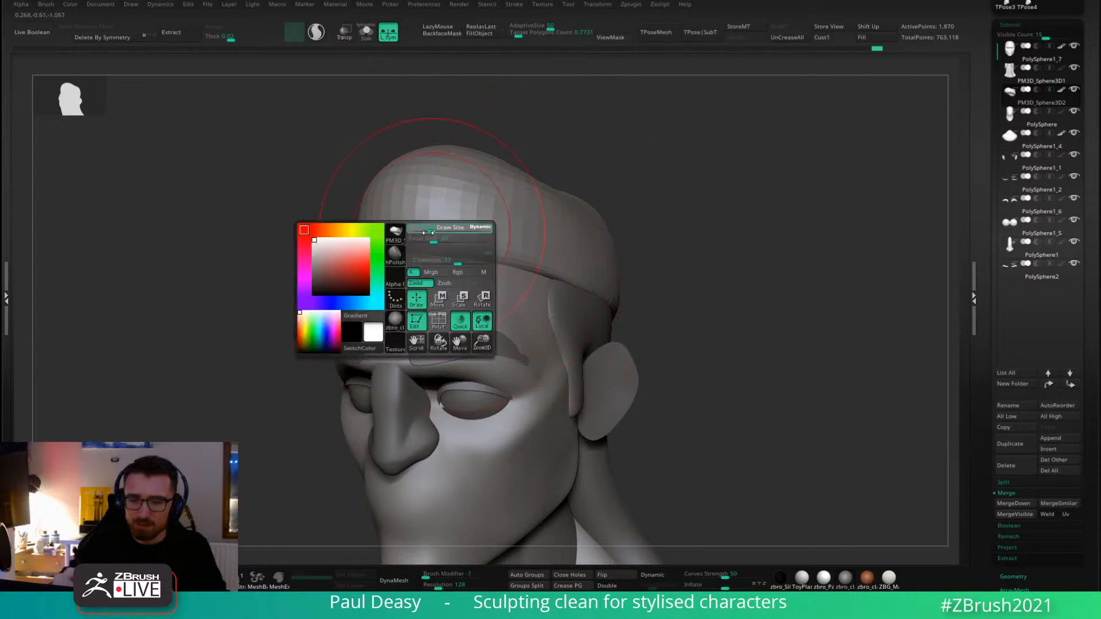
pyautogui.moveTo(412, 258); pyautogui.dragTo(415, 268)
pyautogui.moveTo(723, 220)
pyautogui.mouseDown(button='right')
pyautogui.moveTo(752, 216)
pyautogui.moveTo(733, 228)
pyautogui.moveTo(738, 238)
pyautogui.moveTo(717, 234)
pyautogui.mouseUp(button='right')
pyautogui.press('space')
pyautogui.press('space')
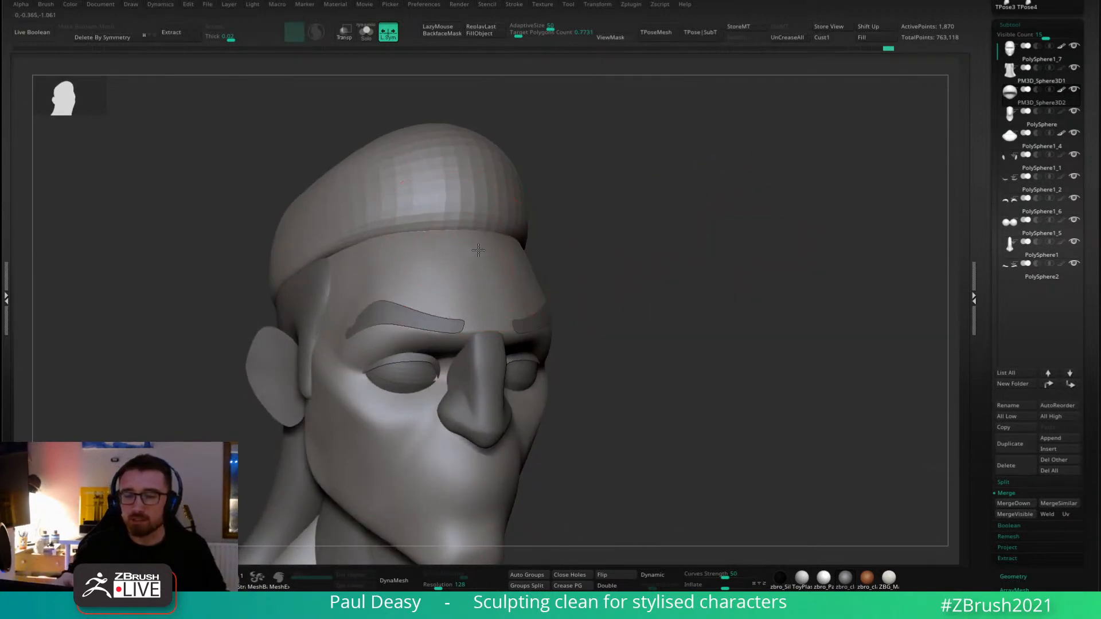
pyautogui.moveTo(613, 215); pyautogui.dragTo(688, 209)
pyautogui.moveTo(425, 134); pyautogui.dragTo(428, 105)
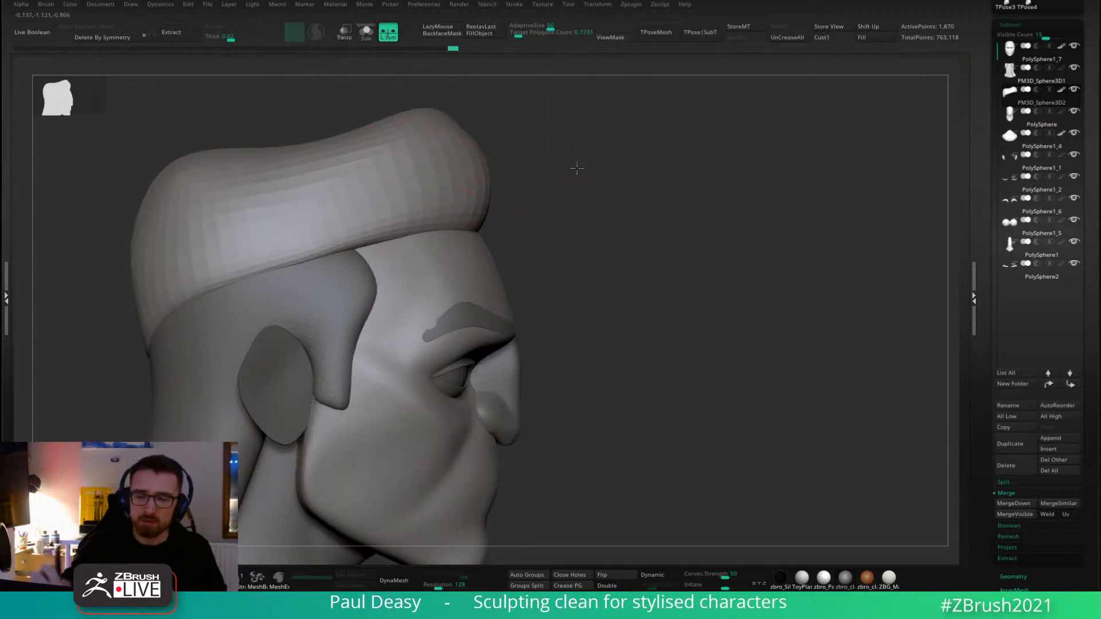
# Shape the dip behind the quiff with short Move brush strokes in profile.
pyautogui.moveTo(574, 167)
pyautogui.mouseDown(button='right')
pyautogui.moveTo(615, 164)
pyautogui.moveTo(626, 208)
pyautogui.moveTo(678, 219)
pyautogui.moveTo(595, 188)
pyautogui.moveTo(523, 207)
pyautogui.moveTo(548, 243)
pyautogui.moveTo(575, 239)
pyautogui.moveTo(509, 240)
pyautogui.mouseUp(button='right')
pyautogui.rightClick(595, 187)
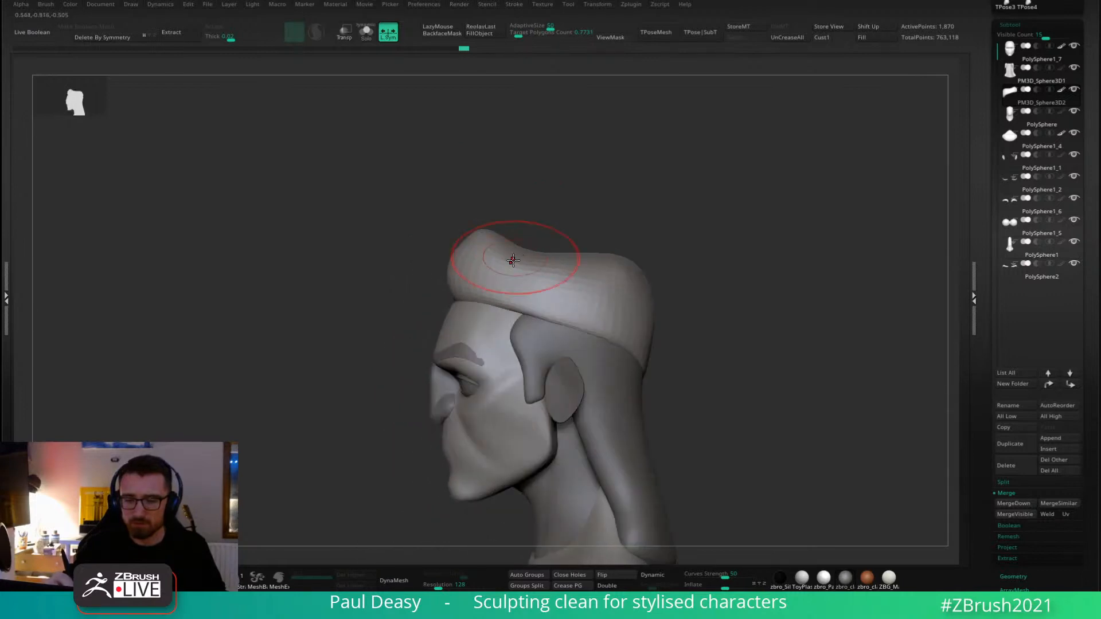
pyautogui.keyDown('alt'); pyautogui.moveTo(631, 241); pyautogui.dragTo(575, 188, button='right'); pyautogui.keyUp('alt')
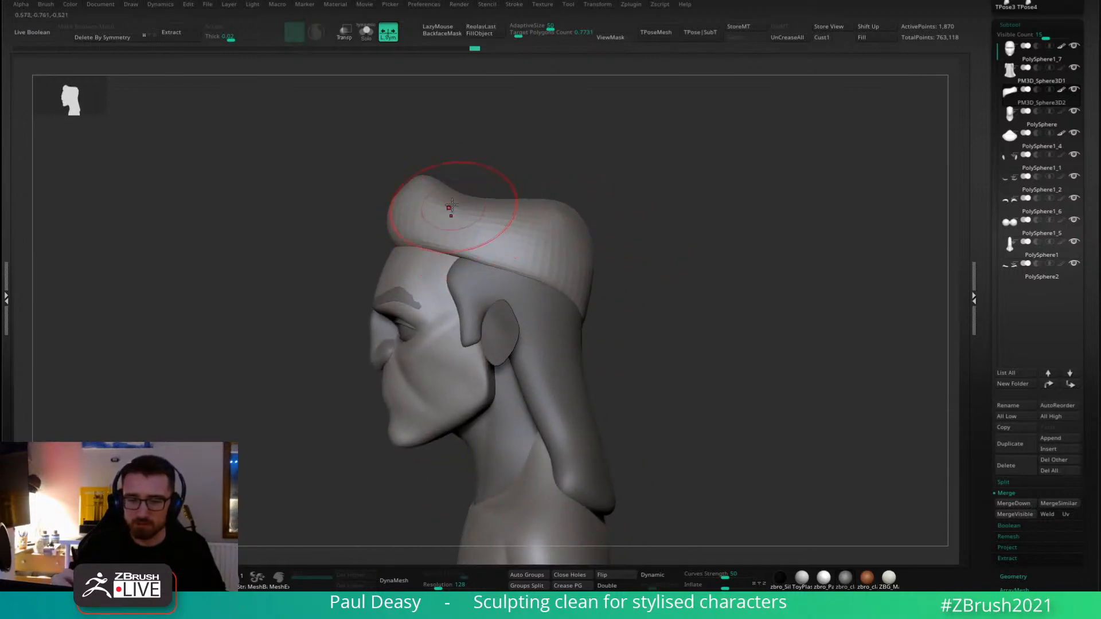
pyautogui.moveTo(443, 211); pyautogui.dragTo(452, 208, button='right')
pyautogui.press('space')
pyautogui.moveTo(452, 208); pyautogui.dragTo(448, 209)
# Adjust the sloping sides of the top hair's silhouette from the front.
pyautogui.moveTo(442, 208)
pyautogui.mouseDown(button='right')
pyautogui.moveTo(483, 177)
pyautogui.moveTo(516, 183)
pyautogui.mouseUp(button='right')
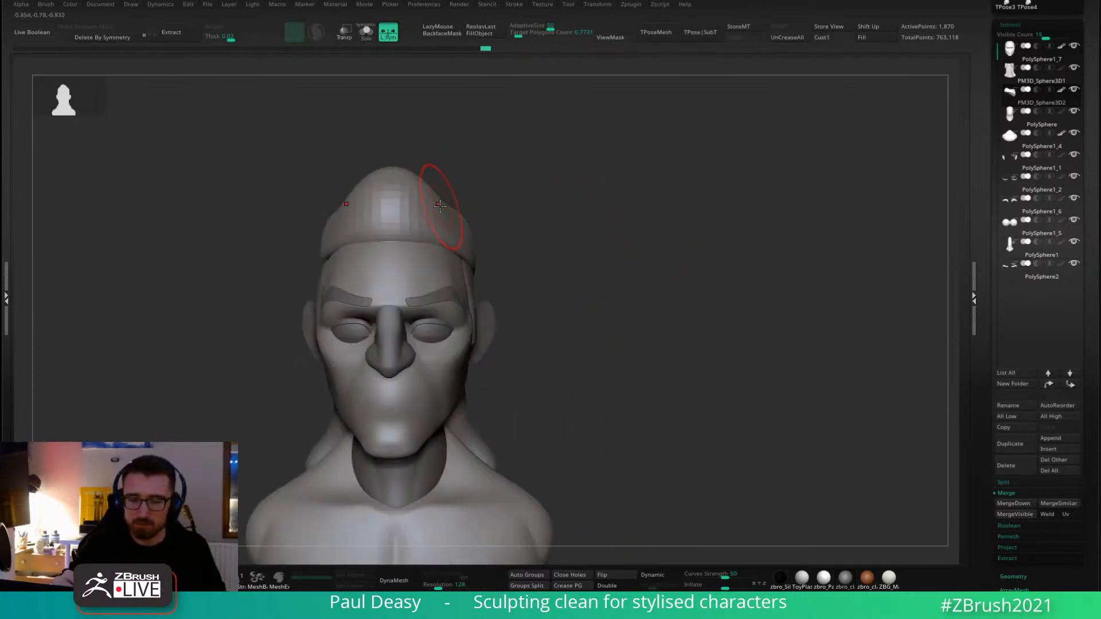
pyautogui.press('space')
pyautogui.moveTo(404, 175); pyautogui.dragTo(423, 182)
pyautogui.keyDown('alt'); pyautogui.moveTo(511, 199); pyautogui.dragTo(528, 196, button='right'); pyautogui.keyUp('alt')
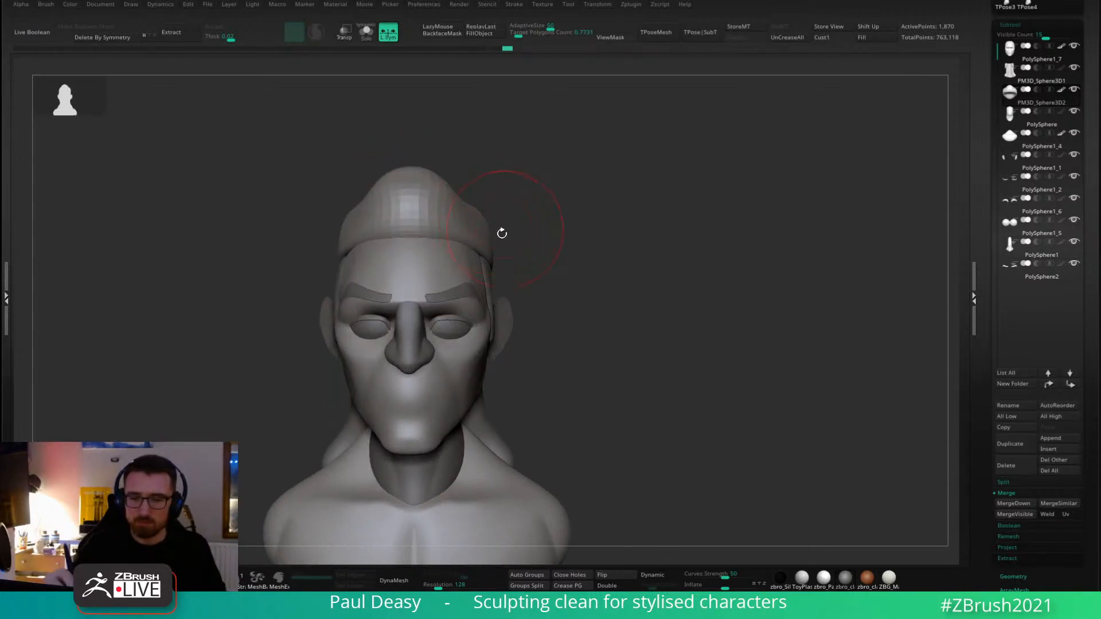
pyautogui.moveTo(484, 221); pyautogui.dragTo(487, 231)
# Smooth the rear crown of the top hair in profile.
pyautogui.rightClick(525, 216)
pyautogui.keyDown('alt'); pyautogui.moveTo(502, 213); pyautogui.dragTo(470, 209, button='right'); pyautogui.keyUp('alt')
pyautogui.moveTo(539, 199); pyautogui.dragTo(582, 226, button='right')
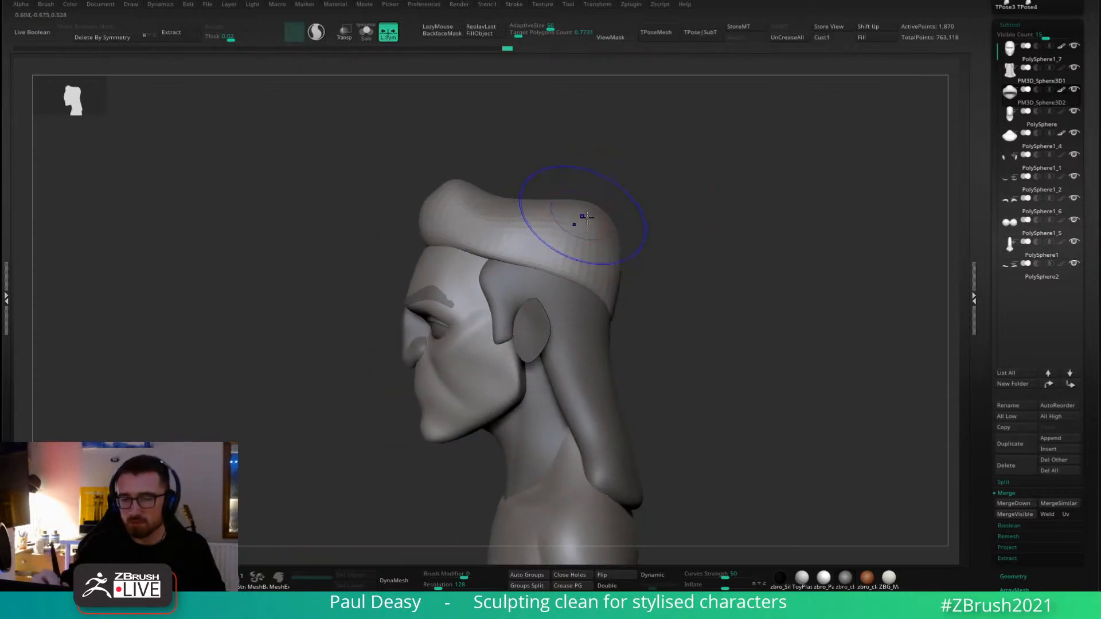
pyautogui.press('space')
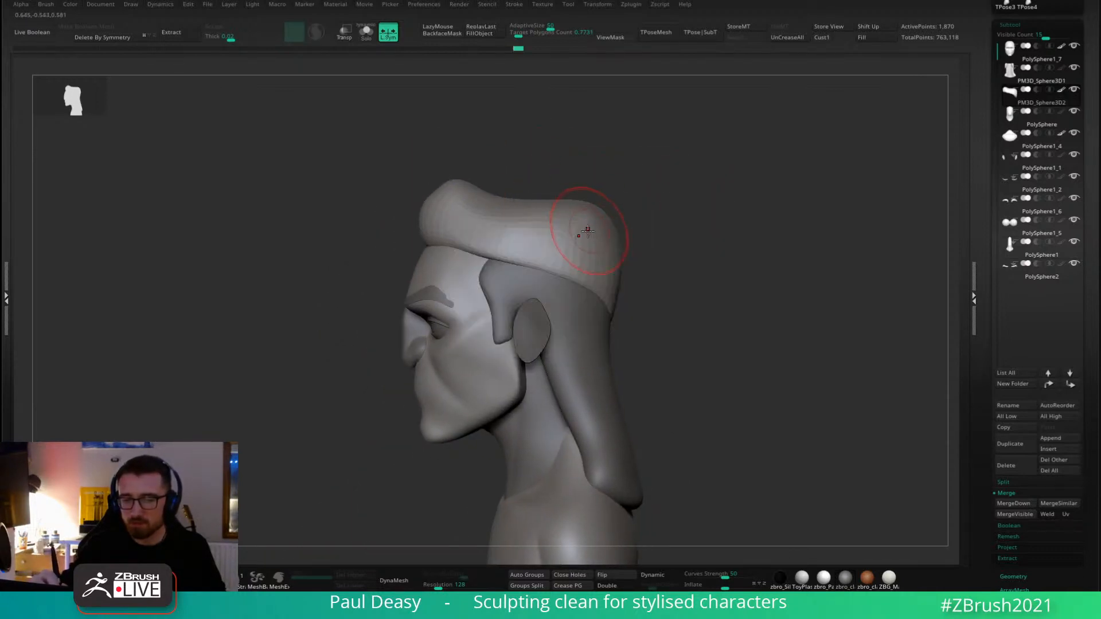
pyautogui.press('space')
pyautogui.keyDown('shift'); pyautogui.moveTo(607, 246); pyautogui.dragTo(601, 210); pyautogui.keyUp('shift')
pyautogui.keyDown('alt'); pyautogui.moveTo(601, 210); pyautogui.dragTo(577, 208, button='right'); pyautogui.keyUp('alt')
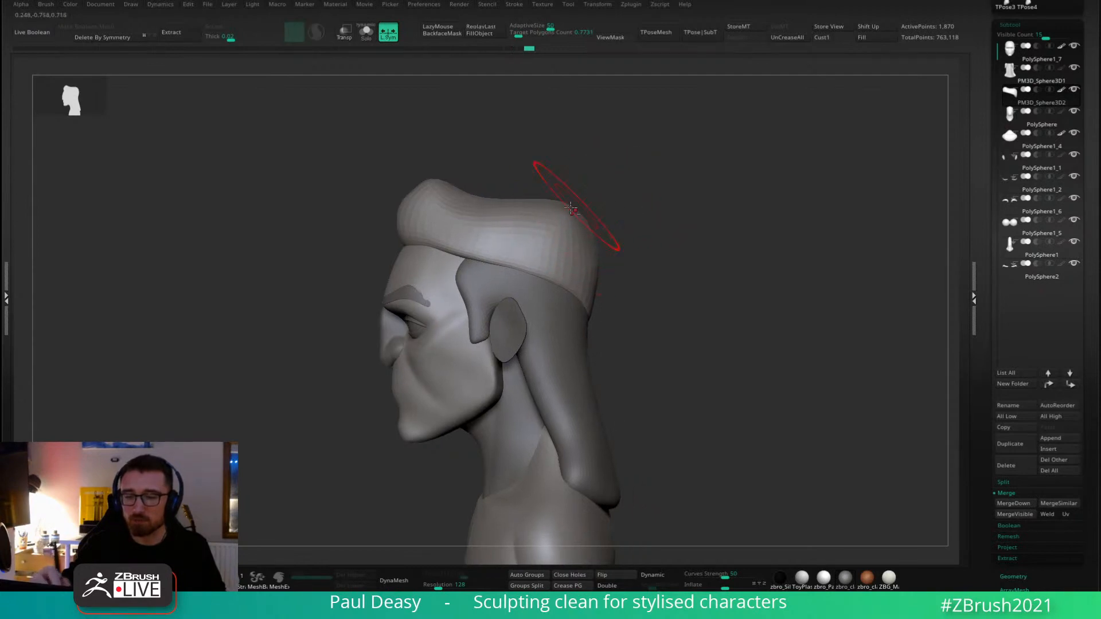
# Refine the back contour of the top hair where it meets the long back hair.
pyautogui.press('space')
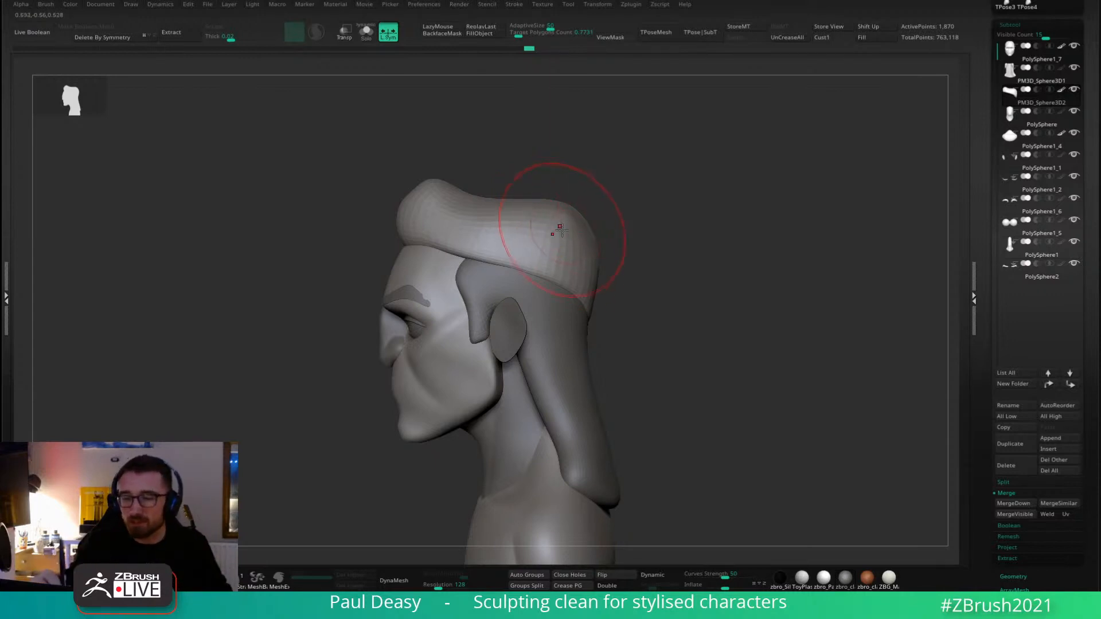
pyautogui.press('space')
pyautogui.keyDown('alt'); pyautogui.moveTo(552, 224); pyautogui.dragTo(552, 225, button='right'); pyautogui.keyUp('alt')
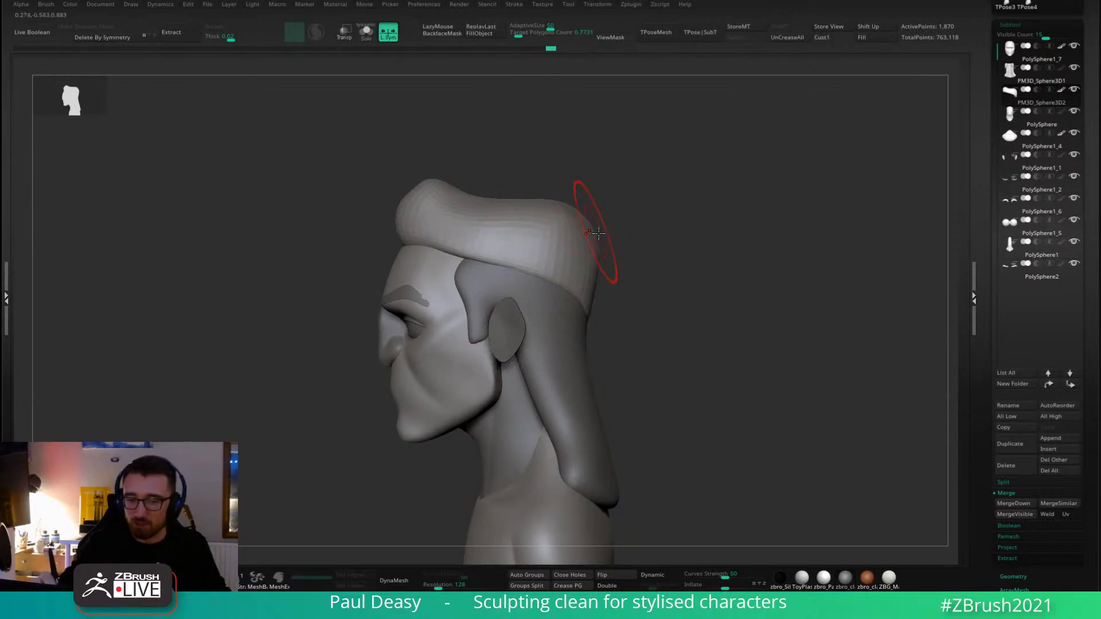
pyautogui.moveTo(613, 268); pyautogui.dragTo(607, 273)
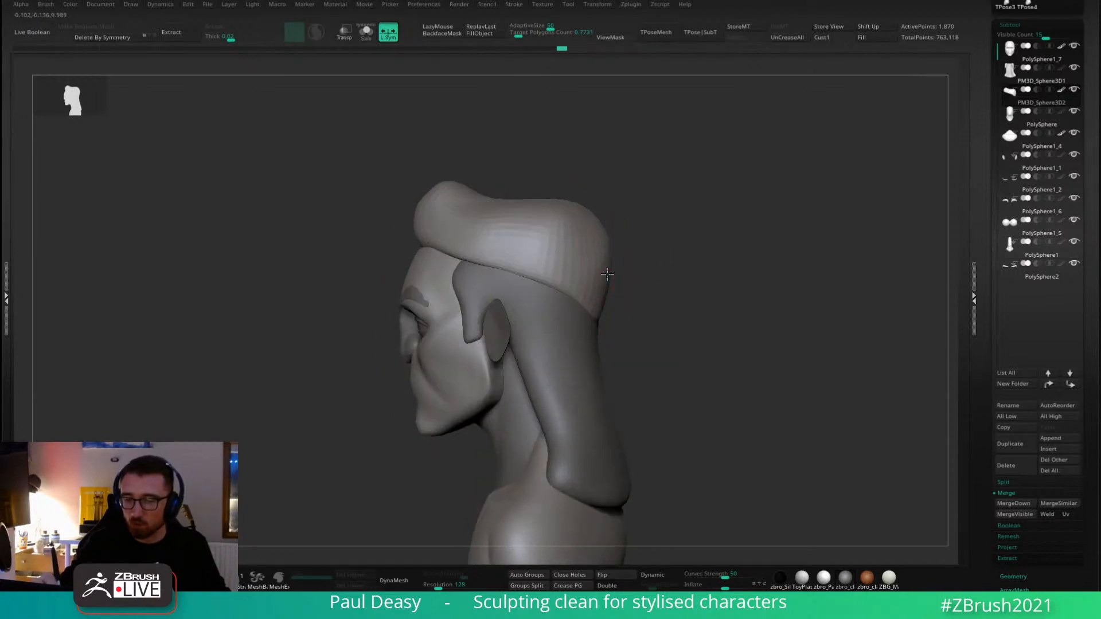
pyautogui.moveTo(581, 261); pyautogui.dragTo(672, 235, button='right')
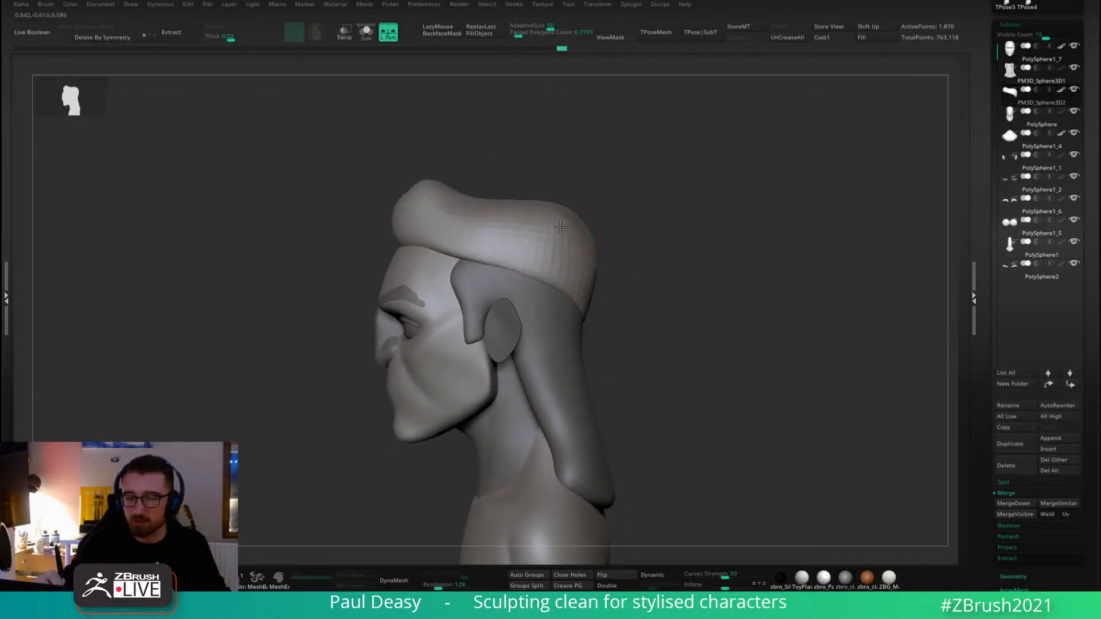
# Lower the crown line slightly and round off the quiff's peak in profile.
pyautogui.moveTo(561, 221); pyautogui.dragTo(560, 215)
pyautogui.press('space')
pyautogui.moveTo(546, 210); pyautogui.dragTo(534, 209)
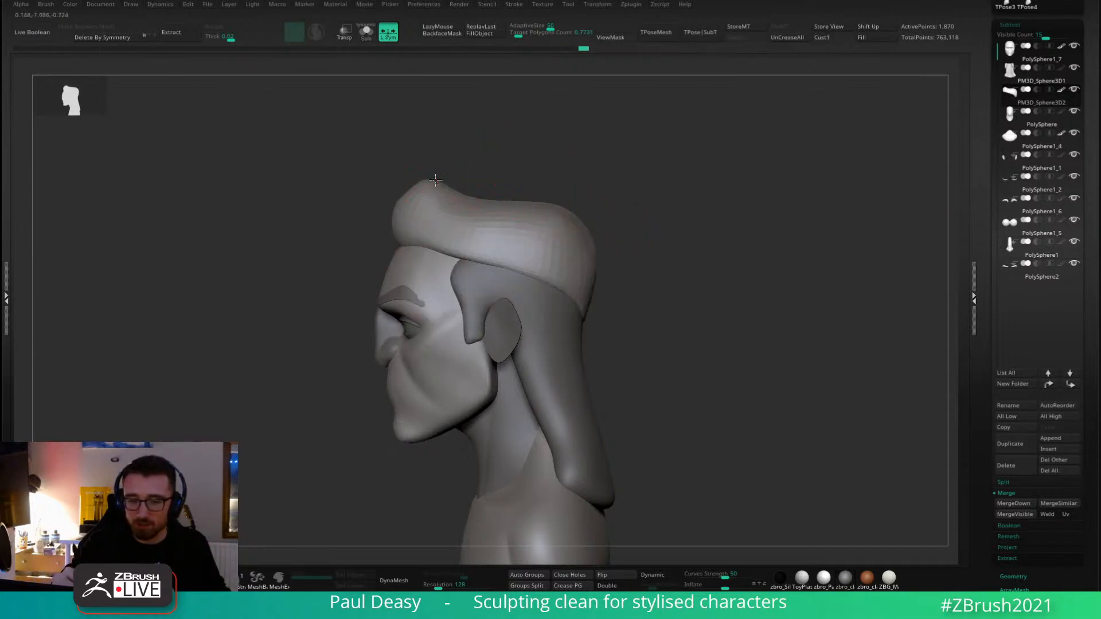
pyautogui.moveTo(434, 182)
pyautogui.mouseDown()
pyautogui.moveTo(445, 183)
pyautogui.moveTo(422, 180)
pyautogui.mouseUp()
pyautogui.press('space')
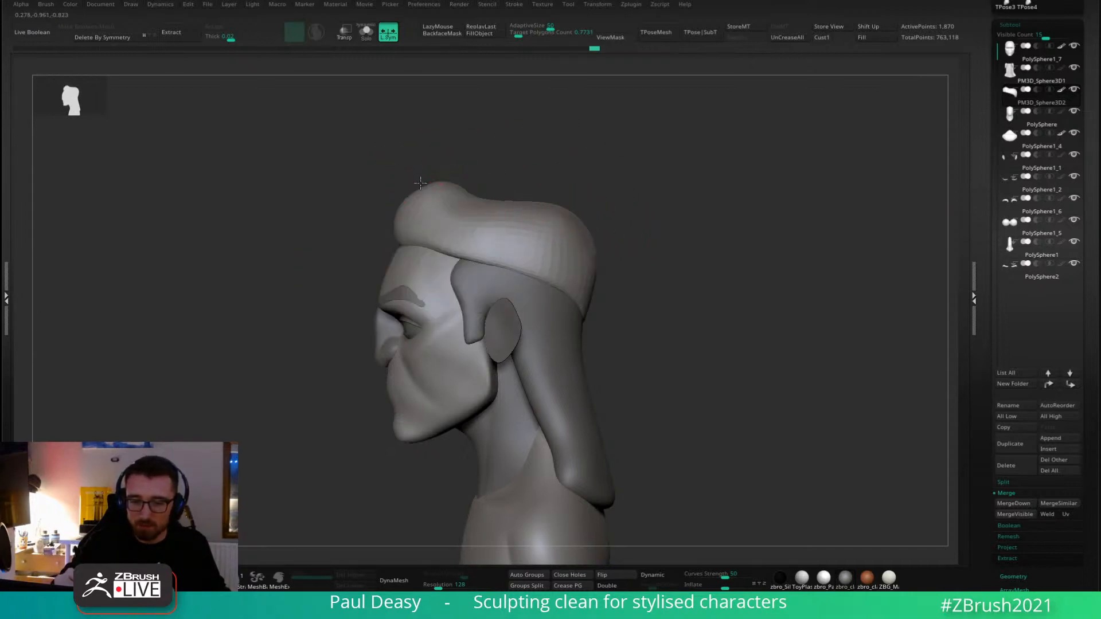
pyautogui.press('space')
pyautogui.moveTo(432, 178); pyautogui.dragTo(459, 181, button='right')
pyautogui.moveTo(410, 187); pyautogui.dragTo(421, 185)
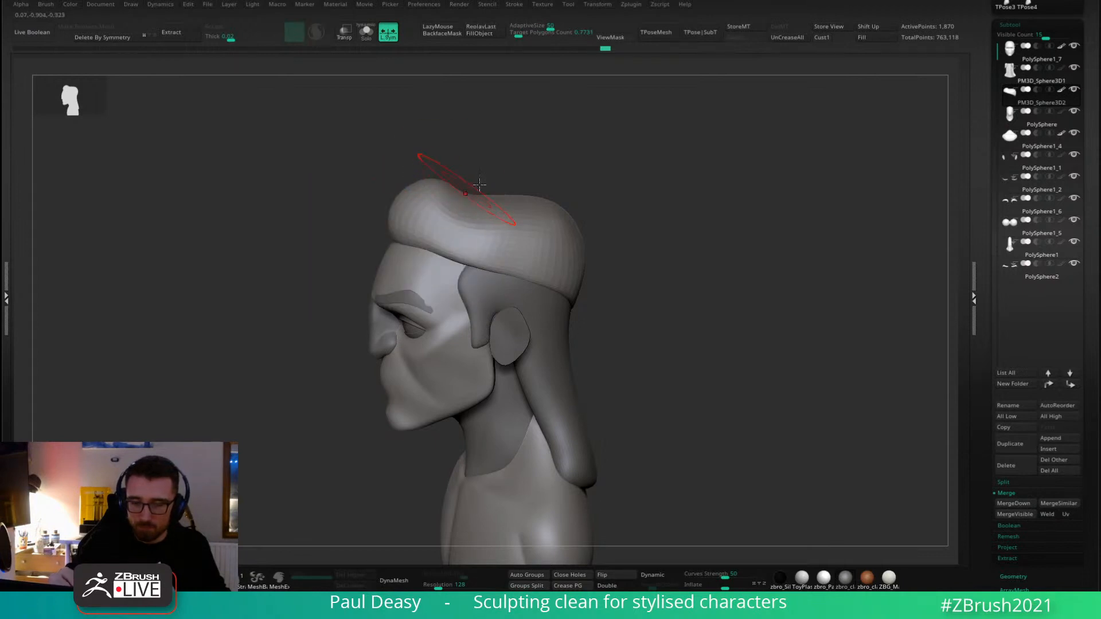
# Even out the top curve of the hair between the quiff and the crown.
pyautogui.moveTo(479, 185); pyautogui.dragTo(536, 184, button='right')
pyautogui.press('space')
pyautogui.moveTo(532, 209); pyautogui.dragTo(543, 208)
pyautogui.press('space')
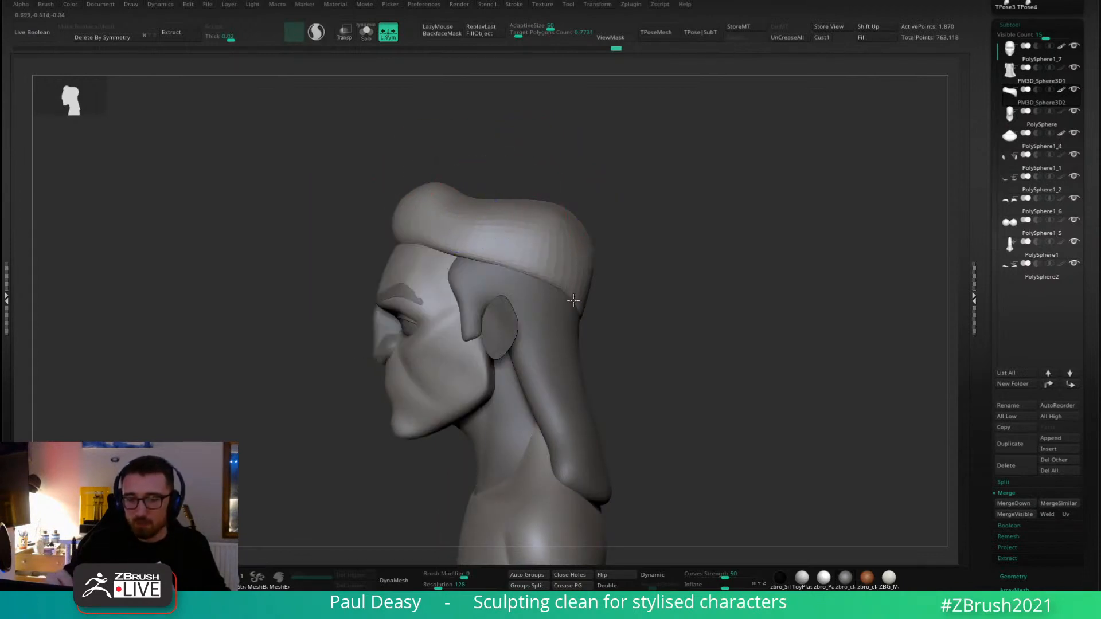
pyautogui.press('space')
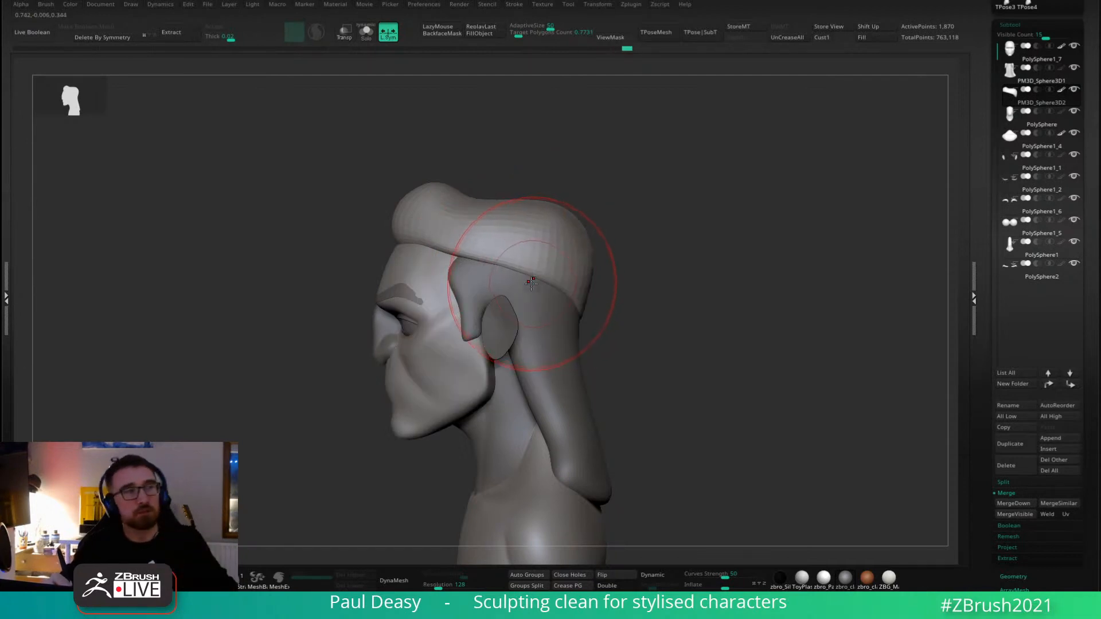
# Resize the Move brush and adjust the lower side edge of the top hair above the ear.
pyautogui.press('space')
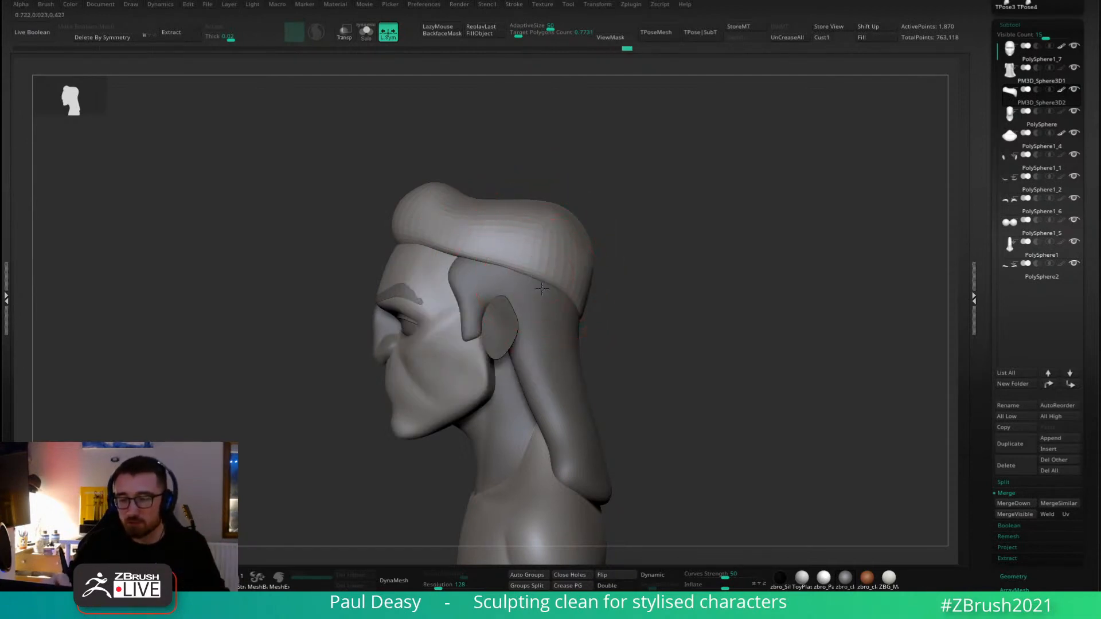
pyautogui.press('space')
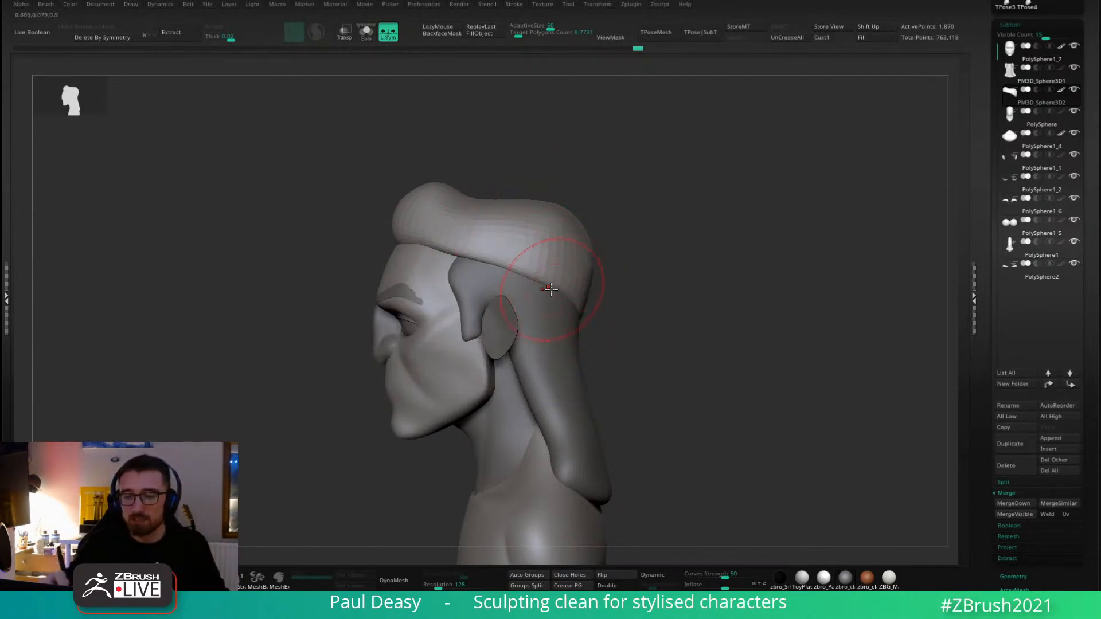
pyautogui.press('space')
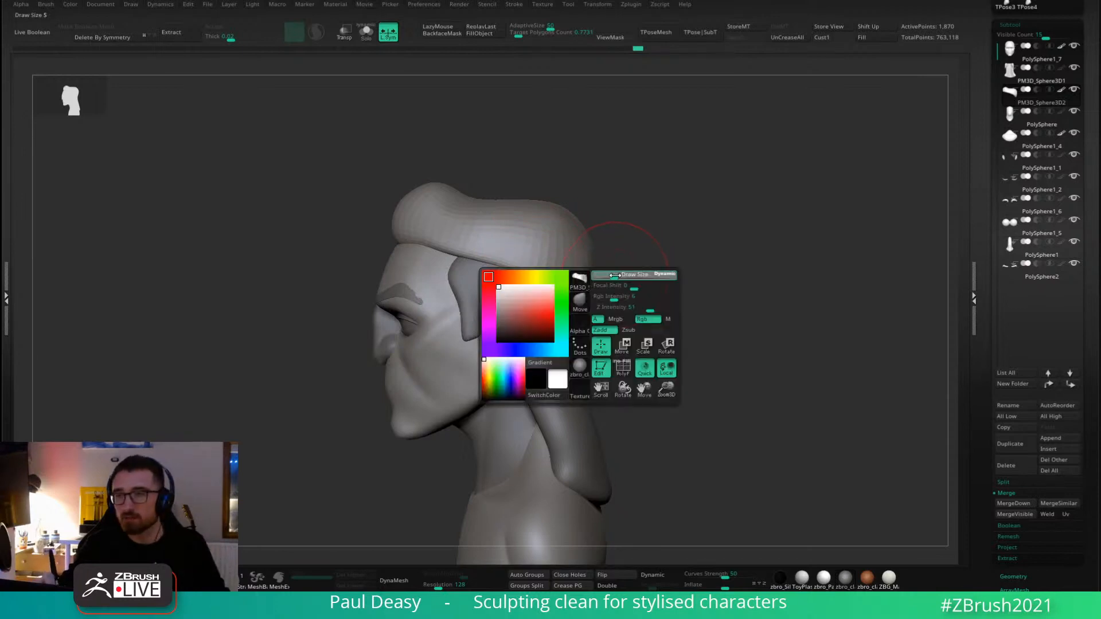
pyautogui.moveTo(614, 280); pyautogui.dragTo(591, 285)
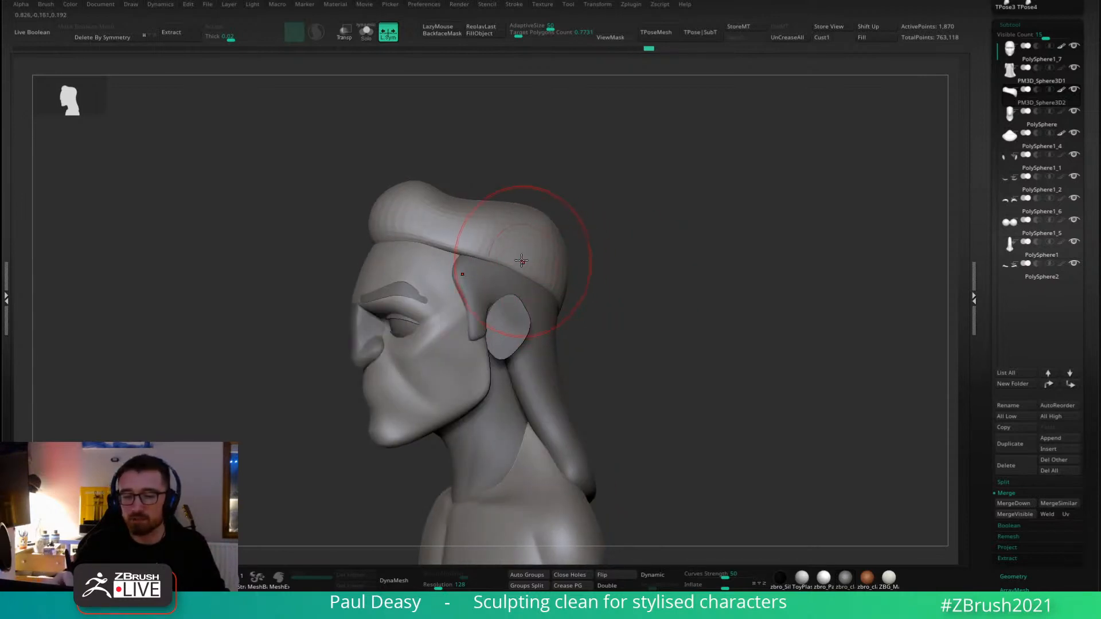
pyautogui.moveTo(521, 261); pyautogui.dragTo(513, 257)
pyautogui.moveTo(488, 253)
pyautogui.mouseDown(button='right')
pyautogui.moveTo(470, 256)
pyautogui.moveTo(479, 250)
pyautogui.mouseUp(button='right')
pyautogui.press('space')
pyautogui.press('space')
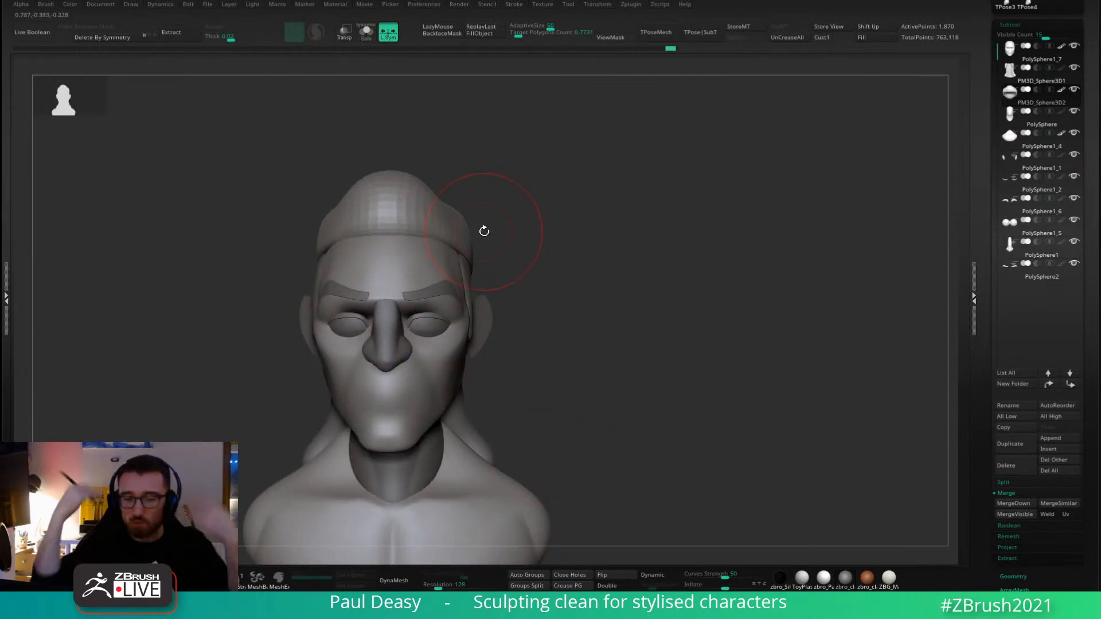
# Tighten a vertical ridge down the centre of the hair's front with the Pinch brush.
pyautogui.moveTo(606, 251)
pyautogui.keyDown('alt'); pyautogui.mouseDown(button='right')
pyautogui.moveTo(622, 271)
pyautogui.moveTo(545, 246)
pyautogui.mouseUp(button='right'); pyautogui.keyUp('alt')
pyautogui.press('space')
pyautogui.press('space')
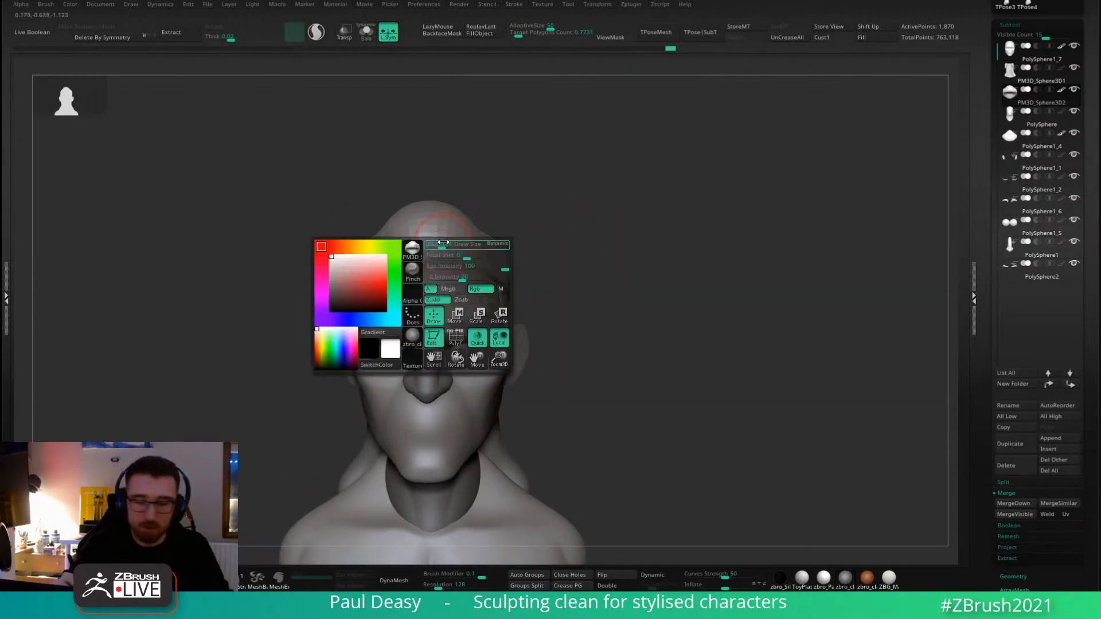
pyautogui.press('s')
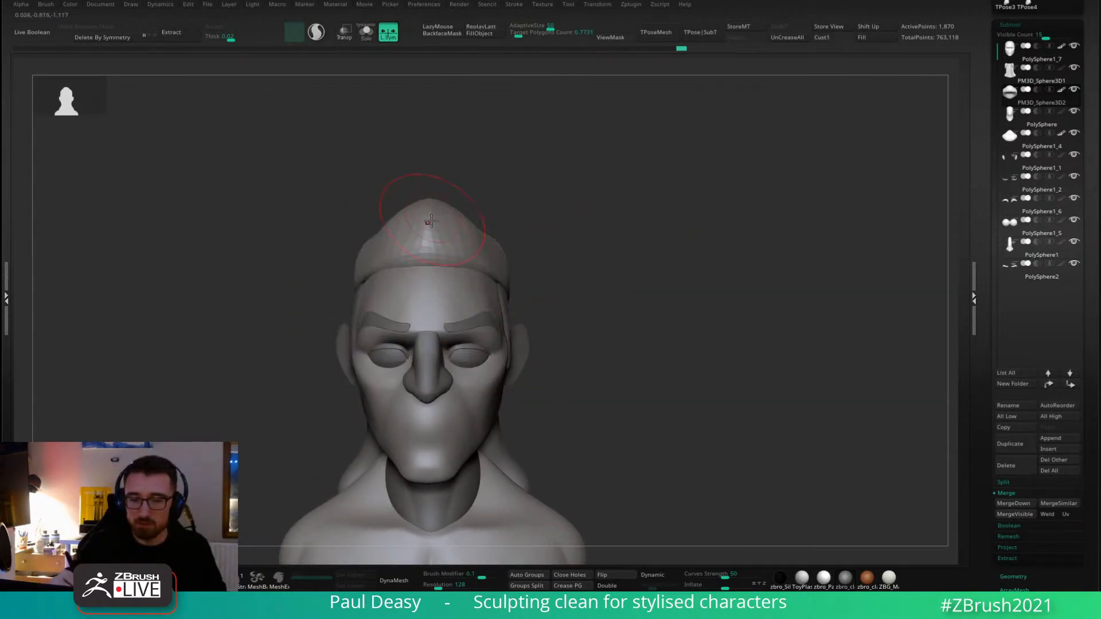
pyautogui.moveTo(504, 196); pyautogui.dragTo(494, 209)
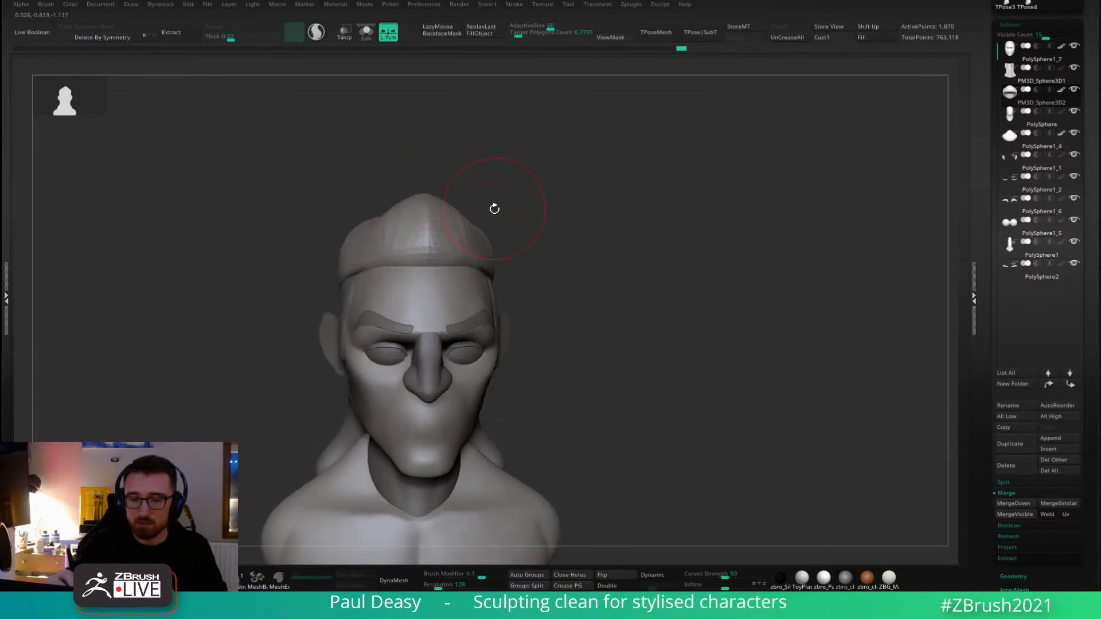
pyautogui.moveTo(506, 209); pyautogui.dragTo(415, 269, button='right')
pyautogui.press('space')
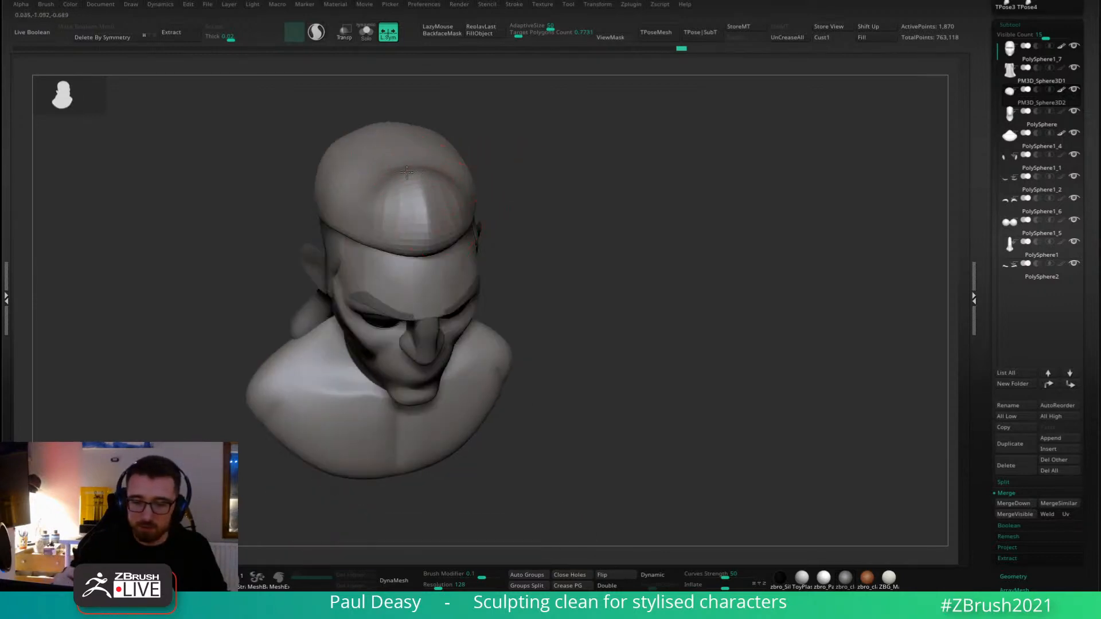
# Smooth the front ridge of the top hair from above.
pyautogui.moveTo(502, 173)
pyautogui.mouseDown(button='right')
pyautogui.moveTo(430, 240)
pyautogui.moveTo(434, 262)
pyautogui.moveTo(437, 214)
pyautogui.mouseUp(button='right')
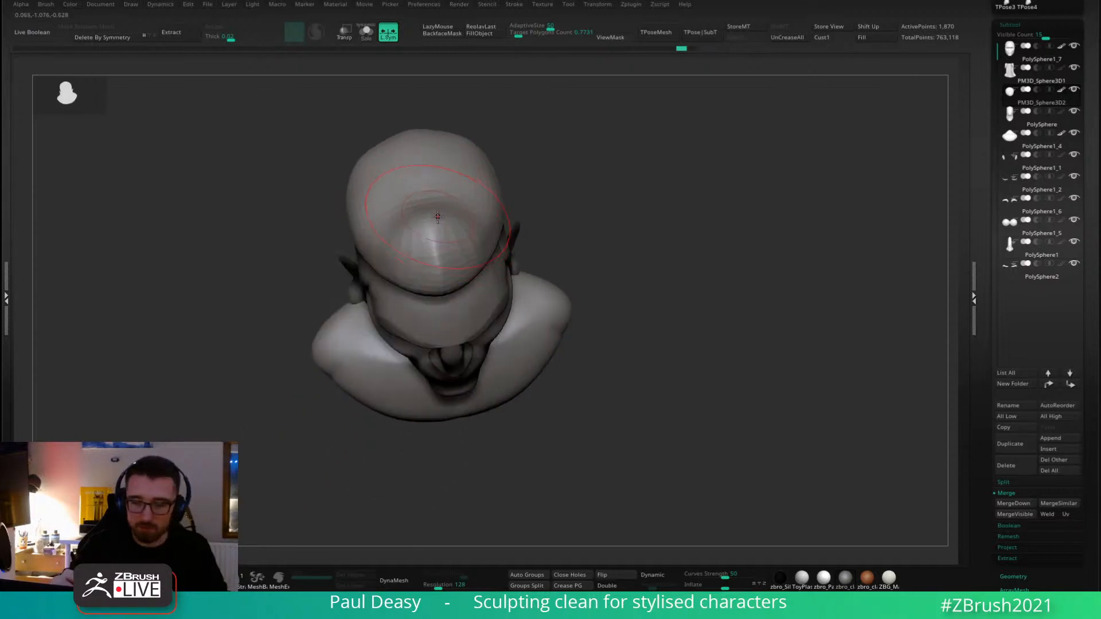
pyautogui.moveTo(438, 213)
pyautogui.keyDown('shift'); pyautogui.mouseDown()
pyautogui.moveTo(430, 248)
pyautogui.moveTo(445, 256)
pyautogui.mouseUp(); pyautogui.keyUp('shift')
pyautogui.moveTo(447, 254); pyautogui.dragTo(629, 246, button='right')
pyautogui.press('super')
pyautogui.press('super')
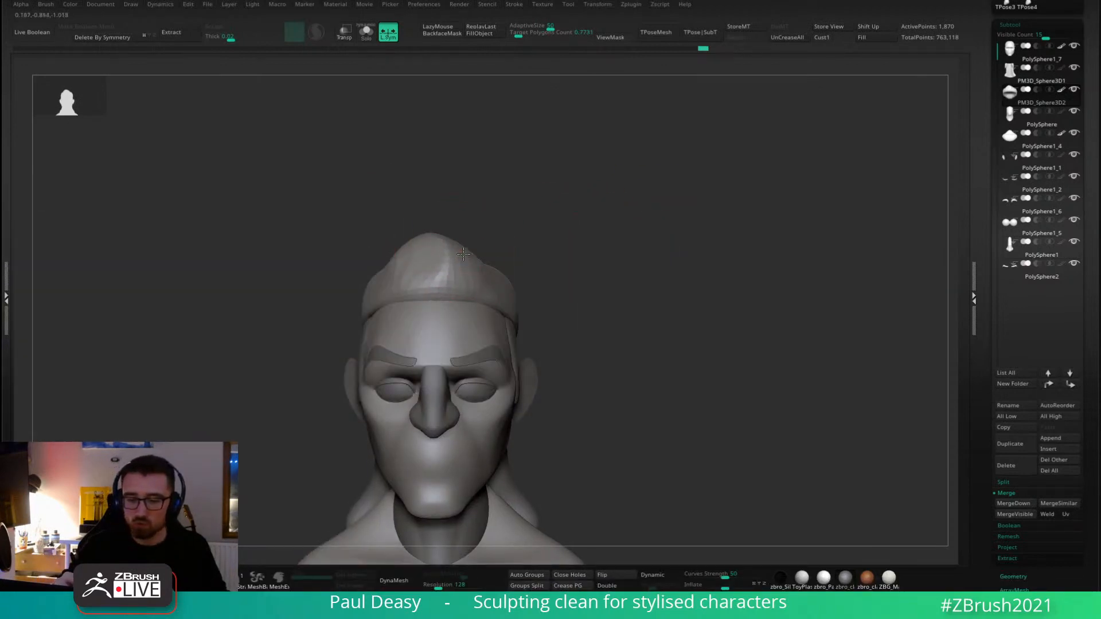
pyautogui.keyDown('shift'); pyautogui.moveTo(463, 254); pyautogui.dragTo(429, 254); pyautogui.keyUp('shift')
pyautogui.moveTo(411, 269)
pyautogui.mouseDown(button='right')
pyautogui.moveTo(467, 256)
pyautogui.moveTo(400, 259)
pyautogui.mouseUp(button='right')
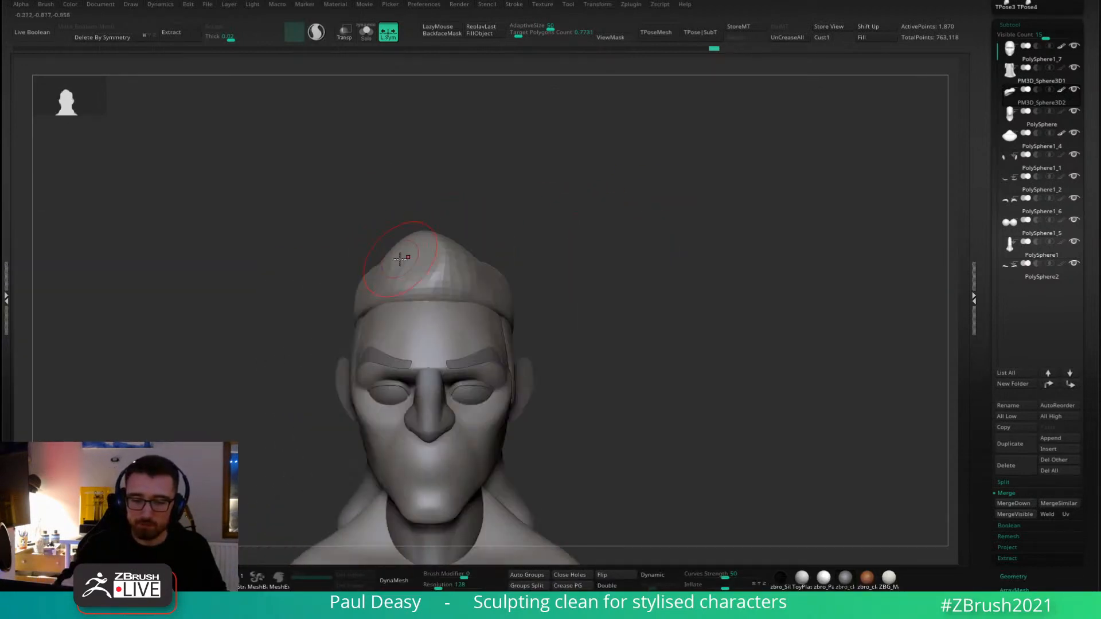
pyautogui.keyDown('shift'); pyautogui.moveTo(400, 259); pyautogui.dragTo(396, 259); pyautogui.keyUp('shift')
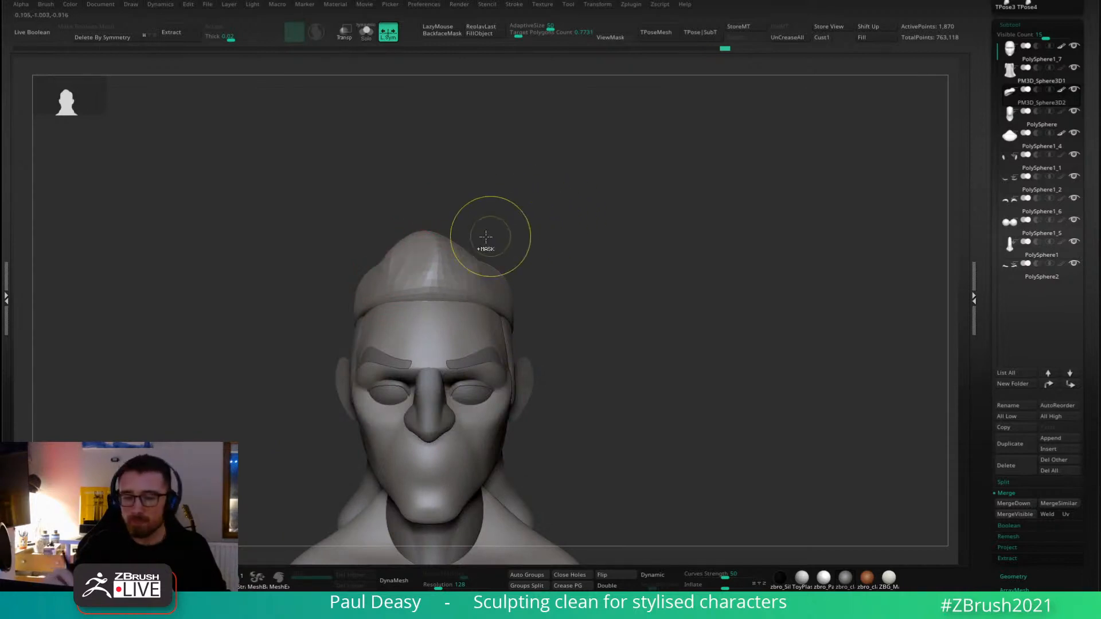
pyautogui.hotkey('ctrl', 'z')
pyautogui.hotkey('ctrl', 'z')
pyautogui.hotkey('ctrl', 'z')
# Push the quiff's central ridge off-centre and smooth its front from the front and from below.
pyautogui.moveTo(432, 252); pyautogui.dragTo(412, 257)
pyautogui.press('s')
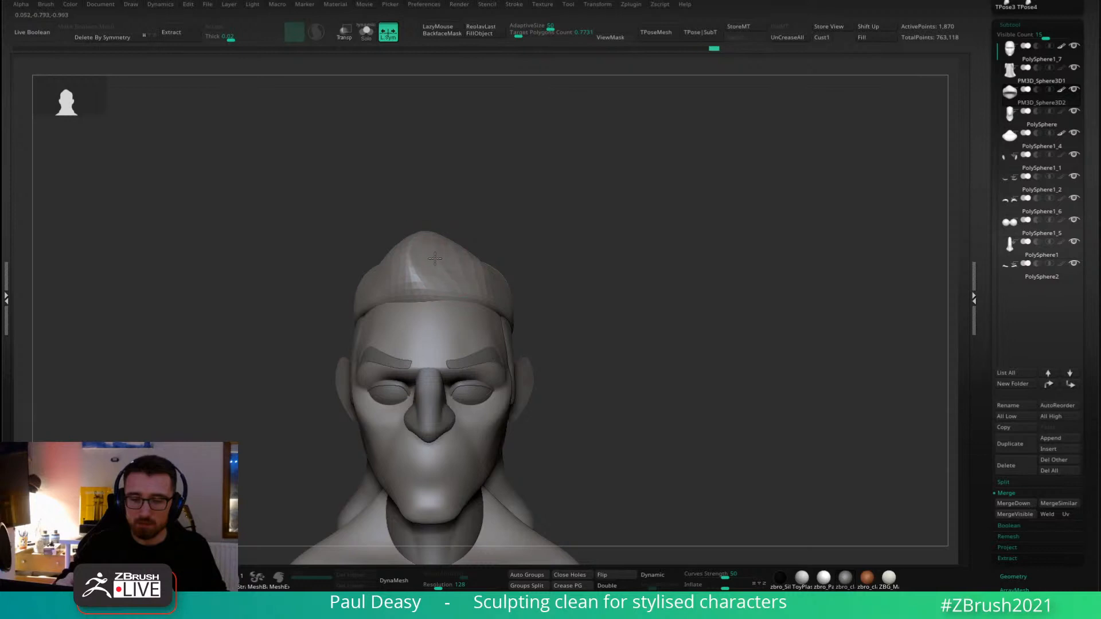
pyautogui.moveTo(451, 249); pyautogui.dragTo(452, 217, button='right')
pyautogui.keyDown('shift'); pyautogui.moveTo(442, 241); pyautogui.dragTo(429, 243); pyautogui.keyUp('shift')
pyautogui.moveTo(446, 275); pyautogui.dragTo(446, 243, button='right')
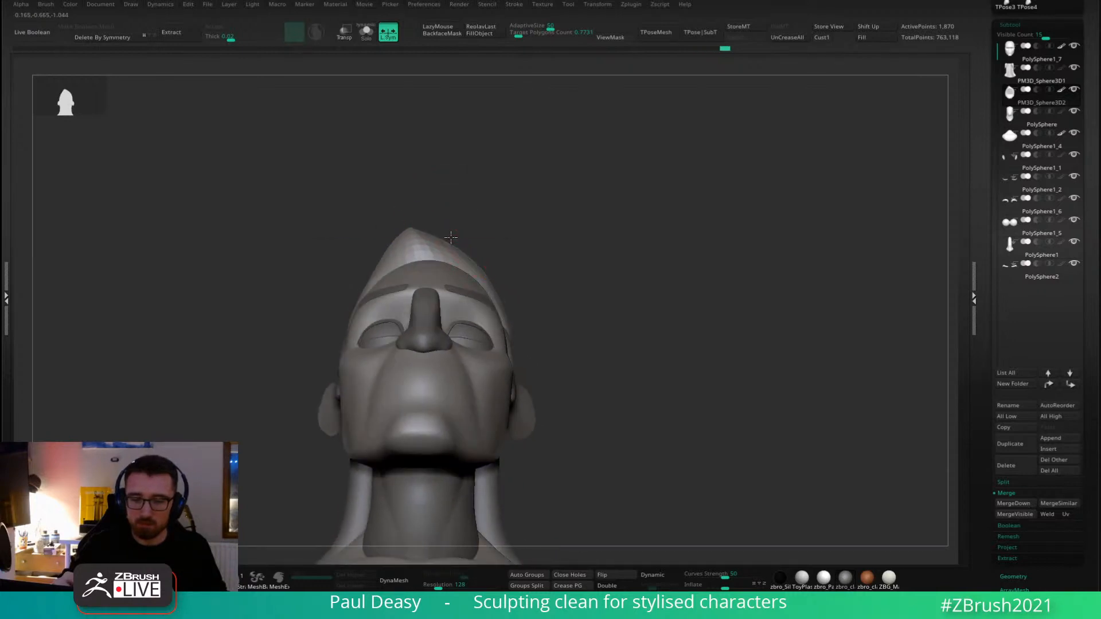
pyautogui.moveTo(399, 231)
pyautogui.mouseDown()
pyautogui.moveTo(395, 240)
pyautogui.moveTo(501, 258)
pyautogui.mouseUp()
pyautogui.keyDown('shift'); pyautogui.moveTo(501, 258); pyautogui.dragTo(530, 252, button='right'); pyautogui.keyUp('shift')
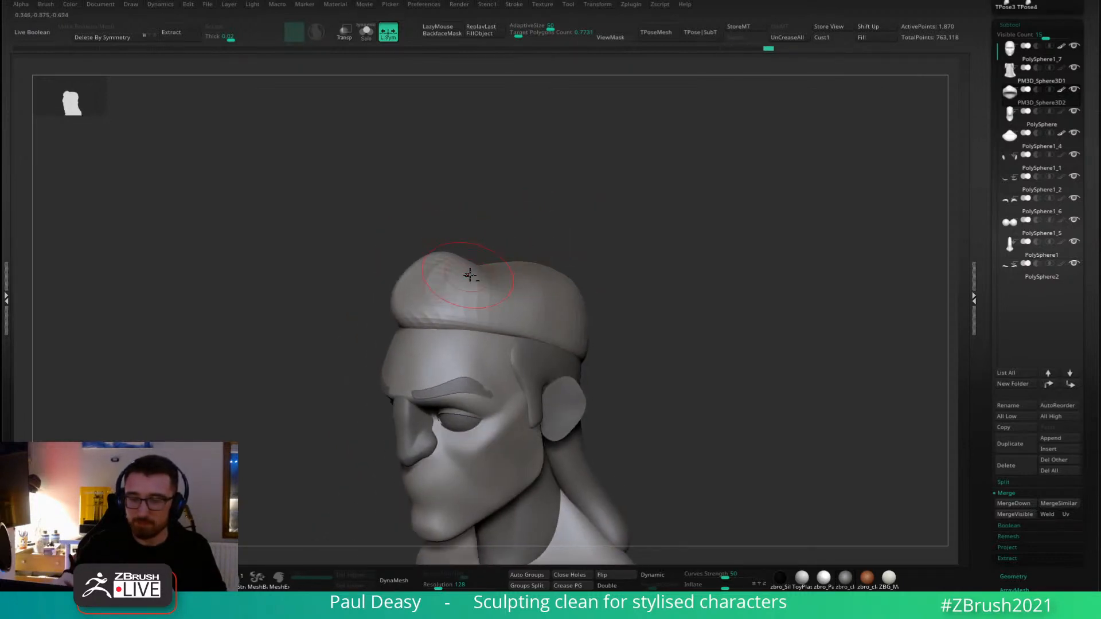
# Check the top hair from three-quarter and front views and subdivide it to level 2.
pyautogui.moveTo(554, 250); pyautogui.dragTo(560, 245)
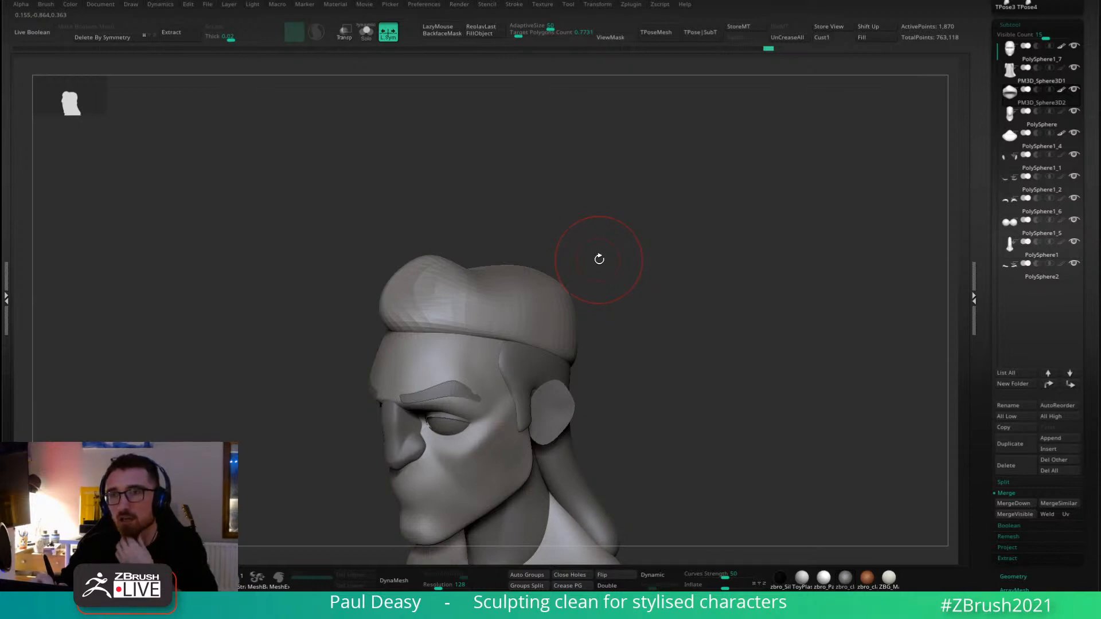
pyautogui.keyDown('shift'); pyautogui.moveTo(604, 251); pyautogui.dragTo(624, 240); pyautogui.keyUp('shift')
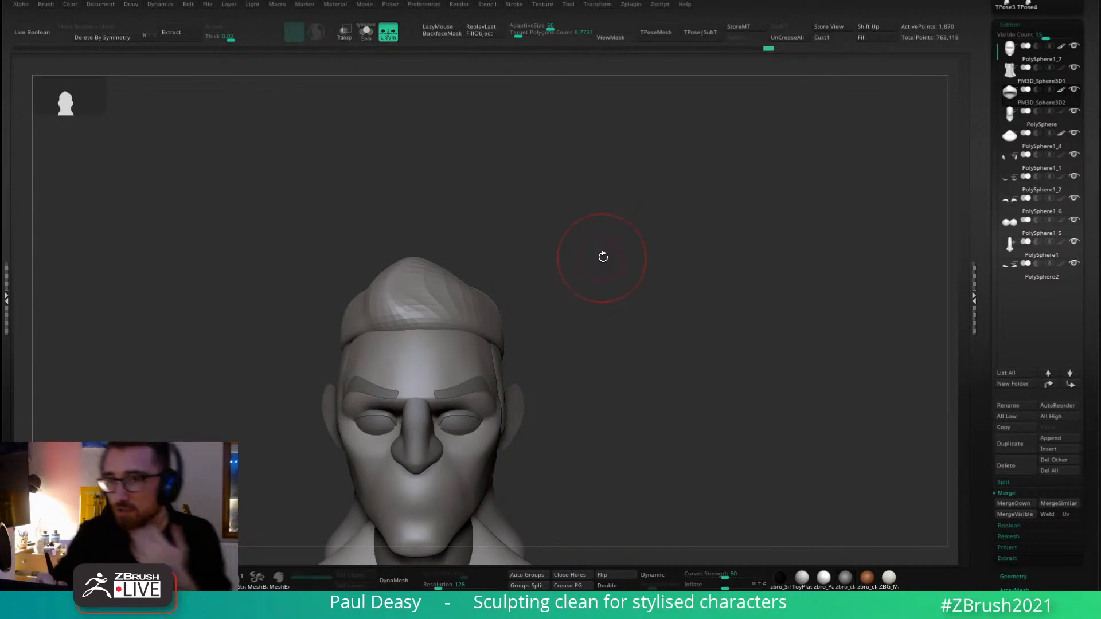
pyautogui.keyDown('alt'); pyautogui.moveTo(626, 284); pyautogui.dragTo(636, 258); pyautogui.keyUp('alt')
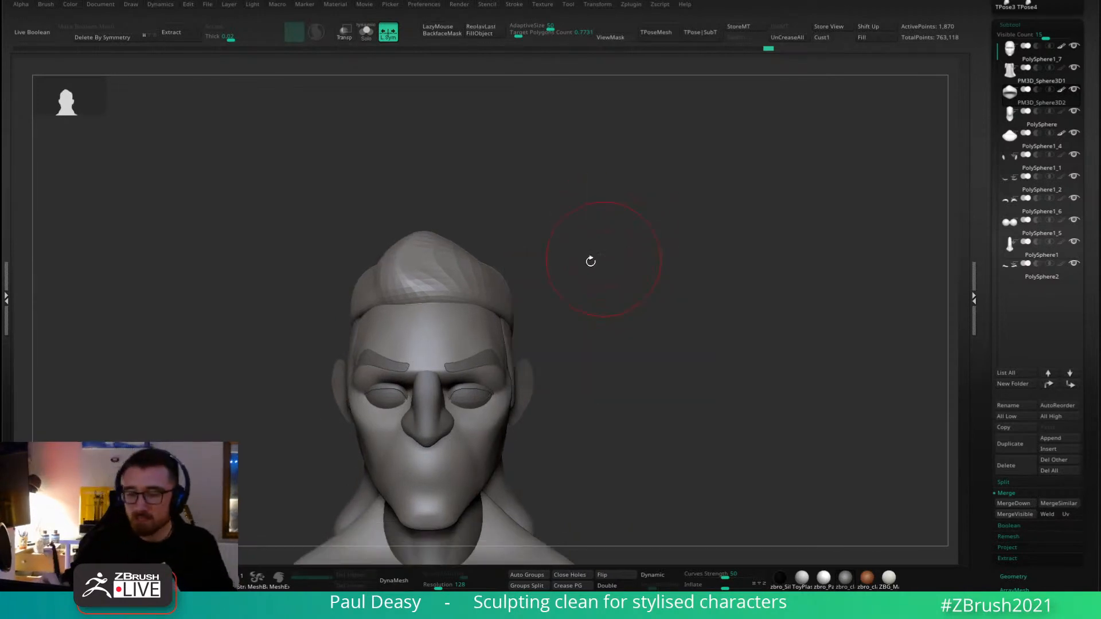
pyautogui.press('space')
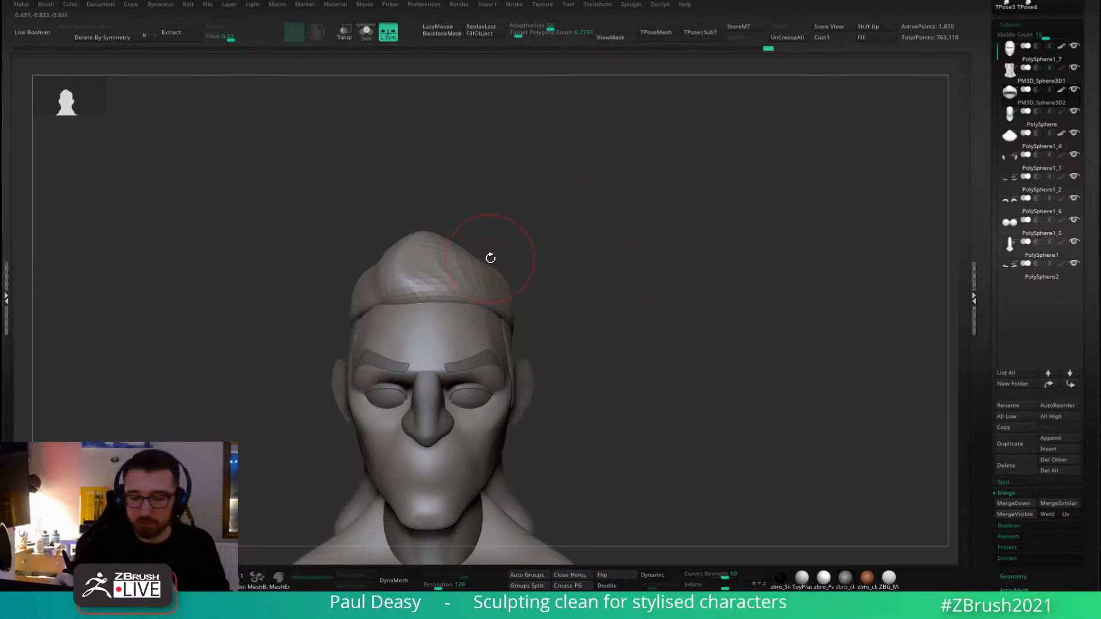
pyautogui.hotkey('ctrl', 'd')
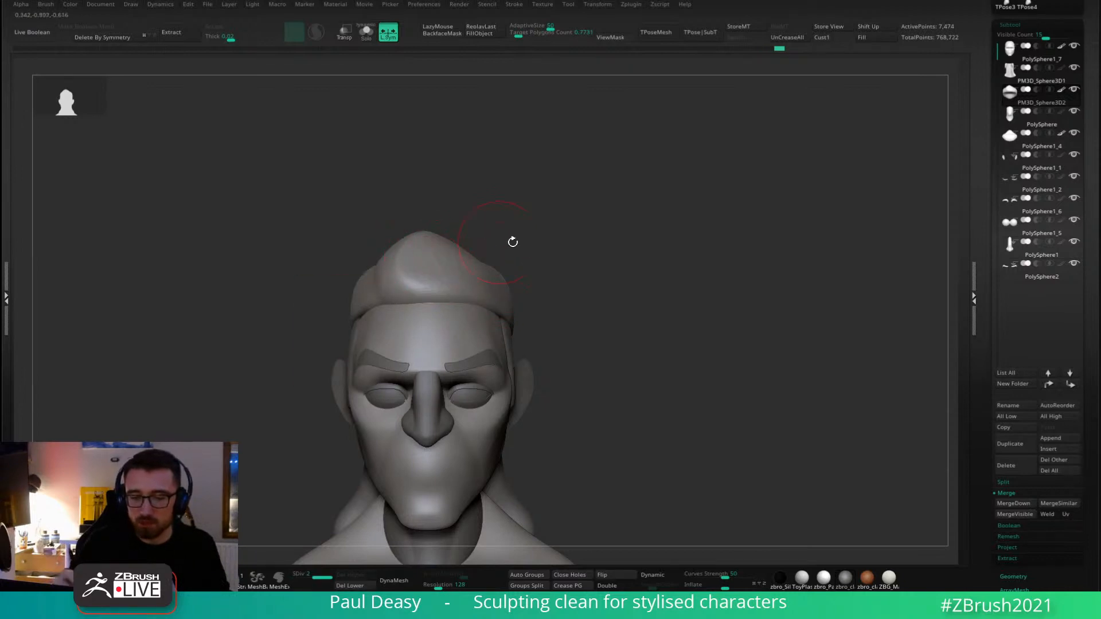
# Refine the quiff's peak and its front overhang above the forehead in side profile.
pyautogui.moveTo(513, 242); pyautogui.dragTo(538, 249)
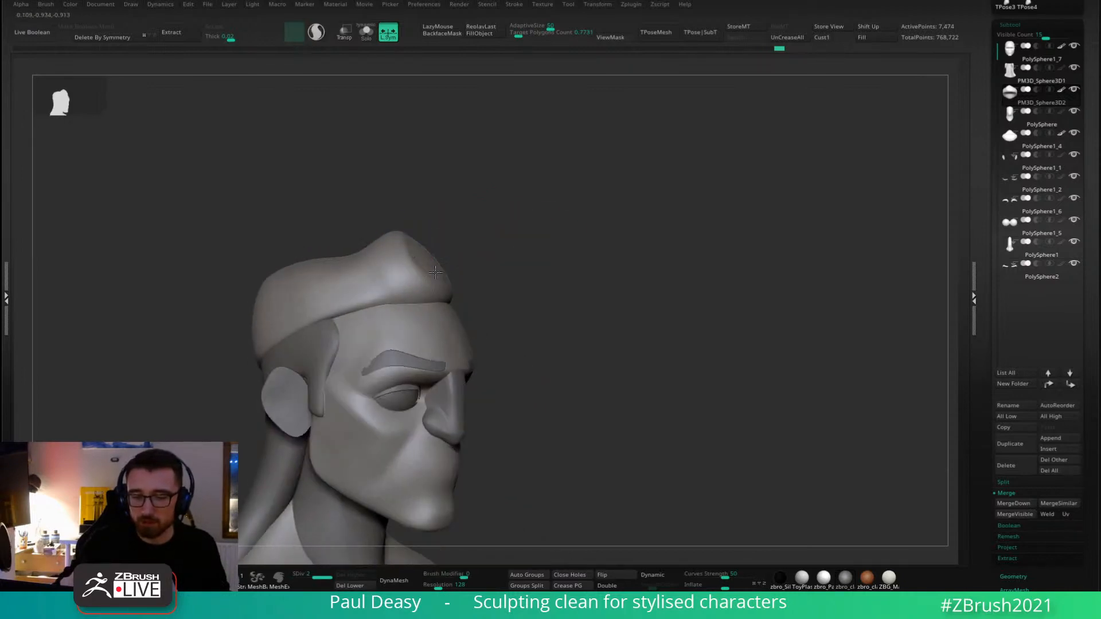
pyautogui.moveTo(466, 265)
pyautogui.mouseDown()
pyautogui.moveTo(556, 255)
pyautogui.moveTo(425, 227)
pyautogui.mouseUp()
pyautogui.press('space')
pyautogui.press('space')
pyautogui.press('space')
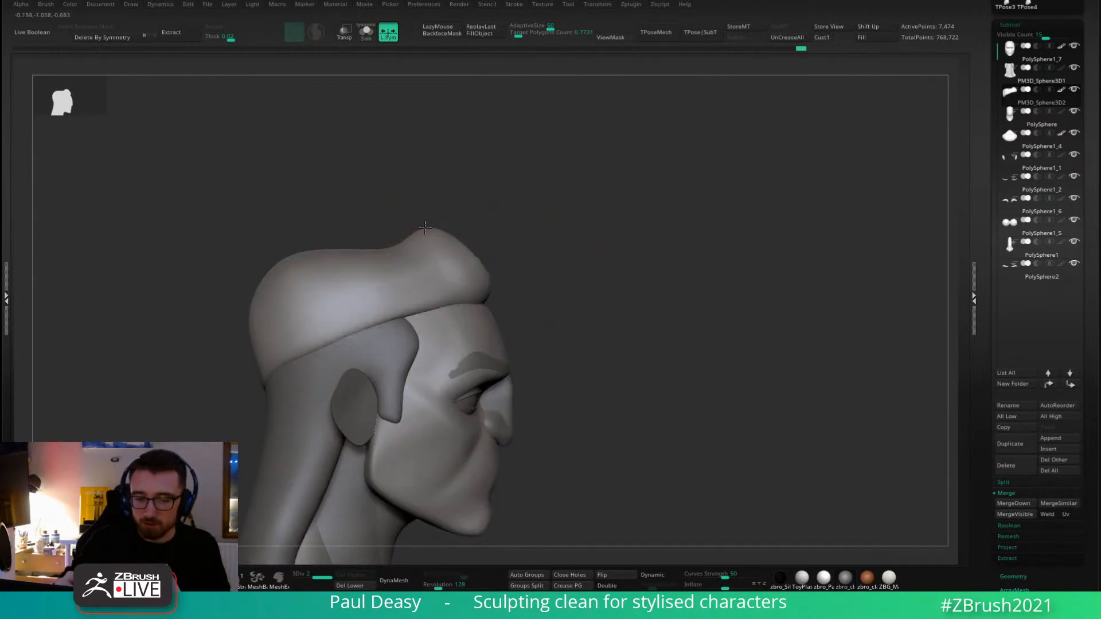
pyautogui.press('space')
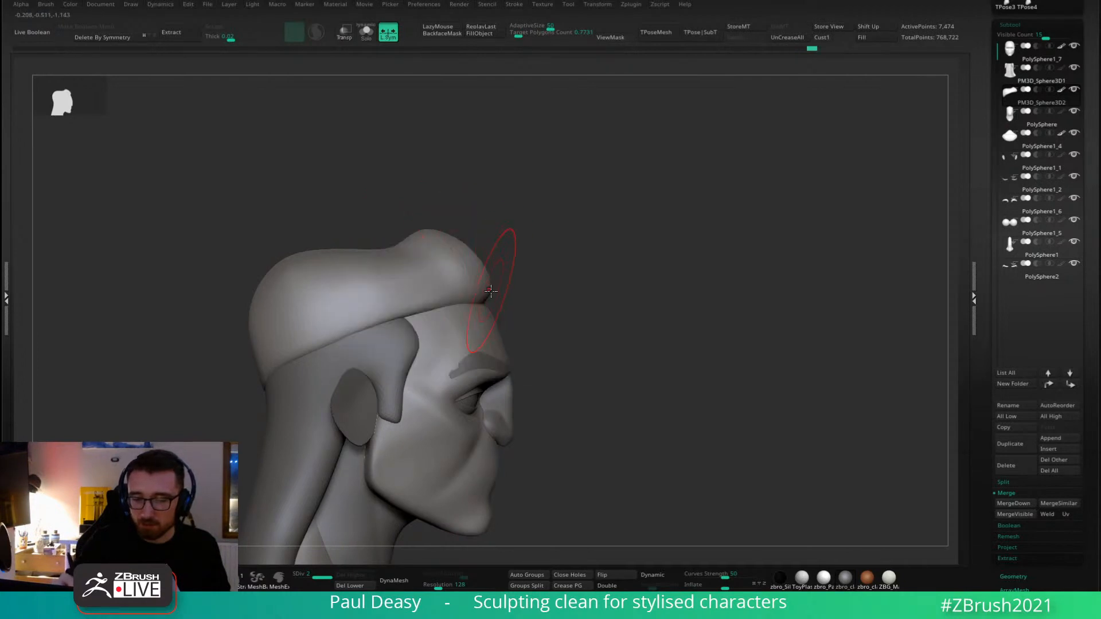
pyautogui.press('space')
pyautogui.moveTo(485, 277); pyautogui.dragTo(461, 244)
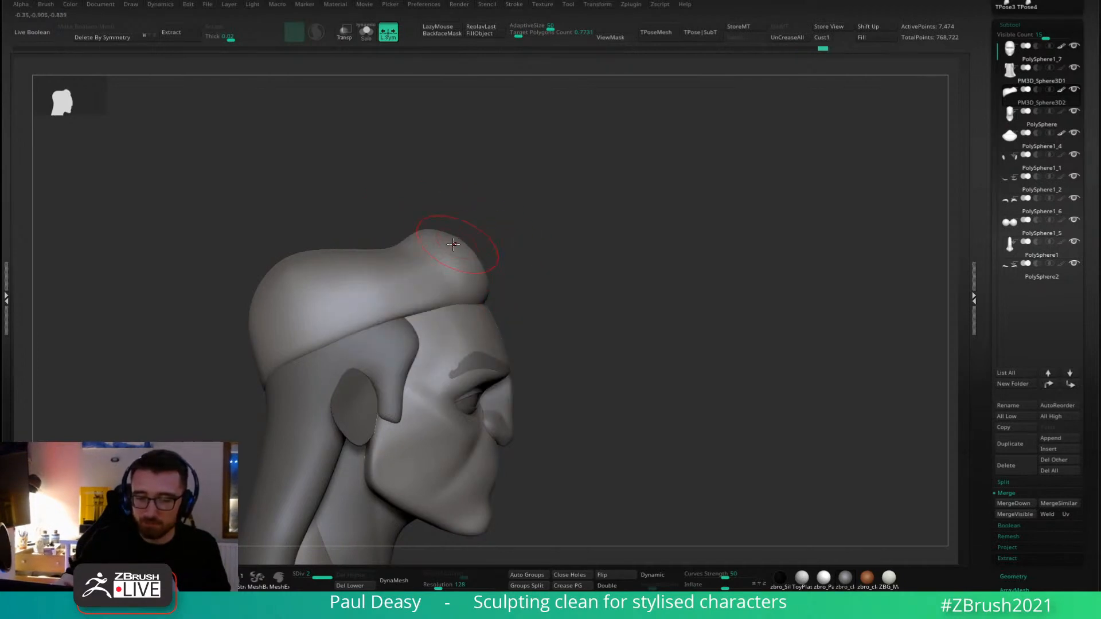
# Sculpt the side of the quiff where it meets the crown and smooth it at subdivision level 1, returning to level 2.
pyautogui.moveTo(525, 285)
pyautogui.mouseDown()
pyautogui.moveTo(555, 315)
pyautogui.moveTo(592, 300)
pyautogui.moveTo(600, 312)
pyautogui.moveTo(537, 255)
pyautogui.mouseUp()
pyautogui.press('b')
pyautogui.press('c')
pyautogui.press('b')
pyautogui.press('space')
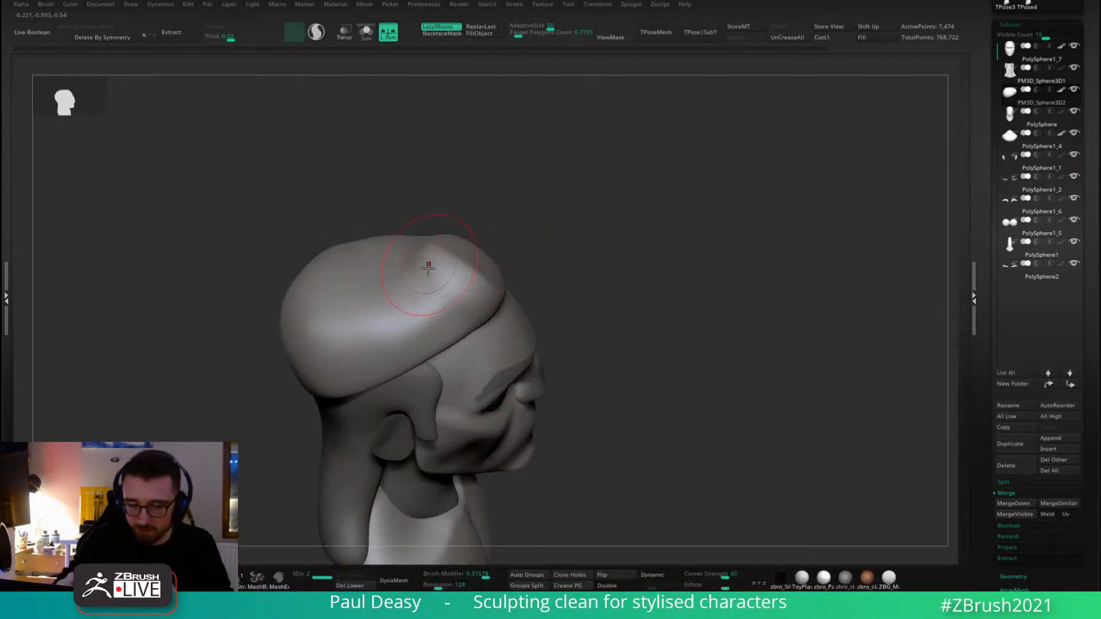
pyautogui.moveTo(454, 363); pyautogui.dragTo(466, 314)
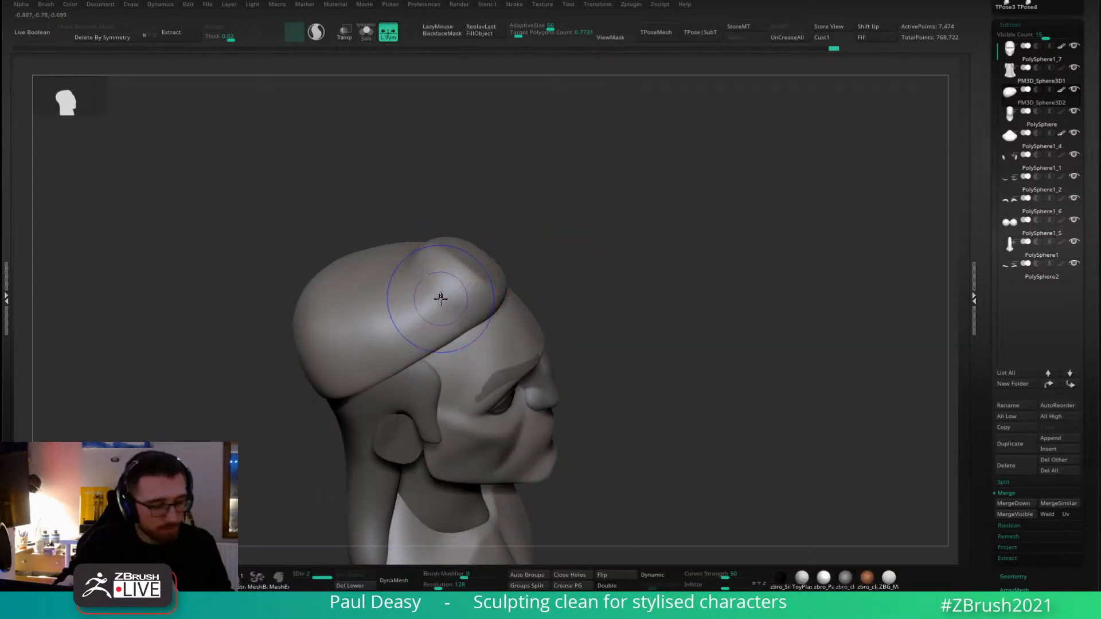
pyautogui.hotkey('shift', 'd')
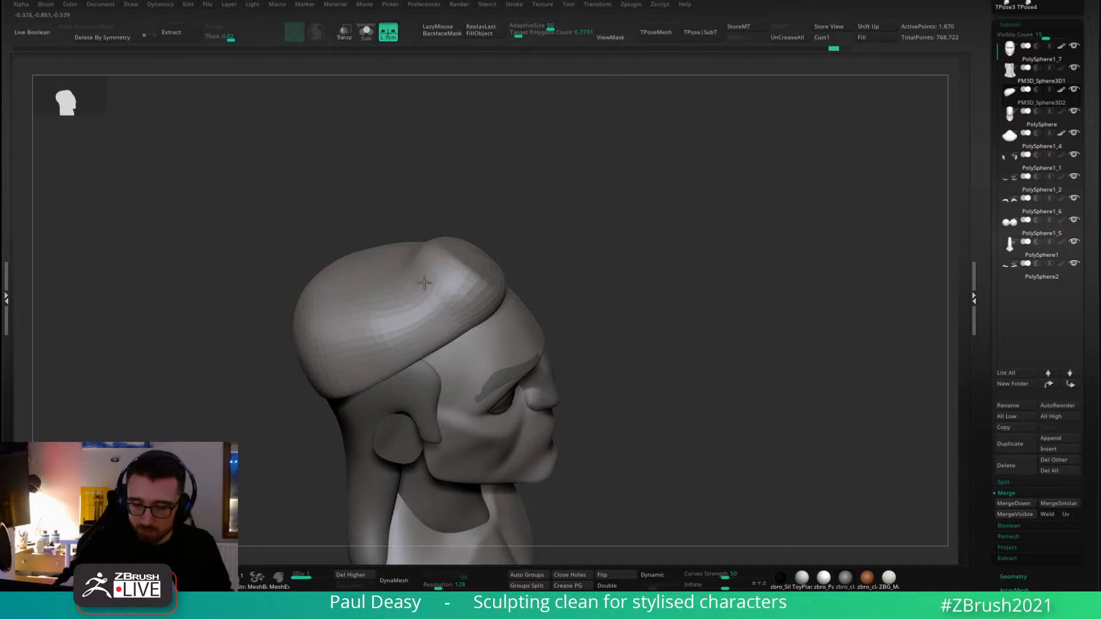
pyautogui.press('d')
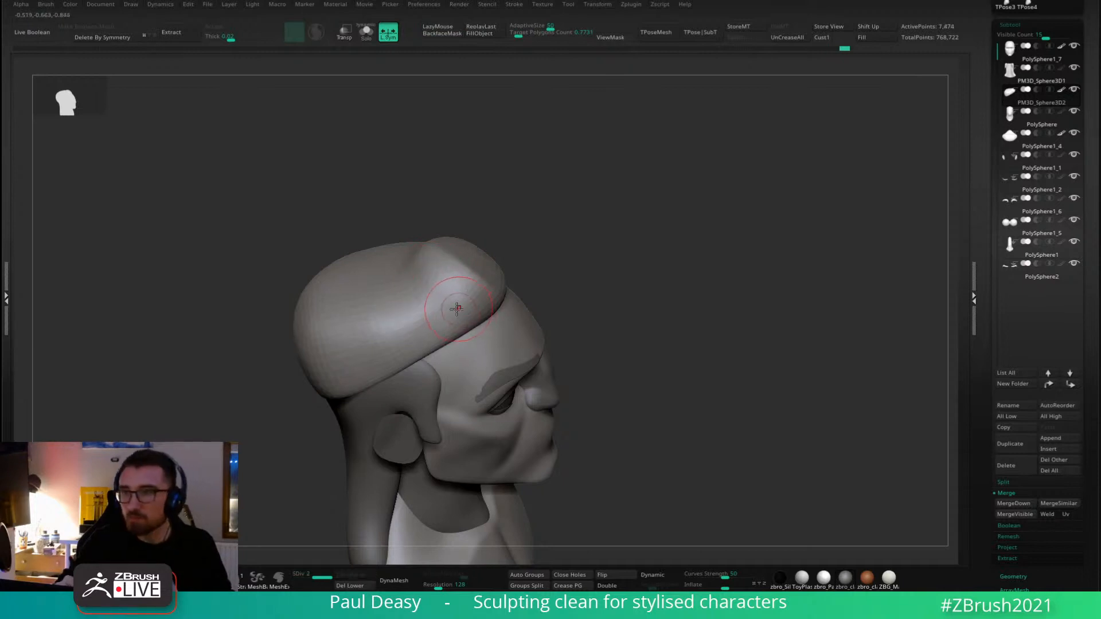
# Refine the side of the quiff near the front hairline and check its shape in profile.
pyautogui.press(']')
pyautogui.press('b')
pyautogui.press('d')
pyautogui.press('s')
pyautogui.moveTo(457, 301); pyautogui.dragTo(584, 270, button='right')
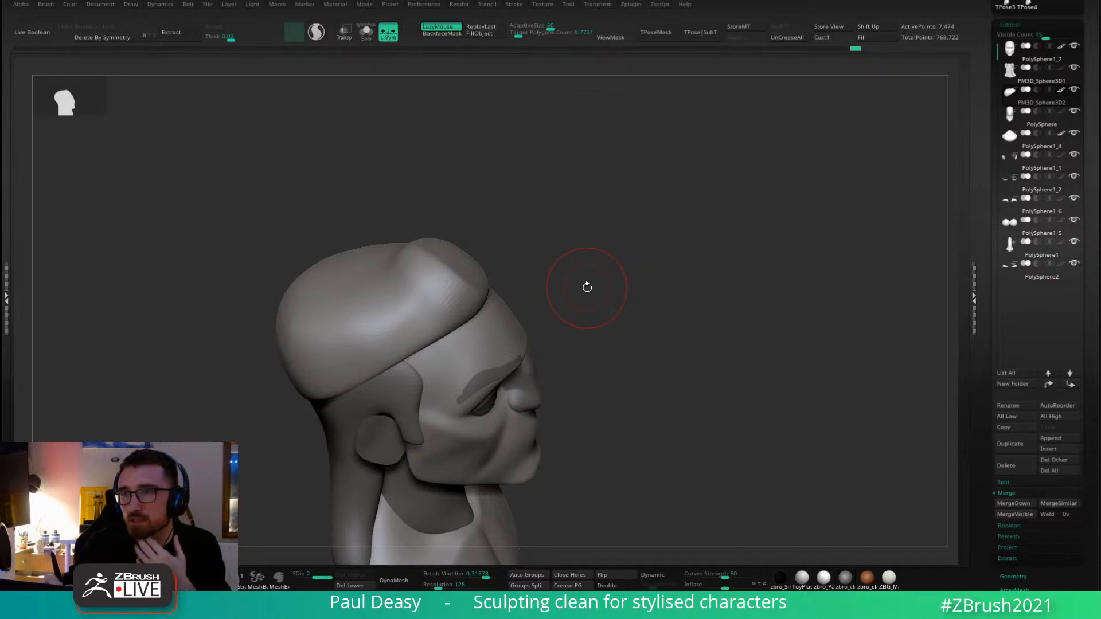
pyautogui.moveTo(588, 285)
pyautogui.mouseDown()
pyautogui.moveTo(607, 273)
pyautogui.moveTo(519, 299)
pyautogui.mouseUp()
pyautogui.press('b')
pyautogui.press('m')
pyautogui.press('v')
pyautogui.rightClick(422, 312)
pyautogui.moveTo(421, 311)
pyautogui.mouseDown(button='right')
pyautogui.moveTo(430, 321)
pyautogui.moveTo(420, 321)
pyautogui.mouseUp(button='right')
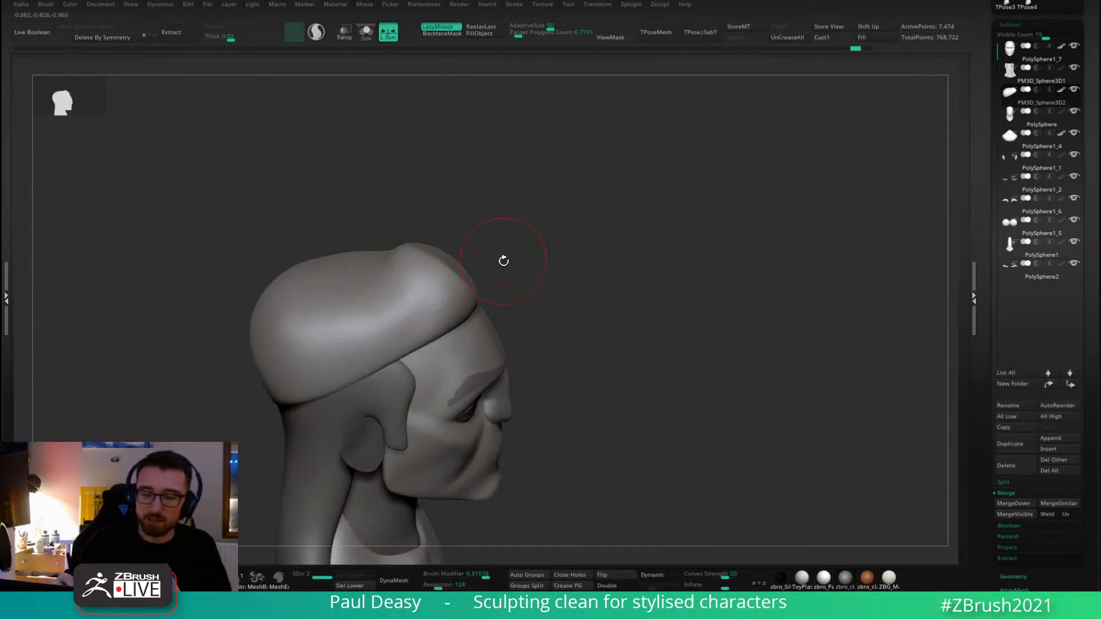
# Subdivide the top hair to level 3 and define the transition between the quiff and the crown.
pyautogui.hotkey('ctrl', 'd')
pyautogui.moveTo(501, 261); pyautogui.dragTo(483, 300, button='right')
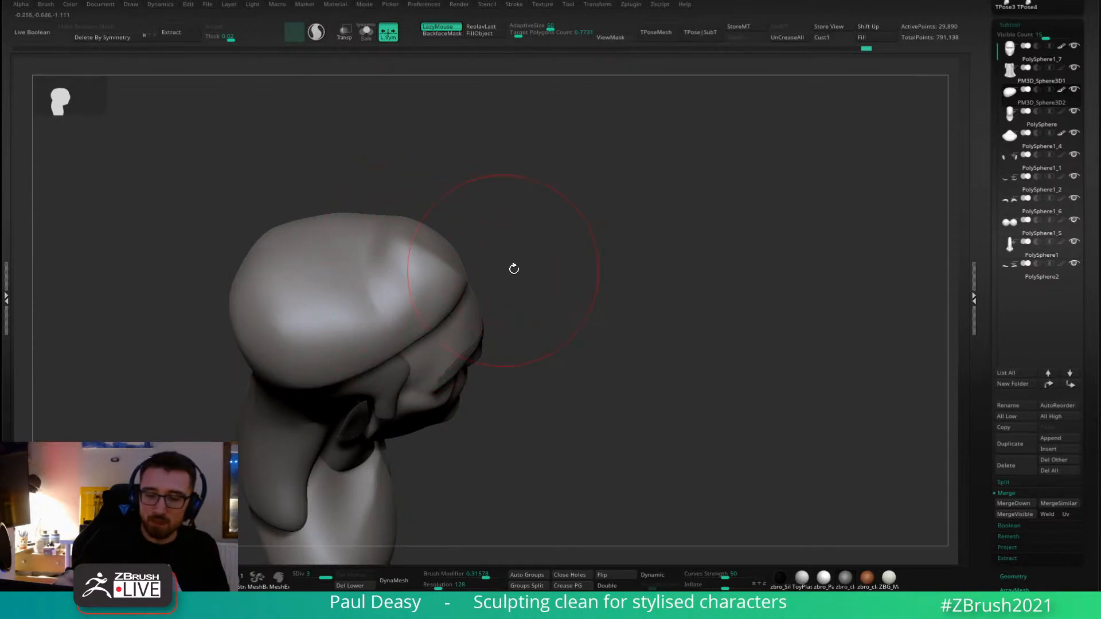
pyautogui.moveTo(515, 268)
pyautogui.mouseDown(button='right')
pyautogui.moveTo(389, 248)
pyautogui.moveTo(417, 285)
pyautogui.moveTo(363, 334)
pyautogui.mouseUp(button='right')
pyautogui.press('space')
pyautogui.moveTo(393, 278); pyautogui.dragTo(373, 278)
pyautogui.moveTo(372, 258); pyautogui.dragTo(418, 309)
# Sharpen the quiff's form from above and smooth its side along the front hairline.
pyautogui.moveTo(514, 278)
pyautogui.mouseDown(button='right')
pyautogui.moveTo(531, 420)
pyautogui.moveTo(540, 392)
pyautogui.moveTo(540, 413)
pyautogui.mouseUp(button='right')
pyautogui.moveTo(398, 265)
pyautogui.mouseDown(button='right')
pyautogui.moveTo(405, 285)
pyautogui.moveTo(363, 261)
pyautogui.mouseUp(button='right')
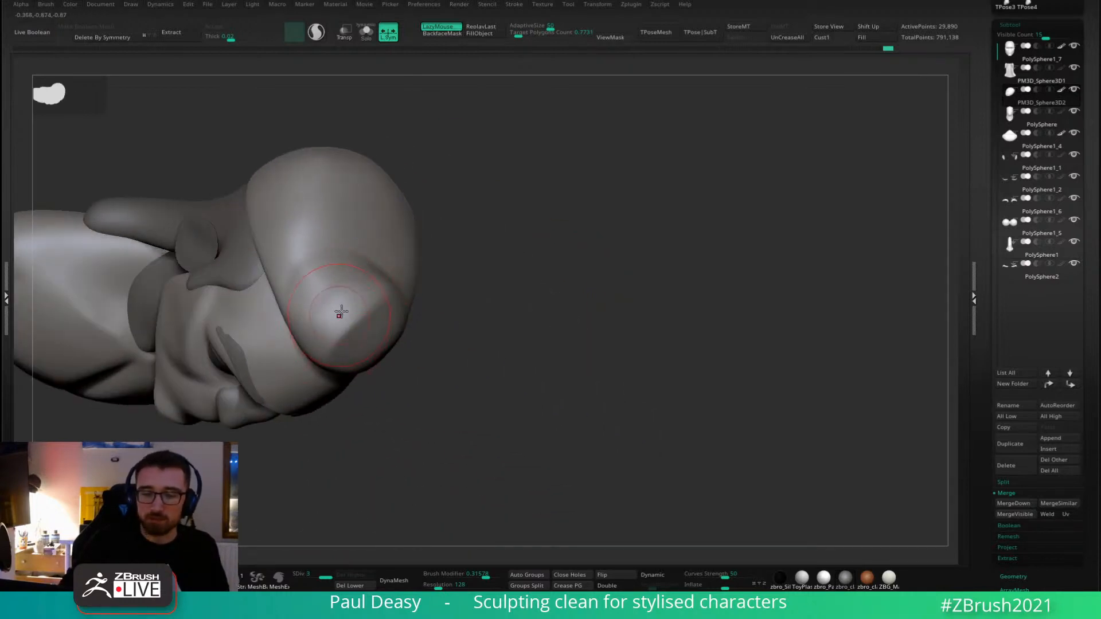
pyautogui.moveTo(340, 312); pyautogui.dragTo(351, 270, button='right')
pyautogui.moveTo(315, 388); pyautogui.dragTo(298, 320)
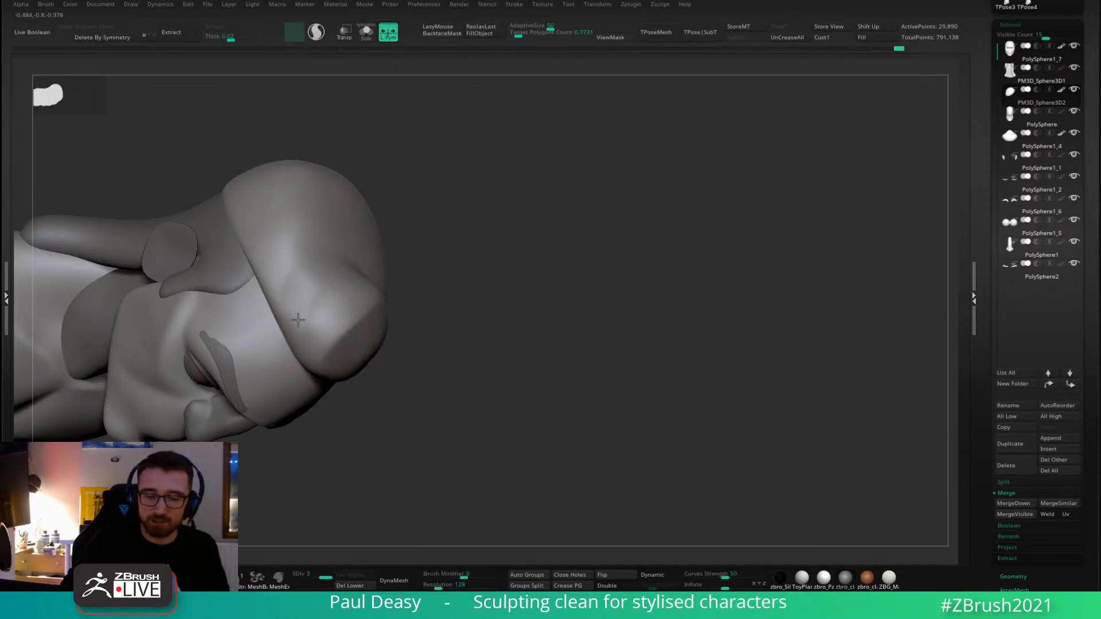
pyautogui.press('l')
pyautogui.moveTo(359, 384)
pyautogui.mouseDown(button='right')
pyautogui.moveTo(639, 342)
pyautogui.moveTo(641, 275)
pyautogui.moveTo(602, 299)
pyautogui.moveTo(577, 285)
pyautogui.moveTo(573, 238)
pyautogui.mouseUp(button='right')
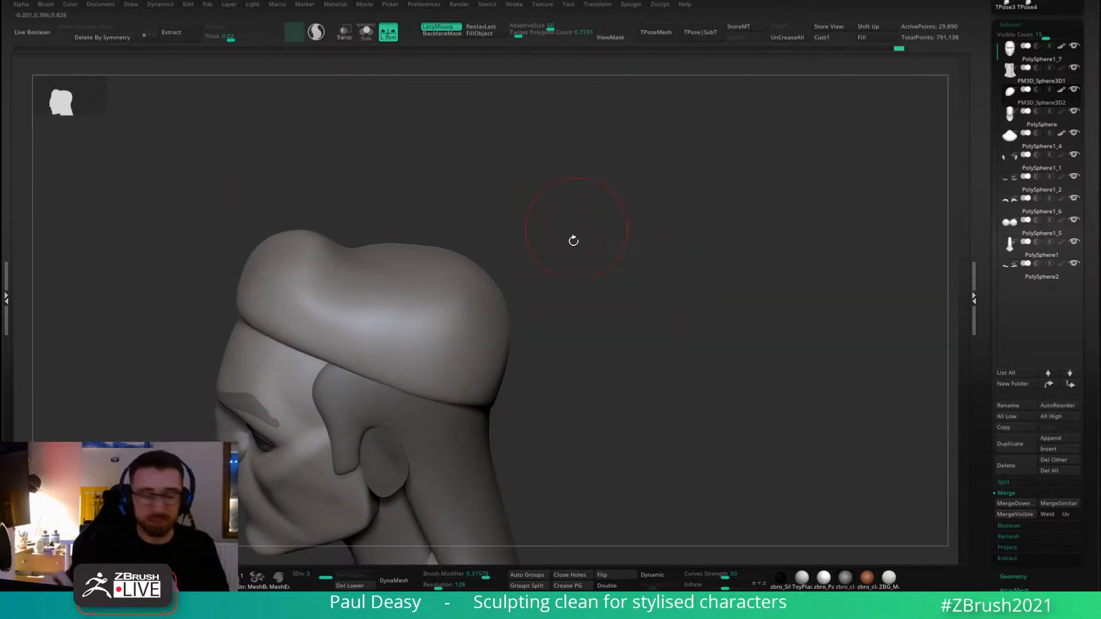
# Even out the side of the crown hair with broad strokes and undo the last stroke.
pyautogui.press('b')
pyautogui.press('m')
pyautogui.press('v')
pyautogui.press('space')
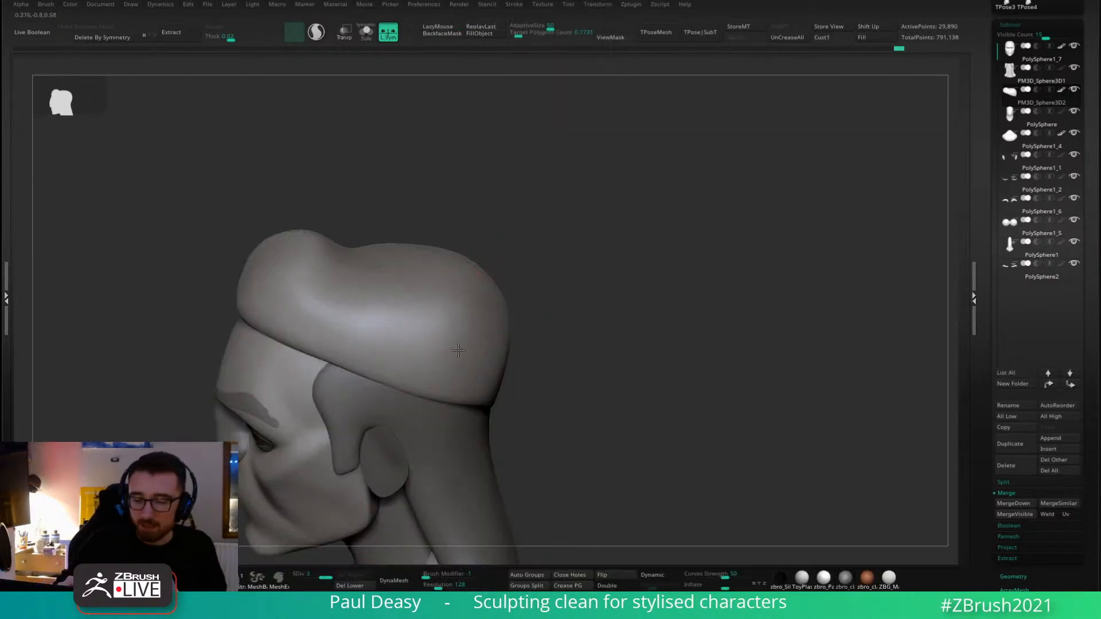
pyautogui.press('space')
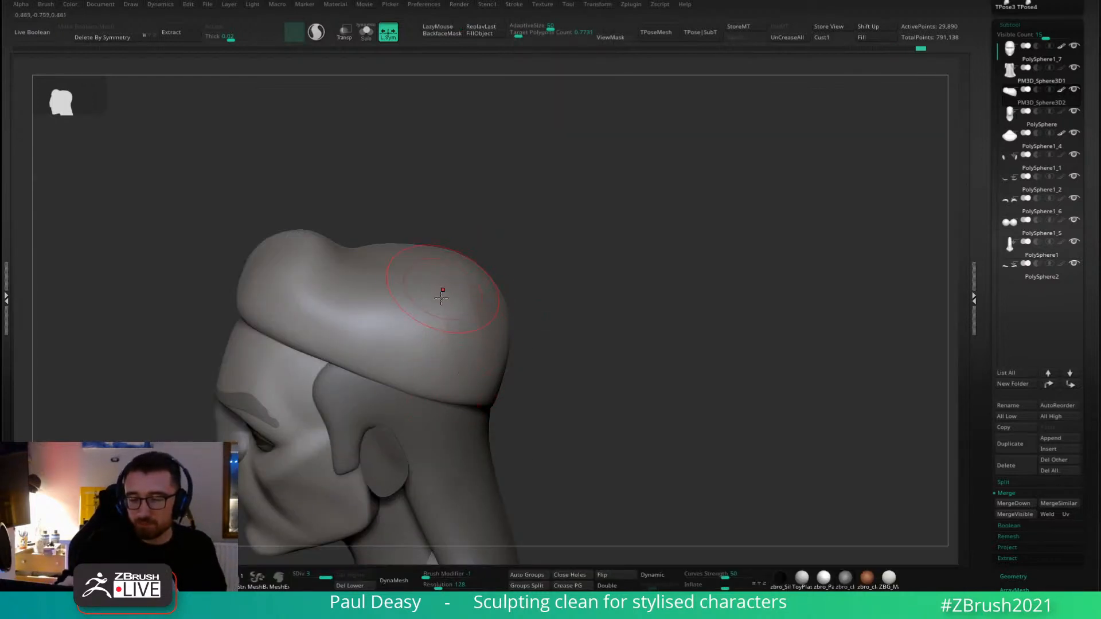
pyautogui.hotkey('ctrl', 'z')
pyautogui.moveTo(485, 351)
pyautogui.mouseDown(button='right')
pyautogui.moveTo(596, 300)
pyautogui.moveTo(602, 265)
pyautogui.mouseUp(button='right')
pyautogui.moveTo(557, 278); pyautogui.dragTo(574, 290)
# Flatten and blend the broad side and back surfaces of the top hair from behind the ear.
pyautogui.press('b')
pyautogui.press('m')
pyautogui.press('v')
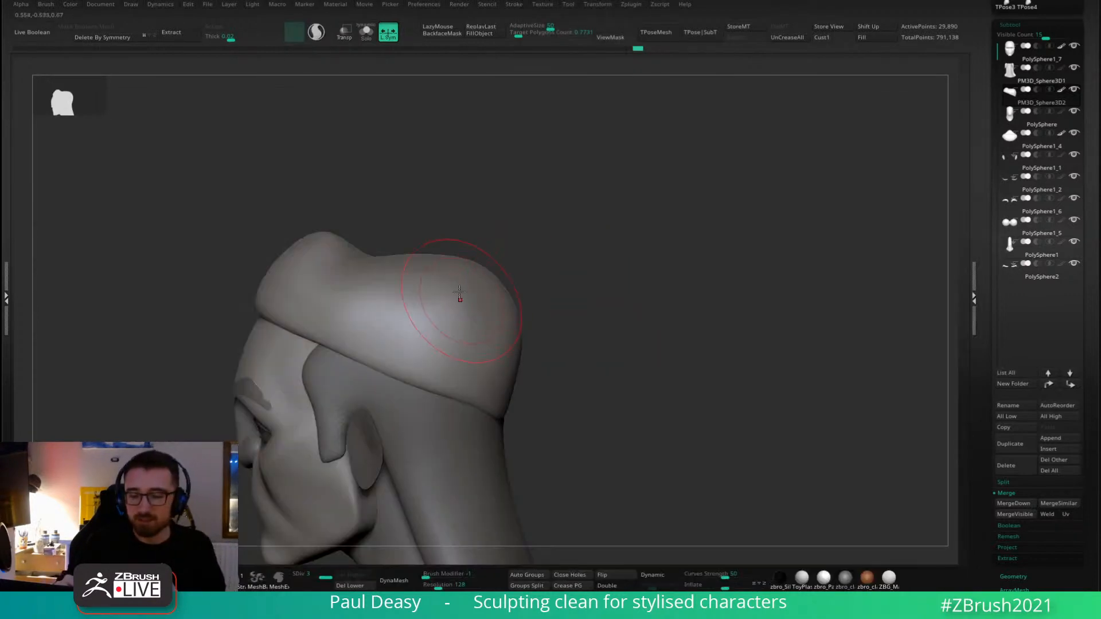
pyautogui.moveTo(476, 378); pyautogui.dragTo(379, 307)
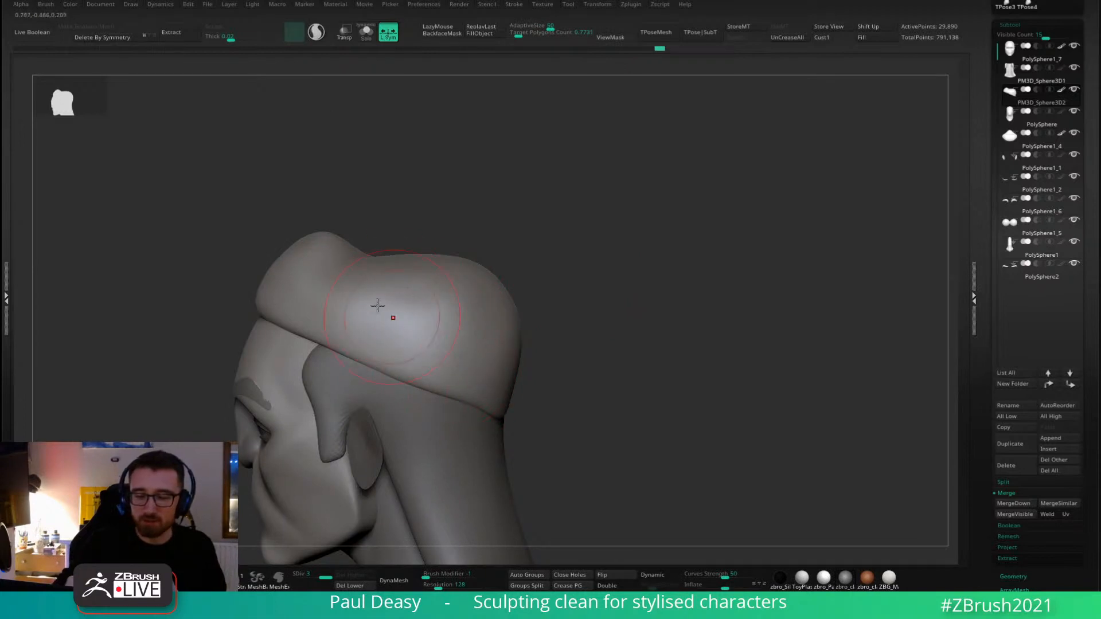
pyautogui.moveTo(346, 270); pyautogui.dragTo(444, 354)
pyautogui.moveTo(522, 334); pyautogui.dragTo(498, 311, button='right')
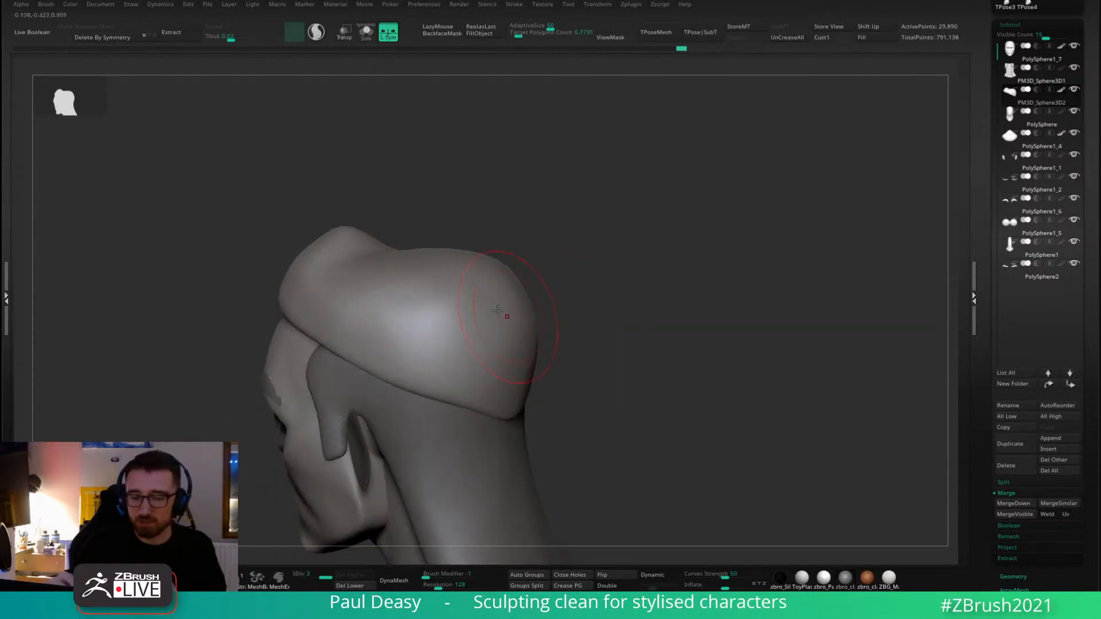
pyautogui.hotkey('ctrl', 'z')
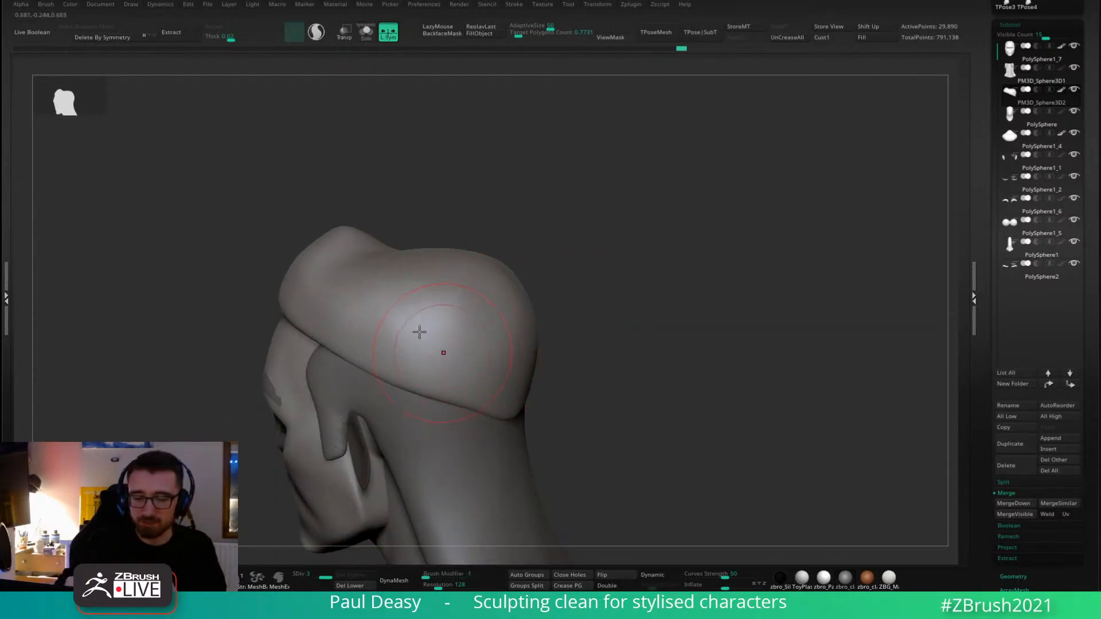
pyautogui.moveTo(416, 344); pyautogui.dragTo(437, 374)
pyautogui.moveTo(361, 326); pyautogui.dragTo(406, 340)
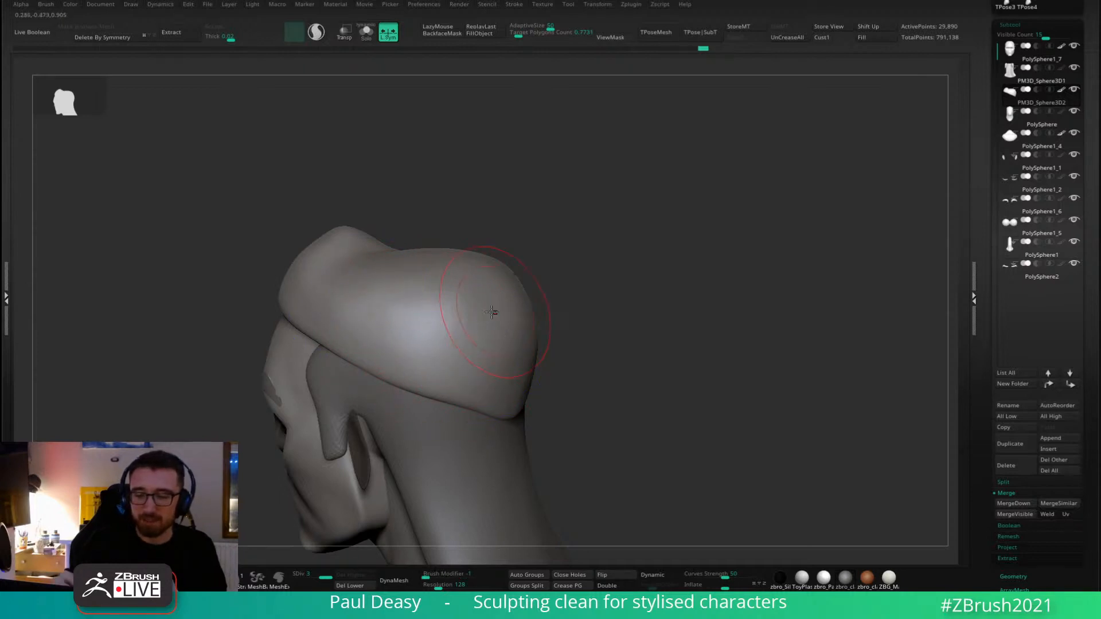
pyautogui.moveTo(423, 282); pyautogui.dragTo(492, 347)
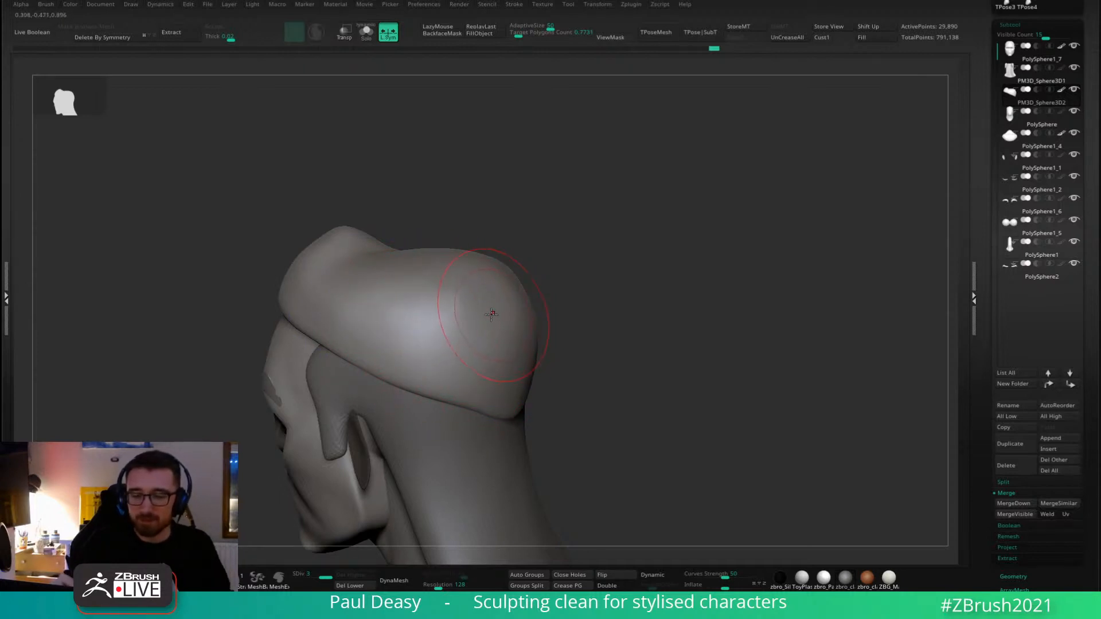
# Adjust the upper rear curve of the crown hair from a rear three-quarter view.
pyautogui.press('b')
pyautogui.press('d')
pyautogui.press('s')
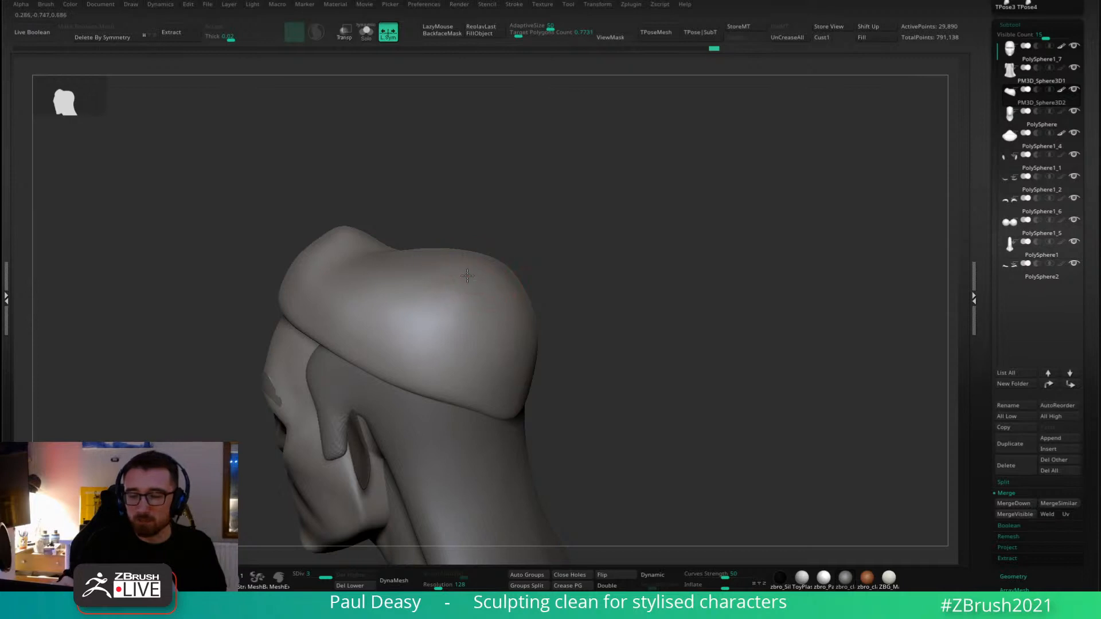
pyautogui.moveTo(467, 276); pyautogui.dragTo(474, 266)
pyautogui.moveTo(551, 253); pyautogui.dragTo(607, 265)
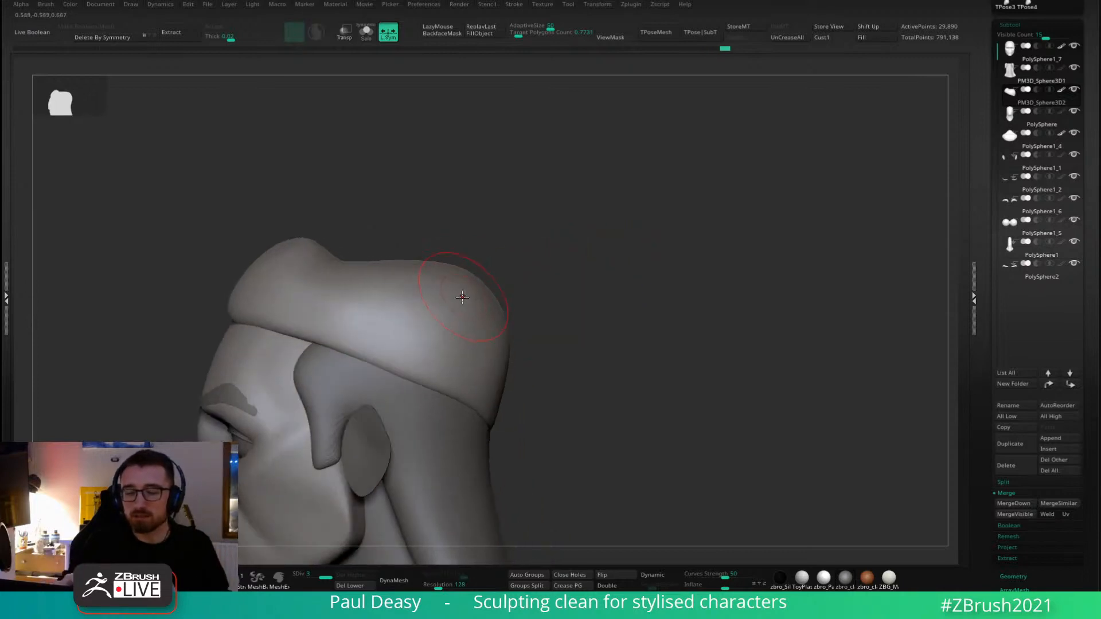
pyautogui.press('b')
pyautogui.press('d')
pyautogui.press('s')
pyautogui.press('space')
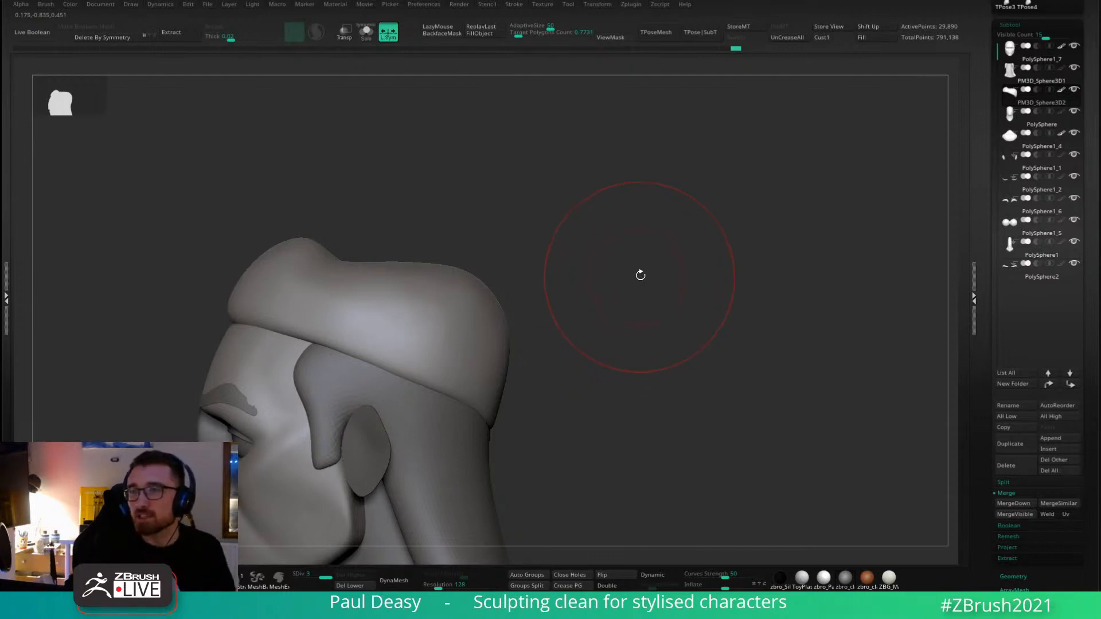
# Resize the brush and adjust the top of the crown hair from directly behind.
pyautogui.moveTo(640, 273); pyautogui.dragTo(639, 285)
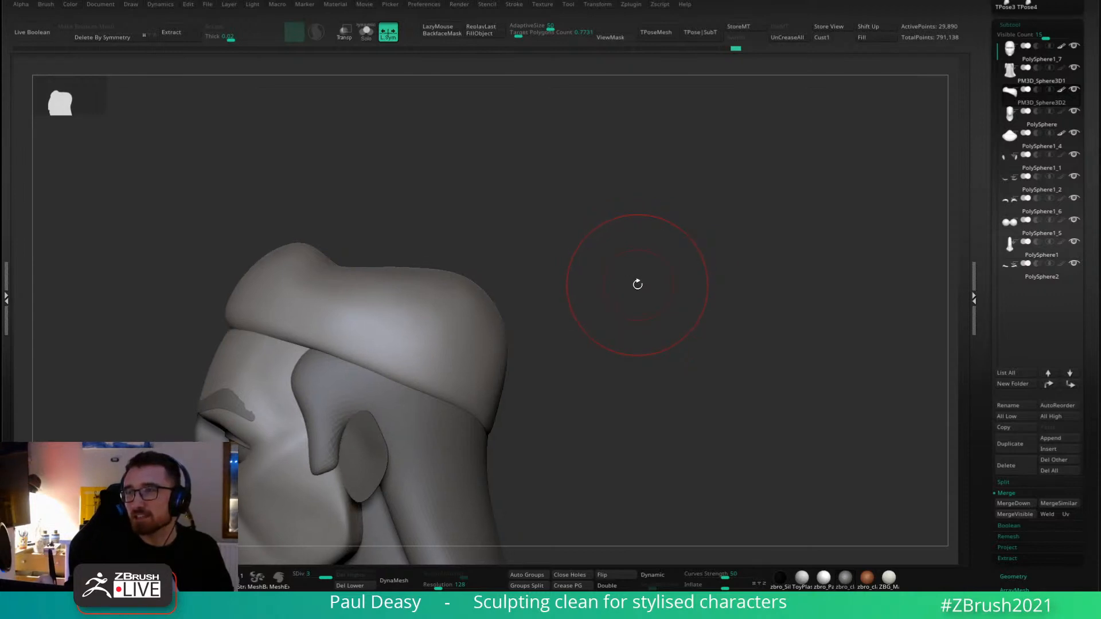
pyautogui.moveTo(638, 284); pyautogui.dragTo(584, 289)
pyautogui.press('space')
pyautogui.press('space')
pyautogui.press('space')
pyautogui.press('space')
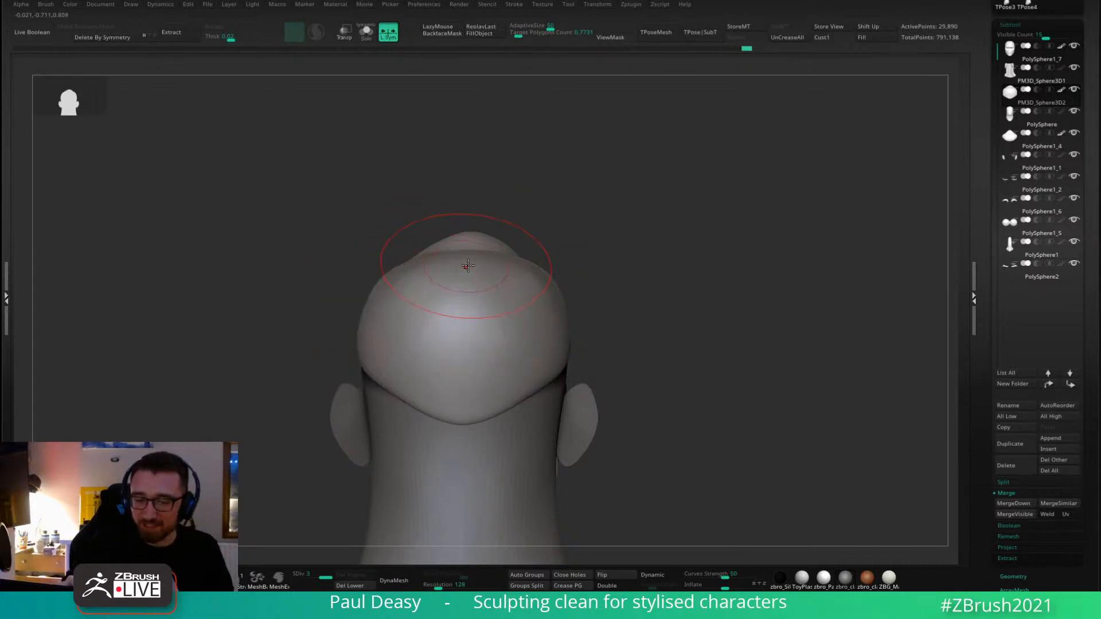
# Adjust the side of the crown hair from behind and smooth where it meets the quiff from above.
pyautogui.moveTo(558, 264); pyautogui.dragTo(560, 273)
pyautogui.press('space')
pyautogui.press('space')
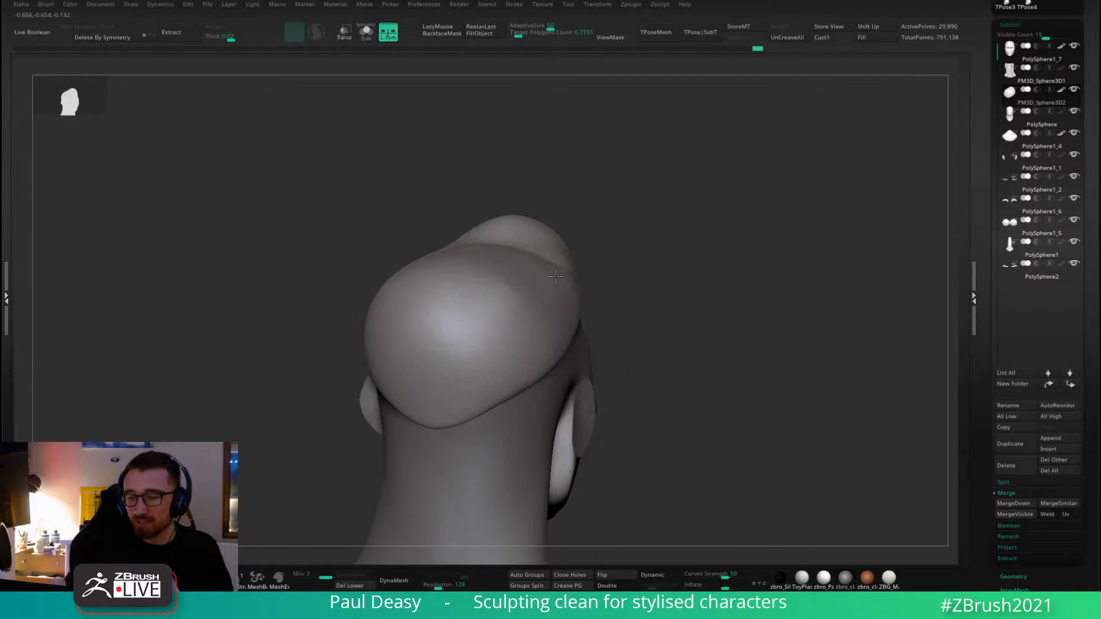
pyautogui.moveTo(559, 271)
pyautogui.mouseDown(button='right')
pyautogui.moveTo(613, 360)
pyautogui.moveTo(566, 267)
pyautogui.mouseUp(button='right')
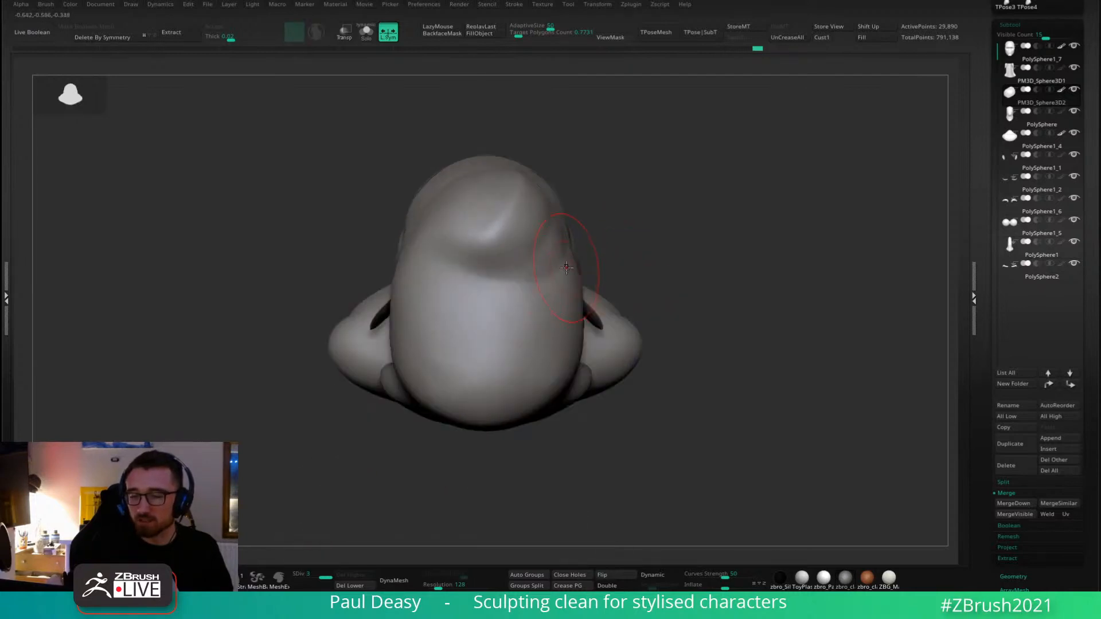
pyautogui.keyDown('shift'); pyautogui.moveTo(570, 272); pyautogui.dragTo(570, 276); pyautogui.keyUp('shift')
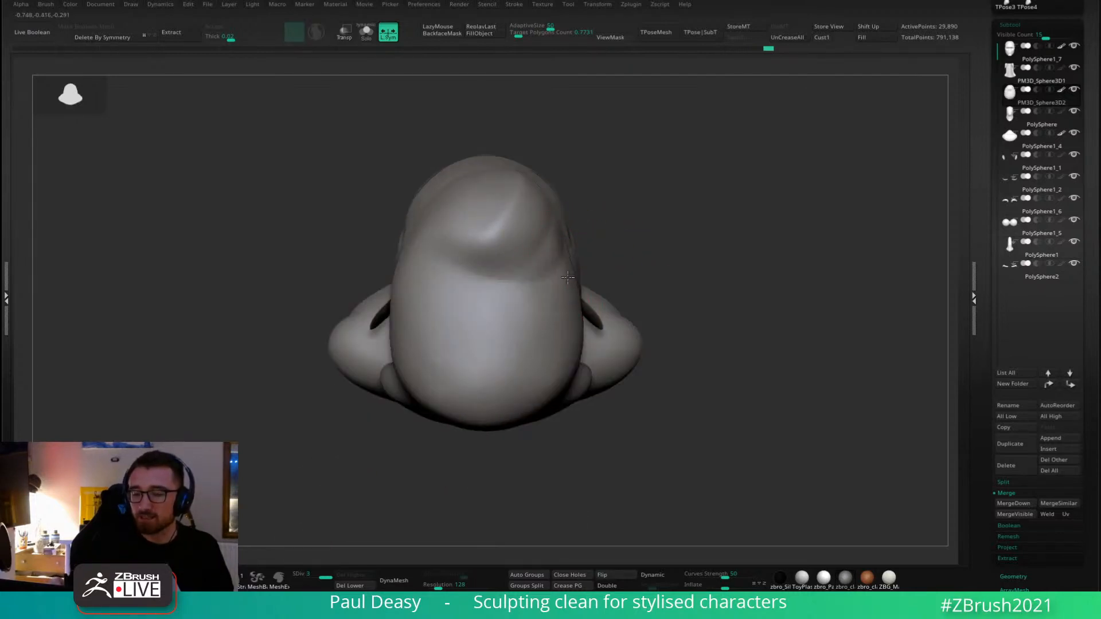
pyautogui.keyDown('shift'); pyautogui.moveTo(555, 211); pyautogui.dragTo(566, 206); pyautogui.keyUp('shift')
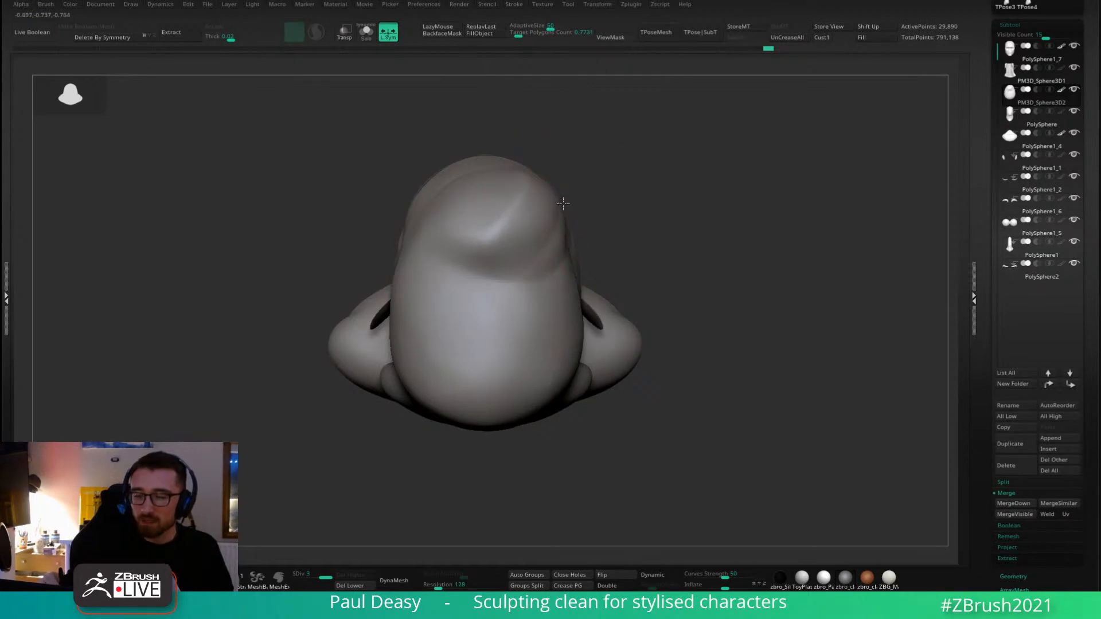
pyautogui.moveTo(568, 284)
pyautogui.keyDown('shift'); pyautogui.mouseDown()
pyautogui.moveTo(621, 265)
pyautogui.moveTo(611, 258)
pyautogui.mouseUp(); pyautogui.keyUp('shift')
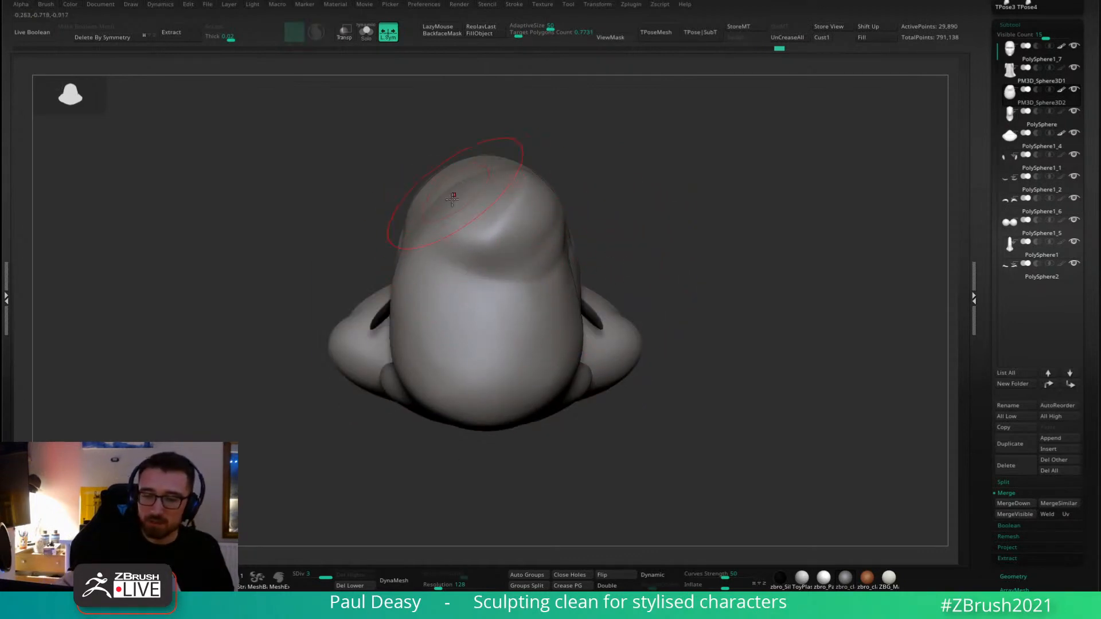
# Resize the brush and reshape the quiff's front hairline across the middle of the forehead.
pyautogui.press('space')
pyautogui.press('space')
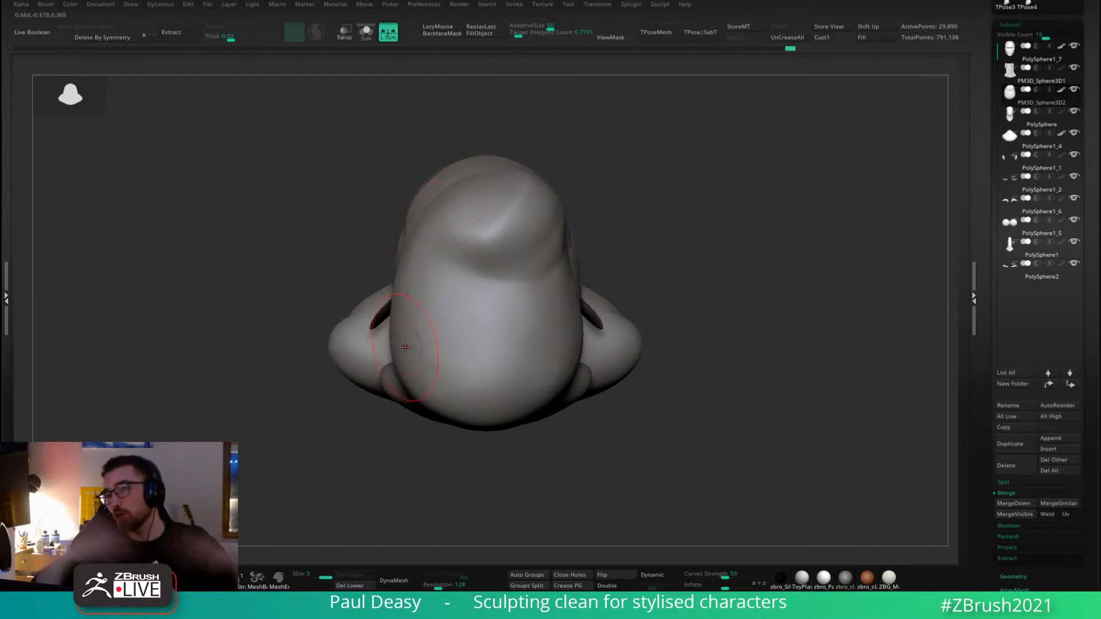
pyautogui.press('space')
pyautogui.click(499, 183)
pyautogui.moveTo(522, 143)
pyautogui.mouseDown()
pyautogui.moveTo(646, 143)
pyautogui.moveTo(582, 236)
pyautogui.moveTo(634, 231)
pyautogui.mouseUp()
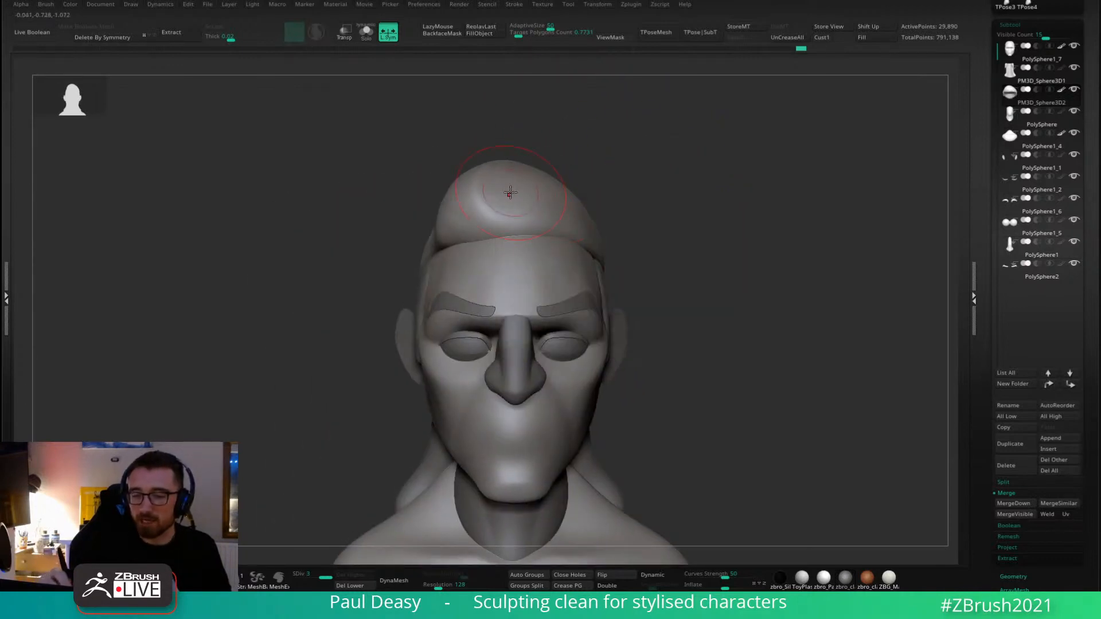
pyautogui.moveTo(510, 187); pyautogui.dragTo(491, 259)
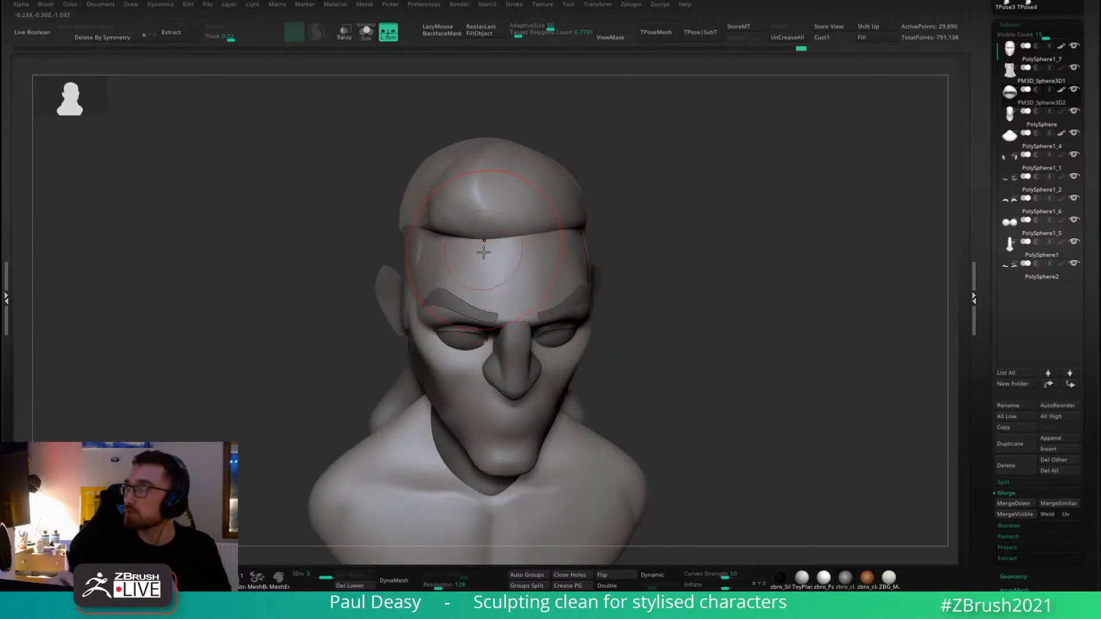
pyautogui.moveTo(489, 255)
pyautogui.mouseDown(button='right')
pyautogui.moveTo(634, 214)
pyautogui.moveTo(711, 260)
pyautogui.moveTo(693, 238)
pyautogui.mouseUp(button='right')
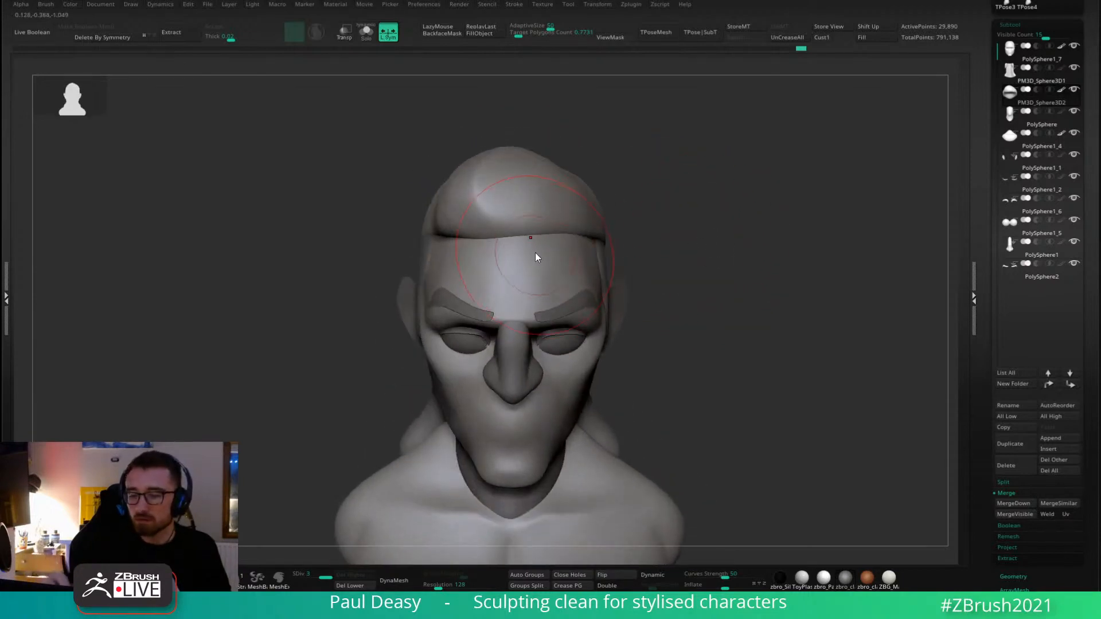
pyautogui.moveTo(530, 221); pyautogui.dragTo(525, 252, button='right')
pyautogui.moveTo(524, 252)
pyautogui.mouseDown()
pyautogui.moveTo(515, 263)
pyautogui.moveTo(504, 247)
pyautogui.moveTo(491, 256)
pyautogui.mouseUp()
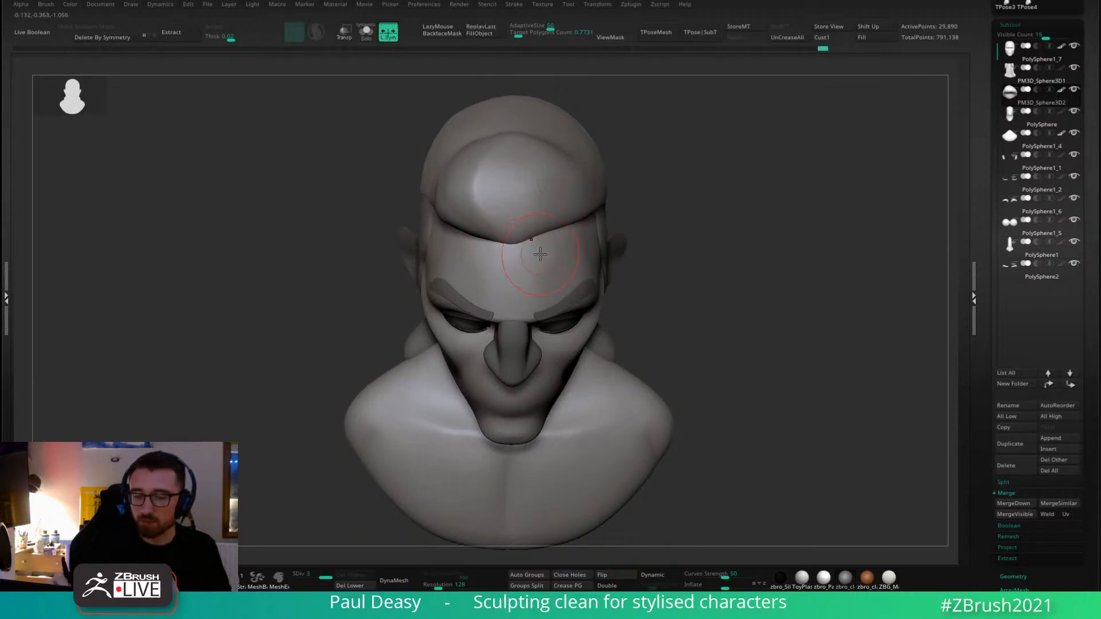
# Resize the brush and refine the lower edge of the crown hair above the temple from a three-quarter view.
pyautogui.moveTo(540, 254); pyautogui.dragTo(637, 220, button='right')
pyautogui.press('space')
pyautogui.moveTo(621, 221); pyautogui.dragTo(614, 220)
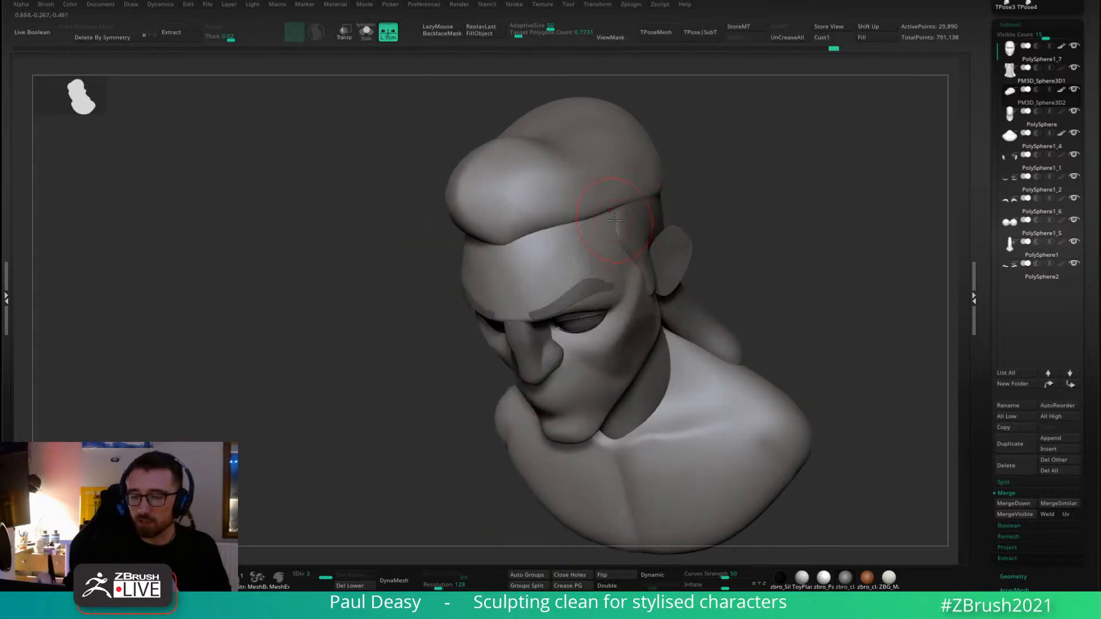
pyautogui.press('space')
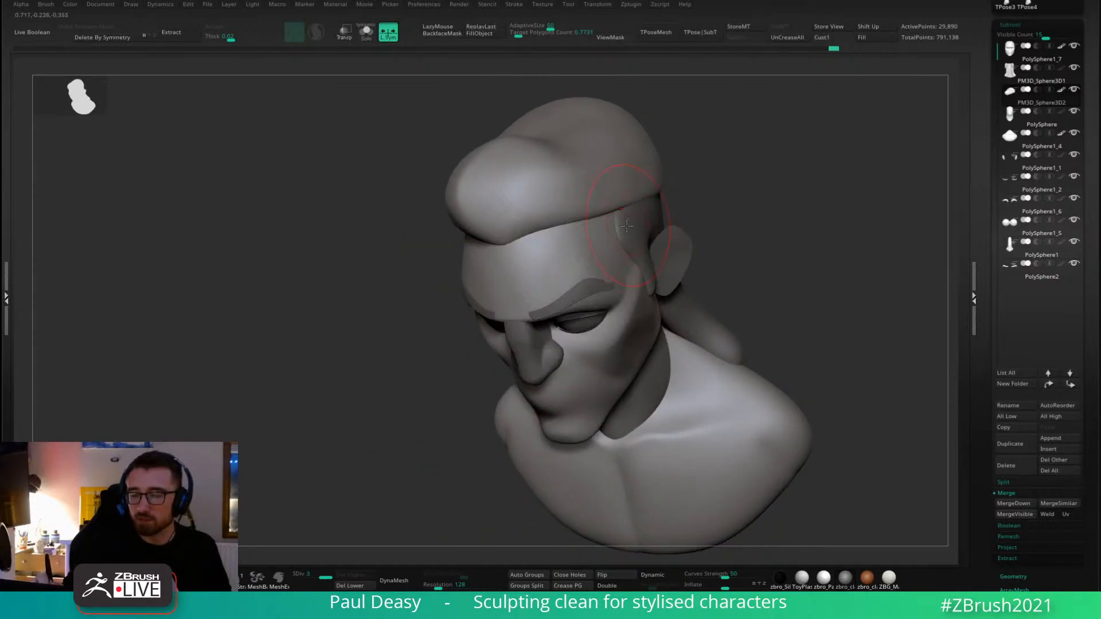
pyautogui.moveTo(620, 226); pyautogui.dragTo(637, 191, button='right')
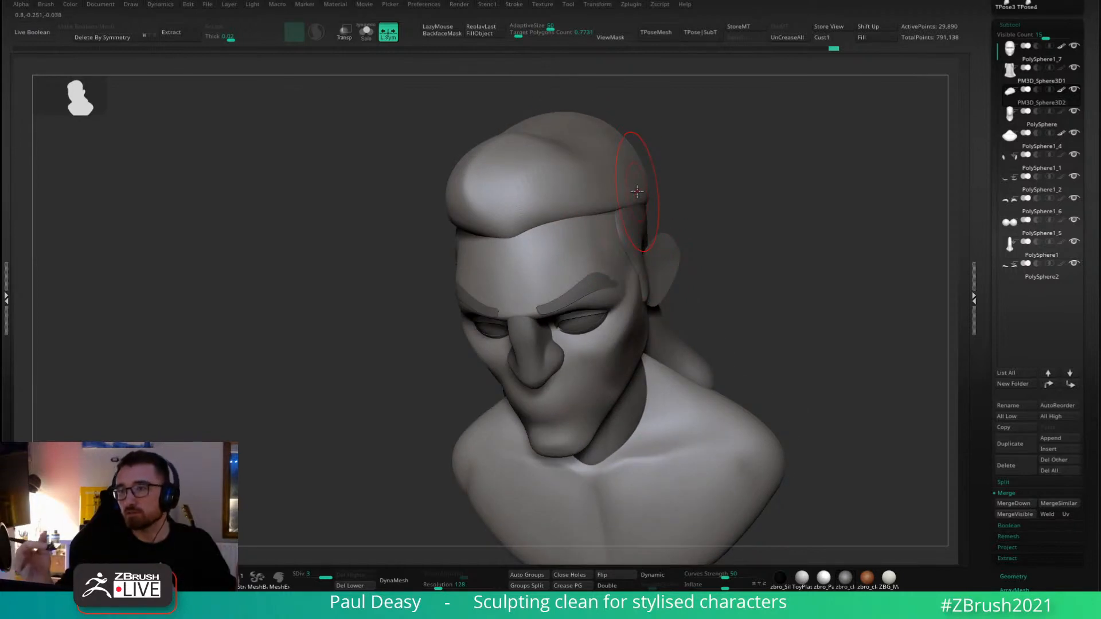
pyautogui.moveTo(637, 192)
pyautogui.mouseDown(button='right')
pyautogui.moveTo(697, 223)
pyautogui.moveTo(646, 254)
pyautogui.mouseUp(button='right')
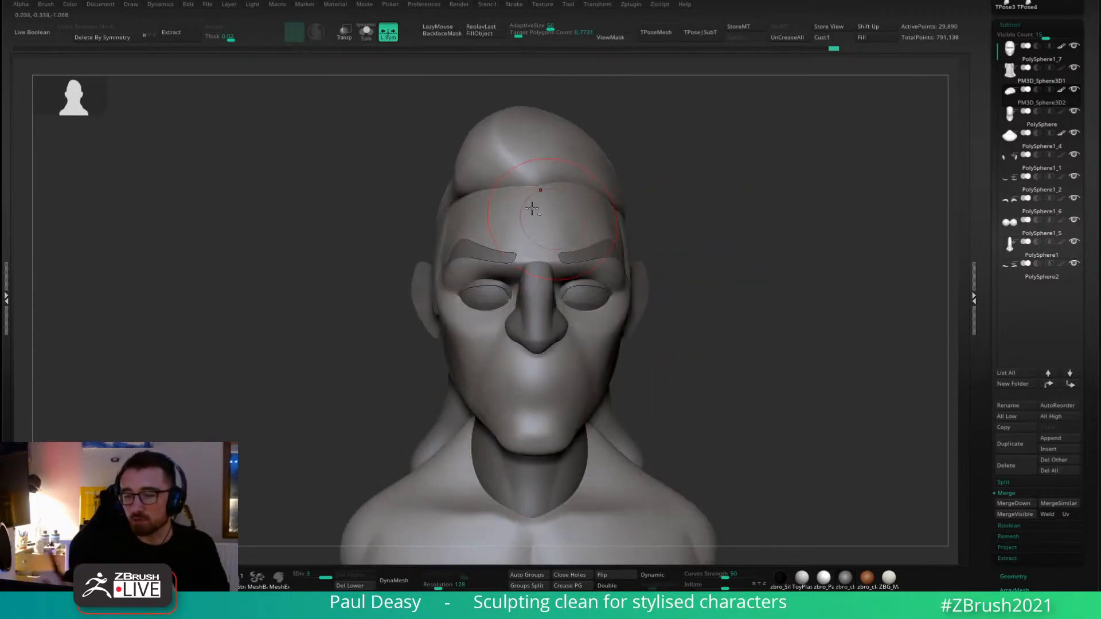
# Adjust the underside of the quiff where it overhangs the forehead from the opposite side, changing the brush size as needed.
pyautogui.moveTo(533, 208)
pyautogui.mouseDown(button='right')
pyautogui.moveTo(559, 248)
pyautogui.moveTo(542, 229)
pyautogui.moveTo(567, 187)
pyautogui.moveTo(526, 235)
pyautogui.mouseUp(button='right')
pyautogui.press('space')
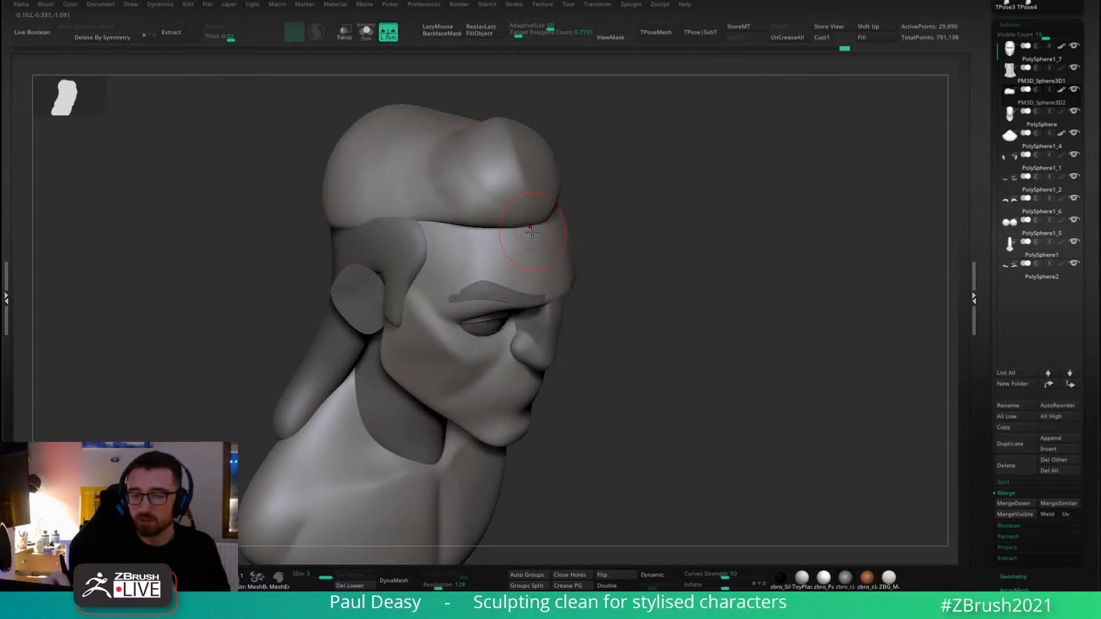
pyautogui.press('space')
pyautogui.press('space')
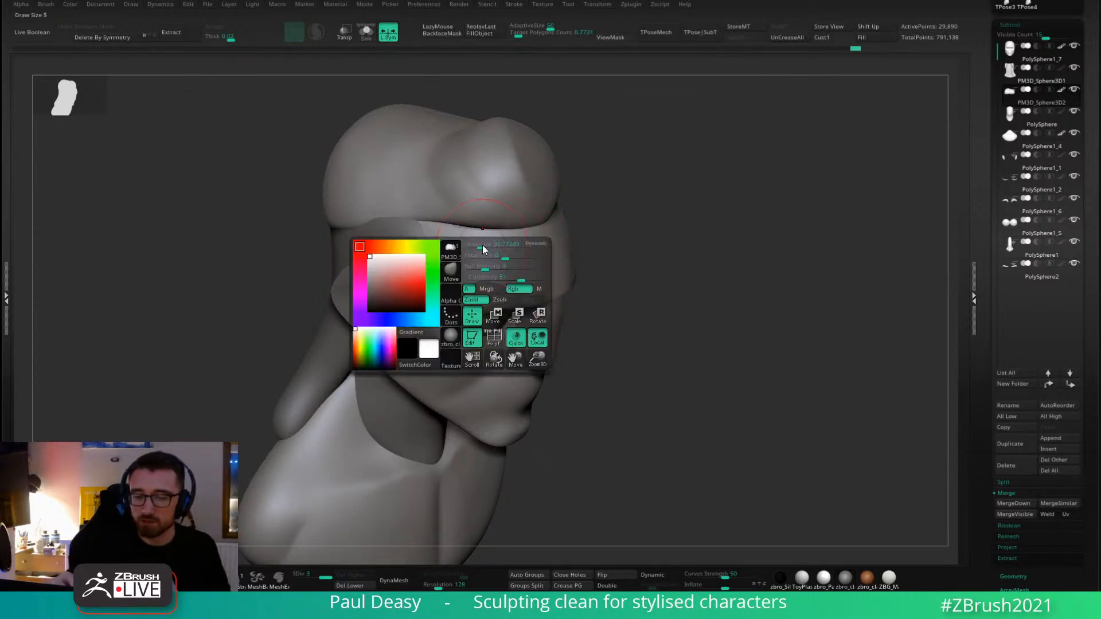
pyautogui.moveTo(473, 240); pyautogui.dragTo(504, 217, button='right')
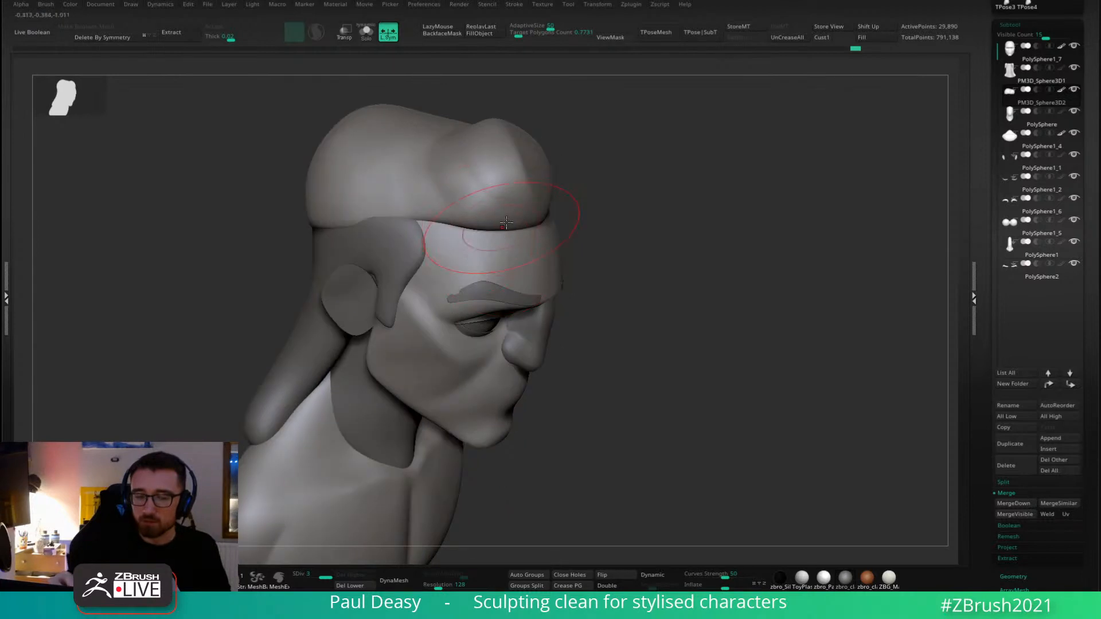
pyautogui.press('space')
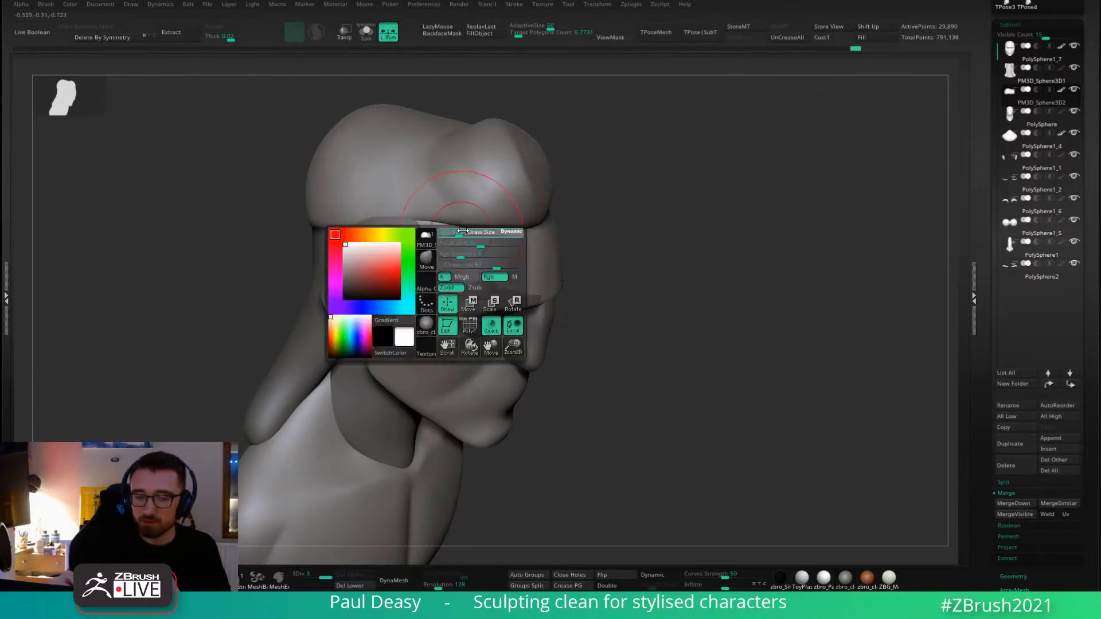
pyautogui.moveTo(448, 235)
pyautogui.mouseDown(button='right')
pyautogui.moveTo(626, 191)
pyautogui.moveTo(676, 233)
pyautogui.moveTo(697, 231)
pyautogui.moveTo(686, 250)
pyautogui.mouseUp(button='right')
# Examine the overall hair silhouette against the face and shoulders from the front and in profile.
pyautogui.press('space')
pyautogui.moveTo(688, 251); pyautogui.dragTo(670, 251)
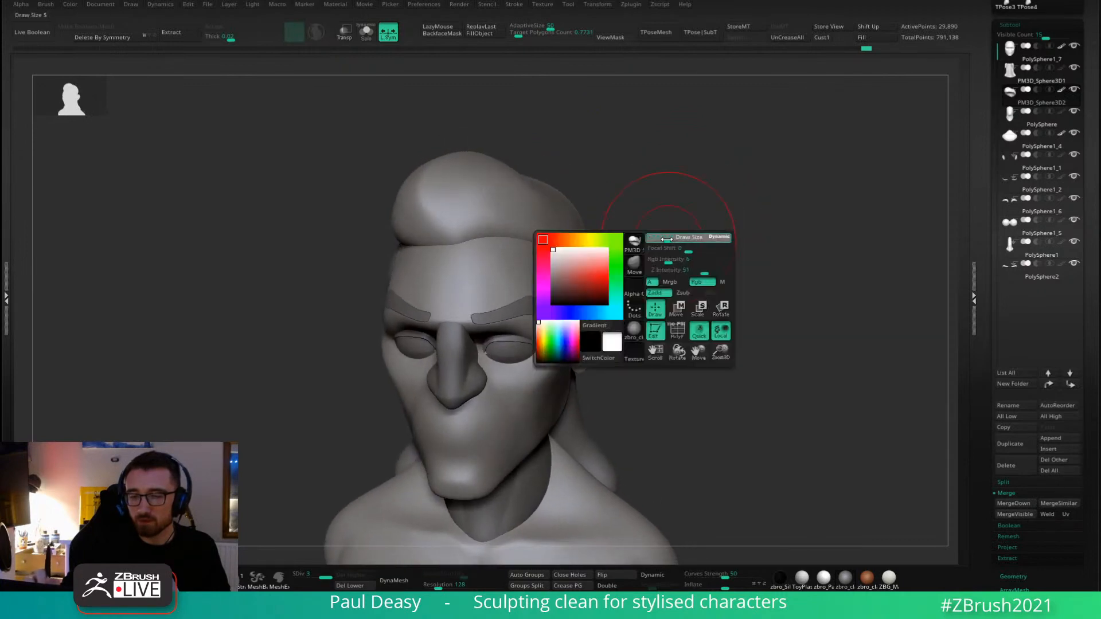
pyautogui.moveTo(670, 235)
pyautogui.mouseDown(button='right')
pyautogui.moveTo(661, 243)
pyautogui.moveTo(678, 248)
pyautogui.moveTo(634, 248)
pyautogui.mouseUp(button='right')
pyautogui.press('space')
pyautogui.moveTo(630, 248); pyautogui.dragTo(638, 248)
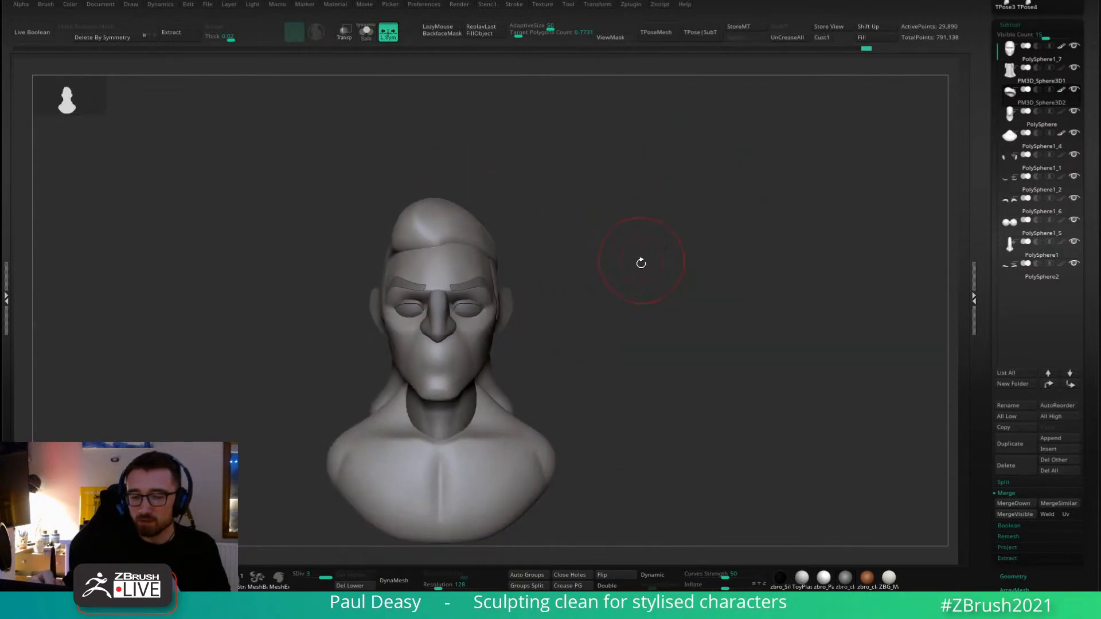
pyautogui.keyDown('alt'); pyautogui.moveTo(639, 263); pyautogui.dragTo(665, 242, button='right'); pyautogui.keyUp('alt')
pyautogui.press('space')
pyautogui.keyDown('ctrl'); pyautogui.moveTo(587, 272); pyautogui.dragTo(697, 241, button='right'); pyautogui.keyUp('ctrl')
pyautogui.rightClick(612, 281)
# Select the back hair and sideburns subtool and move it to the start of the subtool order.
pyautogui.keyDown('alt'); pyautogui.click(437, 252); pyautogui.keyUp('alt')
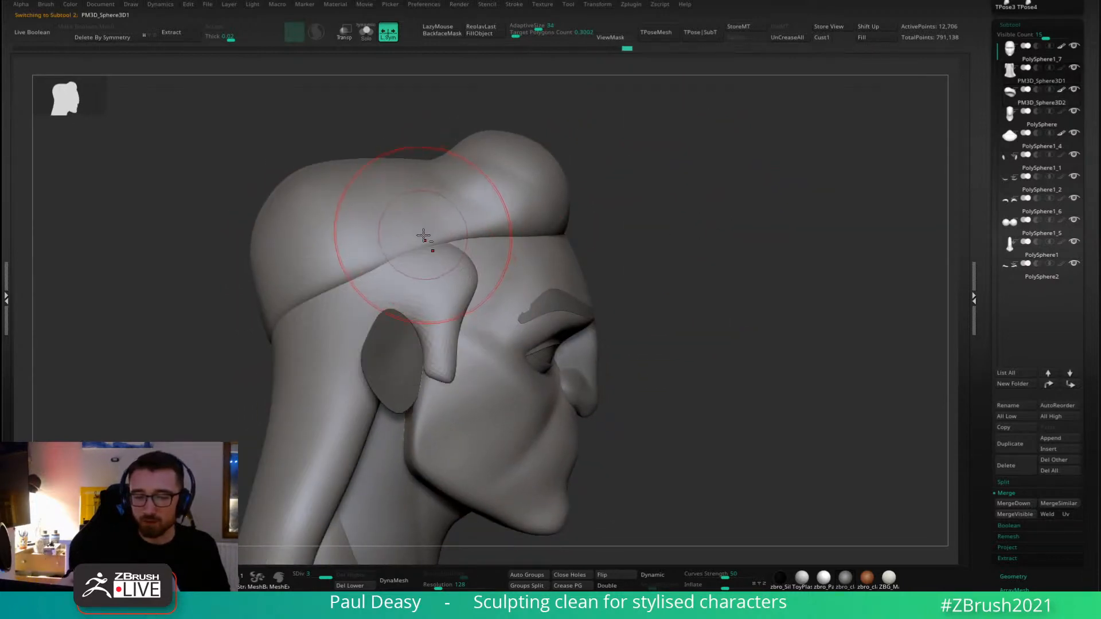
pyautogui.keyDown('alt'); pyautogui.click(427, 240); pyautogui.keyUp('alt')
pyautogui.moveTo(447, 248); pyautogui.dragTo(516, 212, button='right')
pyautogui.keyDown('alt'); pyautogui.moveTo(633, 240); pyautogui.dragTo(644, 270, button='right'); pyautogui.keyUp('alt')
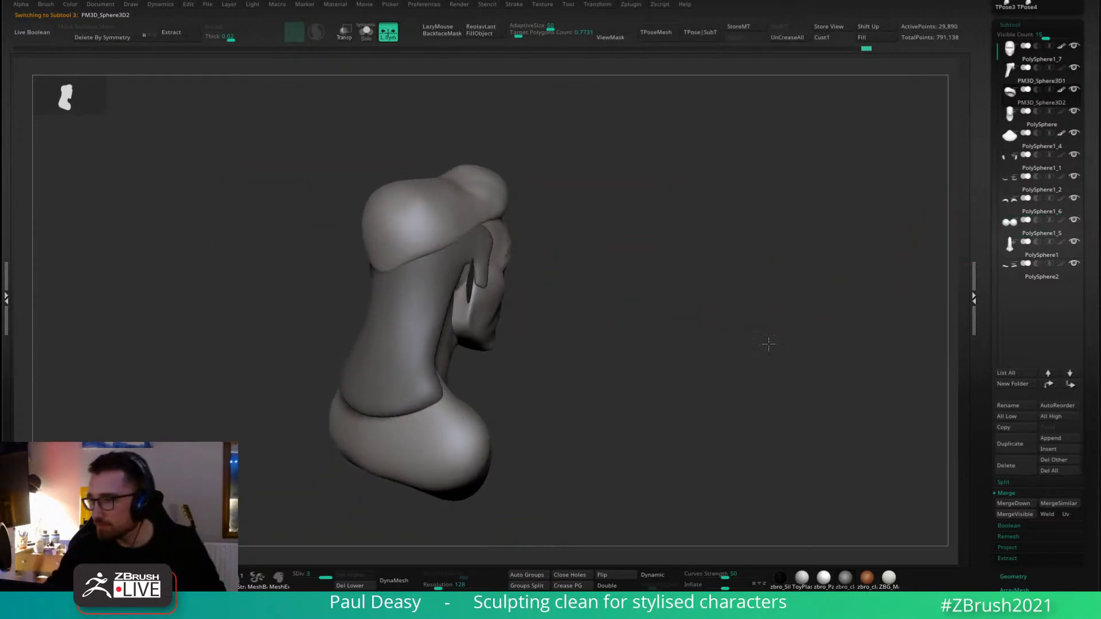
pyautogui.moveTo(766, 343); pyautogui.dragTo(697, 376, button='right')
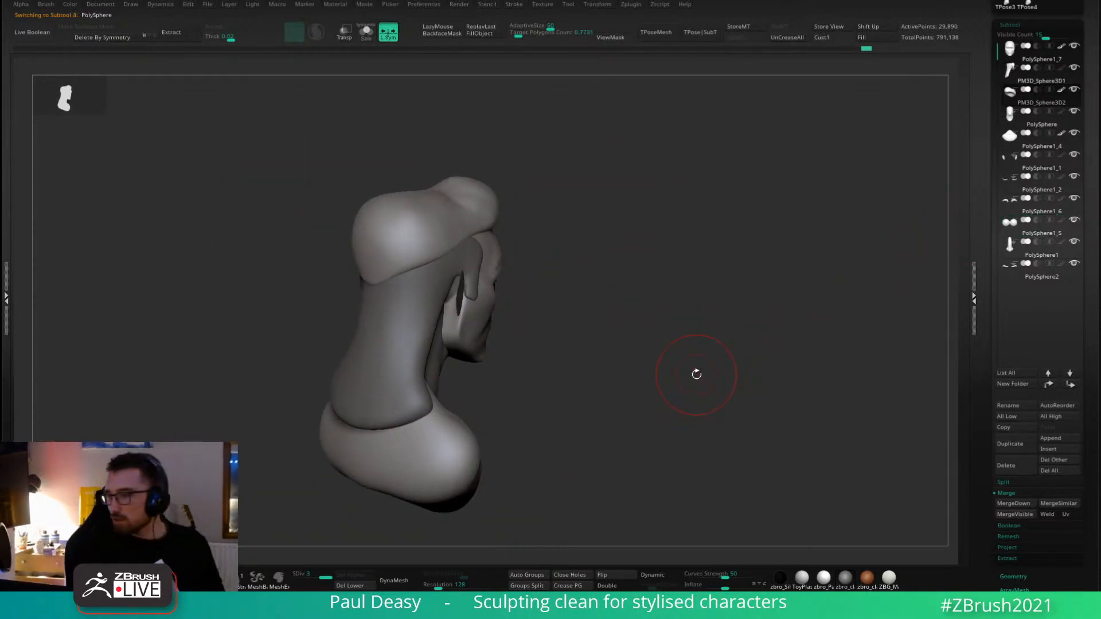
pyautogui.press('Up')
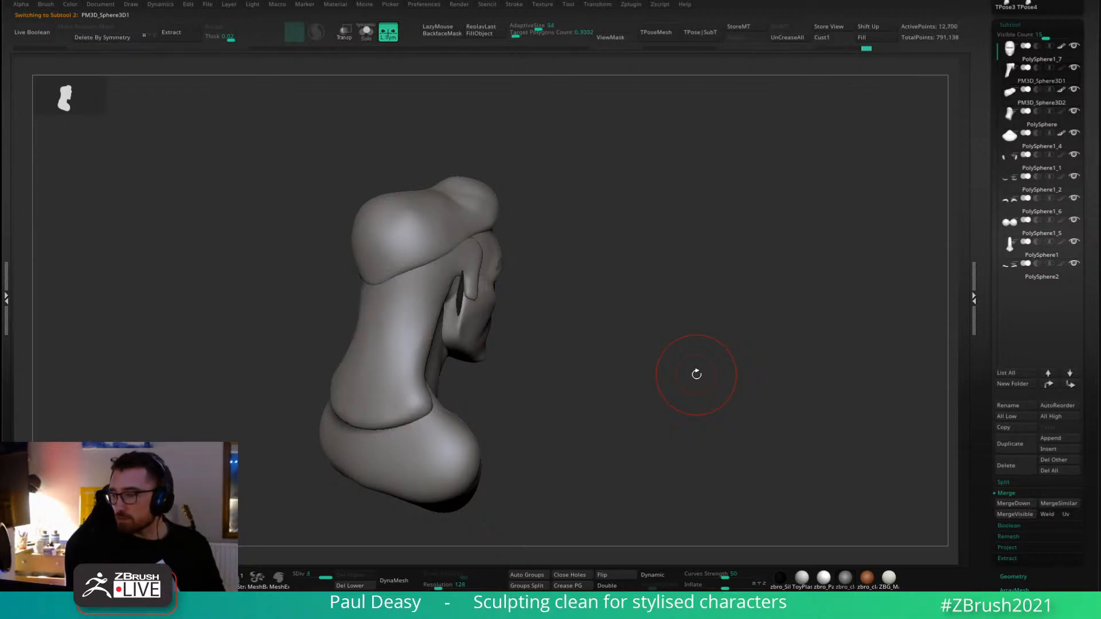
pyautogui.hotkey('ctrl', 'Up')
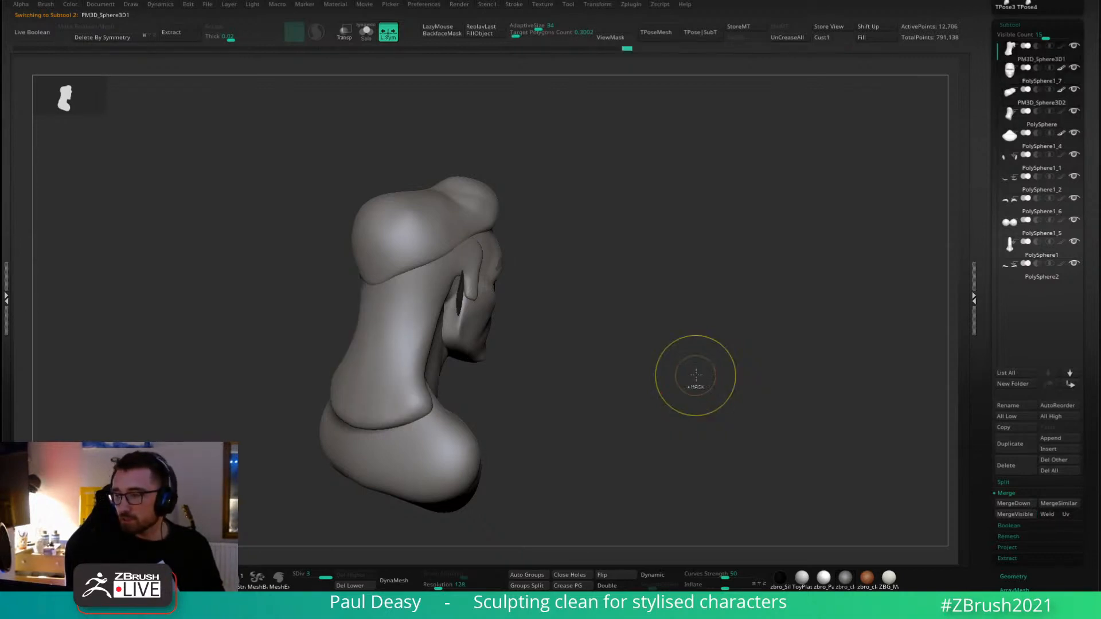
pyautogui.click(1065, 70)
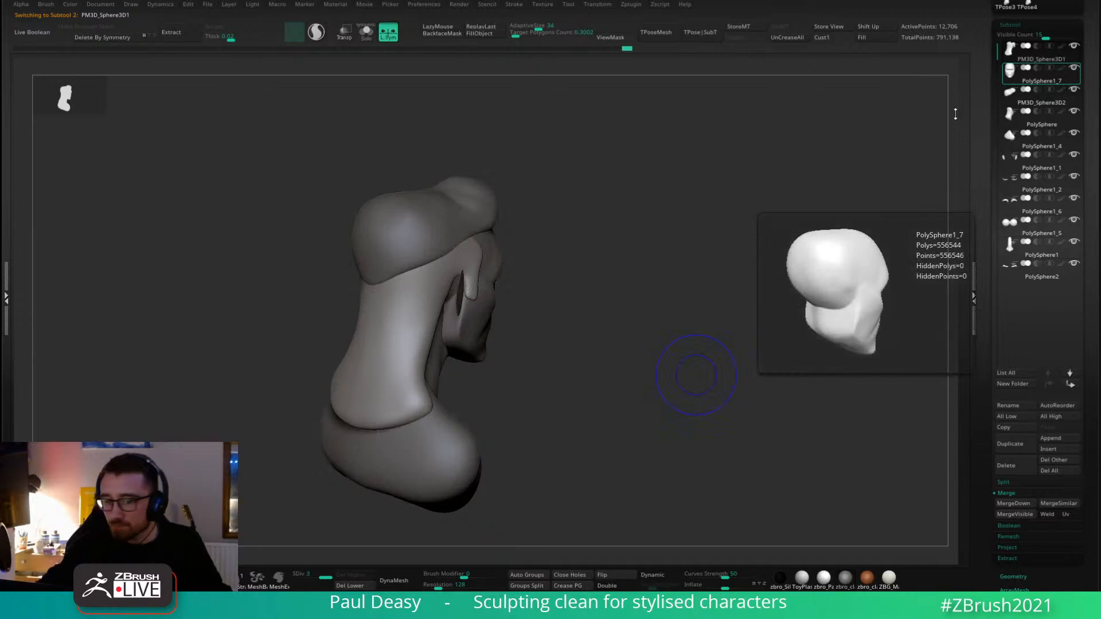
pyautogui.moveTo(705, 275); pyautogui.dragTo(567, 246)
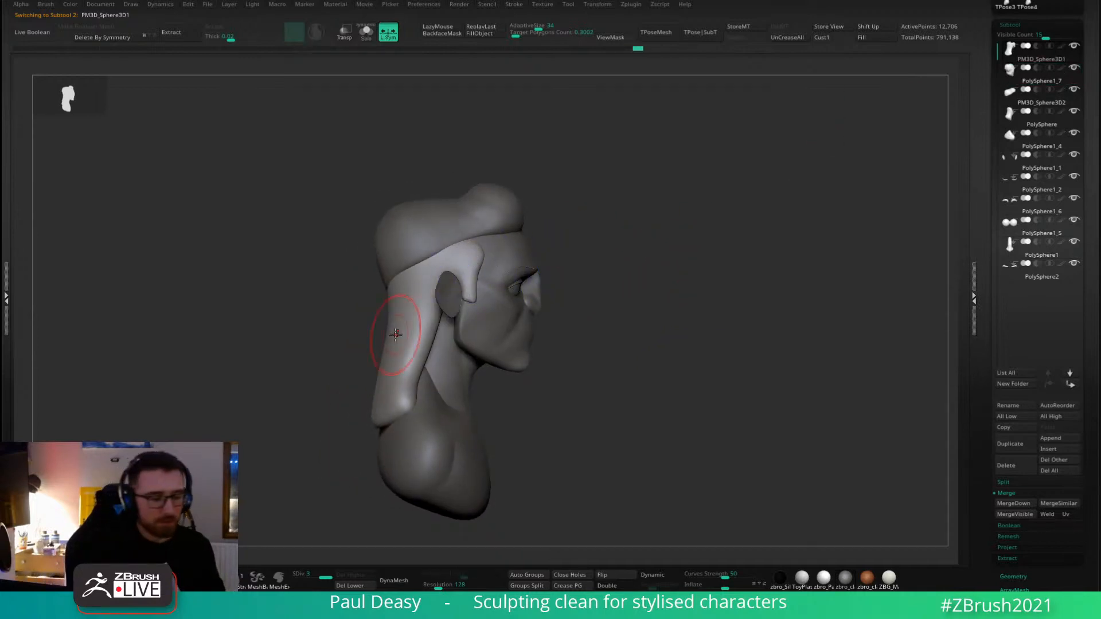
# Step through the bust's subtools one by one to identify each piece and its place in the order.
pyautogui.keyDown('alt'); pyautogui.click(472, 255); pyautogui.keyUp('alt')
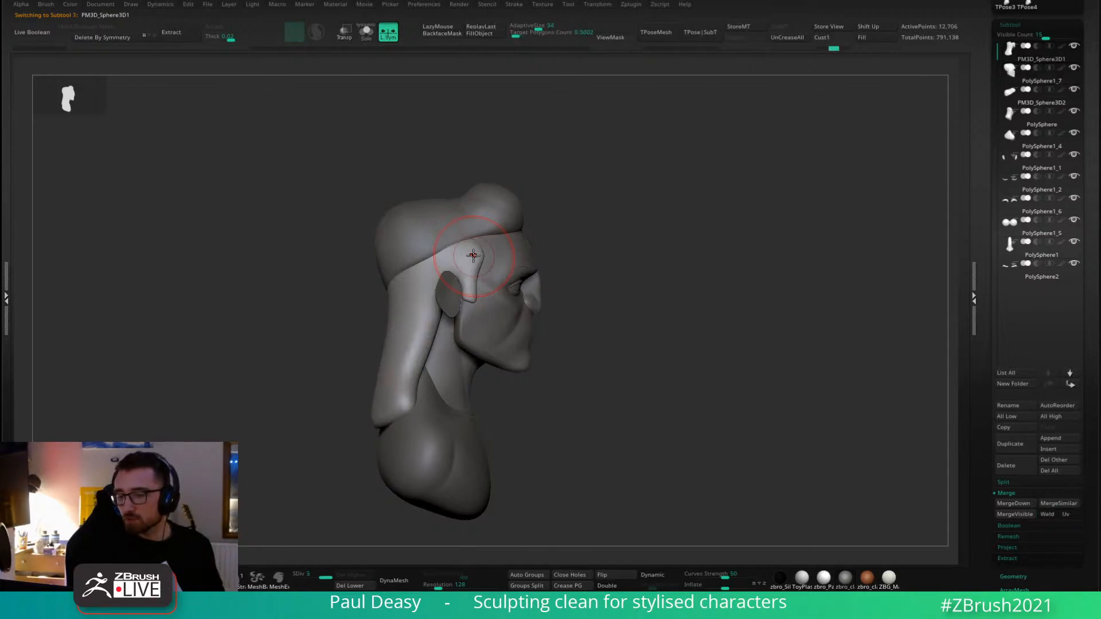
pyautogui.keyDown('alt'); pyautogui.click(472, 256); pyautogui.keyUp('alt')
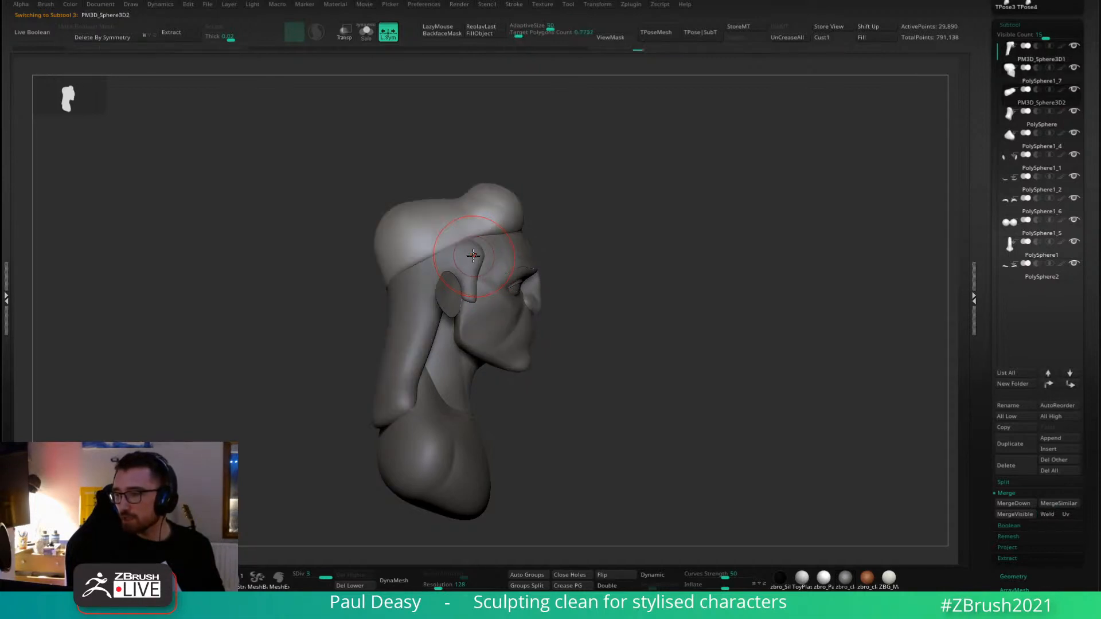
pyautogui.keyDown('alt'); pyautogui.click(472, 256); pyautogui.keyUp('alt')
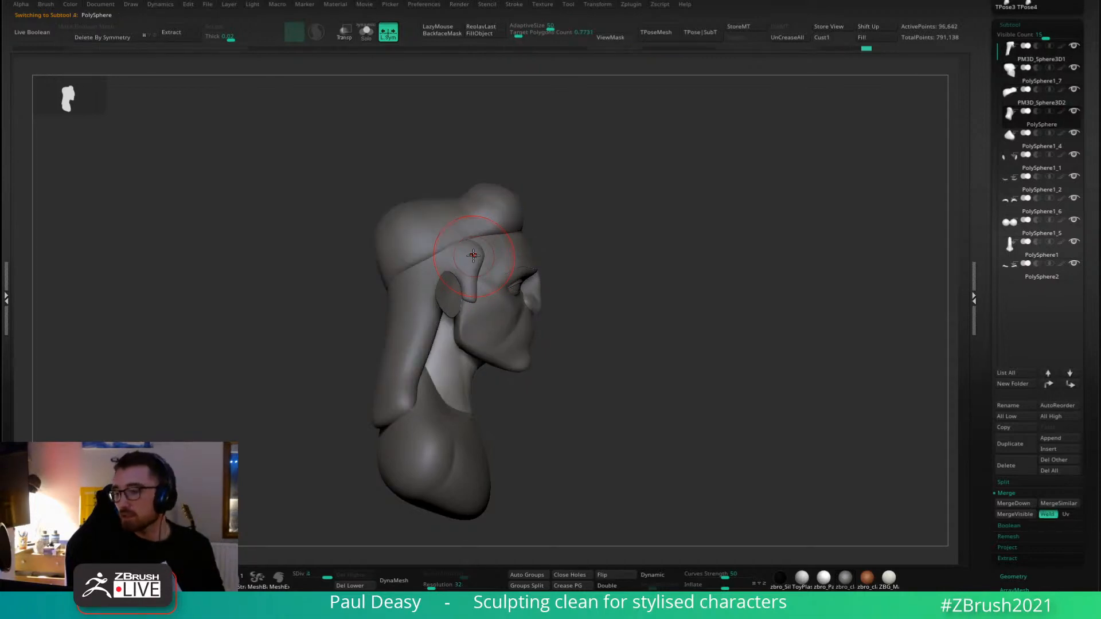
pyautogui.keyDown('alt'); pyautogui.click(472, 255); pyautogui.keyUp('alt')
pyautogui.press('Down')
pyautogui.press('Down')
pyautogui.press('Down')
pyautogui.press('Down')
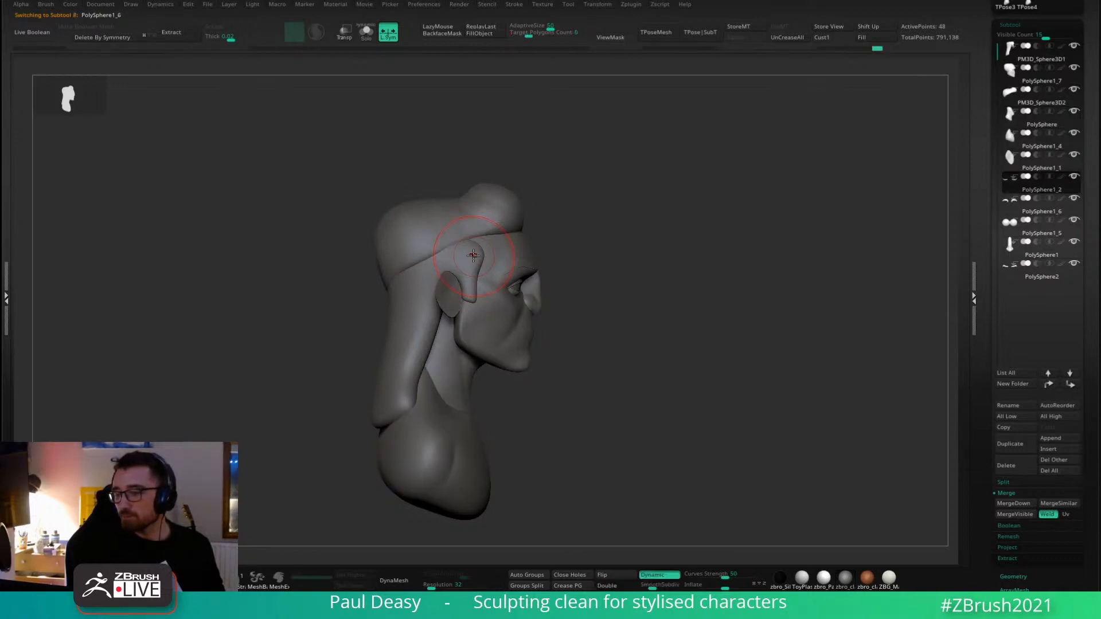
pyautogui.press('Down')
pyautogui.press('Down')
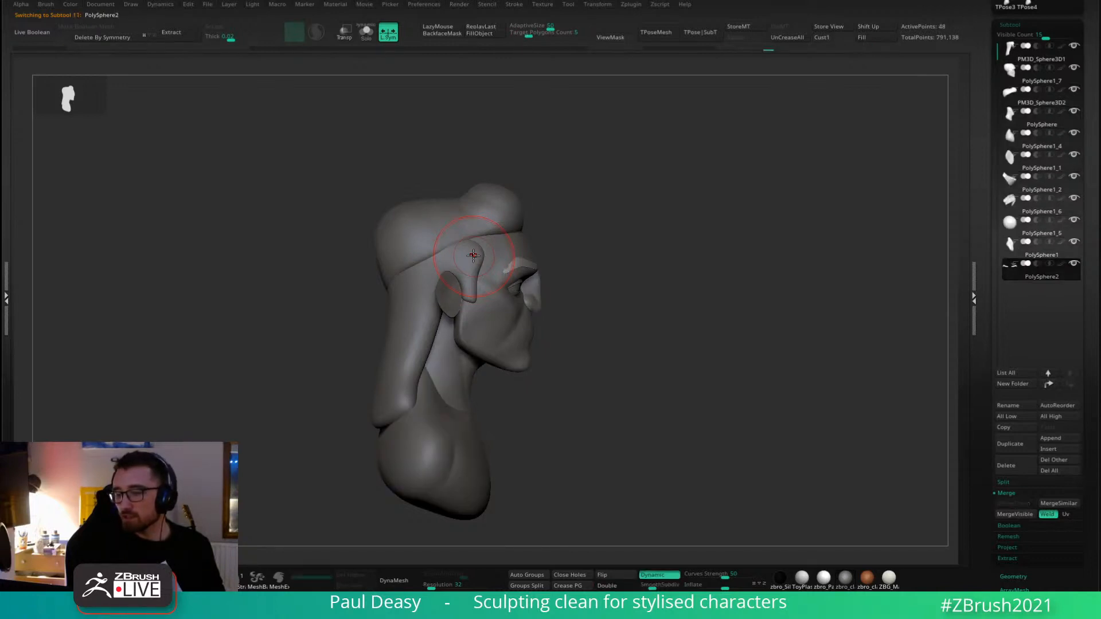
# Move the crown hair subtool directly below the back hair and merge the two into one subtool.
pyautogui.press('Down')
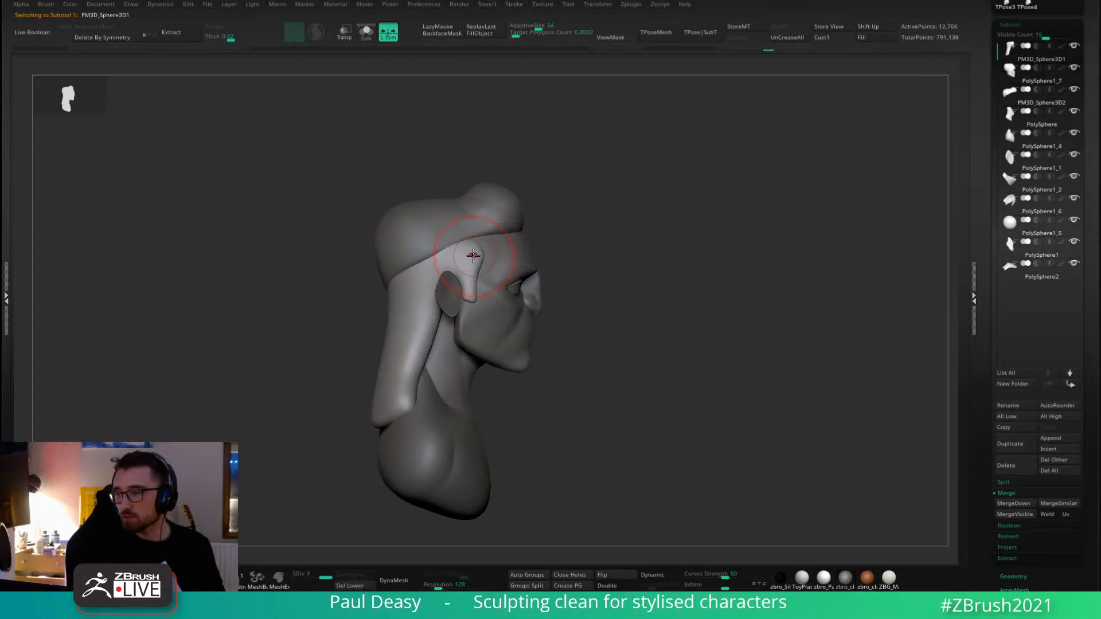
pyautogui.press('Down')
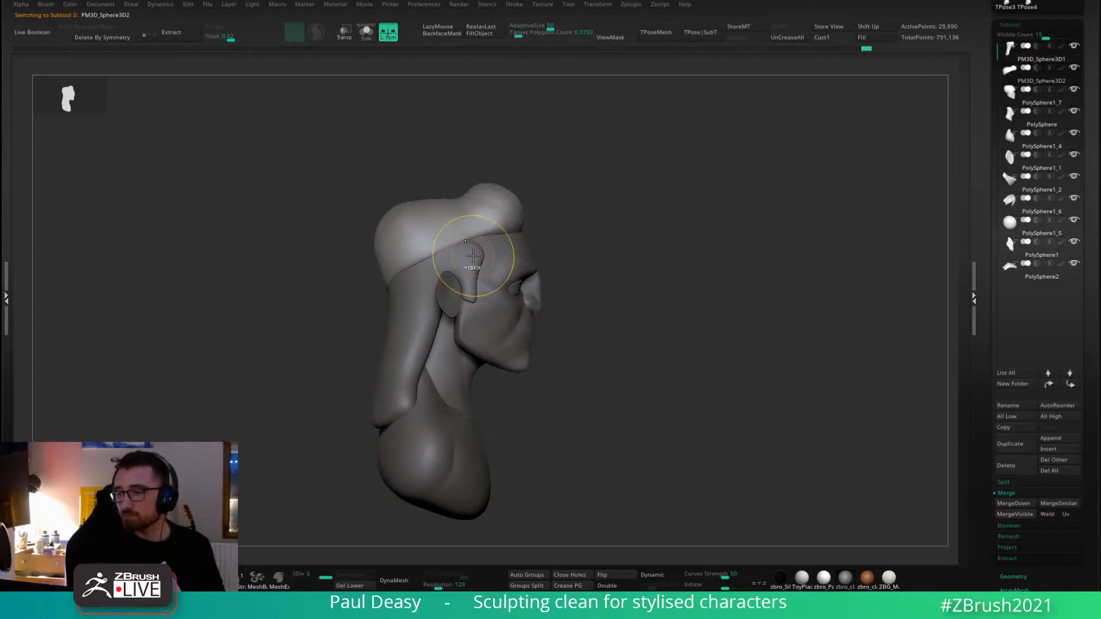
pyautogui.hotkey('ctrl', 'e')
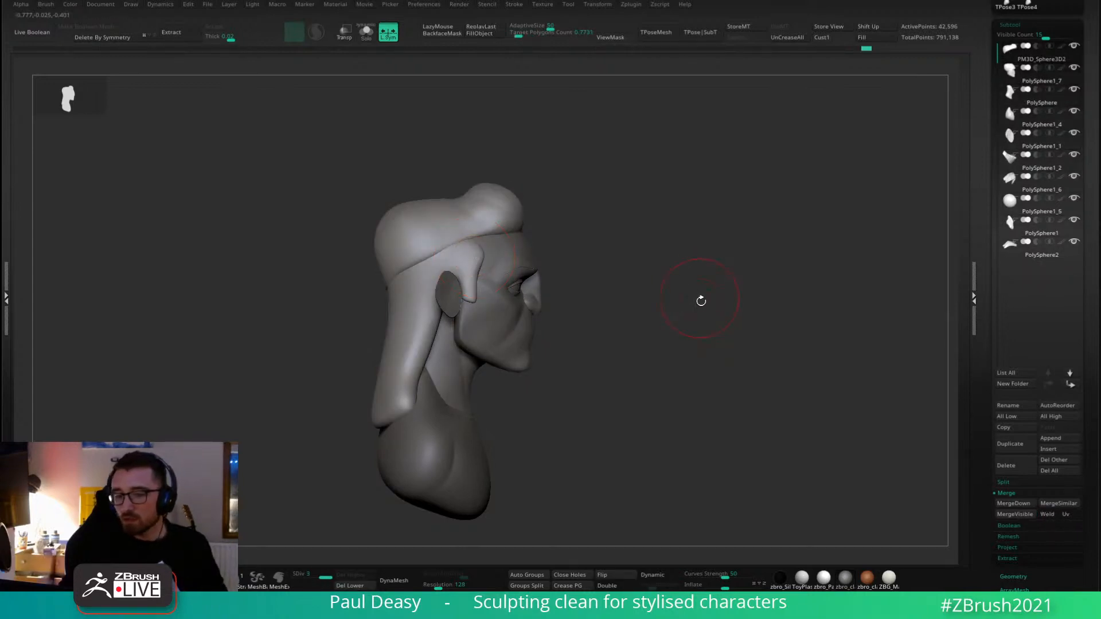
# DynaMesh the merged hair at resolution 128 so its pieces fuse into one mesh, and turn DynaMesh off.
pyautogui.click(403, 582)
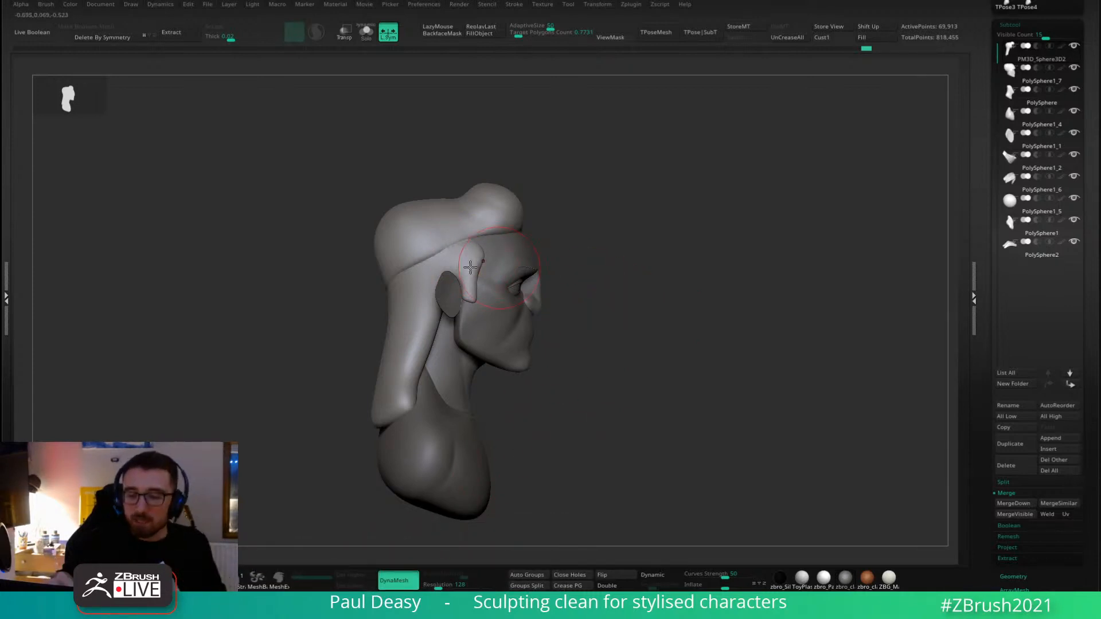
pyautogui.moveTo(470, 264)
pyautogui.keyDown('shift'); pyautogui.mouseDown()
pyautogui.moveTo(438, 253)
pyautogui.moveTo(407, 274)
pyautogui.mouseUp(); pyautogui.keyUp('shift')
pyautogui.moveTo(705, 289); pyautogui.dragTo(585, 311)
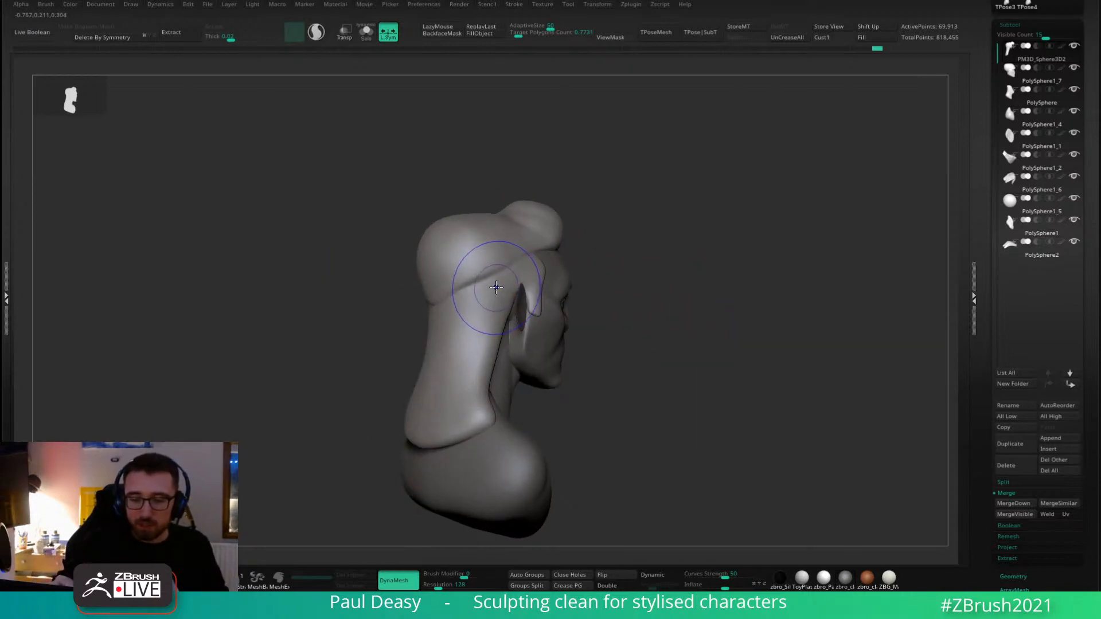
pyautogui.keyDown('alt'); pyautogui.moveTo(639, 229); pyautogui.dragTo(619, 302); pyautogui.keyUp('alt')
pyautogui.click(410, 577)
pyautogui.moveTo(427, 557); pyautogui.dragTo(617, 323)
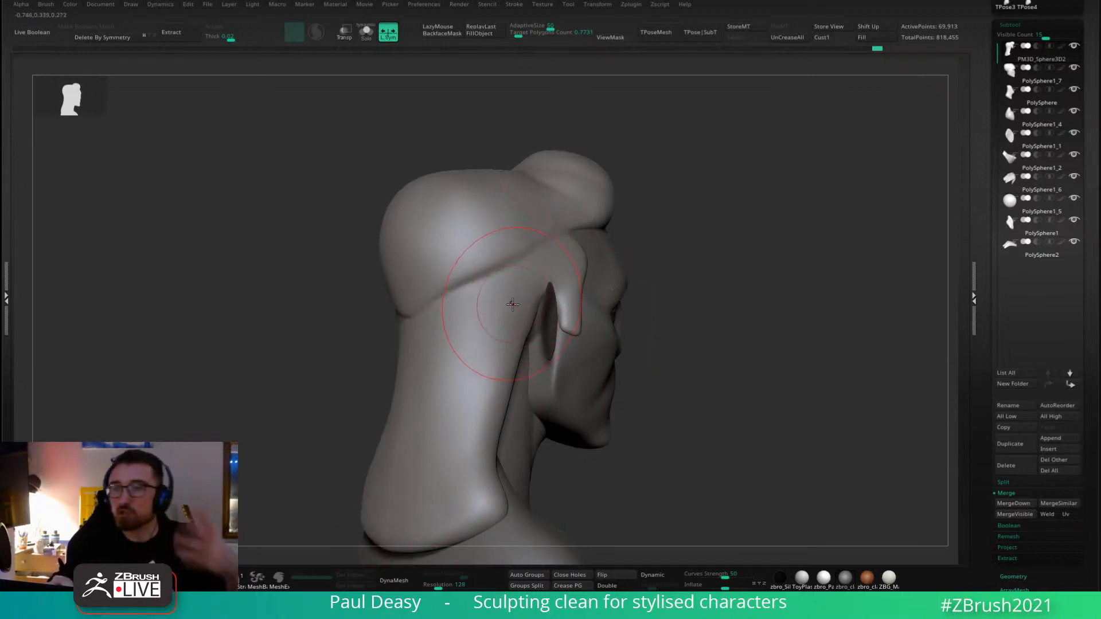
# Fill and smooth the seam between the crown and the back hair above the ear with the ClayBuildup brush.
pyautogui.press('b')
pyautogui.press('d')
pyautogui.press('s')
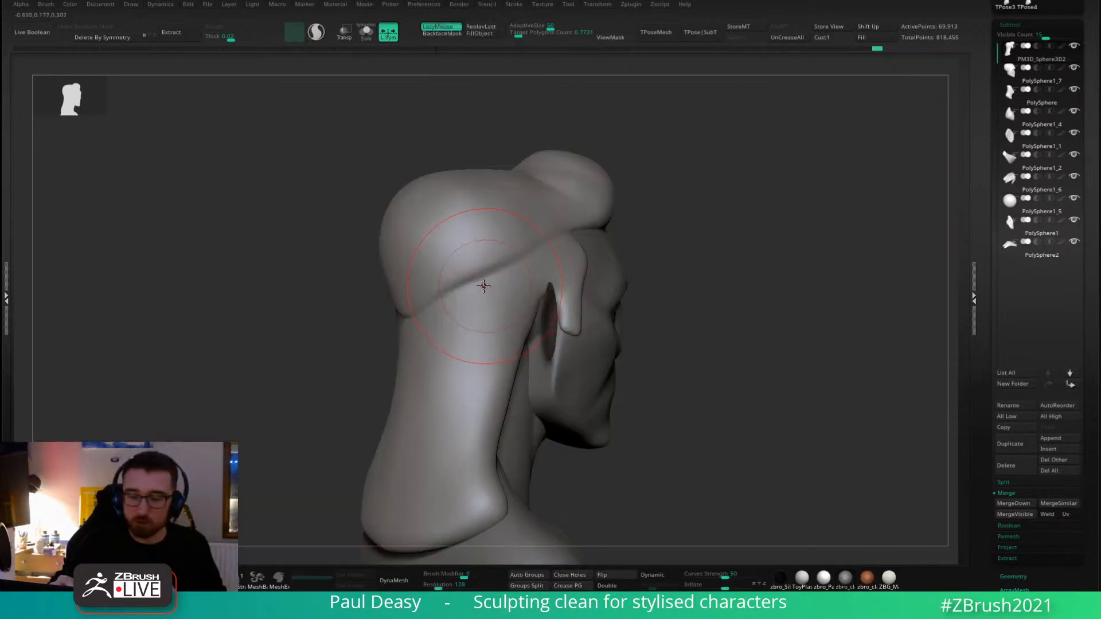
pyautogui.keyDown('shift'); pyautogui.moveTo(485, 263); pyautogui.dragTo(476, 316); pyautogui.keyUp('shift')
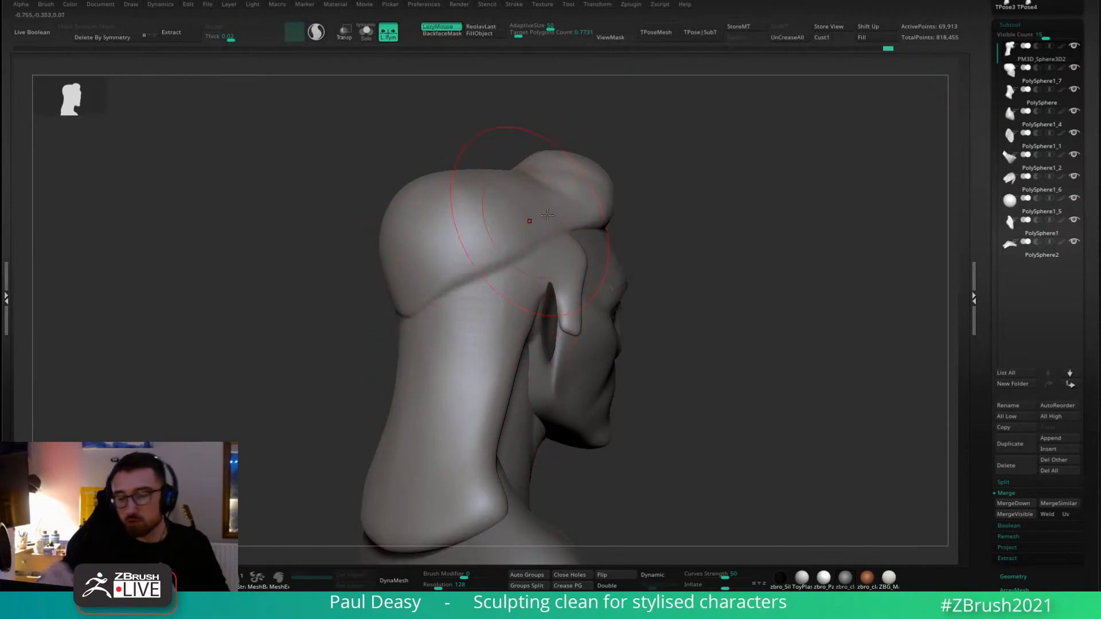
pyautogui.press('space')
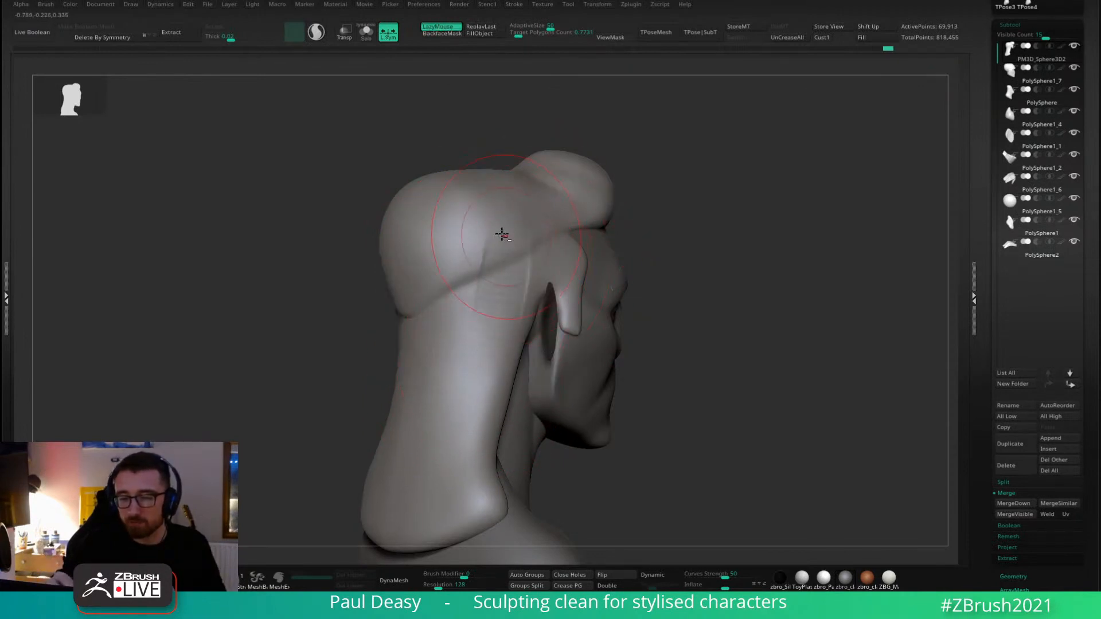
pyautogui.moveTo(636, 252); pyautogui.dragTo(698, 263)
pyautogui.press('space')
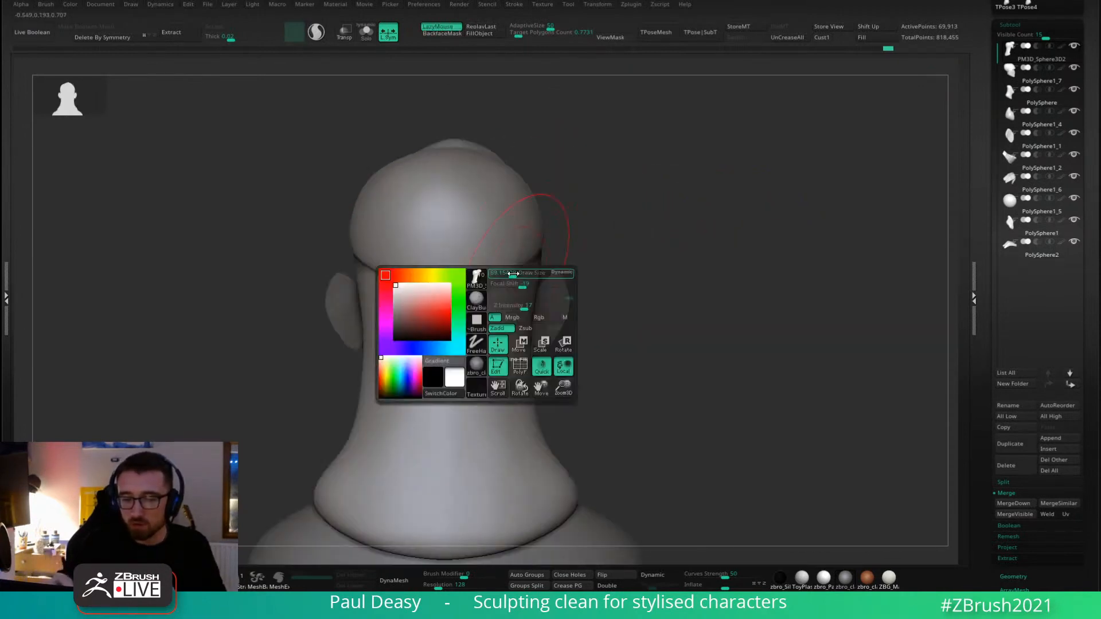
pyautogui.moveTo(510, 278)
pyautogui.mouseDown()
pyautogui.moveTo(467, 342)
pyautogui.moveTo(478, 296)
pyautogui.mouseUp()
pyautogui.hotkey('ctrl', 'z')
pyautogui.moveTo(739, 292); pyautogui.dragTo(630, 297)
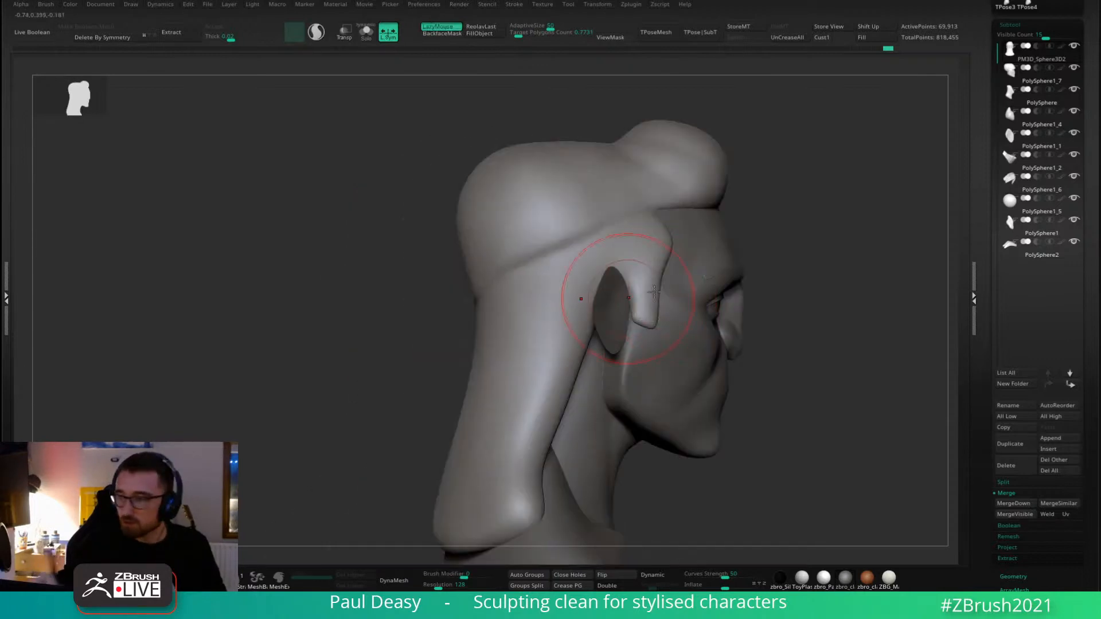
# Isolate the hair subtool, ZRemesh it for cleaner topology and add one subdivision level.
pyautogui.keyDown('shift'); pyautogui.click(1074, 46); pyautogui.keyUp('shift')
pyautogui.moveTo(762, 312); pyautogui.dragTo(709, 319)
pyautogui.hotkey('ctrl', 'r')
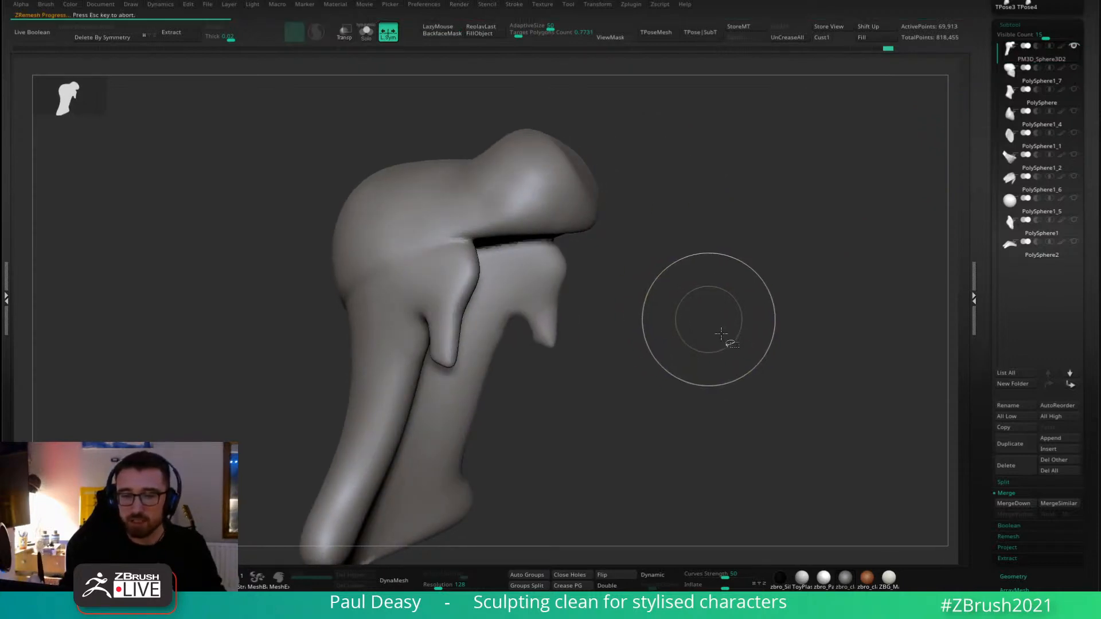
pyautogui.press('Escape')
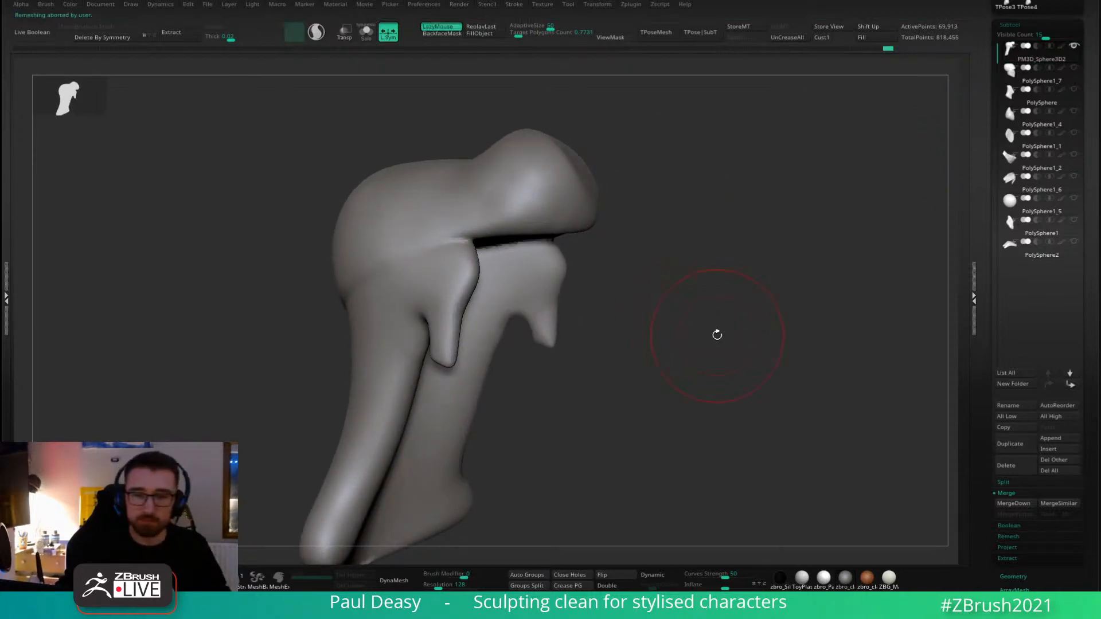
pyautogui.moveTo(704, 325); pyautogui.dragTo(700, 308)
pyautogui.hotkey('ctrl', 'r')
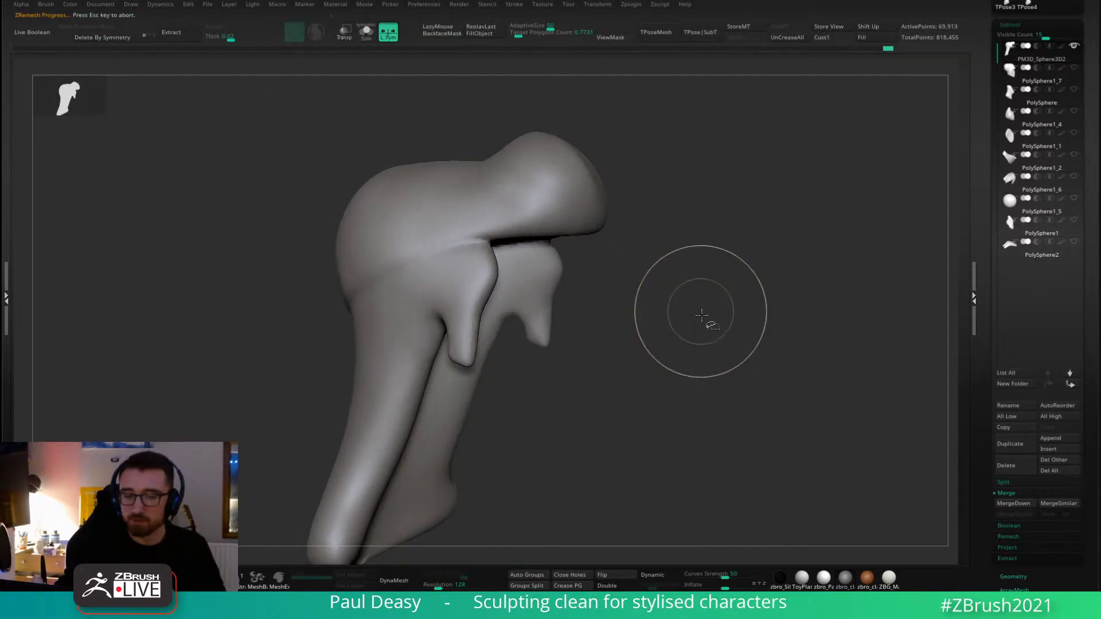
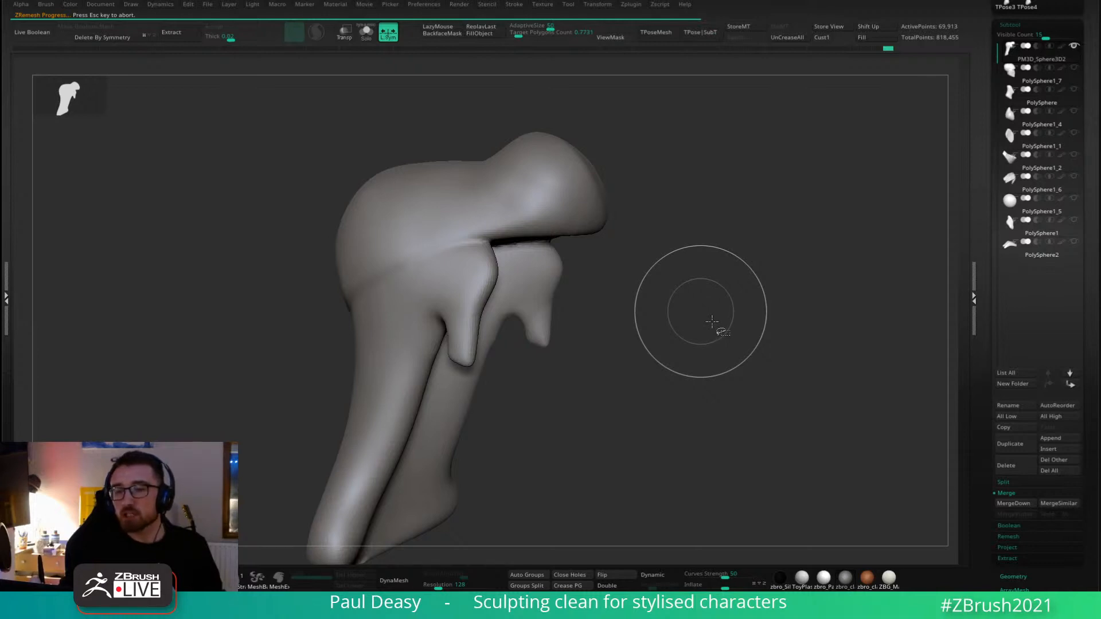
pyautogui.moveTo(712, 313)
pyautogui.mouseDown()
pyautogui.moveTo(705, 273)
pyautogui.moveTo(658, 327)
pyautogui.moveTo(650, 296)
pyautogui.mouseUp()
pyautogui.hotkey('ctrl', 'd')
# Switch to the Move brush and show all of the bust's subtools again around the remeshed hair.
pyautogui.press('space')
pyautogui.click(685, 269)
pyautogui.press('b')
pyautogui.press('m')
pyautogui.press('v')
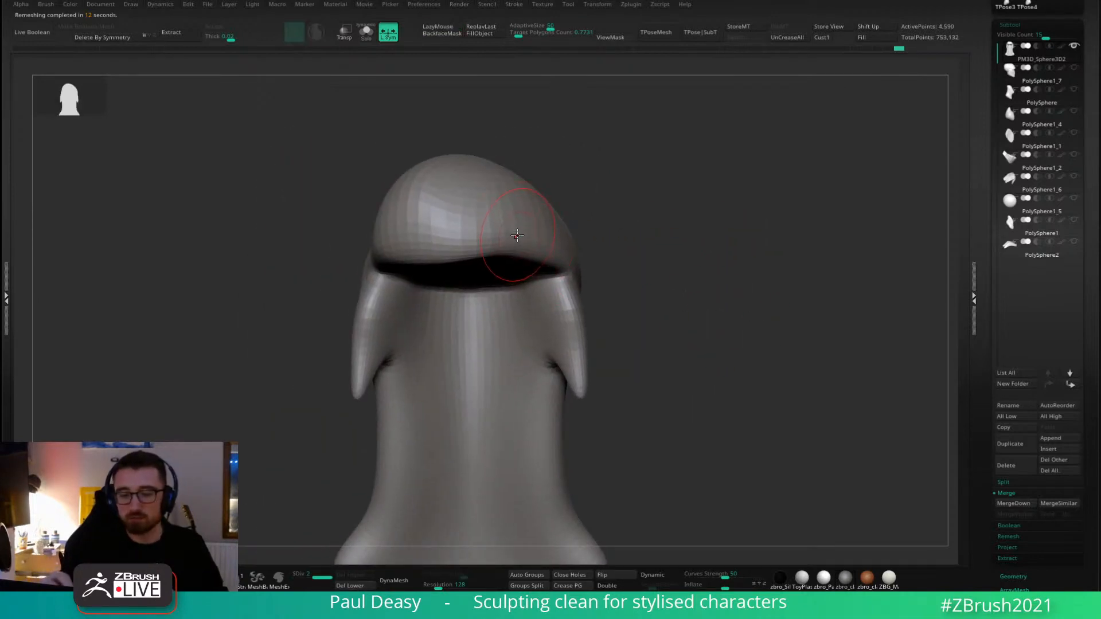
pyautogui.hotkey('ctrl', 'shift', 's')
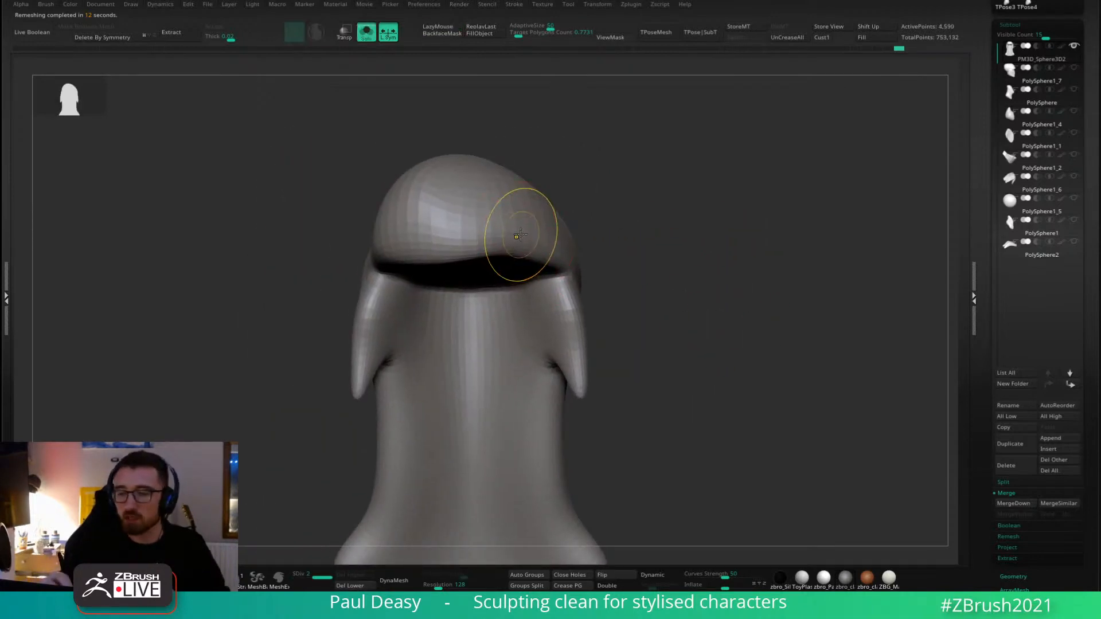
pyautogui.keyDown('shift'); pyautogui.click(1075, 46); pyautogui.keyUp('shift')
pyautogui.hotkey('alt', 's')
pyautogui.press('space')
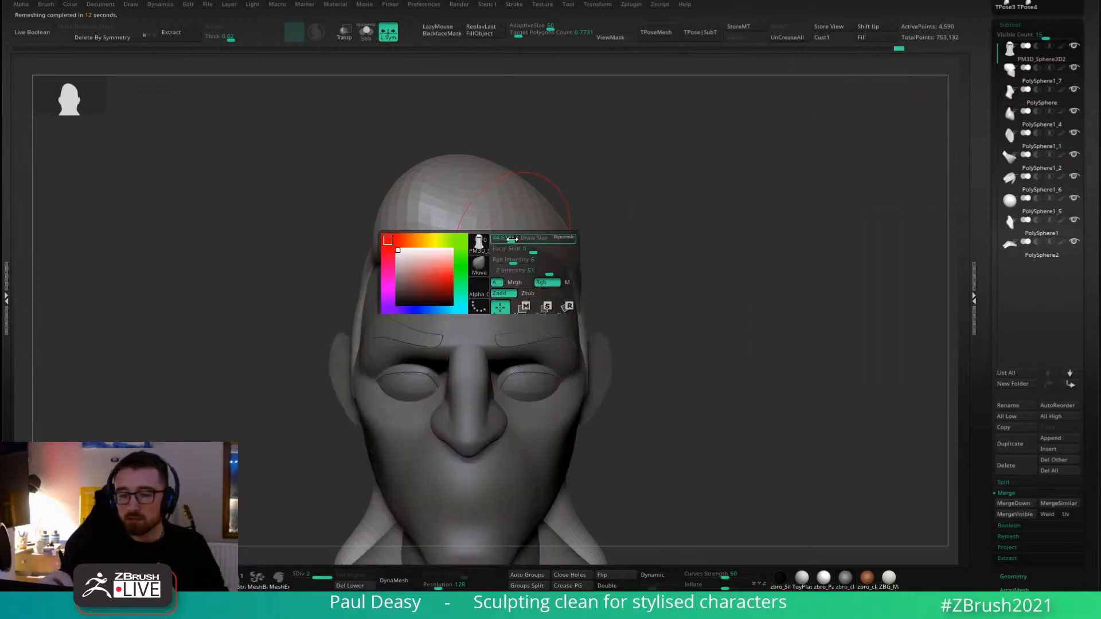
# Reshape the front hairline across the forehead with the Move brush, undoing an unwanted stroke.
pyautogui.click(526, 264)
pyautogui.moveTo(526, 260); pyautogui.dragTo(498, 298, button='right')
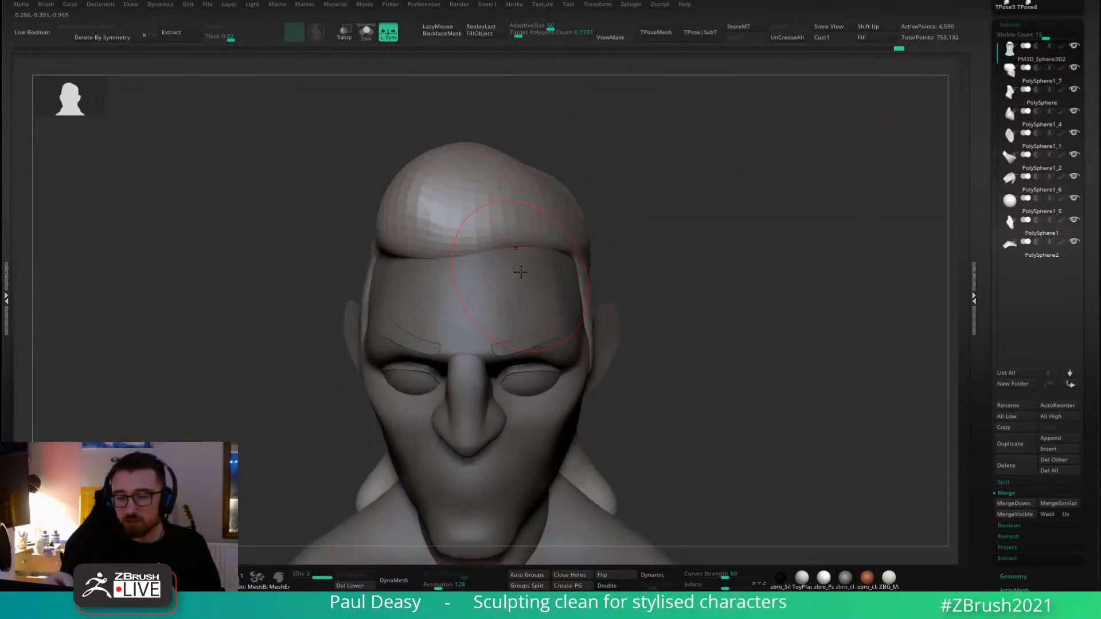
pyautogui.moveTo(487, 258); pyautogui.dragTo(507, 278, button='right')
pyautogui.moveTo(458, 247); pyautogui.dragTo(607, 241, button='right')
pyautogui.hotkey('ctrl', 'z')
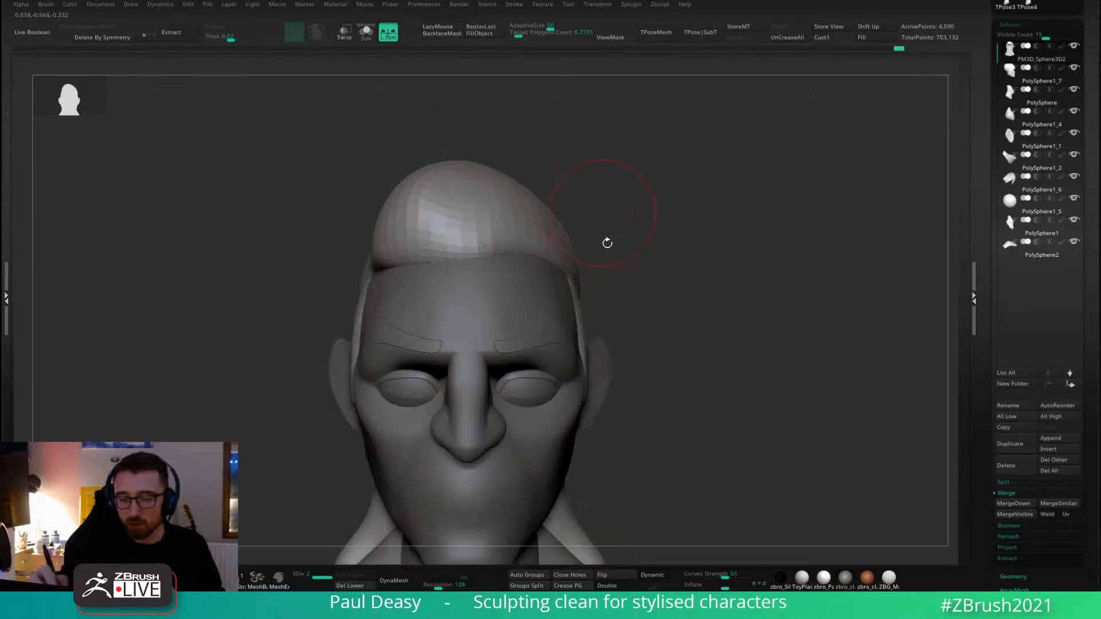
pyautogui.rightClick(638, 258)
pyautogui.keyDown('alt'); pyautogui.moveTo(650, 340); pyautogui.dragTo(631, 287, button='right'); pyautogui.keyUp('alt')
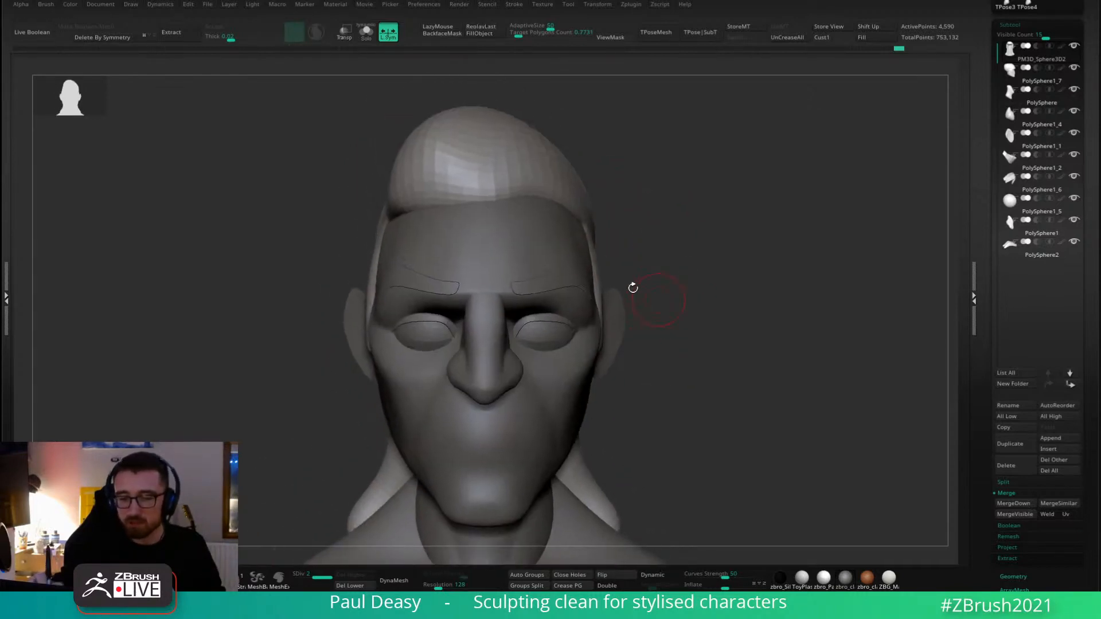
pyautogui.rightClick(460, 217)
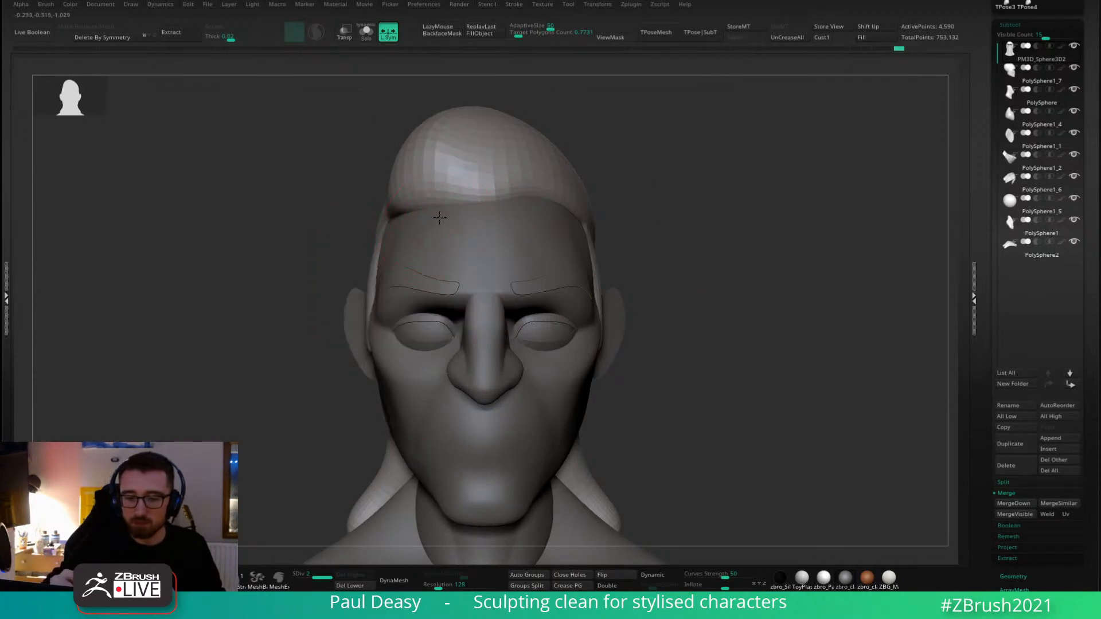
pyautogui.moveTo(439, 218); pyautogui.dragTo(410, 245, button='right')
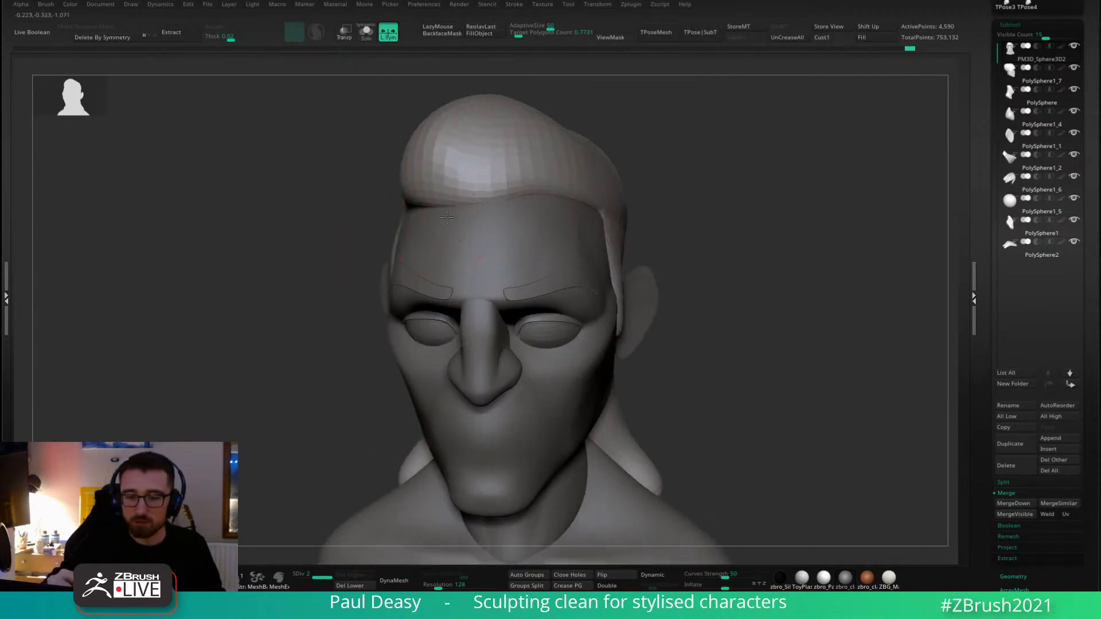
pyautogui.rightClick(500, 217)
pyautogui.moveTo(504, 216); pyautogui.dragTo(505, 224, button='right')
pyautogui.rightClick(500, 216)
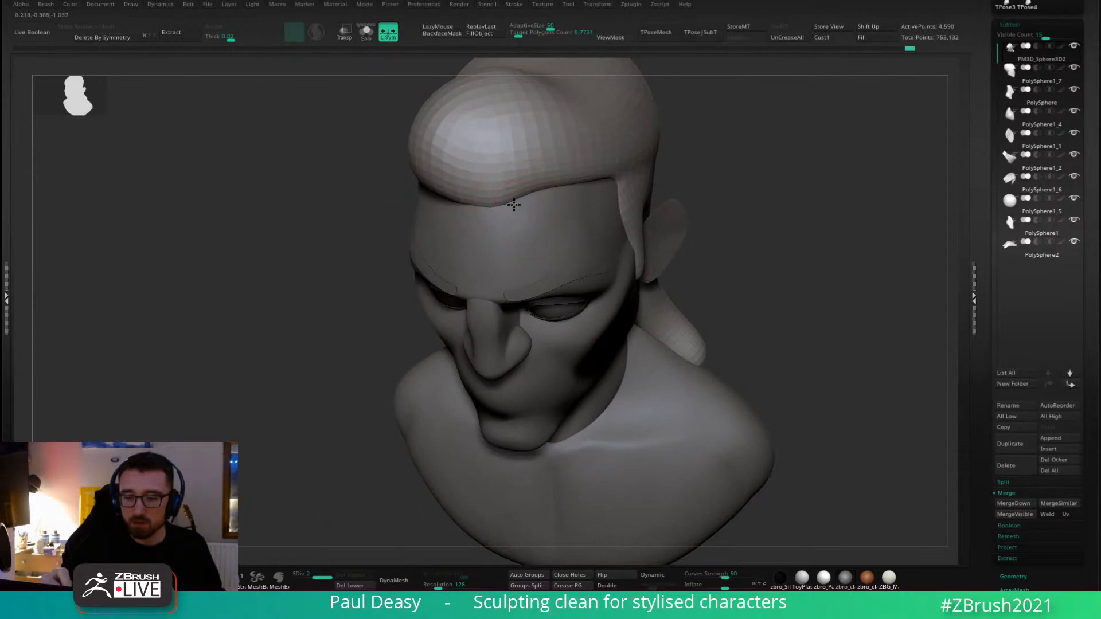
# Refine the lower edge of the quiff above both brows from three-quarter views with the Move brush.
pyautogui.rightClick(514, 205)
pyautogui.moveTo(512, 210); pyautogui.dragTo(637, 245, button='right')
pyautogui.rightClick(680, 232)
pyautogui.moveTo(500, 236); pyautogui.dragTo(438, 226, button='right')
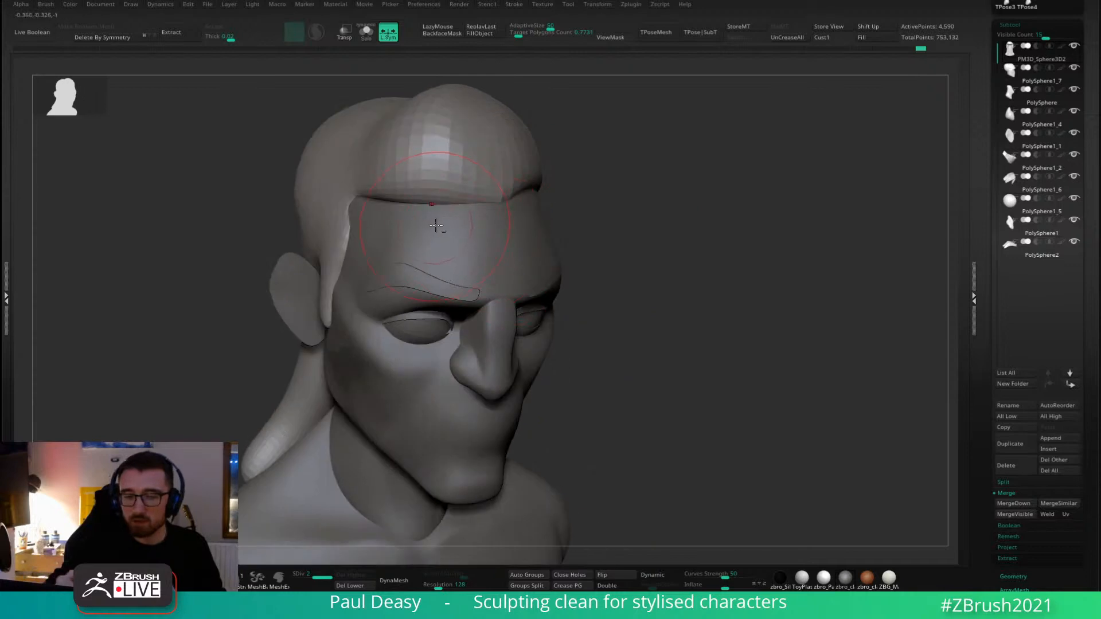
pyautogui.moveTo(438, 226); pyautogui.dragTo(447, 221)
pyautogui.moveTo(447, 221)
pyautogui.mouseDown(button='right')
pyautogui.moveTo(445, 234)
pyautogui.moveTo(688, 235)
pyautogui.mouseUp(button='right')
pyautogui.rightClick(685, 235)
# Select the eyebrows subtool and examine the brow shapes against the eyes from the front.
pyautogui.keyDown('ctrl'); pyautogui.moveTo(512, 227); pyautogui.dragTo(779, 142, button='right'); pyautogui.keyUp('ctrl')
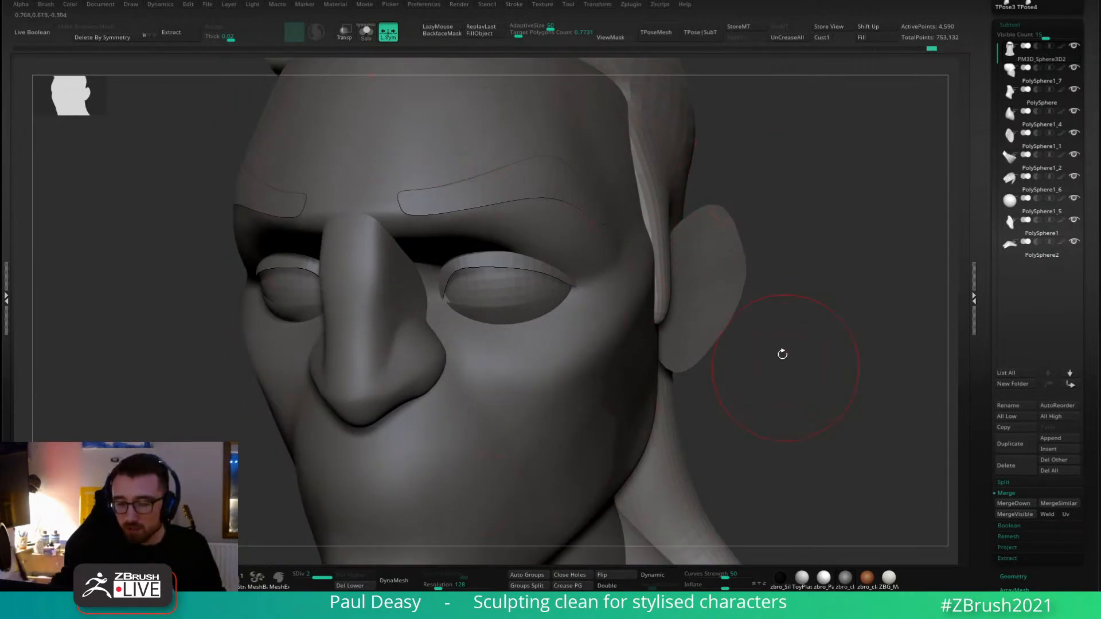
pyautogui.keyDown('alt'); pyautogui.moveTo(781, 354); pyautogui.dragTo(781, 338, button='right'); pyautogui.keyUp('alt')
pyautogui.keyDown('alt'); pyautogui.click(496, 173); pyautogui.keyUp('alt')
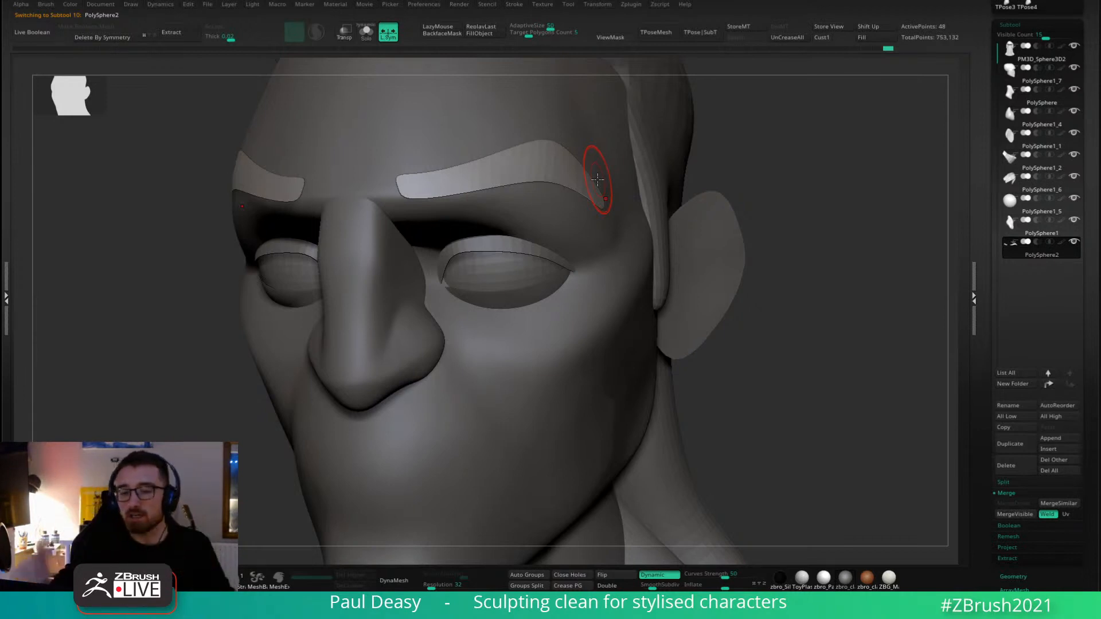
pyautogui.keyDown('shift'); pyautogui.moveTo(598, 179); pyautogui.dragTo(791, 191, button='right'); pyautogui.keyUp('shift')
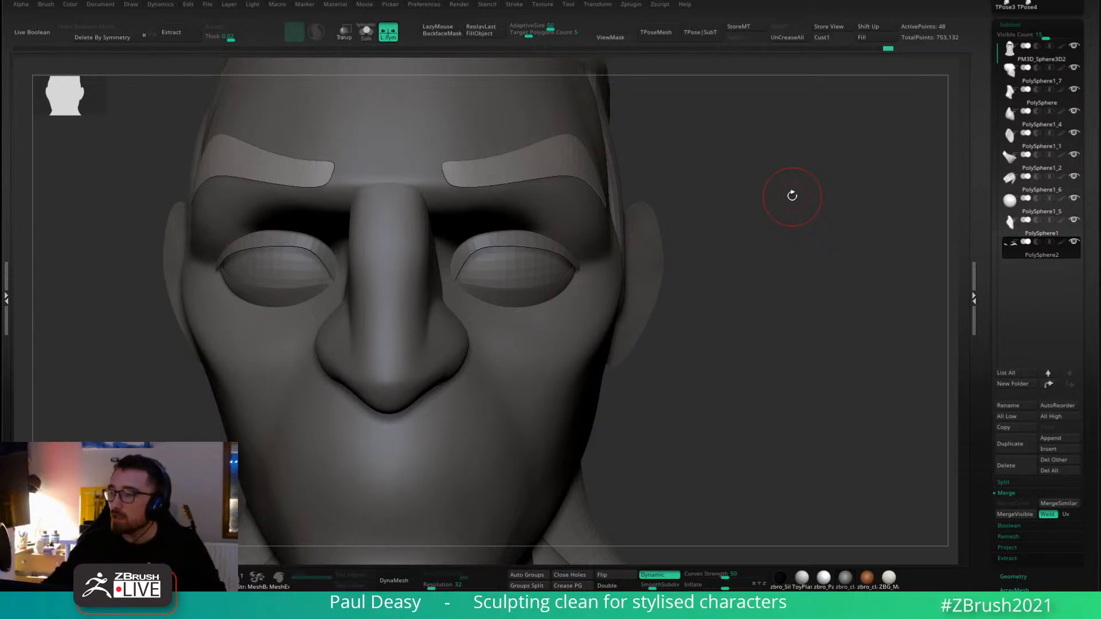
# Select the upper eyelids subtool and adjust the curve of the lids over the eyes with the Move brush.
pyautogui.keyDown('alt'); pyautogui.click(512, 233); pyautogui.keyUp('alt')
pyautogui.moveTo(536, 238); pyautogui.dragTo(528, 256, button='right')
pyautogui.press('space')
pyautogui.moveTo(528, 256); pyautogui.dragTo(536, 256)
pyautogui.moveTo(525, 270)
pyautogui.mouseDown(button='right')
pyautogui.moveTo(458, 265)
pyautogui.moveTo(525, 256)
pyautogui.mouseUp(button='right')
pyautogui.press('space')
pyautogui.moveTo(539, 257); pyautogui.dragTo(559, 260)
pyautogui.moveTo(551, 260)
pyautogui.mouseDown(button='right')
pyautogui.moveTo(590, 260)
pyautogui.moveTo(524, 248)
pyautogui.mouseUp(button='right')
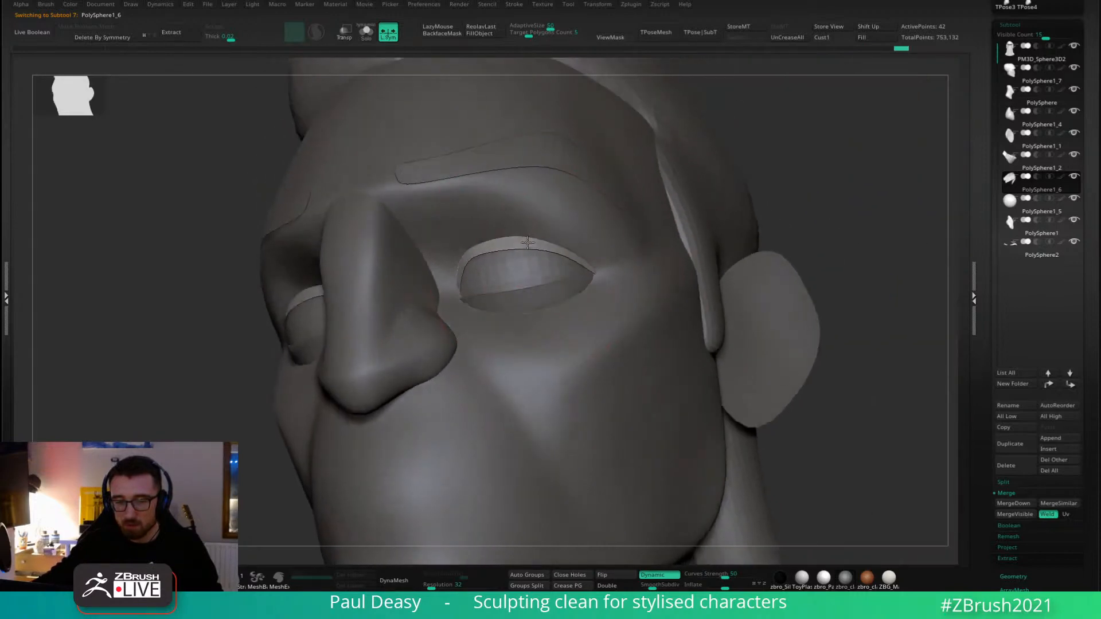
pyautogui.press('space')
pyautogui.moveTo(517, 258); pyautogui.dragTo(515, 263)
pyautogui.keyDown('ctrl'); pyautogui.click(515, 262); pyautogui.keyUp('ctrl')
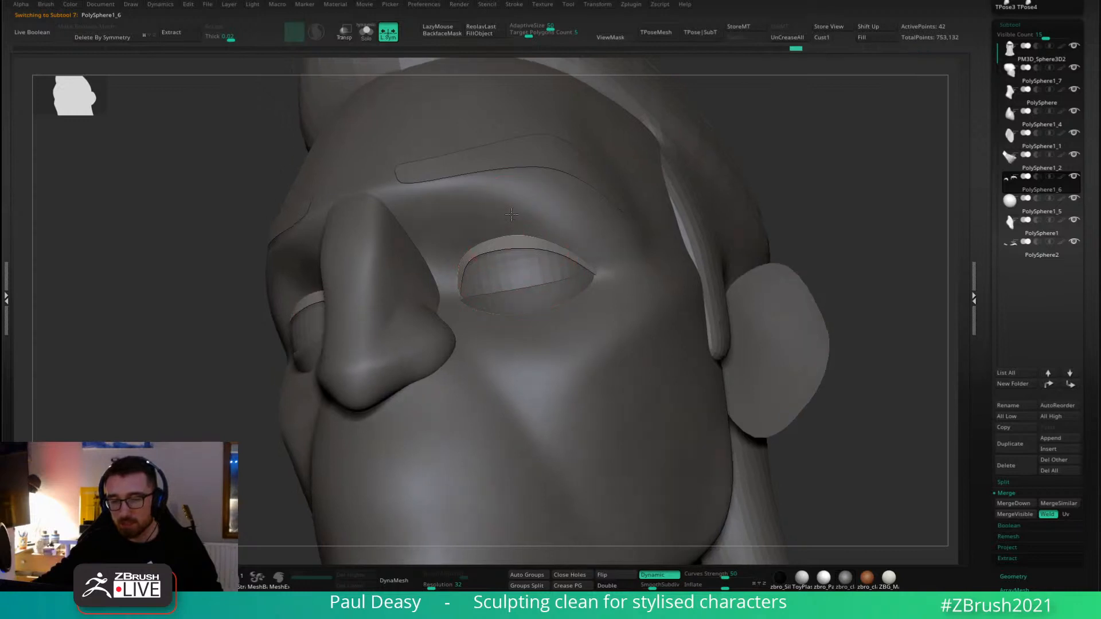
pyautogui.moveTo(515, 268)
pyautogui.mouseDown(button='right')
pyautogui.moveTo(482, 279)
pyautogui.moveTo(754, 326)
pyautogui.moveTo(525, 289)
pyautogui.mouseUp(button='right')
pyautogui.press('space')
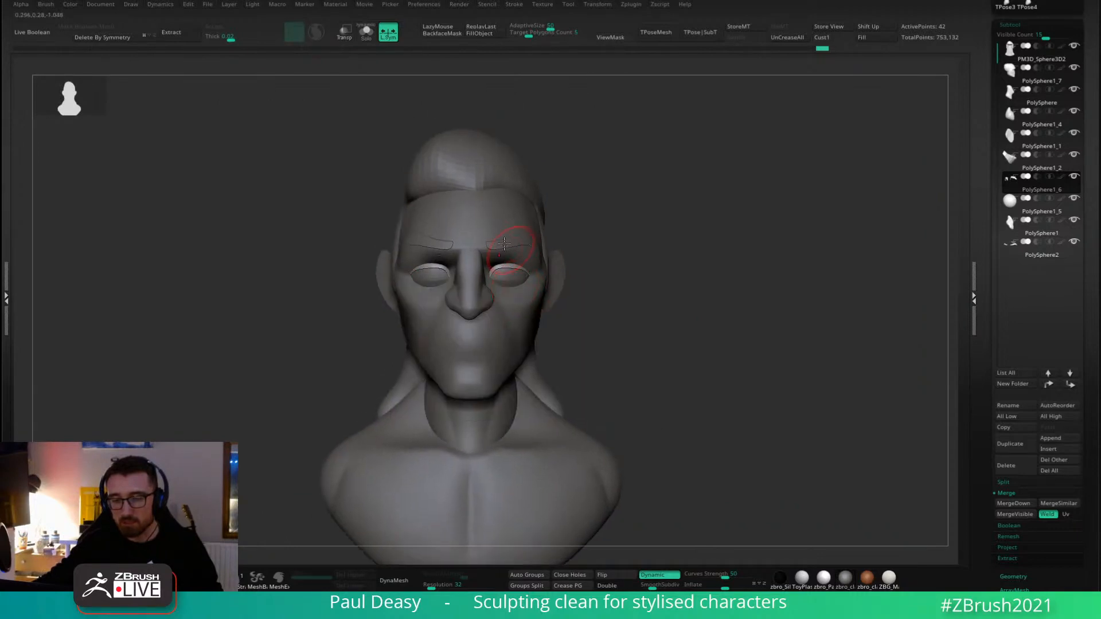
# Select the hair subtool and reshape the top of the quiff and its transition into the crown.
pyautogui.keyDown('alt'); pyautogui.click(458, 143); pyautogui.keyUp('alt')
pyautogui.press('space')
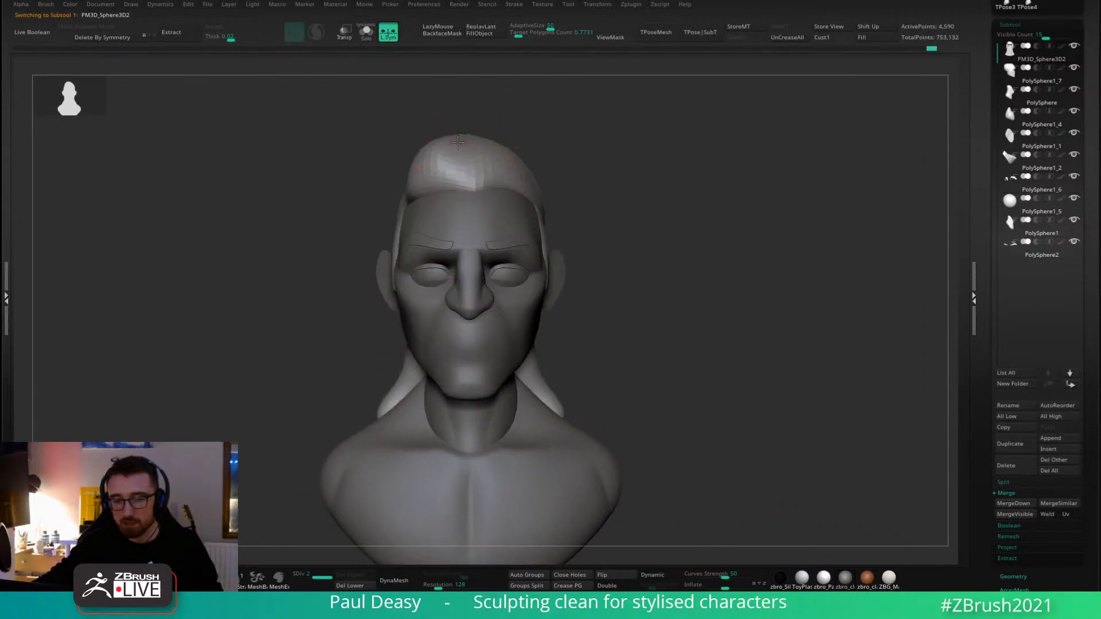
pyautogui.moveTo(502, 150)
pyautogui.keyDown('shift'); pyautogui.mouseDown()
pyautogui.moveTo(525, 150)
pyautogui.moveTo(457, 153)
pyautogui.moveTo(487, 156)
pyautogui.mouseUp(); pyautogui.keyUp('shift')
pyautogui.press('space')
pyautogui.moveTo(542, 154)
pyautogui.mouseDown(button='right')
pyautogui.moveTo(516, 170)
pyautogui.moveTo(479, 164)
pyautogui.moveTo(516, 147)
pyautogui.mouseUp(button='right')
pyautogui.moveTo(511, 152)
pyautogui.mouseDown()
pyautogui.moveTo(496, 159)
pyautogui.moveTo(529, 159)
pyautogui.moveTo(505, 153)
pyautogui.mouseUp()
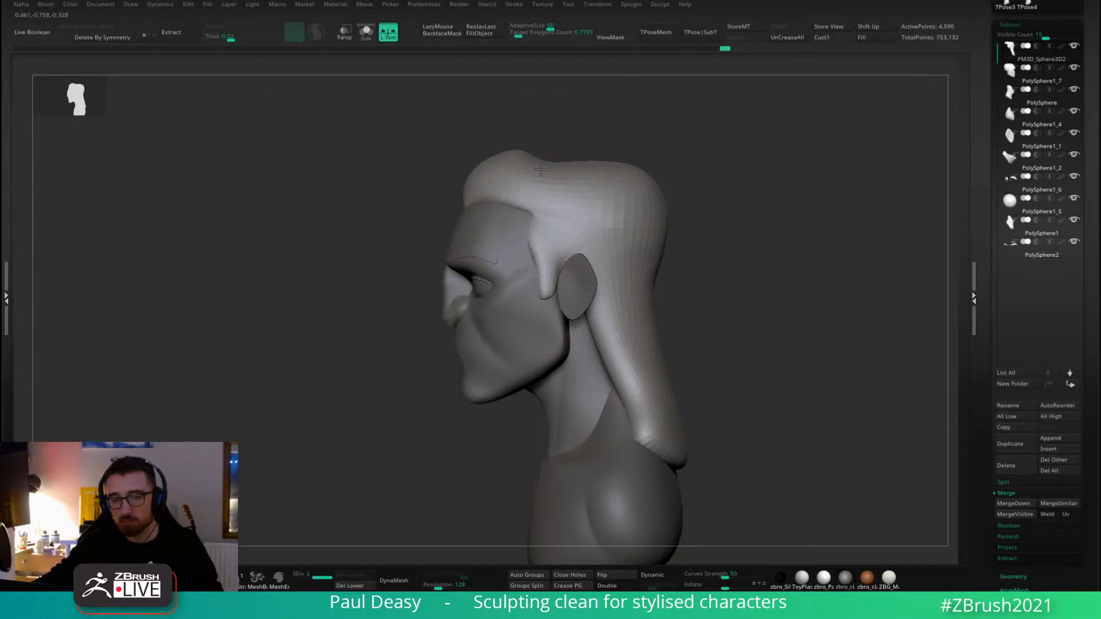
pyautogui.press('space')
pyautogui.keyDown('alt'); pyautogui.moveTo(591, 169); pyautogui.dragTo(574, 172, button='right'); pyautogui.keyUp('alt')
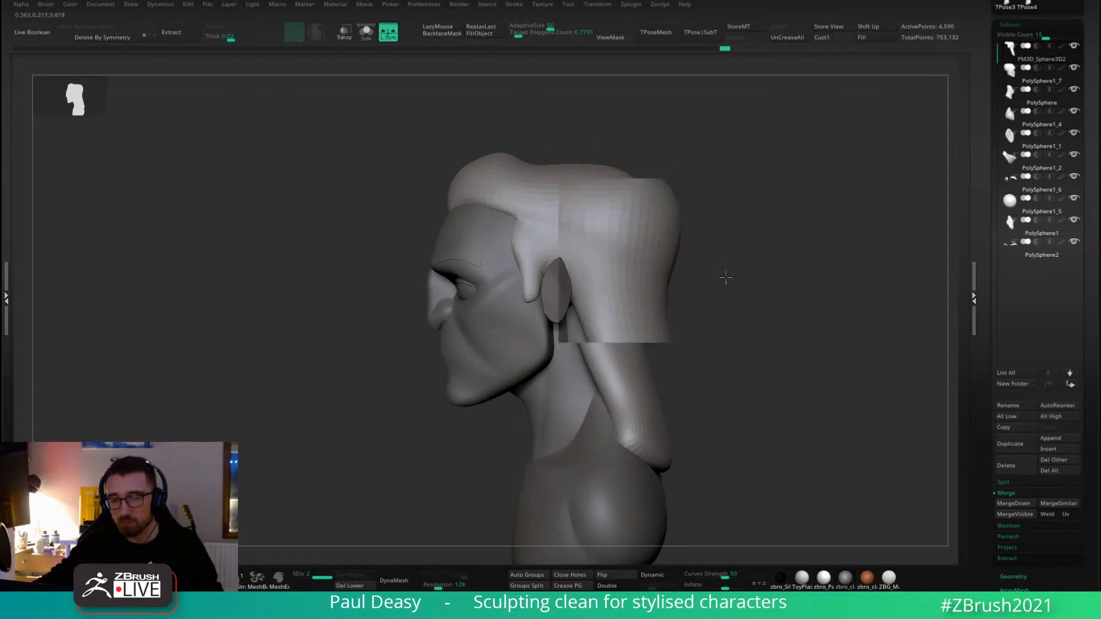
# Refine the outline of the back hair behind the ears, checking it from behind and in profile.
pyautogui.moveTo(727, 277); pyautogui.dragTo(767, 276)
pyautogui.moveTo(727, 311); pyautogui.dragTo(665, 301)
pyautogui.keyDown('alt'); pyautogui.moveTo(782, 276); pyautogui.dragTo(688, 277, button='right'); pyautogui.keyUp('alt')
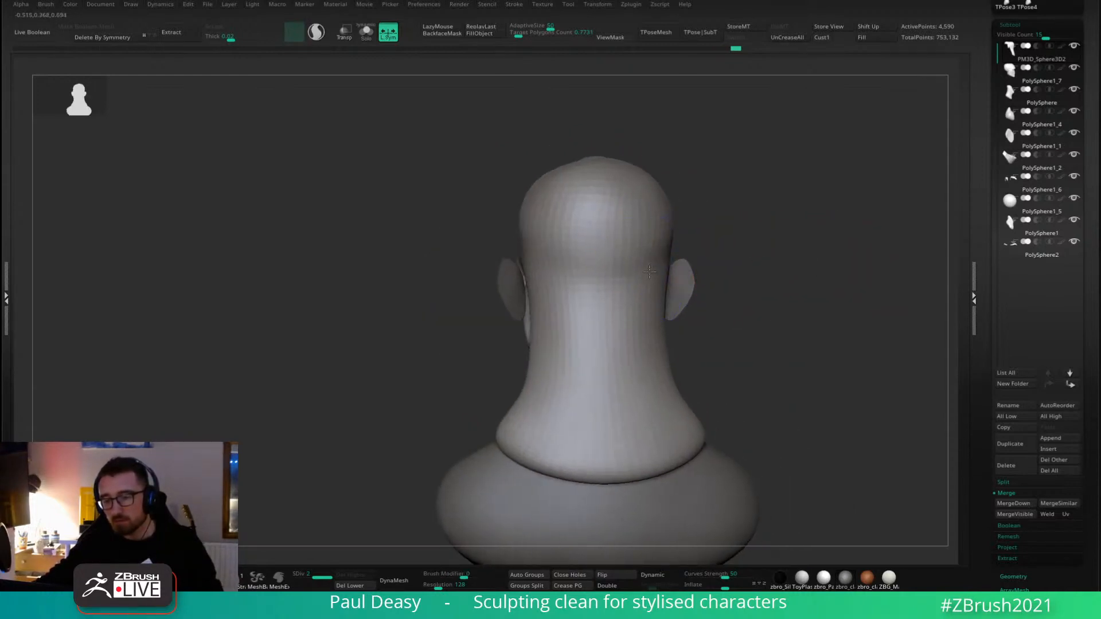
pyautogui.moveTo(764, 317); pyautogui.dragTo(669, 261)
pyautogui.moveTo(762, 267)
pyautogui.keyDown('alt'); pyautogui.mouseDown()
pyautogui.moveTo(686, 258)
pyautogui.moveTo(587, 285)
pyautogui.moveTo(840, 253)
pyautogui.moveTo(751, 301)
pyautogui.moveTo(746, 269)
pyautogui.mouseUp(); pyautogui.keyUp('alt')
pyautogui.press('space')
pyautogui.keyDown('alt'); pyautogui.moveTo(621, 299); pyautogui.dragTo(565, 240, button='right'); pyautogui.keyUp('alt')
# Select the head subtool and combine all subtools into one low-resolution posing mesh with TPoseMesh.
pyautogui.keyDown('alt'); pyautogui.click(462, 301); pyautogui.keyUp('alt')
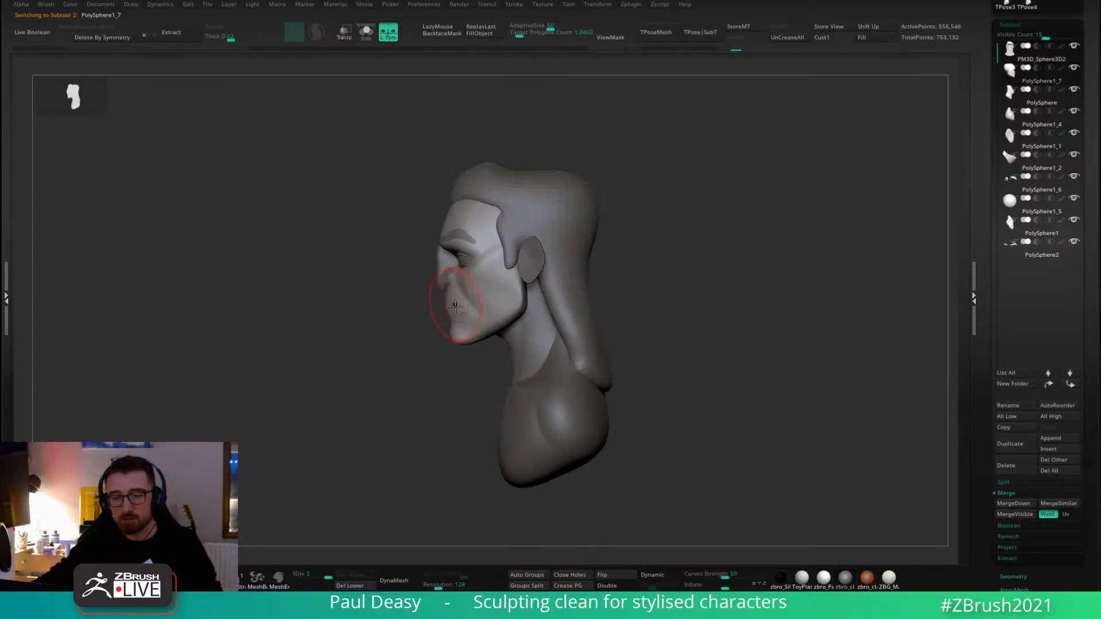
pyautogui.moveTo(474, 315)
pyautogui.keyDown('alt'); pyautogui.mouseDown(button='right')
pyautogui.moveTo(459, 311)
pyautogui.moveTo(482, 297)
pyautogui.moveTo(598, 298)
pyautogui.moveTo(590, 324)
pyautogui.mouseUp(button='right'); pyautogui.keyUp('alt')
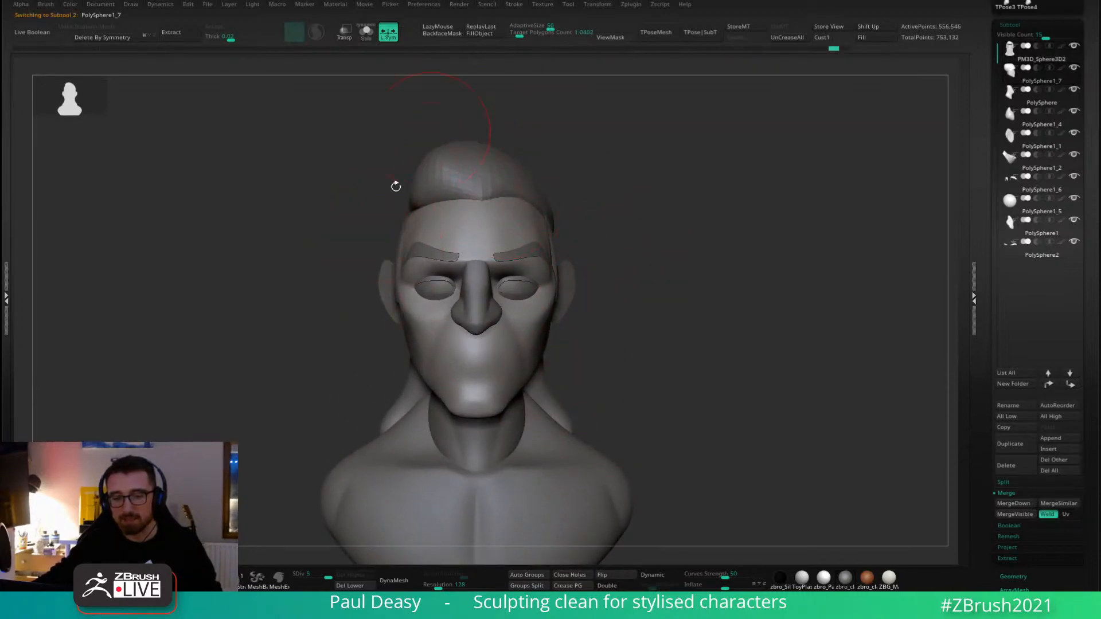
pyautogui.moveTo(769, 350); pyautogui.dragTo(752, 355, button='right')
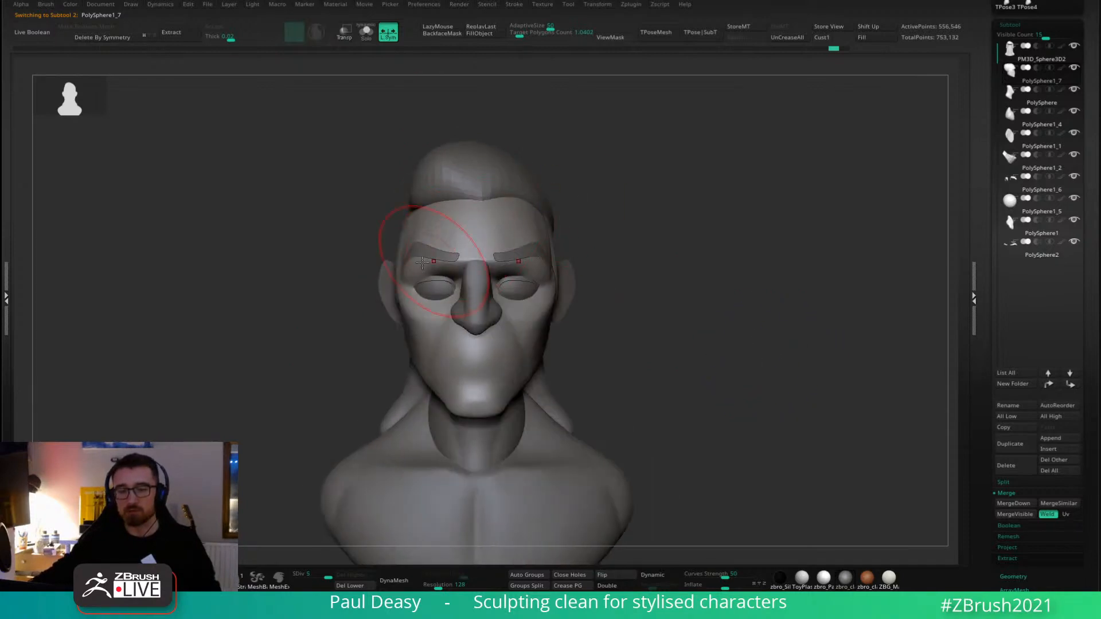
pyautogui.moveTo(399, 246); pyautogui.dragTo(490, 258, button='right')
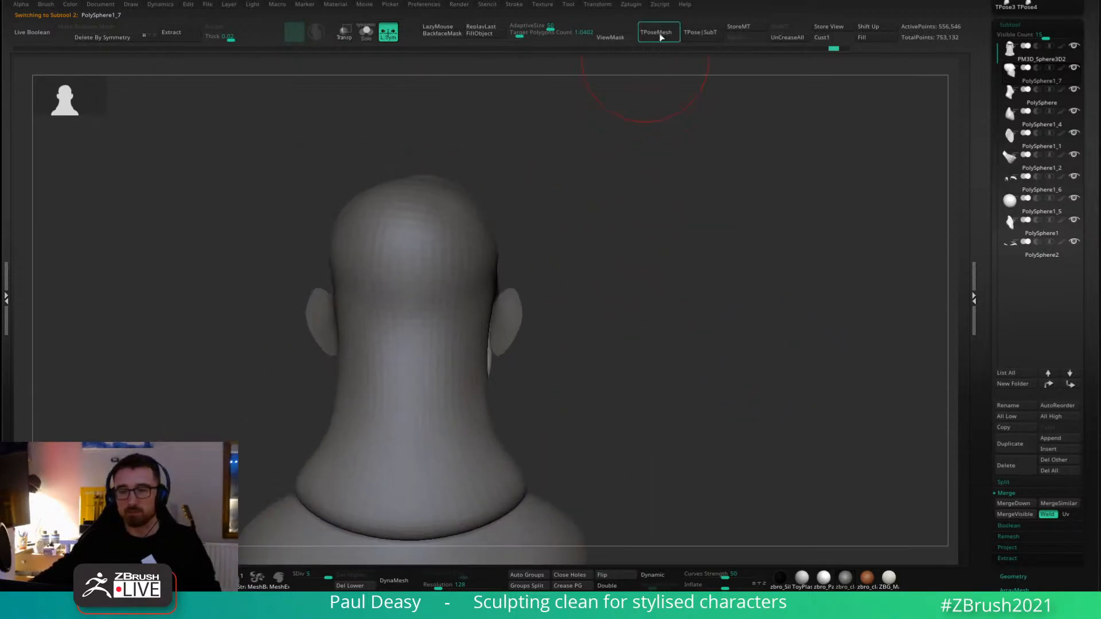
pyautogui.click(660, 36)
pyautogui.press('super')
pyautogui.click(565, 253)
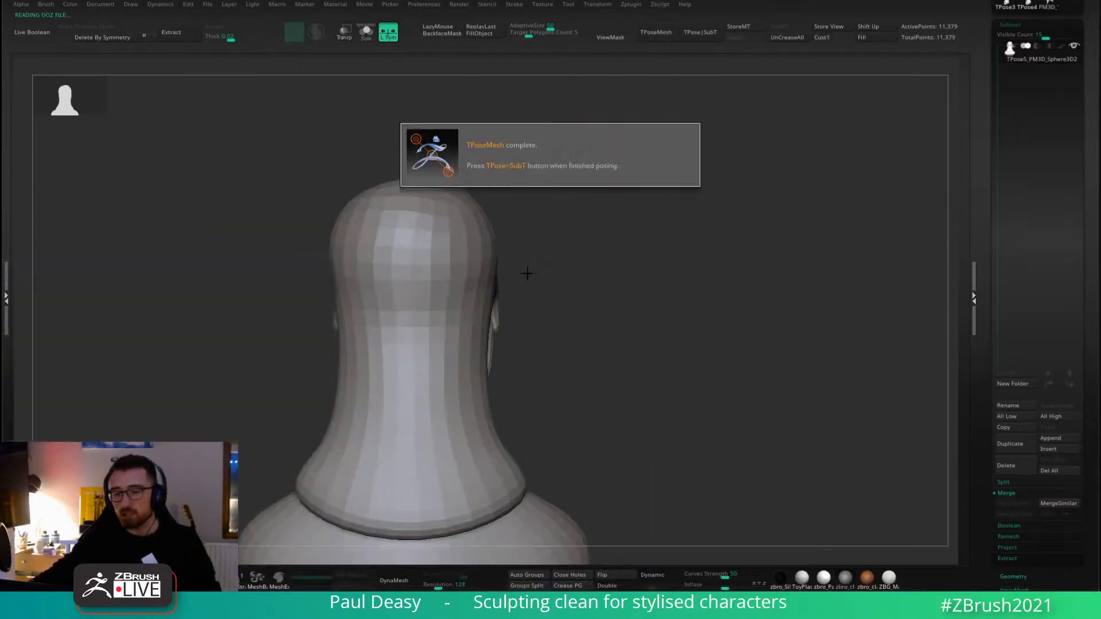
# Adjust the side of the head and hair around the temples with the Move brush, undoing an unwanted stroke.
pyautogui.moveTo(499, 272); pyautogui.dragTo(493, 280, button='right')
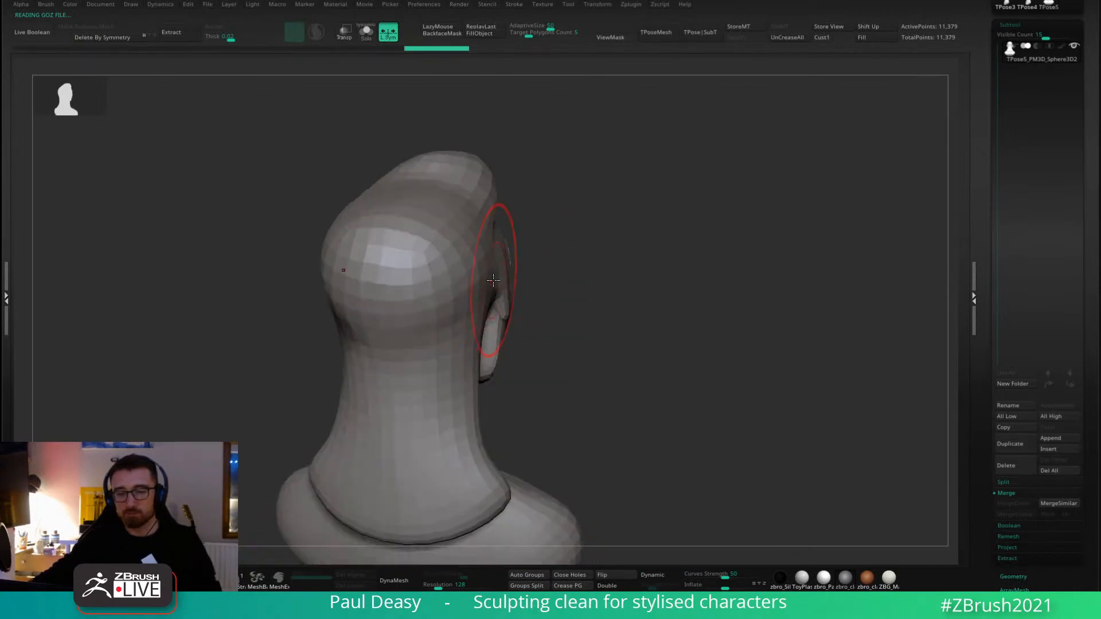
pyautogui.moveTo(489, 283)
pyautogui.mouseDown()
pyautogui.moveTo(498, 295)
pyautogui.moveTo(494, 280)
pyautogui.mouseUp()
pyautogui.hotkey('ctrl', 'z')
pyautogui.press('s')
pyautogui.moveTo(629, 282); pyautogui.dragTo(504, 294, button='right')
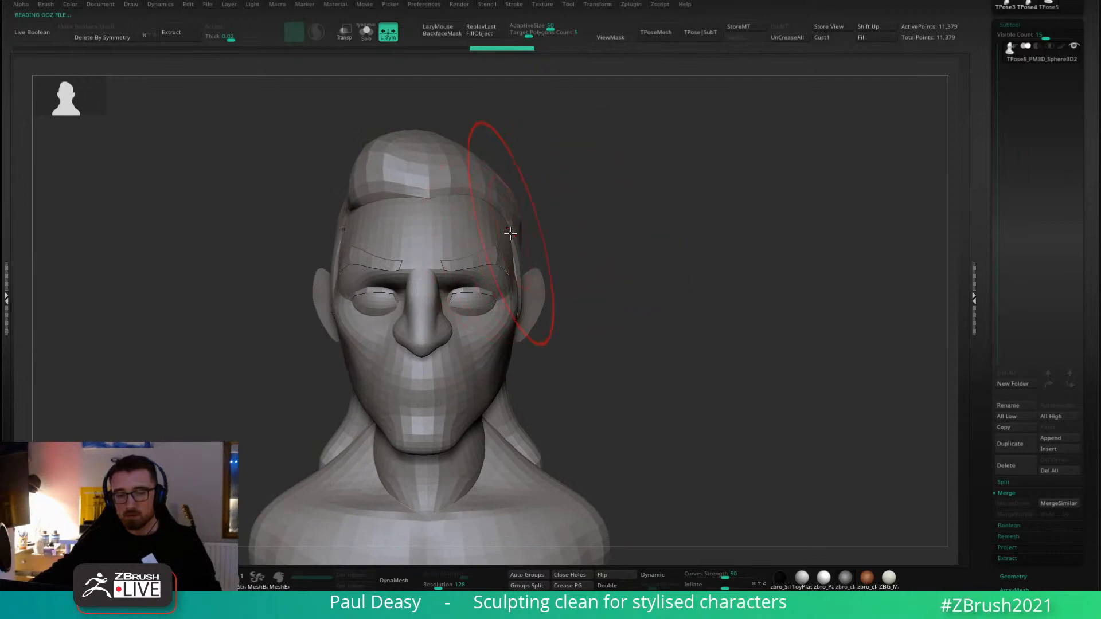
pyautogui.moveTo(510, 234); pyautogui.dragTo(519, 228)
pyautogui.keyDown('alt'); pyautogui.moveTo(277, 210); pyautogui.dragTo(400, 177, button='right'); pyautogui.keyUp('alt')
# Compare the bust's front view at 50 mm and 85 mm focal lengths, and set the camera to 85 mm.
pyautogui.click(131, 5)
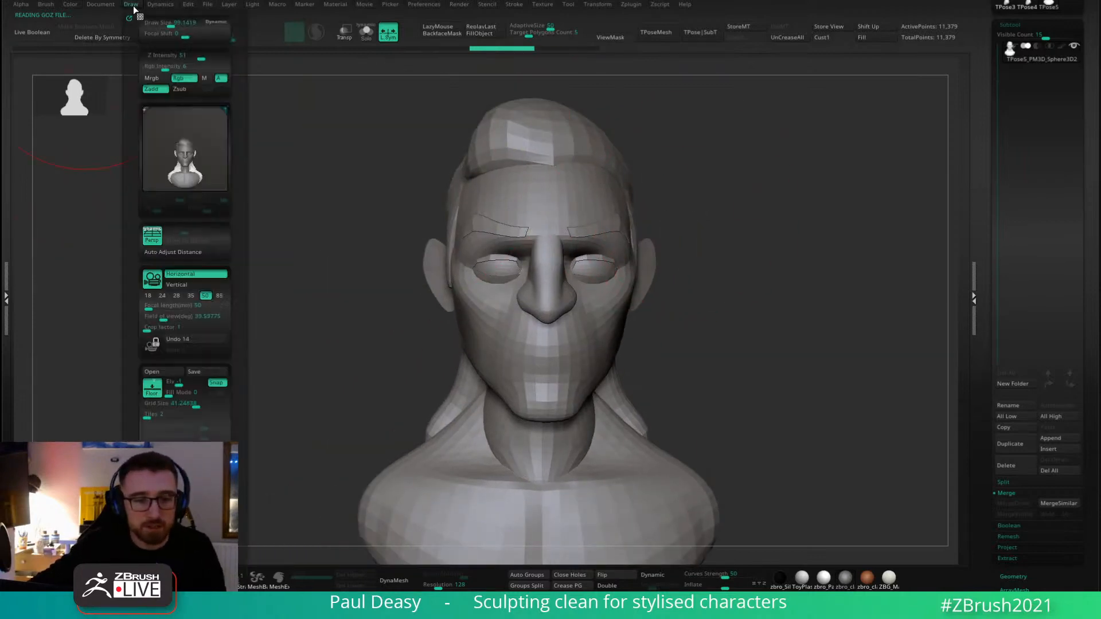
pyautogui.click(218, 296)
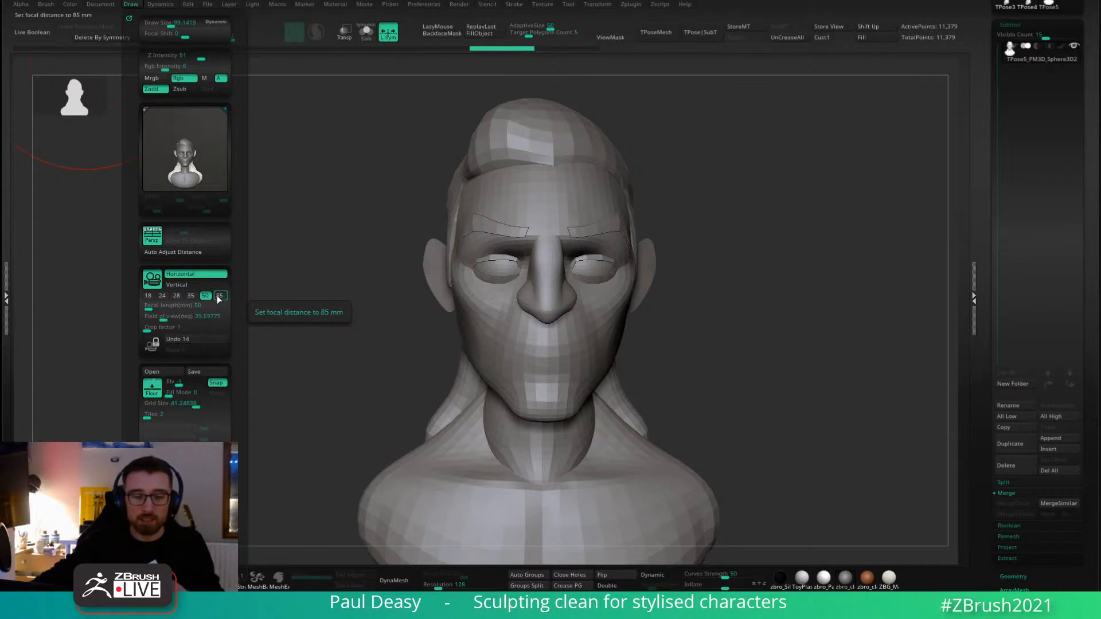
pyautogui.click(204, 297)
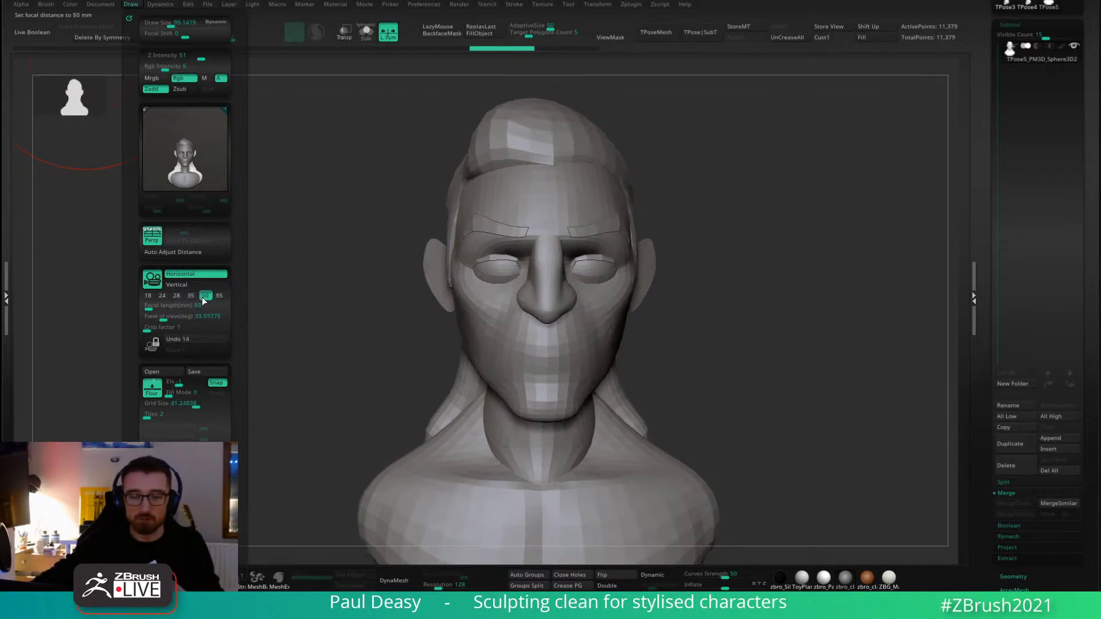
pyautogui.moveTo(781, 346)
pyautogui.keyDown('alt'); pyautogui.mouseDown()
pyautogui.moveTo(678, 312)
pyautogui.moveTo(587, 341)
pyautogui.moveTo(557, 291)
pyautogui.moveTo(587, 315)
pyautogui.moveTo(579, 309)
pyautogui.mouseUp(); pyautogui.keyUp('alt')
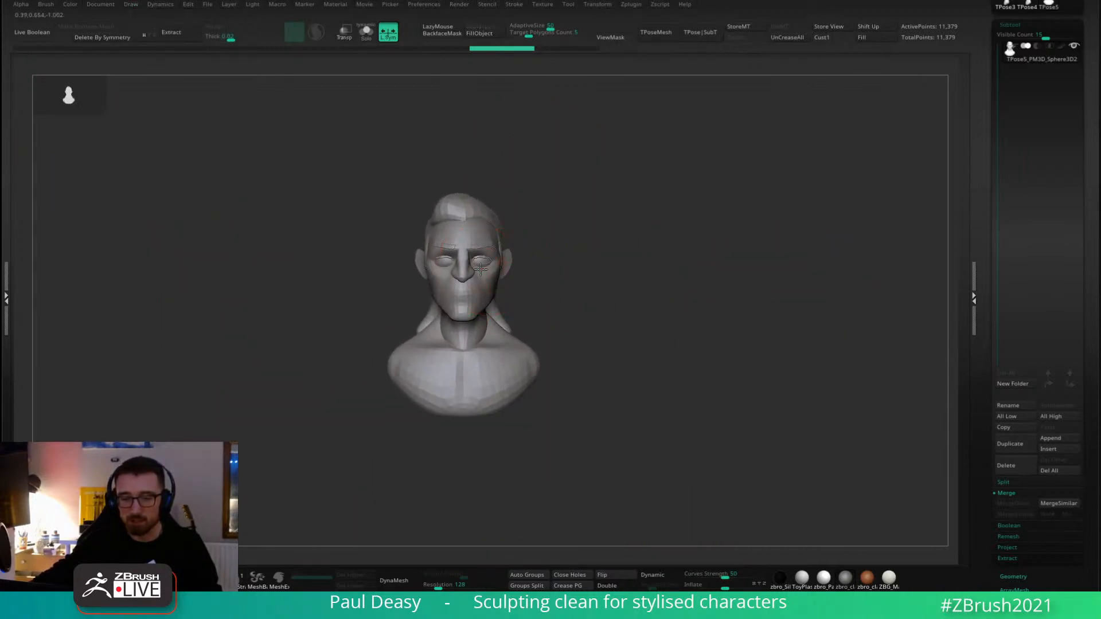
pyautogui.keyDown('alt'); pyautogui.moveTo(530, 280); pyautogui.dragTo(700, 340); pyautogui.keyUp('alt')
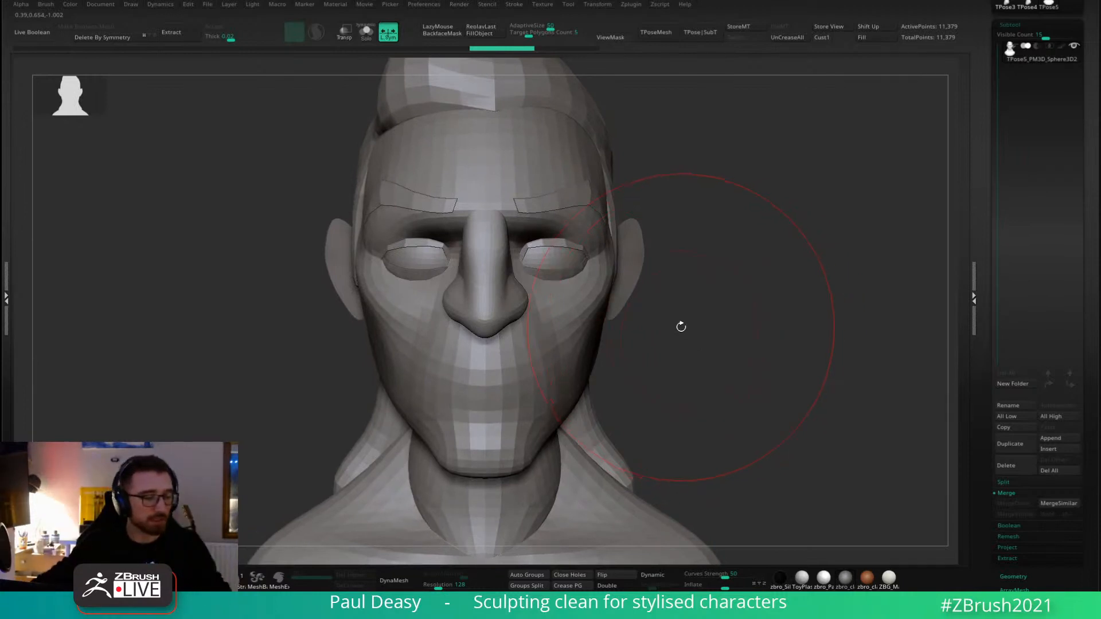
pyautogui.press('p')
pyautogui.moveTo(678, 319)
pyautogui.mouseDown()
pyautogui.moveTo(687, 324)
pyautogui.moveTo(676, 308)
pyautogui.moveTo(680, 277)
pyautogui.moveTo(687, 293)
pyautogui.moveTo(639, 295)
pyautogui.moveTo(640, 268)
pyautogui.mouseUp()
pyautogui.moveTo(137, 6)
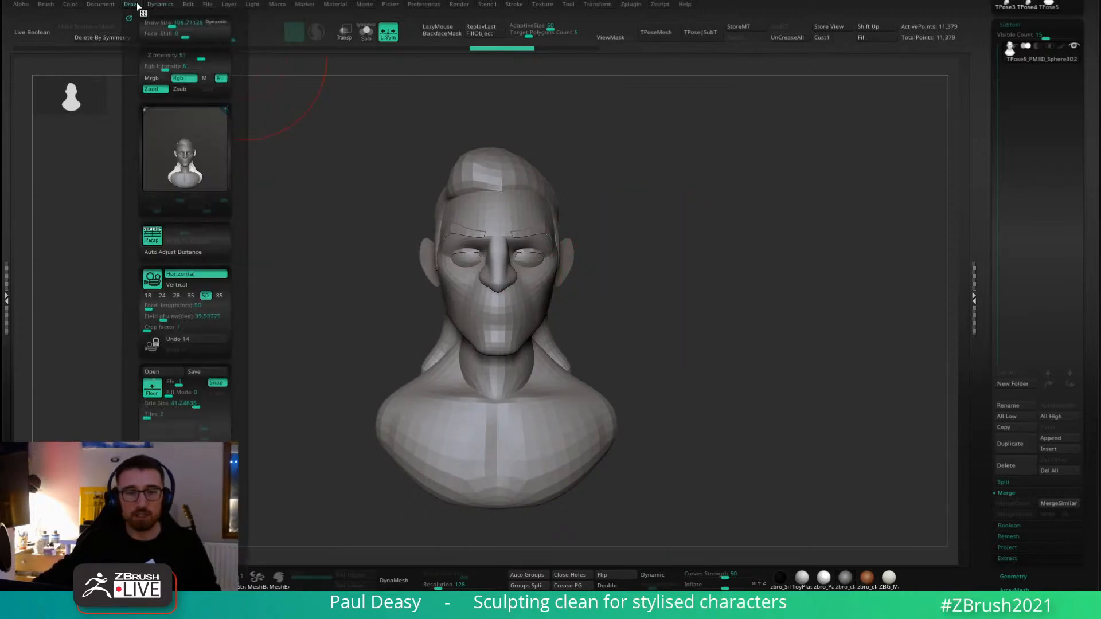
pyautogui.click(218, 295)
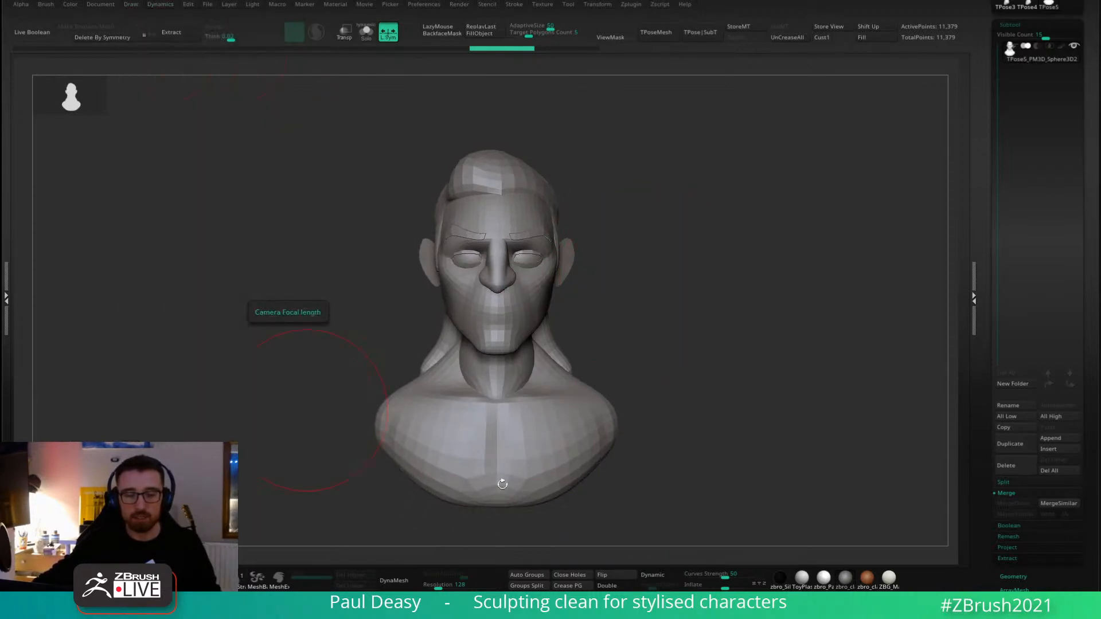
# Refine the front silhouette of the hair and head above the ears with small Move brush strokes.
pyautogui.press('space')
pyautogui.keyDown('alt'); pyautogui.moveTo(596, 269); pyautogui.dragTo(527, 312); pyautogui.keyUp('alt')
pyautogui.press('space')
pyautogui.moveTo(559, 248); pyautogui.dragTo(573, 248)
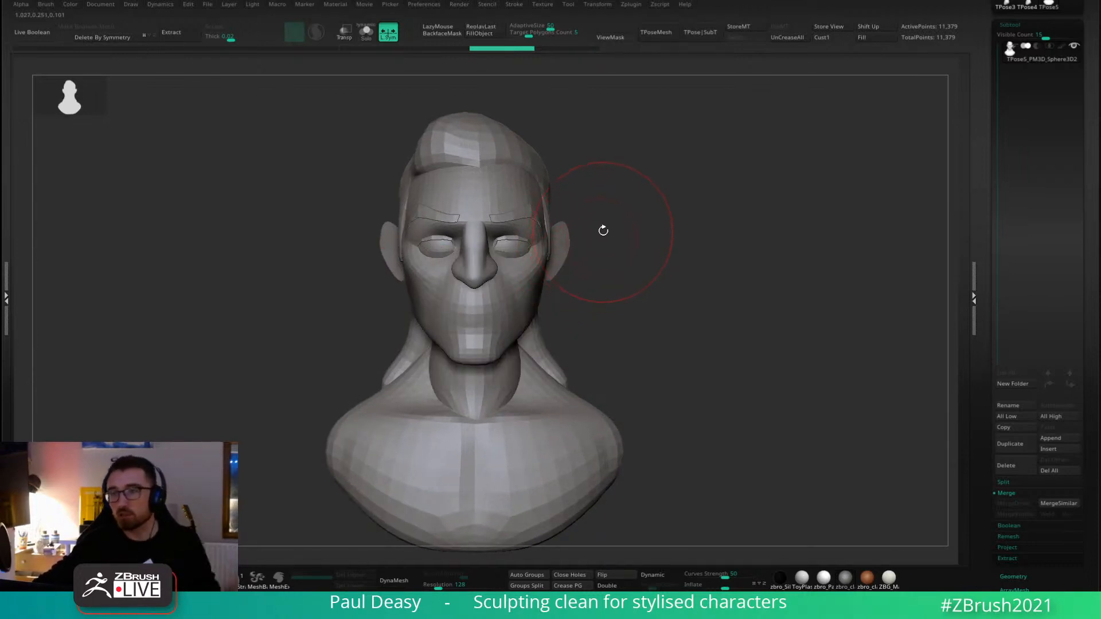
pyautogui.moveTo(619, 192); pyautogui.dragTo(536, 212, button='right')
pyautogui.press('space')
pyautogui.moveTo(532, 197); pyautogui.dragTo(542, 196)
pyautogui.moveTo(543, 197)
pyautogui.mouseDown(button='right')
pyautogui.moveTo(607, 196)
pyautogui.moveTo(570, 186)
pyautogui.mouseUp(button='right')
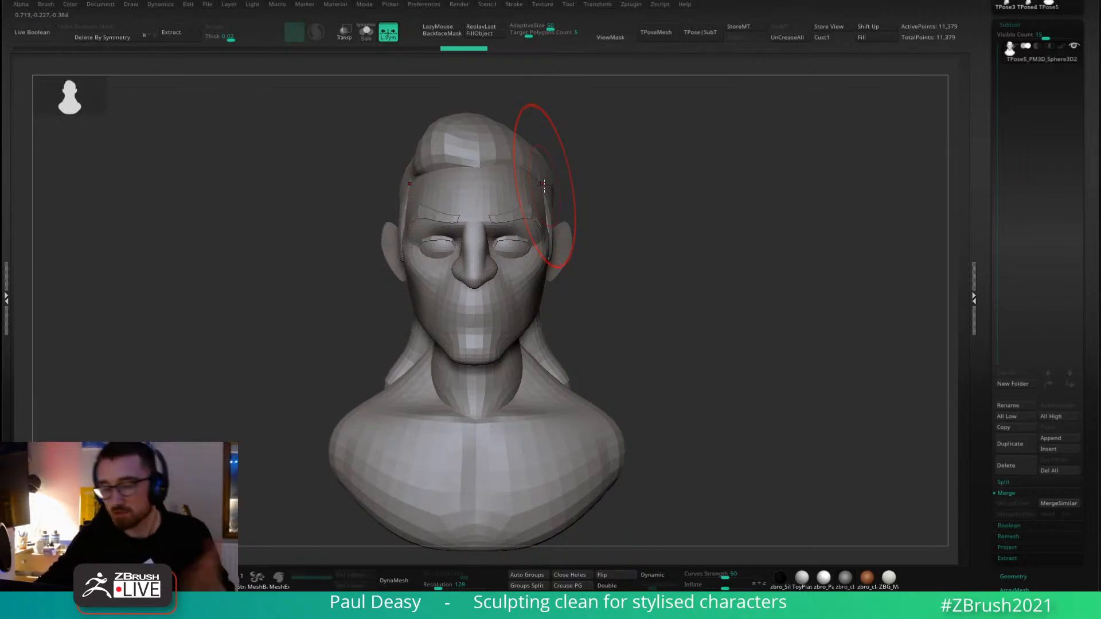
pyautogui.press('space')
pyautogui.moveTo(548, 181); pyautogui.dragTo(551, 180)
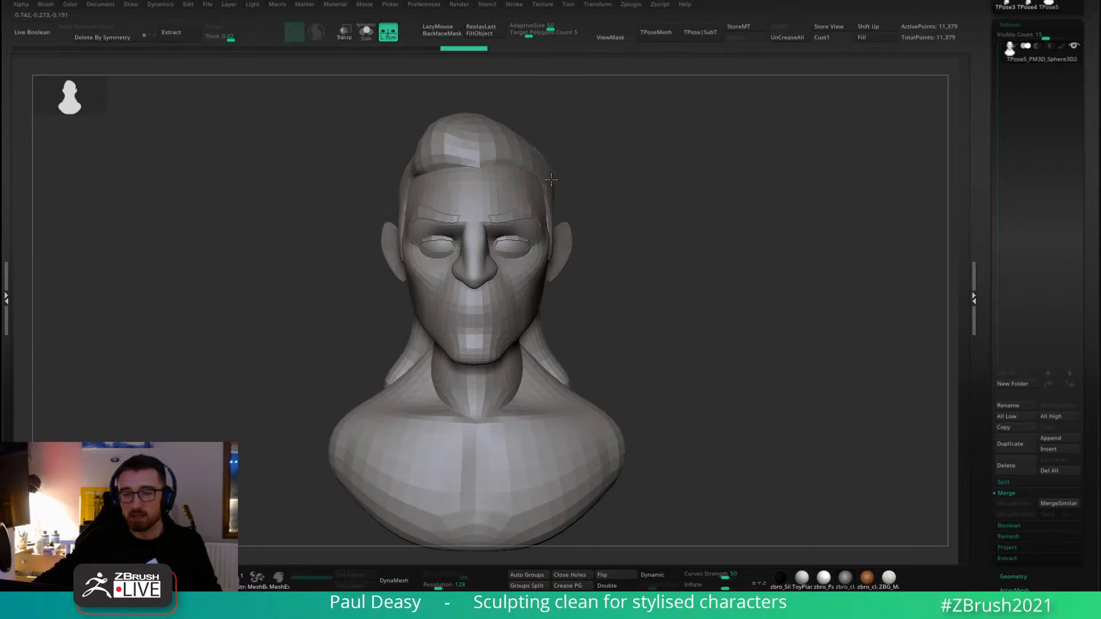
# Mask everything except the head piece to adjust the side of the face beside the eye, and clear the mask.
pyautogui.keyDown('alt'); pyautogui.moveTo(264, 198); pyautogui.dragTo(293, 183); pyautogui.keyUp('alt')
pyautogui.moveTo(132, 5)
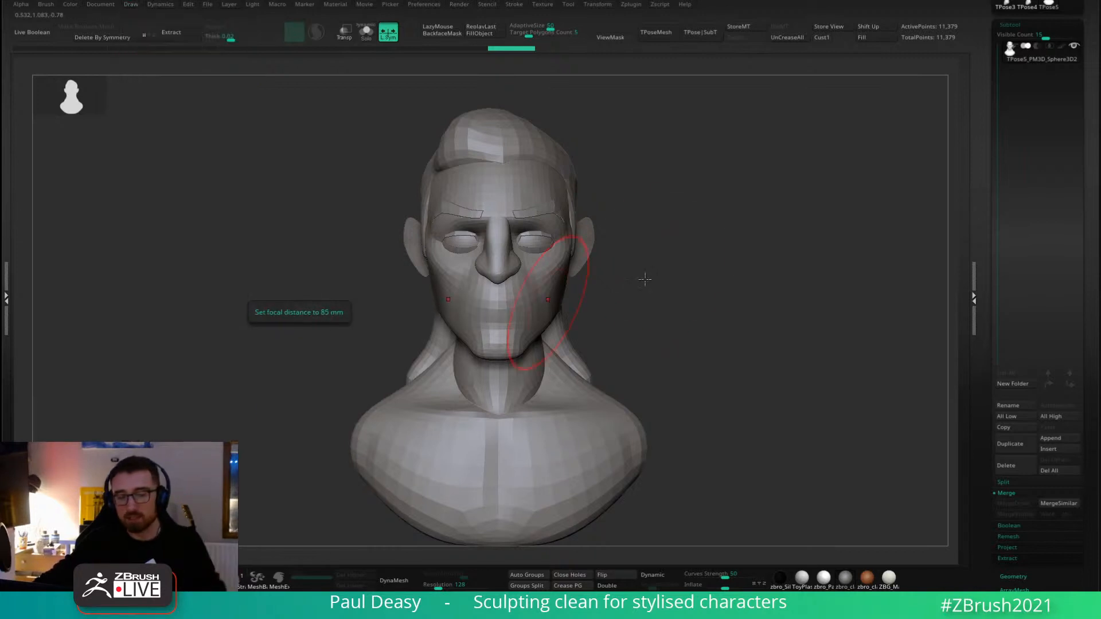
pyautogui.rightClick(638, 245)
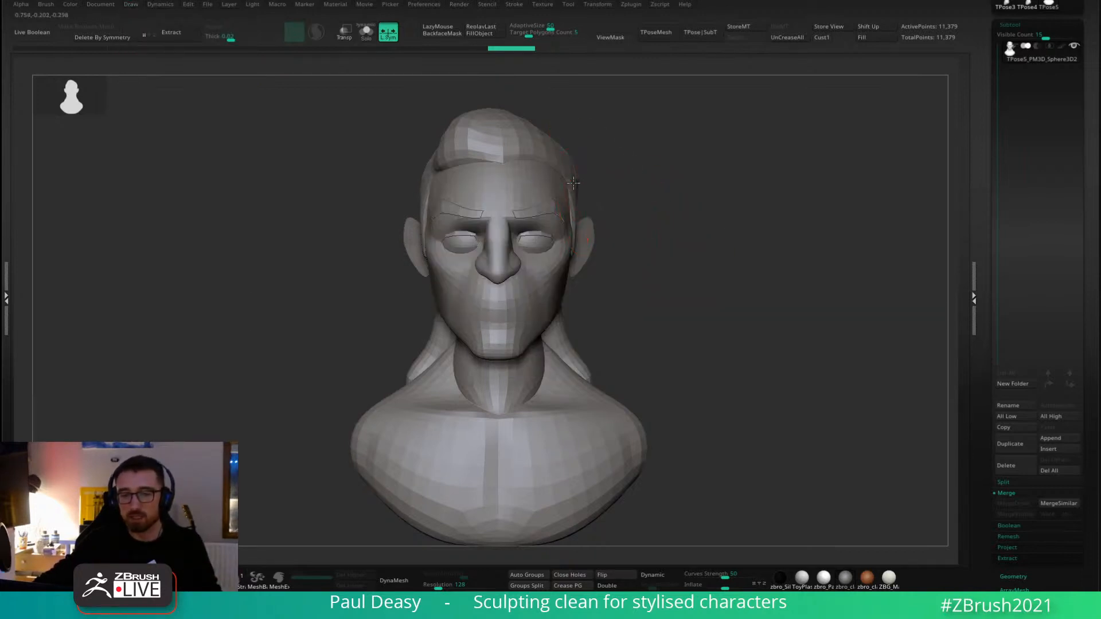
pyautogui.keyDown('ctrl'); pyautogui.keyDown('shift'); pyautogui.click(566, 251); pyautogui.keyUp('shift'); pyautogui.keyUp('ctrl')
pyautogui.keyDown('ctrl'); pyautogui.click(634, 248); pyautogui.keyUp('ctrl')
pyautogui.keyDown('ctrl'); pyautogui.keyDown('shift'); pyautogui.click(633, 248); pyautogui.keyUp('shift'); pyautogui.keyUp('ctrl')
pyautogui.press('space')
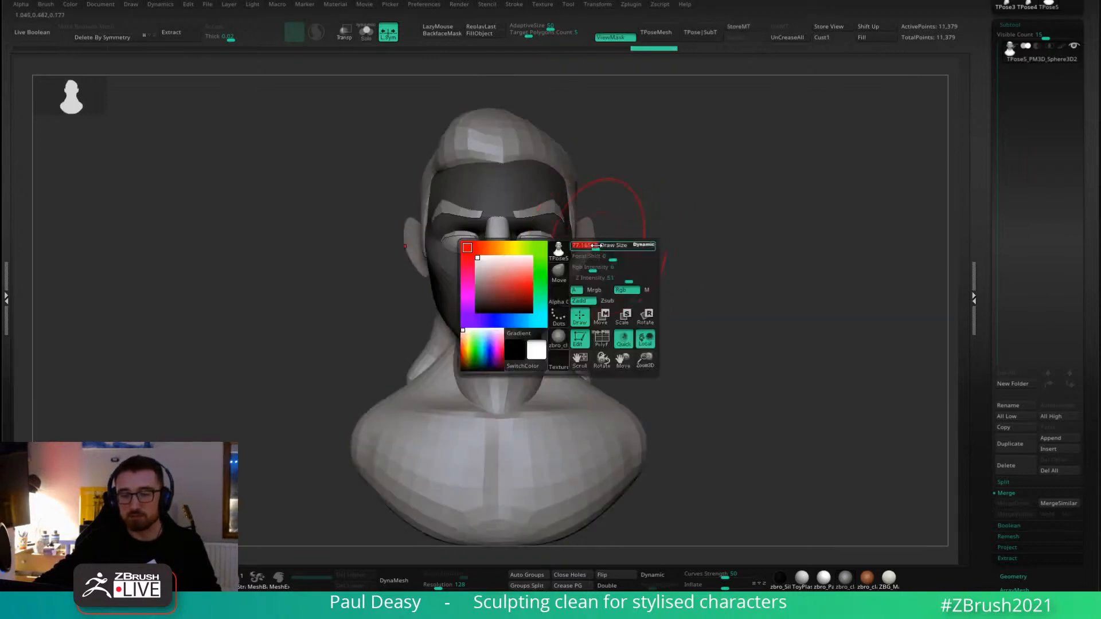
pyautogui.keyDown('ctrl'); pyautogui.click(604, 248); pyautogui.keyUp('ctrl')
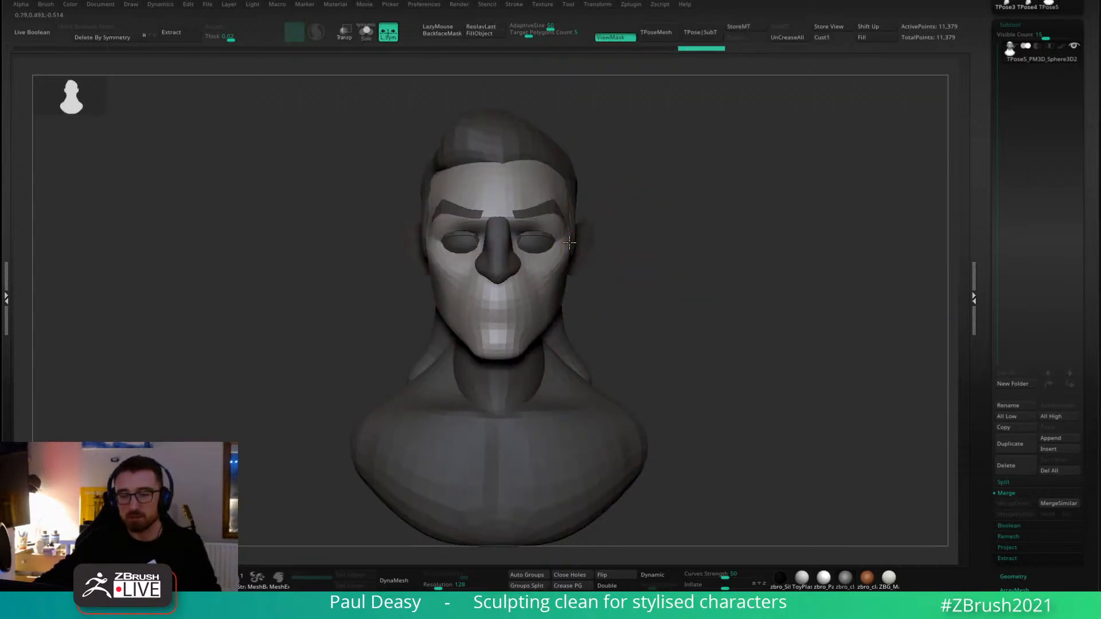
pyautogui.keyDown('ctrl'); pyautogui.moveTo(600, 240); pyautogui.dragTo(634, 278); pyautogui.keyUp('ctrl')
# Isolate the head piece, round out the cranium from several angles, and show the whole bust again.
pyautogui.keyDown('ctrl'); pyautogui.keyDown('shift'); pyautogui.click(568, 193); pyautogui.keyUp('shift'); pyautogui.keyUp('ctrl')
pyautogui.keyDown('ctrl'); pyautogui.click(616, 214); pyautogui.keyUp('ctrl')
pyautogui.keyDown('ctrl'); pyautogui.click(616, 207); pyautogui.keyUp('ctrl')
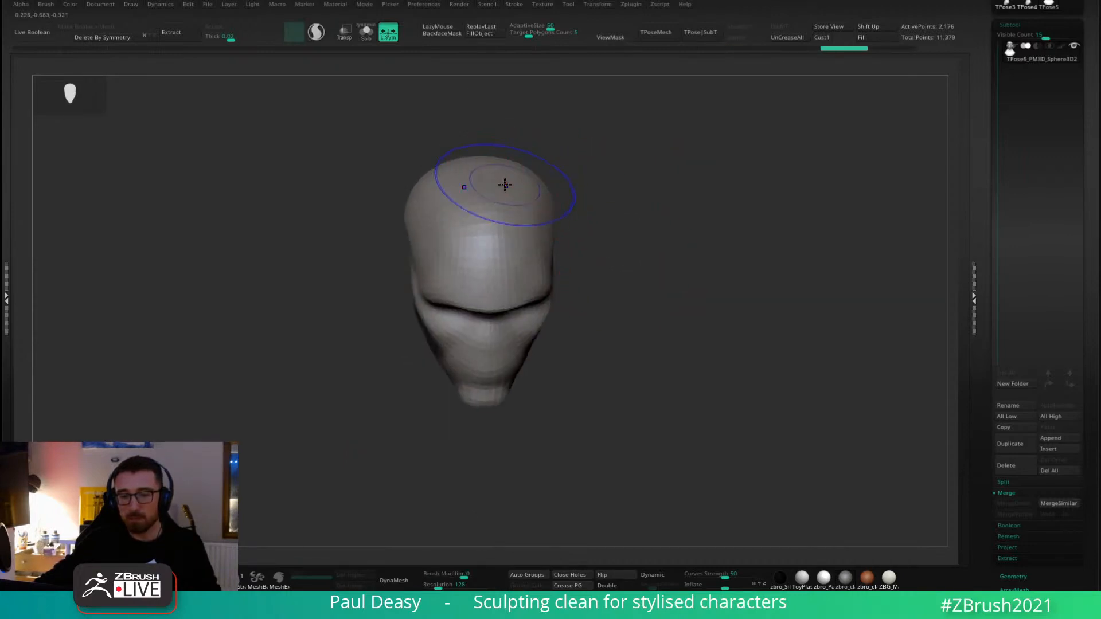
pyautogui.moveTo(648, 218); pyautogui.dragTo(580, 206)
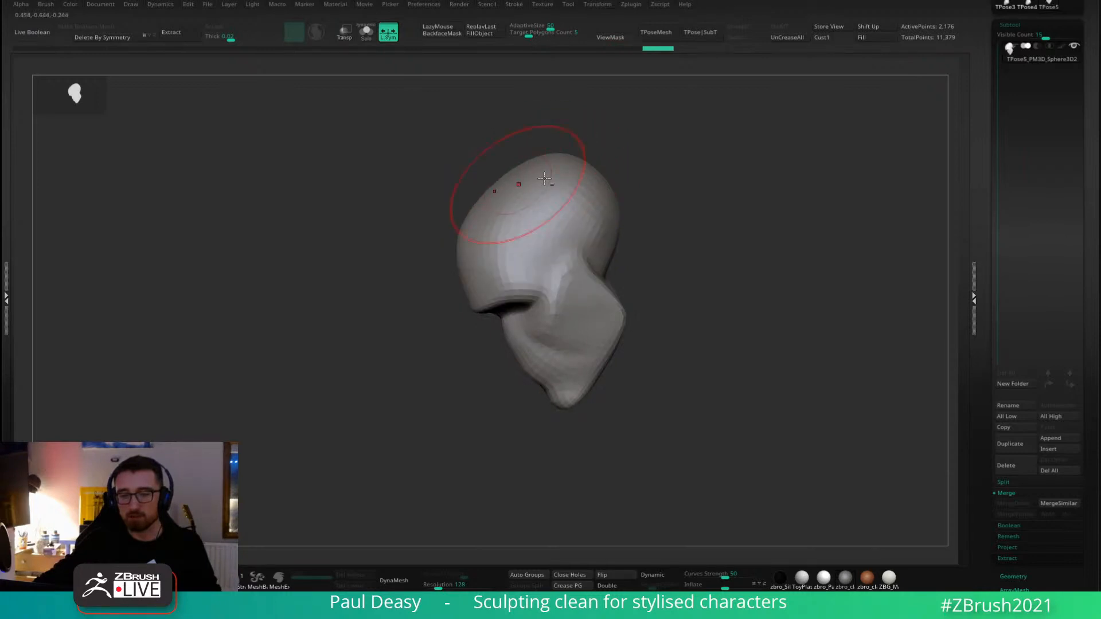
pyautogui.moveTo(544, 179); pyautogui.dragTo(631, 196, button='right')
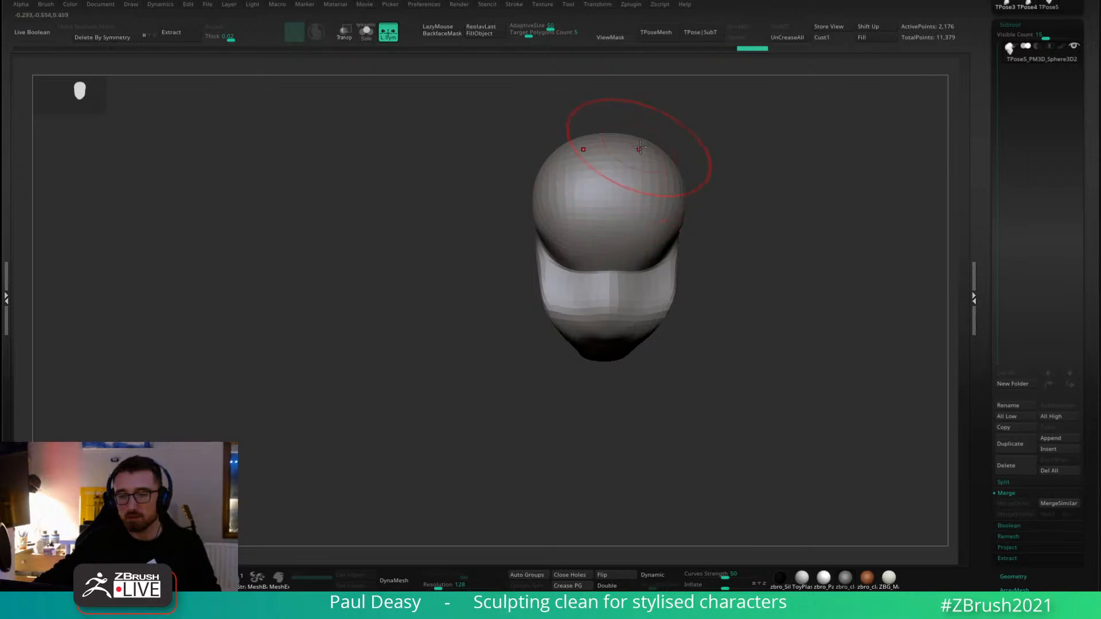
pyautogui.hotkey('ctrl', 'shift', 'z')
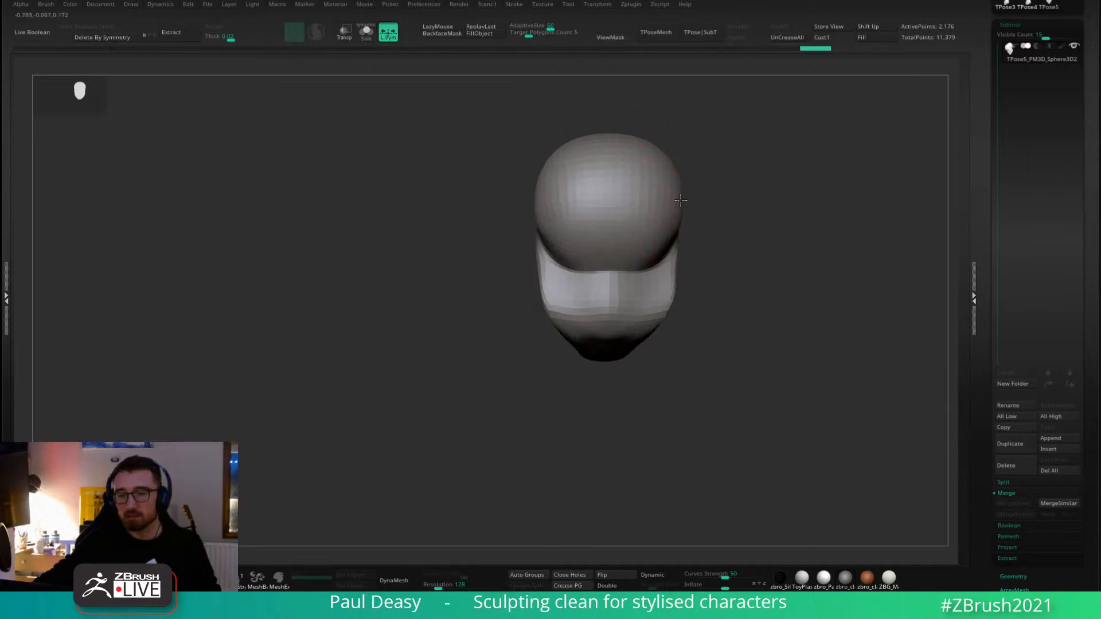
pyautogui.moveTo(655, 176); pyautogui.dragTo(642, 189, button='right')
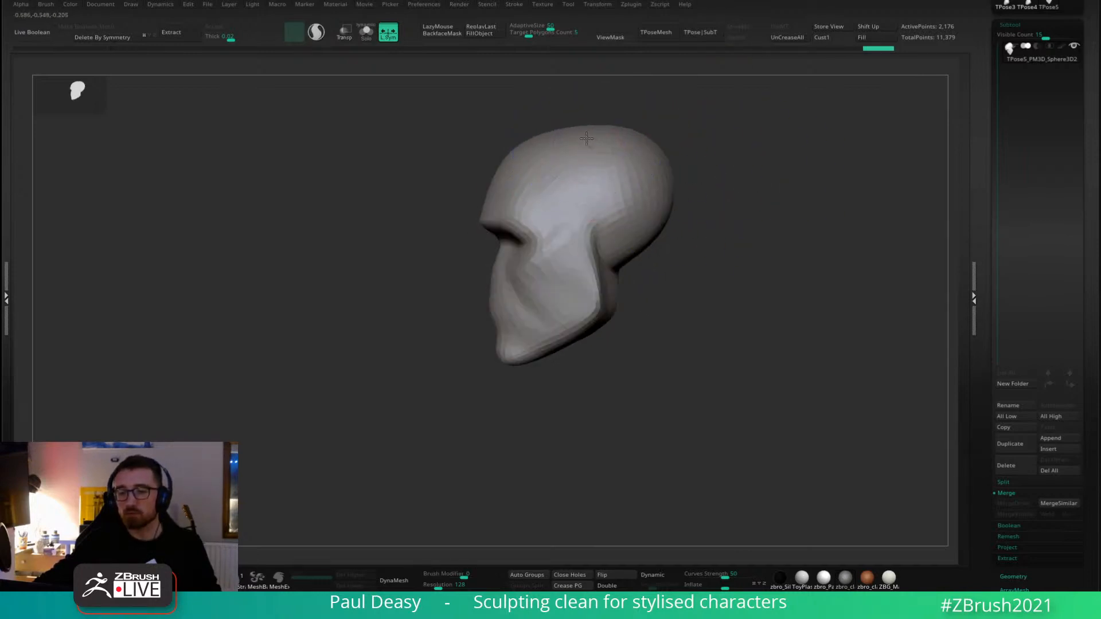
pyautogui.keyDown('ctrl'); pyautogui.keyDown('shift'); pyautogui.click(764, 177); pyautogui.keyUp('shift'); pyautogui.keyUp('ctrl')
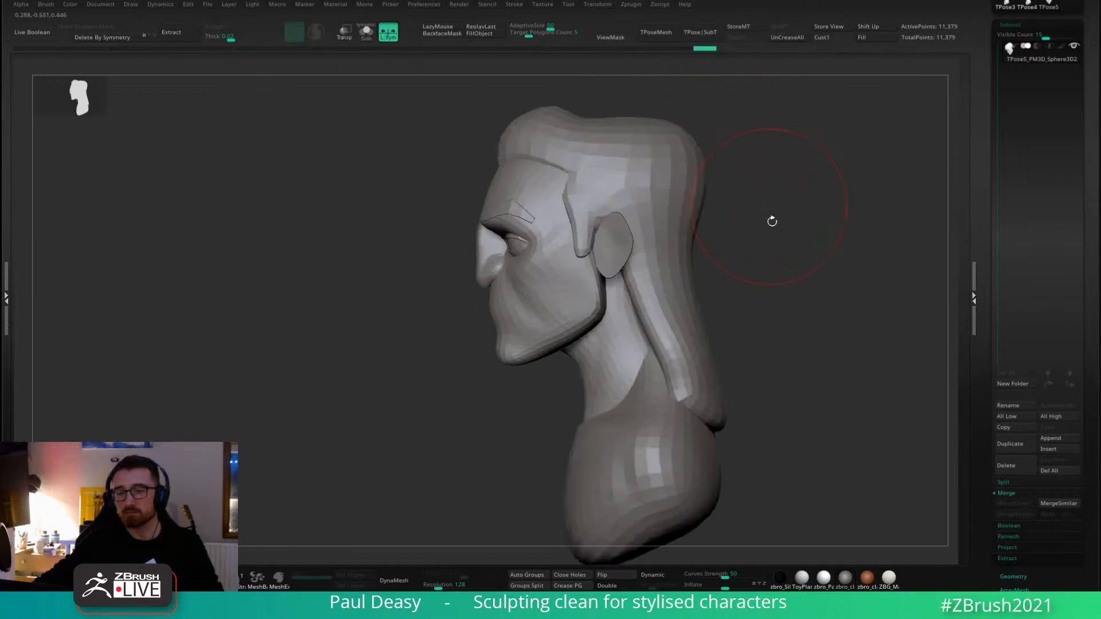
# Isolate the head piece again, refine the top of the skull in profile and from the front, and restore full visibility.
pyautogui.moveTo(771, 221)
pyautogui.mouseDown()
pyautogui.moveTo(799, 228)
pyautogui.moveTo(773, 241)
pyautogui.moveTo(729, 236)
pyautogui.moveTo(692, 249)
pyautogui.moveTo(695, 233)
pyautogui.moveTo(637, 246)
pyautogui.mouseUp()
pyautogui.press('space')
pyautogui.press('space')
pyautogui.keyDown('alt'); pyautogui.moveTo(546, 211); pyautogui.dragTo(506, 206); pyautogui.keyUp('alt')
pyautogui.keyDown('ctrl'); pyautogui.keyDown('shift'); pyautogui.click(518, 205); pyautogui.keyUp('shift'); pyautogui.keyUp('ctrl')
pyautogui.moveTo(546, 150); pyautogui.dragTo(557, 176, button='right')
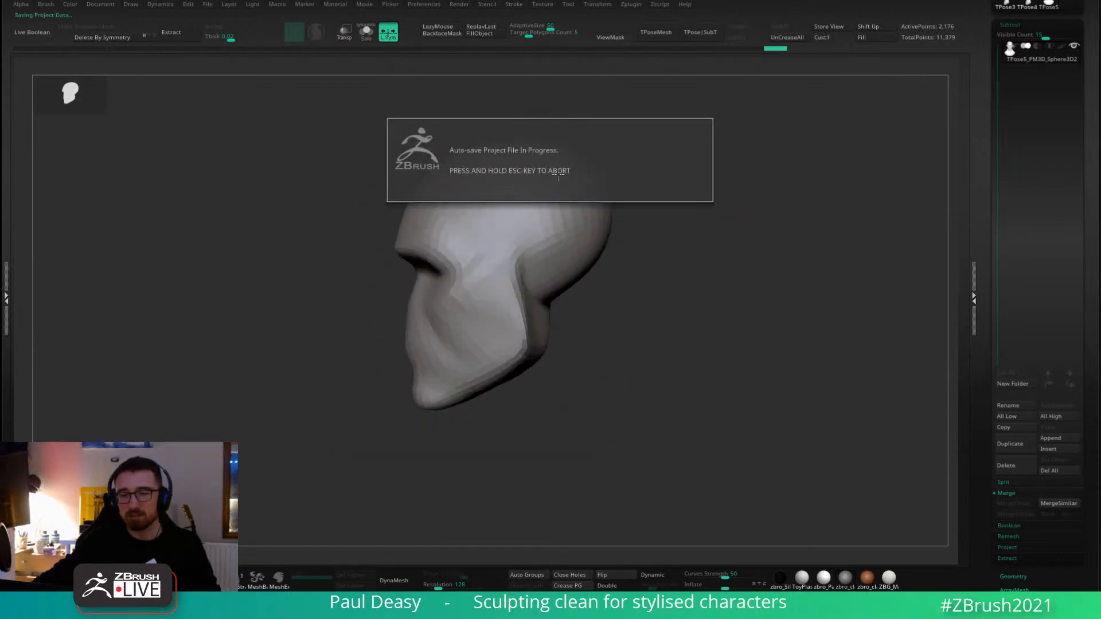
pyautogui.moveTo(635, 189); pyautogui.dragTo(623, 151, button='right')
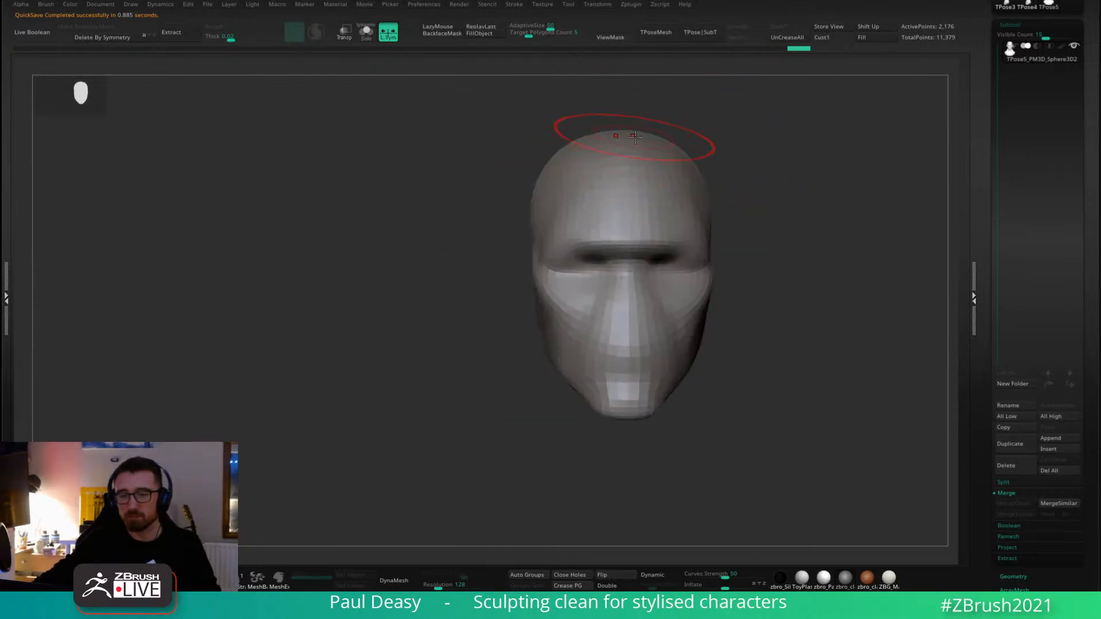
pyautogui.keyDown('alt'); pyautogui.moveTo(756, 167); pyautogui.dragTo(676, 172, button='right'); pyautogui.keyUp('alt')
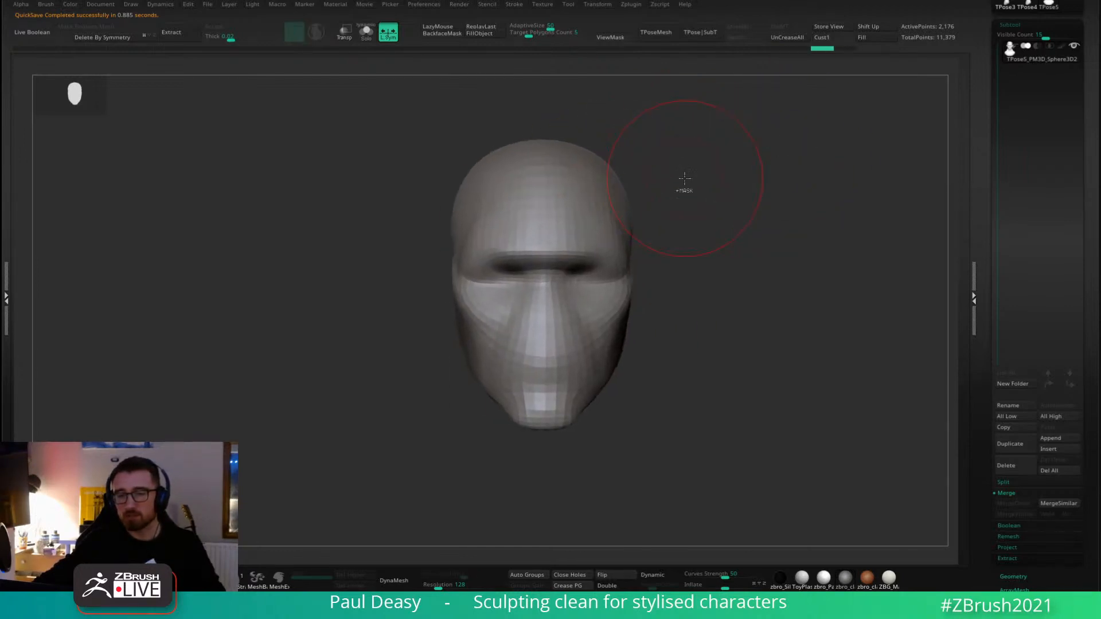
pyautogui.hotkey('alt', 's')
pyautogui.hotkey('alt', 's')
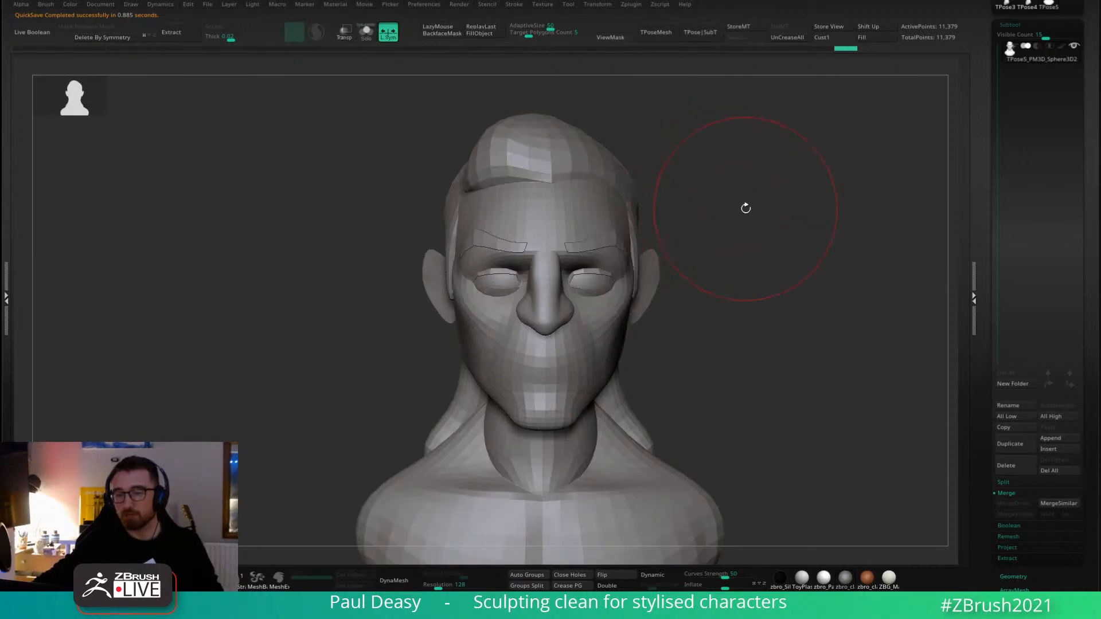
# Transfer the posing mesh's changes back to the subtools with TPose|SubT and check the bust in profile.
pyautogui.rightClick(729, 206)
pyautogui.keyDown('alt'); pyautogui.moveTo(757, 208); pyautogui.dragTo(678, 232, button='right'); pyautogui.keyUp('alt')
pyautogui.rightClick(684, 229)
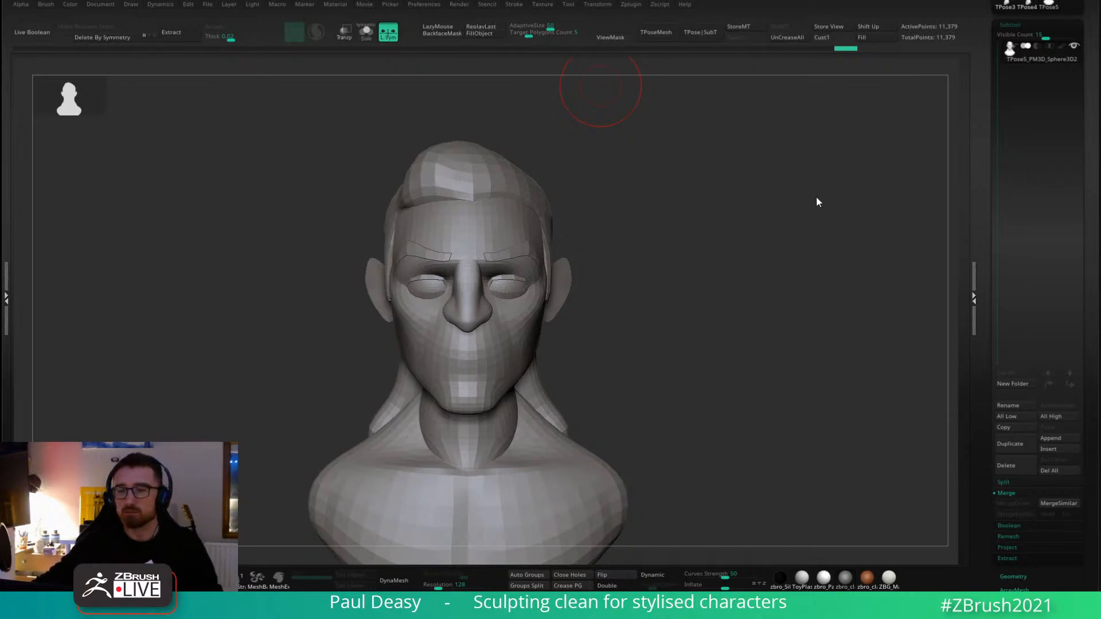
pyautogui.click(700, 41)
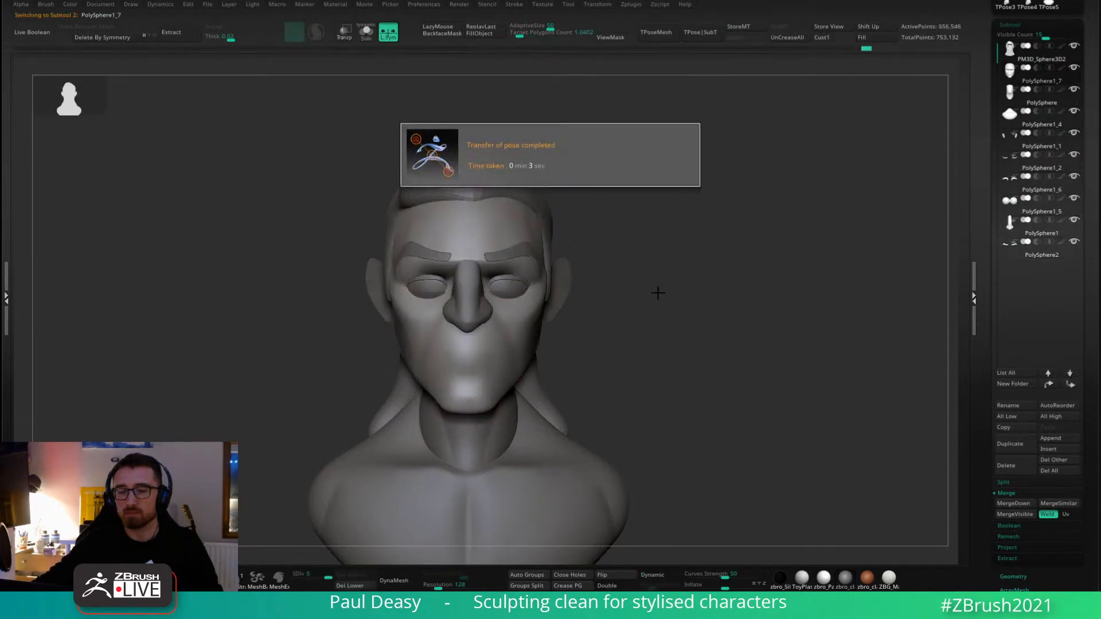
pyautogui.moveTo(662, 355); pyautogui.dragTo(527, 290)
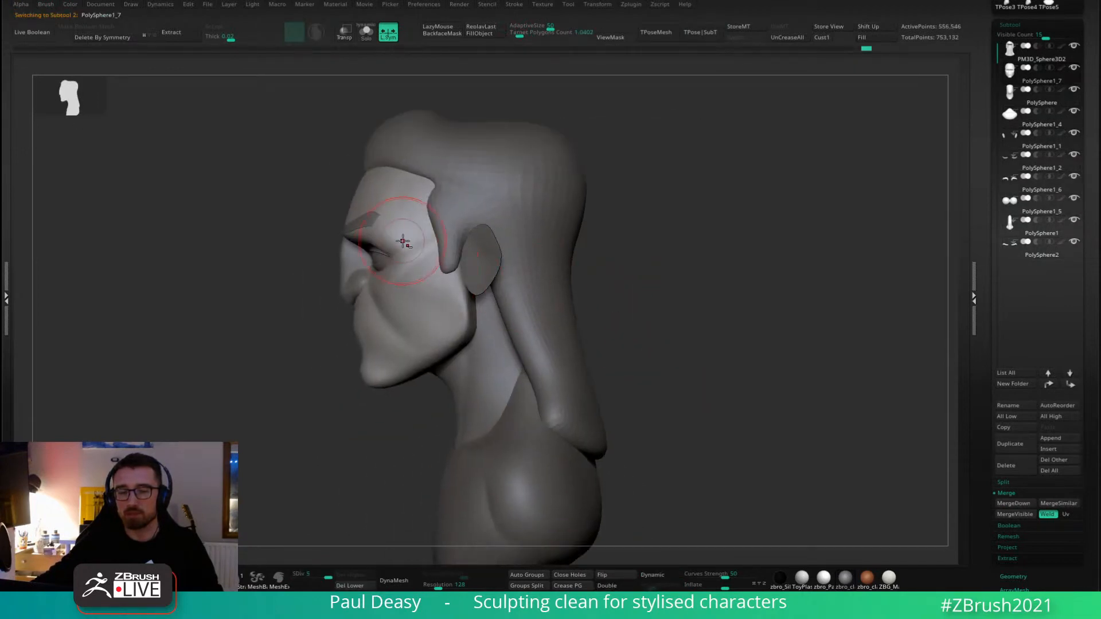
pyautogui.moveTo(707, 261); pyautogui.dragTo(627, 260)
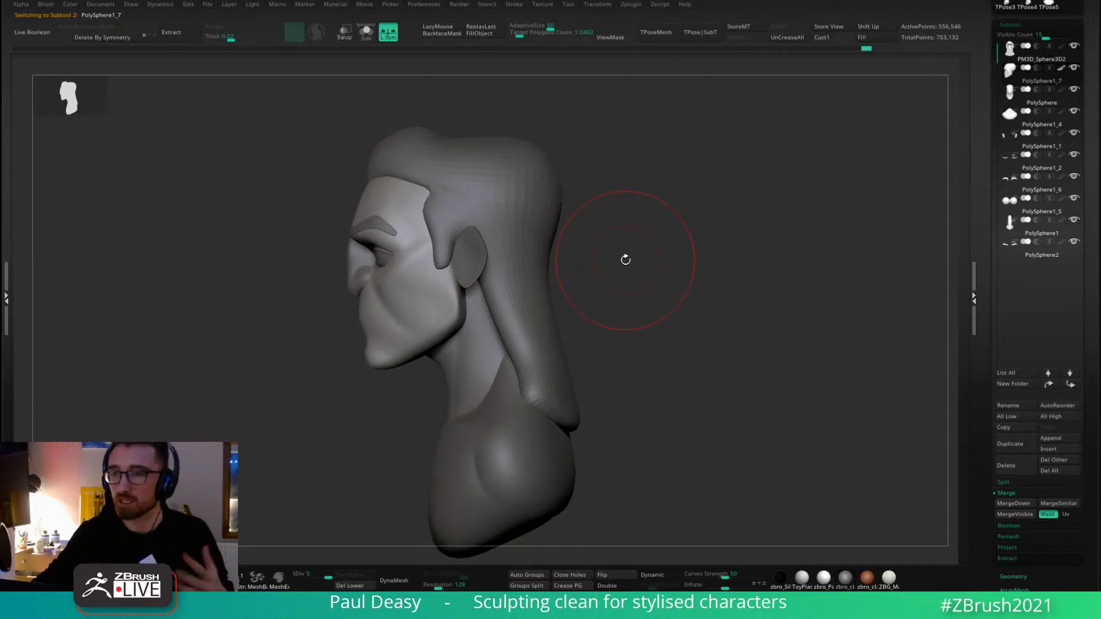
# Make the hair piece active and examine its back contour in profile, briefly checking its polygon wireframe.
pyautogui.press('space')
pyautogui.keyDown('alt'); pyautogui.moveTo(609, 279); pyautogui.dragTo(661, 255); pyautogui.keyUp('alt')
pyautogui.press('space')
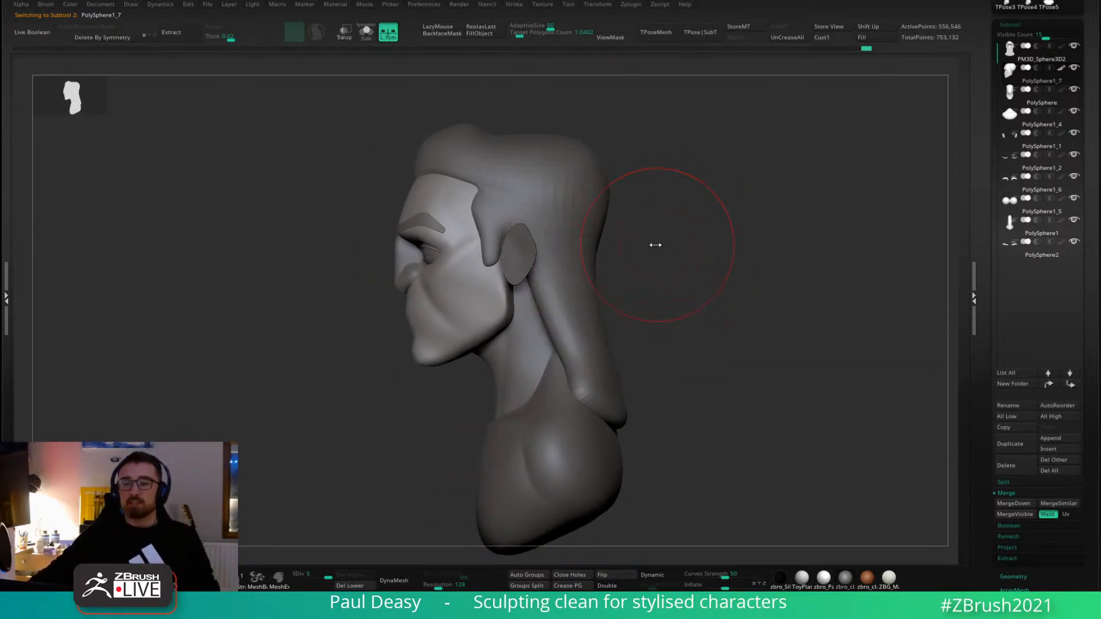
pyautogui.keyDown('alt'); pyautogui.click(592, 266); pyautogui.keyUp('alt')
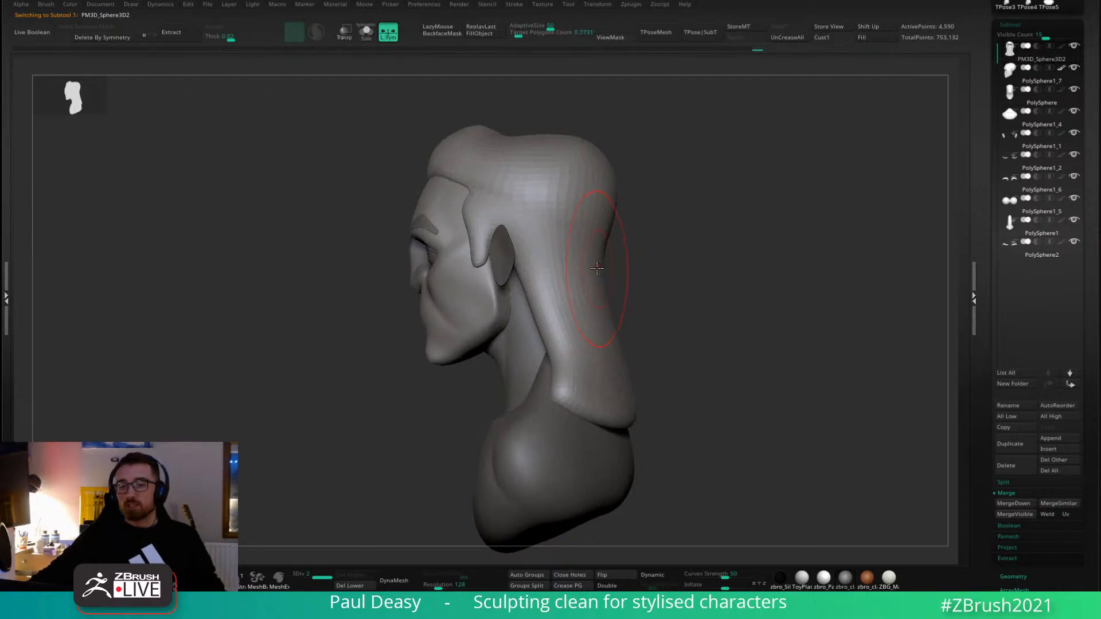
pyautogui.moveTo(619, 267); pyautogui.dragTo(637, 264)
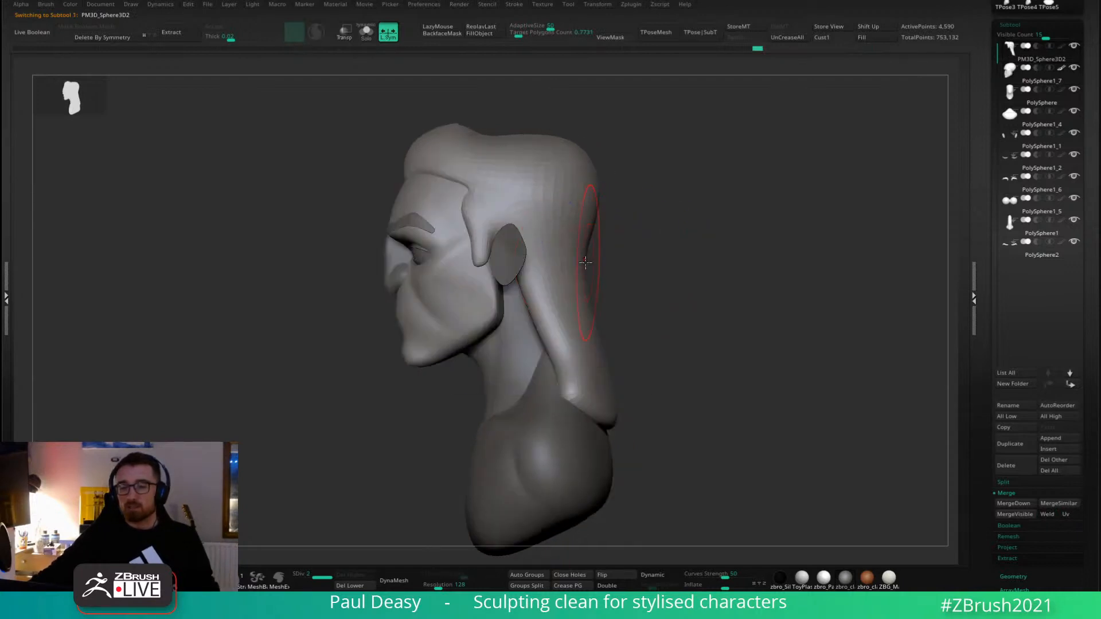
pyautogui.moveTo(588, 263)
pyautogui.mouseDown(button='right')
pyautogui.moveTo(605, 270)
pyautogui.moveTo(578, 262)
pyautogui.moveTo(602, 258)
pyautogui.mouseUp(button='right')
pyautogui.moveTo(684, 235)
pyautogui.mouseDown(button='right')
pyautogui.moveTo(720, 247)
pyautogui.moveTo(697, 254)
pyautogui.moveTo(679, 241)
pyautogui.mouseUp(button='right')
pyautogui.press('space')
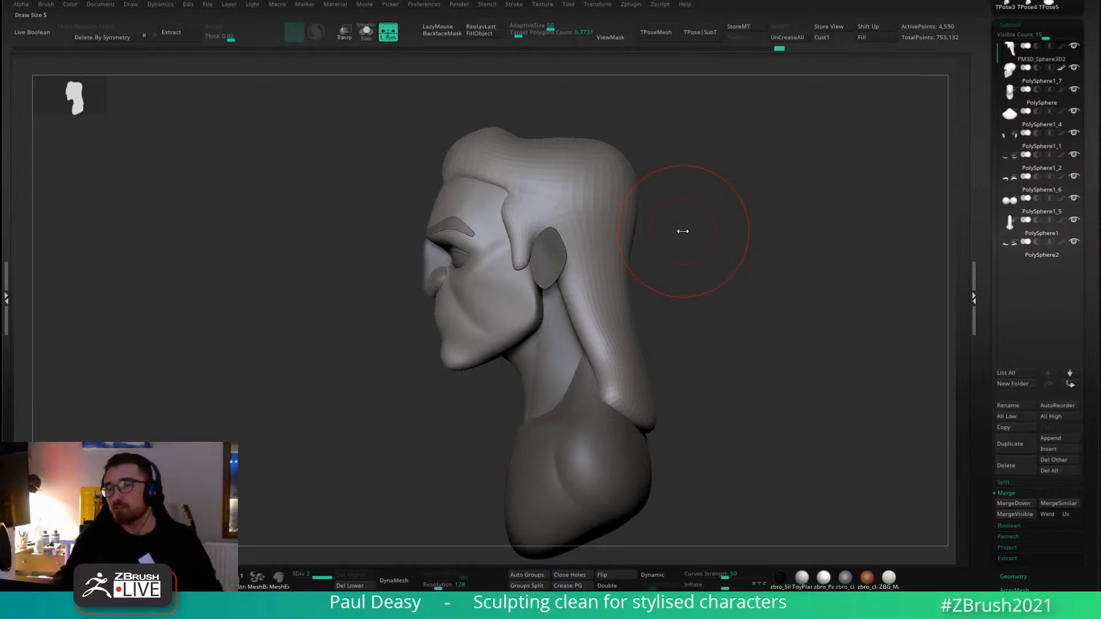
pyautogui.hotkey('shift', 'f')
pyautogui.hotkey('shift', 'f')
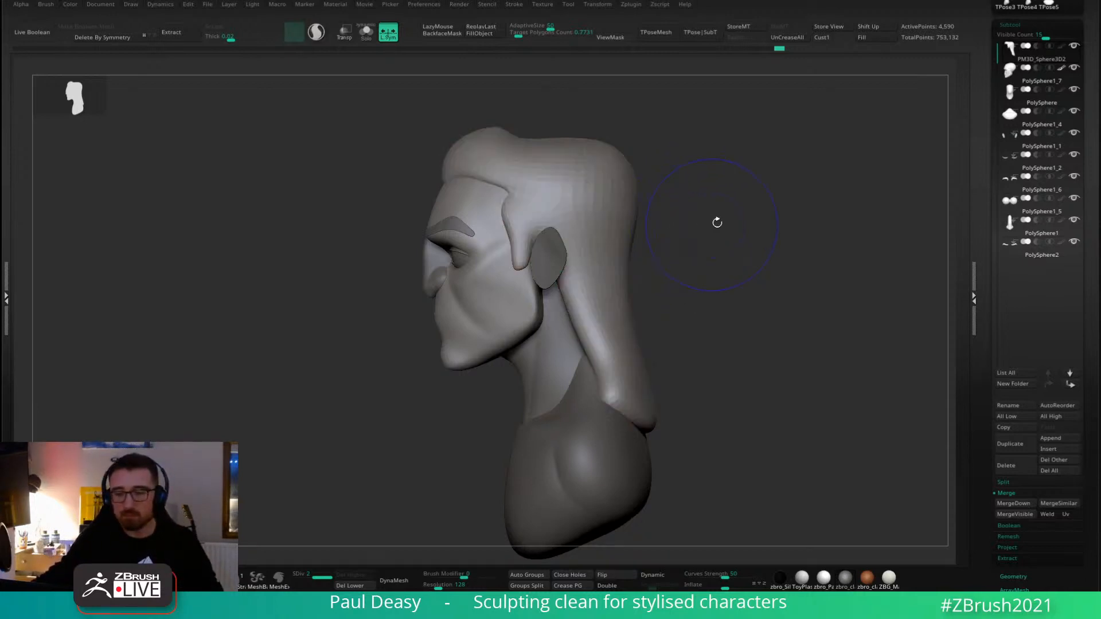
# Inspect the bust from three-quarter and front views, make the head piece active, and study the face and jaw close up in profile.
pyautogui.keyDown('alt'); pyautogui.moveTo(733, 253); pyautogui.dragTo(789, 226); pyautogui.keyUp('alt')
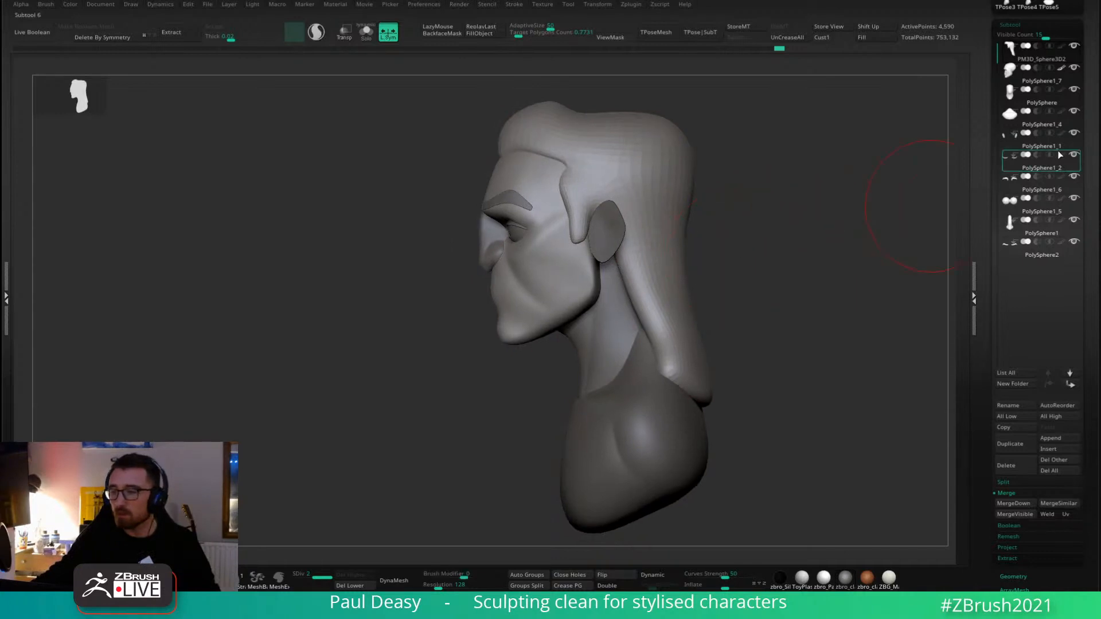
pyautogui.moveTo(1064, 157)
pyautogui.moveTo(736, 274); pyautogui.dragTo(689, 276)
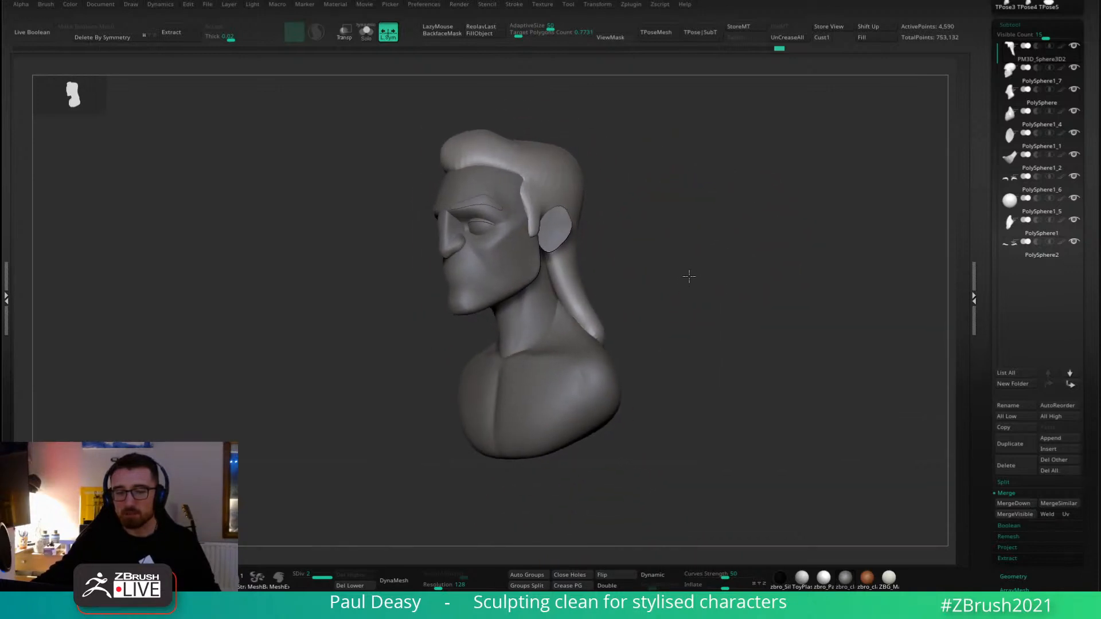
pyautogui.moveTo(689, 271)
pyautogui.mouseDown()
pyautogui.moveTo(713, 270)
pyautogui.moveTo(661, 287)
pyautogui.moveTo(591, 278)
pyautogui.mouseUp()
pyautogui.keyDown('alt'); pyautogui.click(601, 272); pyautogui.keyUp('alt')
pyautogui.press('s')
pyautogui.press('s')
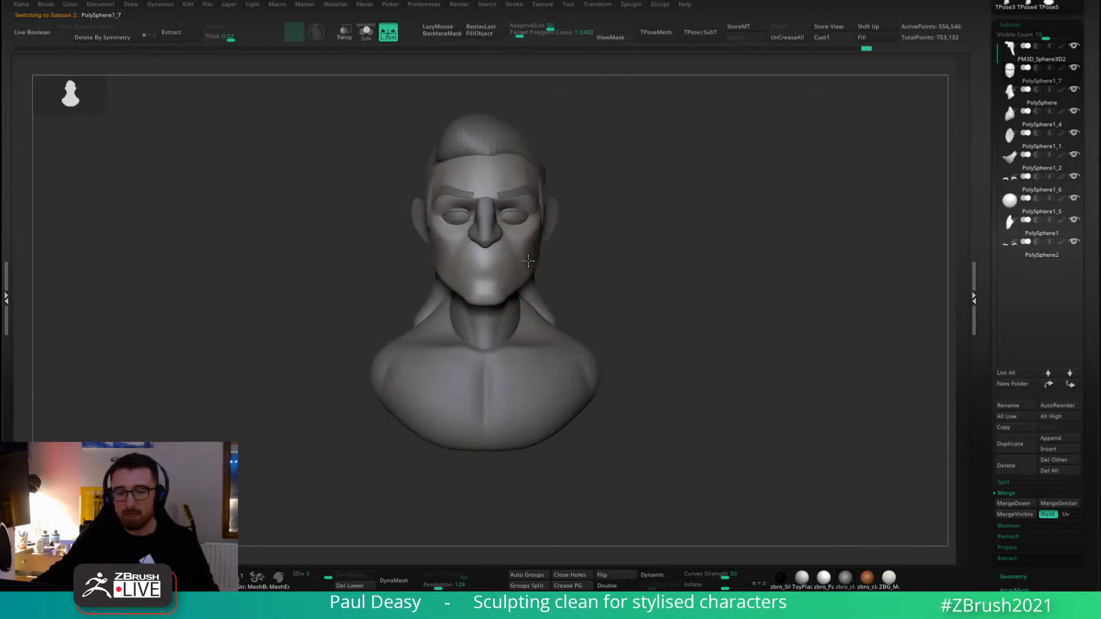
pyautogui.press('space')
pyautogui.moveTo(528, 261)
pyautogui.mouseDown()
pyautogui.moveTo(531, 274)
pyautogui.moveTo(558, 275)
pyautogui.moveTo(537, 276)
pyautogui.mouseUp()
pyautogui.moveTo(537, 276); pyautogui.dragTo(517, 290, button='right')
pyautogui.keyDown('alt'); pyautogui.moveTo(306, 342); pyautogui.dragTo(360, 400); pyautogui.keyUp('alt')
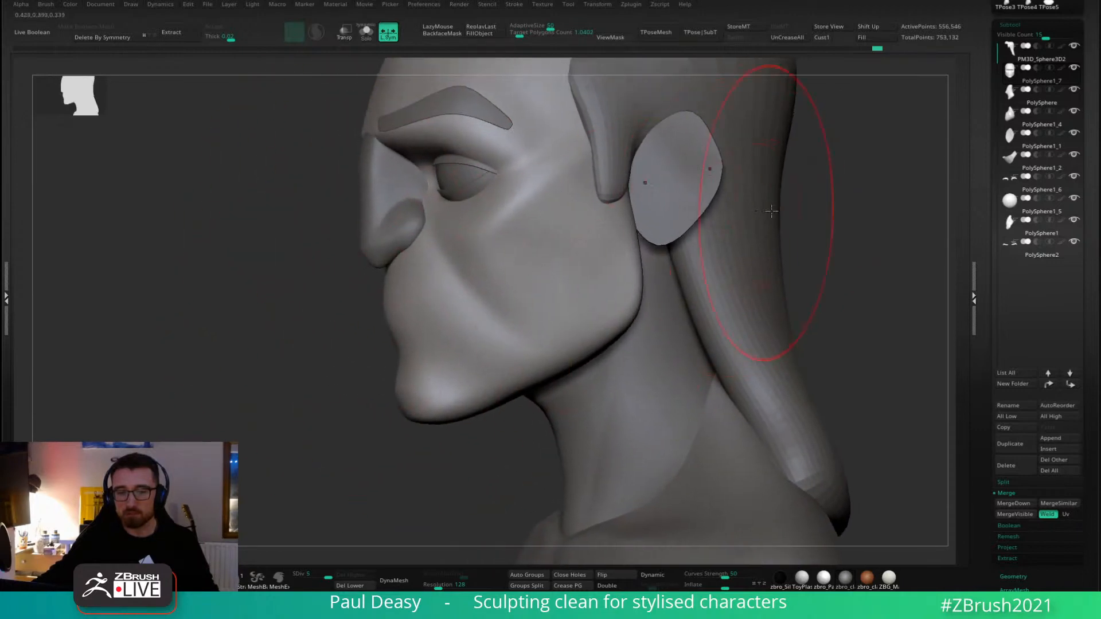
pyautogui.moveTo(793, 208); pyautogui.dragTo(775, 210)
pyautogui.keyDown('alt'); pyautogui.moveTo(870, 222); pyautogui.dragTo(765, 238); pyautogui.keyUp('alt')
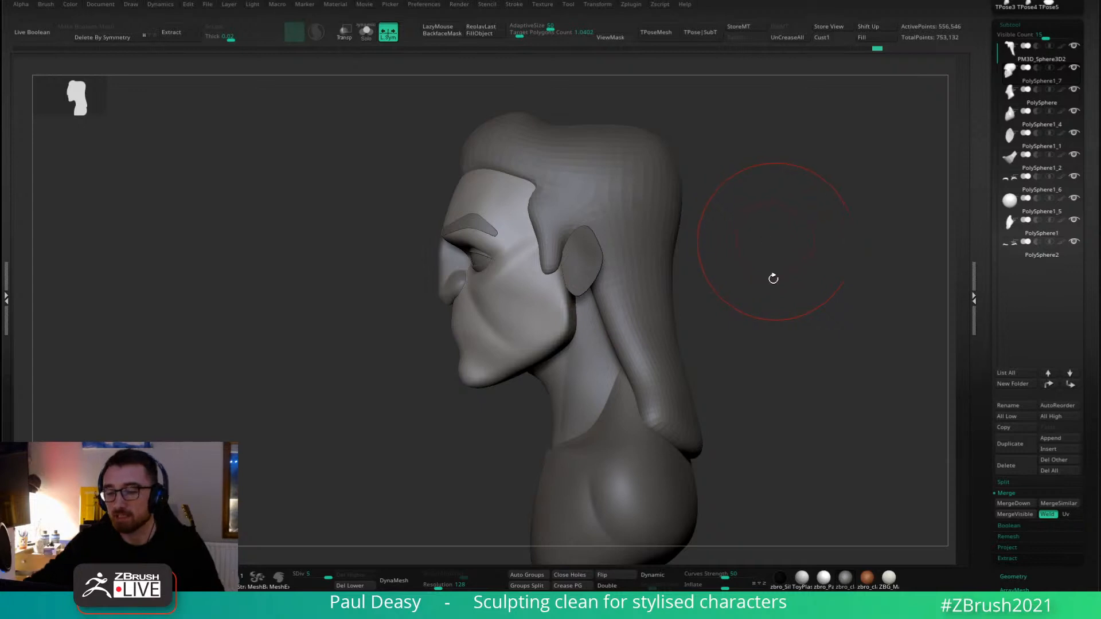
# Compare the hair and head pieces by activating each in turn, reviewing the bust from the front and in profile.
pyautogui.press('space')
pyautogui.keyDown('alt'); pyautogui.click(657, 371); pyautogui.keyUp('alt')
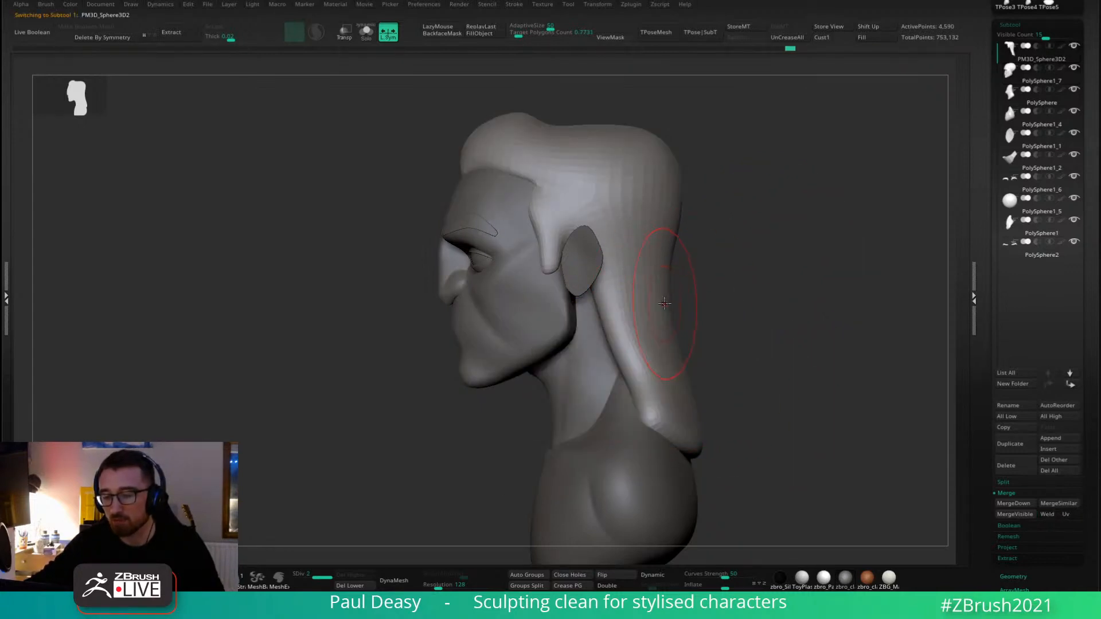
pyautogui.moveTo(710, 386)
pyautogui.mouseDown()
pyautogui.moveTo(698, 413)
pyautogui.moveTo(749, 352)
pyautogui.moveTo(727, 330)
pyautogui.mouseUp()
pyautogui.press('space')
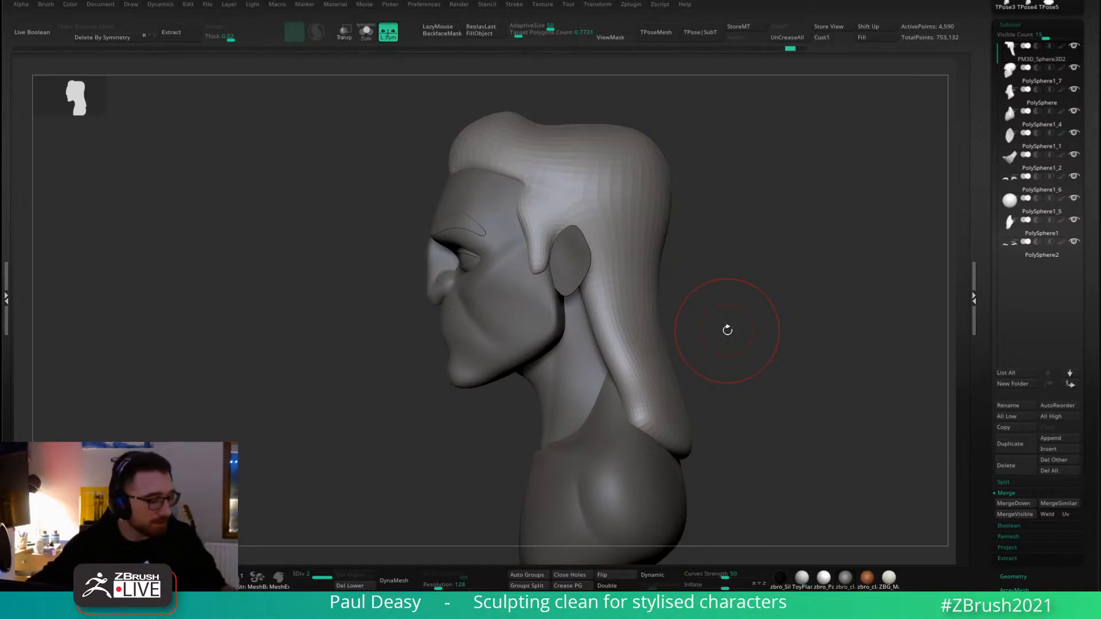
pyautogui.press('super')
pyautogui.press('super')
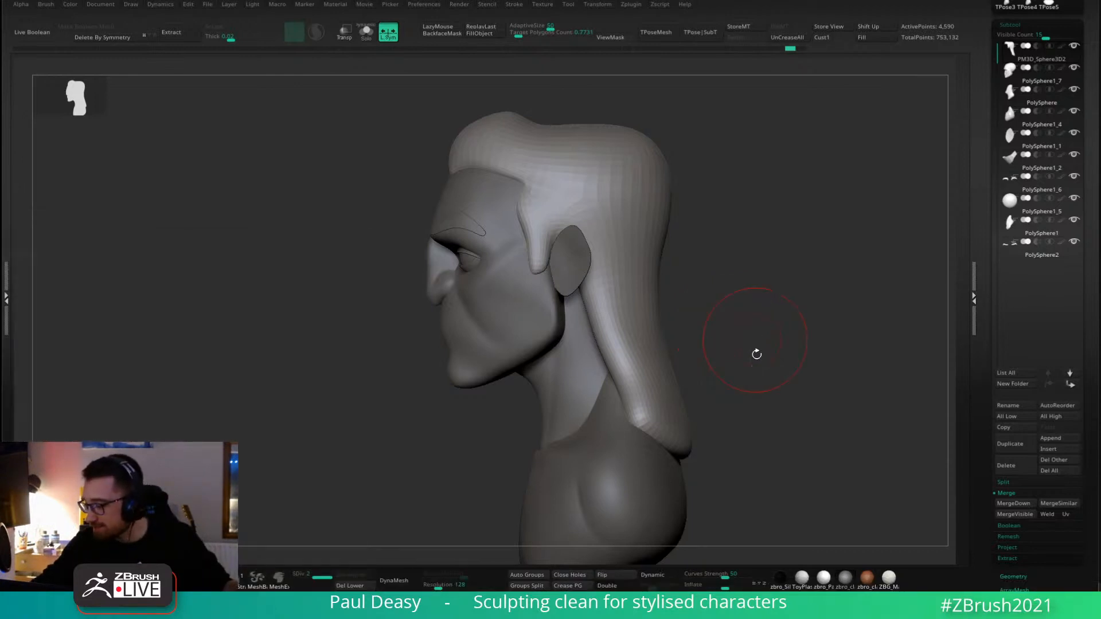
pyautogui.moveTo(747, 337)
pyautogui.mouseDown()
pyautogui.moveTo(791, 339)
pyautogui.moveTo(672, 325)
pyautogui.mouseUp()
pyautogui.press('space')
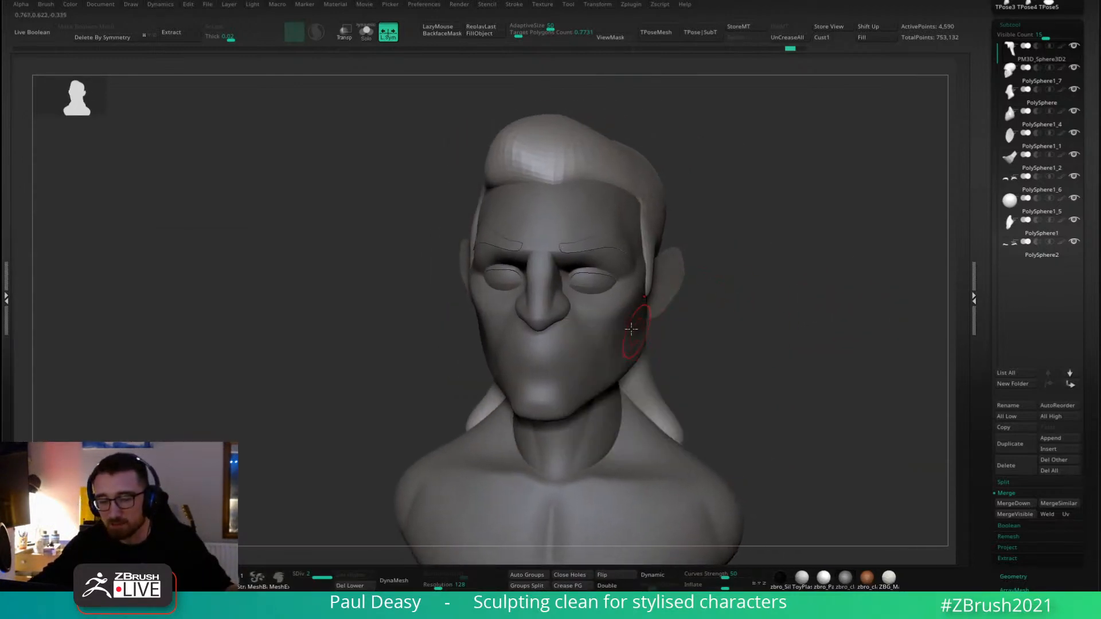
pyautogui.keyDown('alt'); pyautogui.click(628, 330); pyautogui.keyUp('alt')
pyautogui.moveTo(742, 335)
pyautogui.mouseDown()
pyautogui.moveTo(641, 341)
pyautogui.moveTo(542, 318)
pyautogui.mouseUp()
pyautogui.press('space')
pyautogui.keyDown('alt'); pyautogui.moveTo(818, 324); pyautogui.dragTo(813, 336); pyautogui.keyUp('alt')
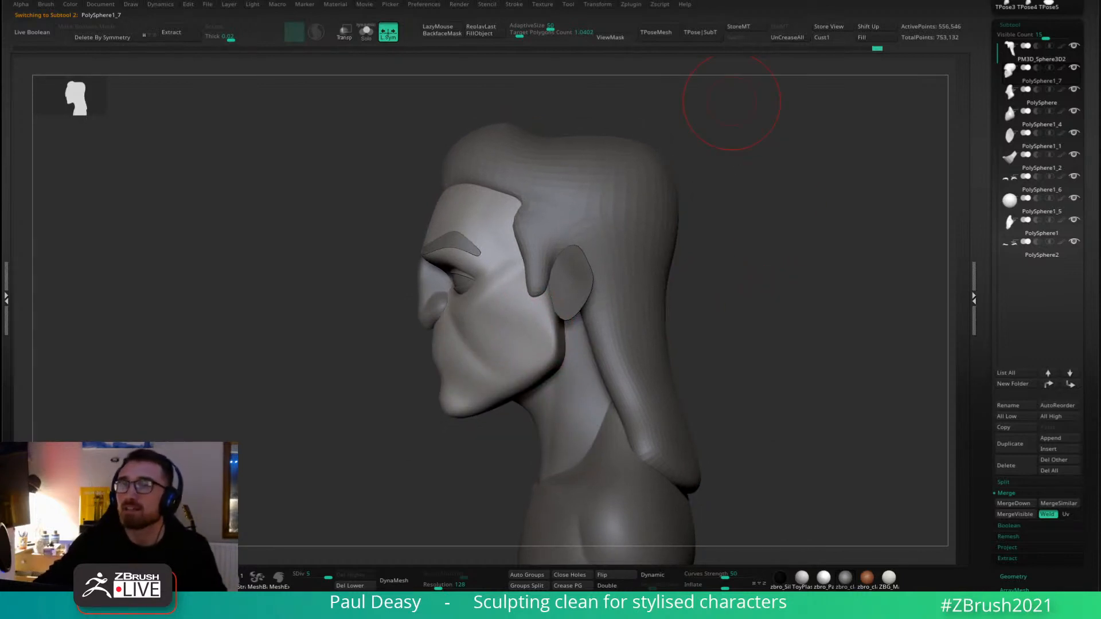